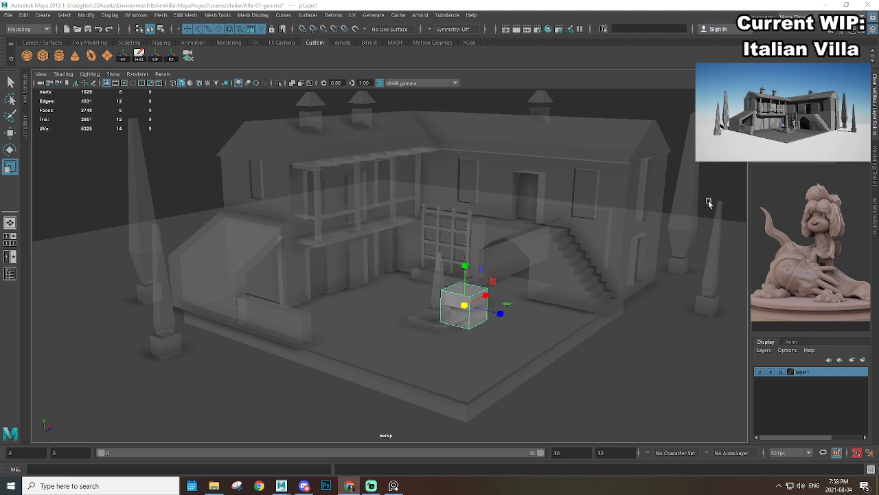
# Step: Scale the cube up uniformly in the villa's courtyard
pyautogui.keyDown('alt'); pyautogui.moveTo(491, 278); pyautogui.dragTo(533, 309); pyautogui.keyUp('alt')
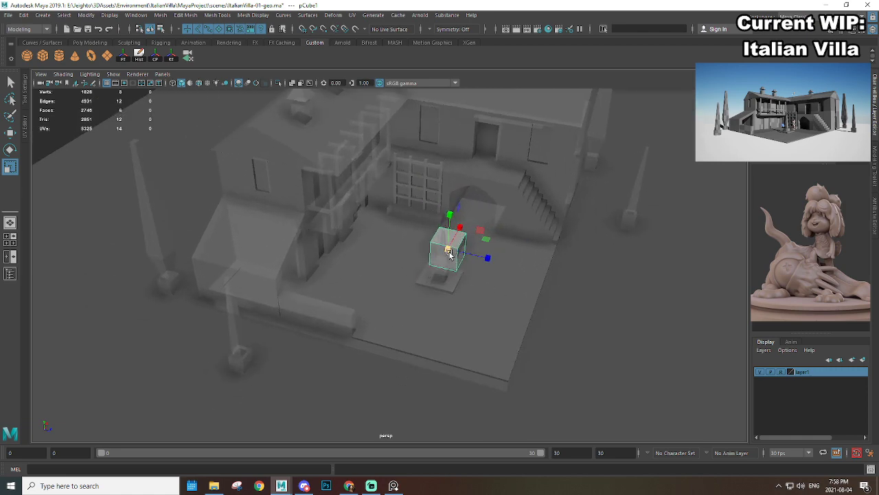
pyautogui.moveTo(448, 249); pyautogui.dragTo(488, 239)
pyautogui.keyDown('alt'); pyautogui.moveTo(485, 242); pyautogui.dragTo(453, 248, button='right'); pyautogui.keyUp('alt')
pyautogui.keyDown('alt'); pyautogui.moveTo(453, 248); pyautogui.dragTo(471, 231); pyautogui.keyUp('alt')
# Step: Move the cube onto the balcony wing and widen it to match the wing's width
pyautogui.press('w')
pyautogui.moveTo(440, 282); pyautogui.dragTo(344, 287)
pyautogui.keyDown('alt'); pyautogui.moveTo(275, 224); pyautogui.dragTo(302, 299); pyautogui.keyUp('alt')
pyautogui.keyDown('alt'); pyautogui.moveTo(371, 289); pyautogui.dragTo(448, 288, button='right'); pyautogui.keyUp('alt')
pyautogui.press('r')
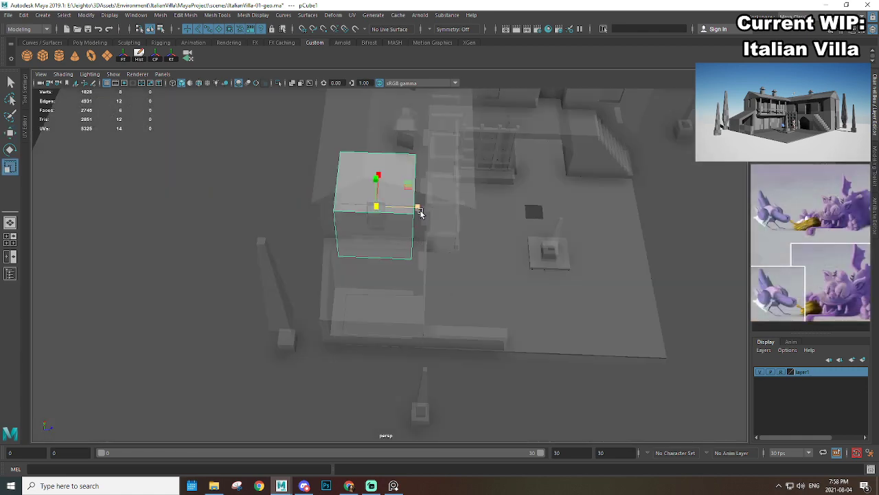
pyautogui.moveTo(419, 209); pyautogui.dragTo(431, 210)
# Step: Select the cube's bottom face and snap it up to the ground grid line in the front view
pyautogui.keyDown('alt'); pyautogui.moveTo(491, 228); pyautogui.dragTo(446, 232, button='right'); pyautogui.keyUp('alt')
pyautogui.keyDown('alt'); pyautogui.moveTo(446, 232); pyautogui.dragTo(416, 218); pyautogui.keyUp('alt')
pyautogui.keyDown('alt'); pyautogui.moveTo(454, 268); pyautogui.dragTo(512, 277, button='right'); pyautogui.keyUp('alt')
pyautogui.keyDown('alt'); pyautogui.moveTo(477, 274); pyautogui.dragTo(455, 232); pyautogui.keyUp('alt')
pyautogui.keyDown('alt'); pyautogui.moveTo(443, 169); pyautogui.dragTo(466, 204); pyautogui.keyUp('alt')
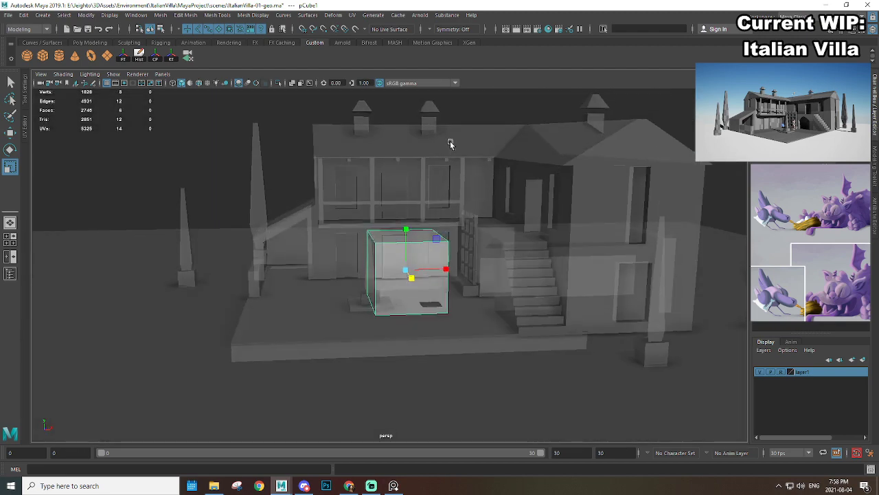
pyautogui.keyDown('alt'); pyautogui.moveTo(455, 268); pyautogui.dragTo(469, 194); pyautogui.keyUp('alt')
pyautogui.click(428, 288)
pyautogui.click(411, 325)
pyautogui.keyDown('alt'); pyautogui.moveTo(479, 149); pyautogui.dragTo(442, 211); pyautogui.keyUp('alt')
pyautogui.press('space')
pyautogui.press('w')
pyautogui.scroll(-12, 394, 259)
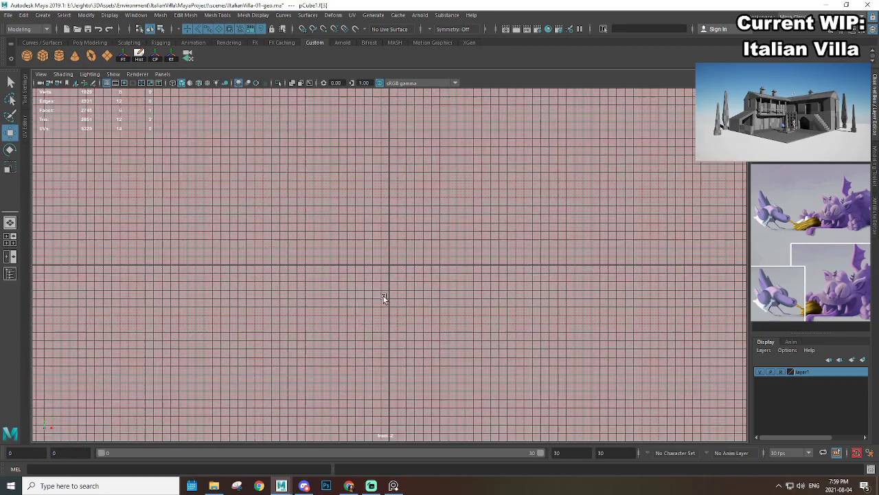
pyautogui.scroll(12, 386, 277)
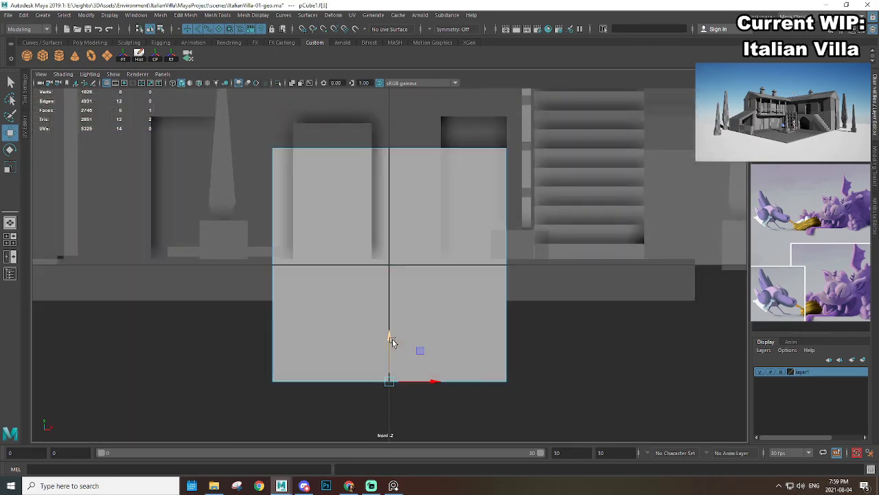
pyautogui.scroll(10, 377, 289)
pyautogui.press('x')
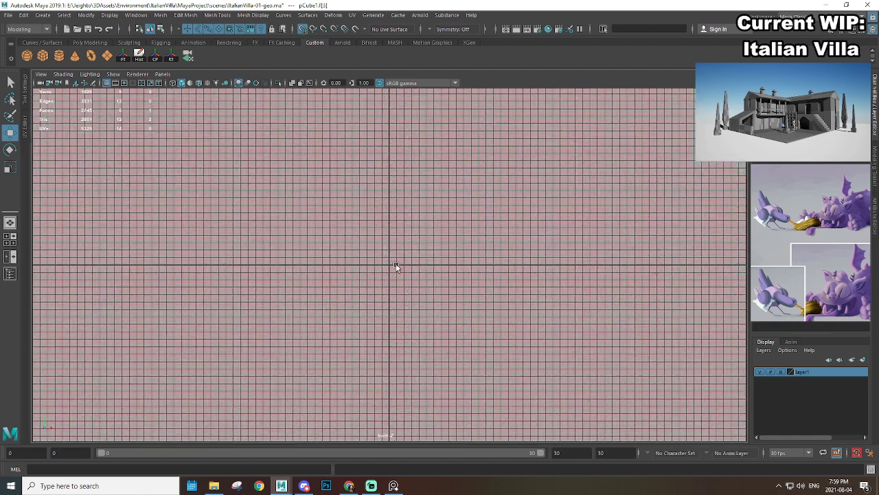
pyautogui.middleClick(397, 266)
pyautogui.moveTo(396, 266); pyautogui.dragTo(487, 273)
# Step: Pull the box's end face out along the length of the balcony wing
pyautogui.scroll(4, 351, 250)
pyautogui.keyDown('alt'); pyautogui.moveTo(425, 265); pyautogui.dragTo(481, 301); pyautogui.keyUp('alt')
pyautogui.click(415, 260)
pyautogui.moveTo(441, 236); pyautogui.dragTo(458, 233)
pyautogui.keyDown('alt'); pyautogui.moveTo(344, 253); pyautogui.dragTo(220, 270, button='right'); pyautogui.keyUp('alt')
pyautogui.keyDown('alt'); pyautogui.moveTo(220, 270); pyautogui.dragTo(338, 250); pyautogui.keyUp('alt')
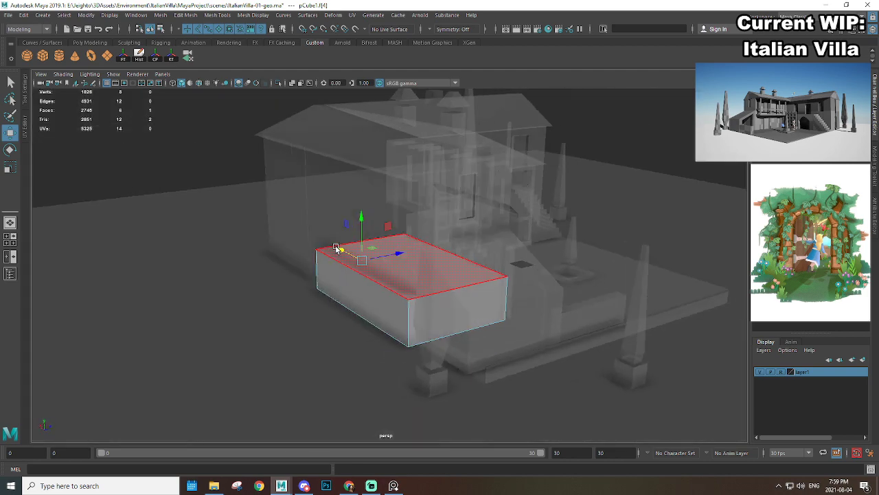
# Step: Adjust the box's outer faces to fit the footprint of the balcony wing
pyautogui.click(367, 288)
pyautogui.keyDown('alt'); pyautogui.moveTo(302, 285); pyautogui.dragTo(358, 310); pyautogui.keyUp('alt')
pyautogui.keyDown('alt'); pyautogui.moveTo(357, 310); pyautogui.dragTo(430, 314, button='right'); pyautogui.keyUp('alt')
pyautogui.keyDown('alt'); pyautogui.moveTo(430, 315); pyautogui.dragTo(416, 331); pyautogui.keyUp('alt')
pyautogui.moveTo(383, 302); pyautogui.dragTo(440, 285)
pyautogui.keyDown('alt'); pyautogui.moveTo(439, 285); pyautogui.dragTo(299, 273, button='right'); pyautogui.keyUp('alt')
pyautogui.keyDown('alt'); pyautogui.moveTo(298, 272); pyautogui.dragTo(371, 269); pyautogui.keyUp('alt')
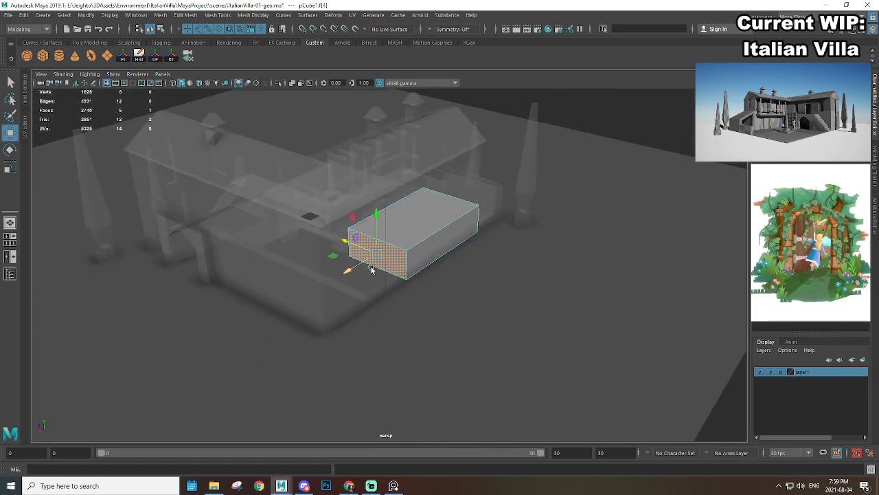
# Step: Move the outer vertical edge of the box's inner end to the villa's back corner, making a mitred end
pyautogui.click(626, 126)
pyautogui.scroll(1, 430, 265)
pyautogui.click(410, 266)
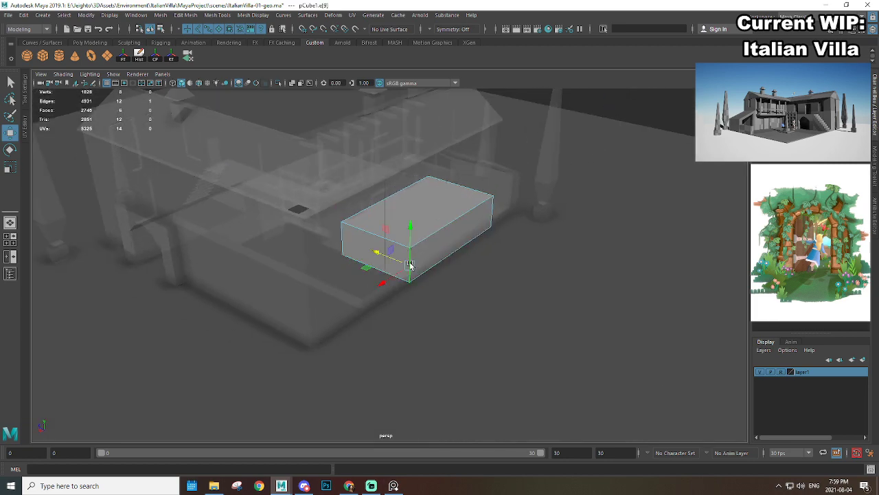
pyautogui.moveTo(410, 265); pyautogui.dragTo(280, 344)
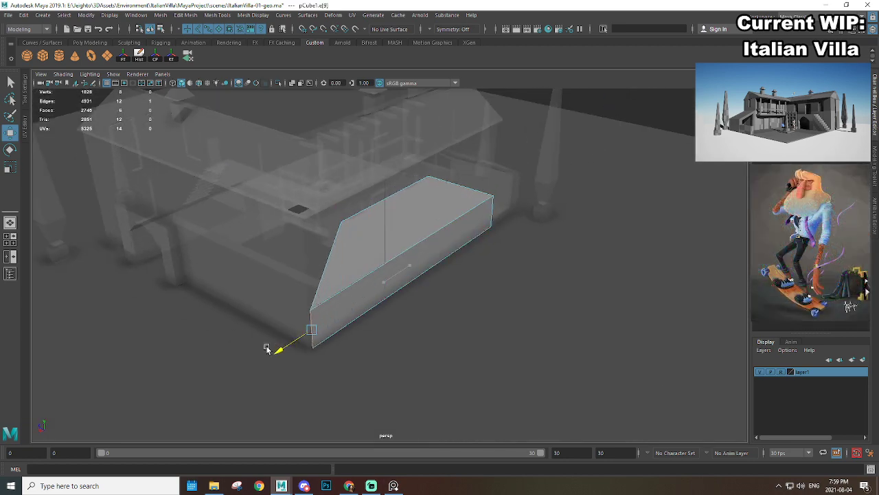
# Step: Raise the box's top face to the eaves of the balcony wing and align the inner corner edge
pyautogui.keyDown('alt'); pyautogui.moveTo(590, 213); pyautogui.dragTo(581, 150); pyautogui.keyUp('alt')
pyautogui.moveTo(581, 149); pyautogui.dragTo(583, 174, button='right')
pyautogui.click(395, 257)
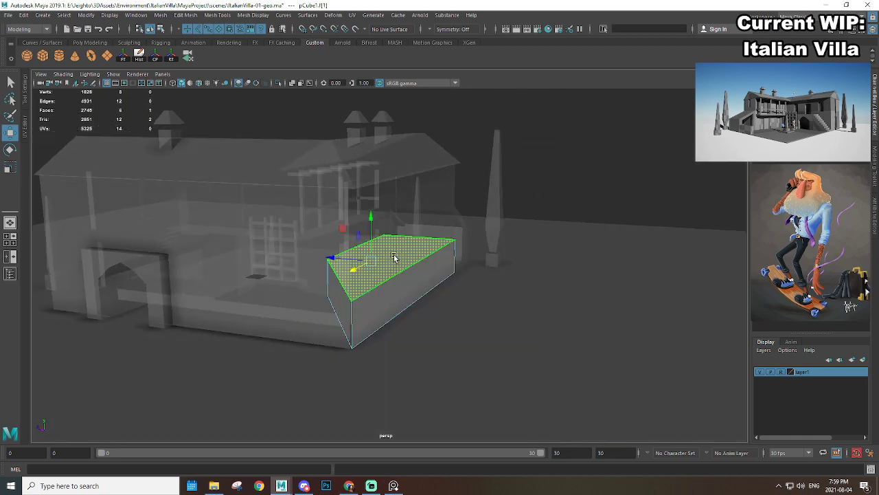
pyautogui.keyDown('alt'); pyautogui.moveTo(394, 257); pyautogui.dragTo(420, 231); pyautogui.keyUp('alt')
pyautogui.scroll(3, 336, 225)
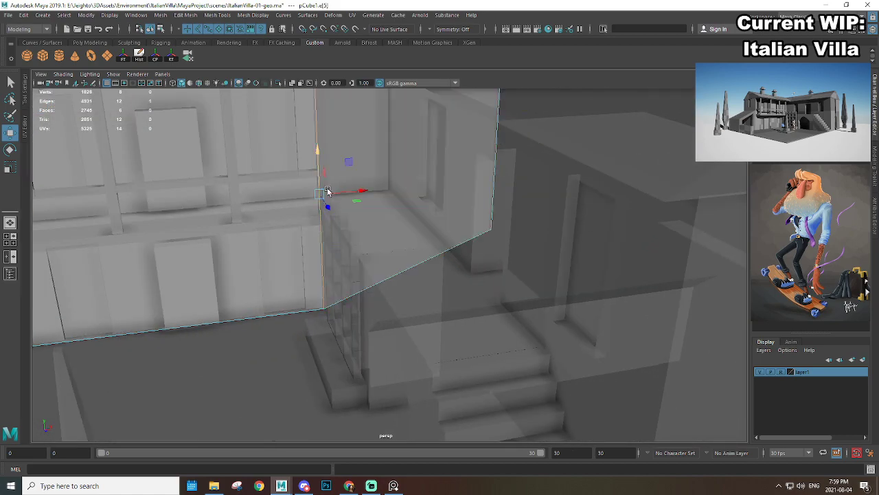
# Step: Extrude the mitred end face along the staircase wing to its far end with vertex snapping
pyautogui.scroll(-3, 328, 191)
pyautogui.keyDown('alt'); pyautogui.moveTo(328, 191); pyautogui.dragTo(394, 204); pyautogui.keyUp('alt')
pyautogui.scroll(-3, 426, 218)
pyautogui.click(404, 230)
pyautogui.scroll(-4, 411, 256)
pyautogui.scroll(2, 436, 197)
pyautogui.keyDown('alt'); pyautogui.moveTo(412, 259); pyautogui.dragTo(411, 242); pyautogui.keyUp('alt')
pyautogui.hotkey('ctrl', 'e')
pyautogui.press('w')
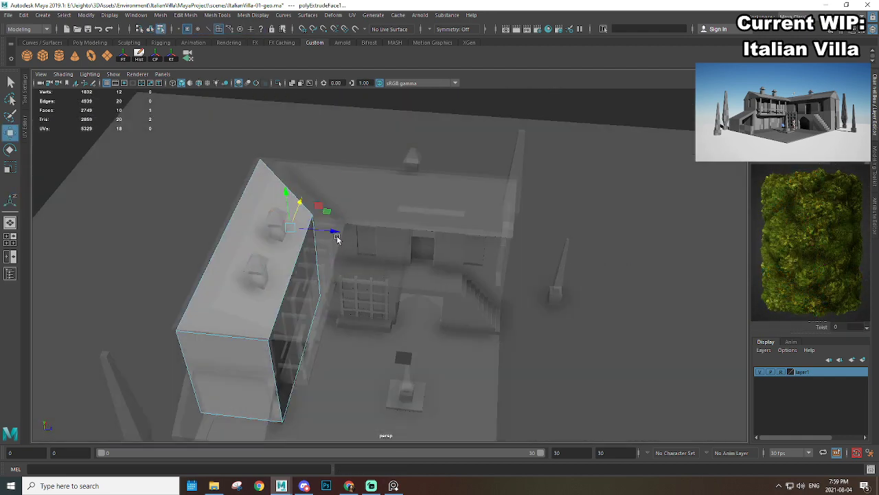
pyautogui.moveTo(337, 238); pyautogui.dragTo(385, 221)
pyautogui.press('w')
pyautogui.press('v')
pyautogui.moveTo(449, 266); pyautogui.dragTo(359, 247)
# Step: Extrude the top faces of both wings together and raise them to the roof's ridge height
pyautogui.click(344, 202)
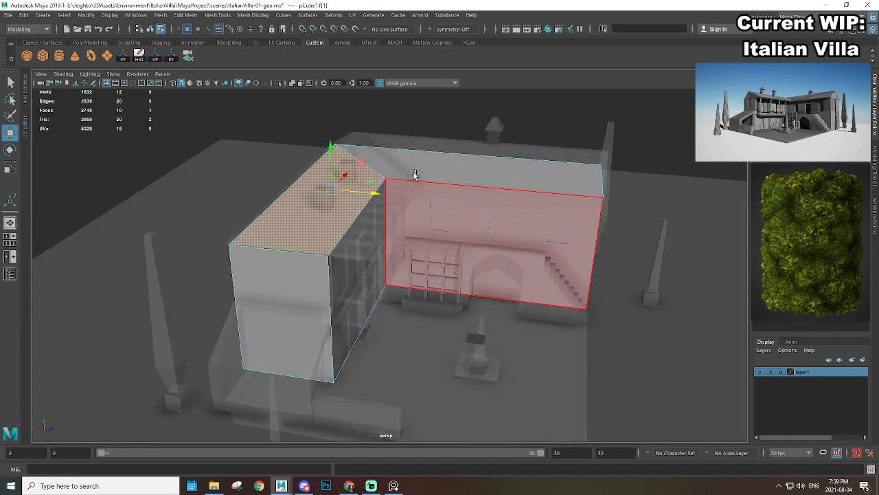
pyautogui.keyDown('shift'); pyautogui.click(425, 170); pyautogui.keyUp('shift')
pyautogui.keyDown('alt'); pyautogui.moveTo(488, 234); pyautogui.dragTo(749, 254); pyautogui.keyUp('alt')
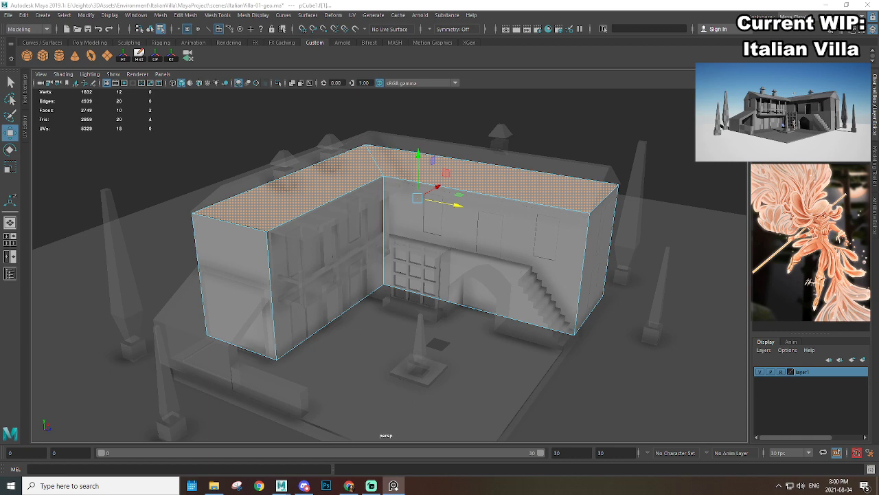
pyautogui.keyDown('alt'); pyautogui.moveTo(336, 210); pyautogui.dragTo(404, 221); pyautogui.keyUp('alt')
pyautogui.keyDown('shift'); pyautogui.moveTo(406, 170); pyautogui.dragTo(405, 182, button='right'); pyautogui.keyUp('shift')
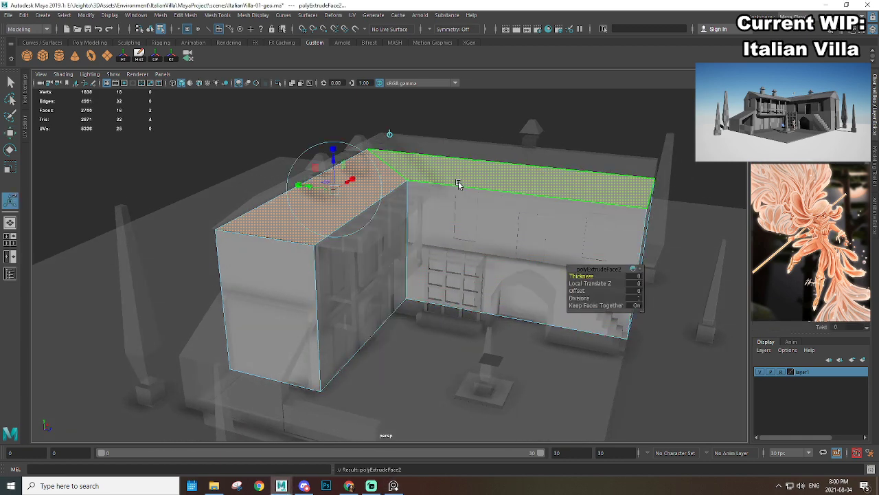
pyautogui.keyDown('alt'); pyautogui.moveTo(459, 186); pyautogui.dragTo(461, 191); pyautogui.keyUp('alt')
pyautogui.press('w')
pyautogui.moveTo(463, 153); pyautogui.dragTo(467, 122)
# Step: Move the upper roof edges of the balcony wing inward to start forming its gable
pyautogui.keyDown('alt'); pyautogui.moveTo(367, 151); pyautogui.dragTo(471, 176); pyautogui.keyUp('alt')
pyautogui.press('F10')
pyautogui.click(411, 195)
pyautogui.moveTo(499, 137); pyautogui.dragTo(416, 222)
pyautogui.moveTo(383, 180); pyautogui.dragTo(440, 183)
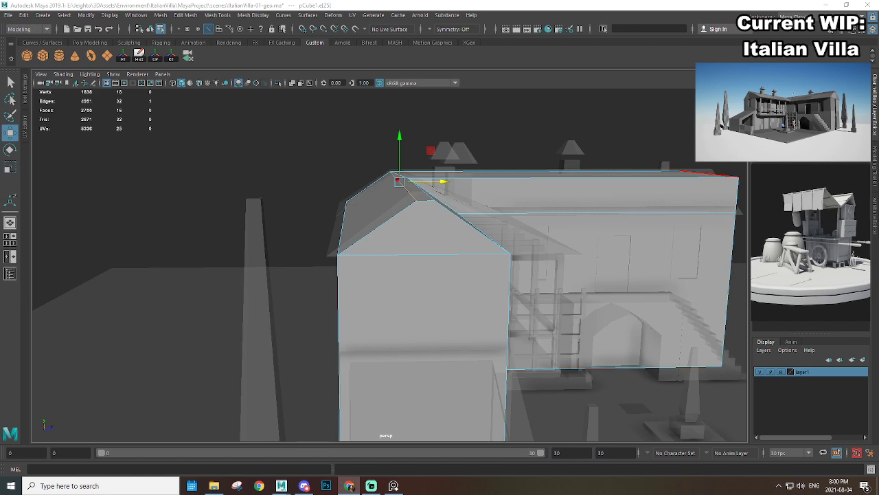
# Step: Shift the balcony wing's inner upper roof edge closer to the ridge to narrow the gable top
pyautogui.keyDown('alt'); pyautogui.moveTo(556, 247); pyautogui.dragTo(456, 208); pyautogui.keyUp('alt')
pyautogui.scroll(2, 426, 157)
pyautogui.keyDown('alt'); pyautogui.moveTo(426, 157); pyautogui.dragTo(460, 141); pyautogui.keyUp('alt')
pyautogui.scroll(2, 382, 185)
pyautogui.keyDown('alt'); pyautogui.moveTo(469, 129); pyautogui.dragTo(433, 194, button='middle'); pyautogui.keyUp('alt')
pyautogui.keyDown('alt'); pyautogui.moveTo(431, 193); pyautogui.dragTo(414, 213); pyautogui.keyUp('alt')
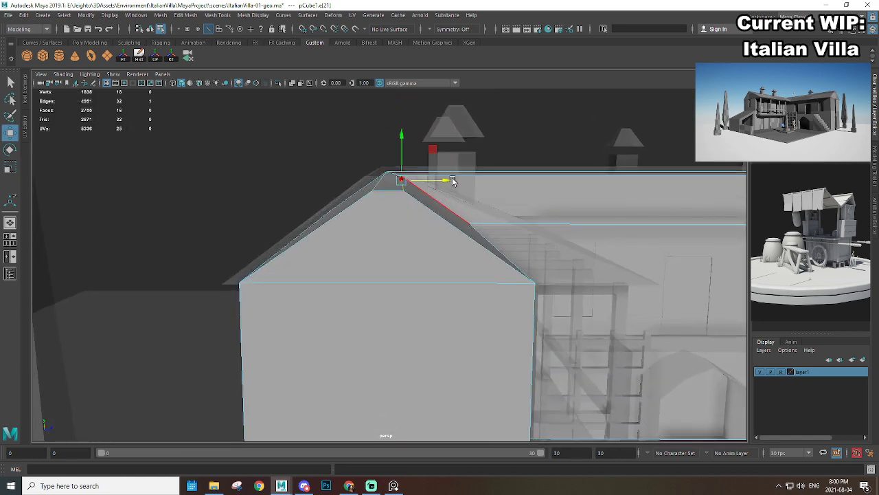
pyautogui.moveTo(453, 180); pyautogui.dragTo(439, 178)
# Step: Move the courtyard-side upper roof edge at the staircase wing's end inward toward the ridge
pyautogui.scroll(-5, 484, 195)
pyautogui.keyDown('alt'); pyautogui.moveTo(489, 197); pyautogui.dragTo(466, 233); pyautogui.keyUp('alt')
pyautogui.scroll(4, 440, 209)
pyautogui.keyDown('alt'); pyautogui.moveTo(437, 177); pyautogui.dragTo(427, 189); pyautogui.keyUp('alt')
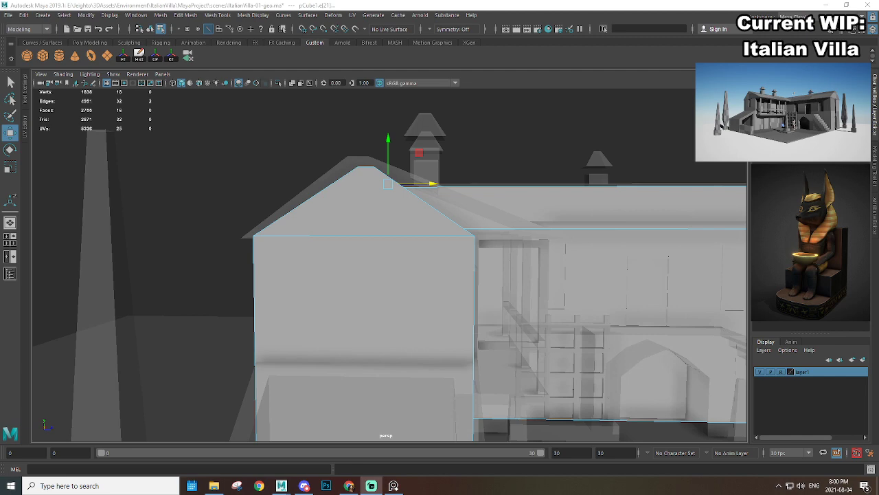
pyautogui.keyDown('alt'); pyautogui.moveTo(545, 179); pyautogui.dragTo(399, 211); pyautogui.keyUp('alt')
pyautogui.click(344, 220)
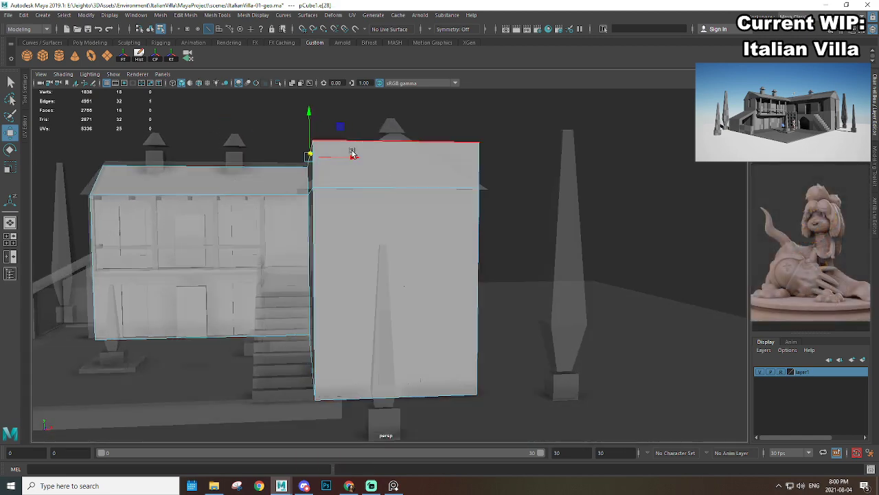
pyautogui.moveTo(354, 159); pyautogui.dragTo(465, 172)
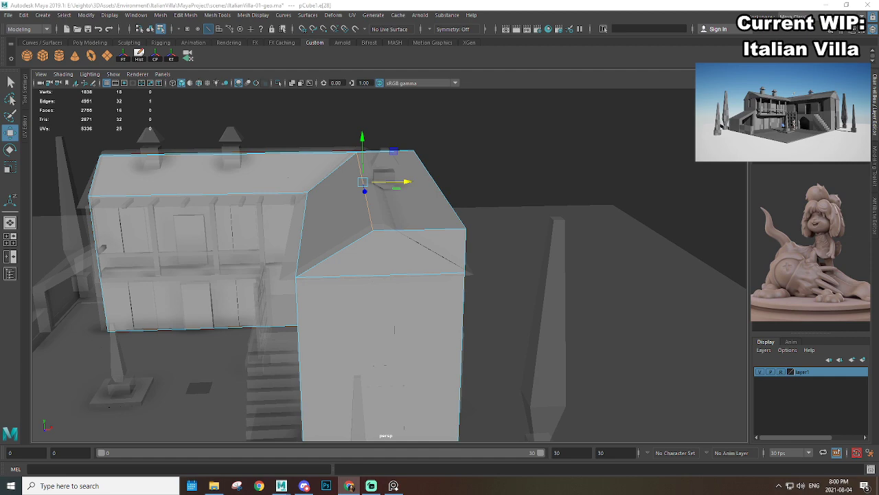
# Step: Move the outer upper roof edge at the staircase wing's end inward to close its gable
pyautogui.keyDown('alt'); pyautogui.moveTo(540, 220); pyautogui.dragTo(446, 244); pyautogui.keyUp('alt')
pyautogui.keyDown('alt'); pyautogui.moveTo(420, 196); pyautogui.dragTo(543, 242); pyautogui.keyUp('alt')
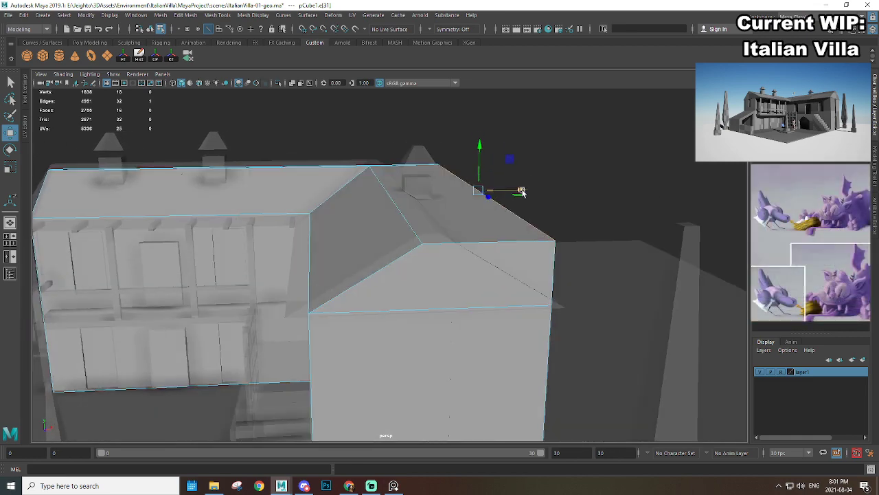
pyautogui.moveTo(521, 192); pyautogui.dragTo(414, 268)
pyautogui.scroll(4, 408, 216)
pyautogui.keyDown('alt'); pyautogui.moveTo(408, 215); pyautogui.dragTo(447, 208); pyautogui.keyUp('alt')
pyautogui.keyDown('shift'); pyautogui.click(387, 229); pyautogui.keyUp('shift')
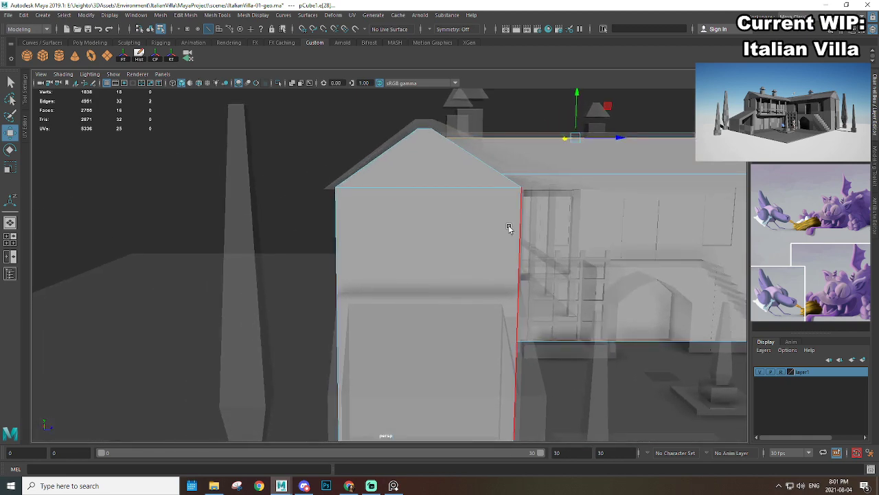
# Step: Return to object mode and check the L-shaped house body against the transparent villa
pyautogui.keyDown('alt'); pyautogui.moveTo(510, 228); pyautogui.dragTo(430, 217); pyautogui.keyUp('alt')
pyautogui.scroll(-4, 450, 235)
pyautogui.press('F8')
pyautogui.click(588, 148)
pyautogui.scroll(-4, 469, 261)
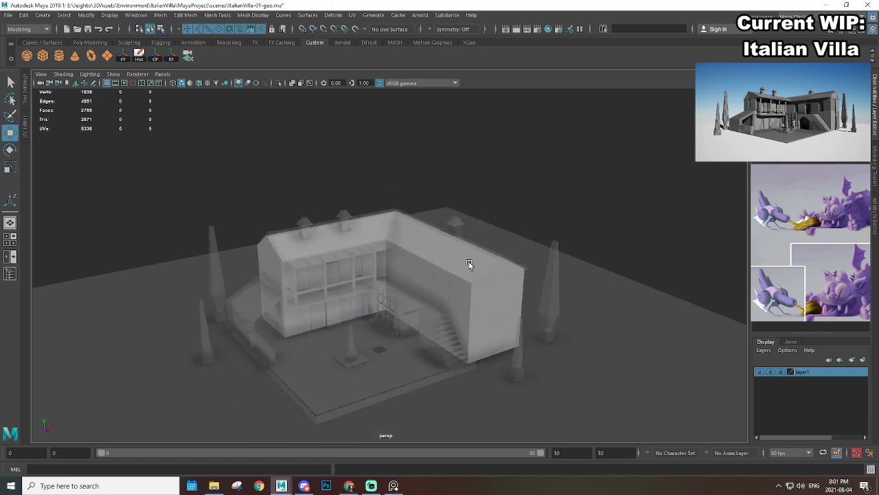
pyautogui.keyDown('alt'); pyautogui.moveTo(468, 261); pyautogui.dragTo(529, 257); pyautogui.keyUp('alt')
pyautogui.click(529, 257)
pyautogui.scroll(5, 468, 275)
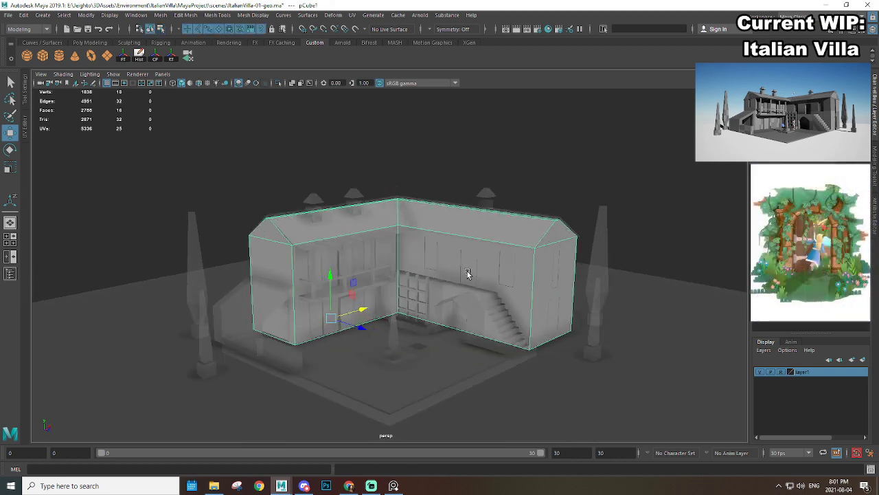
# Step: Insert two vertical edge loops around the balcony wing with Multi-Cut, near the sides of its endmost ground-floor opening
pyautogui.keyDown('alt'); pyautogui.moveTo(425, 306); pyautogui.dragTo(402, 286); pyautogui.keyUp('alt')
pyautogui.scroll(2, 403, 286)
pyautogui.keyDown('alt'); pyautogui.moveTo(403, 286); pyautogui.dragTo(454, 253, button='middle'); pyautogui.keyUp('alt')
pyautogui.keyDown('alt'); pyautogui.moveTo(453, 253); pyautogui.dragTo(334, 202); pyautogui.keyUp('alt')
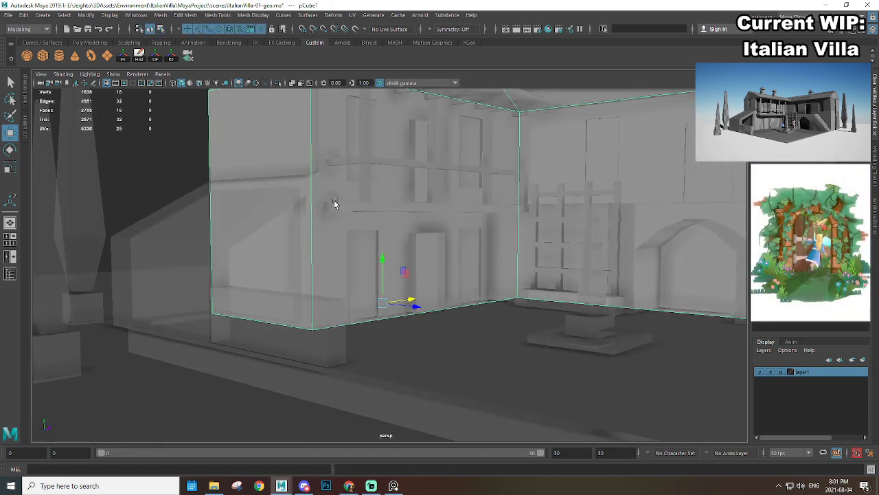
pyautogui.keyDown('shift'); pyautogui.moveTo(319, 151); pyautogui.dragTo(283, 157, button='right'); pyautogui.keyUp('shift')
pyautogui.keyDown('alt'); pyautogui.moveTo(456, 263); pyautogui.dragTo(307, 307); pyautogui.keyUp('alt')
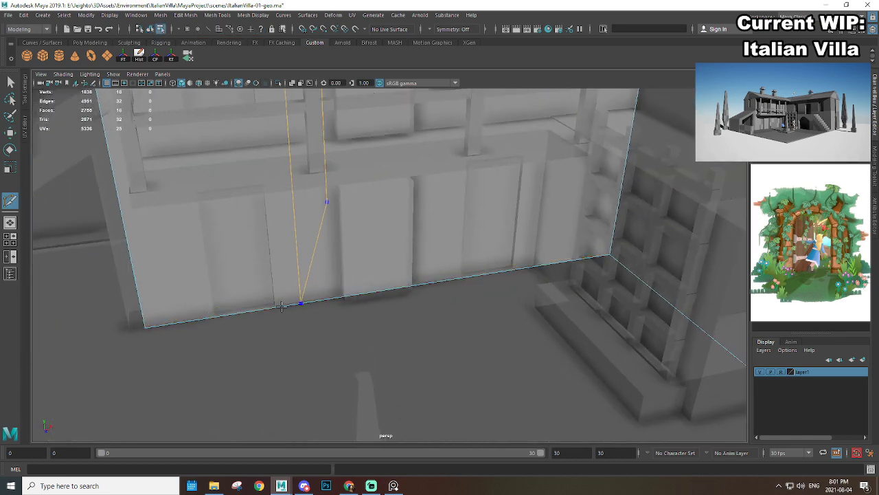
pyautogui.scroll(-5, 345, 313)
pyautogui.keyDown('alt'); pyautogui.moveTo(416, 289); pyautogui.dragTo(391, 289); pyautogui.keyUp('alt')
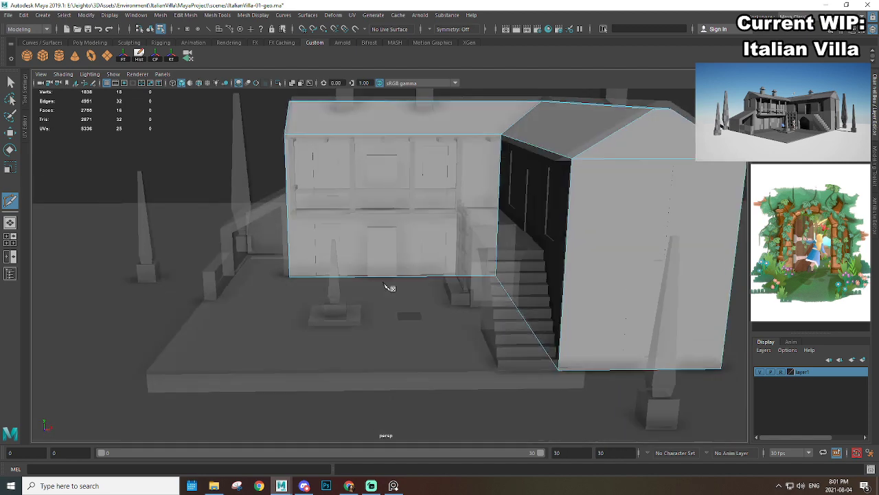
pyautogui.keyDown('alt'); pyautogui.moveTo(316, 274); pyautogui.dragTo(357, 285, button='middle'); pyautogui.keyUp('alt')
pyautogui.scroll(3, 358, 285)
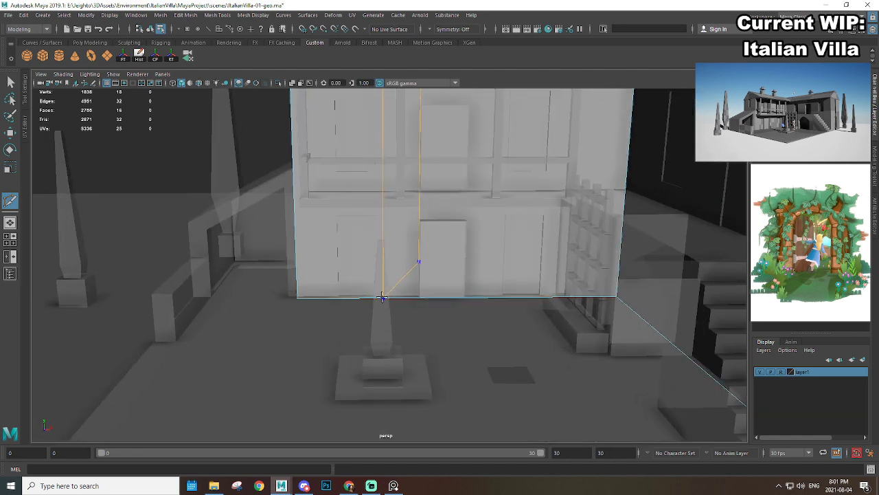
pyautogui.keyDown('ctrl'); pyautogui.click(383, 297); pyautogui.keyUp('ctrl')
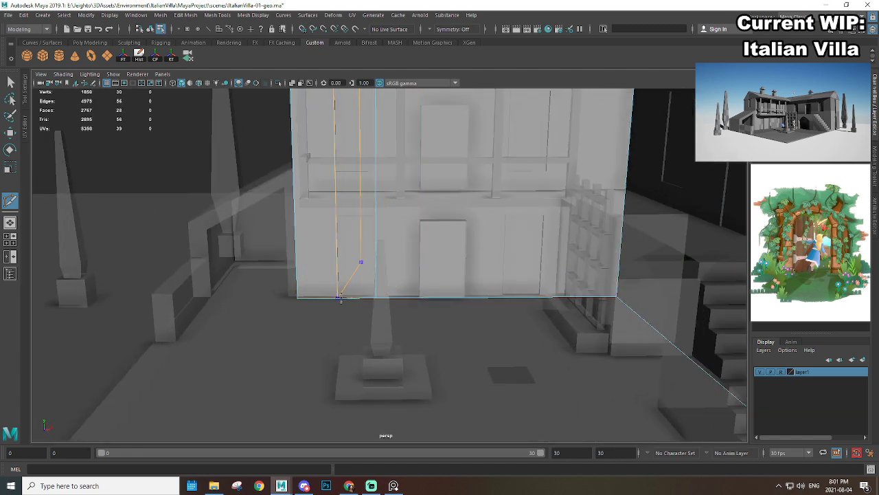
# Step: Try to reposition the new edge loop nearest the balcony wing's end, and undo the move
pyautogui.keyDown('alt'); pyautogui.moveTo(519, 277); pyautogui.dragTo(461, 286, button='middle'); pyautogui.keyUp('alt')
pyautogui.keyDown('alt'); pyautogui.moveTo(461, 287); pyautogui.dragTo(499, 300, button='right'); pyautogui.keyUp('alt')
pyautogui.keyDown('alt'); pyautogui.moveTo(280, 265); pyautogui.dragTo(485, 253); pyautogui.keyUp('alt')
pyautogui.press('r')
pyautogui.moveTo(486, 205); pyautogui.dragTo(491, 180, button='right')
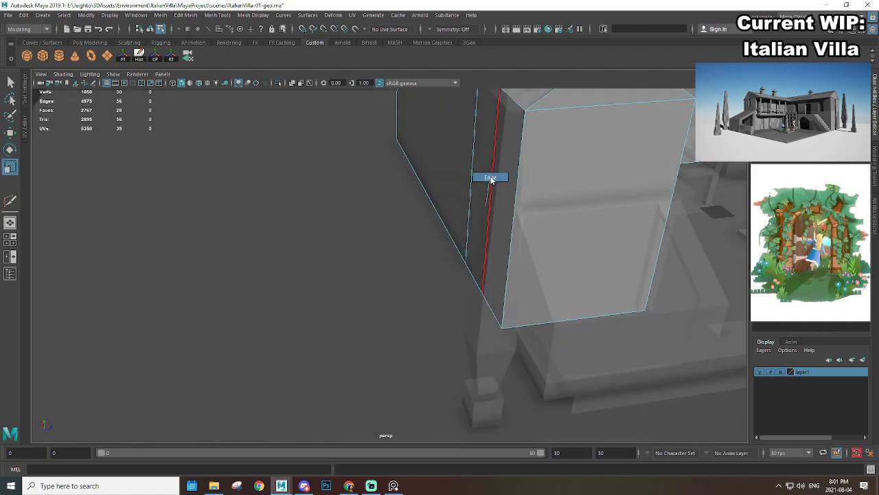
pyautogui.click(489, 196)
pyautogui.keyDown('alt'); pyautogui.moveTo(489, 196); pyautogui.dragTo(487, 275); pyautogui.keyUp('alt')
pyautogui.press('w')
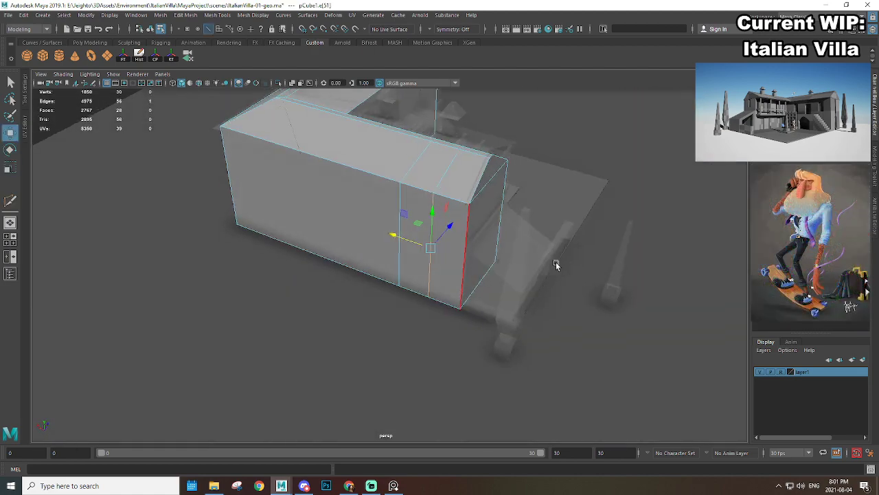
pyautogui.keyDown('alt'); pyautogui.moveTo(556, 266); pyautogui.dragTo(359, 293); pyautogui.keyUp('alt')
pyautogui.keyDown('alt'); pyautogui.moveTo(260, 301); pyautogui.dragTo(382, 313); pyautogui.keyUp('alt')
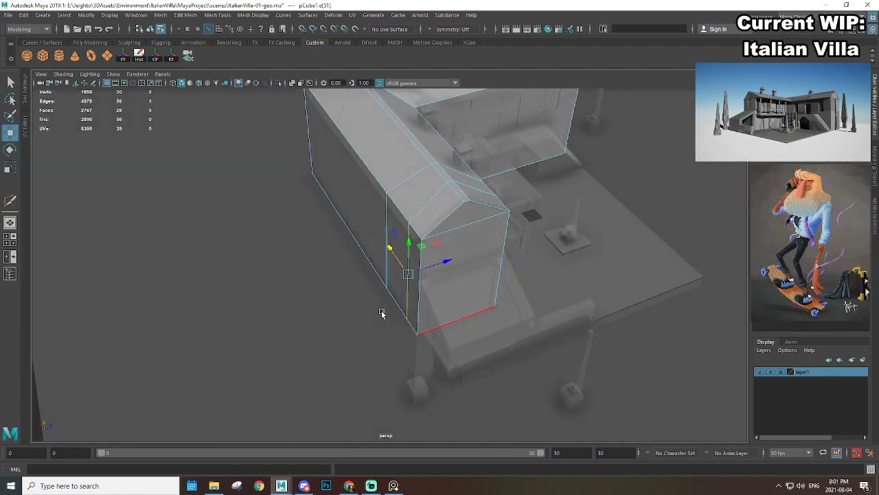
pyautogui.keyDown('alt'); pyautogui.moveTo(432, 204); pyautogui.dragTo(429, 278); pyautogui.keyUp('alt')
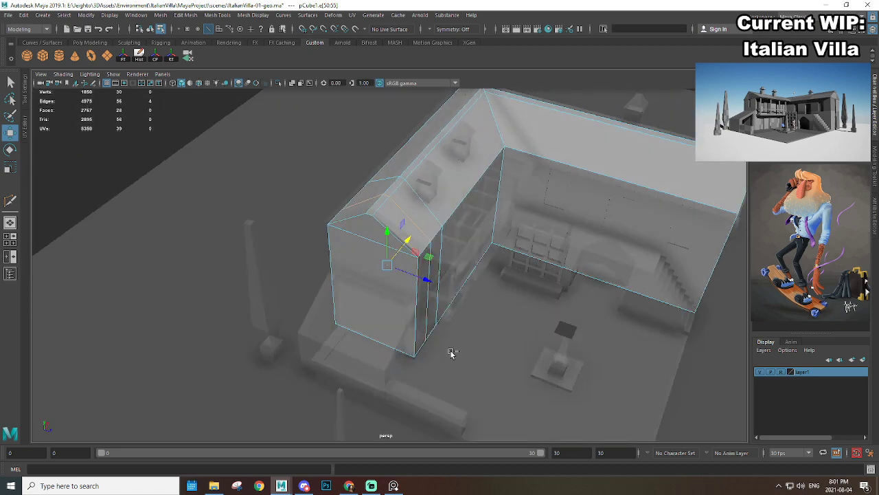
pyautogui.click(427, 343)
pyautogui.hotkey('ctrl', 'z')
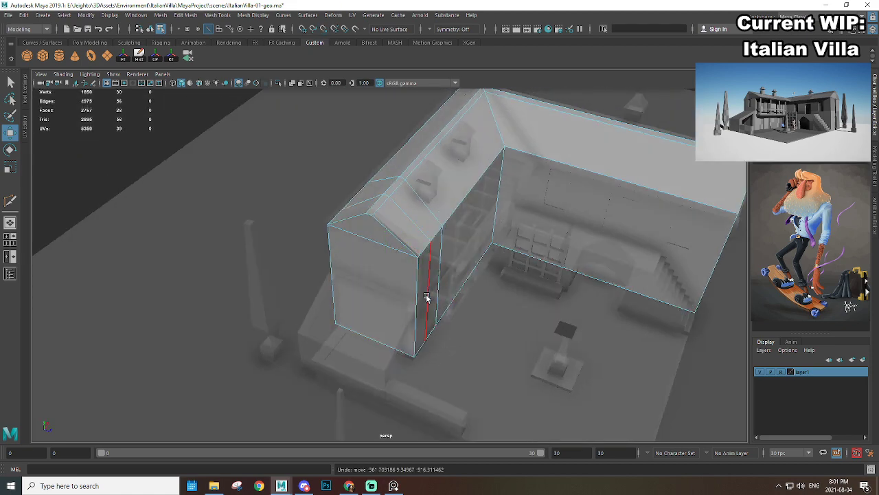
# Step: Try to vertex-snap the edge loop nearest the balcony wing's end into line with its base, and undo the attempt
pyautogui.doubleClick(427, 297)
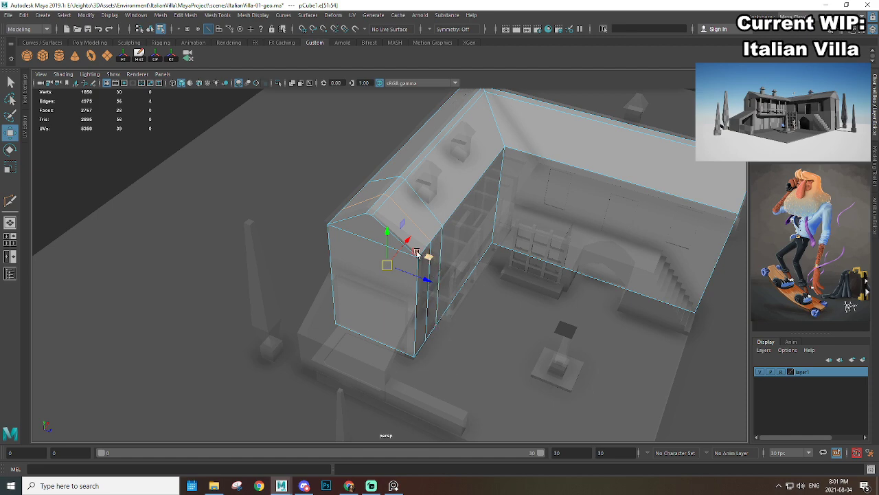
pyautogui.click(431, 343)
pyautogui.hotkey('ctrl', 'z')
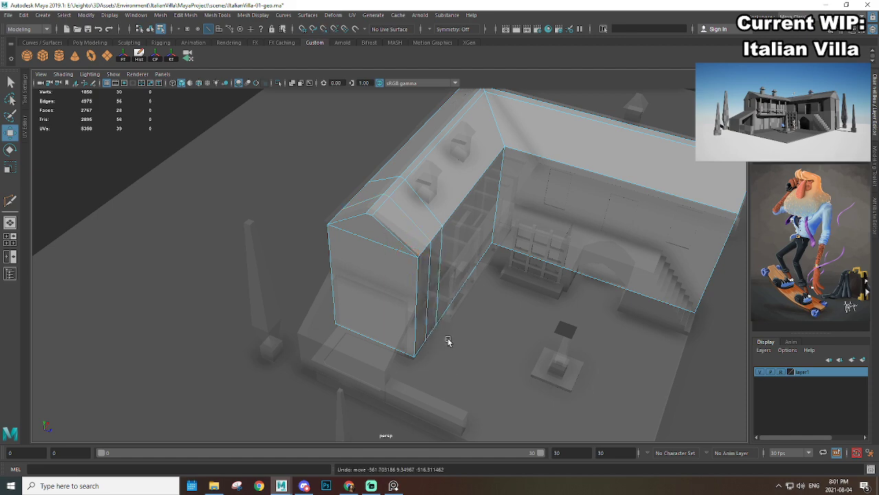
pyautogui.keyDown('alt'); pyautogui.moveTo(448, 338); pyautogui.dragTo(396, 310); pyautogui.keyUp('alt')
pyautogui.doubleClick(394, 317)
pyautogui.keyDown('alt'); pyautogui.moveTo(395, 332); pyautogui.dragTo(403, 267, button='middle'); pyautogui.keyUp('alt')
pyautogui.keyDown('alt'); pyautogui.moveTo(404, 268); pyautogui.dragTo(401, 245); pyautogui.keyUp('alt')
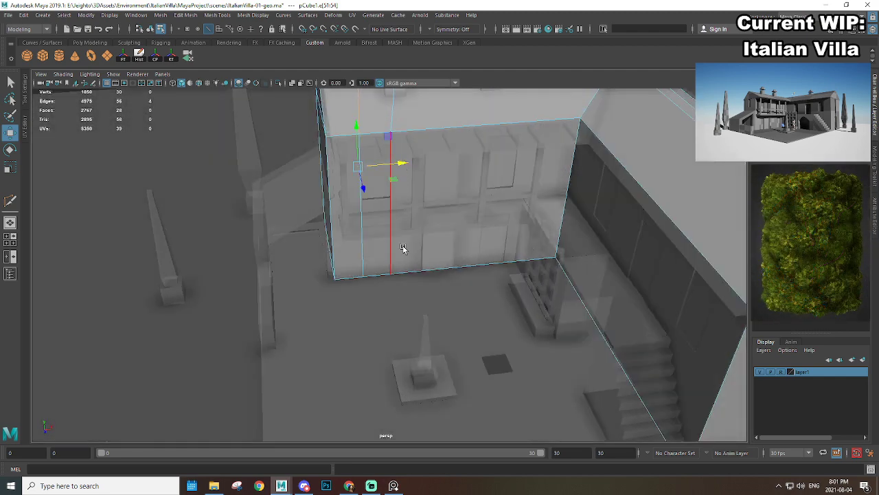
pyautogui.press('v')
pyautogui.moveTo(356, 278); pyautogui.dragTo(363, 278)
pyautogui.hotkey('ctrl', 'z')
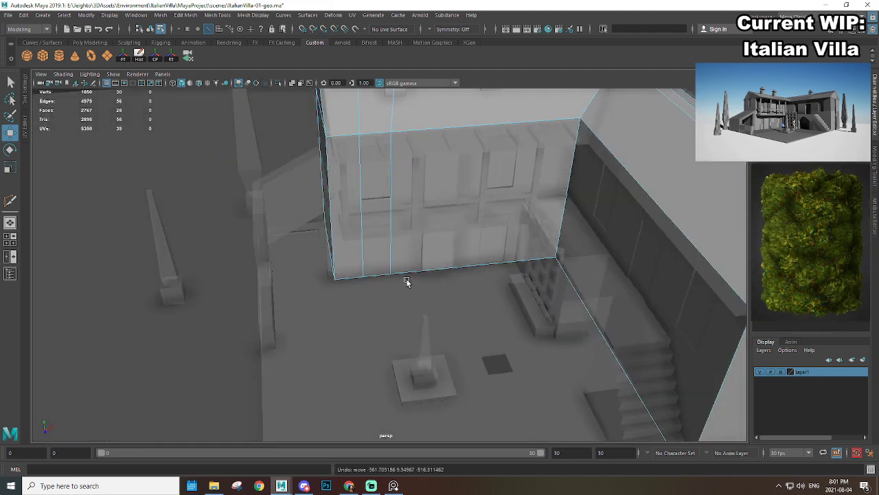
# Step: Straighten the edge loop nearest the balcony wing's end by vertex-snapping its upper edges into line with its courtyard-wall base vertex
pyautogui.scroll(-3, 389, 243)
pyautogui.keyDown('alt'); pyautogui.moveTo(388, 244); pyautogui.dragTo(443, 285); pyautogui.keyUp('alt')
pyautogui.scroll(3, 444, 284)
pyautogui.doubleClick(361, 250)
pyautogui.press('r')
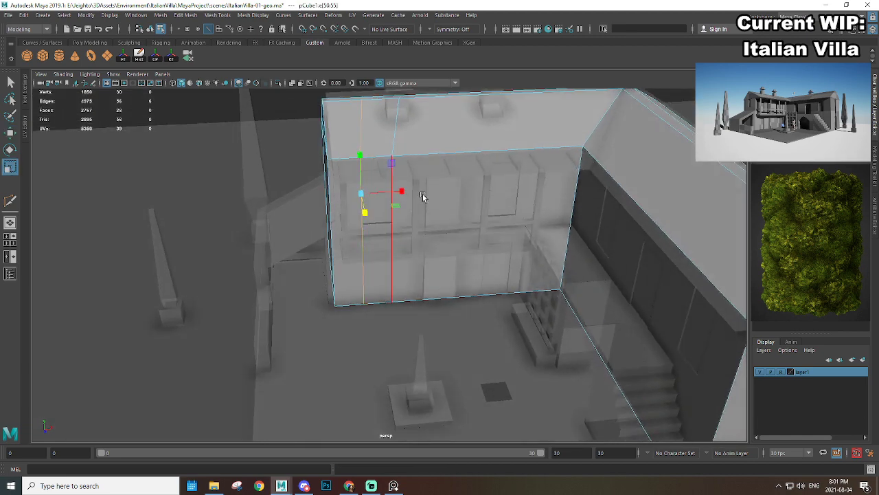
pyautogui.keyDown('alt'); pyautogui.moveTo(409, 239); pyautogui.dragTo(417, 277); pyautogui.keyUp('alt')
pyautogui.press('w')
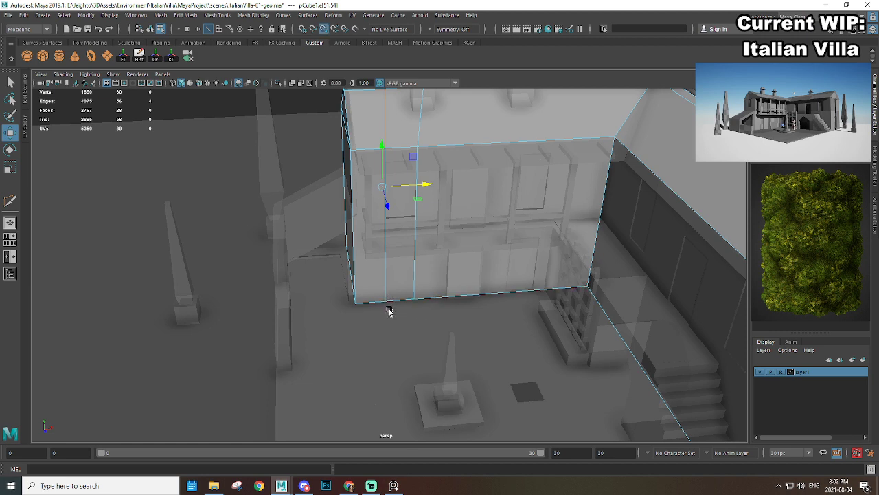
pyautogui.click(380, 221)
pyautogui.keyDown('ctrl'); pyautogui.moveTo(372, 284); pyautogui.dragTo(433, 336); pyautogui.keyUp('ctrl')
pyautogui.click(425, 185)
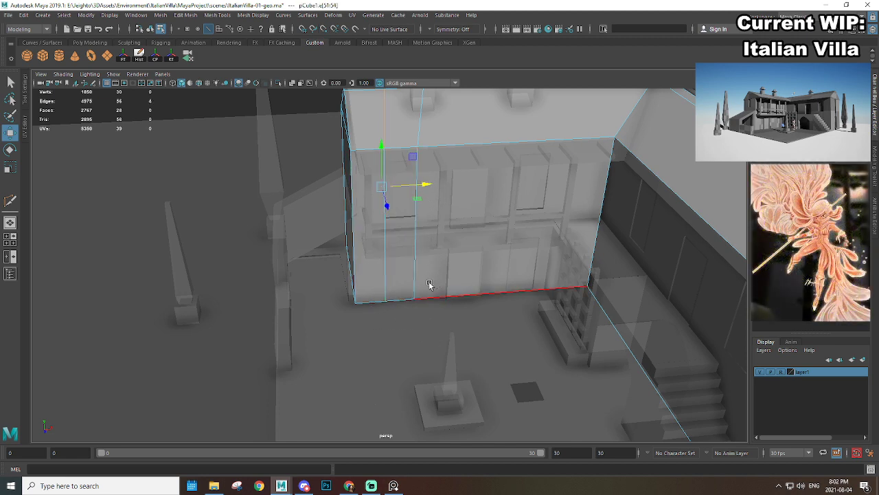
pyautogui.press('v')
pyautogui.moveTo(425, 184); pyautogui.dragTo(363, 187)
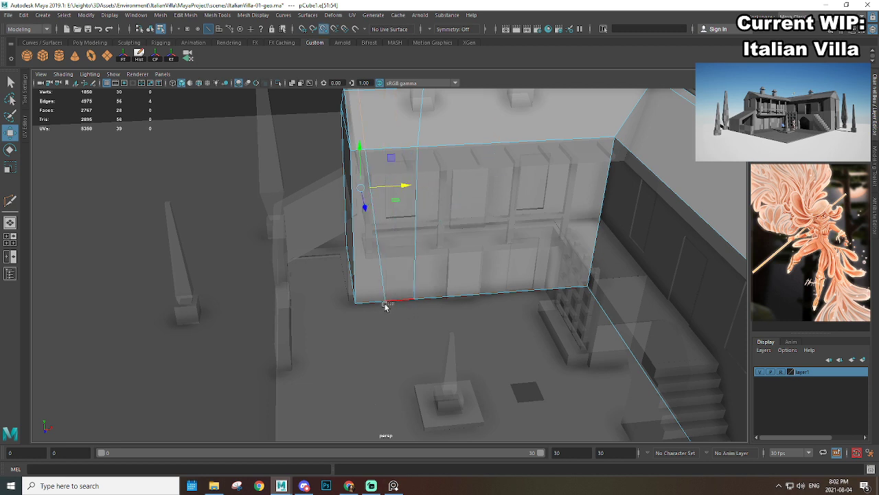
pyautogui.click(386, 305)
pyautogui.hotkey('ctrl', 'z')
pyautogui.moveTo(404, 187); pyautogui.dragTo(386, 300)
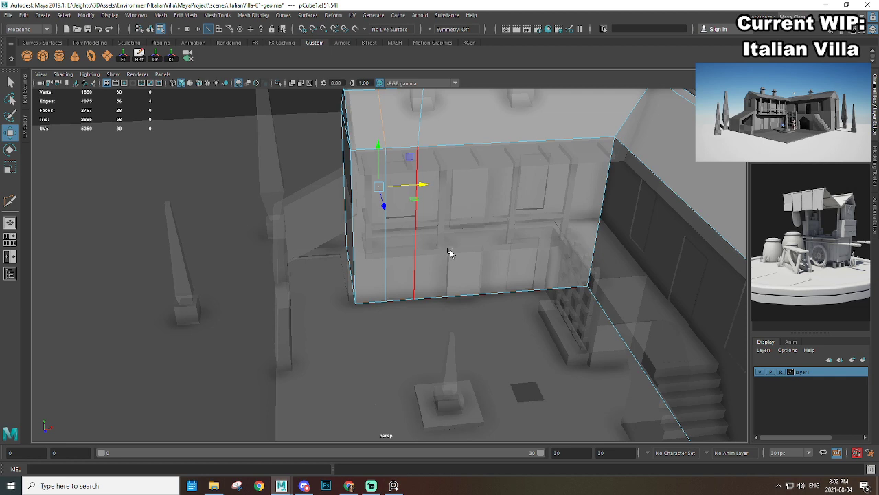
# Step: Straighten the second edge loop from the balcony wing's end by vertex-snapping its upper edges to its base vertex
pyautogui.click(417, 263)
pyautogui.doubleClick(421, 268)
pyautogui.keyDown('alt'); pyautogui.moveTo(419, 255); pyautogui.dragTo(387, 350); pyautogui.keyUp('alt')
pyautogui.scroll(2, 413, 297)
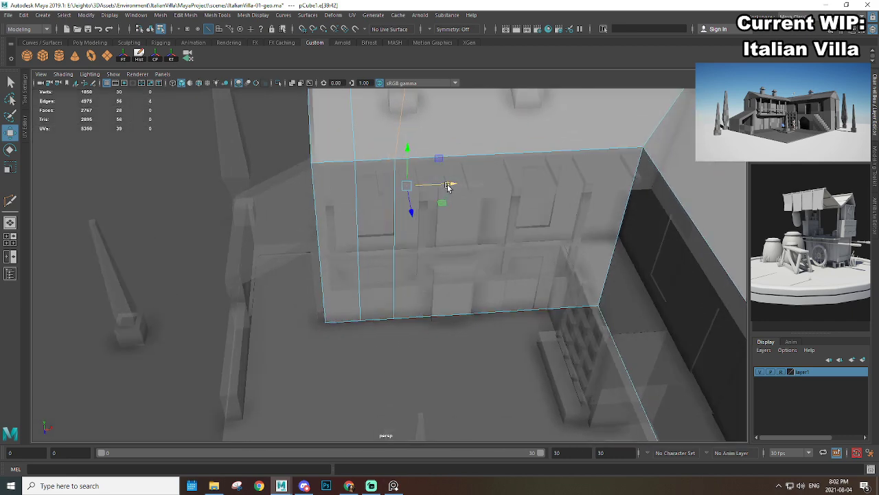
pyautogui.press('v')
pyautogui.click(400, 331)
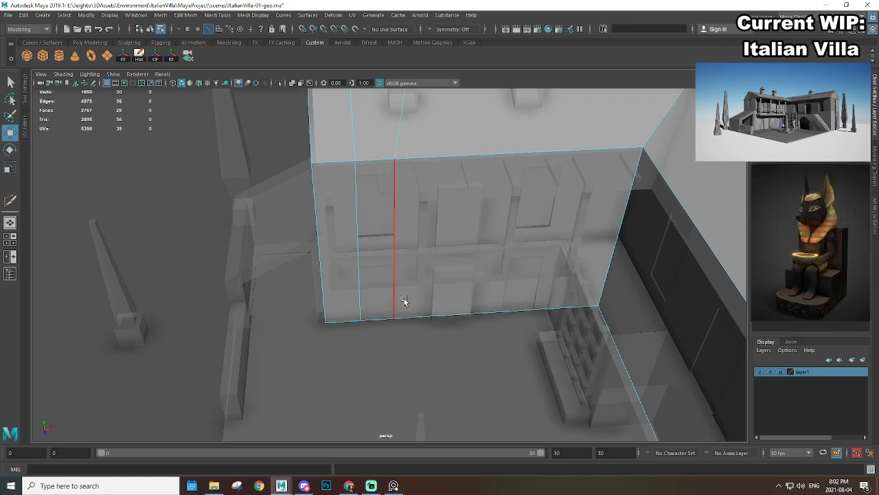
pyautogui.hotkey('ctrl', 'z')
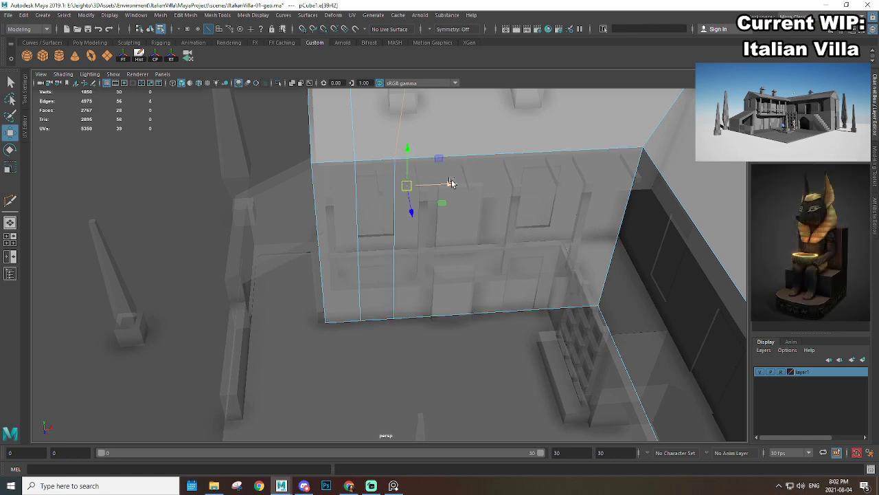
pyautogui.moveTo(452, 186); pyautogui.dragTo(393, 320)
pyautogui.keyDown('alt'); pyautogui.moveTo(463, 347); pyautogui.dragTo(494, 292); pyautogui.keyUp('alt')
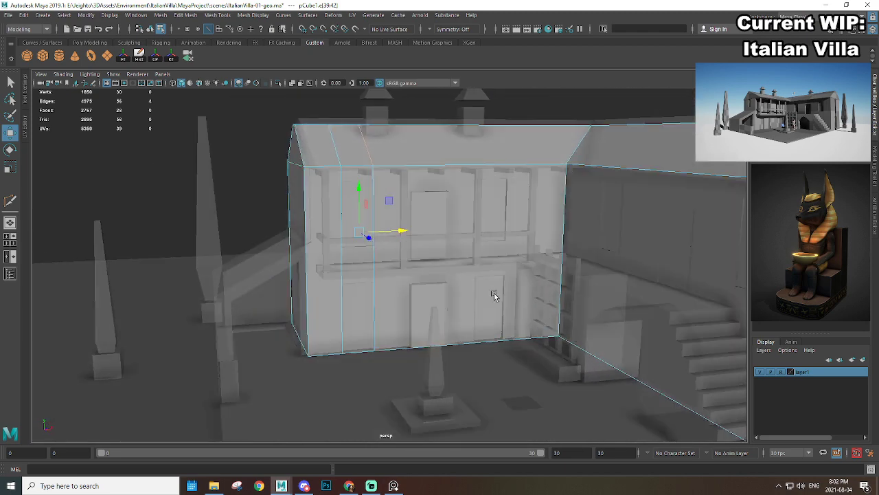
# Step: Insert two more vertical edge loops around the balcony wing with Multi-Cut, beside the upper window nearest the inner corner
pyautogui.click(354, 164)
pyautogui.press('F8')
pyautogui.keyDown('alt'); pyautogui.moveTo(448, 214); pyautogui.dragTo(443, 151); pyautogui.keyUp('alt')
pyautogui.keyDown('shift'); pyautogui.moveTo(471, 146); pyautogui.dragTo(420, 143, button='right'); pyautogui.keyUp('shift')
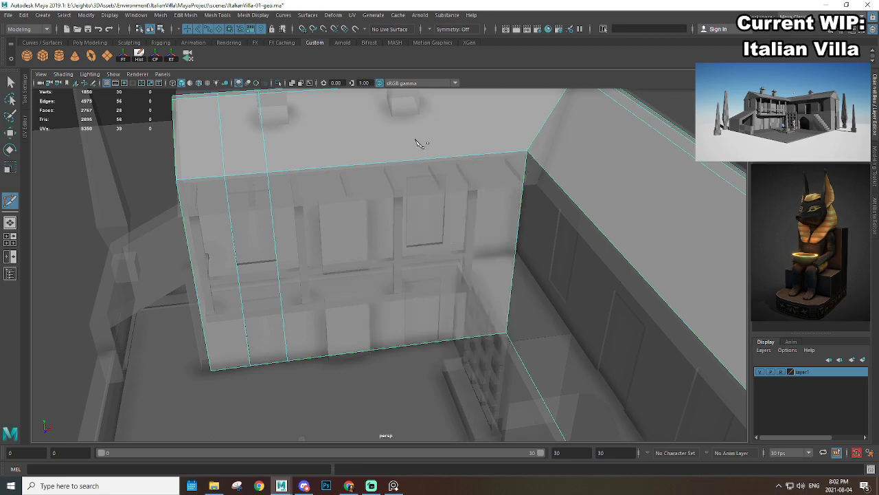
pyautogui.keyDown('alt'); pyautogui.moveTo(474, 263); pyautogui.dragTo(442, 255); pyautogui.keyUp('alt')
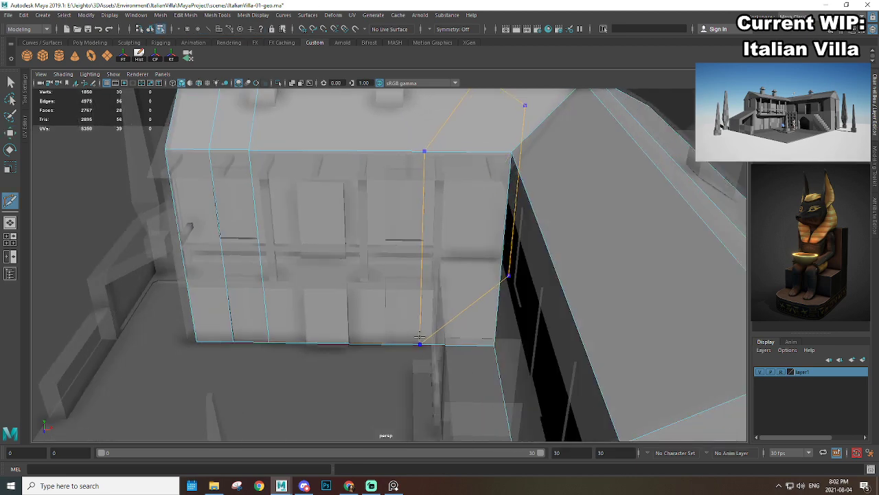
pyautogui.keyDown('ctrl'); pyautogui.click(423, 340); pyautogui.keyUp('ctrl')
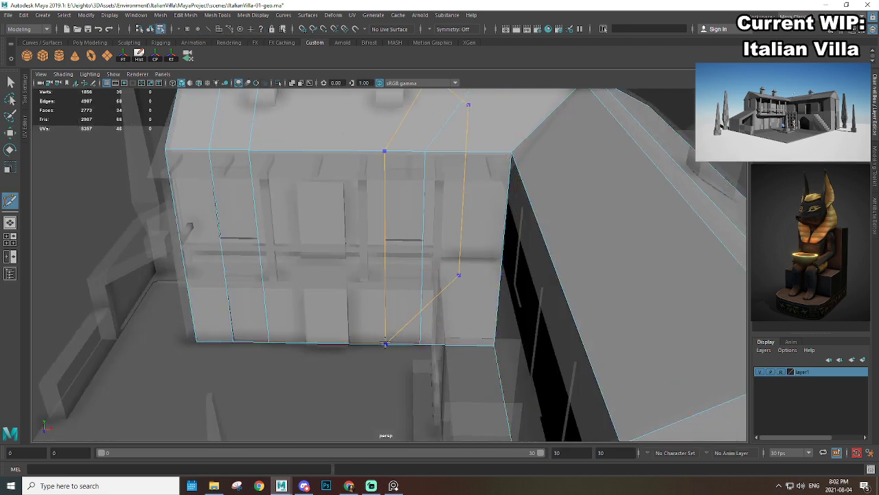
pyautogui.keyDown('ctrl'); pyautogui.click(384, 341); pyautogui.keyUp('ctrl')
# Step: Try to vertex-snap one of the new edge loops near the inner corner into line with its base, and undo the move
pyautogui.keyDown('alt'); pyautogui.moveTo(387, 344); pyautogui.dragTo(402, 257); pyautogui.keyUp('alt')
pyautogui.moveTo(388, 206); pyautogui.dragTo(392, 176, button='right')
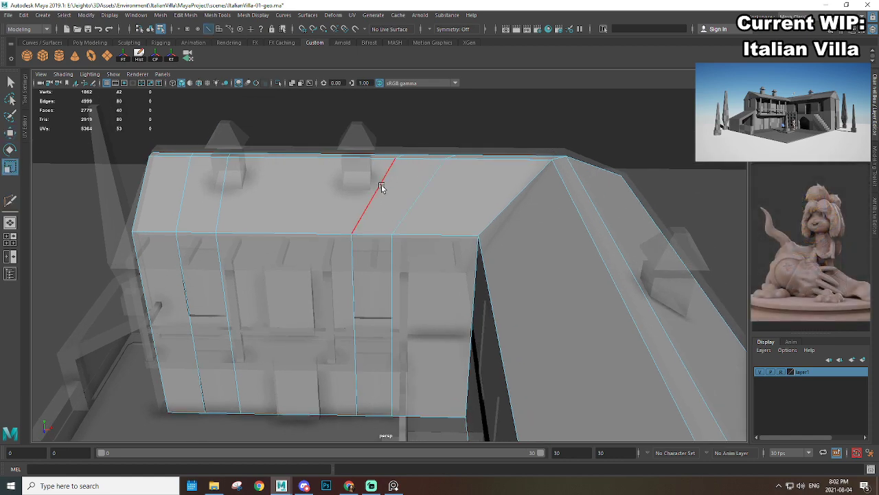
pyautogui.doubleClick(380, 184)
pyautogui.keyDown('alt'); pyautogui.moveTo(379, 274); pyautogui.dragTo(406, 275); pyautogui.keyUp('alt')
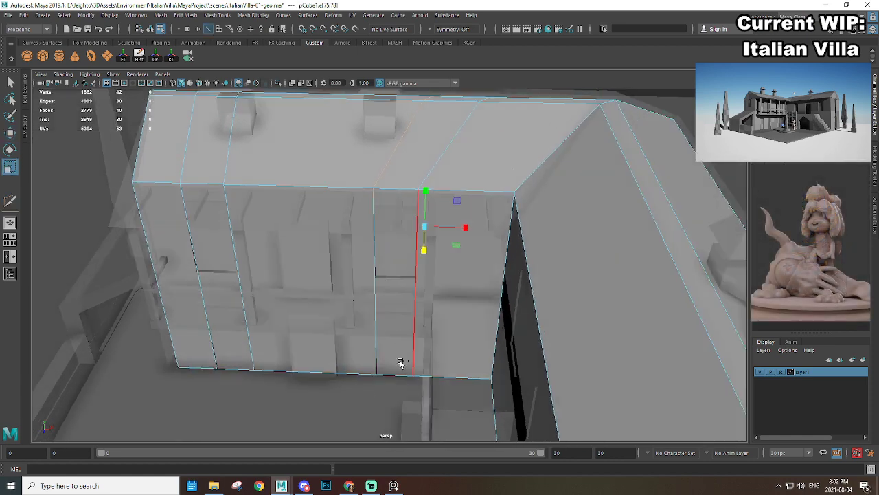
pyautogui.keyDown('alt'); pyautogui.moveTo(403, 361); pyautogui.dragTo(444, 314); pyautogui.keyUp('alt')
pyautogui.press('w')
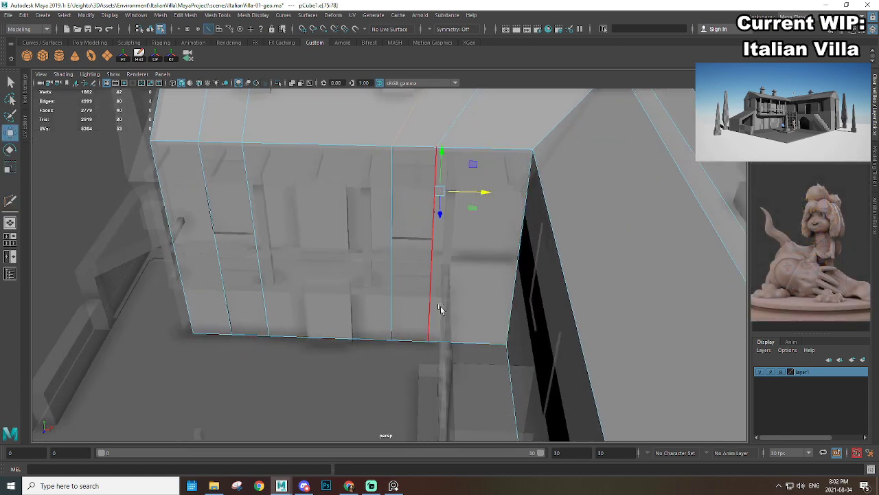
pyautogui.press('v')
pyautogui.moveTo(393, 347); pyautogui.dragTo(392, 340, button='middle')
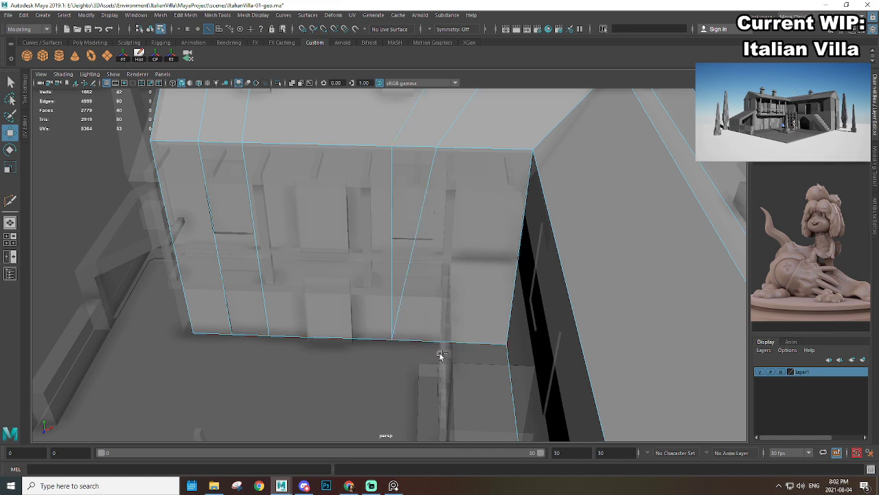
pyautogui.hotkey('ctrl', 'z')
pyautogui.doubleClick(397, 324)
pyautogui.keyDown('alt'); pyautogui.moveTo(474, 226); pyautogui.dragTo(473, 205); pyautogui.keyUp('alt')
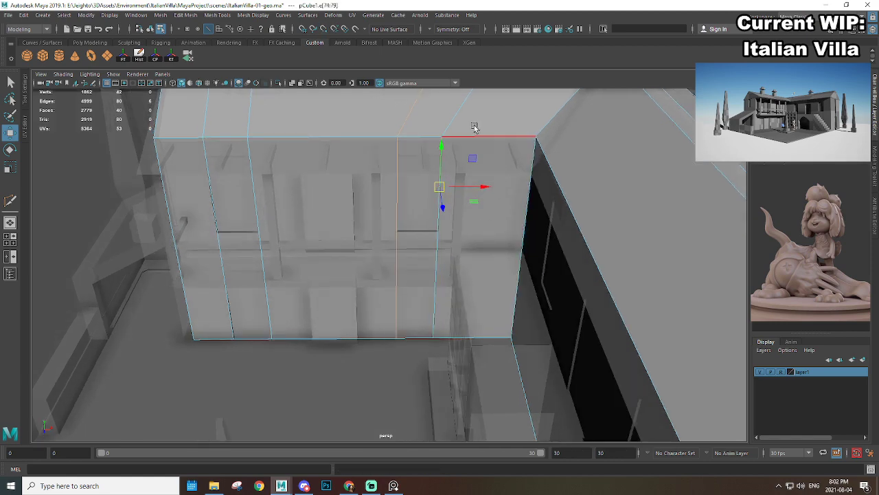
# Step: Return to object mode, review the whole house body with its new edge loops, and deselect it
pyautogui.moveTo(398, 123); pyautogui.dragTo(448, 100, button='right')
pyautogui.scroll(-5, 418, 245)
pyautogui.keyDown('alt'); pyautogui.moveTo(418, 245); pyautogui.dragTo(438, 254); pyautogui.keyUp('alt')
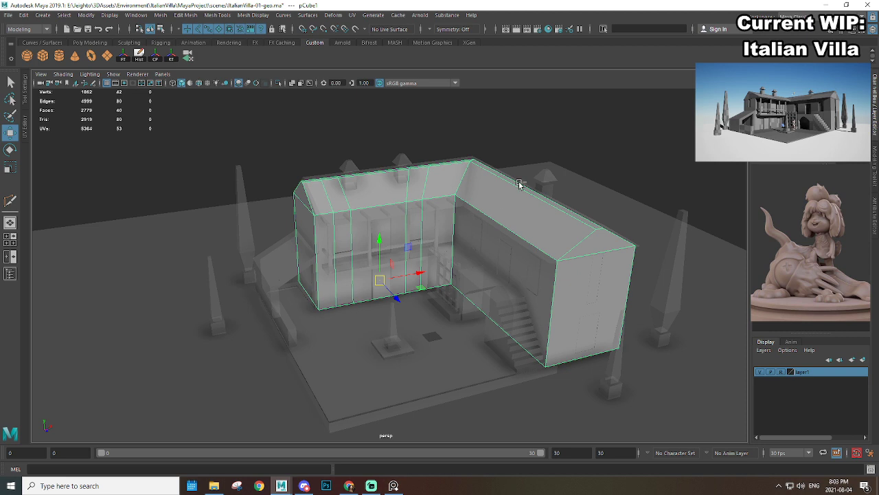
pyautogui.click(643, 131)
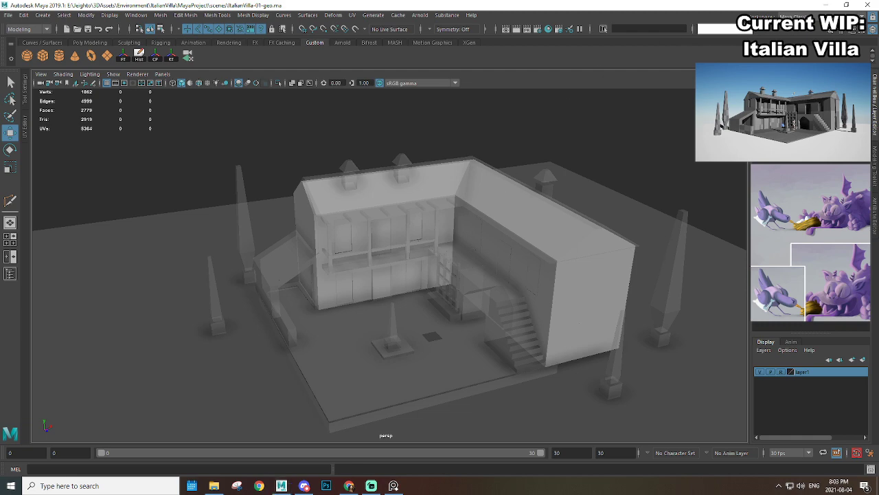
# Step: Switch to a new Maya session and reopen the recent scene ItalianVilla-01-geo.ma
pyautogui.click(282, 485)
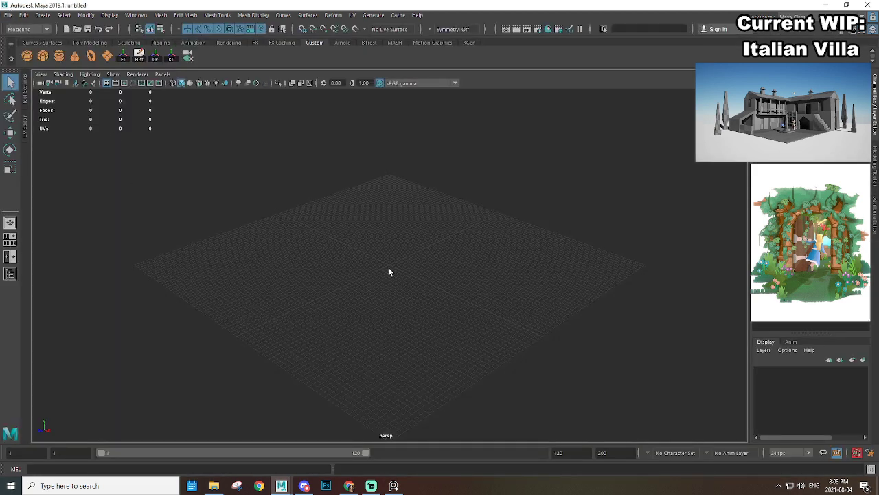
pyautogui.scroll(-3, 437, 284)
pyautogui.click(8, 14)
pyautogui.moveTo(42, 302)
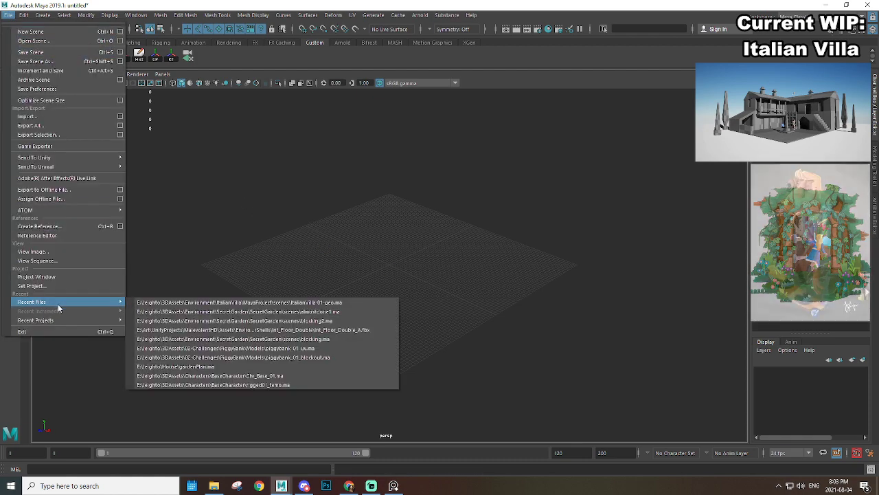
pyautogui.click(256, 302)
pyautogui.click(437, 244)
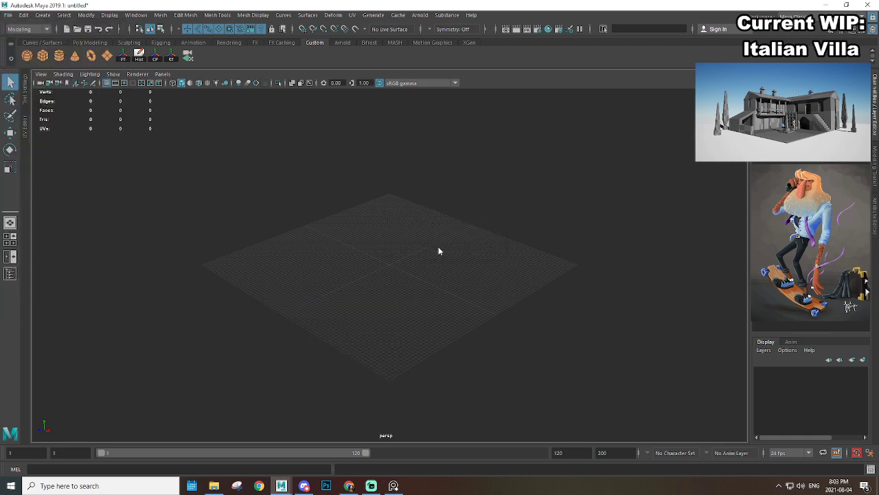
# Step: Straighten the third edge loop from the balcony wing's end by vertex-snapping its upper edges into line with its base vertex
pyautogui.moveTo(443, 223); pyautogui.dragTo(439, 194, button='right')
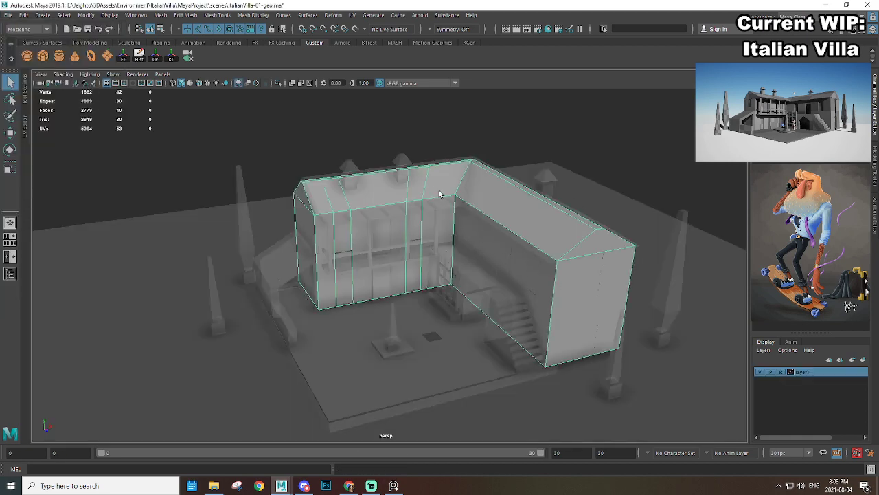
pyautogui.scroll(3, 448, 197)
pyautogui.keyDown('alt'); pyautogui.moveTo(449, 198); pyautogui.dragTo(412, 193); pyautogui.keyUp('alt')
pyautogui.doubleClick(408, 163)
pyautogui.press('w')
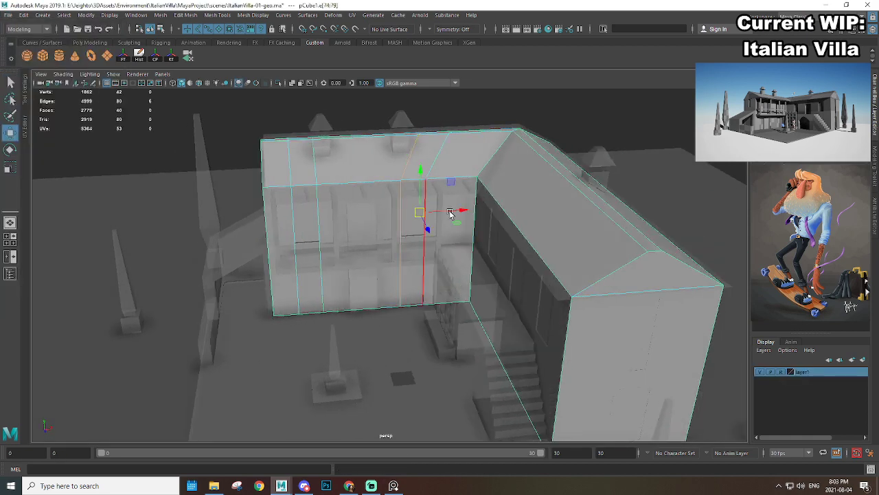
pyautogui.keyDown('alt'); pyautogui.moveTo(399, 310); pyautogui.dragTo(439, 295); pyautogui.keyUp('alt')
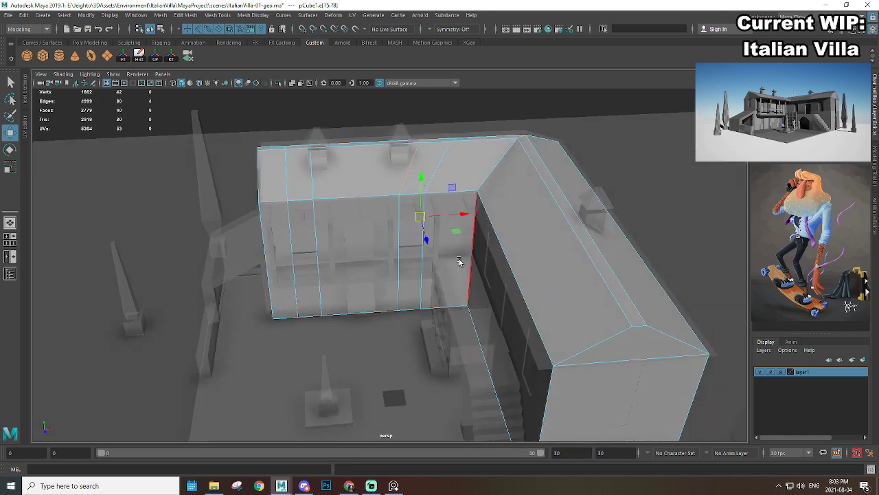
pyautogui.click(465, 214)
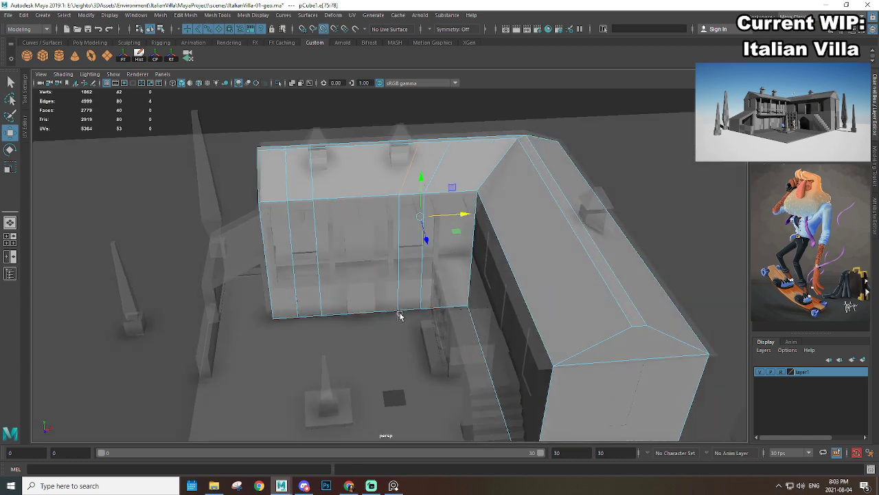
pyautogui.click(397, 316)
pyautogui.hotkey('ctrl', 'z')
pyautogui.press('v')
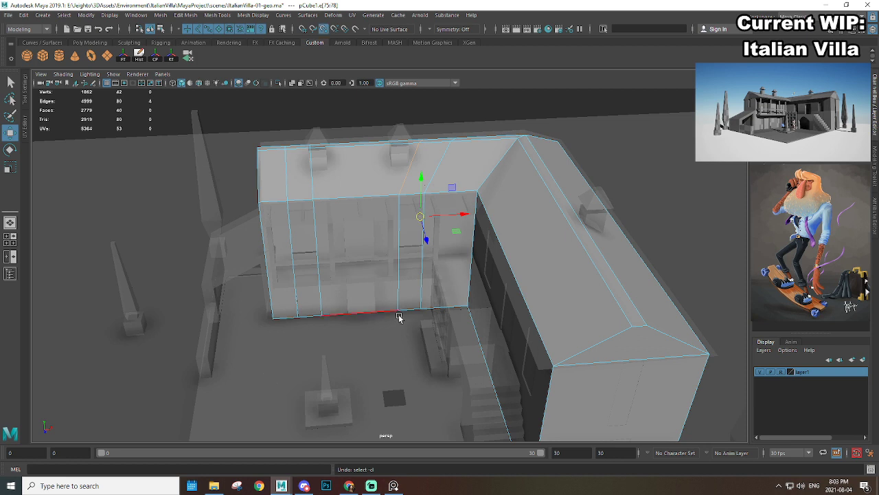
pyautogui.middleClick(399, 312)
pyautogui.hotkey('ctrl', 'z')
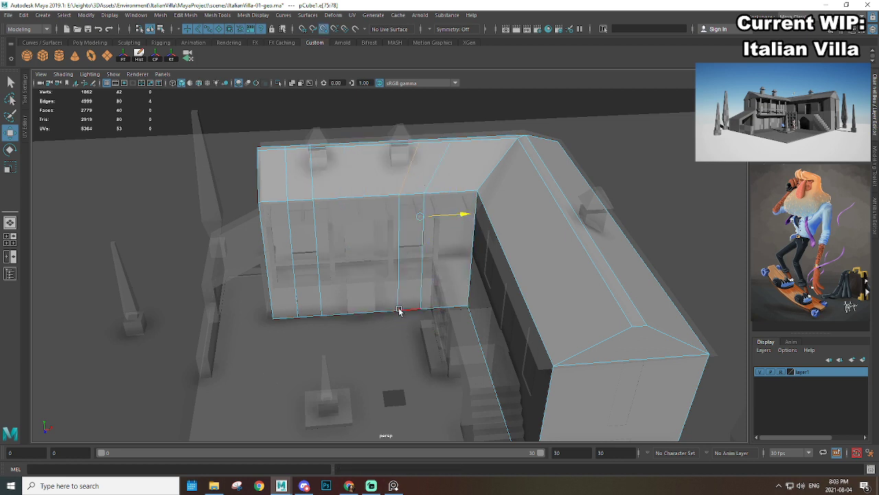
# Step: Try to vertex-snap the upper edges of the edge loop nearest the inner corner into line with its base vertex, undoing each move
pyautogui.doubleClick(420, 283)
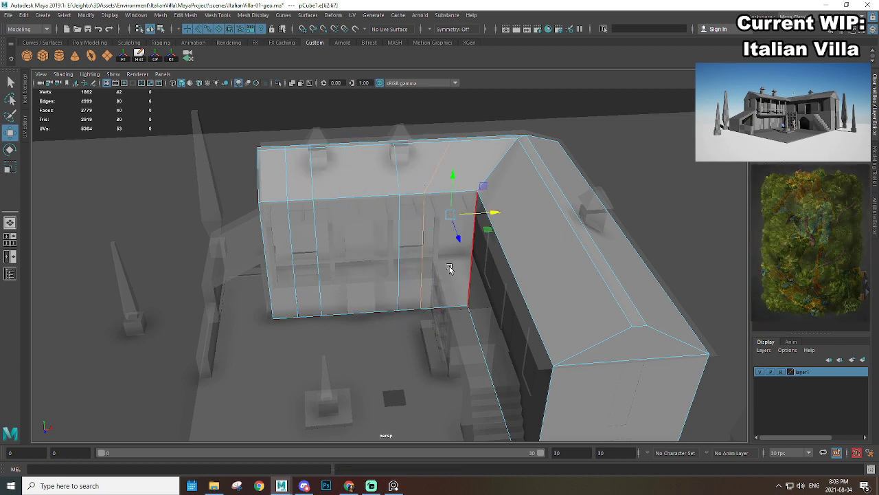
pyautogui.press('v')
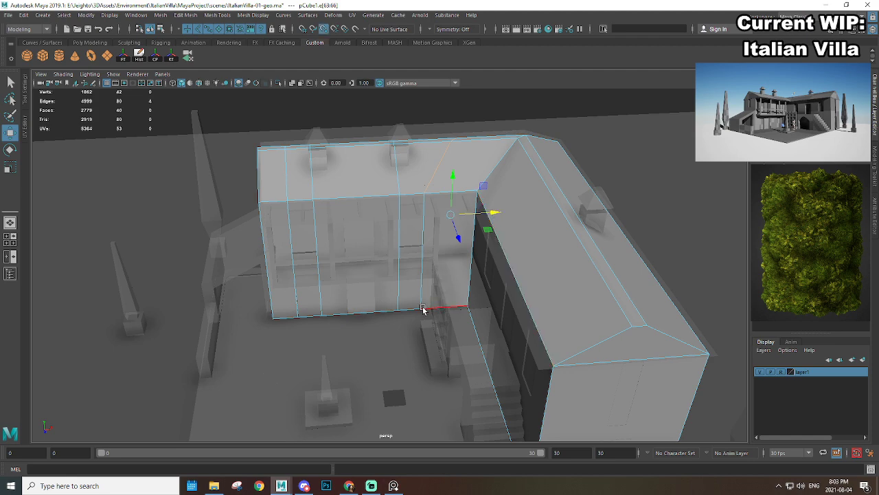
pyautogui.middleClick(421, 310)
pyautogui.hotkey('ctrl', 'z')
pyautogui.doubleClick(426, 275)
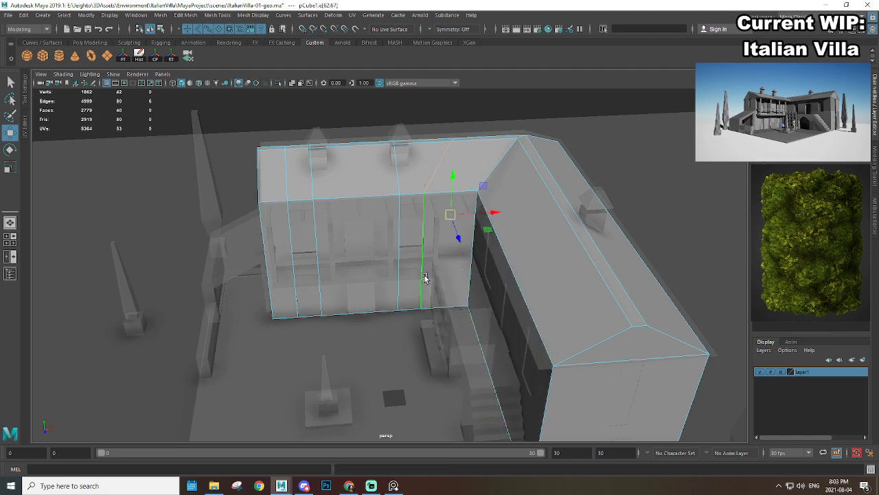
pyautogui.scroll(3, 432, 302)
pyautogui.keyDown('ctrl'); pyautogui.moveTo(421, 351); pyautogui.dragTo(495, 317); pyautogui.keyUp('ctrl')
pyautogui.click(520, 200)
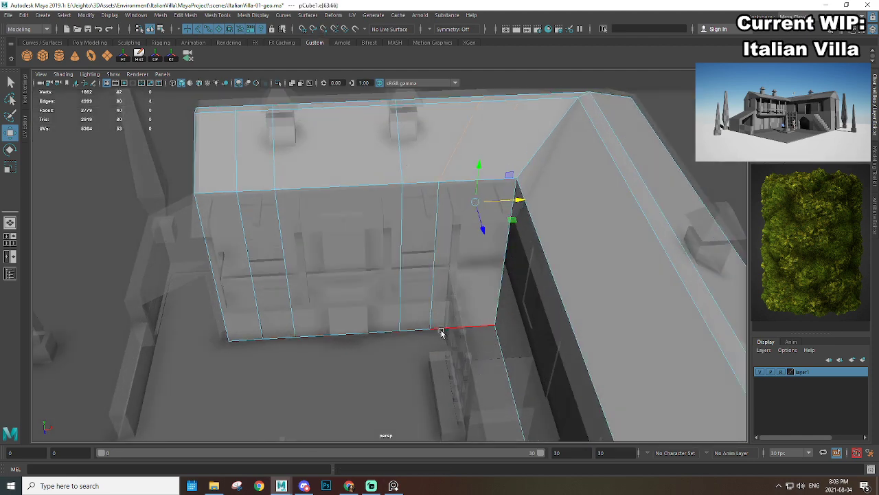
pyautogui.press('v')
pyautogui.middleClick(432, 330)
pyautogui.hotkey('ctrl', 'z')
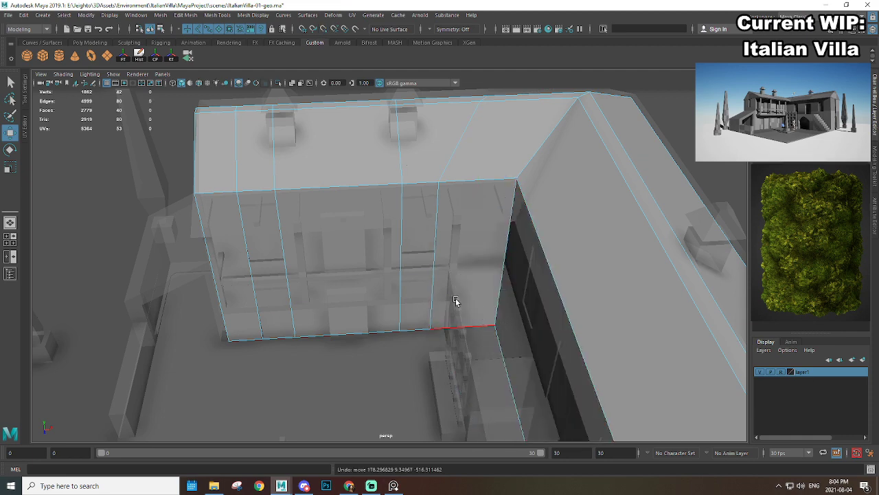
# Step: Flatten the upper edges of the edge loop nearest the inner corner along X by scaling, excluding its base edges
pyautogui.doubleClick(432, 263)
pyautogui.scroll(-2, 441, 261)
pyautogui.keyDown('alt'); pyautogui.moveTo(441, 261); pyautogui.dragTo(433, 287); pyautogui.keyUp('alt')
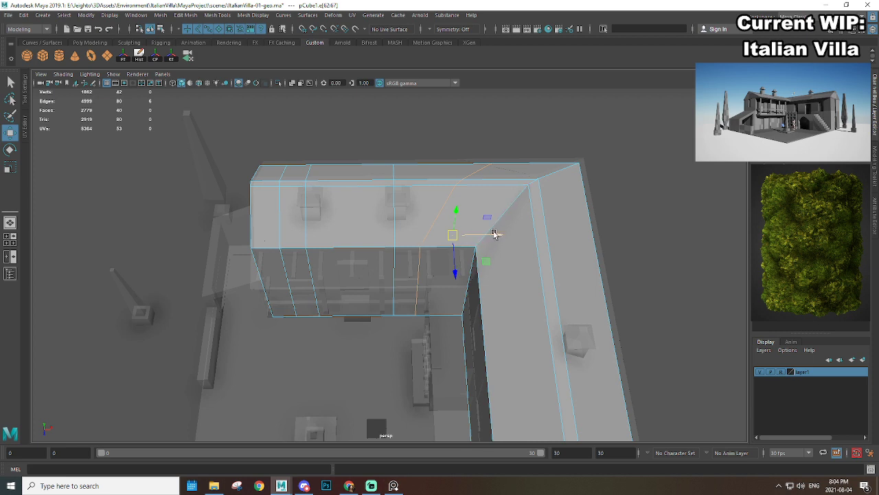
pyautogui.scroll(2, 412, 297)
pyautogui.keyDown('ctrl'); pyautogui.moveTo(410, 317); pyautogui.dragTo(439, 335); pyautogui.keyUp('ctrl')
pyautogui.press('r')
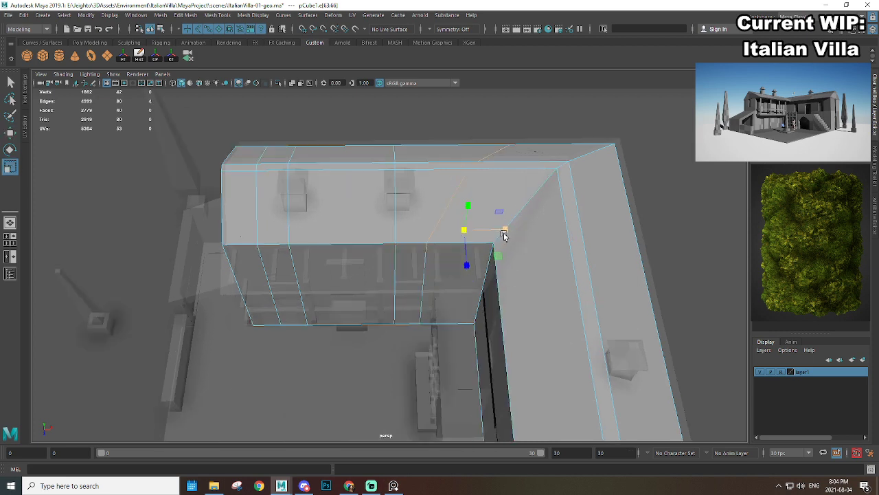
pyautogui.moveTo(505, 233); pyautogui.dragTo(450, 232)
# Step: Try to vertex-snap the flattened edges to the base vertex of their loop, and undo the move
pyautogui.press('w')
pyautogui.press('v')
pyautogui.moveTo(510, 232); pyautogui.dragTo(420, 314)
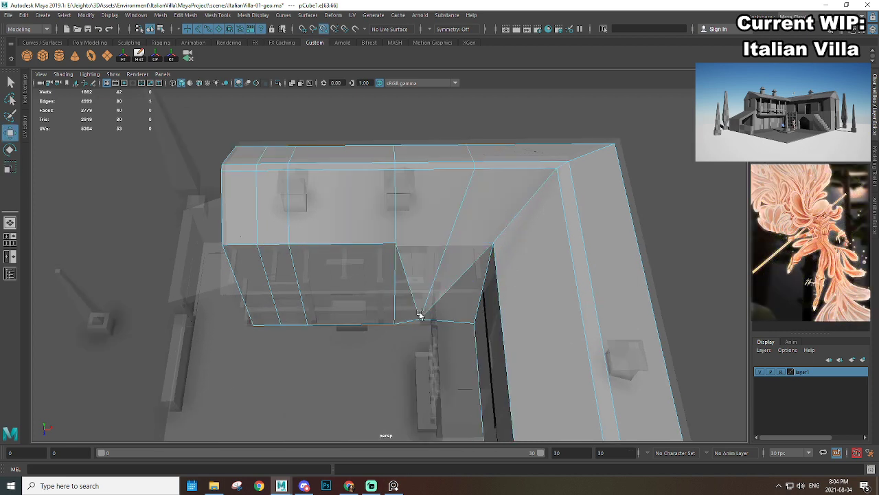
pyautogui.hotkey('ctrl', 'z')
# Step: Open the Move tool's settings and compare them with the Rotate and Scale tool settings
pyautogui.doubleClick(10, 133)
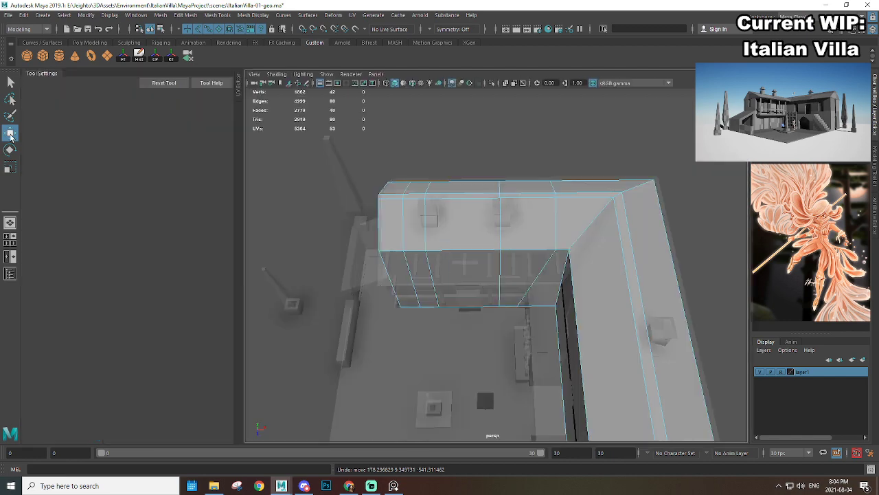
pyautogui.click(172, 82)
pyautogui.press('f')
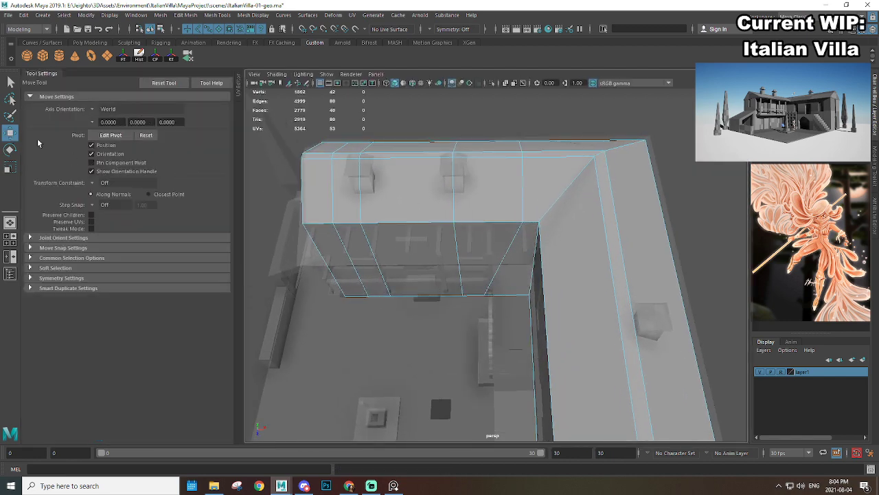
pyautogui.click(11, 148)
pyautogui.click(11, 166)
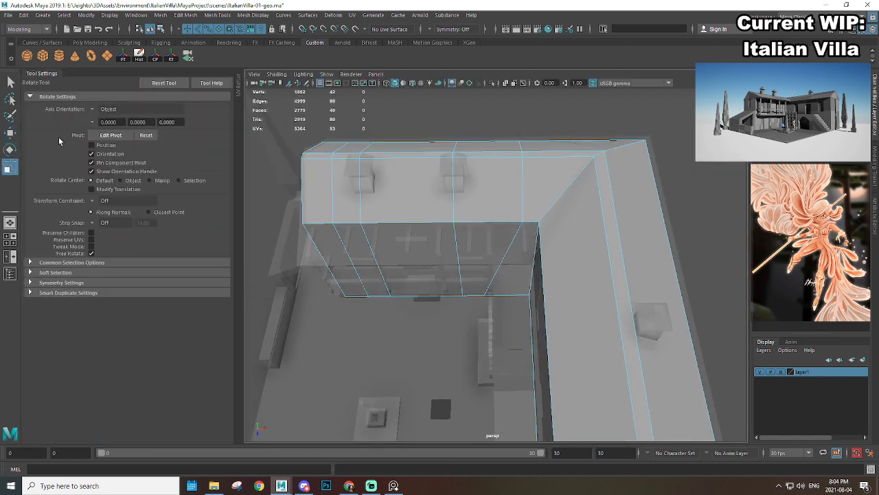
# Step: Undo the edits on the fourth edge loop back to before it was flattened by scaling
pyautogui.doubleClick(522, 199)
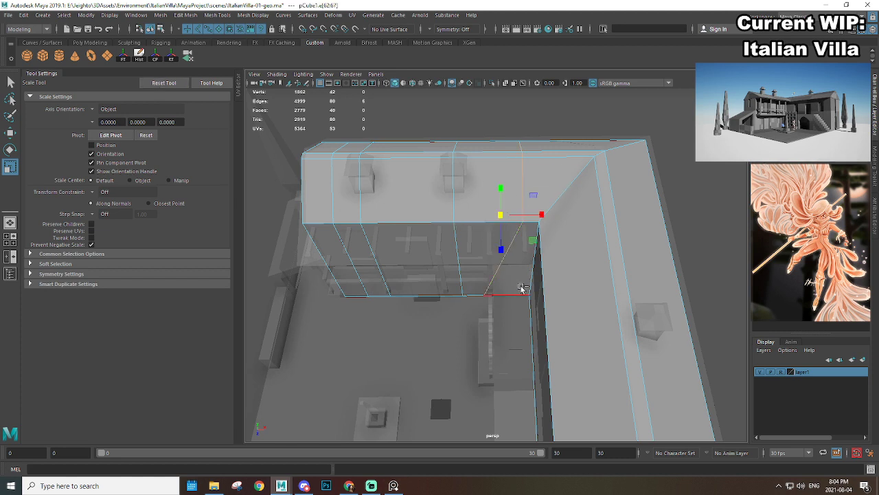
pyautogui.hotkey('ctrl', 'z')
pyautogui.hotkey('ctrl', 'z')
pyautogui.hotkey('ctrl', 'z')
pyautogui.hotkey('ctrl', 'z')
pyautogui.hotkey('ctrl', 'z')
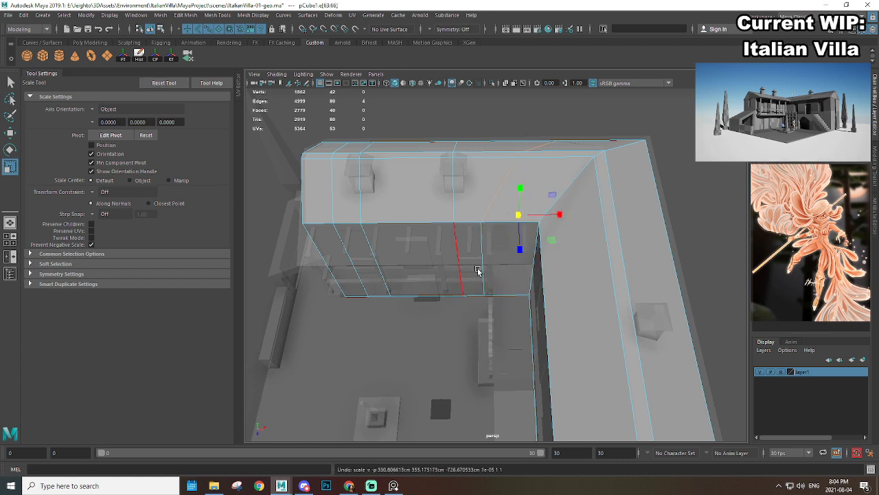
# Step: Retry vertex-snapping the unflattened fourth edge loop to its base vertex with the Move tool, undoing the failed moves
pyautogui.press('w')
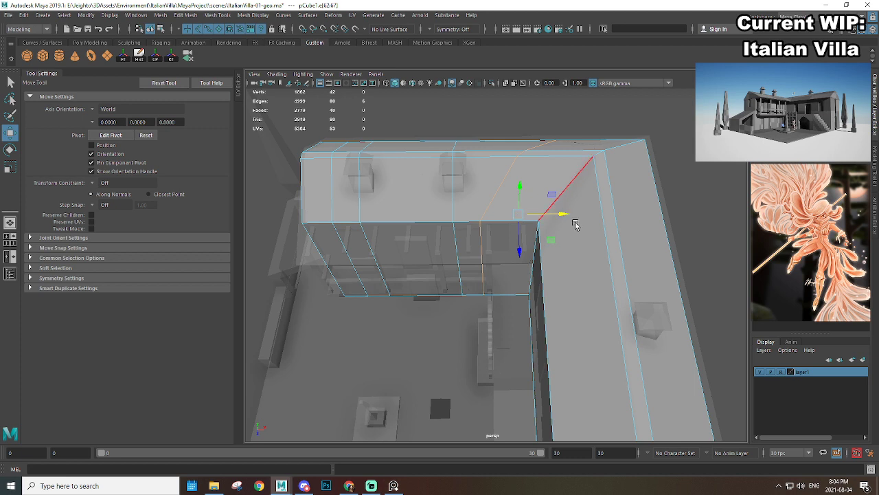
pyautogui.press('v')
pyautogui.moveTo(593, 172); pyautogui.dragTo(532, 233, button='middle')
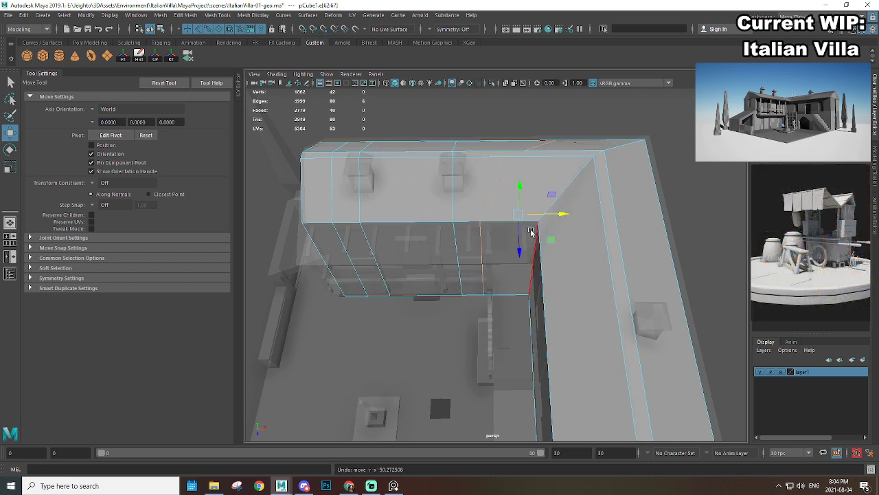
pyautogui.click(483, 252)
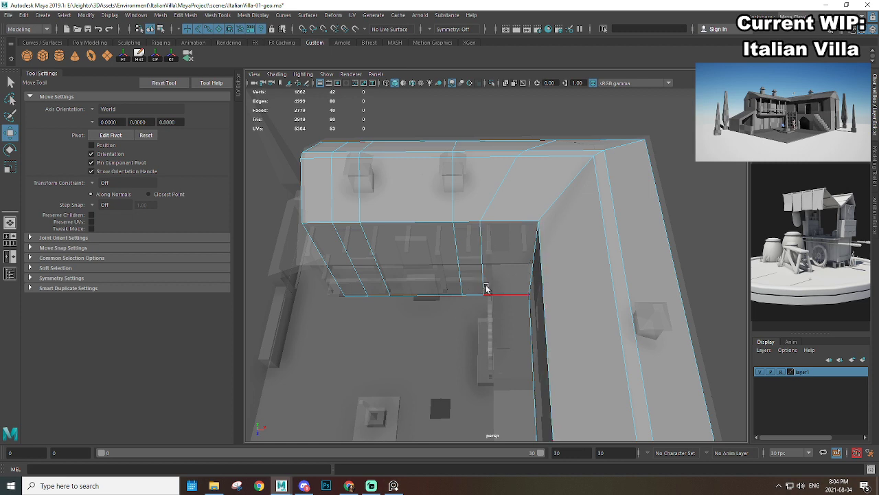
pyautogui.doubleClick(485, 264)
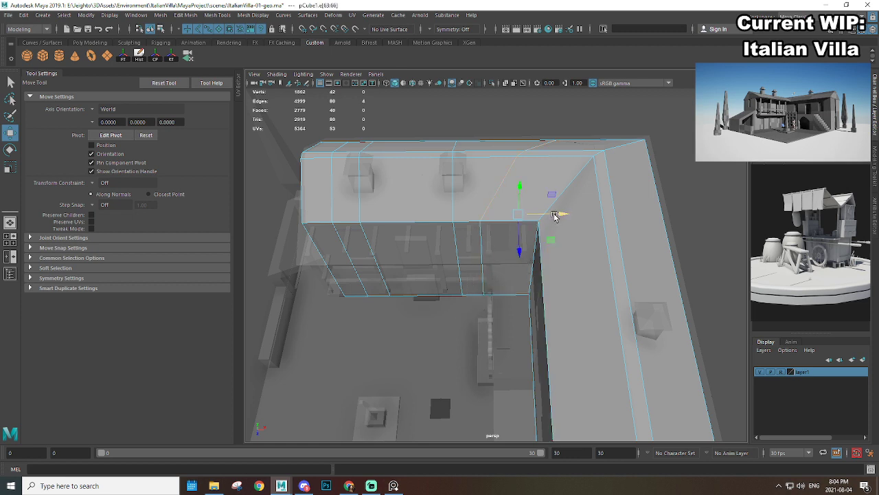
pyautogui.moveTo(488, 290); pyautogui.dragTo(488, 294)
pyautogui.hotkey('ctrl', 'z')
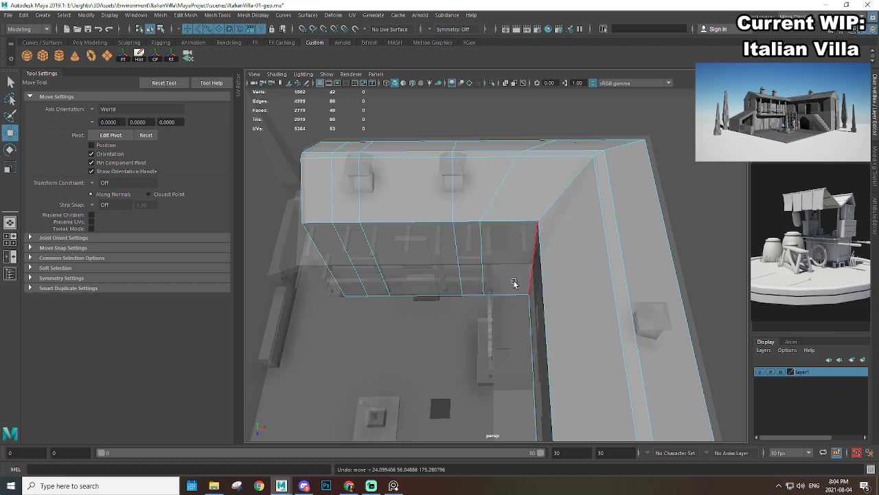
pyautogui.doubleClick(487, 281)
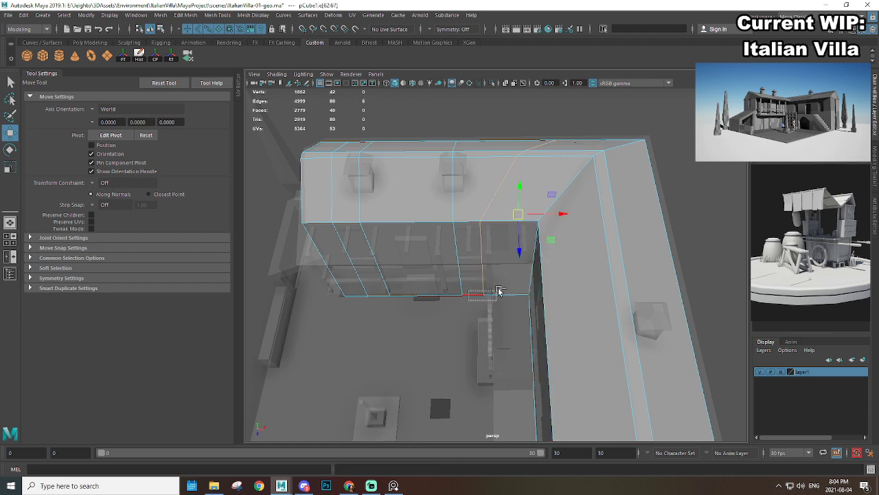
pyautogui.hotkey('ctrl', 'z')
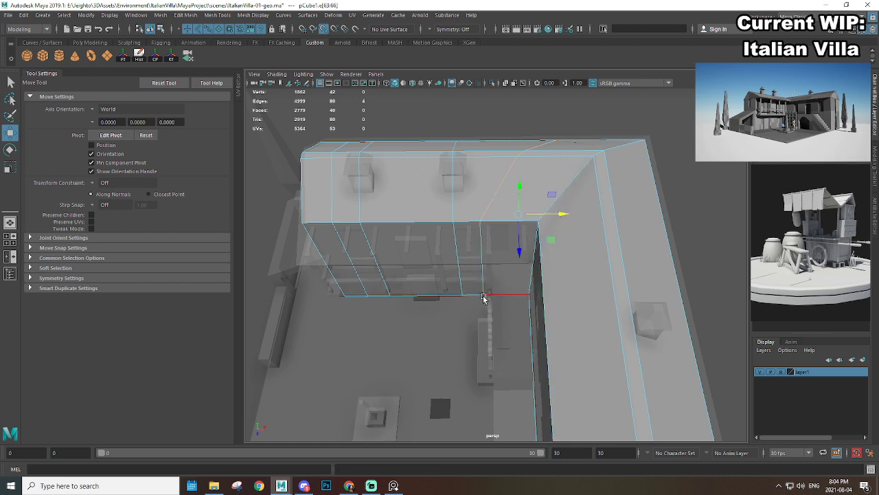
pyautogui.moveTo(483, 297); pyautogui.dragTo(484, 297)
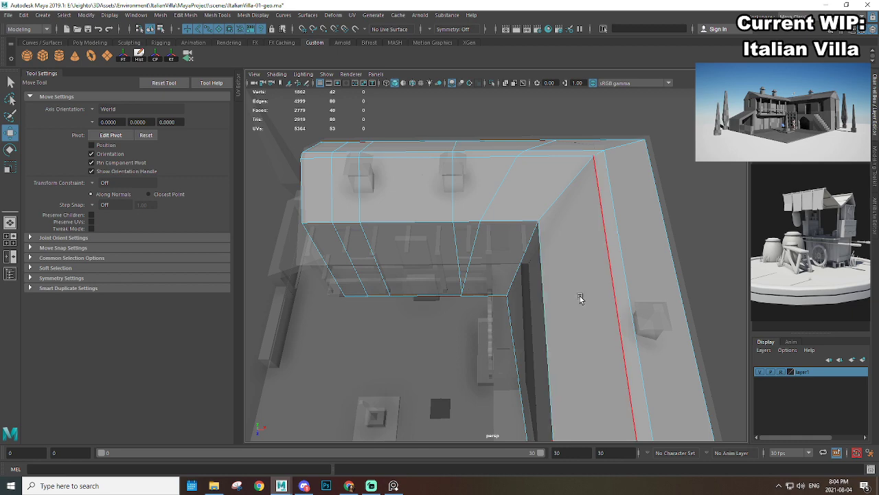
# Step: Return to object mode and isolate the house body from the blockout
pyautogui.keyDown('alt'); pyautogui.moveTo(581, 299); pyautogui.dragTo(553, 218); pyautogui.keyUp('alt')
pyautogui.moveTo(553, 218); pyautogui.dragTo(572, 195, button='right')
pyautogui.hotkey('ctrl', '1')
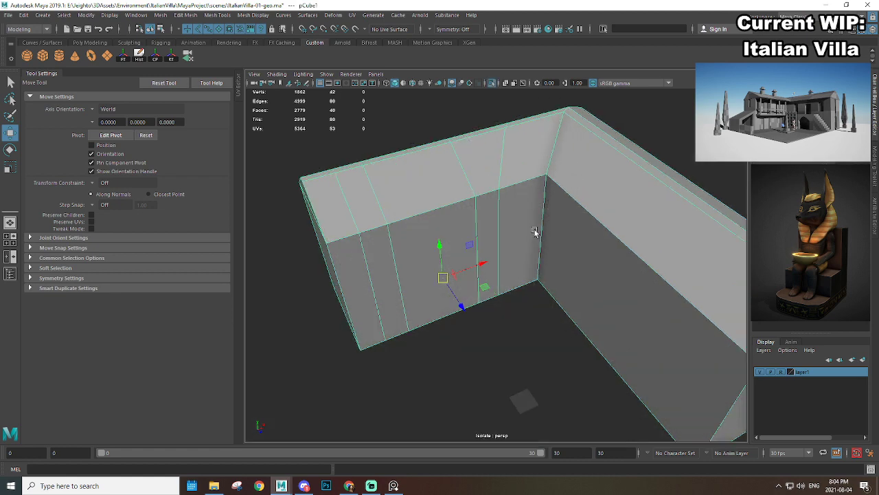
pyautogui.keyDown('alt'); pyautogui.moveTo(455, 213); pyautogui.dragTo(437, 208); pyautogui.keyUp('alt')
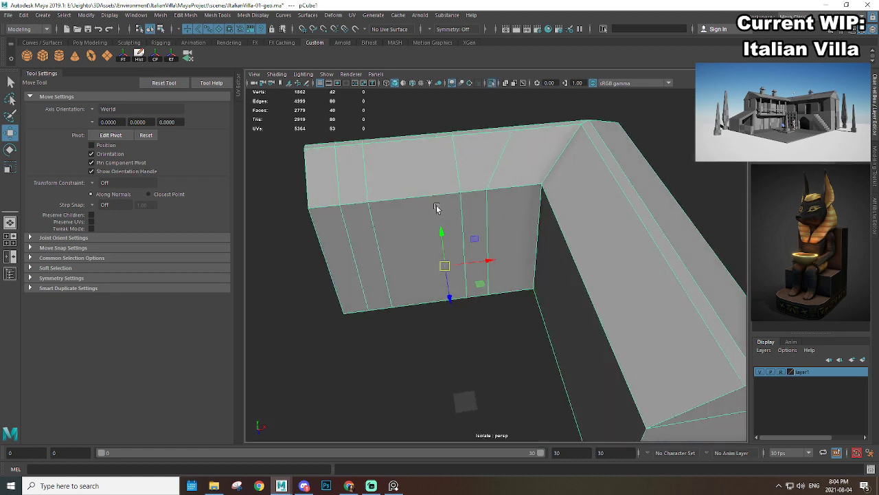
# Step: Try to vertex-snap the whole fourth edge loop along X on the isolated house body, and undo the move
pyautogui.moveTo(482, 198); pyautogui.dragTo(483, 182, button='right')
pyautogui.doubleClick(488, 206)
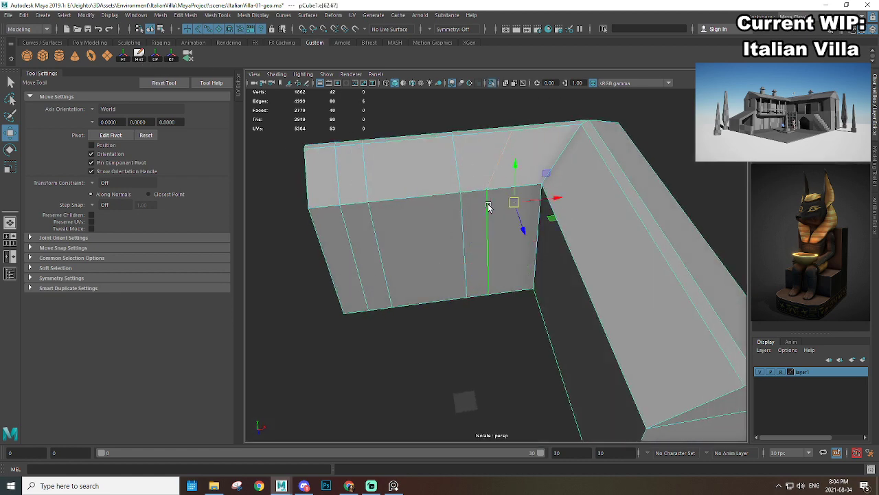
pyautogui.click(558, 198)
pyautogui.moveTo(541, 259); pyautogui.dragTo(510, 283, button='middle')
pyautogui.hotkey('ctrl', 'z')
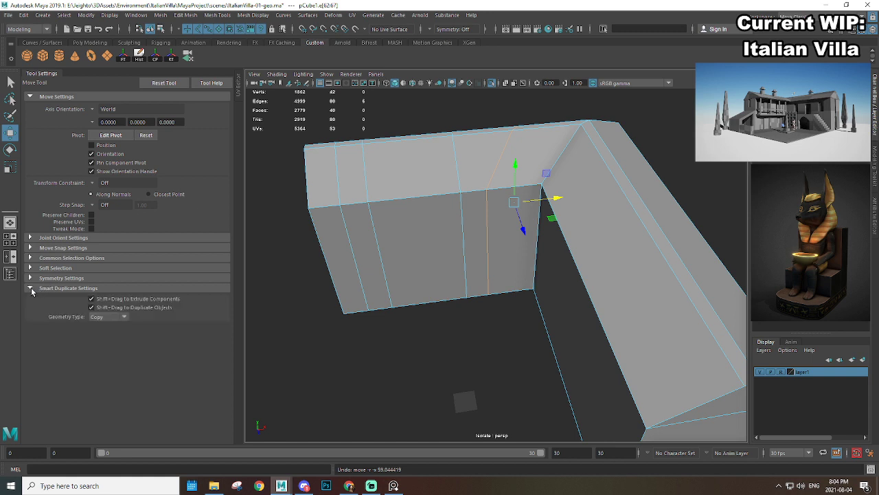
# Step: Turn off Retain component spacing in the Move tool's snap settings
pyautogui.click(31, 279)
pyautogui.click(32, 279)
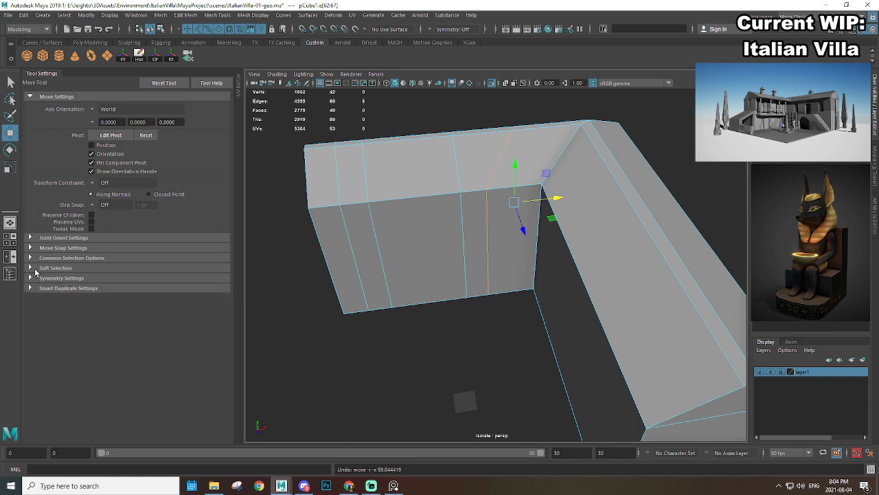
pyautogui.click(30, 238)
pyautogui.click(31, 238)
pyautogui.click(31, 248)
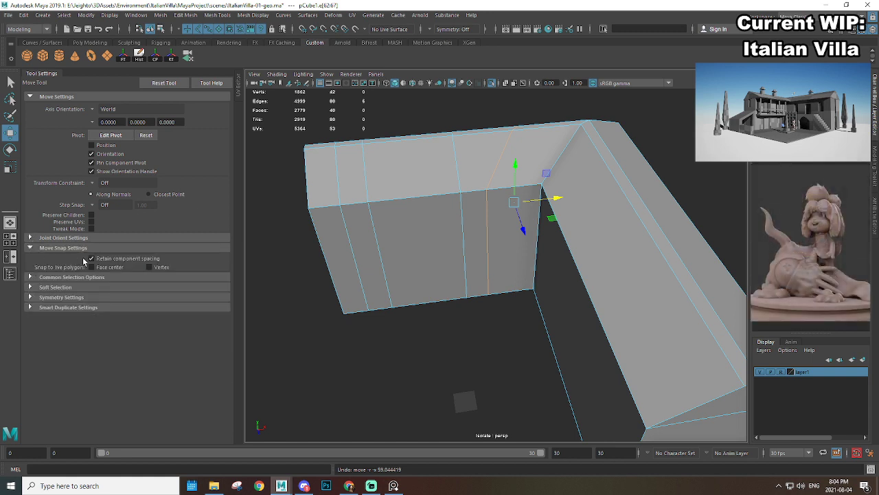
# Step: Straighten the fourth edge loop by vertex-snapping its upper edges along X to its base vertex, leaving the base edges out
pyautogui.keyDown('alt'); pyautogui.moveTo(509, 315); pyautogui.dragTo(516, 304); pyautogui.keyUp('alt')
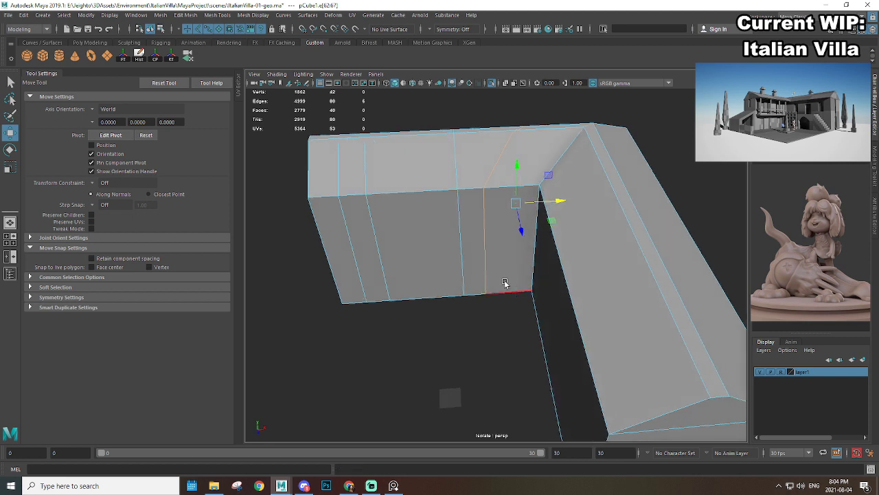
pyautogui.keyDown('ctrl'); pyautogui.click(488, 254); pyautogui.keyUp('ctrl')
pyautogui.keyDown('ctrl'); pyautogui.moveTo(472, 280); pyautogui.dragTo(524, 318); pyautogui.keyUp('ctrl')
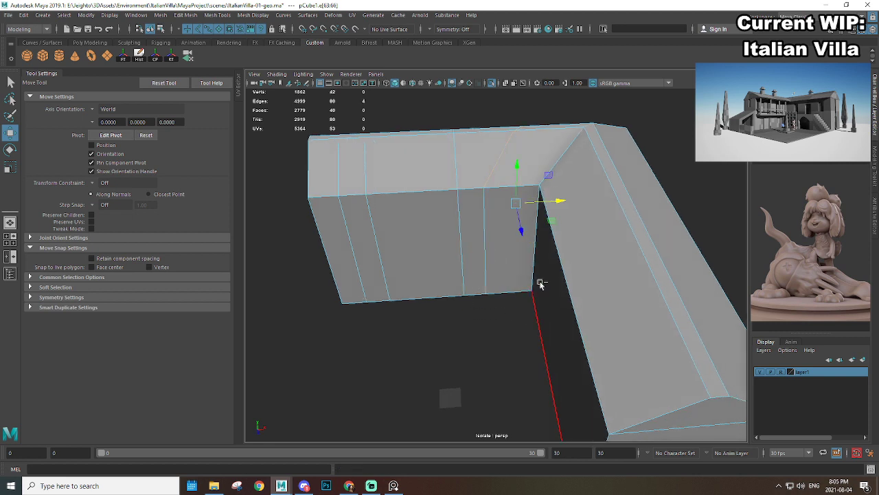
pyautogui.press('v')
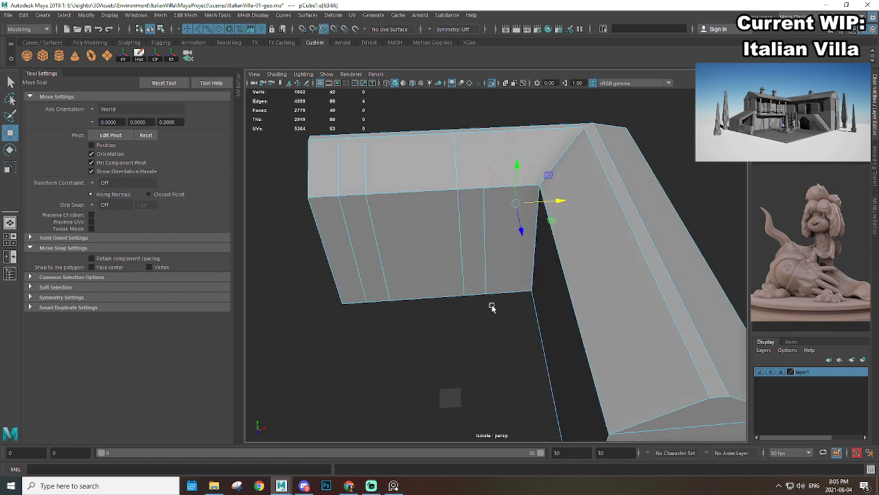
pyautogui.click(491, 308)
pyautogui.hotkey('ctrl', 'z')
pyautogui.press('v')
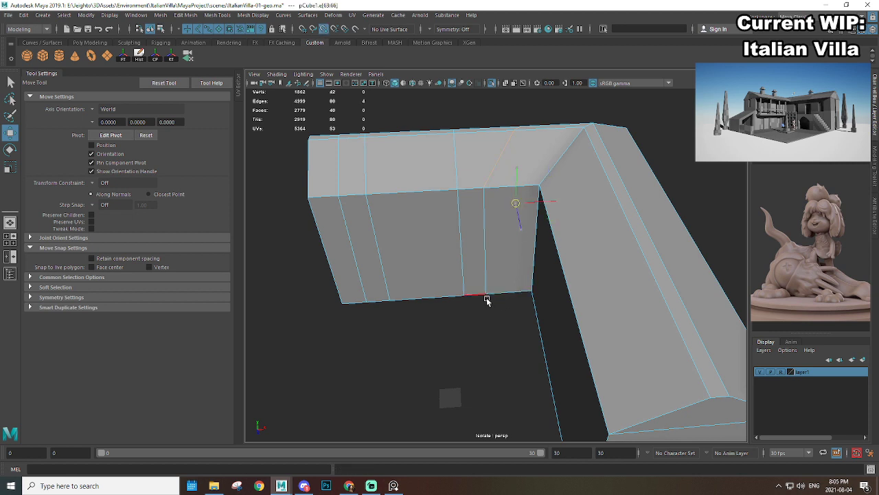
pyautogui.click(560, 201)
pyautogui.press('v')
pyautogui.moveTo(501, 294); pyautogui.dragTo(489, 292, button='middle')
# Step: Show the blockout again and check the straightened edge loop against the balcony wing's openings
pyautogui.keyDown('alt'); pyautogui.moveTo(455, 266); pyautogui.dragTo(471, 261); pyautogui.keyUp('alt')
pyautogui.hotkey('ctrl', '1')
pyautogui.scroll(4, 483, 266)
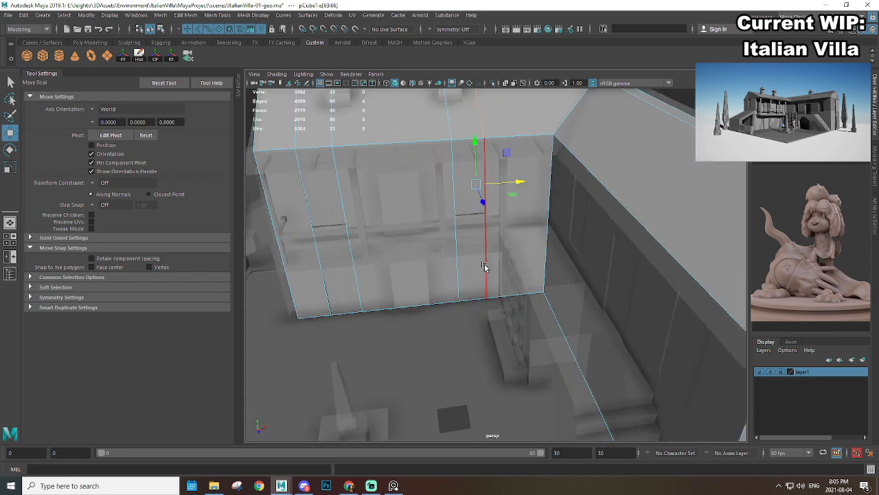
pyautogui.doubleClick(479, 263)
pyautogui.keyDown('alt'); pyautogui.moveTo(533, 232); pyautogui.dragTo(542, 206); pyautogui.keyUp('alt')
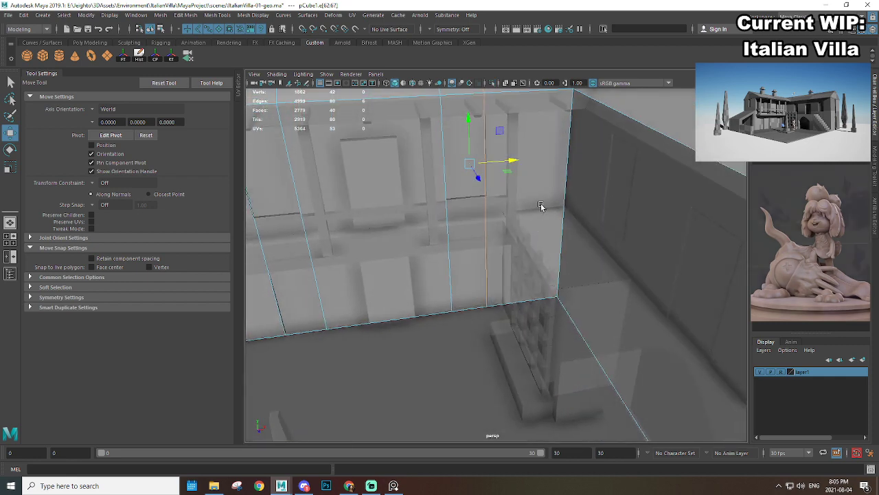
pyautogui.scroll(-5, 510, 163)
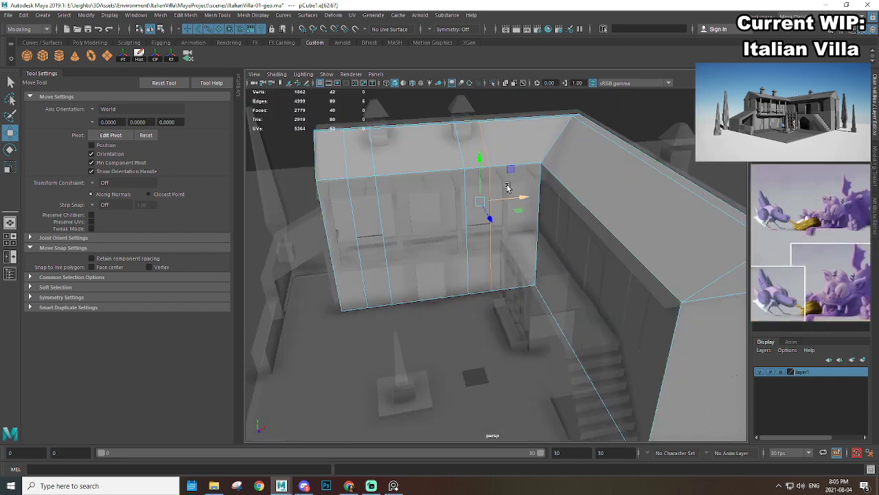
# Step: Return to object mode, deselect the house body, and view the outdoor-stair wing
pyautogui.moveTo(430, 164); pyautogui.dragTo(462, 147, button='right')
pyautogui.click(567, 129)
pyautogui.keyDown('alt'); pyautogui.moveTo(639, 201); pyautogui.dragTo(528, 212, button='middle'); pyautogui.keyUp('alt')
pyautogui.scroll(1, 528, 212)
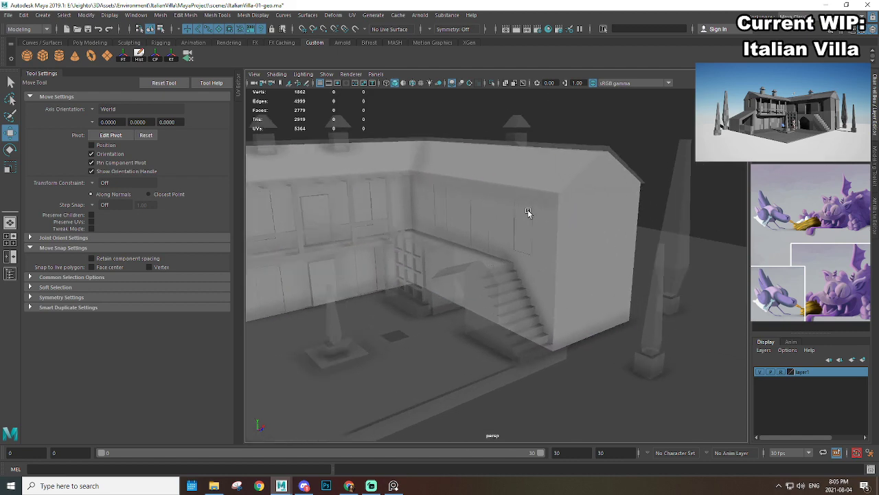
# Step: Select the house body and use Multi-Cut to insert a horizontal edge loop at the top of the balcony wing's ground-floor doors
pyautogui.click(578, 234)
pyautogui.scroll(-4, 581, 236)
pyautogui.keyDown('alt'); pyautogui.moveTo(522, 237); pyautogui.dragTo(552, 246); pyautogui.keyUp('alt')
pyautogui.keyDown('alt'); pyautogui.moveTo(552, 245); pyautogui.dragTo(618, 254, button='middle'); pyautogui.keyUp('alt')
pyautogui.scroll(4, 577, 257)
pyautogui.keyDown('alt'); pyautogui.moveTo(577, 257); pyautogui.dragTo(473, 173); pyautogui.keyUp('alt')
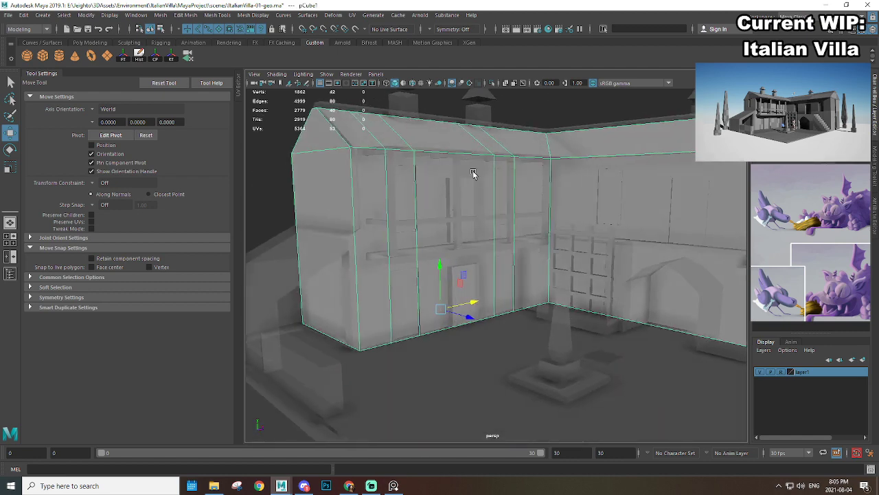
pyautogui.keyDown('ctrl'); pyautogui.moveTo(495, 166); pyautogui.dragTo(455, 174, button='right'); pyautogui.keyUp('ctrl')
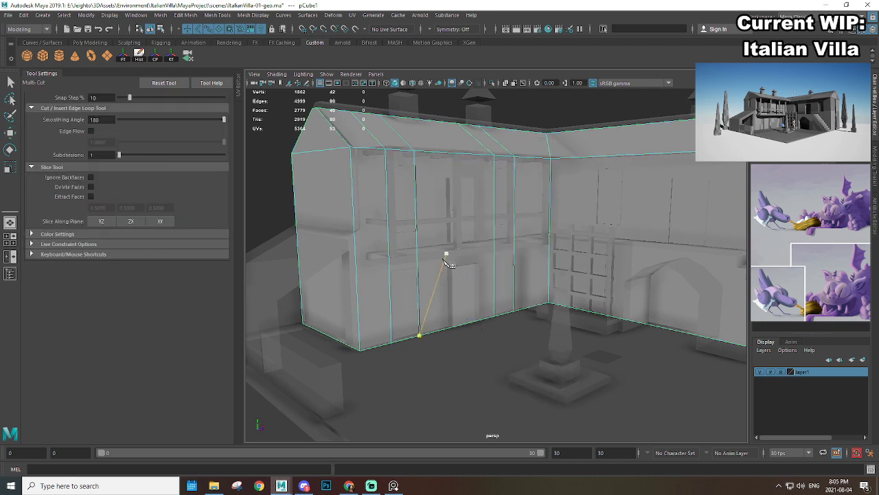
pyautogui.keyDown('alt'); pyautogui.moveTo(447, 255); pyautogui.dragTo(502, 220); pyautogui.keyUp('alt')
pyautogui.scroll(3, 505, 224)
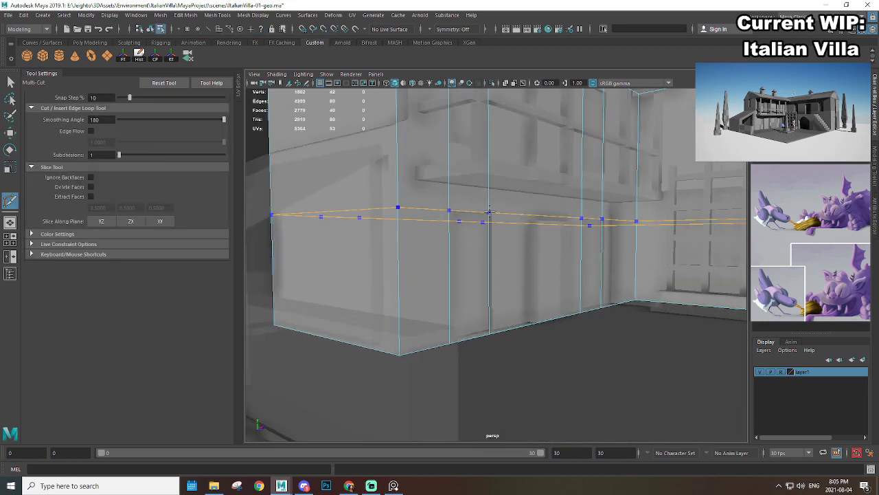
pyautogui.keyDown('ctrl'); pyautogui.click(490, 213); pyautogui.keyUp('ctrl')
# Step: Insert two more horizontal edge loops at the base and the top of the balcony wing's upper-floor openings
pyautogui.scroll(6, 585, 249)
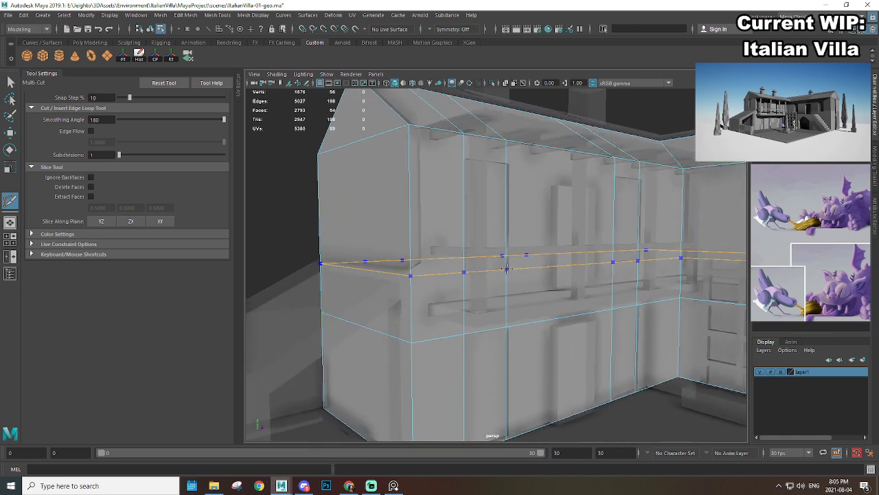
pyautogui.keyDown('ctrl'); pyautogui.click(507, 269); pyautogui.keyUp('ctrl')
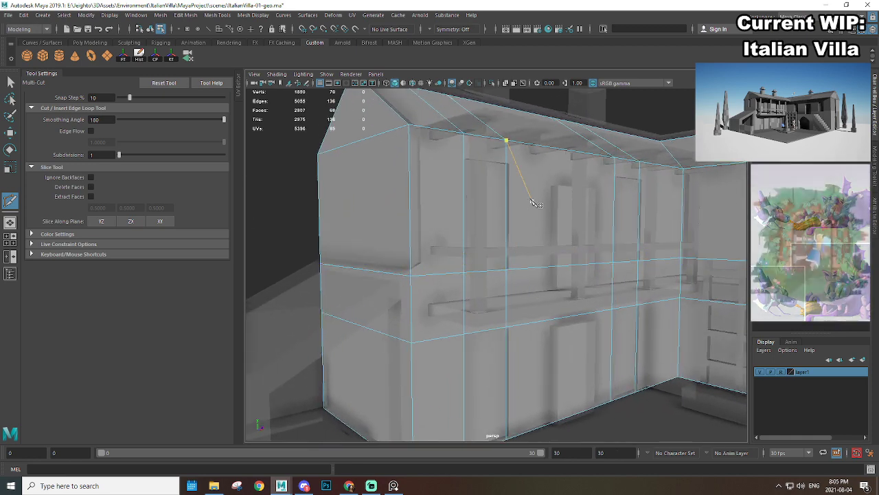
pyautogui.scroll(3, 530, 200)
pyautogui.keyDown('alt'); pyautogui.moveTo(531, 200); pyautogui.dragTo(535, 230, button='middle'); pyautogui.keyUp('alt')
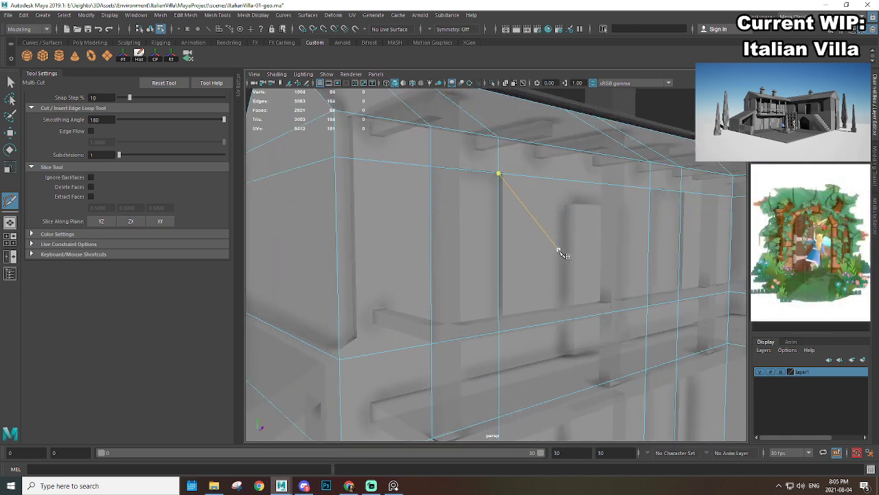
# Step: Insert vertical edge loops along the sides of the outdoor-stair wing's upper opening nearest the inner corner
pyautogui.scroll(-8, 559, 251)
pyautogui.scroll(4, 560, 280)
pyautogui.keyDown('alt'); pyautogui.moveTo(560, 280); pyautogui.dragTo(515, 261, button='middle'); pyautogui.keyUp('alt')
pyautogui.keyDown('alt'); pyautogui.moveTo(514, 261); pyautogui.dragTo(542, 262); pyautogui.keyUp('alt')
pyautogui.keyDown('alt'); pyautogui.moveTo(502, 238); pyautogui.dragTo(529, 304); pyautogui.keyUp('alt')
pyautogui.keyDown('ctrl'); pyautogui.click(529, 302); pyautogui.keyUp('ctrl')
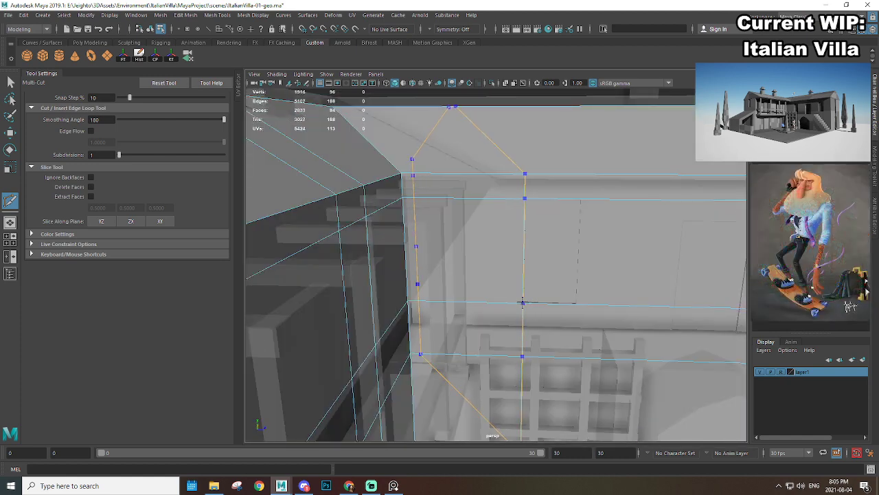
# Step: Insert vertical edge loops along the sides of the outdoor-stair wing's upper opening above the stairs
pyautogui.keyDown('alt'); pyautogui.moveTo(576, 311); pyautogui.dragTo(598, 322, button='right'); pyautogui.keyUp('alt')
pyautogui.click(652, 278)
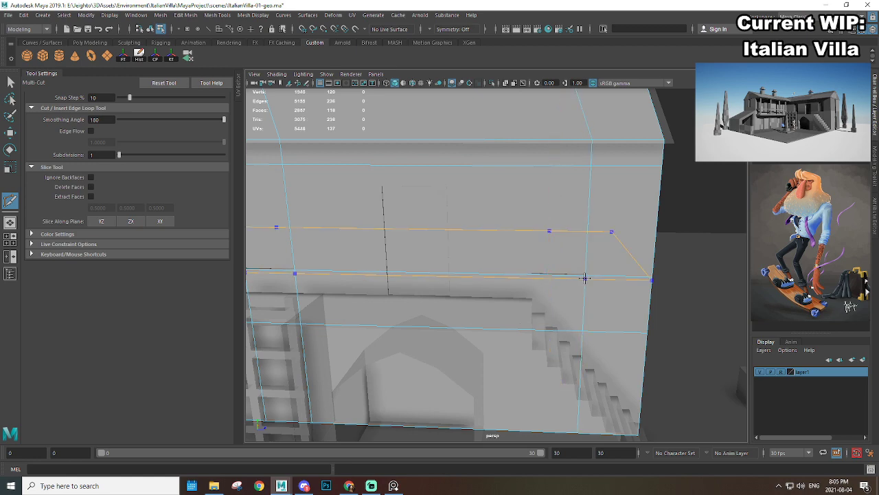
pyautogui.keyDown('alt'); pyautogui.moveTo(584, 278); pyautogui.dragTo(595, 351); pyautogui.keyUp('alt')
pyautogui.keyDown('ctrl'); pyautogui.click(527, 348); pyautogui.keyUp('ctrl')
pyautogui.keyDown('alt'); pyautogui.moveTo(605, 323); pyautogui.dragTo(533, 336, button='right'); pyautogui.keyUp('alt')
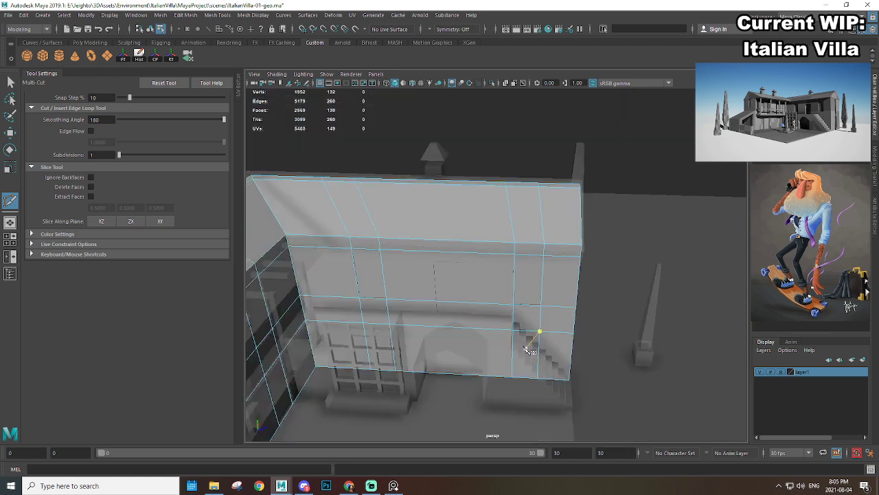
# Step: Try to straighten the stair wing's edge loop nearest the inner corner by scaling and moving it, and undo the move
pyautogui.keyDown('alt'); pyautogui.moveTo(533, 337); pyautogui.dragTo(578, 327, button='middle'); pyautogui.keyUp('alt')
pyautogui.keyDown('alt'); pyautogui.moveTo(564, 328); pyautogui.dragTo(595, 326, button='right'); pyautogui.keyUp('alt')
pyautogui.press('e')
pyautogui.press('r')
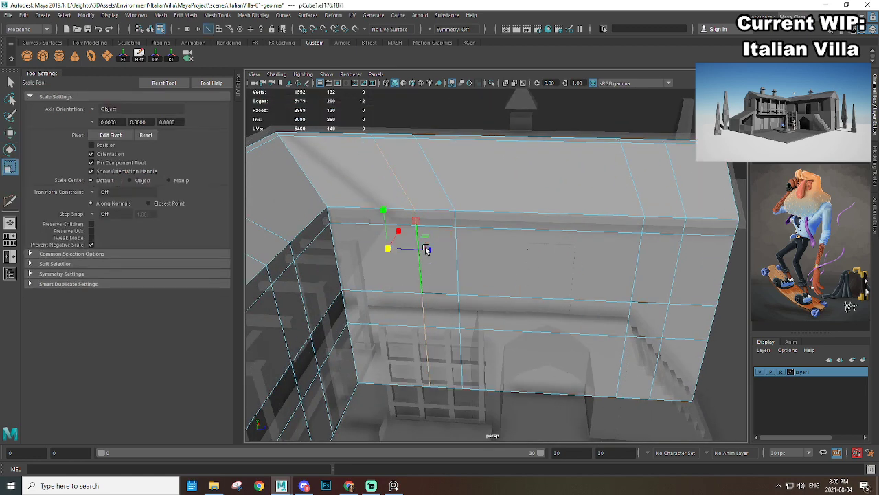
pyautogui.press('w')
pyautogui.keyDown('shift'); pyautogui.moveTo(400, 358); pyautogui.dragTo(413, 379, button='right'); pyautogui.keyUp('shift')
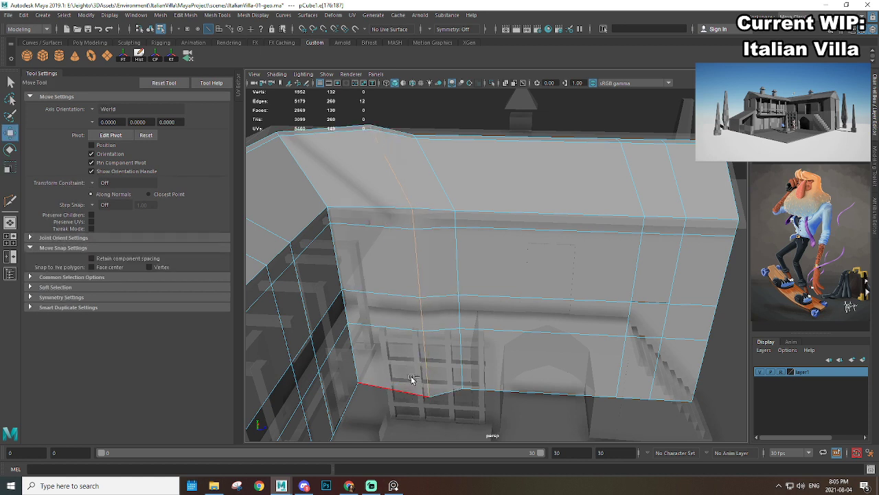
pyautogui.hotkey('ctrl', 'z')
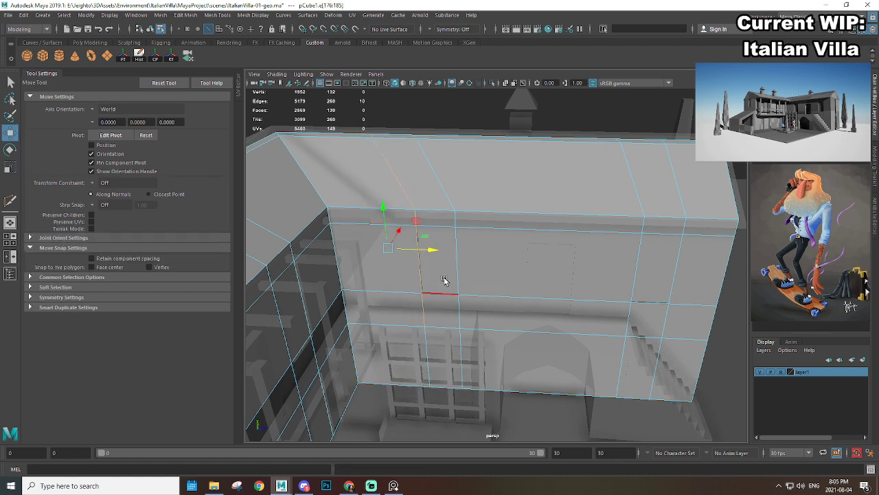
# Step: Straighten the two edge loops near the stair wing's inner corner by flattening each one and moving it to the opening's side
pyautogui.moveTo(434, 391); pyautogui.dragTo(430, 386, button='middle')
pyautogui.doubleClick(430, 369)
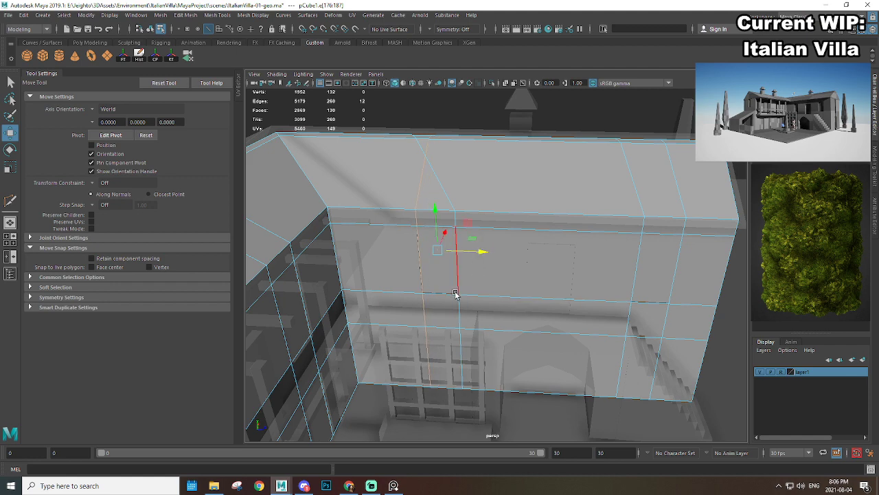
pyautogui.press('r')
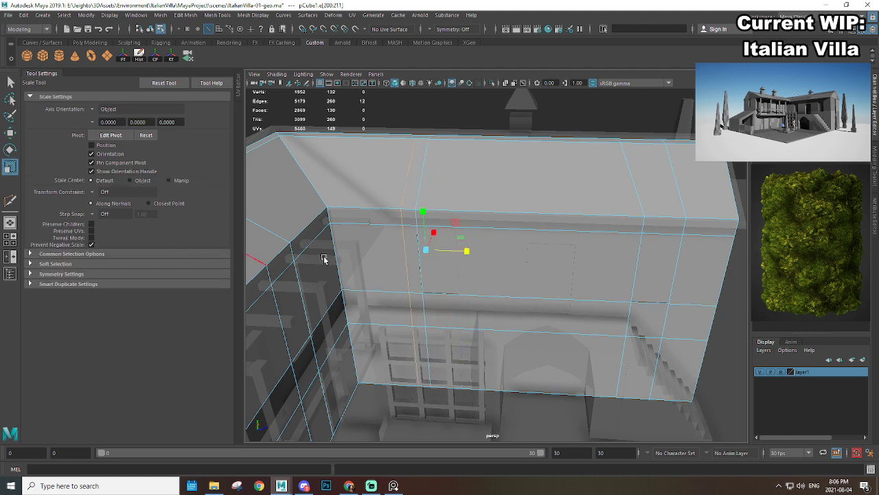
pyautogui.press('w')
# Step: Flatten the two edge loops above the outdoor stairs and move each one onto its side of the upper opening
pyautogui.keyDown('alt'); pyautogui.moveTo(583, 276); pyautogui.dragTo(586, 294); pyautogui.keyUp('alt')
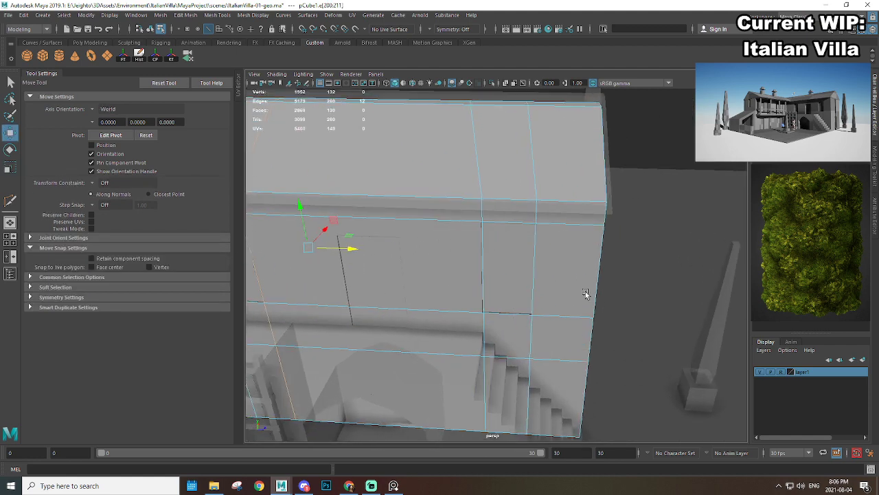
pyautogui.press('r')
pyautogui.press('w')
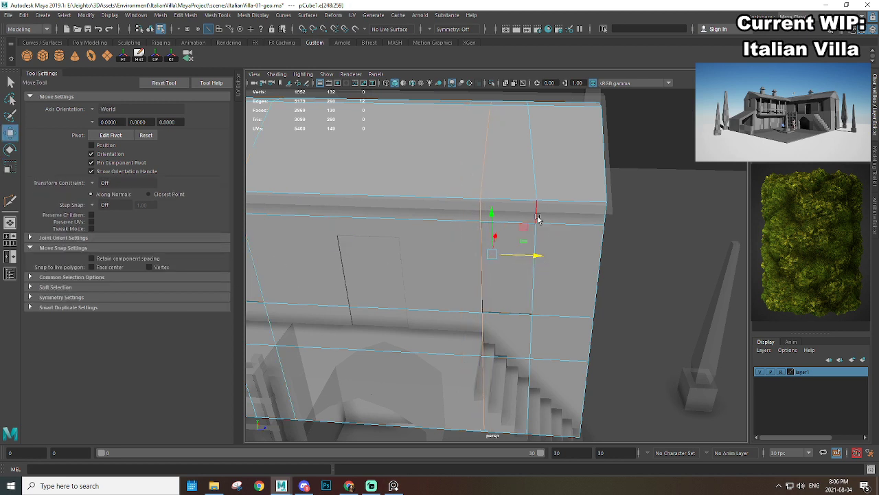
pyautogui.press('r')
pyautogui.press('w')
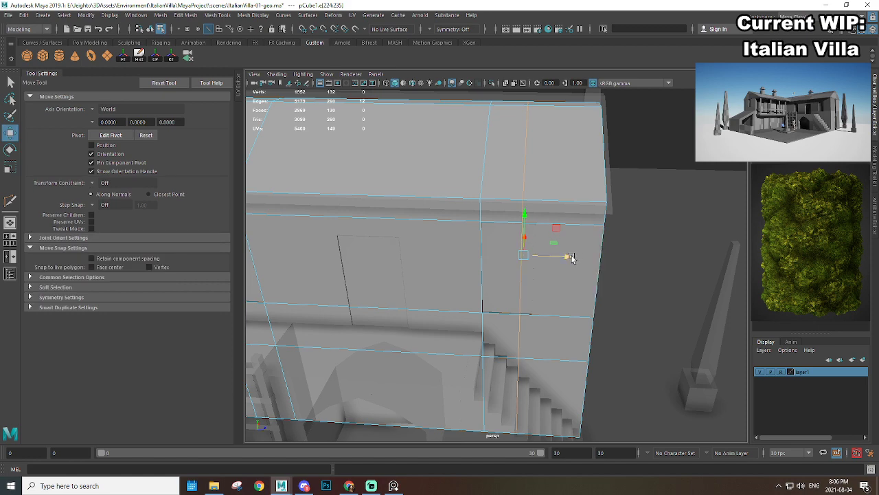
pyautogui.moveTo(580, 260); pyautogui.dragTo(581, 261)
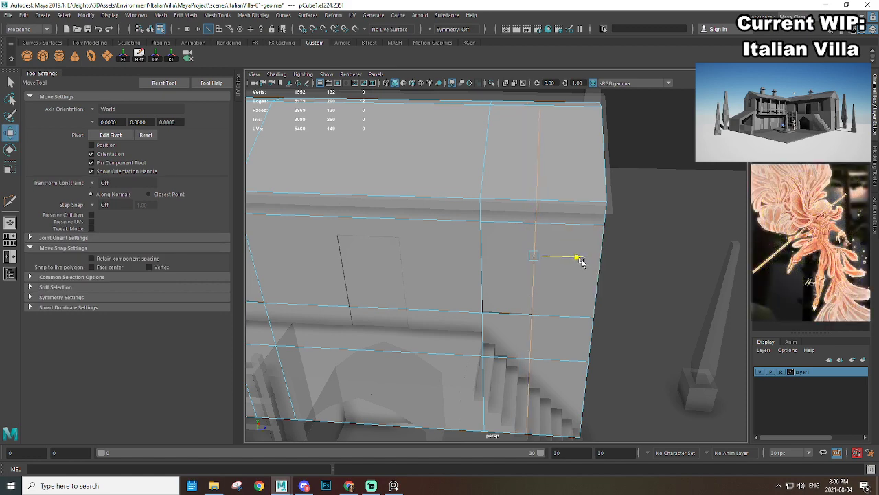
# Step: Return to object mode and select the whole house body again
pyautogui.keyDown('alt'); pyautogui.moveTo(582, 261); pyautogui.dragTo(540, 279, button='right'); pyautogui.keyUp('alt')
pyautogui.keyDown('alt'); pyautogui.moveTo(540, 278); pyautogui.dragTo(414, 226); pyautogui.keyUp('alt')
pyautogui.moveTo(415, 226); pyautogui.dragTo(474, 197, button='right')
pyautogui.click(571, 163)
pyautogui.keyDown('alt'); pyautogui.moveTo(433, 223); pyautogui.dragTo(464, 204); pyautogui.keyUp('alt')
pyautogui.keyDown('alt'); pyautogui.moveTo(464, 205); pyautogui.dragTo(602, 266, button='right'); pyautogui.keyUp('alt')
pyautogui.keyDown('alt'); pyautogui.moveTo(602, 267); pyautogui.dragTo(575, 264); pyautogui.keyUp('alt')
pyautogui.click(554, 227)
# Step: Examine the house body's edge loops from the back and from the courtyard against the blockout
pyautogui.keyDown('alt'); pyautogui.moveTo(554, 226); pyautogui.dragTo(520, 247, button='right'); pyautogui.keyUp('alt')
pyautogui.keyDown('alt'); pyautogui.moveTo(520, 247); pyautogui.dragTo(448, 259); pyautogui.keyUp('alt')
pyautogui.keyDown('alt'); pyautogui.moveTo(447, 259); pyautogui.dragTo(477, 255, button='right'); pyautogui.keyUp('alt')
pyautogui.keyDown('alt'); pyautogui.moveTo(478, 255); pyautogui.dragTo(520, 259); pyautogui.keyUp('alt')
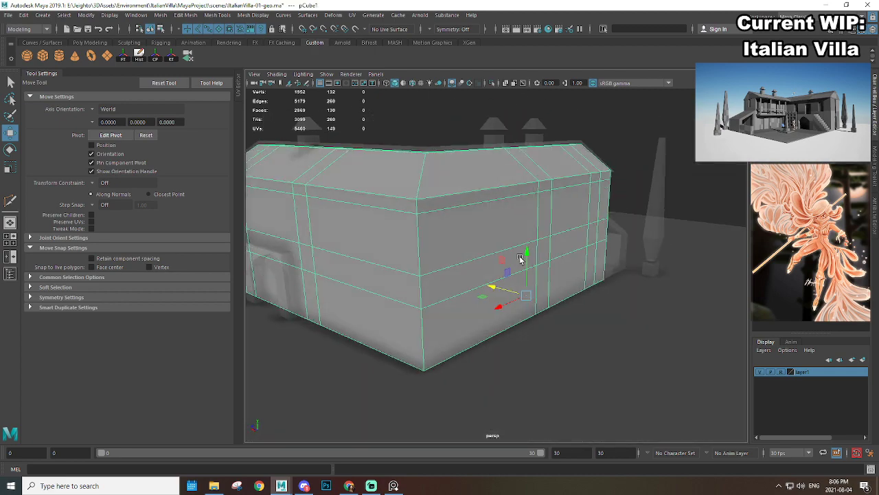
pyautogui.keyDown('alt'); pyautogui.moveTo(357, 248); pyautogui.dragTo(514, 300); pyautogui.keyUp('alt')
pyautogui.scroll(5, 490, 256)
pyautogui.scroll(-5, 514, 301)
pyautogui.scroll(3, 492, 300)
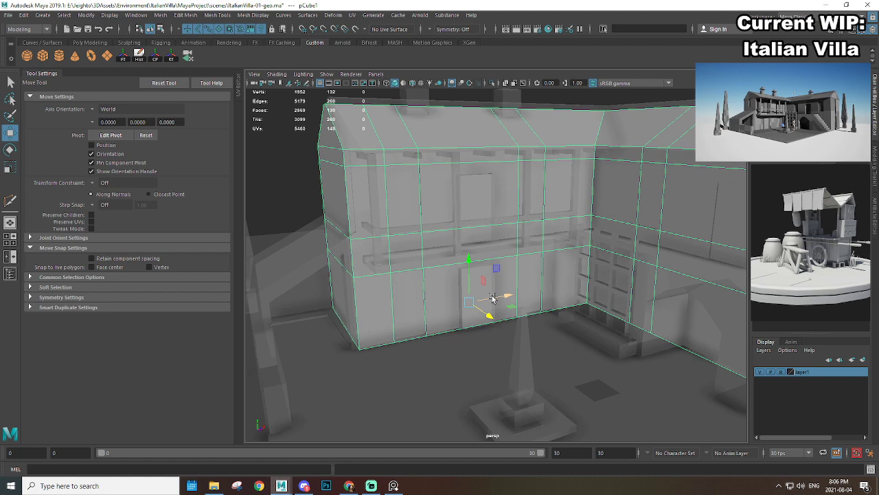
pyautogui.scroll(-5, 491, 298)
pyautogui.scroll(6, 459, 273)
pyautogui.keyDown('alt'); pyautogui.moveTo(460, 273); pyautogui.dragTo(540, 252); pyautogui.keyUp('alt')
pyautogui.scroll(-7, 491, 274)
pyautogui.scroll(-3, 529, 260)
# Step: Isolate the house body and delete its underside faces
pyautogui.hotkey('ctrl', '1')
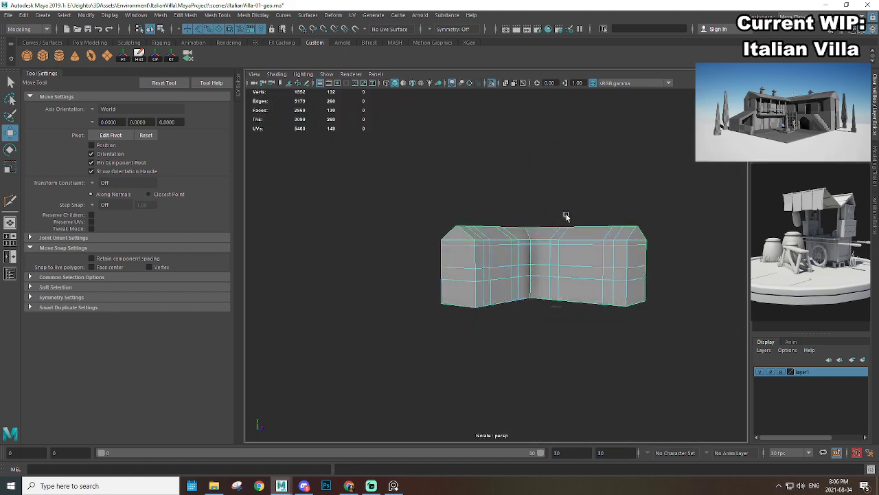
pyautogui.keyDown('alt'); pyautogui.moveTo(566, 216); pyautogui.dragTo(359, 295); pyautogui.keyUp('alt')
pyautogui.keyDown('alt'); pyautogui.moveTo(548, 334); pyautogui.dragTo(568, 332); pyautogui.keyUp('alt')
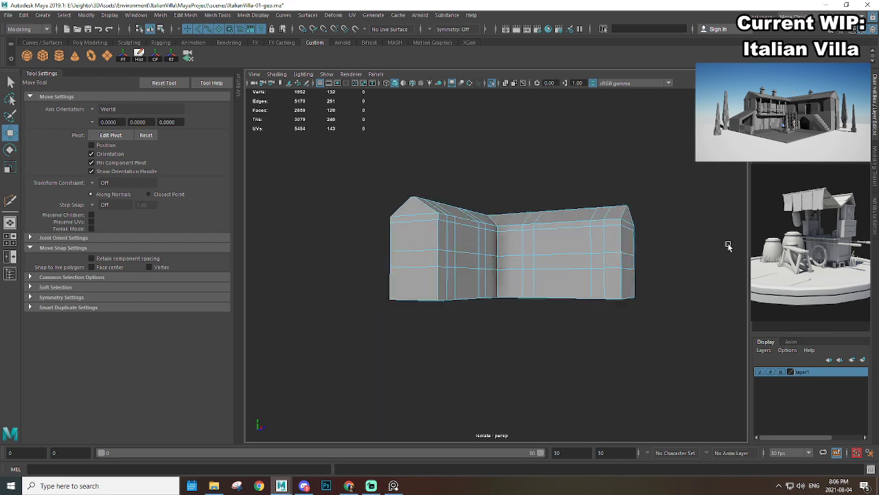
# Step: Extrude the balcony wing's two ground-floor door faces slightly inward and delete the threshold faces at their base
pyautogui.scroll(5, 542, 242)
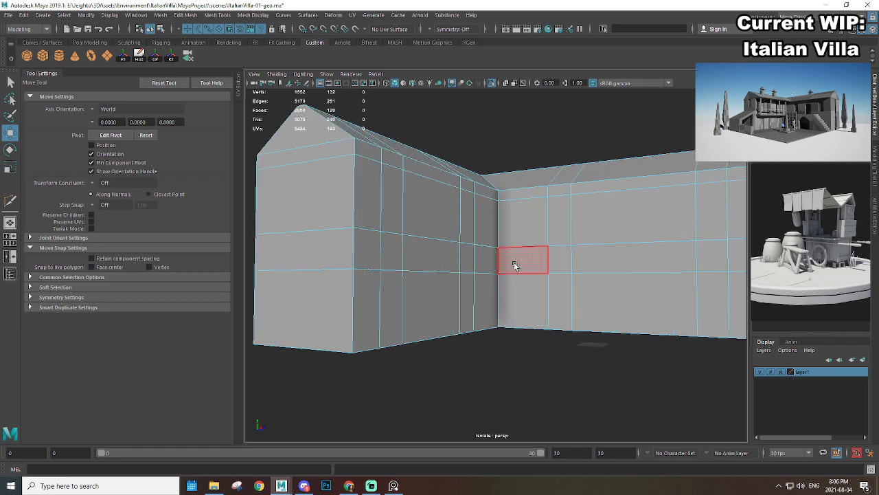
pyautogui.keyDown('alt'); pyautogui.moveTo(515, 263); pyautogui.dragTo(461, 337); pyautogui.keyUp('alt')
pyautogui.scroll(3, 463, 343)
pyautogui.keyDown('alt'); pyautogui.moveTo(464, 395); pyautogui.dragTo(529, 336, button='middle'); pyautogui.keyUp('alt')
pyautogui.click(512, 292)
pyautogui.keyDown('shift'); pyautogui.click(402, 345); pyautogui.keyUp('shift')
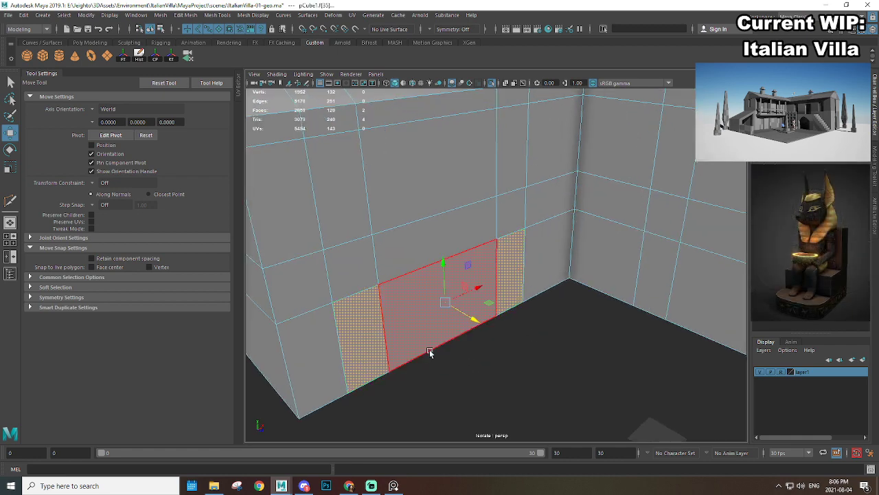
pyautogui.keyDown('alt'); pyautogui.moveTo(430, 353); pyautogui.dragTo(525, 242); pyautogui.keyUp('alt')
pyautogui.hotkey('ctrl', 'e')
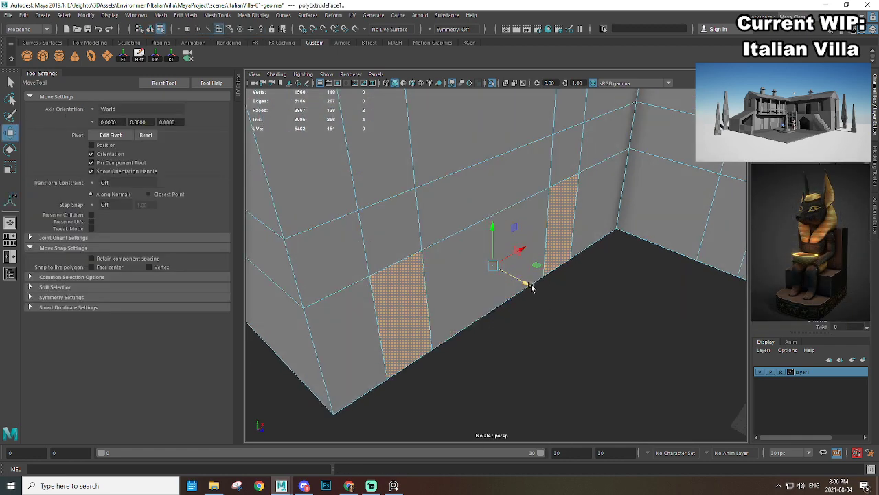
pyautogui.moveTo(525, 283); pyautogui.dragTo(522, 280)
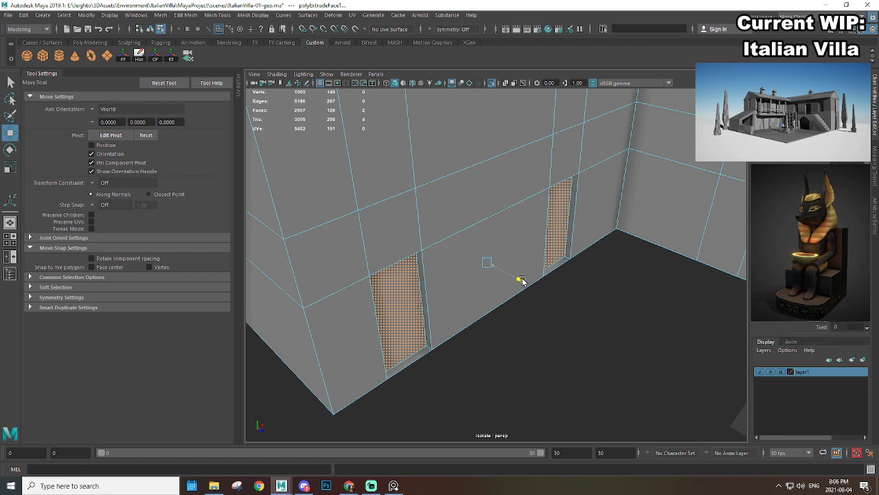
pyautogui.click(563, 272)
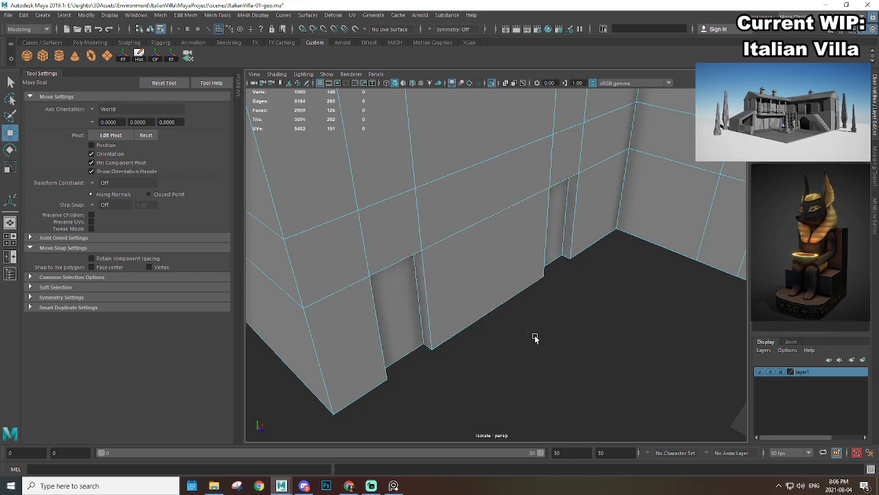
# Step: Extrude the two upper-floor opening faces of the balcony wing slightly inward
pyautogui.scroll(-8, 481, 299)
pyautogui.scroll(4, 536, 318)
pyautogui.keyDown('alt'); pyautogui.moveTo(385, 285); pyautogui.dragTo(474, 268, button='middle'); pyautogui.keyUp('alt')
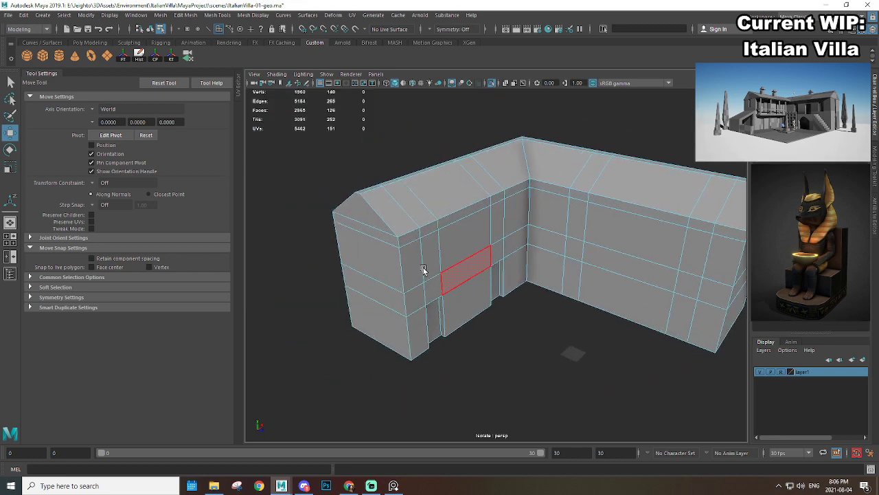
pyautogui.scroll(4, 467, 241)
pyautogui.click(491, 201)
pyautogui.keyDown('shift'); pyautogui.click(365, 250); pyautogui.keyUp('shift')
pyautogui.keyDown('alt'); pyautogui.moveTo(417, 235); pyautogui.dragTo(474, 227, button='middle'); pyautogui.keyUp('alt')
pyautogui.scroll(3, 481, 217)
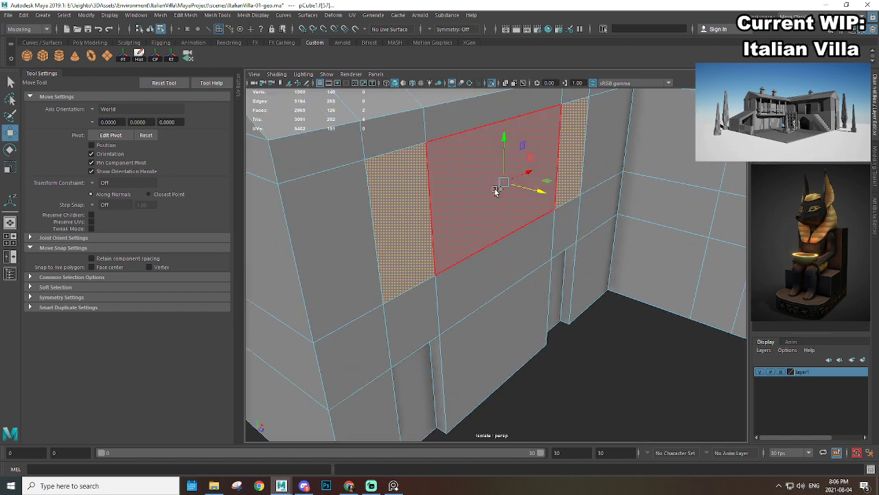
pyautogui.keyDown('shift'); pyautogui.moveTo(494, 190); pyautogui.dragTo(510, 225, button='right'); pyautogui.keyUp('shift')
pyautogui.keyDown('alt'); pyautogui.moveTo(510, 225); pyautogui.dragTo(571, 210); pyautogui.keyUp('alt')
pyautogui.press('w')
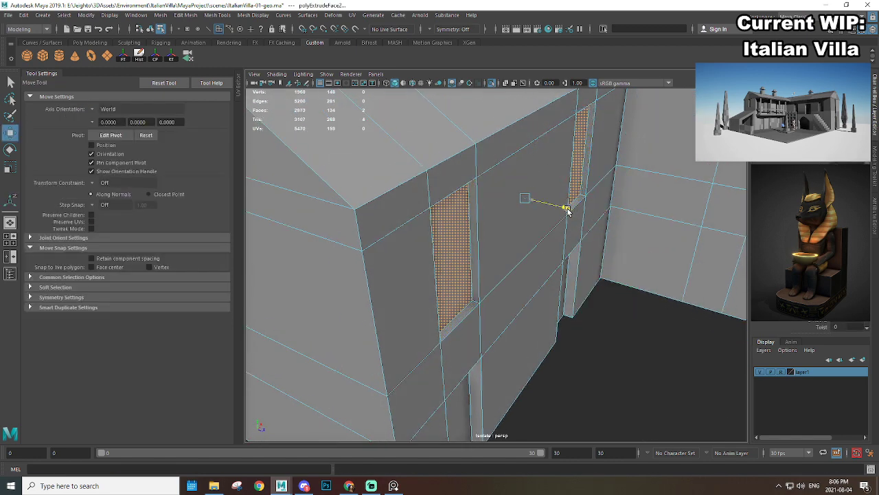
# Step: Return to object mode, show the blockout again to check the recessed openings, and select the house body
pyautogui.scroll(-5, 562, 233)
pyautogui.keyDown('alt'); pyautogui.moveTo(608, 251); pyautogui.dragTo(561, 266); pyautogui.keyUp('alt')
pyautogui.moveTo(514, 176); pyautogui.dragTo(552, 151, button='right')
pyautogui.click(569, 379)
pyautogui.keyDown('alt'); pyautogui.moveTo(570, 378); pyautogui.dragTo(559, 327); pyautogui.keyUp('alt')
pyautogui.hotkey('ctrl', '1')
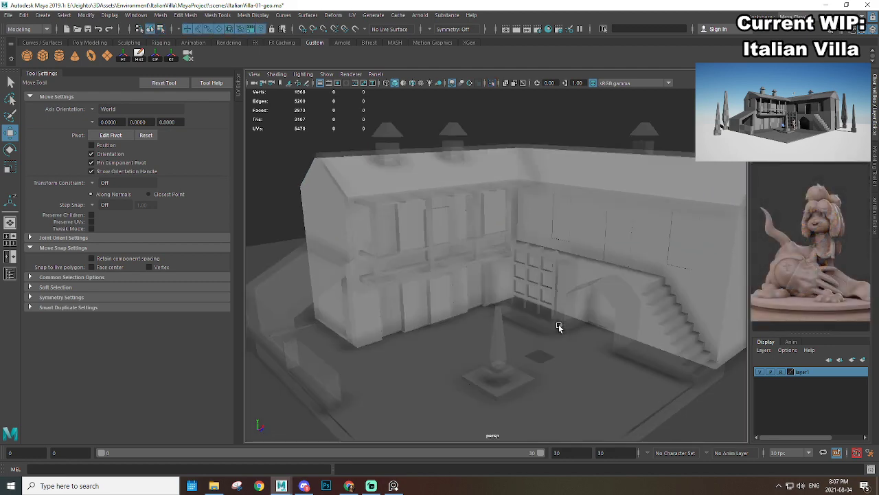
pyautogui.scroll(-4, 516, 295)
pyautogui.scroll(4, 582, 265)
pyautogui.click(335, 249)
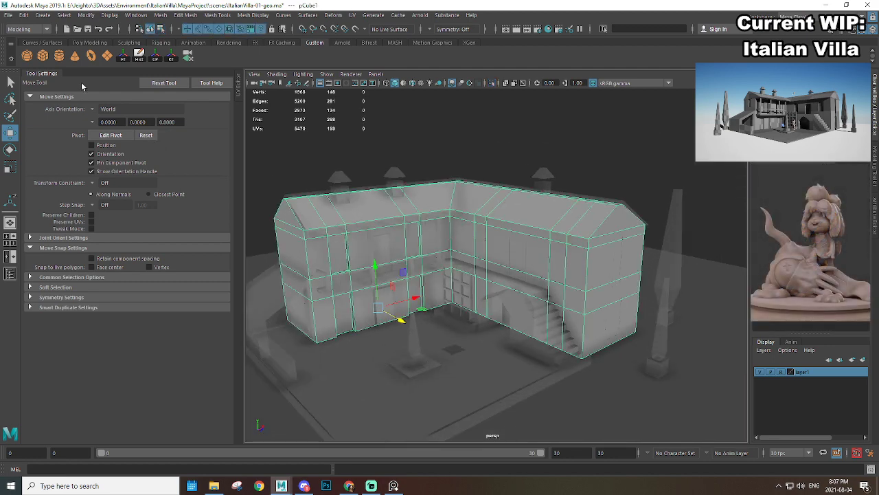
# Step: Collapse the tool settings and enlarge the perspective viewport to fill the workspace
pyautogui.click(53, 74)
pyautogui.scroll(-4, 382, 291)
pyautogui.scroll(4, 472, 302)
pyautogui.keyDown('alt'); pyautogui.moveTo(473, 305); pyautogui.dragTo(506, 223); pyautogui.keyUp('alt')
pyautogui.scroll(4, 479, 287)
pyautogui.hotkey('ctrl', 'space')
pyautogui.scroll(-4, 480, 271)
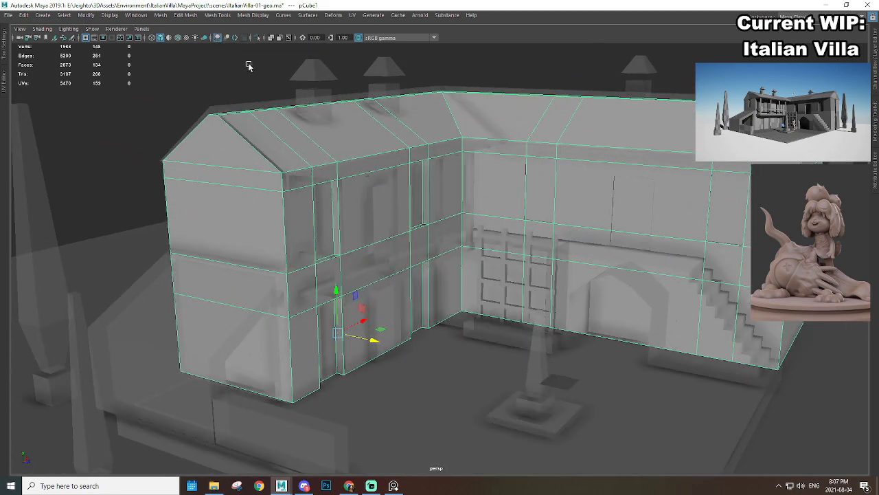
# Step: Turn the viewport's ambient occlusion off to compare the shading, and turn it back on
pyautogui.click(218, 39)
pyautogui.moveTo(439, 201)
pyautogui.keyDown('alt'); pyautogui.mouseDown()
pyautogui.moveTo(373, 181)
pyautogui.moveTo(439, 184)
pyautogui.mouseUp(); pyautogui.keyUp('alt')
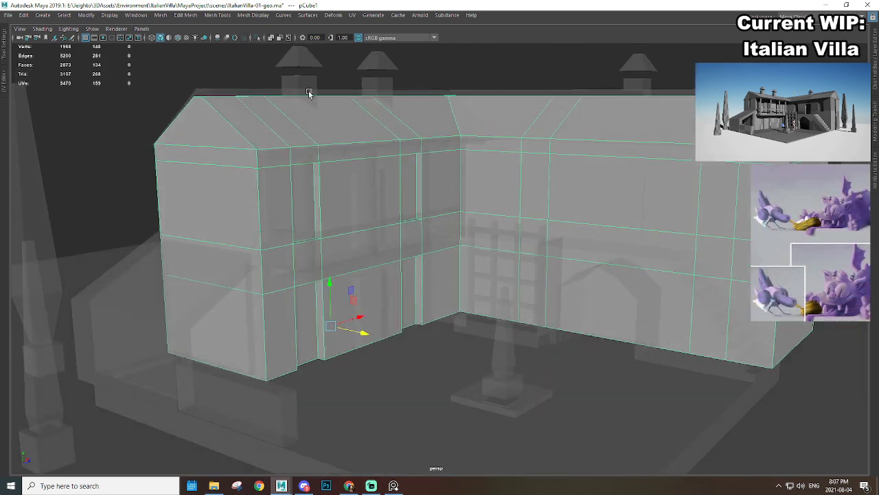
pyautogui.click(218, 39)
# Step: Insert two vertical edge loops in the stair wing's wall, matching the sides of the blockout's upper-floor door
pyautogui.keyDown('alt'); pyautogui.moveTo(576, 257); pyautogui.dragTo(504, 261); pyautogui.keyUp('alt')
pyautogui.keyDown('alt'); pyautogui.moveTo(504, 261); pyautogui.dragTo(556, 266, button='right'); pyautogui.keyUp('alt')
pyautogui.moveTo(556, 267)
pyautogui.keyDown('alt'); pyautogui.mouseDown()
pyautogui.moveTo(556, 291)
pyautogui.moveTo(525, 287)
pyautogui.moveTo(567, 275)
pyautogui.mouseUp(); pyautogui.keyUp('alt')
pyautogui.keyDown('shift'); pyautogui.moveTo(591, 204); pyautogui.dragTo(549, 206, button='right'); pyautogui.keyUp('shift')
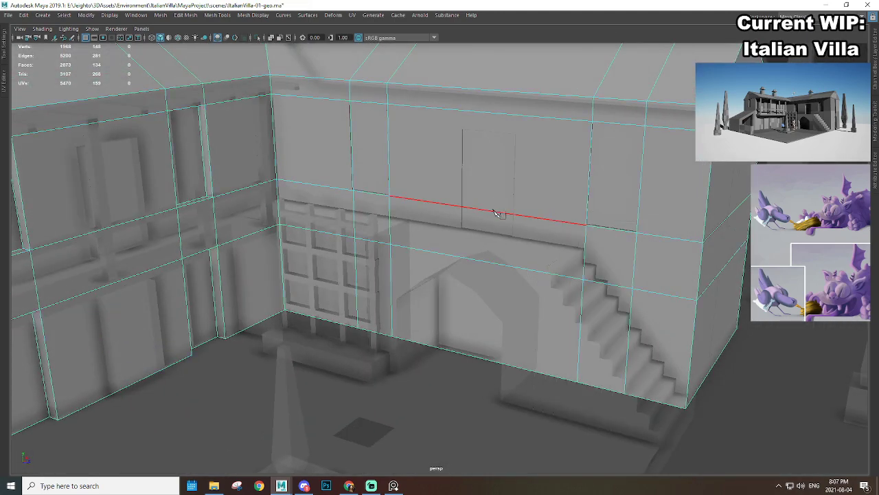
pyautogui.keyDown('alt'); pyautogui.moveTo(498, 212); pyautogui.dragTo(510, 252); pyautogui.keyUp('alt')
pyautogui.click(528, 259)
pyautogui.keyDown('ctrl'); pyautogui.click(541, 247); pyautogui.keyUp('ctrl')
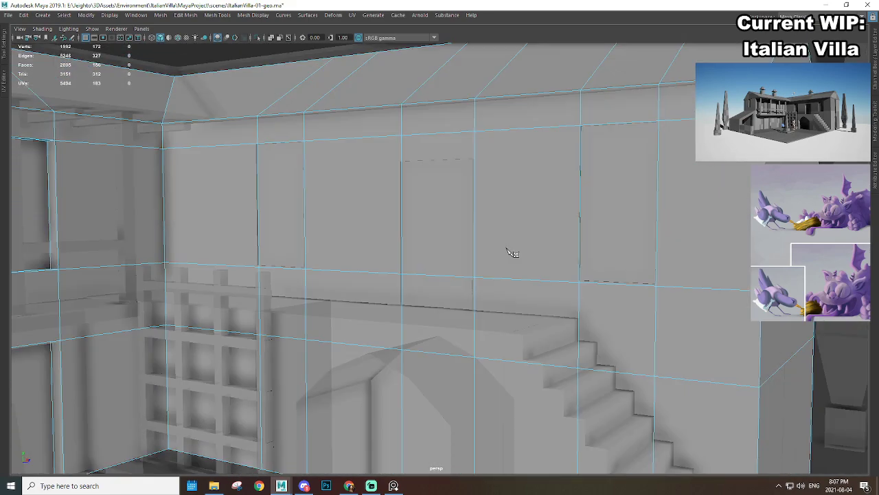
# Step: Lower the edge segment above the stair wing's upper door to match the top of the blockout door
pyautogui.click(402, 132)
pyautogui.moveTo(435, 118); pyautogui.dragTo(434, 115, button='right')
pyautogui.click(433, 128)
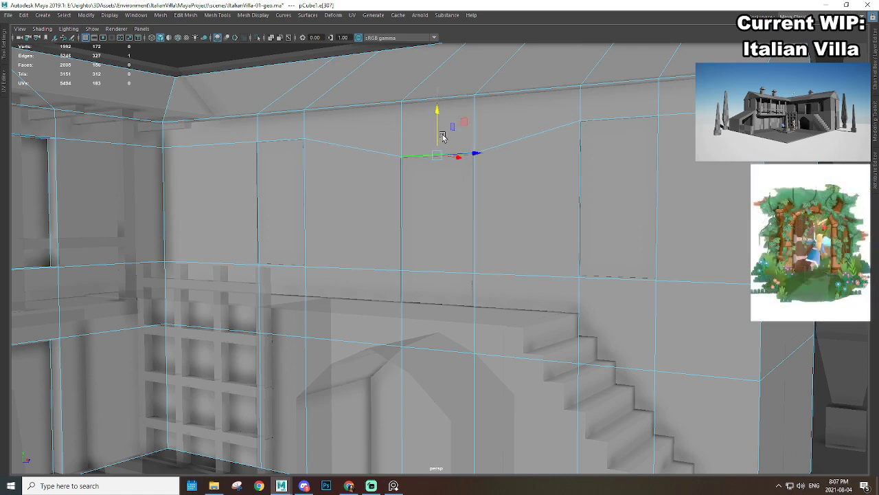
pyautogui.scroll(1, 495, 237)
pyautogui.scroll(-2, 492, 257)
pyautogui.keyDown('alt'); pyautogui.moveTo(493, 256); pyautogui.dragTo(548, 160); pyautogui.keyUp('alt')
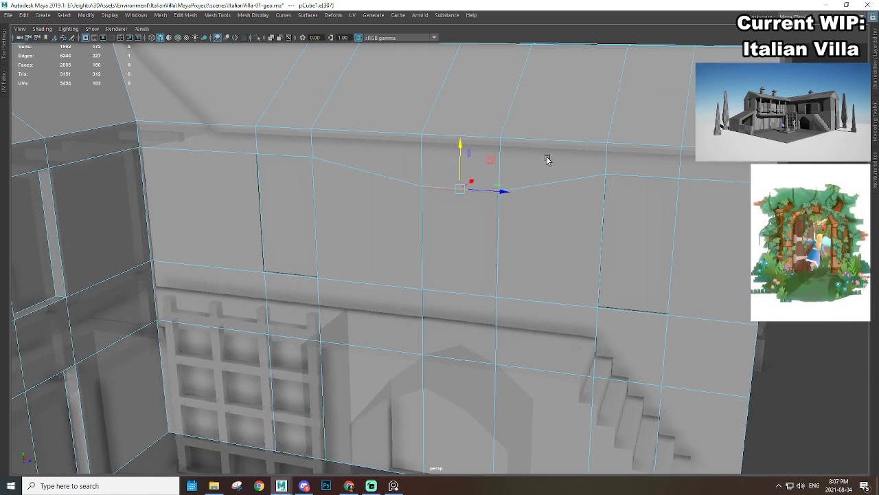
# Step: Insert a horizontal edge loop around the house body at the base of the stair wing's upper door
pyautogui.moveTo(540, 169); pyautogui.dragTo(536, 201, button='right')
pyautogui.keyDown('alt'); pyautogui.moveTo(444, 294); pyautogui.dragTo(411, 252); pyautogui.keyUp('alt')
pyautogui.moveTo(430, 232); pyautogui.dragTo(482, 207, button='right')
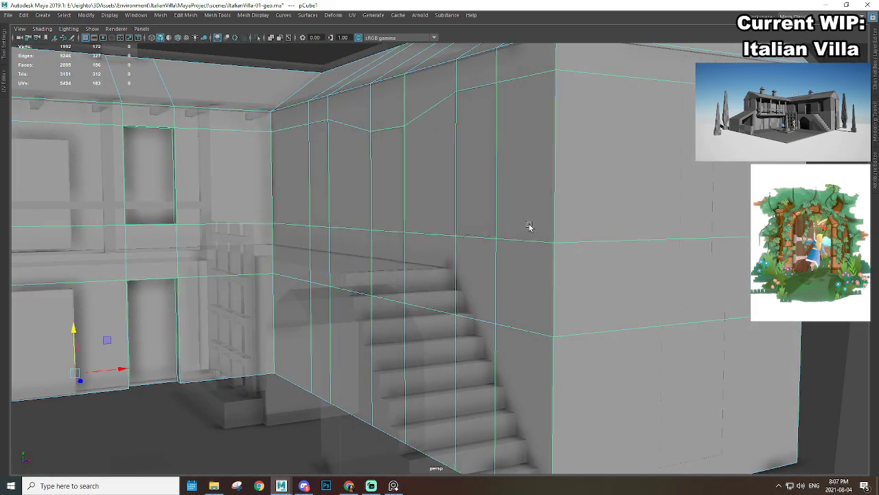
pyautogui.keyDown('shift'); pyautogui.moveTo(528, 223); pyautogui.dragTo(485, 229, button='right'); pyautogui.keyUp('shift')
pyautogui.moveTo(459, 267); pyautogui.dragTo(487, 291)
# Step: Extrude the stair wing's two upper door faces outward from the wall, and return to object mode with nothing selected
pyautogui.click(480, 211)
pyautogui.keyDown('shift'); pyautogui.click(474, 268); pyautogui.keyUp('shift')
pyautogui.hotkey('ctrl', 'e')
pyautogui.keyDown('alt'); pyautogui.moveTo(438, 209); pyautogui.dragTo(397, 237); pyautogui.keyUp('alt')
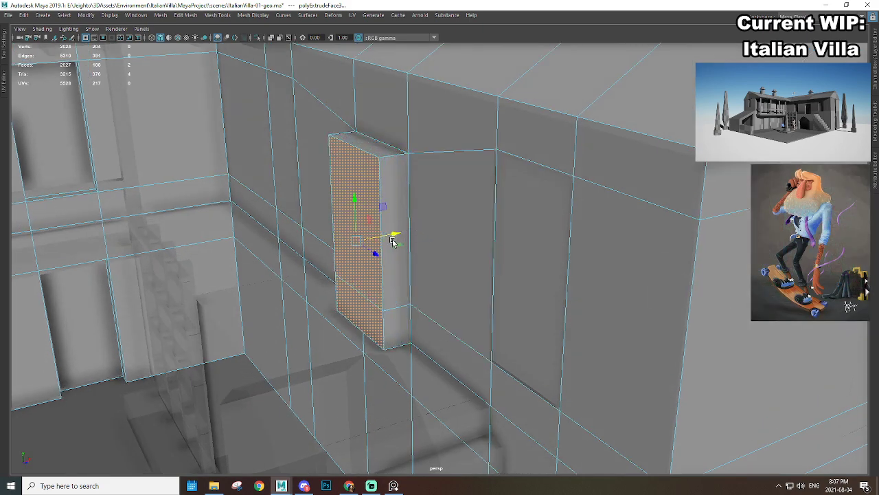
pyautogui.scroll(-4, 412, 254)
pyautogui.keyDown('alt'); pyautogui.moveTo(452, 283); pyautogui.dragTo(569, 244); pyautogui.keyUp('alt')
pyautogui.click(708, 89)
pyautogui.scroll(-6, 509, 237)
pyautogui.scroll(5, 543, 245)
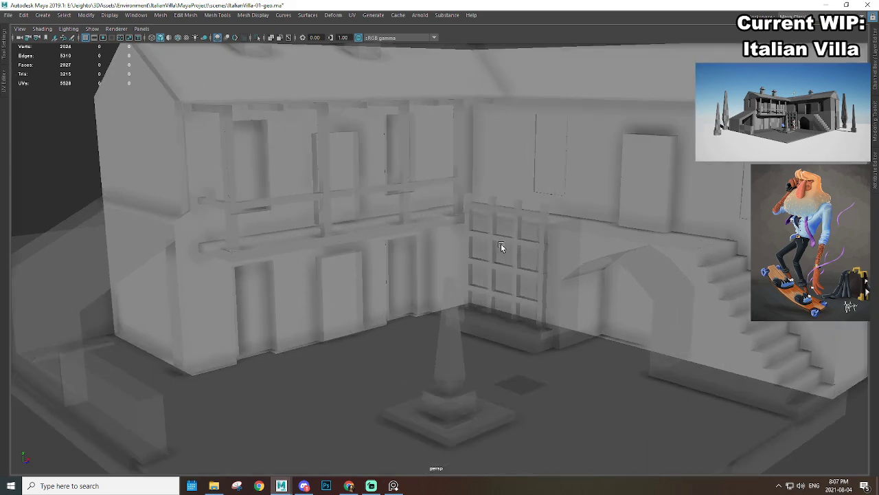
pyautogui.keyDown('alt'); pyautogui.moveTo(504, 139); pyautogui.dragTo(433, 185); pyautogui.keyUp('alt')
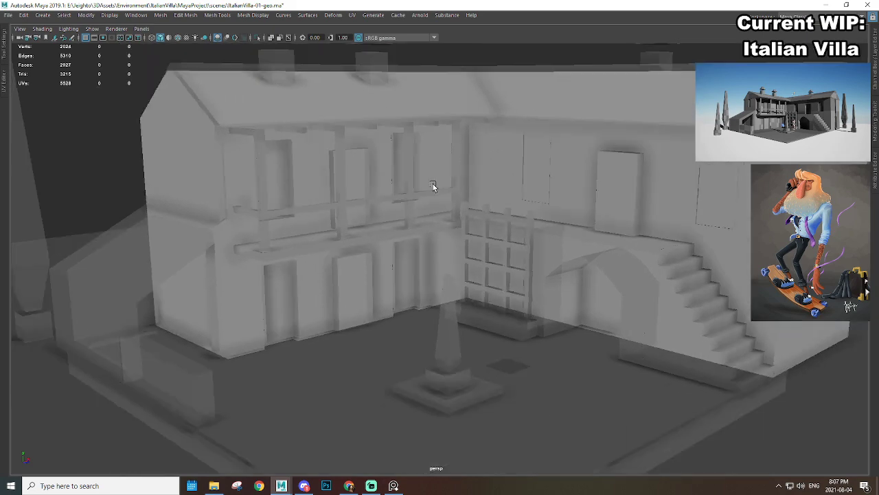
# Step: Extrude the two upper-floor window faces on either side of the stair wing's door slightly inward
pyautogui.click(548, 192)
pyautogui.scroll(-5, 527, 281)
pyautogui.keyDown('alt'); pyautogui.moveTo(526, 281); pyautogui.dragTo(463, 320); pyautogui.keyUp('alt')
pyautogui.scroll(6, 632, 332)
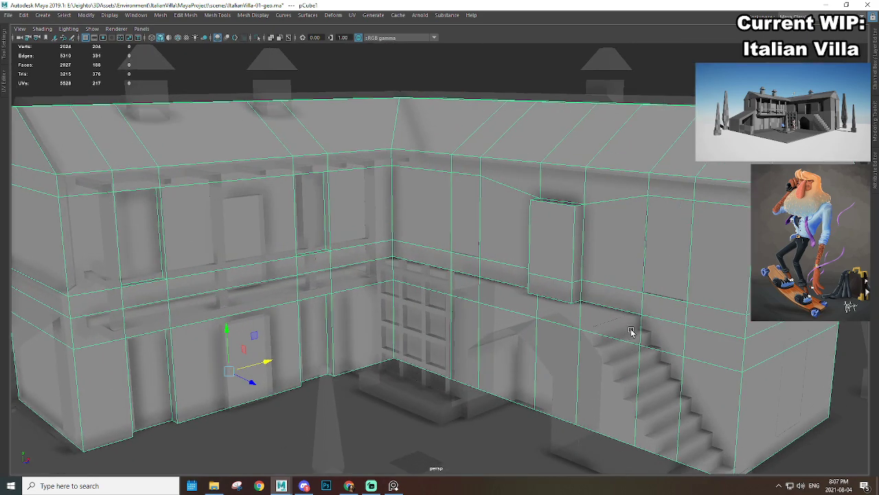
pyautogui.keyDown('alt'); pyautogui.moveTo(665, 310); pyautogui.dragTo(525, 290, button='middle'); pyautogui.keyUp('alt')
pyautogui.scroll(2, 525, 289)
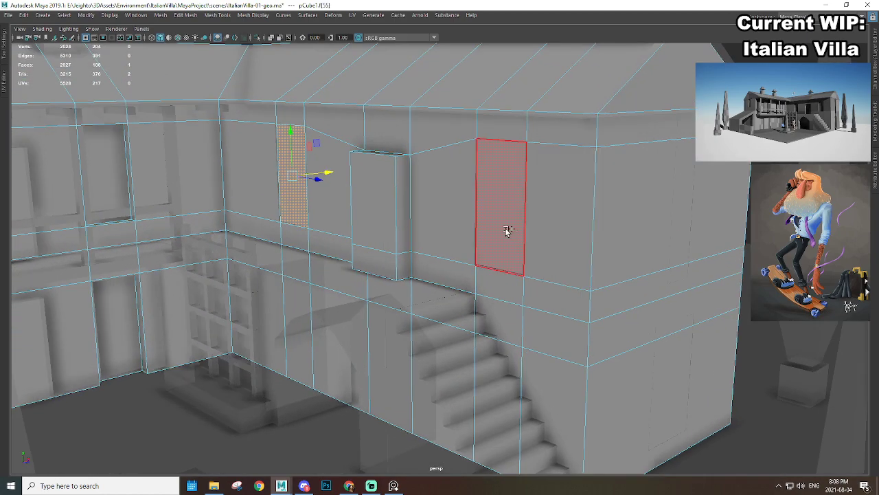
pyautogui.keyDown('shift'); pyautogui.click(506, 231); pyautogui.keyUp('shift')
pyautogui.keyDown('alt'); pyautogui.moveTo(534, 287); pyautogui.dragTo(449, 259); pyautogui.keyUp('alt')
pyautogui.hotkey('ctrl', 'e')
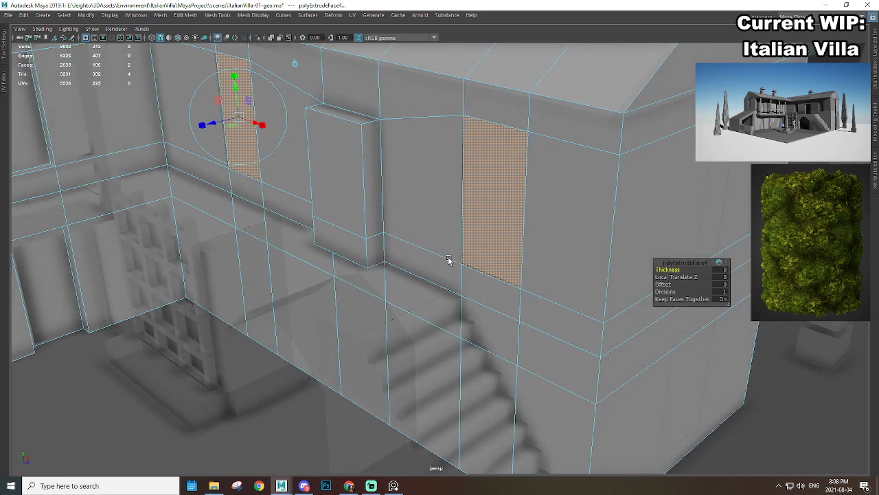
pyautogui.press('w')
pyautogui.moveTo(378, 146); pyautogui.dragTo(386, 146)
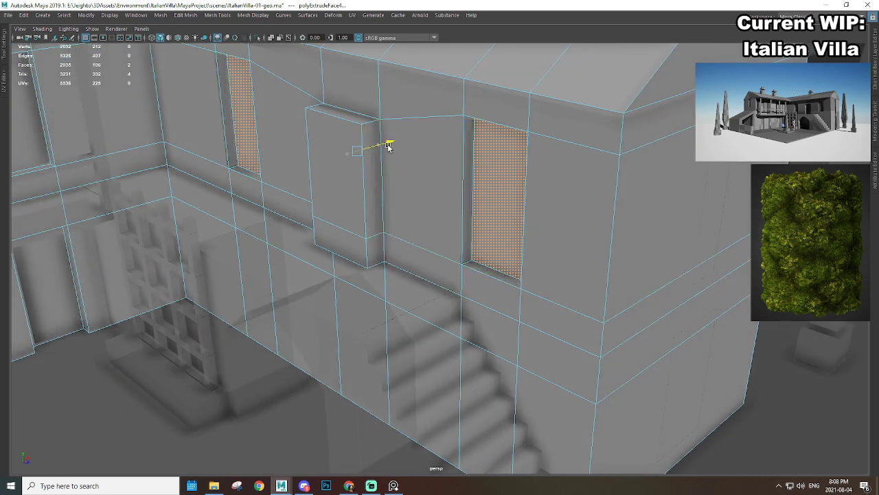
# Step: Return to object mode, select the house body, and insert a vertical edge loop down the middle of the balcony wing's gable end
pyautogui.scroll(-5, 519, 205)
pyautogui.keyDown('alt'); pyautogui.moveTo(520, 206); pyautogui.dragTo(563, 254); pyautogui.keyUp('alt')
pyautogui.moveTo(536, 130); pyautogui.dragTo(581, 116, button='right')
pyautogui.click(647, 185)
pyautogui.scroll(-3, 464, 222)
pyautogui.keyDown('alt'); pyautogui.moveTo(647, 185); pyautogui.dragTo(543, 259); pyautogui.keyUp('alt')
pyautogui.scroll(3, 464, 223)
pyautogui.keyDown('alt'); pyautogui.moveTo(241, 159); pyautogui.dragTo(461, 216); pyautogui.keyUp('alt')
pyautogui.click(308, 175)
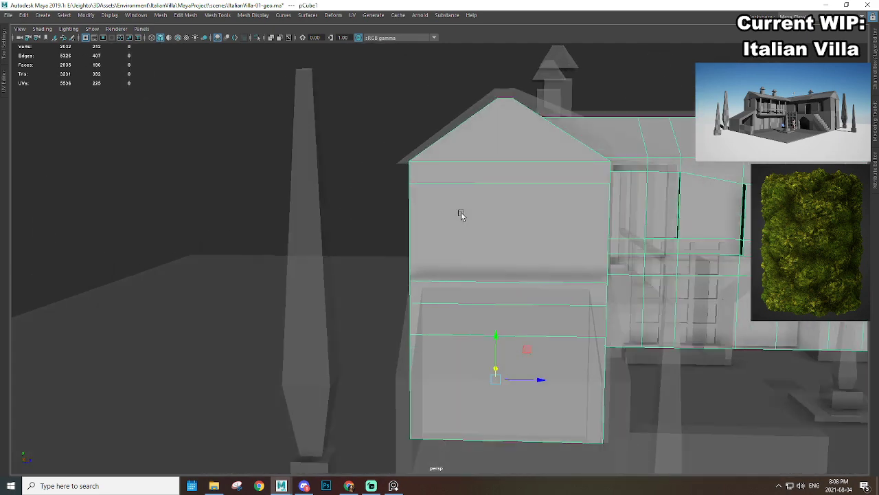
pyautogui.keyDown('alt'); pyautogui.moveTo(514, 196); pyautogui.dragTo(467, 177); pyautogui.keyUp('alt')
pyautogui.keyDown('shift'); pyautogui.moveTo(502, 177); pyautogui.dragTo(474, 189, button='right'); pyautogui.keyUp('shift')
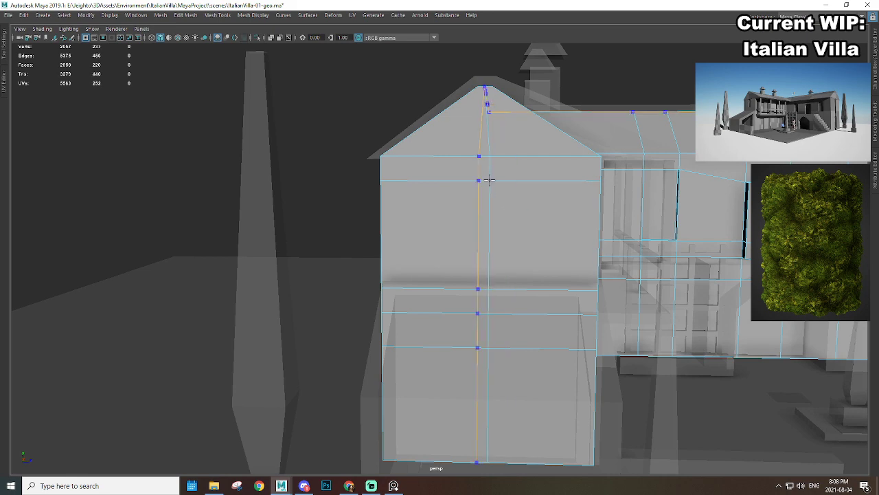
# Step: Shift the balcony wing's roof ridge vertices sideways to centre them over the gable end's middle edge, and return to object mode
pyautogui.keyDown('alt'); pyautogui.moveTo(490, 180); pyautogui.dragTo(495, 228); pyautogui.keyUp('alt')
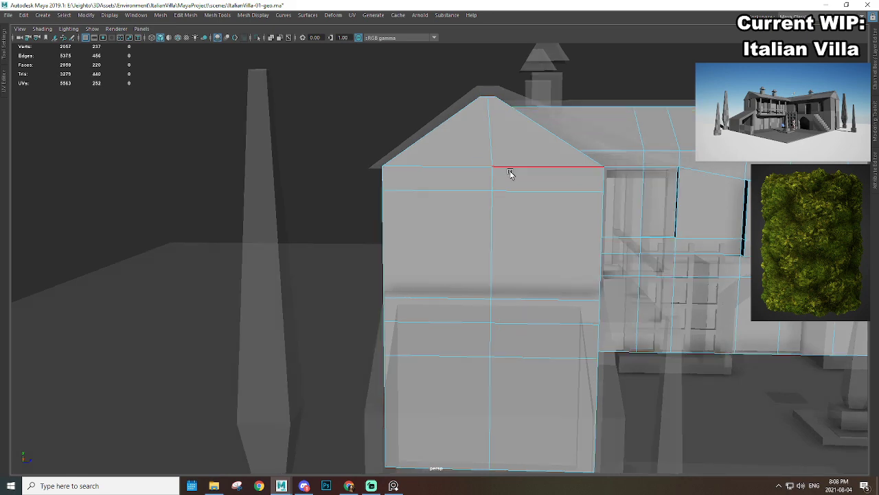
pyautogui.moveTo(510, 174)
pyautogui.keyDown('alt'); pyautogui.mouseDown()
pyautogui.moveTo(516, 193)
pyautogui.moveTo(487, 212)
pyautogui.moveTo(494, 134)
pyautogui.moveTo(473, 135)
pyautogui.mouseUp(); pyautogui.keyUp('alt')
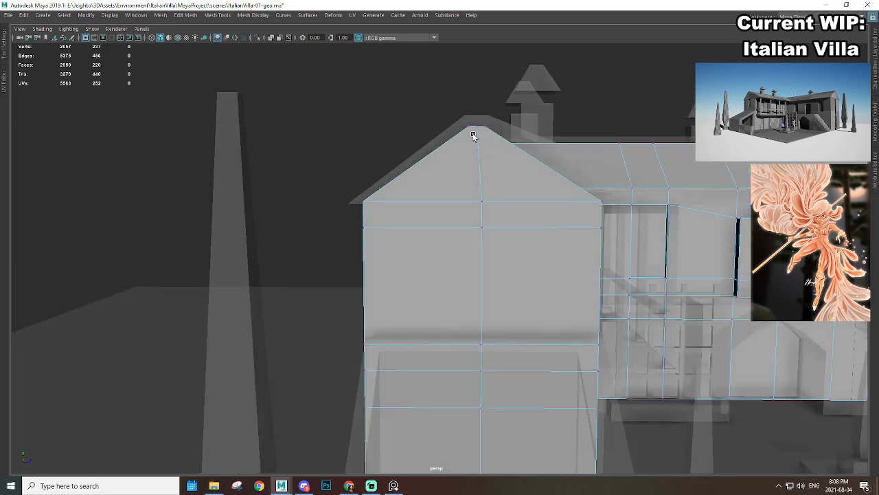
pyautogui.moveTo(426, 93); pyautogui.dragTo(506, 142)
pyautogui.keyDown('alt'); pyautogui.moveTo(507, 142); pyautogui.dragTo(595, 138); pyautogui.keyUp('alt')
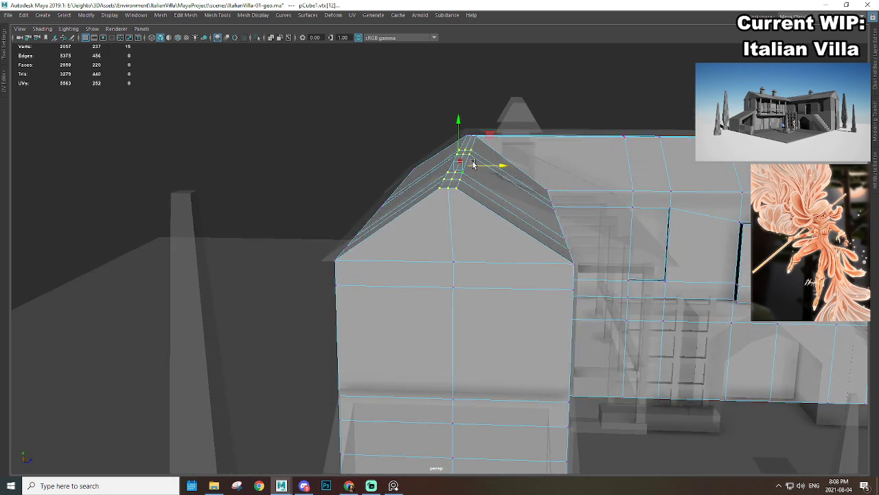
pyautogui.moveTo(483, 196); pyautogui.dragTo(484, 197)
pyautogui.moveTo(484, 196)
pyautogui.keyDown('alt'); pyautogui.mouseDown()
pyautogui.moveTo(499, 204)
pyautogui.moveTo(483, 195)
pyautogui.mouseUp(); pyautogui.keyUp('alt')
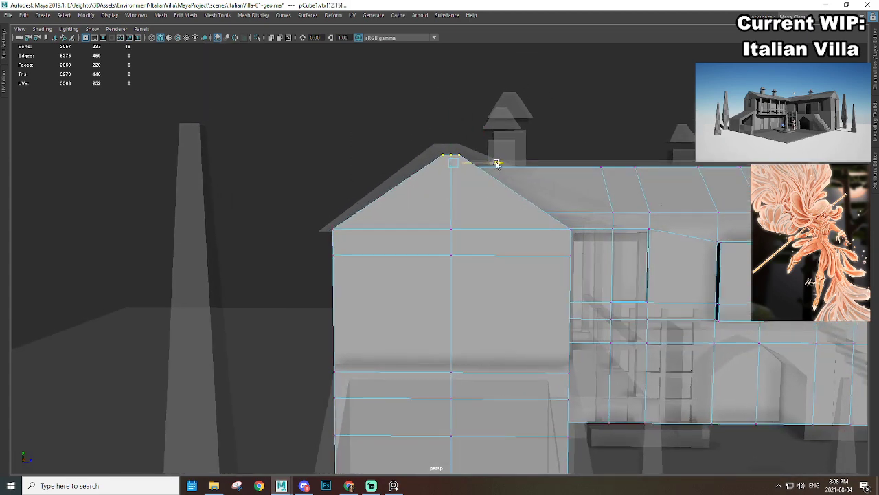
pyautogui.keyDown('alt'); pyautogui.moveTo(581, 215); pyautogui.dragTo(595, 178); pyautogui.keyUp('alt')
pyautogui.moveTo(595, 179); pyautogui.dragTo(654, 103, button='right')
pyautogui.click(654, 102)
# Step: Insert two vertical edge loops in the balcony wing's courtyard wall, matching the sides of the blockout's central doors
pyautogui.moveTo(632, 206)
pyautogui.keyDown('alt'); pyautogui.mouseDown(button='right')
pyautogui.moveTo(591, 238)
pyautogui.moveTo(622, 216)
pyautogui.mouseUp(button='right'); pyautogui.keyUp('alt')
pyautogui.keyDown('alt'); pyautogui.moveTo(622, 215); pyautogui.dragTo(445, 265); pyautogui.keyUp('alt')
pyautogui.click(445, 265)
pyautogui.scroll(5, 447, 268)
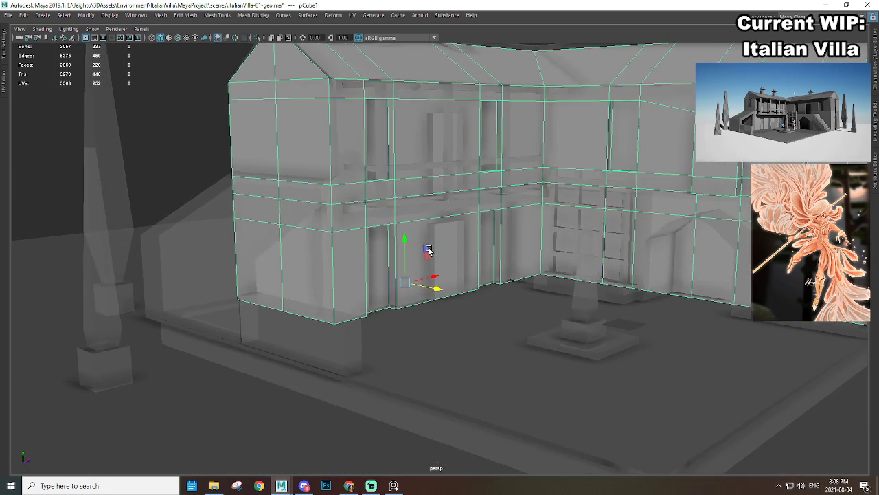
pyautogui.keyDown('alt'); pyautogui.moveTo(415, 227); pyautogui.dragTo(461, 276, button='middle'); pyautogui.keyUp('alt')
pyautogui.keyDown('alt'); pyautogui.moveTo(461, 275); pyautogui.dragTo(446, 273); pyautogui.keyUp('alt')
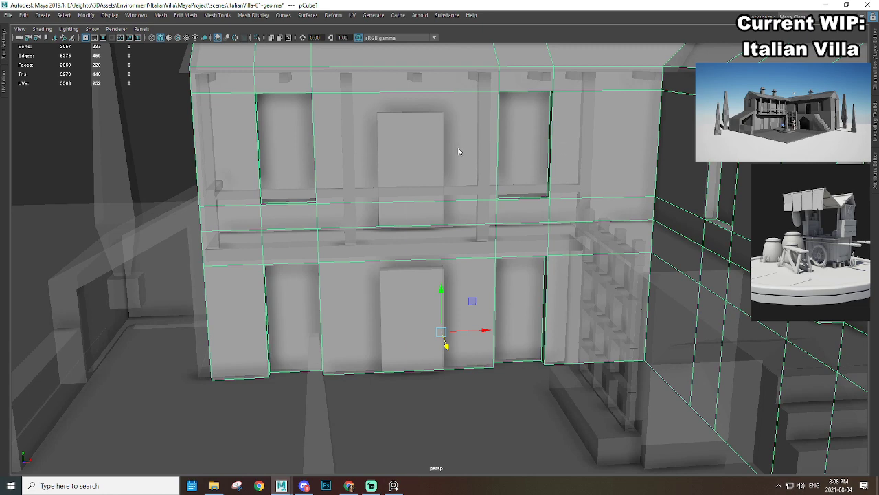
pyautogui.keyDown('shift'); pyautogui.moveTo(457, 147); pyautogui.dragTo(424, 147, button='right'); pyautogui.keyUp('shift')
pyautogui.keyDown('alt'); pyautogui.moveTo(465, 273); pyautogui.dragTo(479, 266); pyautogui.keyUp('alt')
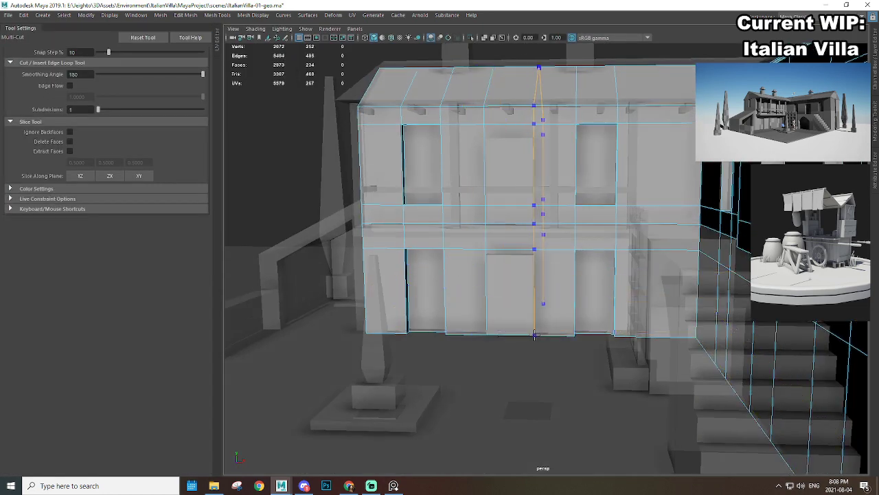
pyautogui.keyDown('ctrl'); pyautogui.click(534, 335); pyautogui.keyUp('ctrl')
# Step: Extrude the balcony wing's central ground-floor door face outward from the wall
pyautogui.scroll(4, 540, 316)
pyautogui.moveTo(540, 315)
pyautogui.keyDown('alt'); pyautogui.mouseDown()
pyautogui.moveTo(547, 296)
pyautogui.moveTo(560, 294)
pyautogui.moveTo(523, 275)
pyautogui.moveTo(547, 271)
pyautogui.mouseUp(); pyautogui.keyUp('alt')
pyautogui.press('r')
pyautogui.moveTo(539, 217); pyautogui.dragTo(536, 234, button='right')
pyautogui.keyDown('alt'); pyautogui.moveTo(551, 327); pyautogui.dragTo(572, 333); pyautogui.keyUp('alt')
pyautogui.keyDown('shift'); pyautogui.moveTo(536, 258); pyautogui.dragTo(537, 283, button='right'); pyautogui.keyUp('shift')
pyautogui.press('w')
pyautogui.keyDown('alt'); pyautogui.moveTo(555, 304); pyautogui.dragTo(600, 297); pyautogui.keyUp('alt')
pyautogui.scroll(-3, 595, 293)
pyautogui.keyDown('alt'); pyautogui.moveTo(636, 268); pyautogui.dragTo(526, 195); pyautogui.keyUp('alt')
pyautogui.click(493, 238)
pyautogui.scroll(3, 559, 281)
pyautogui.click(524, 210)
pyautogui.scroll(-3, 560, 242)
pyautogui.keyDown('shift'); pyautogui.click(498, 222); pyautogui.keyUp('shift')
pyautogui.scroll(2, 538, 277)
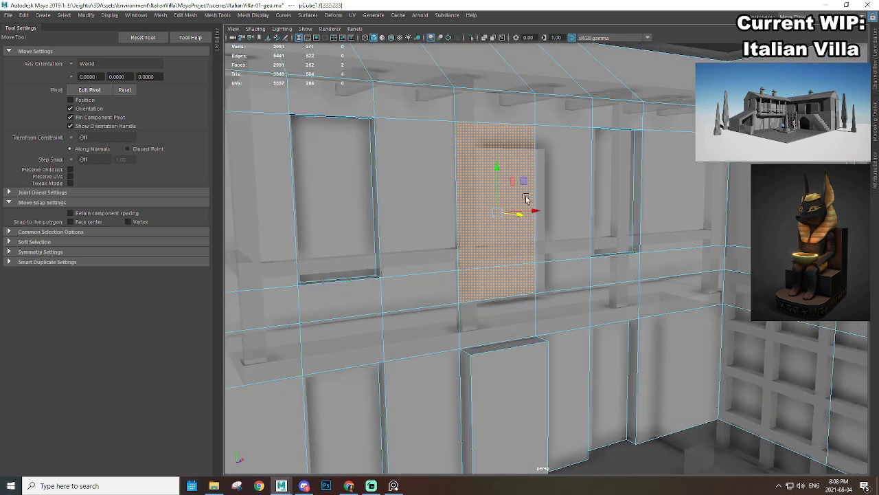
# Step: Lower the edge segment above the balcony wing's central upper door to match the blockout door height
pyautogui.moveTo(542, 149); pyautogui.dragTo(531, 126, button='right')
pyautogui.click(504, 124)
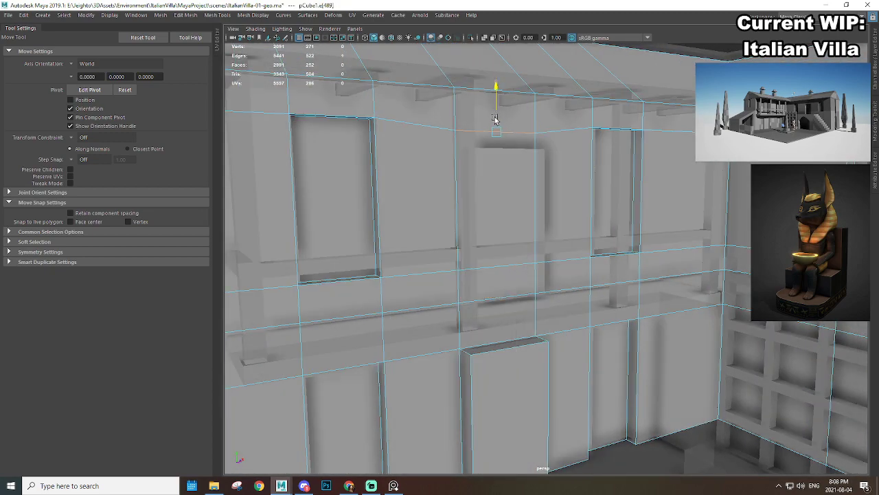
pyautogui.scroll(-4, 599, 190)
pyautogui.keyDown('alt'); pyautogui.moveTo(749, 192); pyautogui.dragTo(615, 204, button='middle'); pyautogui.keyUp('alt')
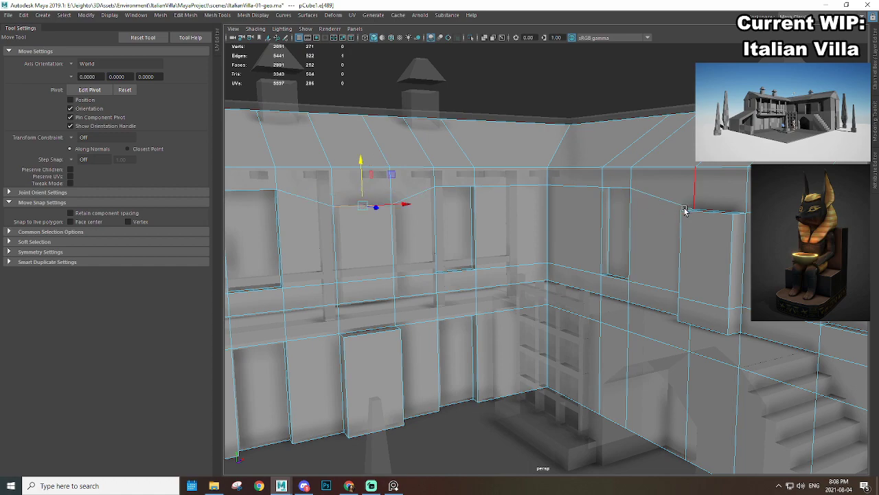
pyautogui.keyDown('alt'); pyautogui.moveTo(572, 228); pyautogui.dragTo(607, 226); pyautogui.keyUp('alt')
pyautogui.scroll(2, 591, 220)
pyautogui.keyDown('alt'); pyautogui.moveTo(518, 210); pyautogui.dragTo(584, 214, button='middle'); pyautogui.keyUp('alt')
pyautogui.keyDown('alt'); pyautogui.moveTo(584, 214); pyautogui.dragTo(474, 197); pyautogui.keyUp('alt')
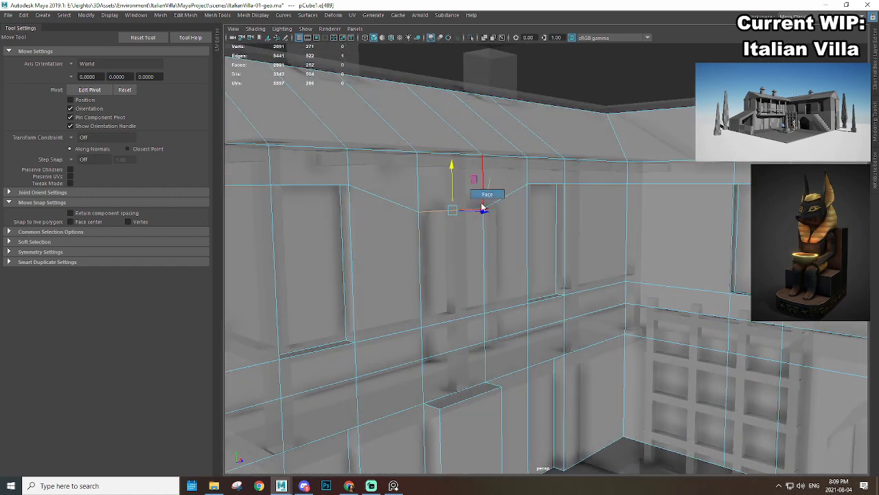
# Step: Extrude the two faces of the balcony wing's central upper door slightly inward
pyautogui.click(462, 261)
pyautogui.keyDown('shift'); pyautogui.click(460, 330); pyautogui.keyUp('shift')
pyautogui.keyDown('alt'); pyautogui.moveTo(502, 351); pyautogui.dragTo(557, 323); pyautogui.keyUp('alt')
pyautogui.hotkey('ctrl', 'e')
pyautogui.scroll(-8, 515, 309)
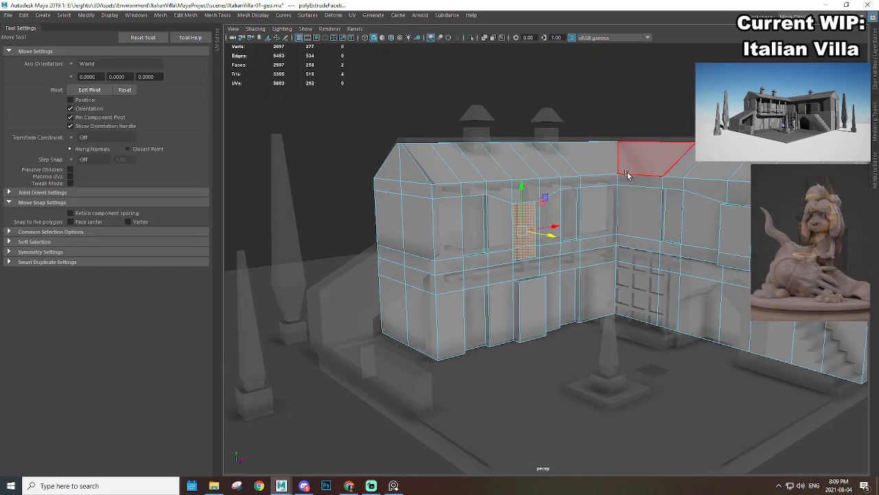
# Step: Return to object mode with nothing selected, check the openings against the blockout, and collapse the tool settings
pyautogui.keyDown('alt'); pyautogui.moveTo(628, 174); pyautogui.dragTo(529, 185); pyautogui.keyUp('alt')
pyautogui.moveTo(529, 185); pyautogui.dragTo(586, 129, button='right')
pyautogui.click(585, 129)
pyautogui.scroll(-5, 541, 235)
pyautogui.scroll(3, 556, 243)
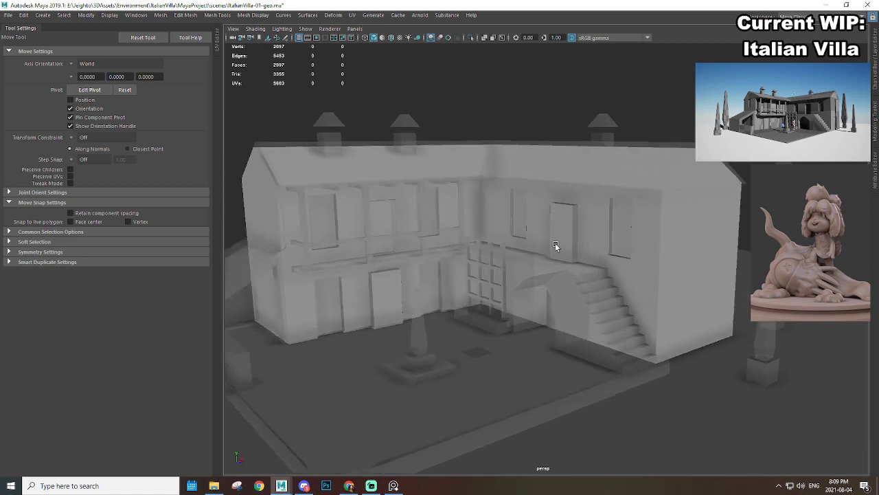
pyautogui.keyDown('alt'); pyautogui.moveTo(555, 242); pyautogui.dragTo(621, 268); pyautogui.keyUp('alt')
pyautogui.scroll(-5, 572, 247)
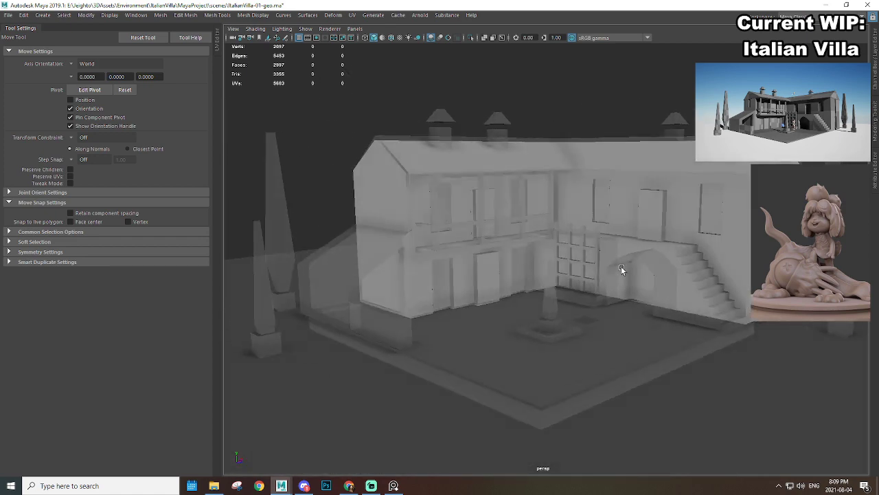
pyautogui.click(28, 30)
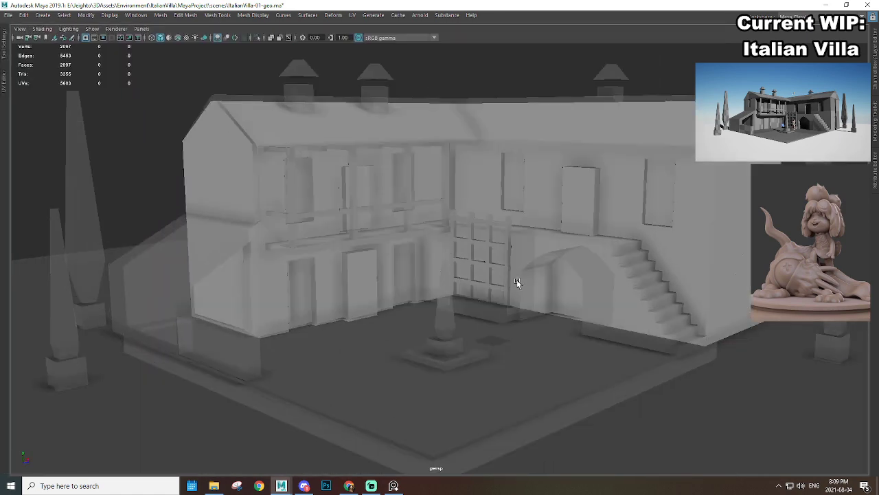
pyautogui.keyDown('alt'); pyautogui.moveTo(500, 289); pyautogui.dragTo(469, 308, button='middle'); pyautogui.keyUp('alt')
pyautogui.scroll(1, 495, 305)
pyautogui.moveTo(572, 302)
pyautogui.keyDown('alt'); pyautogui.mouseDown()
pyautogui.moveTo(600, 301)
pyautogui.moveTo(564, 302)
pyautogui.mouseUp(); pyautogui.keyUp('alt')
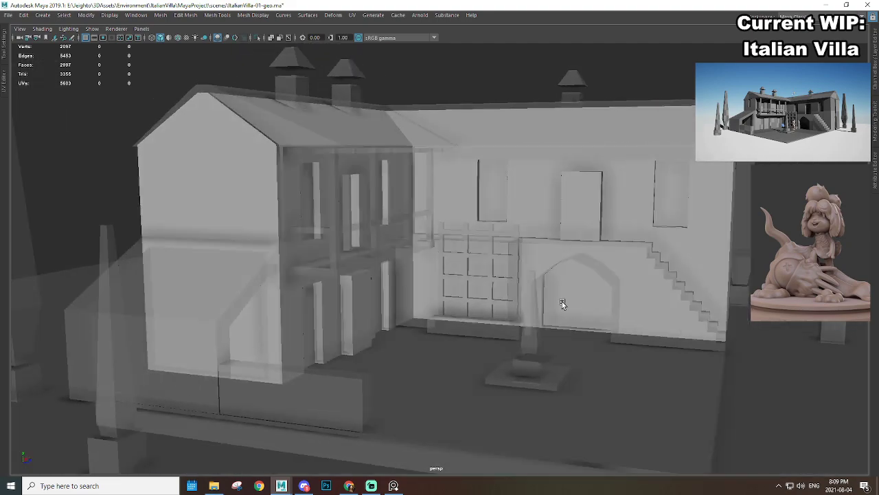
# Step: Try to raise the gable end's two horizontal edges at window-sill height, and undo the move
pyautogui.keyDown('alt'); pyautogui.moveTo(220, 215); pyautogui.dragTo(419, 264, button='middle'); pyautogui.keyUp('alt')
pyautogui.scroll(2, 416, 262)
pyautogui.click(346, 189)
pyautogui.keyDown('alt'); pyautogui.moveTo(346, 189); pyautogui.dragTo(454, 237); pyautogui.keyUp('alt')
pyautogui.scroll(2, 462, 222)
pyautogui.scroll(-3, 462, 222)
pyautogui.scroll(2, 448, 227)
pyautogui.click(424, 206)
pyautogui.scroll(-2, 479, 245)
pyautogui.scroll(2, 455, 237)
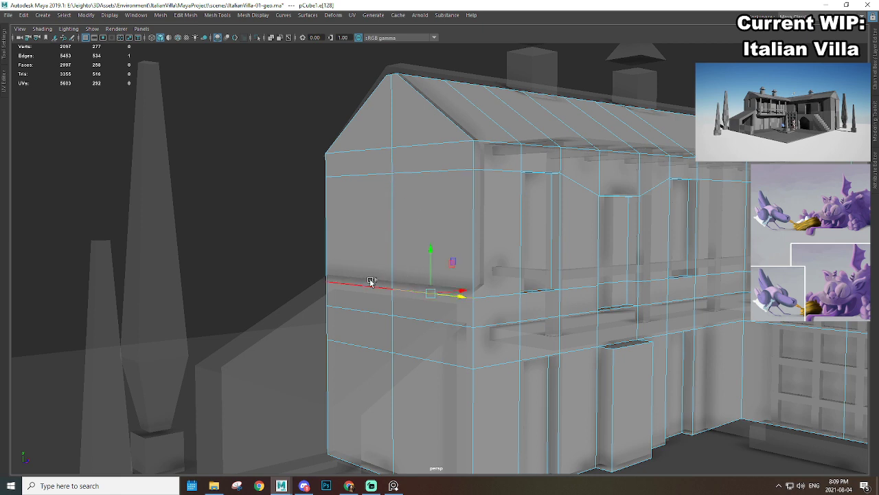
pyautogui.moveTo(389, 246); pyautogui.dragTo(401, 222)
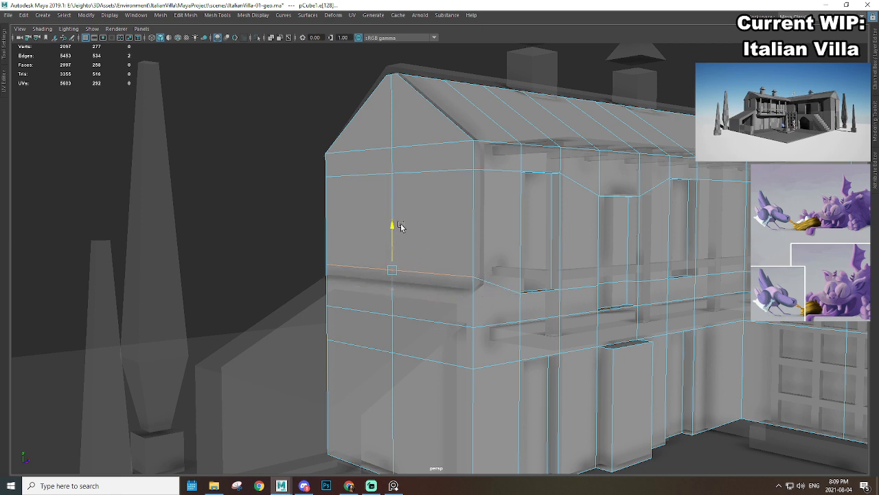
pyautogui.hotkey('ctrl', 'z')
# Step: Insert a horizontal edge loop around the house body just above the upper floor's window-sill loop
pyautogui.moveTo(431, 206)
pyautogui.mouseDown(button='right')
pyautogui.moveTo(473, 195)
pyautogui.moveTo(422, 221)
pyautogui.mouseUp(button='right')
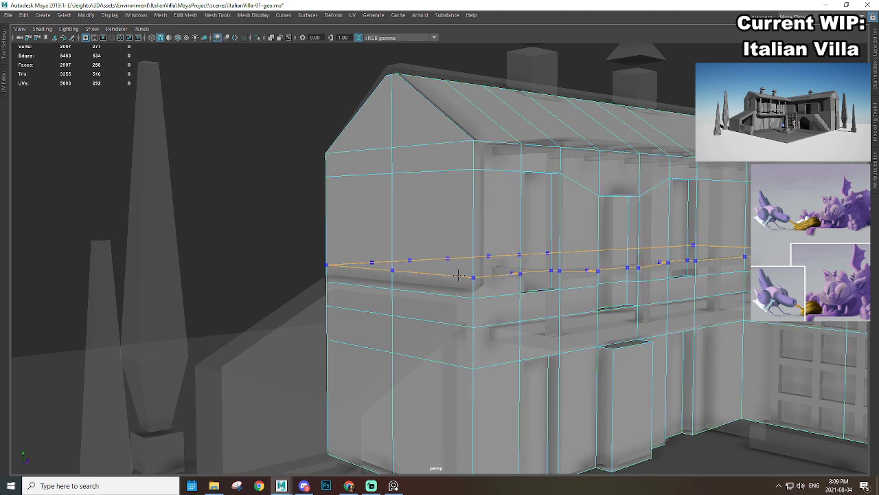
pyautogui.keyDown('ctrl'); pyautogui.click(460, 271); pyautogui.keyUp('ctrl')
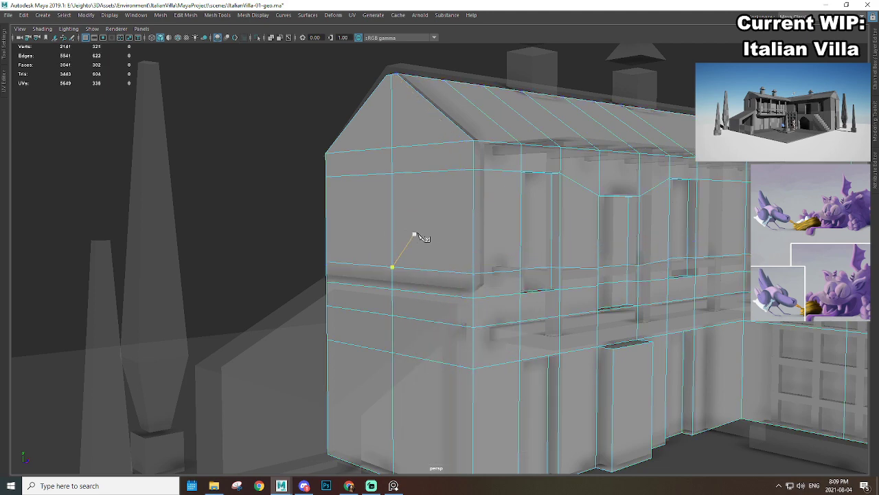
# Step: Bevel the central vertical edges of the balcony wing's gable end on the upper floor with a fraction of 0.5
pyautogui.keyDown('alt'); pyautogui.moveTo(418, 231); pyautogui.dragTo(474, 223); pyautogui.keyUp('alt')
pyautogui.keyDown('alt'); pyautogui.moveTo(474, 223); pyautogui.dragTo(490, 227, button='right'); pyautogui.keyUp('alt')
pyautogui.press('q')
pyautogui.click(488, 177)
pyautogui.hotkey('ctrl', 'e')
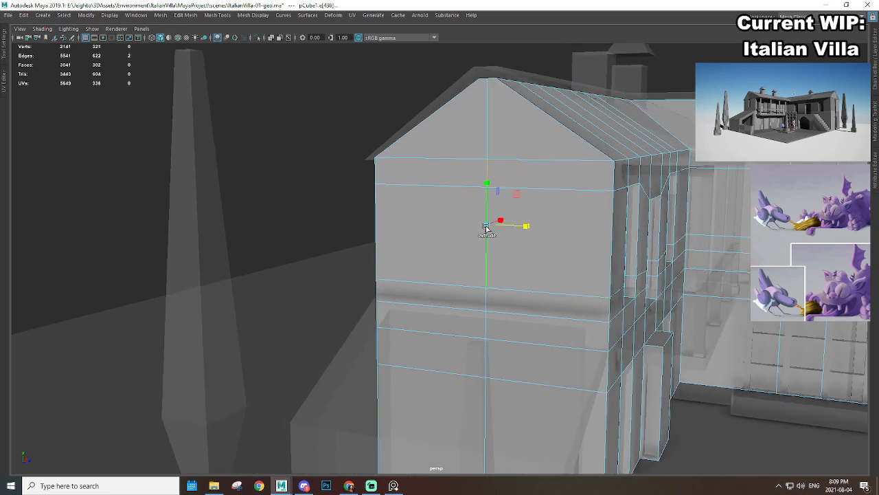
pyautogui.hotkey('ctrl', 'b')
pyautogui.keyDown('alt'); pyautogui.moveTo(532, 222); pyautogui.dragTo(534, 232); pyautogui.keyUp('alt')
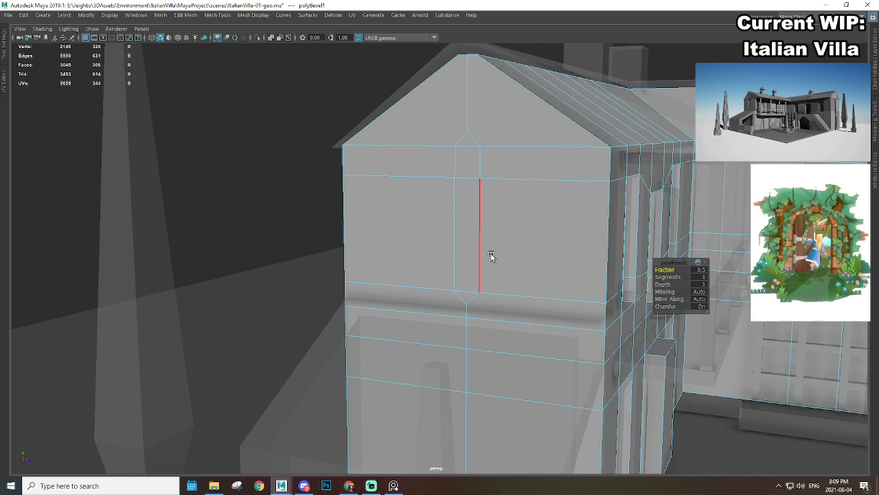
# Step: Delete the gable's central vertical edge below the roof peak and the two diagonal edges capping the bevelled strip
pyautogui.keyDown('alt'); pyautogui.moveTo(471, 221); pyautogui.dragTo(527, 215); pyautogui.keyUp('alt')
pyautogui.keyDown('alt'); pyautogui.moveTo(527, 215); pyautogui.dragTo(529, 241, button='middle'); pyautogui.keyUp('alt')
pyautogui.keyDown('alt'); pyautogui.moveTo(529, 240); pyautogui.dragTo(506, 253, button='right'); pyautogui.keyUp('alt')
pyautogui.keyDown('alt'); pyautogui.moveTo(506, 253); pyautogui.dragTo(565, 199); pyautogui.keyUp('alt')
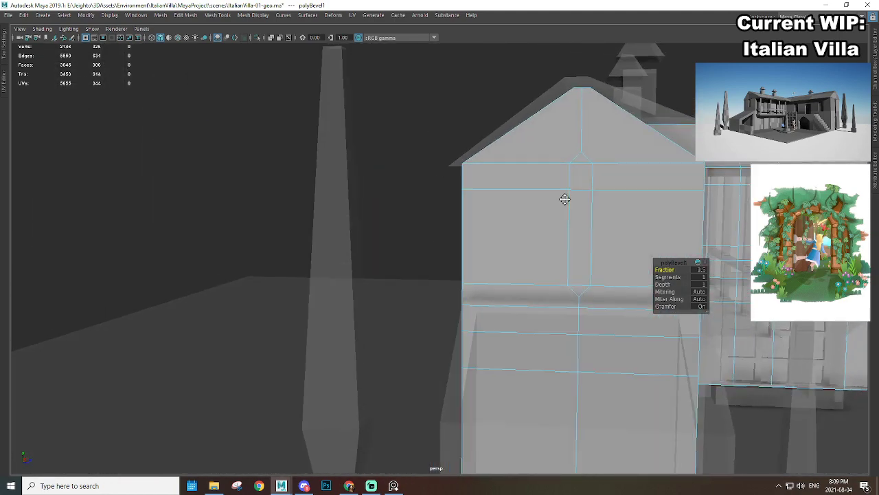
pyautogui.keyDown('alt'); pyautogui.moveTo(565, 199); pyautogui.dragTo(474, 294, button='middle'); pyautogui.keyUp('alt')
pyautogui.keyDown('alt'); pyautogui.moveTo(474, 294); pyautogui.dragTo(555, 267, button='right'); pyautogui.keyUp('alt')
pyautogui.moveTo(502, 211); pyautogui.dragTo(494, 181, button='right')
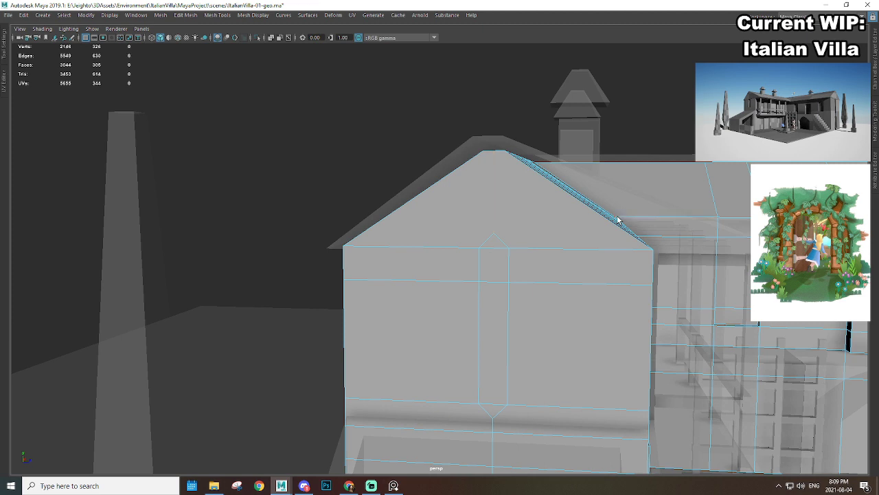
pyautogui.click(498, 239)
pyautogui.keyDown('shift'); pyautogui.click(487, 240); pyautogui.keyUp('shift')
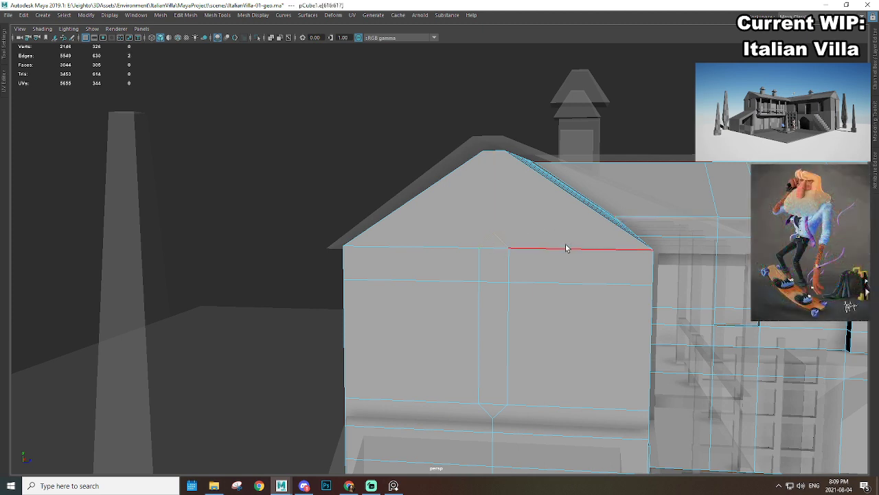
pyautogui.press('Delete')
# Step: Cut two edges from the roof ridge's corners down to the top corners of the bevelled strip
pyautogui.moveTo(495, 198); pyautogui.dragTo(485, 157, button='right')
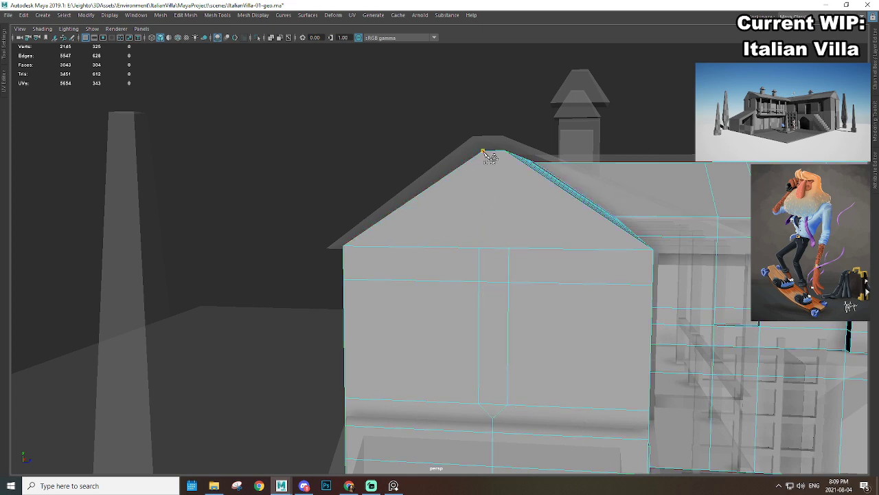
pyautogui.click(483, 152)
pyautogui.click(509, 249)
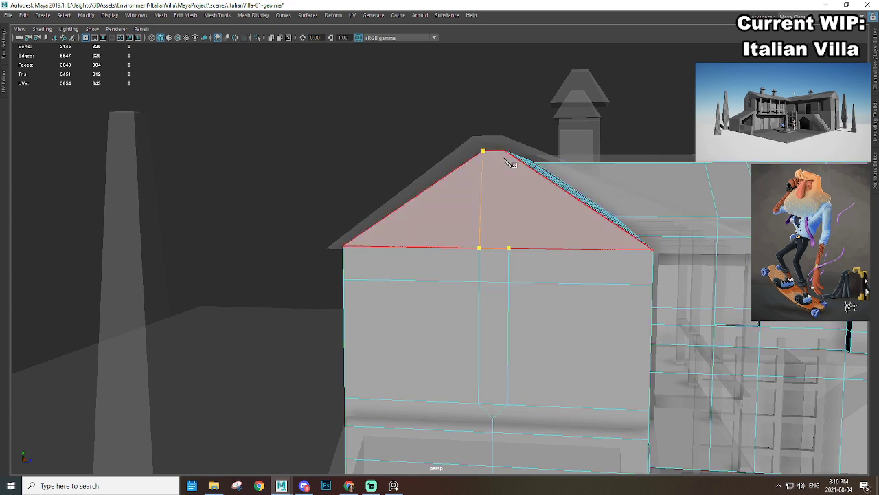
# Step: Check the Smart Duplicate settings of the Scale, Rotate and Move tools, and collapse the tool settings
pyautogui.keyDown('alt'); pyautogui.moveTo(540, 275); pyautogui.dragTo(508, 283, button='right'); pyautogui.keyUp('alt')
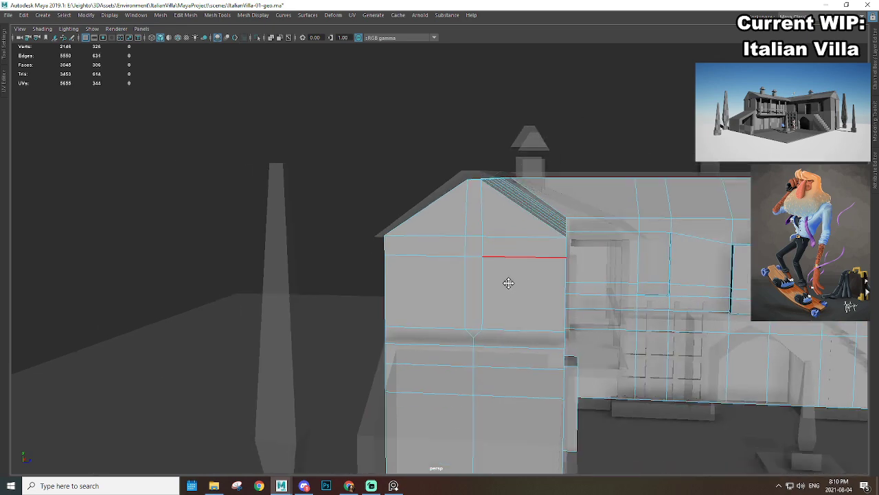
pyautogui.keyDown('alt'); pyautogui.moveTo(508, 283); pyautogui.dragTo(543, 270); pyautogui.keyUp('alt')
pyautogui.keyDown('alt'); pyautogui.moveTo(481, 283); pyautogui.dragTo(516, 271, button='middle'); pyautogui.keyUp('alt')
pyautogui.keyDown('alt'); pyautogui.moveTo(516, 271); pyautogui.dragTo(473, 224, button='right'); pyautogui.keyUp('alt')
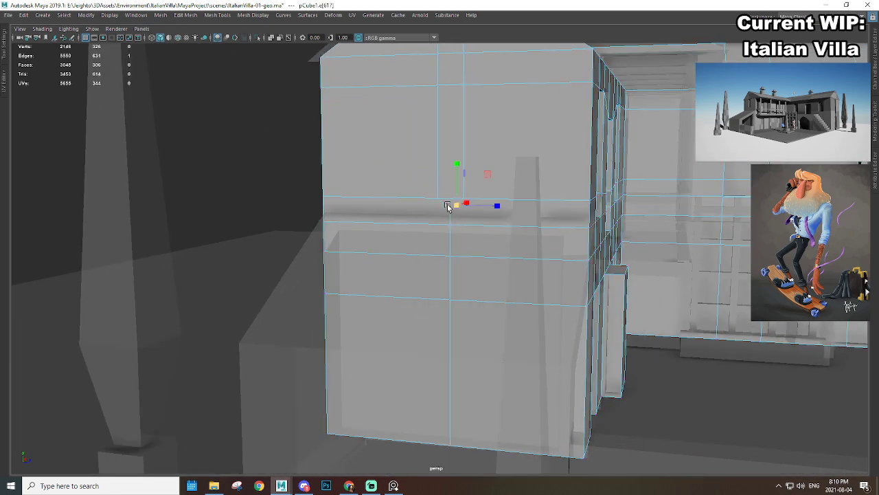
pyautogui.keyDown('alt'); pyautogui.moveTo(447, 207); pyautogui.dragTo(456, 254, button='right'); pyautogui.keyUp('alt')
pyautogui.hotkey('ctrl', 'space')
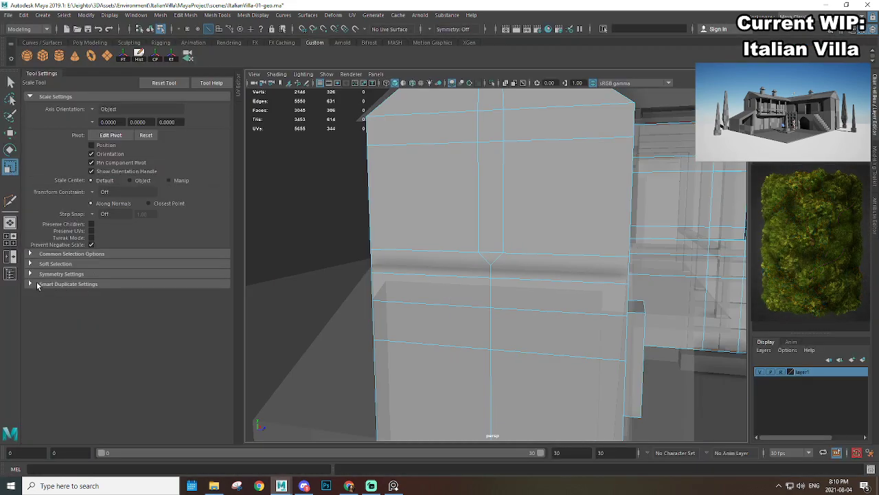
pyautogui.click(30, 283)
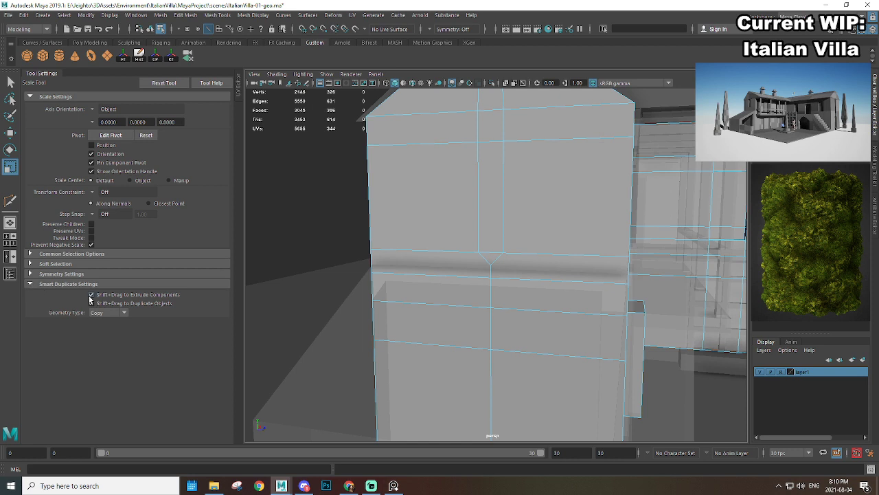
pyautogui.click(10, 149)
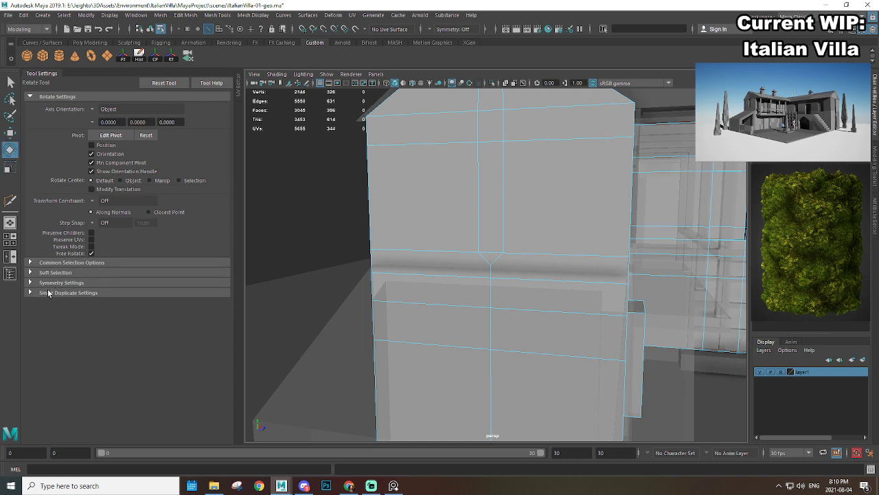
pyautogui.click(48, 293)
pyautogui.click(9, 134)
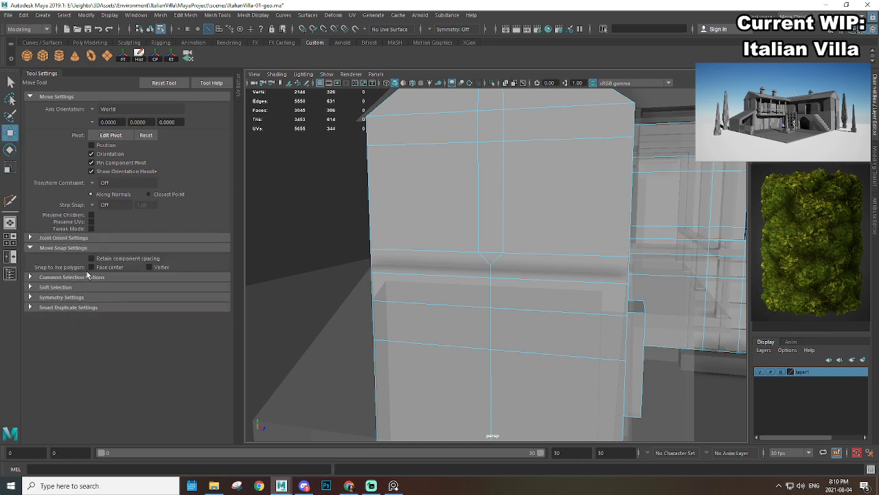
pyautogui.click(81, 308)
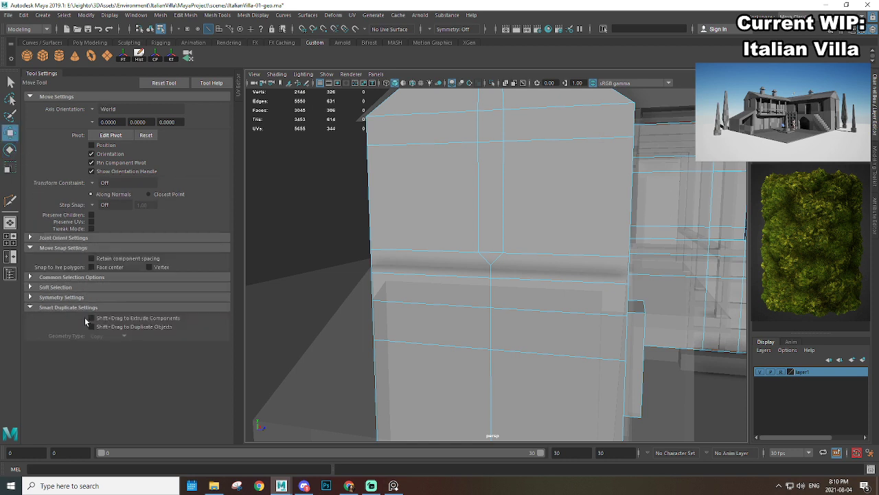
pyautogui.click(45, 74)
# Step: Extrude the two faces of the narrow strip in the balcony wing's gable end inward as a recess
pyautogui.scroll(-5, 416, 267)
pyautogui.keyDown('alt'); pyautogui.moveTo(416, 267); pyautogui.dragTo(367, 265); pyautogui.keyUp('alt')
pyautogui.scroll(5, 368, 265)
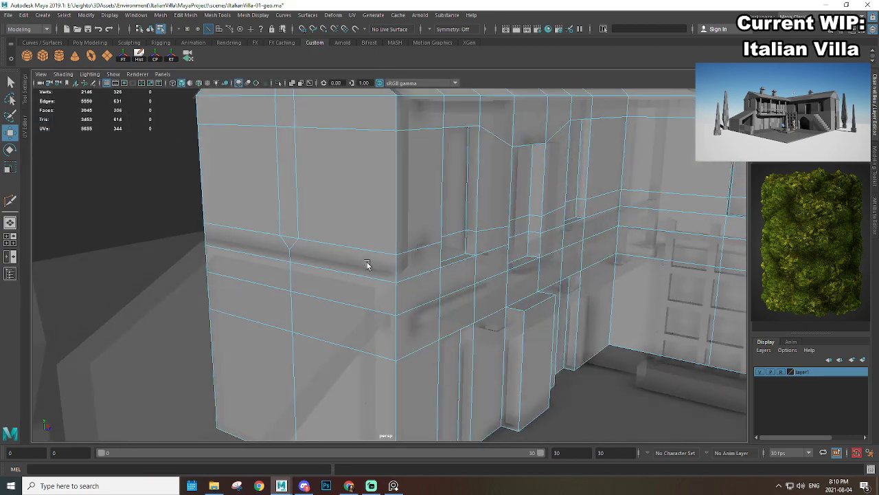
pyautogui.keyDown('alt'); pyautogui.moveTo(367, 265); pyautogui.dragTo(404, 352, button='middle'); pyautogui.keyUp('alt')
pyautogui.moveTo(337, 224); pyautogui.dragTo(337, 249, button='right')
pyautogui.click(331, 210)
pyautogui.keyDown('shift'); pyautogui.click(326, 263); pyautogui.keyUp('shift')
pyautogui.keyDown('alt'); pyautogui.moveTo(326, 263); pyautogui.dragTo(421, 266, button='middle'); pyautogui.keyUp('alt')
pyautogui.scroll(3, 421, 265)
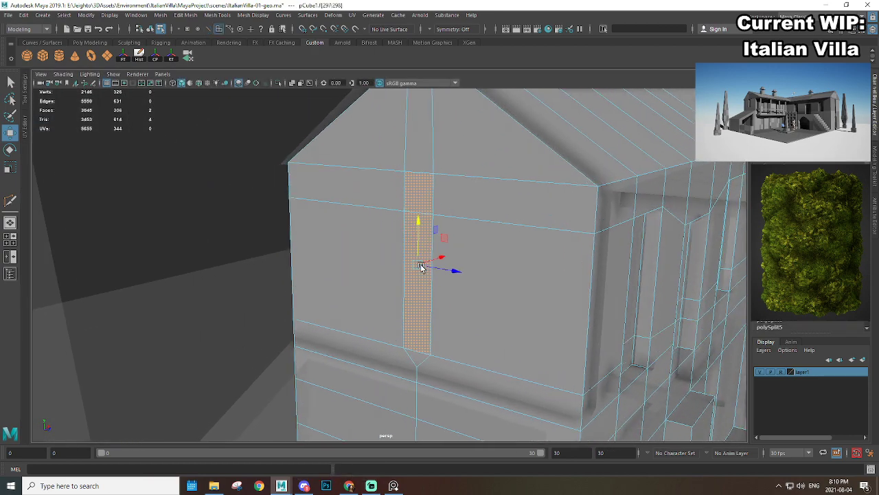
pyautogui.hotkey('ctrl', 'e')
pyautogui.keyDown('alt'); pyautogui.moveTo(447, 275); pyautogui.dragTo(378, 284); pyautogui.keyUp('alt')
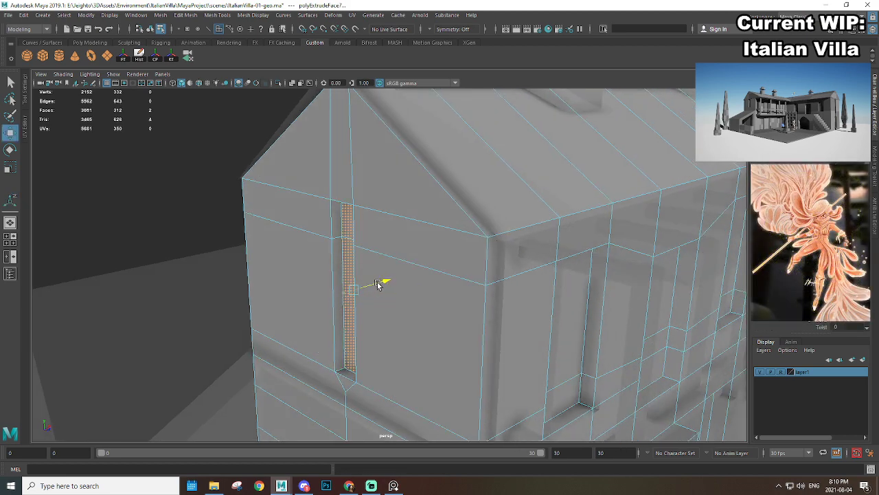
# Step: Widen the recessed gable opening slightly by scaling its inner side and bottom faces horizontally
pyautogui.scroll(-3, 405, 326)
pyautogui.keyDown('alt'); pyautogui.moveTo(486, 382); pyautogui.dragTo(465, 306, button='middle'); pyautogui.keyUp('alt')
pyautogui.keyDown('alt'); pyautogui.moveTo(465, 306); pyautogui.dragTo(523, 317); pyautogui.keyUp('alt')
pyautogui.keyDown('alt'); pyautogui.moveTo(389, 178); pyautogui.dragTo(380, 229, button='middle'); pyautogui.keyUp('alt')
pyautogui.scroll(3, 380, 229)
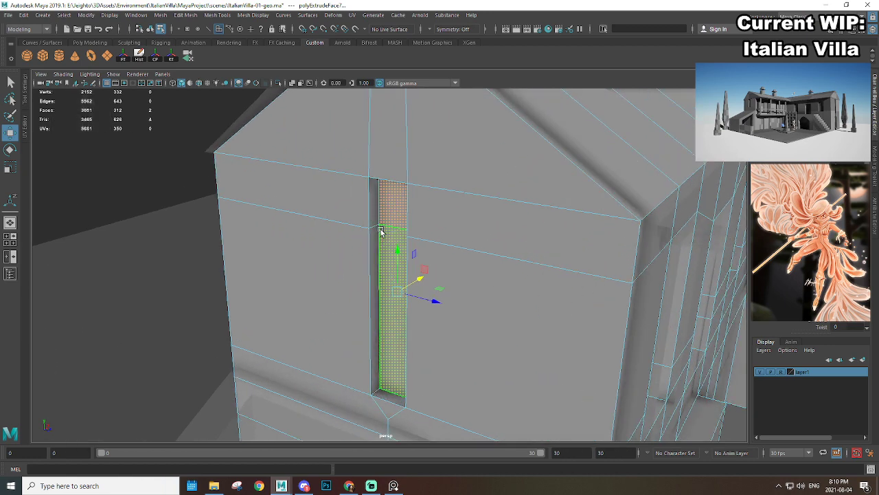
pyautogui.click(382, 233)
pyautogui.click(380, 242)
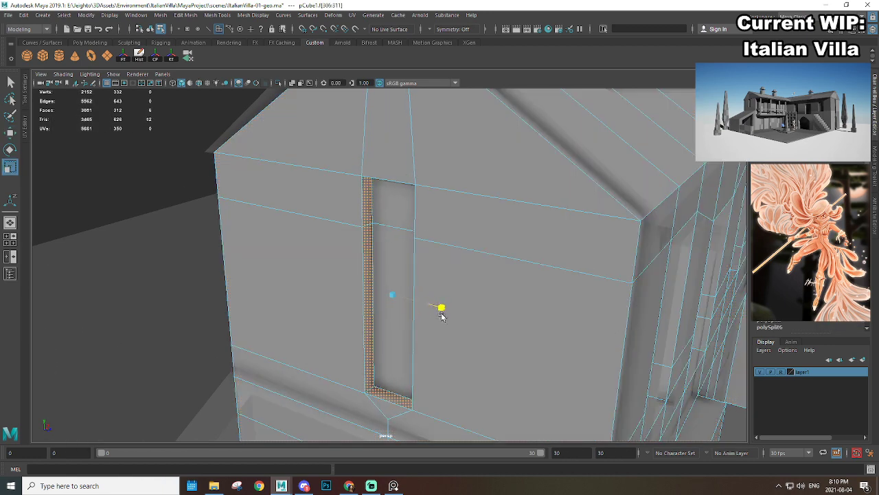
# Step: Examine the staircase wing's upper-floor openings and select the three outer faces of its protruding door
pyautogui.scroll(-6, 440, 314)
pyautogui.keyDown('alt'); pyautogui.moveTo(440, 314); pyautogui.dragTo(335, 252); pyautogui.keyUp('alt')
pyautogui.click(436, 128)
pyautogui.scroll(-3, 422, 239)
pyautogui.moveTo(430, 202); pyautogui.dragTo(475, 171, button='right')
pyautogui.click(599, 164)
pyautogui.scroll(-2, 542, 224)
pyautogui.moveTo(520, 235)
pyautogui.keyDown('alt'); pyautogui.mouseDown()
pyautogui.moveTo(548, 238)
pyautogui.moveTo(516, 241)
pyautogui.mouseUp(); pyautogui.keyUp('alt')
pyautogui.scroll(4, 517, 241)
pyautogui.click(559, 233)
pyautogui.scroll(3, 559, 234)
pyautogui.keyDown('alt'); pyautogui.moveTo(665, 258); pyautogui.dragTo(563, 286, button='middle'); pyautogui.keyUp('alt')
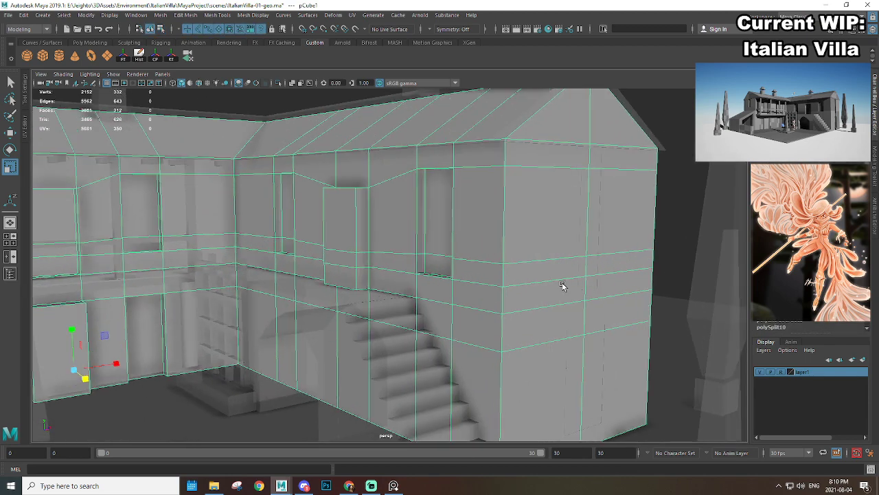
pyautogui.keyDown('alt'); pyautogui.moveTo(309, 162); pyautogui.dragTo(337, 226); pyautogui.keyUp('alt')
pyautogui.scroll(3, 414, 288)
pyautogui.keyDown('alt'); pyautogui.moveTo(414, 288); pyautogui.dragTo(407, 223); pyautogui.keyUp('alt')
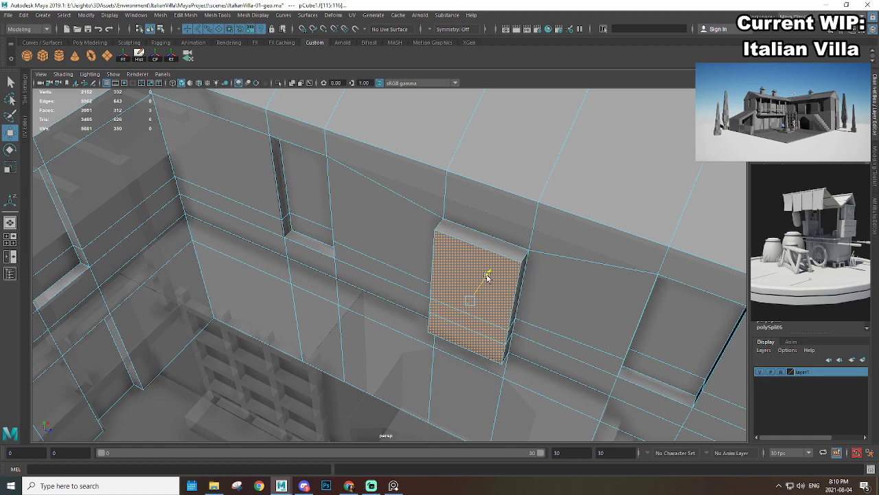
pyautogui.scroll(-4, 488, 277)
pyautogui.keyDown('alt'); pyautogui.moveTo(487, 282); pyautogui.dragTo(423, 273); pyautogui.keyUp('alt')
# Step: Bevel the central vertical edges of the staircase wing's gable end on the upper floor with a fraction of 0.5
pyautogui.rightClick(415, 211)
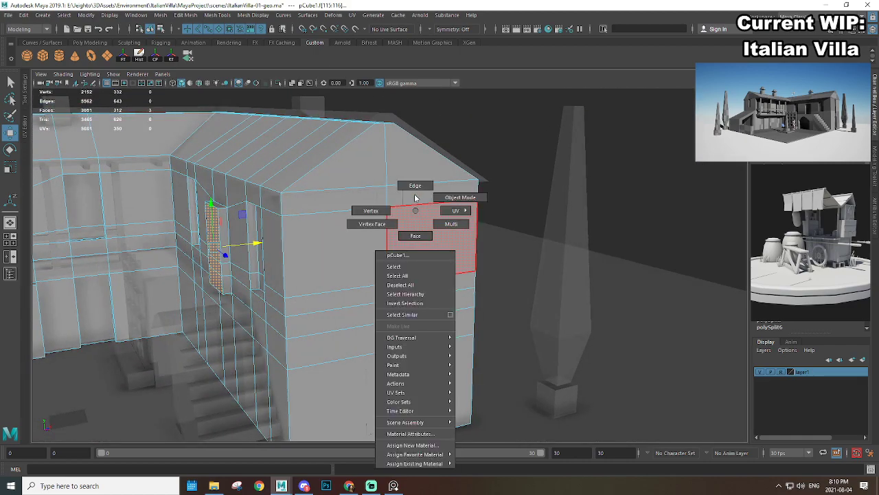
pyautogui.click(415, 196)
pyautogui.keyDown('alt'); pyautogui.moveTo(415, 196); pyautogui.dragTo(421, 240); pyautogui.keyUp('alt')
pyautogui.click(394, 266)
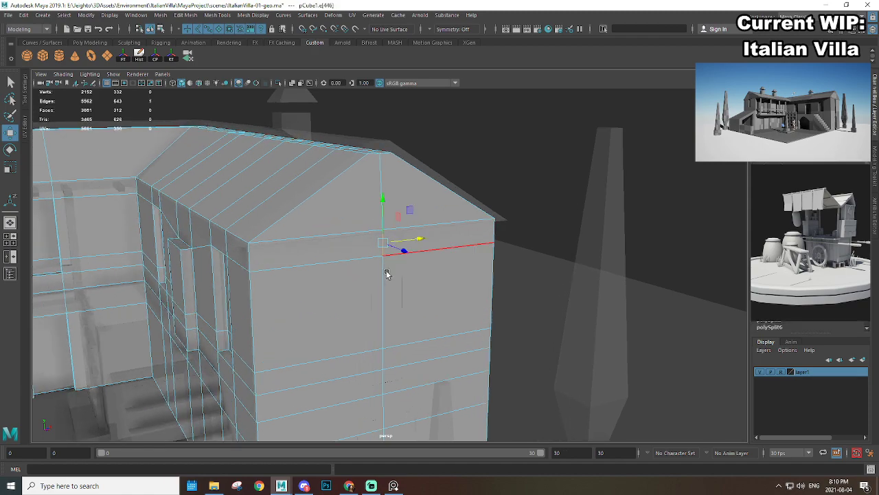
pyautogui.keyDown('alt'); pyautogui.moveTo(387, 271); pyautogui.dragTo(455, 234); pyautogui.keyUp('alt')
pyautogui.keyDown('alt'); pyautogui.moveTo(459, 282); pyautogui.dragTo(427, 207); pyautogui.keyUp('alt')
pyautogui.keyDown('shift'); pyautogui.click(511, 214); pyautogui.keyUp('shift')
pyautogui.scroll(-4, 514, 226)
pyautogui.keyDown('alt'); pyautogui.moveTo(444, 206); pyautogui.dragTo(429, 224); pyautogui.keyUp('alt')
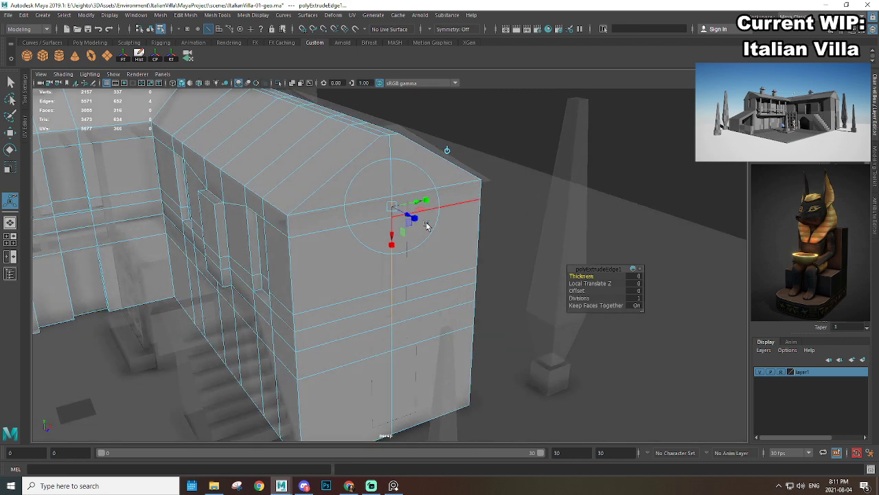
pyautogui.hotkey('ctrl', 'z')
pyautogui.keyDown('shift'); pyautogui.rightClick(461, 200); pyautogui.keyUp('shift')
pyautogui.keyDown('shift'); pyautogui.moveTo(461, 201); pyautogui.dragTo(496, 203, button='right'); pyautogui.keyUp('shift')
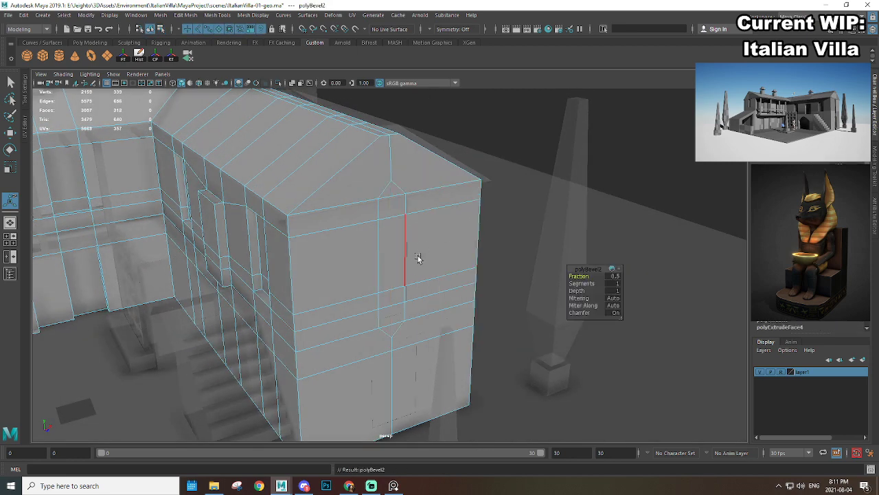
# Step: Widen the bevelled strip on the staircase wing's gable end by scaling its four faces horizontally
pyautogui.keyDown('alt'); pyautogui.moveTo(425, 244); pyautogui.dragTo(413, 219); pyautogui.keyUp('alt')
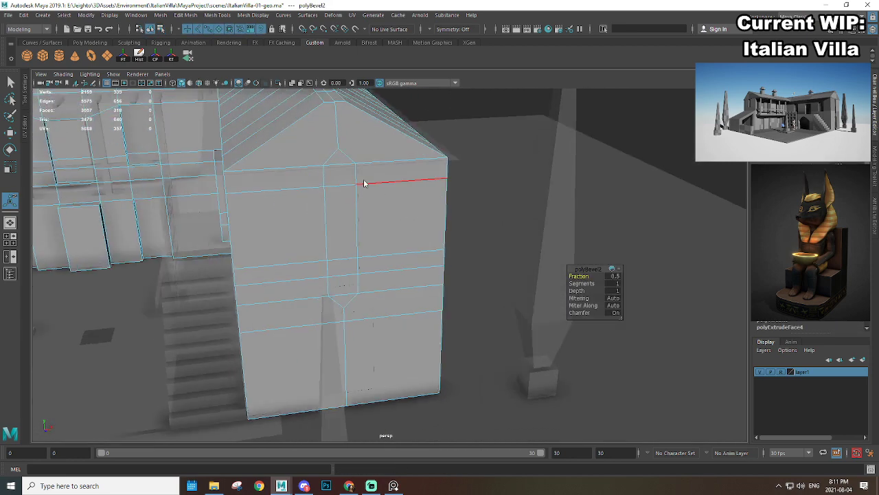
pyautogui.press('q')
pyautogui.click(346, 183)
pyautogui.keyDown('shift'); pyautogui.click(346, 217); pyautogui.keyUp('shift')
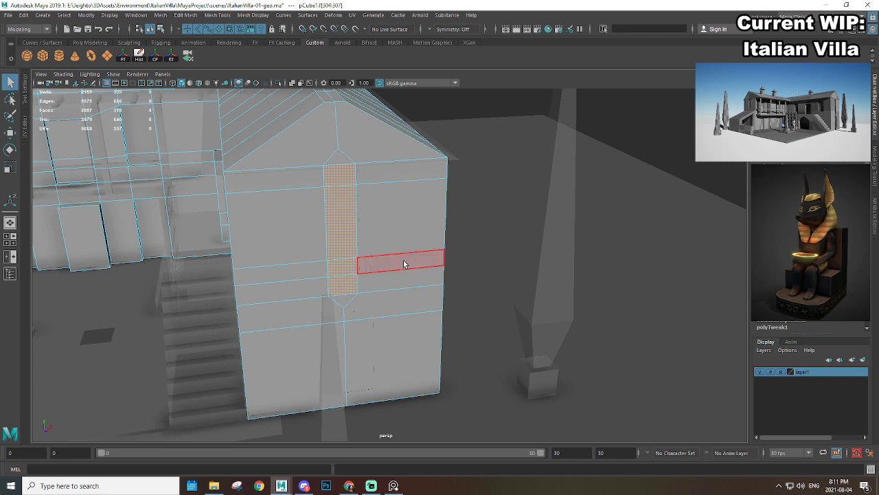
pyautogui.press('r')
pyautogui.moveTo(378, 230); pyautogui.dragTo(405, 231)
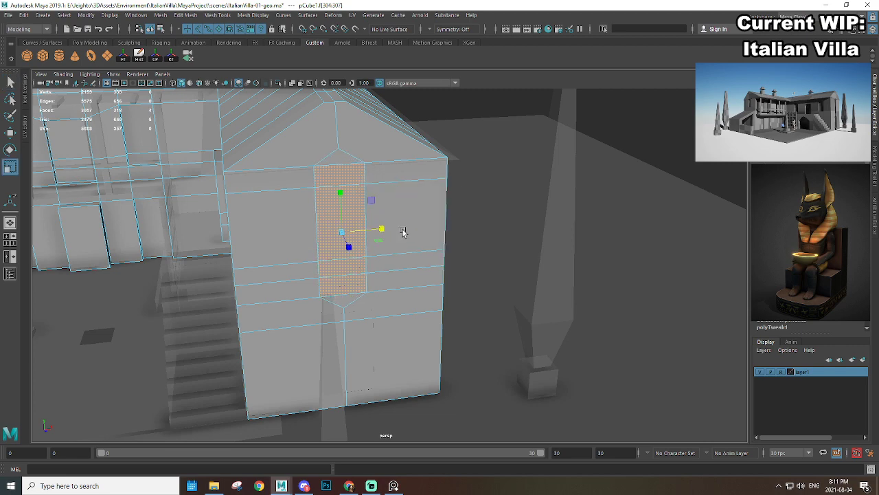
# Step: Raise the vertex at the strip's pointed top slightly toward the staircase wing's roof peak
pyautogui.keyDown('alt'); pyautogui.moveTo(357, 162); pyautogui.dragTo(393, 224, button='middle'); pyautogui.keyUp('alt')
pyautogui.keyDown('alt'); pyautogui.moveTo(393, 224); pyautogui.dragTo(426, 241, button='right'); pyautogui.keyUp('alt')
pyautogui.moveTo(383, 177); pyautogui.dragTo(352, 176, button='right')
pyautogui.click(362, 189)
pyautogui.press('w')
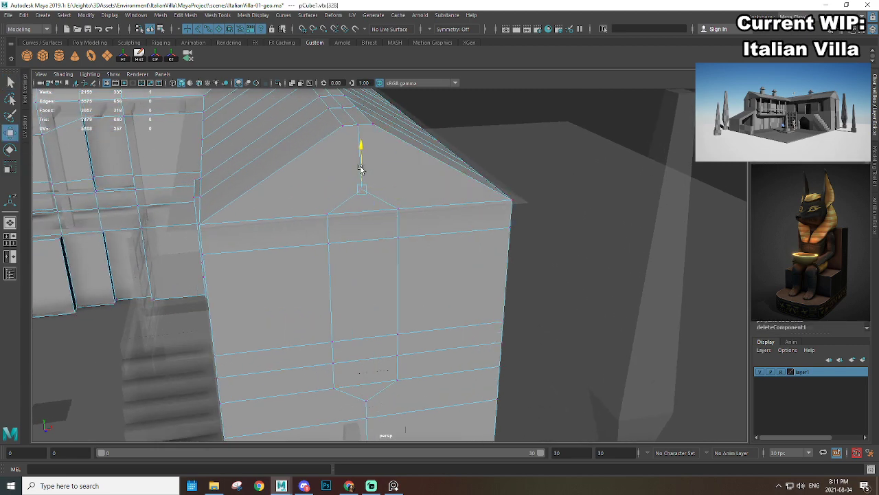
# Step: Cut one edge on each side of the gable, from the sloping roof edge to the strip's diagonal cap edge
pyautogui.keyDown('shift'); pyautogui.moveTo(454, 197); pyautogui.dragTo(406, 201, button='right'); pyautogui.keyUp('shift')
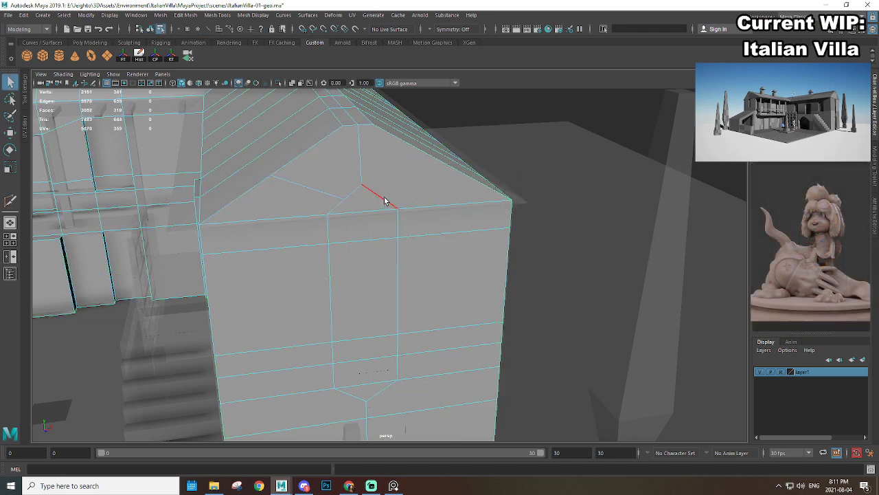
pyautogui.press('q')
pyautogui.press('e')
pyautogui.press('r')
# Step: Spread the two new vertices on the strip's diagonal cap edges apart and raise them slightly into an arch shape
pyautogui.moveTo(379, 162); pyautogui.dragTo(350, 161, button='right')
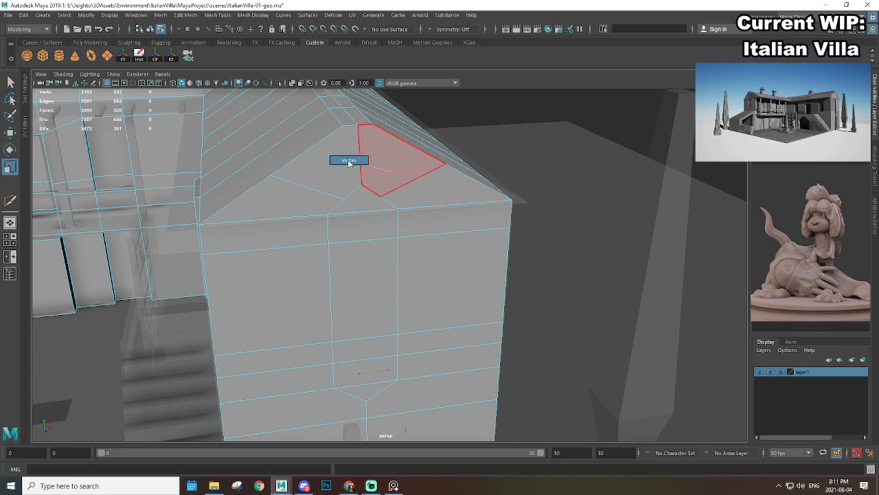
pyautogui.click(345, 200)
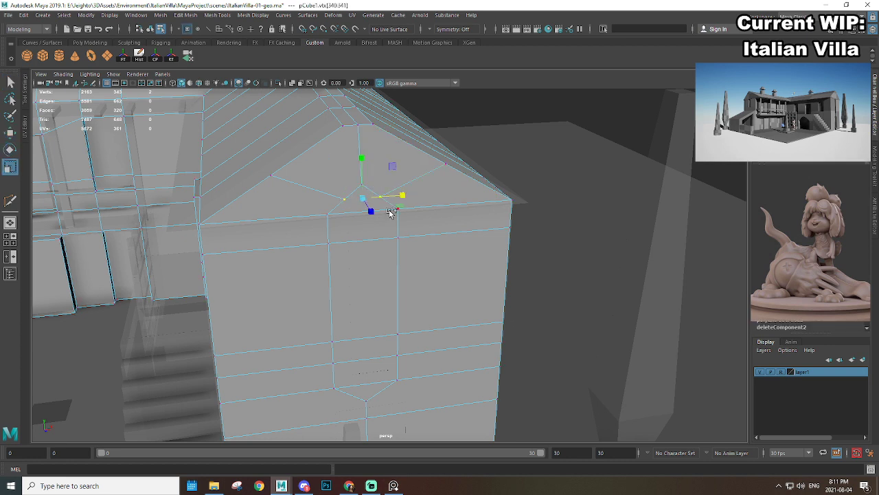
pyautogui.press('w')
pyautogui.press('r')
pyautogui.press('w')
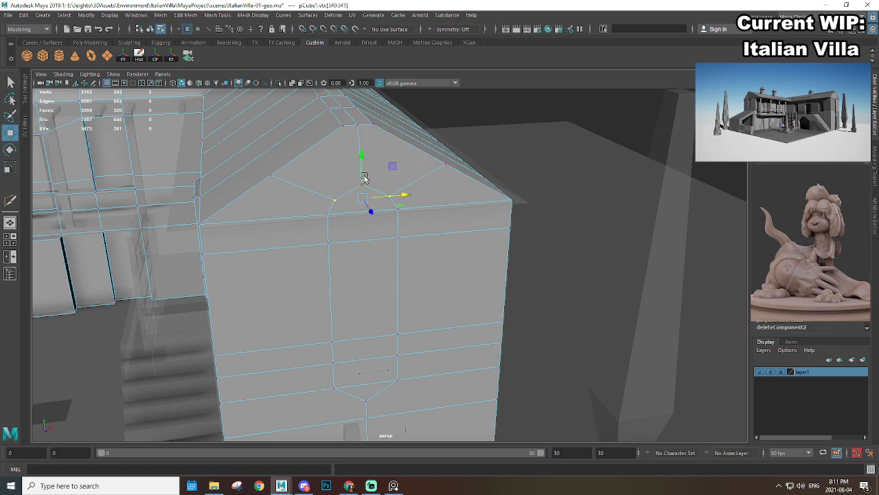
pyautogui.moveTo(363, 176); pyautogui.dragTo(410, 203)
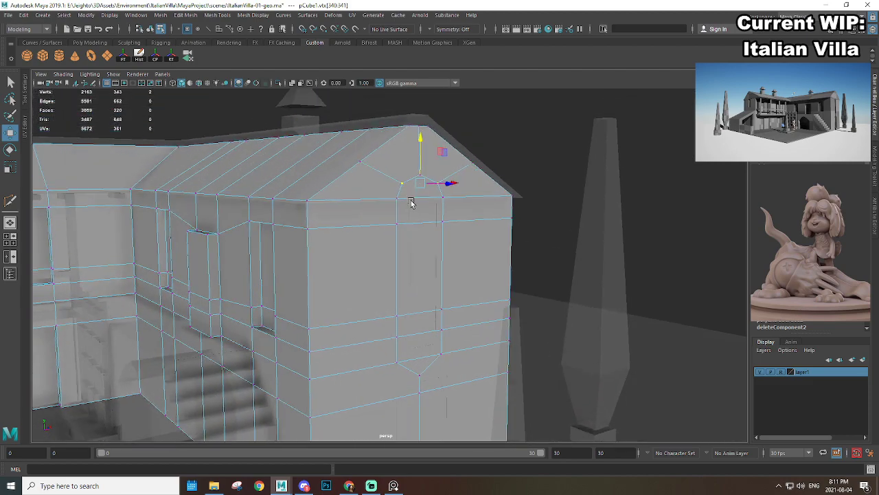
pyautogui.keyDown('alt'); pyautogui.moveTo(411, 203); pyautogui.dragTo(376, 242, button='middle'); pyautogui.keyUp('alt')
pyautogui.scroll(3, 376, 242)
pyautogui.keyDown('alt'); pyautogui.moveTo(316, 235); pyautogui.dragTo(348, 230, button='middle'); pyautogui.keyUp('alt')
pyautogui.keyDown('alt'); pyautogui.moveTo(349, 229); pyautogui.dragTo(381, 239, button='right'); pyautogui.keyUp('alt')
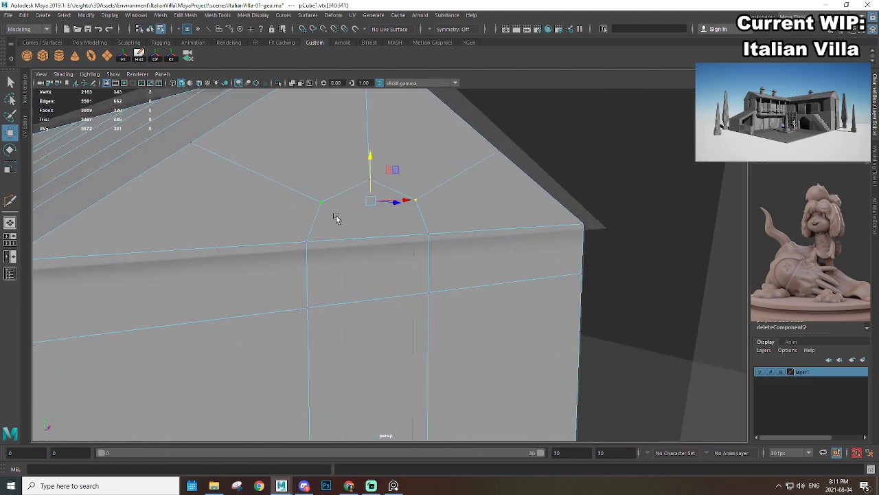
# Step: Scale the arch's two side vertices slightly farther apart horizontally, almost to the strip's full width
pyautogui.press('r')
pyautogui.moveTo(405, 199); pyautogui.dragTo(373, 193)
pyautogui.scroll(-5, 410, 235)
pyautogui.keyDown('alt'); pyautogui.moveTo(414, 237); pyautogui.dragTo(368, 230); pyautogui.keyUp('alt')
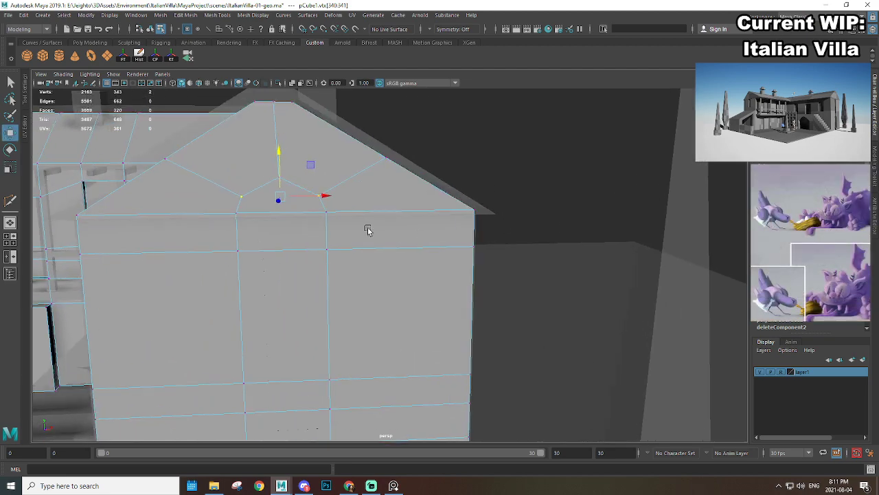
pyautogui.keyDown('alt'); pyautogui.moveTo(368, 230); pyautogui.dragTo(447, 241, button='middle'); pyautogui.keyUp('alt')
# Step: Cut another edge on each side of the gable, from the sloping roof edge to the upper part of the arch
pyautogui.press('F8')
pyautogui.press('y')
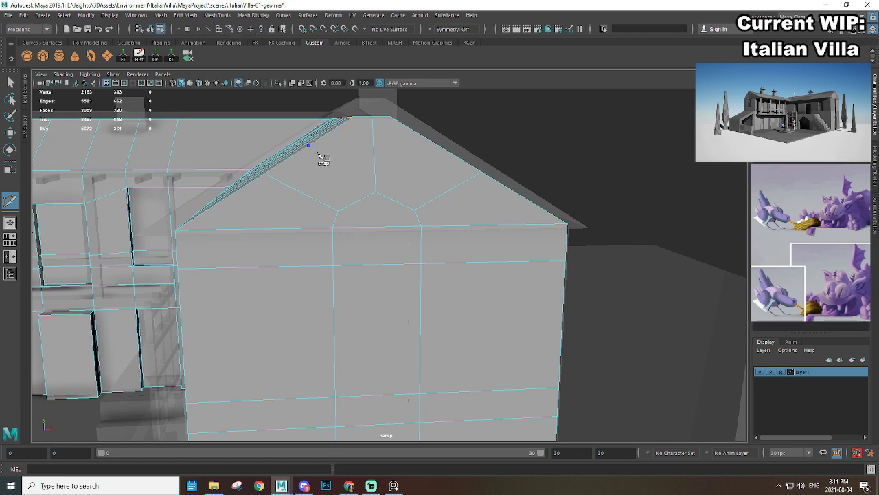
pyautogui.click(429, 153)
pyautogui.press('q')
# Step: Raise the two newest vertices on the upper arch and adjust their spacing so the curve is rounded
pyautogui.click(357, 205)
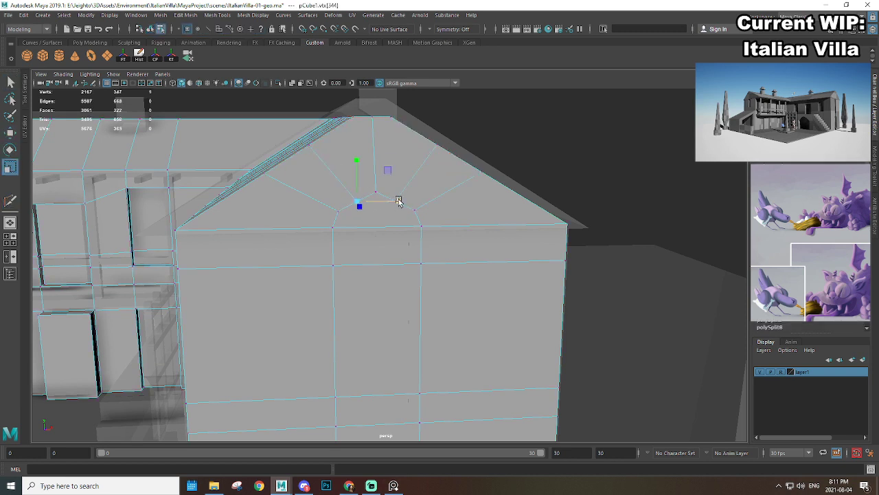
pyautogui.keyDown('shift'); pyautogui.click(386, 194); pyautogui.keyUp('shift')
pyautogui.press('w')
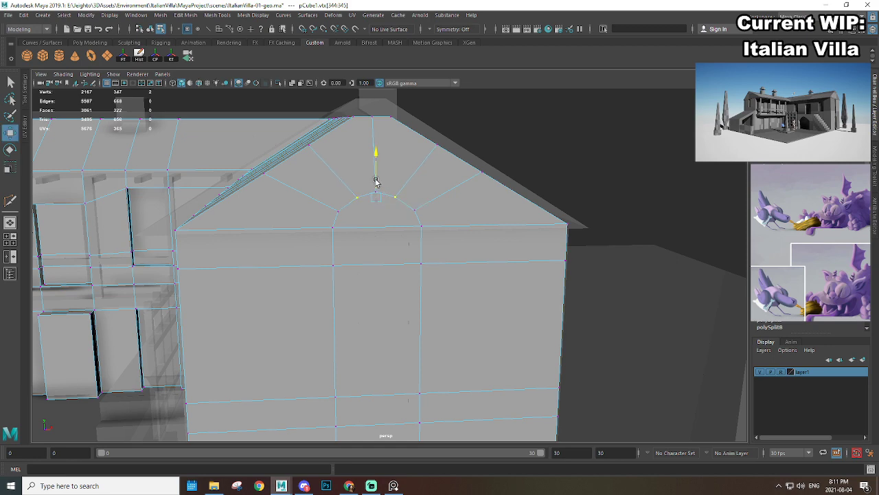
pyautogui.press('r')
pyautogui.press('w')
# Step: Delete the central vertical edges and the two diagonal edges beneath the strip on the gable wall's ground floor
pyautogui.scroll(-6, 388, 224)
pyautogui.keyDown('alt'); pyautogui.moveTo(385, 239); pyautogui.dragTo(408, 241); pyautogui.keyUp('alt')
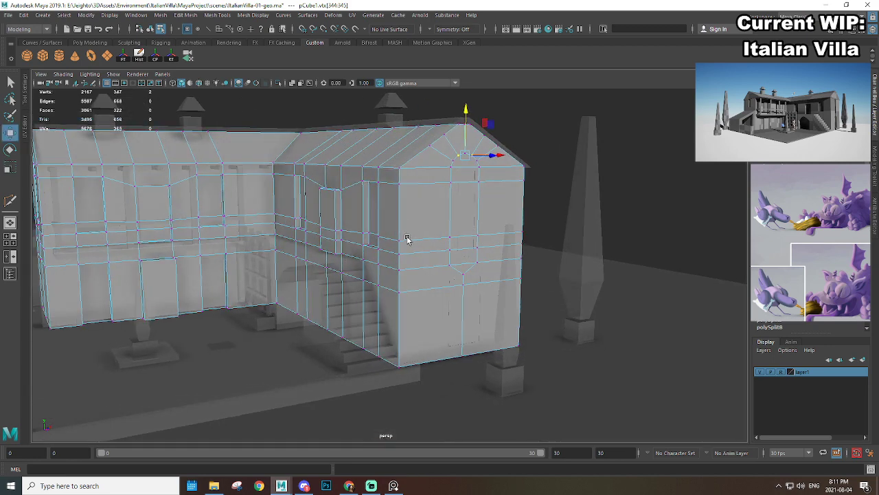
pyautogui.keyDown('alt'); pyautogui.moveTo(456, 275); pyautogui.dragTo(400, 247, button='middle'); pyautogui.keyUp('alt')
pyautogui.scroll(2, 399, 248)
pyautogui.keyDown('alt'); pyautogui.moveTo(385, 252); pyautogui.dragTo(396, 258); pyautogui.keyUp('alt')
pyautogui.scroll(3, 414, 240)
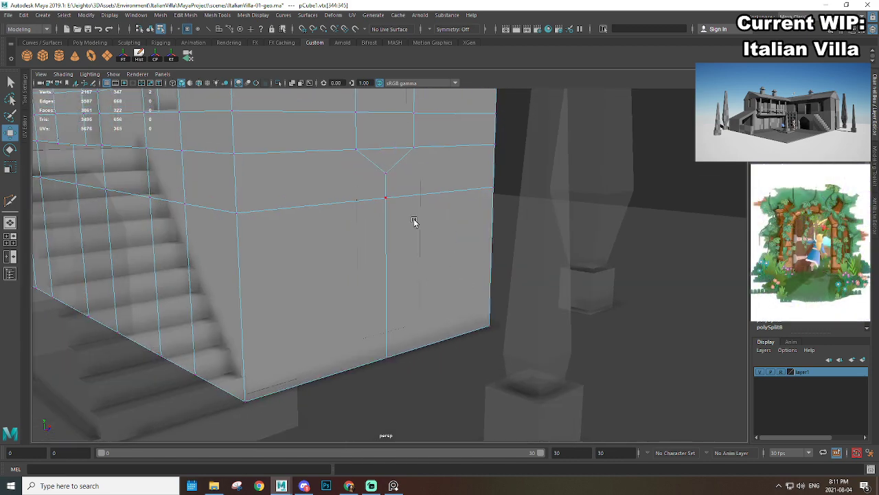
pyautogui.moveTo(392, 170); pyautogui.dragTo(393, 147, button='right')
pyautogui.click(388, 185)
pyautogui.keyDown('shift'); pyautogui.click(390, 226); pyautogui.keyUp('shift')
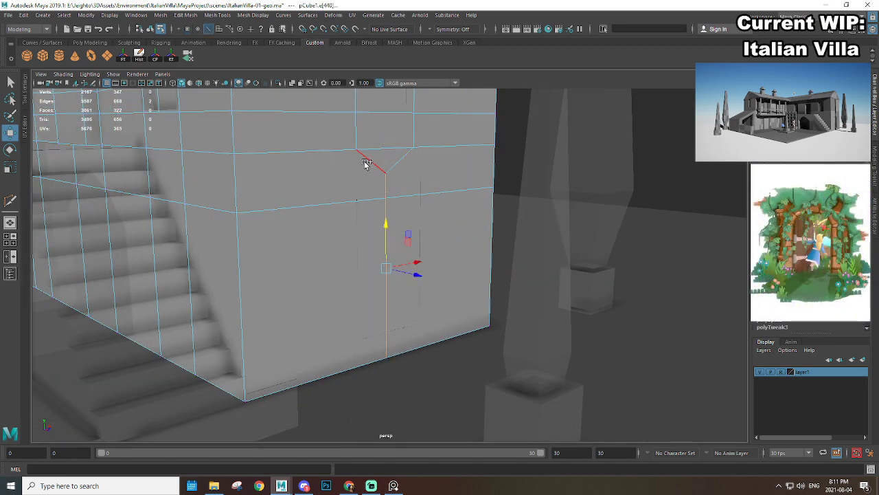
pyautogui.keyDown('shift'); pyautogui.click(368, 161); pyautogui.keyUp('shift')
pyautogui.keyDown('shift'); pyautogui.click(401, 163); pyautogui.keyUp('shift')
pyautogui.press('Delete')
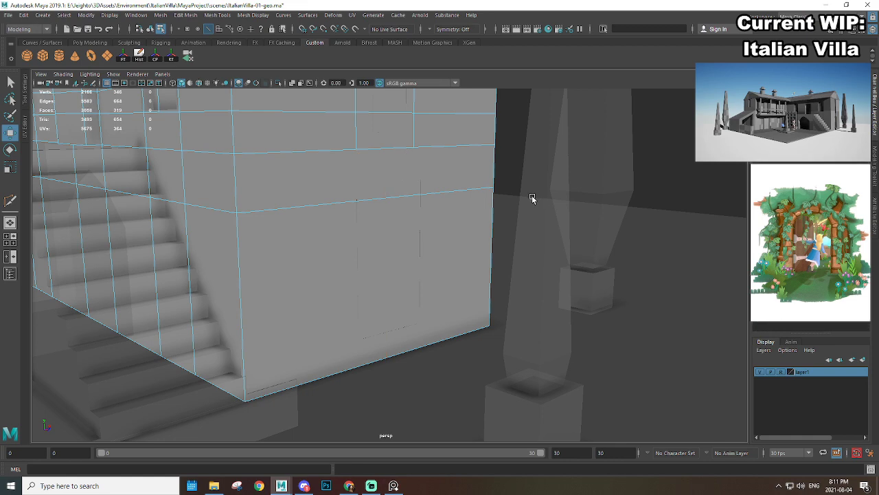
# Step: Cut two vertical edges from the strip's lower corners straight down to the base of the gable wall
pyautogui.scroll(-2, 375, 190)
pyautogui.keyDown('alt'); pyautogui.moveTo(375, 191); pyautogui.dragTo(393, 234); pyautogui.keyUp('alt')
pyautogui.scroll(-3, 447, 177)
pyautogui.moveTo(447, 177)
pyautogui.keyDown('alt'); pyautogui.mouseDown()
pyautogui.moveTo(444, 196)
pyautogui.moveTo(444, 163)
pyautogui.mouseUp(); pyautogui.keyUp('alt')
pyautogui.keyDown('shift'); pyautogui.moveTo(444, 163); pyautogui.dragTo(408, 169, button='right'); pyautogui.keyUp('shift')
pyautogui.scroll(3, 408, 179)
pyautogui.click(415, 208)
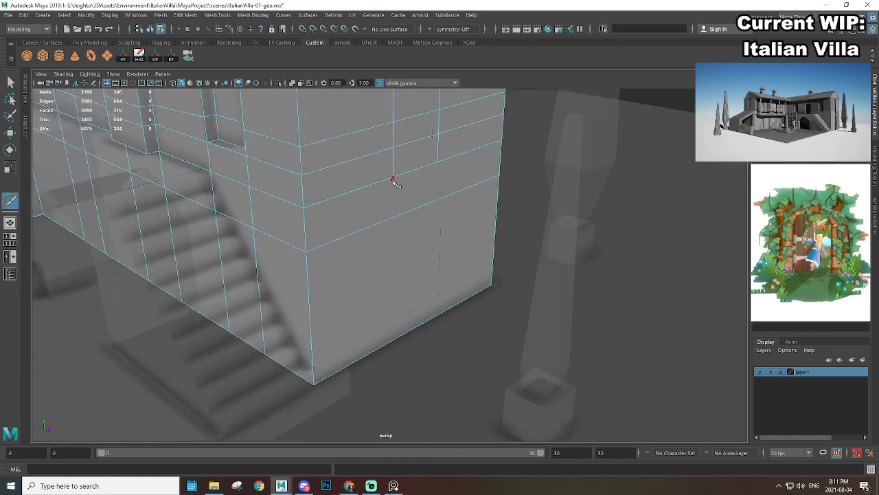
pyautogui.click(393, 178)
pyautogui.click(399, 336)
pyautogui.rightClick(400, 336)
pyautogui.click(438, 162)
pyautogui.click(443, 312)
# Step: Delete the two leftover middle vertices between the new vertical edges, on the wall base and the horizontal edge above it
pyautogui.press('w')
pyautogui.press('r')
pyautogui.moveTo(462, 246); pyautogui.dragTo(416, 219, button='right')
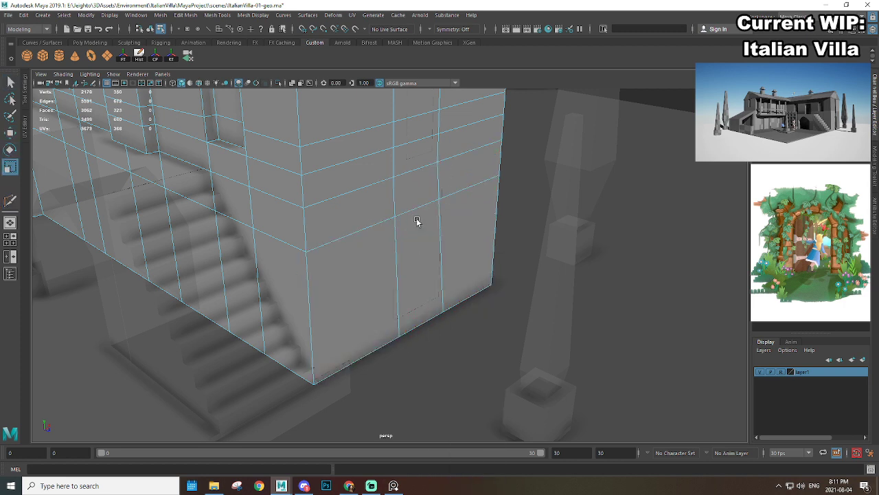
pyautogui.moveTo(403, 283); pyautogui.dragTo(439, 348)
pyautogui.press('Delete')
pyautogui.click(415, 208)
pyautogui.press('Delete')
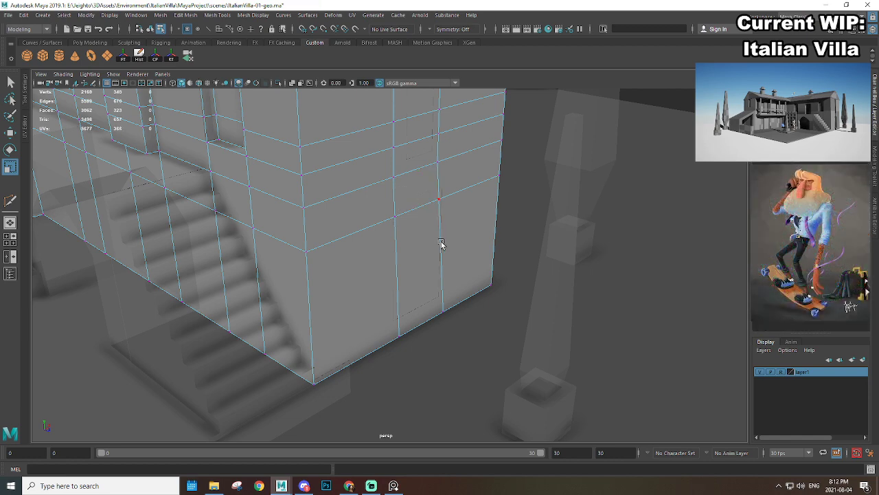
# Step: Shift the two vertical side edges of the ground-floor gable door sideways toward the corner with the staircase
pyautogui.keyDown('alt'); pyautogui.moveTo(482, 261); pyautogui.dragTo(430, 271); pyautogui.keyUp('alt')
pyautogui.scroll(2, 430, 270)
pyautogui.moveTo(388, 233); pyautogui.dragTo(388, 207, button='right')
pyautogui.keyDown('alt'); pyautogui.moveTo(388, 285); pyautogui.dragTo(414, 303); pyautogui.keyUp('alt')
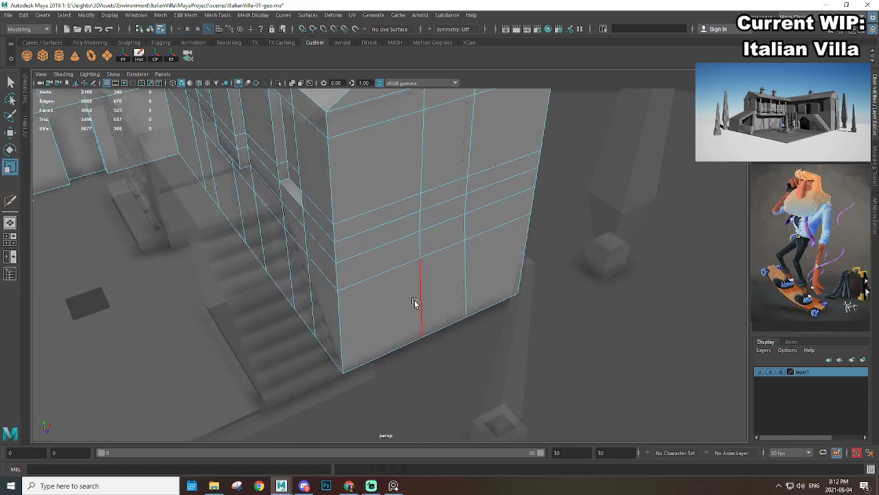
pyautogui.click(414, 303)
pyautogui.press('w')
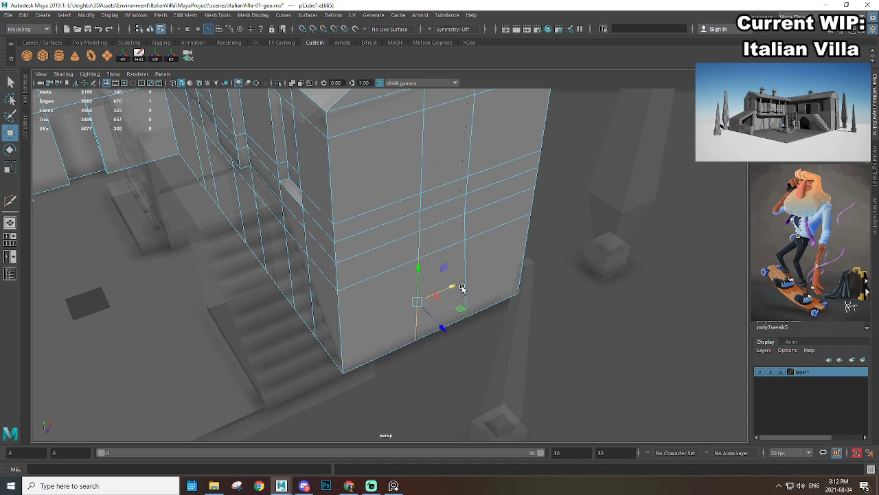
pyautogui.keyDown('alt'); pyautogui.moveTo(487, 249); pyautogui.dragTo(500, 221); pyautogui.keyUp('alt')
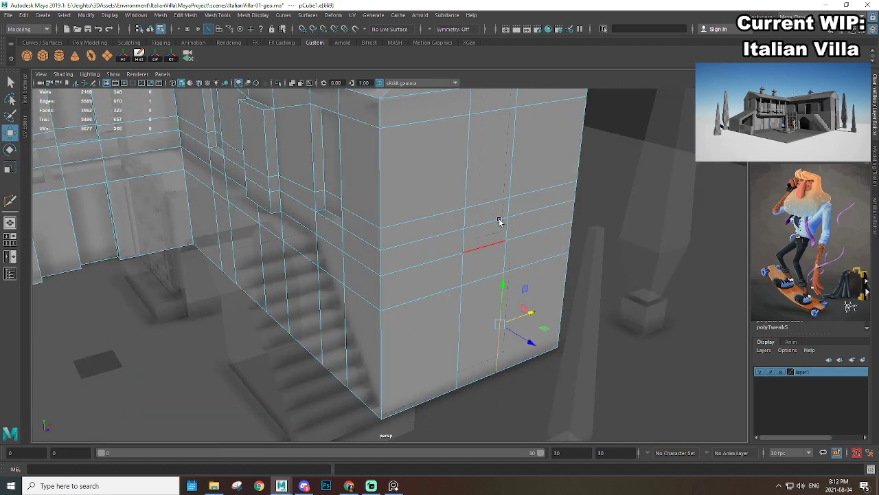
# Step: Extrude the gable wall's ground-floor door face inward and delete the recess's threshold face
pyautogui.keyDown('alt'); pyautogui.moveTo(523, 265); pyautogui.dragTo(489, 208); pyautogui.keyUp('alt')
pyautogui.hotkey('ctrl', 'e')
pyautogui.press('w')
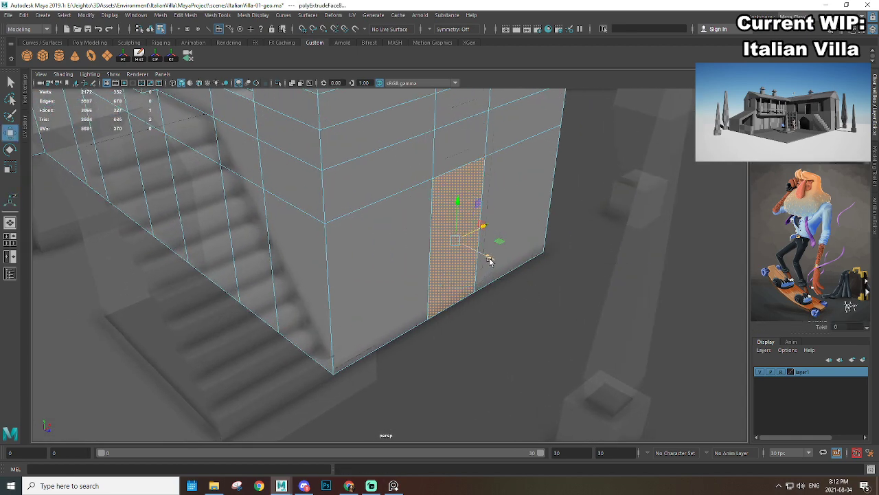
pyautogui.moveTo(479, 259); pyautogui.dragTo(477, 257)
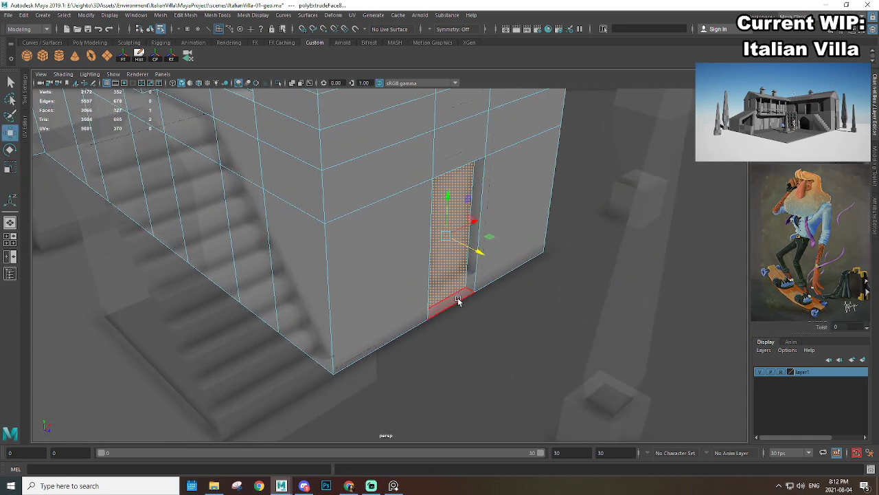
pyautogui.click(458, 300)
# Step: Extrude the gable's tall upper window faces inward as one recess, including the arched top
pyautogui.keyDown('alt'); pyautogui.moveTo(516, 257); pyautogui.dragTo(375, 233, button='right'); pyautogui.keyUp('alt')
pyautogui.keyDown('alt'); pyautogui.moveTo(374, 234); pyautogui.dragTo(491, 279, button='middle'); pyautogui.keyUp('alt')
pyautogui.keyDown('alt'); pyautogui.moveTo(542, 304); pyautogui.dragTo(501, 284); pyautogui.keyUp('alt')
pyautogui.keyDown('alt'); pyautogui.moveTo(501, 285); pyautogui.dragTo(392, 315, button='middle'); pyautogui.keyUp('alt')
pyautogui.keyDown('alt'); pyautogui.moveTo(392, 315); pyautogui.dragTo(507, 308, button='right'); pyautogui.keyUp('alt')
pyautogui.keyDown('alt'); pyautogui.moveTo(507, 309); pyautogui.dragTo(502, 289); pyautogui.keyUp('alt')
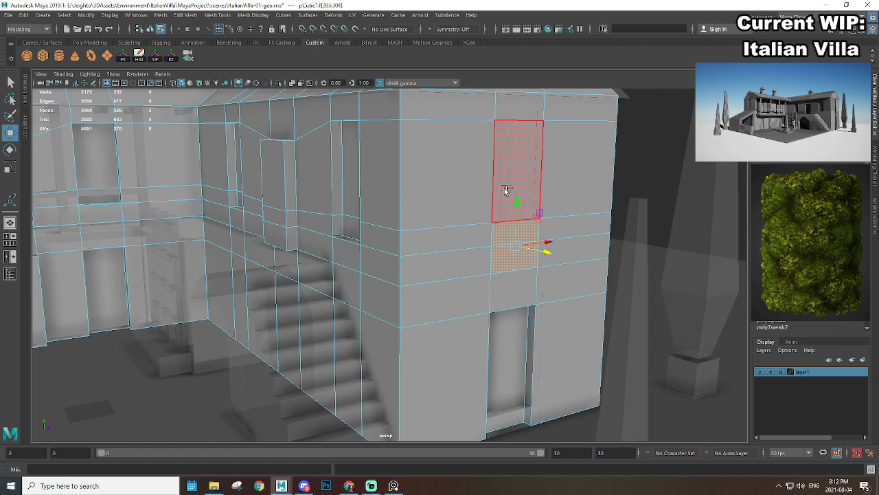
pyautogui.keyDown('shift'); pyautogui.click(506, 191); pyautogui.keyUp('shift')
pyautogui.keyDown('alt'); pyautogui.moveTo(506, 190); pyautogui.dragTo(475, 199, button='right'); pyautogui.keyUp('alt')
pyautogui.keyDown('alt'); pyautogui.moveTo(475, 199); pyautogui.dragTo(463, 182); pyautogui.keyUp('alt')
pyautogui.keyDown('alt'); pyautogui.moveTo(492, 148); pyautogui.dragTo(470, 151, button='right'); pyautogui.keyUp('alt')
pyautogui.keyDown('alt'); pyautogui.moveTo(469, 151); pyautogui.dragTo(453, 168); pyautogui.keyUp('alt')
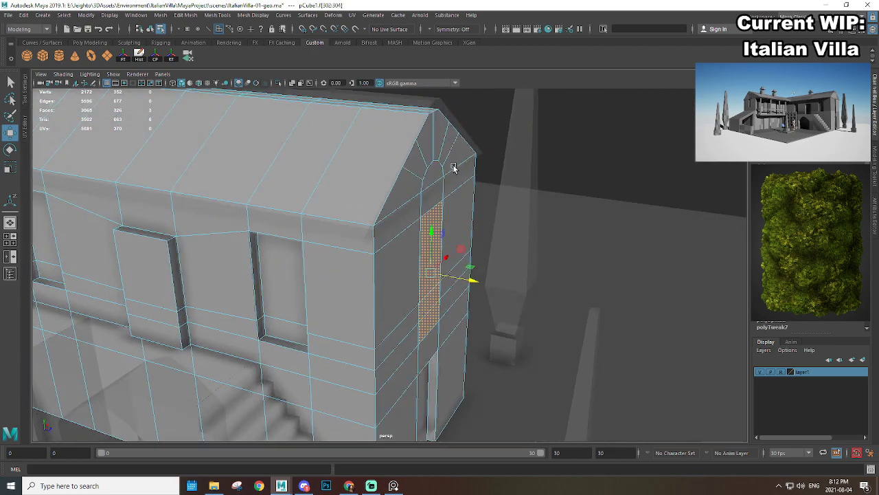
pyautogui.keyDown('alt'); pyautogui.moveTo(445, 199); pyautogui.dragTo(416, 282, button='right'); pyautogui.keyUp('alt')
pyautogui.keyDown('alt'); pyautogui.moveTo(416, 281); pyautogui.dragTo(413, 227, button='middle'); pyautogui.keyUp('alt')
pyautogui.keyDown('alt'); pyautogui.moveTo(413, 227); pyautogui.dragTo(459, 172, button='right'); pyautogui.keyUp('alt')
pyautogui.press('w')
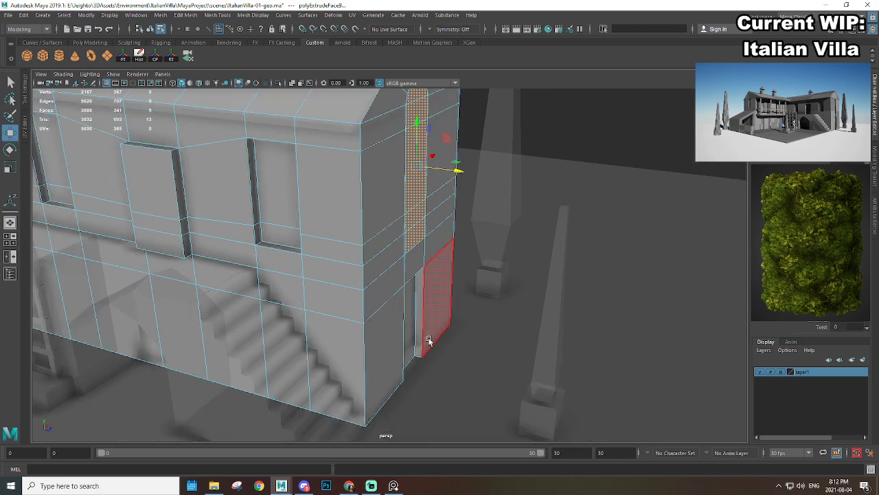
pyautogui.press('F8')
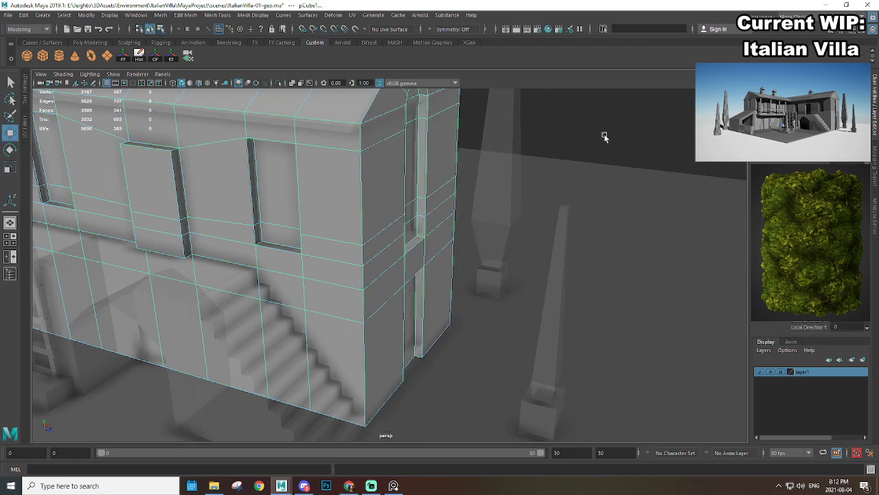
pyautogui.click(604, 137)
# Step: Widen the gable's door and window strip by scaling its vertices horizontally
pyautogui.keyDown('alt'); pyautogui.moveTo(605, 138); pyautogui.dragTo(373, 235, button='right'); pyautogui.keyUp('alt')
pyautogui.keyDown('alt'); pyautogui.moveTo(373, 235); pyautogui.dragTo(479, 226, button='middle'); pyautogui.keyUp('alt')
pyautogui.moveTo(479, 226)
pyautogui.keyDown('alt'); pyautogui.mouseDown()
pyautogui.moveTo(408, 208)
pyautogui.moveTo(442, 208)
pyautogui.moveTo(433, 199)
pyautogui.moveTo(473, 213)
pyautogui.mouseUp(); pyautogui.keyUp('alt')
pyautogui.keyDown('alt'); pyautogui.moveTo(473, 212); pyautogui.dragTo(498, 229, button='right'); pyautogui.keyUp('alt')
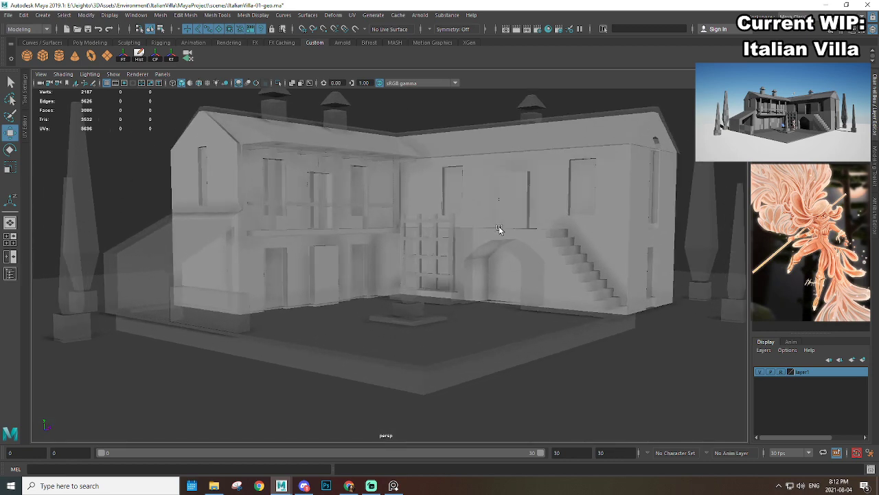
pyautogui.keyDown('alt'); pyautogui.moveTo(469, 246); pyautogui.dragTo(398, 257); pyautogui.keyUp('alt')
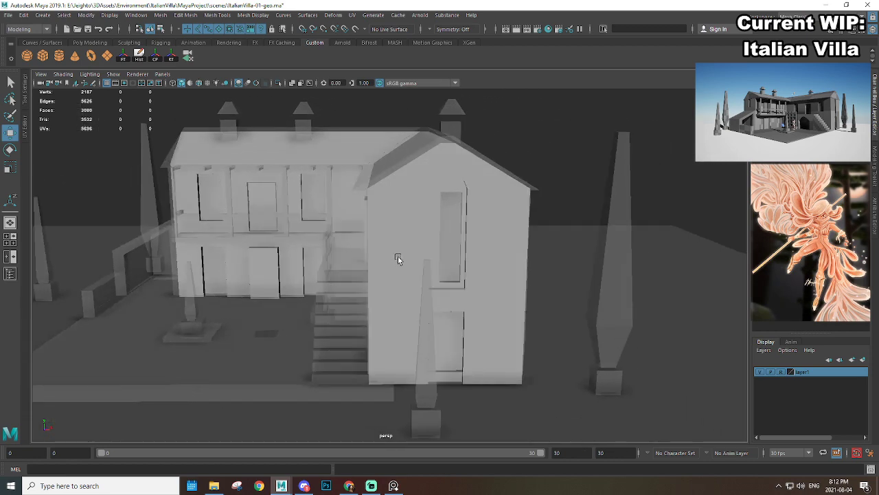
pyautogui.click(461, 251)
pyautogui.keyDown('alt'); pyautogui.moveTo(461, 252); pyautogui.dragTo(430, 208, button='right'); pyautogui.keyUp('alt')
pyautogui.keyDown('alt'); pyautogui.moveTo(430, 209); pyautogui.dragTo(443, 282); pyautogui.keyUp('alt')
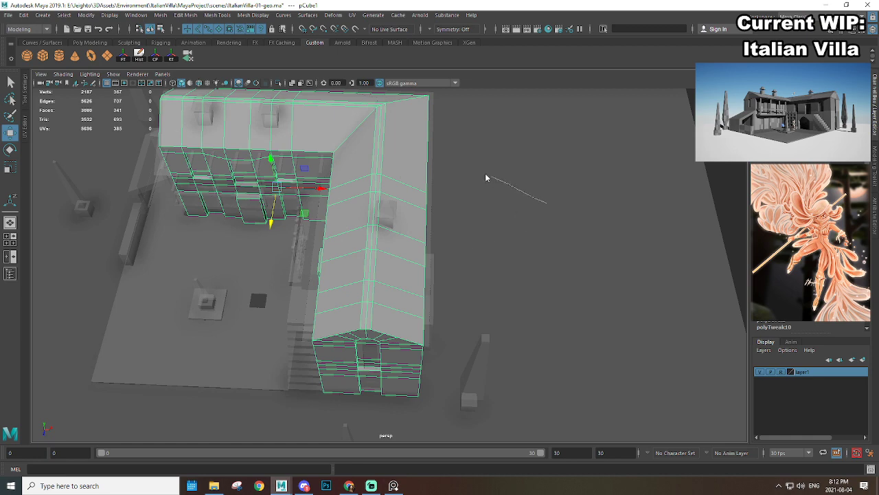
pyautogui.moveTo(486, 178); pyautogui.dragTo(483, 177, button='right')
pyautogui.moveTo(420, 296)
pyautogui.keyDown('alt'); pyautogui.mouseDown(button='middle')
pyautogui.moveTo(438, 265)
pyautogui.moveTo(452, 187)
pyautogui.mouseUp(button='middle'); pyautogui.keyUp('alt')
pyautogui.keyDown('alt'); pyautogui.moveTo(451, 186); pyautogui.dragTo(481, 235, button='right'); pyautogui.keyUp('alt')
pyautogui.moveTo(380, 188); pyautogui.dragTo(431, 313)
pyautogui.press('r')
pyautogui.moveTo(452, 247); pyautogui.dragTo(449, 222)
# Step: Select only the gable window's arched top vertices, excluding those on the far wall, and stretch them slightly vertically
pyautogui.keyDown('alt'); pyautogui.moveTo(449, 222); pyautogui.dragTo(443, 370, button='middle'); pyautogui.keyUp('alt')
pyautogui.keyDown('alt'); pyautogui.moveTo(444, 371); pyautogui.dragTo(369, 213); pyautogui.keyUp('alt')
pyautogui.moveTo(422, 260); pyautogui.dragTo(426, 268)
pyautogui.keyDown('alt'); pyautogui.moveTo(425, 268); pyautogui.dragTo(332, 263); pyautogui.keyUp('alt')
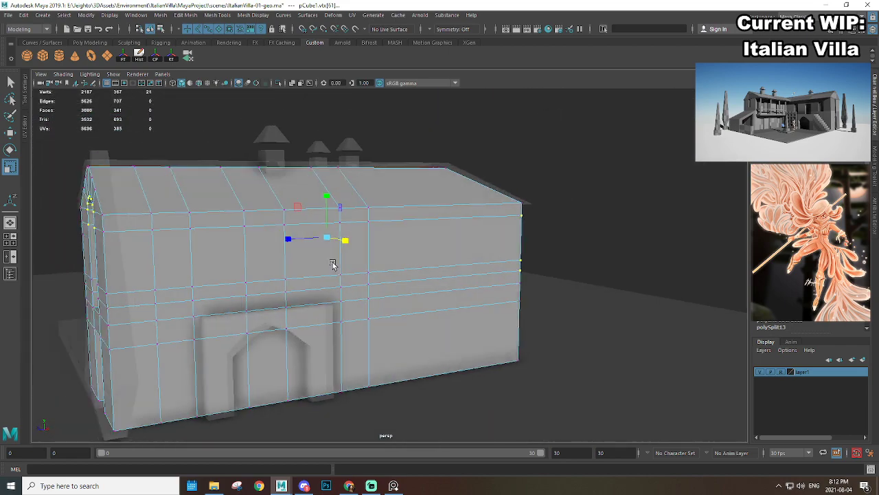
pyautogui.keyDown('ctrl'); pyautogui.moveTo(553, 119); pyautogui.dragTo(386, 372); pyautogui.keyUp('ctrl')
pyautogui.keyDown('alt'); pyautogui.moveTo(284, 355); pyautogui.dragTo(452, 273); pyautogui.keyUp('alt')
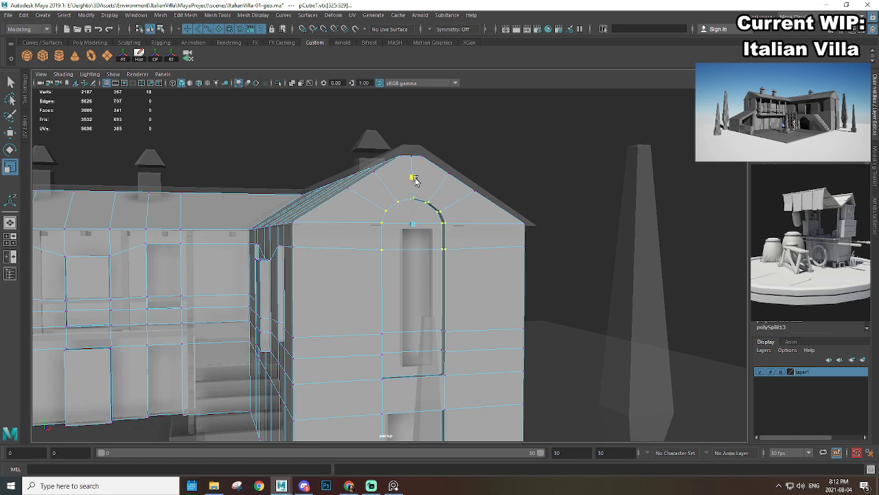
pyautogui.scroll(-5, 435, 205)
pyautogui.keyDown('alt'); pyautogui.moveTo(440, 220); pyautogui.dragTo(471, 264); pyautogui.keyUp('alt')
pyautogui.scroll(3, 452, 213)
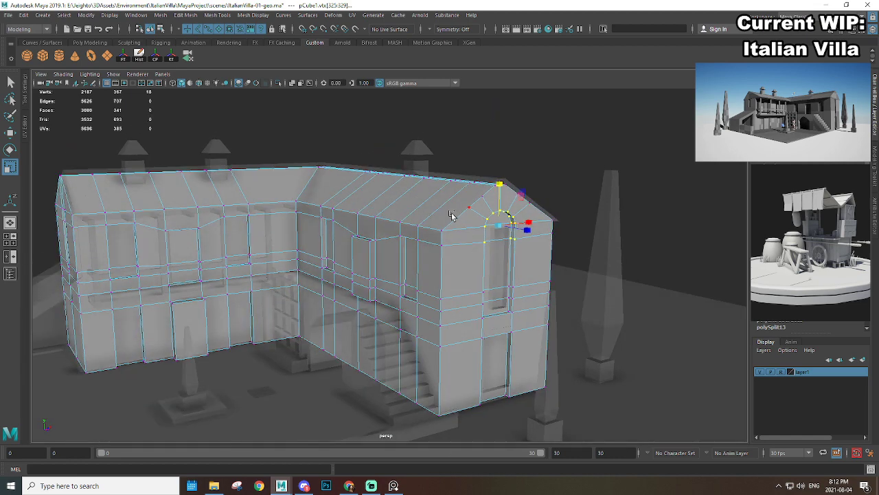
# Step: Select the faces of the three upper windows on the staircase wing's outer long wall
pyautogui.moveTo(453, 213); pyautogui.dragTo(586, 161, button='right')
pyautogui.click(587, 161)
pyautogui.keyDown('alt'); pyautogui.moveTo(587, 165); pyautogui.dragTo(278, 243); pyautogui.keyUp('alt')
pyautogui.keyDown('alt'); pyautogui.moveTo(277, 243); pyautogui.dragTo(440, 226, button='middle'); pyautogui.keyUp('alt')
pyautogui.scroll(2, 462, 223)
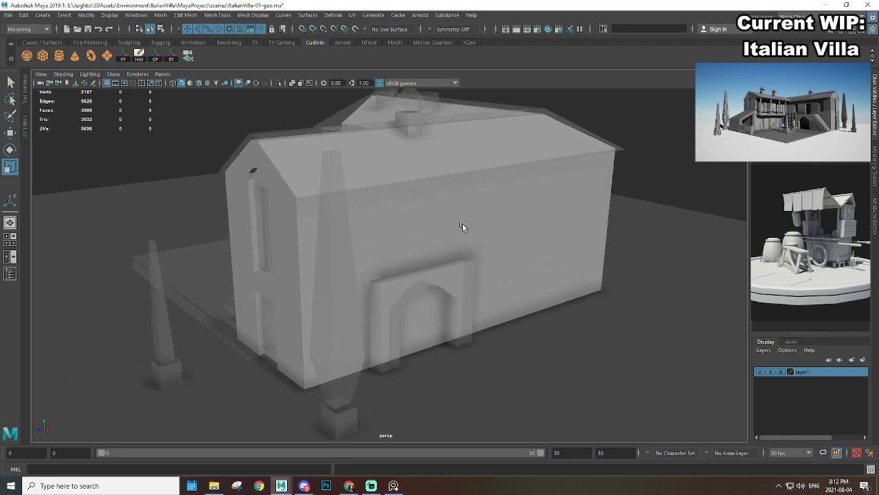
pyautogui.click(462, 223)
pyautogui.keyDown('alt'); pyautogui.moveTo(467, 223); pyautogui.dragTo(393, 215); pyautogui.keyUp('alt')
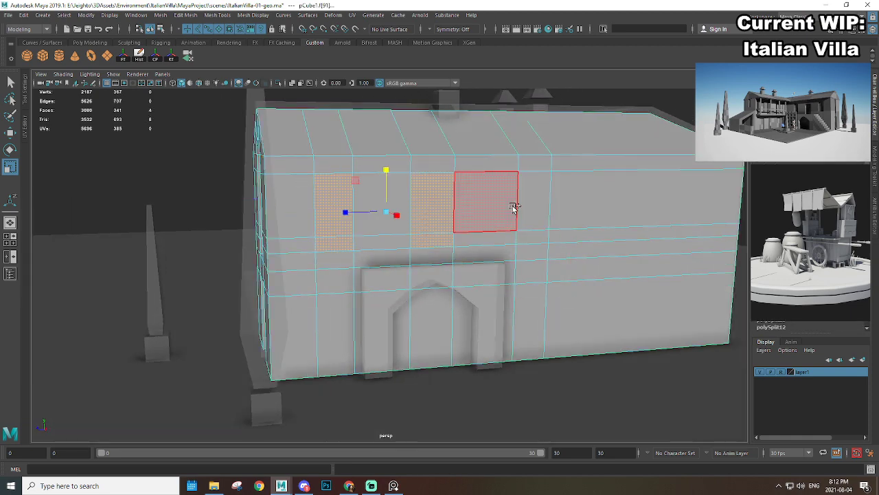
pyautogui.keyDown('shift'); pyautogui.click(532, 236); pyautogui.keyUp('shift')
pyautogui.keyDown('alt'); pyautogui.moveTo(557, 248); pyautogui.dragTo(522, 239); pyautogui.keyUp('alt')
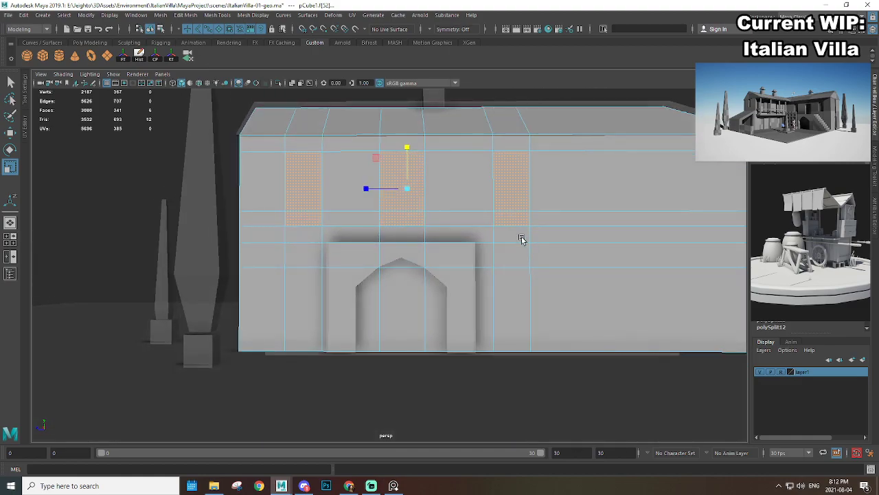
# Step: Select the middle vertical strip of faces through the staircase wing and shift it slightly toward the main wing
pyautogui.keyDown('alt'); pyautogui.moveTo(496, 217); pyautogui.dragTo(436, 238, button='middle'); pyautogui.keyUp('alt')
pyautogui.keyDown('alt'); pyautogui.moveTo(437, 238); pyautogui.dragTo(637, 251); pyautogui.keyUp('alt')
pyautogui.keyDown('alt'); pyautogui.moveTo(461, 170); pyautogui.dragTo(443, 157, button='middle'); pyautogui.keyUp('alt')
pyautogui.moveTo(369, 110); pyautogui.dragTo(426, 258)
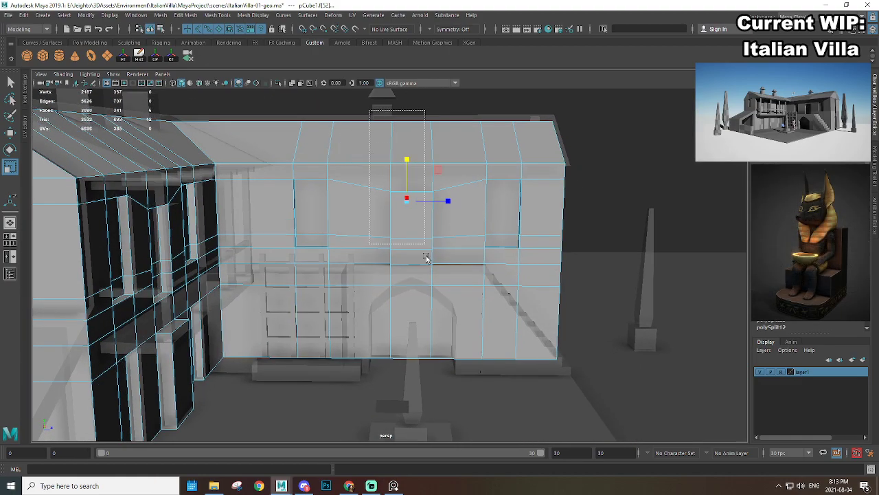
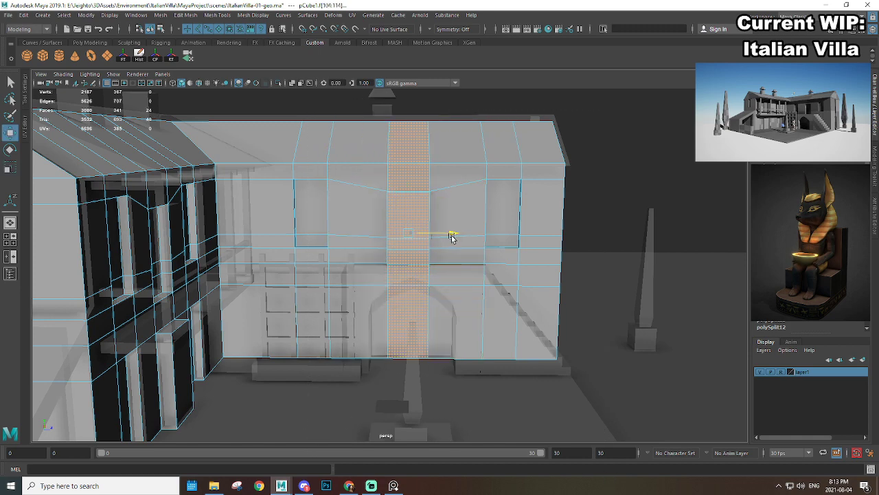
pyautogui.keyDown('alt'); pyautogui.moveTo(565, 254); pyautogui.dragTo(345, 246); pyautogui.keyUp('alt')
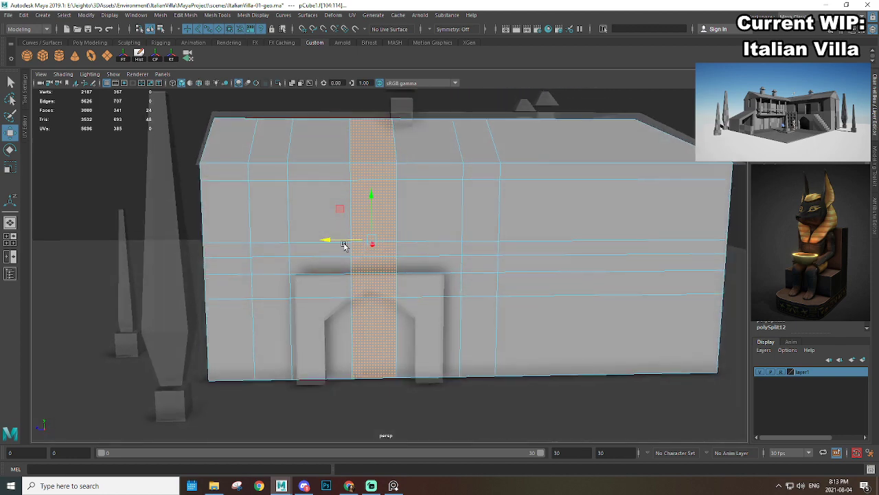
# Step: Extrude the faces of the three upper windows on the staircase wing's outer long wall inward as recesses
pyautogui.keyDown('shift'); pyautogui.click(478, 248); pyautogui.keyUp('shift')
pyautogui.keyDown('alt'); pyautogui.moveTo(477, 252); pyautogui.dragTo(375, 303, button='right'); pyautogui.keyUp('alt')
pyautogui.keyDown('alt'); pyautogui.moveTo(374, 303); pyautogui.dragTo(424, 311); pyautogui.keyUp('alt')
pyautogui.keyDown('alt'); pyautogui.moveTo(478, 270); pyautogui.dragTo(492, 209, button='right'); pyautogui.keyUp('alt')
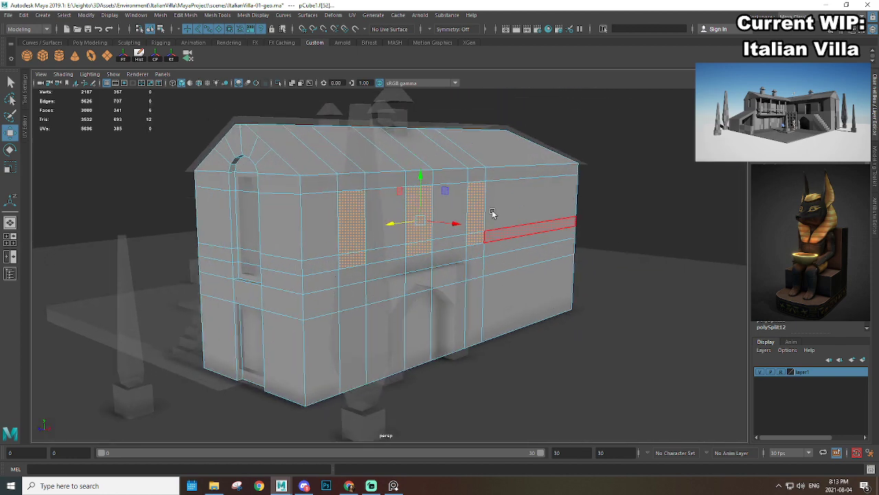
pyautogui.hotkey('ctrl', 'e')
pyautogui.press('f')
pyautogui.keyDown('alt'); pyautogui.moveTo(492, 221); pyautogui.dragTo(489, 265); pyautogui.keyUp('alt')
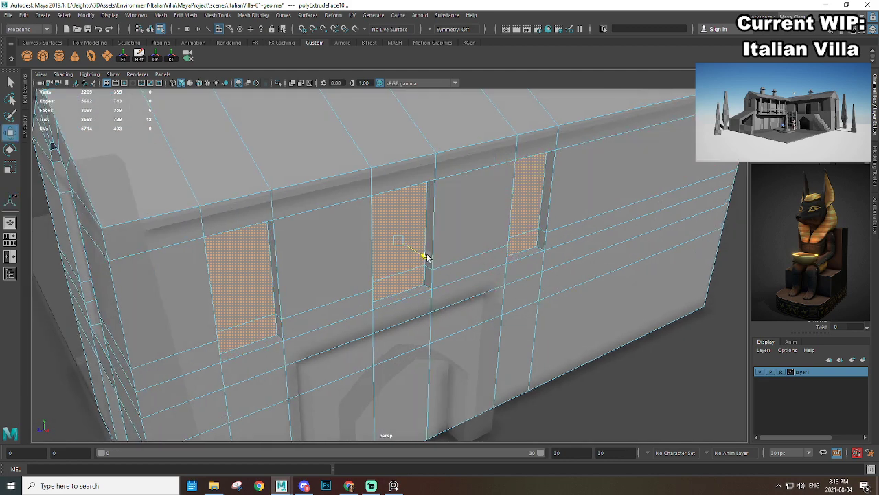
pyautogui.keyDown('alt'); pyautogui.moveTo(505, 280); pyautogui.dragTo(477, 270, button='right'); pyautogui.keyUp('alt')
pyautogui.keyDown('alt'); pyautogui.moveTo(408, 307); pyautogui.dragTo(473, 292); pyautogui.keyUp('alt')
pyautogui.keyDown('alt'); pyautogui.moveTo(349, 289); pyautogui.dragTo(438, 290, button='middle'); pyautogui.keyUp('alt')
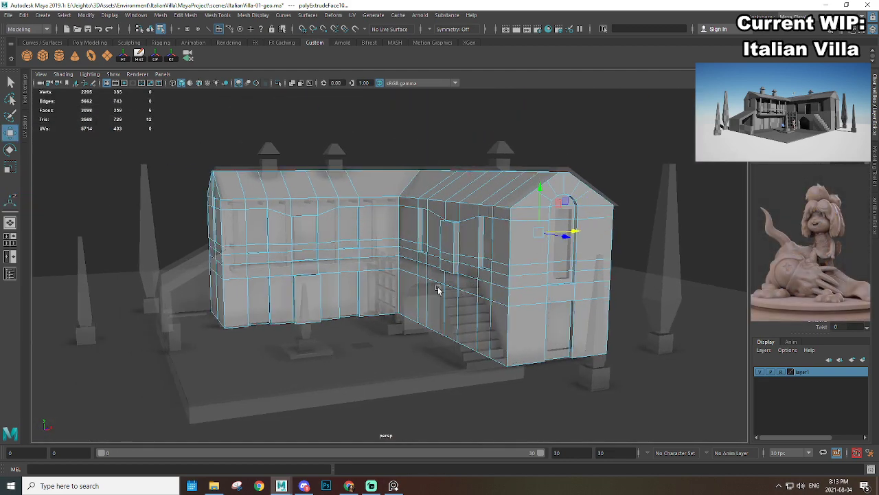
# Step: Examine the house body's walls and window recesses from the rear, the outer long side and the arched gable end
pyautogui.keyDown('alt'); pyautogui.moveTo(438, 290); pyautogui.dragTo(558, 281); pyautogui.keyUp('alt')
pyautogui.moveTo(448, 221); pyautogui.dragTo(520, 170, button='right')
pyautogui.click(519, 169)
pyautogui.keyDown('alt'); pyautogui.moveTo(507, 199); pyautogui.dragTo(439, 258, button='right'); pyautogui.keyUp('alt')
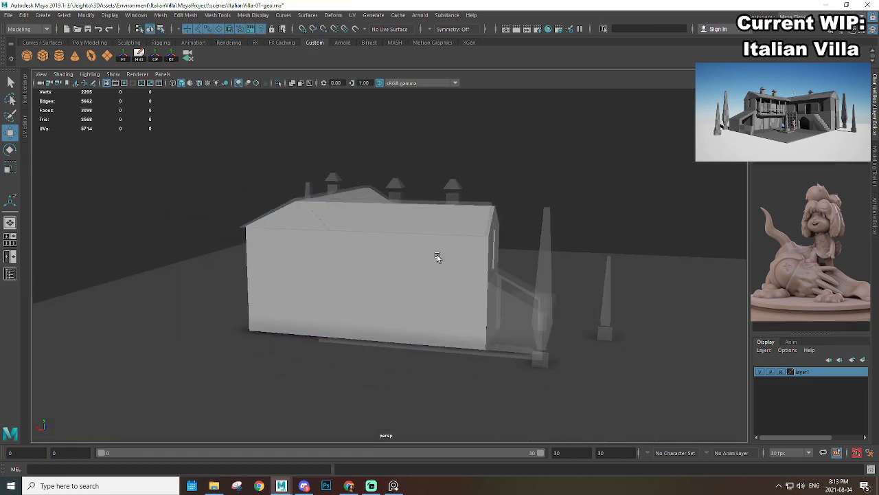
pyautogui.keyDown('alt'); pyautogui.moveTo(439, 258); pyautogui.dragTo(420, 228, button='middle'); pyautogui.keyUp('alt')
pyautogui.keyDown('alt'); pyautogui.moveTo(419, 228); pyautogui.dragTo(432, 245, button='right'); pyautogui.keyUp('alt')
pyautogui.click(442, 225)
pyautogui.keyDown('alt'); pyautogui.moveTo(432, 245); pyautogui.dragTo(448, 236); pyautogui.keyUp('alt')
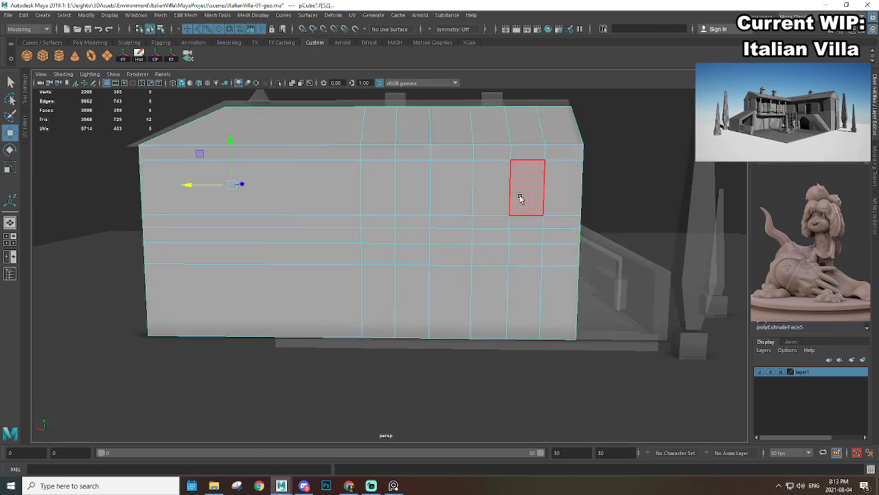
pyautogui.click(520, 198)
pyautogui.keyDown('alt'); pyautogui.moveTo(520, 198); pyautogui.dragTo(284, 255); pyautogui.keyUp('alt')
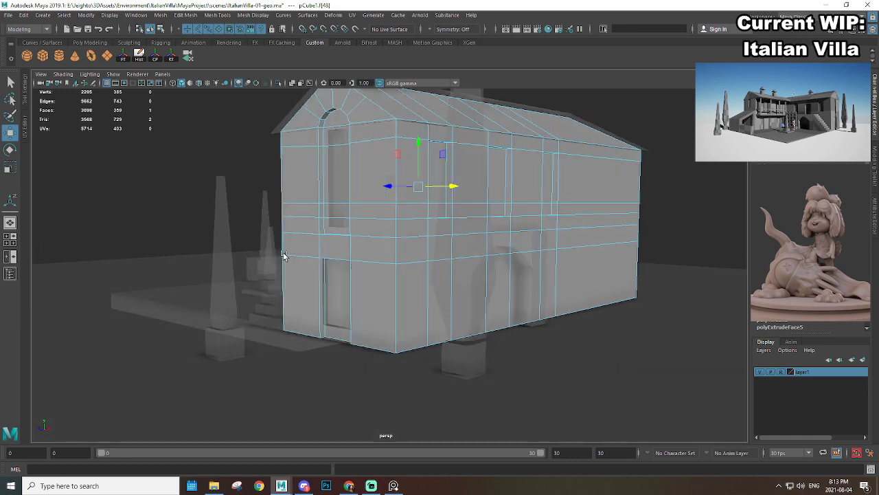
pyautogui.keyDown('alt'); pyautogui.moveTo(447, 249); pyautogui.dragTo(457, 257); pyautogui.keyUp('alt')
pyautogui.keyDown('alt'); pyautogui.moveTo(458, 257); pyautogui.dragTo(414, 268, button='right'); pyautogui.keyUp('alt')
pyautogui.keyDown('alt'); pyautogui.moveTo(414, 268); pyautogui.dragTo(432, 225); pyautogui.keyUp('alt')
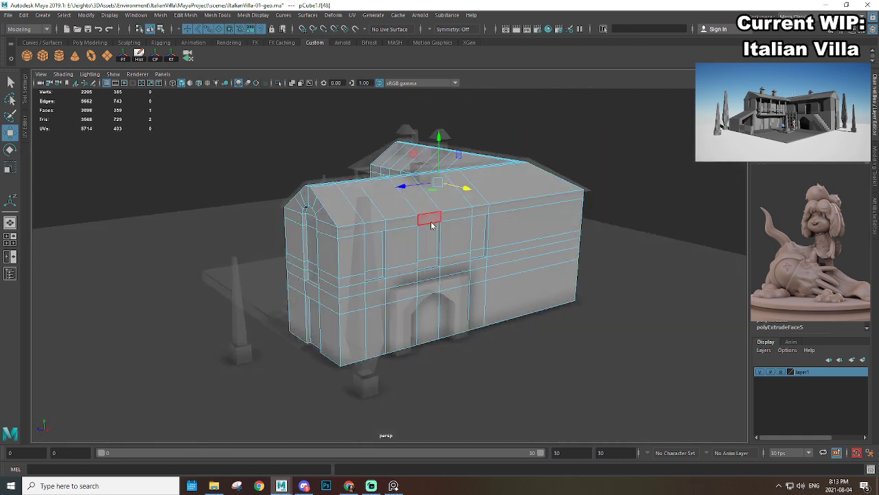
# Step: Return the house body to object mode and isolate it in the viewport
pyautogui.moveTo(431, 224); pyautogui.dragTo(476, 199, button='right')
pyautogui.click(669, 177)
pyautogui.keyDown('alt'); pyautogui.moveTo(454, 273); pyautogui.dragTo(573, 253); pyautogui.keyUp('alt')
pyautogui.click(549, 220)
pyautogui.hotkey('ctrl', '1')
pyautogui.scroll(1, 438, 250)
pyautogui.click(396, 340)
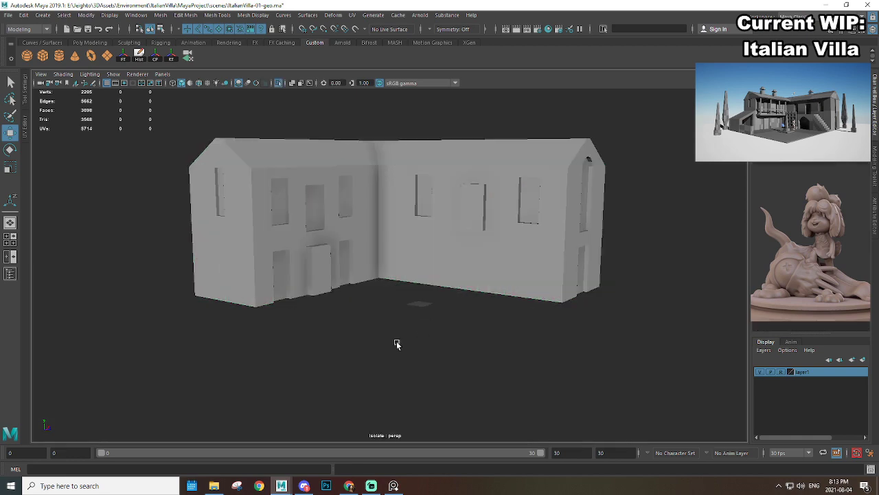
# Step: Delete the bottom face of the ground-floor middle door block on the main wing
pyautogui.keyDown('alt'); pyautogui.moveTo(396, 341); pyautogui.dragTo(465, 176); pyautogui.keyUp('alt')
pyautogui.click(412, 298)
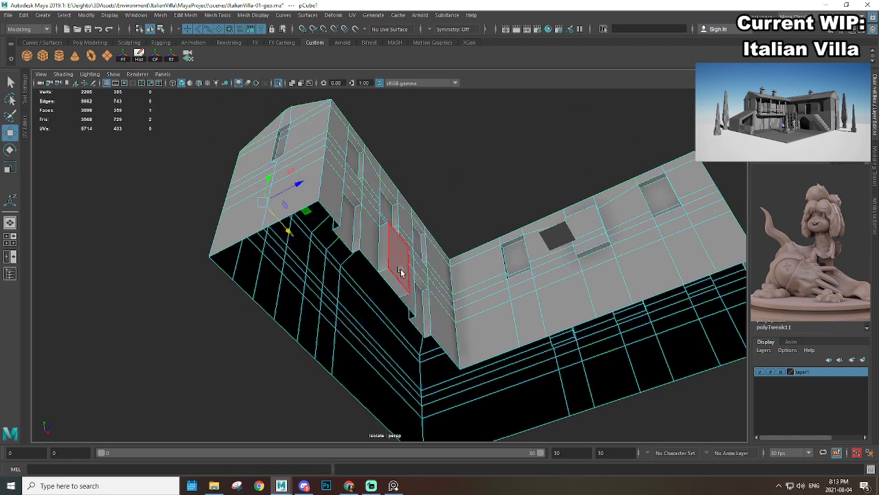
pyautogui.click(401, 270)
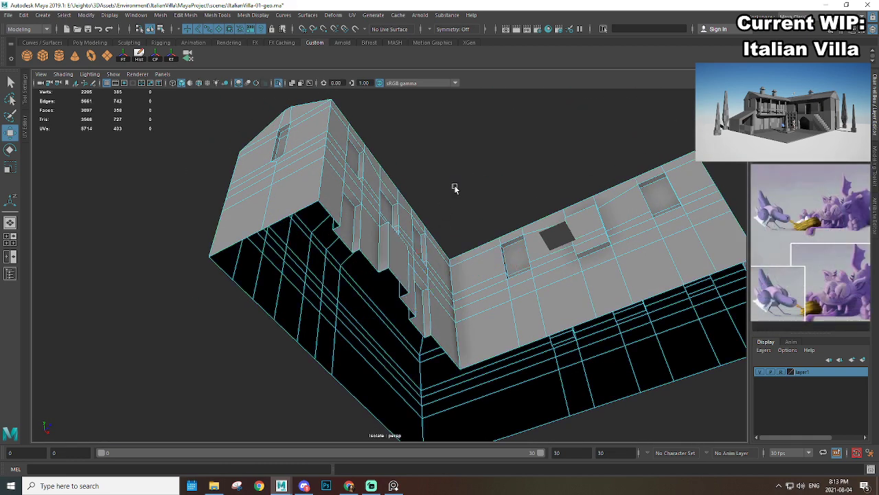
# Step: Snap the corner vertices of the edge loop above the main wing's upper windows up to the eave corners at the gable end and inner corner
pyautogui.keyDown('alt'); pyautogui.moveTo(455, 188); pyautogui.dragTo(454, 282); pyautogui.keyUp('alt')
pyautogui.keyDown('alt'); pyautogui.moveTo(339, 225); pyautogui.dragTo(399, 272, button='middle'); pyautogui.keyUp('alt')
pyautogui.keyDown('alt'); pyautogui.moveTo(398, 272); pyautogui.dragTo(446, 269, button='right'); pyautogui.keyUp('alt')
pyautogui.keyDown('alt'); pyautogui.moveTo(446, 269); pyautogui.dragTo(454, 250); pyautogui.keyUp('alt')
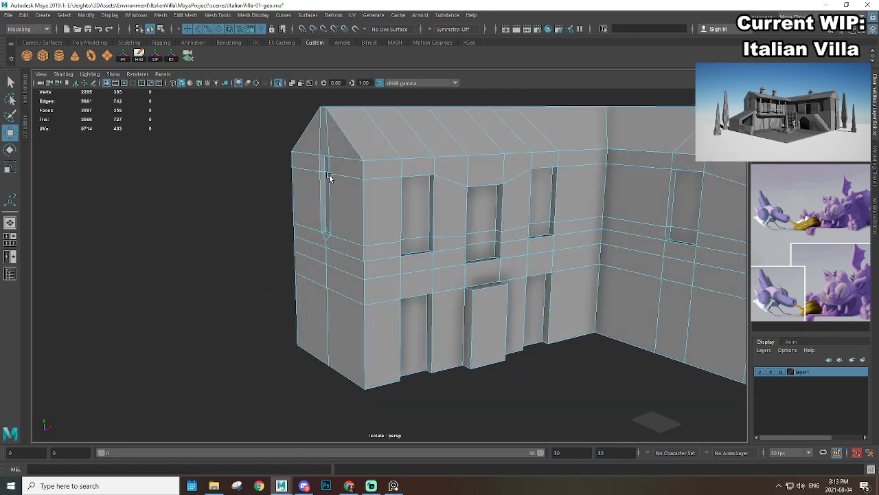
pyautogui.keyDown('alt'); pyautogui.moveTo(328, 178); pyautogui.dragTo(415, 234, button='right'); pyautogui.keyUp('alt')
pyautogui.scroll(2, 396, 238)
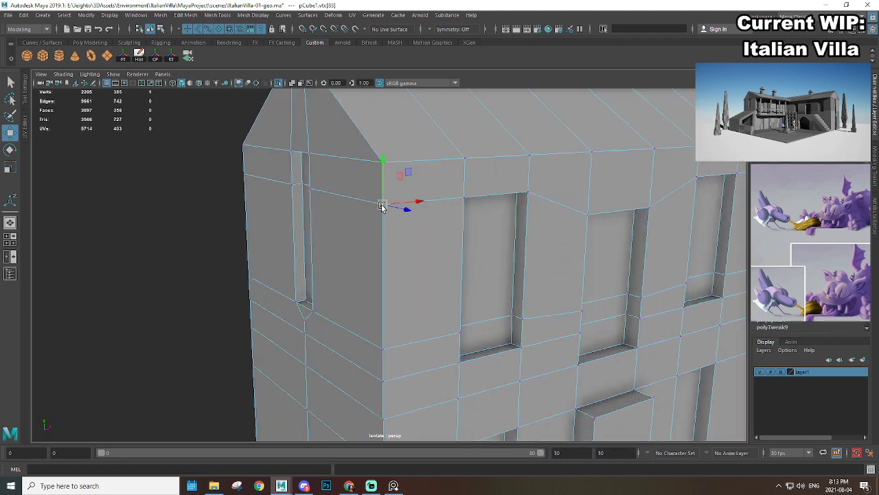
pyautogui.keyDown('alt'); pyautogui.moveTo(389, 185); pyautogui.dragTo(422, 234); pyautogui.keyUp('alt')
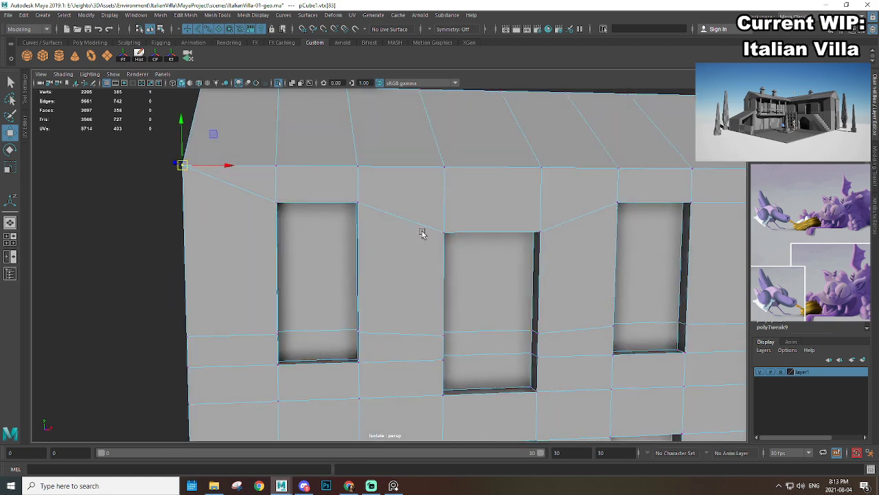
pyautogui.keyDown('alt'); pyautogui.moveTo(294, 265); pyautogui.dragTo(212, 253, button='middle'); pyautogui.keyUp('alt')
pyautogui.keyDown('alt'); pyautogui.moveTo(518, 236); pyautogui.dragTo(263, 251, button='middle'); pyautogui.keyUp('alt')
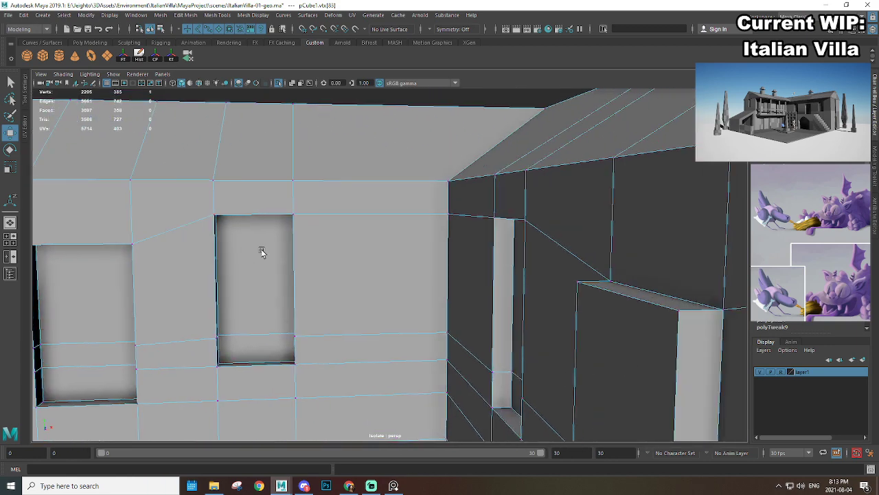
pyautogui.keyDown('alt'); pyautogui.moveTo(268, 248); pyautogui.dragTo(442, 222); pyautogui.keyUp('alt')
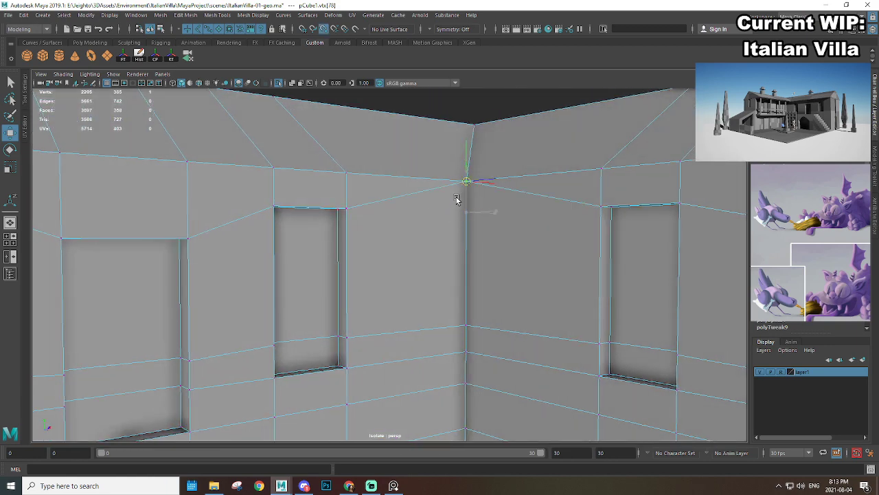
# Step: Delete the central vertical edges and the small slanted edges below the narrow window on the main wing's gable end
pyautogui.scroll(-3, 433, 287)
pyautogui.keyDown('alt'); pyautogui.moveTo(434, 286); pyautogui.dragTo(475, 245); pyautogui.keyUp('alt')
pyautogui.scroll(2, 475, 246)
pyautogui.moveTo(343, 265)
pyautogui.keyDown('alt'); pyautogui.mouseDown()
pyautogui.moveTo(409, 268)
pyautogui.moveTo(386, 276)
pyautogui.mouseUp(); pyautogui.keyUp('alt')
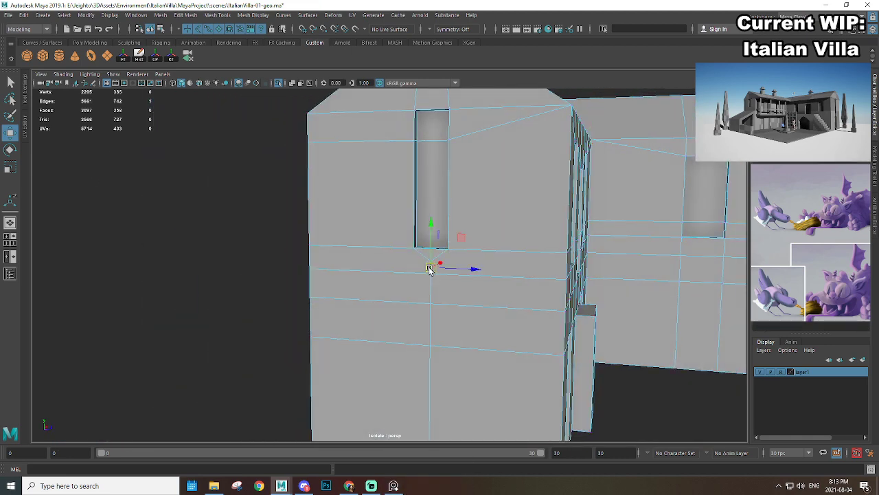
pyautogui.doubleClick(430, 269)
pyautogui.scroll(4, 430, 268)
pyautogui.keyDown('shift'); pyautogui.click(459, 244); pyautogui.keyUp('shift')
pyautogui.hotkey('ctrl', 'Delete')
pyautogui.scroll(-5, 556, 242)
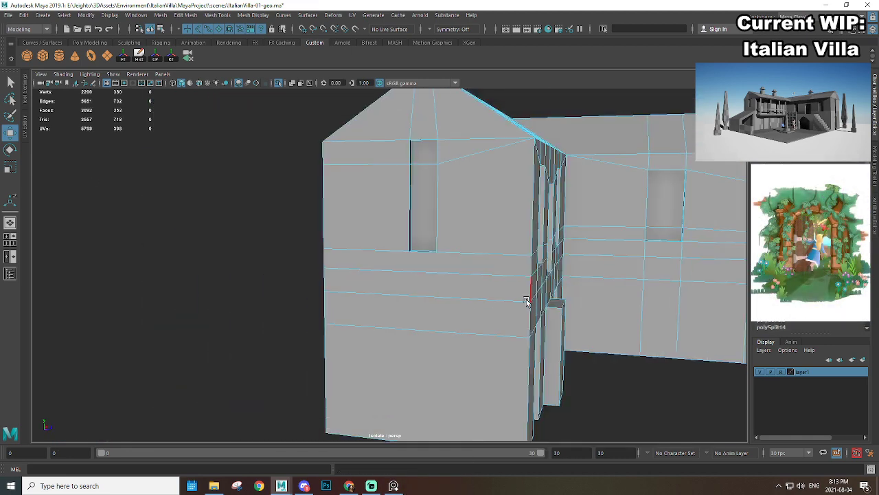
# Step: Snap the gable-end corner vertices below the narrow window down to the next edge loop, and the rear one above it up to the eave
pyautogui.scroll(2, 461, 286)
pyautogui.keyDown('alt'); pyautogui.moveTo(526, 298); pyautogui.dragTo(440, 280); pyautogui.keyUp('alt')
pyautogui.moveTo(414, 213); pyautogui.dragTo(363, 212, button='right')
pyautogui.scroll(2, 365, 238)
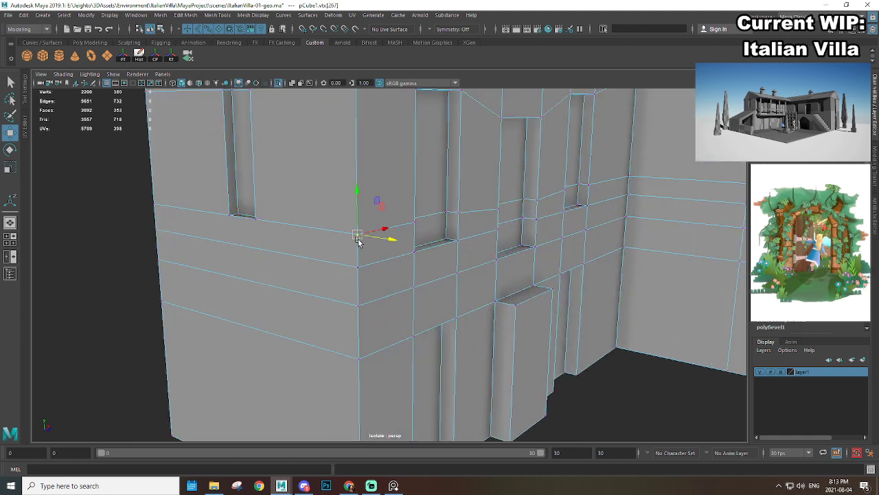
pyautogui.keyDown('alt'); pyautogui.moveTo(240, 266); pyautogui.dragTo(222, 258); pyautogui.keyUp('alt')
pyautogui.scroll(-3, 277, 221)
pyautogui.keyDown('alt'); pyautogui.moveTo(492, 261); pyautogui.dragTo(393, 263); pyautogui.keyUp('alt')
pyautogui.keyDown('alt'); pyautogui.moveTo(254, 248); pyautogui.dragTo(329, 202); pyautogui.keyUp('alt')
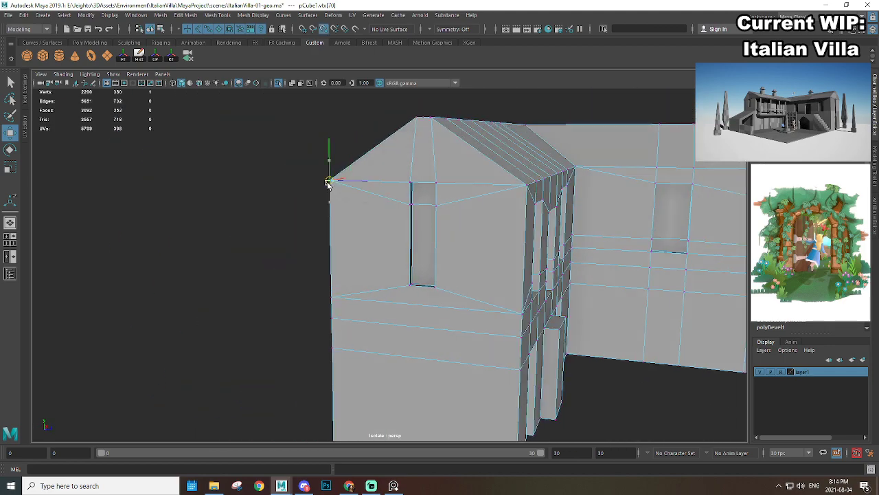
pyautogui.keyDown('alt'); pyautogui.moveTo(484, 265); pyautogui.dragTo(405, 222); pyautogui.keyUp('alt')
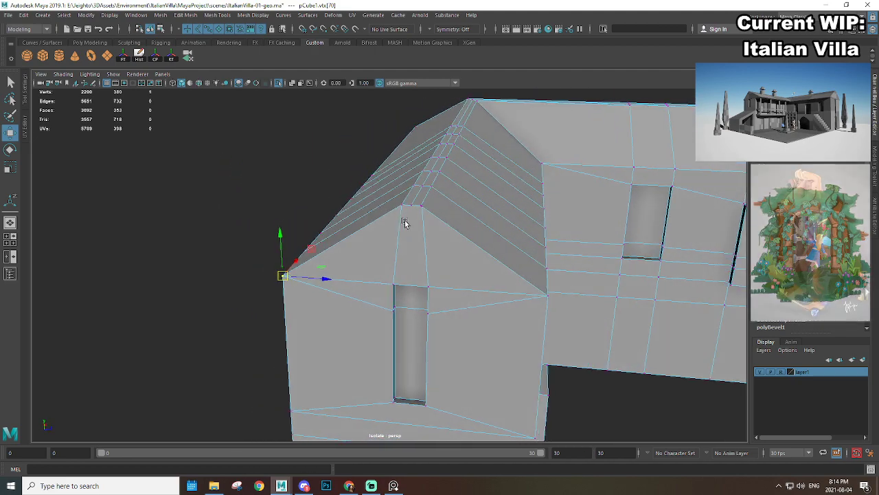
# Step: Select the extra edge loop along the roof ridge, leave out the gable-end edges, and delete it
pyautogui.moveTo(431, 210); pyautogui.dragTo(424, 196, button='right')
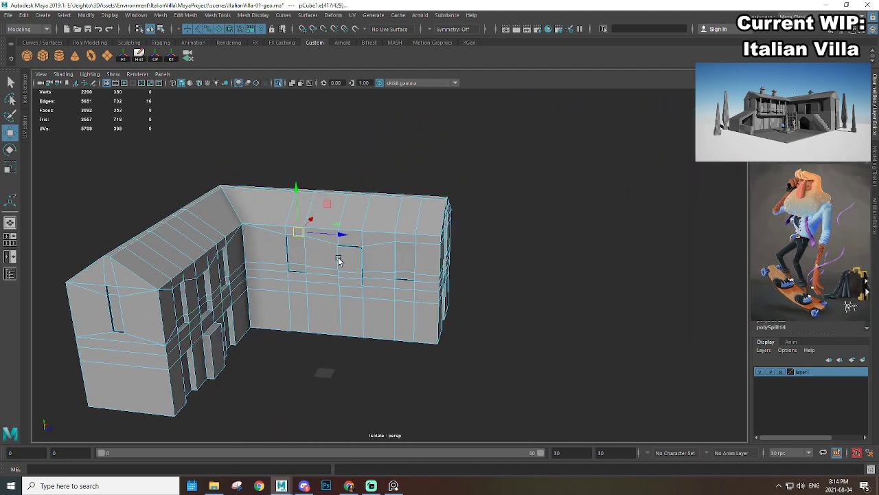
pyautogui.keyDown('alt'); pyautogui.moveTo(337, 257); pyautogui.dragTo(479, 263); pyautogui.keyUp('alt')
pyautogui.scroll(5, 443, 311)
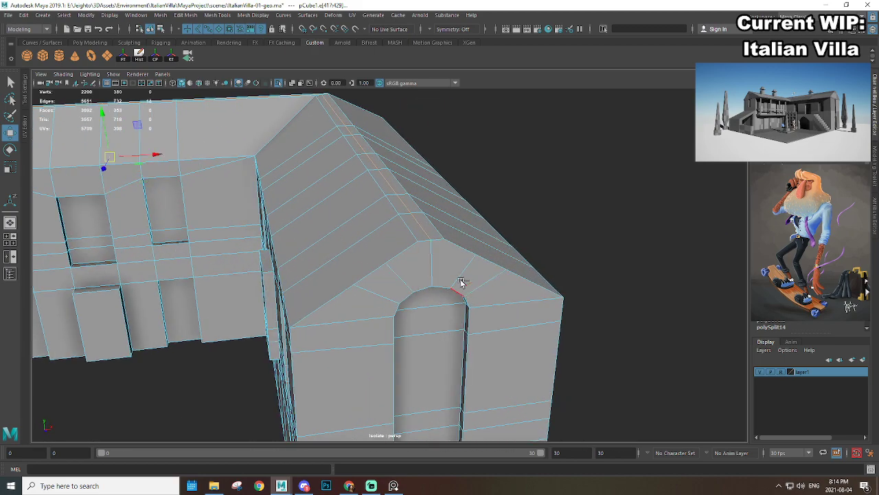
pyautogui.scroll(-5, 539, 209)
pyautogui.keyDown('alt'); pyautogui.moveTo(357, 237); pyautogui.dragTo(504, 257); pyautogui.keyUp('alt')
pyautogui.scroll(4, 504, 257)
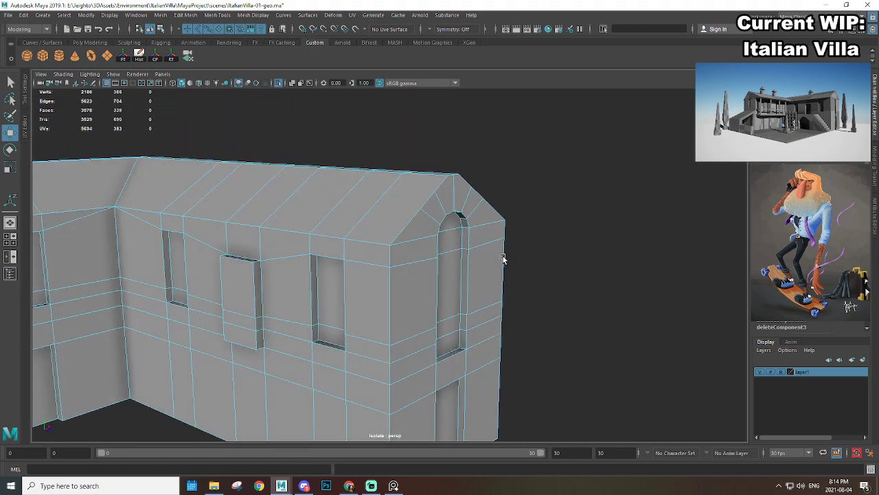
# Step: Delete the slanted edges running from the narrow gable window to the eave corners, along with the edge crossing the window
pyautogui.scroll(-4, 504, 257)
pyautogui.keyDown('alt'); pyautogui.moveTo(309, 257); pyautogui.dragTo(427, 257); pyautogui.keyUp('alt')
pyautogui.scroll(4, 427, 257)
pyautogui.keyDown('alt'); pyautogui.moveTo(258, 238); pyautogui.dragTo(403, 237); pyautogui.keyUp('alt')
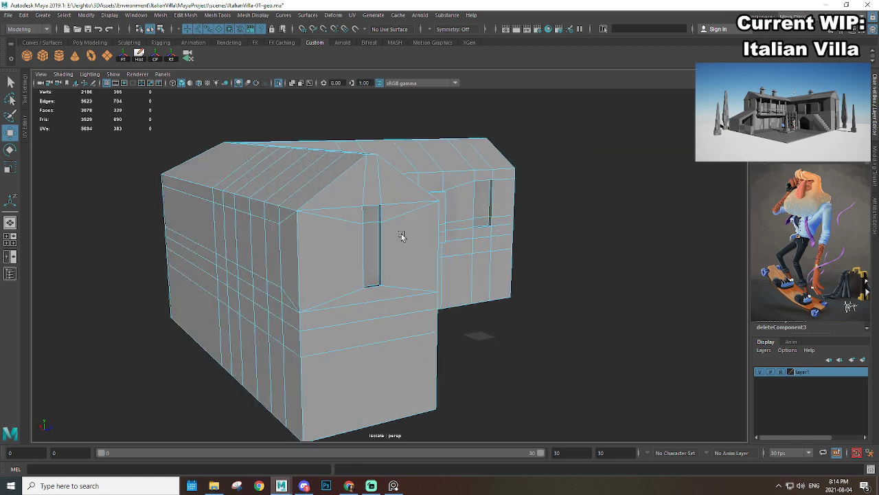
pyautogui.scroll(4, 404, 239)
pyautogui.keyDown('alt'); pyautogui.moveTo(404, 239); pyautogui.dragTo(541, 288, button='middle'); pyautogui.keyUp('alt')
pyautogui.keyDown('alt'); pyautogui.moveTo(541, 288); pyautogui.dragTo(461, 262); pyautogui.keyUp('alt')
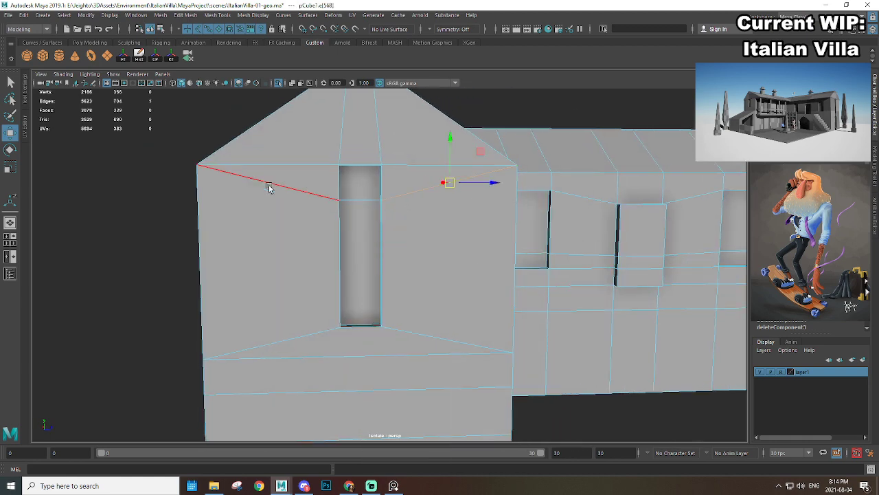
pyautogui.keyDown('alt'); pyautogui.moveTo(353, 228); pyautogui.dragTo(237, 232); pyautogui.keyUp('alt')
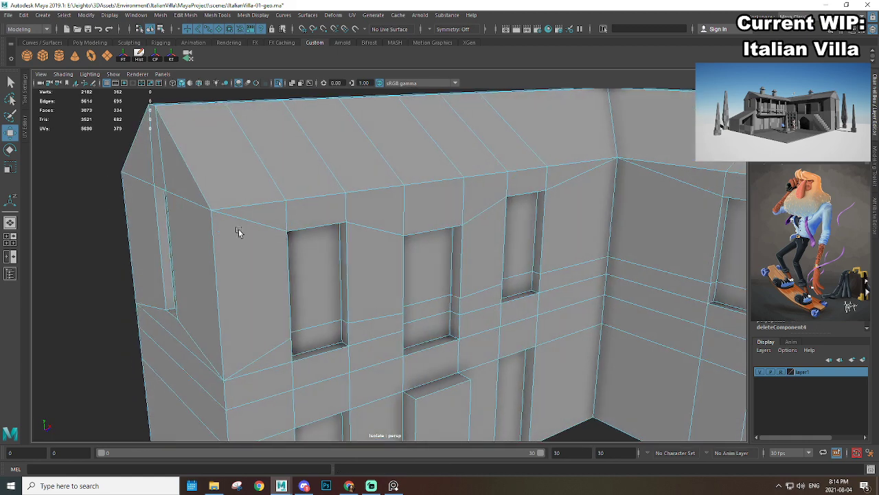
# Step: Merge the overlapping corner vertices at the eaves and below the window on the main wing's gable end
pyautogui.keyDown('alt'); pyautogui.moveTo(238, 231); pyautogui.dragTo(375, 228, button='middle'); pyautogui.keyUp('alt')
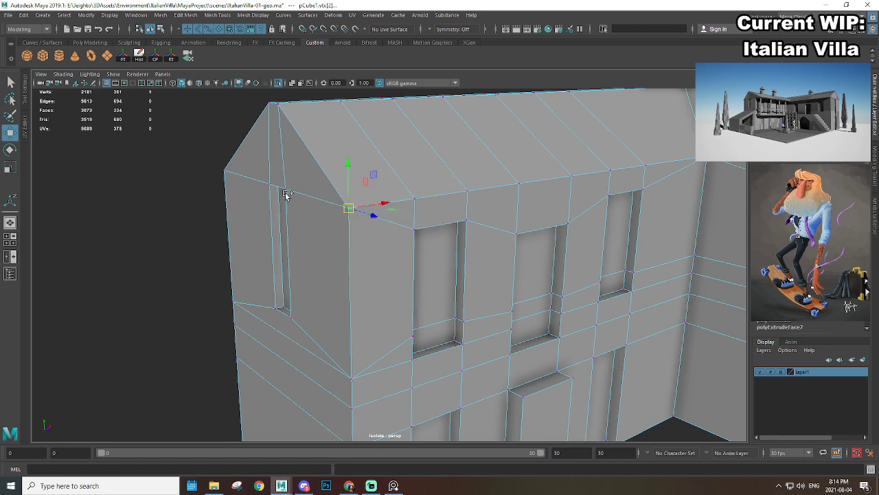
pyautogui.moveTo(246, 192); pyautogui.dragTo(211, 157)
pyautogui.press('g')
pyautogui.scroll(-3, 292, 296)
pyautogui.keyDown('alt'); pyautogui.moveTo(381, 365); pyautogui.dragTo(400, 285, button='middle'); pyautogui.keyUp('alt')
pyautogui.scroll(5, 401, 285)
pyautogui.moveTo(354, 257); pyautogui.dragTo(381, 288)
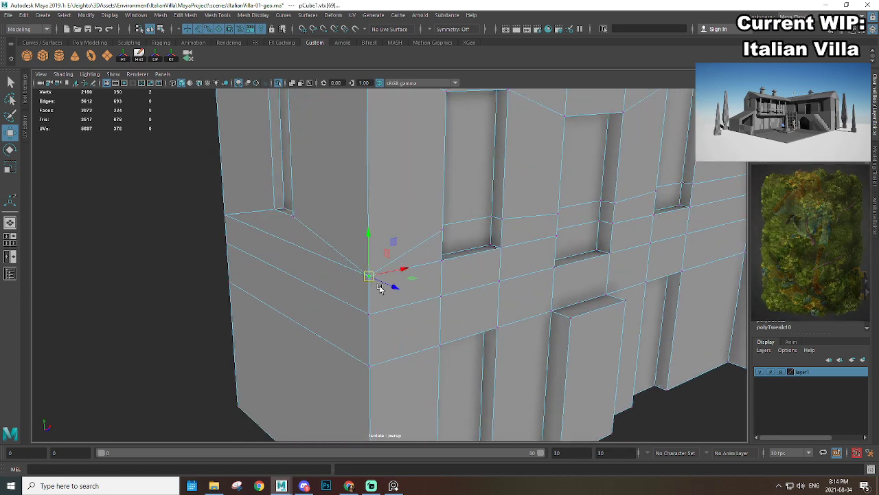
pyautogui.keyDown('alt'); pyautogui.moveTo(322, 324); pyautogui.dragTo(197, 222); pyautogui.keyUp('alt')
pyautogui.press('g')
# Step: Delete the redundant horizontal edge loop running around the house near the upper windows' sills
pyautogui.keyDown('alt'); pyautogui.moveTo(287, 292); pyautogui.dragTo(461, 294, button='middle'); pyautogui.keyUp('alt')
pyautogui.keyDown('alt'); pyautogui.moveTo(460, 294); pyautogui.dragTo(376, 283); pyautogui.keyUp('alt')
pyautogui.keyDown('alt'); pyautogui.moveTo(507, 283); pyautogui.dragTo(324, 263, button='middle'); pyautogui.keyUp('alt')
pyautogui.keyDown('alt'); pyautogui.moveTo(324, 263); pyautogui.dragTo(373, 248); pyautogui.keyUp('alt')
pyautogui.keyDown('alt'); pyautogui.moveTo(373, 248); pyautogui.dragTo(331, 237, button='right'); pyautogui.keyUp('alt')
pyautogui.keyDown('alt'); pyautogui.moveTo(378, 251); pyautogui.dragTo(254, 227); pyautogui.keyUp('alt')
pyautogui.moveTo(255, 227); pyautogui.dragTo(181, 231, button='right')
pyautogui.doubleClick(237, 211)
pyautogui.keyDown('alt'); pyautogui.moveTo(180, 232); pyautogui.dragTo(453, 220); pyautogui.keyUp('alt')
pyautogui.scroll(5, 418, 241)
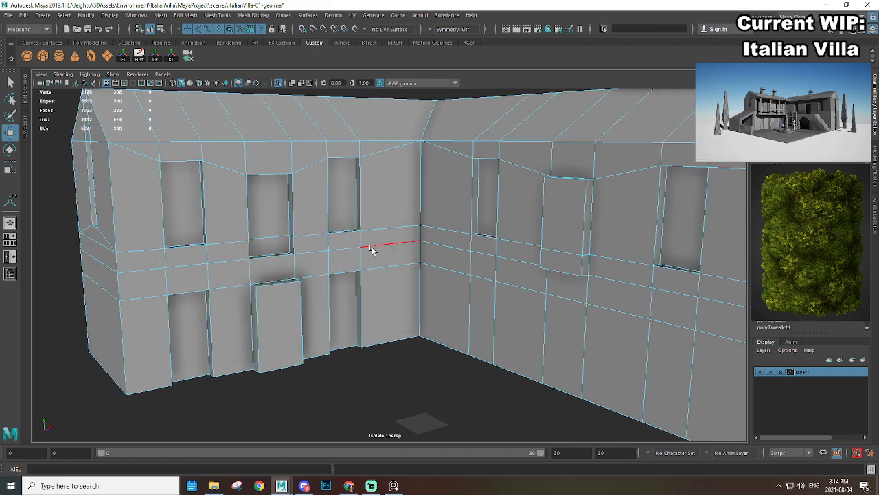
# Step: Snap the window-sill loop's two corner vertices on the main wing's gable end down onto the next horizontal edge loop
pyautogui.keyDown('alt'); pyautogui.moveTo(339, 258); pyautogui.dragTo(356, 255); pyautogui.keyUp('alt')
pyautogui.keyDown('alt'); pyautogui.moveTo(355, 257); pyautogui.dragTo(422, 282, button='middle'); pyautogui.keyUp('alt')
pyautogui.keyDown('alt'); pyautogui.moveTo(422, 282); pyautogui.dragTo(462, 285, button='right'); pyautogui.keyUp('alt')
pyautogui.keyDown('alt'); pyautogui.moveTo(462, 286); pyautogui.dragTo(416, 288); pyautogui.keyUp('alt')
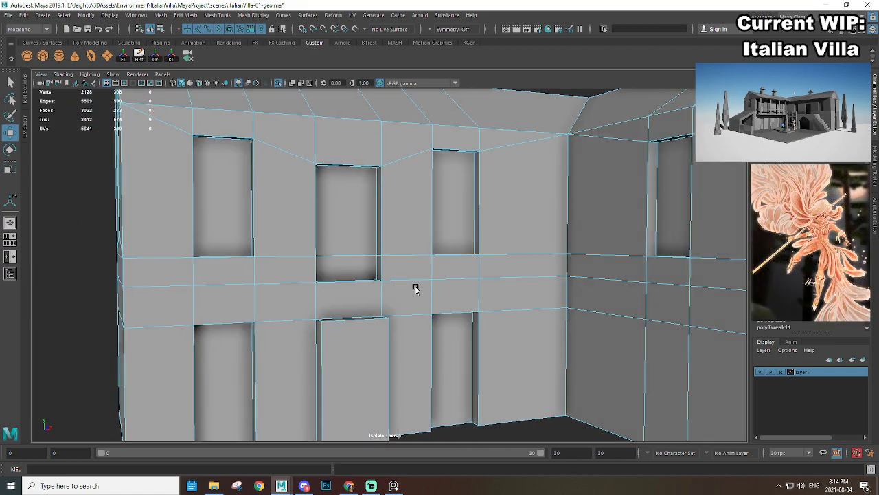
pyautogui.keyDown('alt'); pyautogui.moveTo(296, 258); pyautogui.dragTo(337, 252, button='middle'); pyautogui.keyUp('alt')
pyautogui.keyDown('alt'); pyautogui.moveTo(337, 252); pyautogui.dragTo(369, 256); pyautogui.keyUp('alt')
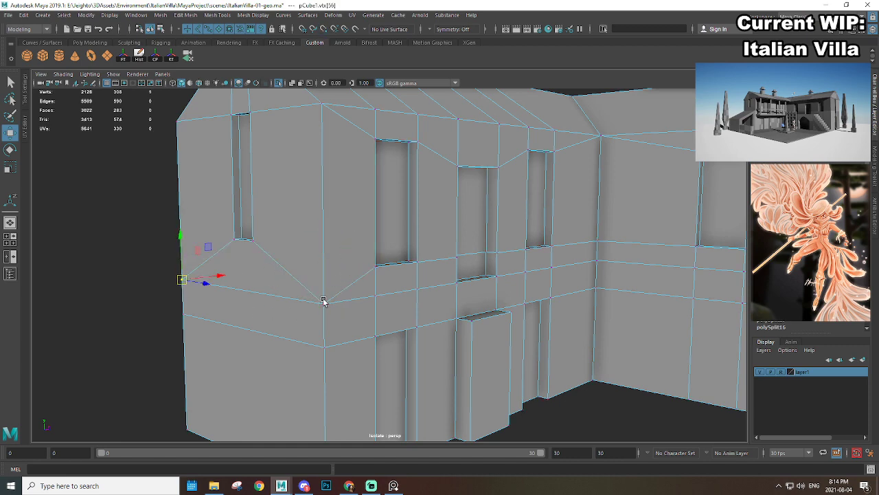
# Step: Snap the sill-loop vertices on both sides of the main wing's middle upper window down to its bottom corners
pyautogui.keyDown('alt'); pyautogui.moveTo(374, 297); pyautogui.dragTo(337, 294); pyautogui.keyUp('alt')
pyautogui.keyDown('alt'); pyautogui.moveTo(337, 295); pyautogui.dragTo(363, 283, button='middle'); pyautogui.keyUp('alt')
pyautogui.keyDown('alt'); pyautogui.moveTo(385, 295); pyautogui.dragTo(459, 308, button='right'); pyautogui.keyUp('alt')
pyautogui.click(411, 240)
pyautogui.keyDown('alt'); pyautogui.moveTo(425, 272); pyautogui.dragTo(387, 277); pyautogui.keyUp('alt')
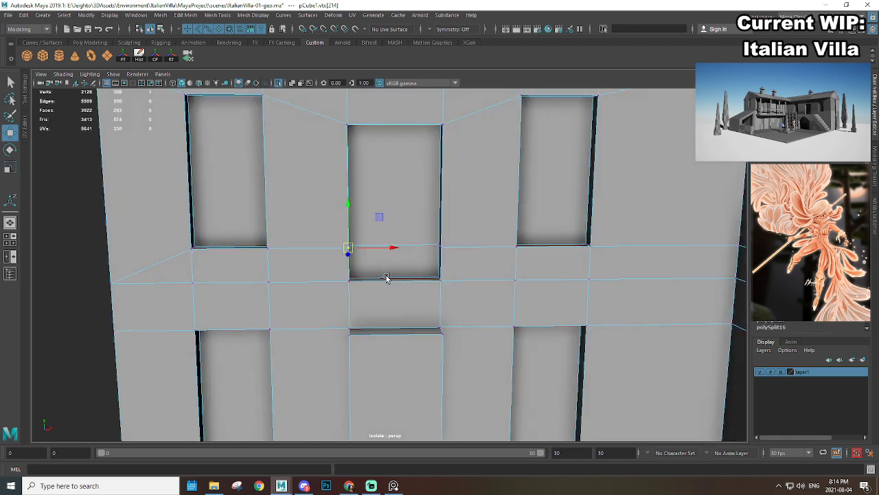
pyautogui.press('v')
pyautogui.keyDown('alt'); pyautogui.moveTo(387, 278); pyautogui.dragTo(461, 305, button='right'); pyautogui.keyUp('alt')
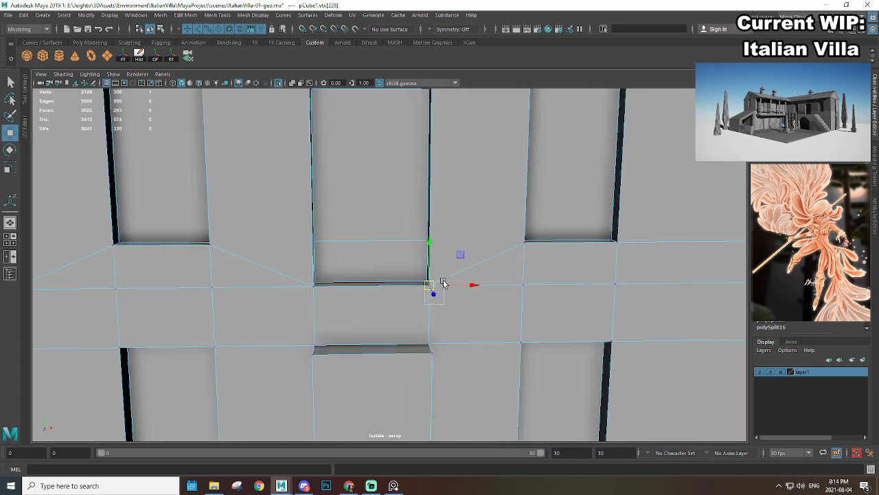
# Step: Merge the overlapping vertices at the middle upper window's bottom corners and at the gable-end corners
pyautogui.keyDown('shift'); pyautogui.moveTo(494, 259); pyautogui.dragTo(503, 195, button='right'); pyautogui.keyUp('shift')
pyautogui.keyDown('alt'); pyautogui.moveTo(339, 276); pyautogui.dragTo(369, 270, button='middle'); pyautogui.keyUp('alt')
pyautogui.keyDown('alt'); pyautogui.moveTo(369, 270); pyautogui.dragTo(348, 304); pyautogui.keyUp('alt')
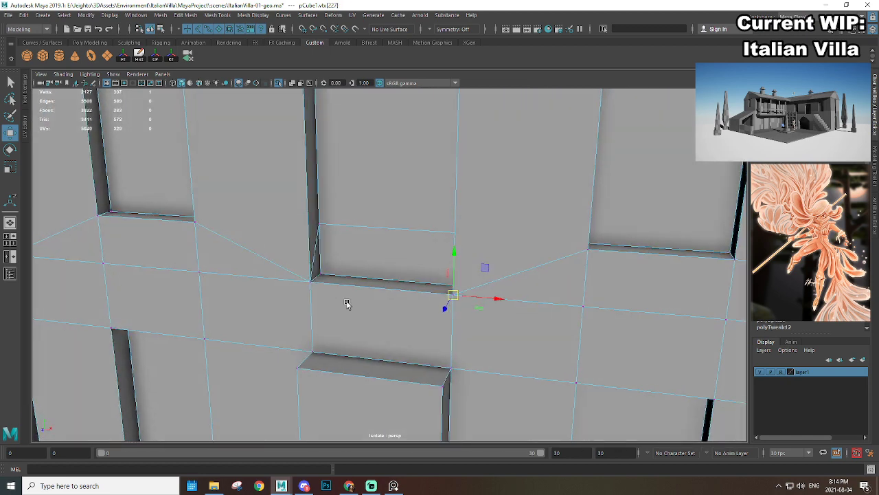
pyautogui.moveTo(316, 278); pyautogui.dragTo(318, 276)
pyautogui.press('g')
pyautogui.keyDown('alt'); pyautogui.moveTo(343, 290); pyautogui.dragTo(305, 300, button='right'); pyautogui.keyUp('alt')
pyautogui.keyDown('alt'); pyautogui.moveTo(305, 300); pyautogui.dragTo(260, 248); pyautogui.keyUp('alt')
pyautogui.press('g')
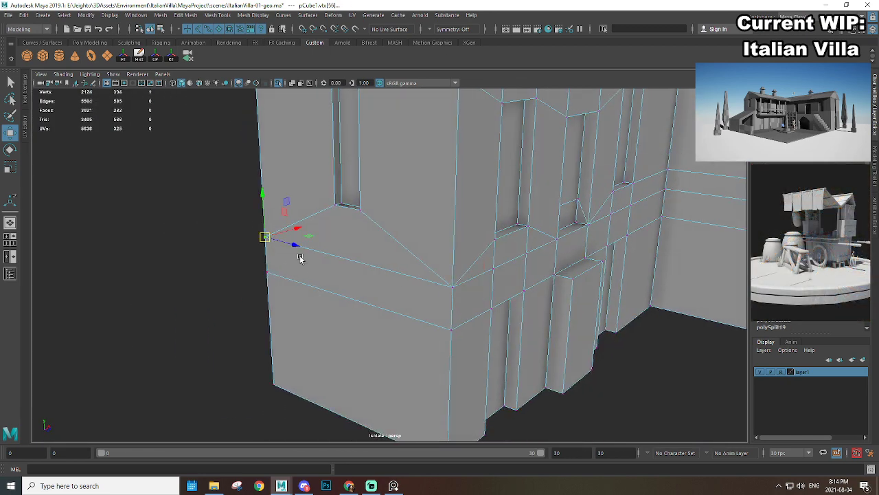
# Step: Preview the body smoothed, restore the unsmoothed display, and delete the leftover edges across the middle upper window's recess
pyautogui.press('3')
pyautogui.press('1')
pyautogui.keyDown('alt'); pyautogui.moveTo(536, 281); pyautogui.dragTo(483, 286, button='middle'); pyautogui.keyUp('alt')
pyautogui.keyDown('alt'); pyautogui.moveTo(483, 286); pyautogui.dragTo(394, 305); pyautogui.keyUp('alt')
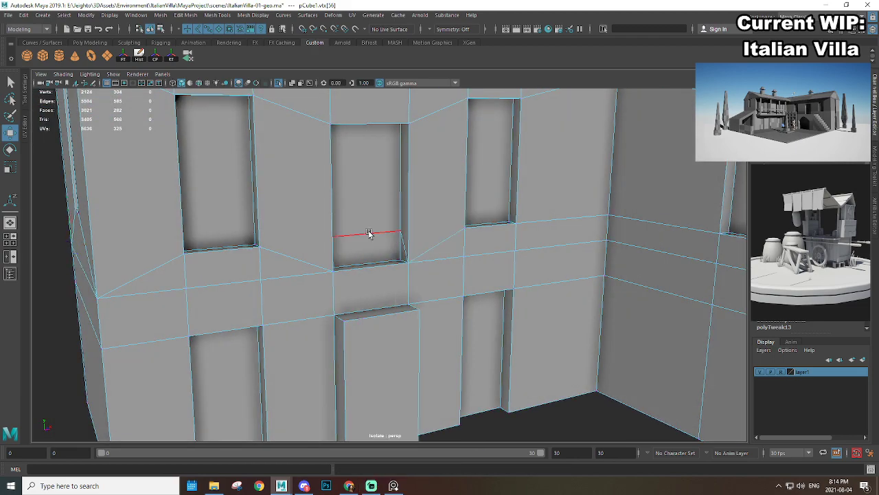
pyautogui.press('Delete')
# Step: Snap the sill-loop vertices beside the side wing's projecting middle panel to its bottom corners, and the outer corner vertex onto the next loop
pyautogui.keyDown('alt'); pyautogui.moveTo(403, 232); pyautogui.dragTo(434, 237); pyautogui.keyUp('alt')
pyautogui.scroll(5, 420, 240)
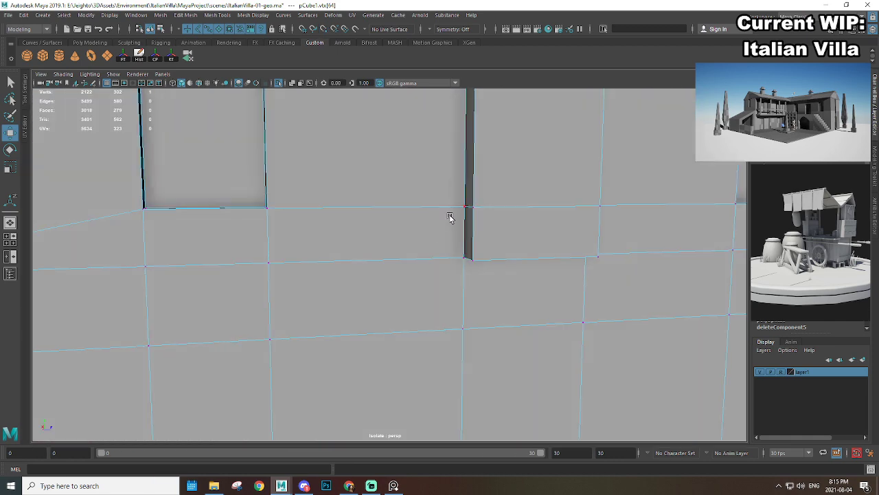
pyautogui.click(464, 206)
pyautogui.press('v')
pyautogui.moveTo(464, 206); pyautogui.dragTo(393, 259)
pyautogui.hotkey('ctrl', 'z')
pyautogui.scroll(-4, 462, 265)
pyautogui.scroll(3, 446, 234)
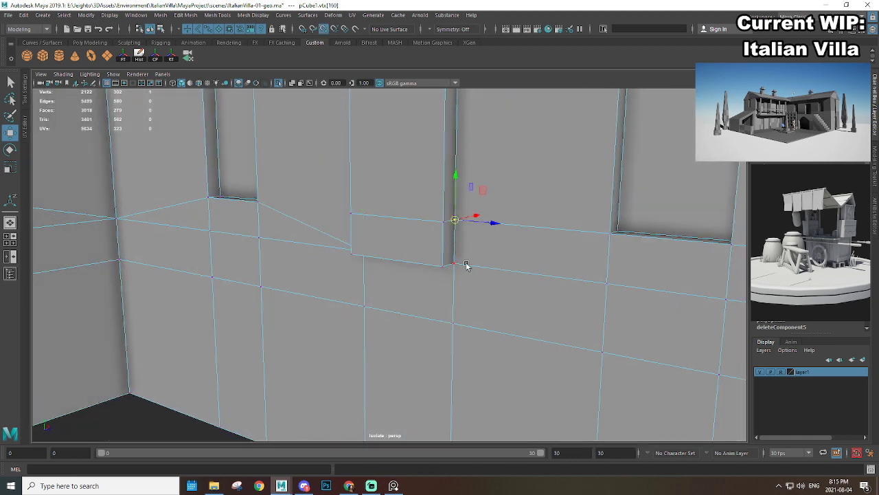
pyautogui.keyDown('alt'); pyautogui.moveTo(610, 294); pyautogui.dragTo(514, 263); pyautogui.keyUp('alt')
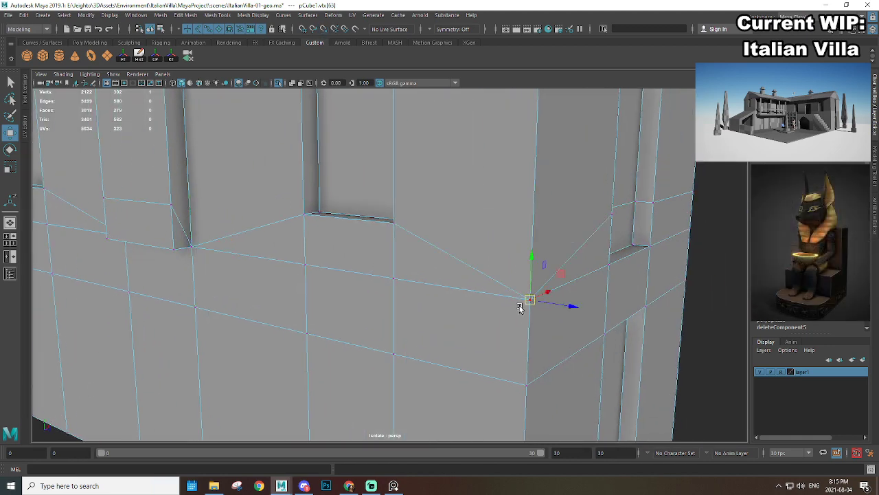
pyautogui.scroll(-5, 519, 302)
pyautogui.keyDown('alt'); pyautogui.moveTo(518, 295); pyautogui.dragTo(371, 261); pyautogui.keyUp('alt')
pyautogui.scroll(5, 392, 261)
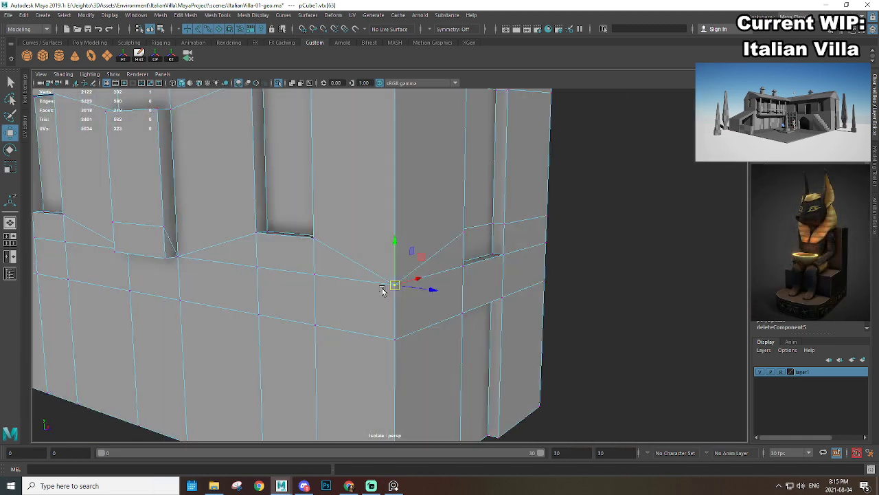
# Step: Merge the overlapping sill-loop vertices at the side wing's front corner, the projecting panel's bottom corners and the inner courtyard corner
pyautogui.keyDown('alt'); pyautogui.moveTo(383, 291); pyautogui.dragTo(429, 308); pyautogui.keyUp('alt')
pyautogui.keyDown('shift'); pyautogui.moveTo(449, 278); pyautogui.dragTo(460, 202, button='right'); pyautogui.keyUp('shift')
pyautogui.keyDown('alt'); pyautogui.moveTo(343, 256); pyautogui.dragTo(474, 255, button='middle'); pyautogui.keyUp('alt')
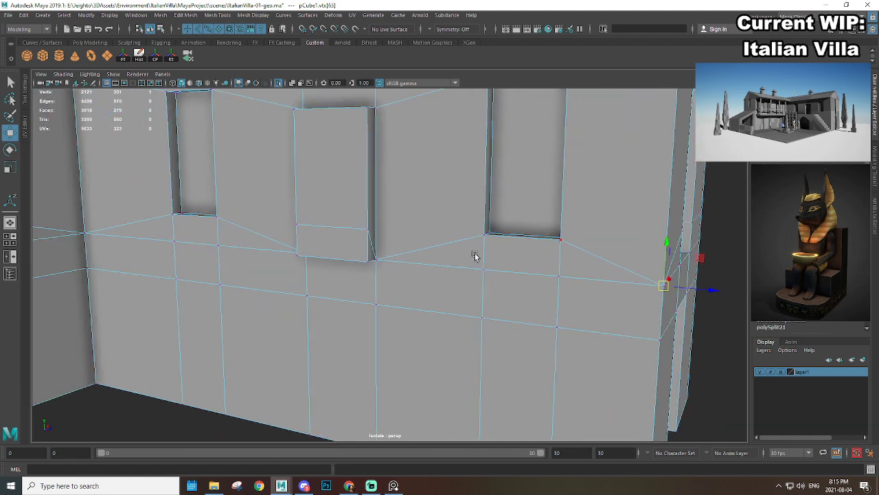
pyautogui.keyDown('alt'); pyautogui.moveTo(312, 283); pyautogui.dragTo(377, 284); pyautogui.keyUp('alt')
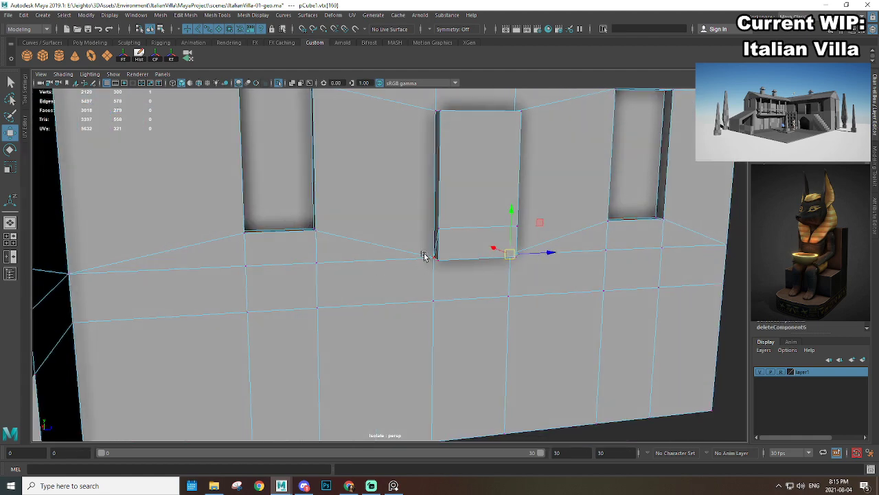
pyautogui.keyDown('shift'); pyautogui.moveTo(411, 291); pyautogui.dragTo(415, 218, button='right'); pyautogui.keyUp('shift')
pyautogui.keyDown('alt'); pyautogui.moveTo(244, 283); pyautogui.dragTo(213, 259); pyautogui.keyUp('alt')
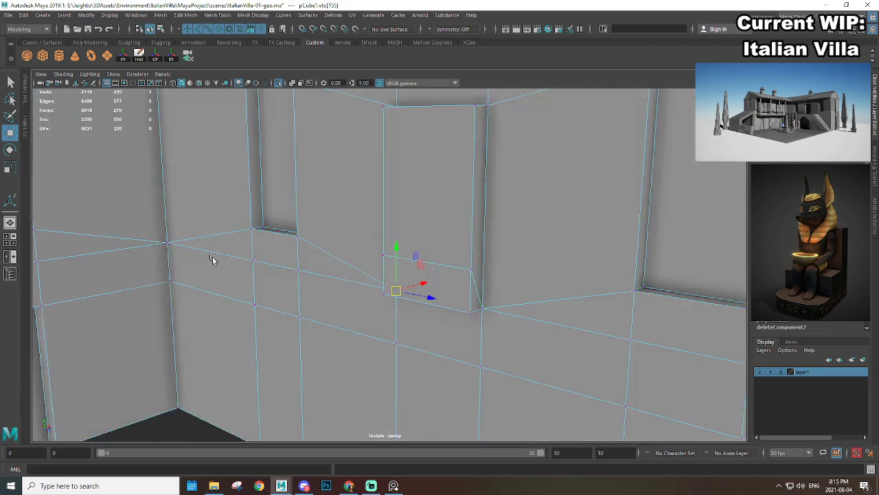
pyautogui.keyDown('shift'); pyautogui.moveTo(216, 282); pyautogui.dragTo(218, 213, button='right'); pyautogui.keyUp('shift')
pyautogui.scroll(-5, 346, 277)
pyautogui.scroll(4, 375, 301)
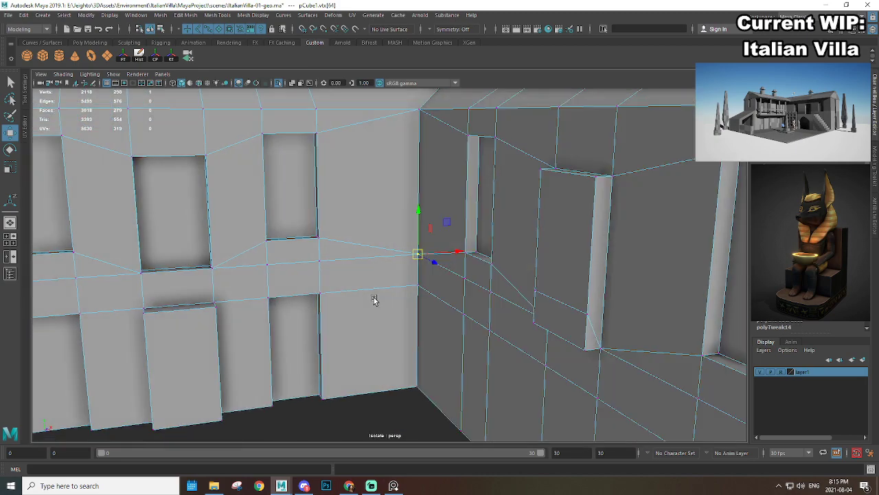
# Step: Check the main wing's sill loop, preview the whole body smoothed, and restore the unsmoothed display
pyautogui.moveTo(375, 300)
pyautogui.keyDown('alt'); pyautogui.mouseDown()
pyautogui.moveTo(334, 275)
pyautogui.moveTo(452, 303)
pyautogui.moveTo(395, 273)
pyautogui.moveTo(369, 289)
pyautogui.mouseUp(); pyautogui.keyUp('alt')
pyautogui.click(328, 270)
pyautogui.scroll(-4, 327, 271)
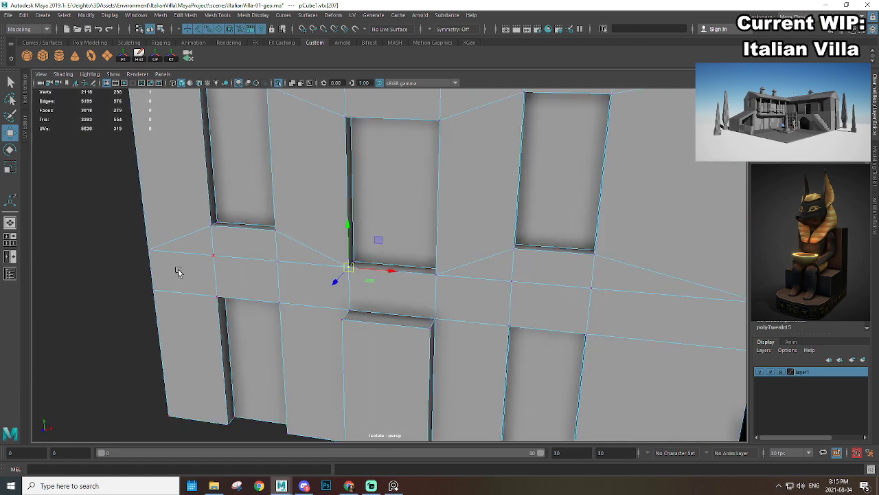
pyautogui.keyDown('alt'); pyautogui.moveTo(177, 270); pyautogui.dragTo(350, 267); pyautogui.keyUp('alt')
pyautogui.press('3')
pyautogui.scroll(-5, 415, 296)
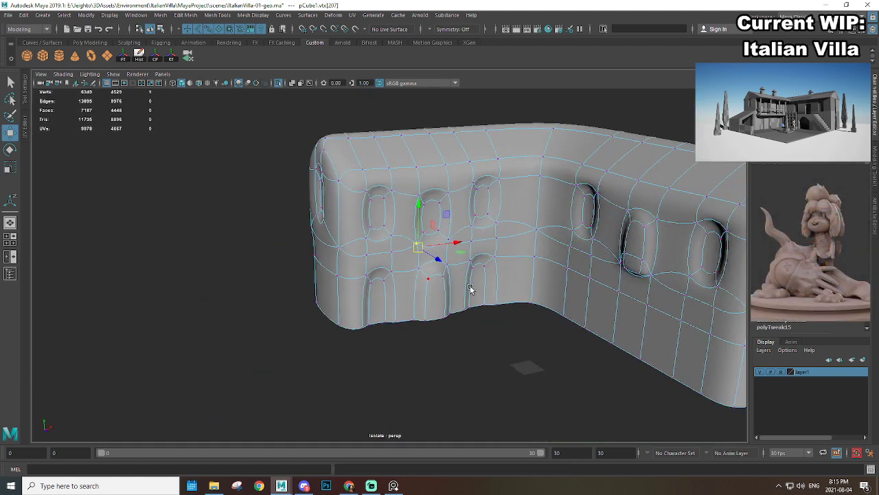
pyautogui.keyDown('alt'); pyautogui.moveTo(472, 291); pyautogui.dragTo(421, 286); pyautogui.keyUp('alt')
pyautogui.press('1')
# Step: Delete the leftover edges across the side wing's projecting middle panel
pyautogui.moveTo(481, 235); pyautogui.dragTo(481, 208, button='right')
pyautogui.doubleClick(463, 236)
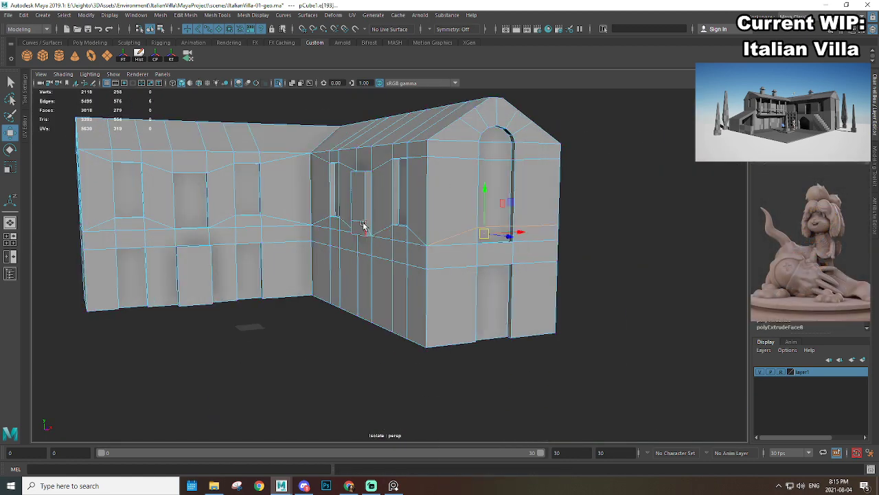
pyautogui.hotkey('ctrl', 'Delete')
pyautogui.scroll(3, 440, 253)
pyautogui.keyDown('alt'); pyautogui.moveTo(442, 255); pyautogui.dragTo(404, 261); pyautogui.keyUp('alt')
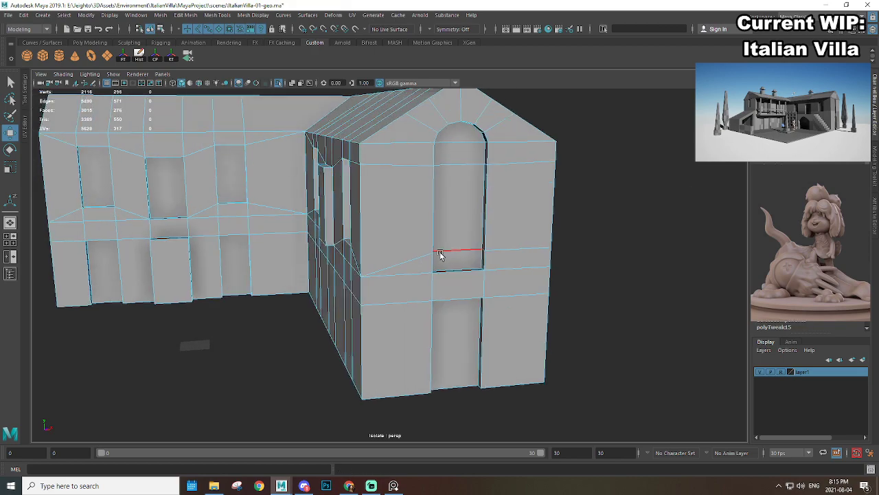
# Step: Snap the sill-loop vertex at the arched gable end's rear corner down onto the next loop and merge the overlap
pyautogui.keyDown('alt'); pyautogui.moveTo(498, 267); pyautogui.dragTo(440, 268); pyautogui.keyUp('alt')
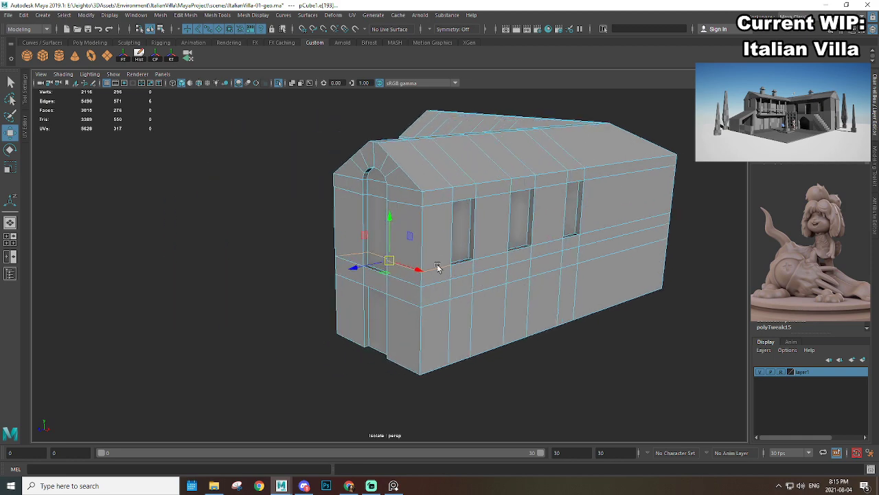
pyautogui.scroll(3, 467, 278)
pyautogui.moveTo(449, 211); pyautogui.dragTo(393, 197, button='right')
pyautogui.scroll(3, 443, 275)
pyautogui.click(462, 274)
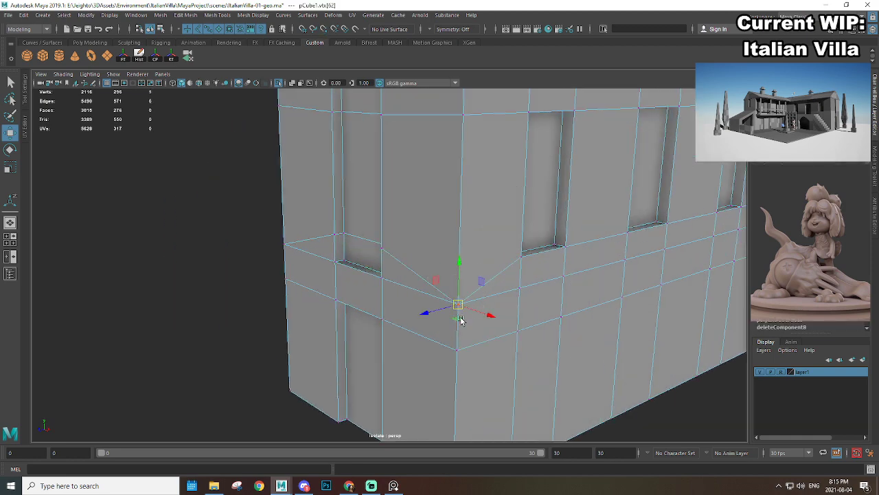
pyautogui.keyDown('shift'); pyautogui.moveTo(494, 288); pyautogui.dragTo(502, 208, button='right'); pyautogui.keyUp('shift')
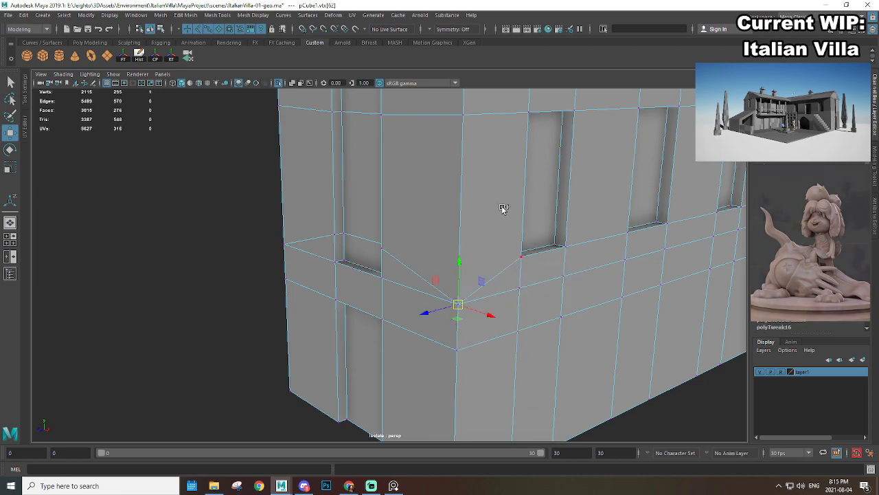
# Step: Snap the sill-loop vertex at the outer back corner joining both wings down onto the next loop and merge it
pyautogui.scroll(-4, 502, 227)
pyautogui.keyDown('alt'); pyautogui.moveTo(584, 275); pyautogui.dragTo(410, 281); pyautogui.keyUp('alt')
pyautogui.moveTo(428, 233)
pyautogui.mouseDown(button='right')
pyautogui.moveTo(427, 259)
pyautogui.moveTo(426, 237)
pyautogui.mouseUp(button='right')
pyautogui.keyDown('alt'); pyautogui.moveTo(493, 268); pyautogui.dragTo(406, 284); pyautogui.keyUp('alt')
pyautogui.keyDown('shift'); pyautogui.moveTo(459, 286); pyautogui.dragTo(472, 226, button='right'); pyautogui.keyUp('shift')
# Step: Delete the redundant sill-loop edges along the main wing's windowless back wall
pyautogui.keyDown('alt'); pyautogui.moveTo(505, 274); pyautogui.dragTo(479, 260); pyautogui.keyUp('alt')
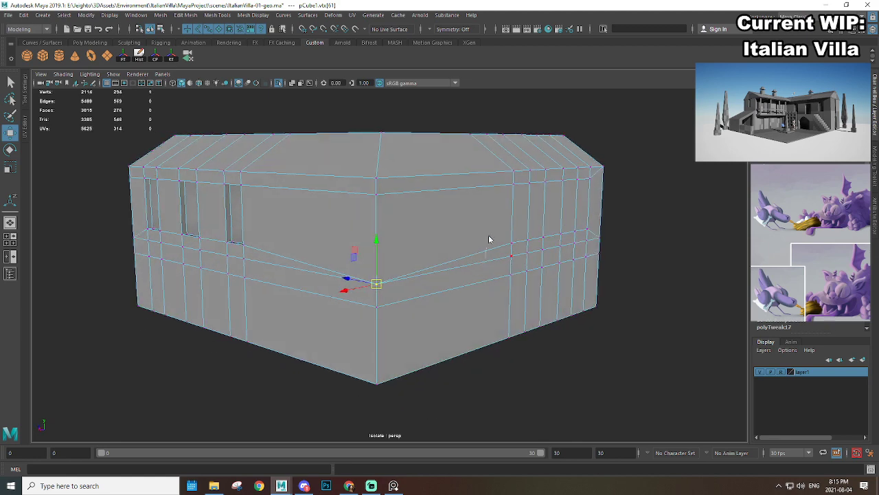
pyautogui.keyDown('shift'); pyautogui.moveTo(572, 211); pyautogui.dragTo(545, 225, button='right'); pyautogui.keyUp('shift')
pyautogui.keyDown('alt'); pyautogui.moveTo(328, 224); pyautogui.dragTo(365, 223); pyautogui.keyUp('alt')
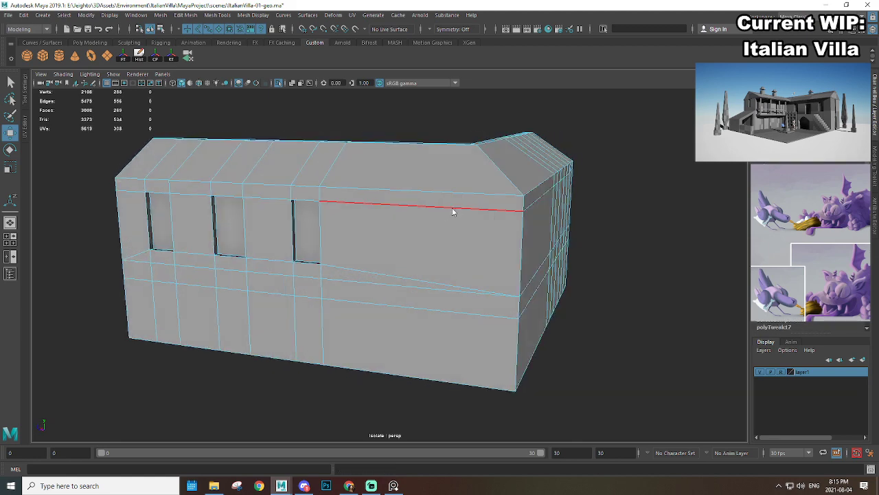
# Step: Snap the upper edge loop's vertex at the outer back corner up to the eave corner and merge the overlap
pyautogui.click(514, 220)
pyautogui.keyDown('alt'); pyautogui.moveTo(513, 222); pyautogui.dragTo(485, 243); pyautogui.keyUp('alt')
pyautogui.scroll(2, 481, 240)
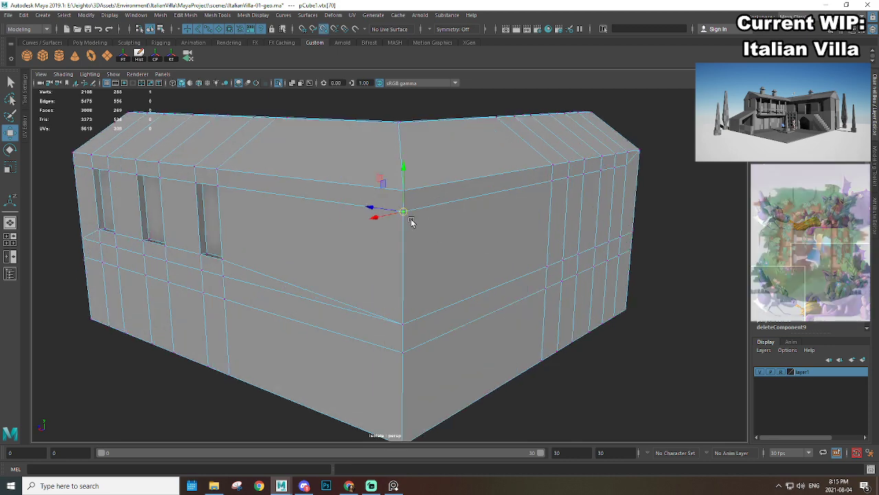
pyautogui.moveTo(407, 214); pyautogui.dragTo(406, 194)
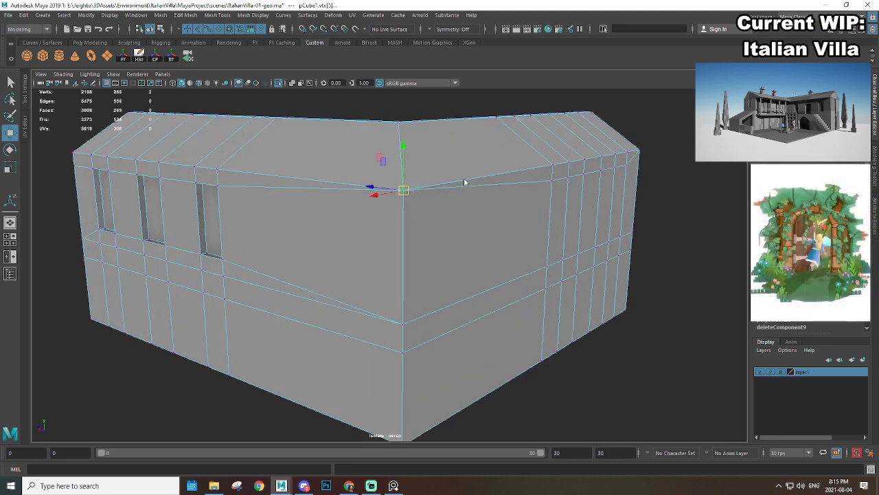
# Step: Delete the redundant upper edge loop along the main wing's windowless back wall
pyautogui.moveTo(515, 196); pyautogui.dragTo(516, 167, button='right')
pyautogui.doubleClick(515, 184)
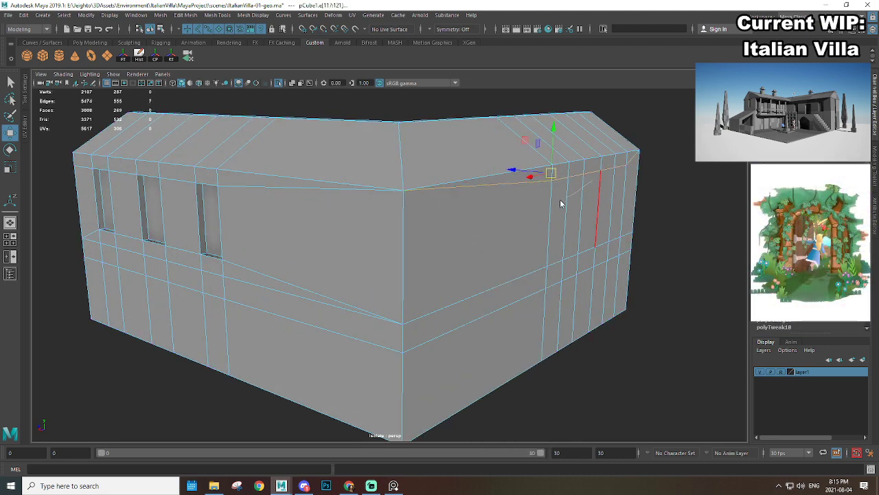
pyautogui.keyDown('shift'); pyautogui.moveTo(560, 201); pyautogui.dragTo(558, 204, button='right'); pyautogui.keyUp('shift')
pyautogui.scroll(-4, 481, 223)
pyautogui.keyDown('alt'); pyautogui.moveTo(399, 234); pyautogui.dragTo(454, 198); pyautogui.keyUp('alt')
pyautogui.scroll(4, 447, 275)
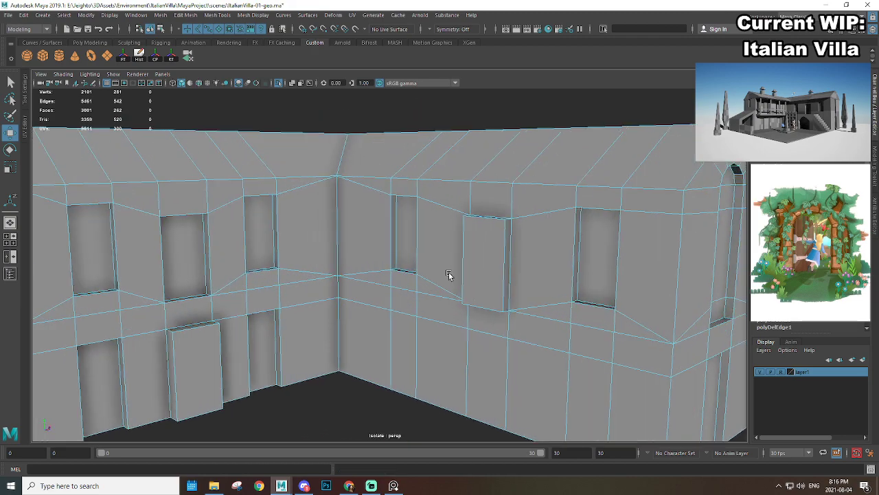
# Step: Examine the cleaned house body in object mode from several sides, both unselected and with its wireframe highlighted
pyautogui.keyDown('alt'); pyautogui.moveTo(450, 274); pyautogui.dragTo(365, 220); pyautogui.keyUp('alt')
pyautogui.scroll(-3, 387, 268)
pyautogui.moveTo(350, 170); pyautogui.dragTo(386, 153, button='right')
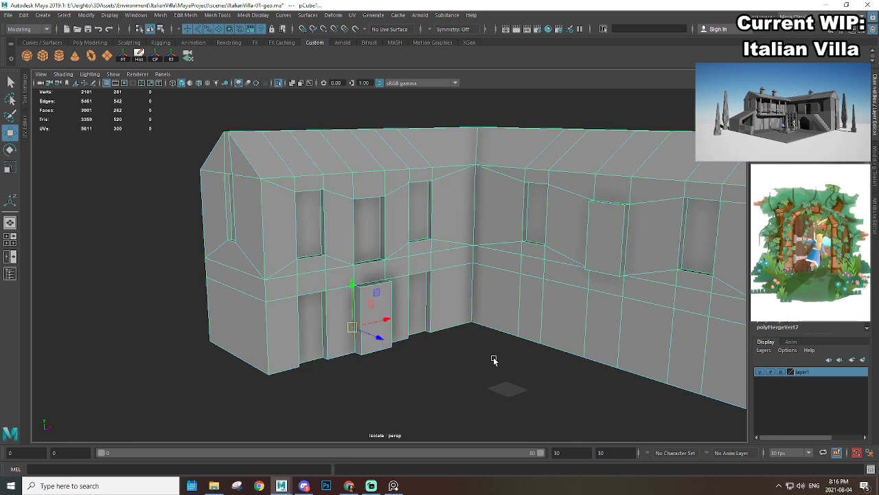
pyautogui.click(493, 359)
pyautogui.scroll(-4, 449, 320)
pyautogui.scroll(5, 450, 320)
pyautogui.scroll(-2, 346, 287)
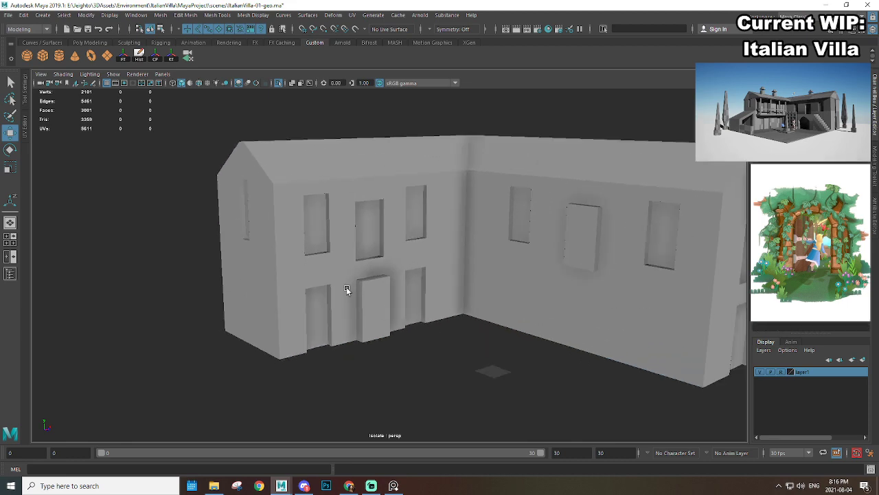
pyautogui.keyDown('alt'); pyautogui.moveTo(348, 287); pyautogui.dragTo(434, 255); pyautogui.keyUp('alt')
pyautogui.click(373, 233)
pyautogui.keyDown('alt'); pyautogui.moveTo(332, 202); pyautogui.dragTo(369, 221, button='middle'); pyautogui.keyUp('alt')
pyautogui.keyDown('alt'); pyautogui.moveTo(369, 222); pyautogui.dragTo(340, 248); pyautogui.keyUp('alt')
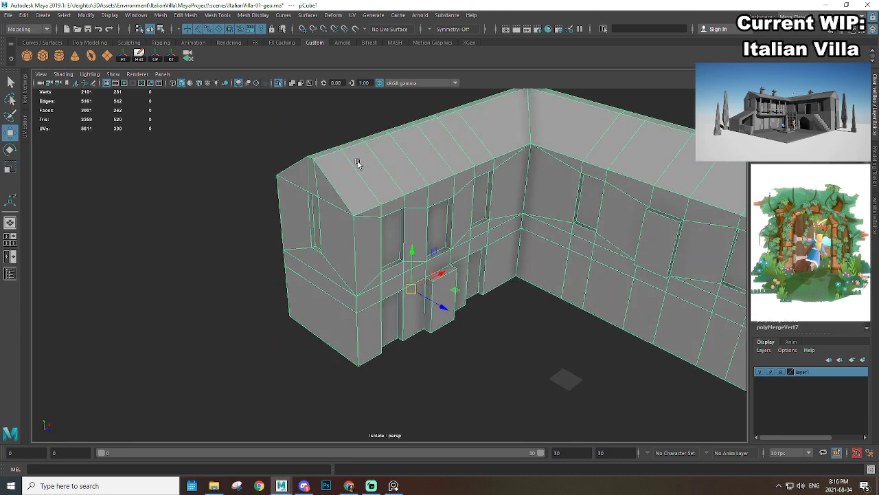
pyautogui.moveTo(359, 165); pyautogui.dragTo(353, 194, button='right')
pyautogui.click(348, 186)
pyautogui.scroll(-4, 347, 186)
pyautogui.keyDown('alt'); pyautogui.moveTo(347, 187); pyautogui.dragTo(296, 194); pyautogui.keyUp('alt')
pyautogui.scroll(3, 440, 215)
pyautogui.keyDown('shift'); pyautogui.doubleClick(551, 237); pyautogui.keyUp('shift')
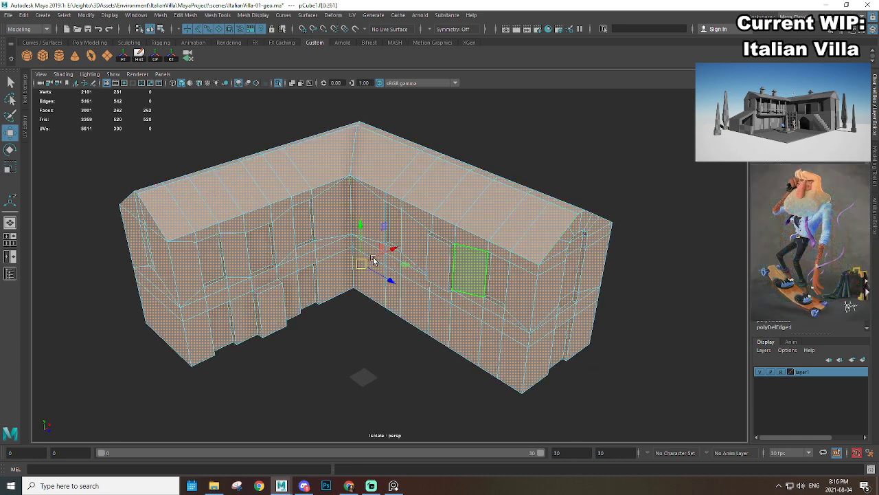
pyautogui.click(530, 243)
pyautogui.keyDown('shift'); pyautogui.click(512, 228); pyautogui.keyUp('shift')
pyautogui.keyDown('shift'); pyautogui.click(492, 211); pyautogui.keyUp('shift')
pyautogui.keyDown('shift'); pyautogui.click(464, 201); pyautogui.keyUp('shift')
pyautogui.keyDown('shift'); pyautogui.click(444, 192); pyautogui.keyUp('shift')
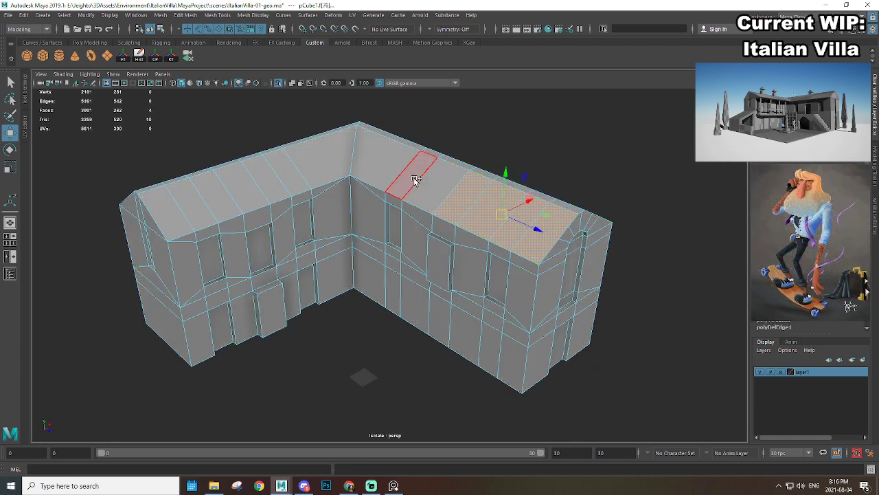
pyautogui.keyDown('shift'); pyautogui.click(411, 179); pyautogui.keyUp('shift')
pyautogui.moveTo(452, 168); pyautogui.dragTo(408, 172, button='right')
pyautogui.moveTo(483, 198); pyautogui.dragTo(485, 225, button='right')
pyautogui.click(507, 229)
# Step: Delete the courtyard-side strip of roof faces running along both wings between the two end panels
pyautogui.click(174, 212)
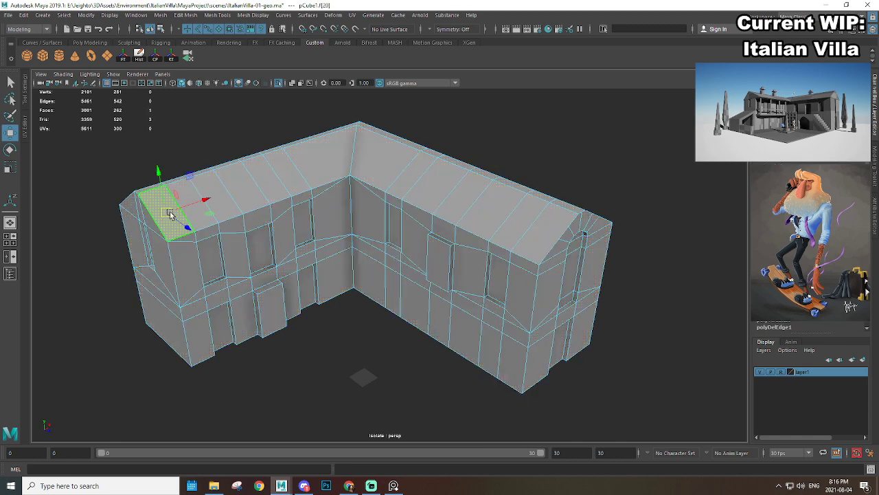
pyautogui.click(204, 220)
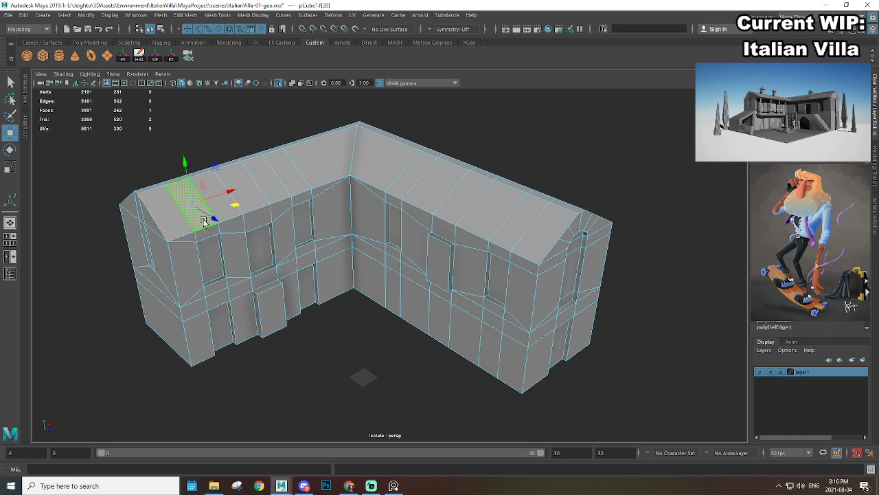
pyautogui.keyDown('shift'); pyautogui.doubleClick(518, 218); pyautogui.keyUp('shift')
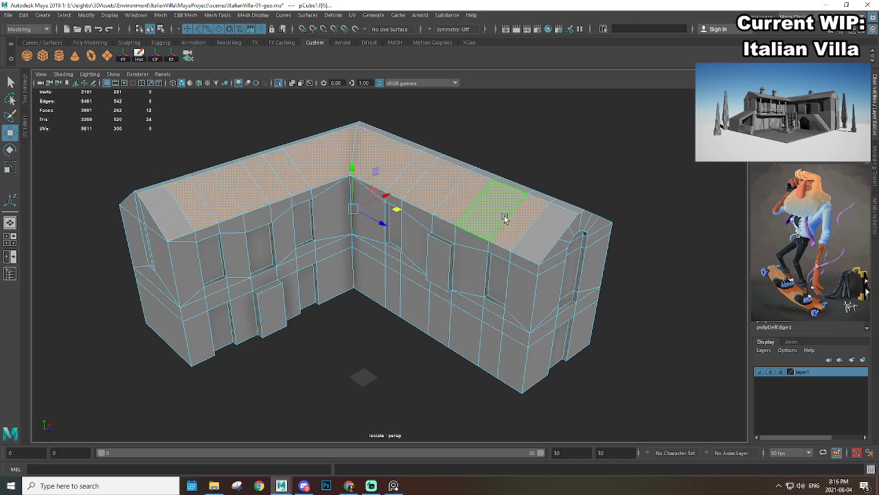
pyautogui.press('Delete')
# Step: Delete all remaining roof faces: the two courtyard-side end panels, the ridge strips and the outer slopes of both wings
pyautogui.click(172, 212)
pyautogui.keyDown('shift'); pyautogui.click(541, 232); pyautogui.keyUp('shift')
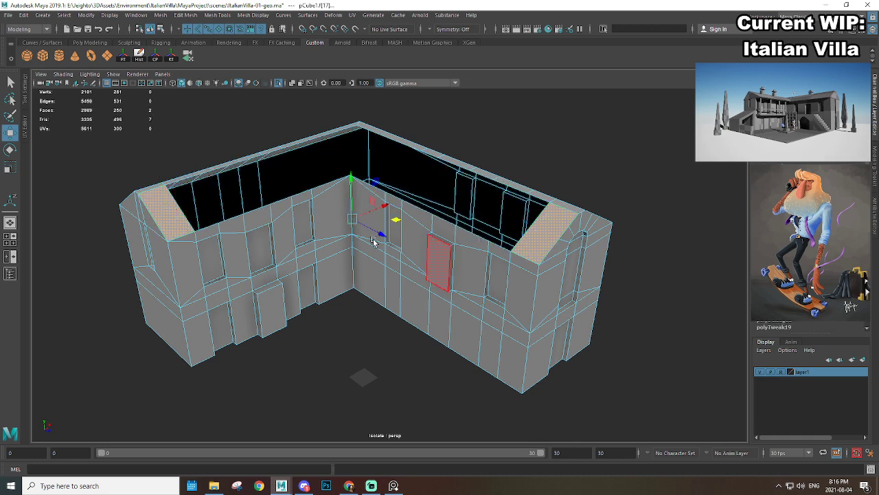
pyautogui.keyDown('alt'); pyautogui.moveTo(162, 240); pyautogui.dragTo(240, 245); pyautogui.keyUp('alt')
pyautogui.keyDown('alt'); pyautogui.moveTo(240, 245); pyautogui.dragTo(398, 211, button='middle'); pyautogui.keyUp('alt')
pyautogui.keyDown('alt'); pyautogui.moveTo(398, 211); pyautogui.dragTo(490, 248, button='right'); pyautogui.keyUp('alt')
pyautogui.keyDown('shift'); pyautogui.click(364, 214); pyautogui.keyUp('shift')
pyautogui.keyDown('shift'); pyautogui.click(344, 219); pyautogui.keyUp('shift')
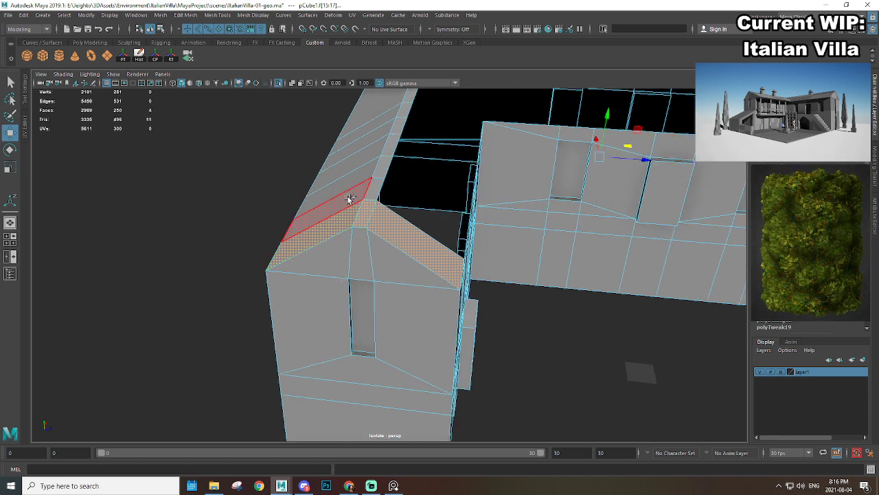
pyautogui.keyDown('shift'); pyautogui.click(349, 199); pyautogui.keyUp('shift')
pyautogui.keyDown('shift'); pyautogui.click(375, 193); pyautogui.keyUp('shift')
pyautogui.keyDown('shift'); pyautogui.click(362, 175); pyautogui.keyUp('shift')
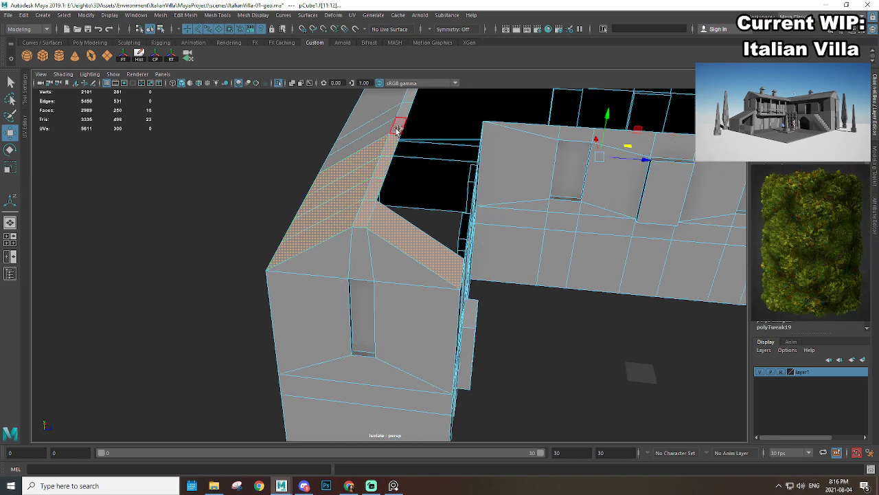
pyautogui.keyDown('shift'); pyautogui.click(397, 130); pyautogui.keyUp('shift')
pyautogui.keyDown('shift'); pyautogui.click(383, 130); pyautogui.keyUp('shift')
pyautogui.keyDown('shift'); pyautogui.click(389, 116); pyautogui.keyUp('shift')
pyautogui.keyDown('shift'); pyautogui.click(403, 111); pyautogui.keyUp('shift')
pyautogui.keyDown('alt'); pyautogui.moveTo(403, 111); pyautogui.dragTo(361, 173, button='right'); pyautogui.keyUp('alt')
pyautogui.keyDown('alt'); pyautogui.moveTo(361, 172); pyautogui.dragTo(382, 267, button='middle'); pyautogui.keyUp('alt')
pyautogui.keyDown('alt'); pyautogui.moveTo(254, 264); pyautogui.dragTo(384, 259); pyautogui.keyUp('alt')
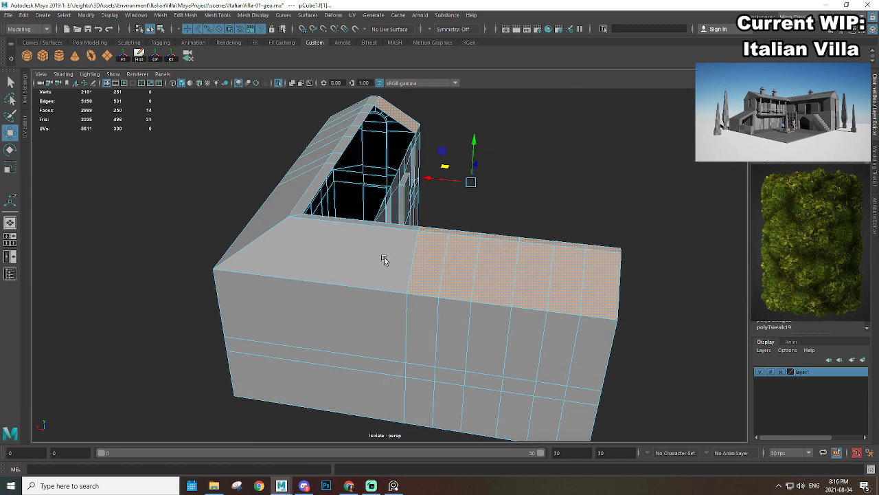
pyautogui.keyDown('alt'); pyautogui.moveTo(385, 258); pyautogui.dragTo(422, 244, button='middle'); pyautogui.keyUp('alt')
pyautogui.keyDown('alt'); pyautogui.moveTo(422, 244); pyautogui.dragTo(418, 261, button='right'); pyautogui.keyUp('alt')
pyautogui.keyDown('alt'); pyautogui.moveTo(418, 261); pyautogui.dragTo(389, 245); pyautogui.keyUp('alt')
pyautogui.keyDown('shift'); pyautogui.click(377, 195); pyautogui.keyUp('shift')
pyautogui.keyDown('shift'); pyautogui.click(347, 201); pyautogui.keyUp('shift')
pyautogui.keyDown('shift'); pyautogui.click(326, 191); pyautogui.keyUp('shift')
pyautogui.keyDown('alt'); pyautogui.moveTo(326, 191); pyautogui.dragTo(353, 207); pyautogui.keyUp('alt')
pyautogui.keyDown('shift'); pyautogui.click(353, 206); pyautogui.keyUp('shift')
pyautogui.keyDown('alt'); pyautogui.moveTo(284, 197); pyautogui.dragTo(356, 249); pyautogui.keyUp('alt')
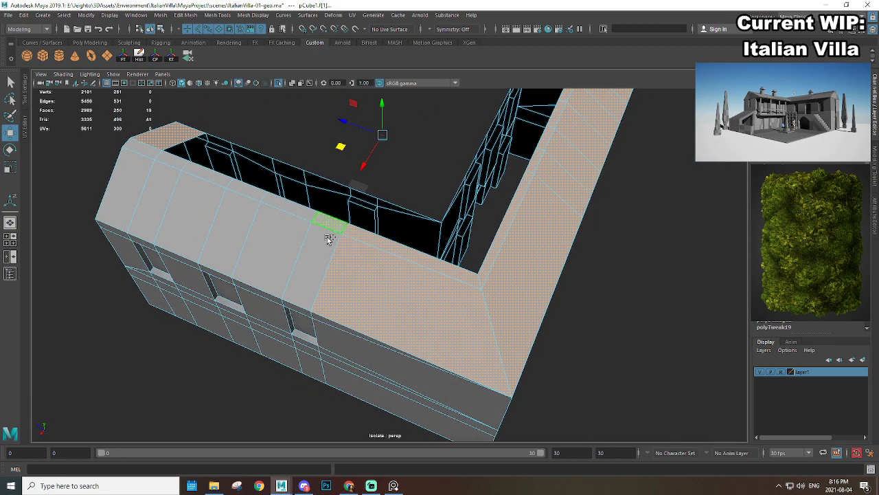
pyautogui.keyDown('shift'); pyautogui.click(256, 194); pyautogui.keyUp('shift')
pyautogui.keyDown('shift'); pyautogui.click(235, 203); pyautogui.keyUp('shift')
pyautogui.keyDown('shift'); pyautogui.click(126, 176); pyautogui.keyUp('shift')
pyautogui.keyDown('shift'); pyautogui.click(140, 152); pyautogui.keyUp('shift')
pyautogui.scroll(-5, 206, 193)
pyautogui.keyDown('alt'); pyautogui.moveTo(295, 237); pyautogui.dragTo(448, 211); pyautogui.keyUp('alt')
pyautogui.press('Delete')
pyautogui.scroll(4, 448, 211)
pyautogui.click(523, 136)
pyautogui.scroll(-4, 454, 230)
pyautogui.keyDown('alt'); pyautogui.moveTo(450, 232); pyautogui.dragTo(497, 248, button='middle'); pyautogui.keyUp('alt')
pyautogui.scroll(3, 498, 248)
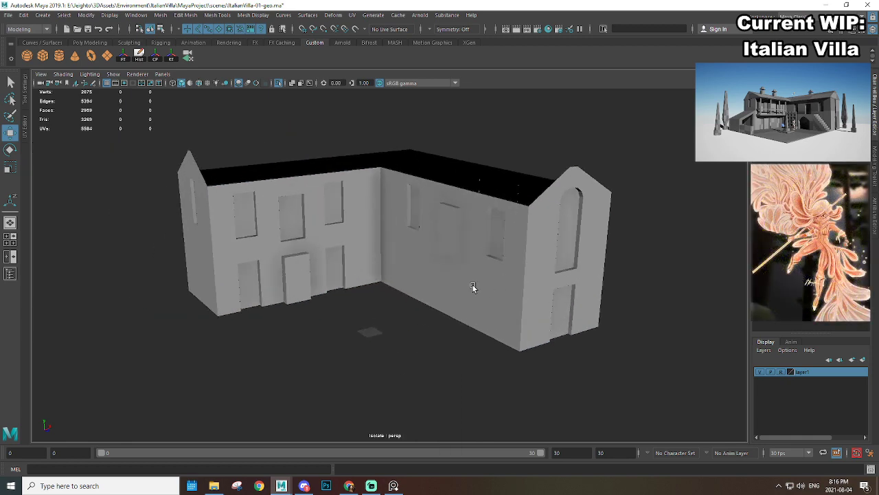
# Step: Push the protruding middle upper-floor panel on the staircase wing's courtyard wall inward to form a recessed opening
pyautogui.keyDown('alt'); pyautogui.moveTo(471, 289); pyautogui.dragTo(425, 239); pyautogui.keyUp('alt')
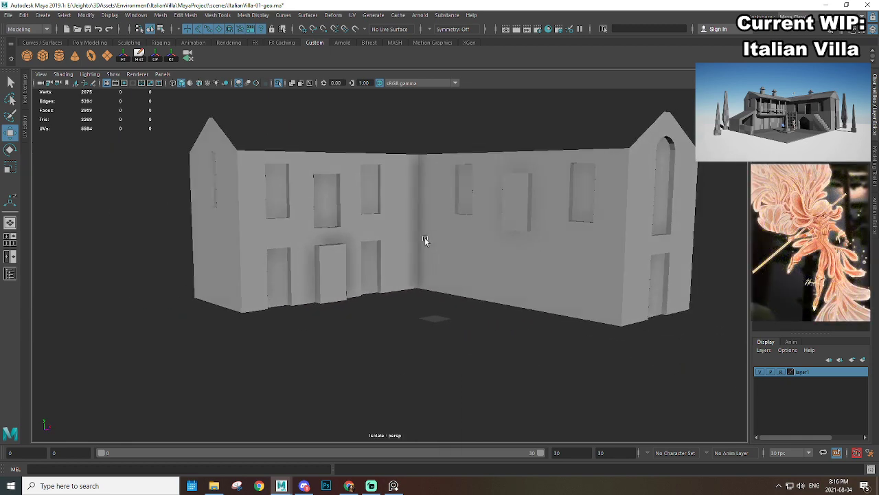
pyautogui.hotkey('alt', 'Tab')
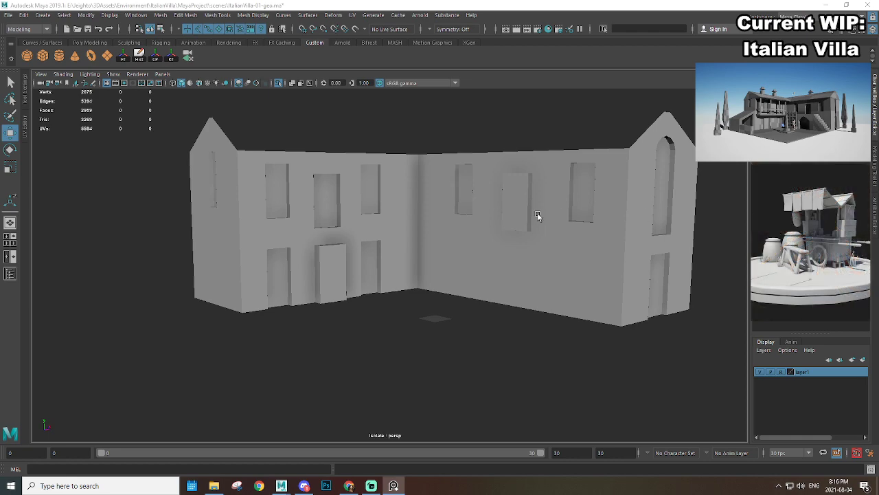
pyautogui.scroll(3, 597, 189)
pyautogui.click(577, 176)
pyautogui.keyDown('alt'); pyautogui.moveTo(572, 172); pyautogui.dragTo(430, 281, button='middle'); pyautogui.keyUp('alt')
pyautogui.scroll(5, 430, 281)
pyautogui.keyDown('alt'); pyautogui.moveTo(430, 281); pyautogui.dragTo(424, 199); pyautogui.keyUp('alt')
pyautogui.click(424, 241)
pyautogui.moveTo(450, 259); pyautogui.dragTo(480, 257)
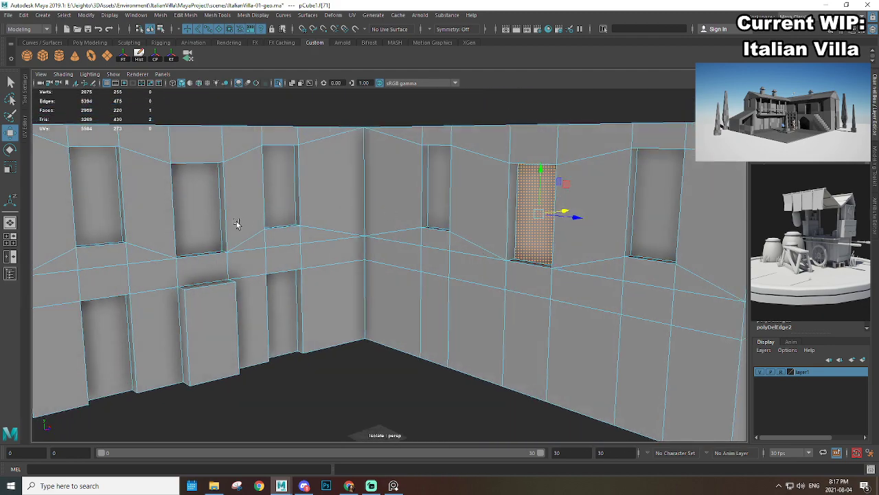
# Step: Return to object mode, deselect the house body and leave its isolated view
pyautogui.keyDown('alt'); pyautogui.moveTo(238, 222); pyautogui.dragTo(505, 255); pyautogui.keyUp('alt')
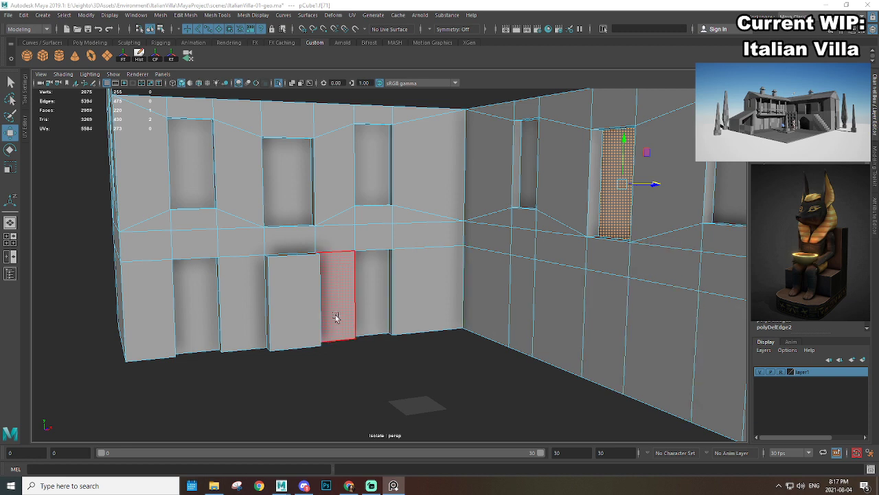
pyautogui.keyDown('alt'); pyautogui.moveTo(327, 282); pyautogui.dragTo(394, 294); pyautogui.keyUp('alt')
pyautogui.moveTo(378, 206); pyautogui.dragTo(416, 195, button='right')
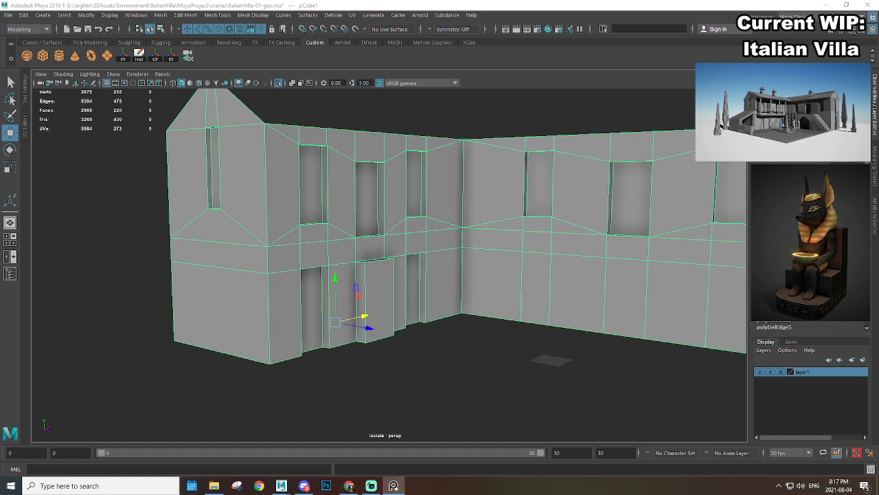
pyautogui.scroll(-3, 375, 288)
pyautogui.keyDown('alt'); pyautogui.moveTo(375, 289); pyautogui.dragTo(349, 239); pyautogui.keyUp('alt')
pyautogui.scroll(1, 349, 239)
pyautogui.moveTo(416, 191); pyautogui.dragTo(450, 180, button='right')
pyautogui.click(508, 168)
pyautogui.hotkey('ctrl', '1')
# Step: Toggle layer1's visibility to compare the rebuilt house body with the original villa blockout, especially around the balcony wing
pyautogui.scroll(-4, 490, 297)
pyautogui.moveTo(524, 285)
pyautogui.keyDown('alt'); pyautogui.mouseDown()
pyautogui.moveTo(496, 274)
pyautogui.moveTo(512, 276)
pyautogui.mouseUp(); pyautogui.keyUp('alt')
pyautogui.click(759, 372)
pyautogui.click(759, 371)
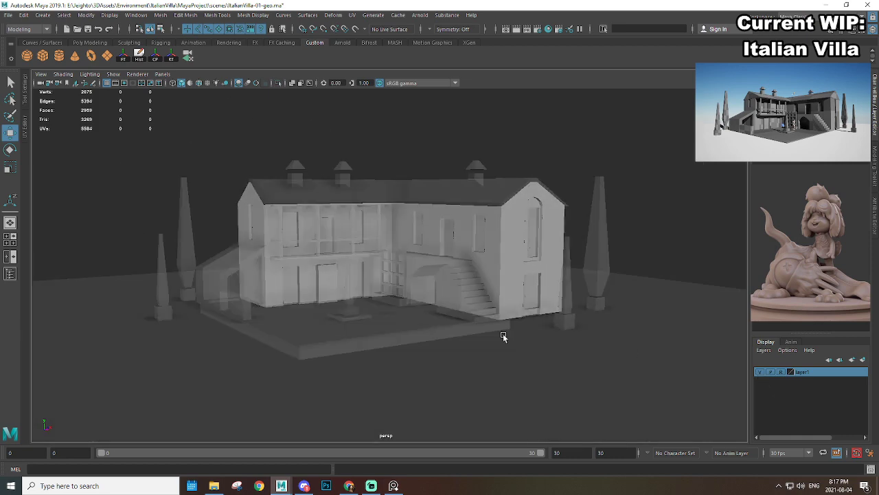
pyautogui.moveTo(503, 334)
pyautogui.keyDown('alt'); pyautogui.mouseDown()
pyautogui.moveTo(478, 325)
pyautogui.moveTo(509, 330)
pyautogui.moveTo(466, 333)
pyautogui.moveTo(447, 353)
pyautogui.moveTo(486, 335)
pyautogui.mouseUp(); pyautogui.keyUp('alt')
pyautogui.keyDown('alt'); pyautogui.moveTo(295, 283); pyautogui.dragTo(398, 309); pyautogui.keyUp('alt')
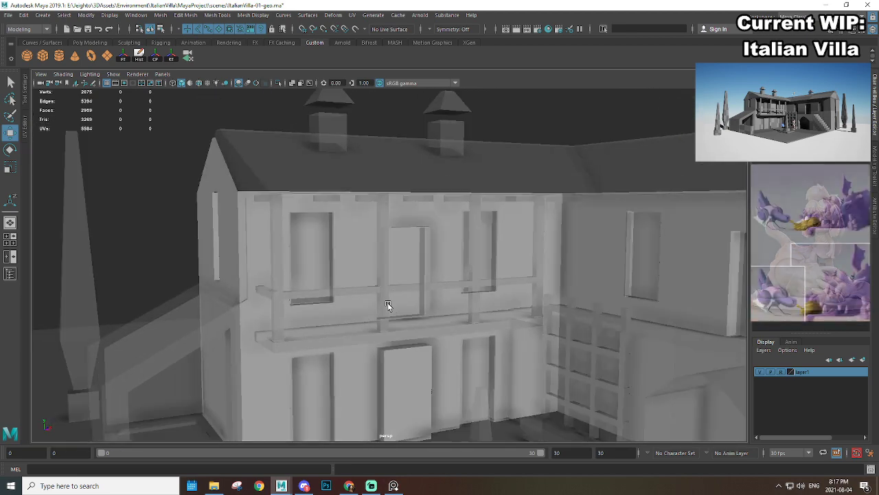
# Step: Create a cube and fit it to the width of the balcony wing's upper window nearest the gable, at the opening's base
pyautogui.click(43, 58)
pyautogui.keyDown('alt'); pyautogui.moveTo(318, 258); pyautogui.dragTo(305, 267); pyautogui.keyUp('alt')
pyautogui.keyDown('alt'); pyautogui.moveTo(305, 267); pyautogui.dragTo(499, 274, button='right'); pyautogui.keyUp('alt')
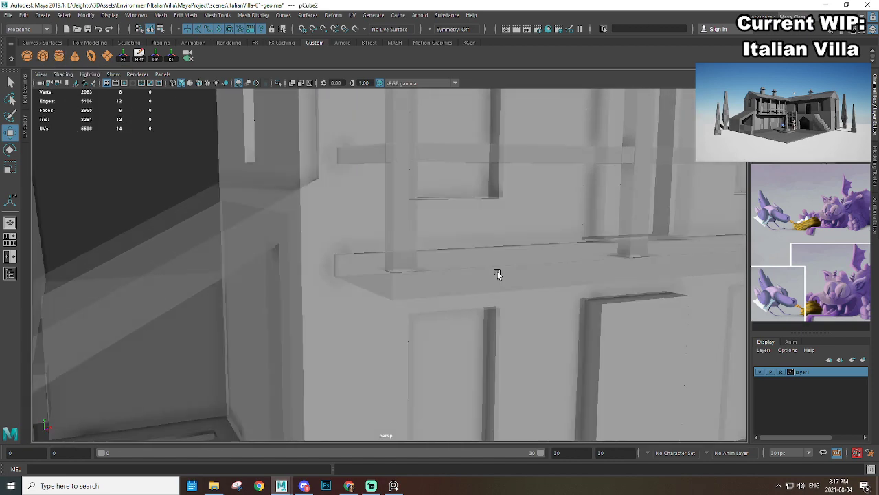
pyautogui.keyDown('alt'); pyautogui.moveTo(499, 274); pyautogui.dragTo(520, 295); pyautogui.keyUp('alt')
pyautogui.press('r')
pyautogui.press('w')
pyautogui.press('r')
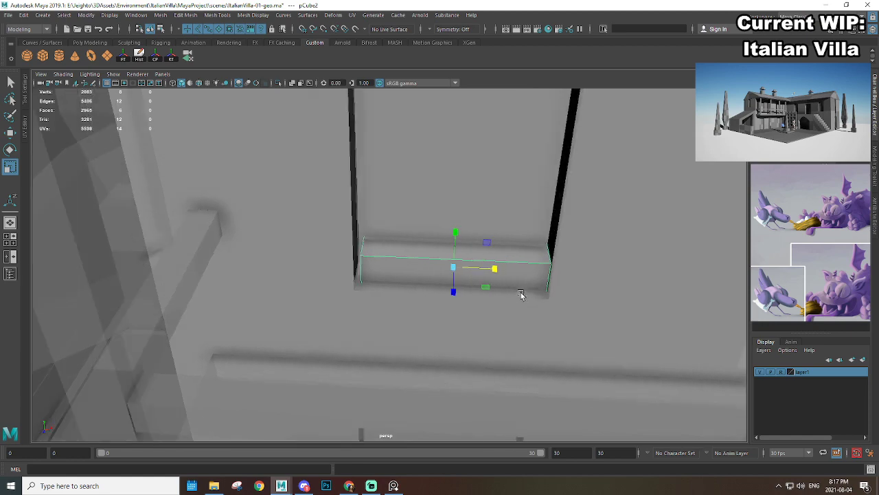
pyautogui.press('w')
pyautogui.press('r')
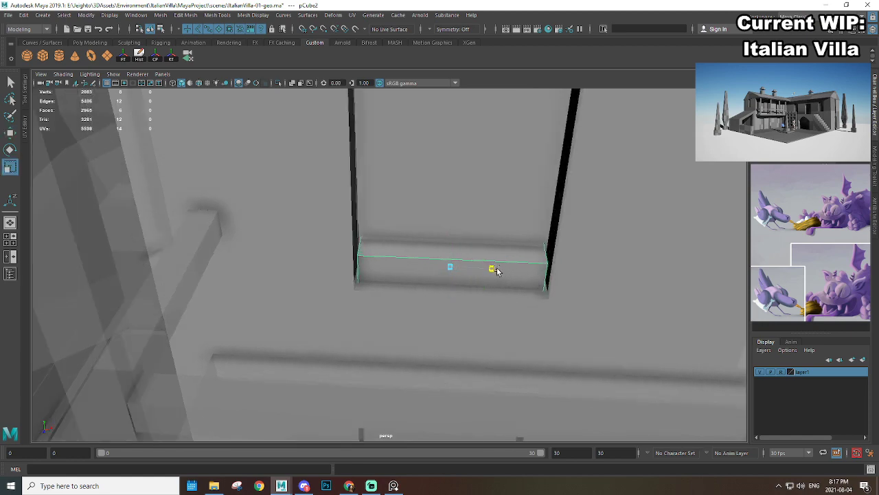
pyautogui.keyDown('alt'); pyautogui.moveTo(498, 270); pyautogui.dragTo(461, 243, button='right'); pyautogui.keyUp('alt')
pyautogui.keyDown('alt'); pyautogui.moveTo(461, 243); pyautogui.dragTo(483, 179); pyautogui.keyUp('alt')
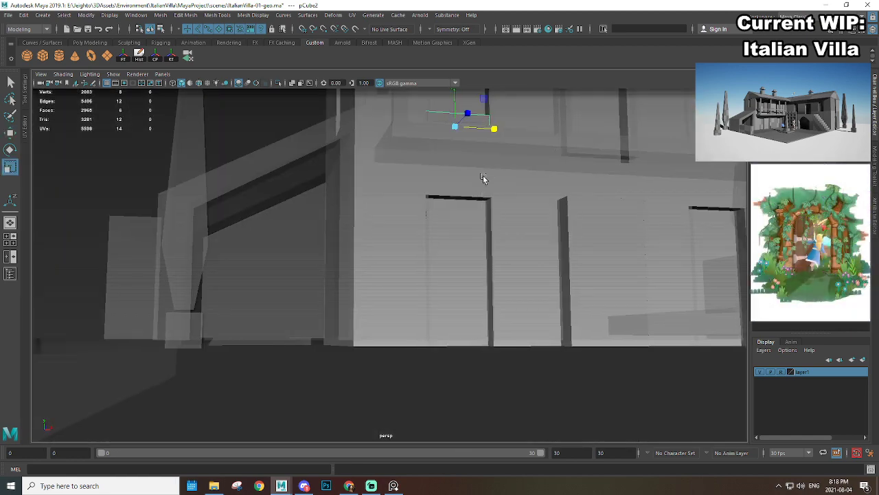
# Step: Hide layer1 so the window block can be worked on against the rebuilt house body alone
pyautogui.keyDown('alt'); pyautogui.moveTo(483, 179); pyautogui.dragTo(468, 288, button='middle'); pyautogui.keyUp('alt')
pyautogui.keyDown('alt'); pyautogui.moveTo(467, 289); pyautogui.dragTo(509, 292); pyautogui.keyUp('alt')
pyautogui.click(760, 372)
pyautogui.keyDown('alt'); pyautogui.moveTo(418, 234); pyautogui.dragTo(416, 284, button='middle'); pyautogui.keyUp('alt')
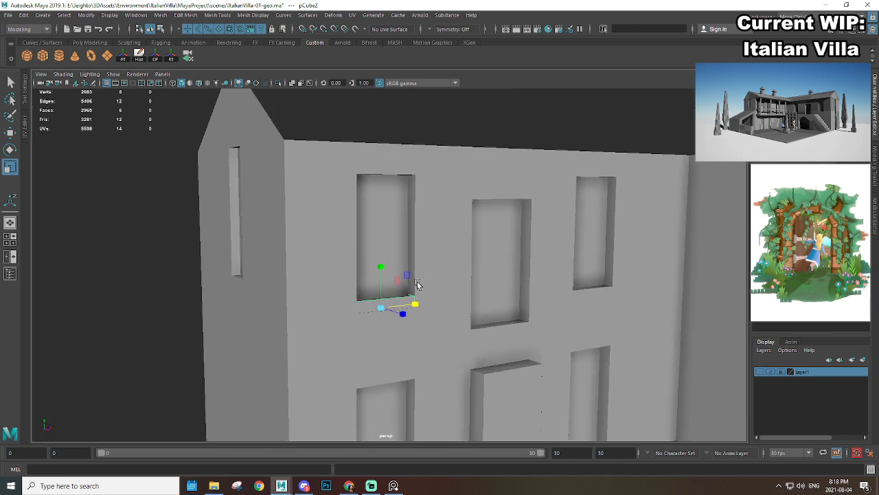
# Step: Reduce the window block's depth and reposition it inside the recess at the base of the opening
pyautogui.keyDown('alt'); pyautogui.moveTo(416, 284); pyautogui.dragTo(460, 301, button='right'); pyautogui.keyUp('alt')
pyautogui.press('w')
pyautogui.moveTo(364, 301); pyautogui.dragTo(419, 365)
pyautogui.keyDown('alt'); pyautogui.moveTo(418, 365); pyautogui.dragTo(358, 303, button='middle'); pyautogui.keyUp('alt')
pyautogui.keyDown('alt'); pyautogui.moveTo(357, 302); pyautogui.dragTo(433, 337, button='right'); pyautogui.keyUp('alt')
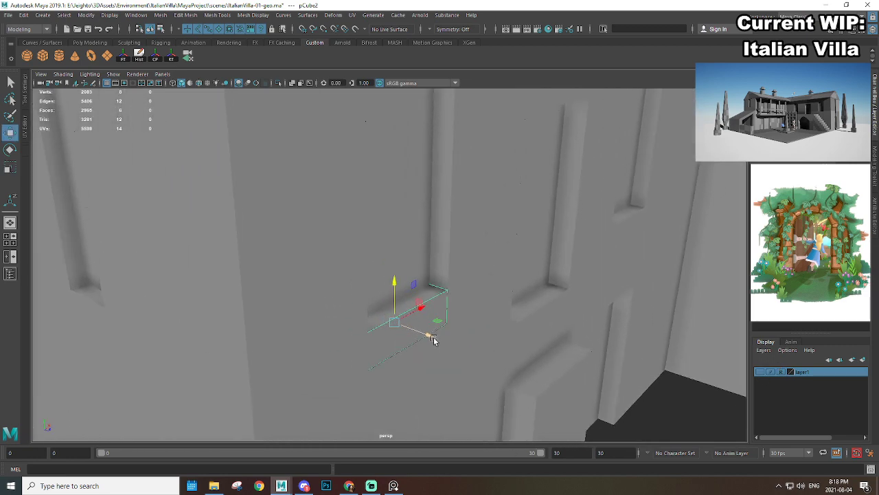
pyautogui.press('r')
pyautogui.moveTo(432, 338)
pyautogui.mouseDown()
pyautogui.moveTo(412, 330)
pyautogui.moveTo(426, 333)
pyautogui.mouseUp()
pyautogui.press('w')
pyautogui.press('r')
pyautogui.press('w')
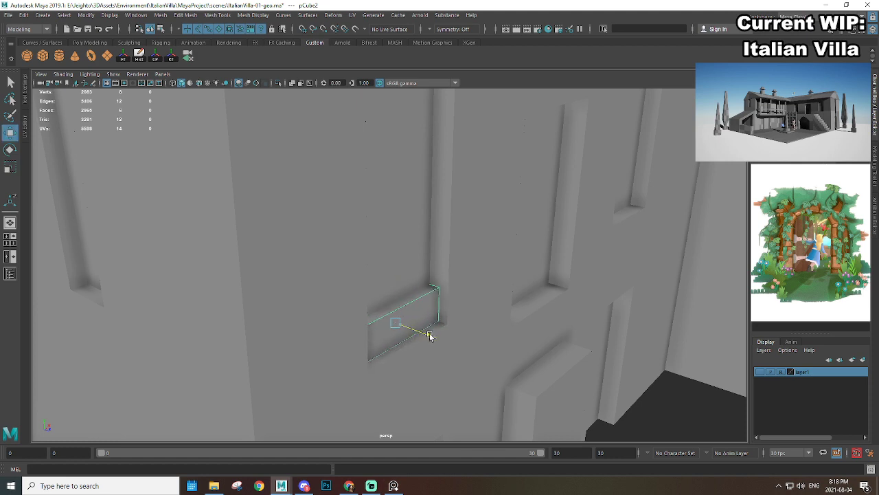
# Step: Isolate the window block and delete its hidden back face
pyautogui.press('f')
pyautogui.hotkey('ctrl', '1')
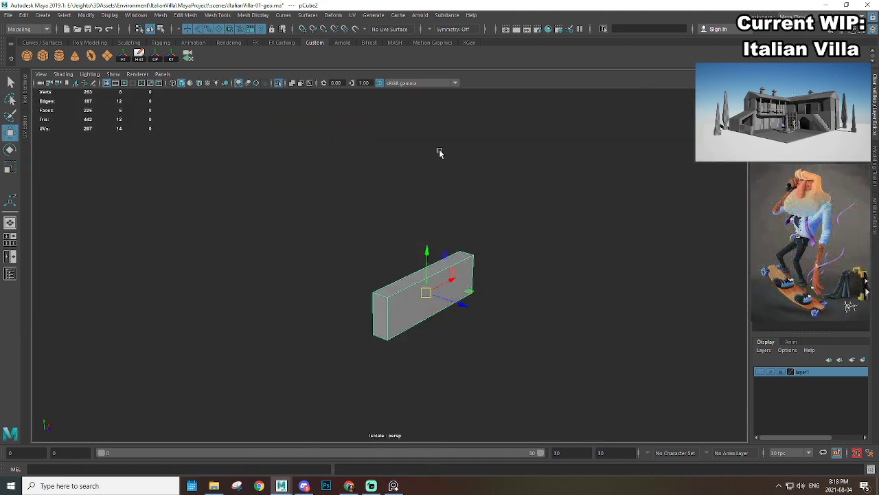
pyautogui.keyDown('alt'); pyautogui.moveTo(428, 295); pyautogui.dragTo(475, 308); pyautogui.keyUp('alt')
pyautogui.click(591, 235)
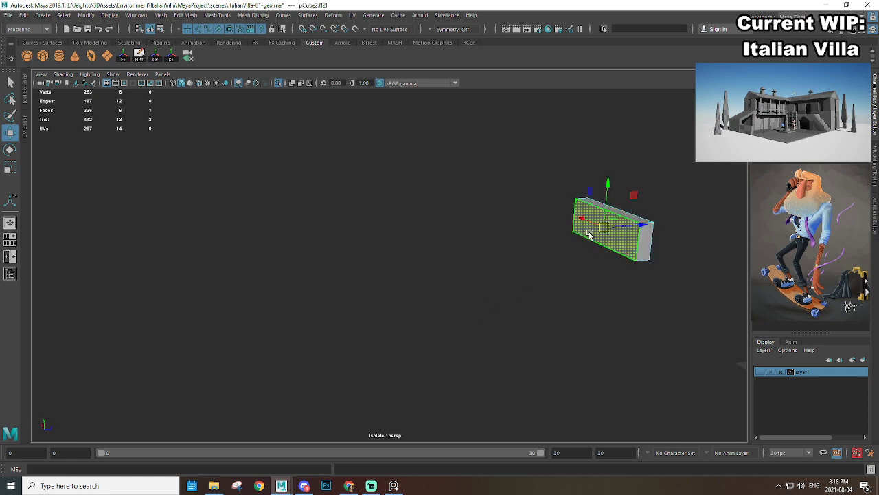
pyautogui.press('Delete')
pyautogui.keyDown('alt'); pyautogui.moveTo(564, 221); pyautogui.dragTo(491, 288); pyautogui.keyUp('alt')
# Step: Leave the isolated view and raise the block's top face to the top of the window opening
pyautogui.click(474, 338)
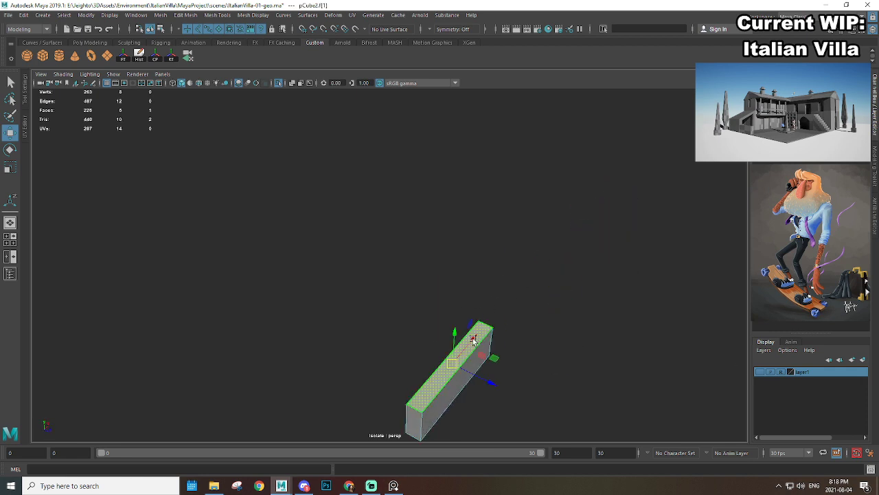
pyautogui.hotkey('ctrl', '1')
pyautogui.keyDown('alt'); pyautogui.moveTo(476, 318); pyautogui.dragTo(458, 277); pyautogui.keyUp('alt')
pyautogui.keyDown('alt'); pyautogui.moveTo(395, 220); pyautogui.dragTo(441, 270, button='middle'); pyautogui.keyUp('alt')
pyautogui.keyDown('alt'); pyautogui.moveTo(442, 271); pyautogui.dragTo(409, 100); pyautogui.keyUp('alt')
pyautogui.scroll(2, 440, 186)
pyautogui.keyDown('alt'); pyautogui.moveTo(448, 197); pyautogui.dragTo(347, 225); pyautogui.keyUp('alt')
pyautogui.keyDown('alt'); pyautogui.moveTo(347, 225); pyautogui.dragTo(405, 216, button='middle'); pyautogui.keyUp('alt')
# Step: Cut a centred vertical edge loop down the full height of the window panel
pyautogui.moveTo(394, 175)
pyautogui.mouseDown(button='right')
pyautogui.moveTo(403, 170)
pyautogui.moveTo(395, 180)
pyautogui.mouseUp(button='right')
pyautogui.click(395, 179)
pyautogui.moveTo(350, 163)
pyautogui.mouseDown(button='right')
pyautogui.moveTo(383, 142)
pyautogui.moveTo(349, 160)
pyautogui.mouseUp(button='right')
pyautogui.click(369, 121)
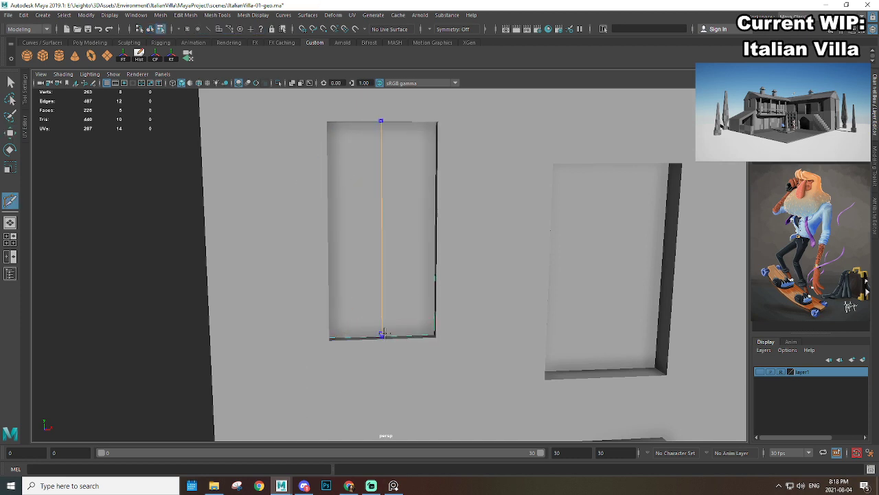
pyautogui.click(382, 335)
pyautogui.press('Return')
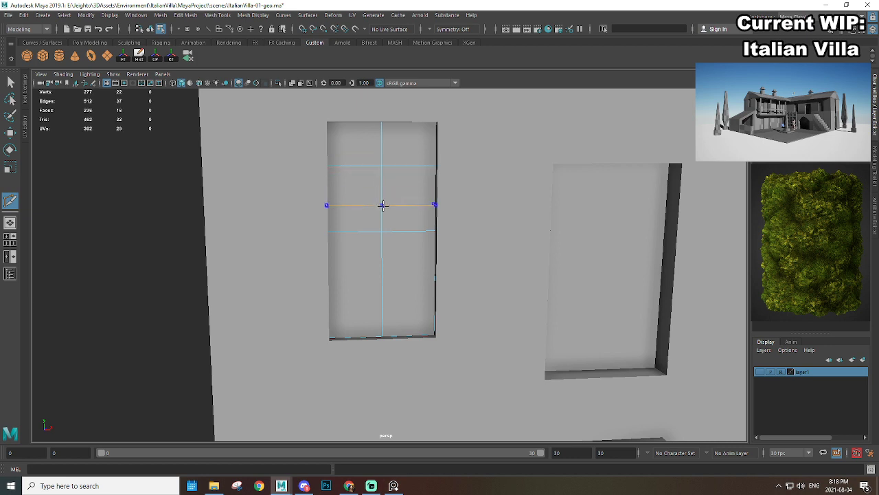
# Step: Undo the misplaced upper cut and divide the window panel into four equal rows with horizontal edge loops
pyautogui.hotkey('ctrl', 'z')
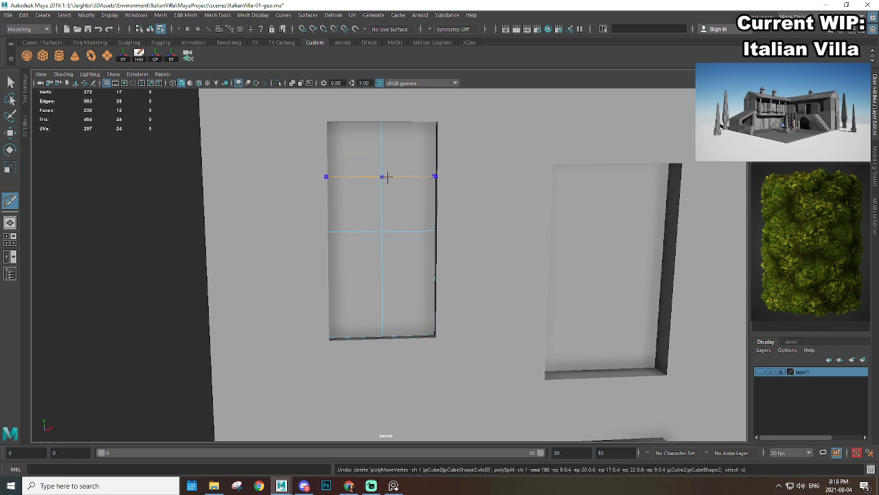
pyautogui.keyDown('ctrl'); pyautogui.click(387, 178); pyautogui.keyUp('ctrl')
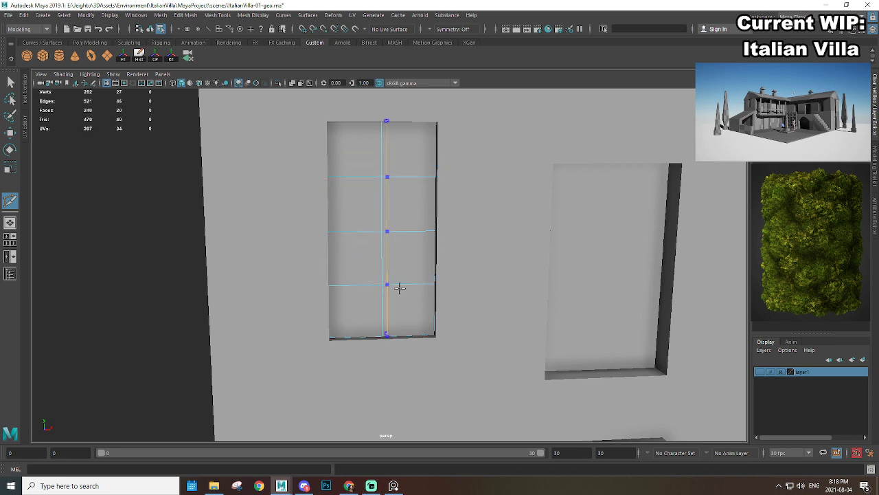
pyautogui.keyDown('alt'); pyautogui.moveTo(454, 273); pyautogui.dragTo(438, 250); pyautogui.keyUp('alt')
pyautogui.press('w')
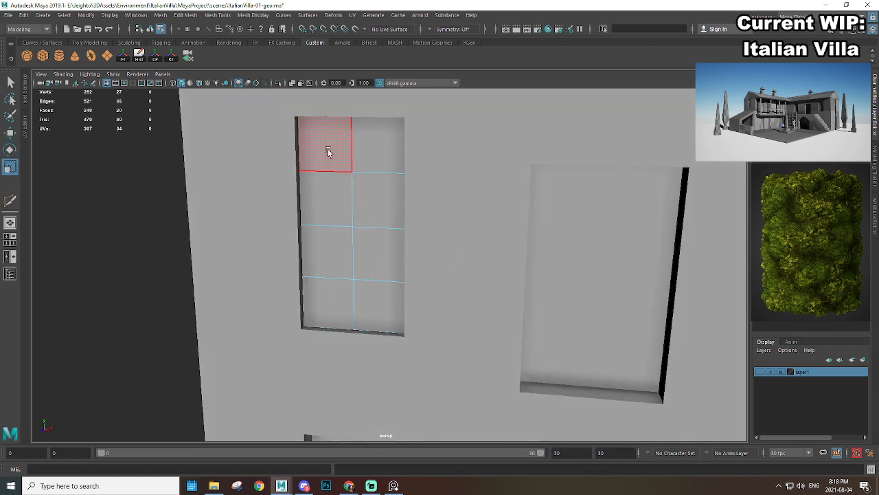
# Step: Try beveling only the three horizontal edge loops on the window panel
pyautogui.keyDown('alt'); pyautogui.moveTo(392, 204); pyautogui.dragTo(360, 174); pyautogui.keyUp('alt')
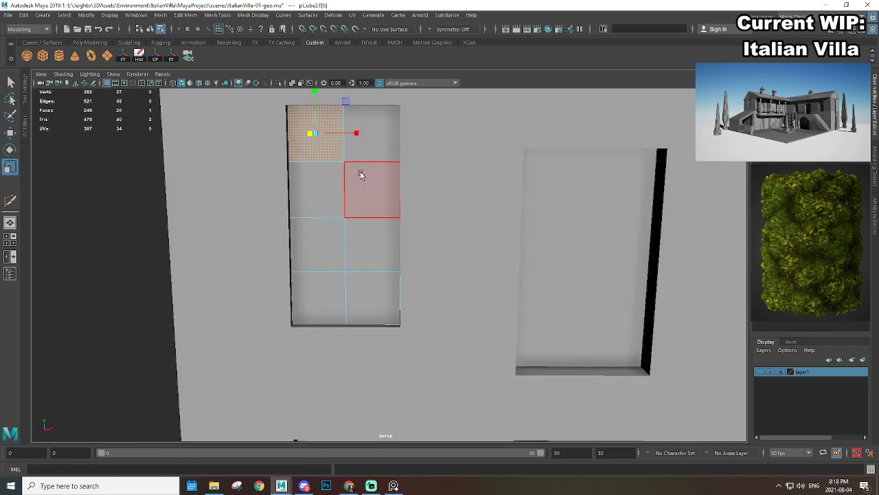
pyautogui.press('F10')
pyautogui.click(368, 164)
pyautogui.keyDown('shift'); pyautogui.doubleClick(365, 218); pyautogui.keyUp('shift')
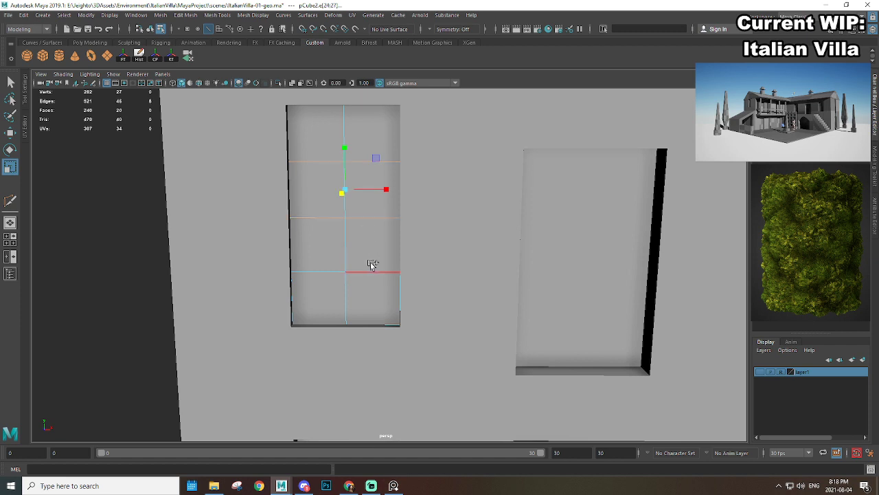
pyautogui.keyDown('shift'); pyautogui.doubleClick(372, 267); pyautogui.keyUp('shift')
pyautogui.keyDown('shift'); pyautogui.moveTo(348, 168); pyautogui.dragTo(381, 165, button='right'); pyautogui.keyUp('shift')
pyautogui.keyDown('alt'); pyautogui.moveTo(379, 237); pyautogui.dragTo(401, 236); pyautogui.keyUp('alt')
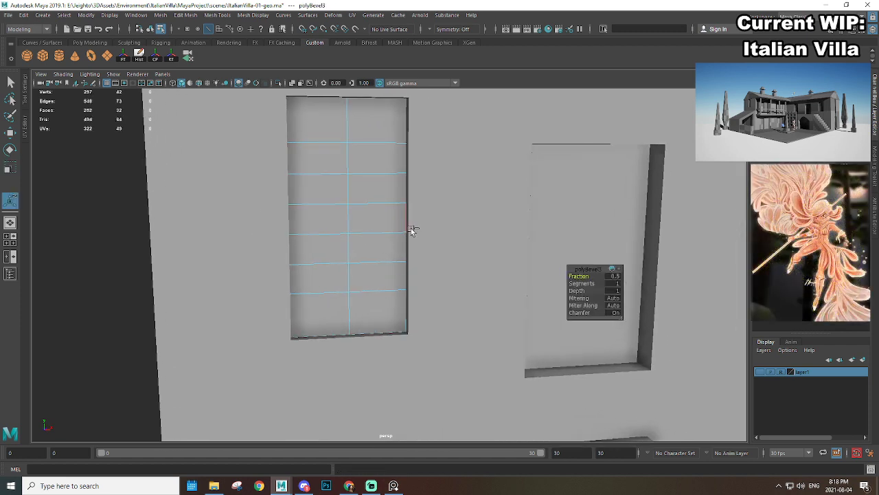
pyautogui.hotkey('ctrl', 'z')
# Step: Bevel the window panel's vertical loop together with its three horizontal loops at a fraction of 0.5
pyautogui.scroll(-4, 394, 248)
pyautogui.keyDown('alt'); pyautogui.moveTo(387, 249); pyautogui.dragTo(412, 256, button='middle'); pyautogui.keyUp('alt')
pyautogui.scroll(3, 481, 302)
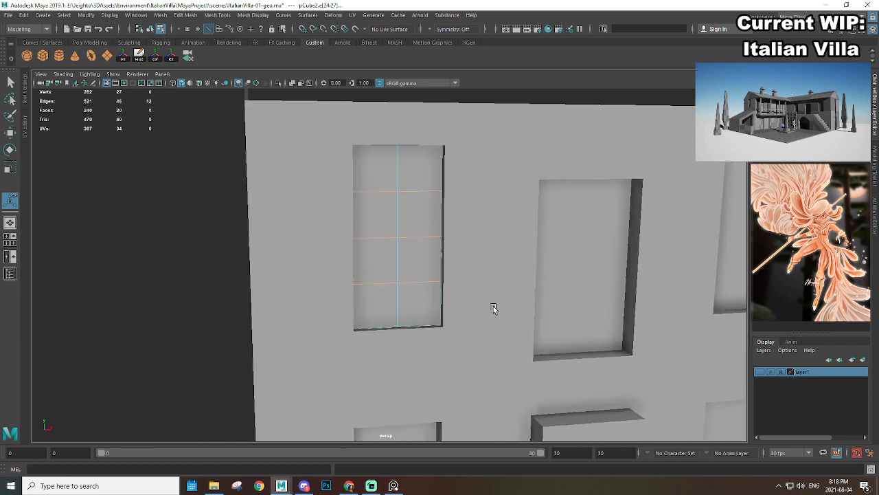
pyautogui.keyDown('shift'); pyautogui.moveTo(396, 230); pyautogui.dragTo(435, 241, button='right'); pyautogui.keyUp('shift')
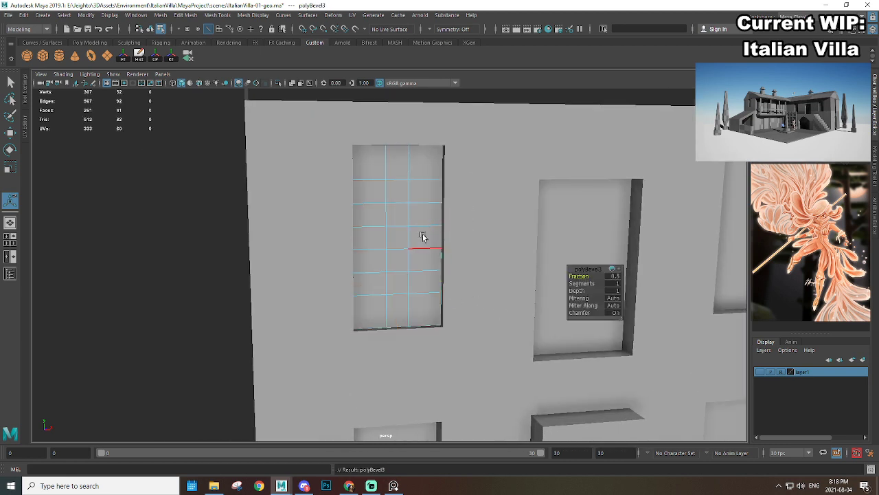
pyautogui.keyDown('alt'); pyautogui.moveTo(422, 237); pyautogui.dragTo(448, 266); pyautogui.keyUp('alt')
pyautogui.moveTo(571, 277); pyautogui.dragTo(572, 276)
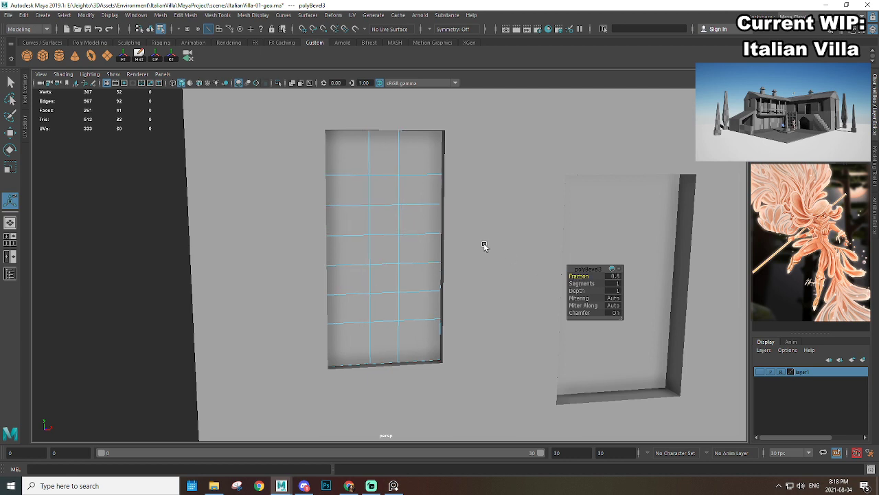
# Step: Scale the window panel's two vertical edge loops apart to form three roughly equal columns
pyautogui.keyDown('alt'); pyautogui.moveTo(444, 239); pyautogui.dragTo(426, 239); pyautogui.keyUp('alt')
pyautogui.keyDown('alt'); pyautogui.moveTo(426, 240); pyautogui.dragTo(484, 234, button='middle'); pyautogui.keyUp('alt')
pyautogui.scroll(2, 474, 213)
pyautogui.doubleClick(486, 166)
pyautogui.press('w')
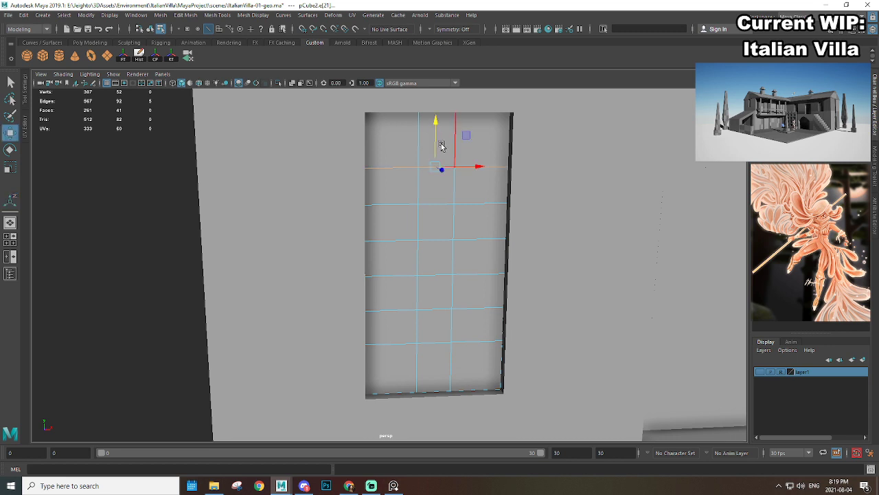
pyautogui.doubleClick(453, 186)
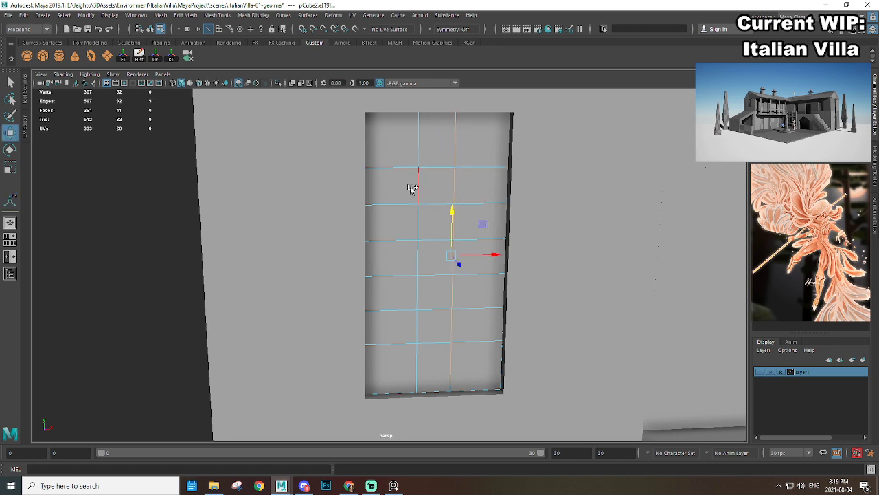
pyautogui.keyDown('shift'); pyautogui.doubleClick(416, 187); pyautogui.keyUp('shift')
pyautogui.press('r')
pyautogui.moveTo(475, 255); pyautogui.dragTo(403, 222)
pyautogui.scroll(-3, 481, 255)
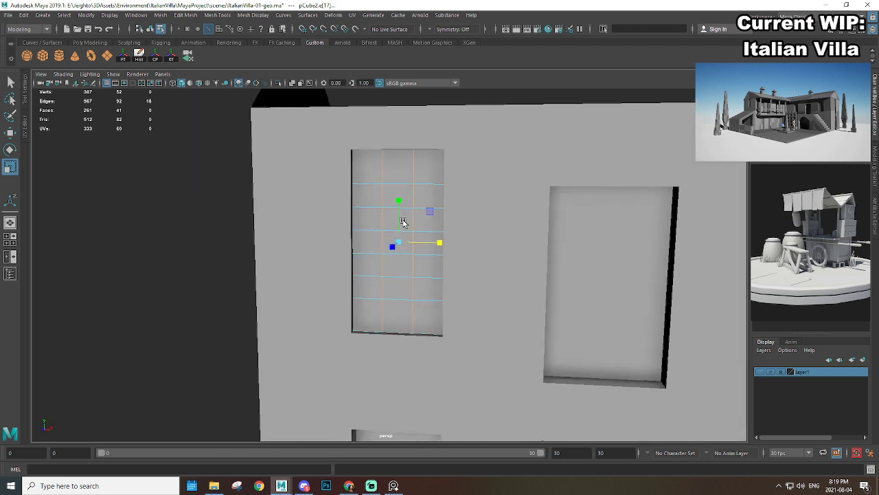
# Step: Delete all six horizontal edge loops from the window panel, keeping the two vertical ones
pyautogui.scroll(3, 404, 213)
pyautogui.click(407, 154)
pyautogui.keyDown('shift'); pyautogui.doubleClick(403, 187); pyautogui.keyUp('shift')
pyautogui.keyDown('shift'); pyautogui.doubleClick(402, 219); pyautogui.keyUp('shift')
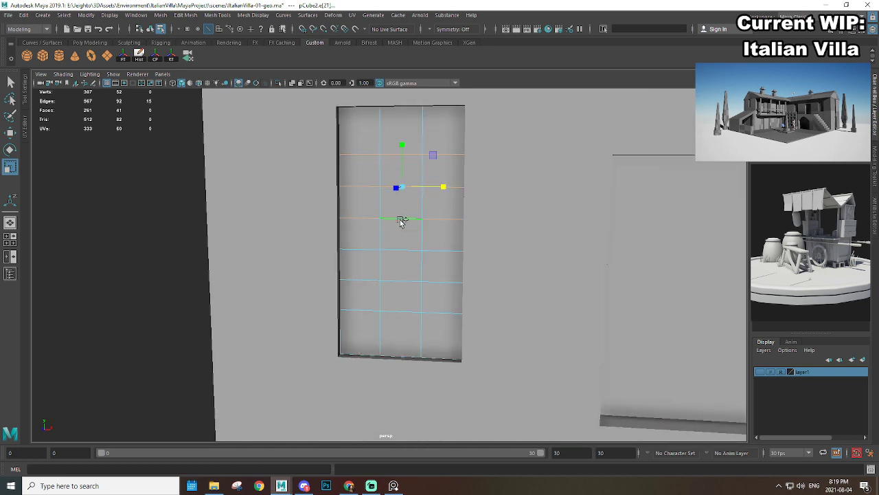
pyautogui.keyDown('shift'); pyautogui.doubleClick(392, 249); pyautogui.keyUp('shift')
pyautogui.keyDown('shift'); pyautogui.doubleClick(395, 282); pyautogui.keyUp('shift')
pyautogui.keyDown('shift'); pyautogui.doubleClick(398, 313); pyautogui.keyUp('shift')
pyautogui.keyDown('shift'); pyautogui.moveTo(431, 267); pyautogui.dragTo(405, 293, button='right'); pyautogui.keyUp('shift')
pyautogui.scroll(-3, 405, 255)
# Step: Insert five evenly spaced horizontal edge loops across the window panel using Insert Edge Loop with multiple loops
pyautogui.press('F8')
pyautogui.keyDown('shift'); pyautogui.moveTo(424, 194); pyautogui.dragTo(400, 207, button='right'); pyautogui.keyUp('shift')
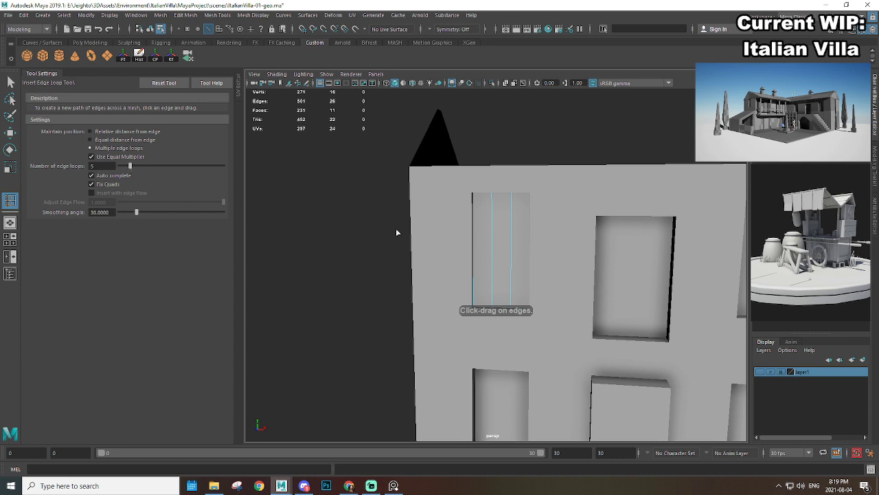
pyautogui.click(491, 241)
pyautogui.scroll(-5, 494, 245)
pyautogui.keyDown('alt'); pyautogui.moveTo(530, 265); pyautogui.dragTo(434, 262, button='middle'); pyautogui.keyUp('alt')
pyautogui.keyDown('alt'); pyautogui.moveTo(434, 261); pyautogui.dragTo(474, 250); pyautogui.keyUp('alt')
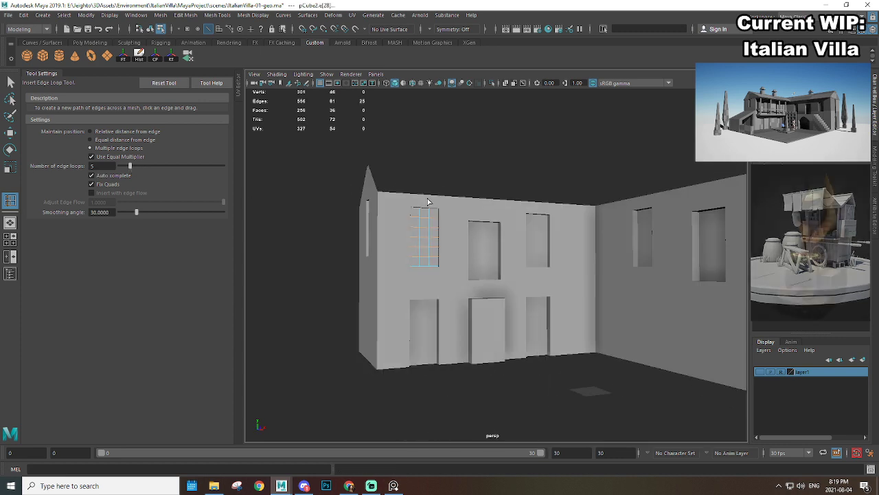
pyautogui.keyDown('alt'); pyautogui.moveTo(443, 232); pyautogui.dragTo(505, 249, button='middle'); pyautogui.keyUp('alt')
pyautogui.scroll(5, 509, 250)
pyautogui.keyDown('alt'); pyautogui.moveTo(530, 262); pyautogui.dragTo(488, 240); pyautogui.keyUp('alt')
pyautogui.keyDown('alt'); pyautogui.moveTo(489, 240); pyautogui.dragTo(491, 222, button='middle'); pyautogui.keyUp('alt')
pyautogui.scroll(3, 502, 237)
pyautogui.press('w')
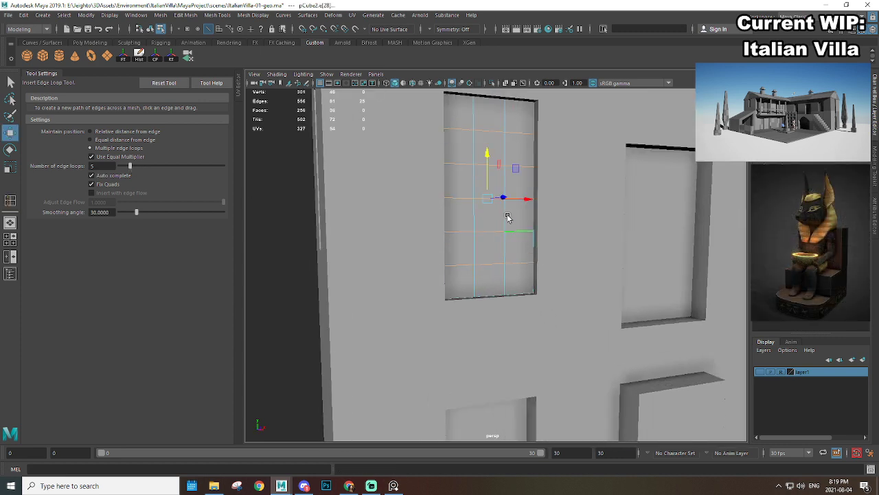
pyautogui.press('r')
pyautogui.press('F11')
pyautogui.click(468, 118)
pyautogui.keyDown('alt'); pyautogui.moveTo(523, 127); pyautogui.dragTo(493, 241, button='middle'); pyautogui.keyUp('alt')
pyautogui.scroll(7, 492, 241)
pyautogui.scroll(-4, 431, 227)
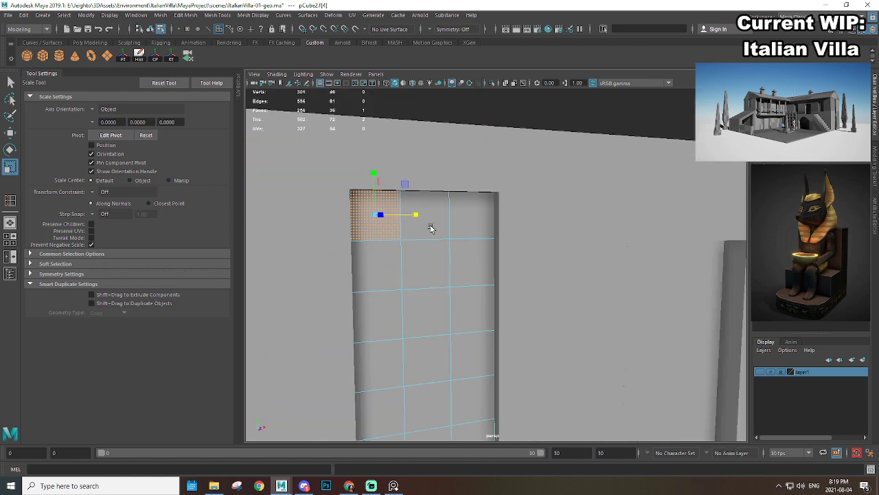
# Step: Bevel the window panel's two vertical and five horizontal edge loops with a fraction of 0.1
pyautogui.keyDown('alt'); pyautogui.moveTo(431, 227); pyautogui.dragTo(512, 228); pyautogui.keyUp('alt')
pyautogui.scroll(-6, 507, 265)
pyautogui.scroll(3, 531, 263)
pyautogui.keyDown('alt'); pyautogui.moveTo(568, 270); pyautogui.dragTo(524, 263); pyautogui.keyUp('alt')
pyautogui.press('F10')
pyautogui.doubleClick(388, 224)
pyautogui.keyDown('shift'); pyautogui.doubleClick(426, 224); pyautogui.keyUp('shift')
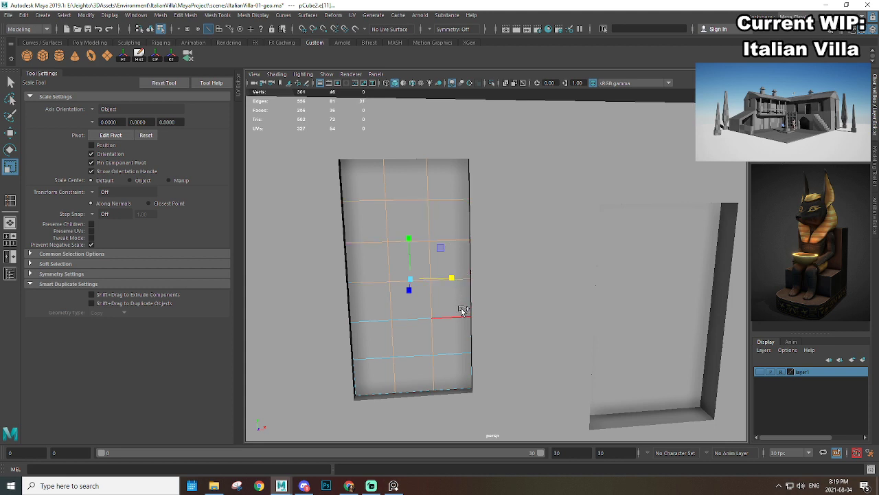
pyautogui.keyDown('shift'); pyautogui.moveTo(404, 207); pyautogui.dragTo(428, 210, button='right'); pyautogui.keyUp('shift')
pyautogui.keyDown('alt'); pyautogui.moveTo(428, 210); pyautogui.dragTo(497, 235); pyautogui.keyUp('alt')
pyautogui.moveTo(632, 276); pyautogui.dragTo(399, 182)
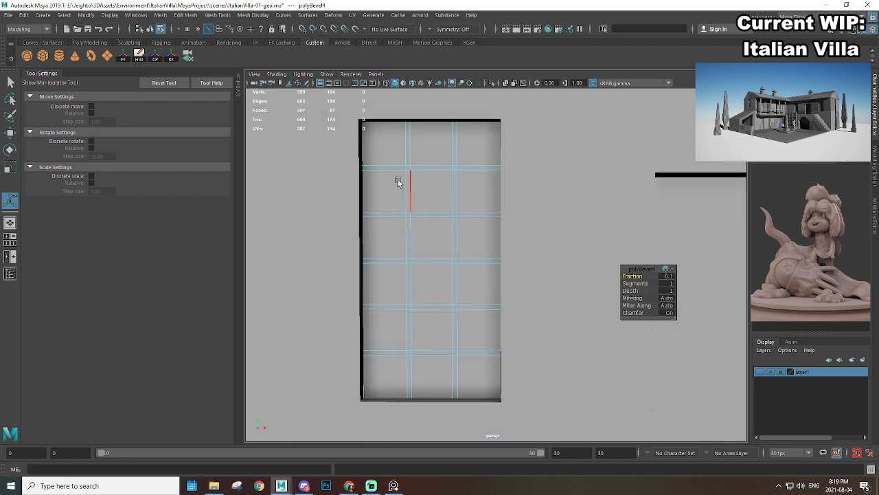
pyautogui.moveTo(398, 182); pyautogui.dragTo(388, 150, button='right')
pyautogui.keyDown('shift'); pyautogui.doubleClick(487, 143); pyautogui.keyUp('shift')
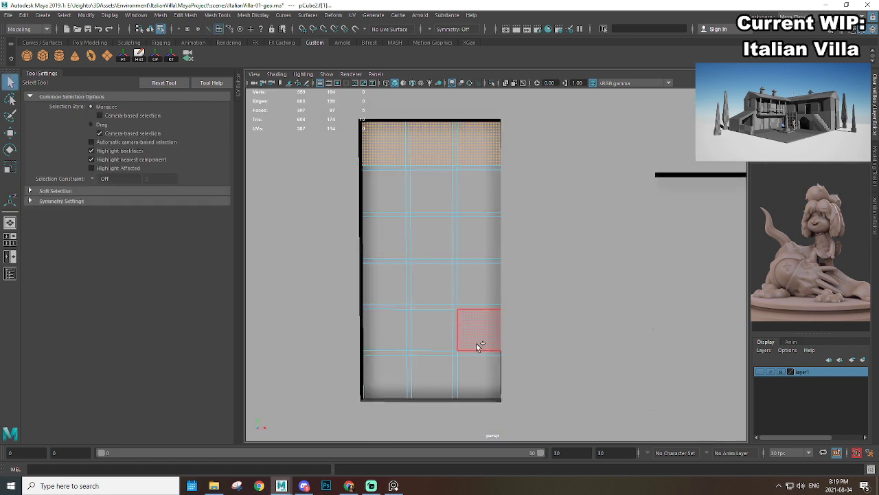
pyautogui.keyDown('shift'); pyautogui.doubleClick(477, 382); pyautogui.keyUp('shift')
pyautogui.moveTo(410, 206); pyautogui.dragTo(438, 195, button='right')
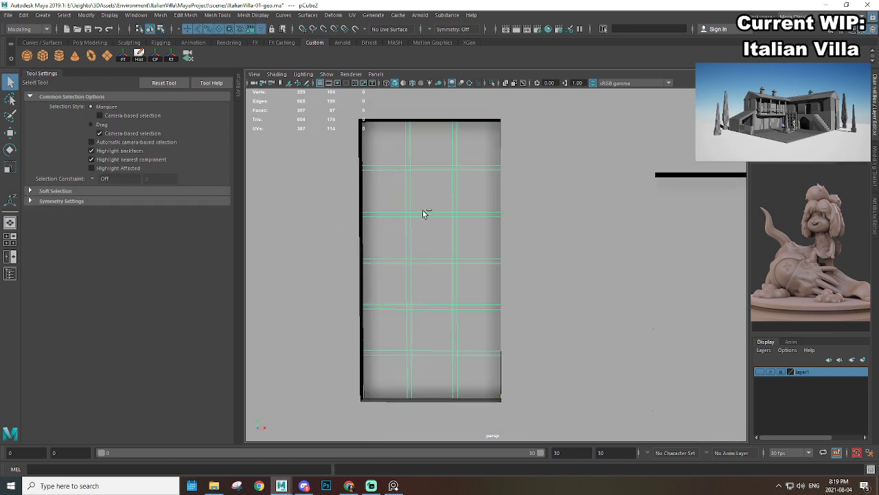
# Step: Isolate the window panel and extrude all of its front faces together without the side faces
pyautogui.hotkey('ctrl', '1')
pyautogui.keyDown('alt'); pyautogui.moveTo(424, 225); pyautogui.dragTo(477, 261); pyautogui.keyUp('alt')
pyautogui.keyDown('alt'); pyautogui.moveTo(595, 294); pyautogui.dragTo(481, 290, button='middle'); pyautogui.keyUp('alt')
pyautogui.keyDown('alt'); pyautogui.moveTo(481, 275); pyautogui.dragTo(540, 309, button='right'); pyautogui.keyUp('alt')
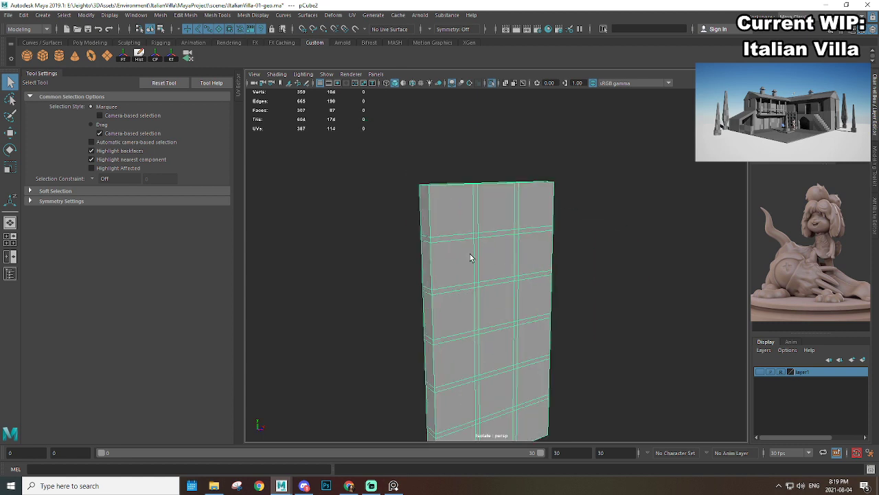
pyautogui.keyDown('alt'); pyautogui.moveTo(470, 254); pyautogui.dragTo(492, 284, button='right'); pyautogui.keyUp('alt')
pyautogui.keyDown('alt'); pyautogui.moveTo(493, 285); pyautogui.dragTo(479, 191); pyautogui.keyUp('alt')
pyautogui.hotkey('ctrl', 'F11')
pyautogui.keyDown('ctrl'); pyautogui.click(471, 162); pyautogui.keyUp('ctrl')
pyautogui.hotkey('ctrl', 'e')
pyautogui.moveTo(470, 108); pyautogui.dragTo(473, 115)
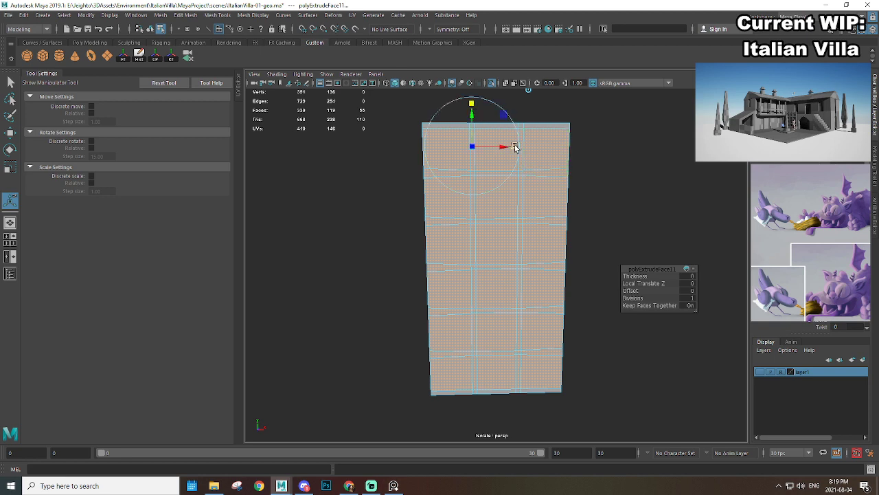
pyautogui.moveTo(515, 147); pyautogui.dragTo(501, 149)
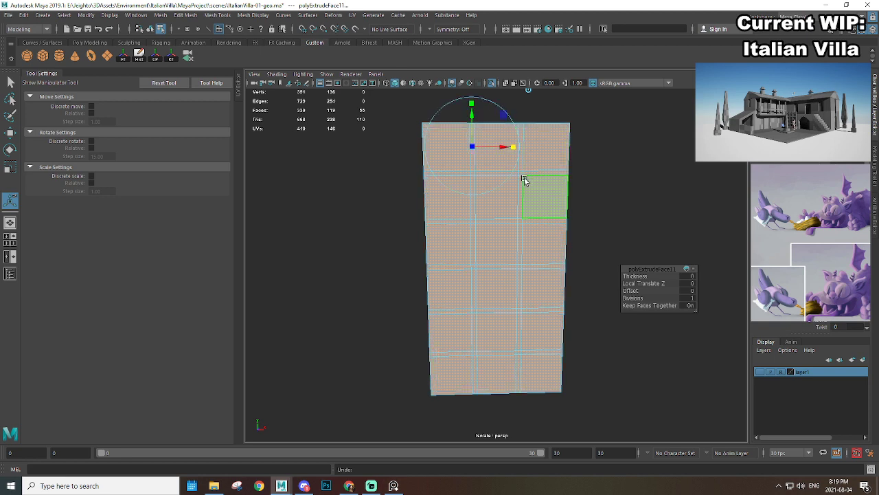
pyautogui.hotkey('ctrl', 'z')
# Step: Scale the extruded front faces slightly inward in height and width to form an outer frame border, and show the house again
pyautogui.press('r')
pyautogui.moveTo(496, 226); pyautogui.dragTo(498, 228)
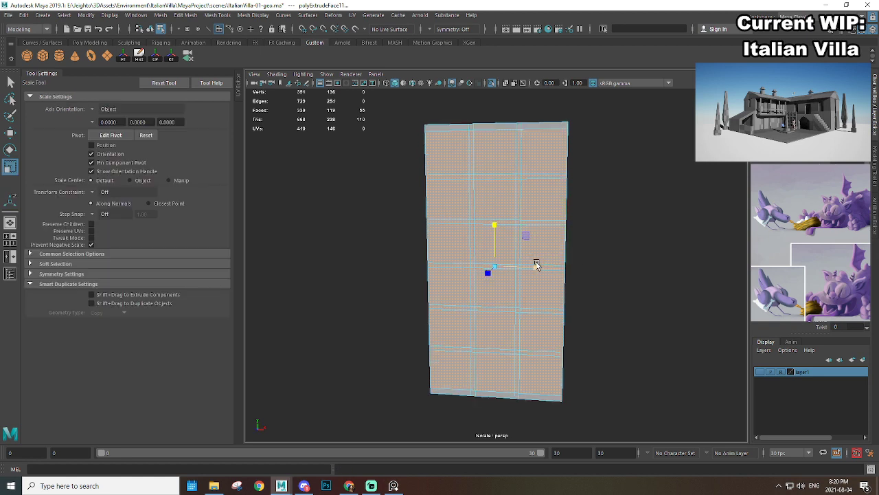
pyautogui.moveTo(536, 263); pyautogui.dragTo(528, 268)
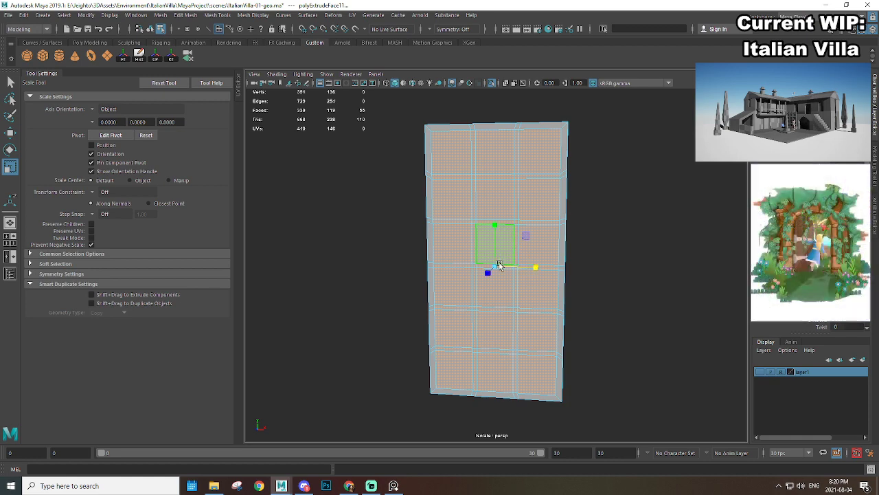
pyautogui.hotkey('ctrl', '1')
pyautogui.keyDown('alt'); pyautogui.moveTo(502, 240); pyautogui.dragTo(503, 218); pyautogui.keyUp('alt')
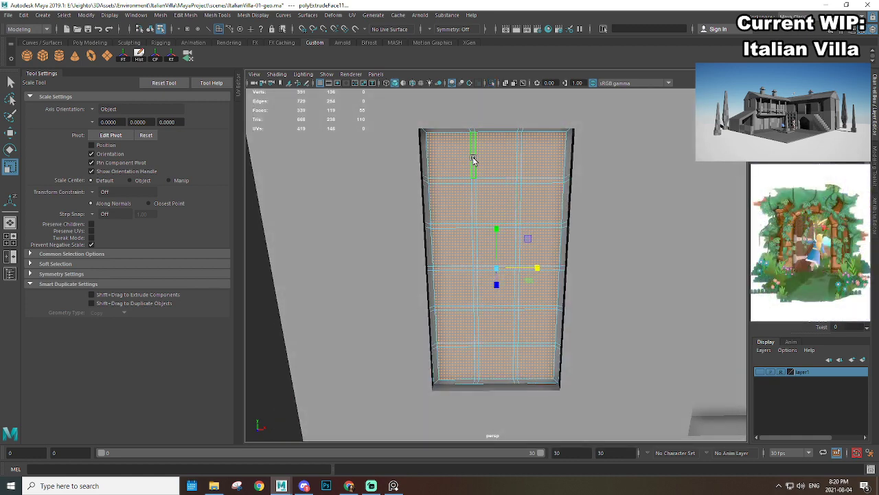
# Step: Select the 18 square pane faces between the window panel's bars and extrude them back so the frame and bars stand out
pyautogui.click(466, 158)
pyautogui.keyDown('shift'); pyautogui.click(505, 164); pyautogui.keyUp('shift')
pyautogui.keyDown('shift'); pyautogui.click(505, 207); pyautogui.keyUp('shift')
pyautogui.keyDown('shift'); pyautogui.click(459, 206); pyautogui.keyUp('shift')
pyautogui.keyDown('shift'); pyautogui.click(548, 206); pyautogui.keyUp('shift')
pyautogui.keyDown('shift'); pyautogui.click(551, 168); pyautogui.keyUp('shift')
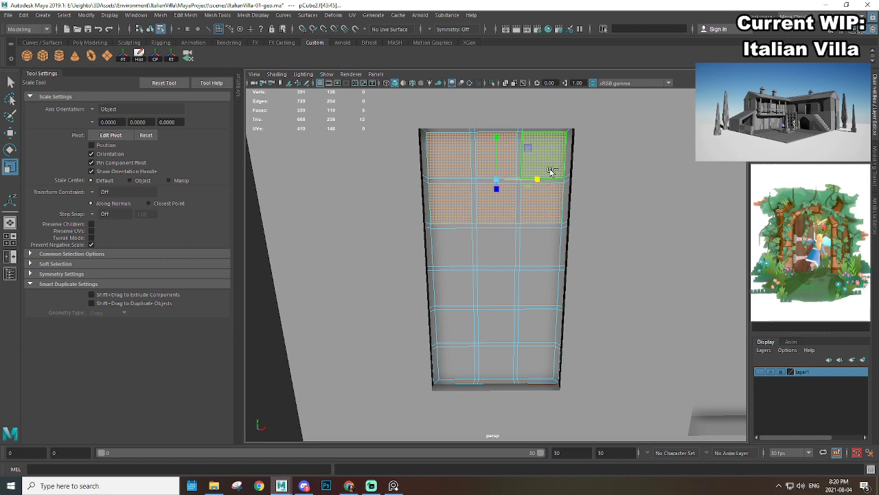
pyautogui.keyDown('shift'); pyautogui.click(544, 246); pyautogui.keyUp('shift')
pyautogui.keyDown('shift'); pyautogui.click(499, 256); pyautogui.keyUp('shift')
pyautogui.keyDown('shift'); pyautogui.click(452, 247); pyautogui.keyUp('shift')
pyautogui.keyDown('shift'); pyautogui.click(451, 289); pyautogui.keyUp('shift')
pyautogui.keyDown('shift'); pyautogui.click(496, 288); pyautogui.keyUp('shift')
pyautogui.keyDown('shift'); pyautogui.click(540, 289); pyautogui.keyUp('shift')
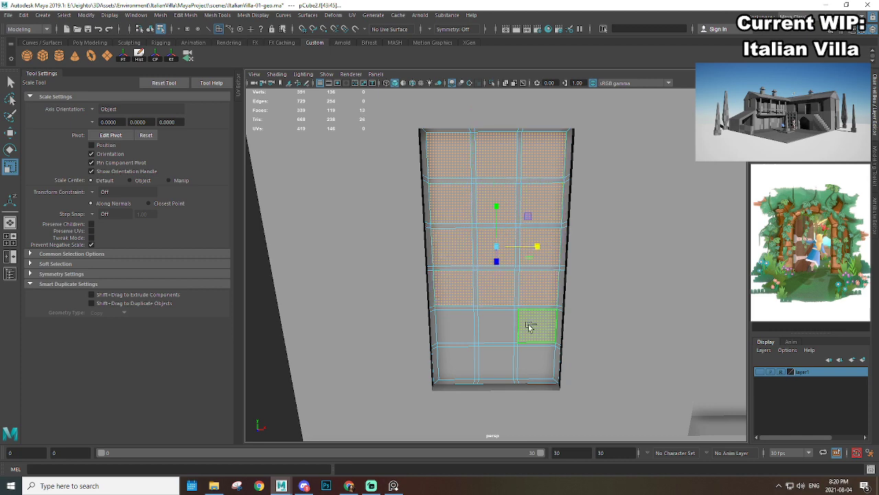
pyautogui.keyDown('shift'); pyautogui.click(529, 323); pyautogui.keyUp('shift')
pyautogui.keyDown('shift'); pyautogui.click(496, 326); pyautogui.keyUp('shift')
pyautogui.keyDown('shift'); pyautogui.click(448, 336); pyautogui.keyUp('shift')
pyautogui.keyDown('shift'); pyautogui.click(453, 361); pyautogui.keyUp('shift')
pyautogui.keyDown('shift'); pyautogui.click(496, 362); pyautogui.keyUp('shift')
pyautogui.keyDown('shift'); pyautogui.click(538, 360); pyautogui.keyUp('shift')
pyautogui.keyDown('alt'); pyautogui.moveTo(539, 354); pyautogui.dragTo(478, 191); pyautogui.keyUp('alt')
pyautogui.hotkey('ctrl', 'e')
pyautogui.press('w')
pyautogui.keyDown('alt'); pyautogui.moveTo(504, 162); pyautogui.dragTo(500, 300); pyautogui.keyUp('alt')
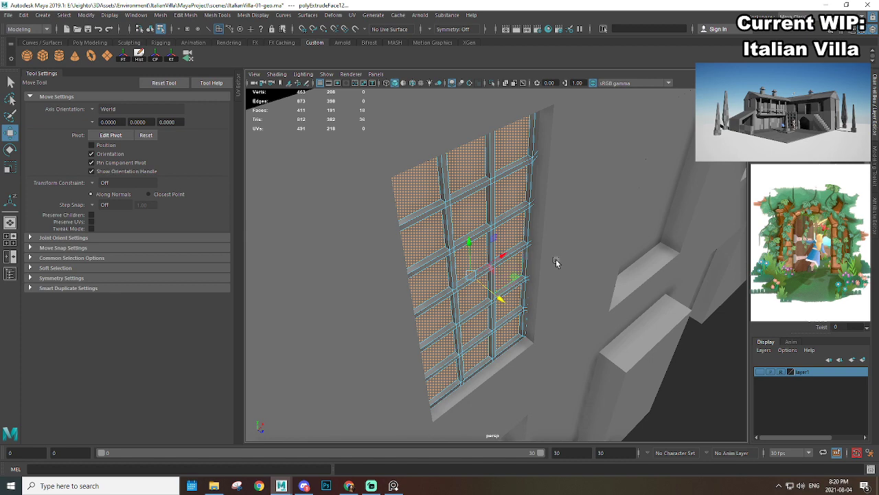
# Step: Examine the window panel's recessed pane grid within the house's upper opening against the rest of the facade
pyautogui.scroll(-4, 556, 263)
pyautogui.keyDown('alt'); pyautogui.moveTo(556, 263); pyautogui.dragTo(500, 264); pyautogui.keyUp('alt')
pyautogui.moveTo(483, 200); pyautogui.dragTo(512, 178, button='right')
pyautogui.click(586, 231)
pyautogui.scroll(-4, 519, 298)
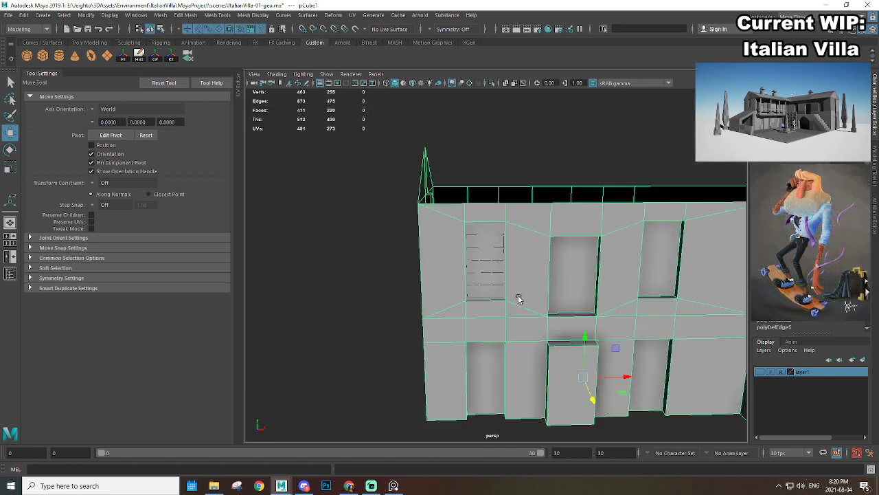
pyautogui.keyDown('alt'); pyautogui.moveTo(519, 298); pyautogui.dragTo(512, 351); pyautogui.keyUp('alt')
pyautogui.scroll(3, 541, 294)
pyautogui.click(511, 280)
pyautogui.scroll(4, 511, 279)
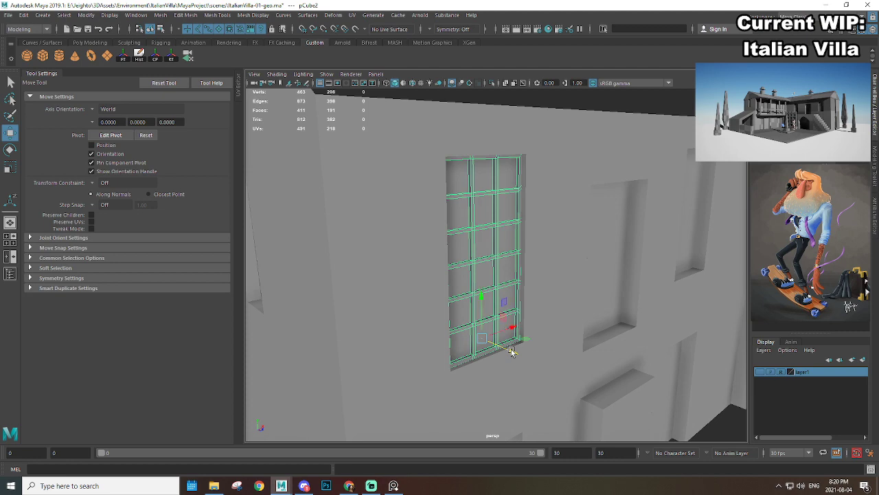
# Step: Isolate the window panel and delete the loop of side faces around its outer perimeter
pyautogui.hotkey('ctrl', '1')
pyautogui.keyDown('alt'); pyautogui.moveTo(494, 271); pyautogui.dragTo(479, 222); pyautogui.keyUp('alt')
pyautogui.press('F11')
pyautogui.click(443, 154)
pyautogui.keyDown('alt'); pyautogui.moveTo(443, 154); pyautogui.dragTo(448, 165); pyautogui.keyUp('alt')
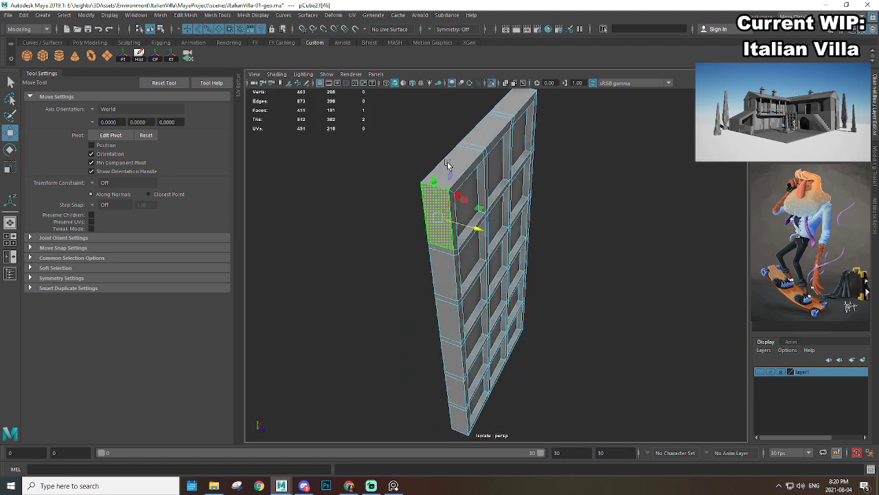
pyautogui.keyDown('shift'); pyautogui.doubleClick(470, 157); pyautogui.keyUp('shift')
pyautogui.press('Delete')
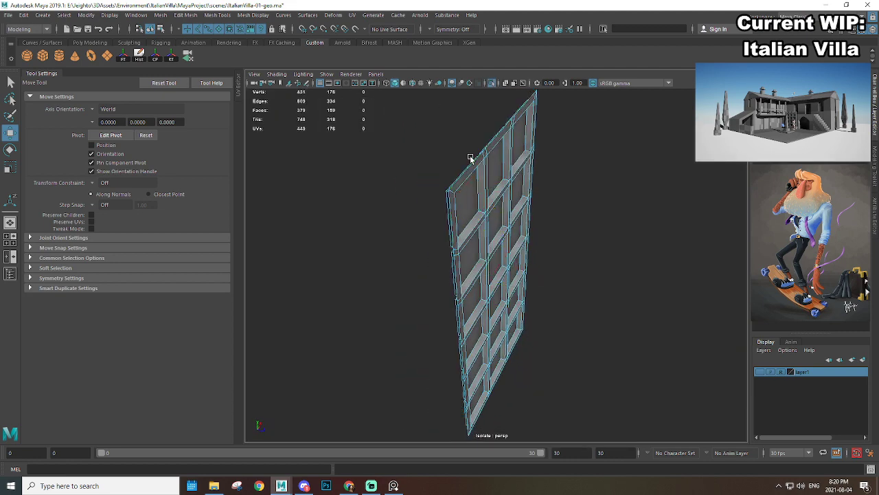
# Step: Leave component mode and select the whole window grid in object mode
pyautogui.moveTo(476, 191); pyautogui.dragTo(522, 176, button='right')
pyautogui.click(595, 203)
pyautogui.keyDown('alt'); pyautogui.moveTo(595, 203); pyautogui.dragTo(501, 212); pyautogui.keyUp('alt')
pyautogui.click(509, 236)
pyautogui.keyDown('alt'); pyautogui.moveTo(497, 219); pyautogui.dragTo(463, 171, button='right'); pyautogui.keyUp('alt')
pyautogui.keyDown('alt'); pyautogui.moveTo(463, 172); pyautogui.dragTo(478, 269, button='middle'); pyautogui.keyUp('alt')
pyautogui.keyDown('alt'); pyautogui.moveTo(478, 269); pyautogui.dragTo(579, 298, button='right'); pyautogui.keyUp('alt')
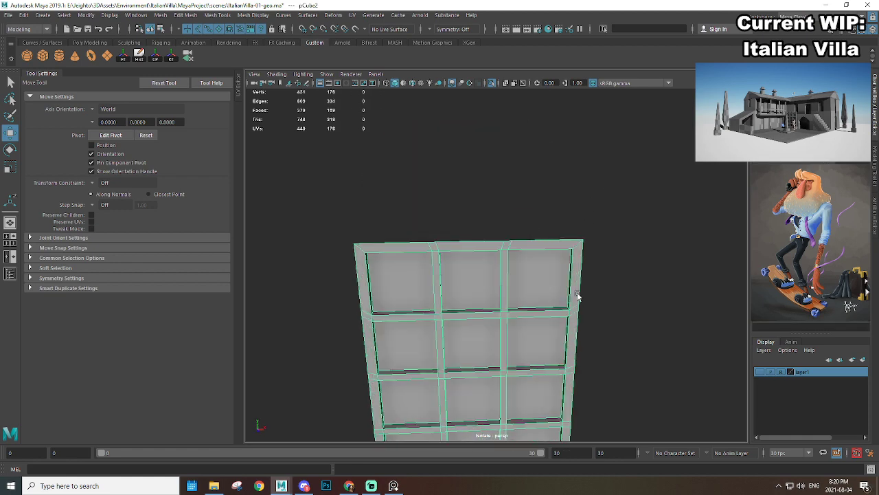
# Step: Merge the paired outer vertices where the two vertical bars meet the window grid's upper edge
pyautogui.keyDown('alt'); pyautogui.moveTo(505, 258); pyautogui.dragTo(498, 235); pyautogui.keyUp('alt')
pyautogui.moveTo(526, 220); pyautogui.dragTo(477, 197, button='right')
pyautogui.moveTo(493, 212); pyautogui.dragTo(518, 230)
pyautogui.keyDown('shift'); pyautogui.moveTo(527, 235); pyautogui.dragTo(530, 207, button='right'); pyautogui.keyUp('shift')
pyautogui.moveTo(408, 220); pyautogui.dragTo(449, 232)
pyautogui.keyDown('shift'); pyautogui.moveTo(451, 232); pyautogui.dragTo(492, 246, button='right'); pyautogui.keyUp('shift')
pyautogui.hotkey('ctrl', 'z')
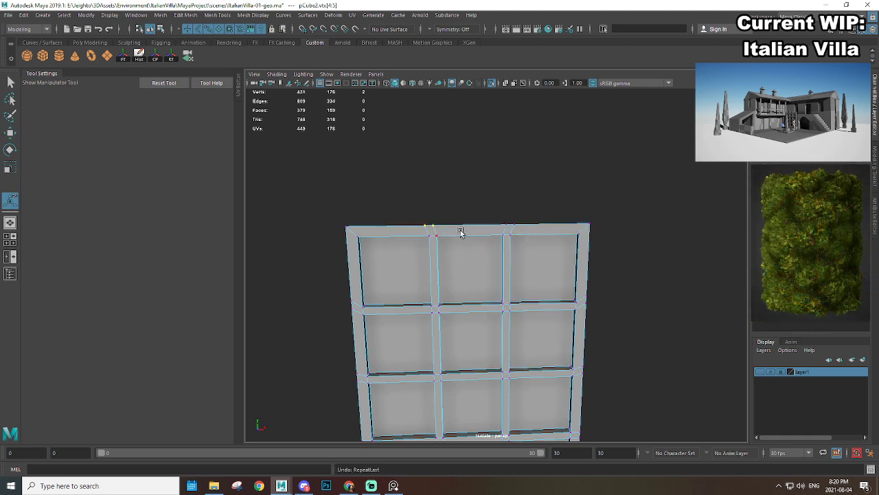
pyautogui.keyDown('alt'); pyautogui.moveTo(436, 236); pyautogui.dragTo(476, 228); pyautogui.keyUp('alt')
pyautogui.click(468, 186)
pyautogui.keyDown('shift'); pyautogui.moveTo(496, 204); pyautogui.dragTo(500, 146, button='right'); pyautogui.keyUp('shift')
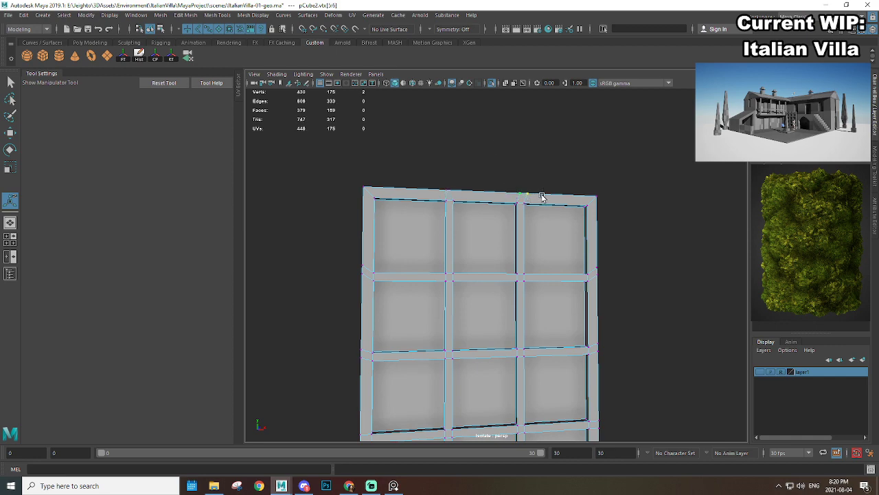
# Step: Merge the paired outer vertices where the bars meet the window grid's left and lower edges
pyautogui.keyDown('alt'); pyautogui.moveTo(528, 266); pyautogui.dragTo(349, 202); pyautogui.keyUp('alt')
pyautogui.keyDown('alt'); pyautogui.moveTo(367, 311); pyautogui.dragTo(368, 227); pyautogui.keyUp('alt')
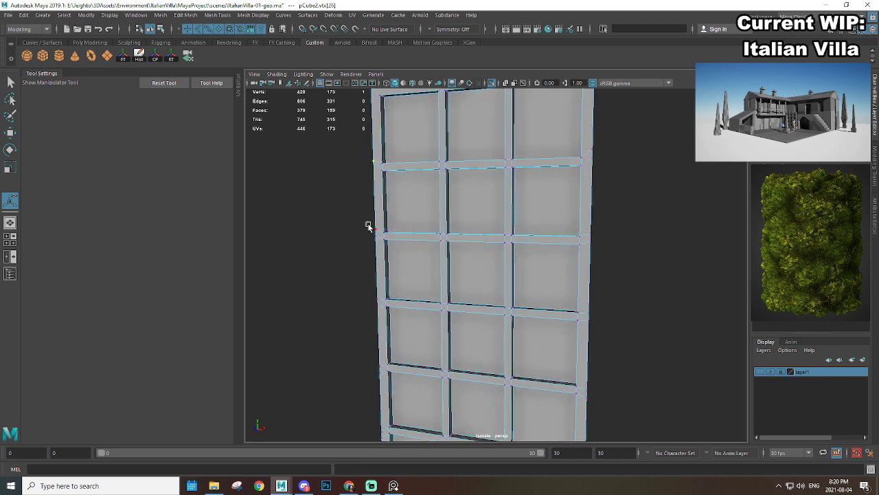
pyautogui.keyDown('alt'); pyautogui.moveTo(372, 383); pyautogui.dragTo(385, 292); pyautogui.keyUp('alt')
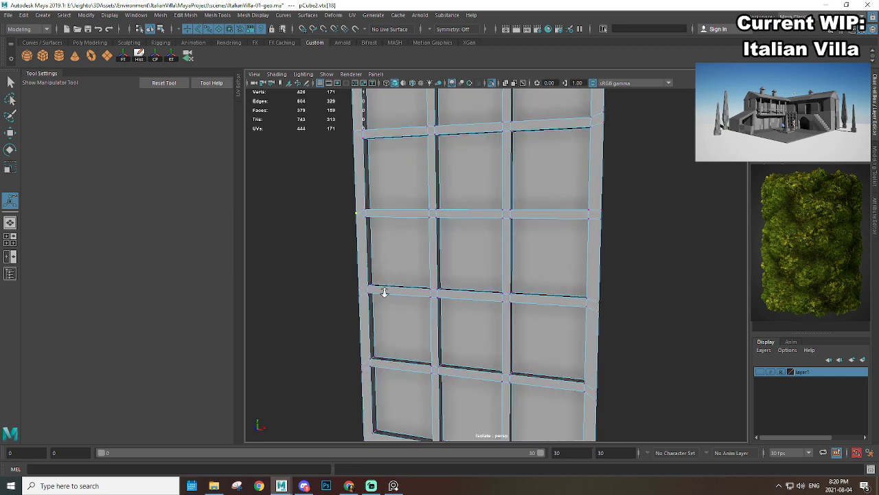
pyautogui.press('Delete')
pyautogui.keyDown('alt'); pyautogui.moveTo(350, 346); pyautogui.dragTo(338, 265); pyautogui.keyUp('alt')
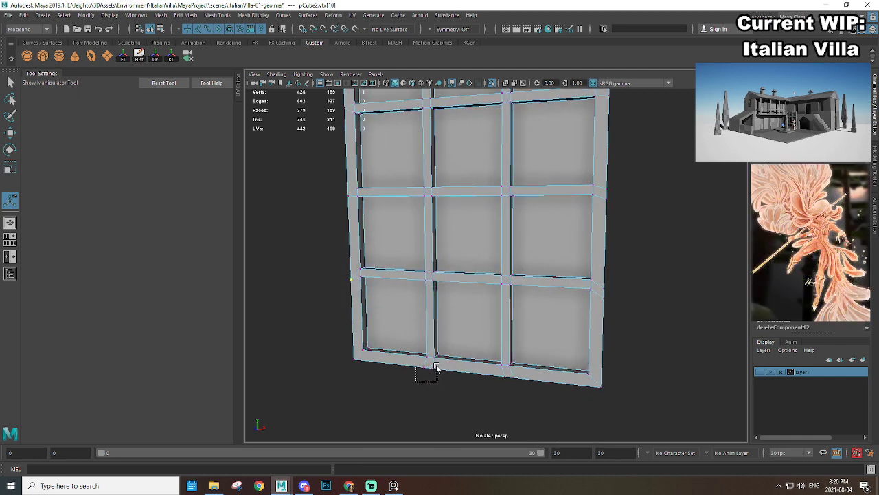
pyautogui.moveTo(435, 366); pyautogui.dragTo(438, 369)
pyautogui.press('g')
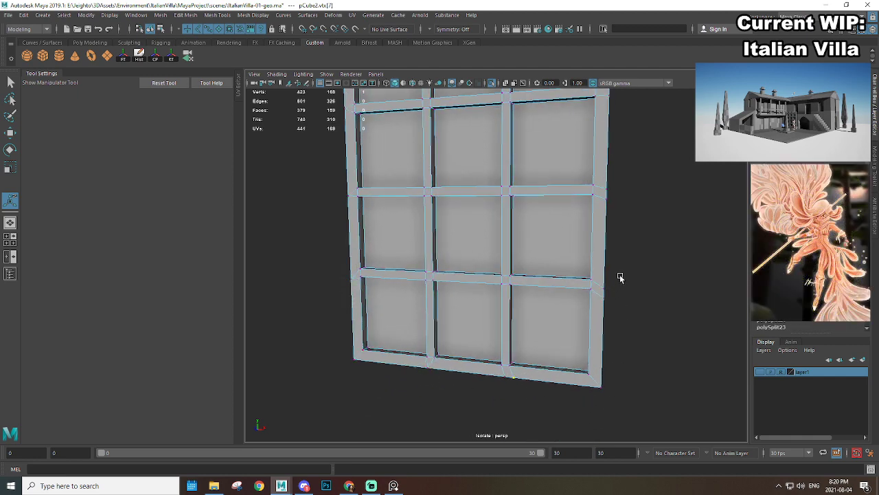
# Step: Merge the paired outer vertices where each horizontal bar meets the window grid's right edge
pyautogui.moveTo(601, 310); pyautogui.dragTo(603, 311)
pyautogui.press('g')
pyautogui.keyDown('alt'); pyautogui.moveTo(602, 311); pyautogui.dragTo(588, 281, button='right'); pyautogui.keyUp('alt')
pyautogui.keyDown('alt'); pyautogui.moveTo(588, 281); pyautogui.dragTo(602, 312); pyautogui.keyUp('alt')
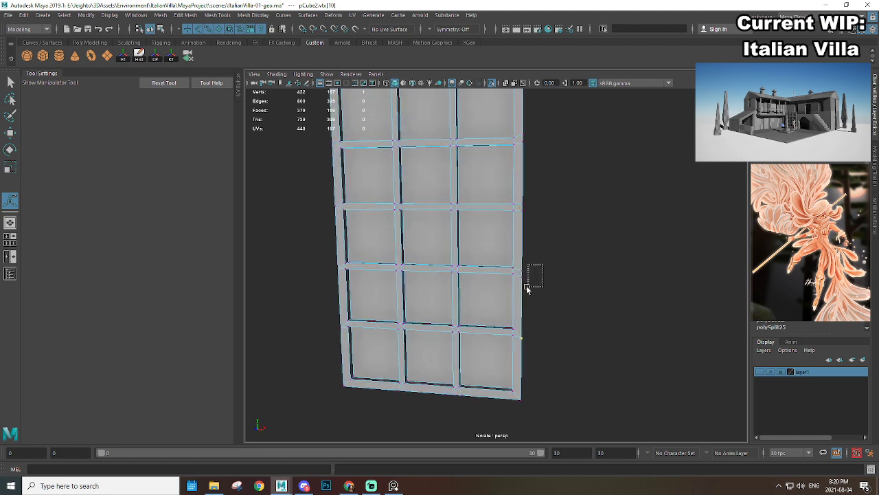
pyautogui.moveTo(523, 290); pyautogui.dragTo(516, 266)
pyautogui.press('g')
pyautogui.keyDown('alt'); pyautogui.moveTo(517, 267); pyautogui.dragTo(543, 274, button='right'); pyautogui.keyUp('alt')
pyautogui.keyDown('alt'); pyautogui.moveTo(543, 275); pyautogui.dragTo(562, 272); pyautogui.keyUp('alt')
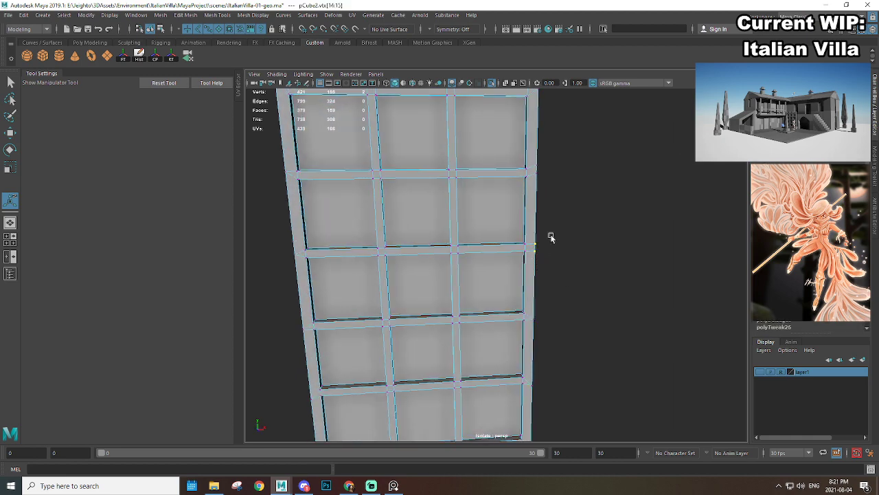
pyautogui.press('g')
pyautogui.moveTo(558, 149); pyautogui.dragTo(555, 157)
pyautogui.moveTo(535, 188); pyautogui.dragTo(530, 195)
pyautogui.press('g')
pyautogui.keyDown('alt'); pyautogui.moveTo(524, 172); pyautogui.dragTo(548, 243, button='middle'); pyautogui.keyUp('alt')
pyautogui.keyDown('alt'); pyautogui.moveTo(546, 212); pyautogui.dragTo(554, 256, button='middle'); pyautogui.keyUp('alt')
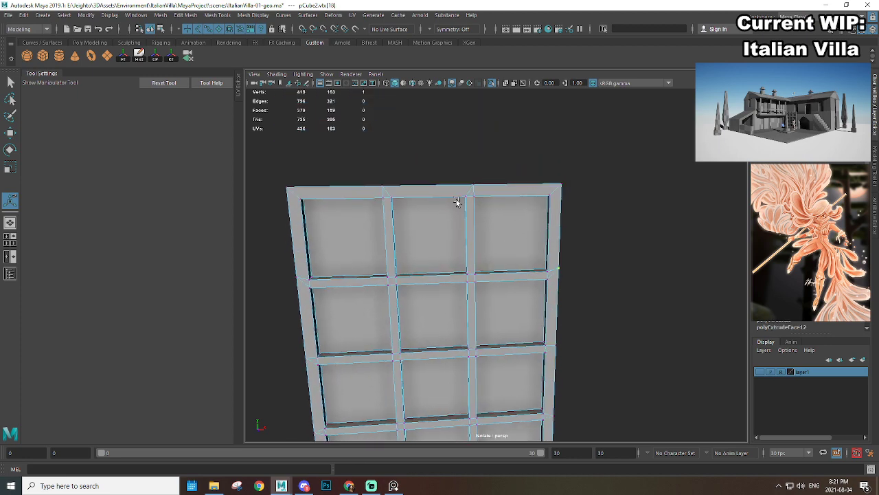
# Step: Return the window grid to object mode and turn off isolation so the villa walls are shown again
pyautogui.keyDown('alt'); pyautogui.moveTo(520, 238); pyautogui.dragTo(489, 270, button='right'); pyautogui.keyUp('alt')
pyautogui.keyDown('alt'); pyautogui.moveTo(489, 269); pyautogui.dragTo(498, 226, button='middle'); pyautogui.keyUp('alt')
pyautogui.keyDown('alt'); pyautogui.moveTo(498, 227); pyautogui.dragTo(497, 218, button='right'); pyautogui.keyUp('alt')
pyautogui.moveTo(479, 210); pyautogui.dragTo(522, 197, button='right')
pyautogui.click(546, 241)
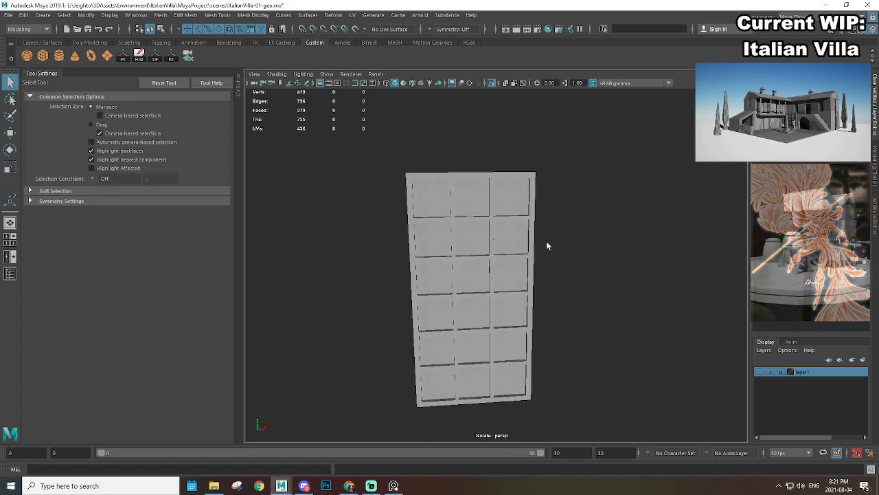
pyautogui.click(475, 246)
pyautogui.keyDown('alt'); pyautogui.moveTo(516, 240); pyautogui.dragTo(529, 270, button='right'); pyautogui.keyUp('alt')
pyautogui.hotkey('ctrl', '1')
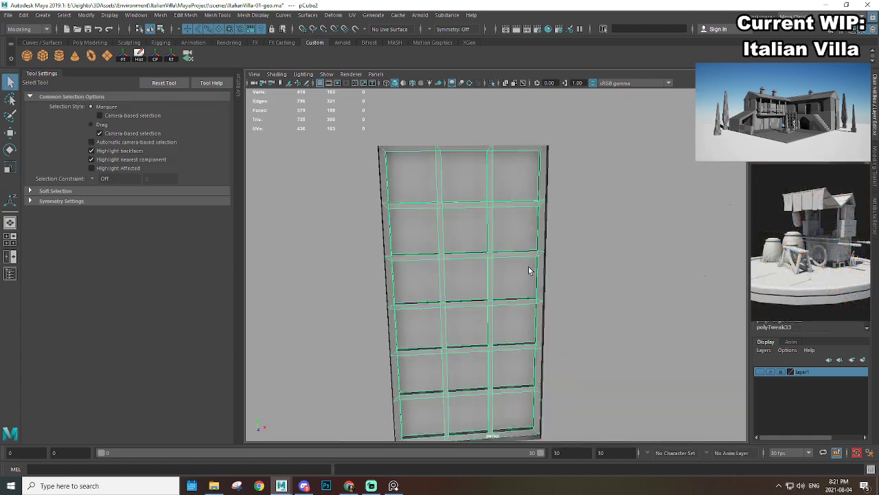
# Step: Examine how the window grid sits in its upper-floor opening and in the surrounding facade
pyautogui.keyDown('alt'); pyautogui.moveTo(530, 271); pyautogui.dragTo(547, 277); pyautogui.keyUp('alt')
pyautogui.keyDown('alt'); pyautogui.moveTo(547, 277); pyautogui.dragTo(491, 300, button='right'); pyautogui.keyUp('alt')
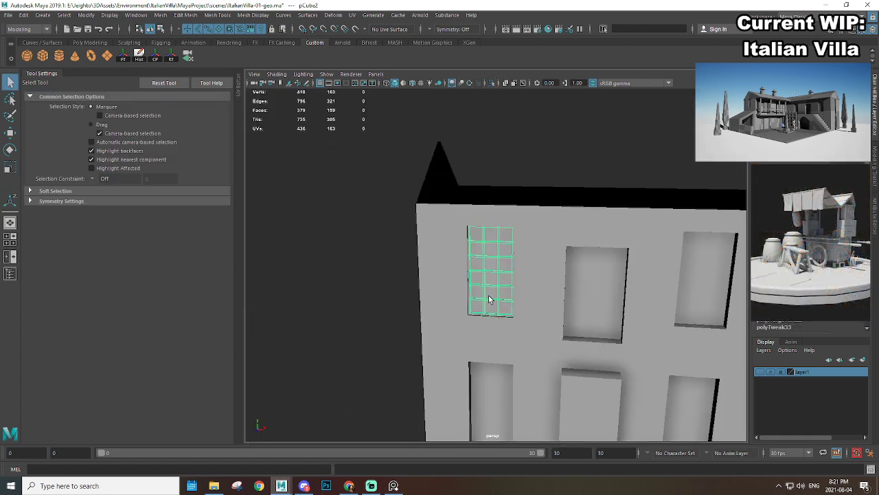
pyautogui.keyDown('alt'); pyautogui.moveTo(490, 300); pyautogui.dragTo(510, 298); pyautogui.keyUp('alt')
pyautogui.click(356, 281)
pyautogui.keyDown('alt'); pyautogui.moveTo(356, 282); pyautogui.dragTo(451, 318, button='right'); pyautogui.keyUp('alt')
pyautogui.keyDown('alt'); pyautogui.moveTo(452, 318); pyautogui.dragTo(498, 317); pyautogui.keyUp('alt')
pyautogui.keyDown('alt'); pyautogui.moveTo(499, 317); pyautogui.dragTo(413, 309, button='right'); pyautogui.keyUp('alt')
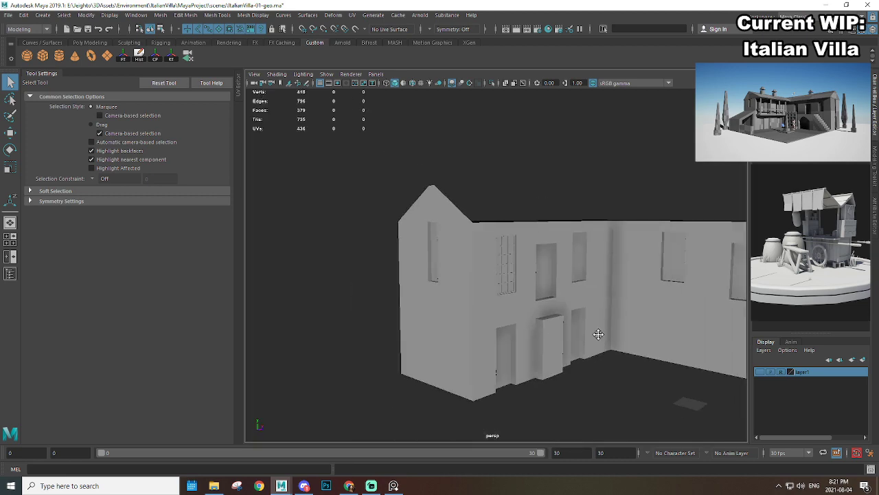
pyautogui.keyDown('alt'); pyautogui.moveTo(597, 334); pyautogui.dragTo(551, 300, button='middle'); pyautogui.keyUp('alt')
pyautogui.keyDown('alt'); pyautogui.moveTo(415, 242); pyautogui.dragTo(479, 264, button='right'); pyautogui.keyUp('alt')
pyautogui.keyDown('alt'); pyautogui.moveTo(451, 241); pyautogui.dragTo(428, 241); pyautogui.keyUp('alt')
# Step: Select the window grid in the upper-floor opening and center its pivot
pyautogui.click(428, 241)
pyautogui.press('w')
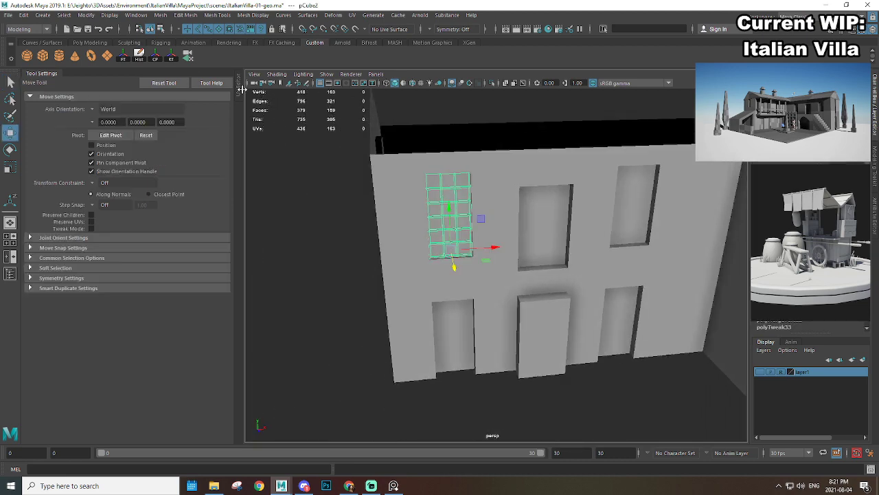
pyautogui.click(157, 59)
pyautogui.keyDown('alt'); pyautogui.moveTo(663, 202); pyautogui.dragTo(654, 215, button='middle'); pyautogui.keyUp('alt')
# Step: Rename the window grid windowGrid_A and clean it up by freezing its transformations and deleting its history
pyautogui.click(607, 187)
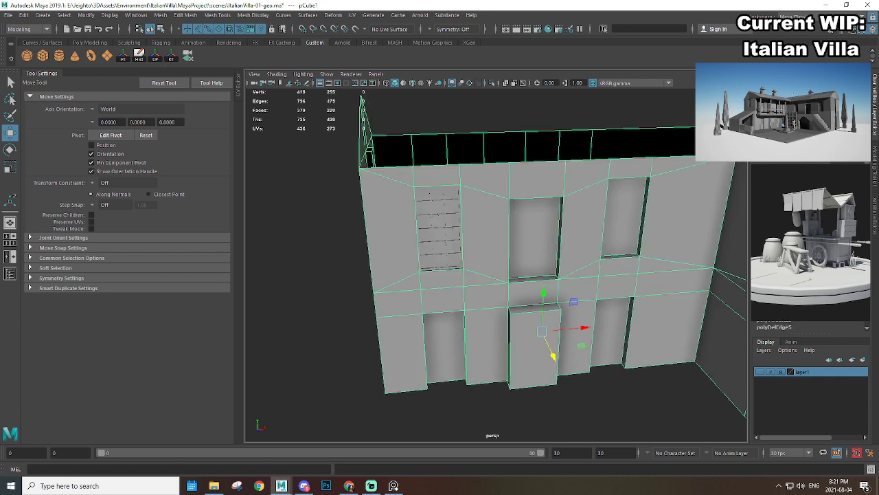
pyautogui.click(458, 244)
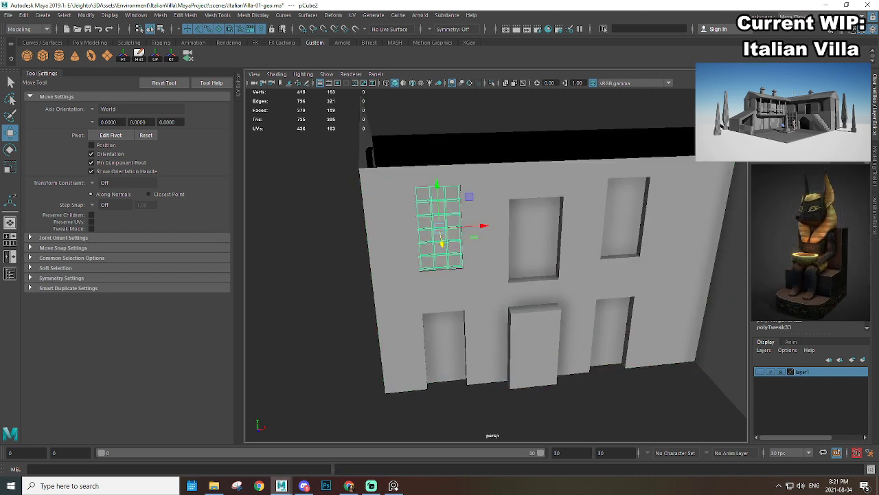
pyautogui.press('Return')
pyautogui.click(141, 58)
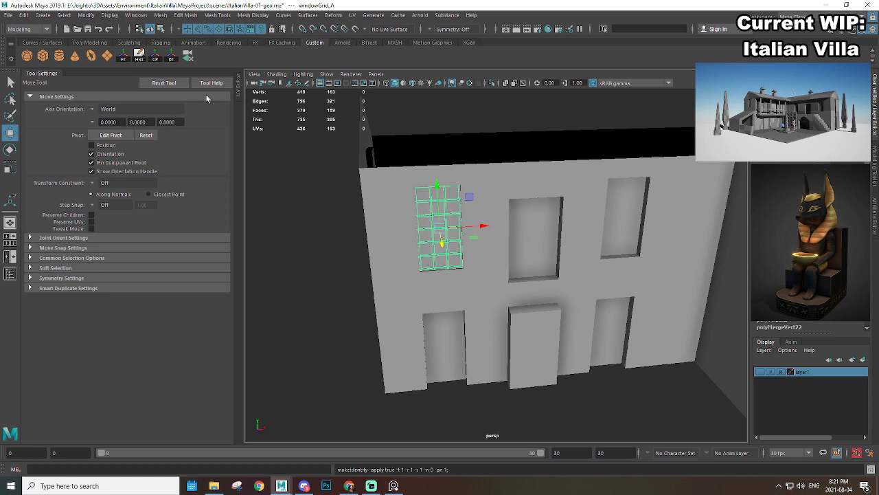
# Step: Clear the selection and save the scene
pyautogui.click(442, 237)
pyautogui.click(351, 206)
pyautogui.click(393, 213)
pyautogui.click(296, 211)
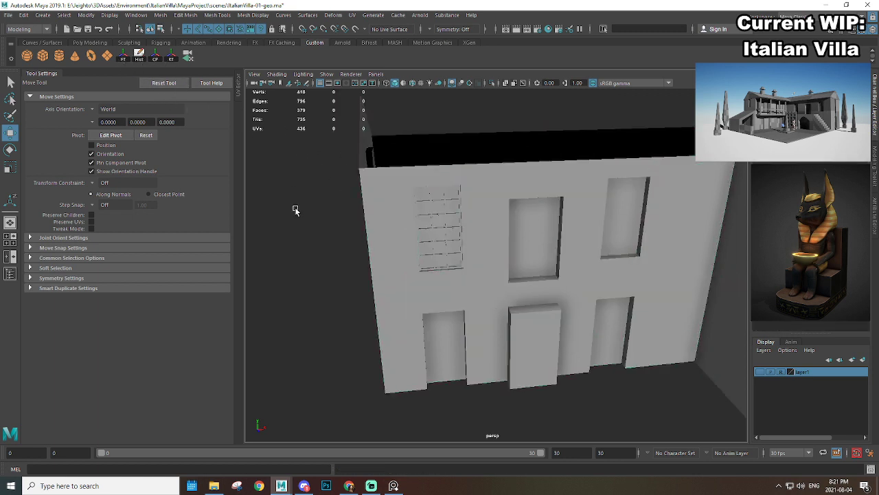
pyautogui.hotkey('ctrl', 's')
# Step: Duplicate windowGrid_A and move the copy sideways into the upper-floor window opening beyond the central one
pyautogui.keyDown('alt'); pyautogui.moveTo(399, 283); pyautogui.dragTo(378, 280); pyautogui.keyUp('alt')
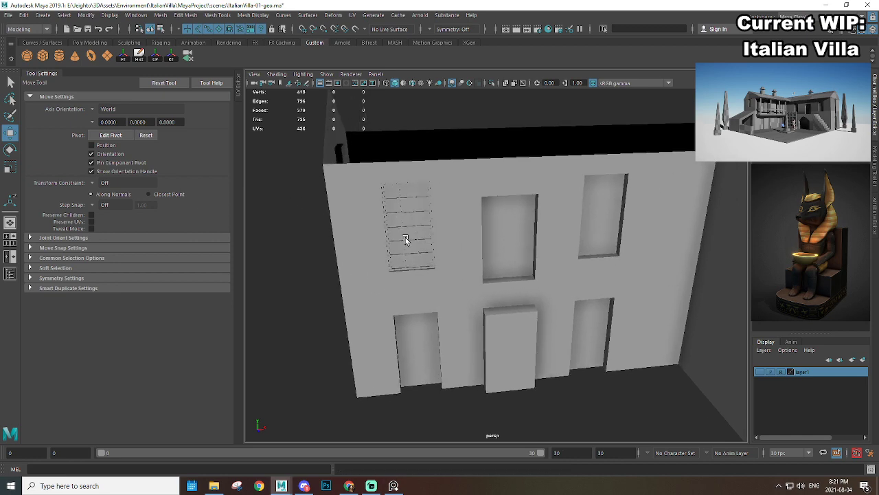
pyautogui.click(406, 237)
pyautogui.keyDown('alt'); pyautogui.moveTo(474, 246); pyautogui.dragTo(440, 271); pyautogui.keyUp('alt')
pyautogui.keyDown('alt'); pyautogui.moveTo(440, 271); pyautogui.dragTo(462, 274, button='right'); pyautogui.keyUp('alt')
pyautogui.hotkey('ctrl', 'd')
pyautogui.moveTo(385, 201); pyautogui.dragTo(644, 233)
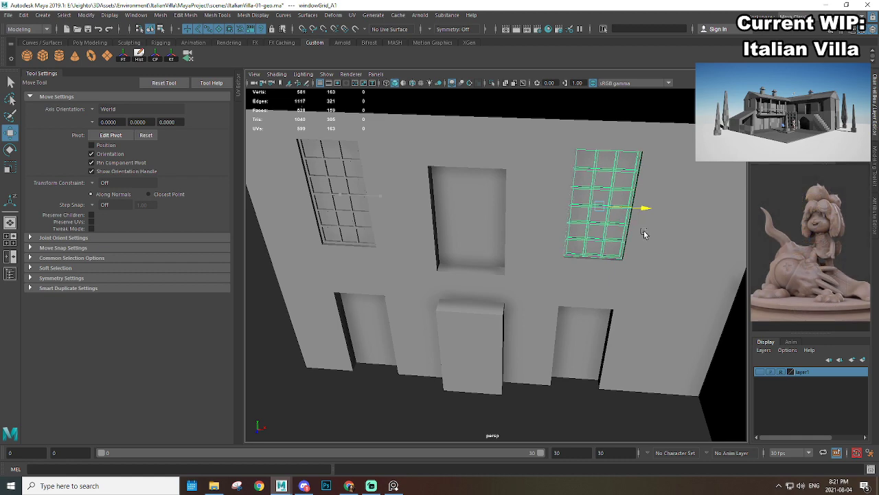
pyautogui.moveTo(644, 234); pyautogui.dragTo(644, 234)
# Step: Group the two window grids and name the group windowGrid_A
pyautogui.keyDown('alt'); pyautogui.moveTo(579, 395); pyautogui.dragTo(451, 313); pyautogui.keyUp('alt')
pyautogui.keyDown('shift'); pyautogui.click(382, 235); pyautogui.keyUp('shift')
pyautogui.hotkey('ctrl', 'g')
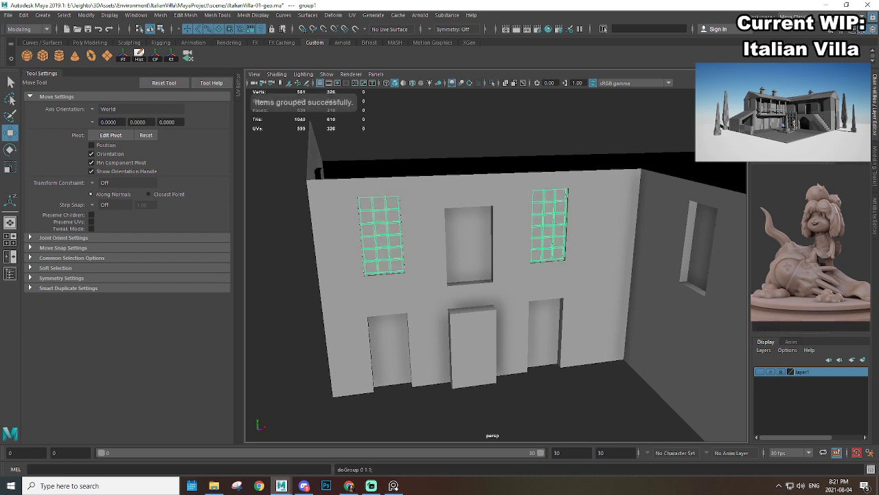
pyautogui.press('Return')
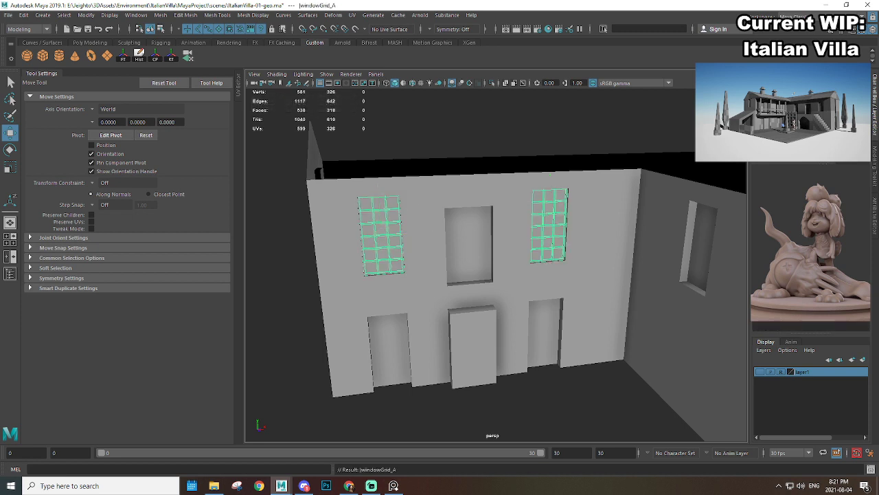
pyautogui.click(589, 405)
# Step: Examine both window grids on the facade from different angles and distances
pyautogui.keyDown('alt'); pyautogui.moveTo(527, 373); pyautogui.dragTo(504, 314); pyautogui.keyUp('alt')
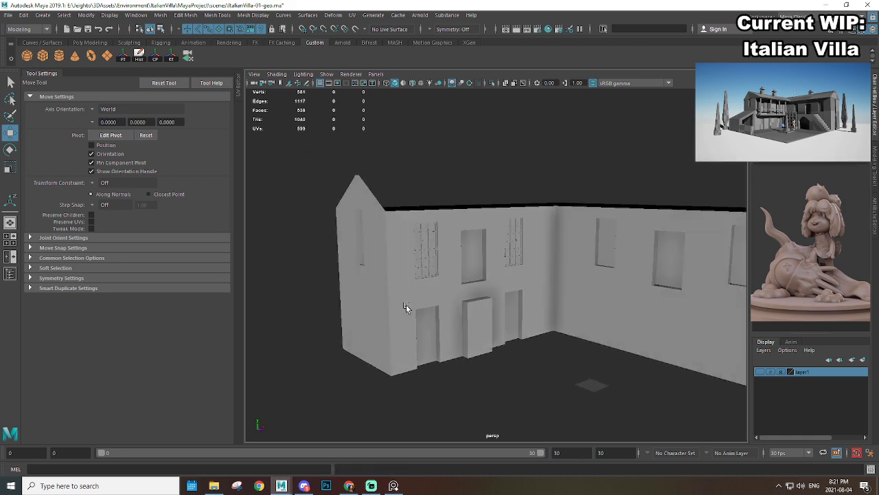
pyautogui.keyDown('alt'); pyautogui.moveTo(406, 307); pyautogui.dragTo(440, 259, button='middle'); pyautogui.keyUp('alt')
pyautogui.keyDown('alt'); pyautogui.moveTo(439, 260); pyautogui.dragTo(534, 276, button='right'); pyautogui.keyUp('alt')
pyautogui.keyDown('alt'); pyautogui.moveTo(534, 276); pyautogui.dragTo(476, 169); pyautogui.keyUp('alt')
pyautogui.scroll(-5, 498, 273)
pyautogui.scroll(3, 557, 332)
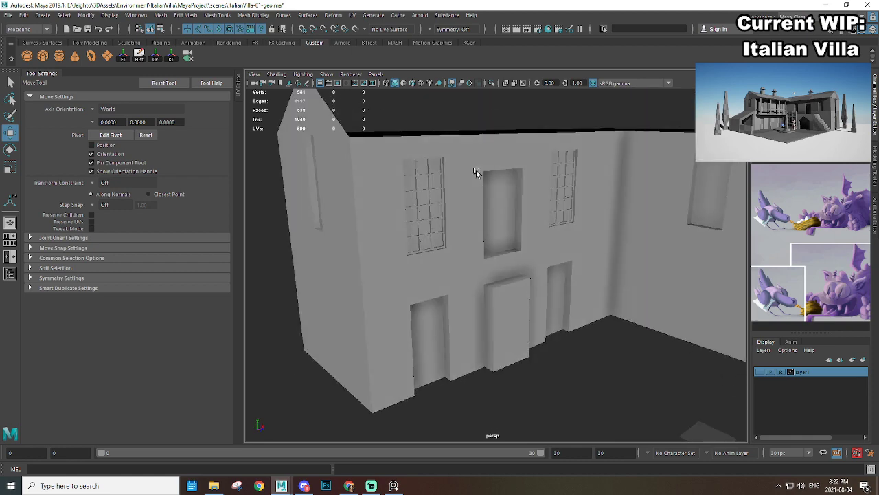
pyautogui.keyDown('alt'); pyautogui.moveTo(476, 170); pyautogui.dragTo(488, 224, button='middle'); pyautogui.keyUp('alt')
pyautogui.keyDown('alt'); pyautogui.moveTo(488, 224); pyautogui.dragTo(588, 266, button='right'); pyautogui.keyUp('alt')
pyautogui.keyDown('alt'); pyautogui.moveTo(588, 266); pyautogui.dragTo(567, 296); pyautogui.keyUp('alt')
pyautogui.scroll(-5, 540, 273)
# Step: Turn isolation off and make layer1 with the villa blockout visible
pyautogui.hotkey('ctrl', '1')
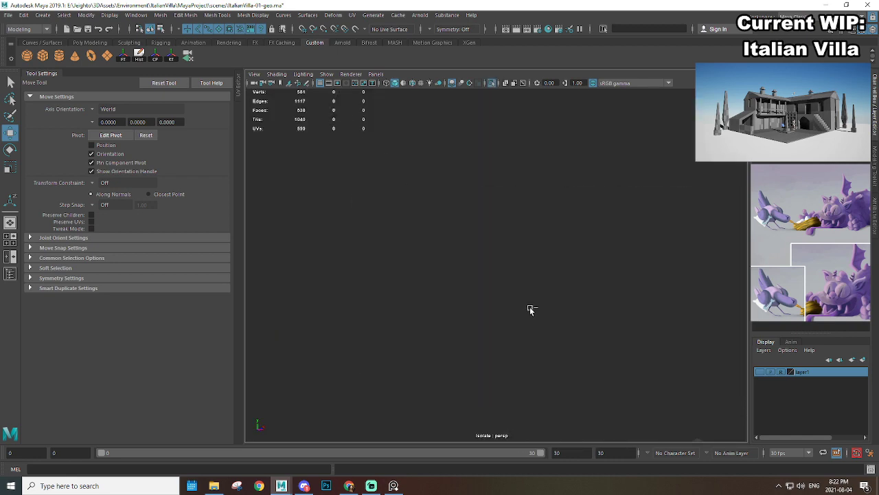
pyautogui.hotkey('ctrl', '1')
pyautogui.click(759, 373)
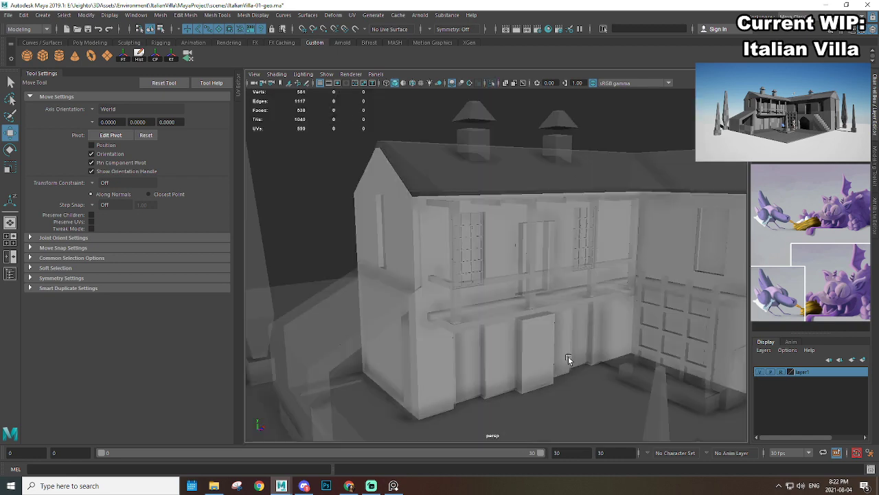
# Step: Examine the new walls and window grids against the villa blockout, including the balcony, side wall and courtyard
pyautogui.keyDown('alt'); pyautogui.moveTo(569, 358); pyautogui.dragTo(574, 314); pyautogui.keyUp('alt')
pyautogui.scroll(-5, 575, 314)
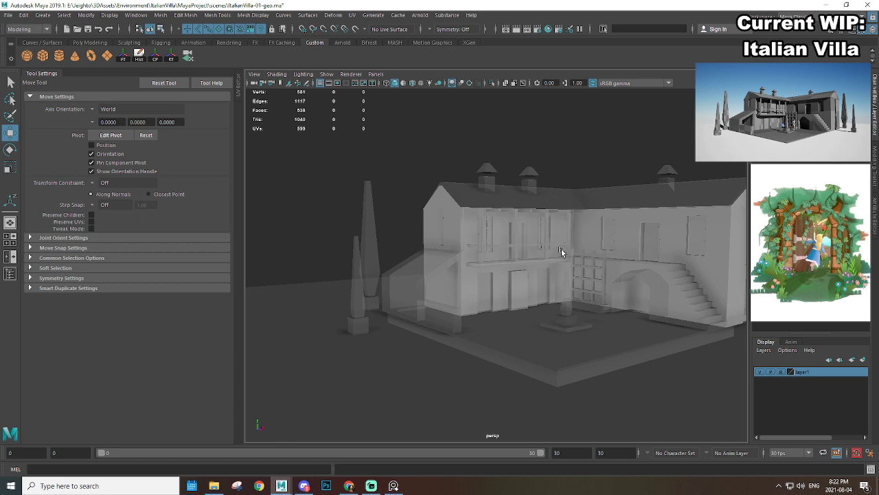
pyautogui.scroll(4, 503, 267)
pyautogui.keyDown('alt'); pyautogui.moveTo(502, 269); pyautogui.dragTo(502, 263); pyautogui.keyUp('alt')
pyautogui.scroll(-7, 503, 262)
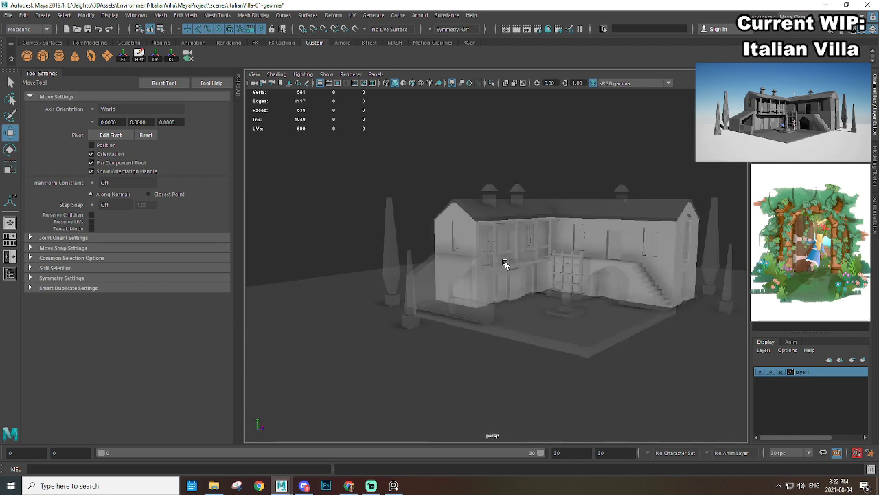
pyautogui.scroll(4, 515, 266)
pyautogui.scroll(3, 515, 263)
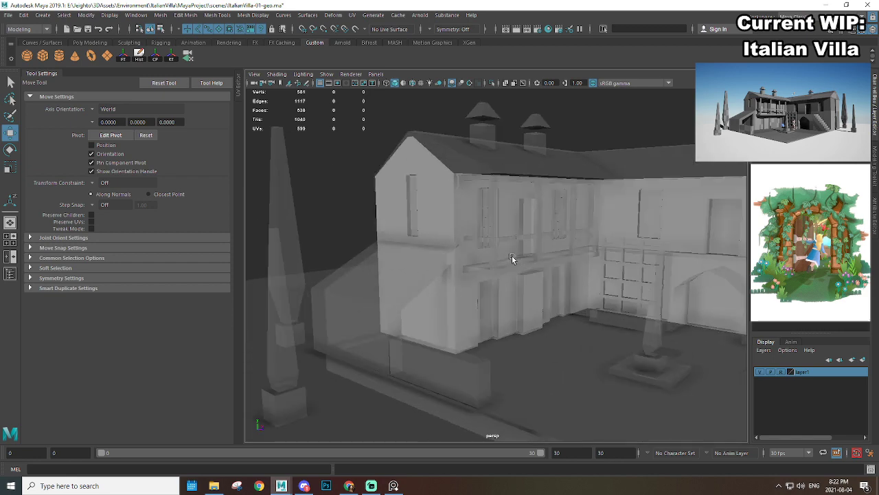
pyautogui.scroll(-5, 508, 261)
pyautogui.scroll(5, 603, 296)
pyautogui.keyDown('alt'); pyautogui.moveTo(526, 272); pyautogui.dragTo(543, 292); pyautogui.keyUp('alt')
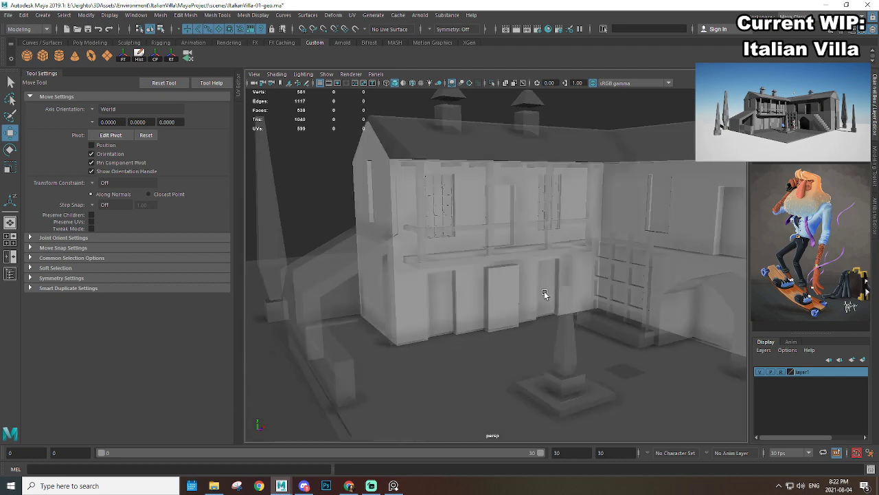
pyautogui.scroll(-5, 543, 294)
pyautogui.scroll(3, 575, 300)
pyautogui.scroll(3, 390, 243)
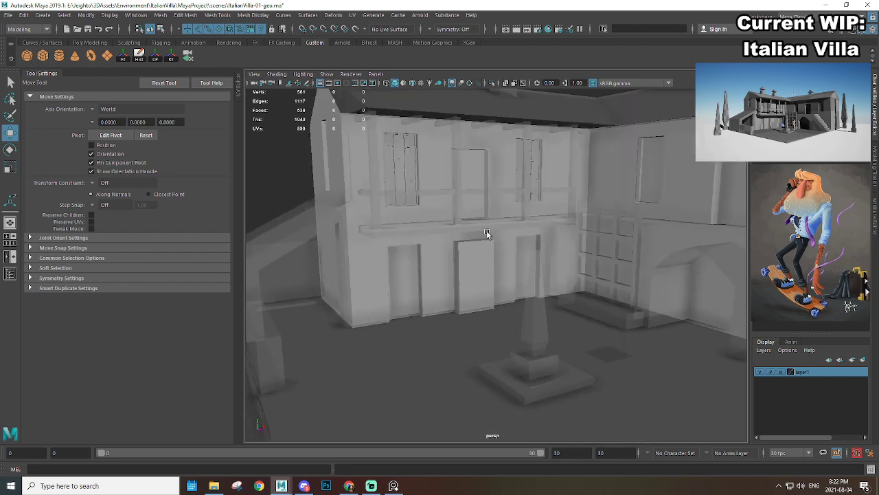
pyautogui.scroll(-4, 529, 250)
pyautogui.scroll(4, 590, 310)
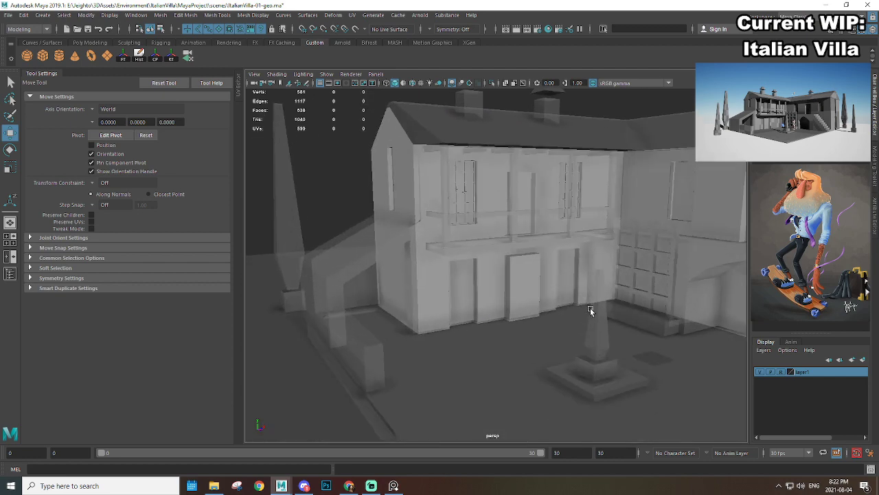
pyautogui.scroll(-5, 591, 310)
pyautogui.scroll(6, 684, 349)
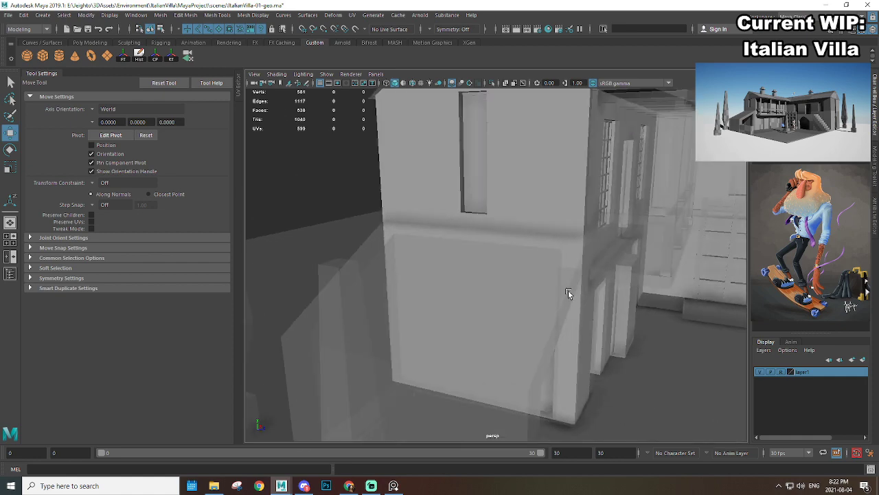
pyautogui.scroll(-5, 568, 294)
pyautogui.scroll(6, 606, 304)
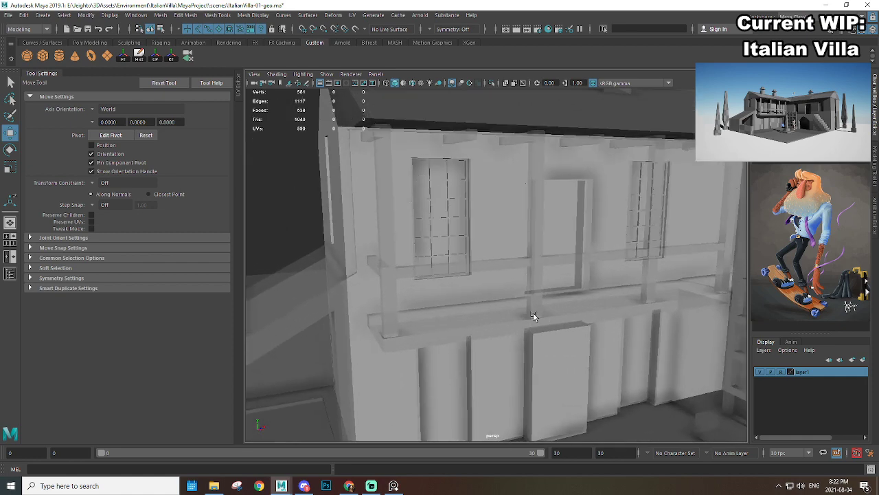
# Step: Create a polygon cube and move it across the courtyard to the first ground-floor doorway beneath the balcony
pyautogui.keyDown('alt'); pyautogui.moveTo(534, 316); pyautogui.dragTo(482, 302); pyautogui.keyUp('alt')
pyautogui.scroll(-5, 448, 308)
pyautogui.scroll(4, 423, 297)
pyautogui.click(42, 56)
pyautogui.scroll(-5, 496, 254)
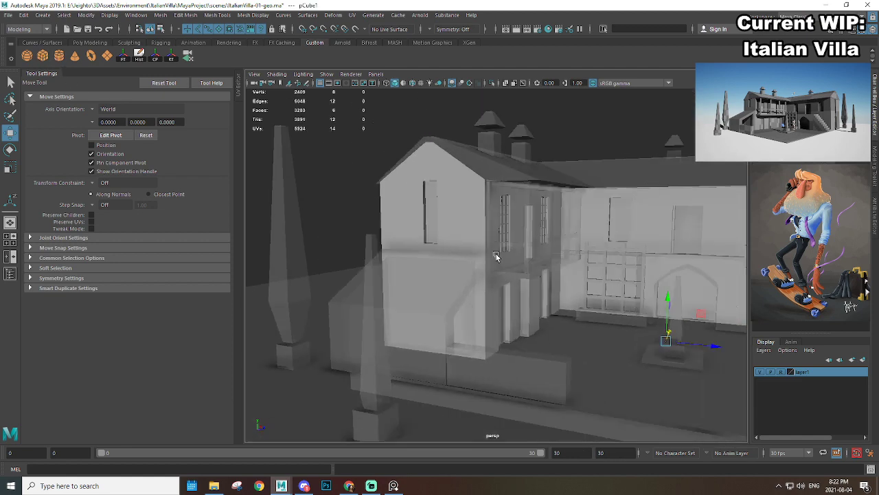
pyautogui.scroll(3, 479, 272)
pyautogui.keyDown('alt'); pyautogui.moveTo(496, 254); pyautogui.dragTo(525, 313); pyautogui.keyUp('alt')
pyautogui.scroll(-4, 479, 271)
pyautogui.scroll(3, 526, 312)
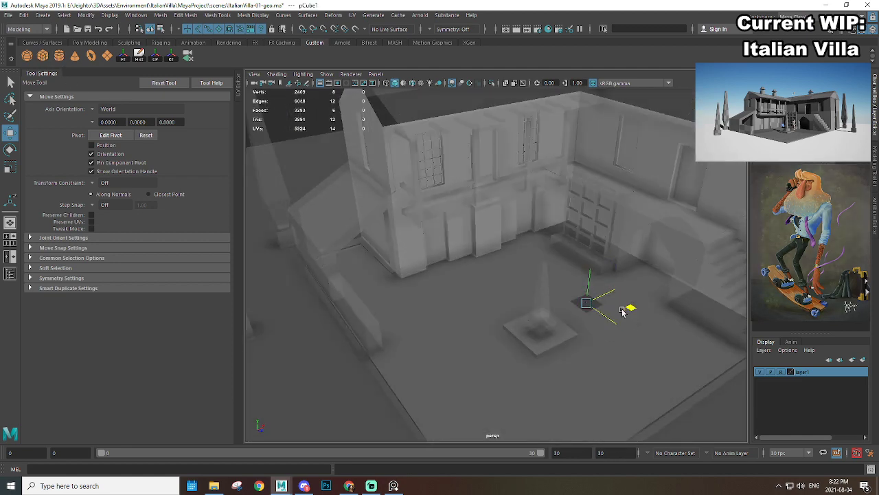
pyautogui.moveTo(628, 309); pyautogui.dragTo(478, 273)
pyautogui.scroll(5, 389, 249)
# Step: Scale the cube up uniformly and position it between the sides of the ground-floor doorway
pyautogui.press('r')
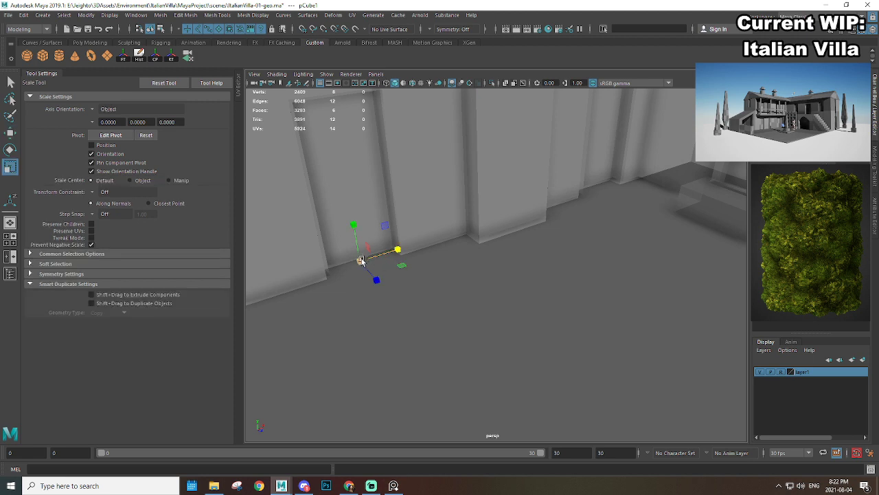
pyautogui.moveTo(360, 261); pyautogui.dragTo(390, 257)
pyautogui.keyDown('alt'); pyautogui.moveTo(391, 257); pyautogui.dragTo(467, 268, button='middle'); pyautogui.keyUp('alt')
pyautogui.keyDown('alt'); pyautogui.moveTo(467, 268); pyautogui.dragTo(429, 252); pyautogui.keyUp('alt')
pyautogui.scroll(4, 430, 252)
pyautogui.keyDown('alt'); pyautogui.moveTo(429, 253); pyautogui.dragTo(569, 309, button='middle'); pyautogui.keyUp('alt')
pyautogui.press('w')
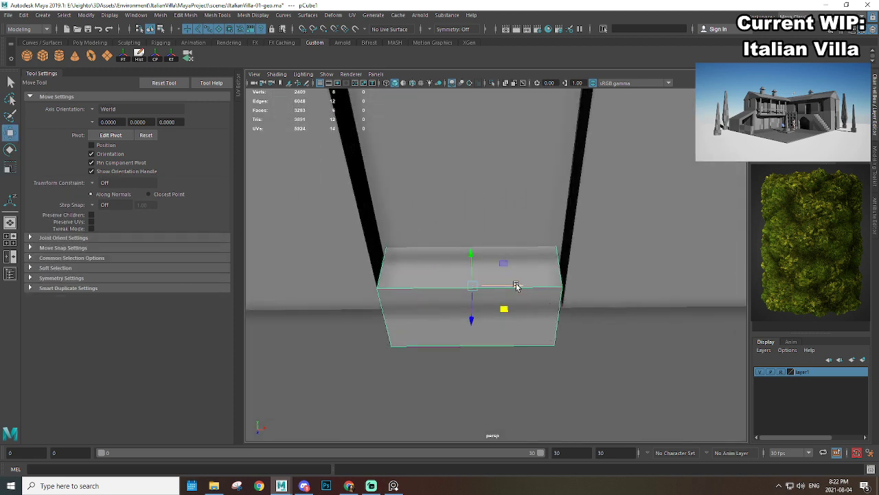
pyautogui.moveTo(519, 286); pyautogui.dragTo(518, 288)
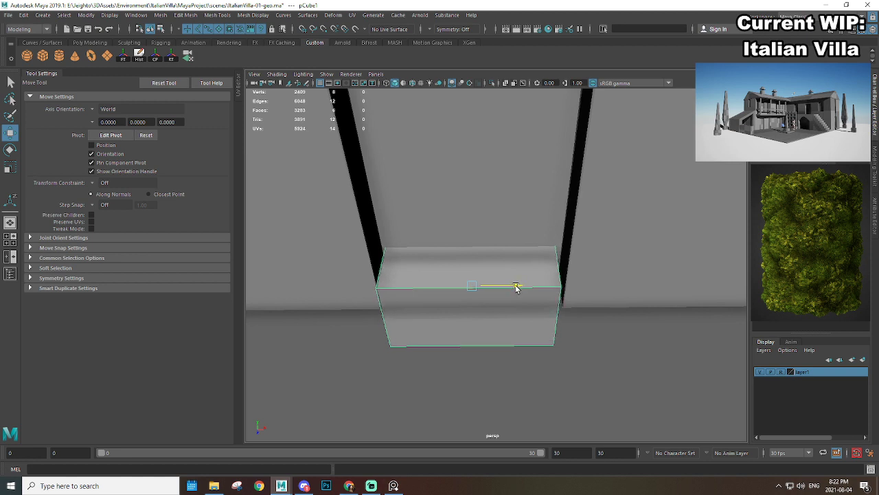
# Step: Adjust the cube's depth, width and sideways position so it spans the doorway
pyautogui.press('r')
pyautogui.scroll(-2, 516, 309)
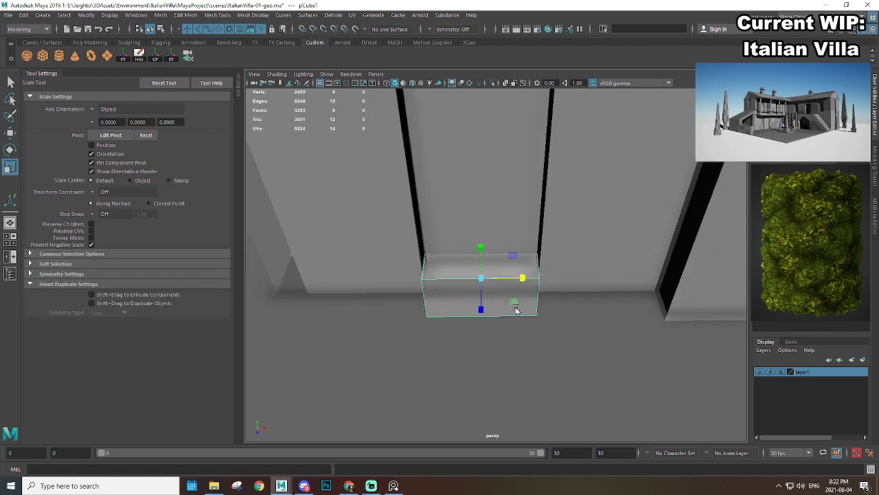
pyautogui.keyDown('alt'); pyautogui.moveTo(516, 310); pyautogui.dragTo(493, 275); pyautogui.keyUp('alt')
pyautogui.keyDown('alt'); pyautogui.moveTo(493, 275); pyautogui.dragTo(579, 349, button='right'); pyautogui.keyUp('alt')
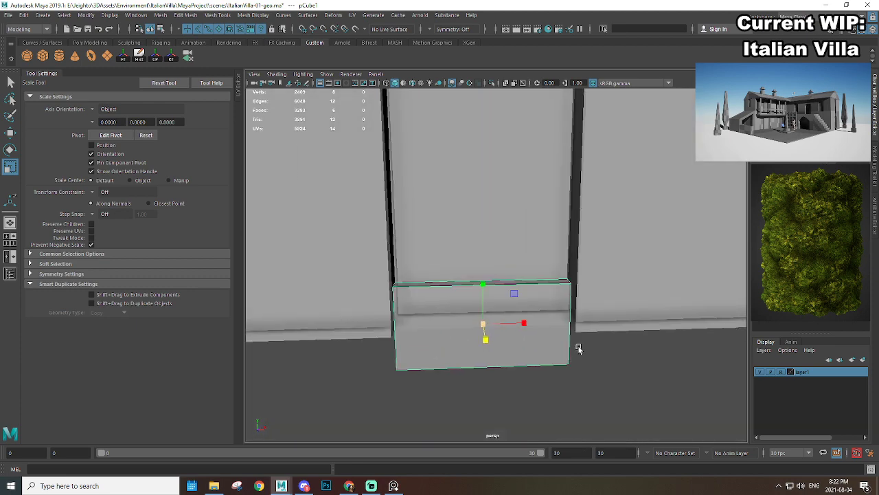
pyautogui.keyDown('alt'); pyautogui.moveTo(579, 349); pyautogui.dragTo(568, 335); pyautogui.keyUp('alt')
pyautogui.press('w')
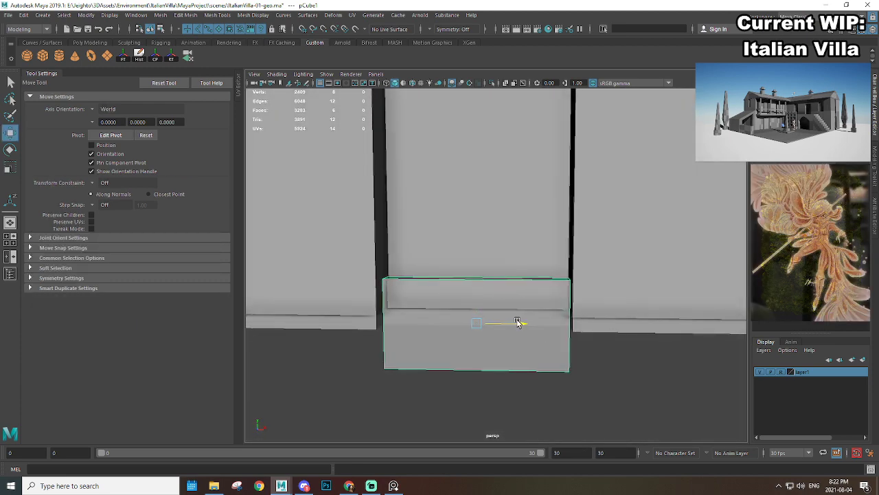
pyautogui.press('r')
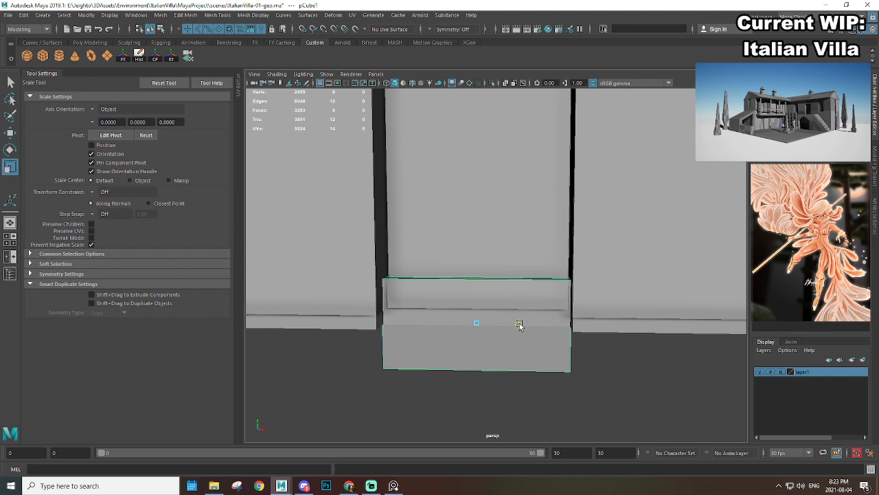
pyautogui.moveTo(518, 324); pyautogui.dragTo(488, 300)
# Step: Isolate the cube, delete its back face, and turn isolation off again
pyautogui.press('w')
pyautogui.hotkey('ctrl', '1')
pyautogui.press('Delete')
pyautogui.click(459, 233)
pyautogui.keyDown('shift'); pyautogui.doubleClick(461, 264); pyautogui.keyUp('shift')
pyautogui.keyDown('alt'); pyautogui.moveTo(577, 292); pyautogui.dragTo(521, 296); pyautogui.keyUp('alt')
pyautogui.hotkey('ctrl', '1')
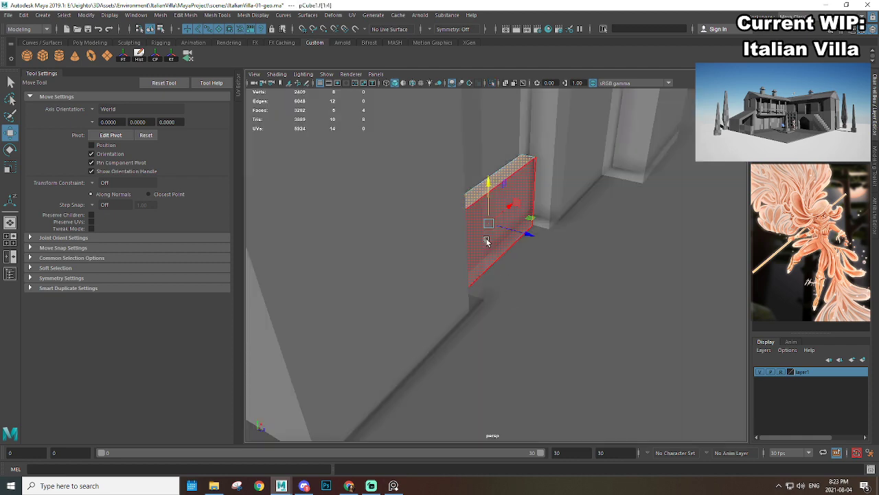
# Step: Raise the box's top face to the top edge of the doorway and return to object selection
pyautogui.moveTo(487, 215)
pyautogui.keyDown('alt'); pyautogui.mouseDown()
pyautogui.moveTo(476, 245)
pyautogui.moveTo(452, 261)
pyautogui.moveTo(474, 224)
pyautogui.mouseUp(); pyautogui.keyUp('alt')
pyautogui.click(474, 225)
pyautogui.scroll(-5, 507, 253)
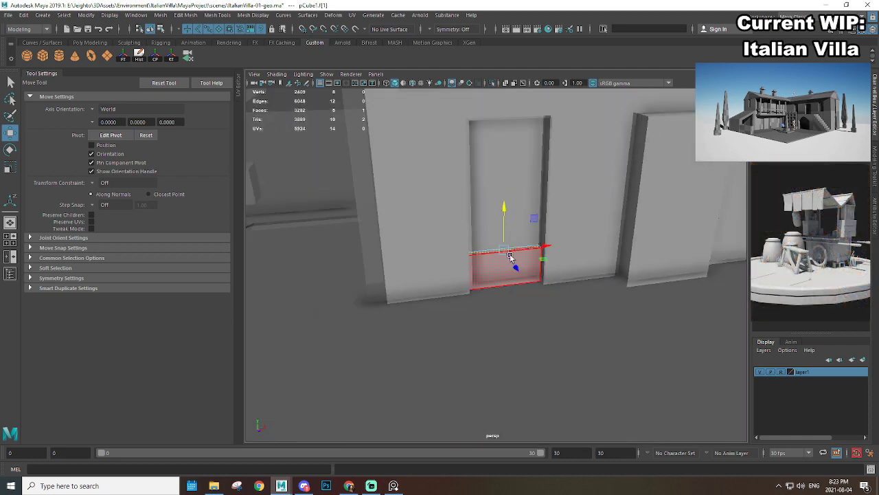
pyautogui.keyDown('alt'); pyautogui.moveTo(510, 257); pyautogui.dragTo(469, 194); pyautogui.keyUp('alt')
pyautogui.scroll(3, 520, 242)
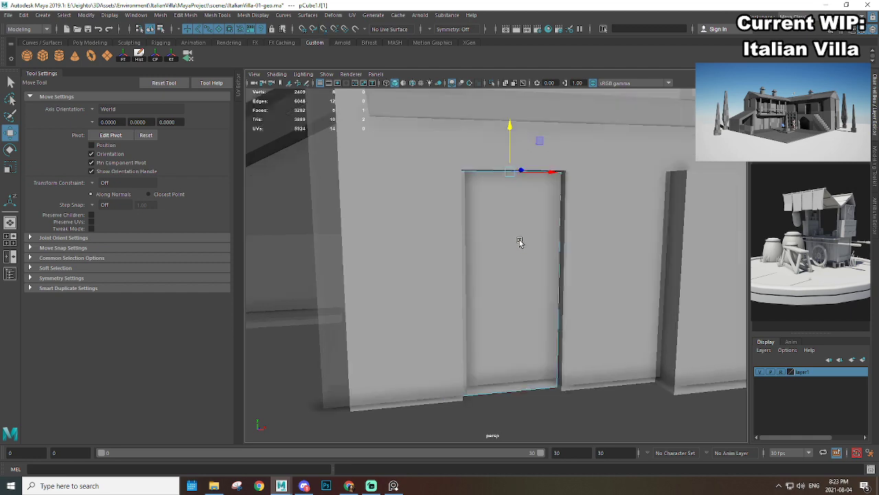
pyautogui.keyDown('alt'); pyautogui.moveTo(520, 242); pyautogui.dragTo(493, 244); pyautogui.keyUp('alt')
pyautogui.keyDown('alt'); pyautogui.moveTo(442, 271); pyautogui.dragTo(471, 277); pyautogui.keyUp('alt')
pyautogui.click(496, 284)
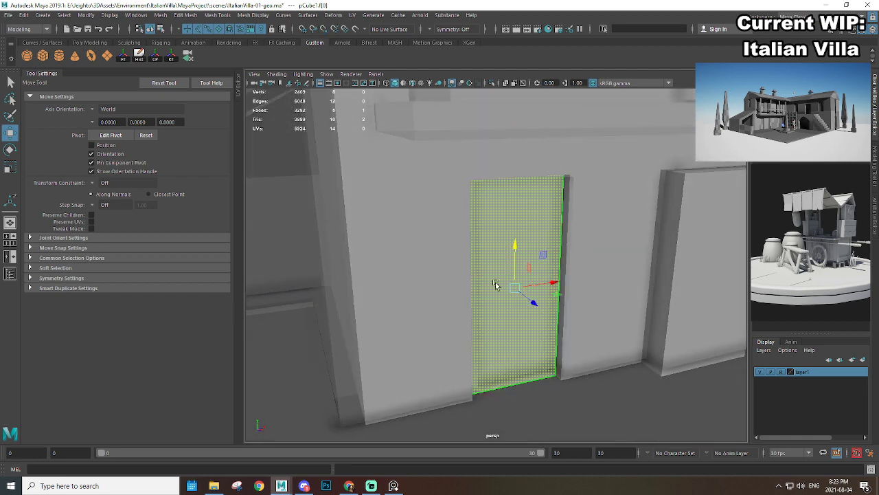
pyautogui.keyDown('alt'); pyautogui.moveTo(523, 284); pyautogui.dragTo(497, 290); pyautogui.keyUp('alt')
pyautogui.moveTo(482, 223); pyautogui.dragTo(513, 212, button='right')
pyautogui.keyDown('alt'); pyautogui.moveTo(520, 248); pyautogui.dragTo(485, 208); pyautogui.keyUp('alt')
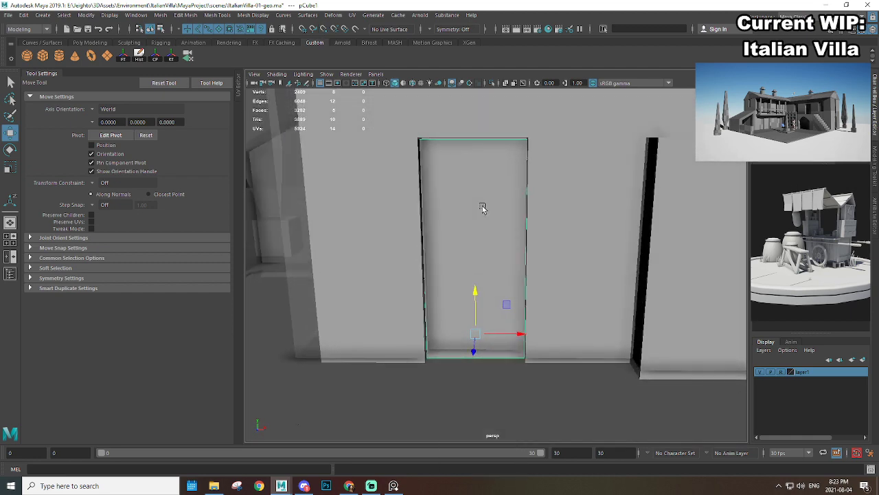
# Step: Cut a vertical edge loop down the middle of the door panel with Multi-Cut
pyautogui.keyDown('shift'); pyautogui.moveTo(496, 199); pyautogui.dragTo(450, 200, button='right'); pyautogui.keyUp('shift')
pyautogui.click(524, 358)
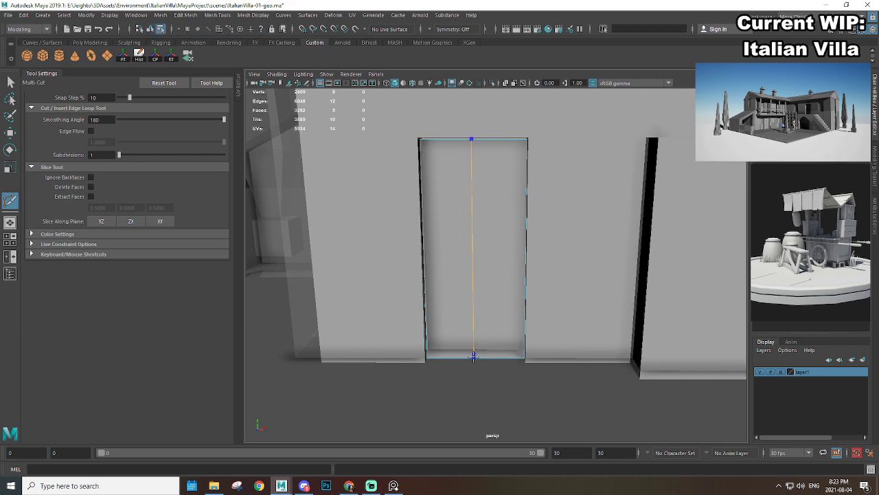
pyautogui.keyDown('alt'); pyautogui.moveTo(496, 279); pyautogui.dragTo(518, 265); pyautogui.keyUp('alt')
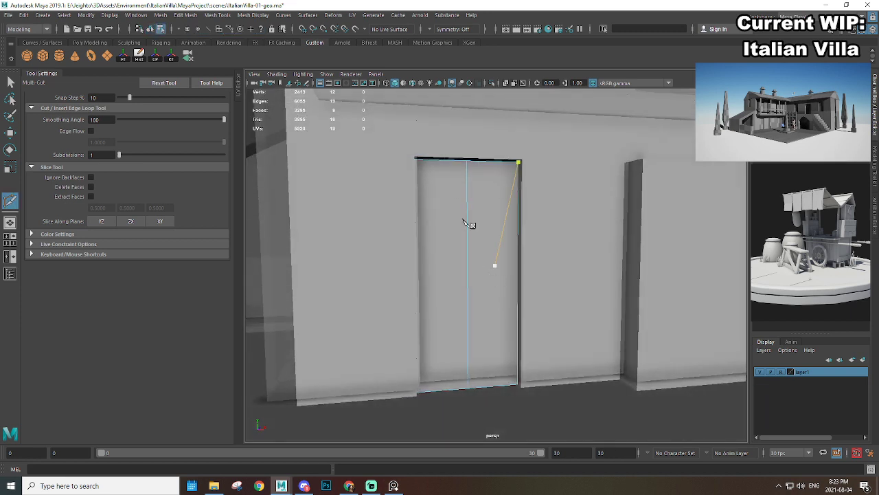
# Step: Try five evenly spaced horizontal edge loops across the door panel, undo them, and insert four instead
pyautogui.press('r')
pyautogui.moveTo(471, 176); pyautogui.dragTo(420, 198, button='right')
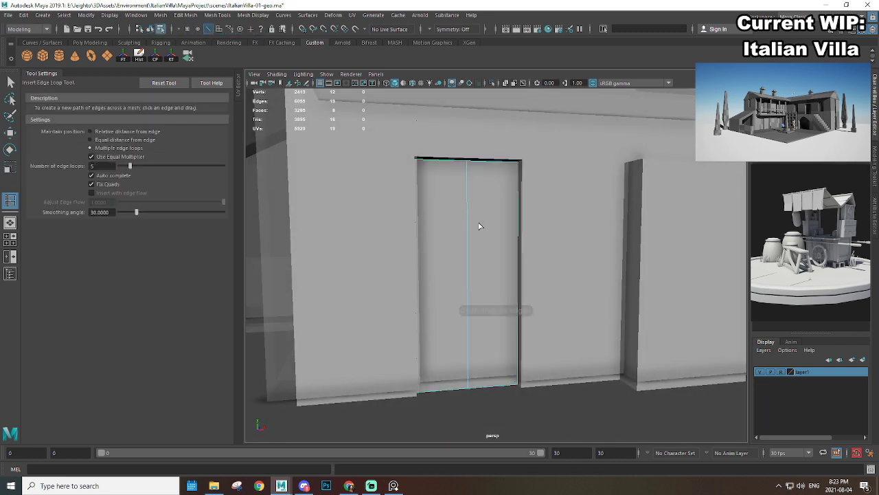
pyautogui.keyDown('alt'); pyautogui.moveTo(477, 224); pyautogui.dragTo(397, 254); pyautogui.keyUp('alt')
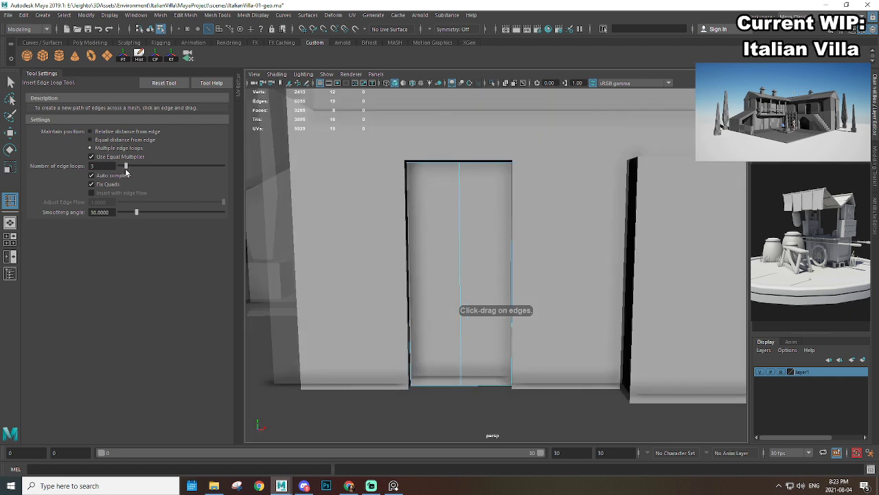
pyautogui.click(460, 259)
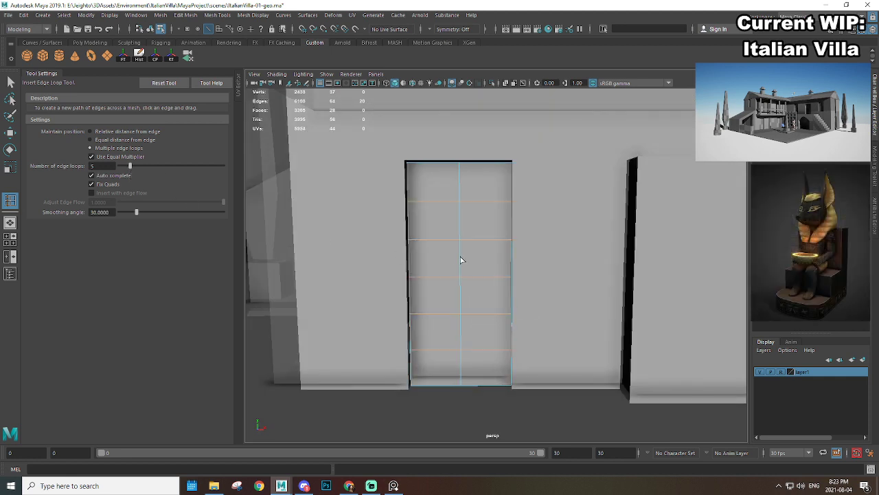
pyautogui.scroll(-5, 547, 317)
pyautogui.hotkey('ctrl', 'z')
pyautogui.hotkey('ctrl', 'z')
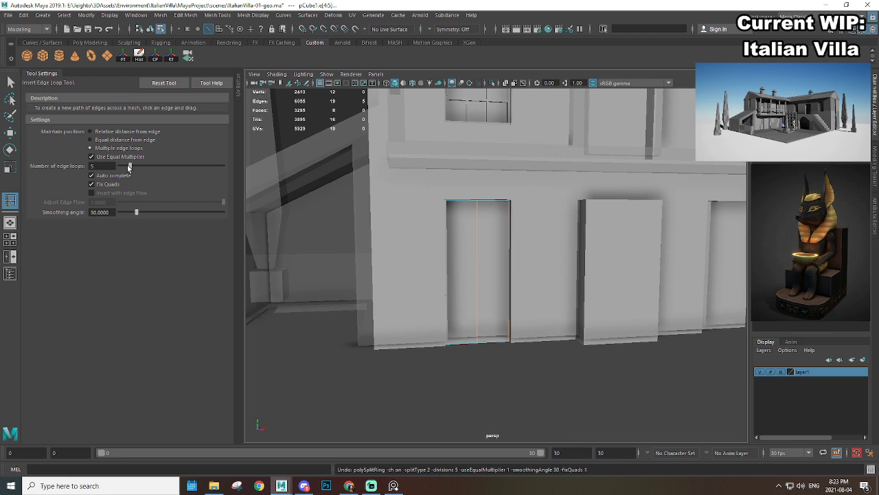
pyautogui.click(481, 268)
pyautogui.scroll(3, 483, 275)
# Step: Bevel the door panel's central vertical and inner horizontal edges with a fraction of 0.1
pyautogui.press('w')
pyautogui.moveTo(438, 188); pyautogui.dragTo(547, 241, button='right')
pyautogui.click(439, 187)
pyautogui.keyDown('alt'); pyautogui.moveTo(548, 241); pyautogui.dragTo(502, 230); pyautogui.keyUp('alt')
pyautogui.doubleClick(488, 226)
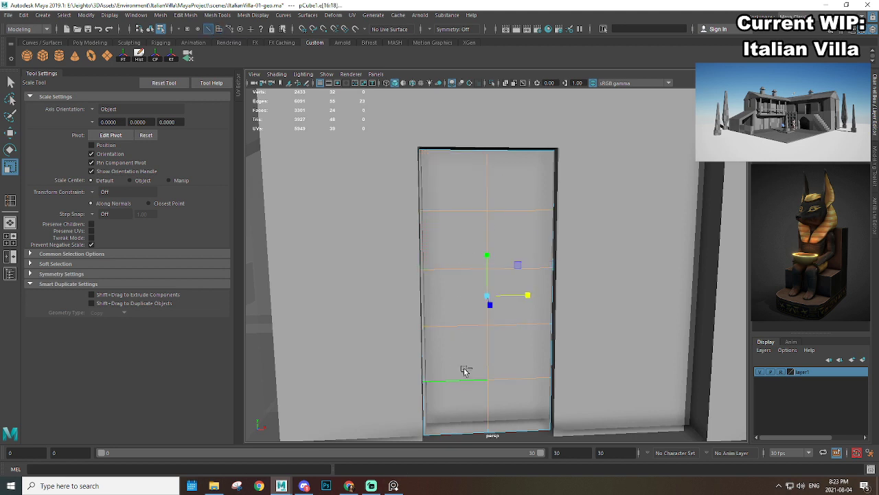
pyautogui.keyDown('shift'); pyautogui.moveTo(494, 257); pyautogui.dragTo(520, 261, button='right'); pyautogui.keyUp('shift')
pyautogui.keyDown('alt'); pyautogui.moveTo(520, 261); pyautogui.dragTo(523, 301); pyautogui.keyUp('alt')
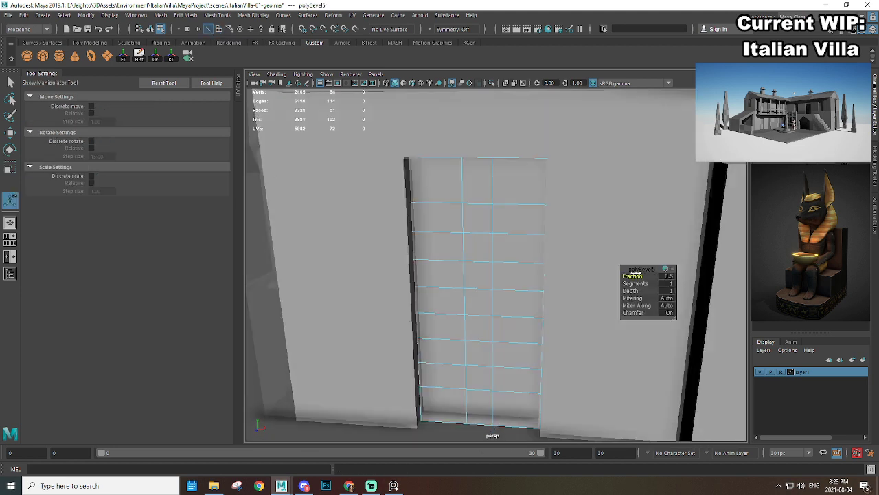
pyautogui.moveTo(636, 274); pyautogui.dragTo(635, 277)
pyautogui.keyDown('alt'); pyautogui.moveTo(507, 306); pyautogui.dragTo(480, 310, button='right'); pyautogui.keyUp('alt')
pyautogui.keyDown('alt'); pyautogui.moveTo(480, 311); pyautogui.dragTo(484, 321, button='middle'); pyautogui.keyUp('alt')
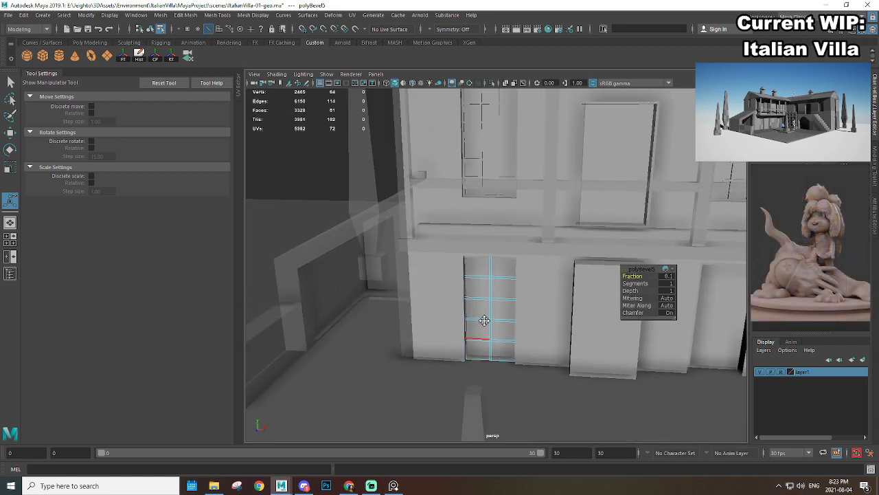
pyautogui.keyDown('alt'); pyautogui.moveTo(485, 321); pyautogui.dragTo(490, 308); pyautogui.keyUp('alt')
pyautogui.keyDown('alt'); pyautogui.moveTo(490, 309); pyautogui.dragTo(492, 283, button='middle'); pyautogui.keyUp('alt')
pyautogui.keyDown('alt'); pyautogui.moveTo(492, 283); pyautogui.dragTo(578, 314, button='right'); pyautogui.keyUp('alt')
# Step: Extrude all the door panel's front faces together and scale them inward in width and height to form an outer frame
pyautogui.press('q')
pyautogui.moveTo(487, 235); pyautogui.dragTo(487, 267, button='right')
pyautogui.click(477, 209)
pyautogui.keyDown('alt'); pyautogui.moveTo(522, 302); pyautogui.dragTo(495, 324, button='right'); pyautogui.keyUp('alt')
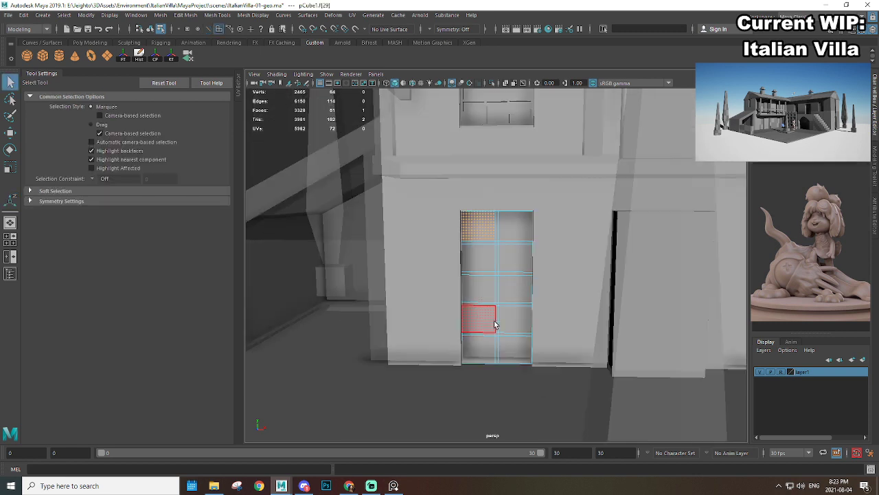
pyautogui.keyDown('alt'); pyautogui.moveTo(495, 324); pyautogui.dragTo(489, 283, button='middle'); pyautogui.keyUp('alt')
pyautogui.keyDown('shift'); pyautogui.doubleClick(510, 307); pyautogui.keyUp('shift')
pyautogui.keyDown('shift'); pyautogui.doubleClick(509, 184); pyautogui.keyUp('shift')
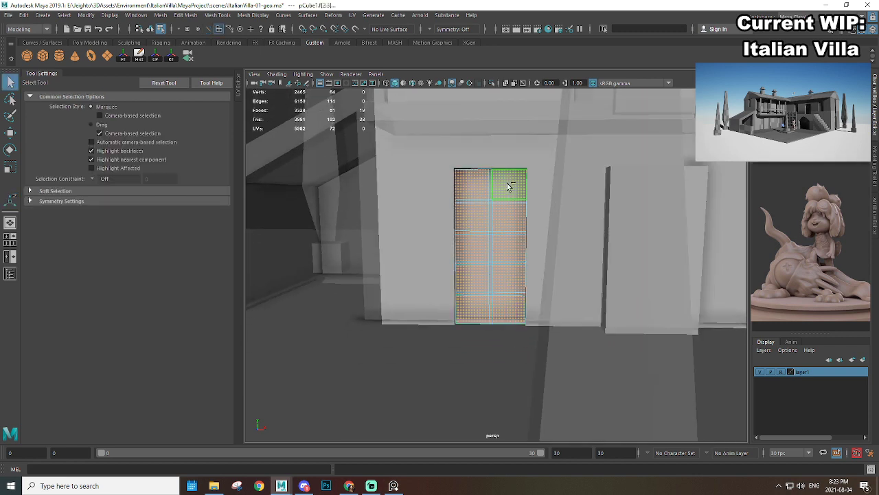
pyautogui.keyDown('alt'); pyautogui.moveTo(465, 180); pyautogui.dragTo(497, 160, button='right'); pyautogui.keyUp('alt')
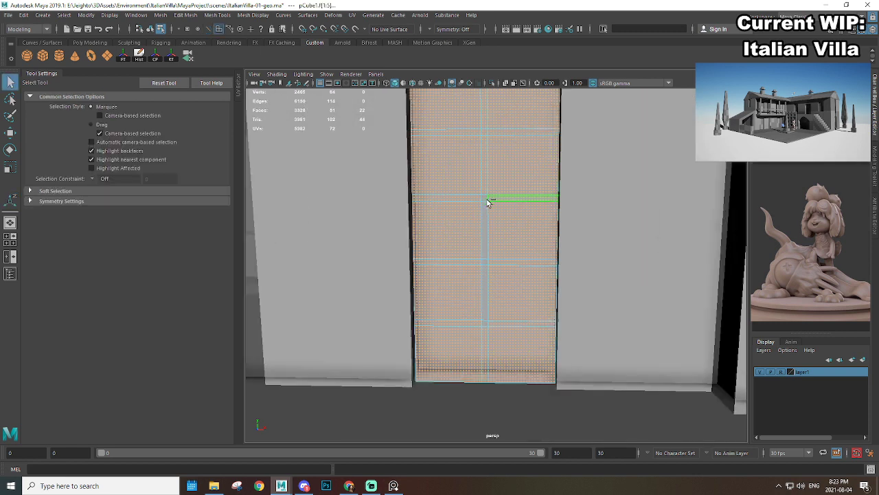
pyautogui.keyDown('shift'); pyautogui.click(483, 280); pyautogui.keyUp('shift')
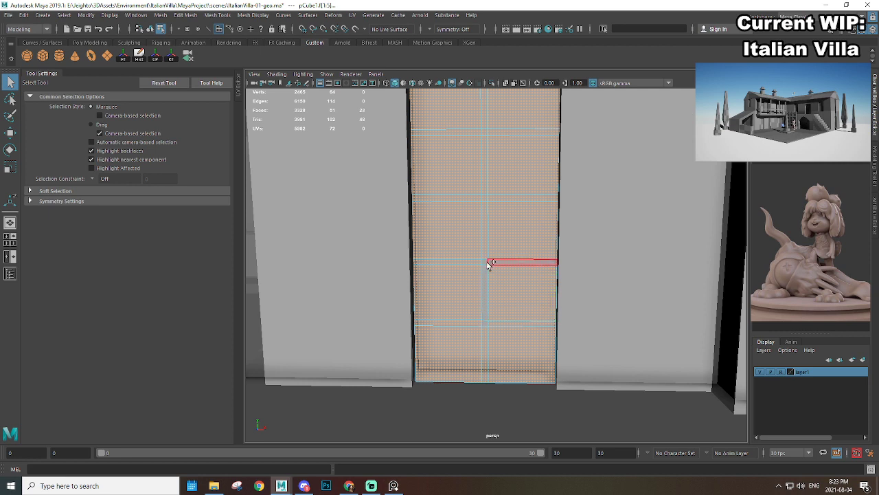
pyautogui.hotkey('ctrl', 'e')
pyautogui.keyDown('alt'); pyautogui.moveTo(496, 210); pyautogui.dragTo(494, 251, button='middle'); pyautogui.keyUp('alt')
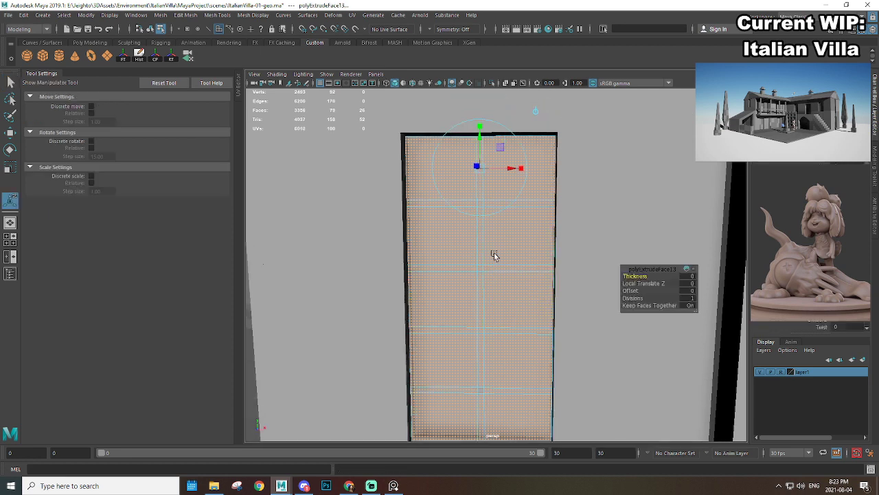
pyautogui.press('r')
pyautogui.moveTo(517, 299); pyautogui.dragTo(513, 301)
pyautogui.keyDown('alt'); pyautogui.moveTo(528, 327); pyautogui.dragTo(554, 274, button='middle'); pyautogui.keyUp('alt')
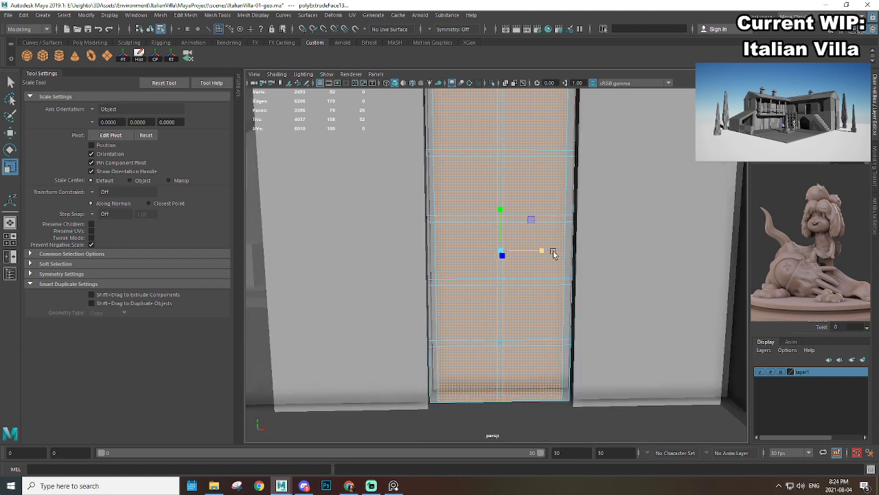
pyautogui.moveTo(501, 210); pyautogui.dragTo(501, 210)
# Step: Select the ten pane faces between the bars of the door grid
pyautogui.scroll(-5, 500, 217)
pyautogui.keyDown('alt'); pyautogui.moveTo(499, 231); pyautogui.dragTo(484, 272, button='middle'); pyautogui.keyUp('alt')
pyautogui.scroll(3, 482, 254)
pyautogui.click(454, 207)
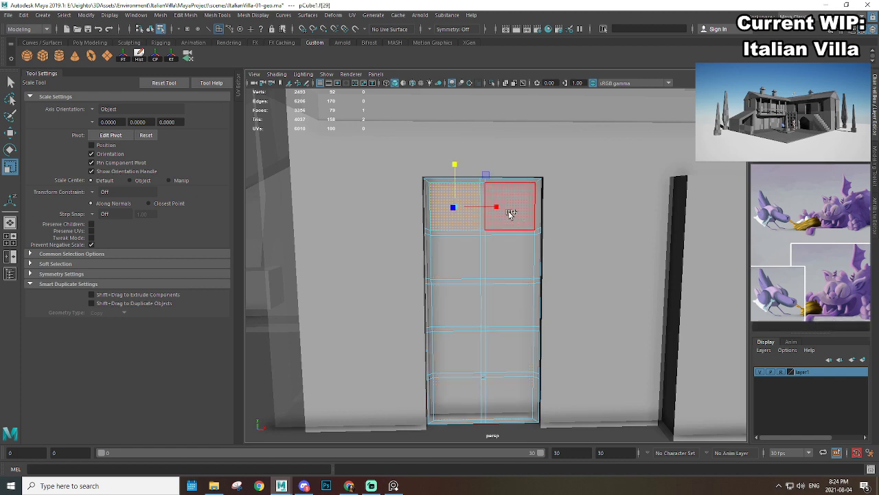
pyautogui.keyDown('shift'); pyautogui.click(511, 213); pyautogui.keyUp('shift')
pyautogui.keyDown('shift'); pyautogui.click(511, 250); pyautogui.keyUp('shift')
pyautogui.keyDown('shift'); pyautogui.click(465, 265); pyautogui.keyUp('shift')
pyautogui.keyDown('shift'); pyautogui.click(457, 306); pyautogui.keyUp('shift')
pyautogui.keyDown('shift'); pyautogui.click(506, 307); pyautogui.keyUp('shift')
pyautogui.keyDown('shift'); pyautogui.click(508, 352); pyautogui.keyUp('shift')
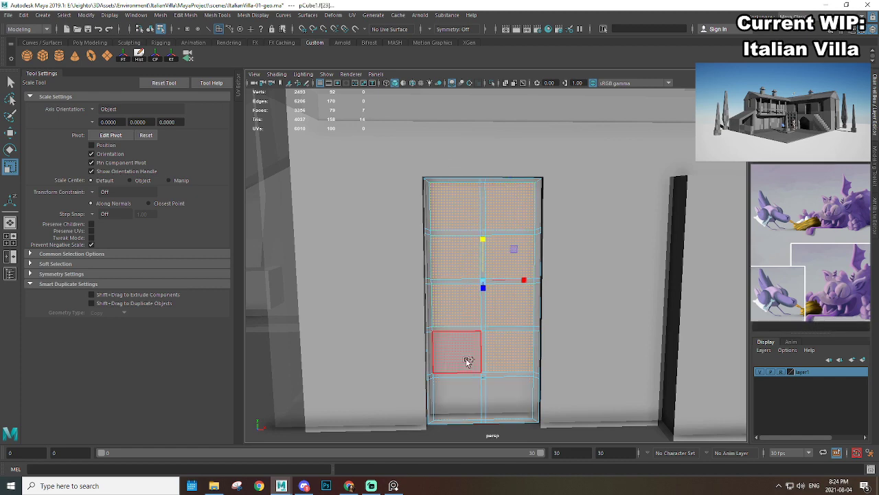
pyautogui.keyDown('shift'); pyautogui.click(462, 354); pyautogui.keyUp('shift')
pyautogui.keyDown('shift'); pyautogui.click(455, 396); pyautogui.keyUp('shift')
pyautogui.keyDown('shift'); pyautogui.click(509, 397); pyautogui.keyUp('shift')
# Step: Delete the stray extruded faces at the bar crossing in the door grid, using the smooth preview to find them
pyautogui.keyDown('alt'); pyautogui.moveTo(508, 397); pyautogui.dragTo(421, 300); pyautogui.keyUp('alt')
pyautogui.scroll(5, 500, 326)
pyautogui.keyDown('alt'); pyautogui.moveTo(532, 320); pyautogui.dragTo(574, 299); pyautogui.keyUp('alt')
pyautogui.scroll(4, 501, 311)
pyautogui.click(498, 312)
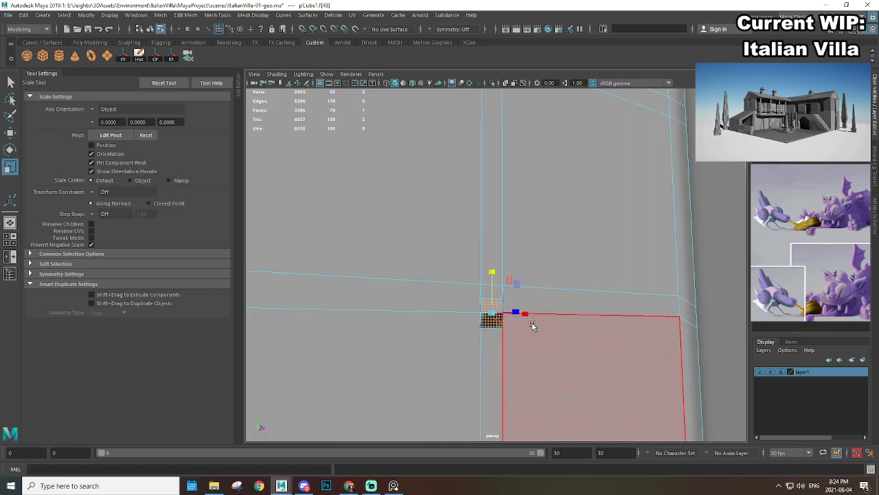
pyautogui.press('Delete')
pyautogui.press('3')
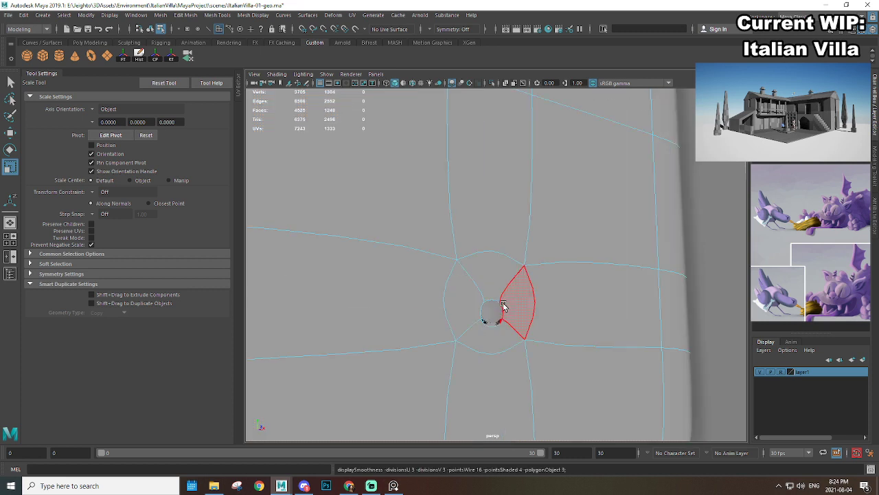
pyautogui.click(501, 271)
pyautogui.keyDown('shift'); pyautogui.click(527, 309); pyautogui.keyUp('shift')
pyautogui.press('Delete')
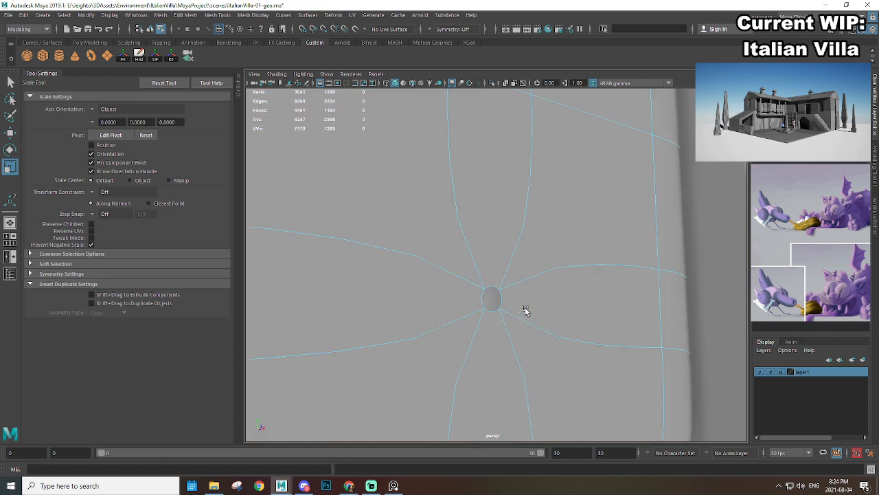
# Step: Fill the hole at the bar crossing in the door grid with a new face using Append to Polygon
pyautogui.press('1')
pyautogui.moveTo(475, 218)
pyautogui.mouseDown(button='right')
pyautogui.moveTo(488, 213)
pyautogui.moveTo(450, 224)
pyautogui.moveTo(475, 227)
pyautogui.mouseUp(button='right')
pyautogui.click(494, 292)
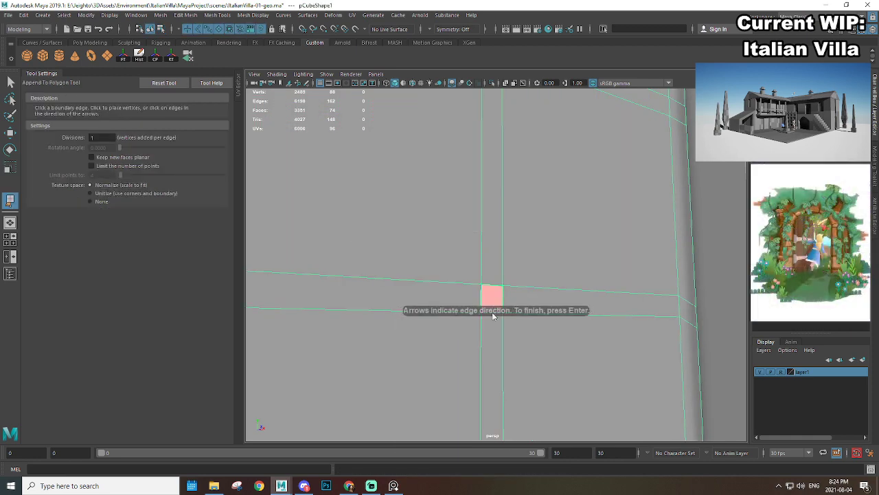
pyautogui.press('Return')
# Step: Select the ten pane faces between the bars of the door grid, leaving the bars and outer frame unselected
pyautogui.scroll(-7, 493, 316)
pyautogui.keyDown('alt'); pyautogui.moveTo(528, 314); pyautogui.dragTo(501, 273); pyautogui.keyUp('alt')
pyautogui.press('r')
pyautogui.moveTo(502, 232); pyautogui.dragTo(503, 260, button='right')
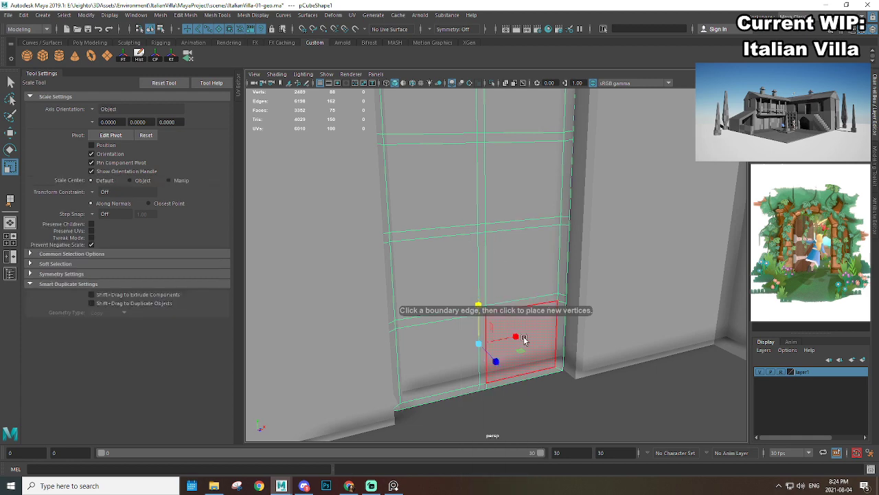
pyautogui.click(524, 340)
pyautogui.keyDown('shift'); pyautogui.click(450, 357); pyautogui.keyUp('shift')
pyautogui.keyDown('shift'); pyautogui.click(441, 287); pyautogui.keyUp('shift')
pyautogui.keyDown('shift'); pyautogui.click(526, 273); pyautogui.keyUp('shift')
pyautogui.keyDown('shift'); pyautogui.click(520, 193); pyautogui.keyUp('shift')
pyautogui.keyDown('shift'); pyautogui.click(444, 193); pyautogui.keyUp('shift')
pyautogui.keyDown('shift'); pyautogui.click(454, 128); pyautogui.keyUp('shift')
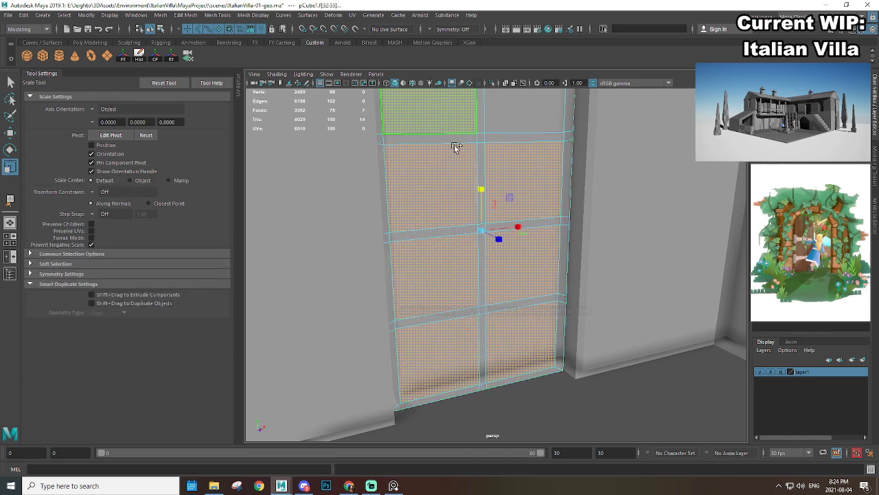
pyautogui.scroll(-4, 474, 178)
pyautogui.keyDown('alt'); pyautogui.moveTo(501, 206); pyautogui.dragTo(495, 291, button='middle'); pyautogui.keyUp('alt')
pyautogui.scroll(2, 496, 288)
pyautogui.keyDown('shift'); pyautogui.click(499, 238); pyautogui.keyUp('shift')
pyautogui.keyDown('shift'); pyautogui.click(496, 184); pyautogui.keyUp('shift')
pyautogui.keyDown('shift'); pyautogui.click(431, 185); pyautogui.keyUp('shift')
# Step: Extrude the selected door panes and move them back in depth so they sit recessed behind the bars
pyautogui.keyDown('shift'); pyautogui.moveTo(482, 183); pyautogui.dragTo(484, 208, button='right'); pyautogui.keyUp('shift')
pyautogui.scroll(4, 500, 231)
pyautogui.keyDown('alt'); pyautogui.moveTo(500, 231); pyautogui.dragTo(507, 243); pyautogui.keyUp('alt')
pyautogui.press('w')
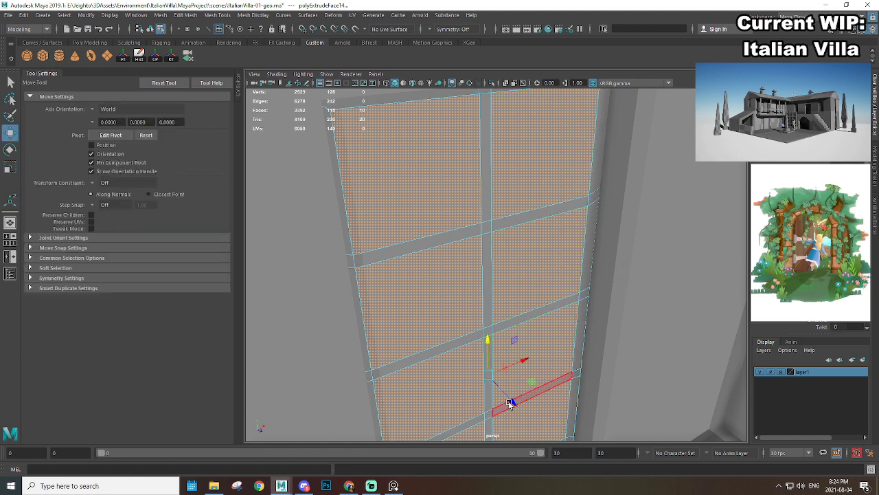
pyautogui.moveTo(509, 404); pyautogui.dragTo(539, 303)
# Step: Isolate the door panel and delete the loop of side faces running around its outer edge
pyautogui.scroll(-5, 542, 392)
pyautogui.scroll(3, 469, 301)
pyautogui.moveTo(469, 172); pyautogui.dragTo(513, 170, button='right')
pyautogui.hotkey('ctrl', '1')
pyautogui.scroll(-4, 507, 195)
pyautogui.keyDown('alt'); pyautogui.moveTo(430, 210); pyautogui.dragTo(505, 219); pyautogui.keyUp('alt')
pyautogui.moveTo(518, 209); pyautogui.dragTo(518, 231, button='right')
pyautogui.keyDown('alt'); pyautogui.moveTo(505, 229); pyautogui.dragTo(450, 266, button='middle'); pyautogui.keyUp('alt')
pyautogui.scroll(6, 454, 237)
pyautogui.click(462, 223)
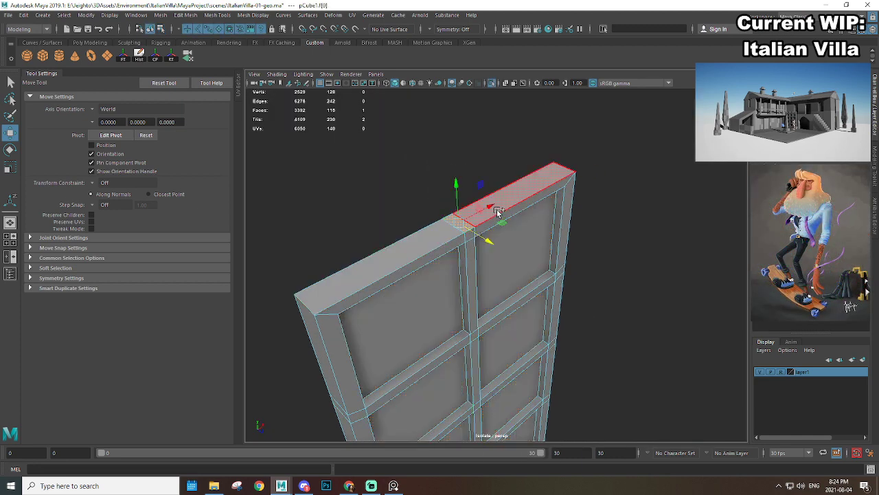
pyautogui.keyDown('shift'); pyautogui.doubleClick(517, 195); pyautogui.keyUp('shift')
pyautogui.press('Delete')
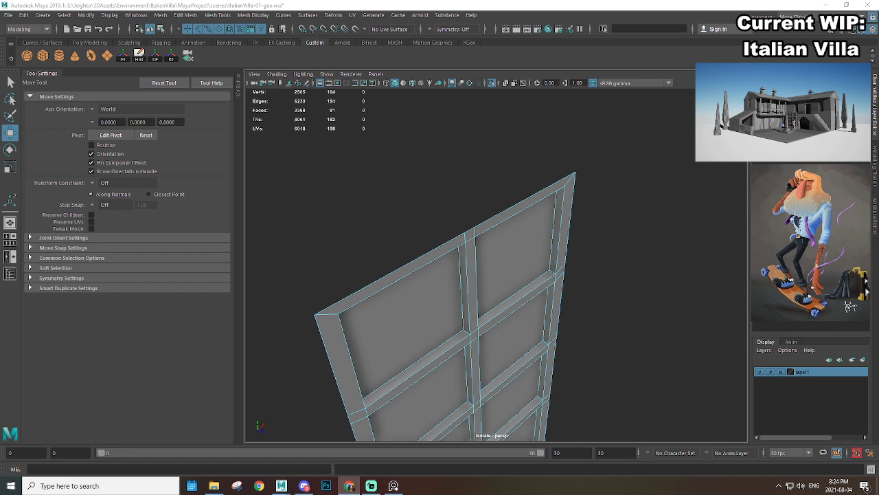
# Step: Merge each pair of vertices where the bars meet the door frame's top, right and bottom outer edges
pyautogui.keyDown('alt'); pyautogui.moveTo(417, 259); pyautogui.dragTo(473, 237); pyautogui.keyUp('alt')
pyautogui.moveTo(470, 187); pyautogui.dragTo(426, 186, button='right')
pyautogui.keyDown('alt'); pyautogui.moveTo(428, 188); pyautogui.dragTo(482, 177); pyautogui.keyUp('alt')
pyautogui.keyDown('shift'); pyautogui.moveTo(488, 195); pyautogui.dragTo(491, 143, button='right'); pyautogui.keyUp('shift')
pyautogui.keyDown('alt'); pyautogui.moveTo(577, 258); pyautogui.dragTo(506, 215, button='middle'); pyautogui.keyUp('alt')
pyautogui.keyDown('alt'); pyautogui.moveTo(505, 216); pyautogui.dragTo(536, 219); pyautogui.keyUp('alt')
pyautogui.moveTo(570, 231); pyautogui.dragTo(552, 285)
pyautogui.press('g')
pyautogui.scroll(-5, 550, 295)
pyautogui.keyDown('alt'); pyautogui.moveTo(541, 336); pyautogui.dragTo(538, 265, button='middle'); pyautogui.keyUp('alt')
pyautogui.scroll(3, 539, 264)
pyautogui.moveTo(566, 214); pyautogui.dragTo(534, 251)
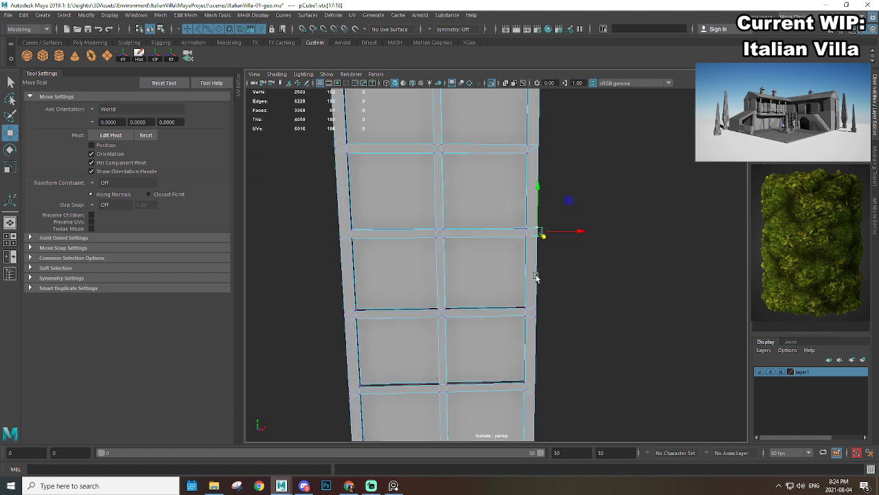
pyautogui.moveTo(534, 331); pyautogui.dragTo(534, 334)
pyautogui.press('g')
pyautogui.keyDown('alt'); pyautogui.moveTo(494, 385); pyautogui.dragTo(479, 284, button='middle'); pyautogui.keyUp('alt')
pyautogui.scroll(2, 484, 283)
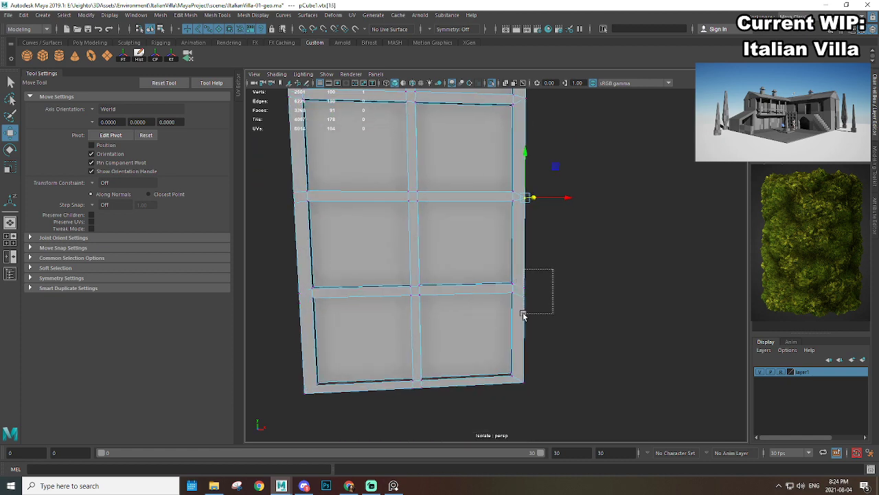
pyautogui.moveTo(524, 314); pyautogui.dragTo(523, 315)
pyautogui.press('g')
pyautogui.keyDown('alt'); pyautogui.moveTo(465, 382); pyautogui.dragTo(524, 328, button='middle'); pyautogui.keyUp('alt')
pyautogui.scroll(2, 524, 328)
pyautogui.keyDown('alt'); pyautogui.moveTo(524, 329); pyautogui.dragTo(455, 362); pyautogui.keyUp('alt')
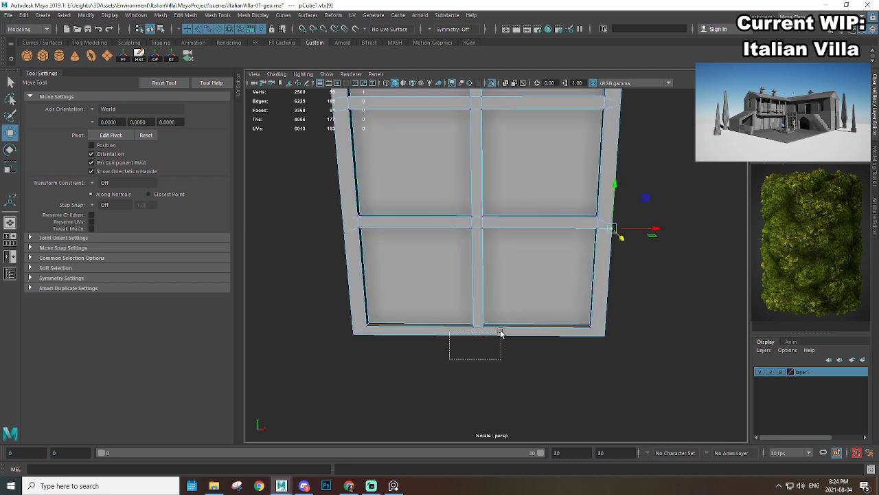
pyautogui.moveTo(501, 333); pyautogui.dragTo(502, 334)
# Step: Merge each pair of vertices where the horizontal bars meet the door frame's left outer edge, and return to object mode
pyautogui.moveTo(340, 229); pyautogui.dragTo(349, 249)
pyautogui.press('g')
pyautogui.scroll(-3, 348, 258)
pyautogui.keyDown('alt'); pyautogui.moveTo(355, 189); pyautogui.dragTo(361, 272, button='middle'); pyautogui.keyUp('alt')
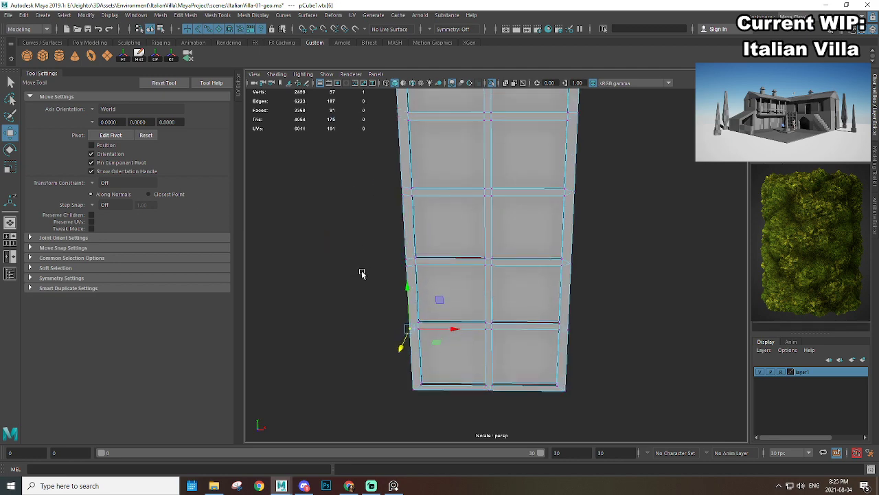
pyautogui.scroll(1, 362, 272)
pyautogui.moveTo(362, 247); pyautogui.dragTo(387, 289)
pyautogui.press('g')
pyautogui.keyDown('alt'); pyautogui.moveTo(400, 197); pyautogui.dragTo(395, 263, button='middle'); pyautogui.keyUp('alt')
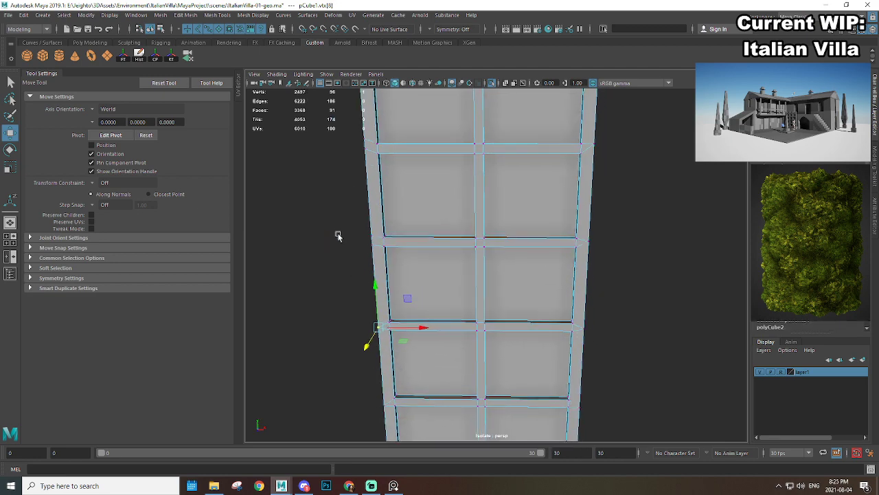
pyautogui.moveTo(370, 262); pyautogui.dragTo(372, 264)
pyautogui.press('g')
pyautogui.keyDown('alt'); pyautogui.moveTo(381, 206); pyautogui.dragTo(376, 272, button='middle'); pyautogui.keyUp('alt')
pyautogui.moveTo(345, 190); pyautogui.dragTo(366, 233)
pyautogui.moveTo(521, 152); pyautogui.dragTo(562, 135, button='right')
pyautogui.click(621, 172)
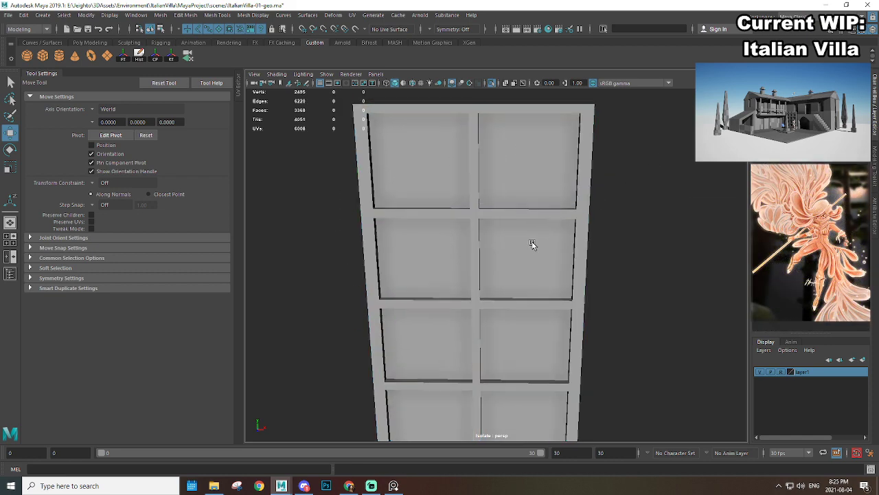
# Step: Scale each recessed pane face in the door's top two rows slightly inward to taper the bar sides
pyautogui.keyDown('alt'); pyautogui.moveTo(532, 245); pyautogui.dragTo(490, 201); pyautogui.keyUp('alt')
pyautogui.scroll(-4, 490, 200)
pyautogui.keyDown('alt'); pyautogui.moveTo(491, 201); pyautogui.dragTo(549, 278, button='middle'); pyautogui.keyUp('alt')
pyautogui.scroll(2, 549, 279)
pyautogui.click(549, 278)
pyautogui.moveTo(477, 222); pyautogui.dragTo(474, 238, button='right')
pyautogui.click(473, 229)
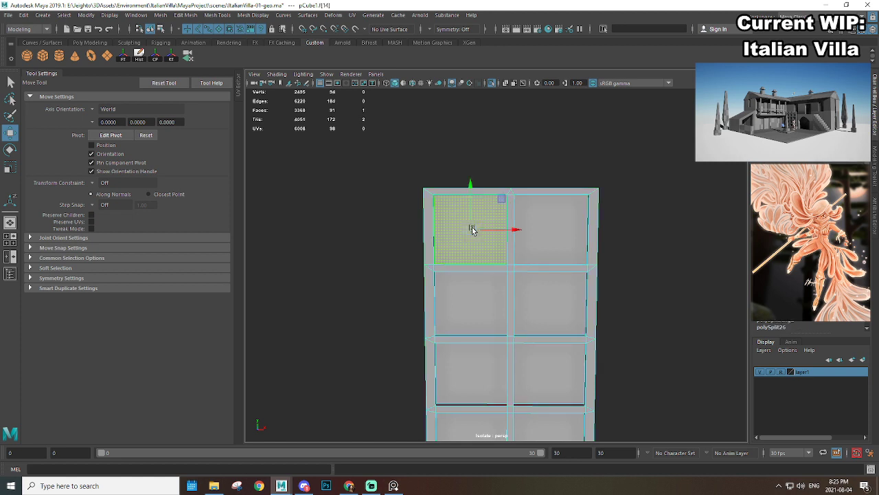
pyautogui.scroll(3, 467, 230)
pyautogui.press('r')
pyautogui.moveTo(461, 222); pyautogui.dragTo(460, 225)
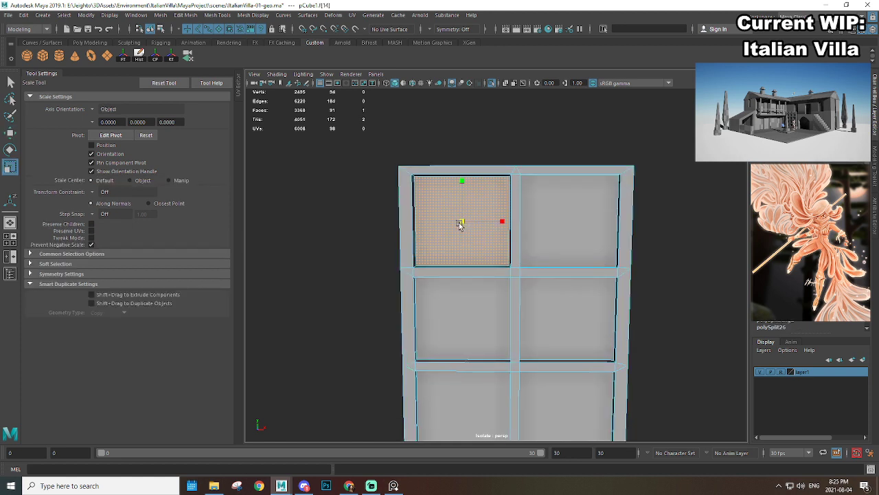
pyautogui.click(558, 230)
pyautogui.keyDown('alt'); pyautogui.moveTo(558, 231); pyautogui.dragTo(549, 239, button='middle'); pyautogui.keyUp('alt')
pyautogui.moveTo(540, 231); pyautogui.dragTo(536, 232)
pyautogui.keyDown('alt'); pyautogui.moveTo(520, 354); pyautogui.dragTo(540, 260, button='middle'); pyautogui.keyUp('alt')
pyautogui.click(559, 227)
pyautogui.moveTo(559, 227); pyautogui.dragTo(540, 236)
pyautogui.click(449, 233)
pyautogui.moveTo(455, 234); pyautogui.dragTo(453, 237)
# Step: Scale the pane faces in the door's lower three rows slightly inward, and bring the rest of the villa back into view
pyautogui.keyDown('alt'); pyautogui.moveTo(505, 314); pyautogui.dragTo(505, 226, button='middle'); pyautogui.keyUp('alt')
pyautogui.click(459, 239)
pyautogui.moveTo(458, 239); pyautogui.dragTo(455, 243)
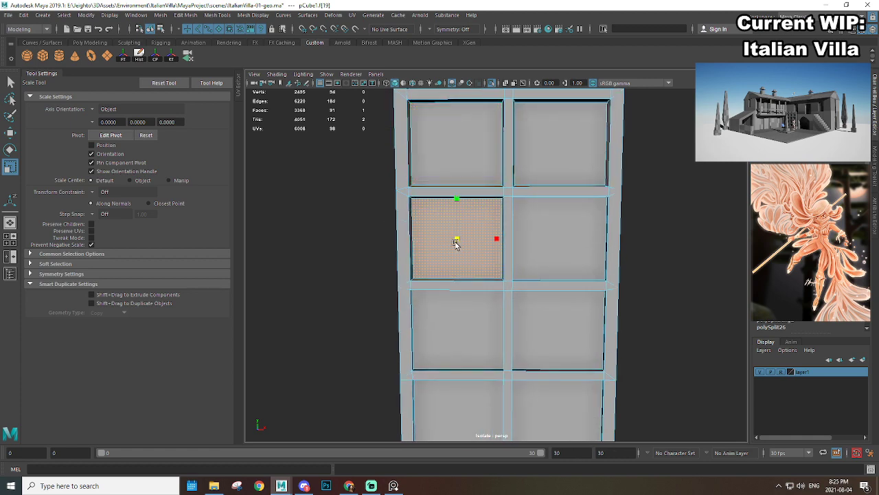
pyautogui.click(550, 248)
pyautogui.moveTo(557, 240); pyautogui.dragTo(556, 242)
pyautogui.keyDown('alt'); pyautogui.moveTo(562, 333); pyautogui.dragTo(540, 224, button='middle'); pyautogui.keyUp('alt')
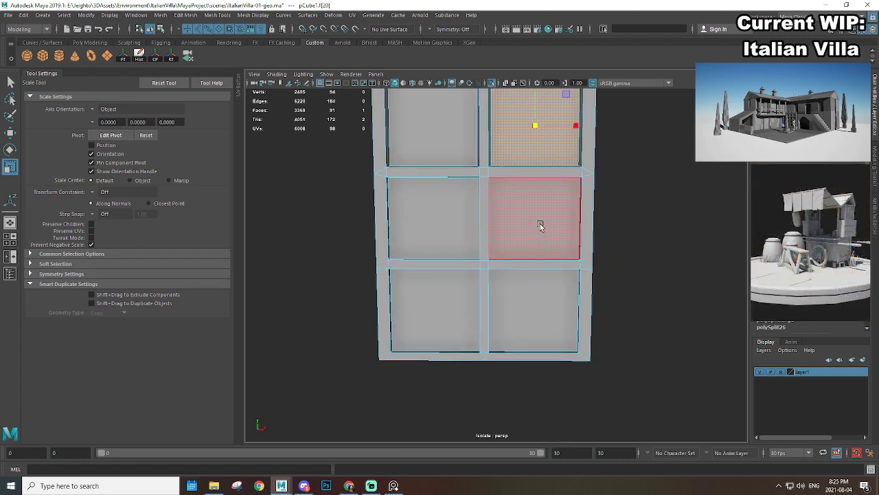
pyautogui.click(538, 229)
pyautogui.moveTo(533, 220); pyautogui.dragTo(529, 224)
pyautogui.click(433, 227)
pyautogui.moveTo(435, 224); pyautogui.dragTo(430, 239)
pyautogui.click(448, 311)
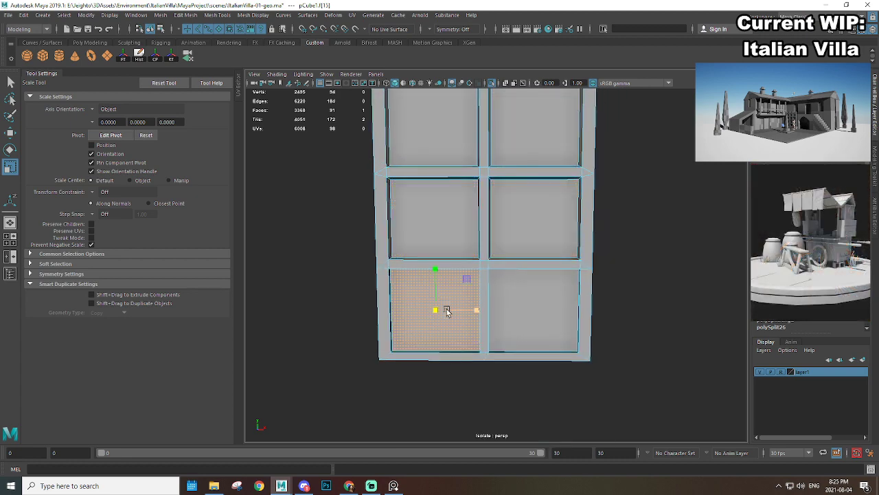
pyautogui.click(528, 309)
pyautogui.moveTo(546, 221); pyautogui.dragTo(559, 236, button='right')
pyautogui.click(630, 174)
pyautogui.keyDown('alt'); pyautogui.moveTo(560, 236); pyautogui.dragTo(577, 252); pyautogui.keyUp('alt')
pyautogui.hotkey('ctrl', '1')
# Step: Delete the window grid in the upper-floor window to the right of the doorway
pyautogui.keyDown('alt'); pyautogui.moveTo(526, 217); pyautogui.dragTo(491, 347, button='middle'); pyautogui.keyUp('alt')
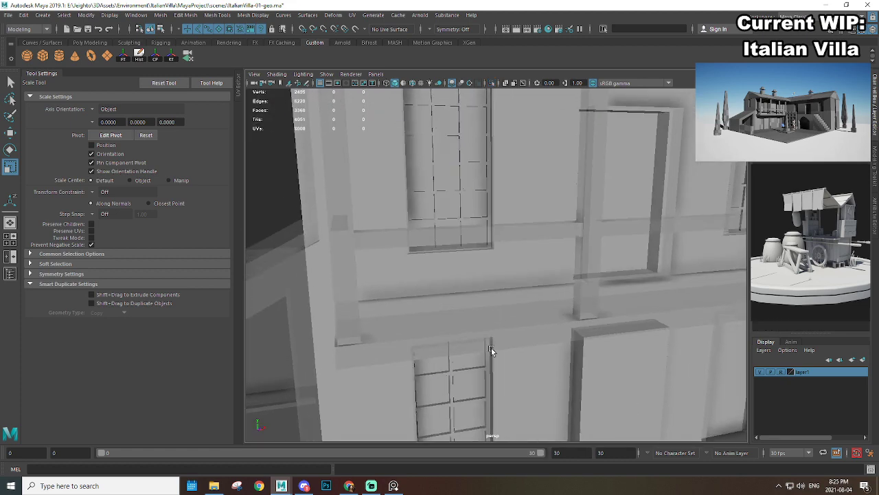
pyautogui.click(482, 193)
pyautogui.keyDown('alt'); pyautogui.moveTo(636, 242); pyautogui.dragTo(522, 259, button='right'); pyautogui.keyUp('alt')
pyautogui.click(625, 232)
pyautogui.press('Delete')
pyautogui.keyDown('alt'); pyautogui.moveTo(523, 259); pyautogui.dragTo(539, 256); pyautogui.keyUp('alt')
pyautogui.keyDown('alt'); pyautogui.moveTo(539, 256); pyautogui.dragTo(569, 257, button='right'); pyautogui.keyUp('alt')
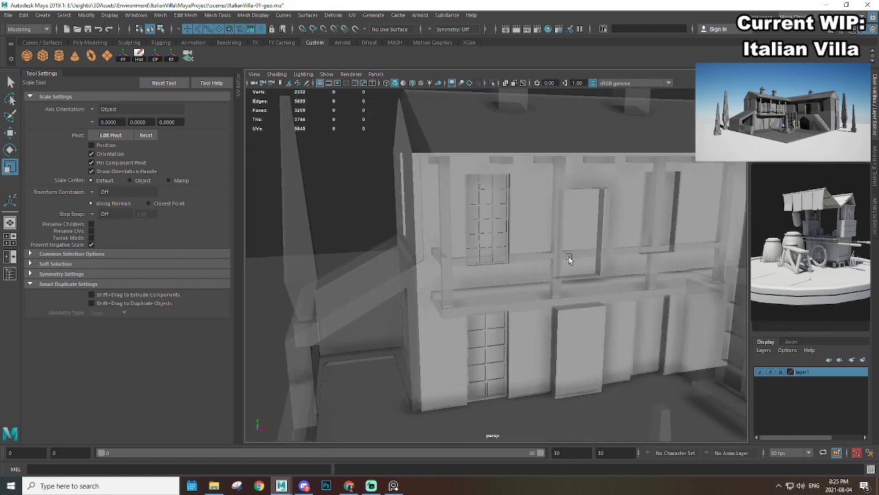
# Step: Isolate the remaining upper-floor window grid and scale its top-left pane face slightly inward
pyautogui.click(487, 234)
pyautogui.hotkey('ctrl', '1')
pyautogui.keyDown('alt'); pyautogui.moveTo(487, 234); pyautogui.dragTo(522, 216, button='right'); pyautogui.keyUp('alt')
pyautogui.keyDown('alt'); pyautogui.moveTo(495, 195); pyautogui.dragTo(479, 260); pyautogui.keyUp('alt')
pyautogui.press('F11')
pyautogui.click(474, 218)
pyautogui.keyDown('alt'); pyautogui.moveTo(502, 236); pyautogui.dragTo(528, 237, button='right'); pyautogui.keyUp('alt')
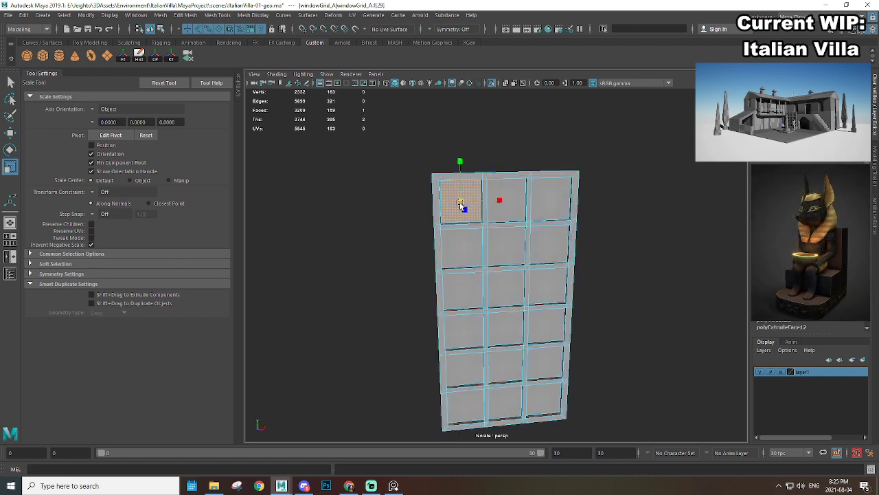
# Step: Scale scattered pane faces in the window grid's second to fifth rows slightly inward, one at a time
pyautogui.click(503, 248)
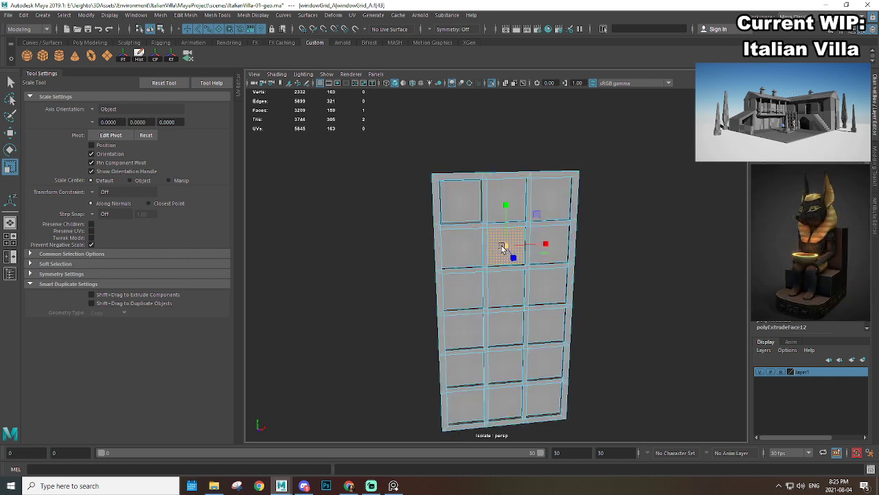
pyautogui.click(506, 290)
pyautogui.click(462, 331)
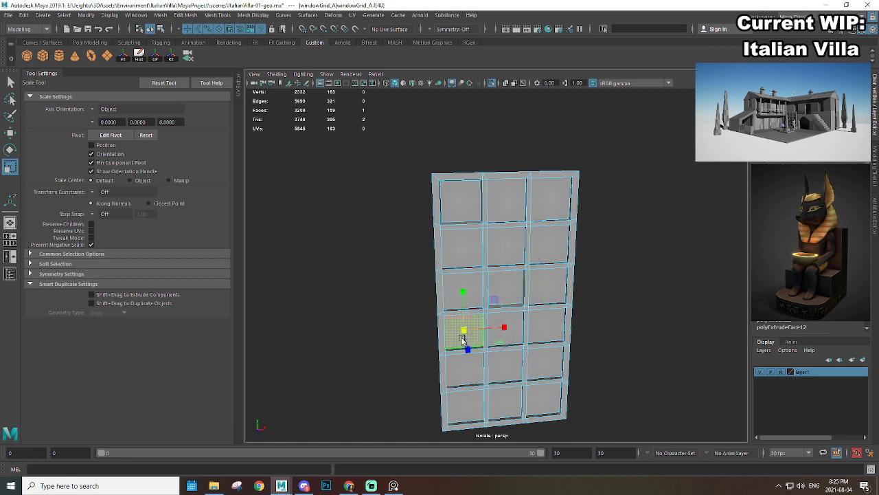
pyautogui.click(497, 371)
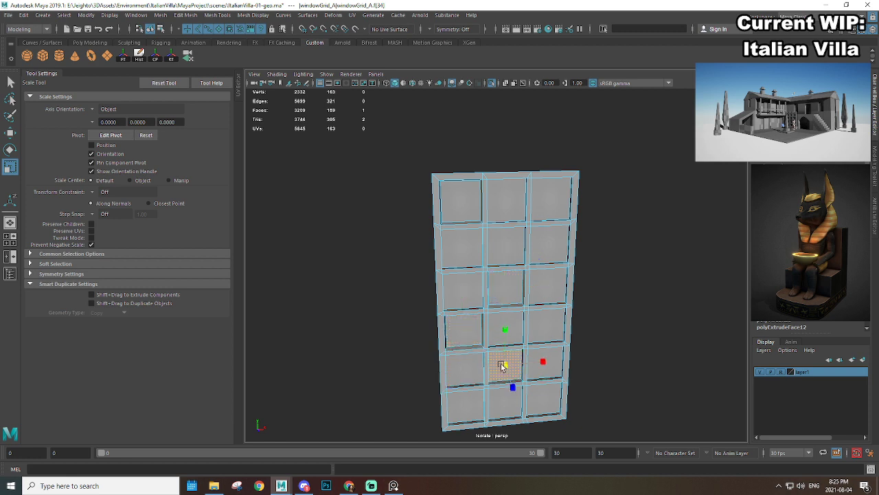
pyautogui.click(554, 324)
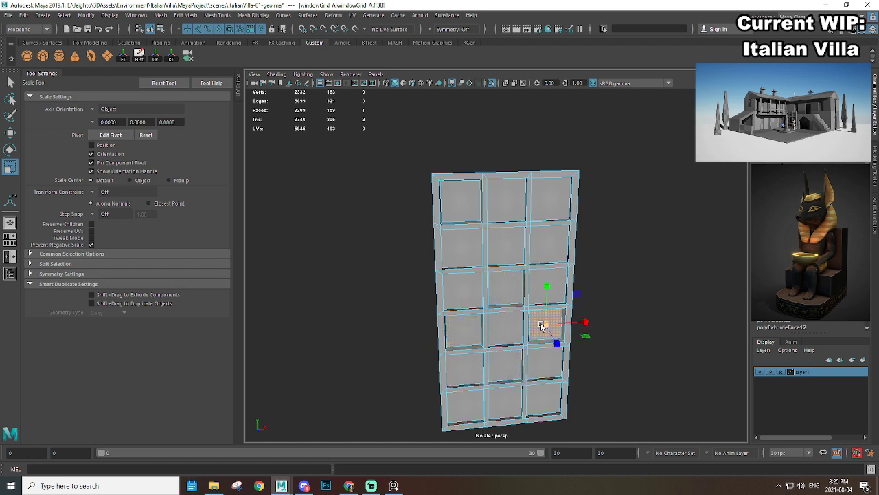
# Step: Scale the remaining pane faces in the window grid's top three rows slightly inward
pyautogui.scroll(3, 550, 309)
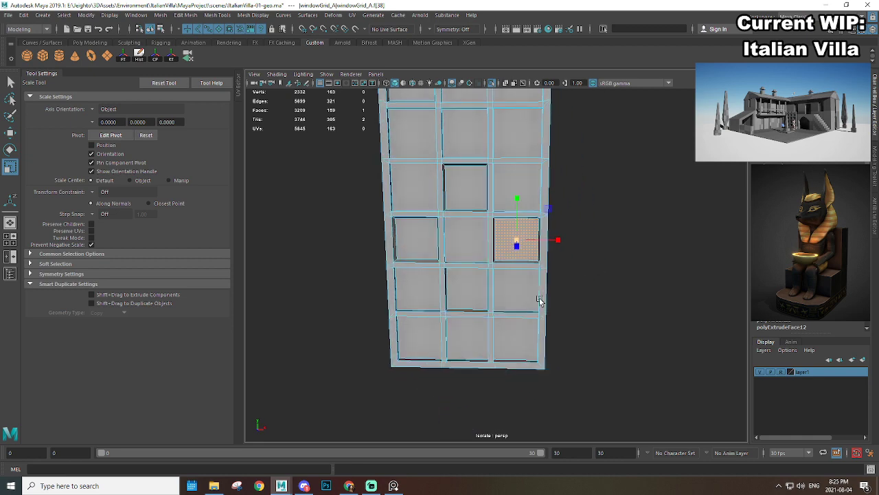
pyautogui.keyDown('alt'); pyautogui.moveTo(540, 301); pyautogui.dragTo(586, 384, button='middle'); pyautogui.keyUp('alt')
pyautogui.click(458, 227)
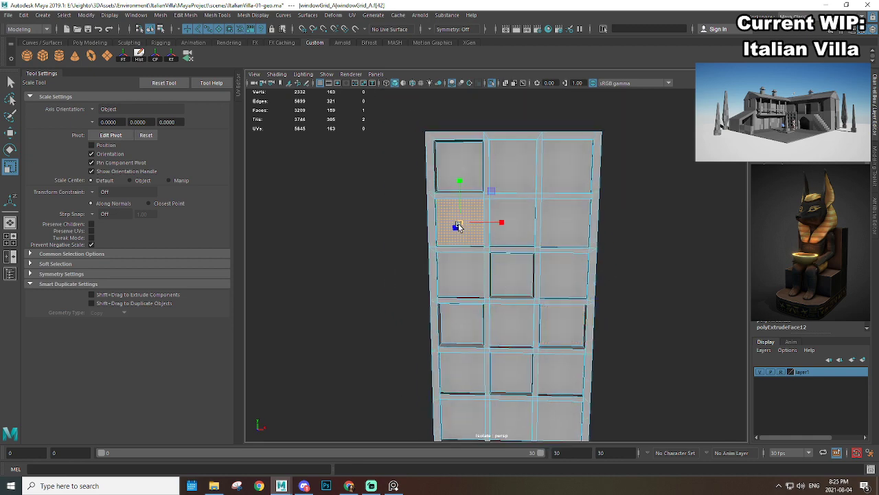
pyautogui.click(462, 273)
pyautogui.click(565, 223)
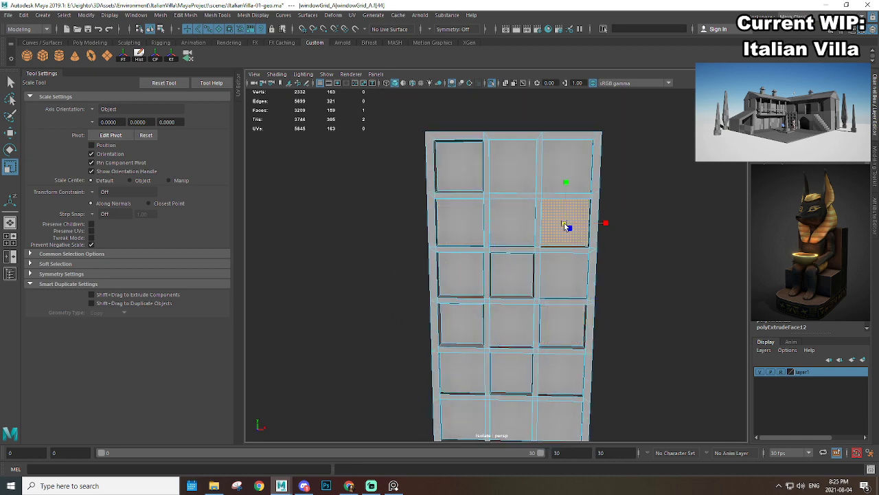
pyautogui.click(519, 222)
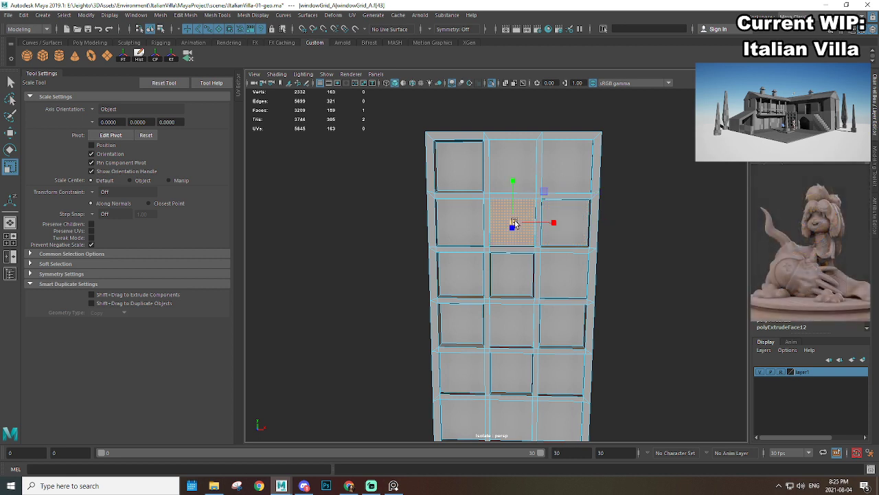
pyautogui.click(564, 174)
pyautogui.keyDown('alt'); pyautogui.moveTo(568, 168); pyautogui.dragTo(585, 187, button='middle'); pyautogui.keyUp('alt')
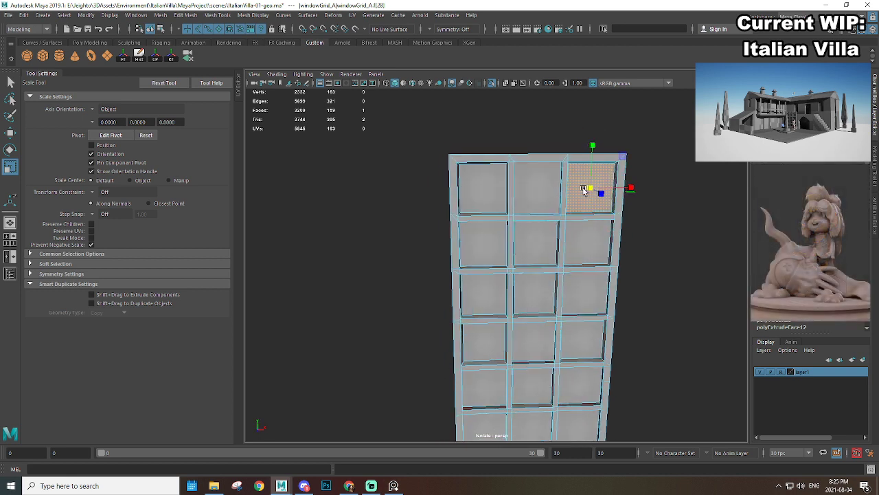
pyautogui.click(536, 191)
# Step: Scale the remaining pane faces in the window grid's bottom three rows slightly inward
pyautogui.keyDown('alt'); pyautogui.moveTo(540, 328); pyautogui.dragTo(499, 218, button='middle'); pyautogui.keyUp('alt')
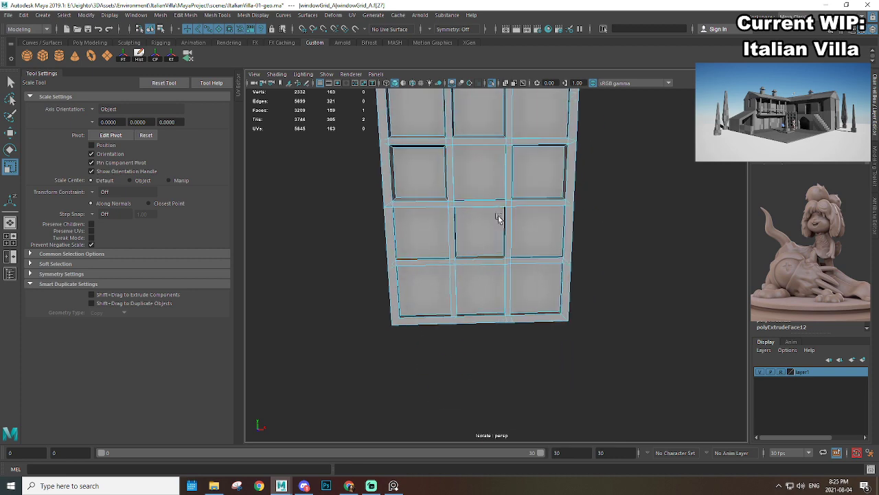
pyautogui.click(480, 177)
pyautogui.keyDown('alt'); pyautogui.moveTo(511, 176); pyautogui.dragTo(467, 244); pyautogui.keyUp('alt')
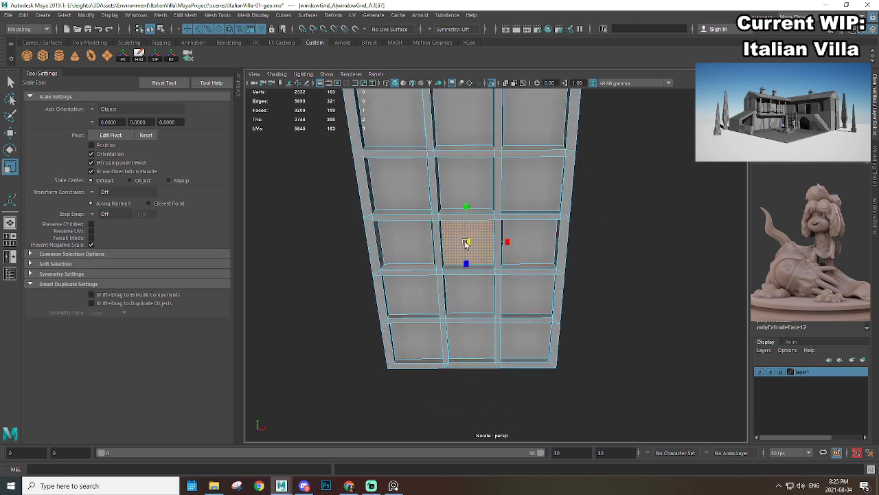
pyautogui.click(412, 297)
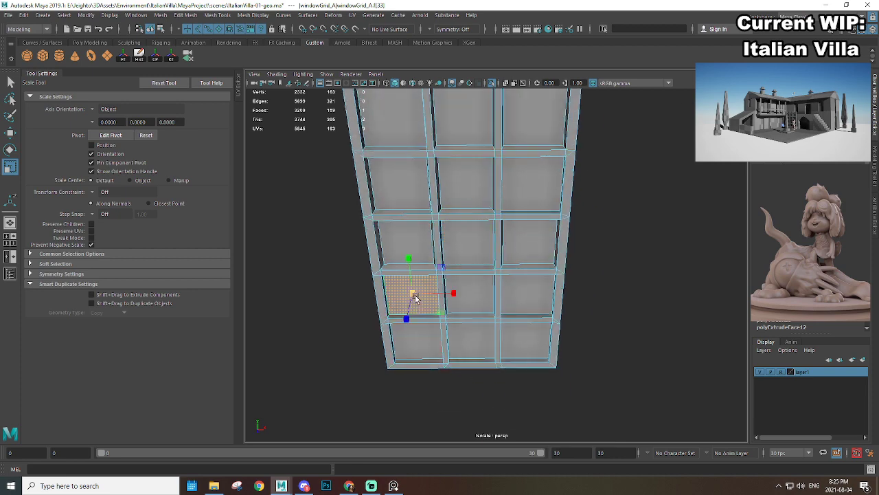
pyautogui.click(415, 345)
pyautogui.click(473, 344)
pyautogui.keyDown('alt'); pyautogui.moveTo(473, 343); pyautogui.dragTo(517, 320); pyautogui.keyUp('alt')
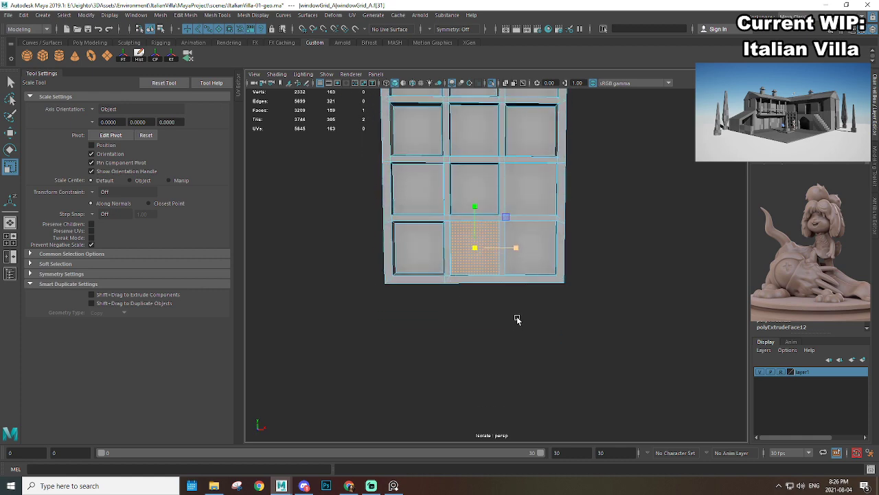
pyautogui.keyDown('alt'); pyautogui.moveTo(480, 249); pyautogui.dragTo(468, 275); pyautogui.keyUp('alt')
pyautogui.click(552, 328)
pyautogui.click(477, 291)
pyautogui.click(516, 278)
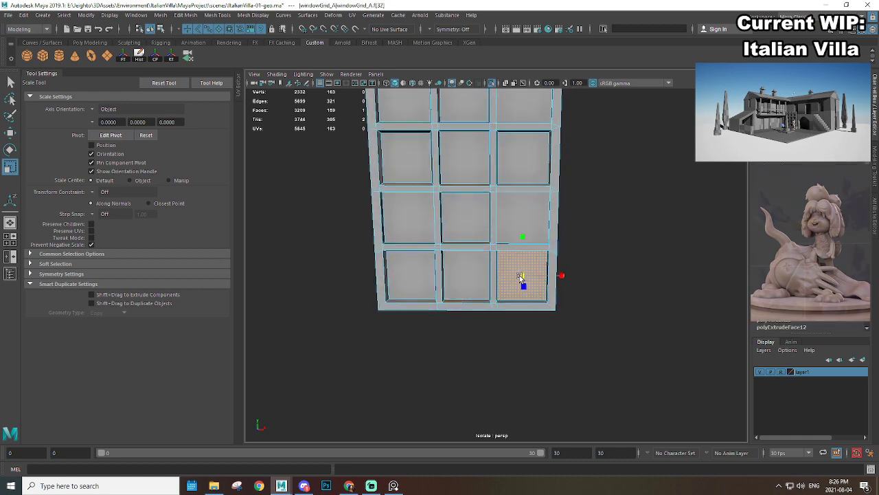
pyautogui.click(529, 206)
pyautogui.moveTo(525, 217); pyautogui.dragTo(521, 217)
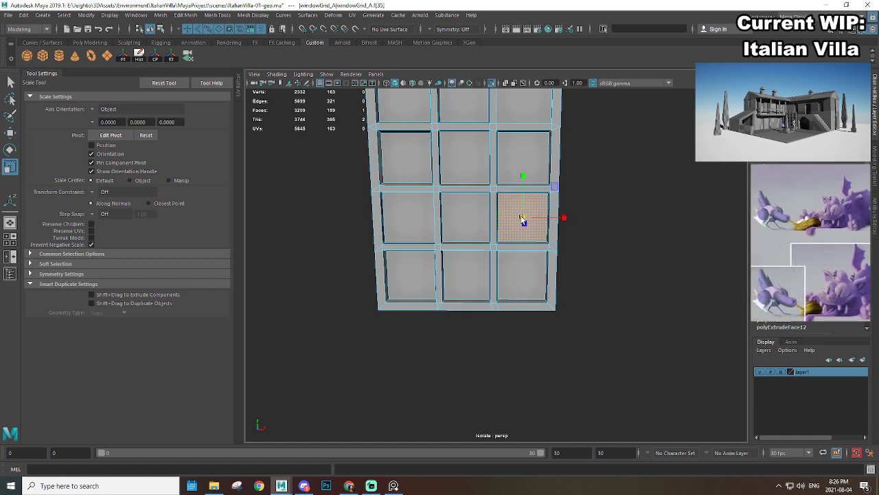
# Step: Scale a right-column pane face slightly inward and check the other panes up to the window grid's top row
pyautogui.keyDown('alt'); pyautogui.moveTo(520, 173); pyautogui.dragTo(516, 245, button='middle'); pyautogui.keyUp('alt')
pyautogui.click(517, 208)
pyautogui.moveTo(518, 201); pyautogui.dragTo(518, 204)
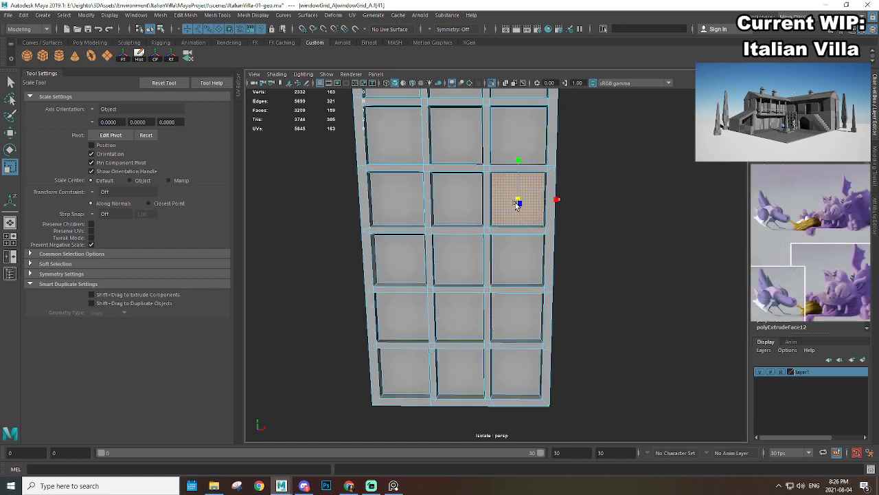
pyautogui.keyDown('alt'); pyautogui.moveTo(497, 180); pyautogui.dragTo(461, 258, button='middle'); pyautogui.keyUp('alt')
pyautogui.click(499, 245)
pyautogui.click(434, 220)
pyautogui.click(476, 184)
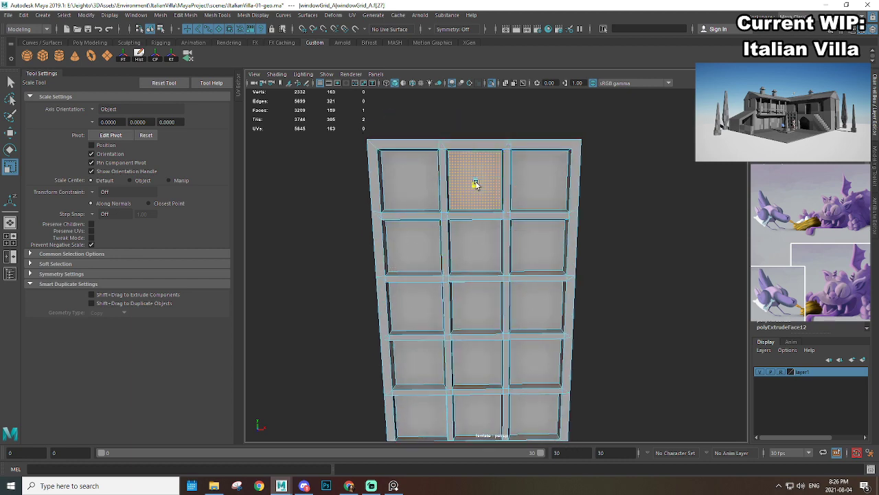
pyautogui.click(548, 182)
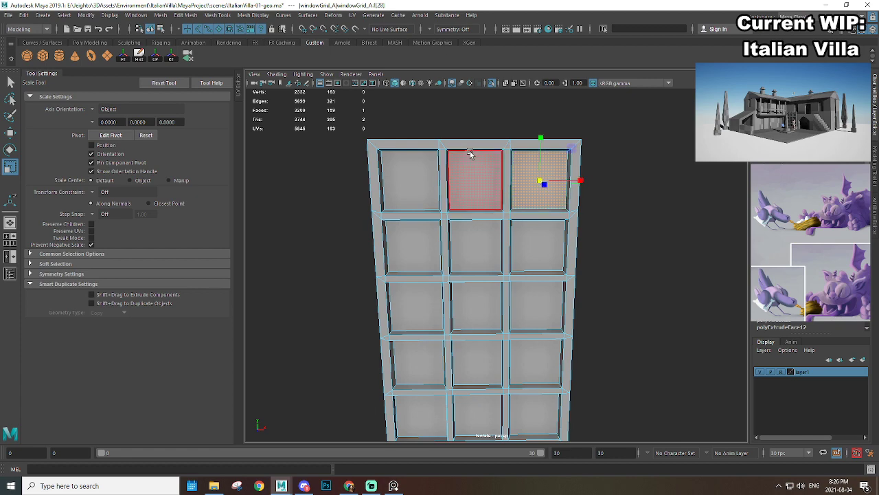
# Step: Return the window grid to object selection and exit isolation to show the whole villa
pyautogui.moveTo(470, 156); pyautogui.dragTo(516, 139, button='right')
pyautogui.click(642, 158)
pyautogui.keyDown('alt'); pyautogui.moveTo(642, 158); pyautogui.dragTo(526, 250, button='right'); pyautogui.keyUp('alt')
pyautogui.keyDown('alt'); pyautogui.moveTo(526, 251); pyautogui.dragTo(457, 231); pyautogui.keyUp('alt')
pyautogui.hotkey('ctrl', '1')
pyautogui.keyDown('alt'); pyautogui.moveTo(458, 232); pyautogui.dragTo(583, 283, button='right'); pyautogui.keyUp('alt')
pyautogui.keyDown('alt'); pyautogui.moveTo(583, 284); pyautogui.dragTo(524, 251); pyautogui.keyUp('alt')
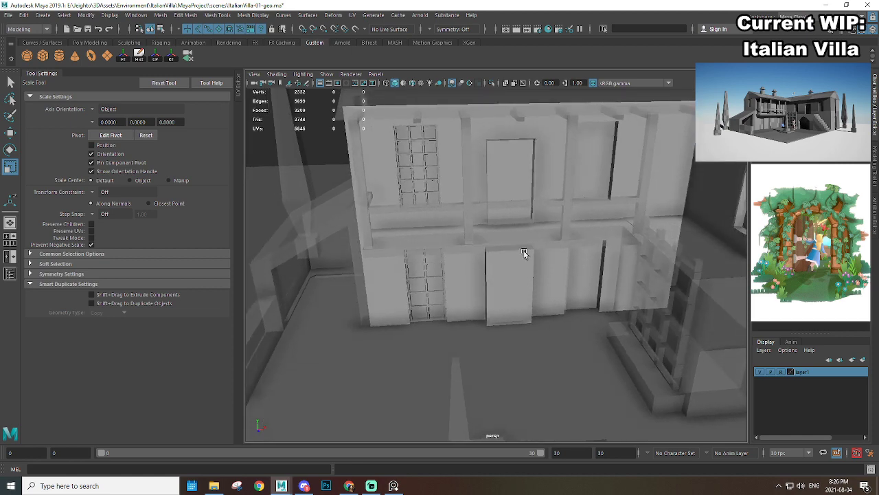
# Step: Freeze the transformations of the ground-floor window grid and center its pivot
pyautogui.click(423, 195)
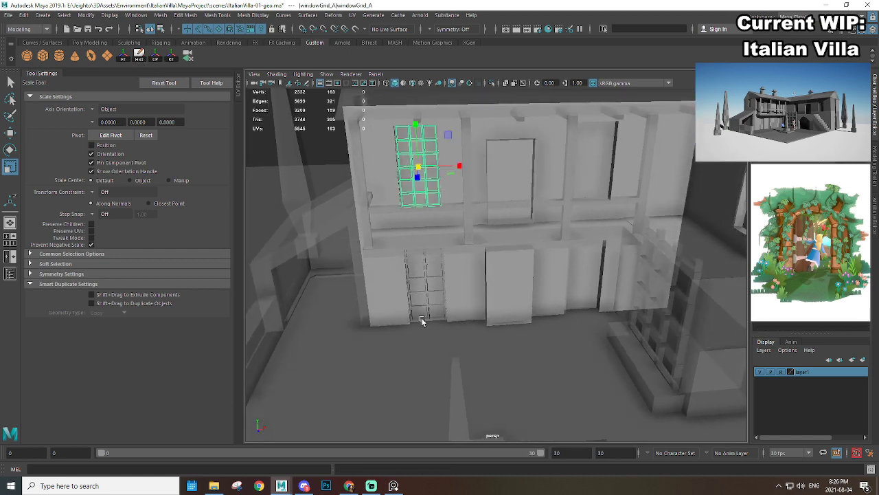
pyautogui.click(417, 268)
pyautogui.click(140, 57)
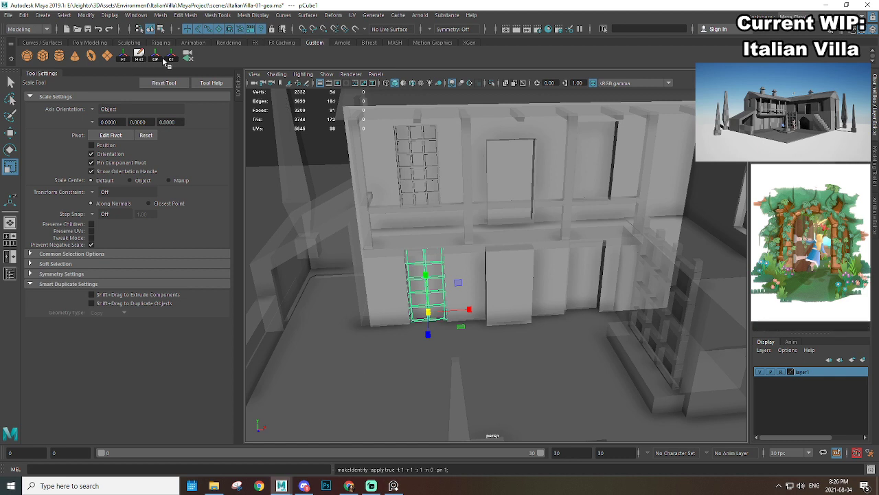
pyautogui.click(154, 58)
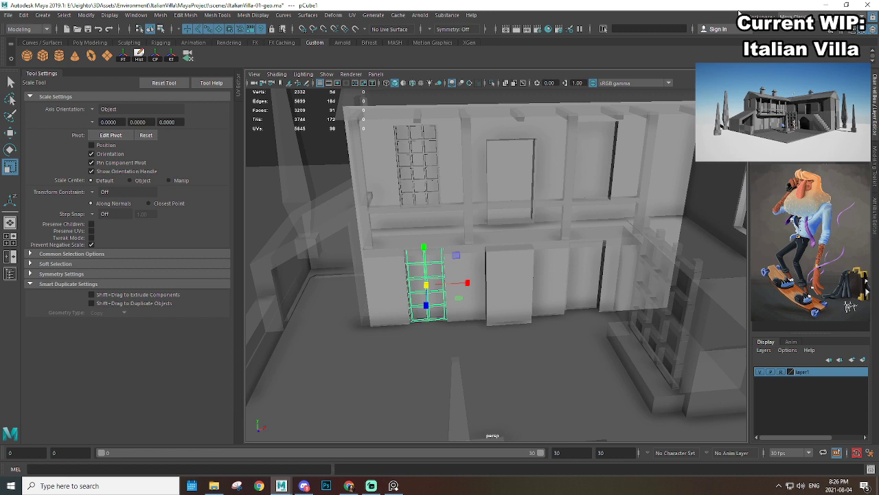
# Step: Rename the ground-floor window grid as windowGrid_B and deselect it
pyautogui.hotkey('ctrl', 'd')
pyautogui.scroll(-3, 505, 211)
pyautogui.keyDown('alt'); pyautogui.moveTo(505, 210); pyautogui.dragTo(572, 248); pyautogui.keyUp('alt')
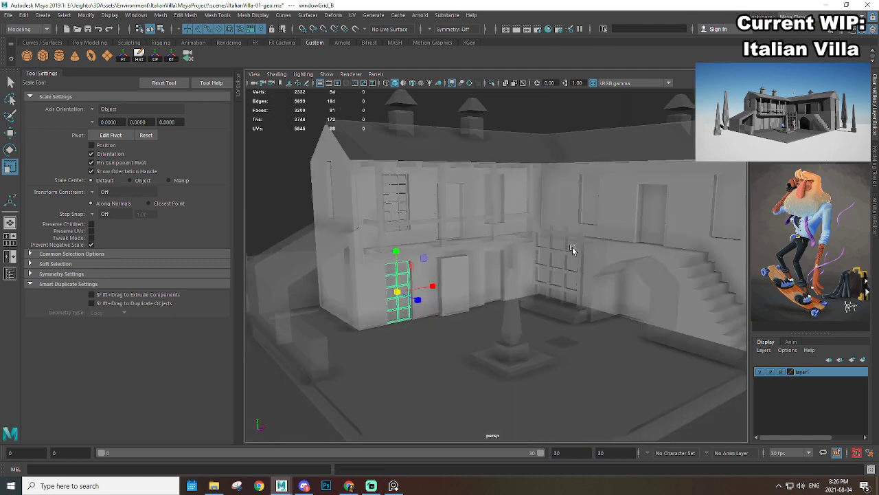
pyautogui.scroll(2, 549, 249)
pyautogui.click(524, 347)
pyautogui.scroll(-3, 524, 346)
pyautogui.keyDown('alt'); pyautogui.moveTo(524, 346); pyautogui.dragTo(522, 315); pyautogui.keyUp('alt')
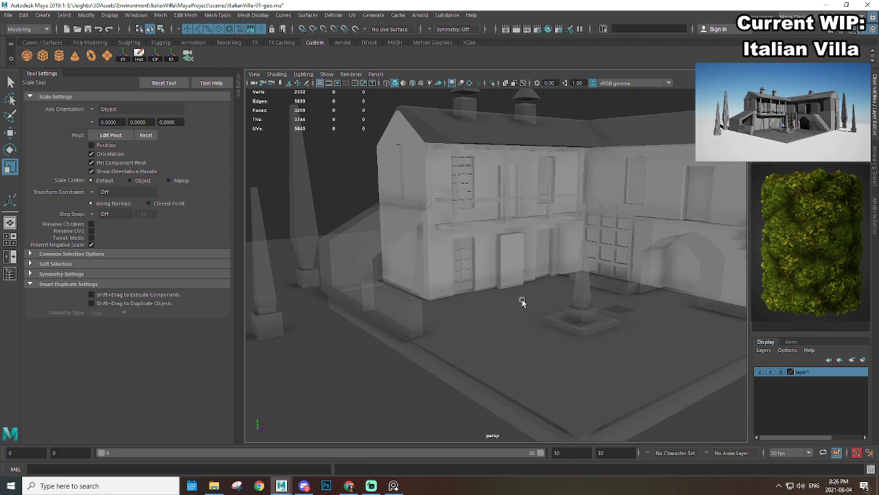
# Step: Duplicate the upper-floor window grid and move the copy sideways to the farther window opening on the same floor
pyautogui.scroll(3, 462, 206)
pyautogui.click(442, 131)
pyautogui.keyDown('alt'); pyautogui.moveTo(445, 170); pyautogui.dragTo(402, 258); pyautogui.keyUp('alt')
pyautogui.scroll(2, 475, 285)
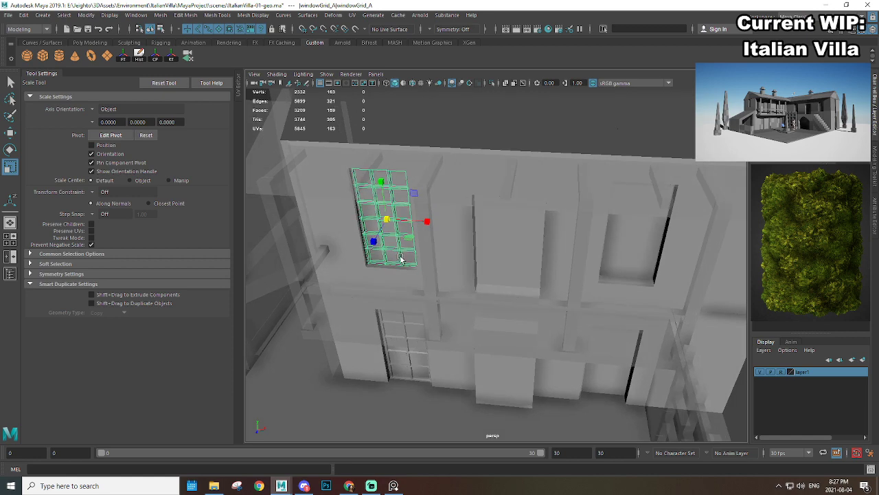
pyautogui.keyDown('alt'); pyautogui.moveTo(458, 287); pyautogui.dragTo(464, 259); pyautogui.keyUp('alt')
pyautogui.hotkey('ctrl', 'd')
pyautogui.press('w')
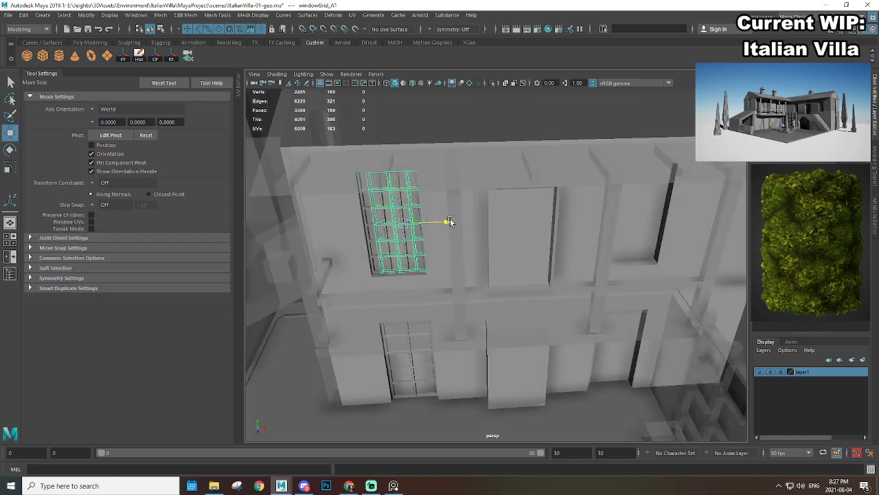
pyautogui.moveTo(448, 221); pyautogui.dragTo(673, 219)
# Step: Nudge the duplicated upper-floor grid sideways to line it up inside its window opening
pyautogui.keyDown('alt'); pyautogui.moveTo(673, 218); pyautogui.dragTo(516, 252, button='middle'); pyautogui.keyUp('alt')
pyautogui.scroll(5, 474, 262)
pyautogui.keyDown('alt'); pyautogui.moveTo(442, 268); pyautogui.dragTo(507, 242, button='middle'); pyautogui.keyUp('alt')
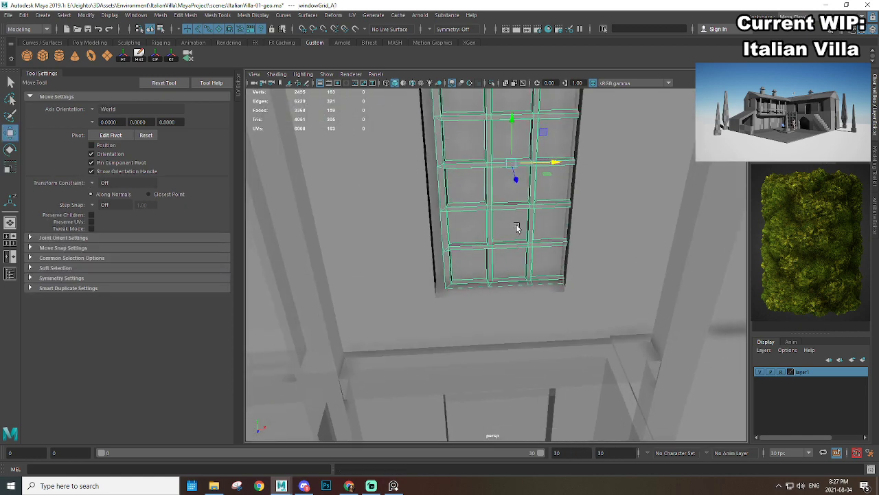
pyautogui.keyDown('alt'); pyautogui.moveTo(529, 190); pyautogui.dragTo(576, 182, button='middle'); pyautogui.keyUp('alt')
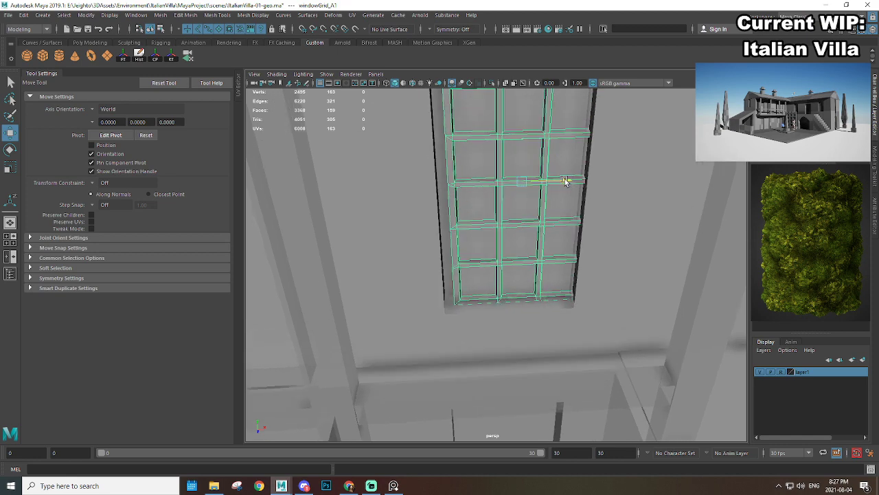
pyautogui.moveTo(564, 181); pyautogui.dragTo(554, 185)
# Step: Group the ground-floor window grid and name the group windowGrid_B_grp
pyautogui.scroll(-5, 505, 234)
pyautogui.keyDown('alt'); pyautogui.moveTo(450, 287); pyautogui.dragTo(525, 214); pyautogui.keyUp('alt')
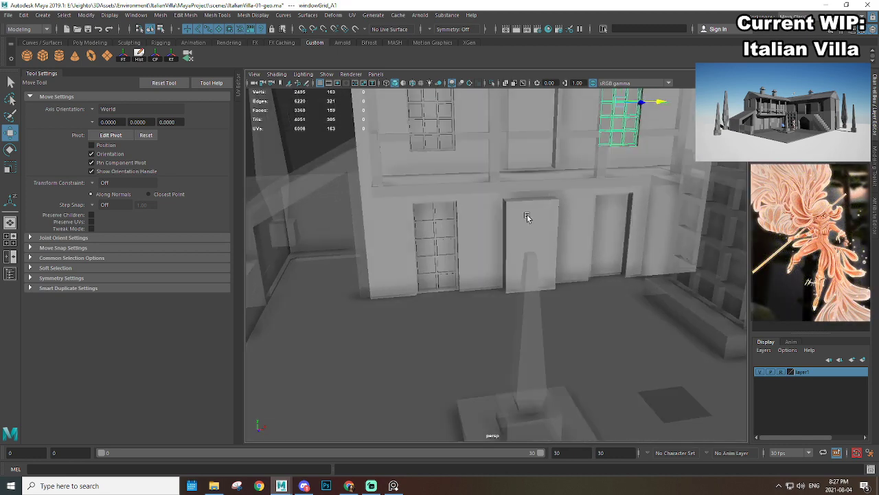
pyautogui.click(450, 245)
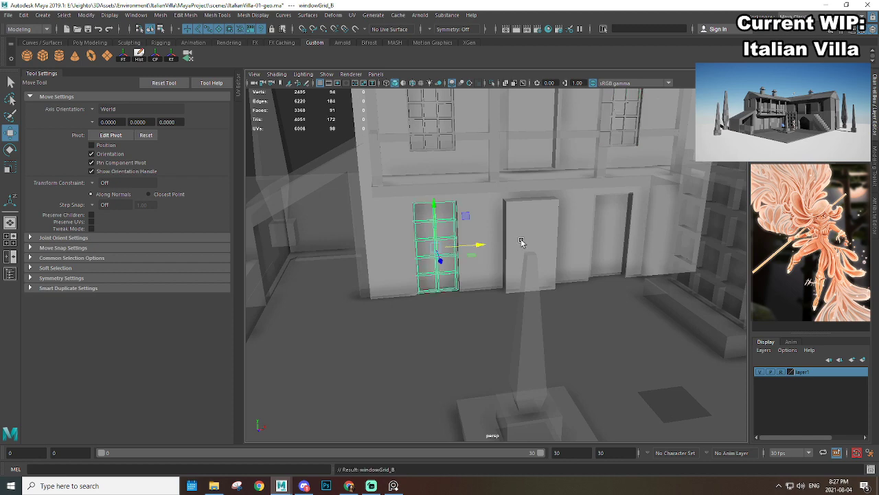
pyautogui.scroll(2, 595, 292)
pyautogui.keyDown('alt'); pyautogui.moveTo(599, 296); pyautogui.dragTo(587, 304, button='middle'); pyautogui.keyUp('alt')
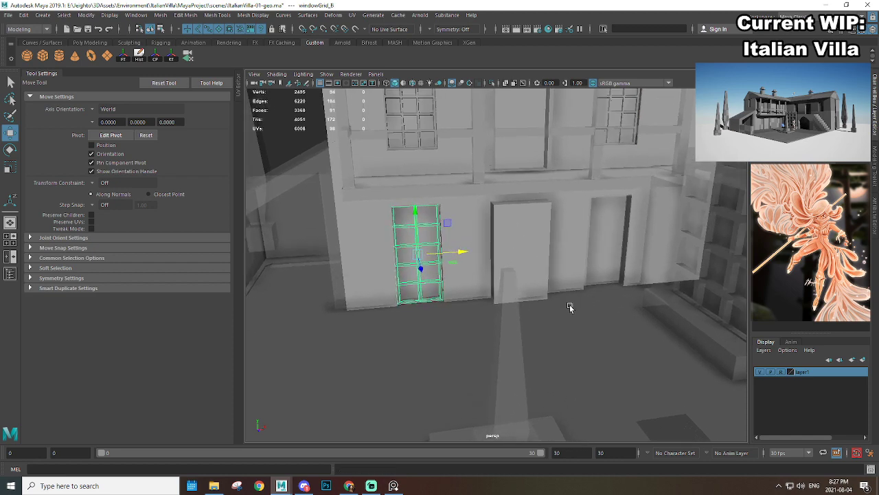
pyautogui.press('Down')
pyautogui.hotkey('ctrl', 'g')
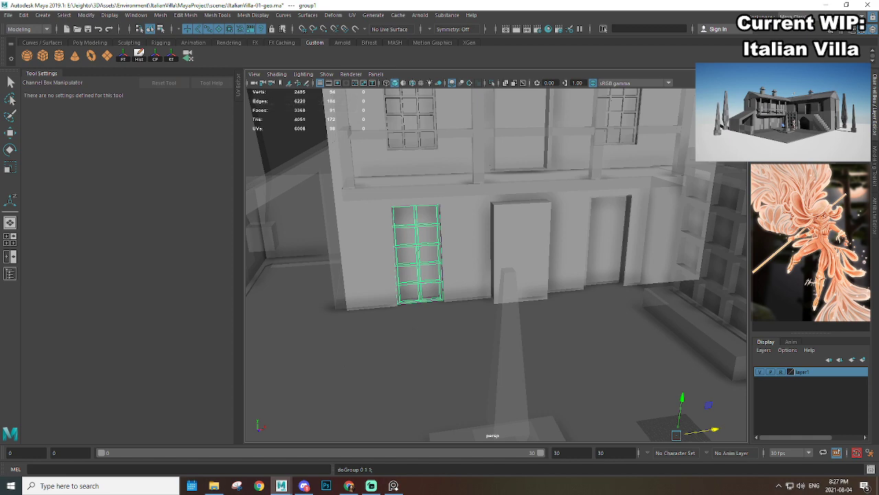
pyautogui.press('Return')
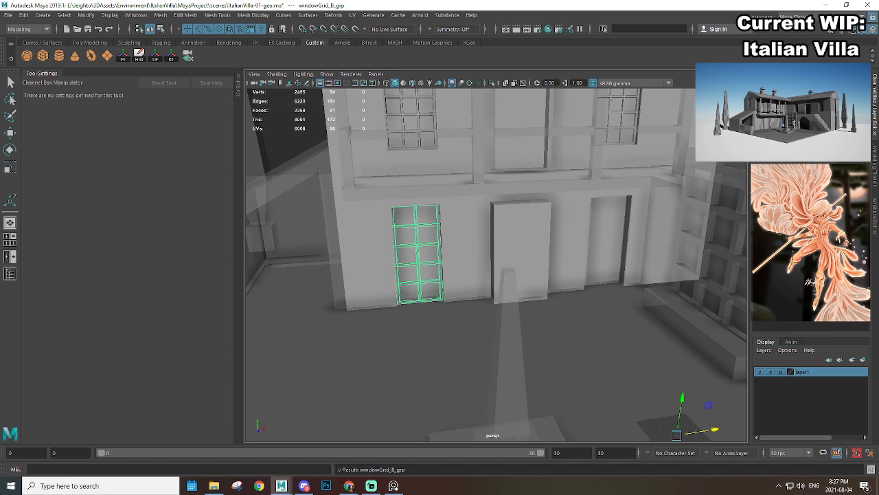
# Step: Duplicate the ground-floor grid into the opening beyond the central door and align it within the frame
pyautogui.click(422, 240)
pyautogui.press('w')
pyautogui.keyDown('alt'); pyautogui.moveTo(625, 276); pyautogui.dragTo(566, 254, button='middle'); pyautogui.keyUp('alt')
pyautogui.scroll(2, 566, 254)
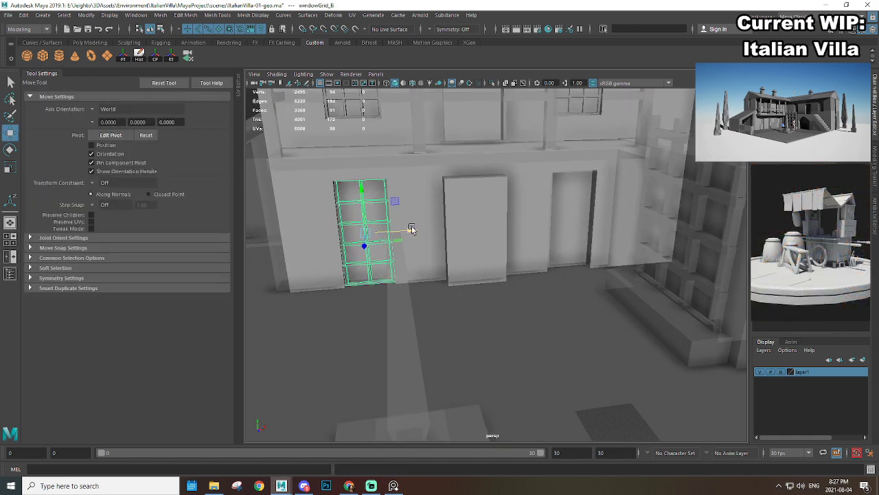
pyautogui.keyDown('shift'); pyautogui.moveTo(411, 229); pyautogui.dragTo(610, 228); pyautogui.keyUp('shift')
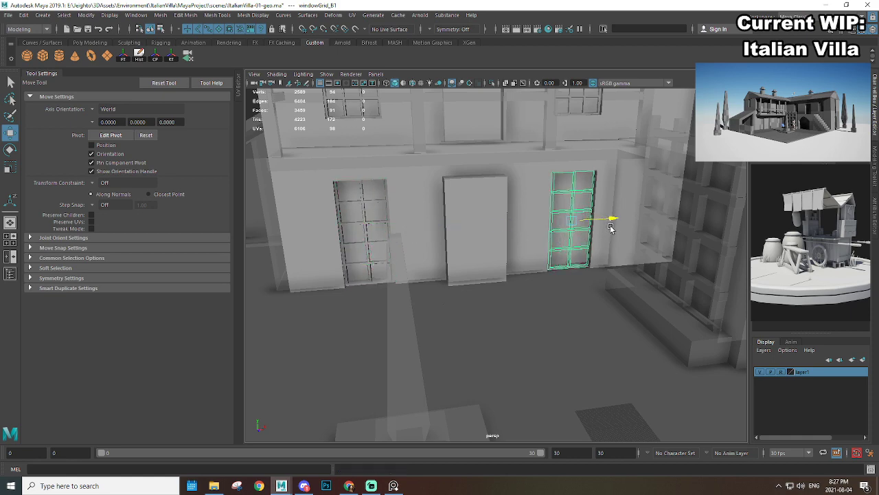
pyautogui.keyDown('alt'); pyautogui.moveTo(611, 229); pyautogui.dragTo(487, 287, button='middle'); pyautogui.keyUp('alt')
pyautogui.scroll(5, 493, 280)
pyautogui.moveTo(487, 255); pyautogui.dragTo(482, 258)
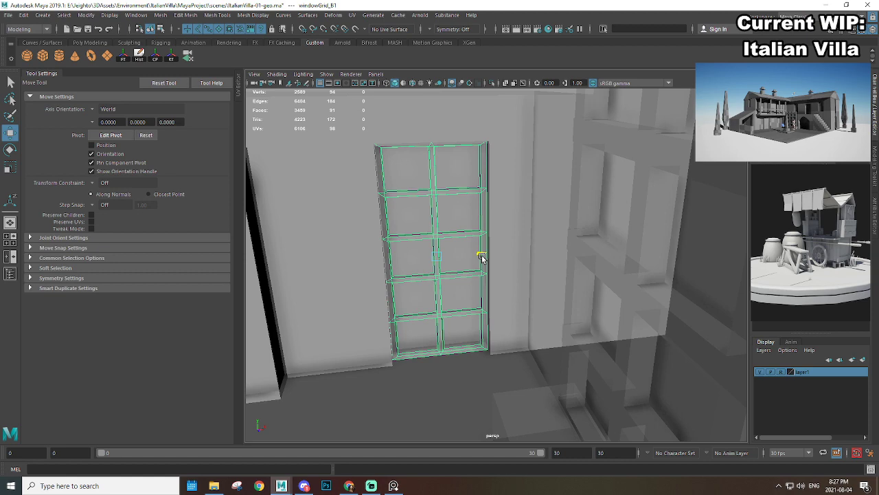
# Step: Examine the placed window grids and the rest of the villa from several angles and distances
pyautogui.scroll(-3, 583, 261)
pyautogui.scroll(-8, 582, 288)
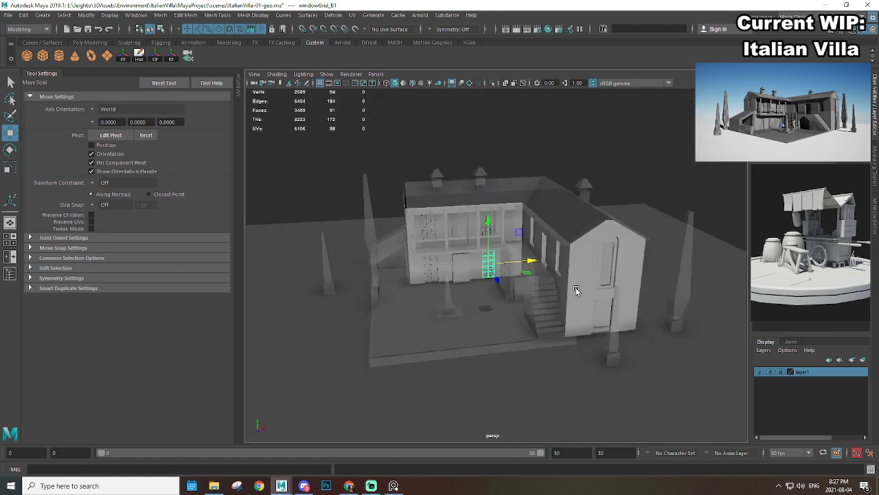
pyautogui.keyDown('alt'); pyautogui.moveTo(575, 288); pyautogui.dragTo(619, 288); pyautogui.keyUp('alt')
pyautogui.scroll(-5, 617, 288)
pyautogui.scroll(5, 598, 304)
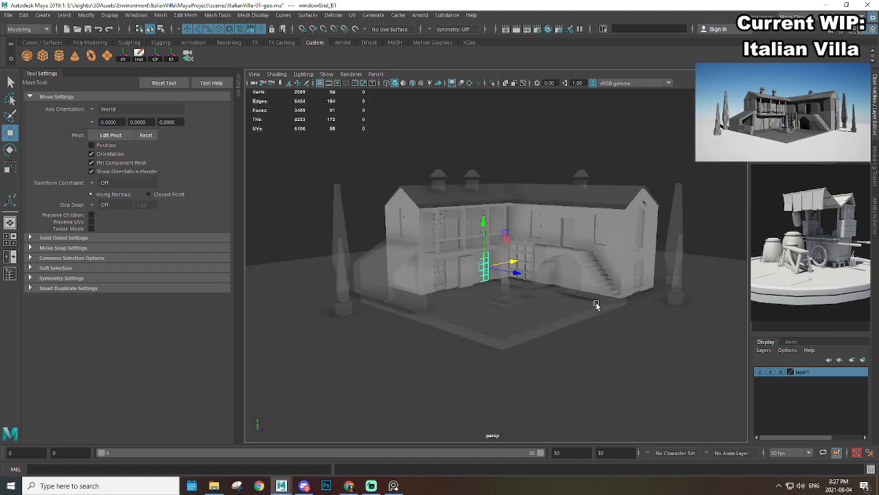
pyautogui.scroll(5, 590, 275)
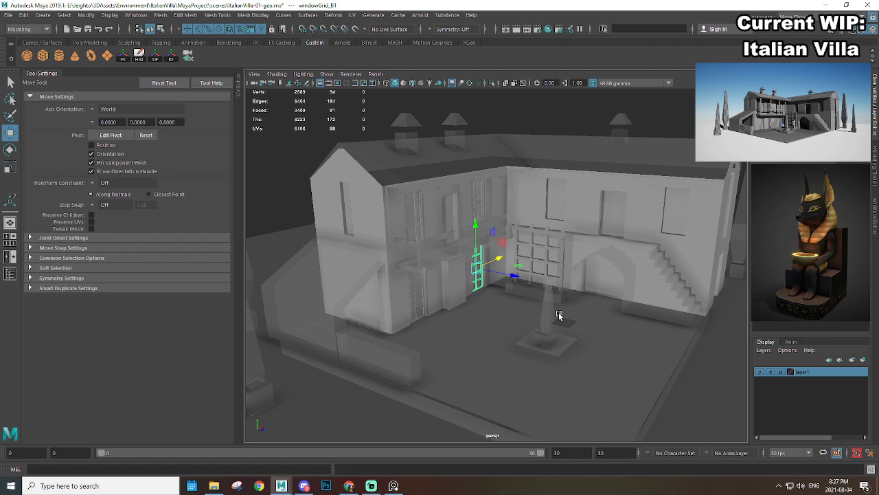
pyautogui.scroll(-5, 582, 278)
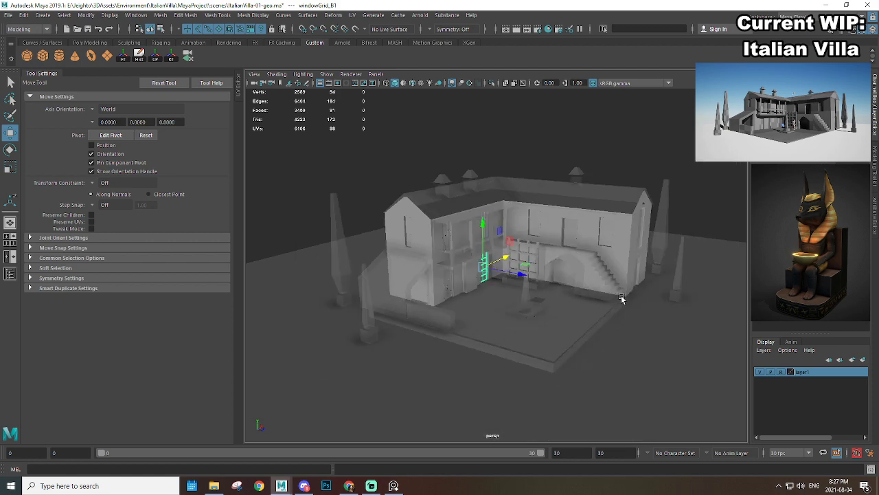
pyautogui.scroll(5, 607, 298)
pyautogui.scroll(8, 637, 282)
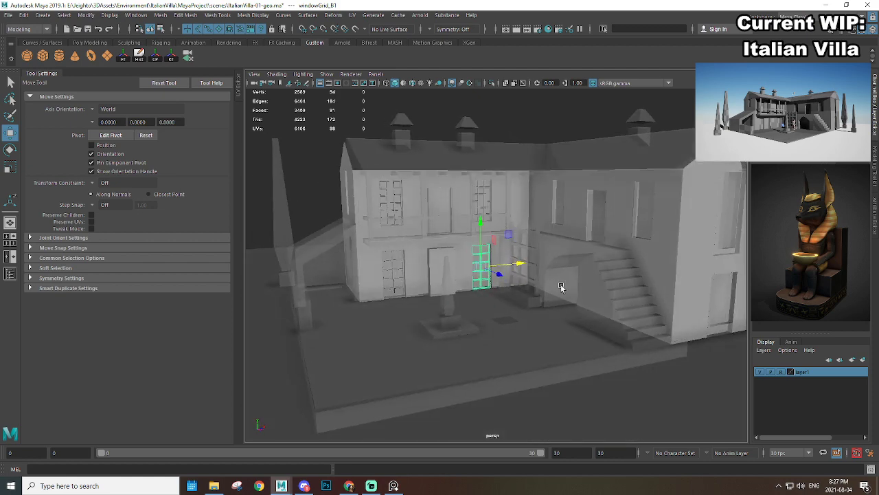
pyautogui.keyDown('alt'); pyautogui.moveTo(579, 266); pyautogui.dragTo(504, 261); pyautogui.keyUp('alt')
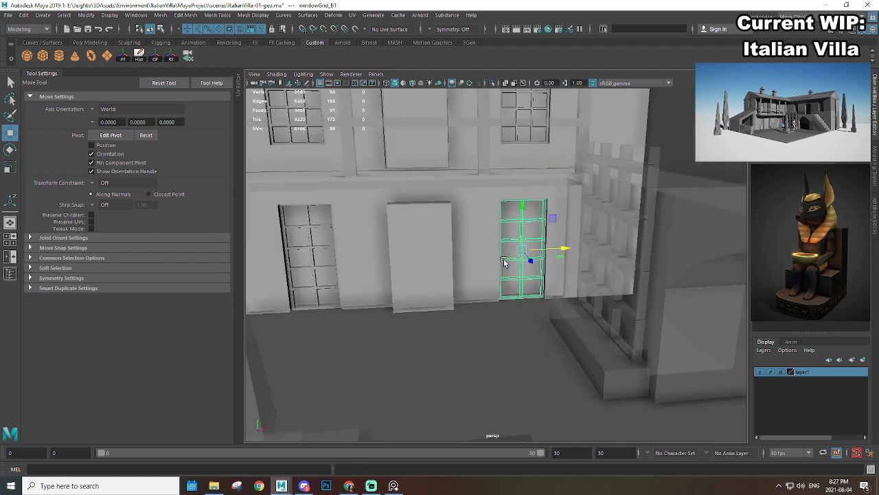
pyautogui.scroll(4, 629, 301)
pyautogui.scroll(-2, 615, 302)
pyautogui.scroll(-5, 615, 302)
pyautogui.keyDown('alt'); pyautogui.moveTo(493, 302); pyautogui.dragTo(544, 327); pyautogui.keyUp('alt')
pyautogui.scroll(-5, 570, 334)
pyautogui.scroll(4, 613, 350)
pyautogui.keyDown('alt'); pyautogui.moveTo(613, 347); pyautogui.dragTo(610, 322); pyautogui.keyUp('alt')
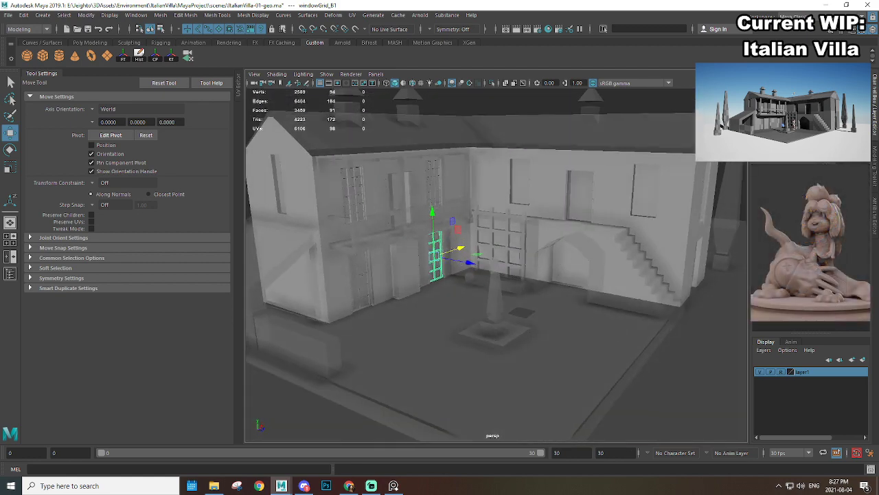
# Step: Create a polygon cube and snap it to a lower corner of the gable wall's upper window opening
pyautogui.keyDown('alt'); pyautogui.moveTo(380, 296); pyautogui.dragTo(491, 265); pyautogui.keyUp('alt')
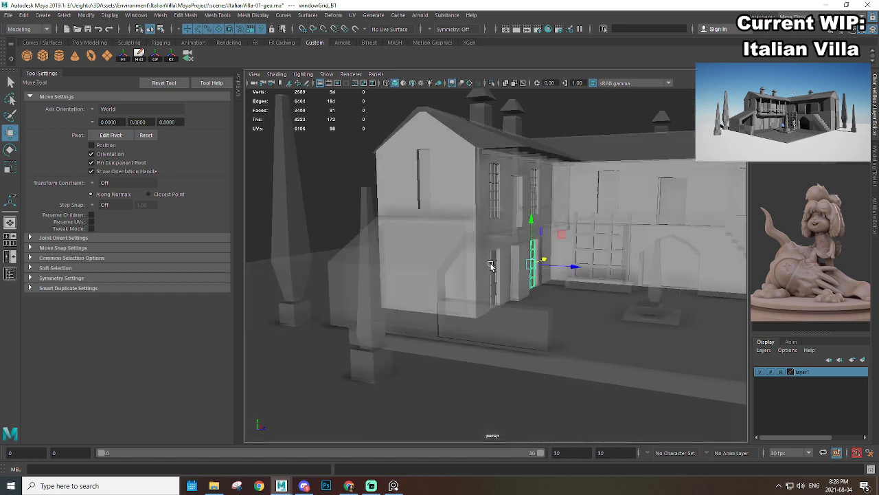
pyautogui.keyDown('alt'); pyautogui.moveTo(405, 182); pyautogui.dragTo(461, 211, button='middle'); pyautogui.keyUp('alt')
pyautogui.scroll(4, 461, 210)
pyautogui.keyDown('alt'); pyautogui.moveTo(461, 210); pyautogui.dragTo(489, 290); pyautogui.keyUp('alt')
pyautogui.click(43, 56)
pyautogui.scroll(5, 471, 272)
pyautogui.scroll(4, 471, 273)
pyautogui.middleClick(413, 255)
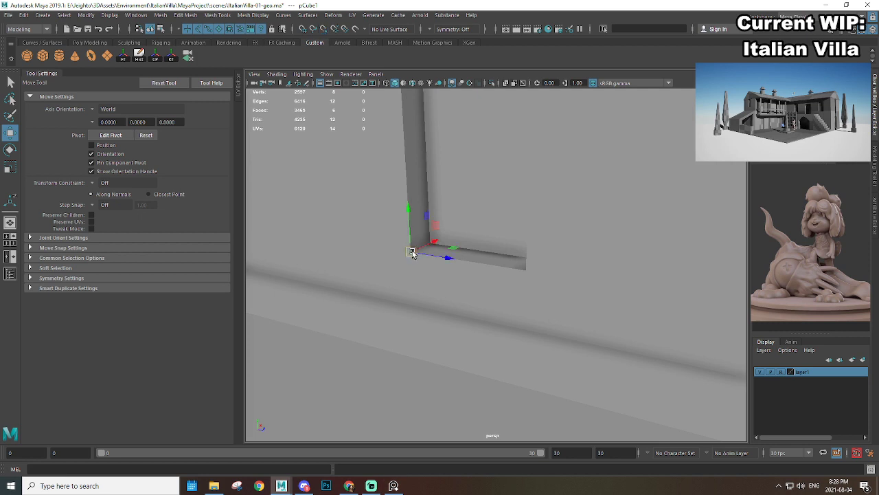
# Step: Scale the new cube up uniformly into a small block at the window opening's lower corner
pyautogui.press('r')
pyautogui.moveTo(412, 253); pyautogui.dragTo(491, 320)
pyautogui.scroll(-4, 454, 262)
pyautogui.keyDown('alt'); pyautogui.moveTo(491, 319); pyautogui.dragTo(481, 256, button='middle'); pyautogui.keyUp('alt')
pyautogui.scroll(5, 509, 274)
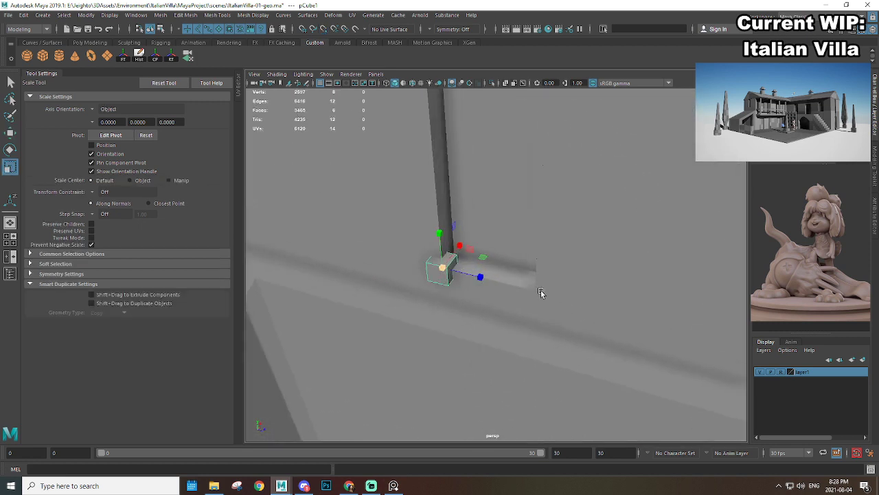
# Step: Stretch the block lengthwise and shift it so that it spans the width of the window opening's base
pyautogui.moveTo(482, 281); pyautogui.dragTo(530, 330)
pyautogui.press('w')
pyautogui.press('r')
pyautogui.press('w')
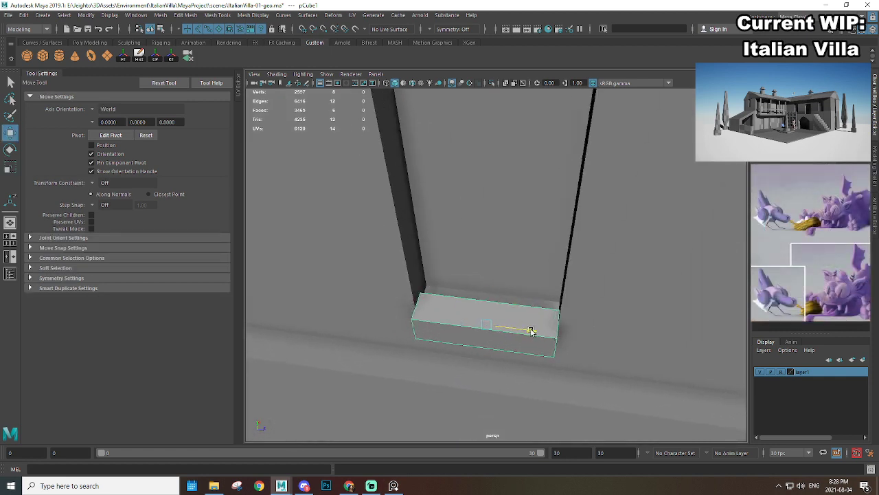
pyautogui.press('r')
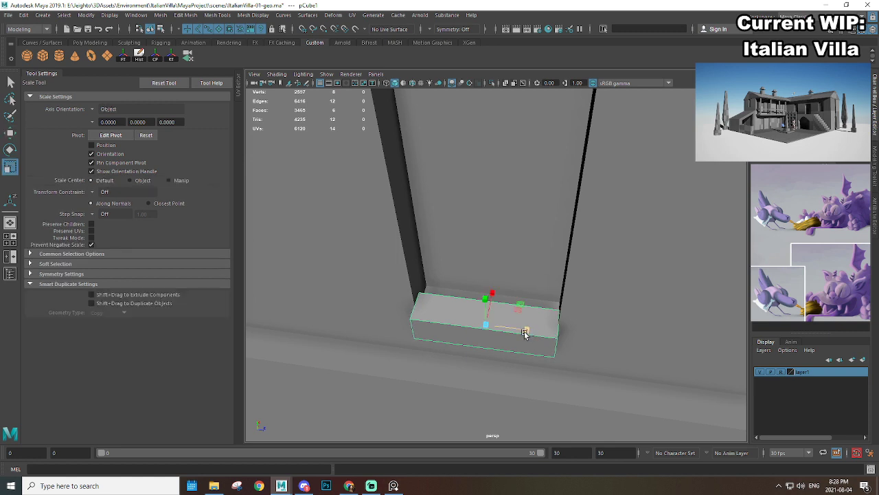
pyautogui.press('w')
# Step: Adjust the sill block's position and raise it at the window opening's base, then switch it to face selection
pyautogui.moveTo(523, 331)
pyautogui.mouseDown()
pyautogui.moveTo(538, 330)
pyautogui.moveTo(518, 318)
pyautogui.mouseUp()
pyautogui.moveTo(552, 214); pyautogui.dragTo(555, 289)
pyautogui.moveTo(494, 304); pyautogui.dragTo(490, 270)
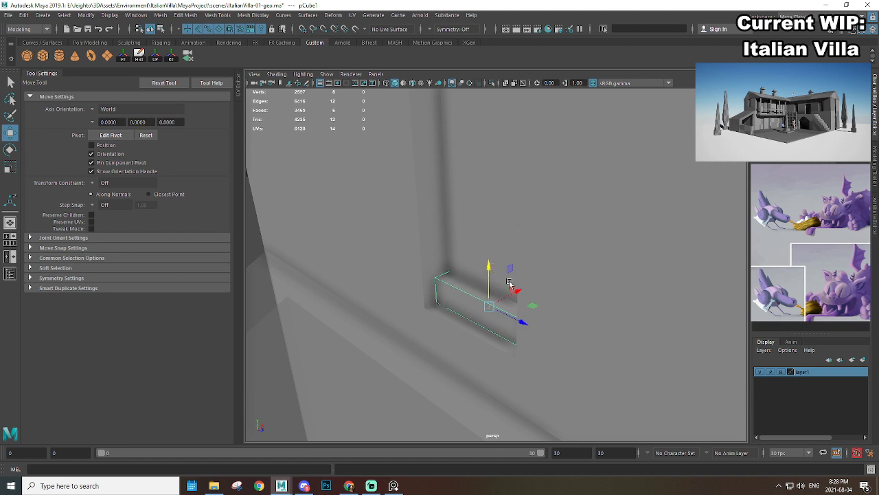
pyautogui.moveTo(447, 289); pyautogui.dragTo(447, 263, button='right')
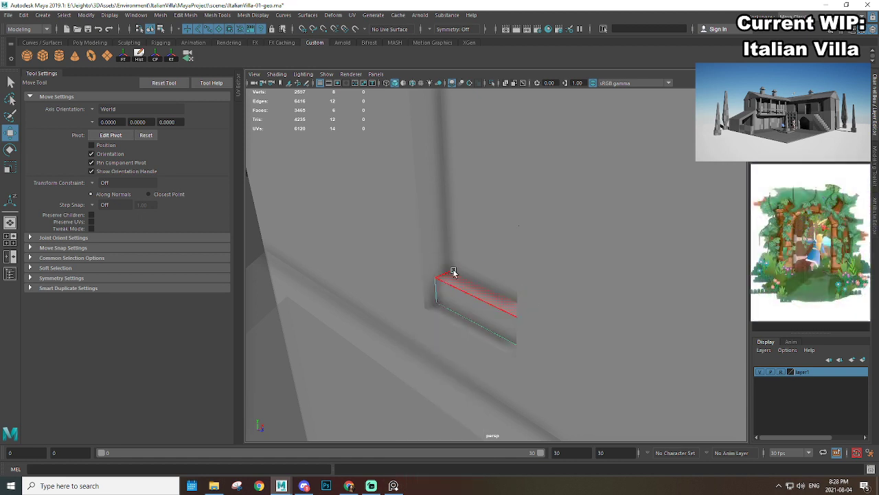
# Step: Raise the sill block's top face and snap it to the upper edge of the gable window opening
pyautogui.keyDown('alt'); pyautogui.moveTo(514, 307); pyautogui.dragTo(548, 324); pyautogui.keyUp('alt')
pyautogui.click(514, 346)
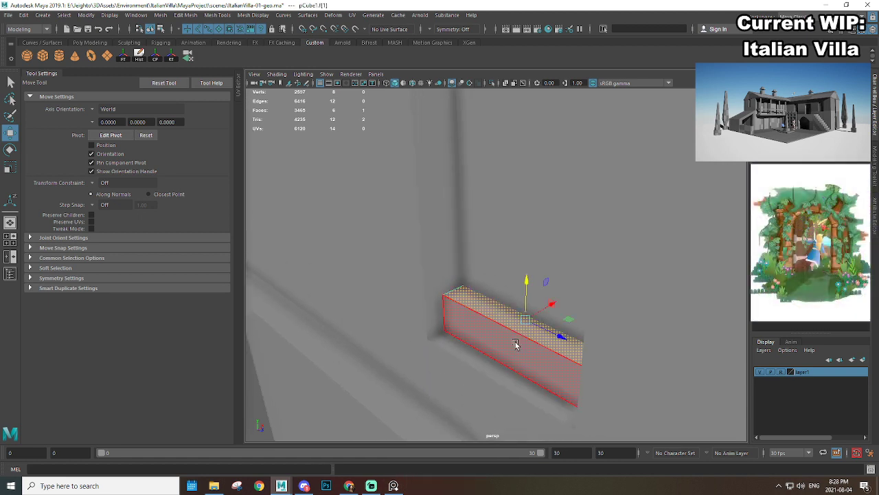
pyautogui.keyDown('alt'); pyautogui.moveTo(515, 345); pyautogui.dragTo(533, 337, button='right'); pyautogui.keyUp('alt')
pyautogui.press('v')
pyautogui.moveTo(500, 220); pyautogui.dragTo(501, 188, button='middle')
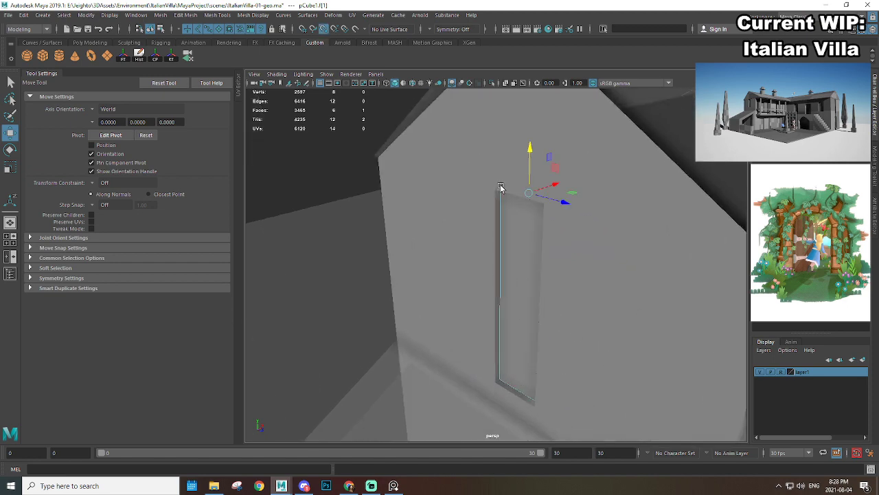
# Step: Return the stretched window block to object mode and isolate it from the rest of the villa
pyautogui.keyDown('alt'); pyautogui.moveTo(512, 295); pyautogui.dragTo(506, 263, button='right'); pyautogui.keyUp('alt')
pyautogui.keyDown('alt'); pyautogui.moveTo(506, 263); pyautogui.dragTo(544, 226); pyautogui.keyUp('alt')
pyautogui.keyDown('alt'); pyautogui.moveTo(543, 226); pyautogui.dragTo(564, 289, button='right'); pyautogui.keyUp('alt')
pyautogui.keyDown('alt'); pyautogui.moveTo(564, 288); pyautogui.dragTo(543, 265); pyautogui.keyUp('alt')
pyautogui.keyDown('alt'); pyautogui.moveTo(543, 264); pyautogui.dragTo(558, 279, button='right'); pyautogui.keyUp('alt')
pyautogui.click(487, 216)
pyautogui.keyDown('alt'); pyautogui.moveTo(487, 216); pyautogui.dragTo(477, 199, button='right'); pyautogui.keyUp('alt')
pyautogui.keyDown('alt'); pyautogui.moveTo(477, 200); pyautogui.dragTo(543, 258); pyautogui.keyUp('alt')
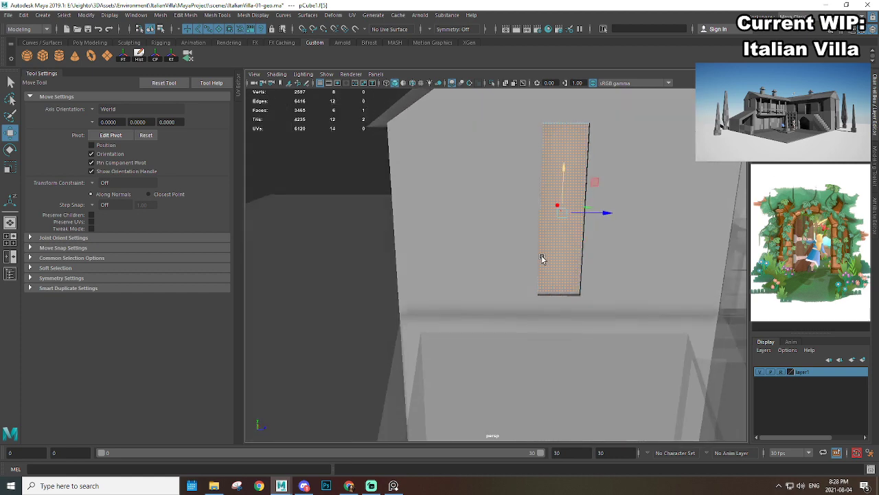
pyautogui.moveTo(575, 134); pyautogui.dragTo(617, 111, button='right')
pyautogui.hotkey('ctrl', '1')
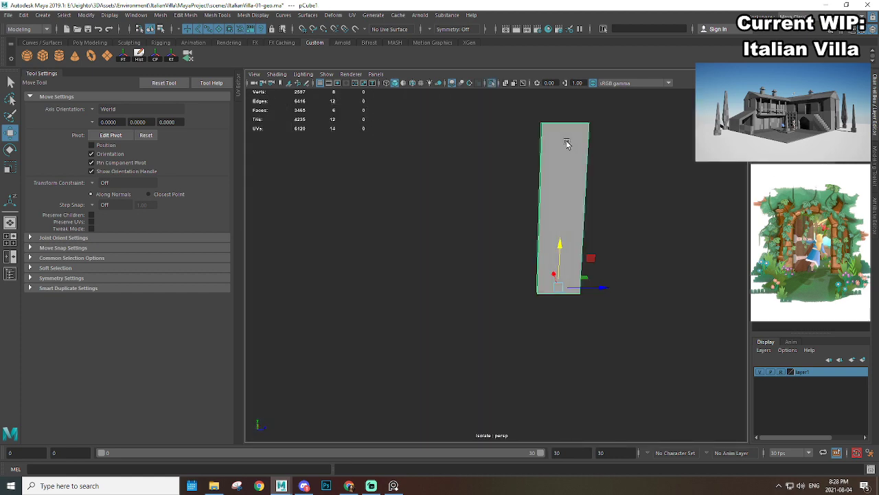
# Step: Delete the large back face of the isolated window block
pyautogui.keyDown('alt'); pyautogui.moveTo(646, 173); pyautogui.dragTo(535, 197); pyautogui.keyUp('alt')
pyautogui.moveTo(609, 188); pyautogui.dragTo(607, 230, button='right')
pyautogui.click(511, 224)
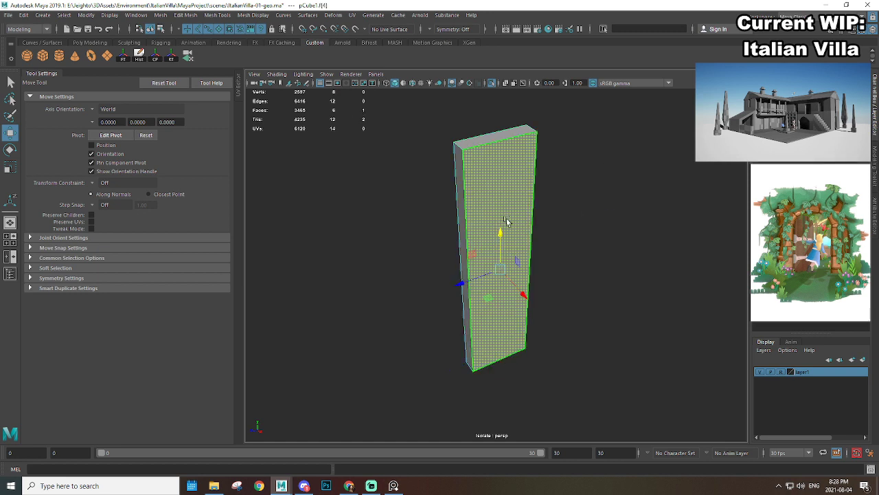
pyautogui.press('Delete')
# Step: Extrude the block's large front face and scale the extruded face inward to form an even frame border
pyautogui.keyDown('alt'); pyautogui.moveTo(462, 195); pyautogui.dragTo(532, 210); pyautogui.keyUp('alt')
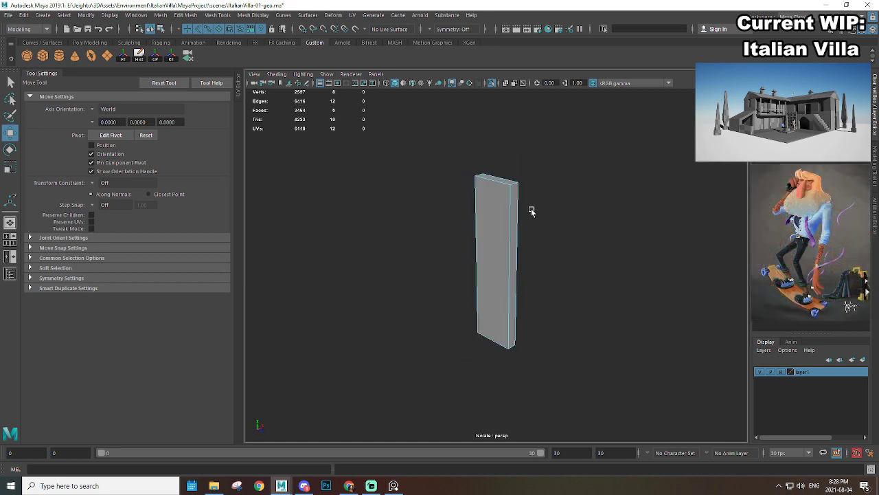
pyautogui.scroll(3, 473, 248)
pyautogui.keyDown('alt'); pyautogui.moveTo(472, 247); pyautogui.dragTo(531, 268); pyautogui.keyUp('alt')
pyautogui.click(499, 255)
pyautogui.scroll(-2, 483, 247)
pyautogui.scroll(2, 483, 248)
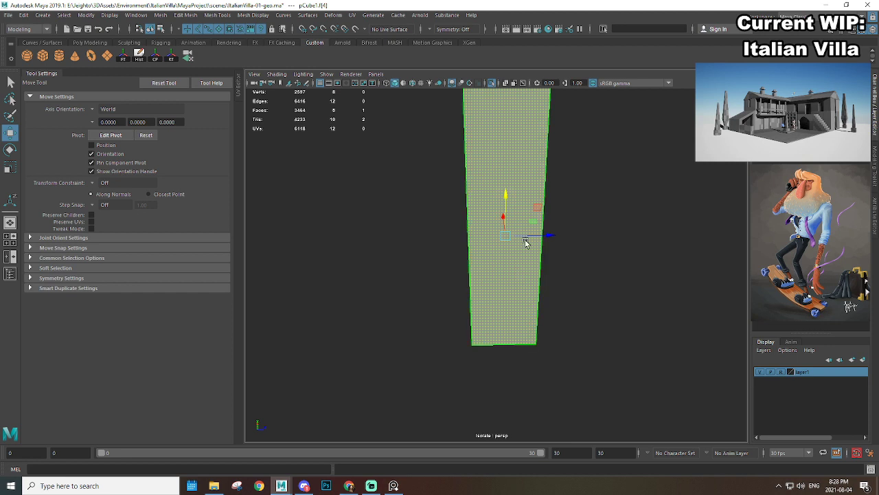
pyautogui.keyDown('alt'); pyautogui.moveTo(526, 240); pyautogui.dragTo(498, 224); pyautogui.keyUp('alt')
pyautogui.hotkey('ctrl', 'e')
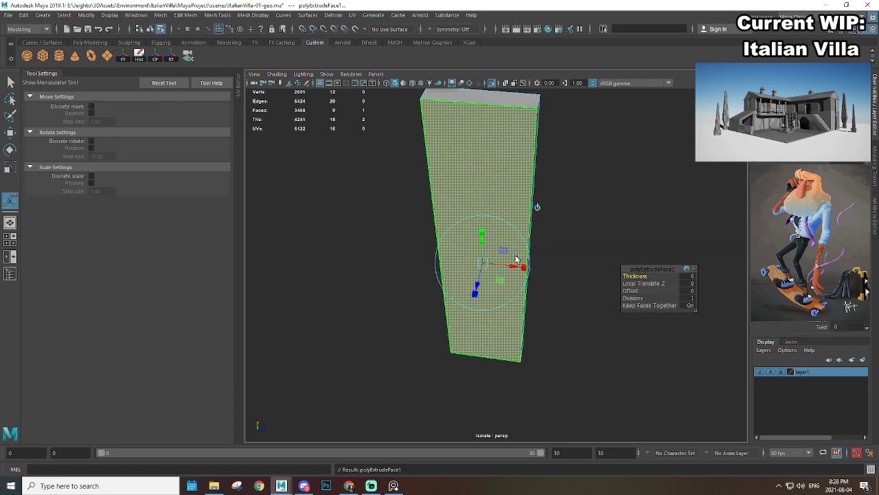
pyautogui.moveTo(516, 255)
pyautogui.keyDown('alt'); pyautogui.mouseDown()
pyautogui.moveTo(548, 254)
pyautogui.moveTo(519, 252)
pyautogui.mouseUp(); pyautogui.keyUp('alt')
pyautogui.scroll(-3, 529, 277)
pyautogui.keyDown('alt'); pyautogui.moveTo(545, 287); pyautogui.dragTo(538, 270); pyautogui.keyUp('alt')
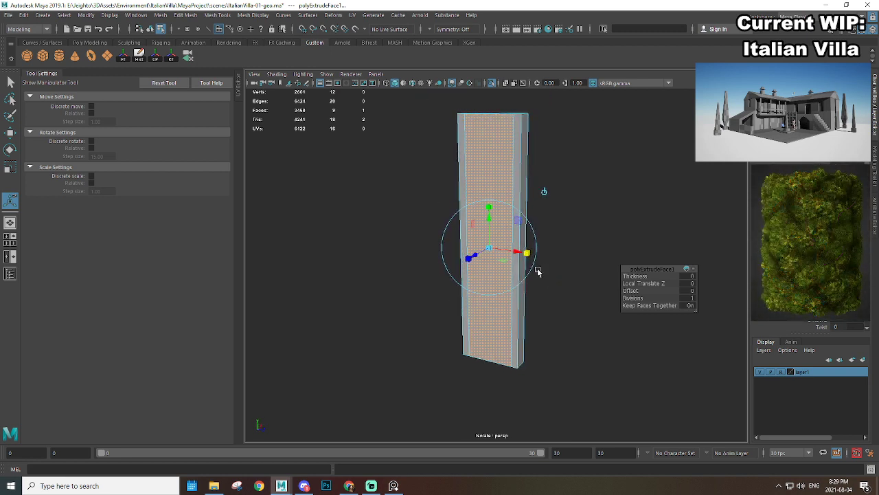
pyautogui.moveTo(488, 209); pyautogui.dragTo(489, 212)
# Step: Extrude the inset front face again and push it back into the block to form a recessed panel
pyautogui.moveTo(505, 162)
pyautogui.mouseDown(button='right')
pyautogui.moveTo(522, 147)
pyautogui.moveTo(520, 156)
pyautogui.mouseUp(button='right')
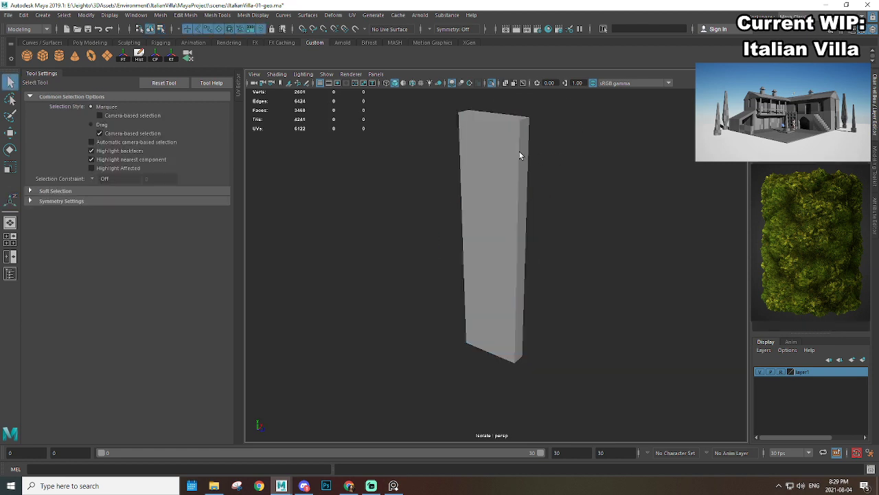
pyautogui.click(508, 154)
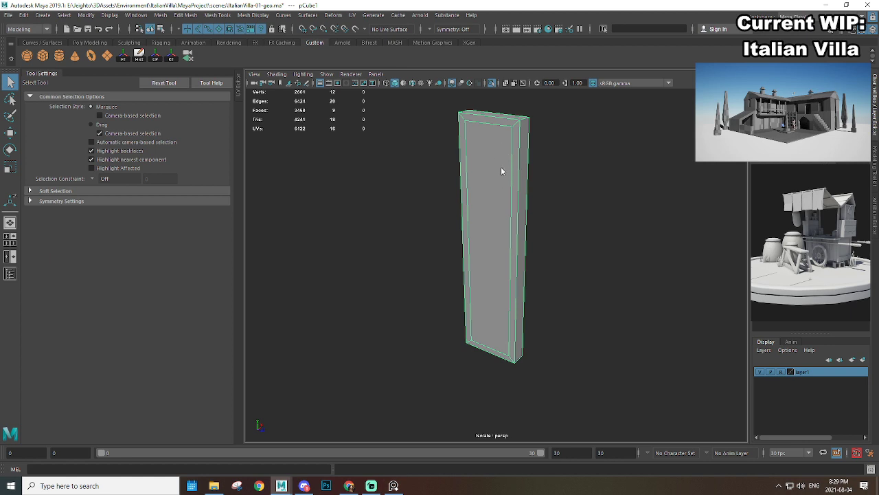
pyautogui.click(501, 166)
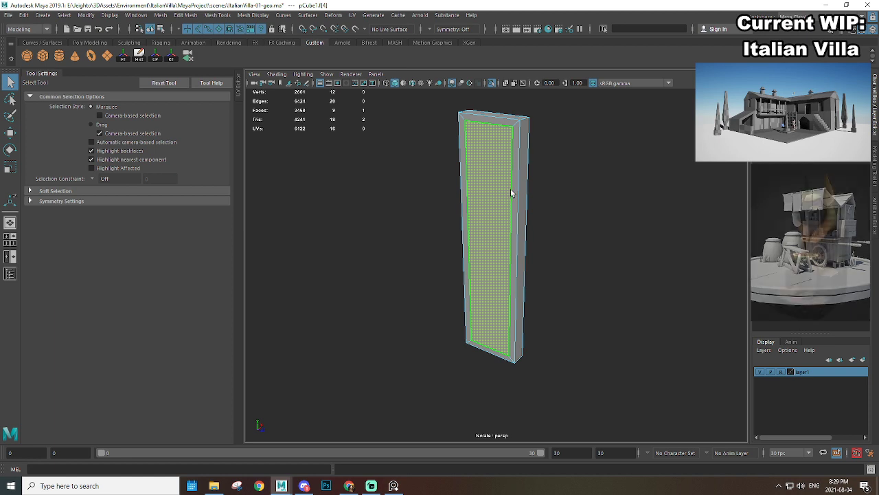
pyautogui.keyDown('alt'); pyautogui.moveTo(512, 191); pyautogui.dragTo(508, 160); pyautogui.keyUp('alt')
pyautogui.press('w')
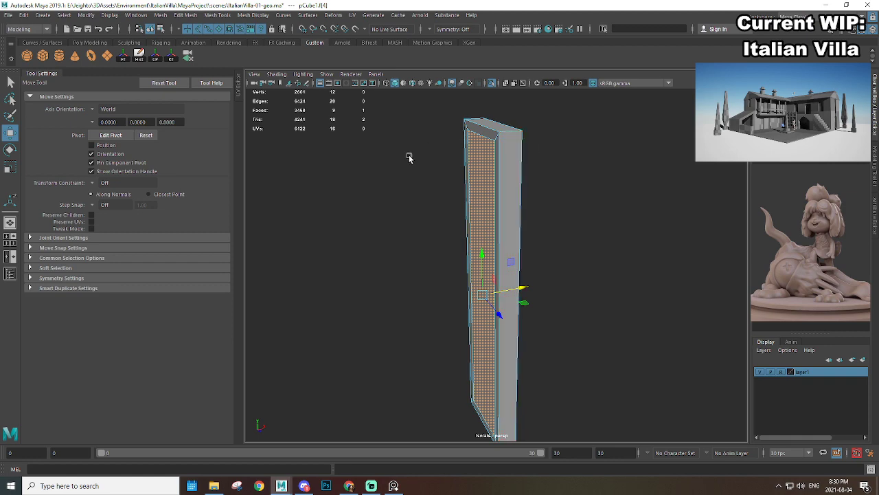
pyautogui.keyDown('alt'); pyautogui.moveTo(470, 172); pyautogui.dragTo(530, 181); pyautogui.keyUp('alt')
pyautogui.hotkey('ctrl', 'e')
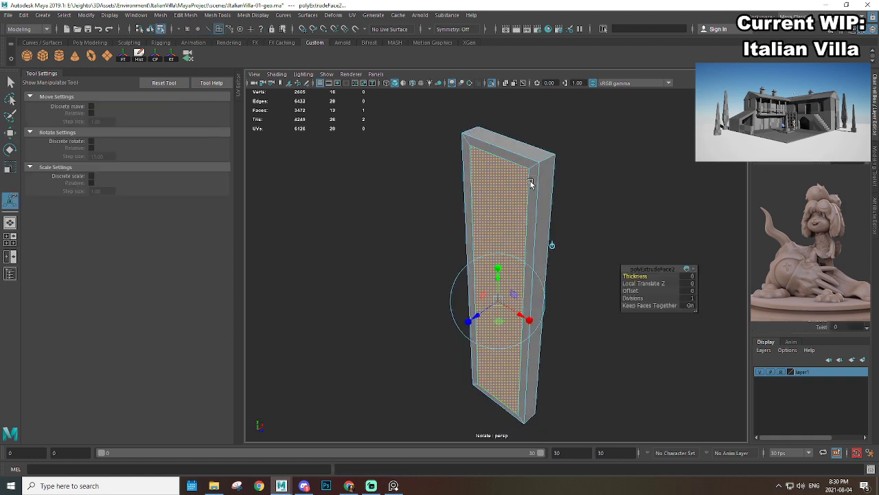
pyautogui.press('w')
pyautogui.keyDown('alt'); pyautogui.moveTo(536, 187); pyautogui.dragTo(583, 238, button='right'); pyautogui.keyUp('alt')
pyautogui.keyDown('alt'); pyautogui.moveTo(583, 237); pyautogui.dragTo(526, 299); pyautogui.keyUp('alt')
pyautogui.keyDown('alt'); pyautogui.moveTo(554, 252); pyautogui.dragTo(568, 210, button='right'); pyautogui.keyUp('alt')
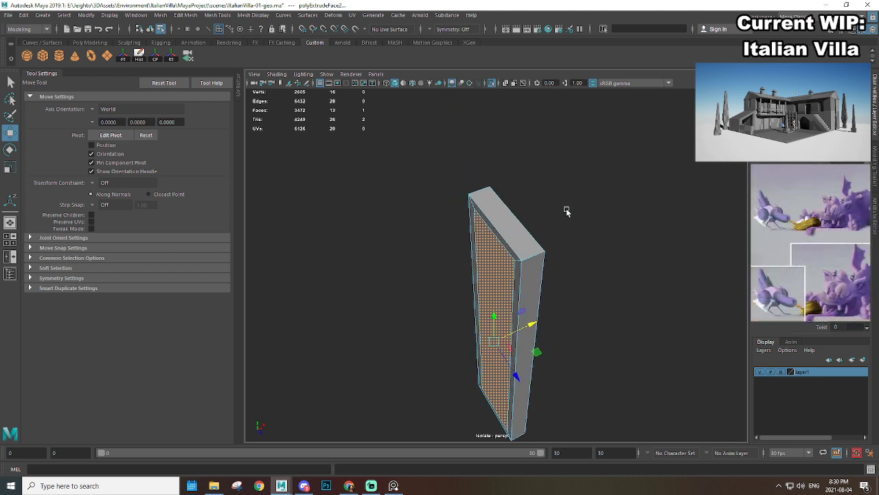
pyautogui.moveTo(477, 193); pyautogui.dragTo(493, 186, button='middle')
pyautogui.keyDown('alt'); pyautogui.moveTo(494, 186); pyautogui.dragTo(488, 243, button='right'); pyautogui.keyUp('alt')
pyautogui.keyDown('alt'); pyautogui.moveTo(487, 243); pyautogui.dragTo(536, 257); pyautogui.keyUp('alt')
pyautogui.keyDown('alt'); pyautogui.moveTo(536, 256); pyautogui.dragTo(528, 292, button='right'); pyautogui.keyUp('alt')
pyautogui.keyDown('alt'); pyautogui.moveTo(528, 292); pyautogui.dragTo(508, 272, button='middle'); pyautogui.keyUp('alt')
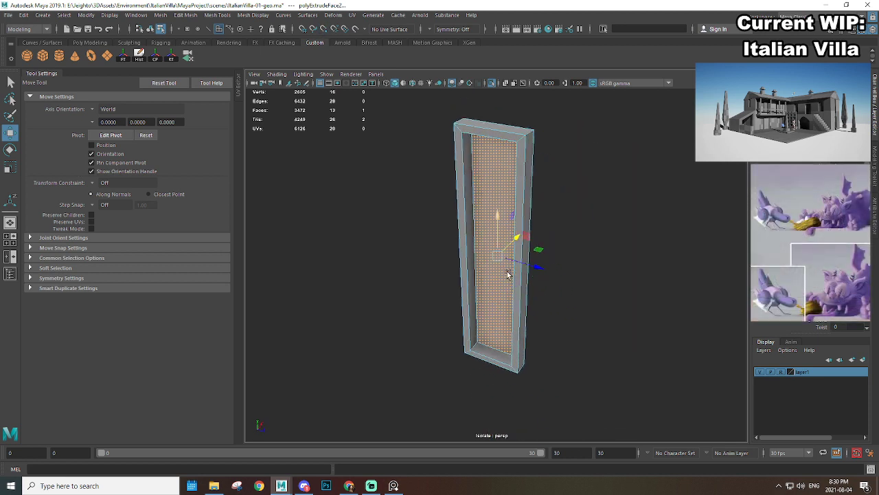
# Step: Try scaling the recessed panel face vertically, fine-tune its depth in the frame, and return to object mode
pyautogui.keyDown('alt'); pyautogui.moveTo(508, 273); pyautogui.dragTo(540, 277, button='right'); pyautogui.keyUp('alt')
pyautogui.keyDown('alt'); pyautogui.moveTo(540, 277); pyautogui.dragTo(546, 261); pyautogui.keyUp('alt')
pyautogui.keyDown('alt'); pyautogui.moveTo(545, 262); pyautogui.dragTo(526, 275, button='right'); pyautogui.keyUp('alt')
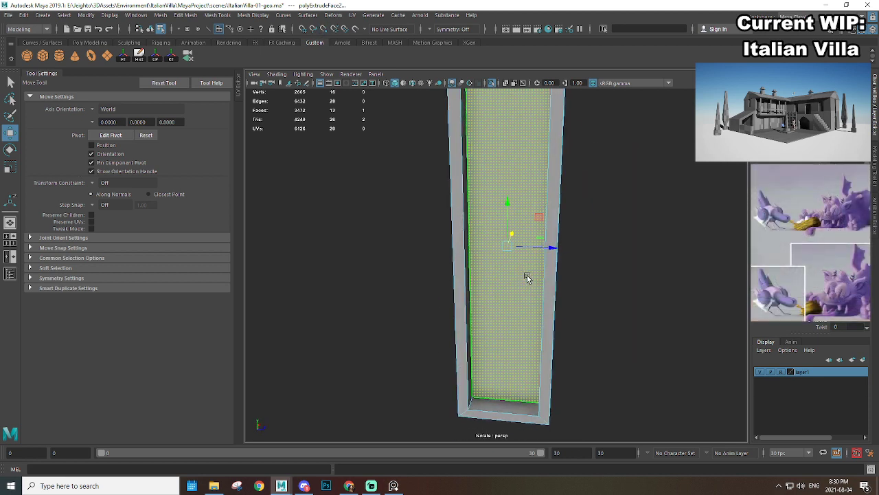
pyautogui.keyDown('alt'); pyautogui.moveTo(525, 270); pyautogui.dragTo(491, 300); pyautogui.keyUp('alt')
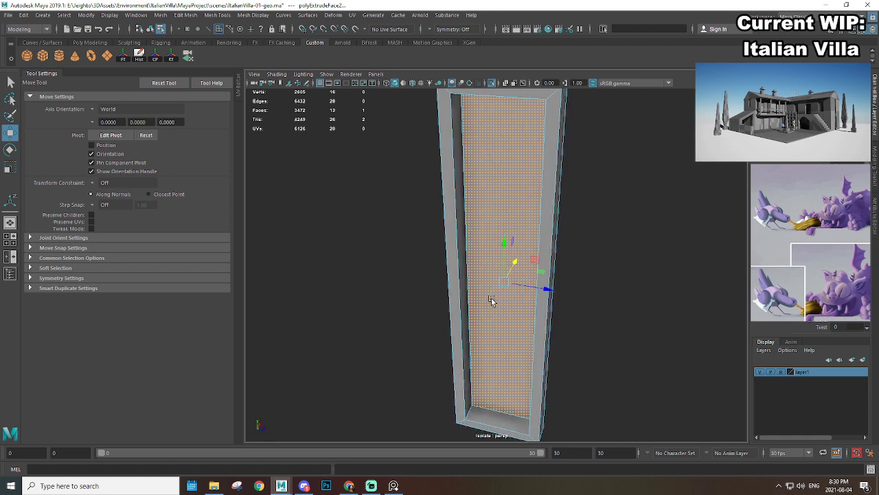
pyautogui.press('r')
pyautogui.keyDown('alt'); pyautogui.moveTo(543, 286); pyautogui.dragTo(499, 241); pyautogui.keyUp('alt')
pyautogui.keyDown('alt'); pyautogui.moveTo(499, 241); pyautogui.dragTo(483, 300, button='right'); pyautogui.keyUp('alt')
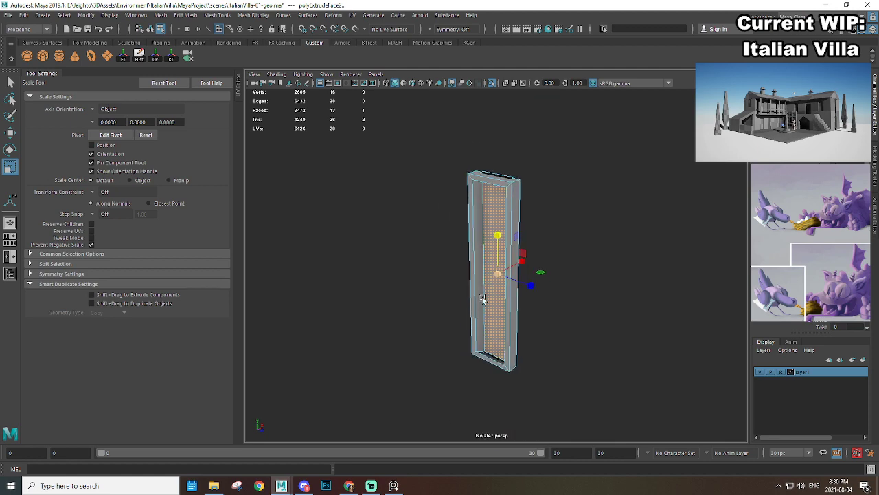
pyautogui.keyDown('alt'); pyautogui.moveTo(483, 300); pyautogui.dragTo(494, 275); pyautogui.keyUp('alt')
pyautogui.keyDown('alt'); pyautogui.moveTo(494, 275); pyautogui.dragTo(511, 239, button='right'); pyautogui.keyUp('alt')
pyautogui.moveTo(502, 237); pyautogui.dragTo(451, 267)
pyautogui.keyDown('alt'); pyautogui.moveTo(531, 294); pyautogui.dragTo(530, 303); pyautogui.keyUp('alt')
pyautogui.press('w')
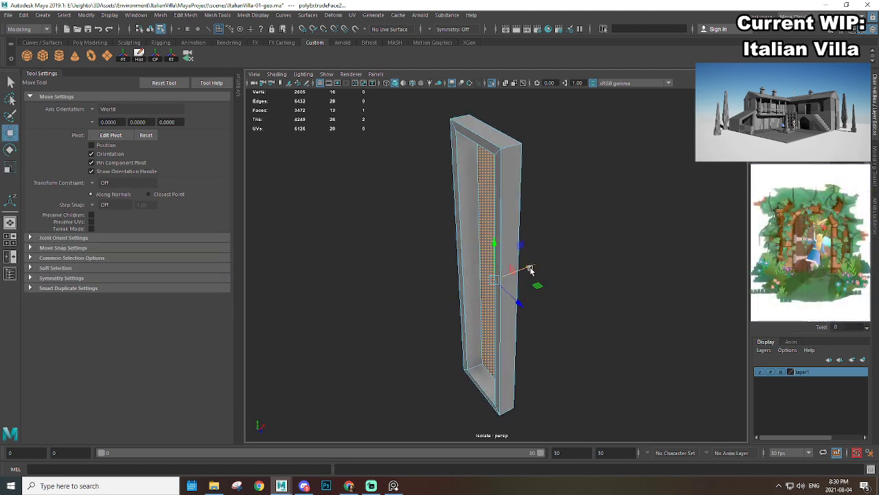
pyautogui.moveTo(530, 269); pyautogui.dragTo(528, 269)
pyautogui.moveTo(494, 160); pyautogui.dragTo(540, 143, button='right')
pyautogui.click(559, 155)
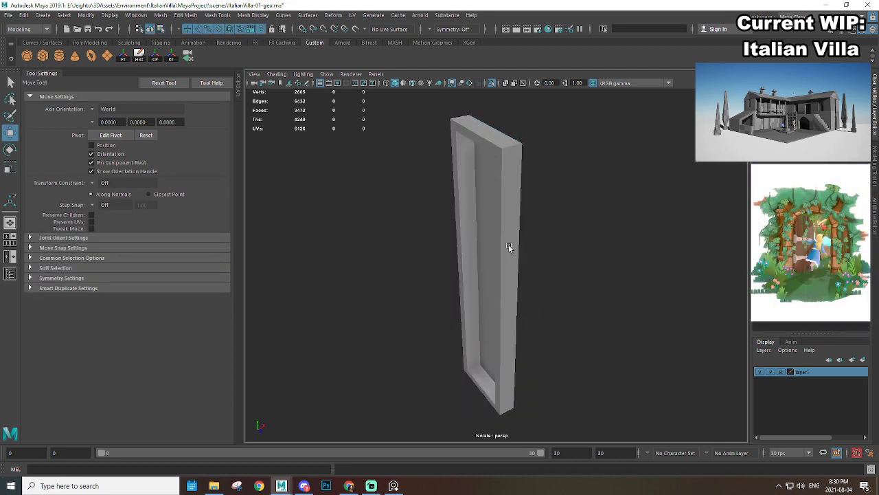
# Step: Delete the four outer side faces around the window frame
pyautogui.keyDown('alt'); pyautogui.moveTo(510, 248); pyautogui.dragTo(555, 242); pyautogui.keyUp('alt')
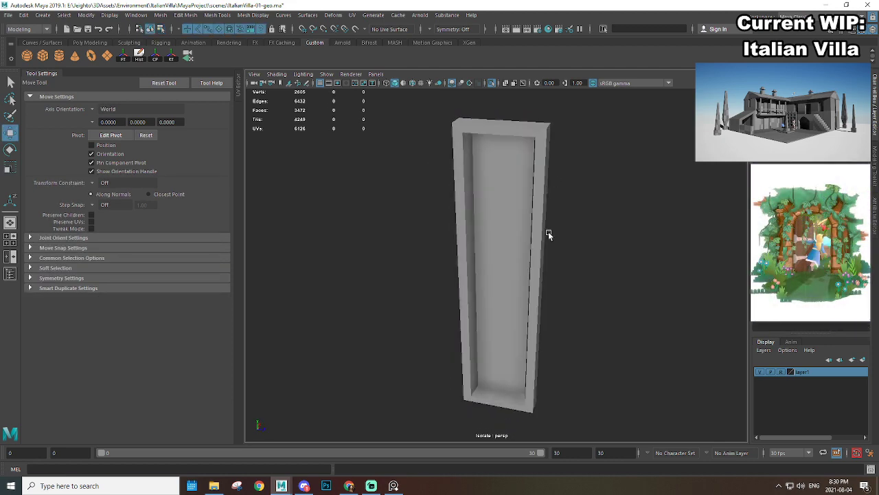
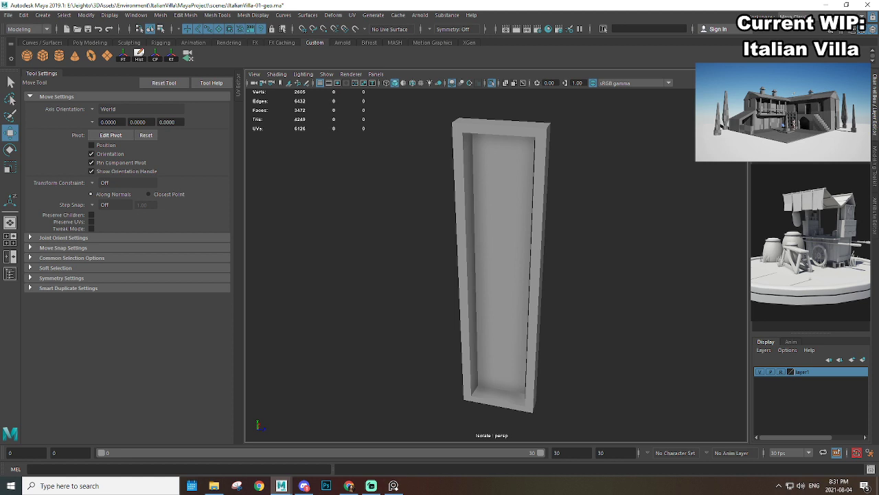
pyautogui.keyDown('alt'); pyautogui.moveTo(602, 209); pyautogui.dragTo(491, 208, button='right'); pyautogui.keyUp('alt')
pyautogui.keyDown('alt'); pyautogui.moveTo(491, 209); pyautogui.dragTo(510, 182); pyautogui.keyUp('alt')
pyautogui.click(510, 200)
pyautogui.press('f')
pyautogui.keyDown('alt'); pyautogui.moveTo(515, 143); pyautogui.dragTo(504, 176); pyautogui.keyUp('alt')
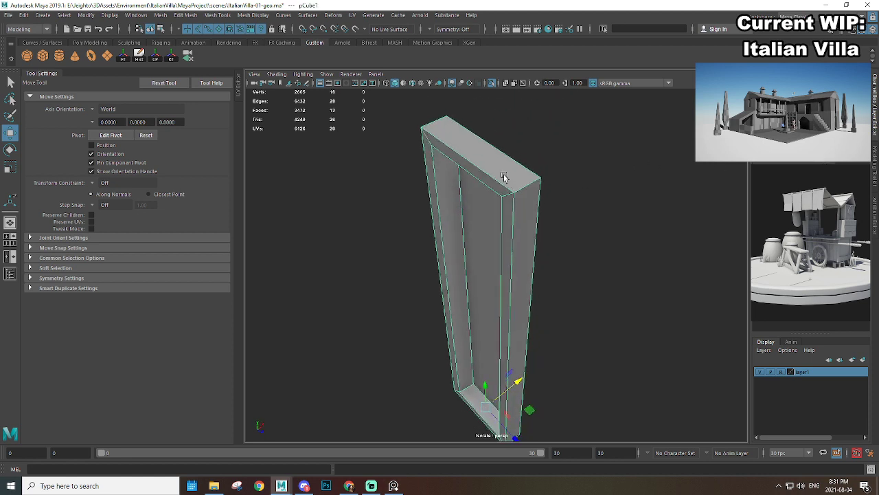
pyautogui.press('F11')
pyautogui.click(512, 163)
pyautogui.keyDown('shift'); pyautogui.click(534, 200); pyautogui.keyUp('shift')
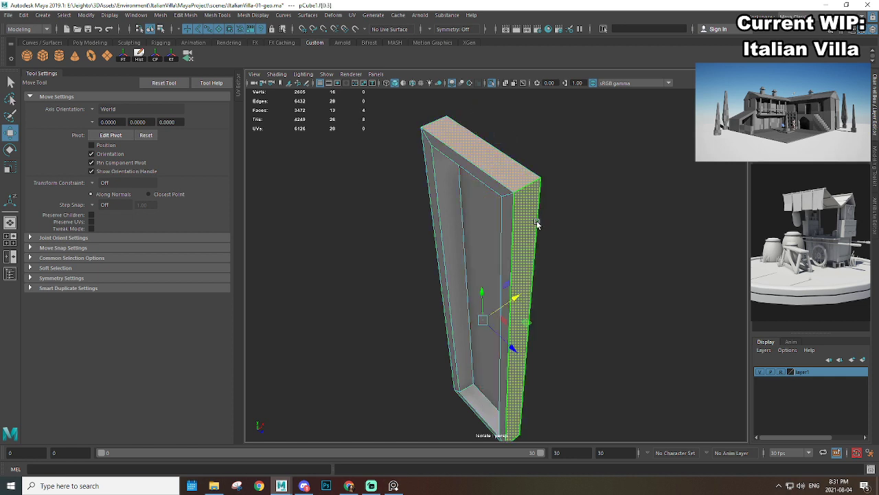
pyautogui.press('Delete')
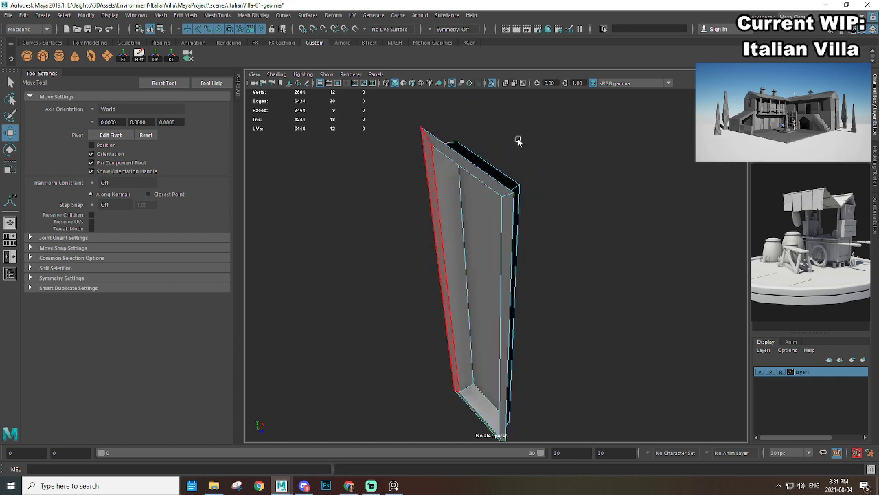
# Step: Clear the selection and leave isolation to show the window frame within the full villa scene
pyautogui.click(571, 167)
pyautogui.scroll(-3, 555, 209)
pyautogui.keyDown('alt'); pyautogui.moveTo(543, 224); pyautogui.dragTo(506, 237); pyautogui.keyUp('alt')
pyautogui.hotkey('ctrl', '1')
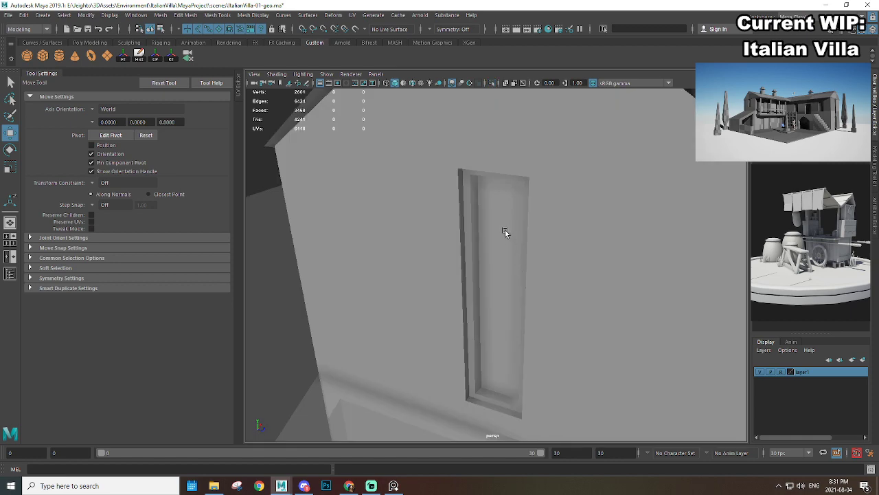
# Step: Examine the window frame's fit in the gable opening, up close and against the whole villa
pyautogui.click(512, 254)
pyautogui.scroll(-4, 512, 254)
pyautogui.scroll(3, 538, 277)
pyautogui.click(489, 241)
pyautogui.scroll(-5, 488, 242)
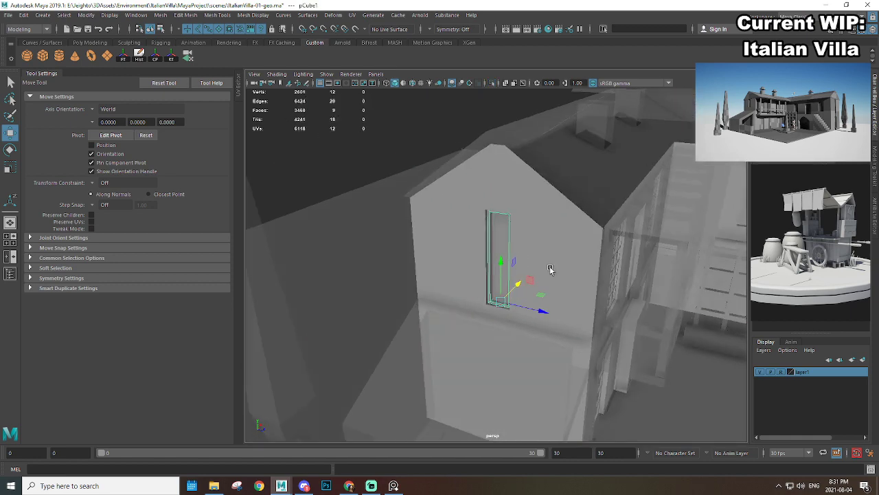
pyautogui.keyDown('alt'); pyautogui.moveTo(552, 269); pyautogui.dragTo(468, 247); pyautogui.keyUp('alt')
pyautogui.click(406, 185)
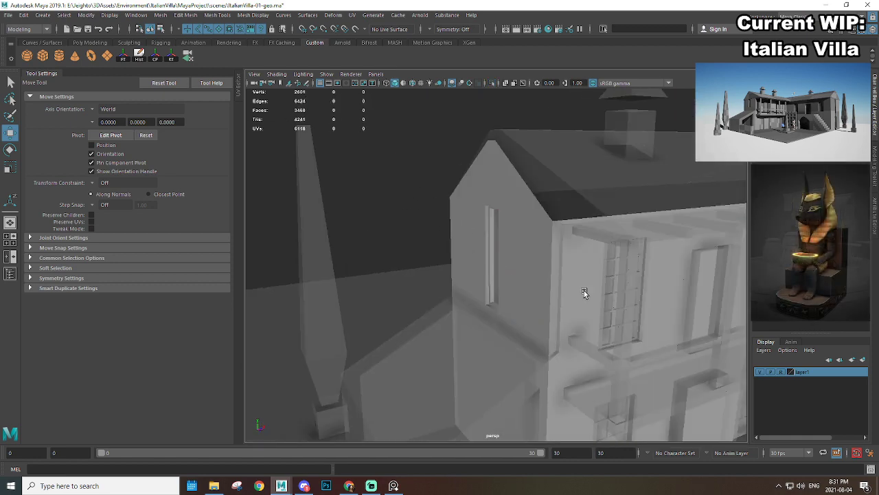
pyautogui.scroll(-3, 604, 363)
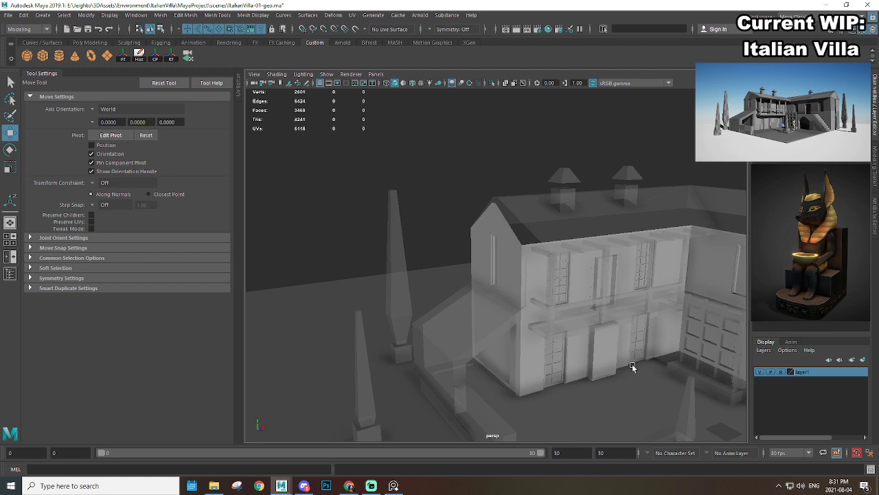
pyautogui.scroll(3, 530, 368)
pyautogui.scroll(2, 531, 366)
pyautogui.keyDown('alt'); pyautogui.moveTo(531, 365); pyautogui.dragTo(615, 324); pyautogui.keyUp('alt')
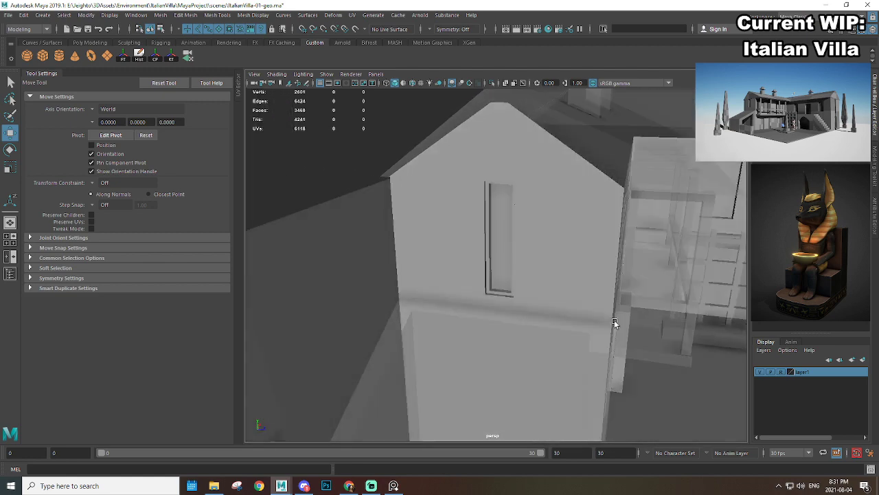
pyautogui.scroll(4, 509, 294)
pyautogui.click(509, 294)
pyautogui.scroll(-4, 516, 301)
pyautogui.keyDown('alt'); pyautogui.moveTo(524, 308); pyautogui.dragTo(493, 298); pyautogui.keyUp('alt')
pyautogui.click(493, 298)
pyautogui.scroll(4, 496, 302)
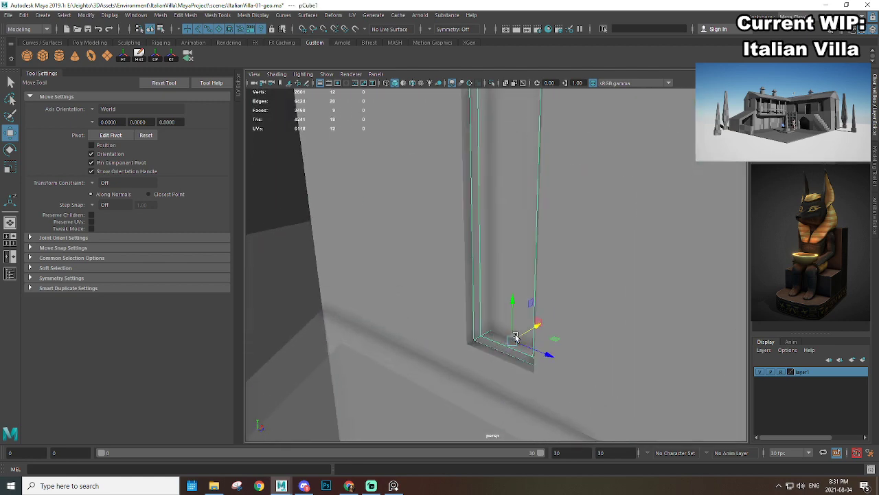
pyautogui.keyDown('alt'); pyautogui.moveTo(516, 338); pyautogui.dragTo(568, 308); pyautogui.keyUp('alt')
pyautogui.scroll(-5, 600, 319)
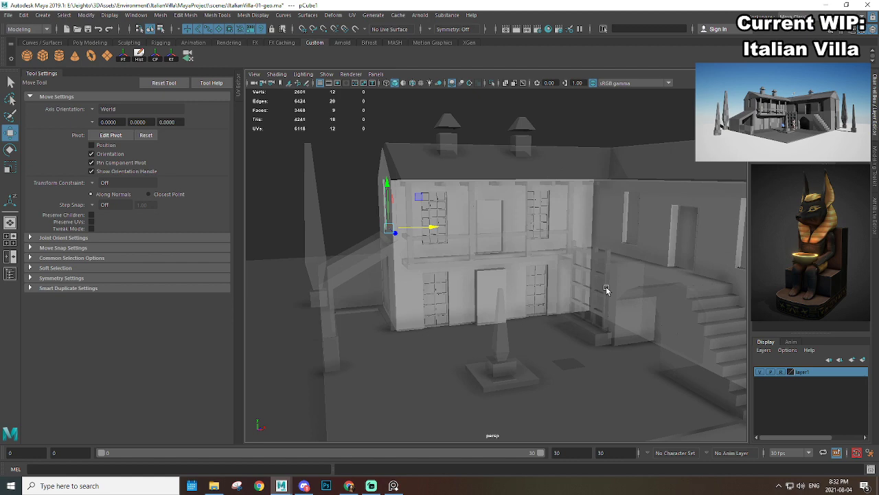
pyautogui.keyDown('alt'); pyautogui.moveTo(375, 251); pyautogui.dragTo(466, 237); pyautogui.keyUp('alt')
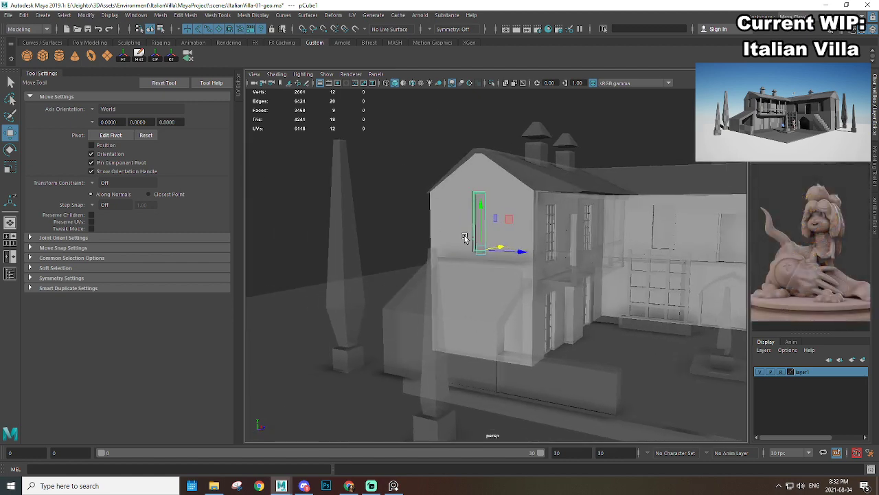
pyautogui.keyDown('alt'); pyautogui.moveTo(465, 238); pyautogui.dragTo(522, 249, button='right'); pyautogui.keyUp('alt')
pyautogui.moveTo(522, 249)
pyautogui.keyDown('alt'); pyautogui.mouseDown()
pyautogui.moveTo(577, 254)
pyautogui.moveTo(512, 255)
pyautogui.mouseUp(); pyautogui.keyUp('alt')
pyautogui.scroll(5, 517, 248)
pyautogui.keyDown('alt'); pyautogui.moveTo(553, 167); pyautogui.dragTo(552, 238, button='middle'); pyautogui.keyUp('alt')
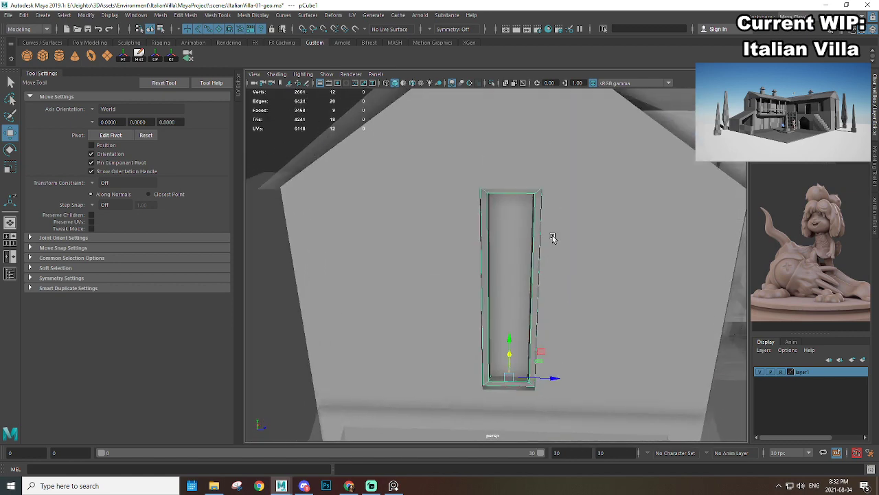
# Step: Examine the gable window frame from outside and the window grids and door blocks on the courtyard facade
pyautogui.keyDown('alt'); pyautogui.moveTo(551, 238); pyautogui.dragTo(568, 244); pyautogui.keyUp('alt')
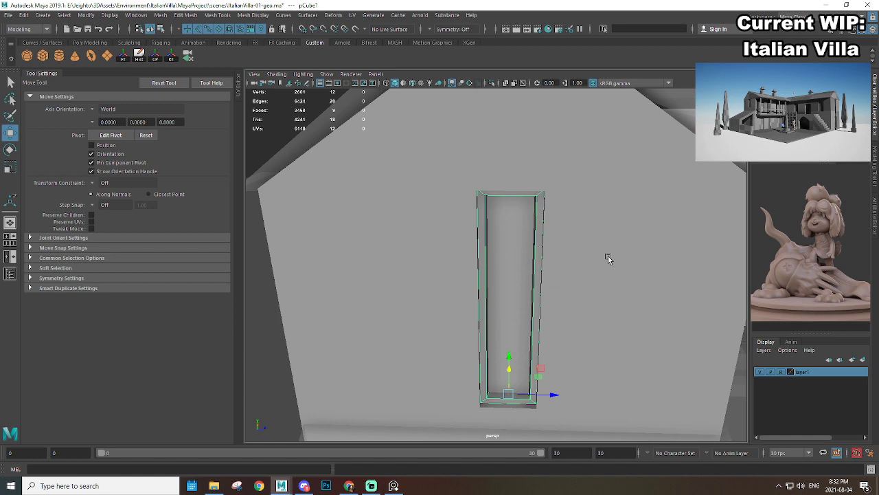
pyautogui.scroll(-6, 597, 248)
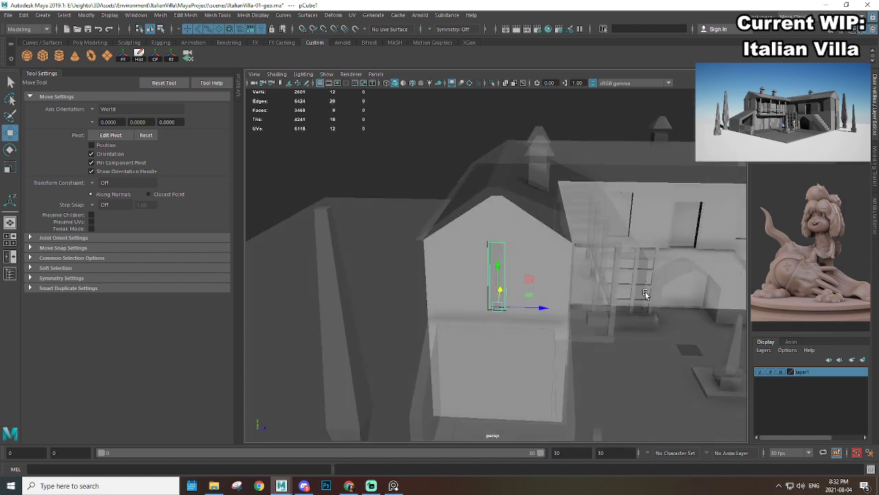
pyautogui.keyDown('alt'); pyautogui.moveTo(646, 295); pyautogui.dragTo(623, 293); pyautogui.keyUp('alt')
pyautogui.scroll(6, 623, 292)
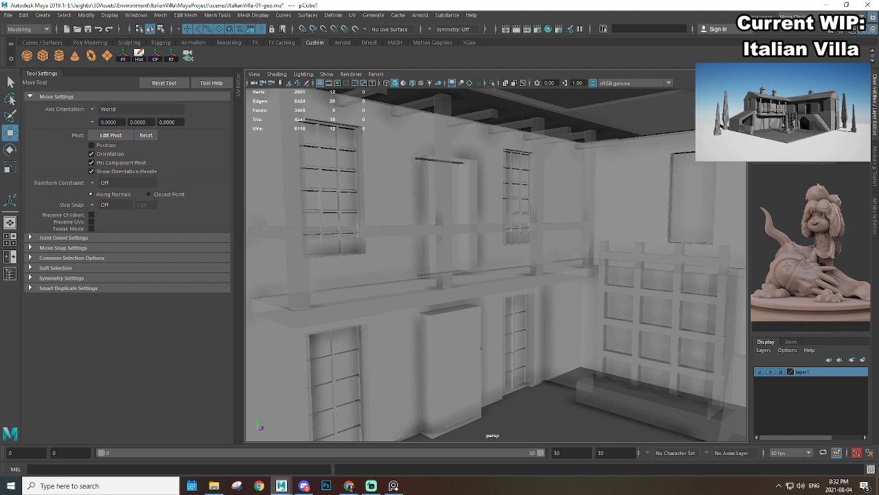
pyautogui.scroll(-3, 599, 277)
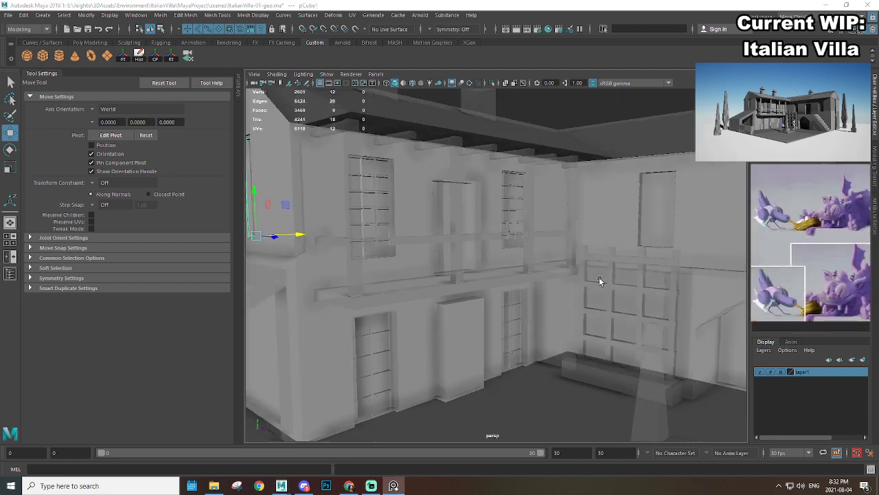
pyautogui.keyDown('alt'); pyautogui.moveTo(599, 277); pyautogui.dragTo(642, 246); pyautogui.keyUp('alt')
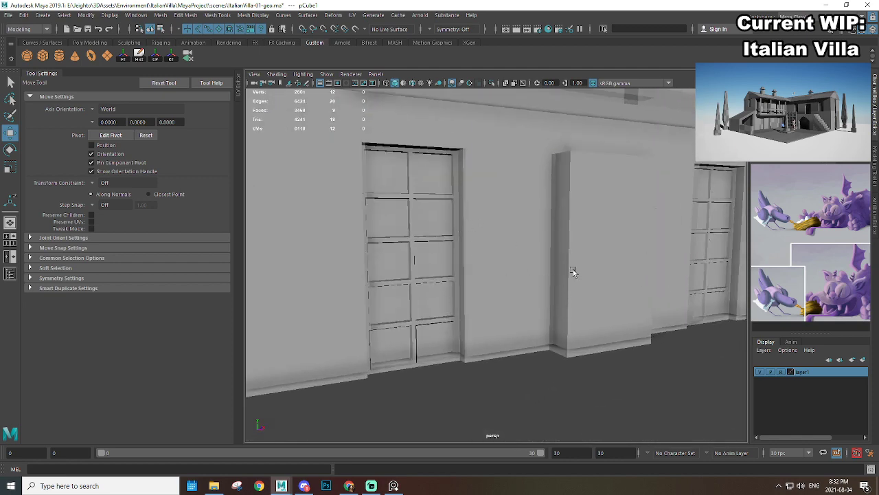
pyautogui.scroll(-2, 617, 281)
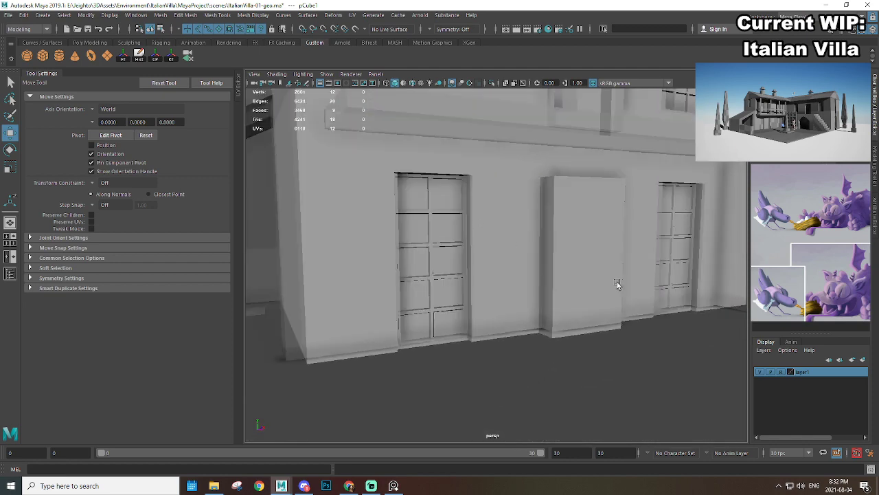
pyautogui.moveTo(612, 282)
pyautogui.keyDown('alt'); pyautogui.mouseDown()
pyautogui.moveTo(621, 281)
pyautogui.moveTo(606, 288)
pyautogui.mouseUp(); pyautogui.keyUp('alt')
pyautogui.click(606, 288)
pyautogui.moveTo(562, 259)
pyautogui.keyDown('alt'); pyautogui.mouseDown()
pyautogui.moveTo(520, 248)
pyautogui.moveTo(565, 246)
pyautogui.mouseUp(); pyautogui.keyUp('alt')
pyautogui.moveTo(540, 184); pyautogui.dragTo(519, 205, button='right')
pyautogui.click(523, 207)
pyautogui.keyDown('alt'); pyautogui.moveTo(522, 208); pyautogui.dragTo(568, 272); pyautogui.keyUp('alt')
pyautogui.click(550, 253)
pyautogui.press('r')
pyautogui.scroll(-2, 567, 272)
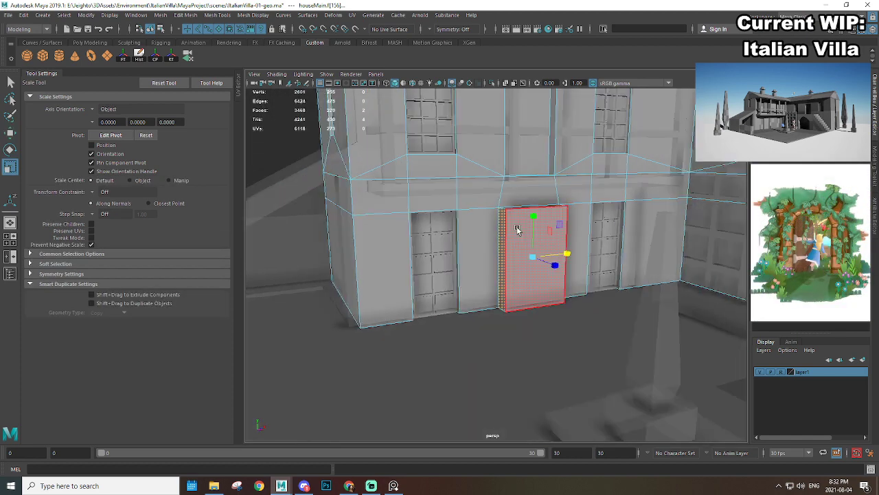
pyautogui.moveTo(518, 232); pyautogui.dragTo(558, 215, button='right')
pyautogui.click(574, 308)
# Step: Examine the whole villa from the stair wing round to the gridded facade, with the ground-floor window grid nearest the gable selected
pyautogui.scroll(-2, 572, 309)
pyautogui.keyDown('alt'); pyautogui.moveTo(572, 309); pyautogui.dragTo(482, 282); pyautogui.keyUp('alt')
pyautogui.scroll(-4, 580, 303)
pyautogui.scroll(3, 582, 236)
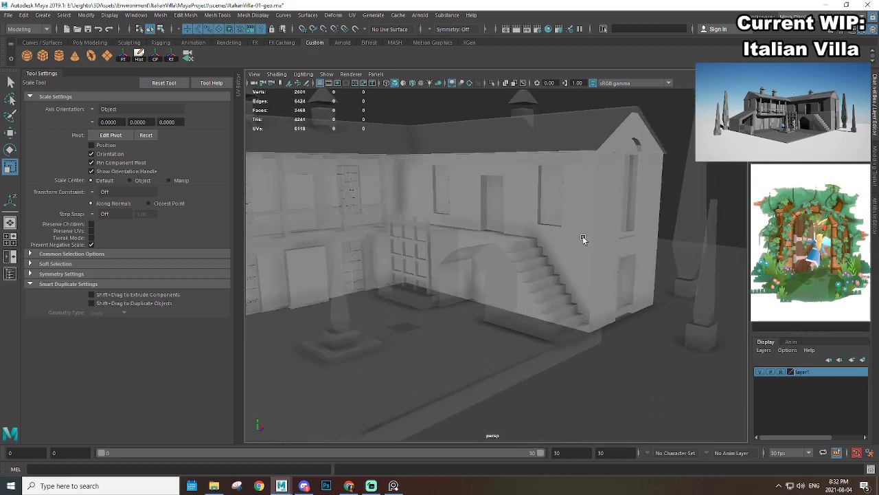
pyautogui.click(582, 237)
pyautogui.keyDown('alt'); pyautogui.moveTo(426, 232); pyautogui.dragTo(598, 261); pyautogui.keyUp('alt')
pyautogui.click(404, 275)
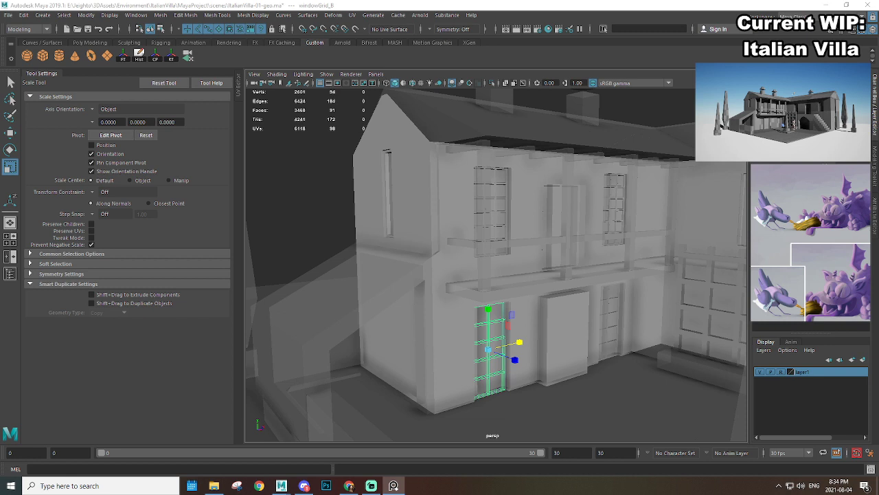
pyautogui.scroll(-5, 558, 221)
pyautogui.keyDown('alt'); pyautogui.moveTo(559, 221); pyautogui.dragTo(498, 219, button='middle'); pyautogui.keyUp('alt')
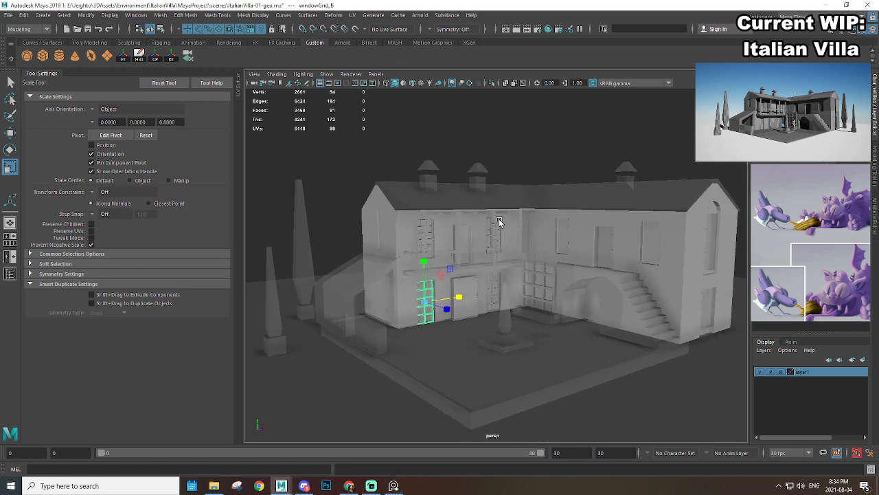
# Step: Examine the wall space around the window grids on the courtyard facade, up close and from several angles
pyautogui.scroll(5, 523, 223)
pyautogui.keyDown('alt'); pyautogui.moveTo(626, 251); pyautogui.dragTo(561, 257); pyautogui.keyUp('alt')
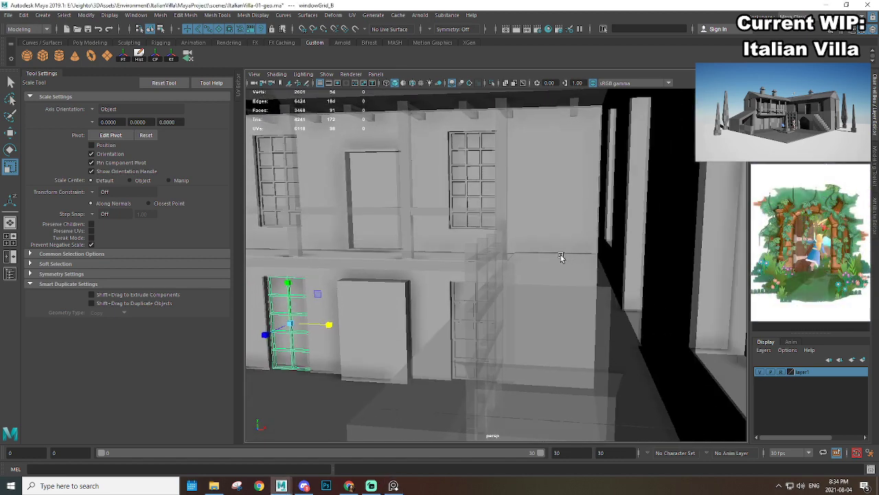
pyautogui.keyDown('alt'); pyautogui.moveTo(562, 257); pyautogui.dragTo(490, 266, button='right'); pyautogui.keyUp('alt')
pyautogui.keyDown('alt'); pyautogui.moveTo(490, 267); pyautogui.dragTo(550, 251); pyautogui.keyUp('alt')
pyautogui.keyDown('alt'); pyautogui.moveTo(440, 254); pyautogui.dragTo(481, 247, button='right'); pyautogui.keyUp('alt')
pyautogui.keyDown('alt'); pyautogui.moveTo(481, 247); pyautogui.dragTo(451, 248); pyautogui.keyUp('alt')
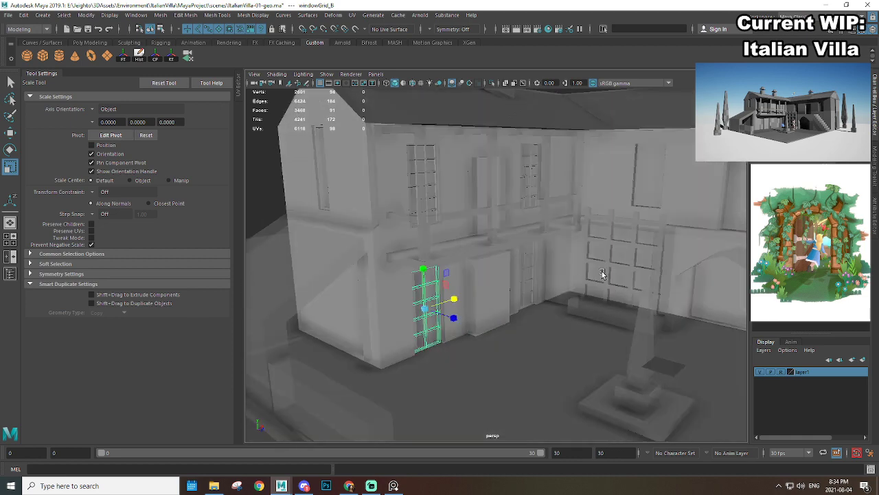
pyautogui.keyDown('alt'); pyautogui.moveTo(602, 273); pyautogui.dragTo(645, 253, button='middle'); pyautogui.keyUp('alt')
pyautogui.keyDown('alt'); pyautogui.moveTo(536, 253); pyautogui.dragTo(551, 250, button='right'); pyautogui.keyUp('alt')
pyautogui.keyDown('alt'); pyautogui.moveTo(551, 250); pyautogui.dragTo(576, 224); pyautogui.keyUp('alt')
pyautogui.keyDown('alt'); pyautogui.moveTo(576, 224); pyautogui.dragTo(638, 217, button='right'); pyautogui.keyUp('alt')
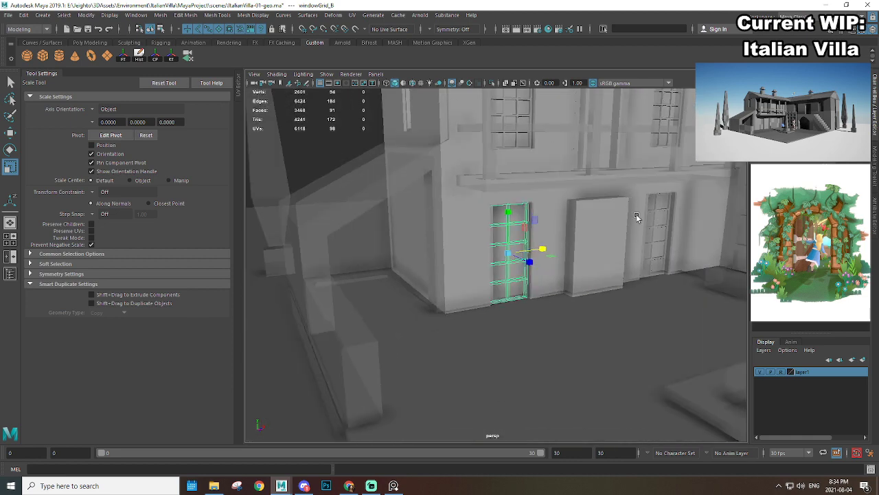
pyautogui.keyDown('alt'); pyautogui.moveTo(638, 218); pyautogui.dragTo(597, 241); pyautogui.keyUp('alt')
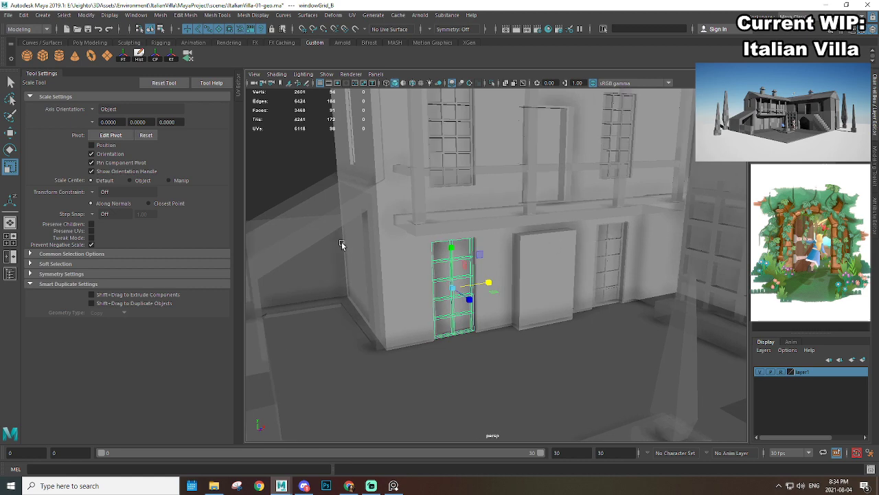
pyautogui.keyDown('alt'); pyautogui.moveTo(459, 194); pyautogui.dragTo(402, 216); pyautogui.keyUp('alt')
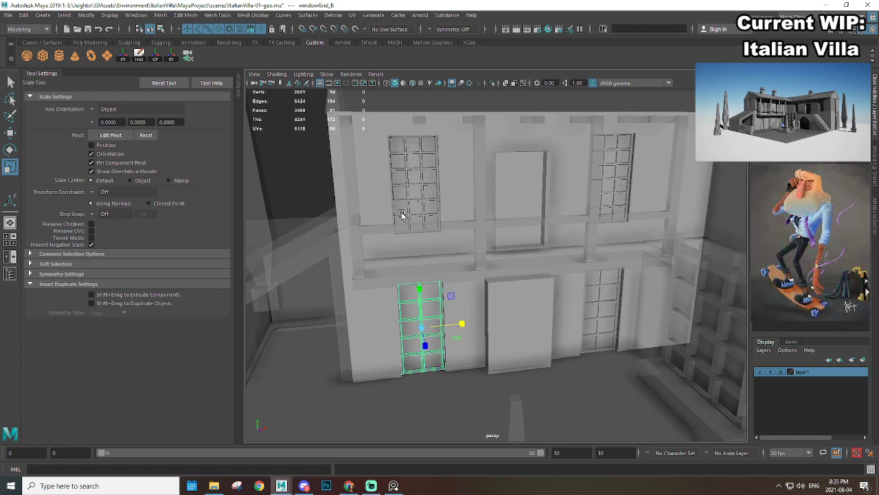
pyautogui.keyDown('alt'); pyautogui.moveTo(400, 238); pyautogui.dragTo(446, 234); pyautogui.keyUp('alt')
pyautogui.scroll(-5, 481, 237)
pyautogui.scroll(4, 481, 233)
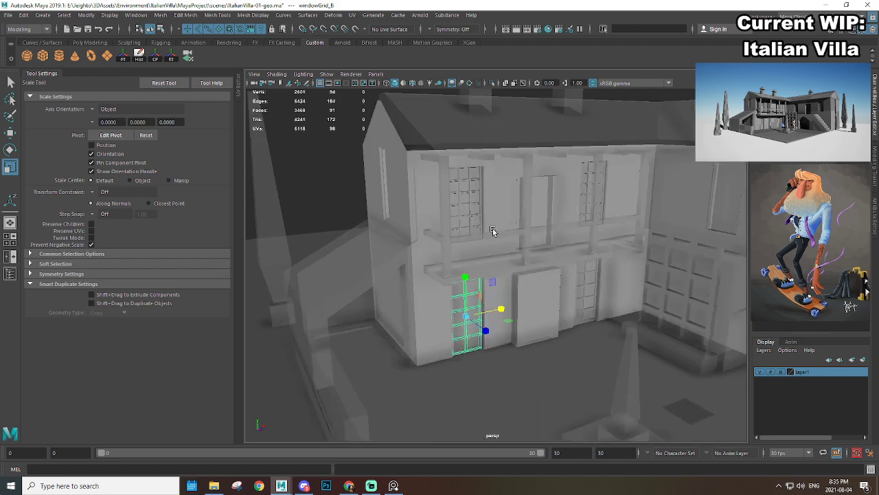
pyautogui.keyDown('alt'); pyautogui.moveTo(523, 228); pyautogui.dragTo(519, 242, button='middle'); pyautogui.keyUp('alt')
pyautogui.scroll(3, 519, 242)
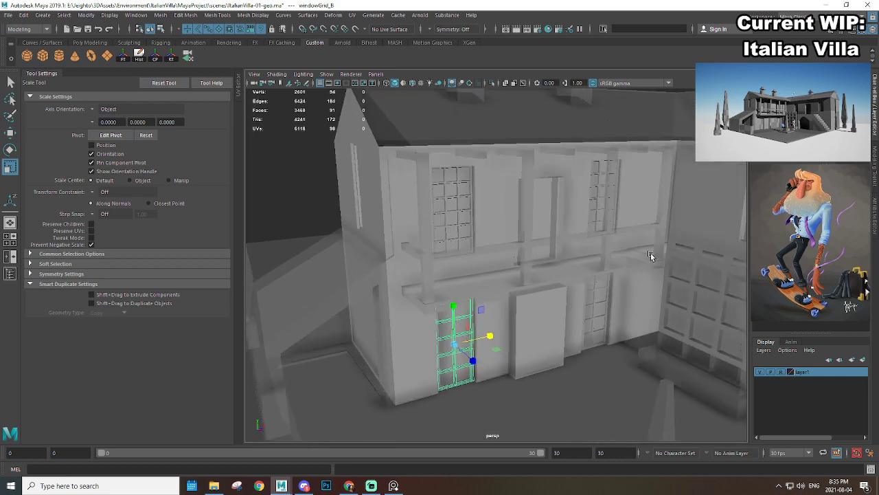
pyautogui.keyDown('alt'); pyautogui.moveTo(625, 277); pyautogui.dragTo(539, 264); pyautogui.keyUp('alt')
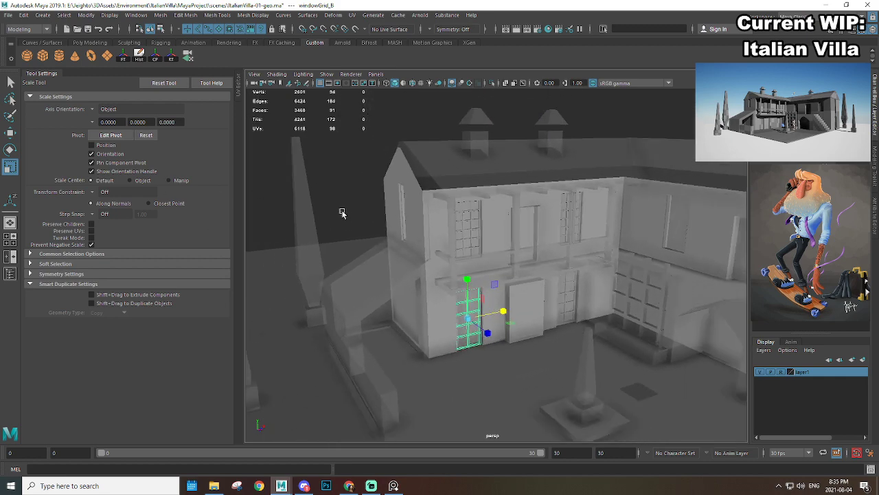
# Step: Collapse the tool settings to enlarge the viewport and create a polygon cube
pyautogui.click(48, 76)
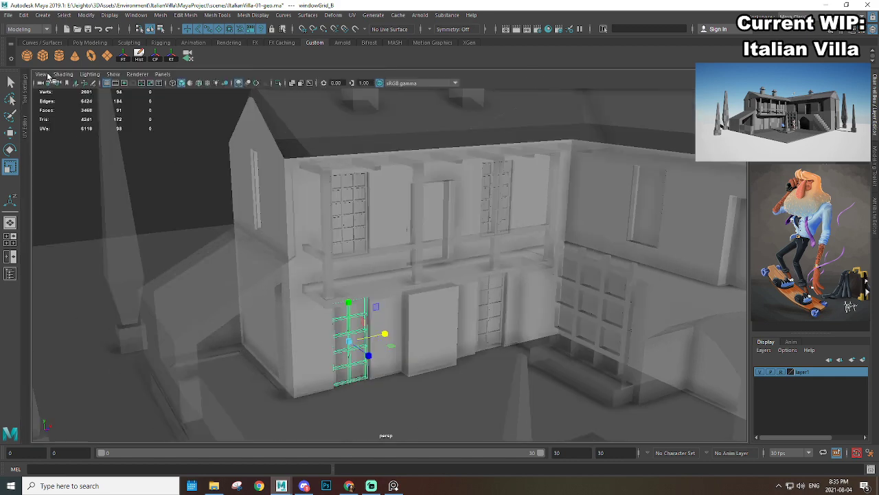
pyautogui.click(43, 57)
pyautogui.scroll(3, 371, 230)
pyautogui.keyDown('alt'); pyautogui.moveTo(383, 239); pyautogui.dragTo(440, 288); pyautogui.keyUp('alt')
pyautogui.scroll(3, 439, 287)
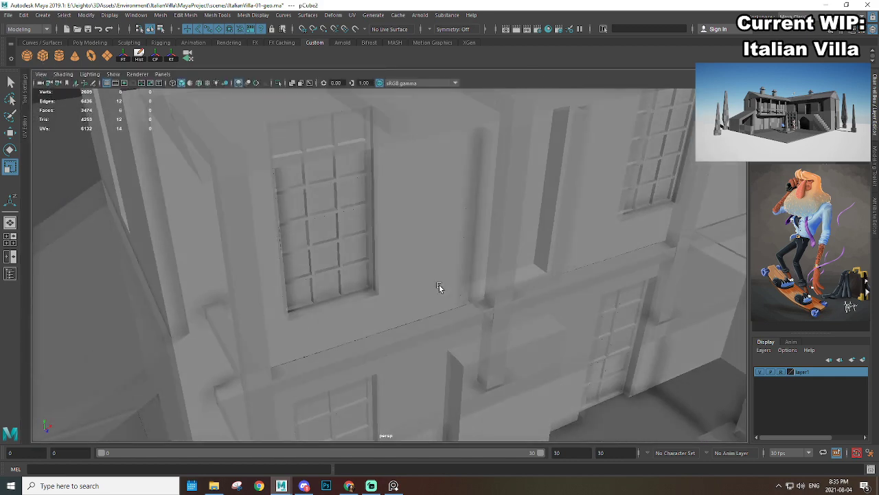
# Step: Place the new cube on the wall beside the upper-floor window grid and scale it into a thin slab
pyautogui.scroll(3, 377, 295)
pyautogui.press('w')
pyautogui.keyDown('alt'); pyautogui.moveTo(377, 296); pyautogui.dragTo(382, 276, button='middle'); pyautogui.keyUp('alt')
pyautogui.press('v')
pyautogui.press('r')
pyautogui.moveTo(382, 276); pyautogui.dragTo(443, 255)
pyautogui.moveTo(405, 301); pyautogui.dragTo(442, 269)
pyautogui.press('w')
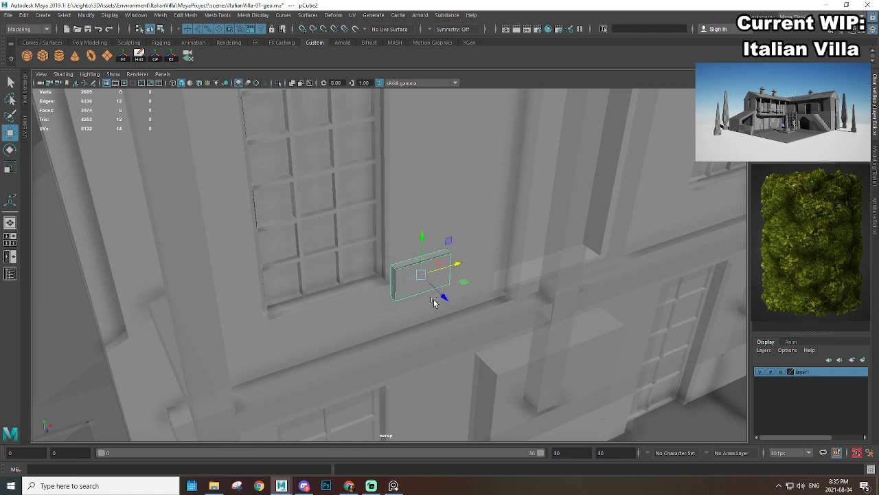
# Step: Narrow the slab, stretch it vertically into a tall shutter panel, and align it beside the upper-floor window
pyautogui.moveTo(433, 302); pyautogui.dragTo(355, 224)
pyautogui.scroll(-5, 450, 304)
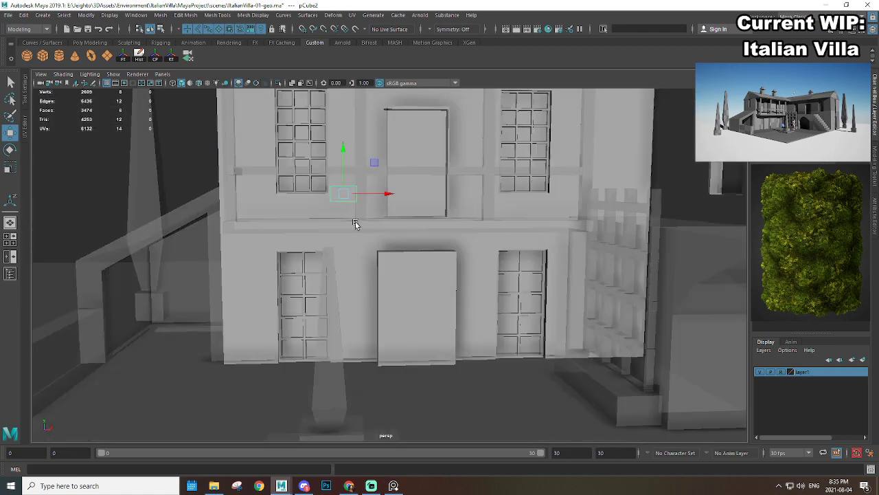
pyautogui.scroll(2, 355, 224)
pyautogui.keyDown('alt'); pyautogui.moveTo(355, 224); pyautogui.dragTo(461, 330, button='middle'); pyautogui.keyUp('alt')
pyautogui.press('r')
pyautogui.moveTo(485, 305); pyautogui.dragTo(461, 304)
pyautogui.moveTo(452, 268); pyautogui.dragTo(459, 134)
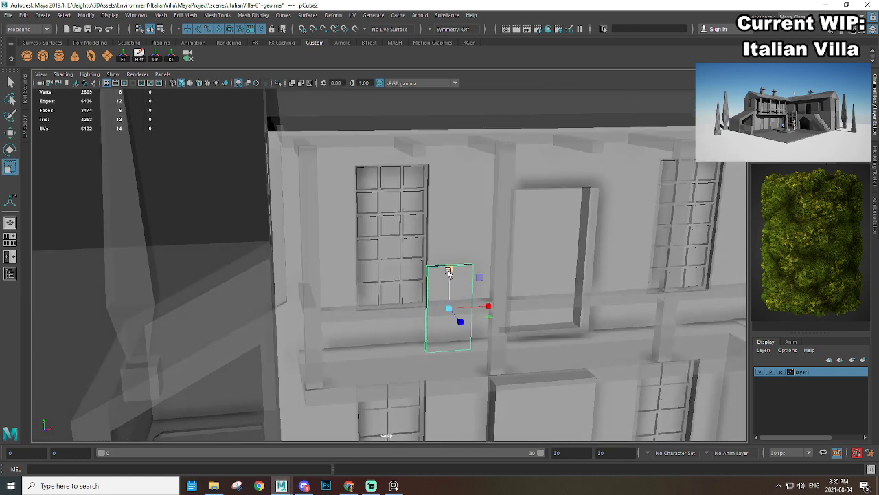
pyautogui.press('w')
pyautogui.moveTo(452, 265); pyautogui.dragTo(502, 263)
# Step: Refine the shutter panel's thickness and its fit against the wall beside the window opening
pyautogui.keyDown('alt'); pyautogui.moveTo(471, 283); pyautogui.dragTo(432, 269); pyautogui.keyUp('alt')
pyautogui.keyDown('alt'); pyautogui.moveTo(432, 269); pyautogui.dragTo(451, 223); pyautogui.keyUp('alt')
pyautogui.press('r')
pyautogui.moveTo(452, 225)
pyautogui.keyDown('alt'); pyautogui.mouseDown()
pyautogui.moveTo(474, 238)
pyautogui.moveTo(458, 228)
pyautogui.mouseUp(); pyautogui.keyUp('alt')
pyautogui.press('w')
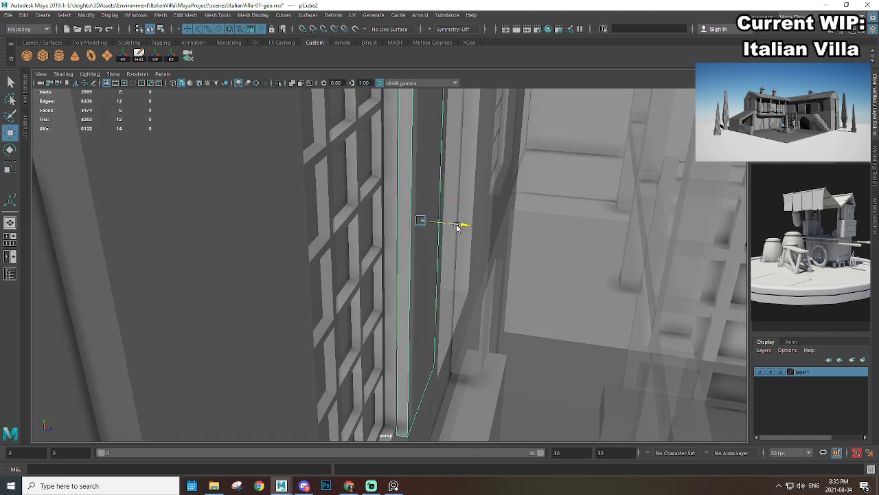
# Step: Shift the shutter panel sideways to leave a small gap between it and the window opening
pyautogui.keyDown('alt'); pyautogui.moveTo(538, 262); pyautogui.dragTo(453, 250); pyautogui.keyUp('alt')
pyautogui.keyDown('alt'); pyautogui.moveTo(453, 249); pyautogui.dragTo(404, 240, button='right'); pyautogui.keyUp('alt')
pyautogui.keyDown('alt'); pyautogui.moveTo(405, 240); pyautogui.dragTo(441, 274, button='middle'); pyautogui.keyUp('alt')
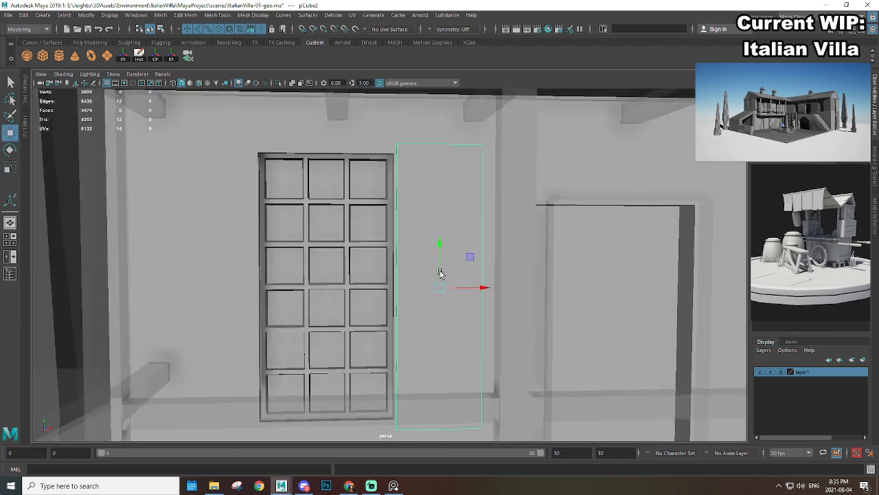
pyautogui.keyDown('alt'); pyautogui.moveTo(441, 273); pyautogui.dragTo(421, 232, button='right'); pyautogui.keyUp('alt')
pyautogui.keyDown('alt'); pyautogui.moveTo(420, 231); pyautogui.dragTo(500, 267); pyautogui.keyUp('alt')
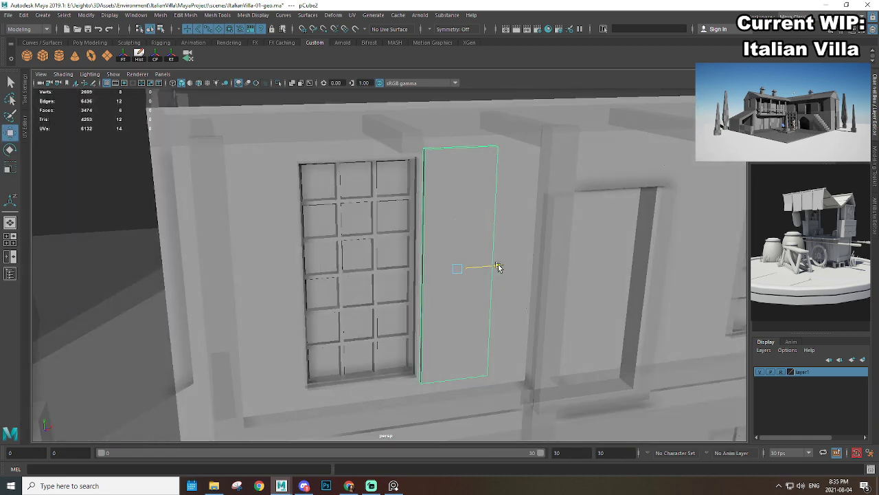
pyautogui.keyDown('alt'); pyautogui.moveTo(487, 236); pyautogui.dragTo(483, 259, button='right'); pyautogui.keyUp('alt')
pyautogui.keyDown('alt'); pyautogui.moveTo(509, 198); pyautogui.dragTo(455, 209, button='middle'); pyautogui.keyUp('alt')
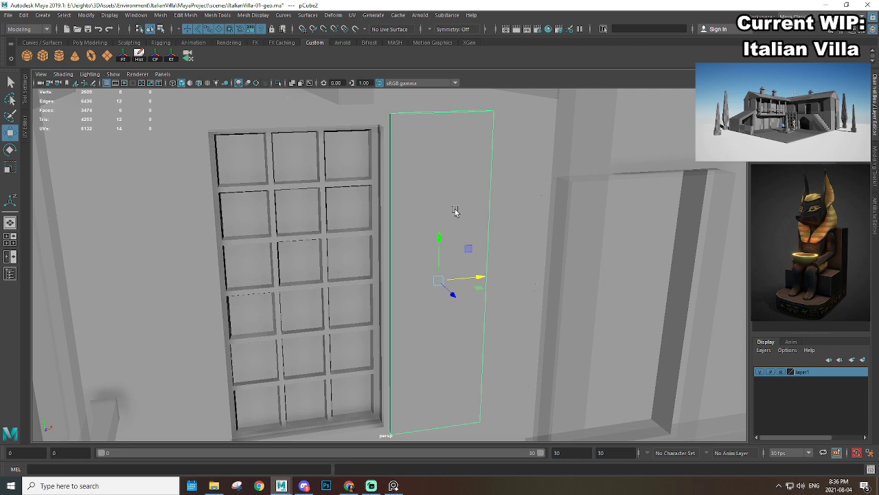
pyautogui.scroll(-3, 402, 213)
pyautogui.keyDown('alt'); pyautogui.moveTo(402, 214); pyautogui.dragTo(394, 211, button='middle'); pyautogui.keyUp('alt')
pyautogui.scroll(3, 469, 232)
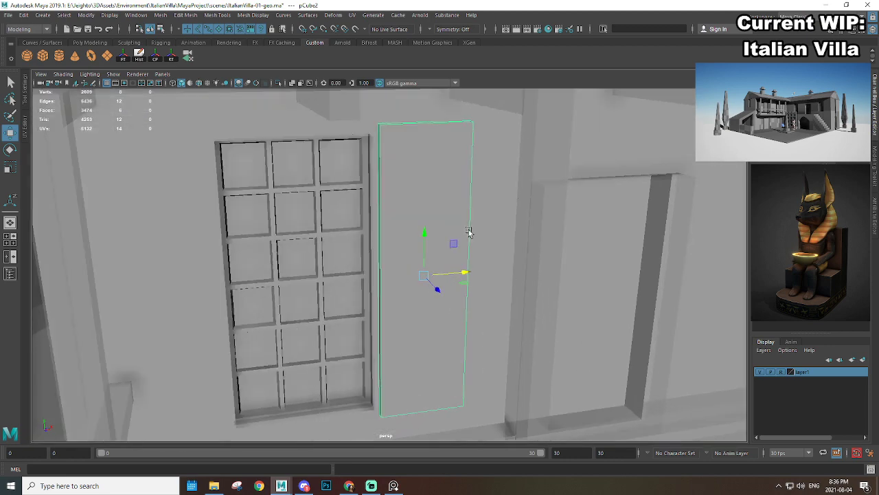
pyautogui.rightClick(419, 157)
pyautogui.moveTo(424, 157)
pyautogui.keyDown('alt'); pyautogui.mouseDown()
pyautogui.moveTo(398, 186)
pyautogui.moveTo(426, 171)
pyautogui.mouseUp(); pyautogui.keyUp('alt')
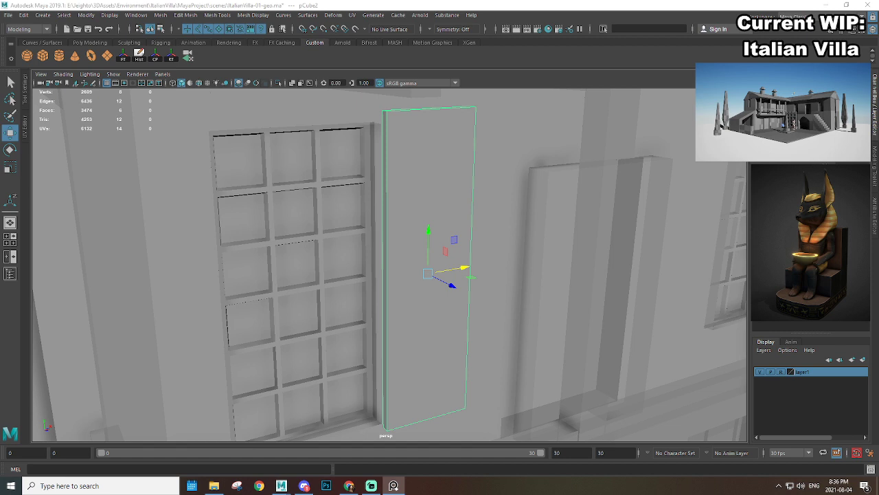
# Step: Extrude the shutter panel's front face and scale it inward horizontally to form the side borders
pyautogui.moveTo(407, 131); pyautogui.dragTo(410, 156, button='right')
pyautogui.click(437, 142)
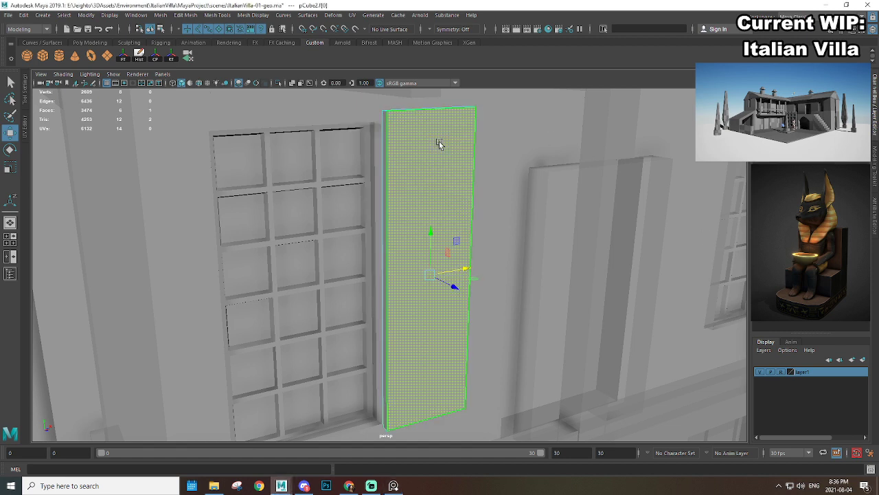
pyautogui.keyDown('alt'); pyautogui.moveTo(436, 226); pyautogui.dragTo(437, 198, button='middle'); pyautogui.keyUp('alt')
pyautogui.scroll(1, 437, 194)
pyautogui.keyDown('shift'); pyautogui.moveTo(436, 183); pyautogui.dragTo(437, 199, button='right'); pyautogui.keyUp('shift')
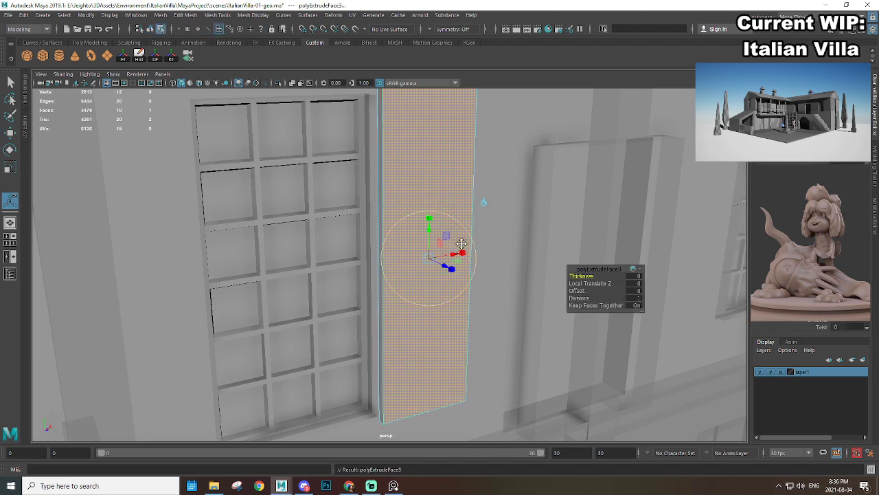
pyautogui.keyDown('alt'); pyautogui.moveTo(461, 244); pyautogui.dragTo(493, 247); pyautogui.keyUp('alt')
pyautogui.press('r')
pyautogui.scroll(-1, 470, 250)
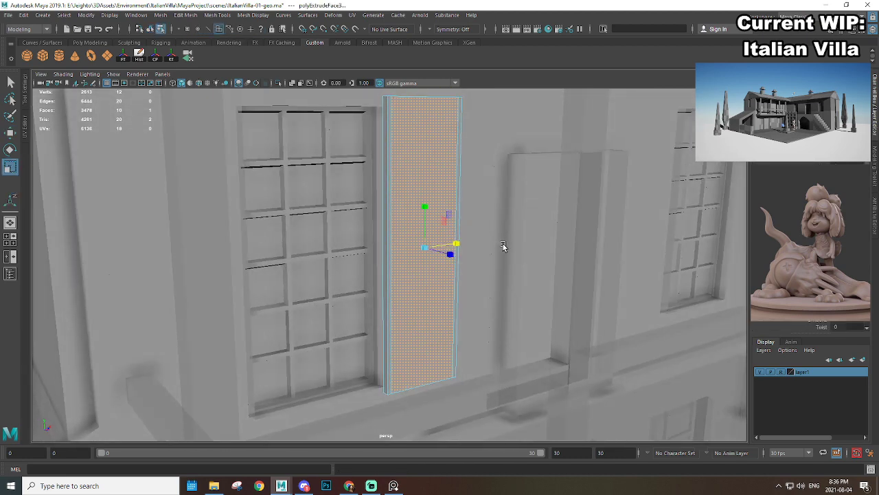
# Step: Scale the shutter panel's extruded front face inward vertically to form the top and bottom borders
pyautogui.keyDown('alt'); pyautogui.moveTo(481, 234); pyautogui.dragTo(489, 279, button='middle'); pyautogui.keyUp('alt')
pyautogui.keyDown('alt'); pyautogui.moveTo(489, 279); pyautogui.dragTo(435, 247); pyautogui.keyUp('alt')
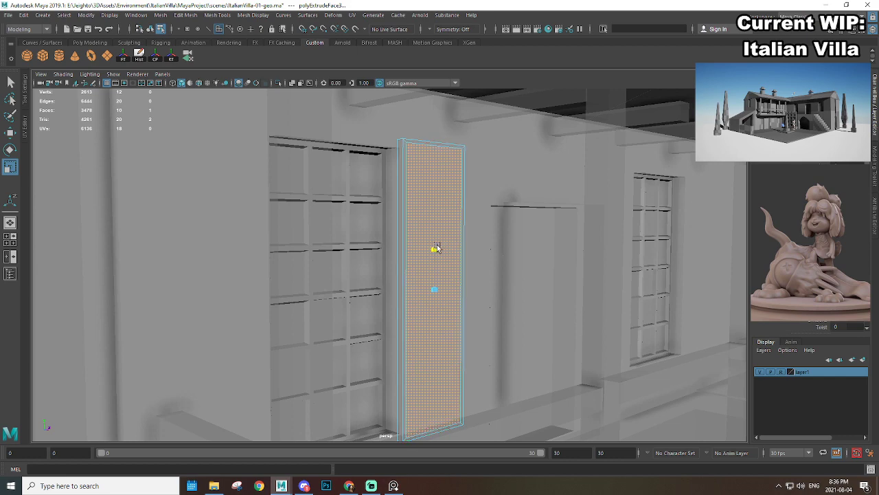
pyautogui.keyDown('alt'); pyautogui.moveTo(464, 283); pyautogui.dragTo(510, 255, button='middle'); pyautogui.keyUp('alt')
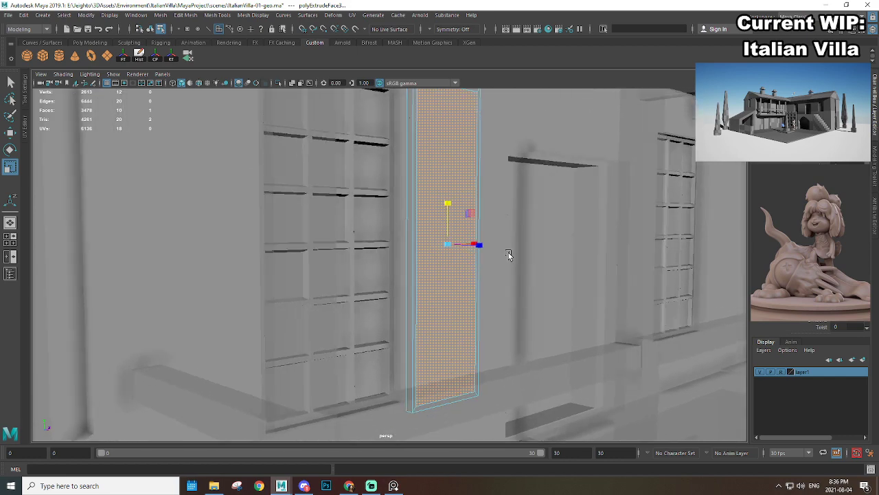
pyautogui.keyDown('alt'); pyautogui.moveTo(510, 255); pyautogui.dragTo(494, 257); pyautogui.keyUp('alt')
pyautogui.keyDown('alt'); pyautogui.moveTo(495, 257); pyautogui.dragTo(493, 277, button='middle'); pyautogui.keyUp('alt')
pyautogui.scroll(1, 493, 277)
pyautogui.keyDown('alt'); pyautogui.moveTo(492, 277); pyautogui.dragTo(455, 267); pyautogui.keyUp('alt')
# Step: Extrude the shutter's inset front face and push it inward to recess the centre behind its border
pyautogui.hotkey('ctrl', 'e')
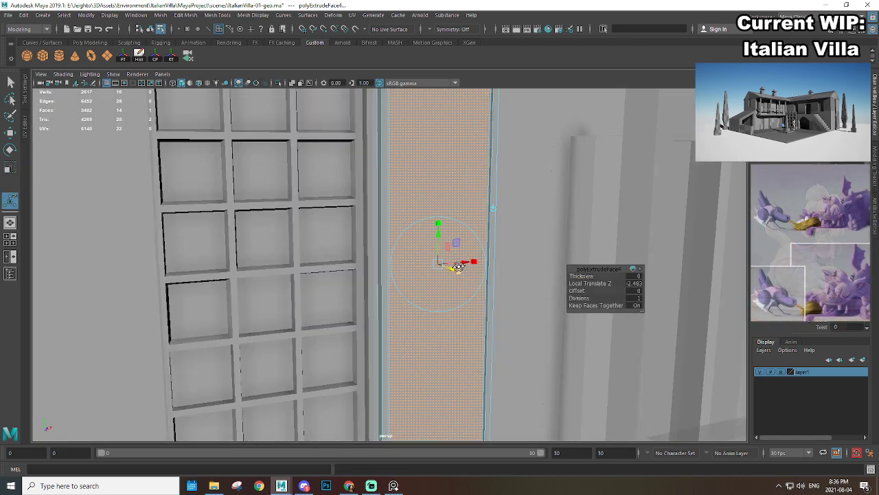
pyautogui.keyDown('alt'); pyautogui.moveTo(458, 266); pyautogui.dragTo(423, 235); pyautogui.keyUp('alt')
pyautogui.keyDown('alt'); pyautogui.moveTo(411, 199); pyautogui.dragTo(420, 238, button='middle'); pyautogui.keyUp('alt')
pyautogui.keyDown('alt'); pyautogui.moveTo(419, 239); pyautogui.dragTo(446, 248); pyautogui.keyUp('alt')
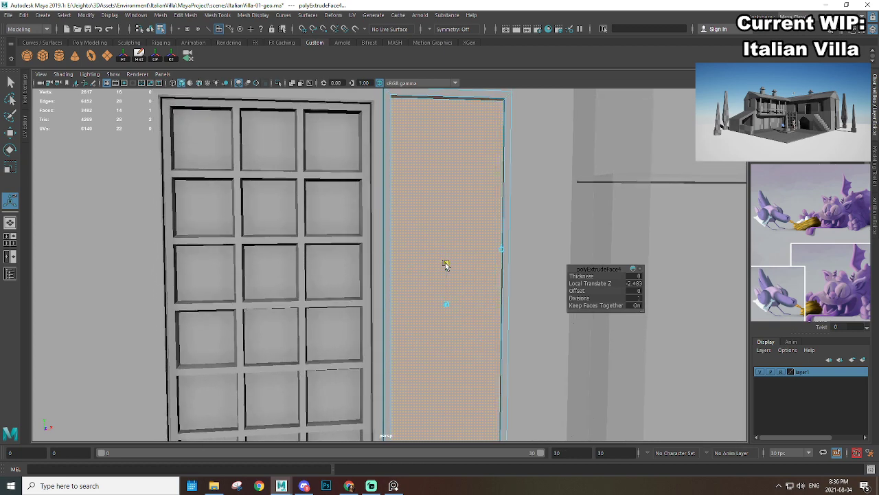
pyautogui.keyDown('alt'); pyautogui.moveTo(478, 273); pyautogui.dragTo(477, 306); pyautogui.keyUp('alt')
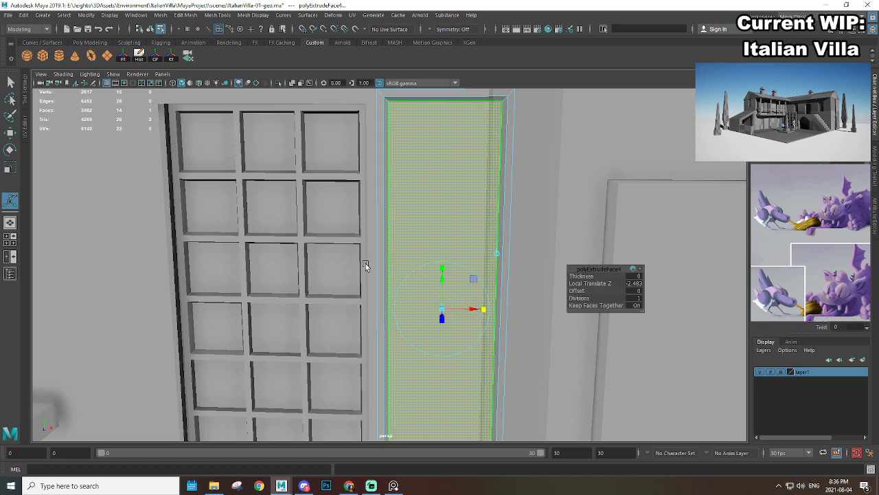
pyautogui.keyDown('alt'); pyautogui.moveTo(364, 264); pyautogui.dragTo(418, 193); pyautogui.keyUp('alt')
pyautogui.moveTo(418, 193); pyautogui.dragTo(458, 152, button='right')
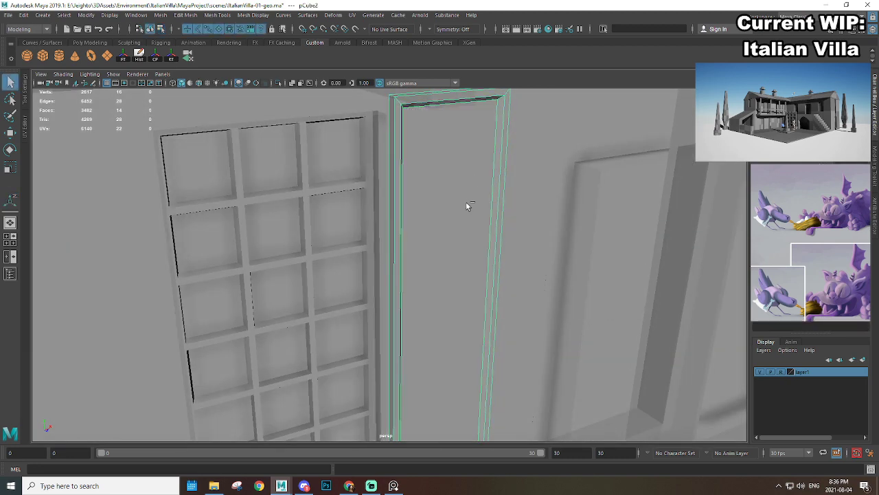
# Step: Isolate the shutter panel and extrude its flat back face
pyautogui.hotkey('ctrl', '1')
pyautogui.keyDown('alt'); pyautogui.moveTo(450, 222); pyautogui.dragTo(418, 180); pyautogui.keyUp('alt')
pyautogui.moveTo(418, 180); pyautogui.dragTo(414, 213, button='right')
pyautogui.click(379, 211)
pyautogui.keyDown('alt'); pyautogui.moveTo(379, 212); pyautogui.dragTo(420, 208); pyautogui.keyUp('alt')
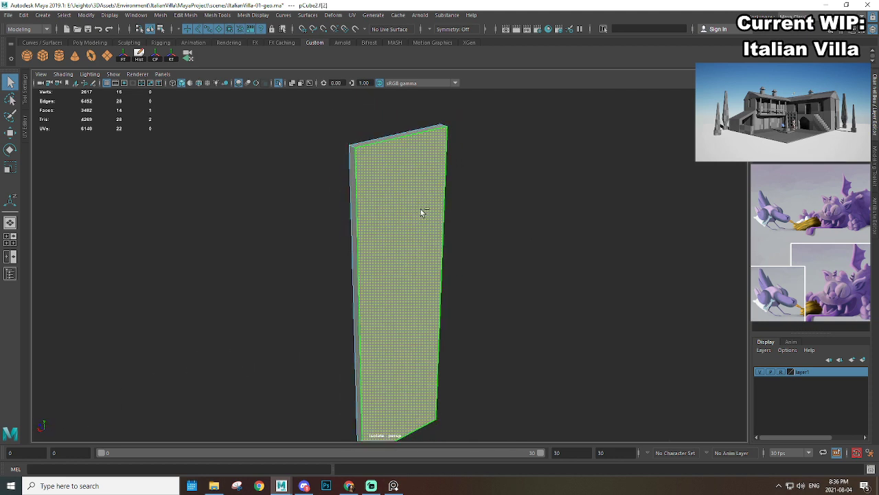
pyautogui.keyDown('shift'); pyautogui.moveTo(420, 209); pyautogui.dragTo(418, 221, button='right'); pyautogui.keyUp('shift')
pyautogui.keyDown('alt'); pyautogui.moveTo(394, 241); pyautogui.dragTo(415, 194, button='middle'); pyautogui.keyUp('alt')
pyautogui.keyDown('alt'); pyautogui.moveTo(414, 195); pyautogui.dragTo(432, 217); pyautogui.keyUp('alt')
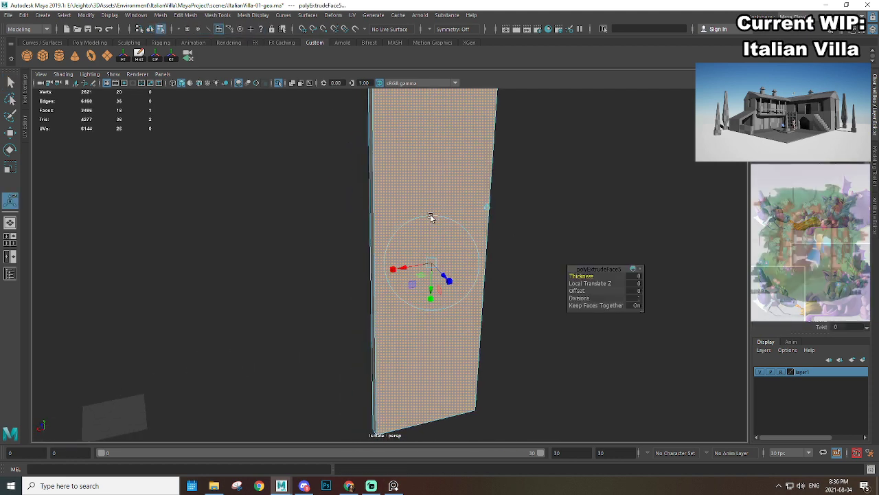
# Step: Scale the extruded back face inward horizontally and vertically to form a border around the shutter's back
pyautogui.scroll(-3, 432, 218)
pyautogui.keyDown('alt'); pyautogui.moveTo(426, 223); pyautogui.dragTo(421, 255, button='middle'); pyautogui.keyUp('alt')
pyautogui.scroll(3, 439, 262)
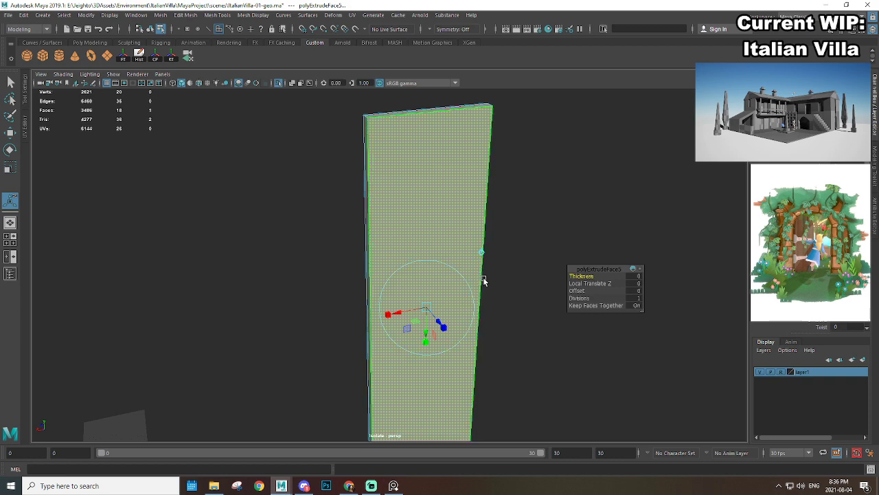
pyautogui.moveTo(484, 280)
pyautogui.keyDown('alt'); pyautogui.mouseDown()
pyautogui.moveTo(410, 291)
pyautogui.moveTo(388, 310)
pyautogui.mouseUp(); pyautogui.keyUp('alt')
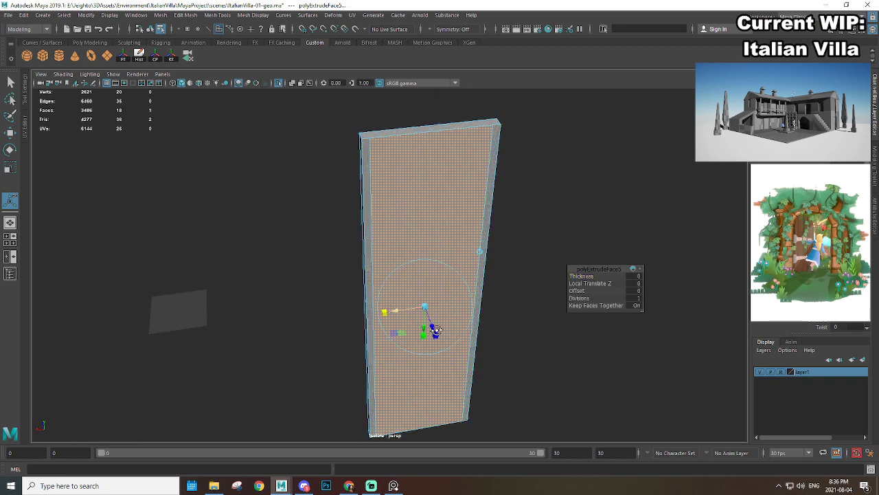
pyautogui.keyDown('alt'); pyautogui.moveTo(435, 331); pyautogui.dragTo(428, 343); pyautogui.keyUp('alt')
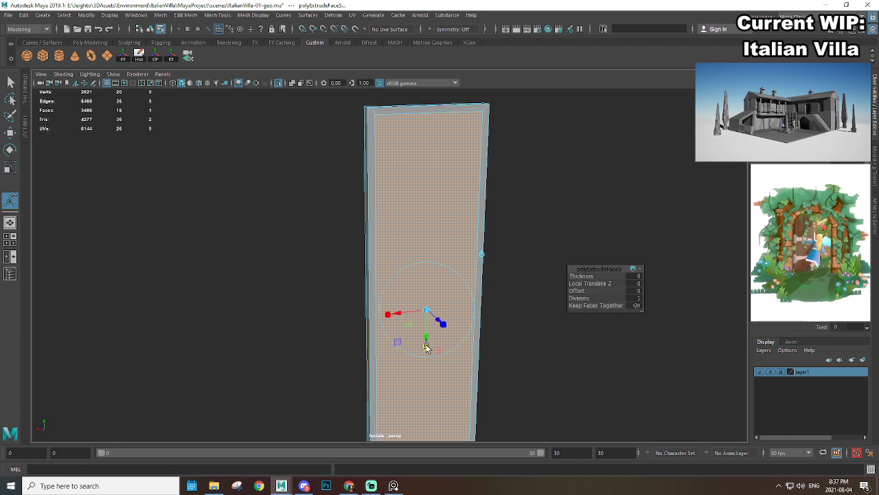
pyautogui.keyDown('alt'); pyautogui.moveTo(354, 233); pyautogui.dragTo(426, 227); pyautogui.keyUp('alt')
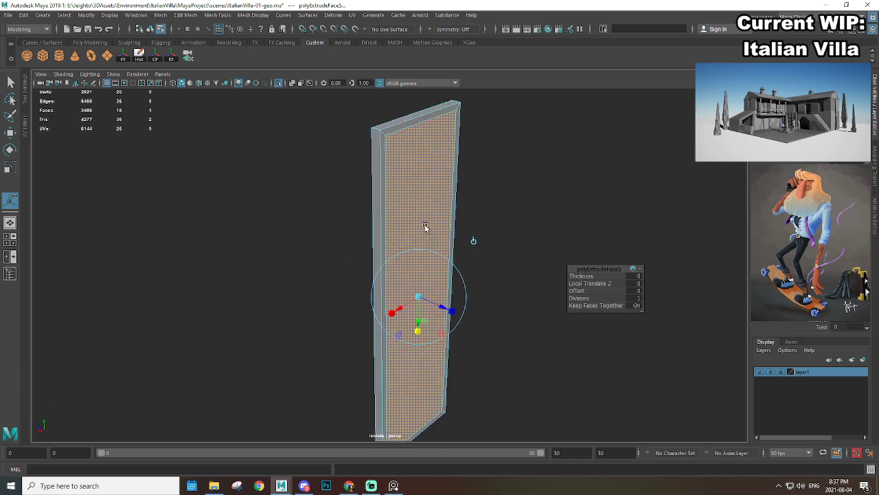
# Step: Extrude the inset back face again and push it inward to recess the shutter's back
pyautogui.keyDown('shift'); pyautogui.moveTo(434, 188); pyautogui.dragTo(433, 206, button='right'); pyautogui.keyUp('shift')
pyautogui.keyDown('alt'); pyautogui.moveTo(443, 242); pyautogui.dragTo(455, 264); pyautogui.keyUp('alt')
pyautogui.press('w')
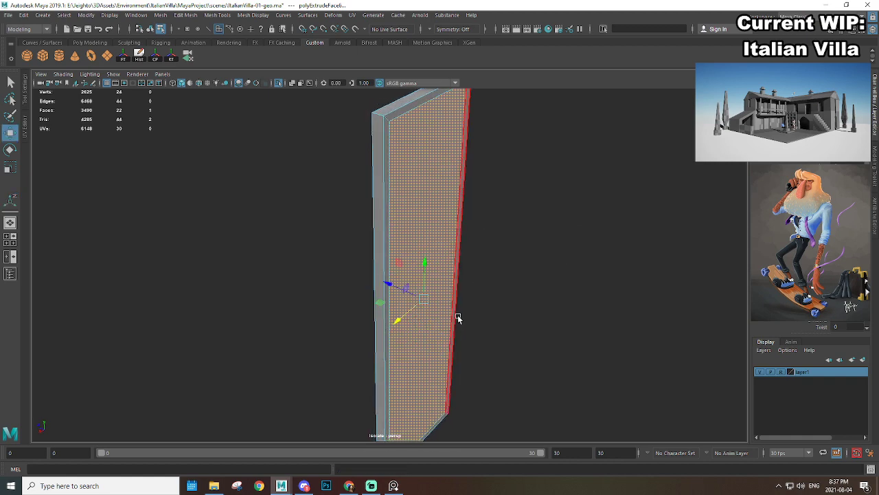
pyautogui.keyDown('alt'); pyautogui.moveTo(390, 287); pyautogui.dragTo(416, 272); pyautogui.keyUp('alt')
# Step: Fine-tune the width and height of the recessed back face, and bring the rest of the villa back into view
pyautogui.press('r')
pyautogui.scroll(-2, 397, 273)
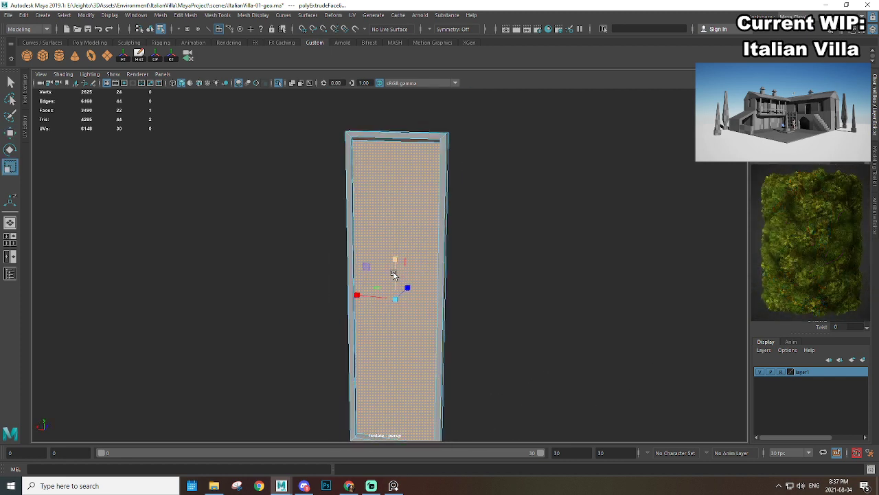
pyautogui.scroll(2, 398, 273)
pyautogui.keyDown('alt'); pyautogui.moveTo(410, 271); pyautogui.dragTo(406, 312, button='middle'); pyautogui.keyUp('alt')
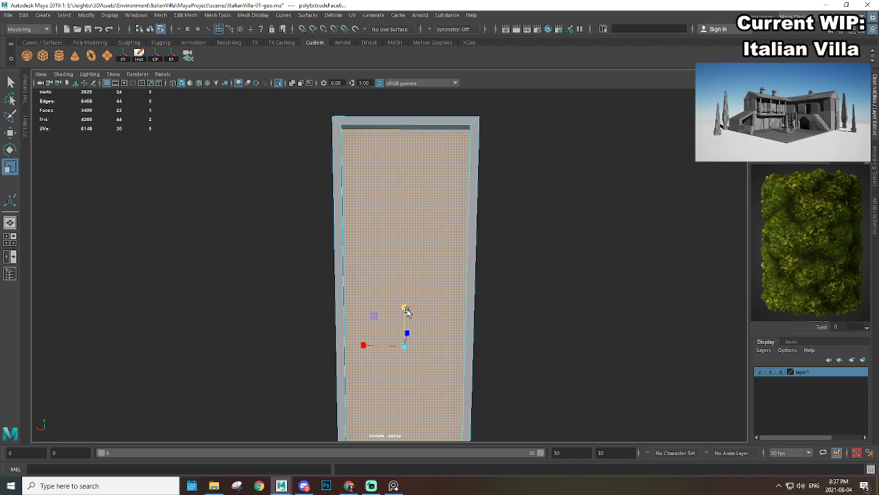
pyautogui.click(404, 308)
pyautogui.moveTo(362, 346); pyautogui.dragTo(363, 345)
pyautogui.moveTo(447, 172); pyautogui.dragTo(524, 133, button='right')
pyautogui.keyDown('alt'); pyautogui.moveTo(437, 257); pyautogui.dragTo(550, 261); pyautogui.keyUp('alt')
pyautogui.hotkey('ctrl', '1')
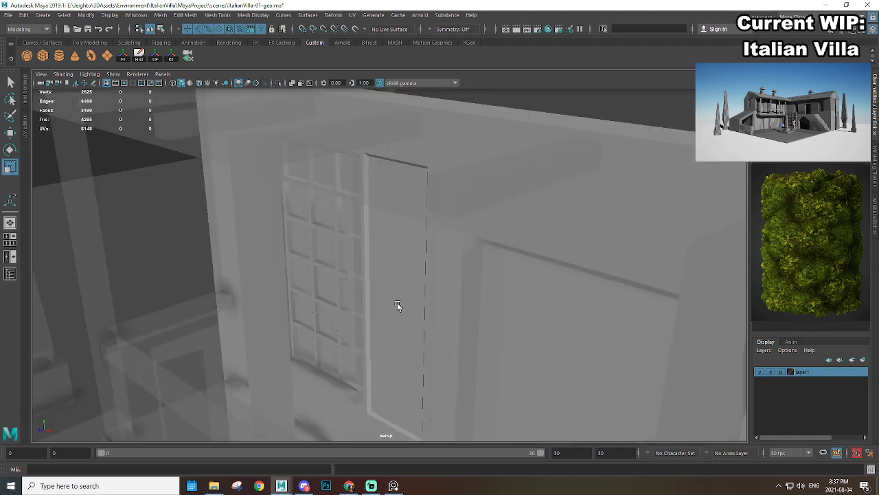
# Step: Move the shutter panel's pivot to its vertical edge beside the window opening
pyautogui.keyDown('alt'); pyautogui.moveTo(397, 302); pyautogui.dragTo(451, 287); pyautogui.keyUp('alt')
pyautogui.keyDown('alt'); pyautogui.moveTo(384, 292); pyautogui.dragTo(463, 226, button='middle'); pyautogui.keyUp('alt')
pyautogui.keyDown('alt'); pyautogui.moveTo(464, 225); pyautogui.dragTo(474, 252); pyautogui.keyUp('alt')
pyautogui.click(443, 238)
pyautogui.scroll(3, 447, 248)
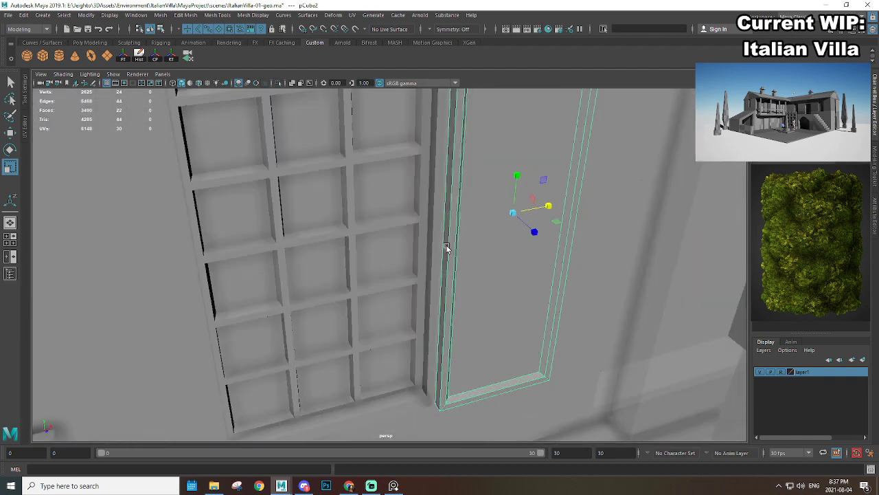
pyautogui.scroll(3, 506, 230)
pyautogui.scroll(2, 510, 231)
pyautogui.keyDown('alt'); pyautogui.moveTo(574, 232); pyautogui.dragTo(510, 262, button='middle'); pyautogui.keyUp('alt')
pyautogui.keyDown('alt'); pyautogui.moveTo(510, 263); pyautogui.dragTo(529, 265); pyautogui.keyUp('alt')
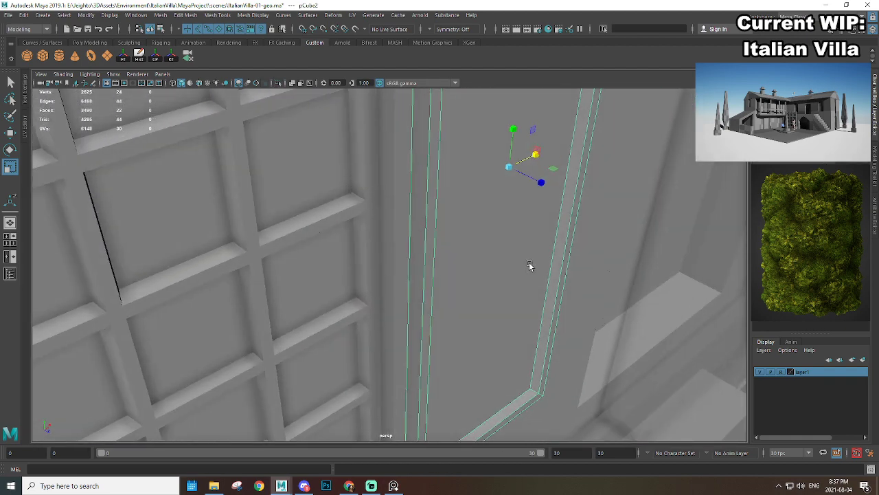
pyautogui.press('d')
pyautogui.moveTo(537, 158); pyautogui.dragTo(398, 257)
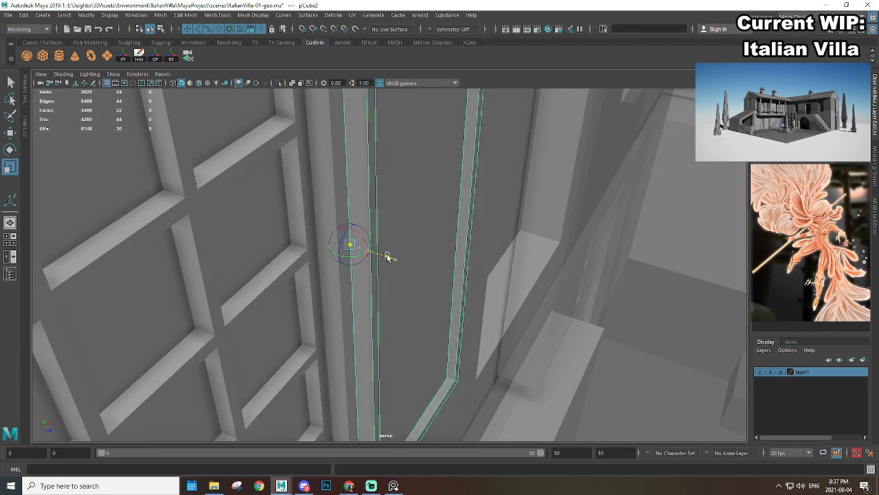
# Step: Adjust the shutter panel's vertical position so it lines up with the upper-floor window
pyautogui.press('w')
pyautogui.scroll(-5, 419, 272)
pyautogui.keyDown('alt'); pyautogui.moveTo(437, 283); pyautogui.dragTo(401, 229); pyautogui.keyUp('alt')
pyautogui.scroll(-3, 359, 289)
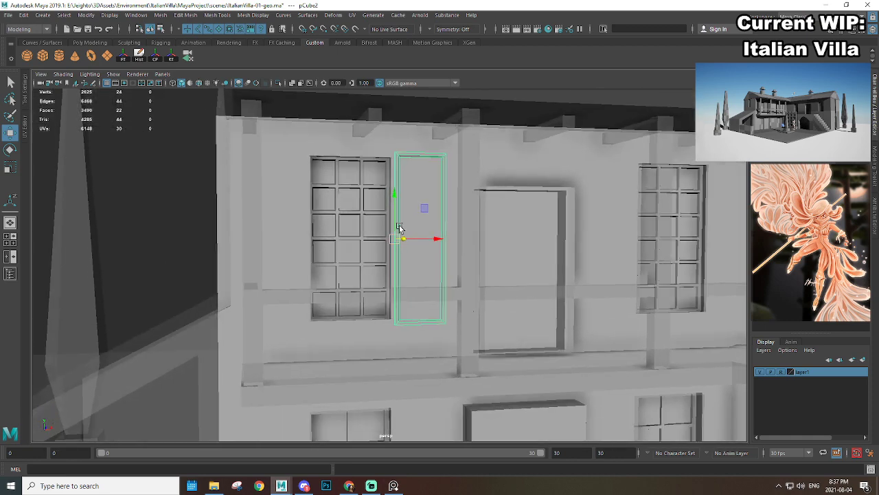
pyautogui.moveTo(424, 292); pyautogui.dragTo(418, 227)
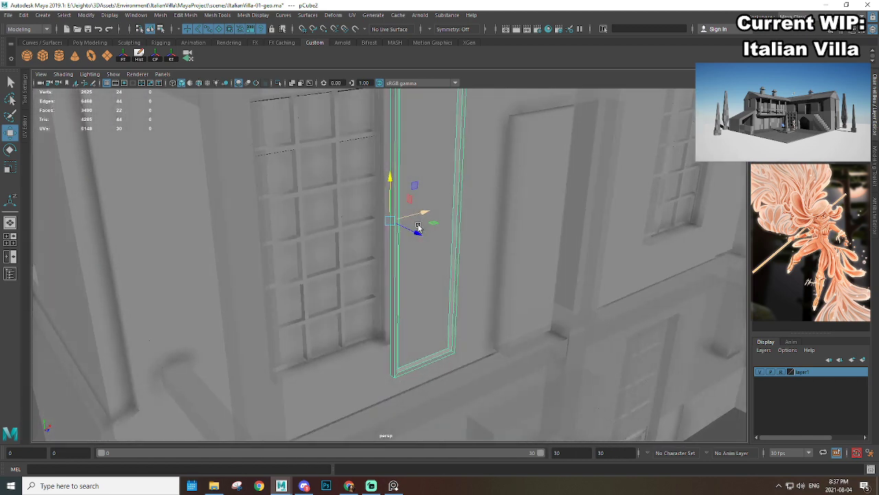
pyautogui.keyDown('alt'); pyautogui.moveTo(412, 209); pyautogui.dragTo(394, 243, button='middle'); pyautogui.keyUp('alt')
pyautogui.keyDown('alt'); pyautogui.moveTo(411, 190); pyautogui.dragTo(373, 274, button='middle'); pyautogui.keyUp('alt')
pyautogui.keyDown('alt'); pyautogui.moveTo(373, 274); pyautogui.dragTo(405, 282); pyautogui.keyUp('alt')
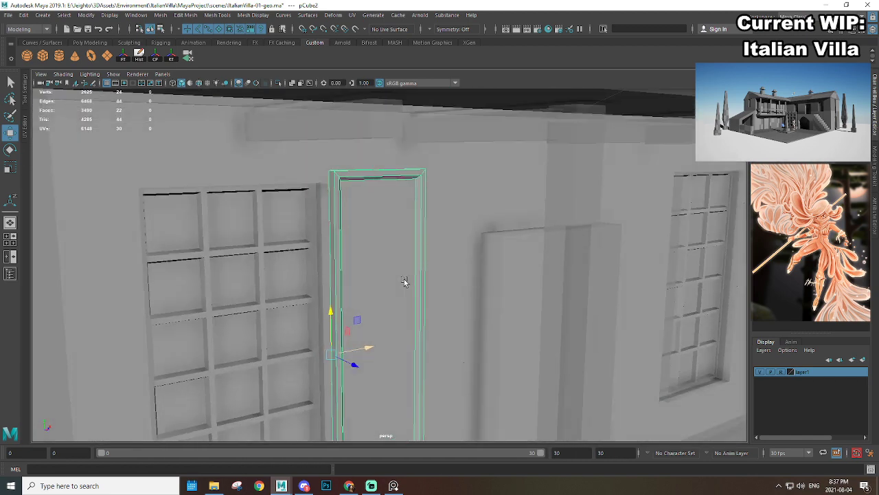
# Step: Create a polygon cube, scale it down to a small block, and place it at the shutter's upper window-side corner
pyautogui.keyDown('alt'); pyautogui.moveTo(360, 323); pyautogui.dragTo(395, 236, button='middle'); pyautogui.keyUp('alt')
pyautogui.scroll(2, 395, 236)
pyautogui.click(44, 58)
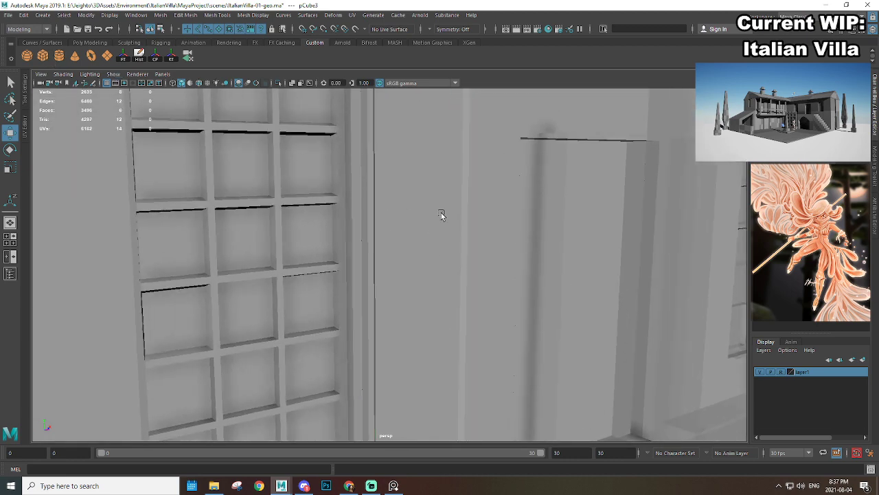
pyautogui.keyDown('alt'); pyautogui.moveTo(441, 213); pyautogui.dragTo(423, 192); pyautogui.keyUp('alt')
pyautogui.scroll(-4, 344, 260)
pyautogui.press('r')
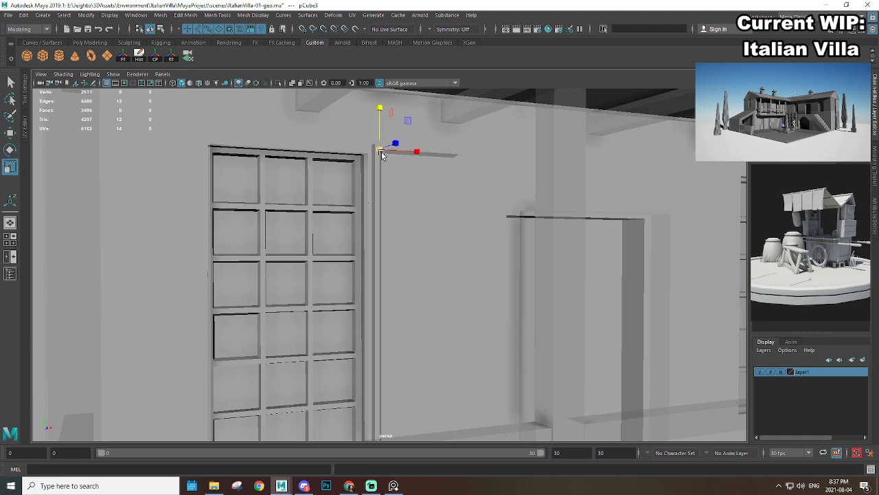
pyautogui.keyDown('alt'); pyautogui.moveTo(383, 133); pyautogui.dragTo(433, 188); pyautogui.keyUp('alt')
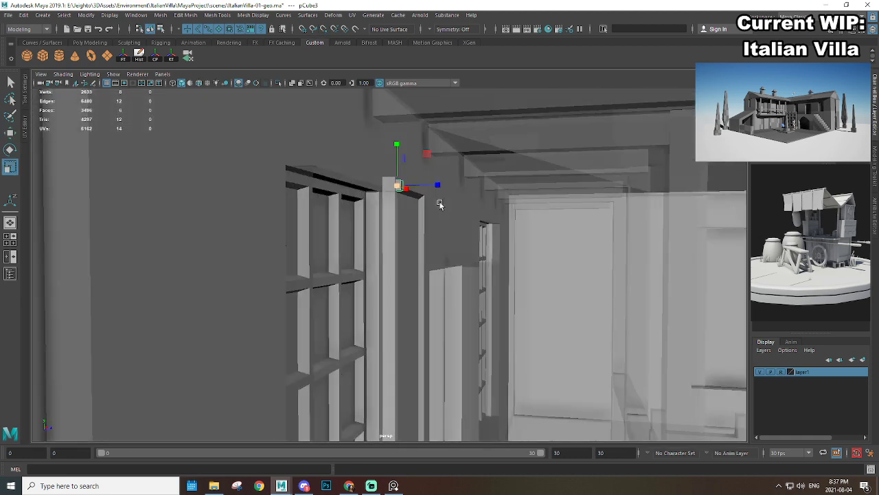
pyautogui.scroll(2, 430, 190)
pyautogui.press('w')
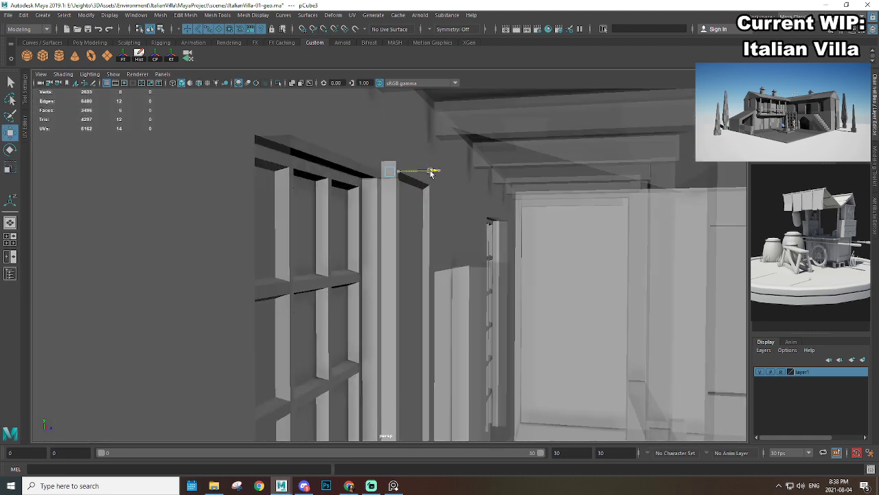
# Step: Isolate the shutter with the small block and scale the panel's four vertical outer edges in depth to adjust its thickness
pyautogui.keyDown('alt'); pyautogui.moveTo(440, 219); pyautogui.dragTo(413, 219); pyautogui.keyUp('alt')
pyautogui.click(418, 235)
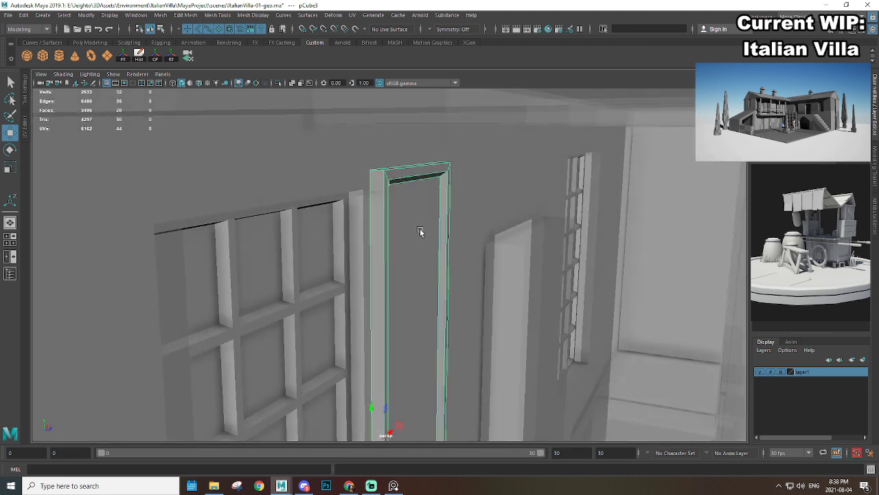
pyautogui.hotkey('ctrl', '1')
pyautogui.keyDown('alt'); pyautogui.moveTo(375, 186); pyautogui.dragTo(406, 182); pyautogui.keyUp('alt')
pyautogui.click(410, 177)
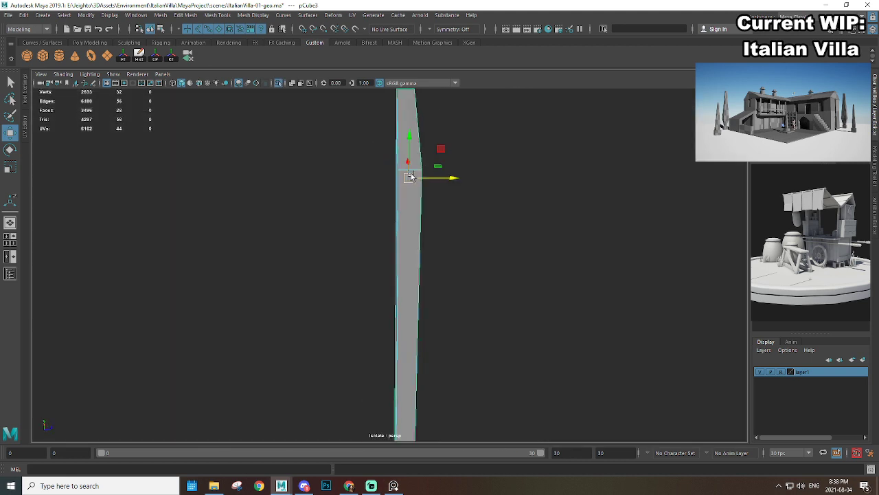
pyautogui.keyDown('alt'); pyautogui.moveTo(433, 128); pyautogui.dragTo(433, 169, button='middle'); pyautogui.keyUp('alt')
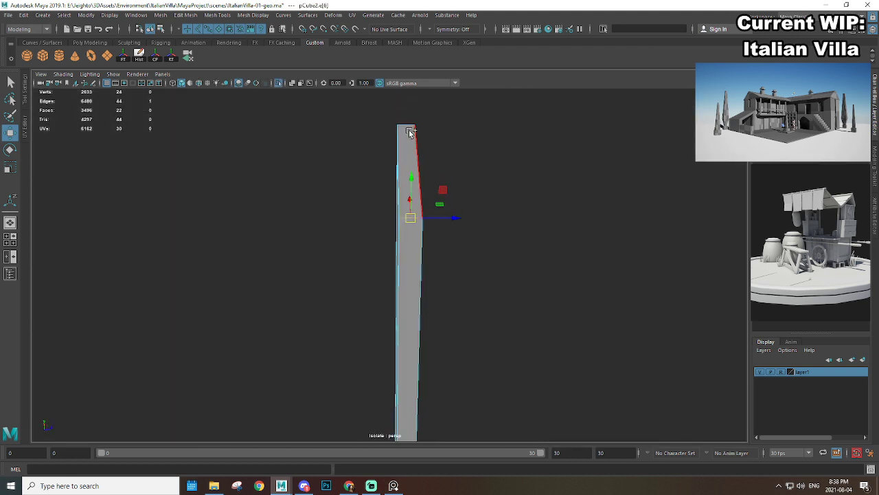
pyautogui.press('r')
pyautogui.scroll(-3, 428, 365)
pyautogui.keyDown('alt'); pyautogui.moveTo(420, 288); pyautogui.dragTo(413, 198, button='middle'); pyautogui.keyUp('alt')
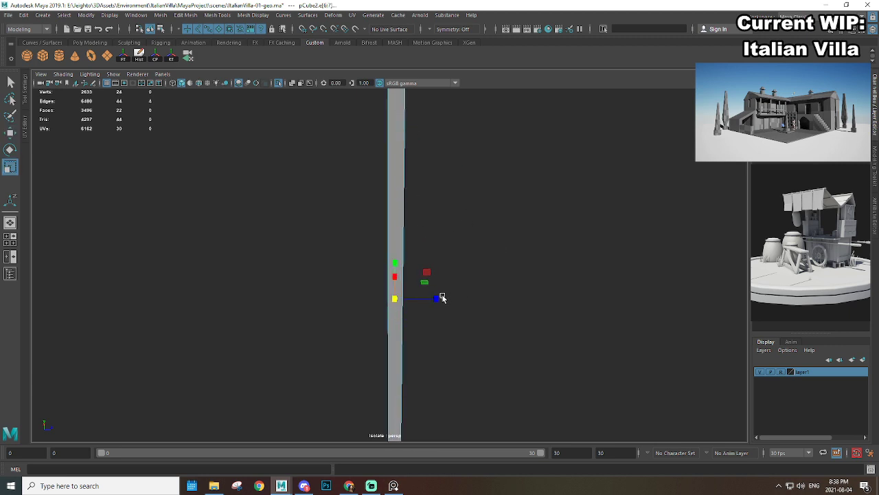
pyautogui.moveTo(439, 297); pyautogui.dragTo(381, 193)
# Step: Select the small block and lower it along the shutter's window-side edge
pyautogui.scroll(3, 381, 193)
pyautogui.moveTo(318, 153); pyautogui.dragTo(330, 130, button='right')
pyautogui.moveTo(338, 164); pyautogui.dragTo(331, 186)
pyautogui.keyDown('shift'); pyautogui.click(350, 120); pyautogui.keyUp('shift')
pyautogui.press('w')
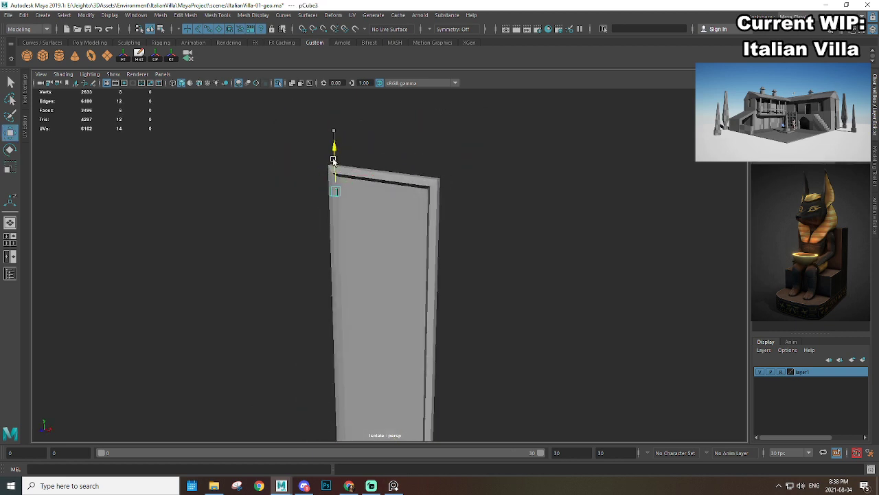
pyautogui.moveTo(336, 275); pyautogui.dragTo(336, 276)
# Step: Shift the small block sideways onto the border's inner edge and stretch it vertically into a taller piece
pyautogui.keyDown('alt'); pyautogui.moveTo(321, 291); pyautogui.dragTo(385, 197, button='middle'); pyautogui.keyUp('alt')
pyautogui.keyDown('alt'); pyautogui.moveTo(384, 196); pyautogui.dragTo(423, 158); pyautogui.keyUp('alt')
pyautogui.keyDown('alt'); pyautogui.moveTo(423, 157); pyautogui.dragTo(379, 150, button='right'); pyautogui.keyUp('alt')
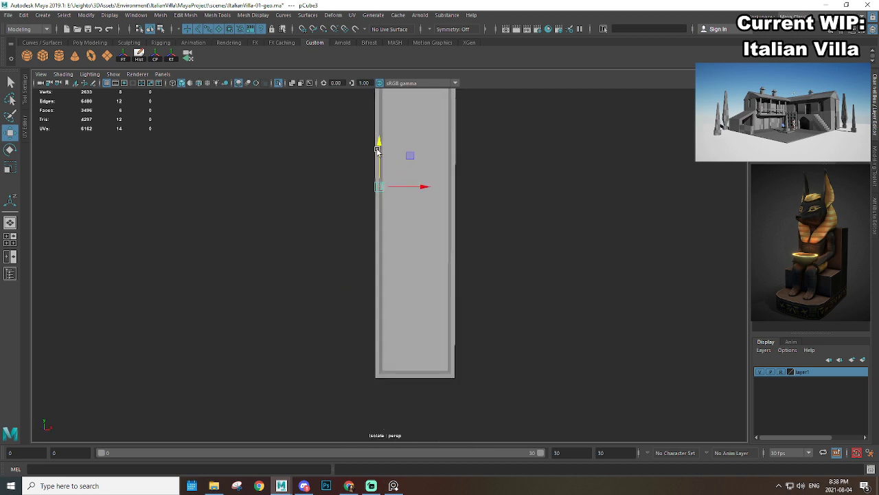
pyautogui.keyDown('alt'); pyautogui.moveTo(379, 150); pyautogui.dragTo(394, 208, button='middle'); pyautogui.keyUp('alt')
pyautogui.keyDown('alt'); pyautogui.moveTo(394, 207); pyautogui.dragTo(537, 313, button='right'); pyautogui.keyUp('alt')
pyautogui.press('r')
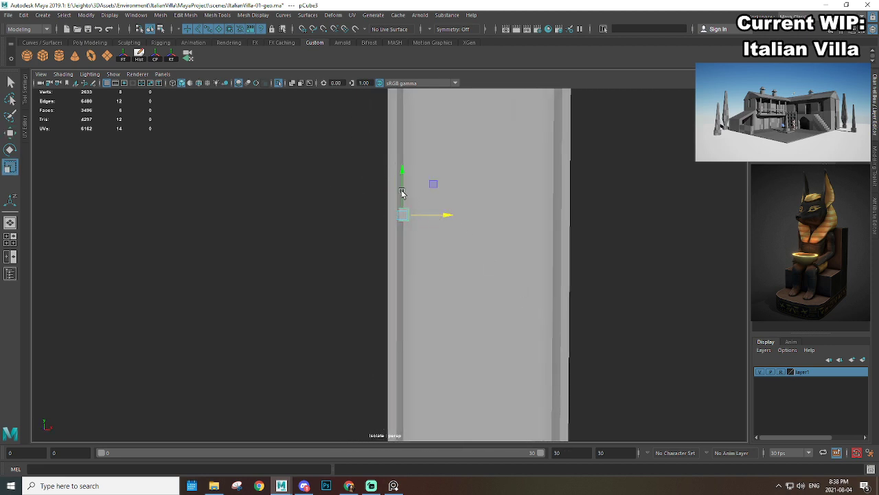
pyautogui.moveTo(398, 129); pyautogui.dragTo(397, 129)
pyautogui.keyDown('alt'); pyautogui.moveTo(402, 200); pyautogui.dragTo(398, 184, button='right'); pyautogui.keyUp('alt')
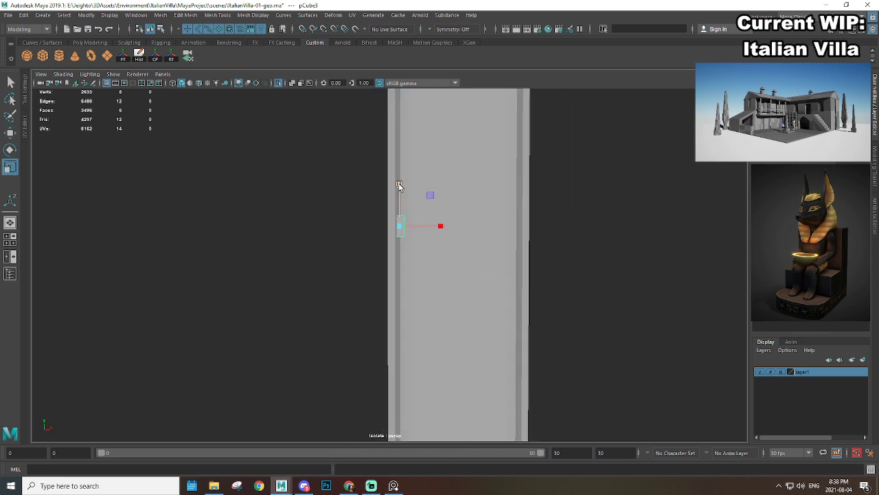
pyautogui.keyDown('alt'); pyautogui.moveTo(407, 216); pyautogui.dragTo(457, 248); pyautogui.keyUp('alt')
pyautogui.keyDown('alt'); pyautogui.moveTo(454, 240); pyautogui.dragTo(436, 172, button='middle'); pyautogui.keyUp('alt')
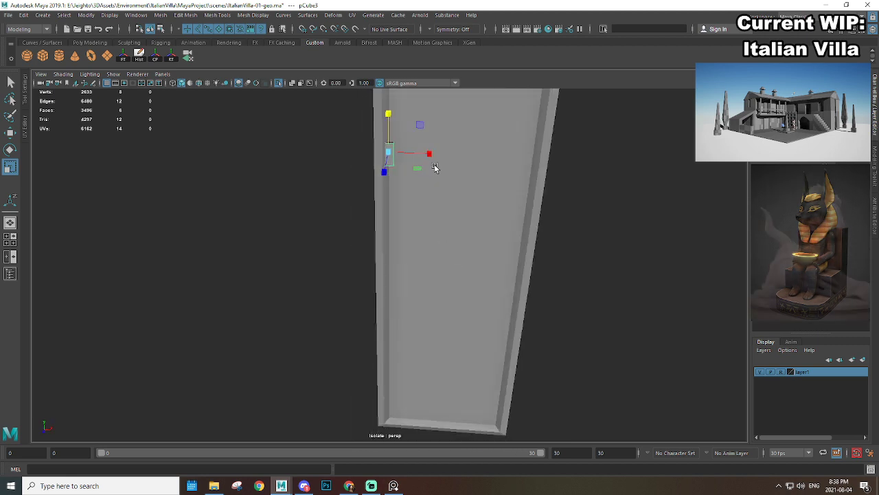
# Step: Stretch the small block sideways into a horizontal crossbar and shift it to span the shutter's recessed panel between the side borders
pyautogui.moveTo(430, 154); pyautogui.dragTo(661, 175)
pyautogui.keyDown('alt'); pyautogui.moveTo(505, 172); pyautogui.dragTo(483, 226, button='middle'); pyautogui.keyUp('alt')
pyautogui.press('w')
pyautogui.moveTo(414, 212); pyautogui.dragTo(527, 221)
pyautogui.press('r')
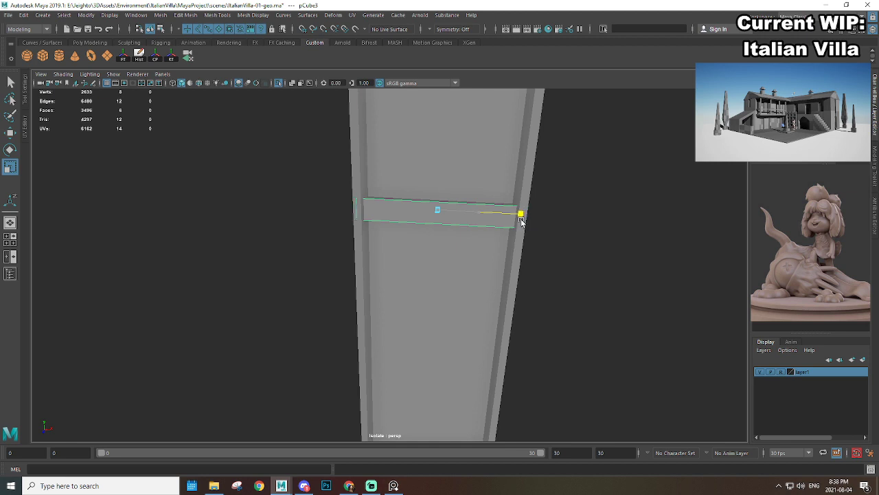
pyautogui.click(521, 220)
pyautogui.hotkey('ctrl', 'z')
# Step: Scale the crossbar in depth to adjust its thickness within the shutter frame
pyautogui.press('w')
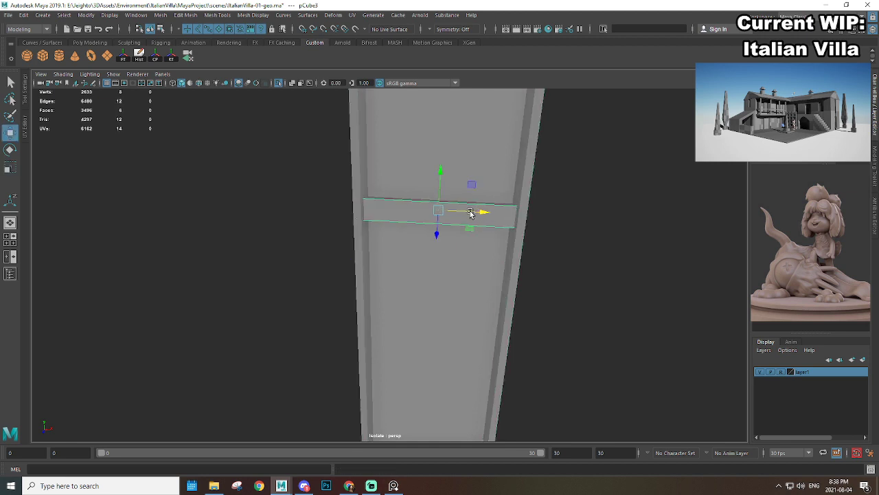
pyautogui.keyDown('alt'); pyautogui.moveTo(470, 213); pyautogui.dragTo(462, 295); pyautogui.keyUp('alt')
pyautogui.press('r')
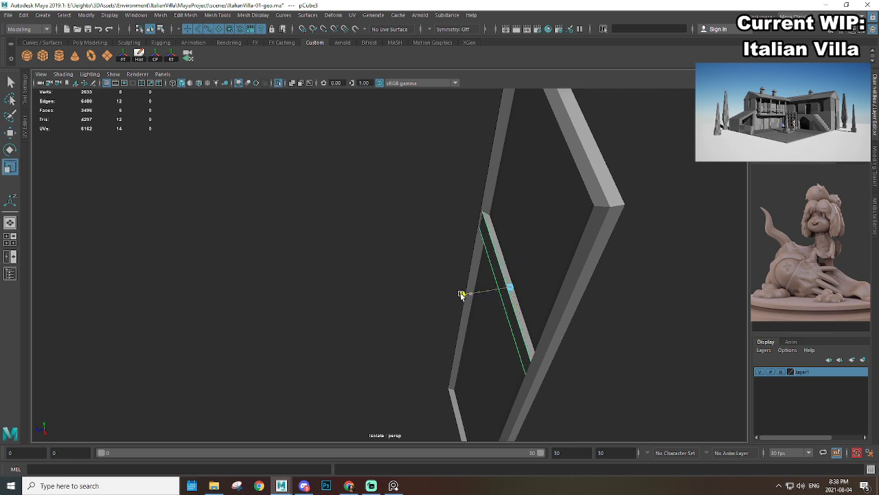
# Step: Delete the crossbar's two end faces where it meets the shutter's side borders
pyautogui.keyDown('alt'); pyautogui.moveTo(570, 328); pyautogui.dragTo(500, 183); pyautogui.keyUp('alt')
pyautogui.press('F11')
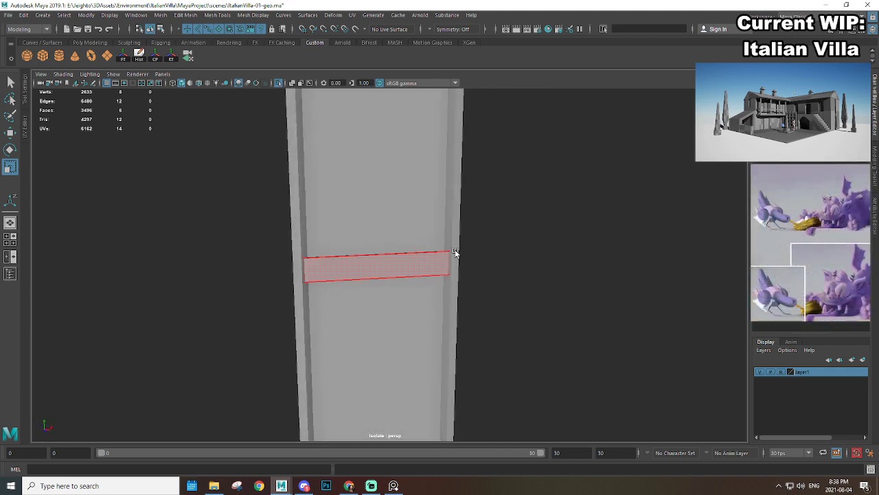
pyautogui.keyDown('alt'); pyautogui.moveTo(454, 250); pyautogui.dragTo(427, 282); pyautogui.keyUp('alt')
pyautogui.scroll(-3, 426, 282)
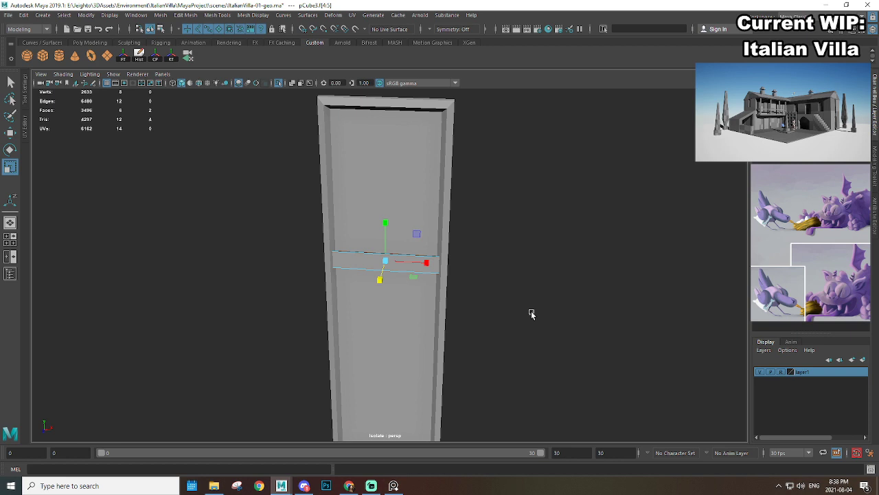
pyautogui.press('Delete')
pyautogui.scroll(5, 450, 277)
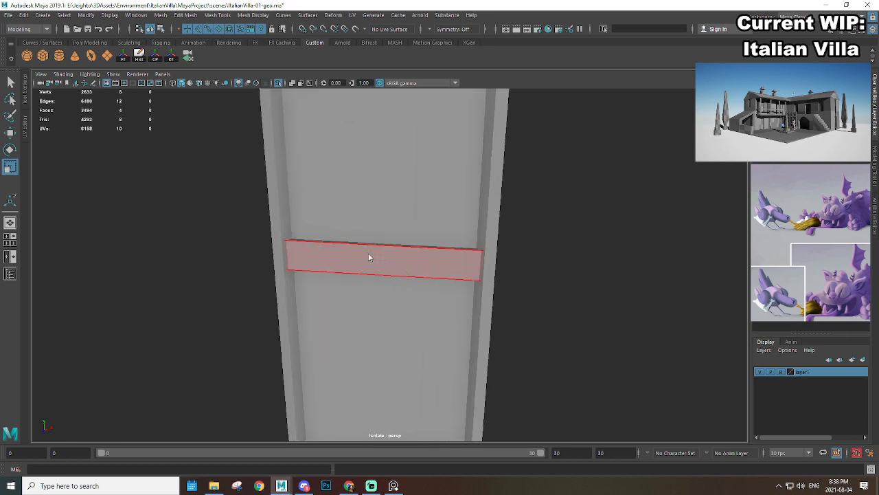
pyautogui.moveTo(369, 256); pyautogui.dragTo(371, 219, button='right')
pyautogui.moveTo(408, 192); pyautogui.dragTo(426, 301)
pyautogui.scroll(3, 453, 300)
pyautogui.keyDown('alt'); pyautogui.moveTo(501, 298); pyautogui.dragTo(404, 276); pyautogui.keyUp('alt')
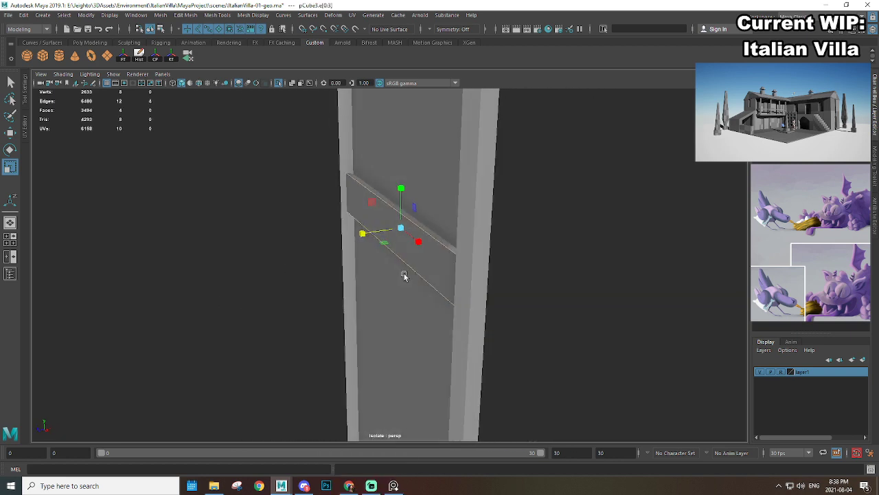
pyautogui.keyDown('alt'); pyautogui.moveTo(402, 242); pyautogui.dragTo(377, 244); pyautogui.keyUp('alt')
pyautogui.moveTo(377, 244); pyautogui.dragTo(421, 227, button='right')
pyautogui.click(533, 206)
# Step: Bevel the crossbar's two long front edges with a fraction of 0.2
pyautogui.scroll(-3, 412, 257)
pyautogui.moveTo(408, 259)
pyautogui.keyDown('alt'); pyautogui.mouseDown()
pyautogui.moveTo(450, 252)
pyautogui.moveTo(339, 255)
pyautogui.moveTo(310, 237)
pyautogui.moveTo(296, 263)
pyautogui.moveTo(402, 252)
pyautogui.mouseUp(); pyautogui.keyUp('alt')
pyautogui.click(397, 258)
pyautogui.scroll(4, 427, 252)
pyautogui.moveTo(377, 209); pyautogui.dragTo(378, 194, button='right')
pyautogui.click(407, 234)
pyautogui.keyDown('shift'); pyautogui.click(421, 272); pyautogui.keyUp('shift')
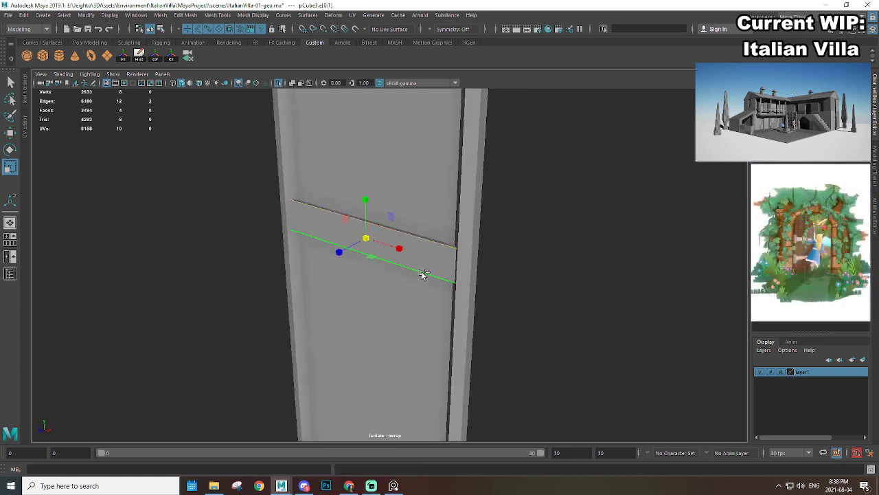
pyautogui.scroll(2, 423, 273)
pyautogui.keyDown('alt'); pyautogui.moveTo(422, 274); pyautogui.dragTo(442, 264); pyautogui.keyUp('alt')
pyautogui.keyDown('shift'); pyautogui.moveTo(403, 235); pyautogui.dragTo(425, 238, button='right'); pyautogui.keyUp('shift')
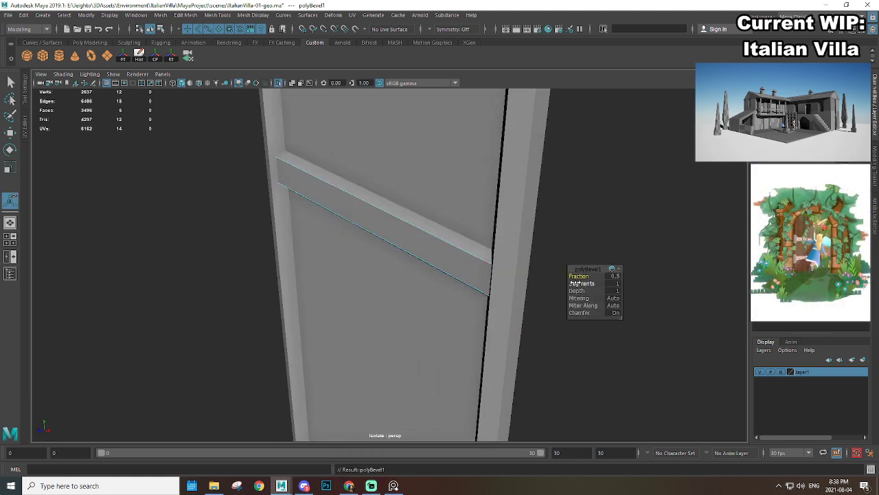
pyautogui.moveTo(579, 277); pyautogui.dragTo(583, 276)
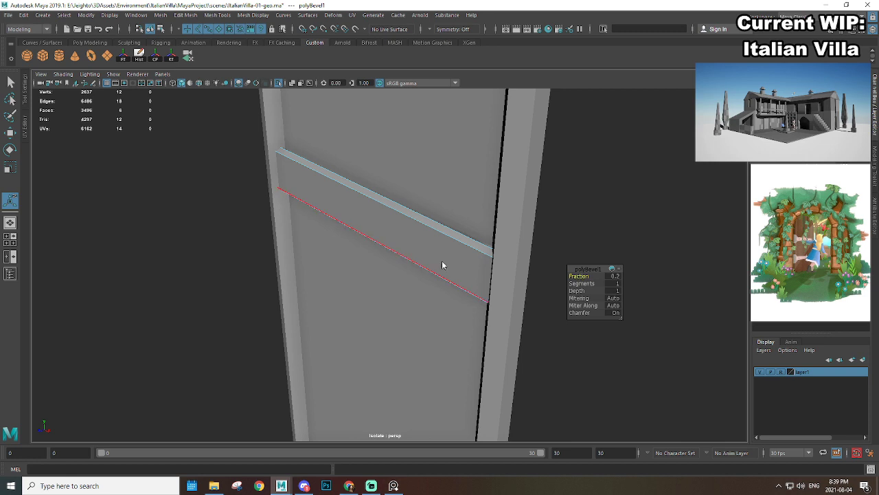
# Step: Combine the crossbar and the shutter frame into one mesh
pyautogui.moveTo(442, 253); pyautogui.dragTo(487, 221, button='right')
pyautogui.click(616, 200)
pyautogui.scroll(-3, 443, 275)
pyautogui.keyDown('alt'); pyautogui.moveTo(443, 275); pyautogui.dragTo(460, 280); pyautogui.keyUp('alt')
pyautogui.scroll(-5, 418, 277)
pyautogui.scroll(4, 398, 275)
pyautogui.moveTo(398, 278)
pyautogui.keyDown('alt'); pyautogui.mouseDown()
pyautogui.moveTo(473, 274)
pyautogui.moveTo(403, 280)
pyautogui.mouseUp(); pyautogui.keyUp('alt')
pyautogui.scroll(-4, 458, 281)
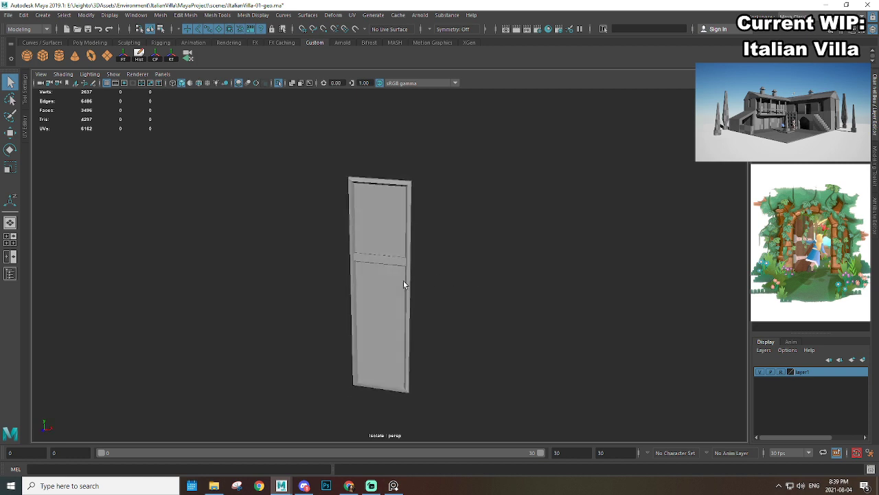
pyautogui.scroll(2, 403, 280)
pyautogui.moveTo(278, 212); pyautogui.dragTo(472, 305)
pyautogui.click(165, 16)
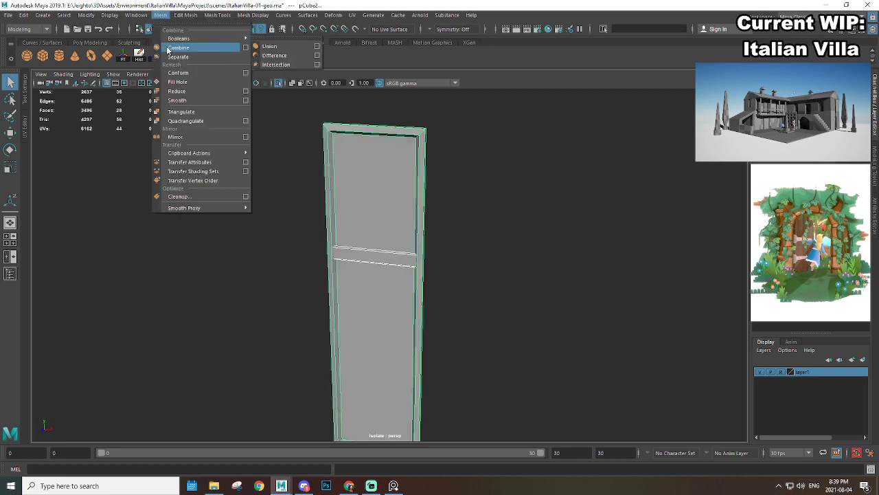
pyautogui.click(168, 47)
# Step: Freeze the combined shutter's transformations, delete its history, and center its pivot
pyautogui.click(128, 61)
pyautogui.click(142, 60)
pyautogui.click(157, 58)
# Step: Move the shutter's pivot to its window-side vertical edge and exit isolation to show the whole villa
pyautogui.press('w')
pyautogui.scroll(3, 295, 221)
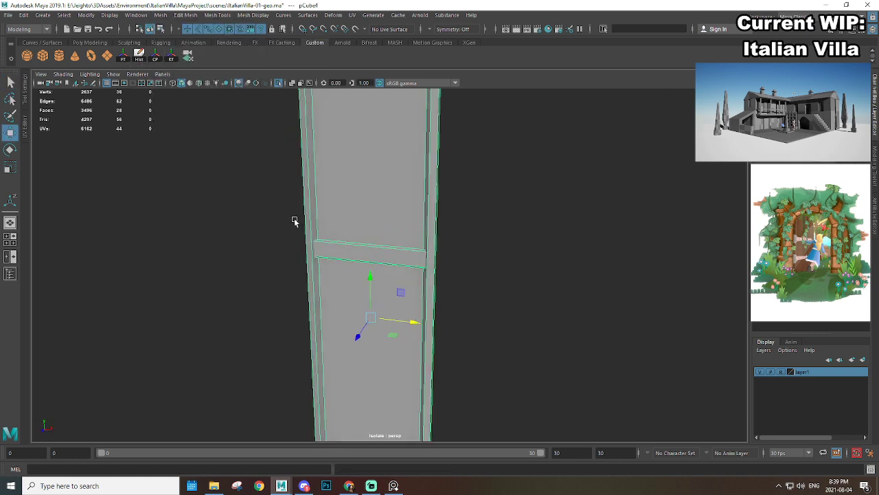
pyautogui.keyDown('alt'); pyautogui.moveTo(295, 221); pyautogui.dragTo(341, 262); pyautogui.keyUp('alt')
pyautogui.press('d')
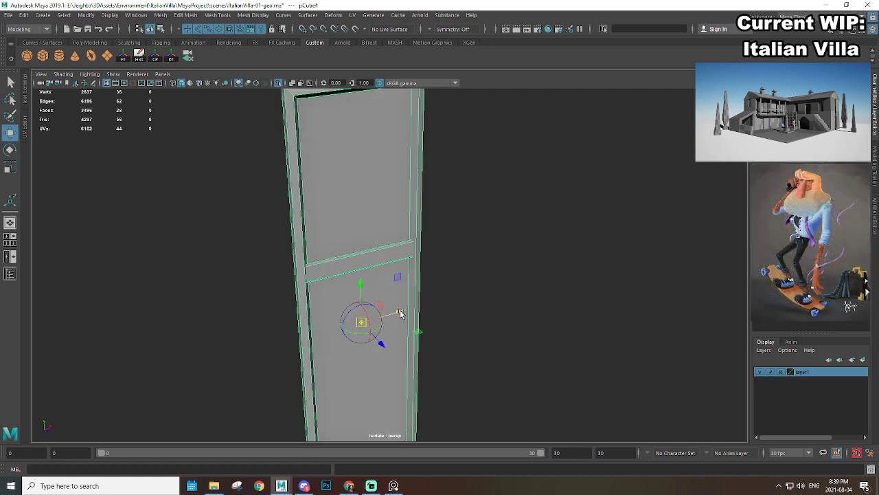
pyautogui.moveTo(398, 310); pyautogui.dragTo(413, 297)
pyautogui.scroll(-2, 347, 333)
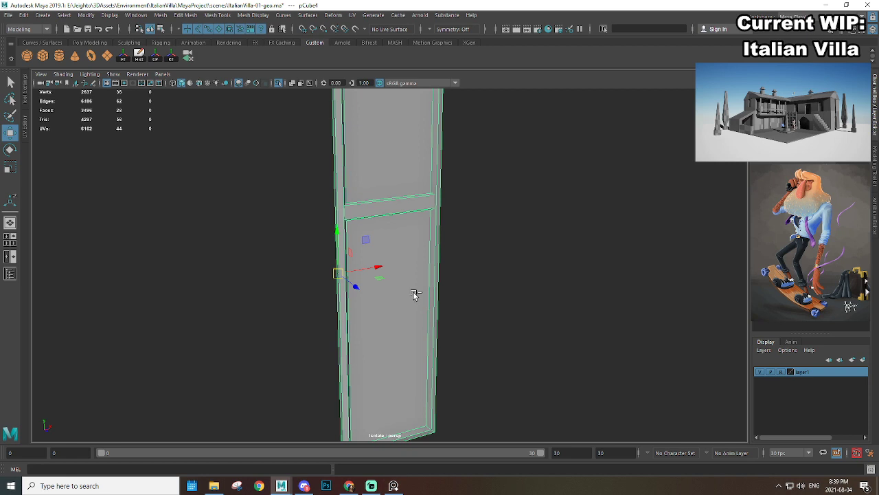
pyautogui.hotkey('ctrl', '1')
pyautogui.scroll(-3, 467, 292)
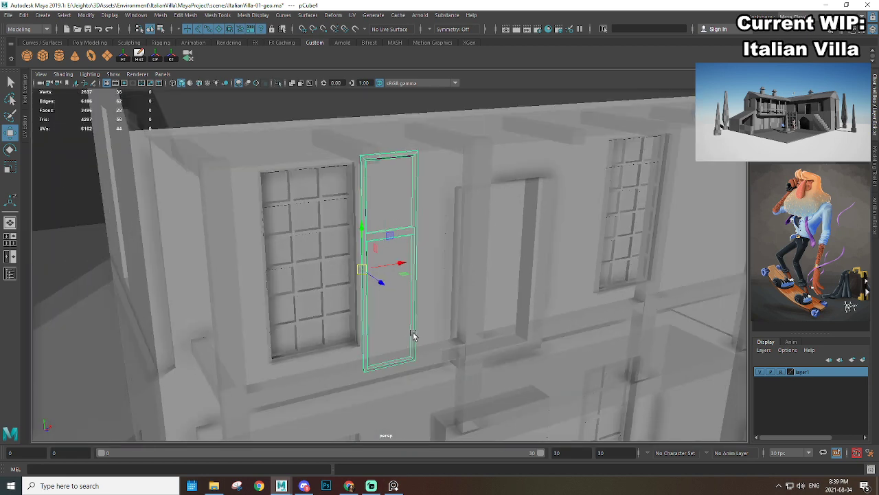
# Step: Rotate the shutter slightly outward from the wall around its window-side edge
pyautogui.keyDown('alt'); pyautogui.moveTo(301, 319); pyautogui.dragTo(450, 308, button='right'); pyautogui.keyUp('alt')
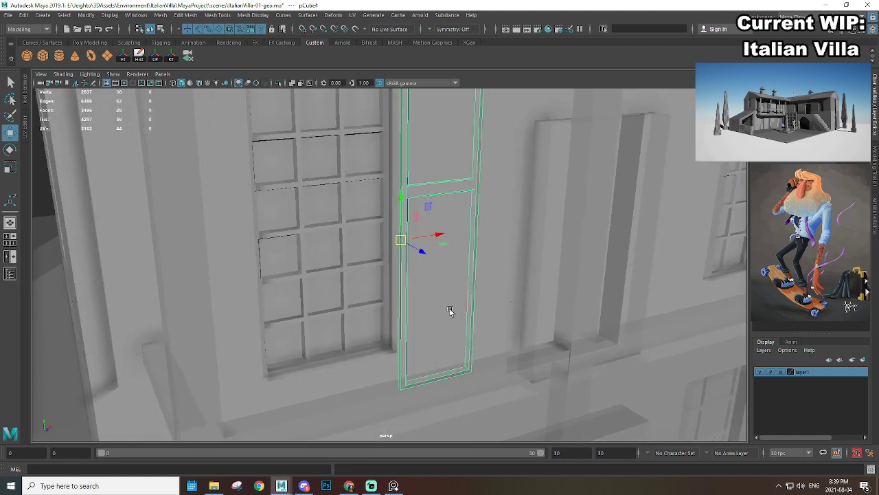
pyautogui.keyDown('alt'); pyautogui.moveTo(449, 308); pyautogui.dragTo(416, 239); pyautogui.keyUp('alt')
pyautogui.keyDown('alt'); pyautogui.moveTo(416, 238); pyautogui.dragTo(479, 293, button='right'); pyautogui.keyUp('alt')
pyautogui.keyDown('alt'); pyautogui.moveTo(478, 293); pyautogui.dragTo(389, 294); pyautogui.keyUp('alt')
pyautogui.press('e')
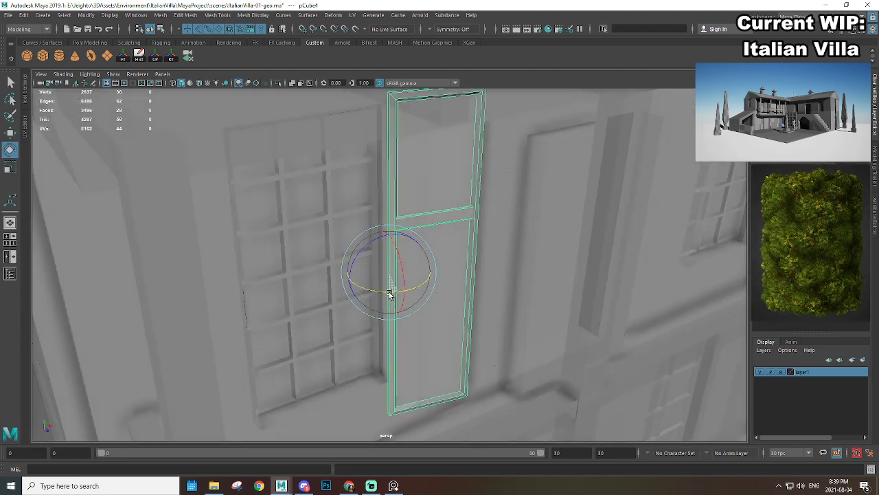
pyautogui.scroll(-4, 388, 294)
pyautogui.keyDown('alt'); pyautogui.moveTo(493, 328); pyautogui.dragTo(423, 290); pyautogui.keyUp('alt')
pyautogui.keyDown('alt'); pyautogui.moveTo(523, 296); pyautogui.dragTo(523, 277); pyautogui.keyUp('alt')
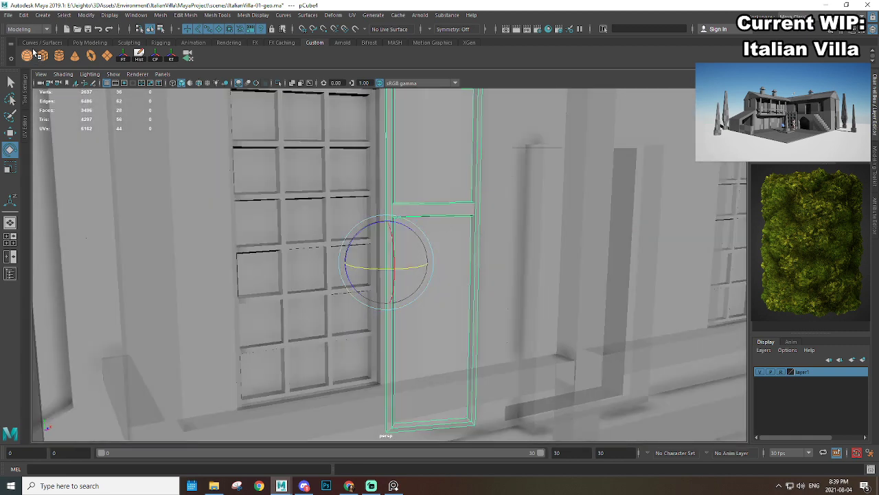
# Step: Create a polygon cube and scale it down to a small hinge block at the shutter's window-side edge
pyautogui.click(45, 58)
pyautogui.keyDown('alt'); pyautogui.moveTo(375, 191); pyautogui.dragTo(439, 263); pyautogui.keyUp('alt')
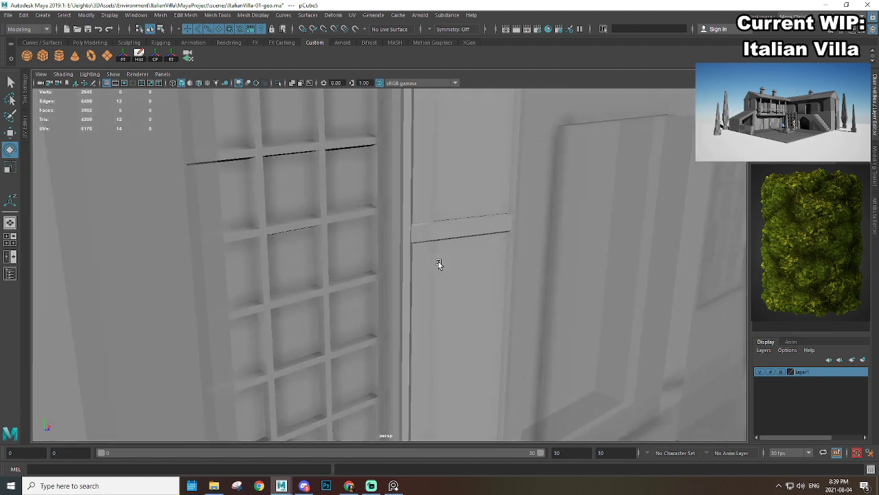
pyautogui.keyDown('alt'); pyautogui.moveTo(439, 263); pyautogui.dragTo(534, 292, button='right'); pyautogui.keyUp('alt')
pyautogui.press('w')
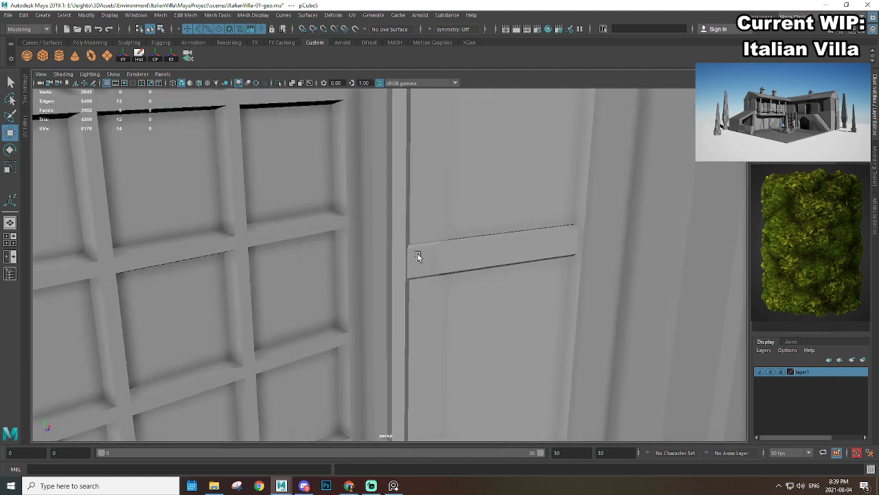
pyautogui.press('r')
pyautogui.moveTo(402, 250); pyautogui.dragTo(398, 273)
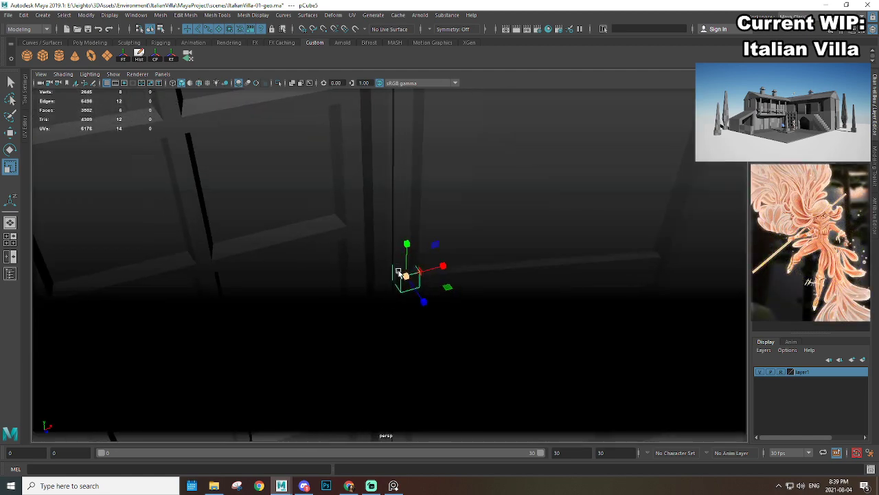
# Step: Fit the hinge block into the gap between window and shutter, then stretch it vertically into a taller piece
pyautogui.press('w')
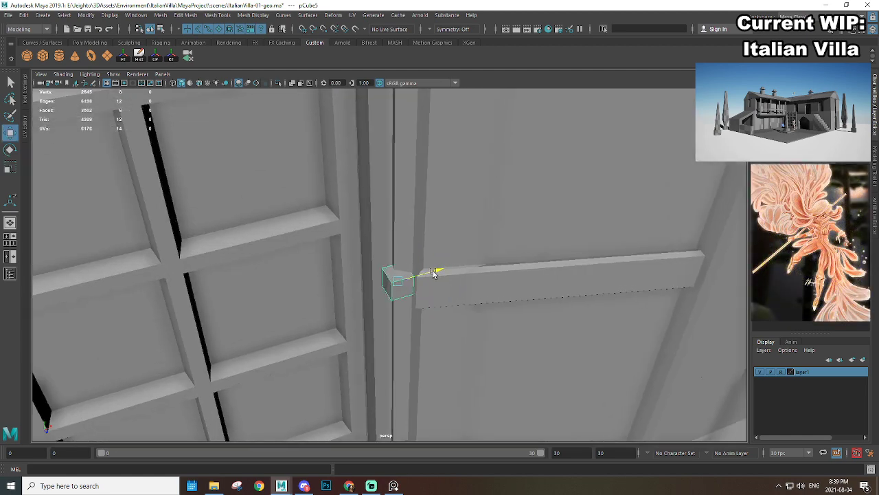
pyautogui.press('r')
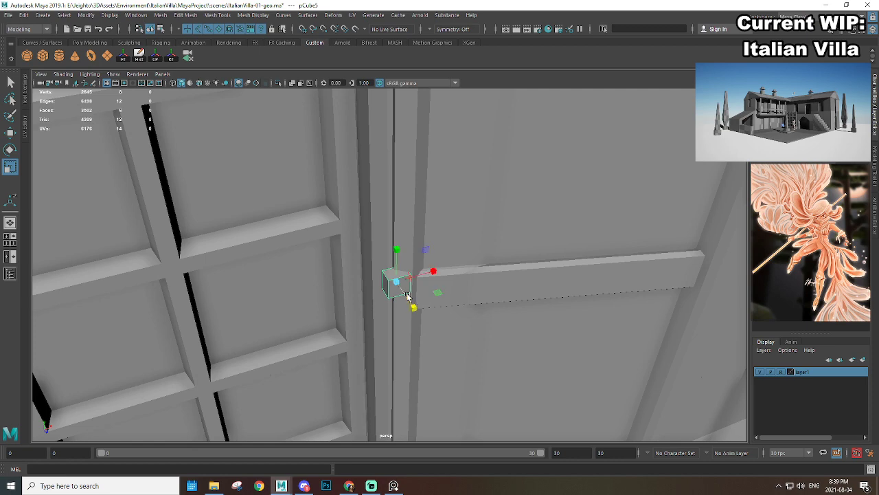
pyautogui.keyDown('alt'); pyautogui.moveTo(474, 271); pyautogui.dragTo(451, 260); pyautogui.keyUp('alt')
pyautogui.press('w')
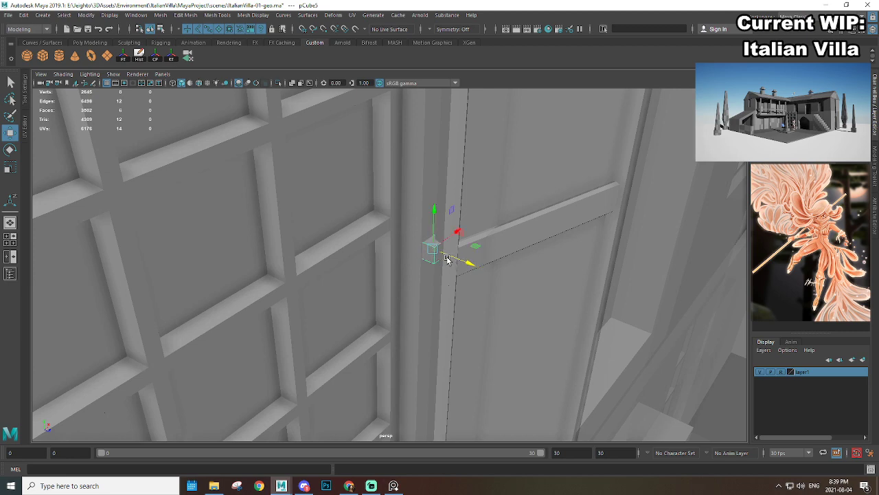
pyautogui.press('r')
pyautogui.moveTo(433, 214); pyautogui.dragTo(416, 111)
# Step: Raise the hinge block along the shutter's edge to beside its upper panel
pyautogui.keyDown('alt'); pyautogui.moveTo(452, 246); pyautogui.dragTo(419, 230); pyautogui.keyUp('alt')
pyautogui.moveTo(419, 229)
pyautogui.keyDown('alt'); pyautogui.mouseDown(button='right')
pyautogui.moveTo(394, 219)
pyautogui.moveTo(421, 232)
pyautogui.mouseUp(button='right'); pyautogui.keyUp('alt')
pyautogui.keyDown('alt'); pyautogui.moveTo(421, 232); pyautogui.dragTo(438, 266, button='middle'); pyautogui.keyUp('alt')
pyautogui.press('w')
pyautogui.keyDown('alt'); pyautogui.moveTo(438, 266); pyautogui.dragTo(400, 165); pyautogui.keyUp('alt')
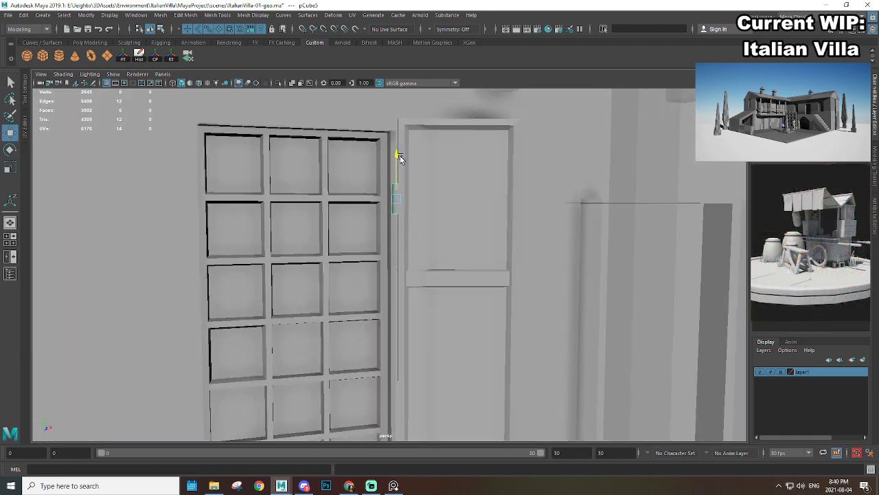
# Step: Duplicate the hinge block, lower the copy to beside the shutter's lower panel, and adjust its depth position
pyautogui.keyDown('alt'); pyautogui.moveTo(401, 164); pyautogui.dragTo(447, 188, button='right'); pyautogui.keyUp('alt')
pyautogui.keyDown('alt'); pyautogui.moveTo(448, 188); pyautogui.dragTo(455, 213); pyautogui.keyUp('alt')
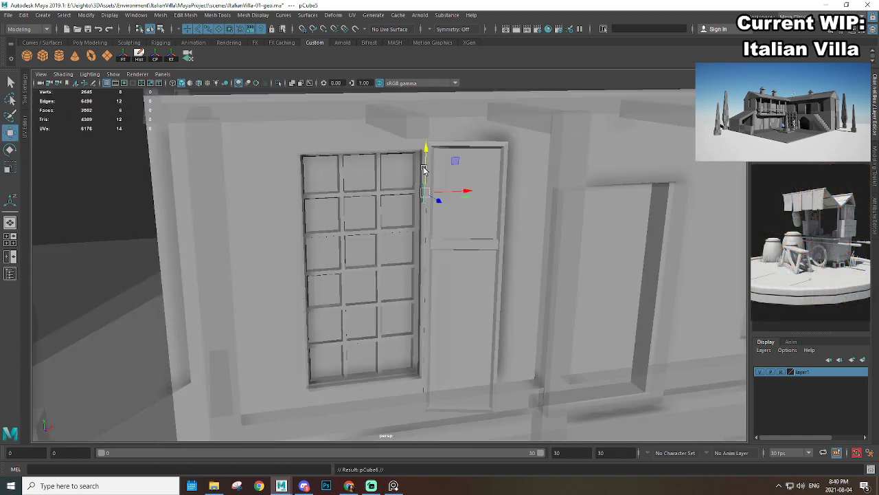
pyautogui.moveTo(424, 170); pyautogui.dragTo(435, 270)
pyautogui.scroll(6, 438, 272)
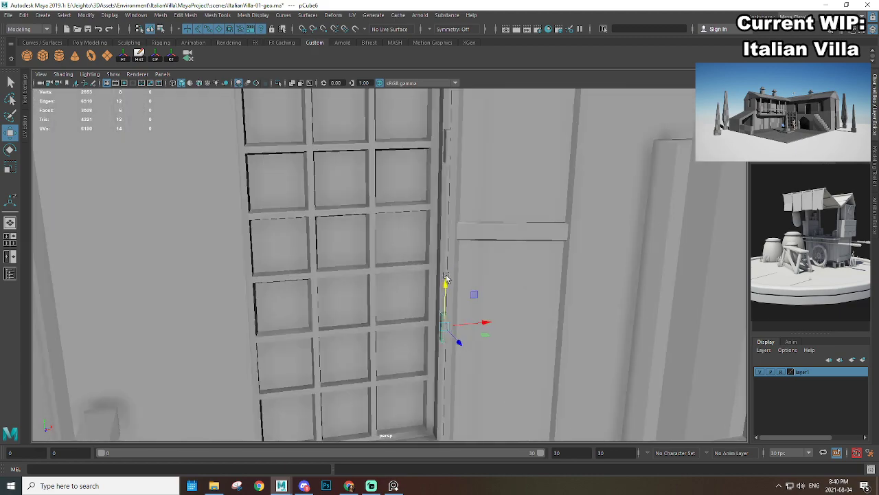
pyautogui.keyDown('alt'); pyautogui.moveTo(499, 320); pyautogui.dragTo(469, 259, button='middle'); pyautogui.keyUp('alt')
pyautogui.keyDown('alt'); pyautogui.moveTo(469, 259); pyautogui.dragTo(520, 282); pyautogui.keyUp('alt')
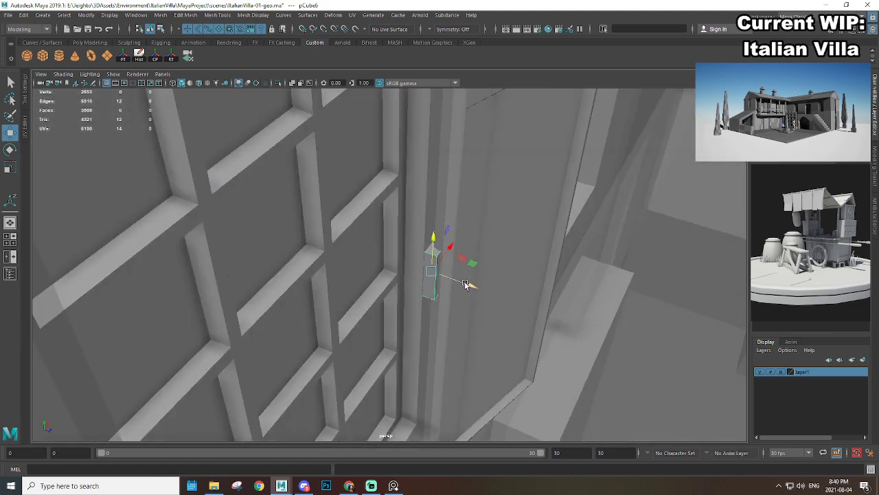
pyautogui.moveTo(465, 284); pyautogui.dragTo(485, 289)
# Step: Duplicate both hinge blocks together and move the copies to the window's opposite side
pyautogui.scroll(-5, 435, 290)
pyautogui.scroll(6, 463, 279)
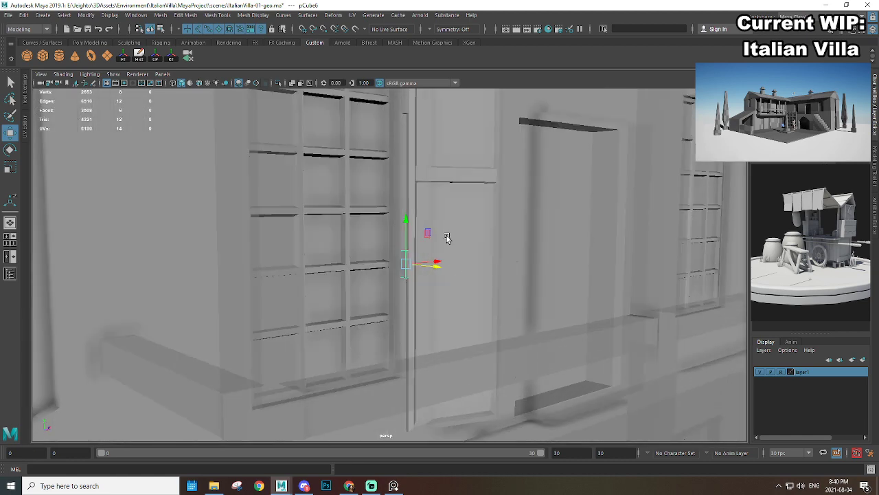
pyautogui.keyDown('alt'); pyautogui.moveTo(421, 151); pyautogui.dragTo(416, 205, button='middle'); pyautogui.keyUp('alt')
pyautogui.keyDown('alt'); pyautogui.moveTo(416, 205); pyautogui.dragTo(404, 227); pyautogui.keyUp('alt')
pyautogui.keyDown('shift'); pyautogui.click(402, 152); pyautogui.keyUp('shift')
pyautogui.keyDown('alt'); pyautogui.moveTo(404, 153); pyautogui.dragTo(471, 211); pyautogui.keyUp('alt')
pyautogui.hotkey('ctrl', 'd')
pyautogui.moveTo(491, 174); pyautogui.dragTo(330, 174)
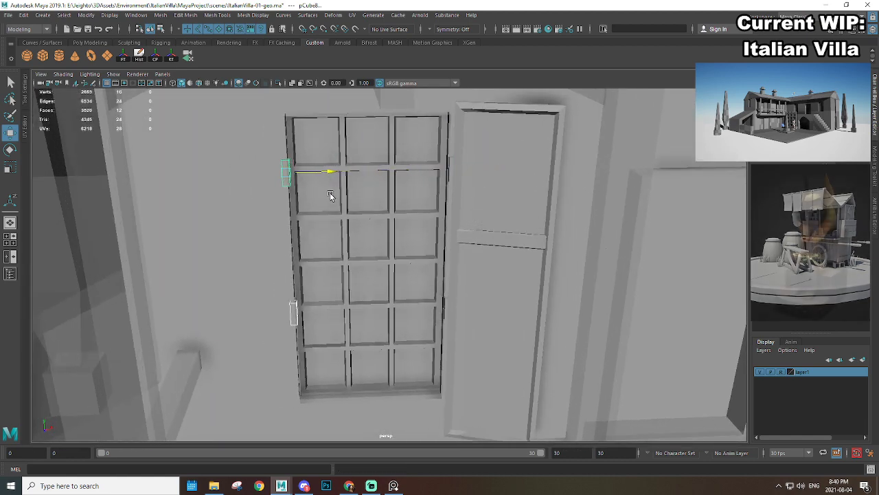
# Step: Create a mirrored duplicate of the shutter and move it to the window's opposite side
pyautogui.click(485, 210)
pyautogui.hotkey('ctrl', 'shift', 'd')
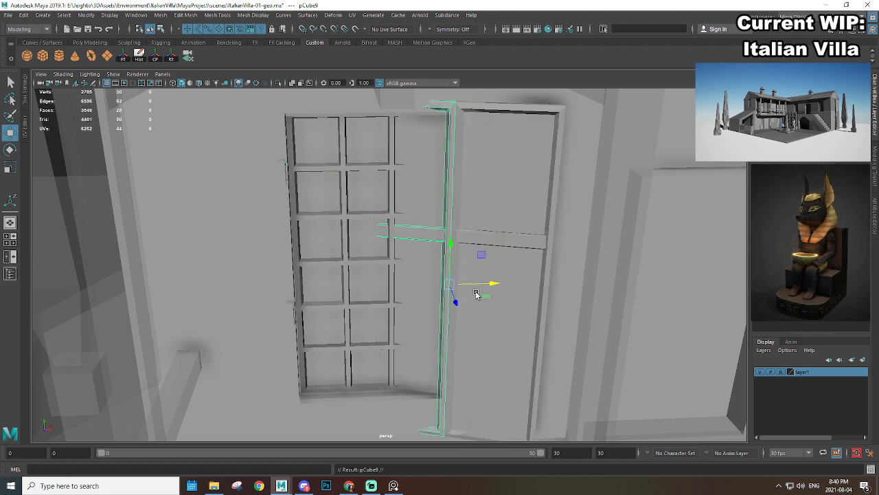
pyautogui.moveTo(491, 287); pyautogui.dragTo(517, 265)
# Step: Rotate the mirrored shutter around its hinge edge so it angles slightly outward from the wall
pyautogui.press('e')
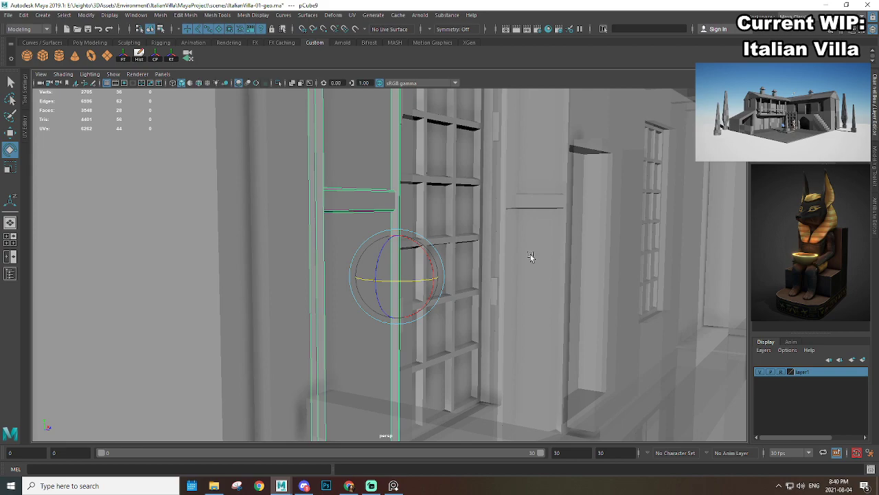
pyautogui.keyDown('alt'); pyautogui.moveTo(531, 257); pyautogui.dragTo(474, 277); pyautogui.keyUp('alt')
pyautogui.press('w')
# Step: Hide the blockout geometry on layer1 and clear the selection
pyautogui.scroll(-10, 435, 294)
pyautogui.click(759, 372)
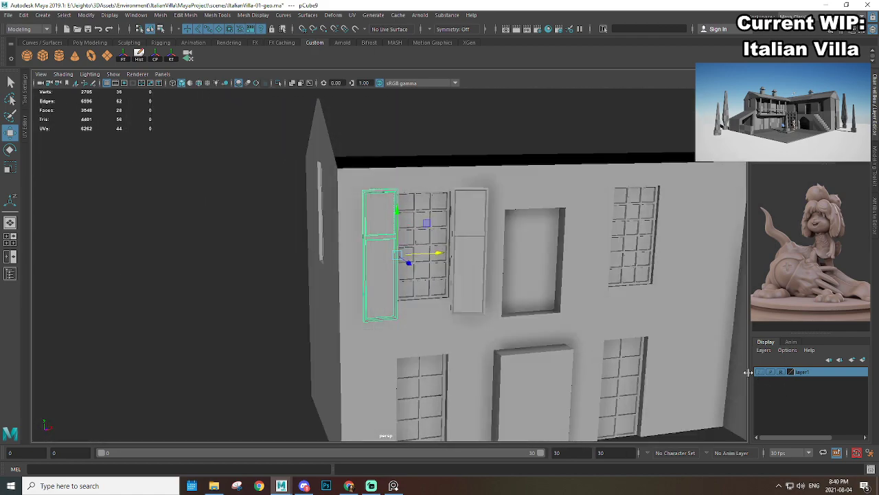
pyautogui.scroll(-5, 537, 330)
pyautogui.keyDown('alt'); pyautogui.moveTo(537, 330); pyautogui.dragTo(493, 394); pyautogui.keyUp('alt')
pyautogui.click(492, 394)
# Step: Select both shutters with their hinge blocks, excluding the window, and group them
pyautogui.scroll(5, 367, 319)
pyautogui.keyDown('alt'); pyautogui.moveTo(366, 318); pyautogui.dragTo(338, 214); pyautogui.keyUp('alt')
pyautogui.scroll(3, 338, 214)
pyautogui.moveTo(314, 136); pyautogui.dragTo(593, 352)
pyautogui.keyDown('ctrl'); pyautogui.moveTo(448, 135); pyautogui.dragTo(443, 248); pyautogui.keyUp('ctrl')
pyautogui.scroll(-4, 445, 257)
pyautogui.hotkey('ctrl', 'g')
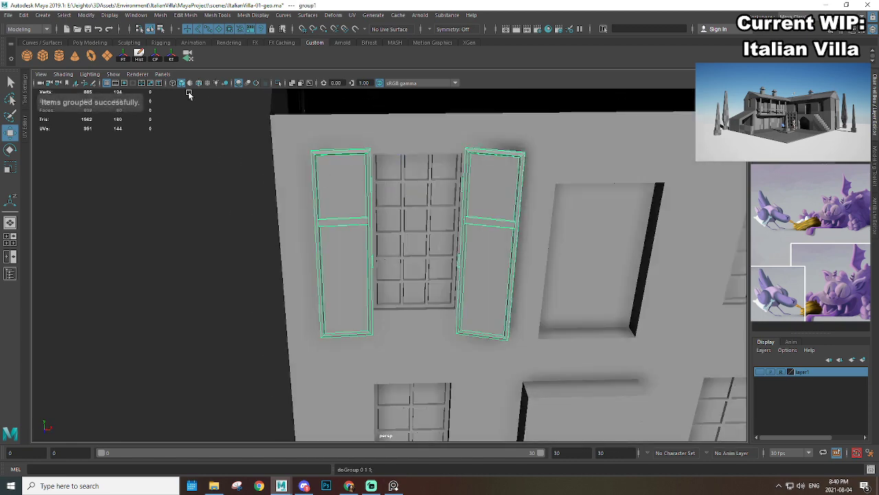
# Step: Freeze the shutter pair group's transformations and rename the group shutter_A_grp
pyautogui.click(125, 58)
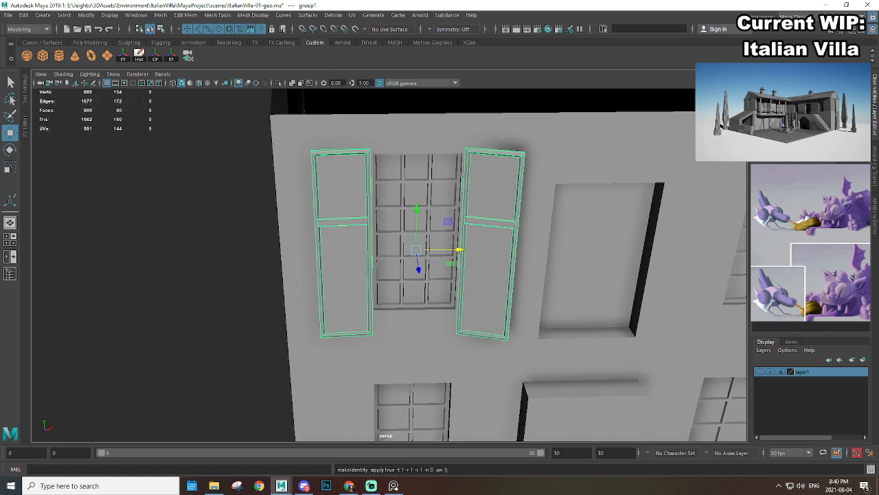
pyautogui.press('Return')
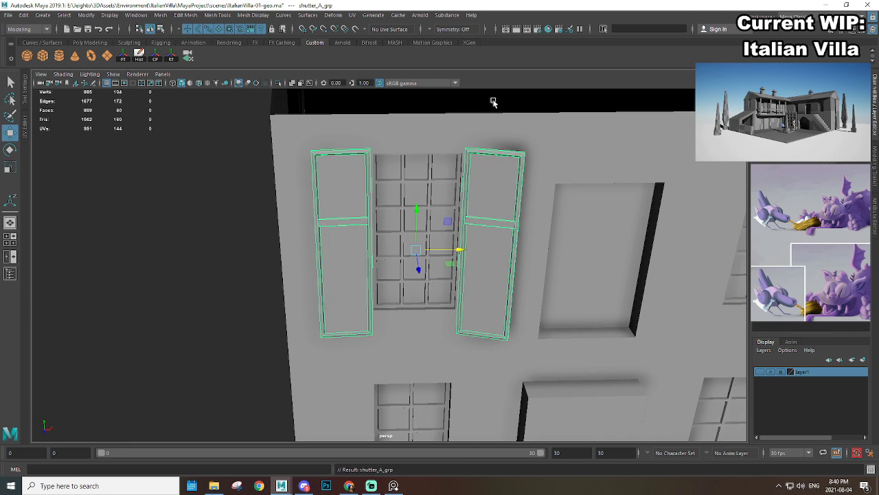
# Step: Duplicate the shutter group and slide the copy along the facade to the other upper-floor paned window
pyautogui.scroll(-5, 499, 277)
pyautogui.keyDown('alt'); pyautogui.moveTo(499, 276); pyautogui.dragTo(479, 278); pyautogui.keyUp('alt')
pyautogui.scroll(3, 478, 279)
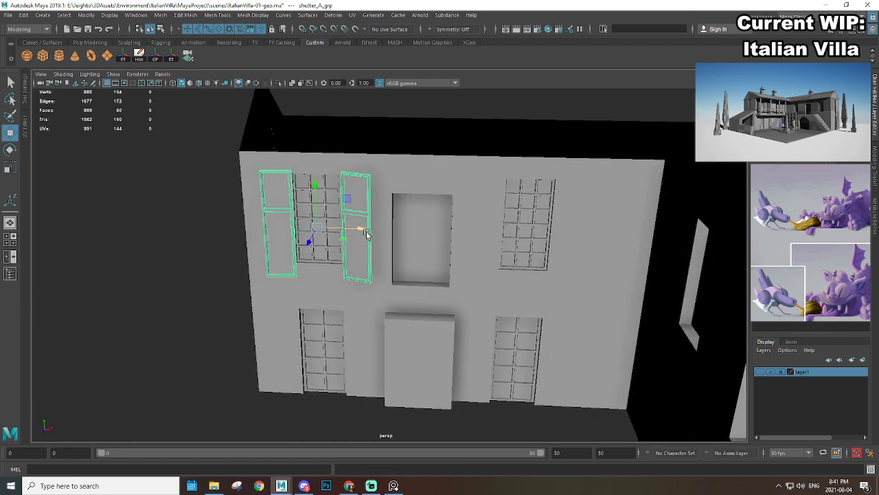
pyautogui.hotkey('ctrl', 'd')
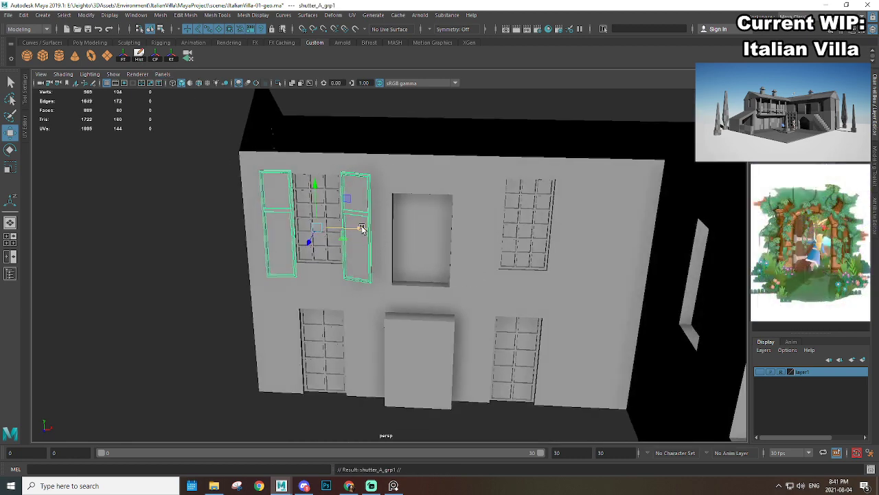
pyautogui.moveTo(362, 227); pyautogui.dragTo(571, 261)
# Step: Examine the duplicated shutters' placement around the window up close and from across the courtyard
pyautogui.keyDown('alt'); pyautogui.moveTo(571, 261); pyautogui.dragTo(457, 294, button='middle'); pyautogui.keyUp('alt')
pyautogui.keyDown('alt'); pyautogui.moveTo(457, 295); pyautogui.dragTo(636, 353, button='right'); pyautogui.keyUp('alt')
pyautogui.keyDown('alt'); pyautogui.moveTo(636, 353); pyautogui.dragTo(498, 321); pyautogui.keyUp('alt')
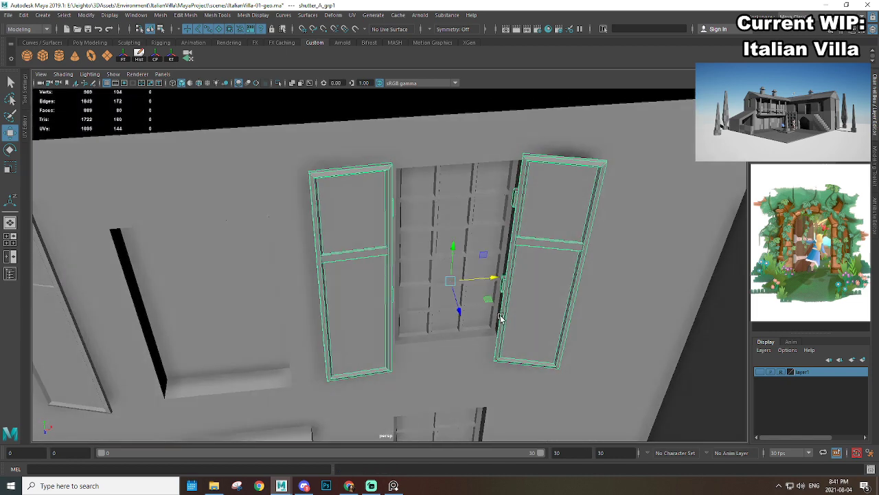
pyautogui.keyDown('alt'); pyautogui.moveTo(499, 320); pyautogui.dragTo(579, 270, button='right'); pyautogui.keyUp('alt')
pyautogui.keyDown('alt'); pyautogui.moveTo(578, 269); pyautogui.dragTo(567, 266); pyautogui.keyUp('alt')
pyautogui.keyDown('alt'); pyautogui.moveTo(567, 266); pyautogui.dragTo(528, 261, button='middle'); pyautogui.keyUp('alt')
pyautogui.keyDown('alt'); pyautogui.moveTo(528, 261); pyautogui.dragTo(555, 275, button='right'); pyautogui.keyUp('alt')
pyautogui.keyDown('alt'); pyautogui.moveTo(555, 275); pyautogui.dragTo(536, 296); pyautogui.keyUp('alt')
pyautogui.keyDown('alt'); pyautogui.moveTo(536, 295); pyautogui.dragTo(465, 305, button='right'); pyautogui.keyUp('alt')
pyautogui.keyDown('alt'); pyautogui.moveTo(465, 305); pyautogui.dragTo(442, 328); pyautogui.keyUp('alt')
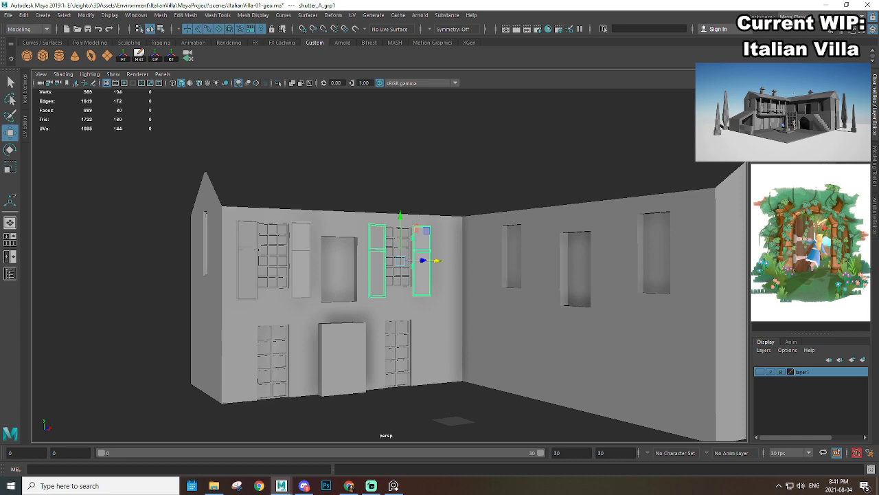
pyautogui.keyDown('alt'); pyautogui.moveTo(381, 283); pyautogui.dragTo(406, 241, button='middle'); pyautogui.keyUp('alt')
pyautogui.keyDown('alt'); pyautogui.moveTo(406, 241); pyautogui.dragTo(424, 264, button='right'); pyautogui.keyUp('alt')
pyautogui.keyDown('alt'); pyautogui.moveTo(424, 264); pyautogui.dragTo(446, 272); pyautogui.keyUp('alt')
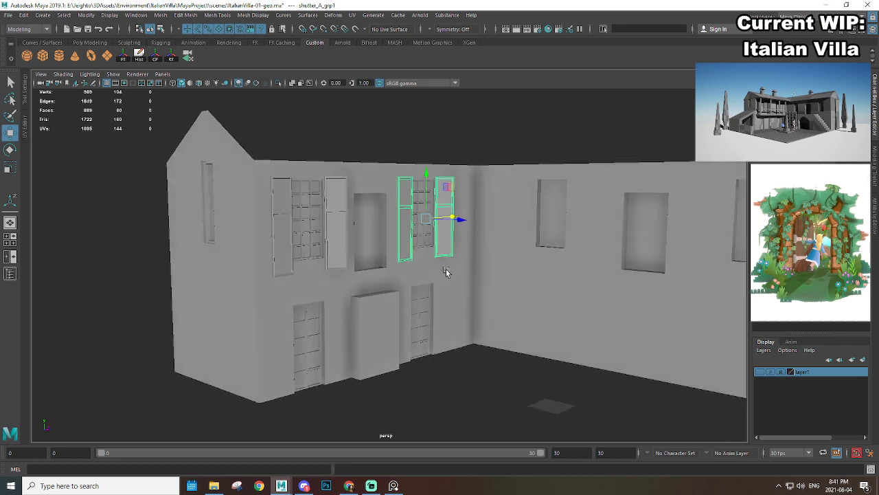
pyautogui.click(490, 377)
# Step: Rotate each shutter of the duplicated pair slightly around its hinge edge to vary how far they open
pyautogui.keyDown('alt'); pyautogui.moveTo(478, 257); pyautogui.dragTo(493, 237, button='right'); pyautogui.keyUp('alt')
pyautogui.keyDown('alt'); pyautogui.moveTo(493, 238); pyautogui.dragTo(474, 275); pyautogui.keyUp('alt')
pyautogui.click(500, 199)
pyautogui.keyDown('alt'); pyautogui.moveTo(502, 191); pyautogui.dragTo(467, 243, button='middle'); pyautogui.keyUp('alt')
pyautogui.keyDown('alt'); pyautogui.moveTo(468, 244); pyautogui.dragTo(618, 297, button='right'); pyautogui.keyUp('alt')
pyautogui.press('e')
pyautogui.moveTo(471, 288); pyautogui.dragTo(482, 288)
pyautogui.click(321, 280)
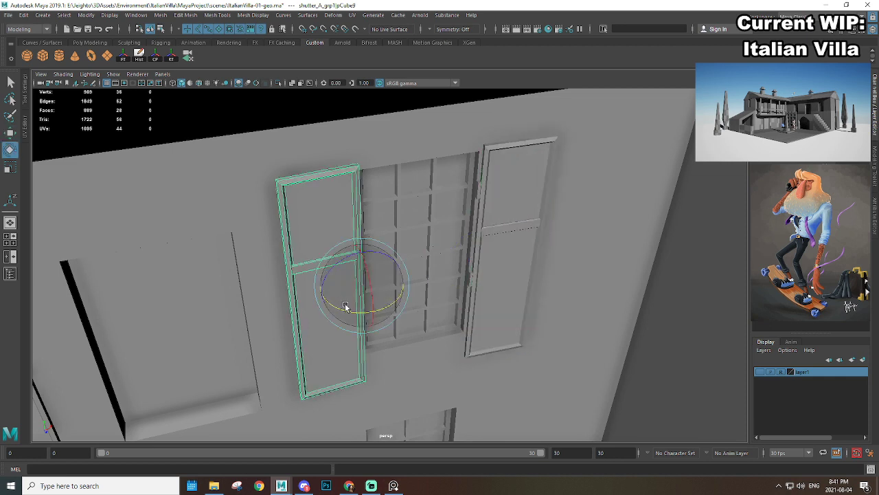
pyautogui.moveTo(346, 306); pyautogui.dragTo(344, 311)
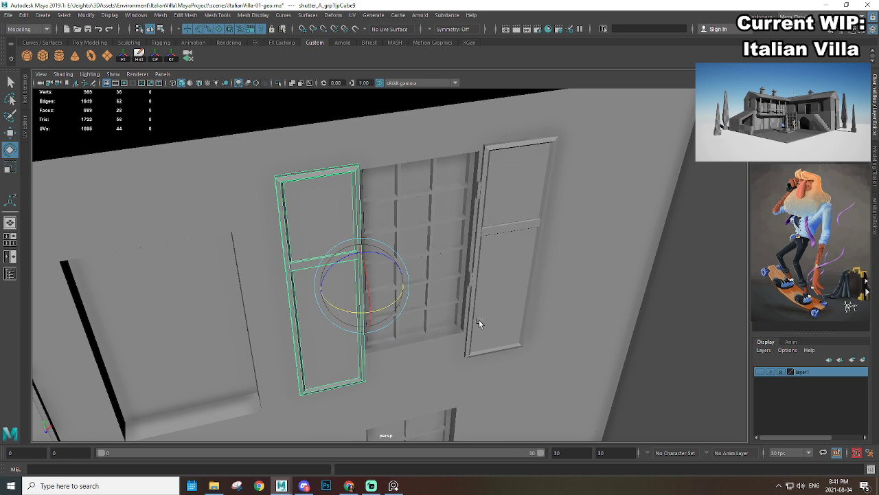
# Step: Review both upper-floor shutter pairs on the facade from several viewing angles
pyautogui.keyDown('alt'); pyautogui.moveTo(479, 319); pyautogui.dragTo(573, 327); pyautogui.keyUp('alt')
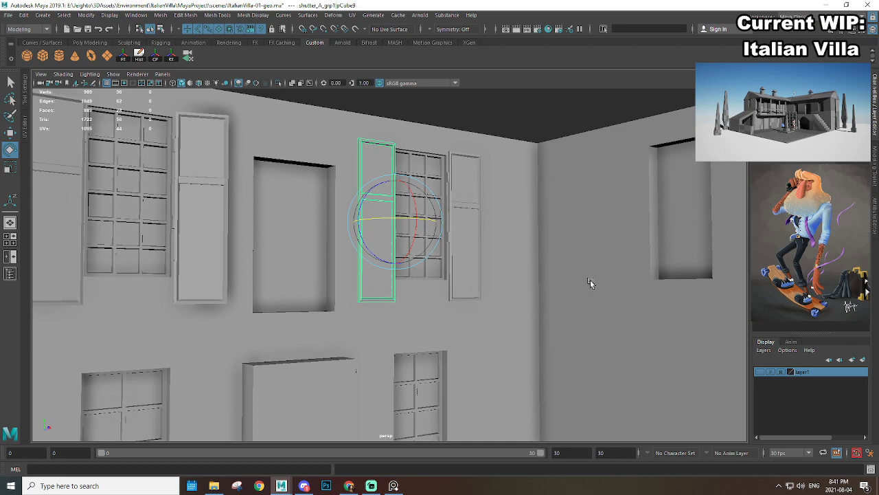
pyautogui.keyDown('alt'); pyautogui.moveTo(566, 247); pyautogui.dragTo(520, 303, button='right'); pyautogui.keyUp('alt')
pyautogui.keyDown('alt'); pyautogui.moveTo(520, 302); pyautogui.dragTo(549, 237, button='middle'); pyautogui.keyUp('alt')
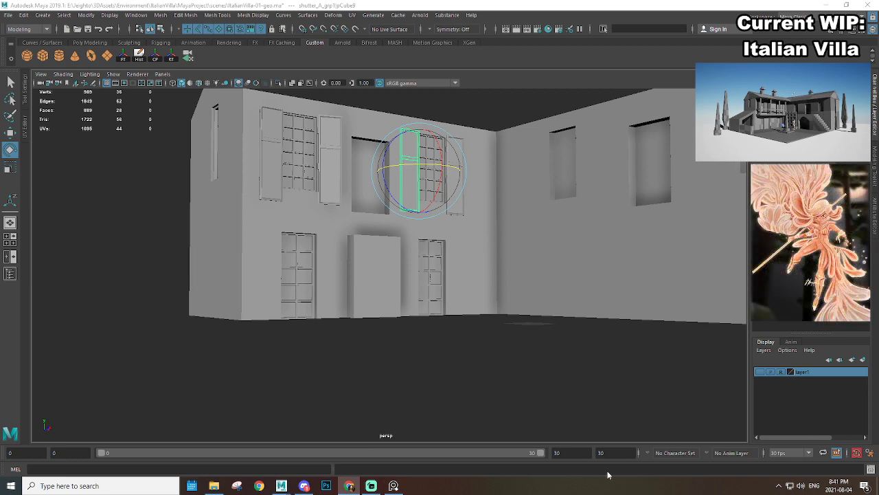
pyautogui.keyDown('alt'); pyautogui.moveTo(374, 338); pyautogui.dragTo(409, 307); pyautogui.keyUp('alt')
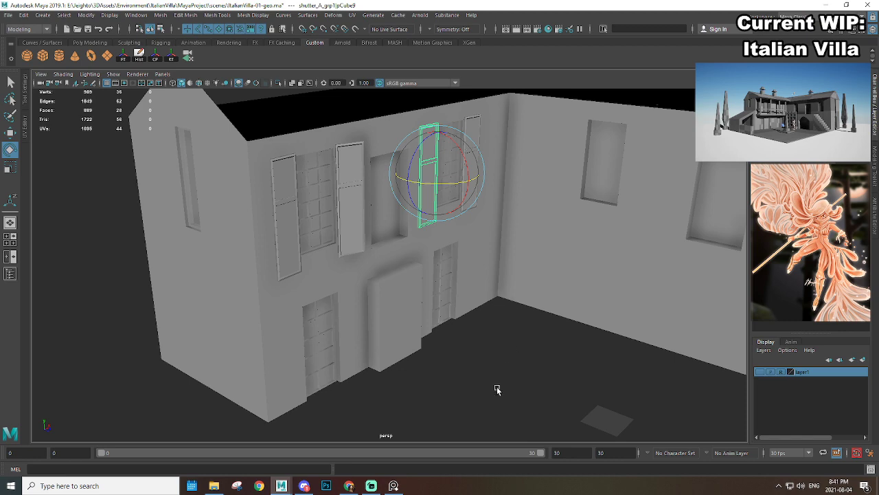
pyautogui.keyDown('alt'); pyautogui.moveTo(497, 390); pyautogui.dragTo(540, 344); pyautogui.keyUp('alt')
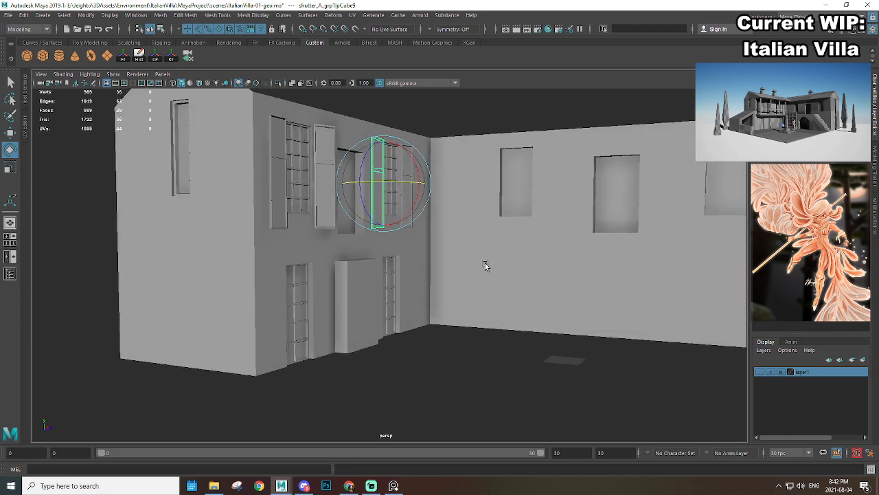
pyautogui.keyDown('alt'); pyautogui.moveTo(542, 266); pyautogui.dragTo(493, 281); pyautogui.keyUp('alt')
# Step: Duplicate the whole shutter group of the first upper window and move the copy down to the ground-floor window below
pyautogui.click(348, 184)
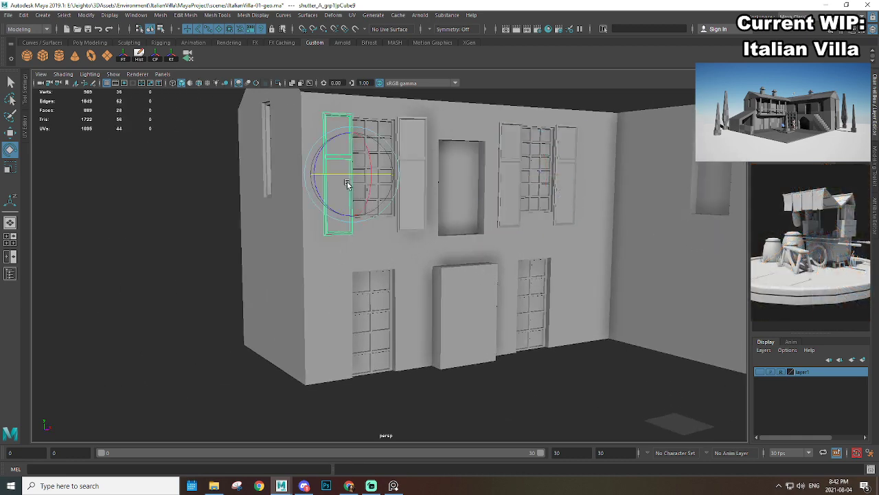
pyautogui.scroll(-2, 373, 218)
pyautogui.keyDown('alt'); pyautogui.moveTo(373, 218); pyautogui.dragTo(420, 255); pyautogui.keyUp('alt')
pyautogui.scroll(4, 419, 255)
pyautogui.keyDown('alt'); pyautogui.moveTo(419, 255); pyautogui.dragTo(442, 272, button='middle'); pyautogui.keyUp('alt')
pyautogui.keyDown('alt'); pyautogui.moveTo(442, 272); pyautogui.dragTo(421, 230); pyautogui.keyUp('alt')
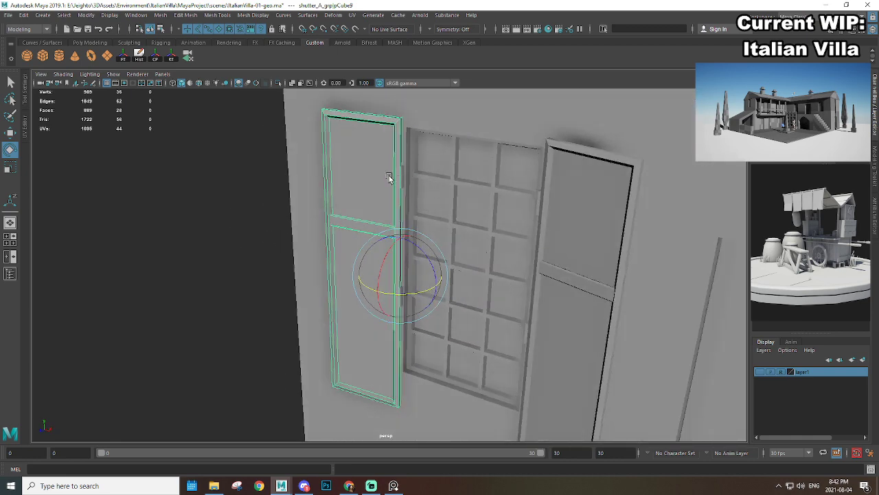
pyautogui.press('Up')
pyautogui.keyDown('alt'); pyautogui.moveTo(398, 190); pyautogui.dragTo(536, 215); pyautogui.keyUp('alt')
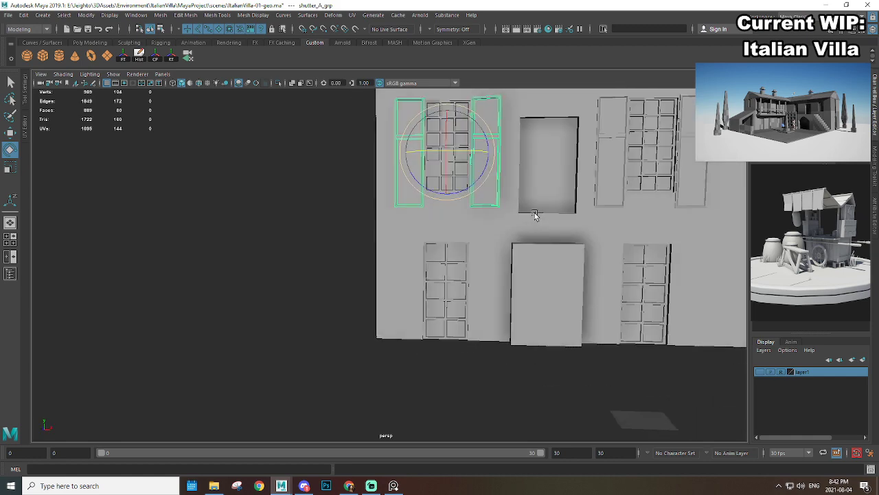
pyautogui.hotkey('ctrl', 'd')
pyautogui.press('w')
pyautogui.moveTo(447, 110); pyautogui.dragTo(449, 237)
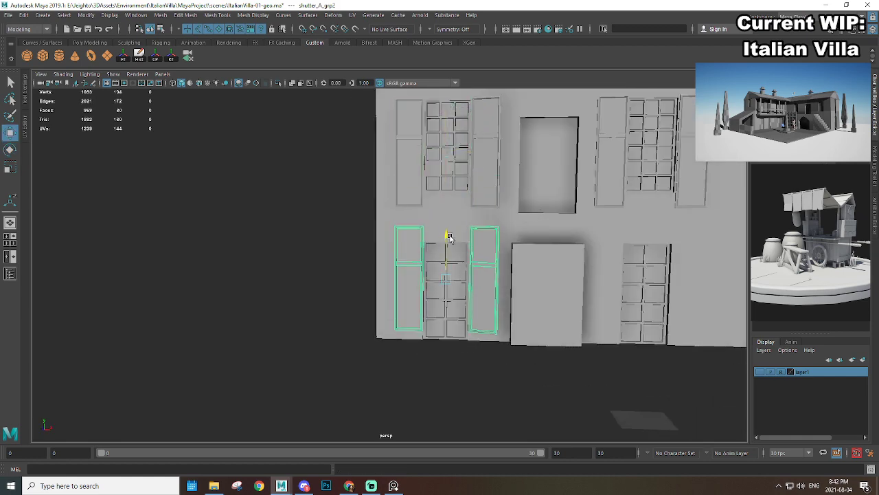
# Step: Scale the ground-floor shutter group down slightly and adjust its fit around the narrower window
pyautogui.keyDown('alt'); pyautogui.moveTo(470, 286); pyautogui.dragTo(455, 255); pyautogui.keyUp('alt')
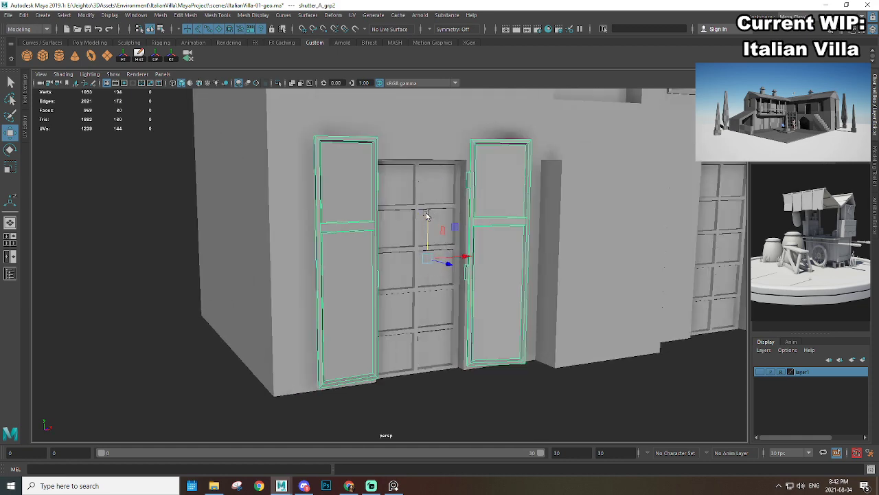
pyautogui.keyDown('alt'); pyautogui.moveTo(426, 215); pyautogui.dragTo(530, 273); pyautogui.keyUp('alt')
pyautogui.press('r')
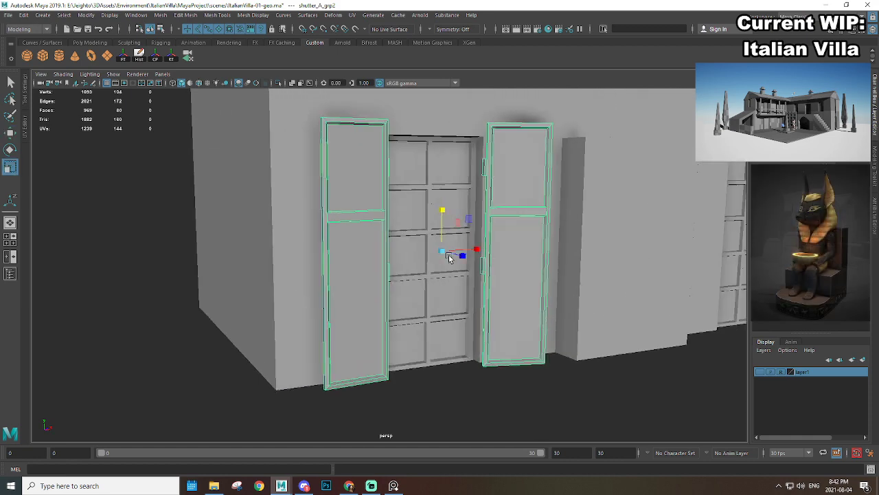
pyautogui.moveTo(447, 257); pyautogui.dragTo(421, 257)
pyautogui.keyDown('alt'); pyautogui.moveTo(470, 269); pyautogui.dragTo(499, 315); pyautogui.keyUp('alt')
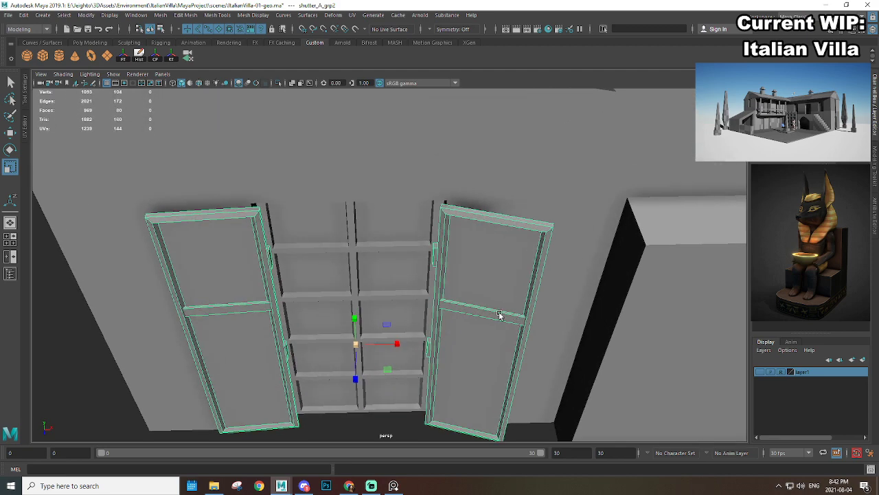
pyautogui.moveTo(399, 345); pyautogui.dragTo(372, 231)
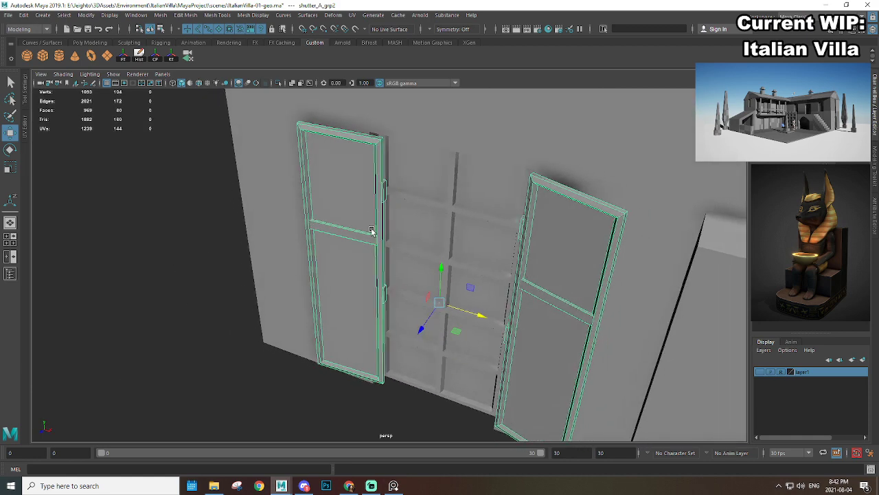
# Step: Select the ground-floor window's left shutter with its two hinge blocks and shift them sideways to fit the window edge
pyautogui.moveTo(356, 191); pyautogui.dragTo(383, 191, button='right')
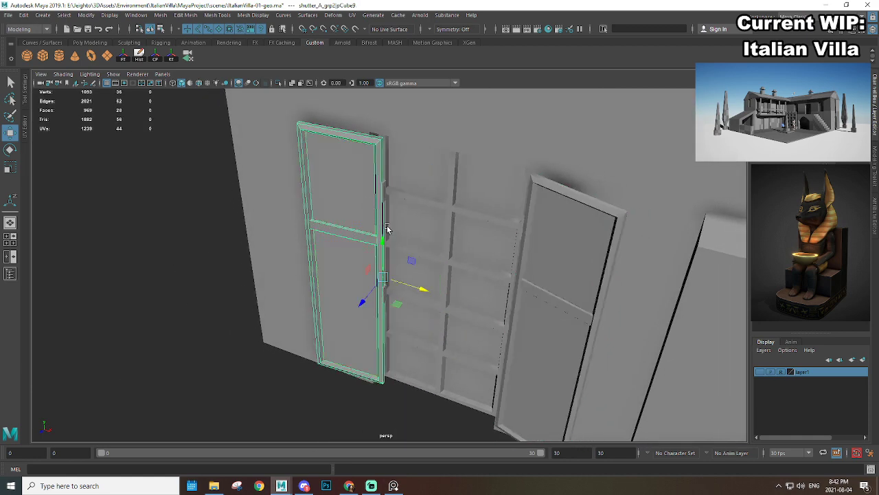
pyautogui.keyDown('alt'); pyautogui.moveTo(386, 227); pyautogui.dragTo(440, 239, button='middle'); pyautogui.keyUp('alt')
pyautogui.scroll(2, 457, 253)
pyautogui.keyDown('alt'); pyautogui.moveTo(460, 255); pyautogui.dragTo(448, 248); pyautogui.keyUp('alt')
pyautogui.keyDown('alt'); pyautogui.moveTo(445, 231); pyautogui.dragTo(431, 255, button='middle'); pyautogui.keyUp('alt')
pyautogui.scroll(1, 428, 247)
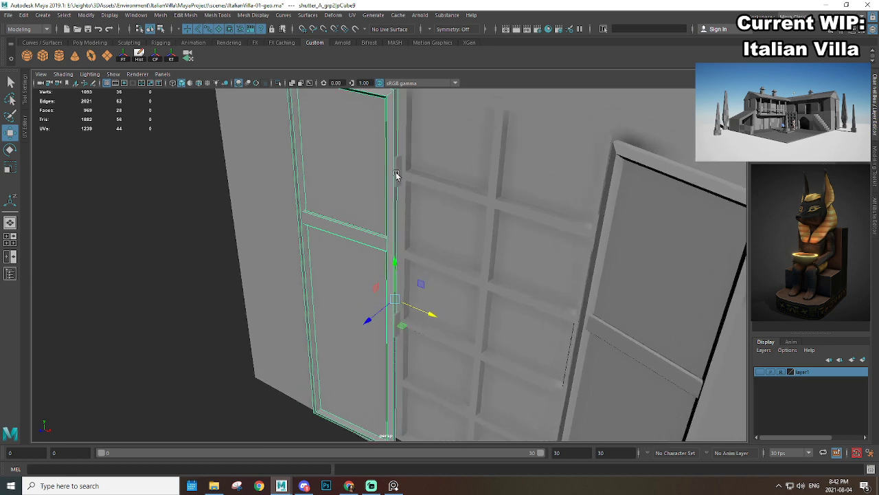
pyautogui.click(395, 172)
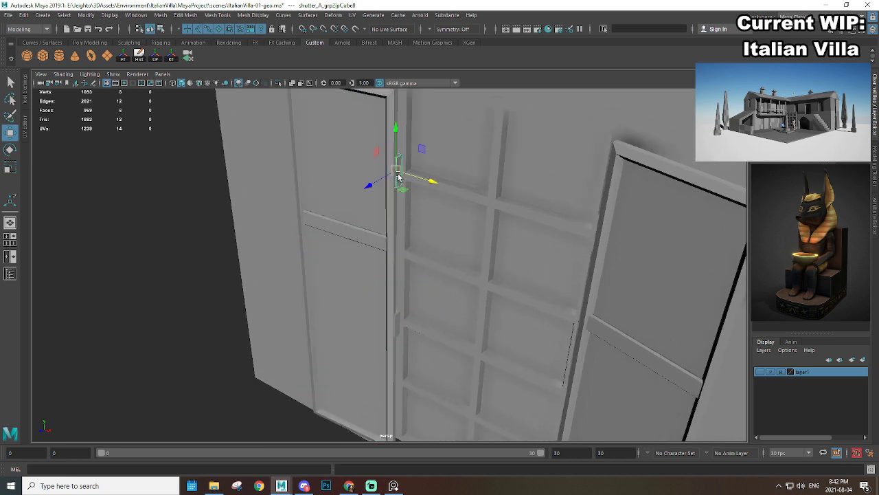
pyautogui.click(365, 313)
pyautogui.moveTo(428, 317); pyautogui.dragTo(471, 234)
pyautogui.scroll(-5, 442, 328)
pyautogui.scroll(3, 442, 327)
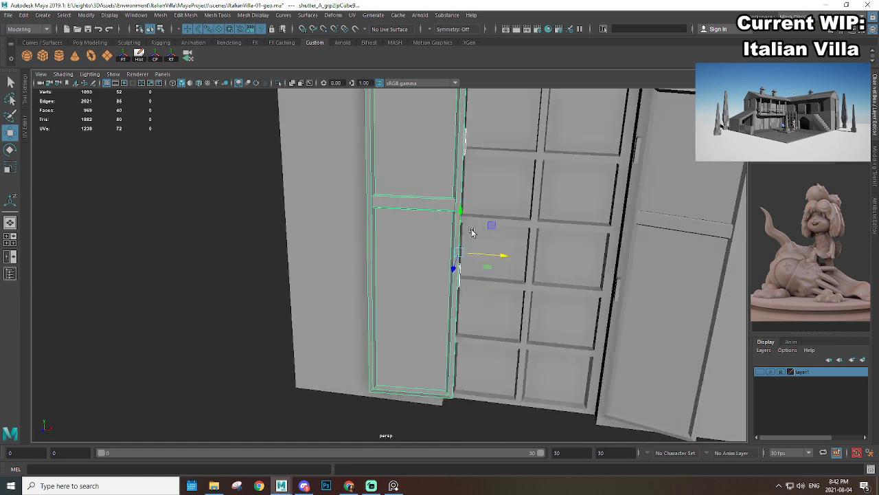
# Step: Fine-tune the left shutter panel's sideways position against its hinges, and clear the selection
pyautogui.keyDown('alt'); pyautogui.moveTo(472, 234); pyautogui.dragTo(406, 269, button='middle'); pyautogui.keyUp('alt')
pyautogui.keyDown('alt'); pyautogui.moveTo(406, 269); pyautogui.dragTo(430, 331); pyautogui.keyUp('alt')
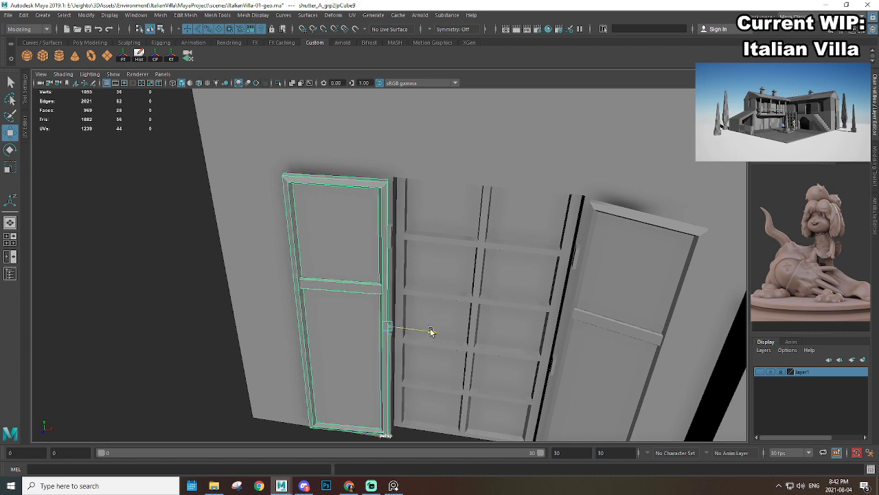
pyautogui.click(595, 280)
pyautogui.scroll(-5, 556, 355)
pyautogui.keyDown('alt'); pyautogui.moveTo(557, 354); pyautogui.dragTo(506, 339); pyautogui.keyUp('alt')
pyautogui.click(527, 379)
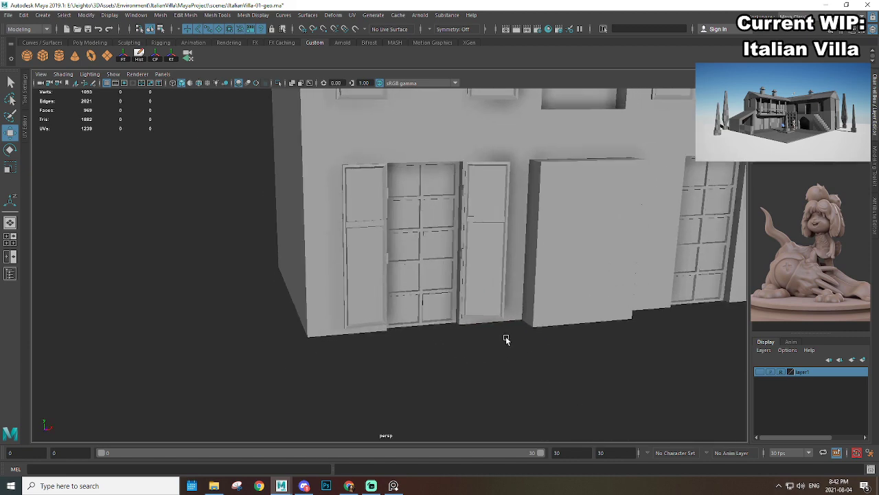
# Step: Delete the horizontal crossbar faces from the left ground-floor shutter
pyautogui.scroll(3, 353, 261)
pyautogui.click(349, 172)
pyautogui.scroll(3, 440, 271)
pyautogui.moveTo(378, 197); pyautogui.dragTo(377, 223, button='right')
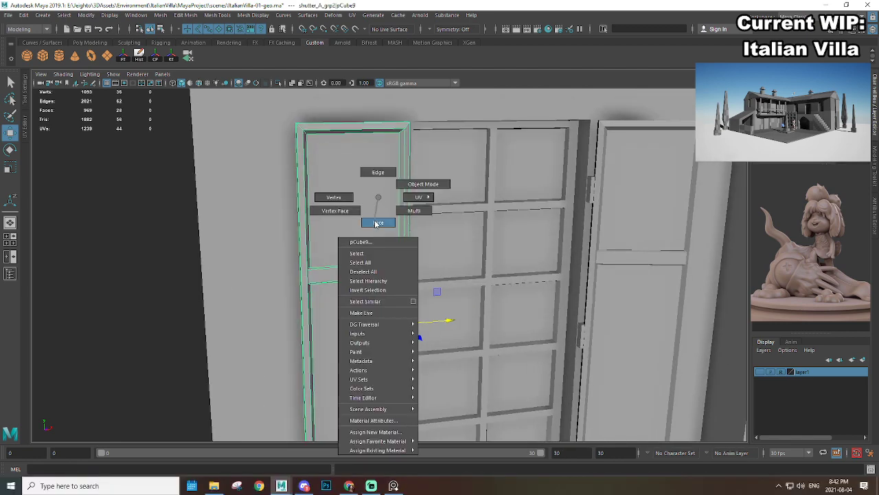
pyautogui.click(385, 274)
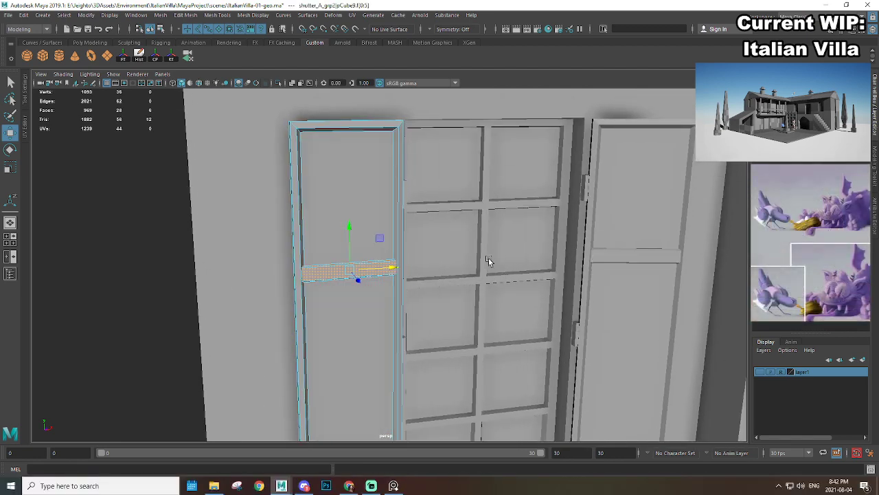
# Step: Delete the horizontal crossbar faces from the right ground-floor shutter
pyautogui.keyDown('alt'); pyautogui.moveTo(601, 235); pyautogui.dragTo(509, 232, button='middle'); pyautogui.keyUp('alt')
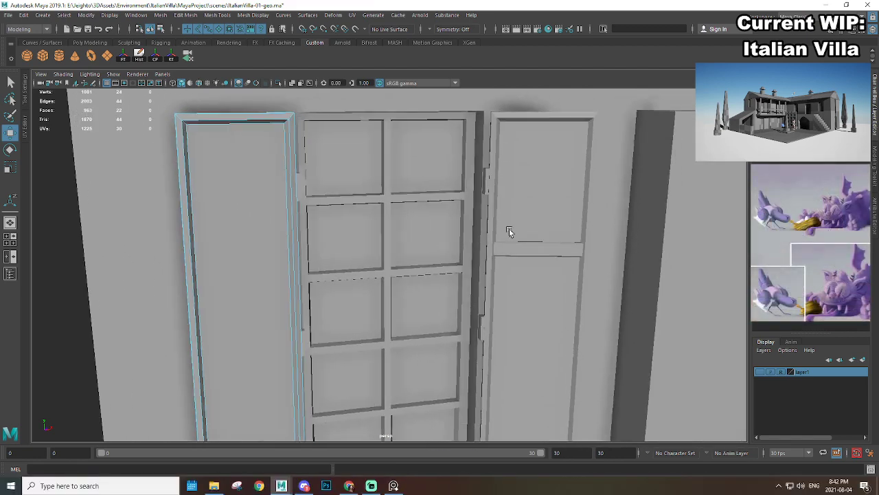
pyautogui.scroll(1, 509, 231)
pyautogui.moveTo(545, 172); pyautogui.dragTo(573, 206, button='right')
pyautogui.click(569, 183)
pyautogui.click(588, 254)
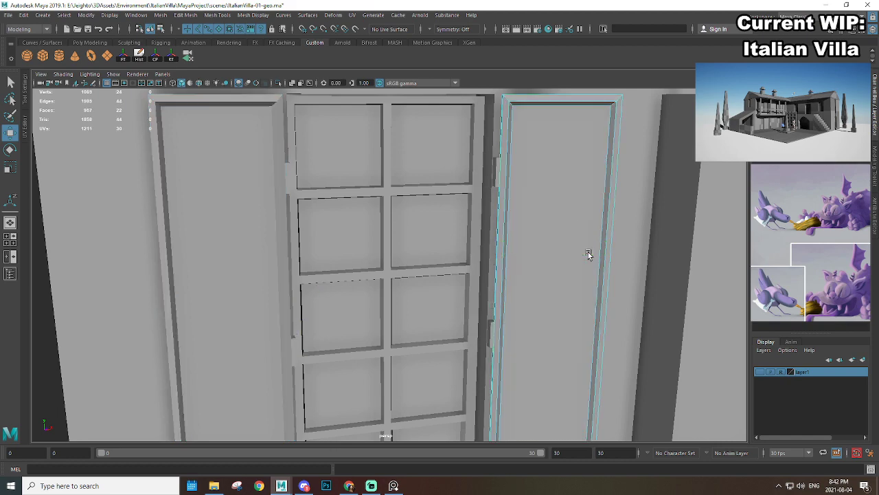
# Step: Select the bottom vertices of both ground-floor shutters and lower them slightly toward the base of the wall
pyautogui.scroll(-4, 572, 223)
pyautogui.keyDown('alt'); pyautogui.moveTo(579, 251); pyautogui.dragTo(578, 231); pyautogui.keyUp('alt')
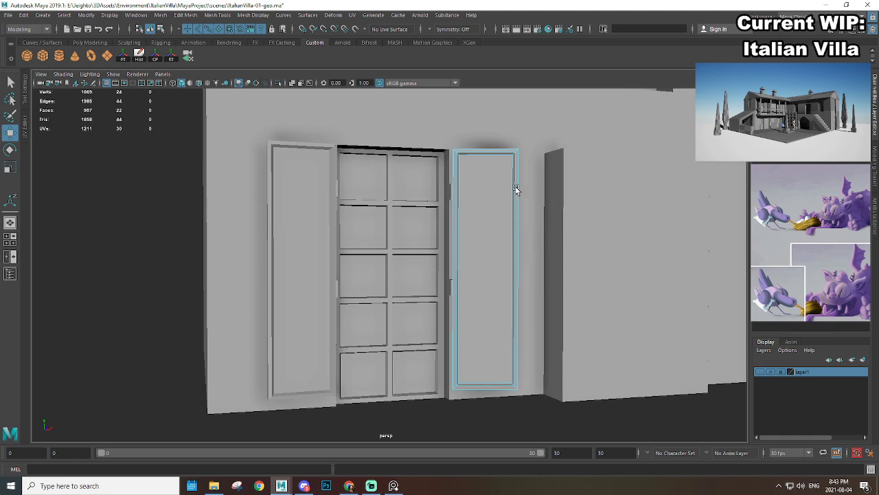
pyautogui.moveTo(540, 183); pyautogui.dragTo(543, 182, button='right')
pyautogui.scroll(-6, 505, 275)
pyautogui.keyDown('alt'); pyautogui.moveTo(504, 288); pyautogui.dragTo(504, 230, button='middle'); pyautogui.keyUp('alt')
pyautogui.scroll(3, 492, 206)
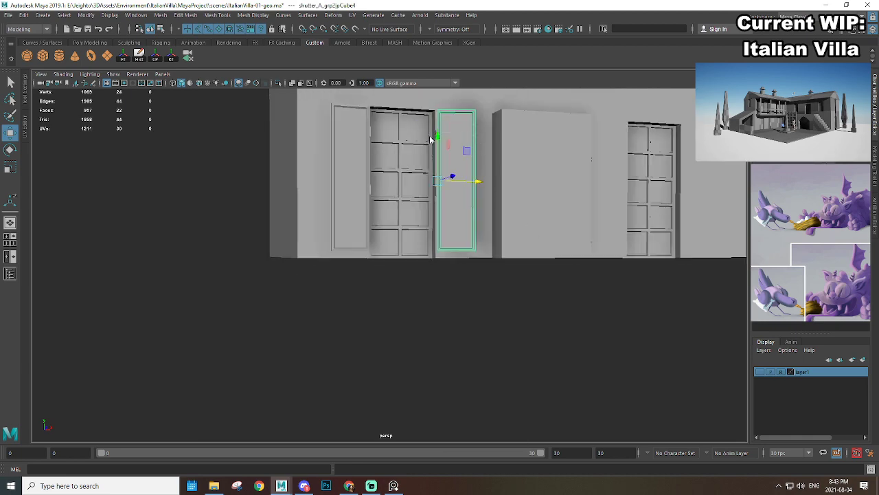
pyautogui.moveTo(431, 137); pyautogui.dragTo(416, 138, button='right')
pyautogui.keyDown('alt'); pyautogui.moveTo(472, 162); pyautogui.dragTo(458, 201, button='middle'); pyautogui.keyUp('alt')
pyautogui.scroll(3, 474, 220)
pyautogui.moveTo(508, 263); pyautogui.dragTo(403, 324)
pyautogui.moveTo(314, 232); pyautogui.dragTo(272, 231, button='right')
pyautogui.keyDown('shift'); pyautogui.moveTo(261, 261); pyautogui.dragTo(369, 327); pyautogui.keyUp('shift')
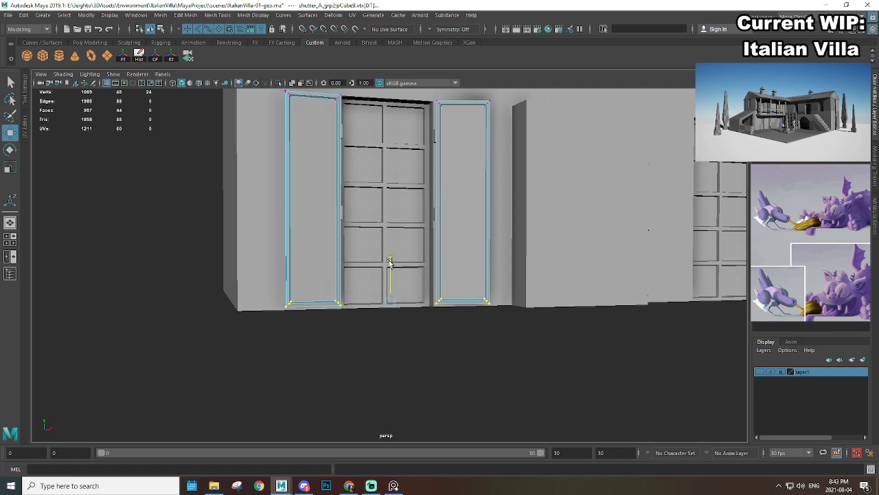
pyautogui.moveTo(389, 260); pyautogui.dragTo(389, 264)
pyautogui.keyDown('alt'); pyautogui.moveTo(468, 174); pyautogui.dragTo(453, 197); pyautogui.keyUp('alt')
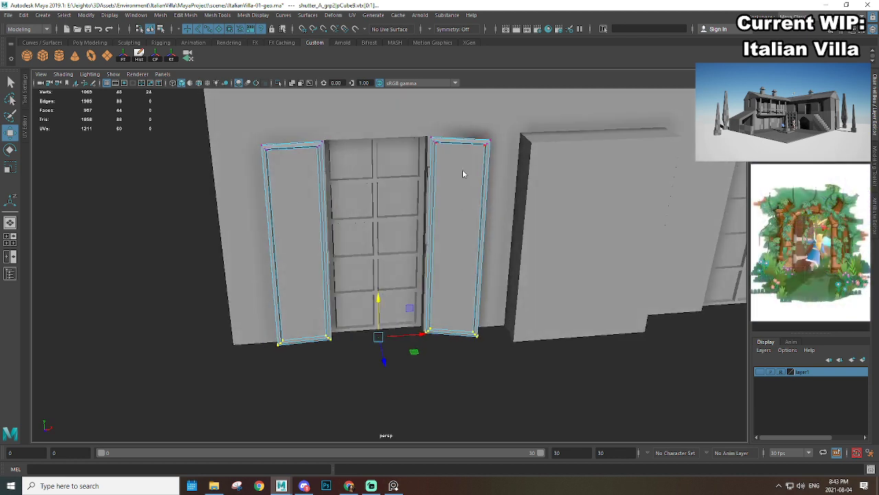
# Step: Delete the left ground-floor shutter panel
pyautogui.moveTo(463, 170); pyautogui.dragTo(473, 162, button='right')
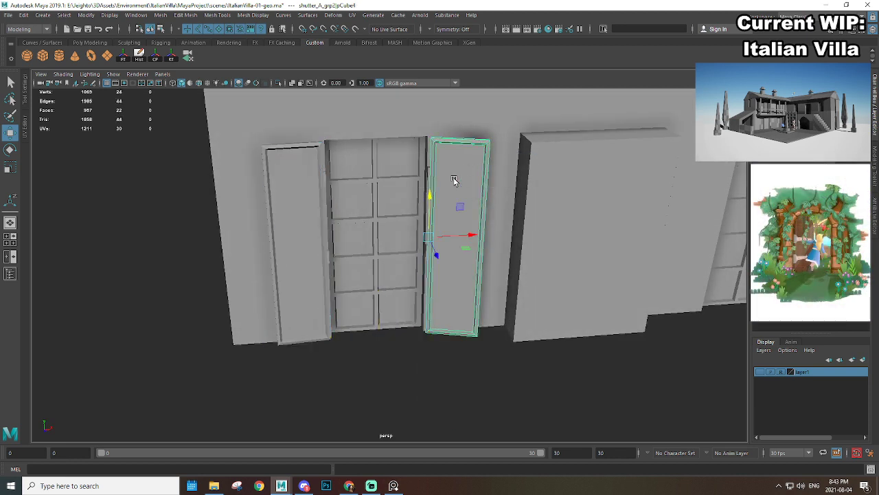
pyautogui.keyDown('shift'); pyautogui.click(299, 203); pyautogui.keyUp('shift')
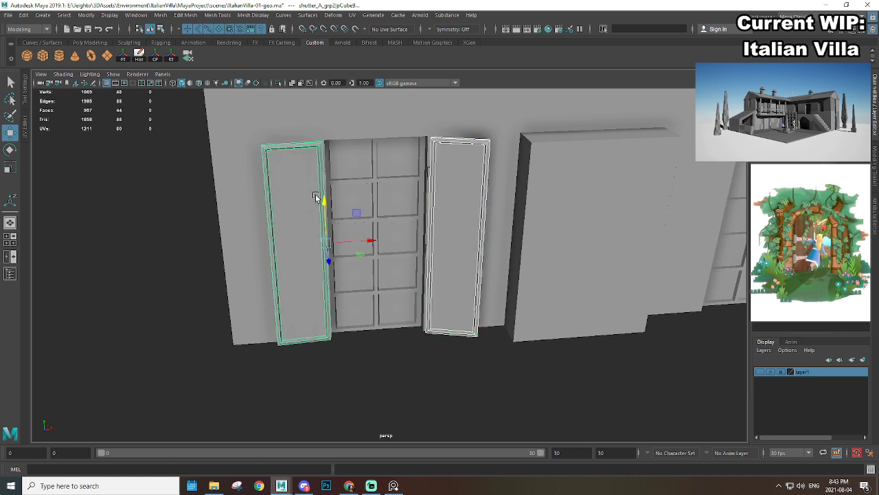
pyautogui.click(315, 197)
pyautogui.press('Delete')
# Step: Isolate the right ground-floor shutter and delete its large inner panel faces, leaving only the frame
pyautogui.click(482, 183)
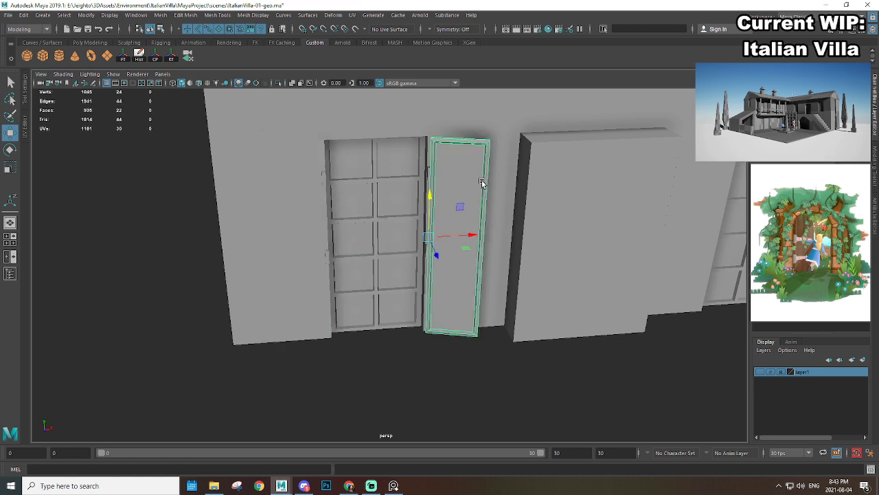
pyautogui.hotkey('ctrl', '1')
pyautogui.keyDown('alt'); pyautogui.moveTo(507, 147); pyautogui.dragTo(463, 177, button='middle'); pyautogui.keyUp('alt')
pyautogui.keyDown('alt'); pyautogui.moveTo(463, 176); pyautogui.dragTo(571, 164, button='right'); pyautogui.keyUp('alt')
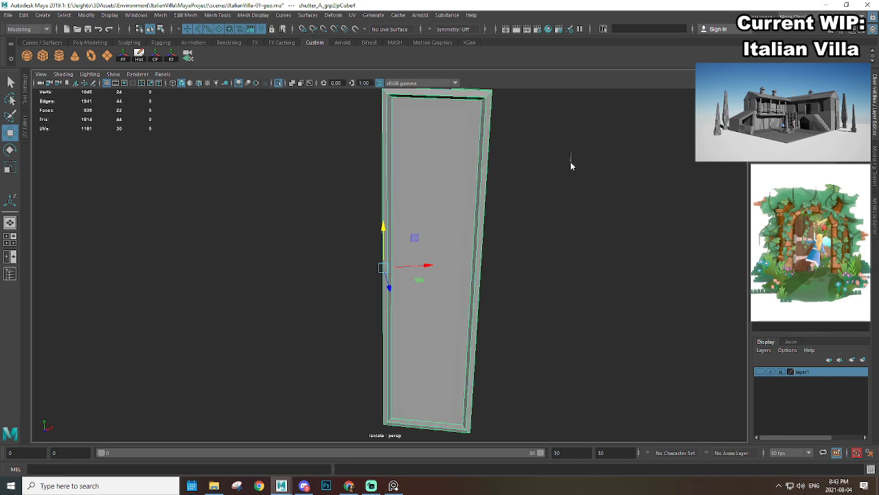
pyautogui.press('F11')
pyautogui.keyDown('alt'); pyautogui.moveTo(521, 232); pyautogui.dragTo(533, 212, button='middle'); pyautogui.keyUp('alt')
pyautogui.click(462, 192)
pyautogui.press('Delete')
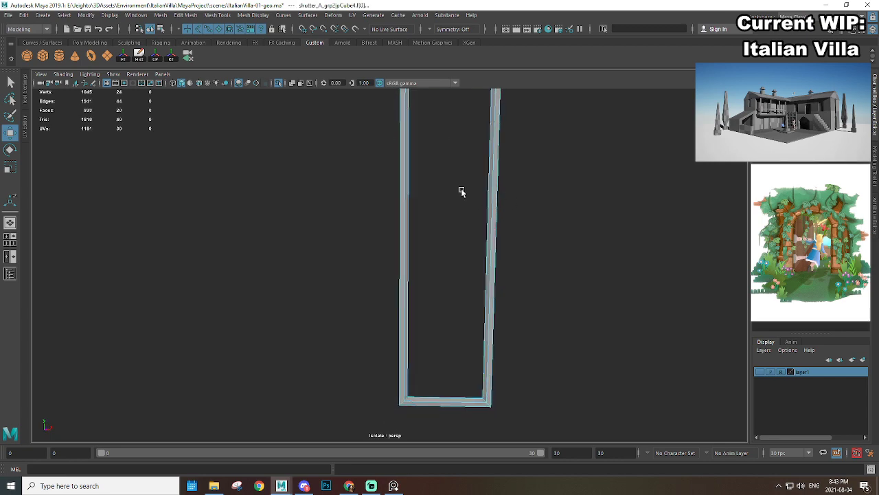
# Step: Merge the paired front and back inner vertices at the bottom corners of the shutter frame
pyautogui.keyDown('alt'); pyautogui.moveTo(466, 190); pyautogui.dragTo(375, 252); pyautogui.keyUp('alt')
pyautogui.doubleClick(378, 251)
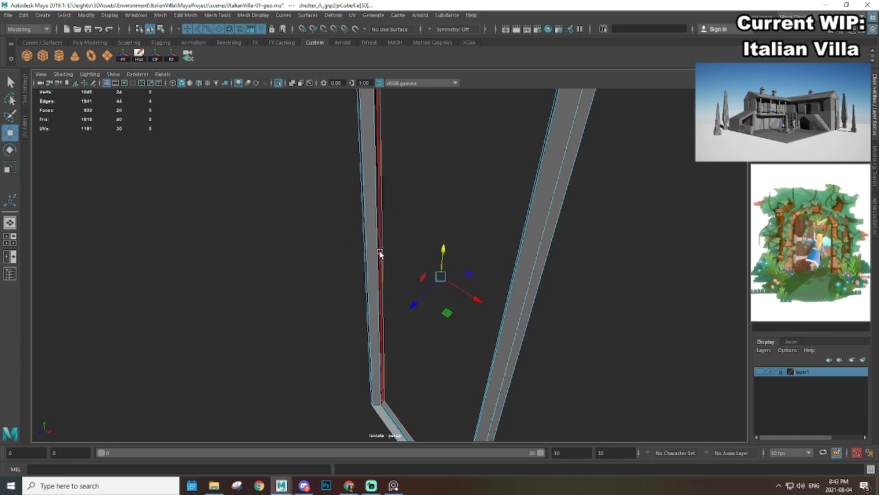
pyautogui.keyDown('shift'); pyautogui.doubleClick(377, 258); pyautogui.keyUp('shift')
pyautogui.press('r')
pyautogui.keyDown('alt'); pyautogui.moveTo(398, 294); pyautogui.dragTo(471, 233); pyautogui.keyUp('alt')
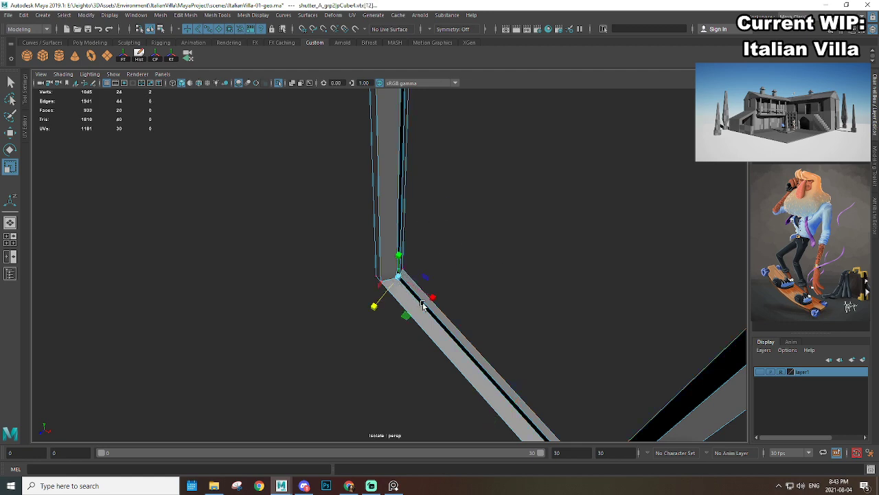
pyautogui.keyDown('shift'); pyautogui.moveTo(490, 253); pyautogui.dragTo(493, 214, button='right'); pyautogui.keyUp('shift')
pyautogui.keyDown('alt'); pyautogui.moveTo(481, 222); pyautogui.dragTo(487, 305); pyautogui.keyUp('alt')
pyautogui.press('g')
pyautogui.scroll(-3, 424, 302)
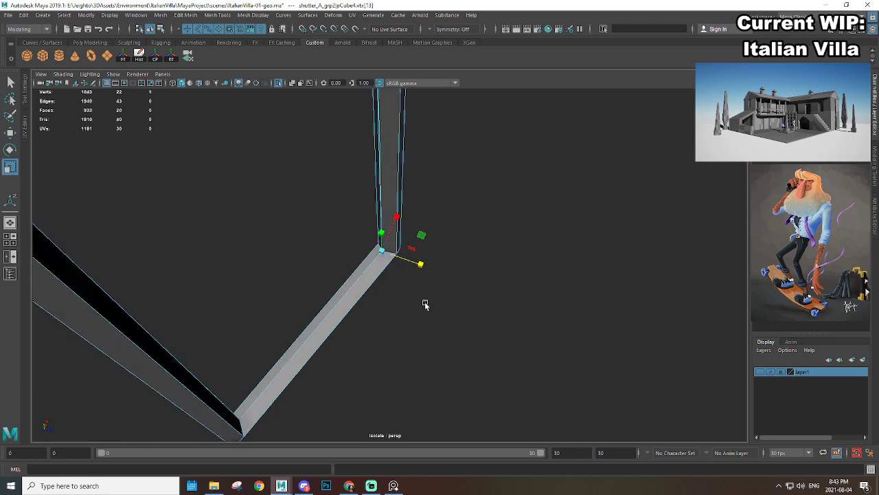
# Step: Merge the paired inner vertices at the upper-right corner of the shutter frame
pyautogui.keyDown('alt'); pyautogui.moveTo(425, 304); pyautogui.dragTo(421, 272); pyautogui.keyUp('alt')
pyautogui.keyDown('alt'); pyautogui.moveTo(414, 167); pyautogui.dragTo(393, 381, button='middle'); pyautogui.keyUp('alt')
pyautogui.keyDown('alt'); pyautogui.moveTo(393, 382); pyautogui.dragTo(406, 281); pyautogui.keyUp('alt')
pyautogui.scroll(-3, 383, 189)
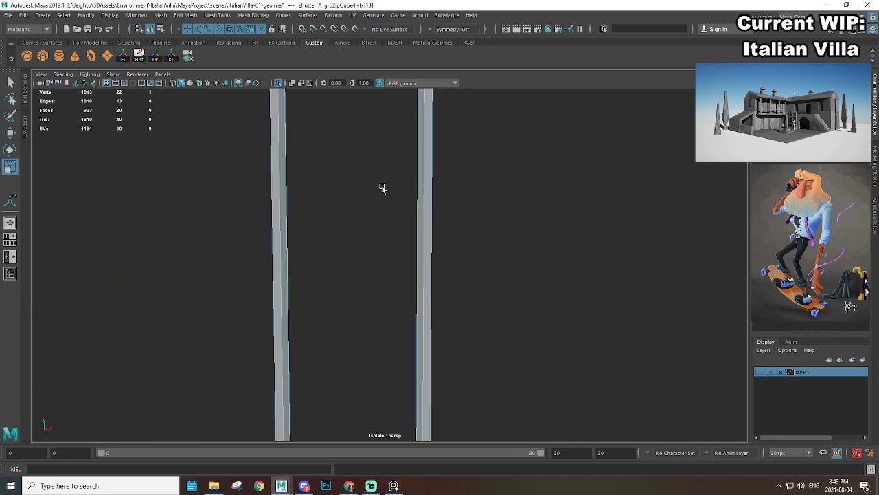
pyautogui.keyDown('alt'); pyautogui.moveTo(382, 188); pyautogui.dragTo(375, 384, button='middle'); pyautogui.keyUp('alt')
pyautogui.keyDown('alt'); pyautogui.moveTo(353, 192); pyautogui.dragTo(343, 355, button='middle'); pyautogui.keyUp('alt')
pyautogui.scroll(5, 444, 337)
pyautogui.keyDown('alt'); pyautogui.moveTo(444, 338); pyautogui.dragTo(407, 282); pyautogui.keyUp('alt')
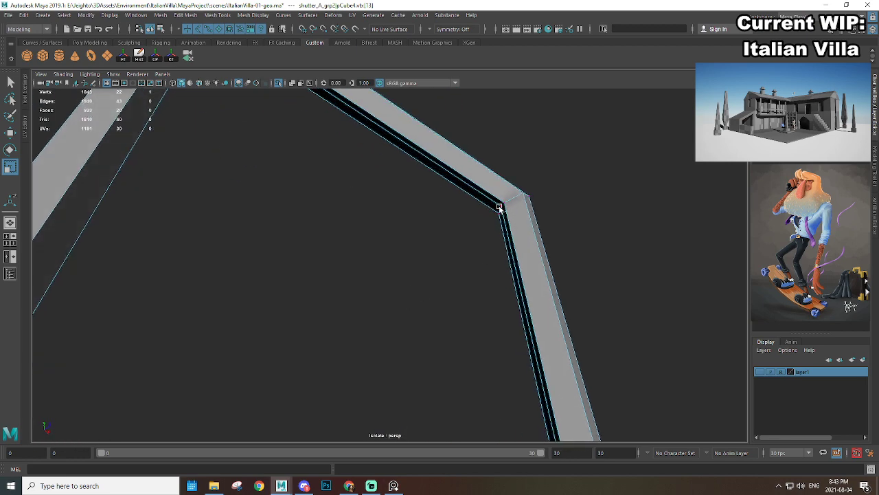
pyautogui.moveTo(499, 211); pyautogui.dragTo(497, 214)
pyautogui.press('g')
# Step: Merge the paired inner vertices at the upper-left corner of the shutter frame
pyautogui.scroll(-3, 500, 214)
pyautogui.keyDown('alt'); pyautogui.moveTo(501, 219); pyautogui.dragTo(496, 296); pyautogui.keyUp('alt')
pyautogui.keyDown('alt'); pyautogui.moveTo(238, 281); pyautogui.dragTo(444, 254, button='middle'); pyautogui.keyUp('alt')
pyautogui.scroll(5, 532, 302)
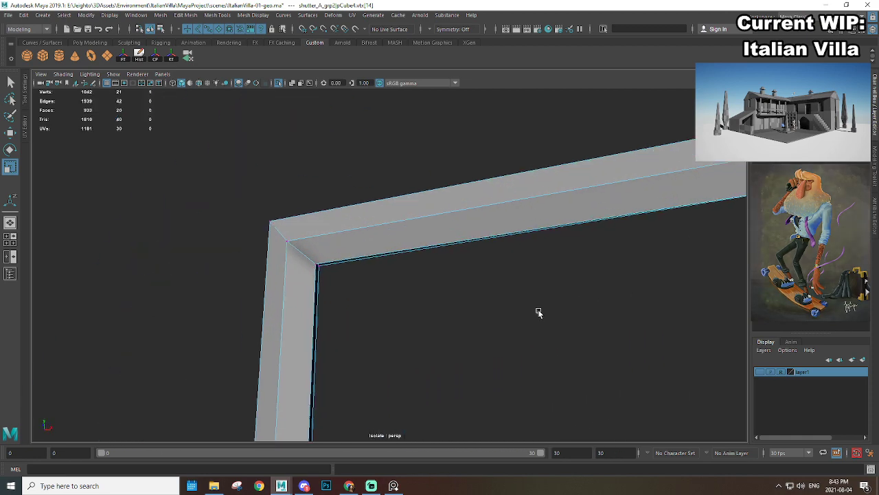
pyautogui.keyDown('alt'); pyautogui.moveTo(538, 312); pyautogui.dragTo(505, 274); pyautogui.keyUp('alt')
pyautogui.press('g')
pyautogui.scroll(-3, 322, 286)
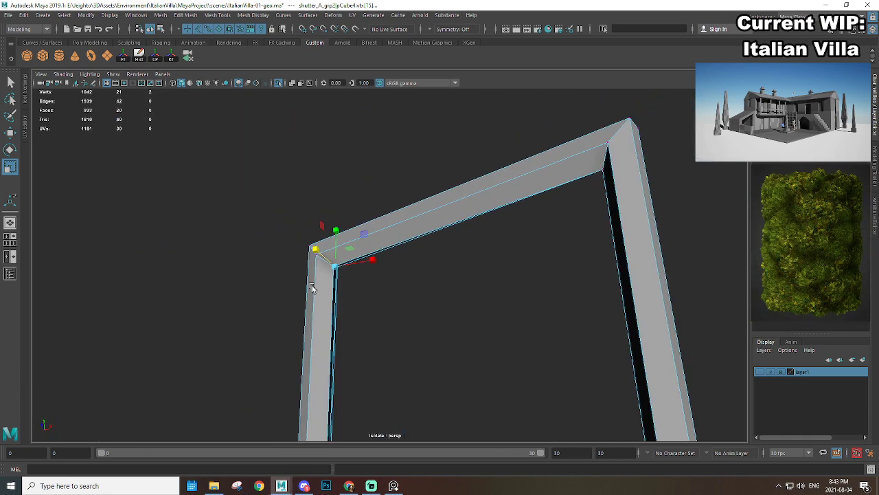
pyautogui.keyDown('alt'); pyautogui.moveTo(312, 288); pyautogui.dragTo(363, 300); pyautogui.keyUp('alt')
pyautogui.scroll(-3, 372, 300)
pyautogui.keyDown('alt'); pyautogui.moveTo(505, 296); pyautogui.dragTo(480, 256); pyautogui.keyUp('alt')
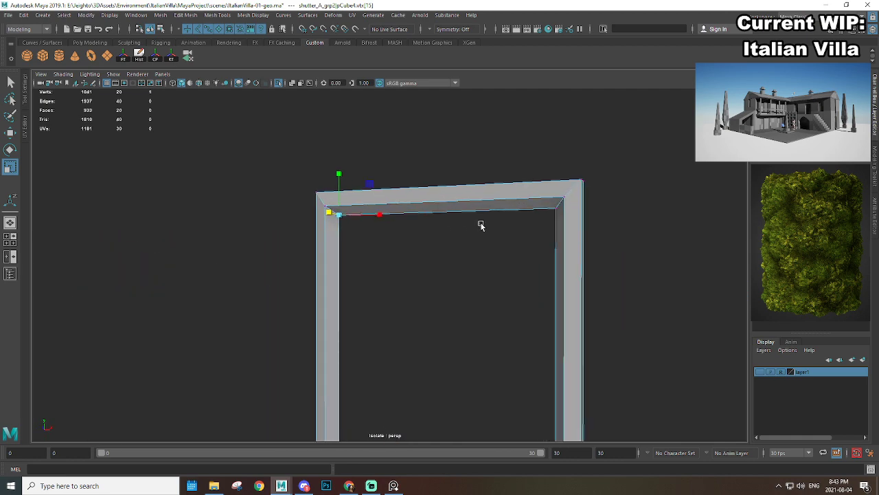
# Step: Check the open shutter frame against the ground-floor window in the full scene, and isolate the frame again
pyautogui.moveTo(469, 199); pyautogui.dragTo(513, 184, button='right')
pyautogui.click(539, 172)
pyautogui.scroll(-4, 522, 227)
pyautogui.keyDown('alt'); pyautogui.moveTo(433, 293); pyautogui.dragTo(450, 193, button='middle'); pyautogui.keyUp('alt')
pyautogui.keyDown('alt'); pyautogui.moveTo(450, 193); pyautogui.dragTo(444, 293); pyautogui.keyUp('alt')
pyautogui.hotkey('ctrl', '1')
pyautogui.scroll(-4, 459, 243)
pyautogui.click(427, 275)
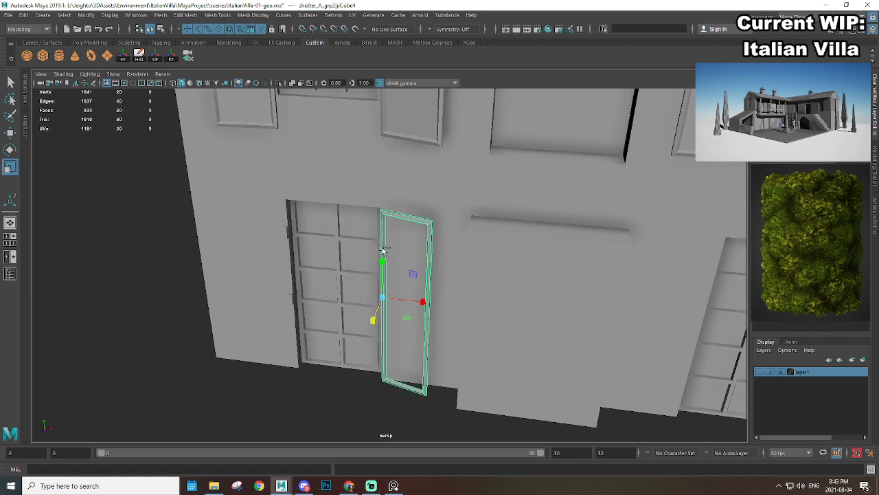
pyautogui.hotkey('ctrl', '1')
# Step: Create a polygon cube and snap it to the shutter frame's lower-left corner
pyautogui.click(42, 56)
pyautogui.keyDown('alt'); pyautogui.moveTo(346, 303); pyautogui.dragTo(386, 309); pyautogui.keyUp('alt')
pyautogui.press('w')
pyautogui.press('v')
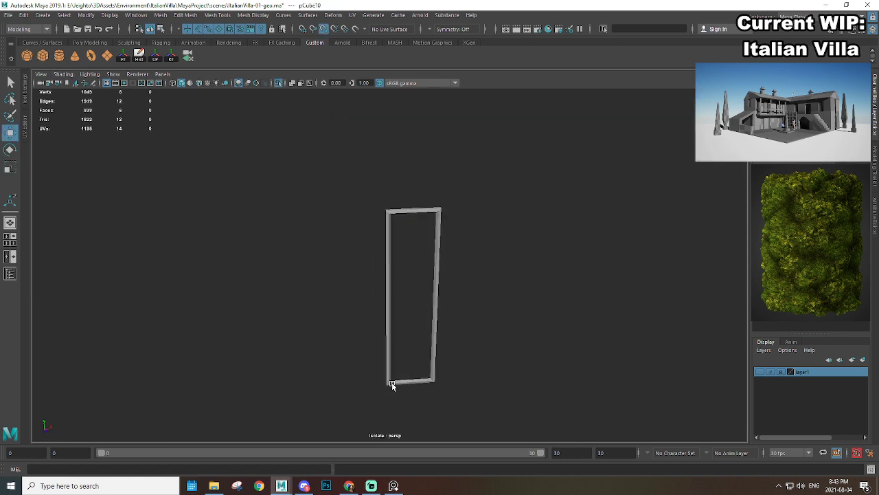
pyautogui.scroll(2, 396, 386)
pyautogui.moveTo(387, 404); pyautogui.dragTo(422, 393)
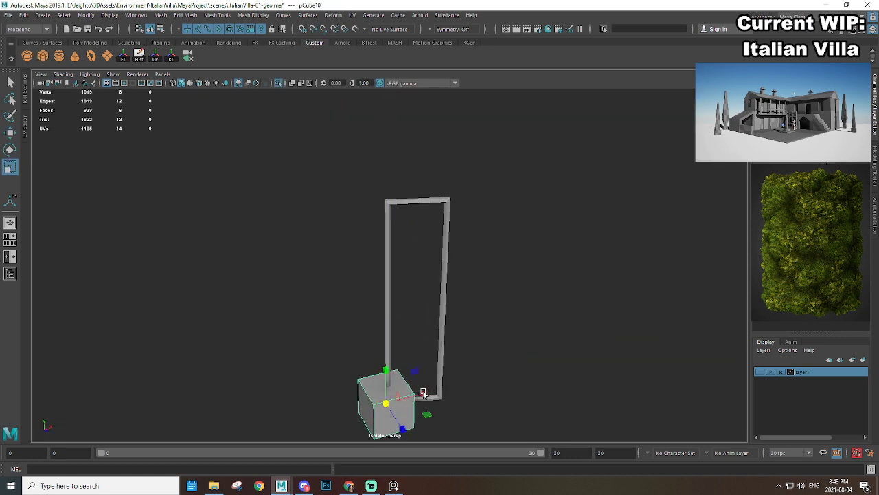
# Step: Flatten the cube into a thin panel, rotated to match the frame's angle and fitted between its sides
pyautogui.keyDown('alt'); pyautogui.moveTo(457, 398); pyautogui.dragTo(459, 334, button='middle'); pyautogui.keyUp('alt')
pyautogui.scroll(2, 459, 334)
pyautogui.press('w')
pyautogui.click(387, 240)
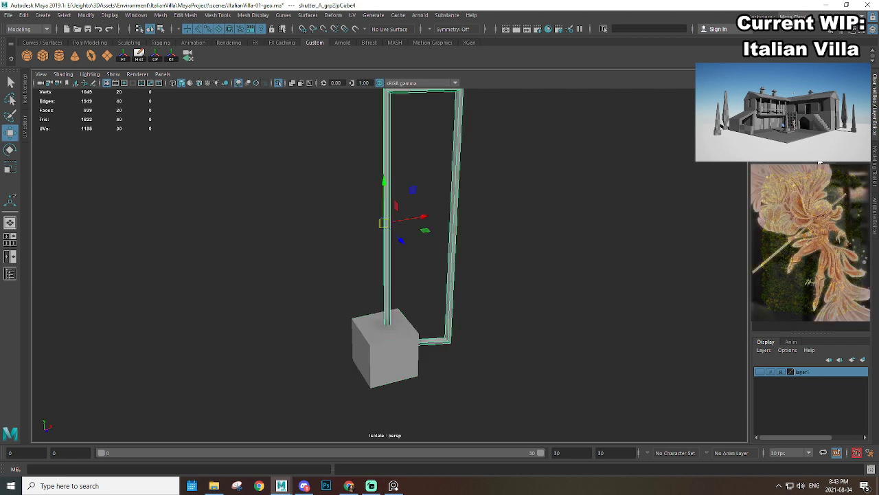
pyautogui.click(392, 351)
pyautogui.keyDown('alt'); pyautogui.moveTo(384, 313); pyautogui.dragTo(475, 263); pyautogui.keyUp('alt')
pyautogui.press('r')
pyautogui.press('e')
pyautogui.press('w')
# Step: Fine-tune the panel's position and rotation in the top wireframe view to center it within the frame's thickness
pyautogui.press('space')
pyautogui.scroll(-3, 466, 268)
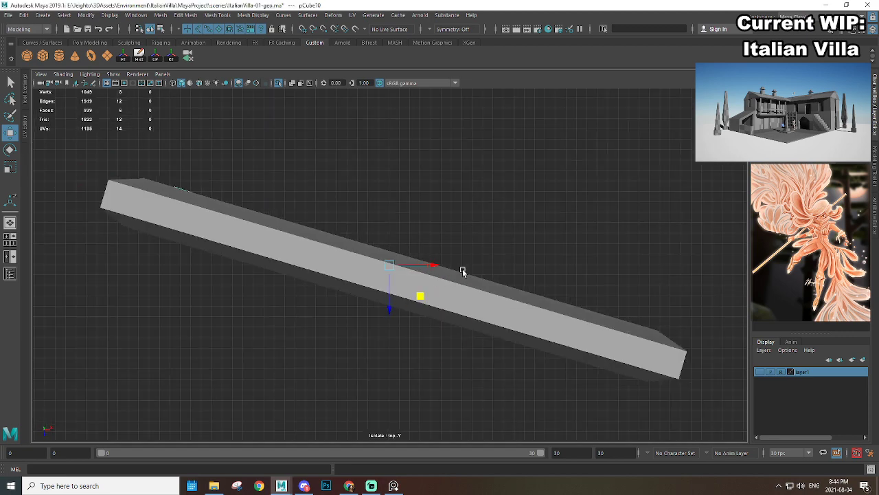
pyautogui.scroll(-2, 463, 272)
pyautogui.press('4')
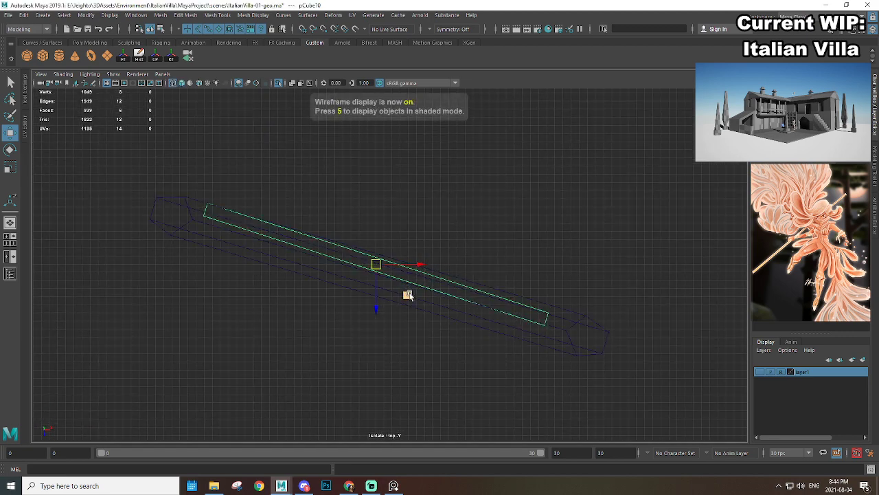
pyautogui.moveTo(408, 294); pyautogui.dragTo(412, 306, button='middle')
pyautogui.press('e')
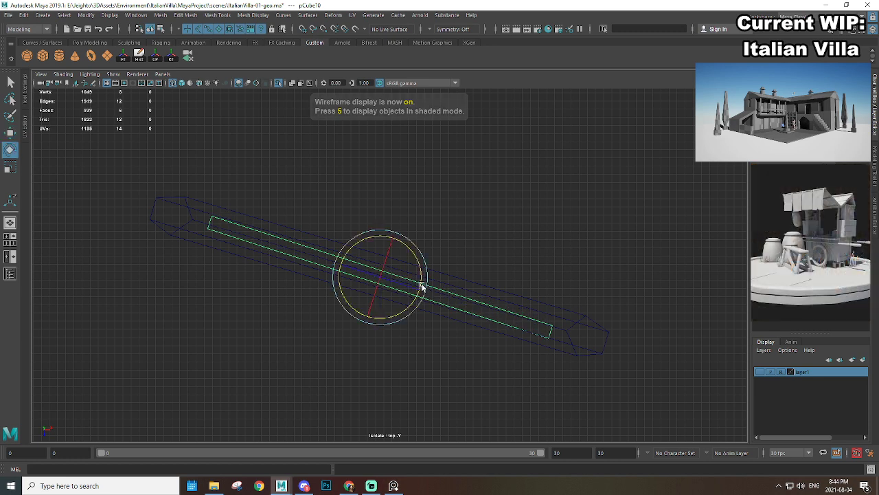
pyautogui.moveTo(421, 286); pyautogui.dragTo(431, 281)
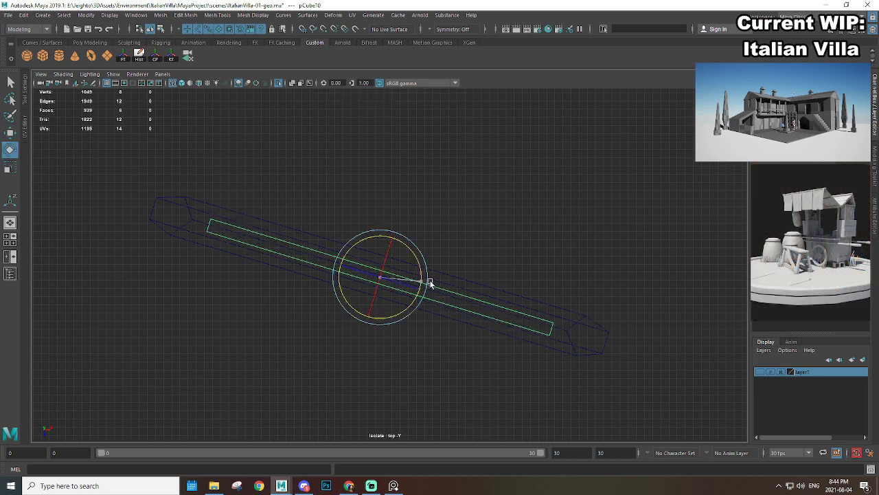
pyautogui.press('w')
pyautogui.moveTo(411, 307); pyautogui.dragTo(407, 305, button='middle')
pyautogui.press('e')
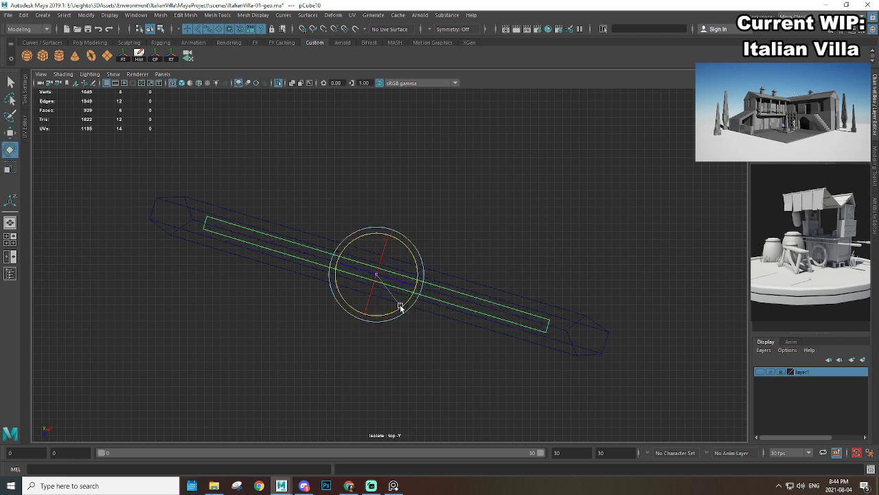
pyautogui.moveTo(401, 308); pyautogui.dragTo(402, 310)
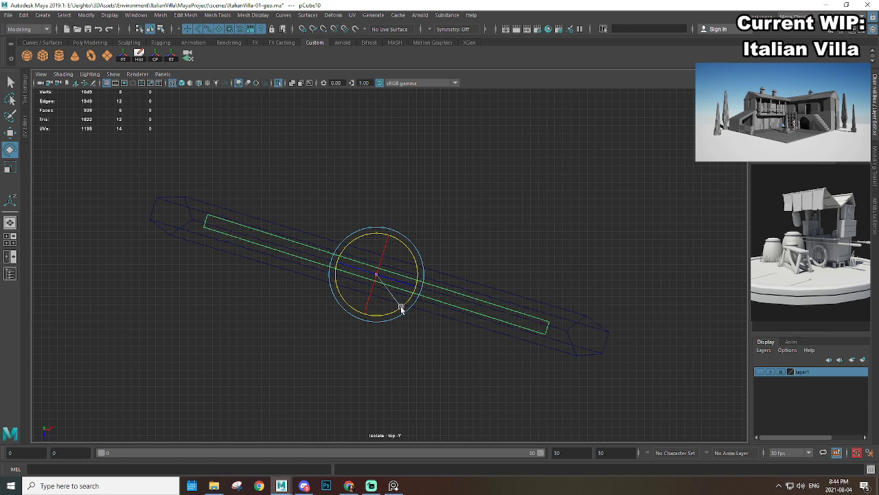
pyautogui.press('r')
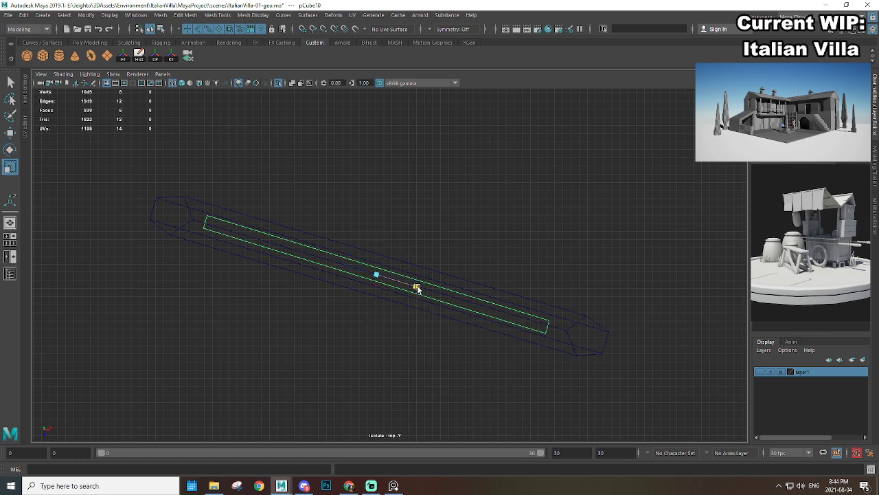
# Step: Duplicate the central panel in the perspective view and raise the copy above the original
pyautogui.press('space')
pyautogui.moveTo(443, 266); pyautogui.dragTo(443, 243)
pyautogui.keyDown('alt'); pyautogui.moveTo(443, 243); pyautogui.dragTo(413, 234, button='right'); pyautogui.keyUp('alt')
pyautogui.keyDown('alt'); pyautogui.moveTo(413, 234); pyautogui.dragTo(395, 232); pyautogui.keyUp('alt')
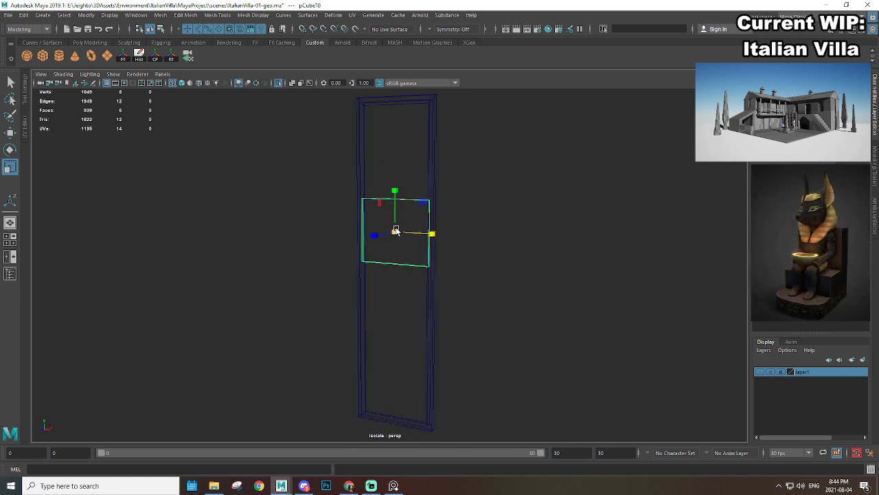
pyautogui.keyDown('alt'); pyautogui.moveTo(393, 209); pyautogui.dragTo(387, 277, button='middle'); pyautogui.keyUp('alt')
pyautogui.scroll(4, 392, 278)
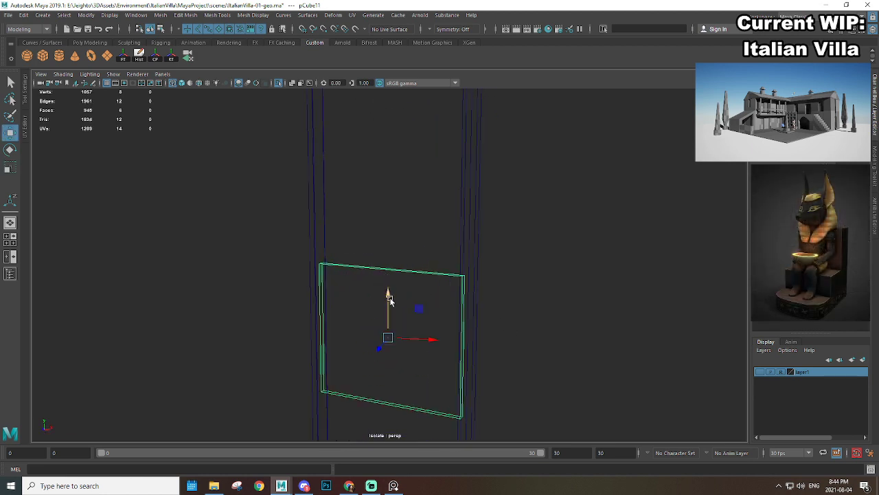
pyautogui.moveTo(388, 296)
pyautogui.mouseDown()
pyautogui.moveTo(387, 334)
pyautogui.moveTo(399, 212)
pyautogui.moveTo(391, 204)
pyautogui.moveTo(507, 249)
pyautogui.moveTo(402, 240)
pyautogui.moveTo(408, 277)
pyautogui.moveTo(491, 298)
pyautogui.moveTo(500, 272)
pyautogui.moveTo(492, 283)
pyautogui.moveTo(448, 279)
pyautogui.moveTo(481, 290)
pyautogui.moveTo(437, 314)
pyautogui.mouseUp()
# Step: Shrink and tilt the raised copy into a narrow louver slat spanning the frame's width in shaded display
pyautogui.press('w')
pyautogui.press('e')
pyautogui.press('5')
pyautogui.press('r')
pyautogui.moveTo(418, 272); pyautogui.dragTo(417, 278)
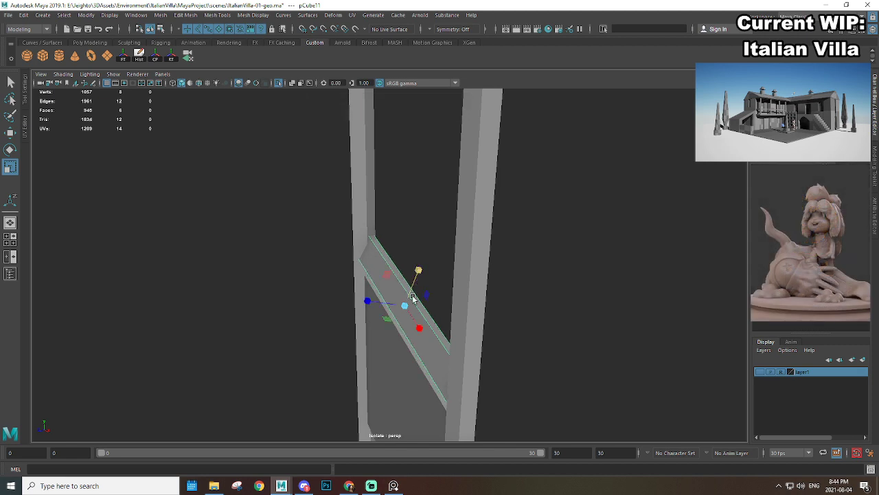
pyautogui.press('w')
pyautogui.moveTo(369, 322); pyautogui.dragTo(560, 269)
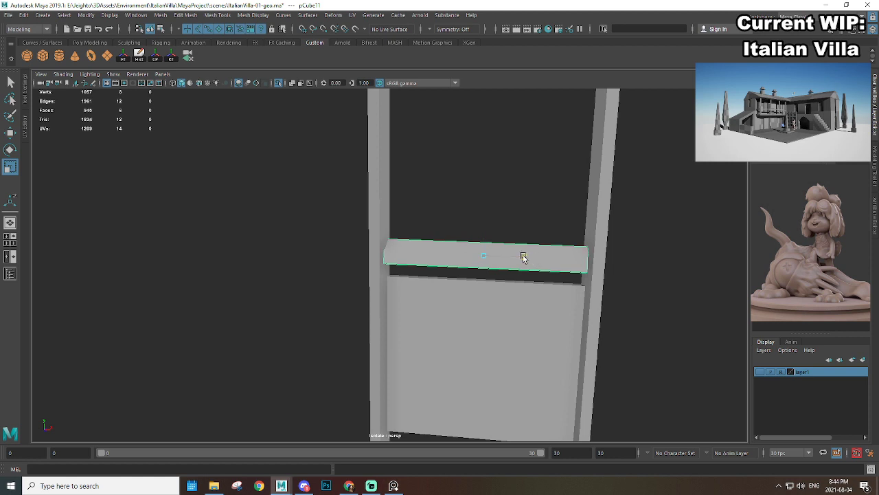
pyautogui.keyDown('alt'); pyautogui.moveTo(525, 260); pyautogui.dragTo(484, 255); pyautogui.keyUp('alt')
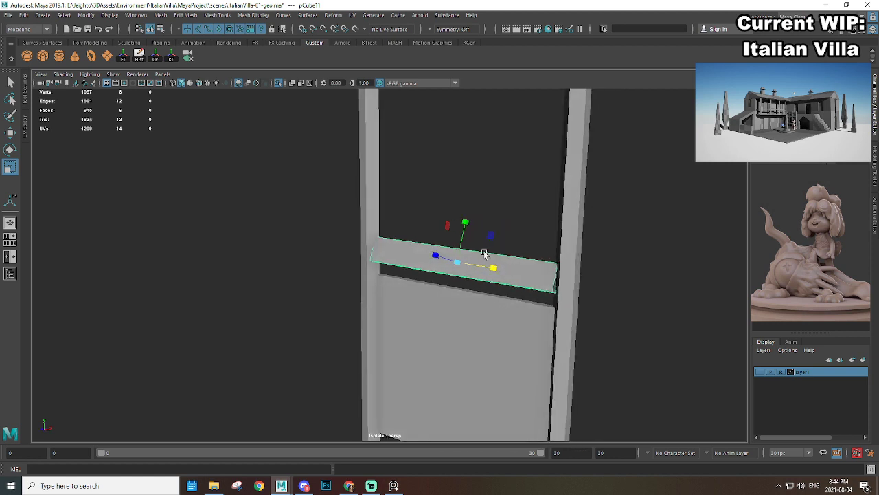
pyautogui.moveTo(461, 221); pyautogui.dragTo(509, 220)
# Step: Duplicate the slat upward to make a stack of five louver slats above the central panel
pyautogui.scroll(-4, 451, 204)
pyautogui.hotkey('ctrl', 'd')
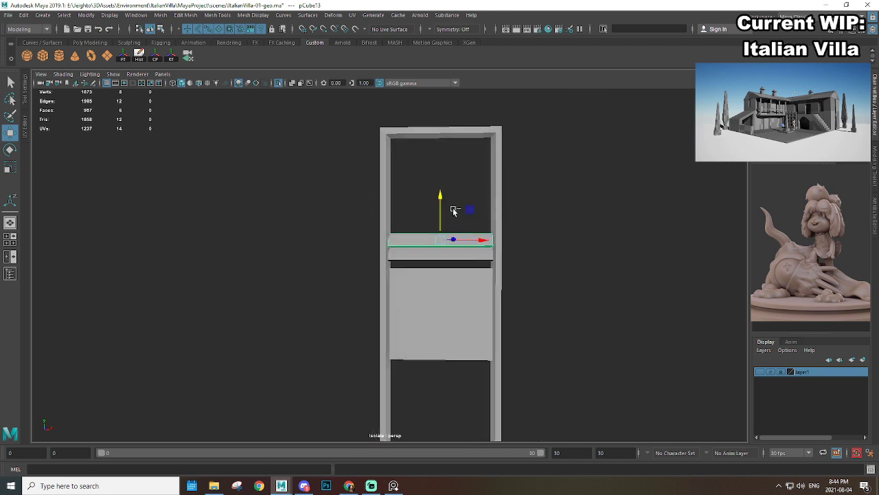
pyautogui.moveTo(441, 200); pyautogui.dragTo(442, 154)
pyautogui.hotkey('shift', 'd')
# Step: Duplicate the central panel to the top of the frame and raise its bottom vertices to sit above the slats
pyautogui.click(451, 272)
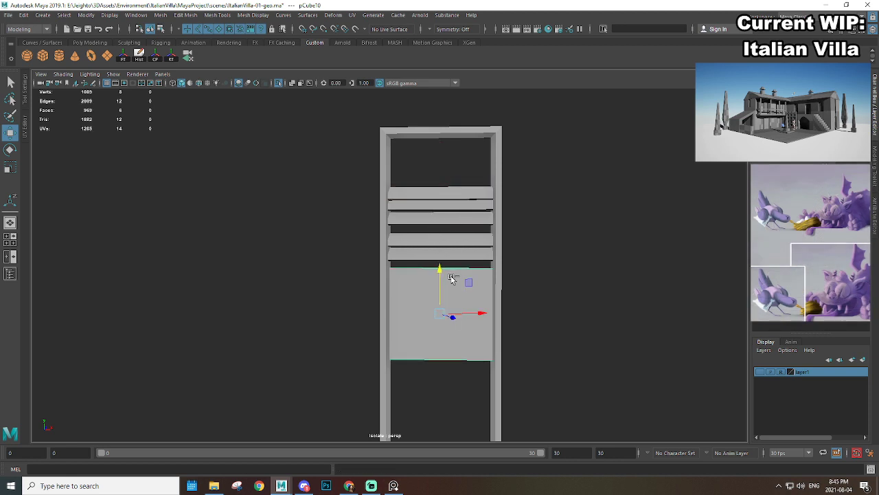
pyautogui.hotkey('ctrl', 'd')
pyautogui.moveTo(442, 271); pyautogui.dragTo(454, 146)
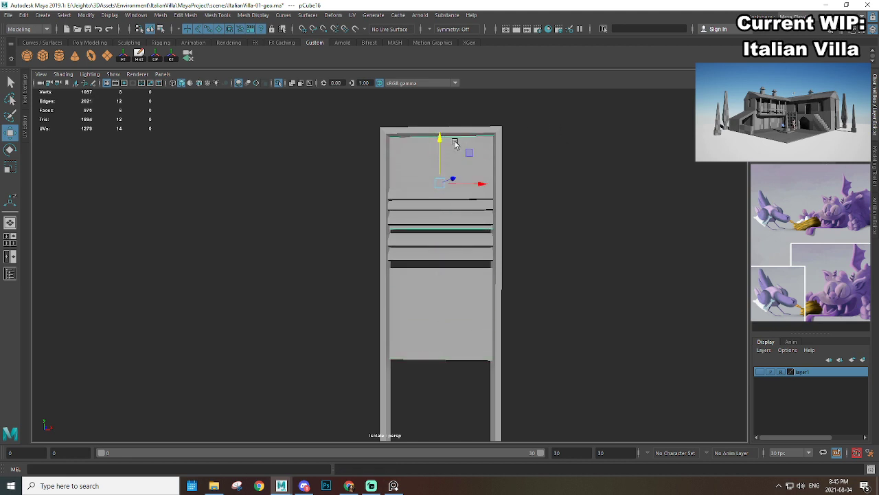
pyautogui.moveTo(296, 182); pyautogui.dragTo(349, 208)
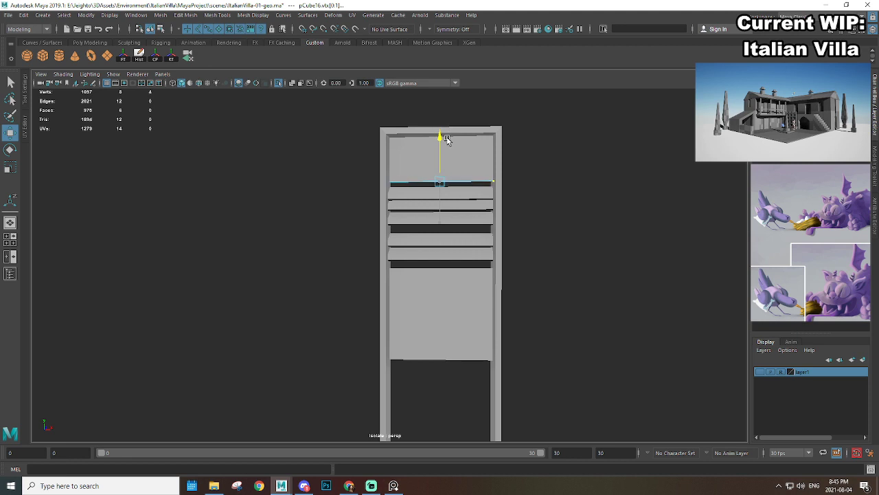
pyautogui.moveTo(413, 156); pyautogui.dragTo(456, 137, button='right')
pyautogui.click(601, 163)
# Step: Select the five louver slats and duplicate the set twice downward below the central panel
pyautogui.keyDown('alt'); pyautogui.moveTo(601, 163); pyautogui.dragTo(593, 268, button='right'); pyautogui.keyUp('alt')
pyautogui.keyDown('alt'); pyautogui.moveTo(593, 269); pyautogui.dragTo(434, 153); pyautogui.keyUp('alt')
pyautogui.moveTo(447, 203); pyautogui.dragTo(447, 204)
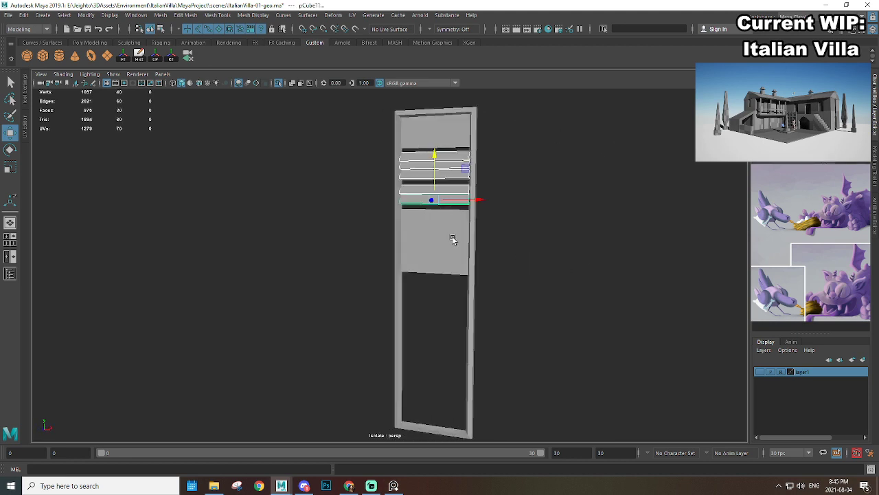
pyautogui.keyDown('alt'); pyautogui.moveTo(454, 239); pyautogui.dragTo(463, 193, button='right'); pyautogui.keyUp('alt')
pyautogui.keyDown('shift'); pyautogui.moveTo(442, 149); pyautogui.dragTo(438, 333); pyautogui.keyUp('shift')
pyautogui.keyDown('alt'); pyautogui.moveTo(454, 339); pyautogui.dragTo(471, 273, button='middle'); pyautogui.keyUp('alt')
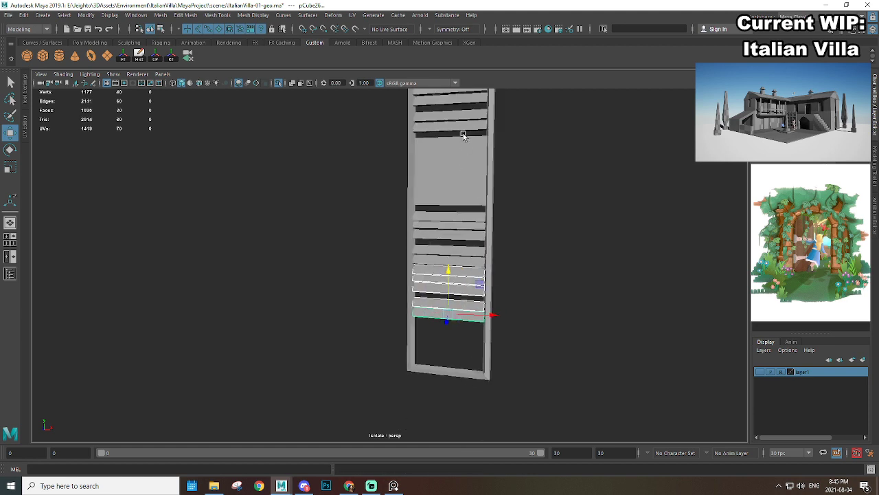
# Step: Duplicate the top panel and move the copy down to fill the base of the shutter frame below the slats
pyautogui.keyDown('alt'); pyautogui.moveTo(463, 135); pyautogui.dragTo(457, 230, button='middle'); pyautogui.keyUp('alt')
pyautogui.click(447, 173)
pyautogui.scroll(-4, 452, 178)
pyautogui.moveTo(426, 160); pyautogui.dragTo(444, 358)
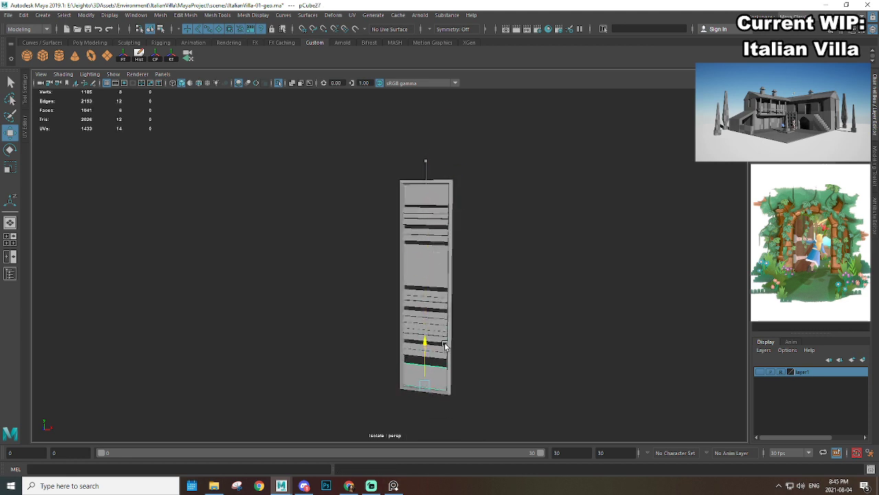
# Step: Delete the bottom panel's three hidden faces against the frame, keeping its front, back and upper faces
pyautogui.keyDown('alt'); pyautogui.moveTo(499, 384); pyautogui.dragTo(469, 257); pyautogui.keyUp('alt')
pyautogui.click(394, 300)
pyautogui.moveTo(416, 213); pyautogui.dragTo(389, 203, button='right')
pyautogui.moveTo(390, 207); pyautogui.dragTo(382, 236)
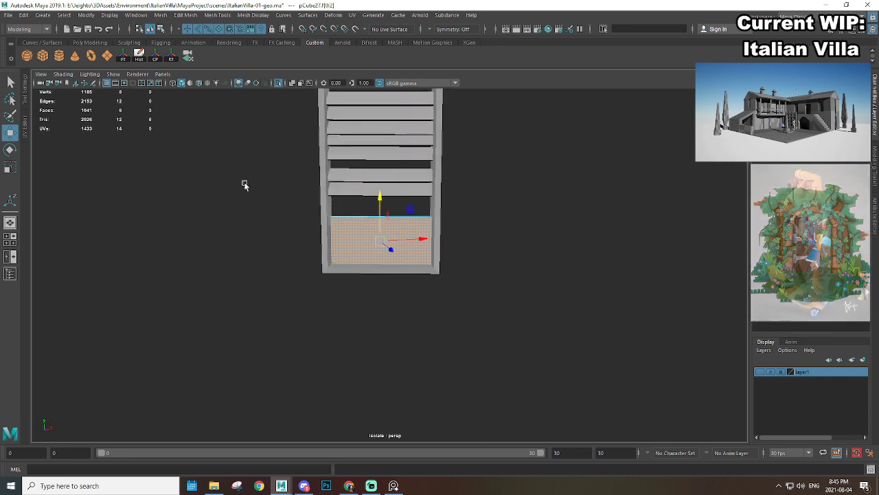
pyautogui.keyDown('shift'); pyautogui.moveTo(243, 185); pyautogui.dragTo(595, 332); pyautogui.keyUp('shift')
pyautogui.press('Delete')
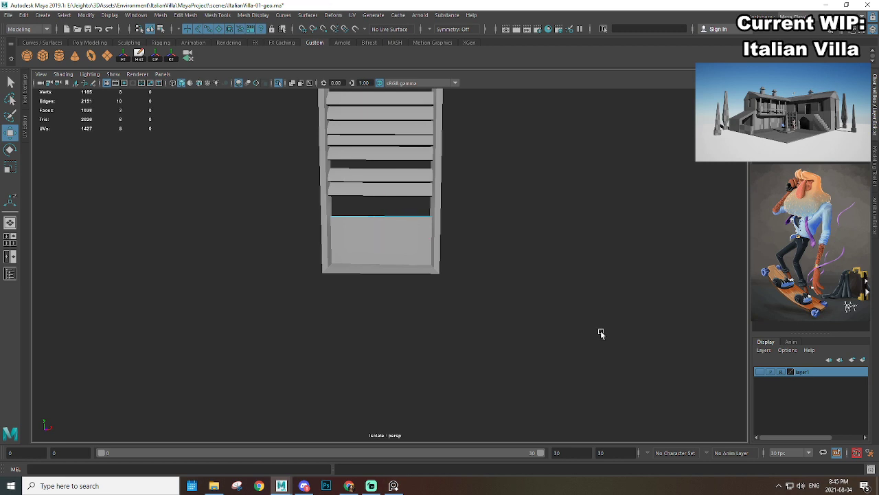
# Step: Delete the central panel's two hidden side faces against the frame, keeping its front, back, upper and lower faces
pyautogui.keyDown('alt'); pyautogui.moveTo(559, 222); pyautogui.dragTo(555, 371); pyautogui.keyUp('alt')
pyautogui.keyDown('alt'); pyautogui.moveTo(467, 259); pyautogui.dragTo(443, 275); pyautogui.keyUp('alt')
pyautogui.keyDown('alt'); pyautogui.moveTo(443, 275); pyautogui.dragTo(442, 329, button='middle'); pyautogui.keyUp('alt')
pyautogui.keyDown('alt'); pyautogui.moveTo(393, 395); pyautogui.dragTo(392, 183, button='middle'); pyautogui.keyUp('alt')
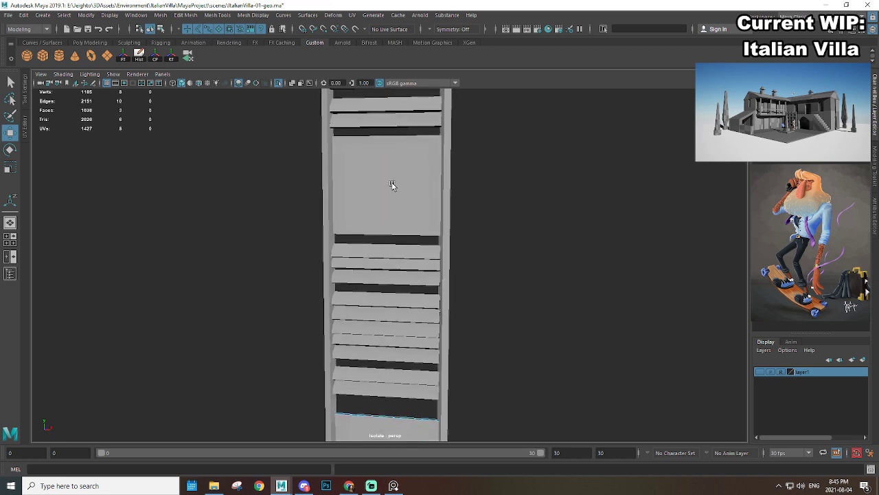
pyautogui.click(392, 184)
pyautogui.keyDown('alt'); pyautogui.moveTo(393, 184); pyautogui.dragTo(439, 200); pyautogui.keyUp('alt')
pyautogui.press('F11')
pyautogui.moveTo(387, 153); pyautogui.dragTo(386, 351)
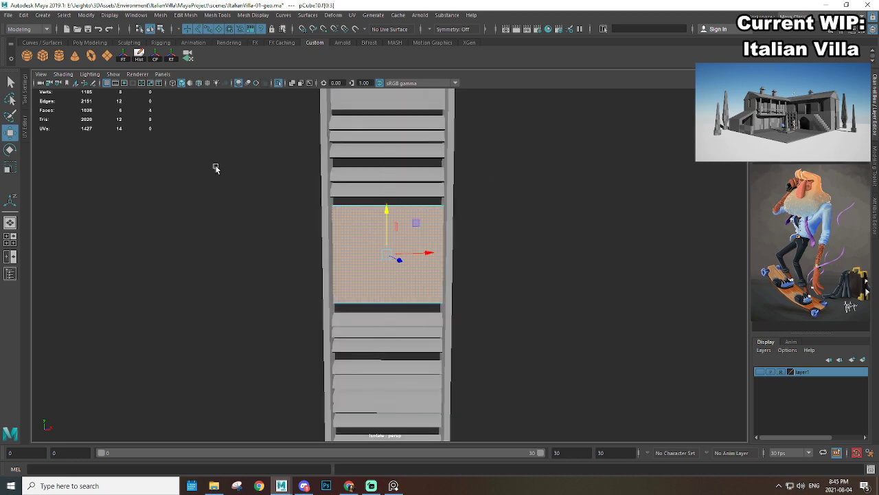
pyautogui.keyDown('shift'); pyautogui.moveTo(215, 167); pyautogui.dragTo(582, 345); pyautogui.keyUp('shift')
pyautogui.press('Delete')
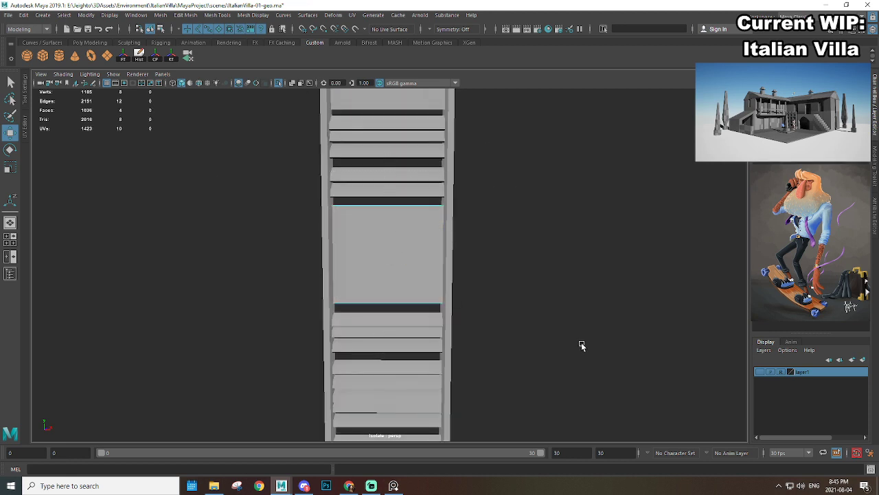
# Step: Delete the top panel's three hidden faces against the frame and return to object selection
pyautogui.keyDown('alt'); pyautogui.moveTo(404, 204); pyautogui.dragTo(404, 242); pyautogui.keyUp('alt')
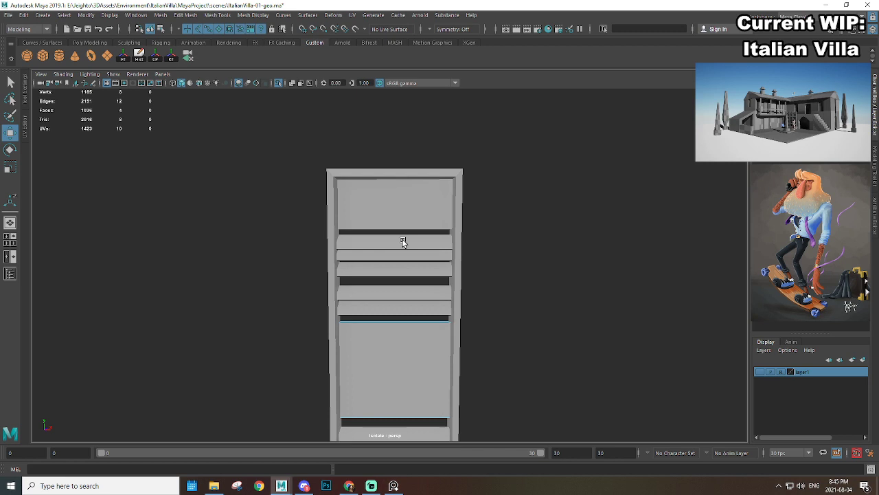
pyautogui.click(547, 189)
pyautogui.click(398, 202)
pyautogui.moveTo(408, 197); pyautogui.dragTo(411, 214, button='right')
pyautogui.moveTo(411, 165); pyautogui.dragTo(414, 208)
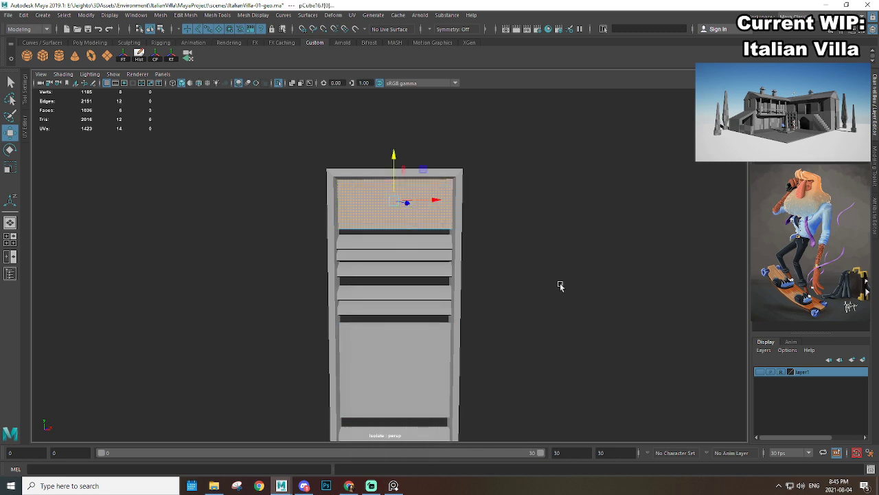
pyautogui.press('Delete')
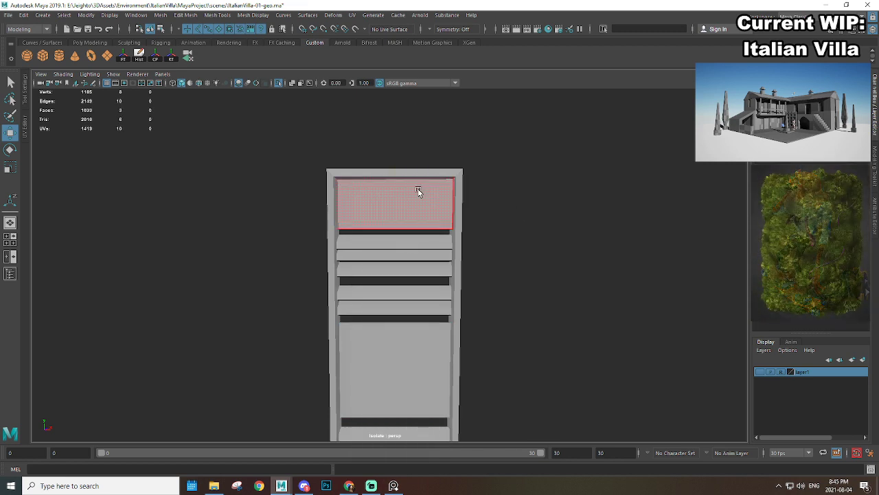
pyautogui.moveTo(417, 189); pyautogui.dragTo(447, 168, button='right')
pyautogui.click(538, 184)
# Step: Select the shutter's frame, panels and louver slats together and combine them into one mesh
pyautogui.keyDown('alt'); pyautogui.moveTo(527, 225); pyautogui.dragTo(475, 342, button='right'); pyautogui.keyUp('alt')
pyautogui.keyDown('alt'); pyautogui.moveTo(446, 335); pyautogui.dragTo(465, 258, button='middle'); pyautogui.keyUp('alt')
pyautogui.scroll(-4, 510, 292)
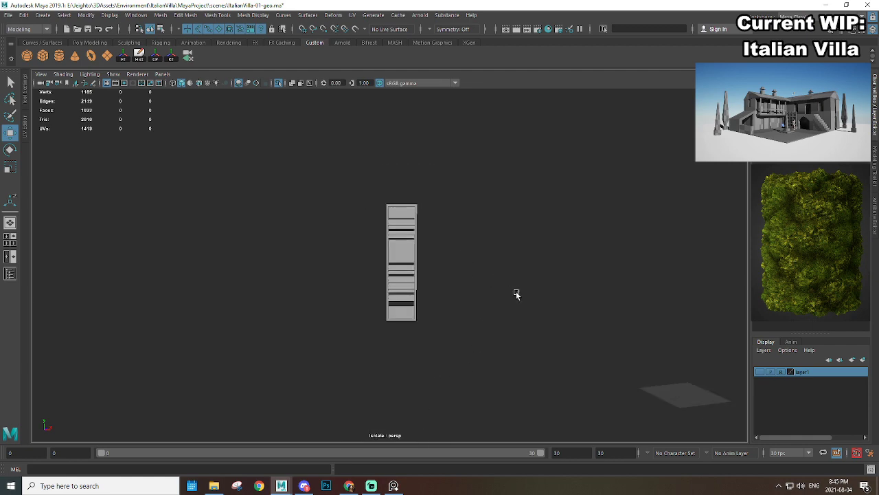
pyautogui.keyDown('alt'); pyautogui.moveTo(516, 295); pyautogui.dragTo(457, 314); pyautogui.keyUp('alt')
pyautogui.moveTo(335, 188); pyautogui.dragTo(480, 385)
pyautogui.scroll(4, 432, 285)
pyautogui.keyDown('alt'); pyautogui.moveTo(413, 289); pyautogui.dragTo(494, 273); pyautogui.keyUp('alt')
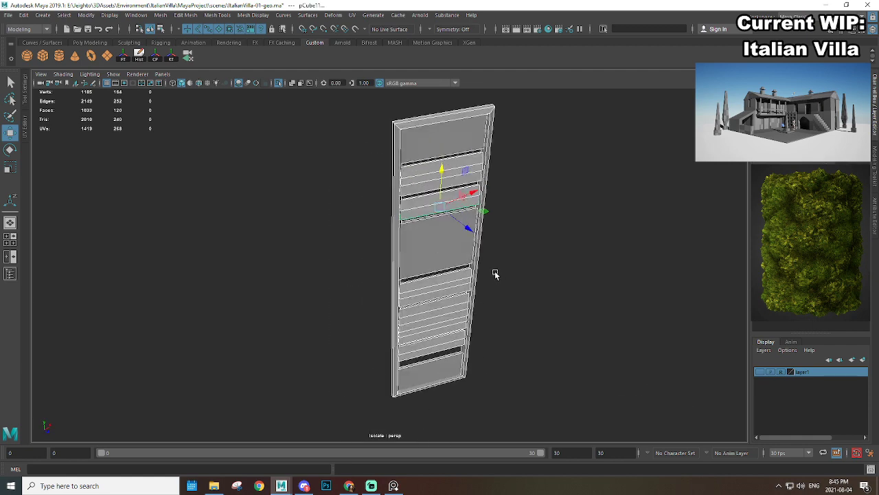
pyautogui.keyDown('alt'); pyautogui.moveTo(495, 273); pyautogui.dragTo(524, 344, button='middle'); pyautogui.keyUp('alt')
pyautogui.click(161, 15)
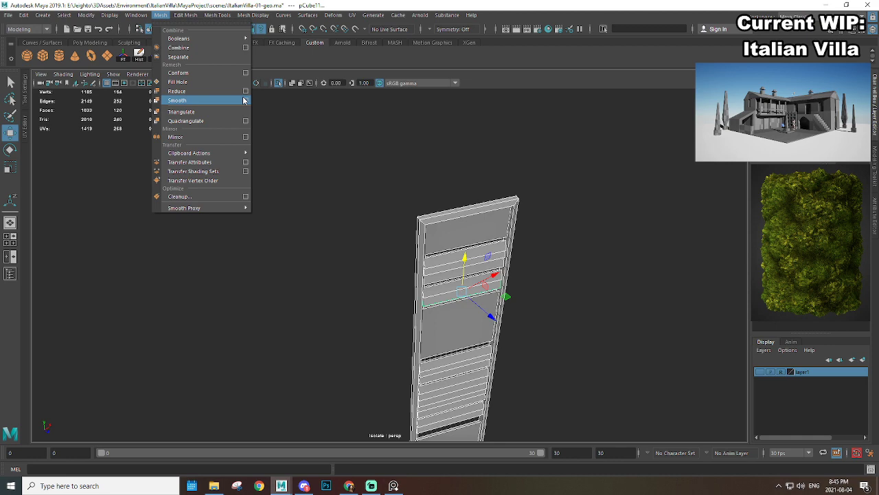
pyautogui.click(226, 16)
pyautogui.click(161, 15)
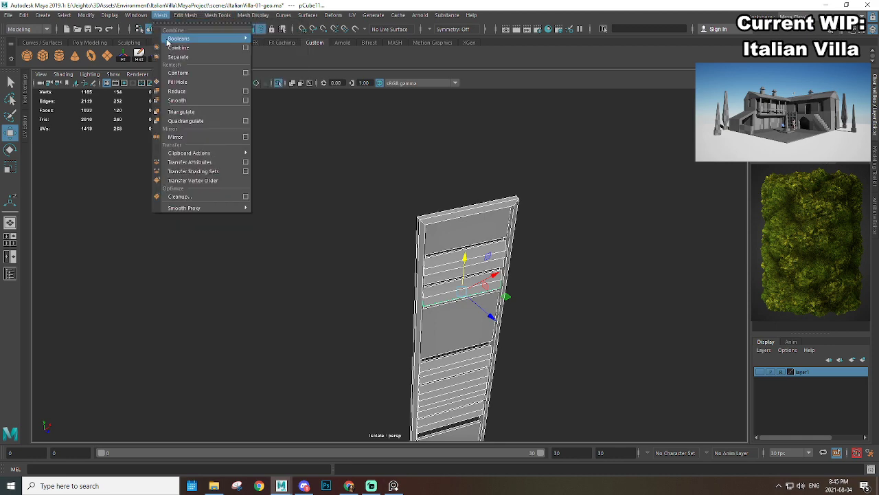
pyautogui.click(178, 47)
pyautogui.keyDown('alt'); pyautogui.moveTo(536, 237); pyautogui.dragTo(440, 234); pyautogui.keyUp('alt')
pyautogui.moveTo(389, 208); pyautogui.dragTo(431, 195, button='right')
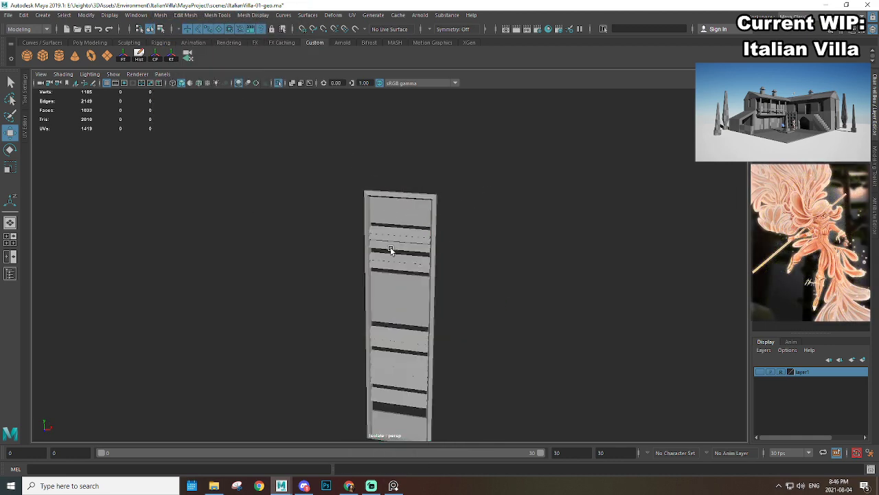
# Step: Move the pivot of the isolated louvered shutter to its hinge-side edge
pyautogui.click(391, 252)
pyautogui.keyDown('alt'); pyautogui.moveTo(318, 239); pyautogui.dragTo(329, 217, button='middle'); pyautogui.keyUp('alt')
pyautogui.keyDown('alt'); pyautogui.moveTo(329, 219); pyautogui.dragTo(450, 267); pyautogui.keyUp('alt')
pyautogui.press('d')
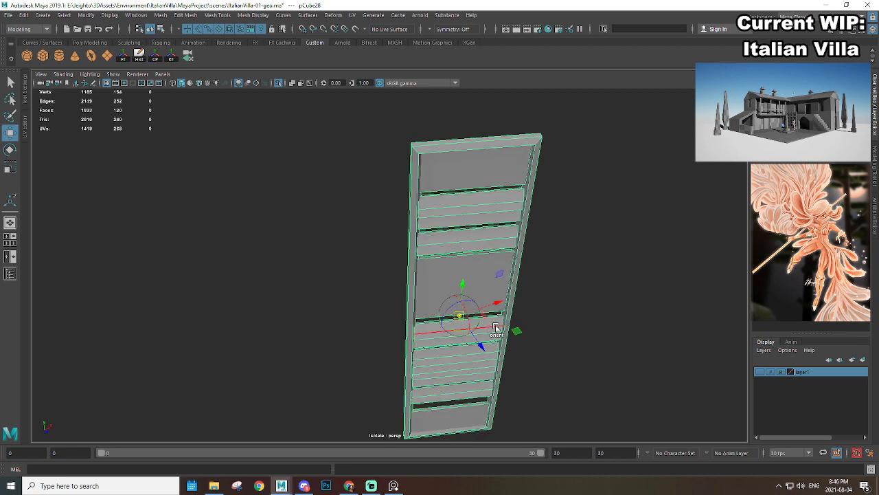
pyautogui.moveTo(497, 307); pyautogui.dragTo(450, 320)
pyautogui.moveTo(429, 362); pyautogui.dragTo(446, 312)
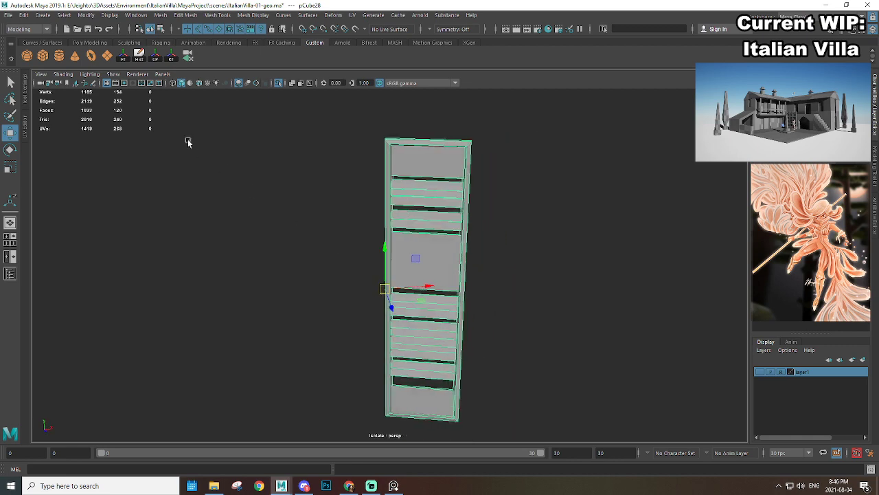
pyautogui.click(173, 58)
pyautogui.scroll(-2, 441, 271)
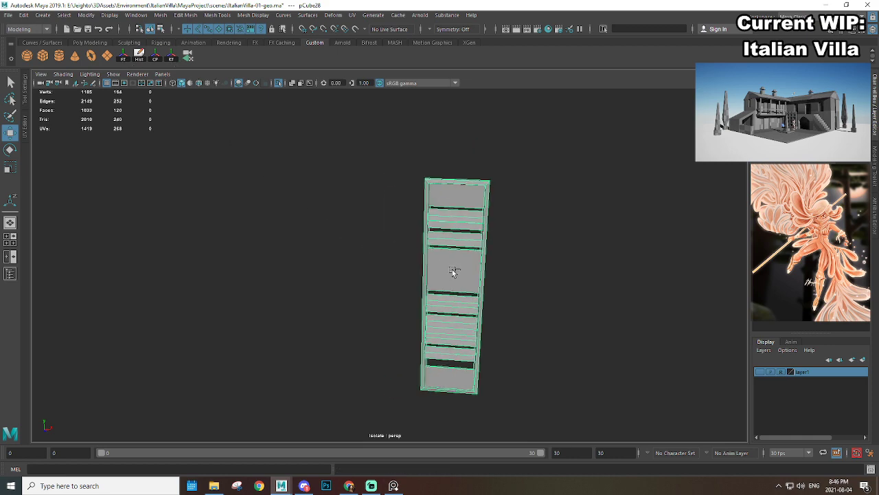
pyautogui.hotkey('ctrl', '1')
pyautogui.hotkey('ctrl', '1')
pyautogui.hotkey('ctrl', 'z')
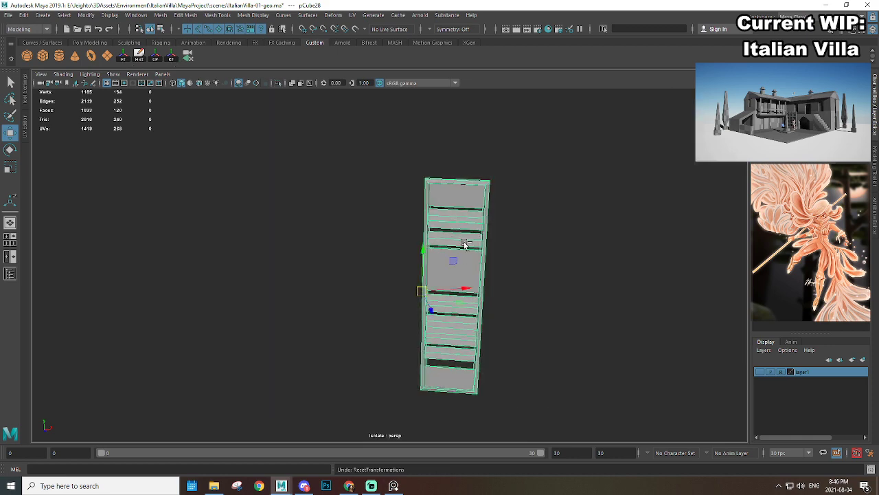
# Step: Create a copy of the louvered shutter for the opposite side of the door with Duplicate Special and move it toward its hinges
pyautogui.keyDown('alt'); pyautogui.moveTo(407, 245); pyautogui.dragTo(362, 277); pyautogui.keyUp('alt')
pyautogui.scroll(1, 408, 253)
pyautogui.hotkey('ctrl', '1')
pyautogui.scroll(-1, 410, 253)
pyautogui.hotkey('ctrl', 'shift', 'd')
pyautogui.scroll(5, 438, 285)
pyautogui.keyDown('alt'); pyautogui.moveTo(442, 286); pyautogui.dragTo(388, 317); pyautogui.keyUp('alt')
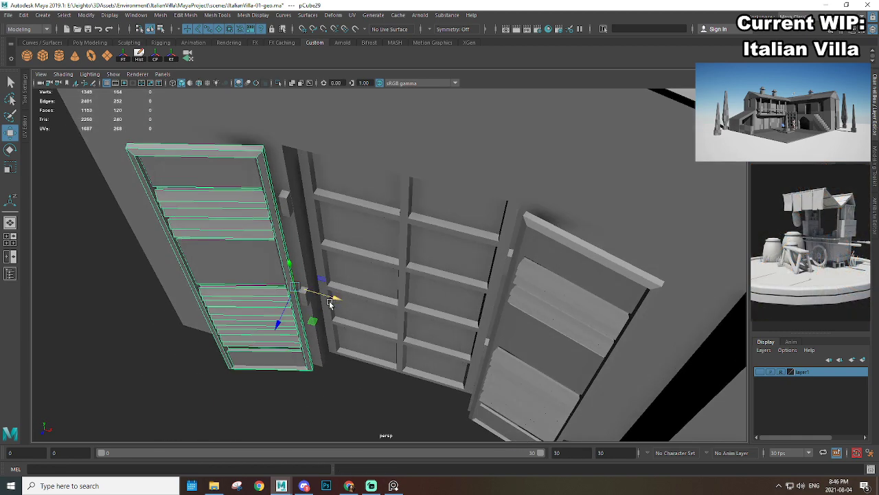
pyautogui.moveTo(328, 301); pyautogui.dragTo(338, 300)
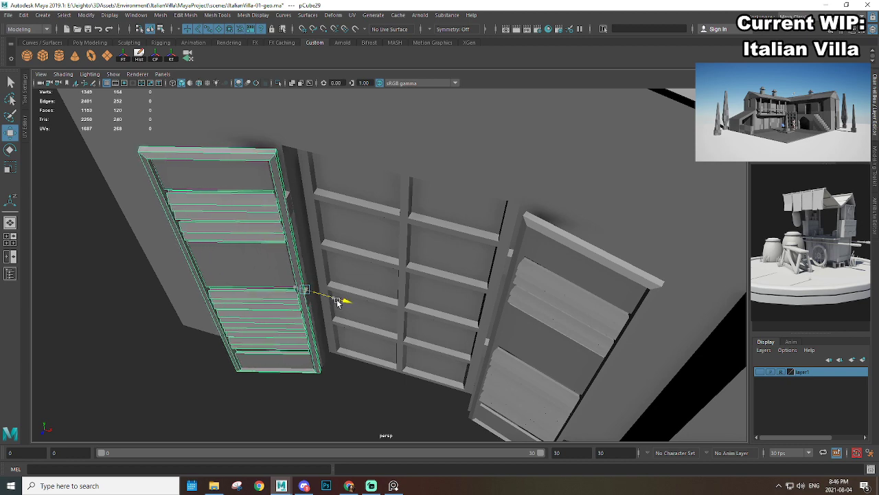
# Step: Rotate the duplicated shutter slightly about its hinge edge and deselect it
pyautogui.press('e')
pyautogui.moveTo(322, 331); pyautogui.dragTo(312, 322)
pyautogui.click(314, 408)
pyautogui.scroll(-4, 315, 406)
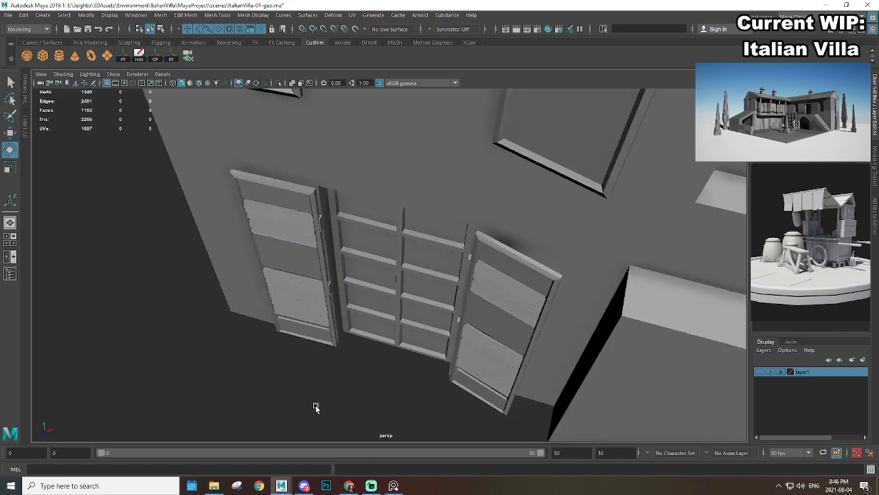
# Step: Save the villa scene with both louvered shutters in place beside the ground-floor door
pyautogui.keyDown('alt'); pyautogui.moveTo(315, 407); pyautogui.dragTo(451, 291); pyautogui.keyUp('alt')
pyautogui.scroll(-4, 450, 292)
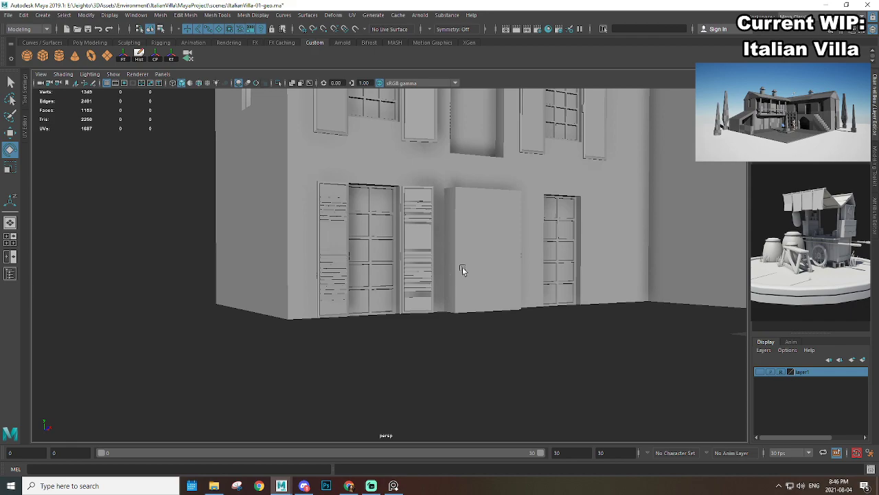
pyautogui.keyDown('alt'); pyautogui.moveTo(462, 267); pyautogui.dragTo(427, 286); pyautogui.keyUp('alt')
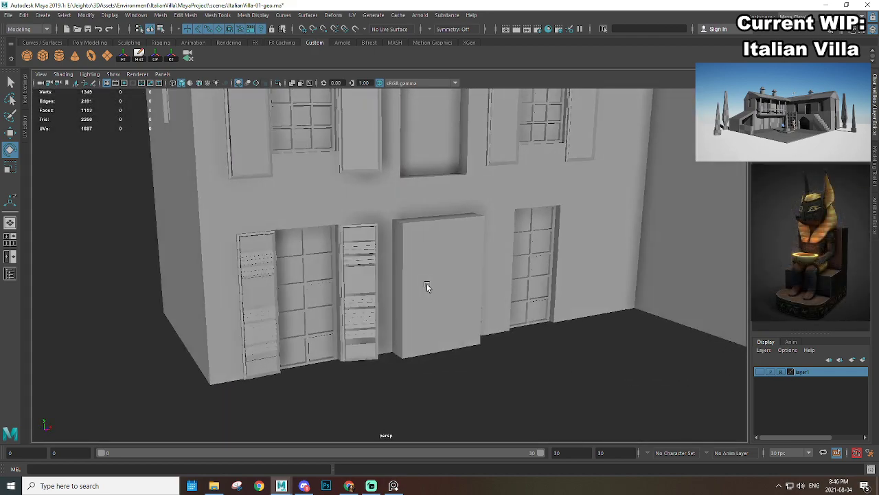
pyautogui.scroll(-1, 427, 284)
pyautogui.scroll(2, 522, 206)
pyautogui.keyDown('alt'); pyautogui.moveTo(524, 261); pyautogui.dragTo(381, 269); pyautogui.keyUp('alt')
pyautogui.click(381, 269)
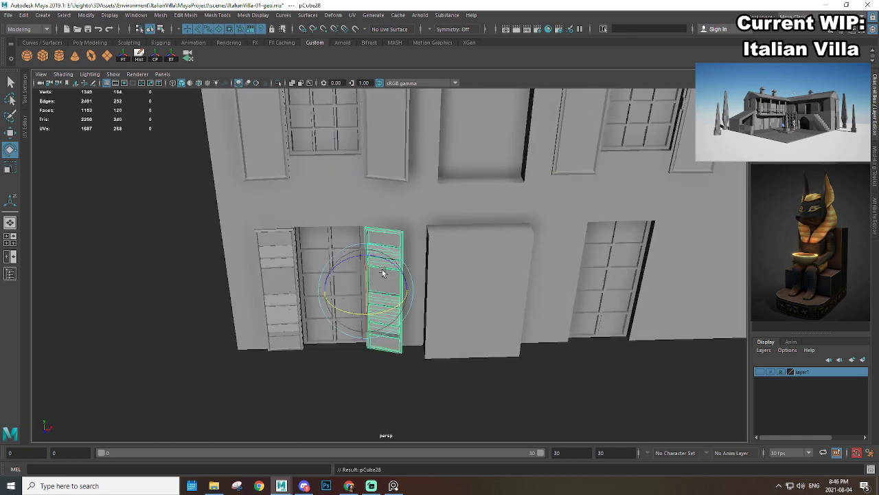
pyautogui.click(166, 14)
pyautogui.click(143, 293)
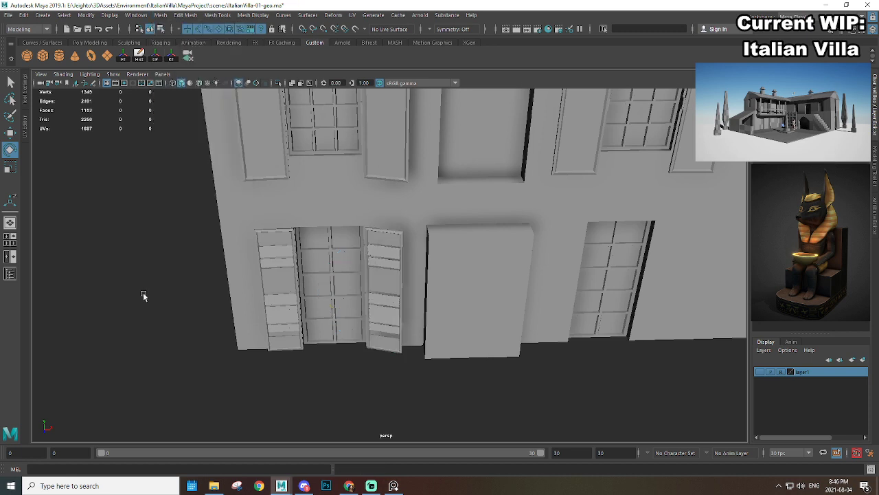
pyautogui.hotkey('ctrl', 's')
# Step: Open the Outliner and put both louvered shutters into the shutter_A_grp2 group with their hinges
pyautogui.click(161, 15)
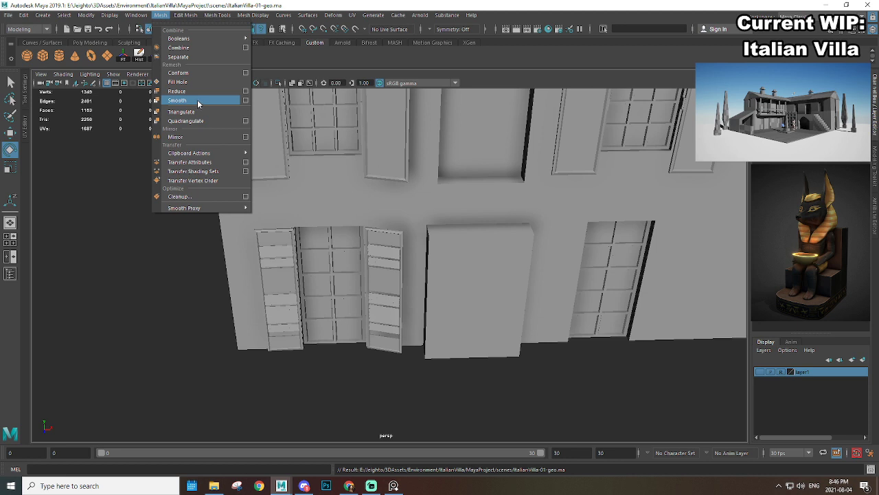
pyautogui.moveTo(137, 13)
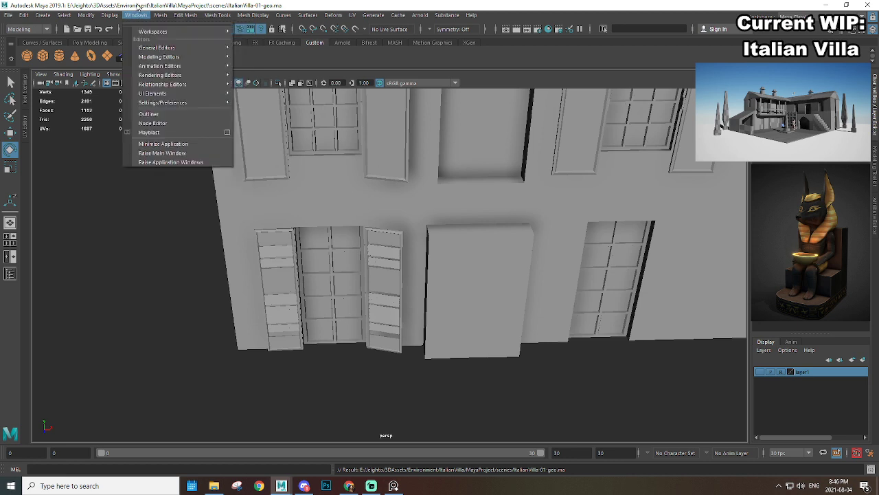
pyautogui.click(148, 115)
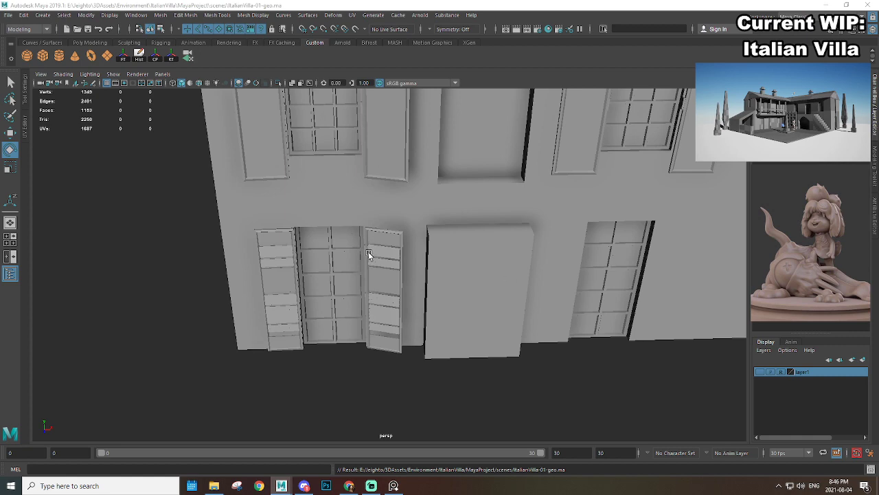
pyautogui.scroll(6, 363, 251)
pyautogui.keyDown('alt'); pyautogui.moveTo(327, 231); pyautogui.dragTo(314, 229); pyautogui.keyUp('alt')
pyautogui.click(314, 228)
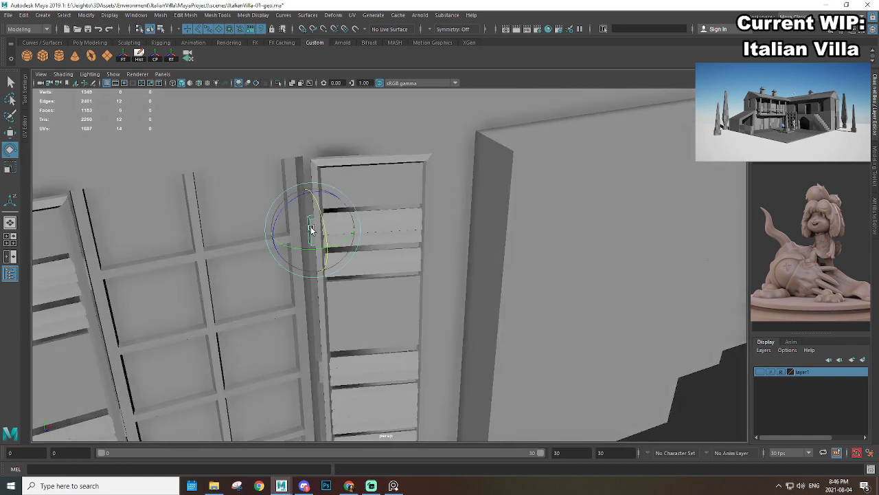
pyautogui.press('Up')
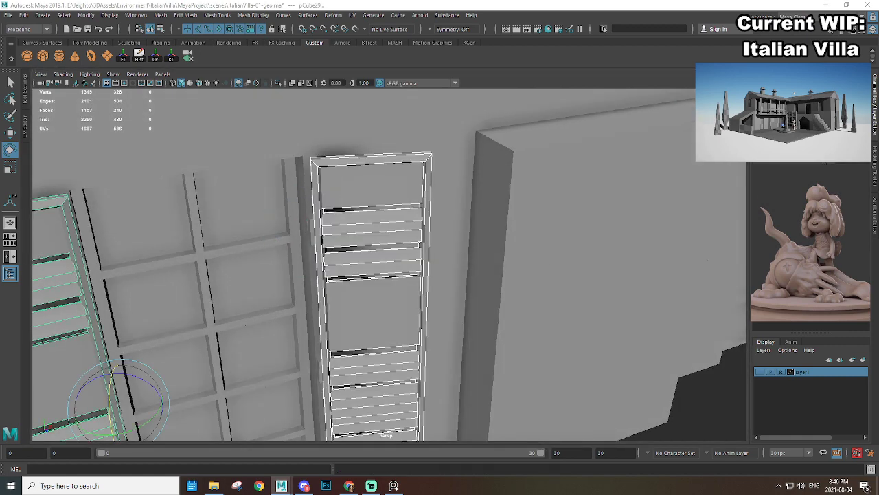
pyautogui.press('Down')
pyautogui.scroll(-6, 416, 203)
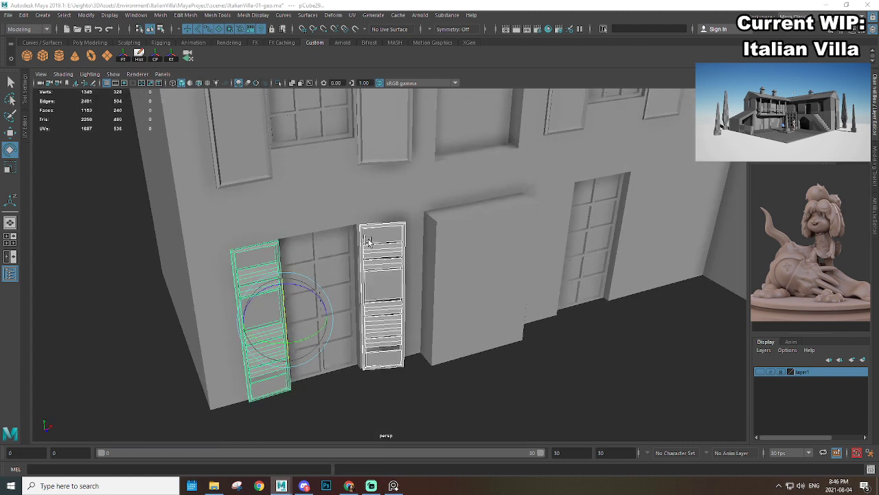
pyautogui.keyDown('alt'); pyautogui.moveTo(457, 263); pyautogui.dragTo(498, 319); pyautogui.keyUp('alt')
# Step: Duplicate the whole ground-floor shutter group and move the copy along X to frame the second ground-floor door
pyautogui.press('Up')
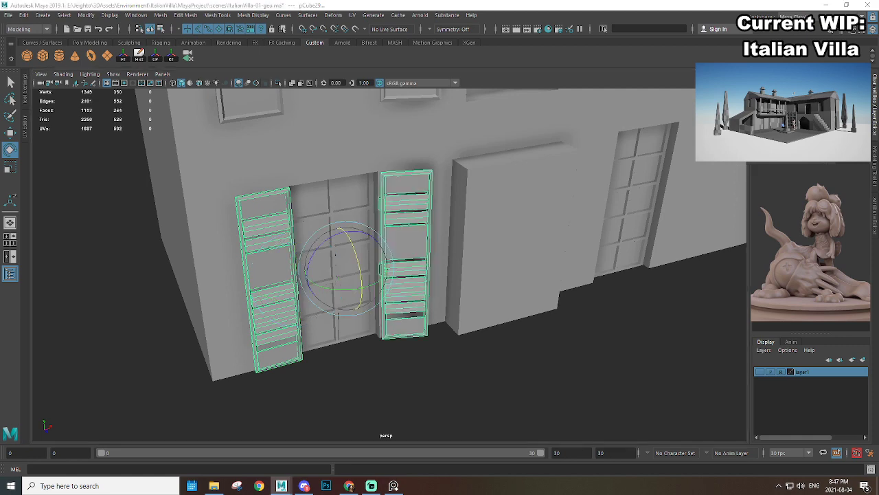
pyautogui.scroll(-3, 572, 266)
pyautogui.keyDown('alt'); pyautogui.moveTo(572, 267); pyautogui.dragTo(518, 274); pyautogui.keyUp('alt')
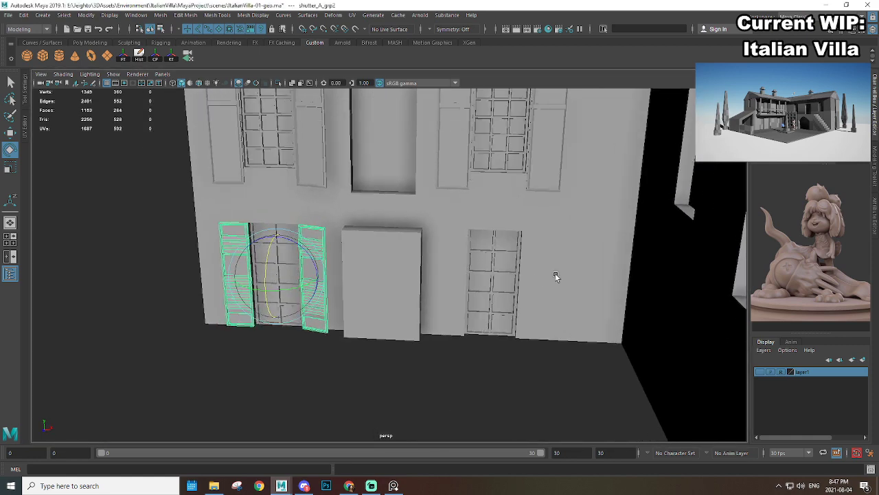
pyautogui.press('w')
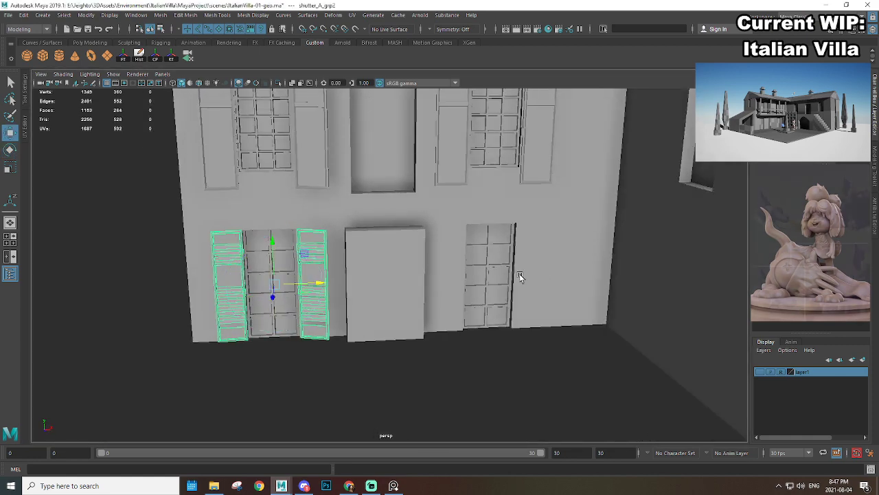
pyautogui.hotkey('ctrl', 'd')
pyautogui.moveTo(320, 282); pyautogui.dragTo(537, 280)
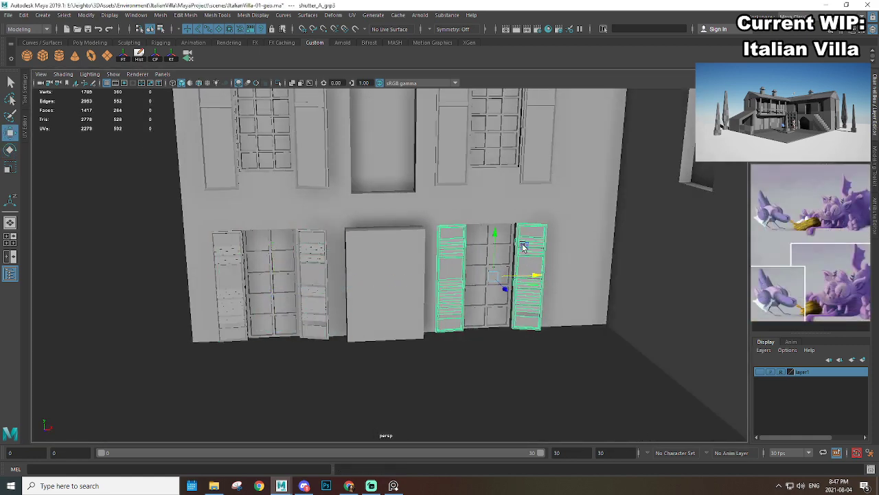
# Step: Select the copied group's outer shutter with its two hinges and shift them slightly outward to fit the door frame
pyautogui.keyDown('alt'); pyautogui.moveTo(524, 248); pyautogui.dragTo(449, 270, button='middle'); pyautogui.keyUp('alt')
pyautogui.keyDown('alt'); pyautogui.moveTo(449, 270); pyautogui.dragTo(621, 325, button='right'); pyautogui.keyUp('alt')
pyautogui.keyDown('alt'); pyautogui.moveTo(563, 265); pyautogui.dragTo(516, 336); pyautogui.keyUp('alt')
pyautogui.click(503, 243)
pyautogui.keyDown('shift'); pyautogui.click(488, 325); pyautogui.keyUp('shift')
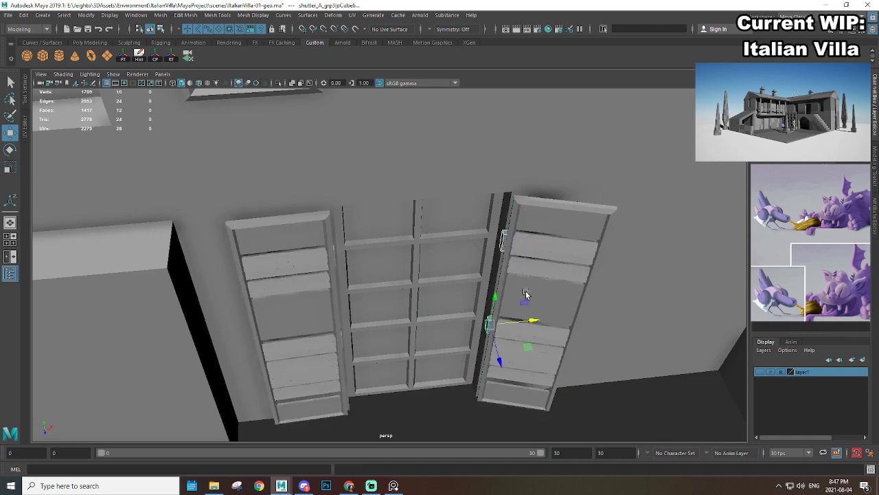
pyautogui.keyDown('shift'); pyautogui.click(550, 238); pyautogui.keyUp('shift')
pyautogui.moveTo(534, 313); pyautogui.dragTo(539, 314)
pyautogui.click(653, 393)
# Step: Select the vertical edges of the house corner between the gable end and the shuttered facade
pyautogui.keyDown('alt'); pyautogui.moveTo(584, 371); pyautogui.dragTo(587, 331); pyautogui.keyUp('alt')
pyautogui.keyDown('alt'); pyautogui.moveTo(587, 330); pyautogui.dragTo(554, 321, button='right'); pyautogui.keyUp('alt')
pyautogui.keyDown('alt'); pyautogui.moveTo(554, 320); pyautogui.dragTo(534, 325); pyautogui.keyUp('alt')
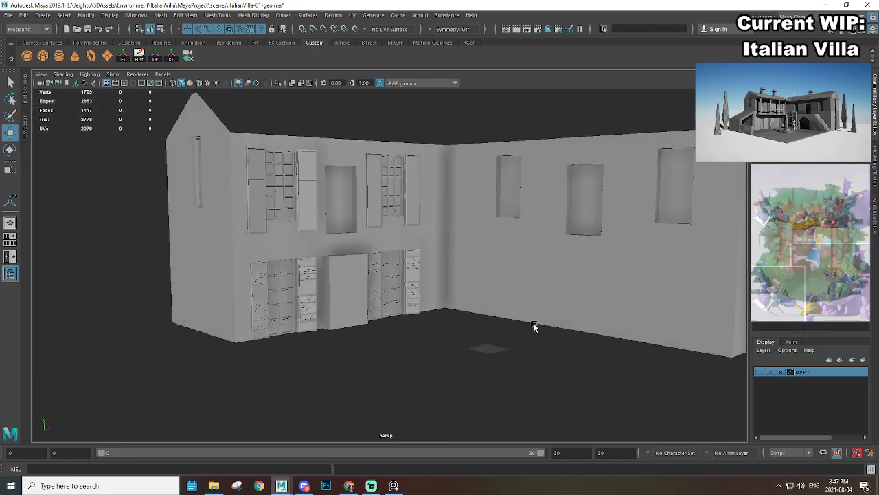
pyautogui.keyDown('alt'); pyautogui.moveTo(534, 324); pyautogui.dragTo(556, 279, button='right'); pyautogui.keyUp('alt')
pyautogui.keyDown('alt'); pyautogui.moveTo(555, 279); pyautogui.dragTo(520, 297, button='middle'); pyautogui.keyUp('alt')
pyautogui.keyDown('alt'); pyautogui.moveTo(520, 297); pyautogui.dragTo(553, 307, button='right'); pyautogui.keyUp('alt')
pyautogui.keyDown('alt'); pyautogui.moveTo(553, 306); pyautogui.dragTo(564, 306); pyautogui.keyUp('alt')
pyautogui.keyDown('alt'); pyautogui.moveTo(313, 248); pyautogui.dragTo(383, 252); pyautogui.keyUp('alt')
pyautogui.click(356, 236)
pyautogui.keyDown('alt'); pyautogui.moveTo(355, 235); pyautogui.dragTo(379, 232, button='middle'); pyautogui.keyUp('alt')
pyautogui.keyDown('alt'); pyautogui.moveTo(379, 232); pyautogui.dragTo(397, 162, button='right'); pyautogui.keyUp('alt')
pyautogui.click(396, 164)
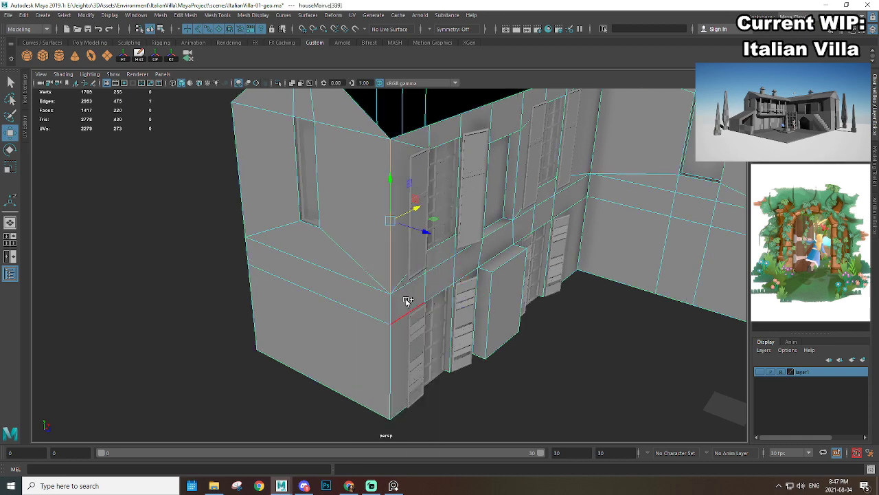
pyautogui.keyDown('shift'); pyautogui.click(396, 310); pyautogui.keyUp('shift')
pyautogui.keyDown('shift'); pyautogui.click(391, 341); pyautogui.keyUp('shift')
# Step: Add the vertical edges at the gable end's rear corner to the edge selection
pyautogui.keyDown('alt'); pyautogui.moveTo(314, 313); pyautogui.dragTo(419, 220); pyautogui.keyUp('alt')
pyautogui.keyDown('shift'); pyautogui.click(414, 219); pyautogui.keyUp('shift')
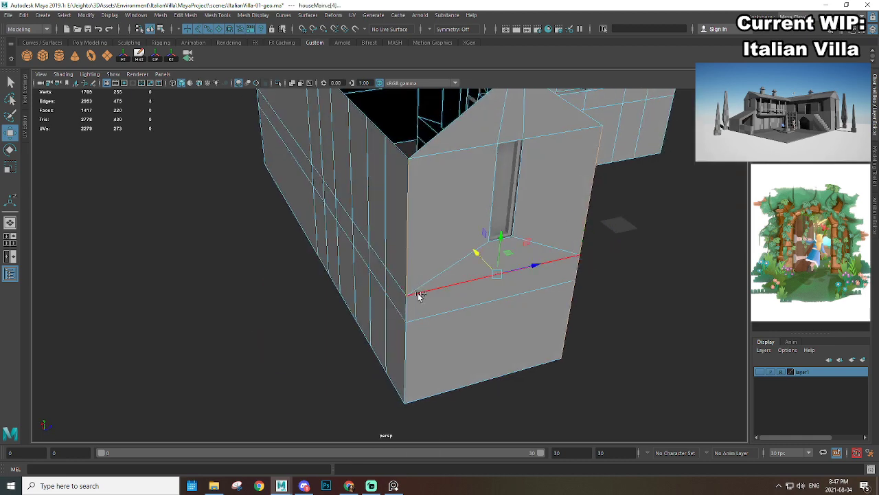
pyautogui.keyDown('shift'); pyautogui.click(412, 310); pyautogui.keyUp('shift')
pyautogui.keyDown('shift'); pyautogui.click(411, 339); pyautogui.keyUp('shift')
pyautogui.scroll(-3, 412, 339)
pyautogui.keyDown('alt'); pyautogui.moveTo(532, 307); pyautogui.dragTo(446, 294); pyautogui.keyUp('alt')
pyautogui.keyDown('alt'); pyautogui.moveTo(446, 294); pyautogui.dragTo(466, 270, button='middle'); pyautogui.keyUp('alt')
pyautogui.keyDown('alt'); pyautogui.moveTo(466, 270); pyautogui.dragTo(543, 321, button='right'); pyautogui.keyUp('alt')
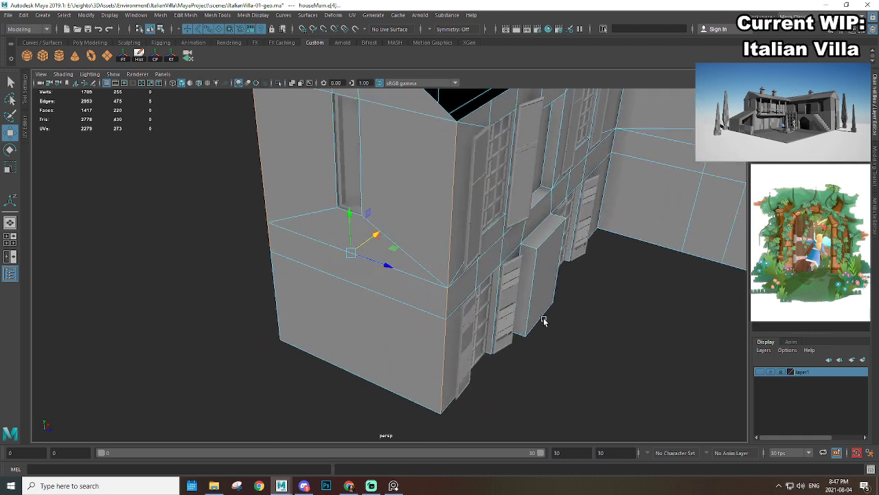
pyautogui.keyDown('shift'); pyautogui.moveTo(436, 243); pyautogui.dragTo(450, 242, button='right'); pyautogui.keyUp('shift')
pyautogui.keyDown('alt'); pyautogui.moveTo(470, 242); pyautogui.dragTo(438, 266); pyautogui.keyUp('alt')
pyautogui.keyDown('alt'); pyautogui.moveTo(438, 265); pyautogui.dragTo(499, 287, button='right'); pyautogui.keyUp('alt')
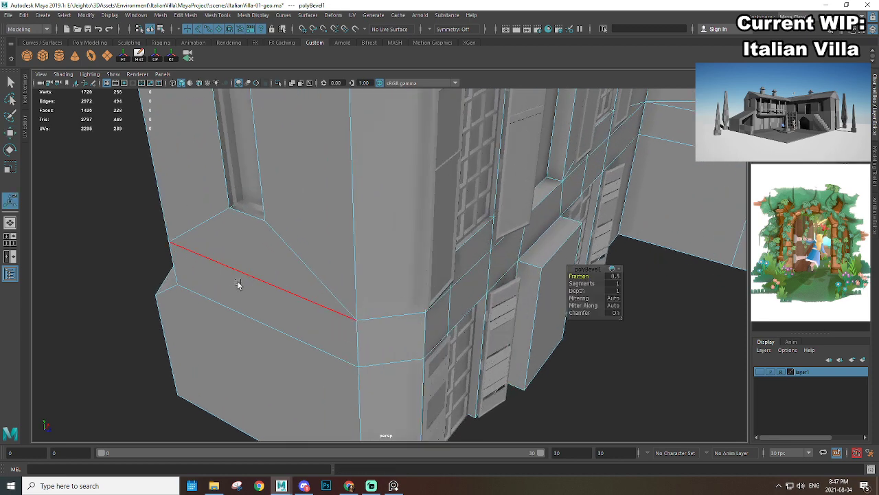
pyautogui.hotkey('ctrl', 'z')
# Step: Complete the corner edge selection and bevel both gable-end corners, trying a Fraction of 0.2 and settling on 0.1
pyautogui.keyDown('alt'); pyautogui.moveTo(183, 325); pyautogui.dragTo(237, 277, button='middle'); pyautogui.keyUp('alt')
pyautogui.keyDown('shift'); pyautogui.moveTo(358, 226); pyautogui.dragTo(407, 215, button='right'); pyautogui.keyUp('shift')
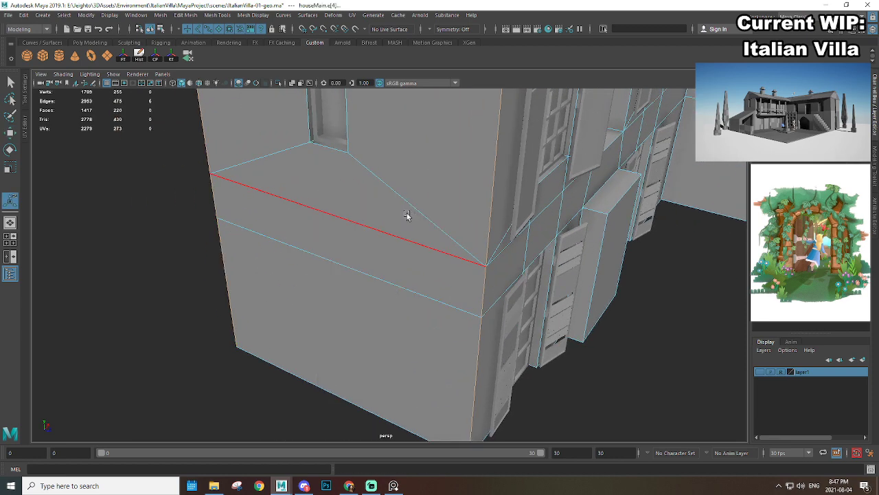
pyautogui.keyDown('alt'); pyautogui.moveTo(541, 255); pyautogui.dragTo(517, 263); pyautogui.keyUp('alt')
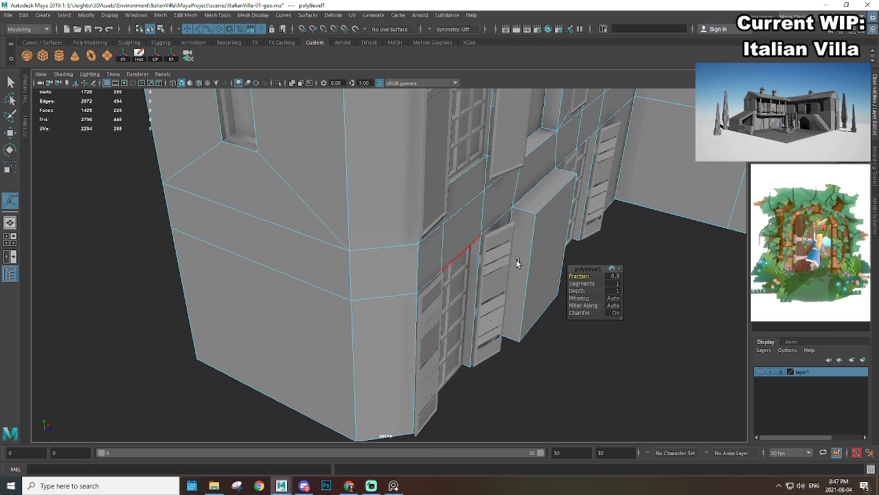
pyautogui.click(613, 276)
pyautogui.write('0.2')
pyautogui.press('Return')
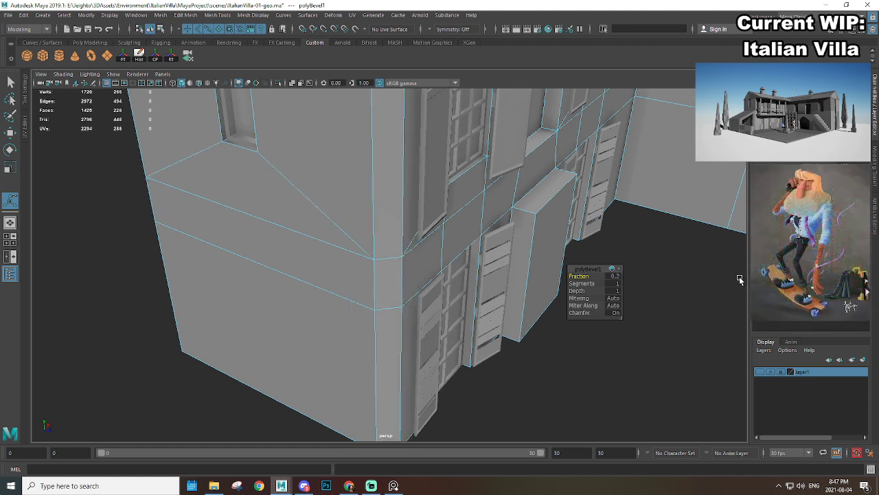
pyautogui.click(616, 277)
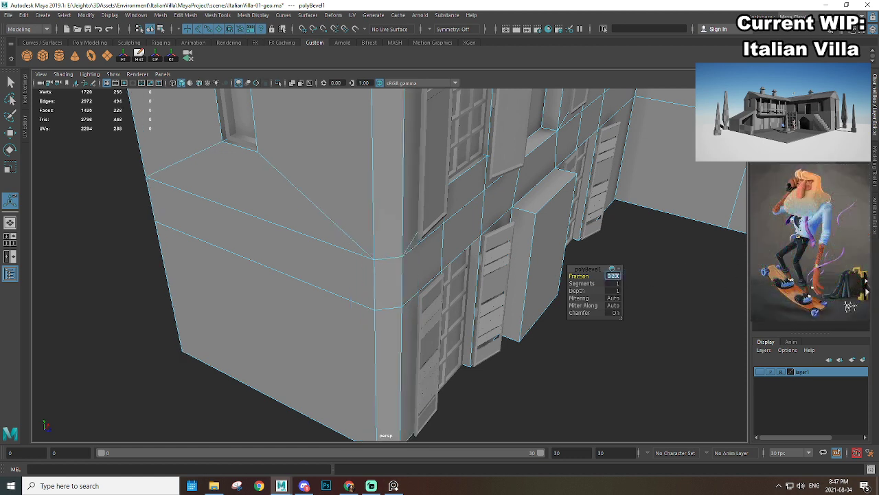
pyautogui.write('0.1')
pyautogui.press('Return')
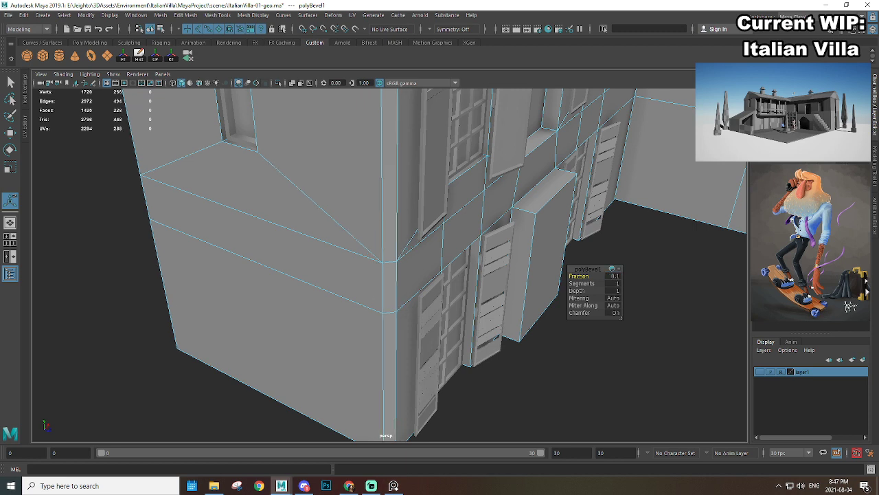
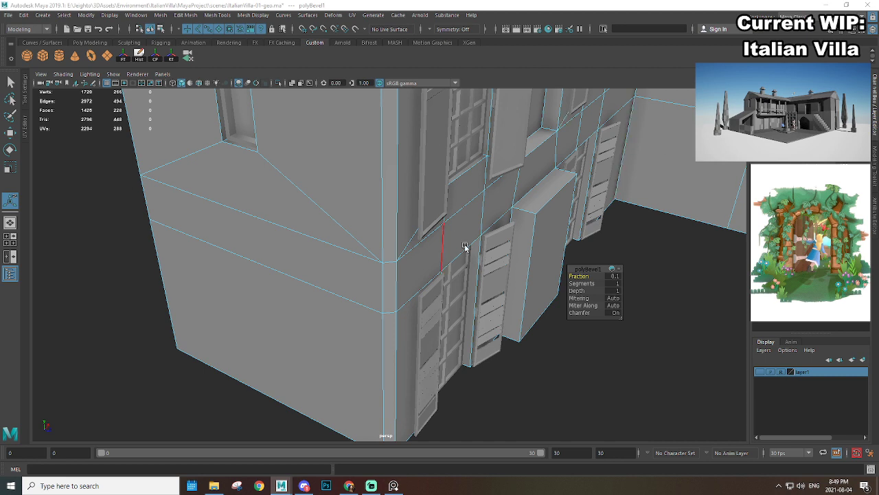
# Step: Merge the two pairs of doubled vertices at the top of the bevelled corner between the gable end and the shuttered facade
pyautogui.scroll(-5, 653, 313)
pyautogui.keyDown('alt'); pyautogui.moveTo(656, 314); pyautogui.dragTo(540, 211); pyautogui.keyUp('alt')
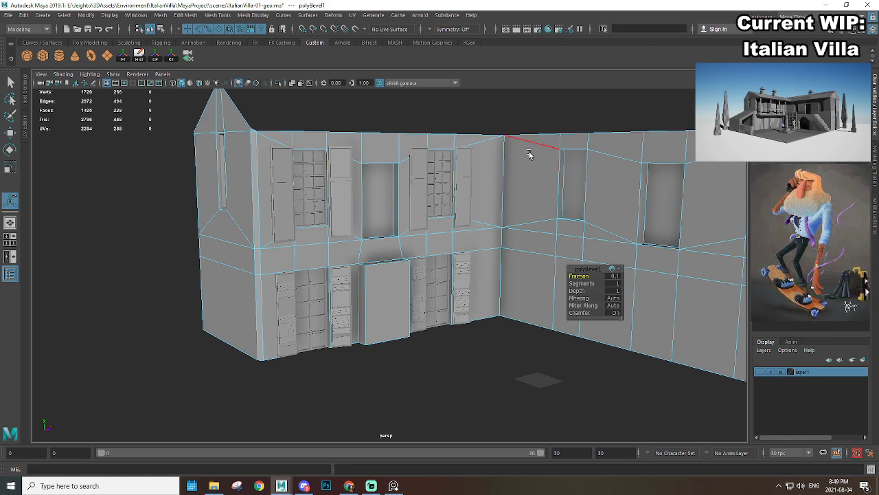
pyautogui.scroll(3, 392, 122)
pyautogui.keyDown('alt'); pyautogui.moveTo(344, 141); pyautogui.dragTo(408, 180); pyautogui.keyUp('alt')
pyautogui.press('q')
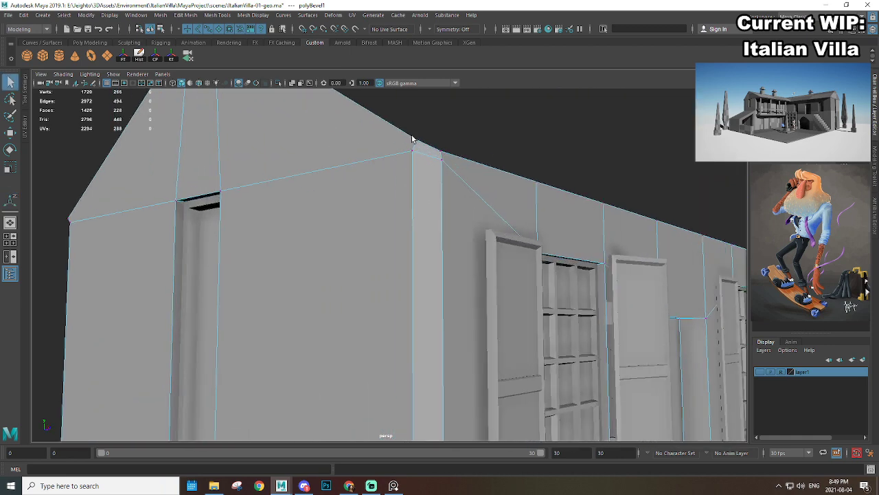
pyautogui.click(413, 143)
pyautogui.press('w')
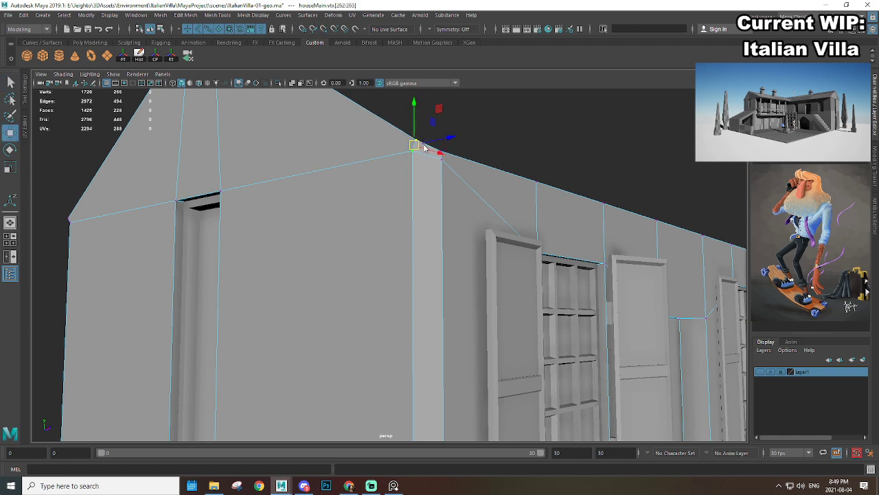
pyautogui.keyDown('shift'); pyautogui.moveTo(425, 145); pyautogui.dragTo(425, 109, button='right'); pyautogui.keyUp('shift')
pyautogui.moveTo(429, 170); pyautogui.dragTo(449, 126)
pyautogui.press('g')
pyautogui.scroll(-5, 459, 186)
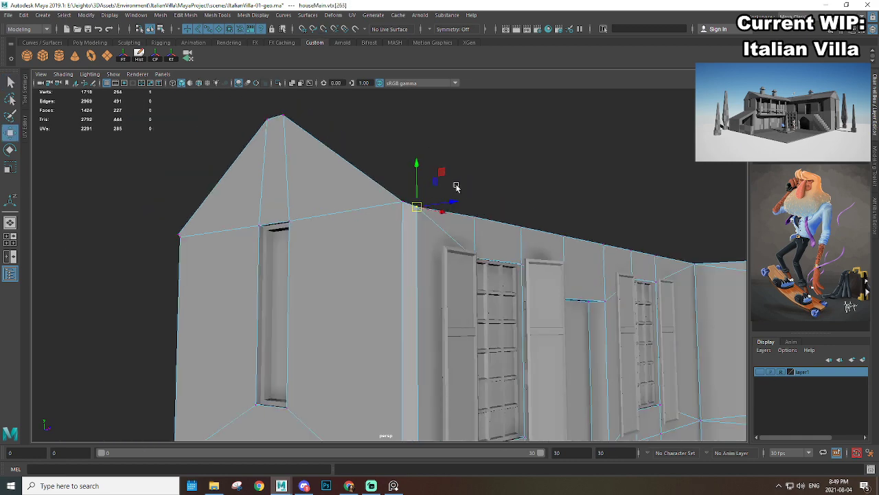
# Step: Merge the doubled eave vertices at the top of the gable end's rear bevelled corner
pyautogui.scroll(1, 448, 166)
pyautogui.moveTo(402, 170); pyautogui.dragTo(433, 186)
pyautogui.click(419, 162)
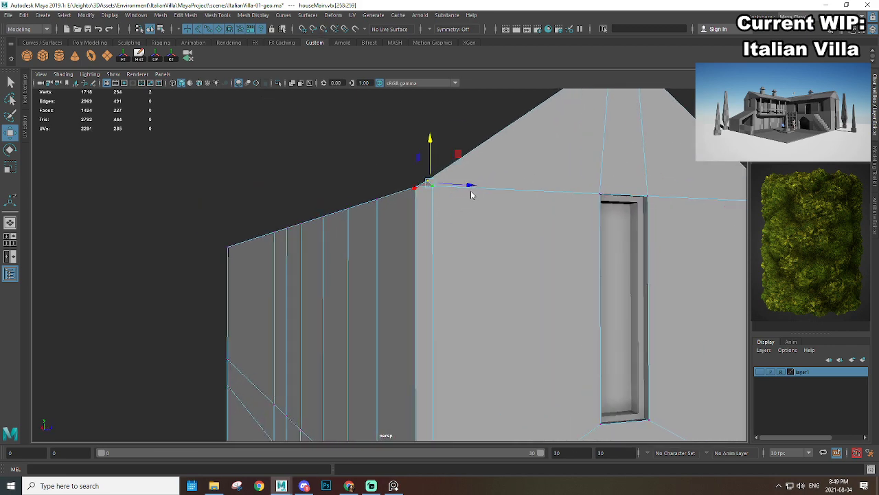
pyautogui.press('g')
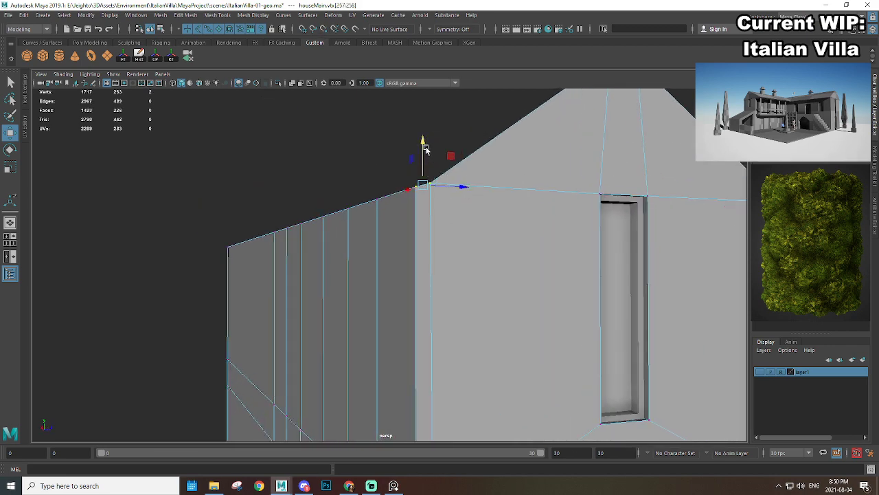
# Step: Select the gable end's two outer eave vertices and raise them slightly to straighten the roof slopes
pyautogui.keyDown('alt'); pyautogui.moveTo(375, 195); pyautogui.dragTo(431, 181); pyautogui.keyUp('alt')
pyautogui.keyDown('alt'); pyautogui.moveTo(432, 181); pyautogui.dragTo(461, 226, button='right'); pyautogui.keyUp('alt')
pyautogui.moveTo(415, 198); pyautogui.dragTo(435, 209)
pyautogui.keyDown('alt'); pyautogui.moveTo(327, 234); pyautogui.dragTo(358, 228, button='middle'); pyautogui.keyUp('alt')
pyautogui.keyDown('alt'); pyautogui.moveTo(358, 228); pyautogui.dragTo(383, 214); pyautogui.keyUp('alt')
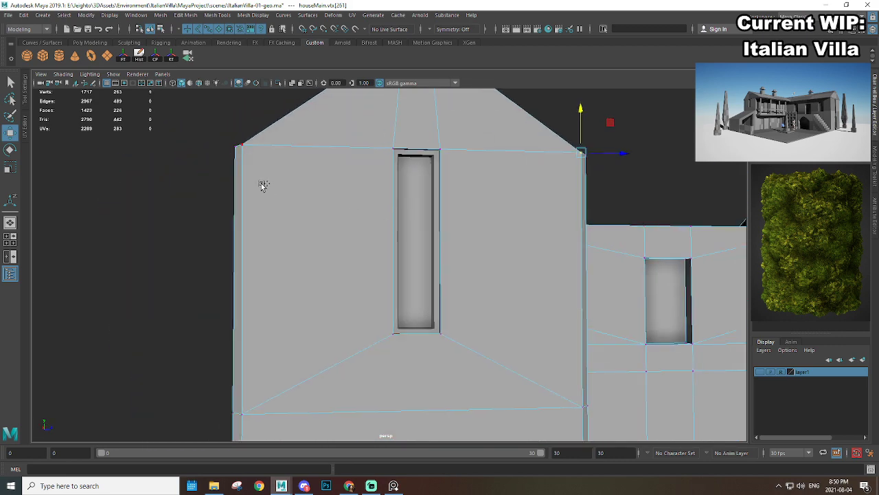
pyautogui.keyDown('shift'); pyautogui.click(245, 151); pyautogui.keyUp('shift')
pyautogui.keyDown('alt'); pyautogui.moveTo(385, 153); pyautogui.dragTo(410, 228, button='middle'); pyautogui.keyUp('alt')
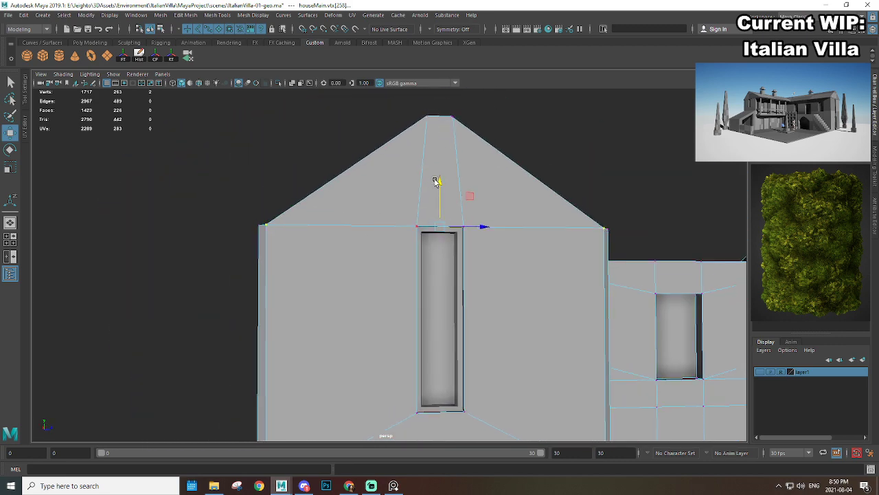
pyautogui.moveTo(440, 186); pyautogui.dragTo(442, 182)
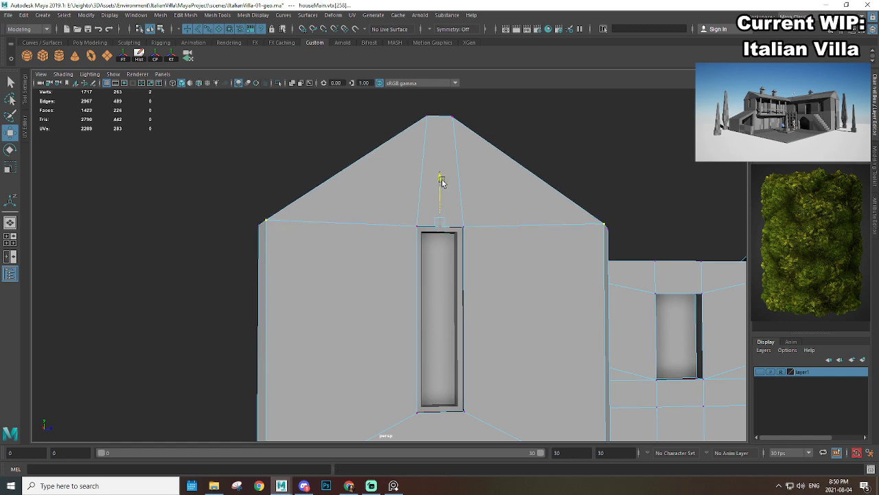
# Step: Return to object mode, deselect the house and examine the reshaped gable corners and the shuttered facade
pyautogui.keyDown('alt'); pyautogui.moveTo(529, 306); pyautogui.dragTo(481, 276, button='right'); pyautogui.keyUp('alt')
pyautogui.keyDown('alt'); pyautogui.moveTo(481, 277); pyautogui.dragTo(484, 180, button='middle'); pyautogui.keyUp('alt')
pyautogui.keyDown('alt'); pyautogui.moveTo(484, 180); pyautogui.dragTo(540, 231, button='right'); pyautogui.keyUp('alt')
pyautogui.keyDown('alt'); pyautogui.moveTo(540, 232); pyautogui.dragTo(488, 231); pyautogui.keyUp('alt')
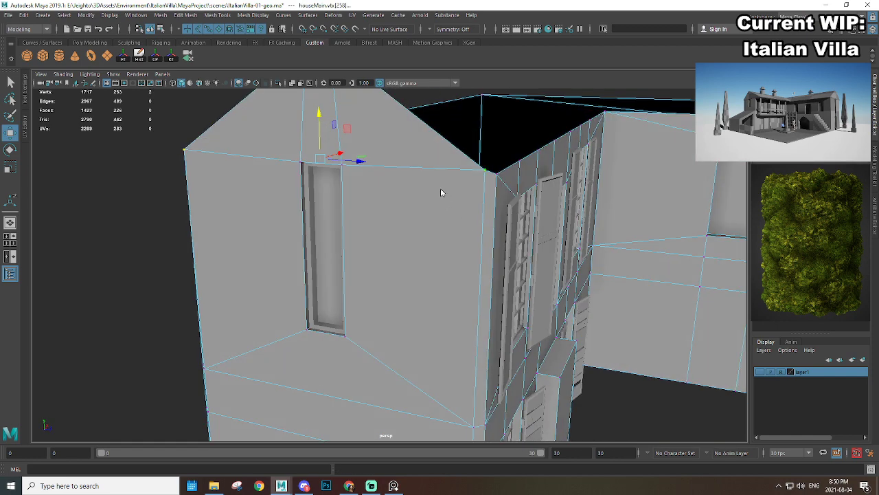
pyautogui.moveTo(442, 191); pyautogui.dragTo(510, 143, button='right')
pyautogui.keyDown('alt'); pyautogui.moveTo(642, 375); pyautogui.dragTo(595, 351, button='right'); pyautogui.keyUp('alt')
pyautogui.keyDown('alt'); pyautogui.moveTo(595, 351); pyautogui.dragTo(560, 354); pyautogui.keyUp('alt')
pyautogui.click(559, 403)
pyautogui.keyDown('alt'); pyautogui.moveTo(414, 324); pyautogui.dragTo(426, 271, button='middle'); pyautogui.keyUp('alt')
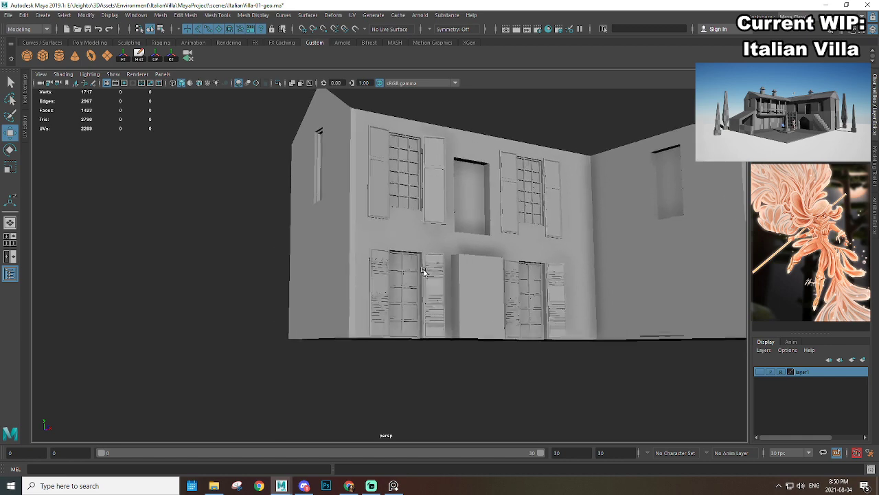
pyautogui.keyDown('alt'); pyautogui.moveTo(426, 271); pyautogui.dragTo(446, 280, button='right'); pyautogui.keyUp('alt')
pyautogui.keyDown('alt'); pyautogui.moveTo(445, 280); pyautogui.dragTo(462, 314); pyautogui.keyUp('alt')
pyautogui.click(364, 280)
pyautogui.keyDown('alt'); pyautogui.moveTo(359, 280); pyautogui.dragTo(376, 255, button='middle'); pyautogui.keyUp('alt')
pyautogui.keyDown('alt'); pyautogui.moveTo(376, 254); pyautogui.dragTo(401, 238, button='right'); pyautogui.keyUp('alt')
pyautogui.keyDown('alt'); pyautogui.moveTo(401, 238); pyautogui.dragTo(410, 238); pyautogui.keyUp('alt')
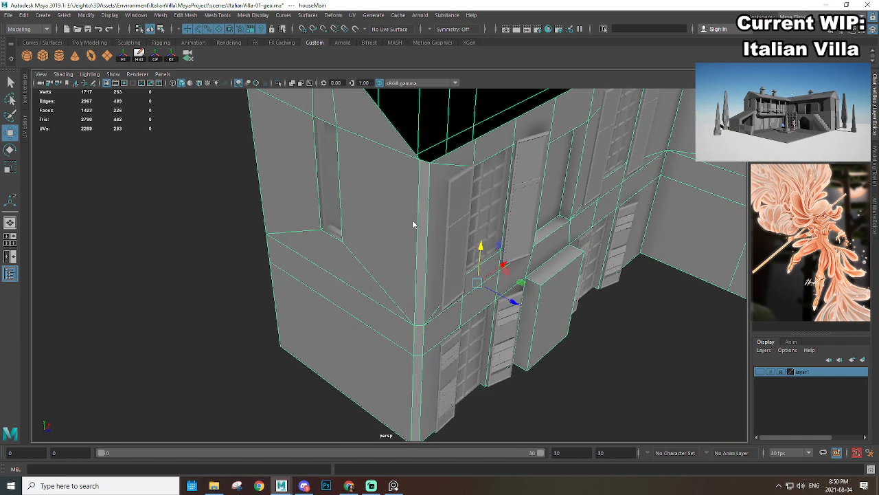
pyautogui.moveTo(414, 224); pyautogui.dragTo(415, 208, button='right')
pyautogui.click(426, 225)
pyautogui.keyDown('shift'); pyautogui.click(424, 338); pyautogui.keyUp('shift')
pyautogui.keyDown('shift'); pyautogui.click(424, 369); pyautogui.keyUp('shift')
pyautogui.keyDown('alt'); pyautogui.moveTo(329, 323); pyautogui.dragTo(399, 304); pyautogui.keyUp('alt')
pyautogui.doubleClick(392, 285)
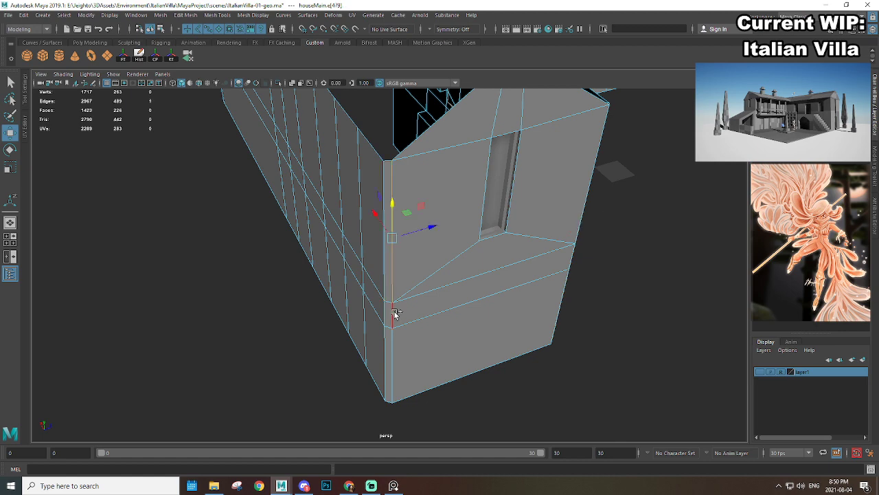
pyautogui.keyDown('alt'); pyautogui.moveTo(562, 297); pyautogui.dragTo(505, 282, button='middle'); pyautogui.keyUp('alt')
pyautogui.keyDown('alt'); pyautogui.moveTo(504, 282); pyautogui.dragTo(561, 300, button='right'); pyautogui.keyUp('alt')
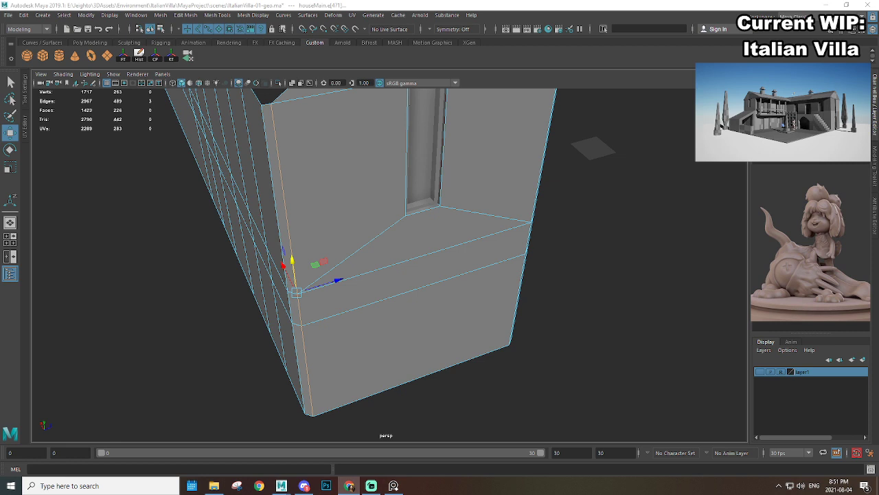
pyautogui.scroll(-3, 634, 153)
pyautogui.keyDown('alt'); pyautogui.moveTo(575, 200); pyautogui.dragTo(374, 206); pyautogui.keyUp('alt')
pyautogui.click(372, 207)
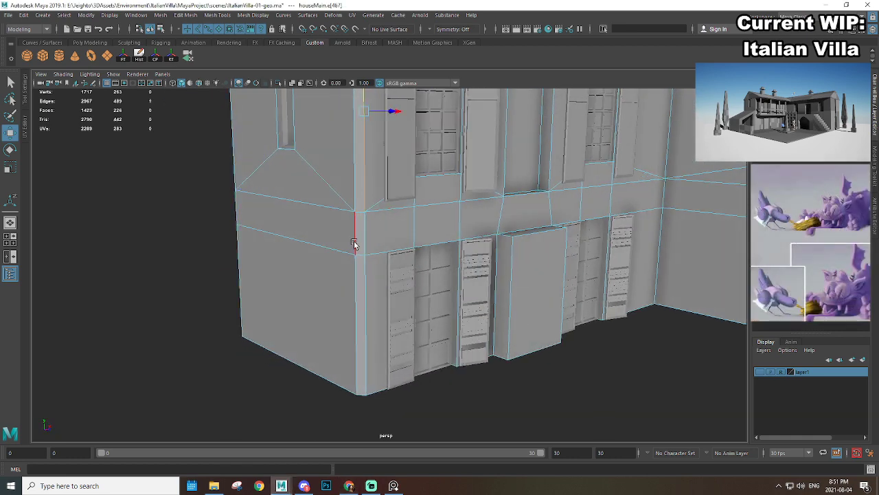
pyautogui.click(349, 486)
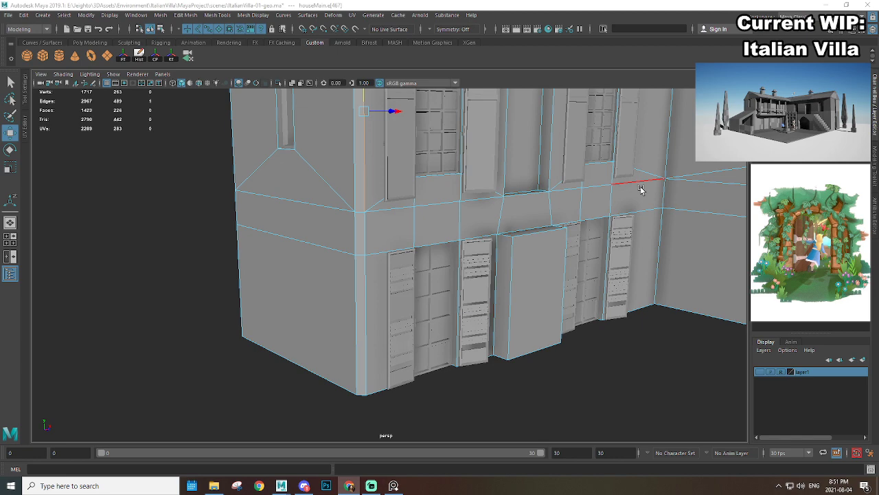
pyautogui.keyDown('alt'); pyautogui.moveTo(214, 202); pyautogui.dragTo(502, 262); pyautogui.keyUp('alt')
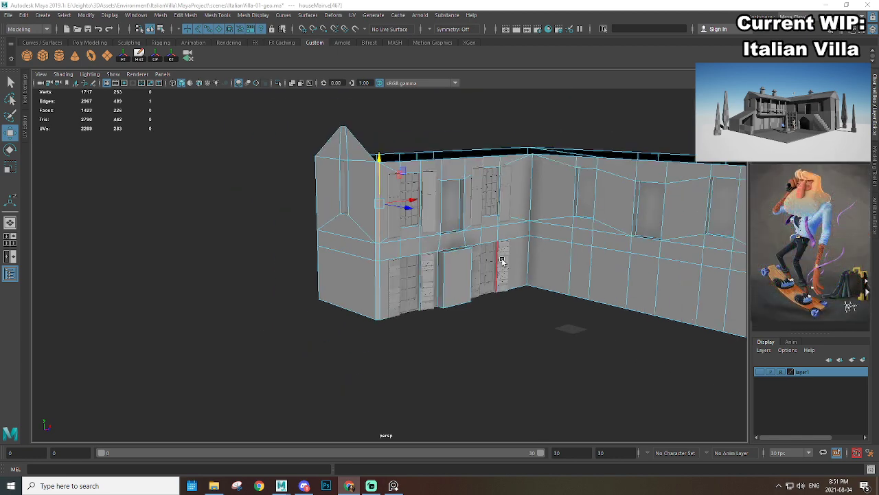
pyautogui.keyDown('alt'); pyautogui.moveTo(387, 232); pyautogui.dragTo(475, 232); pyautogui.keyUp('alt')
pyautogui.moveTo(395, 180); pyautogui.dragTo(442, 165, button='right')
pyautogui.click(690, 307)
# Step: Select the six vertical edge loops along the house's plain rear wall, delete them with their vertices, and deselect the house
pyautogui.scroll(-3, 512, 310)
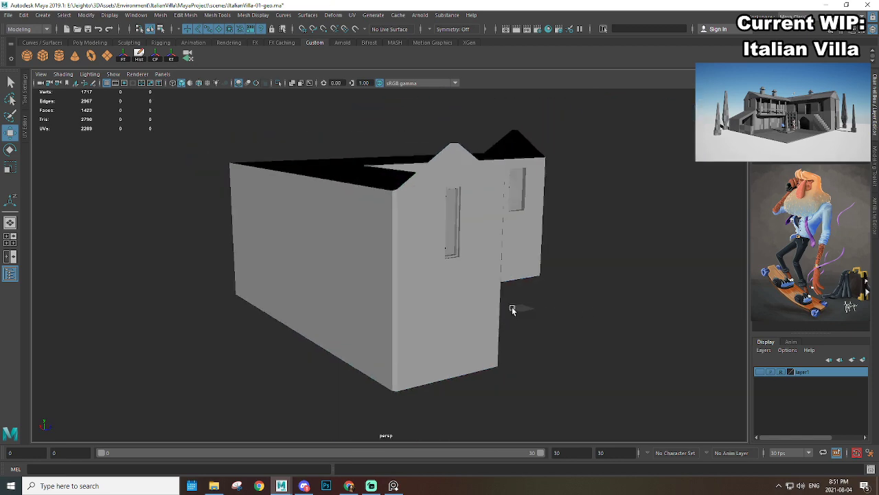
pyautogui.click(406, 249)
pyautogui.keyDown('alt'); pyautogui.moveTo(344, 237); pyautogui.dragTo(416, 295); pyautogui.keyUp('alt')
pyautogui.scroll(2, 406, 251)
pyautogui.moveTo(452, 230); pyautogui.dragTo(450, 206, button='right')
pyautogui.click(446, 234)
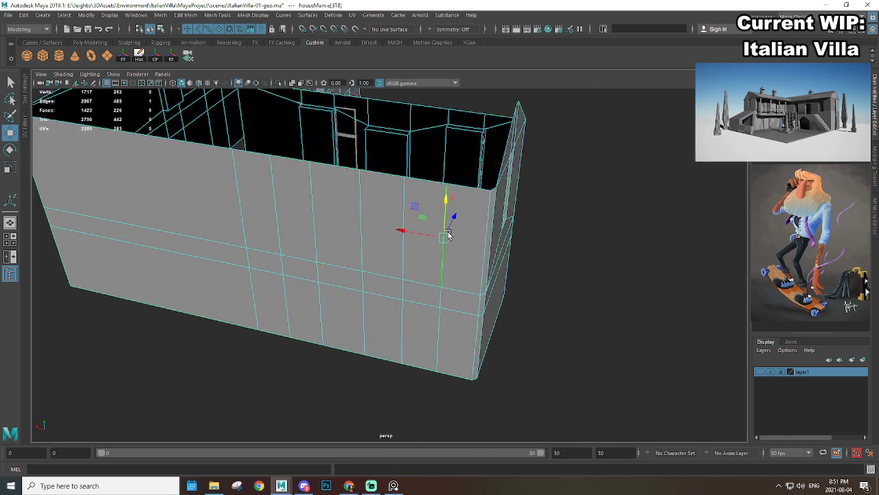
pyautogui.doubleClick(446, 233)
pyautogui.keyDown('shift'); pyautogui.doubleClick(397, 233); pyautogui.keyUp('shift')
pyautogui.keyDown('shift'); pyautogui.doubleClick(309, 219); pyautogui.keyUp('shift')
pyautogui.keyDown('shift'); pyautogui.doubleClick(282, 215); pyautogui.keyUp('shift')
pyautogui.keyDown('shift'); pyautogui.doubleClick(249, 208); pyautogui.keyUp('shift')
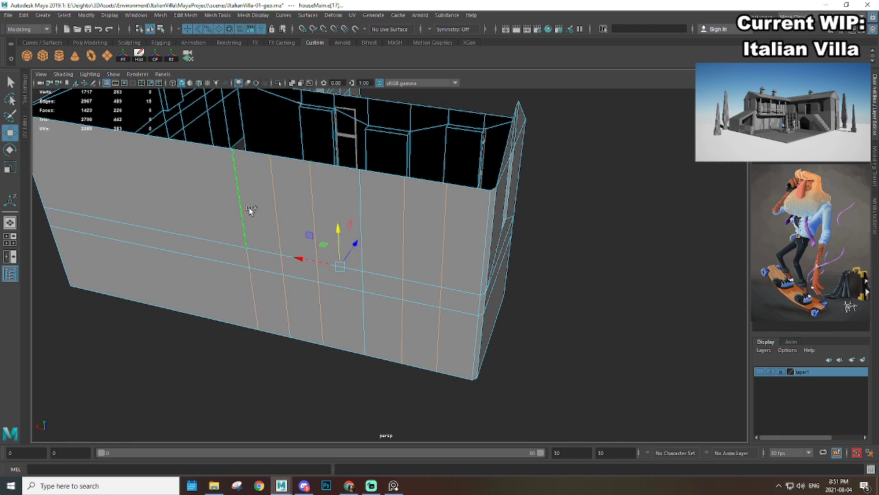
pyautogui.keyDown('shift'); pyautogui.doubleClick(369, 196); pyautogui.keyUp('shift')
pyautogui.keyDown('shift'); pyautogui.moveTo(471, 227); pyautogui.dragTo(450, 242, button='right'); pyautogui.keyUp('shift')
pyautogui.scroll(-3, 449, 242)
pyautogui.keyDown('alt'); pyautogui.moveTo(449, 242); pyautogui.dragTo(379, 232); pyautogui.keyUp('alt')
pyautogui.click(485, 160)
pyautogui.keyDown('alt'); pyautogui.moveTo(485, 161); pyautogui.dragTo(448, 257); pyautogui.keyUp('alt')
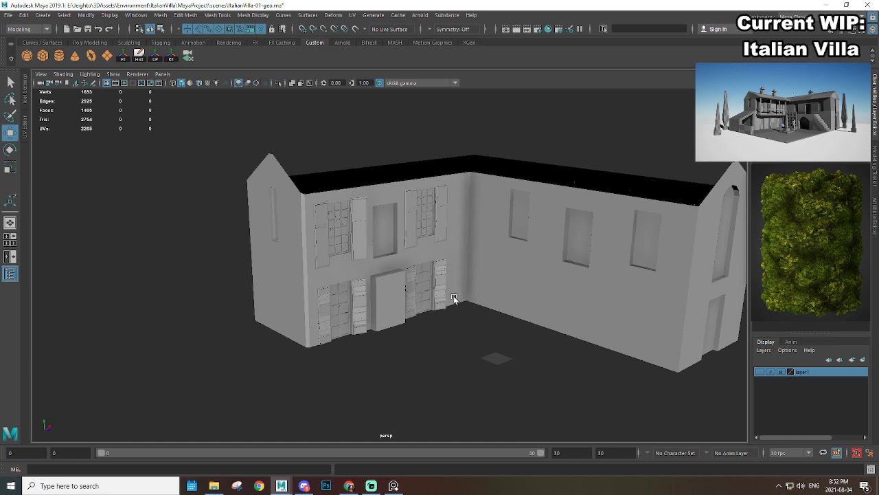
# Step: Examine the shuttered facade and the adjoining courtyard wall with its empty window openings
pyautogui.scroll(4, 454, 299)
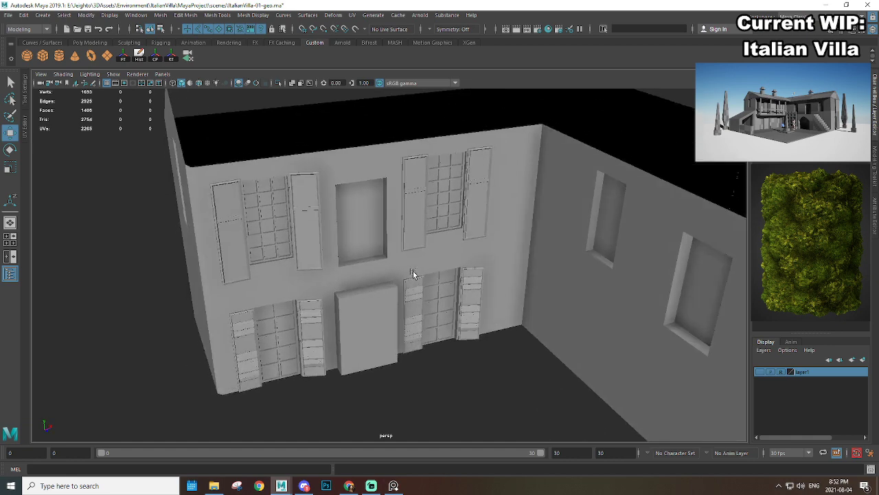
pyautogui.scroll(2, 390, 251)
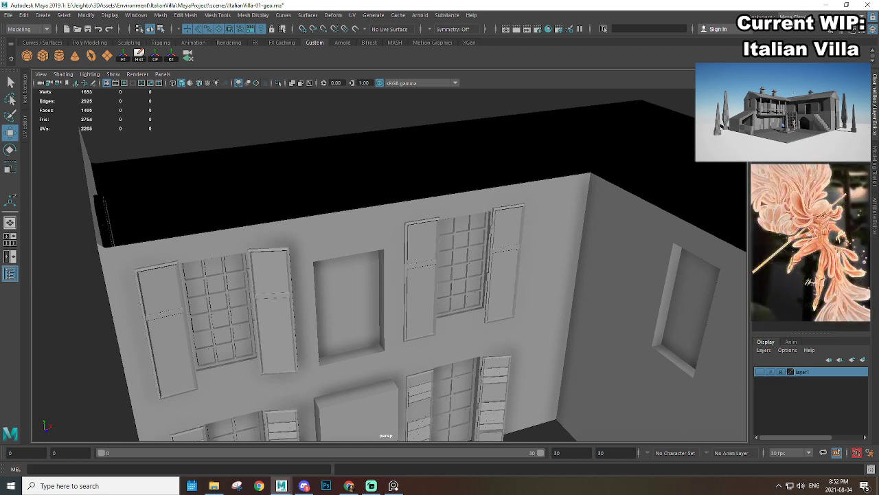
pyautogui.scroll(-5, 410, 248)
pyautogui.keyDown('alt'); pyautogui.moveTo(368, 296); pyautogui.dragTo(421, 278); pyautogui.keyUp('alt')
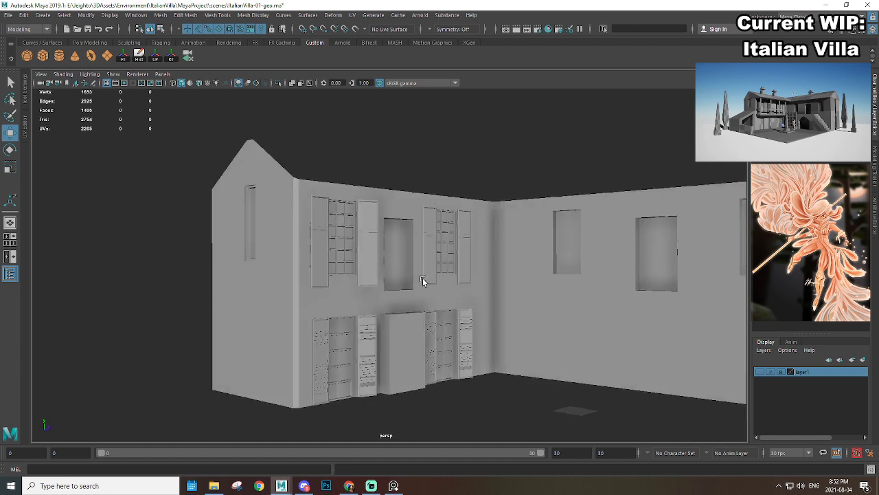
pyautogui.scroll(5, 456, 276)
pyautogui.keyDown('alt'); pyautogui.moveTo(362, 255); pyautogui.dragTo(234, 250); pyautogui.keyUp('alt')
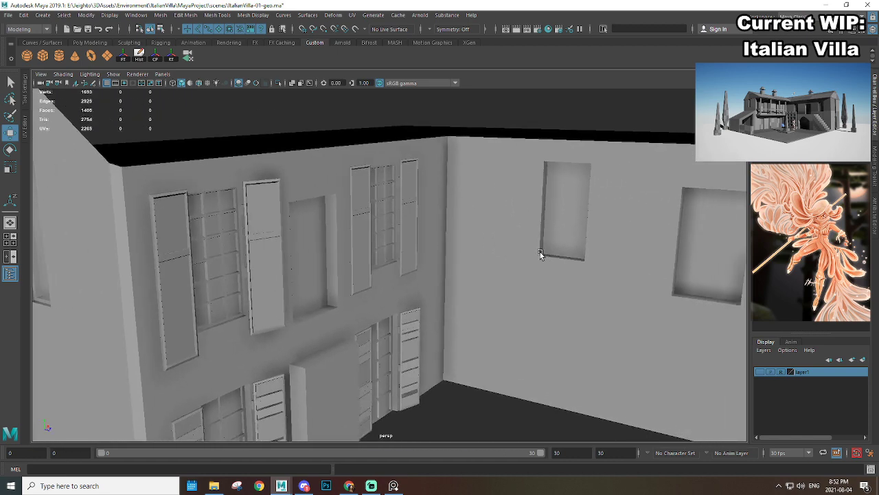
pyautogui.scroll(-3, 457, 271)
pyautogui.keyDown('alt'); pyautogui.moveTo(452, 272); pyautogui.dragTo(406, 269); pyautogui.keyUp('alt')
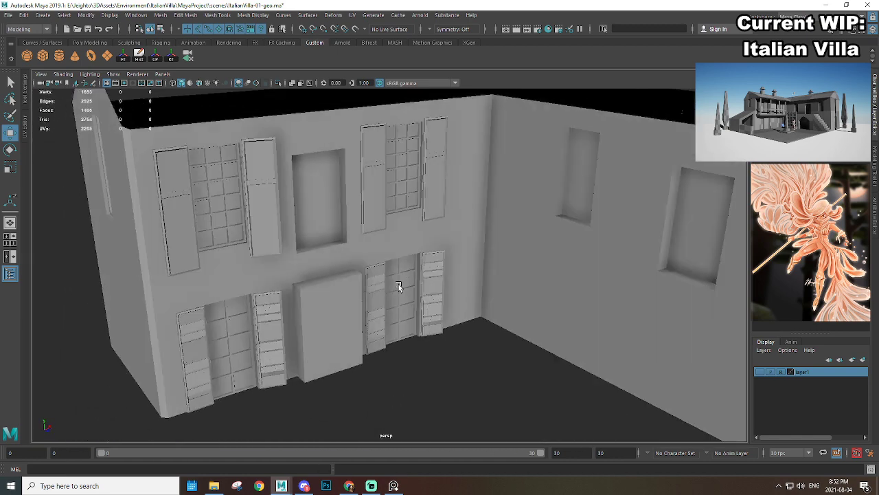
# Step: Duplicate the pane grid of the ground-floor door nearest the inner corner, then pull the copy out of the doorway and raise it
pyautogui.click(401, 287)
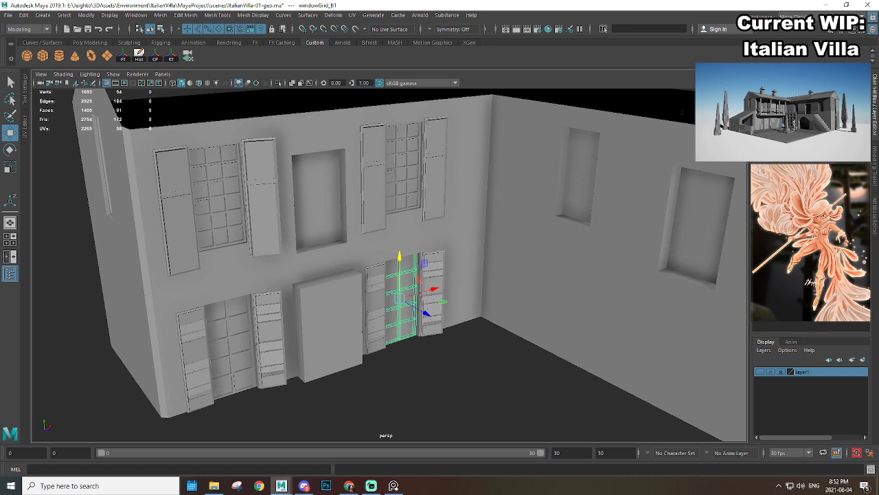
pyautogui.hotkey('alt', 'Tab')
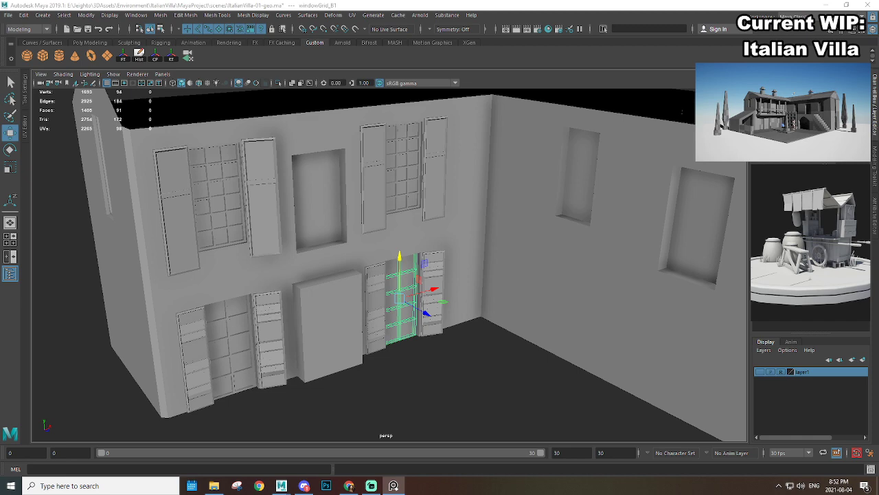
pyautogui.keyDown('alt'); pyautogui.moveTo(675, 167); pyautogui.dragTo(502, 331); pyautogui.keyUp('alt')
pyautogui.hotkey('ctrl', 'd')
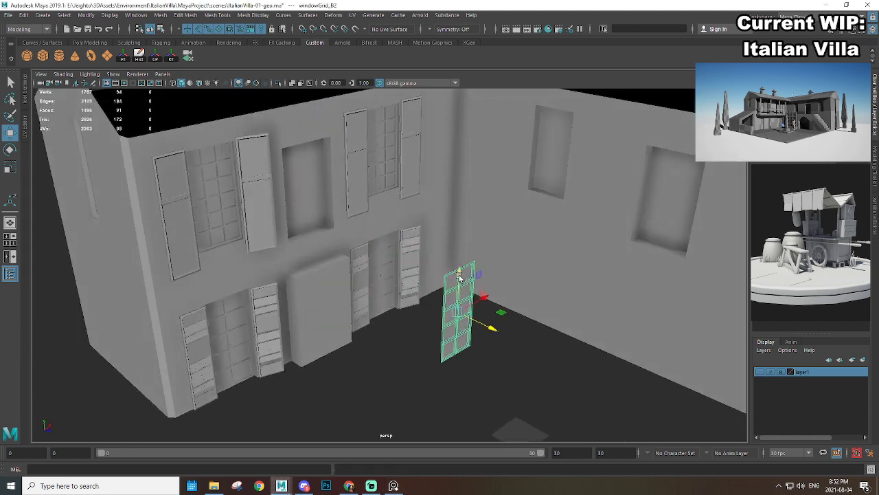
pyautogui.moveTo(459, 276); pyautogui.dragTo(394, 276)
# Step: Rotate the copied pane grid to lie parallel to the adjoining courtyard wall
pyautogui.press('e')
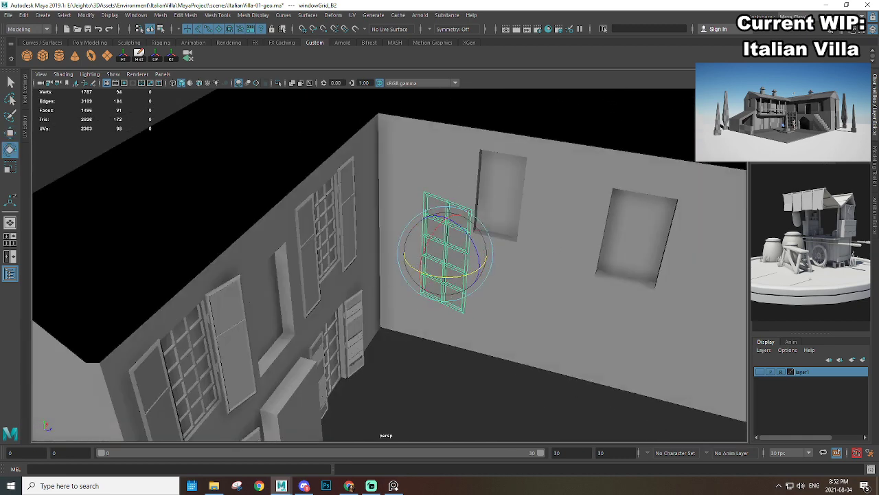
pyautogui.moveTo(409, 276); pyautogui.dragTo(424, 278)
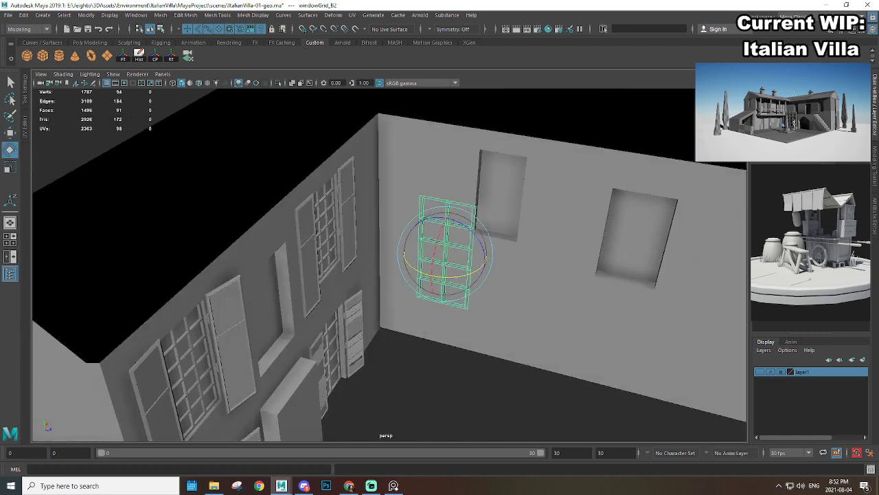
pyautogui.keyDown('alt'); pyautogui.moveTo(359, 308); pyautogui.dragTo(476, 327); pyautogui.keyUp('alt')
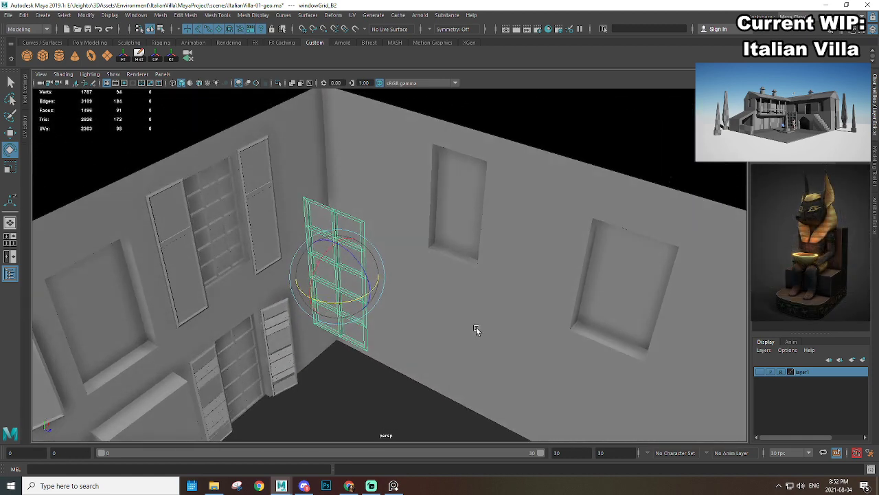
# Step: Move the rotated pane grid into the adjoining wall's upper-floor window opening nearest the inner corner
pyautogui.press('w')
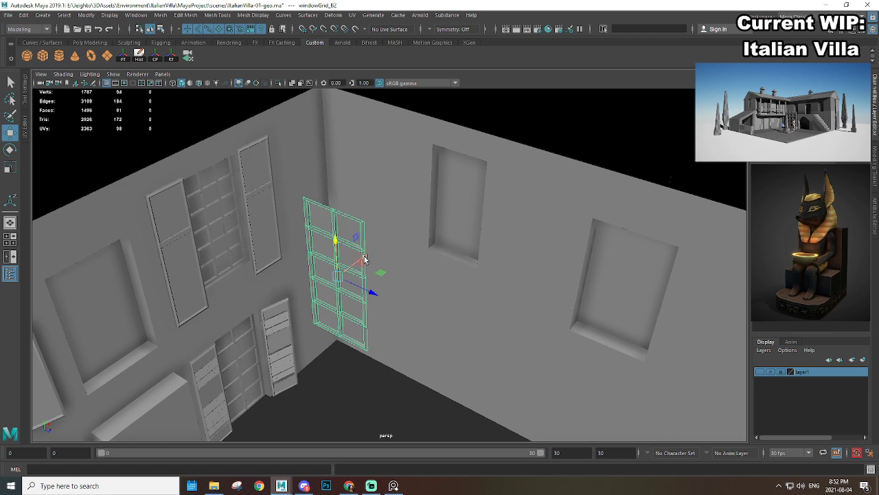
pyautogui.moveTo(368, 262); pyautogui.dragTo(461, 184)
pyautogui.keyDown('alt'); pyautogui.moveTo(464, 185); pyautogui.dragTo(401, 270, button='middle'); pyautogui.keyUp('alt')
pyautogui.keyDown('alt'); pyautogui.moveTo(401, 271); pyautogui.dragTo(501, 302, button='right'); pyautogui.keyUp('alt')
pyautogui.keyDown('alt'); pyautogui.moveTo(501, 302); pyautogui.dragTo(485, 278); pyautogui.keyUp('alt')
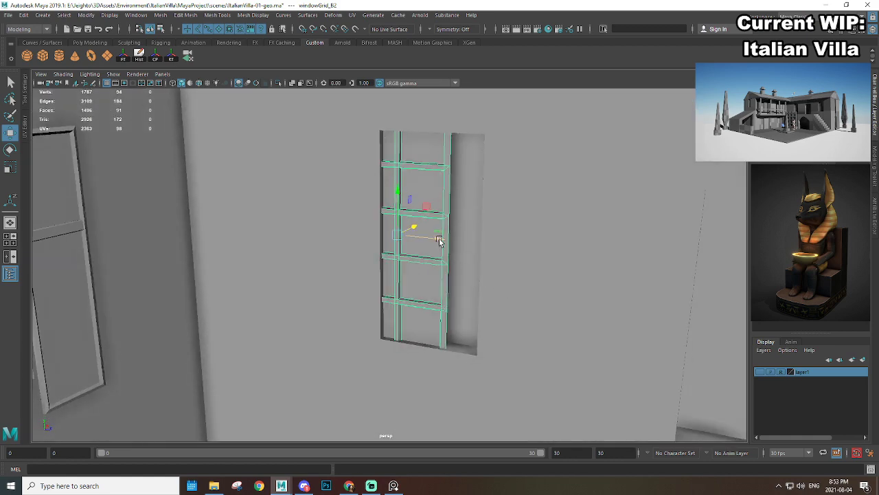
# Step: Centre the copied pane grid in the adjoining wall's upper window opening and scale it to fit the opening
pyautogui.moveTo(440, 242); pyautogui.dragTo(489, 251)
pyautogui.press('r')
pyautogui.press('w')
pyautogui.keyDown('alt'); pyautogui.moveTo(454, 216); pyautogui.dragTo(436, 229); pyautogui.keyUp('alt')
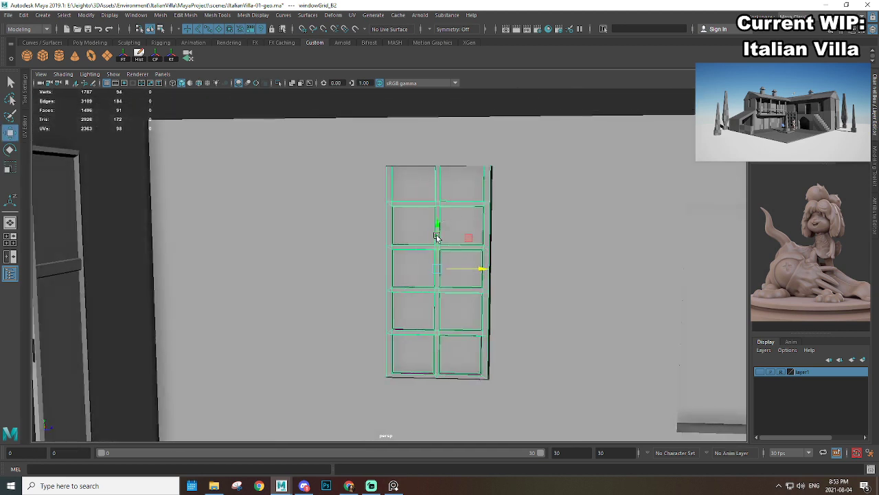
pyautogui.press('r')
pyautogui.moveTo(437, 268); pyautogui.dragTo(433, 268)
pyautogui.press('w')
pyautogui.moveTo(438, 226); pyautogui.dragTo(440, 224)
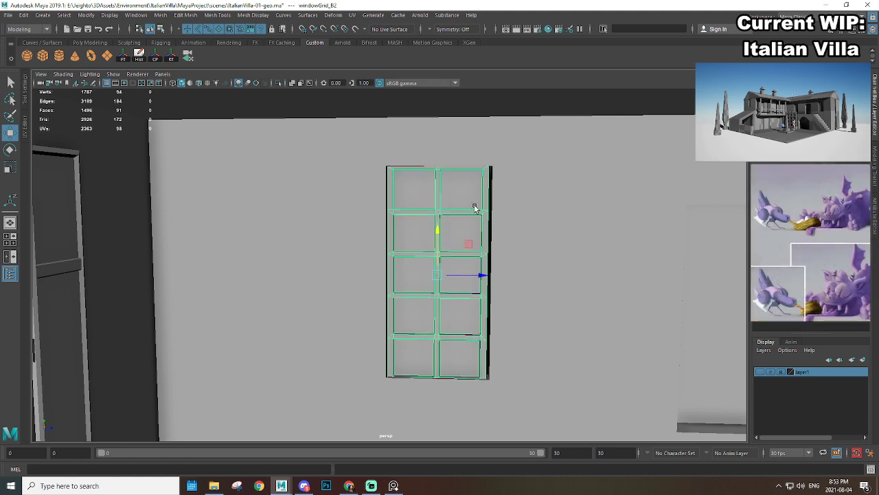
# Step: Adjust the pane grid's bottom row of vertices to meet the window opening's sill
pyautogui.keyDown('alt'); pyautogui.moveTo(476, 202); pyautogui.dragTo(459, 183, button='middle'); pyautogui.keyUp('alt')
pyautogui.moveTo(466, 269); pyautogui.dragTo(468, 270)
pyautogui.press('r')
pyautogui.click(472, 272)
pyautogui.hotkey('ctrl', 'z')
pyautogui.keyDown('alt'); pyautogui.moveTo(451, 307); pyautogui.dragTo(452, 251, button='middle'); pyautogui.keyUp('alt')
pyautogui.moveTo(441, 165); pyautogui.dragTo(397, 151, button='right')
pyautogui.moveTo(354, 290); pyautogui.dragTo(535, 369)
pyautogui.press('w')
pyautogui.moveTo(426, 303); pyautogui.dragTo(395, 296)
pyautogui.scroll(-3, 470, 289)
pyautogui.keyDown('alt'); pyautogui.moveTo(395, 275); pyautogui.dragTo(446, 310, button='middle'); pyautogui.keyUp('alt')
pyautogui.scroll(2, 446, 310)
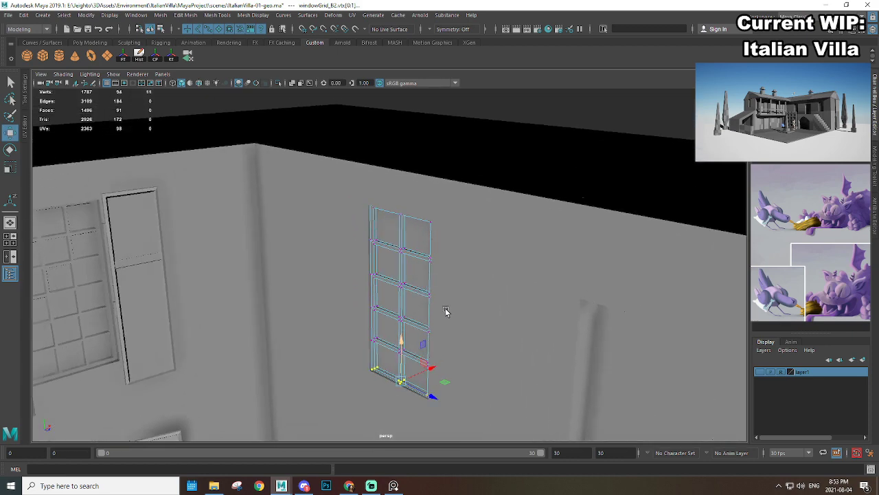
pyautogui.moveTo(407, 256); pyautogui.dragTo(469, 217, button='right')
# Step: Duplicate the louvred shutter pair of the ground-floor door farthest from the inner corner and move the copy towards the adjoining wall's upper window
pyautogui.click(489, 248)
pyautogui.scroll(-4, 438, 275)
pyautogui.scroll(3, 420, 302)
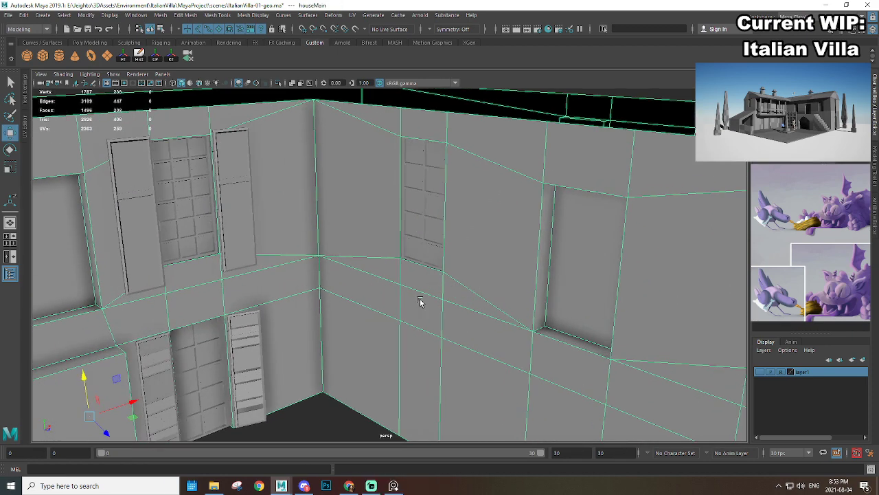
pyautogui.scroll(-5, 389, 288)
pyautogui.scroll(2, 572, 274)
pyautogui.keyDown('alt'); pyautogui.moveTo(389, 289); pyautogui.dragTo(440, 261); pyautogui.keyUp('alt')
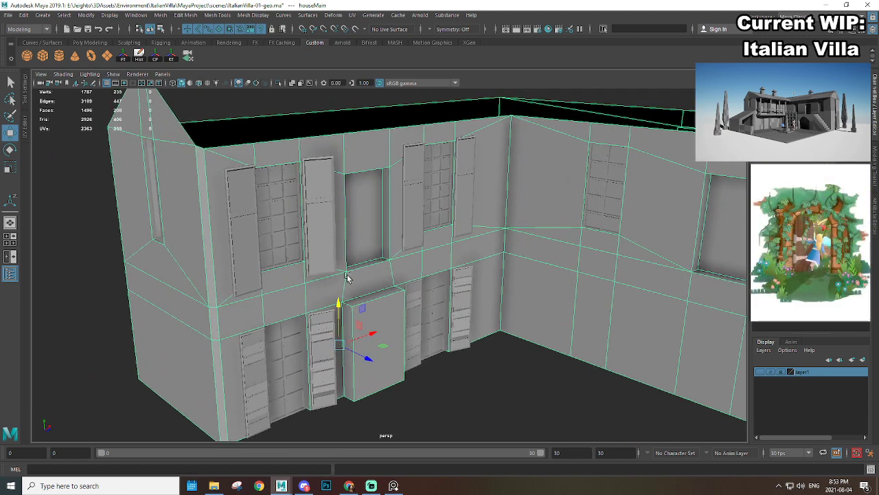
pyautogui.click(319, 210)
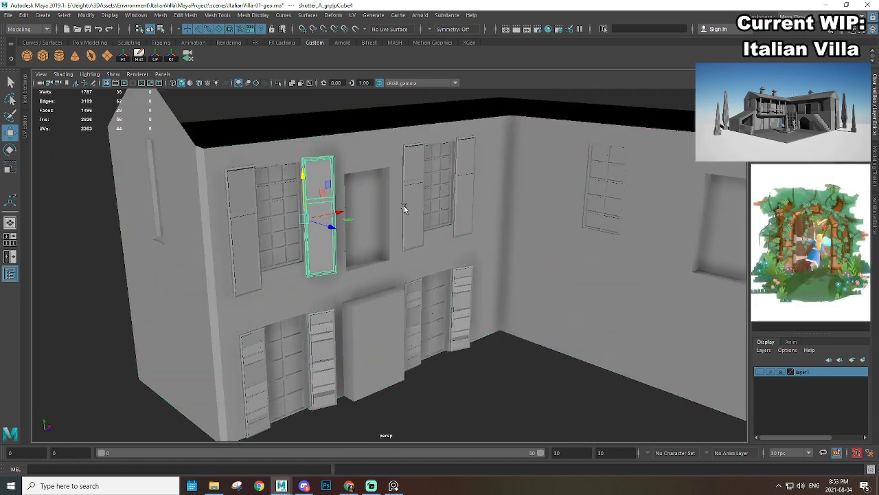
pyautogui.click(335, 345)
pyautogui.press('Up')
pyautogui.hotkey('ctrl', 'd')
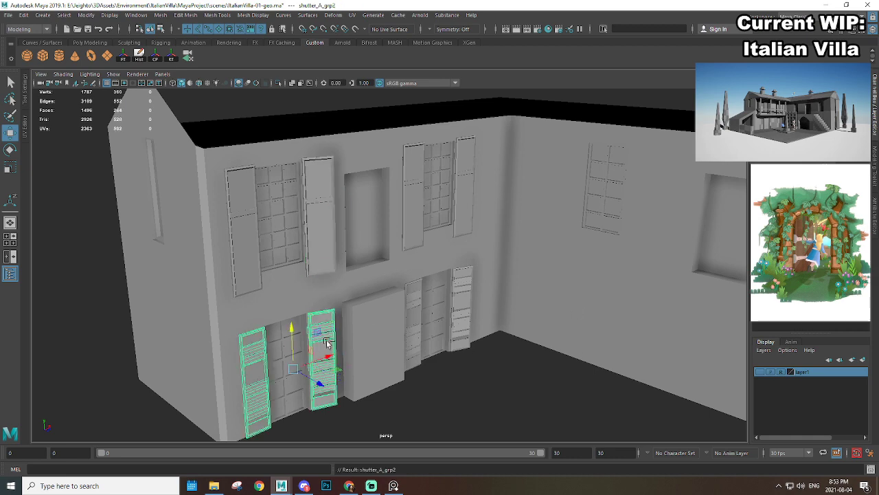
pyautogui.moveTo(291, 330); pyautogui.dragTo(600, 269)
# Step: Rotate the copied shutters parallel to the adjoining wall and place them on either side of its pane grid
pyautogui.keyDown('alt'); pyautogui.moveTo(600, 269); pyautogui.dragTo(494, 290, button='middle'); pyautogui.keyUp('alt')
pyautogui.keyDown('alt'); pyautogui.moveTo(493, 290); pyautogui.dragTo(532, 307, button='right'); pyautogui.keyUp('alt')
pyautogui.keyDown('alt'); pyautogui.moveTo(532, 307); pyautogui.dragTo(475, 301); pyautogui.keyUp('alt')
pyautogui.press('e')
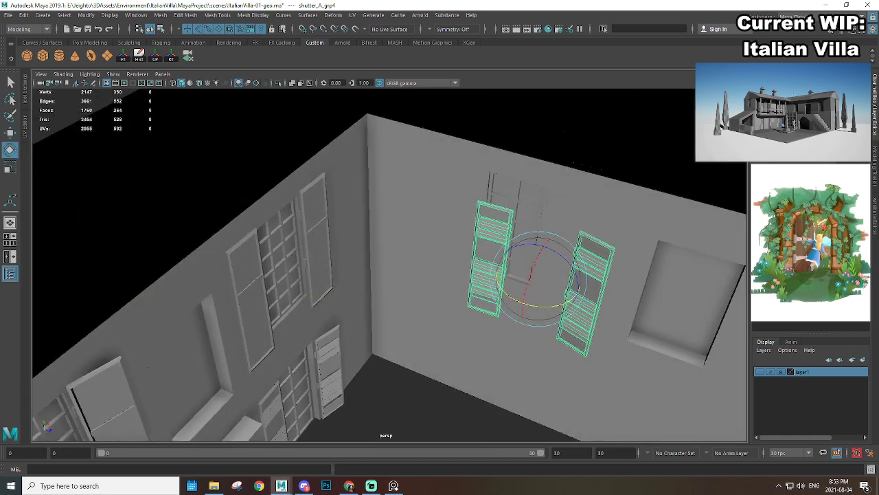
pyautogui.keyDown('alt'); pyautogui.moveTo(492, 229); pyautogui.dragTo(403, 214, button='middle'); pyautogui.keyUp('alt')
pyautogui.keyDown('alt'); pyautogui.moveTo(403, 214); pyautogui.dragTo(453, 226, button='right'); pyautogui.keyUp('alt')
pyautogui.keyDown('alt'); pyautogui.moveTo(453, 226); pyautogui.dragTo(477, 240); pyautogui.keyUp('alt')
pyautogui.press('w')
# Step: Examine how the copied shutters sit on the adjoining wall compared with the shuttered facade
pyautogui.keyDown('alt'); pyautogui.moveTo(416, 336); pyautogui.dragTo(361, 316); pyautogui.keyUp('alt')
pyautogui.keyDown('alt'); pyautogui.moveTo(361, 316); pyautogui.dragTo(308, 319, button='right'); pyautogui.keyUp('alt')
pyautogui.keyDown('alt'); pyautogui.moveTo(309, 318); pyautogui.dragTo(317, 218, button='middle'); pyautogui.keyUp('alt')
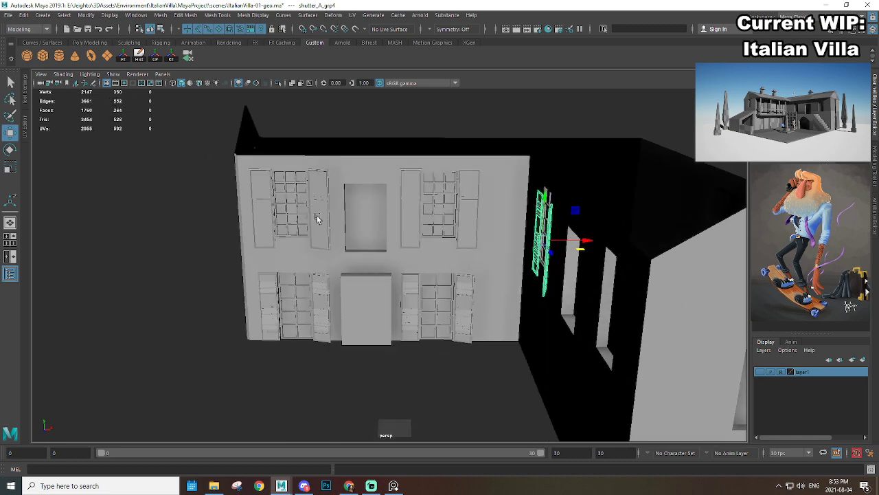
pyautogui.keyDown('alt'); pyautogui.moveTo(320, 188); pyautogui.dragTo(256, 177); pyautogui.keyUp('alt')
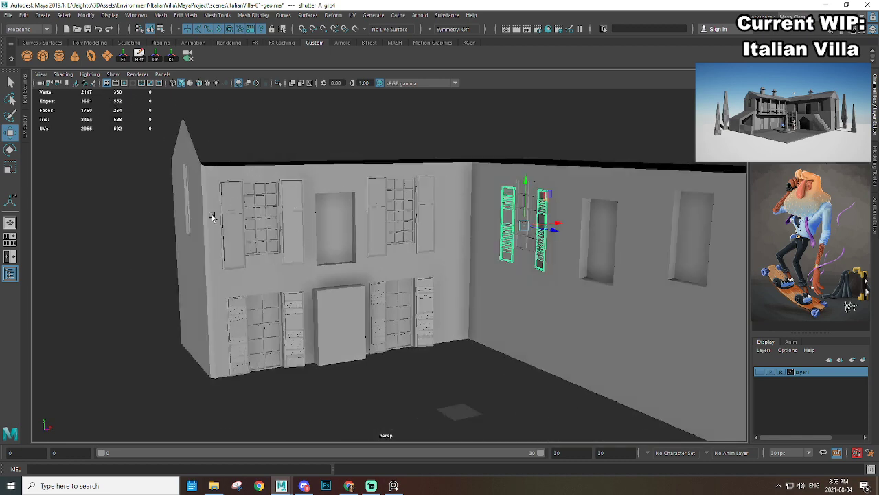
pyautogui.keyDown('alt'); pyautogui.moveTo(241, 251); pyautogui.dragTo(307, 219); pyautogui.keyUp('alt')
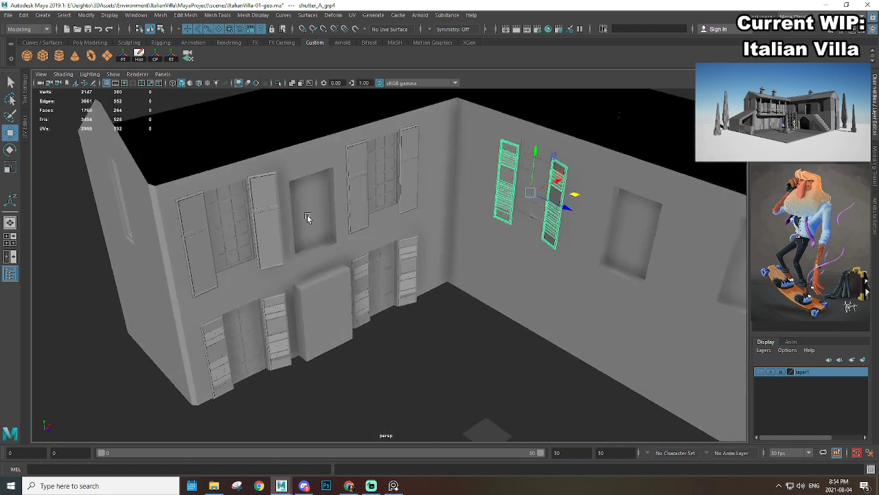
pyautogui.keyDown('alt'); pyautogui.moveTo(507, 222); pyautogui.dragTo(412, 287, button='middle'); pyautogui.keyUp('alt')
pyautogui.keyDown('alt'); pyautogui.moveTo(412, 287); pyautogui.dragTo(592, 347, button='right'); pyautogui.keyUp('alt')
pyautogui.keyDown('alt'); pyautogui.moveTo(592, 347); pyautogui.dragTo(523, 359, button='middle'); pyautogui.keyUp('alt')
pyautogui.keyDown('alt'); pyautogui.moveTo(524, 359); pyautogui.dragTo(575, 304); pyautogui.keyUp('alt')
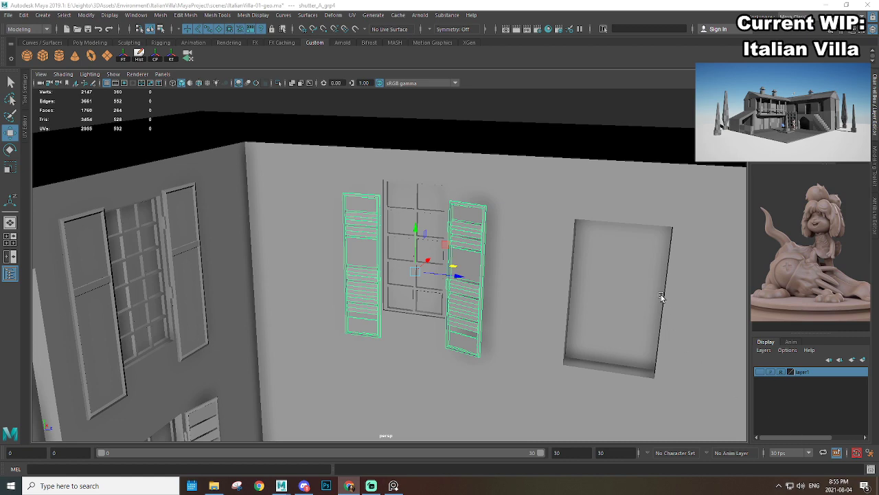
# Step: Raise the copied shutter pair until it lines up with the adjoining wall's pane grid
pyautogui.keyDown('alt'); pyautogui.moveTo(661, 298); pyautogui.dragTo(557, 292); pyautogui.keyUp('alt')
pyautogui.keyDown('alt'); pyautogui.moveTo(558, 292); pyautogui.dragTo(481, 223, button='right'); pyautogui.keyUp('alt')
pyautogui.keyDown('alt'); pyautogui.moveTo(482, 224); pyautogui.dragTo(412, 271); pyautogui.keyUp('alt')
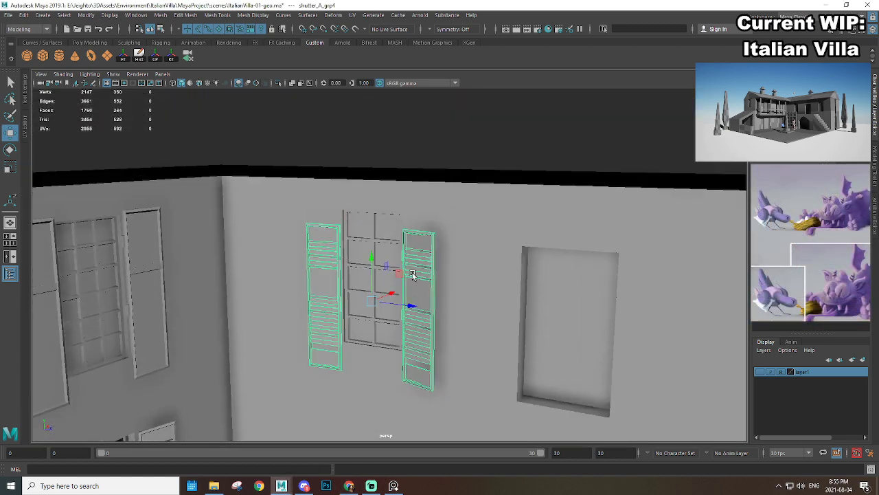
pyautogui.keyDown('alt'); pyautogui.moveTo(412, 271); pyautogui.dragTo(389, 285, button='right'); pyautogui.keyUp('alt')
pyautogui.moveTo(357, 317); pyautogui.dragTo(362, 280)
pyautogui.keyDown('alt'); pyautogui.moveTo(435, 306); pyautogui.dragTo(398, 322, button='right'); pyautogui.keyUp('alt')
pyautogui.keyDown('alt'); pyautogui.moveTo(399, 322); pyautogui.dragTo(411, 277); pyautogui.keyUp('alt')
pyautogui.keyDown('alt'); pyautogui.moveTo(411, 277); pyautogui.dragTo(451, 332, button='right'); pyautogui.keyUp('alt')
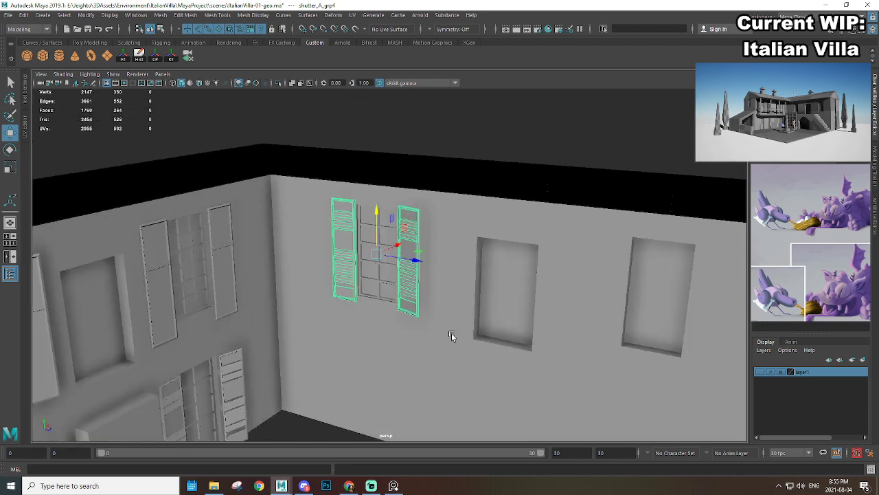
# Step: Duplicate the adjoining wall's shutters and pane grid together and fit the copies to the upper window opening nearest the gable end
pyautogui.keyDown('alt'); pyautogui.moveTo(451, 333); pyautogui.dragTo(389, 302, button='middle'); pyautogui.keyUp('alt')
pyautogui.keyDown('alt'); pyautogui.moveTo(389, 302); pyautogui.dragTo(559, 286); pyautogui.keyUp('alt')
pyautogui.click(299, 252)
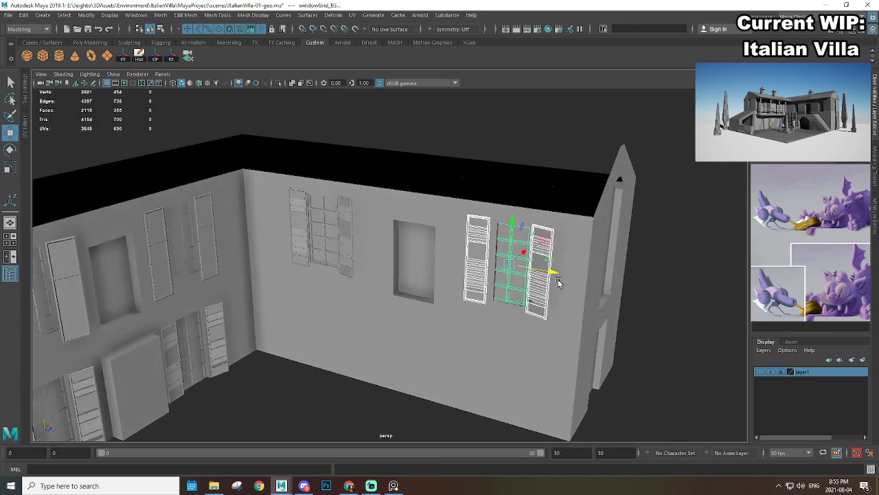
pyautogui.press('f')
pyautogui.keyDown('alt'); pyautogui.moveTo(626, 322); pyautogui.dragTo(680, 347); pyautogui.keyUp('alt')
pyautogui.moveTo(493, 269); pyautogui.dragTo(510, 269)
pyautogui.scroll(-5, 536, 295)
pyautogui.keyDown('alt'); pyautogui.moveTo(663, 327); pyautogui.dragTo(623, 270); pyautogui.keyUp('alt')
pyautogui.click(622, 269)
pyautogui.scroll(-5, 481, 278)
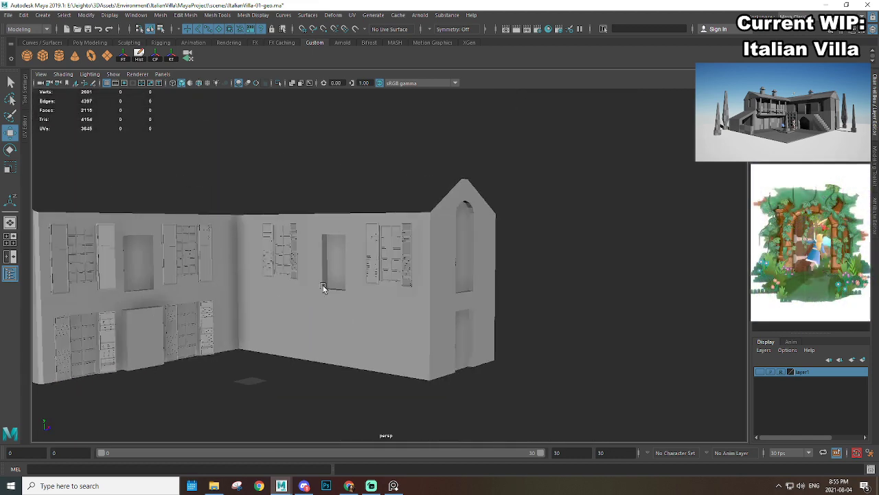
# Step: Select the main house and show layer1's blockout geometry around the courtyard wall
pyautogui.keyDown('alt'); pyautogui.moveTo(324, 289); pyautogui.dragTo(450, 285, button='middle'); pyautogui.keyUp('alt')
pyautogui.scroll(2, 467, 286)
pyautogui.moveTo(486, 289)
pyautogui.keyDown('alt'); pyautogui.mouseDown()
pyautogui.moveTo(451, 294)
pyautogui.moveTo(480, 293)
pyautogui.mouseUp(); pyautogui.keyUp('alt')
pyautogui.keyDown('alt'); pyautogui.moveTo(539, 301); pyautogui.dragTo(442, 250, button='middle'); pyautogui.keyUp('alt')
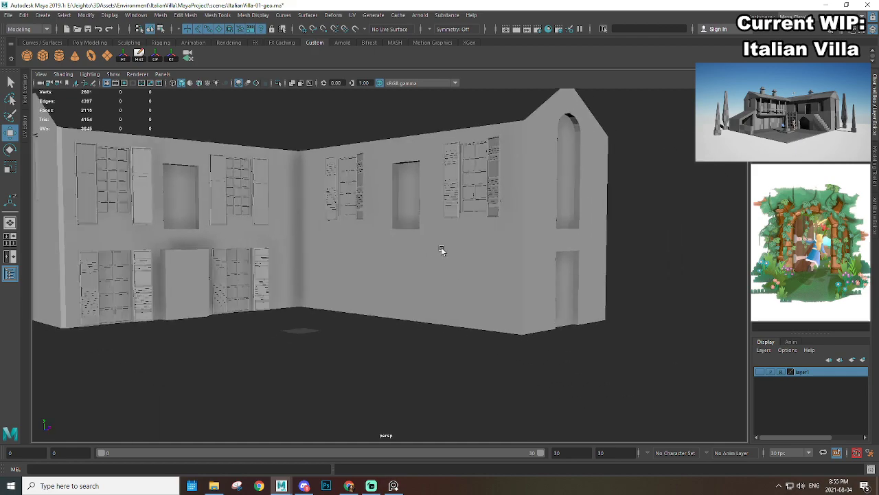
pyautogui.scroll(2, 442, 254)
pyautogui.click(442, 260)
pyautogui.keyDown('alt'); pyautogui.moveTo(442, 261); pyautogui.dragTo(382, 278); pyautogui.keyUp('alt')
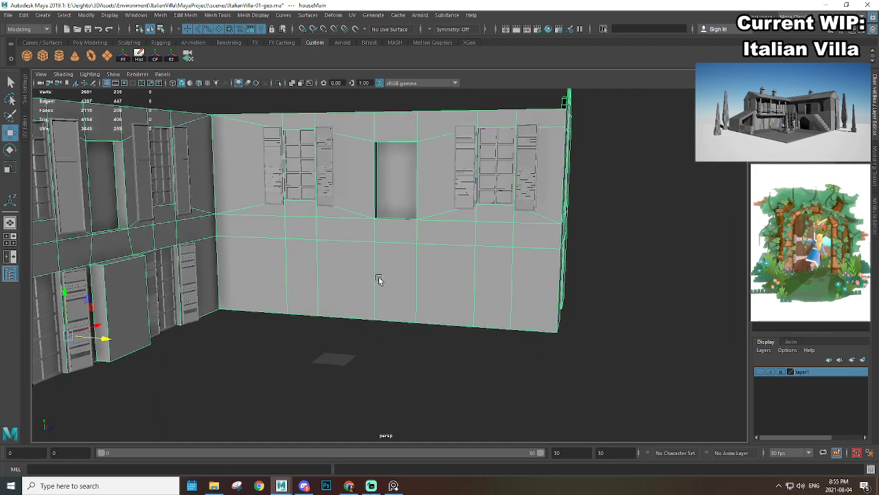
pyautogui.keyDown('alt'); pyautogui.moveTo(418, 266); pyautogui.dragTo(389, 258, button='middle'); pyautogui.keyUp('alt')
pyautogui.scroll(1, 389, 258)
pyautogui.scroll(2, 375, 246)
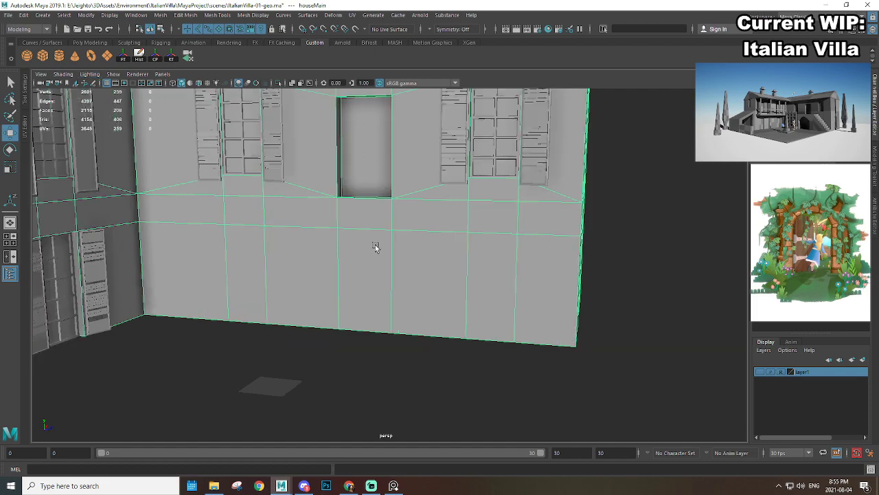
pyautogui.keyDown('alt'); pyautogui.moveTo(402, 244); pyautogui.dragTo(409, 248); pyautogui.keyUp('alt')
pyautogui.click(759, 370)
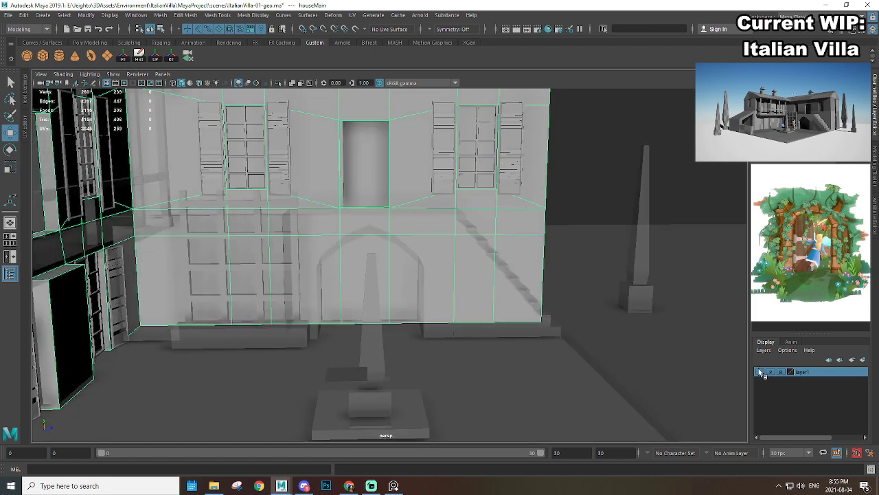
# Step: Examine the blockout's arch, lattice and staircase against the main house's courtyard wall
pyautogui.scroll(-2, 449, 308)
pyautogui.keyDown('alt'); pyautogui.moveTo(449, 309); pyautogui.dragTo(413, 256); pyautogui.keyUp('alt')
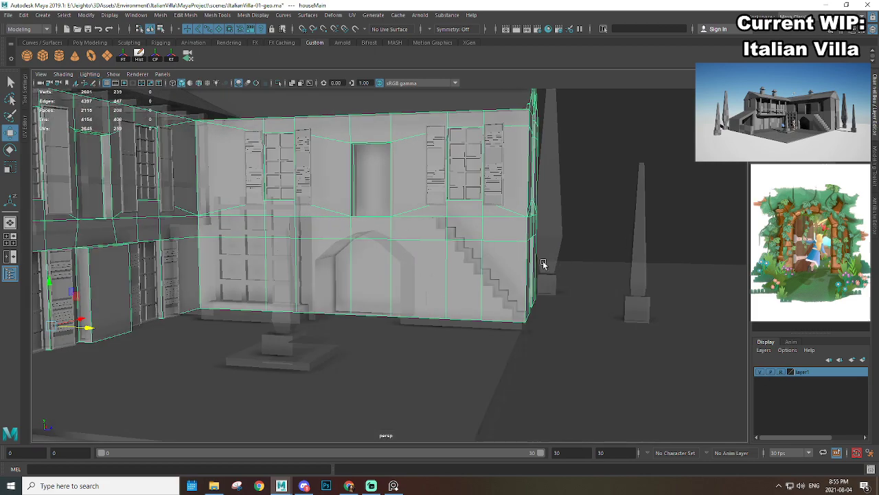
pyautogui.keyDown('alt'); pyautogui.moveTo(543, 263); pyautogui.dragTo(515, 281); pyautogui.keyUp('alt')
pyautogui.keyDown('alt'); pyautogui.moveTo(414, 269); pyautogui.dragTo(437, 254, button='middle'); pyautogui.keyUp('alt')
pyautogui.scroll(2, 437, 253)
pyautogui.keyDown('alt'); pyautogui.moveTo(558, 268); pyautogui.dragTo(476, 287); pyautogui.keyUp('alt')
pyautogui.scroll(-2, 455, 272)
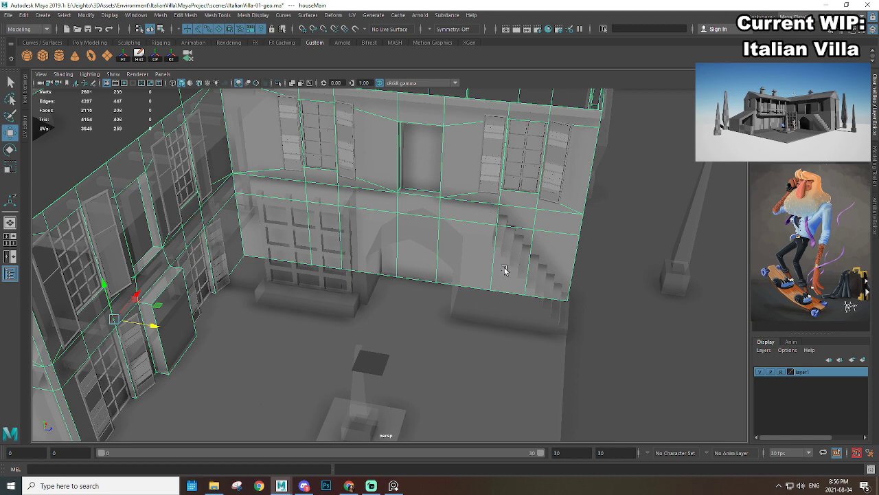
pyautogui.press('f')
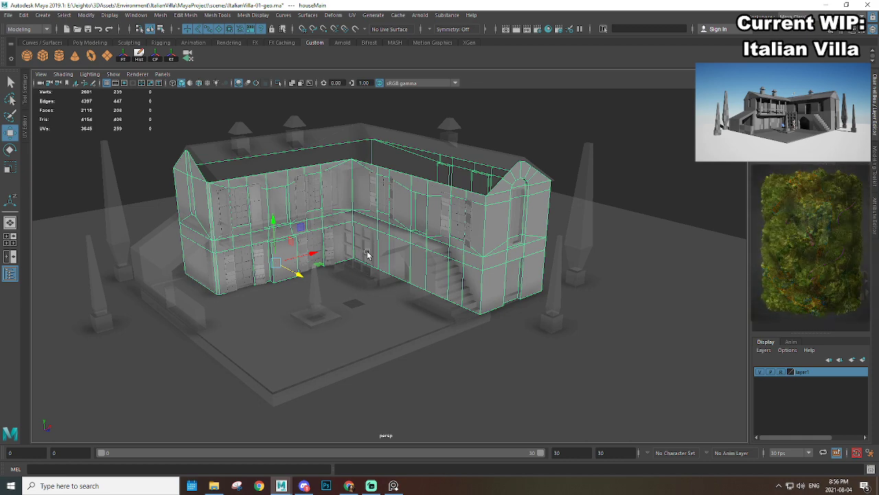
pyautogui.scroll(3, 372, 256)
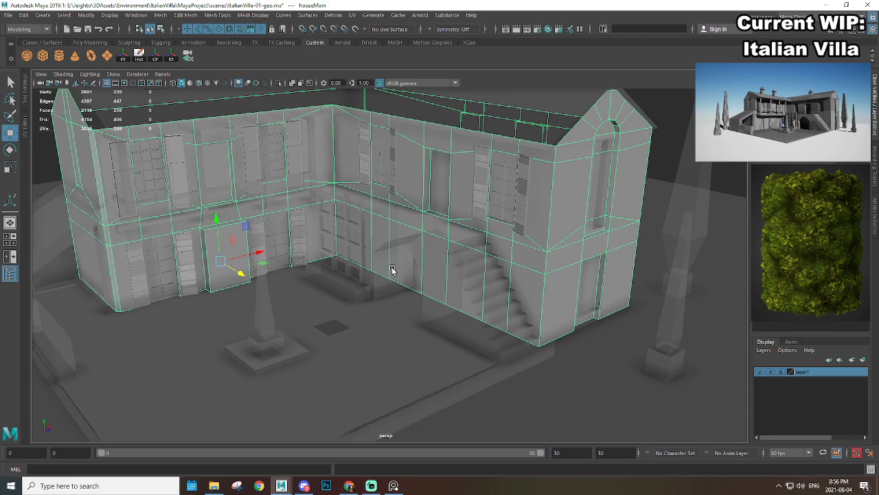
pyautogui.keyDown('alt'); pyautogui.moveTo(342, 275); pyautogui.dragTo(312, 254); pyautogui.keyUp('alt')
pyautogui.keyDown('alt'); pyautogui.moveTo(388, 219); pyautogui.dragTo(463, 274, button='right'); pyautogui.keyUp('alt')
pyautogui.keyDown('alt'); pyautogui.moveTo(350, 219); pyautogui.dragTo(415, 247); pyautogui.keyUp('alt')
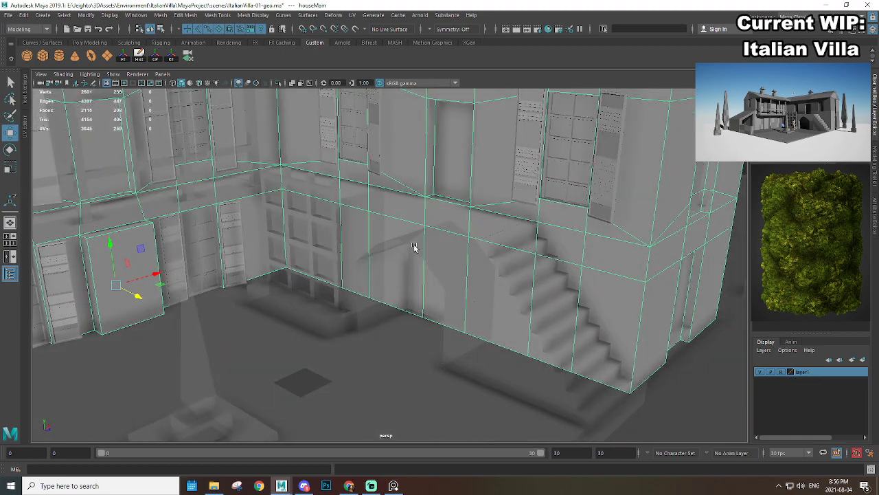
pyautogui.moveTo(253, 216)
pyautogui.keyDown('alt'); pyautogui.mouseDown()
pyautogui.moveTo(351, 208)
pyautogui.moveTo(277, 208)
pyautogui.moveTo(264, 218)
pyautogui.mouseUp(); pyautogui.keyUp('alt')
pyautogui.keyDown('alt'); pyautogui.moveTo(396, 244); pyautogui.dragTo(465, 229); pyautogui.keyUp('alt')
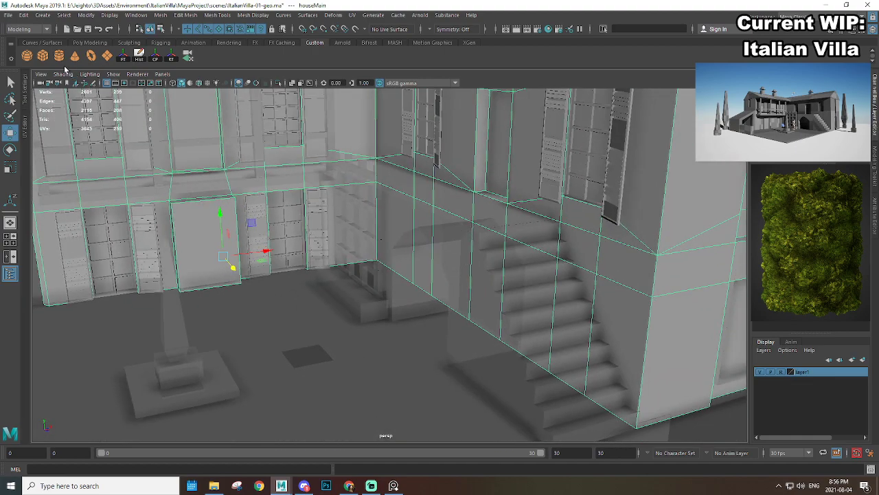
# Step: Create a polygon cube and move it to the landing at the top of the outdoor staircase
pyautogui.click(42, 56)
pyautogui.keyDown('alt'); pyautogui.moveTo(413, 226); pyautogui.dragTo(274, 314); pyautogui.keyUp('alt')
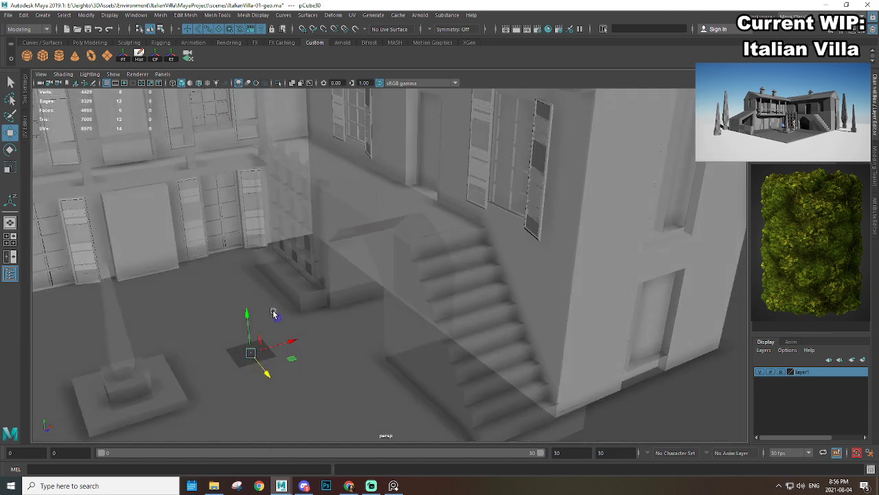
pyautogui.moveTo(245, 265); pyautogui.dragTo(294, 262)
pyautogui.keyDown('alt'); pyautogui.moveTo(321, 260); pyautogui.dragTo(421, 229); pyautogui.keyUp('alt')
pyautogui.press('w')
pyautogui.scroll(4, 377, 197)
pyautogui.keyDown('alt'); pyautogui.moveTo(377, 197); pyautogui.dragTo(299, 263, button='middle'); pyautogui.keyUp('alt')
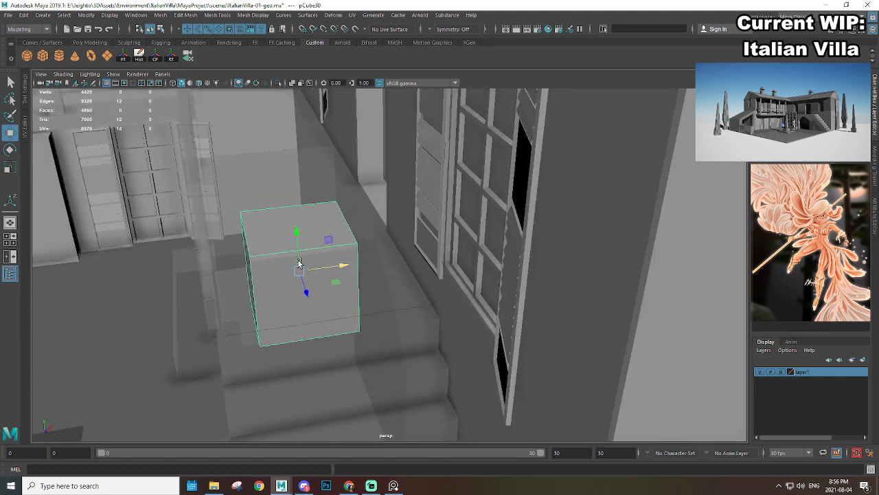
# Step: Select the cube's top face and snap it vertically to the height of the stair landing
pyautogui.moveTo(268, 231); pyautogui.dragTo(268, 245, button='right')
pyautogui.click(270, 244)
pyautogui.keyDown('alt'); pyautogui.moveTo(270, 244); pyautogui.dragTo(345, 216); pyautogui.keyUp('alt')
pyautogui.press('v')
pyautogui.scroll(3, 403, 222)
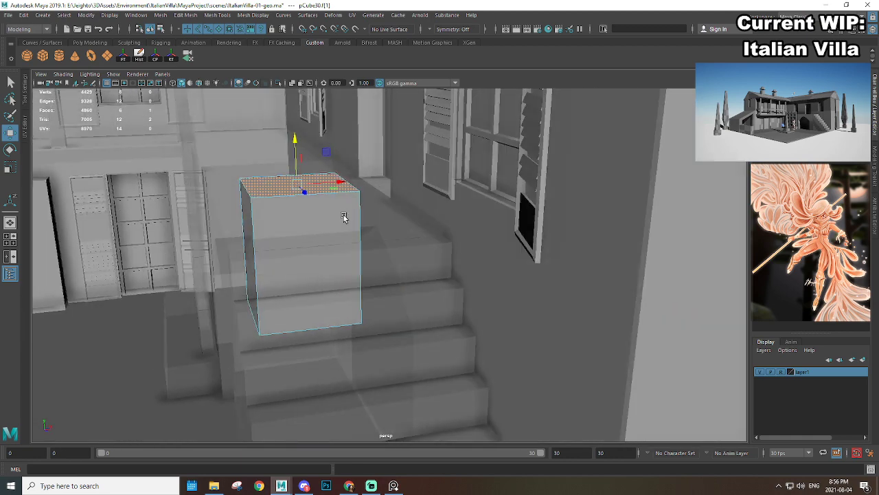
pyautogui.keyDown('alt'); pyautogui.moveTo(346, 215); pyautogui.dragTo(422, 229, button='middle'); pyautogui.keyUp('alt')
pyautogui.moveTo(366, 207); pyautogui.dragTo(386, 195, button='right')
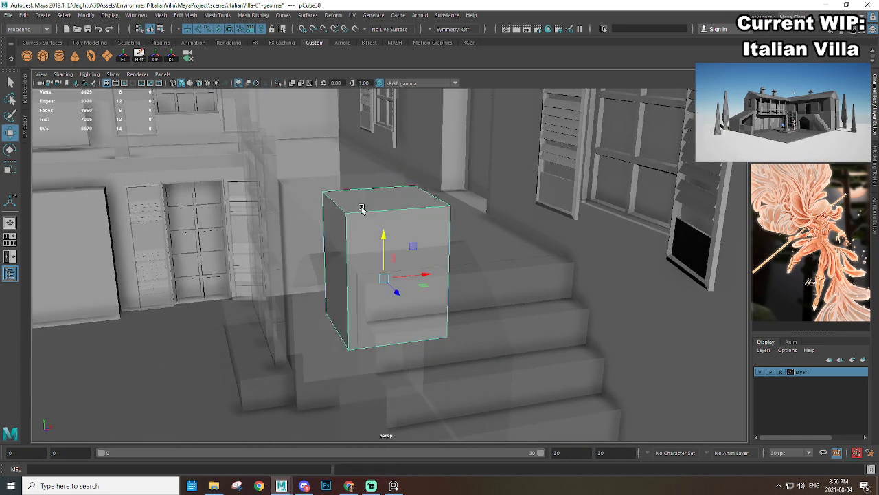
# Step: Isolate the cube to select its wall-facing side, bring that face flush against the courtyard wall, and end the isolation
pyautogui.hotkey('ctrl', '1')
pyautogui.keyDown('alt'); pyautogui.moveTo(520, 252); pyautogui.dragTo(457, 251); pyautogui.keyUp('alt')
pyautogui.moveTo(459, 177); pyautogui.dragTo(454, 205, button='right')
pyautogui.click(417, 255)
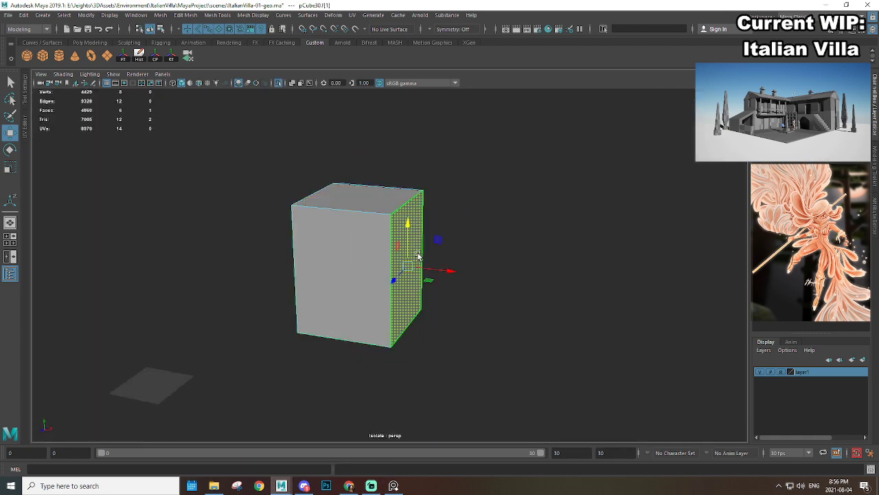
pyautogui.keyDown('alt'); pyautogui.moveTo(420, 260); pyautogui.dragTo(422, 284); pyautogui.keyUp('alt')
pyautogui.hotkey('ctrl', '1')
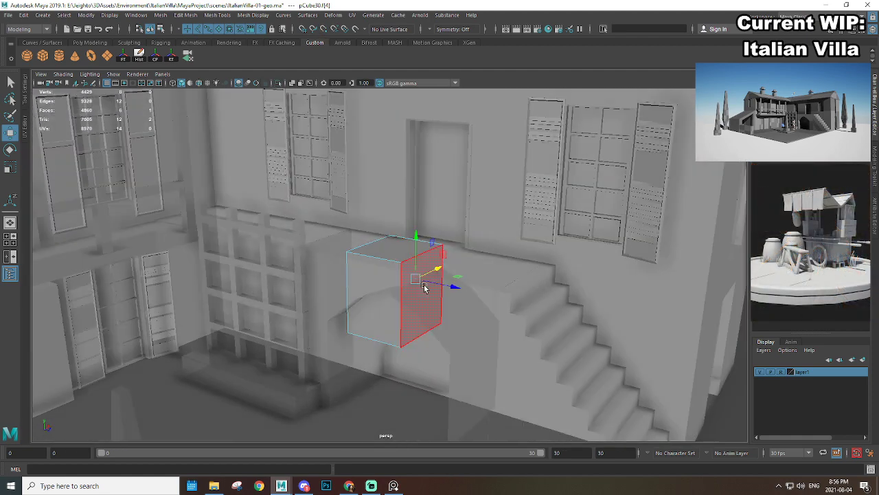
# Step: Extend the cube's stair-facing side along the wall and snap it to the staircase's top step
pyautogui.keyDown('alt'); pyautogui.moveTo(442, 334); pyautogui.dragTo(415, 220); pyautogui.keyUp('alt')
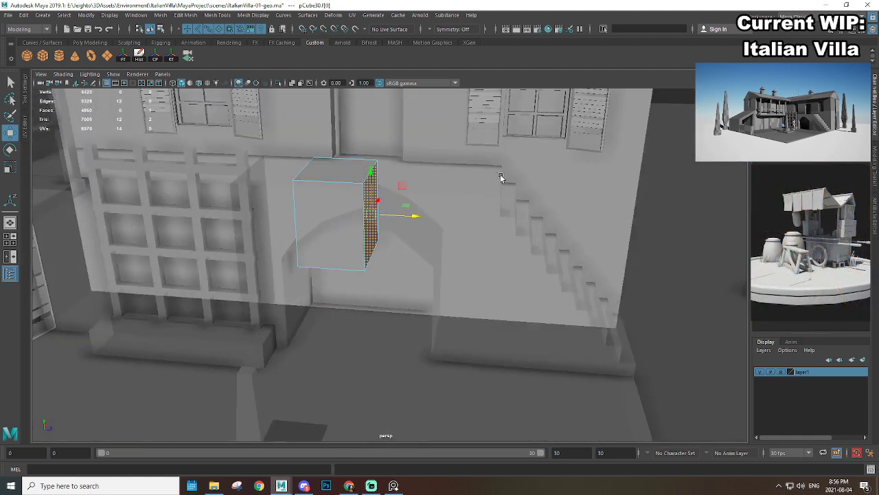
pyautogui.moveTo(500, 177); pyautogui.dragTo(502, 167, button='middle')
pyautogui.keyDown('alt'); pyautogui.moveTo(446, 261); pyautogui.dragTo(382, 195); pyautogui.keyUp('alt')
# Step: Extend the block's bottom face straight down and snap it to the base level of the courtyard wall
pyautogui.moveTo(607, 327); pyautogui.dragTo(612, 355, button='middle')
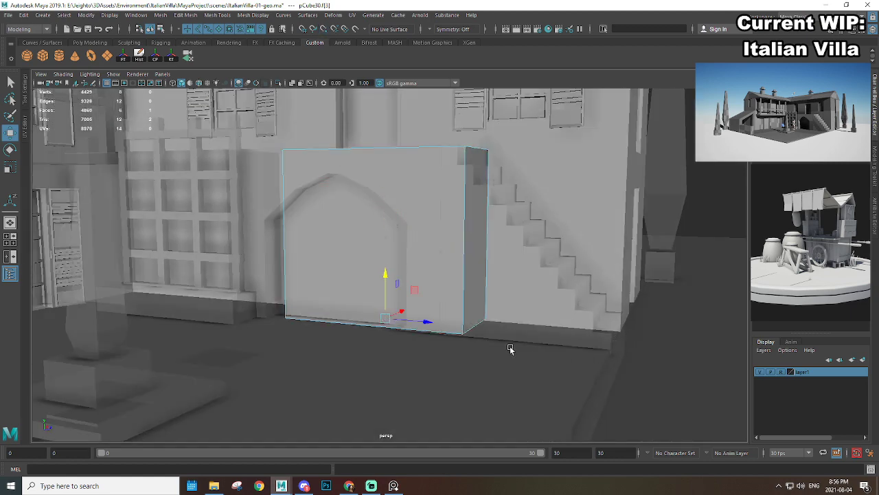
pyautogui.keyDown('alt'); pyautogui.moveTo(371, 338); pyautogui.dragTo(481, 288, button='middle'); pyautogui.keyUp('alt')
pyautogui.scroll(-5, 612, 285)
pyautogui.keyDown('alt'); pyautogui.moveTo(612, 284); pyautogui.dragTo(532, 287, button='middle'); pyautogui.keyUp('alt')
pyautogui.press('v')
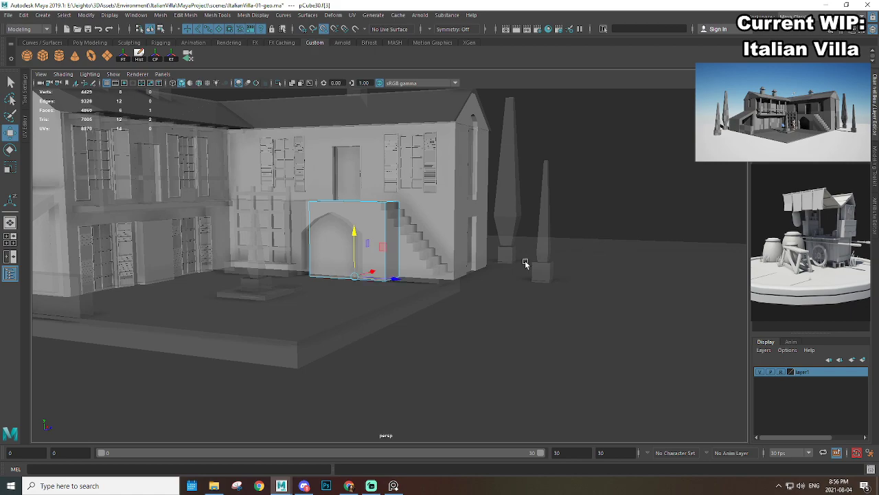
pyautogui.scroll(4, 525, 263)
pyautogui.keyDown('alt'); pyautogui.moveTo(306, 263); pyautogui.dragTo(382, 268, button='middle'); pyautogui.keyUp('alt')
pyautogui.scroll(3, 412, 278)
pyautogui.keyDown('alt'); pyautogui.moveTo(427, 292); pyautogui.dragTo(445, 274); pyautogui.keyUp('alt')
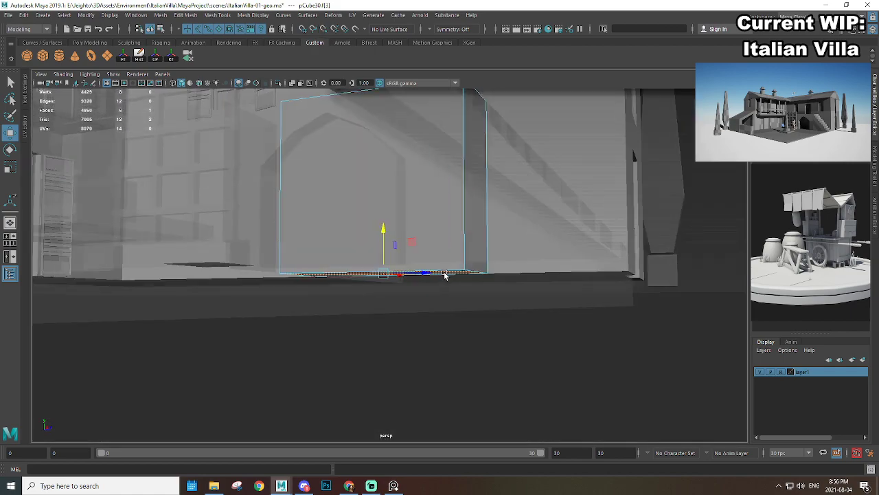
pyautogui.scroll(-2, 426, 280)
pyautogui.keyDown('alt'); pyautogui.moveTo(404, 285); pyautogui.dragTo(648, 318, button='middle'); pyautogui.keyUp('alt')
pyautogui.keyDown('alt'); pyautogui.moveTo(648, 318); pyautogui.dragTo(604, 343); pyautogui.keyUp('alt')
pyautogui.keyDown('alt'); pyautogui.moveTo(605, 344); pyautogui.dragTo(480, 331, button='middle'); pyautogui.keyUp('alt')
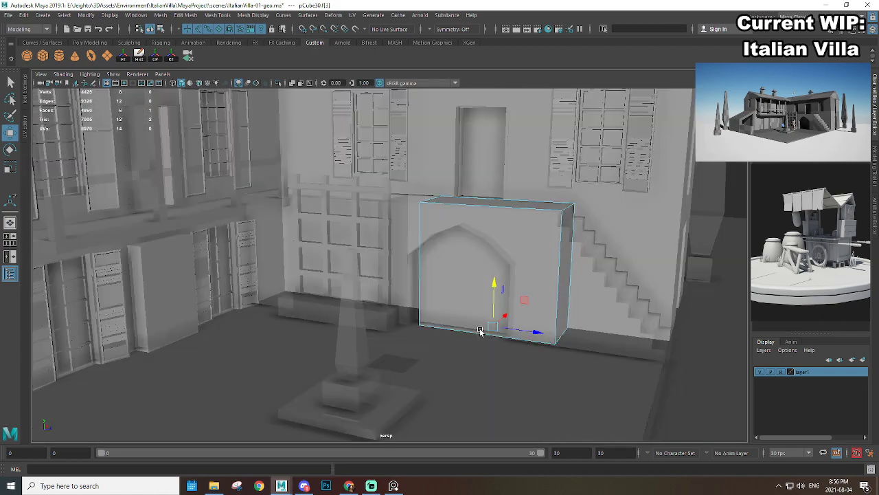
pyautogui.keyDown('alt'); pyautogui.moveTo(480, 332); pyautogui.dragTo(481, 294); pyautogui.keyUp('alt')
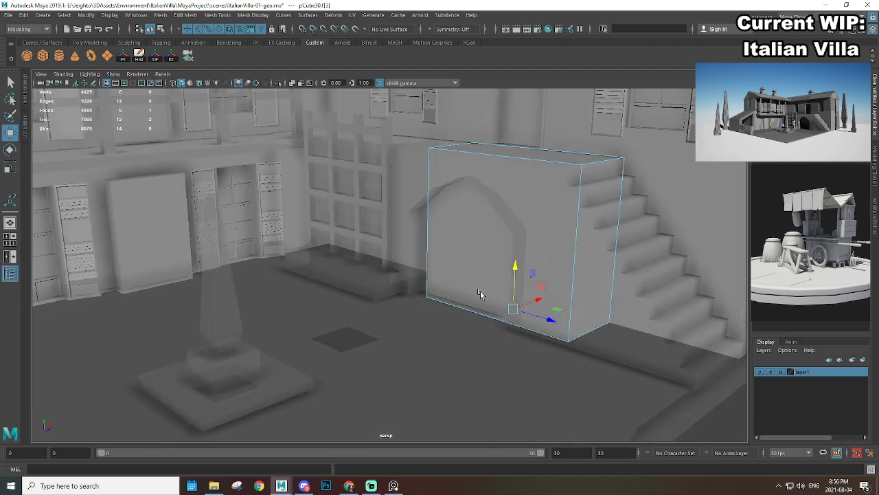
# Step: Select the block's courtyard-facing side and snap it flush with the staircase's outer edge
pyautogui.keyDown('alt'); pyautogui.moveTo(539, 220); pyautogui.dragTo(509, 242, button='middle'); pyautogui.keyUp('alt')
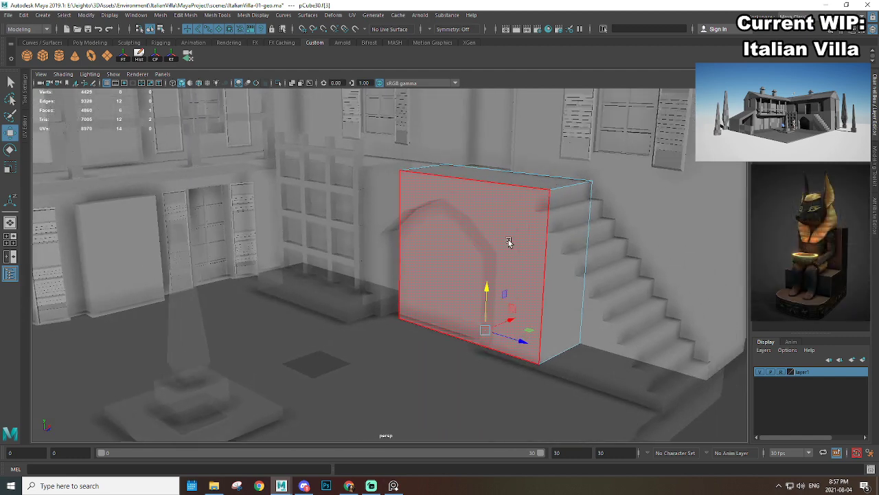
pyautogui.keyDown('alt'); pyautogui.moveTo(509, 242); pyautogui.dragTo(392, 250); pyautogui.keyUp('alt')
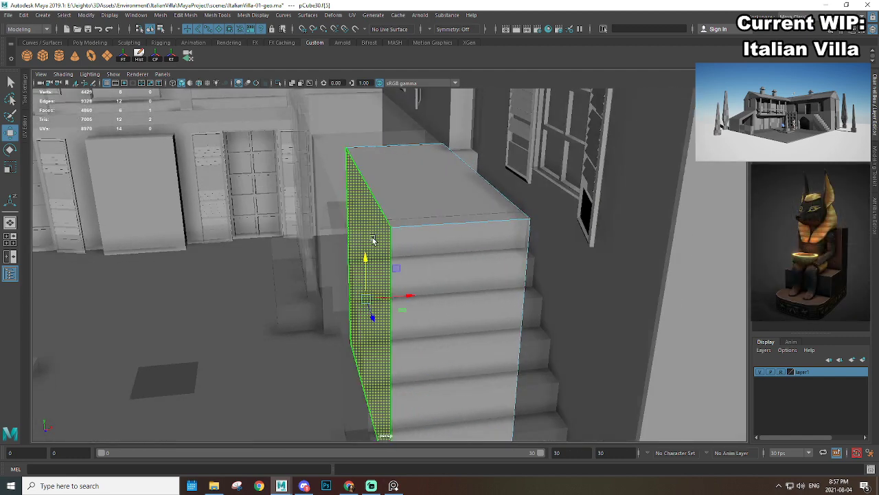
pyautogui.scroll(-2, 373, 240)
pyautogui.keyDown('alt'); pyautogui.moveTo(374, 241); pyautogui.dragTo(380, 193, button='middle'); pyautogui.keyUp('alt')
pyautogui.click(457, 271)
pyautogui.press('v')
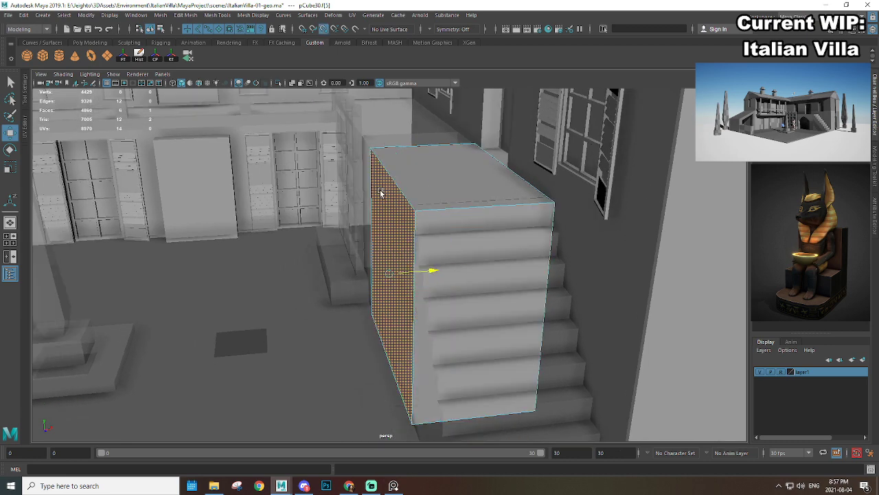
# Step: Select the block's end face opposite the stairs and extend it along the wall, past the lattice, to the adjoining wing
pyautogui.keyDown('alt'); pyautogui.moveTo(380, 193); pyautogui.dragTo(452, 220); pyautogui.keyUp('alt')
pyautogui.click(416, 202)
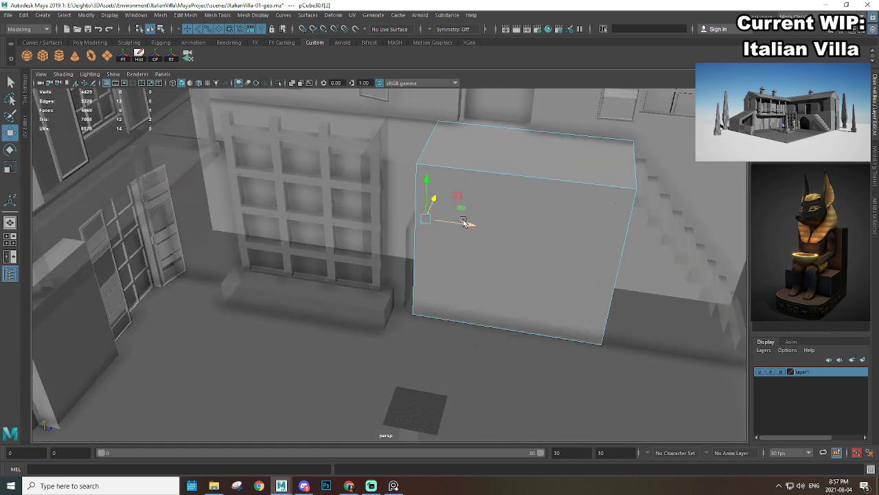
pyautogui.keyDown('alt'); pyautogui.moveTo(294, 127); pyautogui.dragTo(254, 159); pyautogui.keyUp('alt')
pyautogui.moveTo(287, 272); pyautogui.dragTo(269, 288, button='middle')
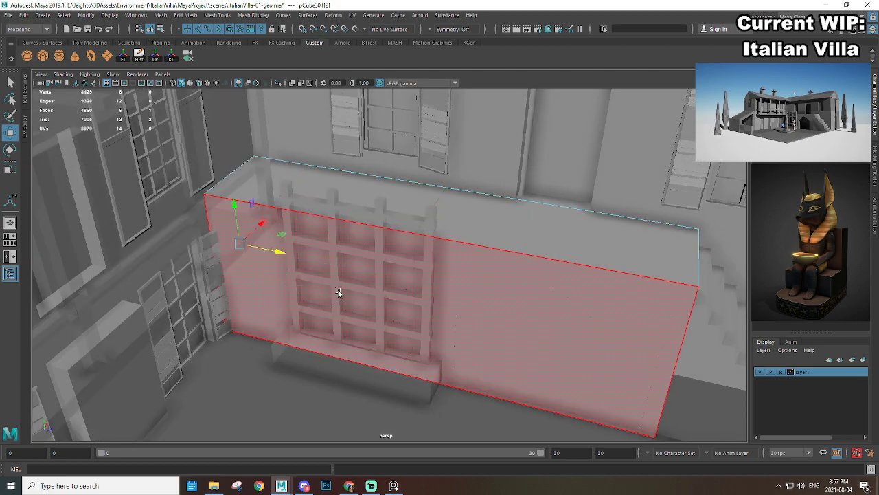
# Step: Insert two vertical edge loops around the block with Multi-Cut, one on each side of the blockout's arch
pyautogui.keyDown('alt'); pyautogui.moveTo(338, 290); pyautogui.dragTo(494, 231); pyautogui.keyUp('alt')
pyautogui.moveTo(463, 213); pyautogui.dragTo(513, 189, button='right')
pyautogui.keyDown('shift'); pyautogui.moveTo(522, 221); pyautogui.dragTo(467, 231, button='right'); pyautogui.keyUp('shift')
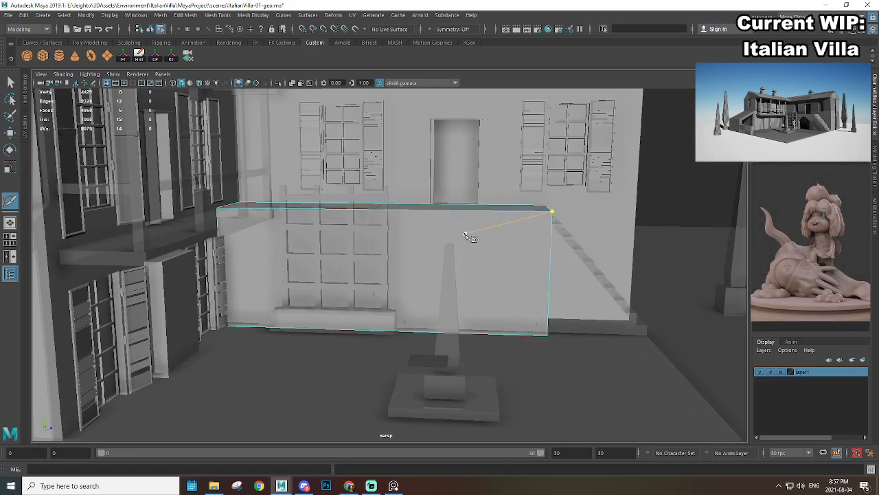
pyautogui.keyDown('alt'); pyautogui.moveTo(468, 237); pyautogui.dragTo(467, 202); pyautogui.keyUp('alt')
pyautogui.keyDown('ctrl'); pyautogui.click(414, 220); pyautogui.keyUp('ctrl')
pyautogui.press('4')
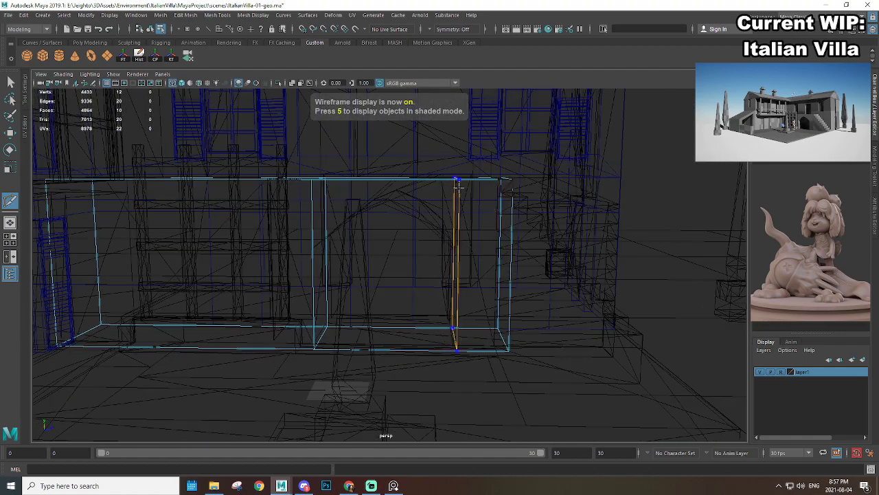
pyautogui.keyDown('ctrl'); pyautogui.click(458, 184); pyautogui.keyUp('ctrl')
pyautogui.click(509, 180)
# Step: Move the two vertical edge loops along the block to line up with the sides of the arch opening
pyautogui.moveTo(497, 240)
pyautogui.keyDown('alt'); pyautogui.mouseDown()
pyautogui.moveTo(506, 240)
pyautogui.moveTo(406, 240)
pyautogui.mouseUp(); pyautogui.keyUp('alt')
pyautogui.press('5')
pyautogui.press('w')
pyautogui.press('r')
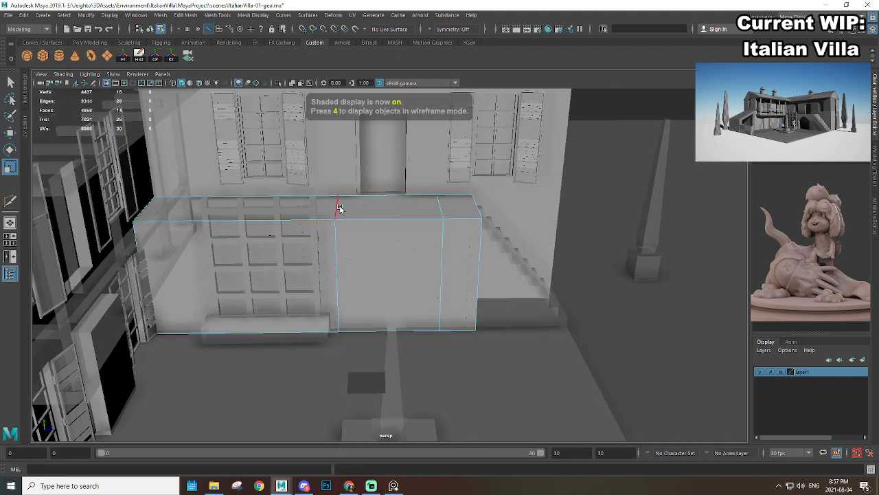
pyautogui.keyDown('alt'); pyautogui.moveTo(404, 221); pyautogui.dragTo(468, 266, button='right'); pyautogui.keyUp('alt')
pyautogui.press('w')
pyautogui.moveTo(390, 269); pyautogui.dragTo(390, 270)
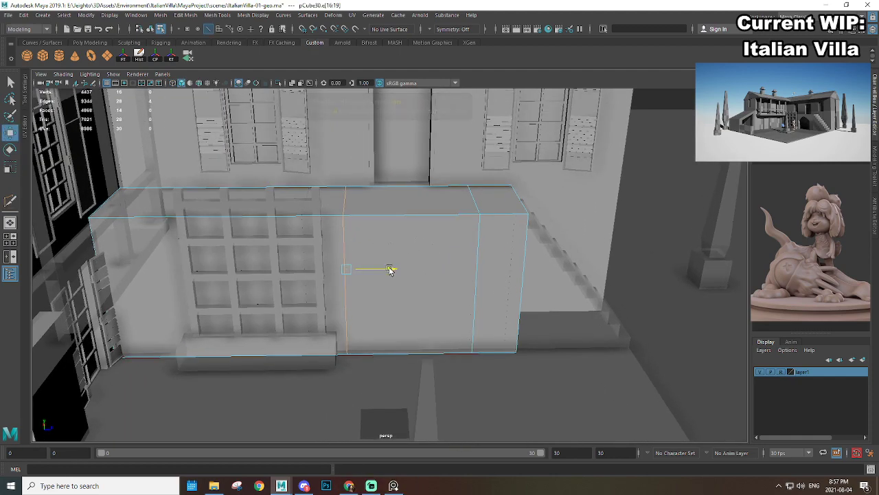
pyautogui.keyDown('alt'); pyautogui.moveTo(474, 259); pyautogui.dragTo(459, 249); pyautogui.keyUp('alt')
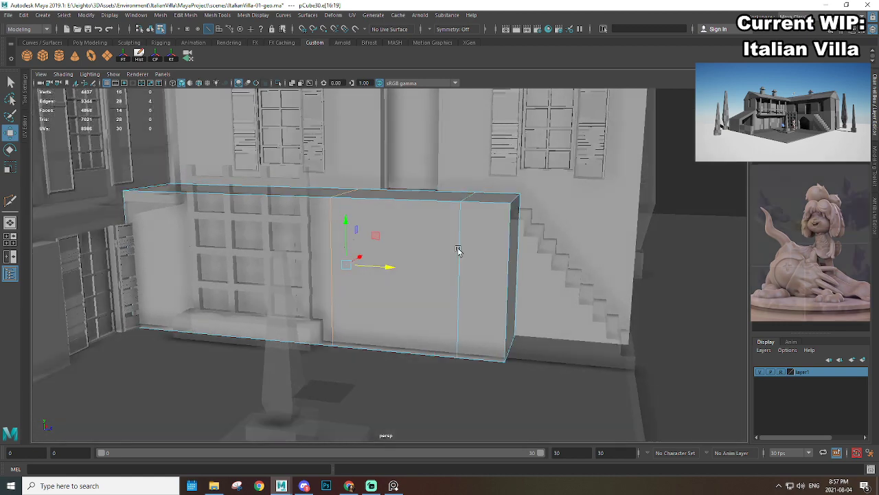
pyautogui.click(465, 249)
pyautogui.moveTo(508, 274); pyautogui.dragTo(415, 252)
# Step: Divide the arch span with a centred edge loop and one loop in each half, and add a horizontal loop just above the arch
pyautogui.moveTo(420, 208)
pyautogui.mouseDown(button='right')
pyautogui.moveTo(463, 197)
pyautogui.moveTo(430, 206)
pyautogui.mouseUp(button='right')
pyautogui.click(494, 189)
pyautogui.keyDown('ctrl'); pyautogui.middleClick(411, 197); pyautogui.keyUp('ctrl')
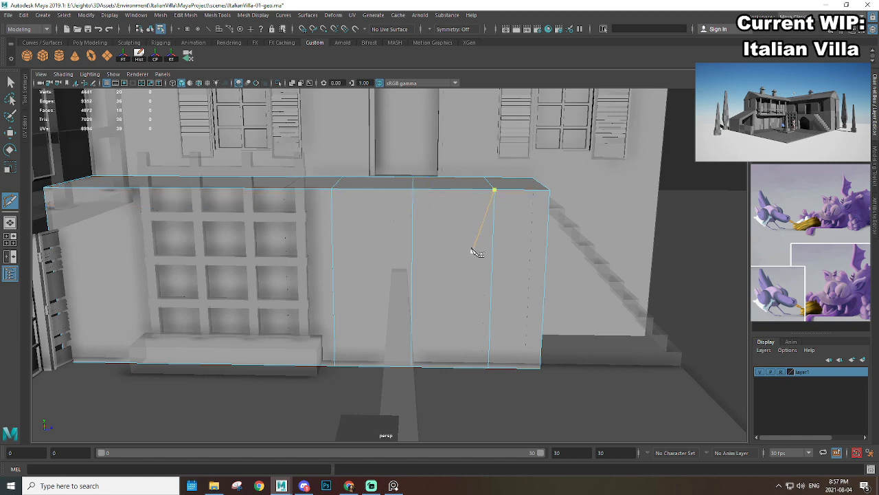
pyautogui.keyDown('alt'); pyautogui.moveTo(472, 247); pyautogui.dragTo(433, 218); pyautogui.keyUp('alt')
pyautogui.keyDown('ctrl'); pyautogui.click(368, 181); pyautogui.keyUp('ctrl')
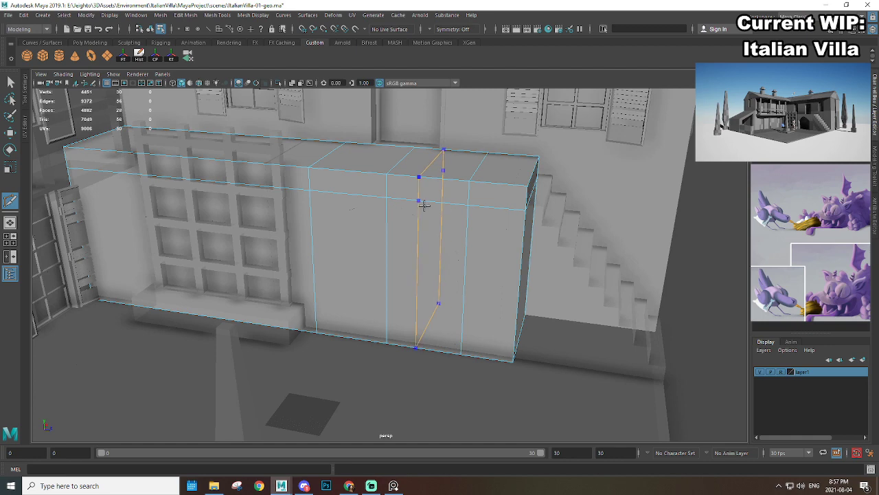
pyautogui.keyDown('ctrl'); pyautogui.click(350, 202); pyautogui.keyUp('ctrl')
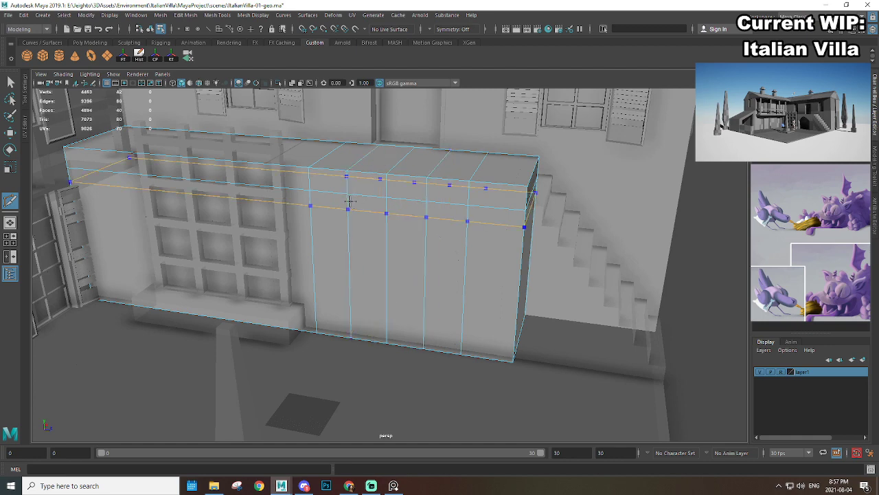
# Step: Select the faces below the horizontal loop across the arch span, including the back and underside, and delete them to open the passage
pyautogui.keyDown('alt'); pyautogui.moveTo(462, 225); pyautogui.dragTo(352, 190); pyautogui.keyUp('alt')
pyautogui.press('e')
pyautogui.moveTo(351, 189); pyautogui.dragTo(395, 177, button='right')
pyautogui.press('r')
pyautogui.click(401, 204)
pyautogui.hotkey('ctrl', '1')
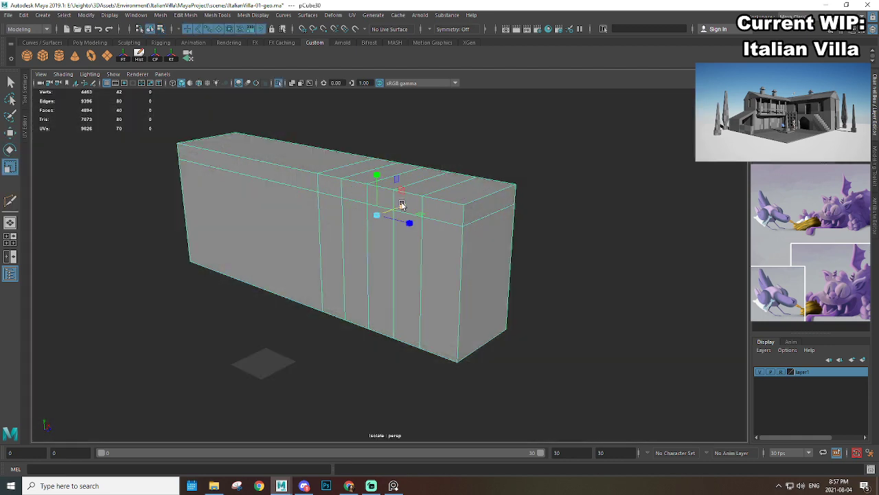
pyautogui.keyDown('alt'); pyautogui.moveTo(402, 207); pyautogui.dragTo(430, 243, button='right'); pyautogui.keyUp('alt')
pyautogui.moveTo(414, 251)
pyautogui.keyDown('alt'); pyautogui.mouseDown()
pyautogui.moveTo(457, 241)
pyautogui.moveTo(440, 238)
pyautogui.mouseUp(); pyautogui.keyUp('alt')
pyautogui.scroll(-2, 457, 241)
pyautogui.moveTo(444, 139); pyautogui.dragTo(443, 168, button='right')
pyautogui.scroll(1, 397, 249)
pyautogui.hotkey('ctrl', '1')
pyautogui.click(383, 272)
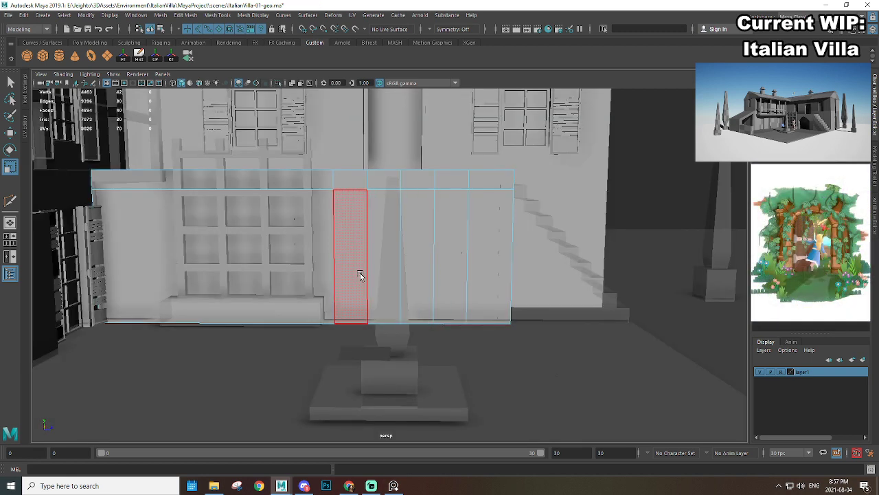
pyautogui.hotkey('ctrl', '1')
pyautogui.hotkey('ctrl', '1')
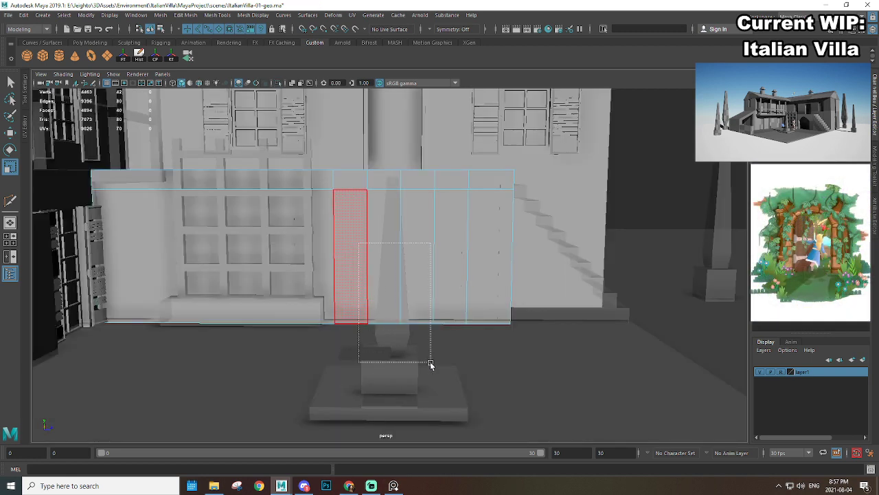
pyautogui.keyDown('shift'); pyautogui.moveTo(431, 362); pyautogui.dragTo(450, 384); pyautogui.keyUp('shift')
pyautogui.press('Delete')
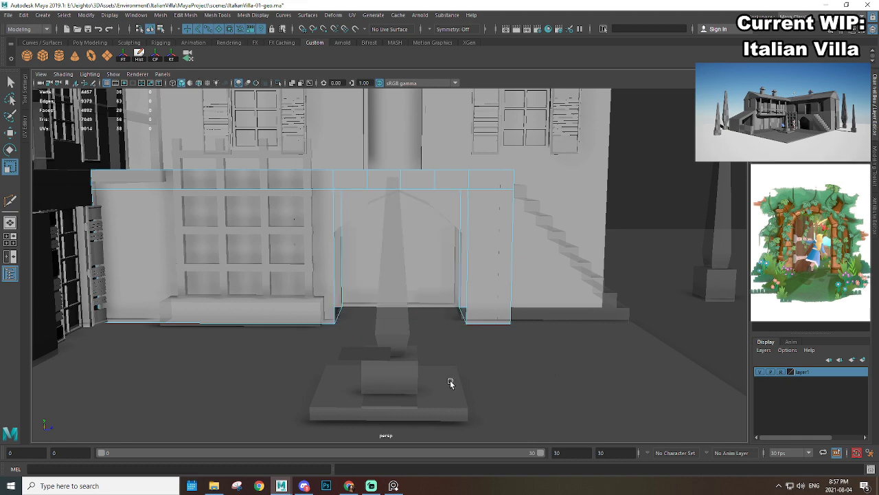
# Step: Select the outer corner vertices at the top of the opening, front and back, and lower them to where the blockout arch begins
pyautogui.scroll(2, 419, 276)
pyautogui.keyDown('alt'); pyautogui.moveTo(419, 276); pyautogui.dragTo(394, 232); pyautogui.keyUp('alt')
pyautogui.scroll(2, 394, 232)
pyautogui.keyDown('alt'); pyautogui.moveTo(319, 170); pyautogui.dragTo(353, 191, button='middle'); pyautogui.keyUp('alt')
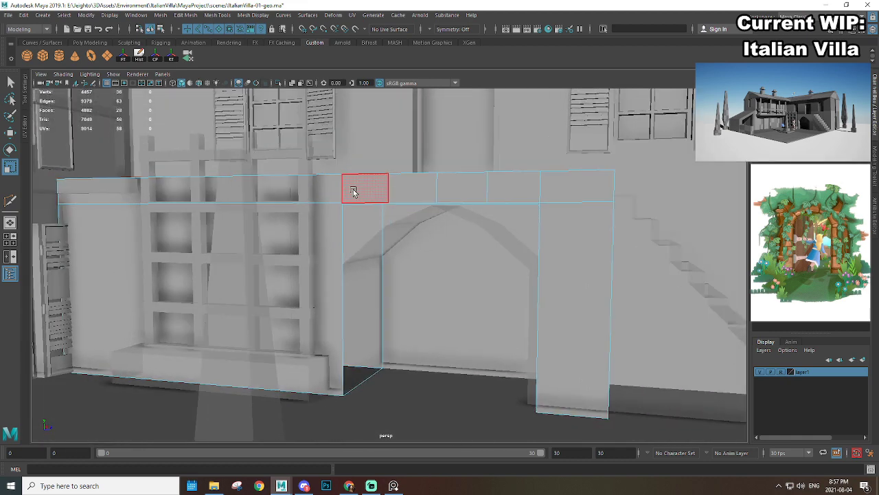
pyautogui.keyDown('alt'); pyautogui.moveTo(353, 191); pyautogui.dragTo(389, 194); pyautogui.keyUp('alt')
pyautogui.scroll(3, 389, 194)
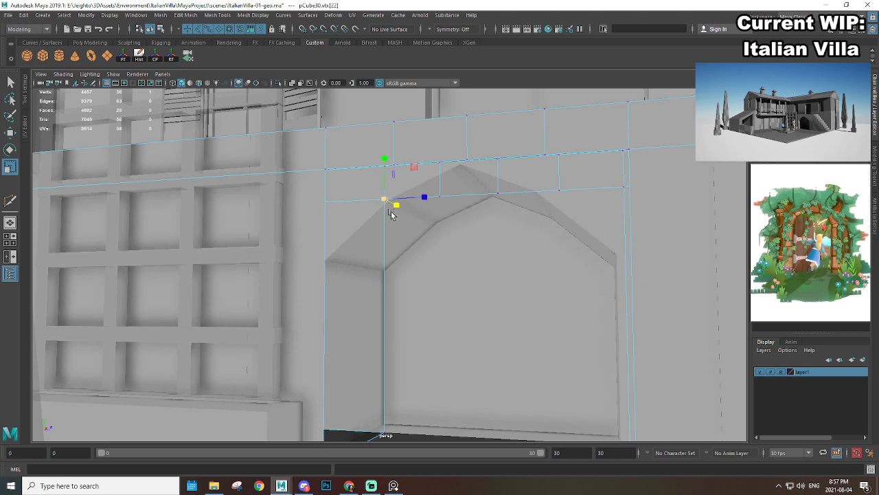
pyautogui.keyDown('shift'); pyautogui.click(327, 167); pyautogui.keyUp('shift')
pyautogui.scroll(-3, 379, 206)
pyautogui.keyDown('alt'); pyautogui.moveTo(382, 210); pyautogui.dragTo(436, 216); pyautogui.keyUp('alt')
pyautogui.keyDown('alt'); pyautogui.moveTo(543, 210); pyautogui.dragTo(536, 193); pyautogui.keyUp('alt')
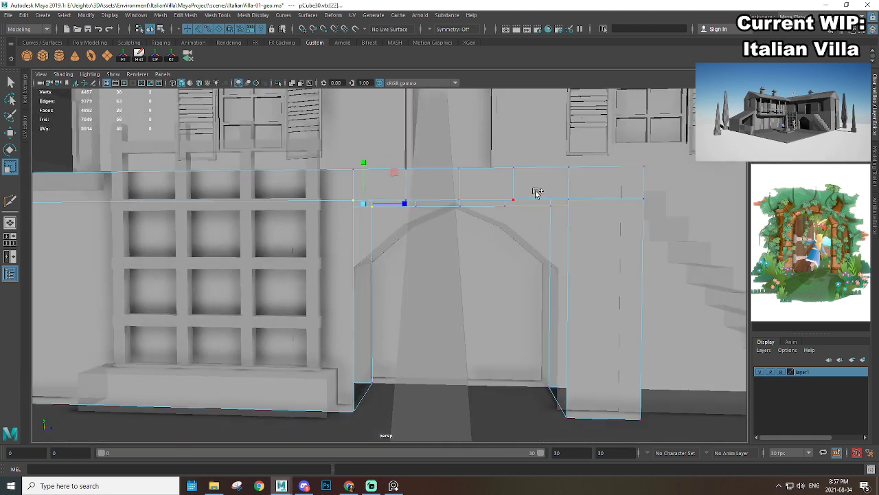
pyautogui.scroll(-3, 563, 230)
pyautogui.keyDown('alt'); pyautogui.moveTo(501, 234); pyautogui.dragTo(529, 232); pyautogui.keyUp('alt')
pyautogui.press('w')
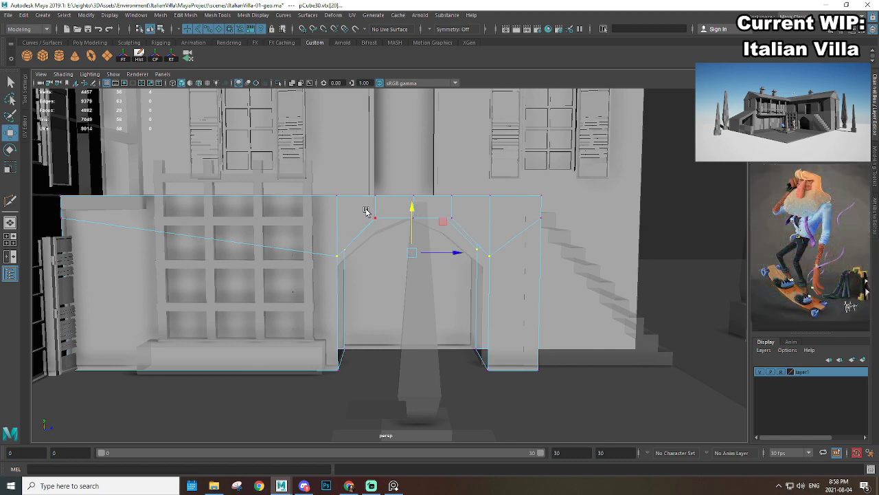
# Step: Spread the arch's intermediate vertices outward and lower them to follow the curve of the blockout arch
pyautogui.keyDown('alt'); pyautogui.moveTo(485, 247); pyautogui.dragTo(411, 175); pyautogui.keyUp('alt')
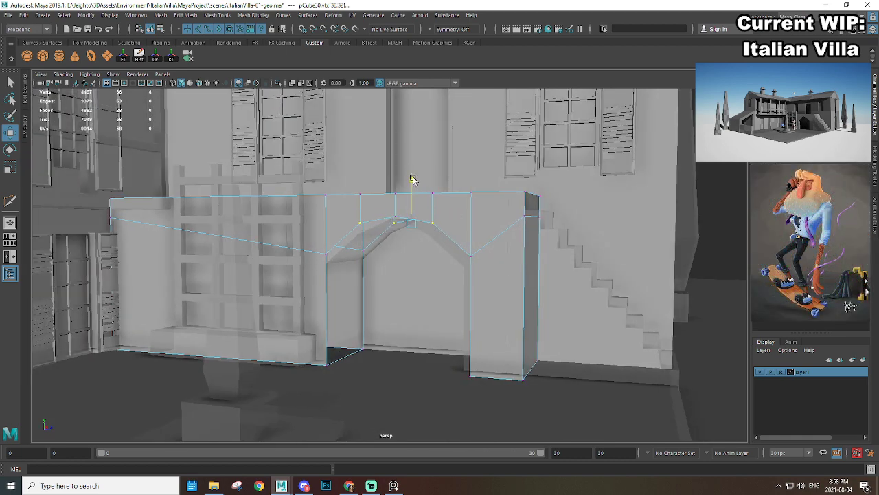
pyautogui.keyDown('alt'); pyautogui.moveTo(413, 255); pyautogui.dragTo(325, 267); pyautogui.keyUp('alt')
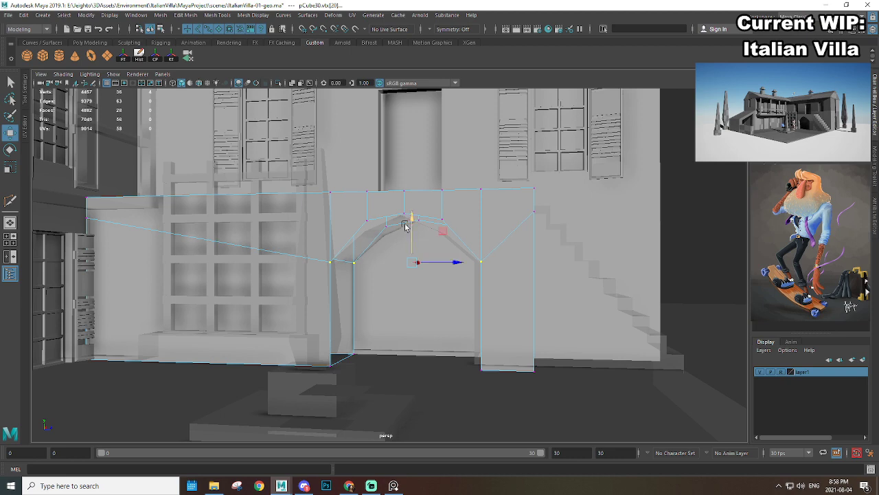
pyautogui.keyDown('alt'); pyautogui.moveTo(405, 226); pyautogui.dragTo(372, 225); pyautogui.keyUp('alt')
pyautogui.keyDown('alt'); pyautogui.moveTo(417, 247); pyautogui.dragTo(439, 232); pyautogui.keyUp('alt')
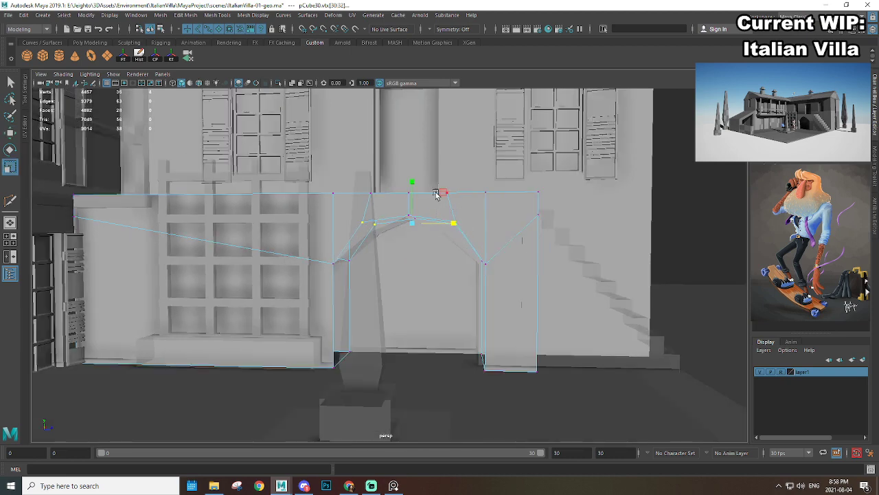
pyautogui.press('r')
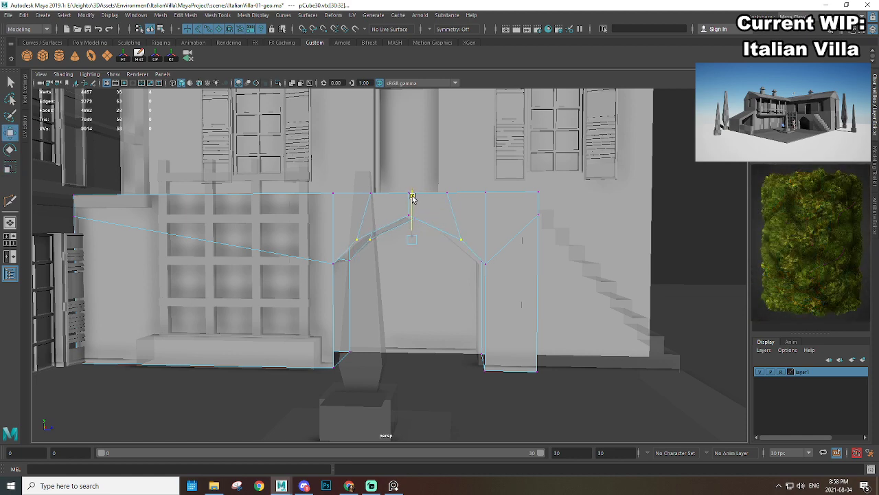
# Step: Bevel the centre edges above the arch's peak with a fraction of 0.5 and one segment
pyautogui.scroll(2, 413, 195)
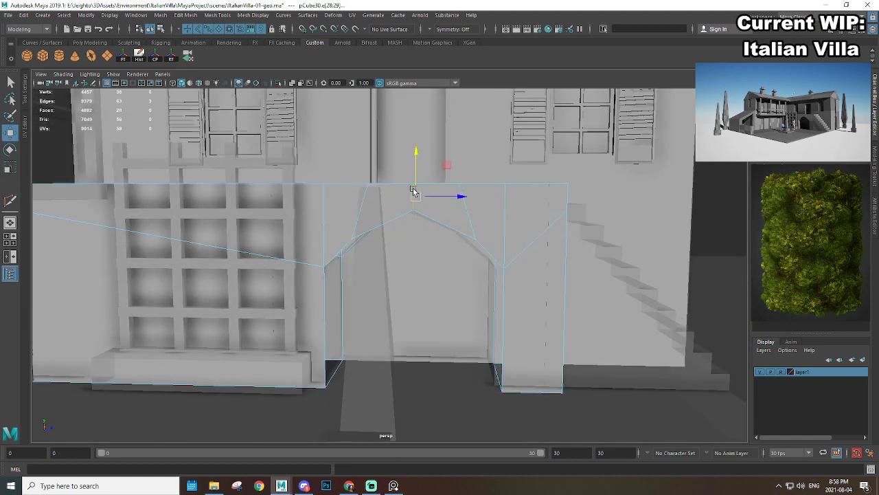
pyautogui.keyDown('shift'); pyautogui.moveTo(413, 191); pyautogui.dragTo(453, 188, button='right'); pyautogui.keyUp('shift')
pyautogui.moveTo(449, 201)
pyautogui.keyDown('alt'); pyautogui.mouseDown()
pyautogui.moveTo(453, 214)
pyautogui.moveTo(474, 210)
pyautogui.moveTo(398, 208)
pyautogui.moveTo(455, 212)
pyautogui.mouseUp(); pyautogui.keyUp('alt')
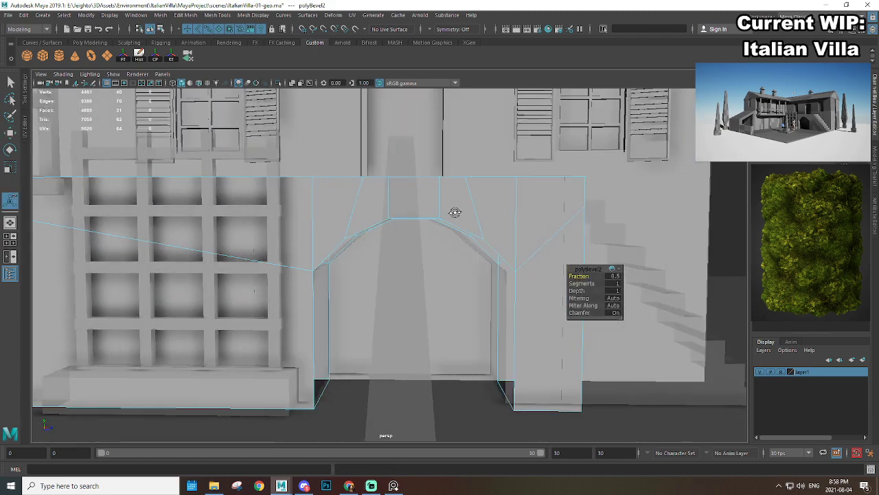
pyautogui.keyDown('alt'); pyautogui.moveTo(443, 263); pyautogui.dragTo(368, 247); pyautogui.keyUp('alt')
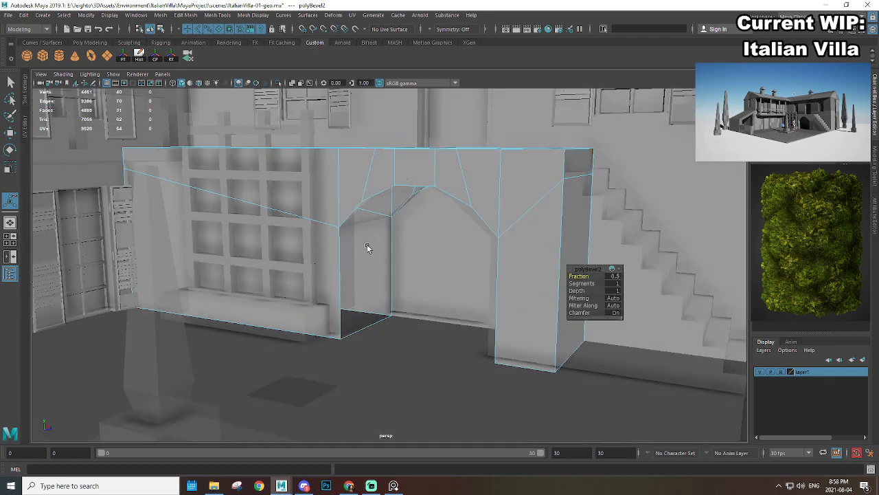
# Step: Select the bottom faces of the block's sections on both sides of the arch and delete them
pyautogui.moveTo(367, 194); pyautogui.dragTo(369, 254, button='right')
pyautogui.keyDown('alt'); pyautogui.moveTo(370, 264); pyautogui.dragTo(374, 314); pyautogui.keyUp('alt')
pyautogui.click(372, 312)
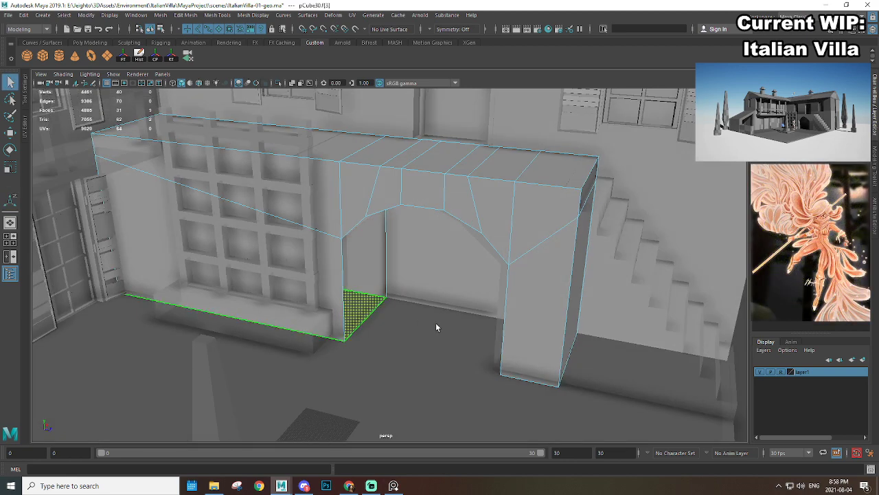
pyautogui.keyDown('alt'); pyautogui.moveTo(436, 328); pyautogui.dragTo(485, 310); pyautogui.keyUp('alt')
pyautogui.click(484, 313)
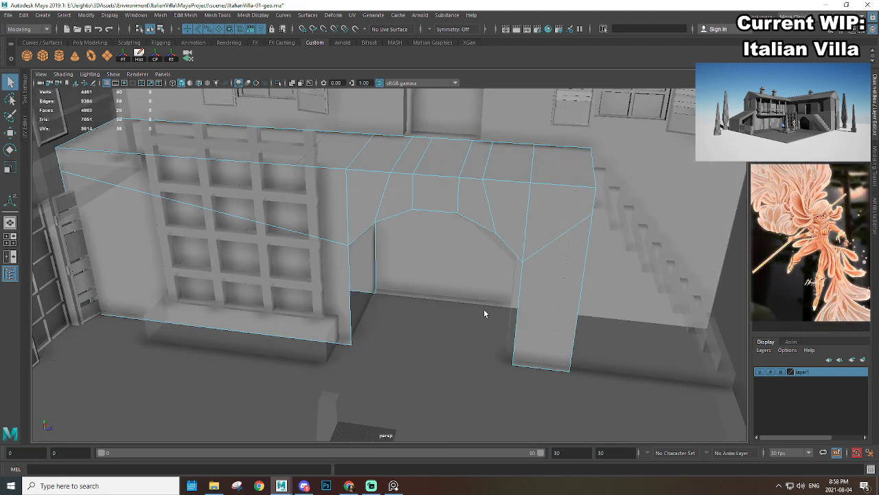
# Step: Select the open border edges around the arch, front and back, and bridge them to close the opening's inner surface
pyautogui.keyDown('alt'); pyautogui.moveTo(369, 248); pyautogui.dragTo(520, 266); pyautogui.keyUp('alt')
pyautogui.keyDown('alt'); pyautogui.moveTo(475, 302); pyautogui.dragTo(329, 263); pyautogui.keyUp('alt')
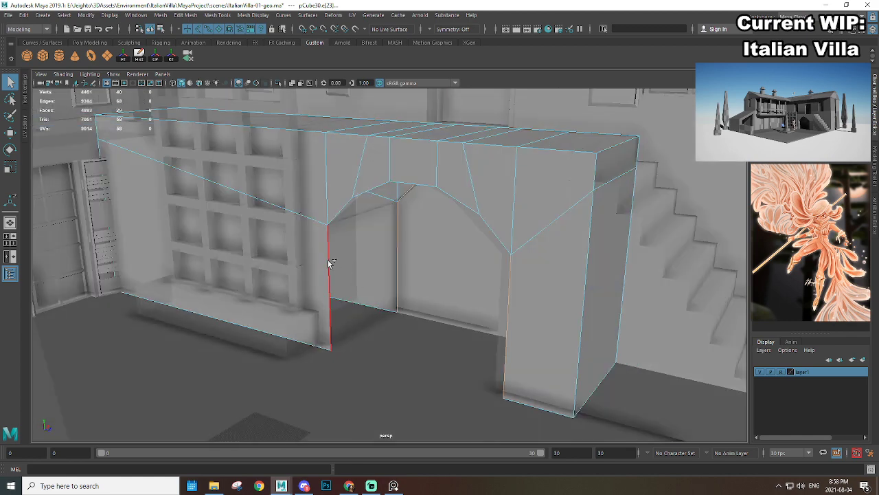
pyautogui.keyDown('shift'); pyautogui.rightClick(414, 181); pyautogui.keyUp('shift')
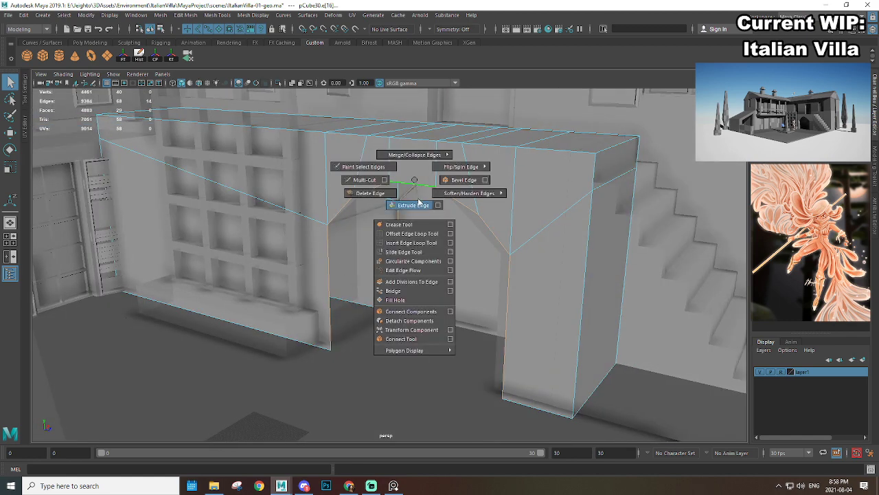
pyautogui.click(397, 291)
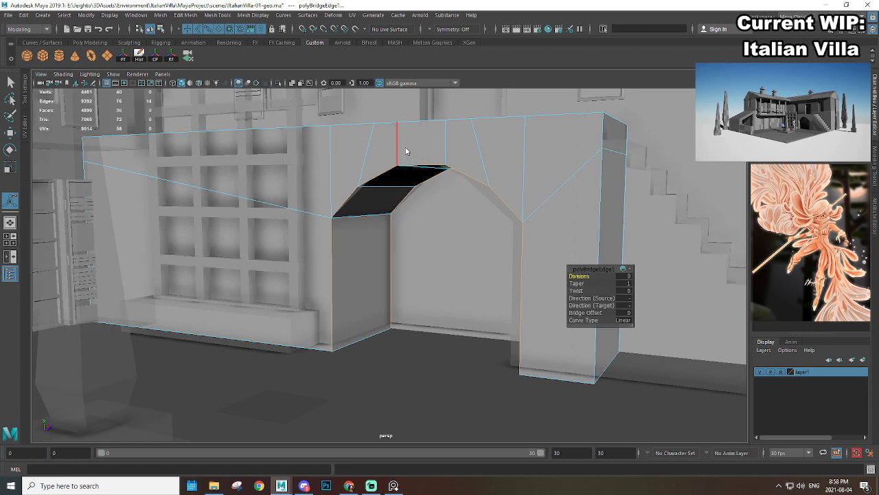
# Step: Leave component selection and isolate the arched block in the viewport
pyautogui.moveTo(403, 165); pyautogui.dragTo(403, 122, button='right')
pyautogui.keyDown('alt'); pyautogui.moveTo(502, 199); pyautogui.dragTo(459, 235, button='right'); pyautogui.keyUp('alt')
pyautogui.hotkey('ctrl', '1')
pyautogui.keyDown('alt'); pyautogui.moveTo(389, 189); pyautogui.dragTo(450, 262); pyautogui.keyUp('alt')
# Step: Snap the front and back top vertices beside the arch's long-wall end onto the neighbouring vertices directly above the opening's side
pyautogui.moveTo(430, 221); pyautogui.dragTo(395, 221, button='right')
pyautogui.keyDown('alt'); pyautogui.moveTo(412, 259); pyautogui.dragTo(439, 243, button='right'); pyautogui.keyUp('alt')
pyautogui.click(409, 229)
pyautogui.press('w')
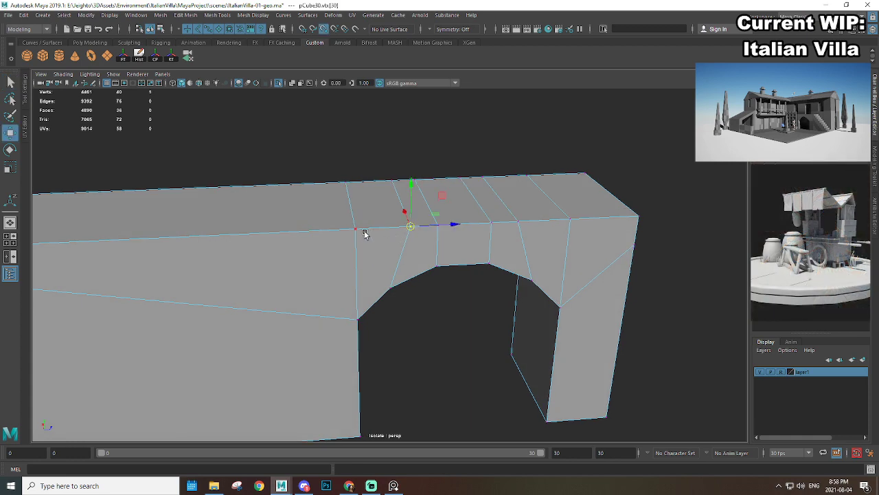
pyautogui.keyDown('alt'); pyautogui.moveTo(385, 209); pyautogui.dragTo(388, 228); pyautogui.keyUp('alt')
pyautogui.click(396, 180)
pyautogui.keyDown('alt'); pyautogui.moveTo(375, 191); pyautogui.dragTo(377, 211); pyautogui.keyUp('alt')
pyautogui.press('v')
pyautogui.moveTo(378, 199); pyautogui.dragTo(349, 186, button='middle')
# Step: Snap the matching front and back top vertices at the arch's pier end onto the vertices above the opening's side
pyautogui.keyDown('alt'); pyautogui.moveTo(351, 194); pyautogui.dragTo(393, 225); pyautogui.keyUp('alt')
pyautogui.press('v')
pyautogui.moveTo(371, 227); pyautogui.dragTo(421, 245, button='middle')
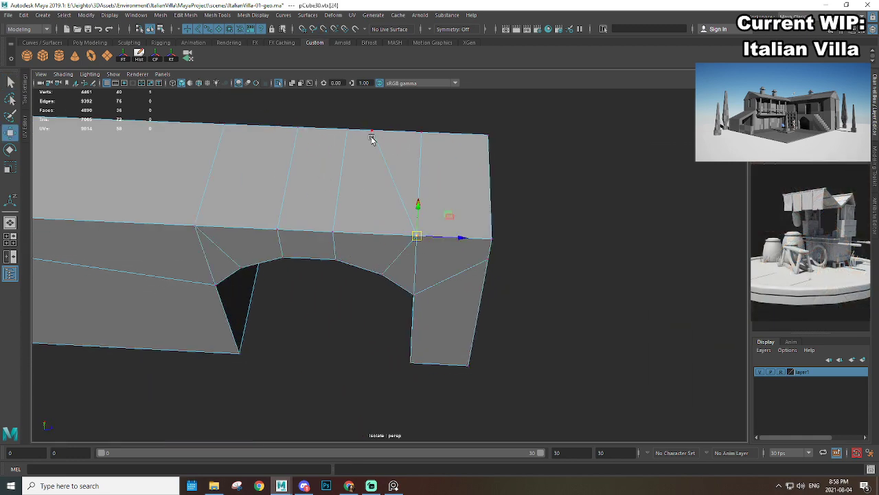
pyautogui.click(372, 136)
pyautogui.press('v')
pyautogui.moveTo(420, 145); pyautogui.dragTo(422, 143, button='middle')
# Step: Snap the upper horizontal edges on both end faces of the block down to the height where the arch begins
pyautogui.keyDown('alt'); pyautogui.moveTo(521, 218); pyautogui.dragTo(461, 210); pyautogui.keyUp('alt')
pyautogui.moveTo(462, 211); pyautogui.dragTo(459, 187, button='right')
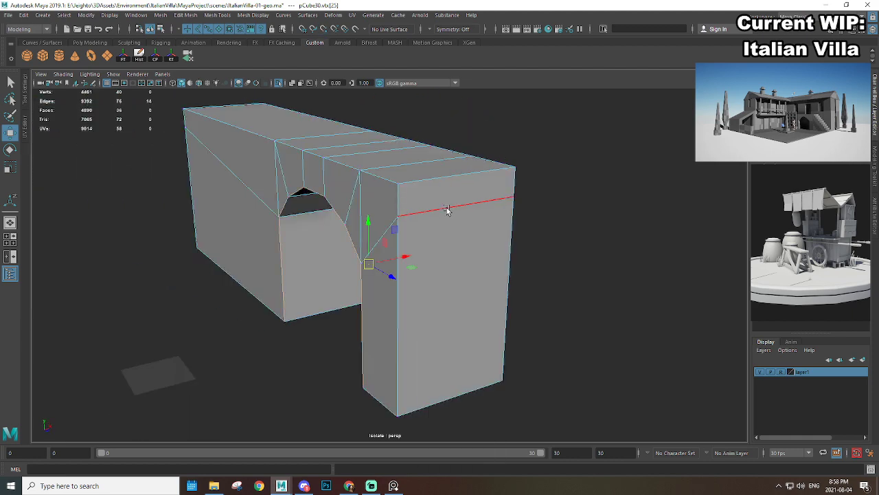
pyautogui.click(447, 210)
pyautogui.press('v')
pyautogui.moveTo(416, 194); pyautogui.dragTo(365, 261, button='middle')
pyautogui.moveTo(365, 261)
pyautogui.keyDown('alt'); pyautogui.mouseDown()
pyautogui.moveTo(313, 269)
pyautogui.moveTo(373, 261)
pyautogui.mouseUp(); pyautogui.keyUp('alt')
pyautogui.keyDown('alt'); pyautogui.moveTo(373, 261); pyautogui.dragTo(321, 262, button='right'); pyautogui.keyUp('alt')
pyautogui.click(258, 235)
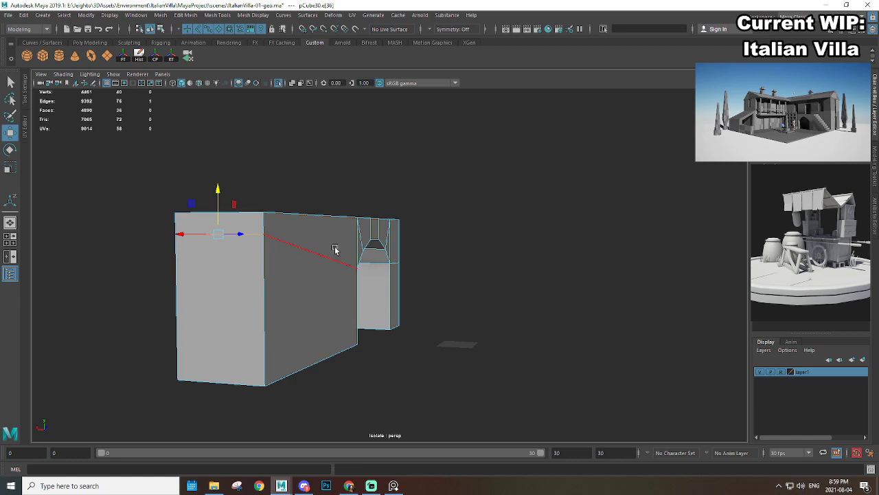
pyautogui.keyDown('alt'); pyautogui.moveTo(357, 268); pyautogui.dragTo(602, 434); pyautogui.keyUp('alt')
# Step: Delete all of the block's faces except the flat arched front
pyautogui.press('Delete')
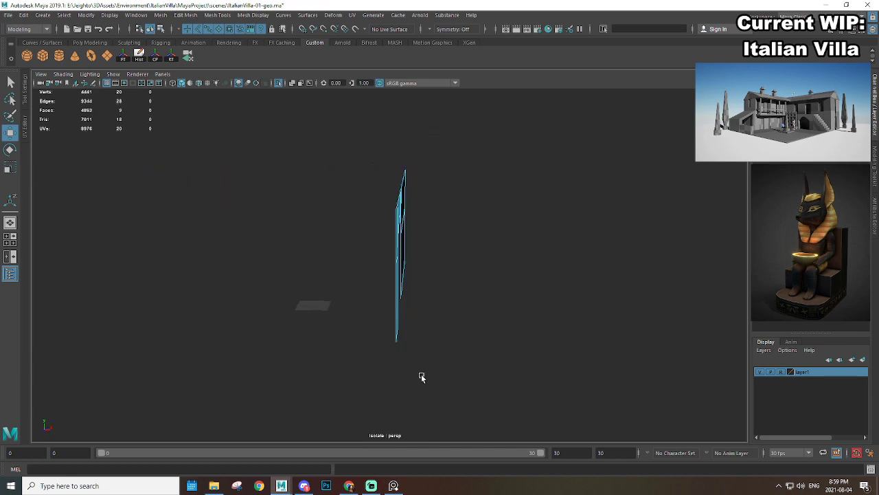
pyautogui.keyDown('alt'); pyautogui.moveTo(421, 377); pyautogui.dragTo(409, 222); pyautogui.keyUp('alt')
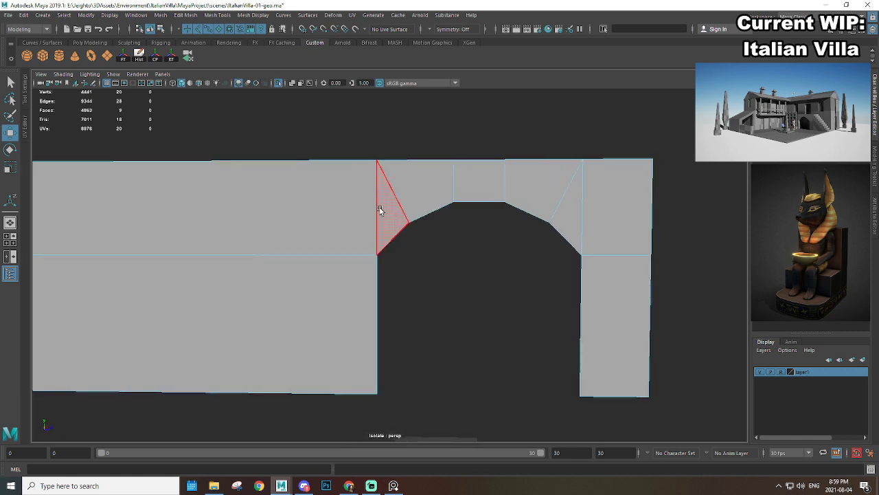
pyautogui.hotkey('alt', 'Tab')
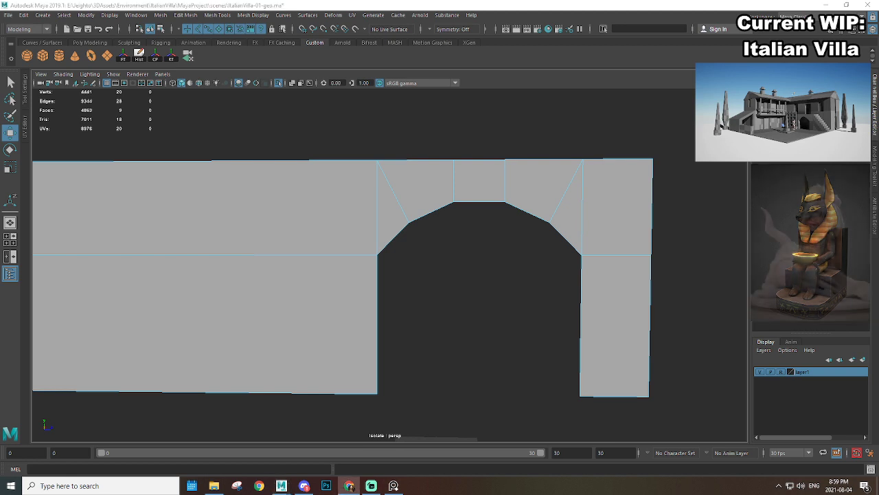
pyautogui.keyDown('alt'); pyautogui.moveTo(504, 171); pyautogui.dragTo(433, 190, button='right'); pyautogui.keyUp('alt')
pyautogui.keyDown('alt'); pyautogui.moveTo(433, 189); pyautogui.dragTo(415, 215); pyautogui.keyUp('alt')
pyautogui.keyDown('alt'); pyautogui.moveTo(368, 157); pyautogui.dragTo(388, 195, button='middle'); pyautogui.keyUp('alt')
pyautogui.keyDown('alt'); pyautogui.moveTo(389, 196); pyautogui.dragTo(411, 192, button='right'); pyautogui.keyUp('alt')
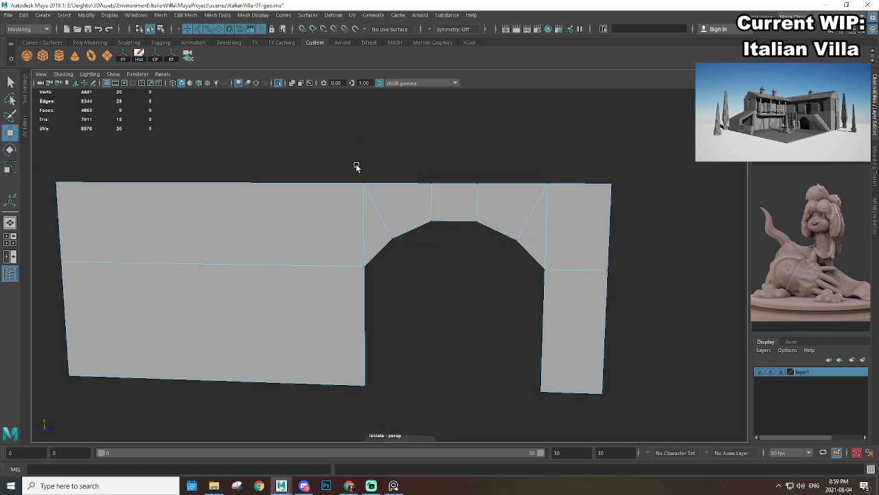
# Step: Merge the overlapping top-edge vertices above each side of the arch opening
pyautogui.moveTo(357, 166); pyautogui.dragTo(383, 191)
pyautogui.keyDown('shift'); pyautogui.moveTo(425, 201); pyautogui.dragTo(439, 119, button='right'); pyautogui.keyUp('shift')
pyautogui.moveTo(541, 179); pyautogui.dragTo(558, 196)
pyautogui.press('g')
pyautogui.scroll(-1, 549, 242)
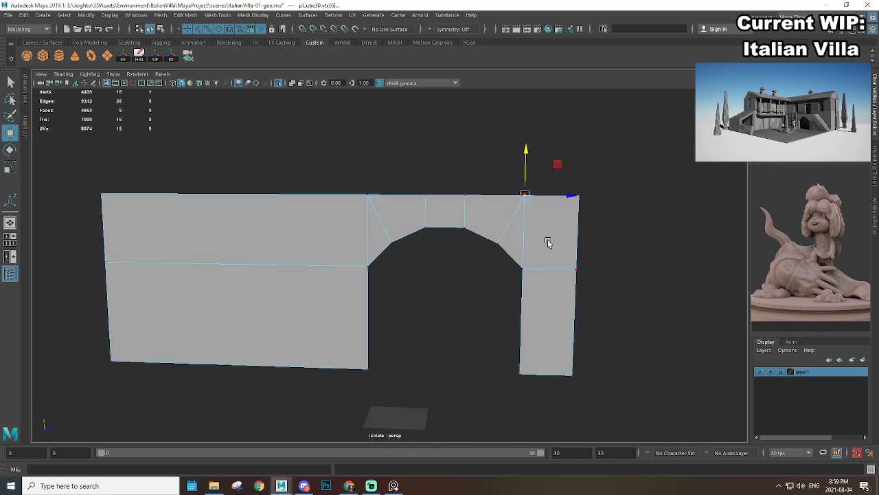
# Step: Delete the two vertical edges running from the arch's starting points up to the top edge
pyautogui.keyDown('alt'); pyautogui.moveTo(548, 243); pyautogui.dragTo(603, 235, button='right'); pyautogui.keyUp('alt')
pyautogui.keyDown('alt'); pyautogui.moveTo(633, 156); pyautogui.dragTo(497, 180, button='middle'); pyautogui.keyUp('alt')
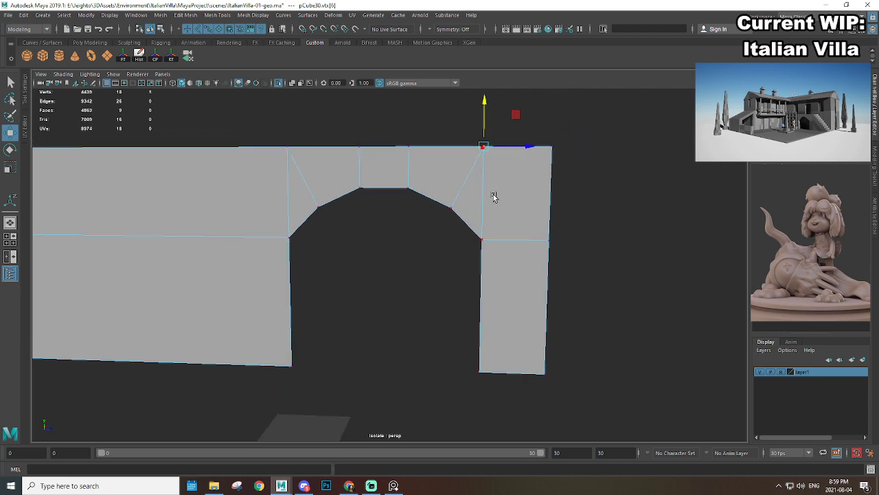
pyautogui.press('F10')
pyautogui.click(483, 197)
pyautogui.keyDown('shift'); pyautogui.click(288, 197); pyautogui.keyUp('shift')
pyautogui.press('Delete')
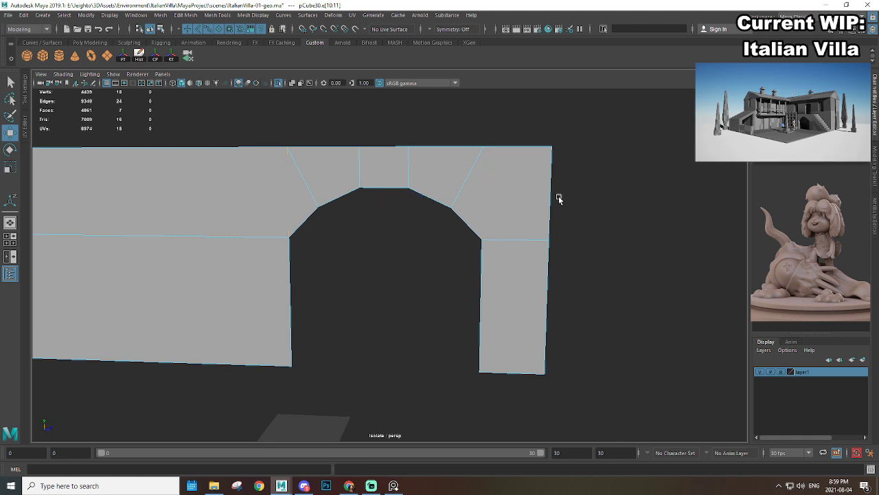
# Step: In a side view, slice the long wall section vertically from top to bottom beside the arch with the Multi-Cut tool
pyautogui.keyDown('alt'); pyautogui.moveTo(660, 197); pyautogui.dragTo(543, 209, button='right'); pyautogui.keyUp('alt')
pyautogui.keyDown('alt'); pyautogui.moveTo(543, 209); pyautogui.dragTo(660, 191, button='middle'); pyautogui.keyUp('alt')
pyautogui.moveTo(393, 176); pyautogui.dragTo(438, 164, button='right')
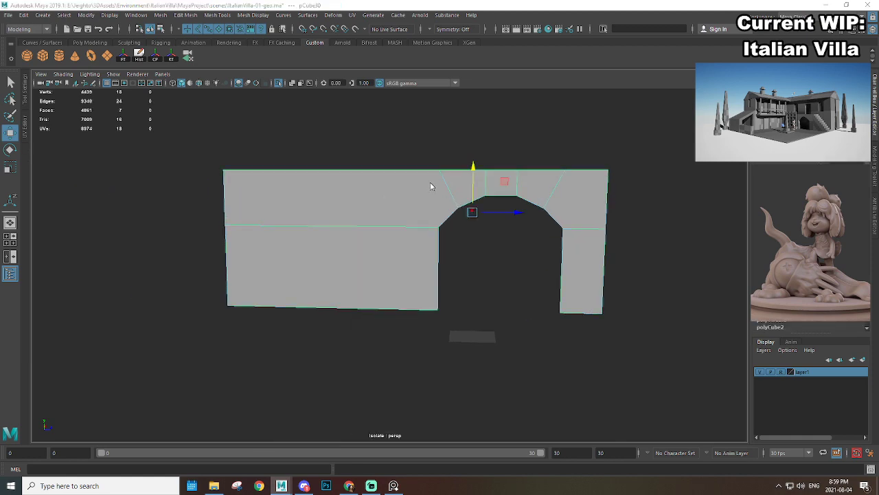
pyautogui.press('space')
pyautogui.moveTo(430, 184); pyautogui.dragTo(450, 205)
pyautogui.press('space')
pyautogui.press('f')
pyautogui.scroll(-2, 450, 207)
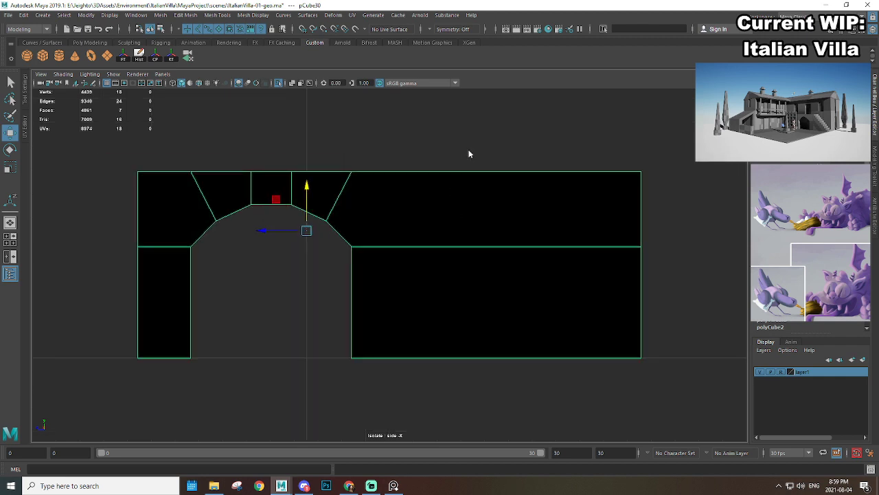
pyautogui.keyDown('shift'); pyautogui.moveTo(469, 151); pyautogui.dragTo(404, 147, button='right'); pyautogui.keyUp('shift')
pyautogui.hotkey('ctrl', 'z')
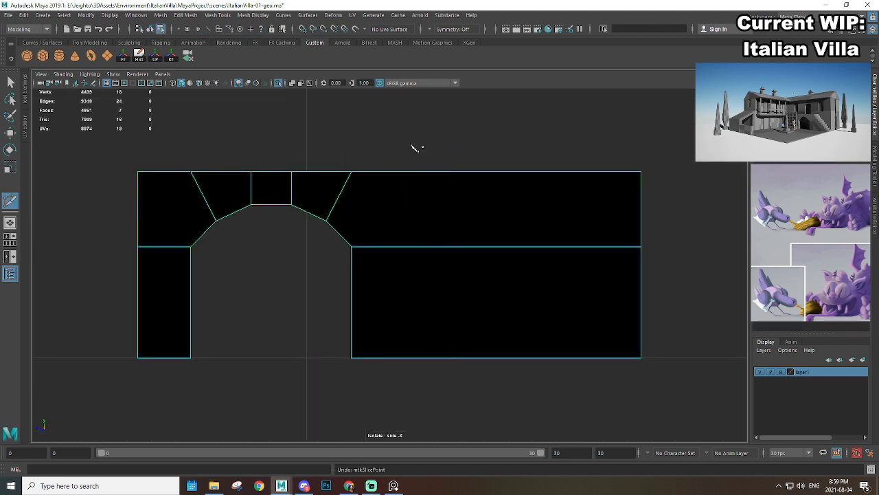
pyautogui.keyDown('shift'); pyautogui.moveTo(403, 143); pyautogui.dragTo(421, 423); pyautogui.keyUp('shift')
pyautogui.press('space')
pyautogui.moveTo(418, 174); pyautogui.dragTo(419, 167)
pyautogui.keyDown('alt'); pyautogui.moveTo(420, 200); pyautogui.dragTo(426, 234); pyautogui.keyUp('alt')
# Step: Snap the upper end of the arch's wall-side diagonal edge to the top of the new vertical cut
pyautogui.press('e')
pyautogui.press('r')
pyautogui.moveTo(428, 186); pyautogui.dragTo(431, 151, button='right')
pyautogui.moveTo(444, 142); pyautogui.dragTo(453, 154)
pyautogui.press('w')
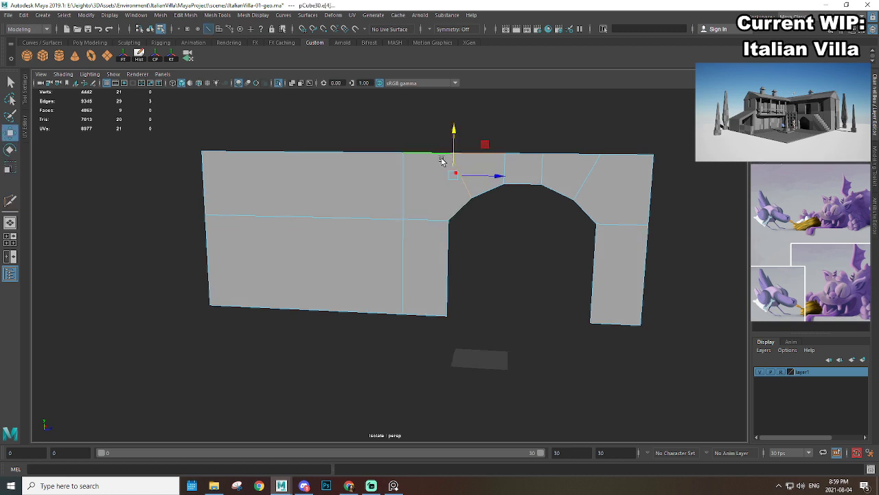
pyautogui.moveTo(442, 169); pyautogui.dragTo(411, 169, button='right')
pyautogui.moveTo(438, 138); pyautogui.dragTo(403, 152)
pyautogui.press('v')
# Step: Snap the upper end of the pier-side diagonal edge to the outer top corner of the pier
pyautogui.keyDown('alt'); pyautogui.moveTo(595, 199); pyautogui.dragTo(490, 207, button='middle'); pyautogui.keyUp('alt')
pyautogui.keyDown('alt'); pyautogui.moveTo(489, 207); pyautogui.dragTo(483, 184); pyautogui.keyUp('alt')
pyautogui.moveTo(484, 151); pyautogui.dragTo(520, 180)
pyautogui.press('v')
pyautogui.moveTo(543, 144); pyautogui.dragTo(544, 149, button='middle')
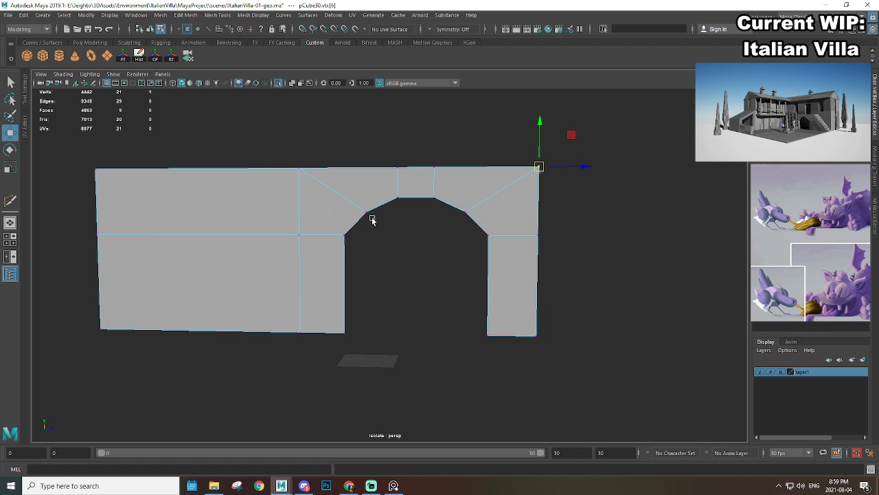
# Step: Merge the overlapping vertices at the upper ends of both diagonal edges and return to object mode
pyautogui.keyDown('alt'); pyautogui.moveTo(372, 220); pyautogui.dragTo(385, 218); pyautogui.keyUp('alt')
pyautogui.moveTo(281, 150); pyautogui.dragTo(308, 180)
pyautogui.keyDown('shift'); pyautogui.moveTo(344, 193); pyautogui.dragTo(350, 122, button='right'); pyautogui.keyUp('shift')
pyautogui.moveTo(521, 143); pyautogui.dragTo(566, 193)
pyautogui.keyDown('shift'); pyautogui.moveTo(503, 222); pyautogui.dragTo(505, 157, button='right'); pyautogui.keyUp('shift')
pyautogui.keyDown('alt'); pyautogui.moveTo(505, 157); pyautogui.dragTo(387, 173); pyautogui.keyUp('alt')
pyautogui.moveTo(418, 189); pyautogui.dragTo(451, 170, button='right')
pyautogui.click(433, 236)
pyautogui.scroll(-3, 433, 236)
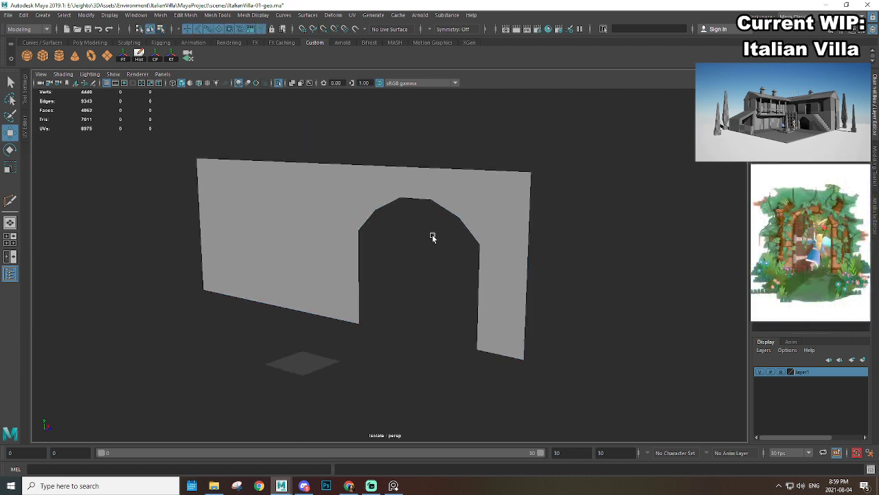
# Step: Select the two vertical side edges of the arch opening and scale them closer together to narrow it
pyautogui.keyDown('alt'); pyautogui.moveTo(433, 236); pyautogui.dragTo(493, 216); pyautogui.keyUp('alt')
pyautogui.click(505, 237)
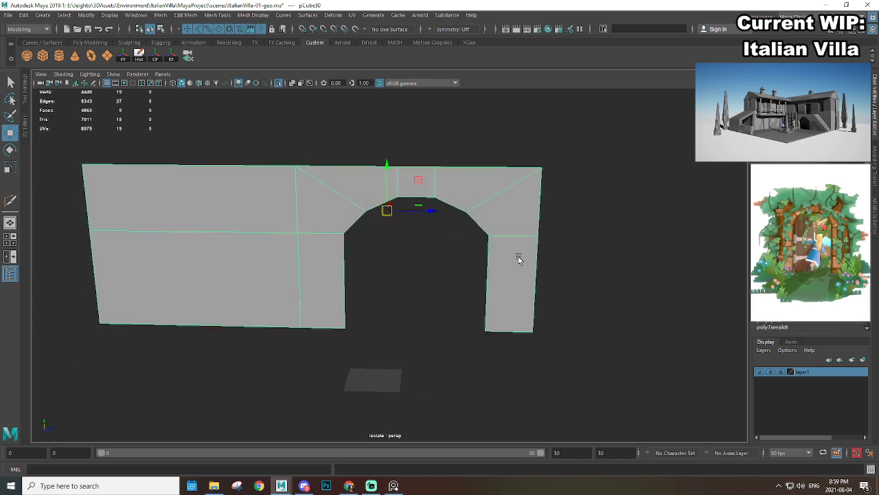
pyautogui.keyDown('alt'); pyautogui.moveTo(518, 258); pyautogui.dragTo(508, 215, button='middle'); pyautogui.keyUp('alt')
pyautogui.rightClick(496, 193)
pyautogui.click(495, 166)
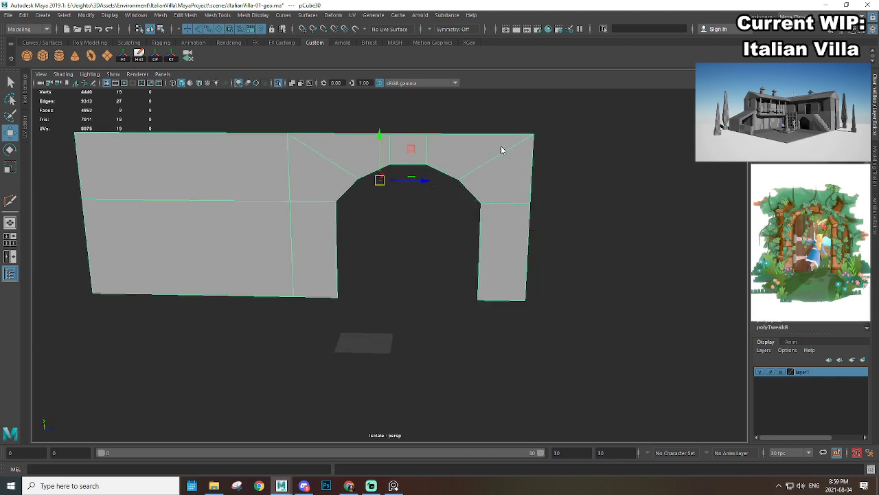
pyautogui.click(337, 240)
pyautogui.keyDown('shift'); pyautogui.click(485, 247); pyautogui.keyUp('shift')
pyautogui.press('r')
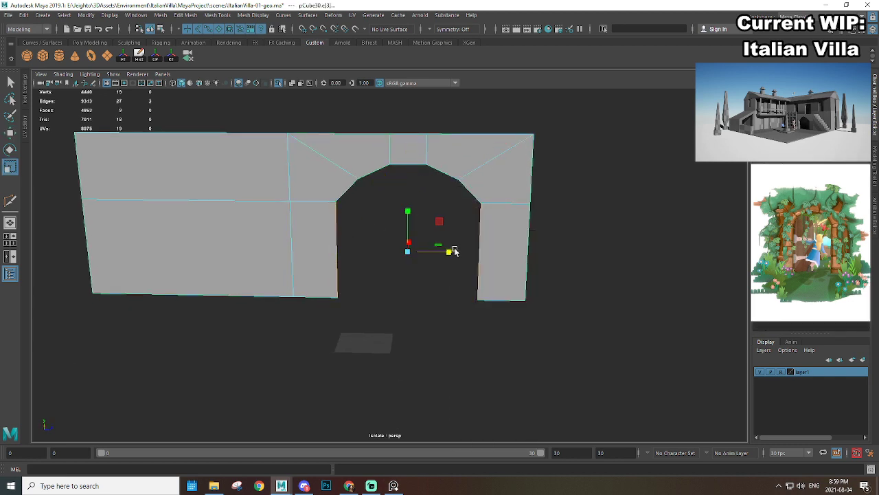
pyautogui.moveTo(450, 253); pyautogui.dragTo(443, 253)
pyautogui.keyDown('alt'); pyautogui.moveTo(585, 131); pyautogui.dragTo(366, 198); pyautogui.keyUp('alt')
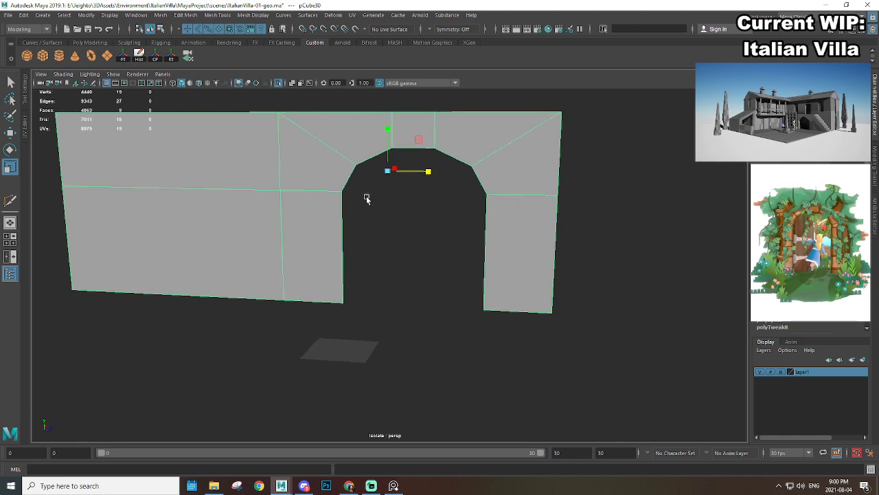
# Step: Switch to the left orthographic view of the arch and save the scene
pyautogui.press('space')
pyautogui.moveTo(421, 194); pyautogui.dragTo(444, 212)
pyautogui.press('space')
pyautogui.keyDown('alt'); pyautogui.moveTo(307, 240); pyautogui.dragTo(389, 243, button='middle'); pyautogui.keyUp('alt')
pyautogui.press('space')
pyautogui.moveTo(465, 222); pyautogui.dragTo(426, 222)
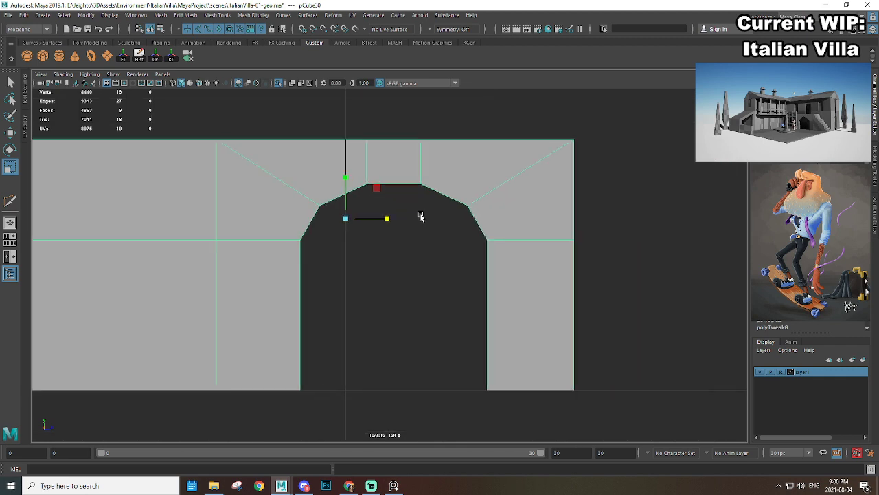
pyautogui.hotkey('ctrl', 's')
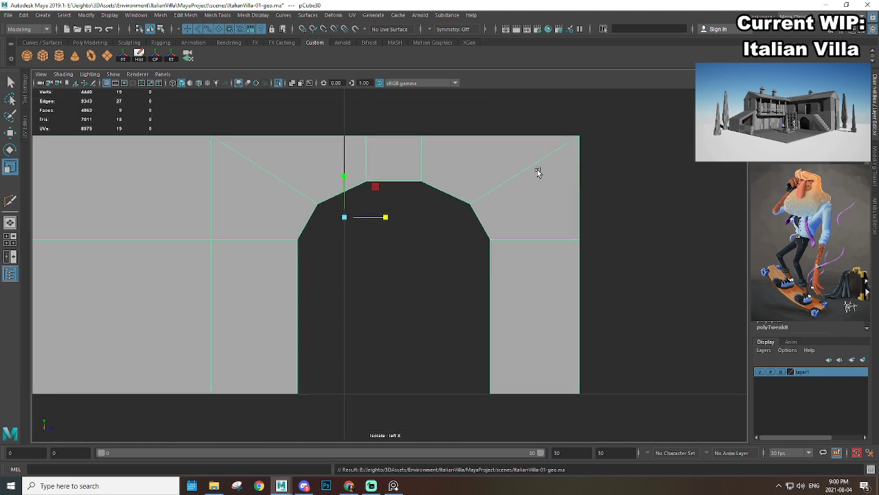
# Step: Multi-cut a trim outline around the arch opening from ground to ground, slightly outside its edge, crossing the diagonals at 10%
pyautogui.keyDown('alt'); pyautogui.moveTo(480, 181); pyautogui.dragTo(520, 184, button='middle'); pyautogui.keyUp('alt')
pyautogui.keyDown('shift'); pyautogui.moveTo(572, 163); pyautogui.dragTo(533, 165, button='right'); pyautogui.keyUp('shift')
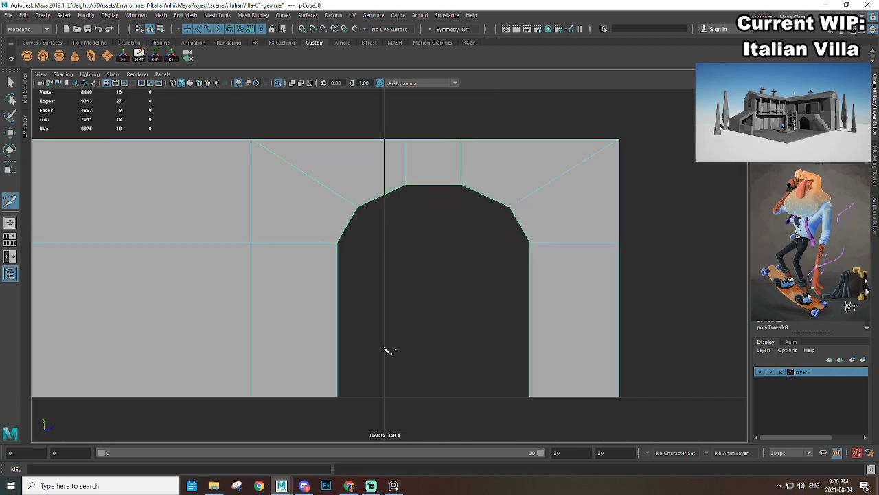
pyautogui.click(320, 398)
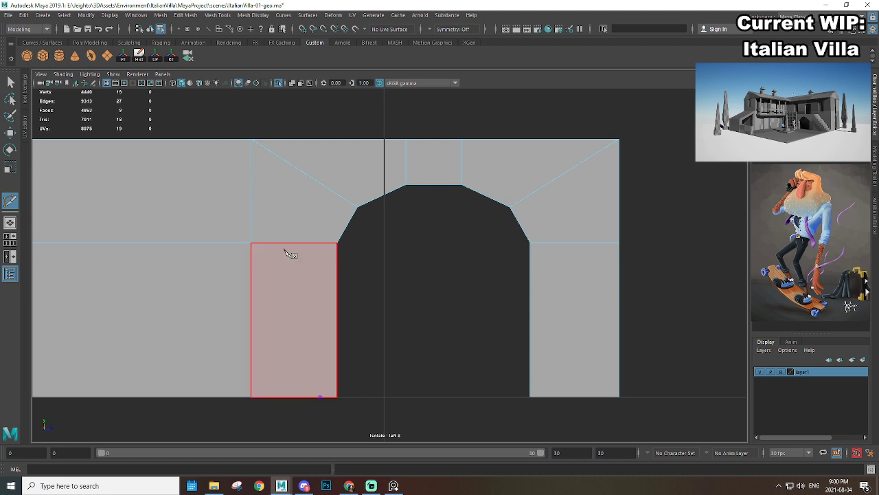
pyautogui.click(346, 200)
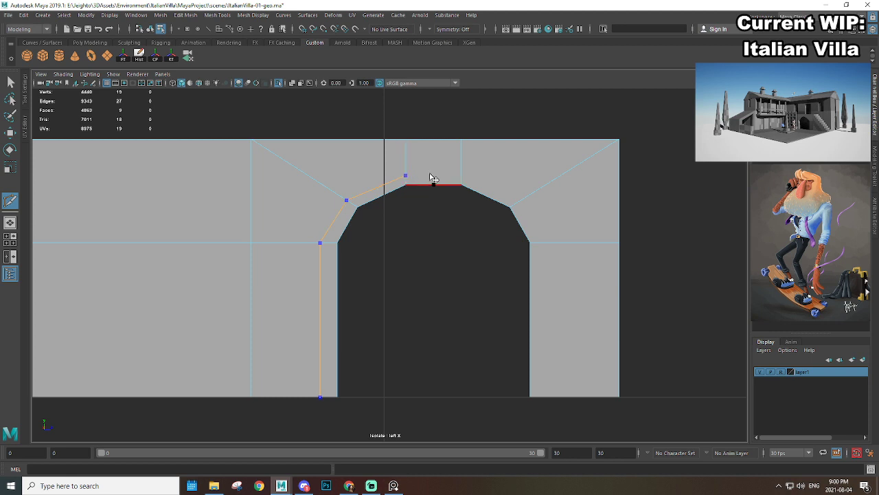
pyautogui.hotkey('ctrl', 'z')
pyautogui.click(470, 169)
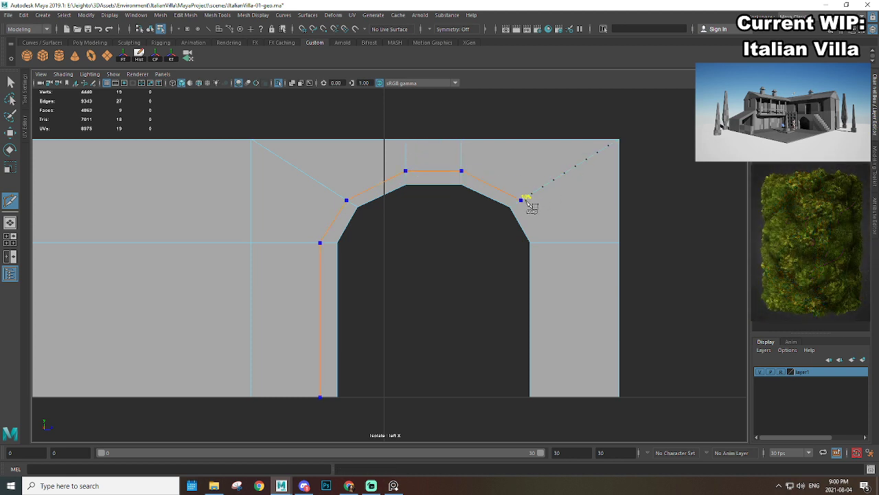
pyautogui.click(557, 223)
pyautogui.click(542, 244)
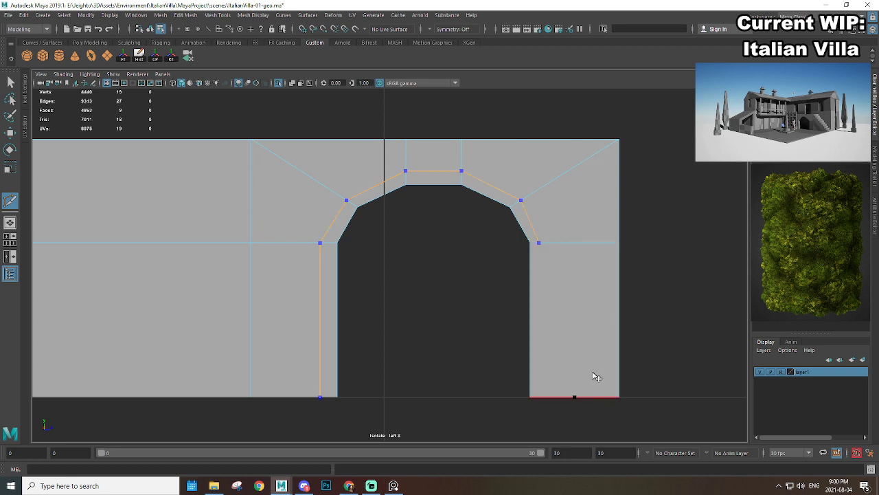
pyautogui.click(549, 244)
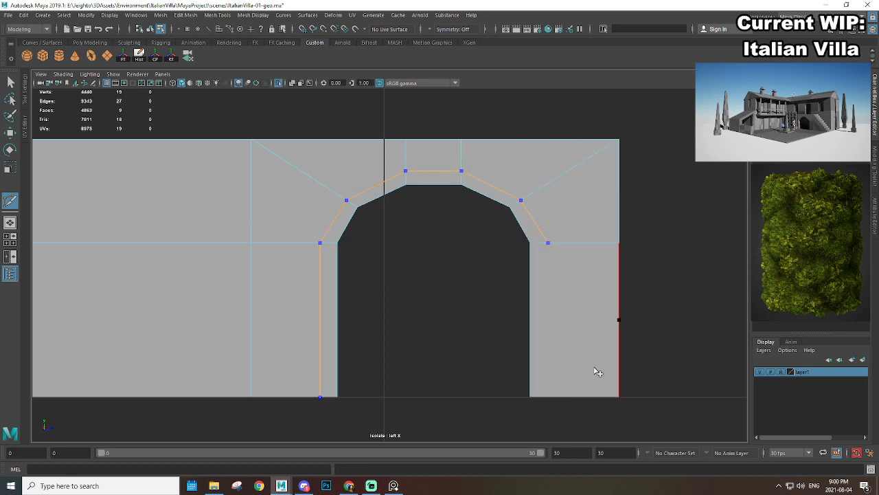
pyautogui.click(550, 398)
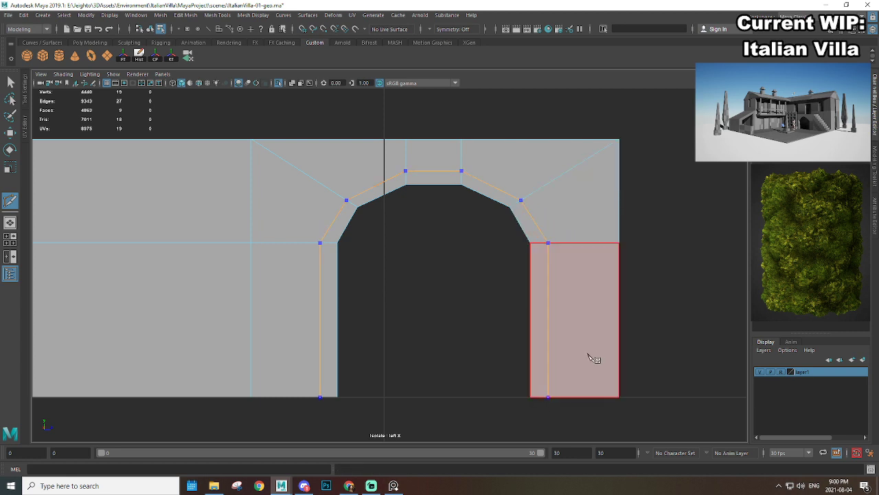
pyautogui.press('Return')
# Step: Leave the Multi-Cut tool and hide the viewport grid
pyautogui.scroll(1, 546, 199)
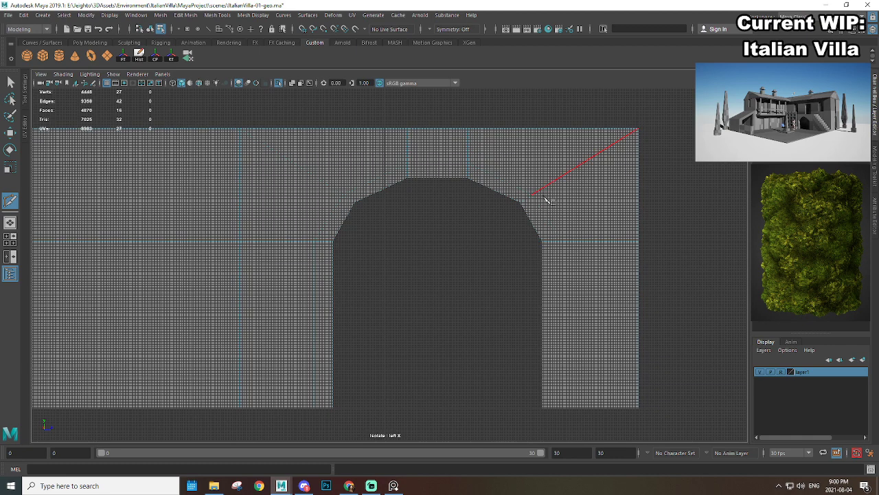
pyautogui.keyDown('alt'); pyautogui.moveTo(545, 200); pyautogui.dragTo(540, 226, button='middle'); pyautogui.keyUp('alt')
pyautogui.press('e')
pyautogui.press('r')
pyautogui.click(107, 84)
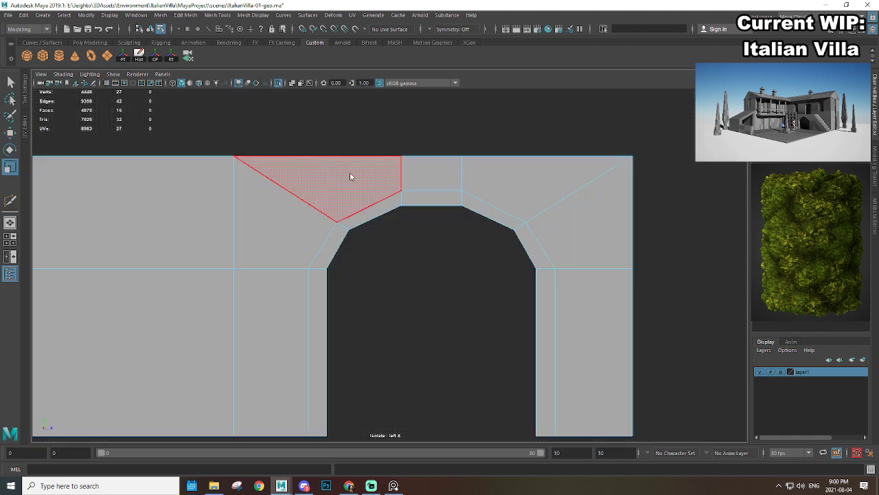
# Step: Raise the two corner vertices of the arch trim's outer outline slightly and scale them apart horizontally to even its width
pyautogui.moveTo(350, 171); pyautogui.dragTo(316, 180, button='right')
pyautogui.moveTo(312, 194); pyautogui.dragTo(346, 225)
pyautogui.keyDown('shift'); pyautogui.click(529, 224); pyautogui.keyUp('shift')
pyautogui.press('w')
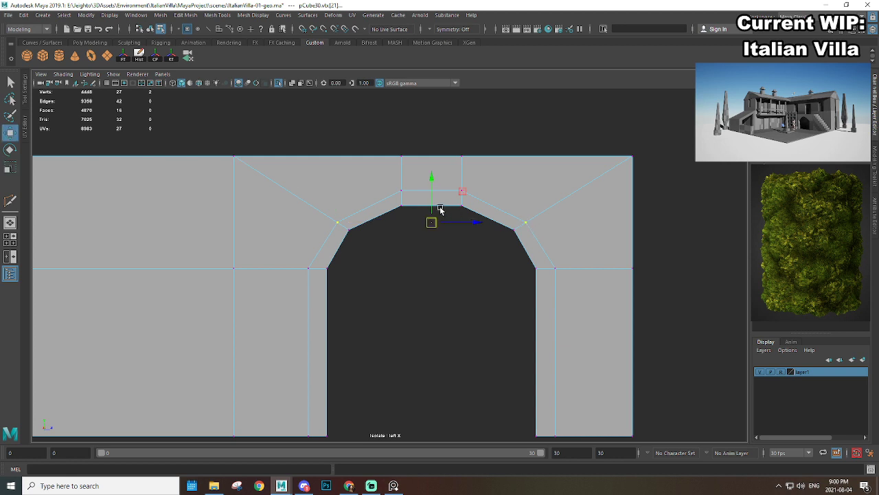
pyautogui.press('r')
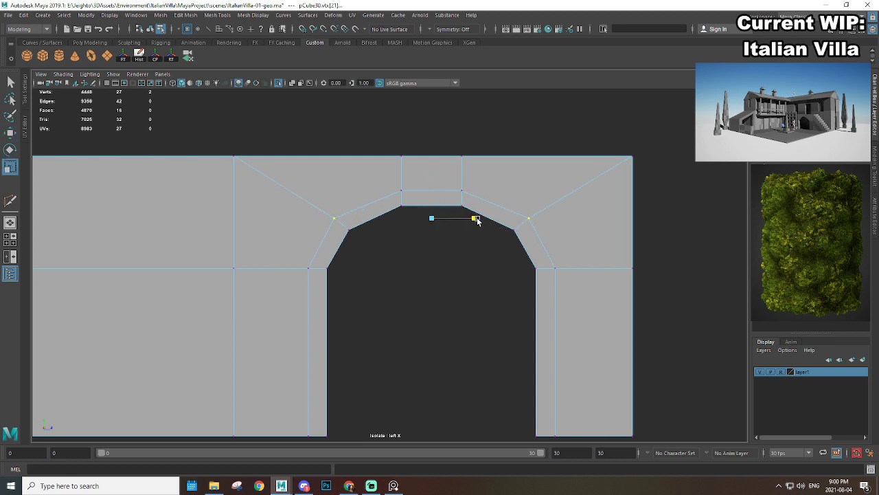
# Step: Scale the two top vertices of the trim outline slightly apart and raise them a little
pyautogui.moveTo(378, 175); pyautogui.dragTo(474, 197)
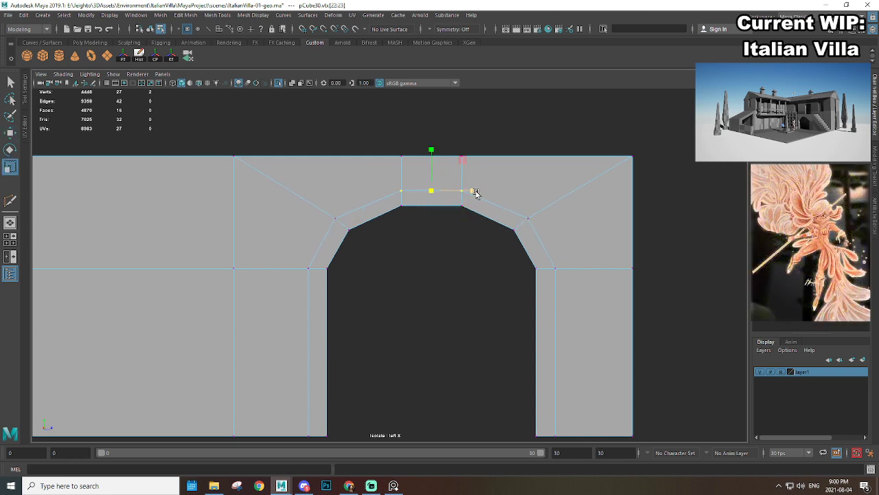
pyautogui.press('w')
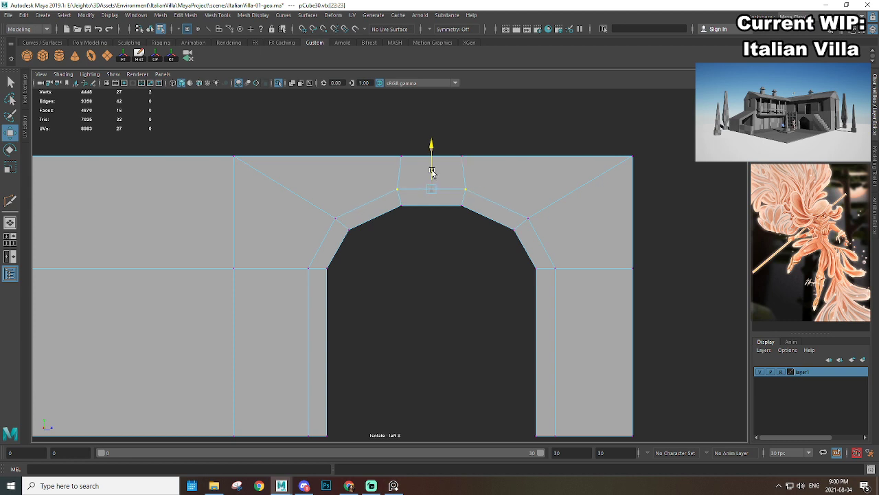
pyautogui.click(432, 171)
# Step: Snap the two wall-top vertices above the arch horizontally into line with the trim vertices beneath them
pyautogui.moveTo(444, 185); pyautogui.dragTo(400, 186, button='middle')
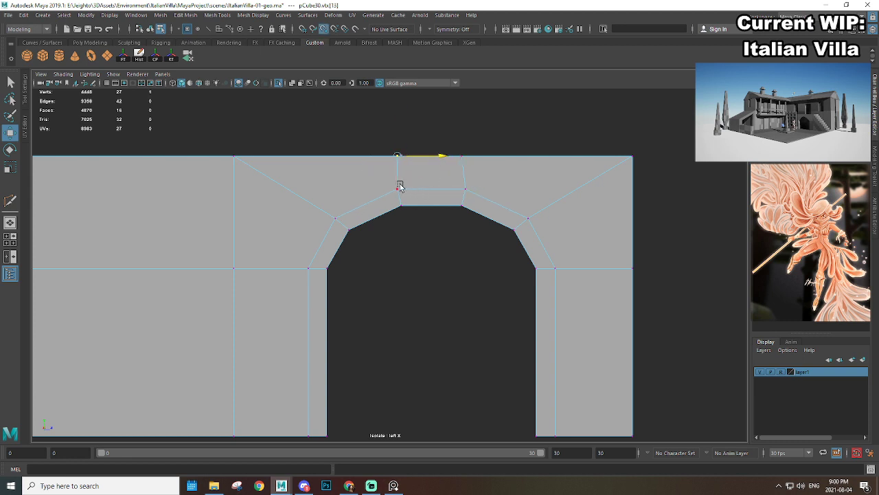
pyautogui.moveTo(461, 162); pyautogui.dragTo(460, 163)
pyautogui.moveTo(469, 177); pyautogui.dragTo(466, 192, button='middle')
pyautogui.keyDown('alt'); pyautogui.moveTo(465, 193); pyautogui.dragTo(372, 190, button='right'); pyautogui.keyUp('alt')
pyautogui.keyDown('alt'); pyautogui.moveTo(338, 217); pyautogui.dragTo(359, 172, button='middle'); pyautogui.keyUp('alt')
# Step: Return to object mode in the perspective view, select the arch wall and bring back the rest of the scene
pyautogui.moveTo(350, 161); pyautogui.dragTo(394, 147, button='right')
pyautogui.click(410, 211)
pyautogui.press('space')
pyautogui.moveTo(407, 206); pyautogui.dragTo(379, 216)
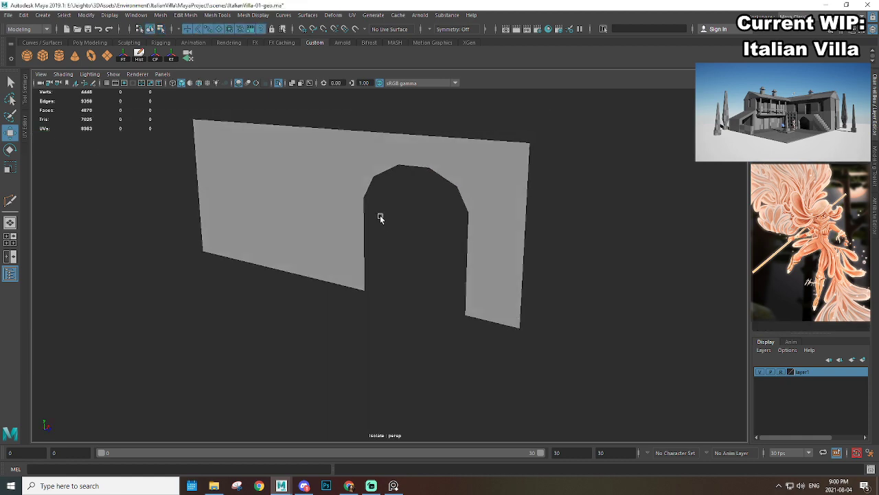
pyautogui.click(376, 174)
pyautogui.keyDown('alt'); pyautogui.moveTo(405, 198); pyautogui.dragTo(381, 206, button='right'); pyautogui.keyUp('alt')
pyautogui.keyDown('alt'); pyautogui.moveTo(382, 206); pyautogui.dragTo(382, 241, button='middle'); pyautogui.keyUp('alt')
pyautogui.keyDown('alt'); pyautogui.moveTo(381, 241); pyautogui.dragTo(382, 234, button='right'); pyautogui.keyUp('alt')
pyautogui.hotkey('ctrl', '1')
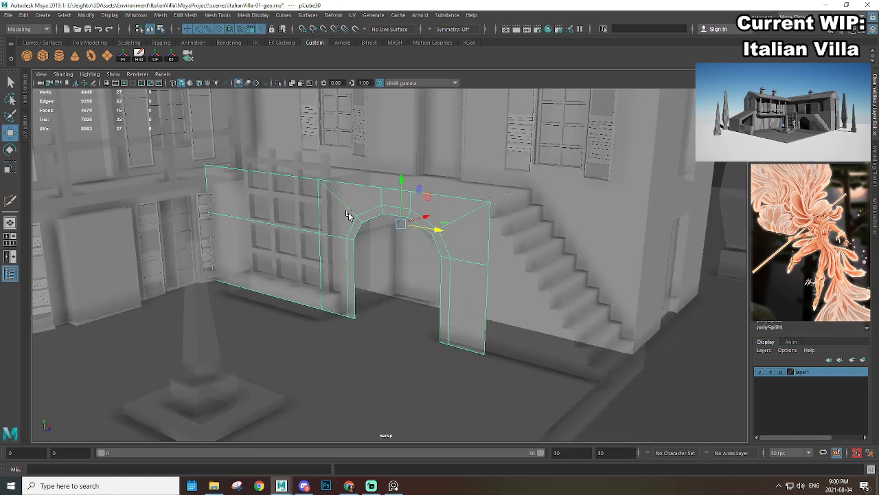
# Step: Extrude the arch wall's top edges back to the villa wall to form the landing's walking surface
pyautogui.keyDown('alt'); pyautogui.moveTo(348, 215); pyautogui.dragTo(343, 199); pyautogui.keyUp('alt')
pyautogui.press('F10')
pyautogui.click(292, 169)
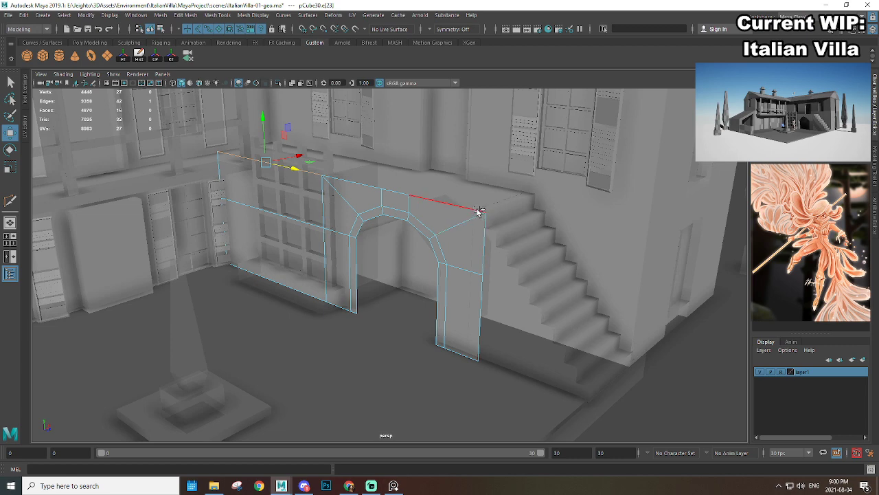
pyautogui.keyDown('shift'); pyautogui.click(479, 211); pyautogui.keyUp('shift')
pyautogui.keyDown('alt'); pyautogui.moveTo(491, 220); pyautogui.dragTo(406, 222); pyautogui.keyUp('alt')
pyautogui.moveTo(406, 222)
pyautogui.keyDown('shift'); pyautogui.mouseDown(button='right')
pyautogui.moveTo(374, 234)
pyautogui.moveTo(417, 223)
pyautogui.mouseUp(button='right'); pyautogui.keyUp('shift')
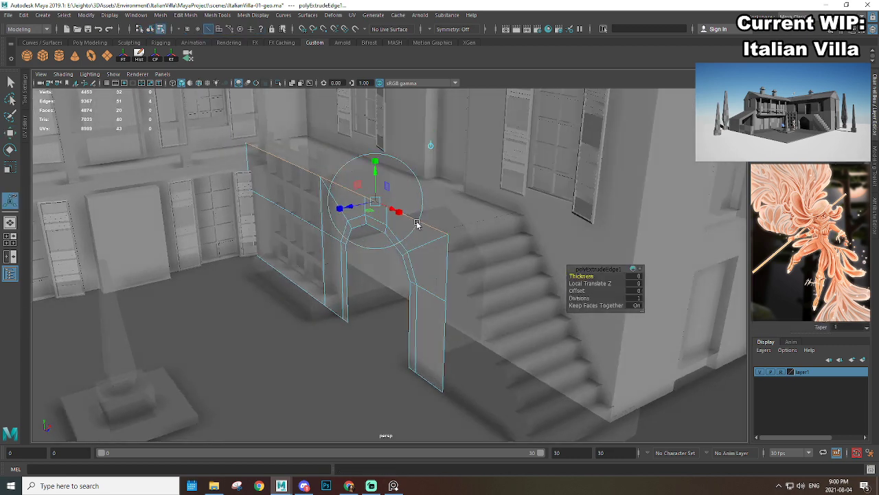
pyautogui.press('w')
pyautogui.moveTo(519, 215); pyautogui.dragTo(521, 213, button='middle')
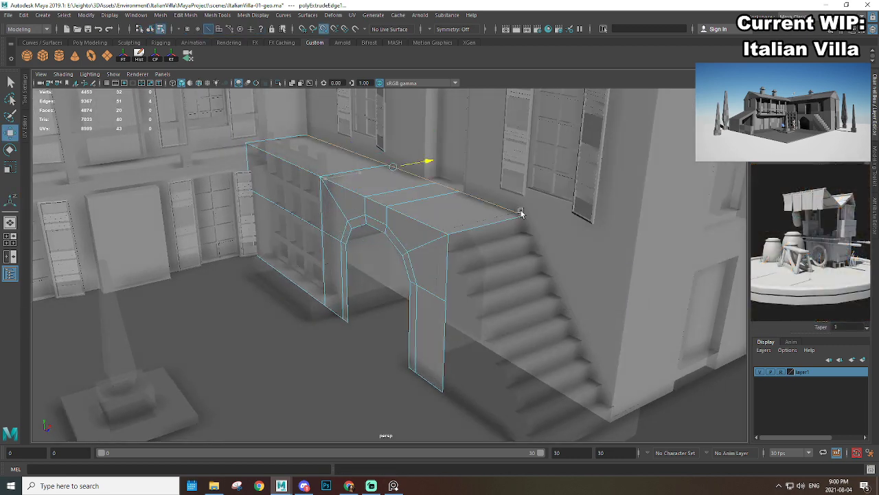
# Step: Extrude the inner edges of the arch opening back through the building to form a vaulted passage
pyautogui.keyDown('alt'); pyautogui.moveTo(278, 263); pyautogui.dragTo(495, 177); pyautogui.keyUp('alt')
pyautogui.click(319, 270)
pyautogui.keyDown('shift'); pyautogui.doubleClick(465, 303); pyautogui.keyUp('shift')
pyautogui.hotkey('ctrl', 'e')
pyautogui.keyDown('alt'); pyautogui.moveTo(558, 163); pyautogui.dragTo(363, 248); pyautogui.keyUp('alt')
pyautogui.moveTo(443, 310); pyautogui.dragTo(478, 327)
pyautogui.keyDown('alt'); pyautogui.moveTo(479, 327); pyautogui.dragTo(399, 279); pyautogui.keyUp('alt')
pyautogui.moveTo(568, 253); pyautogui.dragTo(461, 256)
pyautogui.keyDown('alt'); pyautogui.moveTo(259, 238); pyautogui.dragTo(370, 255); pyautogui.keyUp('alt')
# Step: Delete the landing mesh's history, freeze its transformations and center its pivot
pyautogui.press('F8')
pyautogui.click(139, 58)
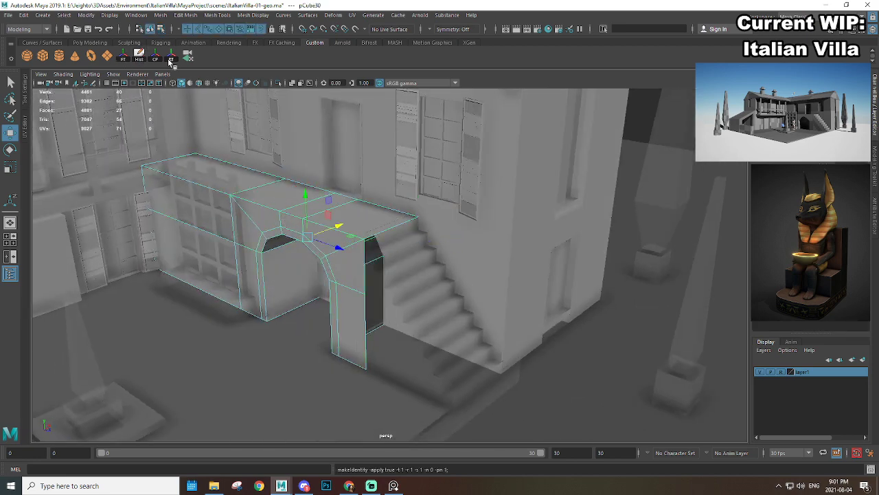
pyautogui.click(171, 58)
pyautogui.click(153, 59)
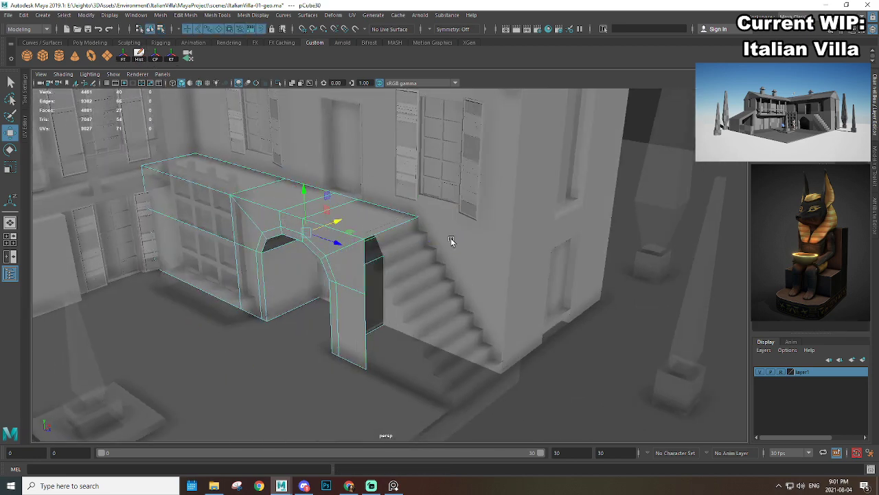
# Step: Duplicate the arched landing and place the mirrored copy against the building's rear wall
pyautogui.hotkey('ctrl', 'd')
pyautogui.scroll(-3, 456, 257)
pyautogui.keyDown('alt'); pyautogui.moveTo(481, 263); pyautogui.dragTo(513, 247); pyautogui.keyUp('alt')
pyautogui.scroll(4, 525, 249)
pyautogui.keyDown('alt'); pyautogui.moveTo(595, 241); pyautogui.dragTo(529, 257); pyautogui.keyUp('alt')
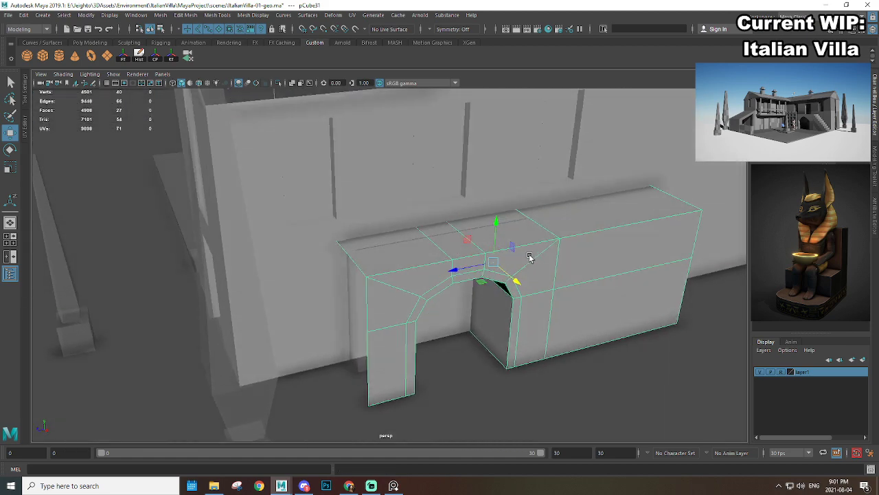
pyautogui.keyDown('alt'); pyautogui.moveTo(586, 274); pyautogui.dragTo(448, 213, button='middle'); pyautogui.keyUp('alt')
# Step: Delete the long side section of the rear copy, keeping only its archway
pyautogui.moveTo(484, 196); pyautogui.dragTo(484, 222, button='right')
pyautogui.scroll(-3, 505, 227)
pyautogui.keyDown('alt'); pyautogui.moveTo(539, 230); pyautogui.dragTo(456, 234); pyautogui.keyUp('alt')
pyautogui.moveTo(598, 170); pyautogui.dragTo(441, 333)
pyautogui.press('Delete')
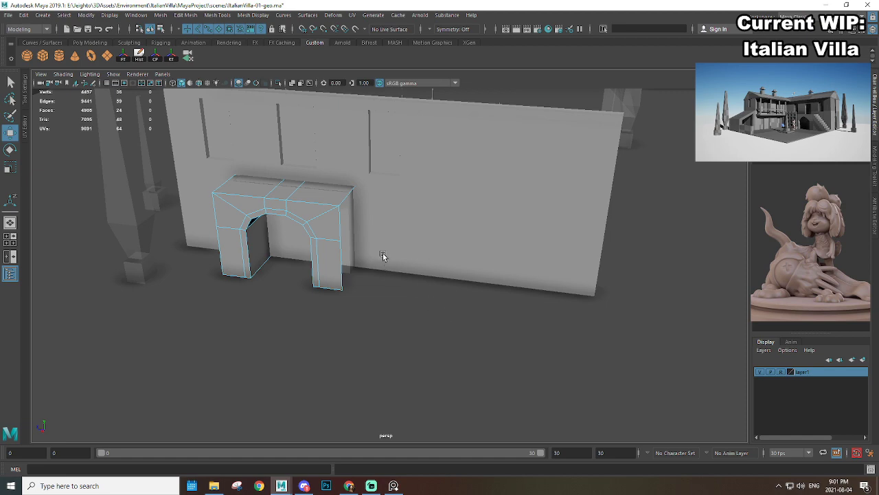
pyautogui.keyDown('alt'); pyautogui.moveTo(383, 256); pyautogui.dragTo(426, 195); pyautogui.keyUp('alt')
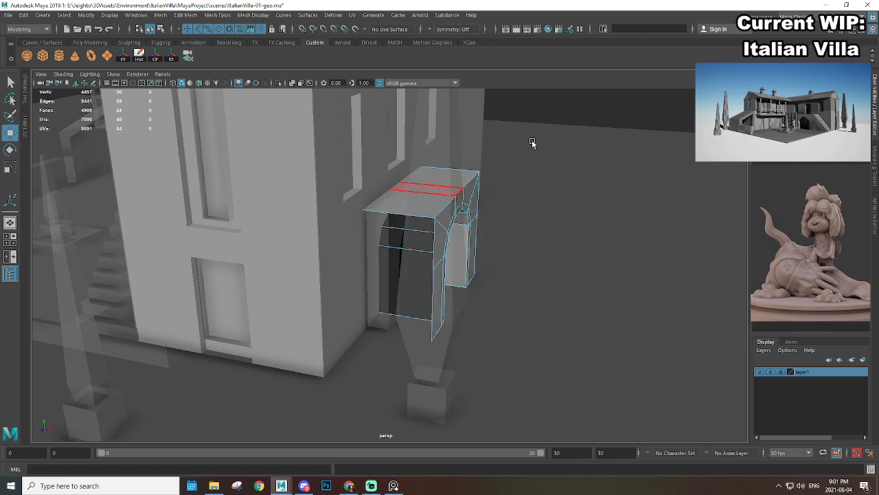
# Step: Isolate the rear arch, pull its passage's open-end vertices back to shorten the tunnel, and leave isolation
pyautogui.moveTo(532, 143); pyautogui.dragTo(591, 124, button='right')
pyautogui.keyDown('alt'); pyautogui.moveTo(522, 226); pyautogui.dragTo(493, 167); pyautogui.keyUp('alt')
pyautogui.hotkey('ctrl', '1')
pyautogui.moveTo(426, 206); pyautogui.dragTo(351, 213, button='right')
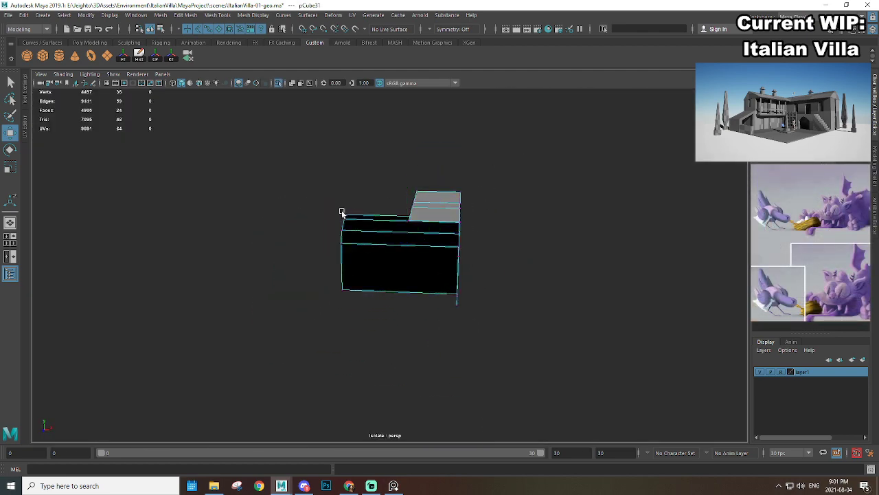
pyautogui.moveTo(302, 163); pyautogui.dragTo(428, 362)
pyautogui.keyDown('alt'); pyautogui.moveTo(434, 314); pyautogui.dragTo(417, 281); pyautogui.keyUp('alt')
pyautogui.moveTo(316, 179); pyautogui.dragTo(400, 406)
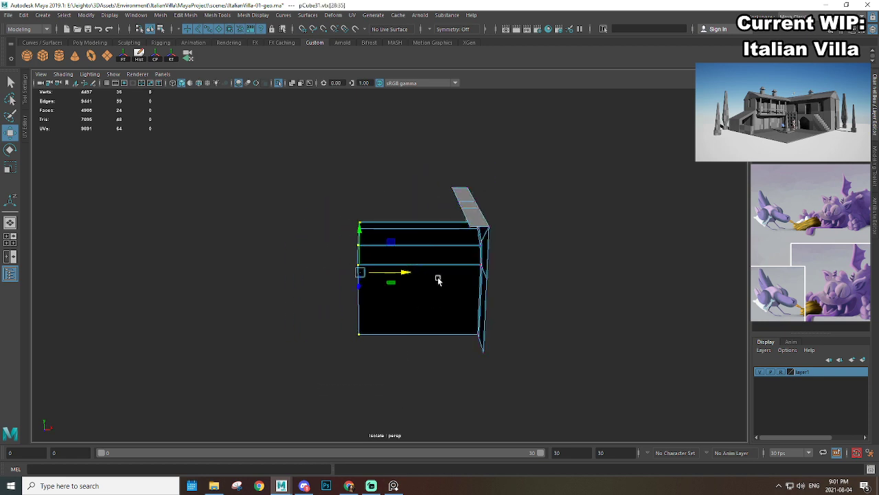
pyautogui.moveTo(405, 272); pyautogui.dragTo(420, 271)
pyautogui.moveTo(474, 209); pyautogui.dragTo(591, 155, button='right')
pyautogui.click(602, 206)
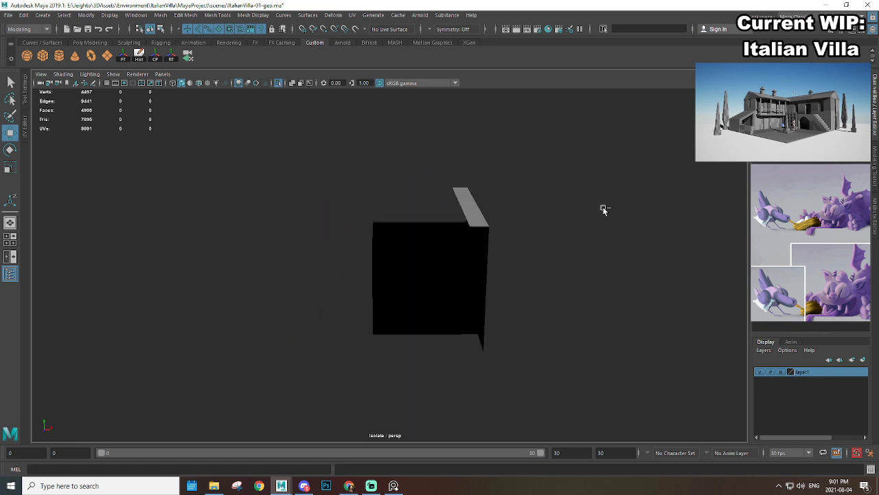
pyautogui.hotkey('ctrl', '1')
# Step: Select the front landing and rear arch meshes, isolate them and combine them into one mesh
pyautogui.scroll(-3, 591, 274)
pyautogui.keyDown('alt'); pyautogui.moveTo(588, 282); pyautogui.dragTo(534, 278); pyautogui.keyUp('alt')
pyautogui.scroll(5, 526, 278)
pyautogui.click(403, 281)
pyautogui.keyDown('alt'); pyautogui.moveTo(403, 282); pyautogui.dragTo(390, 245); pyautogui.keyUp('alt')
pyautogui.keyDown('alt'); pyautogui.moveTo(337, 210); pyautogui.dragTo(398, 234, button='middle'); pyautogui.keyUp('alt')
pyautogui.keyDown('alt'); pyautogui.moveTo(398, 234); pyautogui.dragTo(422, 166); pyautogui.keyUp('alt')
pyautogui.scroll(-5, 434, 185)
pyautogui.keyDown('alt'); pyautogui.moveTo(440, 208); pyautogui.dragTo(555, 237); pyautogui.keyUp('alt')
pyautogui.click(350, 227)
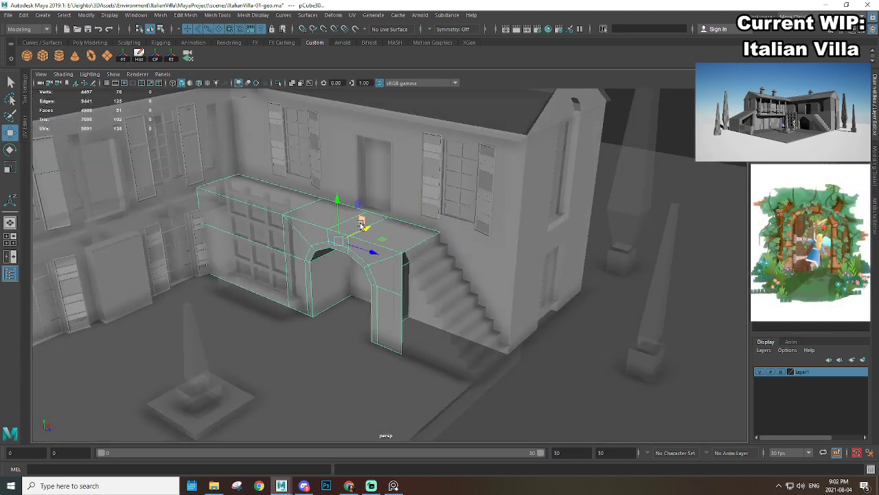
pyautogui.hotkey('ctrl', '1')
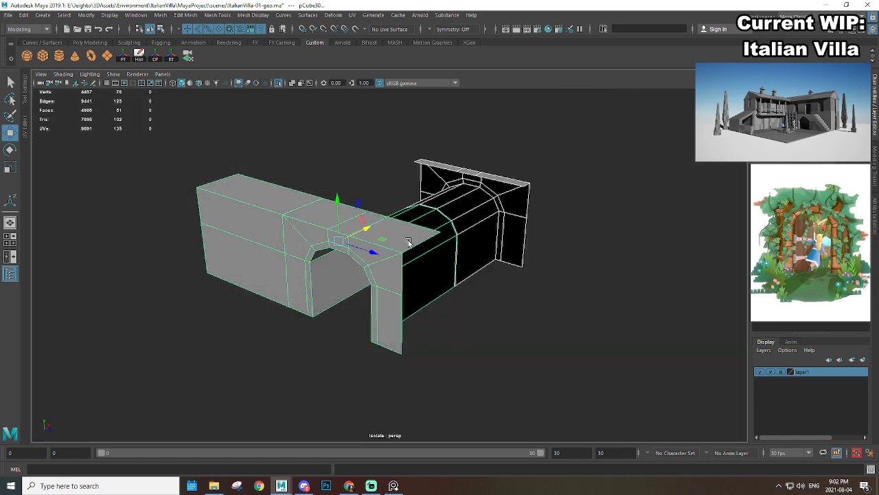
pyautogui.keyDown('alt'); pyautogui.moveTo(408, 243); pyautogui.dragTo(444, 250); pyautogui.keyUp('alt')
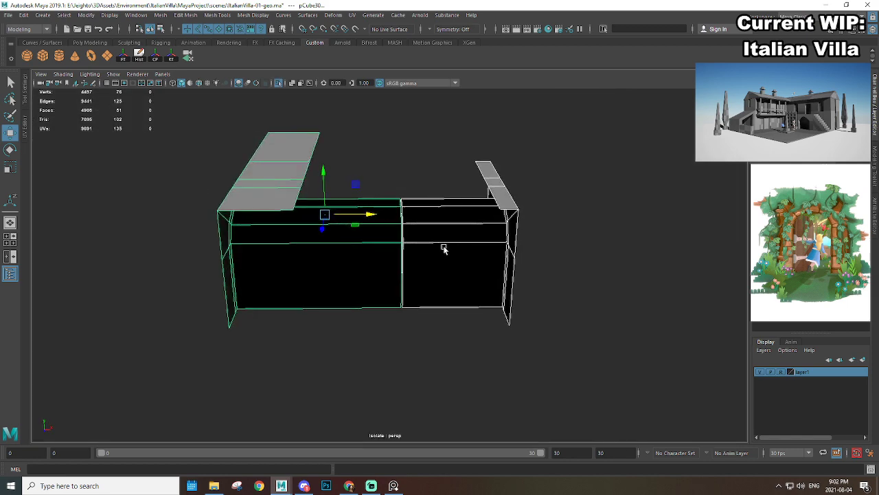
pyautogui.click(165, 17)
pyautogui.click(167, 49)
pyautogui.keyDown('alt'); pyautogui.moveTo(395, 189); pyautogui.dragTo(390, 213, button='middle'); pyautogui.keyUp('alt')
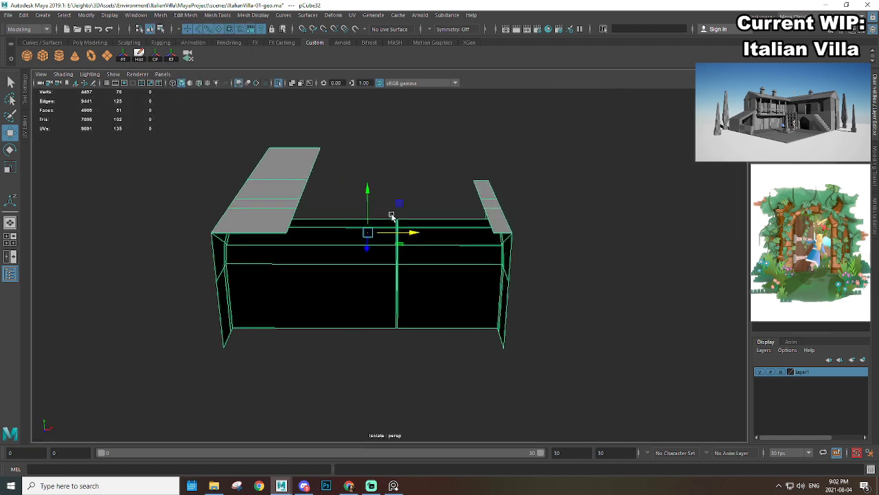
# Step: Merge the overlapping vertex pairs along the seam between the two passage halves
pyautogui.scroll(3, 390, 213)
pyautogui.keyDown('alt'); pyautogui.moveTo(390, 214); pyautogui.dragTo(391, 249); pyautogui.keyUp('alt')
pyautogui.keyDown('alt'); pyautogui.moveTo(265, 169); pyautogui.dragTo(443, 185, button='right'); pyautogui.keyUp('alt')
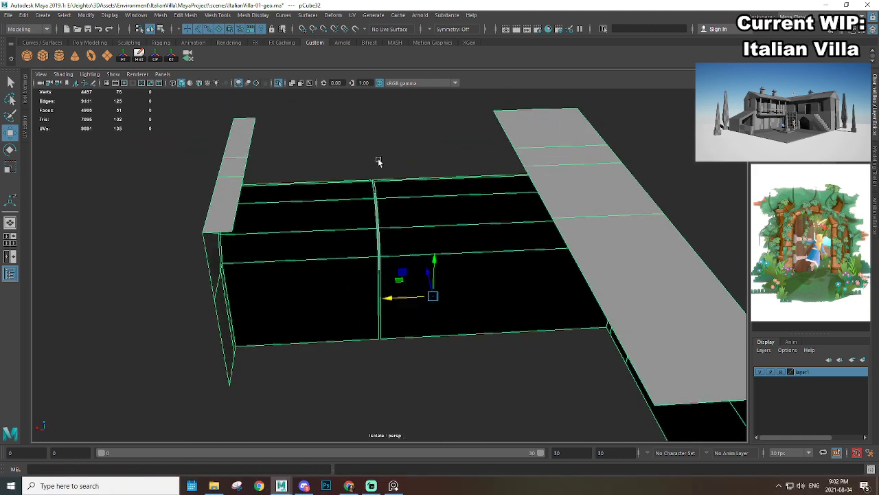
pyautogui.keyDown('alt'); pyautogui.moveTo(442, 224); pyautogui.dragTo(392, 273); pyautogui.keyUp('alt')
pyautogui.keyDown('alt'); pyautogui.moveTo(392, 273); pyautogui.dragTo(397, 250, button='right'); pyautogui.keyUp('alt')
pyautogui.keyDown('alt'); pyautogui.moveTo(396, 251); pyautogui.dragTo(355, 235); pyautogui.keyUp('alt')
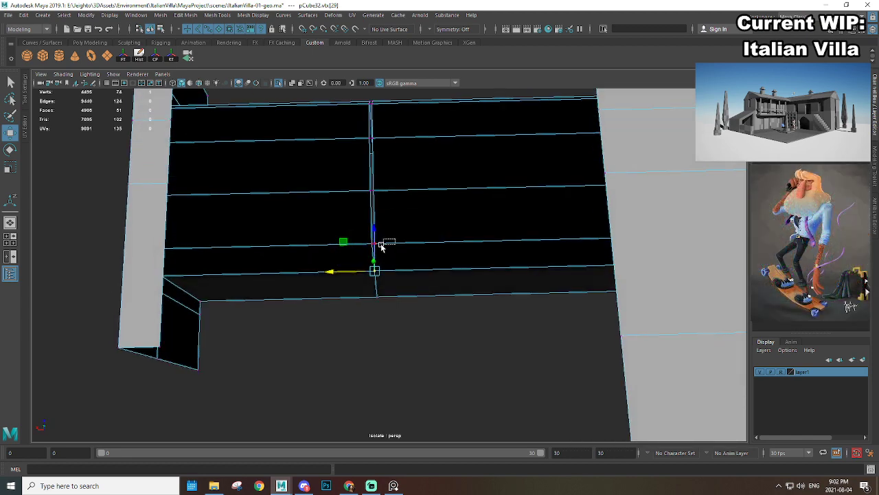
pyautogui.keyDown('alt'); pyautogui.moveTo(406, 186); pyautogui.dragTo(417, 262); pyautogui.keyUp('alt')
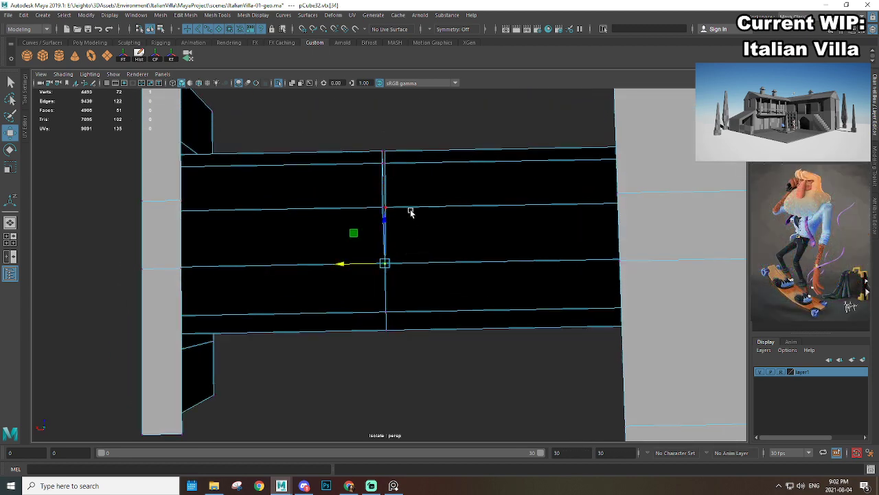
pyautogui.keyDown('alt'); pyautogui.moveTo(410, 213); pyautogui.dragTo(390, 231); pyautogui.keyUp('alt')
pyautogui.keyDown('alt'); pyautogui.moveTo(416, 198); pyautogui.dragTo(407, 235); pyautogui.keyUp('alt')
pyautogui.scroll(-3, 392, 220)
# Step: Delete the seam edge loop around the passage, return to object mode and leave isolation
pyautogui.moveTo(402, 234); pyautogui.dragTo(403, 208, button='right')
pyautogui.doubleClick(388, 235)
pyautogui.keyDown('shift'); pyautogui.moveTo(443, 185); pyautogui.dragTo(405, 198, button='right'); pyautogui.keyUp('shift')
pyautogui.scroll(-3, 422, 239)
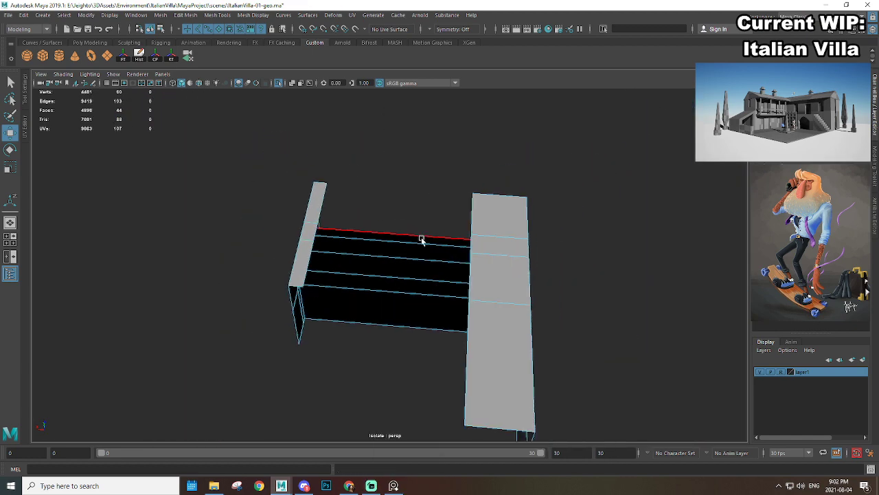
pyautogui.keyDown('alt'); pyautogui.moveTo(422, 240); pyautogui.dragTo(437, 245); pyautogui.keyUp('alt')
pyautogui.moveTo(412, 224); pyautogui.dragTo(473, 190, button='right')
pyautogui.click(534, 239)
pyautogui.keyDown('alt'); pyautogui.moveTo(532, 239); pyautogui.dragTo(401, 265); pyautogui.keyUp('alt')
pyautogui.hotkey('ctrl', '1')
# Step: Select the band of trim faces around the front arch and extrude it outward from the wall
pyautogui.scroll(-4, 469, 287)
pyautogui.scroll(3, 385, 240)
pyautogui.click(362, 213)
pyautogui.press('f')
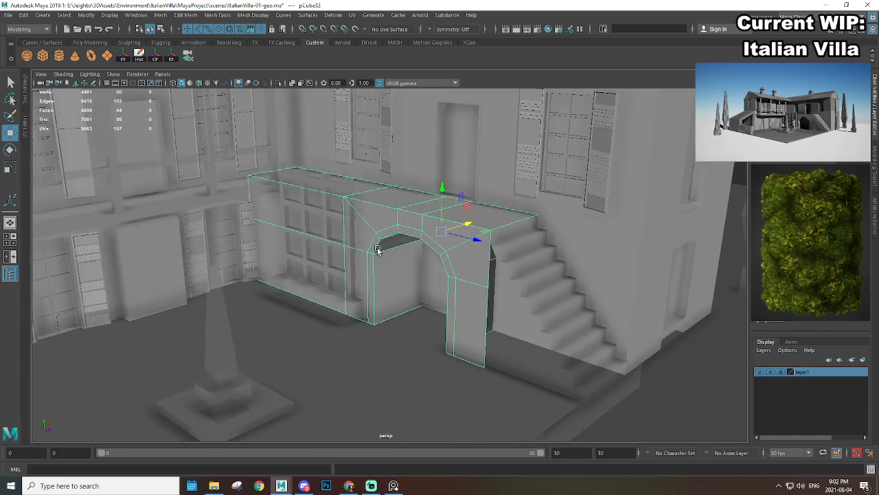
pyautogui.keyDown('shift'); pyautogui.doubleClick(505, 329); pyautogui.keyUp('shift')
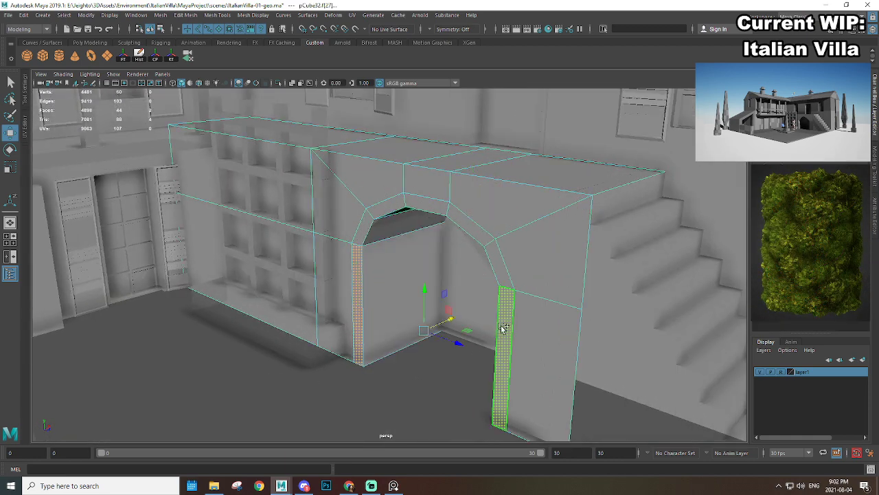
pyautogui.keyDown('alt'); pyautogui.moveTo(517, 312); pyautogui.dragTo(496, 288, button='middle'); pyautogui.keyUp('alt')
pyautogui.keyDown('shift'); pyautogui.moveTo(477, 199); pyautogui.dragTo(502, 261, button='right'); pyautogui.keyUp('shift')
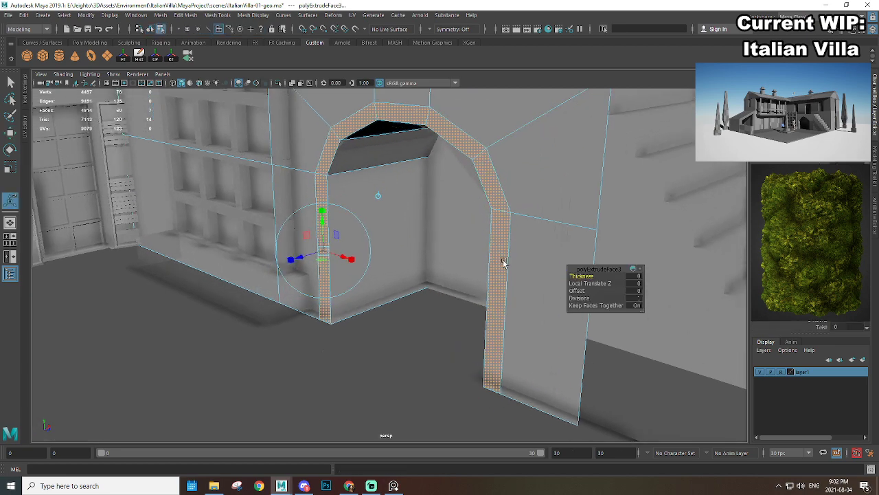
pyautogui.keyDown('alt'); pyautogui.moveTo(503, 261); pyautogui.dragTo(529, 237); pyautogui.keyUp('alt')
pyautogui.press('w')
# Step: Delete the two bottom end faces of the extruded arch trim and deselect the mesh in object mode
pyautogui.click(529, 237)
pyautogui.keyDown('shift'); pyautogui.click(345, 268); pyautogui.keyUp('shift')
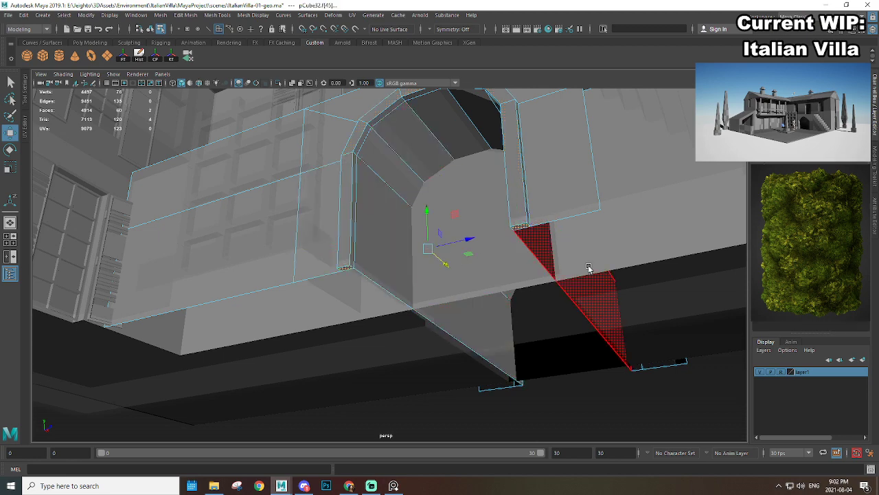
pyautogui.press('Delete')
pyautogui.scroll(-6, 587, 233)
pyautogui.keyDown('alt'); pyautogui.moveTo(587, 232); pyautogui.dragTo(517, 274); pyautogui.keyUp('alt')
pyautogui.scroll(2, 418, 242)
pyautogui.press('F8')
pyautogui.click(565, 378)
# Step: Hide the layer1 blockout layer and select the arched landing mesh
pyautogui.scroll(-8, 565, 378)
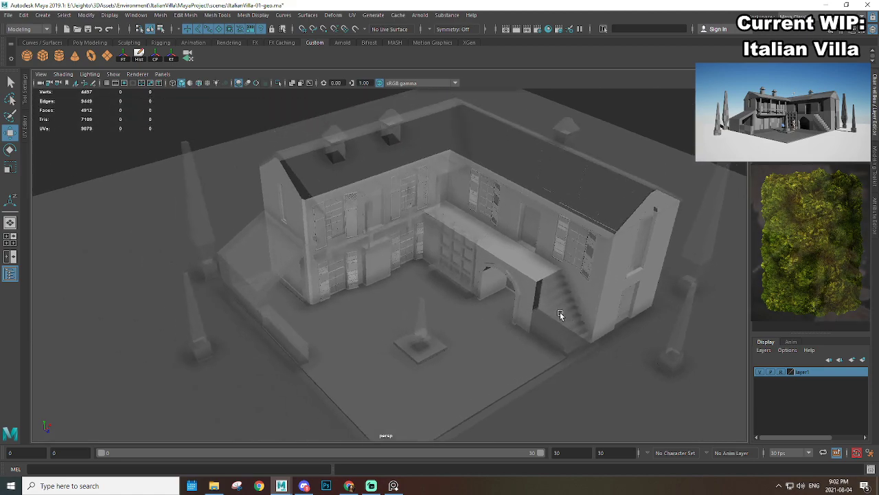
pyautogui.keyDown('alt'); pyautogui.moveTo(560, 312); pyautogui.dragTo(552, 286); pyautogui.keyUp('alt')
pyautogui.click(761, 372)
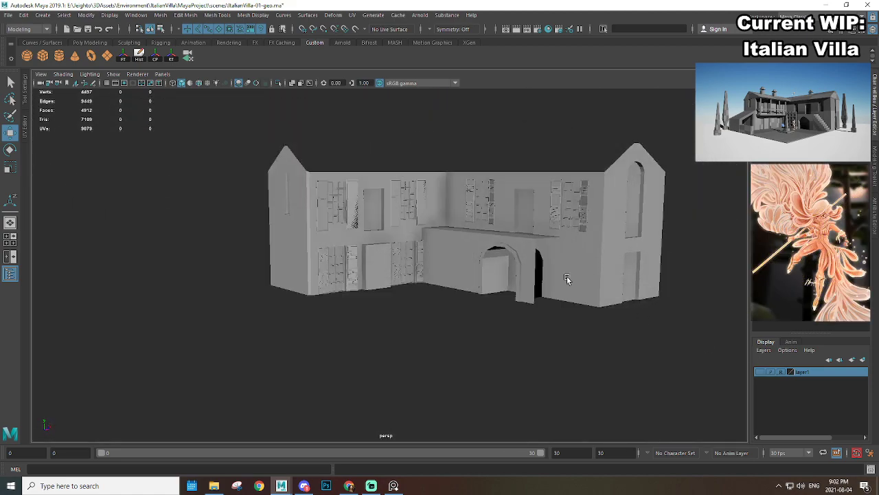
pyautogui.scroll(5, 567, 277)
pyautogui.keyDown('alt'); pyautogui.moveTo(587, 327); pyautogui.dragTo(534, 319); pyautogui.keyUp('alt')
pyautogui.scroll(-5, 534, 319)
pyautogui.click(416, 253)
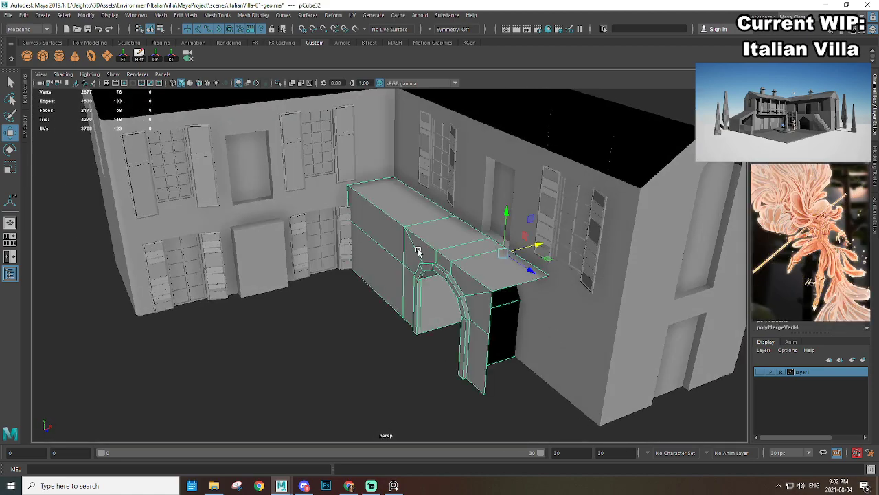
# Step: Select the house wall vertices framing the ground-floor window beside the landing and shift them sideways away from the landing
pyautogui.keyDown('alt'); pyautogui.moveTo(420, 251); pyautogui.dragTo(461, 239); pyautogui.keyUp('alt')
pyautogui.scroll(5, 480, 282)
pyautogui.click(444, 212)
pyautogui.moveTo(461, 218); pyautogui.dragTo(412, 199, button='right')
pyautogui.moveTo(403, 199); pyautogui.dragTo(441, 247)
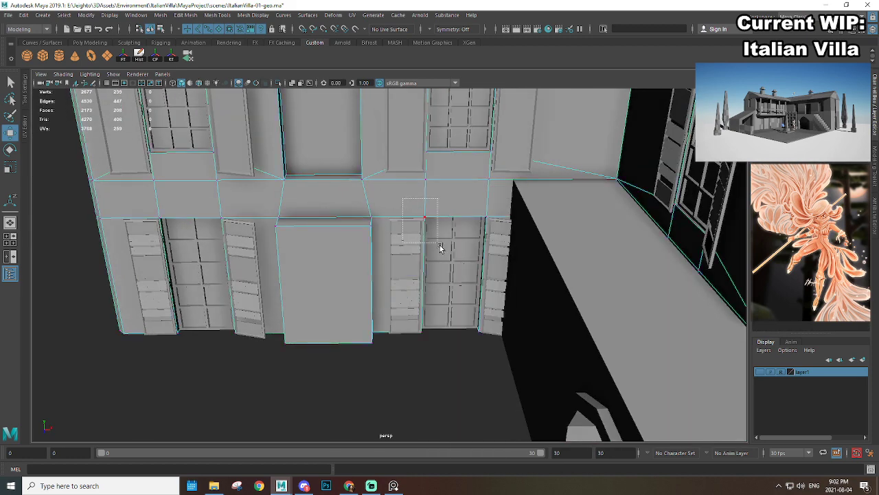
pyautogui.moveTo(492, 370); pyautogui.dragTo(493, 347)
pyautogui.keyDown('alt'); pyautogui.moveTo(492, 330); pyautogui.dragTo(486, 308); pyautogui.keyUp('alt')
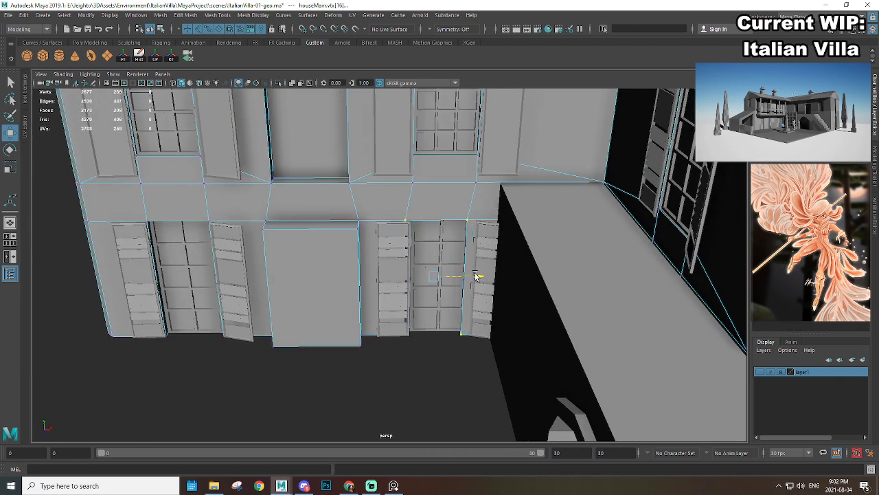
# Step: Select the shutter group and window grid of the ground-floor window beside the landing and move them sideways away from the landing
pyautogui.scroll(3, 414, 237)
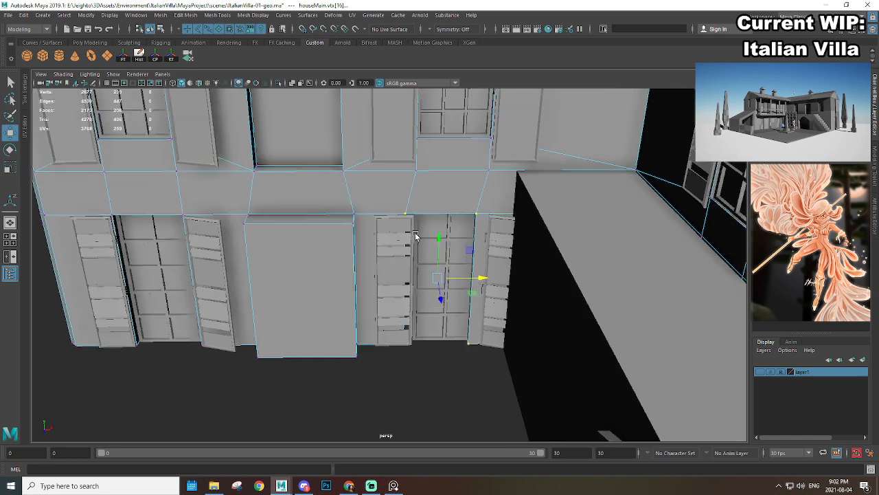
pyautogui.keyDown('alt'); pyautogui.moveTo(414, 237); pyautogui.dragTo(378, 216, button='middle'); pyautogui.keyUp('alt')
pyautogui.scroll(1, 377, 210)
pyautogui.moveTo(377, 206); pyautogui.dragTo(402, 198, button='right')
pyautogui.keyDown('shift'); pyautogui.click(378, 206); pyautogui.keyUp('shift')
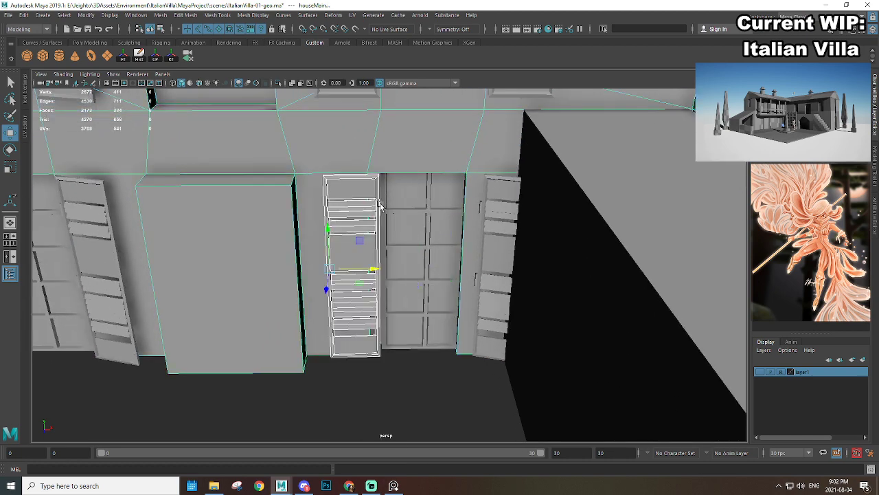
pyautogui.press('Up')
pyautogui.keyDown('shift'); pyautogui.click(436, 241); pyautogui.keyUp('shift')
pyautogui.scroll(-4, 439, 253)
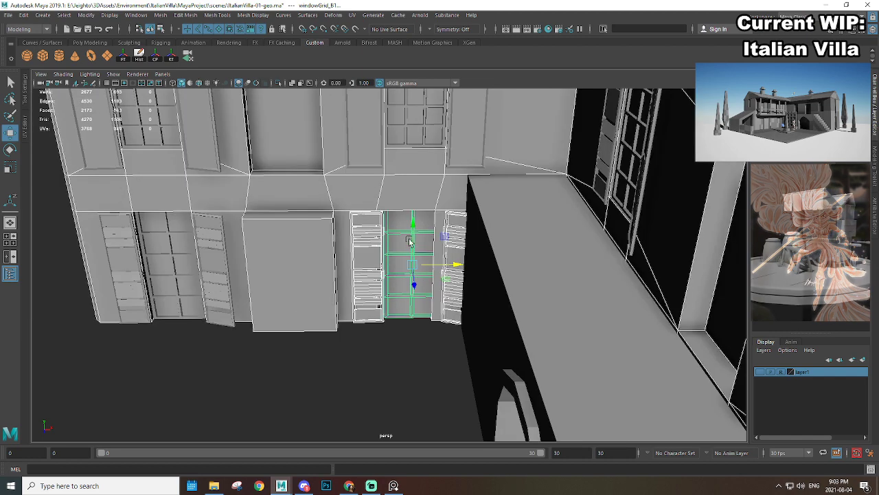
pyautogui.click(394, 332)
pyautogui.click(373, 269)
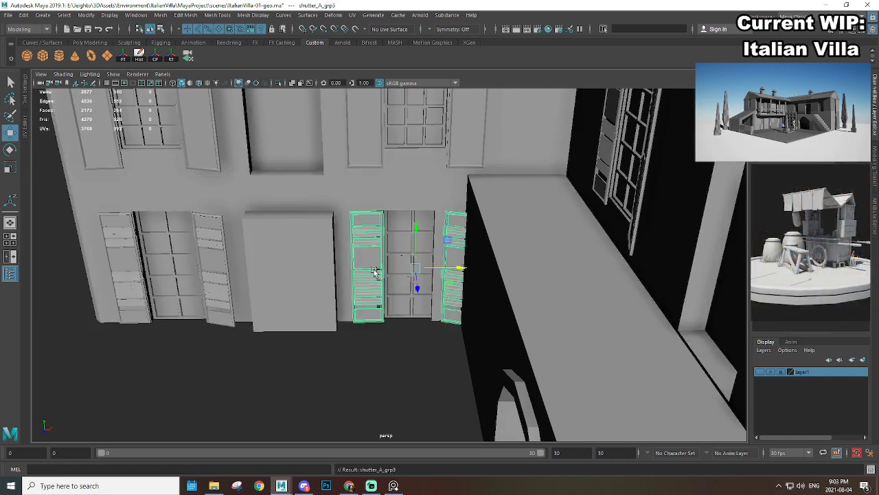
pyautogui.scroll(2, 374, 272)
pyautogui.click(413, 239)
pyautogui.scroll(2, 447, 268)
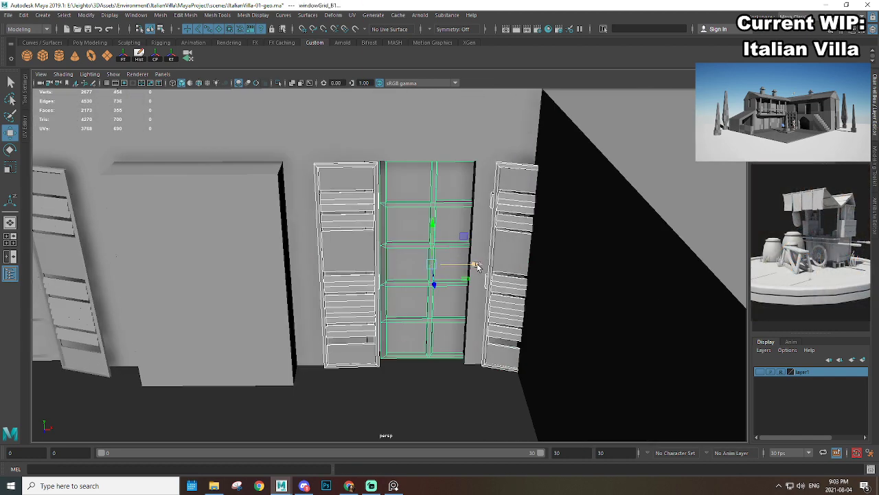
pyautogui.moveTo(478, 265); pyautogui.dragTo(453, 271)
# Step: Shift the house wall vertices around that window sideways to match the window grid, and return to object mode
pyautogui.click(365, 125)
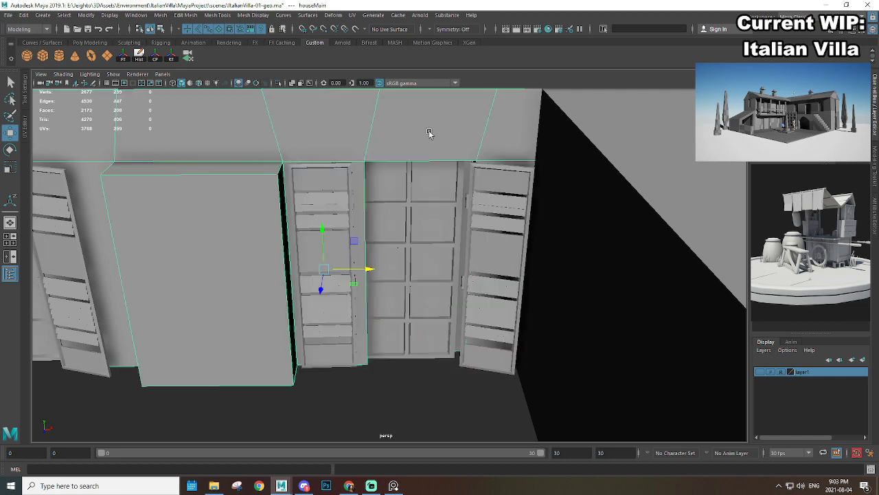
pyautogui.moveTo(463, 267); pyautogui.dragTo(457, 266)
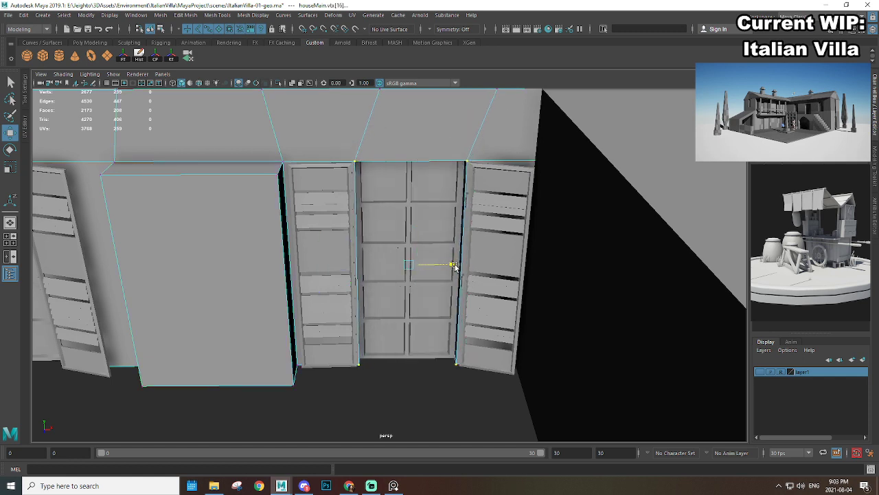
pyautogui.moveTo(386, 134); pyautogui.dragTo(415, 112, button='right')
pyautogui.click(434, 383)
# Step: Rotate the ground-floor shutter nearest the landing about its vertical axis and clear the selection
pyautogui.scroll(-5, 434, 383)
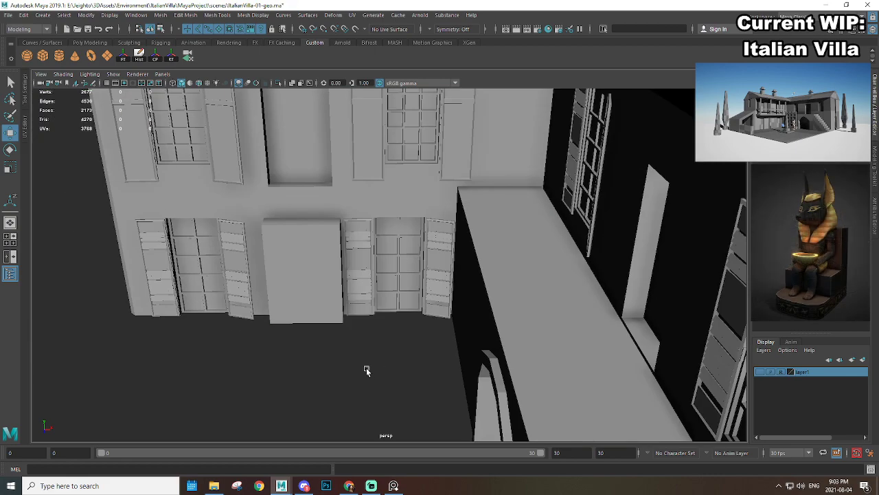
pyautogui.keyDown('alt'); pyautogui.moveTo(367, 371); pyautogui.dragTo(420, 359); pyautogui.keyUp('alt')
pyautogui.scroll(-5, 420, 360)
pyautogui.keyDown('alt'); pyautogui.moveTo(443, 323); pyautogui.dragTo(399, 316); pyautogui.keyUp('alt')
pyautogui.scroll(3, 406, 267)
pyautogui.scroll(3, 395, 313)
pyautogui.click(369, 291)
pyautogui.press('e')
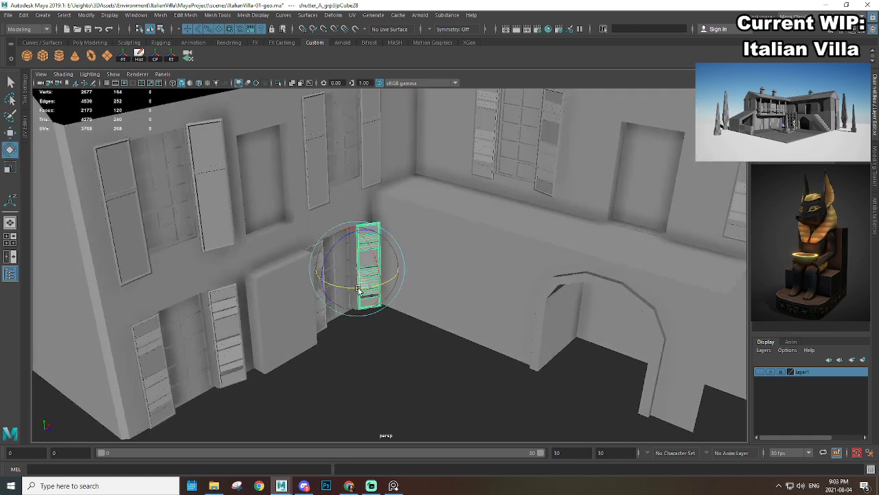
pyautogui.click(401, 362)
# Step: Select the seam edge loop running around the inside of the arched passage and delete it
pyautogui.scroll(-4, 401, 362)
pyautogui.keyDown('alt'); pyautogui.moveTo(400, 362); pyautogui.dragTo(432, 357); pyautogui.keyUp('alt')
pyautogui.keyDown('alt'); pyautogui.moveTo(158, 159); pyautogui.dragTo(587, 337); pyautogui.keyUp('alt')
pyautogui.scroll(3, 563, 357)
pyautogui.click(385, 258)
pyautogui.press('f')
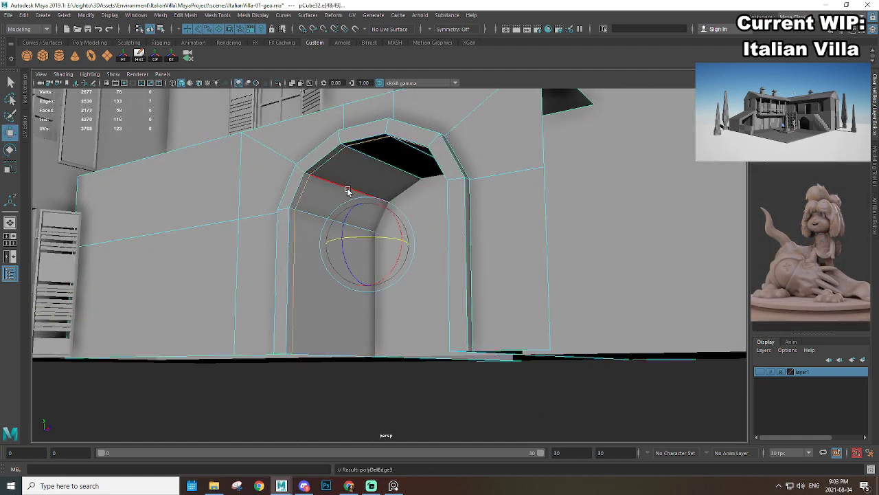
pyautogui.hotkey('ctrl', 'Delete')
# Step: Select the band of trim faces around the rear arch and extrude it outward from the wall
pyautogui.scroll(-4, 347, 190)
pyautogui.keyDown('alt'); pyautogui.moveTo(442, 230); pyautogui.dragTo(345, 235); pyautogui.keyUp('alt')
pyautogui.keyDown('alt'); pyautogui.moveTo(538, 206); pyautogui.dragTo(495, 177); pyautogui.keyUp('alt')
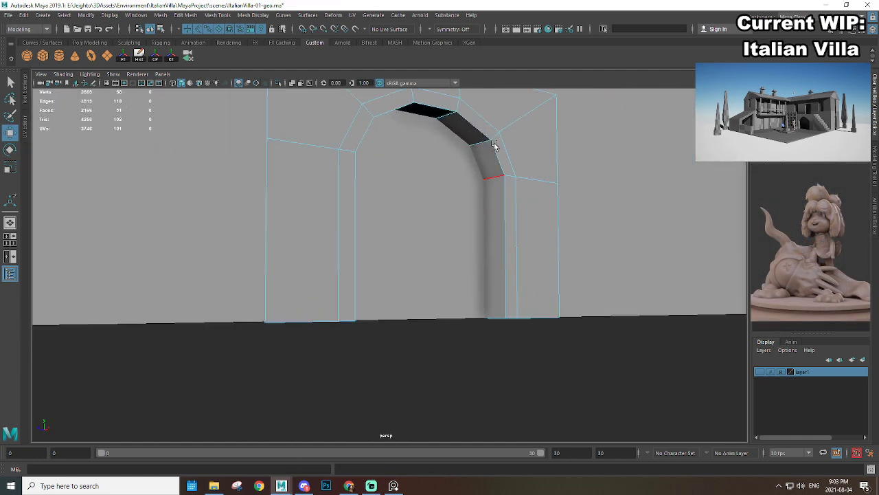
pyautogui.keyDown('shift'); pyautogui.click(349, 179); pyautogui.keyUp('shift')
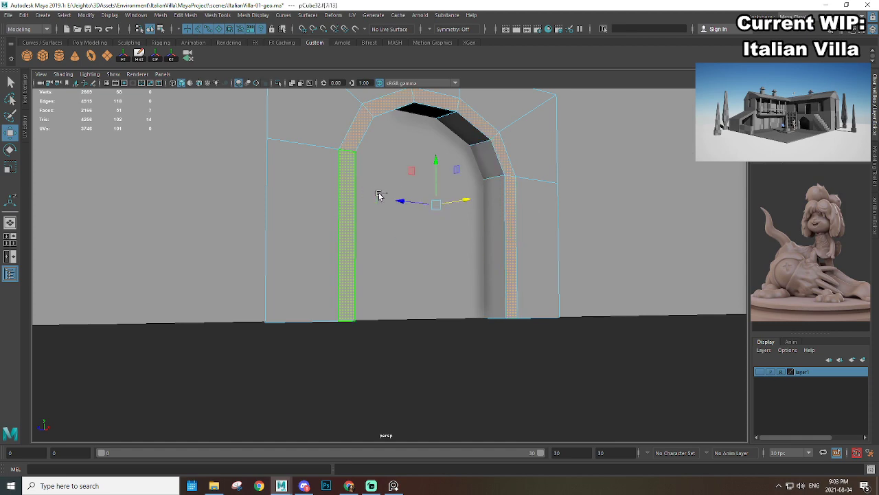
pyautogui.keyDown('alt'); pyautogui.moveTo(349, 178); pyautogui.dragTo(490, 280); pyautogui.keyUp('alt')
pyautogui.hotkey('ctrl', 'e')
pyautogui.press('w')
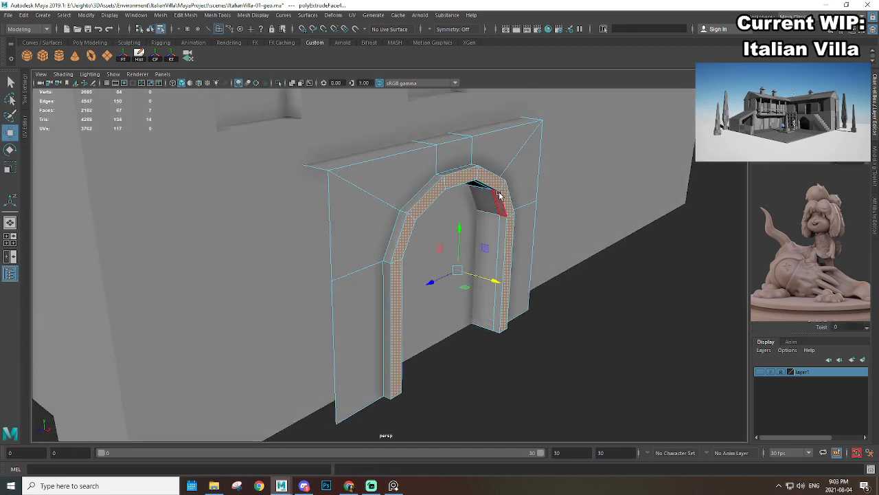
# Step: Delete the seam edge loop inside the rear arch and the two bottom end faces of its extruded trim
pyautogui.press('F10')
pyautogui.press('Delete')
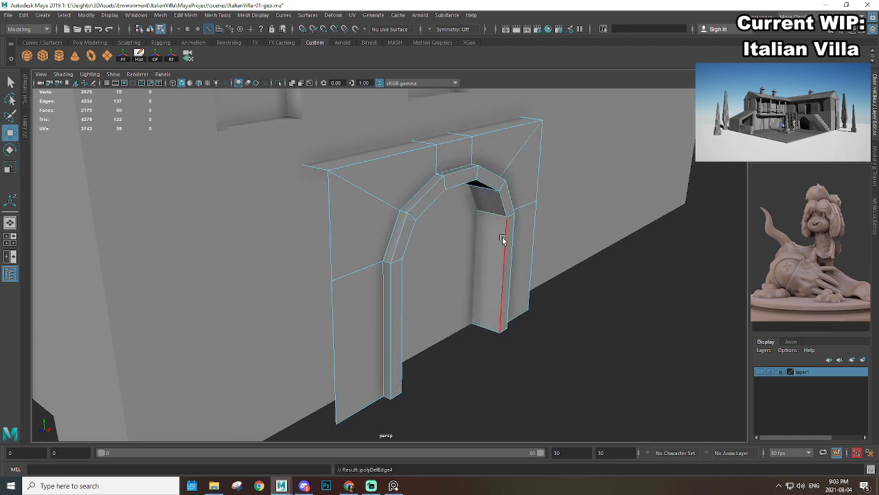
pyautogui.keyDown('alt'); pyautogui.moveTo(502, 240); pyautogui.dragTo(399, 133); pyautogui.keyUp('alt')
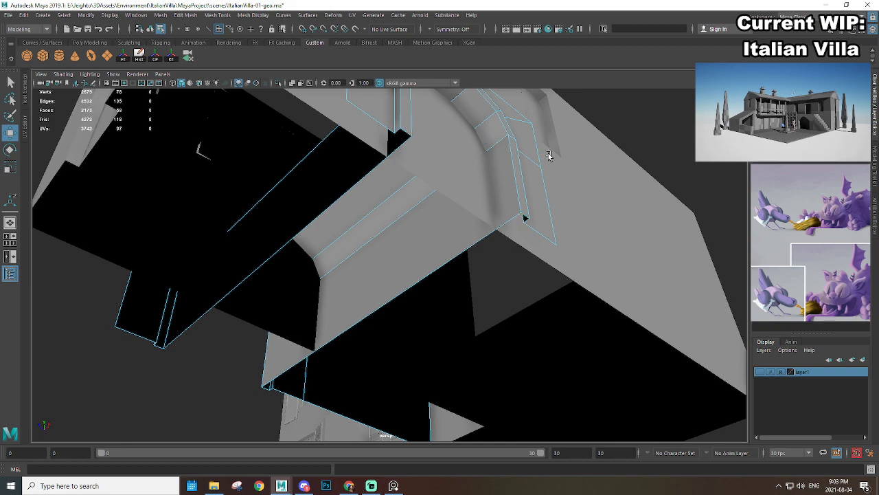
# Step: Select the lengthwise edges inside the arched passage, adjust the hardness of their normals and return to object mode
pyautogui.keyDown('alt'); pyautogui.moveTo(481, 127); pyautogui.dragTo(445, 166); pyautogui.keyUp('alt')
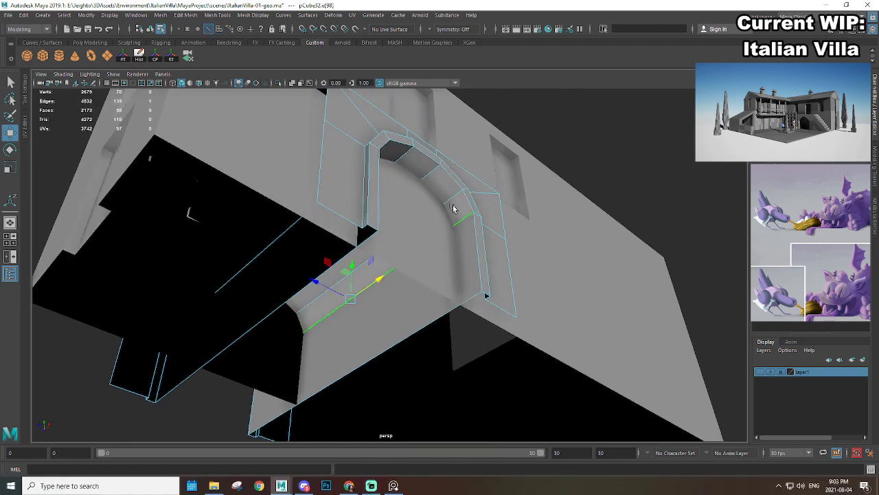
pyautogui.keyDown('alt'); pyautogui.moveTo(450, 197); pyautogui.dragTo(415, 210); pyautogui.keyUp('alt')
pyautogui.click(176, 15)
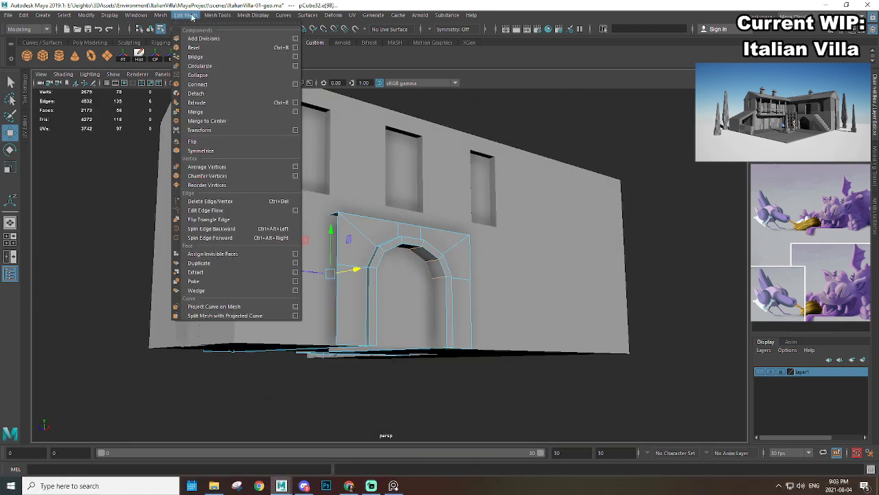
pyautogui.moveTo(253, 15)
pyautogui.click(259, 97)
pyautogui.keyDown('alt'); pyautogui.moveTo(439, 264); pyautogui.dragTo(482, 228); pyautogui.keyUp('alt')
pyautogui.moveTo(459, 197); pyautogui.dragTo(489, 179, button='right')
pyautogui.click(687, 322)
# Step: Select the arched landing mesh on the courtyard side and isolate it
pyautogui.keyDown('alt'); pyautogui.moveTo(687, 322); pyautogui.dragTo(406, 277, button='right'); pyautogui.keyUp('alt')
pyautogui.keyDown('alt'); pyautogui.moveTo(407, 277); pyautogui.dragTo(526, 276); pyautogui.keyUp('alt')
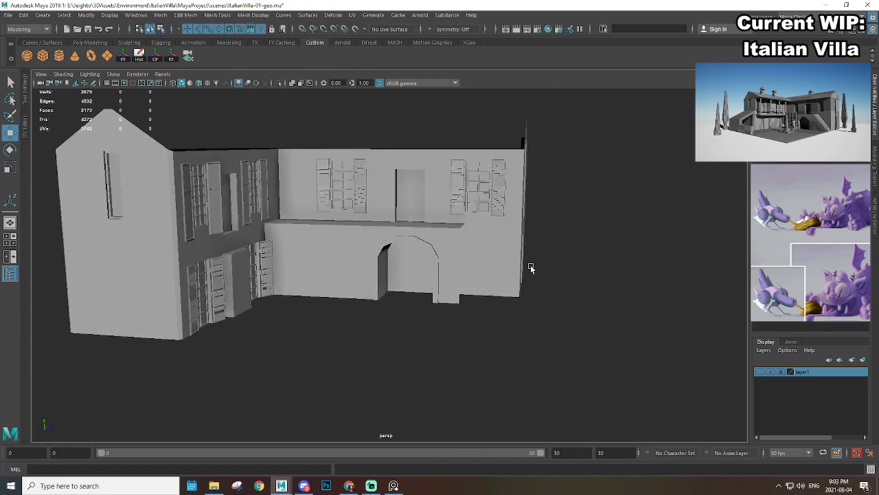
pyautogui.scroll(3, 516, 266)
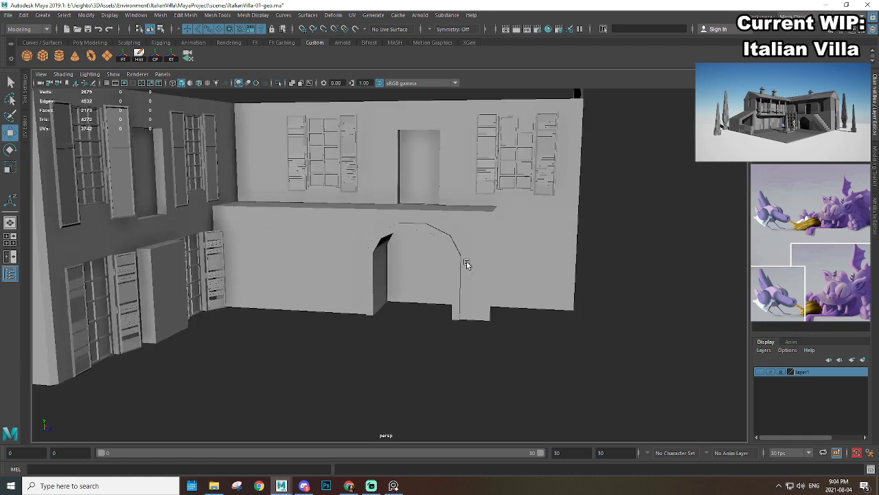
pyautogui.click(486, 251)
pyautogui.scroll(1, 511, 286)
pyautogui.keyDown('alt'); pyautogui.moveTo(511, 287); pyautogui.dragTo(405, 257); pyautogui.keyUp('alt')
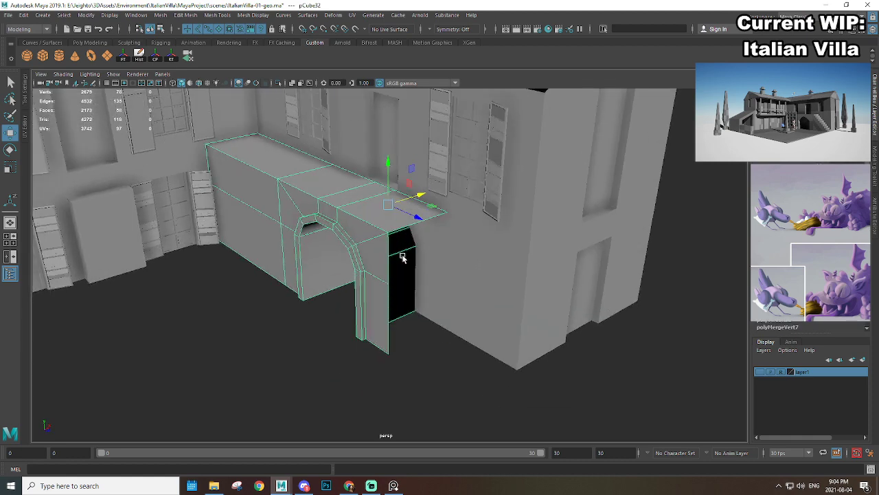
pyautogui.keyDown('alt'); pyautogui.moveTo(405, 257); pyautogui.dragTo(383, 177, button='middle'); pyautogui.keyUp('alt')
pyautogui.moveTo(383, 176); pyautogui.dragTo(382, 146, button='right')
pyautogui.click(391, 200)
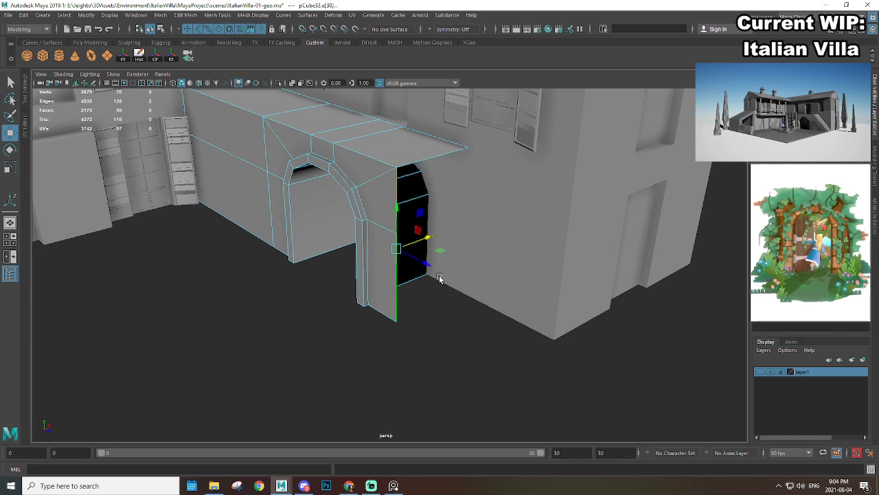
pyautogui.moveTo(468, 276)
pyautogui.keyDown('alt'); pyautogui.mouseDown()
pyautogui.moveTo(383, 273)
pyautogui.moveTo(476, 285)
pyautogui.mouseUp(); pyautogui.keyUp('alt')
pyautogui.moveTo(348, 184); pyautogui.dragTo(359, 173, button='right')
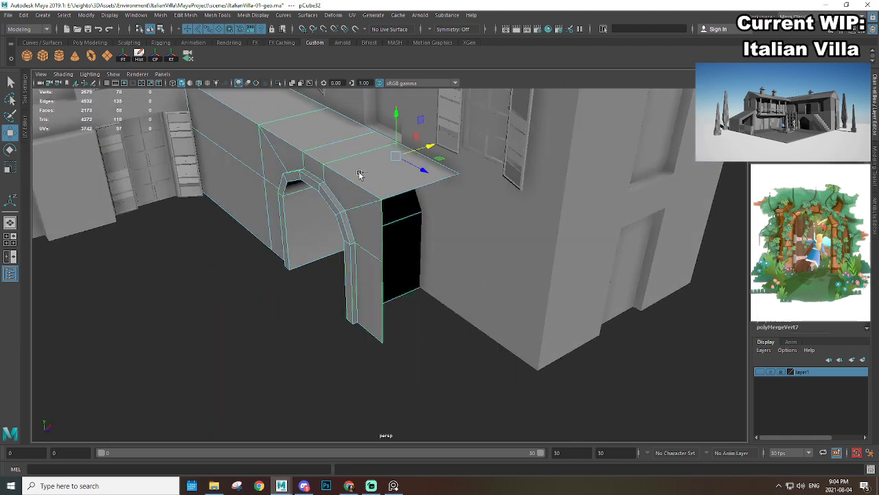
pyautogui.hotkey('ctrl', '1')
pyautogui.keyDown('alt'); pyautogui.moveTo(409, 215); pyautogui.dragTo(416, 234); pyautogui.keyUp('alt')
pyautogui.keyDown('alt'); pyautogui.moveTo(354, 177); pyautogui.dragTo(396, 185); pyautogui.keyUp('alt')
# Step: Extrude the two vertical edges at the front block's open end back to the building wall
pyautogui.moveTo(396, 206); pyautogui.dragTo(396, 182, button='right')
pyautogui.doubleClick(380, 258)
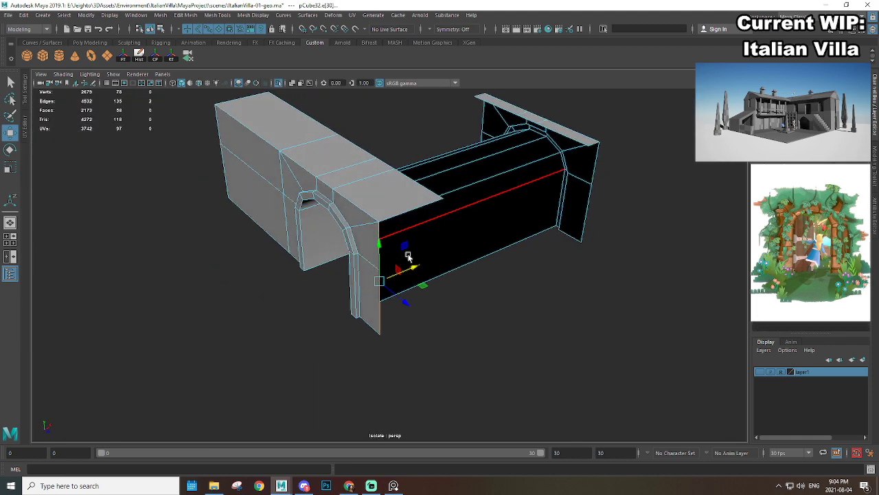
pyautogui.hotkey('ctrl', 'e')
pyautogui.keyDown('alt'); pyautogui.moveTo(407, 237); pyautogui.dragTo(418, 322); pyautogui.keyUp('alt')
pyautogui.press('w')
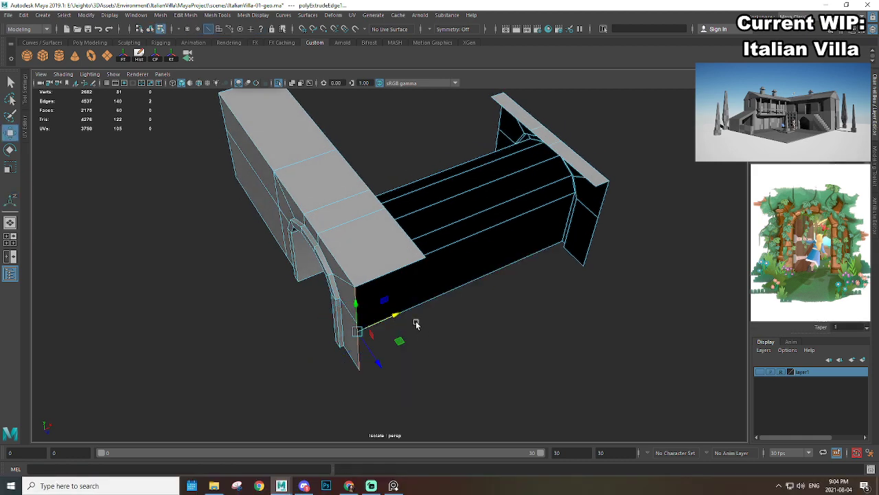
pyautogui.middleClick(428, 260)
pyautogui.keyDown('alt'); pyautogui.moveTo(514, 265); pyautogui.dragTo(405, 289, button='middle'); pyautogui.keyUp('alt')
# Step: Select the vertical end edges on both sides of the rear arch block and extrude them inward to the depth of its top
pyautogui.keyDown('alt'); pyautogui.moveTo(405, 289); pyautogui.dragTo(479, 289, button='right'); pyautogui.keyUp('alt')
pyautogui.click(441, 220)
pyautogui.keyDown('alt'); pyautogui.moveTo(317, 161); pyautogui.dragTo(428, 229); pyautogui.keyUp('alt')
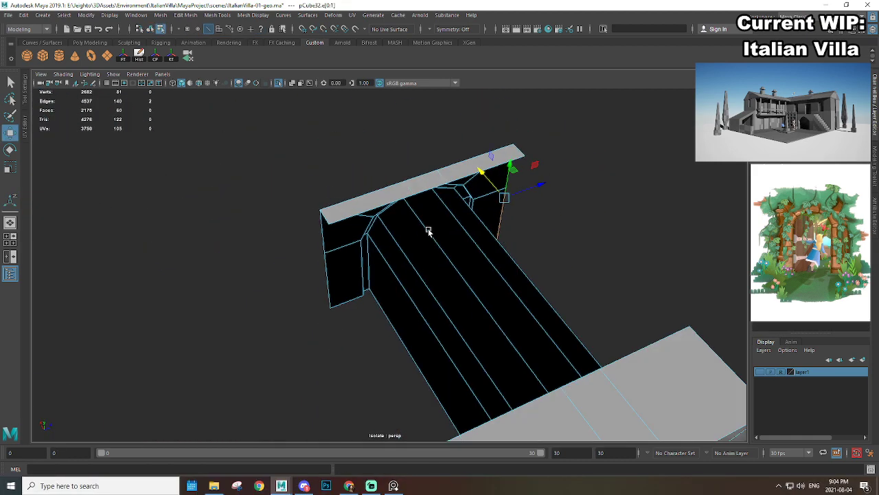
pyautogui.keyDown('alt'); pyautogui.moveTo(338, 268); pyautogui.dragTo(440, 254); pyautogui.keyUp('alt')
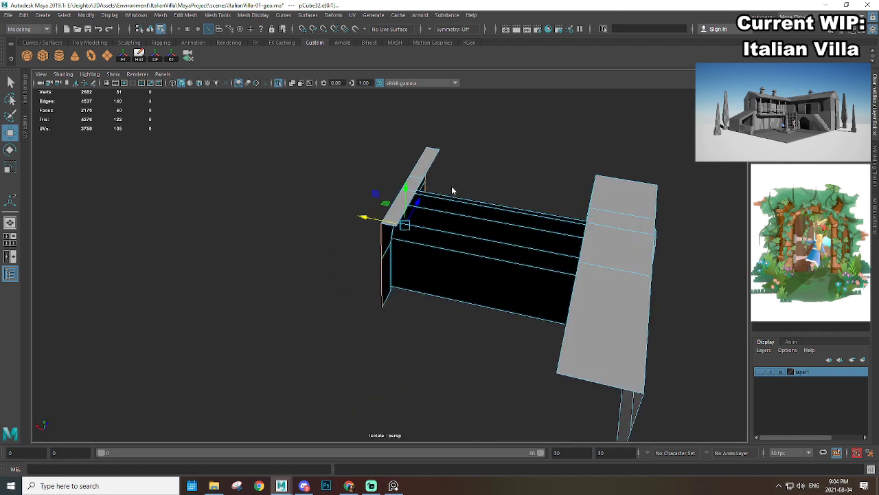
pyautogui.hotkey('ctrl', 'e')
pyautogui.keyDown('alt'); pyautogui.moveTo(452, 191); pyautogui.dragTo(461, 204); pyautogui.keyUp('alt')
pyautogui.press('w')
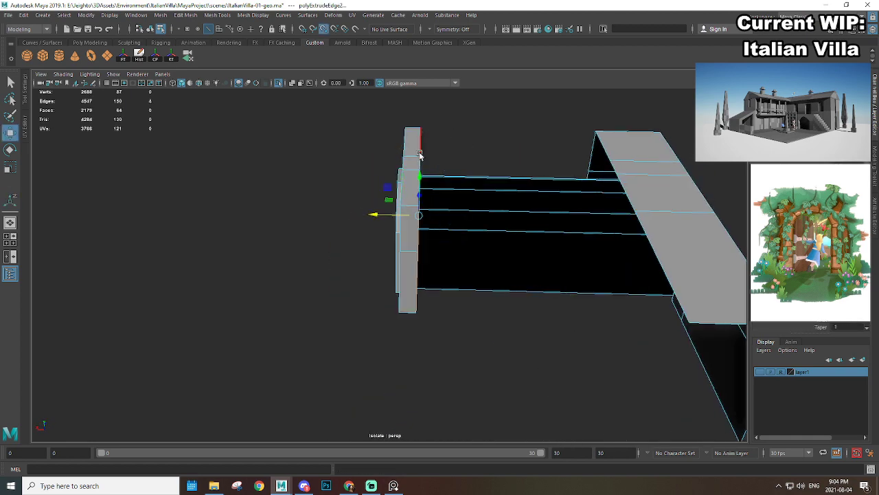
pyautogui.keyDown('alt'); pyautogui.moveTo(425, 180); pyautogui.dragTo(422, 213); pyautogui.keyUp('alt')
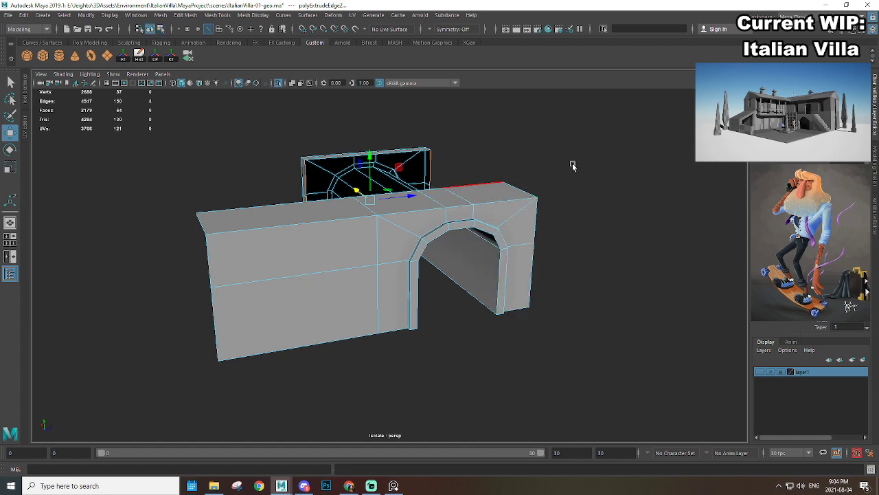
# Step: Merge the duplicate corner vertices where the extruded end walls meet the top surfaces of the front and rear blocks
pyautogui.press('F8')
pyautogui.keyDown('alt'); pyautogui.moveTo(573, 167); pyautogui.dragTo(501, 190); pyautogui.keyUp('alt')
pyautogui.moveTo(483, 176); pyautogui.dragTo(446, 168, button='right')
pyautogui.keyDown('alt'); pyautogui.moveTo(407, 302); pyautogui.dragTo(446, 352); pyautogui.keyUp('alt')
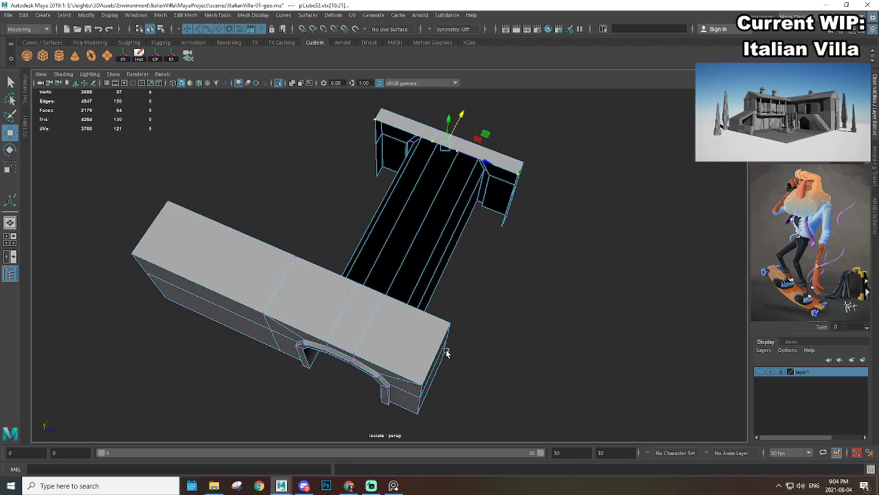
pyautogui.keyDown('shift'); pyautogui.moveTo(521, 246); pyautogui.dragTo(536, 209, button='right'); pyautogui.keyUp('shift')
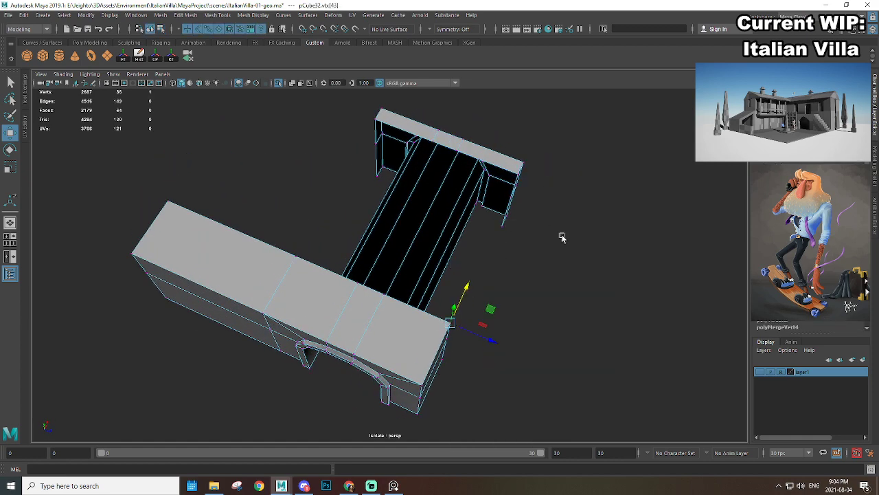
pyautogui.keyDown('alt'); pyautogui.moveTo(561, 238); pyautogui.dragTo(321, 357); pyautogui.keyUp('alt')
pyautogui.keyDown('alt'); pyautogui.moveTo(324, 358); pyautogui.dragTo(501, 268); pyautogui.keyUp('alt')
pyautogui.press('g')
pyautogui.keyDown('alt'); pyautogui.moveTo(511, 258); pyautogui.dragTo(487, 268, button='right'); pyautogui.keyUp('alt')
pyautogui.keyDown('alt'); pyautogui.moveTo(471, 282); pyautogui.dragTo(494, 245); pyautogui.keyUp('alt')
pyautogui.keyDown('alt'); pyautogui.moveTo(495, 246); pyautogui.dragTo(541, 292, button='right'); pyautogui.keyUp('alt')
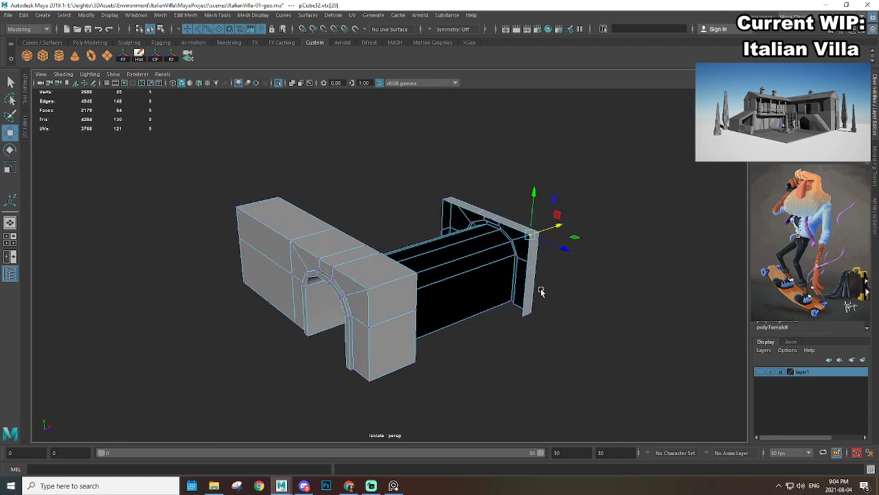
# Step: Clear the selection, leave isolation and look over the landing within the courtyard
pyautogui.click(619, 209)
pyautogui.hotkey('ctrl', '1')
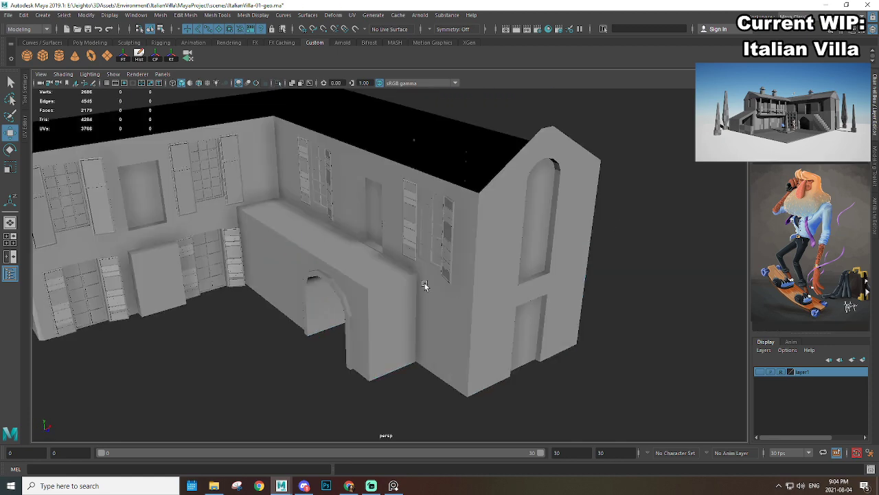
pyautogui.scroll(-5, 424, 285)
pyautogui.scroll(4, 316, 305)
pyautogui.scroll(3, 295, 298)
pyautogui.keyDown('alt'); pyautogui.moveTo(295, 298); pyautogui.dragTo(399, 271, button='middle'); pyautogui.keyUp('alt')
pyautogui.keyDown('alt'); pyautogui.moveTo(399, 271); pyautogui.dragTo(473, 244); pyautogui.keyUp('alt')
pyautogui.keyDown('alt'); pyautogui.moveTo(473, 243); pyautogui.dragTo(397, 227, button='right'); pyautogui.keyUp('alt')
pyautogui.moveTo(398, 227)
pyautogui.keyDown('alt'); pyautogui.mouseDown()
pyautogui.moveTo(464, 240)
pyautogui.moveTo(401, 241)
pyautogui.mouseUp(); pyautogui.keyUp('alt')
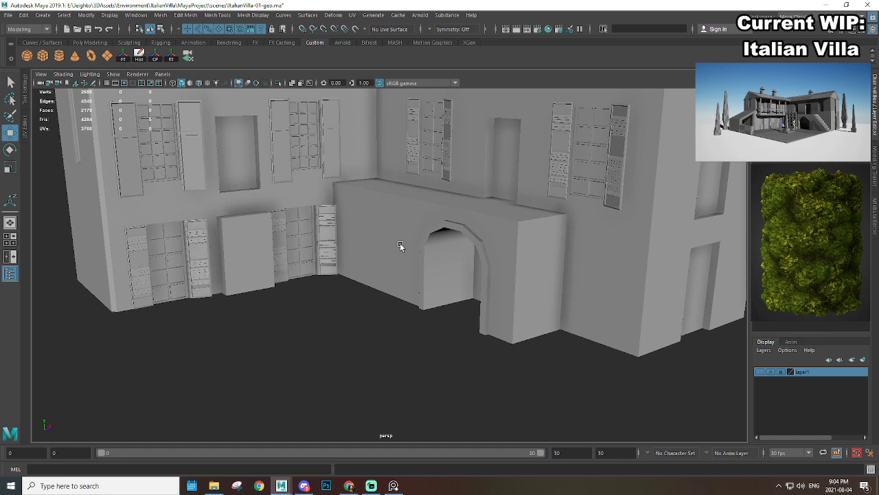
# Step: Save the scene and select all the villa meshes to clear their construction history
pyautogui.click(230, 196)
pyautogui.keyDown('alt'); pyautogui.moveTo(230, 196); pyautogui.dragTo(497, 287); pyautogui.keyUp('alt')
pyautogui.click(417, 316)
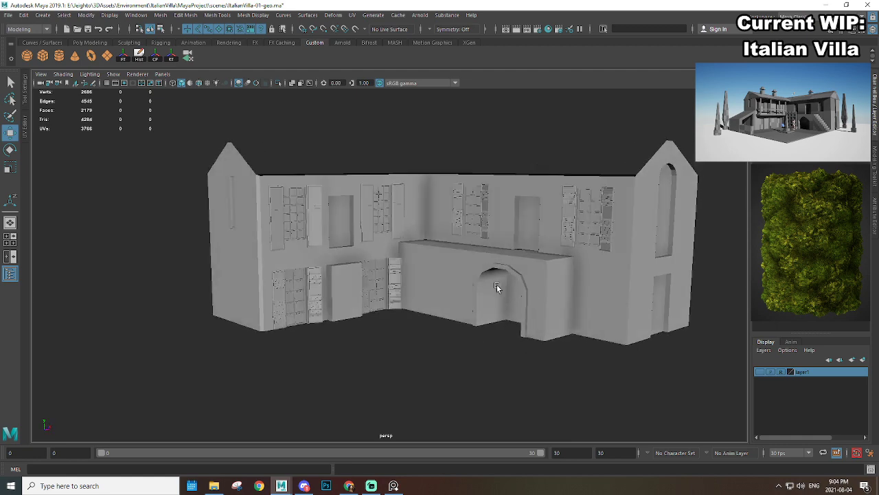
pyautogui.scroll(2, 456, 277)
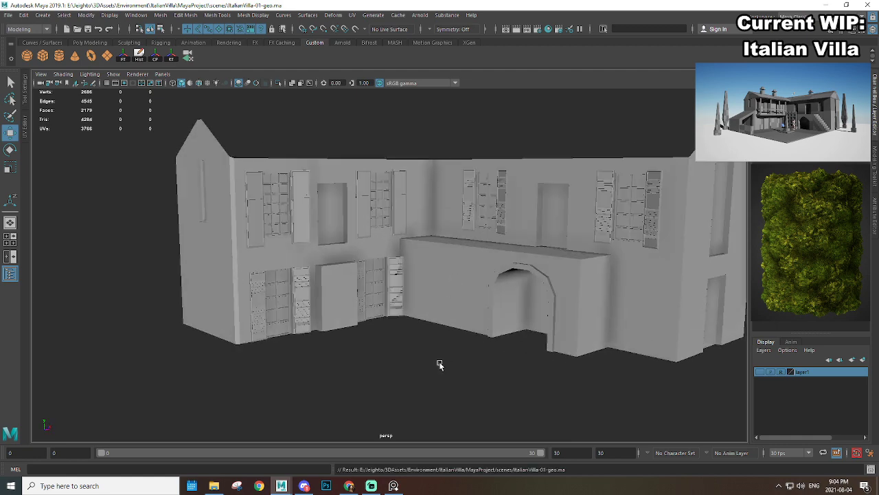
pyautogui.scroll(-5, 440, 364)
pyautogui.moveTo(263, 199); pyautogui.dragTo(575, 326)
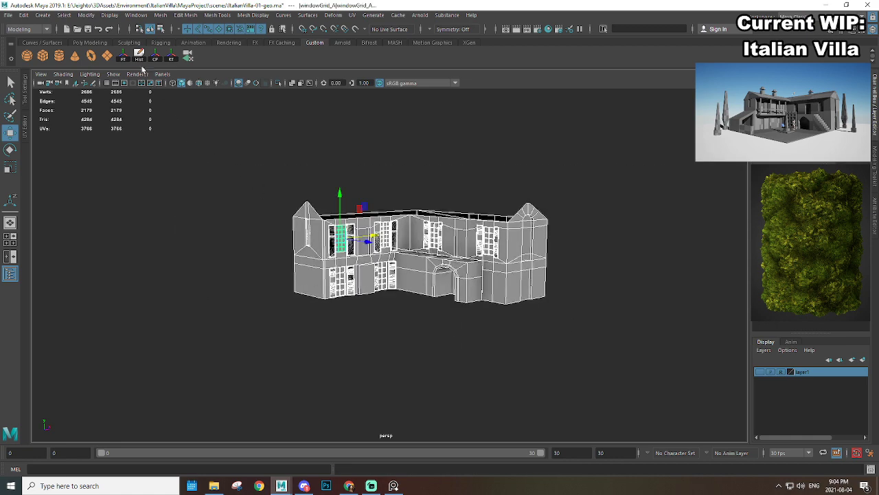
pyautogui.click(395, 361)
pyautogui.scroll(6, 361, 312)
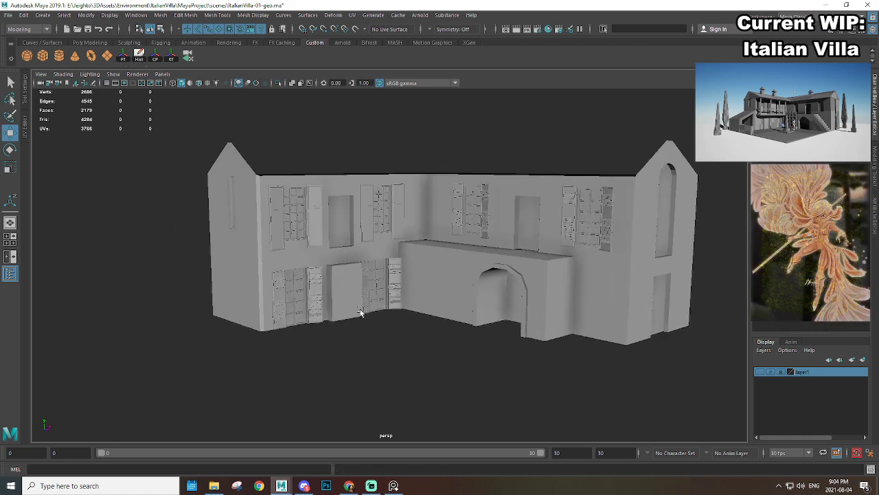
pyautogui.keyDown('alt'); pyautogui.moveTo(467, 317); pyautogui.dragTo(450, 306, button='middle'); pyautogui.keyUp('alt')
# Step: Show the blockout layer again and create a polygon cube near the planter block beneath the wall trellis
pyautogui.hotkey('ctrl', '1')
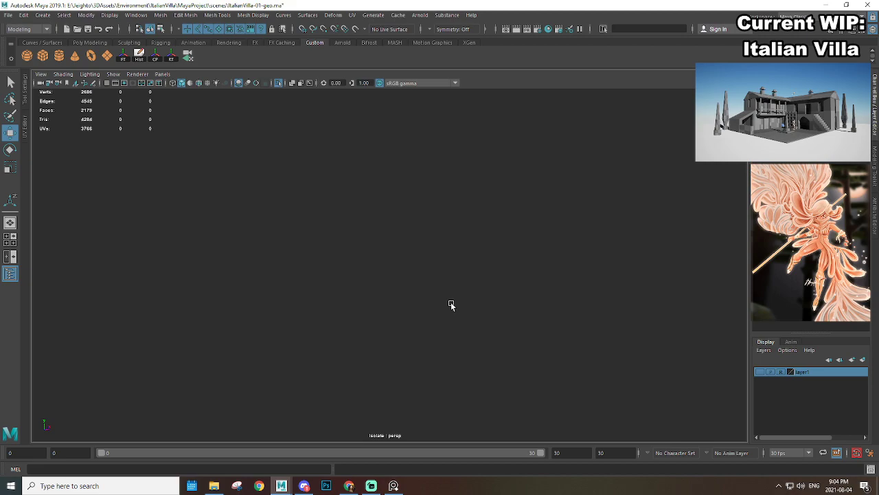
pyautogui.hotkey('ctrl', '1')
pyautogui.click(761, 372)
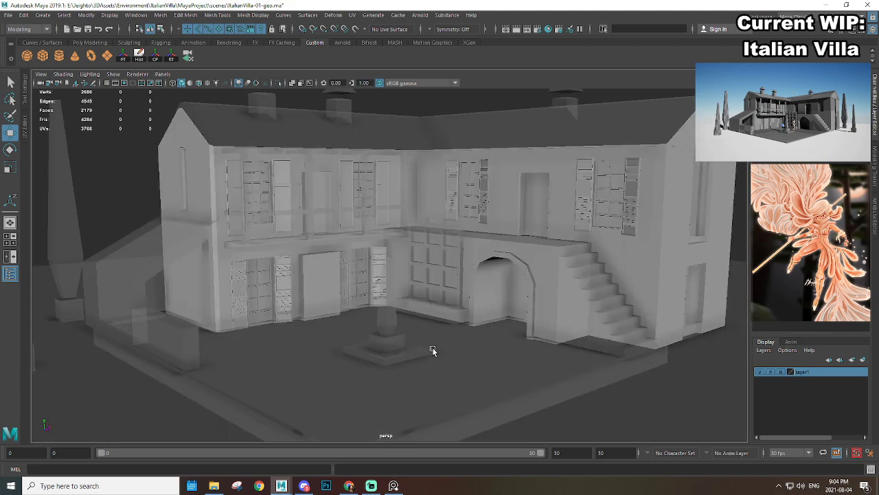
pyautogui.keyDown('alt'); pyautogui.moveTo(433, 350); pyautogui.dragTo(617, 362); pyautogui.keyUp('alt')
pyautogui.keyDown('alt'); pyautogui.moveTo(533, 293); pyautogui.dragTo(73, 88); pyautogui.keyUp('alt')
pyautogui.keyDown('alt'); pyautogui.moveTo(460, 306); pyautogui.dragTo(490, 261); pyautogui.keyUp('alt')
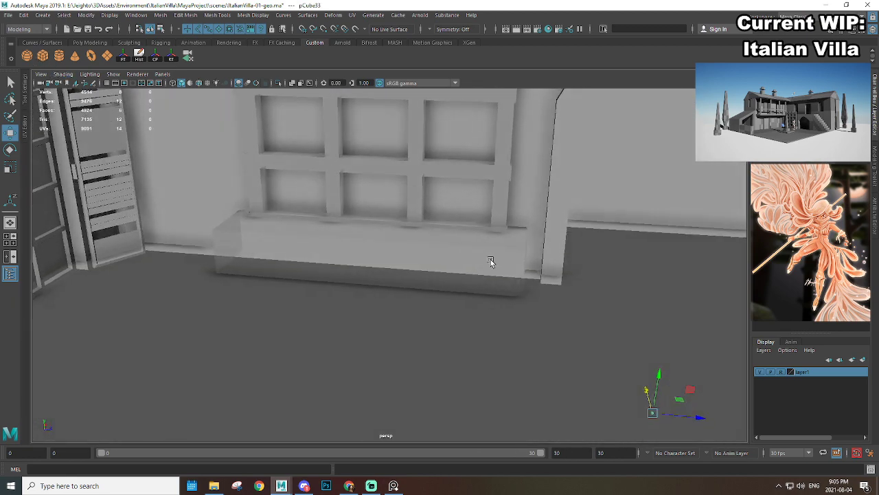
# Step: Position and scale the cube to match the length, depth and height of the blockout planter beneath the trellis
pyautogui.press('r')
pyautogui.moveTo(396, 277); pyautogui.dragTo(448, 276)
pyautogui.keyDown('alt'); pyautogui.moveTo(502, 277); pyautogui.dragTo(395, 258); pyautogui.keyUp('alt')
pyautogui.press('w')
pyautogui.keyDown('alt'); pyautogui.moveTo(408, 288); pyautogui.dragTo(558, 322); pyautogui.keyUp('alt')
pyautogui.press('r')
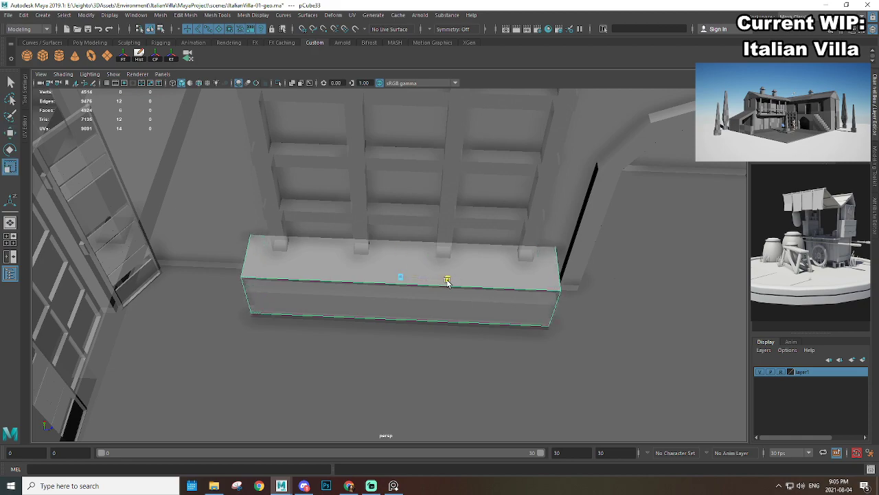
pyautogui.keyDown('alt'); pyautogui.moveTo(447, 281); pyautogui.dragTo(382, 272); pyautogui.keyUp('alt')
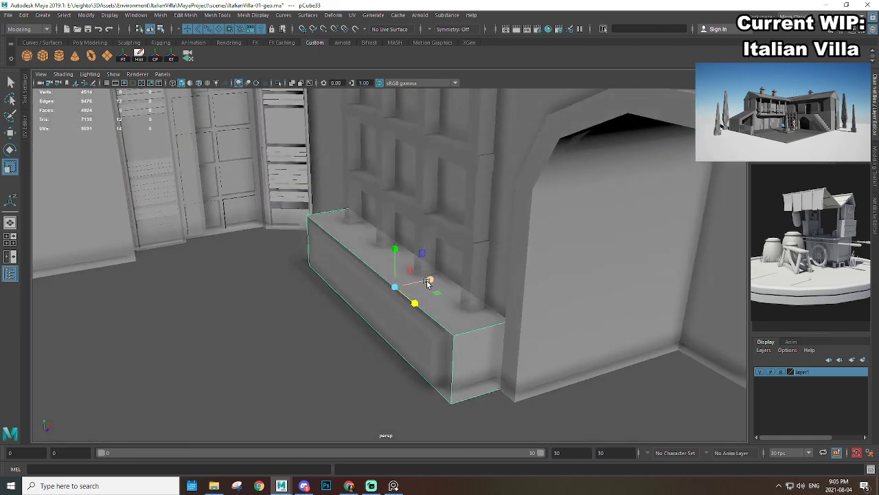
pyautogui.keyDown('alt'); pyautogui.moveTo(434, 285); pyautogui.dragTo(405, 284); pyautogui.keyUp('alt')
pyautogui.moveTo(405, 282); pyautogui.dragTo(403, 283)
pyautogui.keyDown('alt'); pyautogui.moveTo(403, 283); pyautogui.dragTo(464, 309); pyautogui.keyUp('alt')
pyautogui.scroll(-3, 378, 250)
pyautogui.scroll(-10, 471, 286)
pyautogui.scroll(3, 442, 275)
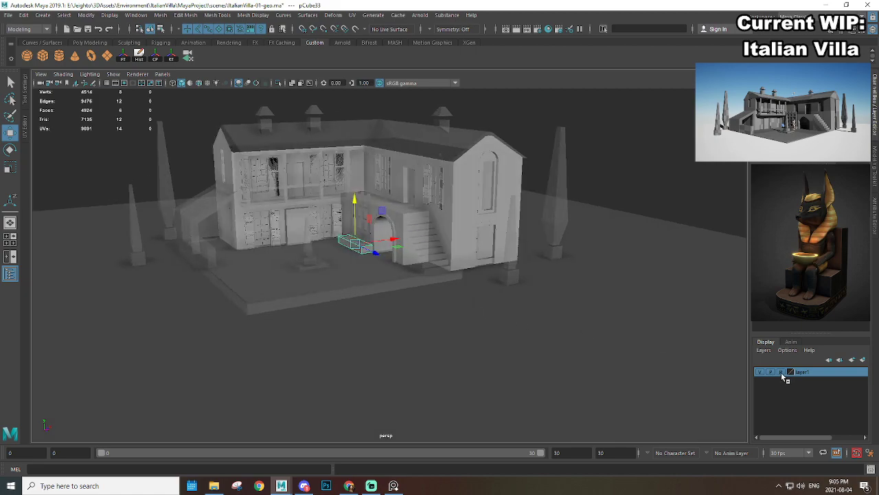
pyautogui.click(268, 276)
pyautogui.keyDown('alt'); pyautogui.moveTo(268, 276); pyautogui.dragTo(325, 267, button='middle'); pyautogui.keyUp('alt')
pyautogui.scroll(1, 325, 267)
pyautogui.moveTo(324, 235); pyautogui.dragTo(326, 259, button='right')
pyautogui.doubleClick(344, 283)
pyautogui.scroll(2, 385, 285)
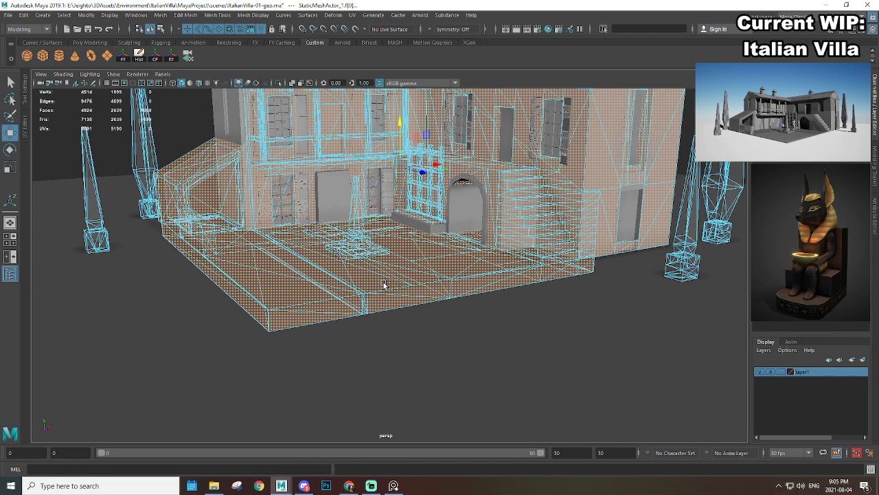
pyautogui.keyDown('alt'); pyautogui.moveTo(407, 217); pyautogui.dragTo(412, 237, button='middle'); pyautogui.keyUp('alt')
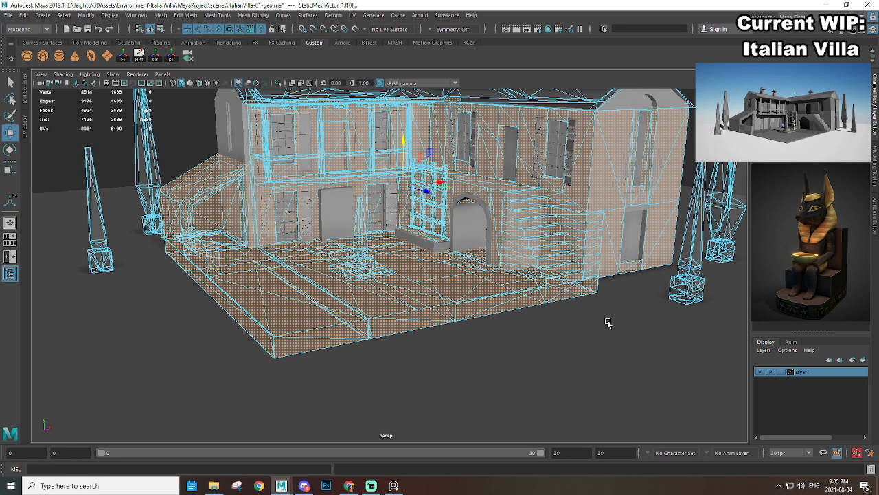
pyautogui.click(779, 372)
pyautogui.click(779, 372)
pyautogui.scroll(2, 441, 277)
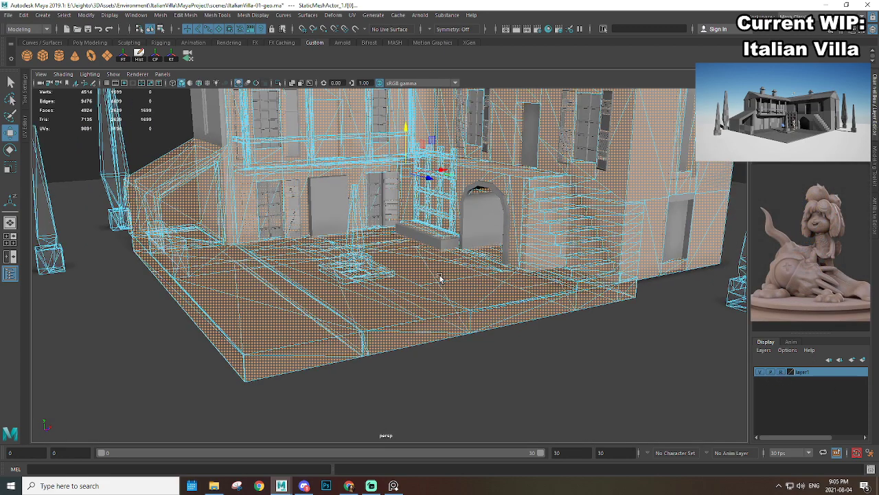
# Step: Extrude the planter cube's top face and scale it inward to form a rim
pyautogui.click(461, 253)
pyautogui.scroll(8, 364, 281)
pyautogui.click(490, 275)
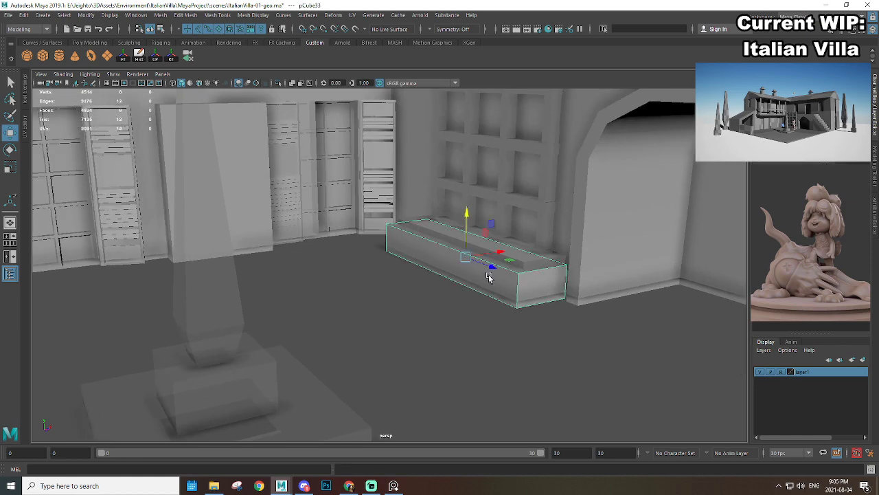
pyautogui.scroll(3, 585, 335)
pyautogui.keyDown('alt'); pyautogui.moveTo(585, 335); pyautogui.dragTo(352, 239); pyautogui.keyUp('alt')
pyautogui.click(363, 243)
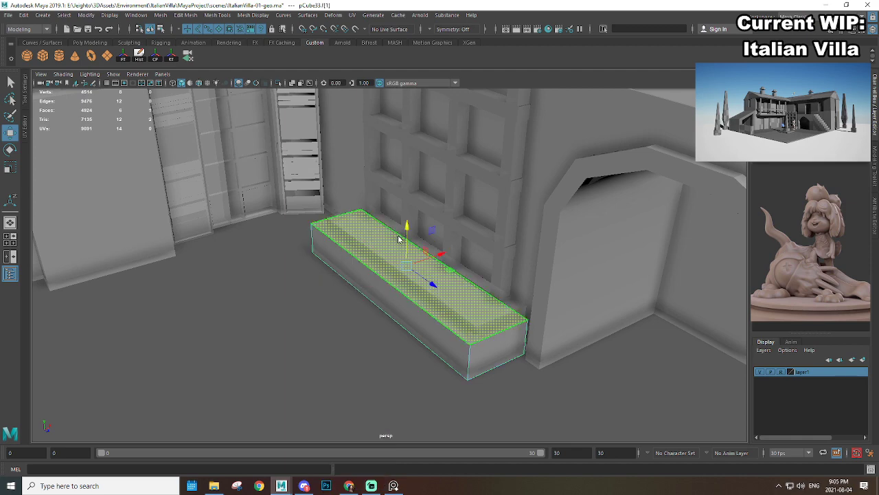
pyautogui.hotkey('ctrl', 'e')
pyautogui.scroll(3, 444, 311)
pyautogui.scroll(5, 512, 310)
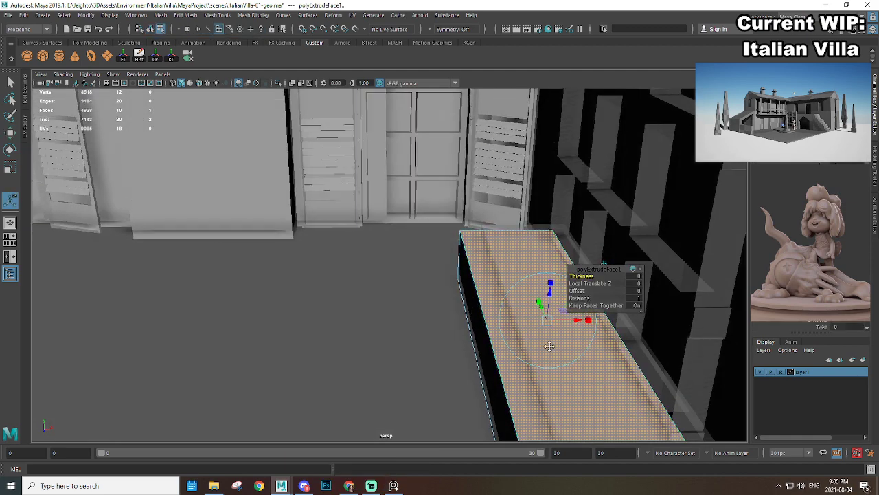
pyautogui.keyDown('alt'); pyautogui.moveTo(549, 345); pyautogui.dragTo(272, 189); pyautogui.keyUp('alt')
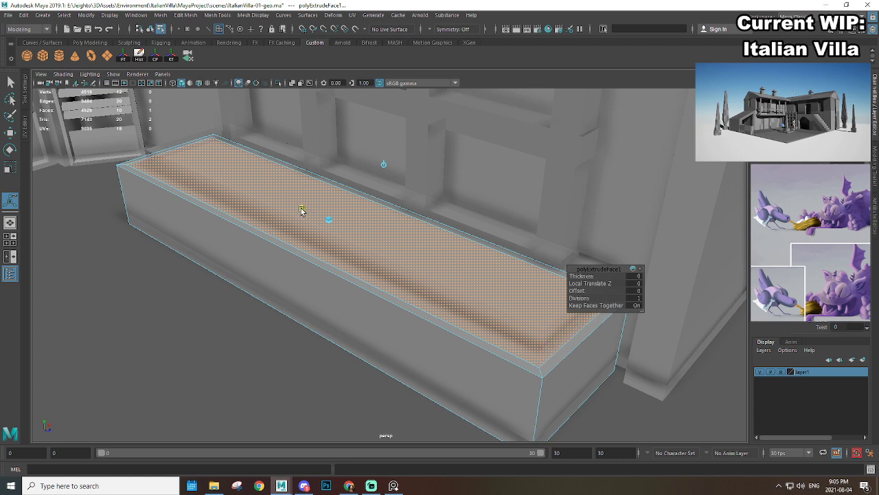
# Step: Adjust the inset face's width and length so the planter rim has an even thickness on all sides
pyautogui.keyDown('alt'); pyautogui.moveTo(387, 287); pyautogui.dragTo(425, 272); pyautogui.keyUp('alt')
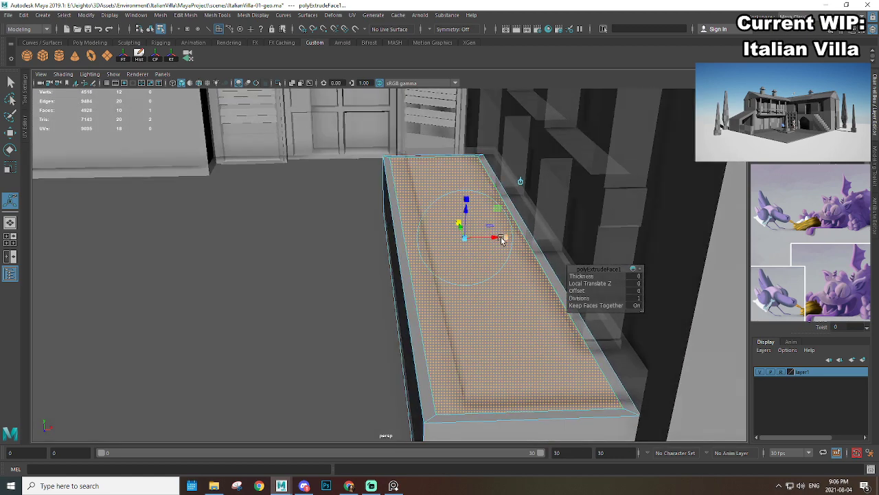
pyautogui.moveTo(502, 238); pyautogui.dragTo(381, 273)
pyautogui.press('w')
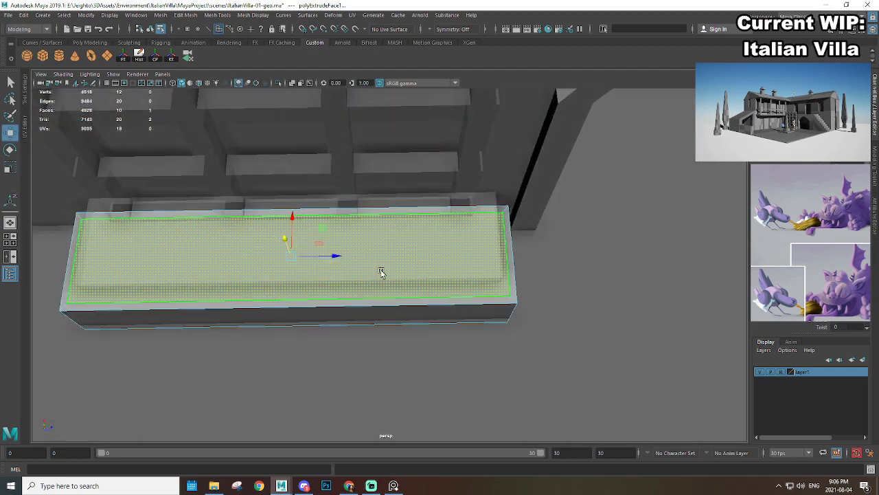
pyautogui.press('r')
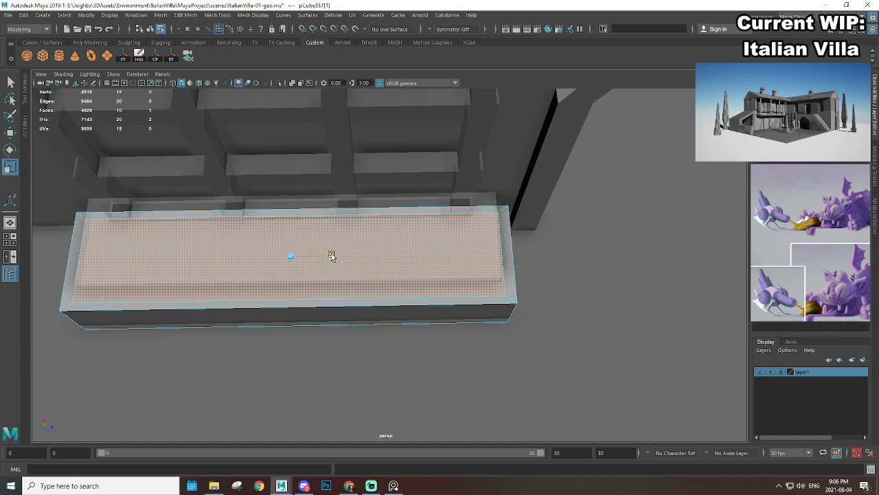
pyautogui.moveTo(332, 255); pyautogui.dragTo(333, 256)
# Step: Extrude the inset top face again and lower it slightly to hollow out the planter, then return to object mode
pyautogui.keyDown('alt'); pyautogui.moveTo(550, 385); pyautogui.dragTo(476, 344); pyautogui.keyUp('alt')
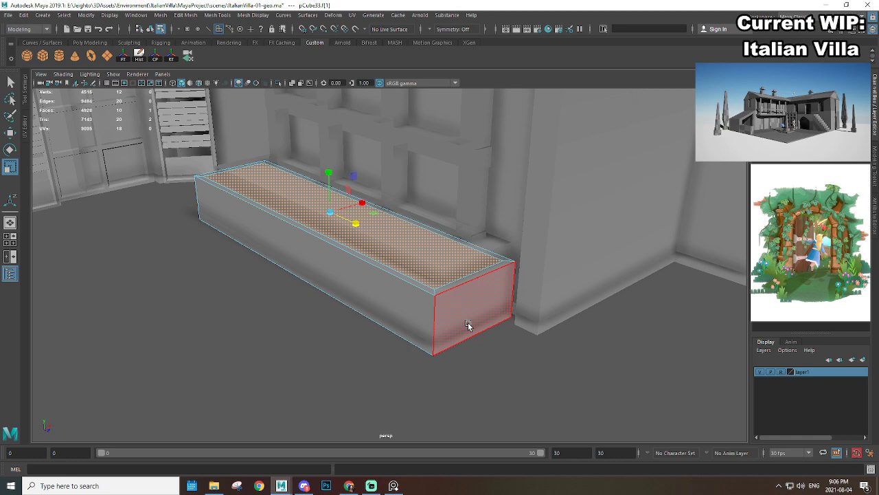
pyautogui.keyDown('alt'); pyautogui.moveTo(458, 259); pyautogui.dragTo(439, 302); pyautogui.keyUp('alt')
pyautogui.hotkey('ctrl', 'e')
pyautogui.keyDown('alt'); pyautogui.moveTo(401, 271); pyautogui.dragTo(403, 274); pyautogui.keyUp('alt')
pyautogui.press('w')
pyautogui.moveTo(350, 204); pyautogui.dragTo(351, 214)
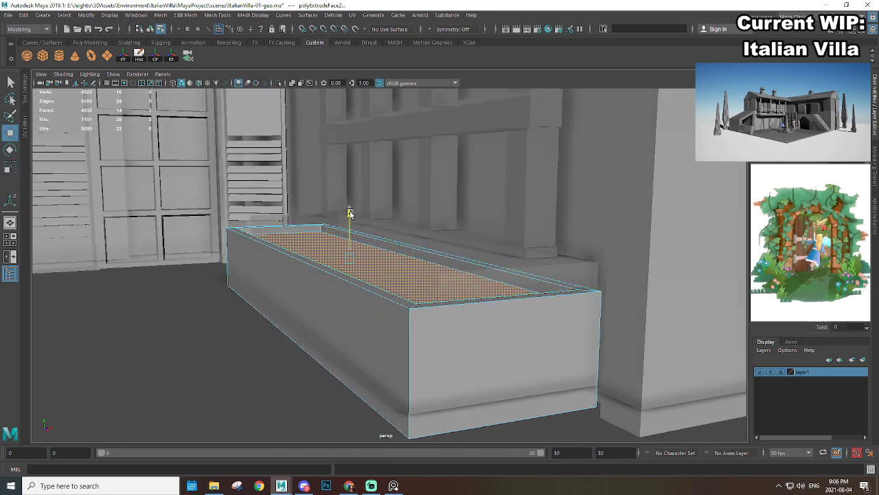
pyautogui.keyDown('alt'); pyautogui.moveTo(332, 275); pyautogui.dragTo(342, 252); pyautogui.keyUp('alt')
pyautogui.press('F8')
# Step: Insert two edge loops below the planter's rim and one near its base using Multi-Cut
pyautogui.keyDown('alt'); pyautogui.moveTo(301, 230); pyautogui.dragTo(344, 271); pyautogui.keyUp('alt')
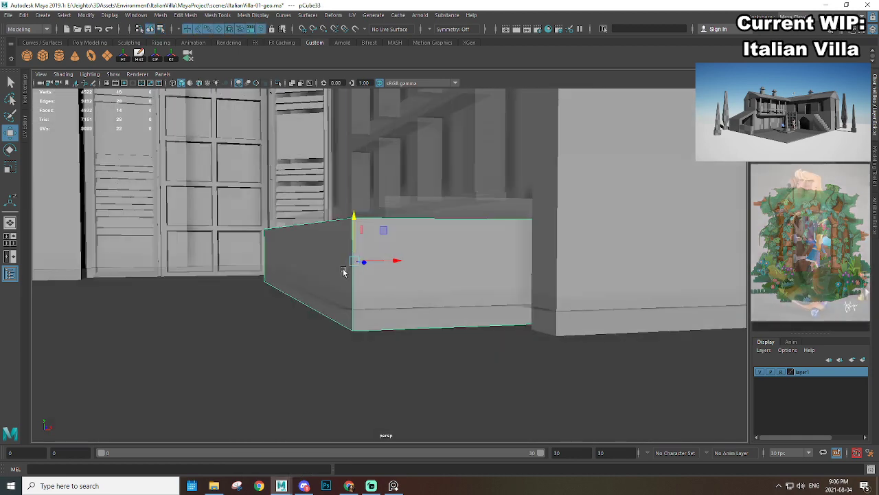
pyautogui.keyDown('shift'); pyautogui.moveTo(361, 244); pyautogui.dragTo(351, 246, button='right'); pyautogui.keyUp('shift')
pyautogui.keyDown('alt'); pyautogui.moveTo(360, 261); pyautogui.dragTo(362, 272); pyautogui.keyUp('alt')
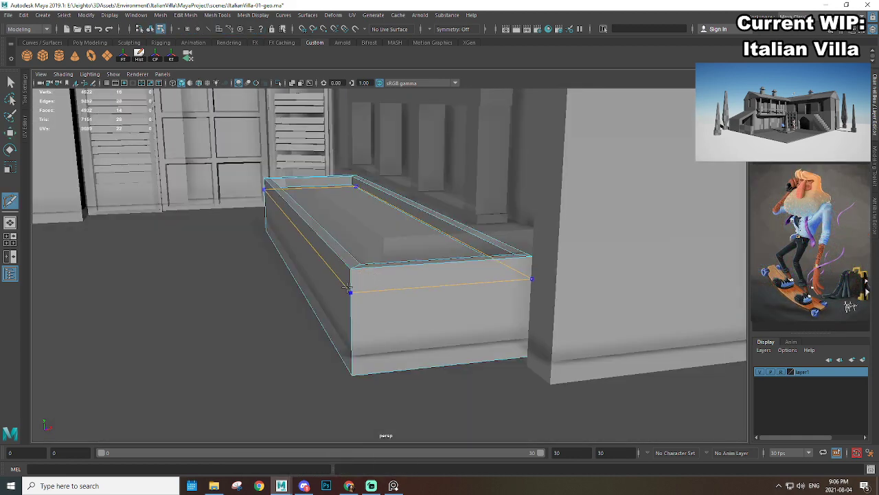
pyautogui.keyDown('ctrl'); pyautogui.click(350, 291); pyautogui.keyUp('ctrl')
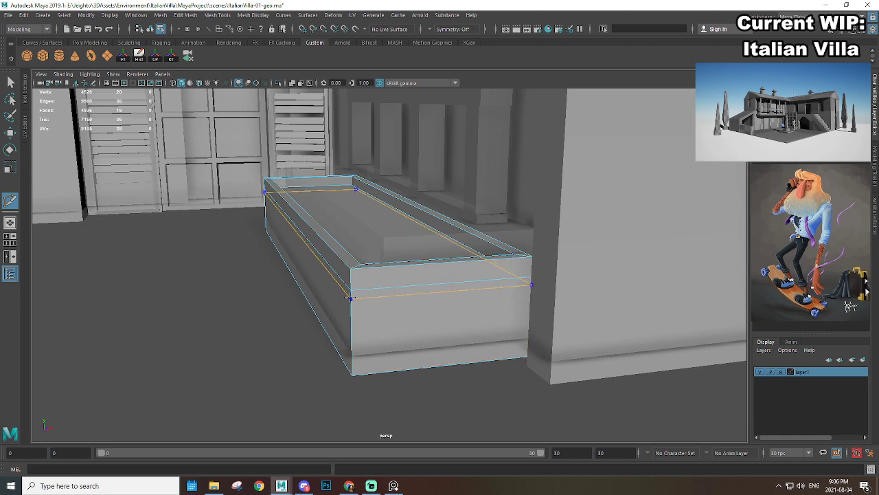
pyautogui.keyDown('alt'); pyautogui.moveTo(371, 332); pyautogui.dragTo(380, 301); pyautogui.keyUp('alt')
pyautogui.keyDown('ctrl'); pyautogui.click(393, 329); pyautogui.keyUp('ctrl')
pyautogui.keyDown('alt'); pyautogui.moveTo(383, 239); pyautogui.dragTo(384, 253, button='middle'); pyautogui.keyUp('alt')
pyautogui.scroll(2, 383, 249)
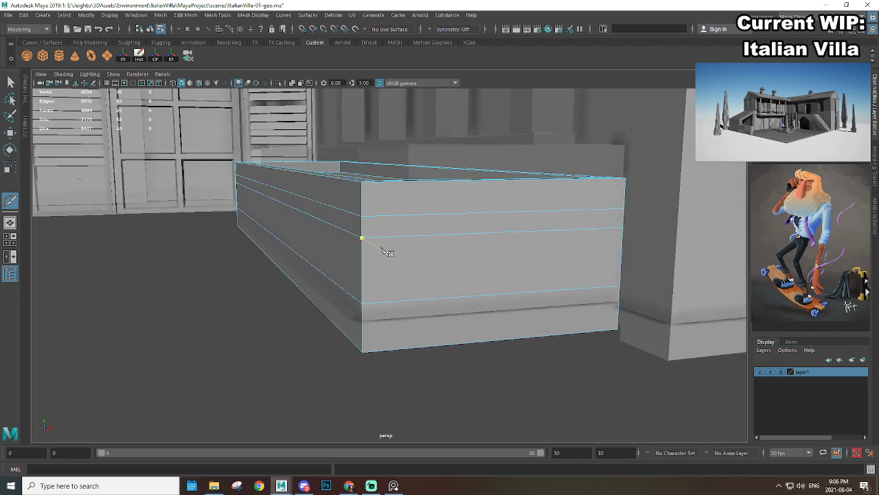
# Step: Select the narrow face band below the planter's rim and extrude it inward to form a groove
pyautogui.click(356, 224)
pyautogui.keyDown('shift'); pyautogui.doubleClick(385, 226); pyautogui.keyUp('shift')
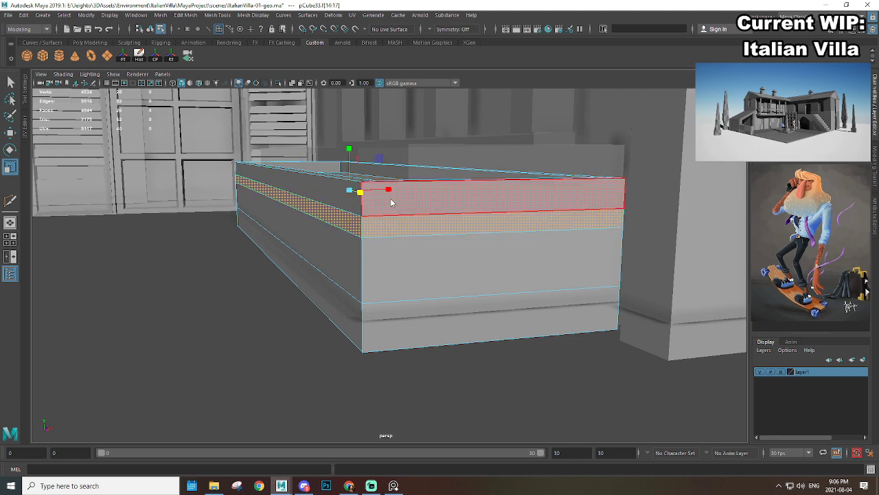
pyautogui.hotkey('ctrl', 'e')
pyautogui.keyDown('alt'); pyautogui.moveTo(410, 237); pyautogui.dragTo(484, 242); pyautogui.keyUp('alt')
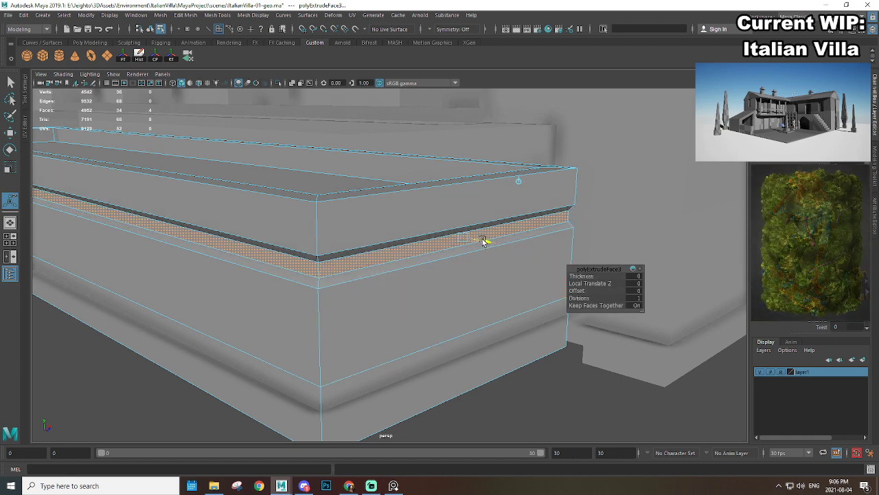
# Step: Extrude the bottom face band around the planter and scale it outward into a projecting base
pyautogui.keyDown('alt'); pyautogui.moveTo(485, 242); pyautogui.dragTo(436, 294, button='right'); pyautogui.keyUp('alt')
pyautogui.moveTo(436, 295)
pyautogui.keyDown('alt'); pyautogui.mouseDown()
pyautogui.moveTo(461, 273)
pyautogui.moveTo(456, 320)
pyautogui.moveTo(447, 301)
pyautogui.mouseUp(); pyautogui.keyUp('alt')
pyautogui.click(460, 286)
pyautogui.keyDown('shift'); pyautogui.click(417, 279); pyautogui.keyUp('shift')
pyautogui.keyDown('alt'); pyautogui.moveTo(447, 300); pyautogui.dragTo(454, 302, button='right'); pyautogui.keyUp('alt')
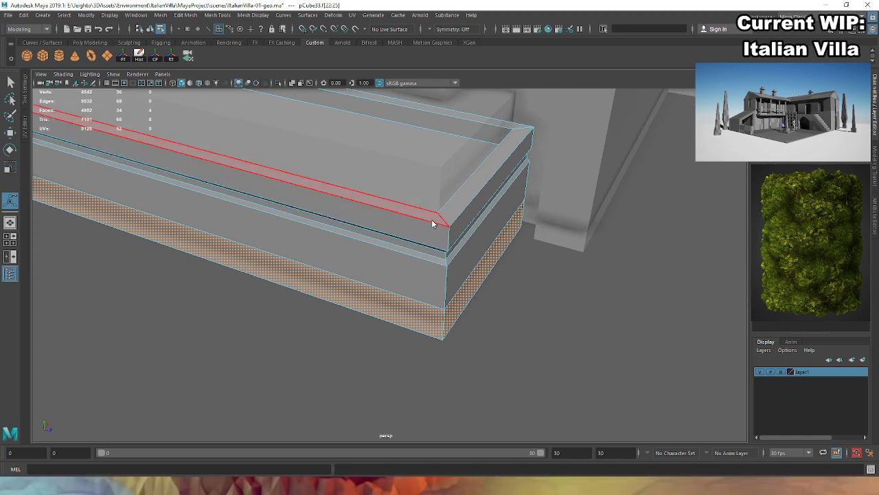
pyautogui.keyDown('shift'); pyautogui.moveTo(433, 221); pyautogui.dragTo(475, 303, button='right'); pyautogui.keyUp('shift')
pyautogui.keyDown('alt'); pyautogui.moveTo(475, 303); pyautogui.dragTo(441, 273); pyautogui.keyUp('alt')
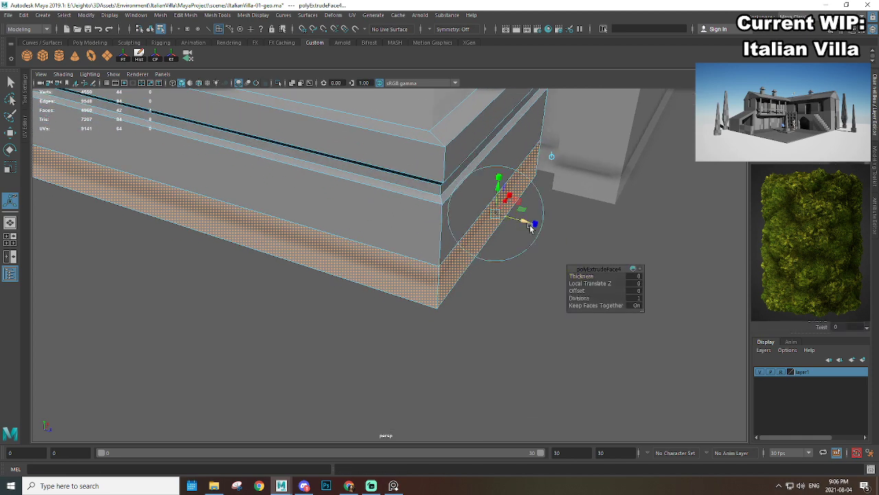
pyautogui.press('r')
pyautogui.keyDown('alt'); pyautogui.moveTo(400, 250); pyautogui.dragTo(272, 213, button='right'); pyautogui.keyUp('alt')
pyautogui.keyDown('alt'); pyautogui.moveTo(272, 213); pyautogui.dragTo(377, 250, button='middle'); pyautogui.keyUp('alt')
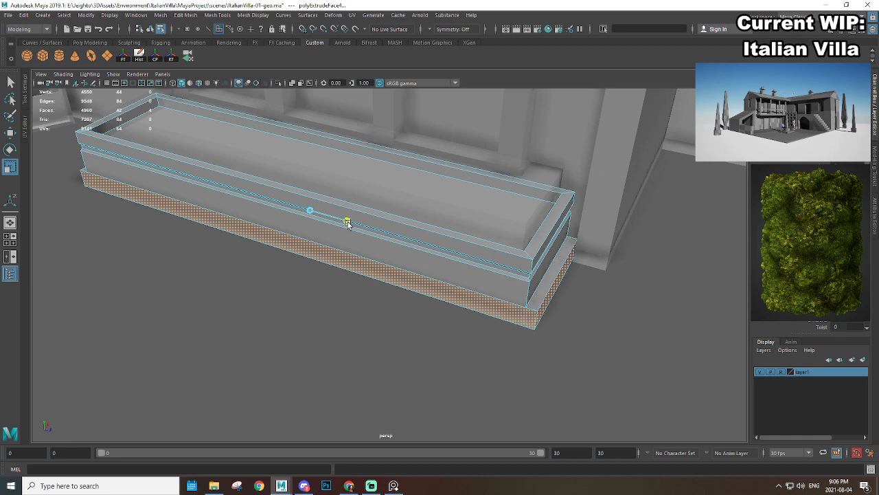
pyautogui.keyDown('alt'); pyautogui.moveTo(378, 240); pyautogui.dragTo(355, 202); pyautogui.keyUp('alt')
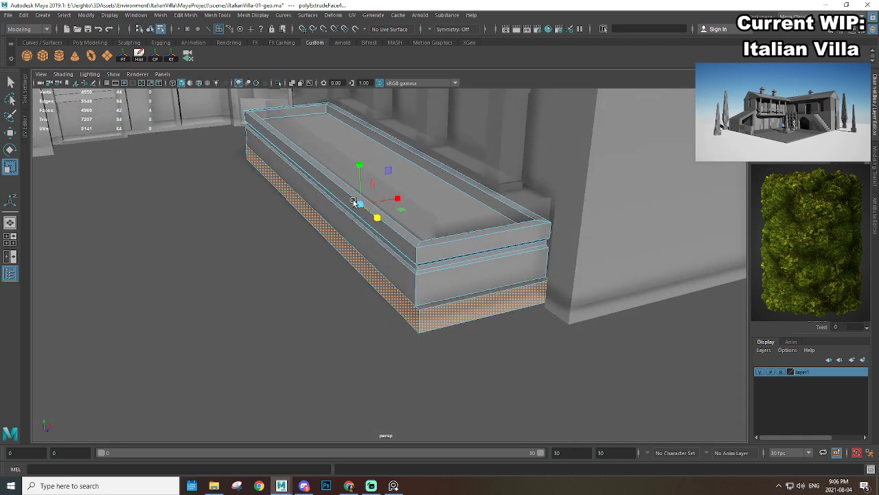
# Step: Move the long front face of the planter's base outward so the base projects further at the front
pyautogui.keyDown('alt'); pyautogui.moveTo(355, 202); pyautogui.dragTo(392, 337, button='right'); pyautogui.keyUp('alt')
pyautogui.click(392, 339)
pyautogui.keyDown('alt'); pyautogui.moveTo(394, 333); pyautogui.dragTo(430, 306); pyautogui.keyUp('alt')
pyautogui.press('w')
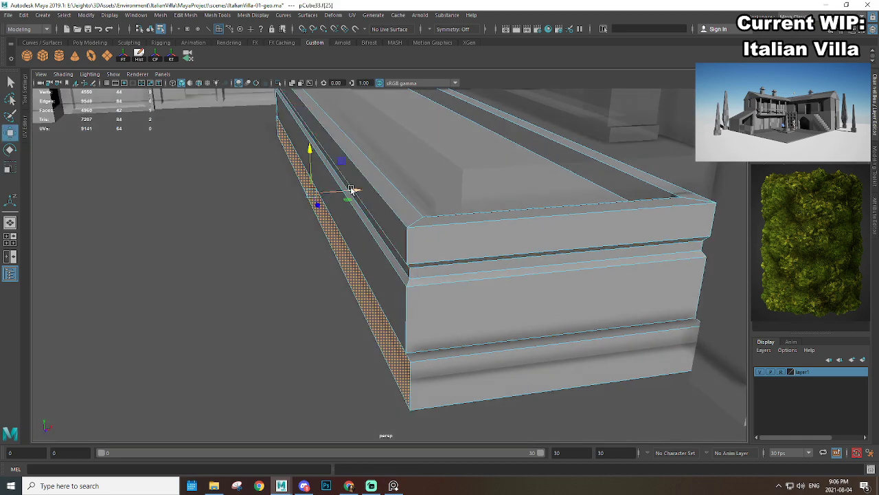
pyautogui.moveTo(348, 195); pyautogui.dragTo(346, 195)
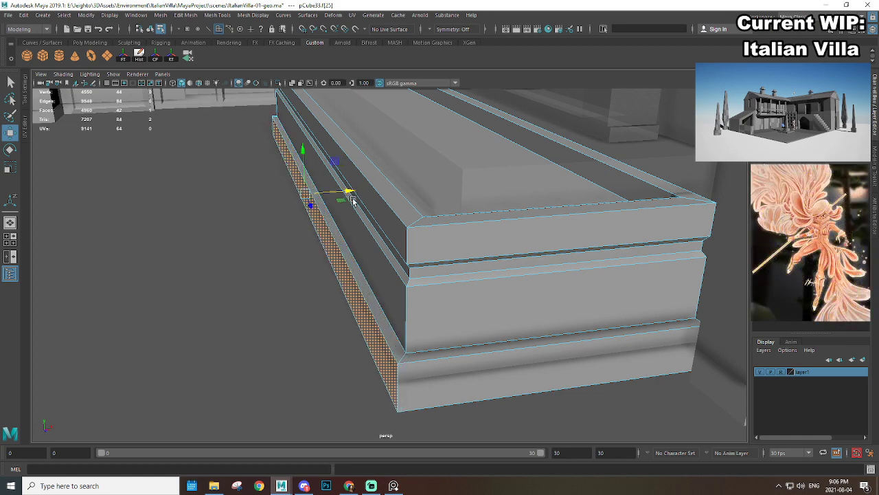
# Step: Lower the upper outer edges of the planter's projecting base so that its top slopes down and outward
pyautogui.moveTo(450, 276)
pyautogui.keyDown('alt'); pyautogui.mouseDown()
pyautogui.moveTo(465, 258)
pyautogui.moveTo(445, 220)
pyautogui.mouseUp(); pyautogui.keyUp('alt')
pyautogui.moveTo(439, 205); pyautogui.dragTo(428, 153, button='right')
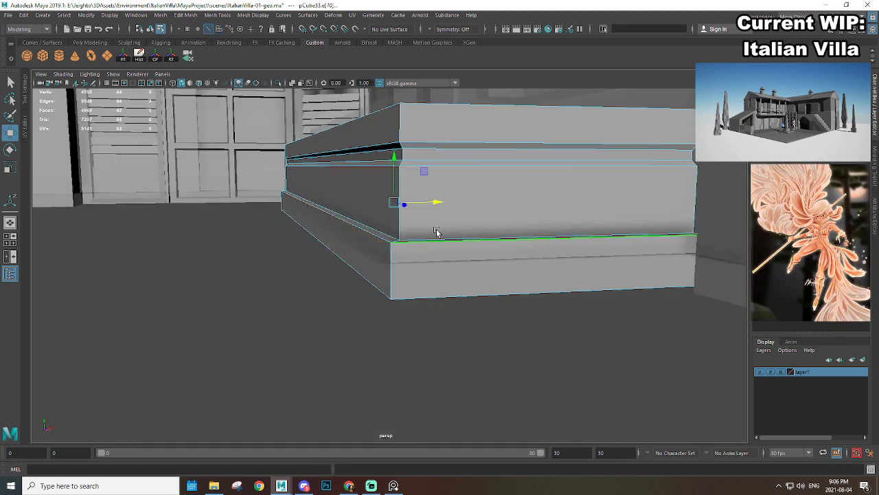
pyautogui.moveTo(396, 158); pyautogui.dragTo(397, 163)
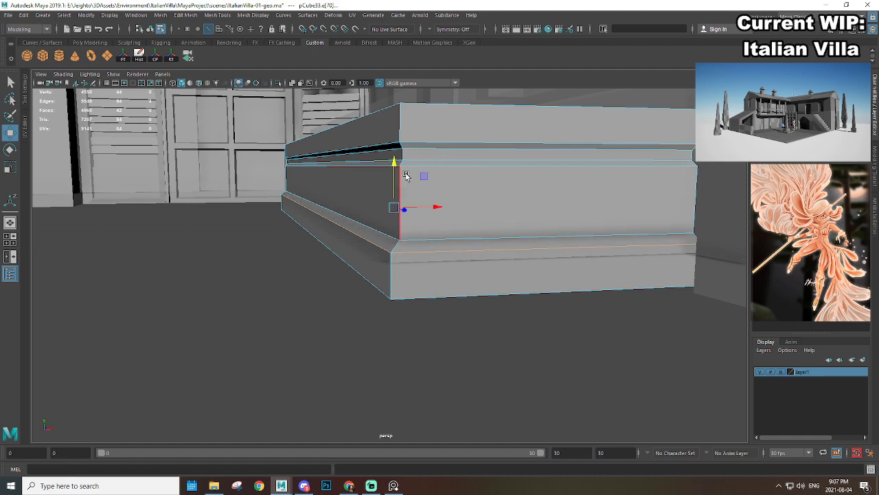
pyautogui.scroll(-5, 405, 206)
pyautogui.keyDown('alt'); pyautogui.moveTo(403, 243); pyautogui.dragTo(505, 274); pyautogui.keyUp('alt')
pyautogui.moveTo(358, 204); pyautogui.dragTo(411, 173, button='right')
pyautogui.click(516, 332)
pyautogui.scroll(-5, 516, 335)
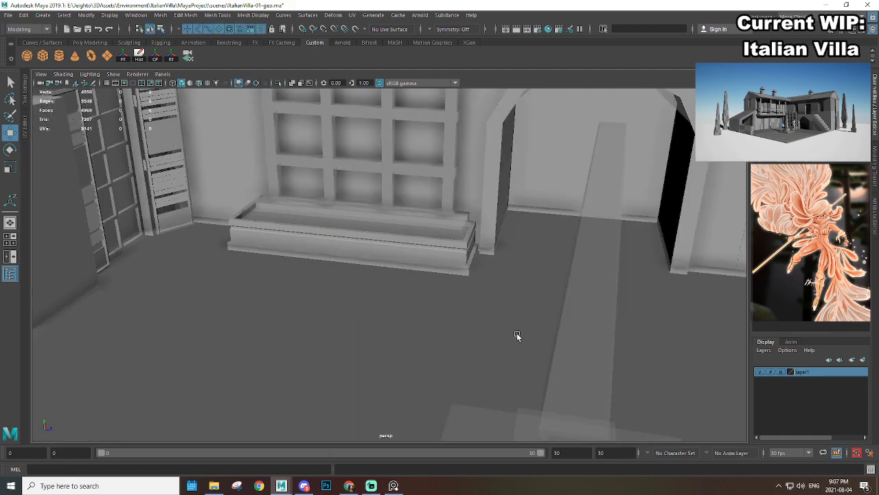
# Step: Examine the planter's moulded profile from the front and the end against the trellis and archway
pyautogui.keyDown('alt'); pyautogui.moveTo(517, 336); pyautogui.dragTo(375, 205); pyautogui.keyUp('alt')
pyautogui.scroll(5, 375, 206)
pyautogui.keyDown('alt'); pyautogui.moveTo(505, 309); pyautogui.dragTo(373, 308); pyautogui.keyUp('alt')
pyautogui.click(373, 309)
pyautogui.scroll(-4, 382, 288)
pyautogui.scroll(4, 385, 284)
pyautogui.keyDown('alt'); pyautogui.moveTo(512, 320); pyautogui.dragTo(378, 200); pyautogui.keyUp('alt')
pyautogui.scroll(2, 397, 237)
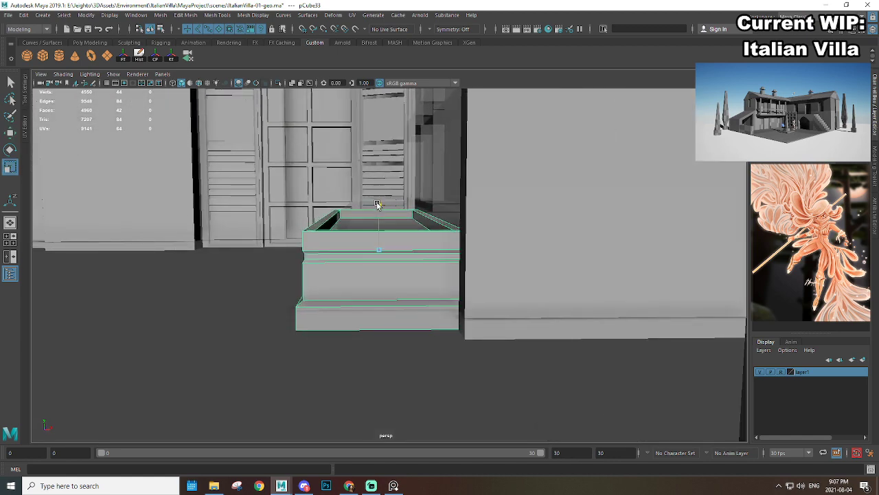
pyautogui.scroll(-3, 382, 231)
pyautogui.moveTo(391, 285)
pyautogui.keyDown('alt'); pyautogui.mouseDown()
pyautogui.moveTo(473, 271)
pyautogui.moveTo(504, 285)
pyautogui.moveTo(385, 284)
pyautogui.moveTo(465, 323)
pyautogui.moveTo(526, 299)
pyautogui.moveTo(400, 277)
pyautogui.mouseUp(); pyautogui.keyUp('alt')
pyautogui.scroll(5, 519, 306)
pyautogui.scroll(-4, 508, 314)
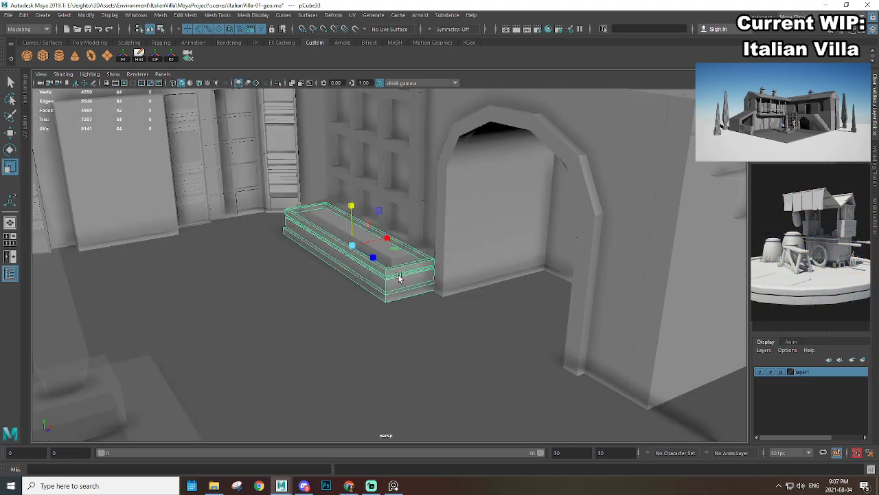
# Step: Insert a horizontal edge loop around the upper part of the planter's middle band using Multi-Cut
pyautogui.keyDown('alt'); pyautogui.moveTo(401, 277); pyautogui.dragTo(451, 306, button='middle'); pyautogui.keyUp('alt')
pyautogui.keyDown('alt'); pyautogui.moveTo(452, 307); pyautogui.dragTo(364, 266); pyautogui.keyUp('alt')
pyautogui.keyDown('alt'); pyautogui.moveTo(365, 265); pyautogui.dragTo(503, 313, button='right'); pyautogui.keyUp('alt')
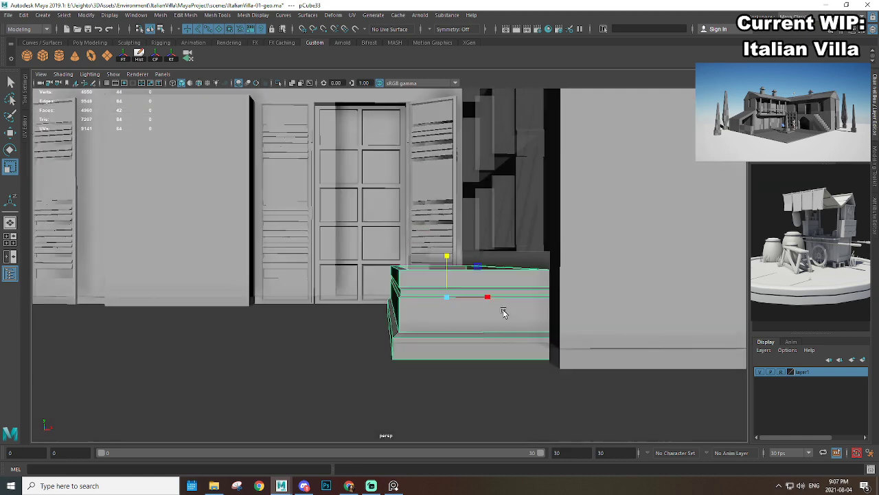
pyautogui.keyDown('alt'); pyautogui.moveTo(417, 294); pyautogui.dragTo(380, 226, button='middle'); pyautogui.keyUp('alt')
pyautogui.scroll(3, 380, 226)
pyautogui.keyDown('shift'); pyautogui.moveTo(397, 218); pyautogui.dragTo(343, 217, button='right'); pyautogui.keyUp('shift')
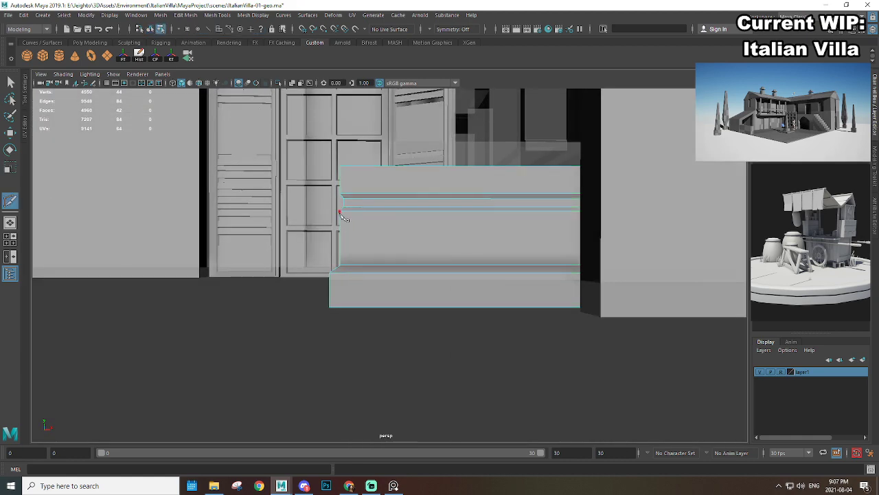
pyautogui.keyDown('ctrl'); pyautogui.click(341, 225); pyautogui.keyUp('ctrl')
pyautogui.click(342, 225)
pyautogui.keyDown('alt'); pyautogui.moveTo(365, 224); pyautogui.dragTo(406, 235, button='middle'); pyautogui.keyUp('alt')
pyautogui.scroll(3, 406, 235)
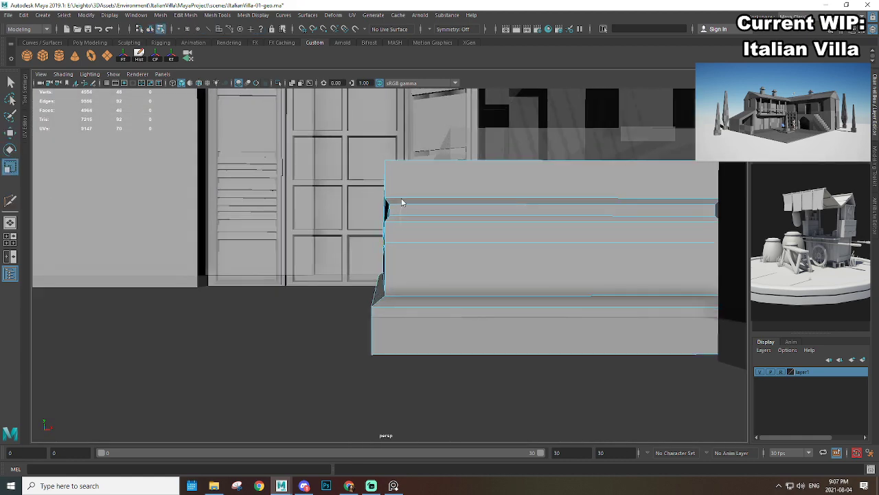
# Step: Move the new loop's long front edge outward and scale its two short end edges apart to bulge the middle band
pyautogui.keyDown('alt'); pyautogui.moveTo(402, 203); pyautogui.dragTo(411, 259); pyautogui.keyUp('alt')
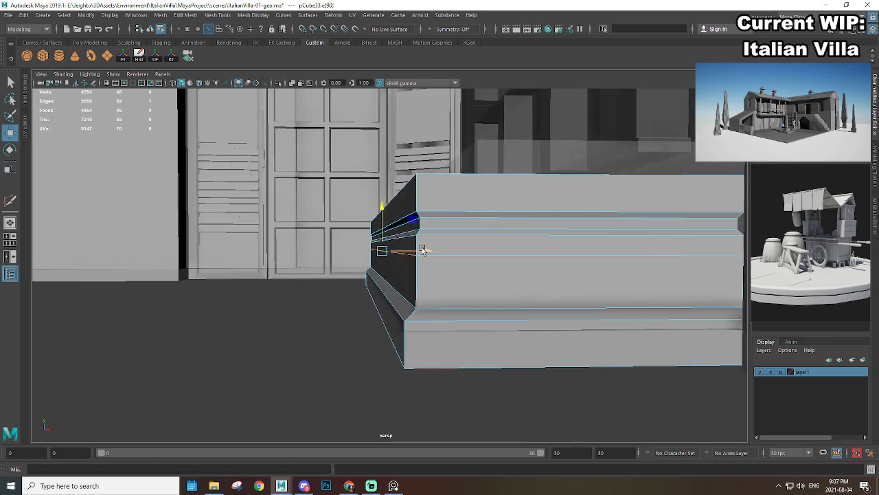
pyautogui.click(491, 258)
pyautogui.scroll(-4, 485, 272)
pyautogui.keyDown('alt'); pyautogui.moveTo(483, 275); pyautogui.dragTo(556, 285); pyautogui.keyUp('alt')
pyautogui.keyDown('alt'); pyautogui.moveTo(444, 253); pyautogui.dragTo(555, 307, button='middle'); pyautogui.keyUp('alt')
pyautogui.scroll(4, 555, 308)
pyautogui.keyDown('shift'); pyautogui.click(370, 289); pyautogui.keyUp('shift')
pyautogui.keyDown('alt'); pyautogui.moveTo(528, 285); pyautogui.dragTo(441, 291); pyautogui.keyUp('alt')
pyautogui.press('r')
pyautogui.scroll(-3, 505, 279)
pyautogui.scroll(2, 441, 291)
pyautogui.scroll(-4, 513, 294)
pyautogui.keyDown('alt'); pyautogui.moveTo(513, 294); pyautogui.dragTo(377, 305); pyautogui.keyUp('alt')
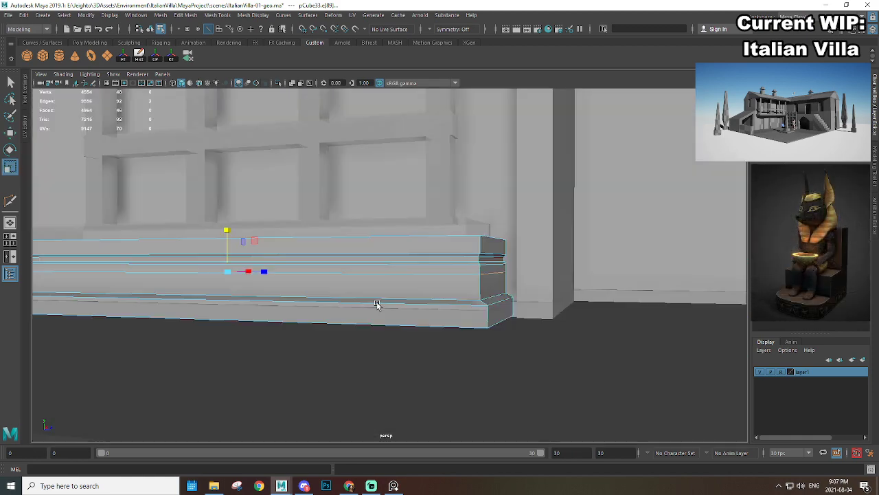
pyautogui.scroll(2, 289, 294)
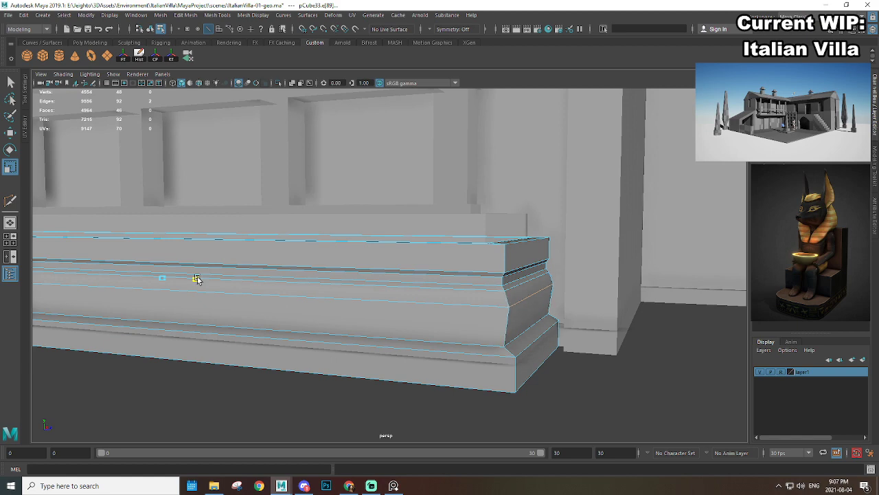
pyautogui.keyDown('alt'); pyautogui.moveTo(408, 303); pyautogui.dragTo(366, 273); pyautogui.keyUp('alt')
# Step: Return to object mode and check the planter's bulged sides from several angles in the courtyard
pyautogui.press('F8')
pyautogui.scroll(-5, 485, 237)
pyautogui.click(633, 365)
pyautogui.keyDown('alt'); pyautogui.moveTo(509, 361); pyautogui.dragTo(361, 328); pyautogui.keyUp('alt')
pyautogui.click(409, 330)
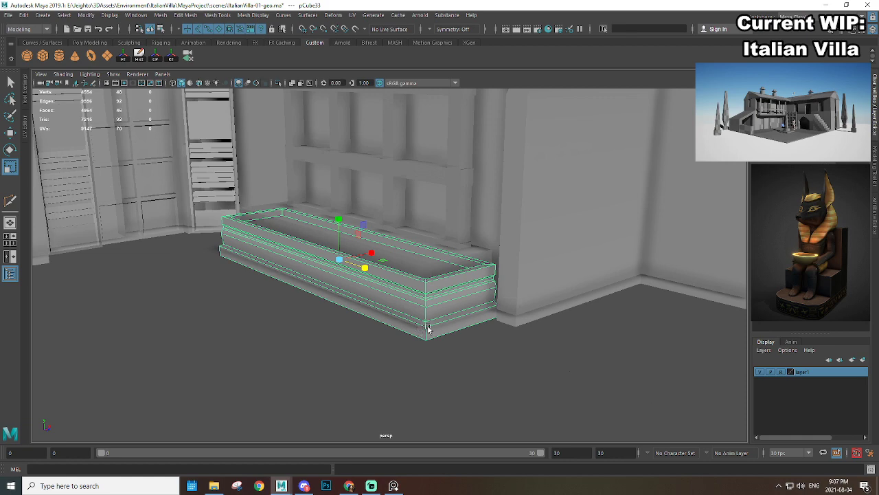
pyautogui.click(573, 345)
pyautogui.scroll(4, 440, 364)
pyautogui.click(453, 355)
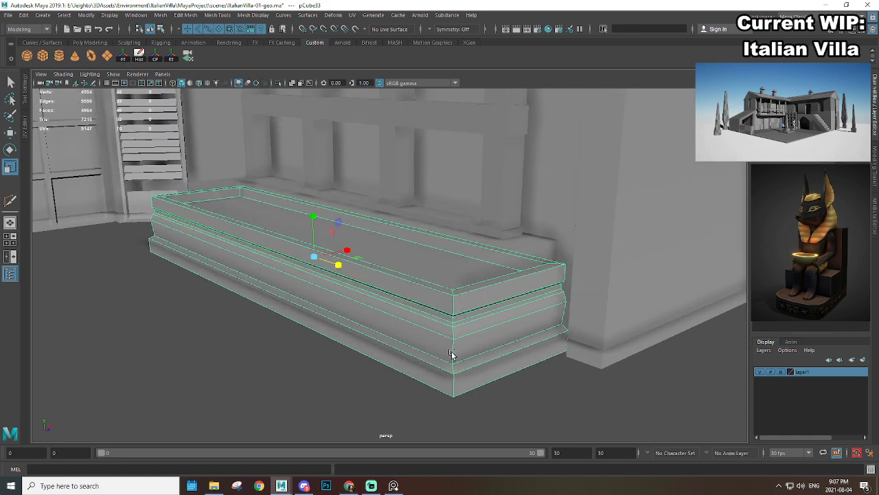
pyautogui.scroll(-5, 452, 354)
pyautogui.keyDown('alt'); pyautogui.moveTo(431, 356); pyautogui.dragTo(476, 348); pyautogui.keyUp('alt')
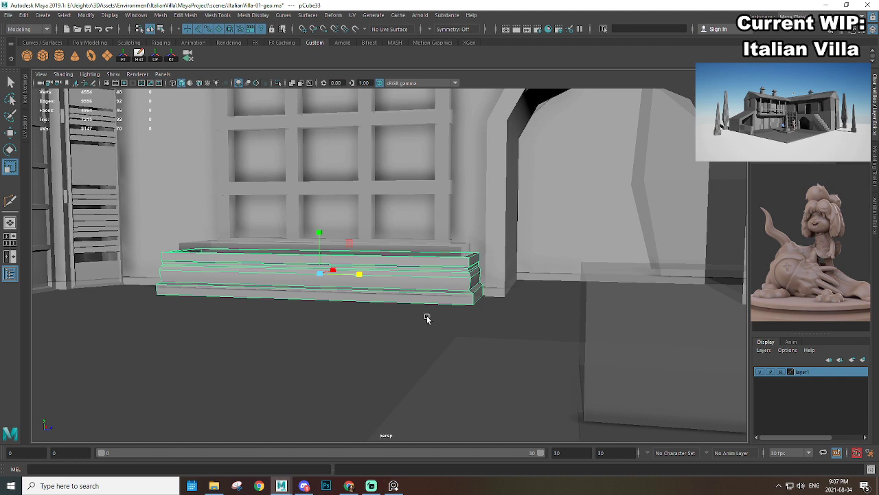
# Step: Isolate the planter and select all the faces along its flat back side
pyautogui.keyDown('alt'); pyautogui.moveTo(518, 239); pyautogui.dragTo(394, 219); pyautogui.keyUp('alt')
pyautogui.hotkey('ctrl', '1')
pyautogui.keyDown('alt'); pyautogui.moveTo(453, 252); pyautogui.dragTo(487, 252); pyautogui.keyUp('alt')
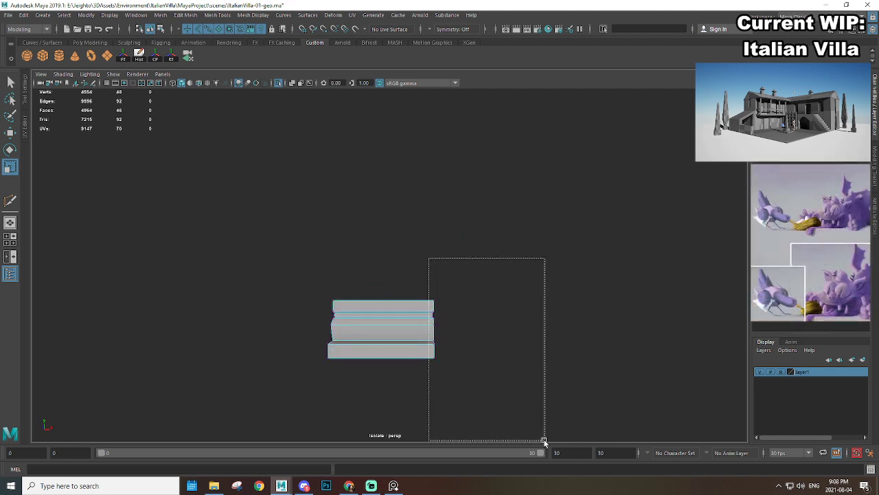
pyautogui.moveTo(545, 441); pyautogui.dragTo(545, 441)
pyautogui.keyDown('alt'); pyautogui.moveTo(479, 313); pyautogui.dragTo(465, 327); pyautogui.keyUp('alt')
pyautogui.moveTo(423, 276); pyautogui.dragTo(388, 257, button='right')
pyautogui.click(427, 259)
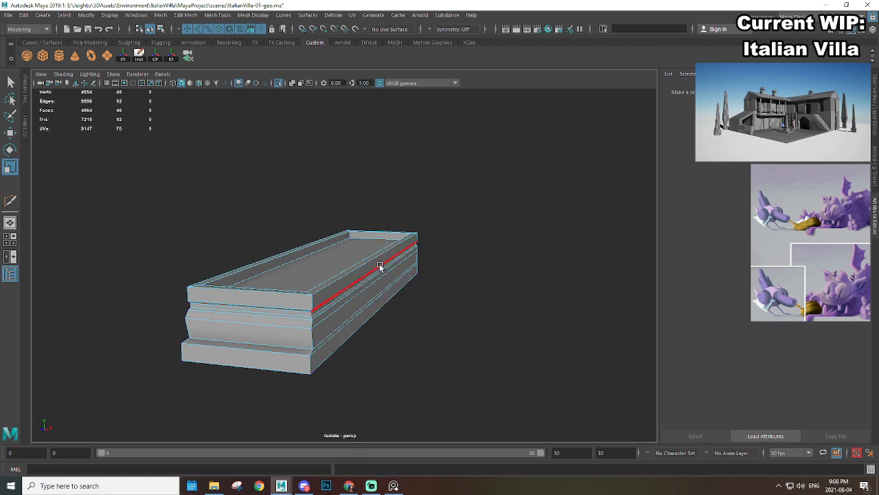
pyautogui.click(380, 265)
pyautogui.click(328, 299)
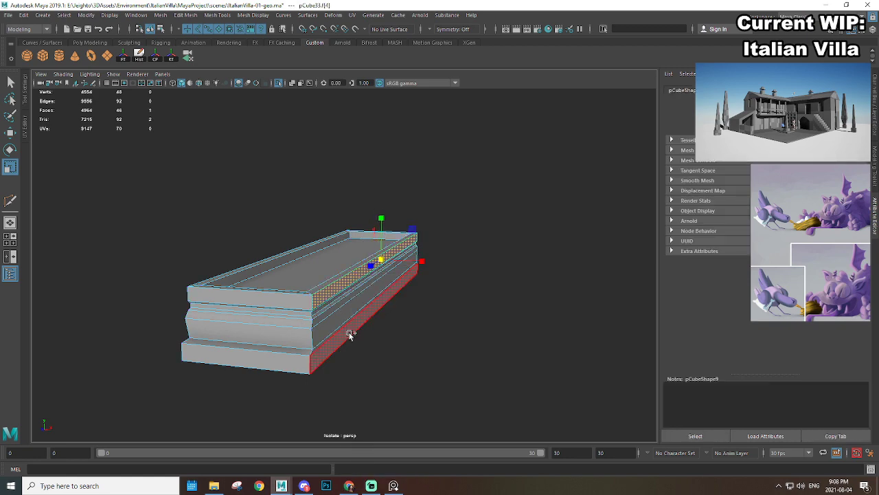
pyautogui.keyDown('shift'); pyautogui.doubleClick(350, 333); pyautogui.keyUp('shift')
pyautogui.keyDown('alt'); pyautogui.moveTo(355, 316); pyautogui.dragTo(387, 283, button='middle'); pyautogui.keyUp('alt')
pyautogui.keyDown('alt'); pyautogui.moveTo(386, 283); pyautogui.dragTo(470, 273, button='right'); pyautogui.keyUp('alt')
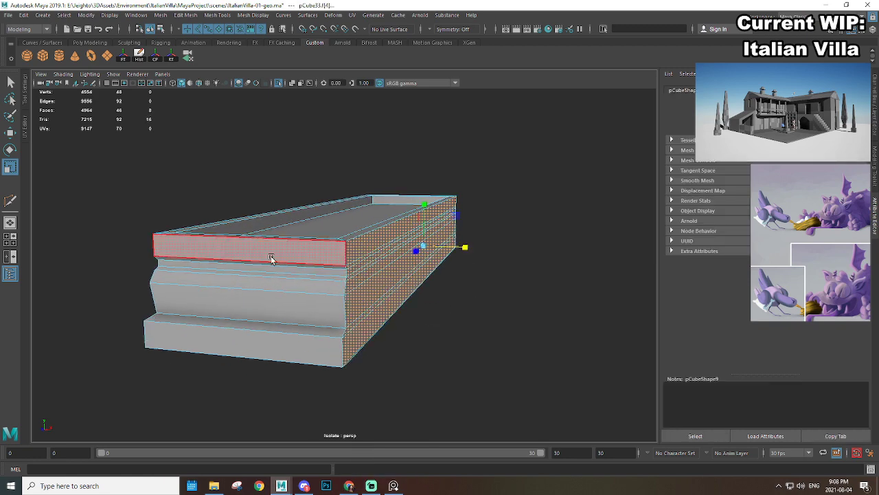
pyautogui.keyDown('alt'); pyautogui.moveTo(270, 257); pyautogui.dragTo(438, 261); pyautogui.keyUp('alt')
# Step: Move all the vertices along the planter's back slightly toward the wall and show the whole scene again
pyautogui.press('F9')
pyautogui.moveTo(344, 133); pyautogui.dragTo(490, 428)
pyautogui.moveTo(426, 226); pyautogui.dragTo(435, 229)
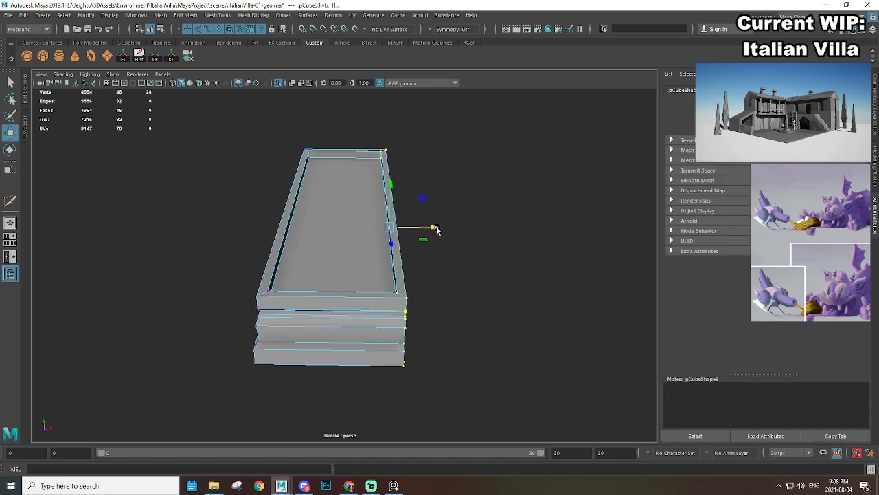
pyautogui.hotkey('ctrl', '1')
pyautogui.keyDown('alt'); pyautogui.moveTo(401, 255); pyautogui.dragTo(356, 199); pyautogui.keyUp('alt')
pyautogui.scroll(-5, 371, 234)
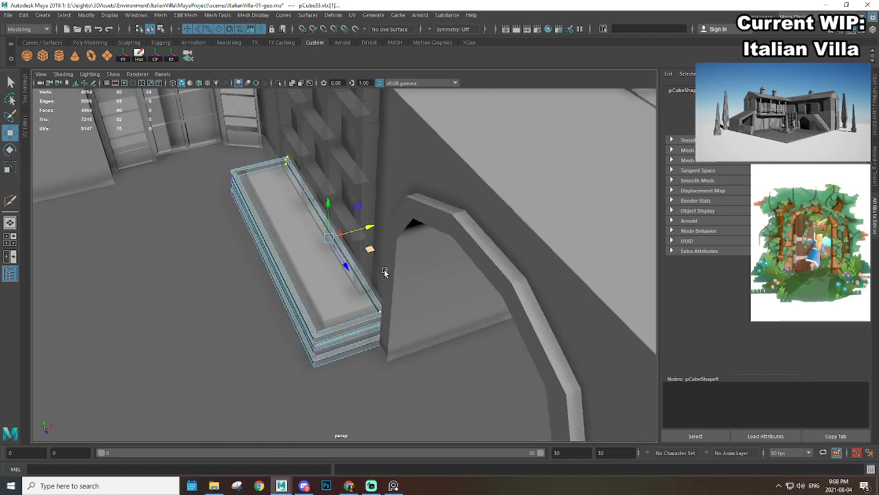
# Step: Check how the planter sits against the wall and beside the arch within the courtyard
pyautogui.keyDown('alt'); pyautogui.moveTo(385, 273); pyautogui.dragTo(349, 270); pyautogui.keyUp('alt')
pyautogui.moveTo(323, 233); pyautogui.dragTo(385, 220, button='right')
pyautogui.click(502, 296)
pyautogui.keyDown('alt'); pyautogui.moveTo(502, 297); pyautogui.dragTo(398, 317, button='right'); pyautogui.keyUp('alt')
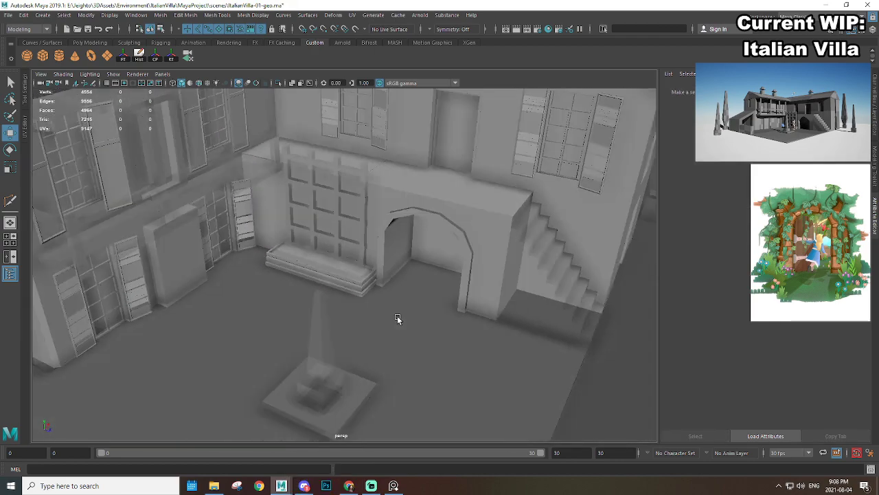
pyautogui.keyDown('alt'); pyautogui.moveTo(398, 316); pyautogui.dragTo(352, 303); pyautogui.keyUp('alt')
pyautogui.click(316, 276)
pyautogui.keyDown('alt'); pyautogui.moveTo(315, 276); pyautogui.dragTo(482, 308, button='right'); pyautogui.keyUp('alt')
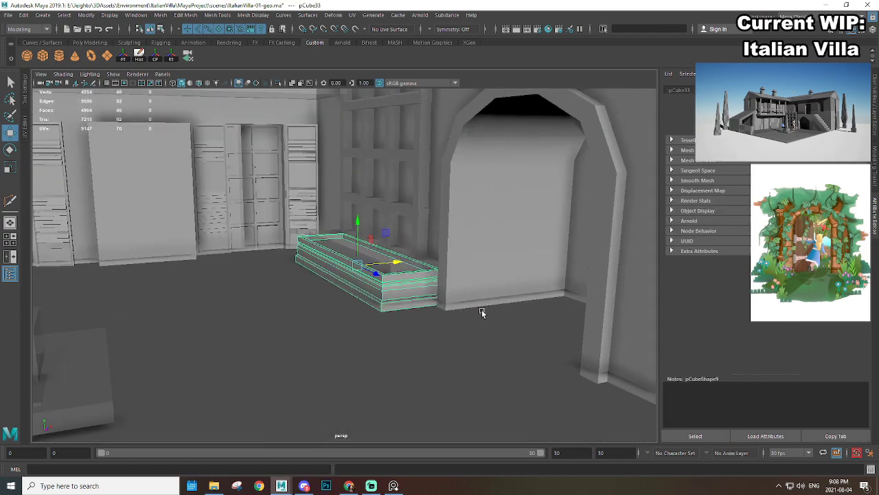
pyautogui.keyDown('alt'); pyautogui.moveTo(482, 309); pyautogui.dragTo(422, 305); pyautogui.keyUp('alt')
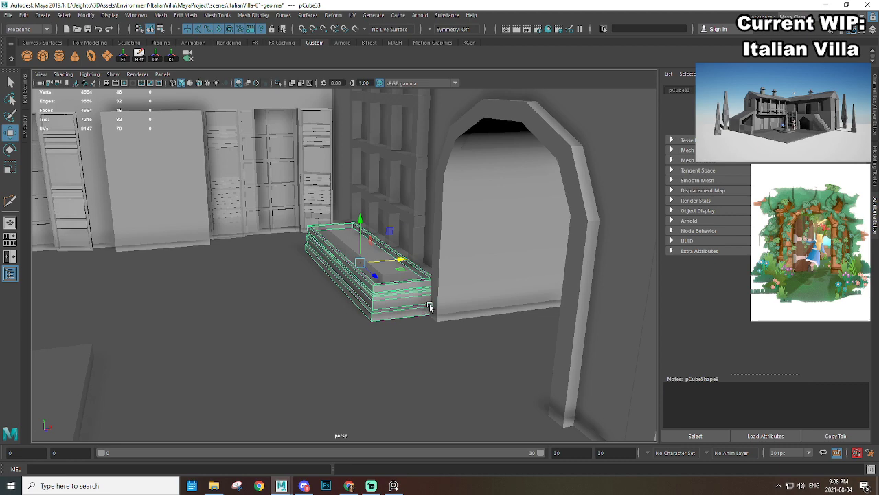
# Step: Isolate the planter and delete the hidden faces on its underside, including the border around the bottom face
pyautogui.keyDown('alt'); pyautogui.moveTo(390, 248); pyautogui.dragTo(437, 290, button='right'); pyautogui.keyUp('alt')
pyautogui.hotkey('ctrl', '1')
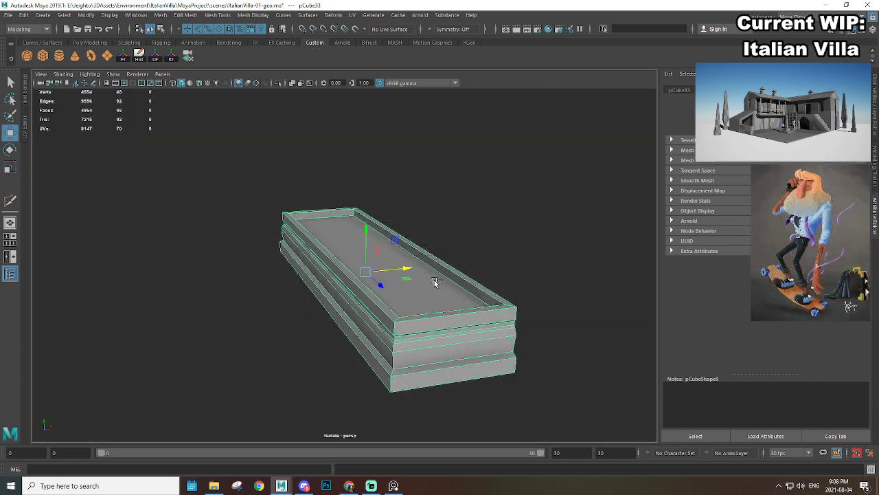
pyautogui.keyDown('alt'); pyautogui.moveTo(495, 300); pyautogui.dragTo(461, 300, button='right'); pyautogui.keyUp('alt')
pyautogui.keyDown('alt'); pyautogui.moveTo(461, 301); pyautogui.dragTo(428, 269); pyautogui.keyUp('alt')
pyautogui.keyDown('alt'); pyautogui.moveTo(429, 270); pyautogui.dragTo(459, 270, button='right'); pyautogui.keyUp('alt')
pyautogui.moveTo(459, 201); pyautogui.dragTo(459, 234, button='right')
pyautogui.keyDown('alt'); pyautogui.moveTo(409, 323); pyautogui.dragTo(433, 337, button='right'); pyautogui.keyUp('alt')
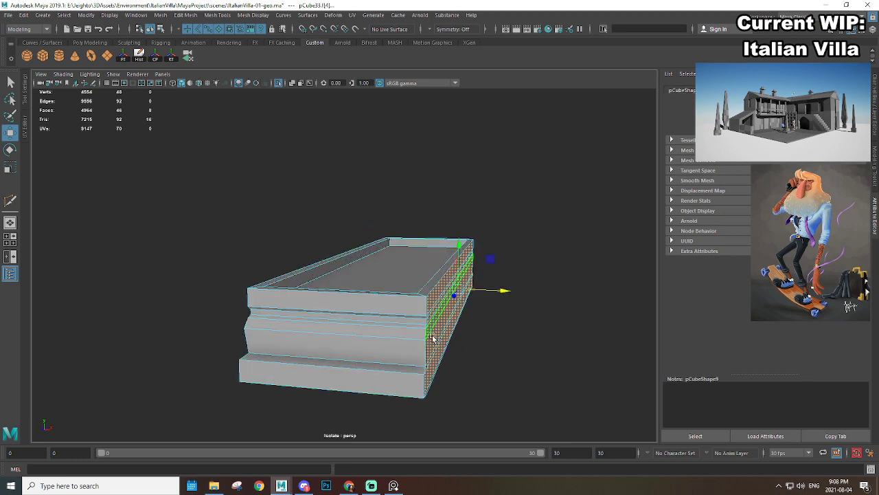
pyautogui.keyDown('alt'); pyautogui.moveTo(433, 337); pyautogui.dragTo(410, 251); pyautogui.keyUp('alt')
pyautogui.keyDown('alt'); pyautogui.moveTo(410, 251); pyautogui.dragTo(433, 227, button='right'); pyautogui.keyUp('alt')
pyautogui.click(424, 170)
pyautogui.keyDown('alt'); pyautogui.moveTo(423, 171); pyautogui.dragTo(464, 237); pyautogui.keyUp('alt')
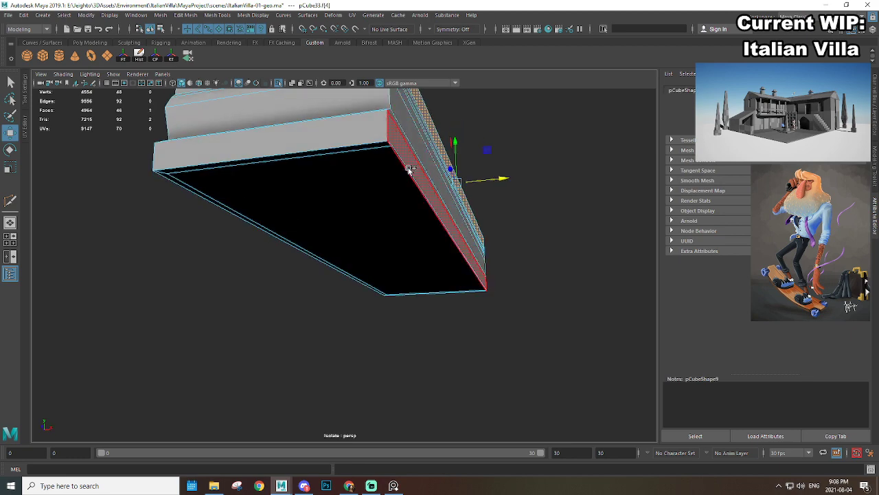
pyautogui.press('f')
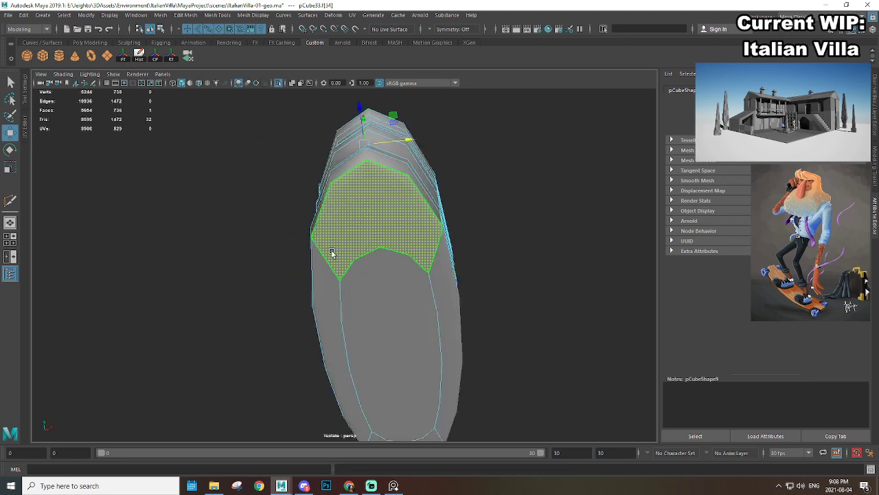
pyautogui.doubleClick(332, 252)
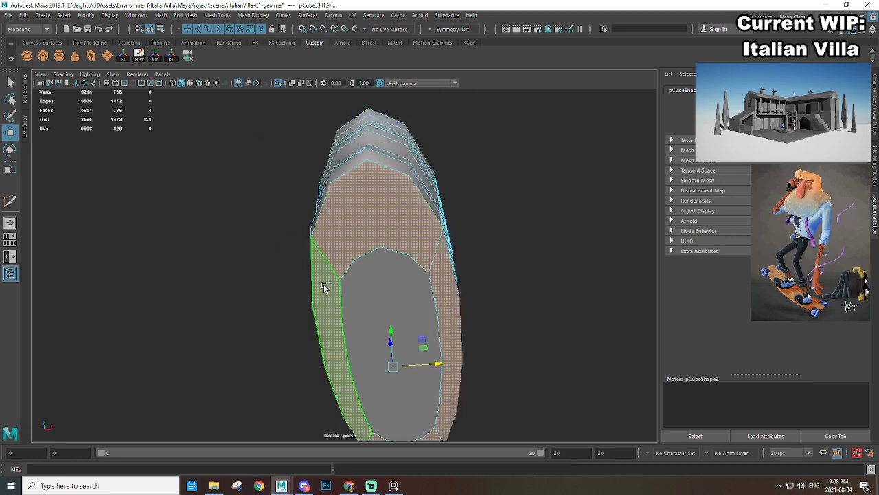
pyautogui.keyDown('shift'); pyautogui.click(387, 307); pyautogui.keyUp('shift')
pyautogui.press('Delete')
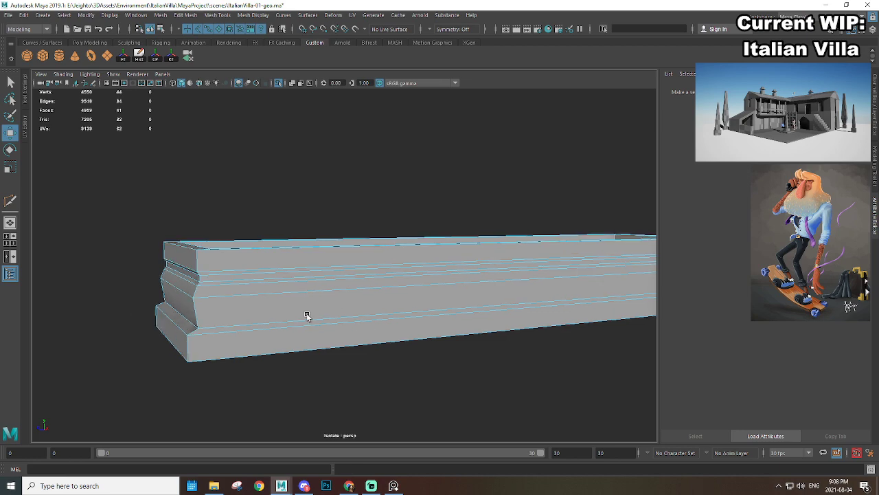
# Step: Delete the planter's hidden back faces, return to object mode and bring the rest of the scene back
pyautogui.keyDown('alt'); pyautogui.moveTo(307, 314); pyautogui.dragTo(379, 301); pyautogui.keyUp('alt')
pyautogui.click(379, 265)
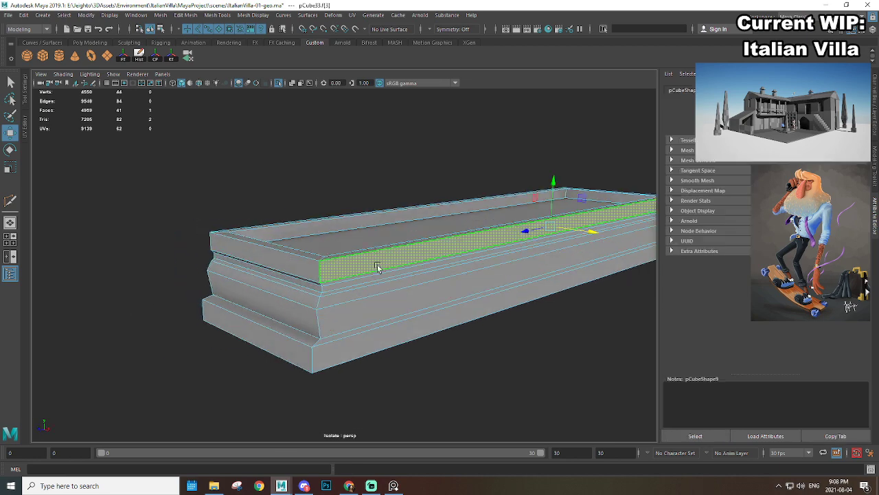
pyautogui.keyDown('shift'); pyautogui.click(374, 344); pyautogui.keyUp('shift')
pyautogui.press('Delete')
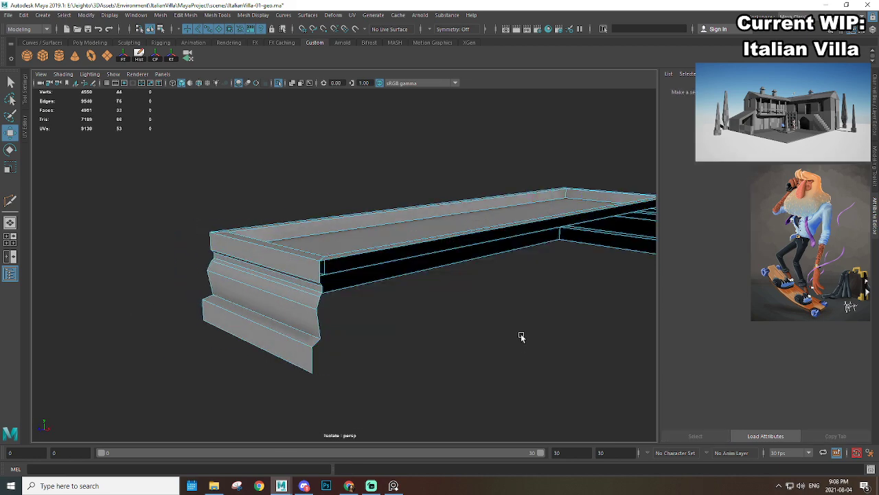
pyautogui.keyDown('alt'); pyautogui.moveTo(522, 336); pyautogui.dragTo(426, 301, button='right'); pyautogui.keyUp('alt')
pyautogui.keyDown('alt'); pyautogui.moveTo(426, 300); pyautogui.dragTo(434, 246); pyautogui.keyUp('alt')
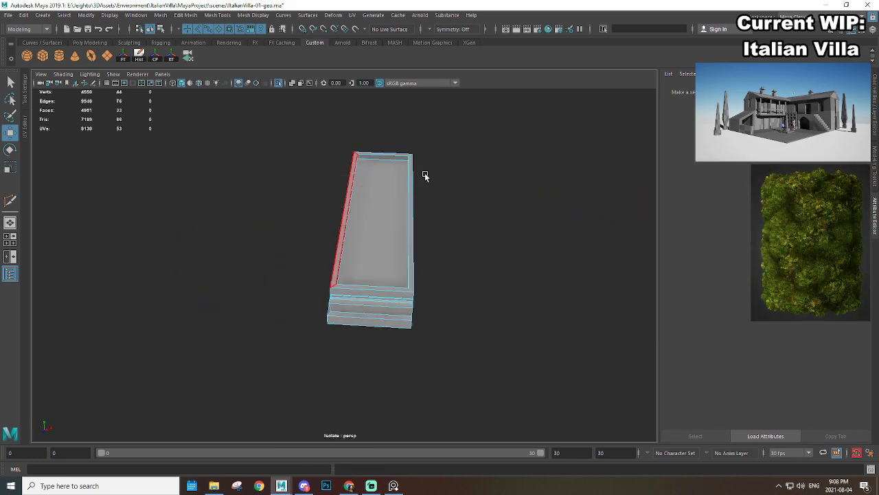
pyautogui.press('F8')
pyautogui.click(491, 261)
pyautogui.hotkey('ctrl', '1')
# Step: Select the main house, arched landing, planter and neighbouring window pieces together and center their pivots
pyautogui.keyDown('alt'); pyautogui.moveTo(449, 281); pyautogui.dragTo(350, 332, button='right'); pyautogui.keyUp('alt')
pyautogui.keyDown('alt'); pyautogui.moveTo(349, 332); pyautogui.dragTo(428, 321); pyautogui.keyUp('alt')
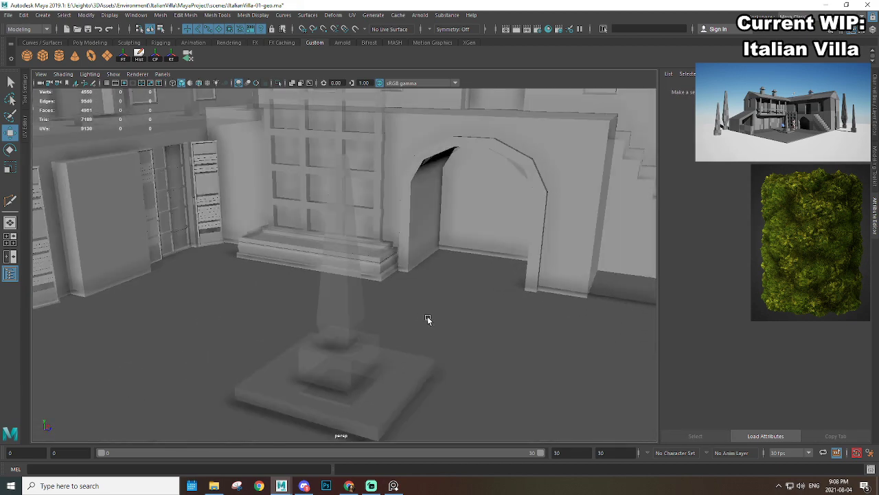
pyautogui.keyDown('alt'); pyautogui.moveTo(428, 320); pyautogui.dragTo(406, 311, button='right'); pyautogui.keyUp('alt')
pyautogui.keyDown('alt'); pyautogui.moveTo(405, 310); pyautogui.dragTo(455, 353, button='middle'); pyautogui.keyUp('alt')
pyautogui.moveTo(454, 353); pyautogui.dragTo(263, 286)
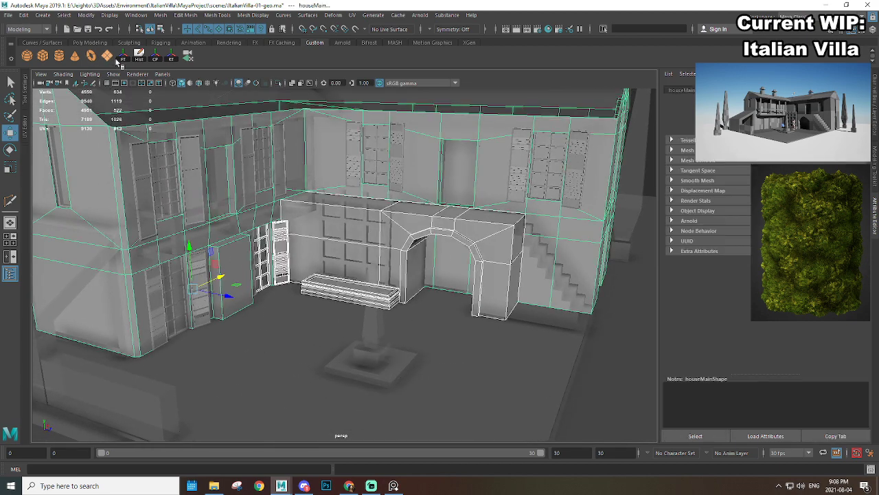
pyautogui.click(159, 59)
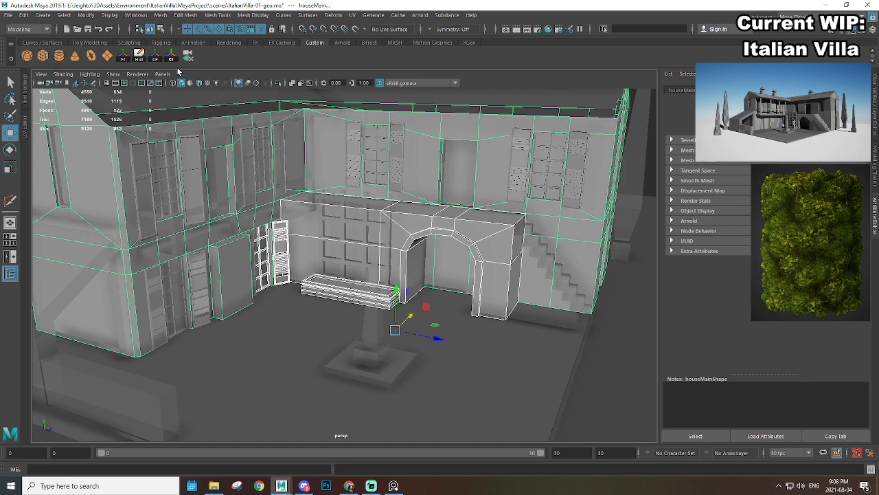
# Step: Undo the last change to the selected pieces, clear the selection and hide the blockout layer layer1
pyautogui.hotkey('ctrl', 'z')
pyautogui.click(607, 408)
pyautogui.keyDown('alt'); pyautogui.moveTo(450, 349); pyautogui.dragTo(486, 357, button='right'); pyautogui.keyUp('alt')
pyautogui.keyDown('alt'); pyautogui.moveTo(486, 357); pyautogui.dragTo(531, 354); pyautogui.keyUp('alt')
pyautogui.keyDown('alt'); pyautogui.moveTo(531, 354); pyautogui.dragTo(493, 355, button='right'); pyautogui.keyUp('alt')
pyautogui.keyDown('alt'); pyautogui.moveTo(456, 339); pyautogui.dragTo(535, 340); pyautogui.keyUp('alt')
pyautogui.hotkey('ctrl', 'a')
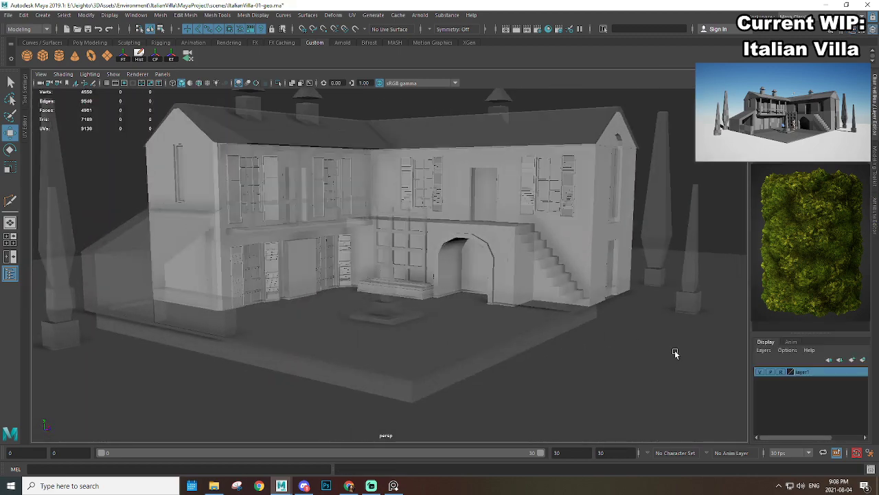
pyautogui.click(759, 372)
# Step: Create a polygon plane and scale it up uniformly into a wide ground surface beneath the whole villa
pyautogui.keyDown('alt'); pyautogui.moveTo(512, 296); pyautogui.dragTo(511, 311, button='right'); pyautogui.keyUp('alt')
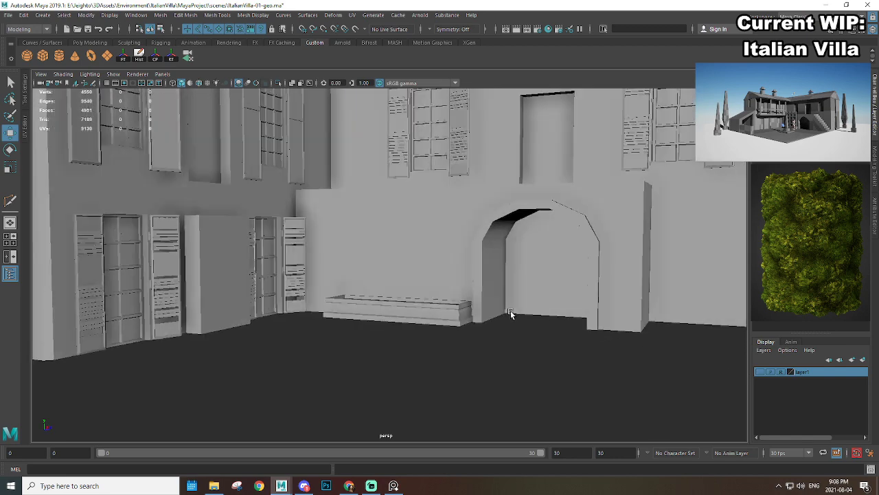
pyautogui.keyDown('alt'); pyautogui.moveTo(510, 311); pyautogui.dragTo(438, 314); pyautogui.keyUp('alt')
pyautogui.keyDown('alt'); pyautogui.moveTo(439, 314); pyautogui.dragTo(354, 287, button='right'); pyautogui.keyUp('alt')
pyautogui.keyDown('alt'); pyautogui.moveTo(354, 290); pyautogui.dragTo(196, 162); pyautogui.keyUp('alt')
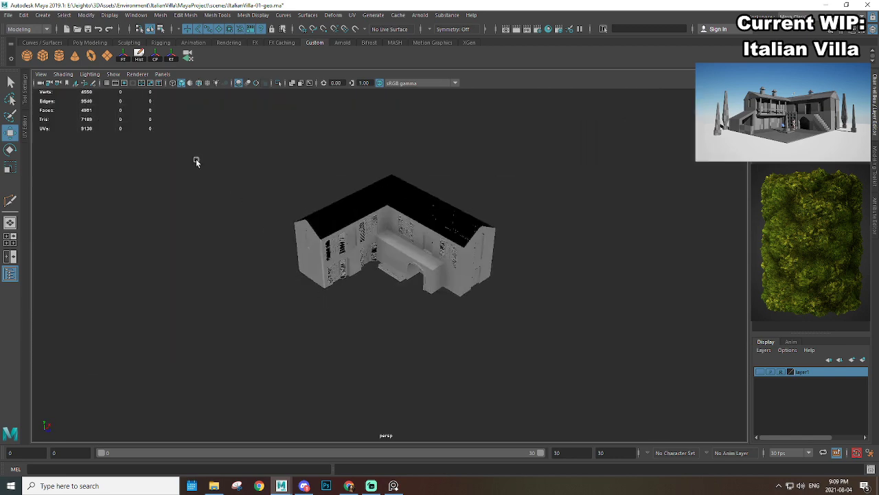
pyautogui.click(111, 60)
pyautogui.press('r')
pyautogui.moveTo(397, 291); pyautogui.dragTo(701, 239)
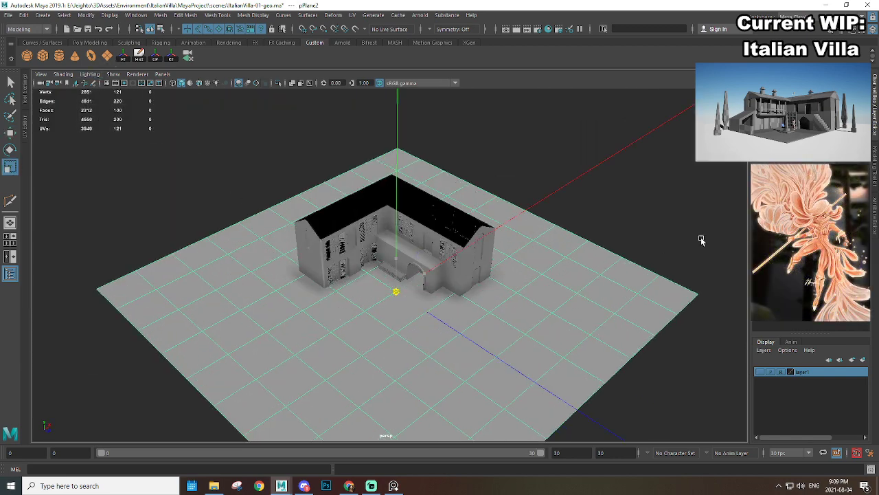
pyautogui.keyDown('alt'); pyautogui.moveTo(533, 218); pyautogui.dragTo(481, 274, button='right'); pyautogui.keyUp('alt')
pyautogui.keyDown('alt'); pyautogui.moveTo(481, 275); pyautogui.dragTo(502, 252); pyautogui.keyUp('alt')
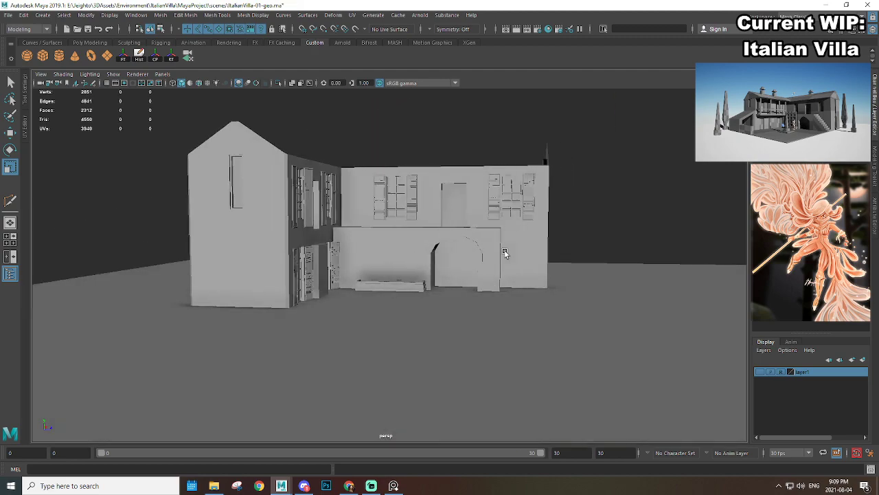
# Step: Select the planter's three outer bottom edges and lower them slightly into the ground plane
pyautogui.keyDown('alt'); pyautogui.moveTo(502, 252); pyautogui.dragTo(442, 307, button='right'); pyautogui.keyUp('alt')
pyautogui.keyDown('alt'); pyautogui.moveTo(443, 307); pyautogui.dragTo(416, 311); pyautogui.keyUp('alt')
pyautogui.keyDown('alt'); pyautogui.moveTo(416, 310); pyautogui.dragTo(404, 292, button='right'); pyautogui.keyUp('alt')
pyautogui.keyDown('alt'); pyautogui.moveTo(404, 292); pyautogui.dragTo(414, 325, button='middle'); pyautogui.keyUp('alt')
pyautogui.keyDown('alt'); pyautogui.moveTo(414, 324); pyautogui.dragTo(420, 325); pyautogui.keyUp('alt')
pyautogui.click(439, 277)
pyautogui.press('f')
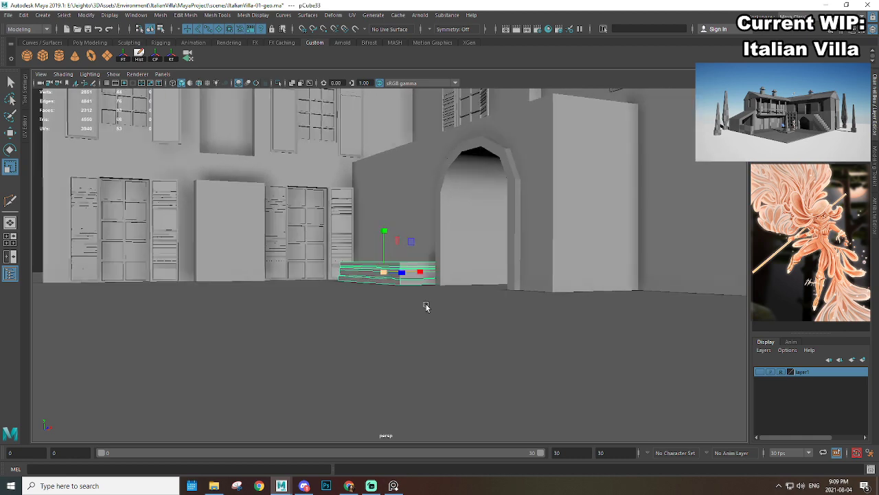
pyautogui.keyDown('alt'); pyautogui.moveTo(425, 306); pyautogui.dragTo(443, 227, button='right'); pyautogui.keyUp('alt')
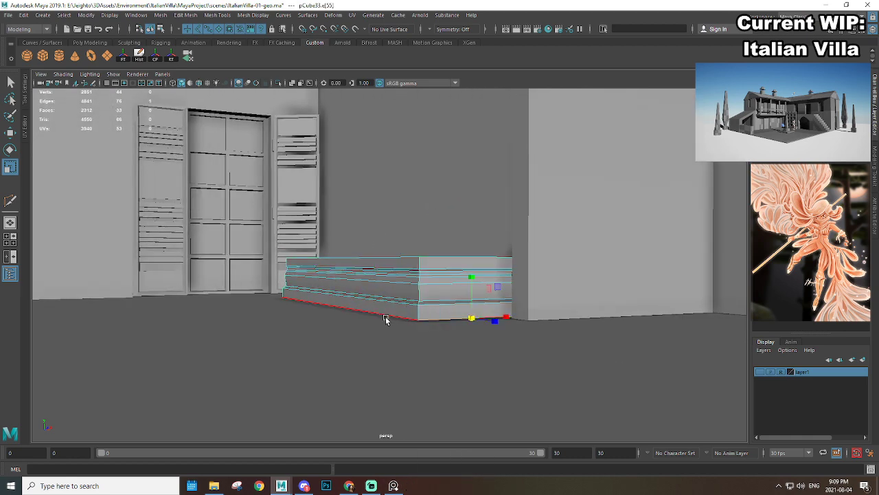
pyautogui.keyDown('alt'); pyautogui.moveTo(359, 311); pyautogui.dragTo(450, 330); pyautogui.keyUp('alt')
pyautogui.keyDown('alt'); pyautogui.moveTo(304, 312); pyautogui.dragTo(391, 316, button='middle'); pyautogui.keyUp('alt')
pyautogui.keyDown('alt'); pyautogui.moveTo(391, 316); pyautogui.dragTo(411, 323); pyautogui.keyUp('alt')
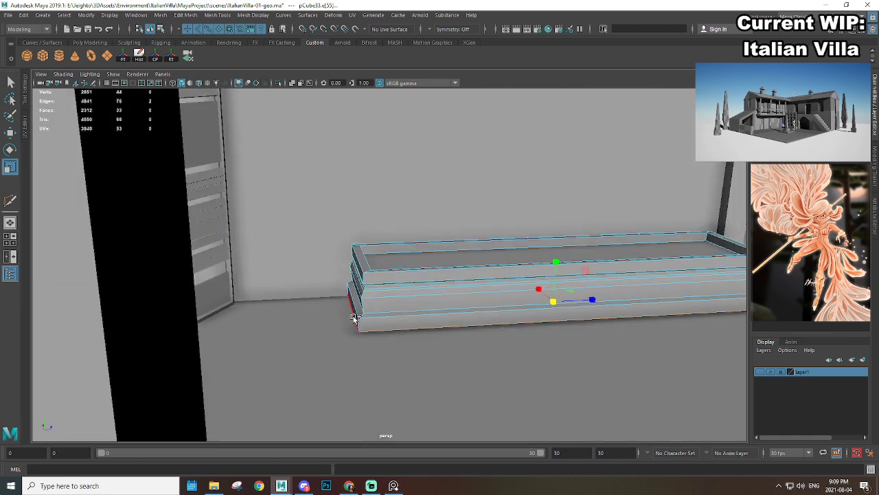
pyautogui.press('w')
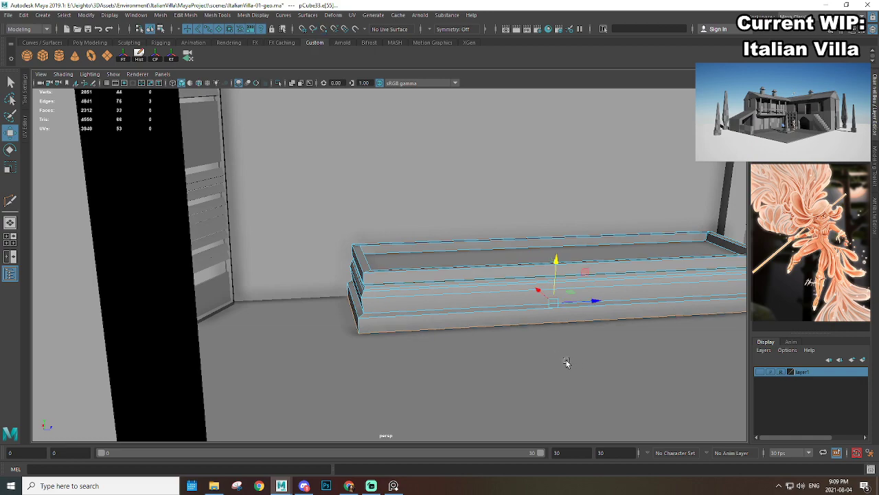
# Step: Examine how the arched landing and planter meet the ground plane, and review the whole courtyard facade
pyautogui.keyDown('alt'); pyautogui.moveTo(565, 362); pyautogui.dragTo(536, 334, button='right'); pyautogui.keyUp('alt')
pyautogui.keyDown('alt'); pyautogui.moveTo(625, 346); pyautogui.dragTo(552, 338); pyautogui.keyUp('alt')
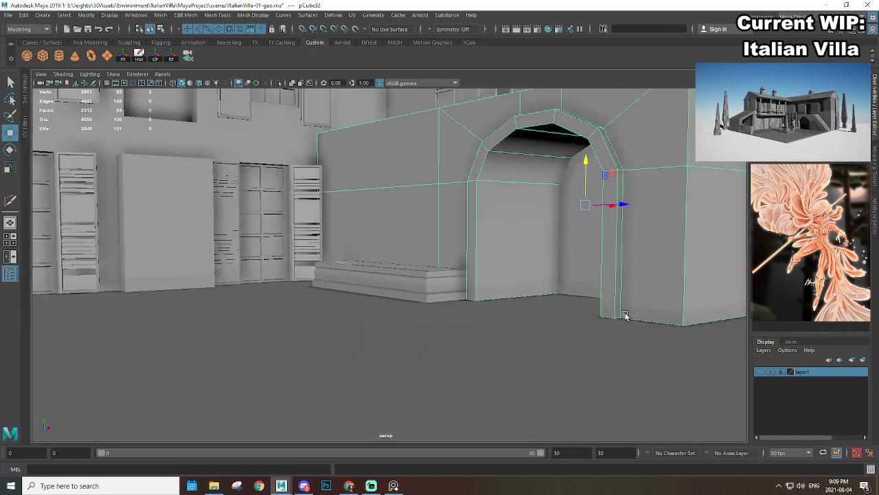
pyautogui.keyDown('alt'); pyautogui.moveTo(536, 316); pyautogui.dragTo(508, 337); pyautogui.keyUp('alt')
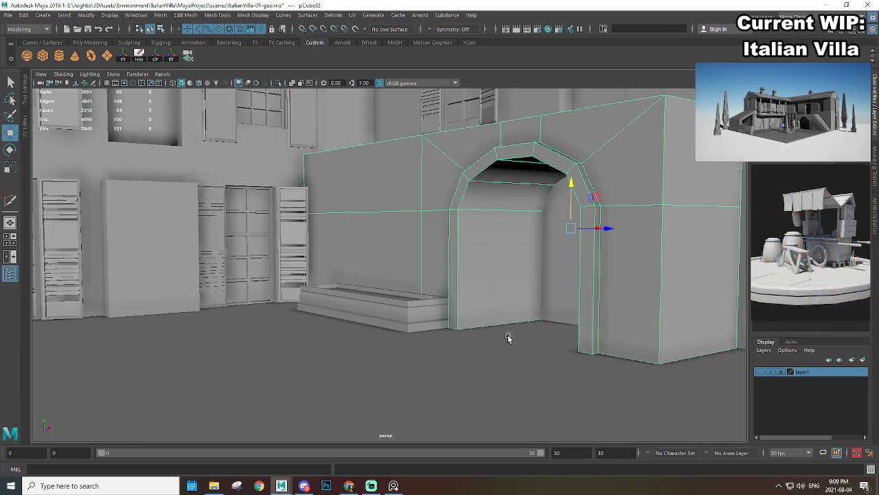
pyautogui.keyDown('alt'); pyautogui.moveTo(508, 337); pyautogui.dragTo(450, 318, button='right'); pyautogui.keyUp('alt')
pyautogui.click(619, 341)
pyautogui.click(705, 200)
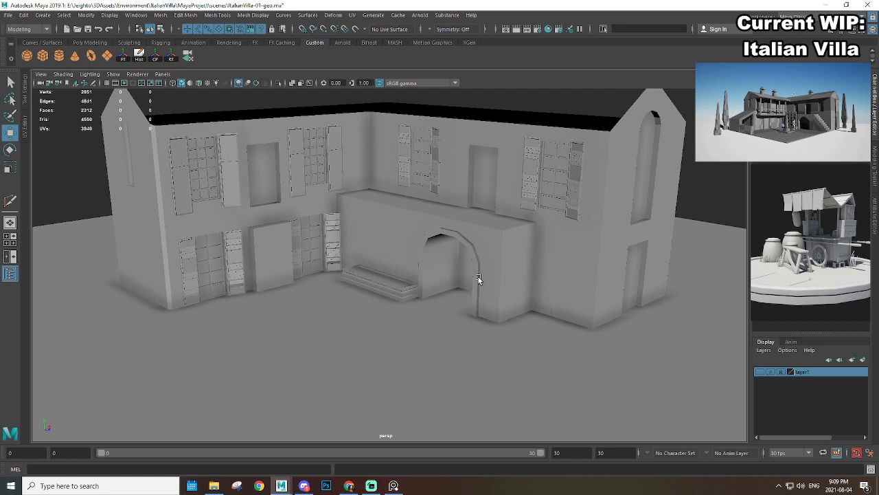
pyautogui.scroll(5, 477, 274)
pyautogui.keyDown('alt'); pyautogui.moveTo(353, 253); pyautogui.dragTo(383, 294); pyautogui.keyUp('alt')
pyautogui.keyDown('alt'); pyautogui.moveTo(383, 295); pyautogui.dragTo(218, 249, button='right'); pyautogui.keyUp('alt')
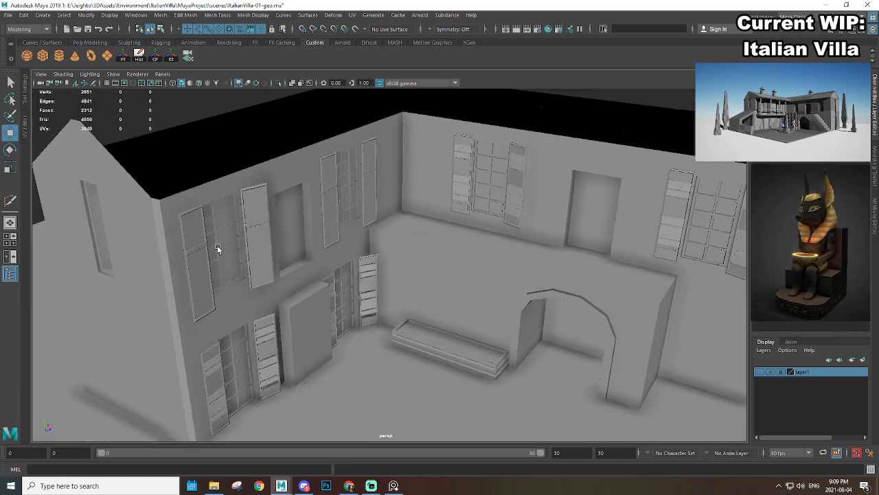
# Step: Create a cube, shape it into a short slab and position it against the left wing's wall at the landing's inner corner
pyautogui.keyDown('alt'); pyautogui.moveTo(338, 272); pyautogui.dragTo(384, 227, button='right'); pyautogui.keyUp('alt')
pyautogui.press('r')
pyautogui.moveTo(352, 214); pyautogui.dragTo(478, 231)
pyautogui.press('w')
pyautogui.press('w')
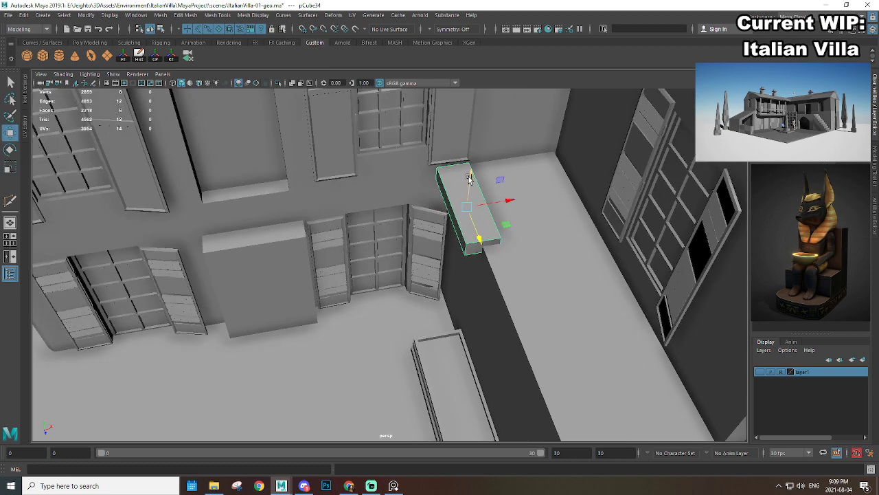
pyautogui.moveTo(470, 179); pyautogui.dragTo(474, 184)
pyautogui.keyDown('alt'); pyautogui.moveTo(521, 198); pyautogui.dragTo(471, 215, button='middle'); pyautogui.keyUp('alt')
pyautogui.keyDown('alt'); pyautogui.moveTo(470, 215); pyautogui.dragTo(515, 241, button='right'); pyautogui.keyUp('alt')
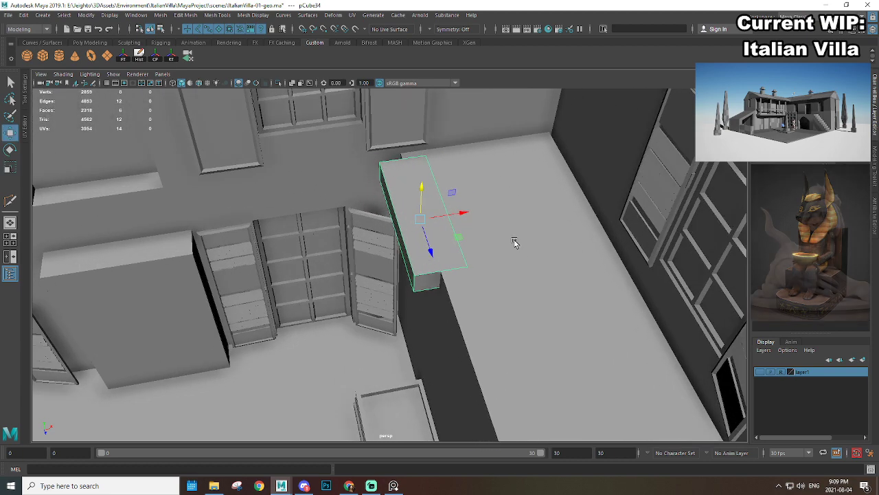
pyautogui.moveTo(463, 213); pyautogui.dragTo(441, 222)
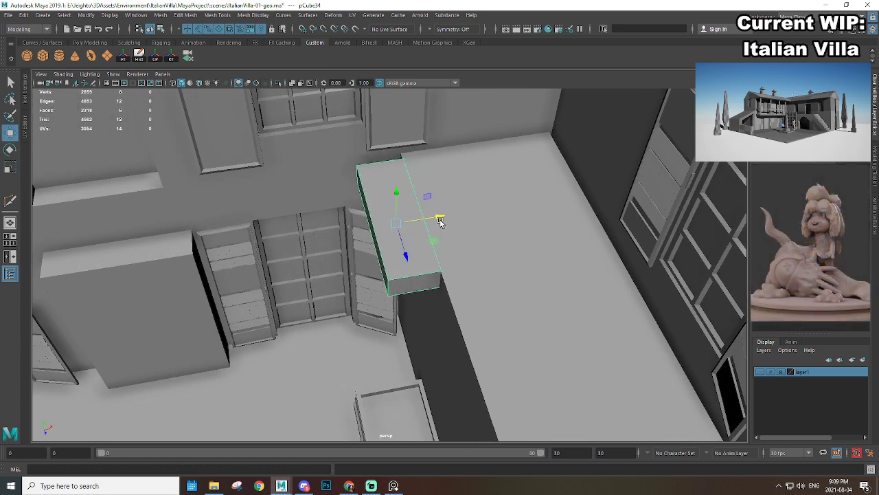
pyautogui.keyDown('alt'); pyautogui.moveTo(359, 293); pyautogui.dragTo(443, 270); pyautogui.keyUp('alt')
pyautogui.keyDown('alt'); pyautogui.moveTo(396, 268); pyautogui.dragTo(446, 266, button='right'); pyautogui.keyUp('alt')
pyautogui.moveTo(422, 252); pyautogui.dragTo(407, 249)
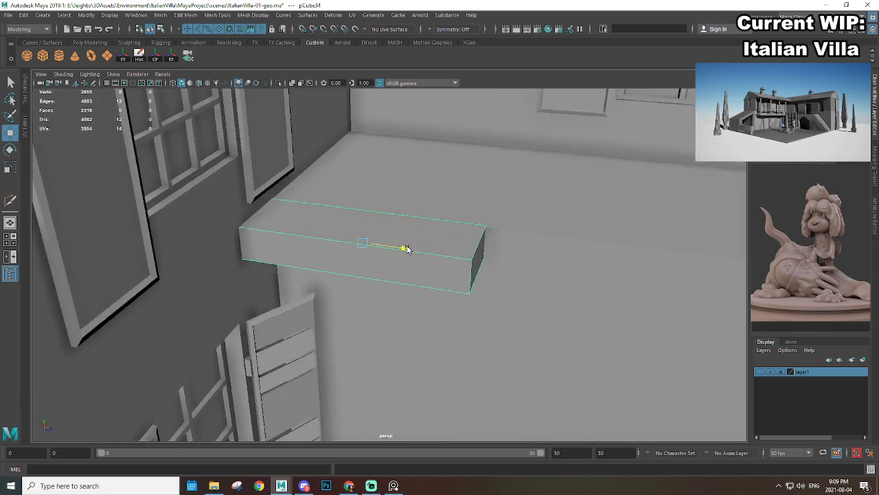
# Step: Select the slab's top face and snap it vertically to the height of the arched landing's top
pyautogui.keyDown('alt'); pyautogui.moveTo(465, 267); pyautogui.dragTo(430, 259); pyautogui.keyUp('alt')
pyautogui.keyDown('alt'); pyautogui.moveTo(488, 277); pyautogui.dragTo(443, 282); pyautogui.keyUp('alt')
pyautogui.keyDown('alt'); pyautogui.moveTo(419, 268); pyautogui.dragTo(446, 271, button='right'); pyautogui.keyUp('alt')
pyautogui.keyDown('alt'); pyautogui.moveTo(459, 256); pyautogui.dragTo(465, 269); pyautogui.keyUp('alt')
pyautogui.click(464, 268)
pyautogui.keyDown('alt'); pyautogui.moveTo(490, 239); pyautogui.dragTo(476, 187); pyautogui.keyUp('alt')
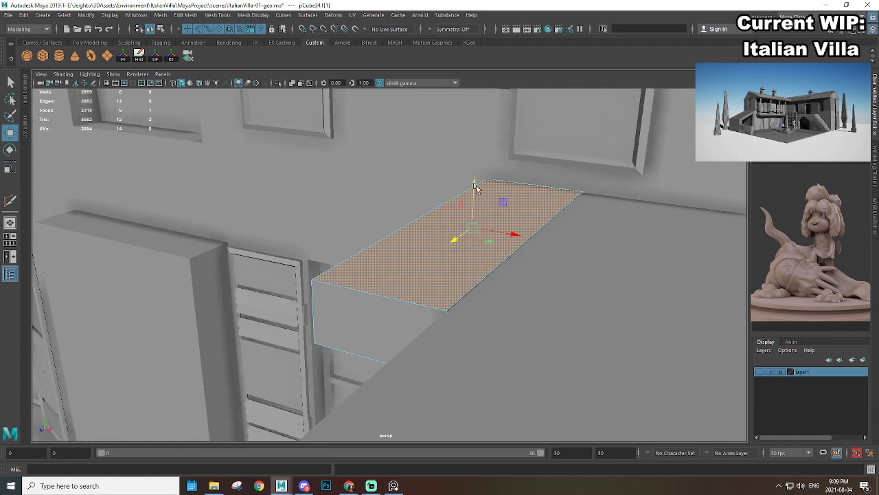
pyautogui.press('v')
pyautogui.moveTo(584, 195); pyautogui.dragTo(585, 193, button='middle')
# Step: Select the slab's side face facing the landing and snap it horizontally to the landing's end corner
pyautogui.keyDown('alt'); pyautogui.moveTo(450, 357); pyautogui.dragTo(480, 347); pyautogui.keyUp('alt')
pyautogui.keyDown('alt'); pyautogui.moveTo(451, 350); pyautogui.dragTo(542, 350, button='right'); pyautogui.keyUp('alt')
pyautogui.keyDown('alt'); pyautogui.moveTo(541, 350); pyautogui.dragTo(565, 329, button='middle'); pyautogui.keyUp('alt')
pyautogui.keyDown('alt'); pyautogui.moveTo(562, 325); pyautogui.dragTo(526, 234); pyautogui.keyUp('alt')
pyautogui.click(501, 312)
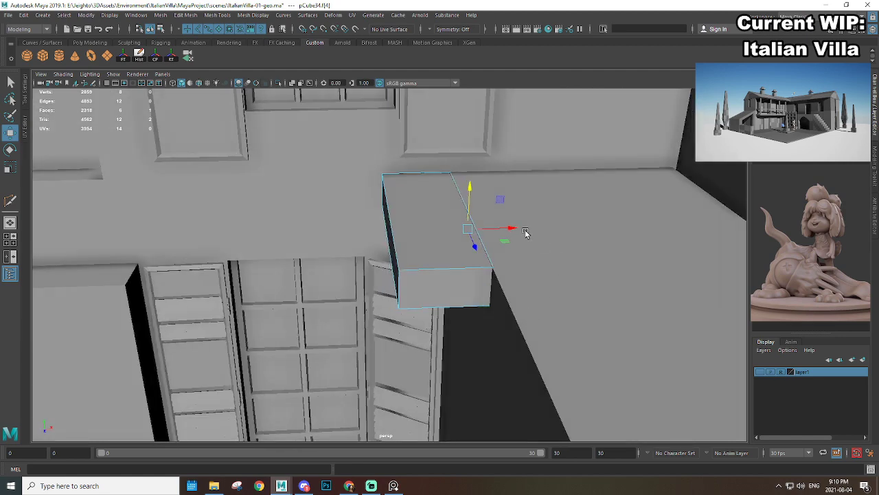
pyautogui.middleClick(676, 167)
pyautogui.press('v')
pyautogui.middleClick(452, 171)
# Step: Check the arched landing's back vertices against the house wall and return to object mode
pyautogui.keyDown('alt'); pyautogui.moveTo(451, 171); pyautogui.dragTo(507, 220); pyautogui.keyUp('alt')
pyautogui.click(412, 235)
pyautogui.keyDown('alt'); pyautogui.moveTo(412, 235); pyautogui.dragTo(466, 142); pyautogui.keyUp('alt')
pyautogui.scroll(-6, 466, 142)
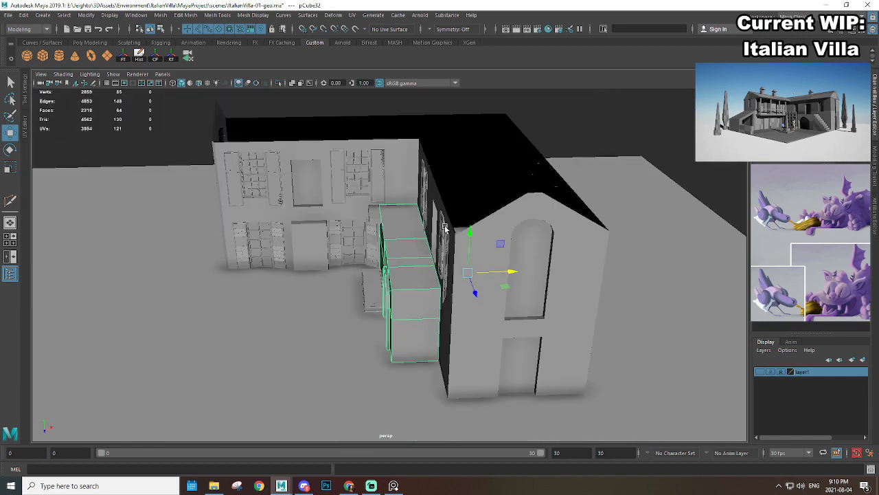
pyautogui.keyDown('ctrl'); pyautogui.keyDown('alt'); pyautogui.moveTo(448, 374); pyautogui.dragTo(448, 374); pyautogui.keyUp('alt'); pyautogui.keyUp('ctrl')
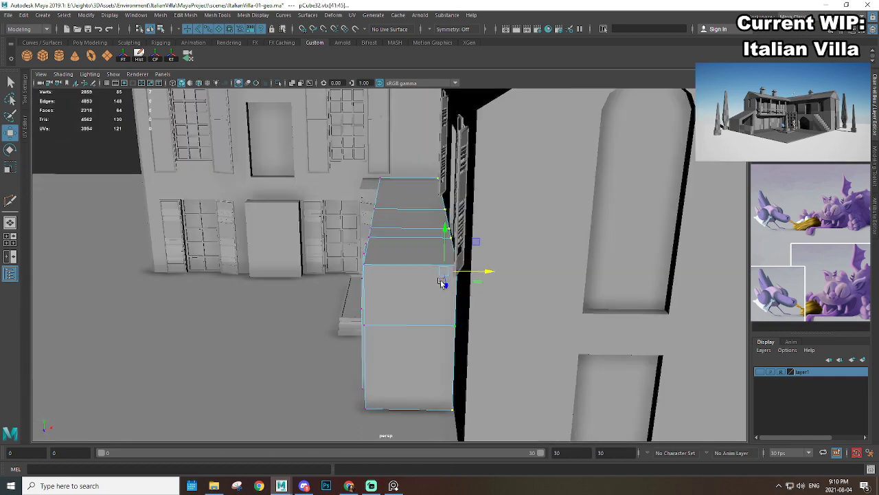
pyautogui.keyDown('alt'); pyautogui.moveTo(444, 279); pyautogui.dragTo(393, 209); pyautogui.keyUp('alt')
pyautogui.moveTo(392, 216); pyautogui.dragTo(501, 190, button='right')
# Step: Extend the slab's outer end face along the left wing's facade to the building's outer corner, forming a long balcony floor
pyautogui.click(412, 229)
pyautogui.keyDown('alt'); pyautogui.moveTo(412, 230); pyautogui.dragTo(433, 230); pyautogui.keyUp('alt')
pyautogui.keyDown('alt'); pyautogui.moveTo(524, 254); pyautogui.dragTo(489, 228); pyautogui.keyUp('alt')
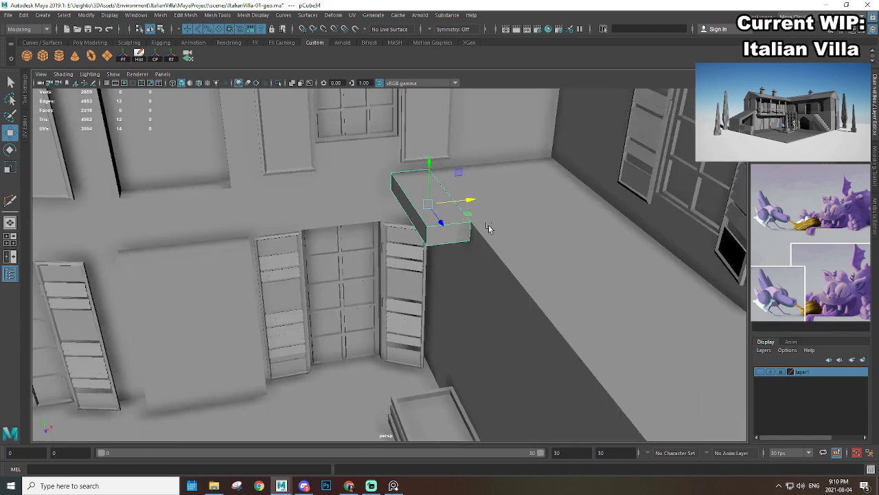
pyautogui.click(407, 204)
pyautogui.scroll(-6, 407, 206)
pyautogui.keyDown('alt'); pyautogui.moveTo(407, 206); pyautogui.dragTo(461, 265, button='middle'); pyautogui.keyUp('alt')
pyautogui.scroll(2, 461, 264)
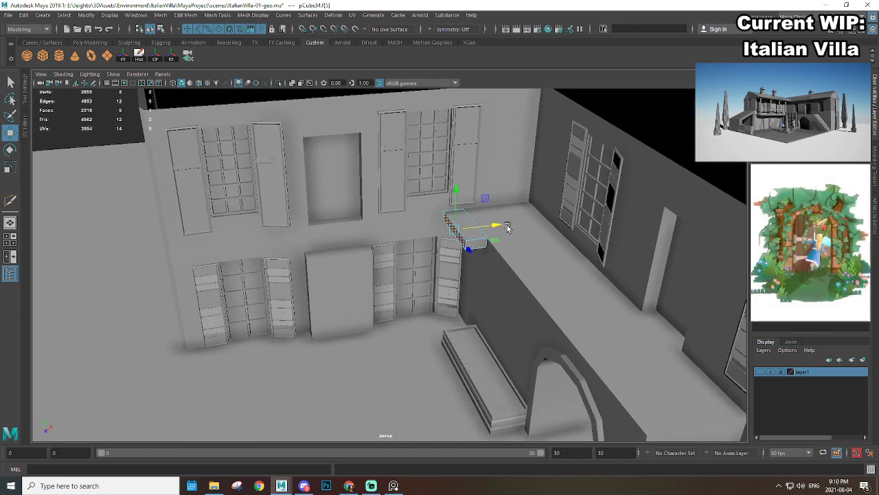
pyautogui.moveTo(495, 226); pyautogui.dragTo(221, 285)
pyautogui.keyDown('alt'); pyautogui.moveTo(162, 246); pyautogui.dragTo(273, 243, button='middle'); pyautogui.keyUp('alt')
pyautogui.scroll(3, 275, 245)
pyautogui.keyDown('alt'); pyautogui.moveTo(302, 253); pyautogui.dragTo(332, 263); pyautogui.keyUp('alt')
pyautogui.keyDown('alt'); pyautogui.moveTo(250, 261); pyautogui.dragTo(330, 259, button='middle'); pyautogui.keyUp('alt')
pyautogui.scroll(2, 331, 260)
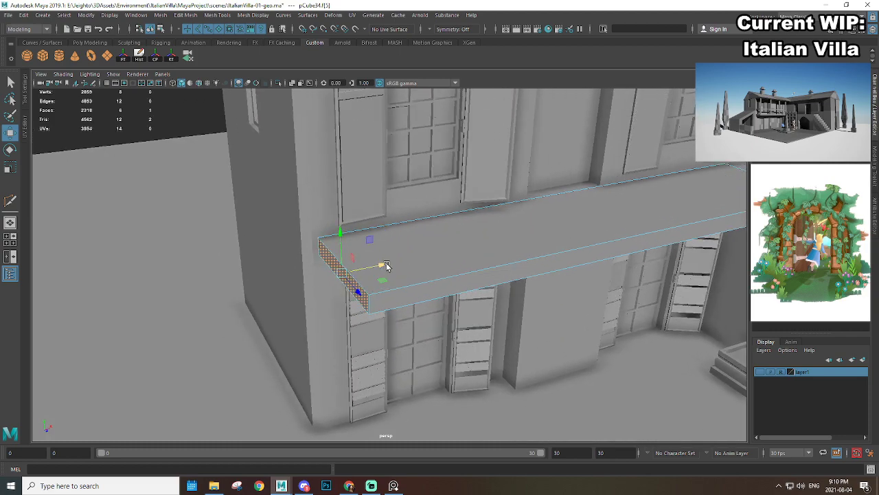
# Step: Examine the balcony slab's fit against the facade and landing from several angles, and return to object mode
pyautogui.scroll(-5, 440, 278)
pyautogui.keyDown('alt'); pyautogui.moveTo(618, 320); pyautogui.dragTo(567, 364, button='middle'); pyautogui.keyUp('alt')
pyautogui.scroll(3, 568, 364)
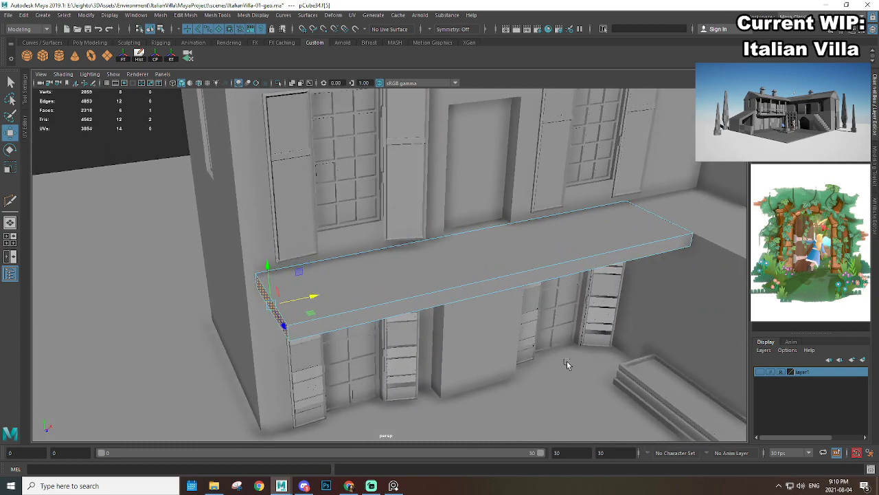
pyautogui.keyDown('alt'); pyautogui.moveTo(567, 364); pyautogui.dragTo(609, 314); pyautogui.keyUp('alt')
pyautogui.scroll(-3, 609, 314)
pyautogui.keyDown('alt'); pyautogui.moveTo(672, 300); pyautogui.dragTo(632, 323, button='middle'); pyautogui.keyUp('alt')
pyautogui.scroll(4, 632, 322)
pyautogui.keyDown('alt'); pyautogui.moveTo(632, 322); pyautogui.dragTo(569, 292); pyautogui.keyUp('alt')
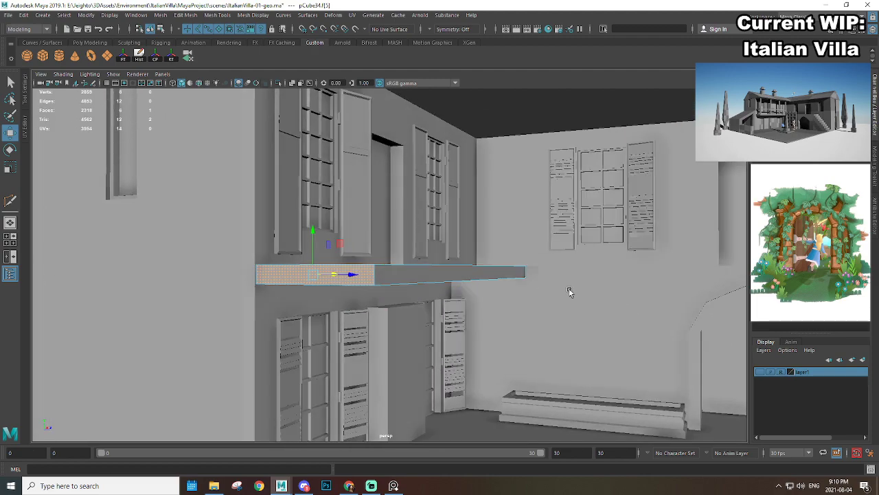
pyautogui.keyDown('alt'); pyautogui.moveTo(348, 284); pyautogui.dragTo(488, 302); pyautogui.keyUp('alt')
pyautogui.scroll(-3, 440, 248)
pyautogui.press('F8')
pyautogui.keyDown('alt'); pyautogui.moveTo(495, 247); pyautogui.dragTo(528, 270); pyautogui.keyUp('alt')
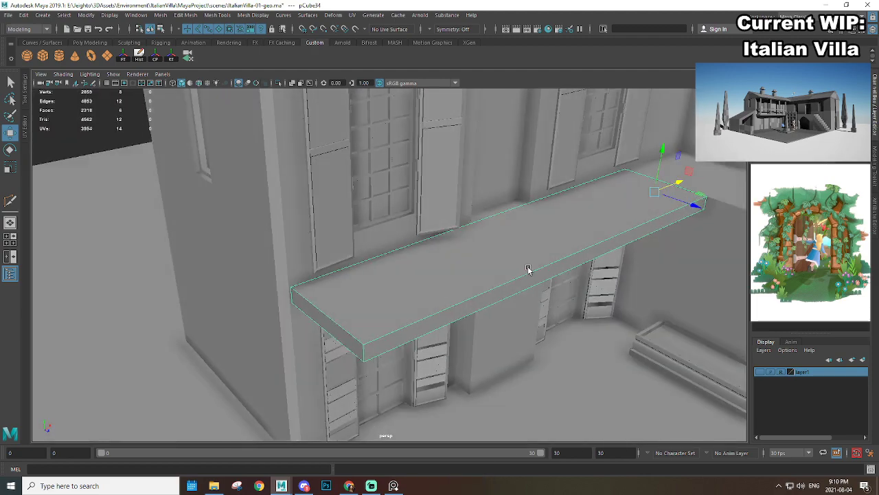
# Step: Show the blockout layer to compare the balcony slab with the original design, and hide the layer again
pyautogui.keyDown('alt'); pyautogui.moveTo(538, 243); pyautogui.dragTo(493, 251, button='middle'); pyautogui.keyUp('alt')
pyautogui.scroll(3, 430, 288)
pyautogui.keyDown('alt'); pyautogui.moveTo(430, 289); pyautogui.dragTo(532, 308); pyautogui.keyUp('alt')
pyautogui.scroll(-3, 460, 269)
pyautogui.hotkey('ctrl', '1')
pyautogui.hotkey('ctrl', '1')
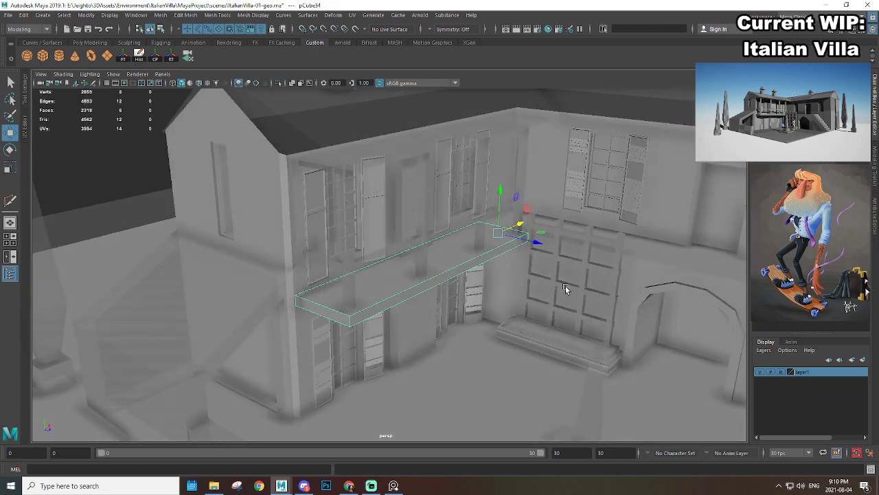
pyautogui.keyDown('alt'); pyautogui.moveTo(626, 281); pyautogui.dragTo(481, 309, button='right'); pyautogui.keyUp('alt')
pyautogui.keyDown('alt'); pyautogui.moveTo(481, 309); pyautogui.dragTo(508, 307); pyautogui.keyUp('alt')
pyautogui.click(760, 372)
# Step: Scale the balcony slab vertically to make it thinner and center its pivot
pyautogui.keyDown('alt'); pyautogui.moveTo(336, 251); pyautogui.dragTo(383, 261, button='middle'); pyautogui.keyUp('alt')
pyautogui.keyDown('alt'); pyautogui.moveTo(383, 261); pyautogui.dragTo(500, 284, button='right'); pyautogui.keyUp('alt')
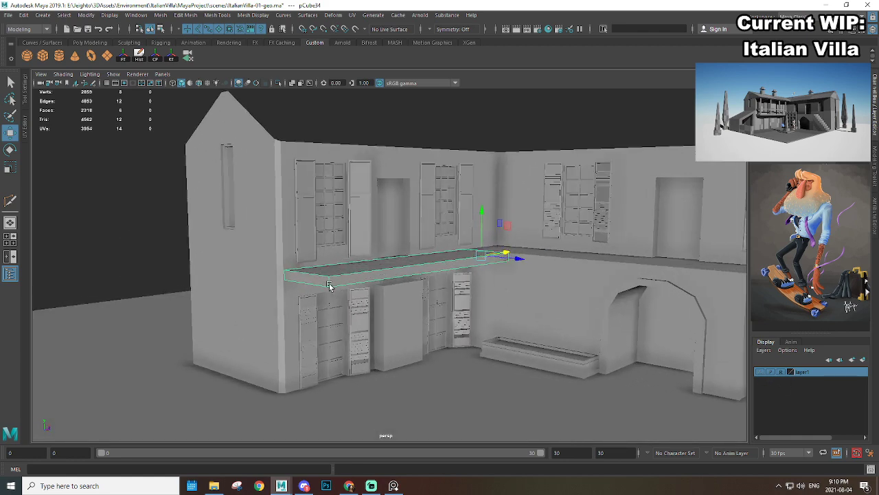
pyautogui.keyDown('alt'); pyautogui.moveTo(328, 286); pyautogui.dragTo(412, 261); pyautogui.keyUp('alt')
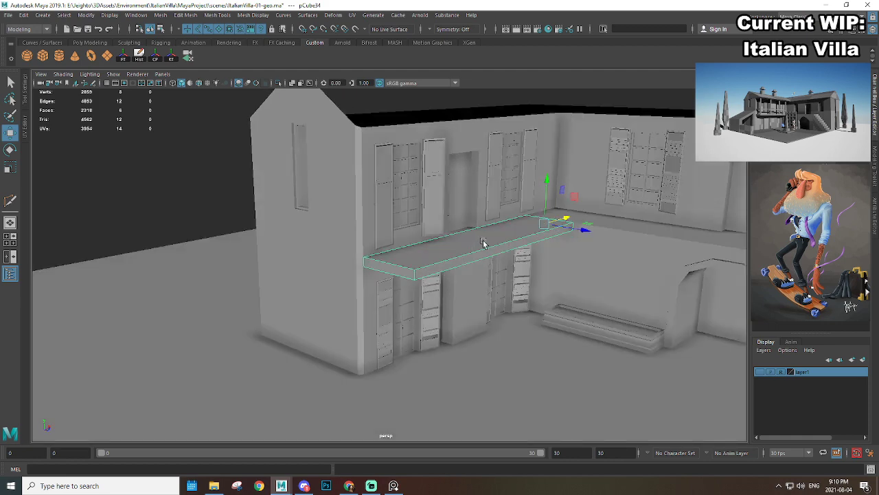
pyautogui.keyDown('alt'); pyautogui.moveTo(483, 242); pyautogui.dragTo(450, 241); pyautogui.keyUp('alt')
pyautogui.keyDown('alt'); pyautogui.moveTo(450, 240); pyautogui.dragTo(500, 245, button='right'); pyautogui.keyUp('alt')
pyautogui.keyDown('alt'); pyautogui.moveTo(551, 252); pyautogui.dragTo(579, 240); pyautogui.keyUp('alt')
pyautogui.press('r')
pyautogui.moveTo(643, 186); pyautogui.dragTo(648, 216)
pyautogui.keyDown('alt'); pyautogui.moveTo(648, 215); pyautogui.dragTo(615, 209, button='right'); pyautogui.keyUp('alt')
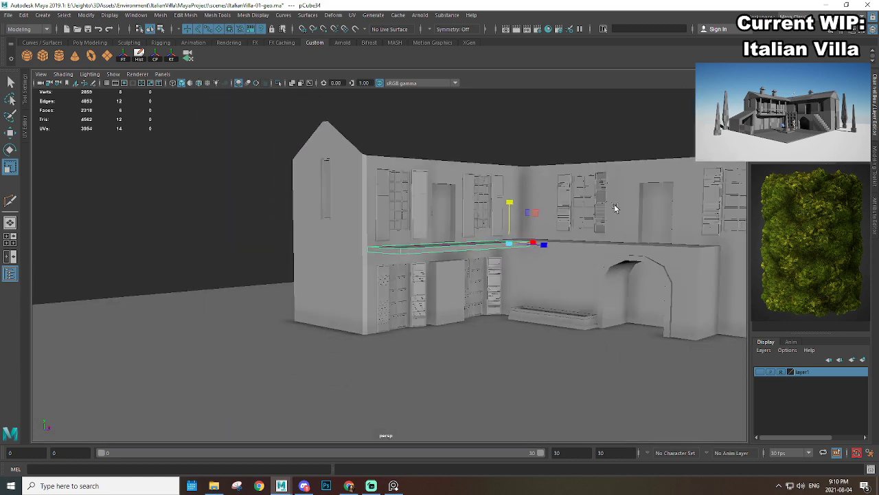
pyautogui.keyDown('alt'); pyautogui.moveTo(614, 208); pyautogui.dragTo(570, 271, button='middle'); pyautogui.keyUp('alt')
pyautogui.keyDown('alt'); pyautogui.moveTo(570, 271); pyautogui.dragTo(684, 304, button='right'); pyautogui.keyUp('alt')
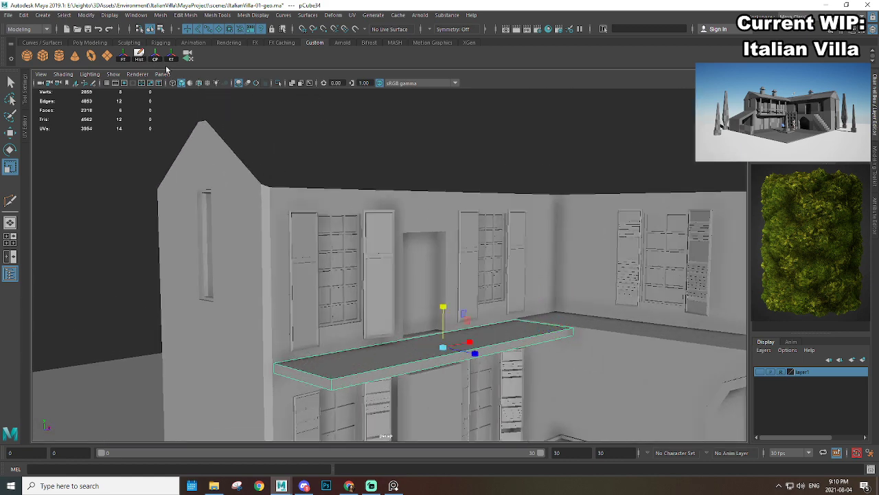
# Step: Duplicate the balcony slab, raise the copy to the top of the left wing's wall and shorten it into a beam above the door
pyautogui.press('w')
pyautogui.moveTo(445, 306); pyautogui.dragTo(462, 154)
pyautogui.keyDown('alt'); pyautogui.moveTo(487, 182); pyautogui.dragTo(414, 234); pyautogui.keyUp('alt')
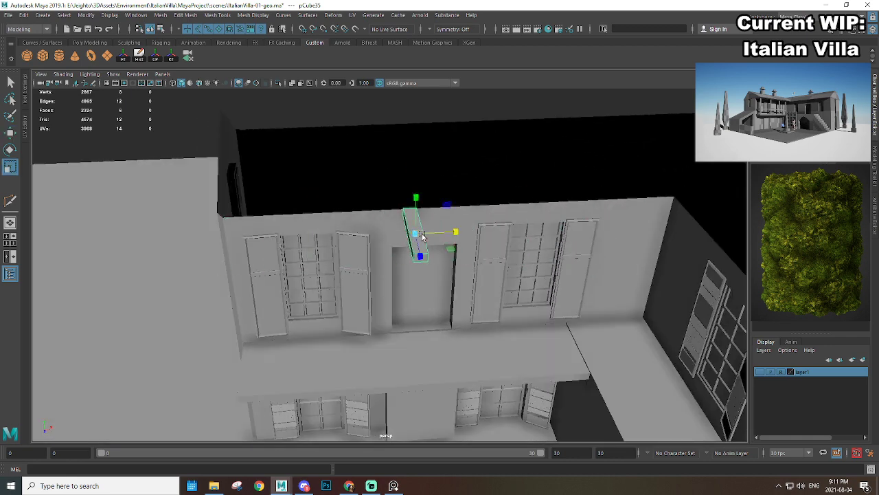
pyautogui.scroll(5, 422, 236)
# Step: Move the beam along the top of the left wing's wall to the outer corner
pyautogui.moveTo(351, 186); pyautogui.dragTo(213, 236)
pyautogui.scroll(-5, 356, 202)
pyautogui.press('w')
pyautogui.scroll(-5, 263, 253)
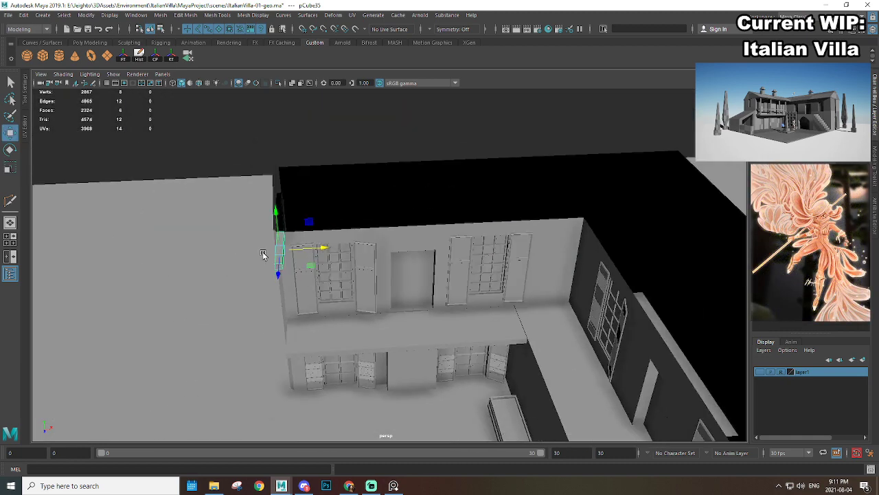
pyautogui.keyDown('alt'); pyautogui.moveTo(263, 253); pyautogui.dragTo(393, 226); pyautogui.keyUp('alt')
pyautogui.press('space')
pyautogui.press('f')
pyautogui.scroll(-3, 421, 267)
pyautogui.scroll(-9, 453, 285)
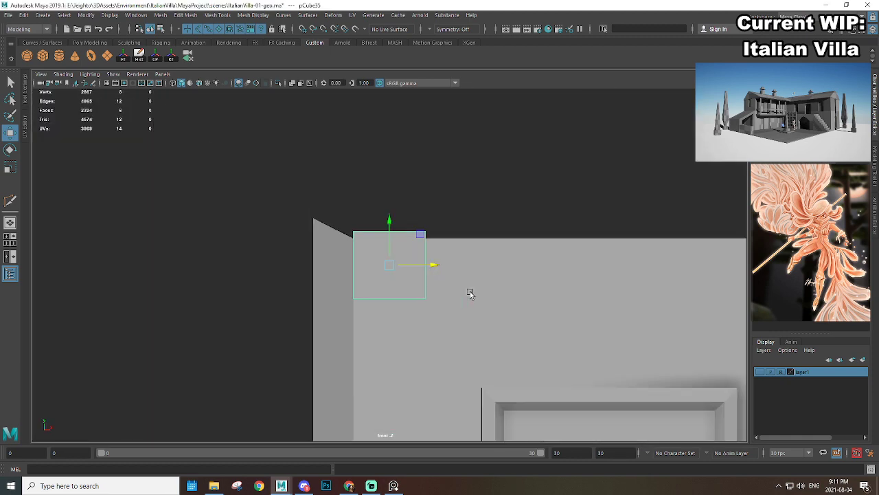
# Step: Show wireframe over the shading, then scale the beam's height and width and align it with the wall's top edge
pyautogui.keyDown('alt'); pyautogui.moveTo(580, 327); pyautogui.dragTo(572, 118, button='middle'); pyautogui.keyUp('alt')
pyautogui.scroll(-10, 529, 245)
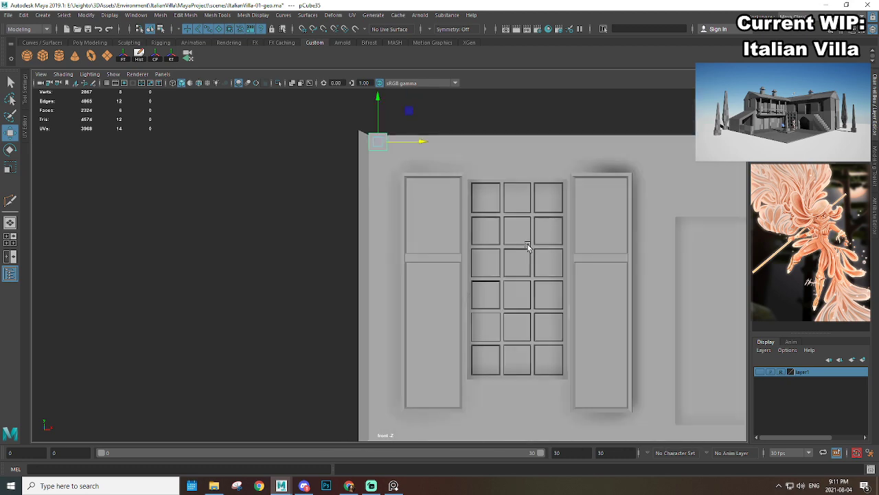
pyautogui.keyDown('alt'); pyautogui.moveTo(485, 329); pyautogui.dragTo(487, 301, button='middle'); pyautogui.keyUp('alt')
pyautogui.scroll(2, 486, 300)
pyautogui.click(199, 83)
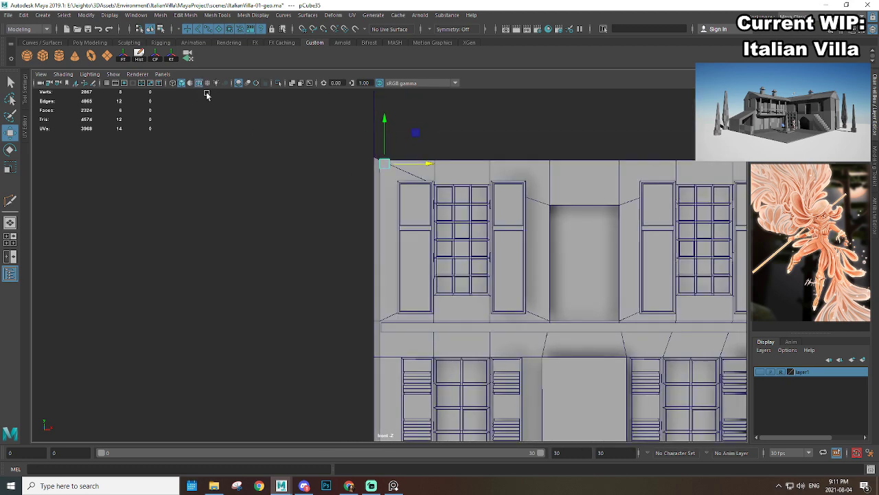
pyautogui.scroll(2, 408, 187)
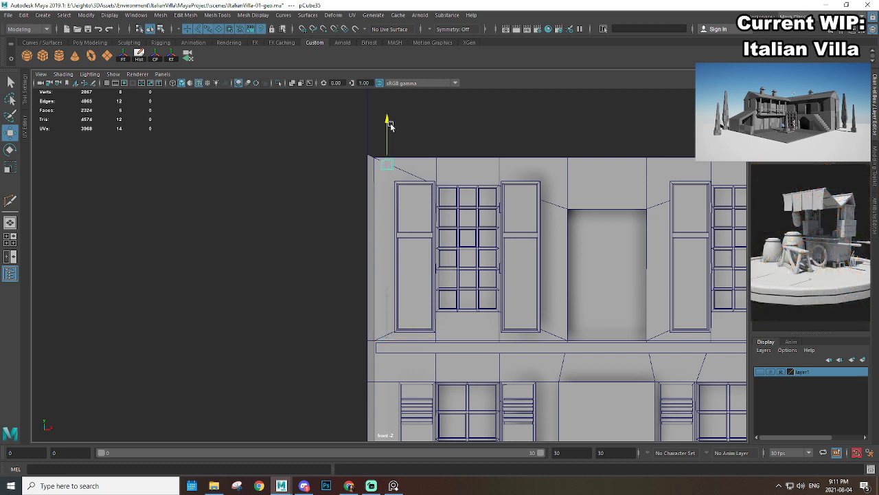
pyautogui.press('r')
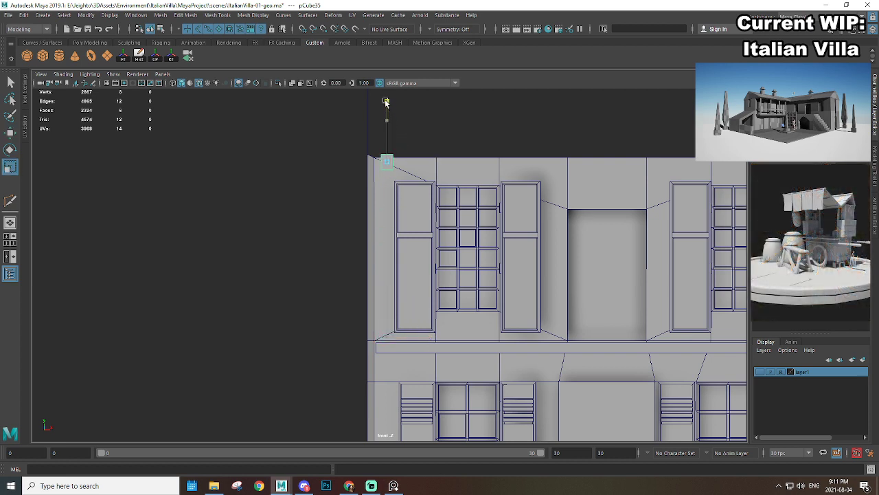
pyautogui.moveTo(434, 162); pyautogui.dragTo(428, 160)
pyautogui.moveTo(387, 120); pyautogui.dragTo(386, 118)
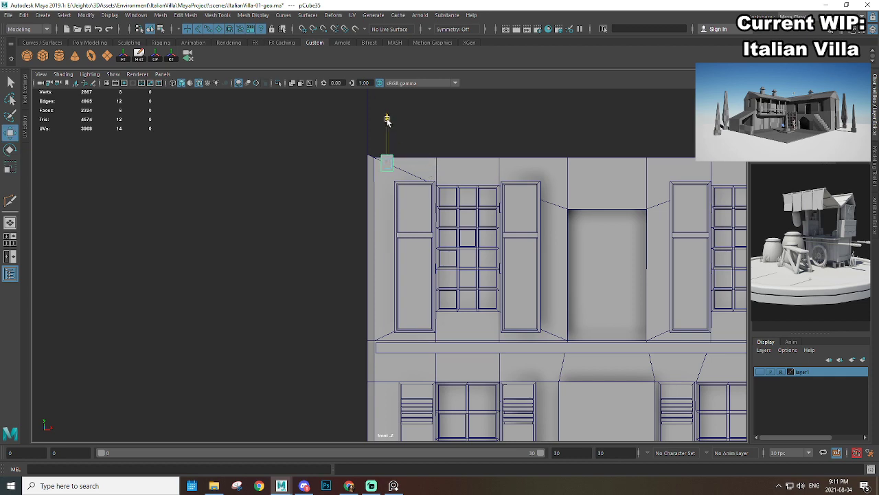
# Step: Duplicate the corner beam repeatedly along the top of the left wing's wall to make a row of six
pyautogui.press('space')
pyautogui.moveTo(447, 163); pyautogui.dragTo(446, 147)
pyautogui.keyDown('alt'); pyautogui.moveTo(417, 206); pyautogui.dragTo(523, 265); pyautogui.keyUp('alt')
pyautogui.scroll(3, 451, 233)
pyautogui.scroll(-3, 513, 234)
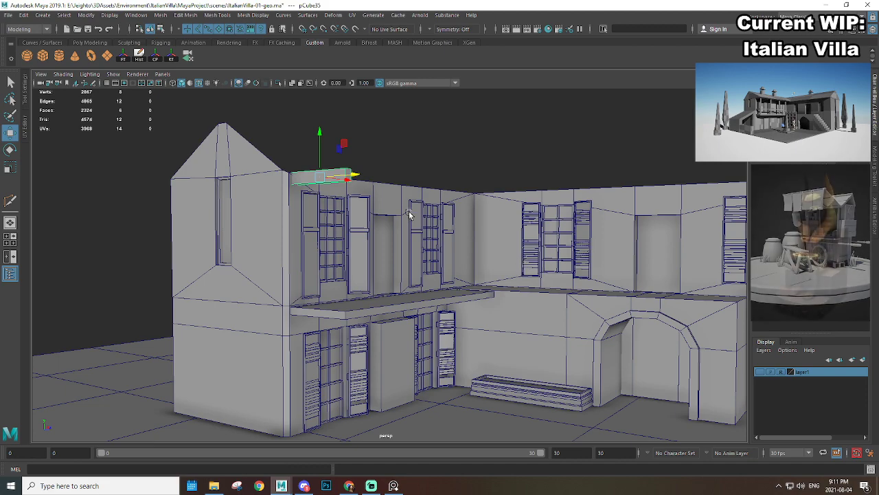
pyautogui.press('r')
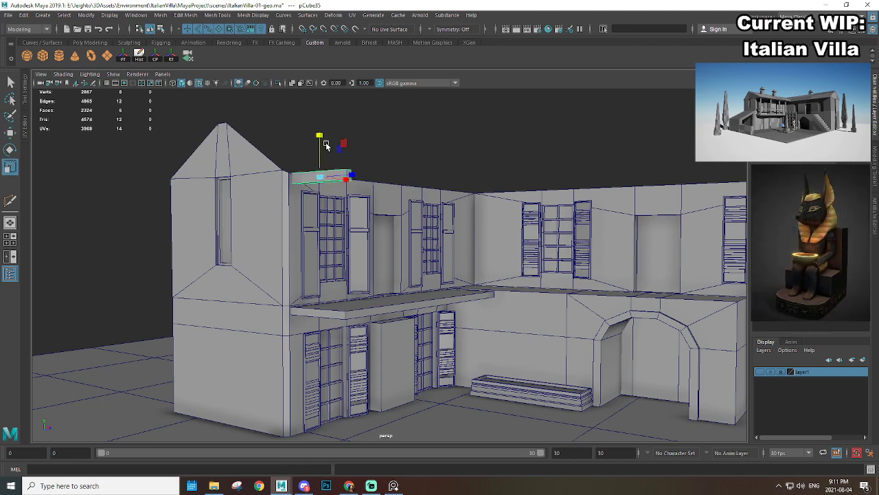
pyautogui.keyDown('alt'); pyautogui.moveTo(326, 144); pyautogui.dragTo(355, 187); pyautogui.keyUp('alt')
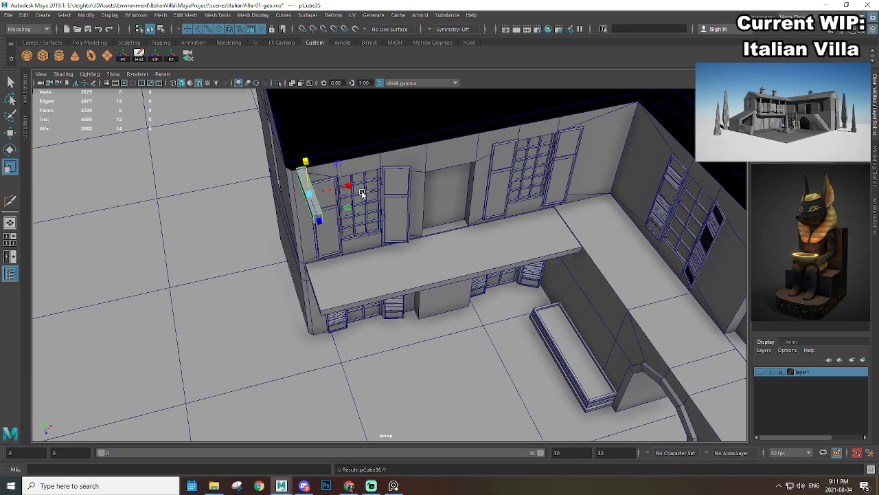
pyautogui.press('w')
pyautogui.moveTo(359, 182); pyautogui.dragTo(408, 170)
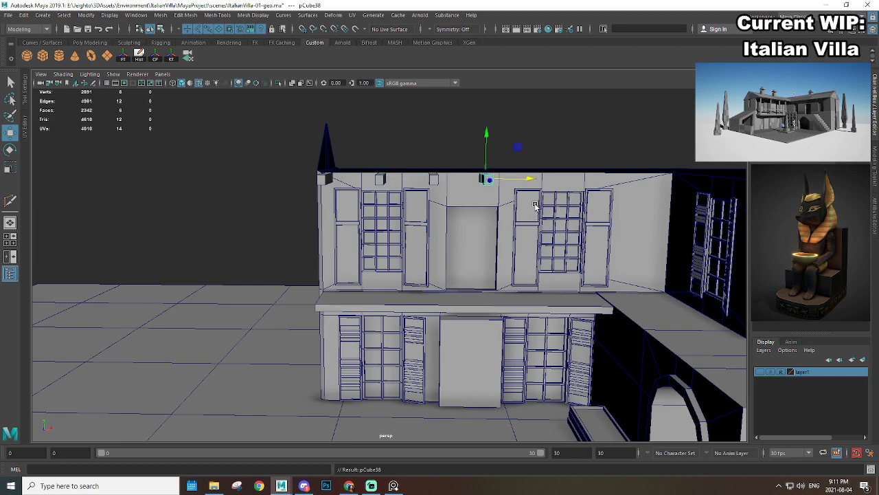
pyautogui.hotkey('ctrl', 'd')
pyautogui.keyDown('alt'); pyautogui.moveTo(540, 197); pyautogui.dragTo(493, 214); pyautogui.keyUp('alt')
pyautogui.press('space')
pyautogui.scroll(-3, 493, 213)
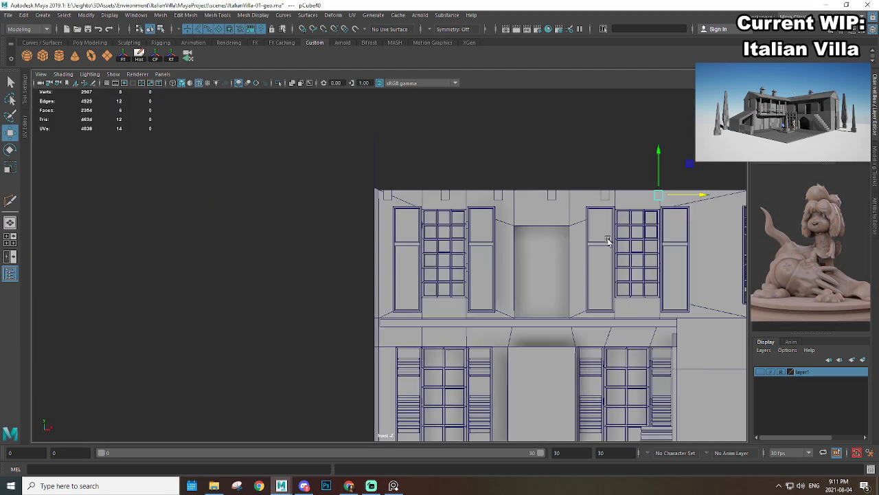
# Step: Shift the beams sideways in the front view to space them evenly across the facade
pyautogui.keyDown('alt'); pyautogui.moveTo(608, 241); pyautogui.dragTo(406, 253, button='middle'); pyautogui.keyUp('alt')
pyautogui.scroll(1, 509, 259)
pyautogui.scroll(1, 509, 259)
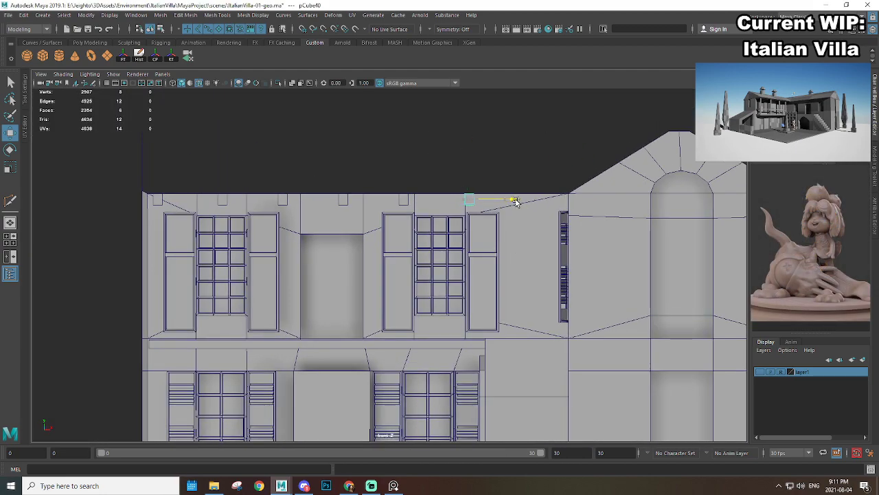
pyautogui.keyDown('alt'); pyautogui.moveTo(427, 198); pyautogui.dragTo(490, 196, button='middle'); pyautogui.keyUp('alt')
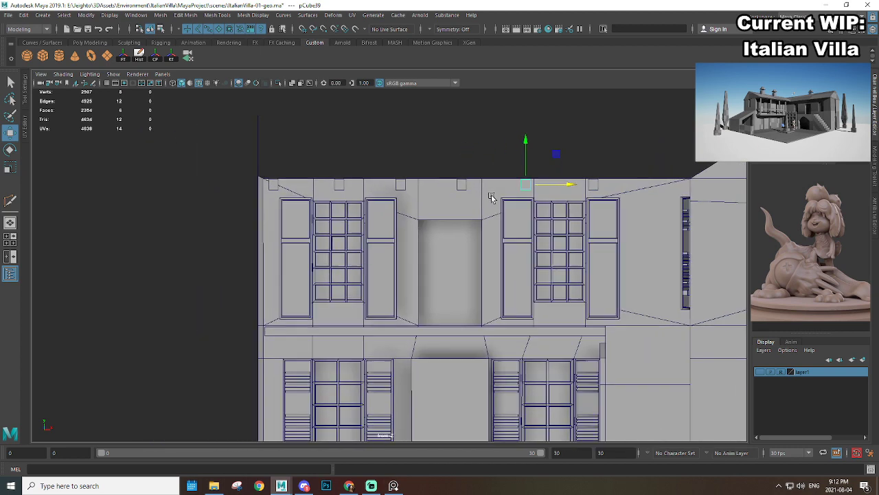
pyautogui.scroll(1, 480, 192)
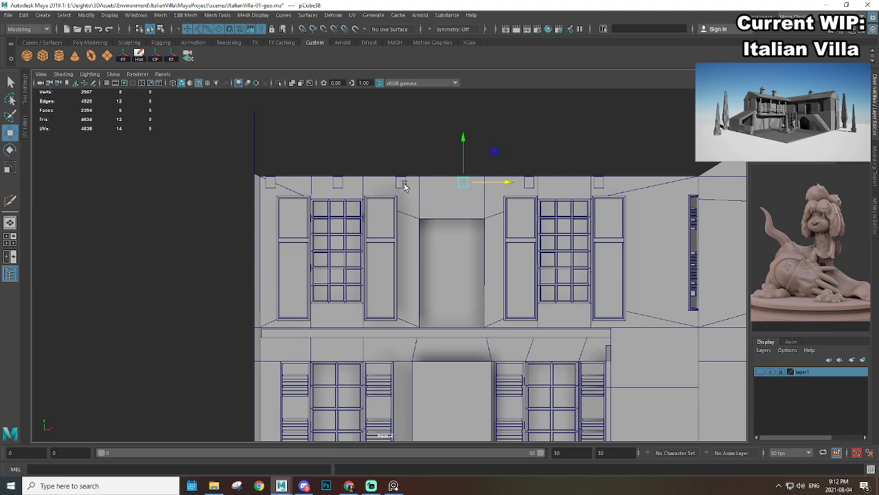
pyautogui.scroll(-3, 407, 185)
# Step: Examine the row of beams and its overhang above the balcony from several angles
pyautogui.press('space')
pyautogui.click(458, 200)
pyautogui.keyDown('alt'); pyautogui.moveTo(440, 208); pyautogui.dragTo(473, 216); pyautogui.keyUp('alt')
pyautogui.click(513, 148)
pyautogui.scroll(-3, 481, 192)
pyautogui.keyDown('alt'); pyautogui.moveTo(358, 216); pyautogui.dragTo(423, 204, button='middle'); pyautogui.keyUp('alt')
pyautogui.scroll(2, 424, 206)
pyautogui.keyDown('alt'); pyautogui.moveTo(425, 210); pyautogui.dragTo(417, 261); pyautogui.keyUp('alt')
pyautogui.click(403, 291)
pyautogui.scroll(3, 461, 294)
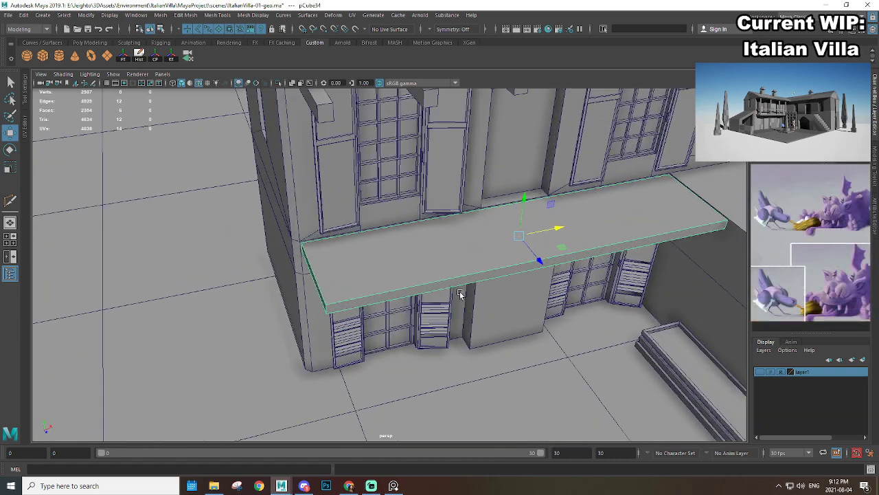
pyautogui.keyDown('alt'); pyautogui.moveTo(460, 294); pyautogui.dragTo(379, 241); pyautogui.keyUp('alt')
pyautogui.moveTo(378, 241); pyautogui.dragTo(378, 241, button='right')
pyautogui.click(459, 257)
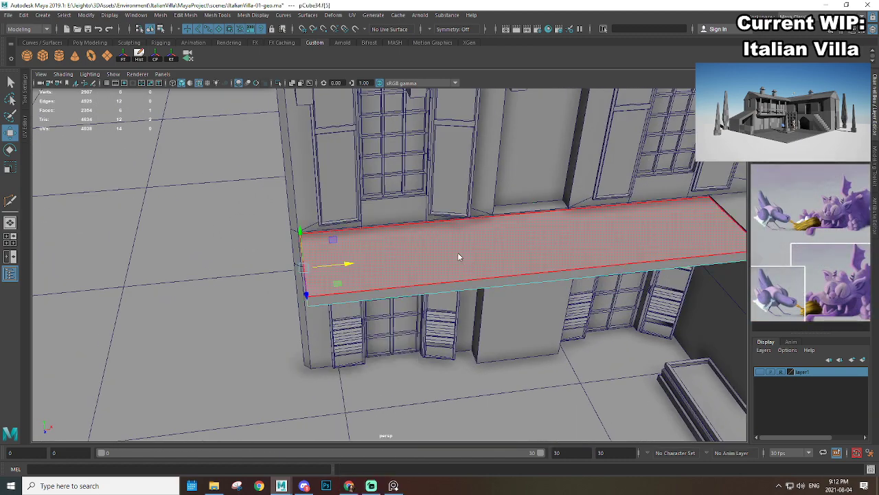
pyautogui.moveTo(459, 257); pyautogui.dragTo(497, 229, button='right')
# Step: Duplicate the beam nearest the outer corner and rotate the copy upright as a post
pyautogui.scroll(2, 455, 272)
pyautogui.keyDown('alt'); pyautogui.moveTo(455, 271); pyautogui.dragTo(320, 94); pyautogui.keyUp('alt')
pyautogui.scroll(-2, 525, 249)
pyautogui.click(379, 165)
pyautogui.press('e')
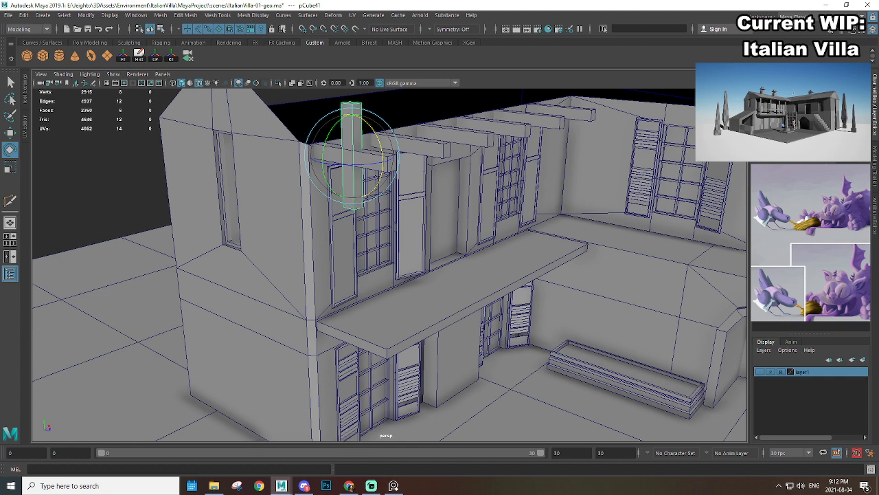
# Step: Lower the upright post onto the balcony slab's outer front corner beneath the end beam and start editing its top vertices
pyautogui.keyDown('alt'); pyautogui.moveTo(497, 267); pyautogui.dragTo(518, 256); pyautogui.keyUp('alt')
pyautogui.press('w')
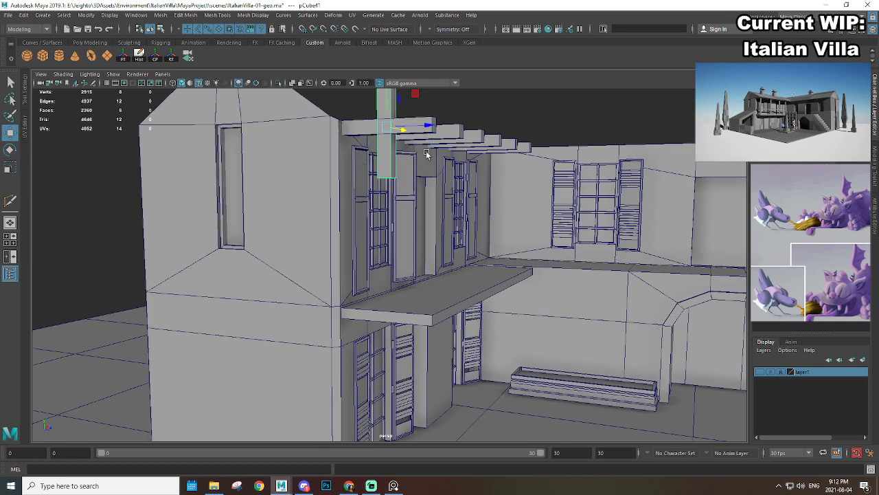
pyautogui.moveTo(386, 108); pyautogui.dragTo(368, 325)
pyautogui.keyDown('alt'); pyautogui.moveTo(368, 325); pyautogui.dragTo(375, 274, button='middle'); pyautogui.keyUp('alt')
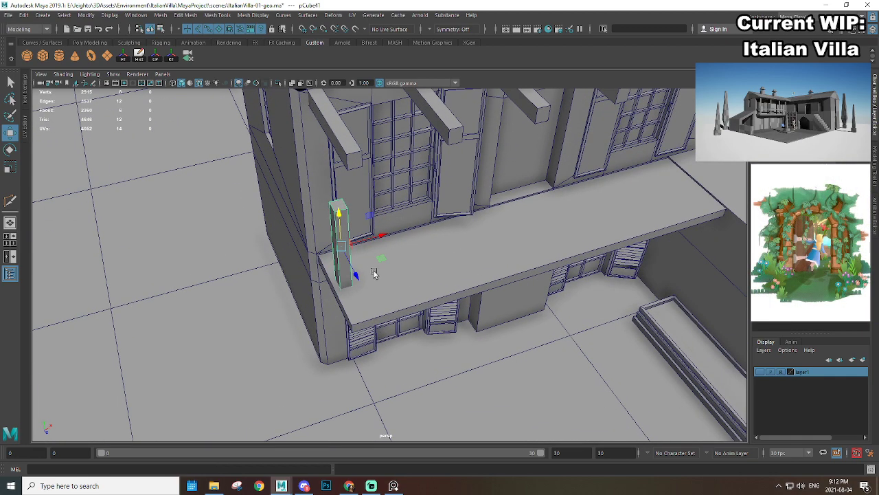
pyautogui.moveTo(354, 275); pyautogui.dragTo(364, 180)
pyautogui.keyDown('alt'); pyautogui.moveTo(364, 180); pyautogui.dragTo(400, 276, button='middle'); pyautogui.keyUp('alt')
pyautogui.moveTo(374, 233); pyautogui.dragTo(351, 219, button='right')
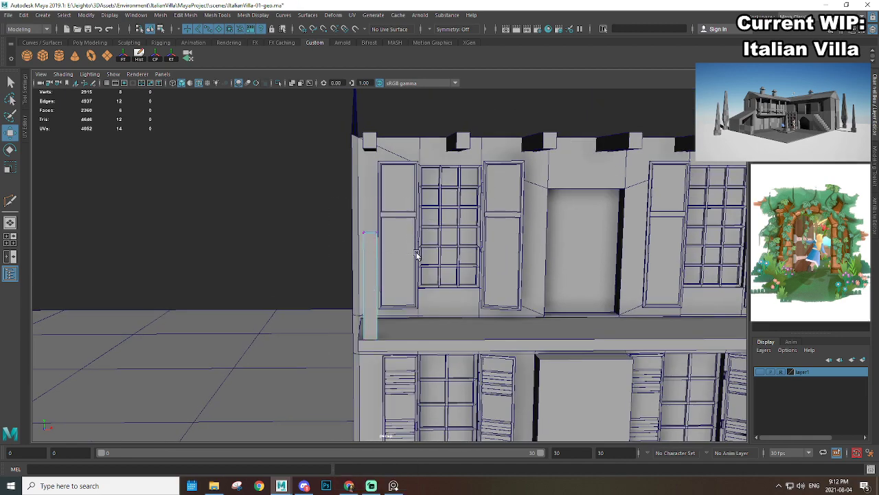
# Step: Raise the top vertices of the balcony's corner post to the underside of the first roof beam and return to object mode
pyautogui.moveTo(368, 204); pyautogui.dragTo(375, 151)
pyautogui.keyDown('alt'); pyautogui.moveTo(373, 199); pyautogui.dragTo(454, 195); pyautogui.keyUp('alt')
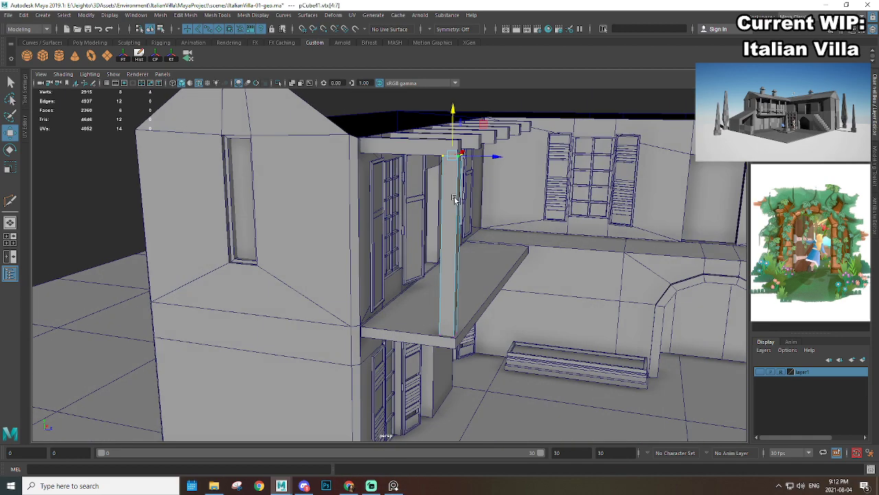
pyautogui.moveTo(451, 189); pyautogui.dragTo(489, 173, button='right')
pyautogui.click(503, 255)
pyautogui.keyDown('alt'); pyautogui.moveTo(503, 254); pyautogui.dragTo(450, 252); pyautogui.keyUp('alt')
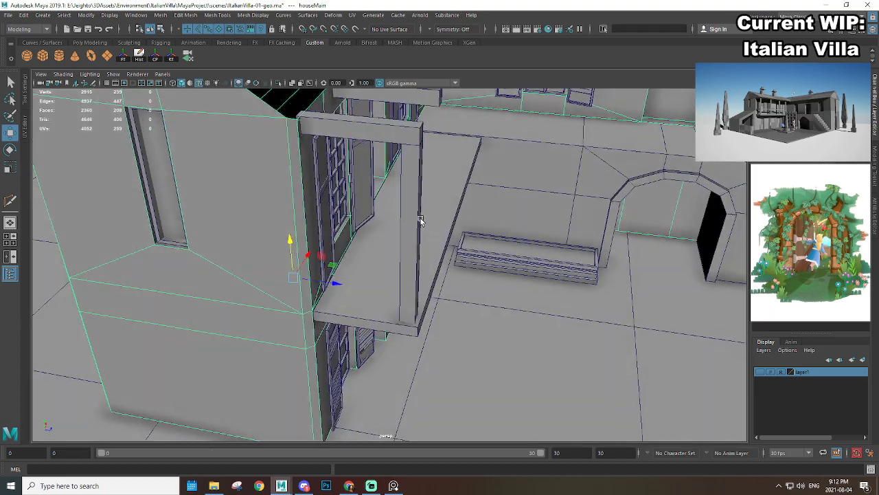
# Step: Duplicate the corner post and move the copy along the balcony to the end nearest the adjoining wing
pyautogui.click(420, 219)
pyautogui.keyDown('alt'); pyautogui.moveTo(444, 219); pyautogui.dragTo(383, 229); pyautogui.keyUp('alt')
pyautogui.keyDown('alt'); pyautogui.moveTo(382, 229); pyautogui.dragTo(395, 297, button='middle'); pyautogui.keyUp('alt')
pyautogui.keyDown('alt'); pyautogui.moveTo(395, 296); pyautogui.dragTo(422, 307, button='right'); pyautogui.keyUp('alt')
pyautogui.keyDown('alt'); pyautogui.moveTo(422, 307); pyautogui.dragTo(412, 210); pyautogui.keyUp('alt')
pyautogui.scroll(-8, 505, 315)
pyautogui.click(412, 209)
pyautogui.keyDown('alt'); pyautogui.moveTo(414, 211); pyautogui.dragTo(455, 236, button='right'); pyautogui.keyUp('alt')
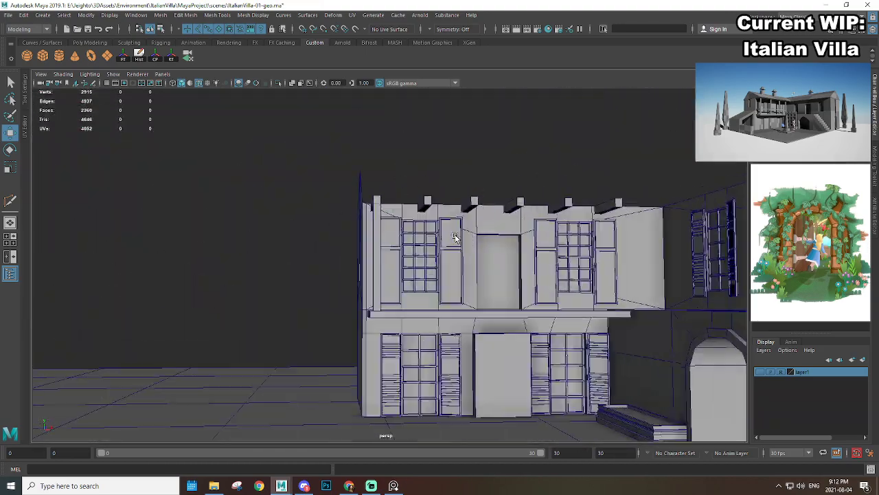
pyautogui.keyDown('alt'); pyautogui.moveTo(455, 235); pyautogui.dragTo(497, 257); pyautogui.keyUp('alt')
pyautogui.click(403, 278)
pyautogui.keyDown('alt'); pyautogui.moveTo(403, 278); pyautogui.dragTo(637, 275); pyautogui.keyUp('alt')
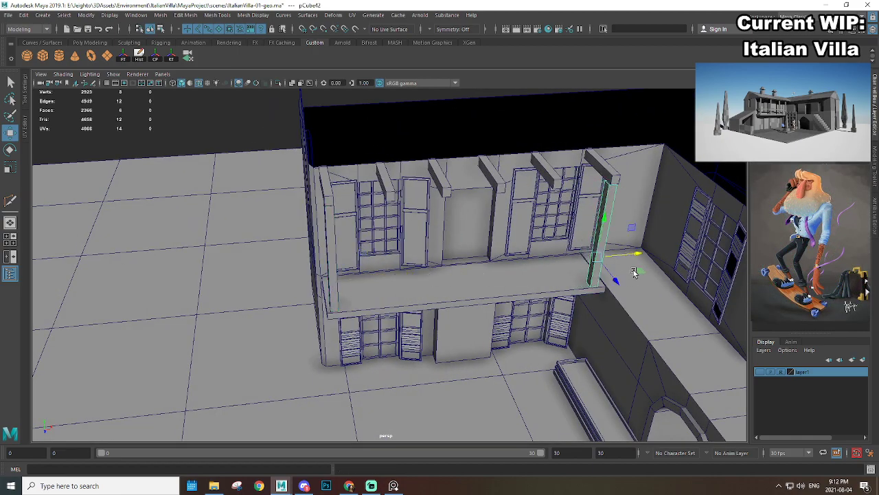
# Step: Set the copied post's pivot on its top corner vertex and snap the post flush with the last roof beam
pyautogui.keyDown('alt'); pyautogui.moveTo(636, 271); pyautogui.dragTo(493, 319, button='middle'); pyautogui.keyUp('alt')
pyautogui.keyDown('alt'); pyautogui.moveTo(493, 319); pyautogui.dragTo(650, 340, button='right'); pyautogui.keyUp('alt')
pyautogui.keyDown('alt'); pyautogui.moveTo(567, 241); pyautogui.dragTo(446, 248, button='middle'); pyautogui.keyUp('alt')
pyautogui.keyDown('alt'); pyautogui.moveTo(447, 247); pyautogui.dragTo(461, 254, button='right'); pyautogui.keyUp('alt')
pyautogui.press('d')
pyautogui.press('v')
pyautogui.click(438, 202)
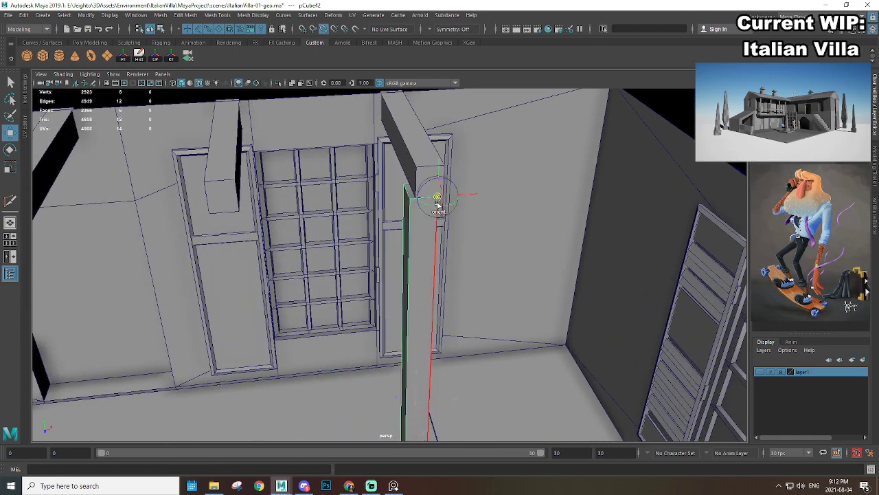
pyautogui.moveTo(448, 194); pyautogui.dragTo(449, 211)
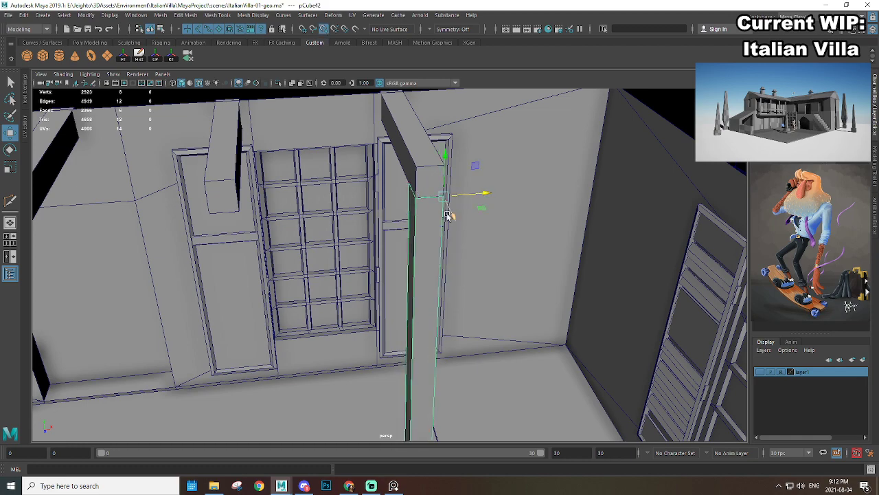
pyautogui.keyDown('alt'); pyautogui.moveTo(450, 216); pyautogui.dragTo(415, 259, button='right'); pyautogui.keyUp('alt')
pyautogui.keyDown('alt'); pyautogui.moveTo(416, 275); pyautogui.dragTo(431, 258); pyautogui.keyUp('alt')
pyautogui.click(561, 142)
# Step: Slide the intermediate roof beams along the balcony to tighten the spacing between them
pyautogui.keyDown('alt'); pyautogui.moveTo(561, 142); pyautogui.dragTo(380, 304, button='right'); pyautogui.keyUp('alt')
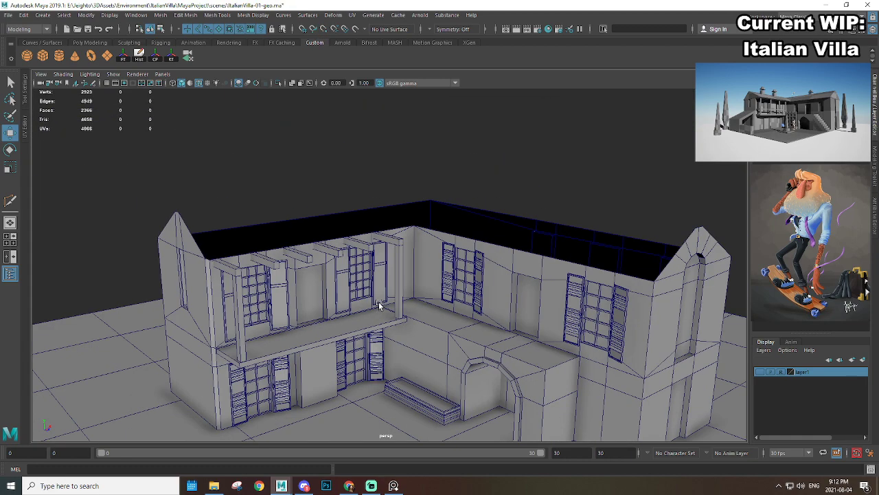
pyautogui.keyDown('alt'); pyautogui.moveTo(380, 305); pyautogui.dragTo(437, 248); pyautogui.keyUp('alt')
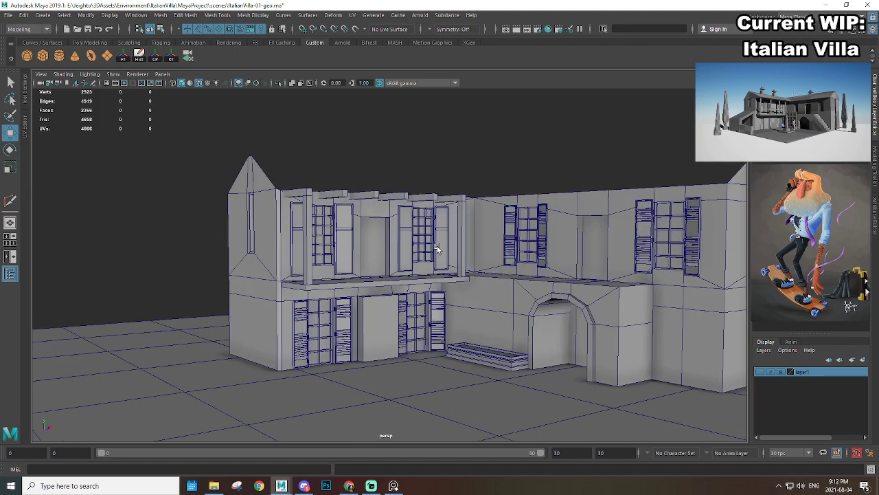
pyautogui.keyDown('alt'); pyautogui.moveTo(330, 273); pyautogui.dragTo(364, 259, button='right'); pyautogui.keyUp('alt')
pyautogui.keyDown('alt'); pyautogui.moveTo(363, 259); pyautogui.dragTo(317, 270); pyautogui.keyUp('alt')
pyautogui.keyDown('alt'); pyautogui.moveTo(307, 256); pyautogui.dragTo(331, 241, button='right'); pyautogui.keyUp('alt')
pyautogui.keyDown('alt'); pyautogui.moveTo(331, 241); pyautogui.dragTo(369, 208); pyautogui.keyUp('alt')
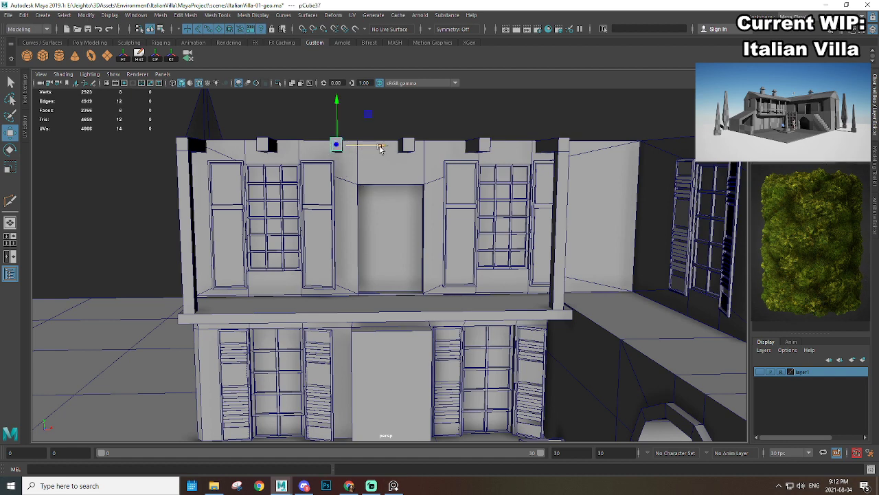
pyautogui.click(408, 143)
pyautogui.keyDown('alt'); pyautogui.moveTo(448, 164); pyautogui.dragTo(443, 163, button='middle'); pyautogui.keyUp('alt')
pyautogui.moveTo(441, 145); pyautogui.dragTo(493, 148)
# Step: Try duplicating the fifth roof beam toward the end post, and undo the copy and the beam's last shift
pyautogui.hotkey('ctrl', 'd')
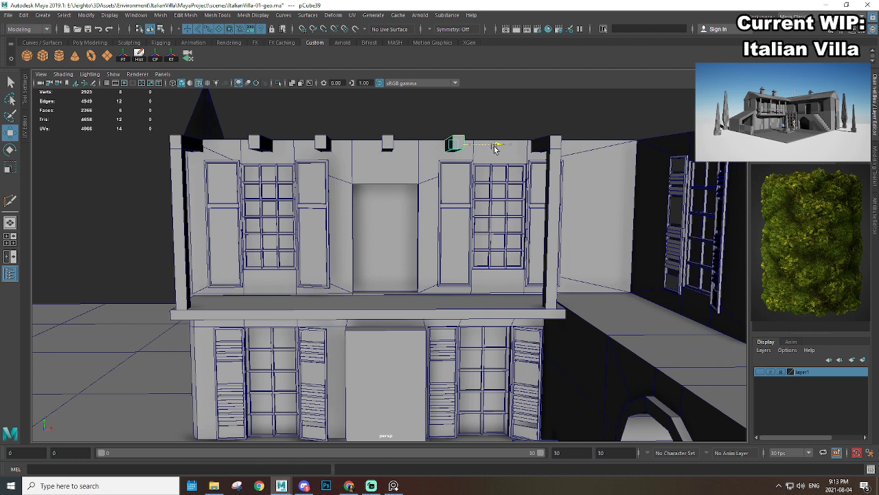
pyautogui.hotkey('ctrl', 'd')
pyautogui.moveTo(492, 149); pyautogui.dragTo(541, 145)
pyautogui.hotkey('ctrl', 'z')
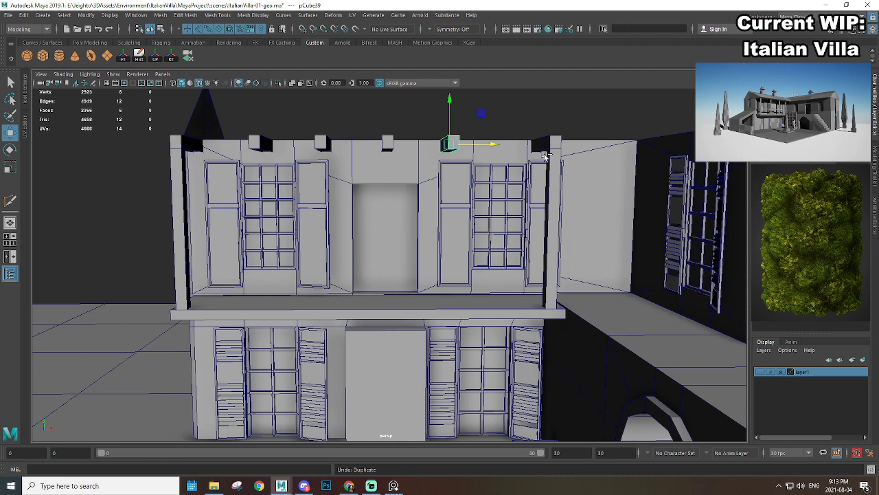
pyautogui.hotkey('ctrl', 'z')
# Step: Duplicate a roof beam and place the copy beyond the end post, beside the adjoining wing's wall
pyautogui.click(390, 147)
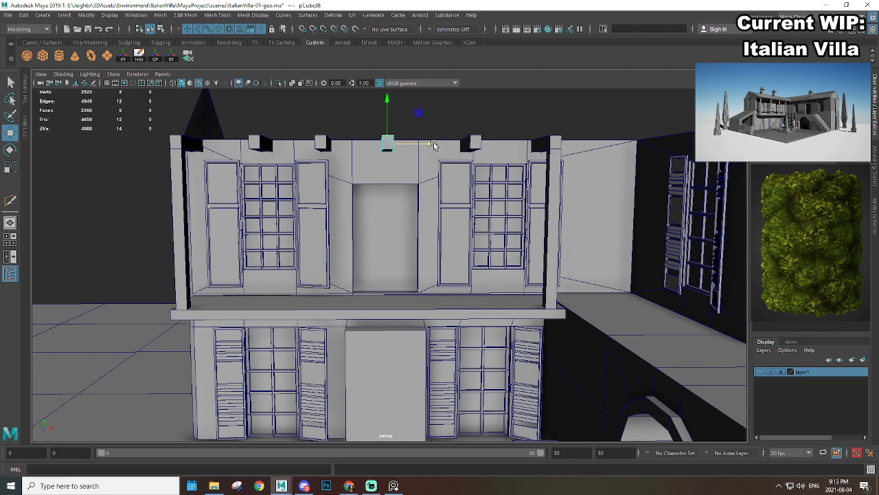
pyautogui.click(475, 143)
pyautogui.keyDown('alt'); pyautogui.moveTo(540, 155); pyautogui.dragTo(468, 170, button='middle'); pyautogui.keyUp('alt')
pyautogui.moveTo(447, 159); pyautogui.dragTo(604, 160)
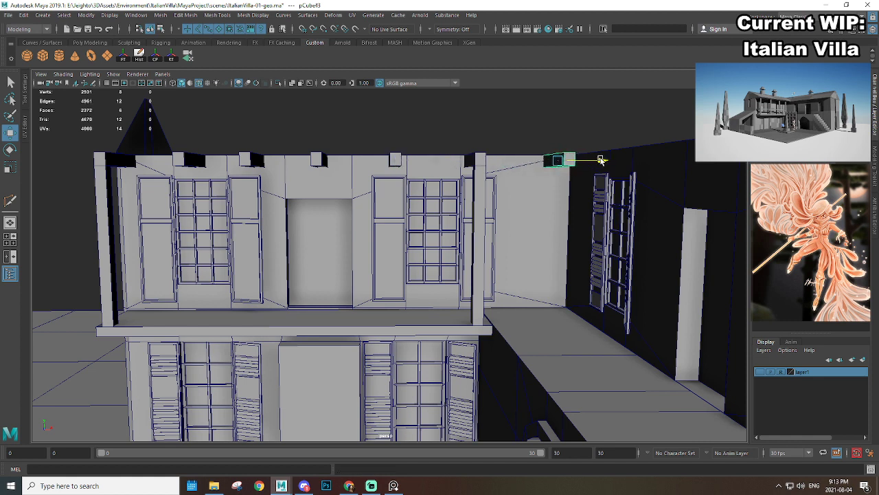
# Step: Move the post nearest the adjoining wing back along the balcony and vertex-snap it beneath the fifth roof beam
pyautogui.keyDown('alt'); pyautogui.moveTo(520, 187); pyautogui.dragTo(494, 211); pyautogui.keyUp('alt')
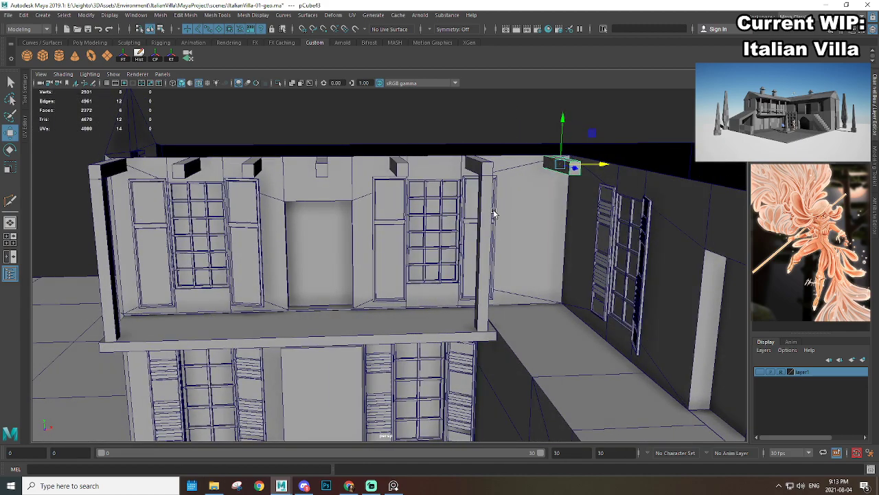
pyautogui.click(485, 220)
pyautogui.moveTo(536, 175); pyautogui.dragTo(448, 185)
pyautogui.press('v')
pyautogui.moveTo(415, 155); pyautogui.dragTo(409, 160, button='middle')
pyautogui.keyDown('alt'); pyautogui.moveTo(222, 200); pyautogui.dragTo(355, 193, button='middle'); pyautogui.keyUp('alt')
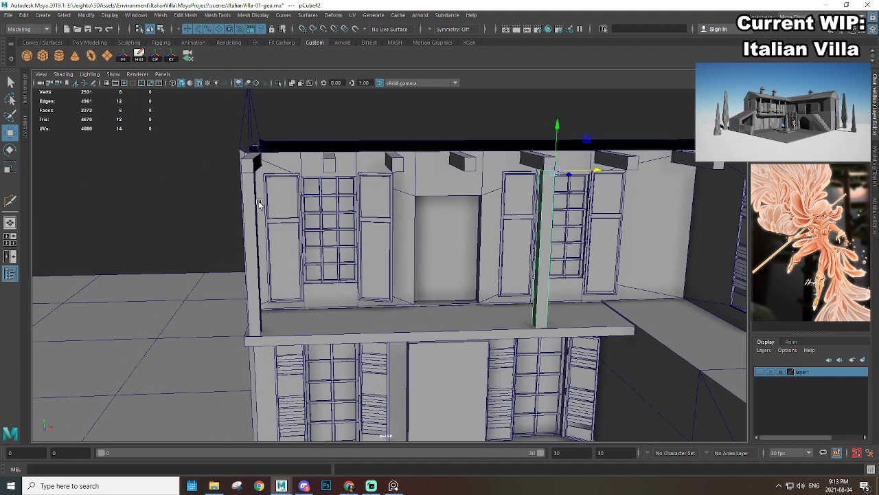
# Step: Set the gable-end post's pivot on its top corner vertex and snap the post beneath the third roof beam
pyautogui.click(248, 198)
pyautogui.press('d')
pyautogui.click(255, 174)
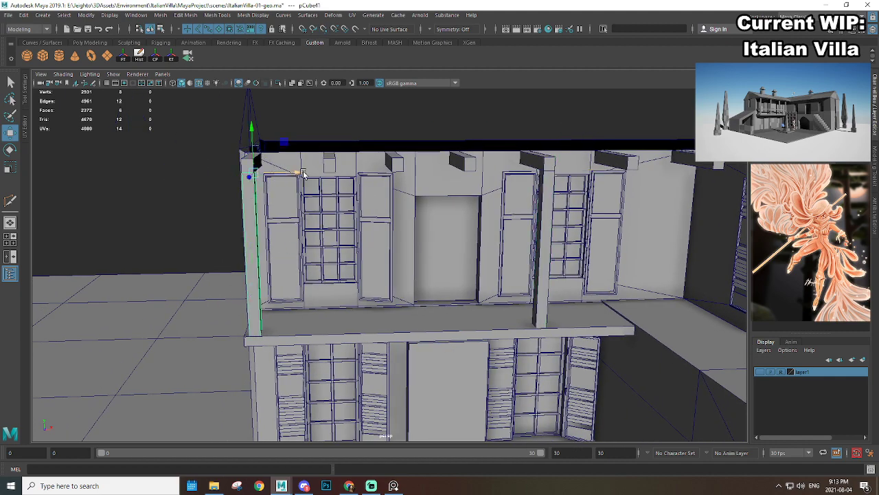
pyautogui.press('v')
pyautogui.moveTo(303, 175); pyautogui.dragTo(446, 166)
# Step: Shift the third roof beam together with its post, and move the second beam, to even out the beam spacing
pyautogui.keyDown('shift'); pyautogui.click(392, 160); pyautogui.keyUp('shift')
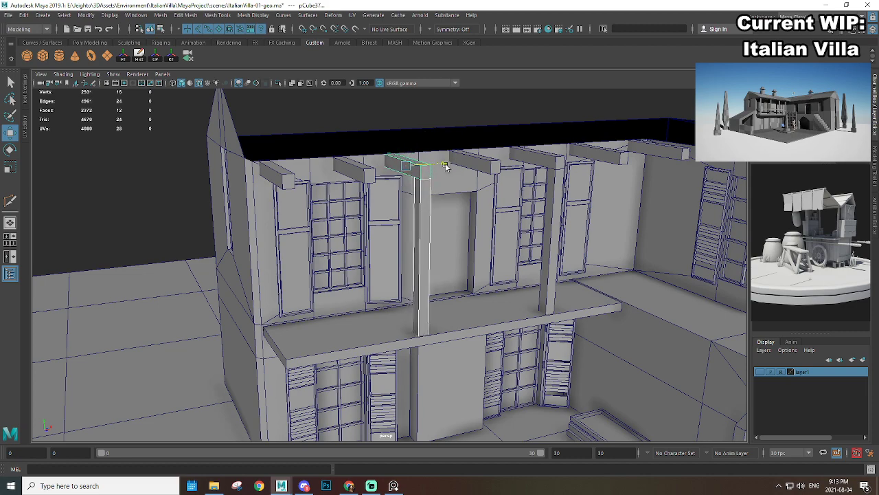
pyautogui.click(364, 172)
pyautogui.moveTo(393, 166); pyautogui.dragTo(488, 224)
pyautogui.scroll(-5, 390, 169)
pyautogui.click(560, 140)
pyautogui.scroll(-4, 550, 184)
pyautogui.scroll(4, 366, 279)
pyautogui.keyDown('alt'); pyautogui.moveTo(366, 278); pyautogui.dragTo(431, 241, button='middle'); pyautogui.keyUp('alt')
pyautogui.keyDown('alt'); pyautogui.moveTo(432, 240); pyautogui.dragTo(396, 282); pyautogui.keyUp('alt')
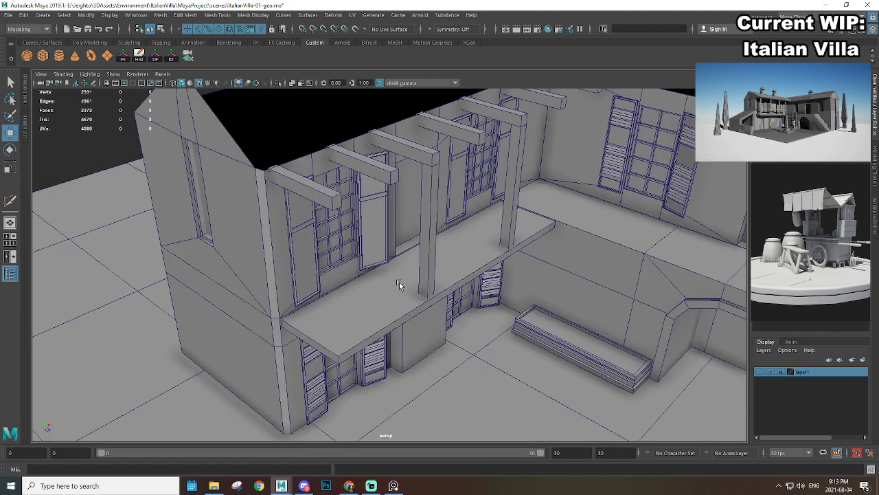
# Step: Duplicate the balcony floor slab, narrowing the copy into a strip along the slab's outer edge
pyautogui.click(395, 282)
pyautogui.scroll(3, 505, 309)
pyautogui.keyDown('alt'); pyautogui.moveTo(515, 316); pyautogui.dragTo(489, 284, button='middle'); pyautogui.keyUp('alt')
pyautogui.press('r')
pyautogui.moveTo(466, 243); pyautogui.dragTo(490, 255)
pyautogui.press('w')
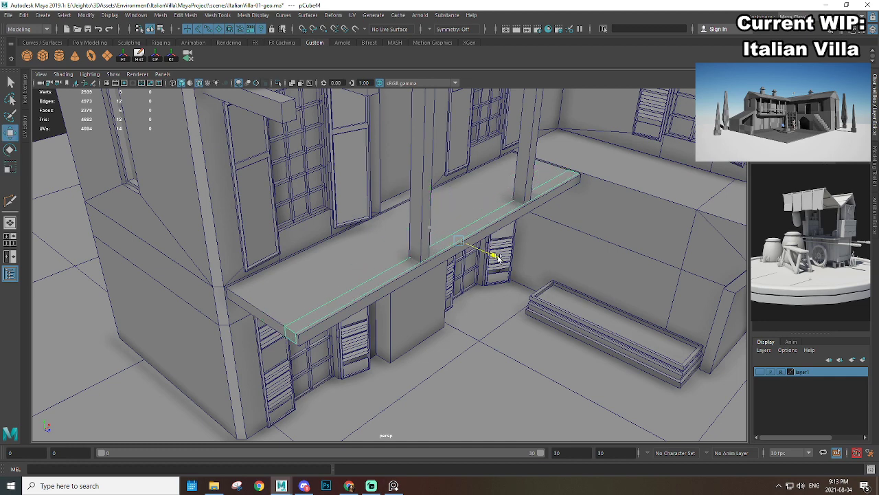
# Step: Raise the strip to handrail height between the posts and adjust its thickness
pyautogui.moveTo(460, 205); pyautogui.dragTo(461, 157)
pyautogui.keyDown('alt'); pyautogui.moveTo(538, 223); pyautogui.dragTo(495, 202); pyautogui.keyUp('alt')
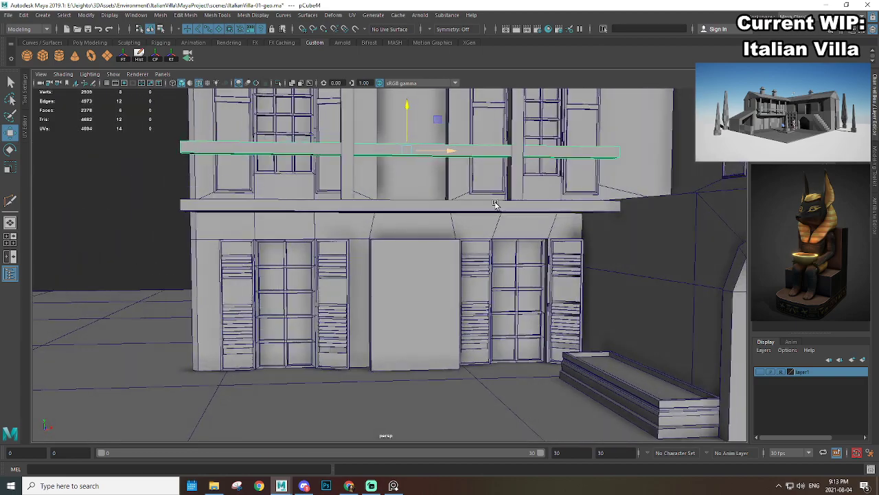
pyautogui.keyDown('alt'); pyautogui.moveTo(419, 186); pyautogui.dragTo(442, 238, button='middle'); pyautogui.keyUp('alt')
pyautogui.keyDown('alt'); pyautogui.moveTo(442, 238); pyautogui.dragTo(517, 203); pyautogui.keyUp('alt')
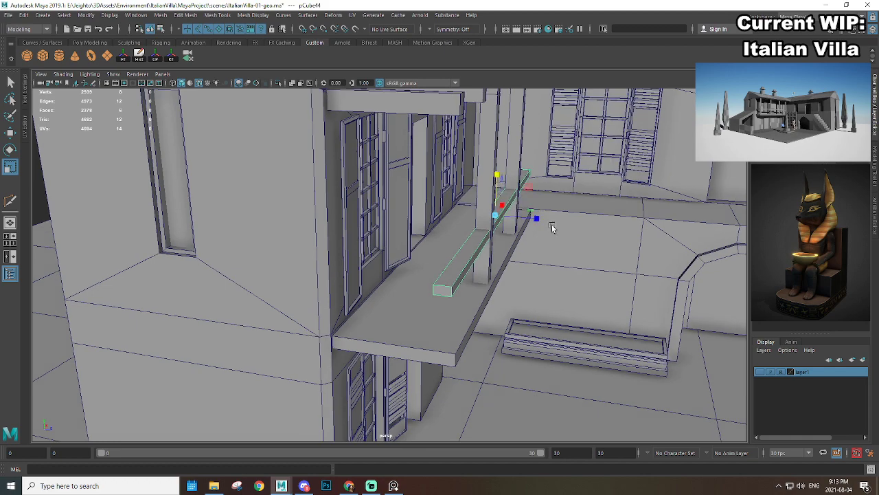
pyautogui.keyDown('alt'); pyautogui.moveTo(552, 227); pyautogui.dragTo(544, 231); pyautogui.keyUp('alt')
pyautogui.press('w')
pyautogui.moveTo(504, 182); pyautogui.dragTo(504, 173)
# Step: Duplicate the post under the third beam and move the copy to the balcony's gable-end corner
pyautogui.scroll(-5, 550, 254)
pyautogui.keyDown('alt'); pyautogui.moveTo(597, 302); pyautogui.dragTo(467, 232); pyautogui.keyUp('alt')
pyautogui.scroll(4, 451, 211)
pyautogui.scroll(4, 467, 232)
pyautogui.click(466, 232)
pyautogui.hotkey('ctrl', 'd')
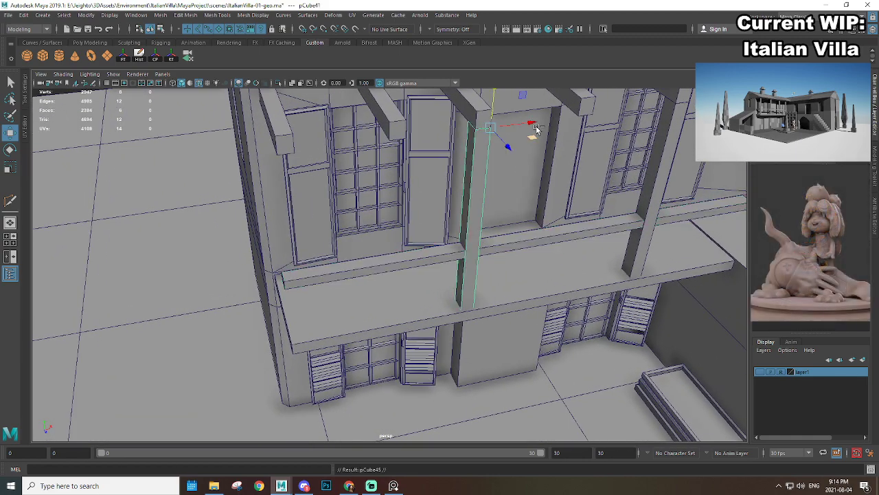
pyautogui.moveTo(530, 126); pyautogui.dragTo(410, 145)
# Step: Lower the top vertices of the gable-end corner post to just above the handrail
pyautogui.scroll(-4, 364, 183)
pyautogui.moveTo(410, 145); pyautogui.dragTo(347, 132, button='right')
pyautogui.moveTo(351, 186); pyautogui.dragTo(450, 256)
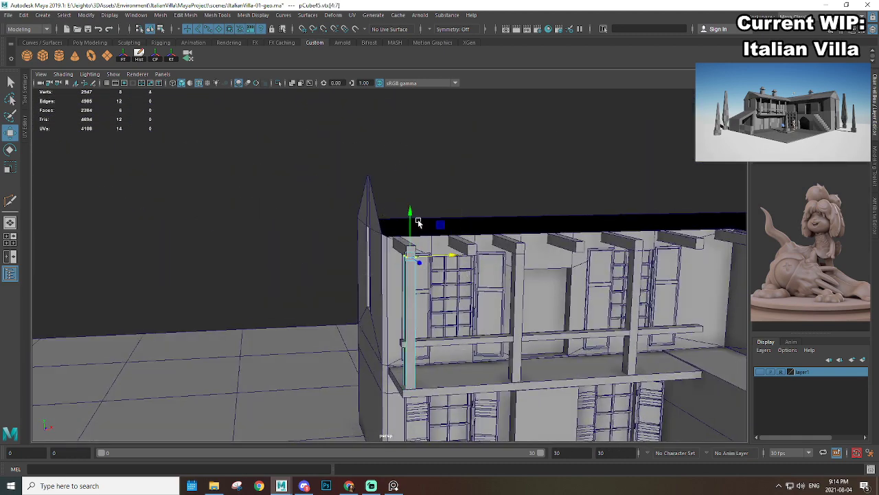
pyautogui.moveTo(410, 215); pyautogui.dragTo(410, 274)
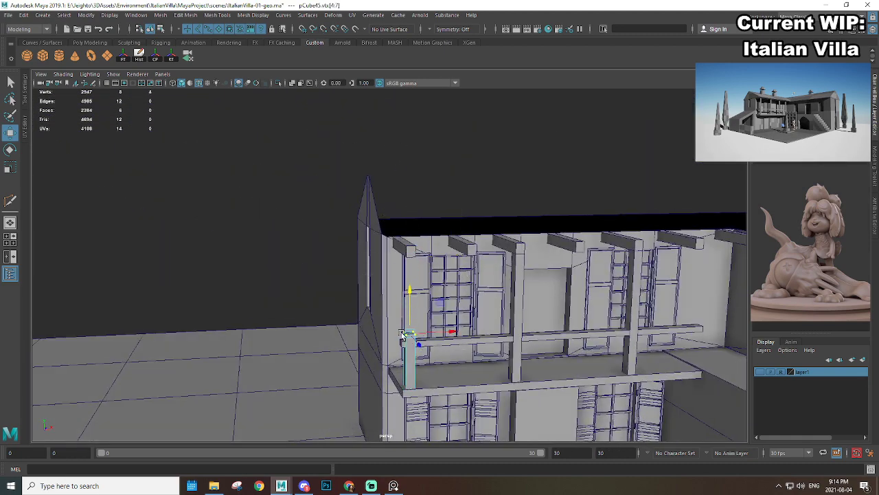
pyautogui.keyDown('alt'); pyautogui.moveTo(402, 335); pyautogui.dragTo(393, 244, button='middle'); pyautogui.keyUp('alt')
pyautogui.keyDown('alt'); pyautogui.moveTo(393, 243); pyautogui.dragTo(552, 281, button='right'); pyautogui.keyUp('alt')
pyautogui.keyDown('alt'); pyautogui.moveTo(551, 282); pyautogui.dragTo(451, 260); pyautogui.keyUp('alt')
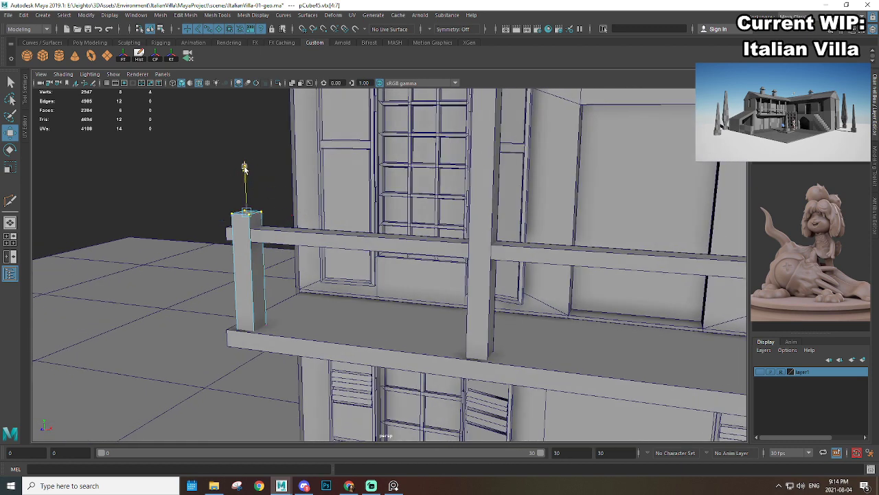
# Step: Pull the handrail's gable-end vertices back so that the rail ends inside the short corner post
pyautogui.click(299, 235)
pyautogui.moveTo(246, 158); pyautogui.dragTo(206, 149, button='right')
pyautogui.moveTo(189, 184); pyautogui.dragTo(272, 254)
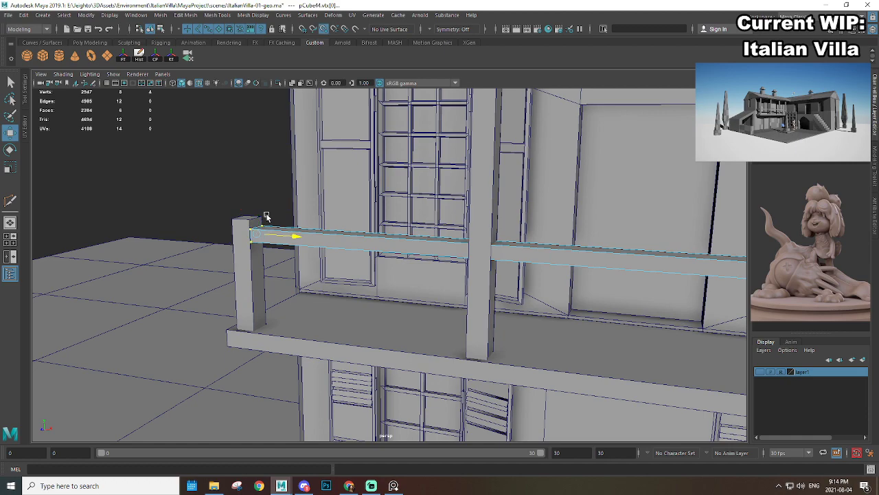
pyautogui.keyDown('alt'); pyautogui.moveTo(550, 237); pyautogui.dragTo(460, 245, button='right'); pyautogui.keyUp('alt')
pyautogui.keyDown('alt'); pyautogui.moveTo(460, 245); pyautogui.dragTo(357, 252); pyautogui.keyUp('alt')
pyautogui.keyDown('alt'); pyautogui.moveTo(358, 251); pyautogui.dragTo(396, 250, button='right'); pyautogui.keyUp('alt')
pyautogui.keyDown('alt'); pyautogui.moveTo(367, 252); pyautogui.dragTo(529, 220, button='middle'); pyautogui.keyUp('alt')
pyautogui.keyDown('alt'); pyautogui.moveTo(529, 220); pyautogui.dragTo(369, 239, button='right'); pyautogui.keyUp('alt')
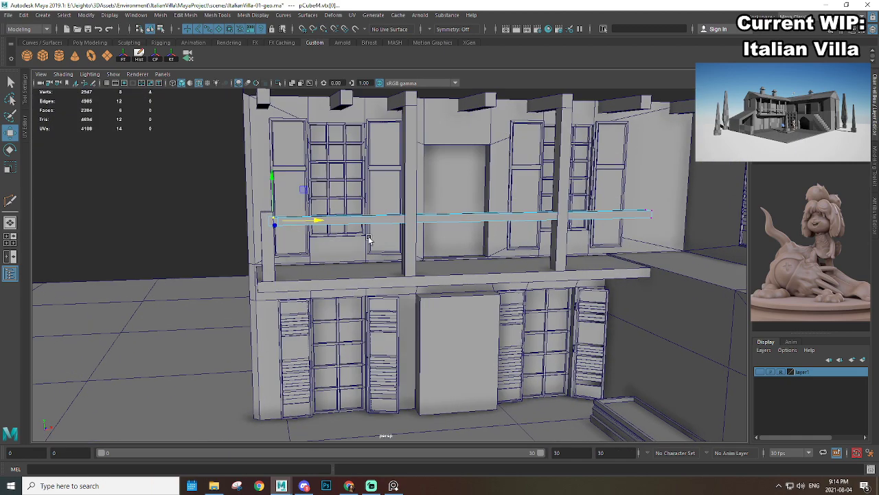
# Step: Duplicate the short corner post and vertex-snap the copy to the opposite end of the balcony's front edge
pyautogui.moveTo(268, 228); pyautogui.dragTo(322, 190, button='right')
pyautogui.click(270, 252)
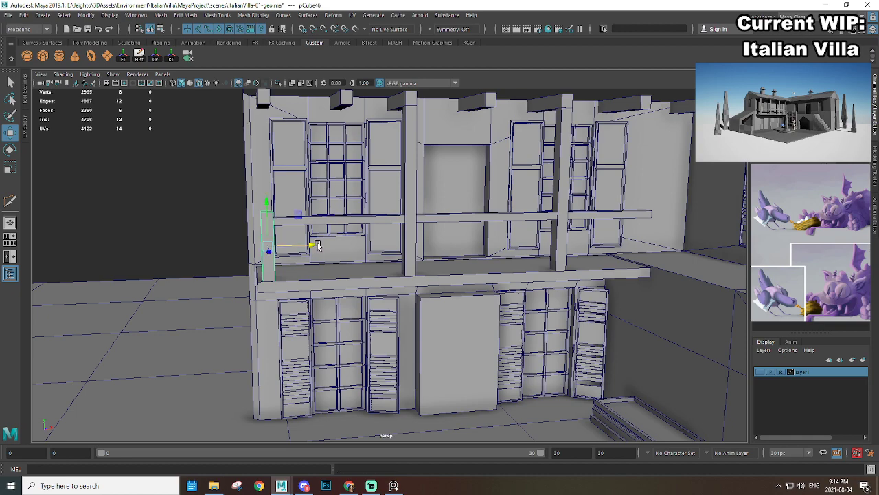
pyautogui.keyDown('alt'); pyautogui.moveTo(617, 183); pyautogui.dragTo(448, 249, button='middle'); pyautogui.keyUp('alt')
pyautogui.keyDown('alt'); pyautogui.moveTo(447, 250); pyautogui.dragTo(438, 235); pyautogui.keyUp('alt')
pyautogui.press('v')
pyautogui.moveTo(459, 186); pyautogui.dragTo(453, 178, button='middle')
# Step: Adjust the handrail's end vertices at the short post beside the adjoining wing
pyautogui.keyDown('alt'); pyautogui.moveTo(454, 279); pyautogui.dragTo(407, 213, button='middle'); pyautogui.keyUp('alt')
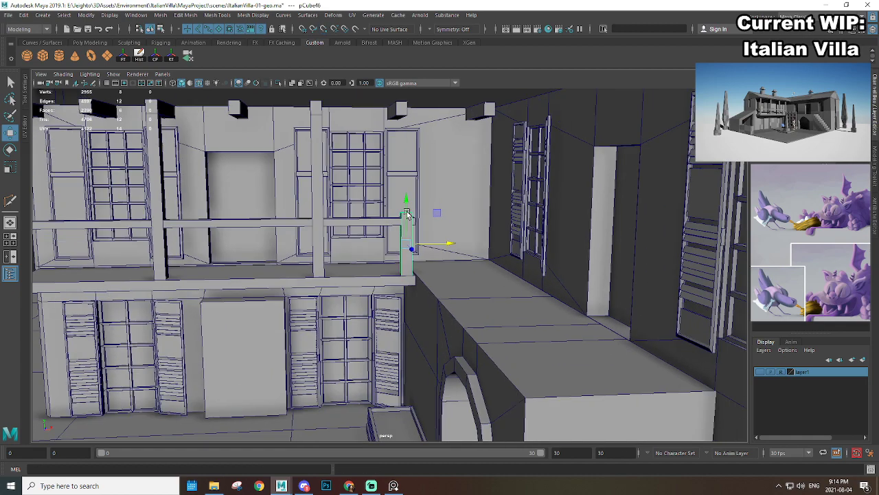
pyautogui.keyDown('alt'); pyautogui.moveTo(407, 214); pyautogui.dragTo(369, 206); pyautogui.keyUp('alt')
pyautogui.click(382, 202)
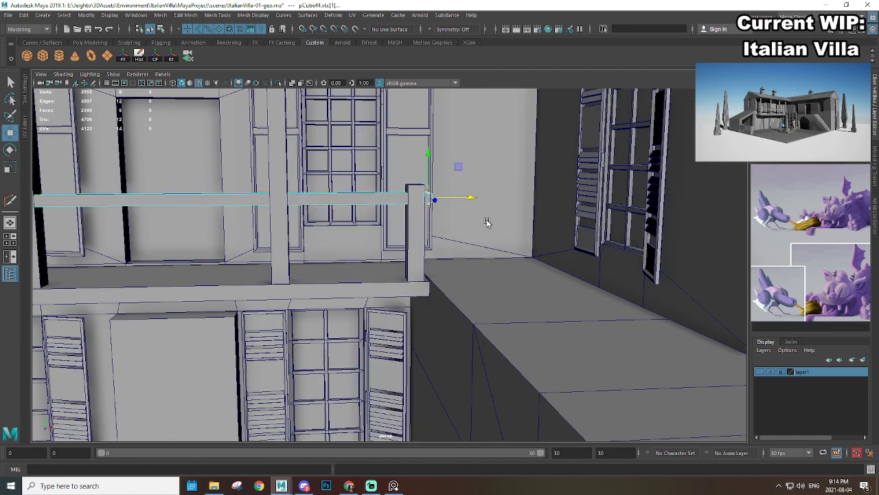
# Step: Duplicate the gable-end corner post and move the copy back across the balcony to the house wall
pyautogui.keyDown('alt'); pyautogui.moveTo(486, 223); pyautogui.dragTo(414, 239); pyautogui.keyUp('alt')
pyautogui.click(465, 239)
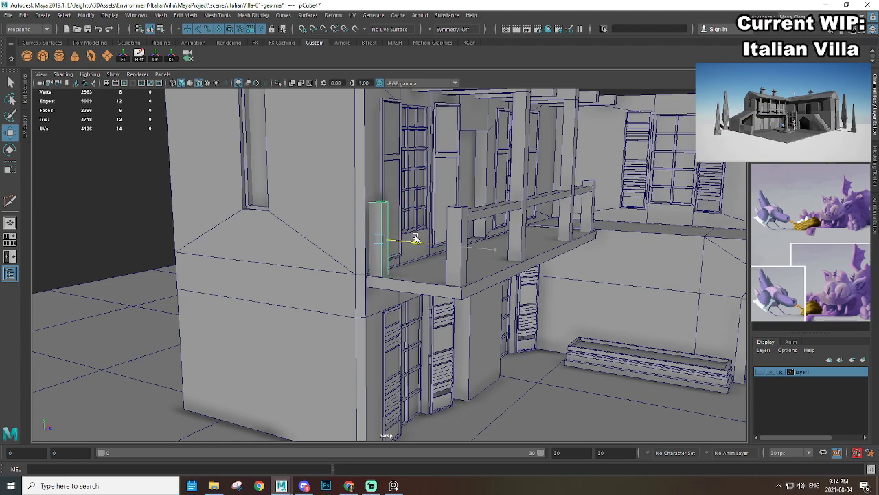
pyautogui.keyDown('alt'); pyautogui.moveTo(478, 240); pyautogui.dragTo(496, 247); pyautogui.keyUp('alt')
pyautogui.keyDown('alt'); pyautogui.moveTo(496, 248); pyautogui.dragTo(419, 251, button='middle'); pyautogui.keyUp('alt')
pyautogui.keyDown('alt'); pyautogui.moveTo(419, 251); pyautogui.dragTo(489, 260, button='right'); pyautogui.keyUp('alt')
pyautogui.keyDown('alt'); pyautogui.moveTo(489, 260); pyautogui.dragTo(518, 254); pyautogui.keyUp('alt')
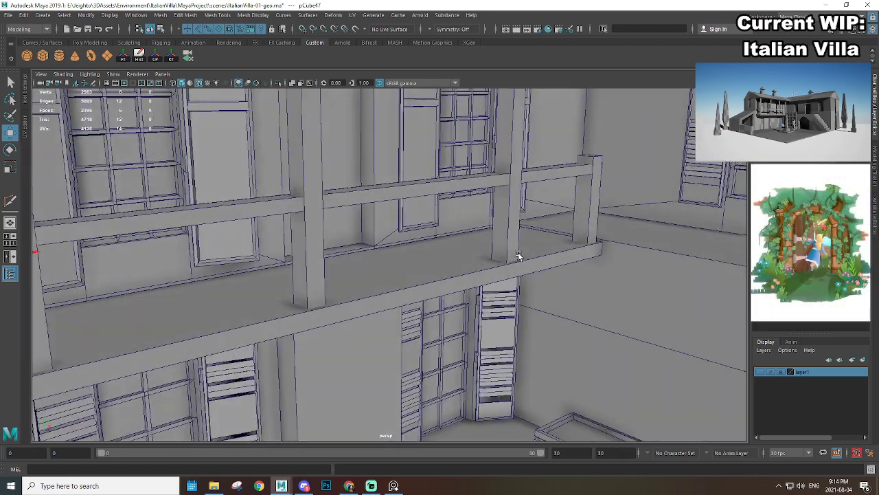
pyautogui.keyDown('alt'); pyautogui.moveTo(518, 254); pyautogui.dragTo(385, 239, button='right'); pyautogui.keyUp('alt')
pyautogui.keyDown('alt'); pyautogui.moveTo(385, 239); pyautogui.dragTo(412, 246, button='middle'); pyautogui.keyUp('alt')
# Step: Duplicate the front handrail and rotate the copy so that it runs perpendicular to the balcony's front edge
pyautogui.click(347, 261)
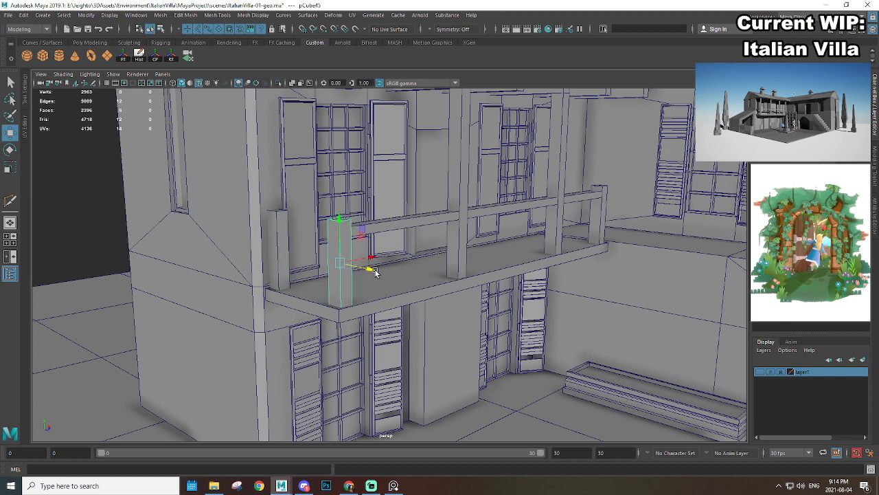
pyautogui.keyDown('alt'); pyautogui.moveTo(373, 268); pyautogui.dragTo(408, 261, button='middle'); pyautogui.keyUp('alt')
pyautogui.keyDown('alt'); pyautogui.moveTo(408, 261); pyautogui.dragTo(426, 256, button='right'); pyautogui.keyUp('alt')
pyautogui.click(459, 199)
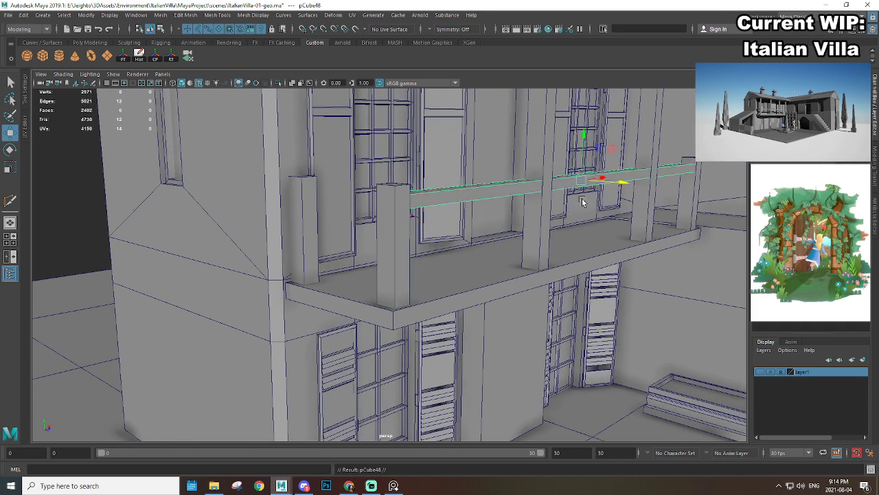
pyautogui.press('e')
pyautogui.moveTo(569, 186); pyautogui.dragTo(644, 190)
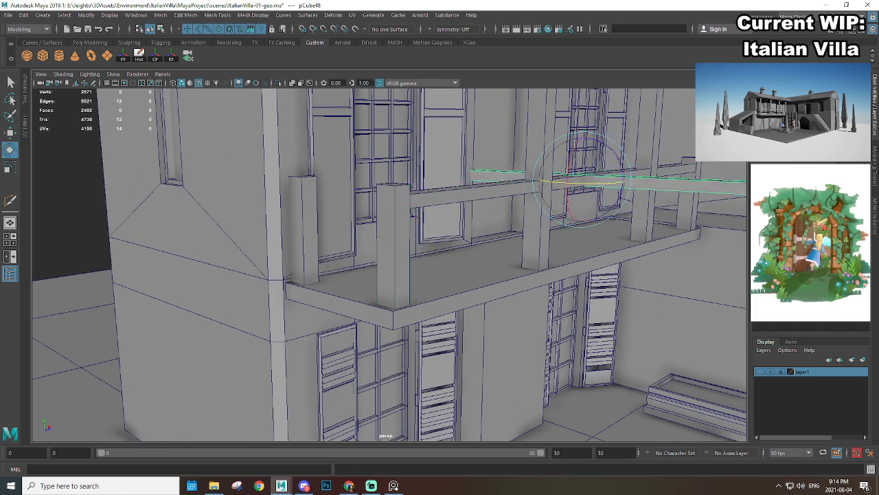
pyautogui.moveTo(584, 184); pyautogui.dragTo(574, 184)
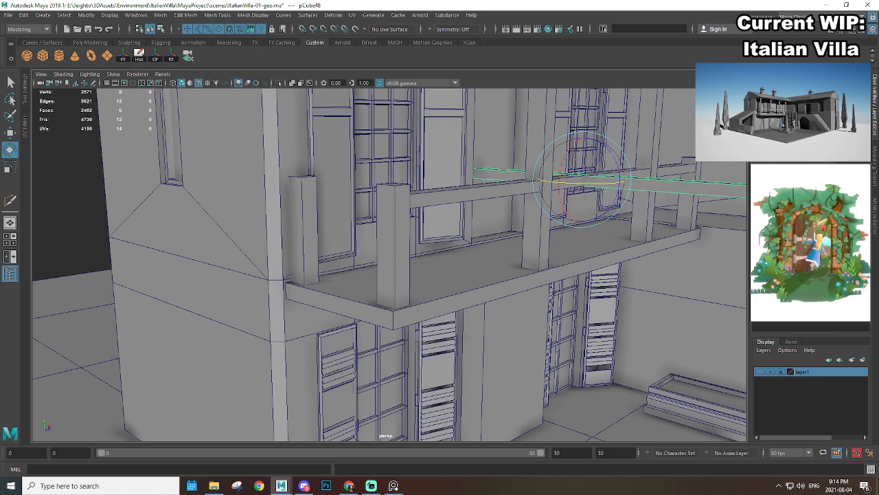
# Step: Move the rotated rail to the balcony's gable end and line it up with the two short posts there
pyautogui.keyDown('alt'); pyautogui.moveTo(577, 120); pyautogui.dragTo(540, 216); pyautogui.keyUp('alt')
pyautogui.press('w')
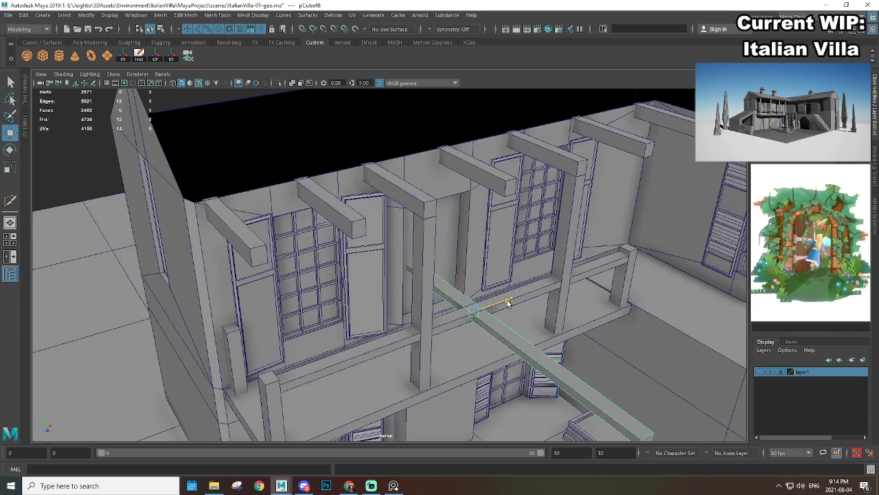
pyautogui.moveTo(507, 302); pyautogui.dragTo(282, 338)
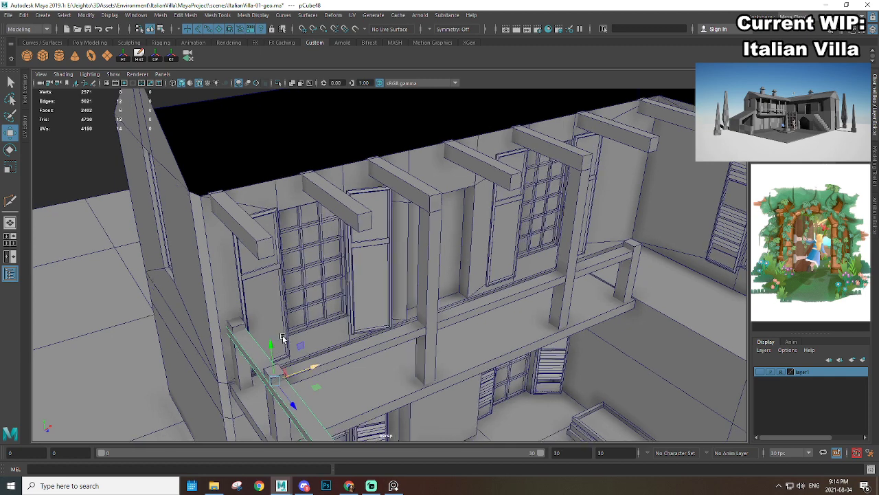
pyautogui.keyDown('alt'); pyautogui.moveTo(281, 338); pyautogui.dragTo(424, 306, button='right'); pyautogui.keyUp('alt')
pyautogui.press('r')
pyautogui.moveTo(306, 276); pyautogui.dragTo(311, 276)
pyautogui.press('w')
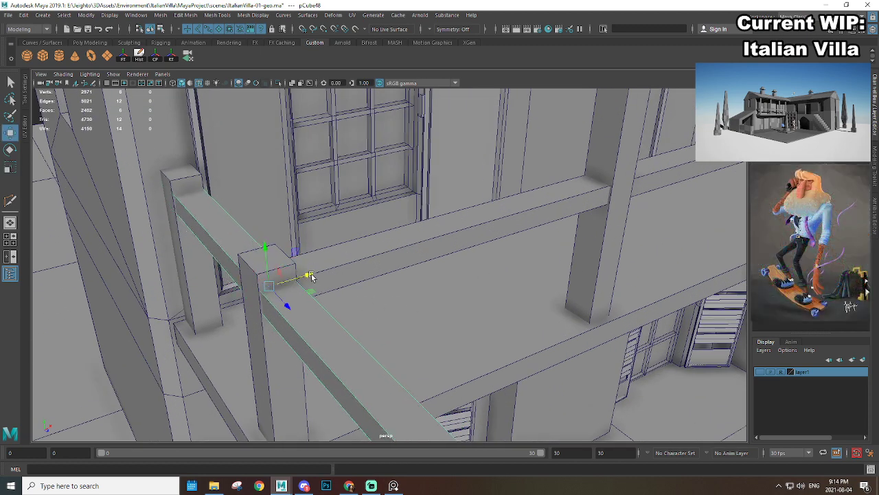
pyautogui.keyDown('alt'); pyautogui.moveTo(286, 308); pyautogui.dragTo(458, 286); pyautogui.keyUp('alt')
pyautogui.moveTo(626, 227); pyautogui.dragTo(758, 230)
pyautogui.keyDown('alt'); pyautogui.moveTo(578, 243); pyautogui.dragTo(537, 232); pyautogui.keyUp('alt')
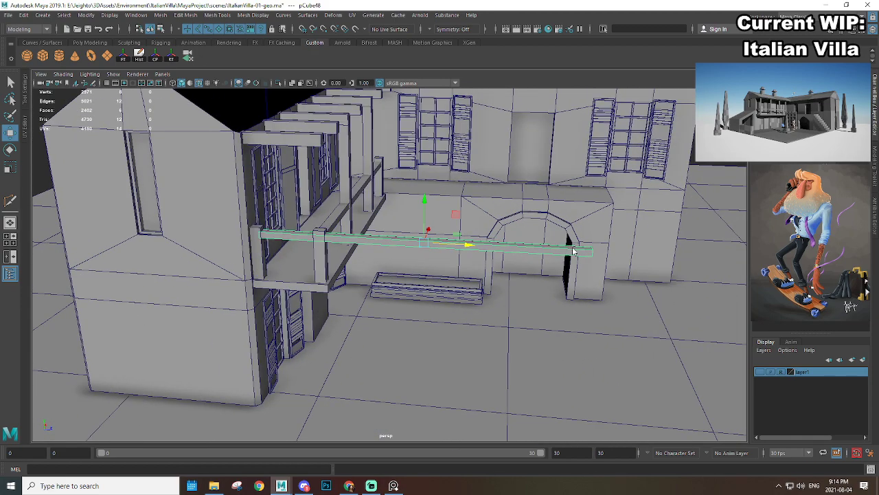
# Step: Shorten the gable-end rail by vertex-snapping its overhanging end vertices back to the front corner post
pyautogui.moveTo(573, 247); pyautogui.dragTo(518, 235, button='right')
pyautogui.moveTo(510, 212); pyautogui.dragTo(670, 298)
pyautogui.press('v')
pyautogui.moveTo(320, 234)
pyautogui.mouseDown(button='middle')
pyautogui.moveTo(309, 232)
pyautogui.moveTo(320, 231)
pyautogui.mouseUp(button='middle')
pyautogui.keyDown('alt'); pyautogui.moveTo(220, 182); pyautogui.dragTo(308, 199, button='middle'); pyautogui.keyUp('alt')
pyautogui.keyDown('alt'); pyautogui.moveTo(308, 199); pyautogui.dragTo(430, 220, button='right'); pyautogui.keyUp('alt')
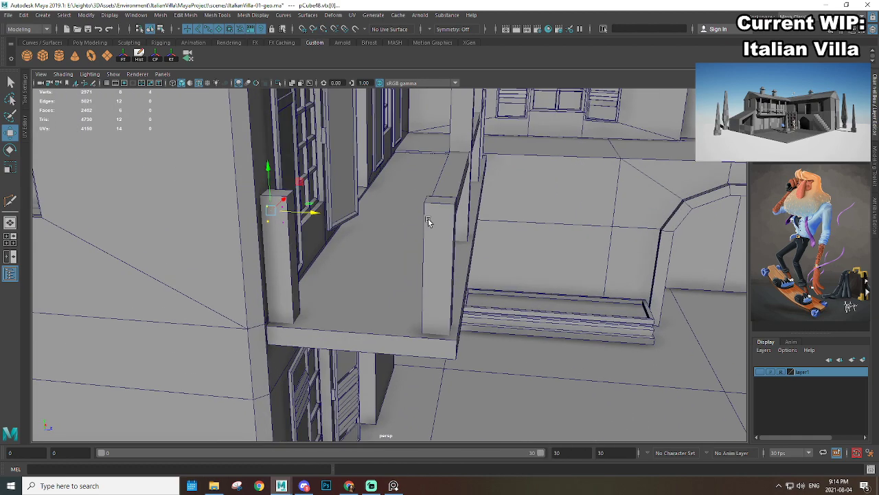
pyautogui.press('v')
pyautogui.moveTo(429, 219); pyautogui.dragTo(428, 200, button='middle')
pyautogui.keyDown('alt'); pyautogui.moveTo(428, 203); pyautogui.dragTo(288, 227); pyautogui.keyUp('alt')
pyautogui.keyDown('alt'); pyautogui.moveTo(288, 227); pyautogui.dragTo(400, 213, button='middle'); pyautogui.keyUp('alt')
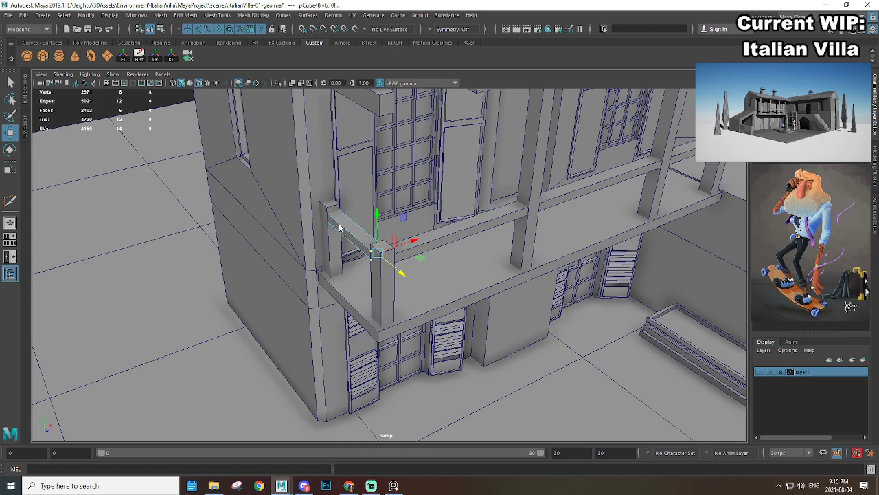
pyautogui.moveTo(339, 228); pyautogui.dragTo(371, 209, button='right')
# Step: Save the scene and review the balcony railing against the whole villa from several angles
pyautogui.click(554, 308)
pyautogui.scroll(-4, 554, 307)
pyautogui.keyDown('alt'); pyautogui.moveTo(553, 308); pyautogui.dragTo(540, 279); pyautogui.keyUp('alt')
pyautogui.click(658, 350)
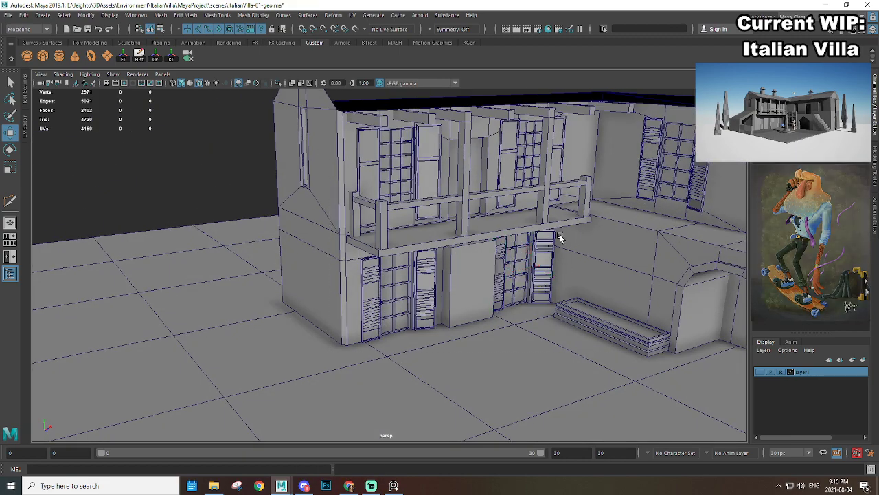
pyautogui.keyDown('alt'); pyautogui.moveTo(560, 237); pyautogui.dragTo(516, 269); pyautogui.keyUp('alt')
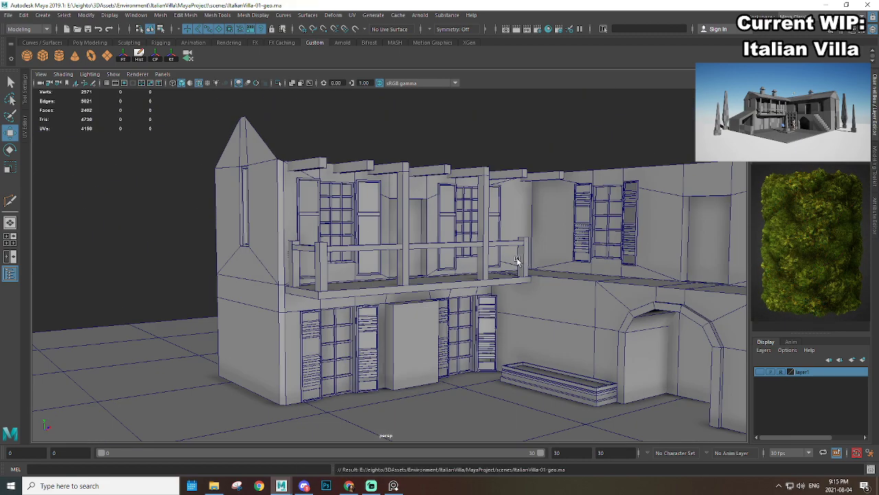
pyautogui.keyDown('alt'); pyautogui.moveTo(518, 261); pyautogui.dragTo(514, 235, button='right'); pyautogui.keyUp('alt')
pyautogui.keyDown('alt'); pyautogui.moveTo(514, 235); pyautogui.dragTo(534, 249); pyautogui.keyUp('alt')
pyautogui.keyDown('alt'); pyautogui.moveTo(534, 249); pyautogui.dragTo(503, 241, button='right'); pyautogui.keyUp('alt')
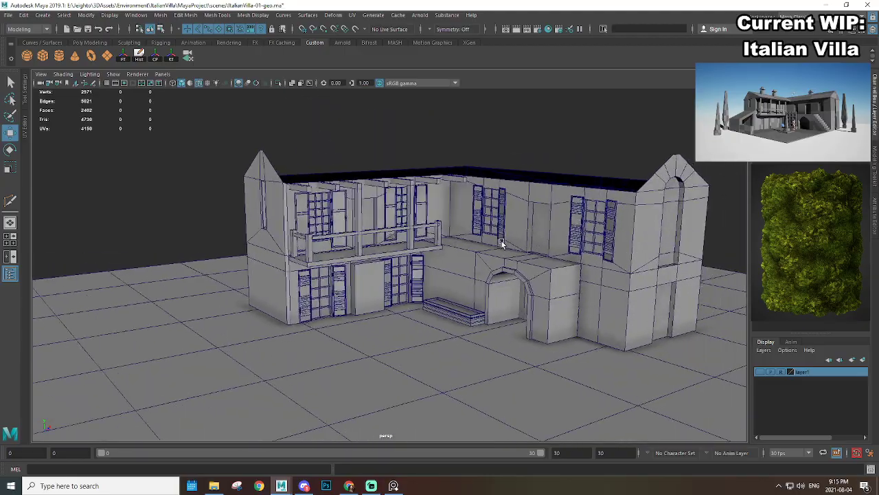
pyautogui.keyDown('alt'); pyautogui.moveTo(502, 241); pyautogui.dragTo(274, 214); pyautogui.keyUp('alt')
pyautogui.keyDown('alt'); pyautogui.moveTo(274, 214); pyautogui.dragTo(360, 218, button='middle'); pyautogui.keyUp('alt')
pyautogui.keyDown('alt'); pyautogui.moveTo(361, 218); pyautogui.dragTo(597, 295, button='right'); pyautogui.keyUp('alt')
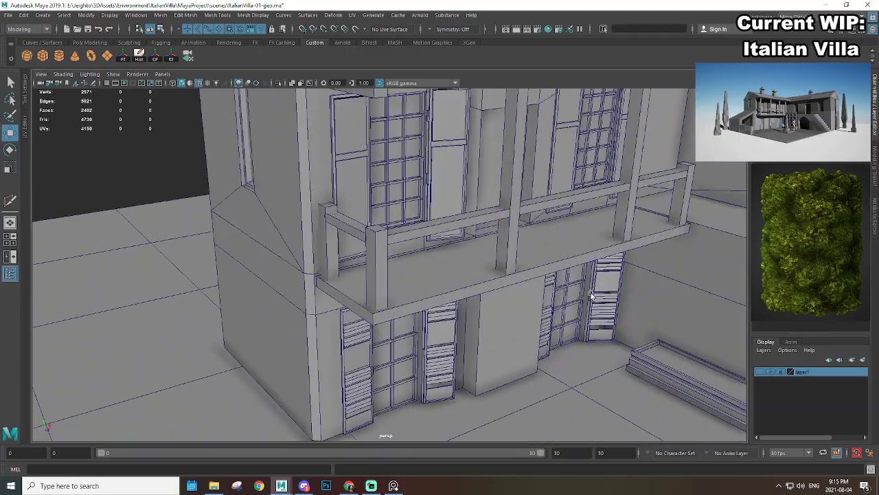
# Step: Duplicate the short front corner post, scale the copy thinner into a baluster, and place it beside the corner post under the handrail
pyautogui.keyDown('alt'); pyautogui.moveTo(597, 294); pyautogui.dragTo(328, 252); pyautogui.keyUp('alt')
pyautogui.keyDown('alt'); pyautogui.moveTo(328, 251); pyautogui.dragTo(383, 273, button='right'); pyautogui.keyUp('alt')
pyautogui.click(347, 275)
pyautogui.scroll(2, 376, 283)
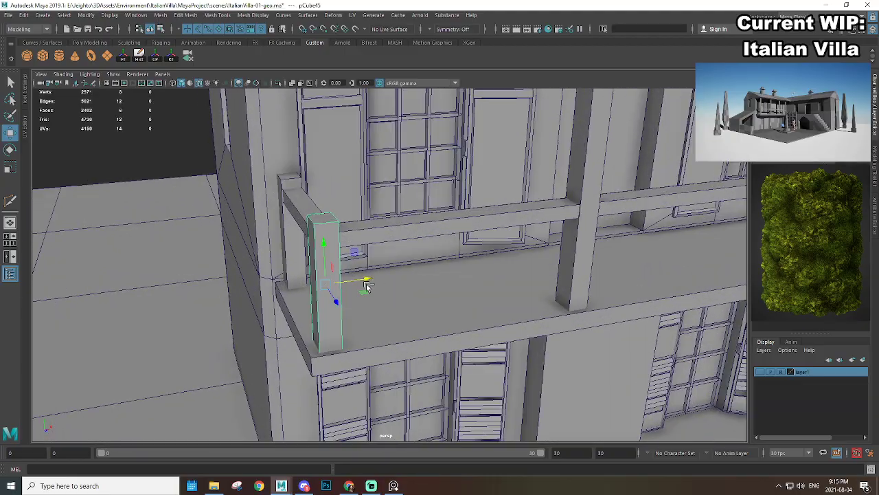
pyautogui.hotkey('ctrl', 'd')
pyautogui.moveTo(368, 280); pyautogui.dragTo(434, 341)
pyautogui.press('r')
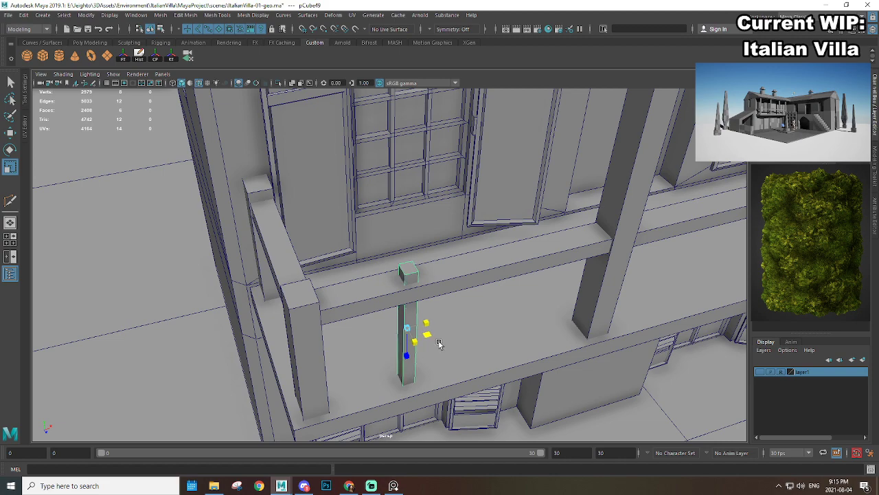
pyautogui.moveTo(426, 323); pyautogui.dragTo(415, 326)
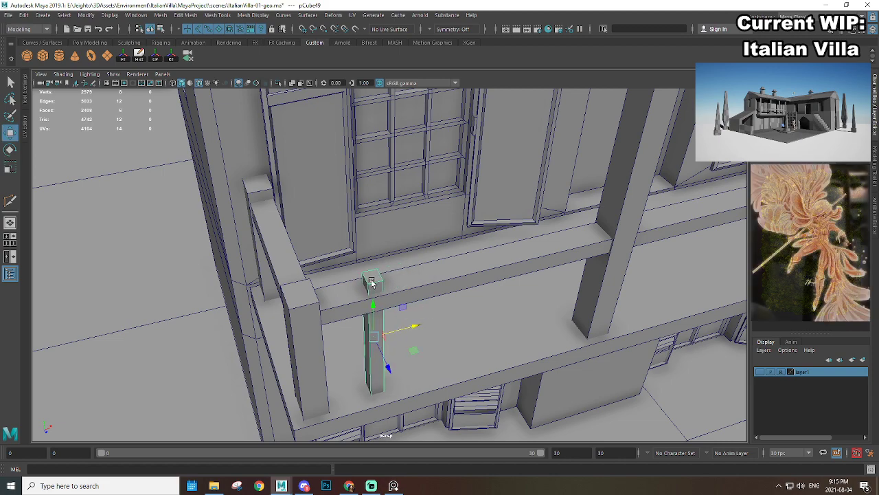
pyautogui.scroll(-4, 378, 279)
pyautogui.keyDown('alt'); pyautogui.moveTo(394, 294); pyautogui.dragTo(381, 261); pyautogui.keyUp('alt')
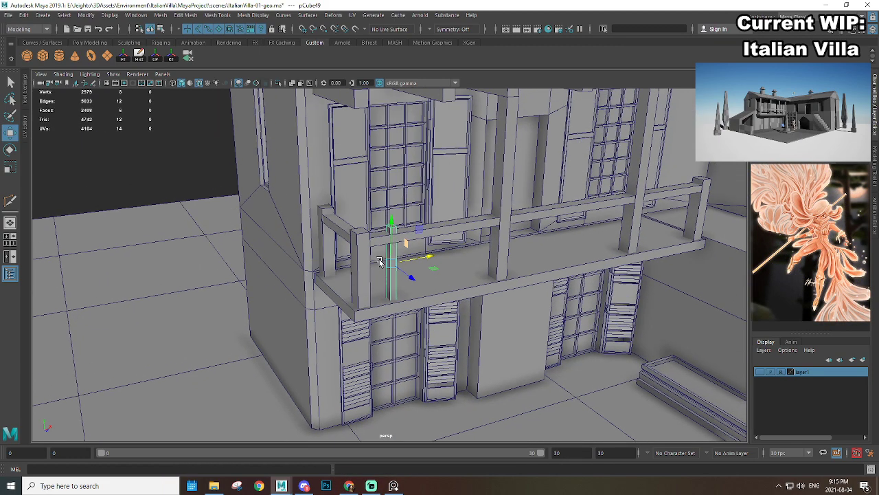
# Step: Lower the baluster's top face so that it no longer protrudes above the handrail
pyautogui.scroll(4, 382, 258)
pyautogui.click(425, 204)
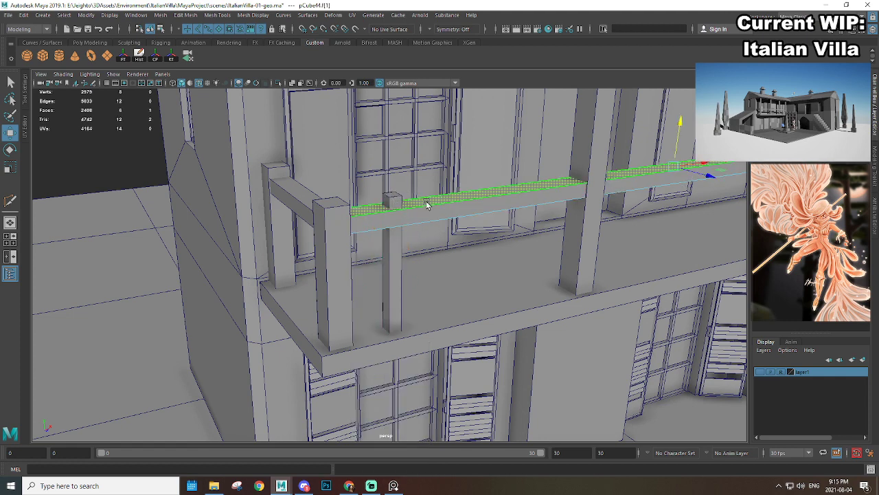
pyautogui.keyDown('alt'); pyautogui.moveTo(395, 193); pyautogui.dragTo(391, 196); pyautogui.keyUp('alt')
pyautogui.press('F8')
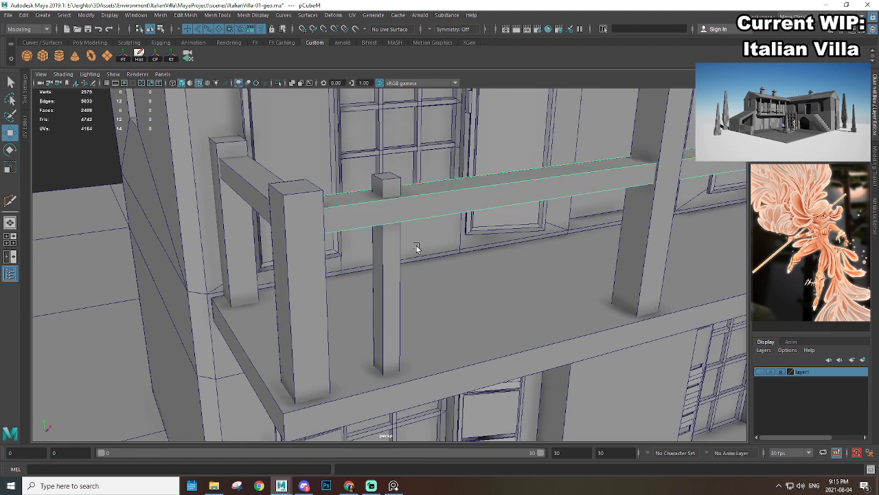
pyautogui.click(391, 268)
pyautogui.moveTo(395, 234); pyautogui.dragTo(397, 261, button='right')
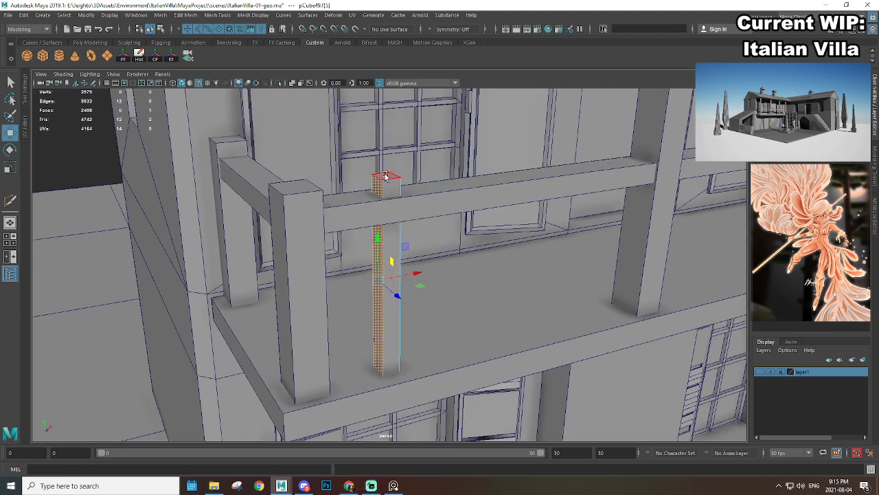
pyautogui.click(387, 178)
pyautogui.moveTo(386, 138); pyautogui.dragTo(387, 162)
pyautogui.moveTo(402, 233); pyautogui.dragTo(443, 220, button='right')
# Step: Freeze the baluster's transformations and duplicate it three times at even spacing along the first bay of the railing
pyautogui.click(423, 272)
pyautogui.scroll(-5, 430, 289)
pyautogui.keyDown('alt'); pyautogui.moveTo(430, 288); pyautogui.dragTo(418, 235); pyautogui.keyUp('alt')
pyautogui.click(121, 59)
pyautogui.hotkey('ctrl', 'd')
pyautogui.hotkey('shift', 'd')
pyautogui.hotkey('shift', 'd')
pyautogui.keyDown('alt'); pyautogui.moveTo(491, 259); pyautogui.dragTo(471, 257); pyautogui.keyUp('alt')
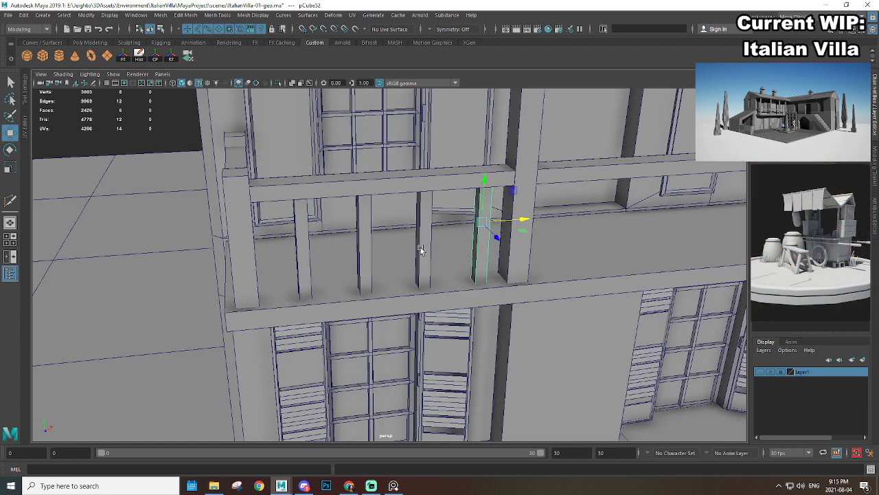
# Step: Select all four balusters and shift them slightly towards the corner post to center them in the first bay
pyautogui.keyDown('shift'); pyautogui.click(418, 250); pyautogui.keyUp('shift')
pyautogui.keyDown('shift'); pyautogui.click(367, 258); pyautogui.keyUp('shift')
pyautogui.keyDown('shift'); pyautogui.click(303, 262); pyautogui.keyUp('shift')
pyautogui.moveTo(346, 233); pyautogui.dragTo(337, 235)
pyautogui.scroll(-4, 362, 248)
pyautogui.keyDown('alt'); pyautogui.moveTo(397, 269); pyautogui.dragTo(376, 265); pyautogui.keyUp('alt')
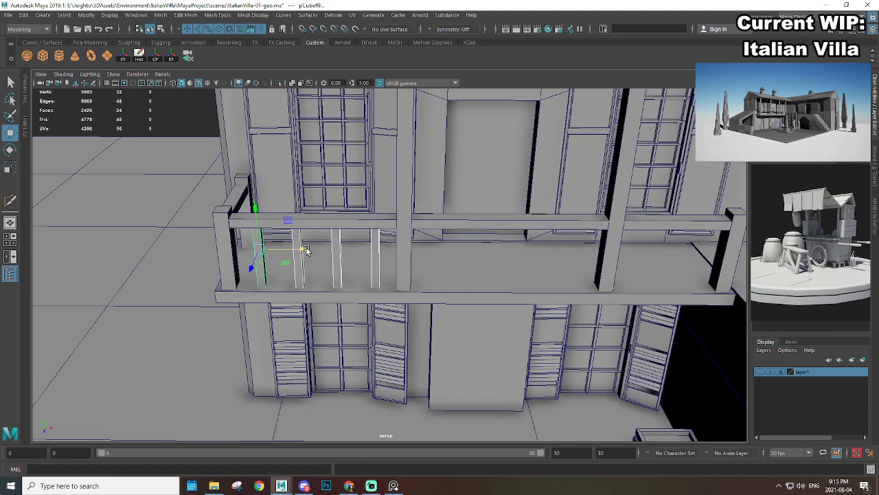
# Step: Duplicate the four balusters into the middle bay and add a fifth copy beside the next support post
pyautogui.hotkey('ctrl', 'd')
pyautogui.moveTo(305, 251); pyautogui.dragTo(471, 270)
pyautogui.keyDown('alt'); pyautogui.moveTo(513, 278); pyautogui.dragTo(402, 268, button='middle'); pyautogui.keyUp('alt')
pyautogui.scroll(1, 403, 269)
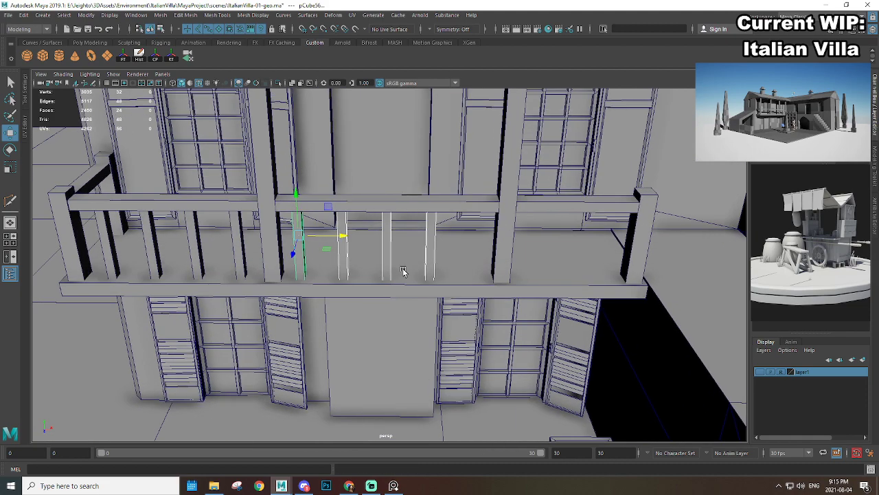
pyautogui.click(391, 267)
pyautogui.moveTo(432, 236); pyautogui.dragTo(516, 244)
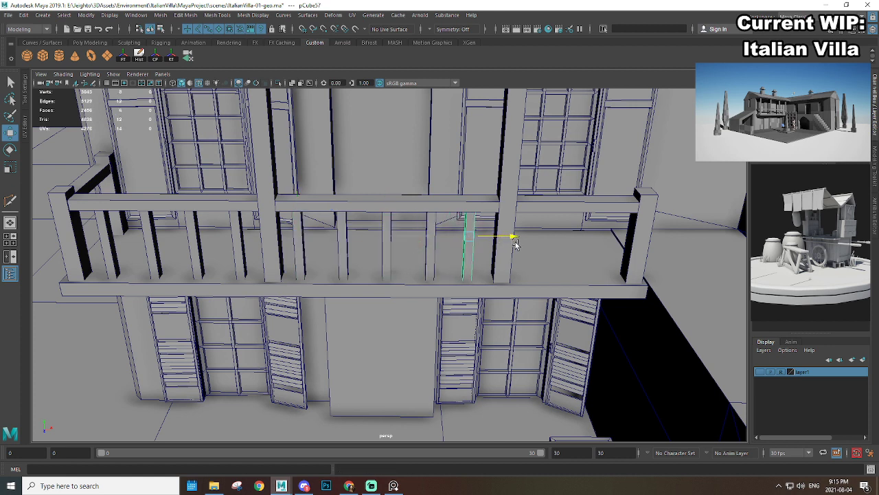
# Step: Duplicate three middle-bay balusters into the last bay beside the adjoining wing and even out the center one's spacing
pyautogui.keyDown('shift'); pyautogui.click(430, 253); pyautogui.keyUp('shift')
pyautogui.keyDown('shift'); pyautogui.click(387, 252); pyautogui.keyUp('shift')
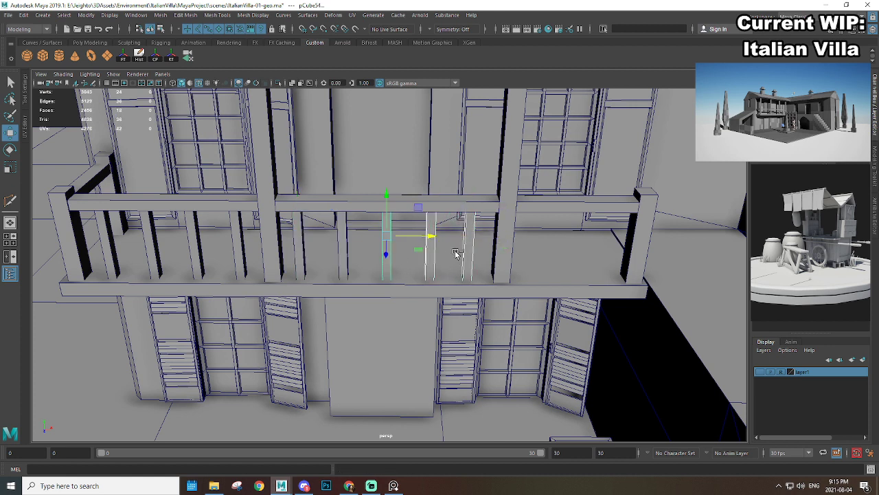
pyautogui.hotkey('ctrl', 'd')
pyautogui.moveTo(431, 239); pyautogui.dragTo(579, 253)
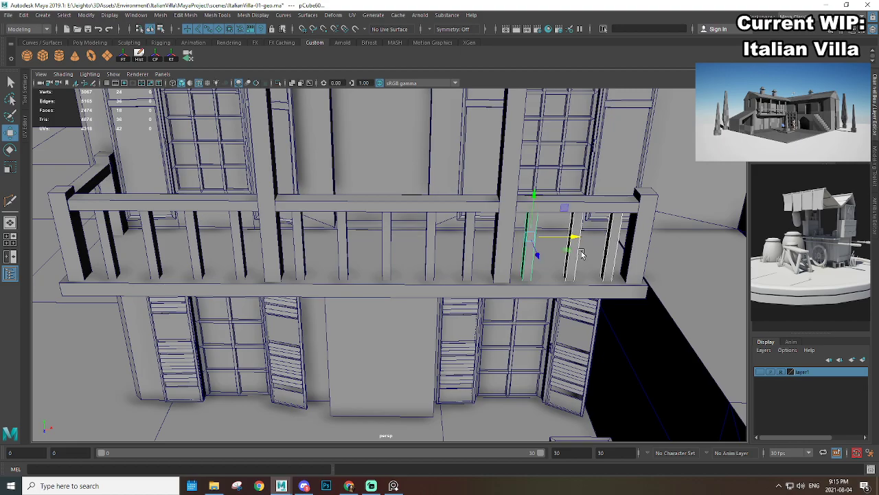
pyautogui.keyDown('alt'); pyautogui.moveTo(581, 252); pyautogui.dragTo(445, 252, button='middle'); pyautogui.keyUp('alt')
pyautogui.scroll(1, 446, 249)
pyautogui.click(447, 232)
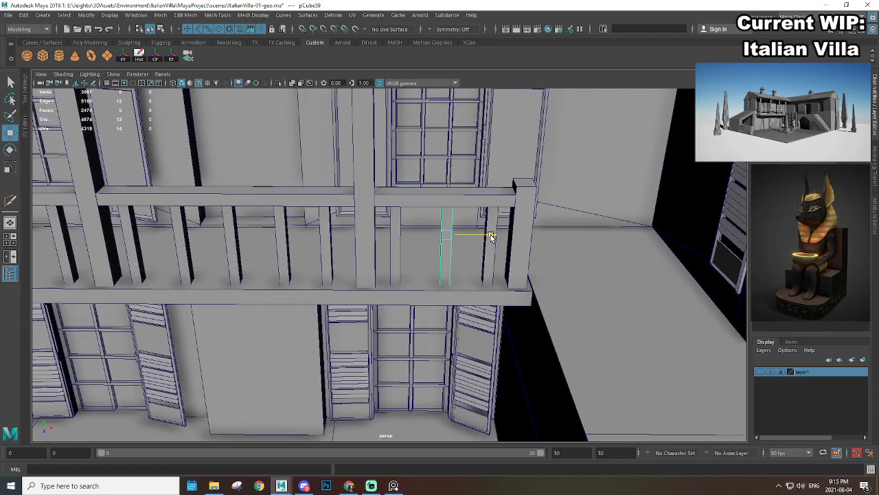
pyautogui.moveTo(491, 237); pyautogui.dragTo(489, 237)
# Step: Duplicate the front baluster nearest the gable-end corner and move the copy back towards the house wall
pyautogui.scroll(-5, 490, 247)
pyautogui.keyDown('alt'); pyautogui.moveTo(416, 273); pyautogui.dragTo(467, 253); pyautogui.keyUp('alt')
pyautogui.scroll(2, 467, 252)
pyautogui.keyDown('alt'); pyautogui.moveTo(467, 253); pyautogui.dragTo(499, 255, button='middle'); pyautogui.keyUp('alt')
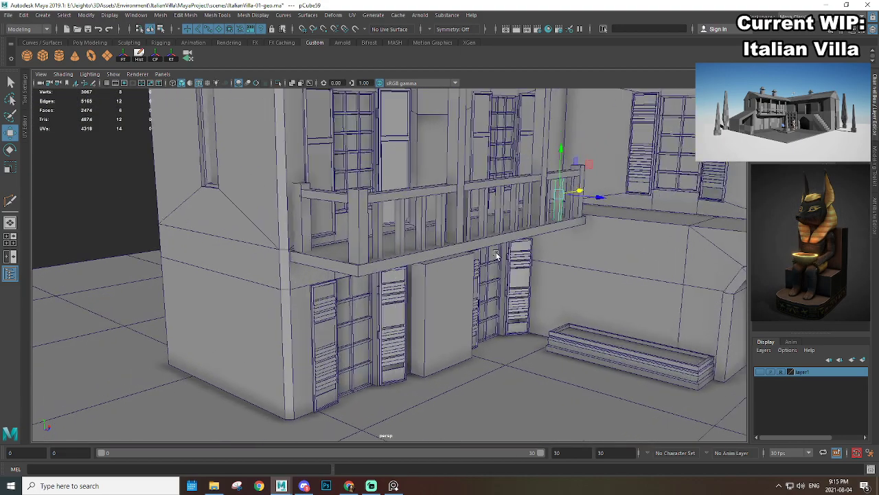
pyautogui.keyDown('alt'); pyautogui.moveTo(450, 264); pyautogui.dragTo(488, 310); pyautogui.keyUp('alt')
pyautogui.scroll(2, 489, 310)
pyautogui.keyDown('alt'); pyautogui.moveTo(488, 310); pyautogui.dragTo(442, 244, button='middle'); pyautogui.keyUp('alt')
pyautogui.click(443, 242)
pyautogui.hotkey('ctrl', 'd')
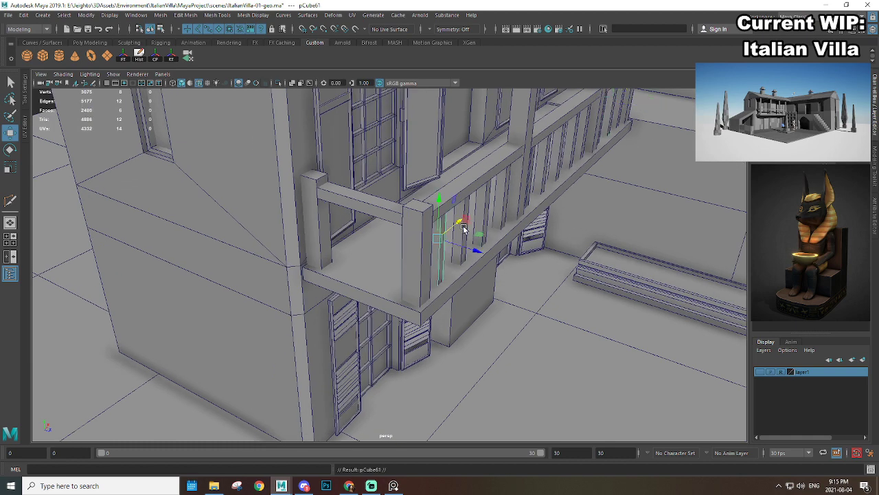
pyautogui.moveTo(479, 251); pyautogui.dragTo(360, 207)
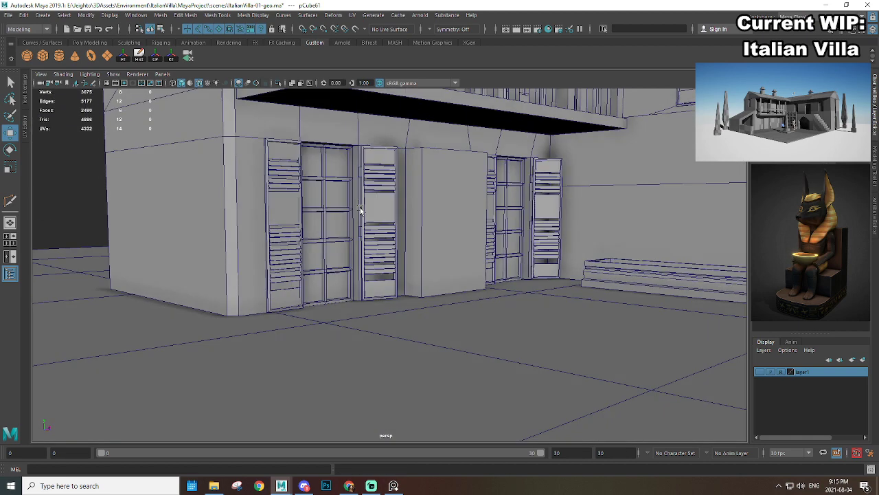
# Step: Align the copied baluster sideways so that it stands under the gable-end rail
pyautogui.keyDown('alt'); pyautogui.moveTo(360, 207); pyautogui.dragTo(387, 282, button='middle'); pyautogui.keyUp('alt')
pyautogui.scroll(4, 387, 282)
pyautogui.keyDown('alt'); pyautogui.moveTo(387, 282); pyautogui.dragTo(415, 207); pyautogui.keyUp('alt')
pyautogui.keyDown('alt'); pyautogui.moveTo(415, 208); pyautogui.dragTo(392, 278, button='middle'); pyautogui.keyUp('alt')
pyautogui.scroll(2, 391, 278)
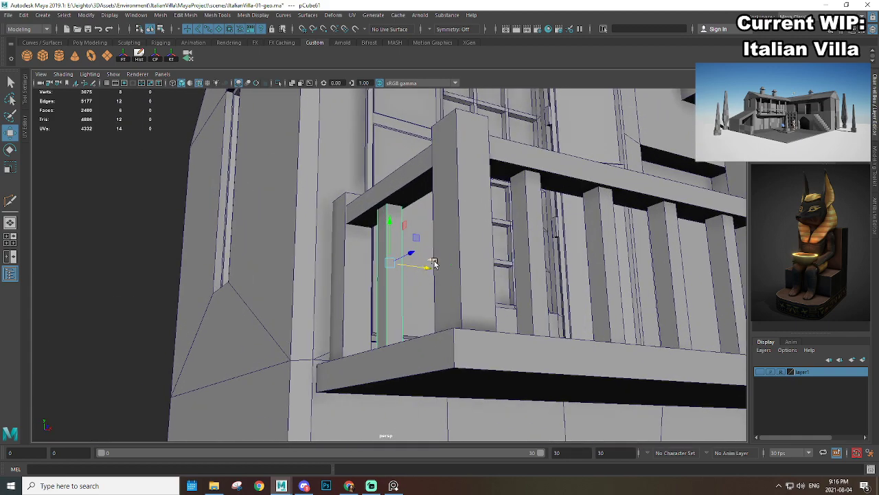
pyautogui.moveTo(419, 268); pyautogui.dragTo(497, 357)
pyautogui.keyDown('alt'); pyautogui.moveTo(497, 357); pyautogui.dragTo(463, 269, button='middle'); pyautogui.keyUp('alt')
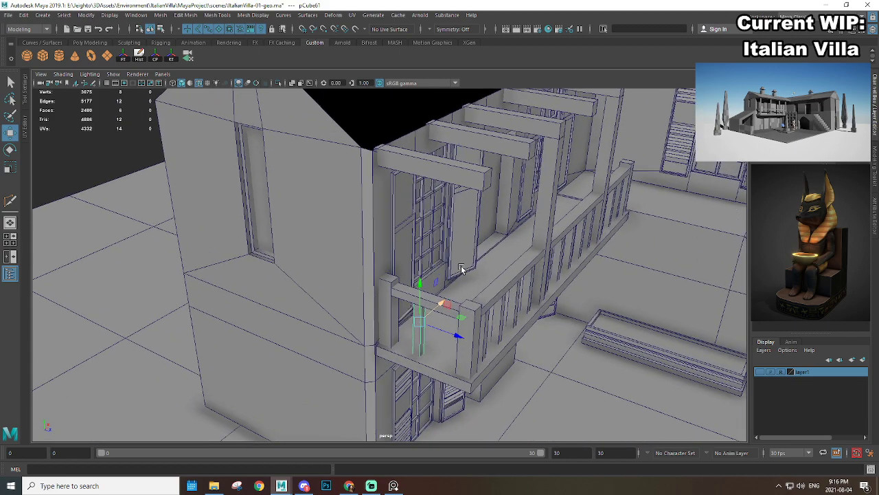
# Step: Duplicate the gable-end baluster and move the copy towards the front corner post
pyautogui.scroll(3, 463, 269)
pyautogui.hotkey('ctrl', 'd')
pyautogui.moveTo(463, 359); pyautogui.dragTo(470, 311)
pyautogui.scroll(-3, 505, 378)
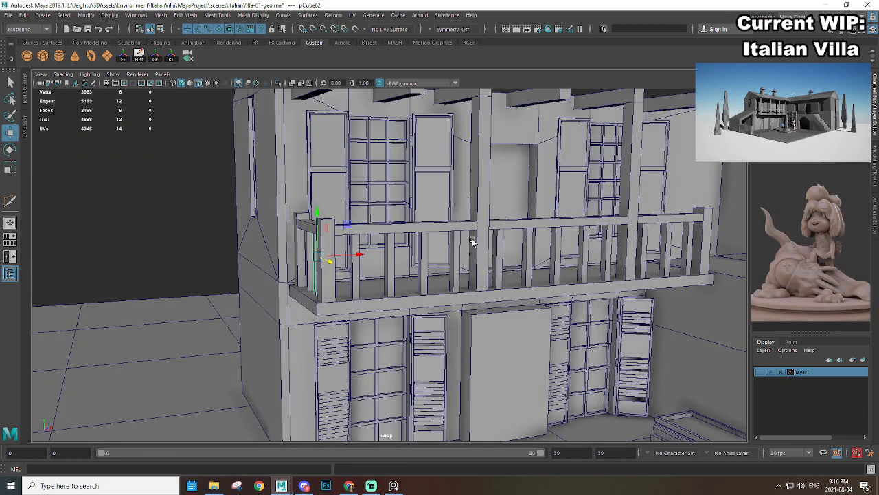
# Step: Duplicate the front top rail, lower the copy to the foot of the balusters and scale it thinner as a bottom rail
pyautogui.click(448, 224)
pyautogui.scroll(3, 471, 216)
pyautogui.keyDown('alt'); pyautogui.moveTo(546, 254); pyautogui.dragTo(504, 263, button='middle'); pyautogui.keyUp('alt')
pyautogui.keyDown('alt'); pyautogui.moveTo(504, 264); pyautogui.dragTo(581, 235); pyautogui.keyUp('alt')
pyautogui.hotkey('ctrl', 'd')
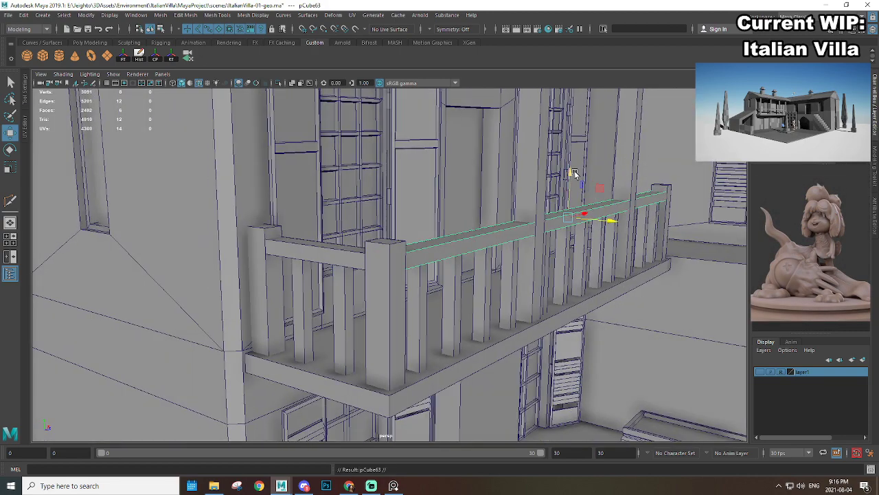
pyautogui.moveTo(570, 171); pyautogui.dragTo(567, 253)
pyautogui.press('r')
pyautogui.moveTo(604, 301); pyautogui.dragTo(590, 302)
pyautogui.moveTo(567, 260); pyautogui.dragTo(564, 276)
pyautogui.press('w')
pyautogui.scroll(-5, 543, 285)
# Step: Center the pivot of the gable-end top rail, duplicate it, and lower and thin the copy as the side bottom rail
pyautogui.keyDown('alt'); pyautogui.moveTo(514, 298); pyautogui.dragTo(353, 337); pyautogui.keyUp('alt')
pyautogui.scroll(3, 334, 224)
pyautogui.keyDown('alt'); pyautogui.moveTo(353, 338); pyautogui.dragTo(426, 252, button='middle'); pyautogui.keyUp('alt')
pyautogui.click(296, 207)
pyautogui.scroll(5, 296, 208)
pyautogui.keyDown('alt'); pyautogui.moveTo(426, 252); pyautogui.dragTo(439, 216); pyautogui.keyUp('alt')
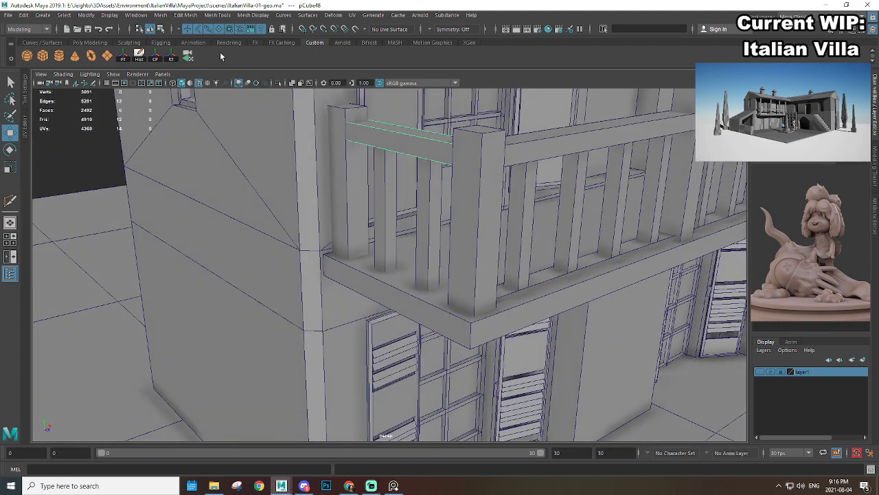
pyautogui.click(155, 61)
pyautogui.moveTo(427, 108); pyautogui.dragTo(429, 247, button='middle')
pyautogui.press('r')
pyautogui.moveTo(404, 237); pyautogui.dragTo(404, 254)
pyautogui.press('w')
# Step: Examine the balcony railing with its bottom rails from close up and from across the courtyard
pyautogui.keyDown('alt'); pyautogui.moveTo(624, 307); pyautogui.dragTo(504, 277, button='right'); pyautogui.keyUp('alt')
pyautogui.keyDown('alt'); pyautogui.moveTo(504, 276); pyautogui.dragTo(492, 275); pyautogui.keyUp('alt')
pyautogui.click(620, 275)
pyautogui.keyDown('alt'); pyautogui.moveTo(620, 275); pyautogui.dragTo(588, 269, button='right'); pyautogui.keyUp('alt')
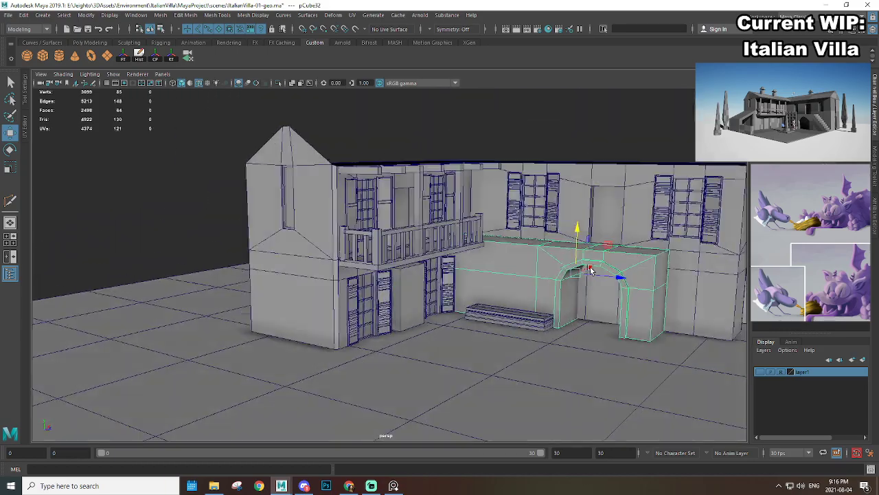
pyautogui.click(622, 309)
pyautogui.keyDown('alt'); pyautogui.moveTo(622, 308); pyautogui.dragTo(509, 276); pyautogui.keyUp('alt')
pyautogui.keyDown('alt'); pyautogui.moveTo(504, 223); pyautogui.dragTo(565, 259, button='right'); pyautogui.keyUp('alt')
pyautogui.keyDown('alt'); pyautogui.moveTo(564, 259); pyautogui.dragTo(529, 252); pyautogui.keyUp('alt')
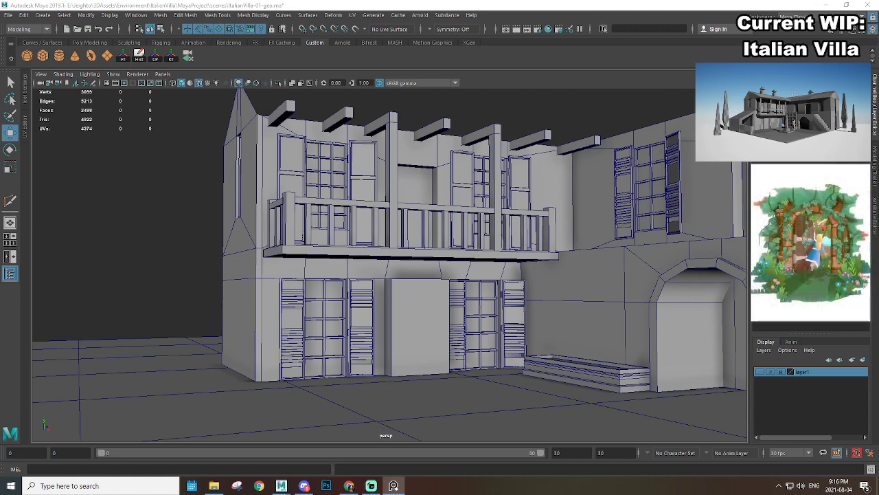
pyautogui.keyDown('alt'); pyautogui.moveTo(325, 261); pyautogui.dragTo(430, 271, button='right'); pyautogui.keyUp('alt')
pyautogui.keyDown('alt'); pyautogui.moveTo(430, 270); pyautogui.dragTo(444, 274); pyautogui.keyUp('alt')
pyautogui.keyDown('alt'); pyautogui.moveTo(398, 263); pyautogui.dragTo(438, 273, button='middle'); pyautogui.keyUp('alt')
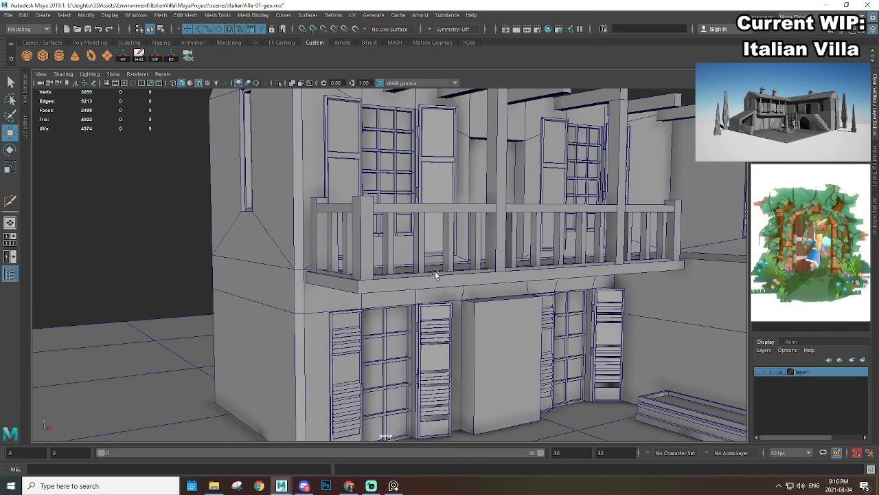
# Step: Raise the front and side bottom rails together slightly above the balcony floor
pyautogui.keyDown('alt'); pyautogui.moveTo(438, 272); pyautogui.dragTo(464, 333); pyautogui.keyUp('alt')
pyautogui.doubleClick(474, 325)
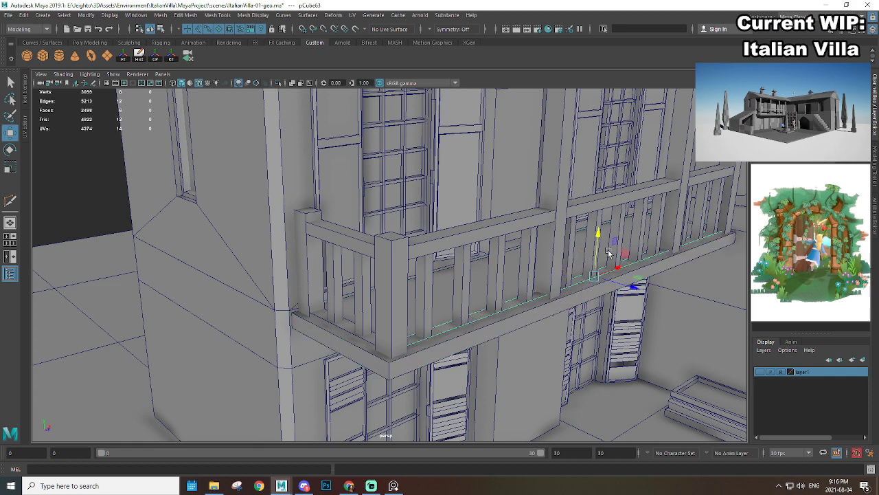
pyautogui.keyDown('shift'); pyautogui.doubleClick(354, 328); pyautogui.keyUp('shift')
pyautogui.moveTo(348, 302); pyautogui.dragTo(348, 281)
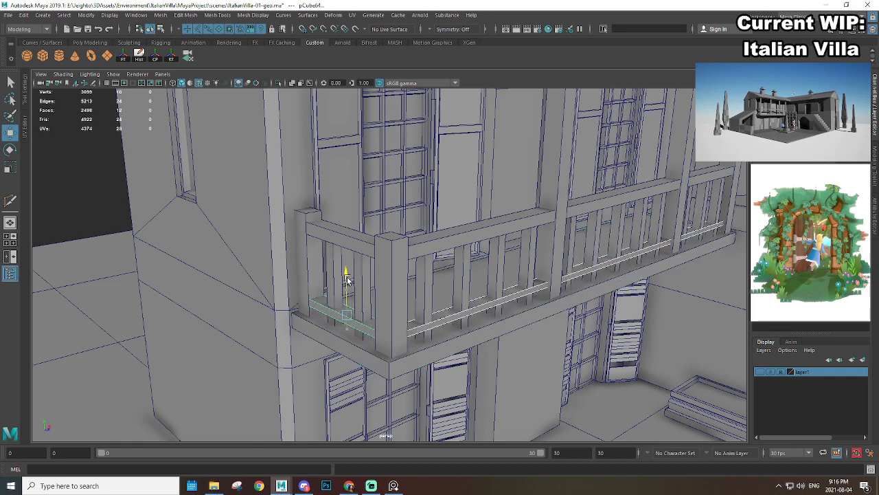
pyautogui.scroll(-4, 525, 312)
pyautogui.keyDown('alt'); pyautogui.moveTo(524, 314); pyautogui.dragTo(524, 307); pyautogui.keyUp('alt')
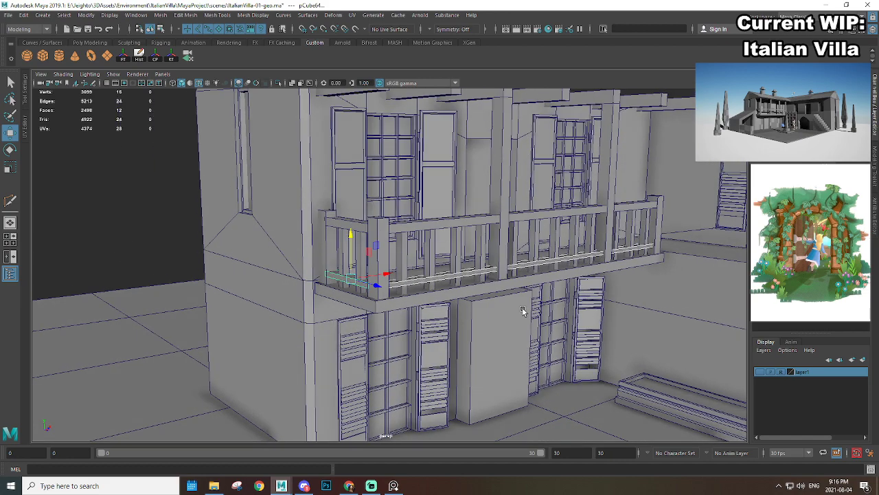
# Step: Select all balusters of the side and front railings and shorten them vertically so that they end at the bottom rails
pyautogui.scroll(6, 426, 268)
pyautogui.click(397, 252)
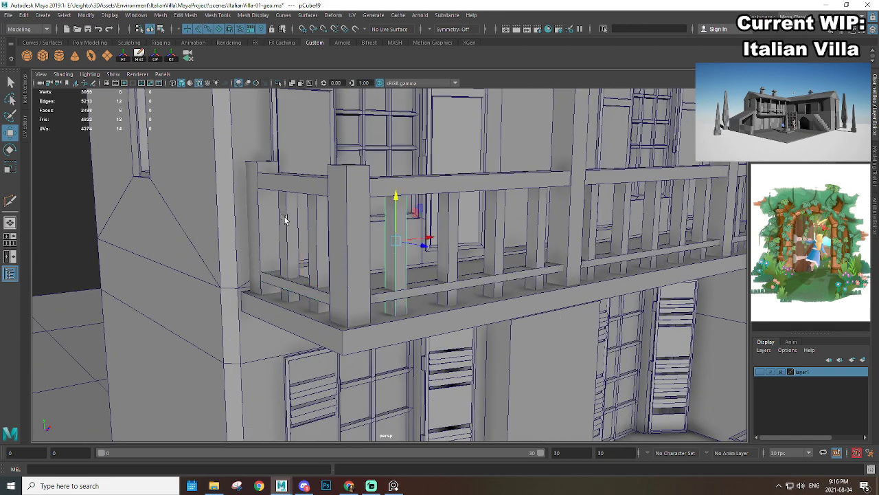
pyautogui.click(285, 219)
pyautogui.keyDown('shift'); pyautogui.click(319, 214); pyautogui.keyUp('shift')
pyautogui.press('q')
pyautogui.keyDown('shift'); pyautogui.click(397, 241); pyautogui.keyUp('shift')
pyautogui.keyDown('shift'); pyautogui.click(447, 241); pyautogui.keyUp('shift')
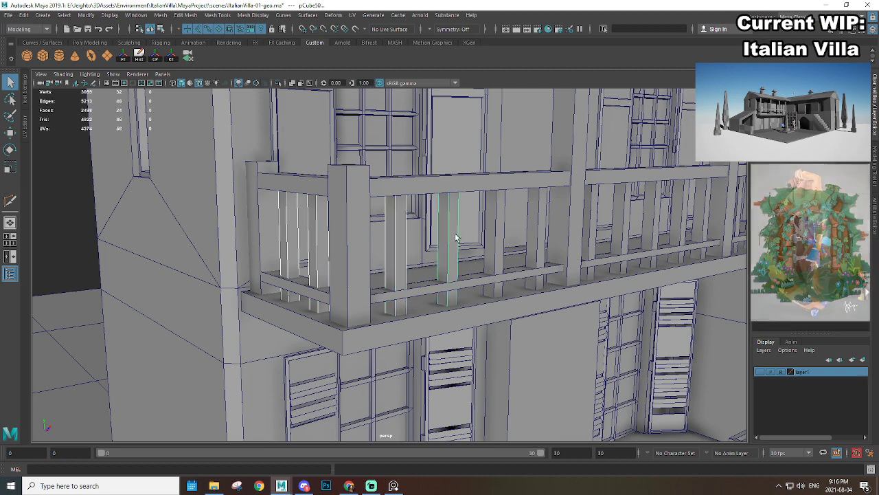
pyautogui.keyDown('shift'); pyautogui.click(493, 237); pyautogui.keyUp('shift')
pyautogui.keyDown('shift'); pyautogui.click(536, 234); pyautogui.keyUp('shift')
pyautogui.keyDown('alt'); pyautogui.moveTo(608, 247); pyautogui.dragTo(406, 256); pyautogui.keyUp('alt')
pyautogui.keyDown('shift'); pyautogui.click(408, 247); pyautogui.keyUp('shift')
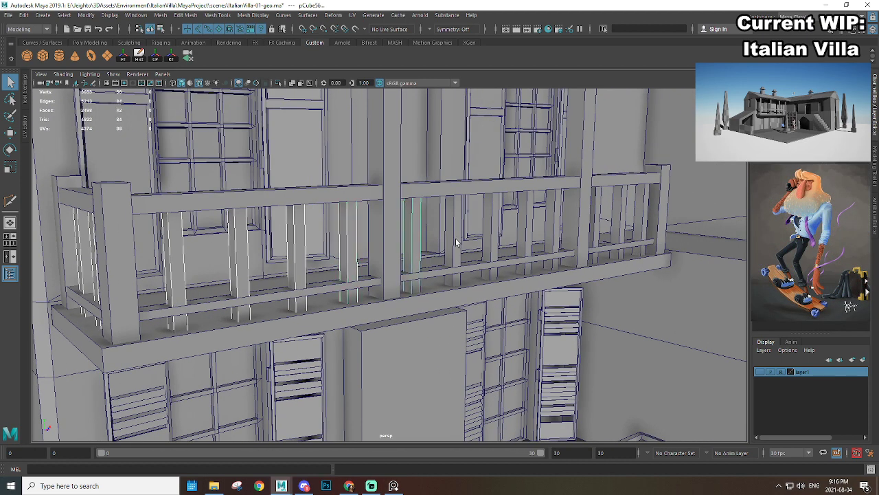
pyautogui.keyDown('shift'); pyautogui.click(458, 244); pyautogui.keyUp('shift')
pyautogui.keyDown('shift'); pyautogui.click(492, 241); pyautogui.keyUp('shift')
pyautogui.keyDown('shift'); pyautogui.click(528, 235); pyautogui.keyUp('shift')
pyautogui.keyDown('shift'); pyautogui.click(558, 227); pyautogui.keyUp('shift')
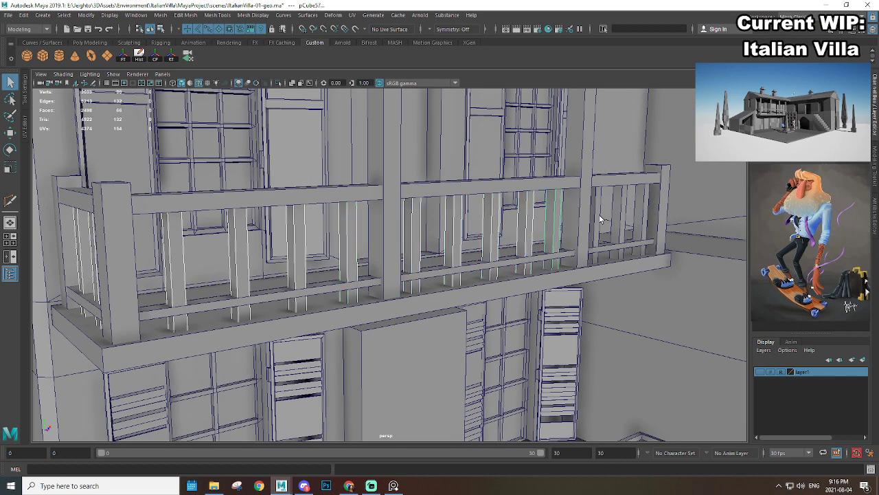
pyautogui.keyDown('shift'); pyautogui.click(597, 215); pyautogui.keyUp('shift')
pyautogui.keyDown('shift'); pyautogui.click(643, 206); pyautogui.keyUp('shift')
pyautogui.keyDown('alt'); pyautogui.moveTo(643, 206); pyautogui.dragTo(529, 240); pyautogui.keyUp('alt')
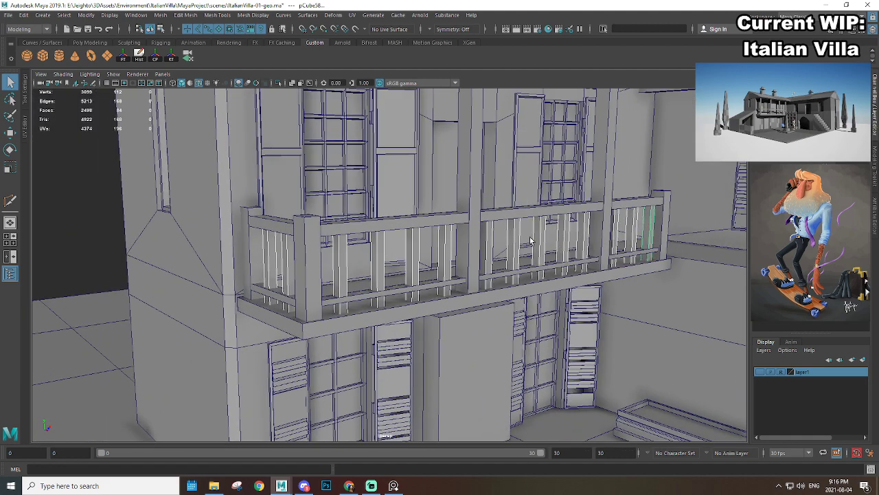
pyautogui.press('r')
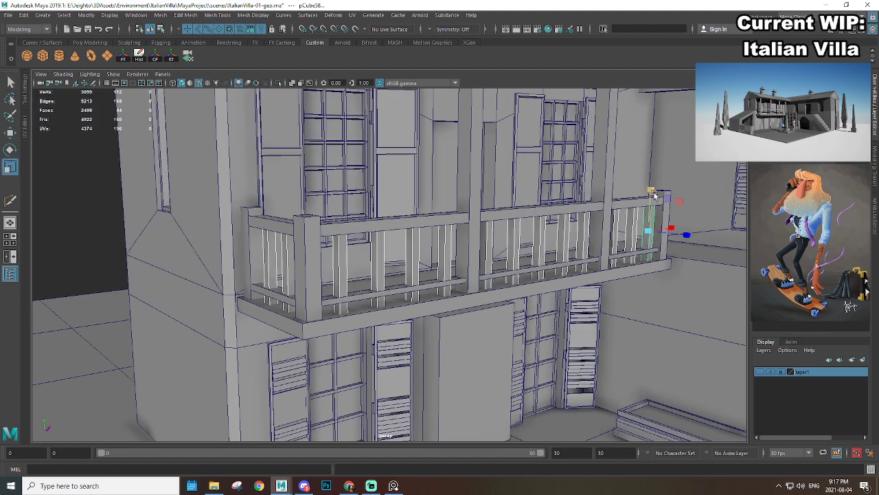
pyautogui.moveTo(654, 196); pyautogui.dragTo(663, 200)
pyautogui.press('w')
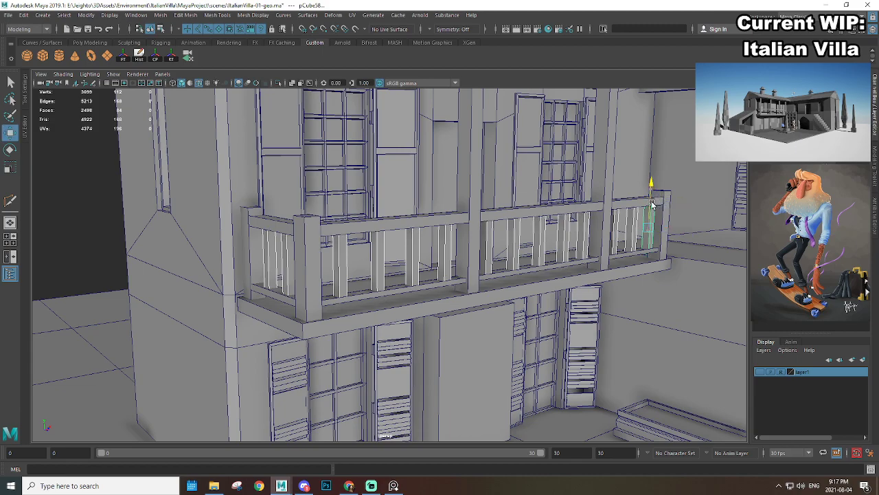
# Step: Inspect how the shortened balusters meet the top and bottom rails along the whole balcony
pyautogui.click(660, 347)
pyautogui.keyDown('alt'); pyautogui.moveTo(660, 348); pyautogui.dragTo(582, 337, button='right'); pyautogui.keyUp('alt')
pyautogui.keyDown('alt'); pyautogui.moveTo(583, 337); pyautogui.dragTo(565, 297); pyautogui.keyUp('alt')
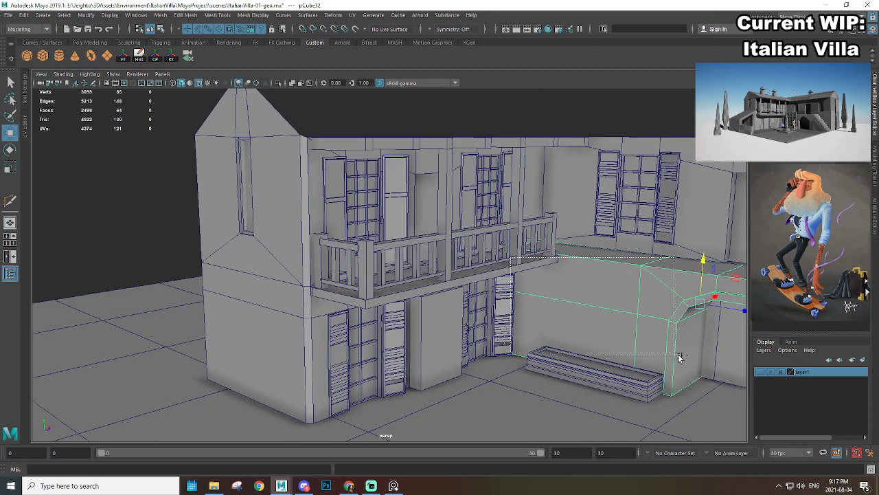
pyautogui.click(685, 374)
pyautogui.keyDown('alt'); pyautogui.moveTo(686, 375); pyautogui.dragTo(755, 360, button='right'); pyautogui.keyUp('alt')
pyautogui.keyDown('alt'); pyautogui.moveTo(756, 361); pyautogui.dragTo(598, 344, button='middle'); pyautogui.keyUp('alt')
pyautogui.keyDown('alt'); pyautogui.moveTo(597, 343); pyautogui.dragTo(583, 328); pyautogui.keyUp('alt')
pyautogui.keyDown('alt'); pyautogui.moveTo(583, 327); pyautogui.dragTo(430, 283, button='right'); pyautogui.keyUp('alt')
pyautogui.keyDown('alt'); pyautogui.moveTo(429, 283); pyautogui.dragTo(508, 306, button='middle'); pyautogui.keyUp('alt')
pyautogui.keyDown('alt'); pyautogui.moveTo(509, 305); pyautogui.dragTo(700, 362, button='right'); pyautogui.keyUp('alt')
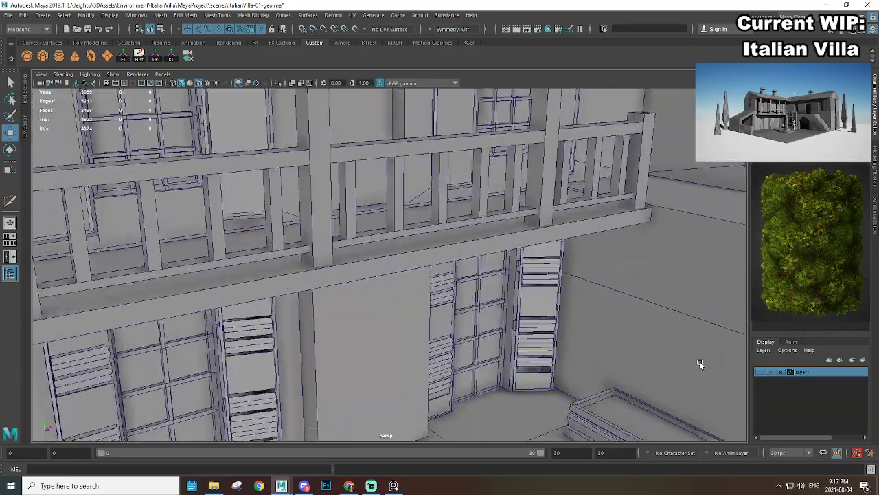
pyautogui.moveTo(459, 303)
pyautogui.keyDown('alt'); pyautogui.mouseDown()
pyautogui.moveTo(478, 293)
pyautogui.moveTo(464, 299)
pyautogui.mouseUp(); pyautogui.keyUp('alt')
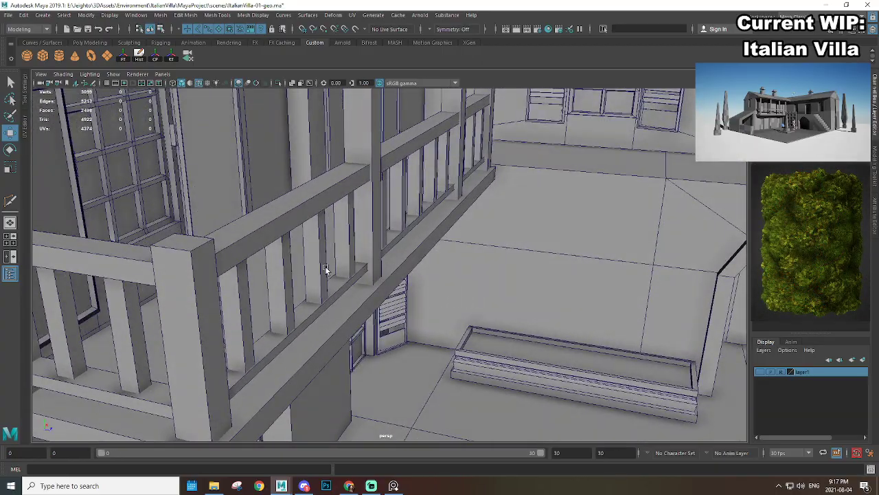
# Step: Select the balusters in all three front bays and scale them thinner in depth to fit within the rails
pyautogui.click(365, 279)
pyautogui.click(239, 314)
pyautogui.click(284, 275)
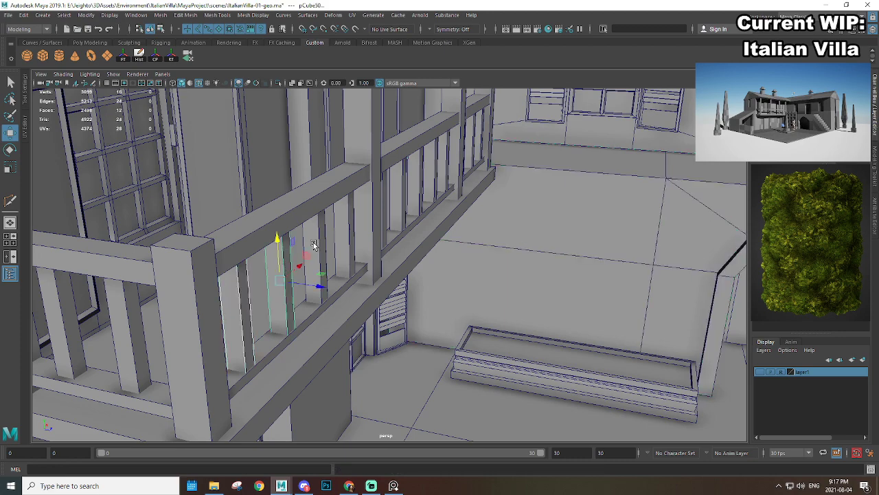
pyautogui.keyDown('shift'); pyautogui.click(316, 243); pyautogui.keyUp('shift')
pyautogui.keyDown('shift'); pyautogui.click(346, 218); pyautogui.keyUp('shift')
pyautogui.keyDown('alt'); pyautogui.moveTo(352, 214); pyautogui.dragTo(464, 209); pyautogui.keyUp('alt')
pyautogui.keyDown('shift'); pyautogui.click(348, 226); pyautogui.keyUp('shift')
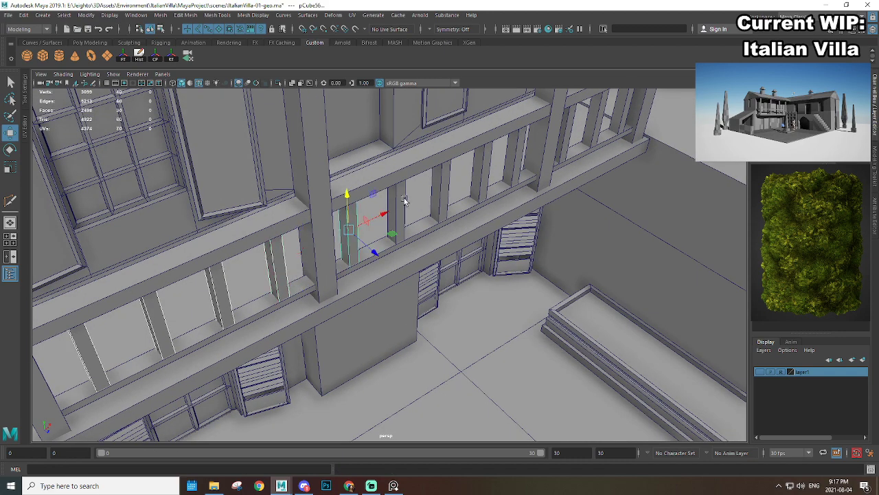
pyautogui.keyDown('shift'); pyautogui.click(400, 199); pyautogui.keyUp('shift')
pyautogui.keyDown('shift'); pyautogui.click(443, 180); pyautogui.keyUp('shift')
pyautogui.keyDown('shift'); pyautogui.click(483, 165); pyautogui.keyUp('shift')
pyautogui.keyDown('shift'); pyautogui.click(521, 152); pyautogui.keyUp('shift')
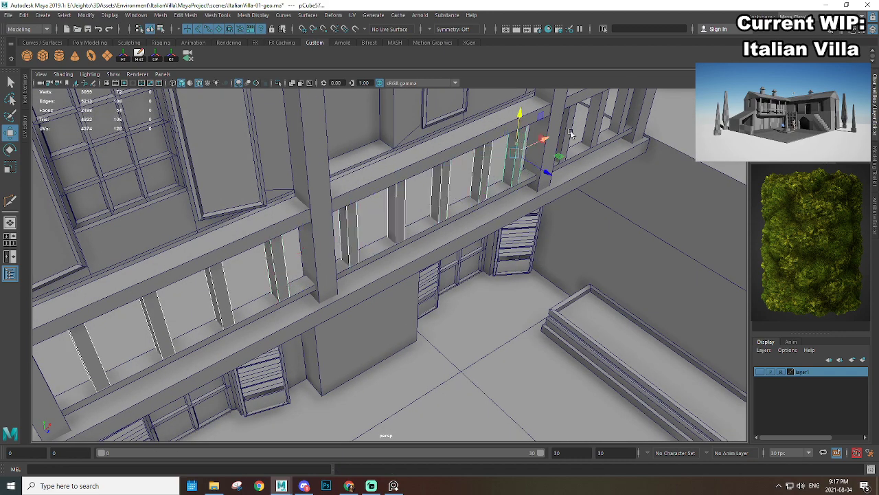
pyautogui.keyDown('alt'); pyautogui.moveTo(570, 133); pyautogui.dragTo(507, 249); pyautogui.keyUp('alt')
pyautogui.keyDown('shift'); pyautogui.click(440, 227); pyautogui.keyUp('shift')
pyautogui.keyDown('shift'); pyautogui.click(485, 210); pyautogui.keyUp('shift')
pyautogui.keyDown('shift'); pyautogui.click(527, 198); pyautogui.keyUp('shift')
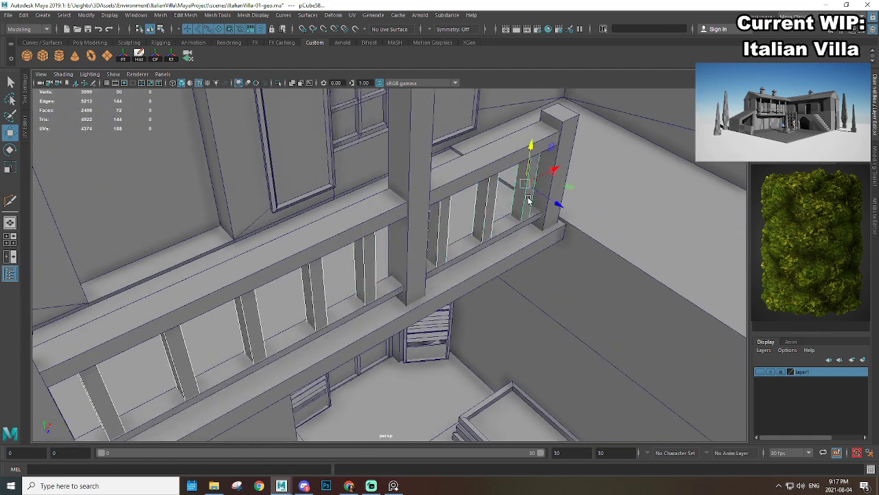
pyautogui.press('r')
pyautogui.moveTo(557, 205); pyautogui.dragTo(547, 198)
# Step: Scale the two gable-end balusters thinner across the side rail's width
pyautogui.keyDown('alt'); pyautogui.moveTo(526, 268); pyautogui.dragTo(624, 185); pyautogui.keyUp('alt')
pyautogui.keyDown('alt'); pyautogui.moveTo(406, 303); pyautogui.dragTo(449, 257); pyautogui.keyUp('alt')
pyautogui.scroll(5, 430, 269)
pyautogui.click(425, 264)
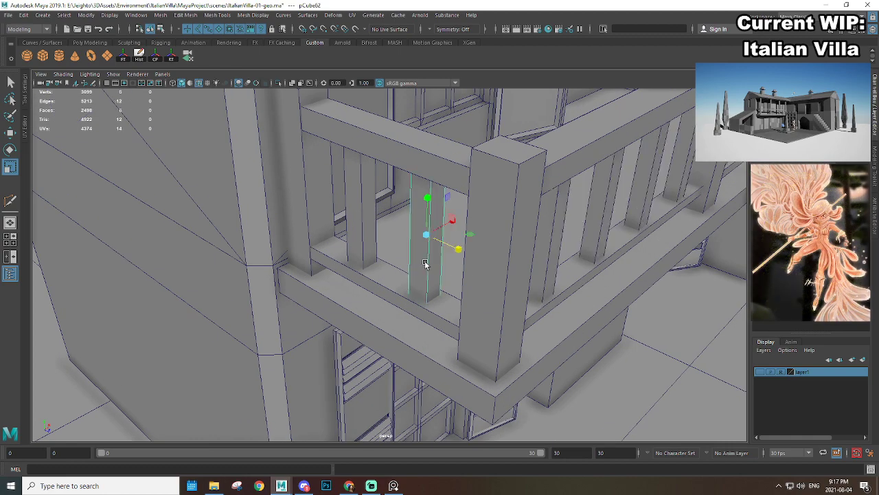
pyautogui.keyDown('shift'); pyautogui.click(357, 227); pyautogui.keyUp('shift')
pyautogui.moveTo(389, 192); pyautogui.dragTo(387, 194)
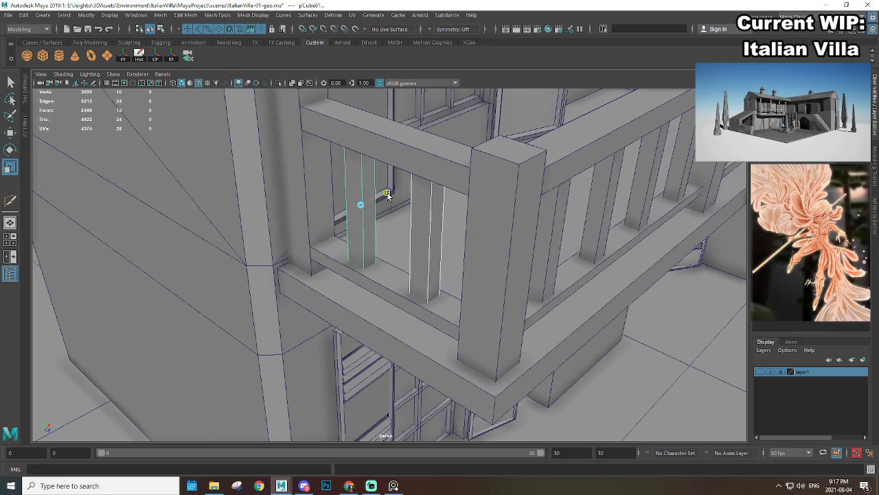
pyautogui.click(672, 327)
pyautogui.keyDown('alt'); pyautogui.moveTo(672, 327); pyautogui.dragTo(573, 318, button='right'); pyautogui.keyUp('alt')
pyautogui.keyDown('alt'); pyautogui.moveTo(573, 319); pyautogui.dragTo(525, 282); pyautogui.keyUp('alt')
pyautogui.click(566, 387)
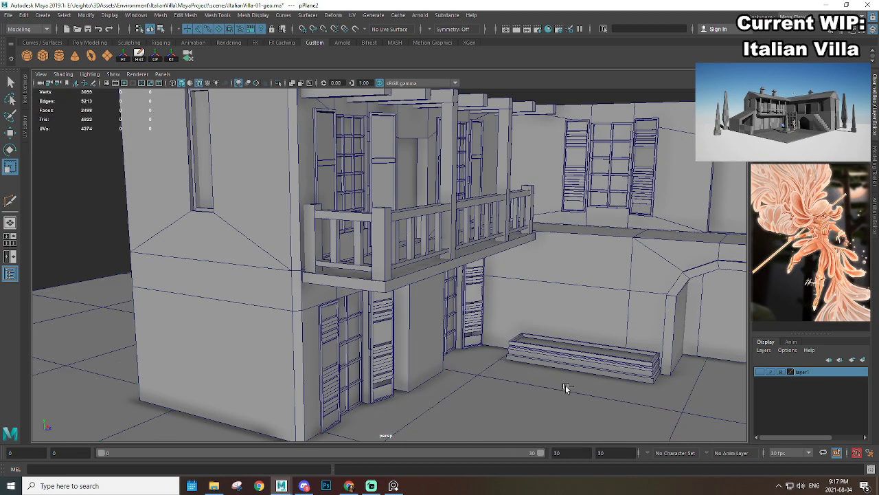
# Step: Group all shutters and window grids, name the group "modeled" and hide it
pyautogui.keyDown('alt'); pyautogui.moveTo(566, 387); pyautogui.dragTo(411, 293); pyautogui.keyUp('alt')
pyautogui.keyDown('alt'); pyautogui.moveTo(410, 293); pyautogui.dragTo(422, 325, button='right'); pyautogui.keyUp('alt')
pyautogui.keyDown('alt'); pyautogui.moveTo(421, 326); pyautogui.dragTo(472, 316); pyautogui.keyUp('alt')
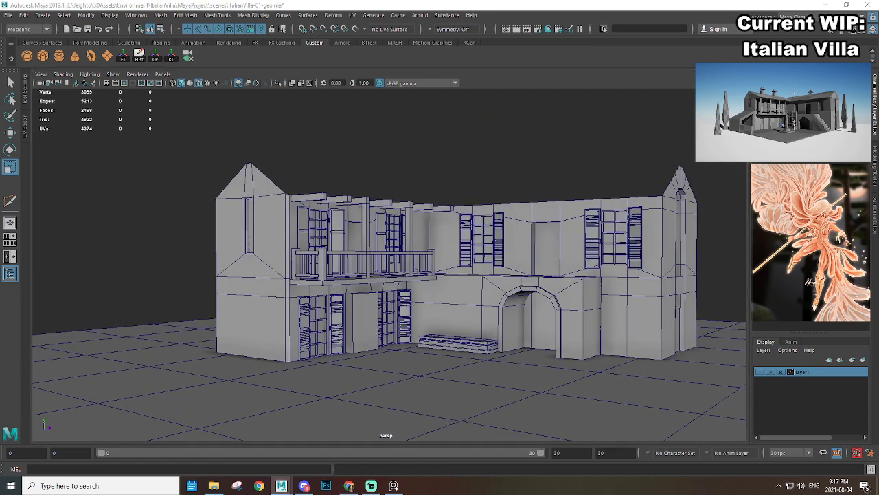
pyautogui.keyDown('alt'); pyautogui.moveTo(593, 215); pyautogui.dragTo(625, 210, button='right'); pyautogui.keyUp('alt')
pyautogui.keyDown('alt'); pyautogui.moveTo(624, 210); pyautogui.dragTo(566, 229); pyautogui.keyUp('alt')
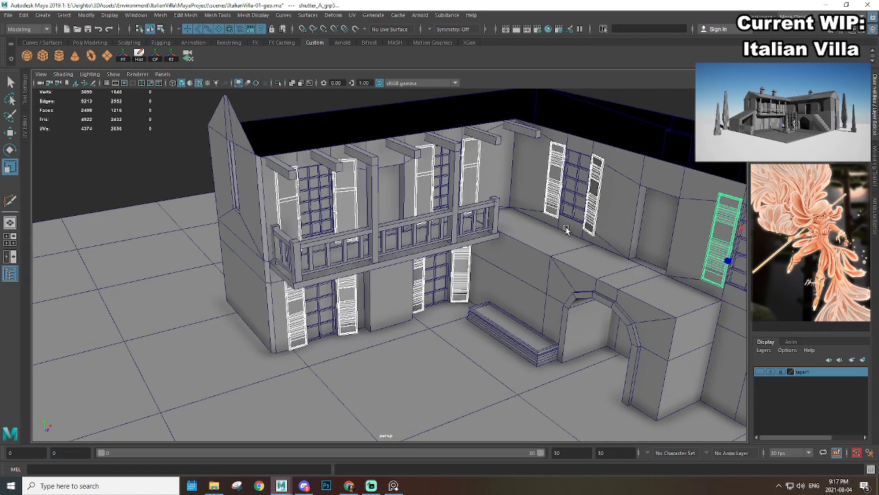
pyautogui.keyDown('alt'); pyautogui.moveTo(486, 223); pyautogui.dragTo(391, 227); pyautogui.keyUp('alt')
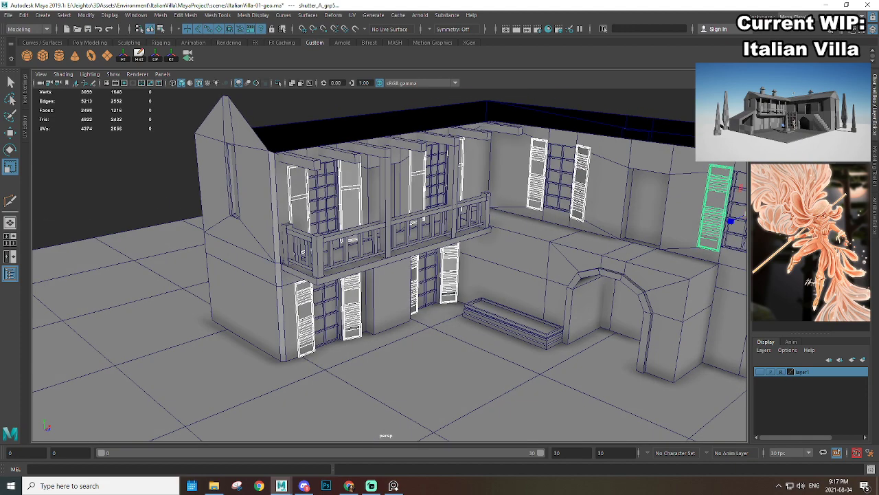
pyautogui.keyDown('shift'); pyautogui.click(560, 176); pyautogui.keyUp('shift')
pyautogui.keyDown('shift'); pyautogui.click(437, 176); pyautogui.keyUp('shift')
pyautogui.keyDown('alt'); pyautogui.moveTo(578, 215); pyautogui.dragTo(520, 212); pyautogui.keyUp('alt')
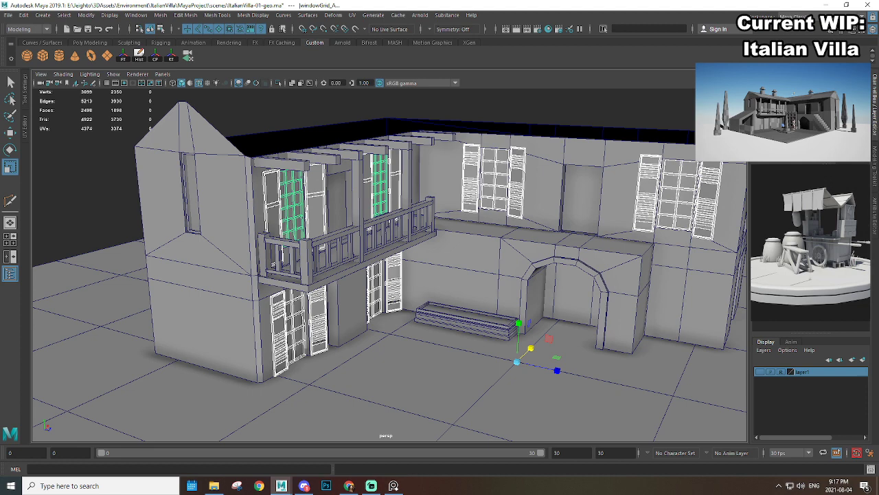
pyautogui.hotkey('ctrl', 'g')
pyautogui.click(293, 207)
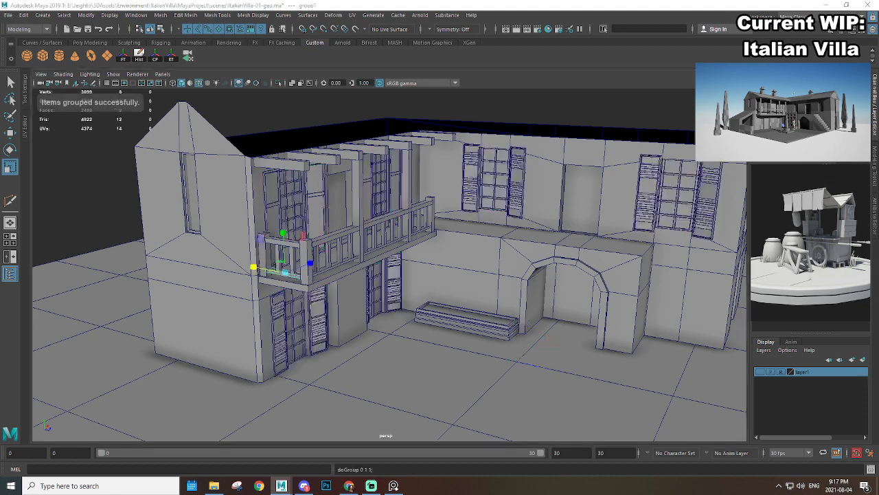
pyautogui.press('Up')
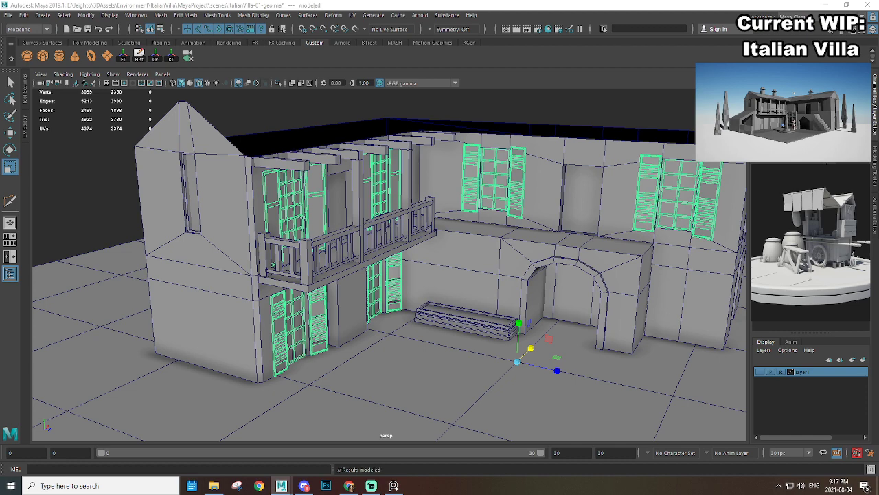
pyautogui.hotkey('ctrl', 'h')
# Step: Select only the balcony floor, railings, posts and roof beams and group them as "topDeck_grp"
pyautogui.keyDown('alt'); pyautogui.moveTo(691, 281); pyautogui.dragTo(463, 251); pyautogui.keyUp('alt')
pyautogui.click(567, 119)
pyautogui.keyDown('alt'); pyautogui.moveTo(481, 198); pyautogui.dragTo(491, 165); pyautogui.keyUp('alt')
pyautogui.keyDown('alt'); pyautogui.moveTo(321, 121); pyautogui.dragTo(413, 171); pyautogui.keyUp('alt')
pyautogui.moveTo(332, 142); pyautogui.dragTo(522, 219)
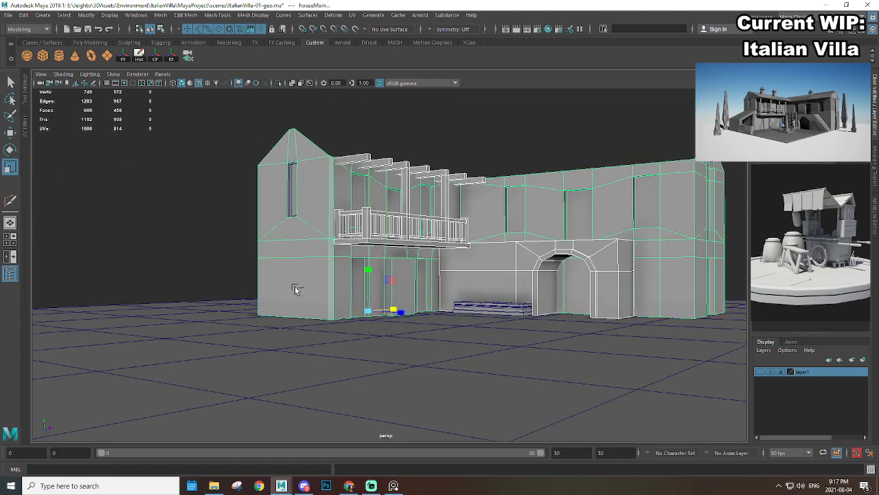
pyautogui.keyDown('alt'); pyautogui.moveTo(295, 289); pyautogui.dragTo(482, 280); pyautogui.keyUp('alt')
pyautogui.keyDown('alt'); pyautogui.moveTo(482, 281); pyautogui.dragTo(565, 305, button='right'); pyautogui.keyUp('alt')
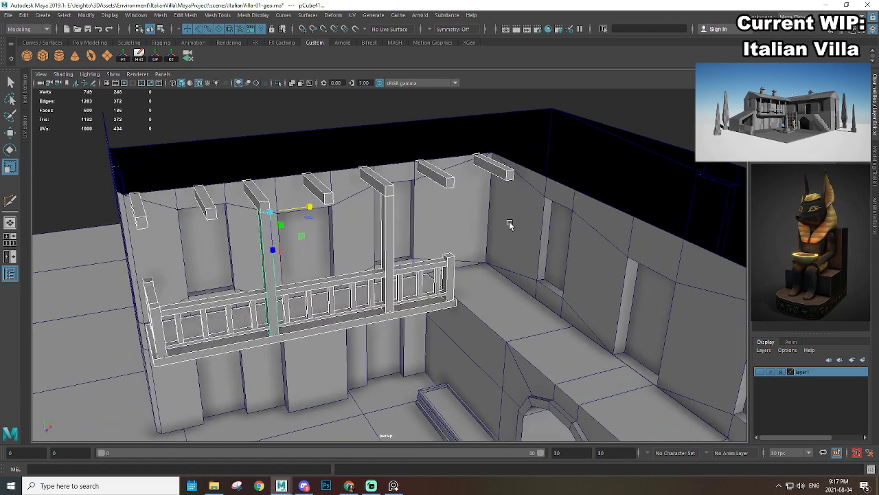
pyautogui.keyDown('alt'); pyautogui.moveTo(494, 269); pyautogui.dragTo(450, 279); pyautogui.keyUp('alt')
pyautogui.hotkey('ctrl', 'g')
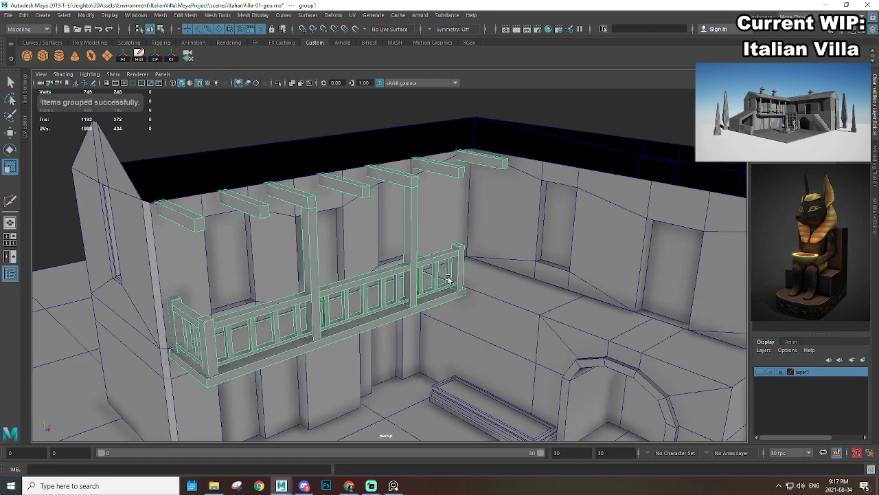
pyautogui.press('w')
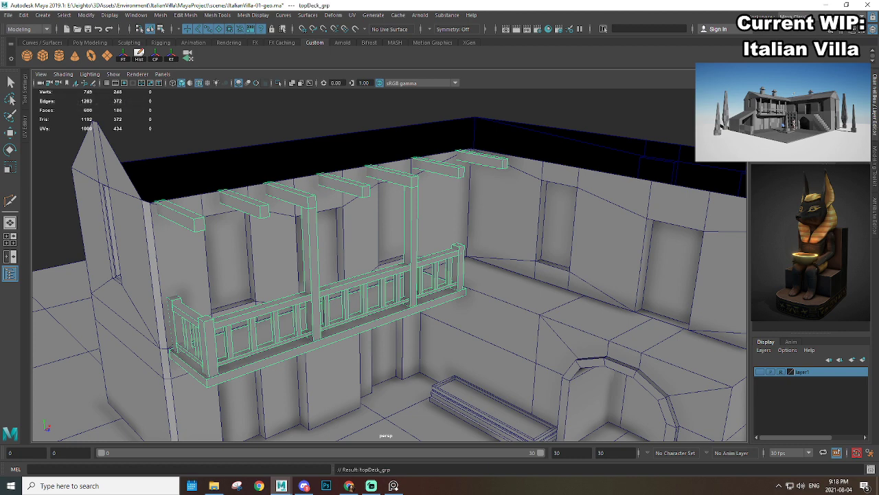
# Step: Hide the top deck group, bring all hidden groups back into view, clear the selection and save the scene
pyautogui.hotkey('ctrl', 'h')
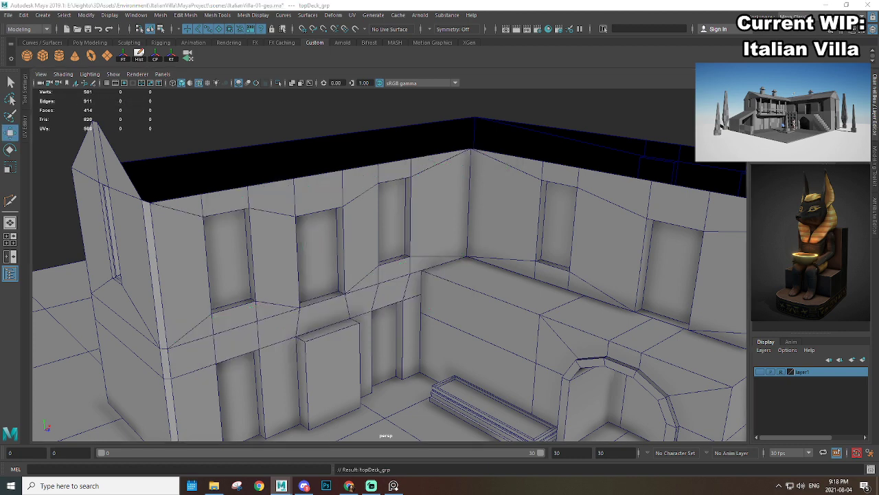
pyautogui.hotkey('ctrl', 'shift', 'h')
pyautogui.press('a')
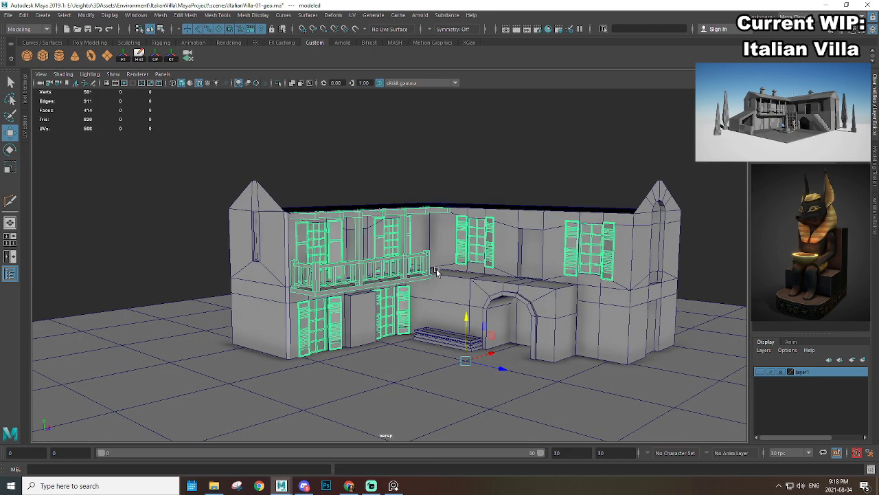
pyautogui.click(489, 165)
pyautogui.keyDown('alt'); pyautogui.moveTo(459, 298); pyautogui.dragTo(459, 266, button='middle'); pyautogui.keyUp('alt')
pyautogui.hotkey('ctrl', 's')
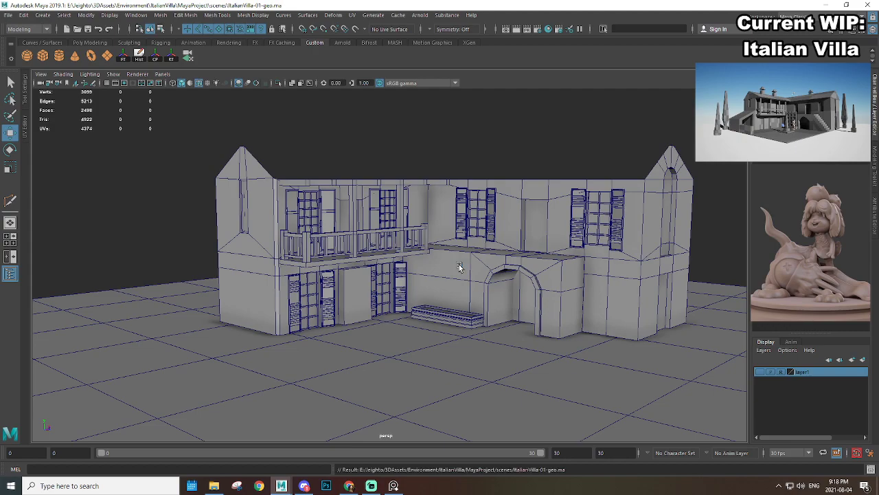
# Step: Turn off the wireframe overlay on the shaded model and make the blockout in layer1 visible
pyautogui.keyDown('alt'); pyautogui.moveTo(452, 292); pyautogui.dragTo(445, 296); pyautogui.keyUp('alt')
pyautogui.click(206, 83)
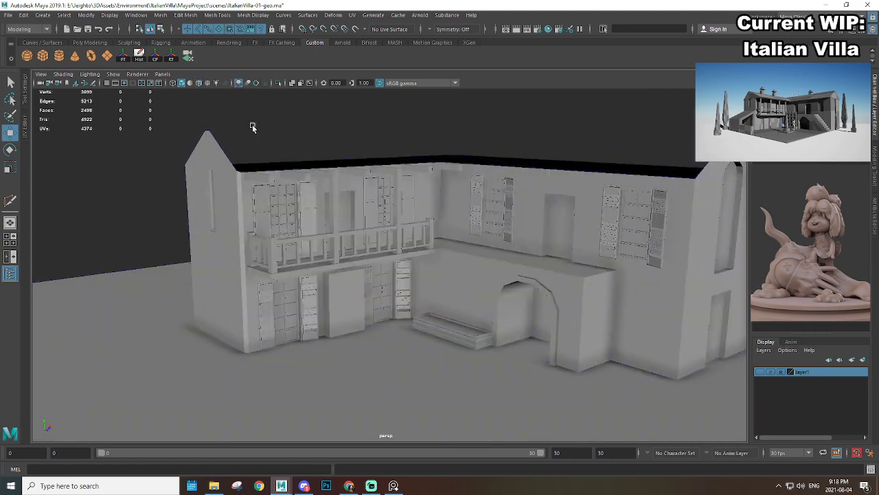
pyautogui.moveTo(453, 237)
pyautogui.keyDown('alt'); pyautogui.mouseDown()
pyautogui.moveTo(422, 238)
pyautogui.moveTo(483, 229)
pyautogui.moveTo(436, 229)
pyautogui.mouseUp(); pyautogui.keyUp('alt')
pyautogui.keyDown('alt'); pyautogui.moveTo(531, 294); pyautogui.dragTo(687, 350, button='right'); pyautogui.keyUp('alt')
pyautogui.keyDown('alt'); pyautogui.moveTo(687, 350); pyautogui.dragTo(504, 275, button='middle'); pyautogui.keyUp('alt')
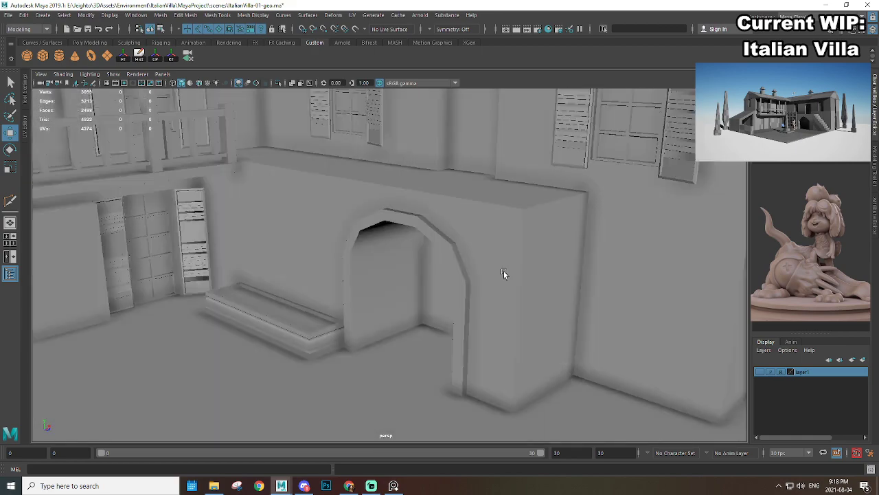
pyautogui.keyDown('alt'); pyautogui.moveTo(505, 275); pyautogui.dragTo(400, 307); pyautogui.keyUp('alt')
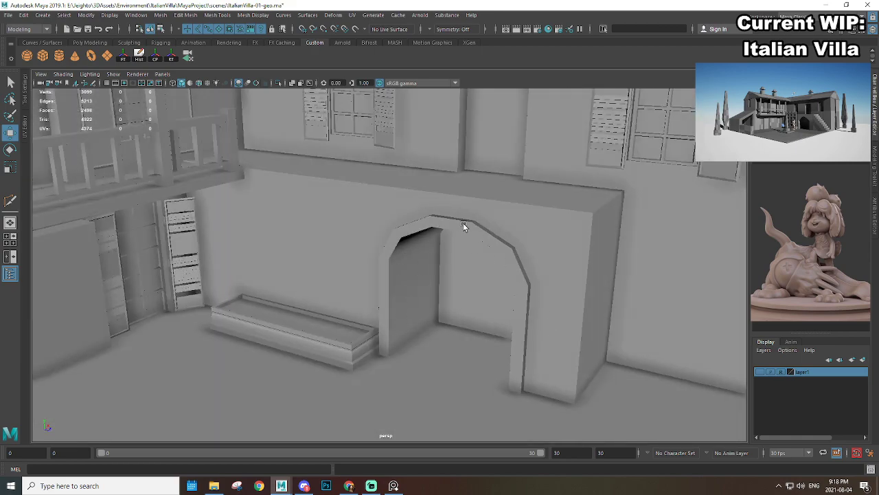
pyautogui.keyDown('alt'); pyautogui.moveTo(371, 256); pyautogui.dragTo(354, 224); pyautogui.keyUp('alt')
pyautogui.keyDown('alt'); pyautogui.moveTo(508, 289); pyautogui.dragTo(418, 271, button='right'); pyautogui.keyUp('alt')
pyautogui.keyDown('alt'); pyautogui.moveTo(418, 271); pyautogui.dragTo(355, 213); pyautogui.keyUp('alt')
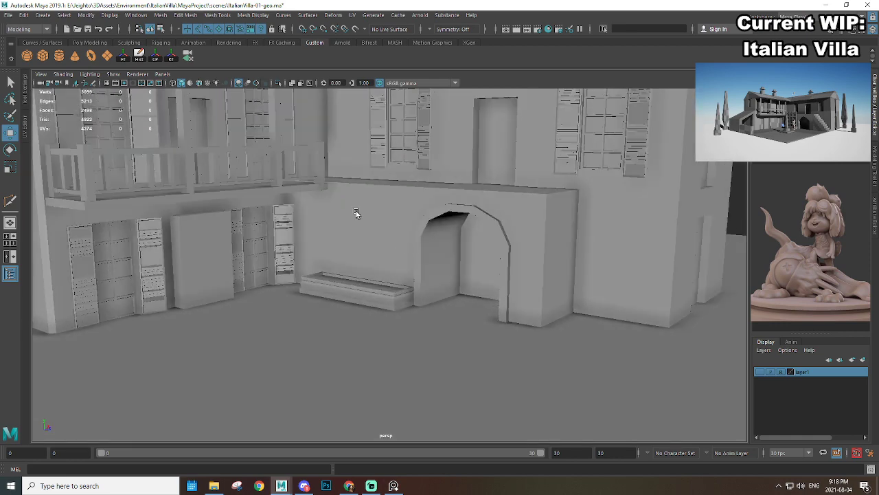
pyautogui.click(407, 181)
pyautogui.keyDown('alt'); pyautogui.moveTo(407, 181); pyautogui.dragTo(383, 199); pyautogui.keyUp('alt')
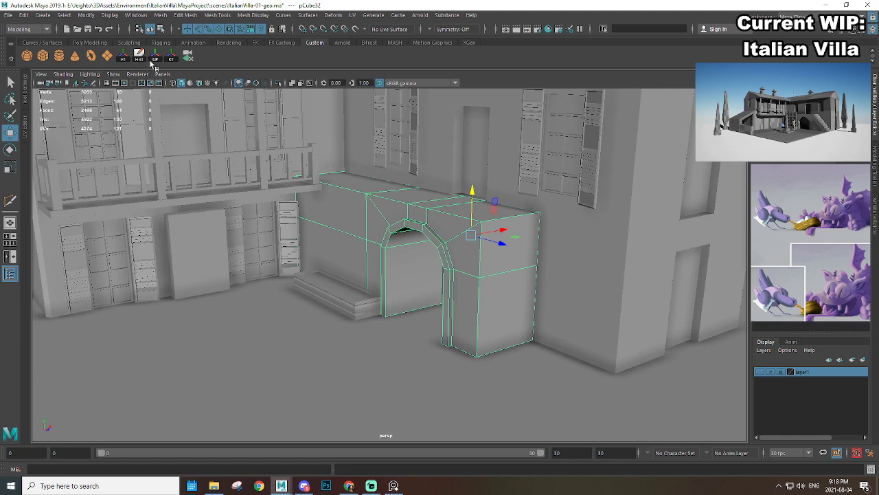
pyautogui.click(759, 372)
# Step: Examine the blockout's roof, staircase, arched block and gable end against the modeled villa
pyautogui.keyDown('alt'); pyautogui.moveTo(474, 273); pyautogui.dragTo(505, 272); pyautogui.keyUp('alt')
pyautogui.keyDown('alt'); pyautogui.moveTo(506, 265); pyautogui.dragTo(558, 292, button='right'); pyautogui.keyUp('alt')
pyautogui.keyDown('alt'); pyautogui.moveTo(557, 292); pyautogui.dragTo(527, 283); pyautogui.keyUp('alt')
pyautogui.keyDown('alt'); pyautogui.moveTo(473, 268); pyautogui.dragTo(443, 240); pyautogui.keyUp('alt')
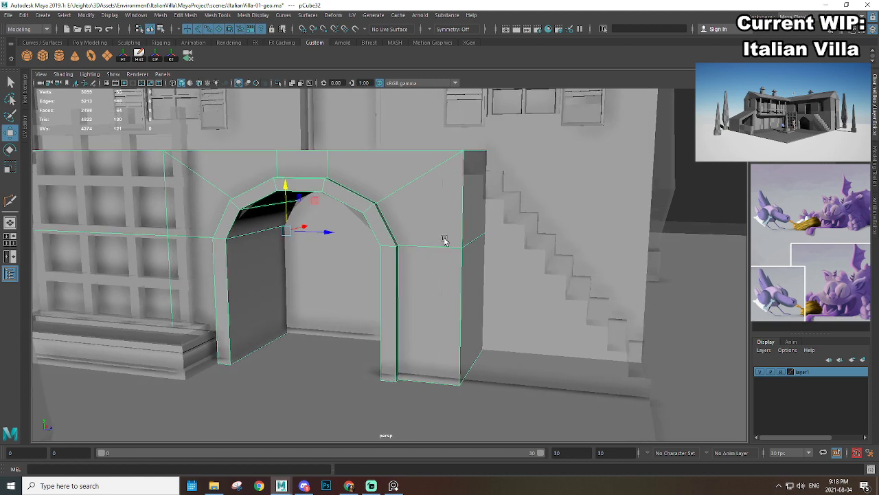
pyautogui.keyDown('alt'); pyautogui.moveTo(444, 240); pyautogui.dragTo(424, 259, button='right'); pyautogui.keyUp('alt')
pyautogui.keyDown('alt'); pyautogui.moveTo(424, 259); pyautogui.dragTo(514, 247, button='middle'); pyautogui.keyUp('alt')
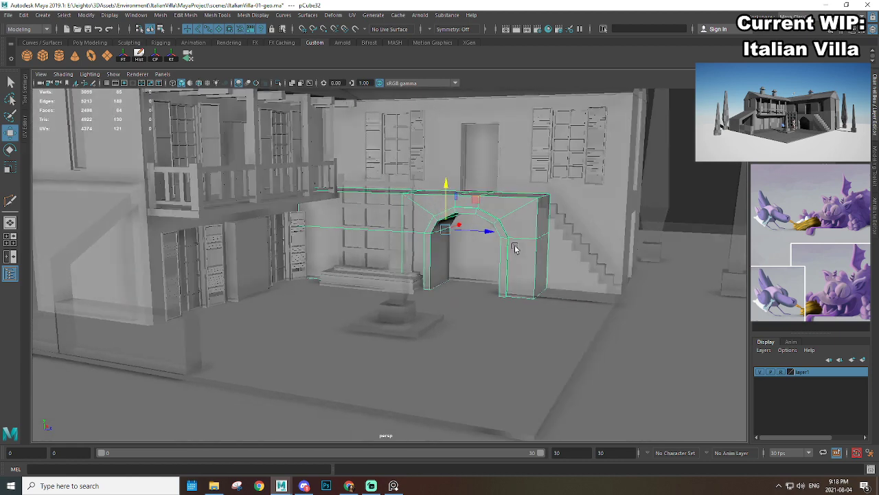
pyautogui.keyDown('alt'); pyautogui.moveTo(515, 248); pyautogui.dragTo(499, 251); pyautogui.keyUp('alt')
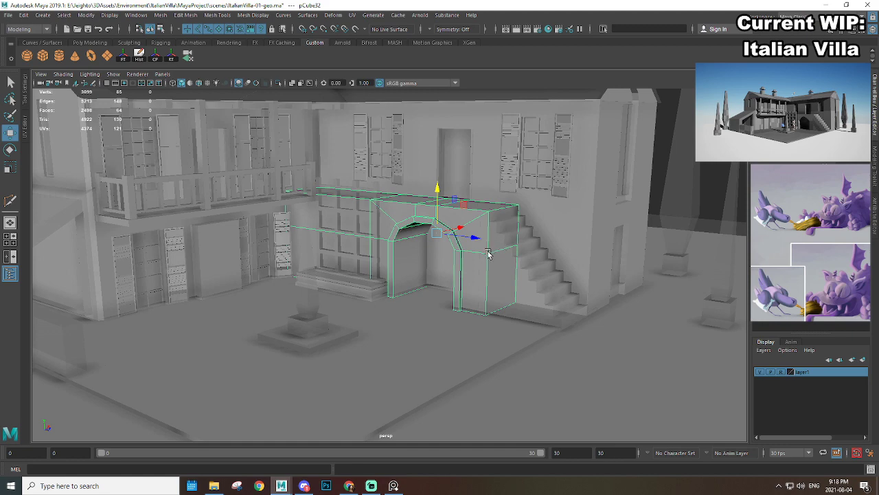
pyautogui.keyDown('alt'); pyautogui.moveTo(390, 264); pyautogui.dragTo(382, 266, button='right'); pyautogui.keyUp('alt')
pyautogui.keyDown('alt'); pyautogui.moveTo(383, 267); pyautogui.dragTo(437, 277); pyautogui.keyUp('alt')
pyautogui.keyDown('alt'); pyautogui.moveTo(437, 277); pyautogui.dragTo(540, 304, button='right'); pyautogui.keyUp('alt')
pyautogui.keyDown('alt'); pyautogui.moveTo(540, 305); pyautogui.dragTo(520, 290); pyautogui.keyUp('alt')
pyautogui.scroll(-5, 489, 283)
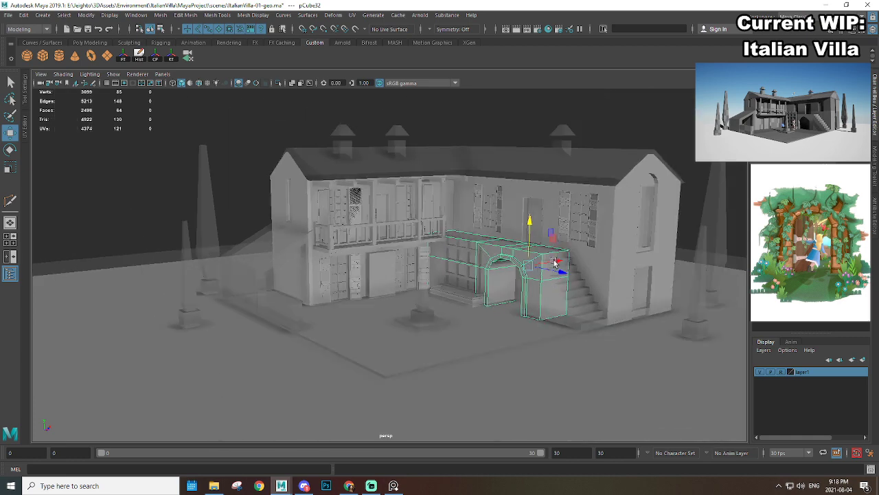
pyautogui.keyDown('alt'); pyautogui.moveTo(559, 264); pyautogui.dragTo(494, 277, button='middle'); pyautogui.keyUp('alt')
pyautogui.keyDown('alt'); pyautogui.moveTo(495, 277); pyautogui.dragTo(542, 257); pyautogui.keyUp('alt')
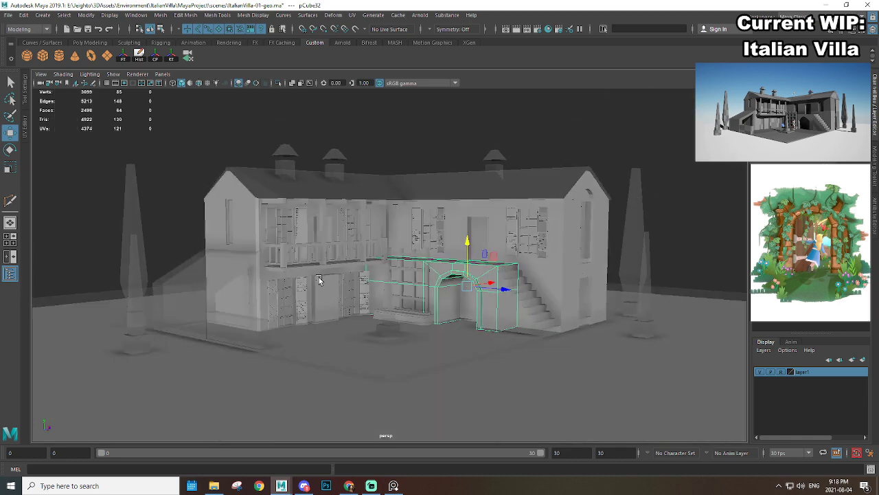
pyautogui.keyDown('alt'); pyautogui.moveTo(319, 280); pyautogui.dragTo(357, 210, button='middle'); pyautogui.keyUp('alt')
pyautogui.keyDown('alt'); pyautogui.moveTo(357, 210); pyautogui.dragTo(465, 229, button='right'); pyautogui.keyUp('alt')
pyautogui.keyDown('alt'); pyautogui.moveTo(465, 229); pyautogui.dragTo(492, 224); pyautogui.keyUp('alt')
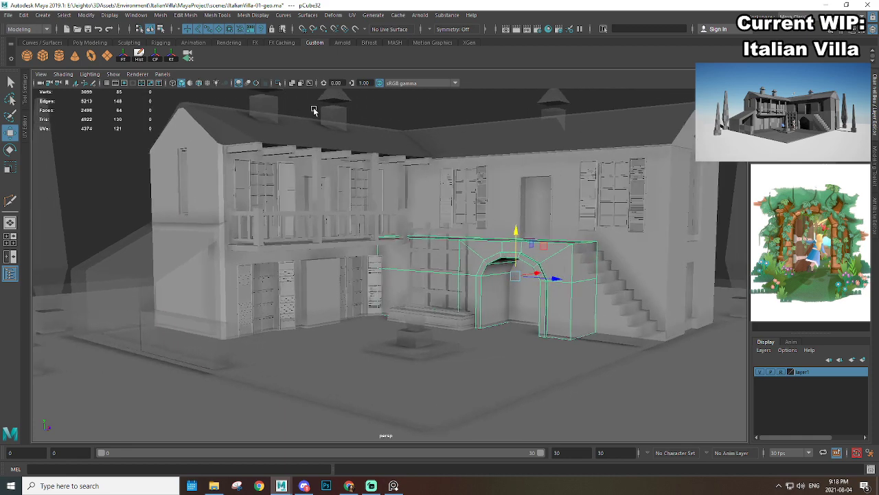
pyautogui.keyDown('alt'); pyautogui.moveTo(550, 298); pyautogui.dragTo(466, 246); pyautogui.keyUp('alt')
pyautogui.keyDown('alt'); pyautogui.moveTo(333, 184); pyautogui.dragTo(344, 199, button='middle'); pyautogui.keyUp('alt')
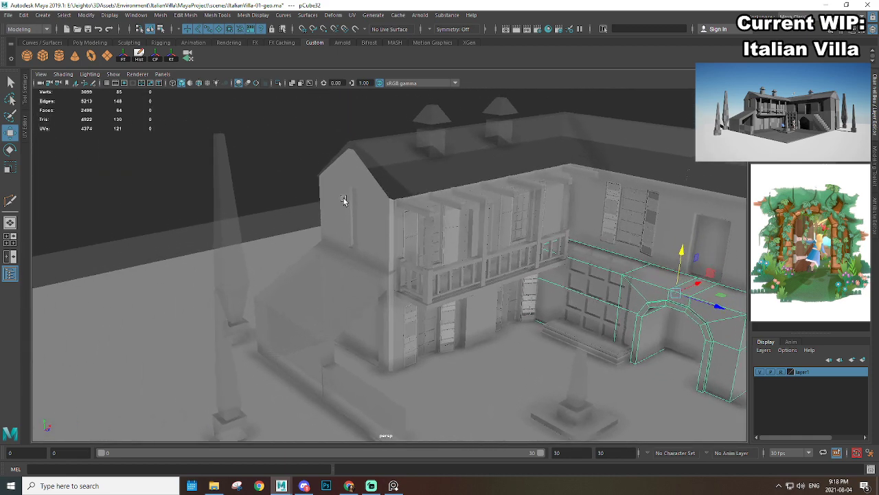
pyautogui.keyDown('alt'); pyautogui.moveTo(344, 200); pyautogui.dragTo(414, 228, button='right'); pyautogui.keyUp('alt')
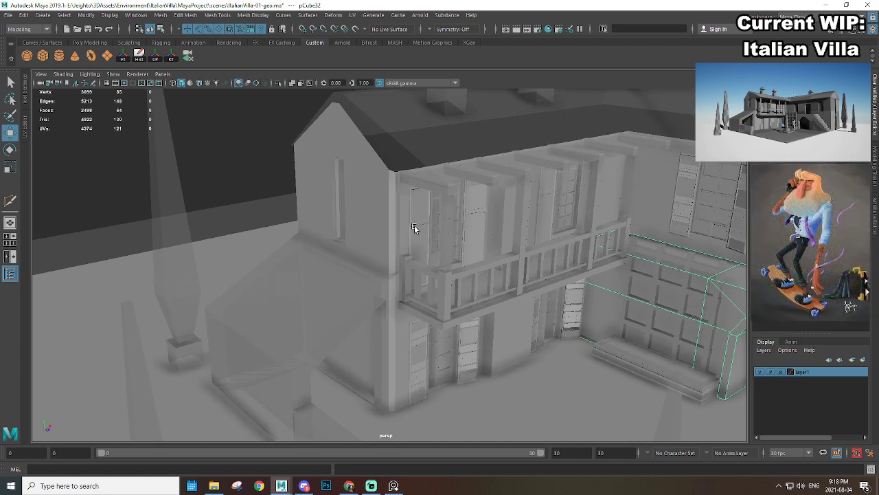
pyautogui.keyDown('alt'); pyautogui.moveTo(451, 187); pyautogui.dragTo(481, 196, button='right'); pyautogui.keyUp('alt')
pyautogui.keyDown('alt'); pyautogui.moveTo(450, 246); pyautogui.dragTo(462, 207); pyautogui.keyUp('alt')
pyautogui.keyDown('alt'); pyautogui.moveTo(467, 179); pyautogui.dragTo(484, 206, button='right'); pyautogui.keyUp('alt')
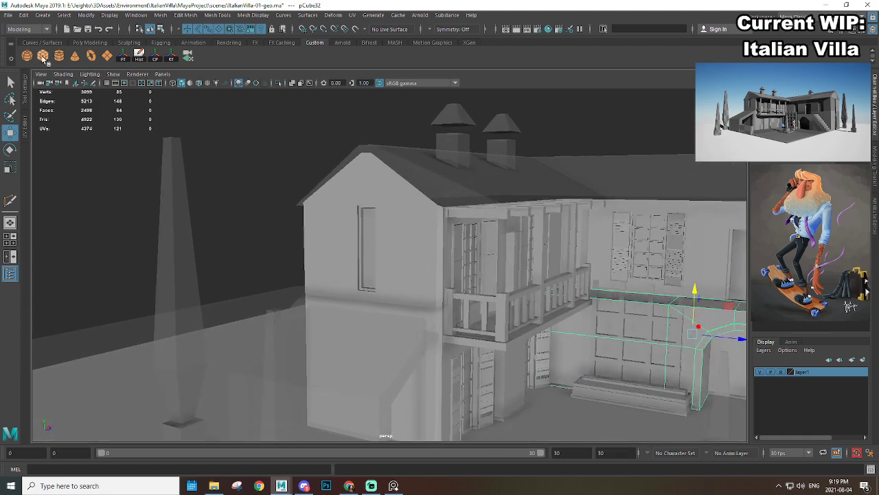
# Step: Create a cube at the peak of the balcony wing's gable and enlarge it uniformly
pyautogui.click(42, 57)
pyautogui.keyDown('alt'); pyautogui.moveTo(342, 156); pyautogui.dragTo(353, 212, button='middle'); pyautogui.keyUp('alt')
pyautogui.keyDown('alt'); pyautogui.moveTo(353, 212); pyautogui.dragTo(415, 215, button='right'); pyautogui.keyUp('alt')
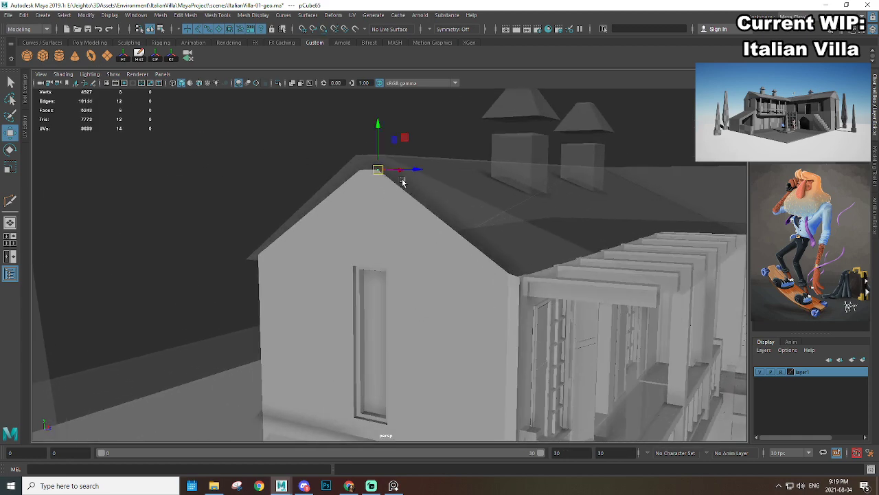
pyautogui.press('r')
pyautogui.moveTo(379, 171); pyautogui.dragTo(395, 171)
pyautogui.keyDown('alt'); pyautogui.moveTo(416, 180); pyautogui.dragTo(398, 184, button='right'); pyautogui.keyUp('alt')
pyautogui.keyDown('alt'); pyautogui.moveTo(399, 184); pyautogui.dragTo(483, 237); pyautogui.keyUp('alt')
pyautogui.press('f')
pyautogui.keyDown('alt'); pyautogui.moveTo(483, 237); pyautogui.dragTo(407, 252, button='right'); pyautogui.keyUp('alt')
pyautogui.keyDown('alt'); pyautogui.moveTo(407, 252); pyautogui.dragTo(446, 228, button='middle'); pyautogui.keyUp('alt')
pyautogui.keyDown('alt'); pyautogui.moveTo(446, 227); pyautogui.dragTo(456, 231, button='right'); pyautogui.keyUp('alt')
pyautogui.press('w')
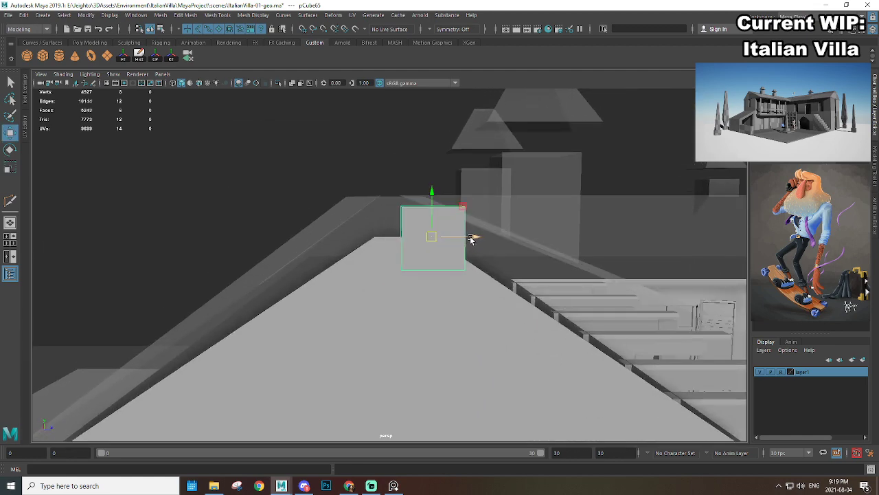
# Step: Center the cube over the gable peak, widen it slightly and raise it onto the roof ridge
pyautogui.moveTo(472, 239)
pyautogui.mouseDown()
pyautogui.moveTo(448, 241)
pyautogui.moveTo(459, 237)
pyautogui.mouseUp()
pyautogui.press('r')
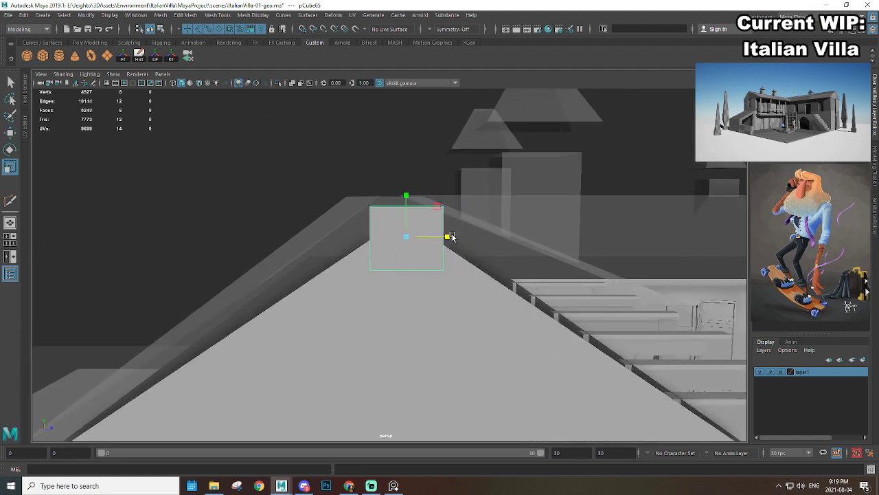
pyautogui.press('w')
pyautogui.moveTo(406, 213)
pyautogui.mouseDown()
pyautogui.moveTo(407, 181)
pyautogui.moveTo(407, 197)
pyautogui.mouseUp()
pyautogui.keyDown('alt'); pyautogui.moveTo(446, 235); pyautogui.dragTo(447, 194); pyautogui.keyUp('alt')
pyautogui.press('r')
pyautogui.press('w')
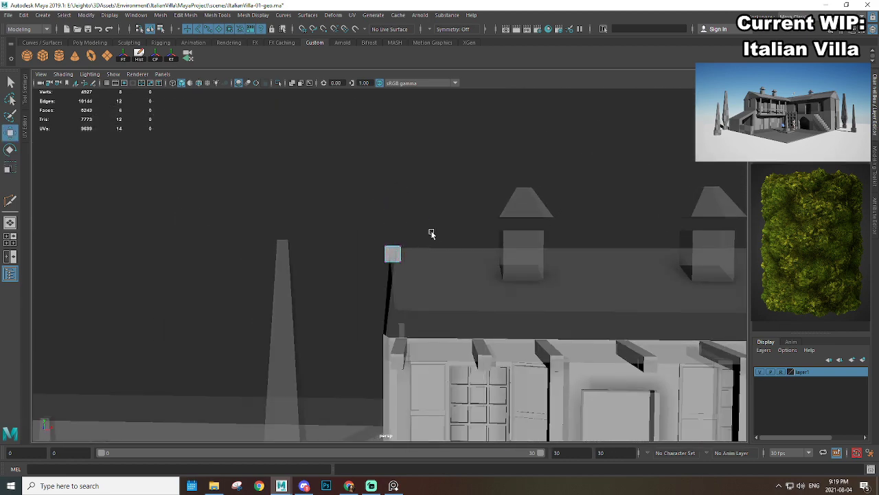
# Step: Stretch the cube along the balcony wing's ridge and widen it into a flat slab above the gable
pyautogui.keyDown('alt'); pyautogui.moveTo(394, 278); pyautogui.dragTo(746, 252); pyautogui.keyUp('alt')
pyautogui.press('r')
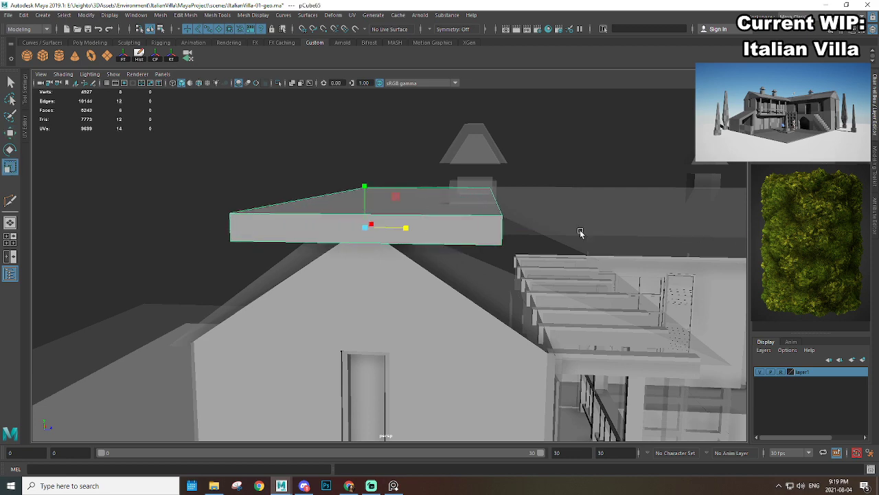
pyautogui.scroll(-5, 582, 234)
pyautogui.keyDown('alt'); pyautogui.moveTo(577, 235); pyautogui.dragTo(485, 217); pyautogui.keyUp('alt')
pyautogui.moveTo(410, 179); pyautogui.dragTo(481, 236)
# Step: Rotate the slab to the roof pitch and move it down onto the balcony-side slope of the gable
pyautogui.press('e')
pyautogui.moveTo(389, 181); pyautogui.dragTo(365, 171)
pyautogui.press('w')
pyautogui.press('d')
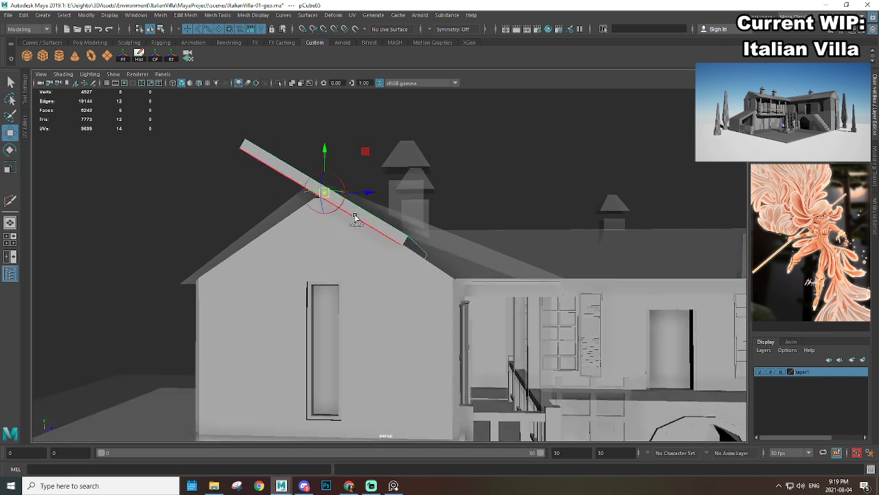
pyautogui.moveTo(361, 218); pyautogui.dragTo(428, 261)
pyautogui.press('e')
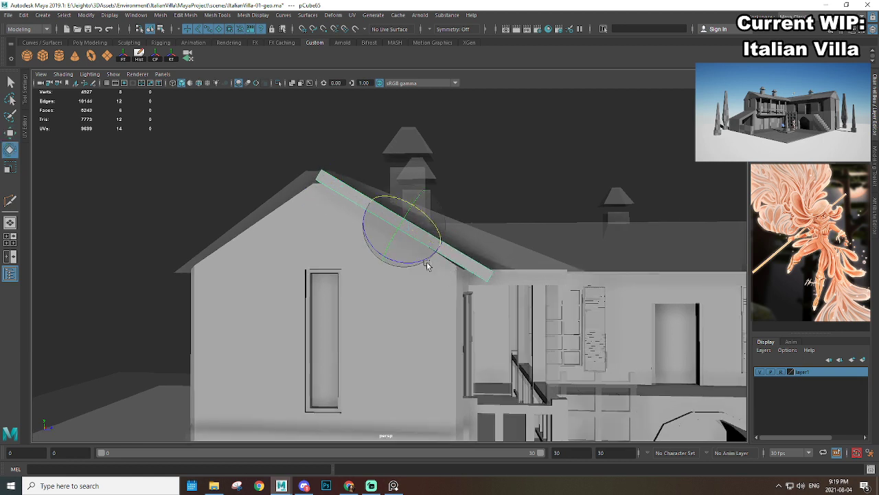
# Step: Reselect the roof slab and try to orient its pivot to the sloped top face
pyautogui.click(511, 171)
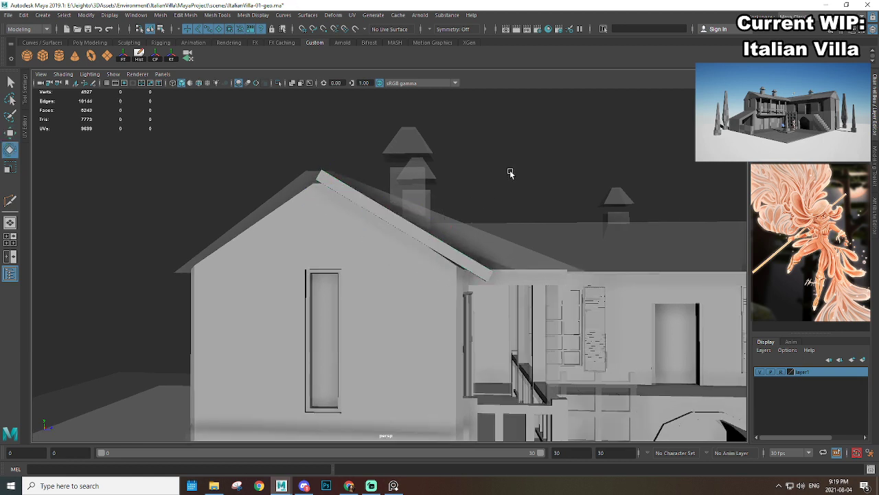
pyautogui.press('w')
pyautogui.click(440, 245)
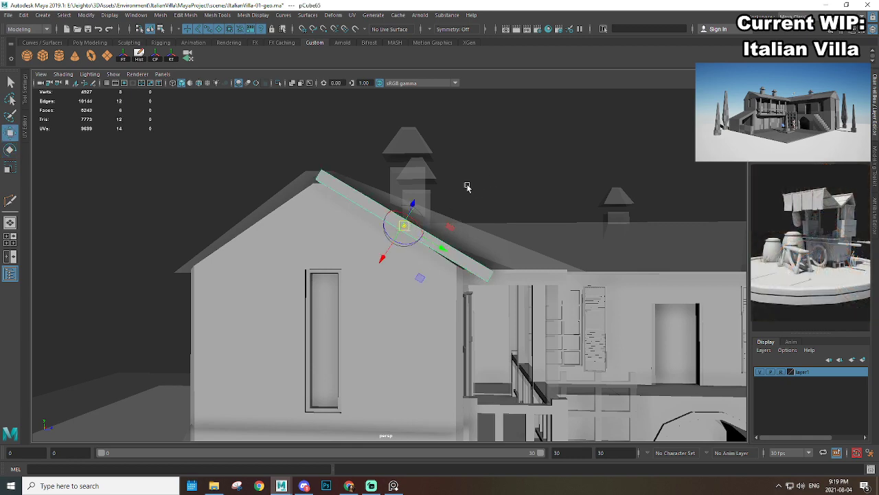
pyautogui.click(467, 187)
pyautogui.keyDown('alt'); pyautogui.moveTo(473, 222); pyautogui.dragTo(434, 232); pyautogui.keyUp('alt')
pyautogui.press('r')
pyautogui.moveTo(396, 218); pyautogui.dragTo(489, 155, button='right')
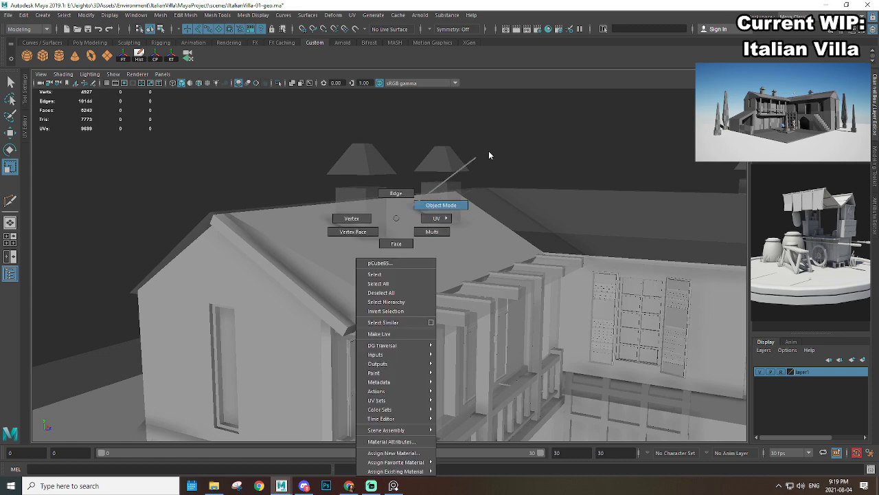
pyautogui.click(403, 251)
pyautogui.press('d')
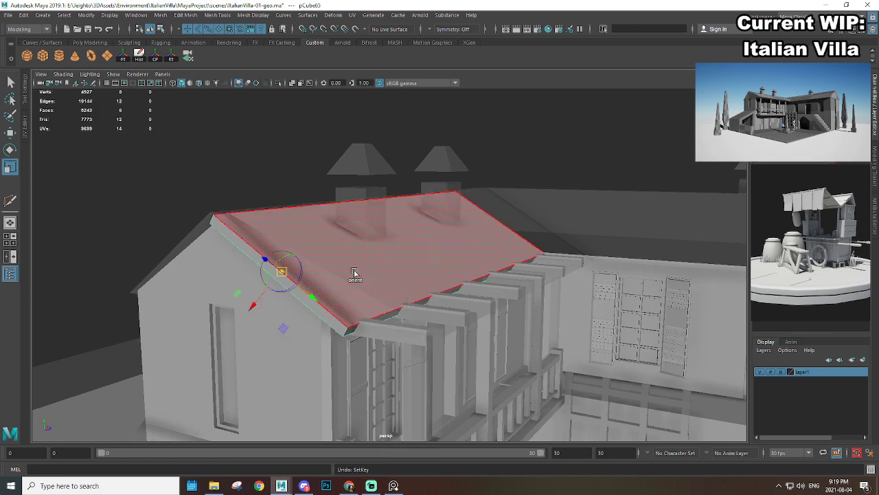
# Step: Align the roof slab's pivot axes with its sloped top face
pyautogui.keyDown('alt'); pyautogui.moveTo(353, 273); pyautogui.dragTo(395, 251); pyautogui.keyUp('alt')
pyautogui.press('w')
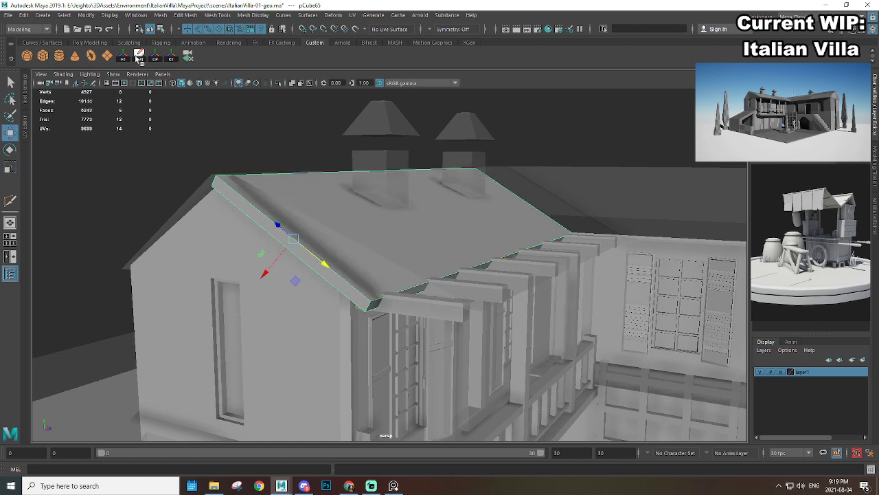
pyautogui.keyDown('alt'); pyautogui.moveTo(343, 185); pyautogui.dragTo(380, 201); pyautogui.keyUp('alt')
pyautogui.press('d')
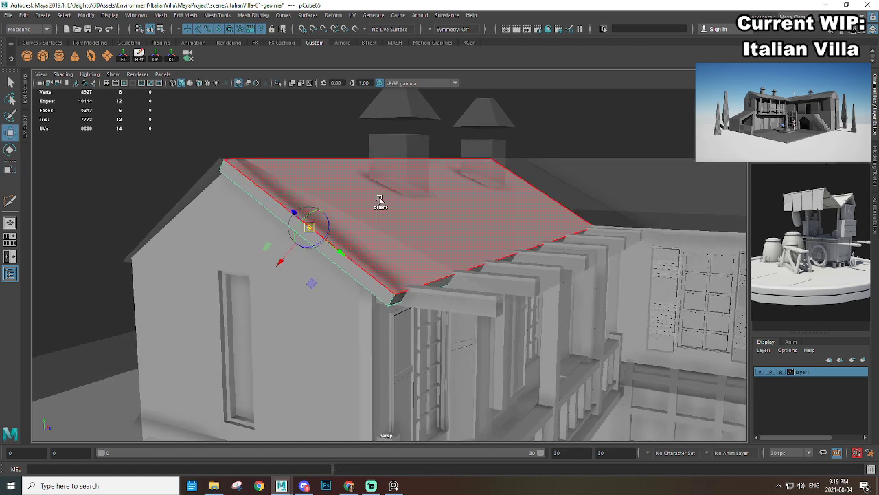
pyautogui.keyDown('alt'); pyautogui.moveTo(287, 207); pyautogui.dragTo(245, 193); pyautogui.keyUp('alt')
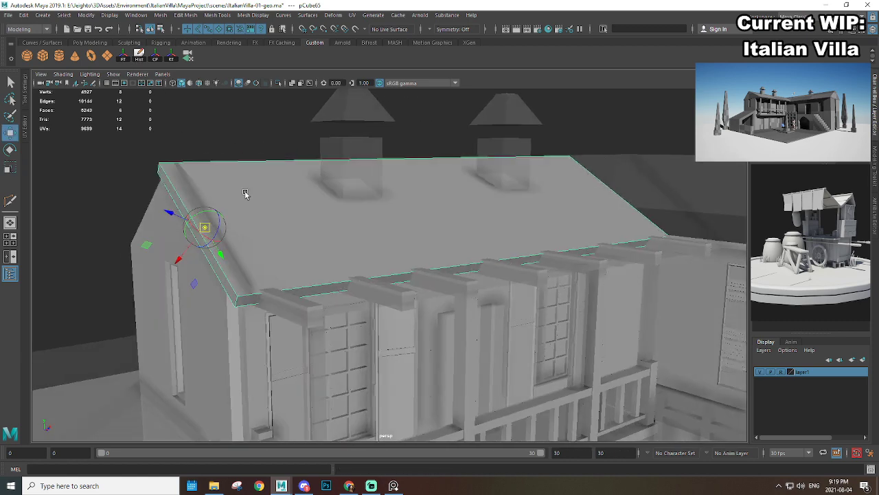
pyautogui.keyDown('ctrl'); pyautogui.click(304, 203); pyautogui.keyUp('ctrl')
# Step: Scale the roof slab slightly thinner and shorten it along the slope to fit the gable
pyautogui.keyDown('alt'); pyautogui.moveTo(310, 227); pyautogui.dragTo(418, 208); pyautogui.keyUp('alt')
pyautogui.press('e')
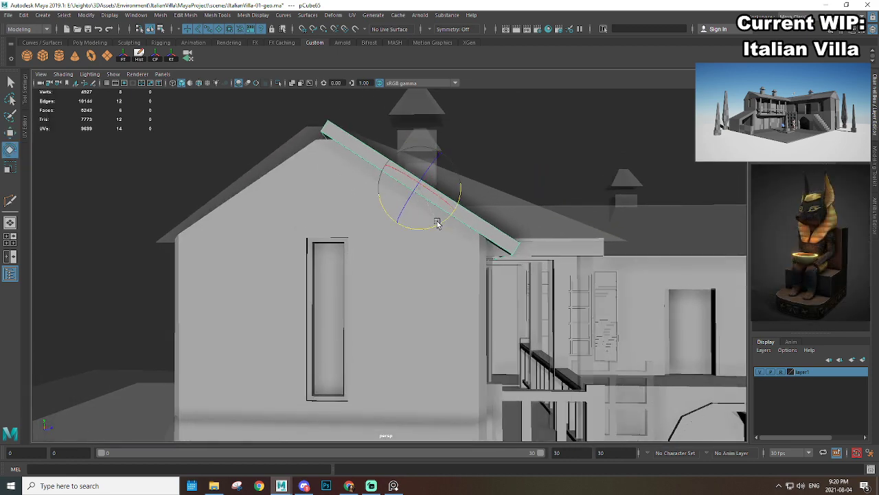
pyautogui.press('r')
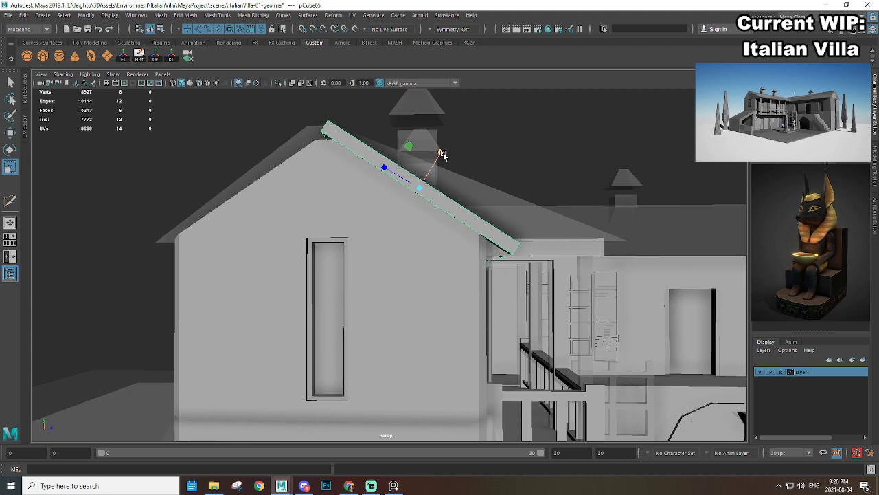
pyautogui.moveTo(442, 153); pyautogui.dragTo(439, 155)
pyautogui.keyDown('alt'); pyautogui.moveTo(491, 182); pyautogui.dragTo(438, 203); pyautogui.keyUp('alt')
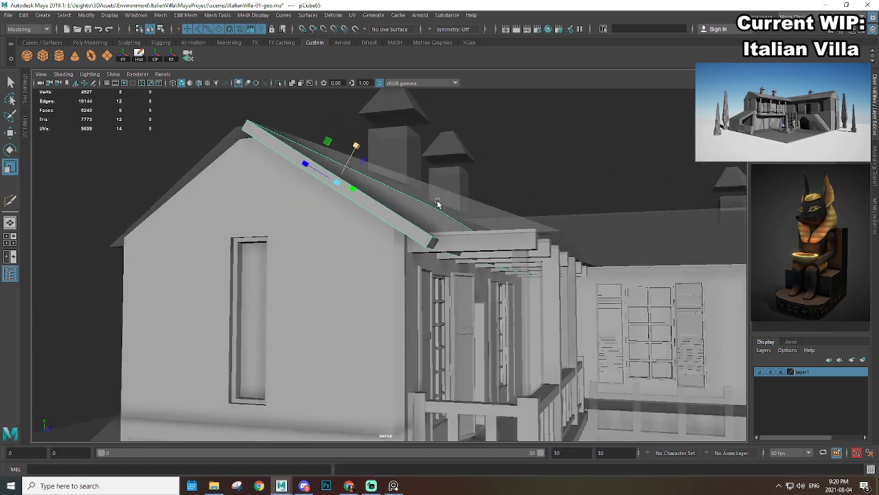
pyautogui.keyDown('alt'); pyautogui.moveTo(367, 199); pyautogui.dragTo(374, 205); pyautogui.keyUp('alt')
pyautogui.moveTo(320, 174); pyautogui.dragTo(323, 178)
pyautogui.press('w')
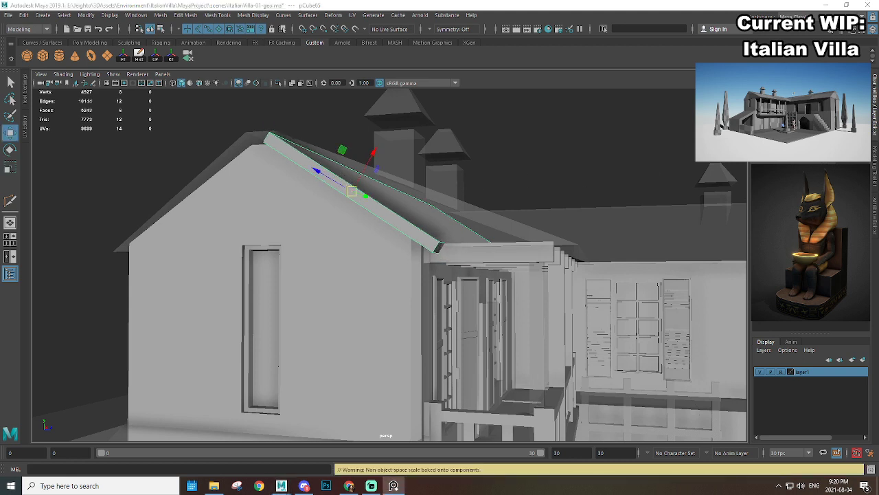
# Step: Rotate the roof slab to a shallower pitch so its lower edge reaches out over the balcony beams
pyautogui.keyDown('alt'); pyautogui.moveTo(442, 222); pyautogui.dragTo(532, 219); pyautogui.keyUp('alt')
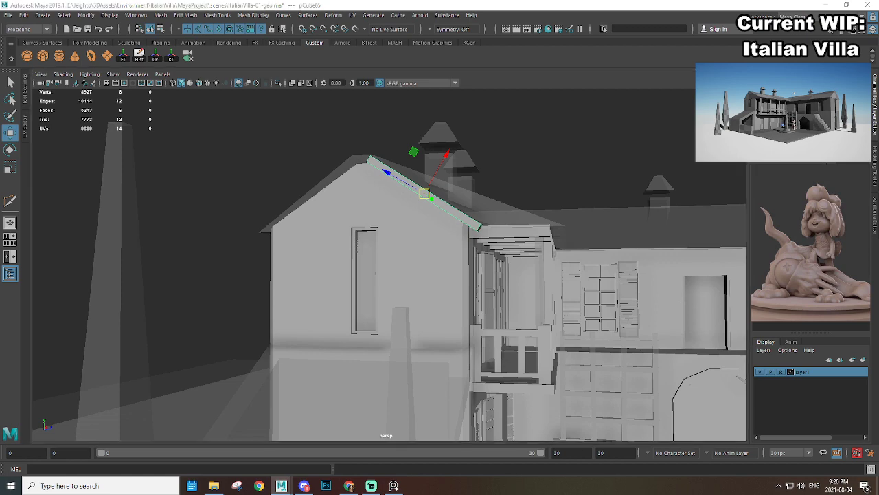
pyautogui.scroll(-1, 690, 255)
pyautogui.keyDown('alt'); pyautogui.moveTo(483, 233); pyautogui.dragTo(488, 256); pyautogui.keyUp('alt')
pyautogui.keyDown('alt'); pyautogui.moveTo(522, 257); pyautogui.dragTo(493, 234, button='middle'); pyautogui.keyUp('alt')
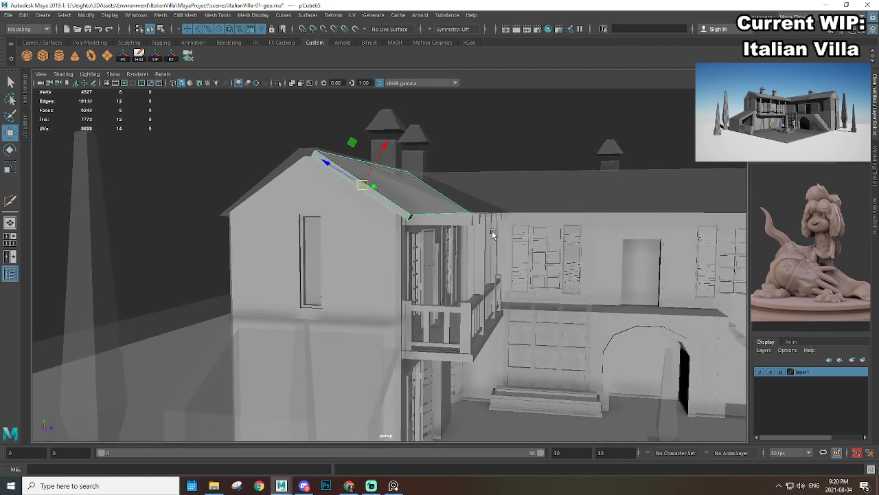
pyautogui.keyDown('alt'); pyautogui.moveTo(493, 234); pyautogui.dragTo(459, 239); pyautogui.keyUp('alt')
pyautogui.scroll(2, 483, 220)
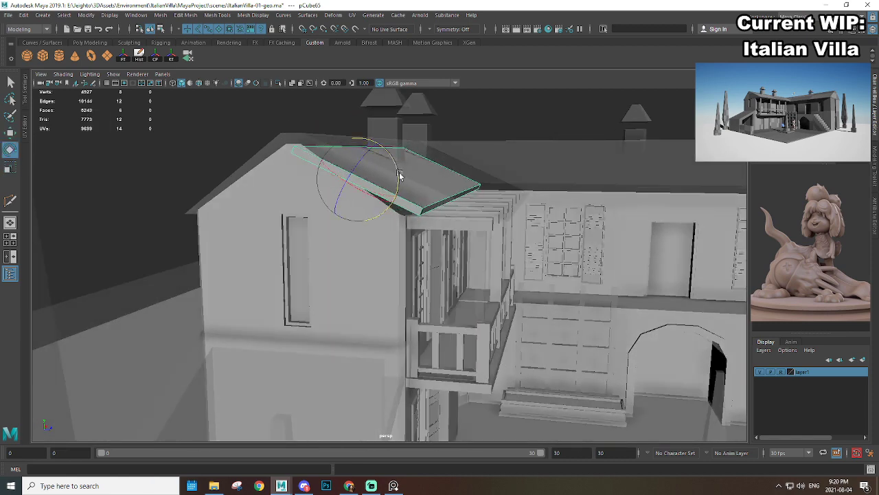
# Step: Undo the last slab change, align the slab's pivot with its sloped face, and lengthen it along the slope
pyautogui.keyDown('alt'); pyautogui.moveTo(399, 175); pyautogui.dragTo(337, 161); pyautogui.keyUp('alt')
pyautogui.press('w')
pyautogui.press('r')
pyautogui.hotkey('ctrl', 'z')
pyautogui.keyDown('alt'); pyautogui.moveTo(336, 162); pyautogui.dragTo(426, 178); pyautogui.keyUp('alt')
pyautogui.keyDown('ctrl'); pyautogui.click(427, 193); pyautogui.keyUp('ctrl')
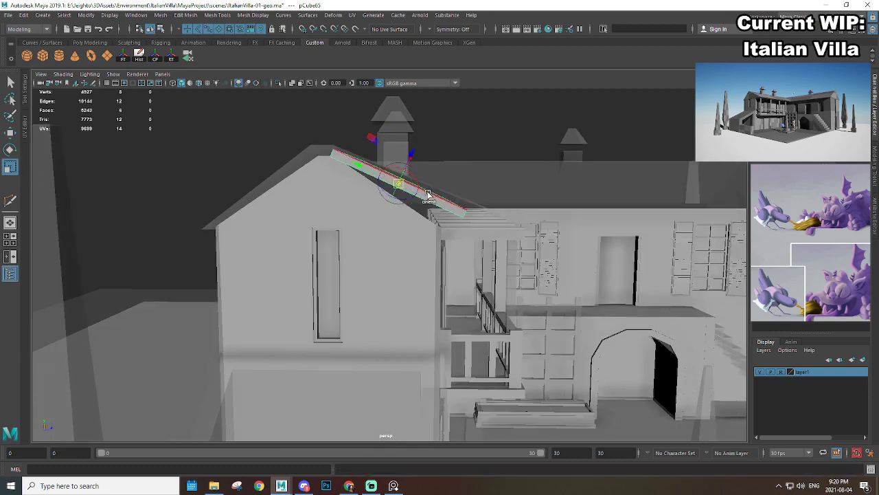
pyautogui.press('d')
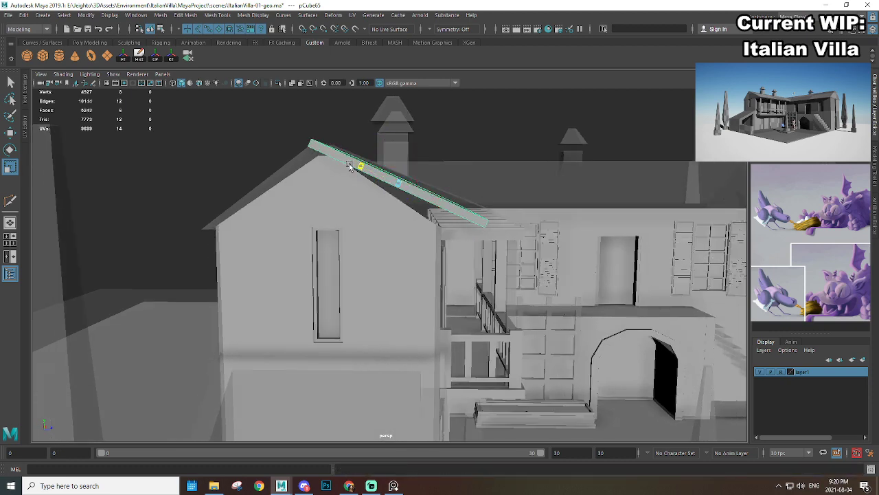
pyautogui.keyDown('alt'); pyautogui.moveTo(350, 167); pyautogui.dragTo(411, 169); pyautogui.keyUp('alt')
# Step: Set the Rotate tool's axis orientation to Object for the roof slab and reset its custom pivot
pyautogui.press('e')
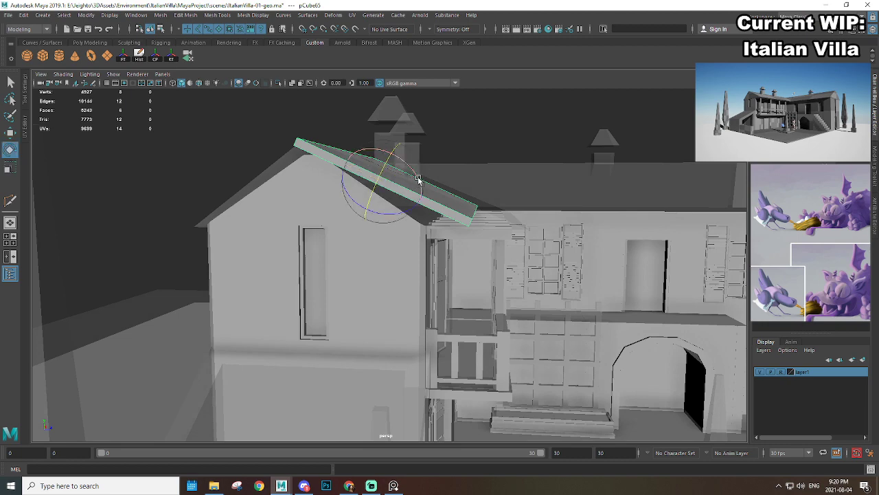
pyautogui.press('d')
pyautogui.press('d')
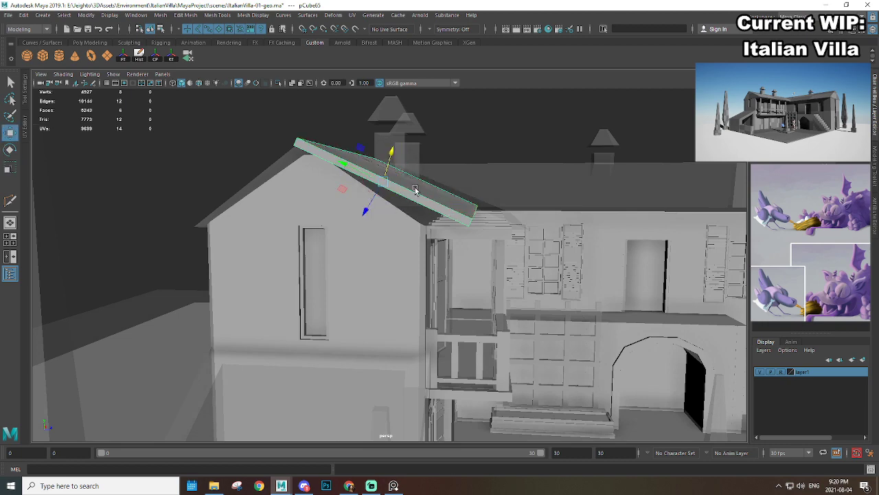
pyautogui.press('r')
pyautogui.doubleClick(10, 149)
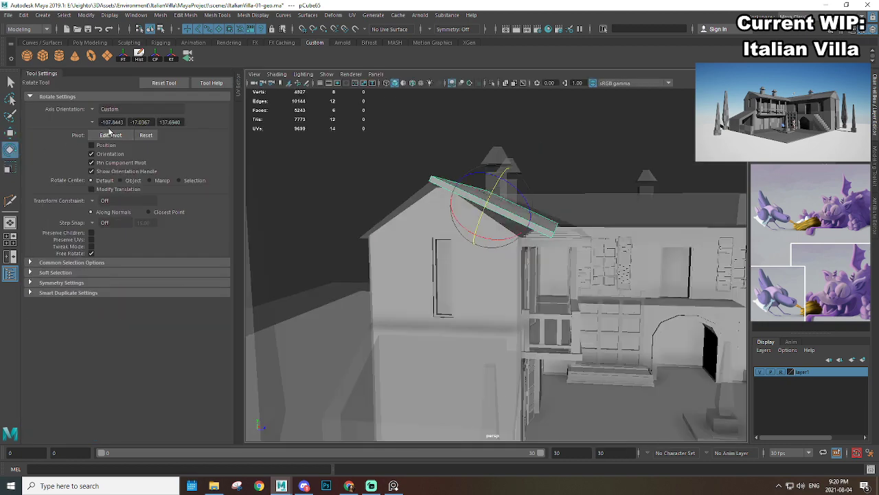
pyautogui.click(92, 111)
pyautogui.click(91, 111)
pyautogui.click(91, 111)
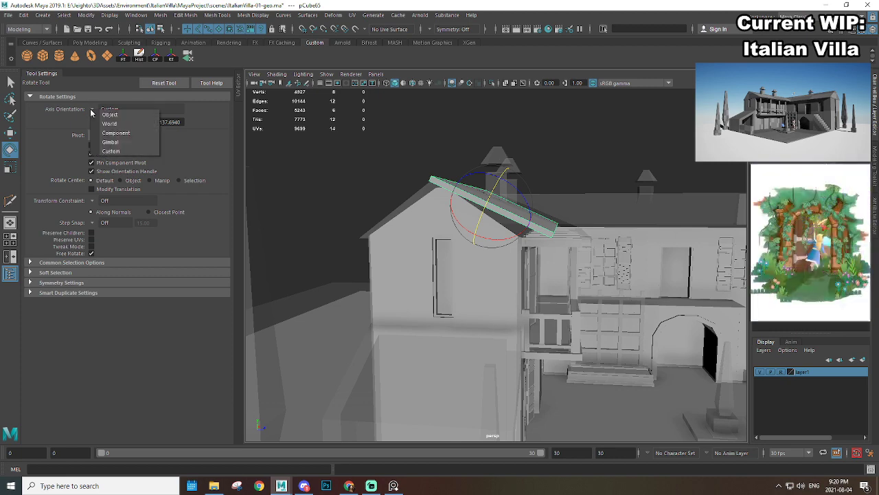
pyautogui.click(91, 111)
pyautogui.click(146, 136)
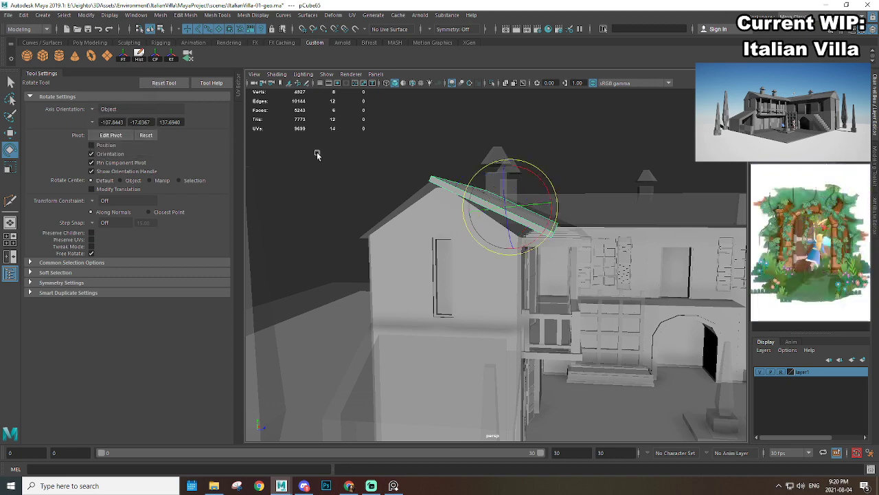
# Step: Reset the roof slab's pivot for the Move tool to World axes
pyautogui.keyDown('alt'); pyautogui.moveTo(514, 179); pyautogui.dragTo(545, 200); pyautogui.keyUp('alt')
pyautogui.press('w')
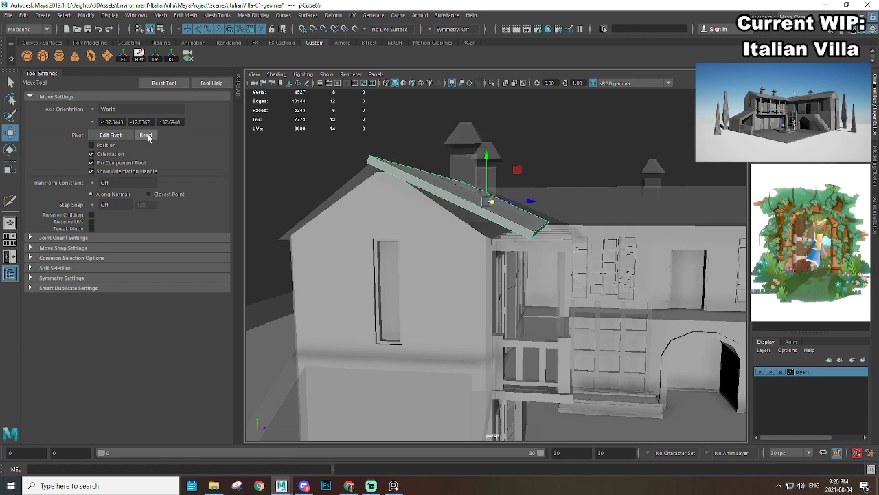
pyautogui.keyDown('alt'); pyautogui.moveTo(455, 186); pyautogui.dragTo(489, 192); pyautogui.keyUp('alt')
pyautogui.press('d')
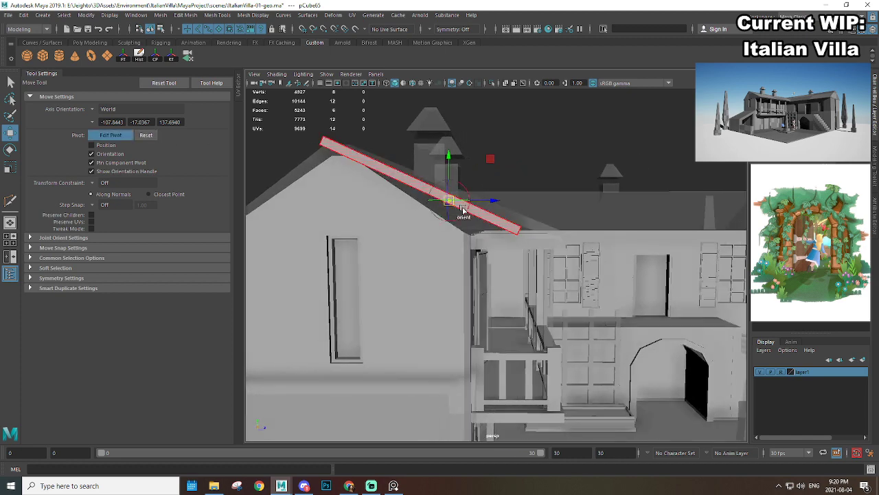
pyautogui.press('d')
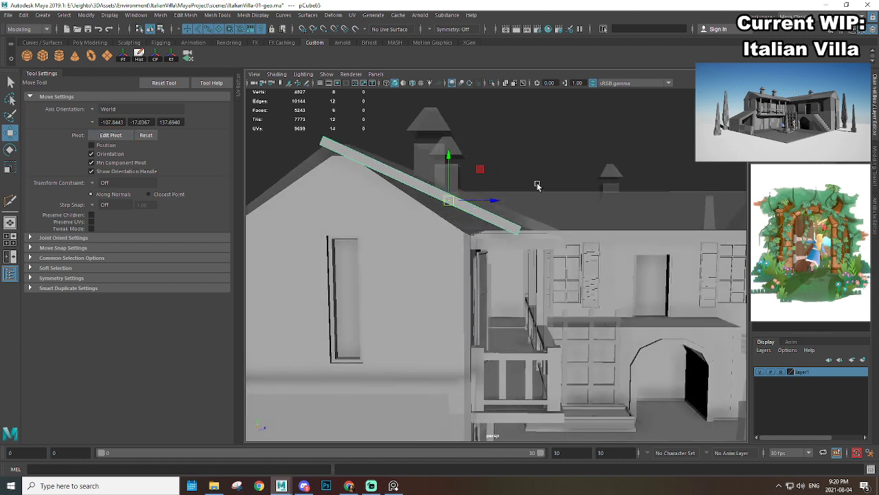
# Step: Rotate the roof slab to a slightly shallower pitch and reposition it over the gable
pyautogui.press('e')
pyautogui.moveTo(488, 207); pyautogui.dragTo(479, 180)
pyautogui.press('w')
pyautogui.scroll(-3, 501, 230)
pyautogui.keyDown('alt'); pyautogui.moveTo(549, 222); pyautogui.dragTo(531, 217); pyautogui.keyUp('alt')
# Step: Orient the slab's pivot along its slope and extend the slab from the ridge out over the balcony beams
pyautogui.press('r')
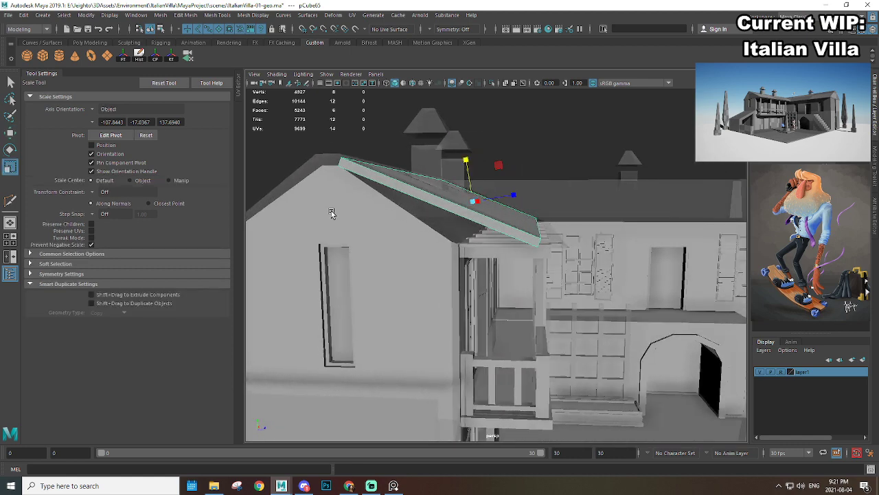
pyautogui.press('d')
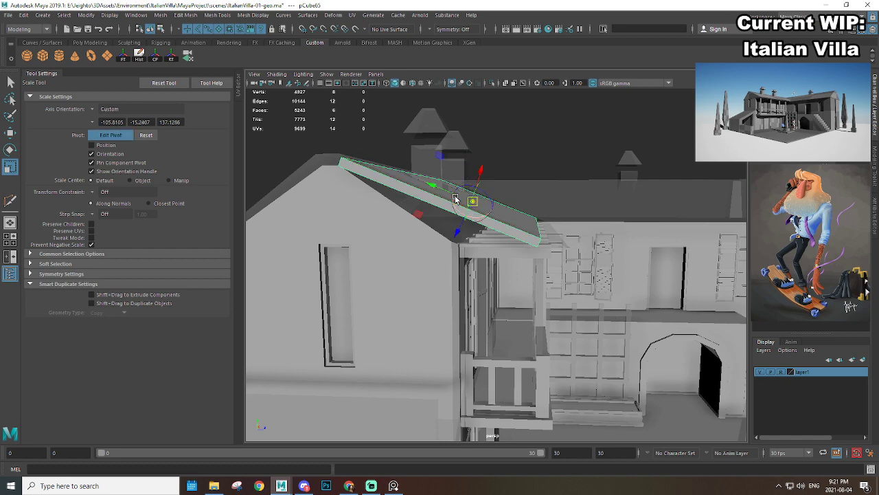
pyautogui.press('d')
pyautogui.moveTo(435, 188)
pyautogui.mouseDown()
pyautogui.moveTo(454, 196)
pyautogui.moveTo(431, 194)
pyautogui.mouseUp()
pyautogui.press('w')
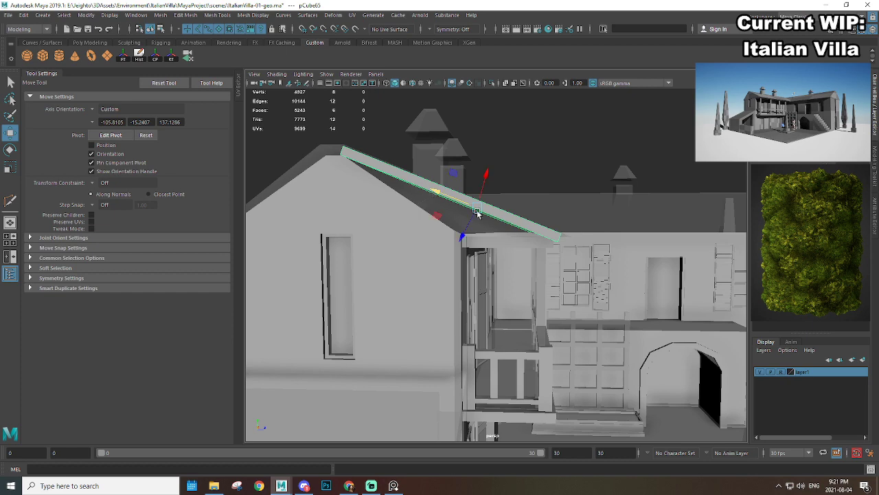
pyautogui.keyDown('alt'); pyautogui.moveTo(478, 214); pyautogui.dragTo(470, 196); pyautogui.keyUp('alt')
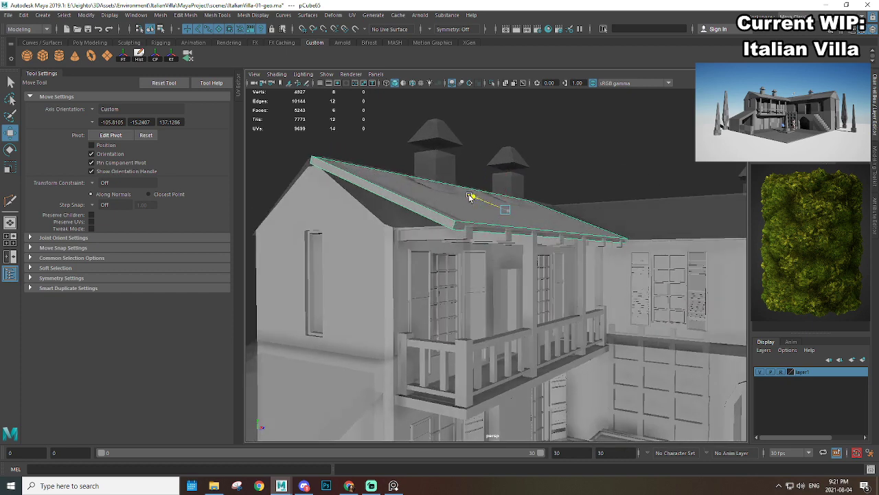
# Step: Select the house wall's eave vertices along the balcony wing and raise them along the world vertical to the slab's underside
pyautogui.click(395, 254)
pyautogui.keyDown('alt'); pyautogui.moveTo(367, 249); pyautogui.dragTo(456, 202); pyautogui.keyUp('alt')
pyautogui.scroll(-3, 404, 186)
pyautogui.keyDown('alt'); pyautogui.moveTo(407, 188); pyautogui.dragTo(491, 209); pyautogui.keyUp('alt')
pyautogui.keyDown('alt'); pyautogui.moveTo(530, 231); pyautogui.dragTo(494, 240); pyautogui.keyUp('alt')
pyautogui.scroll(-5, 556, 237)
pyautogui.scroll(6, 639, 290)
pyautogui.keyDown('alt'); pyautogui.moveTo(640, 290); pyautogui.dragTo(611, 285); pyautogui.keyUp('alt')
pyautogui.keyDown('alt'); pyautogui.moveTo(360, 236); pyautogui.dragTo(513, 235); pyautogui.keyUp('alt')
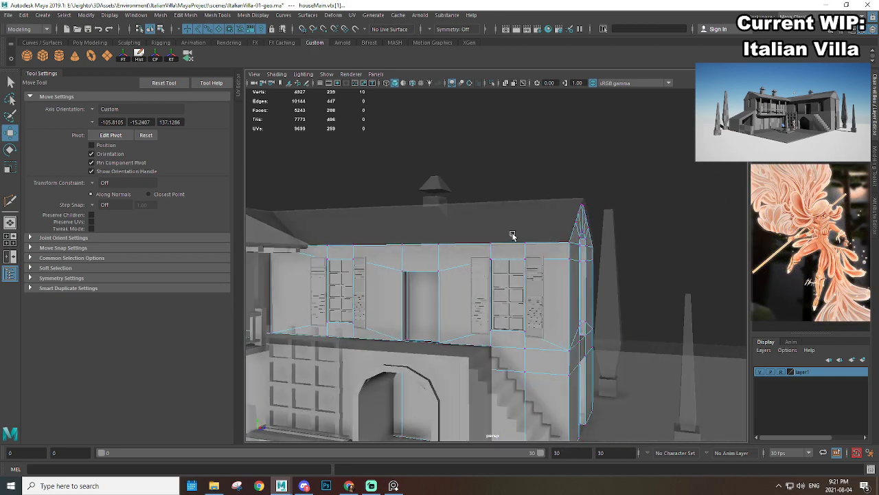
pyautogui.keyDown('alt'); pyautogui.moveTo(334, 240); pyautogui.dragTo(542, 199, button='middle'); pyautogui.keyUp('alt')
pyautogui.keyDown('alt'); pyautogui.moveTo(474, 203); pyautogui.dragTo(492, 227); pyautogui.keyUp('alt')
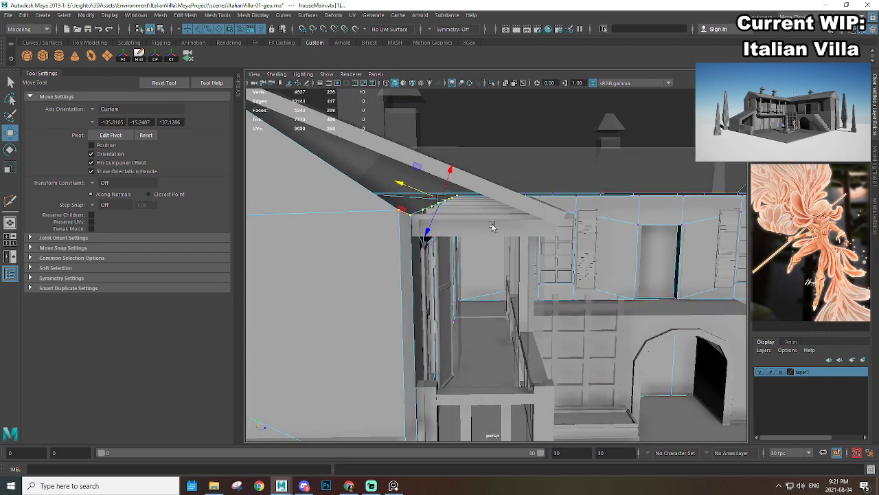
pyautogui.press('d')
pyautogui.click(512, 136)
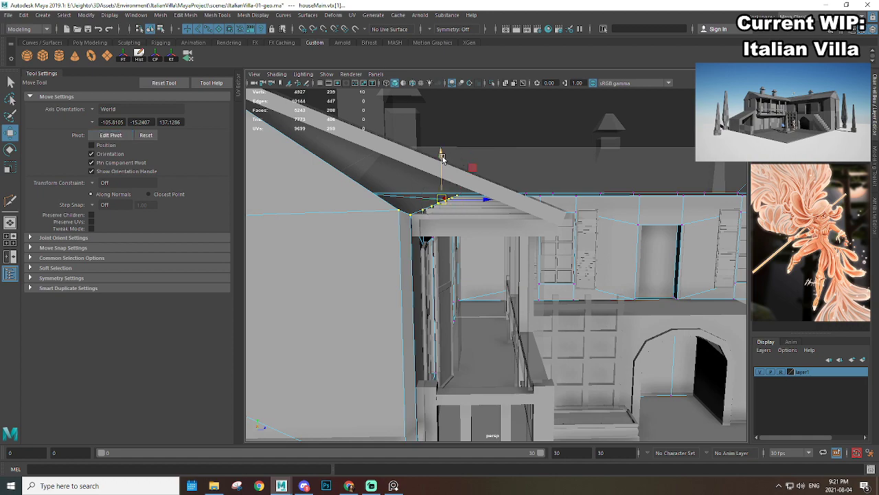
pyautogui.moveTo(442, 157); pyautogui.dragTo(449, 131)
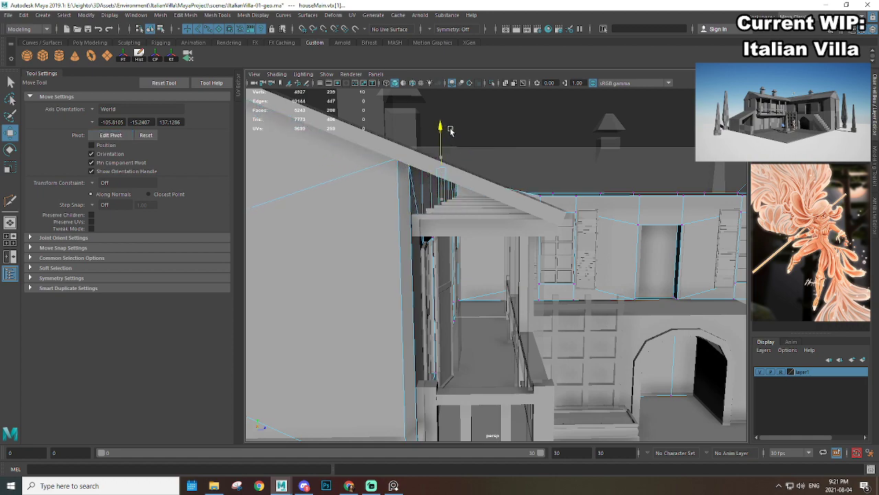
# Step: Raise the courtyard-side eave vertices of the adjoining wing to match the balcony wing's wall height
pyautogui.scroll(-4, 467, 158)
pyautogui.keyDown('alt'); pyautogui.moveTo(467, 159); pyautogui.dragTo(403, 215); pyautogui.keyUp('alt')
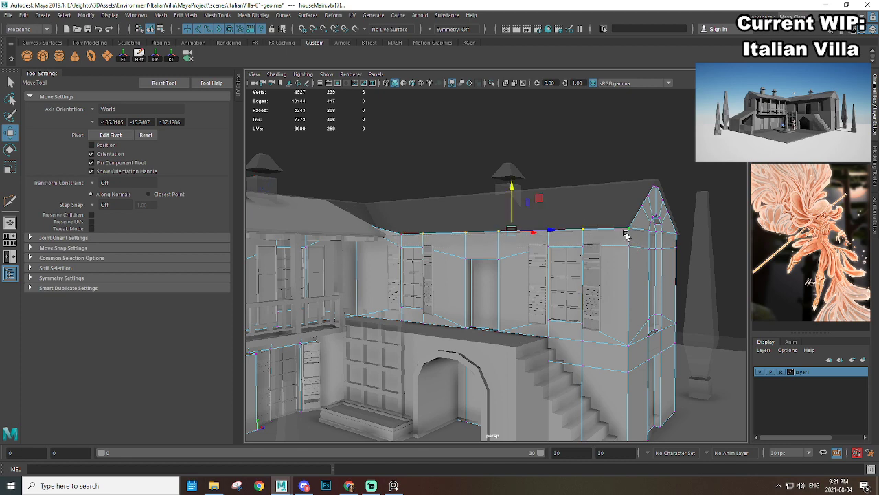
pyautogui.keyDown('alt'); pyautogui.moveTo(366, 216); pyautogui.dragTo(431, 184); pyautogui.keyUp('alt')
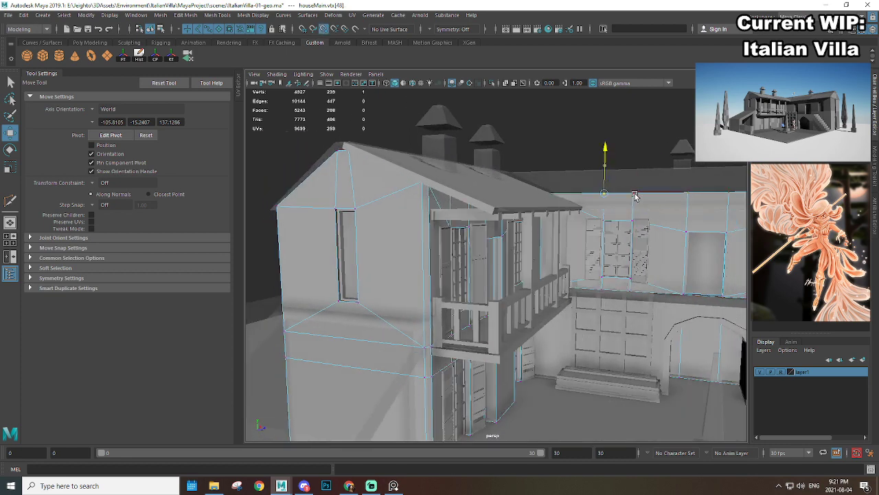
pyautogui.keyDown('alt'); pyautogui.moveTo(635, 196); pyautogui.dragTo(506, 242); pyautogui.keyUp('alt')
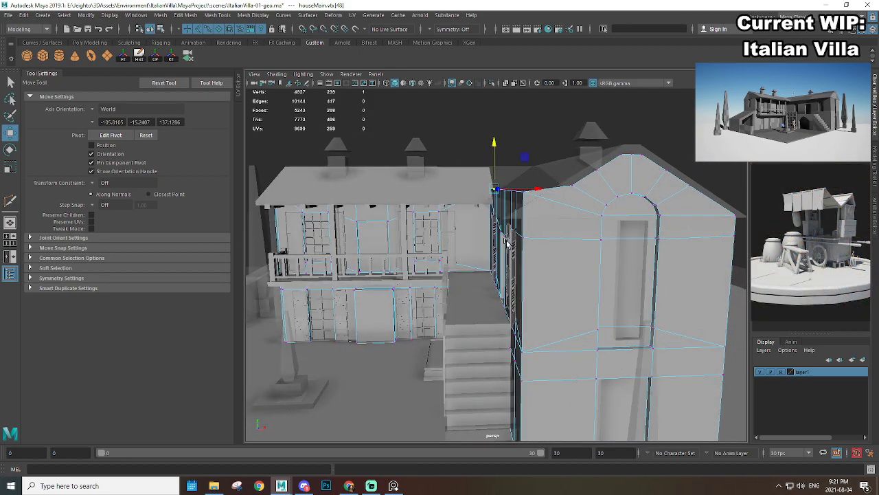
pyautogui.keyDown('alt'); pyautogui.moveTo(506, 242); pyautogui.dragTo(454, 261, button='middle'); pyautogui.keyUp('alt')
pyautogui.keyDown('alt'); pyautogui.moveTo(453, 261); pyautogui.dragTo(560, 237, button='right'); pyautogui.keyUp('alt')
pyautogui.keyDown('alt'); pyautogui.moveTo(477, 200); pyautogui.dragTo(591, 190); pyautogui.keyUp('alt')
pyautogui.keyDown('alt'); pyautogui.moveTo(591, 190); pyautogui.dragTo(385, 209, button='right'); pyautogui.keyUp('alt')
pyautogui.keyDown('alt'); pyautogui.moveTo(384, 209); pyautogui.dragTo(452, 201, button='middle'); pyautogui.keyUp('alt')
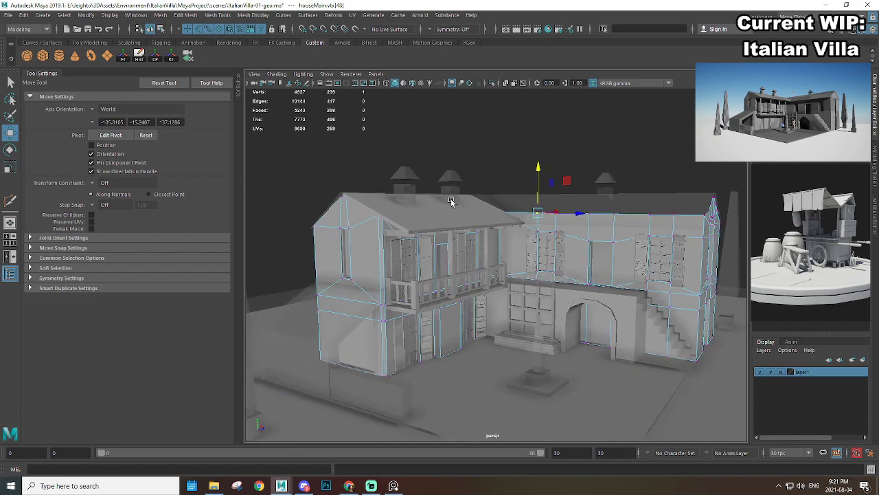
pyautogui.keyDown('alt'); pyautogui.moveTo(451, 201); pyautogui.dragTo(489, 206, button='right'); pyautogui.keyUp('alt')
pyautogui.moveTo(489, 207)
pyautogui.keyDown('alt'); pyautogui.mouseDown()
pyautogui.moveTo(451, 205)
pyautogui.moveTo(491, 208)
pyautogui.mouseUp(); pyautogui.keyUp('alt')
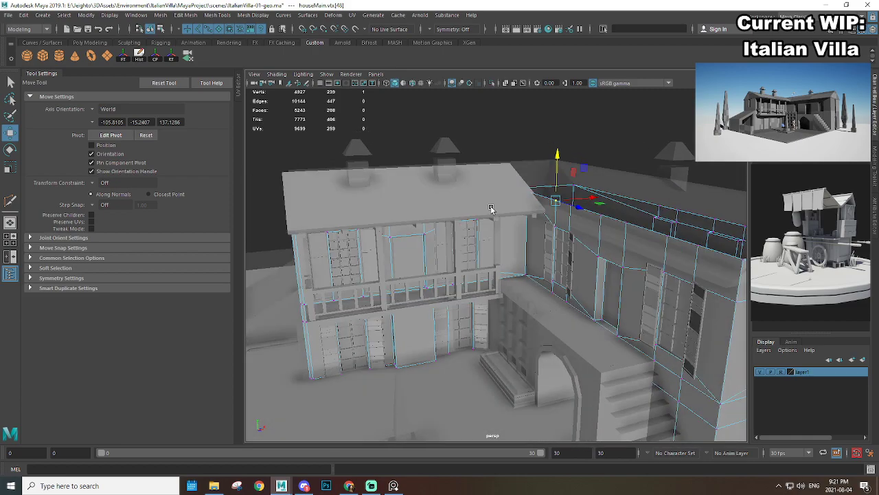
# Step: Move the roof slab's lower end vertices along its length to the inner corner with the adjoining wing
pyautogui.keyDown('alt'); pyautogui.moveTo(511, 173); pyautogui.dragTo(532, 217, button='right'); pyautogui.keyUp('alt')
pyautogui.click(422, 121)
pyautogui.keyDown('alt'); pyautogui.moveTo(454, 144); pyautogui.dragTo(426, 159, button='right'); pyautogui.keyUp('alt')
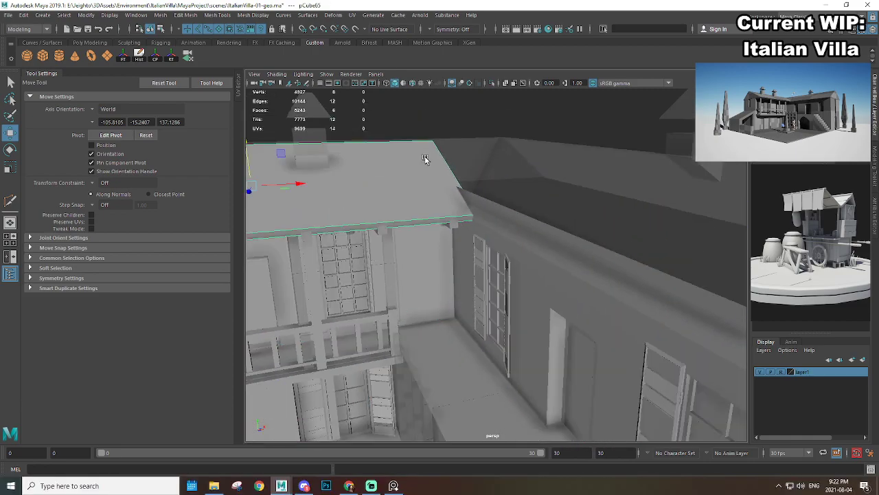
pyautogui.keyDown('alt'); pyautogui.moveTo(426, 159); pyautogui.dragTo(489, 198); pyautogui.keyUp('alt')
pyautogui.moveTo(461, 169); pyautogui.dragTo(429, 169, button='right')
pyautogui.moveTo(509, 129); pyautogui.dragTo(589, 288)
pyautogui.keyDown('alt'); pyautogui.moveTo(533, 220); pyautogui.dragTo(506, 218); pyautogui.keyUp('alt')
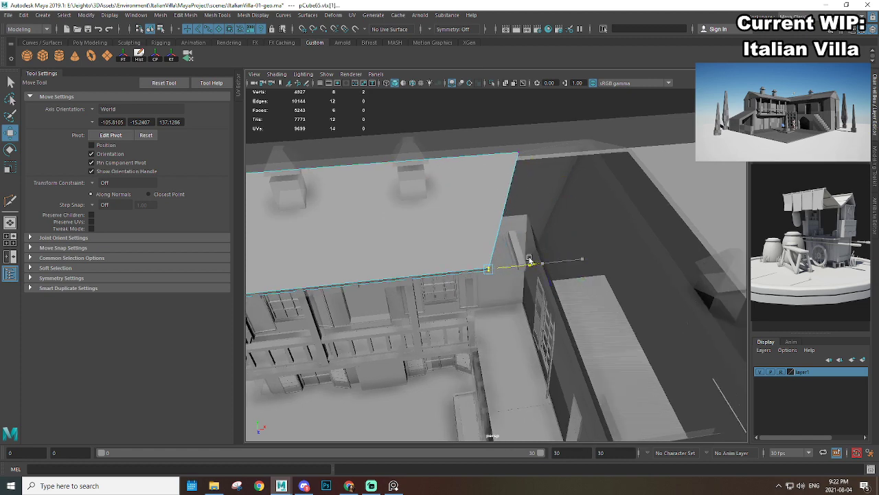
pyautogui.moveTo(530, 260); pyautogui.dragTo(521, 260)
pyautogui.keyDown('alt'); pyautogui.moveTo(521, 247); pyautogui.dragTo(494, 271); pyautogui.keyUp('alt')
# Step: Extend the slab's ridge-end vertices toward the adjoining wing and adjust the lower corner to form a mitred end
pyautogui.moveTo(478, 130); pyautogui.dragTo(576, 132)
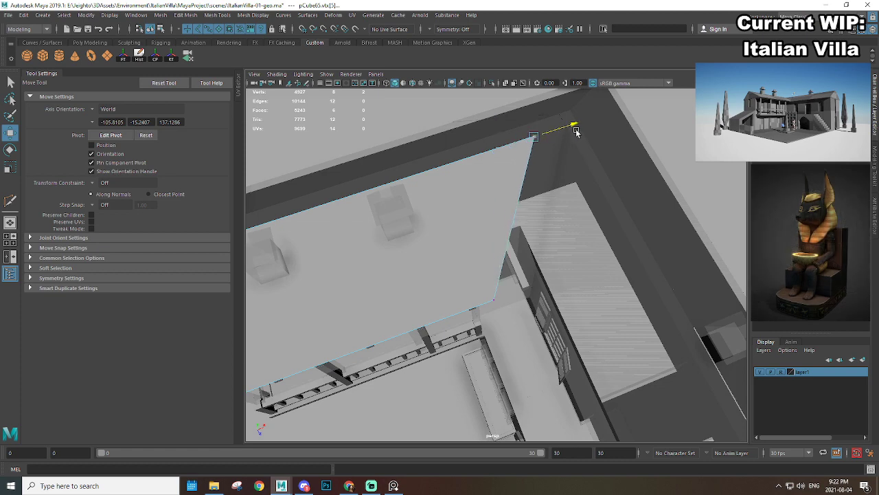
pyautogui.click(493, 300)
pyautogui.moveTo(535, 286); pyautogui.dragTo(506, 268)
pyautogui.scroll(-5, 549, 283)
pyautogui.scroll(4, 506, 268)
# Step: Extrude the slab's mitred end face and snap it to the far gable end of the adjoining wing
pyautogui.moveTo(497, 205); pyautogui.dragTo(497, 227, button='right')
pyautogui.keyDown('alt'); pyautogui.moveTo(497, 228); pyautogui.dragTo(518, 218); pyautogui.keyUp('alt')
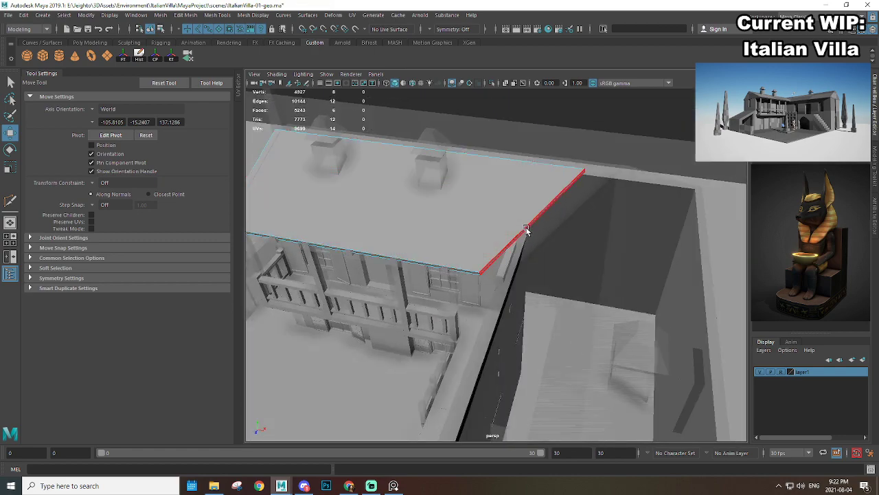
pyautogui.click(526, 230)
pyautogui.scroll(-4, 486, 251)
pyautogui.keyDown('alt'); pyautogui.moveTo(487, 251); pyautogui.dragTo(558, 221); pyautogui.keyUp('alt')
pyautogui.hotkey('ctrl', 'e')
pyautogui.keyDown('alt'); pyautogui.moveTo(616, 240); pyautogui.dragTo(535, 206); pyautogui.keyUp('alt')
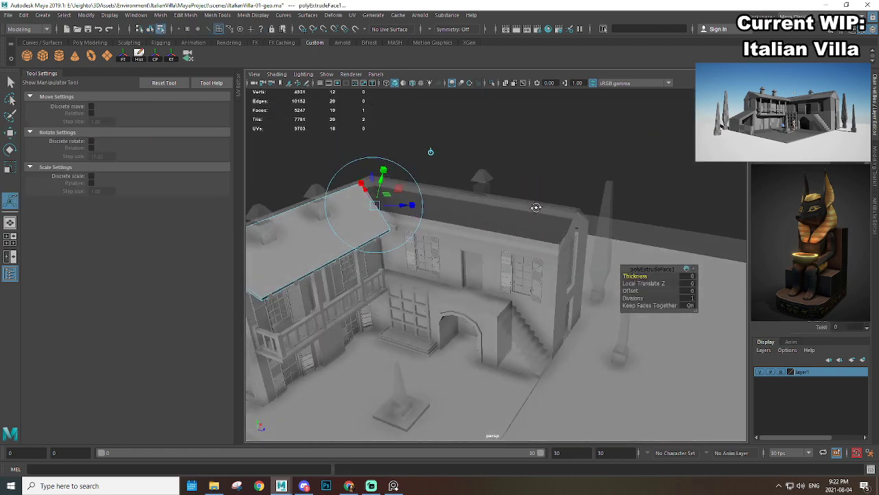
pyautogui.press('w')
pyautogui.click(412, 212)
pyautogui.press('v')
pyautogui.middleClick(566, 242)
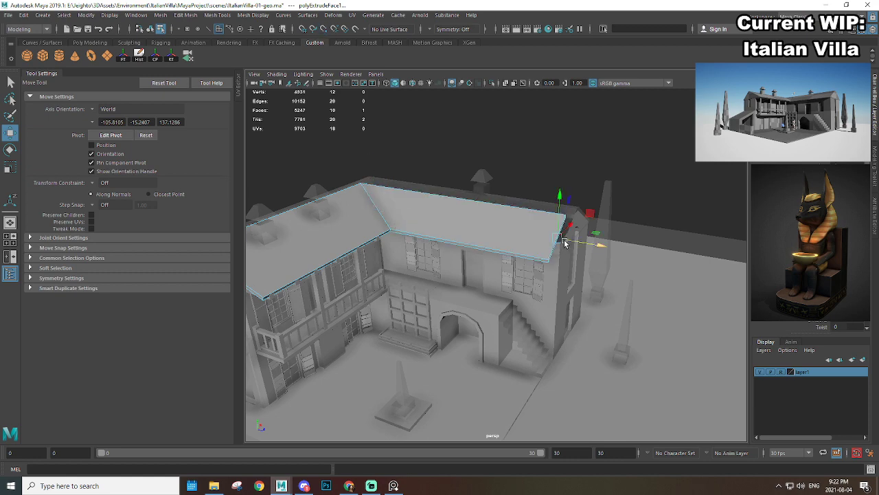
# Step: Isolate the main house walls together with the new roof slab in the viewport
pyautogui.scroll(3, 567, 243)
pyautogui.keyDown('alt'); pyautogui.moveTo(567, 243); pyautogui.dragTo(588, 198); pyautogui.keyUp('alt')
pyautogui.scroll(3, 559, 192)
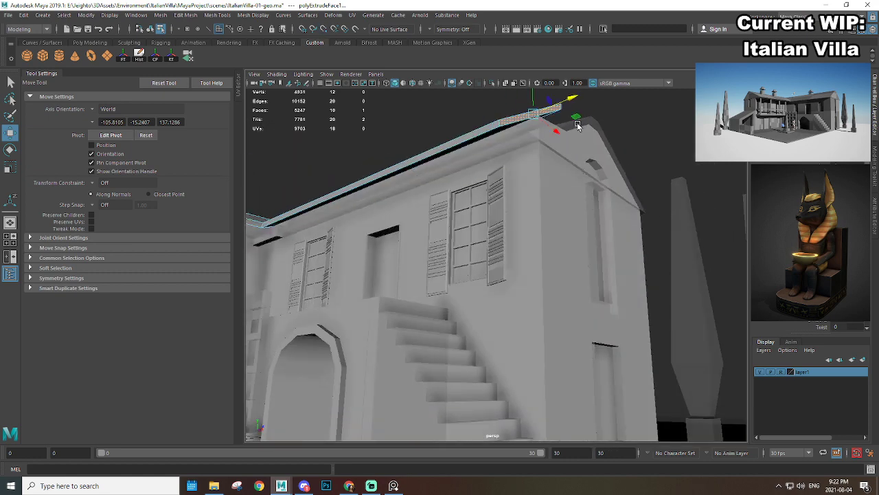
pyautogui.keyDown('alt'); pyautogui.moveTo(575, 103); pyautogui.dragTo(431, 255); pyautogui.keyUp('alt')
pyautogui.keyDown('alt'); pyautogui.moveTo(432, 255); pyautogui.dragTo(522, 249); pyautogui.keyUp('alt')
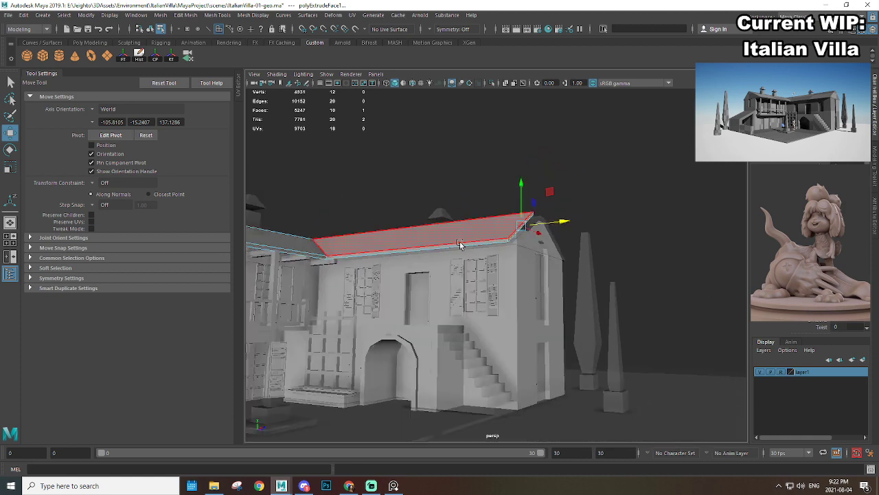
pyautogui.click(524, 262)
pyautogui.keyDown('alt'); pyautogui.moveTo(525, 263); pyautogui.dragTo(611, 222, button='right'); pyautogui.keyUp('alt')
pyautogui.keyDown('alt'); pyautogui.moveTo(611, 222); pyautogui.dragTo(555, 234); pyautogui.keyUp('alt')
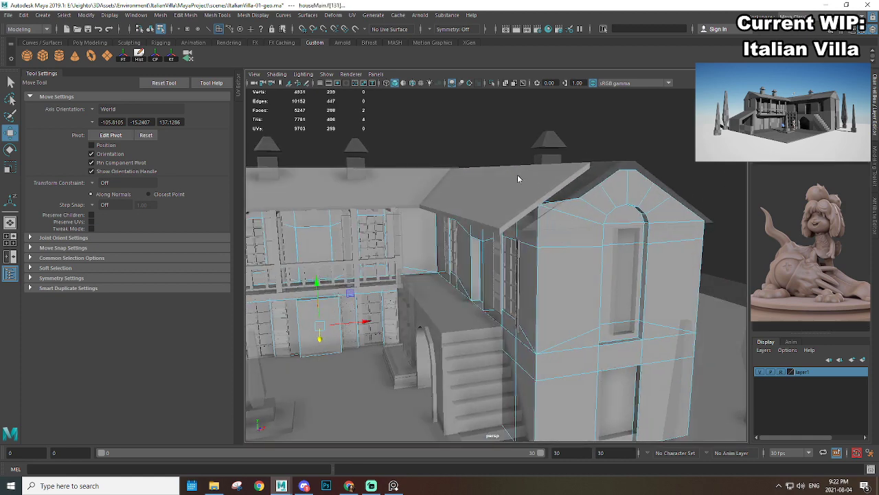
pyautogui.click(621, 154)
pyautogui.press('F8')
pyautogui.click(523, 189)
pyautogui.keyDown('shift'); pyautogui.click(572, 245); pyautogui.keyUp('shift')
pyautogui.hotkey('ctrl', '1')
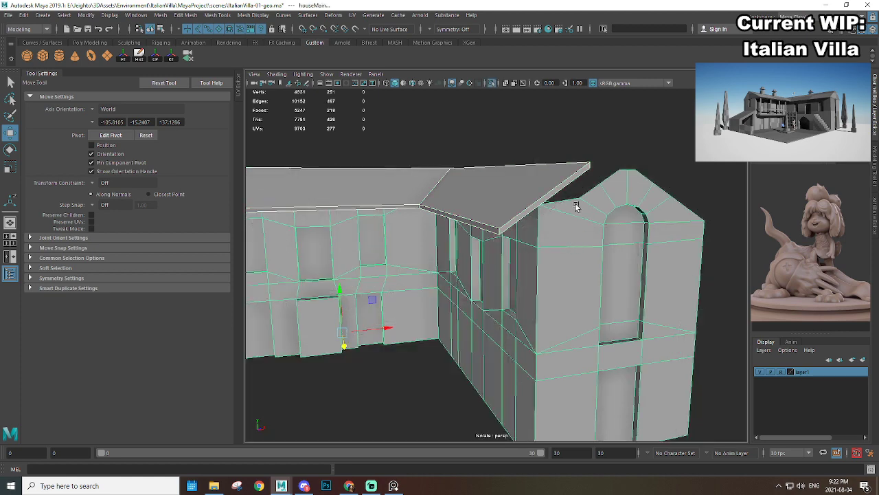
# Step: Raise the courtyard-side vertices of the adjoining wing's gable toward the roof slab and snap the gable's top vertices to the same height
pyautogui.keyDown('alt'); pyautogui.moveTo(577, 208); pyautogui.dragTo(529, 163); pyautogui.keyUp('alt')
pyautogui.press('F9')
pyautogui.hotkey('ctrl', 'z')
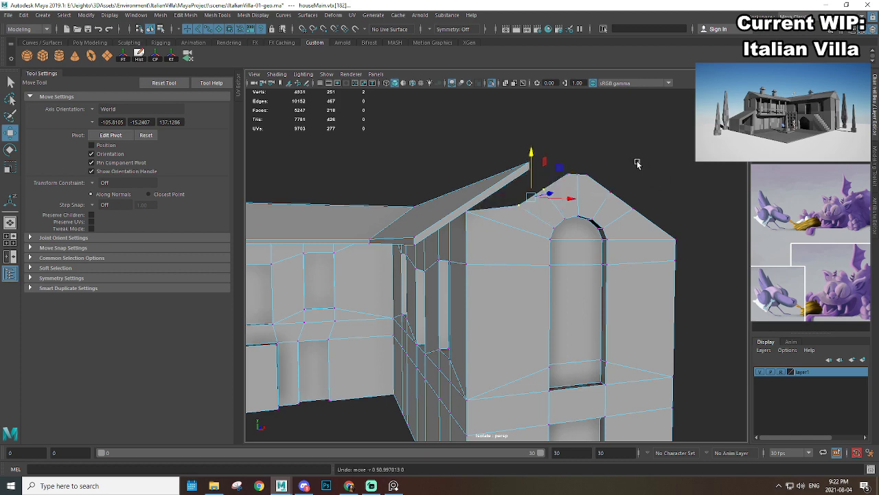
pyautogui.moveTo(637, 162); pyautogui.dragTo(582, 174)
pyautogui.click(522, 207)
pyautogui.click(548, 186)
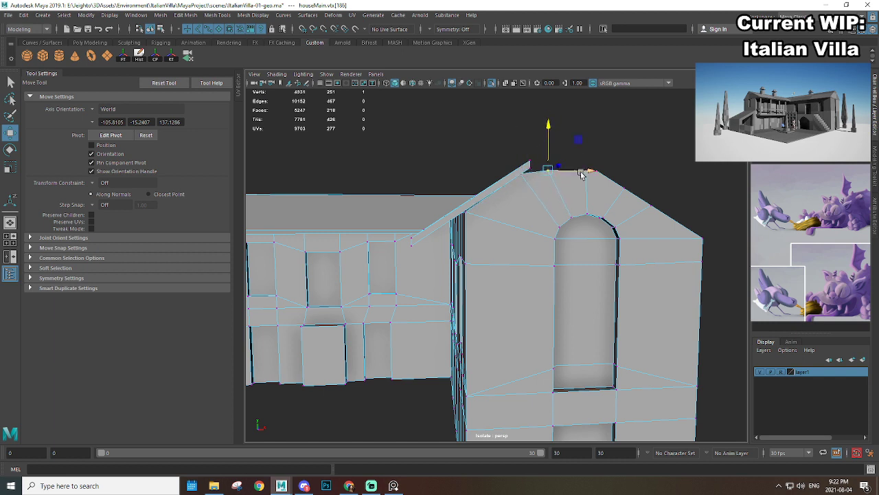
pyautogui.keyDown('alt'); pyautogui.moveTo(622, 197); pyautogui.dragTo(560, 182); pyautogui.keyUp('alt')
pyautogui.press('v')
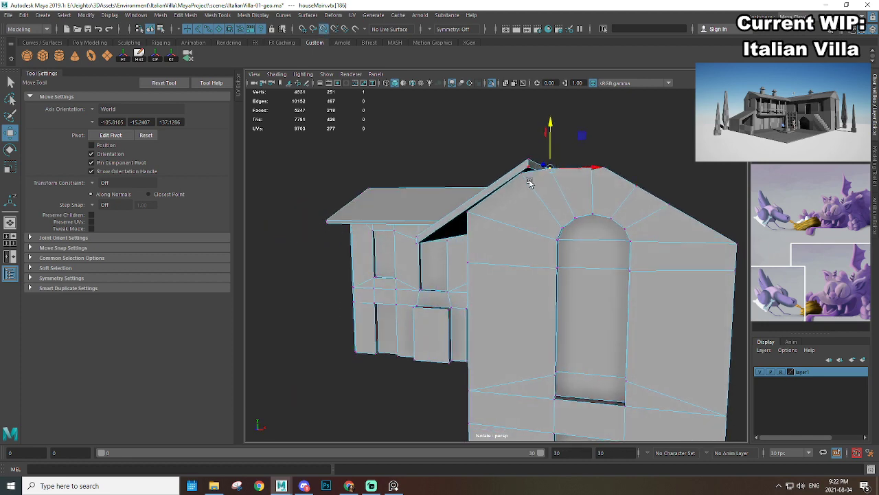
pyautogui.moveTo(530, 181); pyautogui.dragTo(527, 176, button='middle')
pyautogui.keyDown('alt'); pyautogui.moveTo(605, 174); pyautogui.dragTo(625, 176); pyautogui.keyUp('alt')
pyautogui.moveTo(623, 153); pyautogui.dragTo(560, 179)
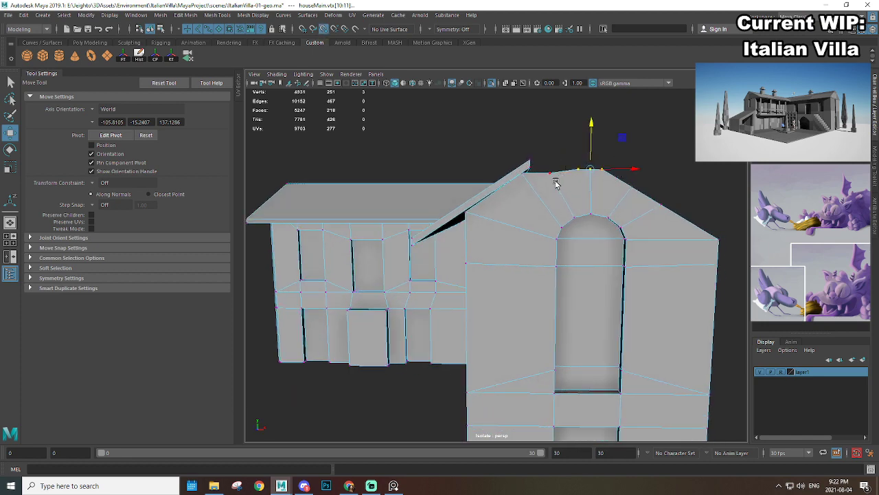
pyautogui.press('v')
pyautogui.moveTo(556, 182); pyautogui.dragTo(555, 179, button='middle')
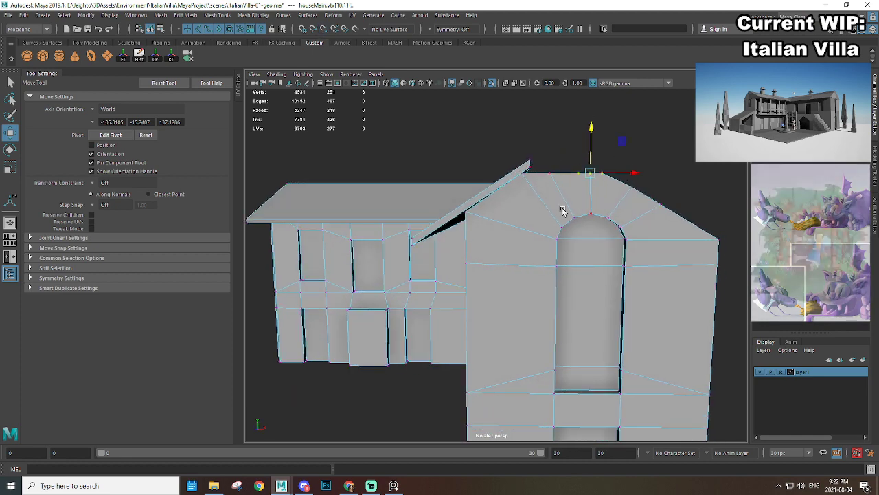
# Step: Delete the two redundant vertices along the gable's flat top and raise the adjoining far-slope vertex level with it
pyautogui.moveTo(568, 163); pyautogui.dragTo(584, 178)
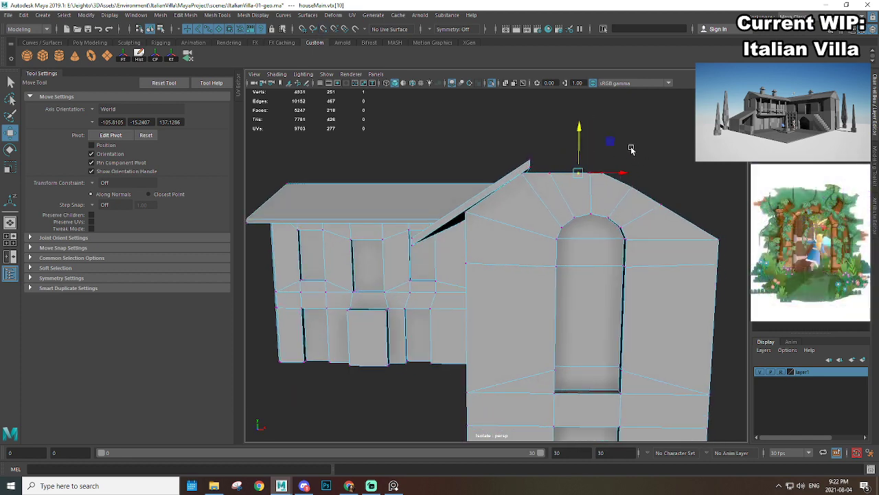
pyautogui.keyDown('shift'); pyautogui.moveTo(633, 149); pyautogui.dragTo(598, 186); pyautogui.keyUp('shift')
pyautogui.press('Delete')
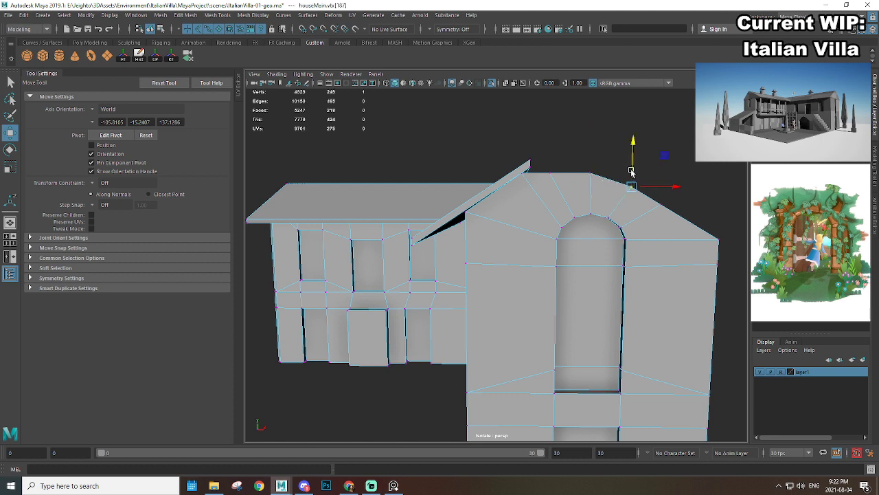
pyautogui.moveTo(632, 171); pyautogui.dragTo(579, 173)
pyautogui.click(658, 193)
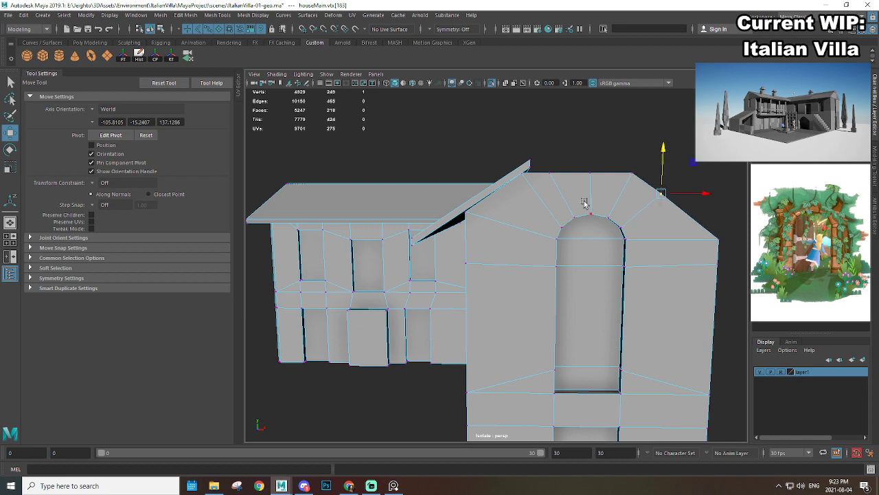
# Step: Leave component editing and end the isolation to show the whole villa scene again
pyautogui.click(619, 138)
pyautogui.keyDown('alt'); pyautogui.moveTo(574, 157); pyautogui.dragTo(490, 200, button='right'); pyautogui.keyUp('alt')
pyautogui.keyDown('alt'); pyautogui.moveTo(491, 199); pyautogui.dragTo(540, 199); pyautogui.keyUp('alt')
pyautogui.keyDown('alt'); pyautogui.moveTo(380, 196); pyautogui.dragTo(540, 147, button='middle'); pyautogui.keyUp('alt')
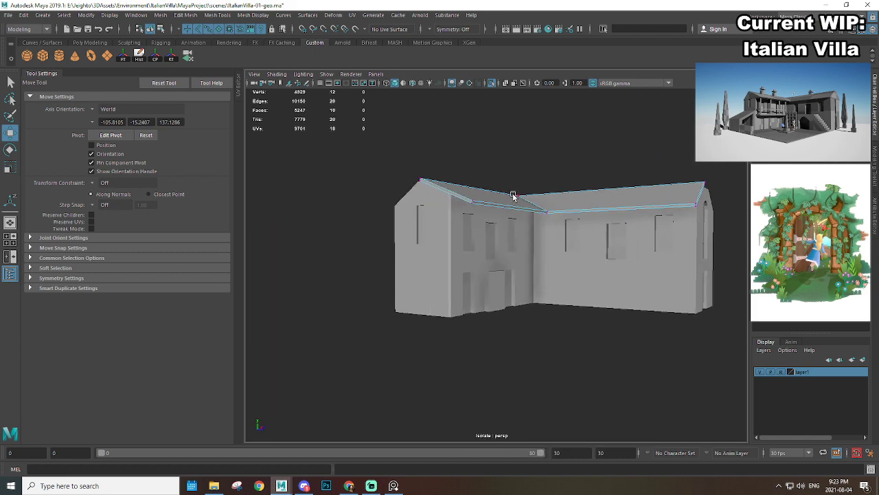
pyautogui.moveTo(514, 195); pyautogui.dragTo(606, 152, button='right')
pyautogui.click(606, 152)
pyautogui.keyDown('alt'); pyautogui.moveTo(467, 184); pyautogui.dragTo(527, 185, button='right'); pyautogui.keyUp('alt')
pyautogui.keyDown('alt'); pyautogui.moveTo(526, 185); pyautogui.dragTo(496, 203); pyautogui.keyUp('alt')
pyautogui.click(484, 165)
pyautogui.hotkey('ctrl', '1')
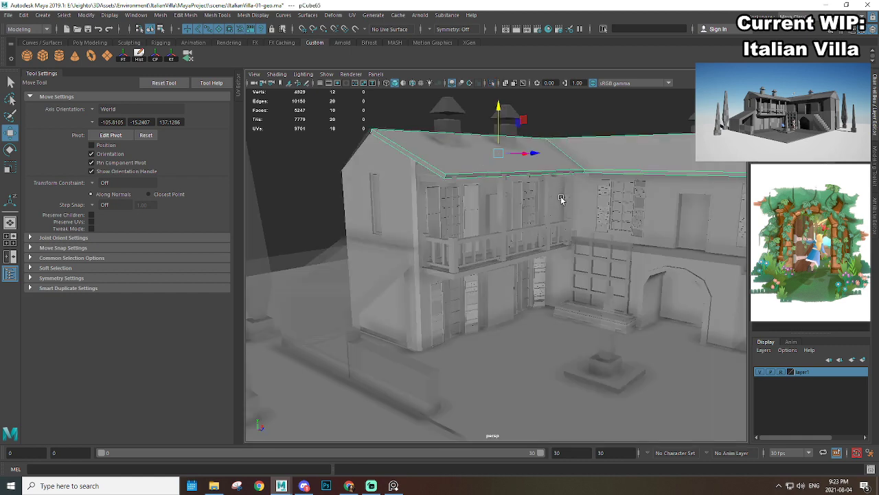
# Step: Nudge the roof slab slightly over the balcony wing's rafter ends
pyautogui.click(608, 112)
pyautogui.keyDown('alt'); pyautogui.moveTo(493, 140); pyautogui.dragTo(493, 200, button='middle'); pyautogui.keyUp('alt')
pyautogui.keyDown('alt'); pyautogui.moveTo(492, 199); pyautogui.dragTo(625, 278, button='right'); pyautogui.keyUp('alt')
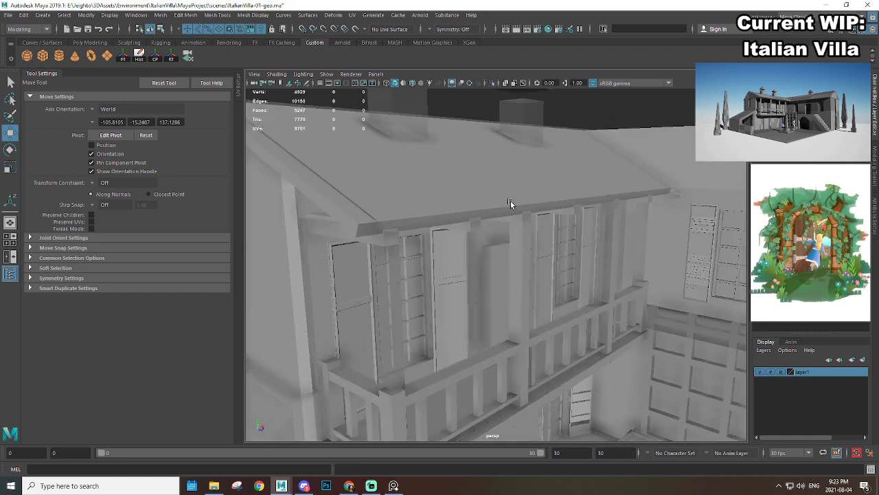
pyautogui.click(510, 200)
pyautogui.keyDown('alt'); pyautogui.moveTo(549, 210); pyautogui.dragTo(576, 209); pyautogui.keyUp('alt')
pyautogui.moveTo(497, 147)
pyautogui.mouseDown()
pyautogui.moveTo(494, 138)
pyautogui.moveTo(499, 146)
pyautogui.mouseUp()
pyautogui.keyDown('alt'); pyautogui.moveTo(448, 224); pyautogui.dragTo(452, 218); pyautogui.keyUp('alt')
# Step: Select the seven rafter beams under the balcony roof and nudge them slightly to fit beneath the slab
pyautogui.click(418, 207)
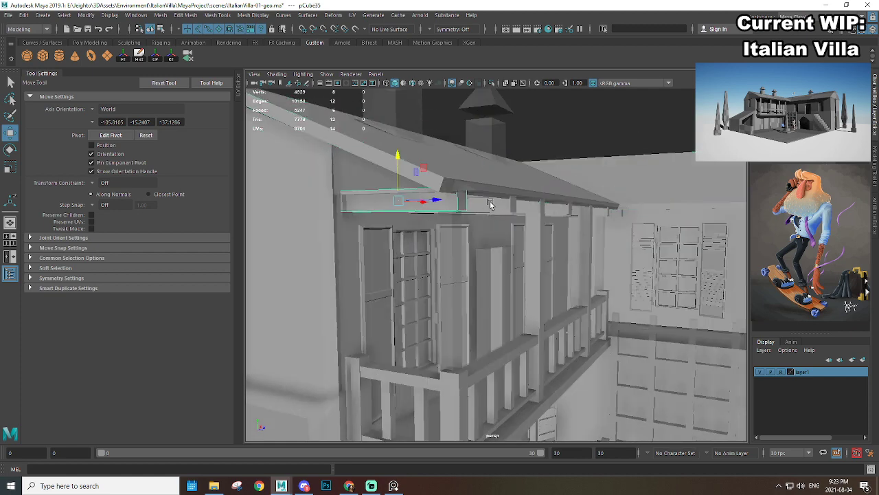
pyautogui.keyDown('shift'); pyautogui.click(488, 200); pyautogui.keyUp('shift')
pyautogui.keyDown('alt'); pyautogui.moveTo(565, 218); pyautogui.dragTo(498, 211); pyautogui.keyUp('alt')
pyautogui.keyDown('shift'); pyautogui.click(496, 211); pyautogui.keyUp('shift')
pyautogui.keyDown('shift'); pyautogui.click(541, 210); pyautogui.keyUp('shift')
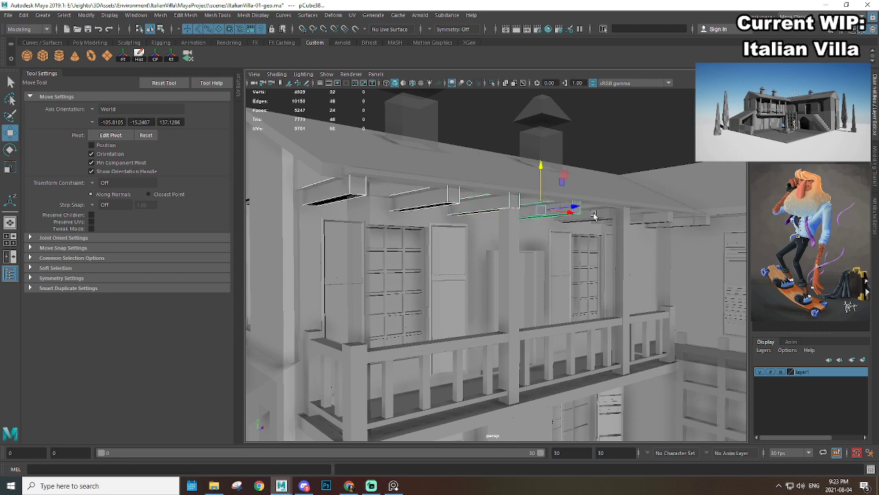
pyautogui.keyDown('shift'); pyautogui.click(598, 217); pyautogui.keyUp('shift')
pyautogui.keyDown('alt'); pyautogui.moveTo(598, 217); pyautogui.dragTo(568, 227); pyautogui.keyUp('alt')
pyautogui.keyDown('shift'); pyautogui.click(547, 199); pyautogui.keyUp('shift')
pyautogui.keyDown('shift'); pyautogui.click(612, 204); pyautogui.keyUp('shift')
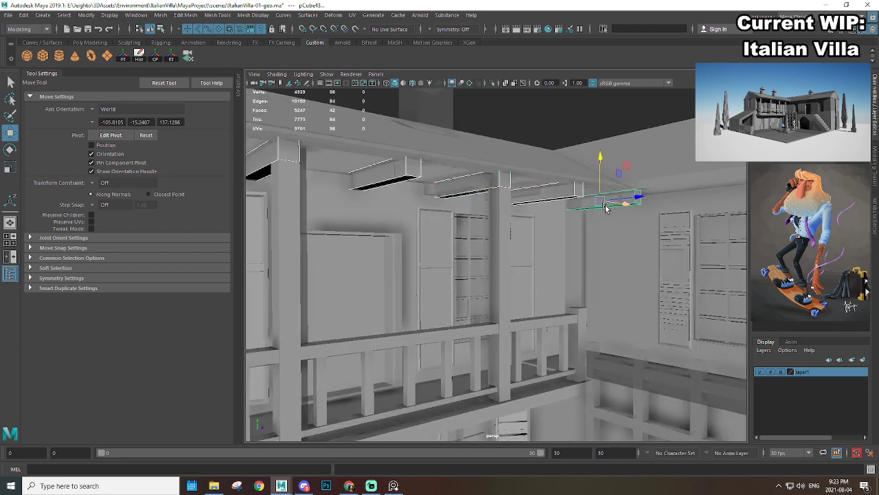
pyautogui.keyDown('alt'); pyautogui.moveTo(613, 204); pyautogui.dragTo(603, 195); pyautogui.keyUp('alt')
pyautogui.moveTo(638, 170); pyautogui.dragTo(639, 171)
pyautogui.click(653, 141)
# Step: Slightly lower the roof slab's courtyard-side eave faces along both wings
pyautogui.keyDown('alt'); pyautogui.moveTo(652, 141); pyautogui.dragTo(555, 214, button='right'); pyautogui.keyUp('alt')
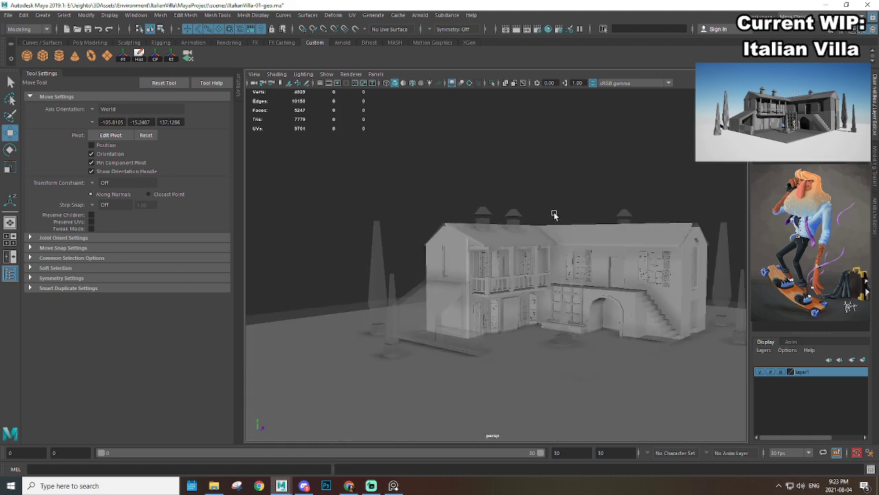
pyautogui.keyDown('alt'); pyautogui.moveTo(555, 214); pyautogui.dragTo(451, 227); pyautogui.keyUp('alt')
pyautogui.keyDown('alt'); pyautogui.moveTo(451, 227); pyautogui.dragTo(482, 237, button='right'); pyautogui.keyUp('alt')
pyautogui.click(483, 238)
pyautogui.keyDown('alt'); pyautogui.moveTo(482, 238); pyautogui.dragTo(543, 130); pyautogui.keyUp('alt')
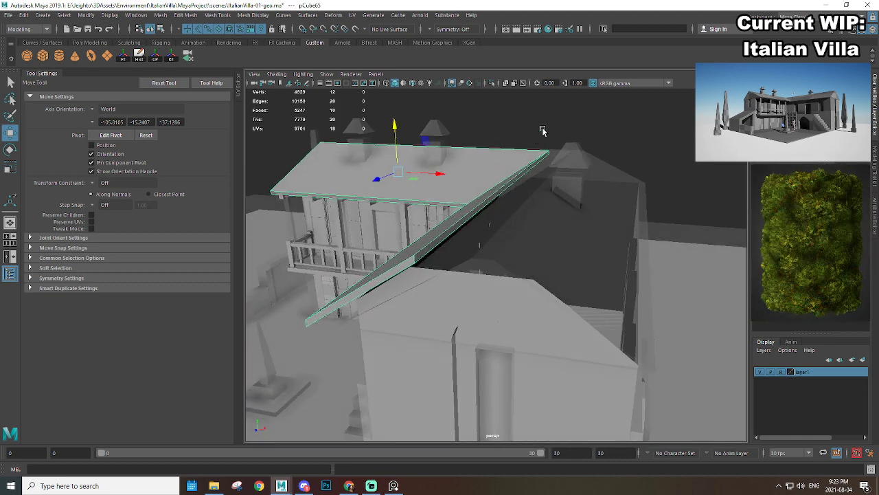
pyautogui.moveTo(525, 182)
pyautogui.keyDown('alt'); pyautogui.mouseDown()
pyautogui.moveTo(548, 172)
pyautogui.moveTo(502, 186)
pyautogui.moveTo(515, 176)
pyautogui.mouseUp(); pyautogui.keyUp('alt')
pyautogui.moveTo(508, 184); pyautogui.dragTo(513, 206, button='right')
pyautogui.click(525, 199)
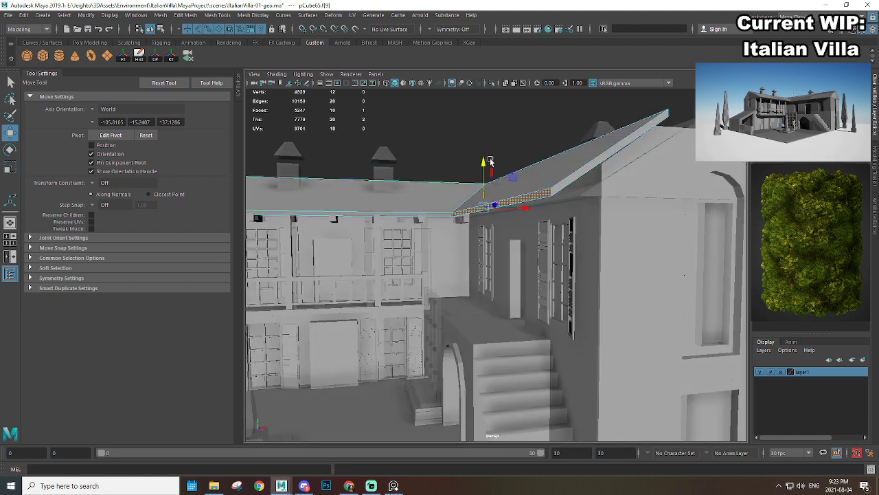
pyautogui.moveTo(484, 163); pyautogui.dragTo(485, 165)
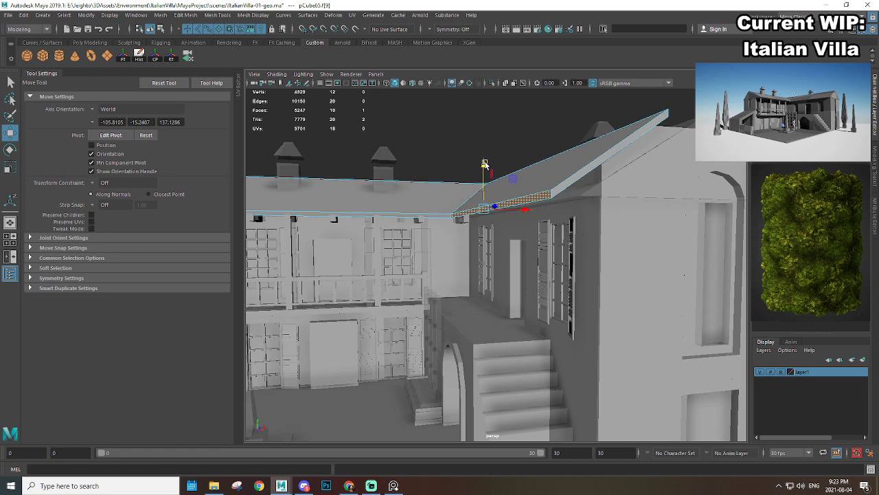
pyautogui.keyDown('shift'); pyautogui.click(445, 215); pyautogui.keyUp('shift')
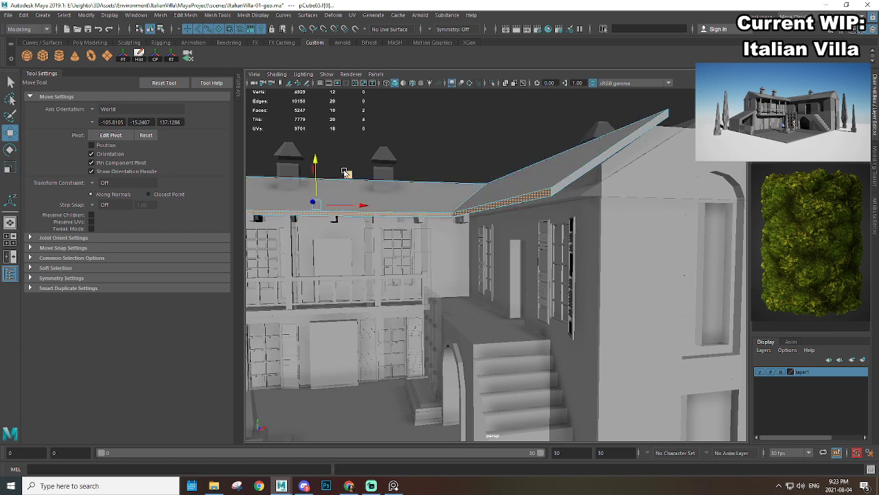
pyautogui.moveTo(318, 162); pyautogui.dragTo(317, 164)
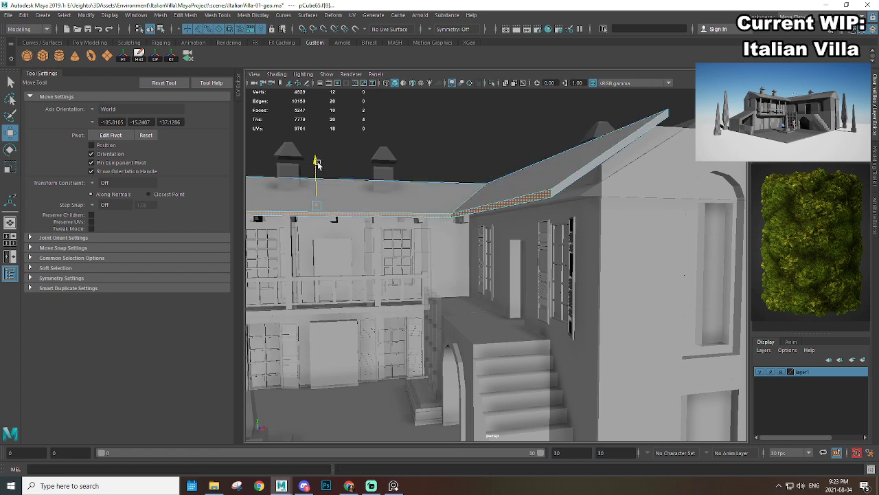
# Step: Extend the slab's ridge-side face on the adjoining wing to the centre line of its gable
pyautogui.click(483, 207)
pyautogui.keyDown('alt'); pyautogui.moveTo(509, 209); pyautogui.dragTo(497, 214); pyautogui.keyUp('alt')
pyautogui.keyDown('alt'); pyautogui.moveTo(544, 181); pyautogui.dragTo(555, 197); pyautogui.keyUp('alt')
pyautogui.moveTo(574, 167); pyautogui.dragTo(601, 167)
pyautogui.moveTo(555, 129); pyautogui.dragTo(602, 163)
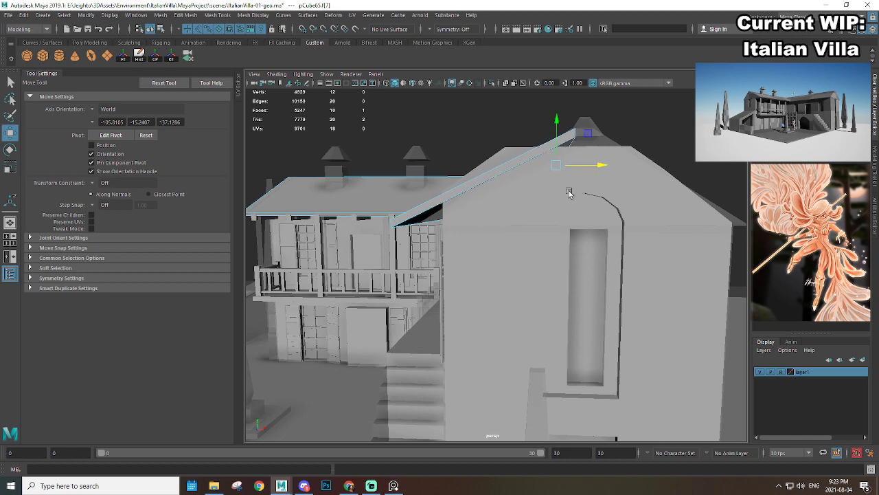
# Step: Lower the top edges of the adjoining wing's courtyard-side wall to sit under the roof slab
pyautogui.keyDown('alt'); pyautogui.moveTo(569, 193); pyautogui.dragTo(577, 213); pyautogui.keyUp('alt')
pyautogui.click(668, 147)
pyautogui.click(597, 202)
pyautogui.press('F10')
pyautogui.click(530, 207)
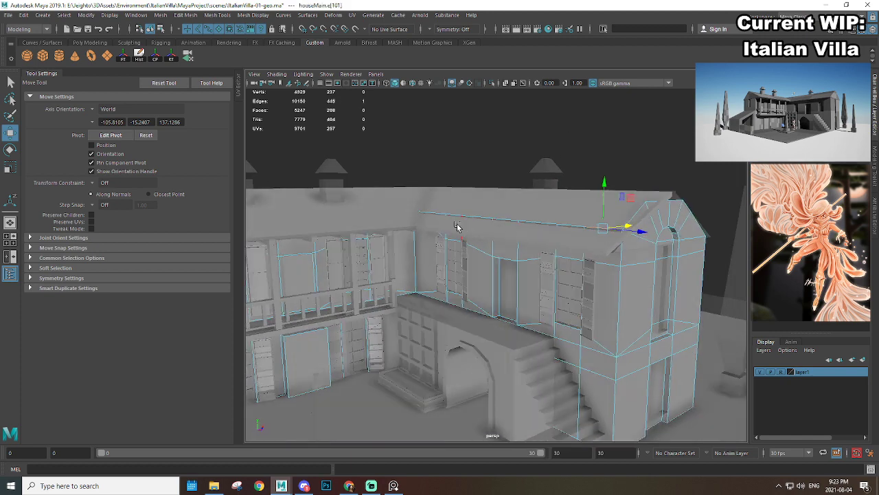
pyautogui.keyDown('shift'); pyautogui.doubleClick(428, 213); pyautogui.keyUp('shift')
pyautogui.moveTo(490, 169); pyautogui.dragTo(492, 174)
# Step: Lower the gable's top vertices and fit the courtyard-side slope vertex beneath the slab
pyautogui.keyDown('alt'); pyautogui.moveTo(598, 204); pyautogui.dragTo(563, 217); pyautogui.keyUp('alt')
pyautogui.scroll(3, 563, 217)
pyautogui.press('F9')
pyautogui.moveTo(470, 135); pyautogui.dragTo(615, 165)
pyautogui.moveTo(559, 128); pyautogui.dragTo(561, 134)
pyautogui.moveTo(514, 170); pyautogui.dragTo(514, 169)
pyautogui.moveTo(504, 126); pyautogui.dragTo(506, 147)
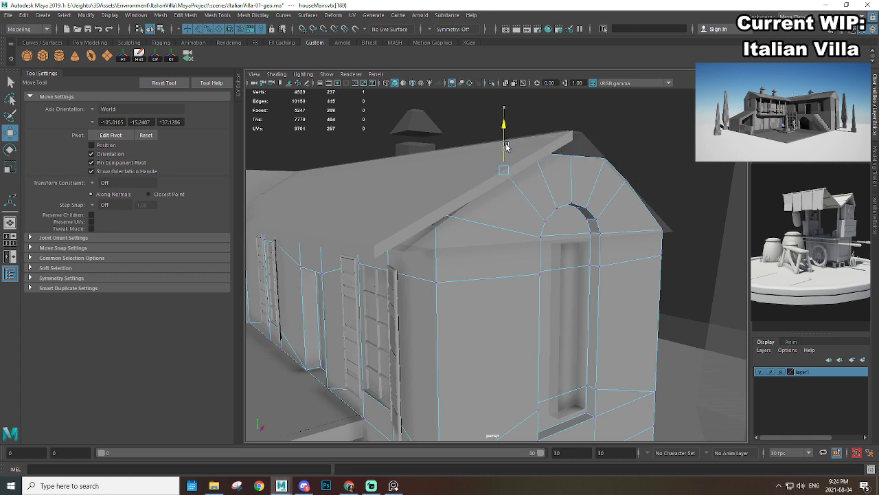
# Step: Raise the gable's centre vertex to form a peak at the roof ridge and deselect the house mesh
pyautogui.keyDown('alt'); pyautogui.moveTo(551, 184); pyautogui.dragTo(518, 174); pyautogui.keyUp('alt')
pyautogui.moveTo(482, 136); pyautogui.dragTo(564, 101, button='right')
pyautogui.click(599, 121)
pyautogui.keyDown('alt'); pyautogui.moveTo(600, 122); pyautogui.dragTo(495, 196, button='right'); pyautogui.keyUp('alt')
pyautogui.keyDown('alt'); pyautogui.moveTo(496, 196); pyautogui.dragTo(471, 238); pyautogui.keyUp('alt')
pyautogui.keyDown('alt'); pyautogui.moveTo(472, 237); pyautogui.dragTo(553, 209, button='right'); pyautogui.keyUp('alt')
pyautogui.click(554, 210)
pyautogui.keyDown('alt'); pyautogui.moveTo(554, 210); pyautogui.dragTo(502, 229); pyautogui.keyUp('alt')
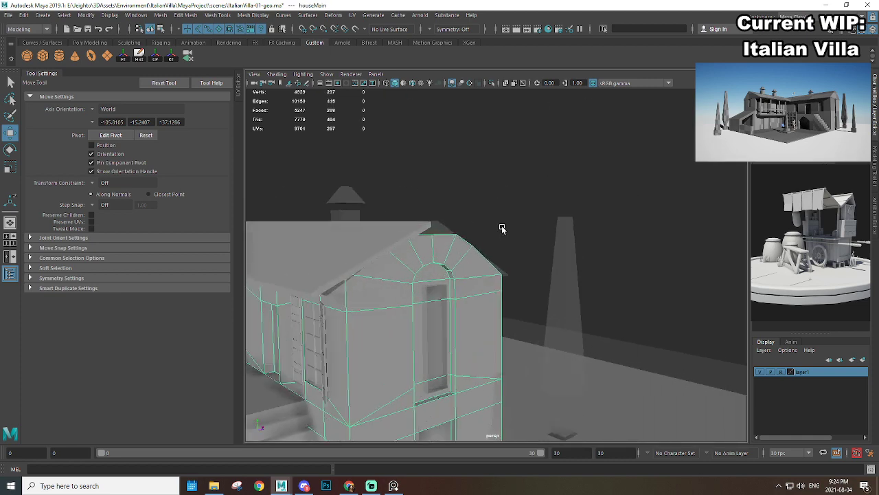
pyautogui.keyDown('alt'); pyautogui.moveTo(502, 230); pyautogui.dragTo(525, 162, button='right'); pyautogui.keyUp('alt')
pyautogui.moveTo(525, 162); pyautogui.dragTo(449, 155, button='right')
pyautogui.click(370, 182)
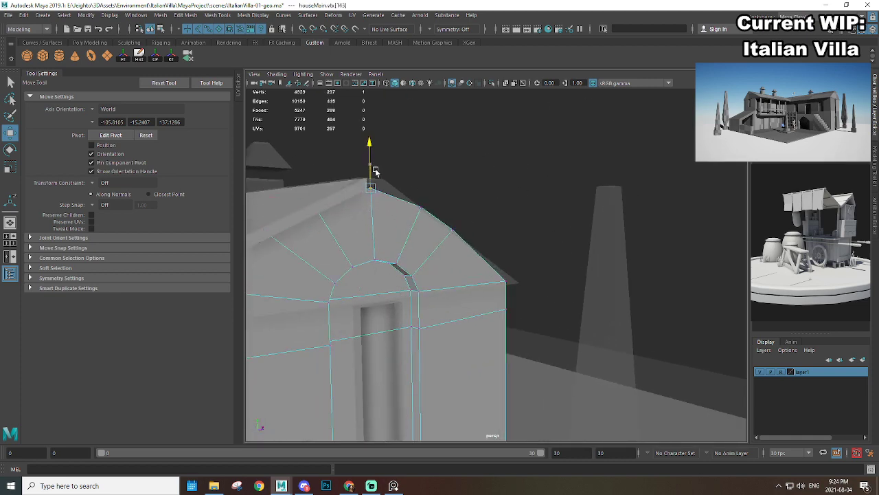
pyautogui.moveTo(379, 165); pyautogui.dragTo(379, 166)
pyautogui.keyDown('alt'); pyautogui.moveTo(379, 167); pyautogui.dragTo(406, 229, button='right'); pyautogui.keyUp('alt')
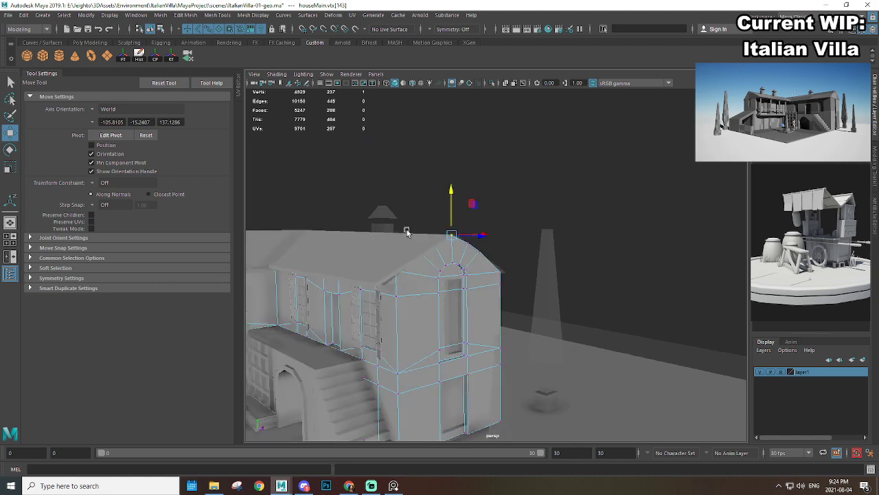
pyautogui.keyDown('alt'); pyautogui.moveTo(406, 229); pyautogui.dragTo(446, 195, button='middle'); pyautogui.keyUp('alt')
pyautogui.moveTo(472, 222); pyautogui.dragTo(551, 187, button='right')
pyautogui.click(610, 160)
# Step: Hide layer1 with the blockout geometry and view the modelled villa on its own
pyautogui.keyDown('alt'); pyautogui.moveTo(611, 162); pyautogui.dragTo(481, 261, button='right'); pyautogui.keyUp('alt')
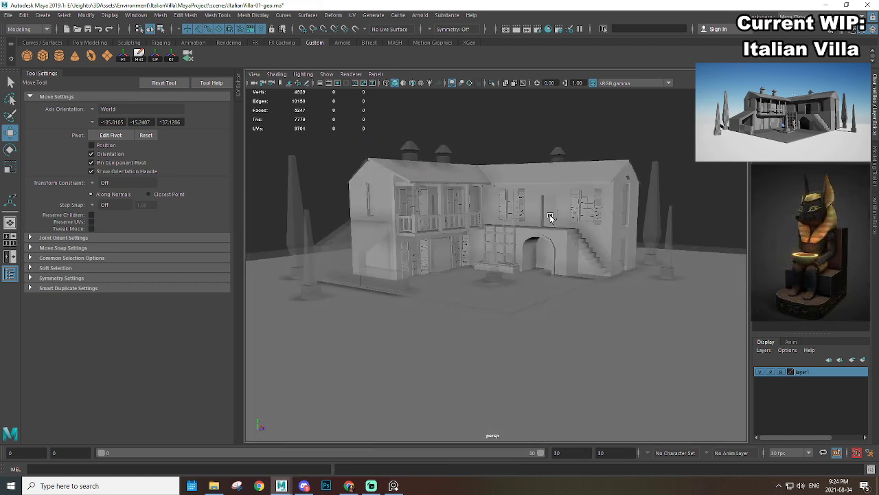
pyautogui.click(760, 372)
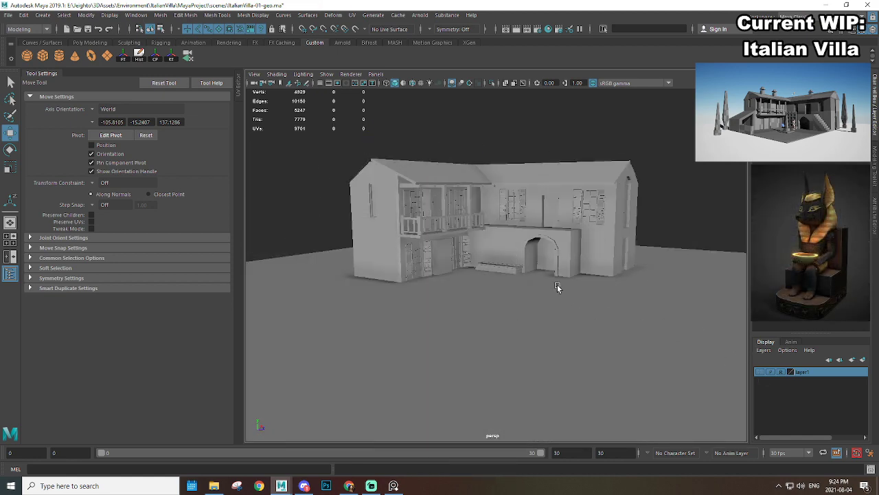
pyautogui.keyDown('alt'); pyautogui.moveTo(558, 288); pyautogui.dragTo(558, 268, button='right'); pyautogui.keyUp('alt')
pyautogui.keyDown('alt'); pyautogui.moveTo(555, 268); pyautogui.dragTo(528, 267); pyautogui.keyUp('alt')
pyautogui.keyDown('alt'); pyautogui.moveTo(498, 235); pyautogui.dragTo(540, 263, button='middle'); pyautogui.keyUp('alt')
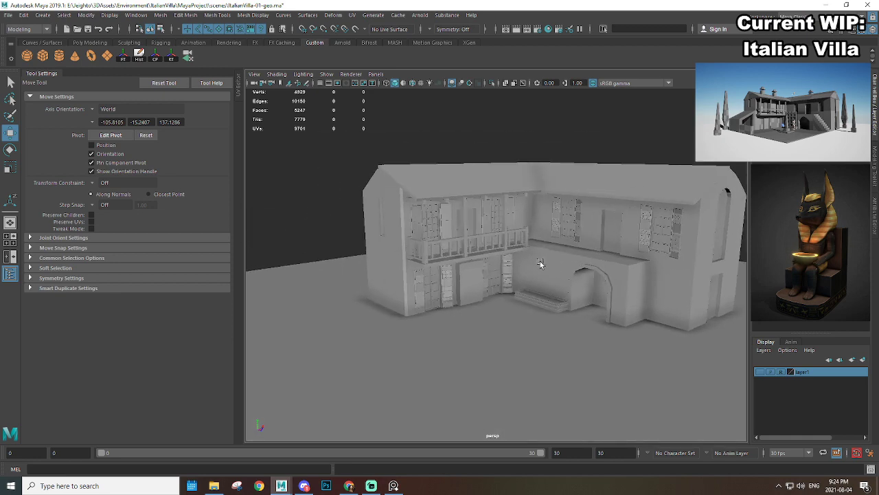
pyautogui.keyDown('alt'); pyautogui.moveTo(540, 264); pyautogui.dragTo(576, 254, button='right'); pyautogui.keyUp('alt')
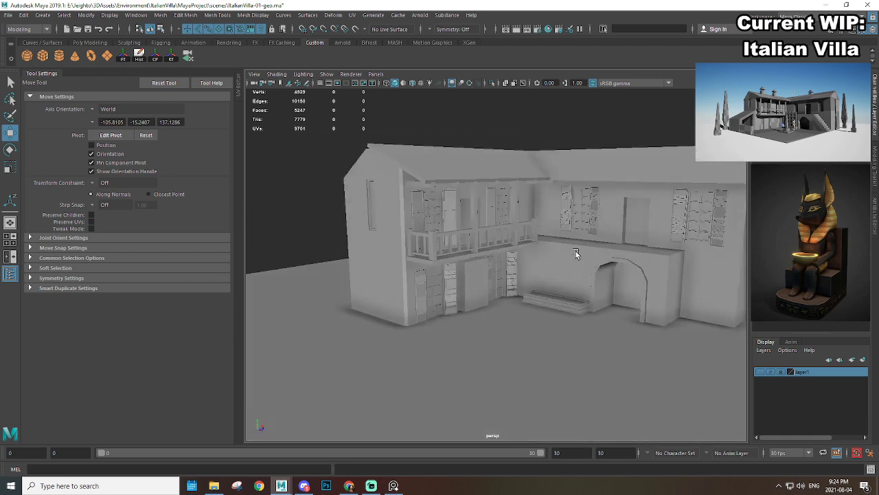
# Step: Collapse the tool settings to enlarge the viewport and select the main house mesh
pyautogui.click(51, 74)
pyautogui.click(226, 256)
pyautogui.keyDown('alt'); pyautogui.moveTo(474, 282); pyautogui.dragTo(440, 300, button='right'); pyautogui.keyUp('alt')
pyautogui.keyDown('alt'); pyautogui.moveTo(440, 301); pyautogui.dragTo(373, 276, button='middle'); pyautogui.keyUp('alt')
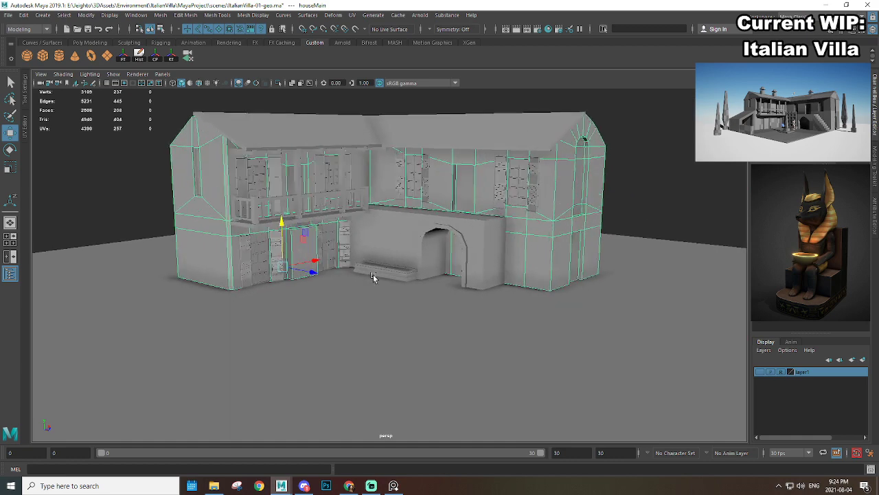
# Step: Assign a new Lambert material named drywall to the house mesh and arched block, colouring it light tan with hue 27.692
pyautogui.keyDown('alt'); pyautogui.moveTo(373, 277); pyautogui.dragTo(395, 232, button='right'); pyautogui.keyUp('alt')
pyautogui.keyDown('shift'); pyautogui.click(395, 233); pyautogui.keyUp('shift')
pyautogui.moveTo(463, 135); pyautogui.dragTo(531, 388, button='right')
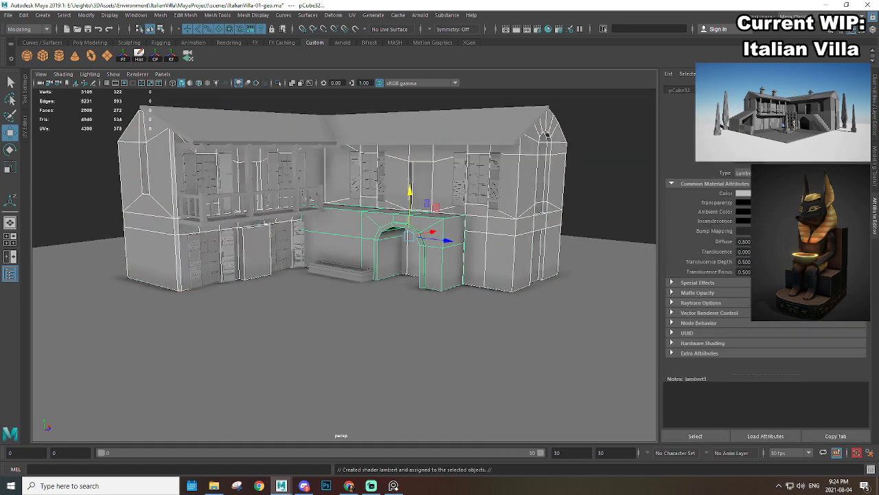
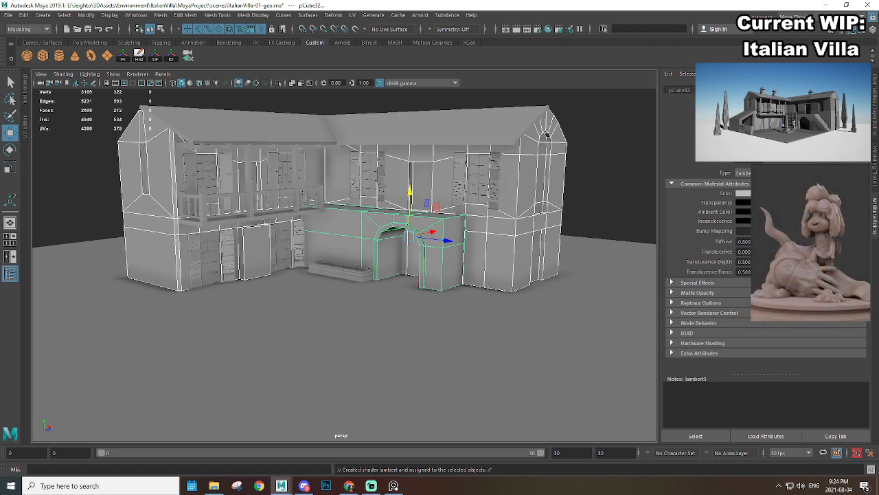
pyautogui.click(758, 193)
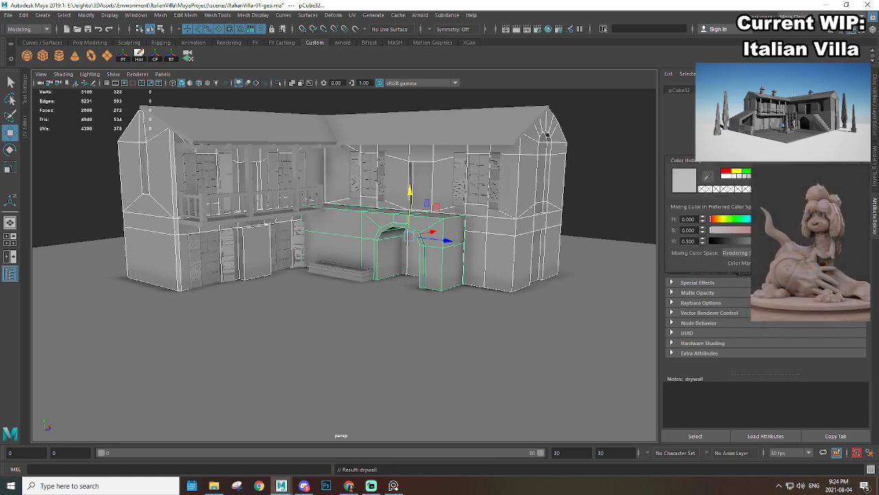
pyautogui.moveTo(726, 230); pyautogui.dragTo(749, 233)
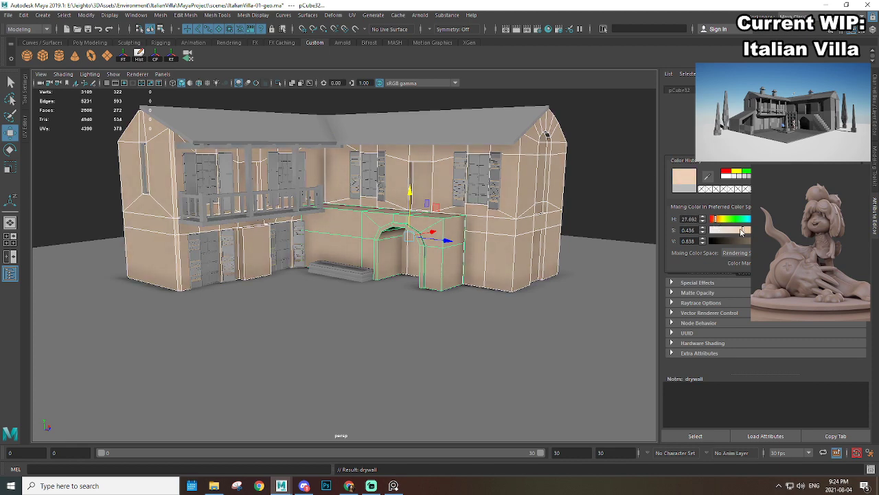
# Step: Select the whole balcony group topDeck_grp with its railing, posts and rafters
pyautogui.keyDown('alt'); pyautogui.moveTo(475, 231); pyautogui.dragTo(526, 241); pyautogui.keyUp('alt')
pyautogui.keyDown('alt'); pyautogui.moveTo(526, 241); pyautogui.dragTo(588, 290, button='right'); pyautogui.keyUp('alt')
pyautogui.moveTo(420, 159); pyautogui.dragTo(467, 135, button='right')
pyautogui.keyDown('alt'); pyautogui.moveTo(459, 186); pyautogui.dragTo(378, 202, button='middle'); pyautogui.keyUp('alt')
pyautogui.keyDown('alt'); pyautogui.moveTo(377, 203); pyautogui.dragTo(404, 247, button='right'); pyautogui.keyUp('alt')
pyautogui.click(386, 241)
pyautogui.press('Up')
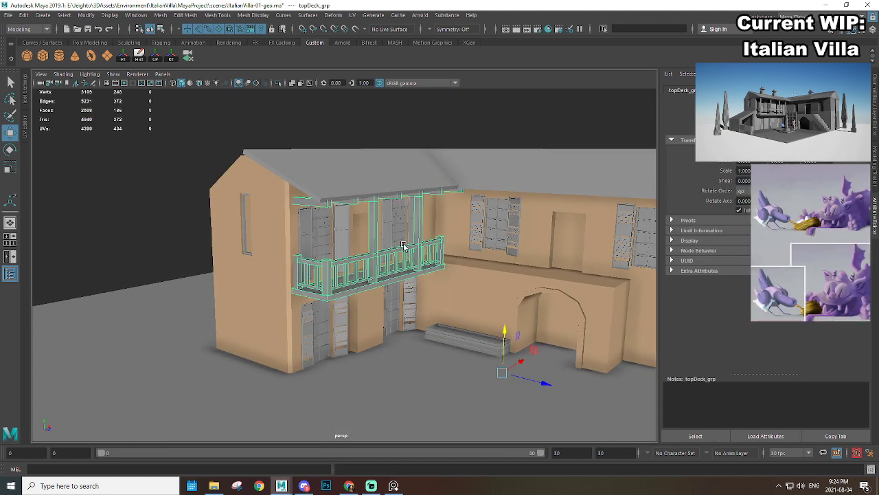
pyautogui.keyDown('alt'); pyautogui.moveTo(403, 248); pyautogui.dragTo(247, 177, button='middle'); pyautogui.keyUp('alt')
pyautogui.keyDown('alt'); pyautogui.moveTo(248, 177); pyautogui.dragTo(284, 206, button='right'); pyautogui.keyUp('alt')
pyautogui.keyDown('shift'); pyautogui.click(247, 166); pyautogui.keyUp('shift')
pyautogui.click(190, 173)
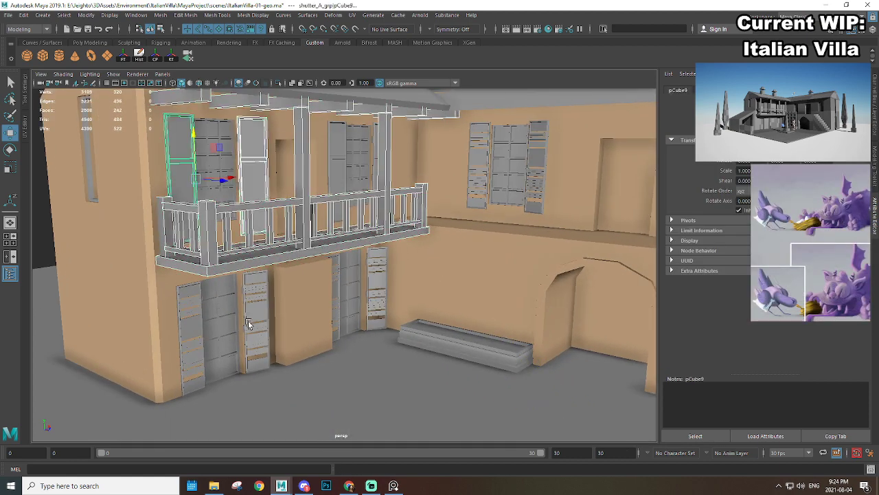
pyautogui.hotkey('ctrl', 'z')
pyautogui.hotkey('ctrl', 'z')
# Step: Assign a new Lambert material named darkWood_m to the balcony group and colour it dark reddish brown
pyautogui.moveTo(473, 134); pyautogui.dragTo(536, 387, button='right')
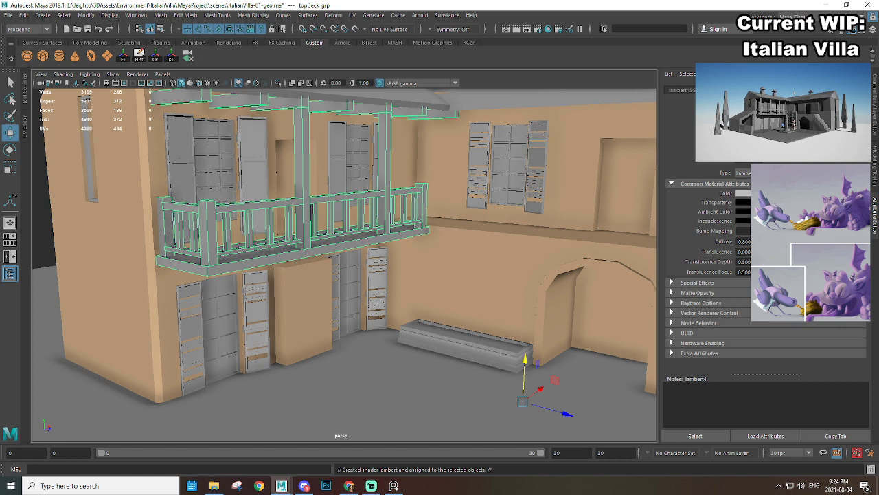
pyautogui.press('Return')
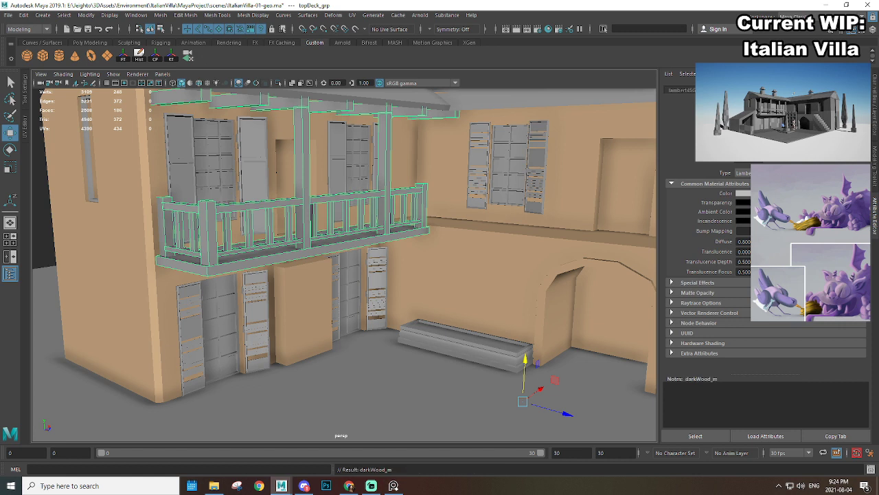
pyautogui.click(755, 194)
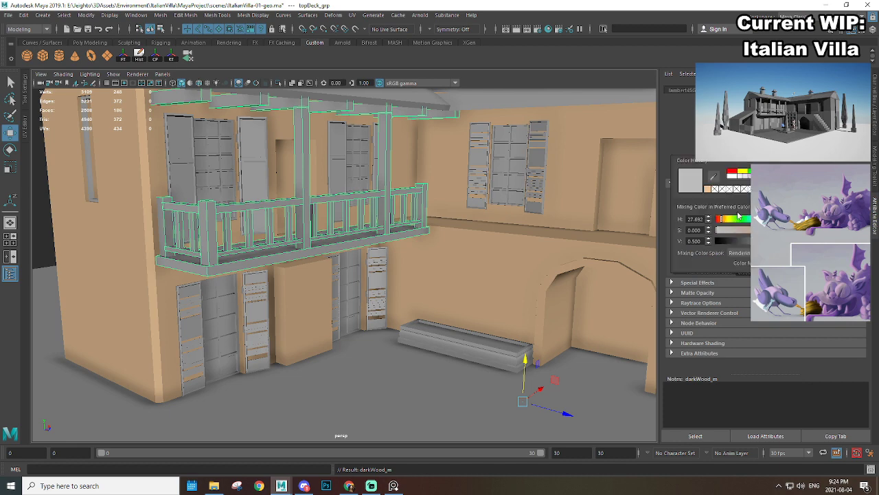
pyautogui.moveTo(728, 229)
pyautogui.mouseDown()
pyautogui.moveTo(790, 230)
pyautogui.moveTo(747, 242)
pyautogui.moveTo(754, 242)
pyautogui.moveTo(721, 223)
pyautogui.mouseUp()
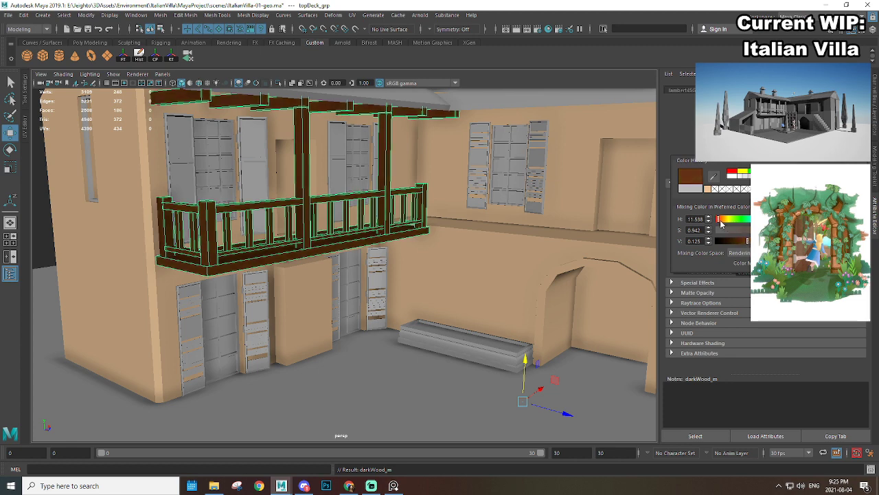
# Step: Select all eight shutters flanking the upper and lower windows of the balcony wing
pyautogui.keyDown('alt'); pyautogui.moveTo(385, 274); pyautogui.dragTo(231, 284, button='right'); pyautogui.keyUp('alt')
pyautogui.keyDown('alt'); pyautogui.moveTo(231, 284); pyautogui.dragTo(278, 268, button='middle'); pyautogui.keyUp('alt')
pyautogui.keyDown('alt'); pyautogui.moveTo(278, 268); pyautogui.dragTo(356, 227, button='right'); pyautogui.keyUp('alt')
pyautogui.click(363, 164)
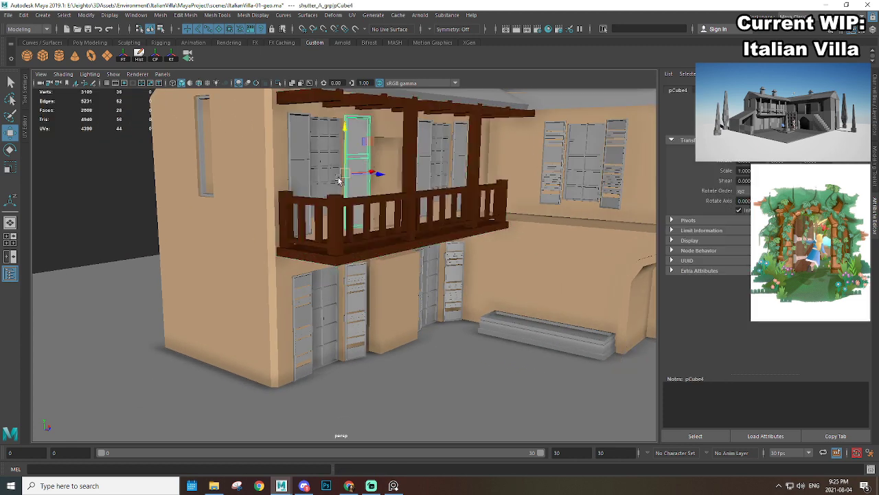
pyautogui.keyDown('shift'); pyautogui.click(301, 166); pyautogui.keyUp('shift')
pyautogui.keyDown('alt'); pyautogui.moveTo(360, 285); pyautogui.dragTo(343, 281); pyautogui.keyUp('alt')
pyautogui.click(311, 310)
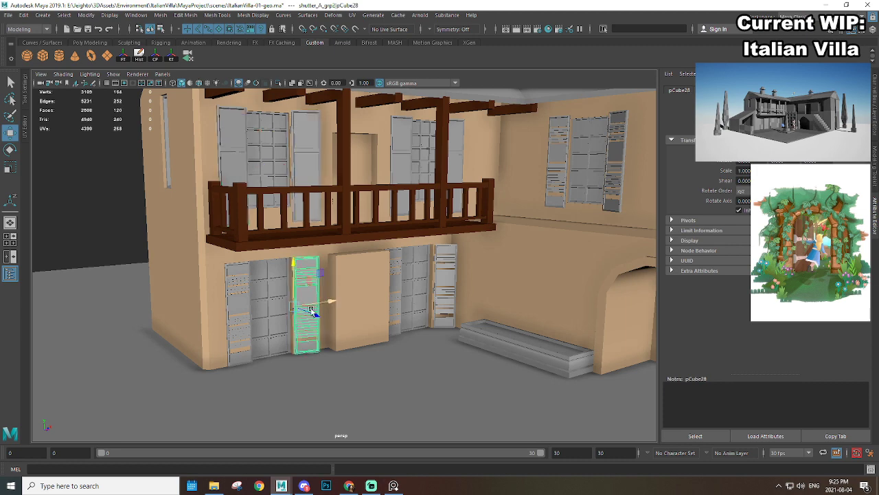
pyautogui.keyDown('shift'); pyautogui.click(238, 294); pyautogui.keyUp('shift')
pyautogui.keyDown('shift'); pyautogui.click(236, 159); pyautogui.keyUp('shift')
pyautogui.keyDown('alt'); pyautogui.moveTo(302, 172); pyautogui.dragTo(271, 191); pyautogui.keyUp('alt')
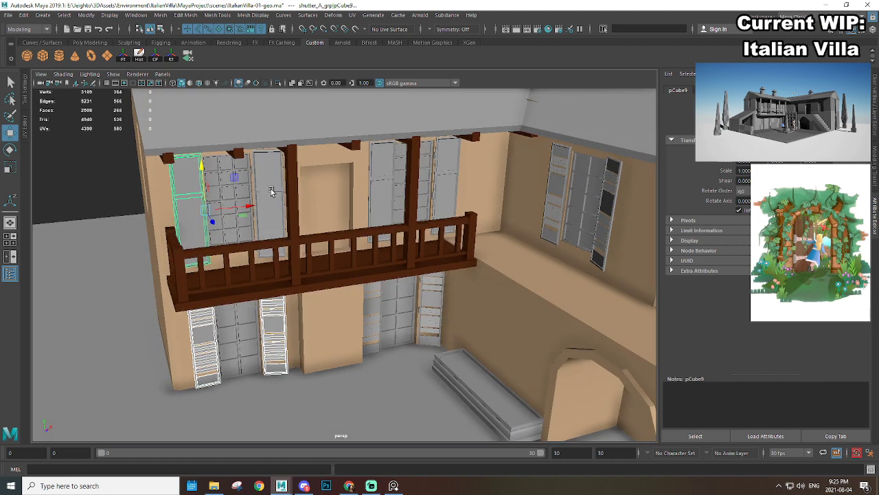
pyautogui.keyDown('shift'); pyautogui.click(270, 187); pyautogui.keyUp('shift')
pyautogui.keyDown('shift'); pyautogui.click(371, 176); pyautogui.keyUp('shift')
pyautogui.keyDown('shift'); pyautogui.click(440, 175); pyautogui.keyUp('shift')
pyautogui.keyDown('shift'); pyautogui.click(435, 299); pyautogui.keyUp('shift')
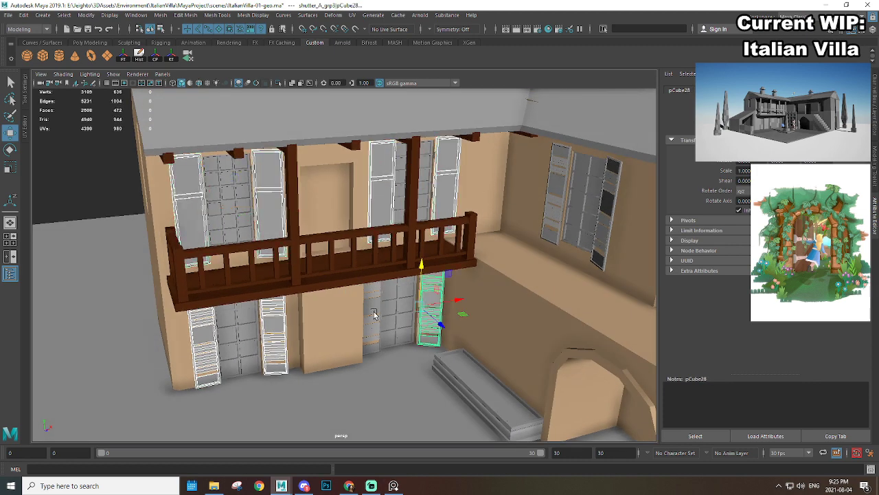
pyautogui.keyDown('shift'); pyautogui.click(371, 313); pyautogui.keyUp('shift')
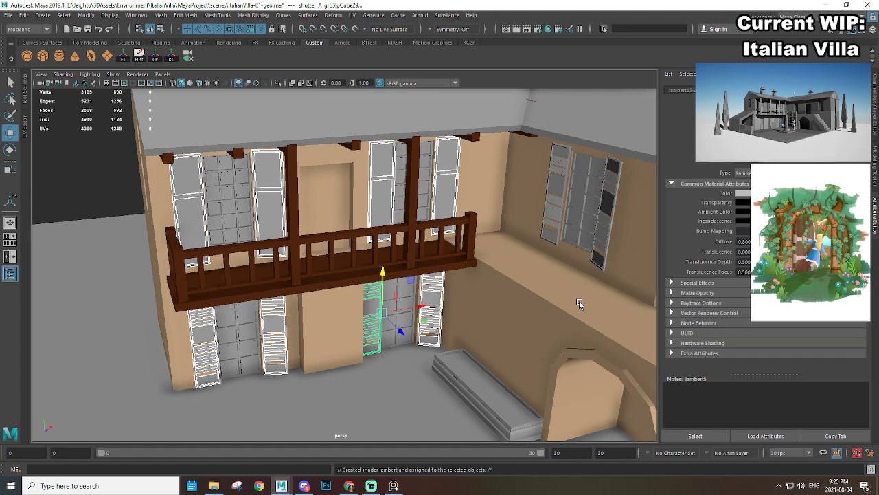
# Step: Assign the existing dark wood material to the balcony wing's eight selected shutters
pyautogui.scroll(-6, 397, 189)
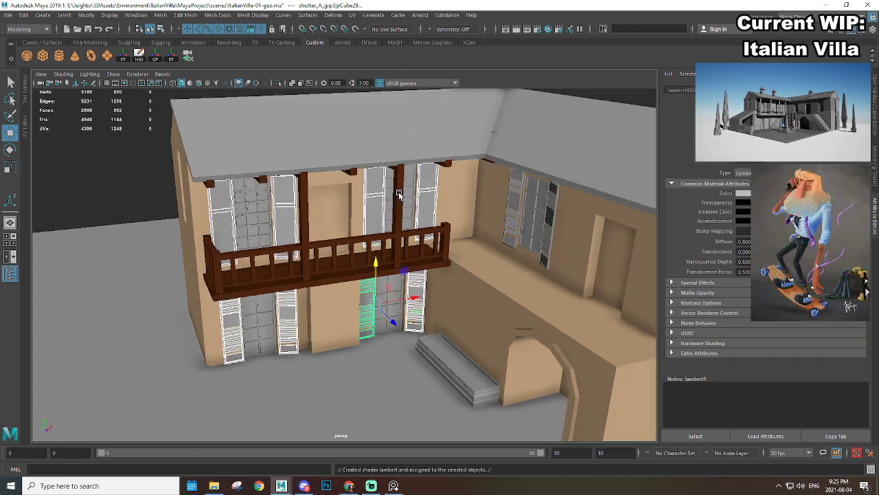
pyautogui.keyDown('alt'); pyautogui.moveTo(398, 230); pyautogui.dragTo(395, 202); pyautogui.keyUp('alt')
pyautogui.moveTo(396, 200); pyautogui.dragTo(460, 408, button='right')
pyautogui.keyDown('alt'); pyautogui.moveTo(516, 275); pyautogui.dragTo(473, 314, button='middle'); pyautogui.keyUp('alt')
pyautogui.scroll(5, 473, 314)
pyautogui.keyDown('alt'); pyautogui.moveTo(472, 311); pyautogui.dragTo(486, 303); pyautogui.keyUp('alt')
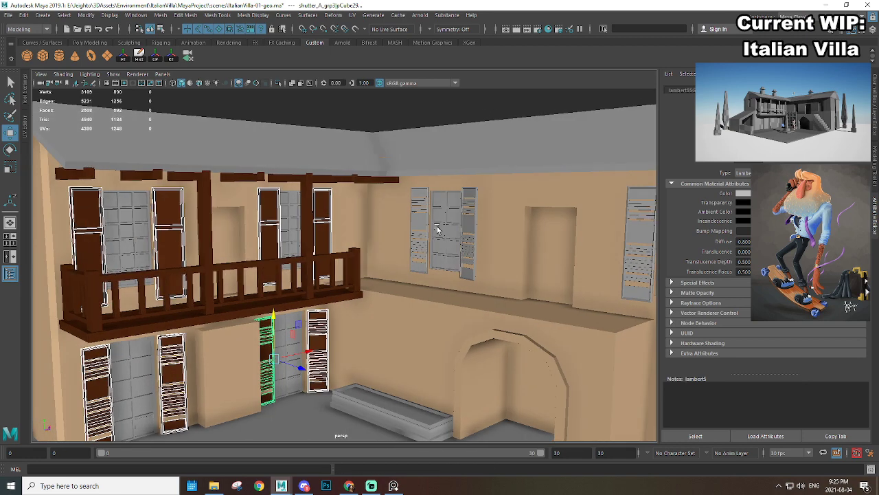
# Step: Apply the dark wood material to both pairs of shutters on the arched wing's upper windows
pyautogui.click(422, 219)
pyautogui.keyDown('shift'); pyautogui.click(470, 210); pyautogui.keyUp('shift')
pyautogui.press('g')
pyautogui.keyDown('alt'); pyautogui.moveTo(511, 276); pyautogui.dragTo(440, 267); pyautogui.keyUp('alt')
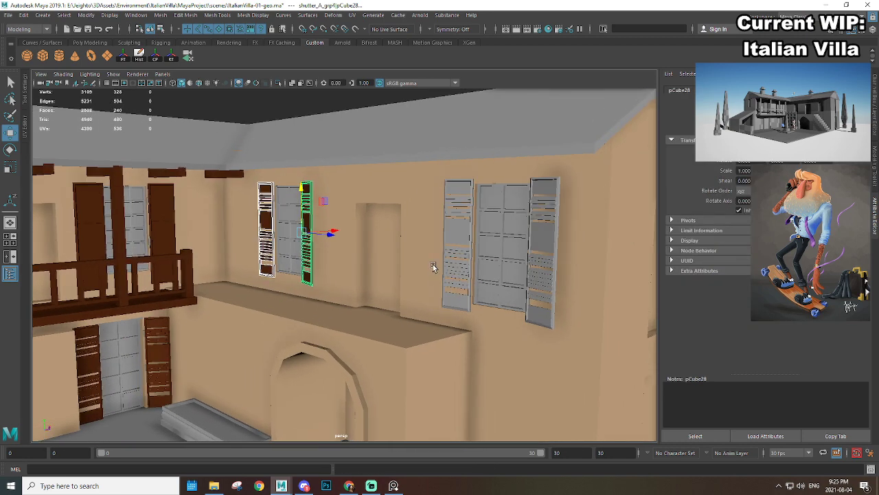
pyautogui.click(457, 261)
pyautogui.keyDown('shift'); pyautogui.click(540, 261); pyautogui.keyUp('shift')
pyautogui.keyDown('alt'); pyautogui.moveTo(456, 318); pyautogui.dragTo(490, 238); pyautogui.keyUp('alt')
pyautogui.scroll(2, 491, 238)
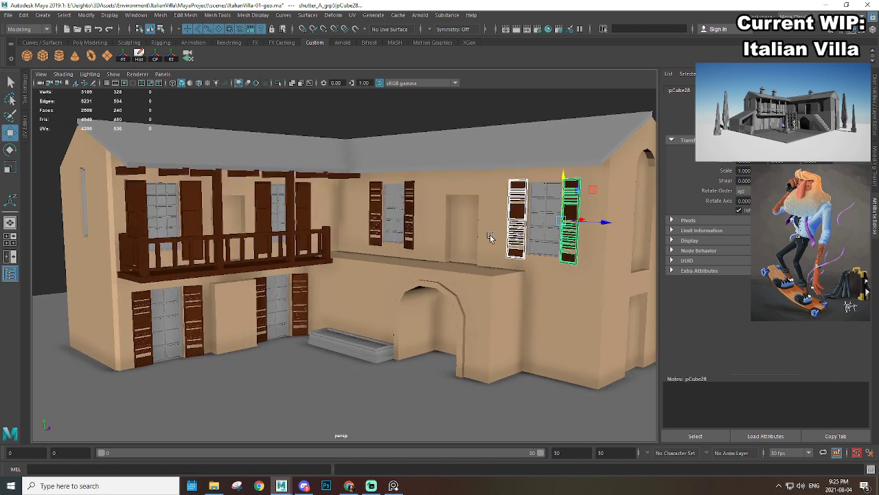
# Step: Apply the dark wood material to the tall narrow window frame in the balcony wing's gable wall and deselect it
pyautogui.scroll(-4, 231, 230)
pyautogui.keyDown('alt'); pyautogui.moveTo(230, 232); pyautogui.dragTo(350, 238, button='middle'); pyautogui.keyUp('alt')
pyautogui.scroll(3, 354, 240)
pyautogui.keyDown('alt'); pyautogui.moveTo(158, 220); pyautogui.dragTo(272, 208); pyautogui.keyUp('alt')
pyautogui.scroll(5, 273, 208)
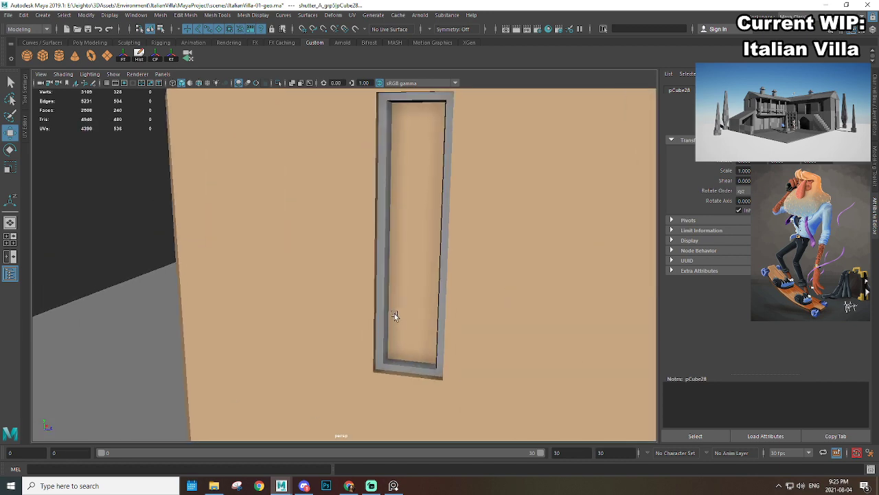
pyautogui.click(416, 375)
pyautogui.scroll(-5, 440, 387)
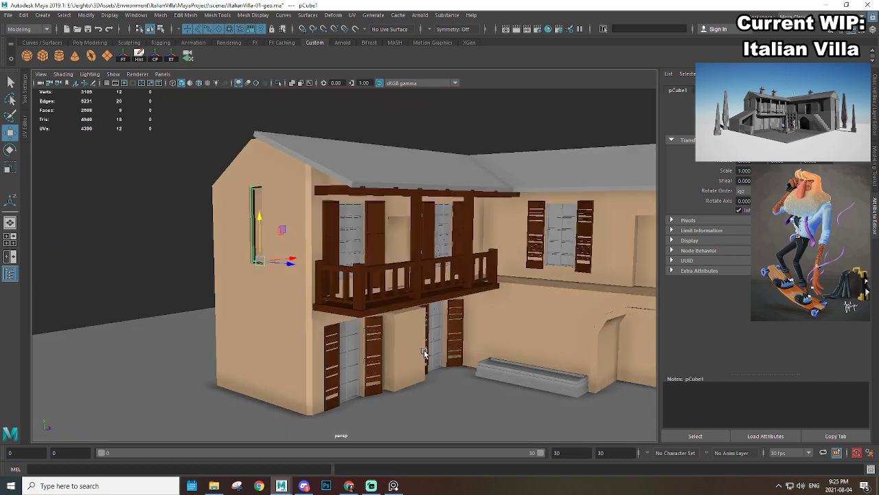
pyautogui.click(156, 189)
# Step: Select the four window grids on the balcony wing's two floors and isolate them in the viewport
pyautogui.scroll(-3, 393, 309)
pyautogui.scroll(6, 444, 281)
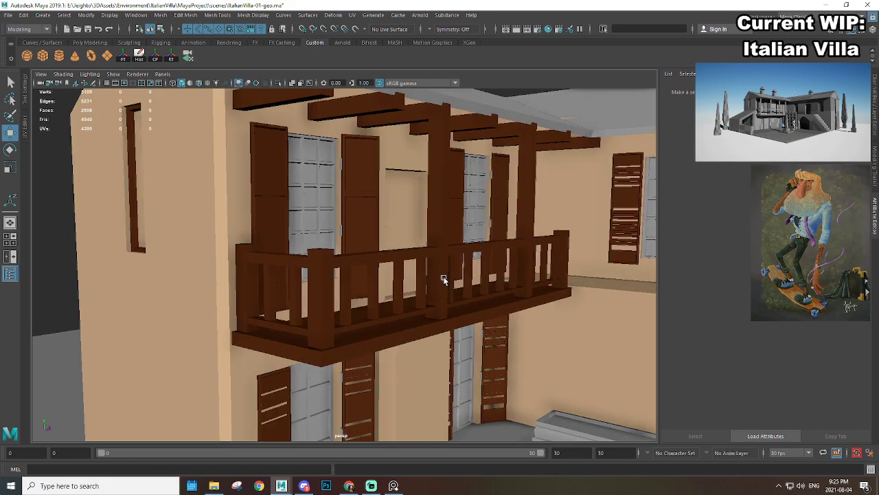
pyautogui.keyDown('alt'); pyautogui.moveTo(443, 281); pyautogui.dragTo(501, 311, button='middle'); pyautogui.keyUp('alt')
pyautogui.click(385, 241)
pyautogui.scroll(-5, 403, 294)
pyautogui.keyDown('alt'); pyautogui.moveTo(403, 294); pyautogui.dragTo(396, 195, button='middle'); pyautogui.keyUp('alt')
pyautogui.scroll(2, 380, 277)
pyautogui.keyDown('shift'); pyautogui.click(351, 271); pyautogui.keyUp('shift')
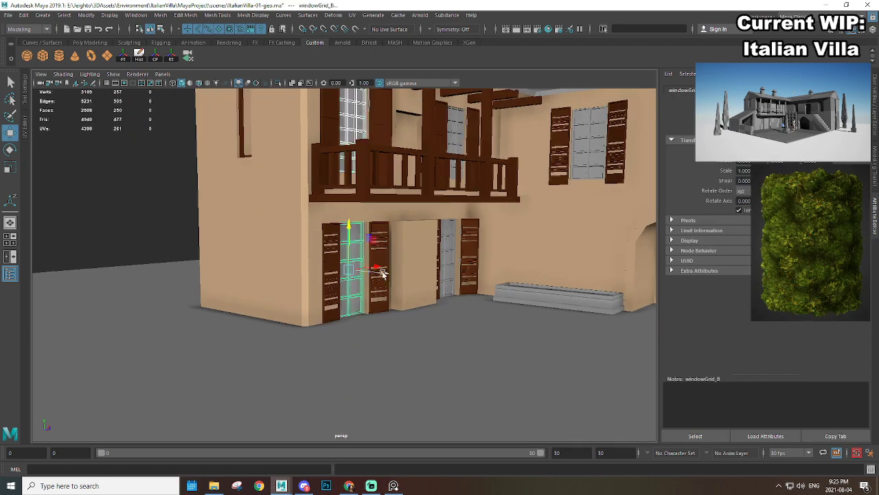
pyautogui.keyDown('alt'); pyautogui.moveTo(426, 272); pyautogui.dragTo(389, 255); pyautogui.keyUp('alt')
pyautogui.keyDown('shift'); pyautogui.click(390, 254); pyautogui.keyUp('shift')
pyautogui.keyDown('alt'); pyautogui.moveTo(414, 167); pyautogui.dragTo(414, 173, button='middle'); pyautogui.keyUp('alt')
pyautogui.keyDown('alt'); pyautogui.moveTo(414, 173); pyautogui.dragTo(385, 246); pyautogui.keyUp('alt')
pyautogui.keyDown('shift'); pyautogui.click(355, 212); pyautogui.keyUp('shift')
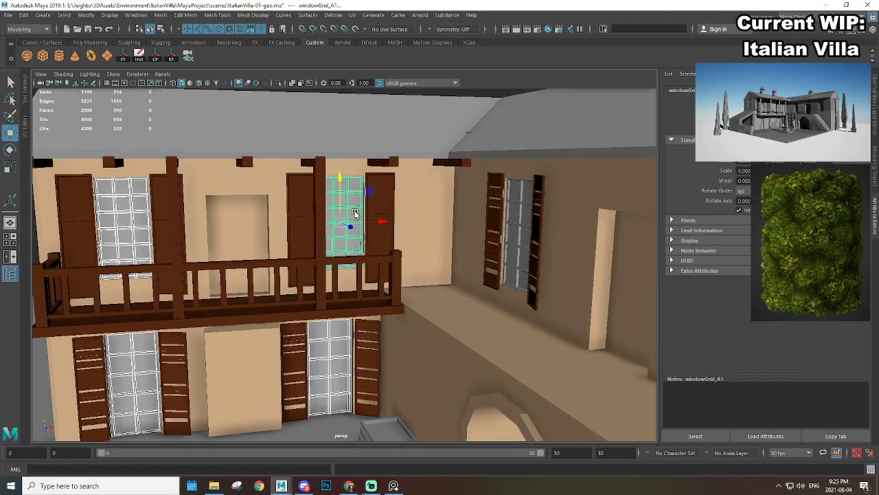
pyautogui.hotkey('ctrl', '1')
# Step: Switch the first upper window grid, windowGrid_A, to face selection, starting with its top corner pane
pyautogui.scroll(-4, 299, 242)
pyautogui.keyDown('alt'); pyautogui.moveTo(300, 241); pyautogui.dragTo(400, 259, button='middle'); pyautogui.keyUp('alt')
pyautogui.scroll(3, 289, 199)
pyautogui.click(375, 195)
pyautogui.keyDown('alt'); pyautogui.moveTo(346, 157); pyautogui.dragTo(338, 183, button='middle'); pyautogui.keyUp('alt')
pyautogui.scroll(5, 337, 183)
pyautogui.moveTo(337, 184); pyautogui.dragTo(337, 200, button='right')
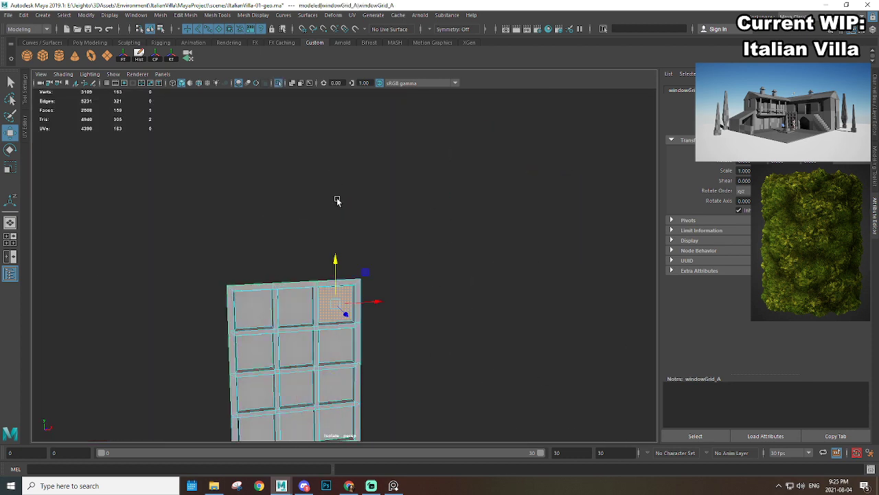
# Step: Select all 18 pane faces of windowGrid_A and delete them, leaving only the muntin frame
pyautogui.scroll(-2, 337, 200)
pyautogui.keyDown('alt'); pyautogui.moveTo(337, 275); pyautogui.dragTo(365, 216, button='middle'); pyautogui.keyUp('alt')
pyautogui.scroll(4, 364, 216)
pyautogui.keyDown('shift'); pyautogui.click(402, 169); pyautogui.keyUp('shift')
pyautogui.keyDown('shift'); pyautogui.click(402, 168); pyautogui.keyUp('shift')
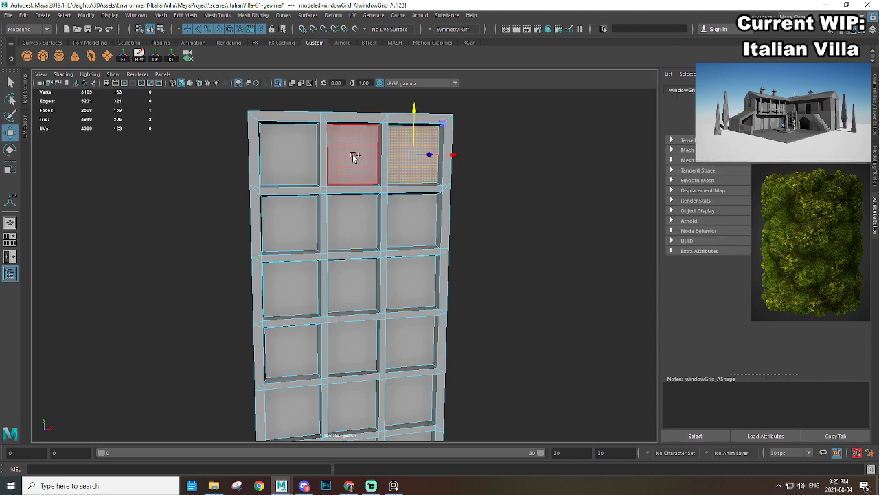
pyautogui.keyDown('shift'); pyautogui.click(353, 158); pyautogui.keyUp('shift')
pyautogui.keyDown('shift'); pyautogui.click(294, 165); pyautogui.keyUp('shift')
pyautogui.keyDown('shift'); pyautogui.click(286, 234); pyautogui.keyUp('shift')
pyautogui.keyDown('shift'); pyautogui.click(349, 230); pyautogui.keyUp('shift')
pyautogui.keyDown('shift'); pyautogui.click(414, 283); pyautogui.keyUp('shift')
pyautogui.keyDown('shift'); pyautogui.click(353, 285); pyautogui.keyUp('shift')
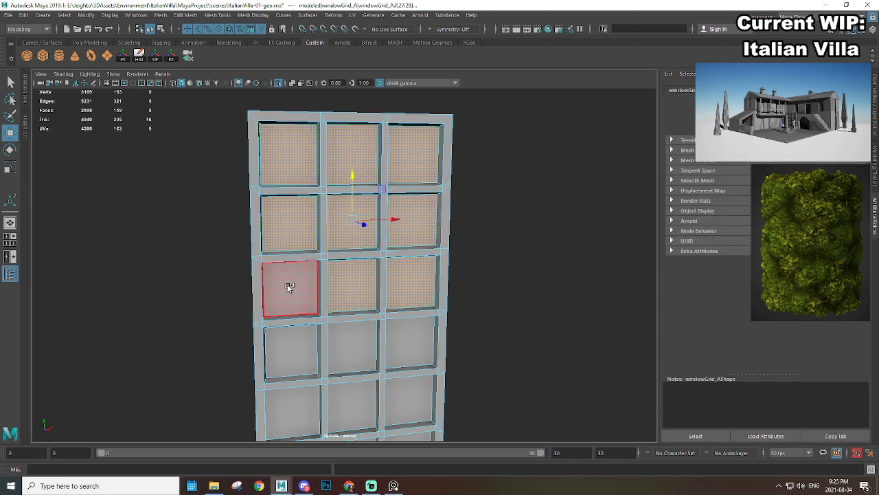
pyautogui.keyDown('shift'); pyautogui.click(290, 288); pyautogui.keyUp('shift')
pyautogui.scroll(-2, 319, 320)
pyautogui.scroll(3, 320, 243)
pyautogui.keyDown('shift'); pyautogui.click(316, 229); pyautogui.keyUp('shift')
pyautogui.keyDown('shift'); pyautogui.click(375, 234); pyautogui.keyUp('shift')
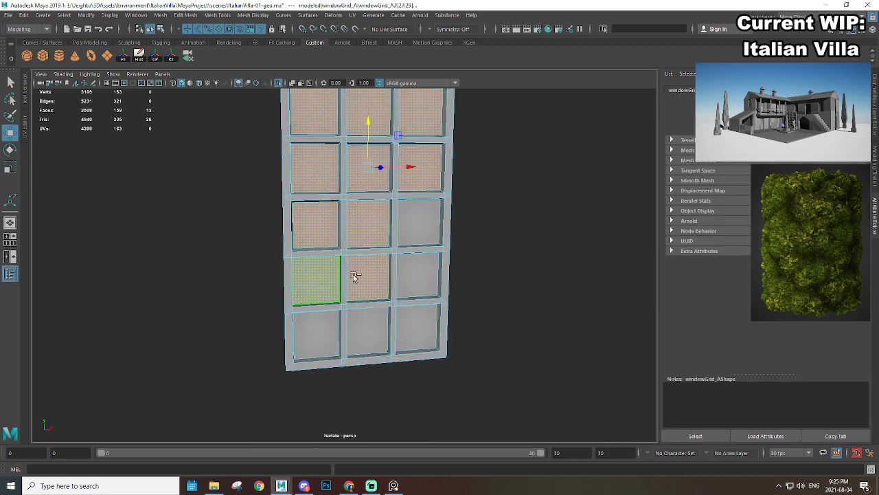
pyautogui.keyDown('shift'); pyautogui.click(424, 229); pyautogui.keyUp('shift')
pyautogui.scroll(-4, 420, 241)
pyautogui.keyDown('alt'); pyautogui.moveTo(401, 322); pyautogui.dragTo(397, 257, button='middle'); pyautogui.keyUp('alt')
pyautogui.scroll(2, 396, 255)
pyautogui.keyDown('shift'); pyautogui.click(403, 219); pyautogui.keyUp('shift')
pyautogui.keyDown('shift'); pyautogui.click(365, 219); pyautogui.keyUp('shift')
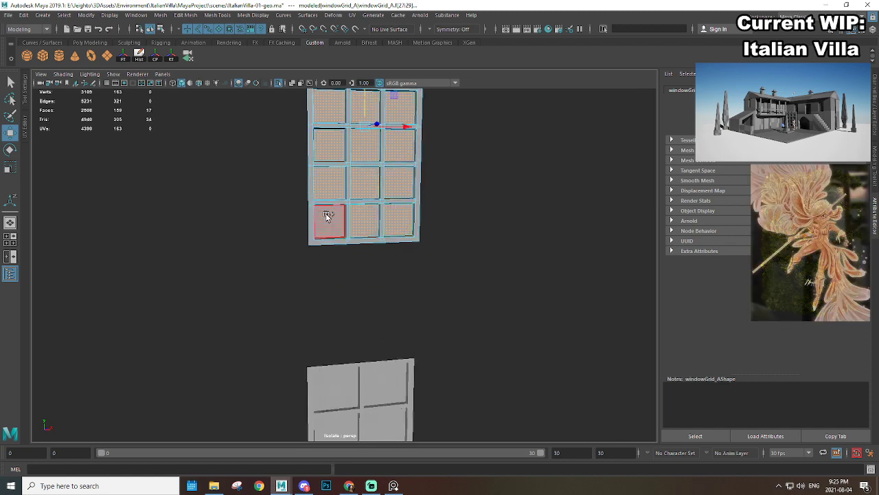
pyautogui.keyDown('shift'); pyautogui.click(327, 217); pyautogui.keyUp('shift')
pyautogui.scroll(-3, 331, 275)
pyautogui.scroll(3, 339, 270)
pyautogui.keyDown('alt'); pyautogui.moveTo(382, 295); pyautogui.dragTo(386, 368, button='middle'); pyautogui.keyUp('alt')
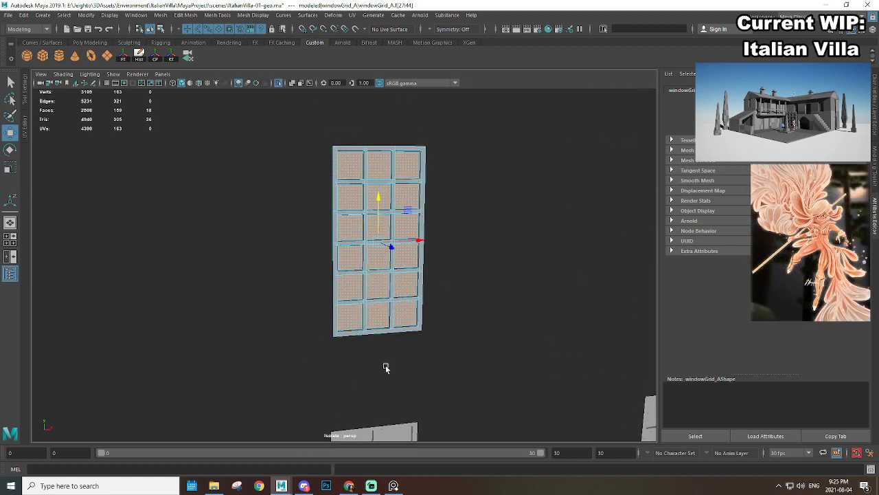
pyautogui.press('Delete')
# Step: Delete all 18 pane faces of the second upper window grid, windowGrid_A1
pyautogui.scroll(-4, 527, 316)
pyautogui.keyDown('alt'); pyautogui.moveTo(527, 316); pyautogui.dragTo(326, 305, button='middle'); pyautogui.keyUp('alt')
pyautogui.scroll(5, 323, 227)
pyautogui.keyDown('alt'); pyautogui.moveTo(322, 228); pyautogui.dragTo(399, 276, button='middle'); pyautogui.keyUp('alt')
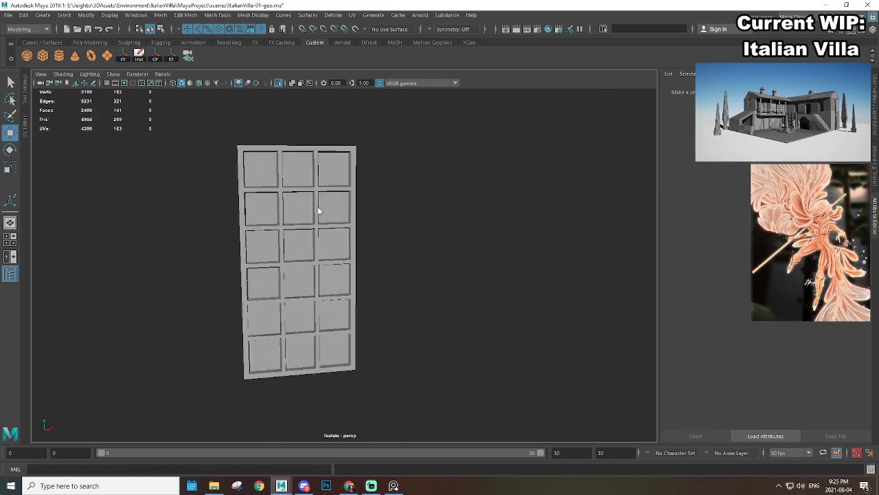
pyautogui.click(337, 168)
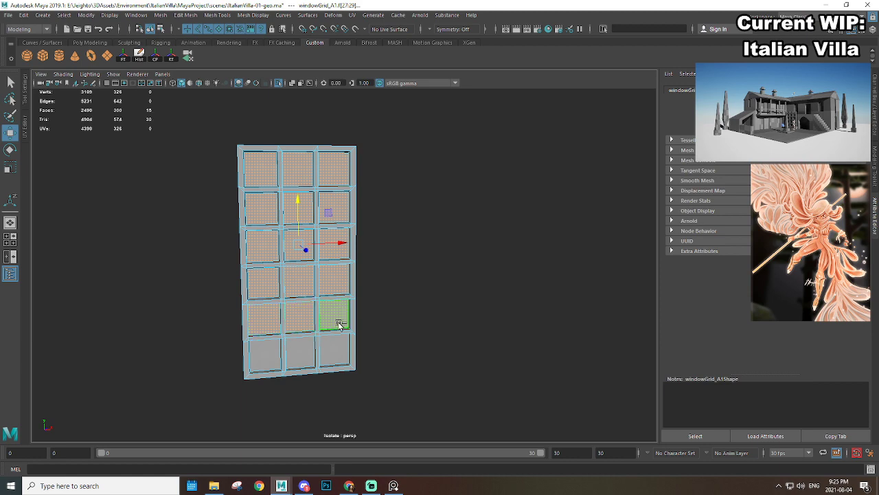
pyautogui.press('Delete')
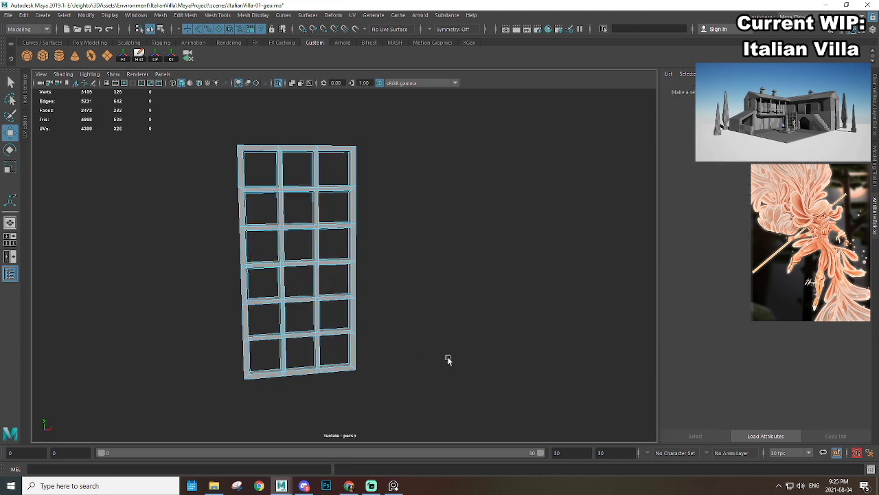
# Step: Delete all 10 pane faces of the first ground-floor window grid, windowGrid_B, leaving only its muntin frame
pyautogui.scroll(-6, 361, 345)
pyautogui.keyDown('alt'); pyautogui.moveTo(249, 370); pyautogui.dragTo(446, 293, button='middle'); pyautogui.keyUp('alt')
pyautogui.scroll(4, 446, 293)
pyautogui.moveTo(328, 233); pyautogui.dragTo(373, 220, button='right')
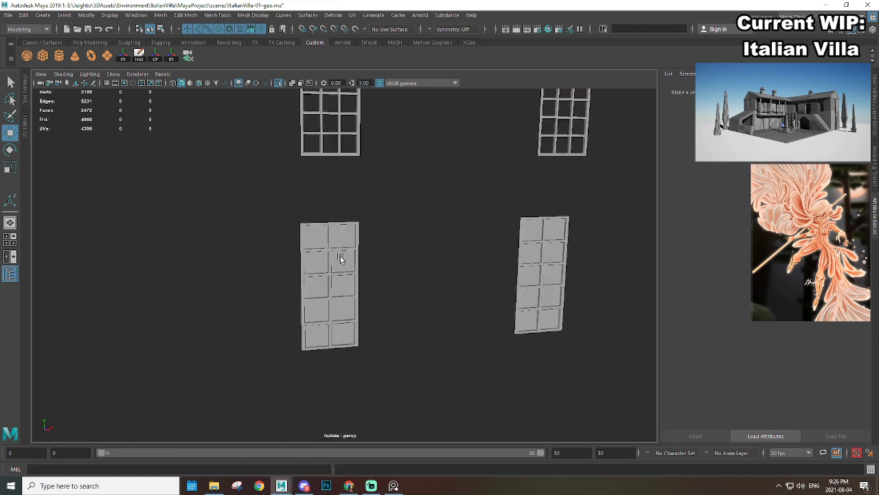
pyautogui.click(341, 256)
pyautogui.keyDown('alt'); pyautogui.moveTo(341, 256); pyautogui.dragTo(302, 210); pyautogui.keyUp('alt')
pyautogui.press('f')
pyautogui.moveTo(375, 159); pyautogui.dragTo(373, 174, button='right')
pyautogui.click(371, 174)
pyautogui.moveTo(369, 186); pyautogui.dragTo(309, 162)
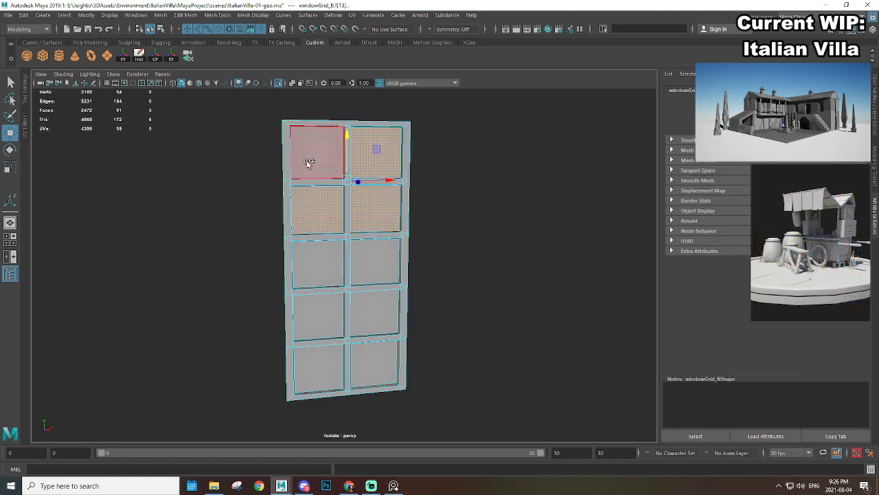
pyautogui.keyDown('shift'); pyautogui.click(324, 367); pyautogui.keyUp('shift')
pyautogui.keyDown('shift'); pyautogui.click(382, 381); pyautogui.keyUp('shift')
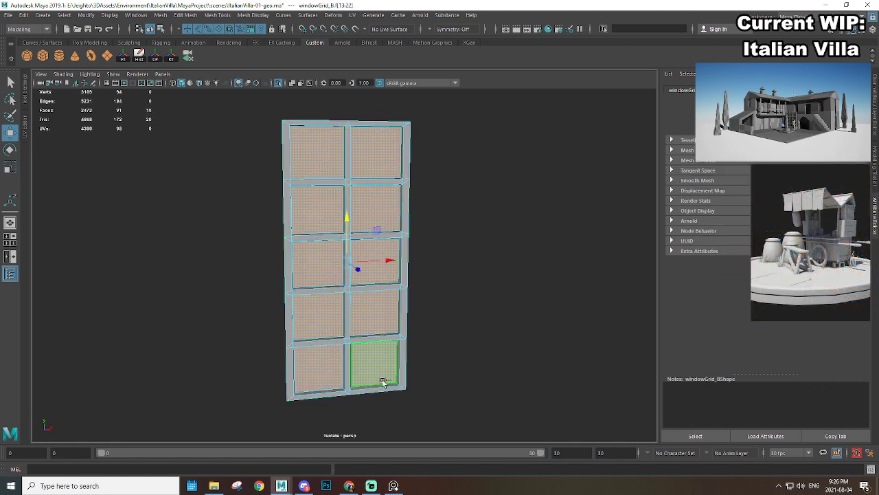
pyautogui.scroll(-6, 419, 375)
pyautogui.keyDown('alt'); pyautogui.moveTo(515, 343); pyautogui.dragTo(477, 365, button='middle'); pyautogui.keyUp('alt')
pyautogui.press('Delete')
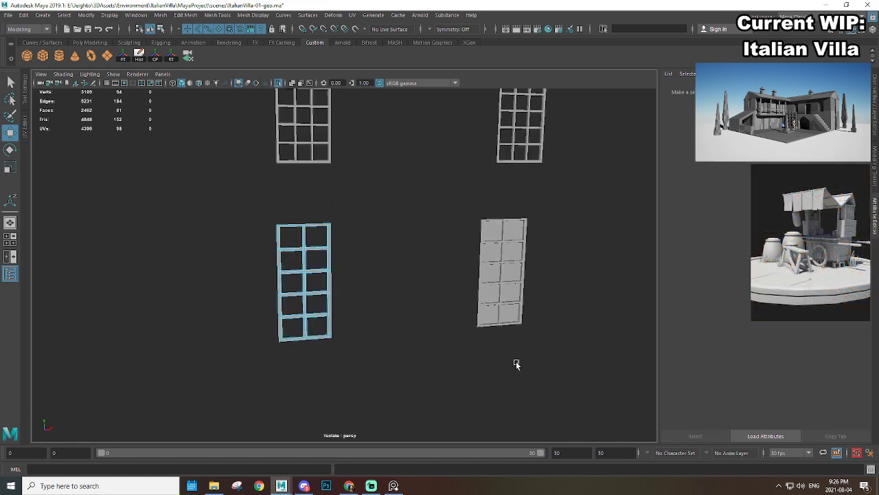
# Step: Delete all 10 pane faces of the second ground-floor grid, windowGrid_B1, and bring the whole villa back into view
pyautogui.click(479, 261)
pyautogui.press('f')
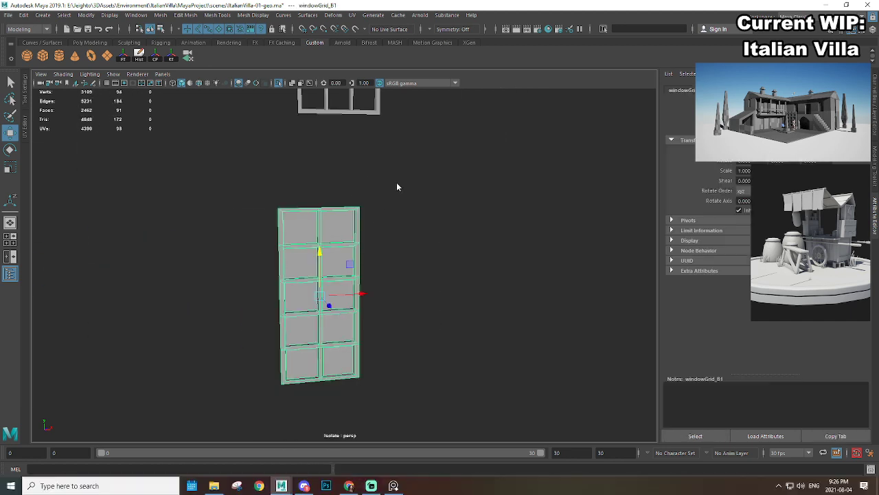
pyautogui.keyDown('shift'); pyautogui.click(305, 229); pyautogui.keyUp('shift')
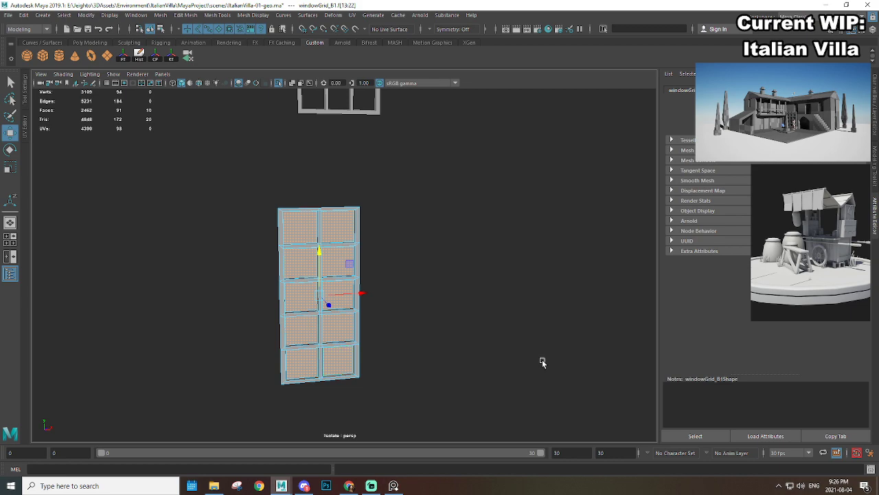
pyautogui.press('Delete')
pyautogui.scroll(-5, 433, 329)
pyautogui.hotkey('ctrl', '1')
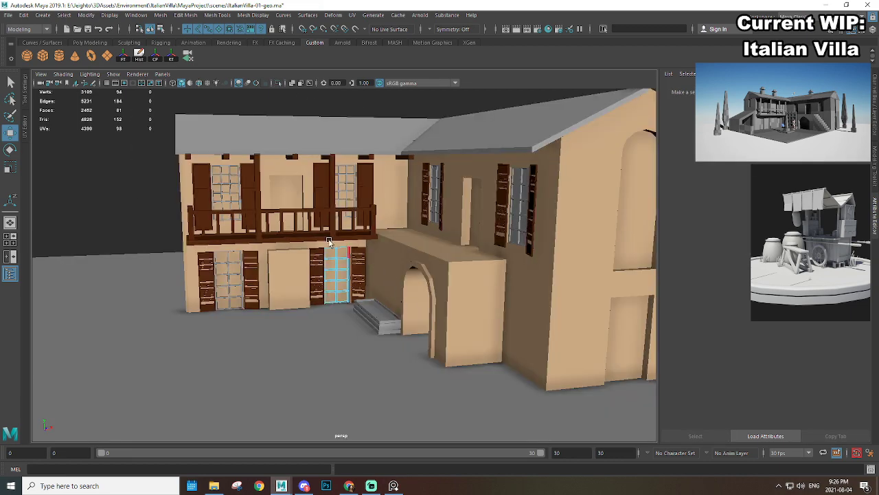
# Step: Assign the existing dark wood material to the balcony wing's four window grids, on both floors
pyautogui.keyDown('alt'); pyautogui.moveTo(329, 242); pyautogui.dragTo(281, 193); pyautogui.keyUp('alt')
pyautogui.scroll(5, 284, 206)
pyautogui.press('F8')
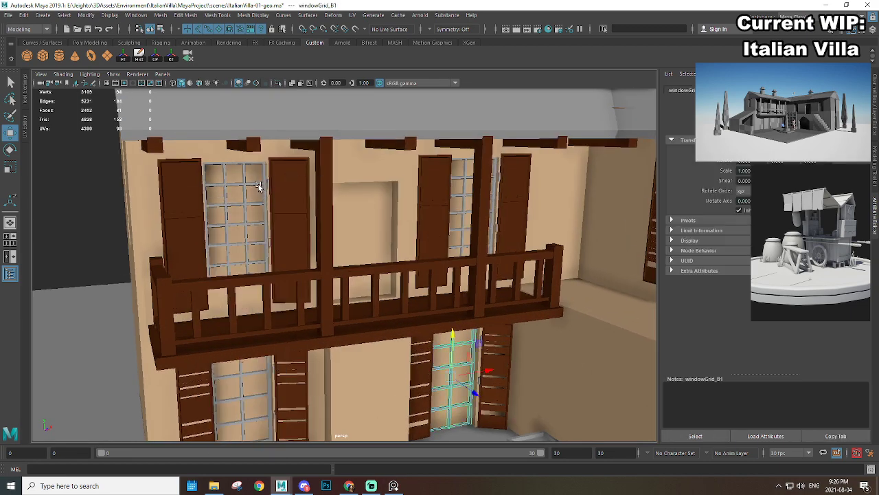
pyautogui.click(260, 186)
pyautogui.keyDown('alt'); pyautogui.moveTo(271, 365); pyautogui.dragTo(318, 231, button='middle'); pyautogui.keyUp('alt')
pyautogui.moveTo(318, 232)
pyautogui.keyDown('alt'); pyautogui.mouseDown()
pyautogui.moveTo(291, 221)
pyautogui.moveTo(307, 234)
pyautogui.mouseUp(); pyautogui.keyUp('alt')
pyautogui.keyDown('shift'); pyautogui.click(291, 221); pyautogui.keyUp('shift')
pyautogui.keyDown('alt'); pyautogui.moveTo(605, 237); pyautogui.dragTo(412, 286, button='middle'); pyautogui.keyUp('alt')
pyautogui.scroll(5, 412, 287)
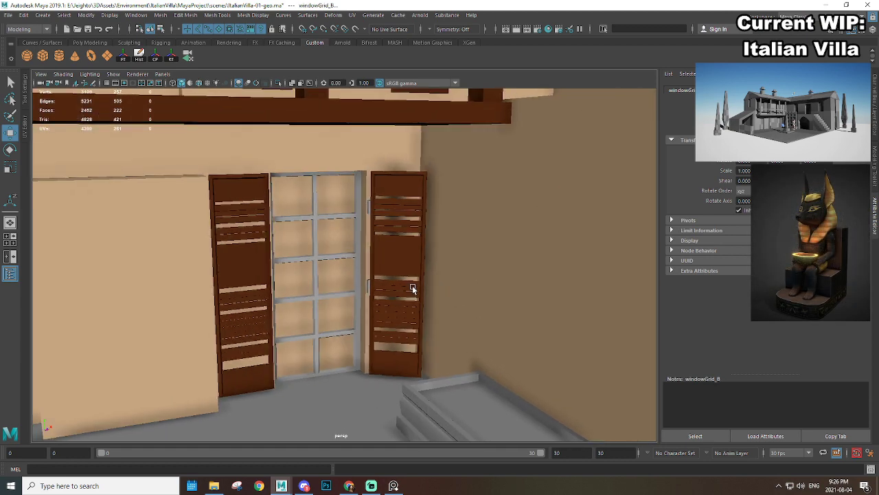
pyautogui.keyDown('shift'); pyautogui.click(312, 256); pyautogui.keyUp('shift')
pyautogui.scroll(-5, 330, 267)
pyautogui.keyDown('alt'); pyautogui.moveTo(336, 199); pyautogui.dragTo(361, 300, button='middle'); pyautogui.keyUp('alt')
pyautogui.scroll(4, 361, 300)
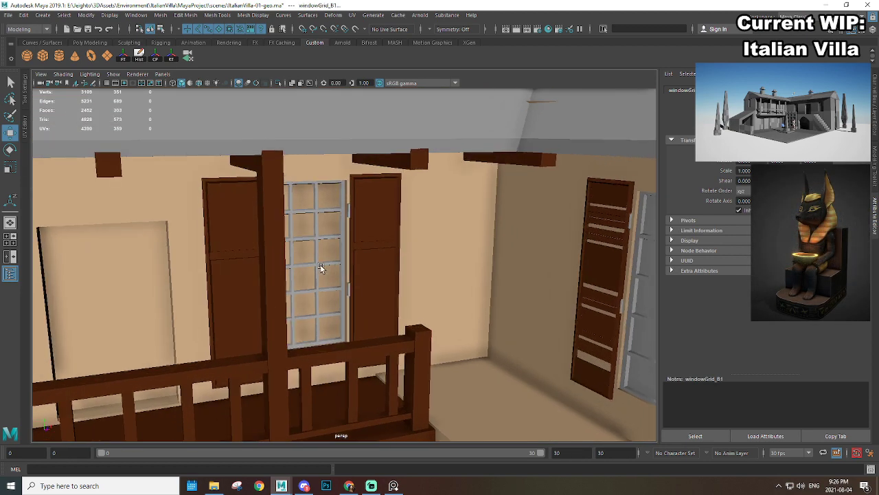
pyautogui.keyDown('shift'); pyautogui.click(331, 228); pyautogui.keyUp('shift')
pyautogui.rightClick(420, 131)
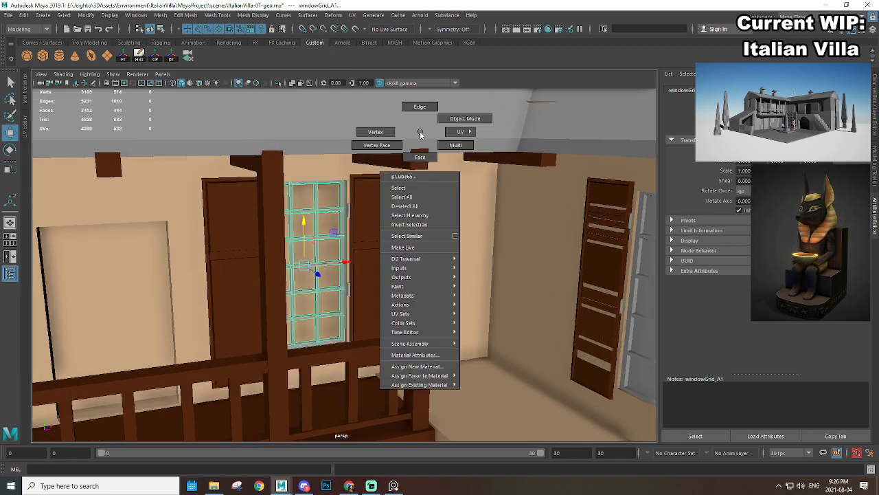
pyautogui.moveTo(441, 385)
pyautogui.click(495, 385)
pyautogui.click(471, 306)
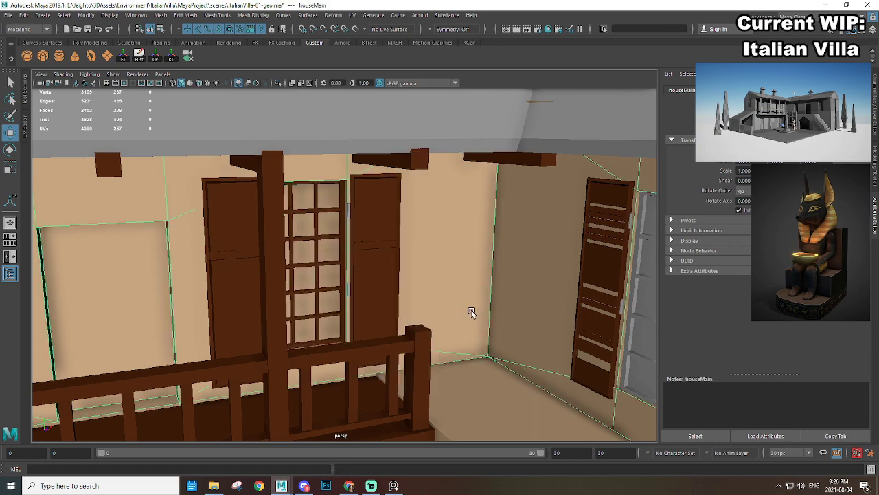
# Step: Select the two upper-floor window grids on the adjoining wing, windowGrid_B2 and windowGrid_B3, and isolate them
pyautogui.scroll(-5, 470, 310)
pyautogui.keyDown('alt'); pyautogui.moveTo(470, 311); pyautogui.dragTo(453, 320); pyautogui.keyUp('alt')
pyautogui.click(503, 334)
pyautogui.scroll(-4, 505, 334)
pyautogui.keyDown('alt'); pyautogui.moveTo(504, 334); pyautogui.dragTo(393, 249); pyautogui.keyUp('alt')
pyautogui.scroll(8, 393, 249)
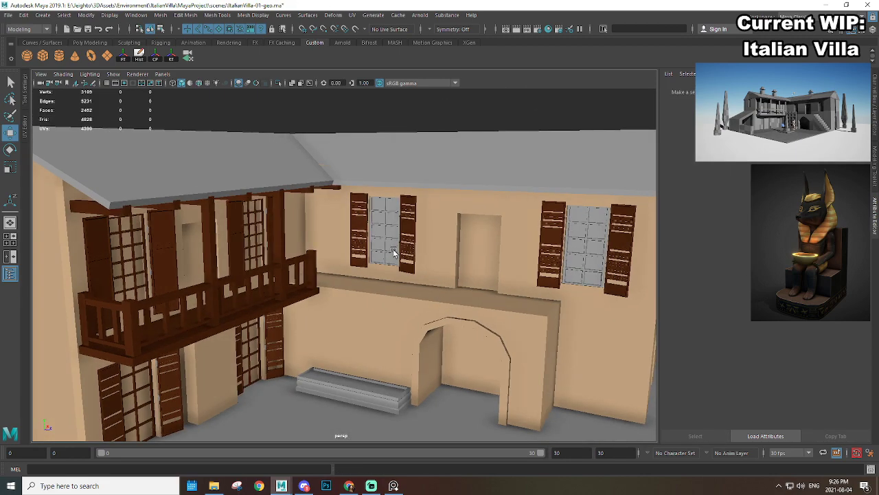
pyautogui.keyDown('alt'); pyautogui.moveTo(393, 248); pyautogui.dragTo(483, 340, button='middle'); pyautogui.keyUp('alt')
pyautogui.click(436, 277)
pyautogui.scroll(-5, 436, 277)
pyautogui.keyDown('alt'); pyautogui.moveTo(435, 277); pyautogui.dragTo(258, 233, button='middle'); pyautogui.keyUp('alt')
pyautogui.keyDown('shift'); pyautogui.click(448, 235); pyautogui.keyUp('shift')
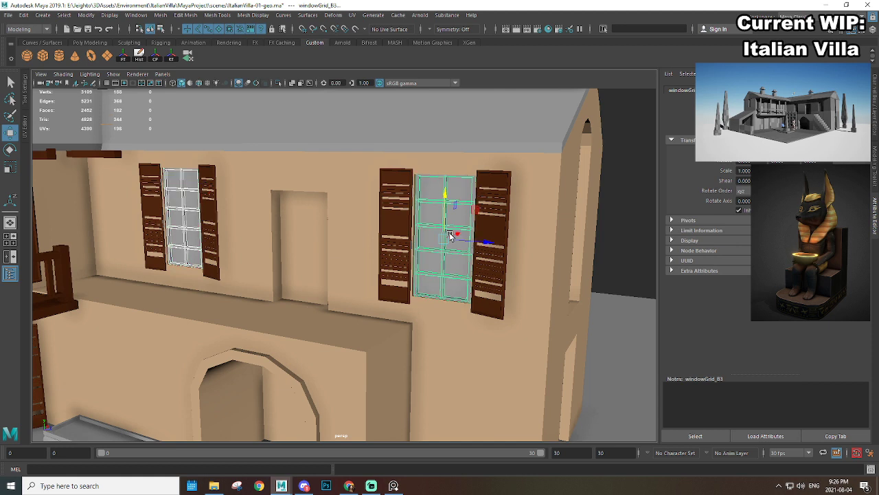
pyautogui.hotkey('ctrl', '1')
# Step: Delete all pane faces of windowGrid_B2 and windowGrid_B3, leaving only their muntin frames
pyautogui.scroll(-4, 454, 238)
pyautogui.keyDown('alt'); pyautogui.moveTo(454, 238); pyautogui.dragTo(362, 218); pyautogui.keyUp('alt')
pyautogui.keyDown('alt'); pyautogui.moveTo(356, 192); pyautogui.dragTo(384, 271, button='middle'); pyautogui.keyUp('alt')
pyautogui.scroll(5, 385, 271)
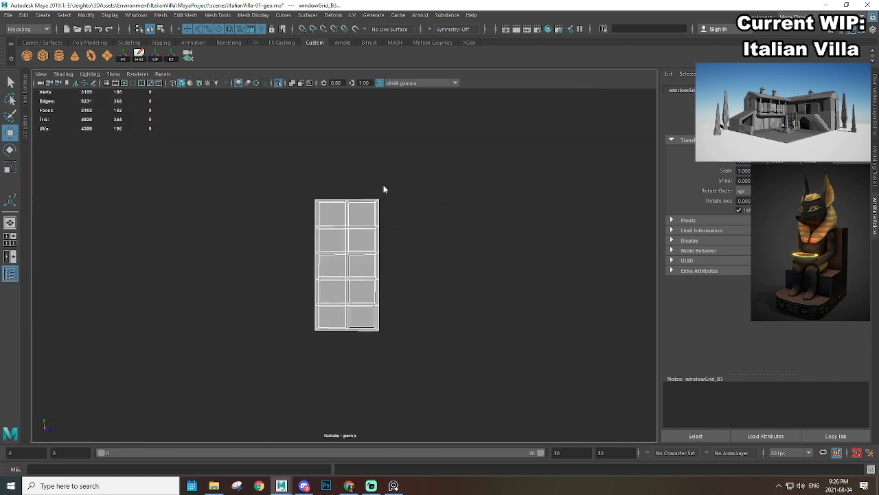
pyautogui.moveTo(383, 186); pyautogui.dragTo(382, 210, button='right')
pyautogui.click(365, 217)
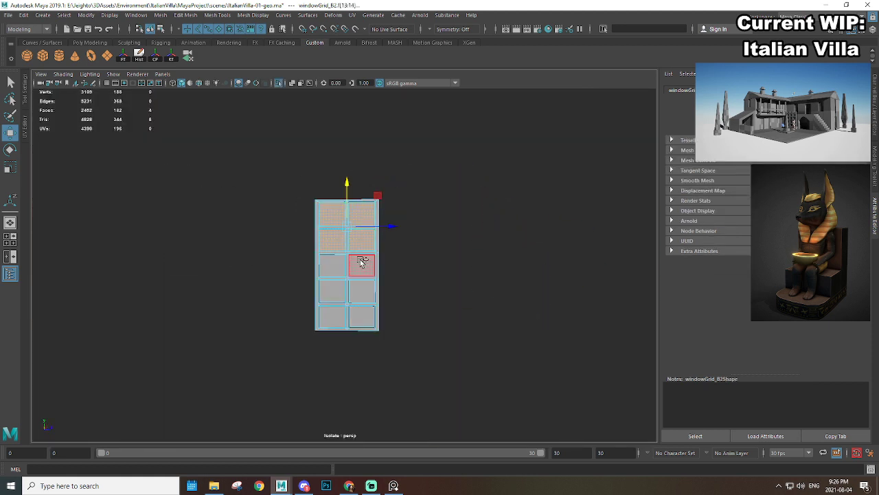
pyautogui.keyDown('shift'); pyautogui.click(328, 294); pyautogui.keyUp('shift')
pyautogui.keyDown('shift'); pyautogui.click(361, 292); pyautogui.keyUp('shift')
pyautogui.keyDown('shift'); pyautogui.click(361, 314); pyautogui.keyUp('shift')
pyautogui.keyDown('shift'); pyautogui.click(336, 319); pyautogui.keyUp('shift')
pyautogui.scroll(-5, 336, 318)
pyautogui.keyDown('alt'); pyautogui.moveTo(525, 276); pyautogui.dragTo(396, 292, button='middle'); pyautogui.keyUp('alt')
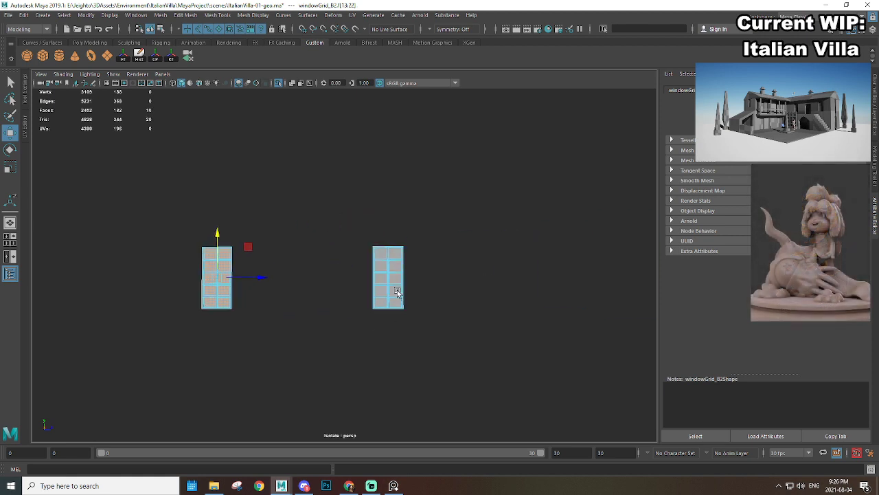
pyautogui.keyDown('alt'); pyautogui.moveTo(397, 293); pyautogui.dragTo(536, 346, button='right'); pyautogui.keyUp('alt')
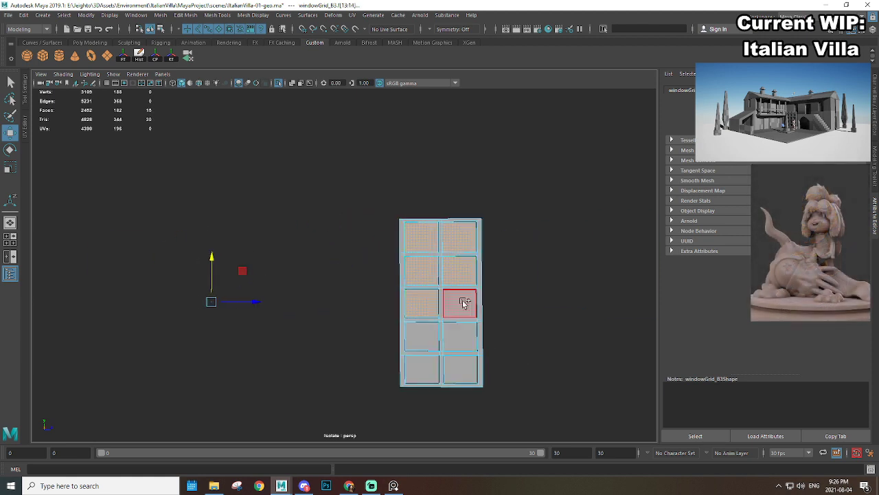
pyautogui.click(604, 372)
pyautogui.scroll(-5, 491, 320)
pyautogui.keyDown('alt'); pyautogui.moveTo(410, 235); pyautogui.dragTo(356, 255); pyautogui.keyUp('alt')
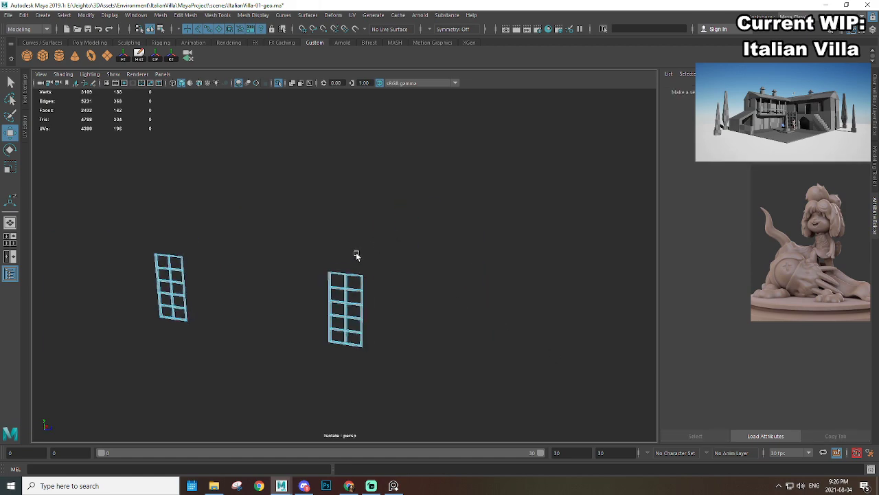
# Step: Leave isolation in object mode and assign the existing dark wood material to the adjoining wing's two upper window grids
pyautogui.moveTo(337, 270); pyautogui.dragTo(411, 210, button='right')
pyautogui.click(418, 270)
pyautogui.hotkey('ctrl', '1')
pyautogui.scroll(-4, 337, 285)
pyautogui.keyDown('alt'); pyautogui.moveTo(338, 284); pyautogui.dragTo(393, 239, button='middle'); pyautogui.keyUp('alt')
pyautogui.keyDown('alt'); pyautogui.moveTo(394, 239); pyautogui.dragTo(426, 237, button='right'); pyautogui.keyUp('alt')
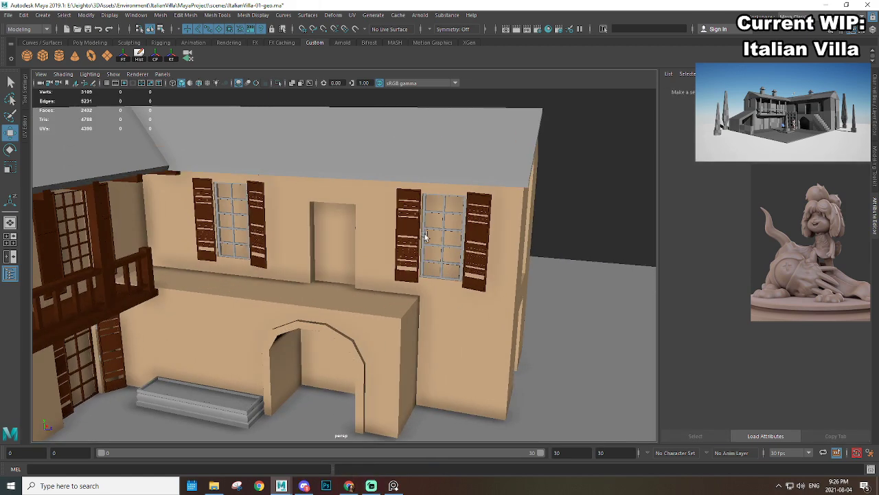
pyautogui.click(434, 216)
pyautogui.keyDown('shift'); pyautogui.click(231, 202); pyautogui.keyUp('shift')
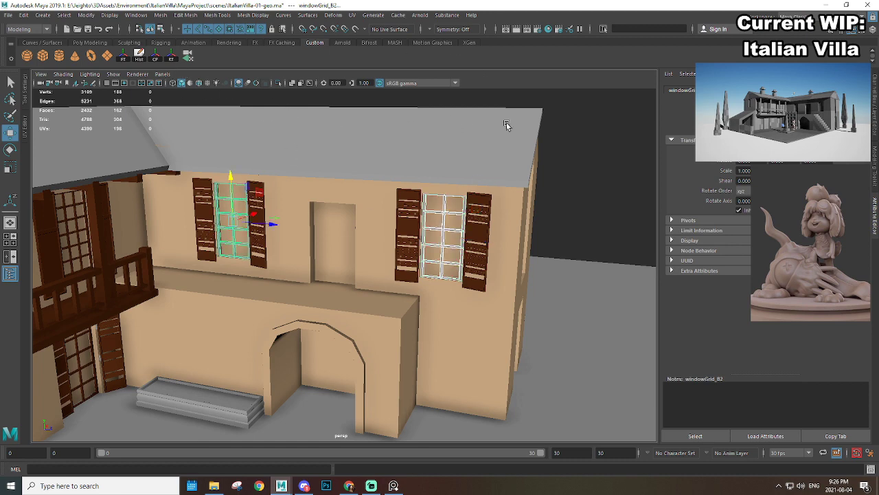
pyautogui.moveTo(412, 134); pyautogui.dragTo(481, 386, button='right')
pyautogui.click(585, 153)
# Step: Apply the same dark wood material to the villa's roof, pCube65
pyautogui.keyDown('alt'); pyautogui.moveTo(585, 153); pyautogui.dragTo(431, 224); pyautogui.keyUp('alt')
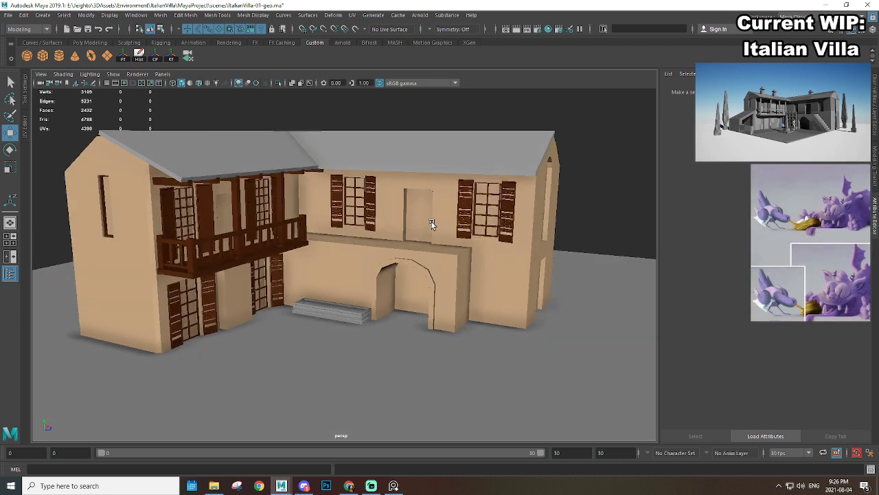
pyautogui.click(483, 167)
pyautogui.click(596, 209)
pyautogui.click(264, 157)
pyautogui.press('g')
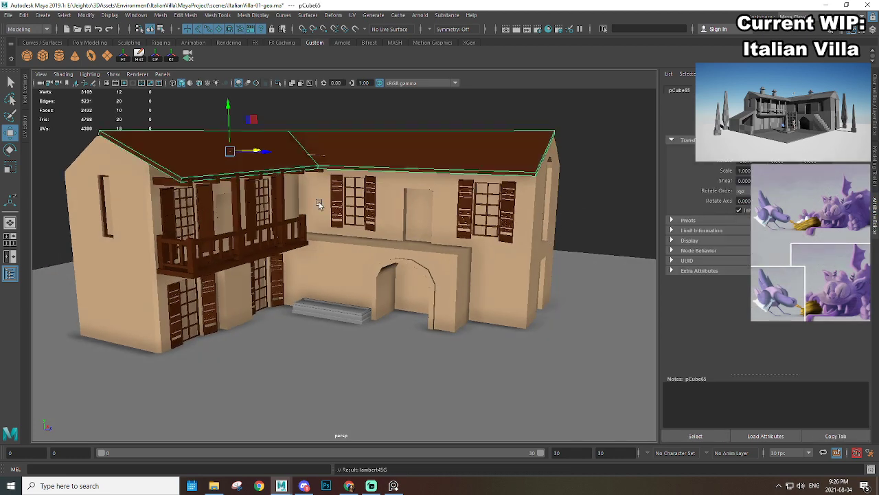
pyautogui.scroll(-3, 412, 215)
pyautogui.click(526, 217)
pyautogui.scroll(2, 275, 186)
# Step: Select the roof's narrow ridge faces along both wings and extrude them
pyautogui.keyDown('alt'); pyautogui.moveTo(205, 176); pyautogui.dragTo(354, 204); pyautogui.keyUp('alt')
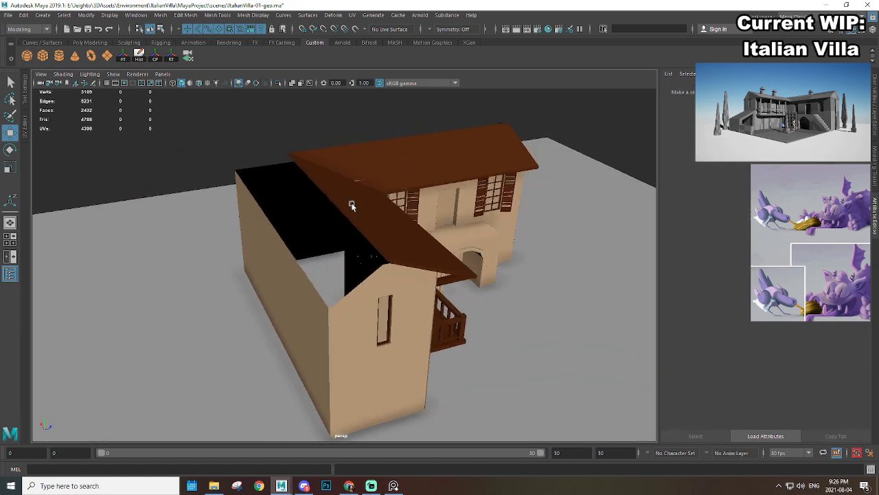
pyautogui.scroll(3, 357, 202)
pyautogui.click(382, 195)
pyautogui.scroll(2, 357, 216)
pyautogui.moveTo(370, 150); pyautogui.dragTo(369, 175, button='right')
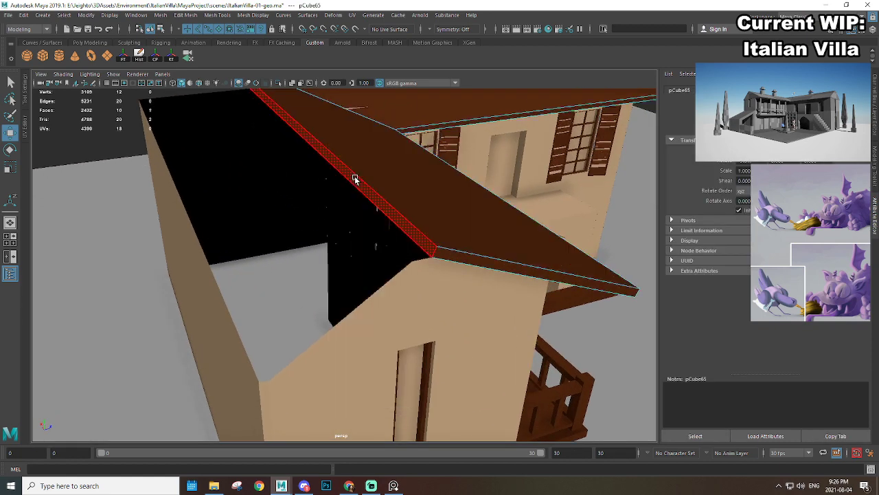
pyautogui.click(358, 174)
pyautogui.scroll(-4, 347, 191)
pyautogui.keyDown('alt'); pyautogui.moveTo(336, 206); pyautogui.dragTo(431, 195); pyautogui.keyUp('alt')
pyautogui.keyDown('shift'); pyautogui.click(334, 224); pyautogui.keyUp('shift')
pyautogui.hotkey('ctrl', 'e')
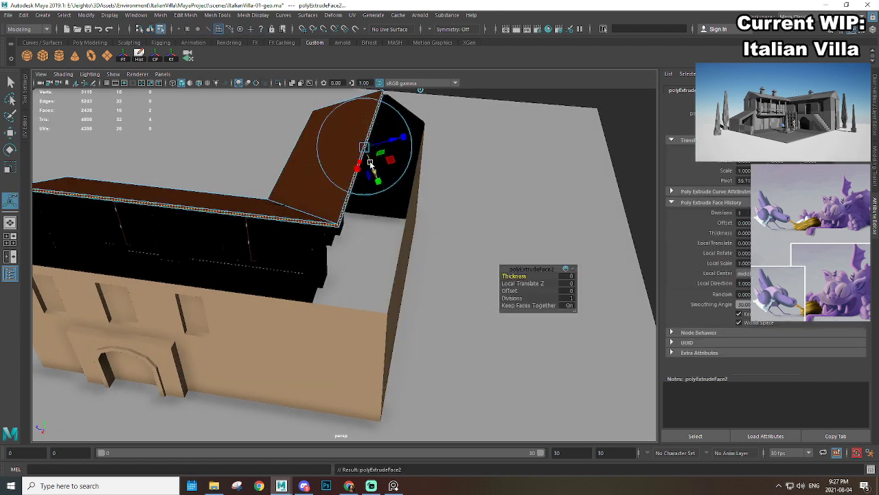
# Step: Move the extruded ridge face of the balcony wing out past the gable peak toward the open rear side
pyautogui.scroll(2, 385, 179)
pyautogui.scroll(3, 371, 182)
pyautogui.click(329, 213)
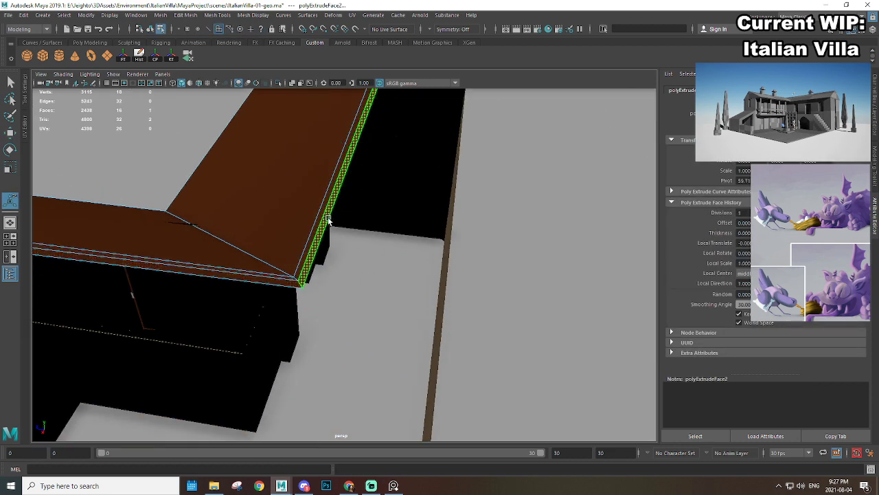
pyautogui.press('f')
pyautogui.keyDown('alt'); pyautogui.moveTo(398, 267); pyautogui.dragTo(401, 204); pyautogui.keyUp('alt')
pyautogui.press('w')
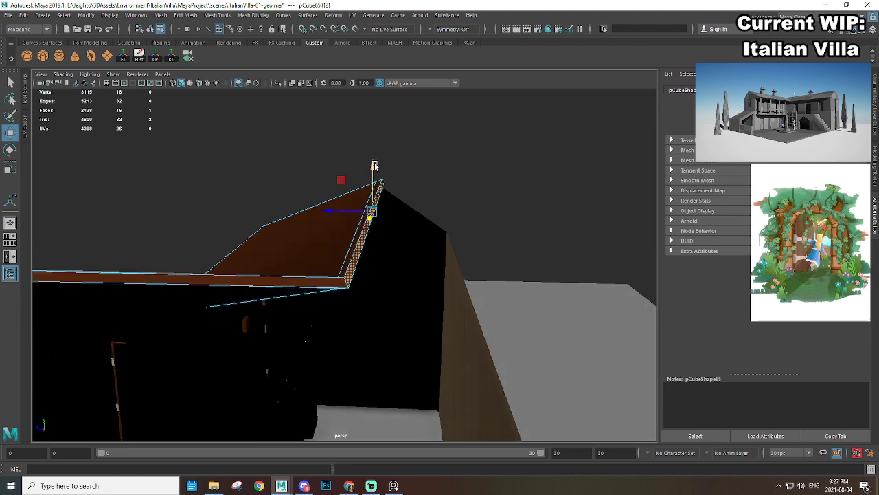
pyautogui.moveTo(375, 166); pyautogui.dragTo(316, 200)
pyautogui.scroll(4, 323, 200)
pyautogui.keyDown('alt'); pyautogui.moveTo(420, 214); pyautogui.dragTo(357, 235); pyautogui.keyUp('alt')
pyautogui.keyDown('alt'); pyautogui.moveTo(302, 189); pyautogui.dragTo(353, 206, button='middle'); pyautogui.keyUp('alt')
pyautogui.scroll(2, 357, 204)
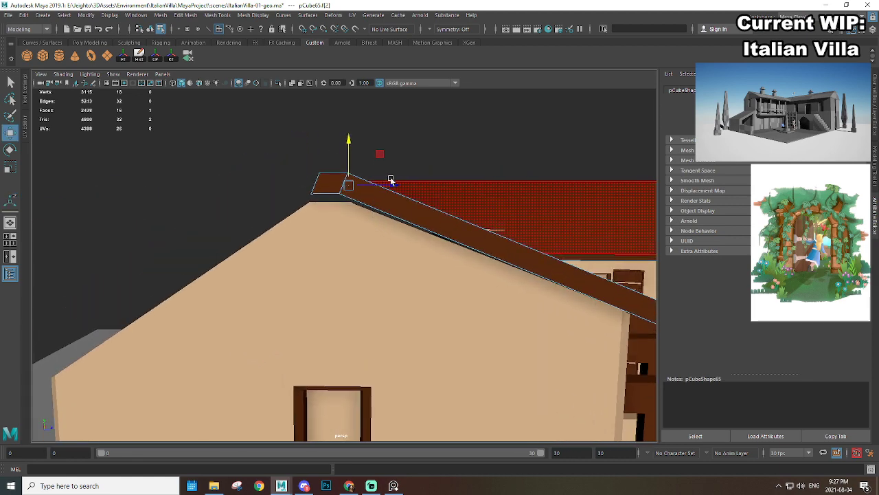
# Step: Open the Scale tool's settings and freeze the roof's transformations in object mode
pyautogui.press('r')
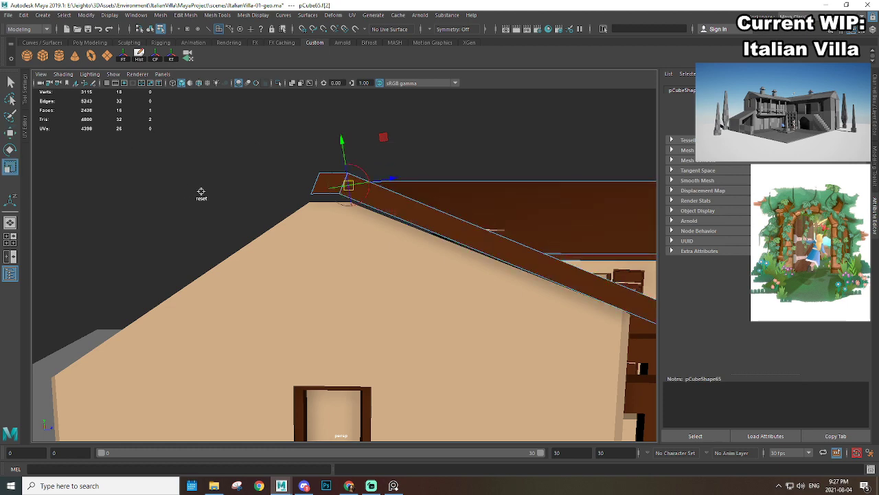
pyautogui.doubleClick(11, 171)
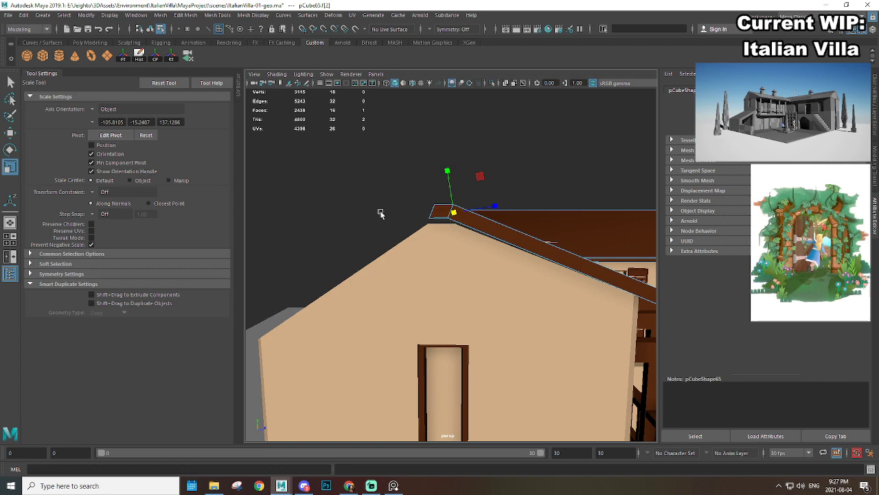
pyautogui.keyDown('alt'); pyautogui.moveTo(382, 214); pyautogui.dragTo(456, 227); pyautogui.keyUp('alt')
pyautogui.scroll(-4, 461, 237)
pyautogui.moveTo(507, 223); pyautogui.dragTo(552, 208, button='right')
pyautogui.click(557, 240)
pyautogui.click(124, 61)
pyautogui.scroll(4, 378, 197)
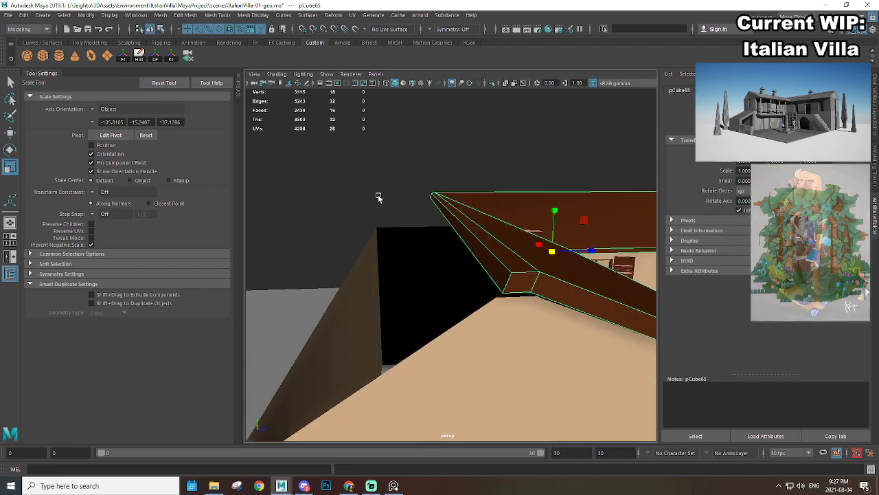
# Step: Scale the ridge strip's rear face flat so it stands vertical, and adjust its position at the gable peak
pyautogui.scroll(-1, 440, 206)
pyautogui.moveTo(450, 209); pyautogui.dragTo(452, 230, button='right')
pyautogui.click(453, 231)
pyautogui.moveTo(485, 215); pyautogui.dragTo(242, 236)
pyautogui.keyDown('alt'); pyautogui.moveTo(465, 259); pyautogui.dragTo(471, 239); pyautogui.keyUp('alt')
pyautogui.press('w')
pyautogui.moveTo(476, 185)
pyautogui.mouseDown()
pyautogui.moveTo(485, 182)
pyautogui.moveTo(474, 202)
pyautogui.mouseUp()
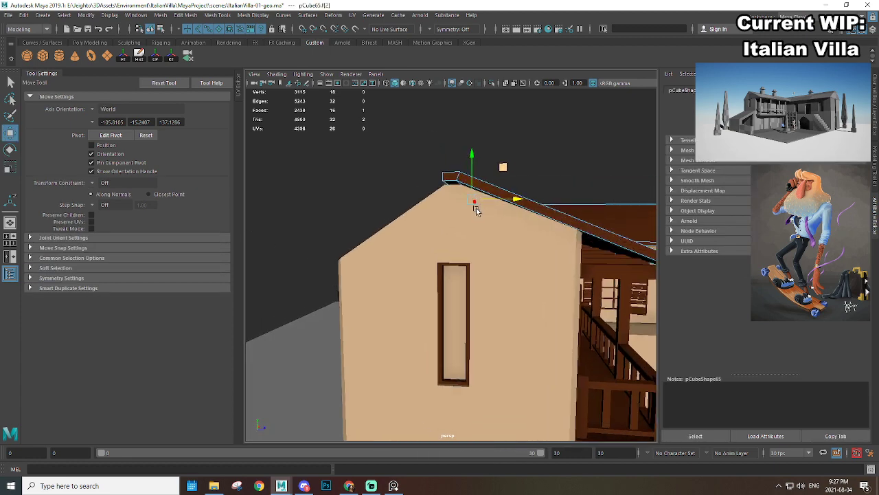
# Step: Extrude the ridge strip's rear face and move it down along the gable's rear slope to cover the open side
pyautogui.keyDown('shift'); pyautogui.moveTo(454, 158); pyautogui.dragTo(454, 177, button='right'); pyautogui.keyUp('shift')
pyautogui.keyDown('alt'); pyautogui.moveTo(454, 177); pyautogui.dragTo(517, 199); pyautogui.keyUp('alt')
pyautogui.scroll(2, 517, 199)
pyautogui.press('w')
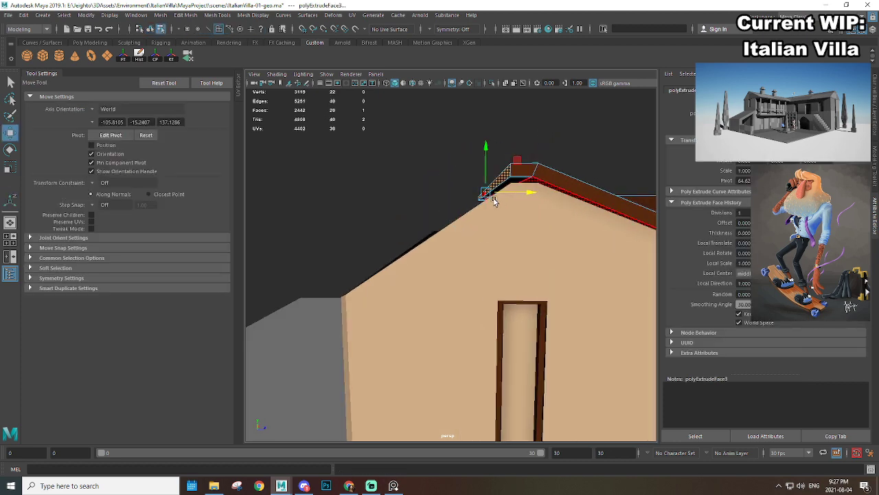
pyautogui.moveTo(512, 165); pyautogui.dragTo(433, 213)
pyautogui.scroll(-3, 413, 244)
pyautogui.keyDown('alt'); pyautogui.moveTo(450, 241); pyautogui.dragTo(483, 263); pyautogui.keyUp('alt')
# Step: Select the house wall's top edge at the balcony wing's gable peak and shift it beneath the roof ridge
pyautogui.click(456, 255)
pyautogui.scroll(-5, 456, 255)
pyautogui.scroll(1, 481, 257)
pyautogui.moveTo(463, 210); pyautogui.dragTo(462, 185, button='right')
pyautogui.click(458, 193)
pyautogui.keyDown('alt'); pyautogui.moveTo(469, 186); pyautogui.dragTo(440, 212); pyautogui.keyUp('alt')
pyautogui.scroll(3, 437, 216)
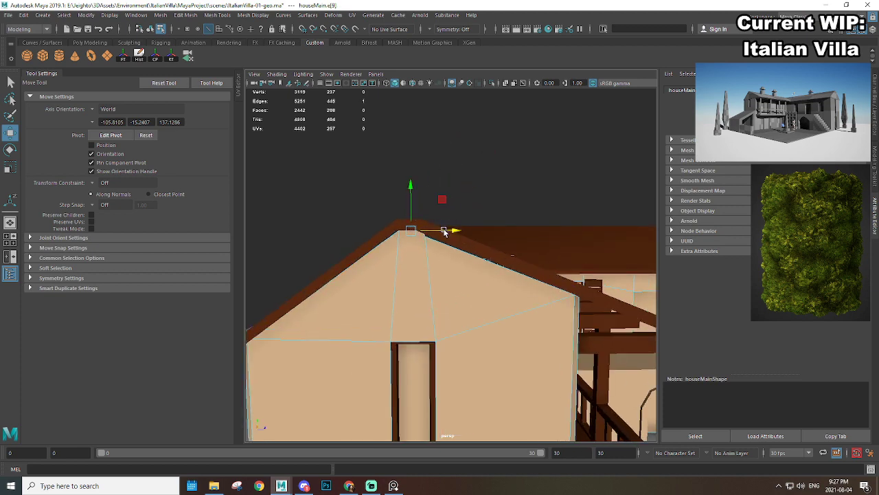
pyautogui.scroll(3, 443, 231)
# Step: Delete the stray vertex beside the isolated house wall's gable peak and raise the neighbouring vertex level with the peak
pyautogui.keyDown('alt'); pyautogui.moveTo(439, 243); pyautogui.dragTo(456, 231, button='middle'); pyautogui.keyUp('alt')
pyautogui.moveTo(456, 231); pyautogui.dragTo(419, 231, button='right')
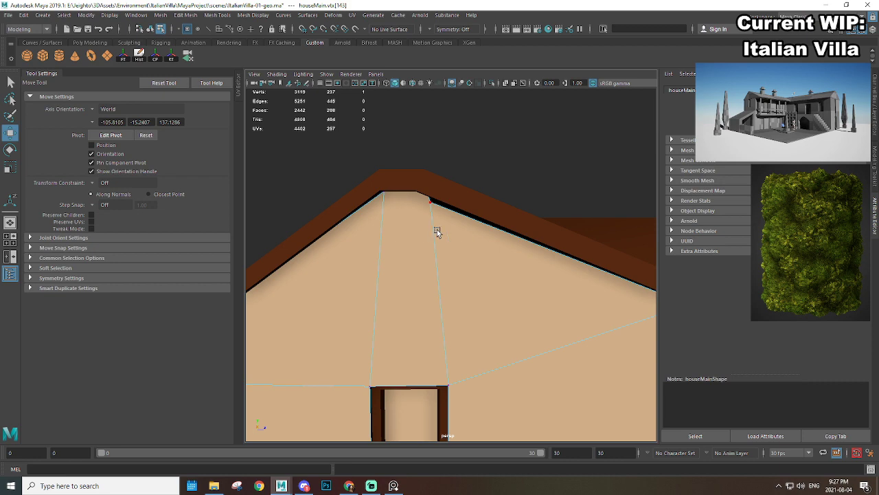
pyautogui.press('F8')
pyautogui.hotkey('ctrl', '1')
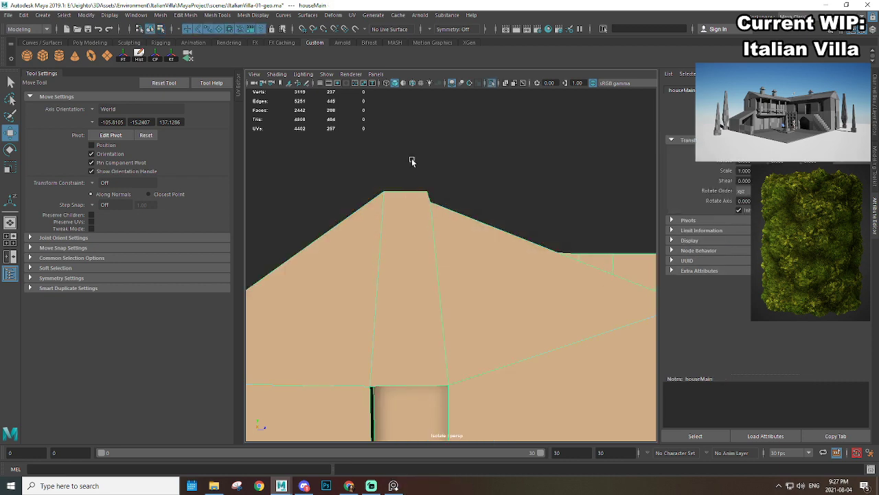
pyautogui.press('F9')
pyautogui.moveTo(411, 160); pyautogui.dragTo(445, 199)
pyautogui.press('Delete')
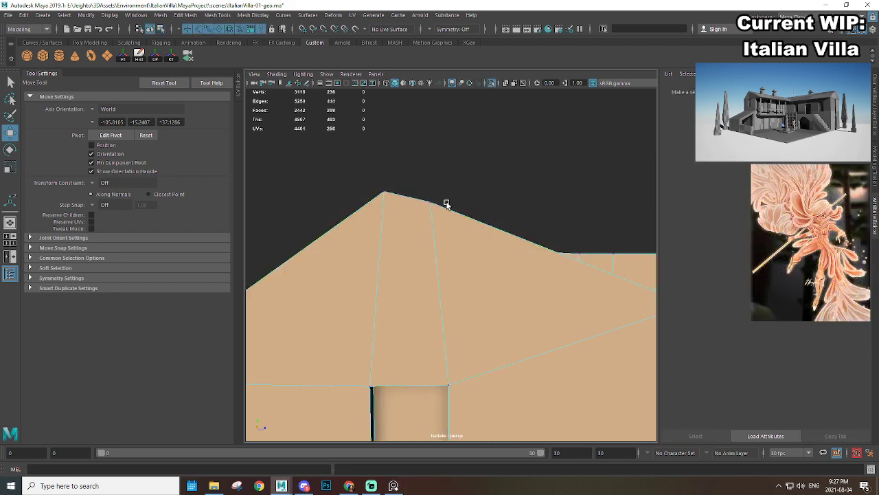
pyautogui.click(430, 196)
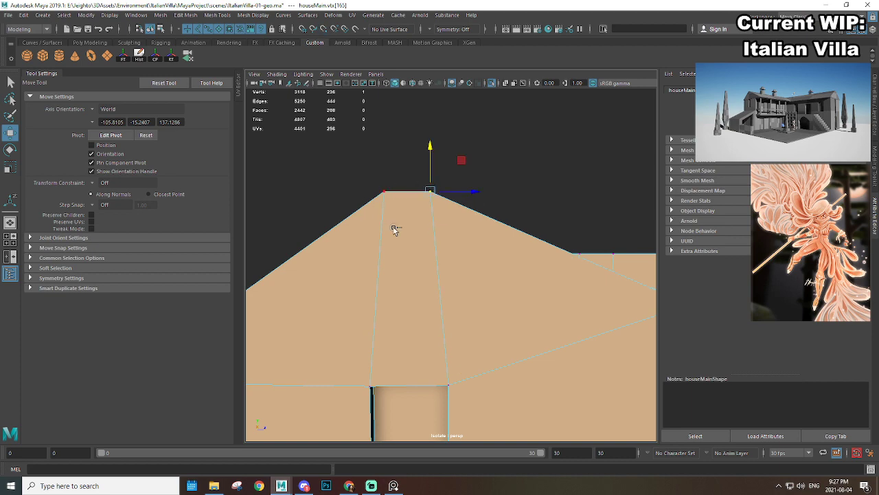
pyautogui.scroll(-5, 393, 229)
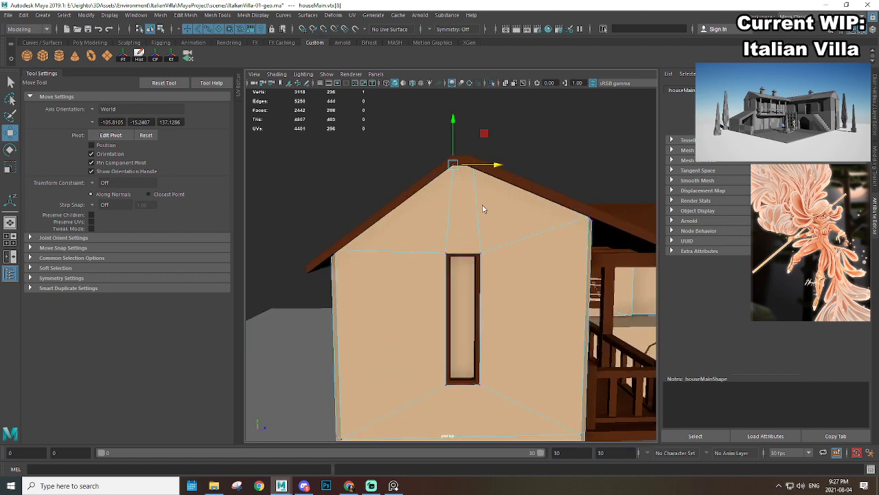
# Step: Return to object mode and select the roof object above the wing with the tall arched window recess
pyautogui.moveTo(483, 209); pyautogui.dragTo(524, 182, button='right')
pyautogui.click(534, 171)
pyautogui.scroll(-8, 529, 179)
pyautogui.keyDown('alt'); pyautogui.moveTo(344, 237); pyautogui.dragTo(532, 285); pyautogui.keyUp('alt')
pyautogui.scroll(5, 494, 274)
pyautogui.click(512, 237)
pyautogui.keyDown('alt'); pyautogui.moveTo(419, 237); pyautogui.dragTo(491, 252); pyautogui.keyUp('alt')
pyautogui.keyDown('alt'); pyautogui.moveTo(412, 254); pyautogui.dragTo(561, 266); pyautogui.keyUp('alt')
pyautogui.scroll(4, 560, 265)
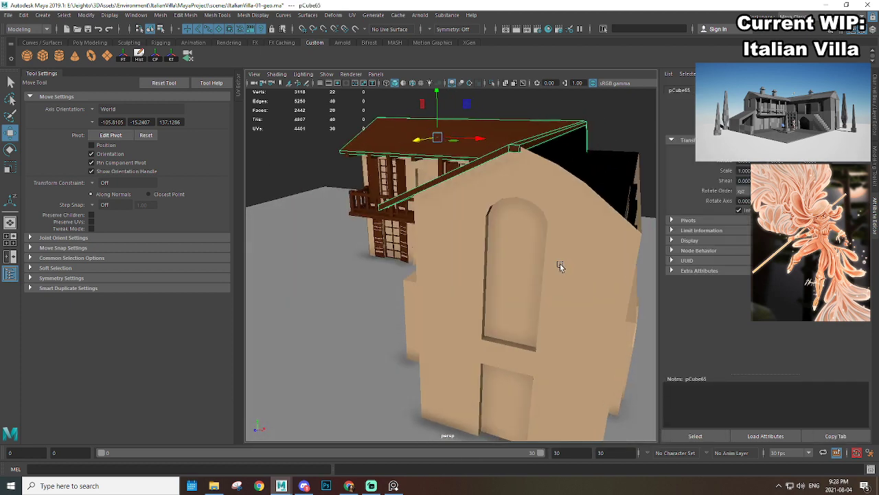
# Step: Extrude the ridge strip's rear face on the arched-window wing and move it down the gable's rear slope past the wall
pyautogui.keyDown('alt'); pyautogui.moveTo(537, 188); pyautogui.dragTo(477, 251); pyautogui.keyUp('alt')
pyautogui.scroll(4, 477, 251)
pyautogui.moveTo(417, 222); pyautogui.dragTo(417, 242, button='right')
pyautogui.click(391, 255)
pyautogui.scroll(-7, 414, 260)
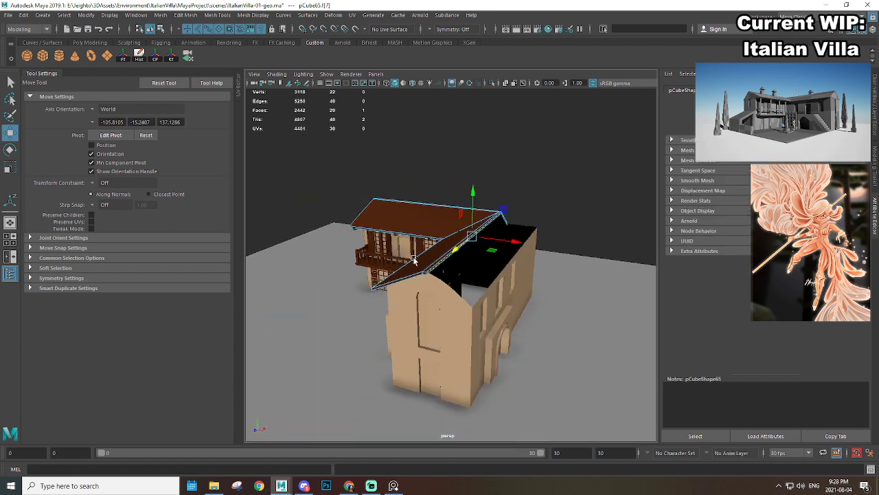
pyautogui.keyDown('alt'); pyautogui.moveTo(413, 259); pyautogui.dragTo(522, 251); pyautogui.keyUp('alt')
pyautogui.scroll(5, 474, 258)
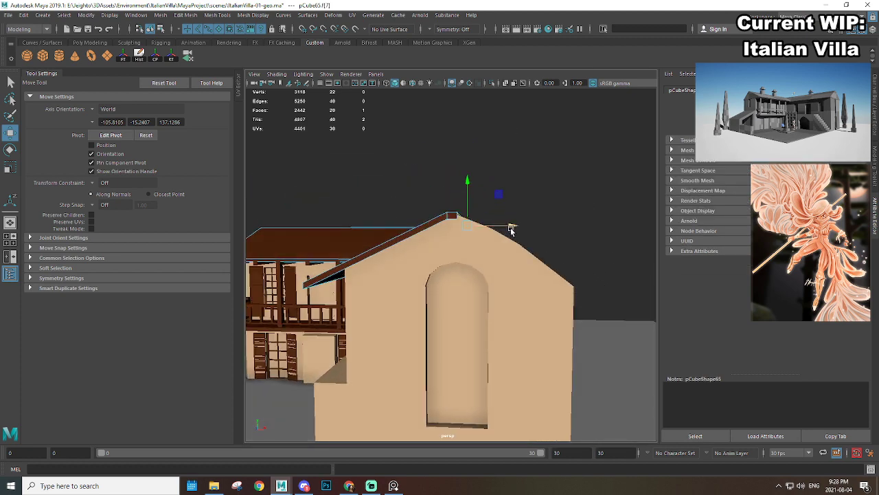
pyautogui.hotkey('ctrl', 'e')
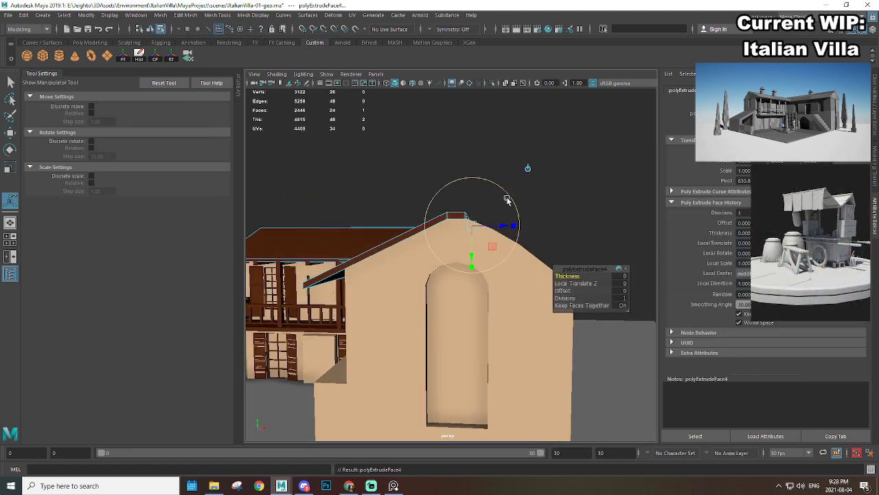
pyautogui.moveTo(547, 217); pyautogui.dragTo(579, 238, button='middle')
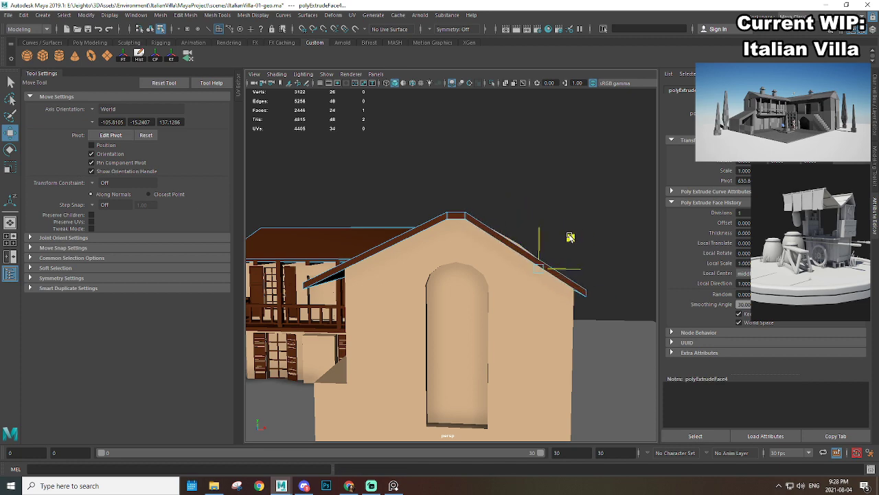
pyautogui.keyDown('alt'); pyautogui.moveTo(571, 237); pyautogui.dragTo(528, 208); pyautogui.keyUp('alt')
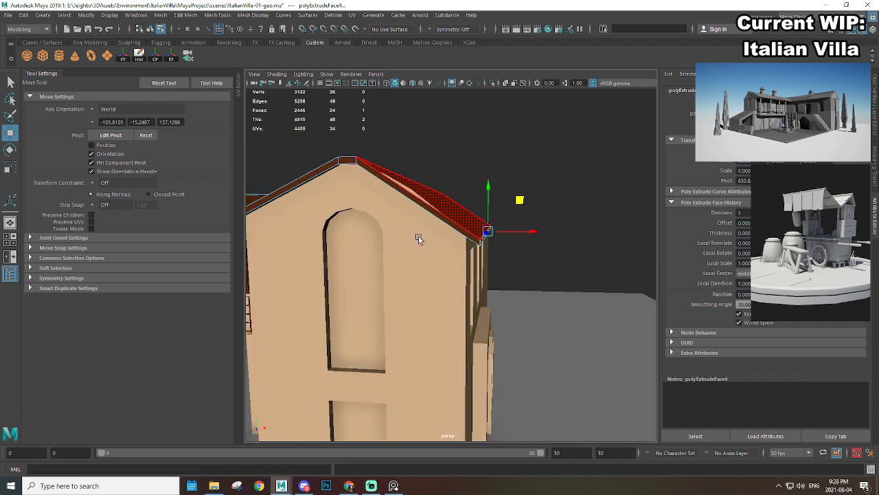
# Step: Adjust the house wall's rear gable vertices above the arched recess to follow the underside of the roof slope
pyautogui.moveTo(418, 240); pyautogui.dragTo(420, 270, button='right')
pyautogui.keyDown('alt'); pyautogui.moveTo(426, 220); pyautogui.dragTo(478, 200); pyautogui.keyUp('alt')
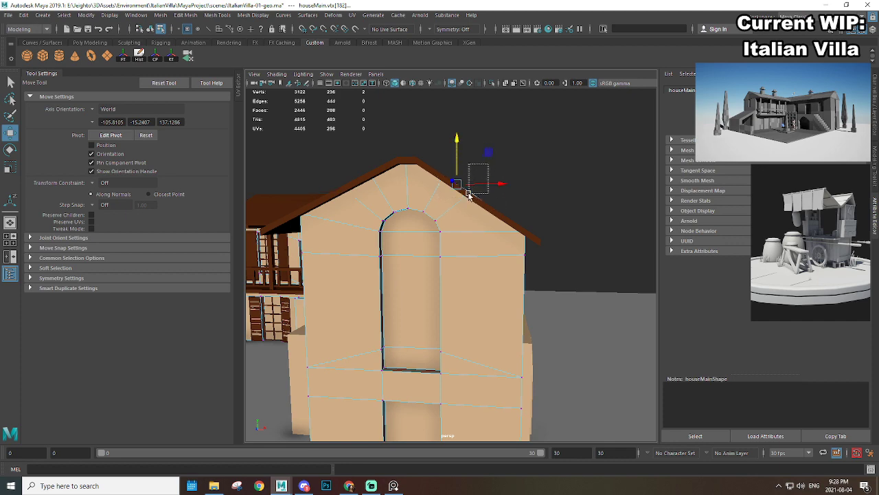
pyautogui.keyDown('alt'); pyautogui.moveTo(477, 190); pyautogui.dragTo(444, 269); pyautogui.keyUp('alt')
pyautogui.scroll(3, 449, 264)
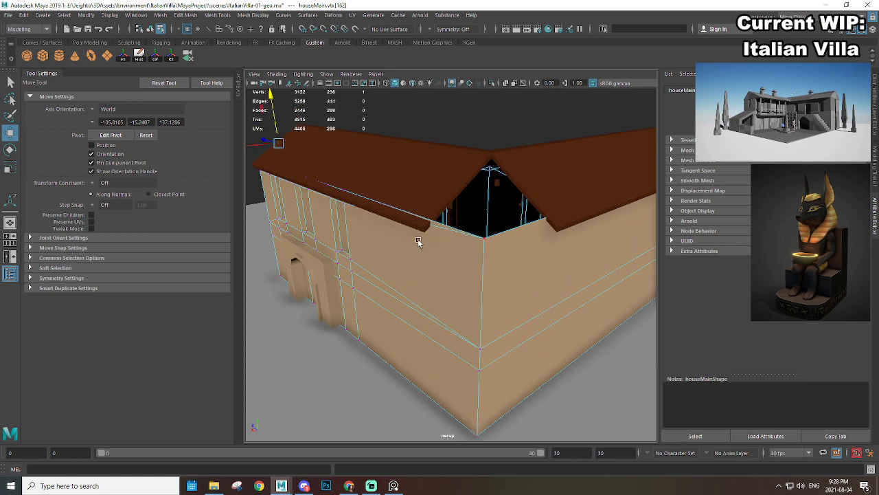
# Step: Isolate the roof and delete the two end faces facing each other across the open outer corner
pyautogui.press('F8')
pyautogui.click(431, 185)
pyautogui.keyDown('alt'); pyautogui.moveTo(441, 214); pyautogui.dragTo(452, 244); pyautogui.keyUp('alt')
pyautogui.scroll(-3, 452, 244)
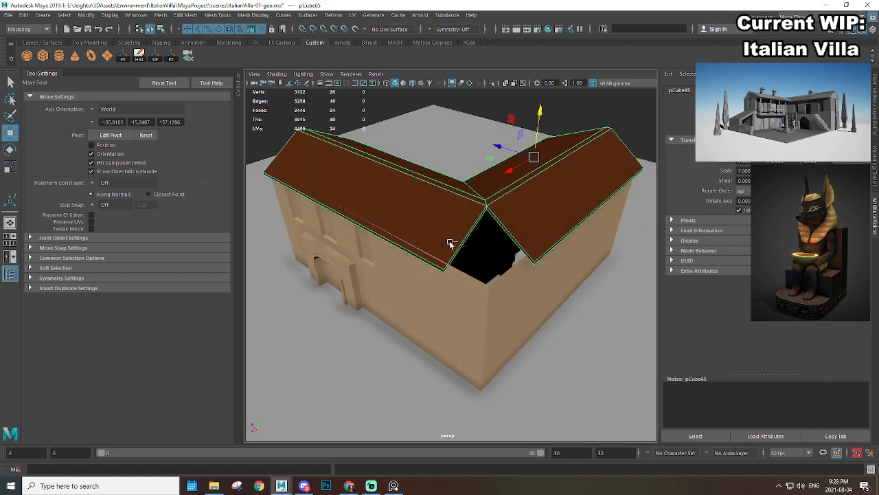
pyautogui.hotkey('ctrl', '1')
pyautogui.scroll(3, 456, 184)
pyautogui.click(476, 220)
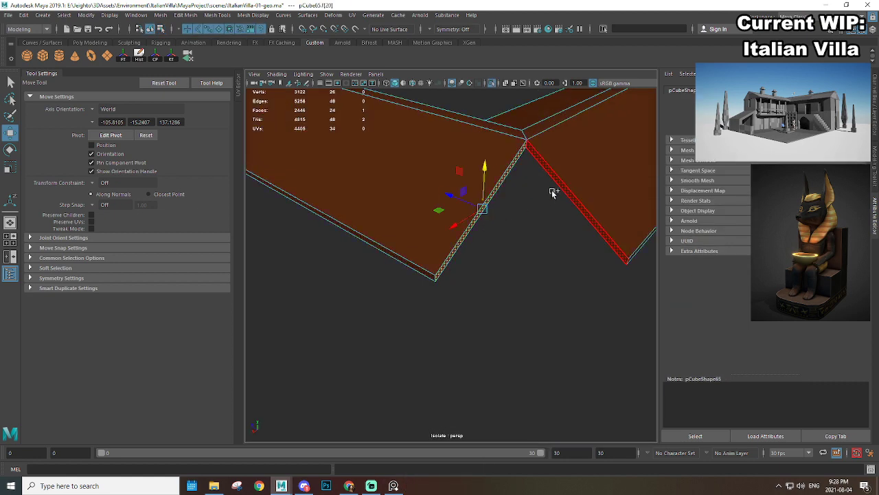
pyautogui.keyDown('shift'); pyautogui.click(554, 186); pyautogui.keyUp('shift')
pyautogui.keyDown('alt'); pyautogui.moveTo(553, 186); pyautogui.dragTo(594, 212); pyautogui.keyUp('alt')
pyautogui.press('Delete')
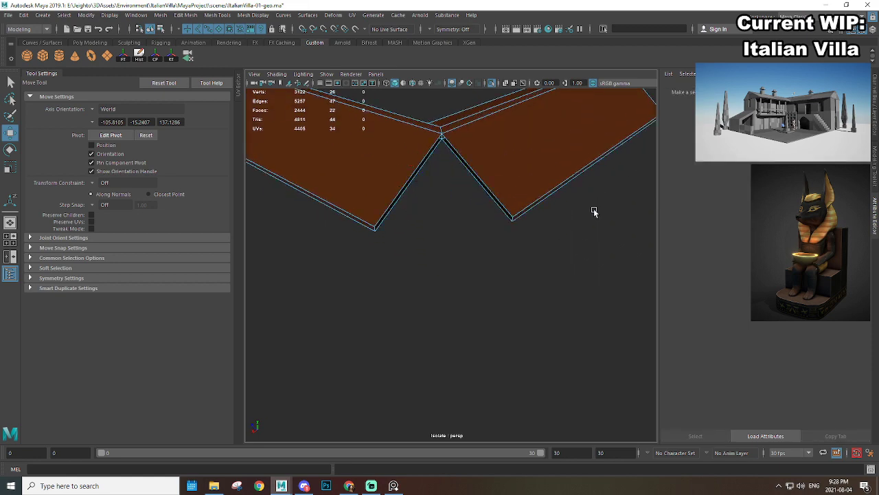
# Step: Merge the two pairs of lower corner vertices to their centres to join the rear roof slopes, and show the whole scene again
pyautogui.moveTo(472, 149); pyautogui.dragTo(386, 233, button='right')
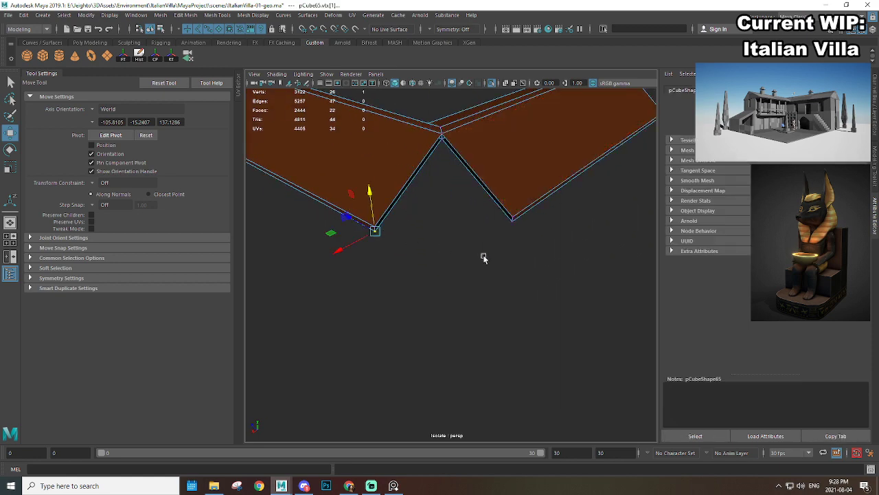
pyautogui.keyDown('shift'); pyautogui.moveTo(543, 195); pyautogui.dragTo(389, 218, button='right'); pyautogui.keyUp('shift')
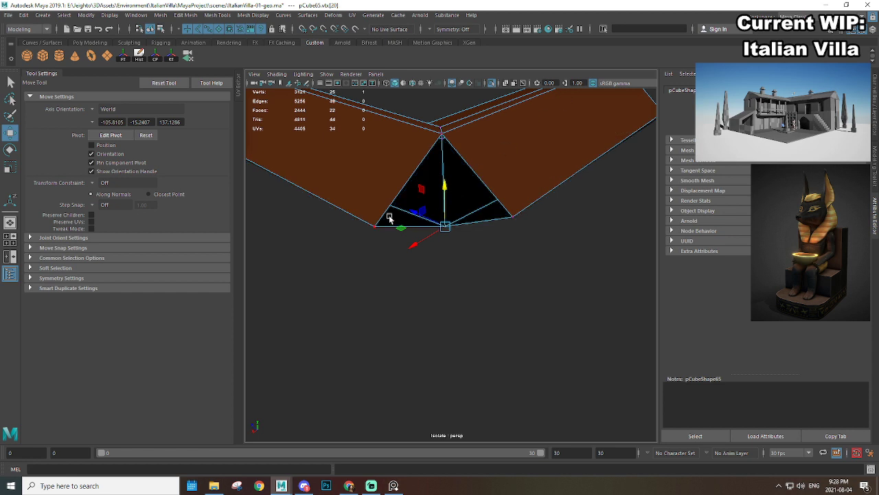
pyautogui.keyDown('shift'); pyautogui.moveTo(508, 209); pyautogui.dragTo(541, 249); pyautogui.keyUp('shift')
pyautogui.hotkey('ctrl', 'h')
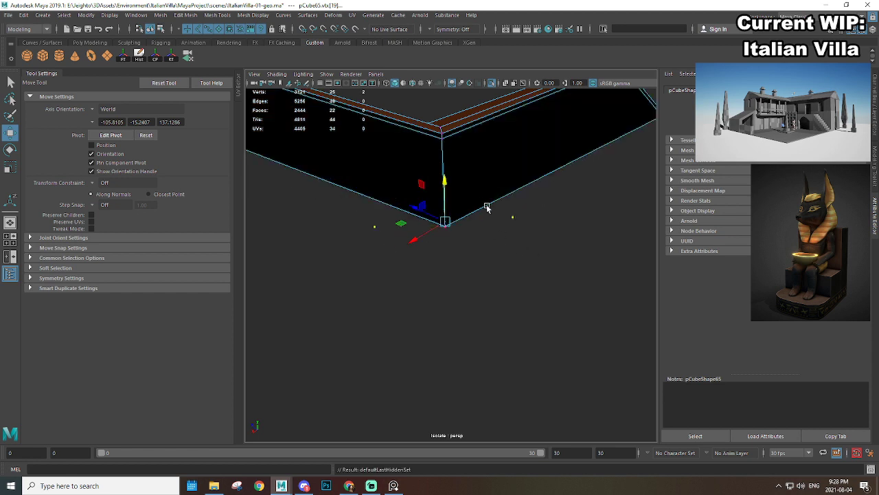
pyautogui.hotkey('ctrl', 'z')
pyautogui.keyDown('shift'); pyautogui.moveTo(473, 165); pyautogui.dragTo(477, 141, button='right'); pyautogui.keyUp('shift')
pyautogui.hotkey('ctrl', '1')
pyautogui.scroll(-8, 473, 254)
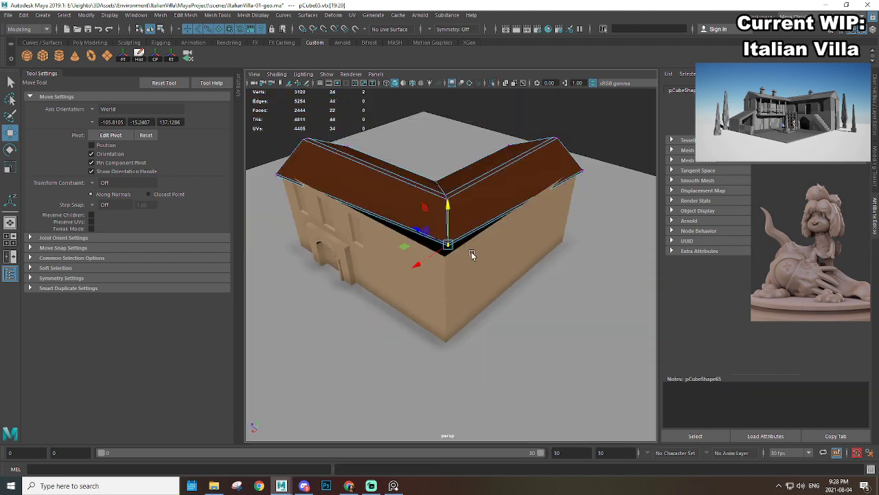
# Step: Examine the joined roof corner, the courtyard facades and the balcony wing from several angles
pyautogui.keyDown('alt'); pyautogui.moveTo(472, 255); pyautogui.dragTo(454, 284); pyautogui.keyUp('alt')
pyautogui.scroll(6, 446, 283)
pyautogui.keyDown('alt'); pyautogui.moveTo(385, 292); pyautogui.dragTo(514, 236); pyautogui.keyUp('alt')
pyautogui.click(530, 167)
pyautogui.scroll(6, 499, 226)
pyautogui.scroll(3, 502, 247)
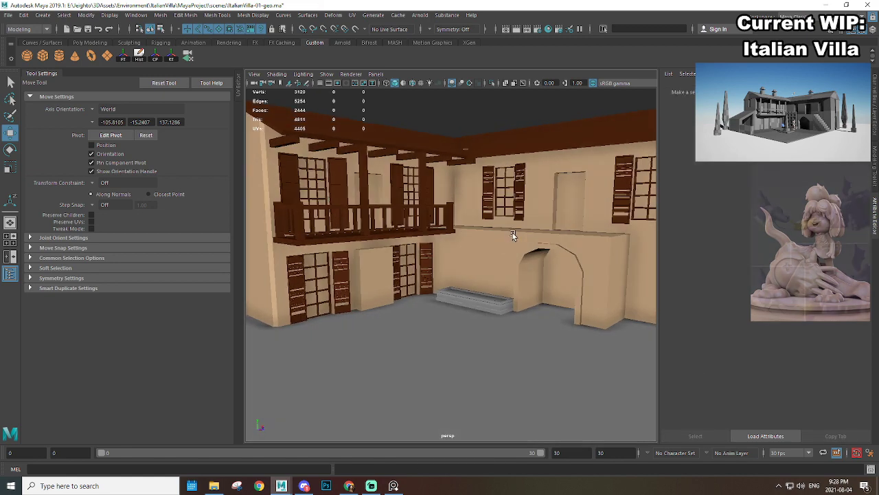
pyautogui.moveTo(513, 236)
pyautogui.keyDown('alt'); pyautogui.mouseDown(button='right')
pyautogui.moveTo(487, 240)
pyautogui.moveTo(522, 235)
pyautogui.mouseUp(button='right'); pyautogui.keyUp('alt')
pyautogui.keyDown('alt'); pyautogui.moveTo(522, 235); pyautogui.dragTo(506, 268, button='middle'); pyautogui.keyUp('alt')
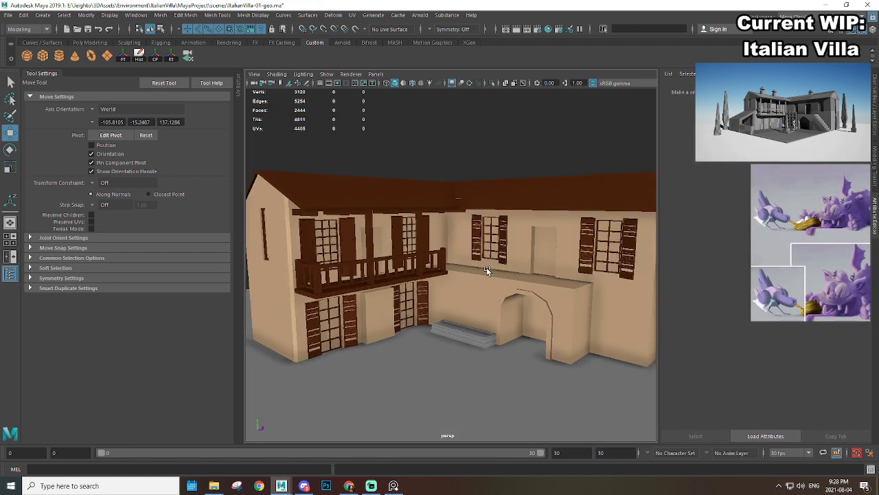
pyautogui.keyDown('alt'); pyautogui.moveTo(466, 262); pyautogui.dragTo(390, 269, button='right'); pyautogui.keyUp('alt')
pyautogui.keyDown('alt'); pyautogui.moveTo(335, 256); pyautogui.dragTo(406, 233, button='middle'); pyautogui.keyUp('alt')
pyautogui.keyDown('alt'); pyautogui.moveTo(406, 232); pyautogui.dragTo(417, 268, button='right'); pyautogui.keyUp('alt')
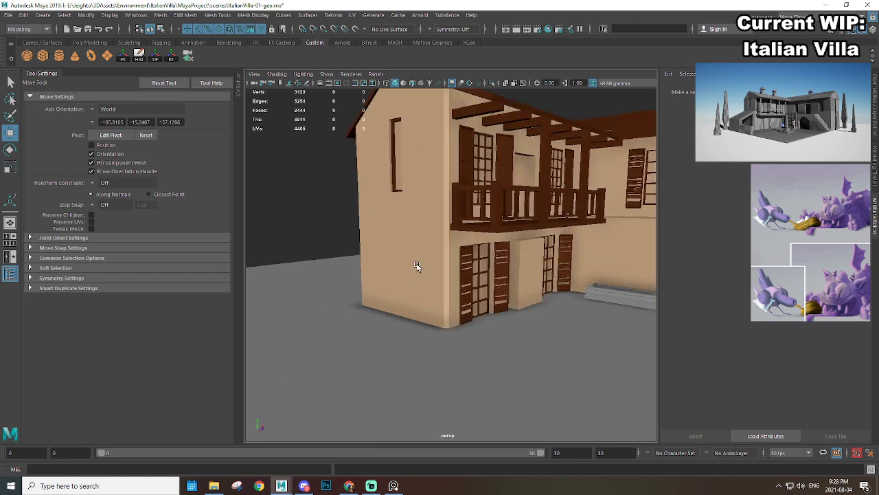
# Step: Show the display layer containing the grey blockout to compare it with the balcony wing's end wall
pyautogui.click(417, 267)
pyautogui.hotkey('ctrl', 'a')
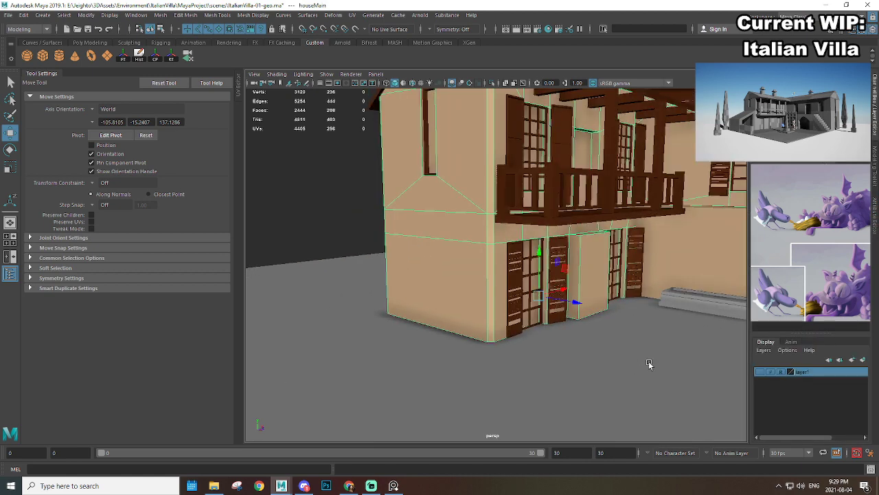
pyautogui.keyDown('alt'); pyautogui.moveTo(648, 362); pyautogui.dragTo(533, 333); pyautogui.keyUp('alt')
pyautogui.click(759, 373)
pyautogui.keyDown('alt'); pyautogui.moveTo(491, 299); pyautogui.dragTo(414, 304, button='right'); pyautogui.keyUp('alt')
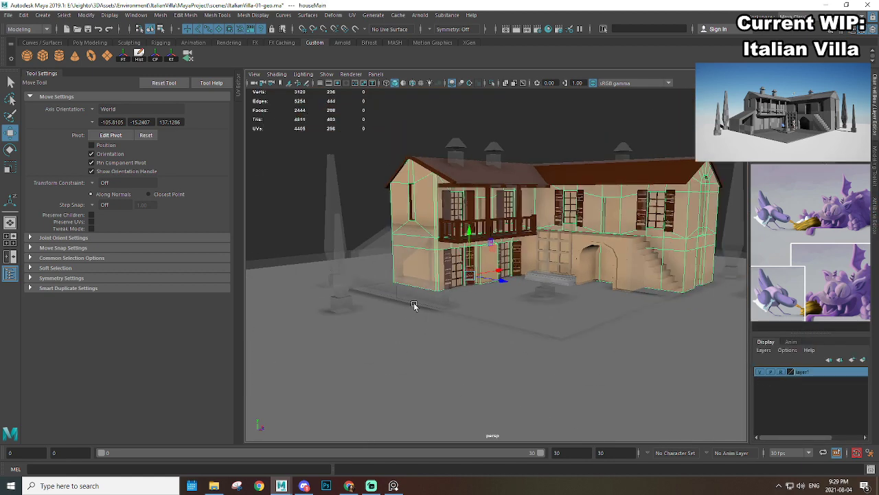
pyautogui.keyDown('alt'); pyautogui.moveTo(414, 304); pyautogui.dragTo(474, 293, button='middle'); pyautogui.keyUp('alt')
pyautogui.keyDown('alt'); pyautogui.moveTo(474, 293); pyautogui.dragTo(554, 310, button='right'); pyautogui.keyUp('alt')
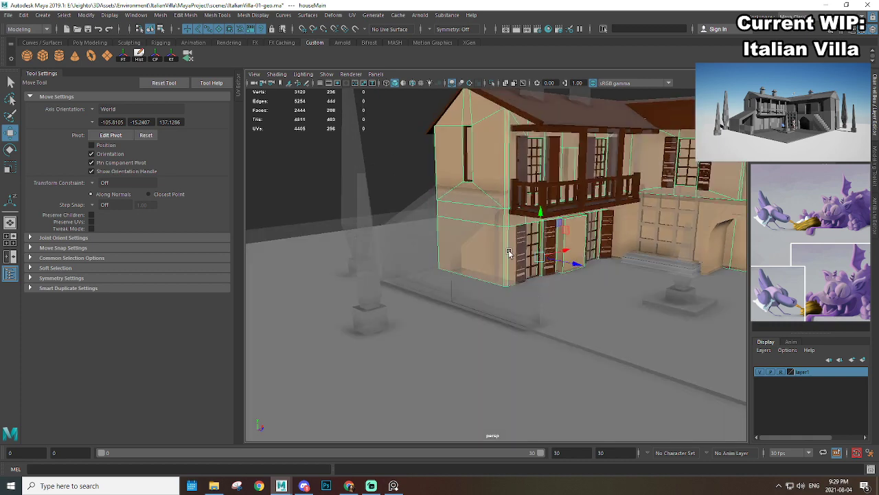
# Step: Create a polygon cube, scale it up and move it beside the balcony wing's gable end wall
pyautogui.click(43, 56)
pyautogui.keyDown('alt'); pyautogui.moveTo(291, 171); pyautogui.dragTo(530, 318); pyautogui.keyUp('alt')
pyautogui.keyDown('alt'); pyautogui.moveTo(530, 318); pyautogui.dragTo(573, 300, button='right'); pyautogui.keyUp('alt')
pyautogui.press('r')
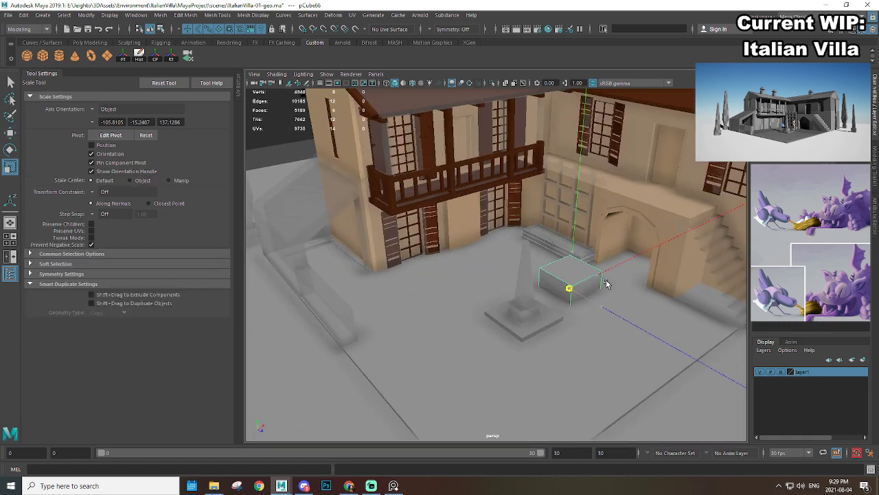
pyautogui.press('w')
pyautogui.moveTo(593, 291); pyautogui.dragTo(471, 269)
# Step: Isolate the cube with the house walls and move its side vertices to span the width of the gable wall
pyautogui.keyDown('shift'); pyautogui.click(505, 193); pyautogui.keyUp('shift')
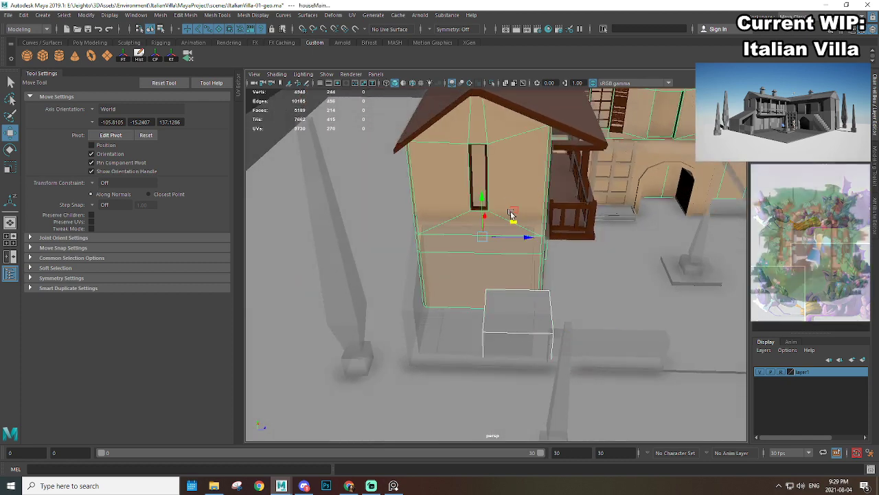
pyautogui.hotkey('ctrl', '1')
pyautogui.click(523, 328)
pyautogui.keyDown('alt'); pyautogui.moveTo(523, 329); pyautogui.dragTo(556, 337); pyautogui.keyUp('alt')
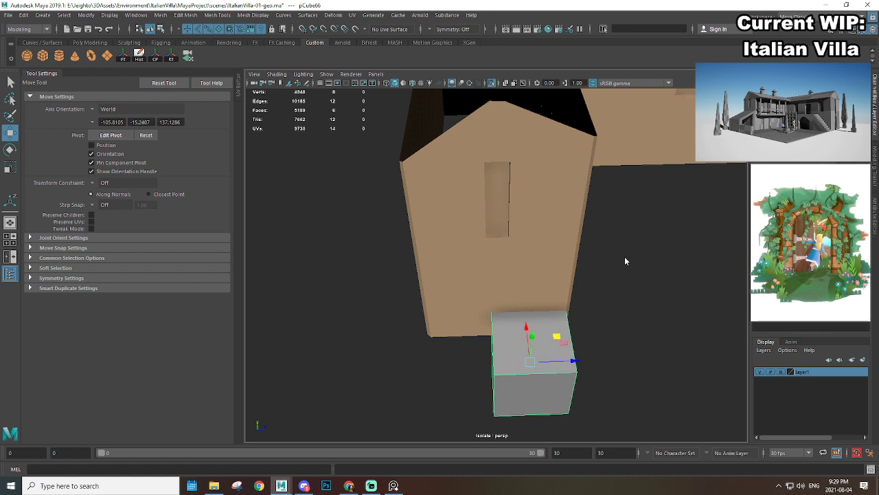
pyautogui.moveTo(626, 261); pyautogui.dragTo(581, 258, button='right')
pyautogui.moveTo(437, 291); pyautogui.dragTo(514, 454)
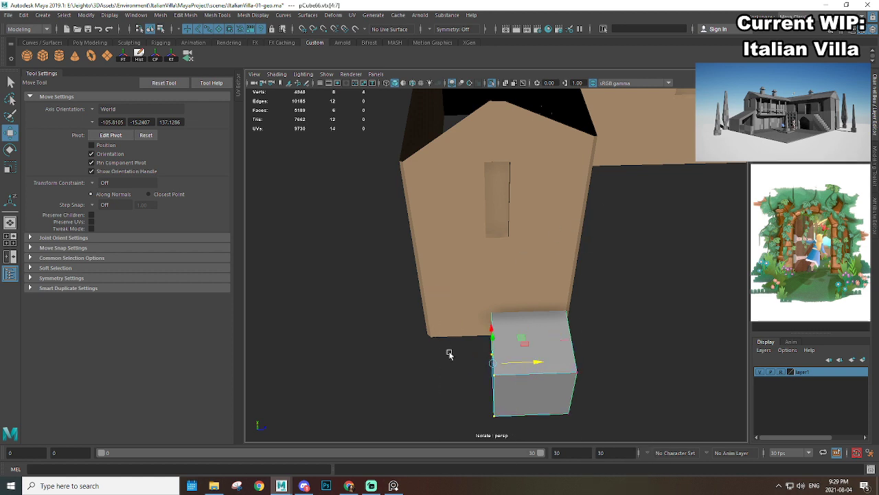
pyautogui.keyDown('alt'); pyautogui.moveTo(437, 344); pyautogui.dragTo(591, 309); pyautogui.keyUp('alt')
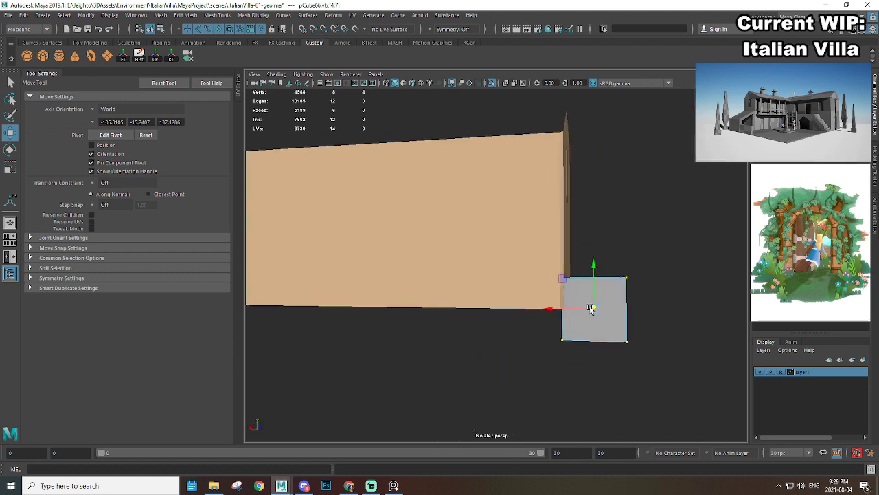
# Step: Raise the cube's top vertices towards the height of the blockout's side structure and bring the full scene back into view
pyautogui.moveTo(656, 305); pyautogui.dragTo(657, 306)
pyautogui.keyDown('alt'); pyautogui.moveTo(639, 280); pyautogui.dragTo(517, 223); pyautogui.keyUp('alt')
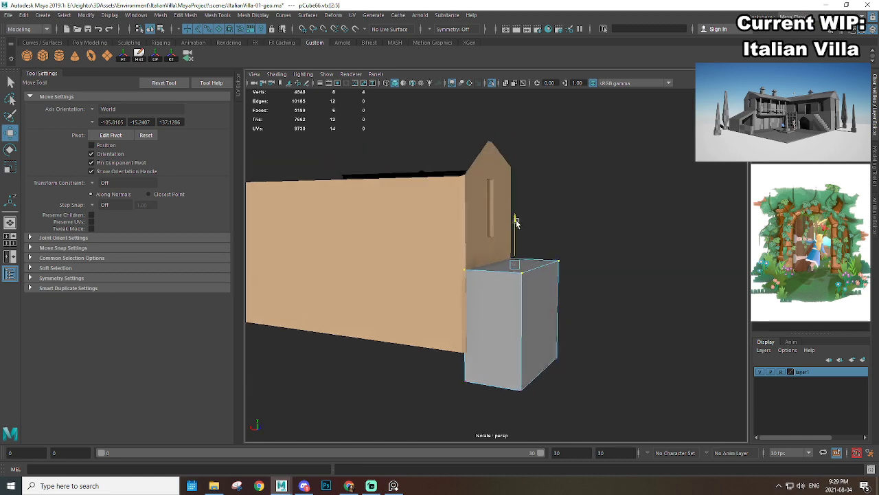
pyautogui.keyDown('alt'); pyautogui.moveTo(567, 260); pyautogui.dragTo(456, 275); pyautogui.keyUp('alt')
pyautogui.hotkey('ctrl', '1')
pyautogui.keyDown('alt'); pyautogui.moveTo(300, 212); pyautogui.dragTo(542, 255, button='right'); pyautogui.keyUp('alt')
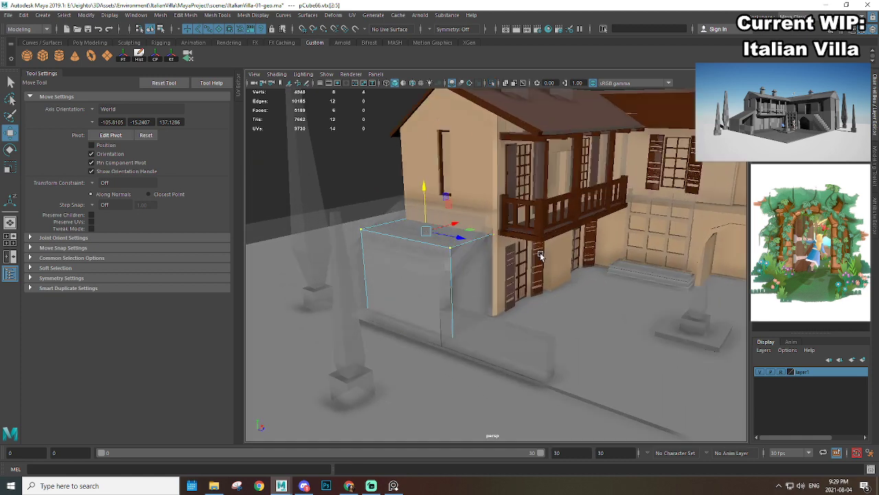
pyautogui.keyDown('alt'); pyautogui.moveTo(542, 255); pyautogui.dragTo(450, 192); pyautogui.keyUp('alt')
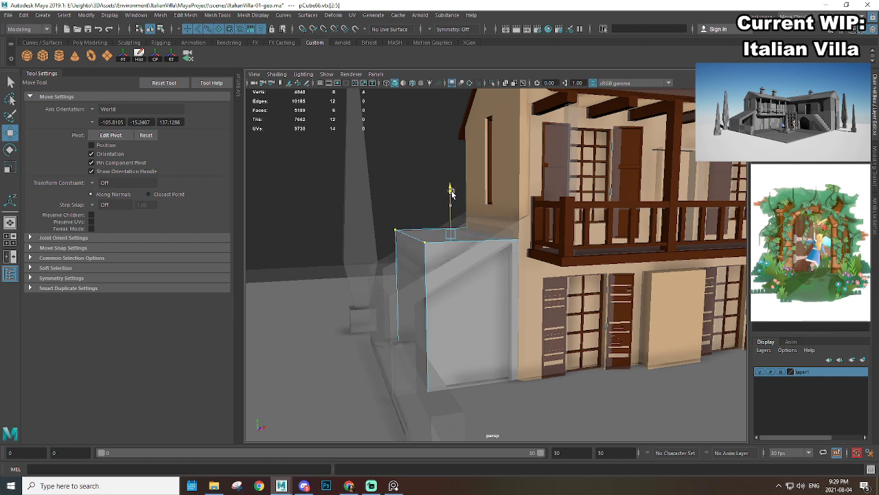
# Step: Lower the cube's outer top vertices and raise its house-side ones so the top matches the blockout's sloped roof
pyautogui.keyDown('alt'); pyautogui.moveTo(439, 242); pyautogui.dragTo(407, 210); pyautogui.keyUp('alt')
pyautogui.moveTo(380, 172); pyautogui.dragTo(491, 419)
pyautogui.keyDown('alt'); pyautogui.moveTo(489, 338); pyautogui.dragTo(499, 336); pyautogui.keyUp('alt')
pyautogui.keyDown('alt'); pyautogui.moveTo(486, 291); pyautogui.dragTo(462, 330); pyautogui.keyUp('alt')
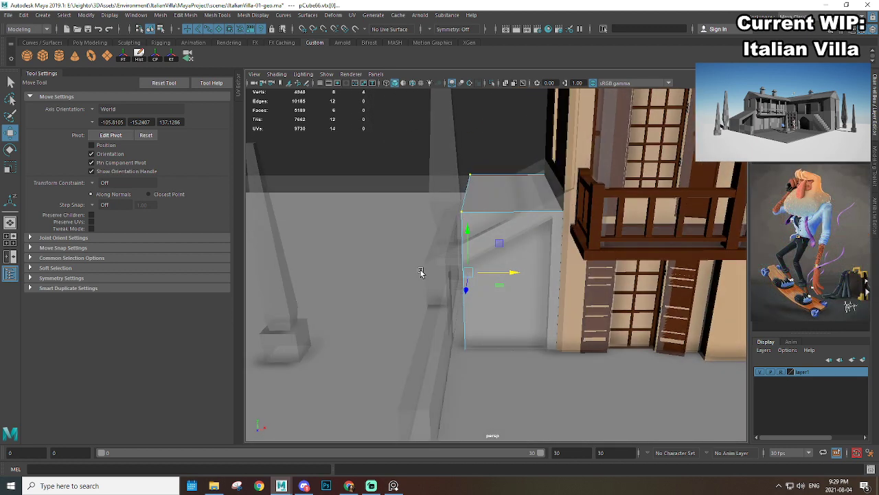
pyautogui.middleClick(422, 272)
pyautogui.keyDown('alt'); pyautogui.moveTo(428, 249); pyautogui.dragTo(457, 219); pyautogui.keyUp('alt')
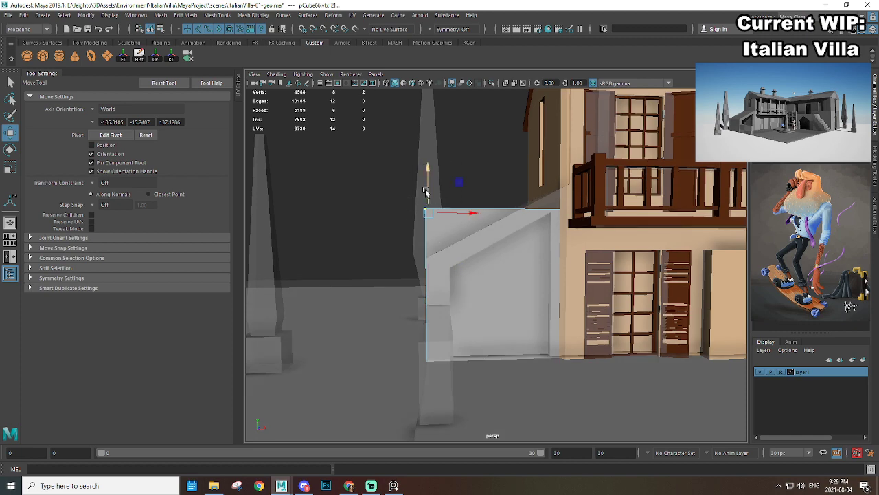
pyautogui.moveTo(425, 192); pyautogui.dragTo(427, 258)
pyautogui.moveTo(499, 194); pyautogui.dragTo(603, 244)
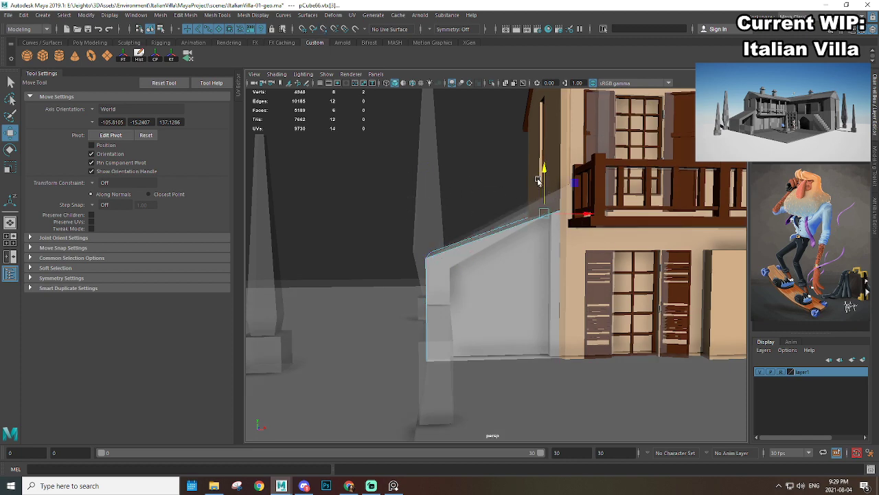
pyautogui.moveTo(538, 181); pyautogui.dragTo(543, 165)
# Step: Isolate the cube, select its bottom vertices and frame them in the front orthographic view
pyautogui.keyDown('alt'); pyautogui.moveTo(439, 285); pyautogui.dragTo(469, 225); pyautogui.keyUp('alt')
pyautogui.moveTo(470, 224); pyautogui.dragTo(494, 198, button='right')
pyautogui.hotkey('ctrl', '1')
pyautogui.scroll(-3, 458, 243)
pyautogui.keyDown('alt'); pyautogui.moveTo(377, 293); pyautogui.dragTo(375, 275); pyautogui.keyUp('alt')
pyautogui.moveTo(375, 275); pyautogui.dragTo(574, 340)
pyautogui.press('space')
pyautogui.moveTo(547, 255); pyautogui.dragTo(547, 268)
pyautogui.scroll(-1, 520, 272)
pyautogui.keyDown('alt'); pyautogui.moveTo(350, 318); pyautogui.dragTo(382, 250, button='middle'); pyautogui.keyUp('alt')
pyautogui.press('f')
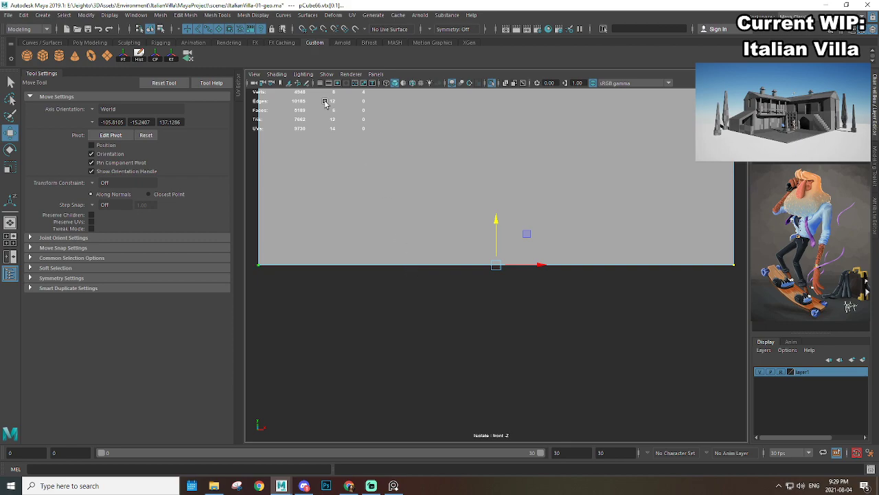
# Step: Show the grid, snap the cube's bottom vertices to the ground line and return to the perspective view
pyautogui.click(320, 84)
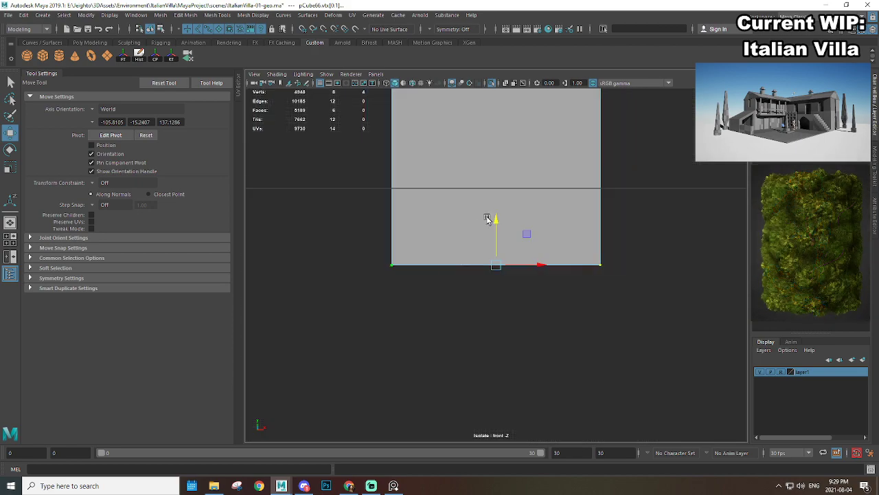
pyautogui.press('x')
pyautogui.moveTo(521, 193); pyautogui.dragTo(520, 189, button='middle')
pyautogui.keyDown('alt'); pyautogui.moveTo(380, 131); pyautogui.dragTo(385, 218, button='middle'); pyautogui.keyUp('alt')
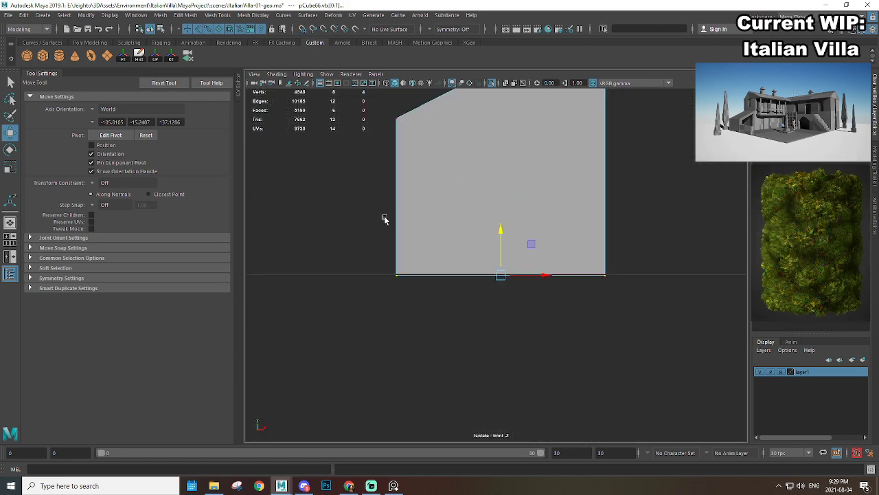
pyautogui.keyDown('alt'); pyautogui.moveTo(385, 218); pyautogui.dragTo(655, 319, button='right'); pyautogui.keyUp('alt')
pyautogui.press('x')
pyautogui.moveTo(567, 319); pyautogui.dragTo(561, 316)
pyautogui.hotkey('ctrl', 'z')
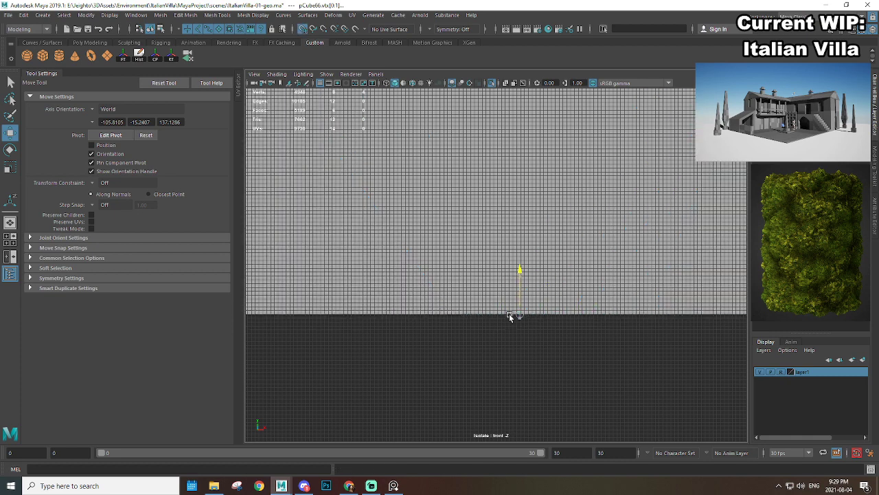
pyautogui.press('space')
pyautogui.moveTo(486, 252); pyautogui.dragTo(540, 195)
pyautogui.scroll(4, 509, 252)
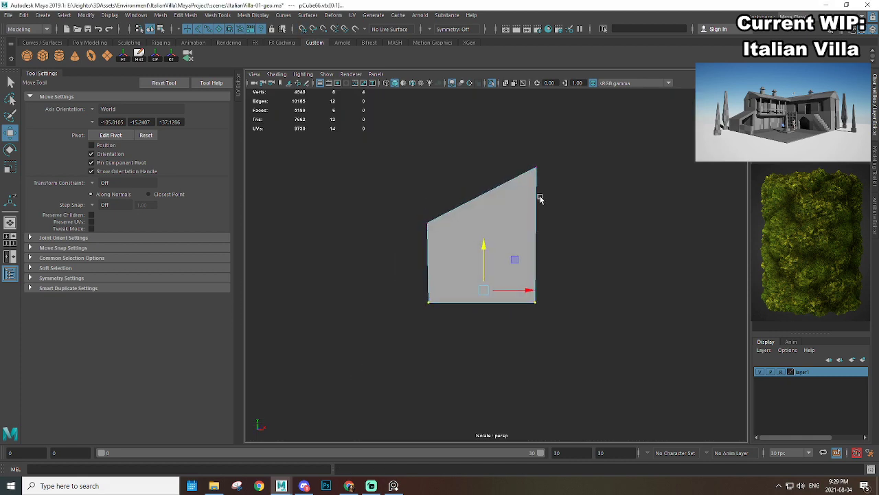
# Step: Cut two vertical edge loops near the cube's sides and one just below its sloped top with Multi-Cut
pyautogui.moveTo(570, 157); pyautogui.dragTo(571, 182, button='right')
pyautogui.scroll(2, 488, 269)
pyautogui.click(510, 218)
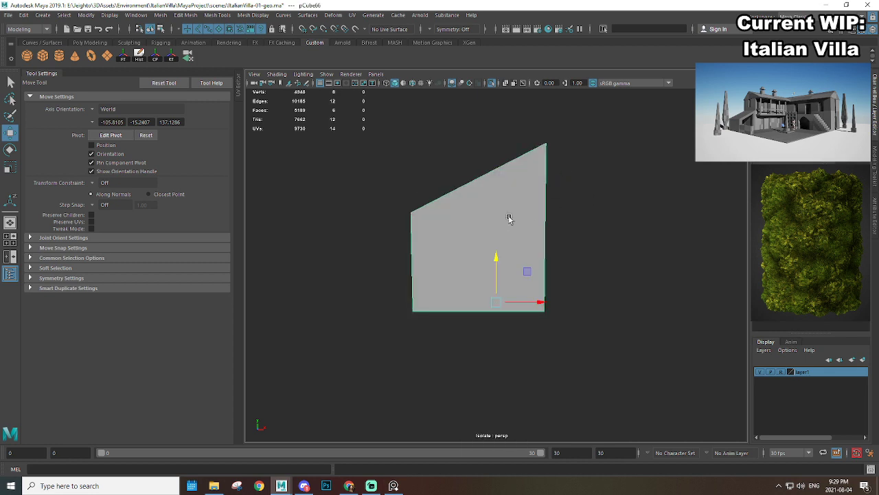
pyautogui.keyDown('shift'); pyautogui.moveTo(493, 210); pyautogui.dragTo(481, 206, button='right'); pyautogui.keyUp('shift')
pyautogui.click(451, 192)
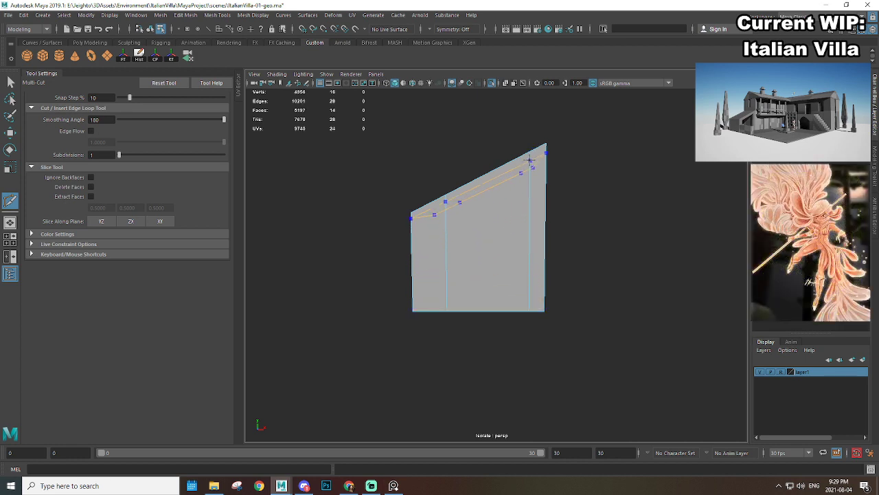
pyautogui.keyDown('ctrl'); pyautogui.click(533, 192); pyautogui.keyUp('ctrl')
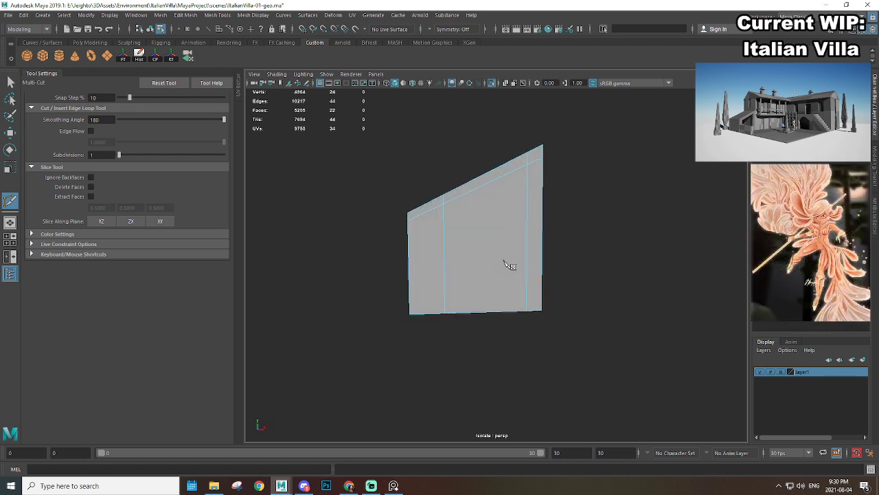
# Step: Delete the cube's middle front face and its bottom faces to open the doorway between two pillars
pyautogui.press('r')
pyautogui.click(480, 280)
pyautogui.keyDown('alt'); pyautogui.moveTo(480, 280); pyautogui.dragTo(495, 306); pyautogui.keyUp('alt')
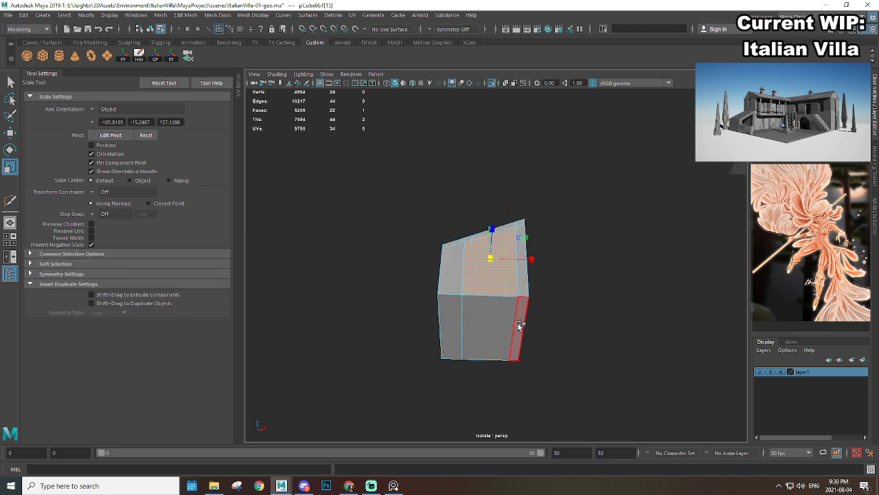
pyautogui.keyDown('shift'); pyautogui.click(519, 325); pyautogui.keyUp('shift')
pyautogui.keyDown('shift'); pyautogui.click(485, 330); pyautogui.keyUp('shift')
pyautogui.press('Delete')
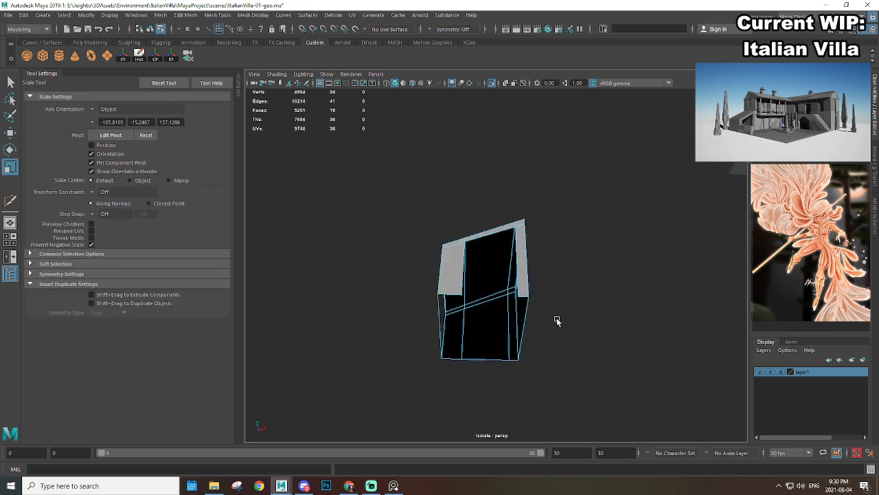
# Step: Extrude the doorway opening's side and top edges inward to give the front frame thickness
pyautogui.keyDown('alt'); pyautogui.moveTo(463, 223); pyautogui.dragTo(524, 215); pyautogui.keyUp('alt')
pyautogui.moveTo(524, 215); pyautogui.dragTo(524, 193, button='right')
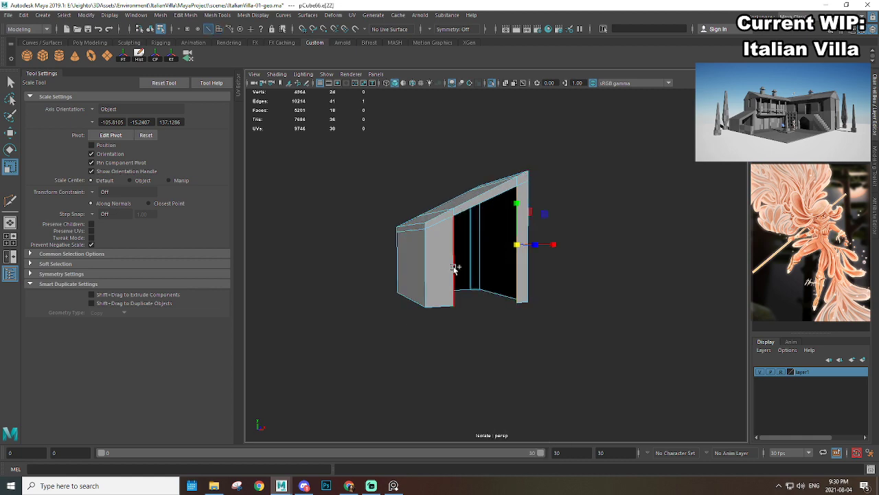
pyautogui.keyDown('alt'); pyautogui.moveTo(480, 279); pyautogui.dragTo(483, 271); pyautogui.keyUp('alt')
pyautogui.scroll(3, 483, 270)
pyautogui.keyDown('shift'); pyautogui.moveTo(489, 224); pyautogui.dragTo(488, 247, button='right'); pyautogui.keyUp('shift')
pyautogui.moveTo(488, 249)
pyautogui.keyDown('alt'); pyautogui.mouseDown()
pyautogui.moveTo(527, 263)
pyautogui.moveTo(499, 240)
pyautogui.moveTo(398, 251)
pyautogui.moveTo(479, 241)
pyautogui.mouseUp(); pyautogui.keyUp('alt')
pyautogui.press('w')
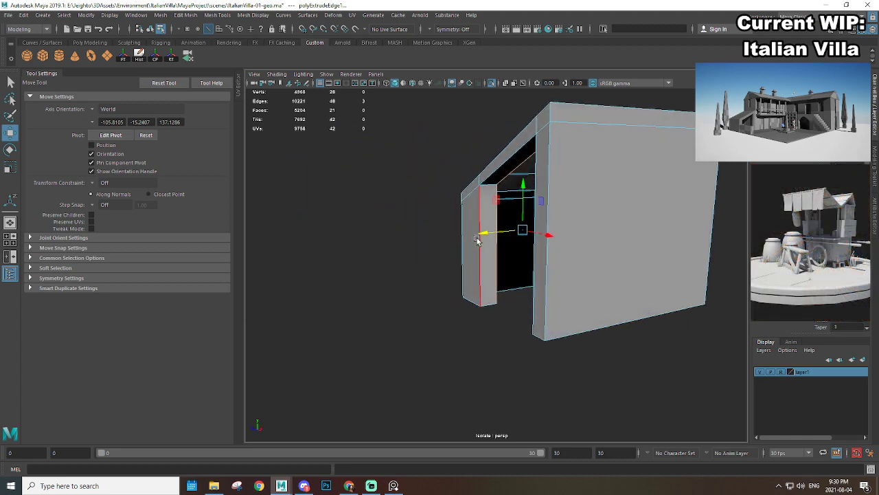
# Step: Extrude the shorter pillar's inner vertical edge sideways to form the pillar's back face
pyautogui.click(503, 270)
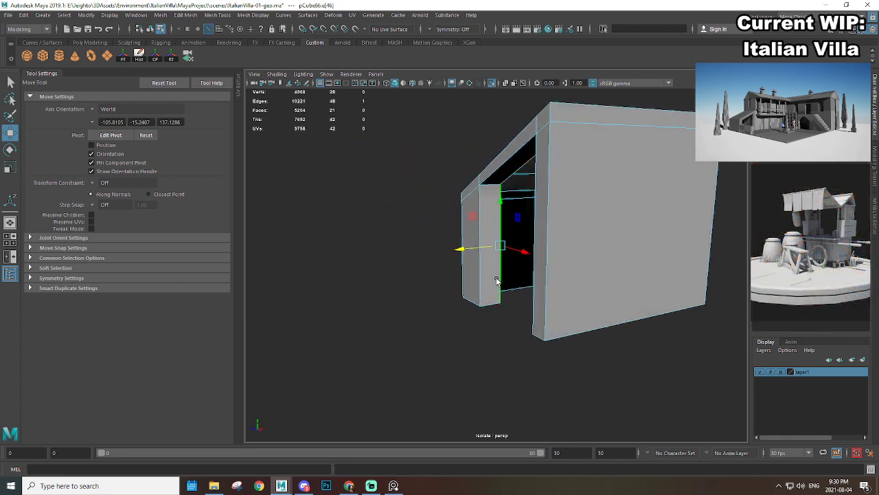
pyautogui.moveTo(504, 272)
pyautogui.keyDown('alt'); pyautogui.mouseDown()
pyautogui.moveTo(491, 287)
pyautogui.moveTo(508, 273)
pyautogui.mouseUp(); pyautogui.keyUp('alt')
pyautogui.keyDown('shift'); pyautogui.moveTo(511, 218); pyautogui.dragTo(510, 231, button='right'); pyautogui.keyUp('shift')
pyautogui.keyDown('alt'); pyautogui.moveTo(510, 234); pyautogui.dragTo(519, 255); pyautogui.keyUp('alt')
pyautogui.press('w')
# Step: Extrude the taller pillar's inner vertical edge sideways towards the house-side wall to form its back face
pyautogui.keyDown('alt'); pyautogui.moveTo(519, 255); pyautogui.dragTo(554, 255); pyautogui.keyUp('alt')
pyautogui.moveTo(437, 271)
pyautogui.keyDown('alt'); pyautogui.mouseDown()
pyautogui.moveTo(376, 255)
pyautogui.moveTo(400, 279)
pyautogui.moveTo(402, 271)
pyautogui.moveTo(392, 274)
pyautogui.moveTo(445, 266)
pyautogui.mouseUp(); pyautogui.keyUp('alt')
pyautogui.click(393, 274)
pyautogui.keyDown('shift'); pyautogui.moveTo(463, 203); pyautogui.dragTo(458, 229, button='right'); pyautogui.keyUp('shift')
pyautogui.keyDown('alt'); pyautogui.moveTo(481, 232); pyautogui.dragTo(453, 241); pyautogui.keyUp('alt')
pyautogui.press('w')
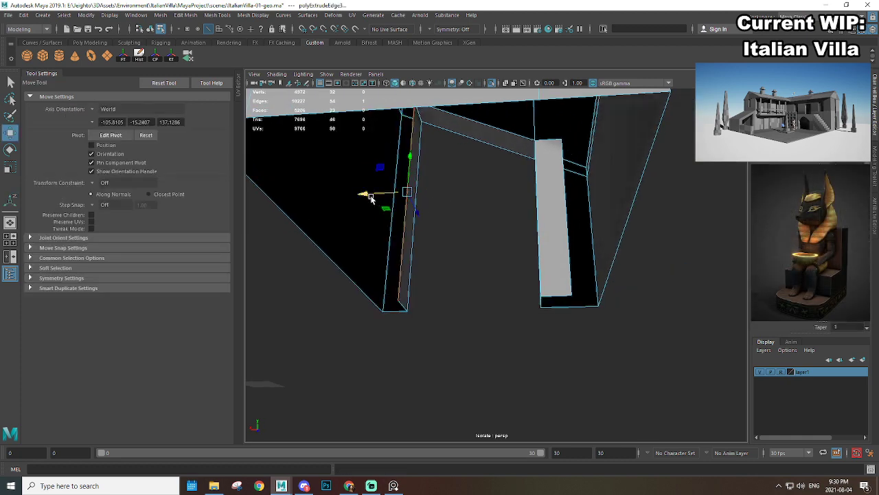
pyautogui.moveTo(369, 198); pyautogui.dragTo(347, 210)
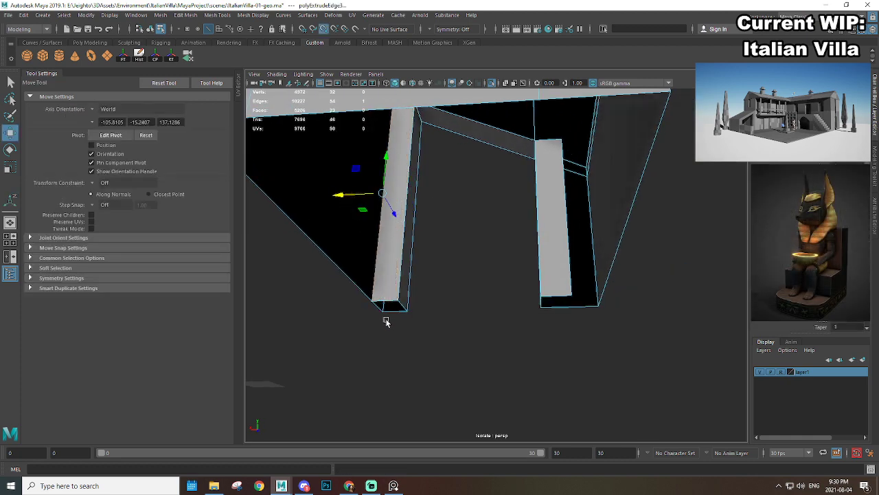
# Step: Delete the main face and the upper strip of the structure's tall side wall
pyautogui.press('f')
pyautogui.keyDown('alt'); pyautogui.moveTo(385, 313); pyautogui.dragTo(469, 315); pyautogui.keyUp('alt')
pyautogui.moveTo(522, 240); pyautogui.dragTo(522, 249, button='right')
pyautogui.click(523, 194)
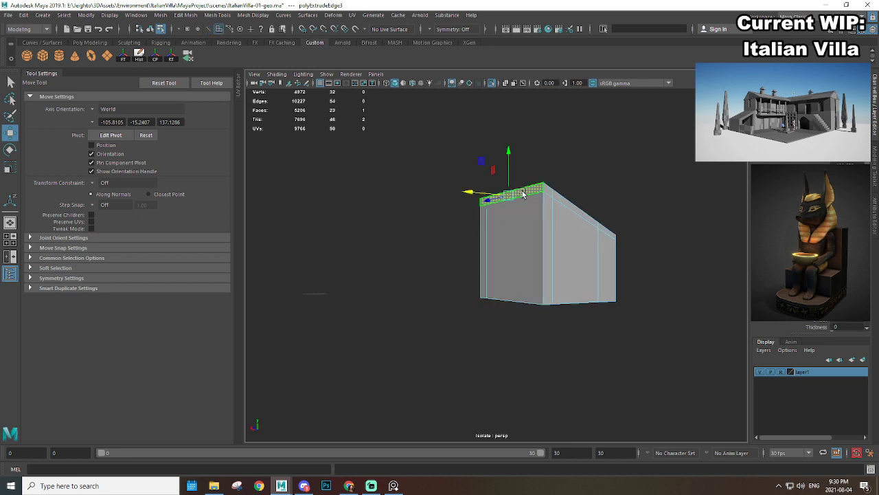
pyautogui.keyDown('shift'); pyautogui.click(514, 251); pyautogui.keyUp('shift')
pyautogui.press('Delete')
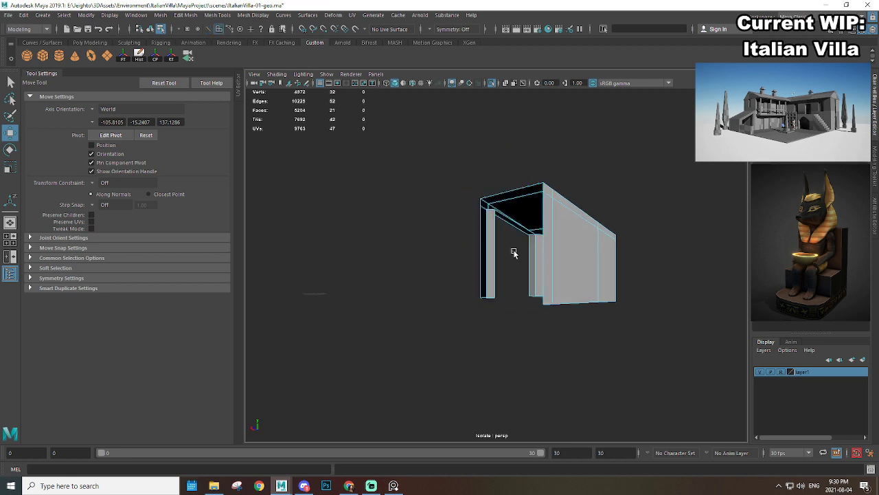
# Step: Move the top vertices of both pillars' back faces vertically to follow the slope of the beam
pyautogui.scroll(2, 514, 253)
pyautogui.keyDown('alt'); pyautogui.moveTo(467, 255); pyautogui.dragTo(529, 255); pyautogui.keyUp('alt')
pyautogui.keyDown('alt'); pyautogui.moveTo(530, 255); pyautogui.dragTo(505, 222, button='middle'); pyautogui.keyUp('alt')
pyautogui.scroll(4, 504, 222)
pyautogui.moveTo(504, 222); pyautogui.dragTo(511, 194, button='right')
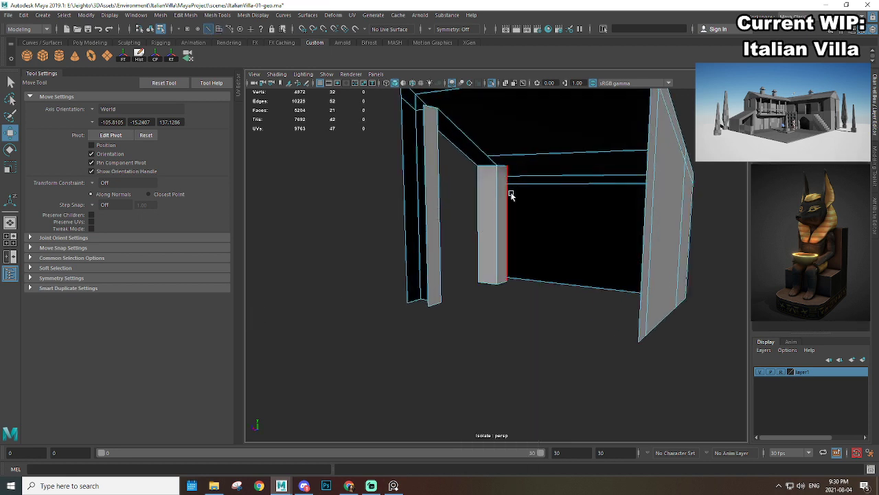
pyautogui.keyDown('alt'); pyautogui.moveTo(504, 178); pyautogui.dragTo(506, 210); pyautogui.keyUp('alt')
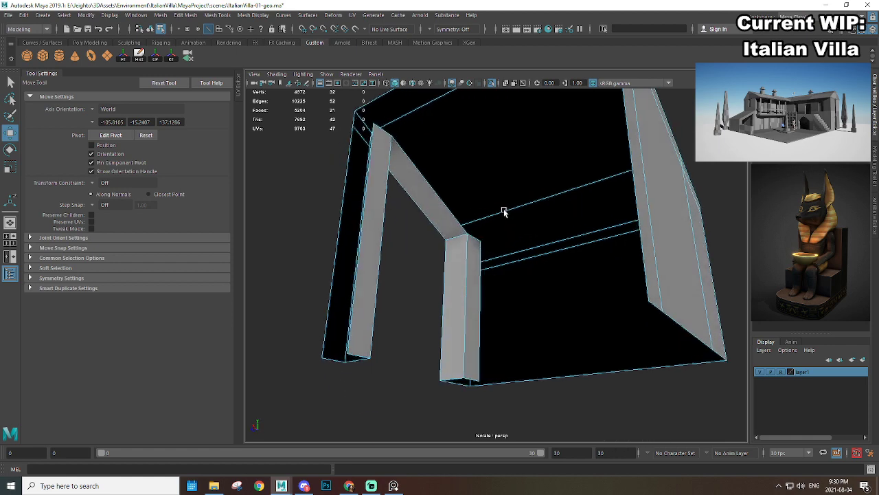
pyautogui.click(457, 220)
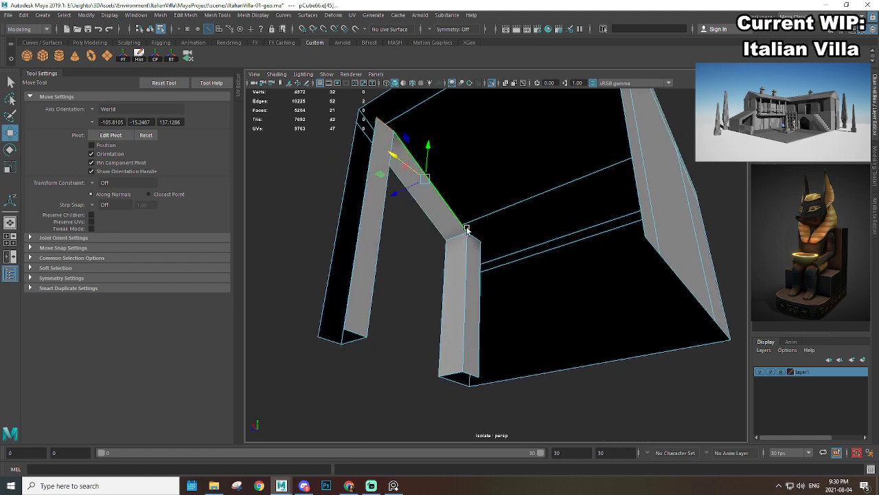
pyautogui.keyDown('alt'); pyautogui.moveTo(467, 229); pyautogui.dragTo(448, 265); pyautogui.keyUp('alt')
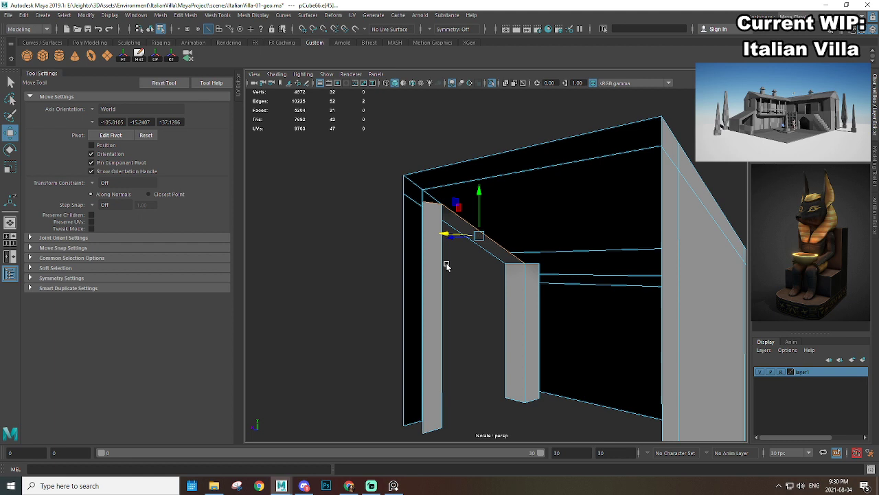
pyautogui.click(422, 213)
pyautogui.scroll(3, 397, 206)
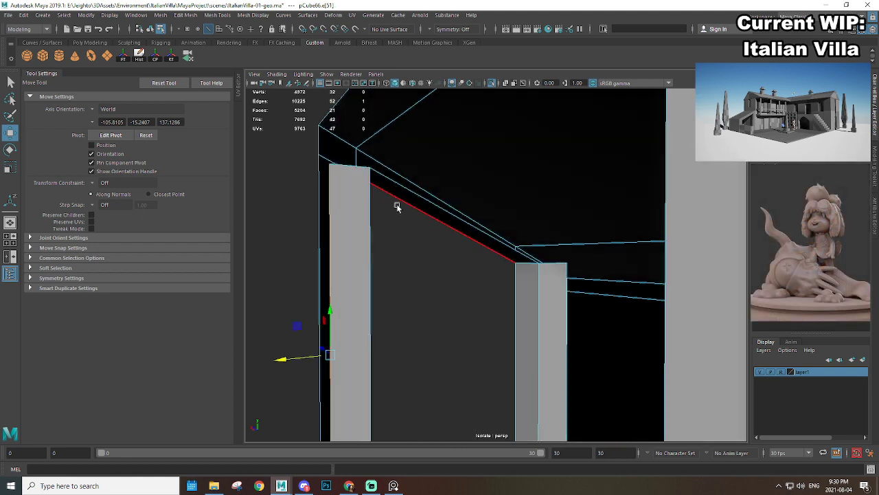
pyautogui.keyDown('alt'); pyautogui.moveTo(397, 206); pyautogui.dragTo(382, 205); pyautogui.keyUp('alt')
pyautogui.moveTo(355, 160); pyautogui.dragTo(329, 158, button='right')
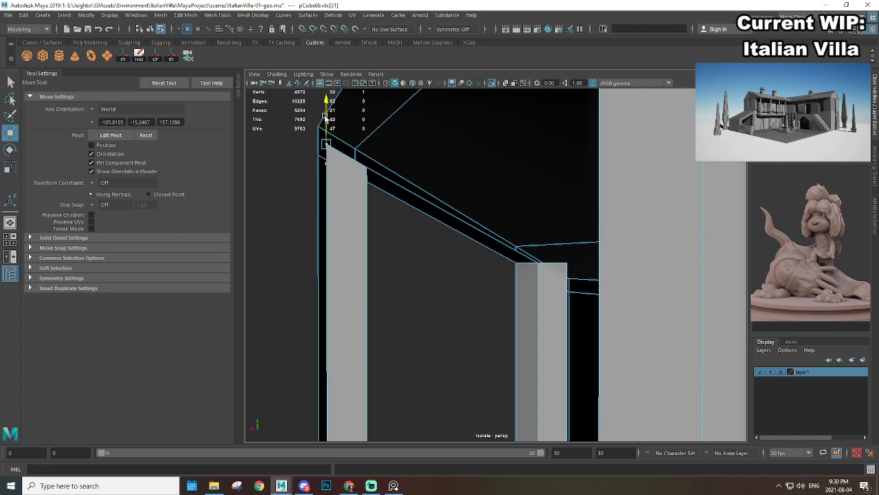
pyautogui.keyDown('alt'); pyautogui.moveTo(473, 245); pyautogui.dragTo(498, 237); pyautogui.keyUp('alt')
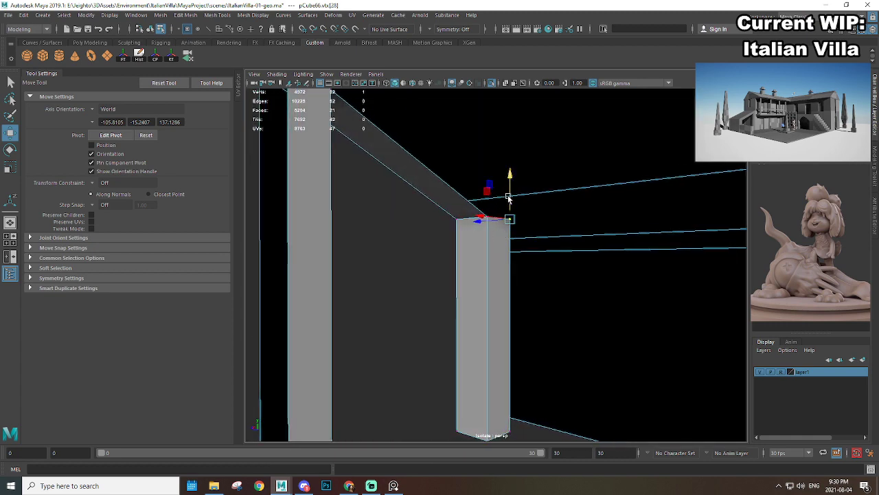
pyautogui.moveTo(509, 198); pyautogui.dragTo(508, 213)
# Step: Extrude the sloped beam's inner edge together with both pillars' back top edges upward towards the roof
pyautogui.moveTo(492, 233); pyautogui.dragTo(501, 198, button='right')
pyautogui.click(500, 228)
pyautogui.keyDown('shift'); pyautogui.click(461, 196); pyautogui.keyUp('shift')
pyautogui.scroll(-2, 441, 199)
pyautogui.keyDown('alt'); pyautogui.moveTo(440, 202); pyautogui.dragTo(473, 240, button='middle'); pyautogui.keyUp('alt')
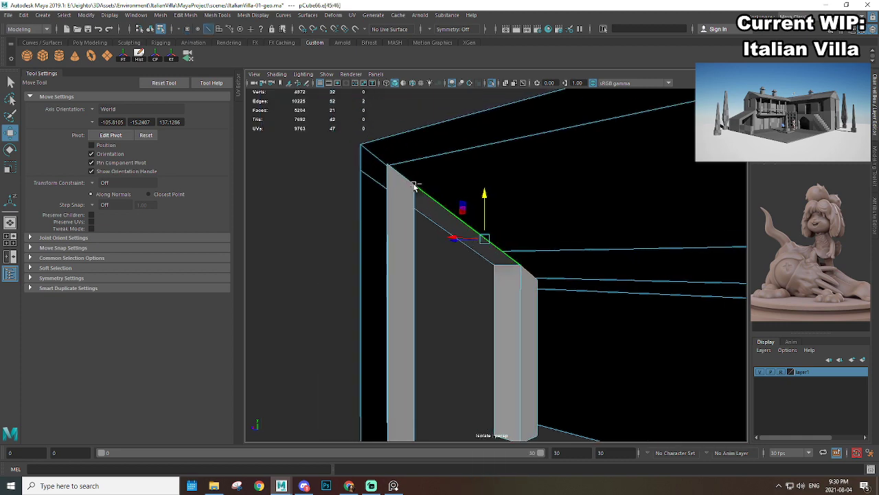
pyautogui.keyDown('shift'); pyautogui.click(411, 186); pyautogui.keyUp('shift')
pyautogui.keyDown('alt'); pyautogui.moveTo(500, 225); pyautogui.dragTo(455, 222); pyautogui.keyUp('alt')
pyautogui.keyDown('shift'); pyautogui.moveTo(454, 222); pyautogui.dragTo(467, 221, button='right'); pyautogui.keyUp('shift')
pyautogui.press('w')
pyautogui.moveTo(467, 221); pyautogui.dragTo(466, 181)
pyautogui.keyDown('alt'); pyautogui.moveTo(375, 170); pyautogui.dragTo(371, 191); pyautogui.keyUp('alt')
# Step: Snap and merge the extruded strip's end vertices at the top corners of both pillars
pyautogui.press('F9')
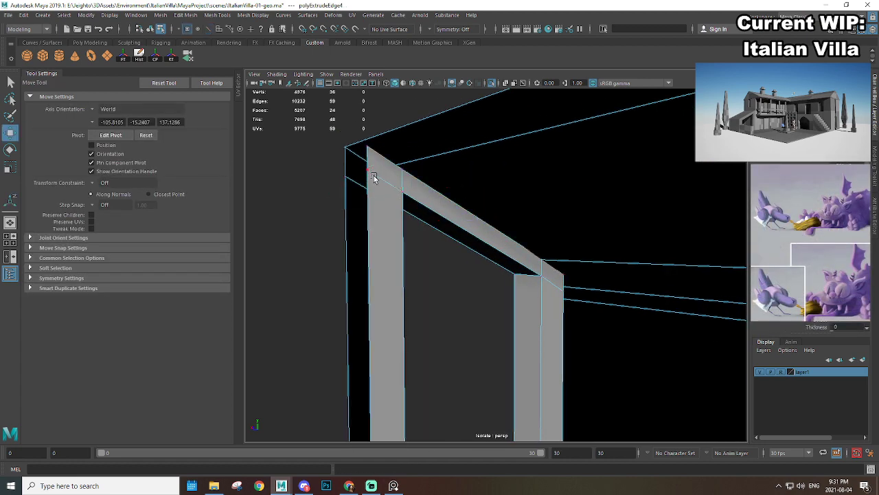
pyautogui.click(371, 174)
pyautogui.keyDown('shift'); pyautogui.click(403, 176); pyautogui.keyUp('shift')
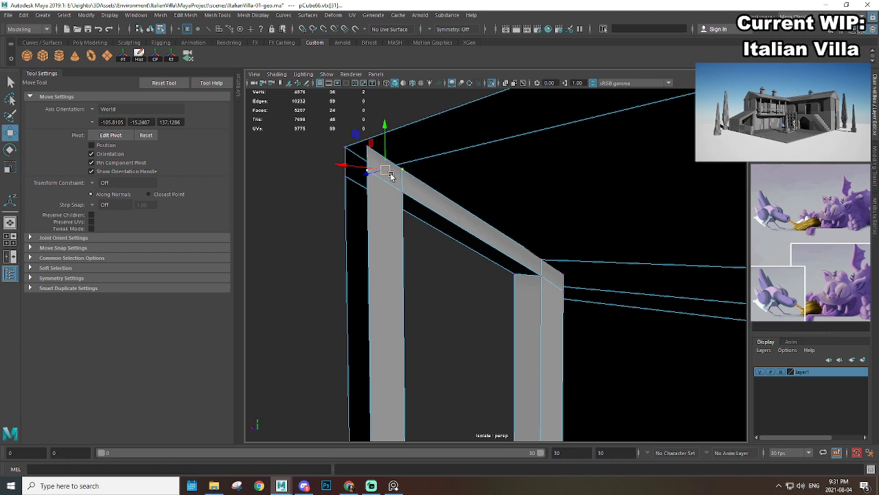
pyautogui.keyDown('alt'); pyautogui.moveTo(411, 200); pyautogui.dragTo(398, 175); pyautogui.keyUp('alt')
pyautogui.press('v')
pyautogui.moveTo(393, 171); pyautogui.dragTo(374, 136, button='middle')
pyautogui.keyDown('alt'); pyautogui.moveTo(376, 140); pyautogui.dragTo(402, 158); pyautogui.keyUp('alt')
pyautogui.scroll(1, 492, 229)
pyautogui.moveTo(488, 220); pyautogui.dragTo(495, 229)
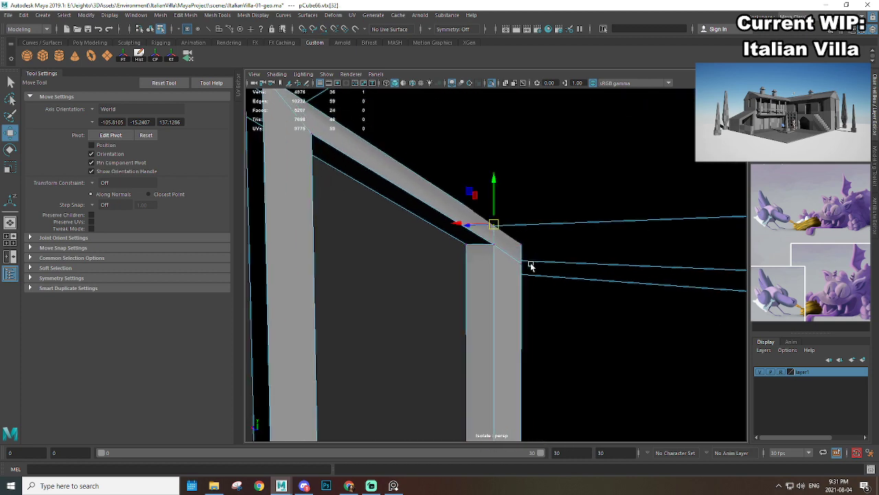
pyautogui.keyDown('shift'); pyautogui.moveTo(523, 270); pyautogui.dragTo(520, 245); pyautogui.keyUp('shift')
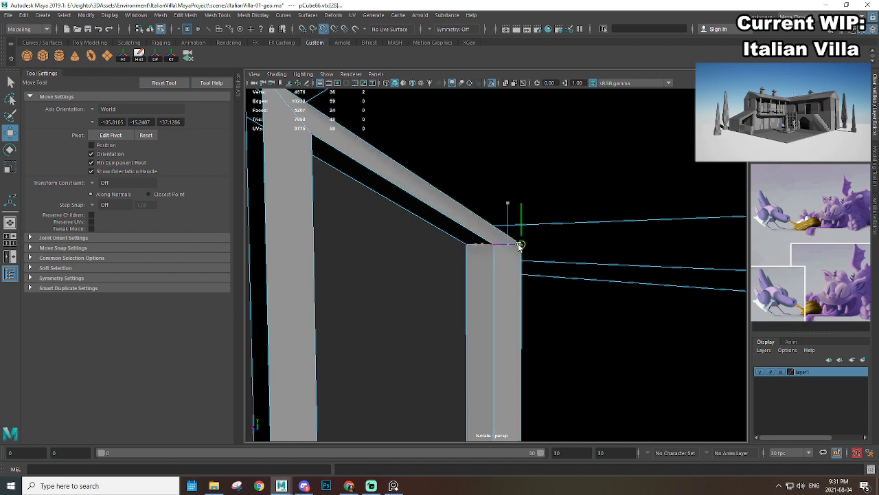
pyautogui.scroll(-2, 526, 262)
pyautogui.keyDown('shift'); pyautogui.moveTo(511, 251); pyautogui.dragTo(340, 136, button='right'); pyautogui.keyUp('shift')
pyautogui.moveTo(318, 131); pyautogui.dragTo(331, 116)
pyautogui.press('g')
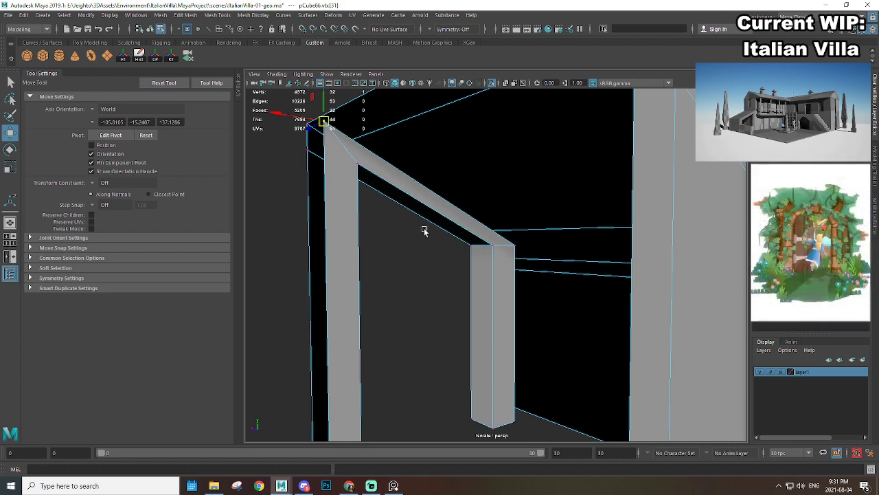
# Step: Extrude the shorter pillar's inner vertical edge and an adjoining upper edge along the structure's depth
pyautogui.scroll(-2, 426, 231)
pyautogui.keyDown('alt'); pyautogui.moveTo(490, 267); pyautogui.dragTo(492, 223, button='middle'); pyautogui.keyUp('alt')
pyautogui.moveTo(491, 204); pyautogui.dragTo(495, 164, button='right')
pyautogui.click(511, 216)
pyautogui.click(510, 218)
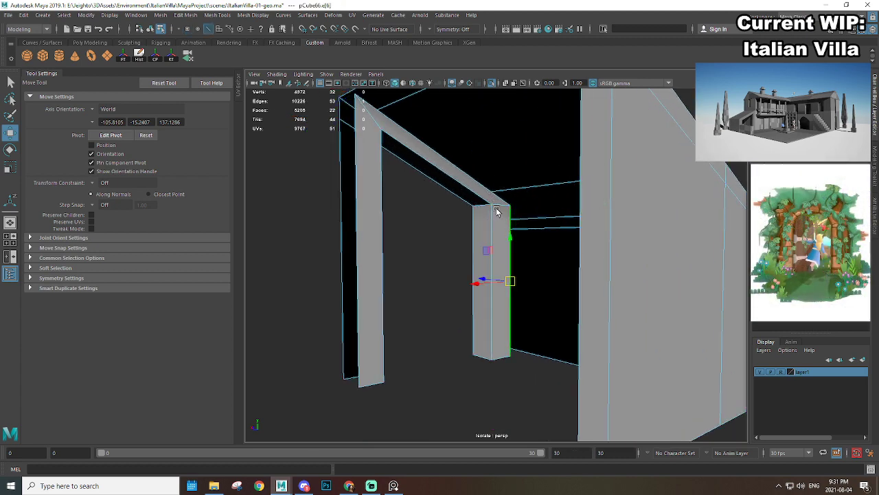
pyautogui.keyDown('shift'); pyautogui.click(475, 182); pyautogui.keyUp('shift')
pyautogui.press('f')
pyautogui.keyDown('alt'); pyautogui.moveTo(473, 183); pyautogui.dragTo(540, 239); pyautogui.keyUp('alt')
pyautogui.keyDown('alt'); pyautogui.moveTo(541, 239); pyautogui.dragTo(480, 208, button='middle'); pyautogui.keyUp('alt')
pyautogui.keyDown('alt'); pyautogui.moveTo(481, 209); pyautogui.dragTo(488, 236); pyautogui.keyUp('alt')
pyautogui.hotkey('ctrl', 'e')
pyautogui.press('w')
pyautogui.moveTo(402, 234); pyautogui.dragTo(455, 195)
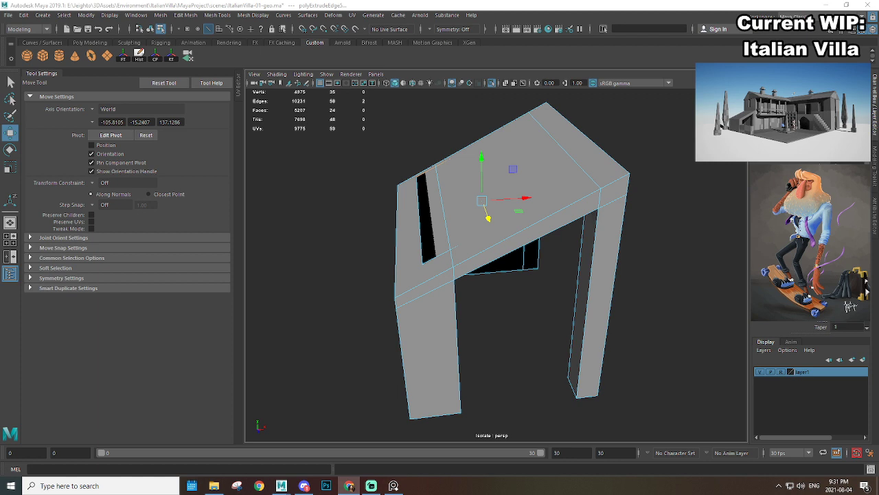
# Step: Delete the three sloped top faces of the side structure to open up its roof
pyautogui.keyDown('alt'); pyautogui.moveTo(543, 226); pyautogui.dragTo(412, 220); pyautogui.keyUp('alt')
pyautogui.scroll(3, 376, 141)
pyautogui.moveTo(375, 142); pyautogui.dragTo(395, 189, button='right')
pyautogui.scroll(-2, 395, 190)
pyautogui.click(452, 238)
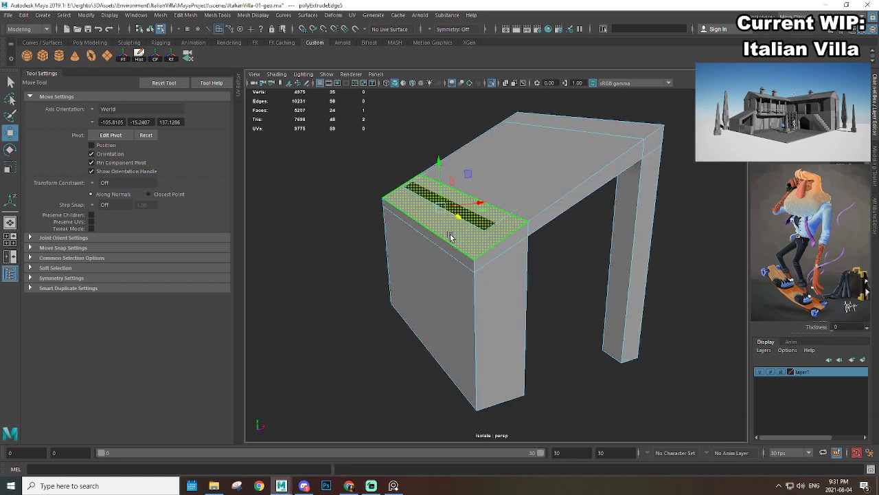
pyautogui.keyDown('shift'); pyautogui.click(602, 147); pyautogui.keyUp('shift')
pyautogui.keyDown('shift'); pyautogui.click(628, 132); pyautogui.keyUp('shift')
pyautogui.press('Delete')
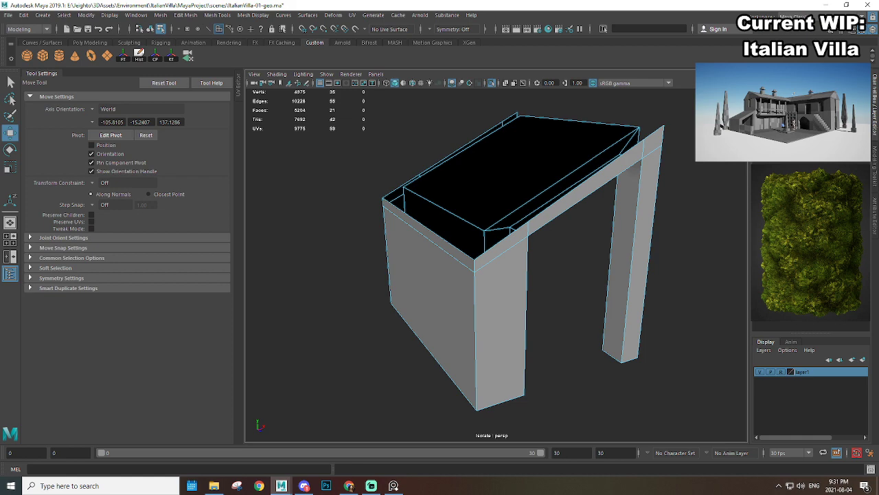
# Step: Try moving the inner edge along the low end of the roof opening vertically
pyautogui.scroll(-5, 600, 147)
pyautogui.keyDown('alt'); pyautogui.moveTo(481, 228); pyautogui.dragTo(516, 231); pyautogui.keyUp('alt')
pyautogui.scroll(5, 516, 232)
pyautogui.moveTo(494, 224); pyautogui.dragTo(493, 199, button='right')
pyautogui.click(516, 222)
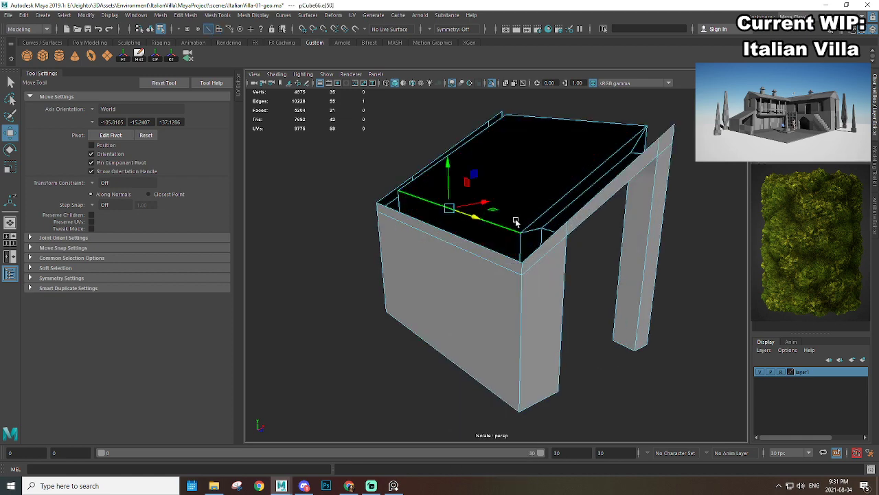
pyautogui.keyDown('alt'); pyautogui.moveTo(516, 223); pyautogui.dragTo(535, 214); pyautogui.keyUp('alt')
pyautogui.hotkey('ctrl', 'z')
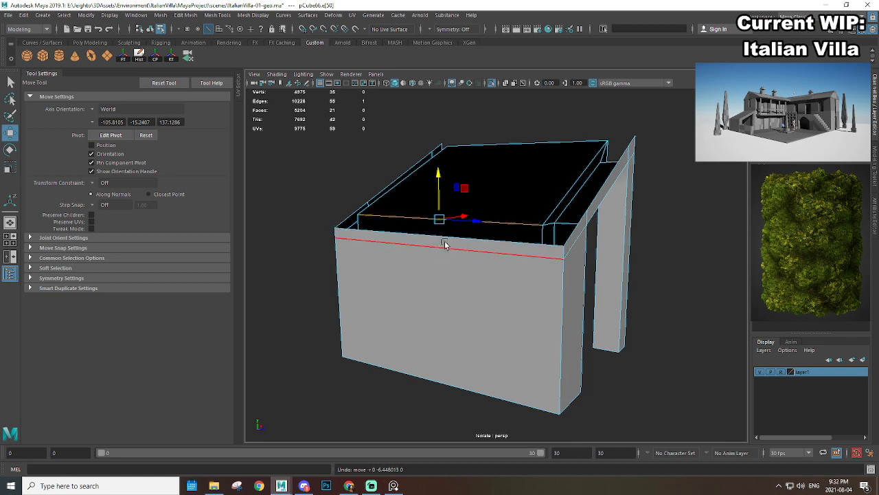
# Step: Extrude the sloped inner edge on the structure's rear side down to floor level, forming an inner side wall
pyautogui.keyDown('alt'); pyautogui.moveTo(448, 245); pyautogui.dragTo(412, 226); pyautogui.keyUp('alt')
pyautogui.keyDown('alt'); pyautogui.moveTo(412, 226); pyautogui.dragTo(492, 226, button='right'); pyautogui.keyUp('alt')
pyautogui.keyDown('alt'); pyautogui.moveTo(546, 237); pyautogui.dragTo(441, 246); pyautogui.keyUp('alt')
pyautogui.scroll(5, 474, 244)
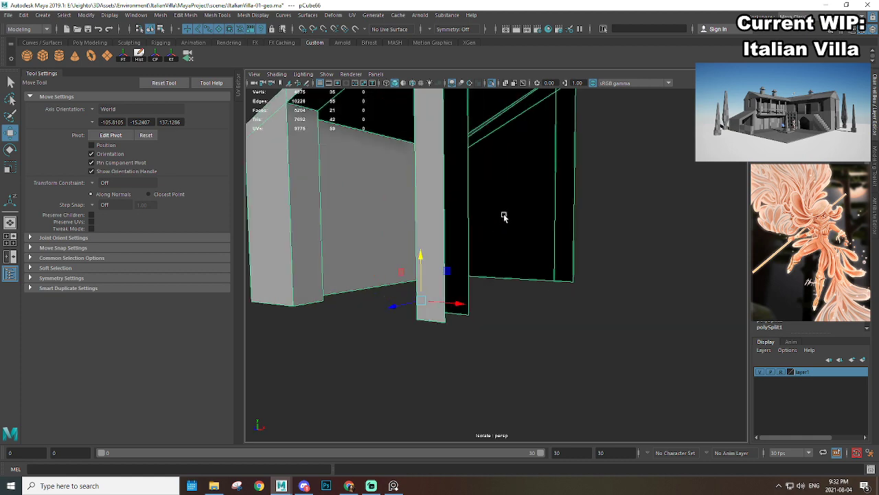
pyautogui.keyDown('alt'); pyautogui.moveTo(504, 216); pyautogui.dragTo(501, 178); pyautogui.keyUp('alt')
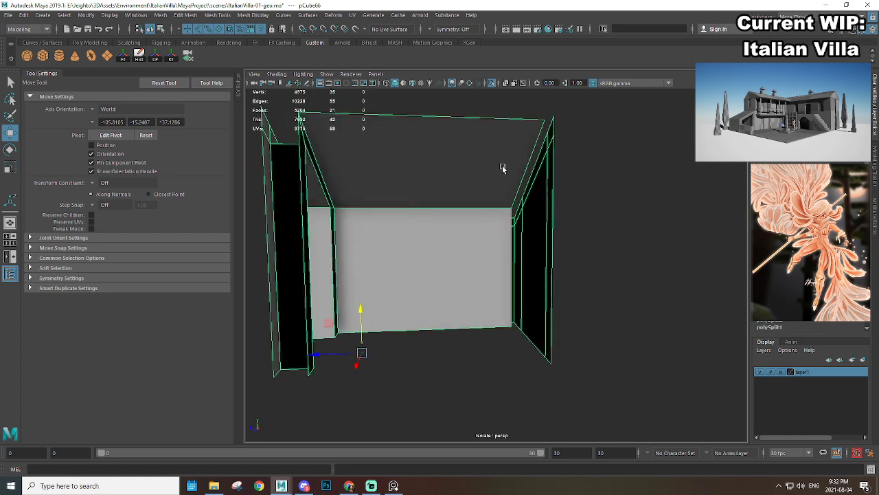
pyautogui.keyDown('shift'); pyautogui.moveTo(503, 169); pyautogui.dragTo(478, 140, button='right'); pyautogui.keyUp('shift')
pyautogui.press('r')
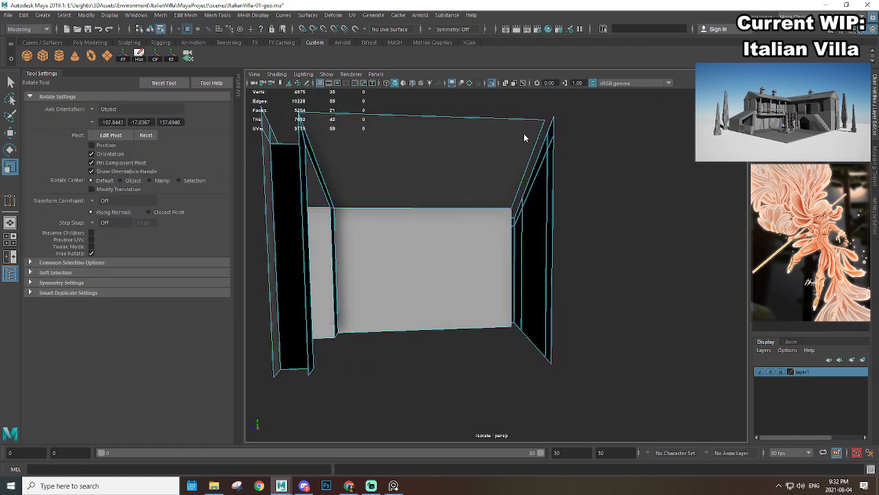
pyautogui.click(527, 163)
pyautogui.hotkey('ctrl', 'e')
pyautogui.keyDown('alt'); pyautogui.moveTo(529, 167); pyautogui.dragTo(546, 190); pyautogui.keyUp('alt')
pyautogui.press('w')
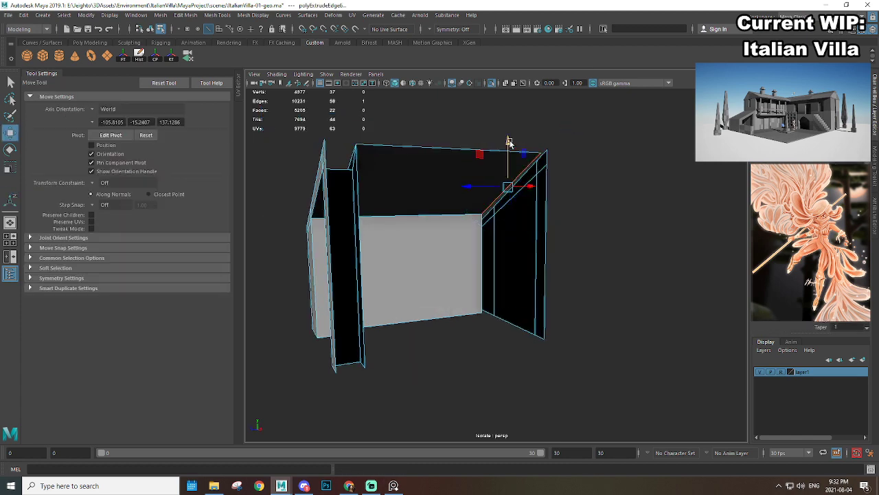
pyautogui.keyDown('alt'); pyautogui.moveTo(467, 325); pyautogui.dragTo(462, 300); pyautogui.keyUp('alt')
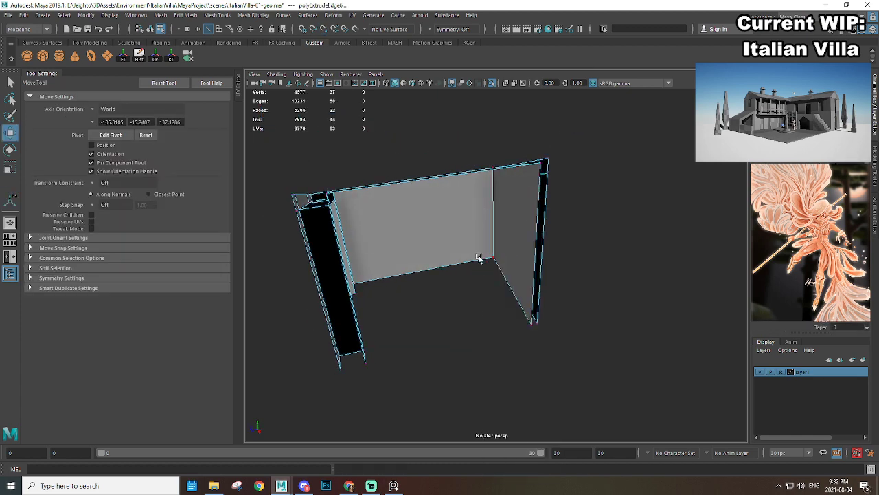
# Step: Merge the overlapping vertices at the bottom corner where the new inner wall meets the end wall
pyautogui.moveTo(492, 258); pyautogui.dragTo(498, 251)
pyautogui.keyDown('shift'); pyautogui.moveTo(522, 256); pyautogui.dragTo(527, 199, button='right'); pyautogui.keyUp('shift')
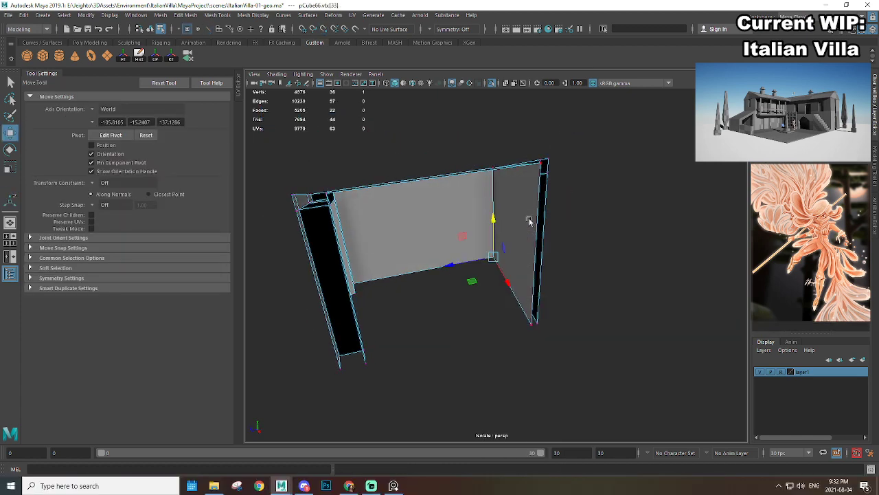
pyautogui.keyDown('alt'); pyautogui.moveTo(528, 219); pyautogui.dragTo(485, 240); pyautogui.keyUp('alt')
pyautogui.press('F8')
# Step: Show the whole villa again and assign the tan wall material to the side structure
pyautogui.click(590, 195)
pyautogui.keyDown('alt'); pyautogui.moveTo(589, 195); pyautogui.dragTo(552, 285); pyautogui.keyUp('alt')
pyautogui.hotkey('ctrl', '1')
pyautogui.click(503, 282)
pyautogui.moveTo(536, 160); pyautogui.dragTo(605, 424, button='right')
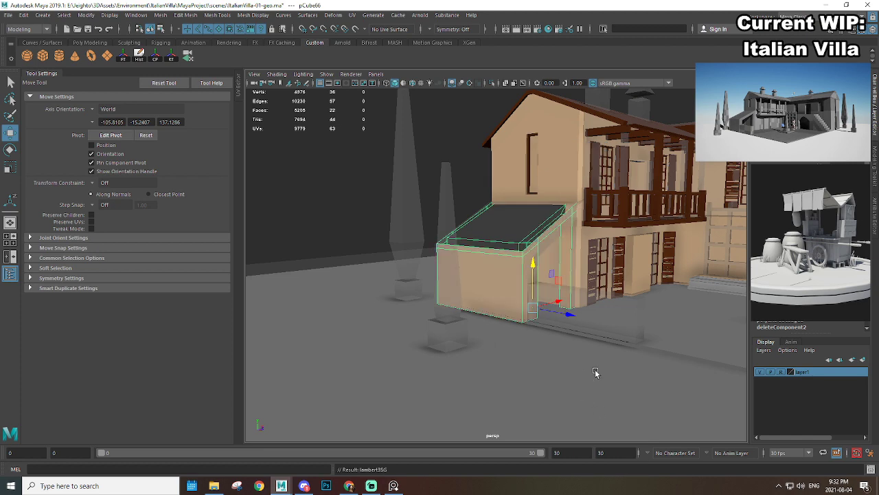
pyautogui.click(595, 371)
pyautogui.keyDown('alt'); pyautogui.moveTo(595, 371); pyautogui.dragTo(438, 307); pyautogui.keyUp('alt')
pyautogui.click(438, 307)
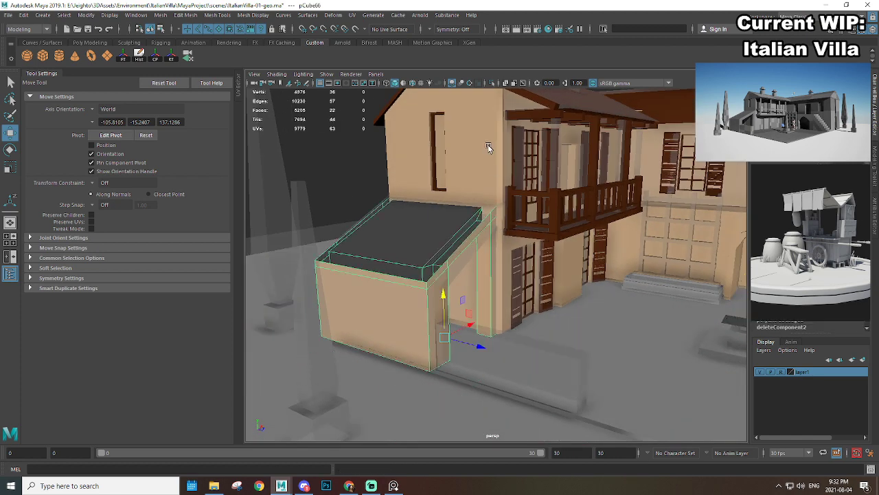
# Step: Examine the complete villa to judge how the side structure fits against the balcony wing
pyautogui.keyDown('shift'); pyautogui.click(488, 147); pyautogui.keyUp('shift')
pyautogui.scroll(-5, 490, 151)
pyautogui.keyDown('alt'); pyautogui.moveTo(518, 236); pyautogui.dragTo(485, 173); pyautogui.keyUp('alt')
pyautogui.click(159, 61)
pyautogui.press('f')
pyautogui.scroll(2, 485, 173)
pyautogui.click(483, 172)
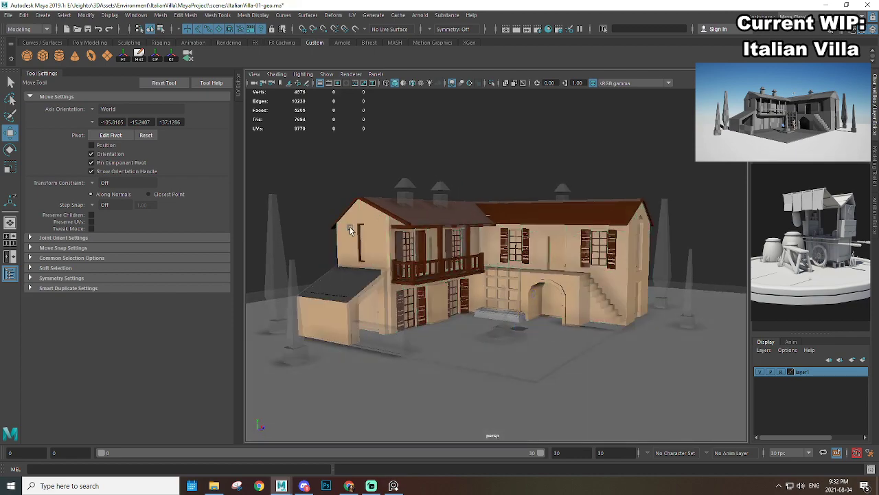
pyautogui.scroll(3, 350, 230)
pyautogui.keyDown('alt'); pyautogui.moveTo(351, 275); pyautogui.dragTo(484, 212, button='middle'); pyautogui.keyUp('alt')
pyautogui.keyDown('alt'); pyautogui.moveTo(484, 213); pyautogui.dragTo(502, 228); pyautogui.keyUp('alt')
pyautogui.press('f')
pyautogui.keyDown('alt'); pyautogui.moveTo(503, 230); pyautogui.dragTo(537, 268, button='right'); pyautogui.keyUp('alt')
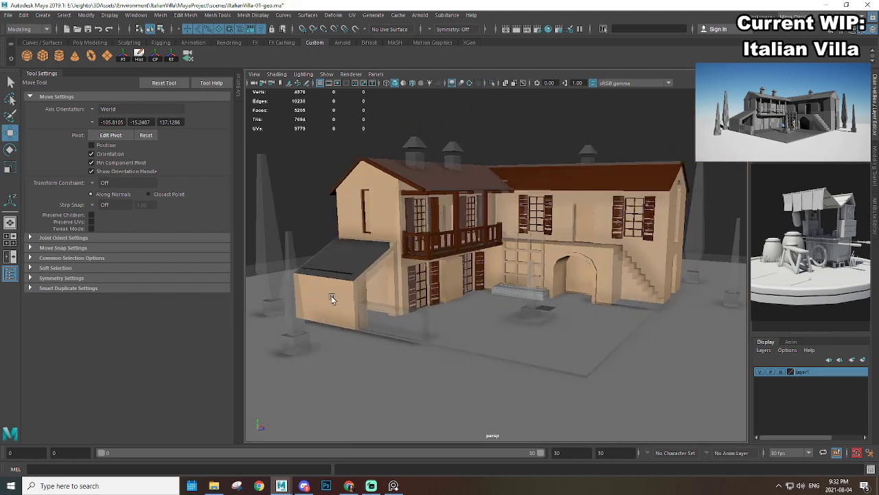
# Step: Insert a horizontal edge loop around the side structure's walls and raise it to low-wall height
pyautogui.click(332, 298)
pyautogui.keyDown('alt'); pyautogui.moveTo(332, 298); pyautogui.dragTo(401, 215, button='middle'); pyautogui.keyUp('alt')
pyautogui.keyDown('alt'); pyautogui.moveTo(401, 216); pyautogui.dragTo(491, 264, button='right'); pyautogui.keyUp('alt')
pyautogui.keyDown('alt'); pyautogui.moveTo(377, 210); pyautogui.dragTo(426, 235); pyautogui.keyUp('alt')
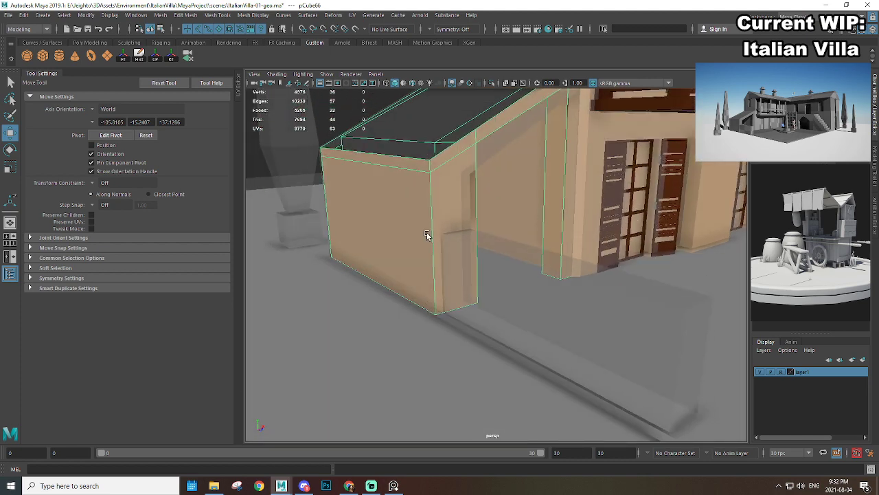
pyautogui.moveTo(435, 212)
pyautogui.keyDown('shift'); pyautogui.mouseDown(button='right')
pyautogui.moveTo(385, 213)
pyautogui.moveTo(406, 184)
pyautogui.mouseUp(button='right'); pyautogui.keyUp('shift')
pyautogui.press('r')
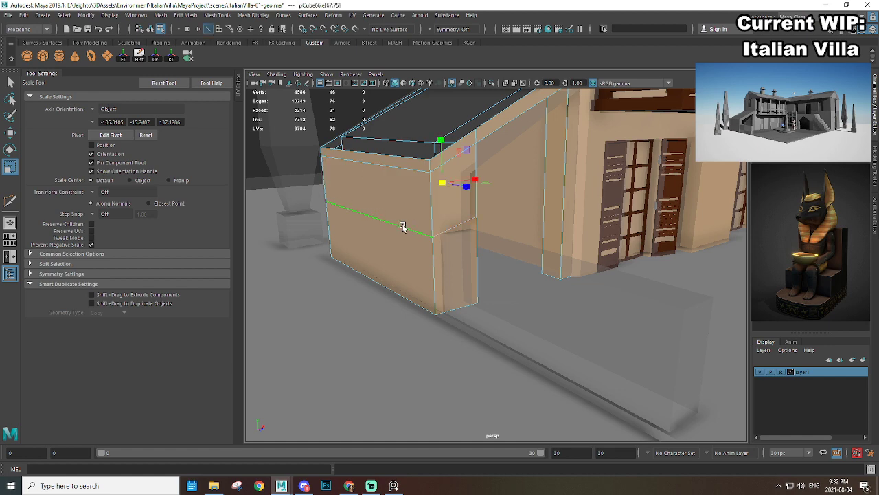
pyautogui.press('w')
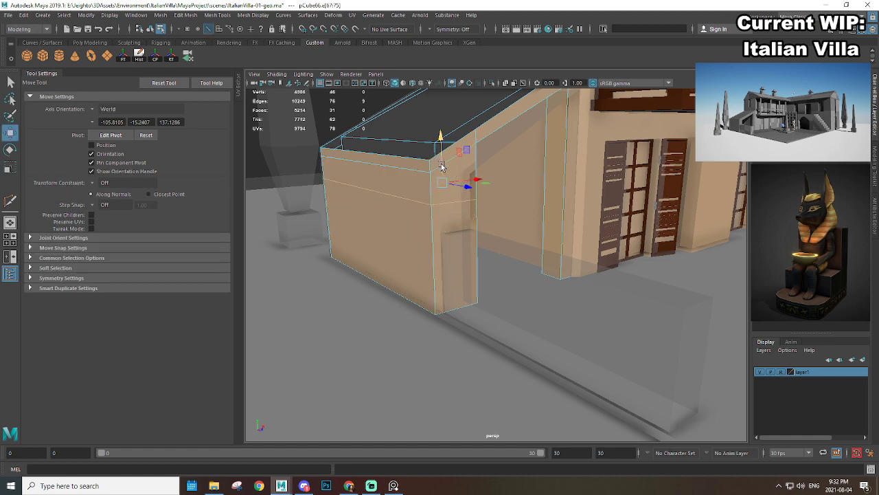
# Step: Extrude the shorter pillar's lower face below the edge loop outward in several segments as a low wall along the courtyard
pyautogui.moveTo(423, 212); pyautogui.dragTo(424, 241, button='right')
pyautogui.click(451, 255)
pyautogui.scroll(-5, 451, 255)
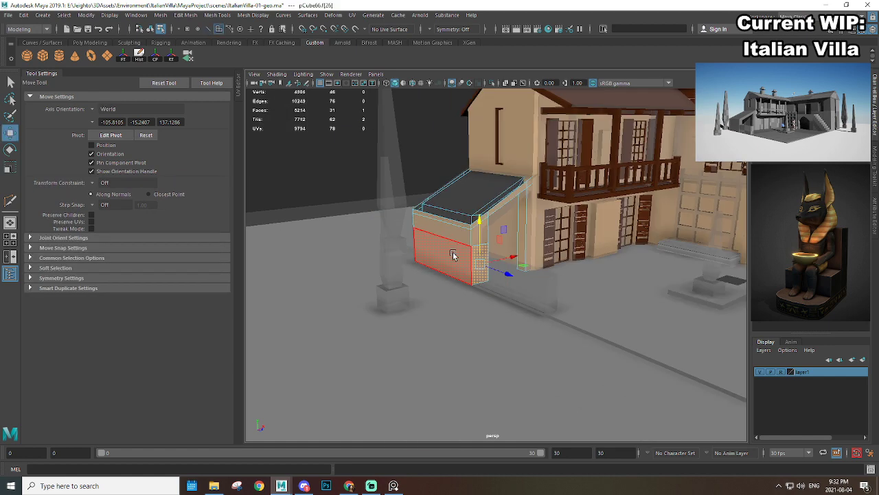
pyautogui.keyDown('alt'); pyautogui.moveTo(452, 255); pyautogui.dragTo(486, 258); pyautogui.keyUp('alt')
pyautogui.hotkey('ctrl', 'e')
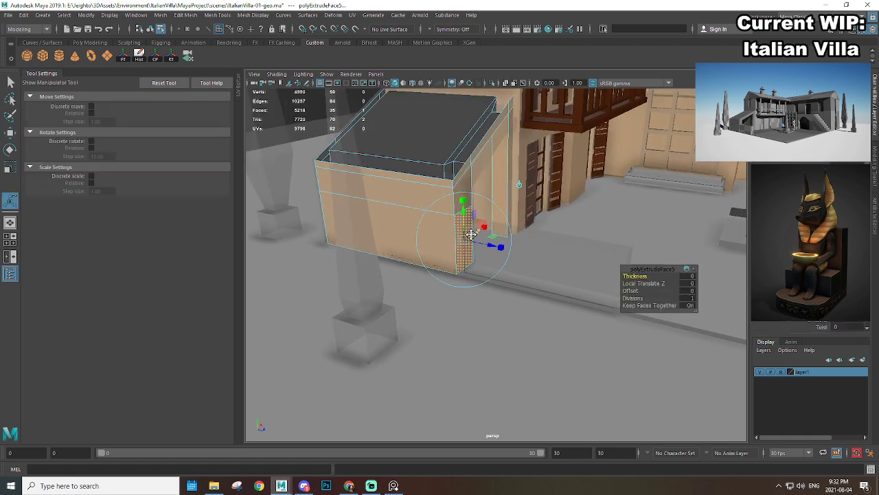
pyautogui.scroll(3, 475, 230)
pyautogui.keyDown('alt'); pyautogui.moveTo(475, 230); pyautogui.dragTo(449, 256, button='middle'); pyautogui.keyUp('alt')
pyautogui.press('w')
pyautogui.moveTo(465, 256); pyautogui.dragTo(664, 306)
pyautogui.hotkey('ctrl', 'e')
pyautogui.keyDown('alt'); pyautogui.moveTo(664, 306); pyautogui.dragTo(523, 287); pyautogui.keyUp('alt')
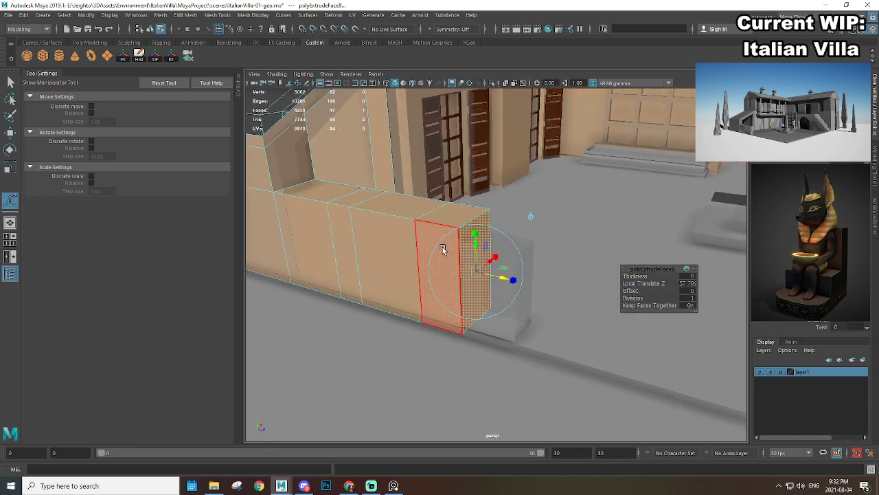
# Step: Select the top face of the low wall's end segment
pyautogui.keyDown('alt'); pyautogui.moveTo(444, 249); pyautogui.dragTo(487, 207); pyautogui.keyUp('alt')
pyautogui.press('w')
pyautogui.click(487, 171)
pyautogui.press('e')
pyautogui.moveTo(499, 226); pyautogui.dragTo(500, 252, button='right')
pyautogui.click(511, 209)
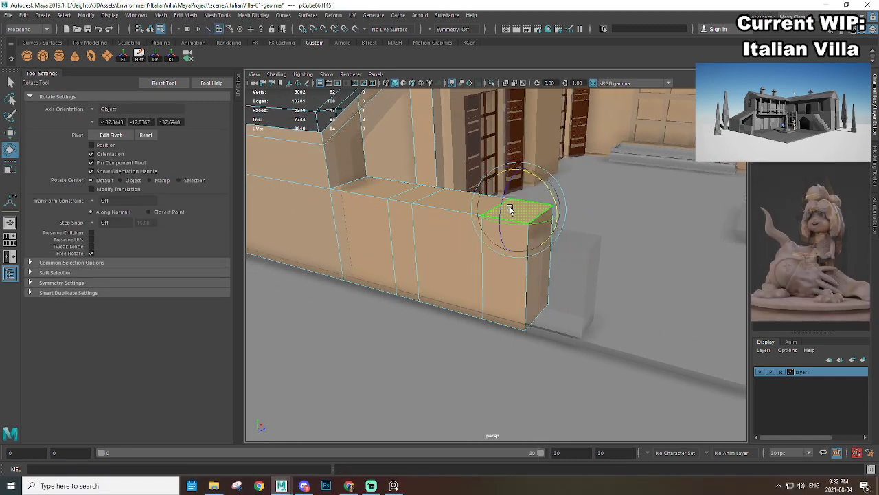
# Step: Lower the top faces along the free end of the lean-to's side wall so it slopes down to a low end block
pyautogui.press('w')
pyautogui.moveTo(515, 172)
pyautogui.mouseDown()
pyautogui.moveTo(520, 235)
pyautogui.moveTo(481, 215)
pyautogui.moveTo(505, 172)
pyautogui.mouseUp()
pyautogui.click(510, 164)
pyautogui.moveTo(514, 141); pyautogui.dragTo(512, 249)
pyautogui.scroll(-5, 513, 250)
pyautogui.scroll(4, 513, 250)
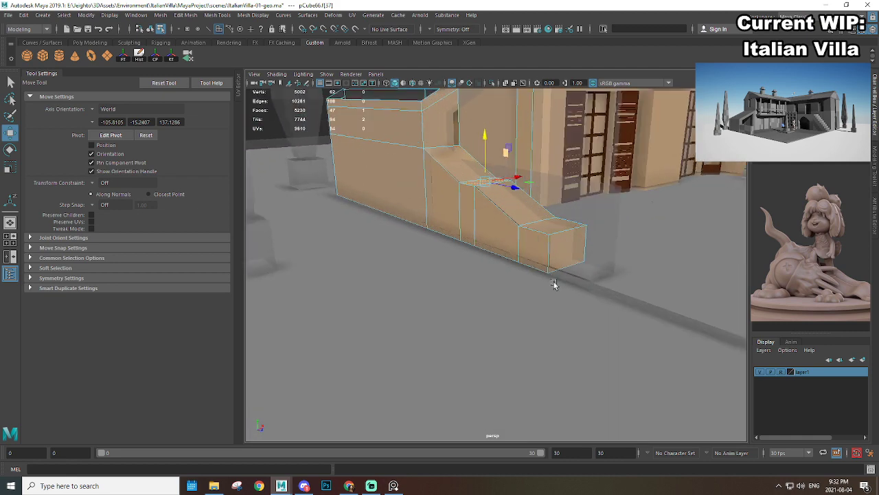
# Step: Leave the wall's component editing and hide the reference blockout on display layer layer1
pyautogui.keyDown('alt'); pyautogui.moveTo(553, 285); pyautogui.dragTo(462, 219); pyautogui.keyUp('alt')
pyautogui.click(583, 318)
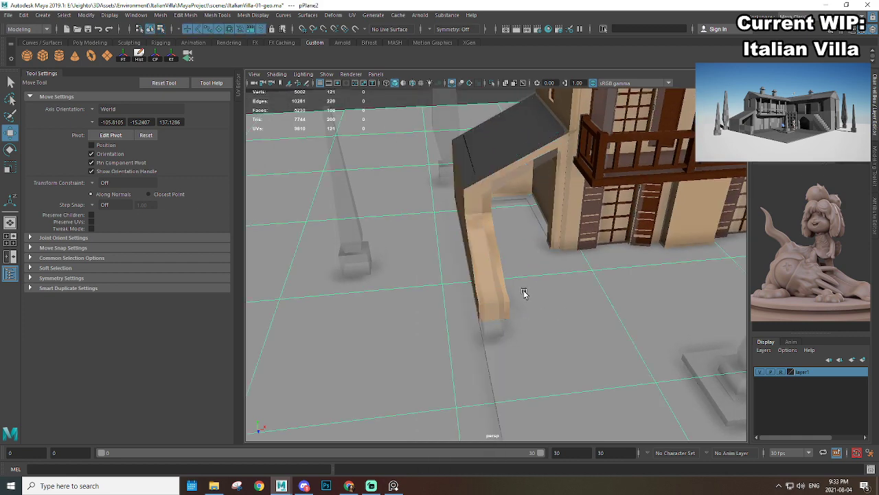
pyautogui.scroll(-5, 554, 206)
pyautogui.keyDown('alt'); pyautogui.moveTo(554, 206); pyautogui.dragTo(579, 238); pyautogui.keyUp('alt')
pyautogui.scroll(3, 630, 227)
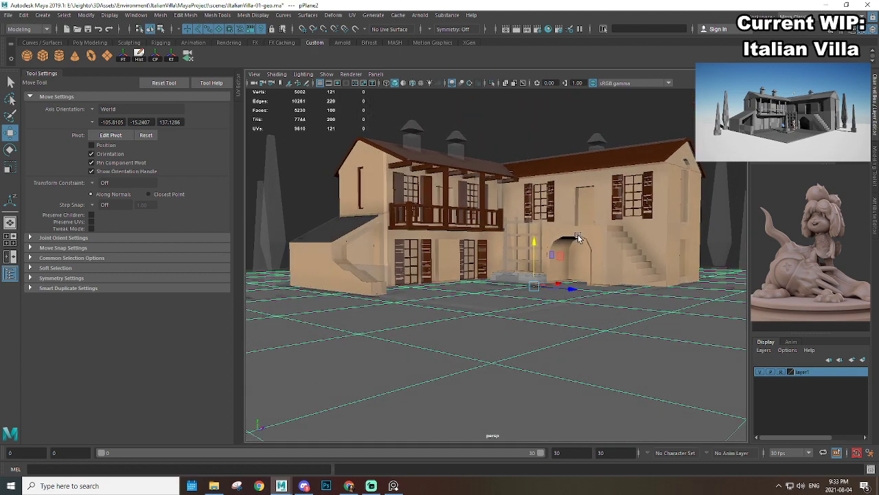
pyautogui.click(759, 371)
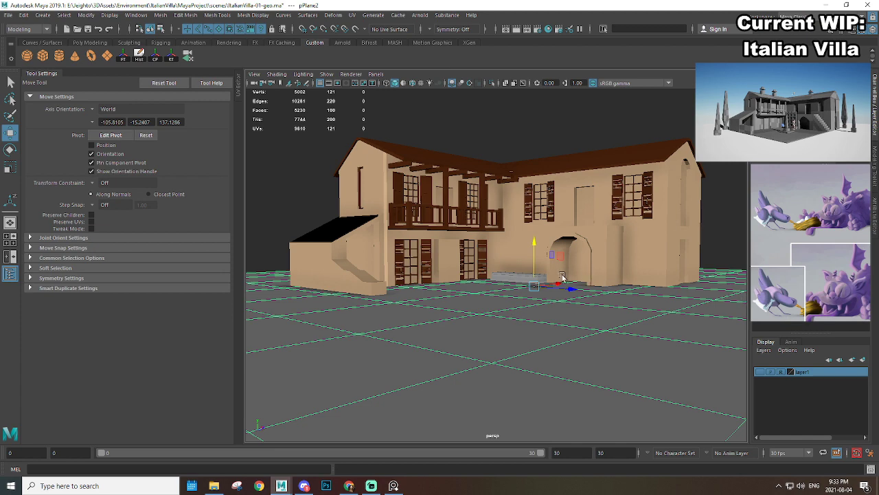
# Step: Select the main house body's upper vertices beneath the roof, nudge them slightly, and return to object selection
pyautogui.keyDown('alt'); pyautogui.moveTo(549, 271); pyautogui.dragTo(502, 253); pyautogui.keyUp('alt')
pyautogui.click(581, 224)
pyautogui.keyDown('alt'); pyautogui.moveTo(582, 224); pyautogui.dragTo(517, 264, button='middle'); pyautogui.keyUp('alt')
pyautogui.keyDown('alt'); pyautogui.moveTo(516, 264); pyautogui.dragTo(619, 264, button='right'); pyautogui.keyUp('alt')
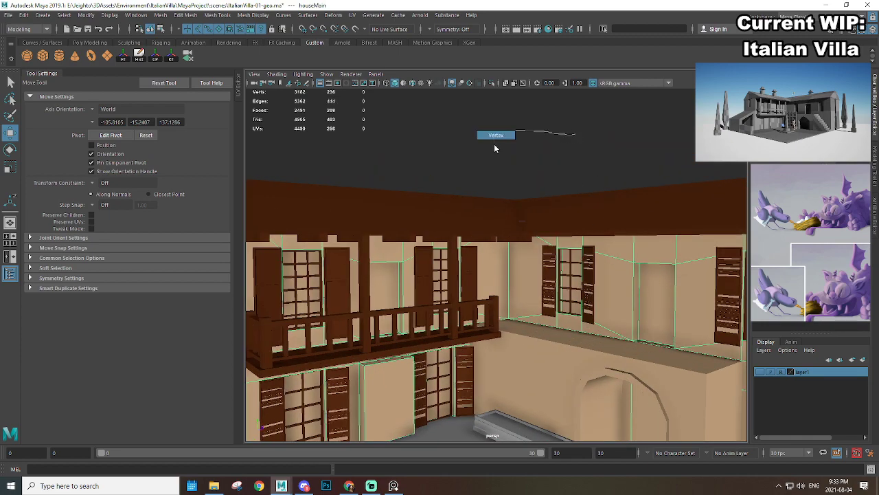
pyautogui.keyDown('alt'); pyautogui.moveTo(494, 148); pyautogui.dragTo(474, 199, button='right'); pyautogui.keyUp('alt')
pyautogui.keyDown('alt'); pyautogui.moveTo(474, 199); pyautogui.dragTo(545, 203, button='middle'); pyautogui.keyUp('alt')
pyautogui.moveTo(429, 185); pyautogui.dragTo(457, 188)
pyautogui.moveTo(652, 224); pyautogui.dragTo(653, 224)
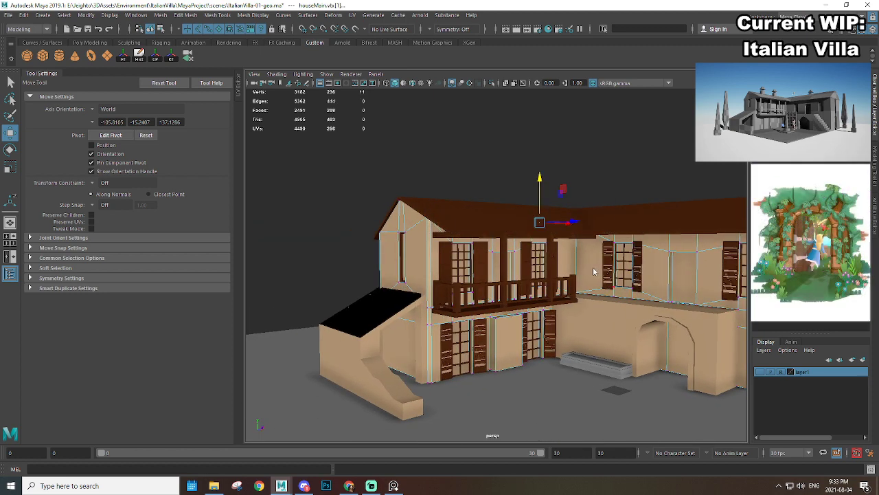
pyautogui.moveTo(595, 235); pyautogui.dragTo(654, 194, button='right')
pyautogui.click(654, 192)
# Step: Create a polygon plane in front of the upper balcony window, scale it up and set its subdivisions to 1
pyautogui.keyDown('alt'); pyautogui.moveTo(391, 274); pyautogui.dragTo(585, 299, button='right'); pyautogui.keyUp('alt')
pyautogui.click(107, 58)
pyautogui.keyDown('alt'); pyautogui.moveTo(422, 273); pyautogui.dragTo(419, 207); pyautogui.keyUp('alt')
pyautogui.keyDown('alt'); pyautogui.moveTo(419, 208); pyautogui.dragTo(473, 245, button='right'); pyautogui.keyUp('alt')
pyautogui.press('r')
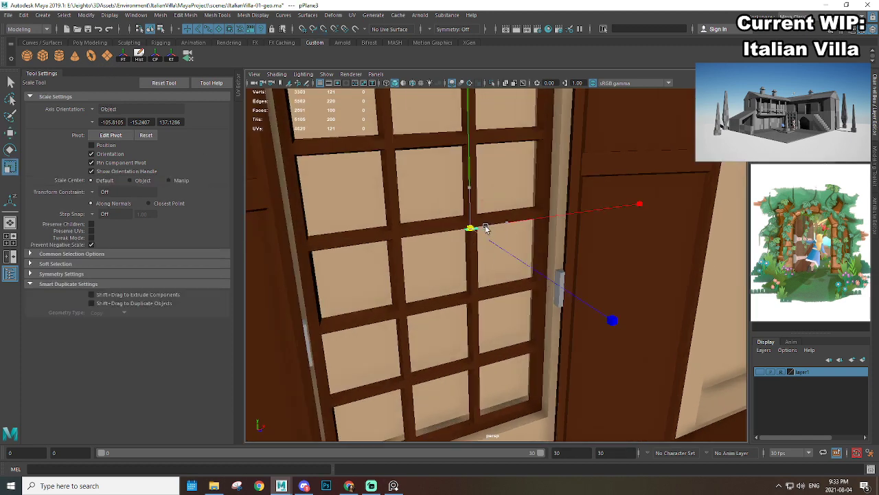
pyautogui.moveTo(534, 227); pyautogui.dragTo(599, 223)
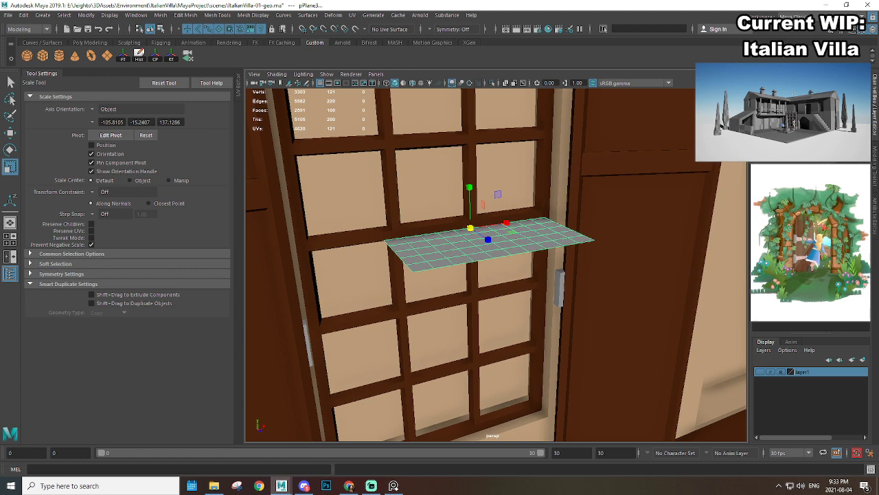
pyautogui.write('1')
pyautogui.press('Return')
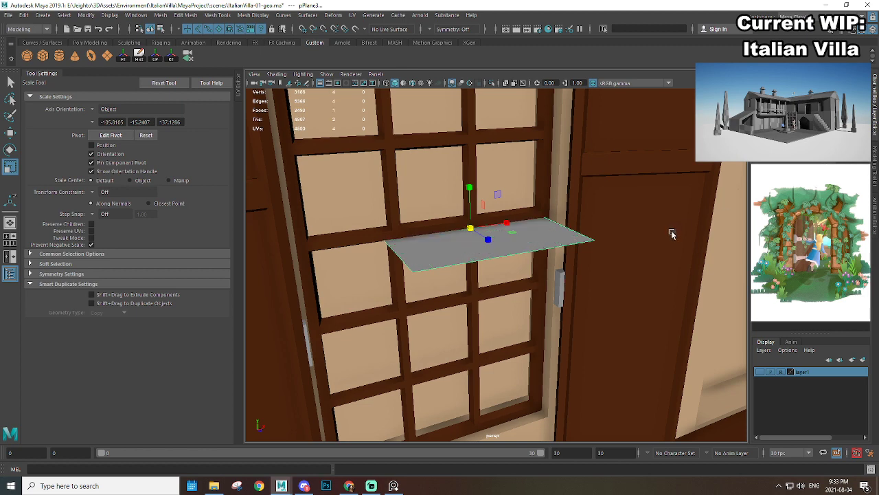
# Step: Rotate the new plane upright, parallel to the balcony window, and move it behind the window bars
pyautogui.keyDown('alt'); pyautogui.moveTo(672, 233); pyautogui.dragTo(532, 259); pyautogui.keyUp('alt')
pyautogui.press('e')
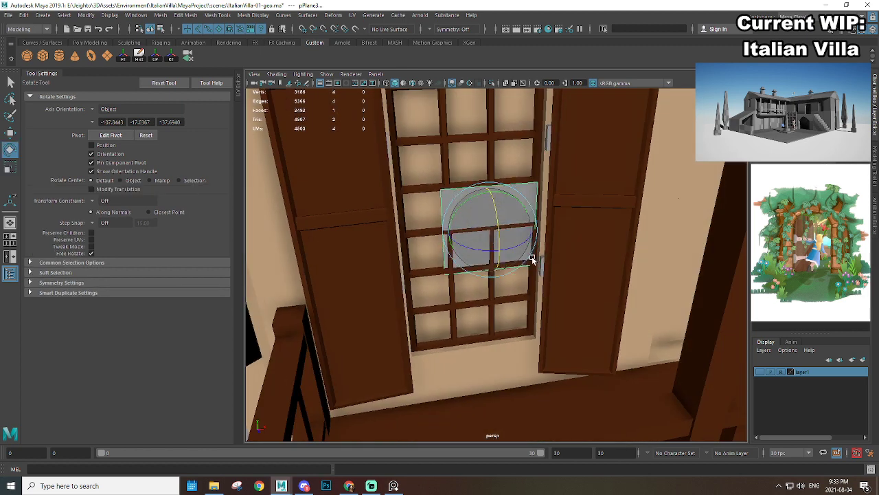
pyautogui.moveTo(498, 233); pyautogui.dragTo(498, 227)
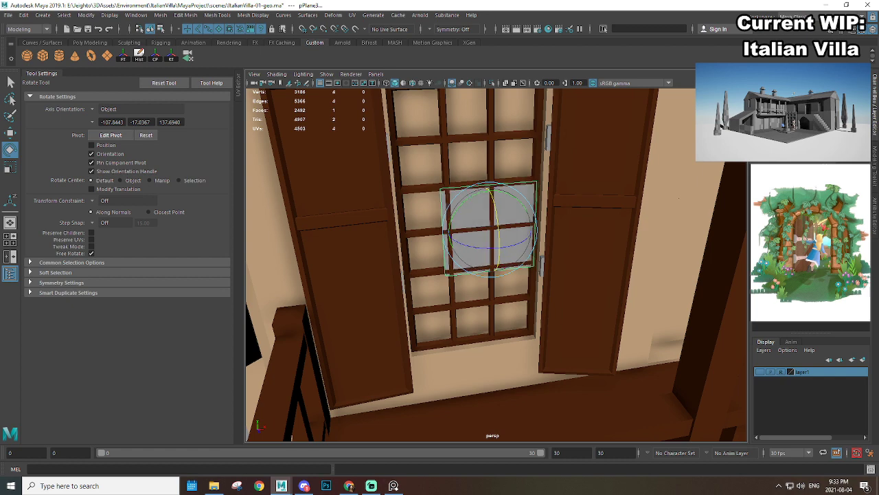
pyautogui.keyDown('alt'); pyautogui.moveTo(609, 212); pyautogui.dragTo(519, 266); pyautogui.keyUp('alt')
pyautogui.press('w')
pyautogui.press('r')
pyautogui.press('w')
pyautogui.moveTo(494, 306); pyautogui.dragTo(483, 249)
# Step: Scale and position the plane so it fills the whole frame of the first balcony window
pyautogui.scroll(-5, 493, 301)
pyautogui.press('r')
pyautogui.click(503, 270)
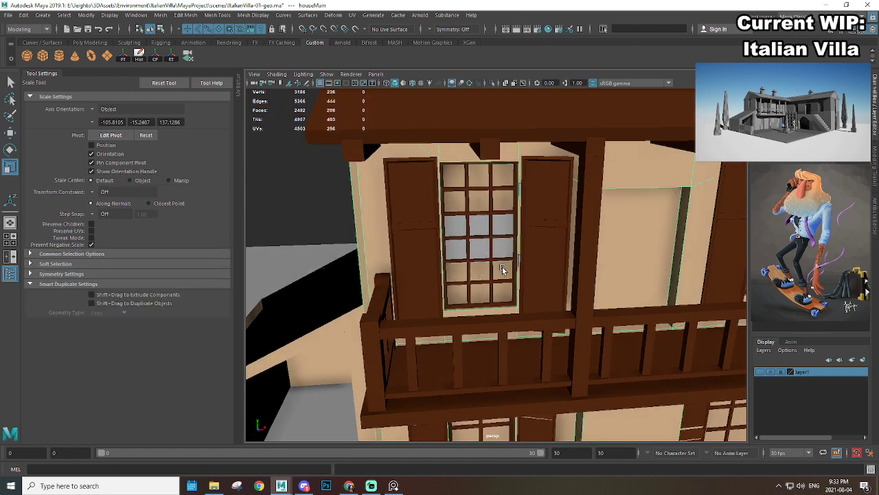
pyautogui.hotkey('ctrl', 'z')
pyautogui.moveTo(480, 283); pyautogui.dragTo(508, 318)
pyautogui.press('w')
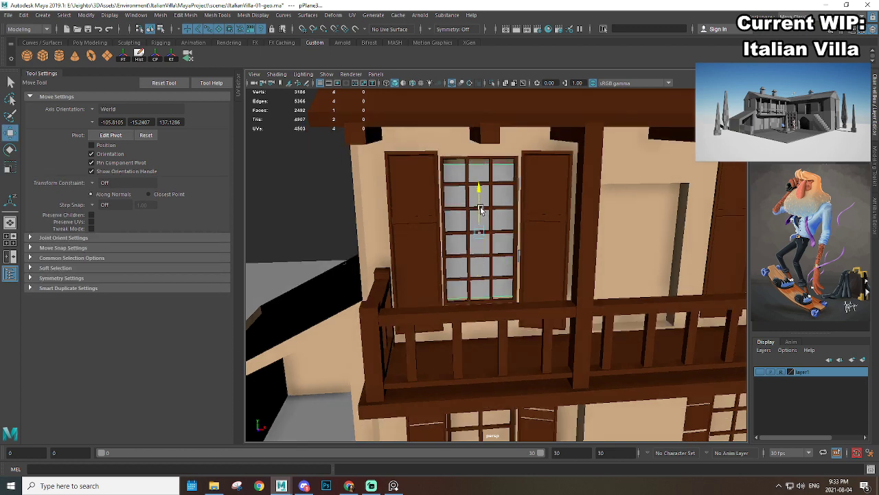
pyautogui.keyDown('alt'); pyautogui.moveTo(480, 209); pyautogui.dragTo(483, 194); pyautogui.keyUp('alt')
pyautogui.press('r')
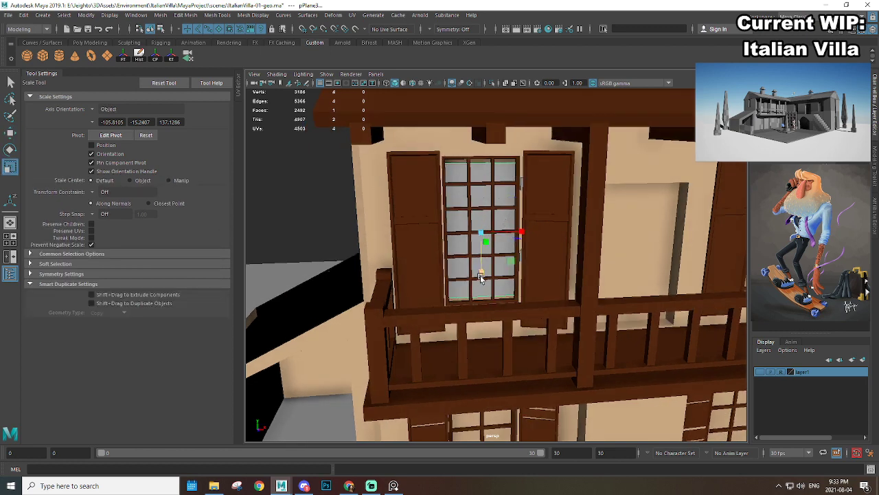
pyautogui.keyDown('alt'); pyautogui.moveTo(482, 281); pyautogui.dragTo(496, 262); pyautogui.keyUp('alt')
# Step: Assign the pane a new Lambert material named glass_m and give it a muted teal colour, about H 163.84, S 0.500, V 0.500
pyautogui.moveTo(512, 149); pyautogui.dragTo(572, 402, button='right')
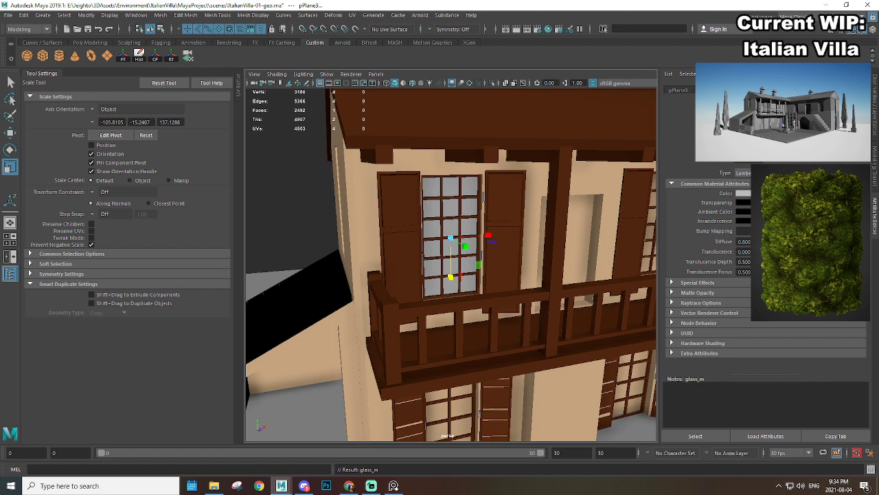
pyautogui.click(743, 193)
pyautogui.click(754, 231)
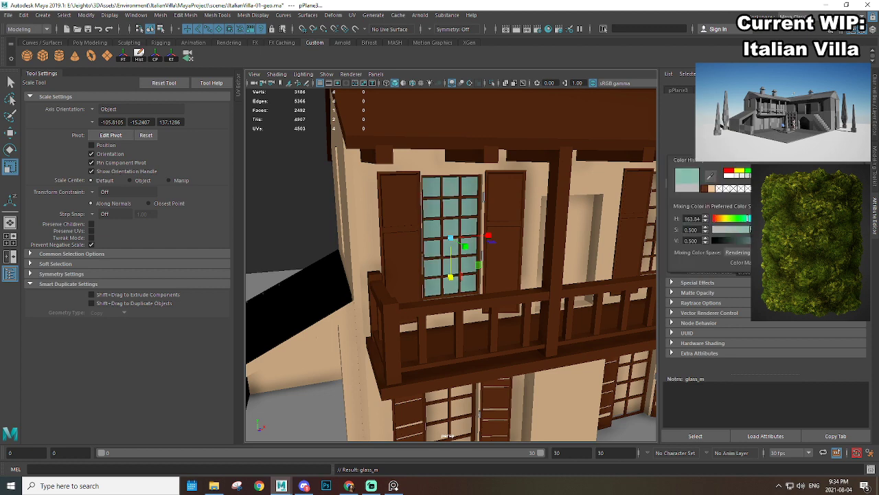
# Step: Freeze and reset the glass pane's transformations and centre its pivot
pyautogui.keyDown('alt'); pyautogui.moveTo(526, 257); pyautogui.dragTo(537, 273, button='right'); pyautogui.keyUp('alt')
pyautogui.moveTo(437, 210); pyautogui.dragTo(217, 92, button='right')
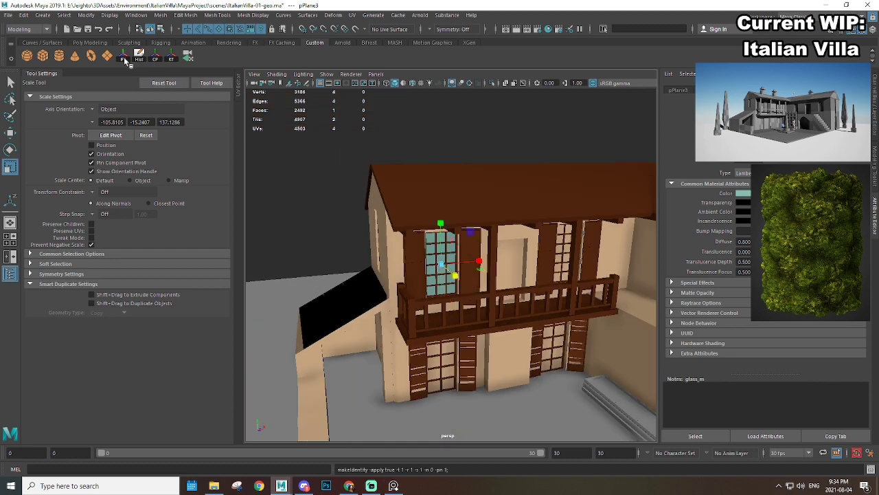
pyautogui.click(171, 60)
pyautogui.keyDown('alt'); pyautogui.moveTo(405, 230); pyautogui.dragTo(371, 231); pyautogui.keyUp('alt')
pyautogui.keyDown('alt'); pyautogui.moveTo(371, 230); pyautogui.dragTo(420, 245, button='right'); pyautogui.keyUp('alt')
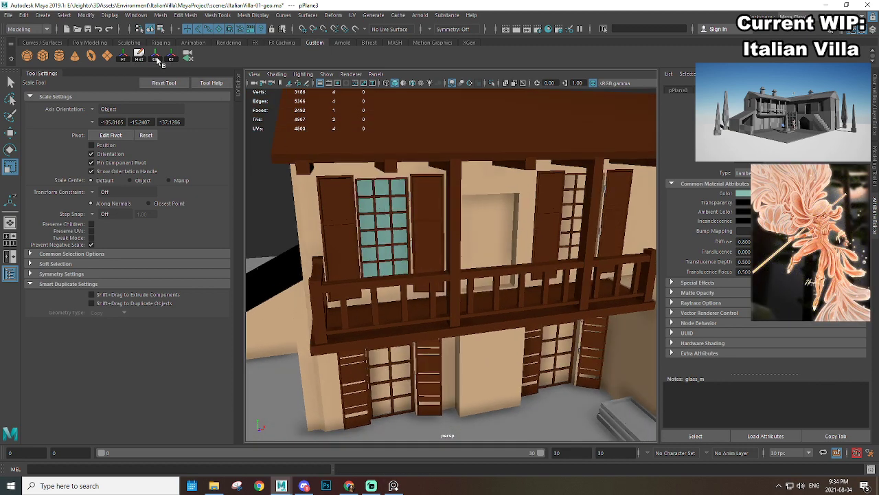
# Step: Duplicate the glass pane and move the copy into the second upper window on the balcony
pyautogui.keyDown('alt'); pyautogui.moveTo(376, 205); pyautogui.dragTo(345, 210); pyautogui.keyUp('alt')
pyautogui.hotkey('ctrl', 'd')
pyautogui.press('w')
pyautogui.keyDown('alt'); pyautogui.moveTo(468, 250); pyautogui.dragTo(341, 227, button='middle'); pyautogui.keyUp('alt')
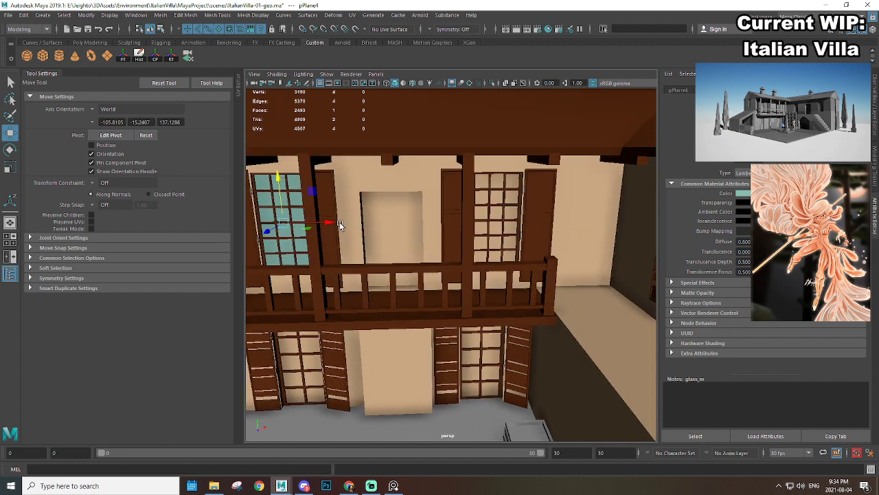
pyautogui.moveTo(330, 221); pyautogui.dragTo(484, 182)
pyautogui.scroll(3, 529, 224)
# Step: Duplicate the pane again and move the copy down into the ground-floor window beside the stone trough
pyautogui.scroll(-5, 548, 221)
pyautogui.moveTo(486, 271); pyautogui.dragTo(485, 281)
pyautogui.keyDown('alt'); pyautogui.moveTo(447, 288); pyautogui.dragTo(414, 247, button='middle'); pyautogui.keyUp('alt')
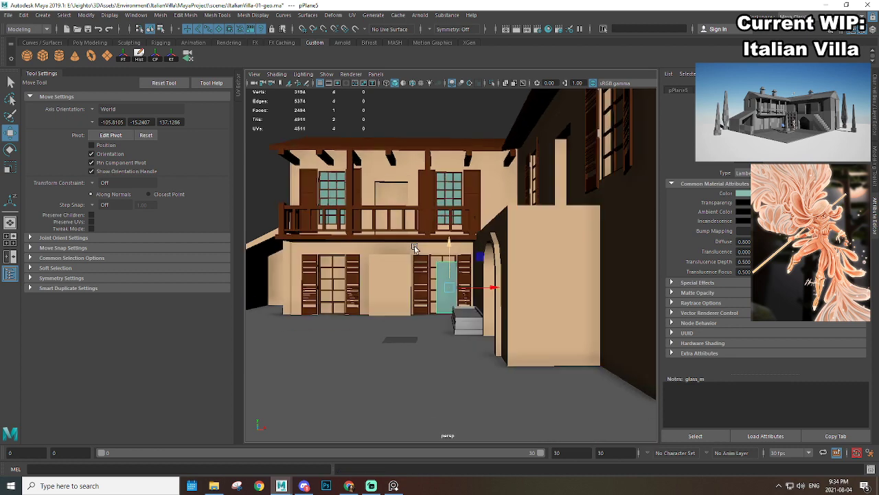
pyautogui.keyDown('alt'); pyautogui.moveTo(414, 247); pyautogui.dragTo(494, 299); pyautogui.keyUp('alt')
pyautogui.scroll(5, 495, 298)
pyautogui.keyDown('alt'); pyautogui.moveTo(484, 371); pyautogui.dragTo(501, 289, button='middle'); pyautogui.keyUp('alt')
pyautogui.scroll(3, 508, 267)
pyautogui.moveTo(514, 257); pyautogui.dragTo(485, 265)
pyautogui.moveTo(450, 290); pyautogui.dragTo(448, 269)
# Step: Scale the ground-floor pane's height to fill its window frame
pyautogui.press('r')
pyautogui.moveTo(444, 219); pyautogui.dragTo(445, 199)
pyautogui.press('w')
pyautogui.press('r')
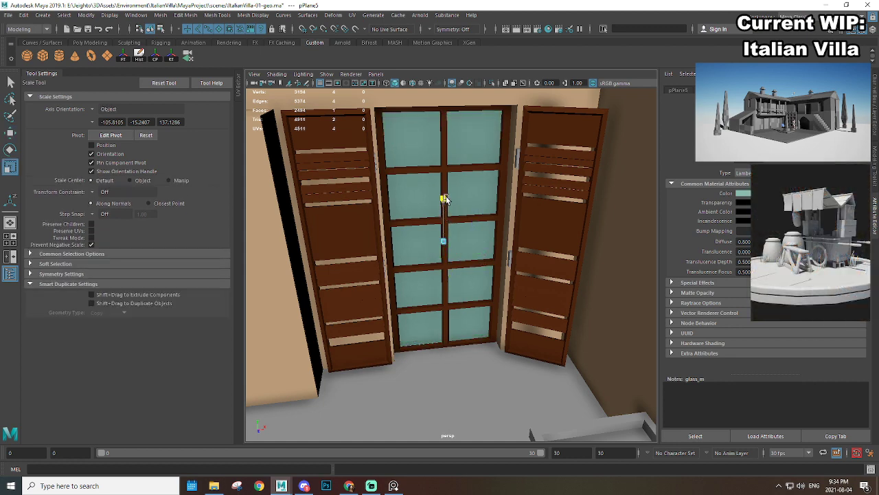
# Step: Duplicate the ground-floor pane and slide the copy into the other ground-floor window below the balcony
pyautogui.keyDown('alt'); pyautogui.moveTo(443, 239); pyautogui.dragTo(337, 262, button='right'); pyautogui.keyUp('alt')
pyautogui.keyDown('alt'); pyautogui.moveTo(338, 262); pyautogui.dragTo(536, 249, button='middle'); pyautogui.keyUp('alt')
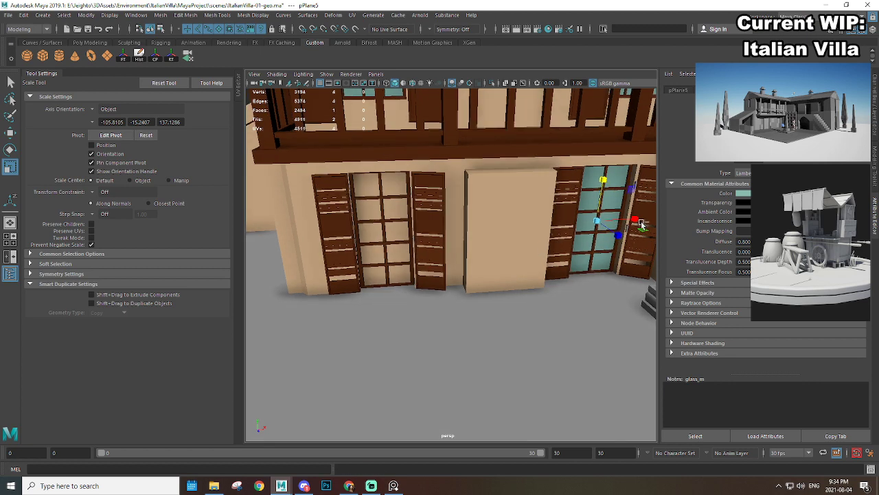
pyautogui.hotkey('ctrl', 'd')
pyautogui.press('w')
pyautogui.moveTo(491, 236); pyautogui.dragTo(439, 235)
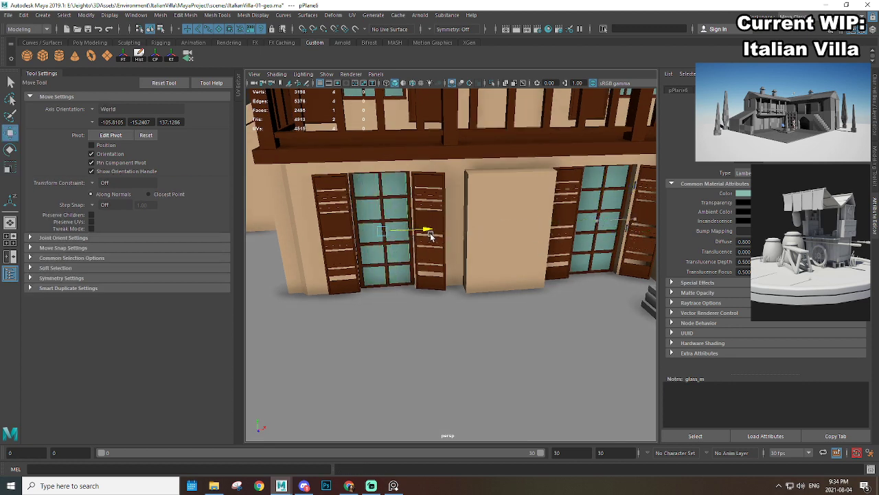
# Step: Duplicate a glass pane, pull the copy away from the balcony wing and turn it parallel to the adjoining wing's wall
pyautogui.keyDown('alt'); pyautogui.moveTo(429, 241); pyautogui.dragTo(344, 254, button='right'); pyautogui.keyUp('alt')
pyautogui.keyDown('alt'); pyautogui.moveTo(344, 255); pyautogui.dragTo(437, 251); pyautogui.keyUp('alt')
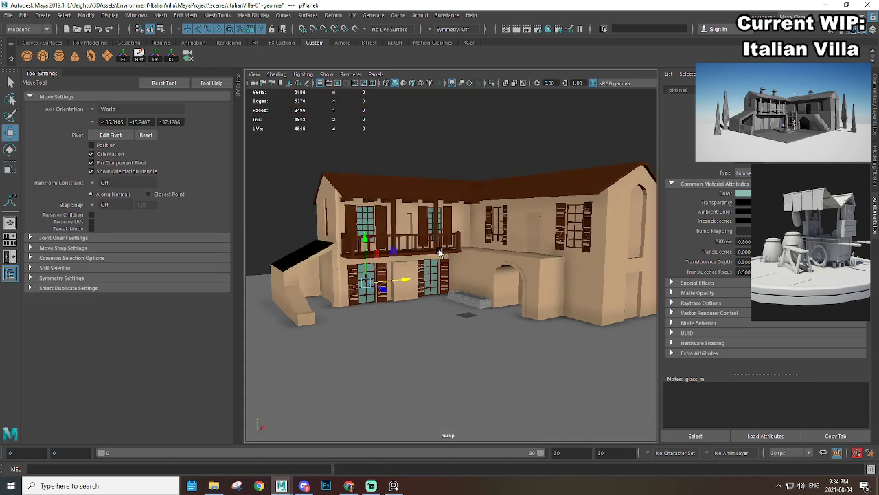
pyautogui.keyDown('alt'); pyautogui.moveTo(437, 251); pyautogui.dragTo(465, 293, button='right'); pyautogui.keyUp('alt')
pyautogui.keyDown('alt'); pyautogui.moveTo(465, 293); pyautogui.dragTo(460, 249); pyautogui.keyUp('alt')
pyautogui.keyDown('alt'); pyautogui.moveTo(460, 249); pyautogui.dragTo(432, 232, button='right'); pyautogui.keyUp('alt')
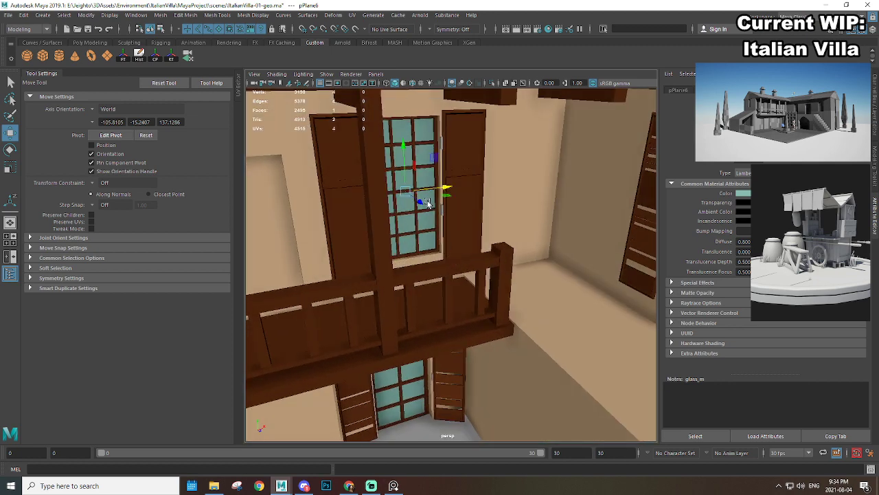
pyautogui.keyDown('alt'); pyautogui.moveTo(428, 203); pyautogui.dragTo(489, 299); pyautogui.keyUp('alt')
pyautogui.press('e')
pyautogui.hotkey('ctrl', 'a')
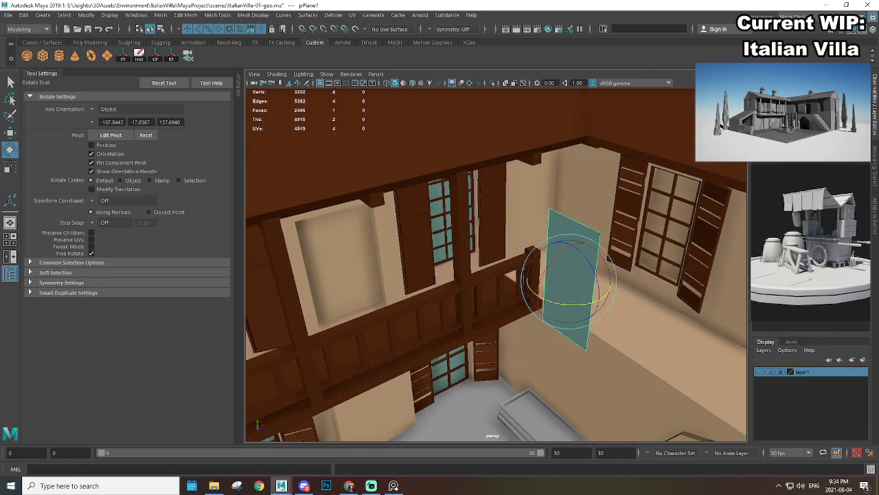
# Step: Collapse the tool settings and move the turned pane into the adjoining wing's upper window nearest the balcony
pyautogui.click(49, 75)
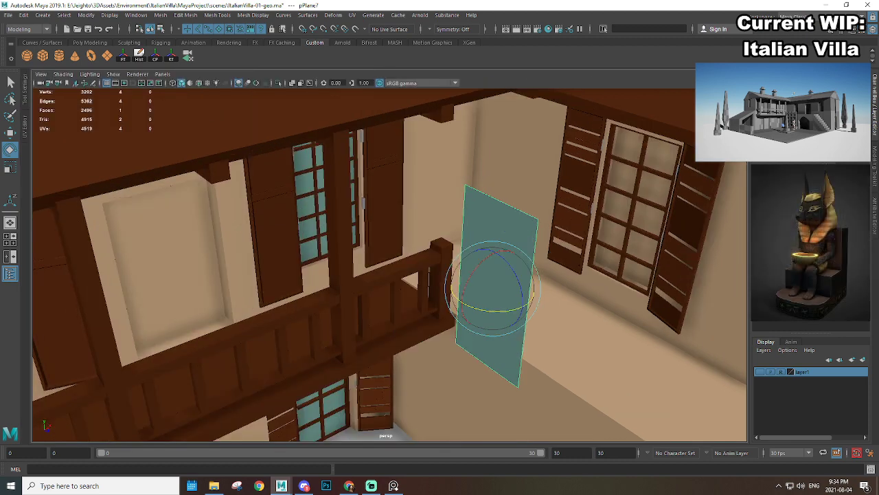
pyautogui.moveTo(489, 311); pyautogui.dragTo(519, 308)
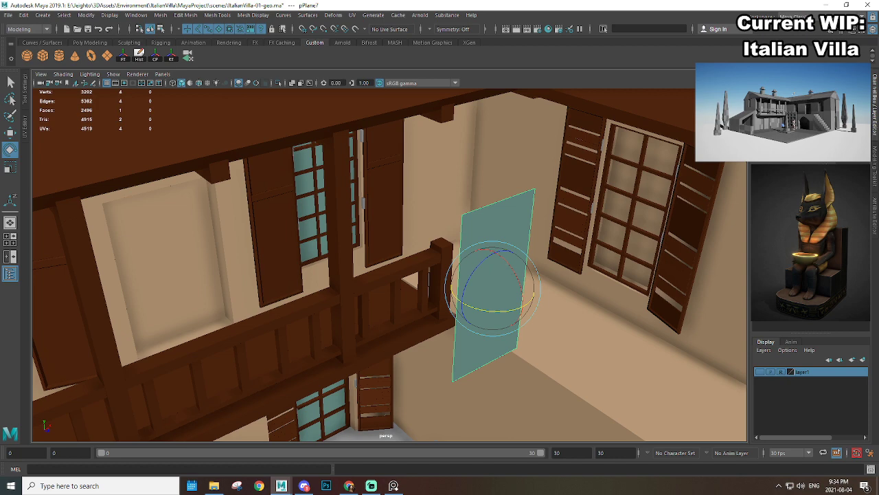
pyautogui.hotkey('ctrl', 'z')
pyautogui.scroll(-3, 542, 254)
pyautogui.scroll(3, 545, 253)
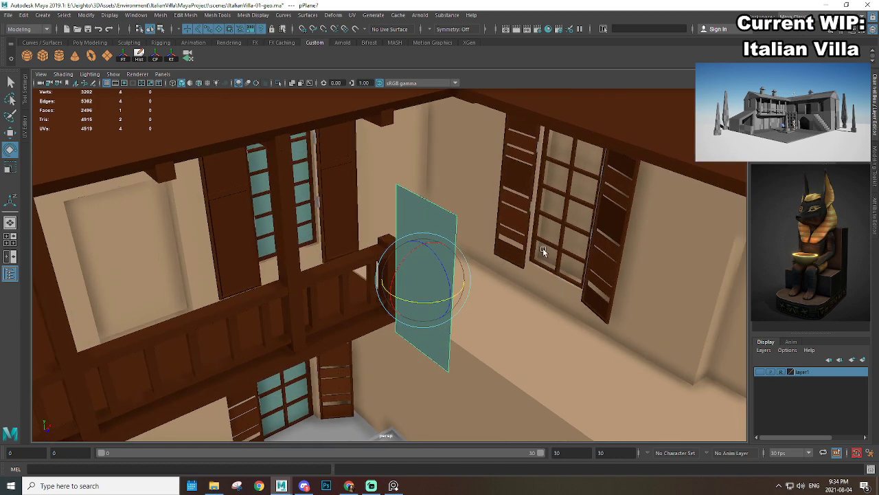
pyautogui.press('w')
pyautogui.moveTo(465, 280); pyautogui.dragTo(576, 276)
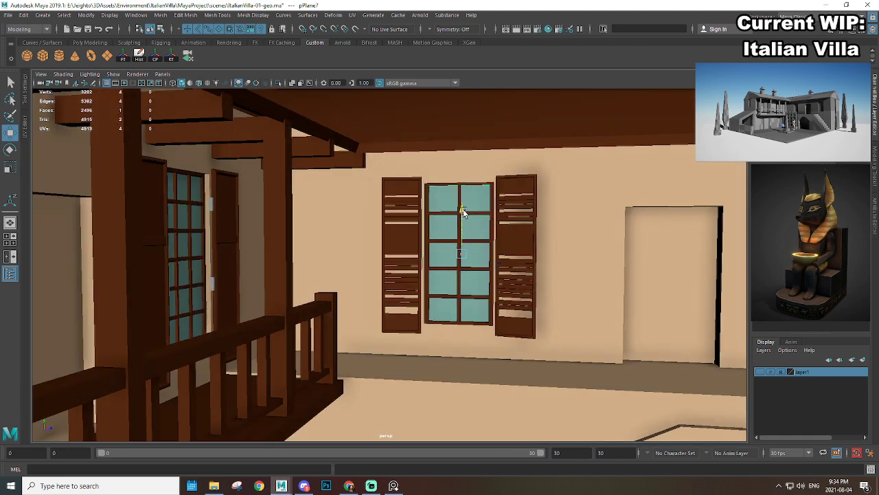
# Step: Duplicate the pane and slide the copy along the wall into the adjoining wing's far upper window
pyautogui.scroll(-4, 498, 228)
pyautogui.keyDown('alt'); pyautogui.moveTo(504, 233); pyautogui.dragTo(439, 268); pyautogui.keyUp('alt')
pyautogui.hotkey('ctrl', 'd')
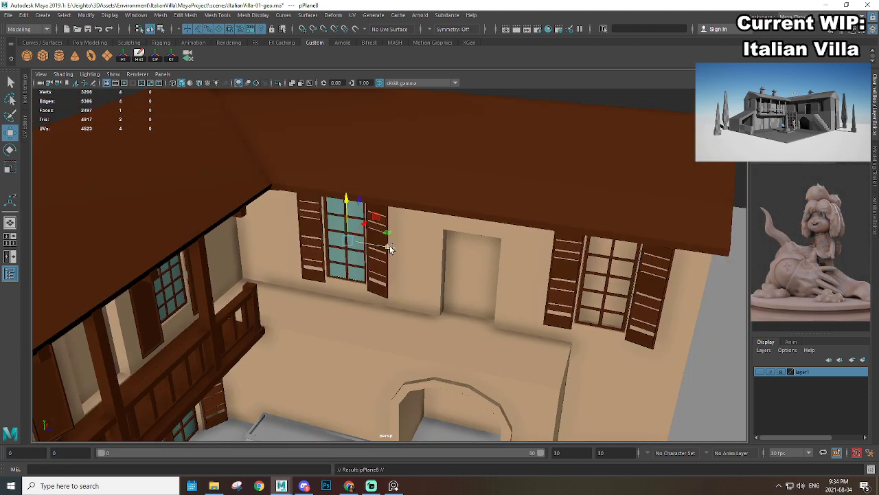
pyautogui.moveTo(389, 248); pyautogui.dragTo(657, 301)
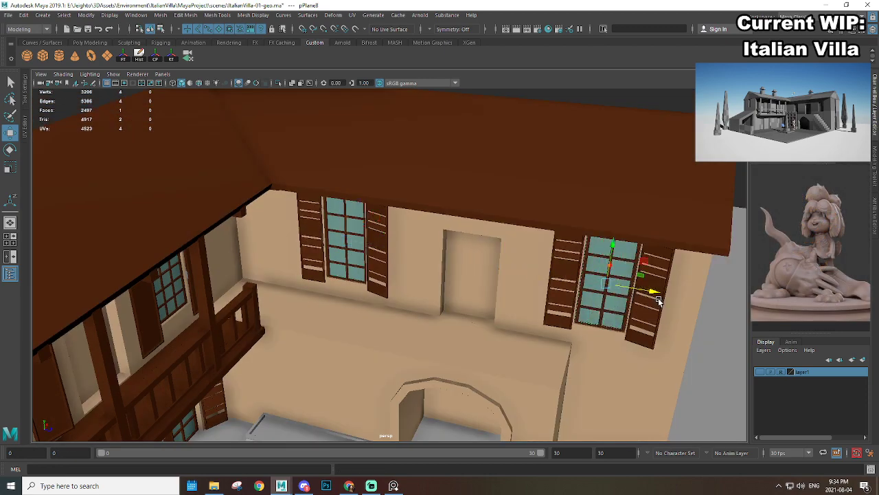
# Step: Inspect the glazed windows and facades of both wings, then select the main house body near its gable end
pyautogui.keyDown('alt'); pyautogui.moveTo(659, 301); pyautogui.dragTo(524, 349, button='right'); pyautogui.keyUp('alt')
pyautogui.keyDown('alt'); pyautogui.moveTo(524, 349); pyautogui.dragTo(430, 248); pyautogui.keyUp('alt')
pyautogui.keyDown('alt'); pyautogui.moveTo(429, 249); pyautogui.dragTo(360, 289, button='right'); pyautogui.keyUp('alt')
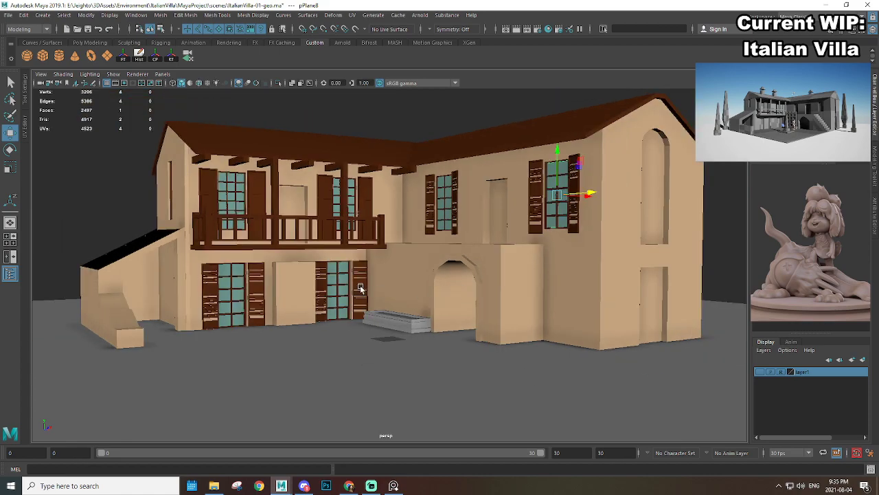
pyautogui.keyDown('alt'); pyautogui.moveTo(361, 289); pyautogui.dragTo(436, 264, button='middle'); pyautogui.keyUp('alt')
pyautogui.keyDown('alt'); pyautogui.moveTo(436, 265); pyautogui.dragTo(476, 269, button='right'); pyautogui.keyUp('alt')
pyautogui.moveTo(475, 270)
pyautogui.keyDown('alt'); pyautogui.mouseDown()
pyautogui.moveTo(472, 299)
pyautogui.moveTo(527, 288)
pyautogui.moveTo(482, 280)
pyautogui.mouseUp(); pyautogui.keyUp('alt')
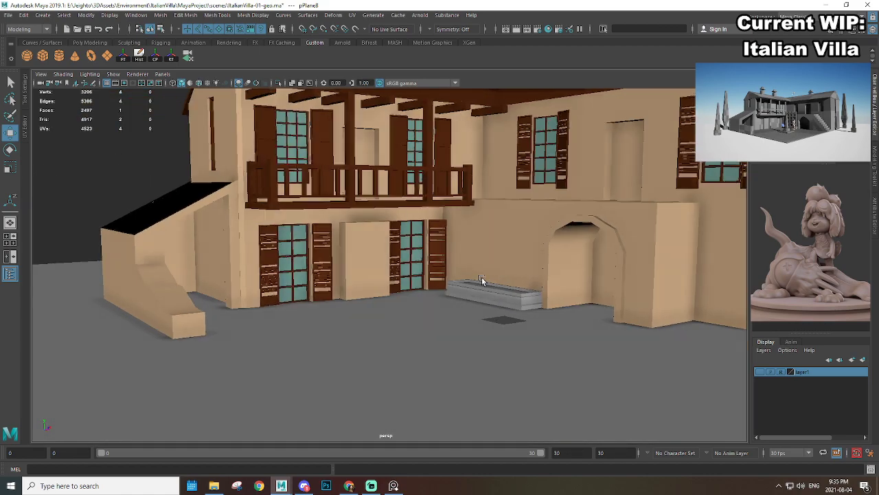
pyautogui.keyDown('alt'); pyautogui.moveTo(482, 280); pyautogui.dragTo(390, 278, button='right'); pyautogui.keyUp('alt')
pyautogui.keyDown('alt'); pyautogui.moveTo(390, 278); pyautogui.dragTo(339, 254); pyautogui.keyUp('alt')
pyautogui.keyDown('alt'); pyautogui.moveTo(338, 253); pyautogui.dragTo(376, 263, button='right'); pyautogui.keyUp('alt')
pyautogui.click(329, 154)
pyautogui.keyDown('alt'); pyautogui.moveTo(322, 146); pyautogui.dragTo(360, 221, button='middle'); pyautogui.keyUp('alt')
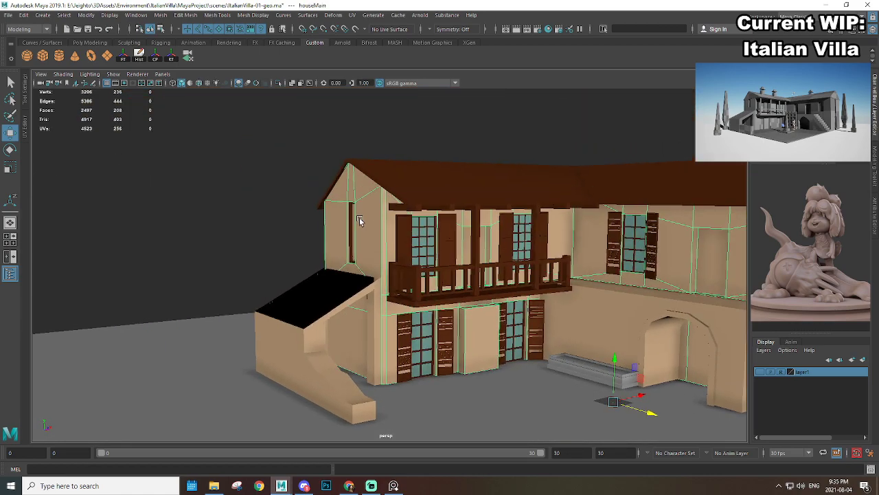
# Step: Soften the vertical corner edges on both sides of the house body's gable end
pyautogui.keyDown('alt'); pyautogui.moveTo(360, 219); pyautogui.dragTo(387, 207, button='right'); pyautogui.keyUp('alt')
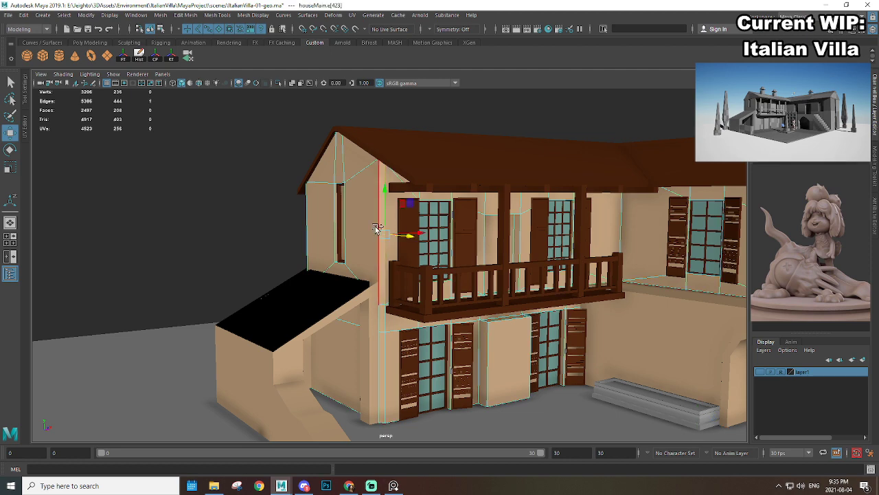
pyautogui.keyDown('alt'); pyautogui.moveTo(368, 324); pyautogui.dragTo(435, 287, button='right'); pyautogui.keyUp('alt')
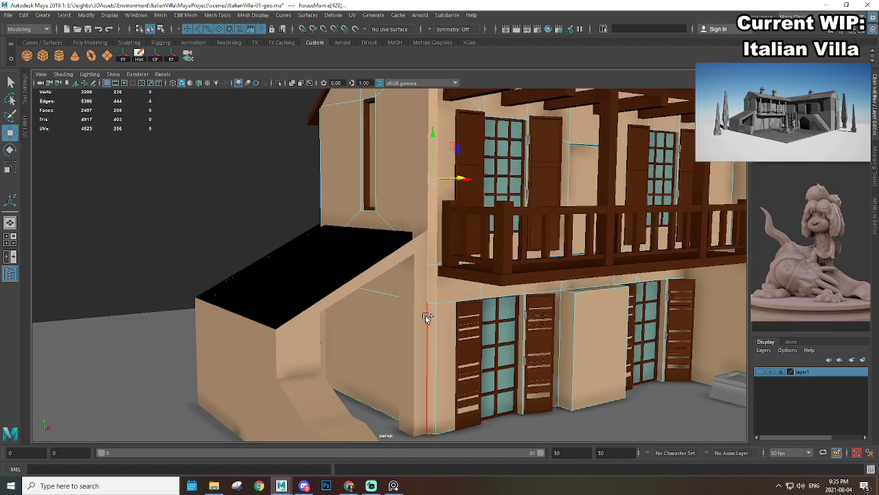
pyautogui.keyDown('shift'); pyautogui.click(433, 318); pyautogui.keyUp('shift')
pyautogui.keyDown('alt'); pyautogui.moveTo(325, 291); pyautogui.dragTo(394, 305); pyautogui.keyUp('alt')
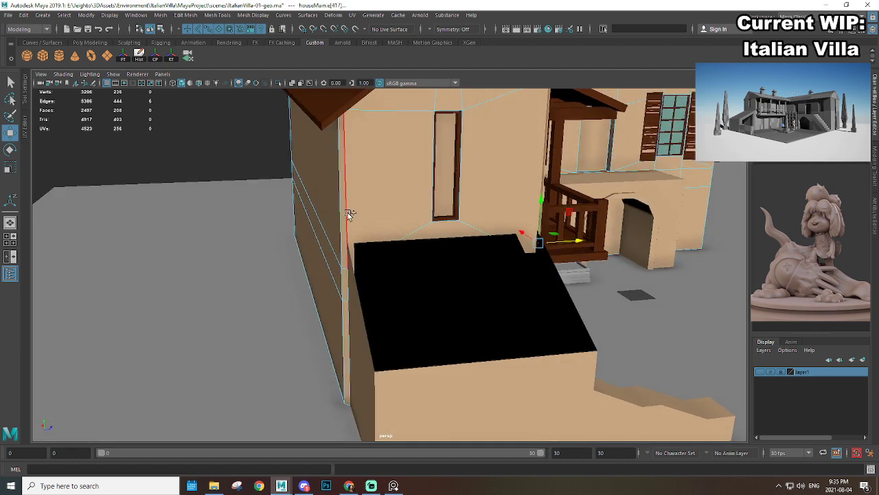
pyautogui.keyDown('shift'); pyautogui.click(349, 214); pyautogui.keyUp('shift')
pyautogui.keyDown('alt'); pyautogui.moveTo(346, 218); pyautogui.dragTo(365, 252); pyautogui.keyUp('alt')
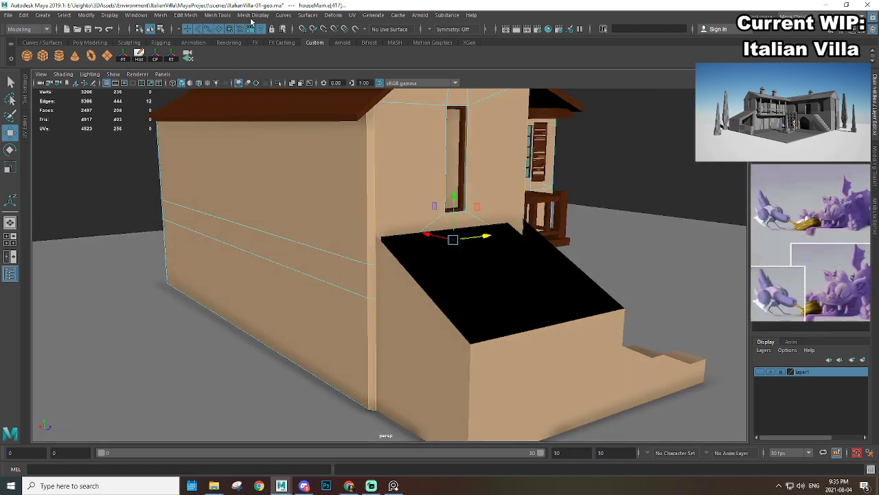
pyautogui.click(252, 21)
pyautogui.click(274, 96)
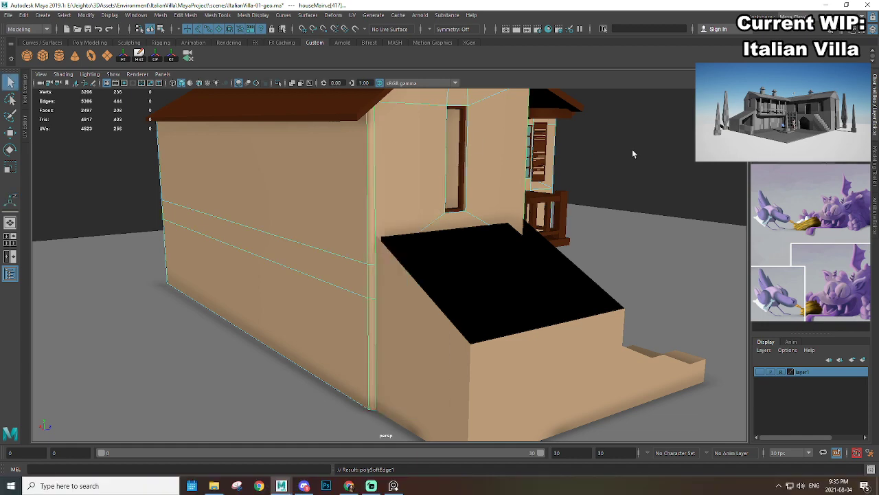
pyautogui.click(634, 154)
# Step: Duplicate a glass pane from the balcony wing and rotate the copy parallel to the gable-end wall
pyautogui.keyDown('alt'); pyautogui.moveTo(634, 154); pyautogui.dragTo(557, 222, button='right'); pyautogui.keyUp('alt')
pyautogui.keyDown('alt'); pyautogui.moveTo(557, 222); pyautogui.dragTo(447, 244); pyautogui.keyUp('alt')
pyautogui.keyDown('alt'); pyautogui.moveTo(542, 283); pyautogui.dragTo(478, 280, button='middle'); pyautogui.keyUp('alt')
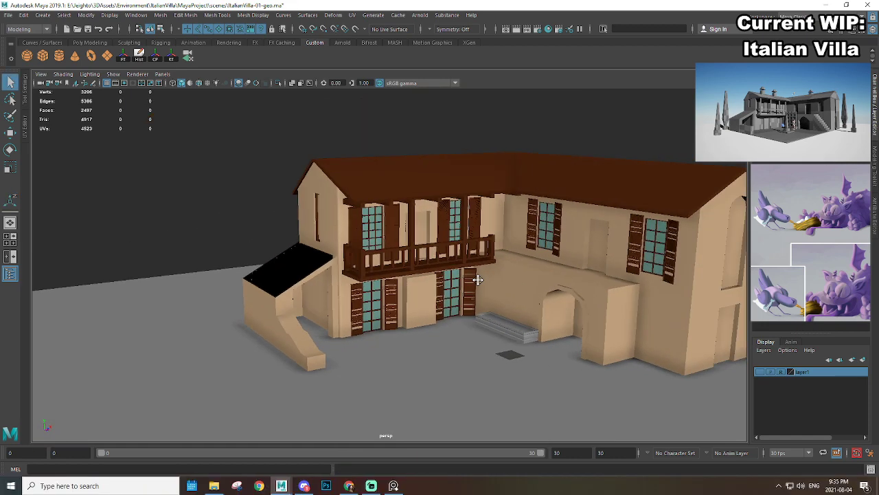
pyautogui.keyDown('alt'); pyautogui.moveTo(477, 279); pyautogui.dragTo(257, 211); pyautogui.keyUp('alt')
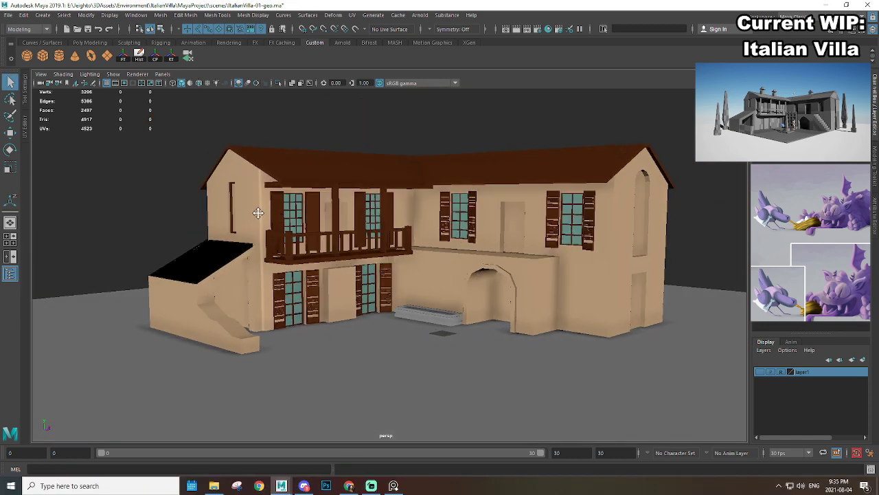
pyautogui.keyDown('alt'); pyautogui.moveTo(257, 211); pyautogui.dragTo(270, 260, button='right'); pyautogui.keyUp('alt')
pyautogui.keyDown('alt'); pyautogui.moveTo(269, 259); pyautogui.dragTo(367, 297); pyautogui.keyUp('alt')
pyautogui.keyDown('alt'); pyautogui.moveTo(368, 297); pyautogui.dragTo(405, 329, button='right'); pyautogui.keyUp('alt')
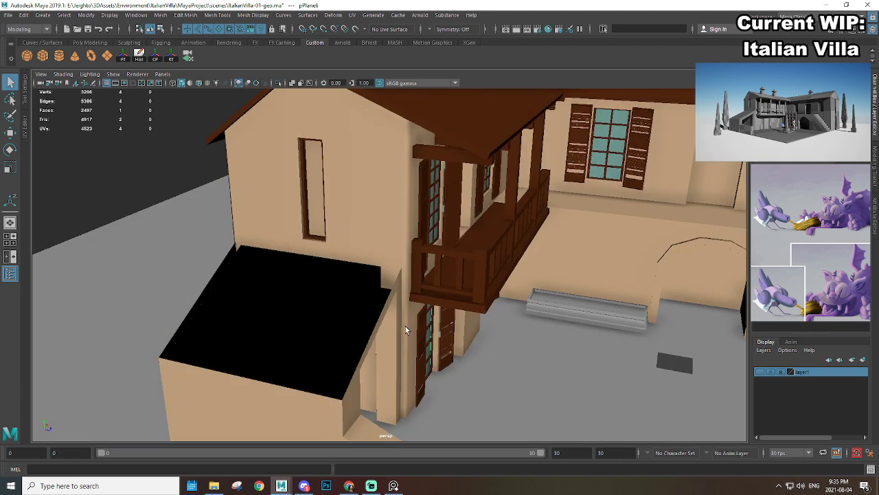
pyautogui.keyDown('alt'); pyautogui.moveTo(433, 180); pyautogui.dragTo(367, 277); pyautogui.keyUp('alt')
pyautogui.press('e')
pyautogui.moveTo(379, 341); pyautogui.dragTo(311, 338)
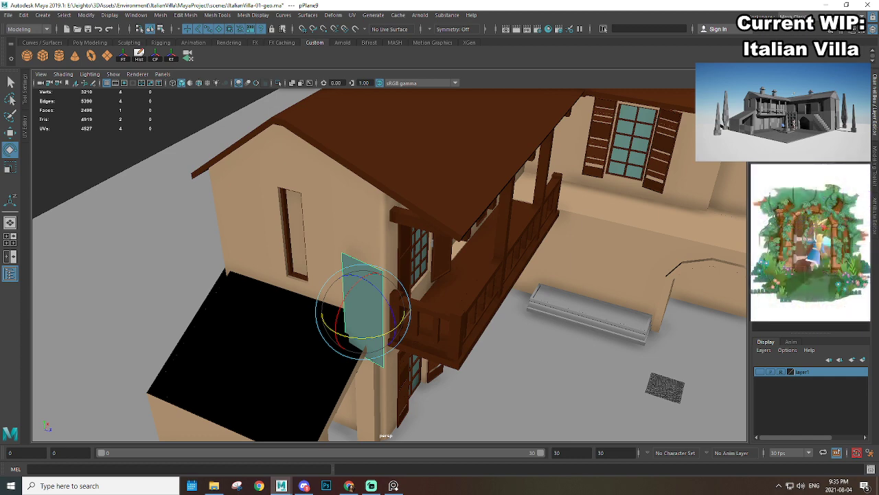
pyautogui.moveTo(343, 338); pyautogui.dragTo(350, 338)
# Step: Slide the turned pane across the gable end until it lines up with the narrow window
pyautogui.scroll(-4, 390, 171)
pyautogui.keyDown('alt'); pyautogui.moveTo(311, 264); pyautogui.dragTo(365, 251); pyautogui.keyUp('alt')
pyautogui.press('w')
pyautogui.moveTo(503, 264); pyautogui.dragTo(428, 266)
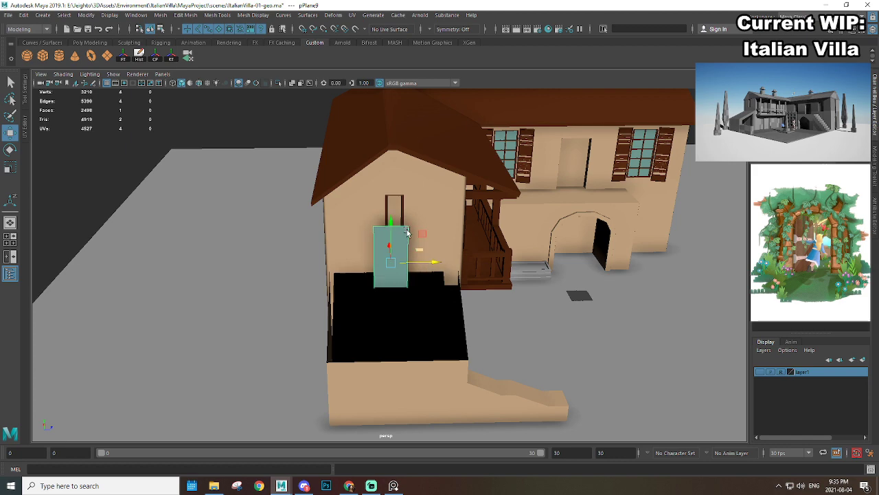
# Step: Push the pane back into the narrow gable window's opening and raise it to fill the frame
pyautogui.keyDown('alt'); pyautogui.moveTo(407, 230); pyautogui.dragTo(375, 228); pyautogui.keyUp('alt')
pyautogui.keyDown('alt'); pyautogui.moveTo(374, 228); pyautogui.dragTo(463, 267, button='right'); pyautogui.keyUp('alt')
pyautogui.moveTo(410, 259); pyautogui.dragTo(442, 250)
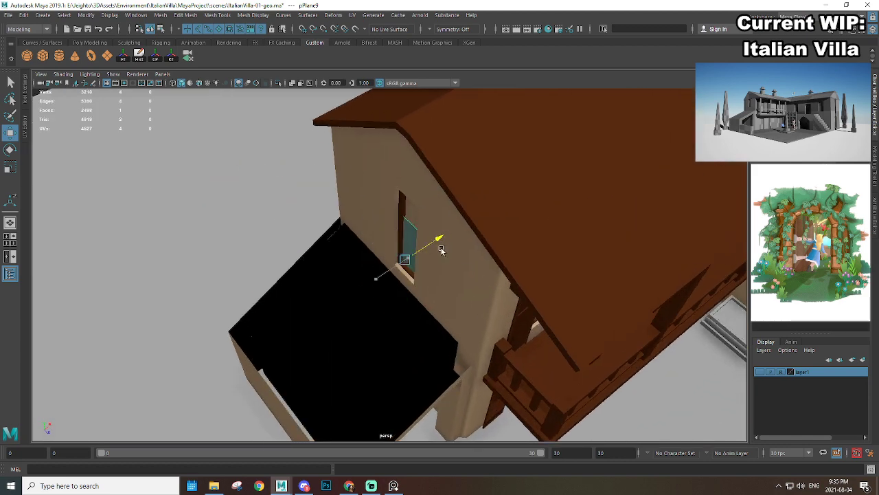
pyautogui.keyDown('alt'); pyautogui.moveTo(420, 282); pyautogui.dragTo(392, 299); pyautogui.keyUp('alt')
pyautogui.keyDown('alt'); pyautogui.moveTo(498, 313); pyautogui.dragTo(416, 264, button='right'); pyautogui.keyUp('alt')
pyautogui.keyDown('alt'); pyautogui.moveTo(525, 309); pyautogui.dragTo(474, 283); pyautogui.keyUp('alt')
pyautogui.keyDown('alt'); pyautogui.moveTo(307, 199); pyautogui.dragTo(412, 266, button='right'); pyautogui.keyUp('alt')
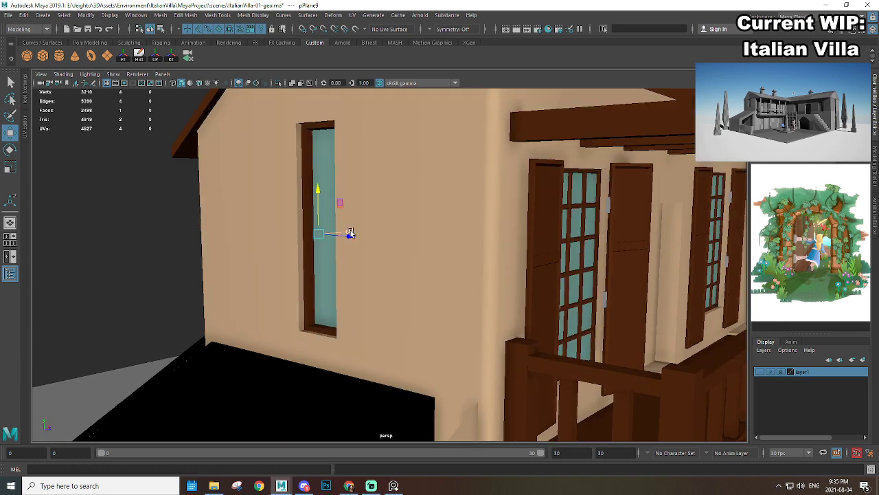
pyautogui.click(310, 302)
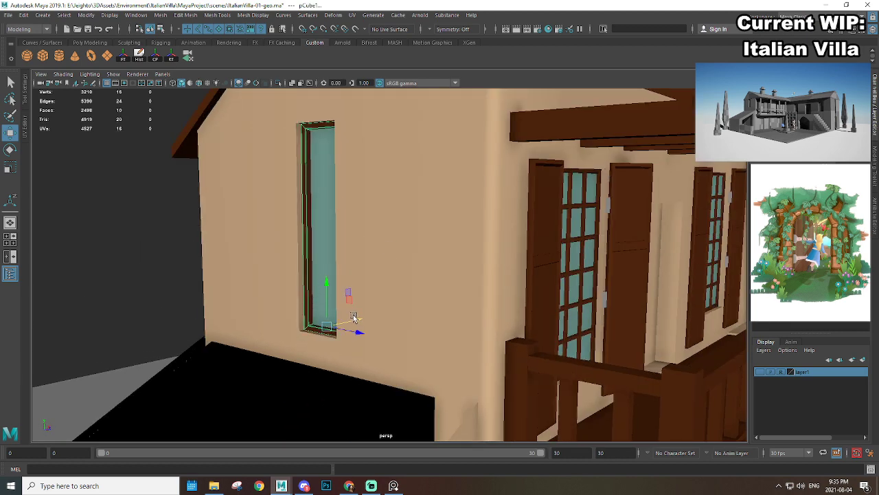
pyautogui.click(133, 231)
# Step: Delete the house body faces that close off the doorway inside the ground-floor archway
pyautogui.scroll(-5, 455, 345)
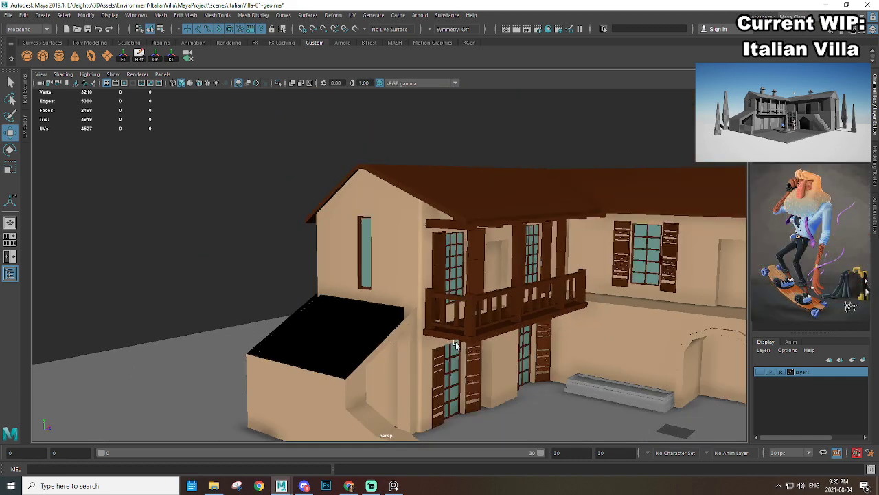
pyautogui.keyDown('alt'); pyautogui.moveTo(456, 344); pyautogui.dragTo(344, 301); pyautogui.keyUp('alt')
pyautogui.scroll(-4, 402, 303)
pyautogui.keyDown('alt'); pyautogui.moveTo(404, 305); pyautogui.dragTo(406, 298); pyautogui.keyUp('alt')
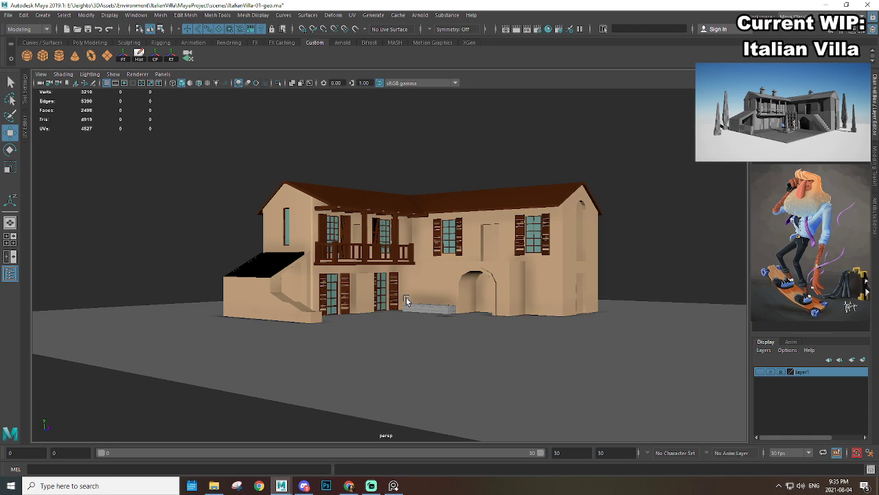
pyautogui.keyDown('alt'); pyautogui.moveTo(406, 297); pyautogui.dragTo(416, 291); pyautogui.keyUp('alt')
pyautogui.click(548, 296)
pyautogui.keyDown('alt'); pyautogui.moveTo(548, 295); pyautogui.dragTo(514, 275, button='middle'); pyautogui.keyUp('alt')
pyautogui.scroll(4, 514, 275)
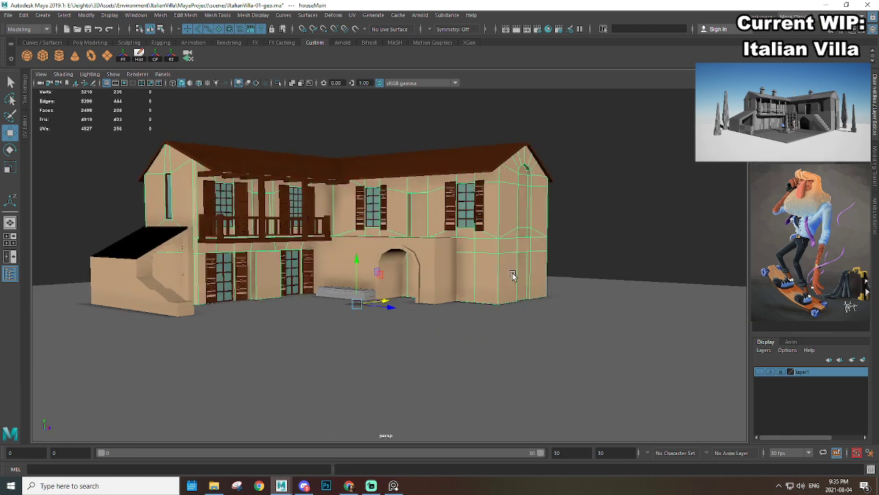
pyautogui.keyDown('alt'); pyautogui.moveTo(515, 274); pyautogui.dragTo(550, 268); pyautogui.keyUp('alt')
pyautogui.moveTo(616, 171); pyautogui.dragTo(616, 206, button='right')
pyautogui.scroll(4, 439, 278)
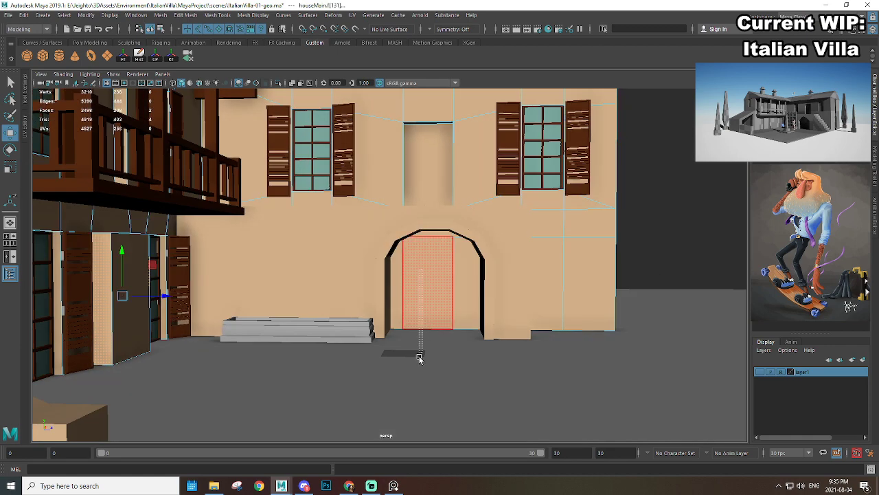
pyautogui.moveTo(420, 358); pyautogui.dragTo(425, 373)
pyautogui.press('Delete')
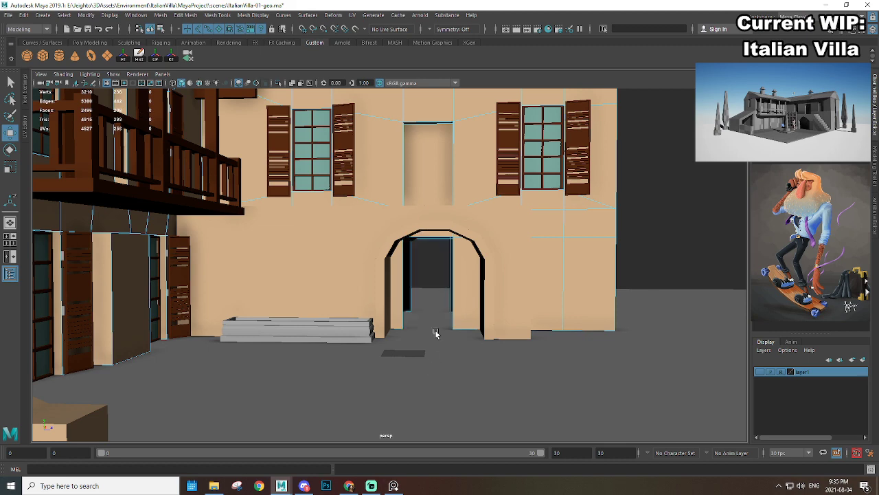
# Step: Isolate the house body, delete the leftover doorway recess faces behind the archway, and show the whole villa again
pyautogui.scroll(3, 436, 302)
pyautogui.moveTo(492, 162); pyautogui.dragTo(532, 149, button='right')
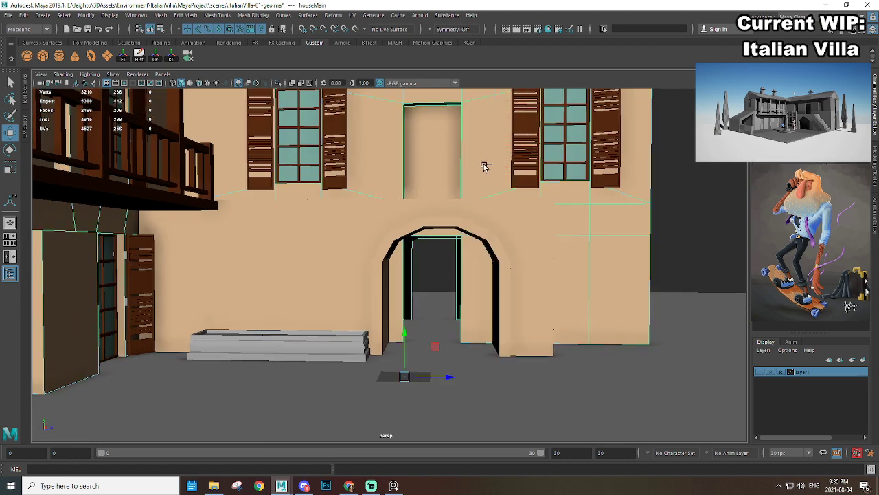
pyautogui.hotkey('ctrl', '1')
pyautogui.moveTo(485, 195); pyautogui.dragTo(486, 195, button='right')
pyautogui.moveTo(395, 294); pyautogui.dragTo(461, 245)
pyautogui.press('Delete')
pyautogui.hotkey('ctrl', '1')
pyautogui.doubleClick(446, 181)
pyautogui.moveTo(419, 187); pyautogui.dragTo(635, 187, button='right')
# Step: Select the main house body and isolate it for editing the balcony wing's ground floor
pyautogui.scroll(-5, 635, 186)
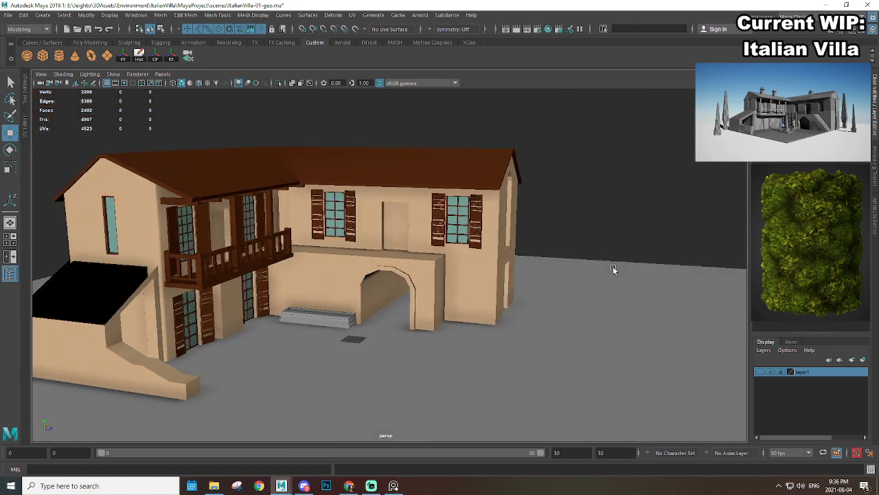
pyautogui.keyDown('alt'); pyautogui.moveTo(613, 266); pyautogui.dragTo(554, 270); pyautogui.keyUp('alt')
pyautogui.keyDown('alt'); pyautogui.moveTo(323, 287); pyautogui.dragTo(349, 275); pyautogui.keyUp('alt')
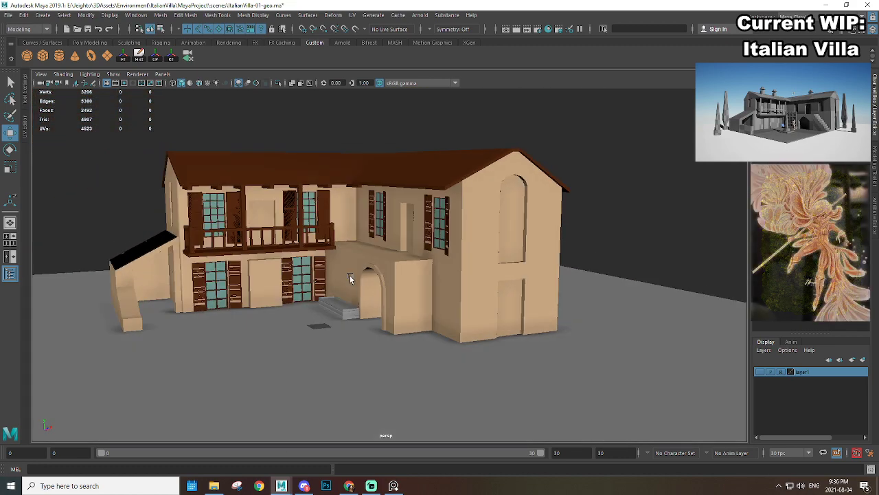
pyautogui.scroll(3, 230, 261)
pyautogui.keyDown('alt'); pyautogui.moveTo(230, 262); pyautogui.dragTo(311, 269); pyautogui.keyUp('alt')
pyautogui.click(311, 270)
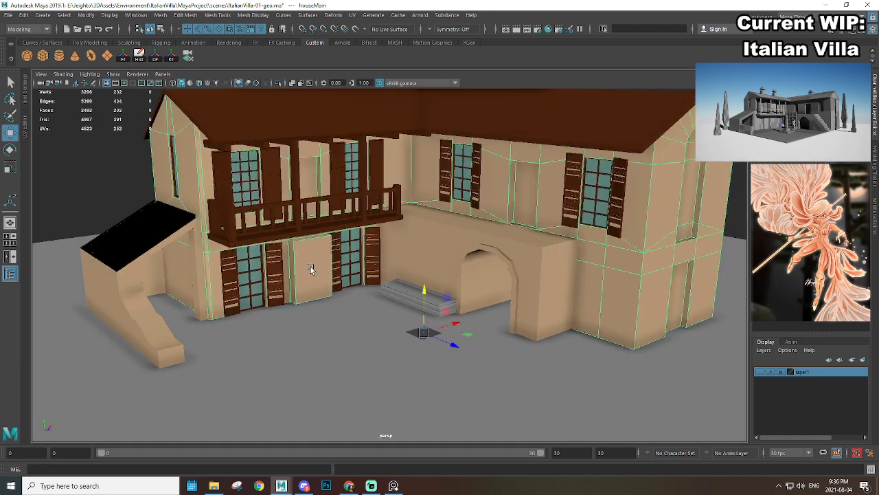
pyautogui.hotkey('ctrl', '1')
# Step: Bevel the two upper corner edges of the protruding block between the ground-floor windows with fraction 0.4 and 2 segments
pyautogui.keyDown('alt'); pyautogui.moveTo(230, 209); pyautogui.dragTo(304, 218); pyautogui.keyUp('alt')
pyautogui.keyDown('alt'); pyautogui.moveTo(305, 218); pyautogui.dragTo(423, 277, button='right'); pyautogui.keyUp('alt')
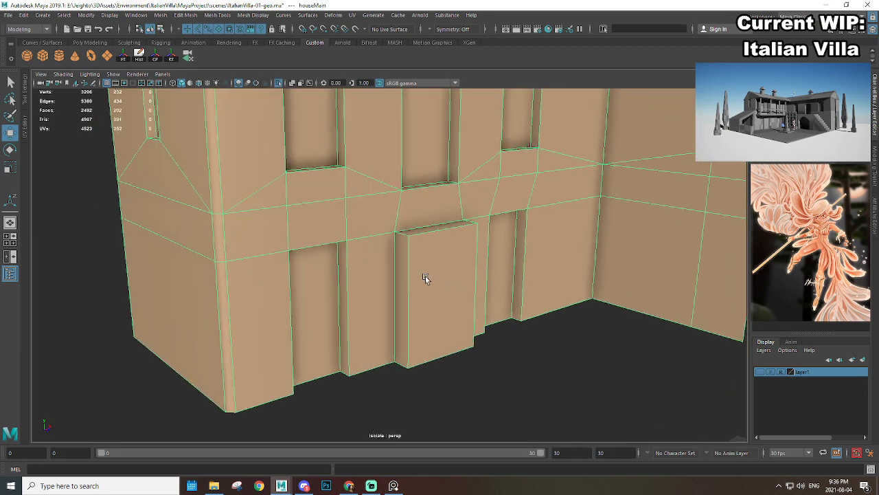
pyautogui.keyDown('alt'); pyautogui.moveTo(424, 277); pyautogui.dragTo(288, 226); pyautogui.keyUp('alt')
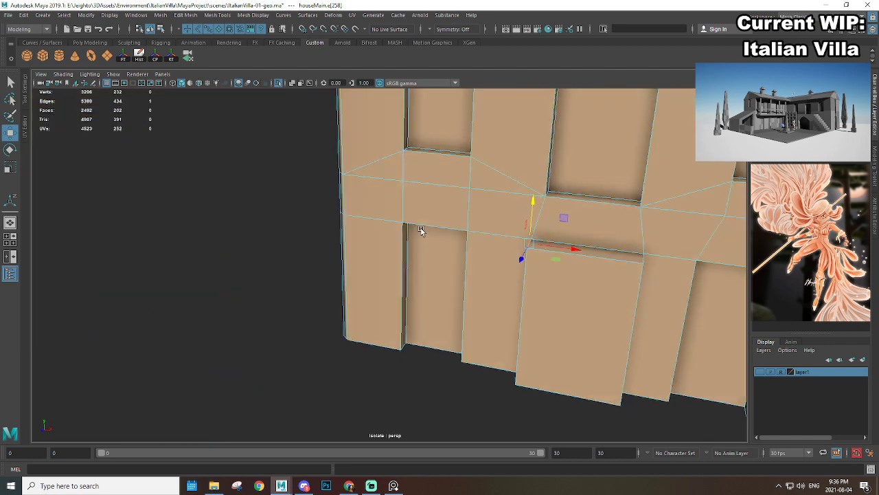
pyautogui.keyDown('alt'); pyautogui.moveTo(521, 237); pyautogui.dragTo(312, 245, button='middle'); pyautogui.keyUp('alt')
pyautogui.keyDown('alt'); pyautogui.moveTo(312, 245); pyautogui.dragTo(405, 253, button='right'); pyautogui.keyUp('alt')
pyautogui.keyDown('shift'); pyautogui.click(421, 255); pyautogui.keyUp('shift')
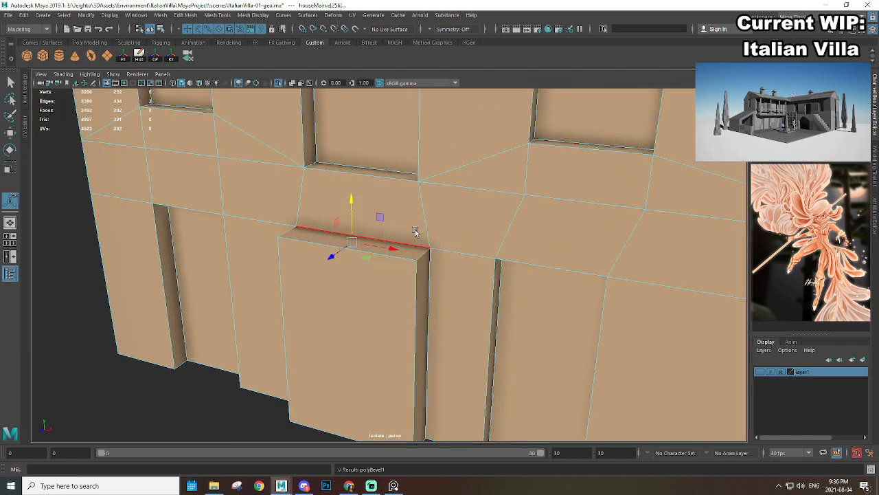
pyautogui.hotkey('ctrl', 'b')
pyautogui.keyDown('alt'); pyautogui.moveTo(452, 296); pyautogui.dragTo(460, 308); pyautogui.keyUp('alt')
pyautogui.moveTo(581, 283); pyautogui.dragTo(575, 276)
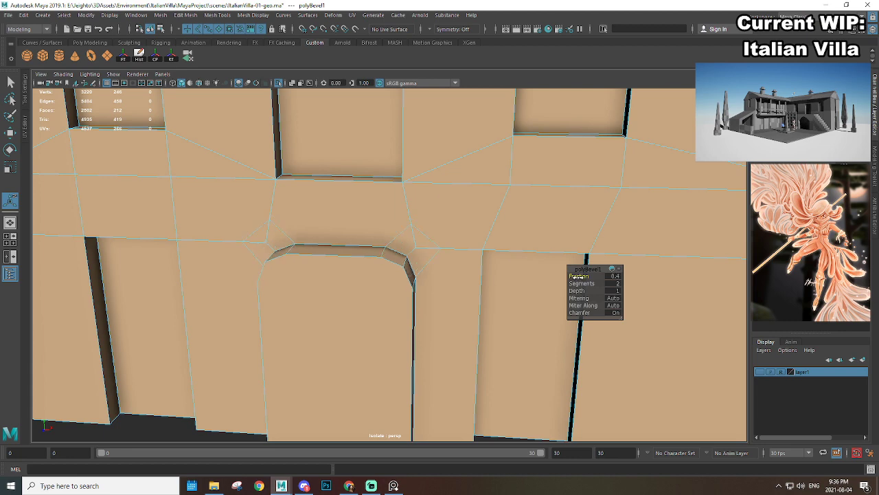
# Step: Snap the stray bevel vertices around the block's rounded corners onto the neighbouring wall vertices and the opening's lower corners above
pyautogui.keyDown('alt'); pyautogui.moveTo(426, 285); pyautogui.dragTo(386, 276); pyautogui.keyUp('alt')
pyautogui.keyDown('alt'); pyautogui.moveTo(331, 216); pyautogui.dragTo(445, 236); pyautogui.keyUp('alt')
pyautogui.moveTo(416, 218); pyautogui.dragTo(374, 218, button='right')
pyautogui.keyDown('alt'); pyautogui.moveTo(368, 242); pyautogui.dragTo(379, 248); pyautogui.keyUp('alt')
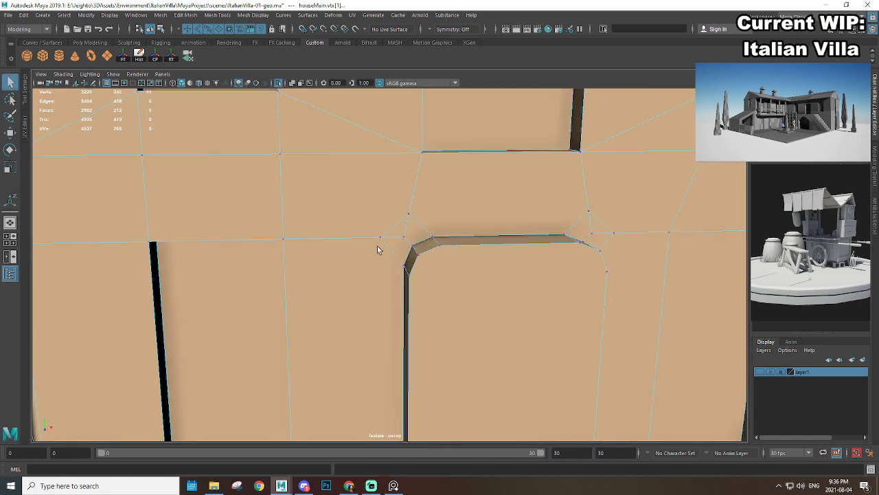
pyautogui.click(379, 238)
pyautogui.press('w')
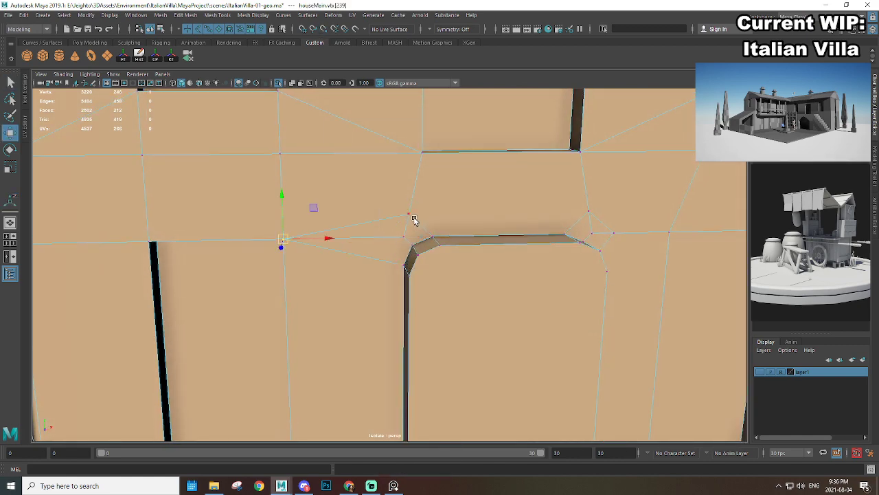
pyautogui.keyDown('alt'); pyautogui.moveTo(396, 222); pyautogui.dragTo(417, 238); pyautogui.keyUp('alt')
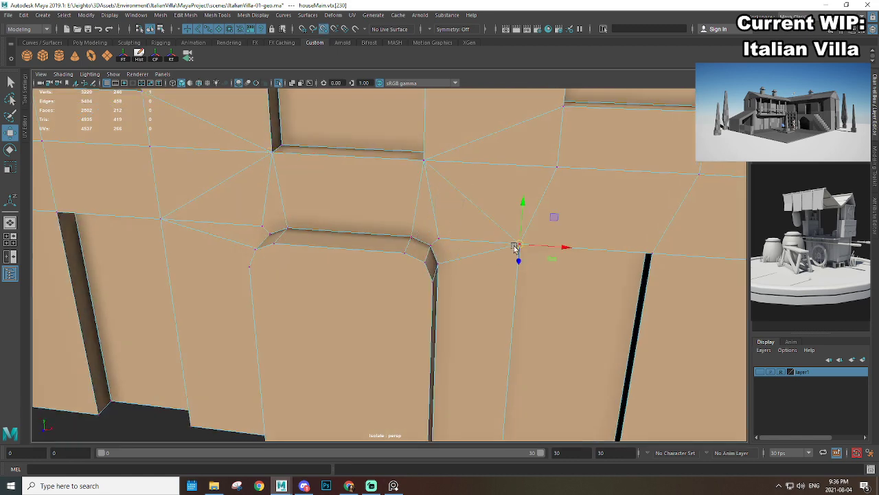
pyautogui.keyDown('alt'); pyautogui.moveTo(515, 248); pyautogui.dragTo(481, 284); pyautogui.keyUp('alt')
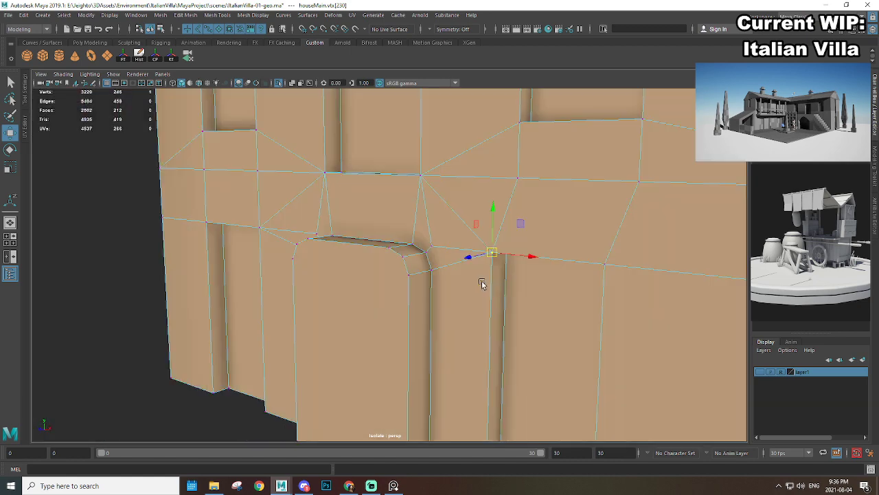
# Step: Merge the overlapping vertices on both sides of the rounded block and at the lower corners of the opening above
pyautogui.keyDown('shift'); pyautogui.moveTo(503, 254); pyautogui.dragTo(503, 188, button='right'); pyautogui.keyUp('shift')
pyautogui.moveTo(409, 192)
pyautogui.keyDown('alt'); pyautogui.mouseDown()
pyautogui.moveTo(414, 181)
pyautogui.moveTo(421, 192)
pyautogui.mouseUp(); pyautogui.keyUp('alt')
pyautogui.press('g')
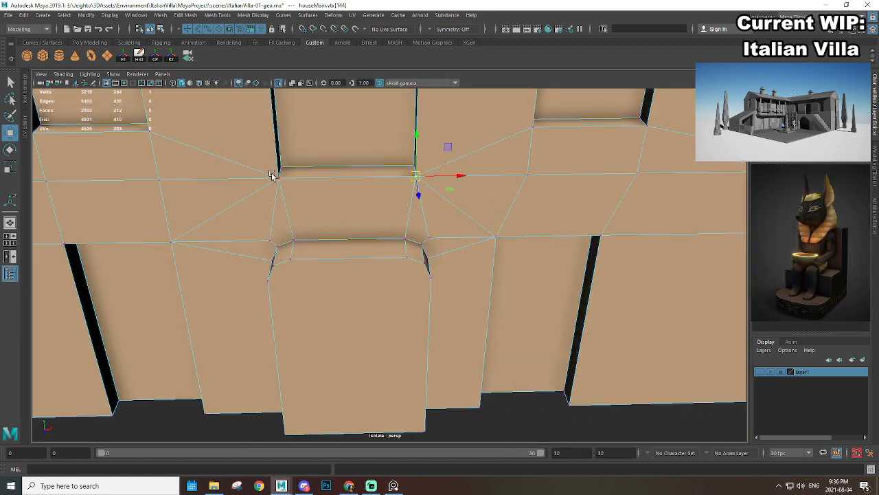
pyautogui.moveTo(272, 172); pyautogui.dragTo(287, 187)
pyautogui.press('g')
pyautogui.keyDown('alt'); pyautogui.moveTo(209, 257); pyautogui.dragTo(244, 261); pyautogui.keyUp('alt')
pyautogui.keyDown('alt'); pyautogui.moveTo(189, 272); pyautogui.dragTo(257, 239, button='middle'); pyautogui.keyUp('alt')
pyautogui.keyDown('alt'); pyautogui.moveTo(258, 240); pyautogui.dragTo(262, 215); pyautogui.keyUp('alt')
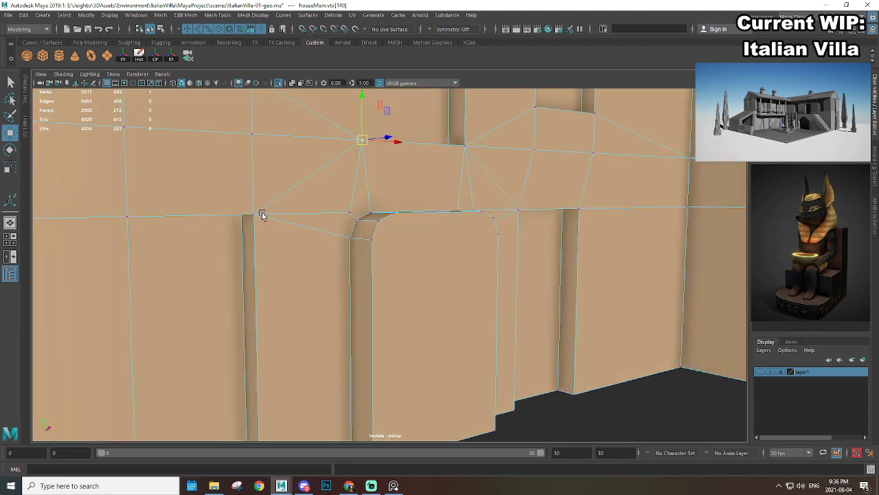
pyautogui.keyDown('alt'); pyautogui.moveTo(359, 180); pyautogui.dragTo(361, 197); pyautogui.keyUp('alt')
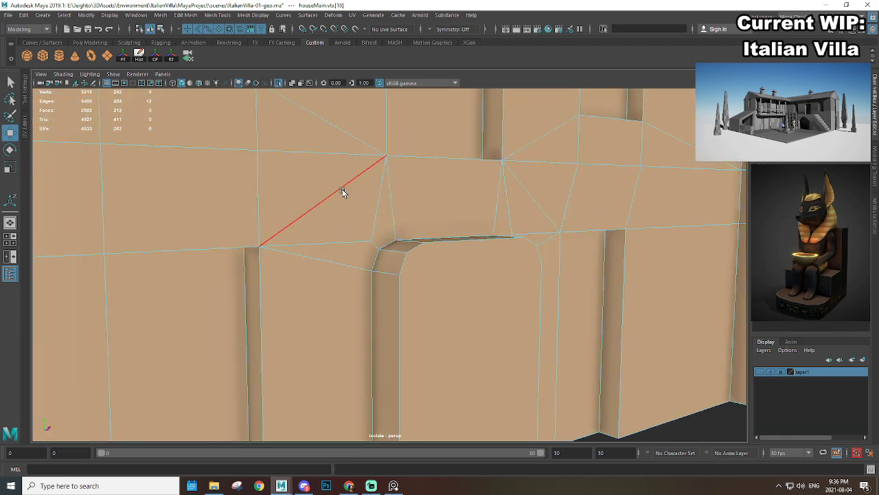
# Step: Delete the diagonal wall edges running from the upper opening's lower corners to the vertices beside the rounded block
pyautogui.press('Delete')
pyautogui.moveTo(444, 158); pyautogui.dragTo(402, 159, button='right')
pyautogui.keyDown('alt'); pyautogui.moveTo(330, 184); pyautogui.dragTo(522, 228); pyautogui.keyUp('alt')
pyautogui.keyDown('alt'); pyautogui.moveTo(522, 227); pyautogui.dragTo(443, 218, button='middle'); pyautogui.keyUp('alt')
pyautogui.moveTo(443, 217); pyautogui.dragTo(446, 180, button='right')
pyautogui.click(452, 200)
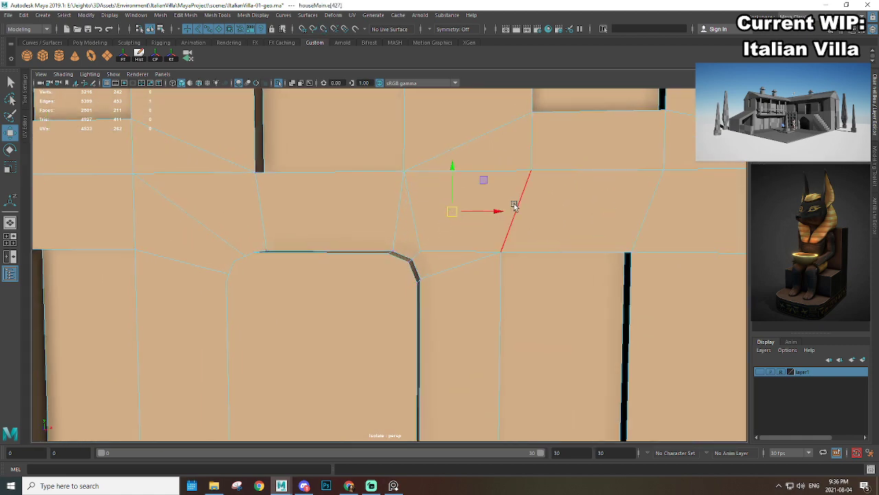
pyautogui.keyDown('alt'); pyautogui.moveTo(515, 185); pyautogui.dragTo(504, 187, button='right'); pyautogui.keyUp('alt')
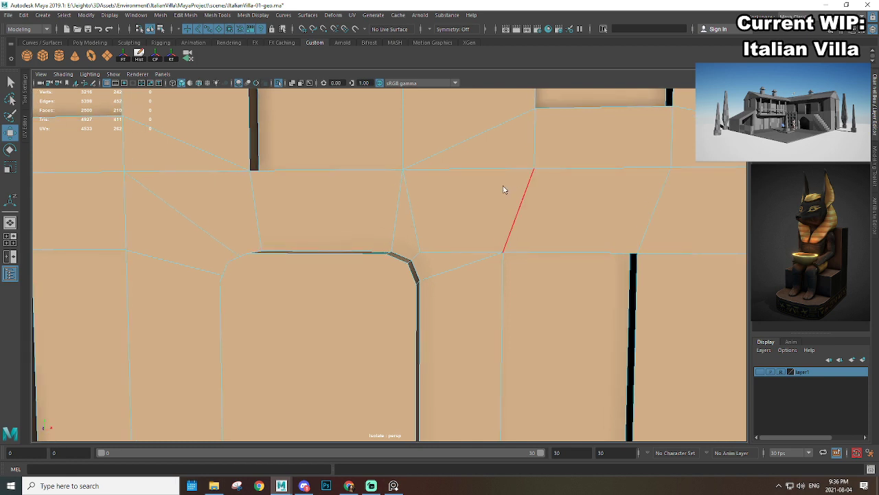
# Step: Snap the diagonal wall edge's vertex onto the neighbouring vertex below the right upper window and merge the two
pyautogui.moveTo(501, 189); pyautogui.dragTo(537, 180, button='middle')
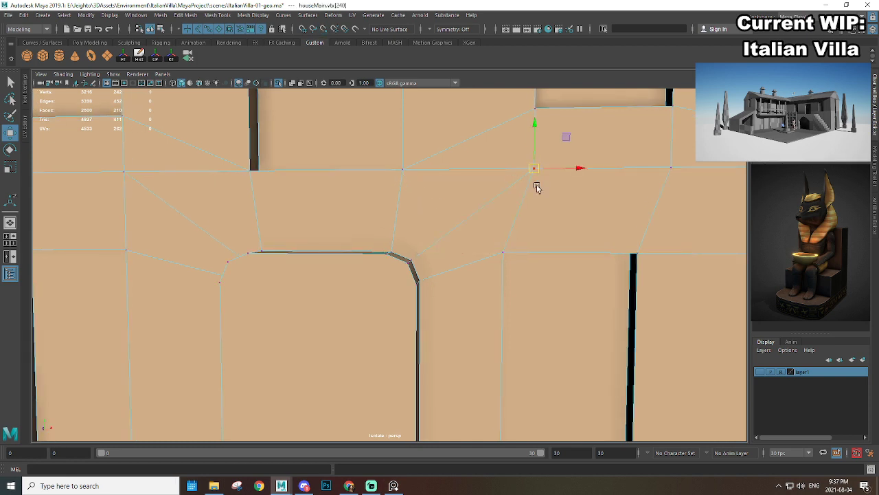
pyautogui.moveTo(520, 180); pyautogui.dragTo(546, 153)
pyautogui.keyDown('alt'); pyautogui.moveTo(541, 200); pyautogui.dragTo(548, 192); pyautogui.keyUp('alt')
pyautogui.keyDown('shift'); pyautogui.moveTo(548, 191); pyautogui.dragTo(553, 122, button='right'); pyautogui.keyUp('shift')
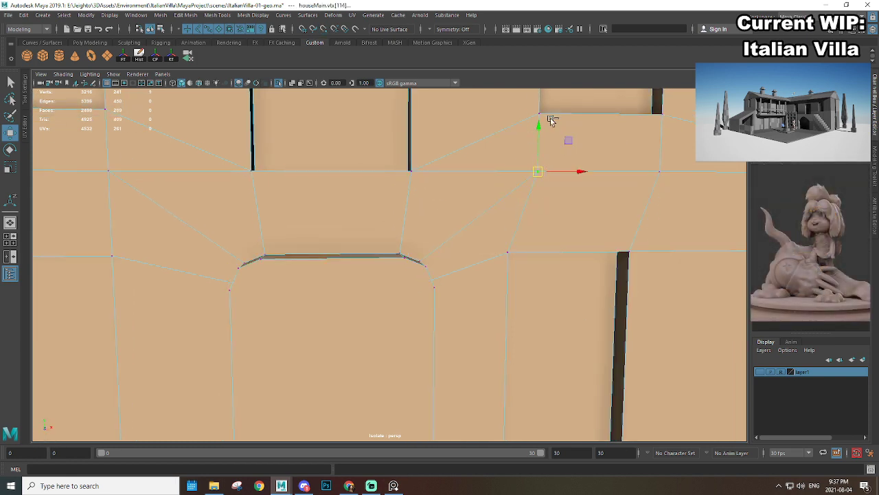
pyautogui.keyDown('alt'); pyautogui.moveTo(553, 184); pyautogui.dragTo(577, 179); pyautogui.keyUp('alt')
pyautogui.scroll(-1, 507, 262)
pyautogui.moveTo(524, 246); pyautogui.dragTo(649, 250, button='middle')
pyautogui.scroll(-1, 533, 263)
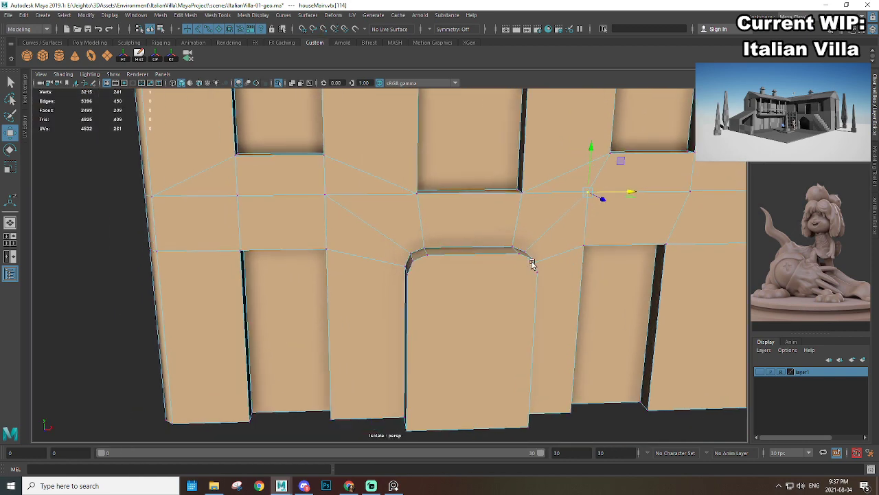
# Step: Merge the overlapping vertices below the left upper window and shift the wall vertices below the right one sideways
pyautogui.scroll(1, 529, 262)
pyautogui.keyDown('alt'); pyautogui.moveTo(338, 207); pyautogui.dragTo(398, 204); pyautogui.keyUp('alt')
pyautogui.keyDown('shift'); pyautogui.moveTo(402, 176); pyautogui.dragTo(402, 146, button='right'); pyautogui.keyUp('shift')
pyautogui.keyDown('alt'); pyautogui.moveTo(502, 229); pyautogui.dragTo(451, 236); pyautogui.keyUp('alt')
pyautogui.scroll(-2, 426, 240)
pyautogui.click(427, 243)
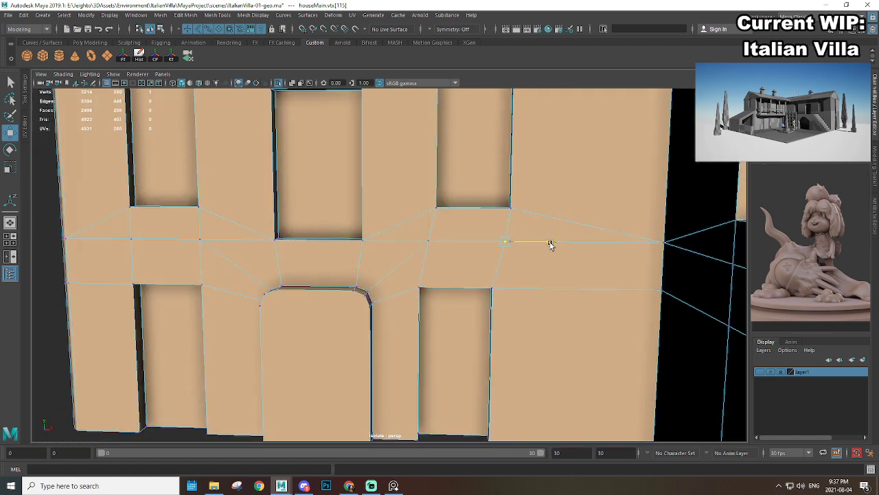
pyautogui.scroll(-3, 401, 269)
pyautogui.keyDown('alt'); pyautogui.moveTo(400, 269); pyautogui.dragTo(423, 265); pyautogui.keyUp('alt')
pyautogui.moveTo(350, 236); pyautogui.dragTo(414, 212, button='right')
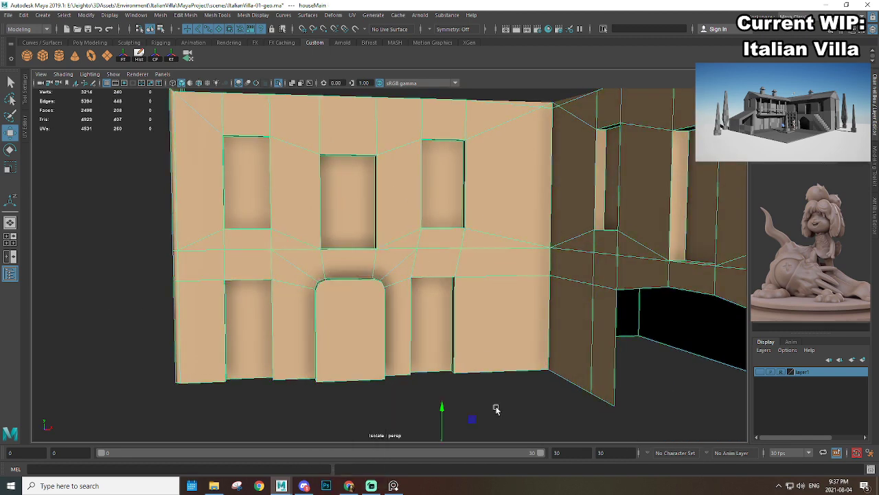
# Step: Extrude the front face of the rounded block and scale it inward to form a door frame border
pyautogui.click(496, 409)
pyautogui.scroll(-5, 467, 371)
pyautogui.keyDown('alt'); pyautogui.moveTo(458, 364); pyautogui.dragTo(484, 361); pyautogui.keyUp('alt')
pyautogui.click(401, 273)
pyautogui.keyDown('alt'); pyautogui.moveTo(430, 321); pyautogui.dragTo(491, 269, button='middle'); pyautogui.keyUp('alt')
pyautogui.scroll(4, 490, 269)
pyautogui.keyDown('alt'); pyautogui.moveTo(413, 173); pyautogui.dragTo(375, 196); pyautogui.keyUp('alt')
pyautogui.scroll(2, 421, 228)
pyautogui.keyDown('alt'); pyautogui.moveTo(421, 227); pyautogui.dragTo(406, 236); pyautogui.keyUp('alt')
pyautogui.scroll(-2, 420, 215)
pyautogui.click(401, 231)
pyautogui.press('F11')
pyautogui.click(413, 223)
pyautogui.keyDown('shift'); pyautogui.moveTo(405, 236); pyautogui.dragTo(410, 266, button='right'); pyautogui.keyUp('shift')
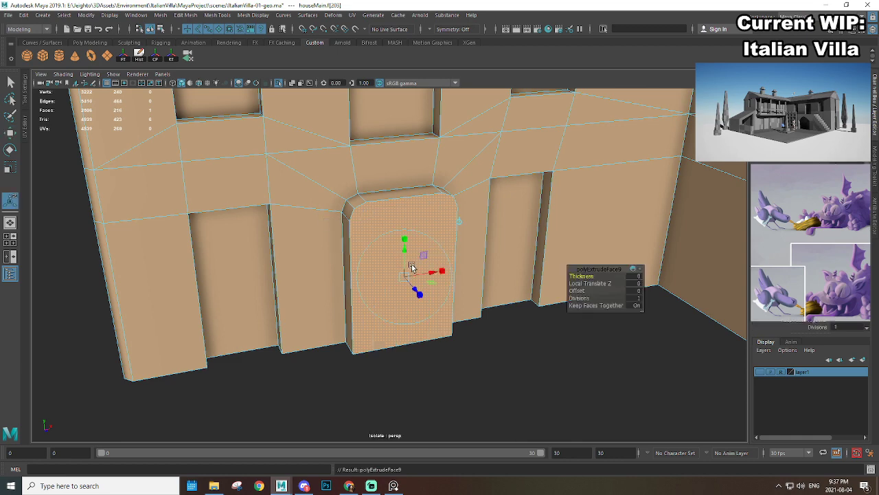
pyautogui.scroll(2, 415, 271)
pyautogui.press('r')
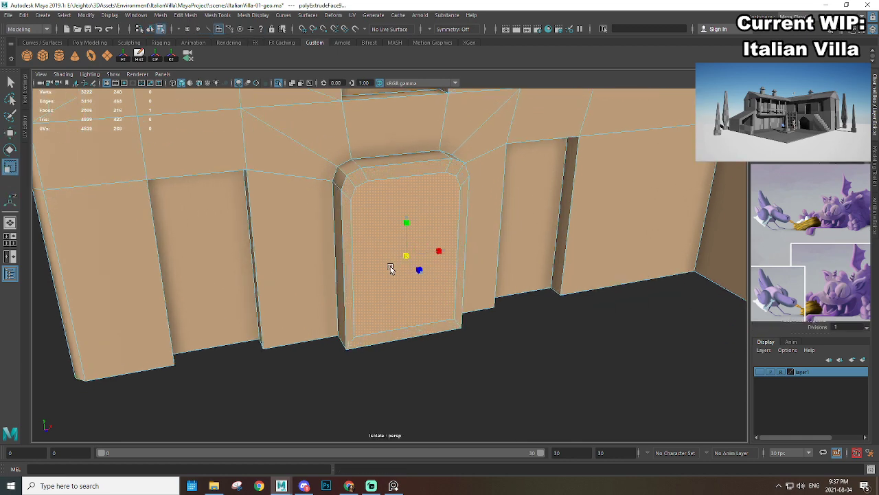
# Step: Delete the bottom strip of the frame border and lower the inner face's bottom edge to ground level
pyautogui.keyDown('alt'); pyautogui.moveTo(392, 268); pyautogui.dragTo(435, 248); pyautogui.keyUp('alt')
pyautogui.click(417, 315)
pyautogui.press('Delete')
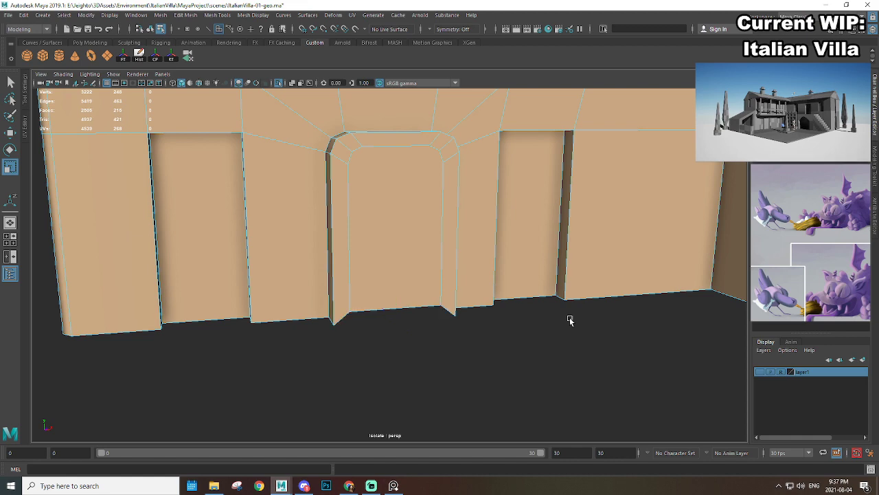
pyautogui.moveTo(406, 233); pyautogui.dragTo(406, 208, button='right')
pyautogui.click(422, 304)
pyautogui.press('w')
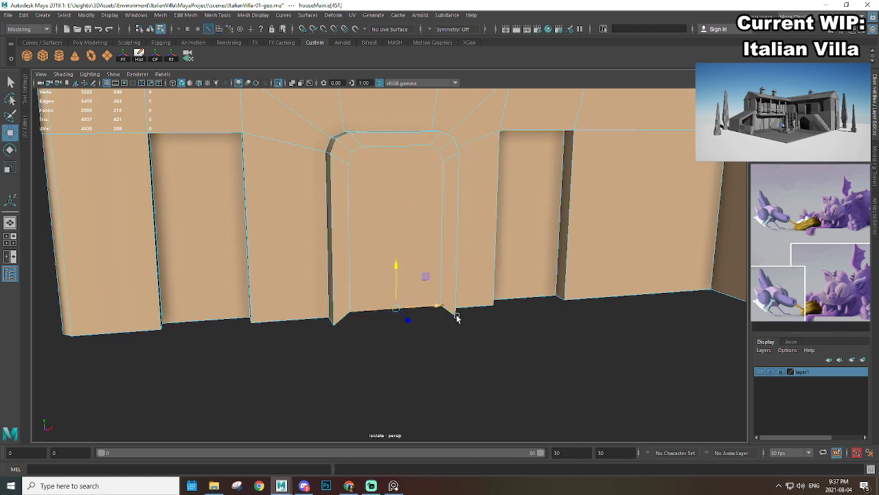
pyautogui.scroll(-3, 450, 318)
# Step: Bevel the door frame's outer front edge loop with fraction 0.2
pyautogui.keyDown('alt'); pyautogui.moveTo(444, 320); pyautogui.dragTo(400, 214); pyautogui.keyUp('alt')
pyautogui.click(404, 246)
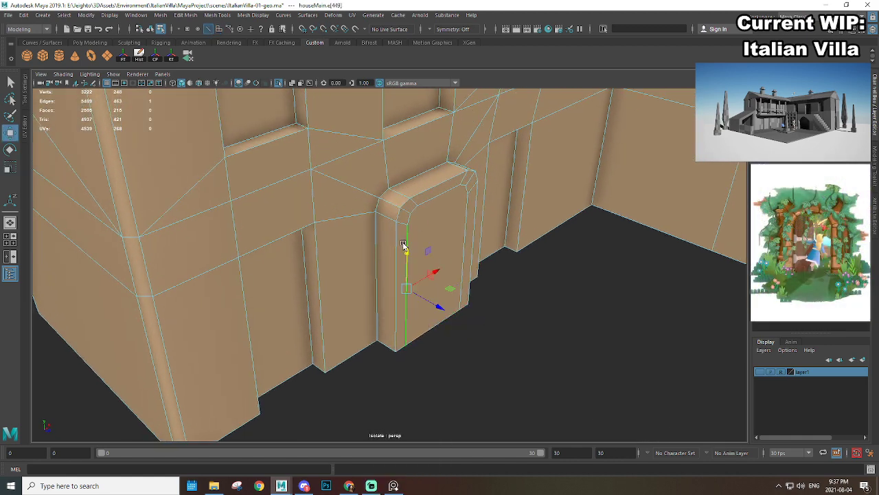
pyautogui.doubleClick(398, 250)
pyautogui.keyDown('shift'); pyautogui.moveTo(404, 220); pyautogui.dragTo(433, 221, button='right'); pyautogui.keyUp('shift')
pyautogui.scroll(3, 459, 254)
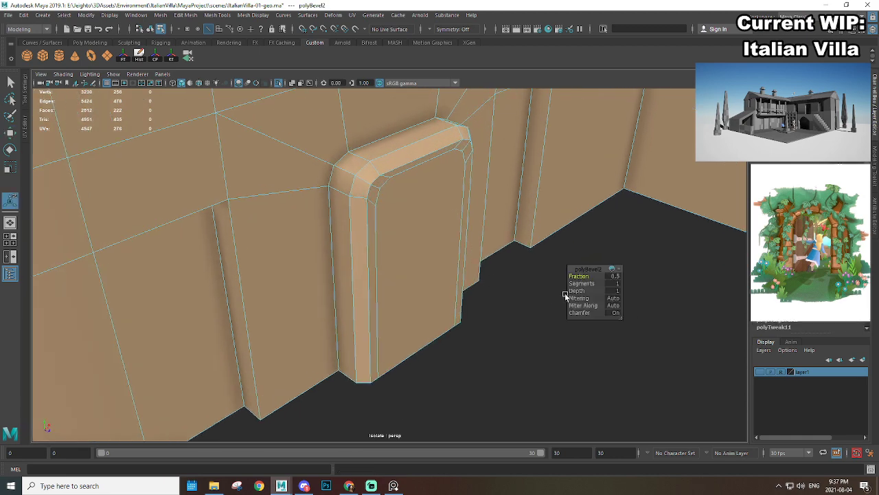
pyautogui.moveTo(588, 277); pyautogui.dragTo(586, 277)
pyautogui.keyDown('alt'); pyautogui.moveTo(467, 221); pyautogui.dragTo(413, 214); pyautogui.keyUp('alt')
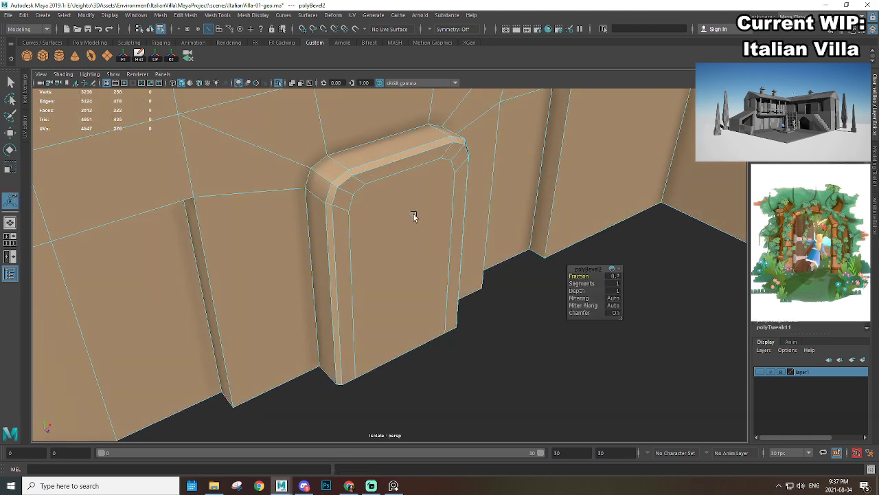
# Step: Extrude the inner door face inward to recess it and delete the resulting bottom face
pyautogui.press('F11')
pyautogui.click(411, 215)
pyautogui.scroll(-3, 406, 220)
pyautogui.keyDown('alt'); pyautogui.moveTo(377, 238); pyautogui.dragTo(426, 270); pyautogui.keyUp('alt')
pyautogui.hotkey('ctrl', 'e')
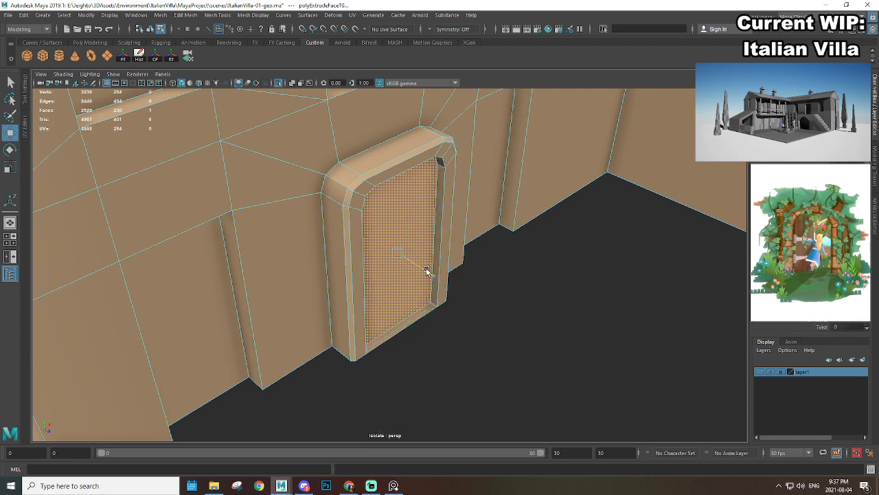
pyautogui.click(426, 307)
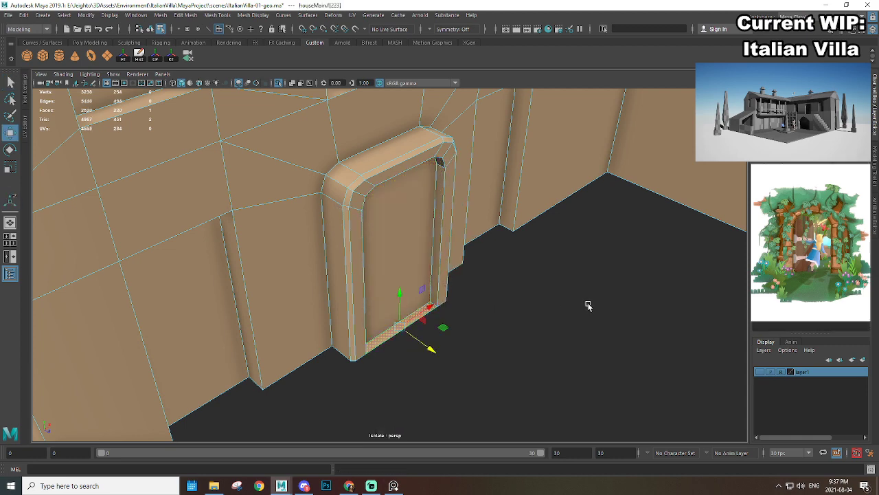
pyautogui.click(588, 305)
# Step: Bevel the door frame's inner front edge loop with fraction 0.2 and return to object mode
pyautogui.keyDown('alt'); pyautogui.moveTo(588, 304); pyautogui.dragTo(408, 220); pyautogui.keyUp('alt')
pyautogui.rightClick(375, 198)
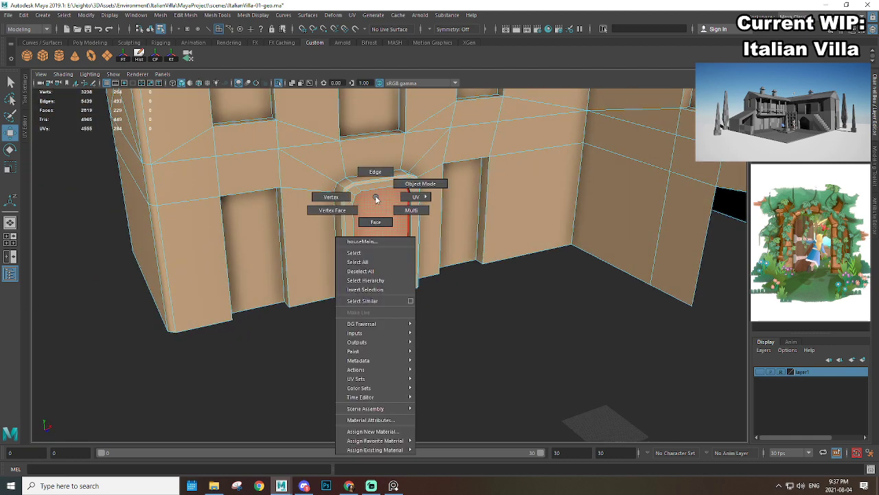
pyautogui.moveTo(376, 198); pyautogui.dragTo(376, 171, button='right')
pyautogui.scroll(5, 398, 157)
pyautogui.keyDown('alt'); pyautogui.moveTo(399, 157); pyautogui.dragTo(416, 240, button='middle'); pyautogui.keyUp('alt')
pyautogui.doubleClick(442, 238)
pyautogui.keyDown('shift'); pyautogui.moveTo(442, 221); pyautogui.dragTo(455, 220, button='right'); pyautogui.keyUp('shift')
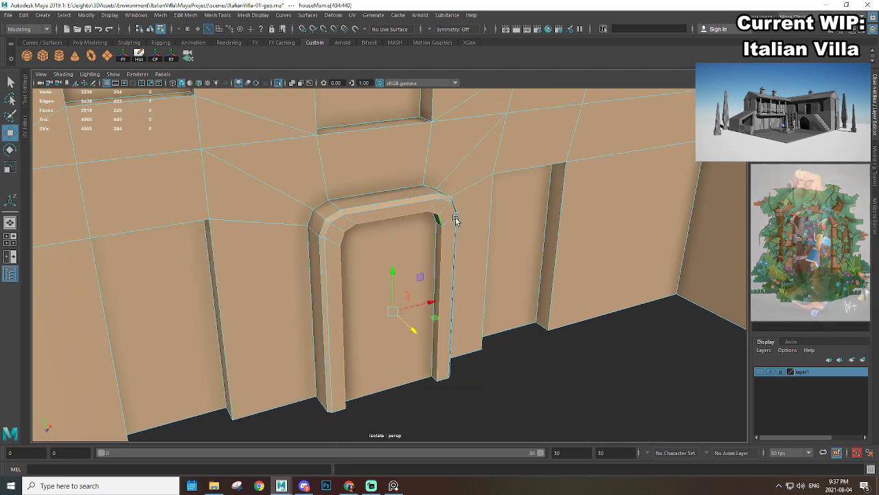
pyautogui.keyDown('alt'); pyautogui.moveTo(454, 240); pyautogui.dragTo(447, 229, button='middle'); pyautogui.keyUp('alt')
pyautogui.scroll(3, 448, 229)
pyautogui.moveTo(586, 279); pyautogui.dragTo(583, 279)
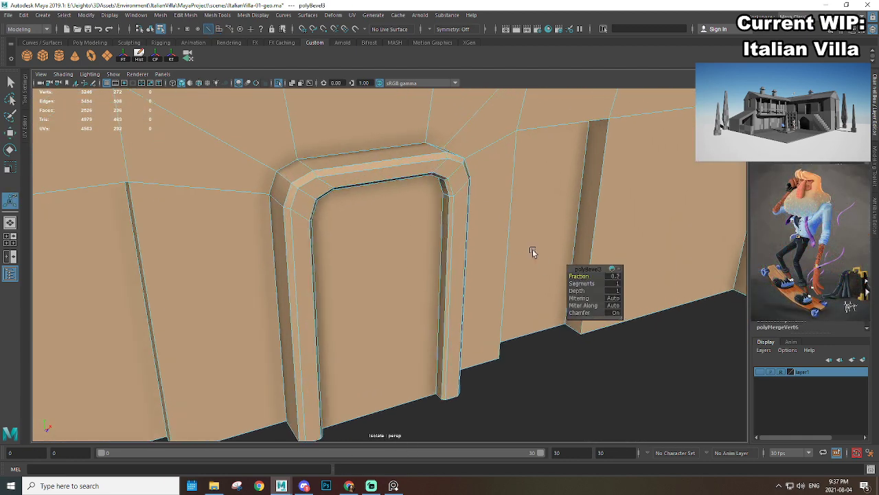
pyautogui.press('q')
pyautogui.moveTo(486, 146); pyautogui.dragTo(505, 129, button='right')
pyautogui.click(460, 371)
pyautogui.keyDown('alt'); pyautogui.moveTo(459, 369); pyautogui.dragTo(345, 177); pyautogui.keyUp('alt')
pyautogui.keyDown('alt'); pyautogui.moveTo(345, 177); pyautogui.dragTo(370, 192, button='middle'); pyautogui.keyUp('alt')
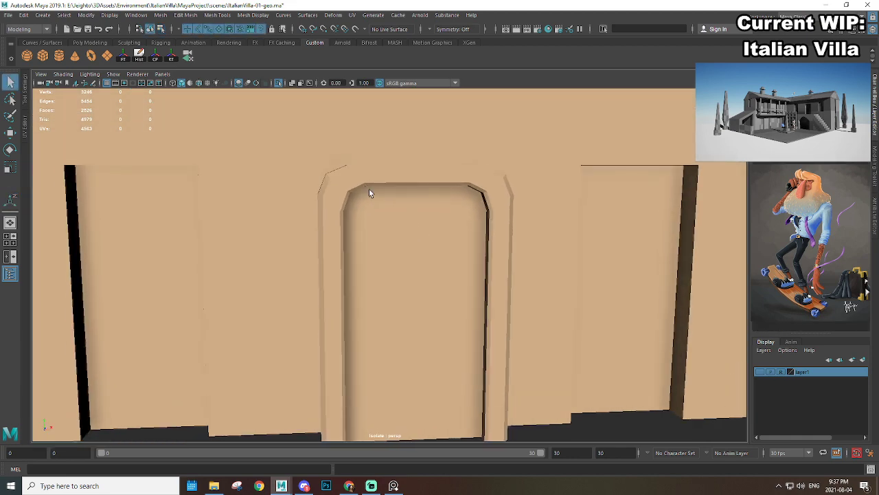
# Step: Try to widen the top edges of the door opening by scaling them sideways
pyautogui.click(383, 160)
pyautogui.keyDown('alt'); pyautogui.moveTo(383, 161); pyautogui.dragTo(374, 197, button='middle'); pyautogui.keyUp('alt')
pyautogui.scroll(2, 410, 197)
pyautogui.keyDown('alt'); pyautogui.moveTo(352, 186); pyautogui.dragTo(356, 167); pyautogui.keyUp('alt')
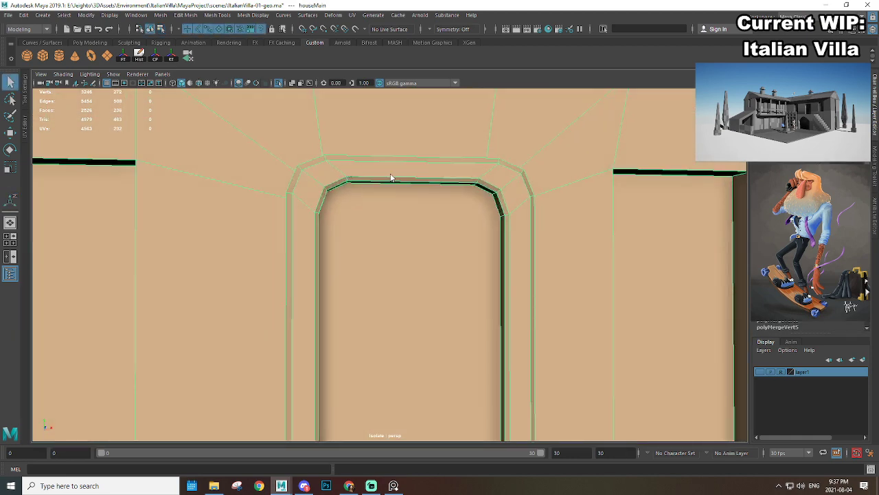
pyautogui.moveTo(391, 177); pyautogui.dragTo(391, 150, button='right')
pyautogui.keyDown('alt'); pyautogui.moveTo(388, 161); pyautogui.dragTo(375, 141); pyautogui.keyUp('alt')
pyautogui.doubleClick(371, 127)
pyautogui.keyDown('alt'); pyautogui.moveTo(315, 114); pyautogui.dragTo(336, 219); pyautogui.keyUp('alt')
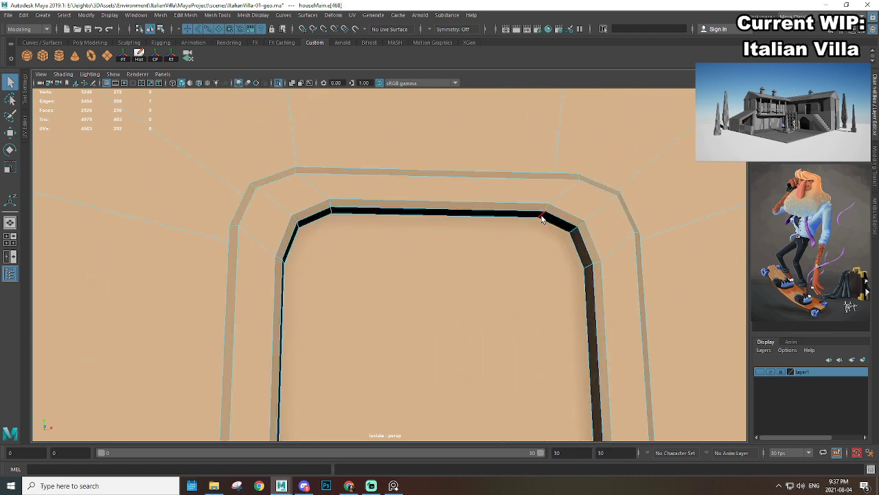
pyautogui.keyDown('shift'); pyautogui.click(331, 212); pyautogui.keyUp('shift')
pyautogui.scroll(-3, 459, 269)
pyautogui.keyDown('alt'); pyautogui.moveTo(458, 269); pyautogui.dragTo(460, 245); pyautogui.keyUp('alt')
pyautogui.scroll(1, 462, 261)
pyautogui.press('r')
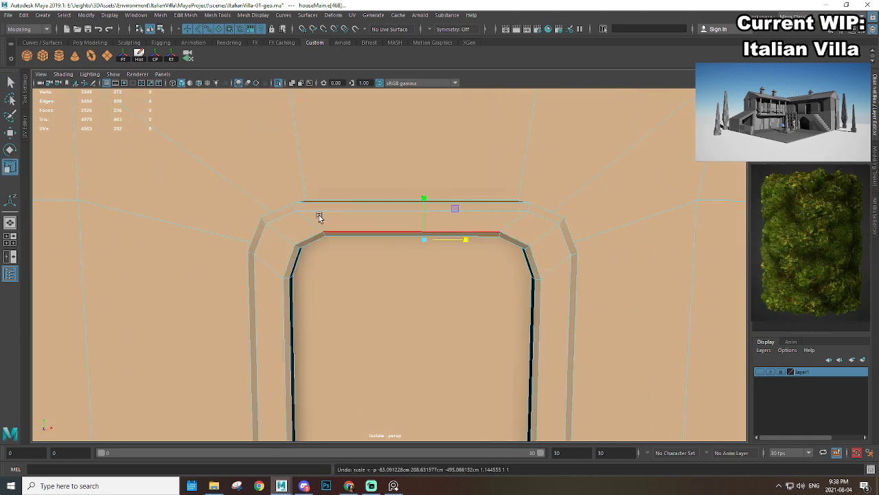
# Step: Examine the new doorway's proportions against the surrounding facade in object mode
pyautogui.moveTo(524, 195); pyautogui.dragTo(546, 173, button='right')
pyautogui.scroll(-6, 437, 310)
pyautogui.keyDown('alt'); pyautogui.moveTo(438, 312); pyautogui.dragTo(543, 340); pyautogui.keyUp('alt')
pyautogui.click(623, 381)
pyautogui.scroll(-4, 499, 349)
pyautogui.click(474, 244)
pyautogui.scroll(5, 469, 264)
pyautogui.keyDown('alt'); pyautogui.moveTo(463, 283); pyautogui.dragTo(418, 291); pyautogui.keyUp('alt')
pyautogui.keyDown('alt'); pyautogui.moveTo(506, 275); pyautogui.dragTo(465, 230, button='middle'); pyautogui.keyUp('alt')
pyautogui.scroll(3, 465, 231)
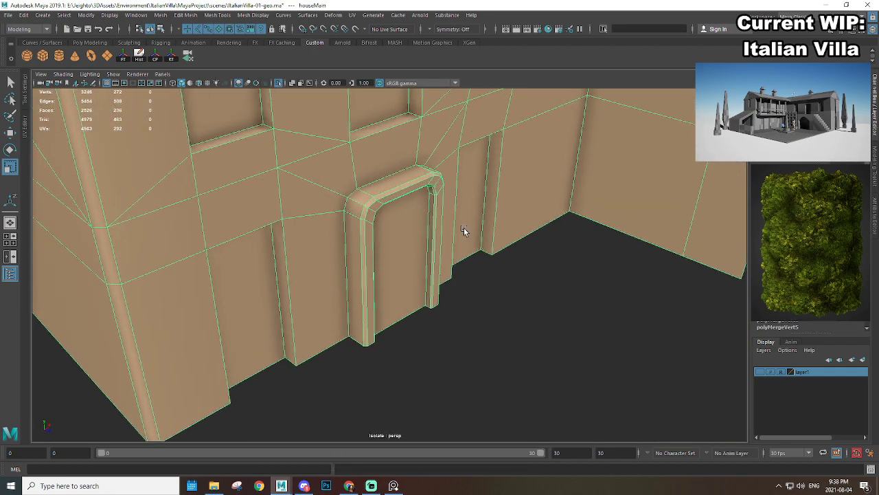
# Step: Move the door frame's front vertices back towards the wall to reduce how far the frame protrudes
pyautogui.keyDown('alt'); pyautogui.moveTo(465, 230); pyautogui.dragTo(424, 257); pyautogui.keyUp('alt')
pyautogui.moveTo(426, 204); pyautogui.dragTo(361, 177, button='right')
pyautogui.keyDown('alt'); pyautogui.moveTo(386, 237); pyautogui.dragTo(401, 274); pyautogui.keyUp('alt')
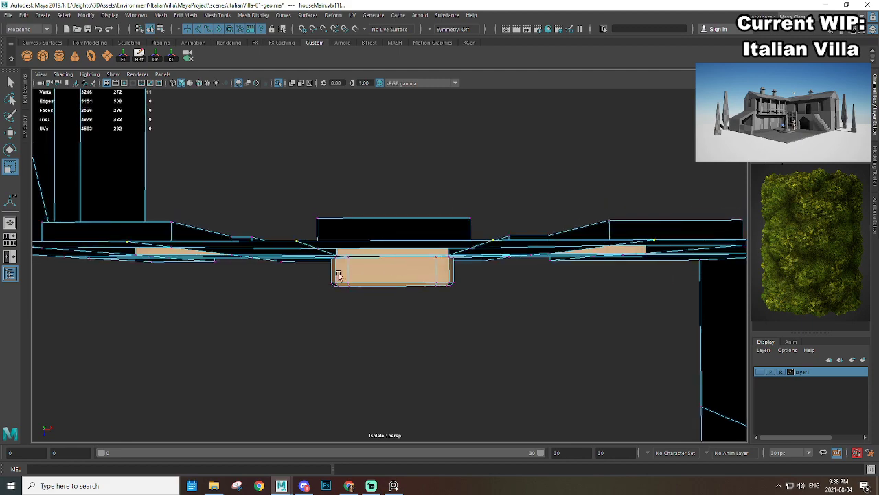
pyautogui.moveTo(321, 272); pyautogui.dragTo(513, 329)
pyautogui.keyDown('alt'); pyautogui.moveTo(429, 343); pyautogui.dragTo(475, 308); pyautogui.keyUp('alt')
pyautogui.press('w')
pyautogui.moveTo(435, 277); pyautogui.dragTo(452, 264)
pyautogui.scroll(3, 430, 274)
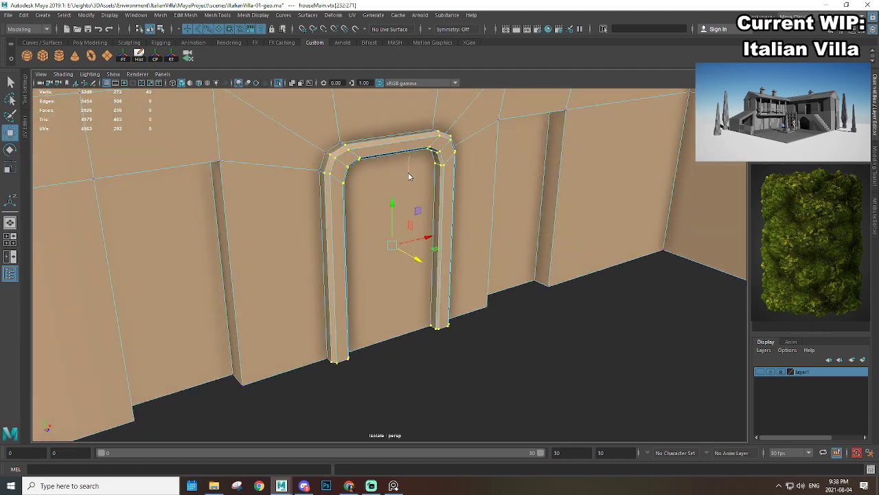
# Step: Push the inner door face deeper into the wall and return the house to object mode
pyautogui.moveTo(408, 177); pyautogui.dragTo(401, 209, button='right')
pyautogui.click(401, 244)
pyautogui.scroll(-3, 402, 248)
pyautogui.keyDown('alt'); pyautogui.moveTo(402, 247); pyautogui.dragTo(408, 265); pyautogui.keyUp('alt')
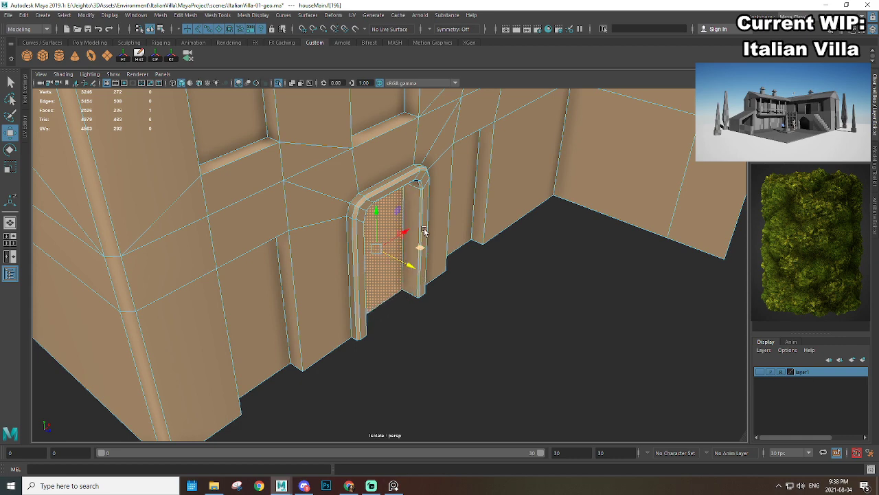
pyautogui.moveTo(517, 160); pyautogui.dragTo(540, 137, button='right')
pyautogui.click(475, 313)
pyautogui.scroll(-5, 471, 319)
pyautogui.keyDown('alt'); pyautogui.moveTo(469, 320); pyautogui.dragTo(497, 314); pyautogui.keyUp('alt')
pyautogui.scroll(-4, 433, 303)
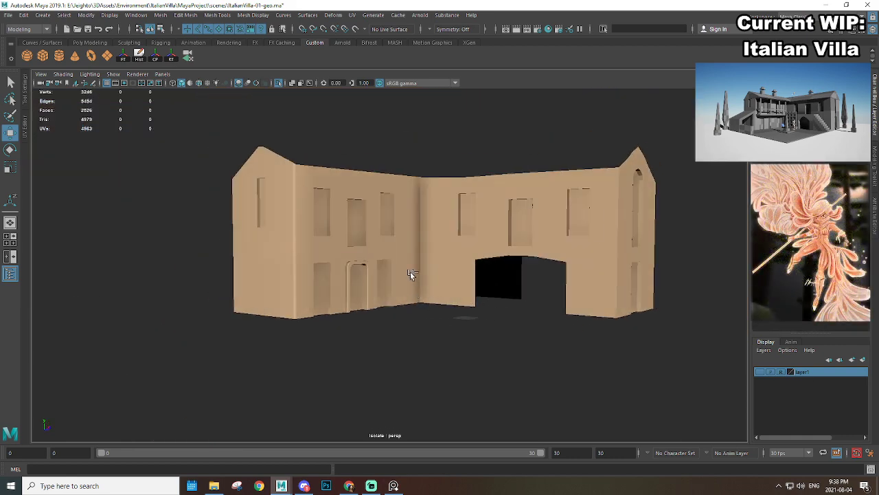
# Step: Show the whole villa again and isolate the archway passage block
pyautogui.hotkey('ctrl', '1')
pyautogui.keyDown('alt'); pyautogui.moveTo(411, 271); pyautogui.dragTo(517, 286); pyautogui.keyUp('alt')
pyautogui.scroll(3, 517, 283)
pyautogui.keyDown('alt'); pyautogui.moveTo(581, 283); pyautogui.dragTo(518, 275, button='middle'); pyautogui.keyUp('alt')
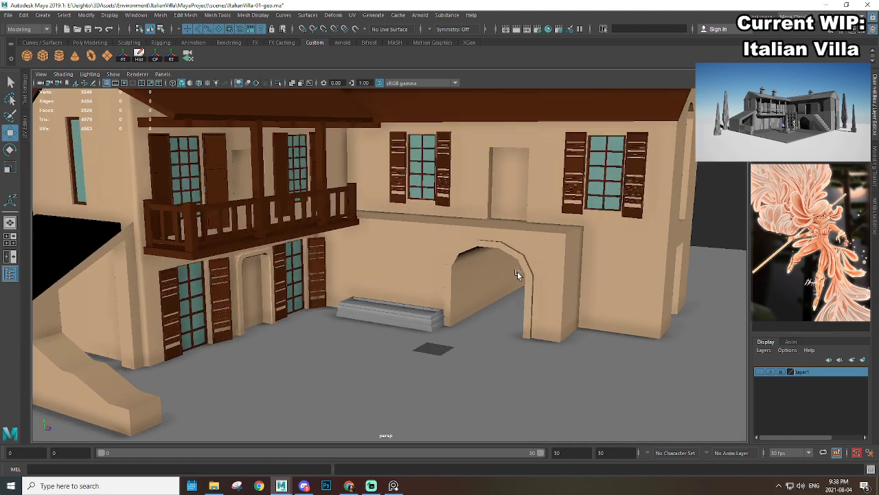
pyautogui.click(518, 272)
pyautogui.scroll(3, 512, 254)
pyautogui.keyDown('alt'); pyautogui.moveTo(591, 275); pyautogui.dragTo(530, 289); pyautogui.keyUp('alt')
pyautogui.hotkey('ctrl', '1')
pyautogui.scroll(2, 412, 271)
pyautogui.keyDown('alt'); pyautogui.moveTo(410, 270); pyautogui.dragTo(461, 236); pyautogui.keyUp('alt')
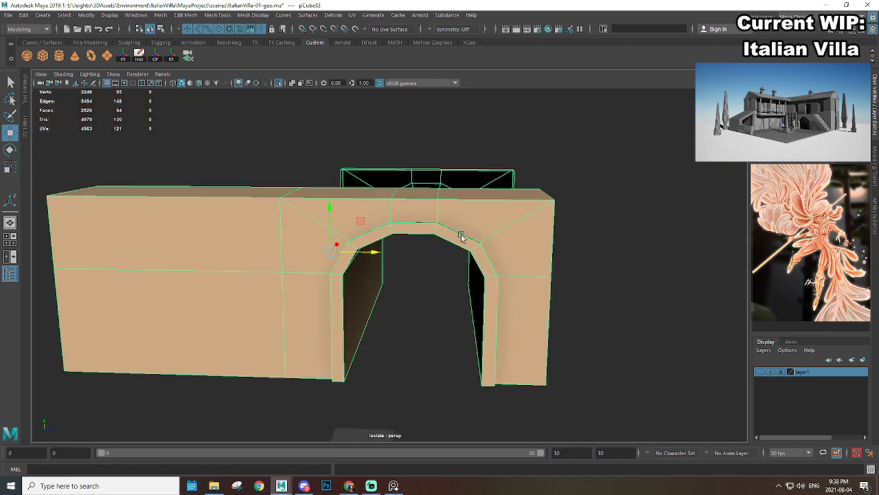
# Step: Cut two additional edge loops through the archway block, one across each sloped shoulder of the arch
pyautogui.scroll(1, 462, 235)
pyautogui.keyDown('alt'); pyautogui.moveTo(474, 226); pyautogui.dragTo(448, 222, button='middle'); pyautogui.keyUp('alt')
pyautogui.keyDown('shift'); pyautogui.moveTo(478, 219); pyautogui.dragTo(430, 219, button='right'); pyautogui.keyUp('shift')
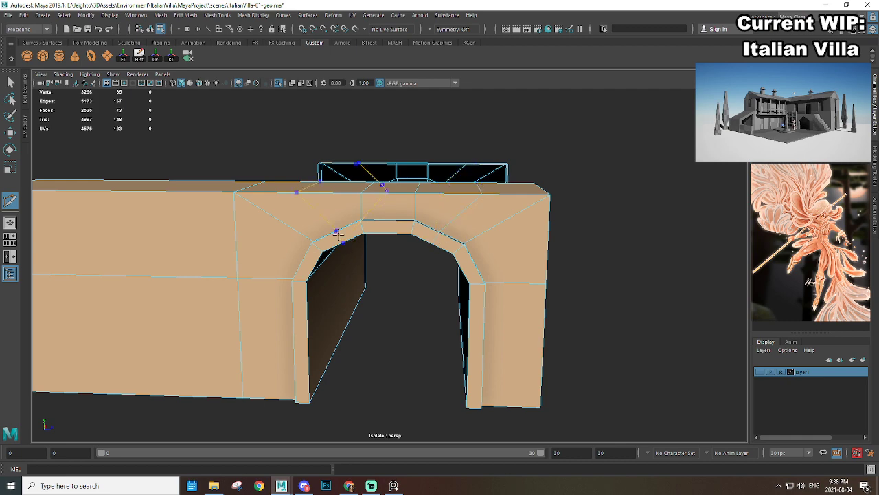
pyautogui.keyDown('alt'); pyautogui.moveTo(410, 260); pyautogui.dragTo(379, 226); pyautogui.keyUp('alt')
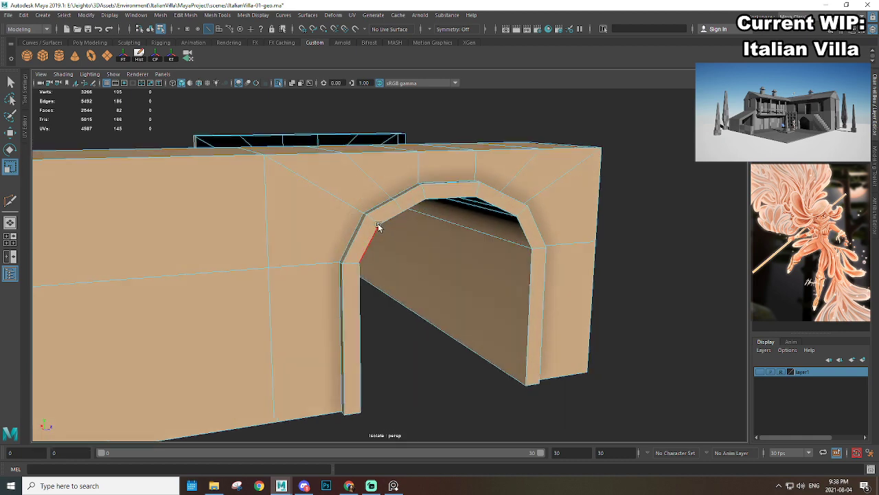
# Step: Select the lengthwise edges at the arch's lower shoulder corners and adjust their spread and height to round the opening
pyautogui.scroll(2, 375, 220)
pyautogui.scroll(-1, 375, 220)
pyautogui.click(373, 214)
pyautogui.scroll(-3, 330, 230)
pyautogui.keyDown('alt'); pyautogui.moveTo(274, 234); pyautogui.dragTo(404, 239); pyautogui.keyUp('alt')
pyautogui.scroll(-2, 394, 252)
pyautogui.scroll(4, 385, 230)
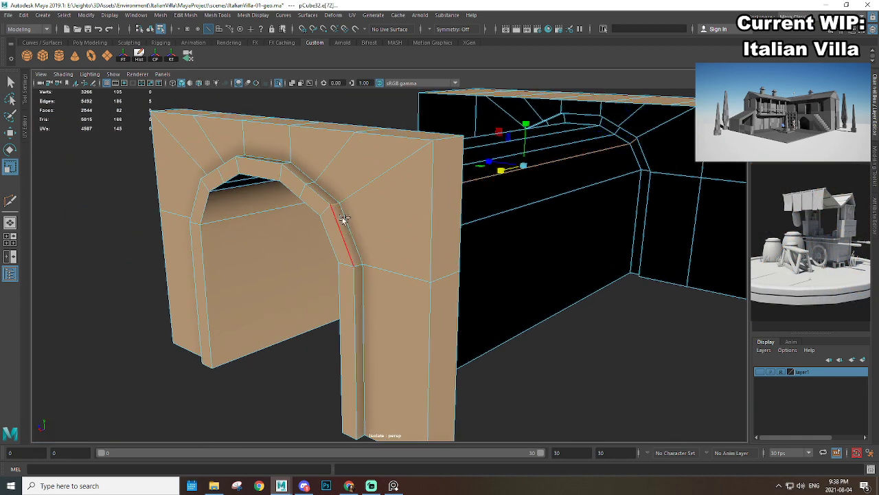
pyautogui.keyDown('alt'); pyautogui.moveTo(345, 218); pyautogui.dragTo(326, 243); pyautogui.keyUp('alt')
pyautogui.scroll(4, 414, 259)
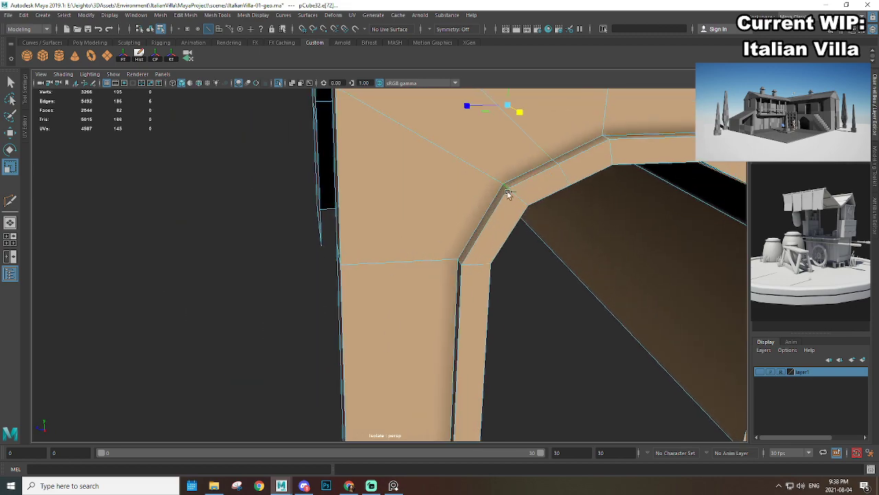
pyautogui.scroll(-4, 481, 220)
pyautogui.keyDown('alt'); pyautogui.moveTo(448, 237); pyautogui.dragTo(389, 240); pyautogui.keyUp('alt')
pyautogui.scroll(4, 487, 283)
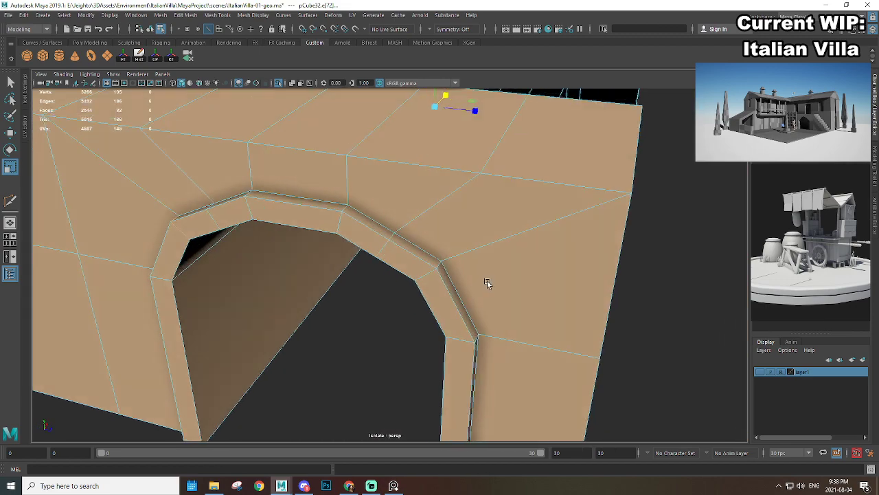
pyautogui.keyDown('alt'); pyautogui.moveTo(487, 282); pyautogui.dragTo(387, 261); pyautogui.keyUp('alt')
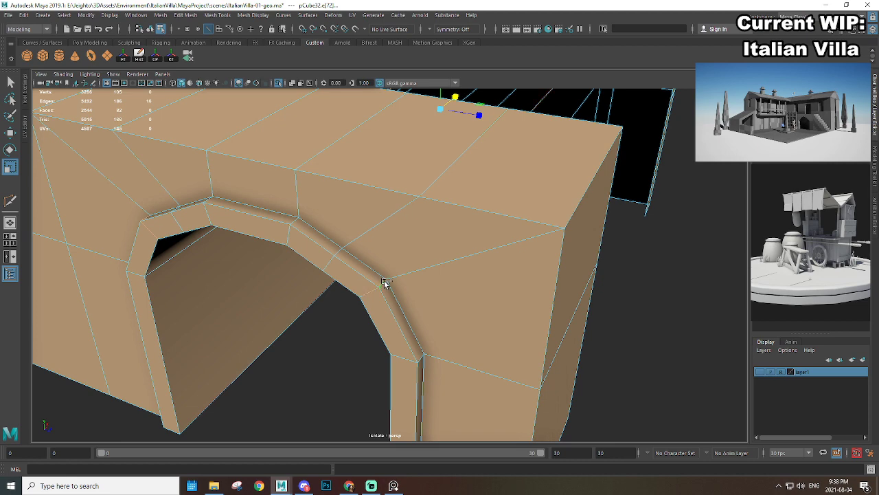
pyautogui.scroll(-5, 385, 283)
pyautogui.keyDown('alt'); pyautogui.moveTo(408, 295); pyautogui.dragTo(461, 242); pyautogui.keyUp('alt')
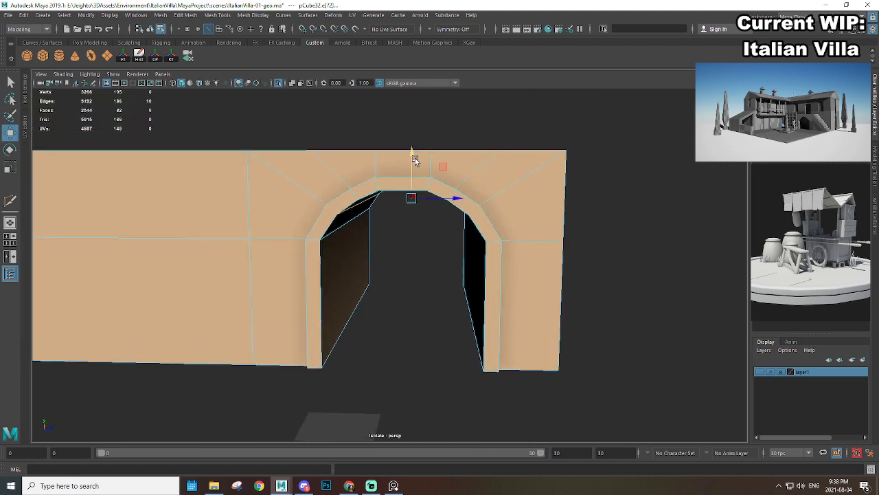
pyautogui.press('r')
pyautogui.press('w')
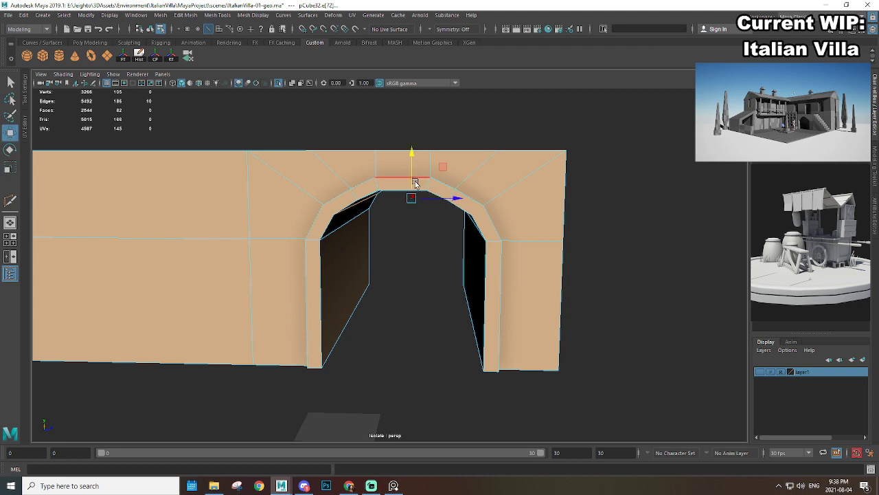
# Step: Raise the newly cut edges at both upper shoulders of the arch, excluding the block's top edges, to smooth its curve
pyautogui.scroll(2, 347, 200)
pyautogui.keyDown('alt'); pyautogui.moveTo(335, 196); pyautogui.dragTo(343, 193); pyautogui.keyUp('alt')
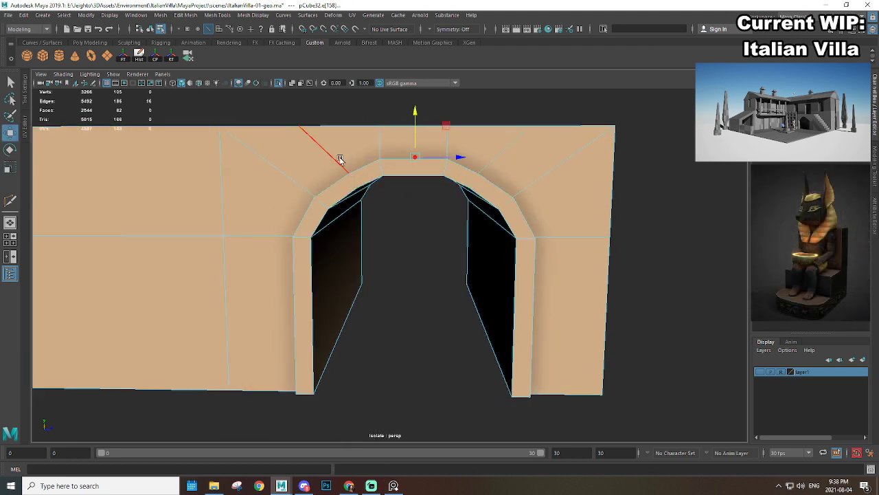
pyautogui.keyDown('alt'); pyautogui.moveTo(340, 159); pyautogui.dragTo(372, 172); pyautogui.keyUp('alt')
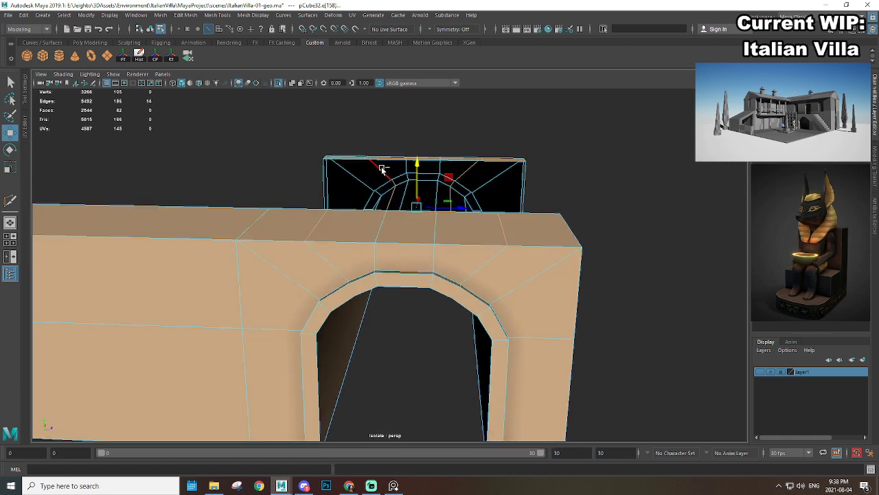
pyautogui.keyDown('ctrl'); pyautogui.click(502, 230); pyautogui.keyUp('ctrl')
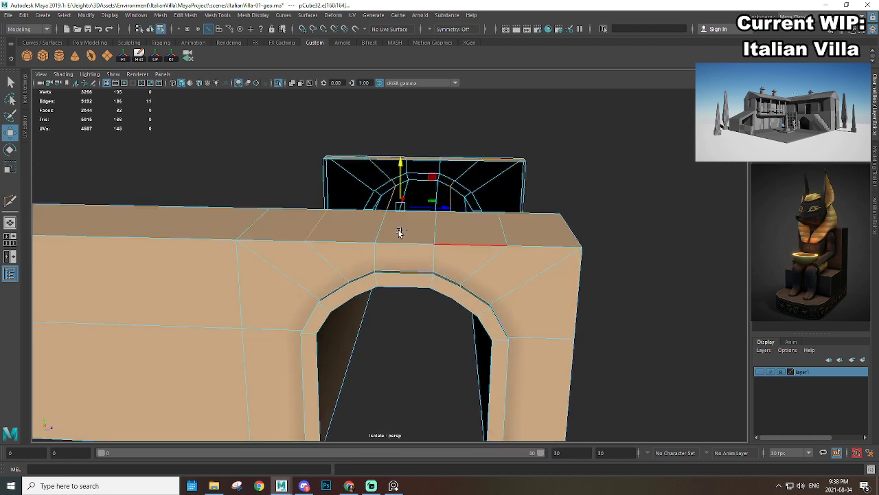
pyautogui.keyDown('ctrl'); pyautogui.click(327, 229); pyautogui.keyUp('ctrl')
pyautogui.keyDown('alt'); pyautogui.moveTo(327, 229); pyautogui.dragTo(480, 199); pyautogui.keyUp('alt')
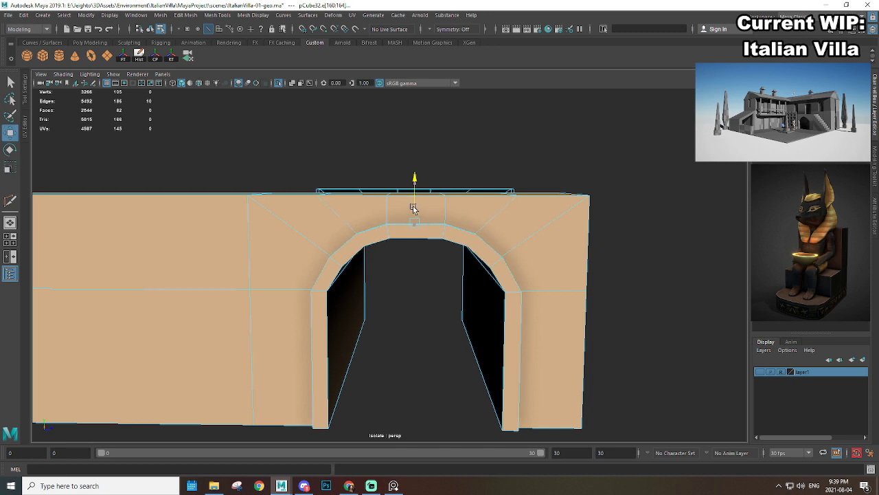
pyautogui.keyDown('alt'); pyautogui.moveTo(467, 226); pyautogui.dragTo(472, 216); pyautogui.keyUp('alt')
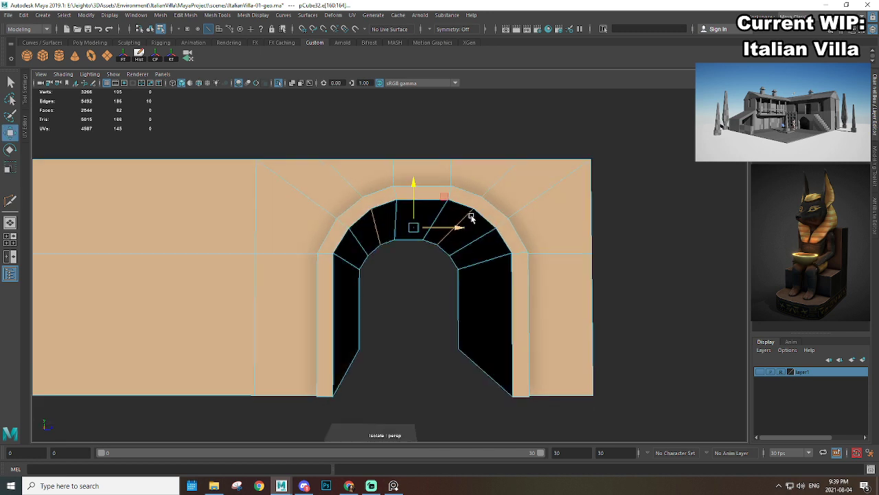
# Step: Return the archway block to object mode and bring the rest of the villa back into view
pyautogui.moveTo(495, 181); pyautogui.dragTo(532, 233, button='right')
pyautogui.click(558, 153)
pyautogui.keyDown('alt'); pyautogui.moveTo(532, 233); pyautogui.dragTo(413, 275); pyautogui.keyUp('alt')
pyautogui.click(355, 240)
pyautogui.keyDown('alt'); pyautogui.moveTo(355, 240); pyautogui.dragTo(430, 270, button='right'); pyautogui.keyUp('alt')
pyautogui.scroll(-4, 536, 314)
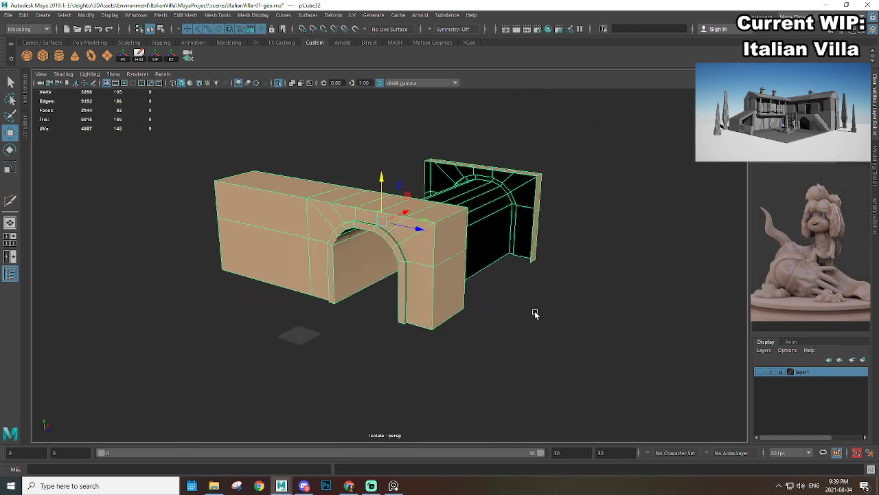
pyautogui.hotkey('ctrl', '1')
pyautogui.scroll(-3, 516, 309)
pyautogui.click(528, 273)
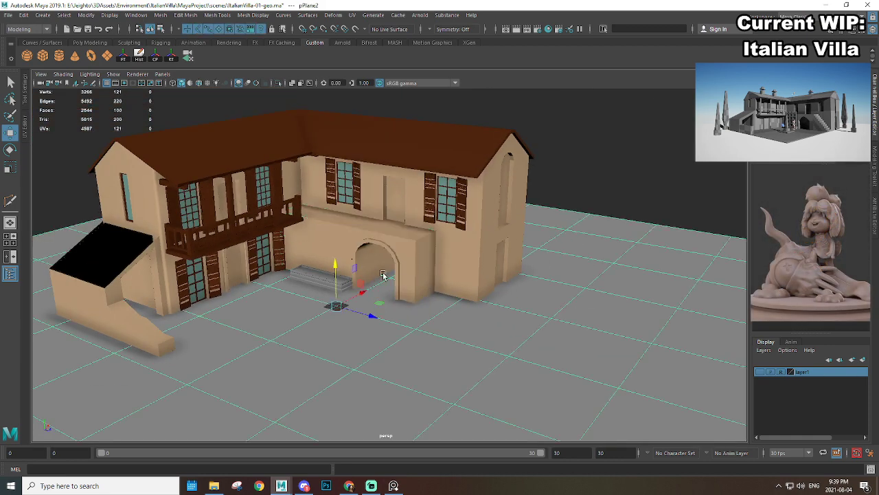
# Step: Inspect the whole villa from several sides, from the archway and side staircase up to the balcony roof beams
pyautogui.keyDown('alt'); pyautogui.moveTo(384, 276); pyautogui.dragTo(495, 273, button='right'); pyautogui.keyUp('alt')
pyautogui.keyDown('alt'); pyautogui.moveTo(495, 273); pyautogui.dragTo(466, 265); pyautogui.keyUp('alt')
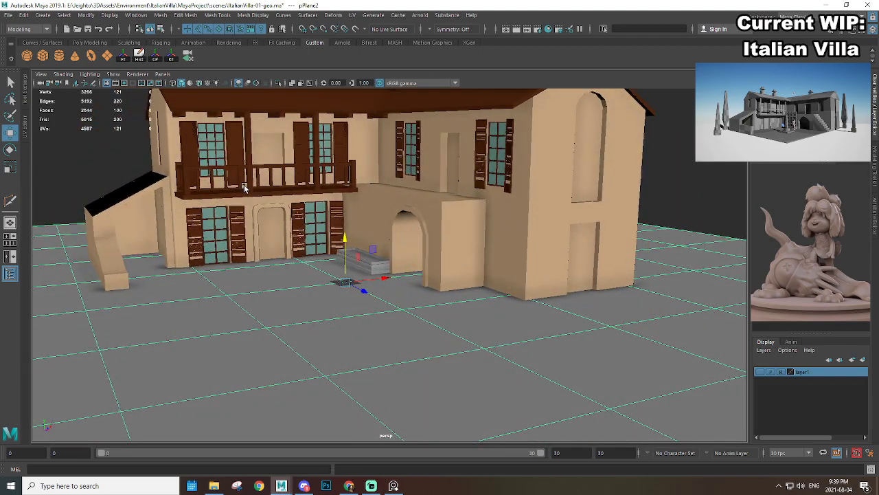
pyautogui.keyDown('alt'); pyautogui.moveTo(244, 187); pyautogui.dragTo(334, 249); pyautogui.keyUp('alt')
pyautogui.click(334, 250)
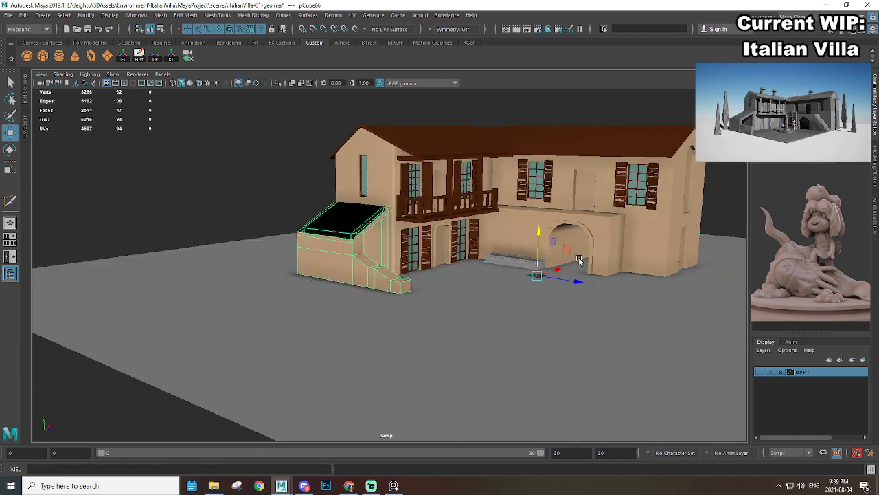
pyautogui.keyDown('alt'); pyautogui.moveTo(596, 233); pyautogui.dragTo(494, 296, button='middle'); pyautogui.keyUp('alt')
pyautogui.keyDown('alt'); pyautogui.moveTo(493, 296); pyautogui.dragTo(564, 303, button='right'); pyautogui.keyUp('alt')
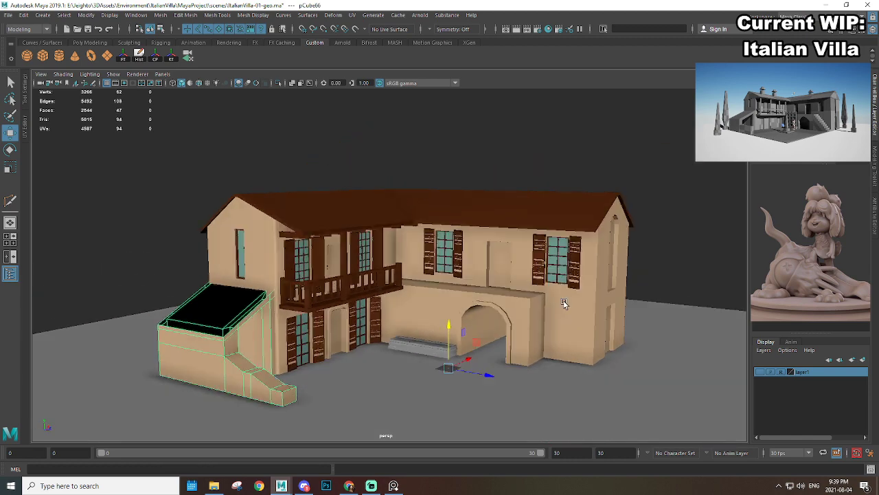
pyautogui.click(668, 242)
pyautogui.keyDown('alt'); pyautogui.moveTo(635, 286); pyautogui.dragTo(433, 177); pyautogui.keyUp('alt')
pyautogui.keyDown('alt'); pyautogui.moveTo(433, 177); pyautogui.dragTo(613, 289, button='right'); pyautogui.keyUp('alt')
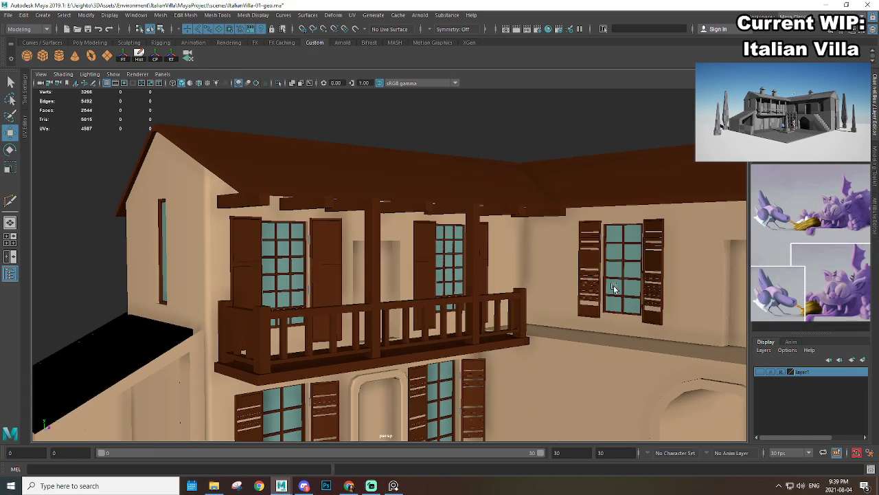
# Step: Duplicate a balcony roof beam, turn it perpendicular to the archway wing's wall, and position it under that wing's eave
pyautogui.keyDown('alt'); pyautogui.moveTo(613, 289); pyautogui.dragTo(410, 204); pyautogui.keyUp('alt')
pyautogui.keyDown('alt'); pyautogui.moveTo(411, 204); pyautogui.dragTo(444, 222, button='right'); pyautogui.keyUp('alt')
pyautogui.click(444, 220)
pyautogui.keyDown('alt'); pyautogui.moveTo(522, 221); pyautogui.dragTo(482, 258); pyautogui.keyUp('alt')
pyautogui.moveTo(513, 208); pyautogui.dragTo(340, 232)
pyautogui.hotkey('ctrl', 'd')
pyautogui.press('e')
pyautogui.keyDown('alt'); pyautogui.moveTo(528, 233); pyautogui.dragTo(442, 259); pyautogui.keyUp('alt')
pyautogui.press('w')
pyautogui.moveTo(407, 234); pyautogui.dragTo(474, 220)
pyautogui.keyDown('alt'); pyautogui.moveTo(496, 222); pyautogui.dragTo(405, 234); pyautogui.keyUp('alt')
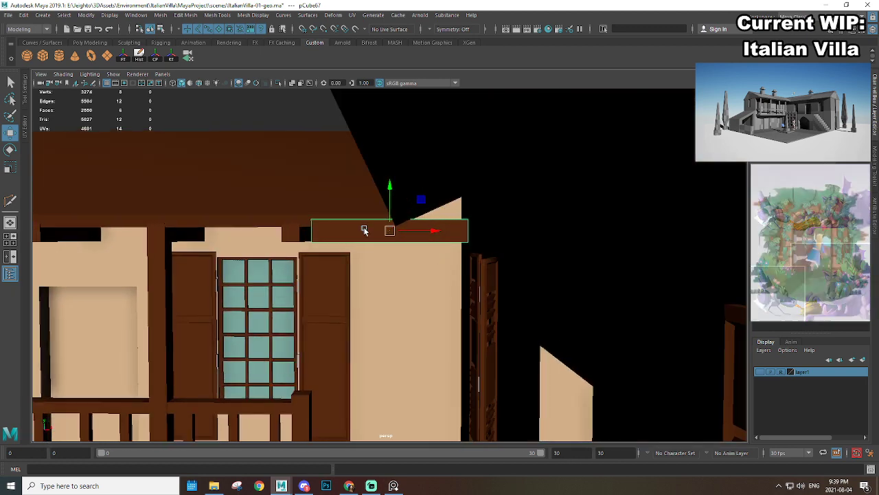
# Step: Shorten the copied beam by moving its front end vertices towards the wall, and return it to object mode
pyautogui.press('F9')
pyautogui.moveTo(293, 195); pyautogui.dragTo(415, 243)
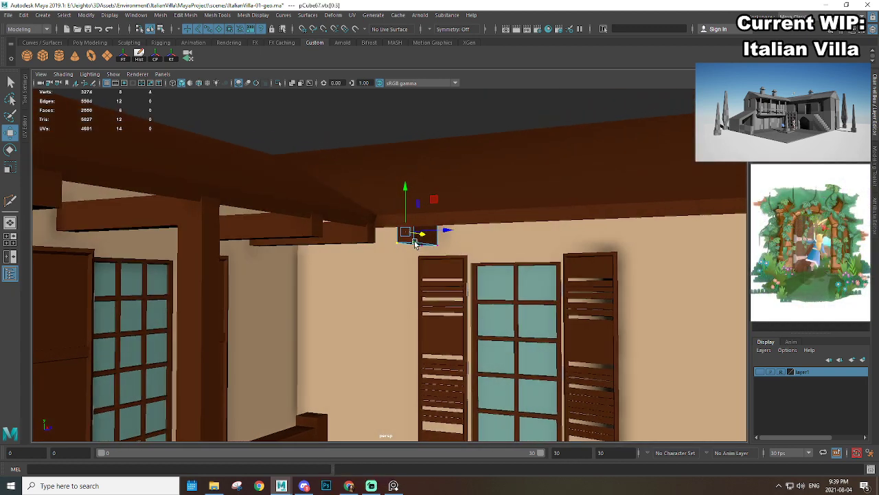
pyautogui.moveTo(415, 243); pyautogui.dragTo(455, 200, button='right')
# Step: Duplicate the short beam repeatedly at even spacing along the archway wing's eave up to the gable end
pyautogui.keyDown('alt'); pyautogui.moveTo(417, 248); pyautogui.dragTo(401, 226); pyautogui.keyUp('alt')
pyautogui.hotkey('ctrl', 'd')
pyautogui.moveTo(338, 207); pyautogui.dragTo(596, 218)
pyautogui.hotkey('shift', 'd')
pyautogui.hotkey('shift', 'd')
pyautogui.hotkey('shift', 'd')
pyautogui.hotkey('shift', 'd')
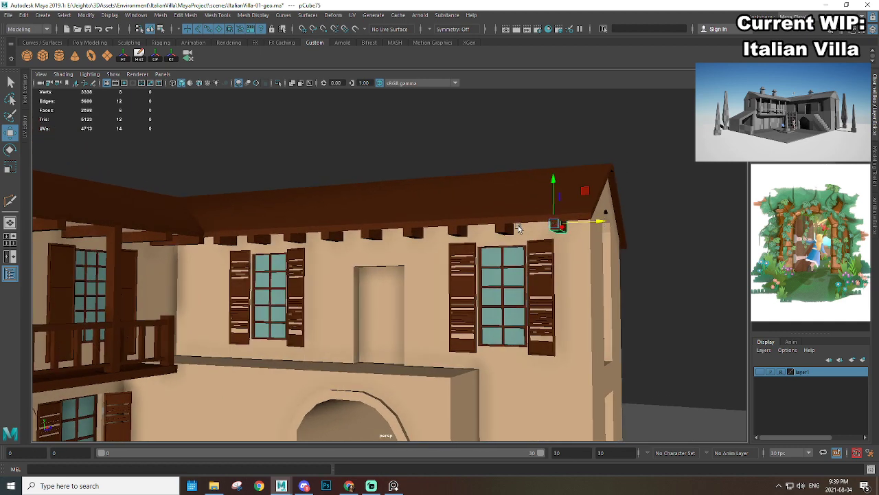
# Step: Check the spacing of the new eave beams and review the whole villa from both sides
pyautogui.click(509, 229)
pyautogui.keyDown('alt'); pyautogui.moveTo(510, 230); pyautogui.dragTo(573, 226); pyautogui.keyUp('alt')
pyautogui.click(484, 231)
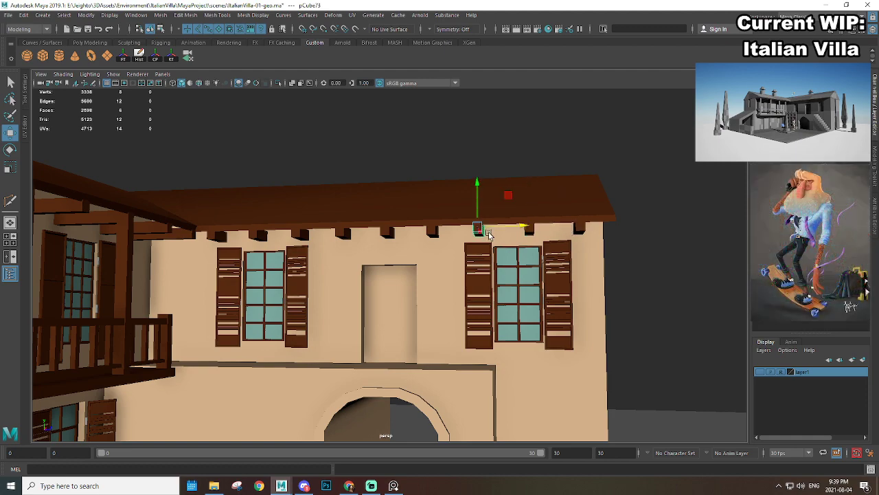
pyautogui.click(620, 148)
pyautogui.keyDown('alt'); pyautogui.moveTo(620, 147); pyautogui.dragTo(460, 272); pyautogui.keyUp('alt')
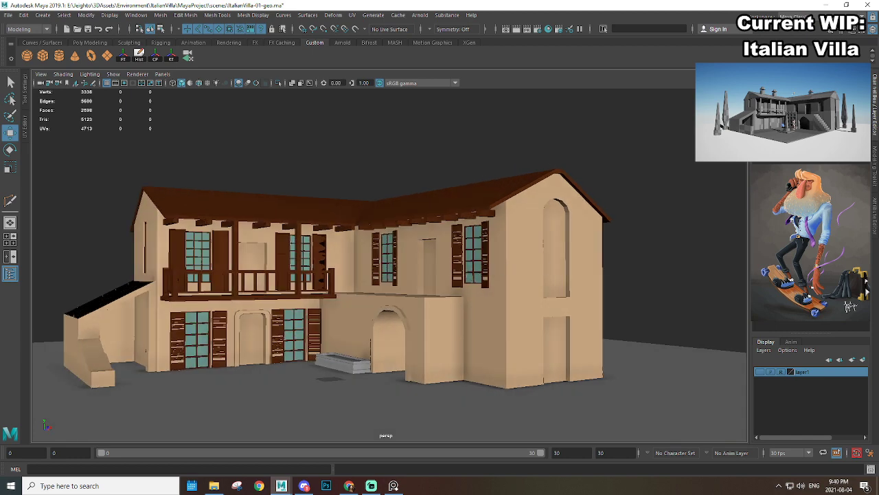
pyautogui.hotkey('alt', 'Tab')
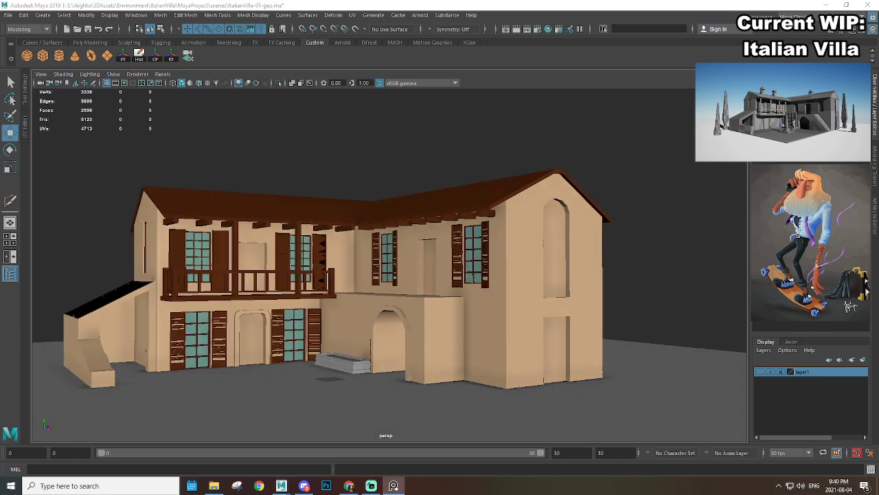
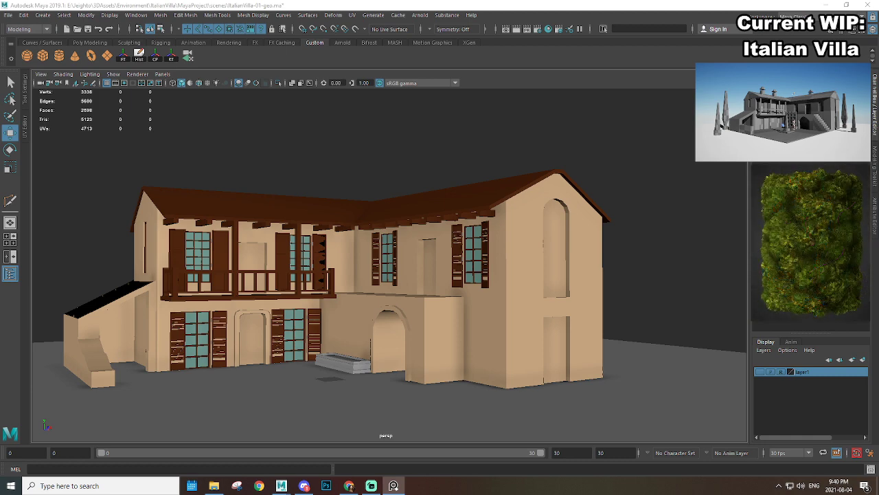
pyautogui.keyDown('alt'); pyautogui.moveTo(365, 292); pyautogui.dragTo(375, 257); pyautogui.keyUp('alt')
pyautogui.scroll(-3, 412, 260)
pyautogui.keyDown('alt'); pyautogui.moveTo(375, 257); pyautogui.dragTo(472, 287, button='middle'); pyautogui.keyUp('alt')
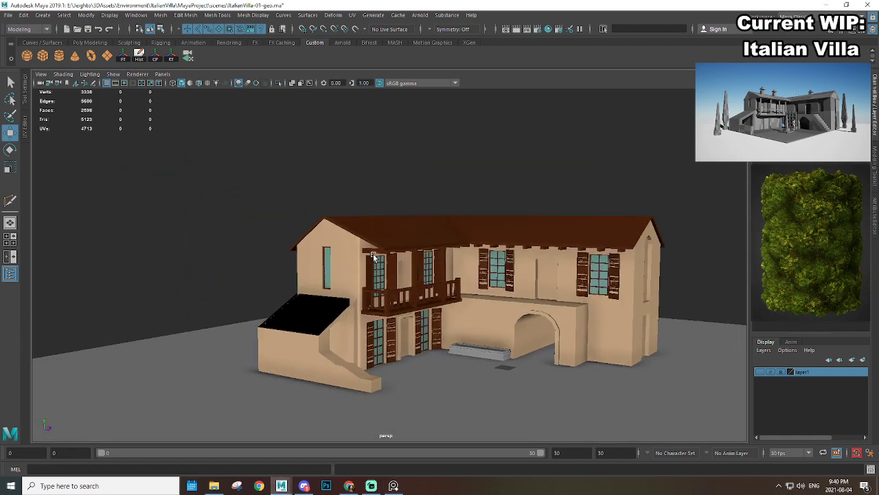
# Step: Adjust the roof's overhang by moving the end vertices at both gables, and return the roof to object mode
pyautogui.scroll(3, 371, 220)
pyautogui.click(369, 210)
pyautogui.keyDown('alt'); pyautogui.moveTo(370, 210); pyautogui.dragTo(233, 175); pyautogui.keyUp('alt')
pyautogui.press('F9')
pyautogui.moveTo(226, 170); pyautogui.dragTo(320, 250)
pyautogui.scroll(-5, 469, 226)
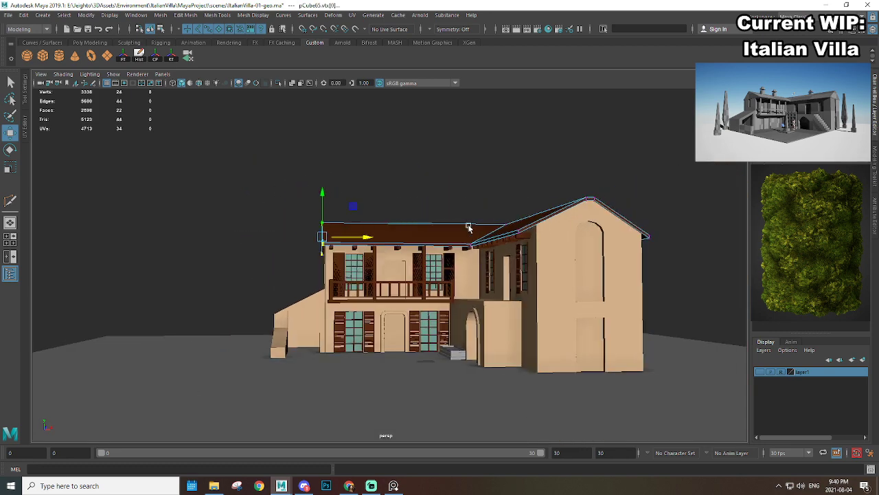
pyautogui.scroll(4, 492, 251)
pyautogui.keyDown('alt'); pyautogui.moveTo(469, 226); pyautogui.dragTo(541, 233); pyautogui.keyUp('alt')
pyautogui.moveTo(586, 190); pyautogui.dragTo(680, 273)
pyautogui.keyDown('alt'); pyautogui.moveTo(687, 271); pyautogui.dragTo(556, 266, button='middle'); pyautogui.keyUp('alt')
pyautogui.keyDown('alt'); pyautogui.moveTo(555, 266); pyautogui.dragTo(614, 255); pyautogui.keyUp('alt')
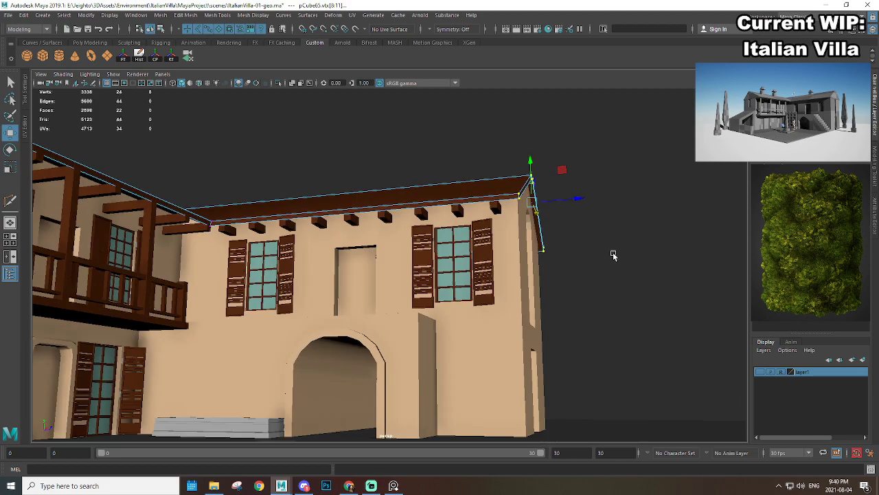
pyautogui.moveTo(478, 199); pyautogui.dragTo(520, 184, button='right')
pyautogui.scroll(-5, 506, 230)
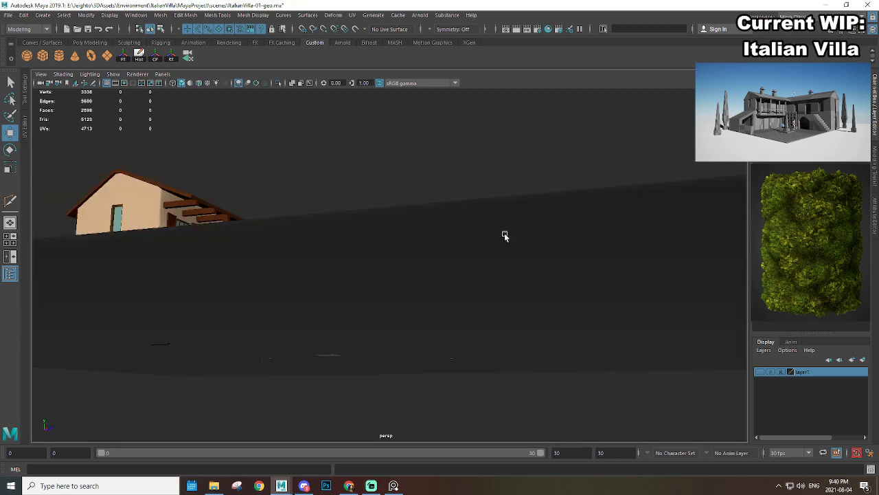
# Step: Duplicate the roof and raise the copy slightly to form a second layer on top
pyautogui.keyDown('alt'); pyautogui.moveTo(504, 236); pyautogui.dragTo(489, 267); pyautogui.keyUp('alt')
pyautogui.click(380, 250)
pyautogui.keyDown('alt'); pyautogui.moveTo(249, 252); pyautogui.dragTo(344, 238, button='middle'); pyautogui.keyUp('alt')
pyautogui.scroll(3, 344, 238)
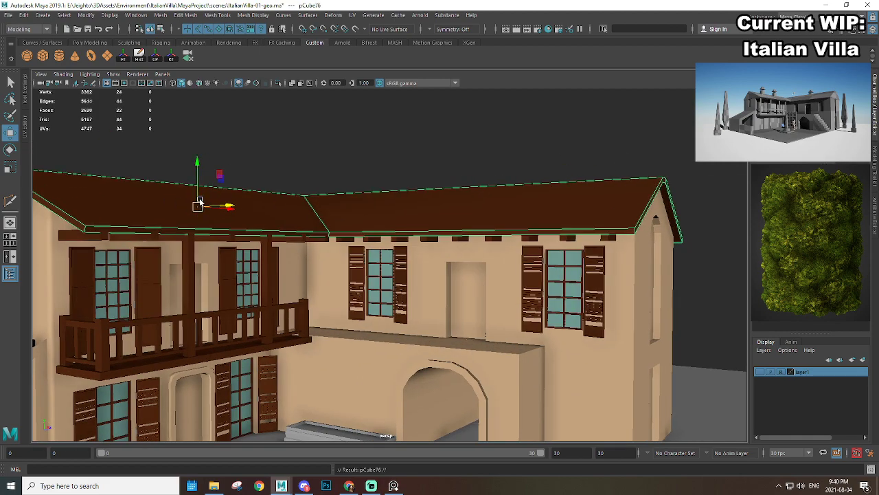
pyautogui.keyDown('alt'); pyautogui.moveTo(200, 201); pyautogui.dragTo(420, 222); pyautogui.keyUp('alt')
pyautogui.moveTo(471, 191); pyautogui.dragTo(430, 186)
pyautogui.scroll(-3, 473, 186)
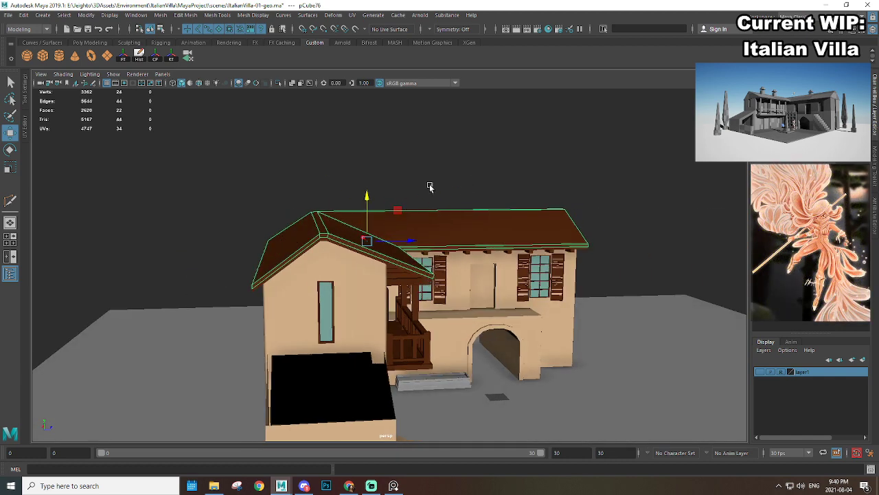
# Step: Select all the top faces of the duplicated roof across both wings and move them vertically to adjust the layer's thickness
pyautogui.press('F11')
pyautogui.keyDown('alt'); pyautogui.moveTo(392, 224); pyautogui.dragTo(346, 258); pyautogui.keyUp('alt')
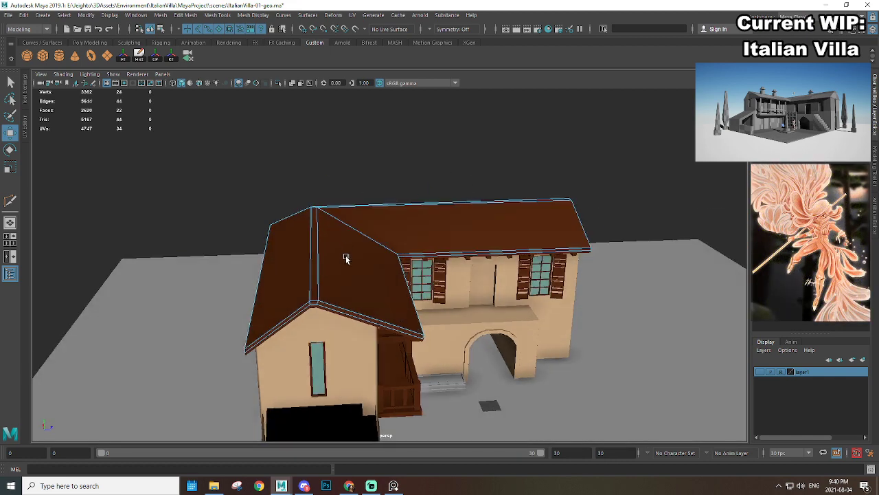
pyautogui.click(346, 259)
pyautogui.keyDown('shift'); pyautogui.click(316, 262); pyautogui.keyUp('shift')
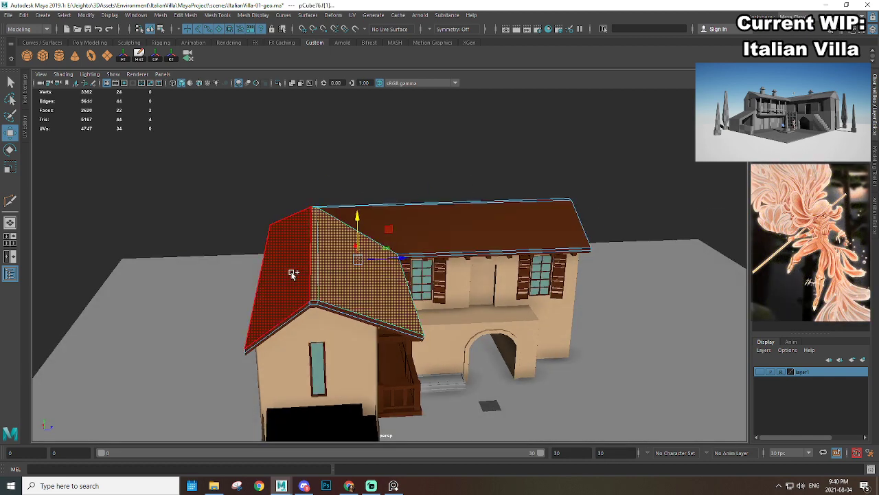
pyautogui.keyDown('shift'); pyautogui.click(293, 273); pyautogui.keyUp('shift')
pyautogui.keyDown('alt'); pyautogui.moveTo(296, 213); pyautogui.dragTo(338, 153); pyautogui.keyUp('alt')
pyautogui.keyDown('shift'); pyautogui.click(386, 233); pyautogui.keyUp('shift')
pyautogui.keyDown('shift'); pyautogui.click(351, 234); pyautogui.keyUp('shift')
pyautogui.keyDown('shift'); pyautogui.click(331, 241); pyautogui.keyUp('shift')
pyautogui.keyDown('alt'); pyautogui.moveTo(338, 152); pyautogui.dragTo(428, 200, button='right'); pyautogui.keyUp('alt')
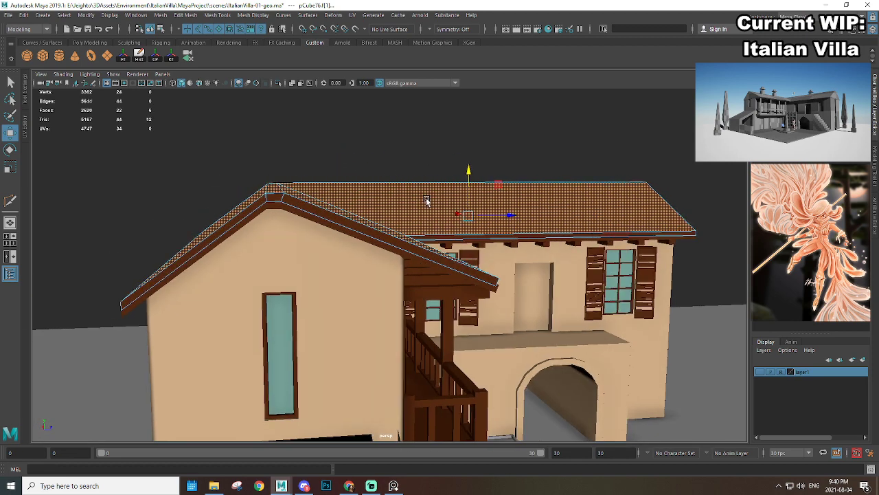
pyautogui.moveTo(470, 172); pyautogui.dragTo(384, 274)
# Step: Select the underside faces of the duplicated roof layer along both wings and move them vertically to adjust its fit over the lower layer
pyautogui.click(334, 261)
pyautogui.keyDown('alt'); pyautogui.moveTo(335, 260); pyautogui.dragTo(452, 232); pyautogui.keyUp('alt')
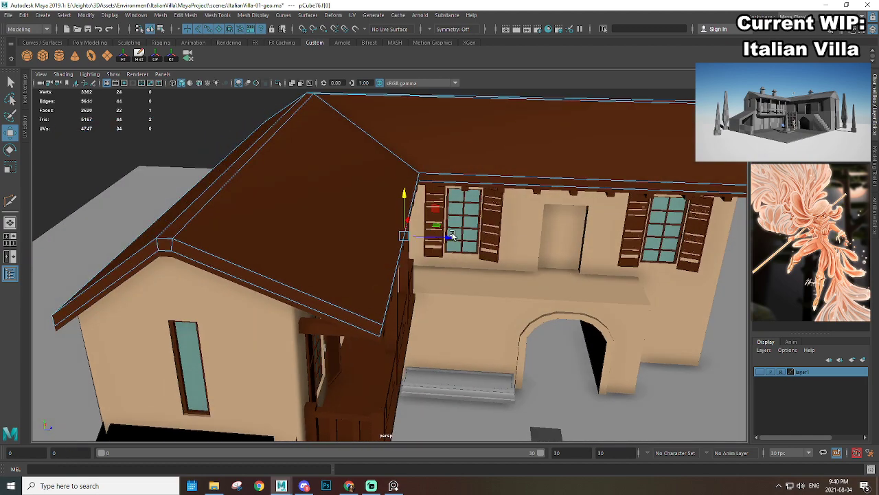
pyautogui.keyDown('alt'); pyautogui.moveTo(445, 201); pyautogui.dragTo(424, 252); pyautogui.keyUp('alt')
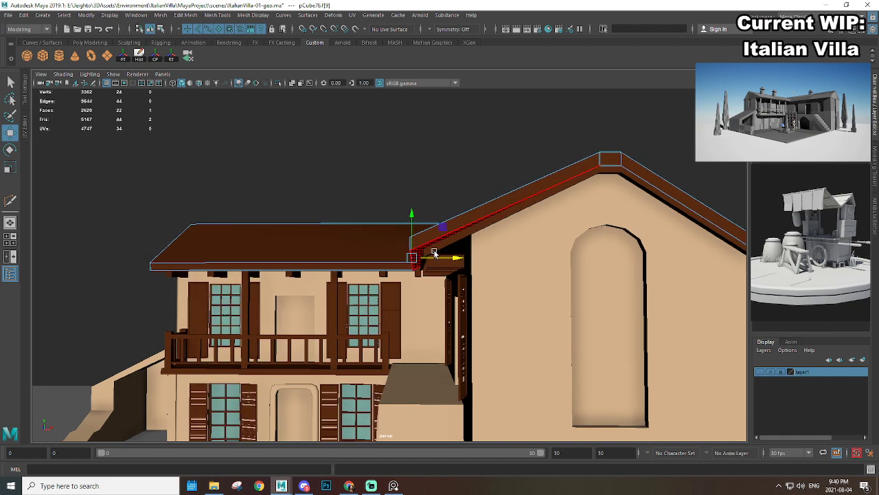
pyautogui.keyDown('alt'); pyautogui.moveTo(416, 221); pyautogui.dragTo(511, 254); pyautogui.keyUp('alt')
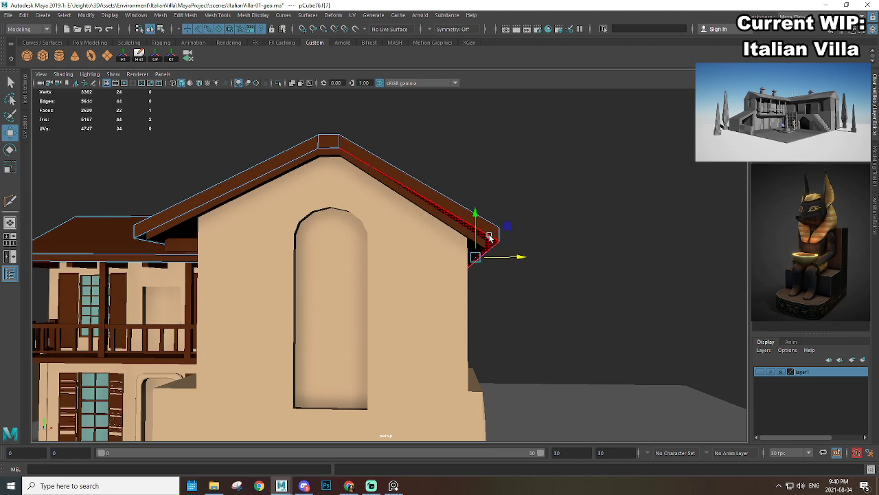
pyautogui.keyDown('alt'); pyautogui.moveTo(440, 235); pyautogui.dragTo(458, 258); pyautogui.keyUp('alt')
pyautogui.keyDown('alt'); pyautogui.moveTo(324, 244); pyautogui.dragTo(394, 245); pyautogui.keyUp('alt')
pyautogui.moveTo(362, 203); pyautogui.dragTo(360, 201)
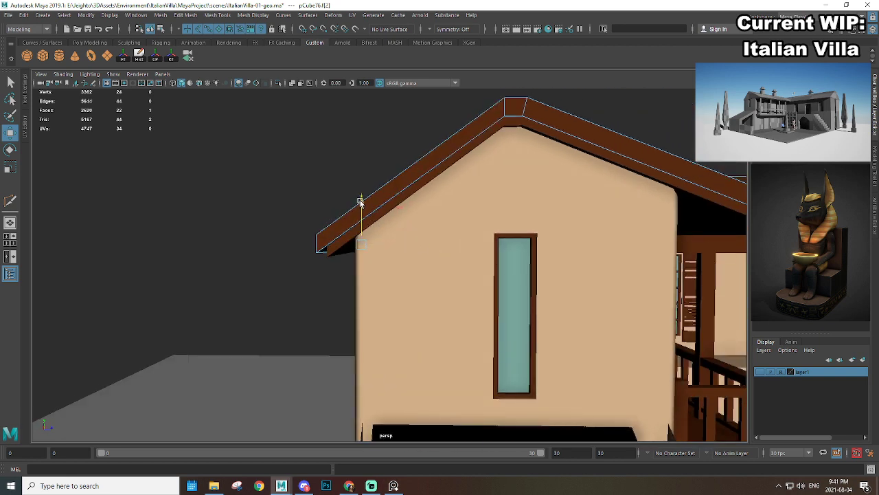
pyautogui.keyDown('alt'); pyautogui.moveTo(575, 310); pyautogui.dragTo(433, 264); pyautogui.keyUp('alt')
pyautogui.click(591, 182)
pyautogui.scroll(-5, 355, 287)
pyautogui.keyDown('alt'); pyautogui.moveTo(355, 286); pyautogui.dragTo(461, 232); pyautogui.keyUp('alt')
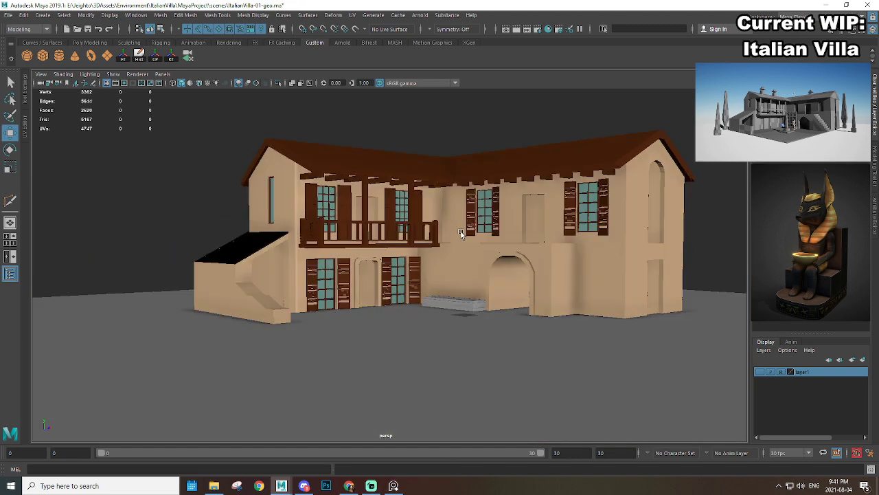
# Step: Assign a new Lambert material named terracotta_m to the upper roof layer
pyautogui.click(460, 157)
pyautogui.keyDown('alt'); pyautogui.moveTo(402, 173); pyautogui.dragTo(390, 220, button='middle'); pyautogui.keyUp('alt')
pyautogui.scroll(2, 390, 220)
pyautogui.moveTo(240, 122); pyautogui.dragTo(241, 364, button='right')
pyautogui.moveTo(301, 374); pyautogui.dragTo(300, 373, button='right')
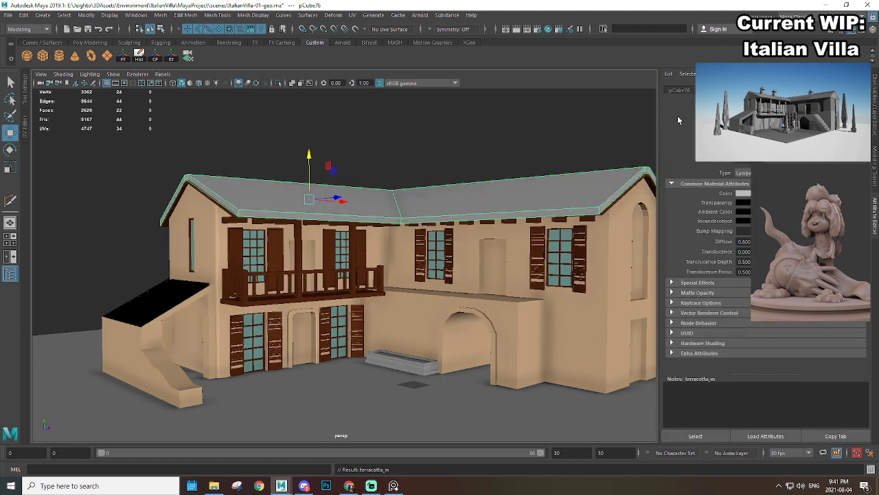
# Step: Set the terracotta_m colour to a vivid orange with hue 8.231, saturation 1.000 and value 1.000, and check it on the villa
pyautogui.click(747, 194)
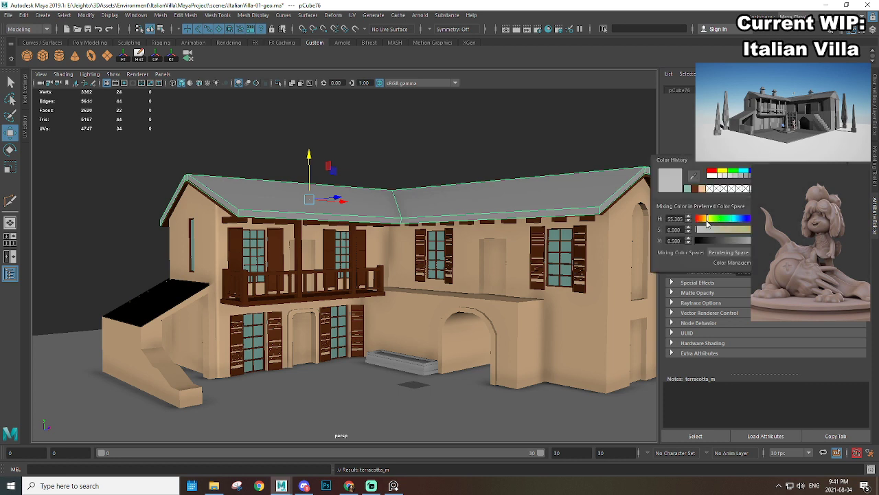
pyautogui.moveTo(706, 227)
pyautogui.mouseDown()
pyautogui.moveTo(745, 229)
pyautogui.moveTo(701, 221)
pyautogui.mouseUp()
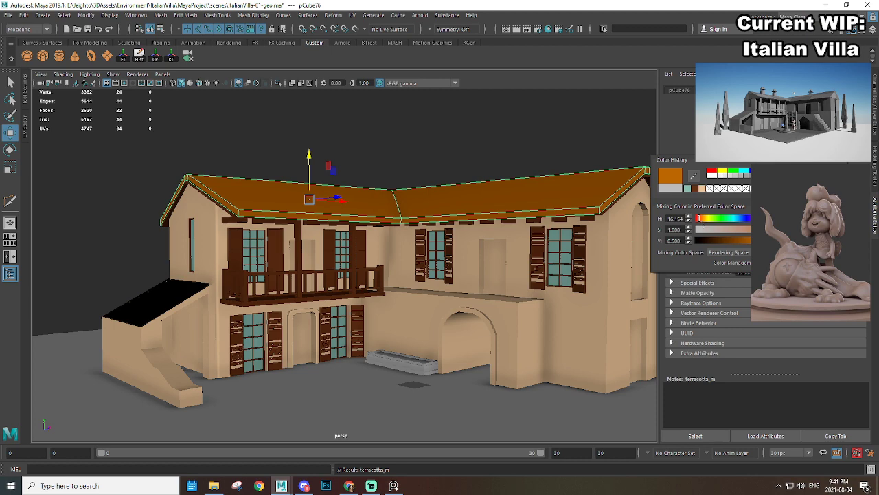
pyautogui.moveTo(753, 241); pyautogui.dragTo(768, 240)
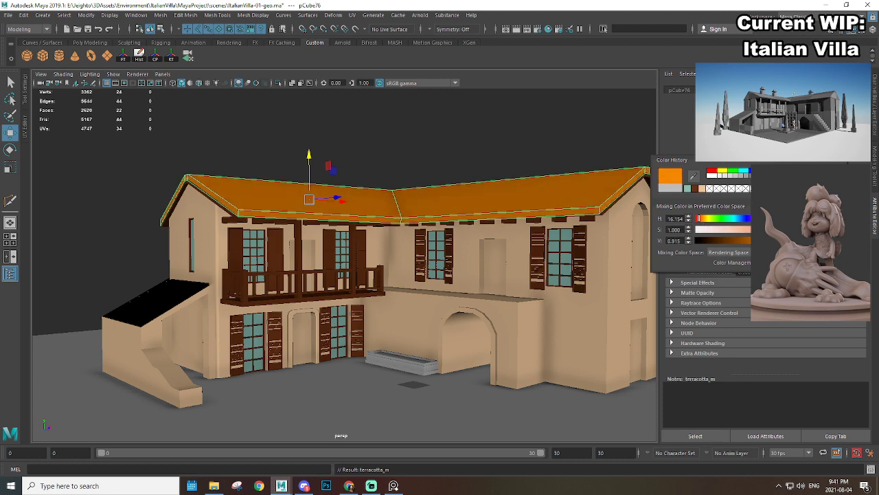
pyautogui.moveTo(701, 222); pyautogui.dragTo(699, 222)
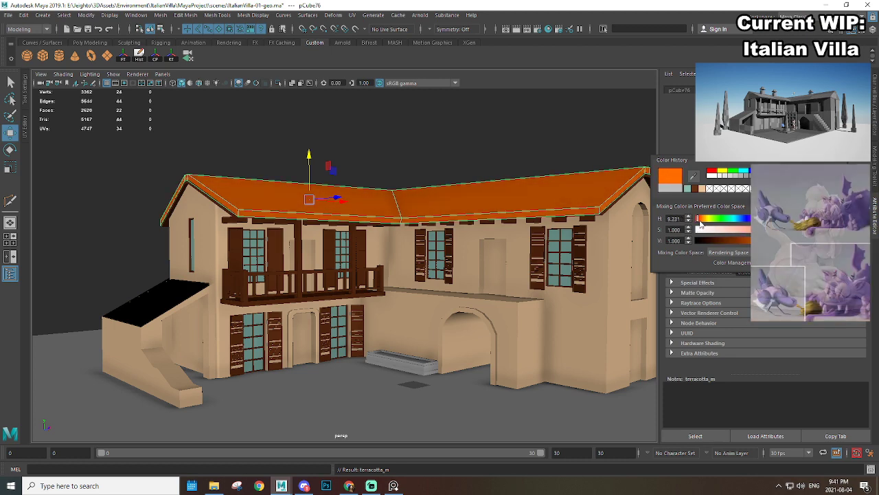
pyautogui.scroll(-4, 461, 233)
pyautogui.keyDown('alt'); pyautogui.moveTo(461, 233); pyautogui.dragTo(463, 253); pyautogui.keyUp('alt')
pyautogui.click(496, 185)
pyautogui.scroll(4, 383, 230)
pyautogui.keyDown('alt'); pyautogui.moveTo(383, 228); pyautogui.dragTo(433, 216); pyautogui.keyUp('alt')
pyautogui.scroll(-4, 432, 220)
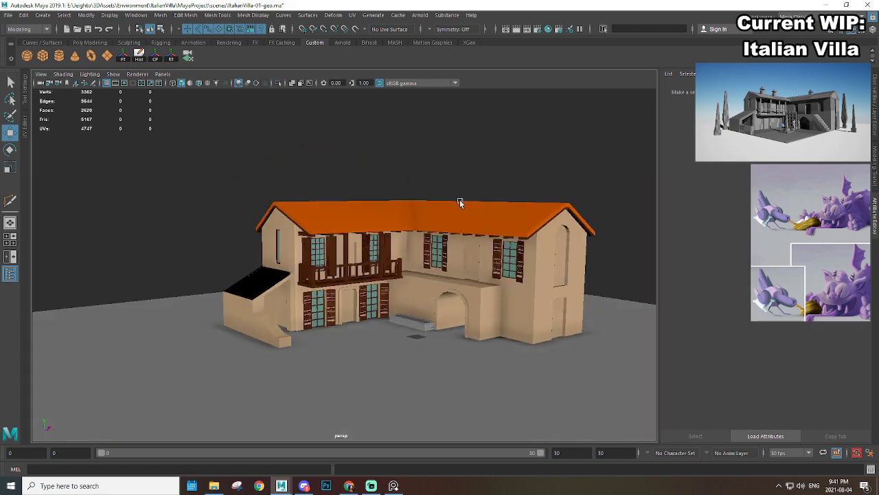
pyautogui.scroll(-2, 460, 200)
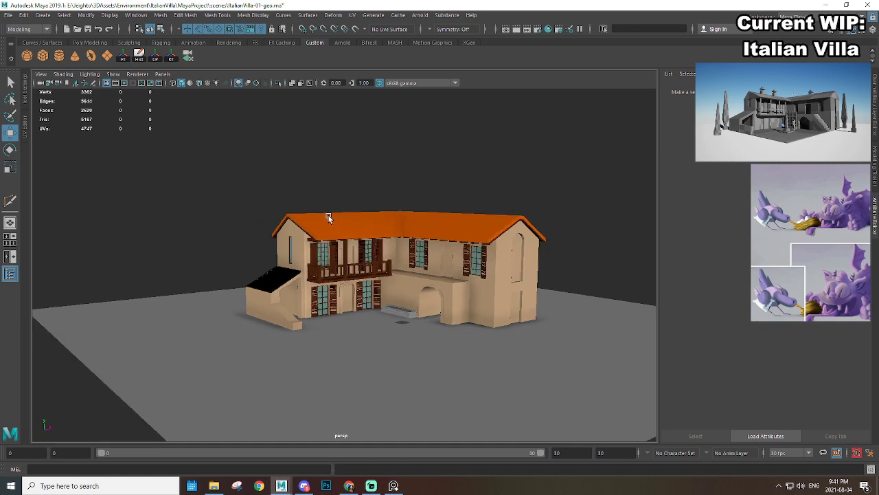
# Step: Add a cube and place it at the outer corner of the lean-to's sloped top beside the balcony wing
pyautogui.keyDown('alt'); pyautogui.moveTo(328, 216); pyautogui.dragTo(466, 226, button='middle'); pyautogui.keyUp('alt')
pyautogui.scroll(5, 465, 226)
pyautogui.keyDown('alt'); pyautogui.moveTo(466, 226); pyautogui.dragTo(228, 203); pyautogui.keyUp('alt')
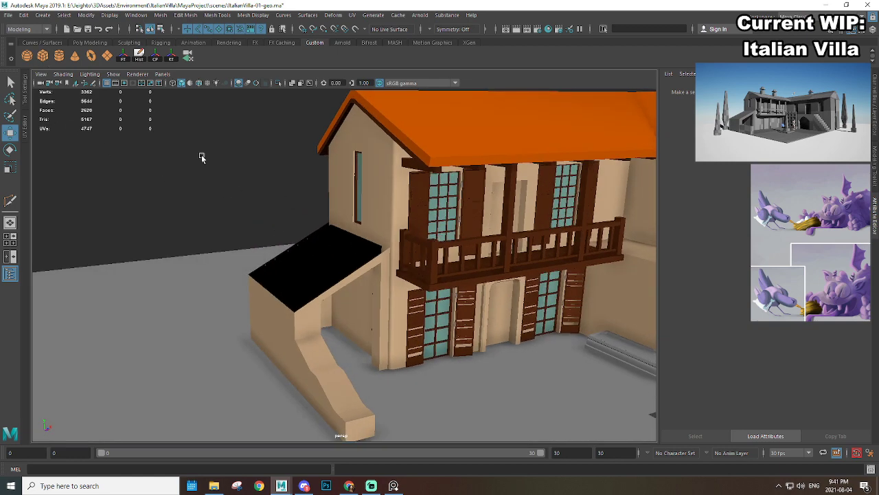
pyautogui.scroll(-4, 353, 252)
pyautogui.keyDown('alt'); pyautogui.moveTo(354, 251); pyautogui.dragTo(356, 233, button='middle'); pyautogui.keyUp('alt')
pyautogui.scroll(4, 388, 267)
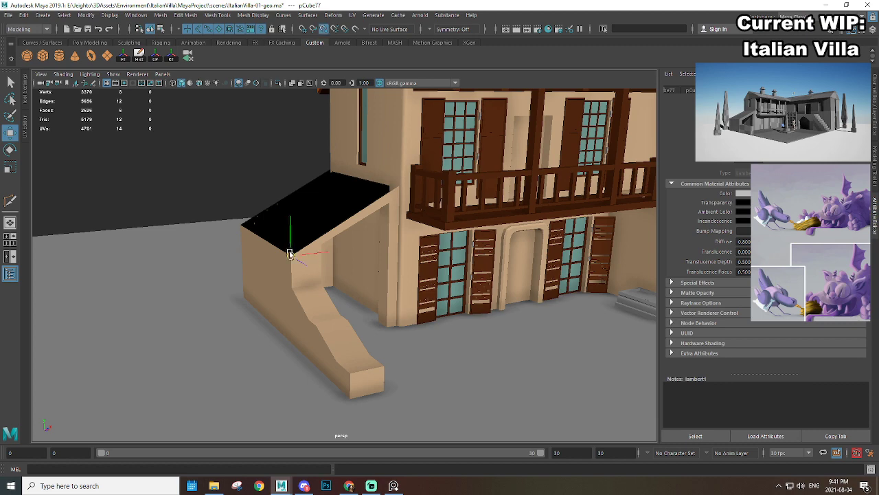
pyautogui.moveTo(289, 258); pyautogui.dragTo(269, 249)
# Step: Scale the cube into a thin slab and rotate it to follow the slope of the lean-to
pyautogui.scroll(-2, 317, 241)
pyautogui.press('e')
pyautogui.press('r')
pyautogui.moveTo(321, 239); pyautogui.dragTo(529, 291)
pyautogui.scroll(-4, 408, 263)
pyautogui.press('w')
pyautogui.moveTo(427, 276); pyautogui.dragTo(306, 257)
pyautogui.scroll(4, 408, 266)
pyautogui.press('e')
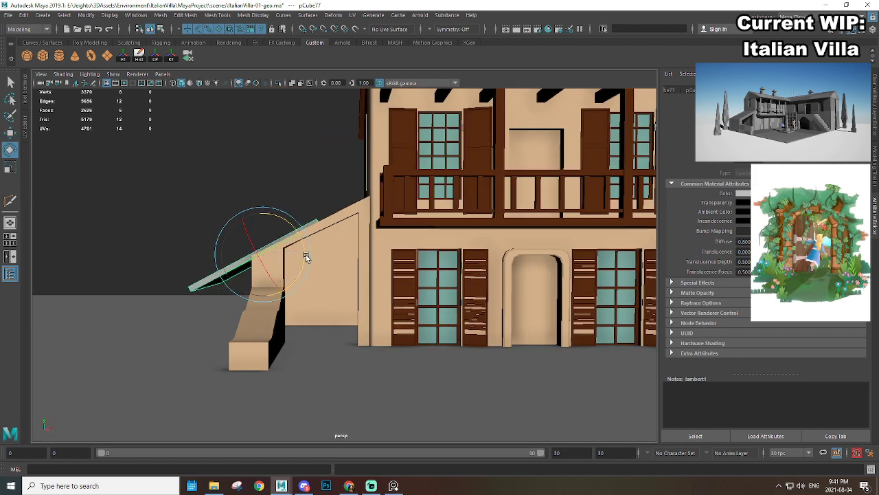
# Step: Move the slab onto the lean-to and widen it to cover the full depth of the sloped top
pyautogui.press('w')
pyautogui.moveTo(294, 226); pyautogui.dragTo(483, 245)
pyautogui.keyDown('alt'); pyautogui.moveTo(483, 245); pyautogui.dragTo(424, 260, button='middle'); pyautogui.keyUp('alt')
pyautogui.press('r')
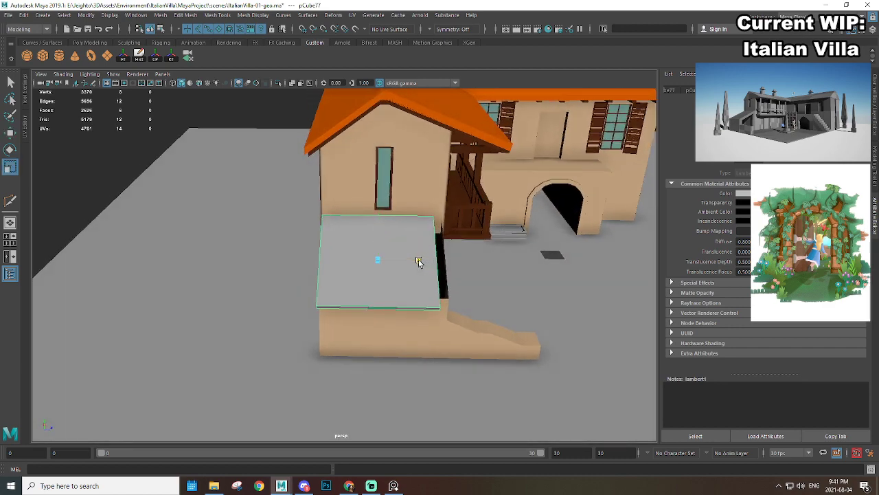
pyautogui.moveTo(418, 261); pyautogui.dragTo(428, 259)
pyautogui.press('w')
pyautogui.keyDown('alt'); pyautogui.moveTo(428, 259); pyautogui.dragTo(462, 246, button='right'); pyautogui.keyUp('alt')
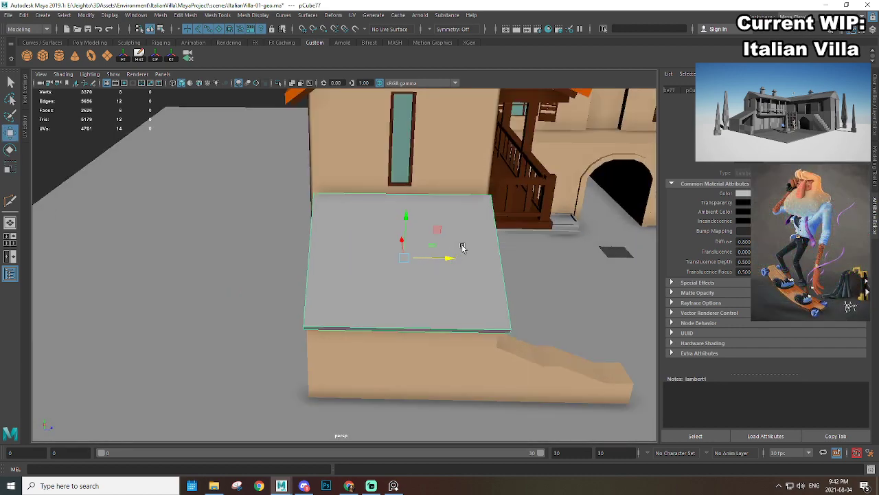
# Step: Fine-tune the slab's tilt and position so it rests along the lean-to's sloped wall
pyautogui.keyDown('alt'); pyautogui.moveTo(462, 246); pyautogui.dragTo(375, 228); pyautogui.keyUp('alt')
pyautogui.keyDown('alt'); pyautogui.moveTo(355, 202); pyautogui.dragTo(370, 226, button='middle'); pyautogui.keyUp('alt')
pyautogui.keyDown('alt'); pyautogui.moveTo(370, 226); pyautogui.dragTo(419, 241, button='right'); pyautogui.keyUp('alt')
pyautogui.press('e')
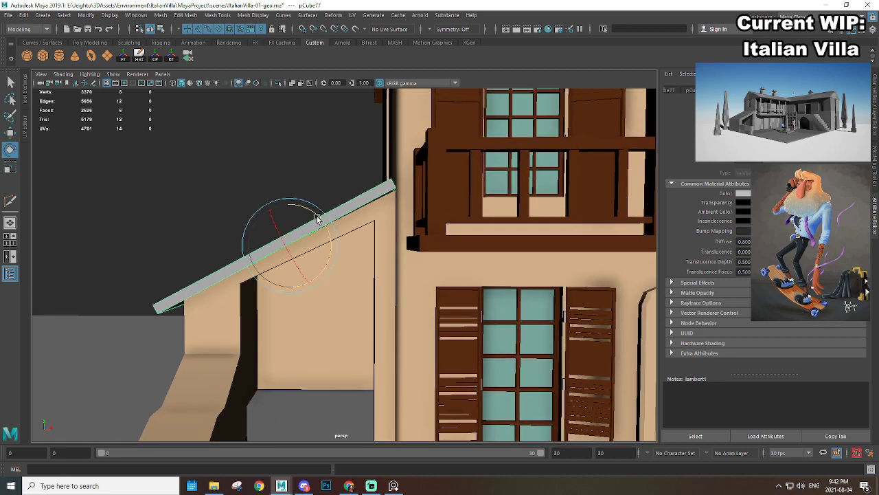
pyautogui.keyDown('alt'); pyautogui.moveTo(327, 237); pyautogui.dragTo(422, 236); pyautogui.keyUp('alt')
pyautogui.press('r')
pyautogui.press('w')
pyautogui.keyDown('alt'); pyautogui.moveTo(422, 236); pyautogui.dragTo(379, 243, button='middle'); pyautogui.keyUp('alt')
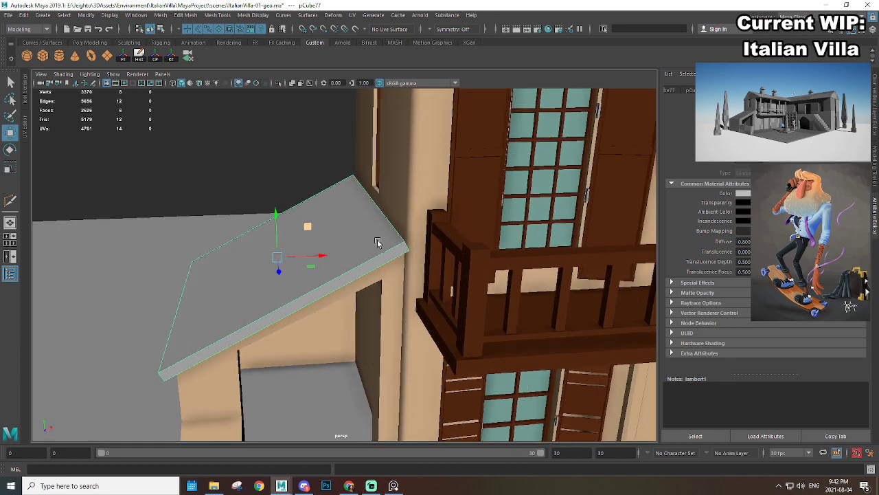
# Step: Adjust the slab's upper end where it meets the villa wall, return to object mode and scale the slab across its width
pyautogui.scroll(2, 378, 230)
pyautogui.moveTo(382, 193); pyautogui.dragTo(383, 172, button='right')
pyautogui.click(386, 202)
pyautogui.moveTo(420, 196); pyautogui.dragTo(382, 246)
pyautogui.moveTo(373, 216); pyautogui.dragTo(415, 204, button='right')
pyautogui.keyDown('alt'); pyautogui.moveTo(387, 242); pyautogui.dragTo(332, 276); pyautogui.keyUp('alt')
pyautogui.press('r')
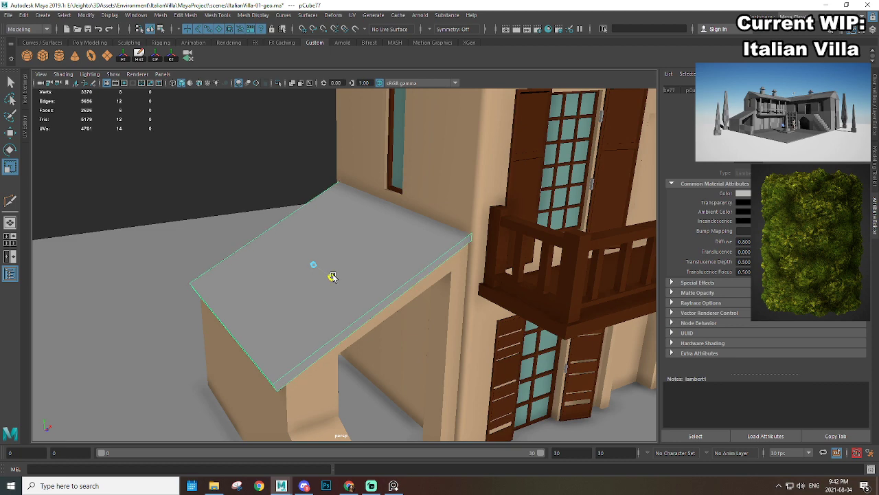
# Step: Assign the existing darkWood_m material to the lean-to roof slab
pyautogui.scroll(-5, 386, 283)
pyautogui.keyDown('alt'); pyautogui.moveTo(393, 284); pyautogui.dragTo(339, 220); pyautogui.keyUp('alt')
pyautogui.moveTo(341, 152); pyautogui.dragTo(408, 407, button='right')
pyautogui.scroll(5, 385, 297)
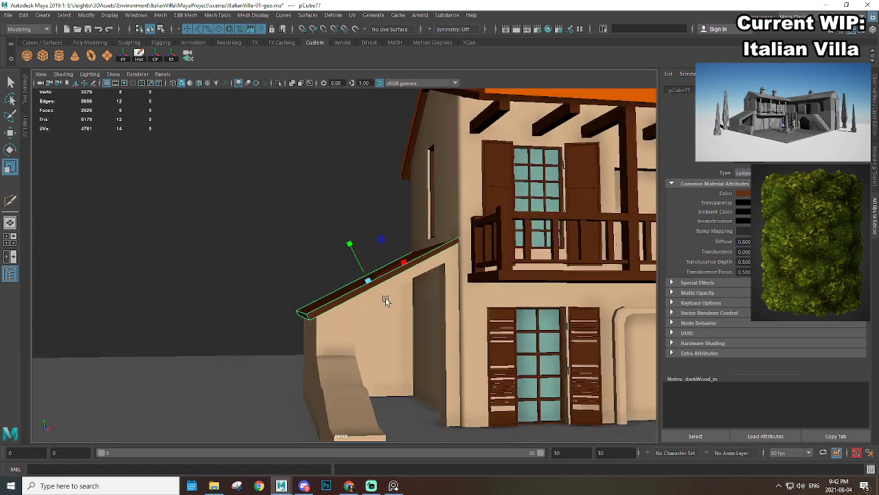
pyautogui.scroll(4, 385, 300)
# Step: Duplicate the lean-to roof slab and raise the copy to form a second layer on top
pyautogui.hotkey('ctrl', 'd')
pyautogui.press('w')
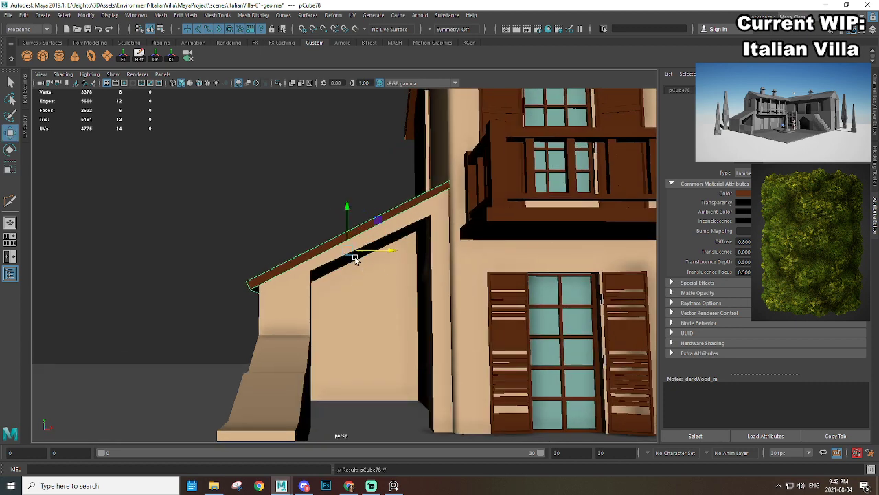
pyautogui.moveTo(348, 233); pyautogui.dragTo(391, 198)
pyautogui.press('r')
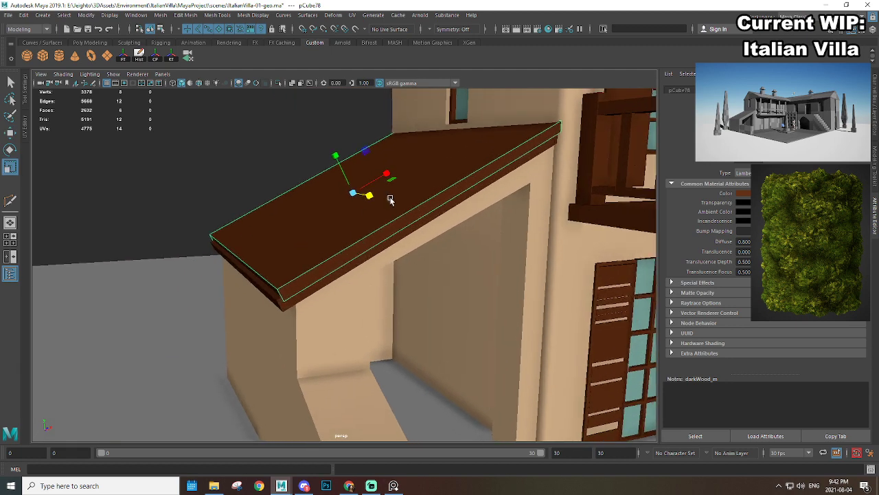
# Step: Extend the lower end face of the duplicated slab past the layer beneath, adjust its top face and return to object mode
pyautogui.press('F11')
pyautogui.click(254, 272)
pyautogui.keyDown('alt'); pyautogui.moveTo(293, 275); pyautogui.dragTo(273, 230); pyautogui.keyUp('alt')
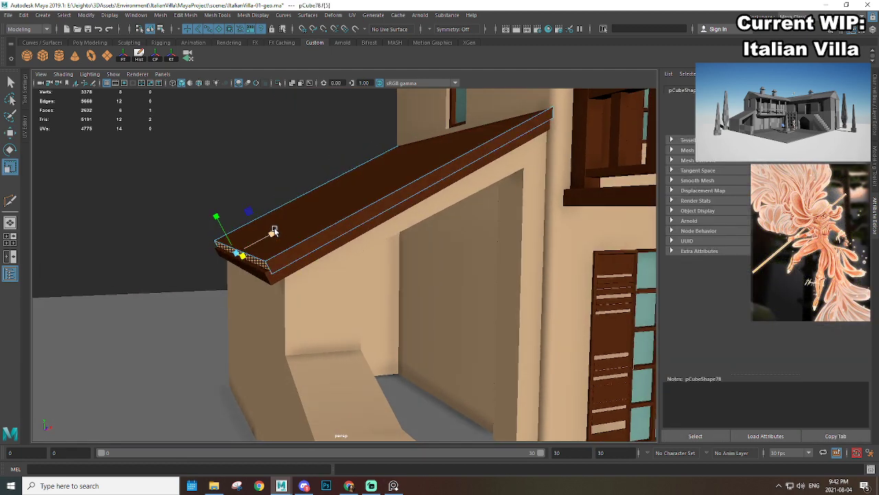
pyautogui.press('w')
pyautogui.keyDown('alt'); pyautogui.moveTo(319, 274); pyautogui.dragTo(365, 199); pyautogui.keyUp('alt')
pyautogui.hotkey('ctrl', 'z')
pyautogui.click(365, 199)
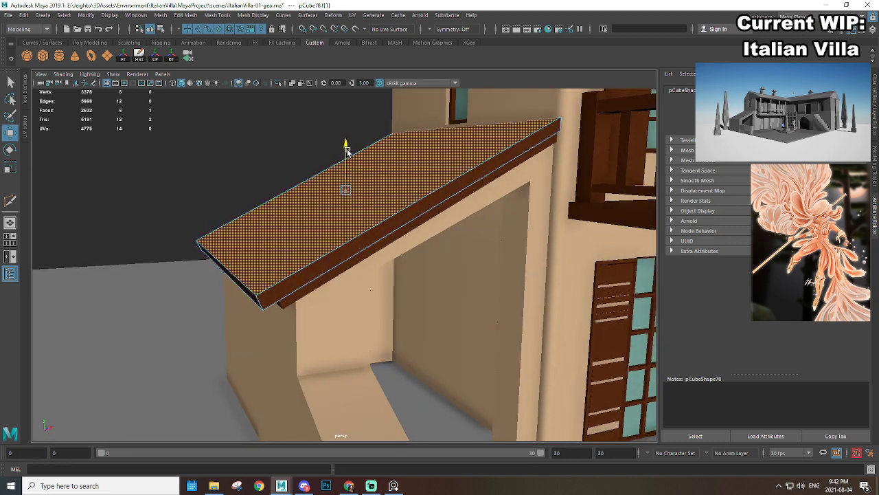
pyautogui.keyDown('alt'); pyautogui.moveTo(346, 147); pyautogui.dragTo(292, 222); pyautogui.keyUp('alt')
pyautogui.moveTo(293, 222); pyautogui.dragTo(322, 205, button='right')
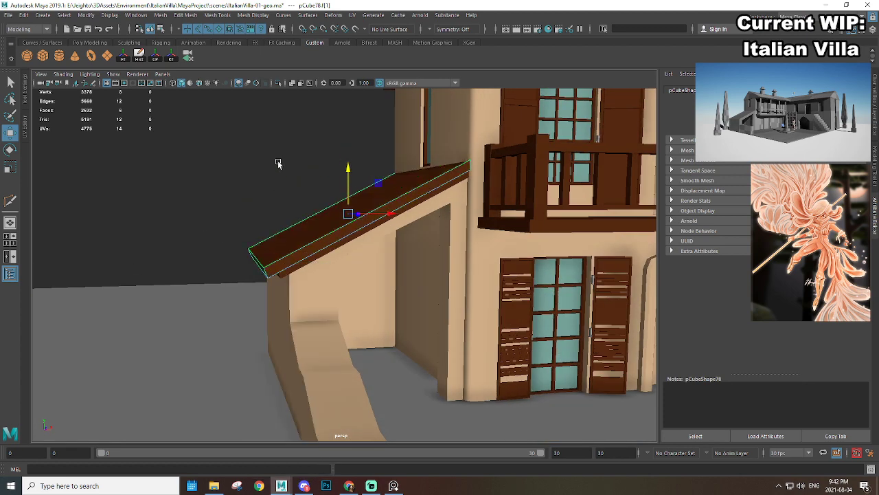
# Step: Select both layers of the lean-to roof and frame them in the front view
pyautogui.click(279, 163)
pyautogui.scroll(-3, 329, 226)
pyautogui.keyDown('alt'); pyautogui.moveTo(330, 226); pyautogui.dragTo(382, 185); pyautogui.keyUp('alt')
pyautogui.scroll(2, 337, 235)
pyautogui.click(418, 235)
pyautogui.scroll(-3, 419, 236)
pyautogui.scroll(4, 360, 238)
pyautogui.keyDown('shift'); pyautogui.click(362, 238); pyautogui.keyUp('shift')
pyautogui.scroll(-3, 362, 237)
pyautogui.press('space')
pyautogui.moveTo(381, 185); pyautogui.dragTo(381, 200)
pyautogui.press('f')
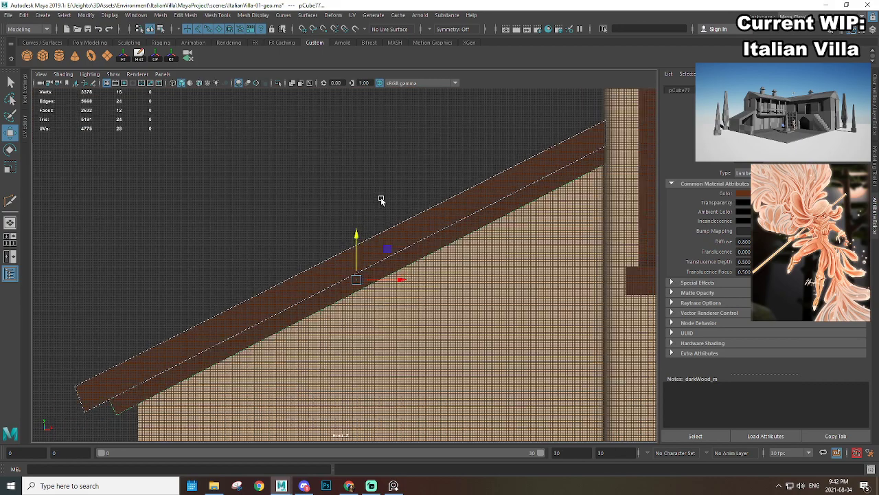
# Step: Slice both lean-to roof layers with three vertical Multi-Cut lines spaced along the slope
pyautogui.scroll(-6, 382, 200)
pyautogui.keyDown('alt'); pyautogui.moveTo(382, 200); pyautogui.dragTo(385, 213, button='middle'); pyautogui.keyUp('alt')
pyautogui.keyDown('shift'); pyautogui.moveTo(343, 198); pyautogui.dragTo(351, 237, button='right'); pyautogui.keyUp('shift')
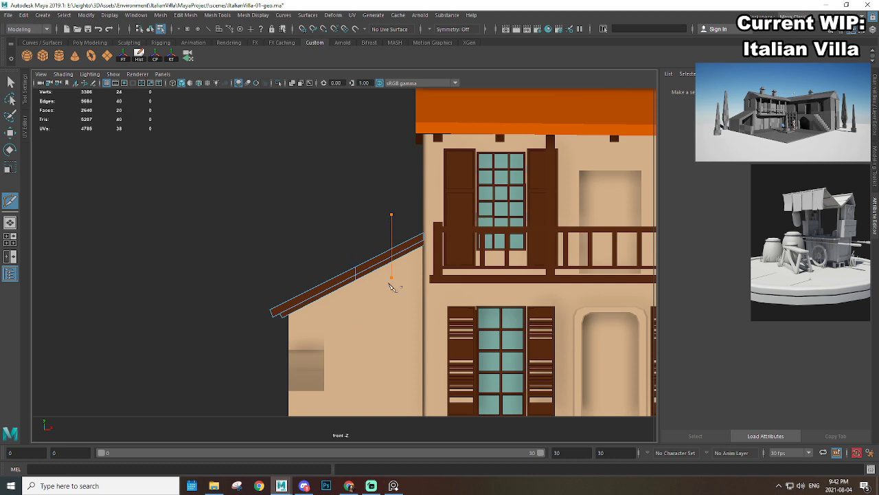
pyautogui.keyDown('shift'); pyautogui.moveTo(309, 231); pyautogui.dragTo(310, 337); pyautogui.keyUp('shift')
pyautogui.keyDown('alt'); pyautogui.moveTo(321, 315); pyautogui.dragTo(333, 290, button='middle'); pyautogui.keyUp('alt')
pyautogui.scroll(1, 343, 279)
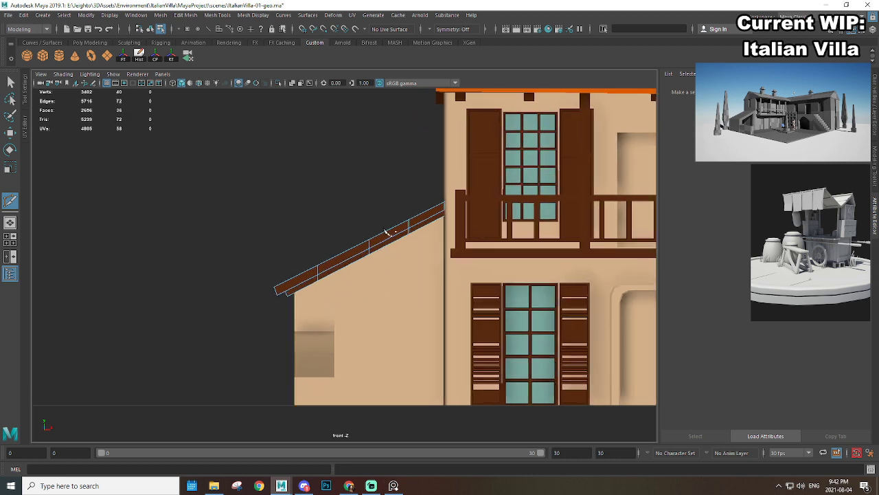
# Step: Move the vertices at the cuts and at the wall end vertically to bend both layers into a gently sagging curve
pyautogui.press('w')
pyautogui.press('e')
pyautogui.moveTo(392, 182); pyautogui.dragTo(353, 182, button='right')
pyautogui.moveTo(432, 162); pyautogui.dragTo(453, 217)
pyautogui.press('w')
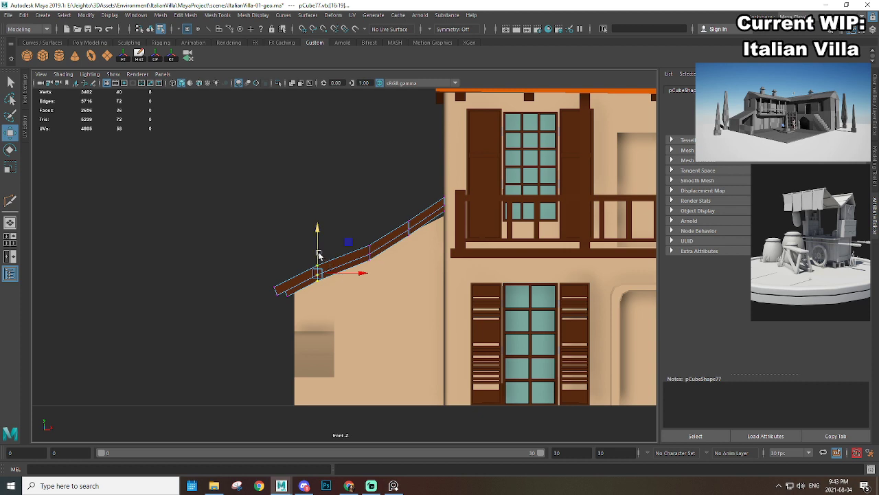
pyautogui.moveTo(319, 255); pyautogui.dragTo(319, 259)
pyautogui.moveTo(388, 213); pyautogui.dragTo(415, 252)
pyautogui.press('r')
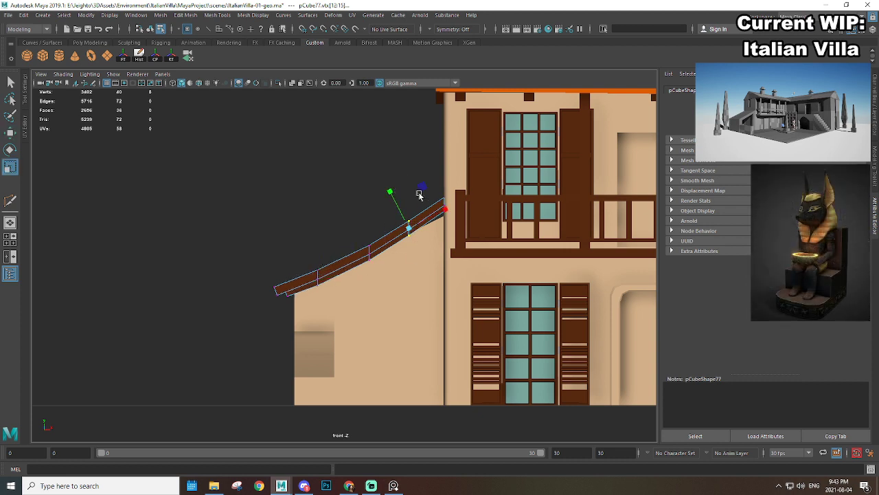
# Step: Return to object mode and select only the two lean-to roof layers to delete their history
pyautogui.moveTo(379, 267); pyautogui.dragTo(375, 235, button='right')
pyautogui.click(387, 232)
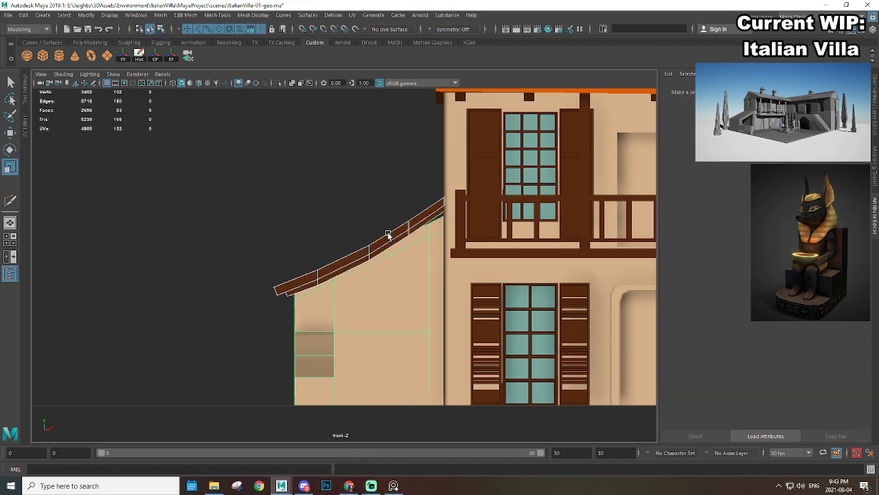
pyautogui.keyDown('ctrl'); pyautogui.click(406, 279); pyautogui.keyUp('ctrl')
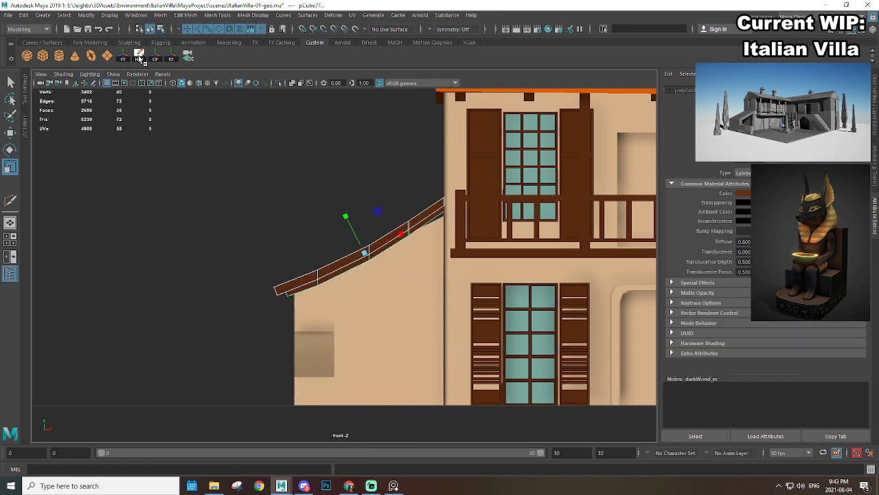
# Step: Scale the vertices of the cut nearest the villa wall vertically and adjust the wall-end vertices to even out the roof's thickness
pyautogui.scroll(3, 436, 211)
pyautogui.moveTo(418, 171); pyautogui.dragTo(399, 173, button='right')
pyautogui.moveTo(407, 179); pyautogui.dragTo(445, 255)
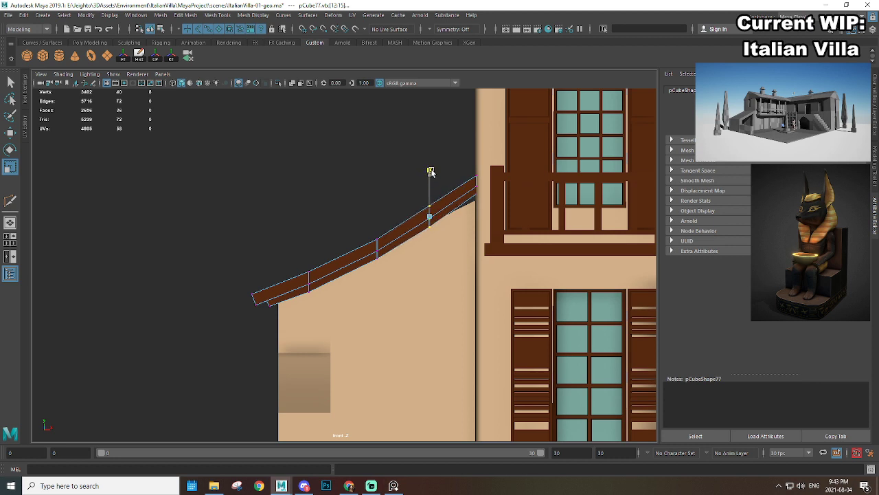
pyautogui.moveTo(527, 225); pyautogui.dragTo(527, 225)
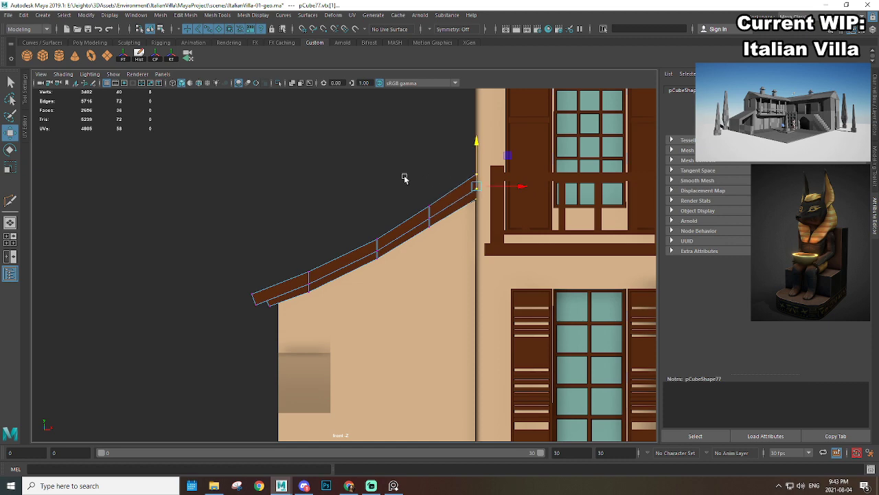
# Step: Lower the vertices of both roof layers slightly at the lean-to cut nearest the villa wall, and return to object mode in perspective view
pyautogui.moveTo(404, 177); pyautogui.dragTo(440, 245)
pyautogui.moveTo(429, 193); pyautogui.dragTo(430, 197)
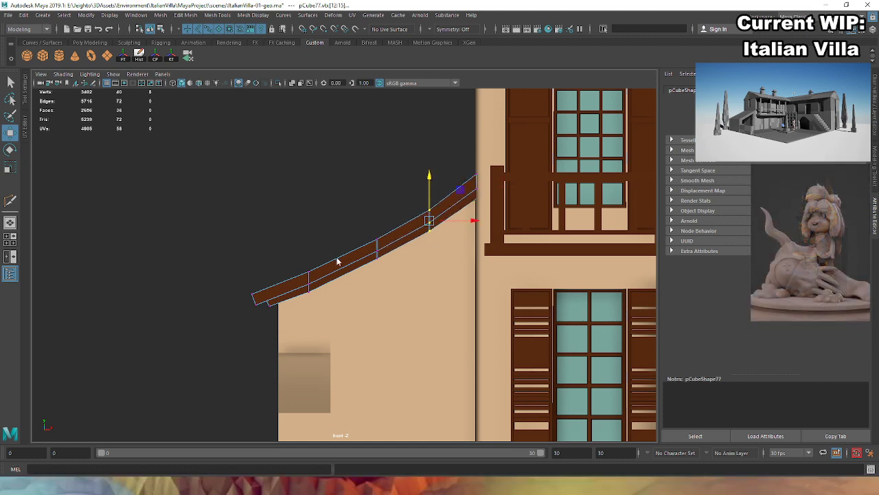
pyautogui.moveTo(338, 261); pyautogui.dragTo(374, 206, button='right')
pyautogui.click(383, 191)
pyautogui.press('space')
pyautogui.moveTo(325, 211); pyautogui.dragTo(326, 186)
pyautogui.keyDown('alt'); pyautogui.moveTo(363, 226); pyautogui.dragTo(360, 236); pyautogui.keyUp('alt')
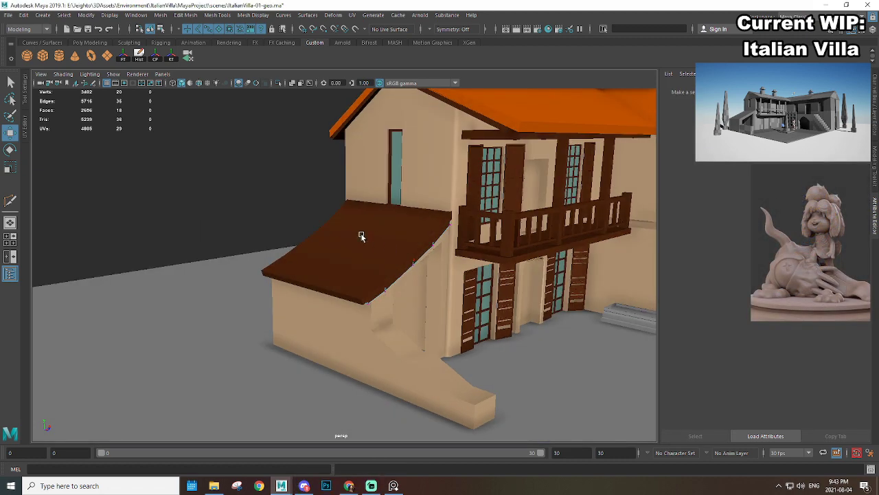
# Step: Assign the terracotta material to the upper layer of the lean-to roof
pyautogui.click(362, 235)
pyautogui.moveTo(339, 146); pyautogui.dragTo(413, 455, button='right')
pyautogui.click(516, 364)
# Step: Raise the bottom vertices of the narrow gable window opening in the house wall so it clears the lean-to roof
pyautogui.scroll(-5, 516, 365)
pyautogui.keyDown('alt'); pyautogui.moveTo(516, 365); pyautogui.dragTo(499, 352); pyautogui.keyUp('alt')
pyautogui.scroll(5, 257, 198)
pyautogui.keyDown('alt'); pyautogui.moveTo(257, 199); pyautogui.dragTo(357, 226, button='middle'); pyautogui.keyUp('alt')
pyautogui.click(357, 226)
pyautogui.scroll(-3, 385, 251)
pyautogui.keyDown('alt'); pyautogui.moveTo(385, 251); pyautogui.dragTo(336, 226); pyautogui.keyUp('alt')
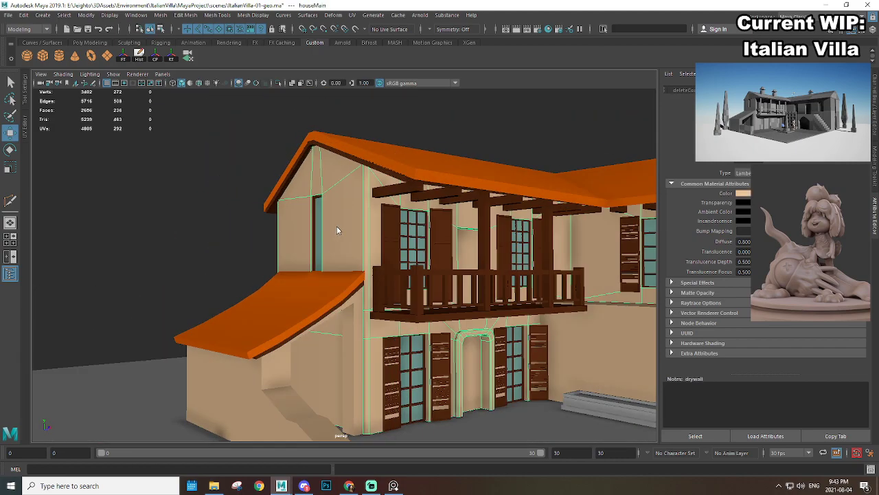
pyautogui.moveTo(337, 226); pyautogui.dragTo(323, 229, button='right')
pyautogui.keyDown('alt'); pyautogui.moveTo(259, 262); pyautogui.dragTo(241, 255); pyautogui.keyUp('alt')
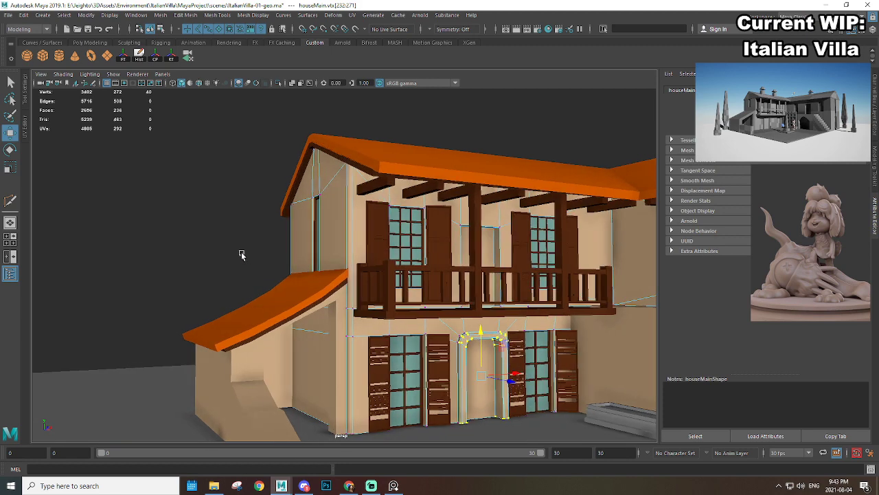
pyautogui.moveTo(336, 291); pyautogui.dragTo(338, 291)
pyautogui.press('f')
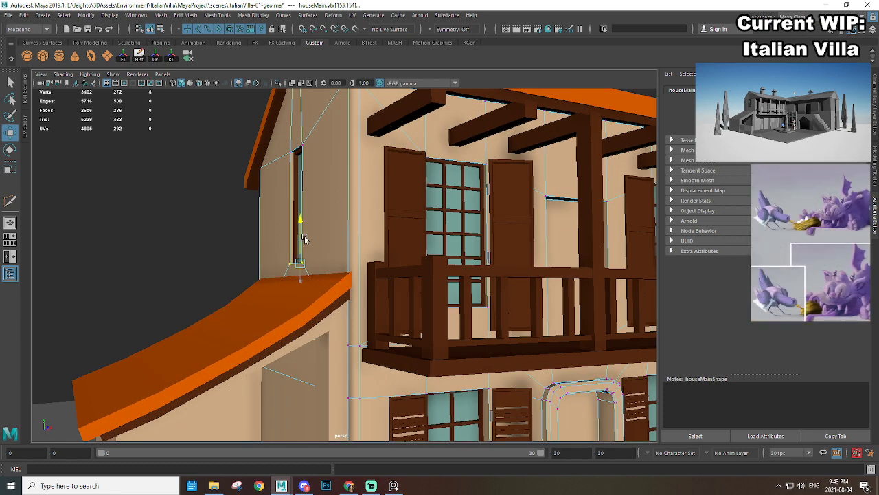
pyautogui.keyDown('alt'); pyautogui.moveTo(287, 235); pyautogui.dragTo(314, 191); pyautogui.keyUp('alt')
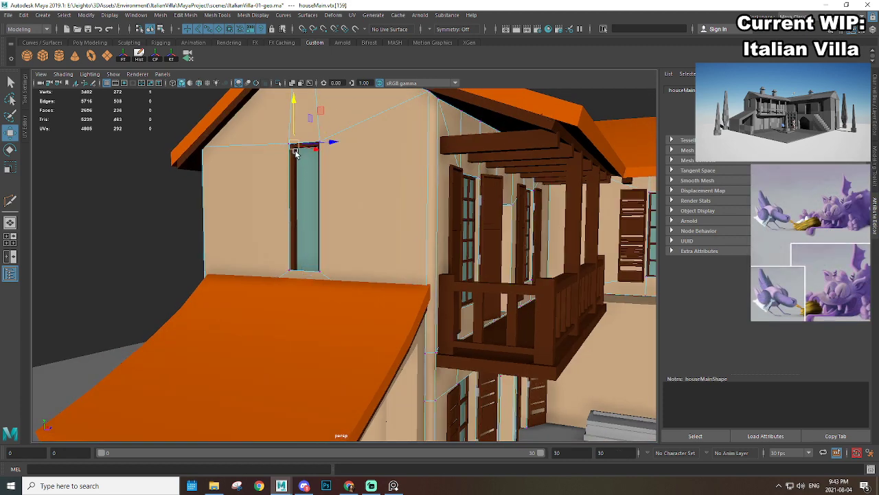
# Step: Raise the bottom vertices of the narrow gable window's wooden frame to fit the shortened wall opening
pyautogui.moveTo(296, 152); pyautogui.dragTo(334, 143, button='right')
pyautogui.click(295, 165)
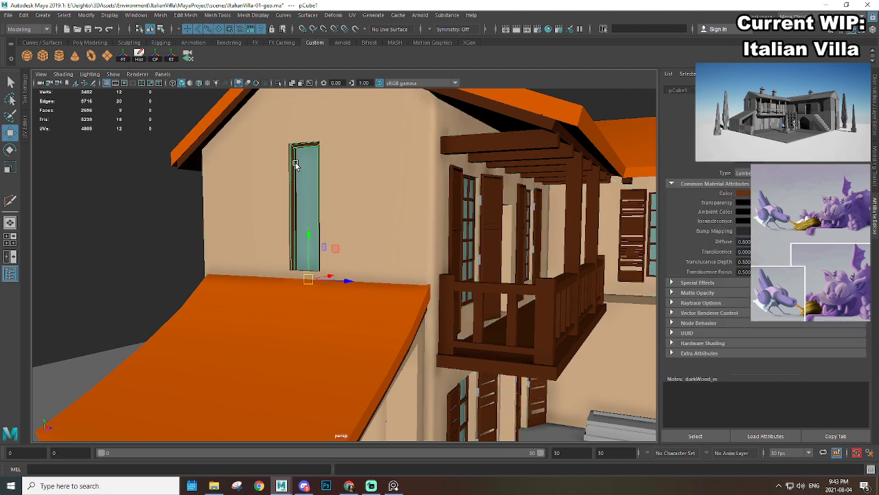
pyautogui.moveTo(295, 164); pyautogui.dragTo(237, 167, button='right')
pyautogui.moveTo(220, 218); pyautogui.dragTo(353, 305)
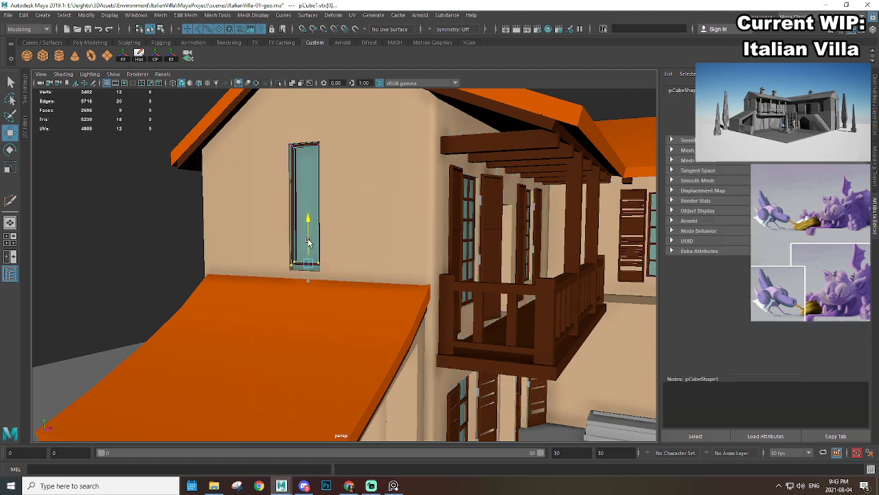
pyautogui.scroll(4, 245, 242)
pyautogui.keyDown('alt'); pyautogui.moveTo(244, 242); pyautogui.dragTo(332, 239, button='middle'); pyautogui.keyUp('alt')
pyautogui.click(338, 169)
pyautogui.moveTo(353, 164); pyautogui.dragTo(296, 166, button='right')
pyautogui.moveTo(221, 222); pyautogui.dragTo(470, 360)
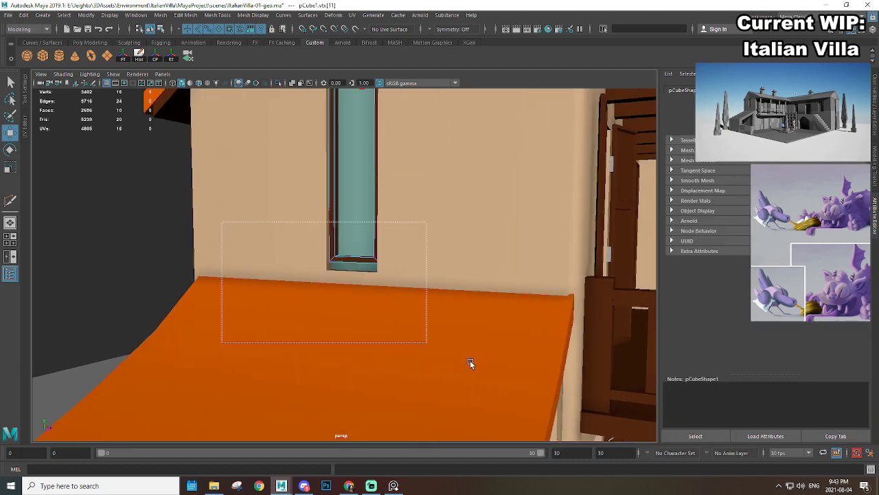
# Step: Raise the bottom vertices of the narrow gable window's glass pane to fit inside the frame, and return to object mode
pyautogui.click(353, 188)
pyautogui.moveTo(354, 153); pyautogui.dragTo(394, 136, button='right')
pyautogui.click(346, 265)
pyautogui.click(474, 248)
pyautogui.click(348, 223)
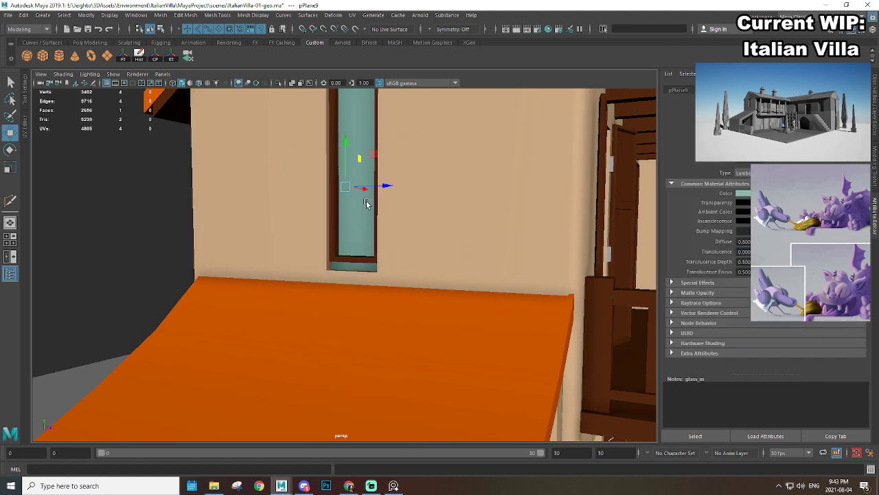
pyautogui.moveTo(364, 192); pyautogui.dragTo(295, 175, button='right')
pyautogui.moveTo(265, 225); pyautogui.dragTo(511, 353)
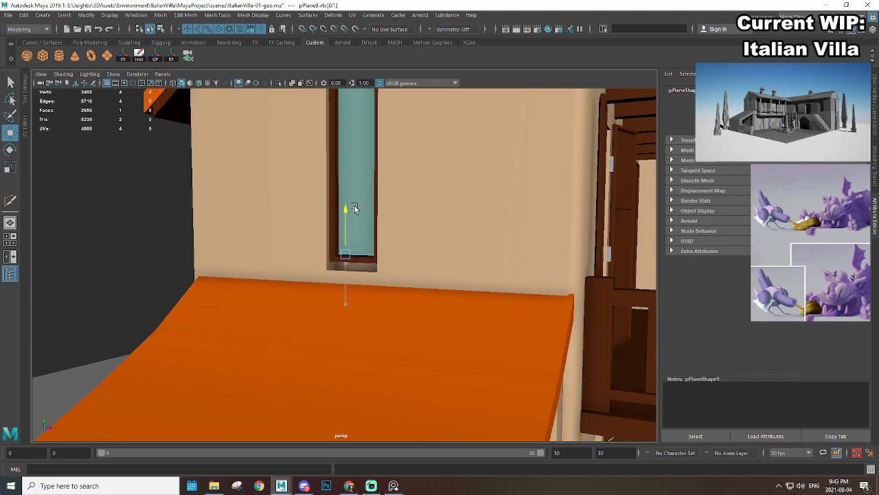
pyautogui.scroll(-4, 358, 218)
pyautogui.keyDown('alt'); pyautogui.moveTo(359, 230); pyautogui.dragTo(414, 250); pyautogui.keyUp('alt')
pyautogui.scroll(4, 369, 226)
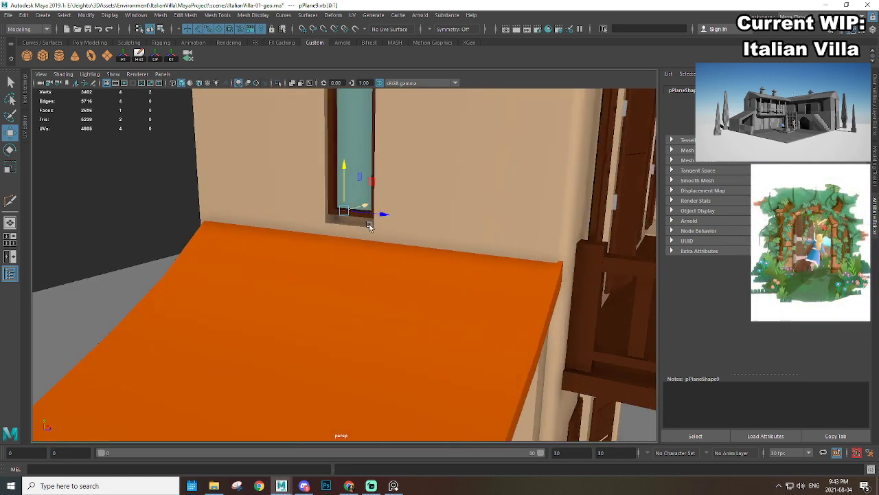
pyautogui.moveTo(330, 179); pyautogui.dragTo(356, 164, button='right')
# Step: Create a cube beneath the narrow gable window, then scale and position it as a thin windowsill
pyautogui.scroll(3, 350, 234)
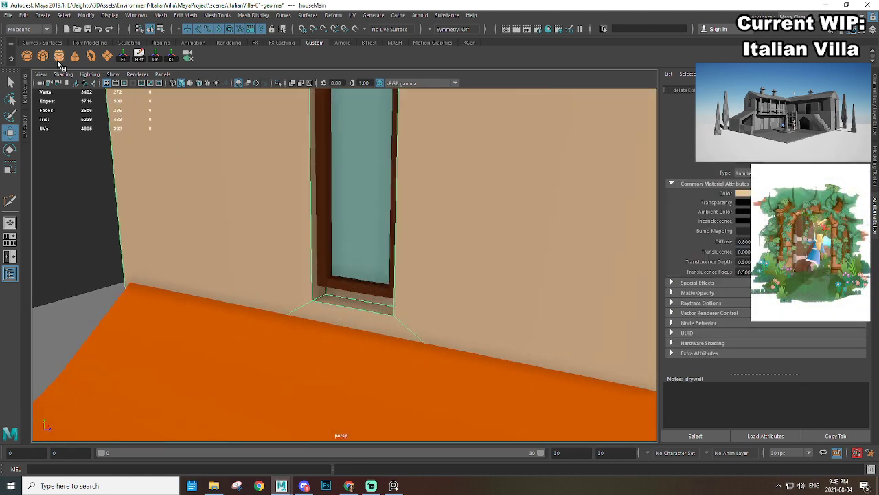
pyautogui.keyDown('alt'); pyautogui.moveTo(228, 193); pyautogui.dragTo(421, 294); pyautogui.keyUp('alt')
pyautogui.click(280, 276)
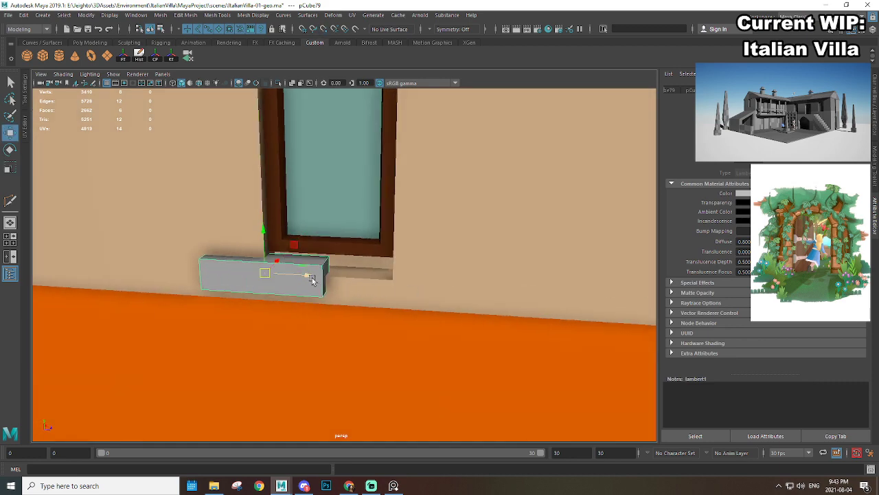
pyautogui.moveTo(312, 279)
pyautogui.mouseDown()
pyautogui.moveTo(384, 284)
pyautogui.moveTo(349, 269)
pyautogui.moveTo(331, 277)
pyautogui.moveTo(323, 251)
pyautogui.moveTo(322, 270)
pyautogui.mouseUp()
pyautogui.press('r')
pyautogui.moveTo(361, 296)
pyautogui.keyDown('alt'); pyautogui.mouseDown()
pyautogui.moveTo(321, 295)
pyautogui.moveTo(346, 295)
pyautogui.mouseUp(); pyautogui.keyUp('alt')
pyautogui.press('w')
pyautogui.moveTo(344, 258); pyautogui.dragTo(327, 248)
pyautogui.press('w')
pyautogui.scroll(2, 334, 257)
pyautogui.moveTo(328, 249); pyautogui.dragTo(328, 258, button='right')
# Step: Return to object mode and assign the terracotta material to the new windowsill
pyautogui.keyDown('alt'); pyautogui.moveTo(328, 259); pyautogui.dragTo(362, 229); pyautogui.keyUp('alt')
pyautogui.click(337, 255)
pyautogui.moveTo(322, 232); pyautogui.dragTo(372, 222, button='right')
pyautogui.moveTo(337, 165); pyautogui.dragTo(405, 465, button='right')
# Step: Raise the lower end of the gable window's frame and glass so they sit just above the terracotta sill
pyautogui.scroll(-4, 406, 402)
pyautogui.keyDown('alt'); pyautogui.moveTo(406, 401); pyautogui.dragTo(356, 262); pyautogui.keyUp('alt')
pyautogui.scroll(-5, 435, 306)
pyautogui.scroll(6, 356, 234)
pyautogui.click(354, 219)
pyautogui.click(338, 217)
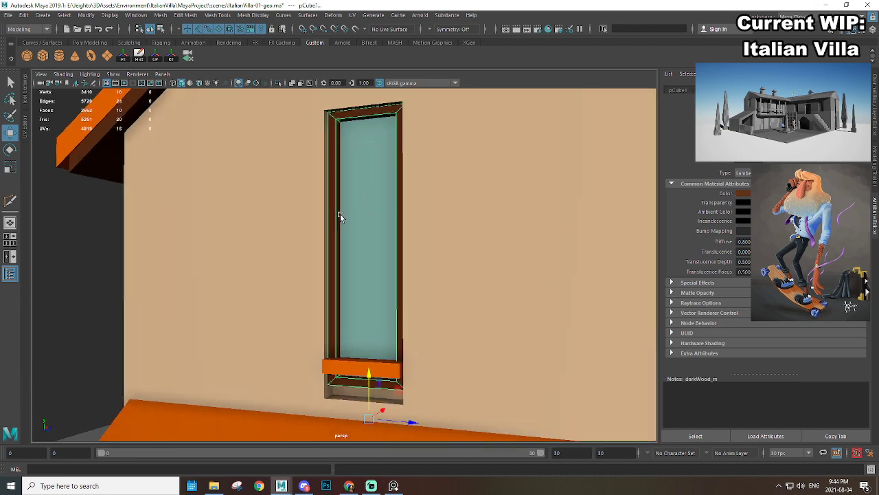
pyautogui.moveTo(372, 363)
pyautogui.mouseDown()
pyautogui.moveTo(377, 347)
pyautogui.moveTo(366, 348)
pyautogui.mouseUp()
pyautogui.click(353, 371)
pyautogui.scroll(-4, 430, 248)
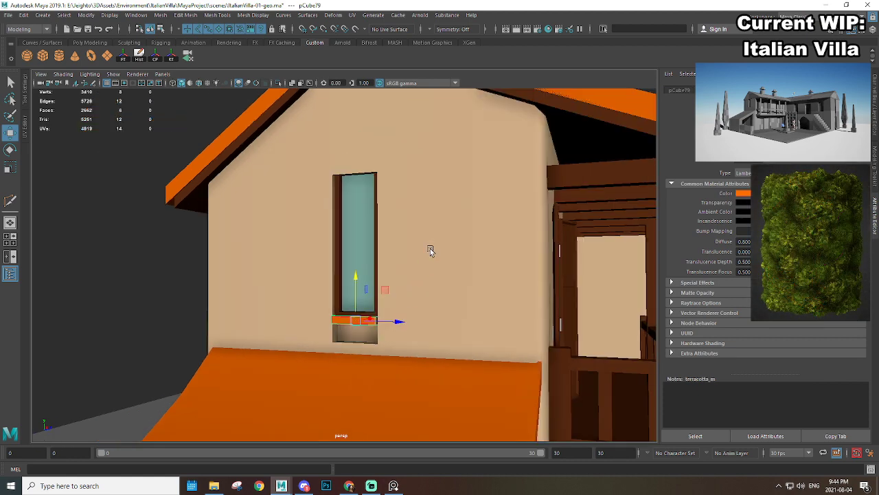
# Step: Isolate the house walls, raise the bottom vertices of the gable window opening to the sill, and show the whole scene again
pyautogui.click(431, 246)
pyautogui.scroll(-4, 429, 249)
pyautogui.keyDown('alt'); pyautogui.moveTo(425, 251); pyautogui.dragTo(384, 250); pyautogui.keyUp('alt')
pyautogui.click(278, 84)
pyautogui.moveTo(397, 130); pyautogui.dragTo(364, 132, button='right')
pyautogui.click(340, 213)
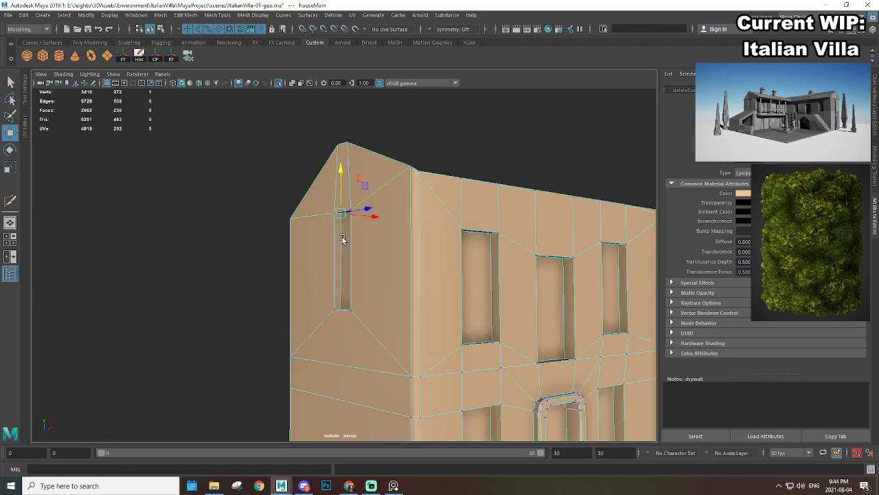
pyautogui.keyDown('alt'); pyautogui.moveTo(344, 241); pyautogui.dragTo(395, 208); pyautogui.keyUp('alt')
pyautogui.keyDown('alt'); pyautogui.moveTo(453, 256); pyautogui.dragTo(367, 190); pyautogui.keyUp('alt')
pyautogui.hotkey('ctrl', '1')
pyautogui.scroll(5, 378, 253)
pyautogui.moveTo(361, 161); pyautogui.dragTo(388, 141, button='right')
pyautogui.click(158, 232)
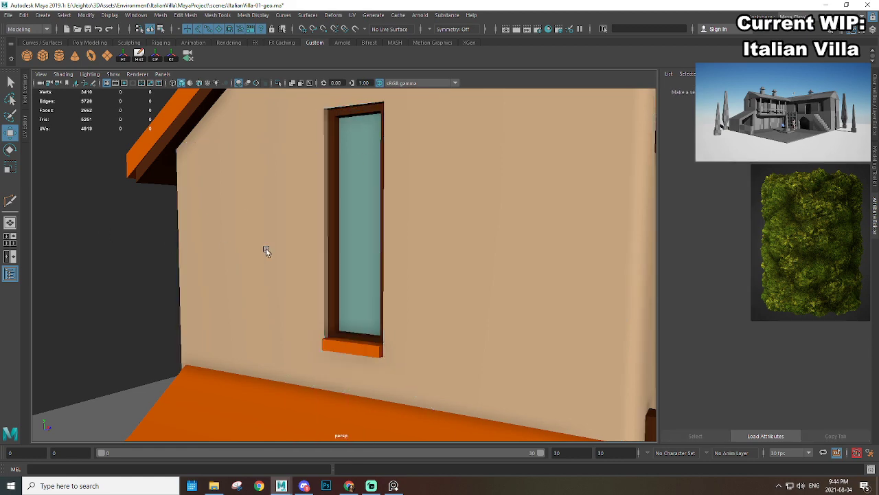
# Step: Scale the terracotta windowsill slightly wider than the gable window opening, and deselect it
pyautogui.scroll(-8, 347, 261)
pyautogui.keyDown('alt'); pyautogui.moveTo(349, 262); pyautogui.dragTo(305, 232, button='middle'); pyautogui.keyUp('alt')
pyautogui.scroll(4, 306, 232)
pyautogui.keyDown('alt'); pyautogui.moveTo(418, 254); pyautogui.dragTo(528, 285); pyautogui.keyUp('alt')
pyautogui.keyDown('alt'); pyautogui.moveTo(267, 238); pyautogui.dragTo(354, 272, button='middle'); pyautogui.keyUp('alt')
pyautogui.scroll(7, 354, 273)
pyautogui.click(438, 239)
pyautogui.press('r')
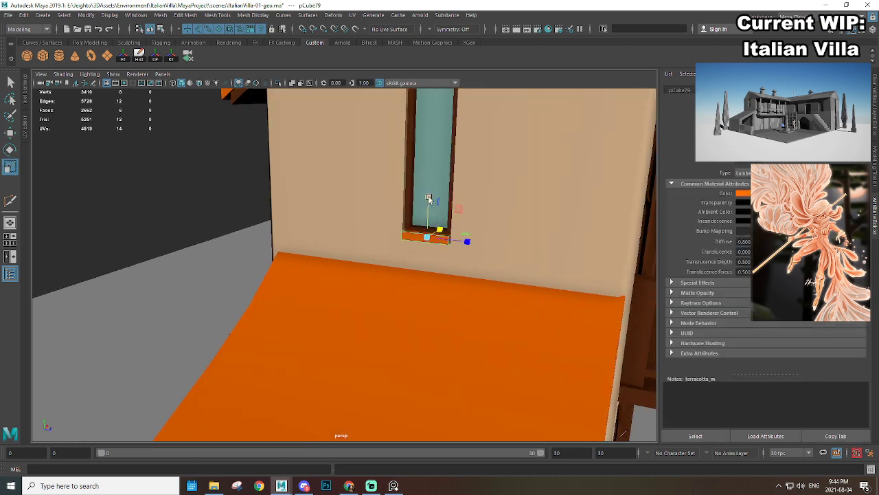
pyautogui.keyDown('alt'); pyautogui.moveTo(505, 262); pyautogui.dragTo(442, 310, button='middle'); pyautogui.keyUp('alt')
pyautogui.scroll(4, 442, 309)
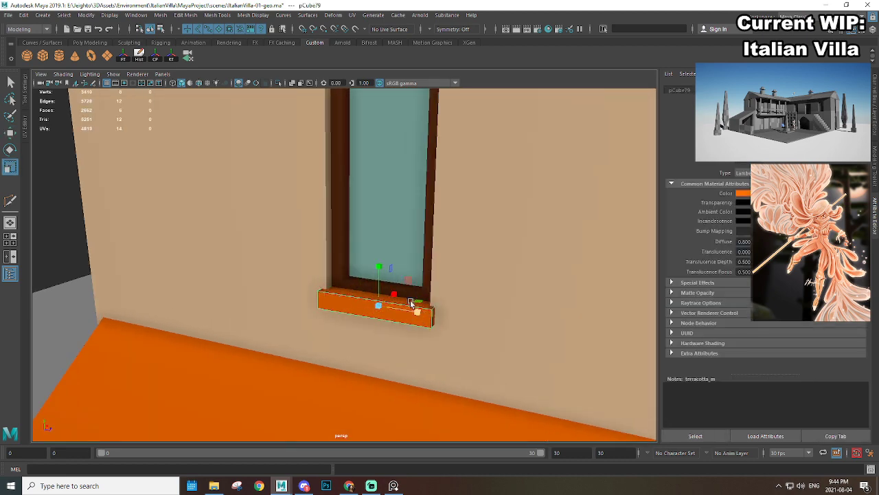
pyautogui.moveTo(376, 266); pyautogui.dragTo(410, 297)
pyautogui.press('w')
pyautogui.click(99, 202)
pyautogui.scroll(-10, 327, 342)
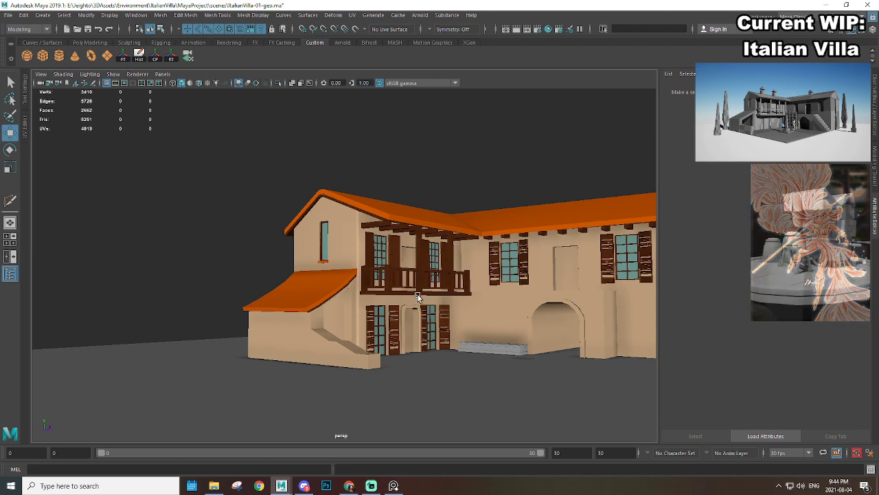
# Step: Examine the villa's lean-to roof, gable window and overall proportions from several angles
pyautogui.scroll(6, 410, 297)
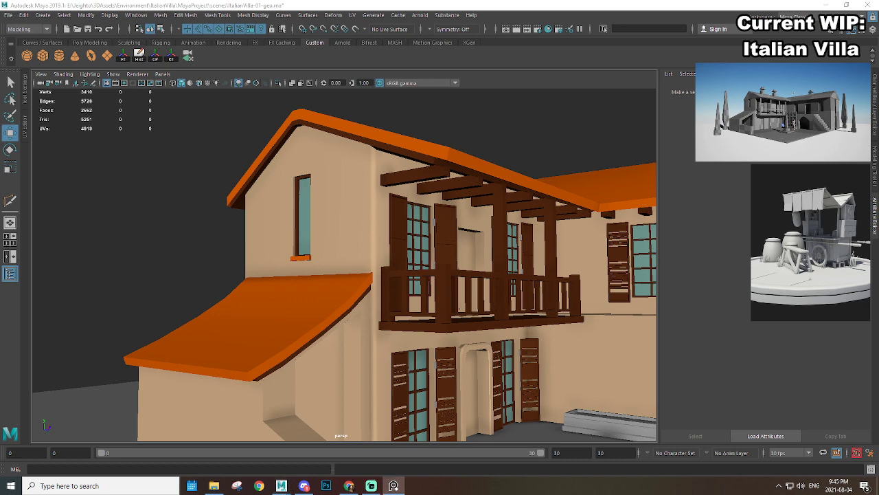
pyautogui.scroll(-5, 492, 301)
pyautogui.keyDown('alt'); pyautogui.moveTo(492, 300); pyautogui.dragTo(422, 326); pyautogui.keyUp('alt')
pyautogui.scroll(-4, 421, 326)
pyautogui.scroll(4, 422, 325)
pyautogui.keyDown('alt'); pyautogui.moveTo(496, 367); pyautogui.dragTo(294, 247); pyautogui.keyUp('alt')
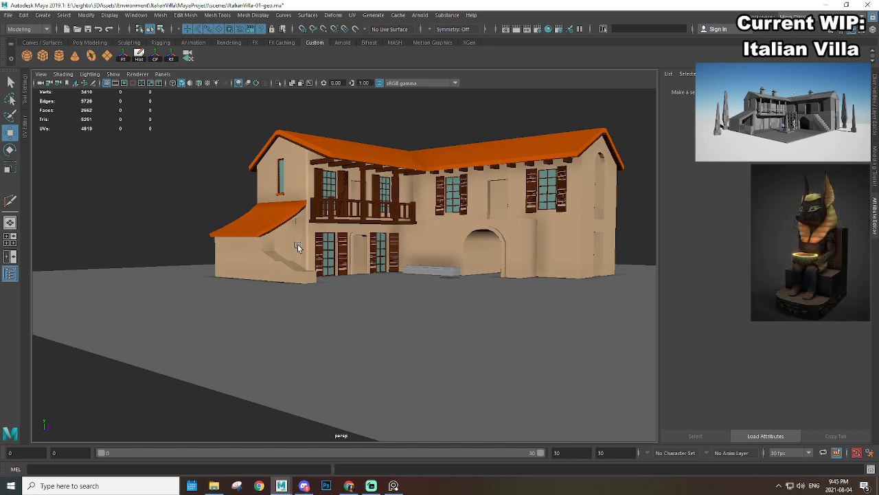
pyautogui.hotkey('alt', 'Tab')
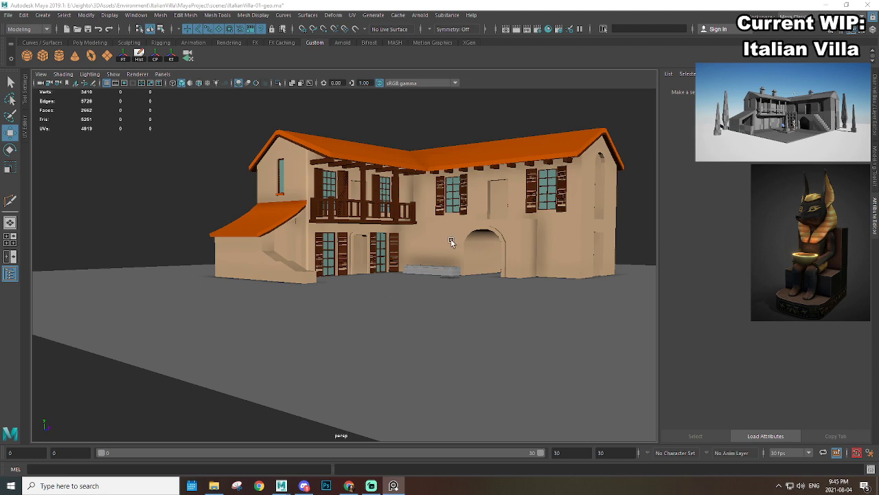
pyautogui.keyDown('alt'); pyautogui.moveTo(455, 241); pyautogui.dragTo(398, 250); pyautogui.keyUp('alt')
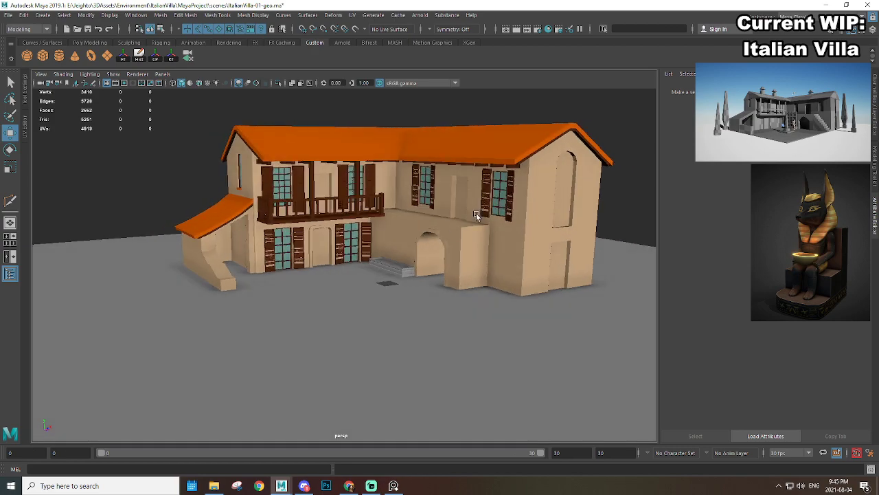
# Step: Select the back faces of the tall arched recess in the other gable wall and extract them as a separate mesh
pyautogui.keyDown('alt'); pyautogui.moveTo(481, 214); pyautogui.dragTo(392, 261, button='middle'); pyautogui.keyUp('alt')
pyautogui.keyDown('alt'); pyautogui.moveTo(392, 261); pyautogui.dragTo(469, 304, button='right'); pyautogui.keyUp('alt')
pyautogui.click(395, 261)
pyautogui.keyDown('alt'); pyautogui.moveTo(469, 303); pyautogui.dragTo(403, 170); pyautogui.keyUp('alt')
pyautogui.keyDown('alt'); pyautogui.moveTo(398, 292); pyautogui.dragTo(394, 215, button='middle'); pyautogui.keyUp('alt')
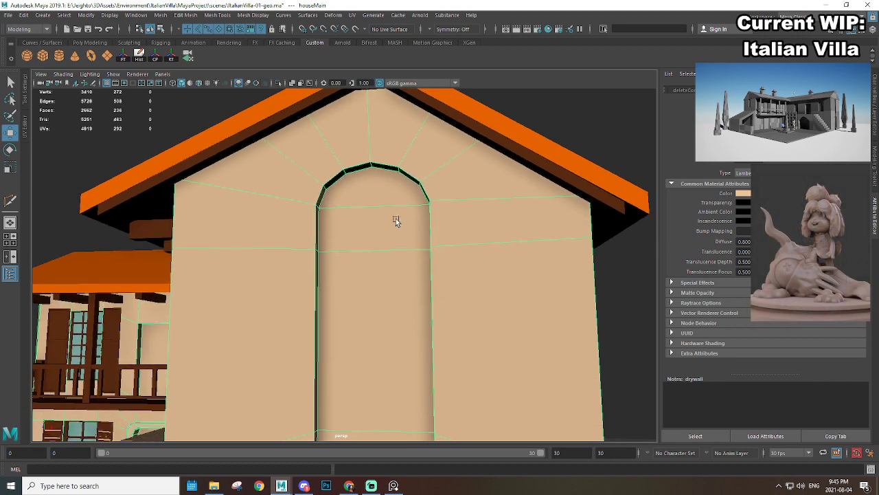
pyautogui.moveTo(385, 199); pyautogui.dragTo(386, 226, button='right')
pyautogui.scroll(-5, 374, 272)
pyautogui.keyDown('alt'); pyautogui.moveTo(389, 335); pyautogui.dragTo(392, 266, button='middle'); pyautogui.keyUp('alt')
pyautogui.scroll(5, 393, 267)
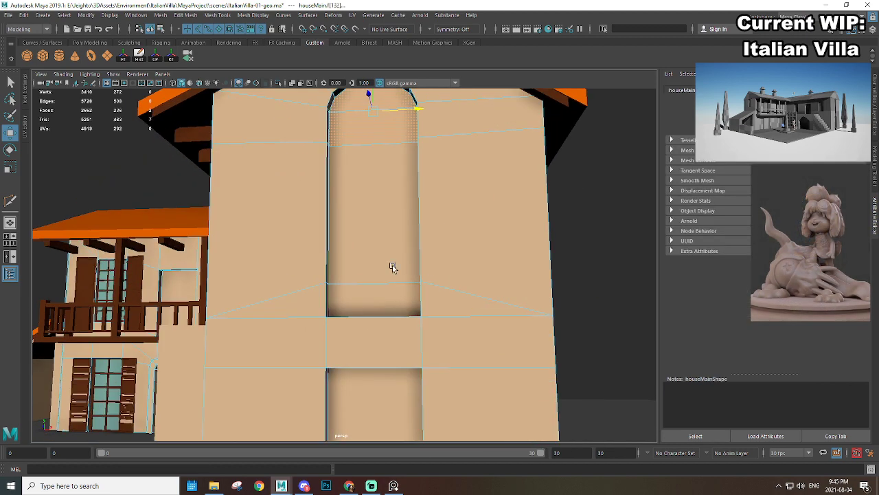
pyautogui.keyDown('shift'); pyautogui.click(390, 271); pyautogui.keyUp('shift')
pyautogui.keyDown('shift'); pyautogui.click(375, 296); pyautogui.keyUp('shift')
pyautogui.scroll(-5, 389, 304)
pyautogui.keyDown('alt'); pyautogui.moveTo(391, 304); pyautogui.dragTo(378, 310); pyautogui.keyUp('alt')
pyautogui.keyDown('shift'); pyautogui.moveTo(382, 208); pyautogui.dragTo(417, 186, button='right'); pyautogui.keyUp('shift')
pyautogui.click(537, 163)
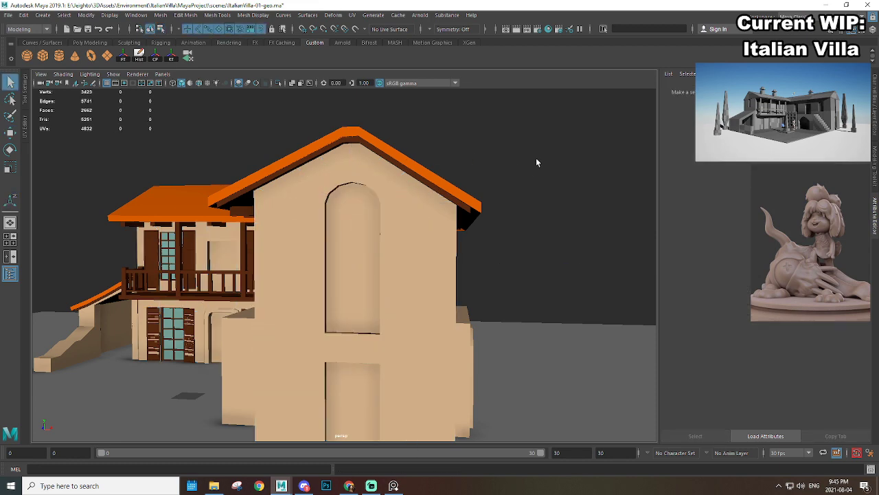
# Step: Delete the construction history of all objects in the scene
pyautogui.scroll(-5, 522, 230)
pyautogui.scroll(3, 390, 279)
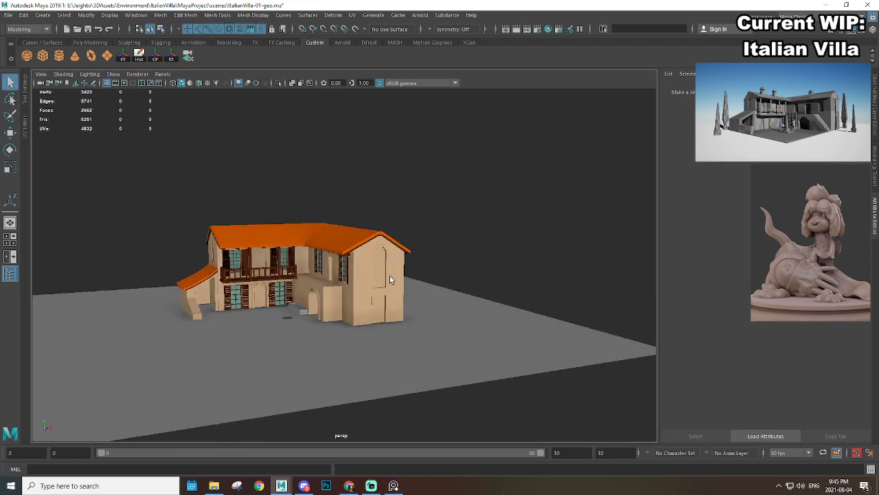
pyautogui.moveTo(535, 422); pyautogui.dragTo(112, 101)
pyautogui.click(143, 62)
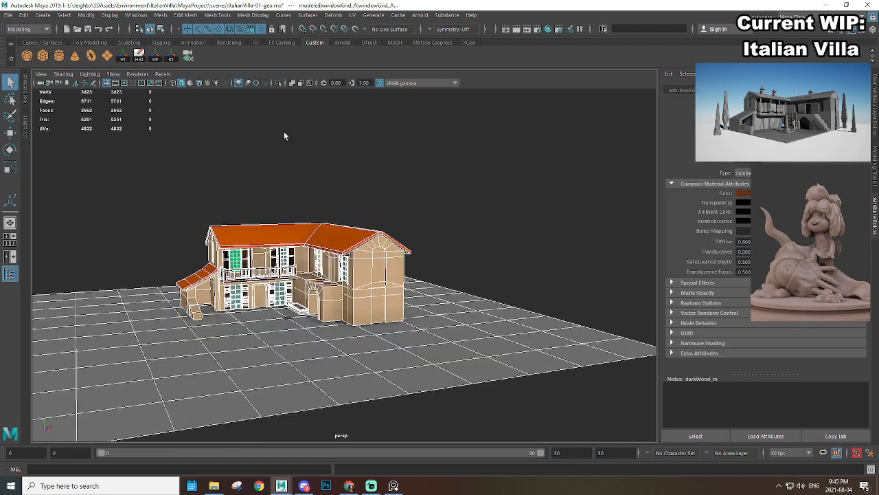
pyautogui.click(426, 153)
# Step: Extrude all four faces of the extracted arched panel together and scale them inward vertically and horizontally to form a frame border
pyautogui.scroll(7, 436, 287)
pyautogui.keyDown('alt'); pyautogui.moveTo(468, 282); pyautogui.dragTo(322, 177); pyautogui.keyUp('alt')
pyautogui.scroll(2, 384, 260)
pyautogui.scroll(2, 331, 174)
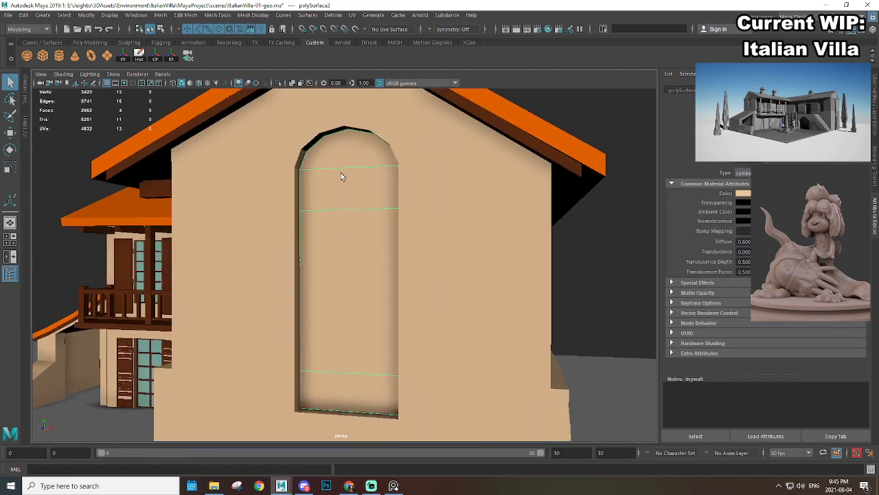
pyautogui.press('F11')
pyautogui.click(348, 160)
pyautogui.keyDown('shift'); pyautogui.click(353, 200); pyautogui.keyUp('shift')
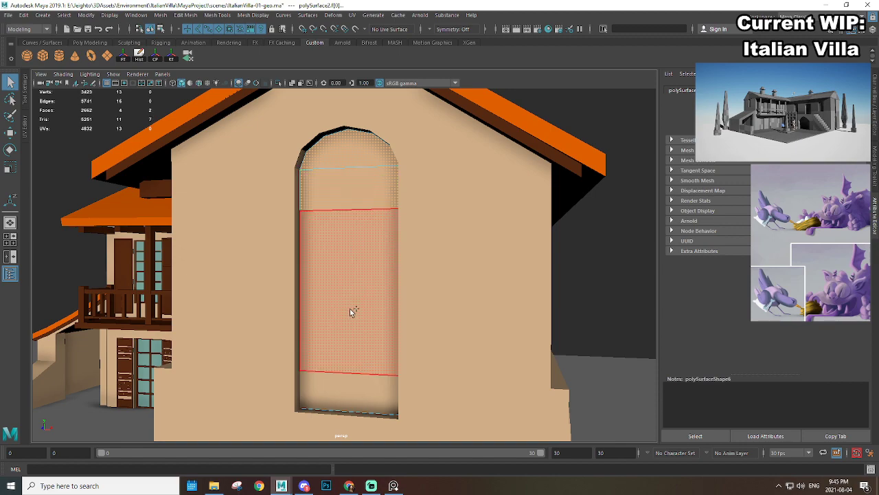
pyautogui.keyDown('shift'); pyautogui.click(351, 310); pyautogui.keyUp('shift')
pyautogui.keyDown('shift'); pyautogui.click(350, 380); pyautogui.keyUp('shift')
pyautogui.keyDown('shift'); pyautogui.moveTo(353, 244); pyautogui.dragTo(356, 271, button='right'); pyautogui.keyUp('shift')
pyautogui.scroll(-3, 366, 316)
pyautogui.keyDown('alt'); pyautogui.moveTo(367, 316); pyautogui.dragTo(379, 272); pyautogui.keyUp('alt')
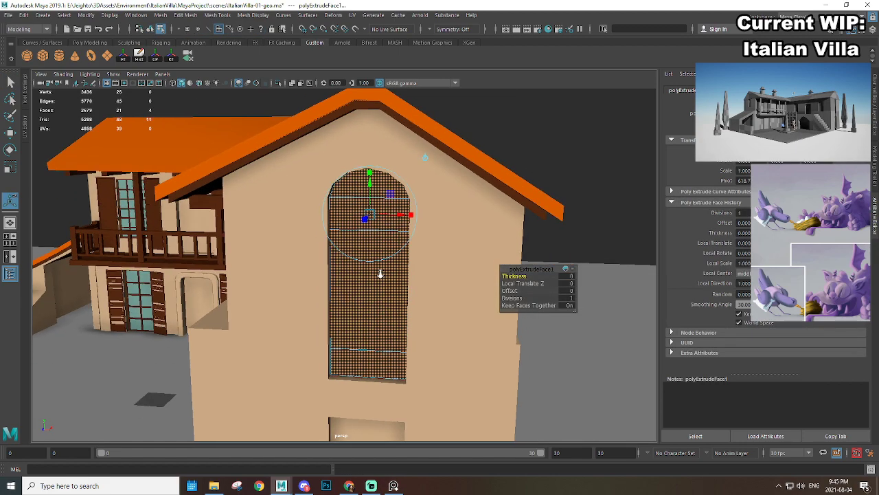
pyautogui.scroll(3, 415, 253)
pyautogui.moveTo(381, 152); pyautogui.dragTo(382, 164)
pyautogui.keyDown('alt'); pyautogui.moveTo(453, 214); pyautogui.dragTo(457, 202); pyautogui.keyUp('alt')
pyautogui.moveTo(412, 167); pyautogui.dragTo(413, 171)
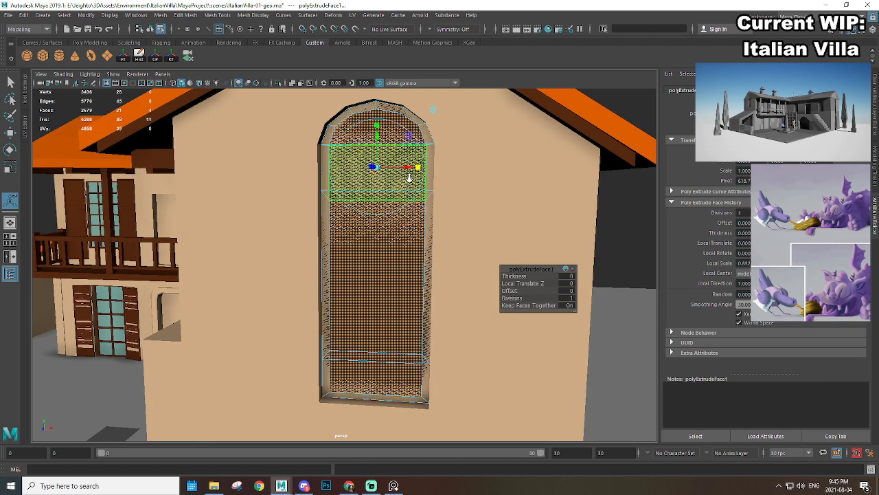
pyautogui.moveTo(410, 177)
pyautogui.keyDown('alt'); pyautogui.mouseDown(button='right')
pyautogui.moveTo(361, 200)
pyautogui.moveTo(490, 140)
pyautogui.moveTo(482, 183)
pyautogui.mouseUp(button='right'); pyautogui.keyUp('alt')
pyautogui.click(525, 144)
# Step: Isolate the extruded arched panel and toggle its smooth preview on and off
pyautogui.click(382, 235)
pyautogui.hotkey('ctrl', '1')
pyautogui.press('3')
pyautogui.press('1')
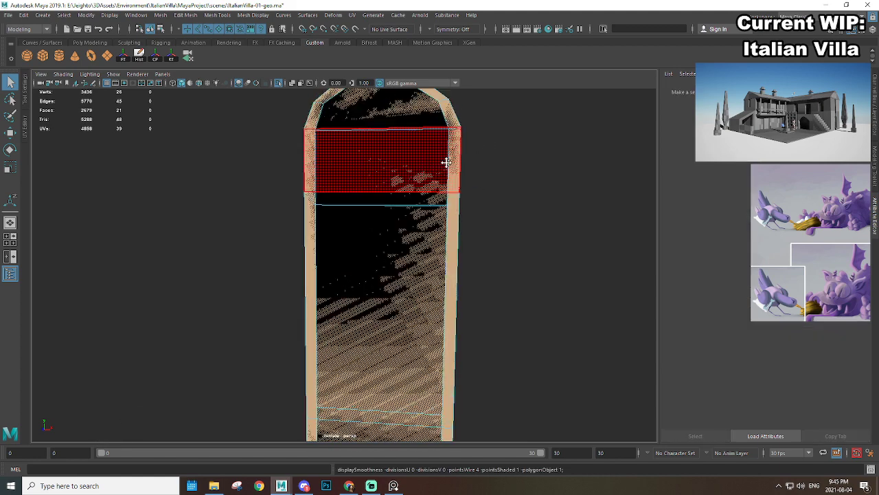
# Step: Delete all inner faces of the arched panel, keeping only the ring of frame border faces
pyautogui.keyDown('alt'); pyautogui.moveTo(446, 163); pyautogui.dragTo(441, 230, button='middle'); pyautogui.keyUp('alt')
pyautogui.click(382, 178)
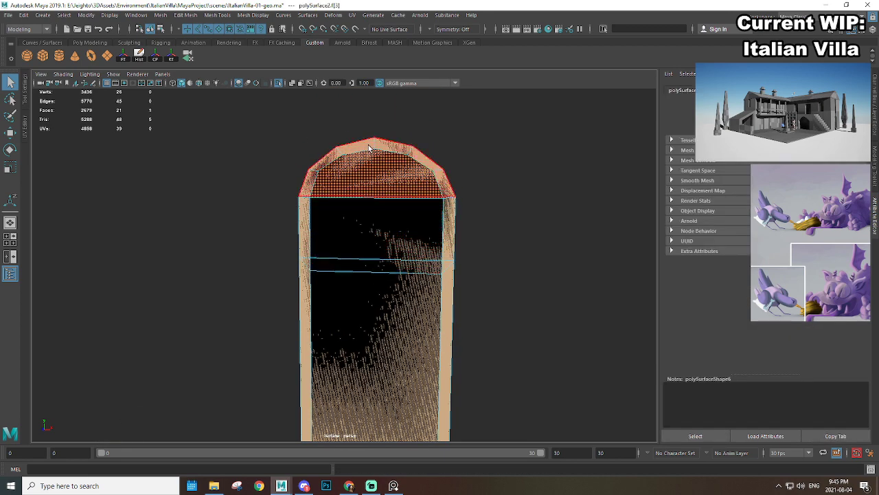
pyautogui.press('Delete')
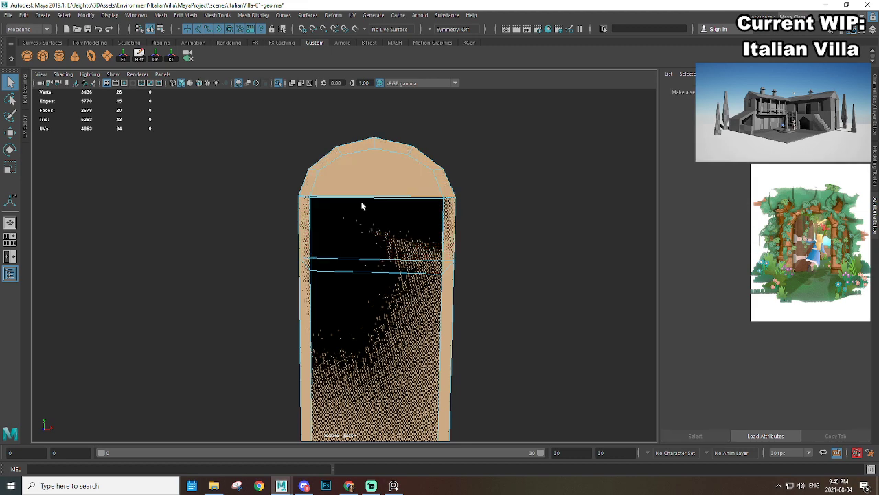
pyautogui.scroll(2, 371, 195)
pyautogui.click(309, 120)
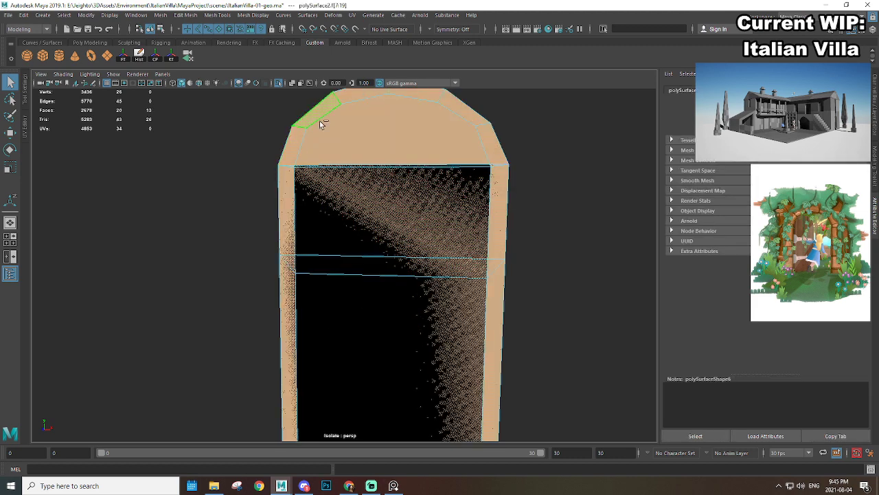
pyautogui.scroll(-3, 357, 141)
pyautogui.scroll(-4, 408, 151)
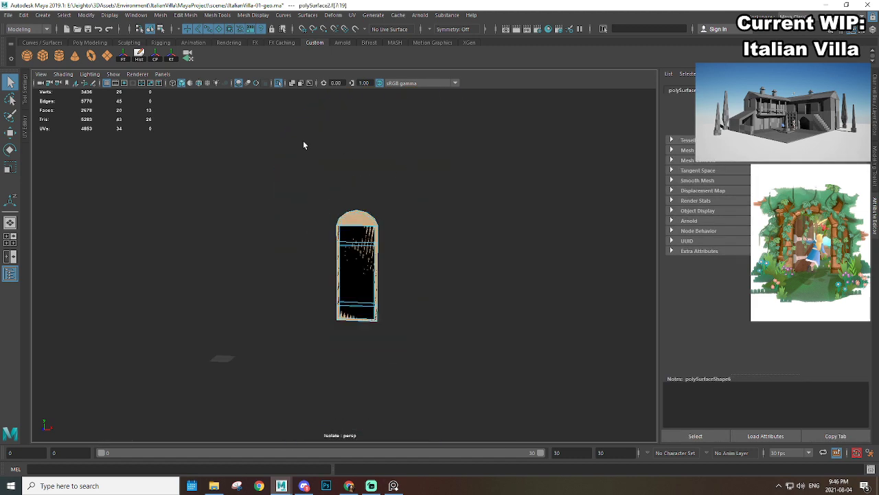
pyautogui.moveTo(303, 141); pyautogui.dragTo(581, 441)
pyautogui.press('Delete')
pyautogui.scroll(4, 482, 255)
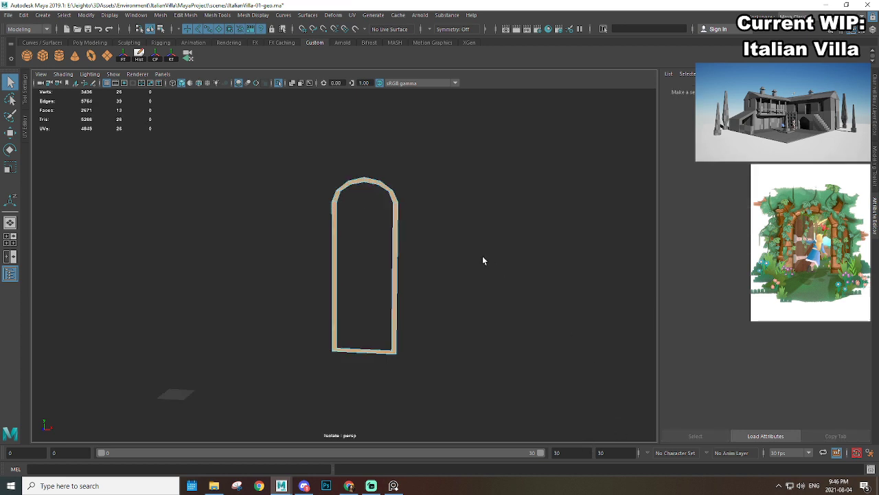
# Step: Lower the two inner shoulder vertices of the frame's arch slightly to even out the border width
pyautogui.scroll(5, 367, 245)
pyautogui.keyDown('alt'); pyautogui.moveTo(398, 371); pyautogui.dragTo(454, 266, button='middle'); pyautogui.keyUp('alt')
pyautogui.keyDown('alt'); pyautogui.moveTo(524, 158); pyautogui.dragTo(451, 254, button='middle'); pyautogui.keyUp('alt')
pyautogui.moveTo(405, 184); pyautogui.dragTo(360, 184, button='right')
pyautogui.click(302, 206)
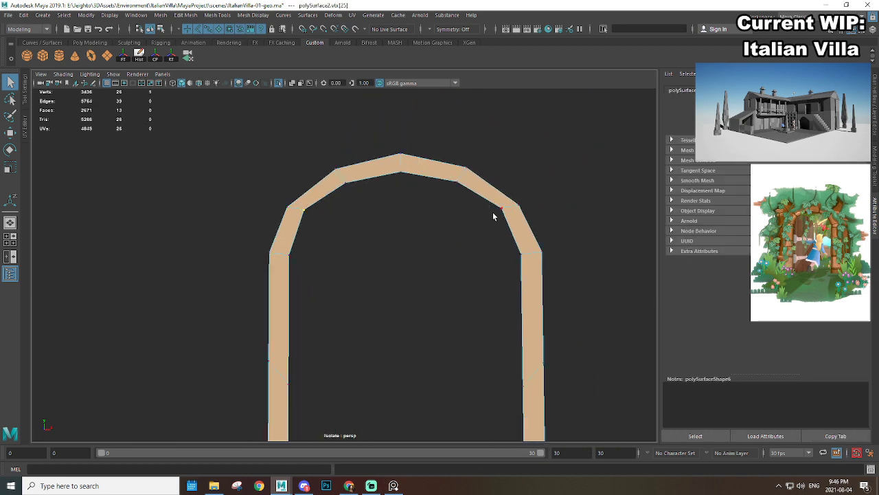
pyautogui.keyDown('shift'); pyautogui.click(510, 199); pyautogui.keyUp('shift')
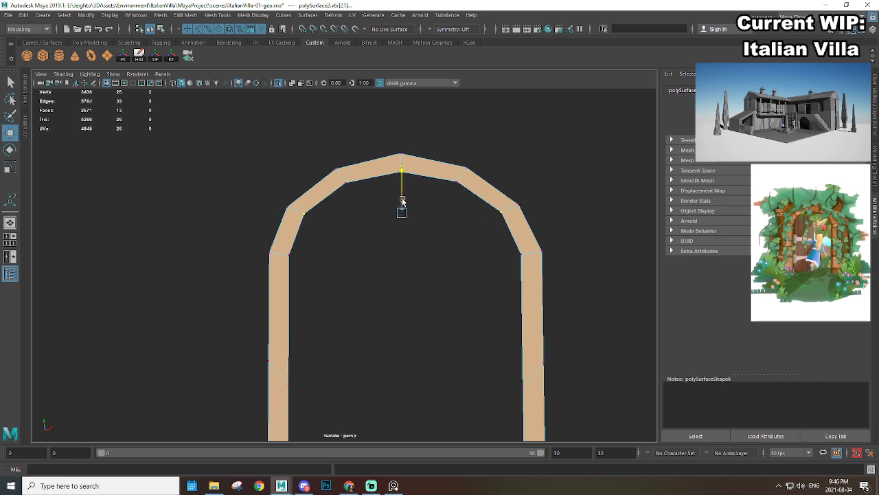
pyautogui.scroll(-8, 420, 238)
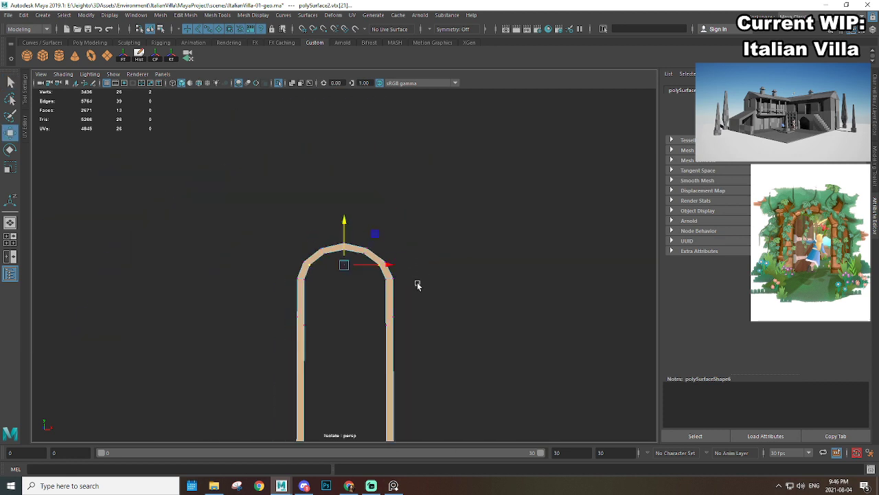
pyautogui.keyDown('alt'); pyautogui.moveTo(384, 182); pyautogui.dragTo(379, 216); pyautogui.keyUp('alt')
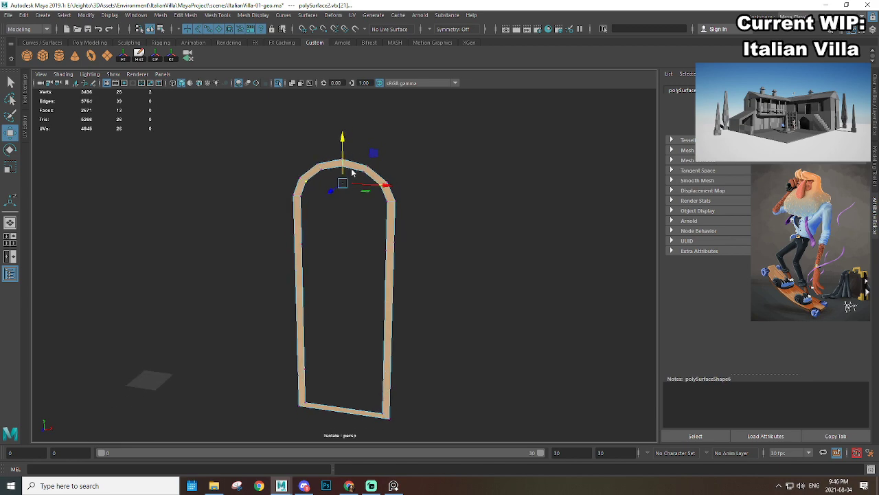
# Step: Bring the rest of the villa back into view and shift the arched frame slightly outward within its recess
pyautogui.moveTo(353, 172); pyautogui.dragTo(408, 150, button='right')
pyautogui.click(453, 163)
pyautogui.click(376, 178)
pyautogui.hotkey('ctrl', '1')
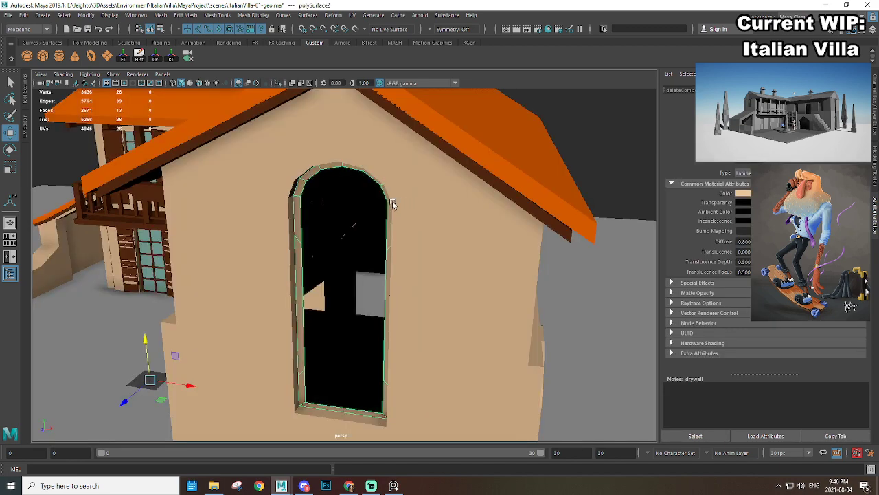
pyautogui.keyDown('alt'); pyautogui.moveTo(392, 204); pyautogui.dragTo(323, 222); pyautogui.keyUp('alt')
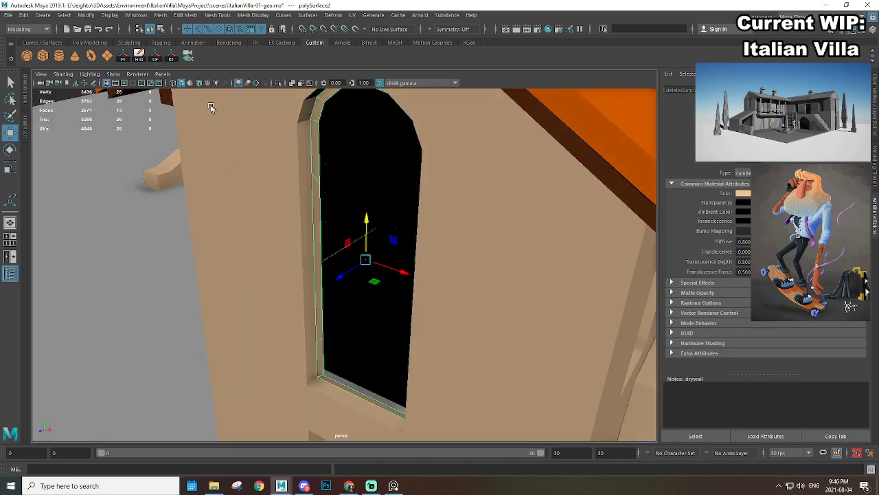
pyautogui.moveTo(340, 277); pyautogui.dragTo(337, 280)
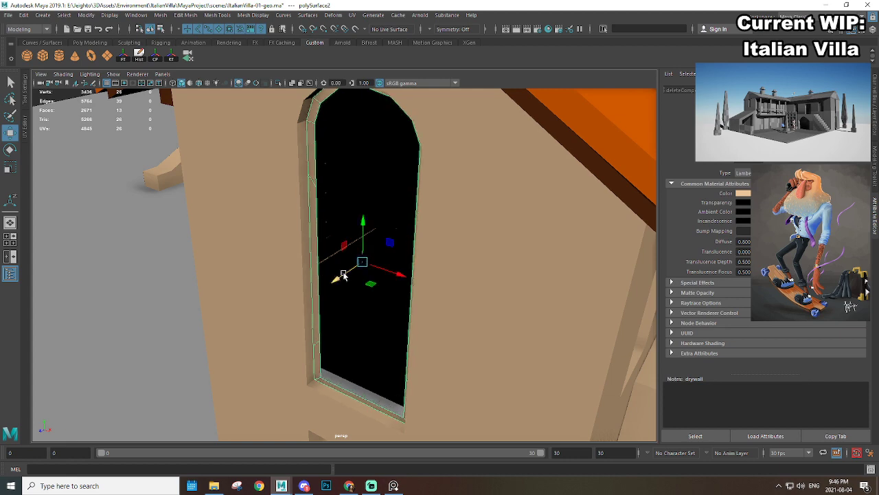
# Step: Isolate the arched frame, delete the surplus cross edges on its vertical sides, and show the whole scene again
pyautogui.hotkey('ctrl', '1')
pyautogui.moveTo(316, 145); pyautogui.dragTo(315, 128, button='right')
pyautogui.click(313, 184)
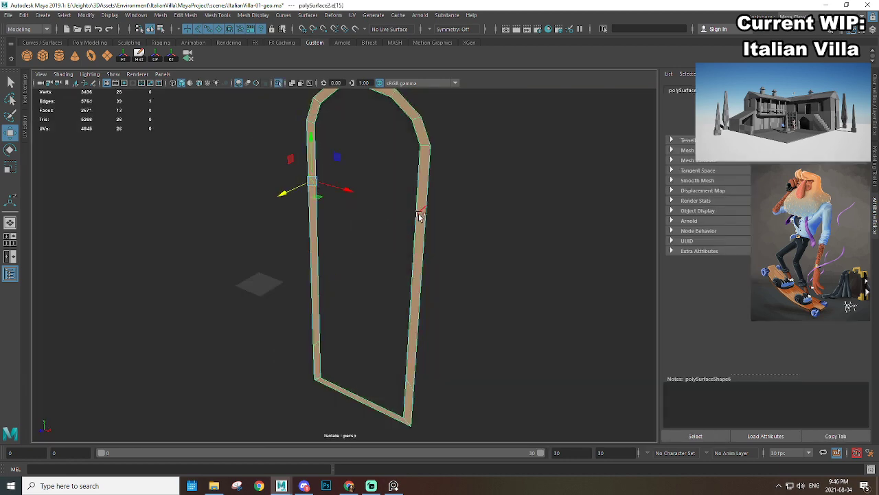
pyautogui.moveTo(427, 146); pyautogui.dragTo(497, 121, button='right')
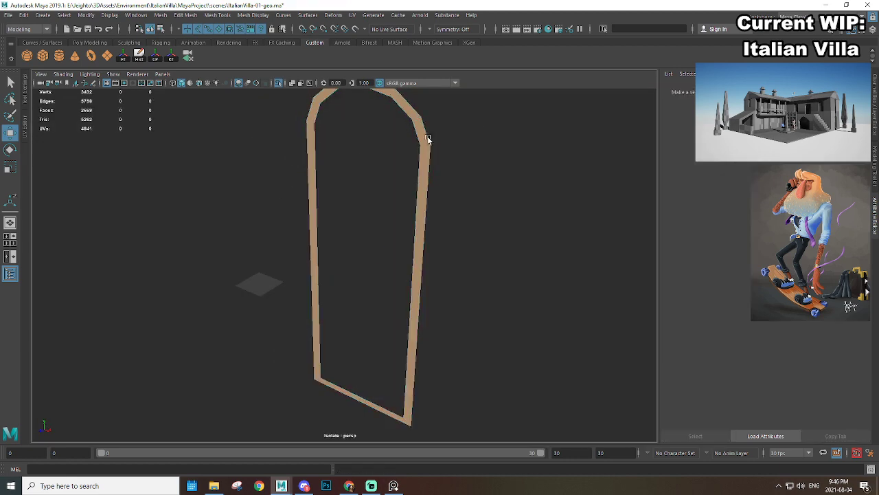
pyautogui.click(427, 139)
pyautogui.hotkey('ctrl', '1')
# Step: Extrude the arched frame's inner border edges along the window's depth to give the frame thickness
pyautogui.scroll(-2, 430, 162)
pyautogui.keyDown('shift'); pyautogui.moveTo(322, 148); pyautogui.dragTo(350, 194, button='right'); pyautogui.keyUp('shift')
pyautogui.keyDown('alt'); pyautogui.moveTo(350, 195); pyautogui.dragTo(333, 284); pyautogui.keyUp('alt')
pyautogui.press('w')
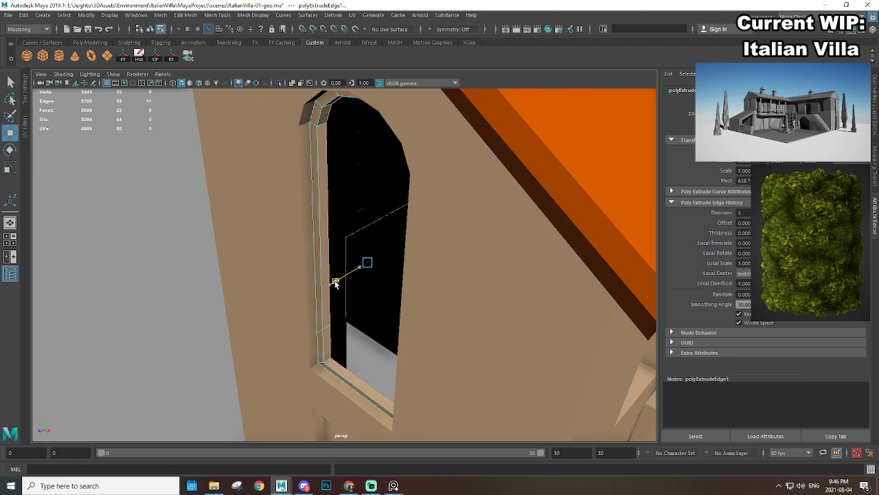
# Step: Delete the remaining unneeded cross edges on the extruded frame's sides and return to object selection
pyautogui.keyDown('alt'); pyautogui.moveTo(335, 283); pyautogui.dragTo(467, 263); pyautogui.keyUp('alt')
pyautogui.keyDown('shift'); pyautogui.moveTo(430, 232); pyautogui.dragTo(397, 251, button='right'); pyautogui.keyUp('shift')
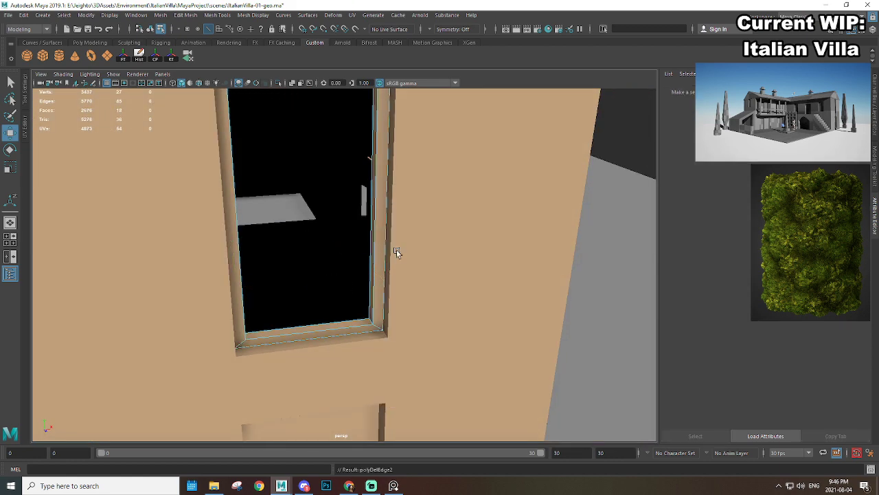
pyautogui.scroll(-5, 396, 252)
pyautogui.keyDown('alt'); pyautogui.moveTo(396, 251); pyautogui.dragTo(406, 283, button='middle'); pyautogui.keyUp('alt')
pyautogui.keyDown('alt'); pyautogui.moveTo(406, 283); pyautogui.dragTo(417, 263); pyautogui.keyUp('alt')
pyautogui.moveTo(376, 164); pyautogui.dragTo(410, 149, button='right')
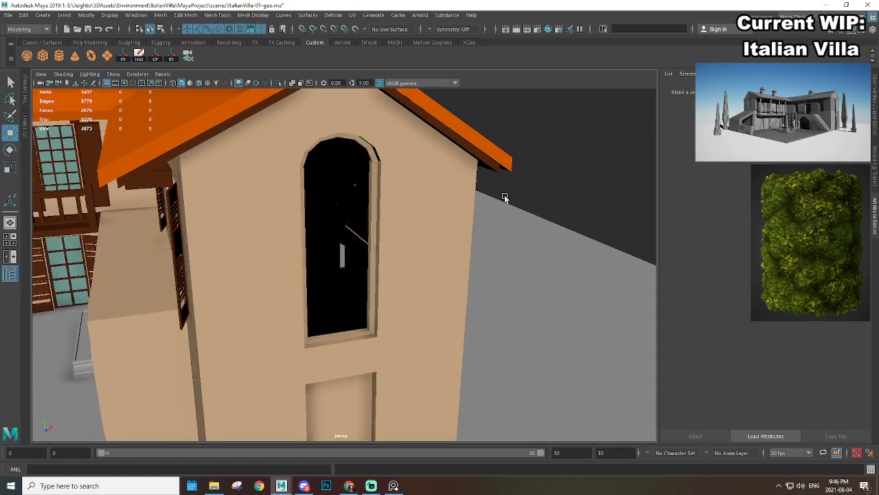
# Step: Assign the existing darkWood_m material to the arched window frame
pyautogui.keyDown('alt'); pyautogui.moveTo(506, 197); pyautogui.dragTo(418, 244); pyautogui.keyUp('alt')
pyautogui.click(396, 190)
pyautogui.rightClick(485, 144)
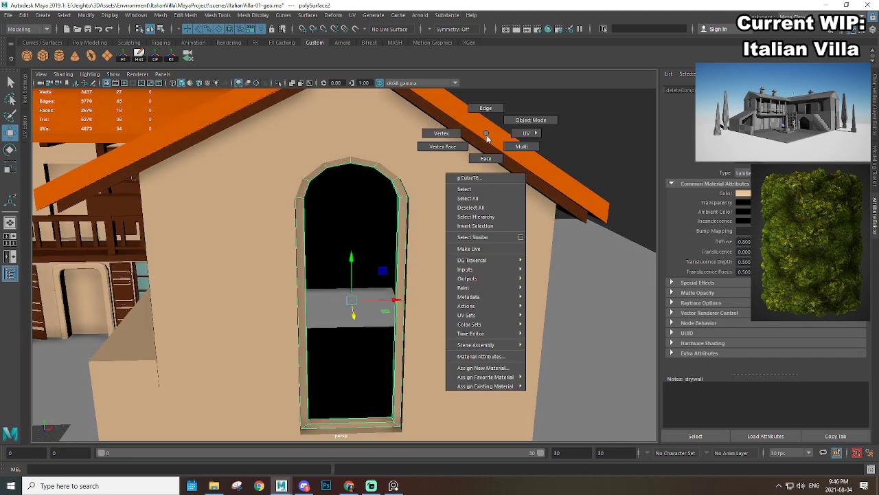
pyautogui.moveTo(494, 385)
pyautogui.click(560, 382)
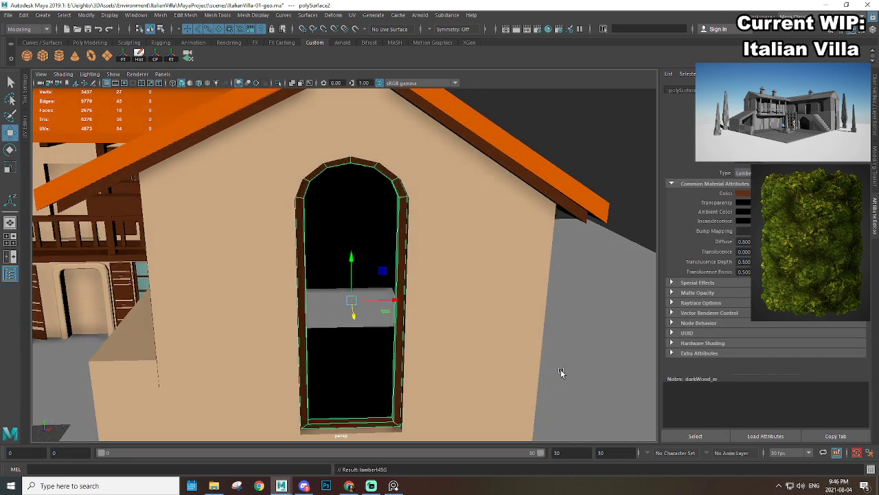
pyautogui.click(626, 142)
# Step: Duplicate the window grid and glass of a ground-floor window under the balcony and place the copy at the gable wall's lower doorway
pyautogui.scroll(-5, 404, 300)
pyautogui.keyDown('alt'); pyautogui.moveTo(405, 300); pyautogui.dragTo(426, 300); pyautogui.keyUp('alt')
pyautogui.keyDown('alt'); pyautogui.moveTo(426, 300); pyautogui.dragTo(429, 259, button='middle'); pyautogui.keyUp('alt')
pyautogui.keyDown('alt'); pyautogui.moveTo(429, 260); pyautogui.dragTo(182, 253); pyautogui.keyUp('alt')
pyautogui.keyDown('alt'); pyautogui.moveTo(183, 234); pyautogui.dragTo(183, 249, button='middle'); pyautogui.keyUp('alt')
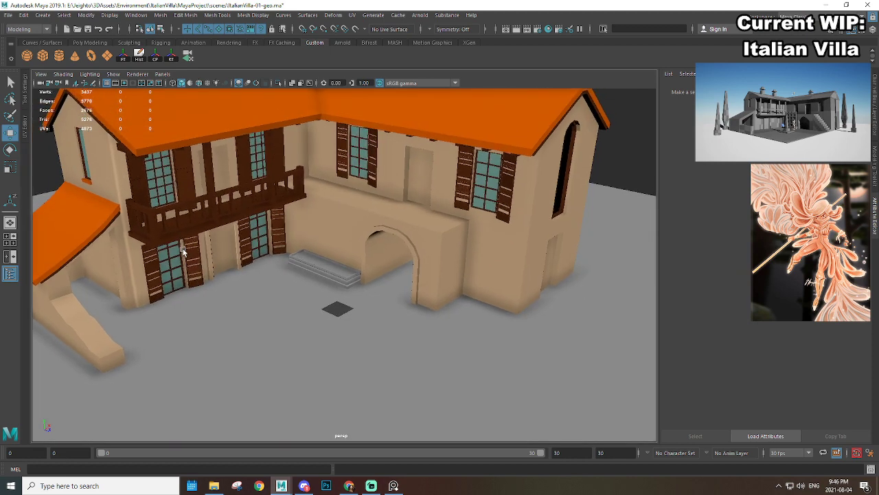
pyautogui.keyDown('alt'); pyautogui.moveTo(183, 249); pyautogui.dragTo(192, 246); pyautogui.keyUp('alt')
pyautogui.click(178, 262)
pyautogui.scroll(3, 178, 278)
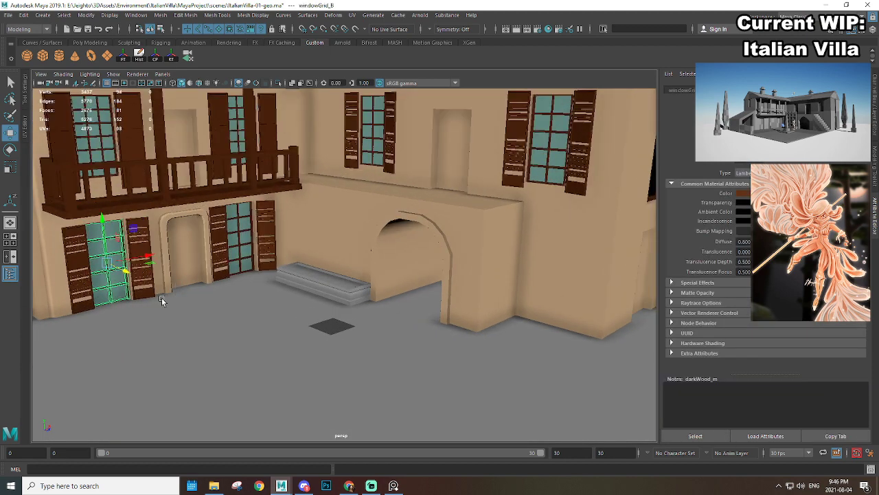
pyautogui.click(121, 294)
pyautogui.scroll(-5, 120, 294)
pyautogui.keyDown('alt'); pyautogui.moveTo(155, 294); pyautogui.dragTo(564, 297); pyautogui.keyUp('alt')
pyautogui.press('f')
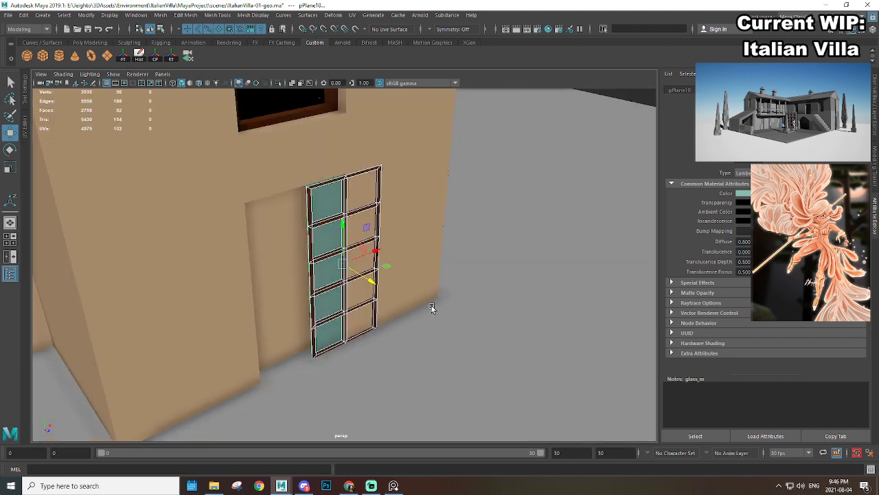
# Step: Scale the duplicated window grid and glass to the lower doorway and align them sideways with the opening
pyautogui.keyDown('alt'); pyautogui.moveTo(432, 307); pyautogui.dragTo(350, 288); pyautogui.keyUp('alt')
pyautogui.scroll(-3, 351, 288)
pyautogui.keyDown('alt'); pyautogui.moveTo(396, 285); pyautogui.dragTo(435, 293, button='middle'); pyautogui.keyUp('alt')
pyautogui.scroll(5, 436, 293)
pyautogui.keyDown('alt'); pyautogui.moveTo(436, 281); pyautogui.dragTo(391, 294); pyautogui.keyUp('alt')
pyautogui.press('f')
pyautogui.scroll(1, 399, 283)
pyautogui.press('r')
pyautogui.press('w')
pyautogui.moveTo(384, 261); pyautogui.dragTo(392, 262)
# Step: Push the duplicated window grid and glass back into the lower doorway's recess
pyautogui.press('w')
pyautogui.moveTo(352, 296); pyautogui.dragTo(352, 289)
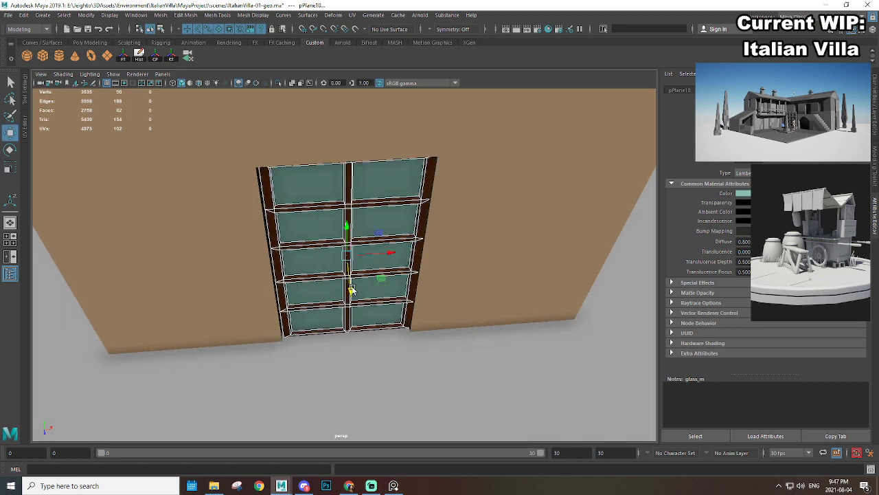
pyautogui.moveTo(391, 255); pyautogui.dragTo(420, 231)
pyautogui.hotkey('ctrl', 'z')
pyautogui.scroll(-5, 348, 238)
pyautogui.click(420, 232)
pyautogui.scroll(-3, 467, 186)
pyautogui.click(502, 169)
pyautogui.scroll(-4, 426, 207)
pyautogui.keyDown('alt'); pyautogui.moveTo(426, 207); pyautogui.dragTo(467, 283, button='right'); pyautogui.keyUp('alt')
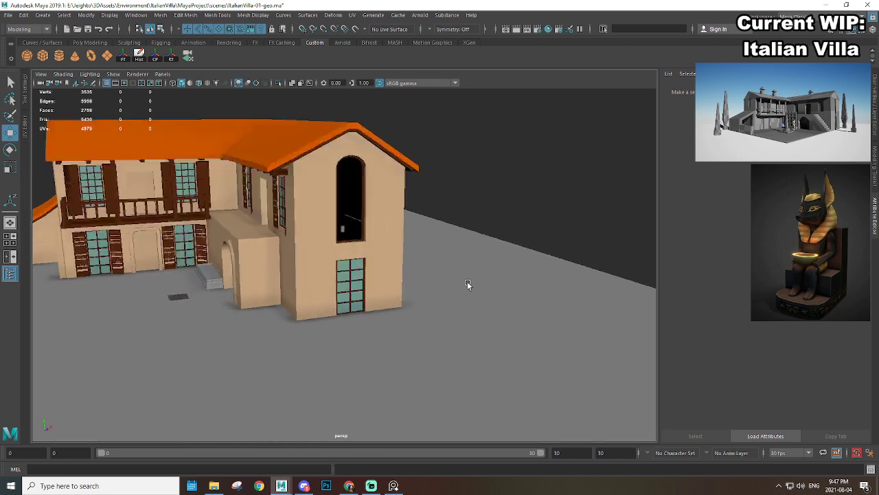
# Step: Duplicate the lower doorway's glass pane and move the copy up into the arched opening
pyautogui.keyDown('alt'); pyautogui.moveTo(474, 283); pyautogui.dragTo(440, 275); pyautogui.keyUp('alt')
pyautogui.keyDown('alt'); pyautogui.moveTo(307, 221); pyautogui.dragTo(312, 257, button='middle'); pyautogui.keyUp('alt')
pyautogui.keyDown('alt'); pyautogui.moveTo(312, 257); pyautogui.dragTo(363, 295, button='right'); pyautogui.keyUp('alt')
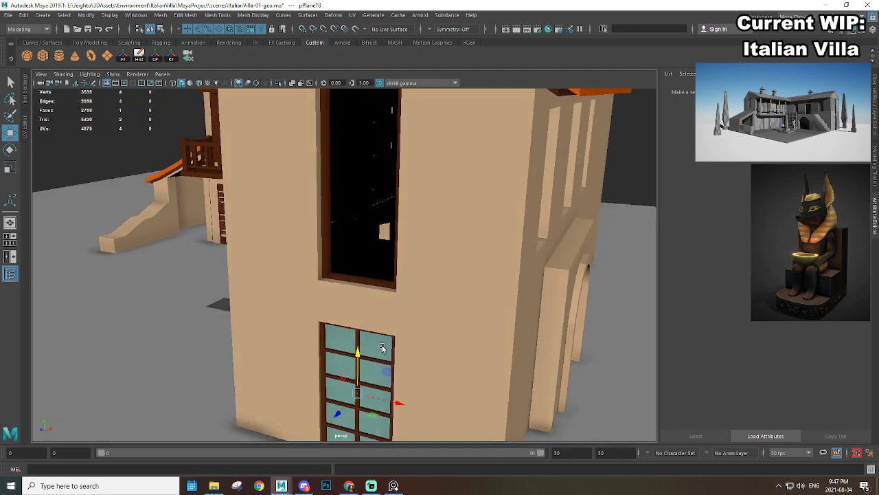
pyautogui.hotkey('ctrl', 'd')
pyautogui.moveTo(371, 347); pyautogui.dragTo(369, 162)
pyautogui.keyDown('alt'); pyautogui.moveTo(369, 162); pyautogui.dragTo(373, 198); pyautogui.keyUp('alt')
# Step: Raise the copied glass pane's top edge until the pane fills the arched window frame
pyautogui.moveTo(372, 146); pyautogui.dragTo(372, 139, button='right')
pyautogui.click(368, 166)
pyautogui.keyDown('alt'); pyautogui.moveTo(366, 158); pyautogui.dragTo(355, 197, button='middle'); pyautogui.keyUp('alt')
pyautogui.moveTo(356, 167); pyautogui.dragTo(356, 112)
pyautogui.moveTo(354, 197); pyautogui.dragTo(395, 178, button='right')
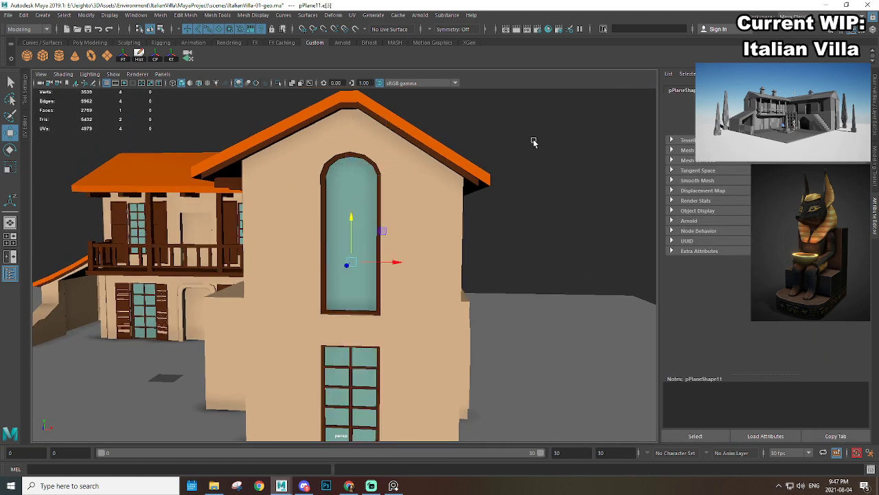
pyautogui.click(534, 141)
# Step: Examine the villa's courtyard side and the gable with the new arched window from several angles
pyautogui.keyDown('alt'); pyautogui.moveTo(534, 143); pyautogui.dragTo(381, 261, button='right'); pyautogui.keyUp('alt')
pyautogui.keyDown('alt'); pyautogui.moveTo(380, 261); pyautogui.dragTo(433, 263); pyautogui.keyUp('alt')
pyautogui.keyDown('alt'); pyautogui.moveTo(433, 263); pyautogui.dragTo(296, 280, button='right'); pyautogui.keyUp('alt')
pyautogui.keyDown('alt'); pyautogui.moveTo(296, 281); pyautogui.dragTo(333, 251, button='middle'); pyautogui.keyUp('alt')
pyautogui.keyDown('alt'); pyautogui.moveTo(333, 250); pyautogui.dragTo(443, 264, button='right'); pyautogui.keyUp('alt')
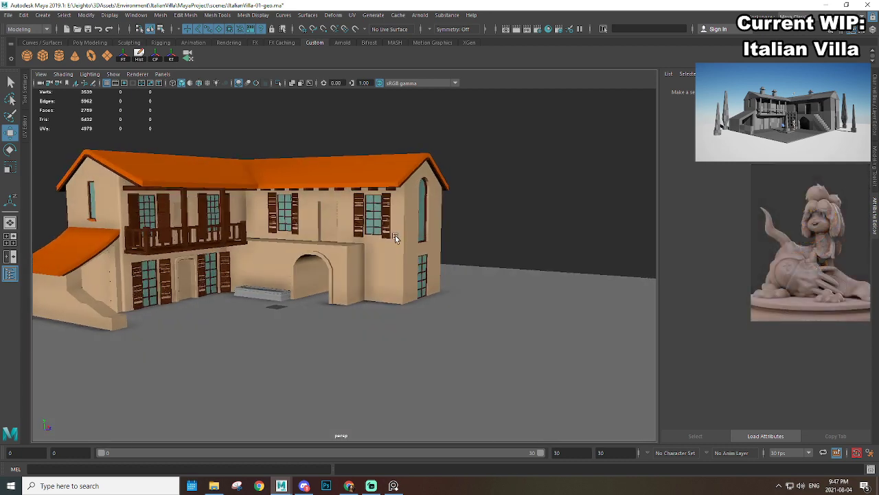
pyautogui.keyDown('alt'); pyautogui.moveTo(414, 138); pyautogui.dragTo(441, 224, button='right'); pyautogui.keyUp('alt')
pyautogui.keyDown('alt'); pyautogui.moveTo(441, 225); pyautogui.dragTo(397, 248); pyautogui.keyUp('alt')
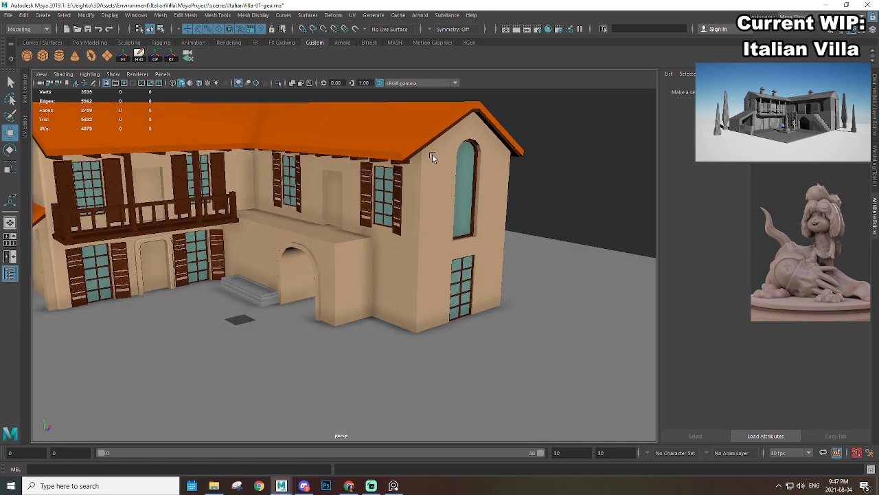
pyautogui.keyDown('alt'); pyautogui.moveTo(433, 154); pyautogui.dragTo(347, 211, button='middle'); pyautogui.keyUp('alt')
pyautogui.keyDown('alt'); pyautogui.moveTo(347, 211); pyautogui.dragTo(436, 263, button='right'); pyautogui.keyUp('alt')
pyautogui.keyDown('alt'); pyautogui.moveTo(436, 263); pyautogui.dragTo(383, 259); pyautogui.keyUp('alt')
# Step: Create a small cube and place it centred at the bottom of the arched window's glass
pyautogui.keyDown('alt'); pyautogui.moveTo(383, 259); pyautogui.dragTo(373, 179, button='right'); pyautogui.keyUp('alt')
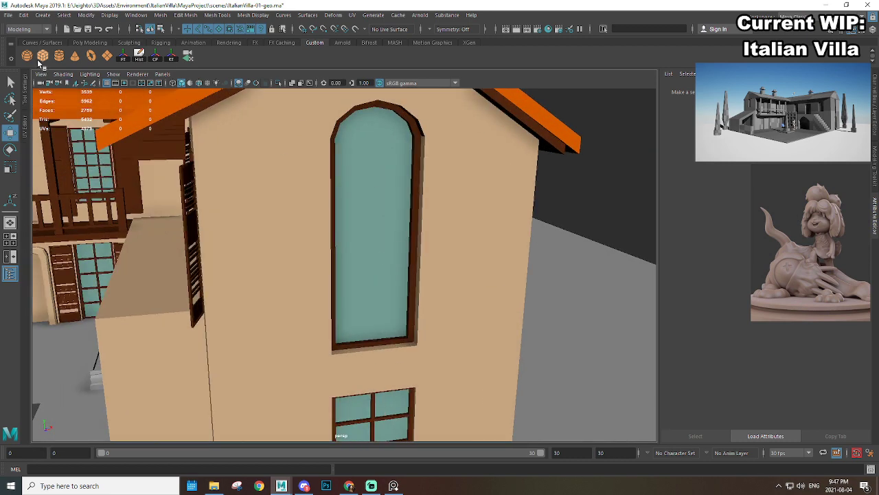
pyautogui.keyDown('shift'); pyautogui.moveTo(393, 232); pyautogui.dragTo(392, 255, button='right'); pyautogui.keyUp('shift')
pyautogui.keyDown('alt'); pyautogui.moveTo(391, 256); pyautogui.dragTo(327, 227, button='middle'); pyautogui.keyUp('alt')
pyautogui.keyDown('alt'); pyautogui.moveTo(326, 227); pyautogui.dragTo(348, 293, button='right'); pyautogui.keyUp('alt')
pyautogui.keyDown('alt'); pyautogui.moveTo(347, 293); pyautogui.dragTo(389, 338); pyautogui.keyUp('alt')
pyautogui.press('r')
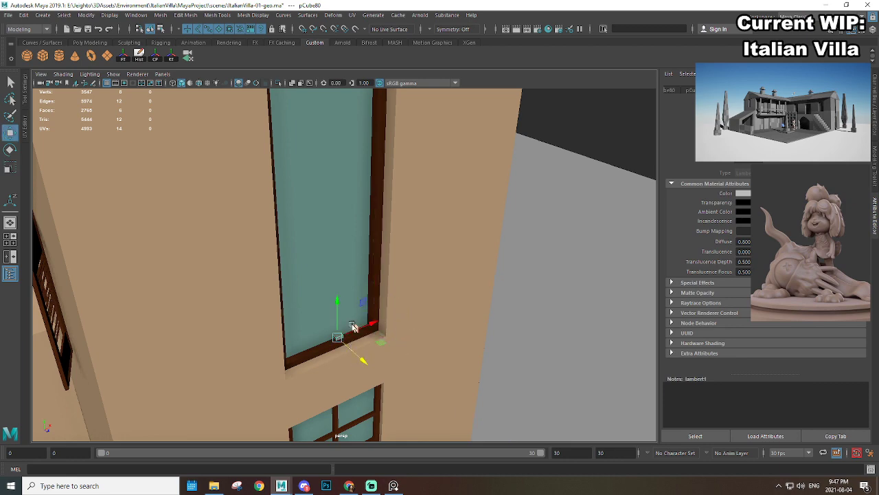
pyautogui.keyDown('alt'); pyautogui.moveTo(348, 334); pyautogui.dragTo(418, 300); pyautogui.keyUp('alt')
pyautogui.scroll(-3, 376, 312)
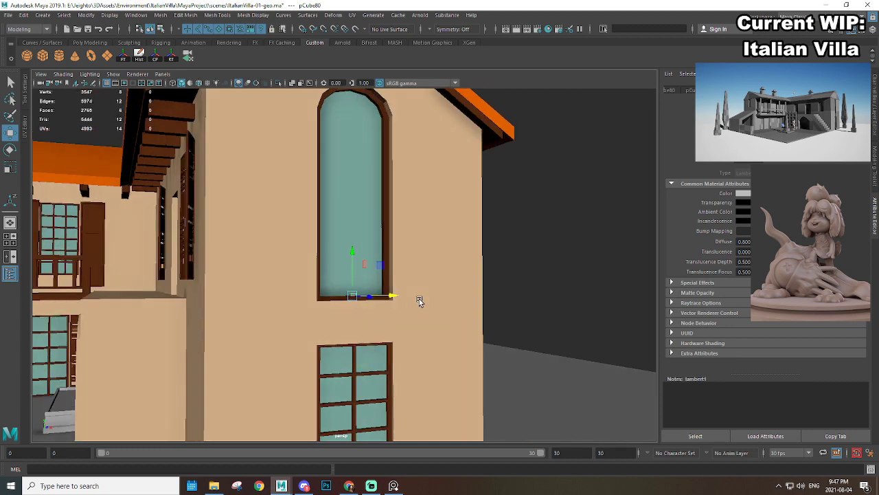
# Step: Raise the cube's top vertices to the base of the arch to form a vertical glazing bar
pyautogui.moveTo(473, 218); pyautogui.dragTo(416, 220, button='right')
pyautogui.moveTo(319, 272); pyautogui.dragTo(366, 119)
pyautogui.keyDown('alt'); pyautogui.moveTo(380, 113); pyautogui.dragTo(379, 171, button='middle'); pyautogui.keyUp('alt')
pyautogui.scroll(2, 378, 173)
pyautogui.keyDown('alt'); pyautogui.moveTo(378, 175); pyautogui.dragTo(398, 195); pyautogui.keyUp('alt')
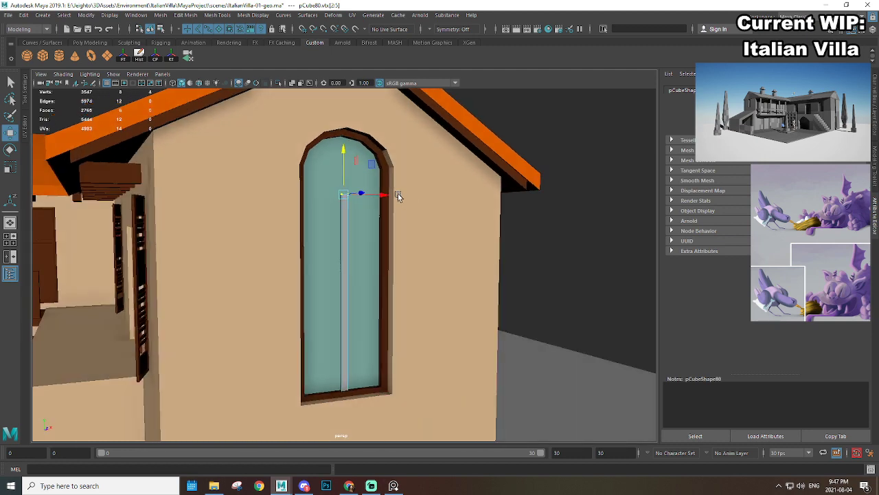
pyautogui.scroll(2, 349, 169)
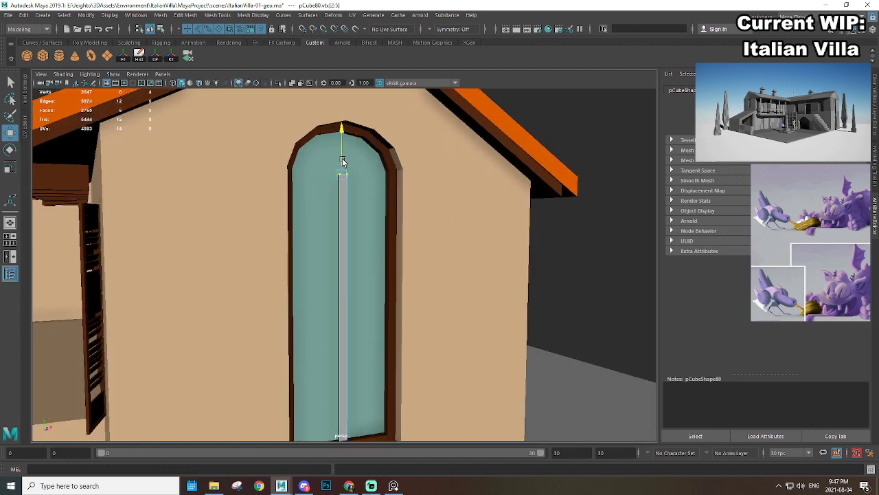
# Step: Duplicate the vertical glazing bar and rotate the copy to lie horizontally across the arched window
pyautogui.moveTo(344, 195); pyautogui.dragTo(401, 162, button='right')
pyautogui.click(320, 224)
pyautogui.click(342, 199)
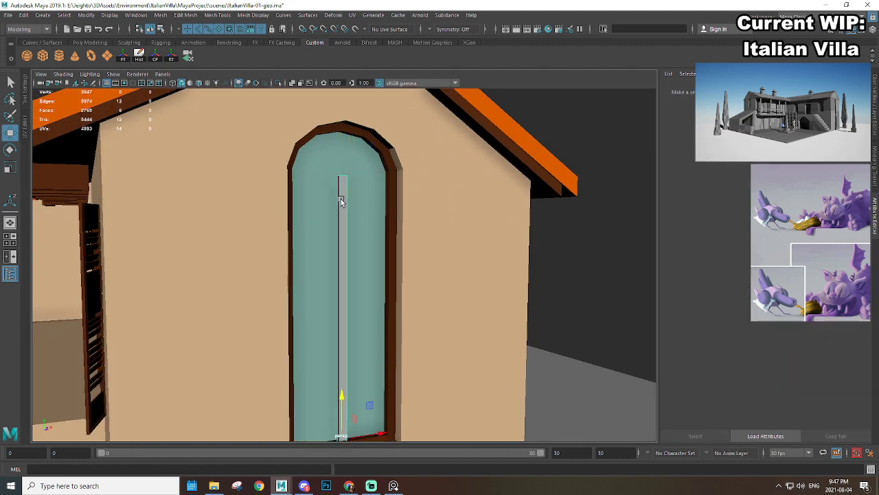
pyautogui.hotkey('ctrl', 'd')
pyautogui.press('e')
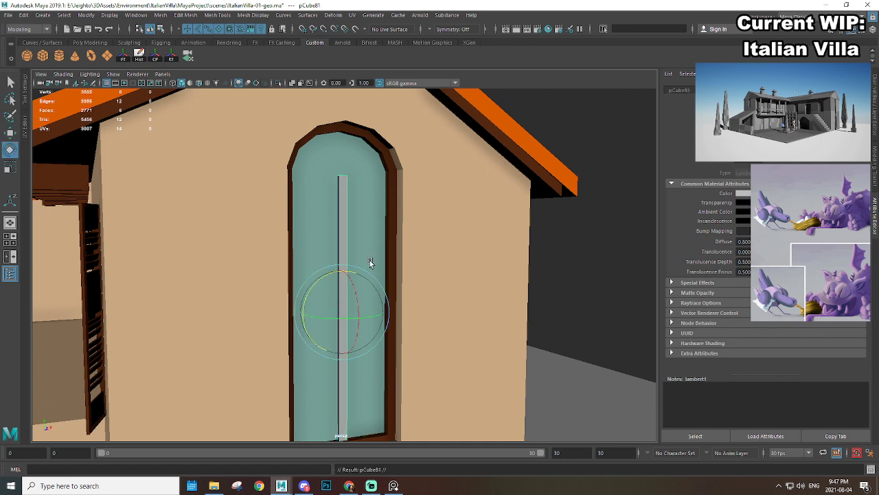
pyautogui.moveTo(334, 276); pyautogui.dragTo(294, 309)
pyautogui.hotkey('ctrl', 'a')
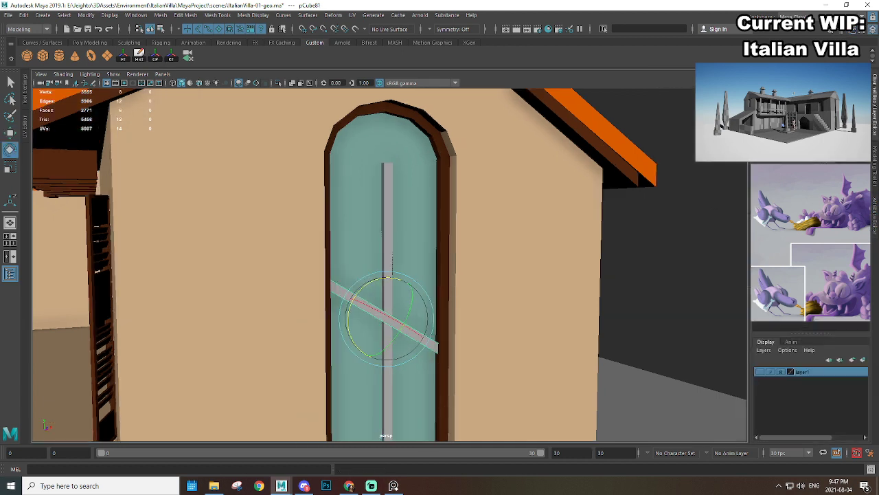
pyautogui.press('Return')
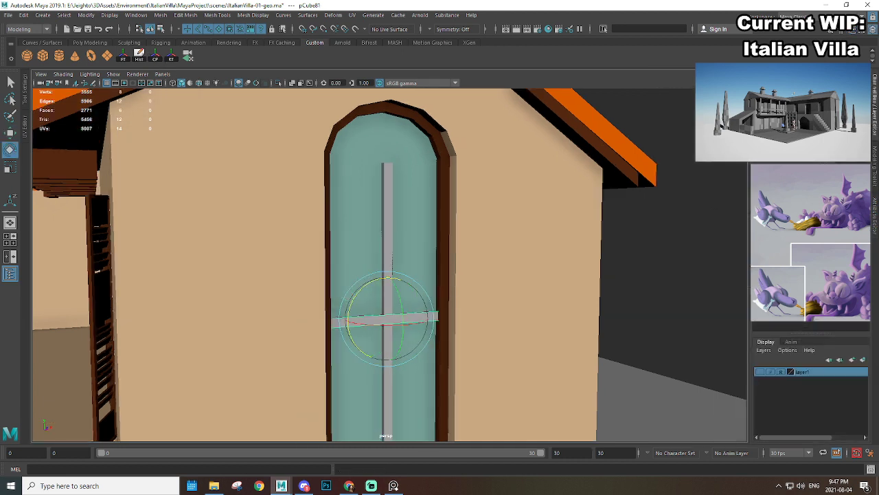
# Step: Move the horizontal glazing bar up to just below the base of the window's arch
pyautogui.scroll(-2, 489, 229)
pyautogui.keyDown('alt'); pyautogui.moveTo(490, 229); pyautogui.dragTo(457, 236); pyautogui.keyUp('alt')
pyautogui.press('w')
pyautogui.moveTo(373, 261); pyautogui.dragTo(376, 131)
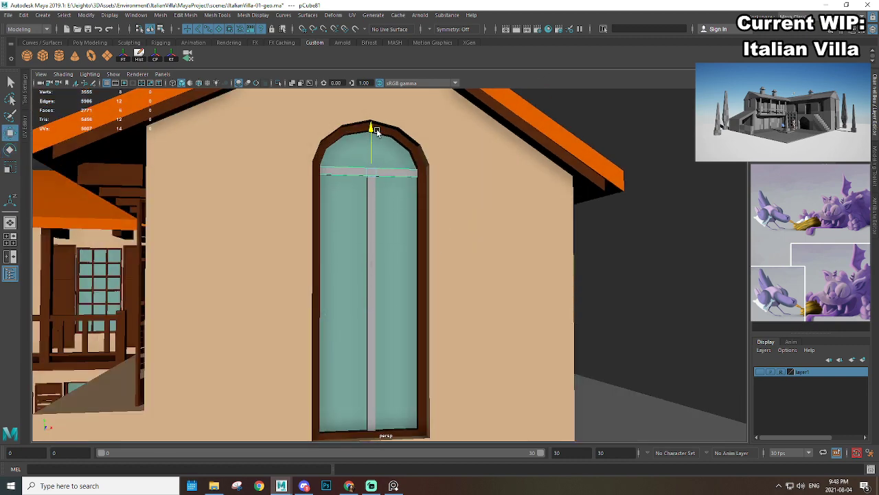
pyautogui.keyDown('alt'); pyautogui.moveTo(430, 172); pyautogui.dragTo(402, 180); pyautogui.keyUp('alt')
pyautogui.moveTo(354, 156); pyautogui.dragTo(356, 179)
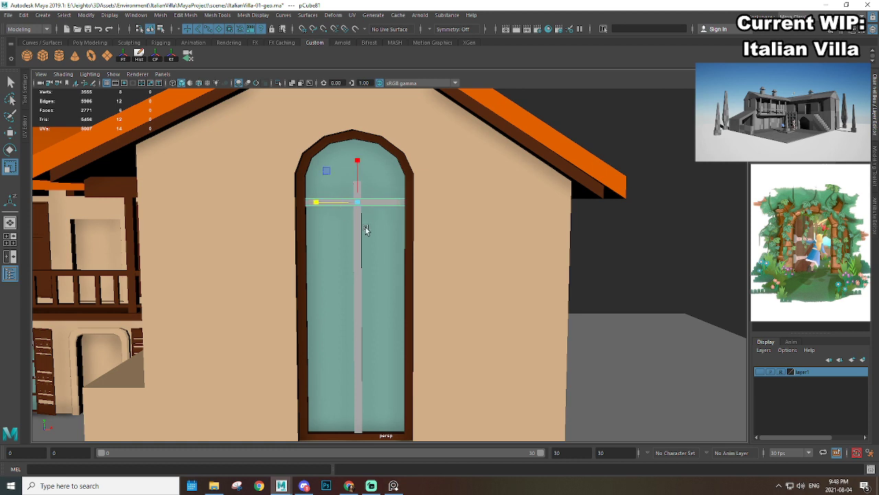
# Step: Lower the vertical glazing bar's top vertices so the bar ends at the horizontal bar
pyautogui.moveTo(322, 155); pyautogui.dragTo(393, 199)
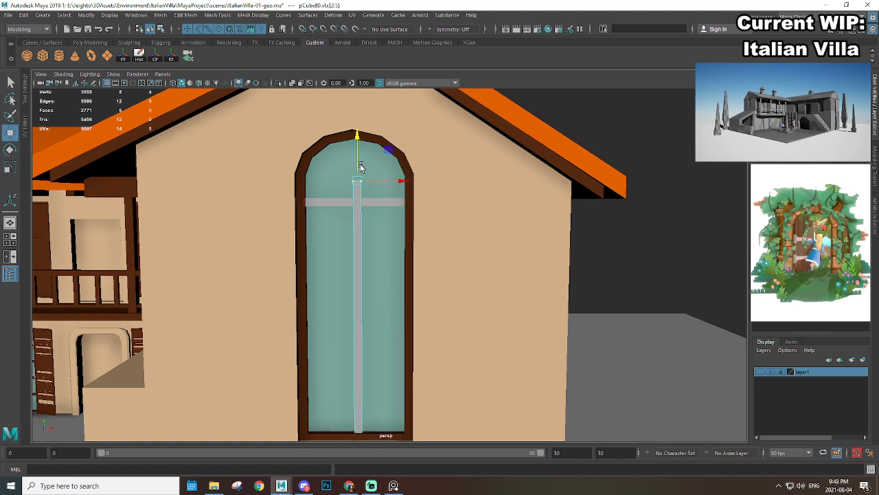
pyautogui.keyDown('alt'); pyautogui.moveTo(405, 204); pyautogui.dragTo(399, 225, button='right'); pyautogui.keyUp('alt')
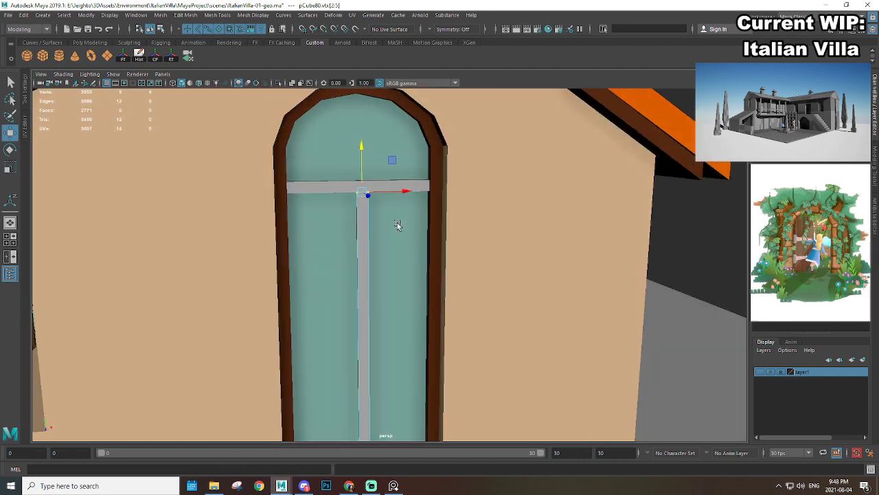
pyautogui.keyDown('alt'); pyautogui.moveTo(399, 224); pyautogui.dragTo(399, 215); pyautogui.keyUp('alt')
pyautogui.moveTo(398, 217); pyautogui.dragTo(438, 199, button='right')
pyautogui.click(650, 219)
# Step: Duplicate the horizontal glazing bar down the arched window at equal spacing to make five horizontal bars
pyautogui.keyDown('alt'); pyautogui.moveTo(650, 218); pyautogui.dragTo(552, 242, button='right'); pyautogui.keyUp('alt')
pyautogui.keyDown('alt'); pyautogui.moveTo(358, 237); pyautogui.dragTo(406, 237, button='right'); pyautogui.keyUp('alt')
pyautogui.keyDown('alt'); pyautogui.moveTo(406, 237); pyautogui.dragTo(412, 176, button='middle'); pyautogui.keyUp('alt')
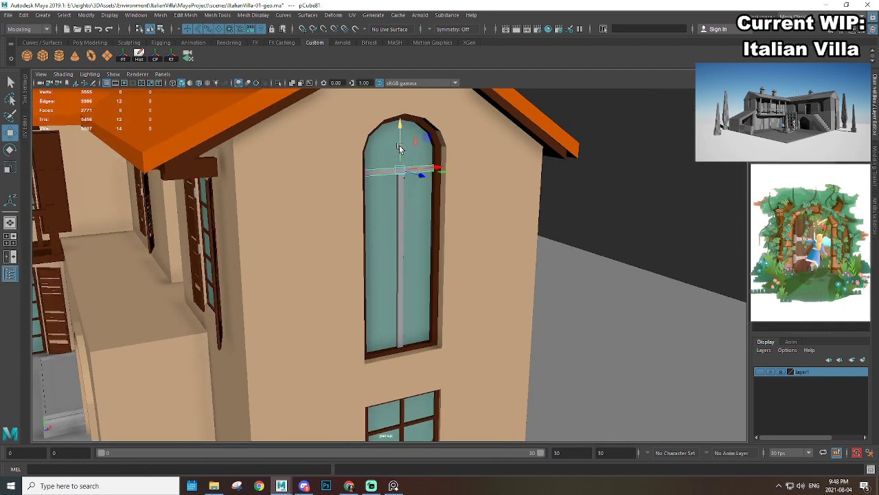
pyautogui.moveTo(407, 180); pyautogui.dragTo(402, 187)
pyautogui.hotkey('shift', 'd')
pyautogui.hotkey('shift', 'd')
pyautogui.hotkey('shift', 'd')
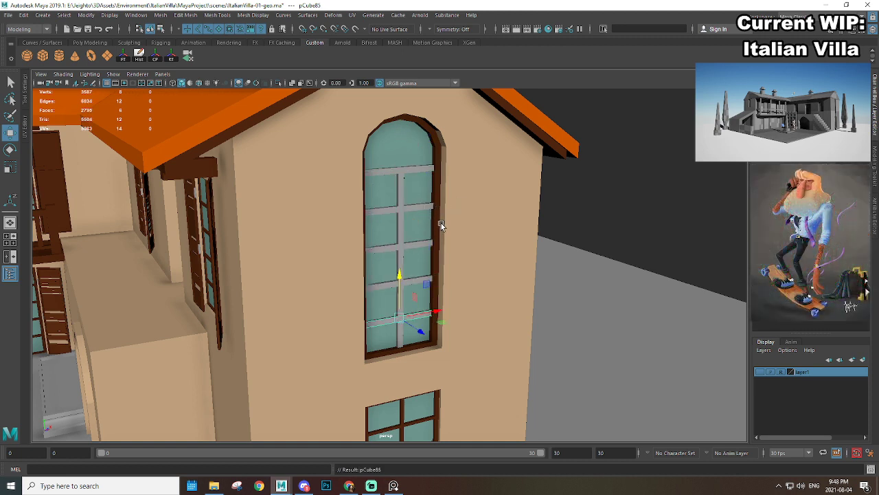
# Step: Assign the existing dark brown frame material to all the arched window's glazing bars
pyautogui.keyDown('shift'); pyautogui.click(379, 246); pyautogui.keyUp('shift')
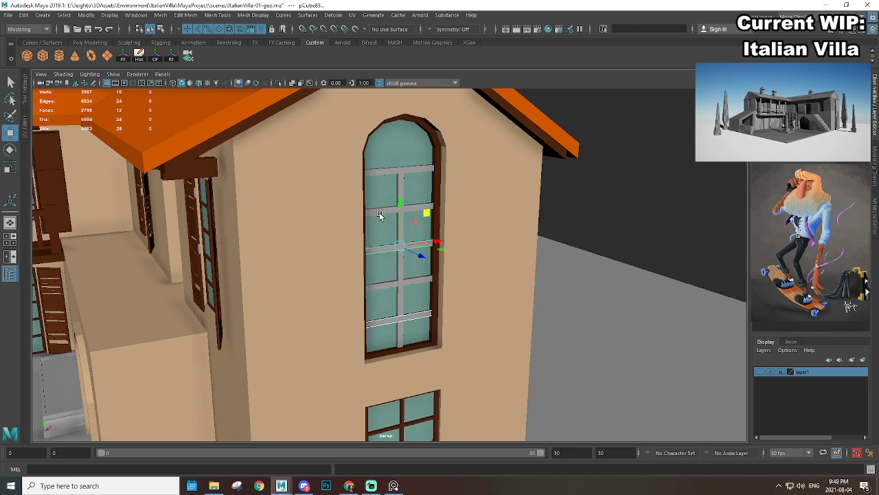
pyautogui.keyDown('shift'); pyautogui.click(386, 170); pyautogui.keyUp('shift')
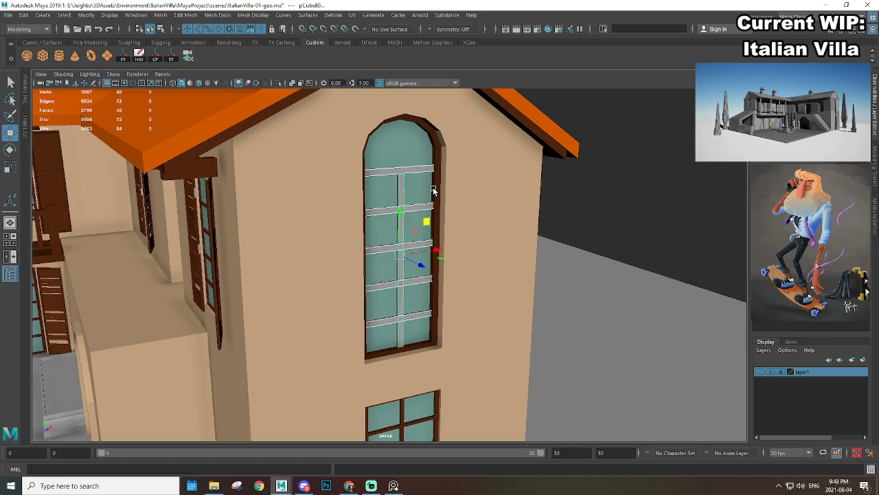
pyautogui.rightClick(651, 143)
pyautogui.click(717, 392)
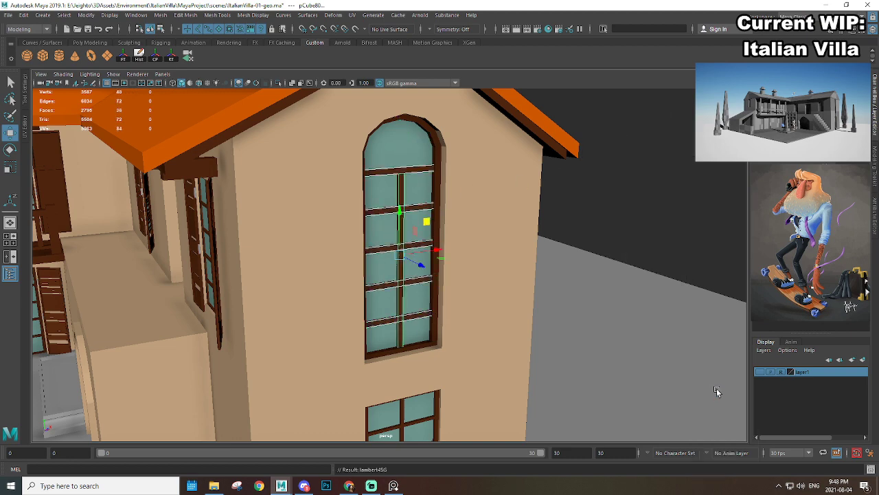
pyautogui.click(602, 220)
# Step: Examine the whole villa and its gable windows from several angles
pyautogui.keyDown('alt'); pyautogui.moveTo(602, 220); pyautogui.dragTo(482, 210); pyautogui.keyUp('alt')
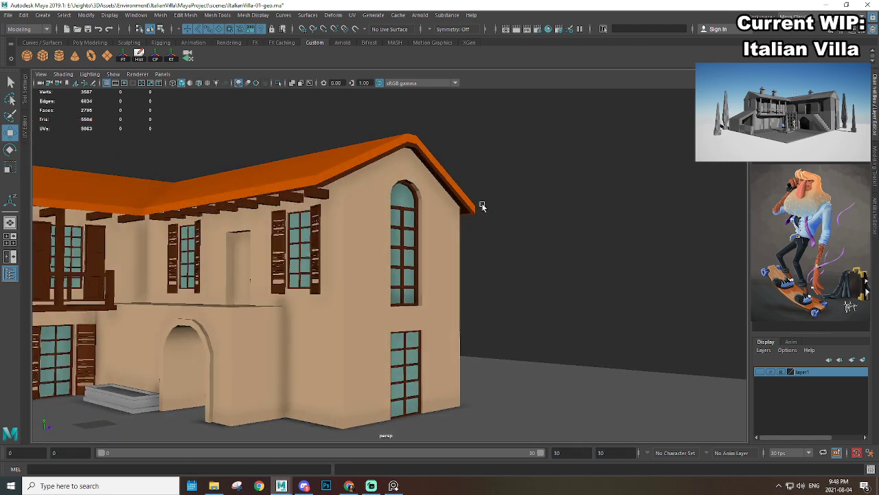
pyautogui.scroll(-4, 478, 208)
pyautogui.keyDown('alt'); pyautogui.moveTo(385, 252); pyautogui.dragTo(497, 226, button='middle'); pyautogui.keyUp('alt')
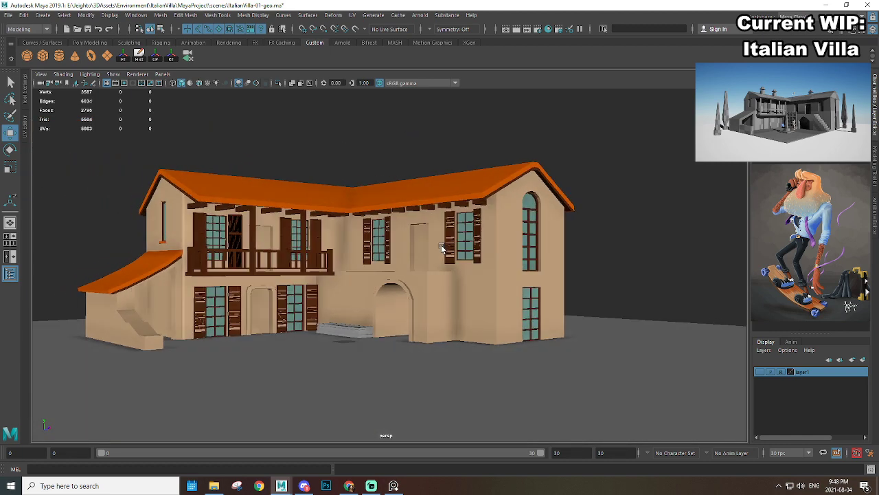
pyautogui.scroll(3, 445, 261)
pyautogui.keyDown('alt'); pyautogui.moveTo(518, 285); pyautogui.dragTo(470, 245, button='middle'); pyautogui.keyUp('alt')
pyautogui.keyDown('alt'); pyautogui.moveTo(455, 243); pyautogui.dragTo(413, 256); pyautogui.keyUp('alt')
pyautogui.scroll(-3, 411, 257)
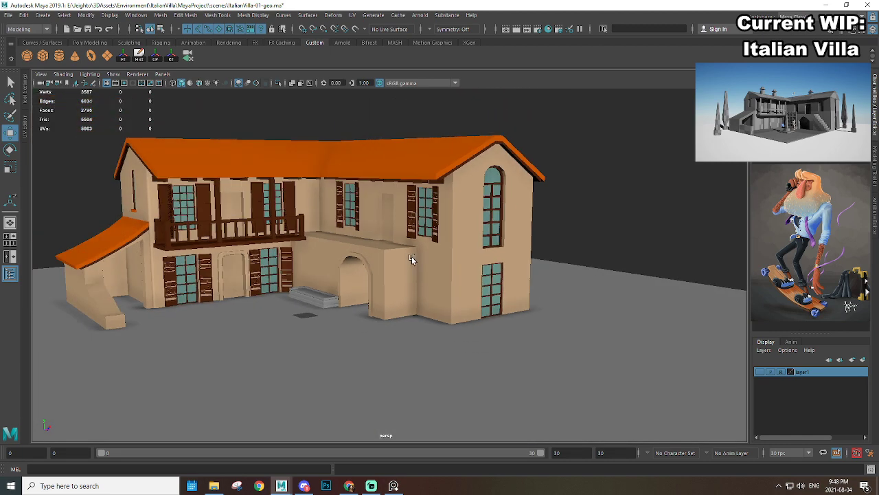
pyautogui.keyDown('alt'); pyautogui.moveTo(370, 252); pyautogui.dragTo(453, 257, button='middle'); pyautogui.keyUp('alt')
pyautogui.keyDown('alt'); pyautogui.moveTo(453, 257); pyautogui.dragTo(483, 261); pyautogui.keyUp('alt')
pyautogui.keyDown('alt'); pyautogui.moveTo(482, 261); pyautogui.dragTo(454, 272, button='middle'); pyautogui.keyUp('alt')
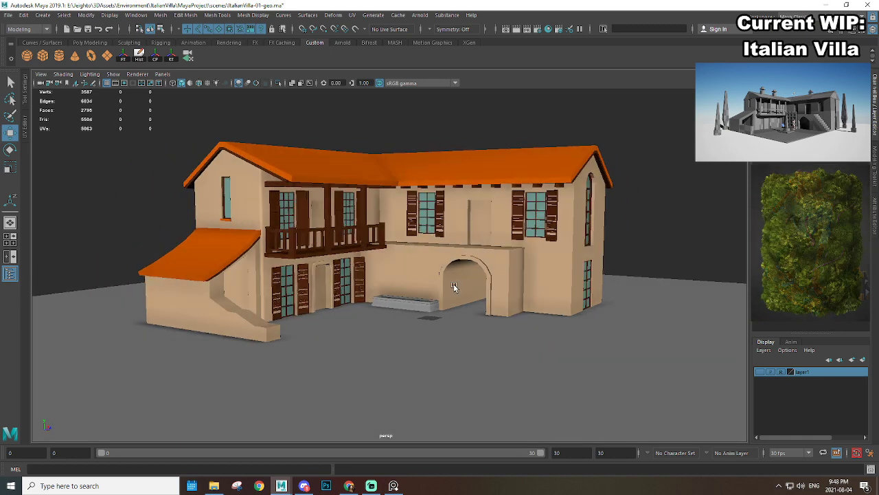
# Step: Assign the existing orange roof material to the planter box against the courtyard wall
pyautogui.click(420, 306)
pyautogui.keyDown('alt'); pyautogui.moveTo(420, 306); pyautogui.dragTo(428, 216); pyautogui.keyUp('alt')
pyautogui.rightClick(381, 137)
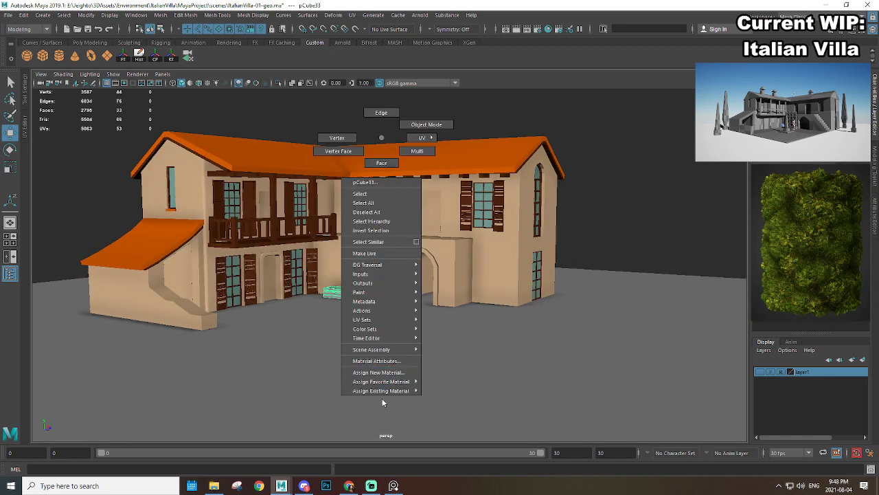
pyautogui.moveTo(383, 403); pyautogui.dragTo(462, 447, button='right')
pyautogui.click(588, 236)
pyautogui.scroll(-3, 393, 274)
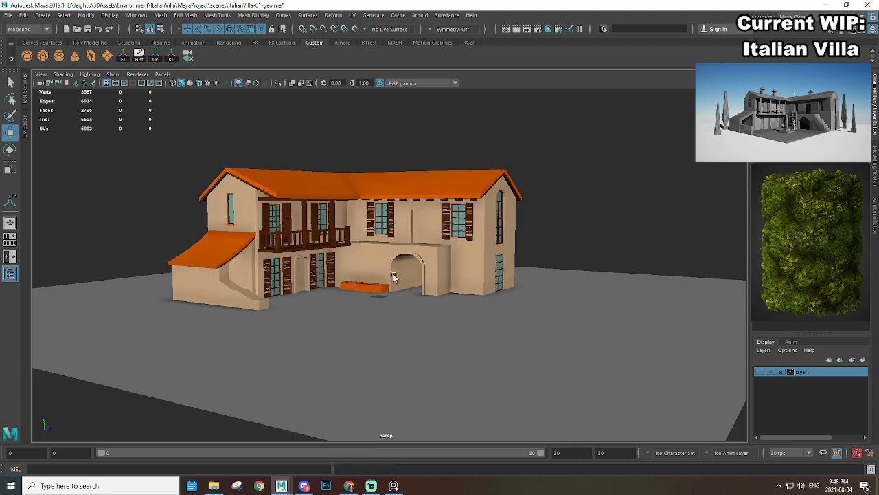
pyautogui.scroll(4, 393, 274)
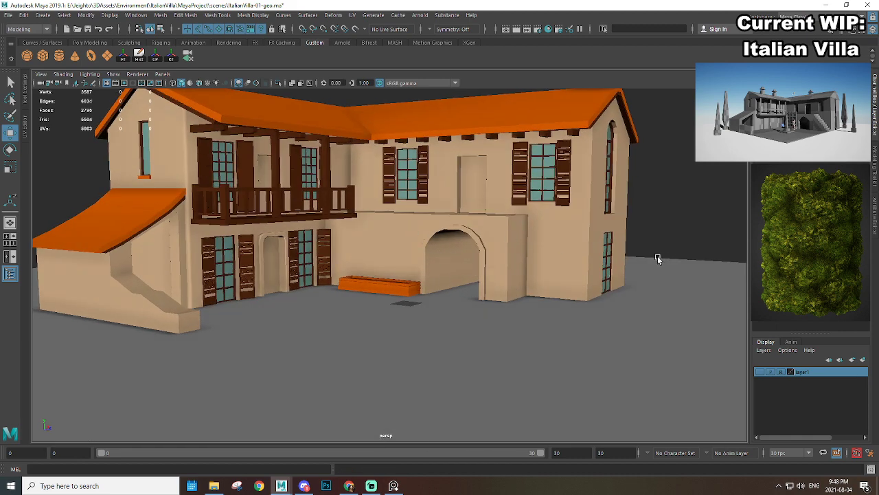
# Step: Show layer1 so the blockout geometry overlays the detailed villa
pyautogui.keyDown('alt'); pyautogui.moveTo(581, 230); pyautogui.dragTo(453, 249, button='middle'); pyautogui.keyUp('alt')
pyautogui.scroll(2, 453, 249)
pyautogui.scroll(-1, 425, 242)
pyautogui.keyDown('alt'); pyautogui.moveTo(425, 243); pyautogui.dragTo(471, 263); pyautogui.keyUp('alt')
pyautogui.keyDown('alt'); pyautogui.moveTo(504, 262); pyautogui.dragTo(329, 210); pyautogui.keyUp('alt')
pyautogui.keyDown('alt'); pyautogui.moveTo(329, 210); pyautogui.dragTo(658, 336, button='right'); pyautogui.keyUp('alt')
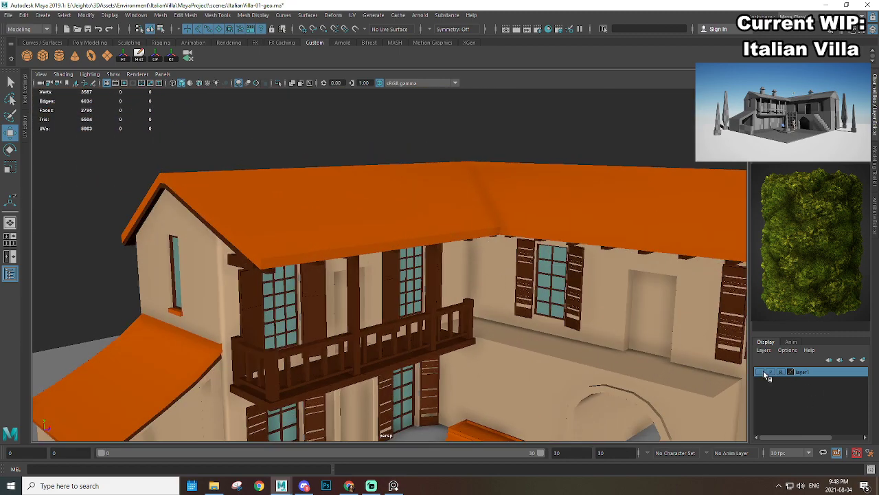
pyautogui.keyDown('alt'); pyautogui.moveTo(729, 358); pyautogui.dragTo(468, 300, button='right'); pyautogui.keyUp('alt')
pyautogui.keyDown('alt'); pyautogui.moveTo(468, 301); pyautogui.dragTo(481, 277); pyautogui.keyUp('alt')
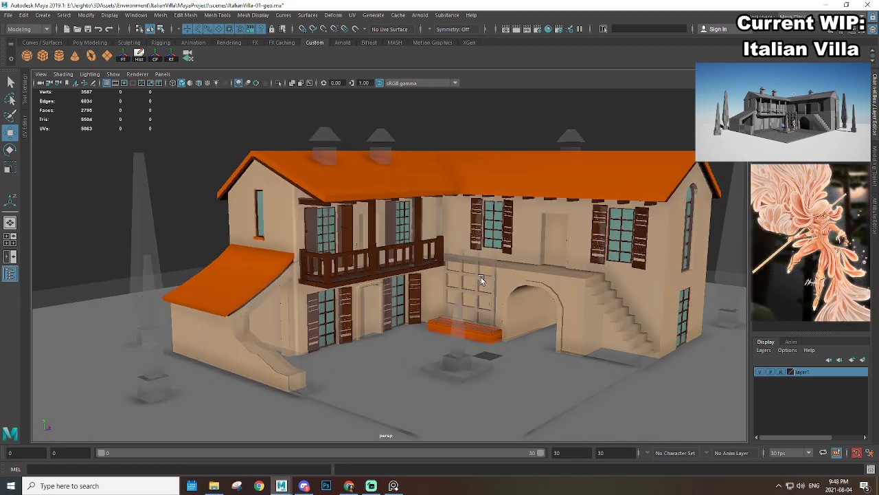
# Step: Examine the courtyard against the blockout, including the trellis behind the orange planter
pyautogui.keyDown('alt'); pyautogui.moveTo(431, 208); pyautogui.dragTo(399, 210); pyautogui.keyUp('alt')
pyautogui.keyDown('alt'); pyautogui.moveTo(399, 210); pyautogui.dragTo(465, 239, button='right'); pyautogui.keyUp('alt')
pyautogui.keyDown('alt'); pyautogui.moveTo(466, 240); pyautogui.dragTo(497, 236); pyautogui.keyUp('alt')
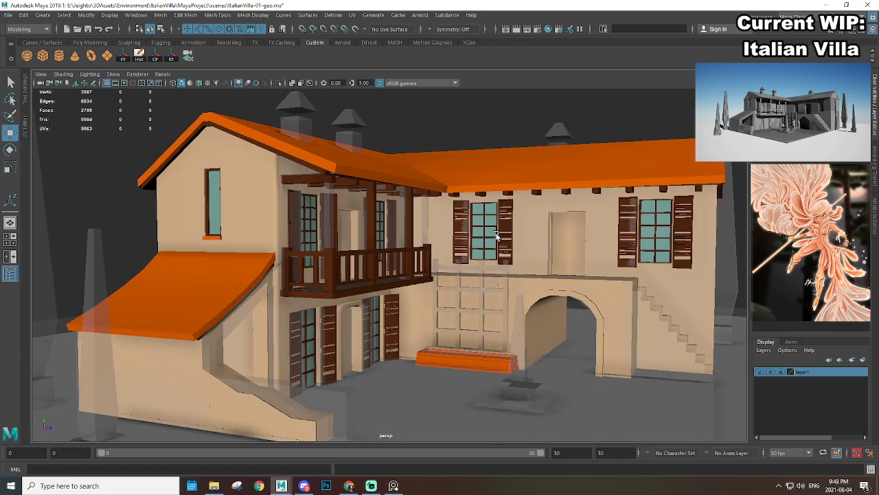
pyautogui.keyDown('alt'); pyautogui.moveTo(496, 235); pyautogui.dragTo(509, 243, button='right'); pyautogui.keyUp('alt')
pyautogui.keyDown('alt'); pyautogui.moveTo(509, 244); pyautogui.dragTo(517, 265); pyautogui.keyUp('alt')
pyautogui.keyDown('alt'); pyautogui.moveTo(517, 264); pyautogui.dragTo(530, 270, button='right'); pyautogui.keyUp('alt')
pyautogui.keyDown('alt'); pyautogui.moveTo(531, 269); pyautogui.dragTo(282, 181, button='middle'); pyautogui.keyUp('alt')
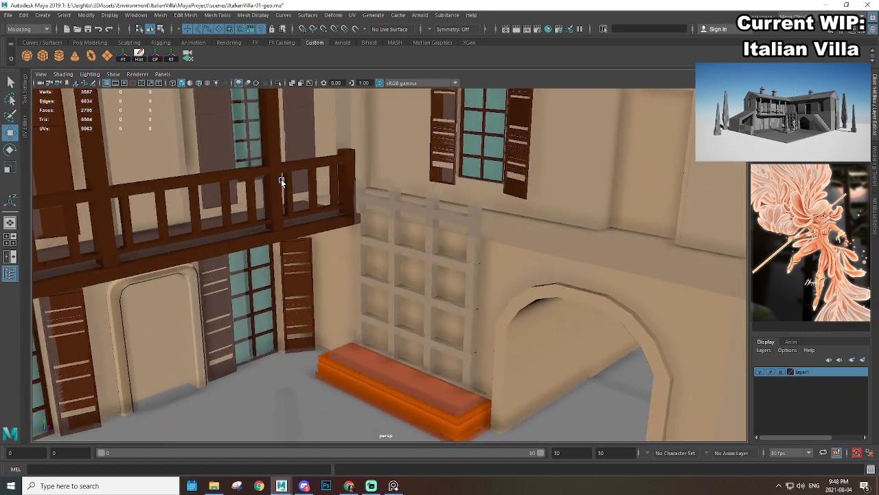
# Step: Create a cube, scale it into a small post and place it at the planter's end beside the archway
pyautogui.click(43, 56)
pyautogui.keyDown('alt'); pyautogui.moveTo(481, 326); pyautogui.dragTo(414, 222, button='middle'); pyautogui.keyUp('alt')
pyautogui.keyDown('alt'); pyautogui.moveTo(413, 222); pyautogui.dragTo(422, 272); pyautogui.keyUp('alt')
pyautogui.keyDown('alt'); pyautogui.moveTo(422, 272); pyautogui.dragTo(440, 286, button='right'); pyautogui.keyUp('alt')
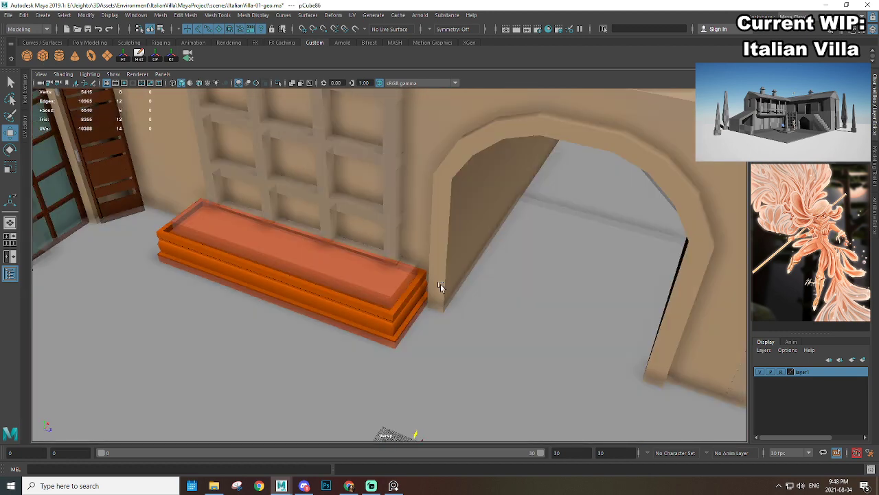
pyautogui.press('r')
pyautogui.moveTo(392, 309); pyautogui.dragTo(399, 308)
pyautogui.press('w')
pyautogui.keyDown('alt'); pyautogui.moveTo(428, 257); pyautogui.dragTo(391, 298); pyautogui.keyUp('alt')
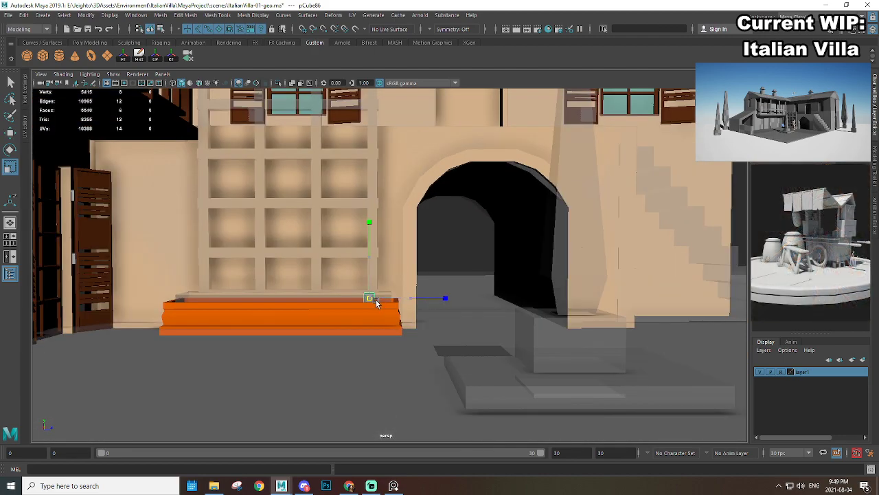
pyautogui.keyDown('alt'); pyautogui.moveTo(369, 298); pyautogui.dragTo(409, 242); pyautogui.keyUp('alt')
pyautogui.keyDown('alt'); pyautogui.moveTo(386, 108); pyautogui.dragTo(385, 135, button='middle'); pyautogui.keyUp('alt')
pyautogui.scroll(-3, 404, 268)
pyautogui.scroll(3, 404, 300)
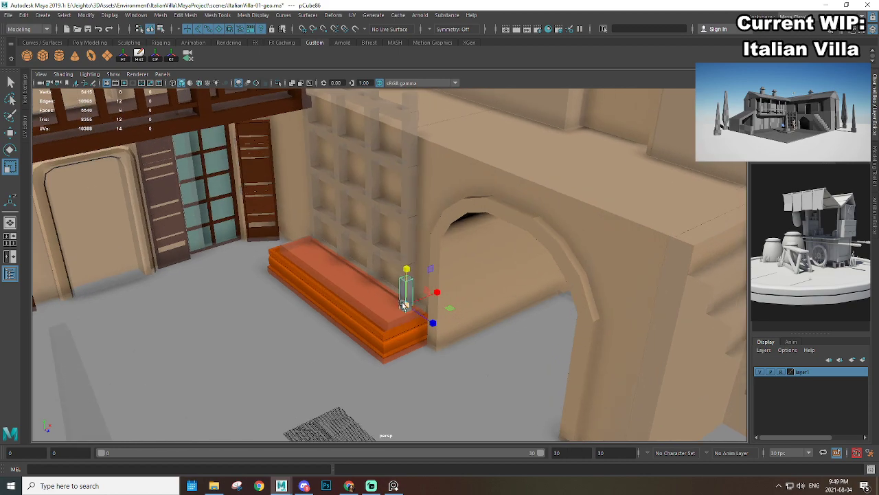
# Step: Raise the small post and stretch it vertically into a tall trellis post rising from the planter
pyautogui.press('w')
pyautogui.moveTo(405, 278); pyautogui.dragTo(405, 199)
pyautogui.scroll(-4, 404, 218)
pyautogui.keyDown('alt'); pyautogui.moveTo(401, 241); pyautogui.dragTo(395, 201); pyautogui.keyUp('alt')
pyautogui.keyDown('alt'); pyautogui.moveTo(395, 201); pyautogui.dragTo(393, 240, button='middle'); pyautogui.keyUp('alt')
pyautogui.scroll(3, 394, 244)
pyautogui.press('r')
pyautogui.moveTo(396, 252); pyautogui.dragTo(393, 148)
pyautogui.keyDown('alt'); pyautogui.moveTo(396, 232); pyautogui.dragTo(389, 199); pyautogui.keyUp('alt')
pyautogui.scroll(3, 412, 257)
pyautogui.press('w')
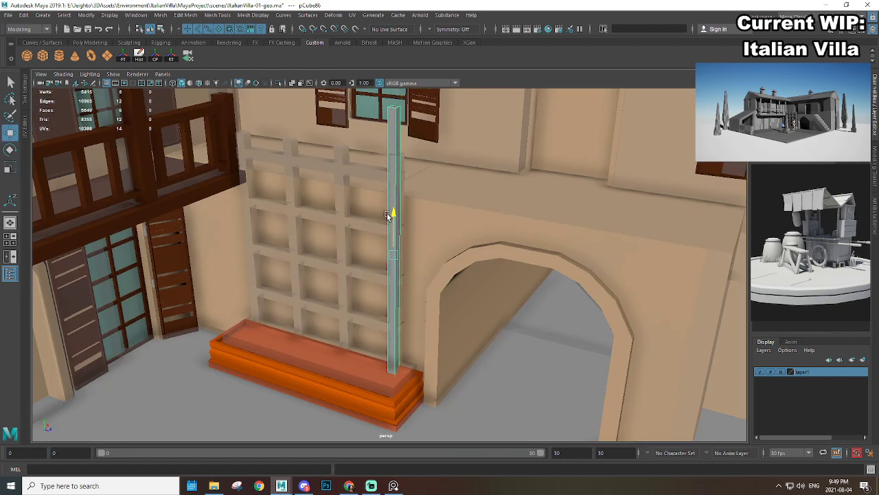
# Step: Move the tall post back toward the wall to line up with the blockout trellis
pyautogui.keyDown('alt'); pyautogui.moveTo(426, 237); pyautogui.dragTo(412, 282); pyautogui.keyUp('alt')
pyautogui.press('r')
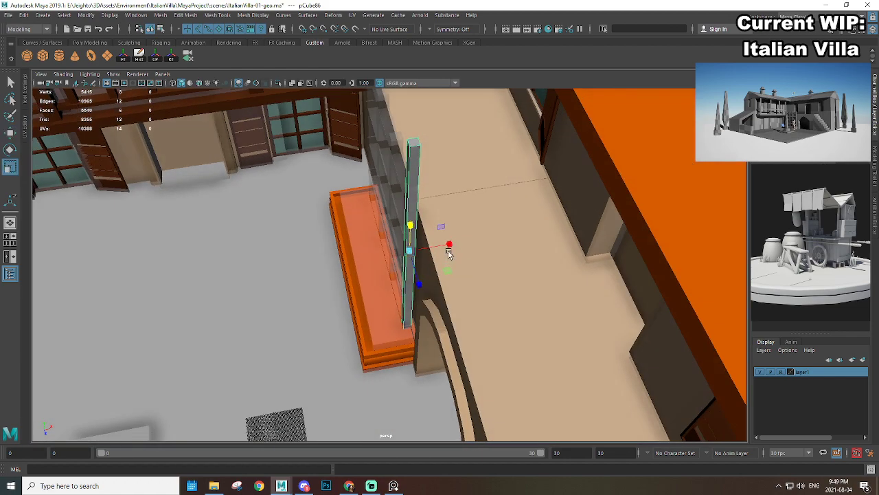
pyautogui.press('w')
pyautogui.moveTo(454, 247); pyautogui.dragTo(490, 236)
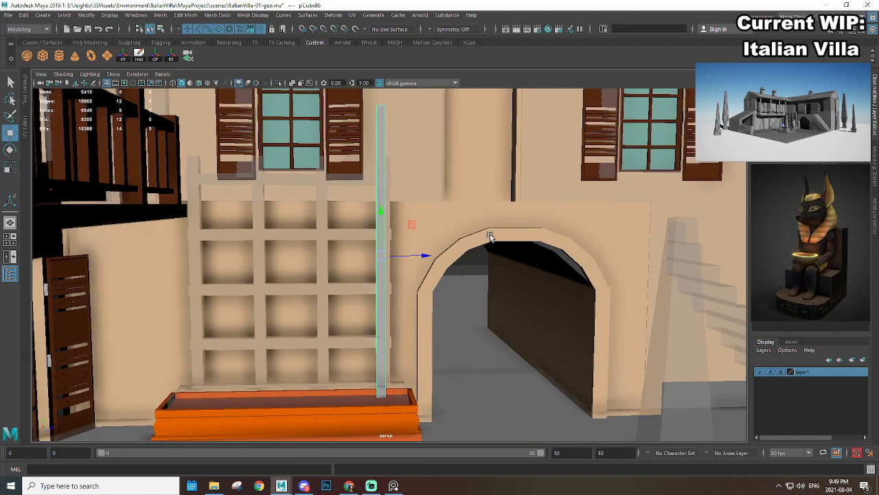
# Step: Lower the post's top vertices to the height of the blockout trellis
pyautogui.scroll(-3, 424, 237)
pyautogui.moveTo(385, 173); pyautogui.dragTo(352, 171, button='right')
pyautogui.moveTo(360, 129); pyautogui.dragTo(413, 170)
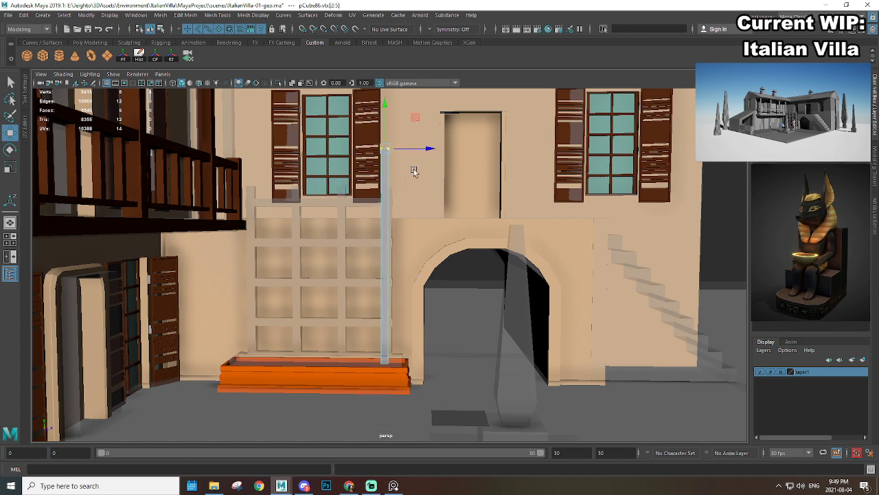
pyautogui.scroll(2, 391, 180)
pyautogui.keyDown('alt'); pyautogui.moveTo(391, 211); pyautogui.dragTo(408, 191, button='middle'); pyautogui.keyUp('alt')
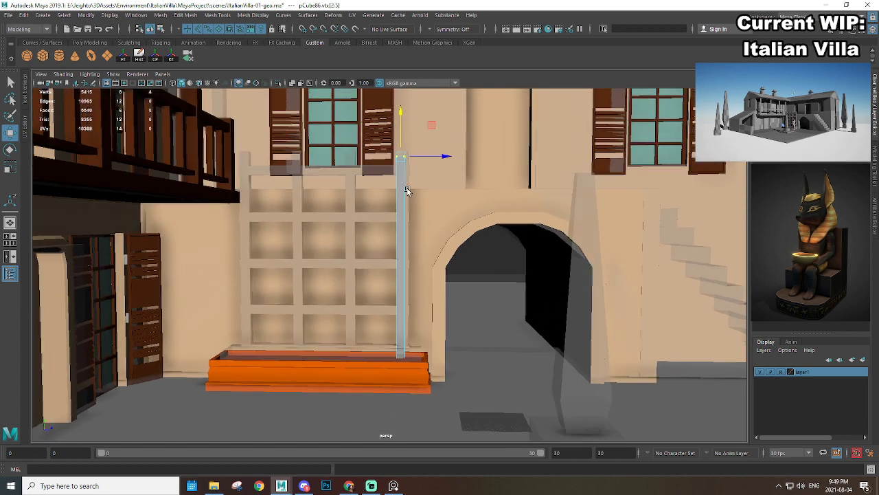
# Step: Adjust the trellis post's thickness with the Scale tool
pyautogui.keyDown('alt'); pyautogui.moveTo(416, 141); pyautogui.dragTo(406, 181); pyautogui.keyUp('alt')
pyautogui.moveTo(411, 172); pyautogui.dragTo(454, 158, button='right')
pyautogui.press('r')
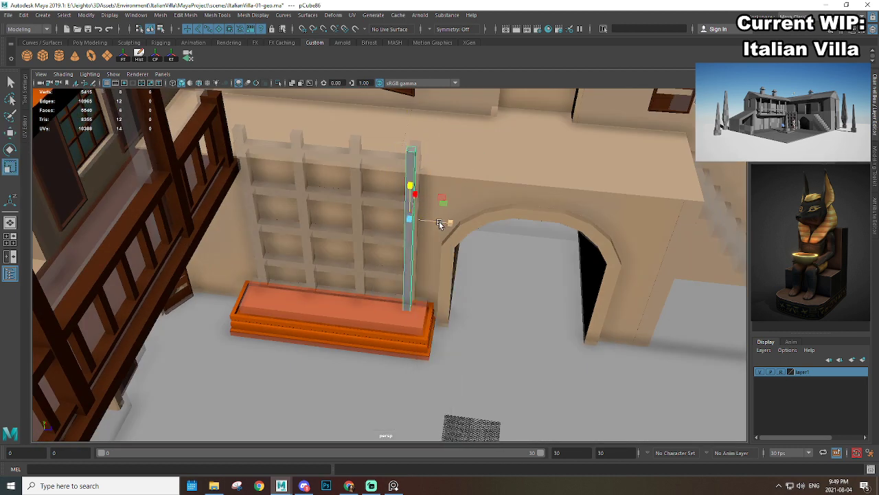
pyautogui.keyDown('alt'); pyautogui.moveTo(441, 222); pyautogui.dragTo(449, 237); pyautogui.keyUp('alt')
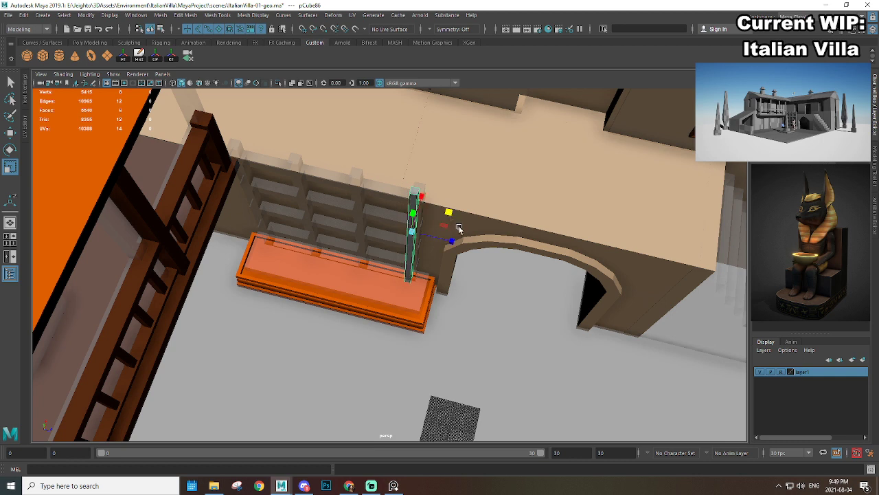
pyautogui.press('w')
# Step: Duplicate the post across the trellis to make five evenly spaced vertical posts above the planter
pyautogui.keyDown('alt'); pyautogui.moveTo(453, 241); pyautogui.dragTo(360, 208); pyautogui.keyUp('alt')
pyautogui.hotkey('shift', 'd')
pyautogui.hotkey('shift', 'd')
pyautogui.hotkey('shift', 'd')
pyautogui.click(328, 172)
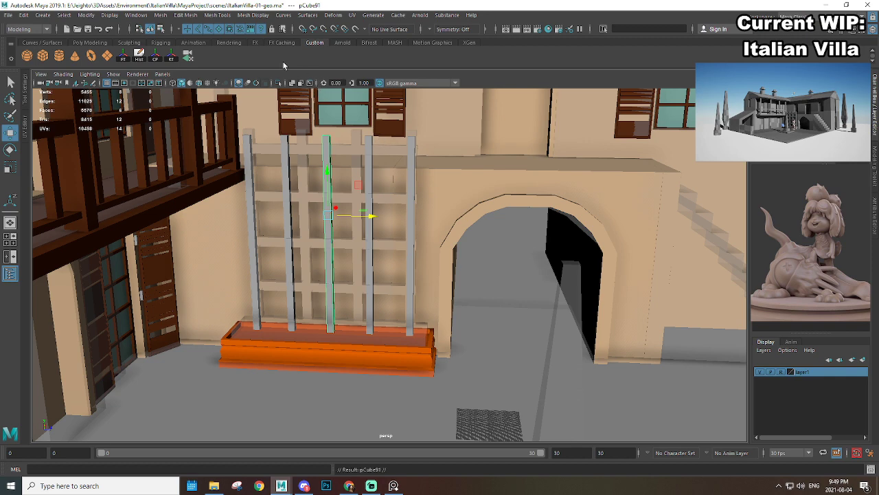
# Step: Rotate the duplicated trellis post to horizontal and raise it near the tops of the vertical posts as a crossbar
pyautogui.keyDown('alt'); pyautogui.moveTo(349, 172); pyautogui.dragTo(389, 298); pyautogui.keyUp('alt')
pyautogui.press('e')
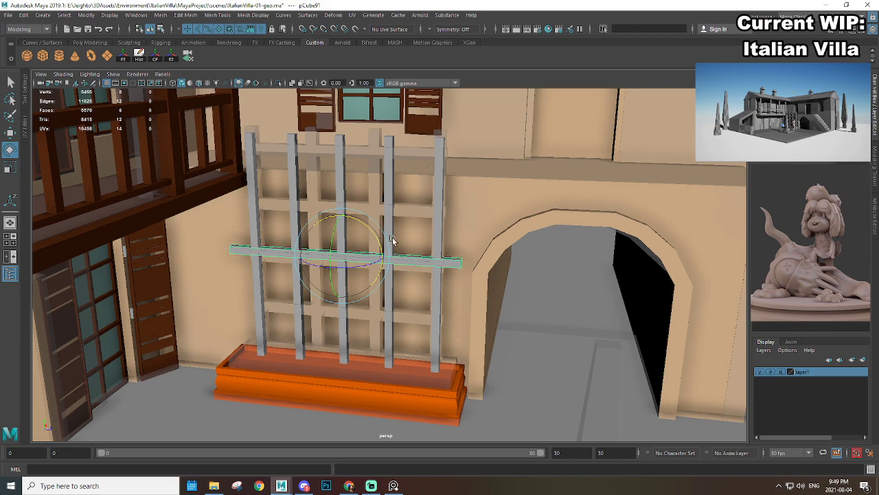
pyautogui.keyDown('alt'); pyautogui.moveTo(393, 240); pyautogui.dragTo(402, 147); pyautogui.keyUp('alt')
pyautogui.press('w')
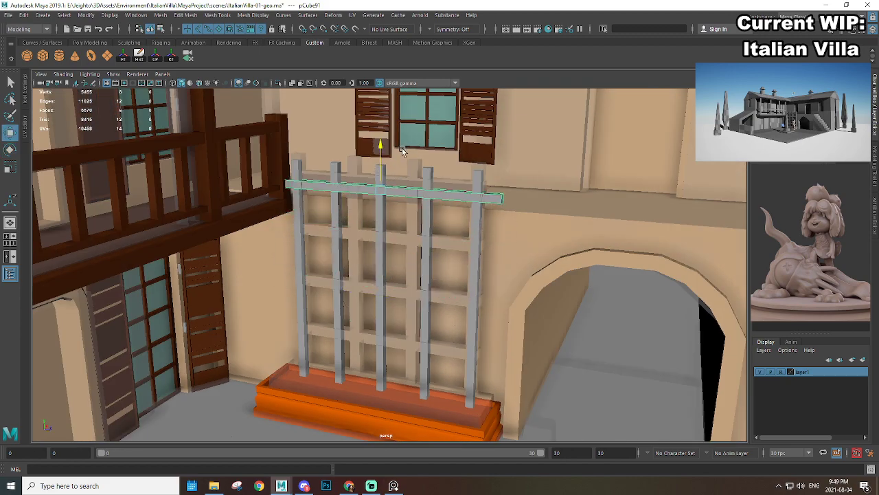
# Step: Scale the crossbar down so its ends line up with the two outer trellis posts
pyautogui.keyDown('alt'); pyautogui.moveTo(417, 188); pyautogui.dragTo(428, 270); pyautogui.keyUp('alt')
pyautogui.press('r')
pyautogui.moveTo(381, 236); pyautogui.dragTo(439, 264)
# Step: Duplicate the crossbar down the trellis at even spacing to make six horizontal bars
pyautogui.press('w')
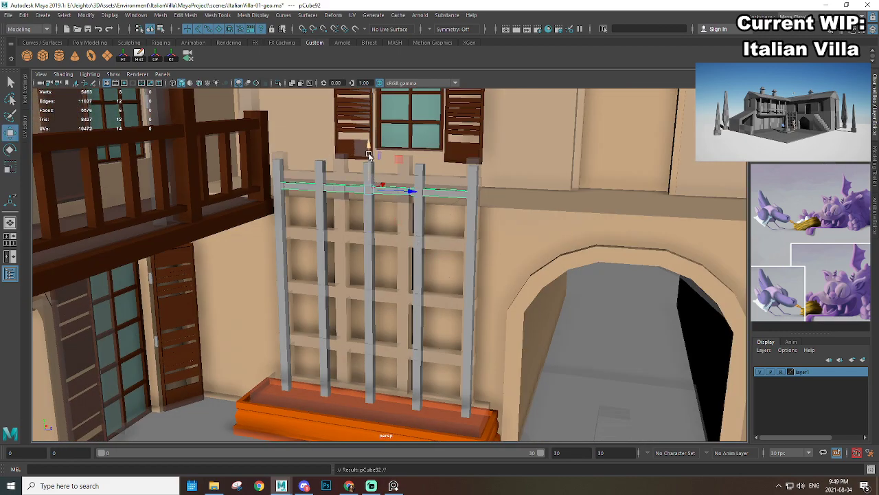
pyautogui.moveTo(368, 152); pyautogui.dragTo(370, 231)
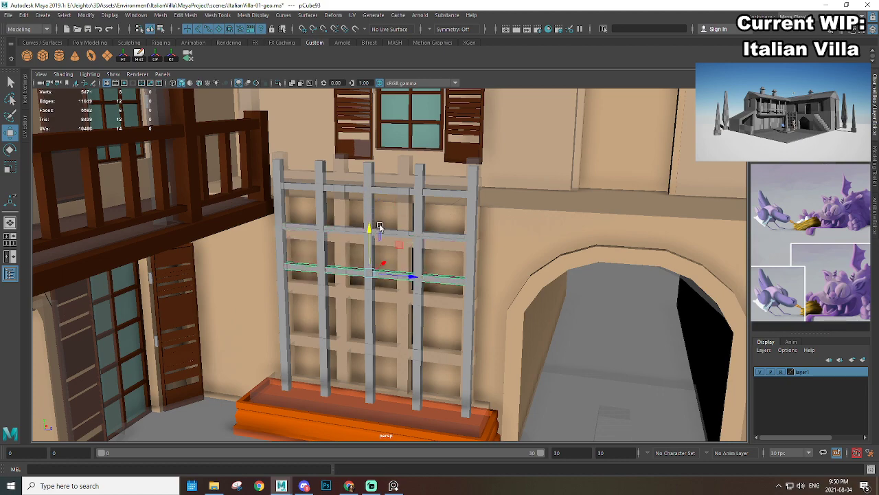
pyautogui.hotkey('shift', 'd')
pyautogui.hotkey('shift', 'd')
pyautogui.hotkey('shift', 'd')
pyautogui.scroll(-4, 438, 318)
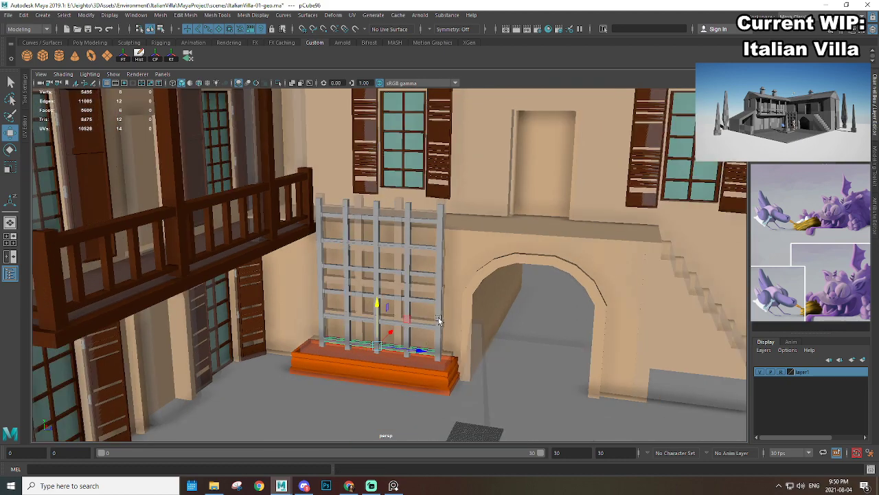
# Step: Hide the blockout layer layer1 so that only the new trellis shows above the planter
pyautogui.keyDown('alt'); pyautogui.moveTo(438, 317); pyautogui.dragTo(564, 311); pyautogui.keyUp('alt')
pyautogui.click(761, 373)
pyautogui.scroll(3, 481, 340)
pyautogui.keyDown('alt'); pyautogui.moveTo(491, 340); pyautogui.dragTo(400, 291); pyautogui.keyUp('alt')
pyautogui.scroll(3, 399, 322)
# Step: Tilt two of the trellis crossbars slightly with the Rotate tool to make the grid less uniform
pyautogui.press('e')
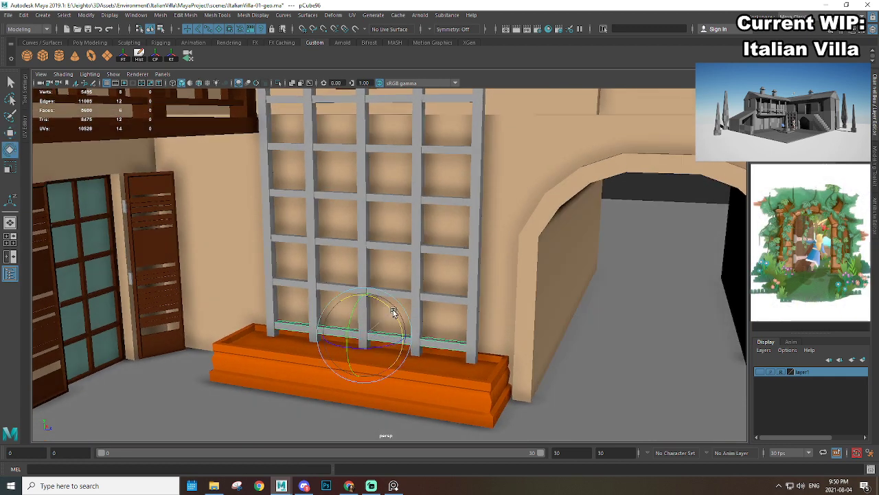
pyautogui.click(419, 248)
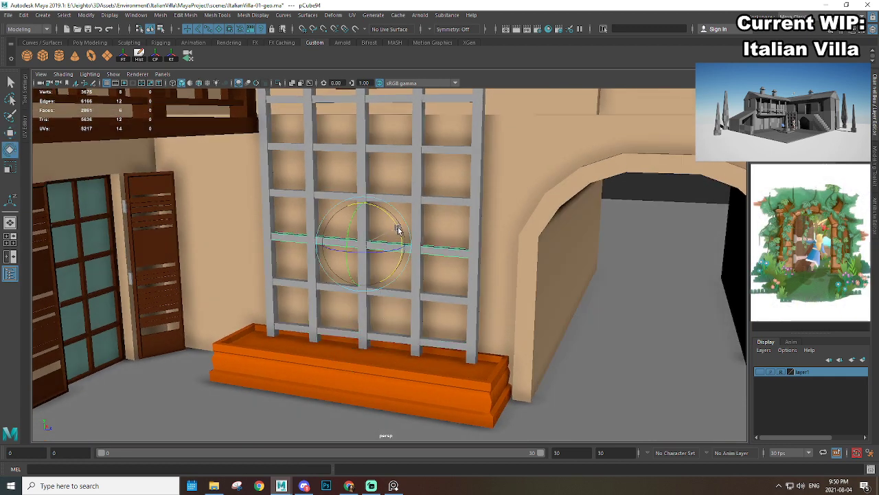
pyautogui.moveTo(397, 230); pyautogui.dragTo(399, 231)
pyautogui.keyDown('alt'); pyautogui.moveTo(391, 171); pyautogui.dragTo(389, 205, button='middle'); pyautogui.keyUp('alt')
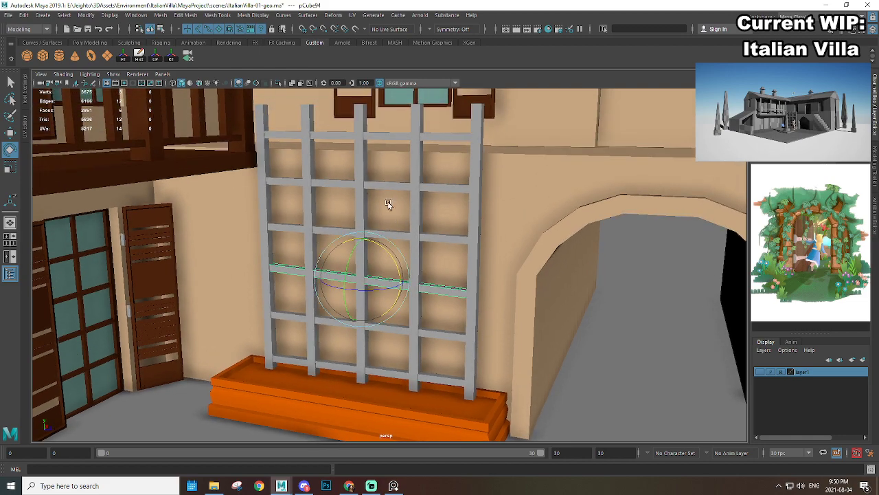
pyautogui.click(390, 183)
pyautogui.moveTo(398, 173); pyautogui.dragTo(400, 174)
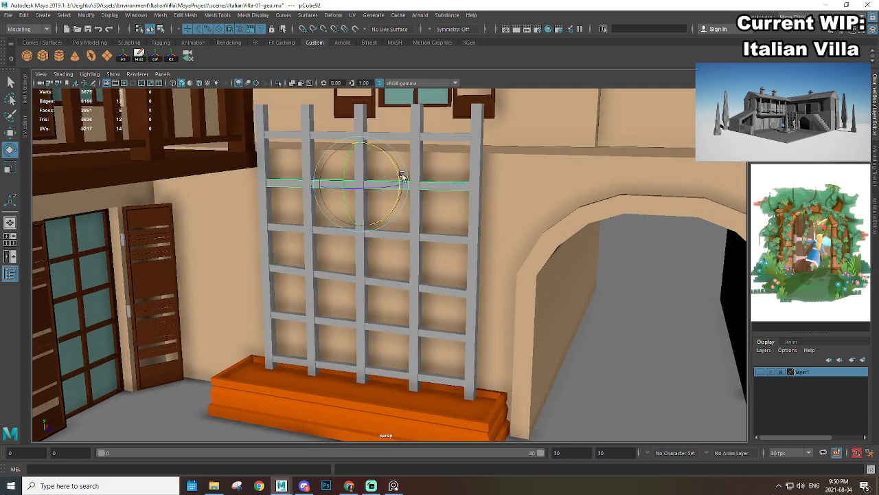
# Step: Examine the trellis and the whole villa from several angles
pyautogui.click(527, 218)
pyautogui.press('f')
pyautogui.keyDown('alt'); pyautogui.moveTo(552, 263); pyautogui.dragTo(502, 278); pyautogui.keyUp('alt')
pyautogui.moveTo(666, 196); pyautogui.dragTo(520, 278)
pyautogui.scroll(-6, 598, 293)
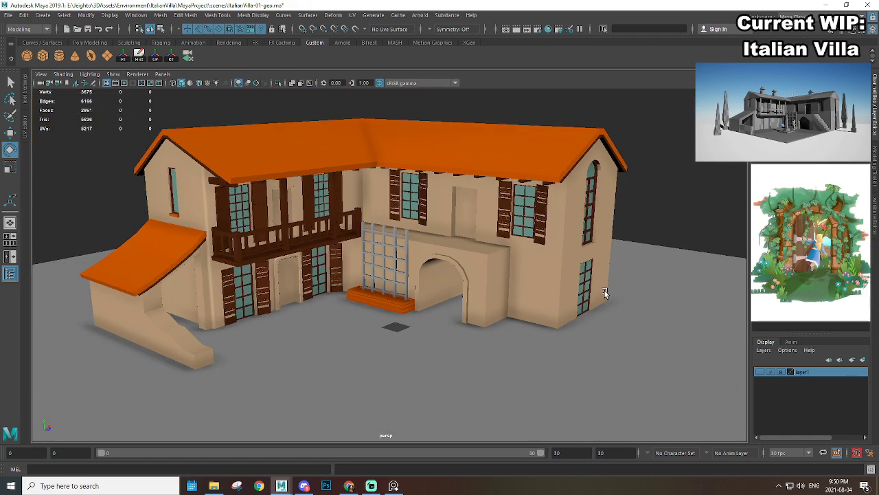
pyautogui.keyDown('alt'); pyautogui.moveTo(604, 294); pyautogui.dragTo(632, 282); pyautogui.keyUp('alt')
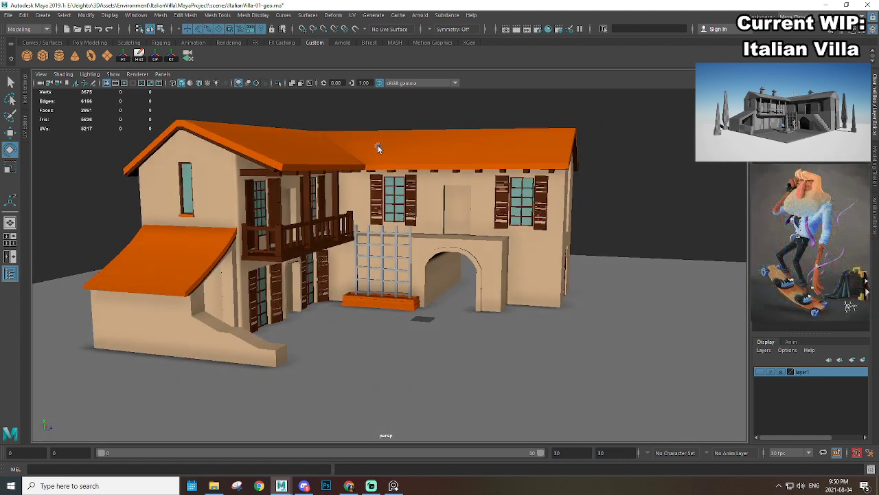
pyautogui.scroll(8, 360, 221)
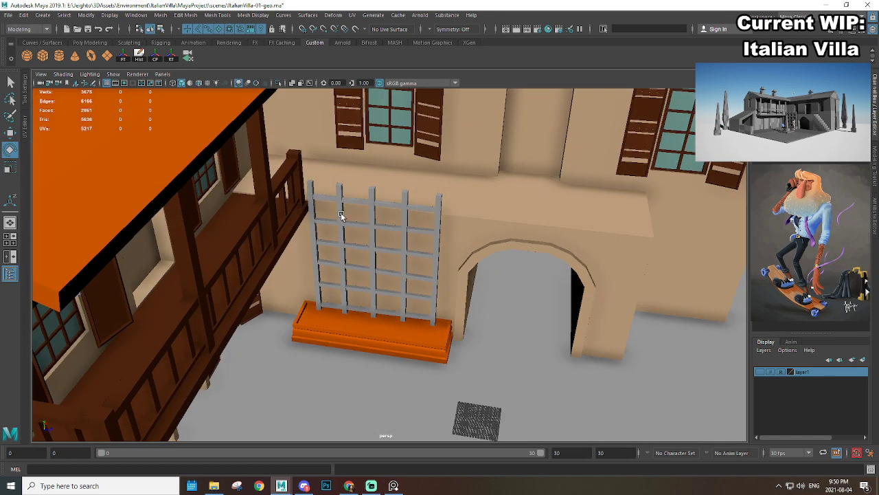
pyautogui.keyDown('alt'); pyautogui.moveTo(306, 198); pyautogui.dragTo(327, 212, button='middle'); pyautogui.keyUp('alt')
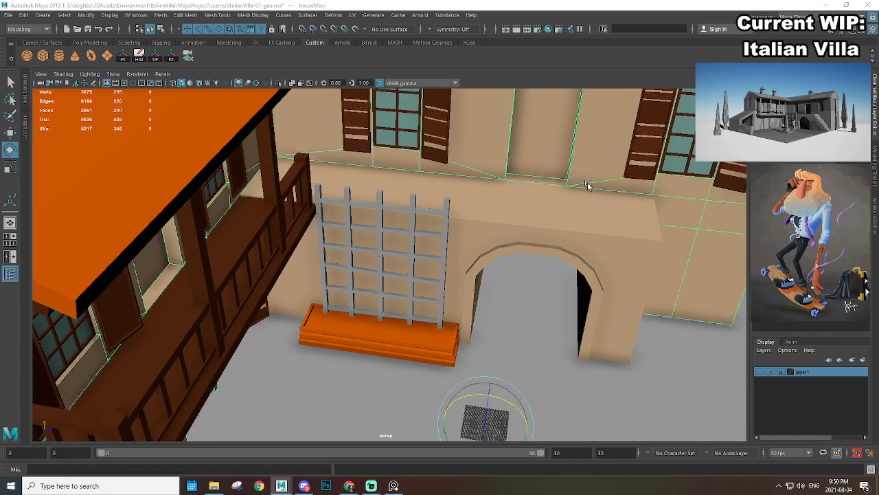
pyautogui.press('f')
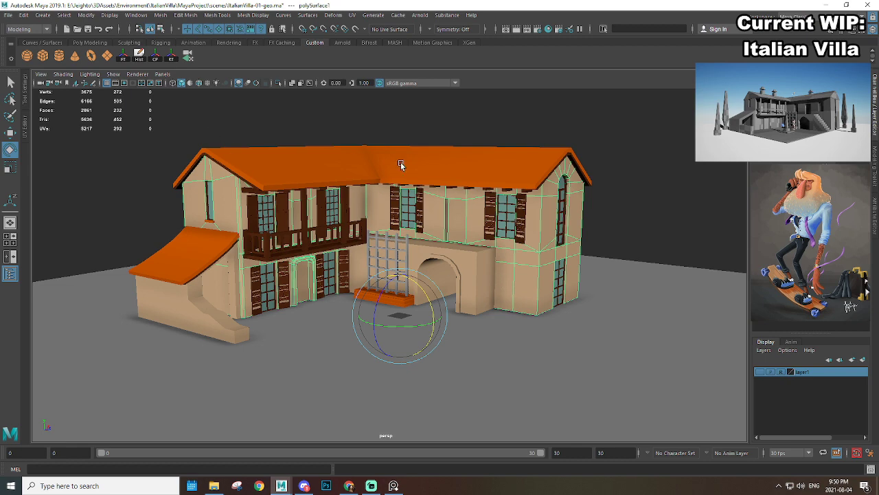
pyautogui.keyDown('alt'); pyautogui.moveTo(598, 227); pyautogui.dragTo(593, 223); pyautogui.keyUp('alt')
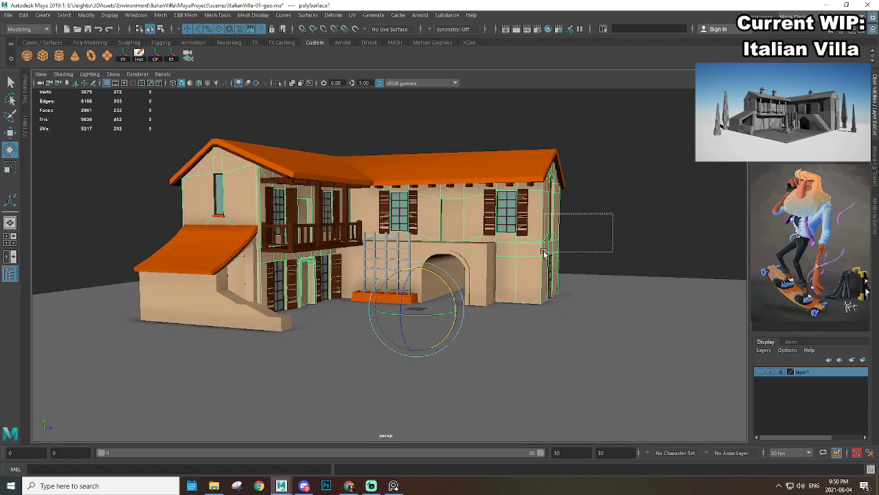
pyautogui.moveTo(544, 252); pyautogui.dragTo(543, 253)
pyautogui.click(647, 219)
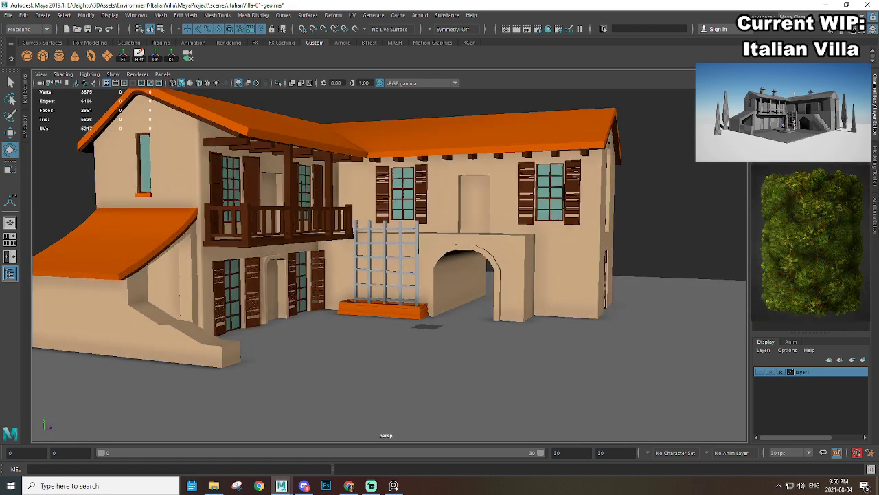
# Step: Group all the villa's window glass panes, on both wings and the gable ends, as glassPanes_grp
pyautogui.click(147, 168)
pyautogui.scroll(5, 237, 176)
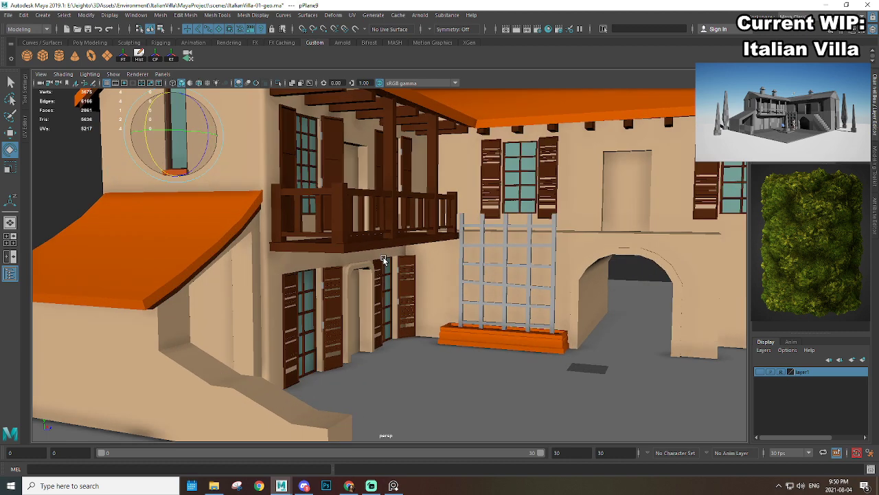
pyautogui.click(236, 176)
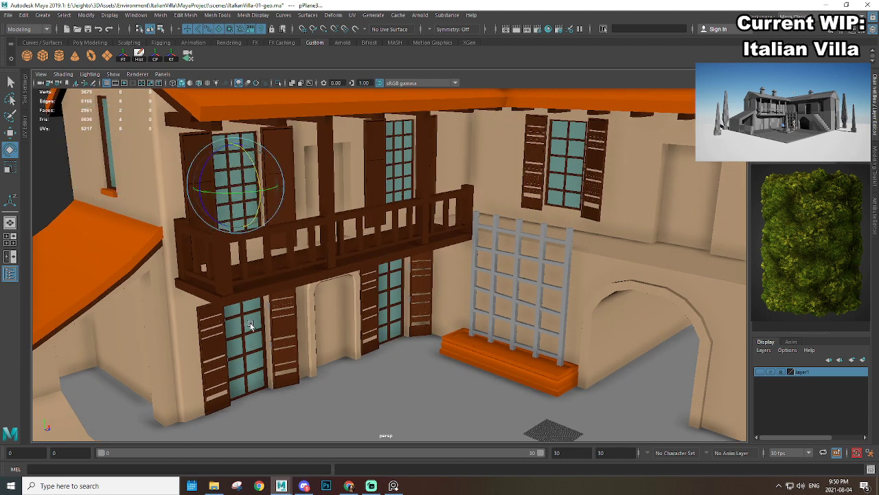
pyautogui.click(251, 326)
pyautogui.click(397, 281)
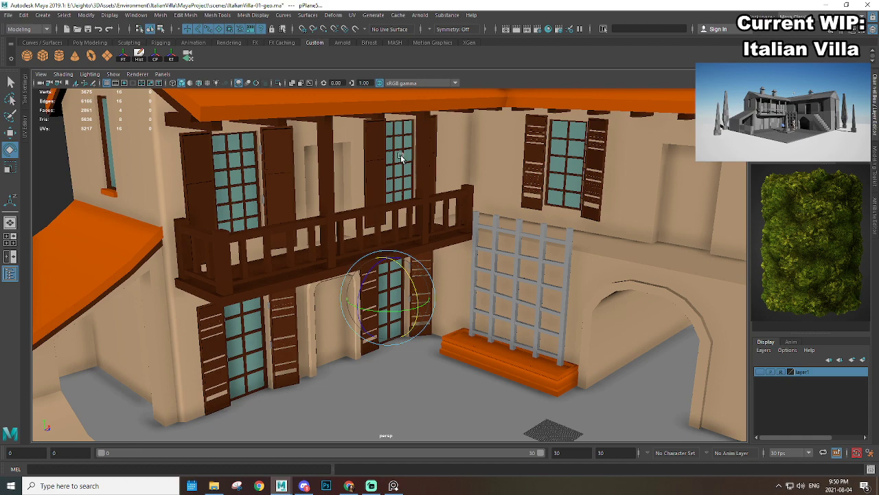
pyautogui.click(402, 158)
pyautogui.click(569, 180)
pyautogui.keyDown('alt'); pyautogui.moveTo(568, 180); pyautogui.dragTo(501, 185); pyautogui.keyUp('alt')
pyautogui.click(535, 204)
pyautogui.scroll(-4, 570, 227)
pyautogui.click(501, 186)
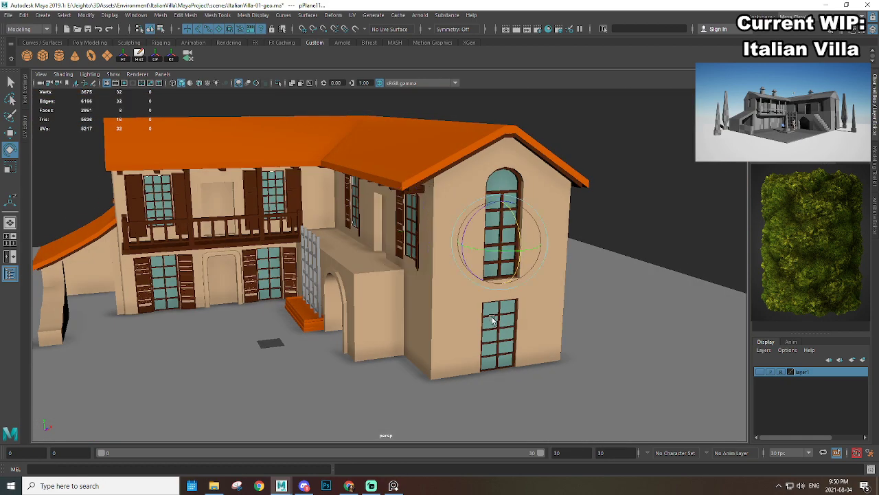
pyautogui.keyDown('alt'); pyautogui.moveTo(494, 320); pyautogui.dragTo(435, 286, button='middle'); pyautogui.keyUp('alt')
pyautogui.scroll(4, 472, 286)
pyautogui.click(484, 279)
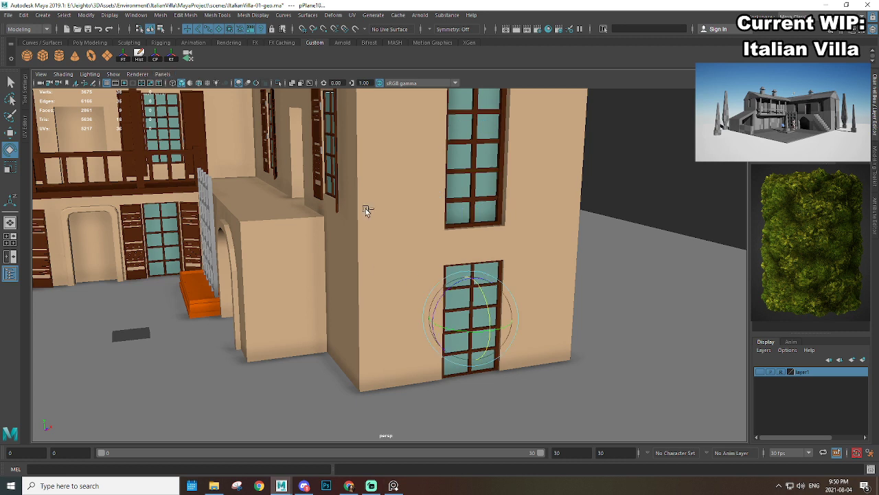
pyautogui.hotkey('ctrl', 'g')
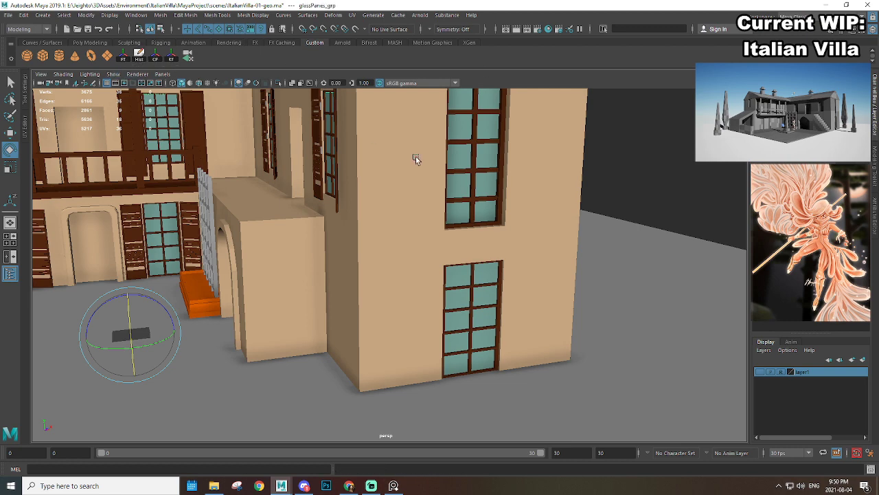
# Step: Center the pivot of the glassPanes_grp group
pyautogui.scroll(-5, 416, 159)
pyautogui.keyDown('alt'); pyautogui.moveTo(379, 268); pyautogui.dragTo(414, 260, button='middle'); pyautogui.keyUp('alt')
pyautogui.click(159, 58)
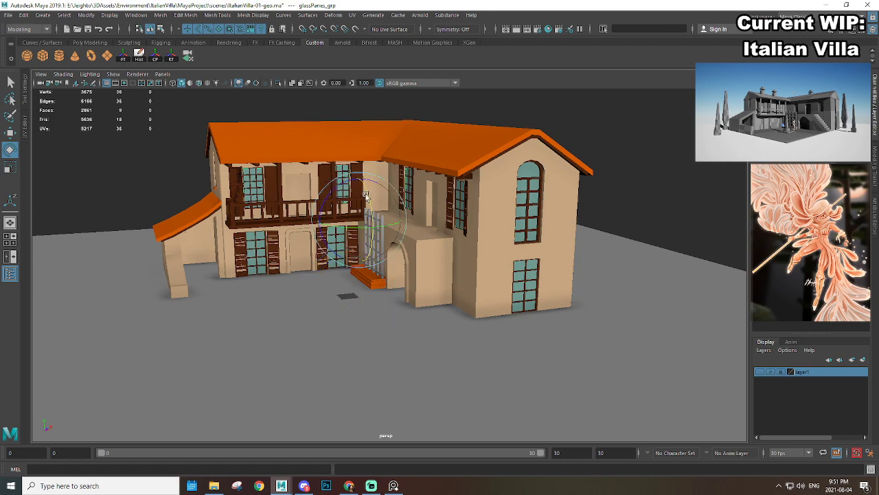
pyautogui.keyDown('alt'); pyautogui.moveTo(377, 242); pyautogui.dragTo(453, 275); pyautogui.keyUp('alt')
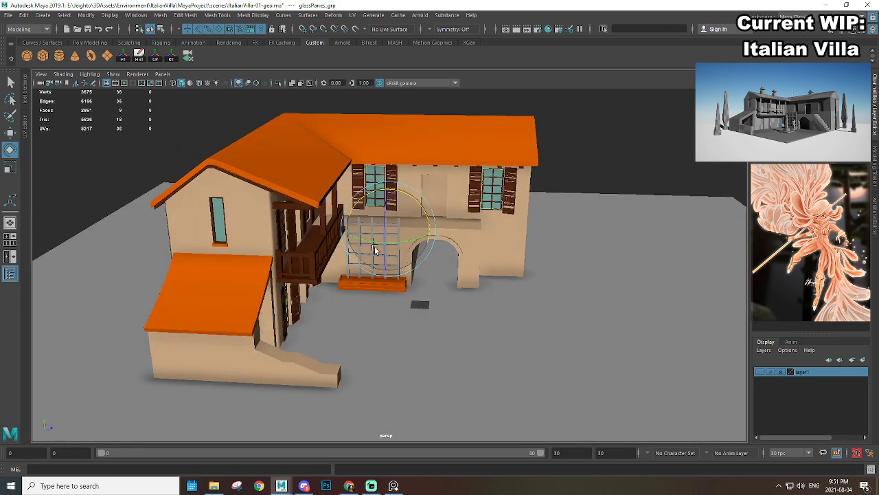
pyautogui.press('w')
pyautogui.hotkey('ctrl', 'z')
pyautogui.keyDown('alt'); pyautogui.moveTo(538, 288); pyautogui.dragTo(481, 248); pyautogui.keyUp('alt')
pyautogui.scroll(3, 481, 248)
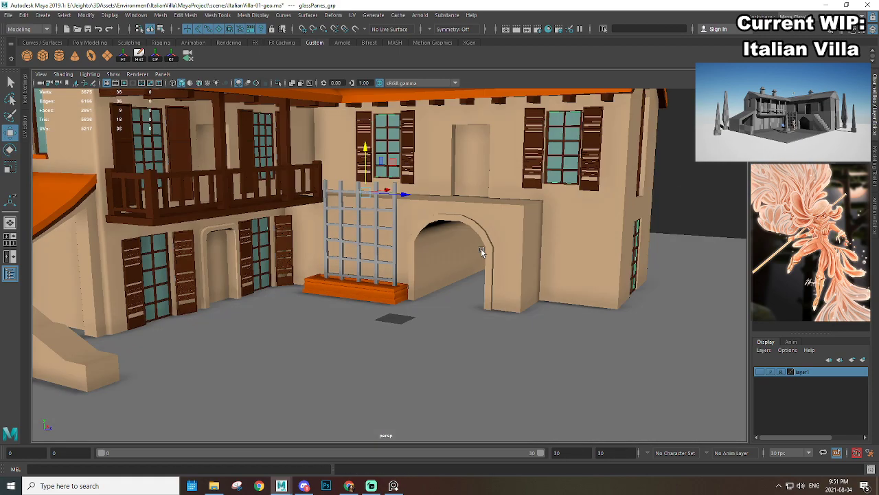
# Step: Parent glassPanes_grp under the modeled group and hide the modeled group
pyautogui.scroll(-4, 481, 246)
pyautogui.scroll(2, 481, 245)
pyautogui.keyDown('alt'); pyautogui.moveTo(481, 245); pyautogui.dragTo(526, 247, button='middle'); pyautogui.keyUp('alt')
pyautogui.press('Up')
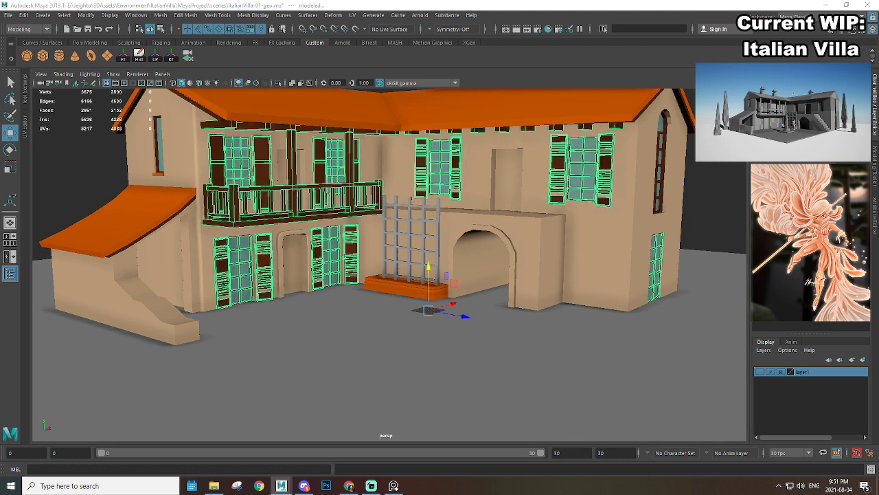
pyautogui.press('Down')
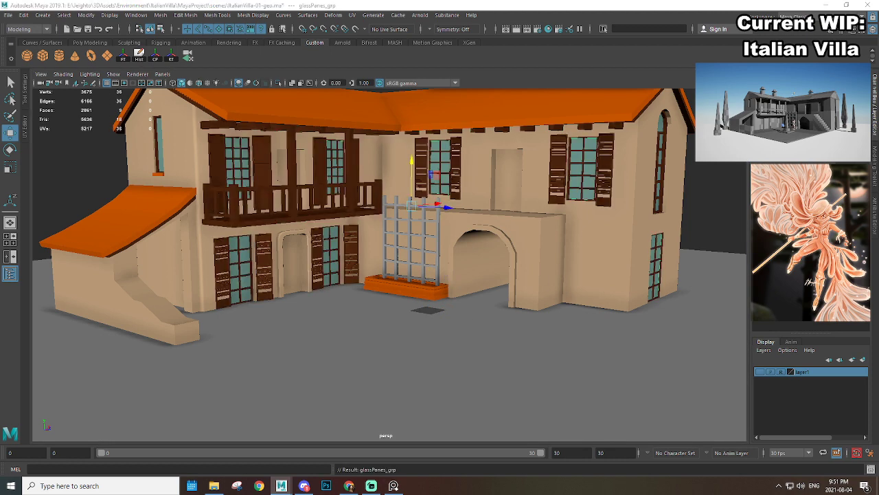
pyautogui.press('Up')
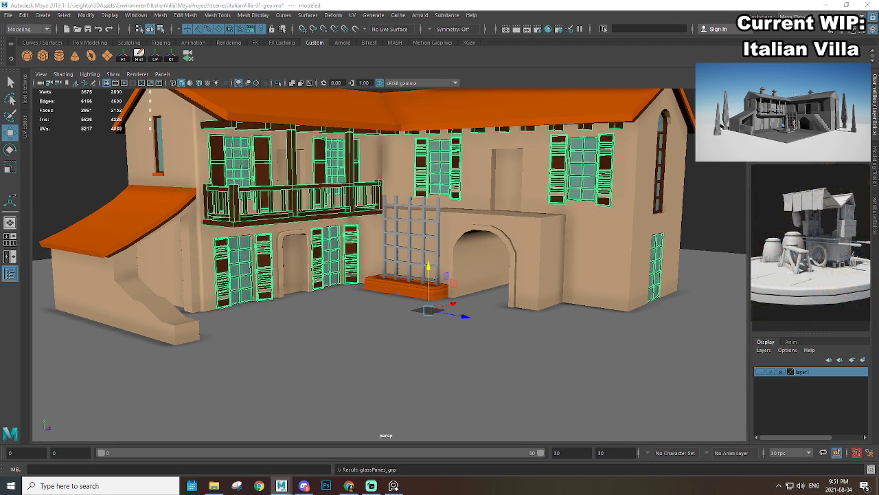
pyautogui.press('h')
# Step: Select the frame pieces of the gable's arched window, leaving the house walls and ground out of the selection
pyautogui.keyDown('alt'); pyautogui.moveTo(507, 300); pyautogui.dragTo(481, 260, button='right'); pyautogui.keyUp('alt')
pyautogui.keyDown('alt'); pyautogui.moveTo(482, 260); pyautogui.dragTo(550, 292, button='middle'); pyautogui.keyUp('alt')
pyautogui.keyDown('alt'); pyautogui.moveTo(550, 292); pyautogui.dragTo(532, 262); pyautogui.keyUp('alt')
pyautogui.moveTo(532, 263)
pyautogui.keyDown('alt'); pyautogui.mouseDown(button='right')
pyautogui.moveTo(599, 298)
pyautogui.moveTo(529, 266)
pyautogui.mouseUp(button='right'); pyautogui.keyUp('alt')
pyautogui.keyDown('alt'); pyautogui.moveTo(529, 265); pyautogui.dragTo(514, 280); pyautogui.keyUp('alt')
pyautogui.moveTo(425, 237); pyautogui.dragTo(498, 368)
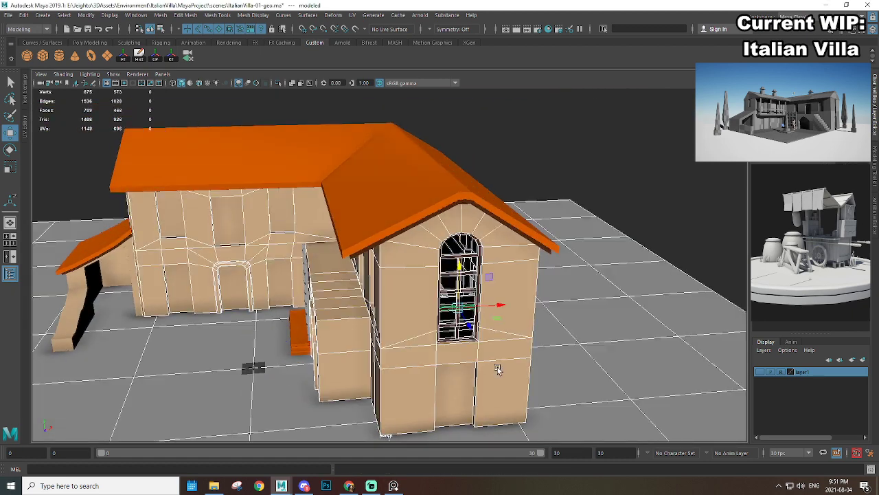
pyautogui.keyDown('ctrl'); pyautogui.moveTo(606, 232); pyautogui.dragTo(515, 435); pyautogui.keyUp('ctrl')
pyautogui.keyDown('alt'); pyautogui.moveTo(582, 377); pyautogui.dragTo(549, 344, button='right'); pyautogui.keyUp('alt')
pyautogui.moveTo(550, 343)
pyautogui.keyDown('alt'); pyautogui.mouseDown()
pyautogui.moveTo(429, 330)
pyautogui.moveTo(557, 333)
pyautogui.mouseUp(); pyautogui.keyUp('alt')
pyautogui.keyDown('alt'); pyautogui.moveTo(505, 301); pyautogui.dragTo(538, 320, button='right'); pyautogui.keyUp('alt')
pyautogui.keyDown('alt'); pyautogui.moveTo(538, 320); pyautogui.dragTo(426, 300); pyautogui.keyUp('alt')
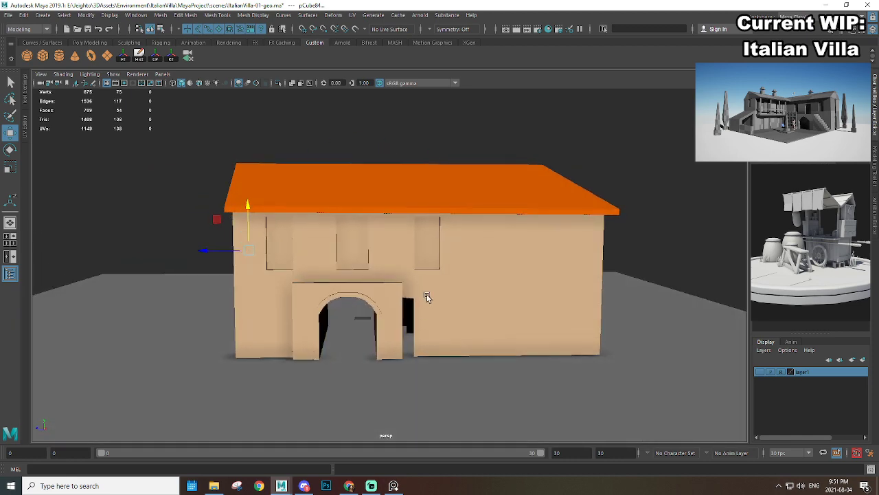
# Step: Move the vertical edge of the house wall beside the archway sideways to close the gap behind the arch
pyautogui.click(427, 296)
pyautogui.keyDown('alt'); pyautogui.moveTo(428, 297); pyautogui.dragTo(466, 350, button='right'); pyautogui.keyUp('alt')
pyautogui.keyDown('alt'); pyautogui.moveTo(466, 350); pyautogui.dragTo(446, 288, button='middle'); pyautogui.keyUp('alt')
pyautogui.keyDown('alt'); pyautogui.moveTo(446, 287); pyautogui.dragTo(472, 306, button='right'); pyautogui.keyUp('alt')
pyautogui.moveTo(434, 225); pyautogui.dragTo(428, 189, button='right')
pyautogui.click(404, 246)
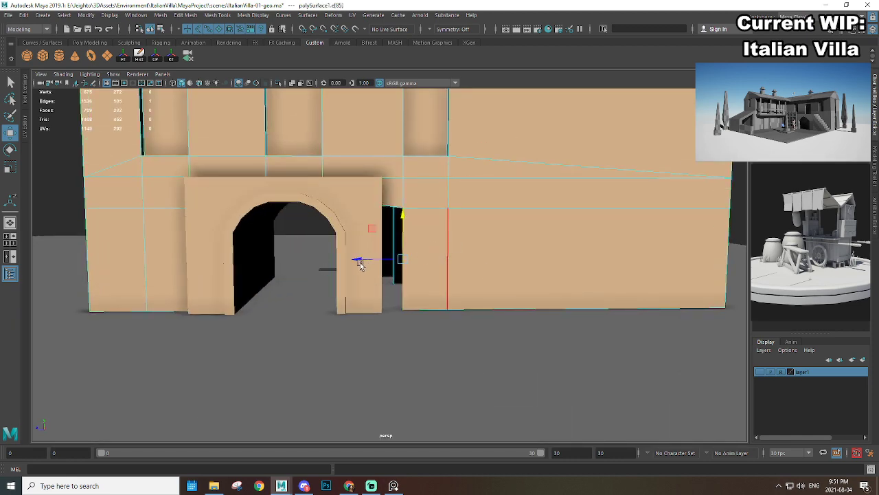
pyautogui.moveTo(360, 265); pyautogui.dragTo(336, 259)
pyautogui.keyDown('alt'); pyautogui.moveTo(336, 260); pyautogui.dragTo(470, 279, button='right'); pyautogui.keyUp('alt')
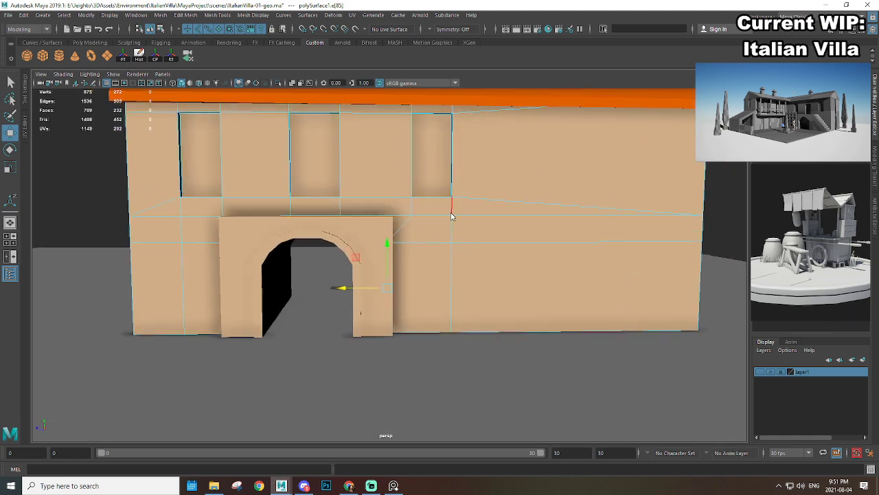
pyautogui.keyDown('alt'); pyautogui.moveTo(377, 228); pyautogui.dragTo(344, 224, button='right'); pyautogui.keyUp('alt')
pyautogui.keyDown('alt'); pyautogui.moveTo(343, 224); pyautogui.dragTo(456, 226); pyautogui.keyUp('alt')
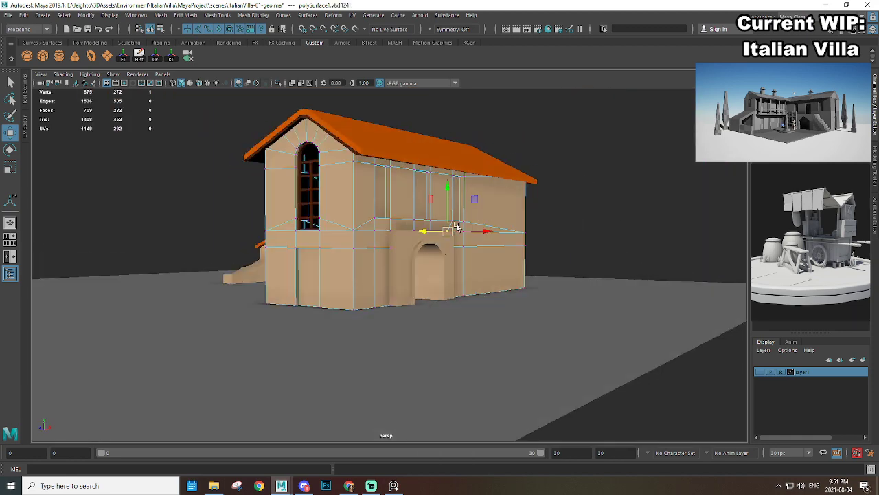
pyautogui.click(583, 185)
# Step: Delete the recessed wall faces of the narrow gable window, the courtyard windows on both floors, and the ground-floor opening beneath the arched window
pyautogui.keyDown('alt'); pyautogui.moveTo(453, 230); pyautogui.dragTo(391, 248, button='right'); pyautogui.keyUp('alt')
pyautogui.keyDown('alt'); pyautogui.moveTo(391, 247); pyautogui.dragTo(515, 267); pyautogui.keyUp('alt')
pyautogui.keyDown('alt'); pyautogui.moveTo(516, 266); pyautogui.dragTo(588, 308, button='right'); pyautogui.keyUp('alt')
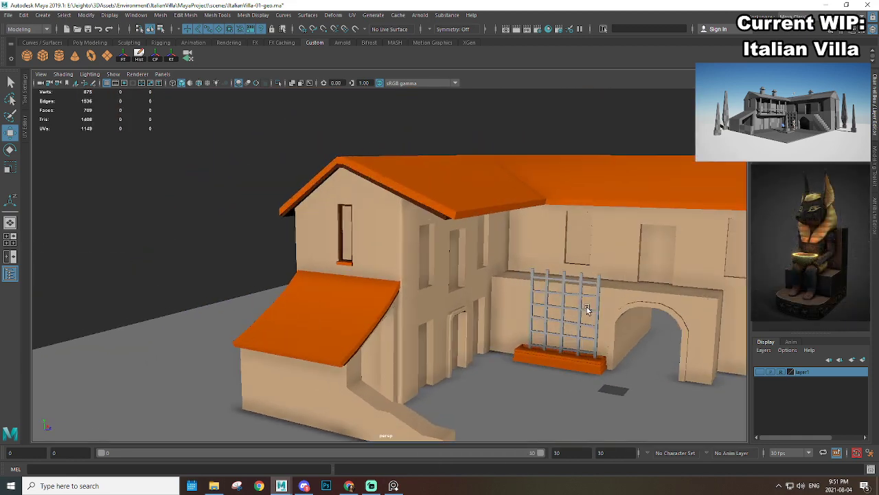
pyautogui.click(387, 230)
pyautogui.keyDown('alt'); pyautogui.moveTo(323, 210); pyautogui.dragTo(351, 214, button='right'); pyautogui.keyUp('alt')
pyautogui.keyDown('alt'); pyautogui.moveTo(351, 214); pyautogui.dragTo(367, 216); pyautogui.keyUp('alt')
pyautogui.press('F11')
pyautogui.click(375, 192)
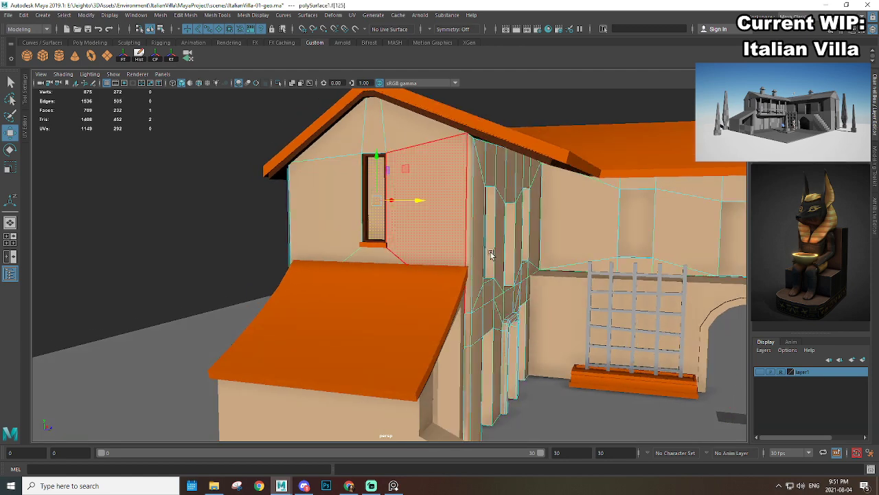
pyautogui.keyDown('alt'); pyautogui.moveTo(431, 248); pyautogui.dragTo(301, 216); pyautogui.keyUp('alt')
pyautogui.keyDown('shift'); pyautogui.click(298, 209); pyautogui.keyUp('shift')
pyautogui.keyDown('shift'); pyautogui.click(302, 350); pyautogui.keyUp('shift')
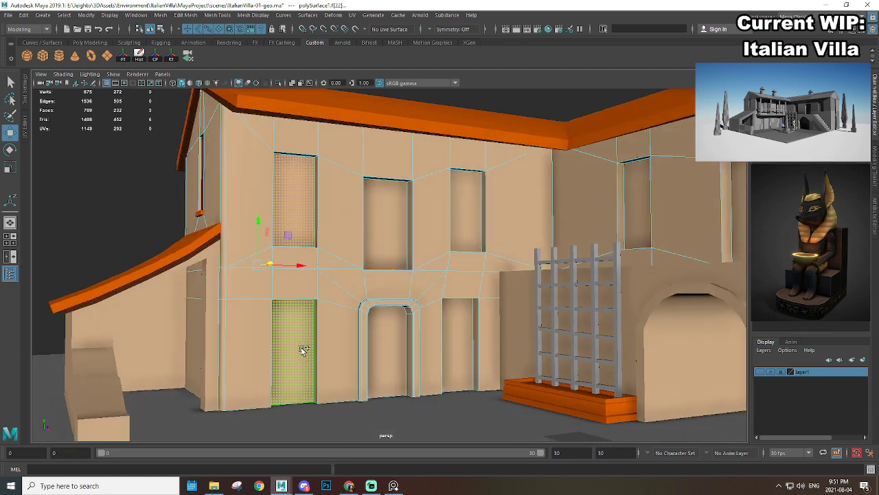
pyautogui.keyDown('shift'); pyautogui.click(455, 349); pyautogui.keyUp('shift')
pyautogui.keyDown('shift'); pyautogui.click(461, 212); pyautogui.keyUp('shift')
pyautogui.keyDown('alt'); pyautogui.moveTo(507, 237); pyautogui.dragTo(426, 264, button='right'); pyautogui.keyUp('alt')
pyautogui.keyDown('alt'); pyautogui.moveTo(426, 264); pyautogui.dragTo(474, 282); pyautogui.keyUp('alt')
pyautogui.keyDown('alt'); pyautogui.moveTo(474, 281); pyautogui.dragTo(521, 301, button='right'); pyautogui.keyUp('alt')
pyautogui.keyDown('shift'); pyautogui.click(518, 234); pyautogui.keyUp('shift')
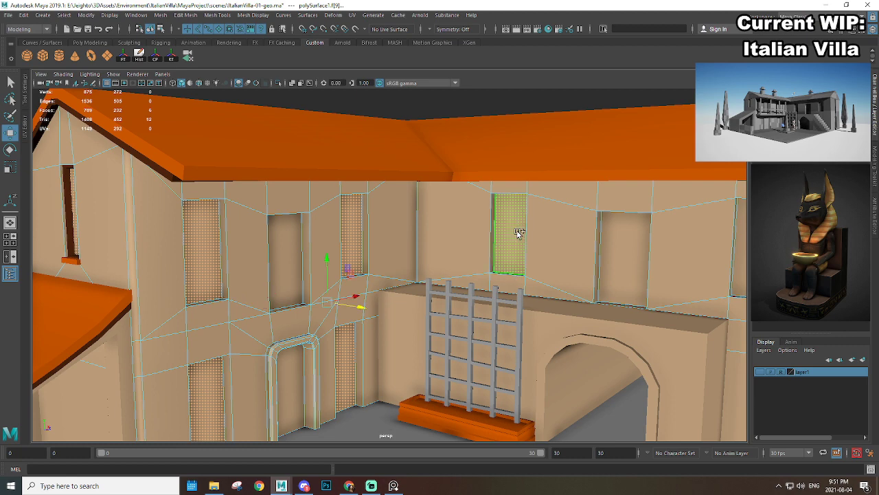
pyautogui.keyDown('alt'); pyautogui.moveTo(591, 272); pyautogui.dragTo(542, 285); pyautogui.keyUp('alt')
pyautogui.moveTo(543, 286)
pyautogui.keyDown('alt'); pyautogui.mouseDown(button='right')
pyautogui.moveTo(520, 293)
pyautogui.moveTo(540, 298)
pyautogui.mouseUp(button='right'); pyautogui.keyUp('alt')
pyautogui.keyDown('shift'); pyautogui.click(494, 220); pyautogui.keyUp('shift')
pyautogui.keyDown('alt'); pyautogui.moveTo(560, 353); pyautogui.dragTo(454, 343); pyautogui.keyUp('alt')
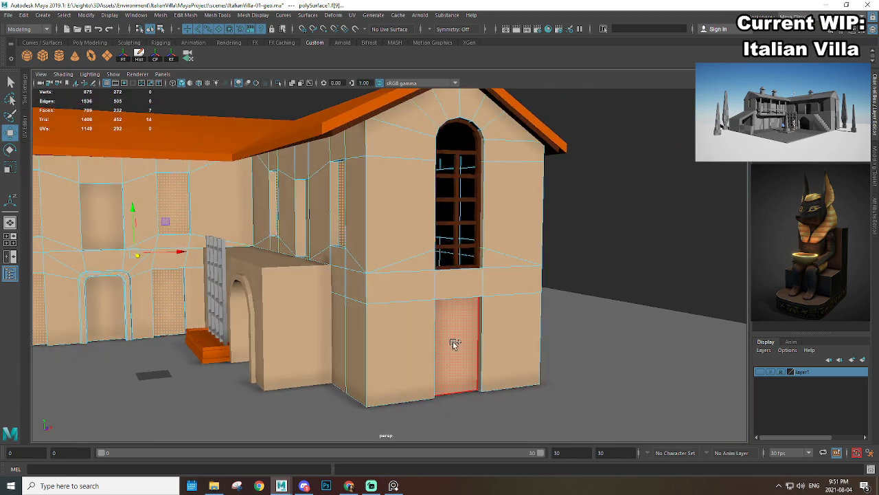
pyautogui.keyDown('shift'); pyautogui.click(454, 343); pyautogui.keyUp('shift')
pyautogui.press('Delete')
# Step: Isolate the narrow gable window's frame, delete its large back face to open the frame, and exit isolation
pyautogui.keyDown('alt'); pyautogui.moveTo(685, 367); pyautogui.dragTo(451, 268); pyautogui.keyUp('alt')
pyautogui.keyDown('alt'); pyautogui.moveTo(263, 244); pyautogui.dragTo(355, 252, button='middle'); pyautogui.keyUp('alt')
pyautogui.keyDown('alt'); pyautogui.moveTo(356, 252); pyautogui.dragTo(392, 257, button='right'); pyautogui.keyUp('alt')
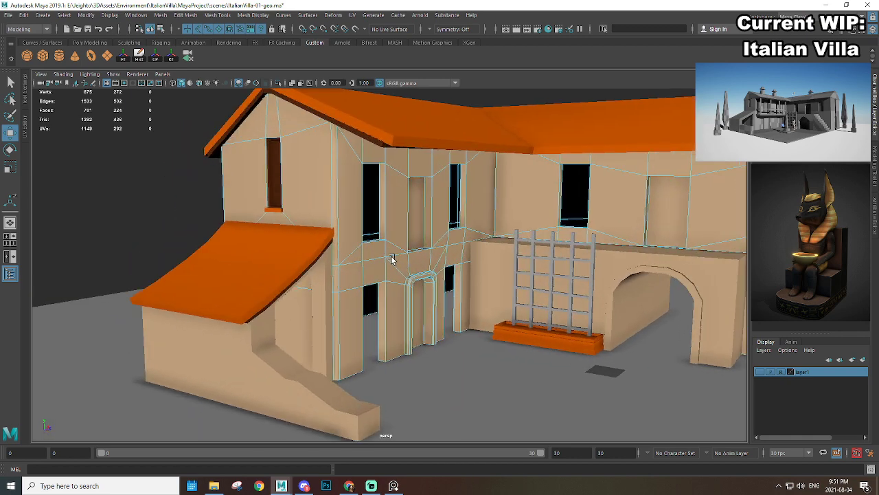
pyautogui.keyDown('alt'); pyautogui.moveTo(392, 257); pyautogui.dragTo(429, 258); pyautogui.keyUp('alt')
pyautogui.keyDown('alt'); pyautogui.moveTo(413, 190); pyautogui.dragTo(426, 257, button='right'); pyautogui.keyUp('alt')
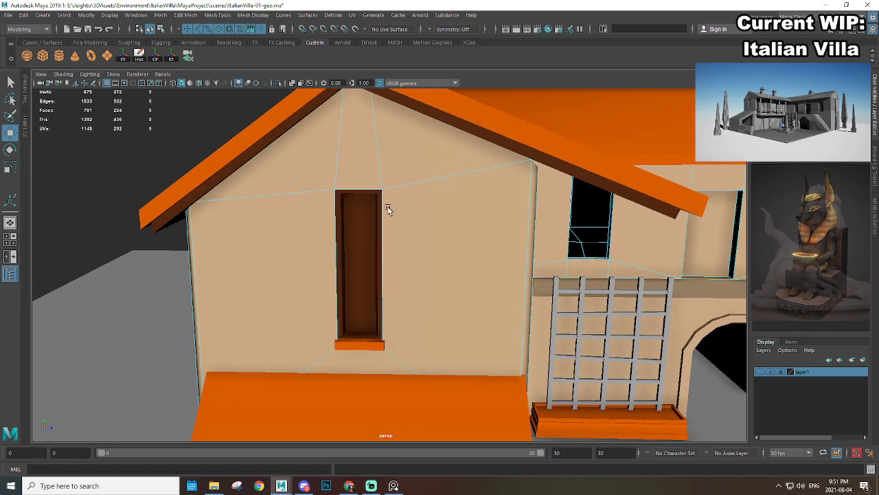
pyautogui.click(373, 247)
pyautogui.hotkey('ctrl', '1')
pyautogui.moveTo(395, 180); pyautogui.dragTo(369, 242, button='right')
pyautogui.click(370, 243)
pyautogui.press('3')
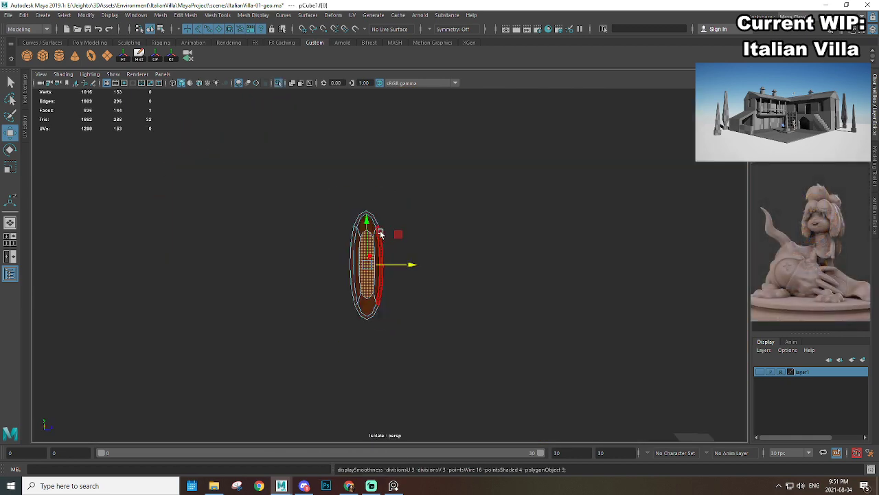
pyautogui.press('Delete')
pyautogui.press('1')
pyautogui.scroll(3, 376, 212)
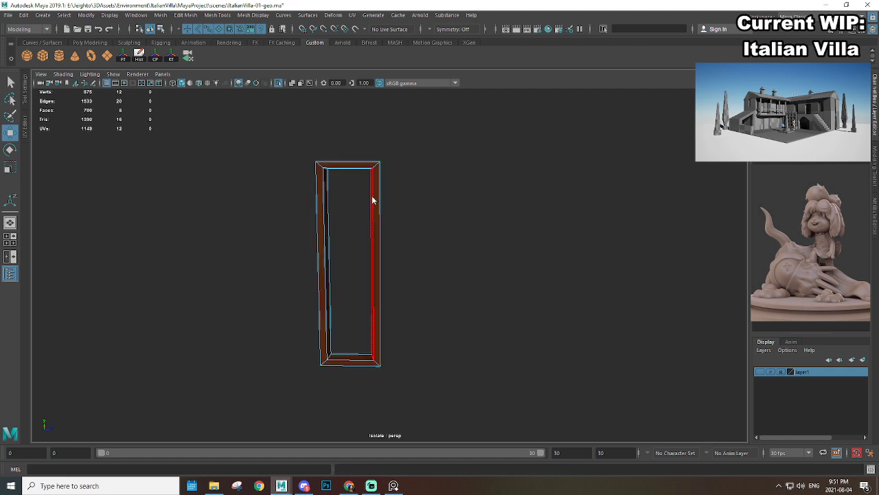
pyautogui.keyDown('alt'); pyautogui.moveTo(402, 218); pyautogui.dragTo(384, 270); pyautogui.keyUp('alt')
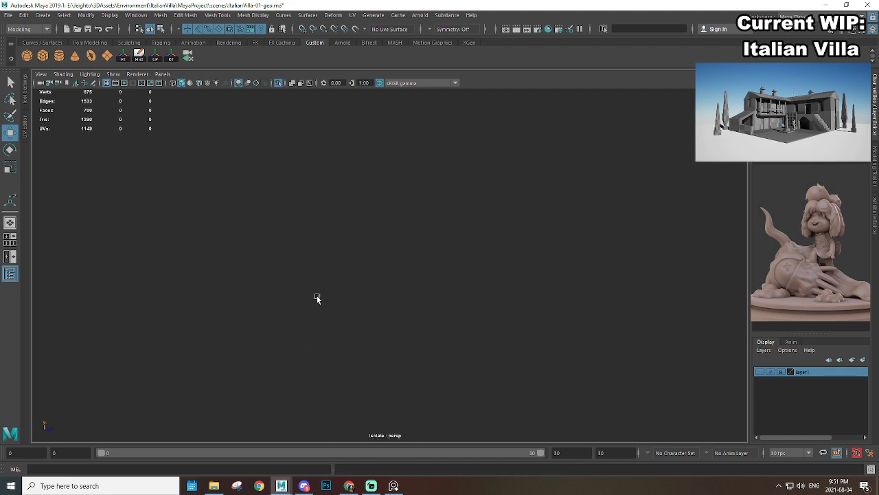
pyautogui.keyDown('alt'); pyautogui.moveTo(317, 297); pyautogui.dragTo(378, 203, button='middle'); pyautogui.keyUp('alt')
pyautogui.scroll(-4, 365, 257)
pyautogui.hotkey('ctrl', '1')
pyautogui.scroll(1, 398, 297)
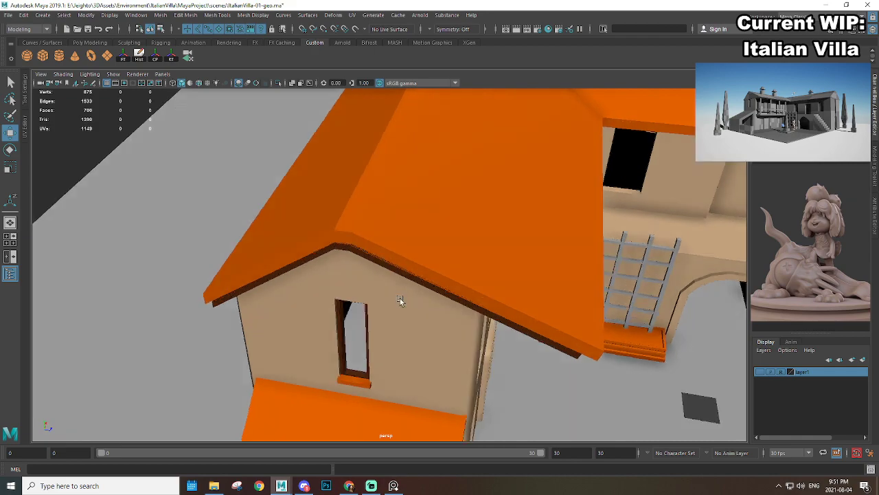
# Step: Group the main house walls with the archway block and name the group house_grp
pyautogui.scroll(-8, 400, 299)
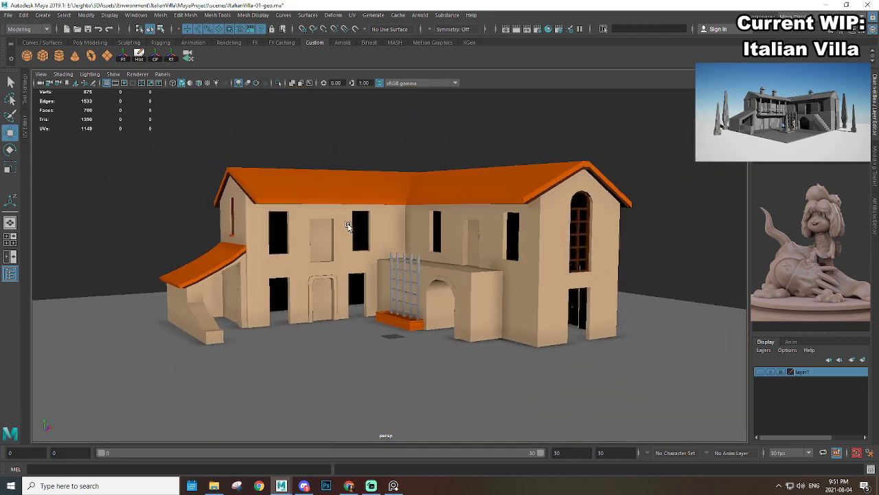
pyautogui.click(346, 233)
pyautogui.scroll(4, 357, 247)
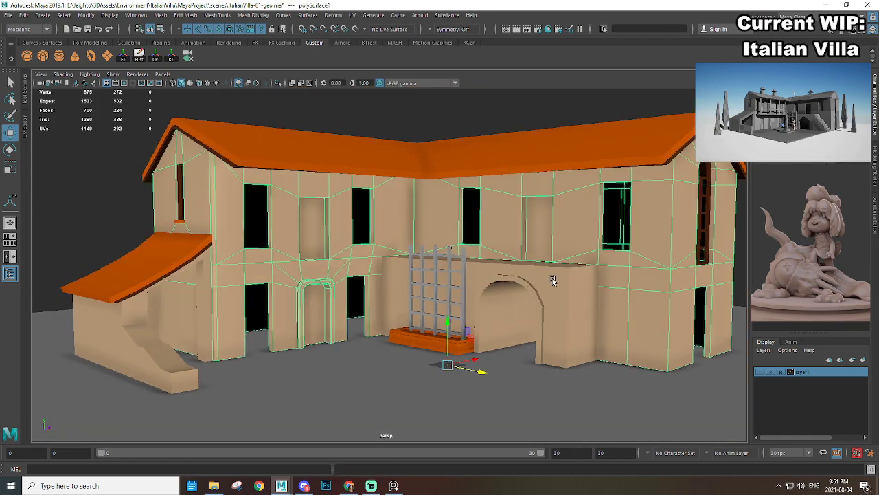
pyautogui.keyDown('alt'); pyautogui.moveTo(553, 280); pyautogui.dragTo(476, 253, button='middle'); pyautogui.keyUp('alt')
pyautogui.scroll(1, 477, 256)
pyautogui.keyDown('shift'); pyautogui.click(476, 276); pyautogui.keyUp('shift')
pyautogui.scroll(-4, 474, 275)
pyautogui.scroll(1, 343, 262)
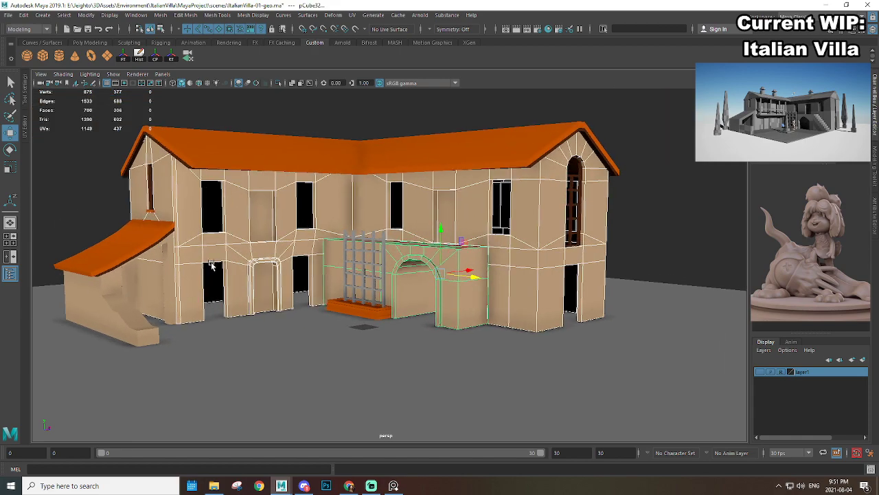
pyautogui.keyDown('alt'); pyautogui.moveTo(212, 266); pyautogui.dragTo(362, 267, button='middle'); pyautogui.keyUp('alt')
pyautogui.scroll(3, 368, 267)
pyautogui.keyDown('alt'); pyautogui.moveTo(402, 266); pyautogui.dragTo(428, 289); pyautogui.keyUp('alt')
pyautogui.scroll(-3, 378, 276)
pyautogui.scroll(-1, 415, 297)
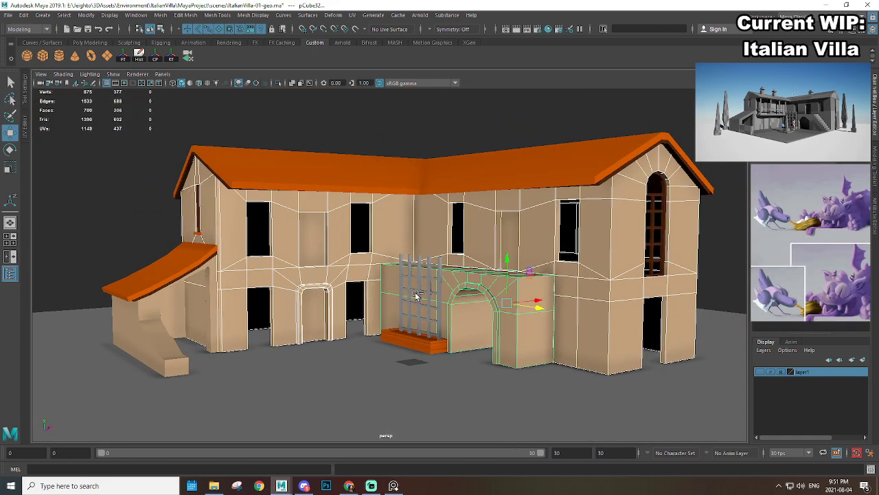
pyautogui.hotkey('ctrl', 'g')
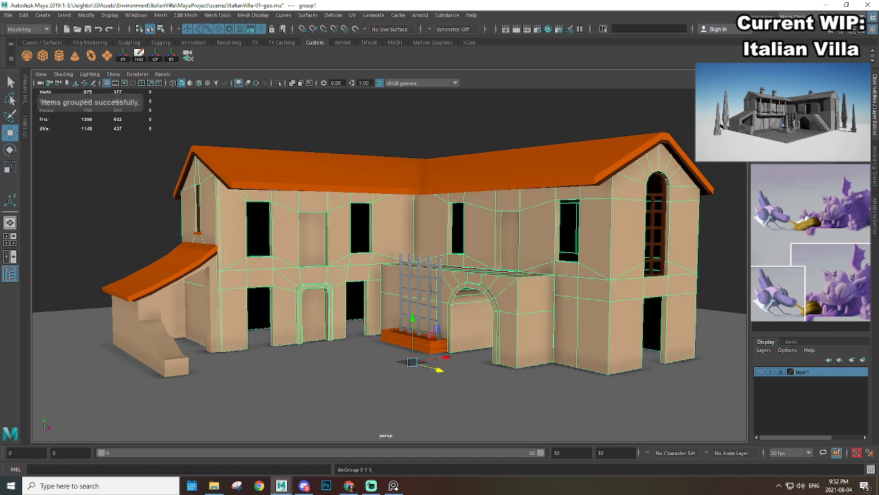
pyautogui.scroll(-4, 506, 196)
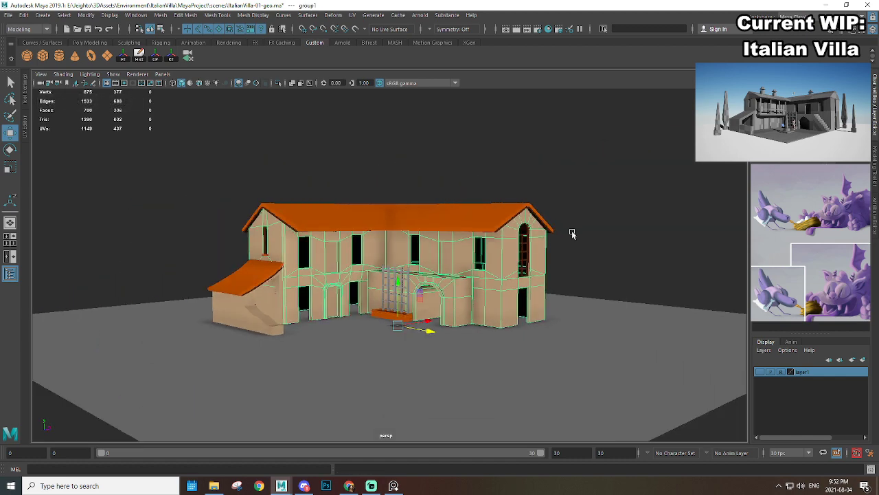
pyautogui.scroll(6, 626, 279)
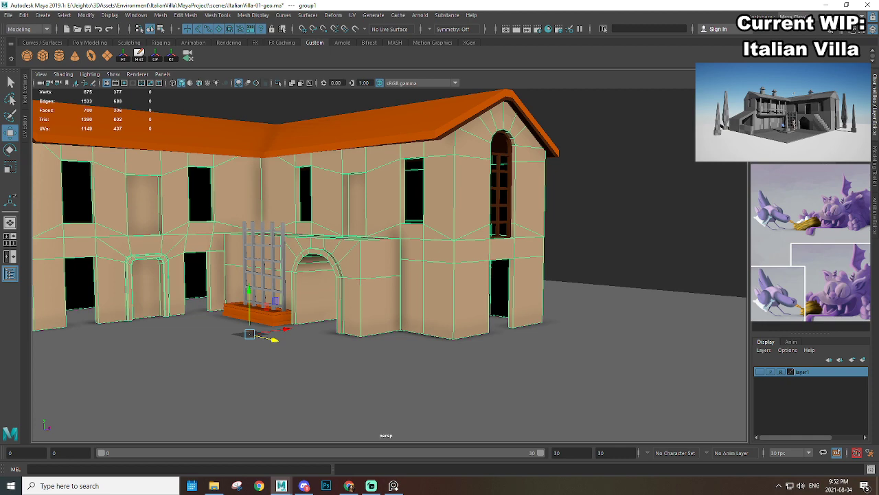
pyautogui.press('Return')
pyautogui.scroll(-3, 333, 231)
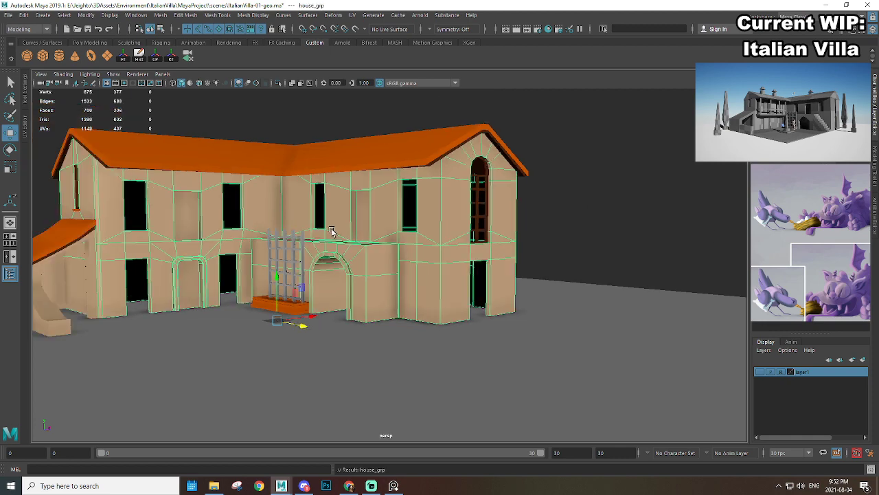
# Step: Delete history and freeze transformations on house_grp, and parent it under the modeled group
pyautogui.keyDown('alt'); pyautogui.moveTo(334, 231); pyautogui.dragTo(448, 259, button='middle'); pyautogui.keyUp('alt')
pyautogui.keyDown('alt'); pyautogui.moveTo(447, 259); pyautogui.dragTo(505, 282); pyautogui.keyUp('alt')
pyautogui.click(137, 60)
pyautogui.click(123, 61)
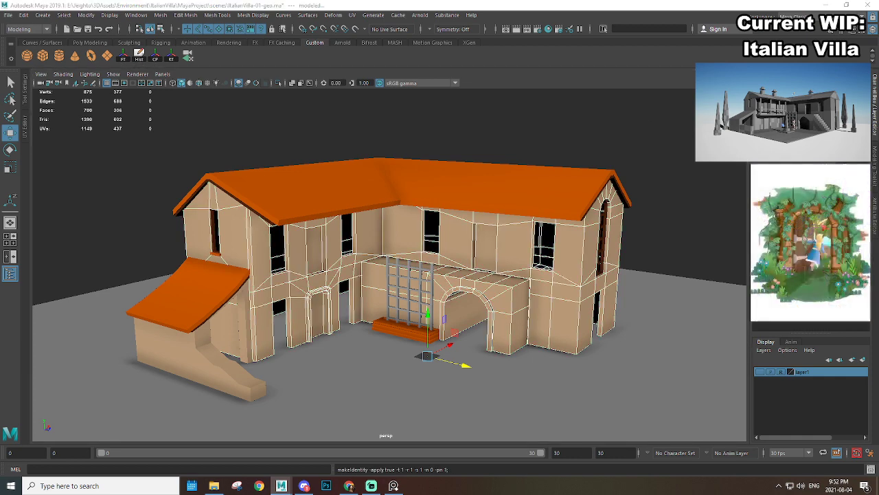
pyautogui.press('h')
# Step: Group the arched window's frame pieces without the ground as archWindow_grp and parent that group under the modeled group
pyautogui.keyDown('alt'); pyautogui.moveTo(628, 216); pyautogui.dragTo(494, 325); pyautogui.keyUp('alt')
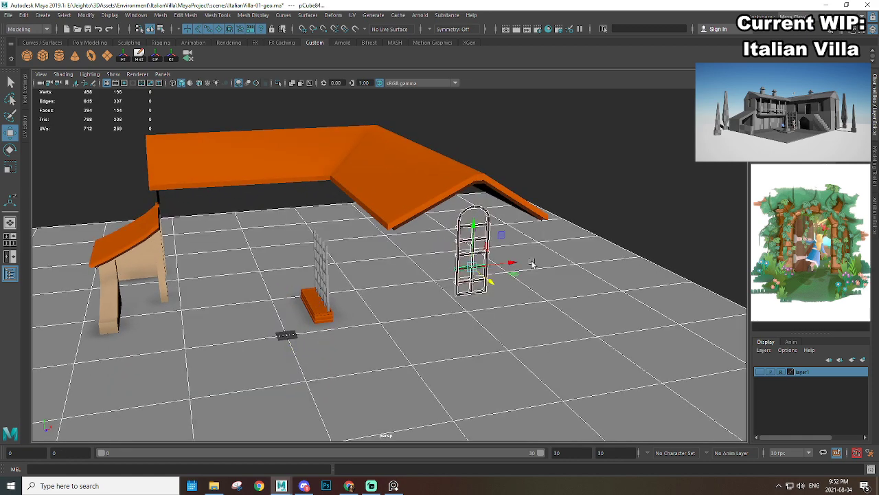
pyautogui.keyDown('ctrl'); pyautogui.moveTo(561, 182); pyautogui.dragTo(520, 310); pyautogui.keyUp('ctrl')
pyautogui.hotkey('ctrl', 'g')
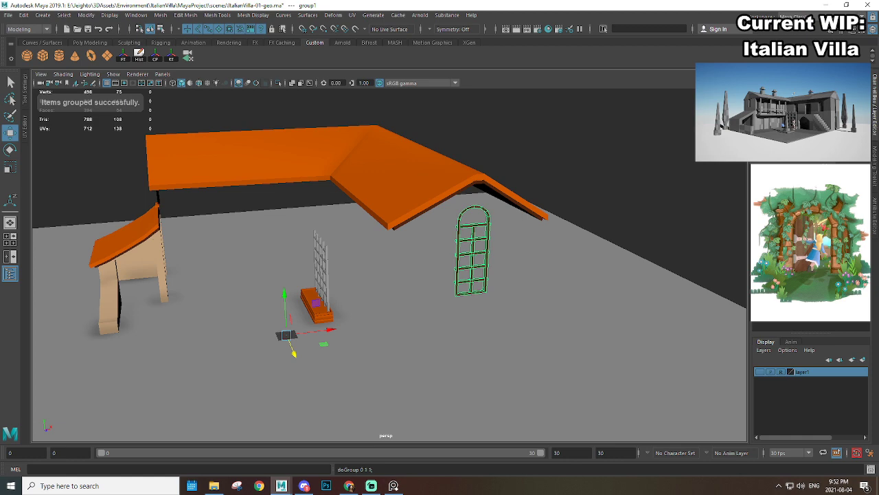
pyautogui.write('archWindow_grp')
pyautogui.press('Return')
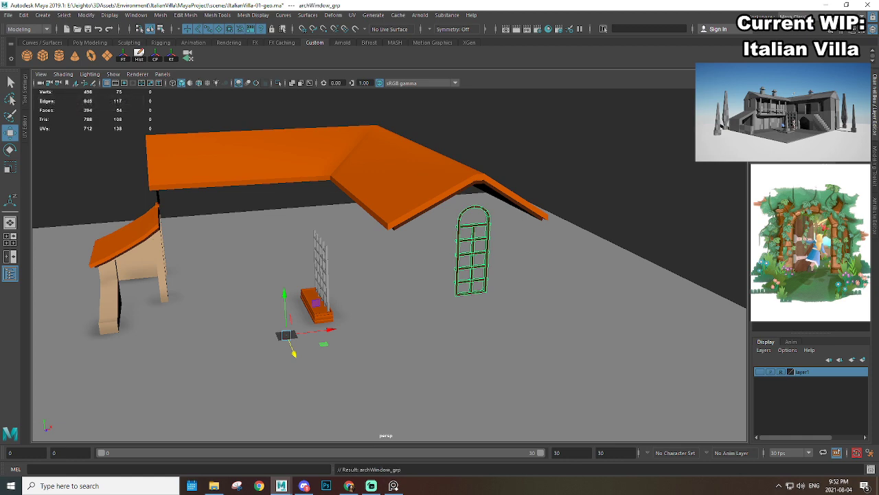
pyautogui.keyDown('alt'); pyautogui.moveTo(424, 227); pyautogui.dragTo(502, 249); pyautogui.keyUp('alt')
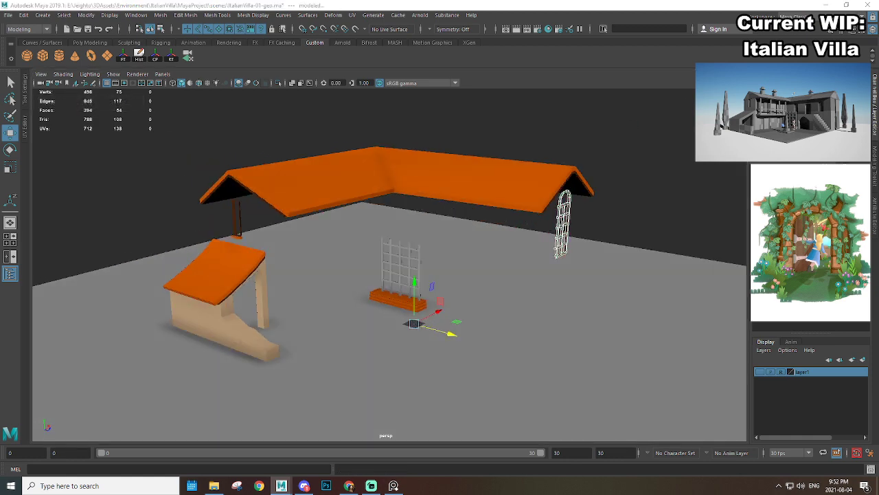
pyautogui.press('p')
# Step: Parent the lean-to's wall piece with the stepped side wall under house_grp
pyautogui.scroll(2, 312, 224)
pyautogui.keyDown('alt'); pyautogui.moveTo(312, 224); pyautogui.dragTo(469, 245, button='middle'); pyautogui.keyUp('alt')
pyautogui.scroll(3, 468, 245)
pyautogui.click(375, 289)
pyautogui.scroll(-3, 374, 289)
pyautogui.scroll(4, 551, 273)
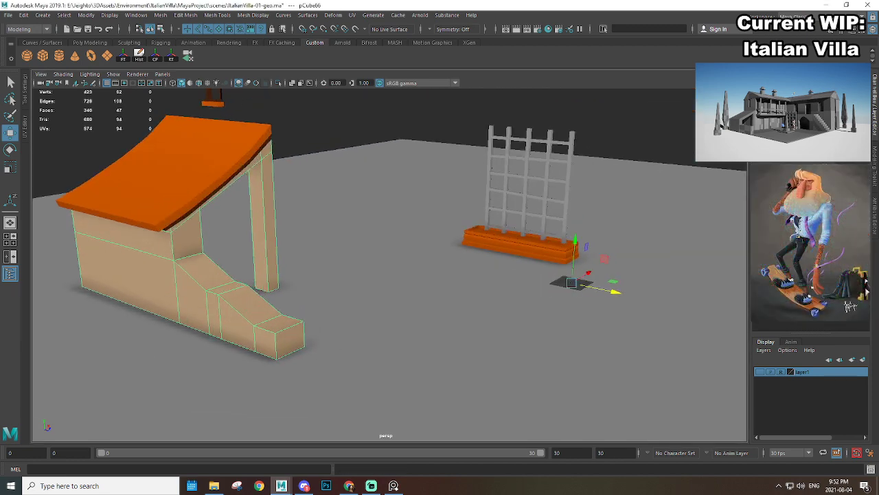
pyautogui.press('Up')
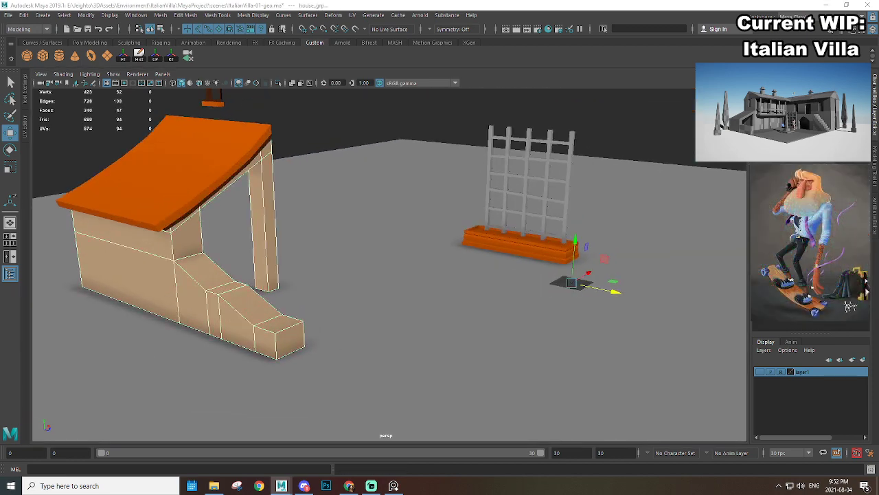
pyautogui.press('p')
pyautogui.scroll(-4, 369, 226)
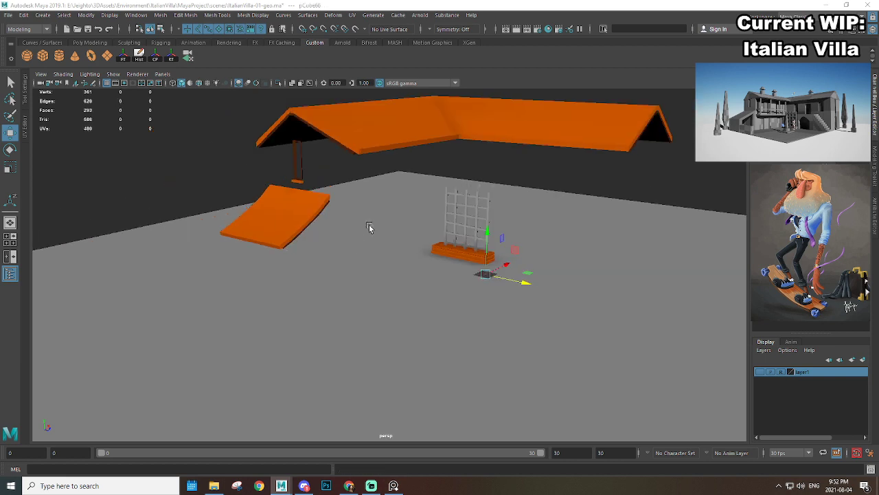
# Step: Group all the trellis bars above the planter and name the group trellis_grp
pyautogui.scroll(3, 444, 285)
pyautogui.keyDown('alt'); pyautogui.moveTo(369, 226); pyautogui.dragTo(495, 283, button='middle'); pyautogui.keyUp('alt')
pyautogui.scroll(3, 421, 271)
pyautogui.scroll(-3, 543, 301)
pyautogui.keyDown('alt'); pyautogui.moveTo(551, 302); pyautogui.dragTo(467, 279, button='middle'); pyautogui.keyUp('alt')
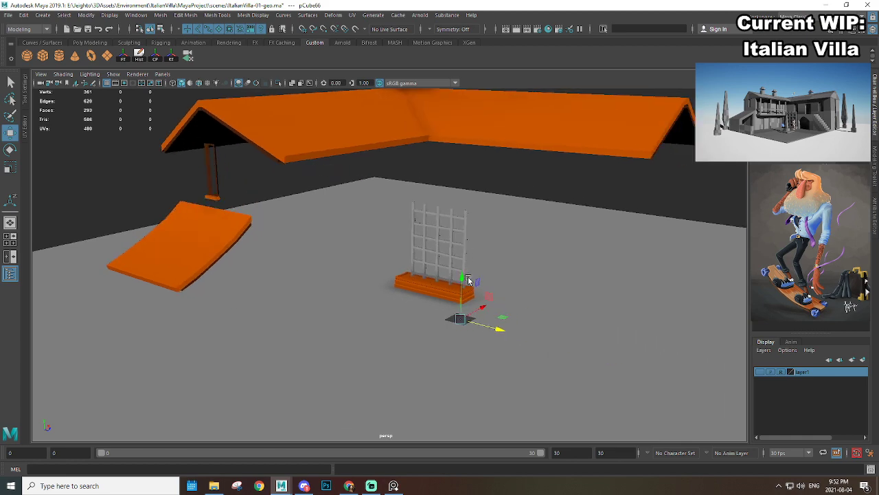
pyautogui.scroll(1, 464, 275)
pyautogui.moveTo(386, 180); pyautogui.dragTo(507, 293)
pyautogui.hotkey('ctrl', 'g')
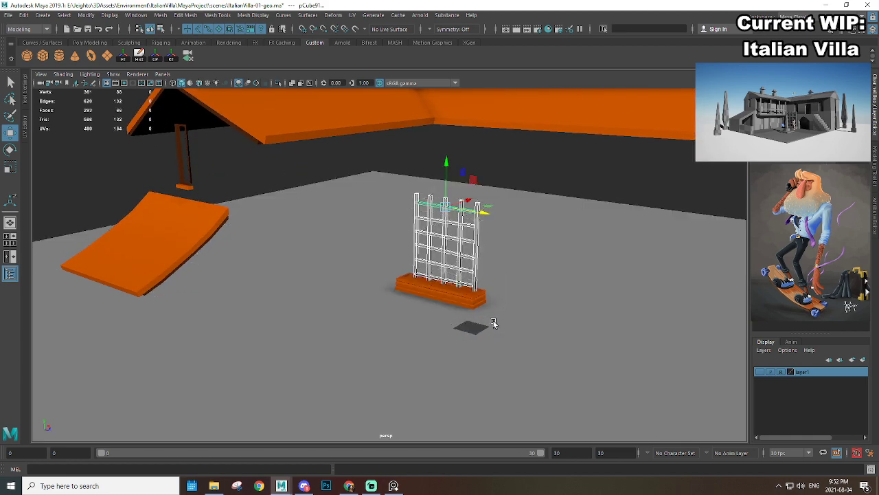
pyautogui.keyDown('alt'); pyautogui.moveTo(491, 325); pyautogui.dragTo(499, 305); pyautogui.keyUp('alt')
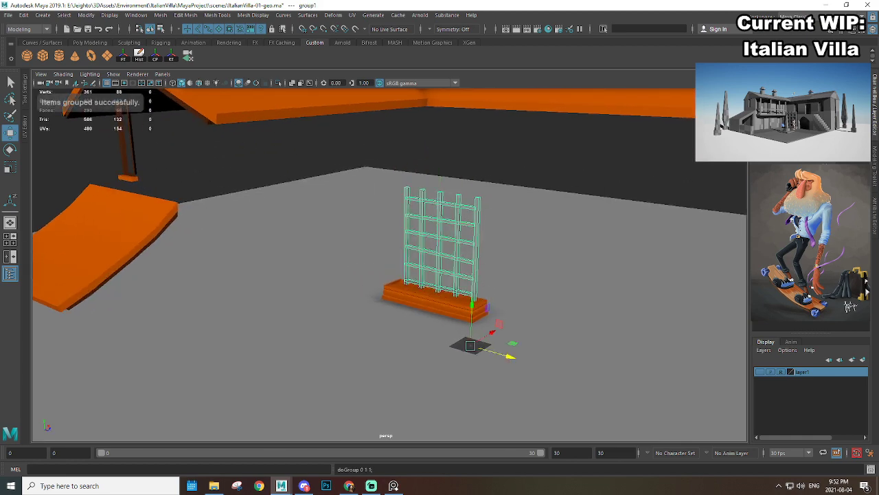
pyautogui.write('trellis_grp')
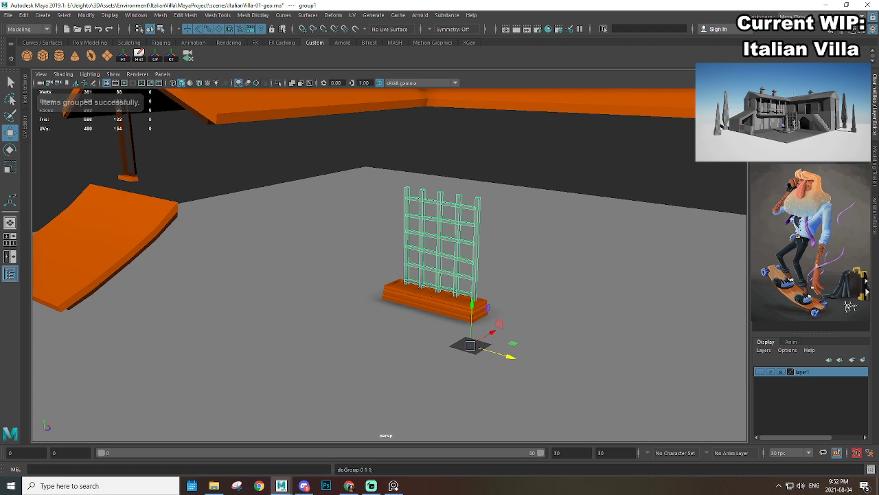
pyautogui.press('Return')
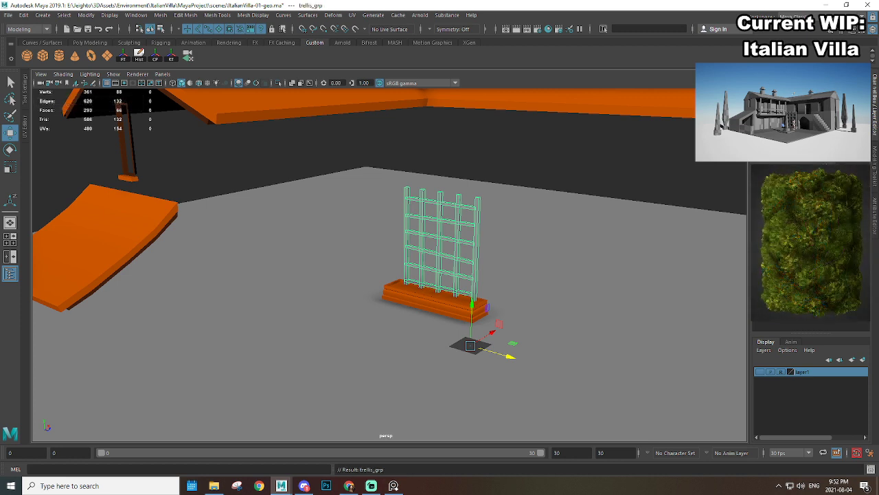
# Step: Assign the existing dark brown lambert4 material to trellis_grp
pyautogui.keyDown('alt'); pyautogui.moveTo(539, 135); pyautogui.dragTo(495, 133); pyautogui.keyUp('alt')
pyautogui.moveTo(495, 133); pyautogui.dragTo(555, 387, button='right')
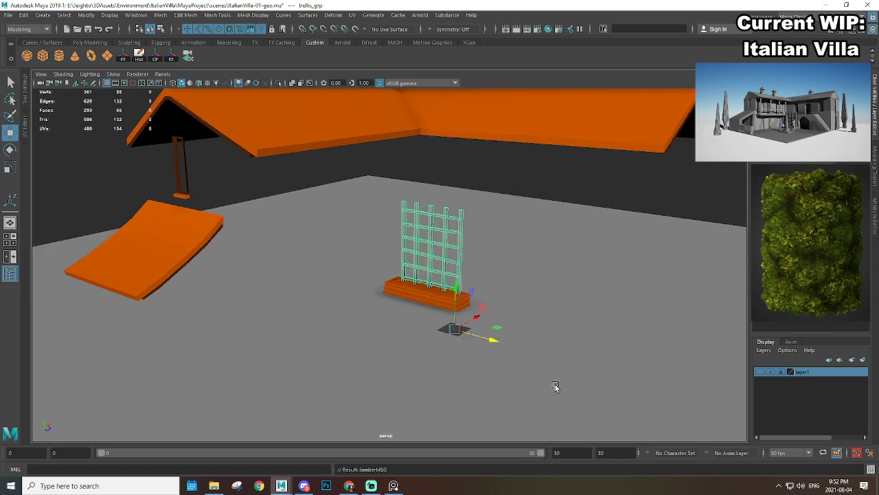
pyautogui.click(611, 206)
# Step: Group the hidden reference objects, including pPlane1, and name the group template
pyautogui.keyDown('alt'); pyautogui.moveTo(479, 280); pyautogui.dragTo(364, 284, button='right'); pyautogui.keyUp('alt')
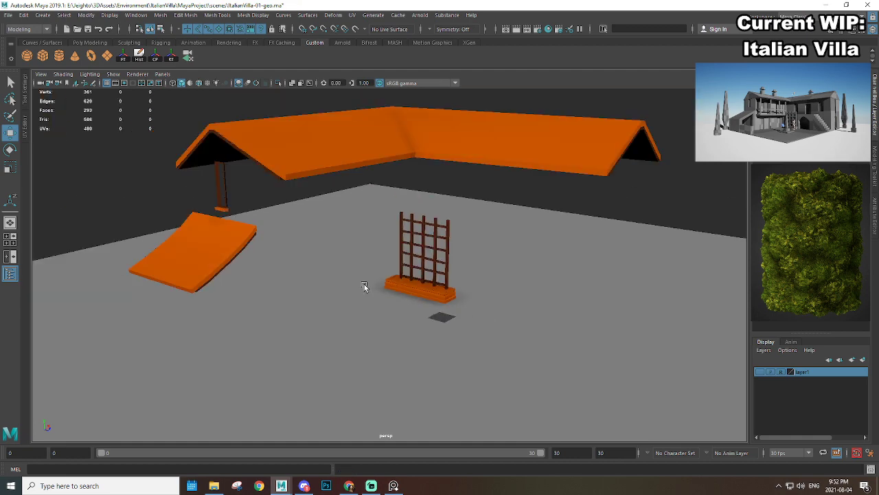
pyautogui.keyDown('alt'); pyautogui.moveTo(364, 286); pyautogui.dragTo(416, 281); pyautogui.keyUp('alt')
pyautogui.click(357, 233)
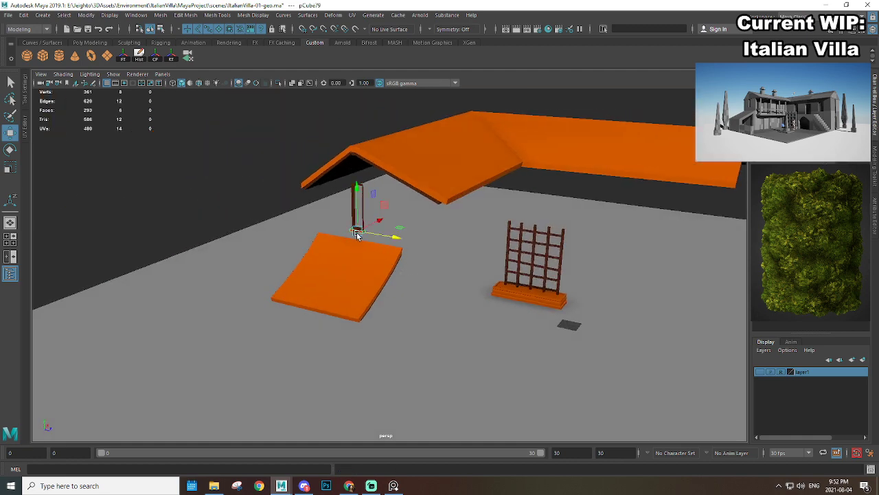
pyautogui.keyDown('alt'); pyautogui.moveTo(357, 234); pyautogui.dragTo(433, 283); pyautogui.keyUp('alt')
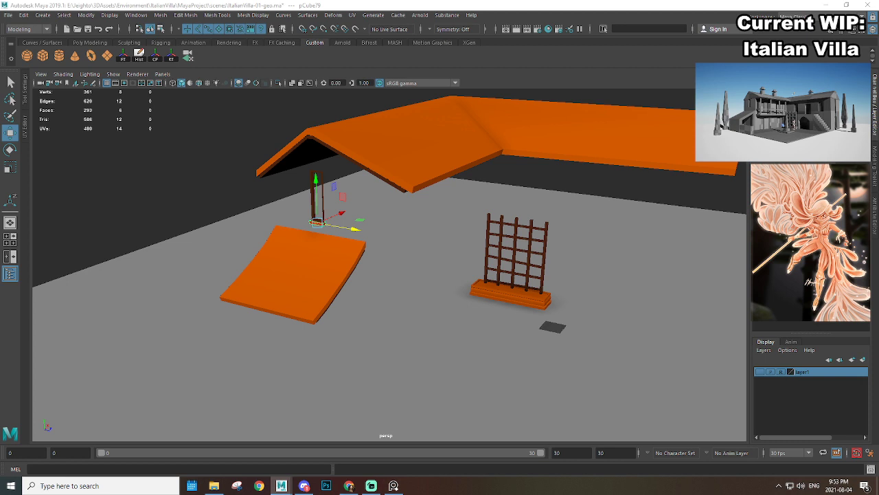
pyautogui.keyDown('alt'); pyautogui.moveTo(560, 171); pyautogui.dragTo(582, 219); pyautogui.keyUp('alt')
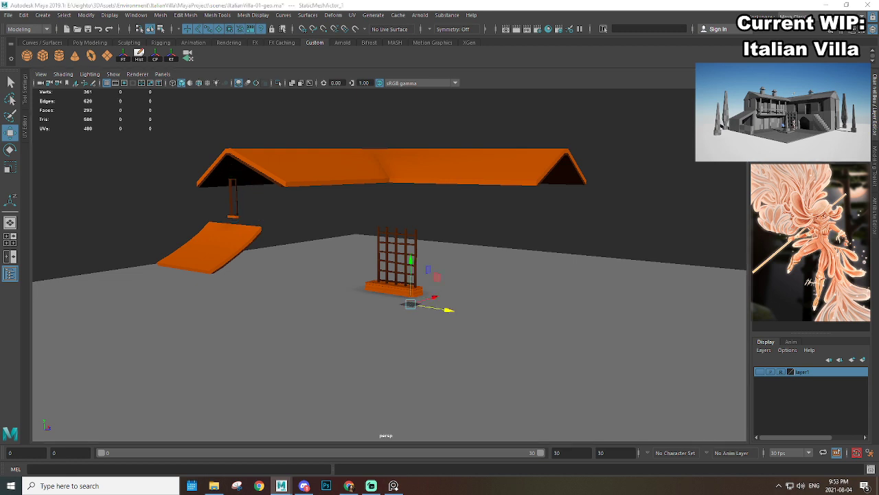
pyautogui.scroll(-2, 745, 275)
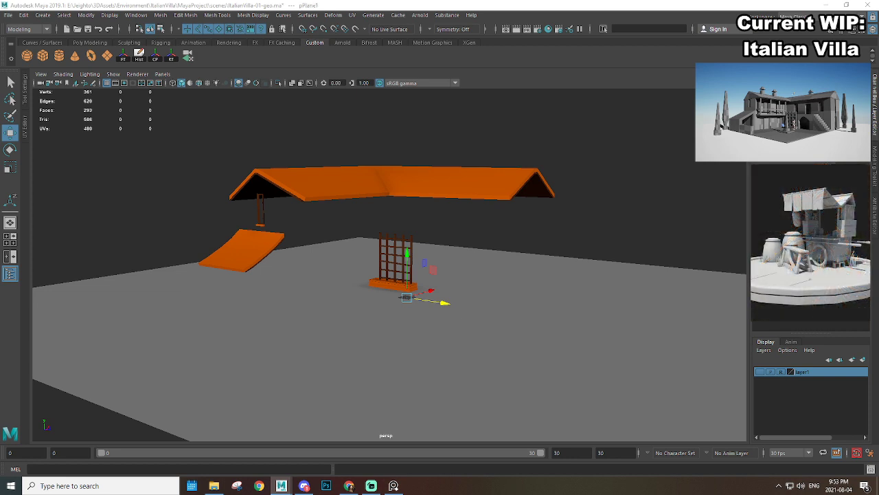
pyautogui.hotkey('ctrl', 'g')
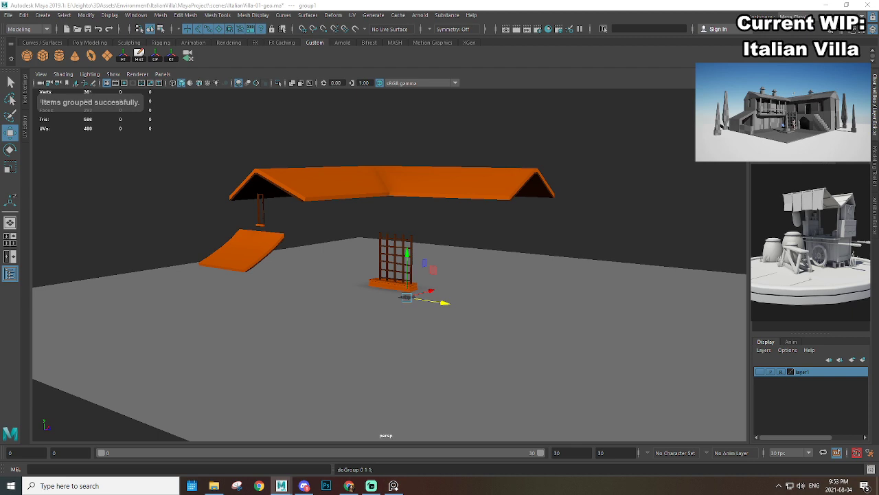
pyautogui.write('template')
pyautogui.press('Return')
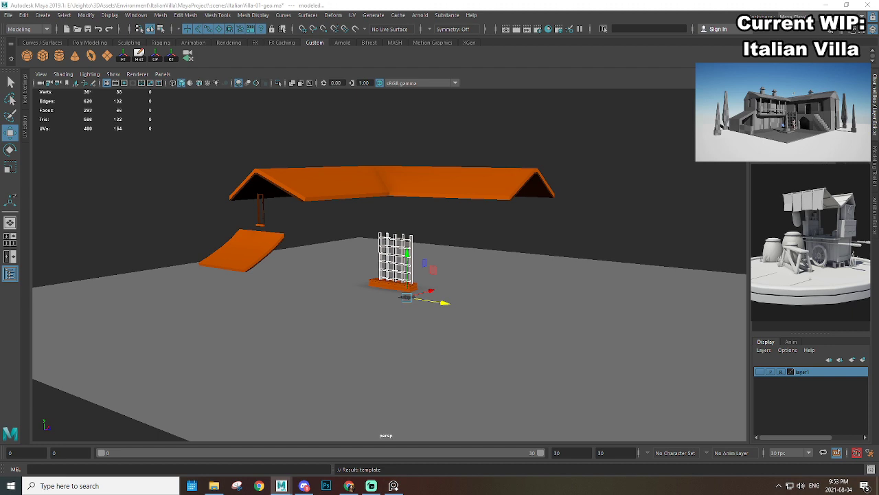
# Step: Parent trellis_grp and the narrow gable window's frame under the hidden modeled group
pyautogui.hotkey('ctrl', 'h')
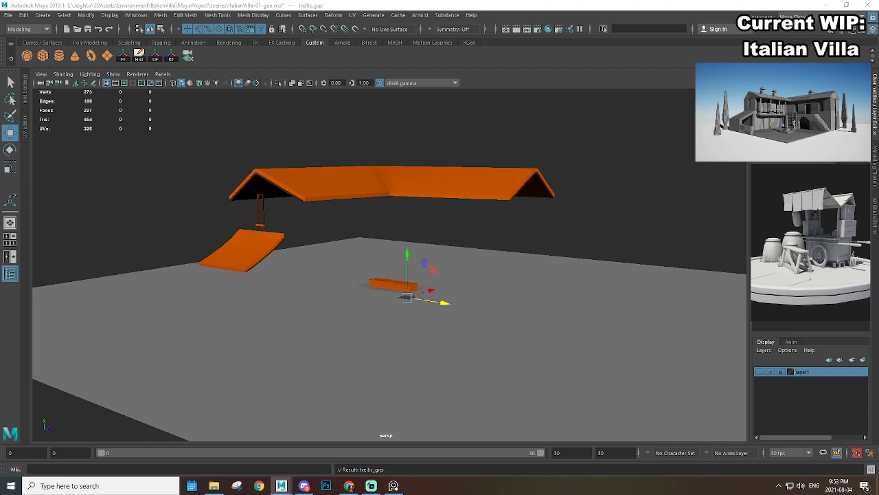
pyautogui.scroll(3, 331, 182)
pyautogui.keyDown('alt'); pyautogui.moveTo(332, 183); pyautogui.dragTo(426, 211); pyautogui.keyUp('alt')
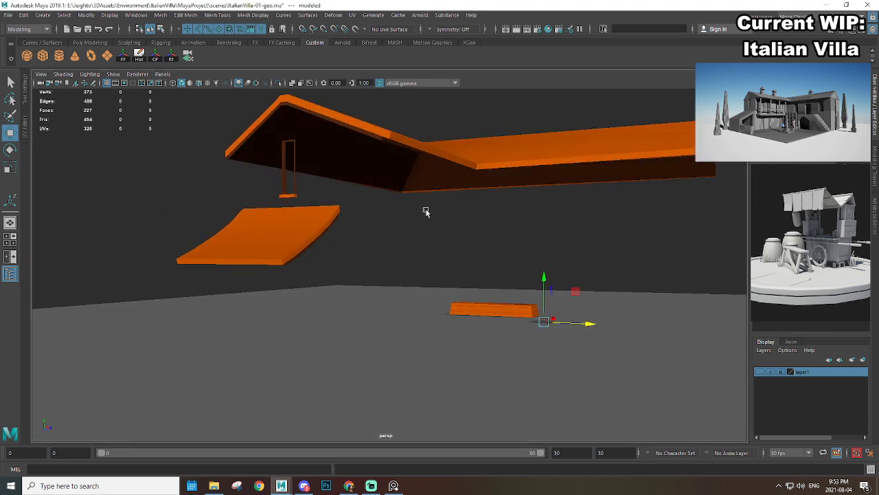
pyautogui.click(498, 212)
pyautogui.keyDown('alt'); pyautogui.moveTo(336, 171); pyautogui.dragTo(353, 232, button='middle'); pyautogui.keyUp('alt')
pyautogui.scroll(2, 353, 231)
pyautogui.click(341, 222)
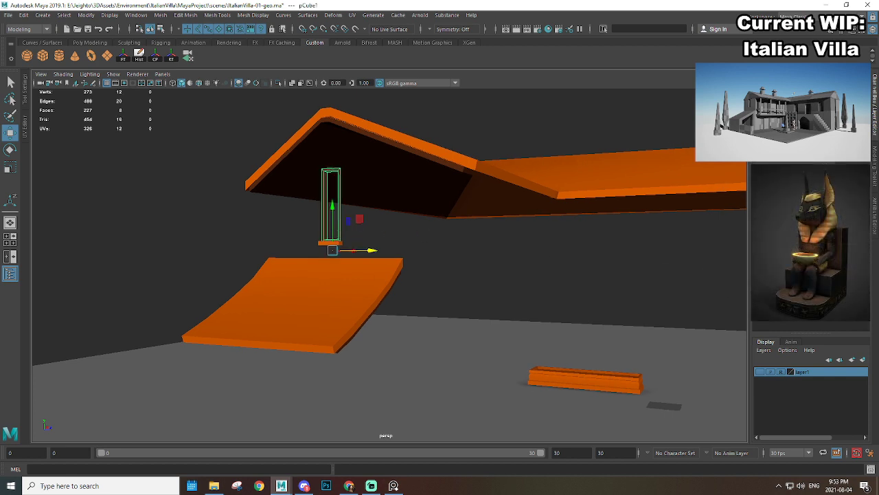
pyautogui.press('p')
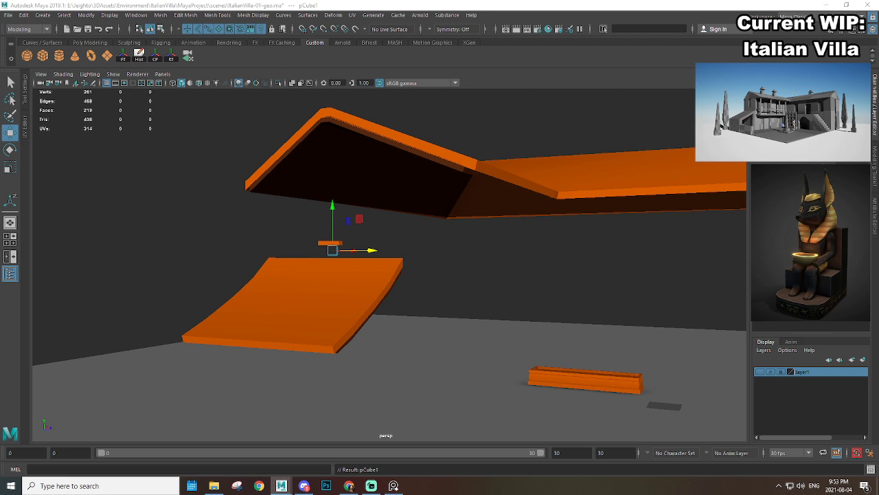
# Step: Parent the narrow window's sill block under house_grp
pyautogui.scroll(-3, 459, 265)
pyautogui.keyDown('alt'); pyautogui.moveTo(459, 265); pyautogui.dragTo(324, 248); pyautogui.keyUp('alt')
pyautogui.scroll(4, 324, 248)
pyautogui.click(268, 199)
pyautogui.click(318, 269)
pyautogui.keyDown('alt'); pyautogui.moveTo(492, 322); pyautogui.dragTo(529, 305, button='middle'); pyautogui.keyUp('alt')
pyautogui.scroll(3, 529, 305)
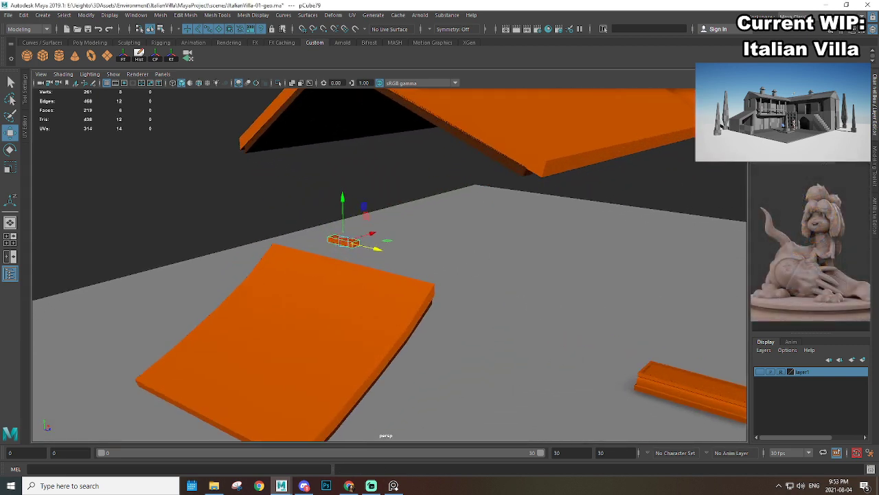
pyautogui.press('Up')
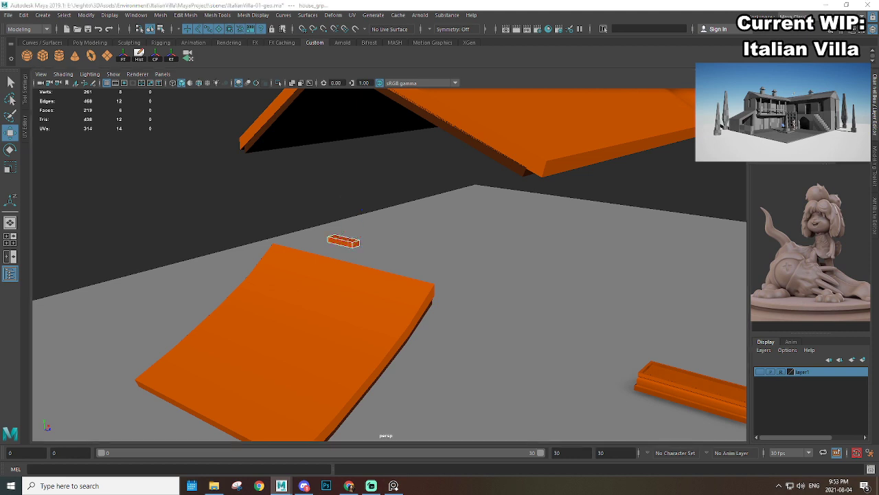
pyautogui.press('p')
# Step: Group the main and lean-to roof slabs together with their underside pieces and name the group roof_grp
pyautogui.scroll(-5, 541, 296)
pyautogui.keyDown('alt'); pyautogui.moveTo(552, 323); pyautogui.dragTo(520, 306); pyautogui.keyUp('alt')
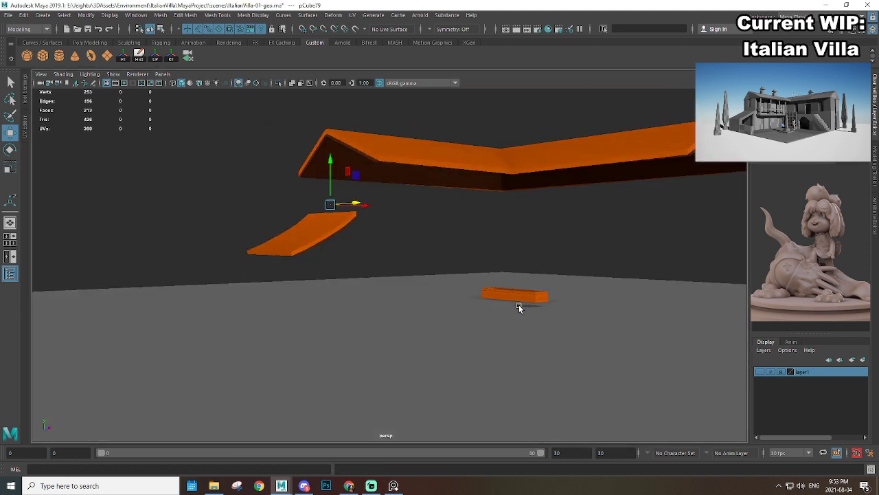
pyautogui.keyDown('alt'); pyautogui.moveTo(479, 300); pyautogui.dragTo(517, 332, button='middle'); pyautogui.keyUp('alt')
pyautogui.scroll(3, 518, 331)
pyautogui.scroll(2, 407, 235)
pyautogui.click(407, 235)
pyautogui.scroll(-3, 407, 236)
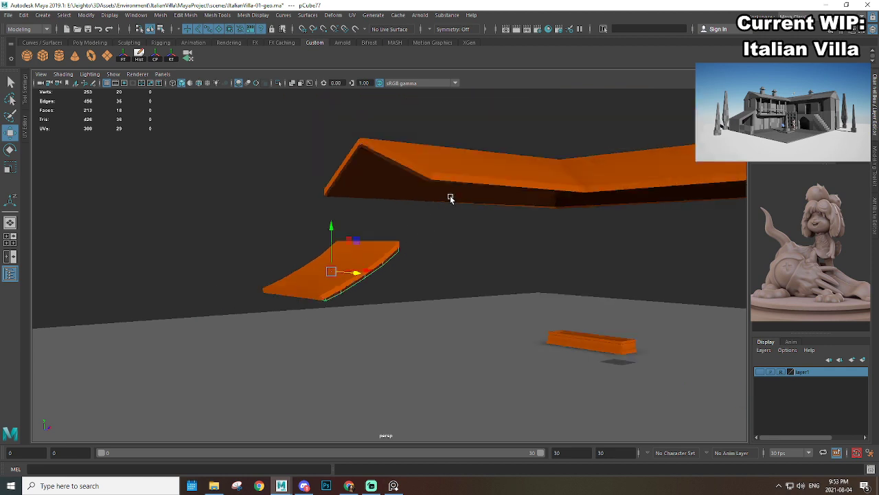
pyautogui.keyDown('shift'); pyautogui.click(449, 196); pyautogui.keyUp('shift')
pyautogui.keyDown('alt'); pyautogui.moveTo(461, 220); pyautogui.dragTo(501, 231); pyautogui.keyUp('alt')
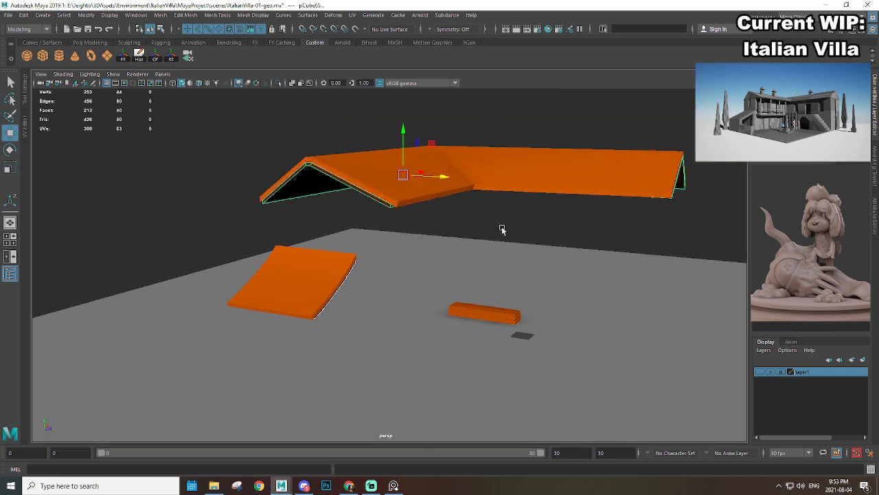
pyautogui.keyDown('shift'); pyautogui.click(330, 270); pyautogui.keyUp('shift')
pyautogui.keyDown('alt'); pyautogui.moveTo(520, 265); pyautogui.dragTo(511, 275, button='middle'); pyautogui.keyUp('alt')
pyautogui.hotkey('ctrl', 'g')
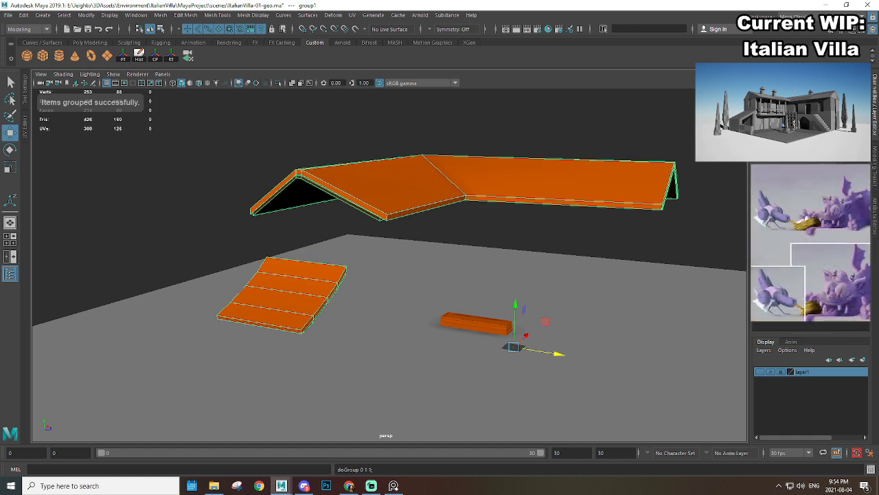
pyautogui.press('Return')
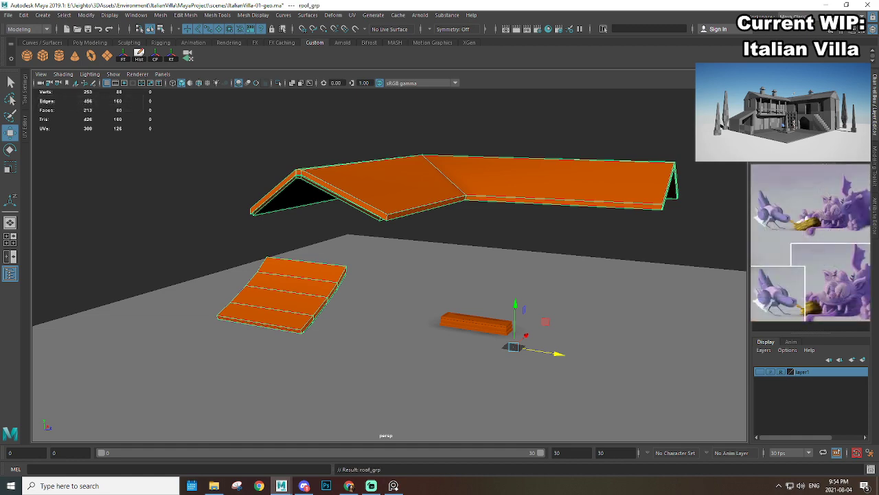
# Step: Unhide the modeled group to show the house together with its roofs, and clear the selection
pyautogui.press('h')
pyautogui.scroll(-2, 549, 264)
pyautogui.keyDown('alt'); pyautogui.moveTo(575, 270); pyautogui.dragTo(524, 258); pyautogui.keyUp('alt')
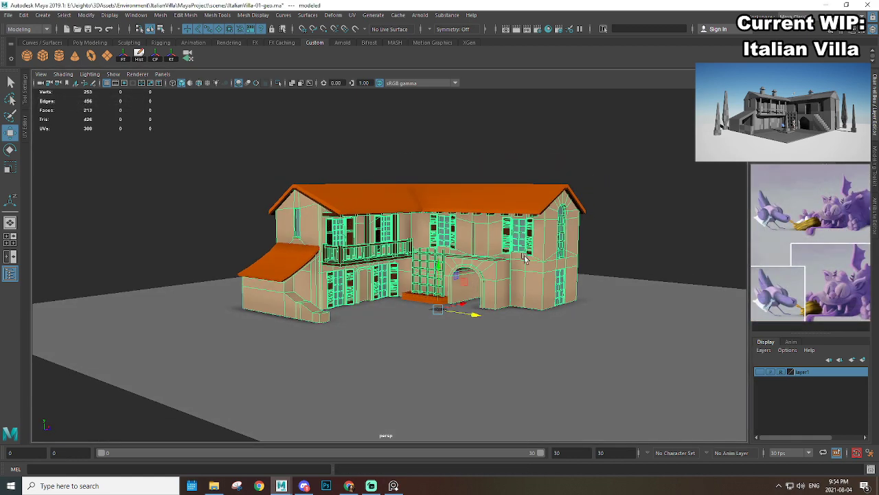
pyautogui.click(603, 229)
pyautogui.scroll(3, 602, 229)
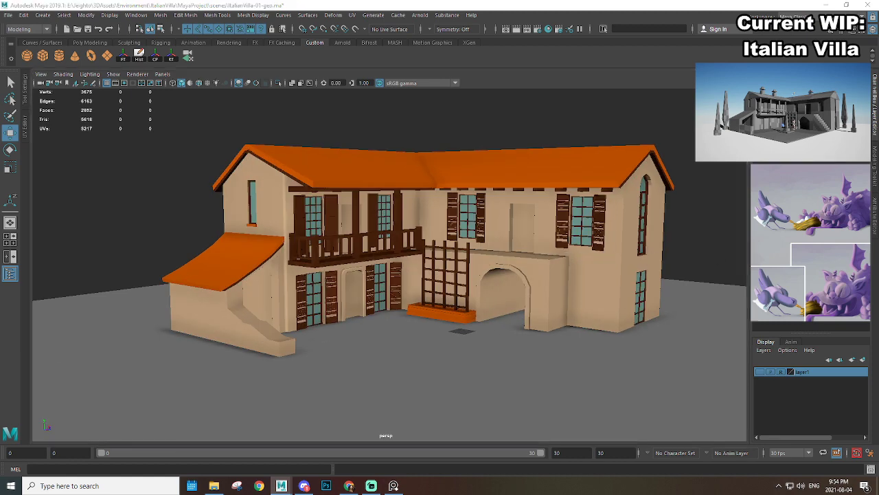
# Step: Unparent the orange planter box below the trellis and clear the selection
pyautogui.click(439, 311)
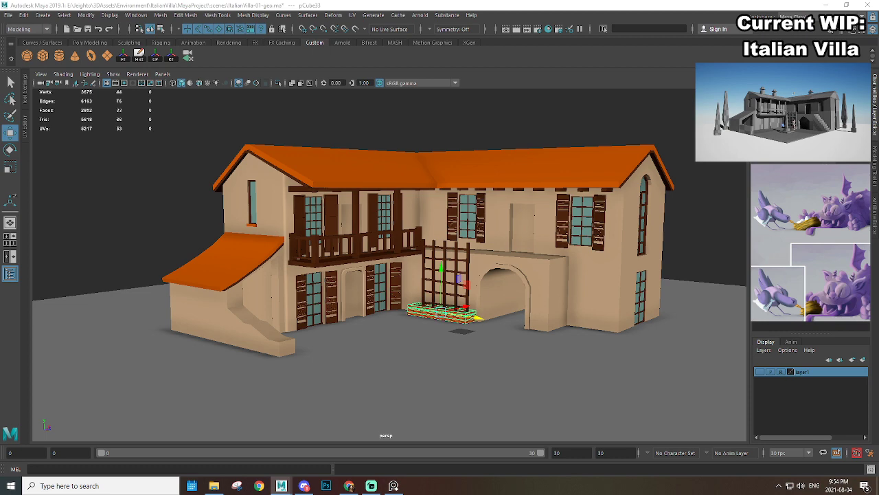
pyautogui.hotkey('shift', 'p')
pyautogui.click(598, 364)
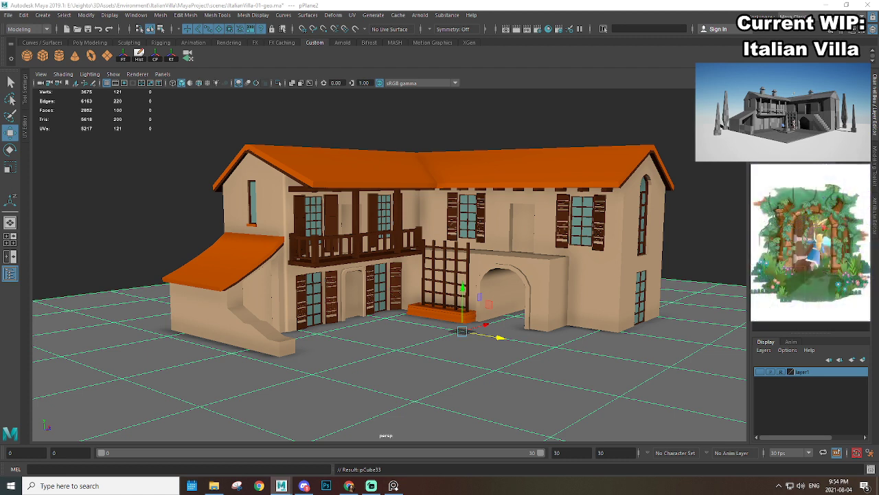
pyautogui.keyDown('alt'); pyautogui.moveTo(669, 259); pyautogui.dragTo(642, 288); pyautogui.keyUp('alt')
pyautogui.keyDown('alt'); pyautogui.moveTo(642, 288); pyautogui.dragTo(639, 308, button='right'); pyautogui.keyUp('alt')
pyautogui.moveTo(492, 233); pyautogui.dragTo(535, 220, button='right')
pyautogui.click(637, 213)
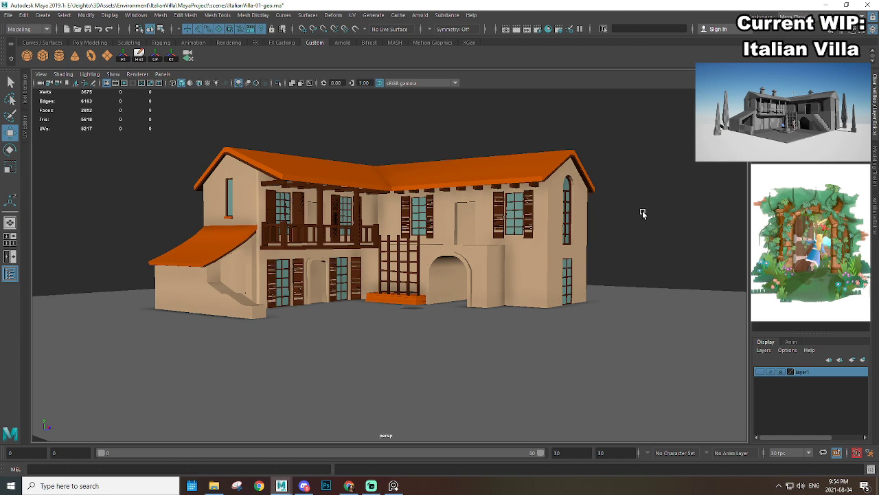
# Step: Examine the whole villa model from several distances and angles
pyautogui.scroll(4, 452, 258)
pyautogui.keyDown('alt'); pyautogui.moveTo(452, 257); pyautogui.dragTo(492, 241); pyautogui.keyUp('alt')
pyautogui.scroll(-5, 448, 247)
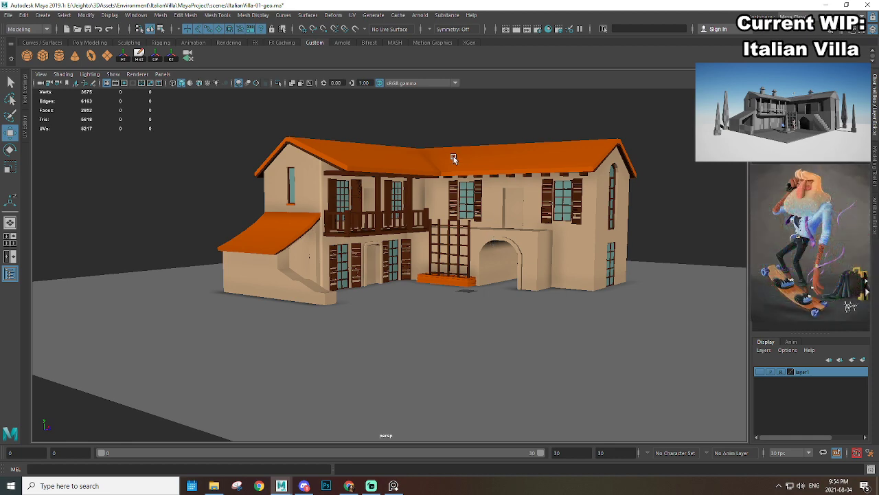
pyautogui.scroll(-5, 432, 191)
pyautogui.scroll(3, 415, 196)
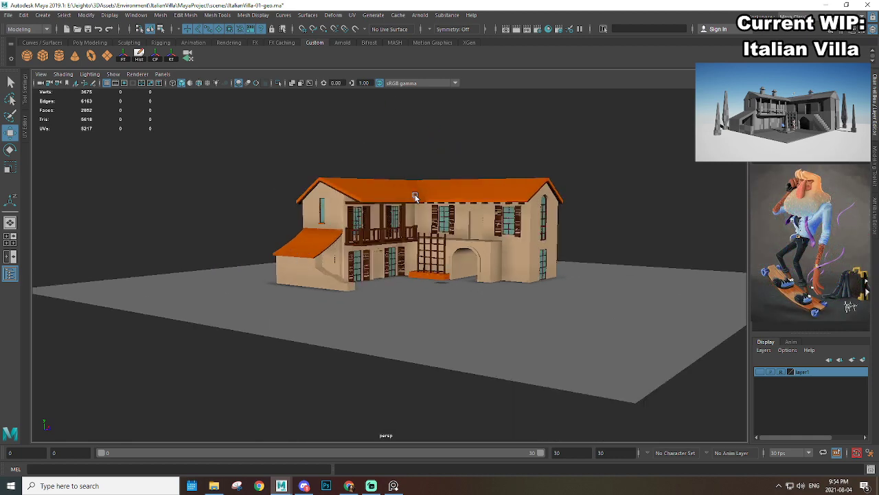
pyautogui.scroll(2, 404, 201)
pyautogui.keyDown('alt'); pyautogui.moveTo(423, 192); pyautogui.dragTo(418, 229); pyautogui.keyUp('alt')
pyautogui.scroll(-3, 415, 216)
pyautogui.scroll(3, 406, 223)
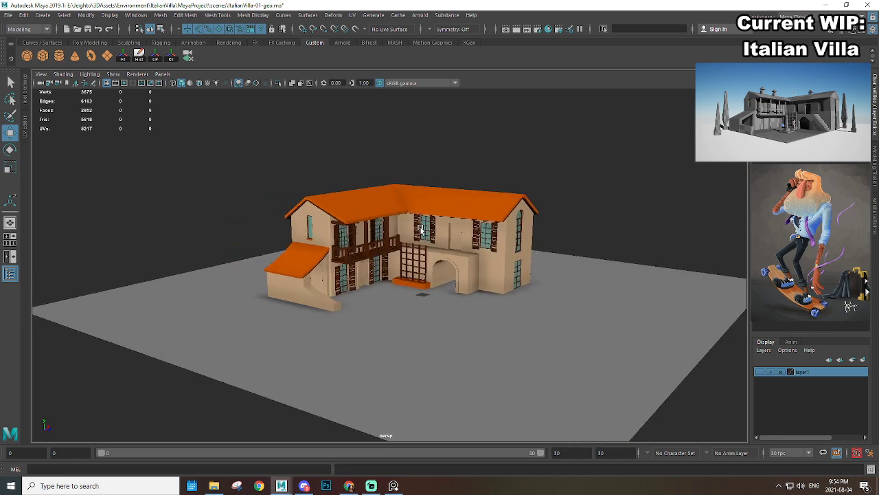
# Step: Check the polygon statistics of the villa geometry alone by selecting everything except the ground plane, and clear the selection
pyautogui.moveTo(202, 125); pyautogui.dragTo(559, 334)
pyautogui.click(564, 227)
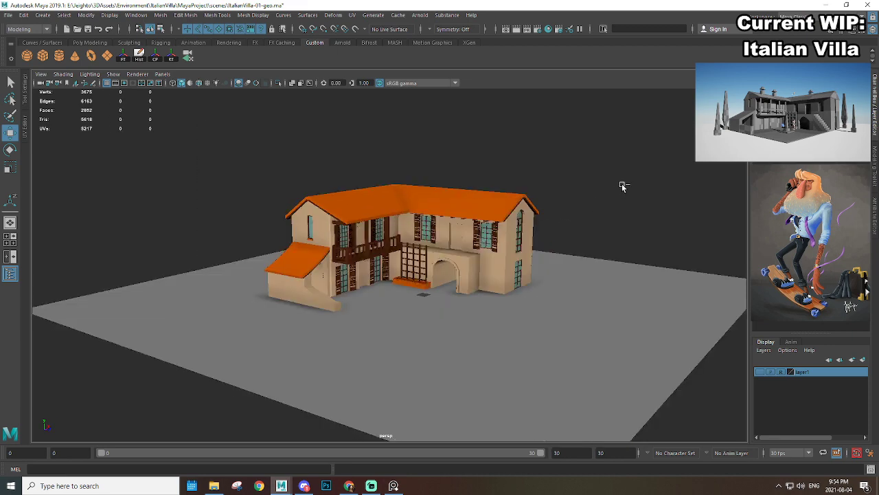
pyautogui.moveTo(203, 137); pyautogui.dragTo(573, 298)
pyautogui.scroll(3, 573, 298)
pyautogui.keyDown('alt'); pyautogui.moveTo(573, 298); pyautogui.dragTo(513, 194, button='middle'); pyautogui.keyUp('alt')
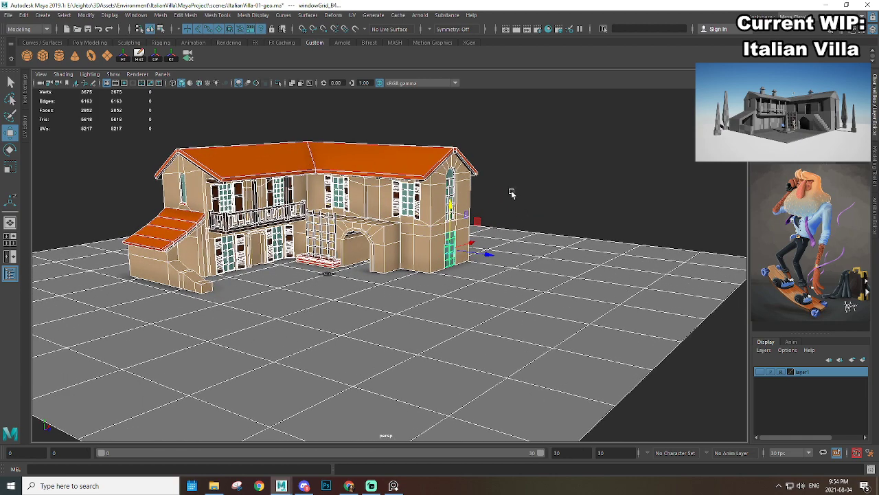
pyautogui.scroll(-3, 515, 217)
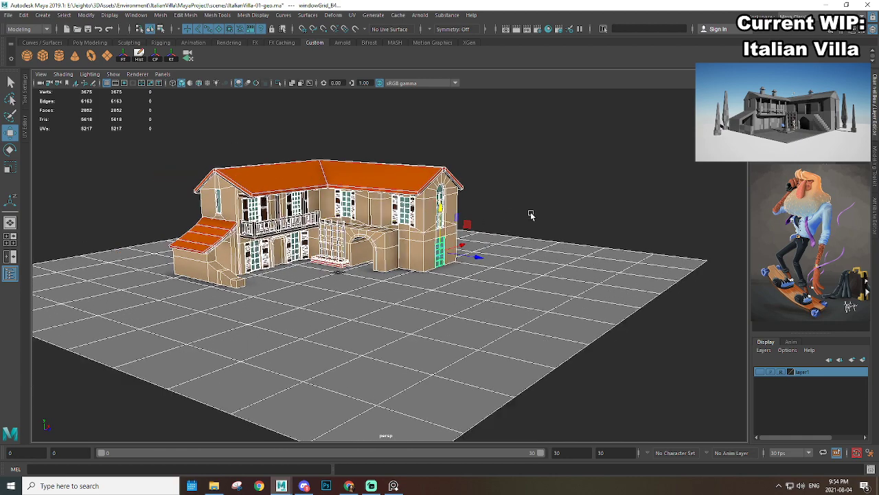
pyautogui.keyDown('ctrl'); pyautogui.moveTo(532, 215); pyautogui.dragTo(677, 347); pyautogui.keyUp('ctrl')
pyautogui.scroll(-2, 574, 321)
pyautogui.scroll(4, 574, 320)
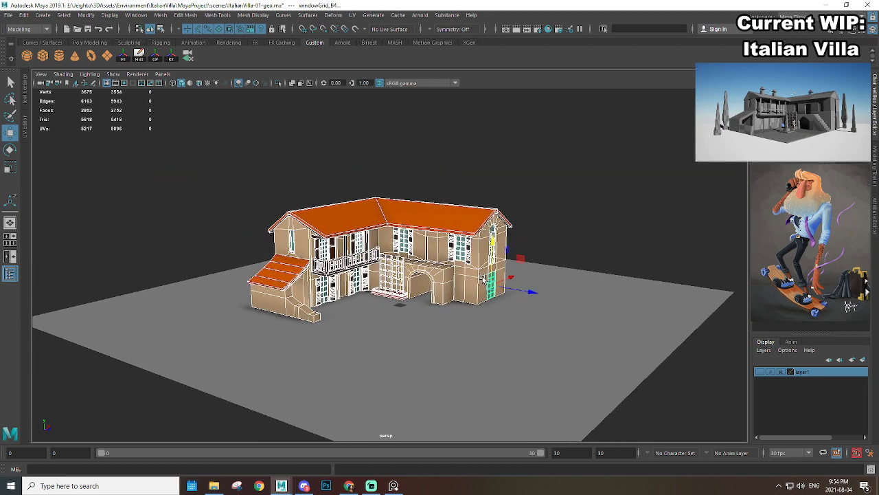
pyautogui.moveTo(396, 132)
pyautogui.mouseDown(button='right')
pyautogui.moveTo(393, 153)
pyautogui.moveTo(397, 134)
pyautogui.mouseUp(button='right')
pyautogui.scroll(2, 510, 180)
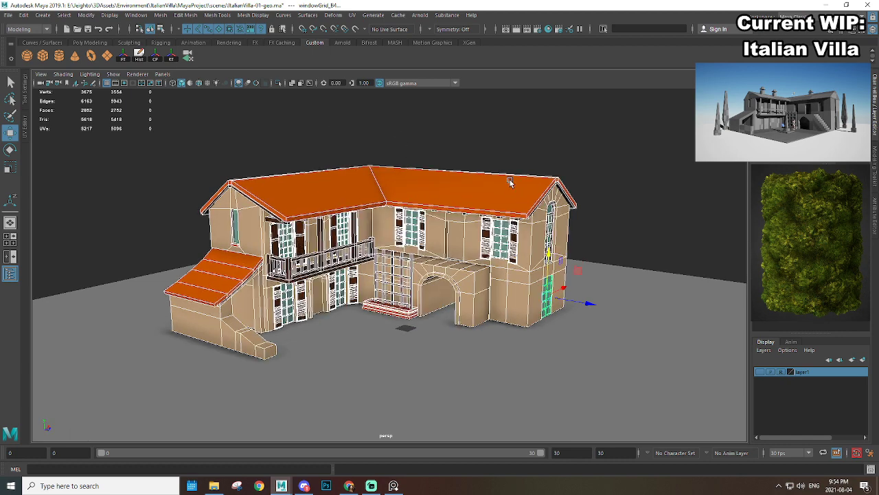
pyautogui.click(557, 146)
# Step: Show layer1 to compare the villa with the blockout's chimneys, stairs and trees, and hide the layer again
pyautogui.scroll(-2, 441, 197)
pyautogui.keyDown('alt'); pyautogui.moveTo(441, 198); pyautogui.dragTo(449, 202, button='middle'); pyautogui.keyUp('alt')
pyautogui.scroll(3, 449, 202)
pyautogui.click(760, 371)
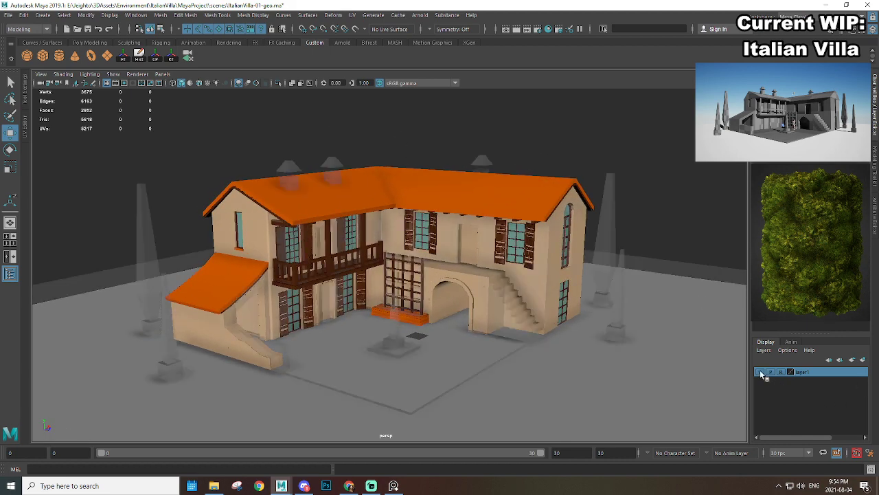
pyautogui.scroll(2, 491, 306)
pyautogui.scroll(3, 328, 174)
pyautogui.scroll(-3, 405, 182)
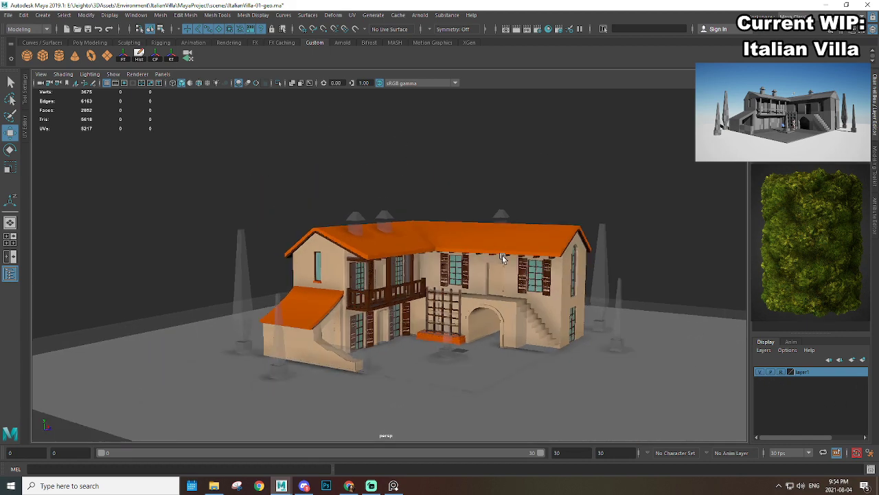
pyautogui.scroll(1, 422, 292)
pyautogui.scroll(2, 472, 273)
pyautogui.scroll(2, 512, 293)
pyautogui.keyDown('alt'); pyautogui.moveTo(538, 296); pyautogui.dragTo(489, 280, button='middle'); pyautogui.keyUp('alt')
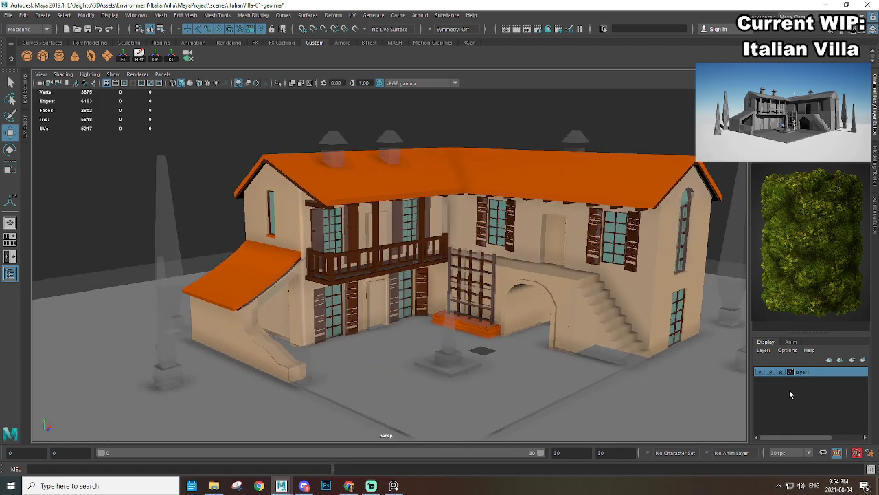
pyautogui.click(760, 372)
# Step: Create a polygon cube and raise it from the ground up to the villa's roof
pyautogui.scroll(-3, 360, 296)
pyautogui.scroll(2, 359, 295)
pyautogui.keyDown('alt'); pyautogui.moveTo(360, 296); pyautogui.dragTo(438, 317, button='middle'); pyautogui.keyUp('alt')
pyautogui.keyDown('alt'); pyautogui.moveTo(438, 317); pyautogui.dragTo(377, 313); pyautogui.keyUp('alt')
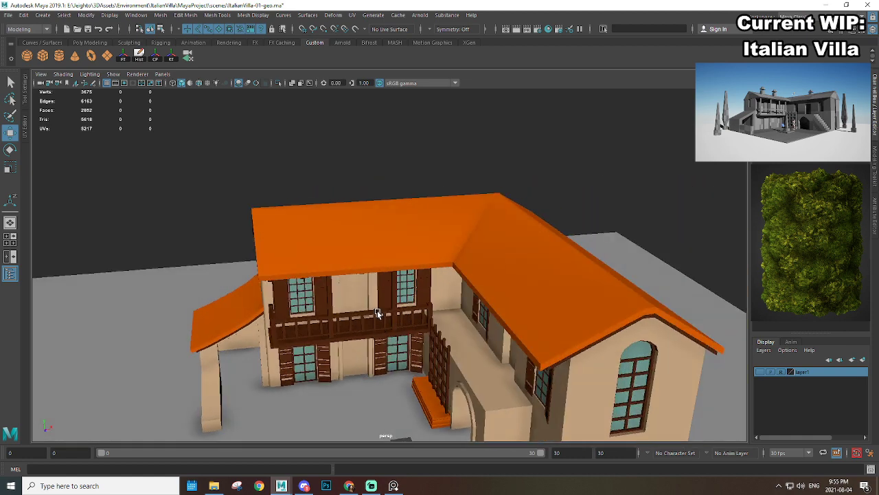
pyautogui.keyDown('alt'); pyautogui.moveTo(358, 170); pyautogui.dragTo(342, 214, button='middle'); pyautogui.keyUp('alt')
pyautogui.scroll(3, 342, 214)
pyautogui.click(43, 59)
pyautogui.scroll(-3, 384, 301)
pyautogui.keyDown('alt'); pyautogui.moveTo(384, 301); pyautogui.dragTo(385, 224, button='middle'); pyautogui.keyUp('alt')
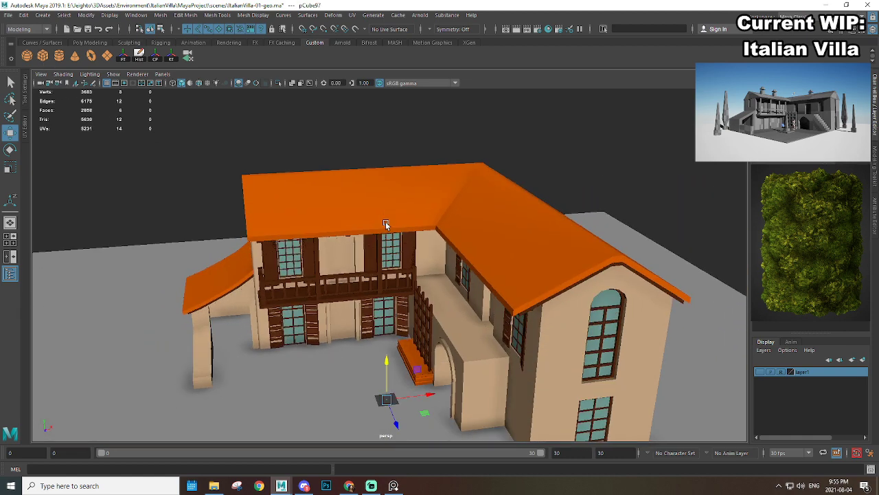
pyautogui.scroll(2, 386, 224)
pyautogui.moveTo(386, 399); pyautogui.dragTo(383, 146)
# Step: Enlarge the cube and place it on the roof slope above the balcony wing, partly sunk into the roof
pyautogui.keyDown('alt'); pyautogui.moveTo(387, 250); pyautogui.dragTo(487, 250); pyautogui.keyUp('alt')
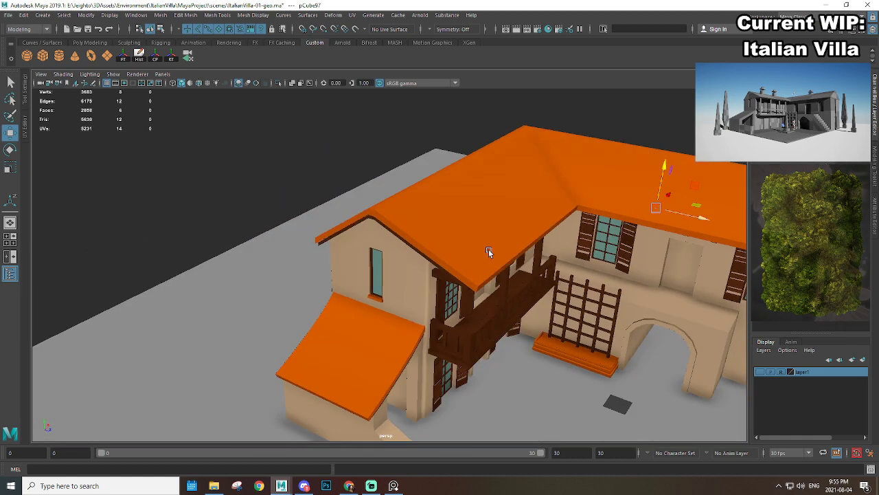
pyautogui.keyDown('alt'); pyautogui.moveTo(489, 250); pyautogui.dragTo(371, 248, button='middle'); pyautogui.keyUp('alt')
pyautogui.scroll(2, 371, 249)
pyautogui.press('r')
pyautogui.moveTo(542, 189); pyautogui.dragTo(324, 169)
pyautogui.press('w')
pyautogui.keyDown('alt'); pyautogui.moveTo(426, 233); pyautogui.dragTo(383, 202); pyautogui.keyUp('alt')
pyautogui.keyDown('alt'); pyautogui.moveTo(333, 146); pyautogui.dragTo(426, 211, button='middle'); pyautogui.keyUp('alt')
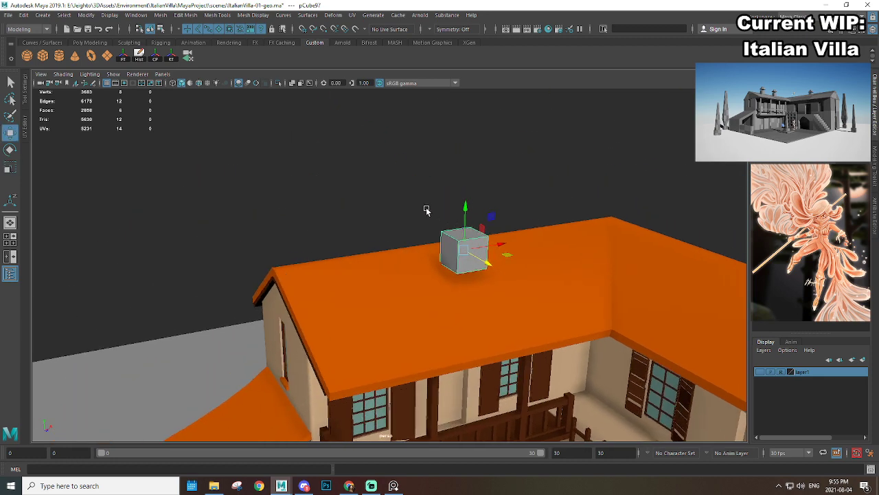
pyautogui.keyDown('alt'); pyautogui.moveTo(426, 209); pyautogui.dragTo(412, 182); pyautogui.keyUp('alt')
pyautogui.moveTo(433, 144); pyautogui.dragTo(438, 159)
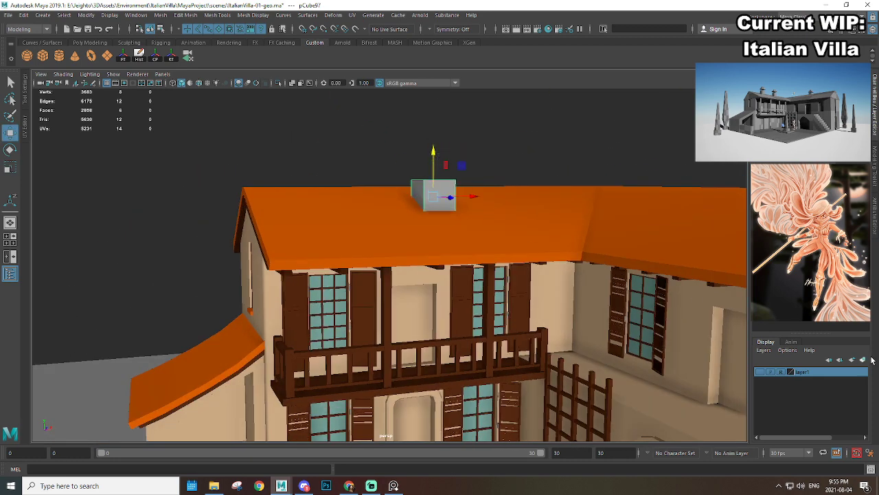
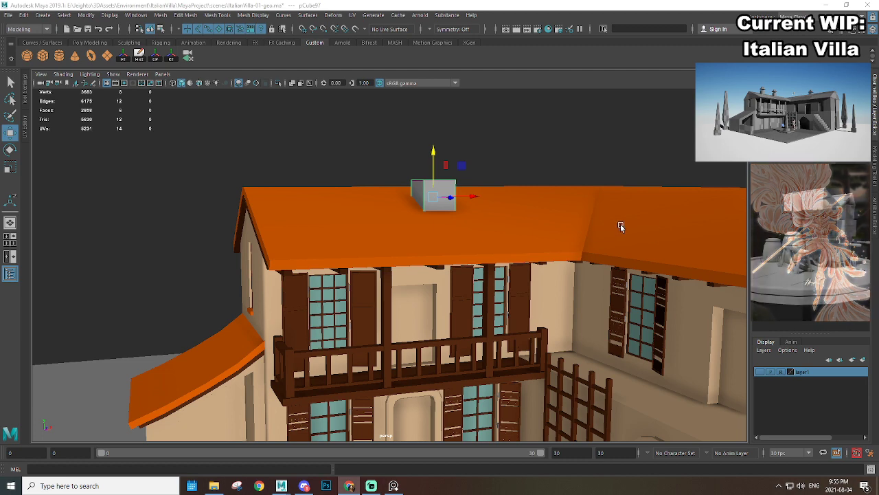
# Step: Move the cube along the ridge toward the gable end and adjust its size and position on the roof slope
pyautogui.keyDown('alt'); pyautogui.moveTo(467, 228); pyautogui.dragTo(436, 257); pyautogui.keyUp('alt')
pyautogui.keyDown('alt'); pyautogui.moveTo(356, 314); pyautogui.dragTo(483, 226); pyautogui.keyUp('alt')
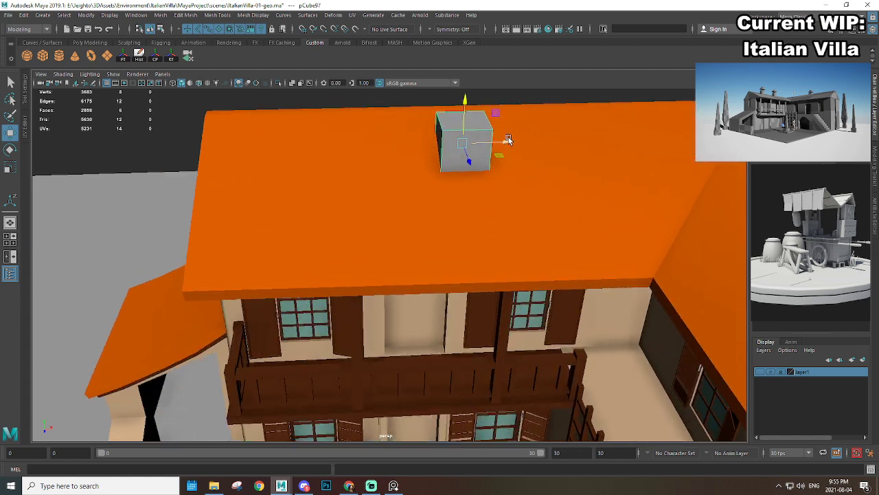
pyautogui.moveTo(509, 141); pyautogui.dragTo(382, 150)
pyautogui.moveTo(332, 148); pyautogui.dragTo(424, 172)
pyautogui.scroll(-5, 342, 155)
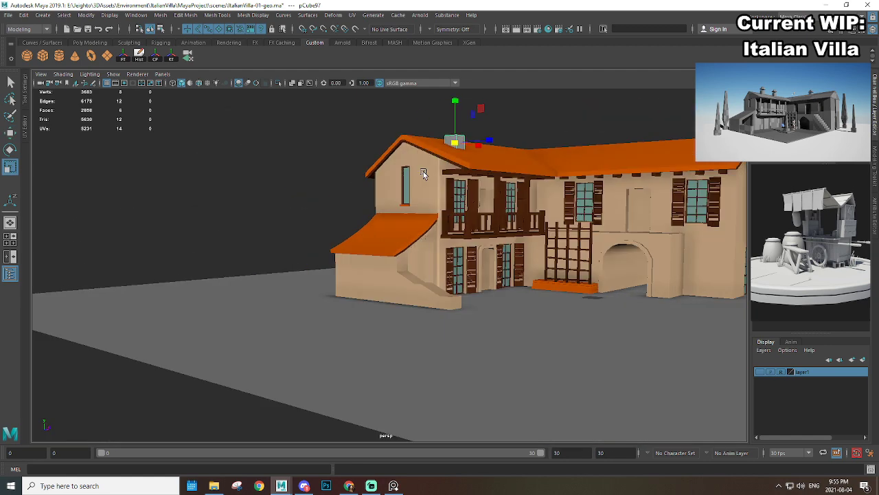
pyautogui.keyDown('alt'); pyautogui.moveTo(424, 172); pyautogui.dragTo(412, 227, button='middle'); pyautogui.keyUp('alt')
pyautogui.scroll(4, 412, 227)
pyautogui.keyDown('alt'); pyautogui.moveTo(429, 228); pyautogui.dragTo(558, 235); pyautogui.keyUp('alt')
pyautogui.keyDown('alt'); pyautogui.moveTo(558, 235); pyautogui.dragTo(474, 246, button='middle'); pyautogui.keyUp('alt')
pyautogui.keyDown('alt'); pyautogui.moveTo(474, 246); pyautogui.dragTo(569, 278, button='right'); pyautogui.keyUp('alt')
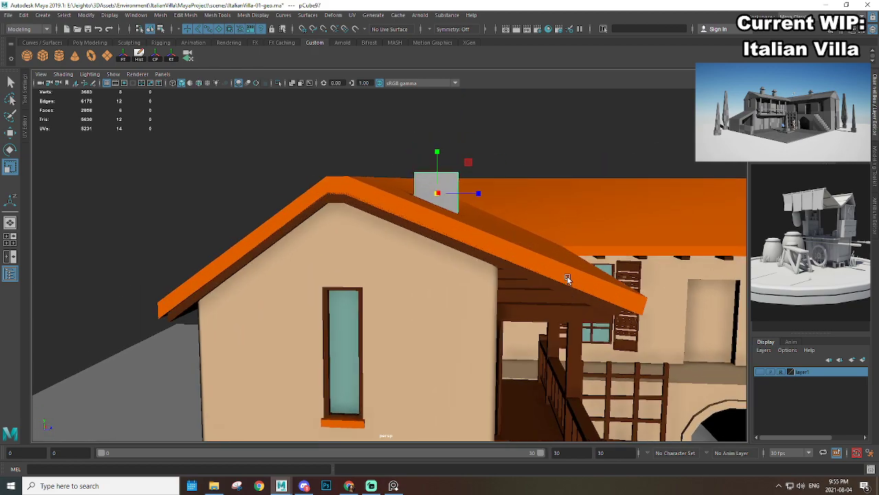
pyautogui.keyDown('alt'); pyautogui.moveTo(569, 279); pyautogui.dragTo(527, 276); pyautogui.keyUp('alt')
pyautogui.keyDown('alt'); pyautogui.moveTo(527, 276); pyautogui.dragTo(397, 224, button='right'); pyautogui.keyUp('alt')
pyautogui.keyDown('alt'); pyautogui.moveTo(396, 224); pyautogui.dragTo(476, 251); pyautogui.keyUp('alt')
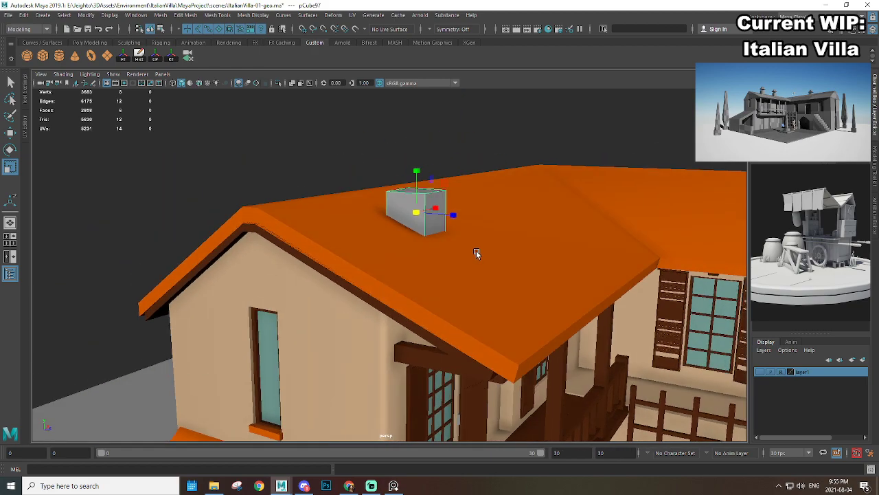
pyautogui.press('w')
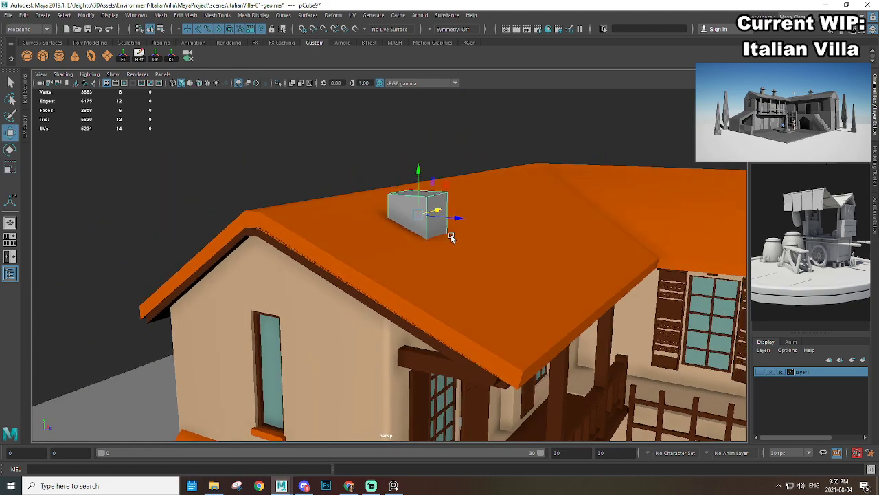
pyautogui.moveTo(457, 217); pyautogui.dragTo(555, 270)
# Step: Show layer1 and align the cube with the blockout chimney base nearest the gable end
pyautogui.scroll(-2, 450, 225)
pyautogui.click(760, 373)
pyautogui.keyDown('alt'); pyautogui.moveTo(388, 256); pyautogui.dragTo(447, 255, button='right'); pyautogui.keyUp('alt')
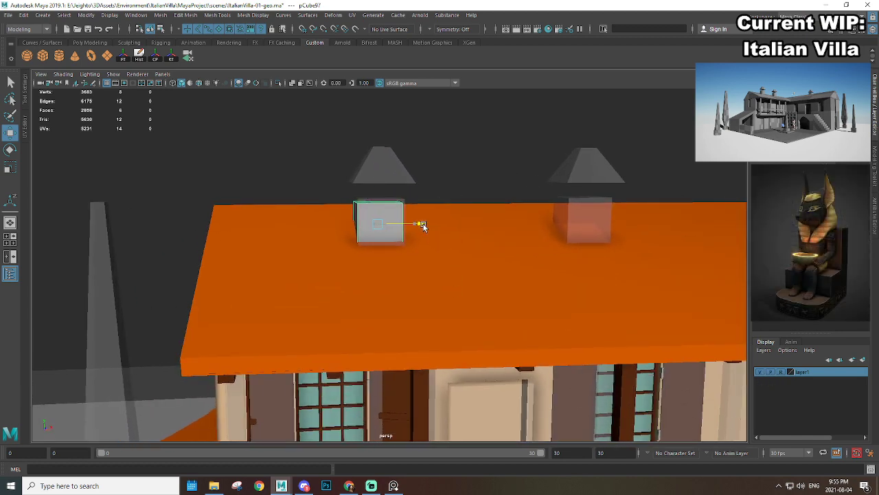
pyautogui.keyDown('alt'); pyautogui.moveTo(418, 226); pyautogui.dragTo(509, 271); pyautogui.keyUp('alt')
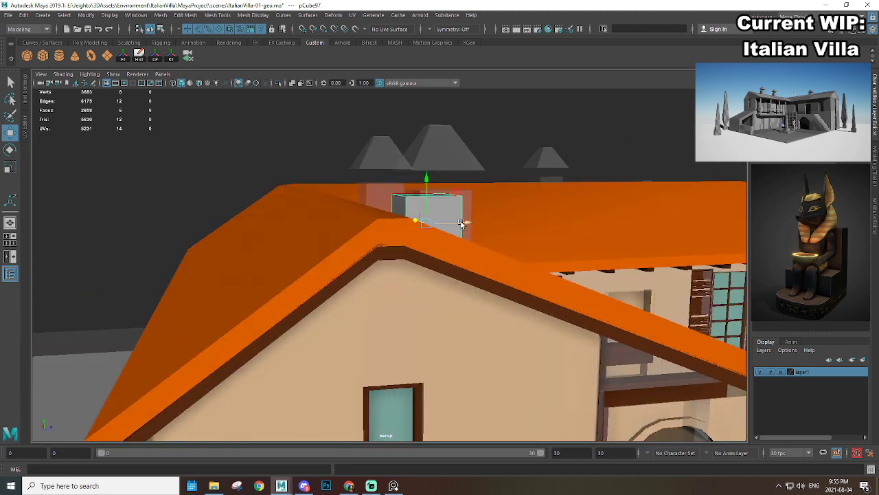
pyautogui.moveTo(461, 223); pyautogui.dragTo(450, 155)
# Step: Raise the cube's top face to the height of the blockout chimney base
pyautogui.keyDown('alt'); pyautogui.moveTo(345, 239); pyautogui.dragTo(443, 239); pyautogui.keyUp('alt')
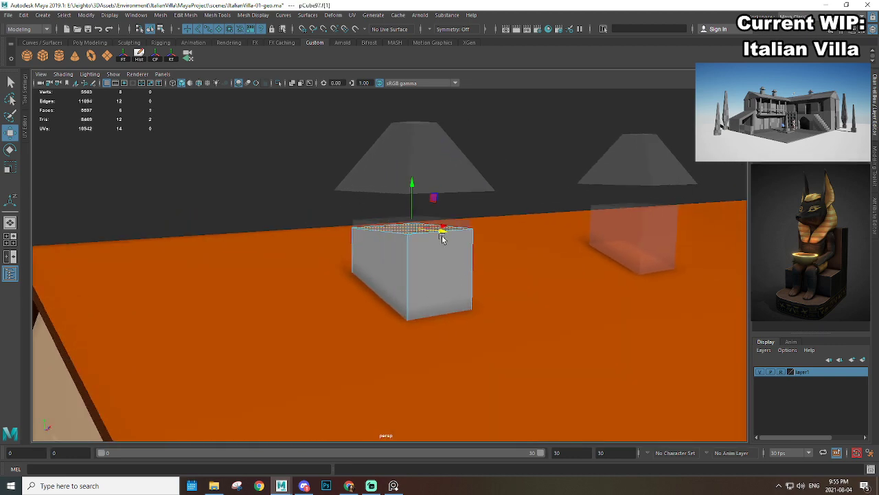
pyautogui.moveTo(412, 212); pyautogui.dragTo(414, 202)
pyautogui.scroll(-5, 420, 242)
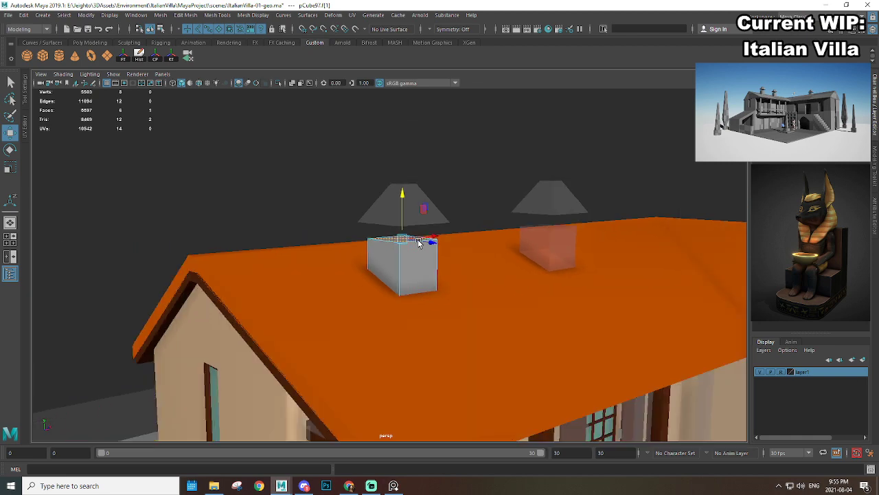
pyautogui.keyDown('alt'); pyautogui.moveTo(406, 243); pyautogui.dragTo(467, 257); pyautogui.keyUp('alt')
pyautogui.scroll(3, 459, 240)
pyautogui.scroll(-4, 376, 266)
pyautogui.keyDown('alt'); pyautogui.moveTo(413, 282); pyautogui.dragTo(432, 264, button='middle'); pyautogui.keyUp('alt')
pyautogui.scroll(3, 432, 264)
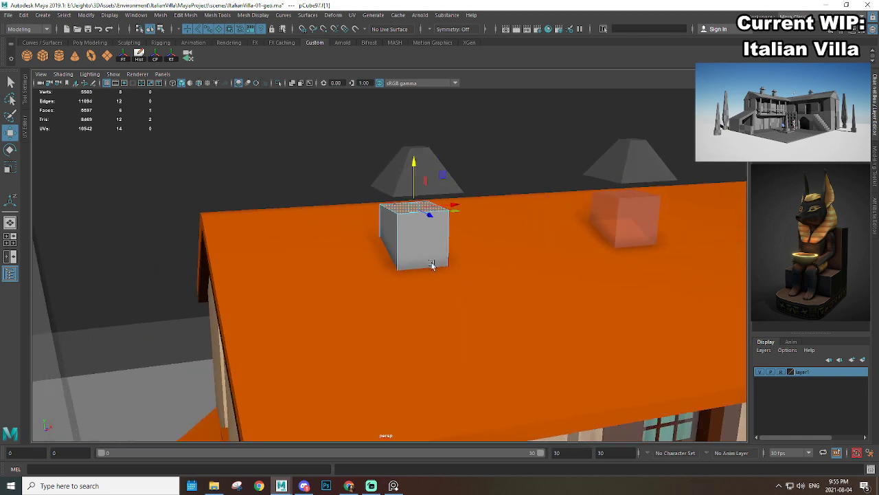
# Step: Extrude the chimney cube's top face and scale it inward to about 58% to form an inset
pyautogui.scroll(-4, 447, 250)
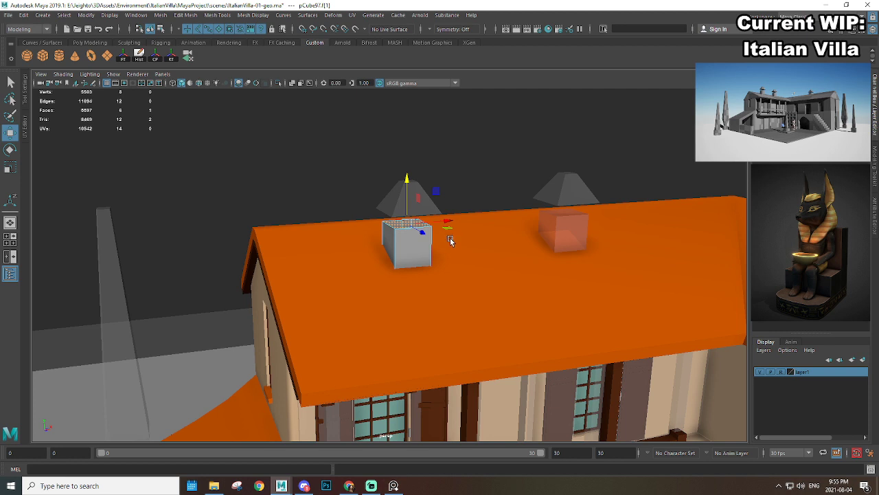
pyautogui.keyDown('alt'); pyautogui.moveTo(482, 249); pyautogui.dragTo(485, 270, button='middle'); pyautogui.keyUp('alt')
pyautogui.scroll(6, 481, 272)
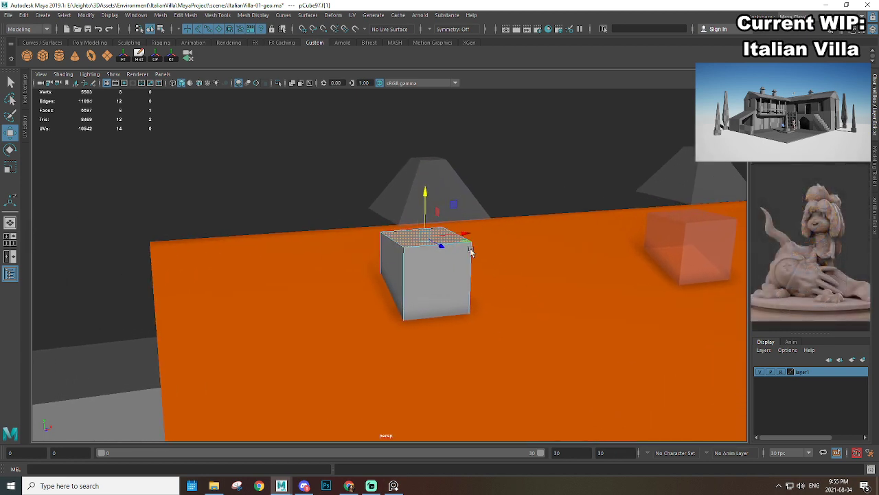
pyautogui.hotkey('ctrl', 'e')
pyautogui.scroll(6, 433, 241)
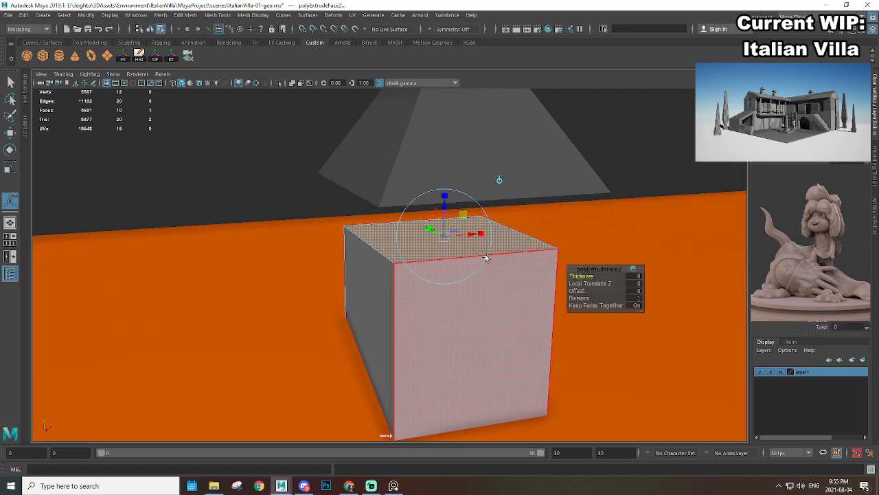
pyautogui.moveTo(442, 235); pyautogui.dragTo(406, 245)
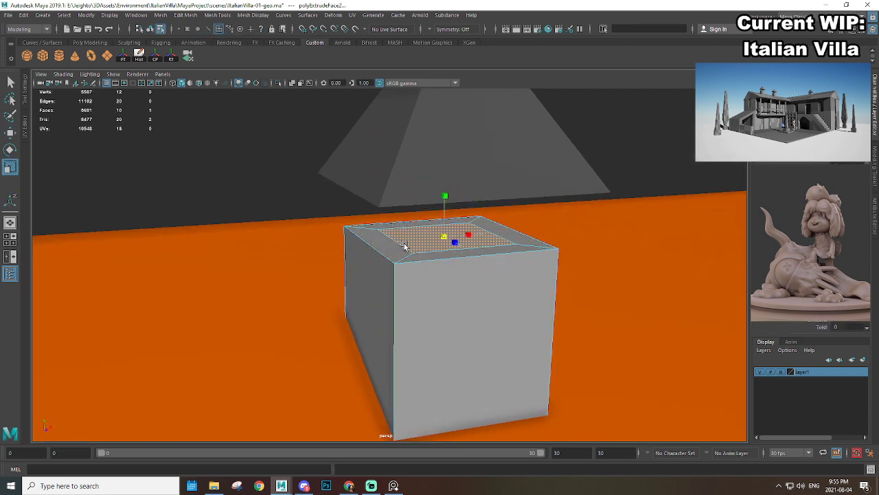
pyautogui.scroll(3, 500, 300)
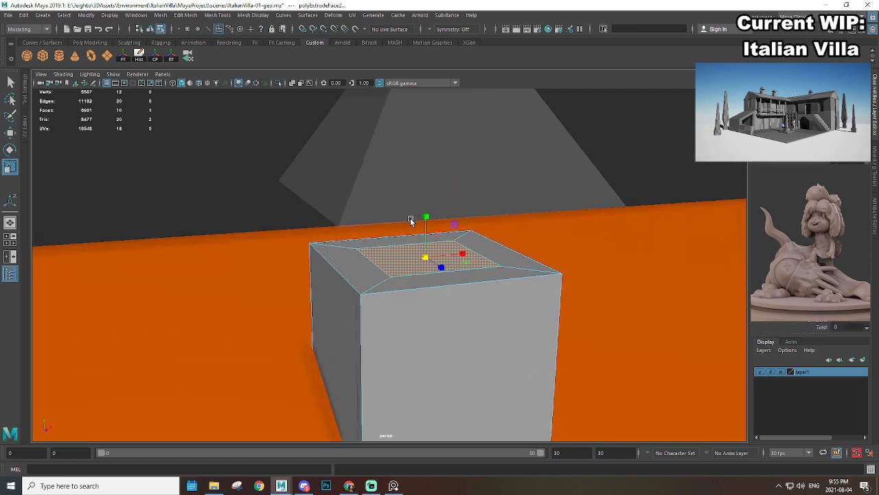
# Step: Try another extrusion on the inset face, and undo it together with the inset on the chimney top
pyautogui.hotkey('ctrl', 'e')
pyautogui.hotkey('ctrl', 'z')
pyautogui.hotkey('ctrl', 'z')
pyautogui.hotkey('ctrl', 'z')
pyautogui.hotkey('ctrl', 'z')
pyautogui.hotkey('ctrl', 'z')
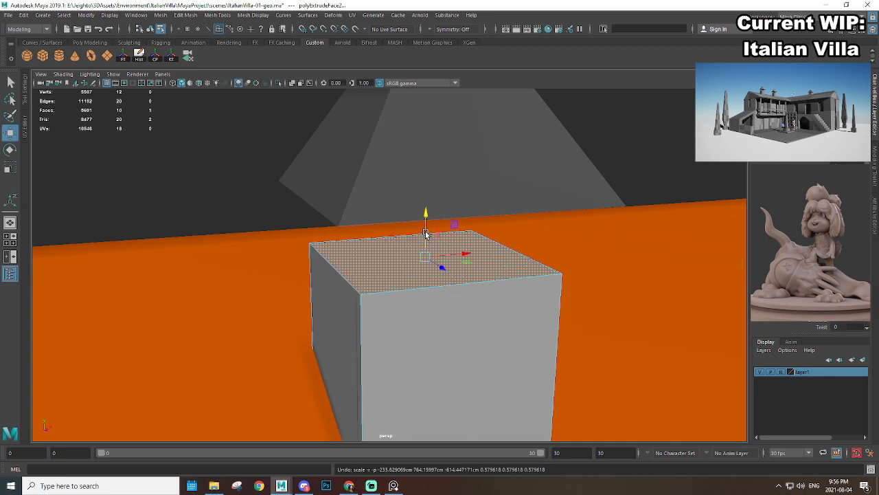
# Step: Preview the chimney cube with smoothing and switch it back to the unsmoothed display
pyautogui.press('2')
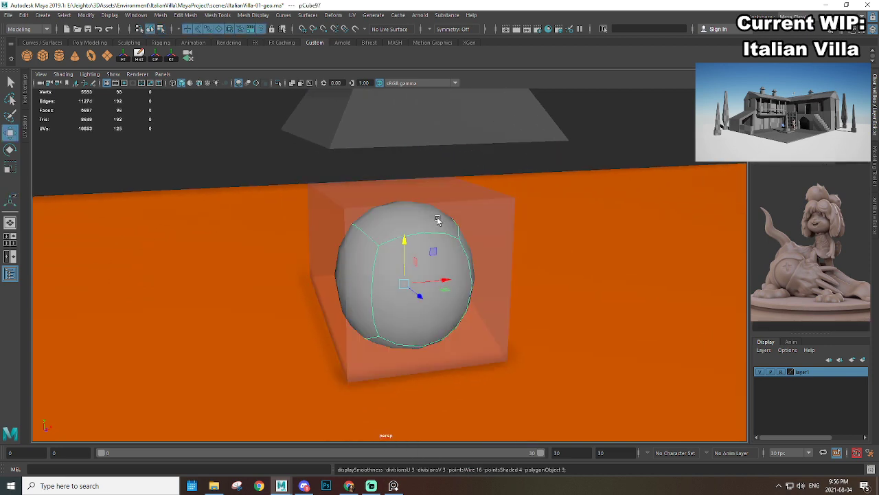
pyautogui.press('1')
pyautogui.keyDown('alt'); pyautogui.moveTo(418, 230); pyautogui.dragTo(450, 245); pyautogui.keyUp('alt')
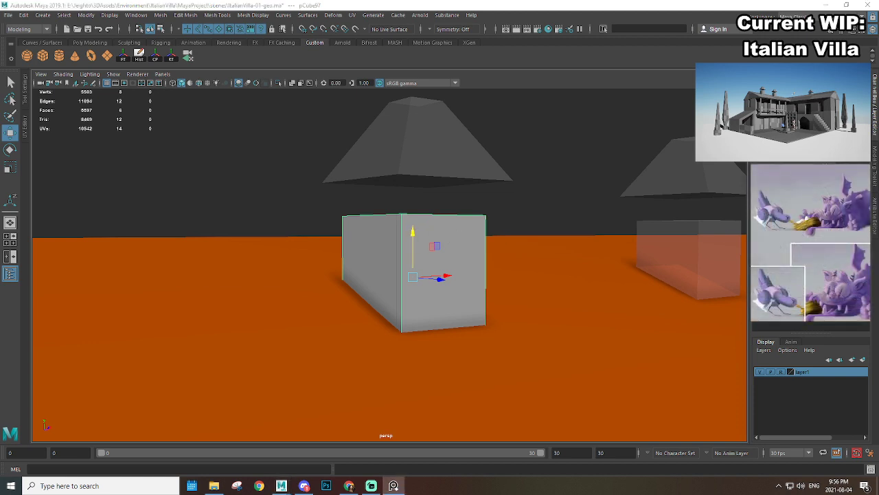
# Step: Extrude the chimney cube's top face outward and extrude it again upward to form an overhanging slab cap
pyautogui.moveTo(878, 103)
pyautogui.mouseDown(button='right')
pyautogui.moveTo(523, 83)
pyautogui.moveTo(878, 113)
pyautogui.mouseUp(button='right')
pyautogui.moveTo(454, 226)
pyautogui.keyDown('alt'); pyautogui.mouseDown()
pyautogui.moveTo(436, 261)
pyautogui.moveTo(458, 222)
pyautogui.mouseUp(); pyautogui.keyUp('alt')
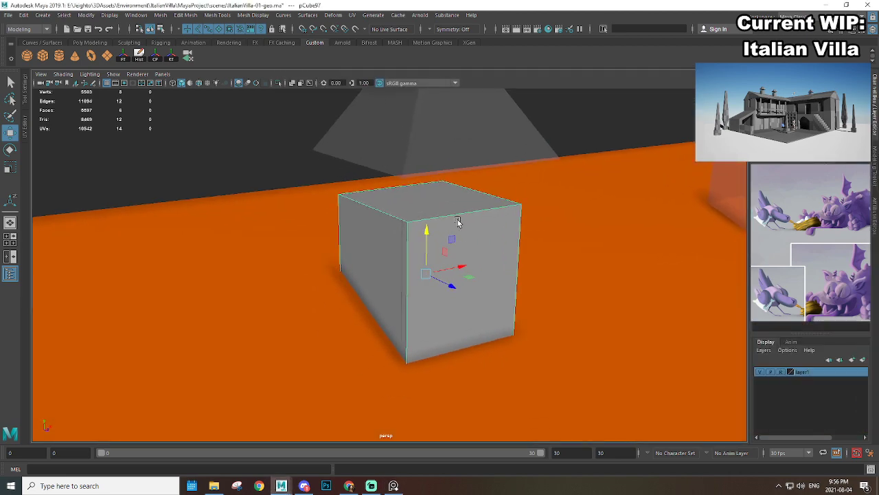
pyautogui.click(440, 200)
pyautogui.hotkey('ctrl', 'e')
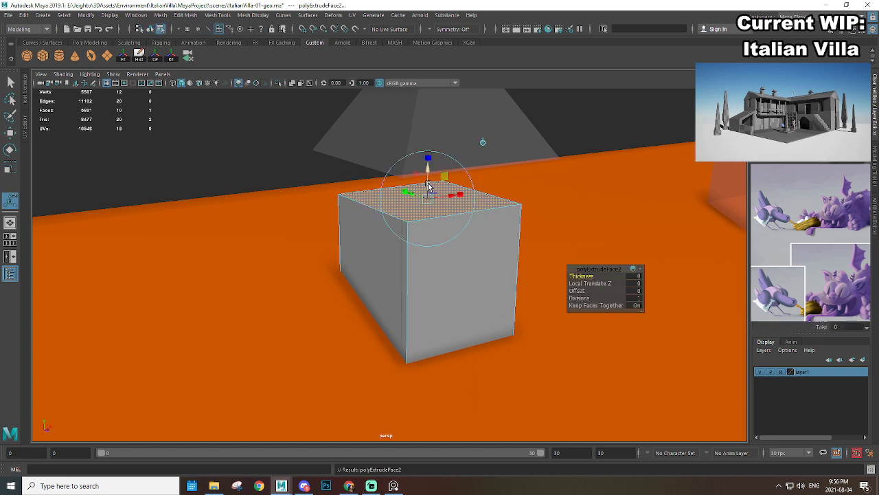
pyautogui.press('w')
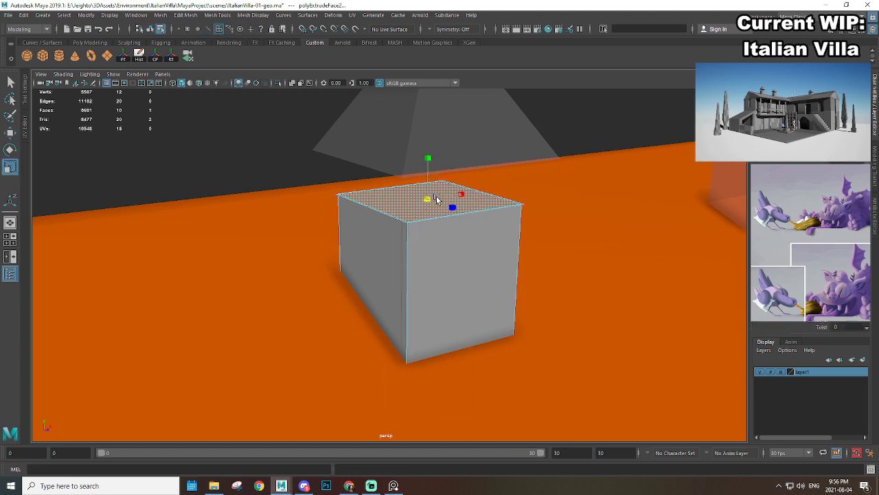
pyautogui.moveTo(430, 199); pyautogui.dragTo(433, 154)
pyautogui.hotkey('ctrl', 'e')
pyautogui.press('w')
pyautogui.keyDown('alt'); pyautogui.moveTo(438, 251); pyautogui.dragTo(442, 201); pyautogui.keyUp('alt')
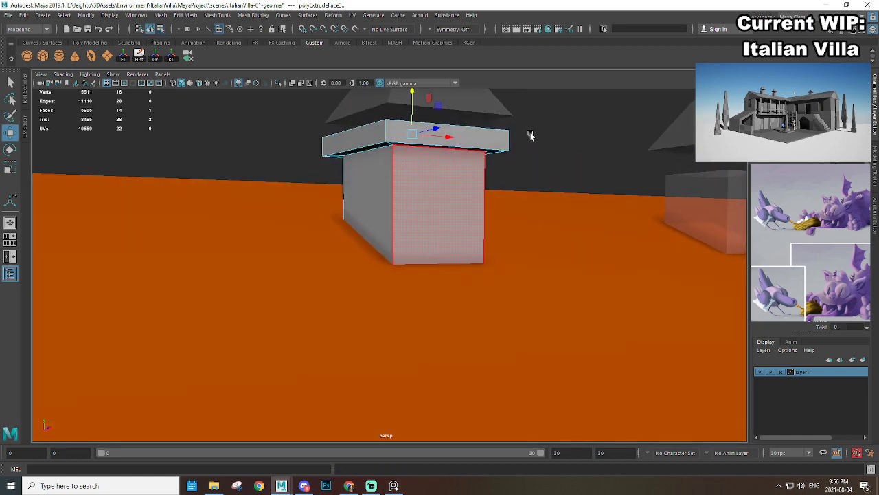
pyautogui.click(531, 136)
pyautogui.keyDown('alt'); pyautogui.moveTo(531, 136); pyautogui.dragTo(436, 223, button='right'); pyautogui.keyUp('alt')
pyautogui.keyDown('alt'); pyautogui.moveTo(436, 224); pyautogui.dragTo(400, 210); pyautogui.keyUp('alt')
pyautogui.keyDown('alt'); pyautogui.moveTo(400, 211); pyautogui.dragTo(430, 246, button='right'); pyautogui.keyUp('alt')
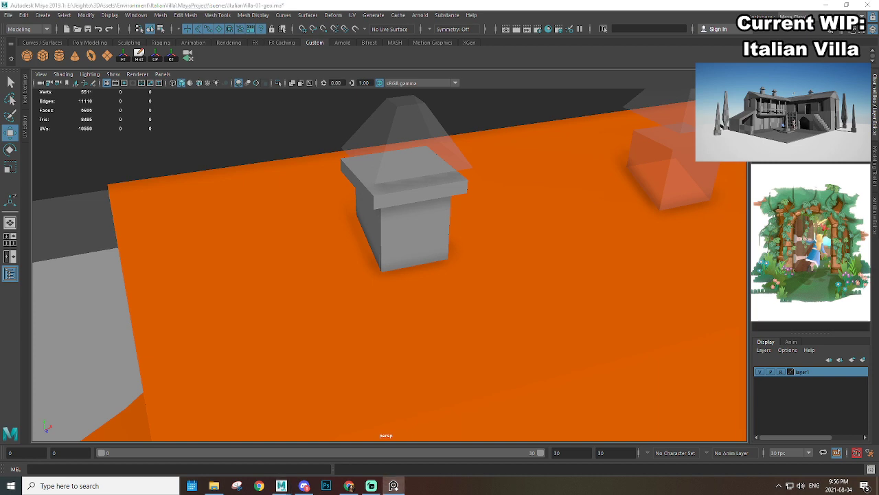
# Step: Scale the whole chimney down slightly inside the blockout base and lower it onto the roof
pyautogui.click(389, 254)
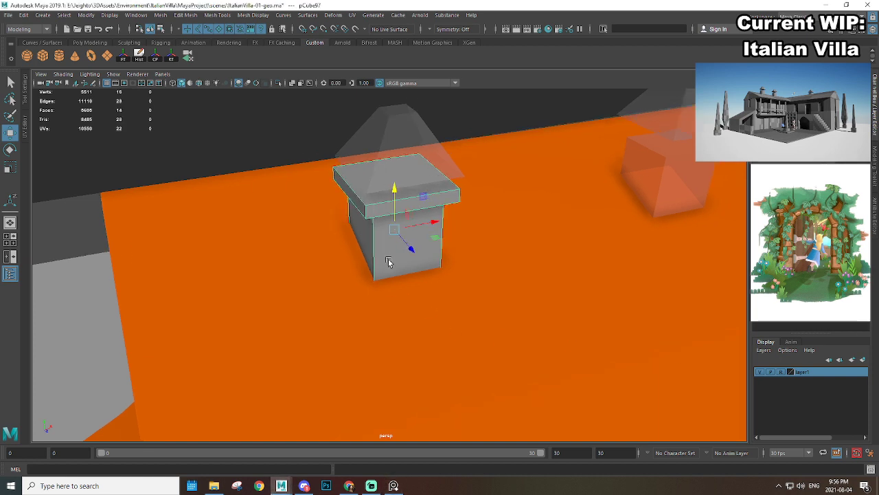
pyautogui.keyDown('alt'); pyautogui.moveTo(389, 257); pyautogui.dragTo(446, 295, button='right'); pyautogui.keyUp('alt')
pyautogui.moveTo(427, 247); pyautogui.dragTo(421, 303)
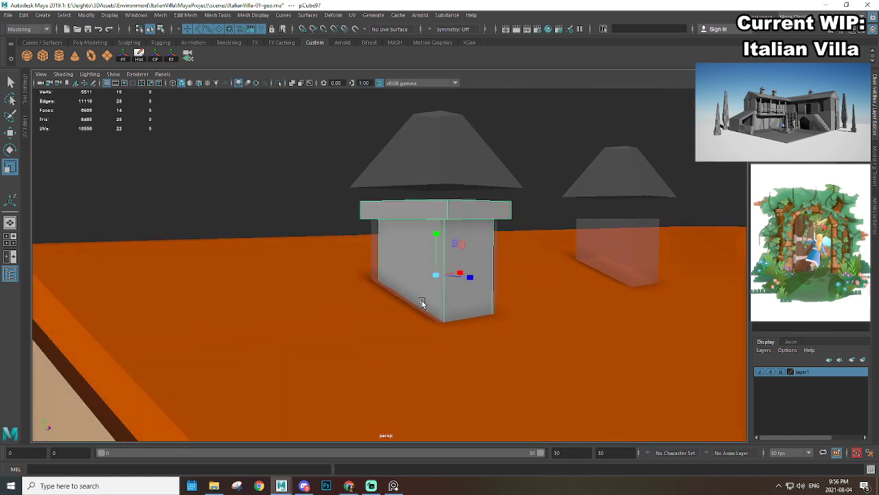
pyautogui.moveTo(435, 232)
pyautogui.mouseDown()
pyautogui.moveTo(440, 251)
pyautogui.moveTo(441, 243)
pyautogui.mouseUp()
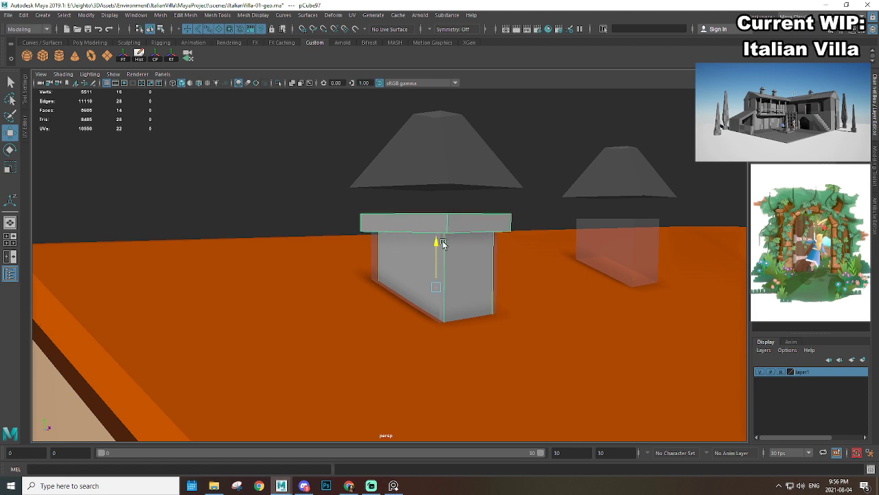
pyautogui.click(538, 208)
pyautogui.keyDown('alt'); pyautogui.moveTo(538, 208); pyautogui.dragTo(402, 271); pyautogui.keyUp('alt')
pyautogui.click(403, 271)
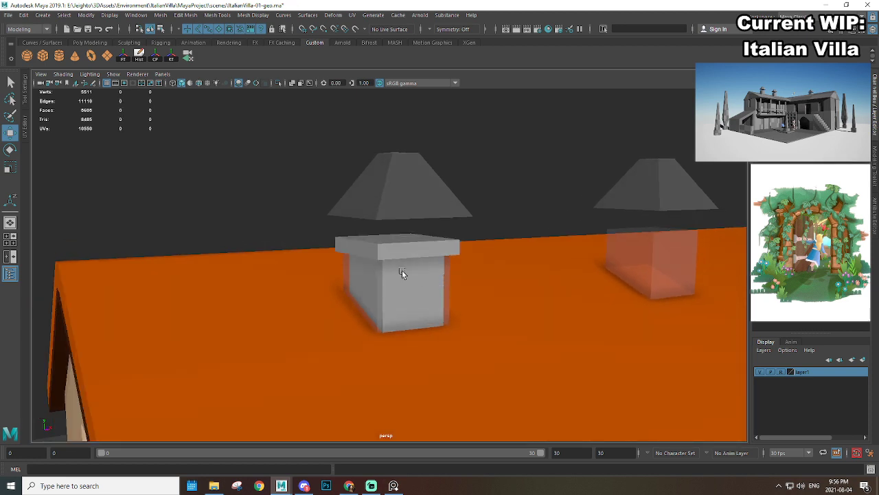
# Step: Delete the chimney's bottom face and slightly lower the edge loop where the body meets the cap
pyautogui.keyDown('alt'); pyautogui.moveTo(516, 170); pyautogui.dragTo(514, 130); pyautogui.keyUp('alt')
pyautogui.press('F11')
pyautogui.moveTo(319, 252); pyautogui.dragTo(563, 358)
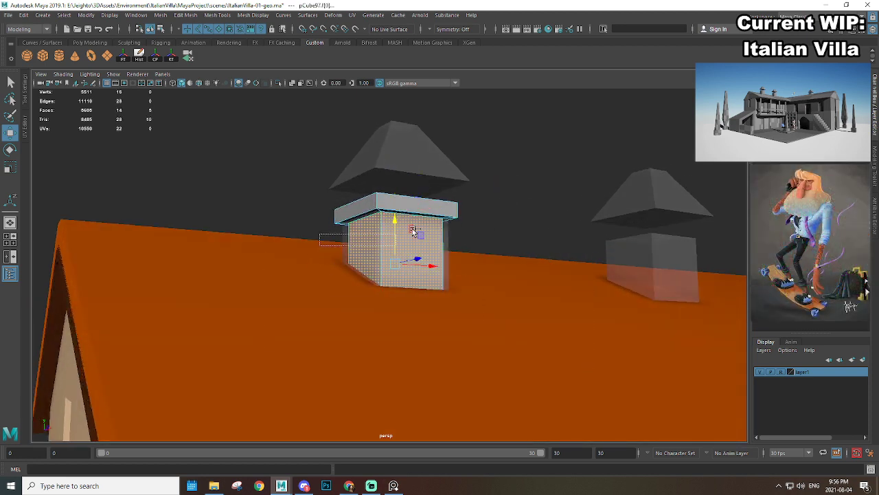
pyautogui.keyDown('ctrl'); pyautogui.moveTo(413, 231); pyautogui.dragTo(540, 198); pyautogui.keyUp('ctrl')
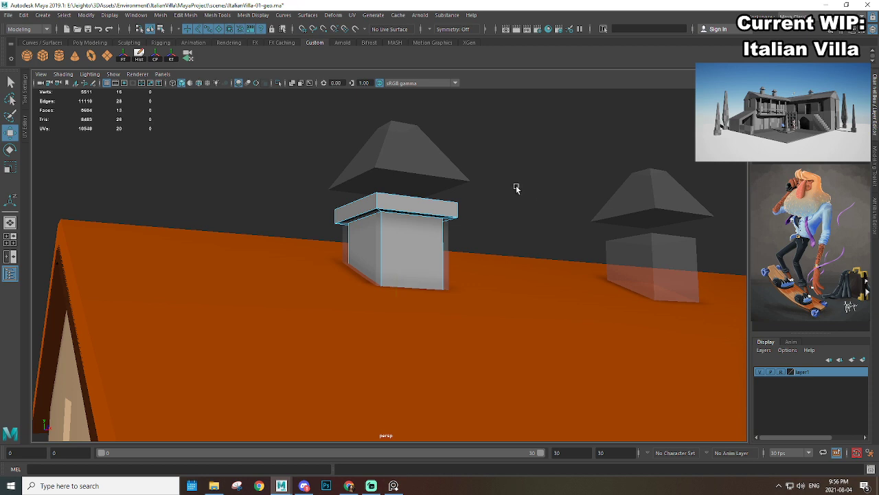
pyautogui.scroll(2, 393, 240)
pyautogui.scroll(2, 410, 189)
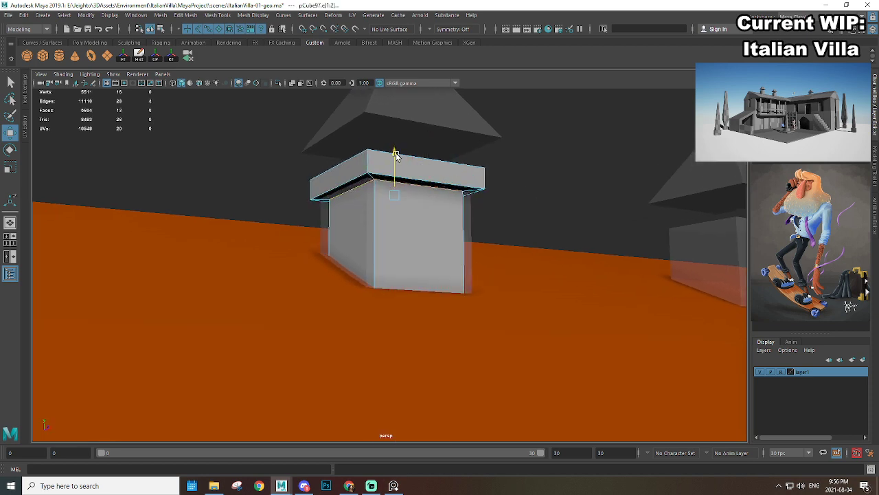
pyautogui.moveTo(396, 154); pyautogui.dragTo(396, 157)
# Step: Try a bevel on the cap's lower outer edges, and undo it
pyautogui.keyDown('shift'); pyautogui.moveTo(372, 177); pyautogui.dragTo(404, 177, button='right'); pyautogui.keyUp('shift')
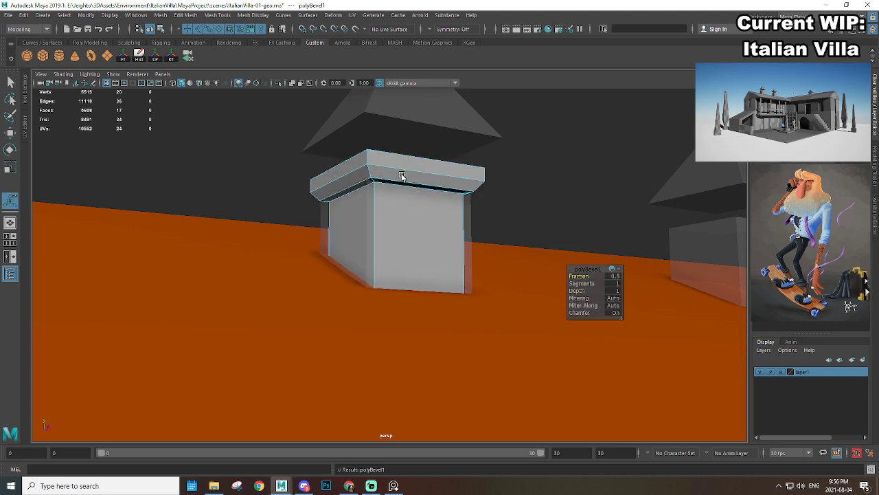
pyautogui.scroll(3, 403, 178)
pyautogui.keyDown('alt'); pyautogui.moveTo(403, 179); pyautogui.dragTo(346, 246); pyautogui.keyUp('alt')
pyautogui.hotkey('ctrl', 'z')
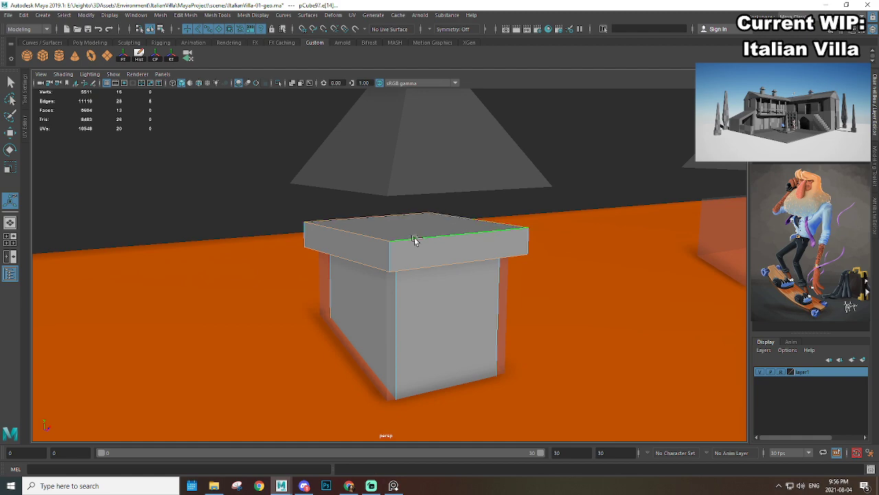
# Step: Bevel the upper and lower outer edges of the chimney cap together
pyautogui.keyDown('shift'); pyautogui.moveTo(414, 239); pyautogui.dragTo(440, 241, button='right'); pyautogui.keyUp('shift')
pyautogui.scroll(2, 465, 257)
pyautogui.keyDown('alt'); pyautogui.moveTo(465, 257); pyautogui.dragTo(440, 234, button='middle'); pyautogui.keyUp('alt')
pyautogui.moveTo(415, 220); pyautogui.dragTo(480, 196, button='right')
pyautogui.press('q')
pyautogui.scroll(-5, 486, 264)
pyautogui.click(486, 264)
# Step: Examine the bevelled chimney against the blockout chimneys and the villa roof from several distances and angles
pyautogui.keyDown('alt'); pyautogui.moveTo(440, 269); pyautogui.dragTo(468, 263); pyautogui.keyUp('alt')
pyautogui.scroll(-4, 470, 264)
pyautogui.keyDown('alt'); pyautogui.moveTo(540, 292); pyautogui.dragTo(519, 271, button='middle'); pyautogui.keyUp('alt')
pyautogui.keyDown('alt'); pyautogui.moveTo(522, 269); pyautogui.dragTo(487, 265); pyautogui.keyUp('alt')
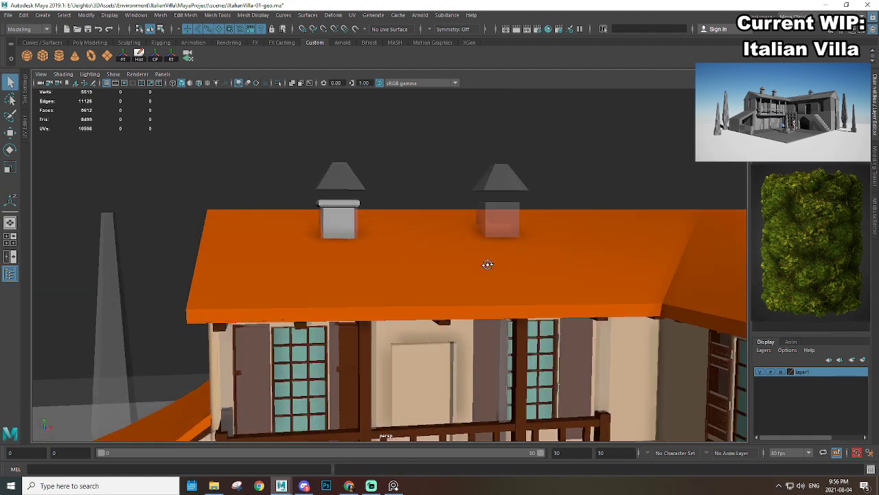
pyautogui.scroll(5, 340, 203)
pyautogui.keyDown('alt'); pyautogui.moveTo(411, 221); pyautogui.dragTo(431, 265, button='middle'); pyautogui.keyUp('alt')
pyautogui.keyDown('alt'); pyautogui.moveTo(431, 266); pyautogui.dragTo(466, 274); pyautogui.keyUp('alt')
pyautogui.scroll(3, 446, 270)
pyautogui.keyDown('alt'); pyautogui.moveTo(366, 227); pyautogui.dragTo(127, 148); pyautogui.keyUp('alt')
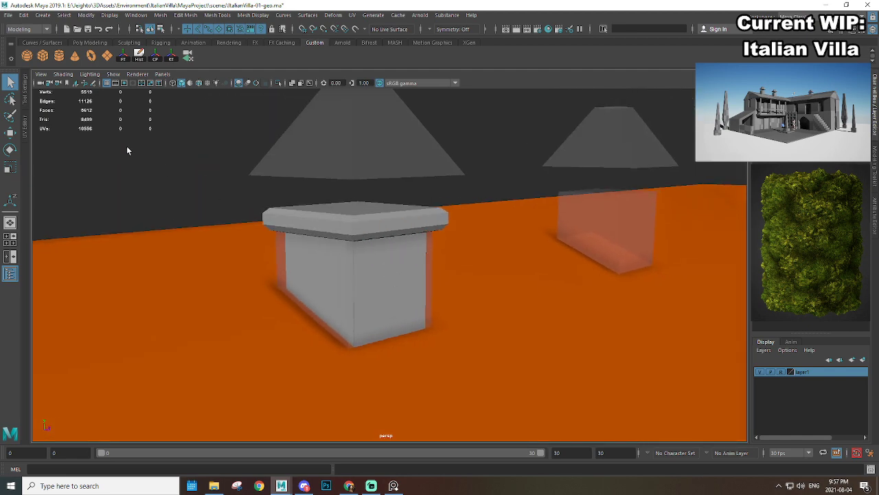
# Step: Create a new cube and scale and place it over the chimney cap to match its footprint
pyautogui.click(48, 58)
pyautogui.scroll(3, 369, 264)
pyautogui.keyDown('alt'); pyautogui.moveTo(369, 264); pyautogui.dragTo(356, 329); pyautogui.keyUp('alt')
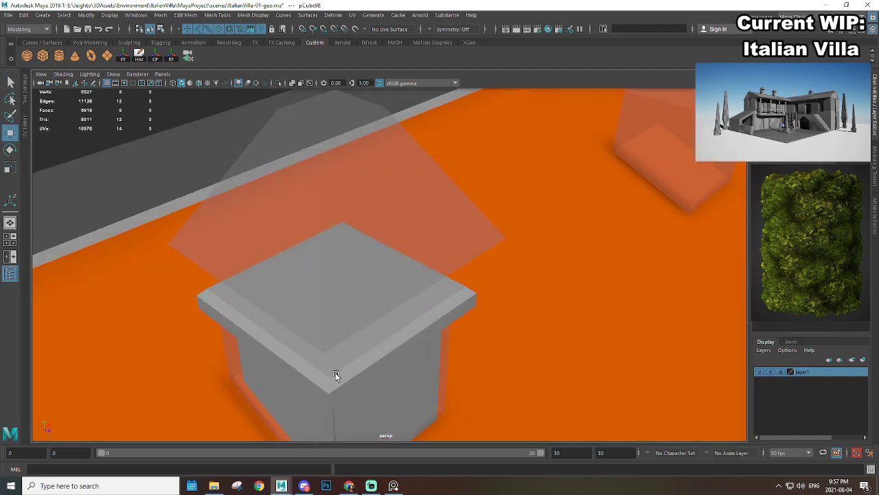
pyautogui.press('r')
pyautogui.moveTo(328, 378); pyautogui.dragTo(365, 379)
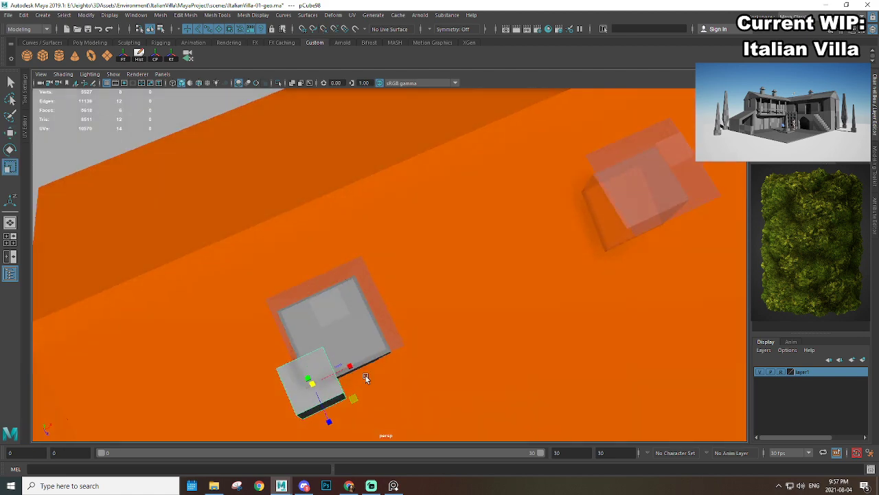
pyautogui.keyDown('alt'); pyautogui.moveTo(365, 378); pyautogui.dragTo(410, 325, button='middle'); pyautogui.keyUp('alt')
pyautogui.press('w')
pyautogui.keyDown('alt'); pyautogui.moveTo(411, 324); pyautogui.dragTo(421, 284); pyautogui.keyUp('alt')
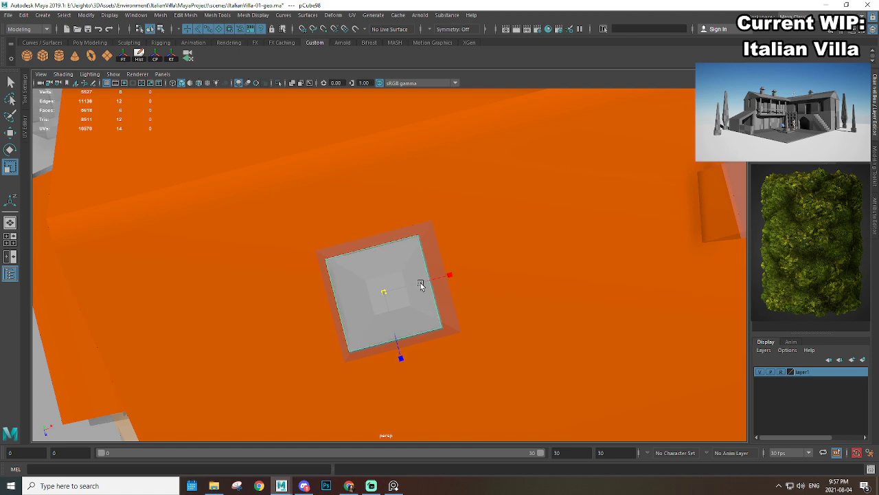
# Step: Flatten the new cube into a thin slab and raise it above the chimney into the blockout's pyramid top
pyautogui.keyDown('alt'); pyautogui.moveTo(433, 328); pyautogui.dragTo(403, 190); pyautogui.keyUp('alt')
pyautogui.keyDown('alt'); pyautogui.moveTo(403, 190); pyautogui.dragTo(405, 261, button='middle'); pyautogui.keyUp('alt')
pyautogui.keyDown('alt'); pyautogui.moveTo(404, 261); pyautogui.dragTo(397, 235); pyautogui.keyUp('alt')
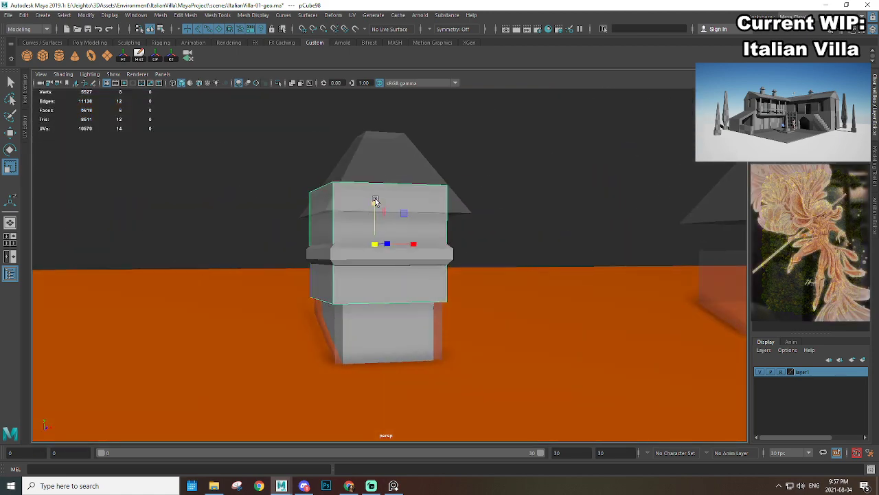
pyautogui.moveTo(376, 200)
pyautogui.mouseDown()
pyautogui.moveTo(383, 234)
pyautogui.moveTo(379, 194)
pyautogui.mouseUp()
pyautogui.press('w')
pyautogui.click(379, 195)
pyautogui.keyDown('alt'); pyautogui.moveTo(395, 218); pyautogui.dragTo(432, 252, button='middle'); pyautogui.keyUp('alt')
pyautogui.scroll(1, 433, 252)
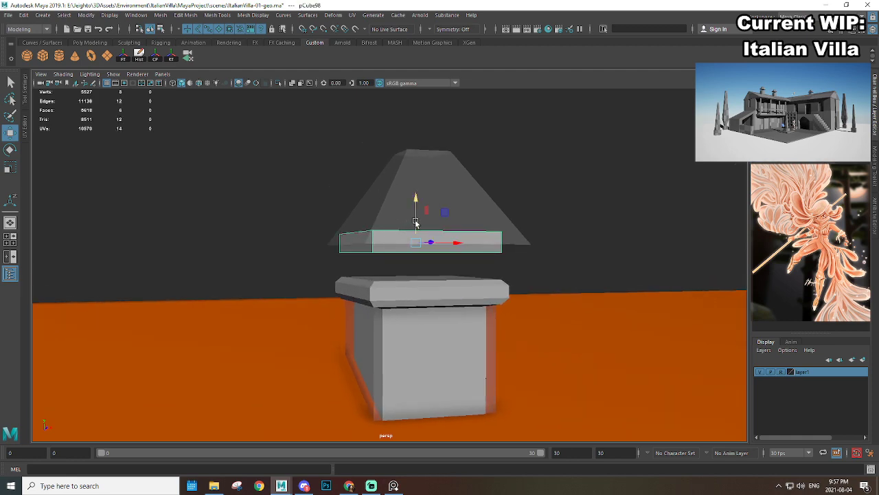
pyautogui.moveTo(416, 222); pyautogui.dragTo(428, 192)
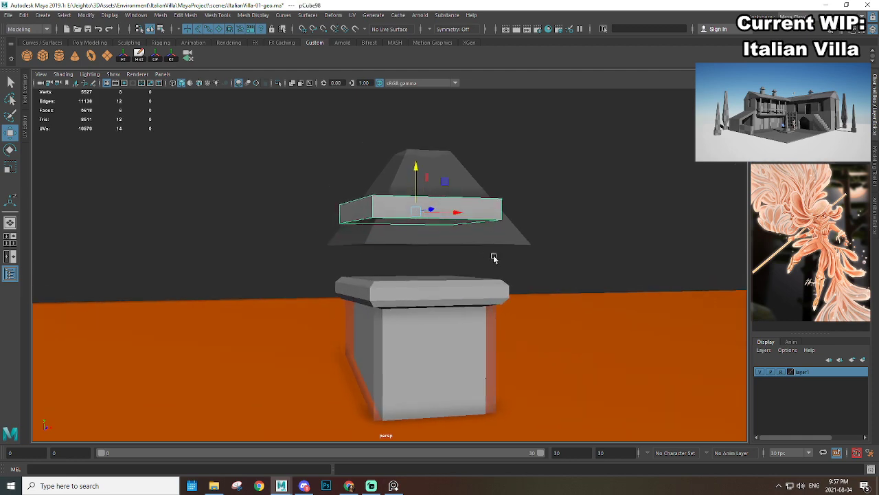
# Step: Extrude the slab's top face upward and narrow it in one direction to form a gabled roof shape
pyautogui.keyDown('alt'); pyautogui.moveTo(493, 258); pyautogui.dragTo(408, 282); pyautogui.keyUp('alt')
pyautogui.press('F11')
pyautogui.click(408, 283)
pyautogui.hotkey('ctrl', 'e')
pyautogui.keyDown('alt'); pyautogui.moveTo(436, 224); pyautogui.dragTo(422, 241); pyautogui.keyUp('alt')
pyautogui.press('w')
pyautogui.press('r')
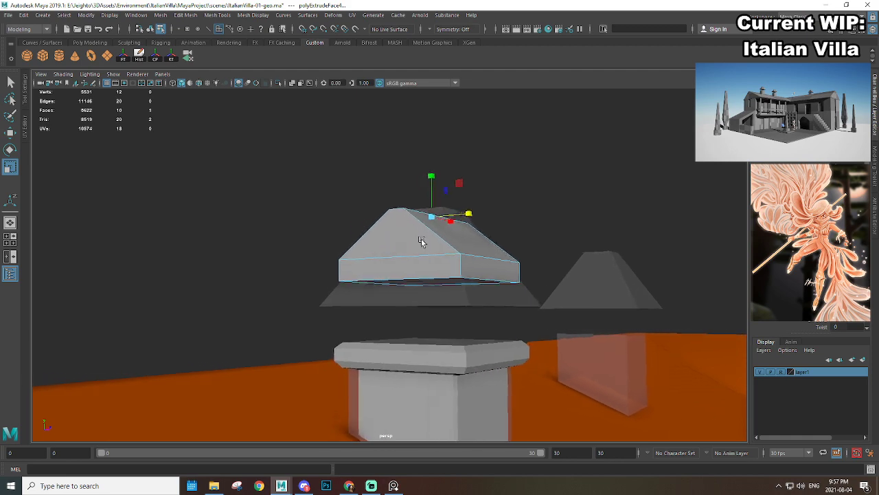
pyautogui.press('w')
pyautogui.moveTo(429, 204); pyautogui.dragTo(495, 250)
# Step: Extrude the two slopes and the ridge face outward by 8.615 to give the chimney roof thickness
pyautogui.hotkey('ctrl', 'e')
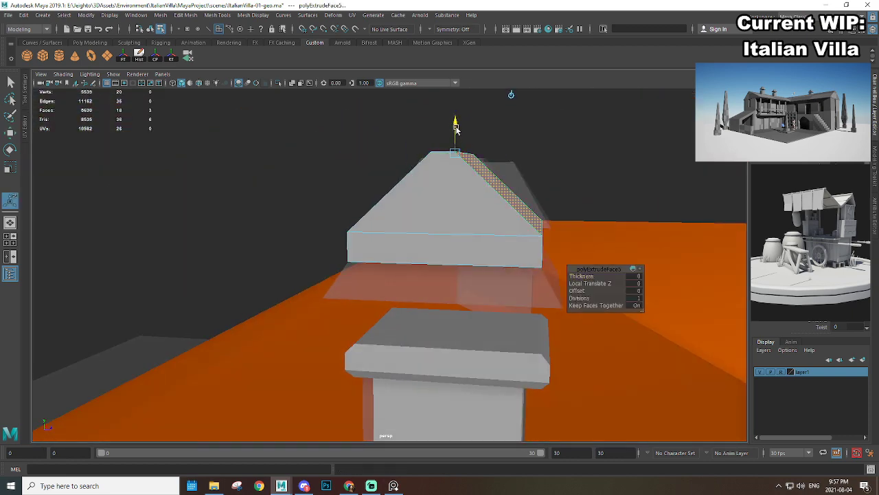
pyautogui.moveTo(456, 127); pyautogui.dragTo(459, 109)
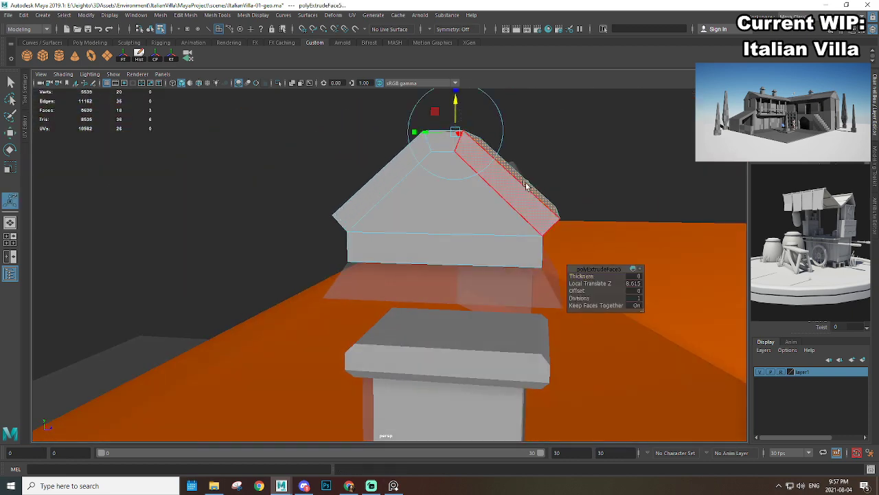
pyautogui.keyDown('alt'); pyautogui.moveTo(526, 186); pyautogui.dragTo(481, 181); pyautogui.keyUp('alt')
# Step: Extrude the lower end faces of both roof slopes by about 17.4 to form overhanging eaves
pyautogui.click(472, 190)
pyautogui.keyDown('alt'); pyautogui.moveTo(367, 202); pyautogui.dragTo(438, 209); pyautogui.keyUp('alt')
pyautogui.keyDown('shift'); pyautogui.click(370, 199); pyautogui.keyUp('shift')
pyautogui.keyDown('alt'); pyautogui.moveTo(514, 199); pyautogui.dragTo(426, 131); pyautogui.keyUp('alt')
pyautogui.keyDown('shift'); pyautogui.moveTo(426, 131); pyautogui.dragTo(436, 154, button='right'); pyautogui.keyUp('shift')
pyautogui.moveTo(504, 211); pyautogui.dragTo(539, 242)
pyautogui.keyDown('alt'); pyautogui.moveTo(529, 234); pyautogui.dragTo(425, 215); pyautogui.keyUp('alt')
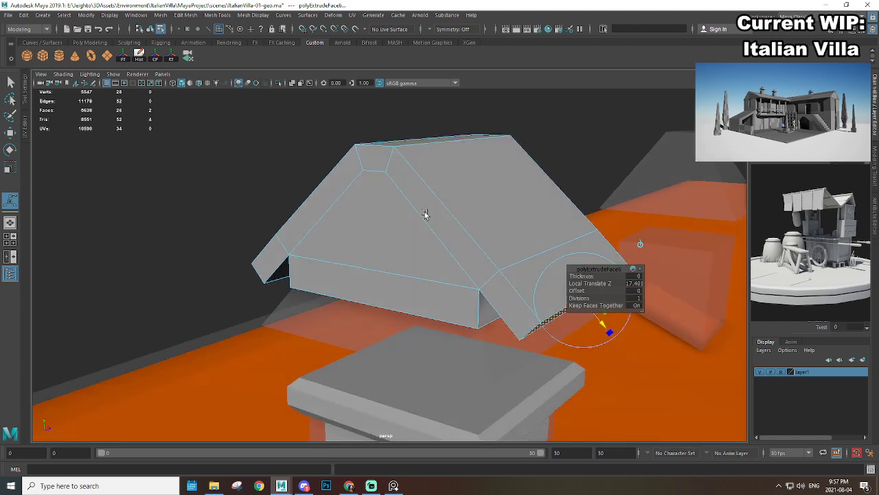
# Step: Extrude the rim faces on both gable ends of the chimney roof outward by 5.53
pyautogui.click(323, 193)
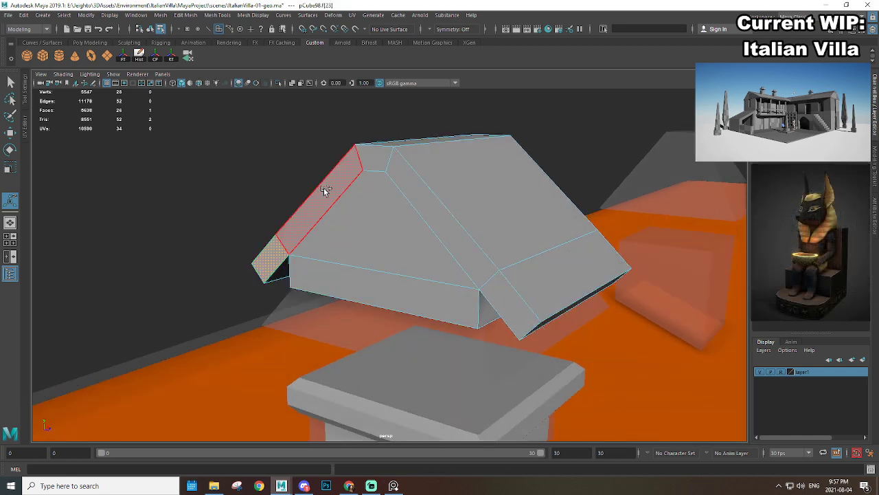
pyautogui.keyDown('shift'); pyautogui.click(414, 191); pyautogui.keyUp('shift')
pyautogui.keyDown('shift'); pyautogui.click(511, 305); pyautogui.keyUp('shift')
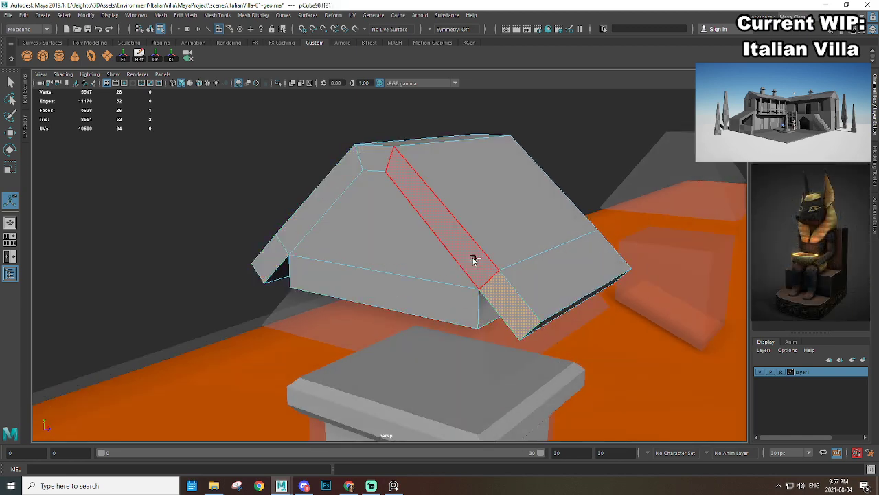
pyautogui.keyDown('shift'); pyautogui.click(494, 274); pyautogui.keyUp('shift')
pyautogui.keyDown('alt'); pyautogui.moveTo(495, 275); pyautogui.dragTo(442, 291); pyautogui.keyUp('alt')
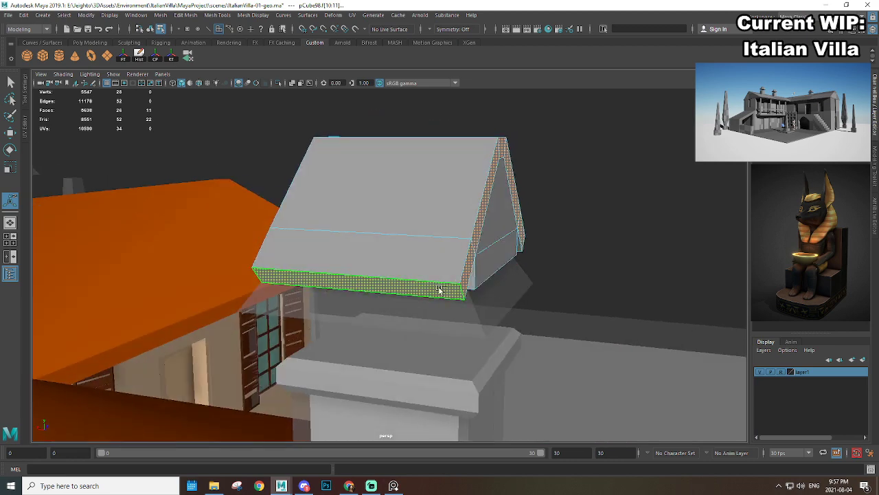
pyautogui.keyDown('alt'); pyautogui.moveTo(540, 298); pyautogui.dragTo(481, 210); pyautogui.keyUp('alt')
pyautogui.hotkey('ctrl', 'e')
pyautogui.keyDown('alt'); pyautogui.moveTo(465, 273); pyautogui.dragTo(320, 176); pyautogui.keyUp('alt')
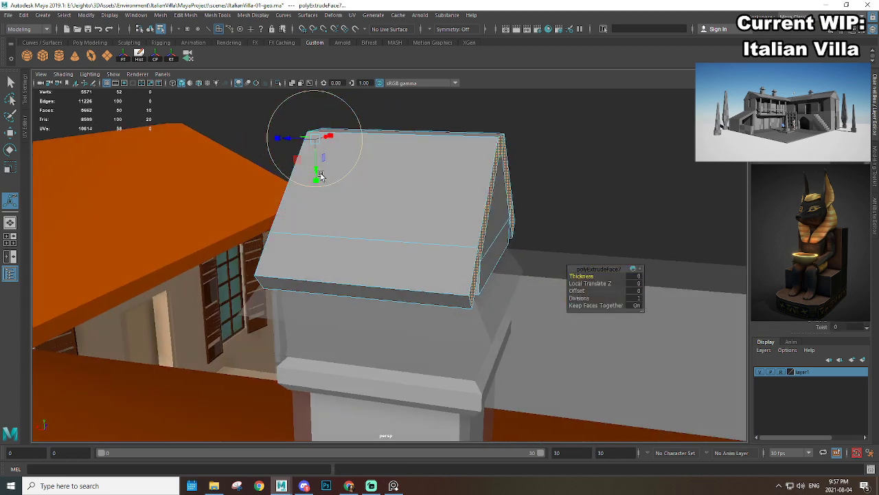
pyautogui.moveTo(293, 142); pyautogui.dragTo(369, 210)
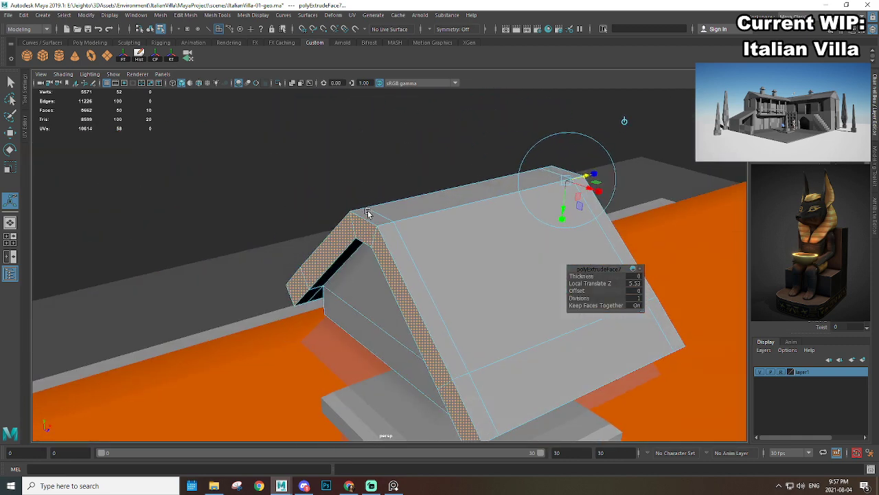
# Step: Extrude the three ridge faces of the chimney roof upward and narrow their top into a tapered ridge cap
pyautogui.click(373, 231)
pyautogui.scroll(1, 375, 232)
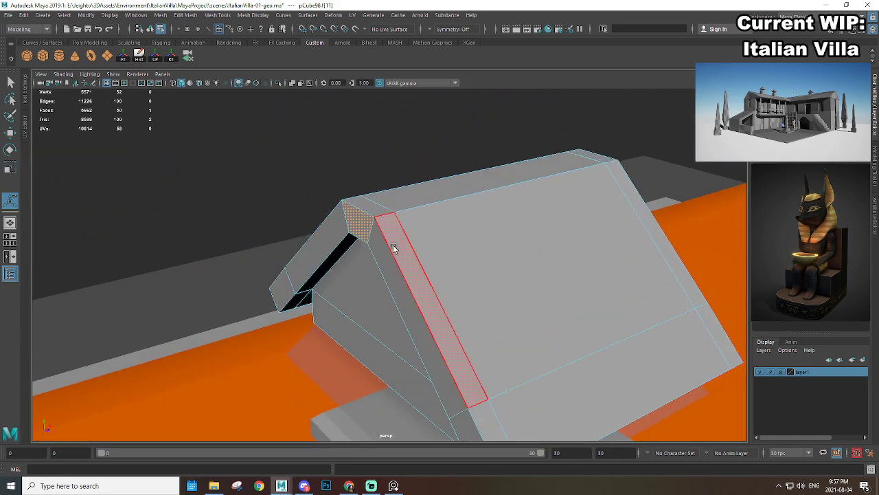
pyautogui.keyDown('alt'); pyautogui.moveTo(394, 249); pyautogui.dragTo(398, 246); pyautogui.keyUp('alt')
pyautogui.click(390, 202)
pyautogui.keyDown('alt'); pyautogui.moveTo(557, 224); pyautogui.dragTo(440, 234); pyautogui.keyUp('alt')
pyautogui.keyDown('shift'); pyautogui.click(506, 226); pyautogui.keyUp('shift')
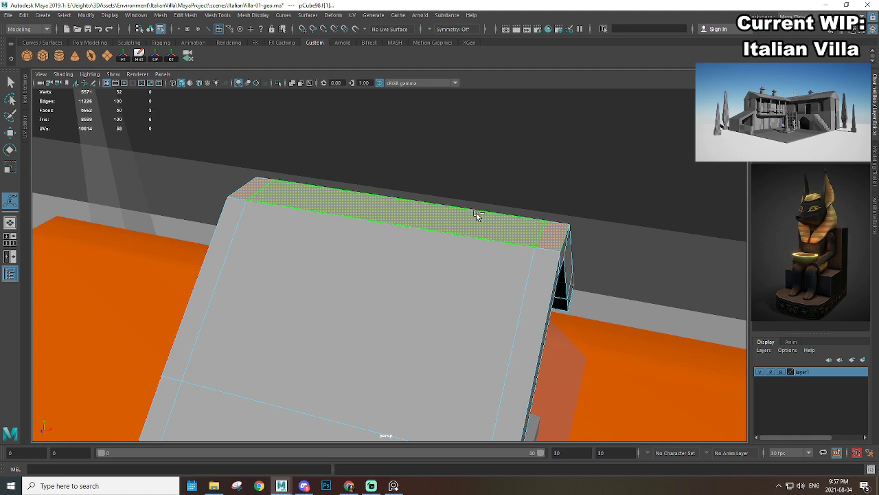
pyautogui.hotkey('ctrl', 'e')
pyautogui.keyDown('alt'); pyautogui.moveTo(514, 257); pyautogui.dragTo(433, 224); pyautogui.keyUp('alt')
pyautogui.press('w')
pyautogui.moveTo(330, 160); pyautogui.dragTo(328, 133)
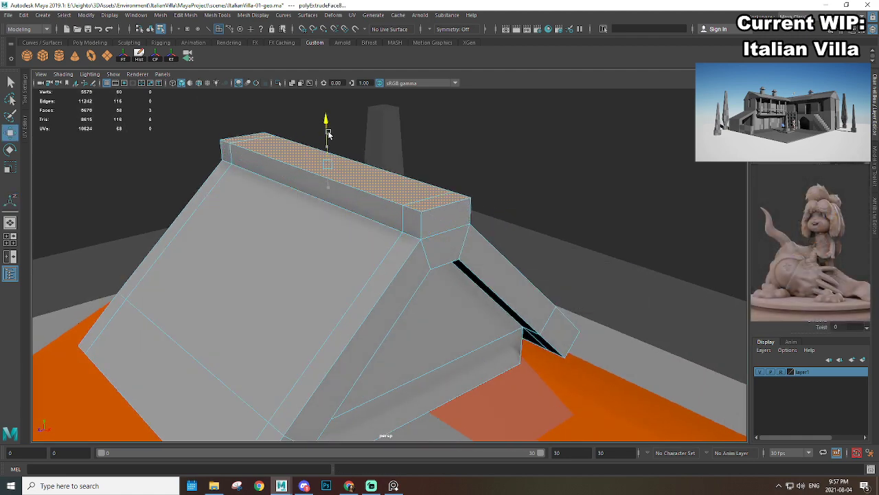
pyautogui.moveTo(283, 169); pyautogui.dragTo(312, 167)
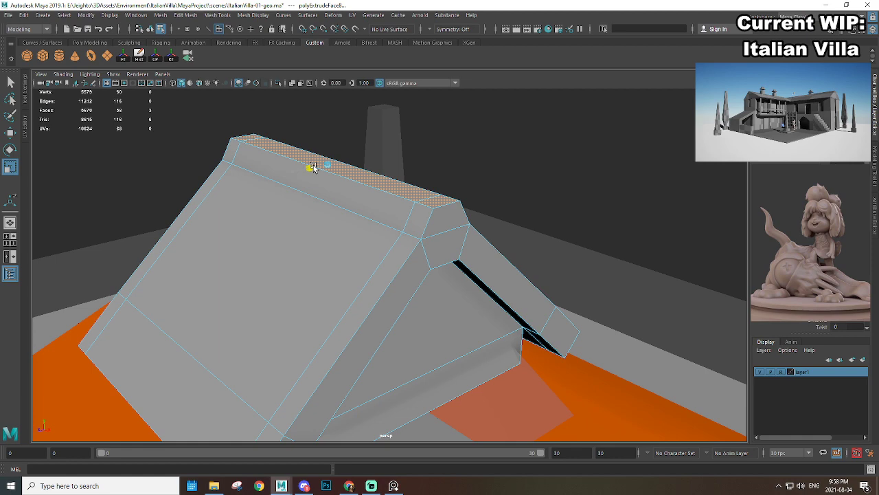
# Step: Extrude both end faces of the chimney's ridge cap outward past the gable ends and return to object selection
pyautogui.keyDown('shift'); pyautogui.click(447, 221); pyautogui.keyUp('shift')
pyautogui.keyDown('alt'); pyautogui.moveTo(334, 255); pyautogui.dragTo(490, 200); pyautogui.keyUp('alt')
pyautogui.hotkey('ctrl', 'e')
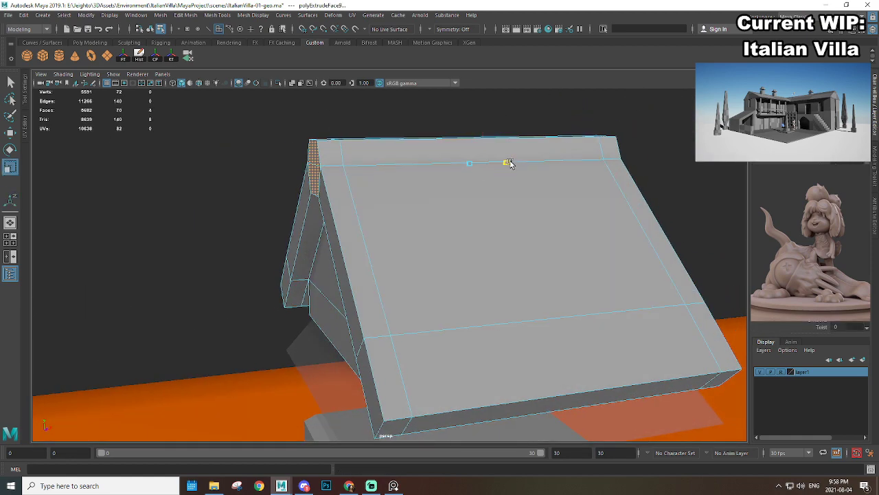
pyautogui.moveTo(508, 163); pyautogui.dragTo(515, 163)
pyautogui.moveTo(334, 144); pyautogui.dragTo(371, 131, button='right')
pyautogui.click(371, 132)
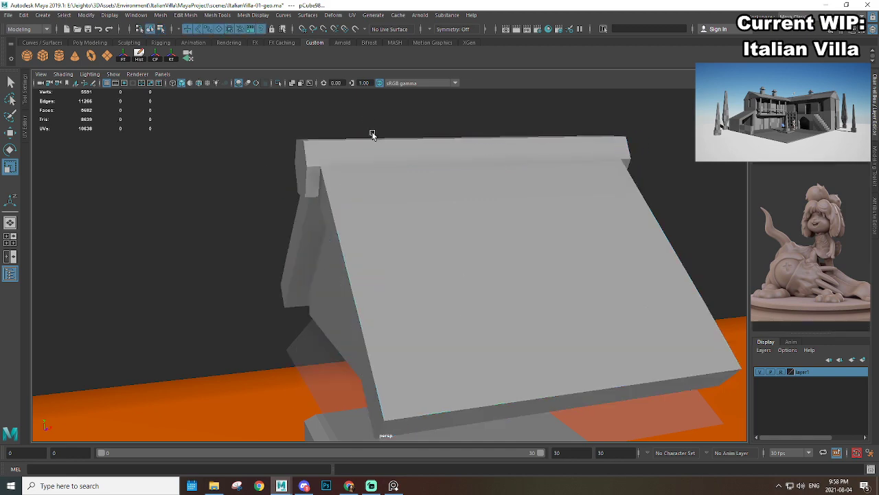
# Step: Examine the chimney roof and base from several sides and from a distance against the whole villa
pyautogui.scroll(-5, 440, 247)
pyautogui.keyDown('alt'); pyautogui.moveTo(453, 262); pyautogui.dragTo(487, 244); pyautogui.keyUp('alt')
pyautogui.click(427, 222)
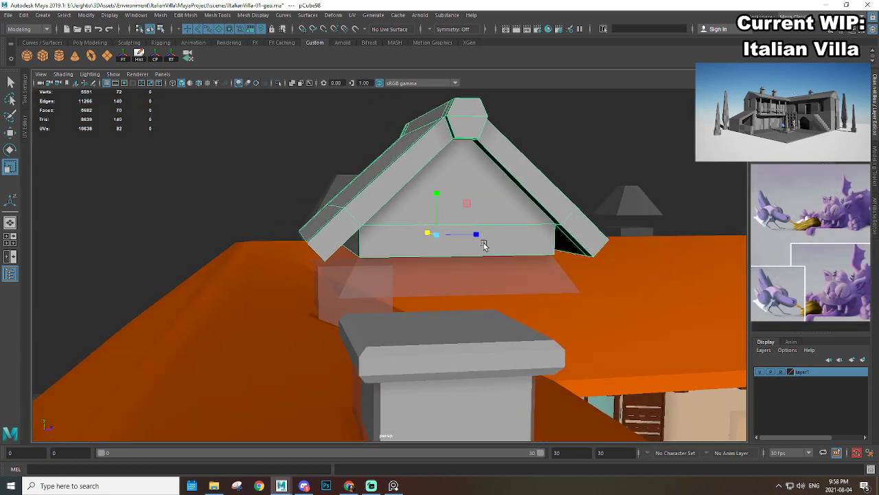
pyautogui.keyDown('alt'); pyautogui.moveTo(549, 245); pyautogui.dragTo(463, 250); pyautogui.keyUp('alt')
pyautogui.scroll(-4, 463, 249)
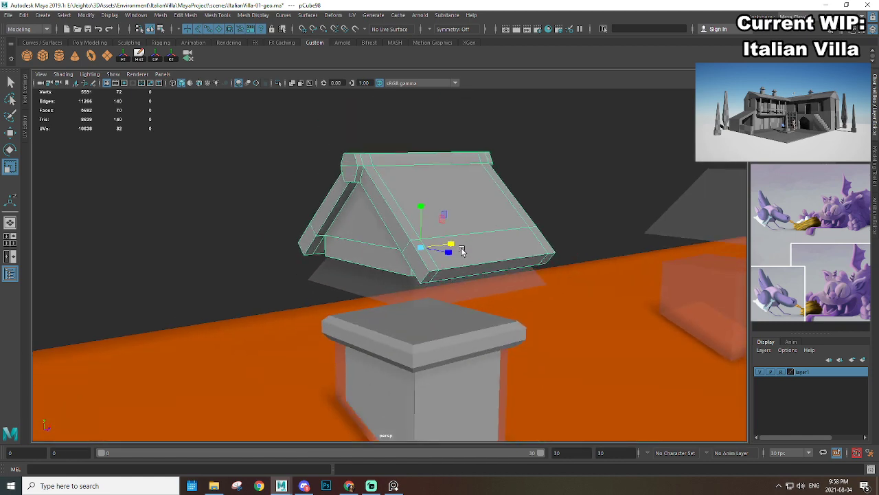
pyautogui.click(514, 240)
pyautogui.scroll(-8, 470, 331)
pyautogui.keyDown('alt'); pyautogui.moveTo(469, 329); pyautogui.dragTo(476, 216, button='middle'); pyautogui.keyUp('alt')
pyautogui.keyDown('alt'); pyautogui.moveTo(477, 216); pyautogui.dragTo(475, 208); pyautogui.keyUp('alt')
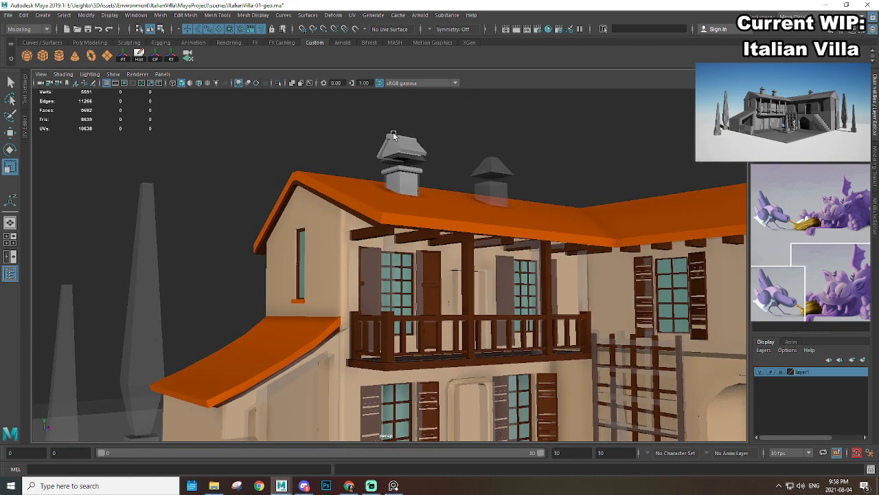
# Step: Scale the chimney roof down uniformly to fit within the blockout roof's footprint
pyautogui.keyDown('alt'); pyautogui.moveTo(393, 132); pyautogui.dragTo(397, 237, button='middle'); pyautogui.keyUp('alt')
pyautogui.keyDown('alt'); pyautogui.moveTo(397, 237); pyautogui.dragTo(589, 300, button='right'); pyautogui.keyUp('alt')
pyautogui.keyDown('alt'); pyautogui.moveTo(589, 301); pyautogui.dragTo(466, 260); pyautogui.keyUp('alt')
pyautogui.click(403, 199)
pyautogui.moveTo(396, 214); pyautogui.dragTo(386, 218)
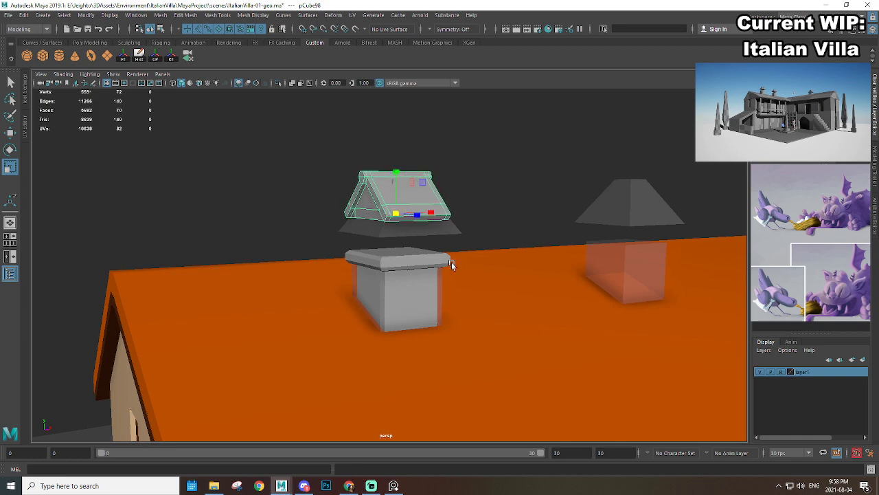
# Step: Lower the chimney roof vertically to the height of the blockout roof
pyautogui.scroll(-10, 480, 302)
pyautogui.keyDown('alt'); pyautogui.moveTo(507, 338); pyautogui.dragTo(478, 254, button='middle'); pyautogui.keyUp('alt')
pyautogui.keyDown('alt'); pyautogui.moveTo(479, 254); pyautogui.dragTo(416, 240); pyautogui.keyUp('alt')
pyautogui.scroll(4, 384, 213)
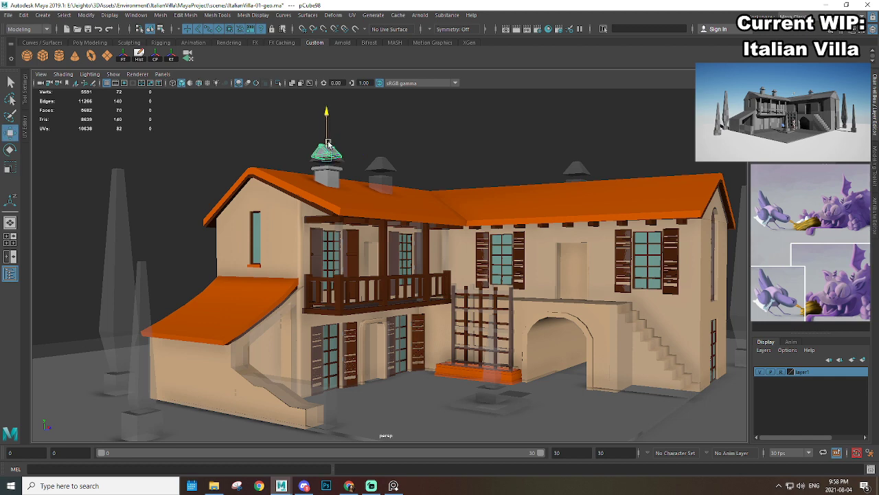
pyautogui.moveTo(329, 143); pyautogui.dragTo(343, 184)
# Step: Scale the chimney base down uniformly so its cap matches the width of the blockout base
pyautogui.press('r')
pyautogui.scroll(4, 330, 185)
pyautogui.keyDown('alt'); pyautogui.moveTo(275, 146); pyautogui.dragTo(314, 173, button='middle'); pyautogui.keyUp('alt')
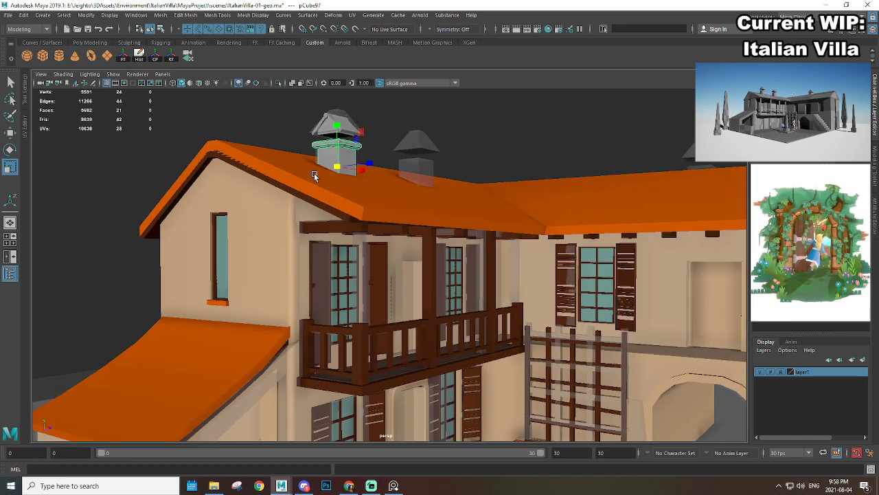
pyautogui.scroll(3, 337, 180)
pyautogui.keyDown('alt'); pyautogui.moveTo(344, 185); pyautogui.dragTo(433, 224); pyautogui.keyUp('alt')
pyautogui.moveTo(407, 198); pyautogui.dragTo(399, 202)
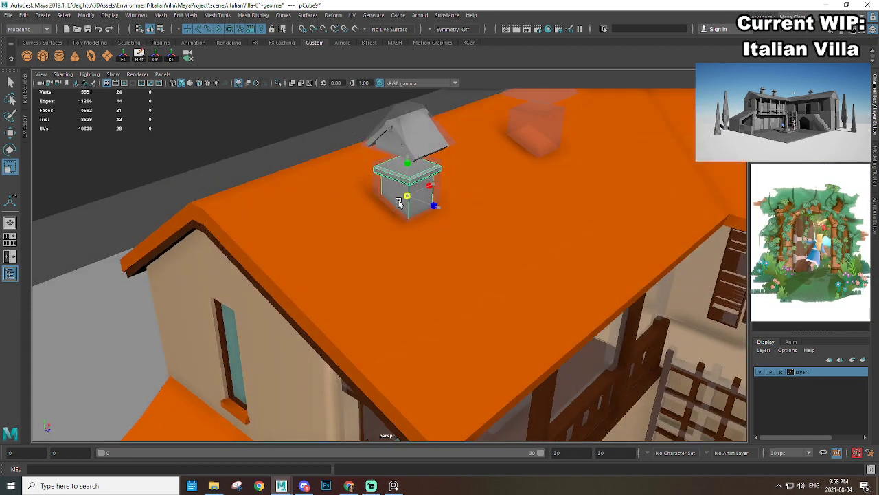
pyautogui.scroll(-4, 470, 282)
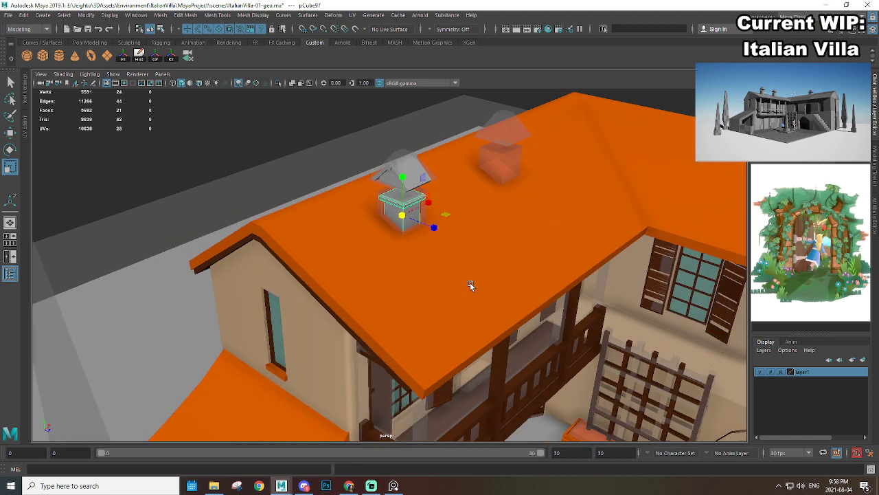
pyautogui.keyDown('alt'); pyautogui.moveTo(470, 282); pyautogui.dragTo(459, 259); pyautogui.keyUp('alt')
pyautogui.keyDown('alt'); pyautogui.moveTo(227, 159); pyautogui.dragTo(309, 212, button='middle'); pyautogui.keyUp('alt')
pyautogui.scroll(5, 309, 212)
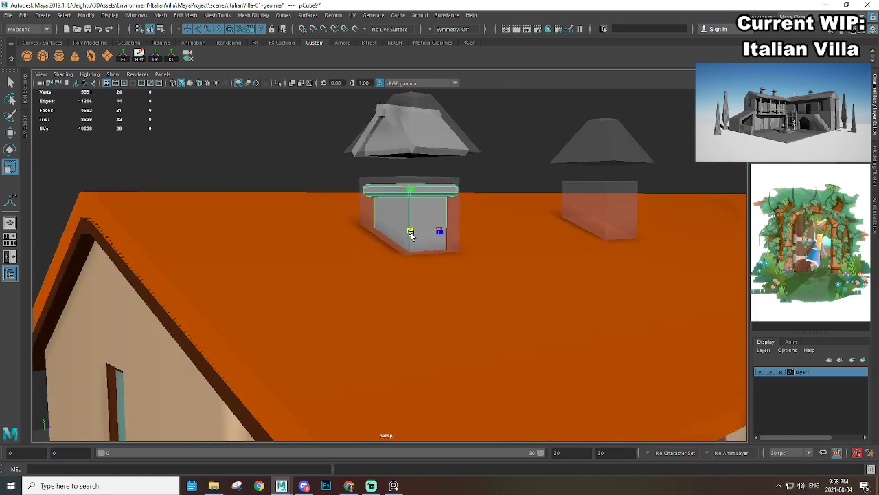
# Step: Fine-tune the chimney base's size by scaling it up slightly, and deselect it
pyautogui.click(506, 145)
pyautogui.scroll(-5, 477, 268)
pyautogui.keyDown('alt'); pyautogui.moveTo(477, 267); pyautogui.dragTo(446, 305); pyautogui.keyUp('alt')
pyautogui.scroll(4, 379, 257)
pyautogui.click(419, 274)
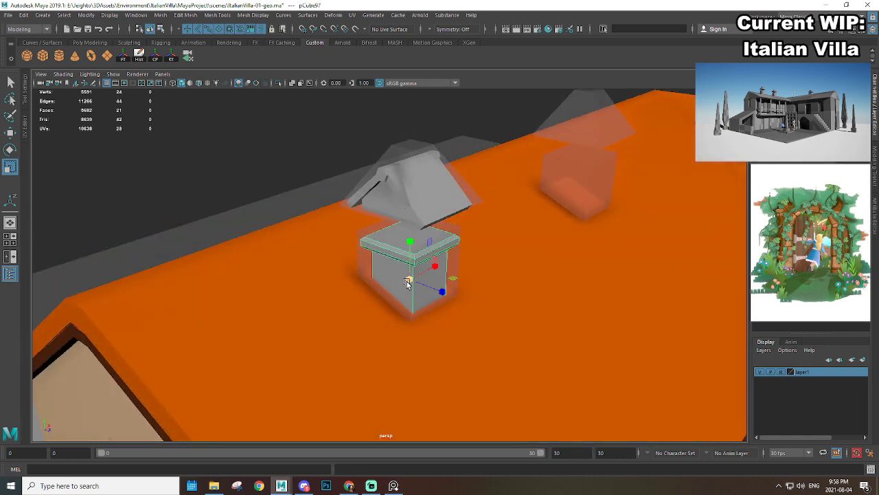
pyautogui.click(478, 104)
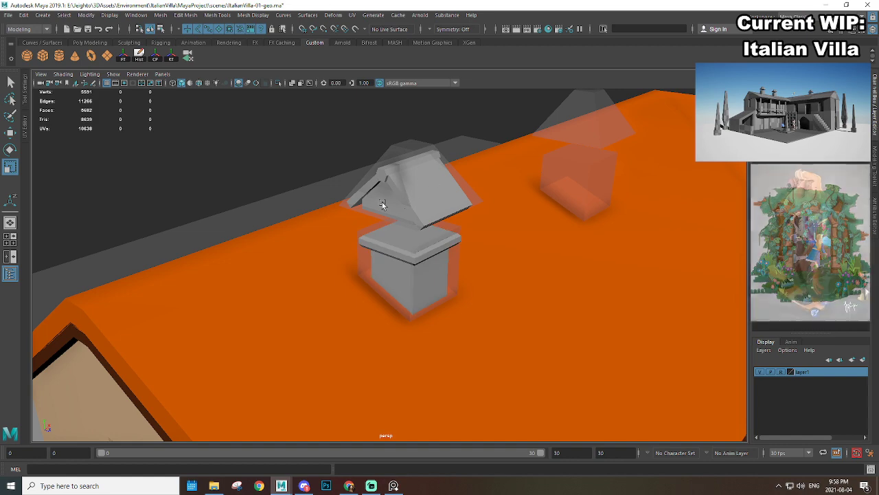
# Step: Create a polygon cube, shrink it and place it on the front corner of the chimney cap
pyautogui.scroll(1, 415, 233)
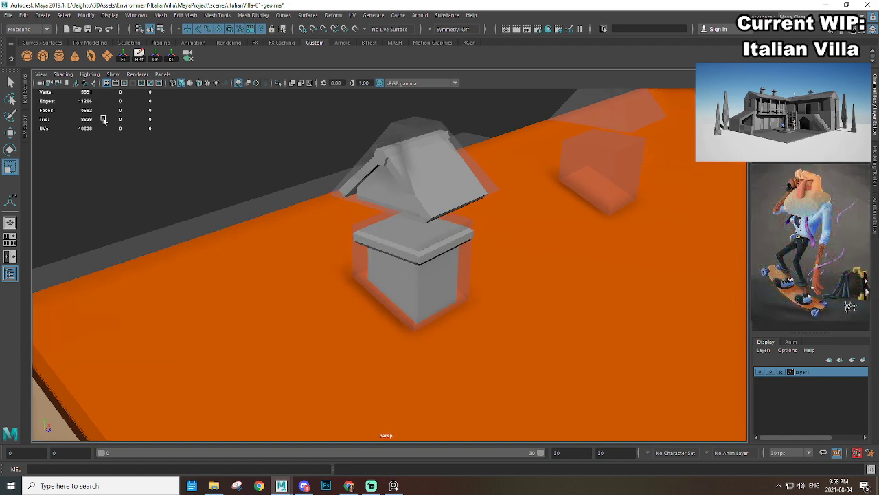
pyautogui.click(43, 57)
pyautogui.keyDown('alt'); pyautogui.moveTo(261, 189); pyautogui.dragTo(343, 240); pyautogui.keyUp('alt')
pyautogui.keyDown('alt'); pyautogui.moveTo(344, 241); pyautogui.dragTo(415, 297, button='right'); pyautogui.keyUp('alt')
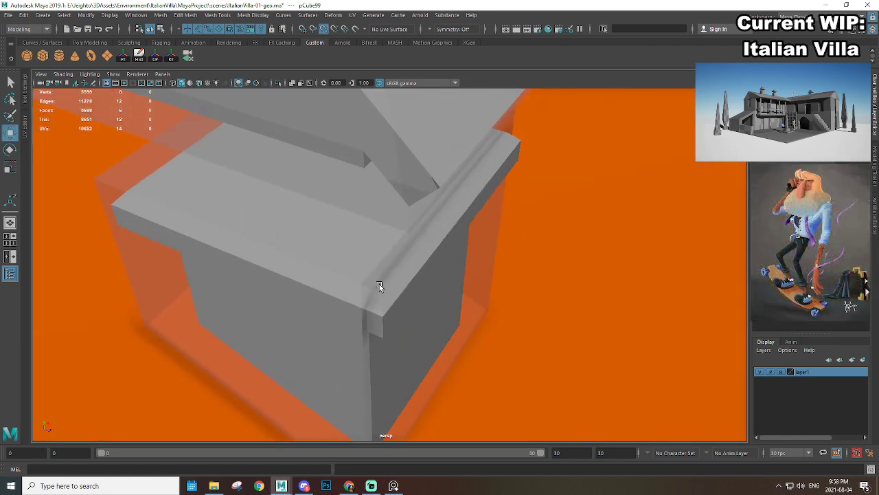
pyautogui.press('r')
pyautogui.moveTo(376, 291); pyautogui.dragTo(412, 262)
pyautogui.press('w')
pyautogui.keyDown('alt'); pyautogui.moveTo(412, 262); pyautogui.dragTo(426, 283, button='right'); pyautogui.keyUp('alt')
pyautogui.keyDown('alt'); pyautogui.moveTo(426, 283); pyautogui.dragTo(369, 213); pyautogui.keyUp('alt')
pyautogui.keyDown('alt'); pyautogui.moveTo(369, 212); pyautogui.dragTo(422, 298, button='right'); pyautogui.keyUp('alt')
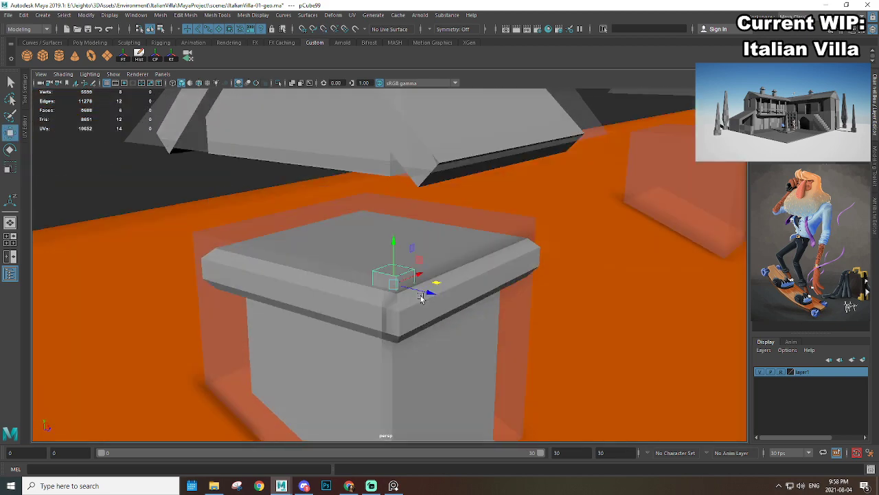
# Step: Enlarge the small corner cube and display wireframe on shaded in the viewport
pyautogui.keyDown('alt'); pyautogui.moveTo(421, 298); pyautogui.dragTo(428, 231); pyautogui.keyUp('alt')
pyautogui.keyDown('alt'); pyautogui.moveTo(427, 231); pyautogui.dragTo(426, 278, button='right'); pyautogui.keyUp('alt')
pyautogui.press('r')
pyautogui.moveTo(419, 287); pyautogui.dragTo(427, 264)
pyautogui.press('w')
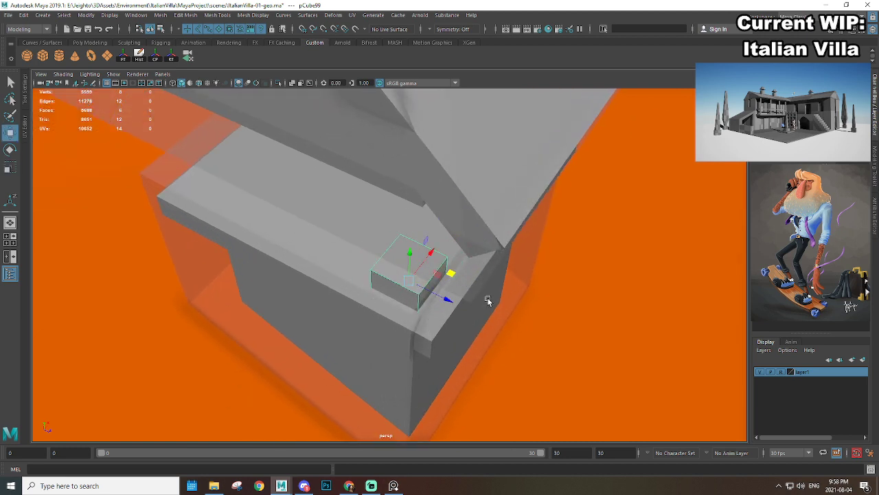
pyautogui.click(199, 84)
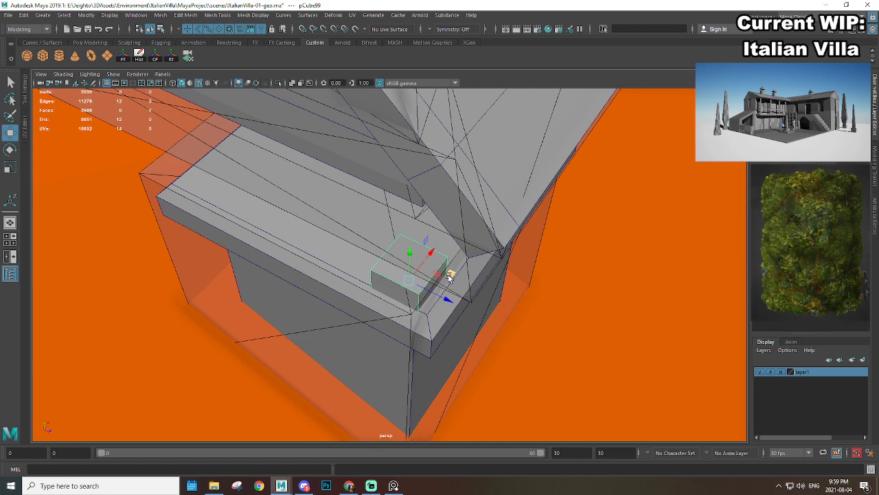
# Step: Align the cube with the cap's corner and stretch it upward into a pillar supporting the roof
pyautogui.moveTo(449, 299); pyautogui.dragTo(414, 251)
pyautogui.moveTo(382, 201); pyautogui.dragTo(376, 103)
pyautogui.keyDown('alt'); pyautogui.moveTo(441, 230); pyautogui.dragTo(468, 204); pyautogui.keyUp('alt')
# Step: Rescale the chimney roof's width and raise the roof slightly above the corner pillar
pyautogui.click(410, 175)
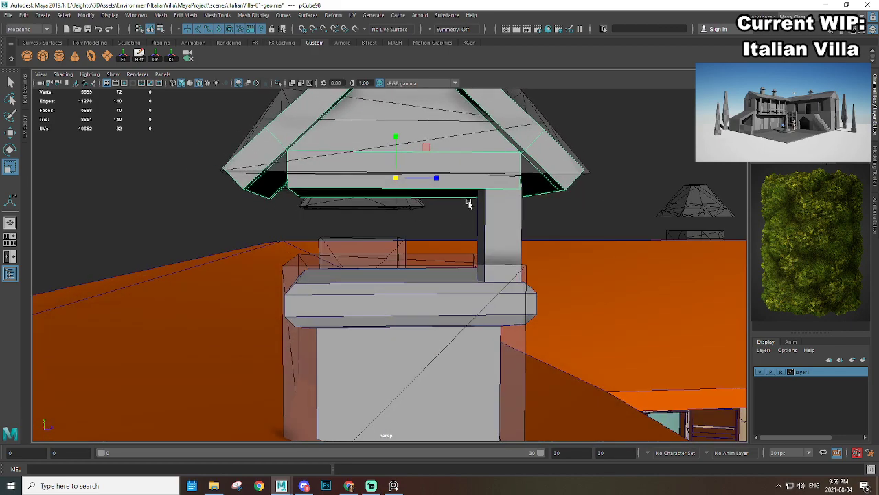
pyautogui.moveTo(434, 180); pyautogui.dragTo(425, 220)
pyautogui.press('w')
pyautogui.moveTo(393, 167); pyautogui.dragTo(395, 157)
# Step: Raise the top of the corner pillar to meet the underside of the chimney roof
pyautogui.click(409, 220)
pyautogui.moveTo(560, 134); pyautogui.dragTo(486, 113)
pyautogui.moveTo(303, 173); pyautogui.dragTo(393, 207)
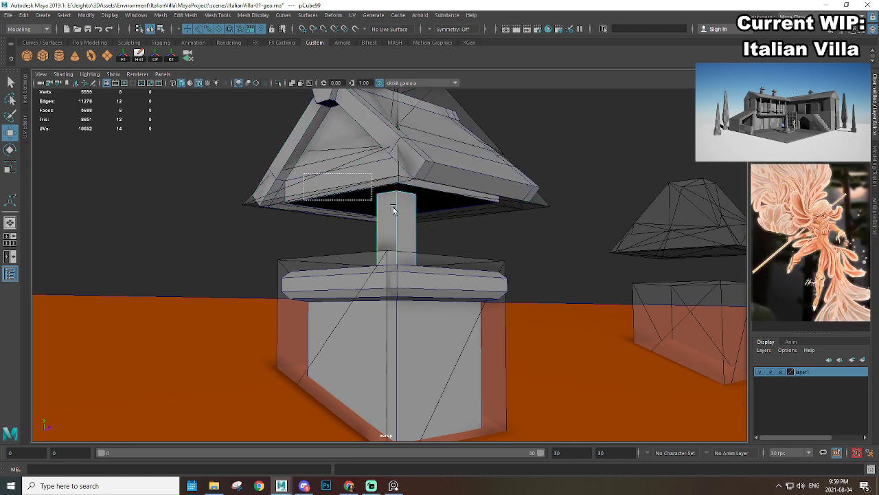
pyautogui.moveTo(403, 207); pyautogui.dragTo(447, 192, button='right')
pyautogui.click(555, 152)
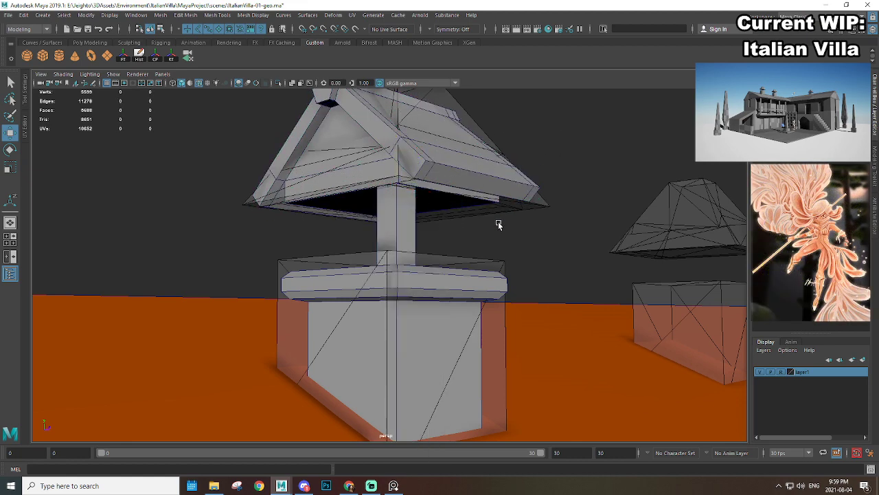
# Step: Hide the layer1 blockout and select the corner pillar
pyautogui.keyDown('alt'); pyautogui.moveTo(499, 224); pyautogui.dragTo(410, 253); pyautogui.keyUp('alt')
pyautogui.click(760, 371)
pyautogui.scroll(3, 577, 316)
pyautogui.click(314, 228)
pyautogui.moveTo(367, 273)
pyautogui.keyDown('alt'); pyautogui.mouseDown()
pyautogui.moveTo(353, 252)
pyautogui.moveTo(368, 258)
pyautogui.mouseUp(); pyautogui.keyUp('alt')
pyautogui.scroll(-4, 377, 330)
pyautogui.keyDown('alt'); pyautogui.moveTo(377, 338); pyautogui.dragTo(394, 259, button='middle'); pyautogui.keyUp('alt')
pyautogui.scroll(3, 395, 257)
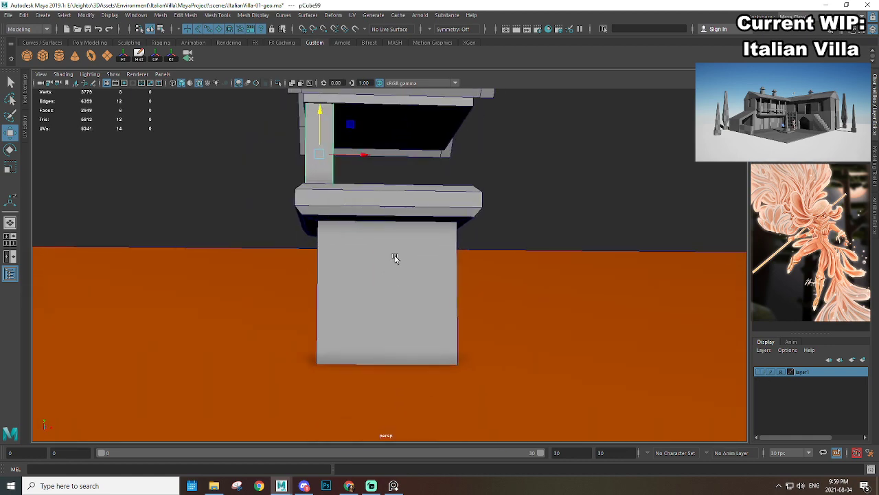
# Step: Select the four side wall faces of the chimney base and scale them outward to widen the shaft
pyautogui.click(357, 251)
pyautogui.keyDown('alt'); pyautogui.moveTo(322, 259); pyautogui.dragTo(381, 206); pyautogui.keyUp('alt')
pyautogui.moveTo(381, 206); pyautogui.dragTo(380, 240, button='right')
pyautogui.click(338, 248)
pyautogui.keyDown('shift'); pyautogui.doubleClick(404, 258); pyautogui.keyUp('shift')
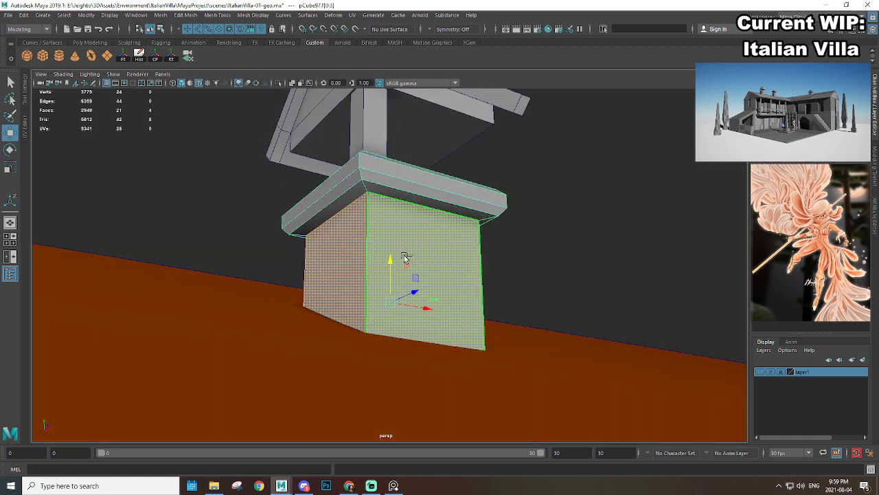
pyautogui.keyDown('alt'); pyautogui.moveTo(404, 258); pyautogui.dragTo(444, 303); pyautogui.keyUp('alt')
pyautogui.press('r')
# Step: Delete the extra edge loop beneath the chimney cap and adjust the remaining edge loop of its underside
pyautogui.moveTo(362, 211); pyautogui.dragTo(345, 170, button='right')
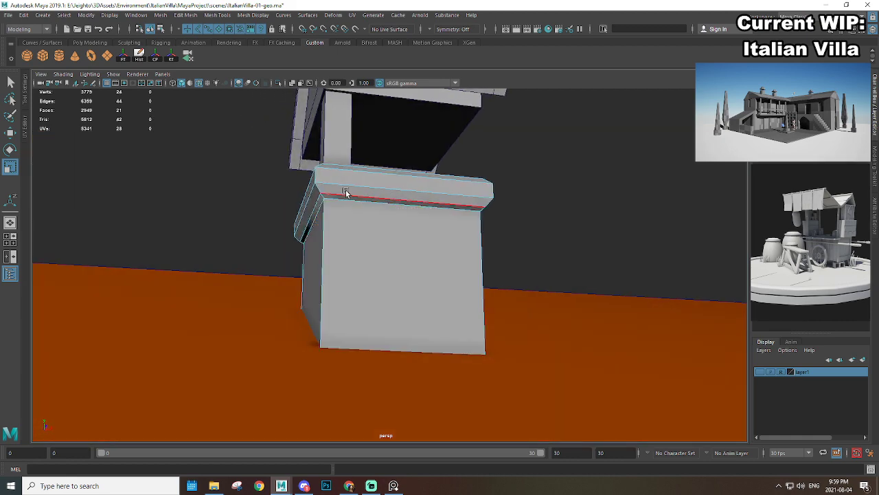
pyautogui.keyDown('alt'); pyautogui.moveTo(438, 192); pyautogui.dragTo(331, 236); pyautogui.keyUp('alt')
pyautogui.press('w')
pyautogui.moveTo(388, 243)
pyautogui.keyDown('alt'); pyautogui.mouseDown()
pyautogui.moveTo(387, 206)
pyautogui.moveTo(382, 249)
pyautogui.mouseUp(); pyautogui.keyUp('alt')
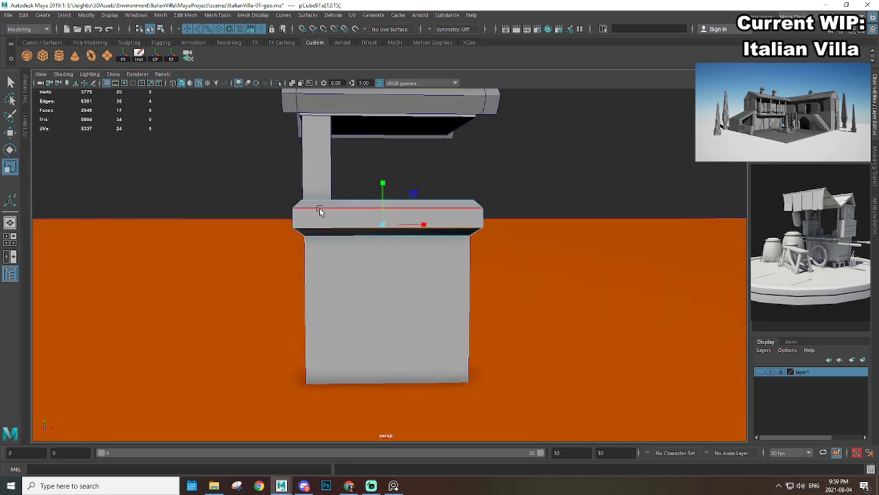
pyautogui.moveTo(320, 210); pyautogui.dragTo(370, 195, button='right')
pyautogui.click(467, 147)
# Step: Duplicate the corner pillar and move the copy along the X axis to the adjacent corner of the cap
pyautogui.scroll(-3, 358, 188)
pyautogui.keyDown('alt'); pyautogui.moveTo(343, 201); pyautogui.dragTo(451, 253); pyautogui.keyUp('alt')
pyautogui.scroll(3, 424, 253)
pyautogui.press('w')
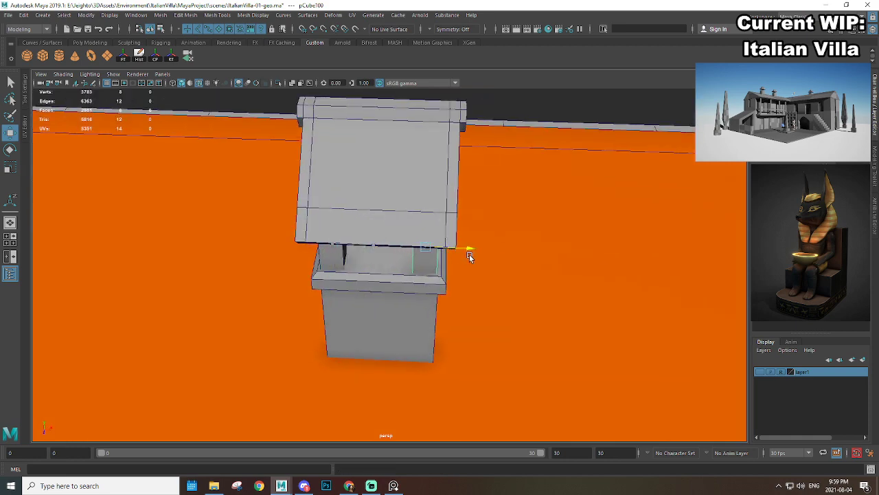
# Step: Duplicate the pillars onto the two remaining cap corners and add narrower copies midway on the gable sides
pyautogui.click(334, 252)
pyautogui.keyDown('alt'); pyautogui.moveTo(334, 252); pyautogui.dragTo(474, 243); pyautogui.keyUp('alt')
pyautogui.click(449, 213)
pyautogui.keyDown('shift'); pyautogui.click(359, 230); pyautogui.keyUp('shift')
pyautogui.keyDown('alt'); pyautogui.moveTo(359, 231); pyautogui.dragTo(412, 267); pyautogui.keyUp('alt')
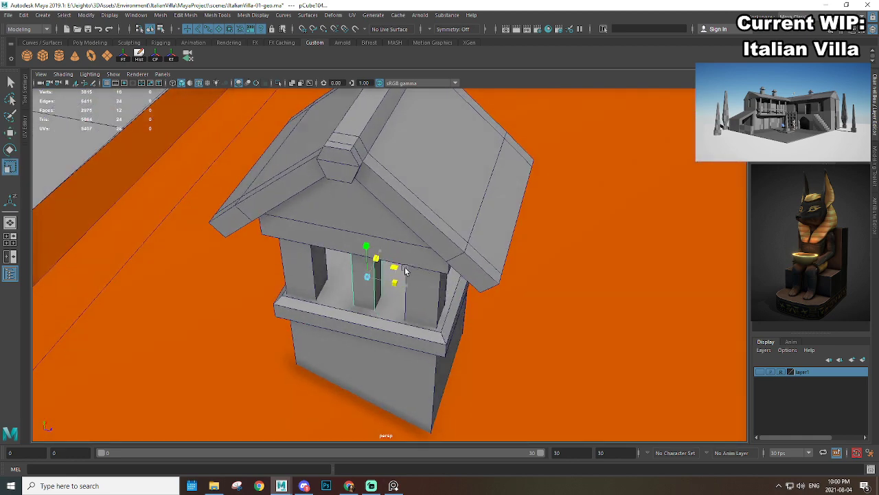
pyautogui.moveTo(405, 271)
pyautogui.keyDown('alt'); pyautogui.mouseDown()
pyautogui.moveTo(439, 278)
pyautogui.moveTo(387, 281)
pyautogui.moveTo(414, 286)
pyautogui.mouseUp(); pyautogui.keyUp('alt')
# Step: Duplicate a pair of corner pillars, narrow them and move them along X to the middle of the eave sides
pyautogui.click(408, 289)
pyautogui.keyDown('shift'); pyautogui.click(298, 242); pyautogui.keyUp('shift')
pyautogui.keyDown('alt'); pyautogui.moveTo(449, 249); pyautogui.dragTo(384, 255); pyautogui.keyUp('alt')
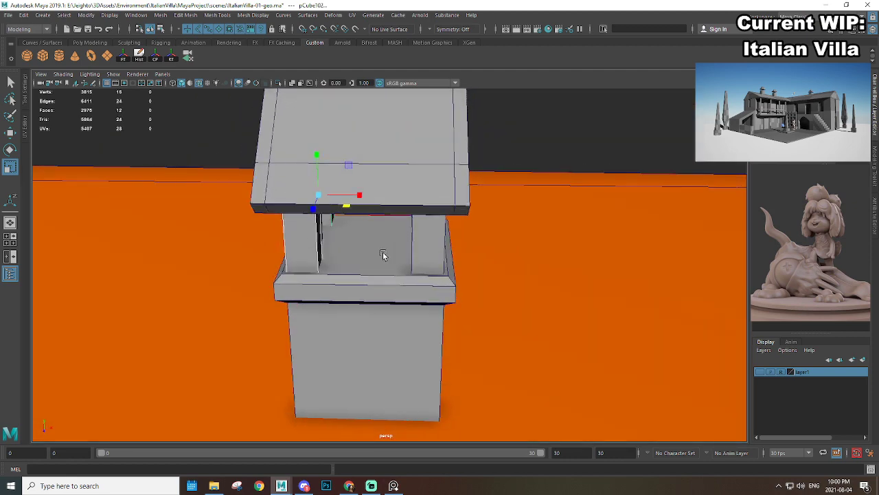
pyautogui.moveTo(357, 198); pyautogui.dragTo(421, 222)
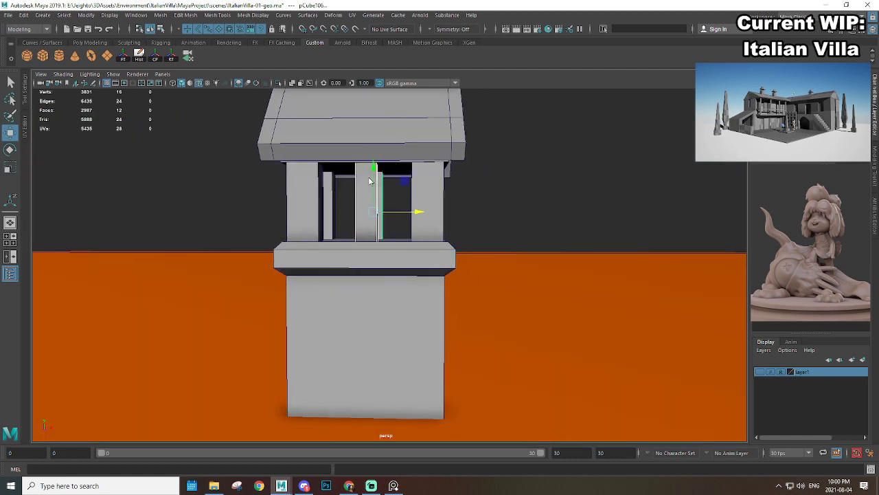
pyautogui.click(512, 195)
# Step: Group all the chimney parts under a named chimney group and centre the group's pivot
pyautogui.scroll(-5, 451, 251)
pyautogui.keyDown('alt'); pyautogui.moveTo(512, 195); pyautogui.dragTo(393, 246); pyautogui.keyUp('alt')
pyautogui.moveTo(335, 181); pyautogui.dragTo(434, 285)
pyautogui.hotkey('ctrl', 'g')
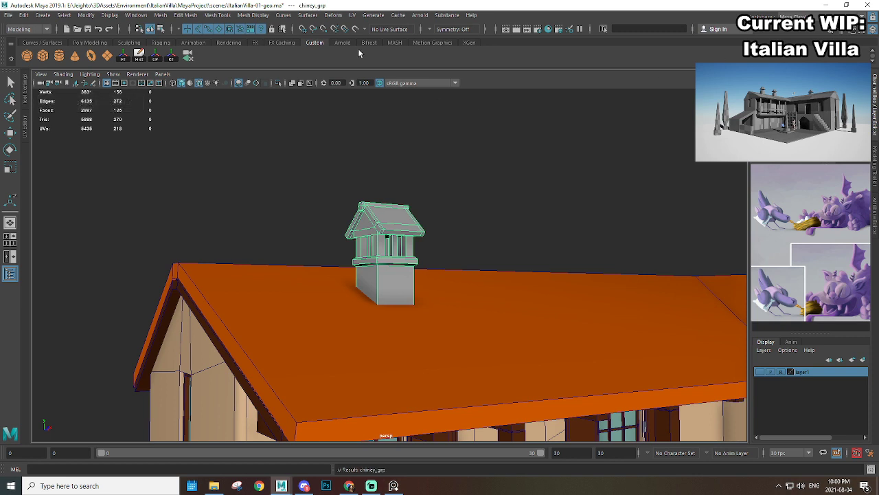
pyautogui.keyDown('alt'); pyautogui.moveTo(523, 265); pyautogui.dragTo(453, 224); pyautogui.keyUp('alt')
pyautogui.scroll(-5, 481, 271)
pyautogui.scroll(-2, 490, 175)
pyautogui.click(489, 175)
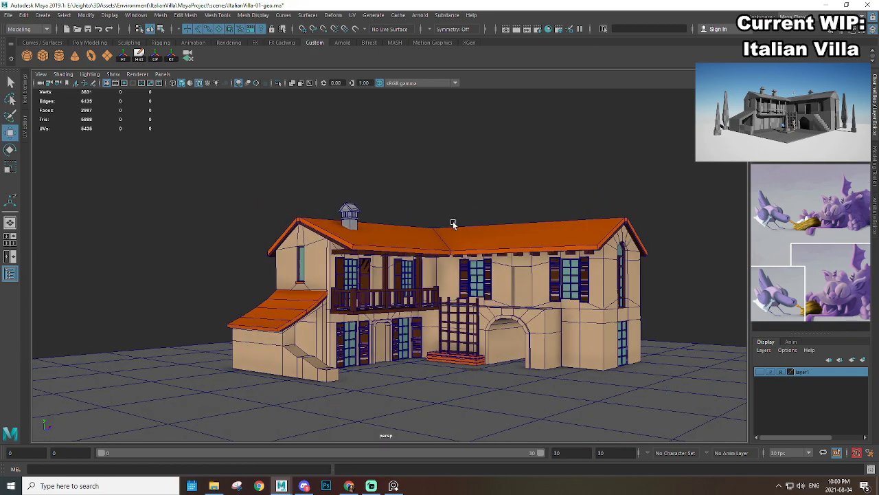
# Step: Duplicate the whole chimney group and move the copy along the same roof toward the junction of the two wings
pyautogui.scroll(5, 359, 200)
pyautogui.keyDown('alt'); pyautogui.moveTo(360, 201); pyautogui.dragTo(317, 230); pyautogui.keyUp('alt')
pyautogui.click(316, 205)
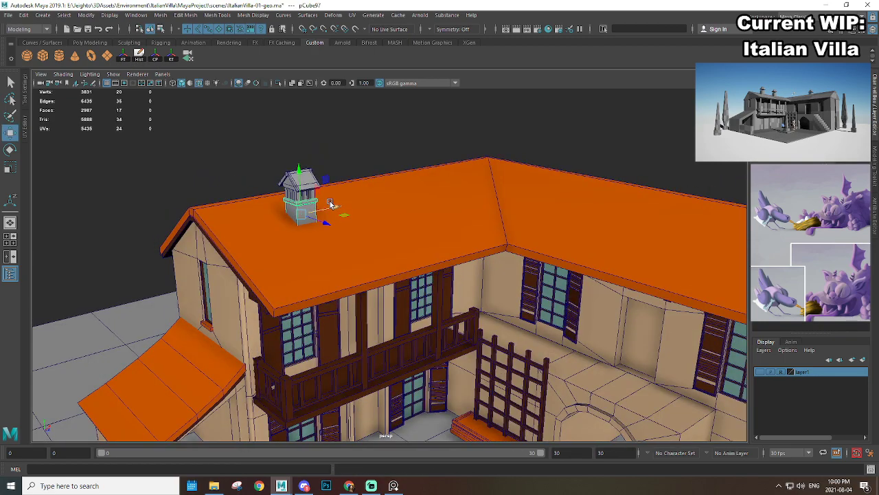
pyautogui.press('Up')
pyautogui.keyDown('alt'); pyautogui.moveTo(345, 199); pyautogui.dragTo(380, 200); pyautogui.keyUp('alt')
pyautogui.hotkey('ctrl', 'd')
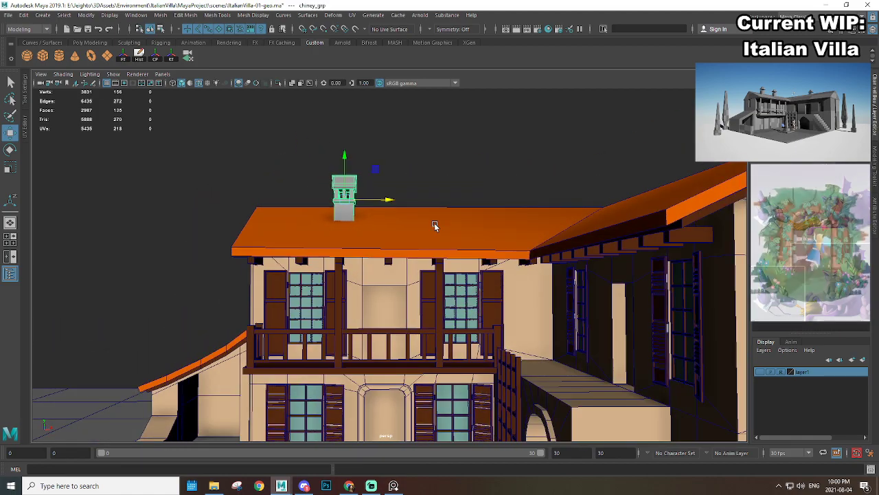
pyautogui.keyDown('alt'); pyautogui.moveTo(434, 226); pyautogui.dragTo(549, 212); pyautogui.keyUp('alt')
pyautogui.scroll(-4, 477, 235)
pyautogui.keyDown('alt'); pyautogui.moveTo(477, 236); pyautogui.dragTo(505, 249); pyautogui.keyUp('alt')
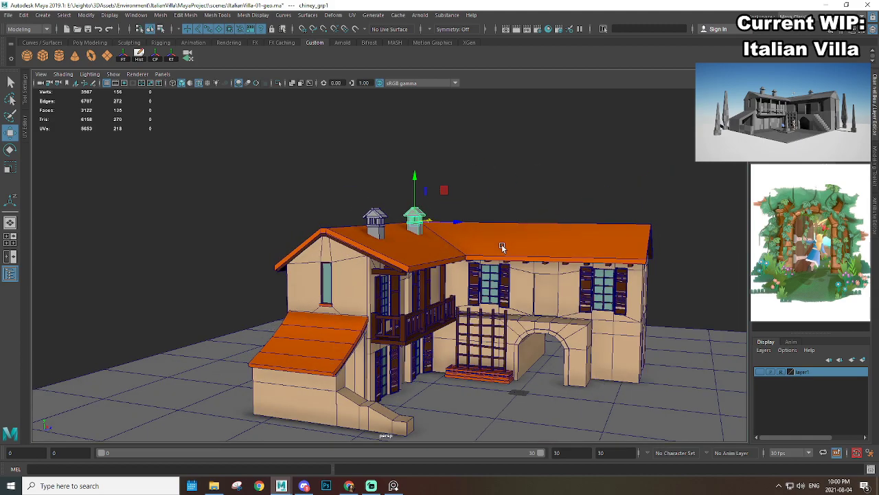
# Step: Duplicate the chimney group again and move the copy onto the roof of the wing with the archway
pyautogui.scroll(4, 458, 198)
pyautogui.keyDown('alt'); pyautogui.moveTo(459, 198); pyautogui.dragTo(442, 261); pyautogui.keyUp('alt')
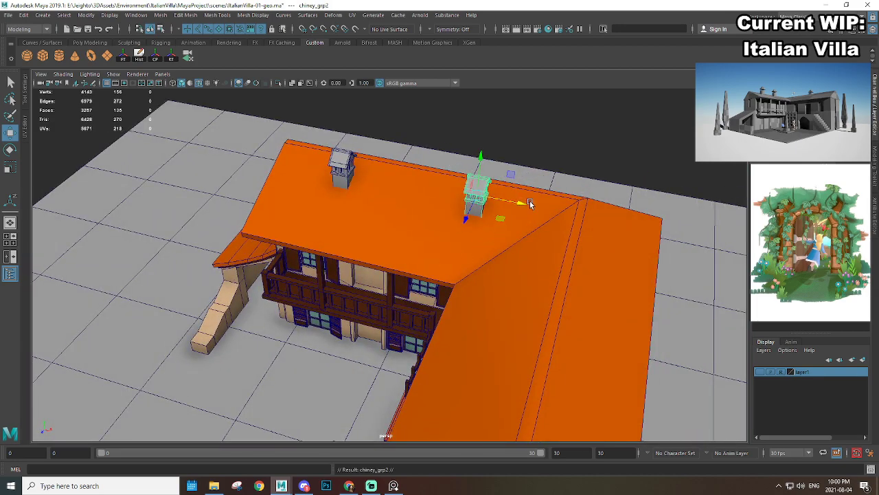
pyautogui.moveTo(529, 203); pyautogui.dragTo(510, 173)
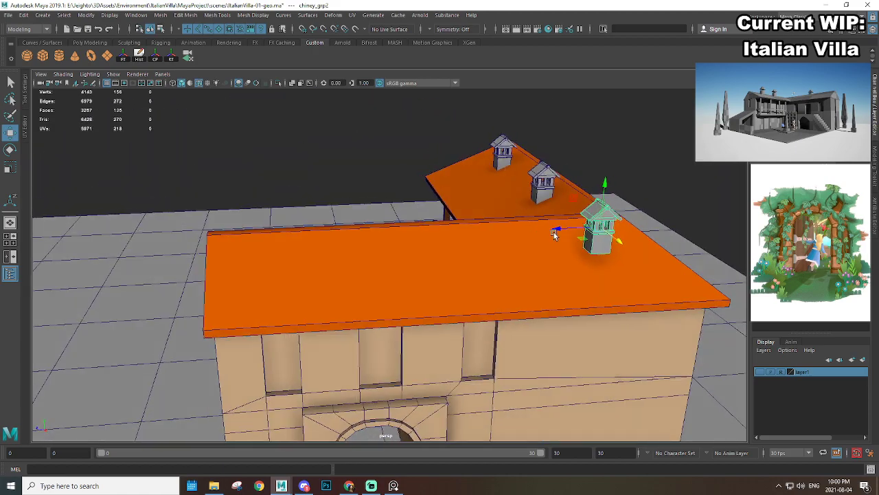
pyautogui.moveTo(555, 235); pyautogui.dragTo(416, 280)
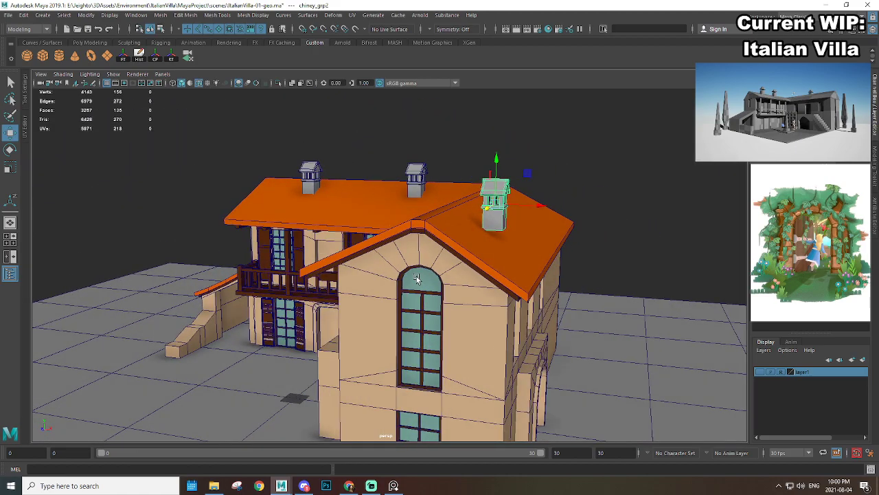
pyautogui.moveTo(542, 204); pyautogui.dragTo(522, 209)
# Step: Compare the new chimney with the layer1 blockout, then slide it along the ridge toward the middle of the archway wing's roof
pyautogui.keyDown('alt'); pyautogui.moveTo(474, 168); pyautogui.dragTo(610, 195); pyautogui.keyUp('alt')
pyautogui.press('e')
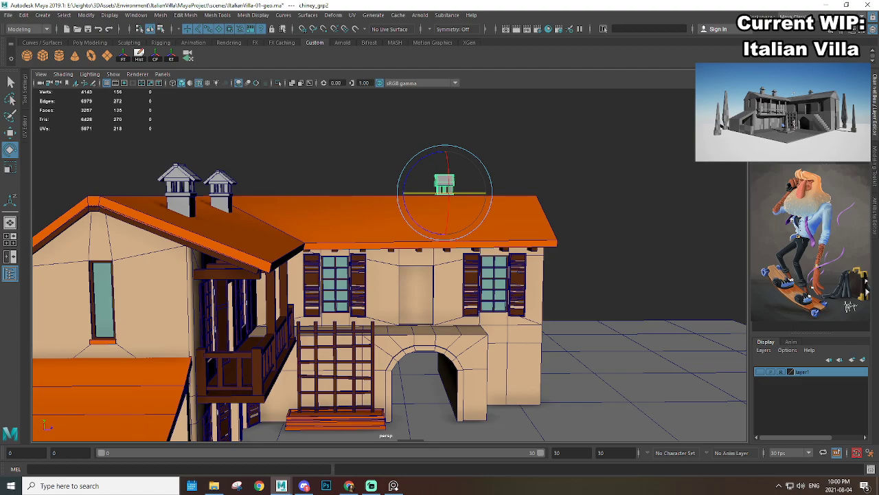
pyautogui.keyDown('alt'); pyautogui.moveTo(593, 214); pyautogui.dragTo(360, 206); pyautogui.keyUp('alt')
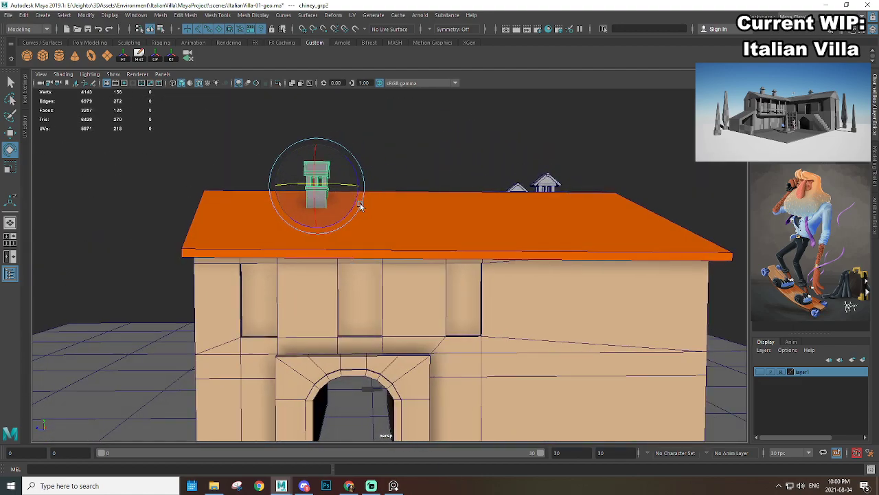
pyautogui.press('w')
pyautogui.keyDown('alt'); pyautogui.moveTo(280, 189); pyautogui.dragTo(483, 234); pyautogui.keyUp('alt')
pyautogui.click(760, 371)
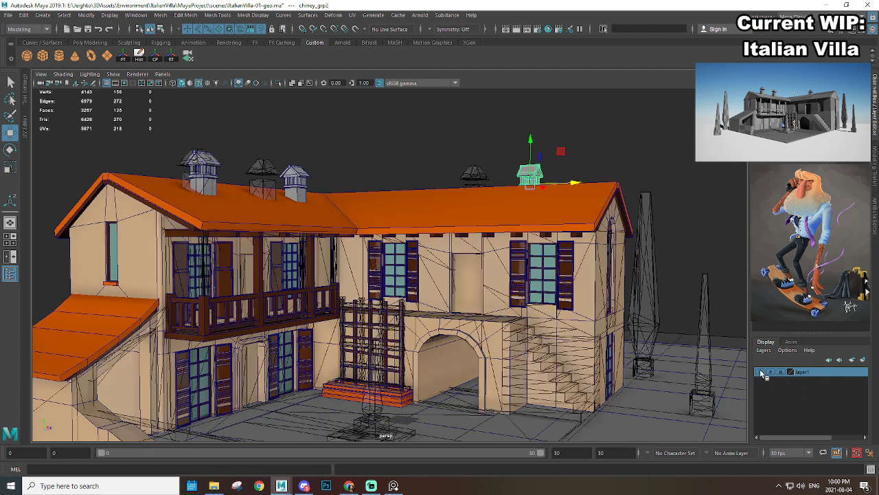
pyautogui.click(759, 371)
pyautogui.moveTo(570, 184); pyautogui.dragTo(498, 185)
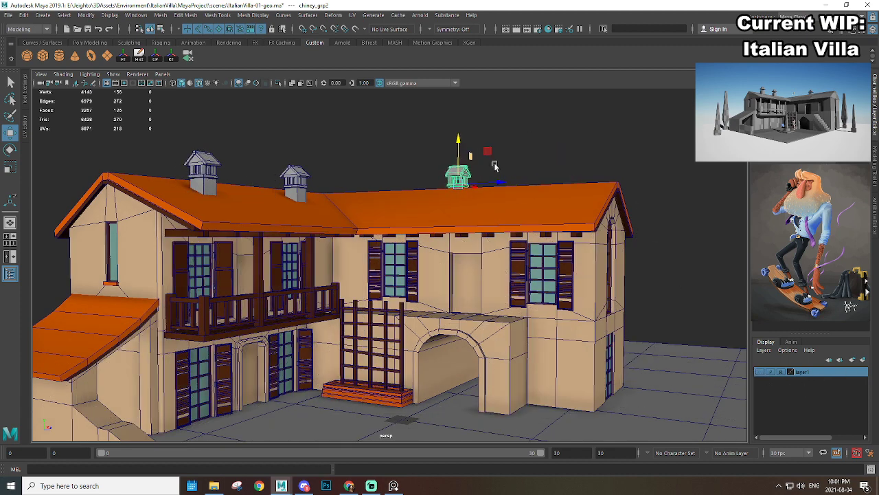
# Step: Clear the selection and examine the placement of the three chimneys across the villa's roofs
pyautogui.click(560, 178)
pyautogui.keyDown('alt'); pyautogui.moveTo(559, 178); pyautogui.dragTo(535, 252, button='right'); pyautogui.keyUp('alt')
pyautogui.keyDown('alt'); pyautogui.moveTo(535, 251); pyautogui.dragTo(541, 224, button='middle'); pyautogui.keyUp('alt')
pyautogui.keyDown('alt'); pyautogui.moveTo(542, 224); pyautogui.dragTo(547, 225); pyautogui.keyUp('alt')
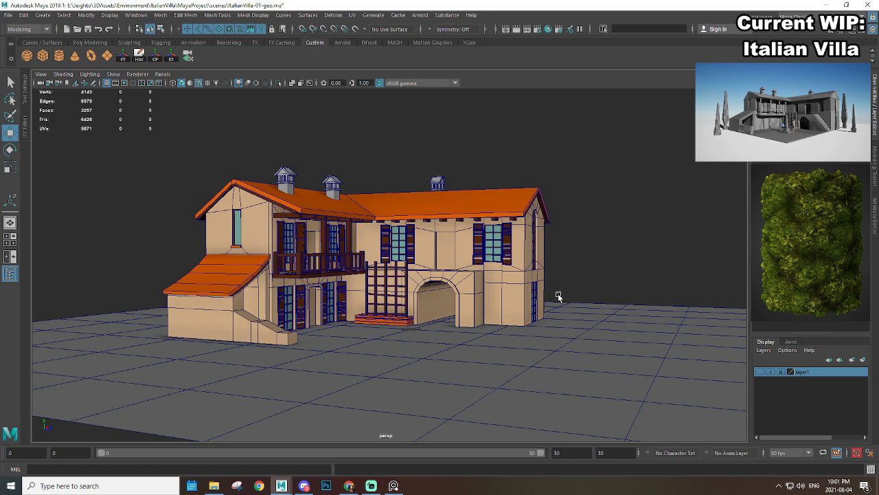
pyautogui.keyDown('alt'); pyautogui.moveTo(424, 278); pyautogui.dragTo(490, 299); pyautogui.keyUp('alt')
pyautogui.keyDown('alt'); pyautogui.moveTo(412, 209); pyautogui.dragTo(357, 197, button='right'); pyautogui.keyUp('alt')
pyautogui.keyDown('alt'); pyautogui.moveTo(357, 196); pyautogui.dragTo(470, 254, button='middle'); pyautogui.keyUp('alt')
pyautogui.keyDown('alt'); pyautogui.moveTo(470, 254); pyautogui.dragTo(531, 288, button='right'); pyautogui.keyUp('alt')
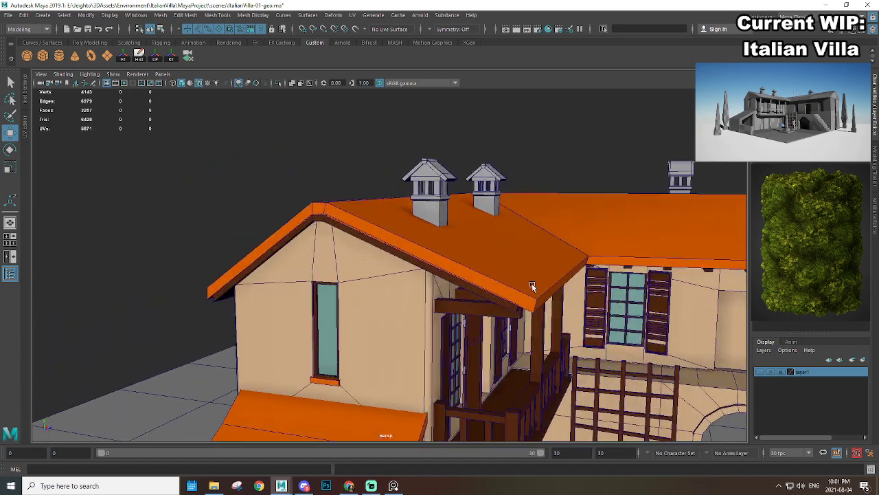
# Step: Select the base blocks of all three chimneys and assign them the existing drywall material
pyautogui.keyDown('alt'); pyautogui.moveTo(531, 287); pyautogui.dragTo(476, 270); pyautogui.keyUp('alt')
pyautogui.click(385, 207)
pyautogui.keyDown('shift'); pyautogui.click(515, 206); pyautogui.keyUp('shift')
pyautogui.keyDown('alt'); pyautogui.moveTo(584, 223); pyautogui.dragTo(526, 234, button='right'); pyautogui.keyUp('alt')
pyautogui.keyDown('alt'); pyautogui.moveTo(526, 233); pyautogui.dragTo(387, 255, button='middle'); pyautogui.keyUp('alt')
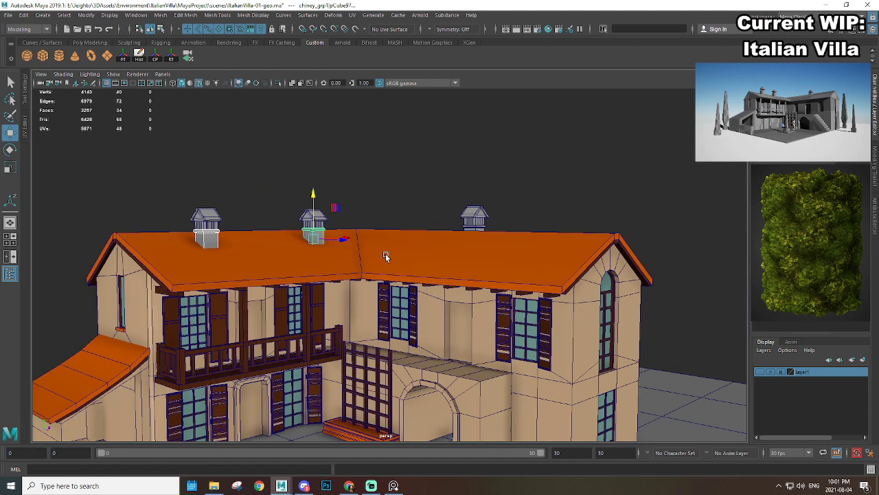
pyautogui.keyDown('alt'); pyautogui.moveTo(387, 254); pyautogui.dragTo(517, 246, button='right'); pyautogui.keyUp('alt')
pyautogui.keyDown('shift'); pyautogui.click(520, 212); pyautogui.keyUp('shift')
pyautogui.moveTo(589, 134); pyautogui.dragTo(656, 388, button='right')
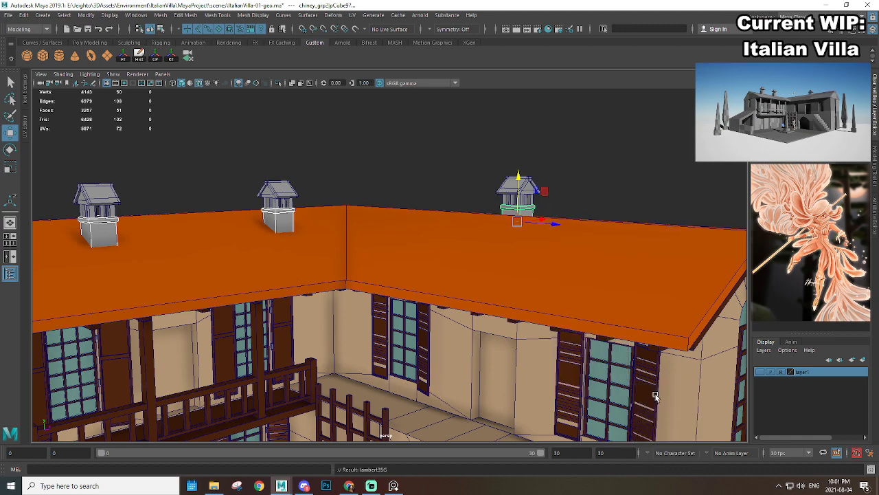
pyautogui.click(591, 191)
# Step: Select the pillars and gabled tops of all three chimneys, leaving out the bases, and assign them the existing terracotta_m material
pyautogui.keyDown('alt'); pyautogui.moveTo(344, 221); pyautogui.dragTo(499, 212); pyautogui.keyUp('alt')
pyautogui.keyDown('alt'); pyautogui.moveTo(499, 212); pyautogui.dragTo(442, 197, button='right'); pyautogui.keyUp('alt')
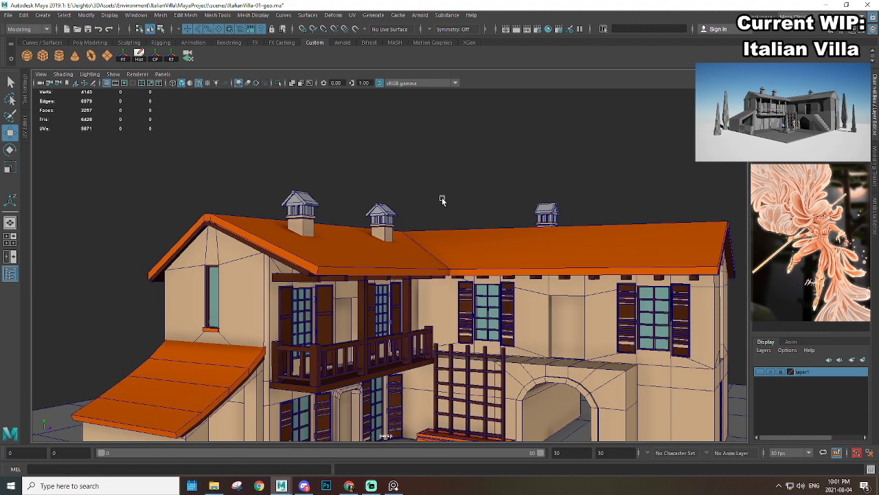
pyautogui.keyDown('alt'); pyautogui.moveTo(441, 197); pyautogui.dragTo(463, 190); pyautogui.keyUp('alt')
pyautogui.moveTo(267, 145); pyautogui.dragTo(583, 220)
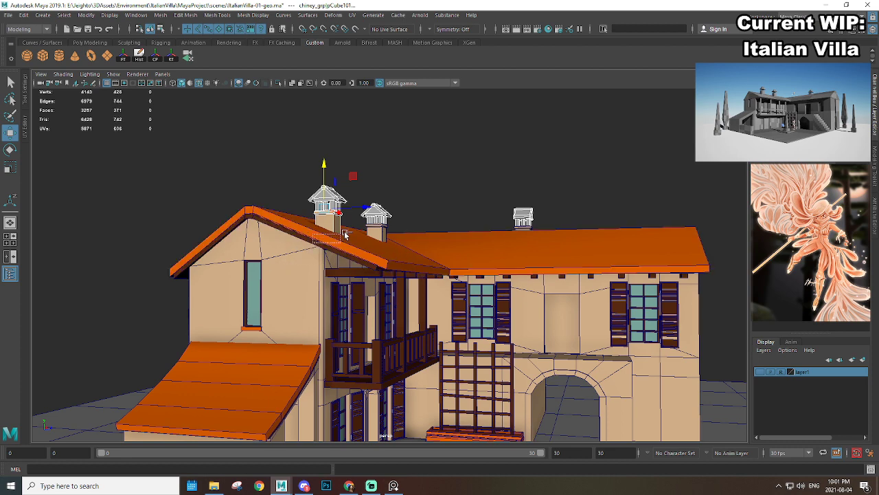
pyautogui.keyDown('alt'); pyautogui.moveTo(468, 255); pyautogui.dragTo(459, 246); pyautogui.keyUp('alt')
pyautogui.moveTo(449, 135); pyautogui.dragTo(520, 445, button='right')
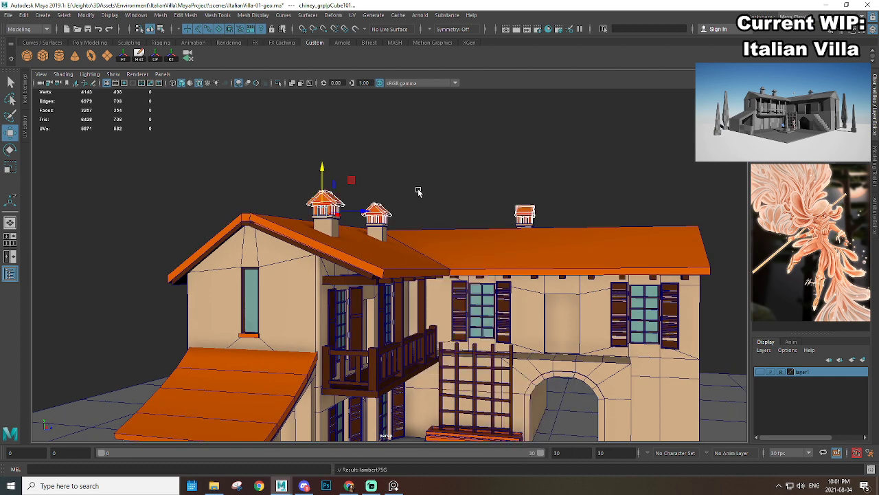
pyautogui.click(417, 188)
# Step: Select the gabled tops of all three chimneys and switch them to face selection
pyautogui.keyDown('alt'); pyautogui.moveTo(269, 180); pyautogui.dragTo(336, 244, button='middle'); pyautogui.keyUp('alt')
pyautogui.keyDown('alt'); pyautogui.moveTo(336, 244); pyautogui.dragTo(461, 324, button='right'); pyautogui.keyUp('alt')
pyautogui.keyDown('alt'); pyautogui.moveTo(461, 323); pyautogui.dragTo(427, 294, button='middle'); pyautogui.keyUp('alt')
pyautogui.keyDown('alt'); pyautogui.moveTo(428, 294); pyautogui.dragTo(487, 297, button='right'); pyautogui.keyUp('alt')
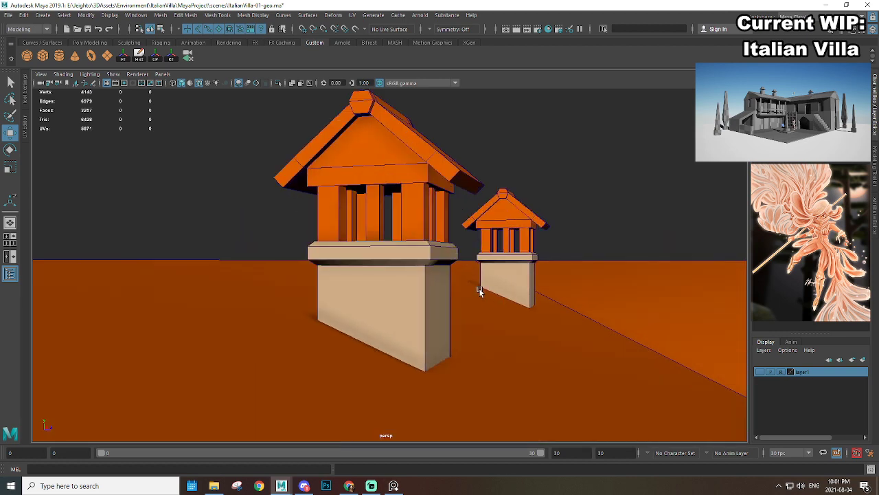
pyautogui.keyDown('alt'); pyautogui.moveTo(483, 290); pyautogui.dragTo(416, 251); pyautogui.keyUp('alt')
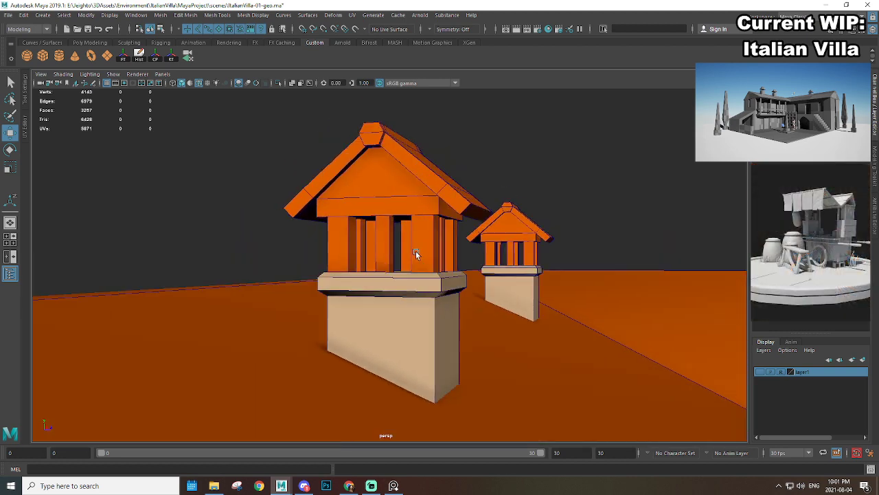
pyautogui.keyDown('alt'); pyautogui.moveTo(416, 250); pyautogui.dragTo(418, 303, button='middle'); pyautogui.keyUp('alt')
pyautogui.click(382, 224)
pyautogui.keyDown('alt'); pyautogui.moveTo(491, 274); pyautogui.dragTo(436, 263, button='right'); pyautogui.keyUp('alt')
pyautogui.keyDown('shift'); pyautogui.click(483, 257); pyautogui.keyUp('shift')
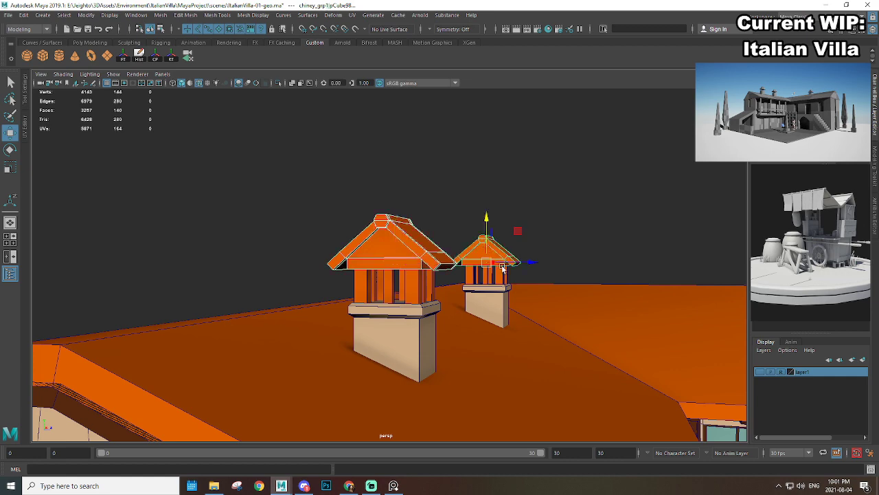
pyautogui.keyDown('alt'); pyautogui.moveTo(483, 257); pyautogui.dragTo(570, 259); pyautogui.keyUp('alt')
pyautogui.press('F11')
pyautogui.keyDown('alt'); pyautogui.moveTo(533, 184); pyautogui.dragTo(428, 214); pyautogui.keyUp('alt')
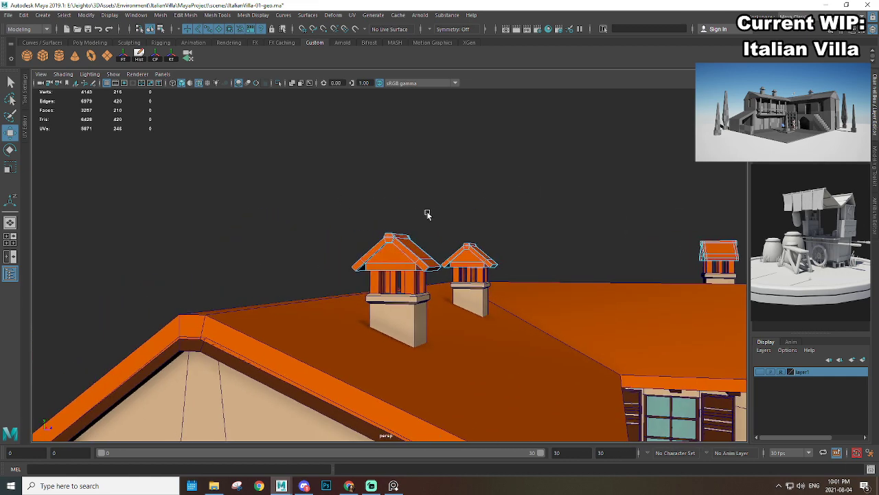
# Step: Select the two triangular gable faces on the chimney nearest the gable end above the lean-to
pyautogui.keyDown('alt'); pyautogui.moveTo(428, 214); pyautogui.dragTo(508, 264, button='right'); pyautogui.keyUp('alt')
pyautogui.click(404, 252)
pyautogui.keyDown('alt'); pyautogui.moveTo(584, 271); pyautogui.dragTo(338, 248); pyautogui.keyUp('alt')
pyautogui.keyDown('alt'); pyautogui.moveTo(337, 248); pyautogui.dragTo(385, 265, button='middle'); pyautogui.keyUp('alt')
pyautogui.keyDown('alt'); pyautogui.moveTo(385, 265); pyautogui.dragTo(424, 280, button='right'); pyautogui.keyUp('alt')
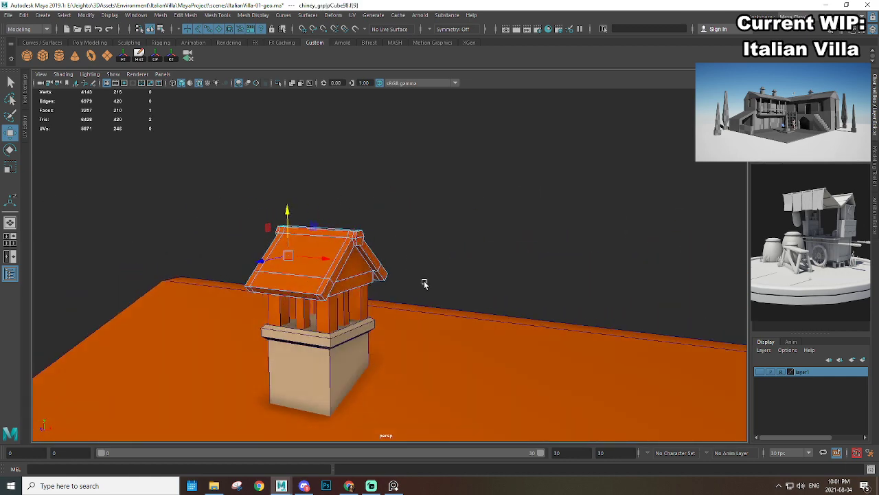
pyautogui.keyDown('alt'); pyautogui.moveTo(424, 280); pyautogui.dragTo(407, 274); pyautogui.keyUp('alt')
pyautogui.keyDown('shift'); pyautogui.click(371, 269); pyautogui.keyUp('shift')
pyautogui.keyDown('alt'); pyautogui.moveTo(371, 269); pyautogui.dragTo(403, 306, button='right'); pyautogui.keyUp('alt')
# Step: Add both triangular gable faces of the chimney near the roof junction to the face selection
pyautogui.keyDown('alt'); pyautogui.moveTo(403, 307); pyautogui.dragTo(501, 307); pyautogui.keyUp('alt')
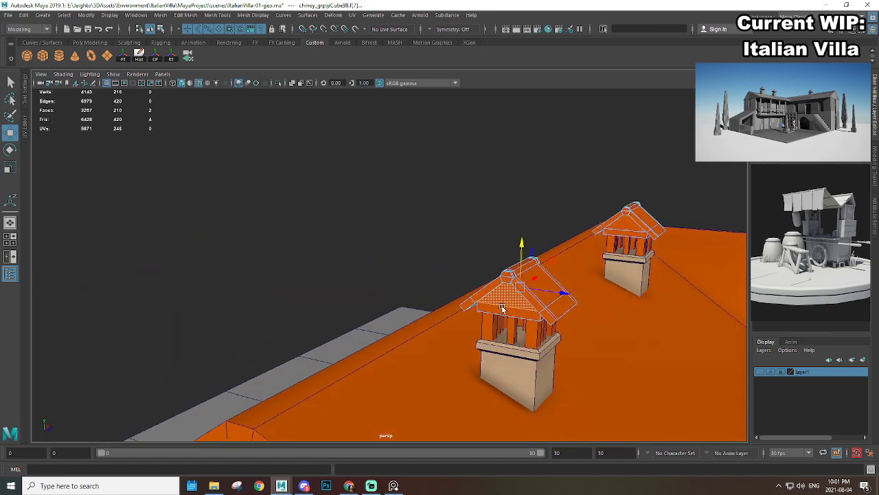
pyautogui.keyDown('alt'); pyautogui.moveTo(501, 307); pyautogui.dragTo(426, 303, button='middle'); pyautogui.keyUp('alt')
pyautogui.keyDown('alt'); pyautogui.moveTo(426, 302); pyautogui.dragTo(574, 340, button='right'); pyautogui.keyUp('alt')
pyautogui.keyDown('shift'); pyautogui.click(512, 224); pyautogui.keyUp('shift')
pyautogui.keyDown('alt'); pyautogui.moveTo(513, 224); pyautogui.dragTo(446, 284); pyautogui.keyUp('alt')
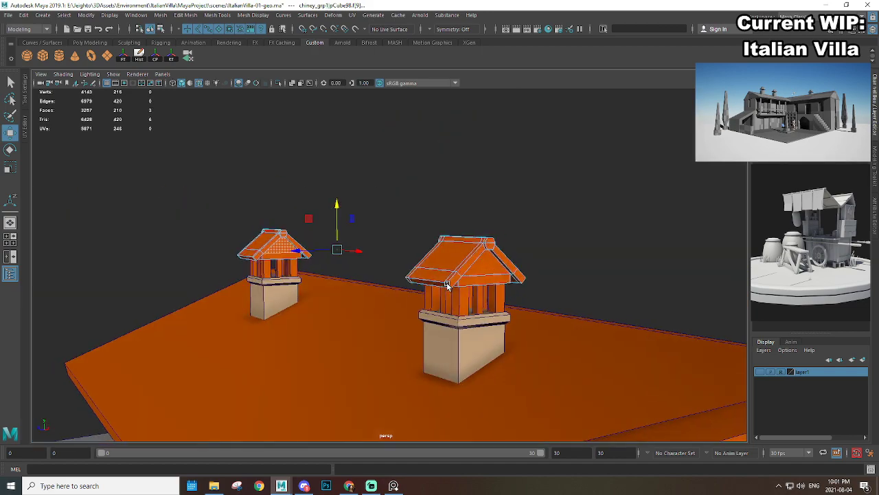
pyautogui.keyDown('shift'); pyautogui.click(485, 266); pyautogui.keyUp('shift')
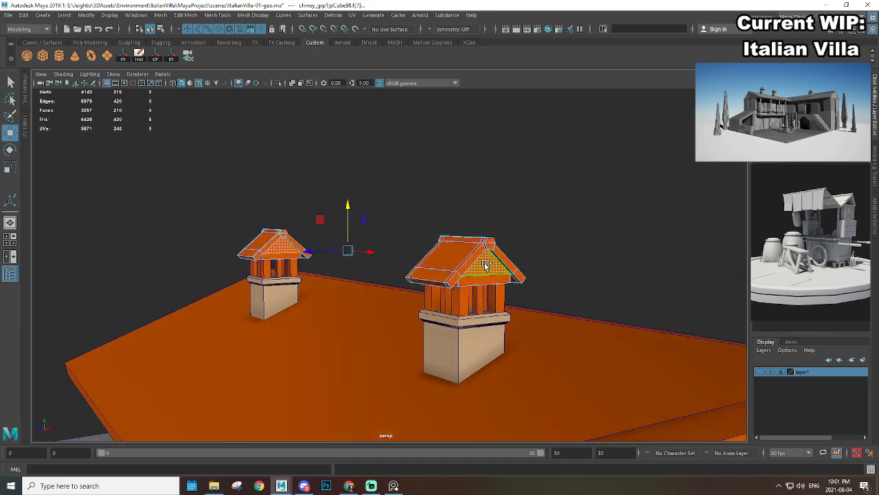
# Step: Add both triangular gable faces of the chimney on the archway wing to the face selection
pyautogui.keyDown('alt'); pyautogui.moveTo(485, 266); pyautogui.dragTo(412, 275, button='right'); pyautogui.keyUp('alt')
pyautogui.keyDown('alt'); pyautogui.moveTo(412, 275); pyautogui.dragTo(591, 288); pyautogui.keyUp('alt')
pyautogui.keyDown('alt'); pyautogui.moveTo(591, 288); pyautogui.dragTo(336, 257, button='middle'); pyautogui.keyUp('alt')
pyautogui.keyDown('alt'); pyautogui.moveTo(336, 257); pyautogui.dragTo(500, 294, button='right'); pyautogui.keyUp('alt')
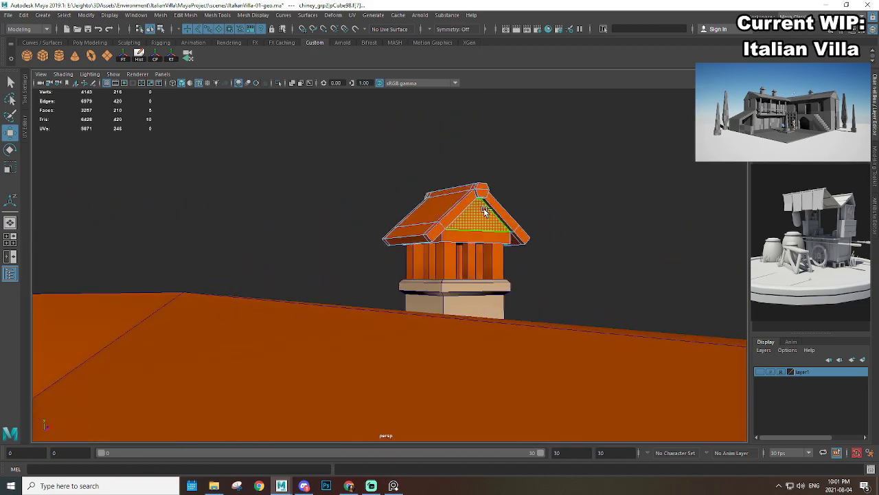
pyautogui.keyDown('alt'); pyautogui.moveTo(503, 279); pyautogui.dragTo(337, 279, button='middle'); pyautogui.keyUp('alt')
pyautogui.keyDown('alt'); pyautogui.moveTo(336, 279); pyautogui.dragTo(550, 252); pyautogui.keyUp('alt')
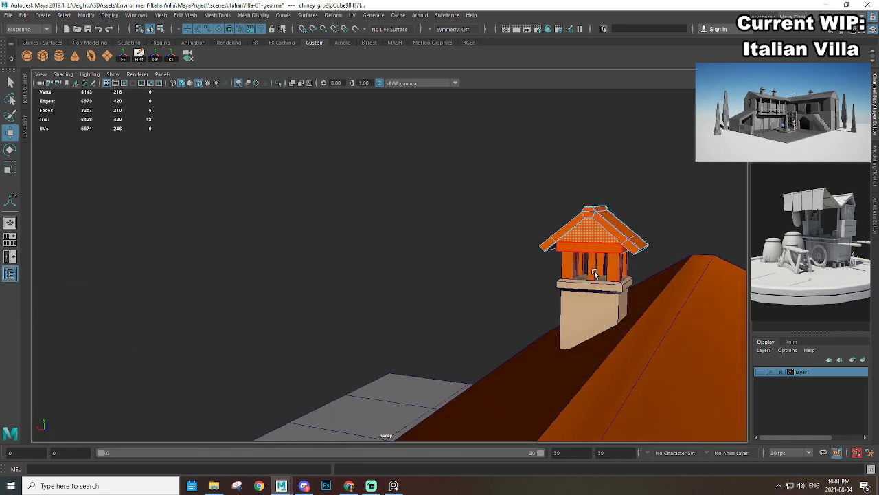
# Step: Assign the existing drywall material to the selected chimney gable faces and leave face selection
pyautogui.keyDown('alt'); pyautogui.moveTo(595, 274); pyautogui.dragTo(507, 226, button='right'); pyautogui.keyUp('alt')
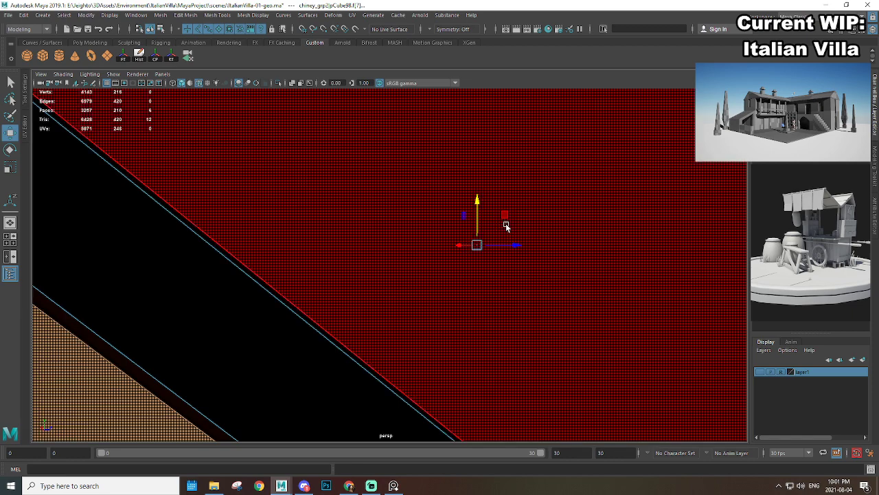
pyautogui.moveTo(489, 166); pyautogui.dragTo(497, 421, button='right')
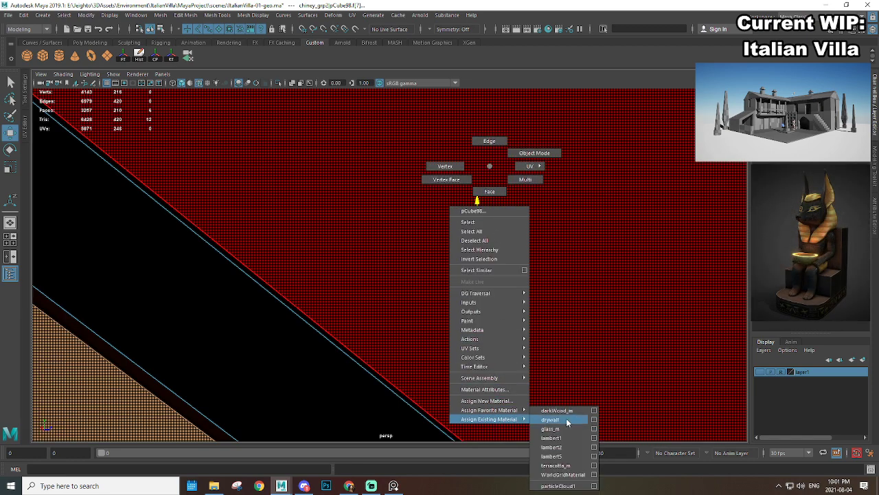
pyautogui.moveTo(567, 422); pyautogui.dragTo(567, 420, button='right')
pyautogui.keyDown('alt'); pyautogui.moveTo(584, 329); pyautogui.dragTo(540, 307, button='right'); pyautogui.keyUp('alt')
pyautogui.keyDown('alt'); pyautogui.moveTo(540, 306); pyautogui.dragTo(500, 304); pyautogui.keyUp('alt')
pyautogui.keyDown('alt'); pyautogui.moveTo(530, 253); pyautogui.dragTo(465, 256, button='right'); pyautogui.keyUp('alt')
pyautogui.moveTo(339, 251); pyautogui.dragTo(393, 230, button='right')
pyautogui.click(471, 219)
pyautogui.keyDown('alt'); pyautogui.moveTo(469, 267); pyautogui.dragTo(436, 285, button='right'); pyautogui.keyUp('alt')
pyautogui.keyDown('alt'); pyautogui.moveTo(436, 285); pyautogui.dragTo(426, 264); pyautogui.keyUp('alt')
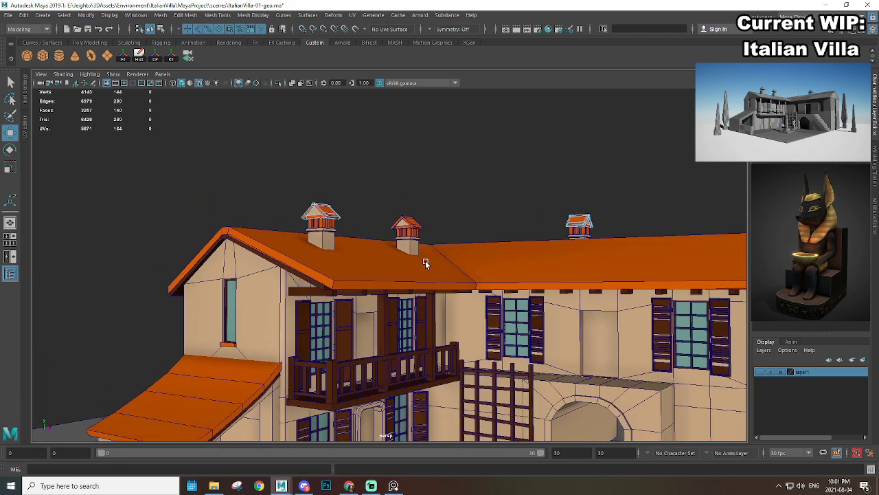
# Step: Return the chimney tops to object mode, clear the selection and save the scene
pyautogui.keyDown('alt'); pyautogui.moveTo(426, 263); pyautogui.dragTo(439, 265, button='middle'); pyautogui.keyUp('alt')
pyautogui.moveTo(334, 214); pyautogui.dragTo(389, 197, button='right')
pyautogui.click(532, 254)
pyautogui.click(523, 177)
pyautogui.keyDown('alt'); pyautogui.moveTo(524, 177); pyautogui.dragTo(495, 254, button='right'); pyautogui.keyUp('alt')
pyautogui.hotkey('ctrl', 's')
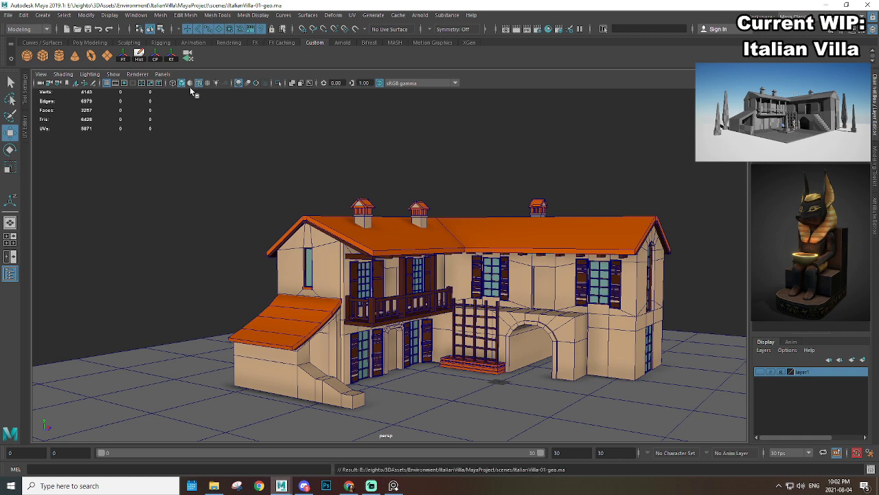
# Step: Turn off the wireframe overlay so the villa displays as plain shaded geometry, and view the whole building
pyautogui.click(183, 83)
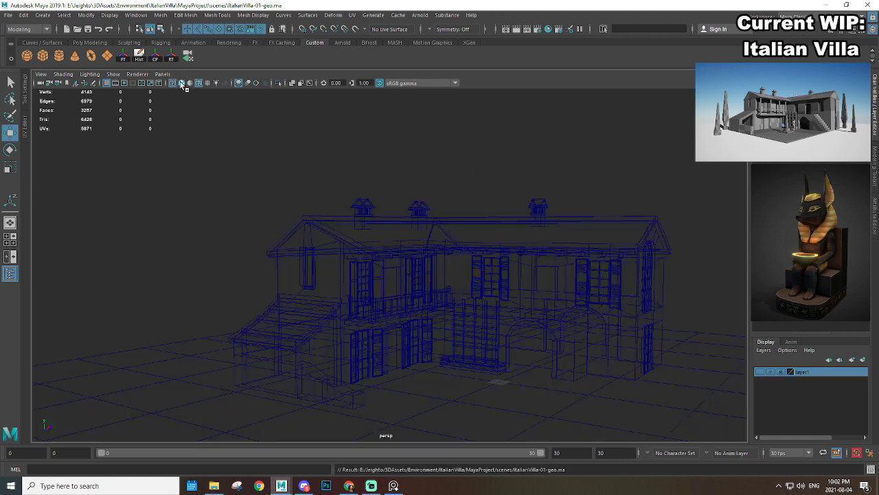
pyautogui.click(182, 83)
pyautogui.click(199, 84)
pyautogui.keyDown('alt'); pyautogui.moveTo(407, 209); pyautogui.dragTo(419, 217); pyautogui.keyUp('alt')
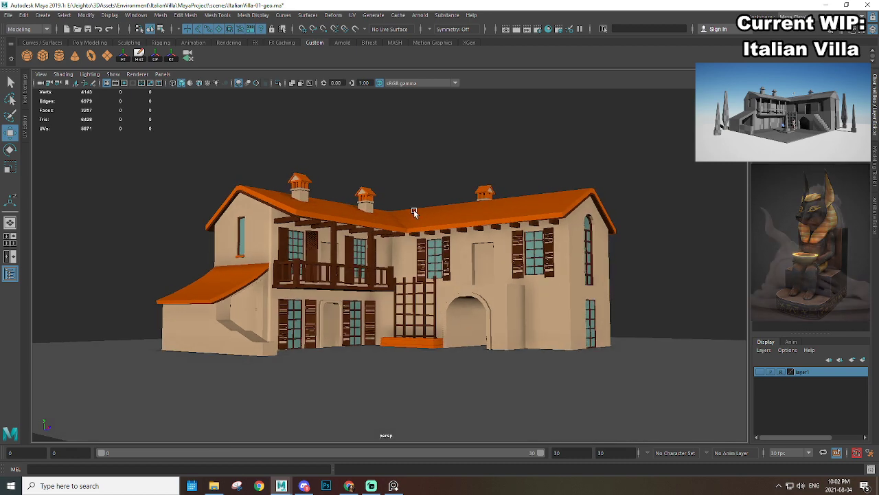
pyautogui.keyDown('alt'); pyautogui.moveTo(446, 231); pyautogui.dragTo(490, 250); pyautogui.keyUp('alt')
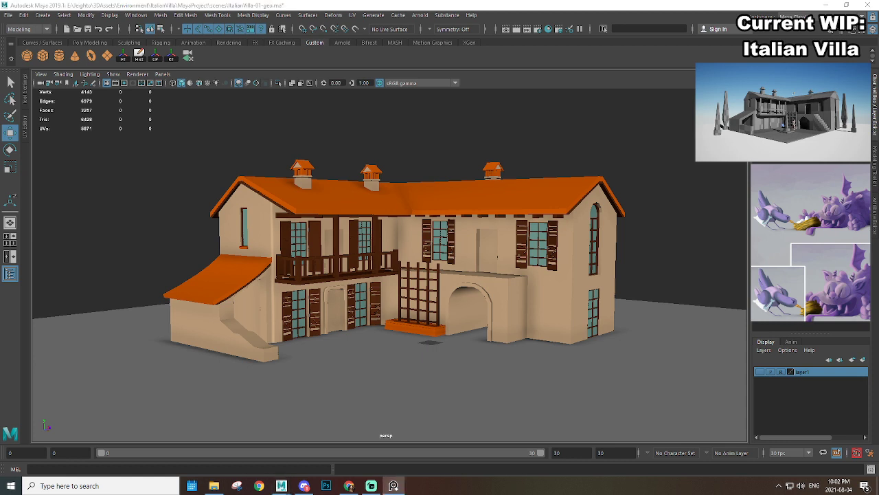
# Step: Examine the weathered plaster and brick wall photos and the terracotta roof tile photos on the reference board
pyautogui.moveTo(878, 164); pyautogui.dragTo(687, 185, button='right')
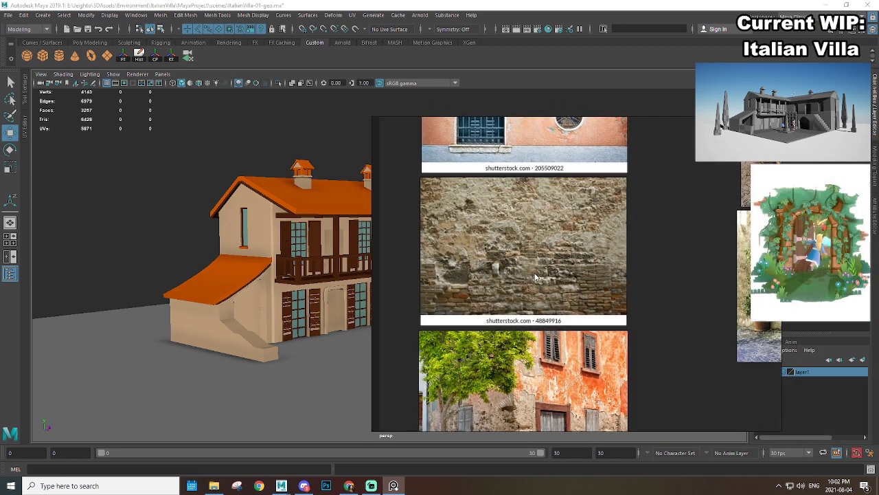
pyautogui.moveTo(536, 277); pyautogui.dragTo(557, 227, button='right')
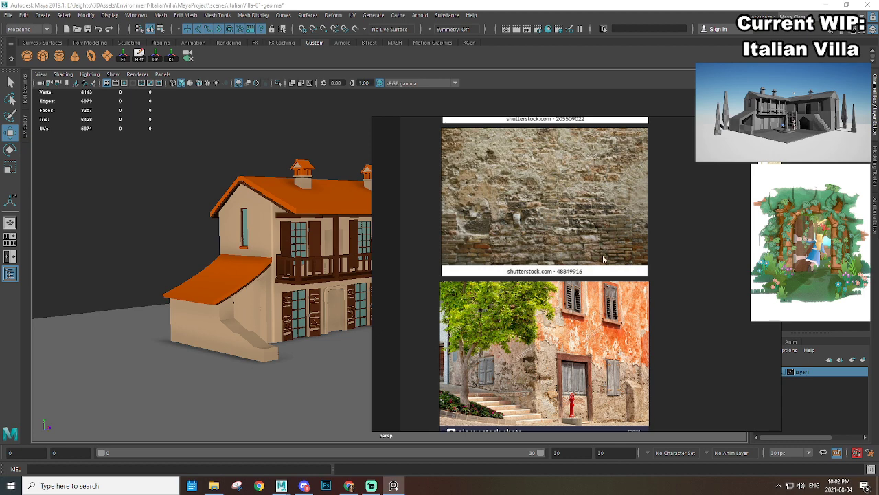
pyautogui.moveTo(578, 221); pyautogui.dragTo(569, 410, button='middle')
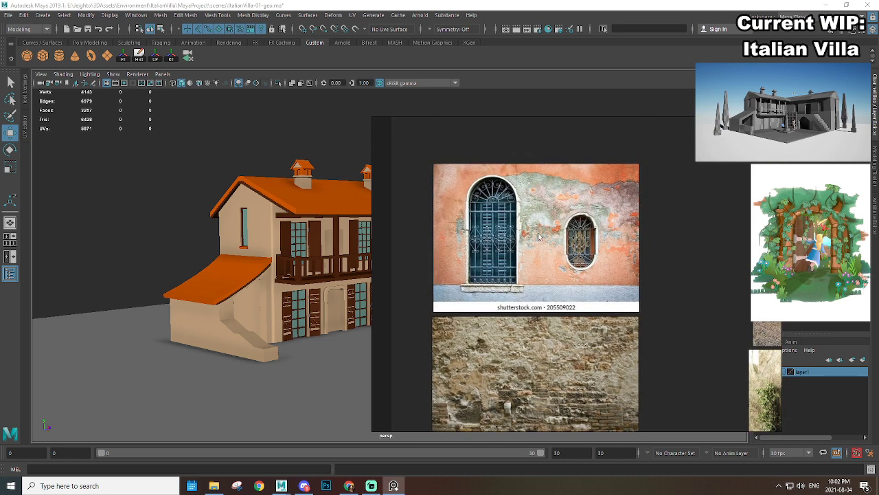
pyautogui.moveTo(538, 236); pyautogui.dragTo(529, 341, button='middle')
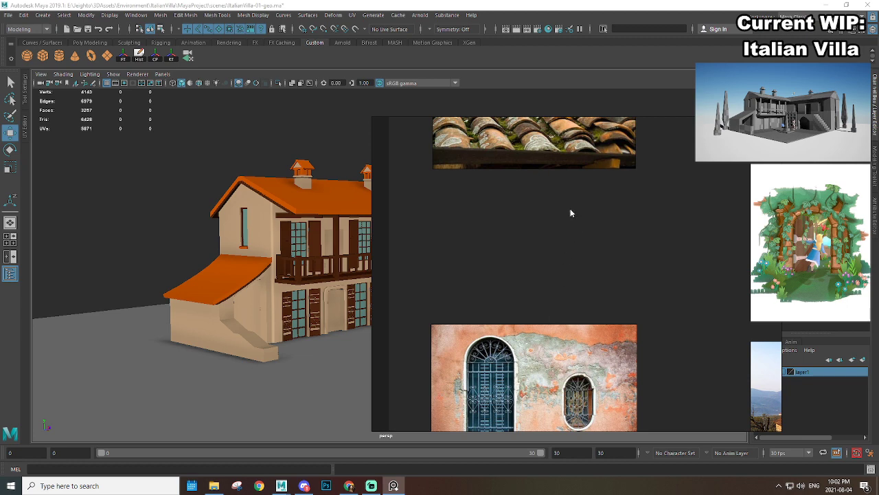
pyautogui.scroll(-4, 573, 214)
pyautogui.scroll(3, 579, 203)
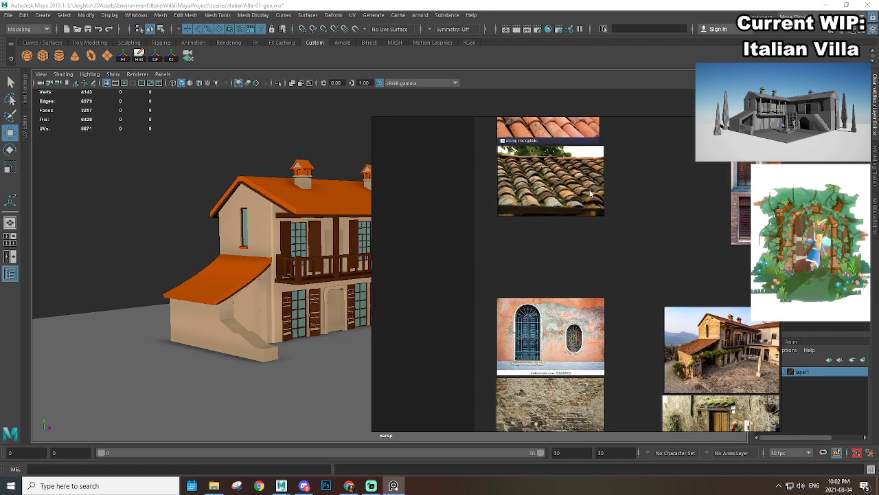
pyautogui.moveTo(619, 173); pyautogui.dragTo(617, 248, button='middle')
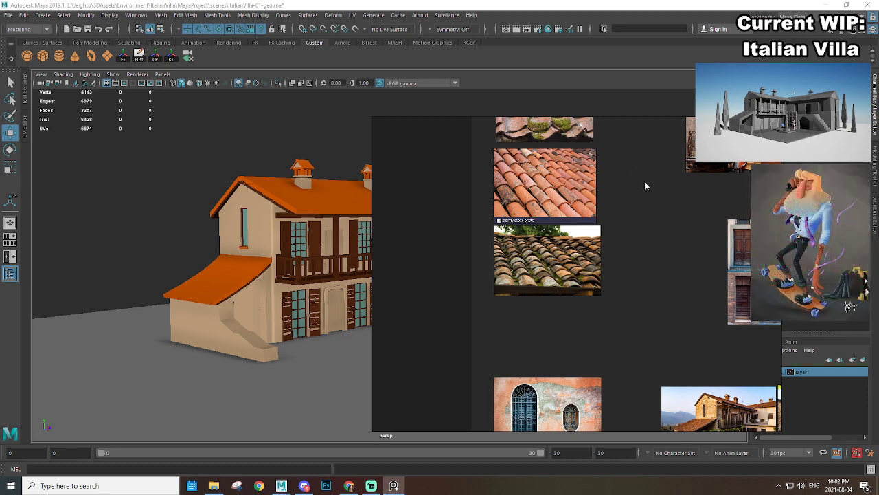
pyautogui.moveTo(645, 181); pyautogui.dragTo(606, 289, button='middle')
pyautogui.moveTo(544, 343); pyautogui.dragTo(585, 273, button='middle')
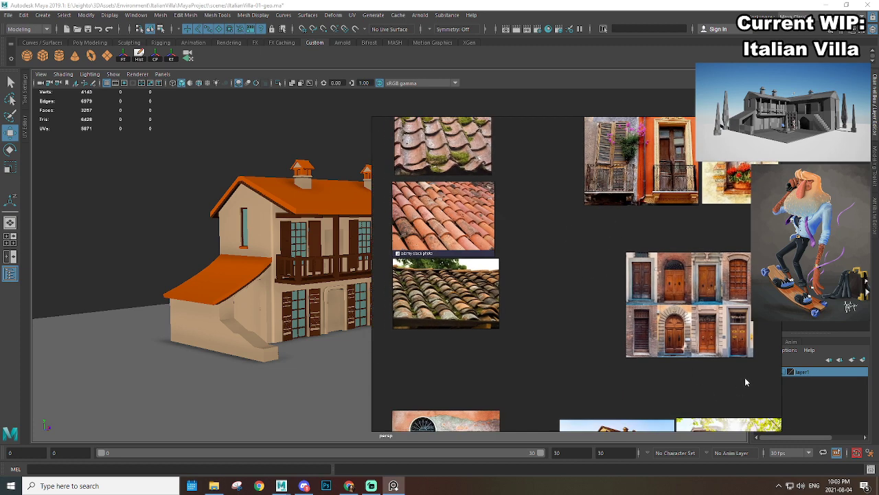
# Step: Examine the wooden door collection and the balcony window photos on the reference board, then return to the villa model
pyautogui.scroll(4, 667, 312)
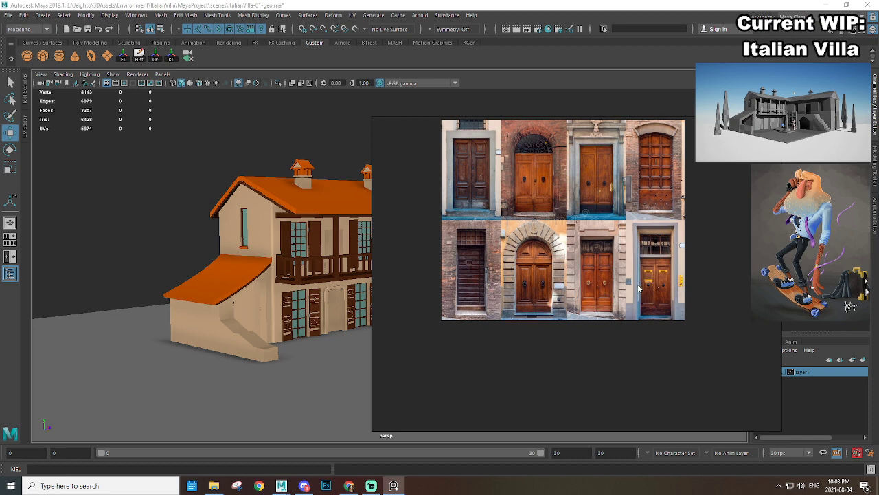
pyautogui.scroll(2, 640, 288)
pyautogui.moveTo(570, 221); pyautogui.dragTo(635, 284, button='middle')
pyautogui.moveTo(621, 229); pyautogui.dragTo(616, 250, button='middle')
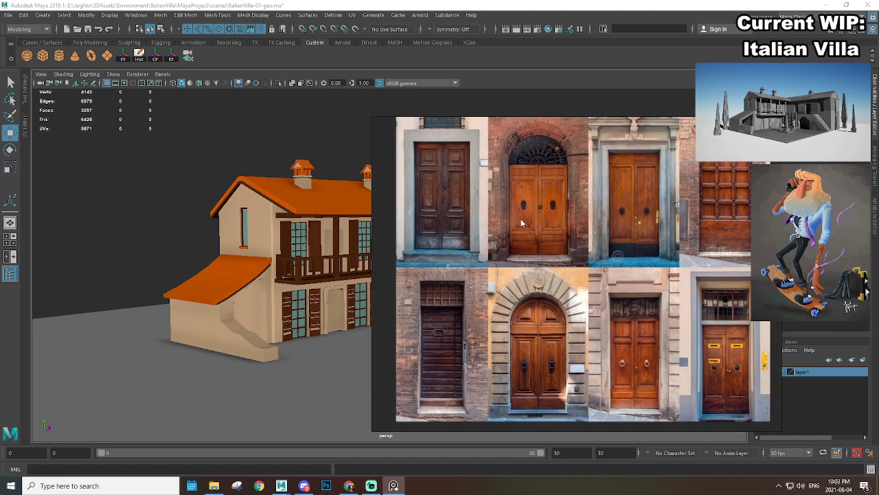
pyautogui.moveTo(520, 220); pyautogui.dragTo(520, 217, button='middle')
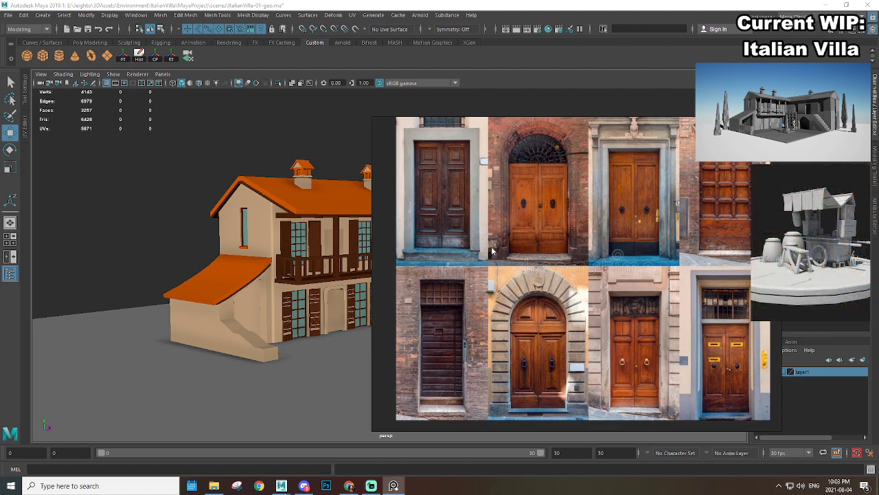
pyautogui.scroll(-4, 512, 234)
pyautogui.scroll(1, 514, 234)
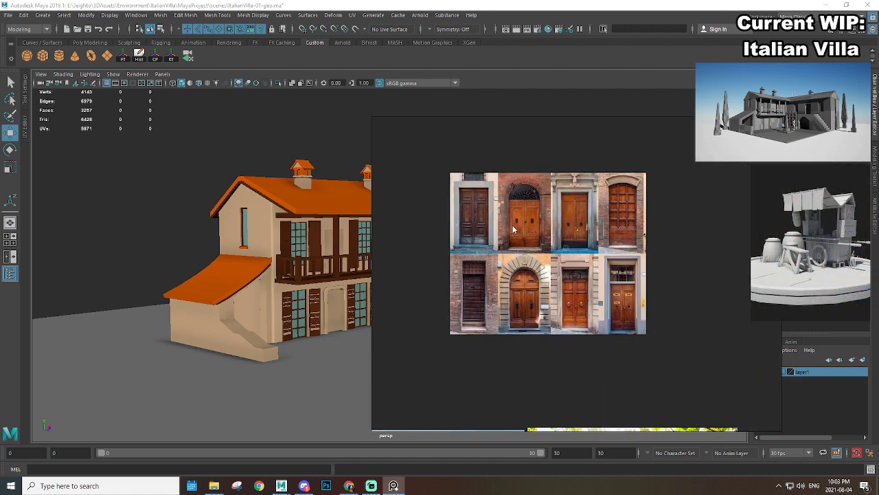
pyautogui.moveTo(505, 207); pyautogui.dragTo(642, 371, button='middle')
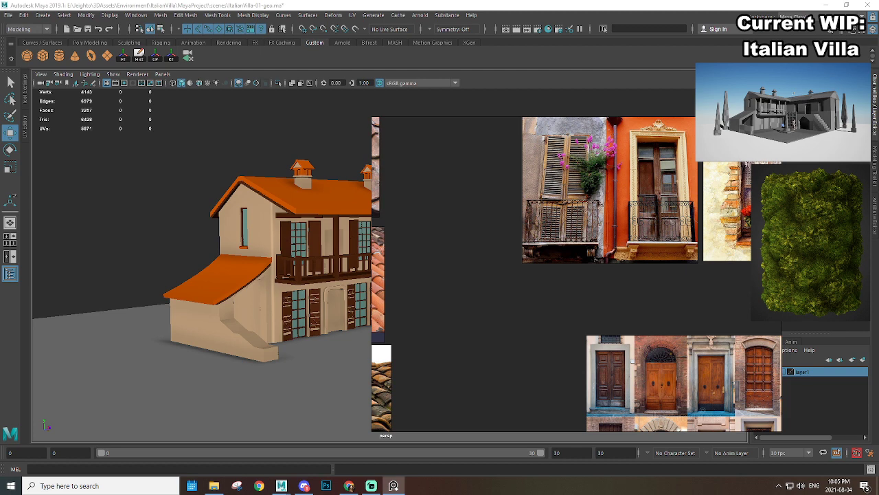
pyautogui.moveTo(485, 180); pyautogui.dragTo(575, 169, button='middle')
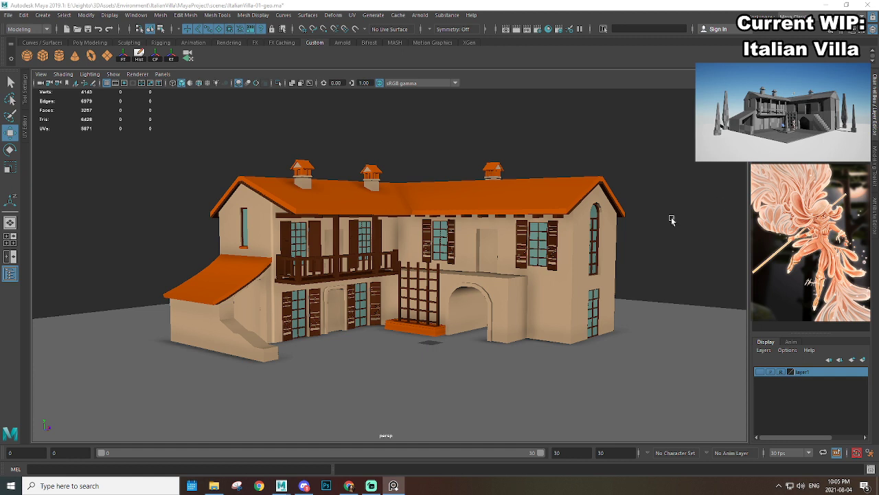
# Step: Select the villa together with the ground plane and freeze the transformations of all the geometry
pyautogui.keyDown('alt'); pyautogui.moveTo(692, 218); pyautogui.dragTo(618, 306, button='right'); pyautogui.keyUp('alt')
pyautogui.keyDown('alt'); pyautogui.moveTo(626, 311); pyautogui.dragTo(640, 330); pyautogui.keyUp('alt')
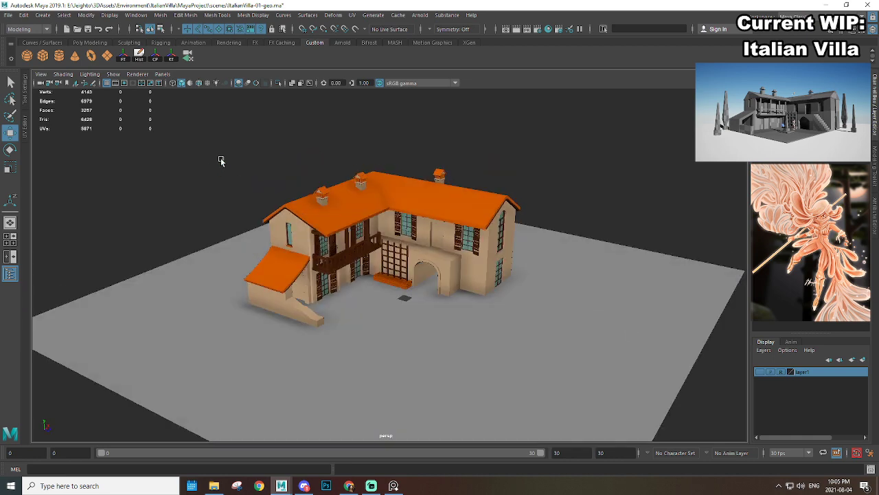
pyautogui.moveTo(220, 159); pyautogui.dragTo(583, 386)
pyautogui.click(640, 200)
pyautogui.moveTo(218, 125); pyautogui.dragTo(632, 383)
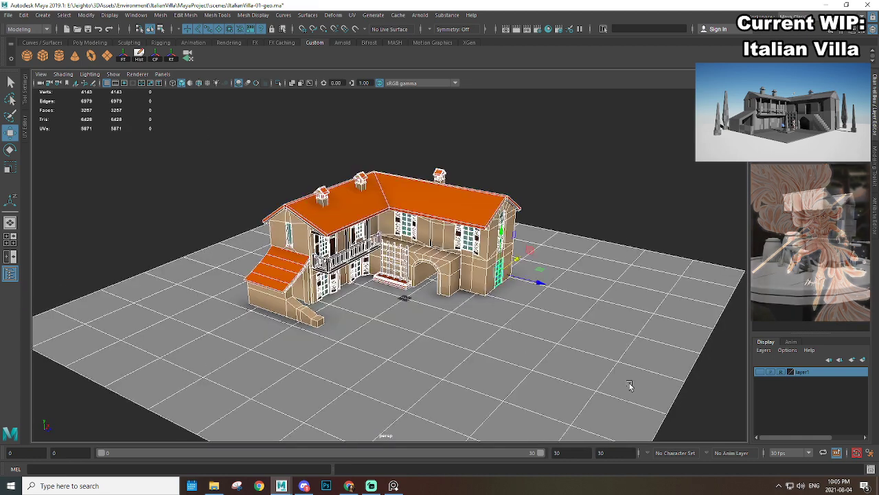
pyautogui.click(123, 62)
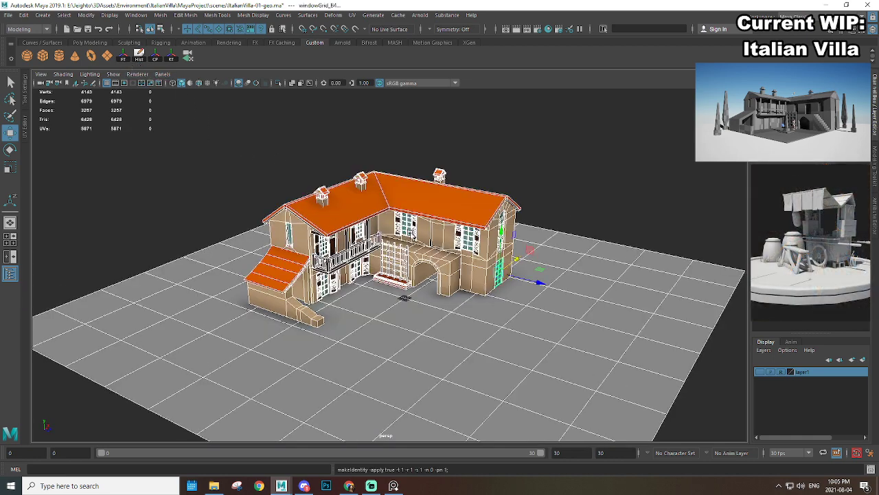
# Step: Remove the ground plane from the selection and give the selected villa geometry the plain grey default material
pyautogui.keyDown('alt'); pyautogui.moveTo(524, 368); pyautogui.dragTo(548, 364); pyautogui.keyUp('alt')
pyautogui.keyDown('ctrl'); pyautogui.click(548, 296); pyautogui.keyUp('ctrl')
pyautogui.keyDown('alt'); pyautogui.moveTo(549, 295); pyautogui.dragTo(575, 334, button='right'); pyautogui.keyUp('alt')
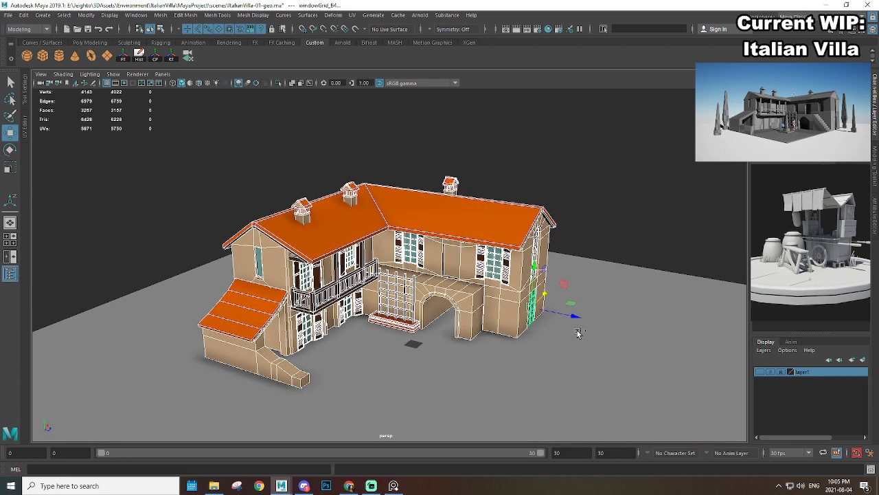
pyautogui.keyDown('alt'); pyautogui.moveTo(578, 332); pyautogui.dragTo(632, 341, button='right'); pyautogui.keyUp('alt')
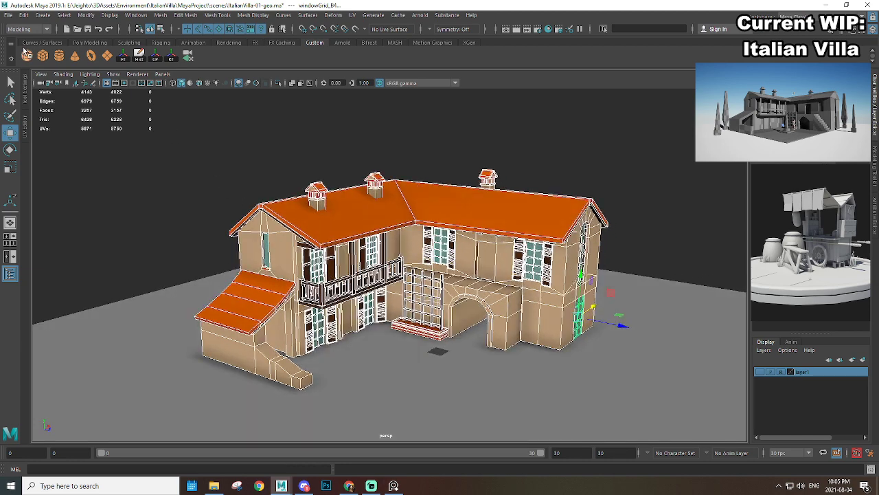
pyautogui.moveTo(338, 124); pyautogui.dragTo(411, 406, button='right')
pyautogui.keyDown('alt'); pyautogui.moveTo(410, 406); pyautogui.dragTo(470, 355); pyautogui.keyUp('alt')
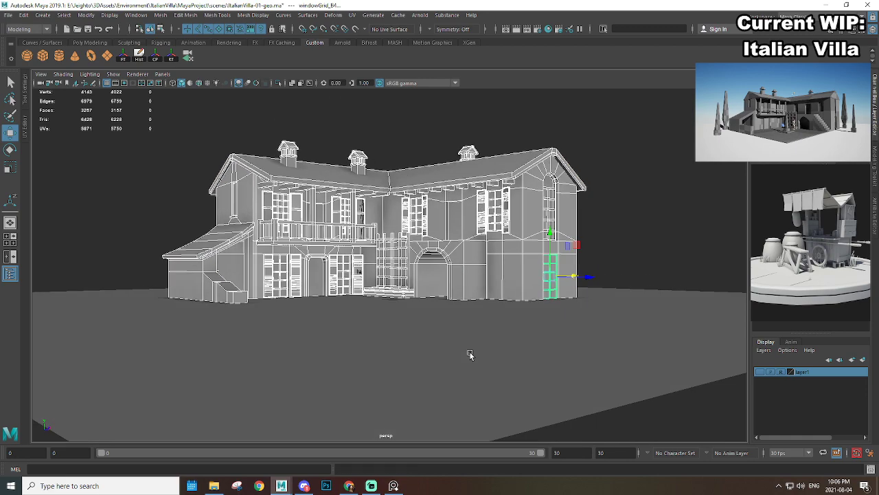
pyautogui.keyDown('alt'); pyautogui.moveTo(410, 308); pyautogui.dragTo(445, 317); pyautogui.keyUp('alt')
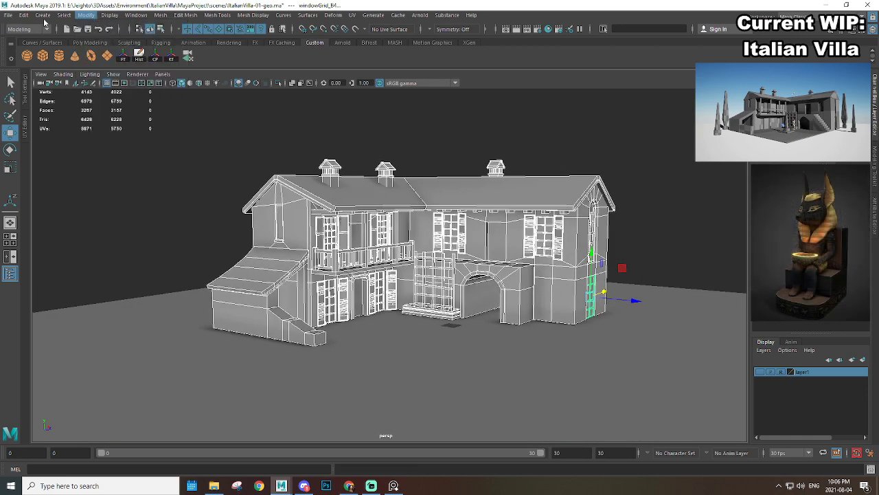
# Step: Begin an FBX export of the selected villa into a new folder named exports inside the project's scenes folder
pyautogui.click(8, 15)
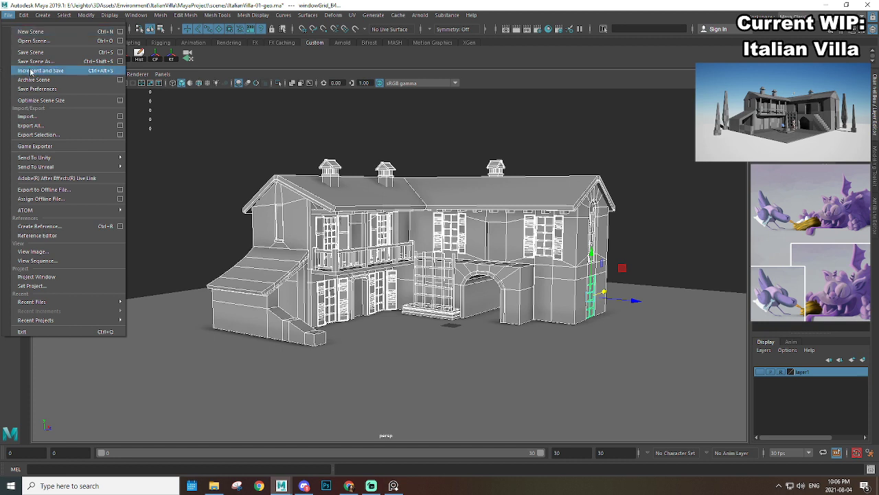
pyautogui.click(94, 140)
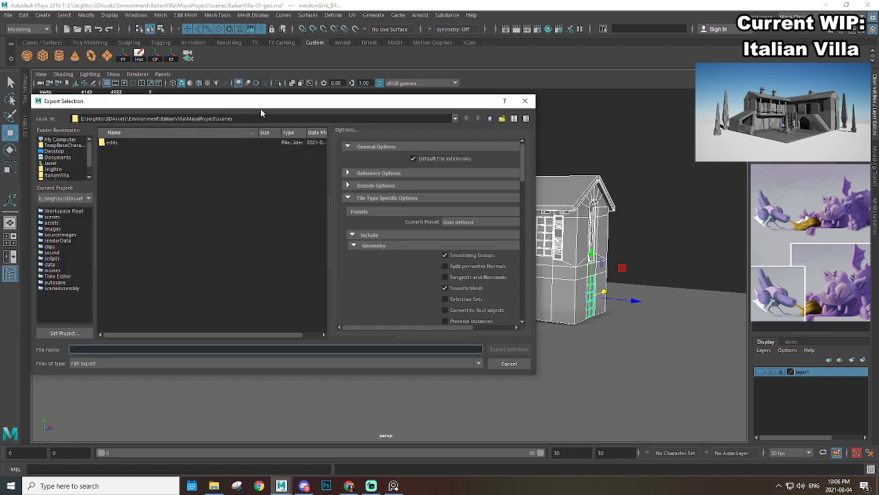
pyautogui.moveTo(261, 101); pyautogui.dragTo(294, 99)
pyautogui.click(536, 116)
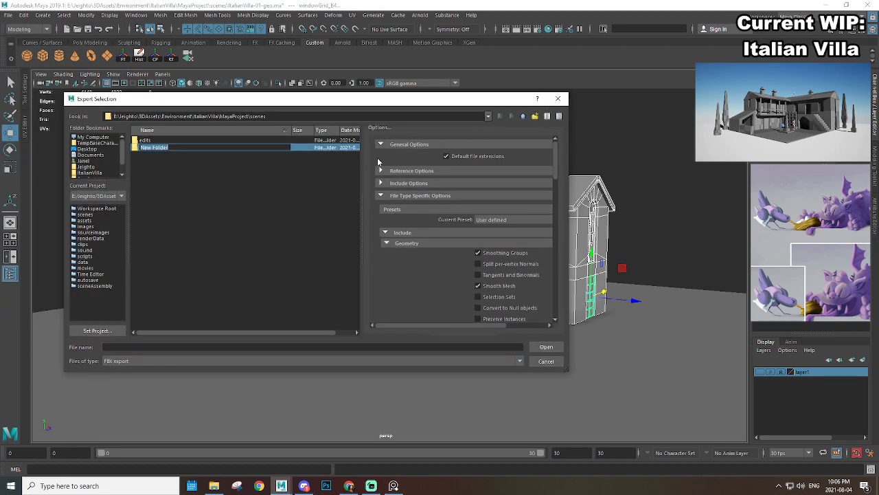
pyautogui.write('exports')
pyautogui.doubleClick(149, 147)
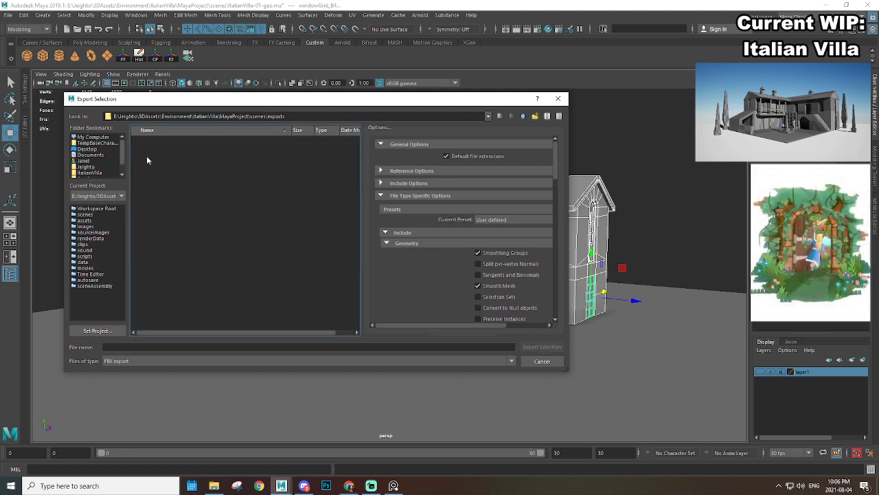
pyautogui.click(179, 347)
pyautogui.write('vi')
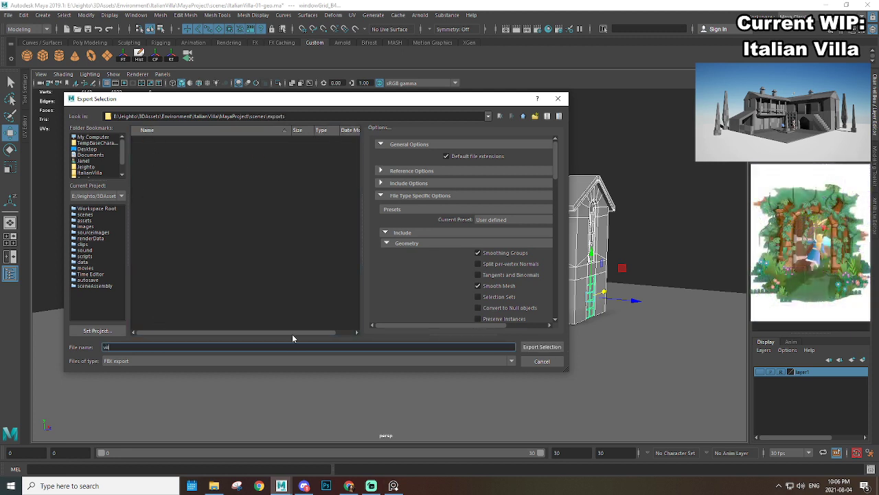
pyautogui.write('lla_01_geo')
pyautogui.press('BackSpace')
pyautogui.press('BackSpace')
pyautogui.press('BackSpace')
pyautogui.press('BackSpace')
pyautogui.press('BackSpace')
pyautogui.press('BackSpace')
pyautogui.press('BackSpace')
pyautogui.press('BackSpace')
pyautogui.press('BackSpace')
pyautogui.press('BackSpace')
pyautogui.press('BackSpace')
pyautogui.press('BackSpace')
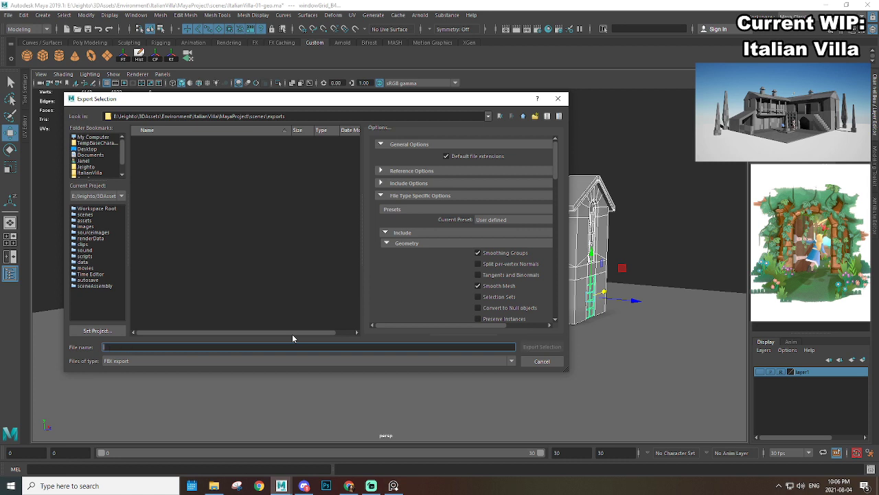
# Step: Name the FBX file progress_villa_01 and export the selection
pyautogui.write('progress')
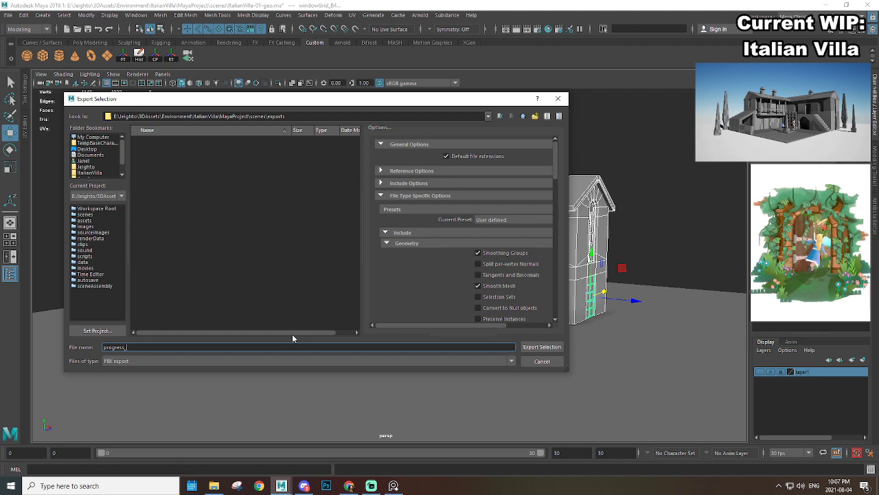
pyautogui.write('_villa_01')
pyautogui.press('Return')
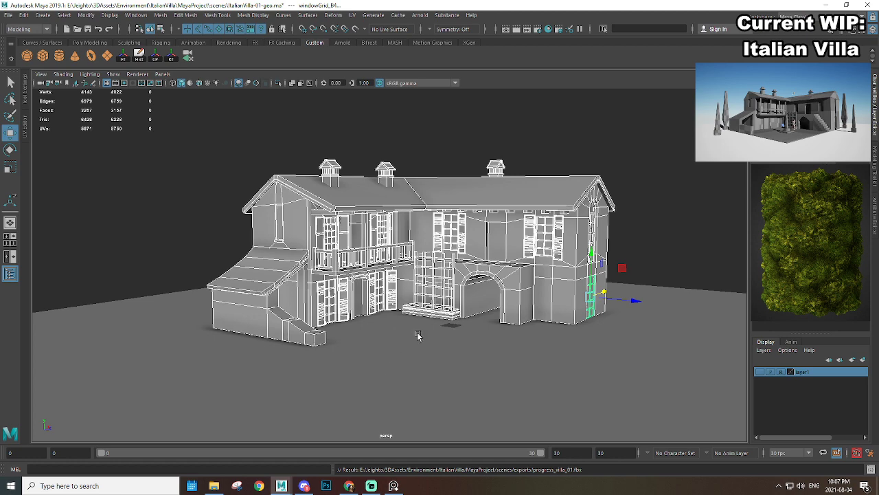
pyautogui.scroll(2, 616, 324)
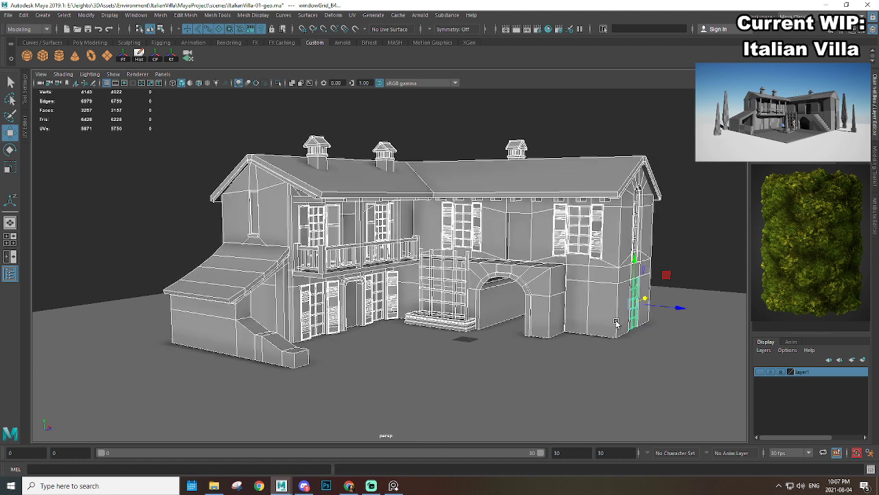
pyautogui.moveTo(616, 325)
pyautogui.keyDown('alt'); pyautogui.mouseDown()
pyautogui.moveTo(499, 320)
pyautogui.moveTo(616, 324)
pyautogui.mouseUp(); pyautogui.keyUp('alt')
pyautogui.keyDown('alt'); pyautogui.moveTo(616, 324); pyautogui.dragTo(505, 318, button='right'); pyautogui.keyUp('alt')
pyautogui.keyDown('alt'); pyautogui.moveTo(504, 318); pyautogui.dragTo(527, 372); pyautogui.keyUp('alt')
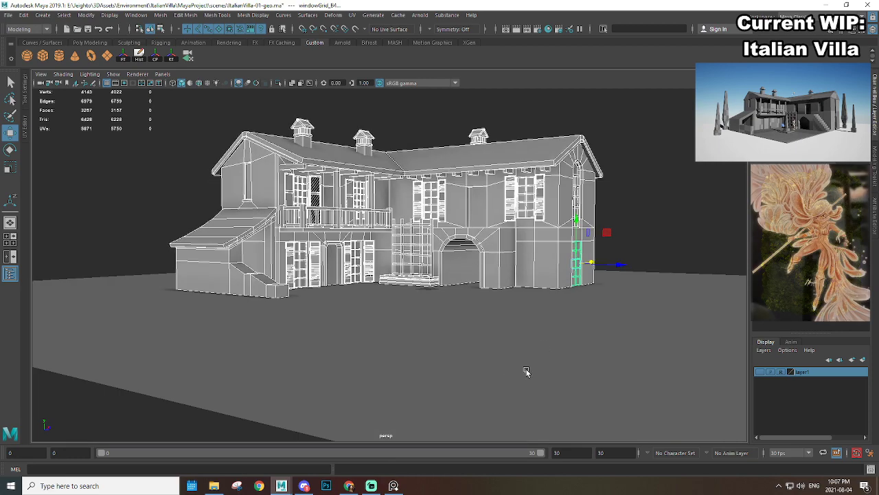
pyautogui.scroll(2, 525, 371)
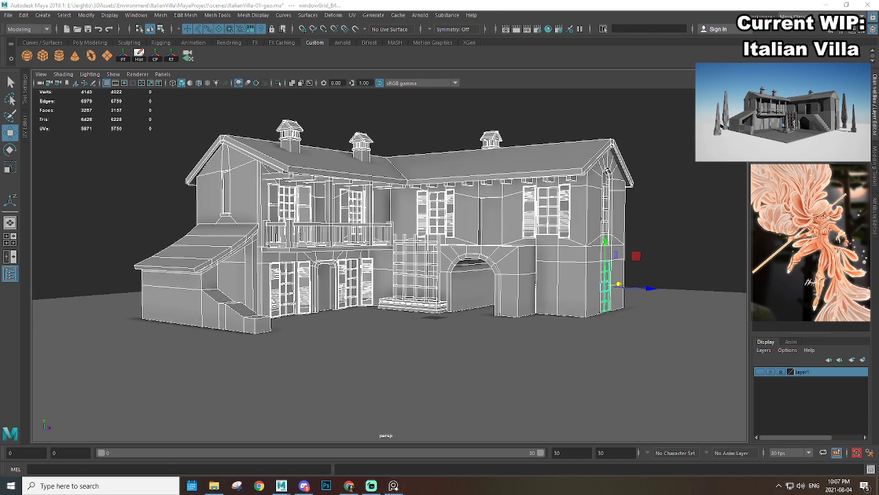
# Step: Find and launch the Epic Games Launcher, and close Maya without saving the scene changes
pyautogui.press('super')
pyautogui.write('unre')
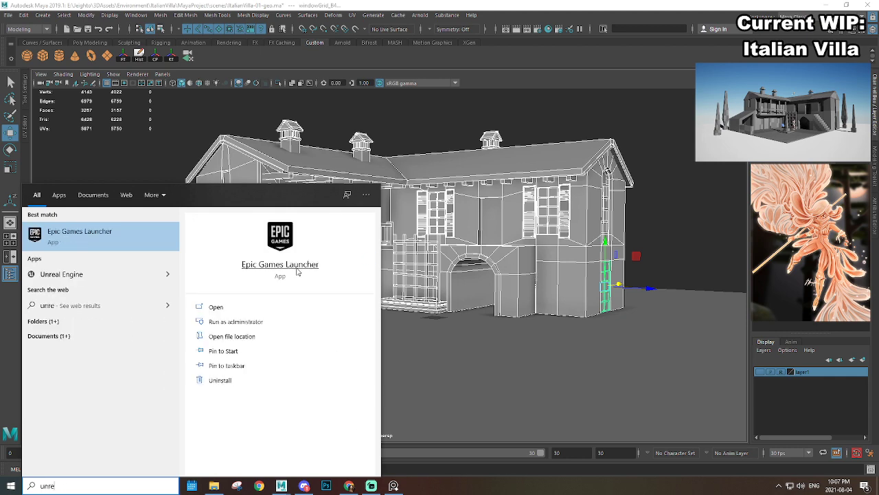
pyautogui.click(102, 237)
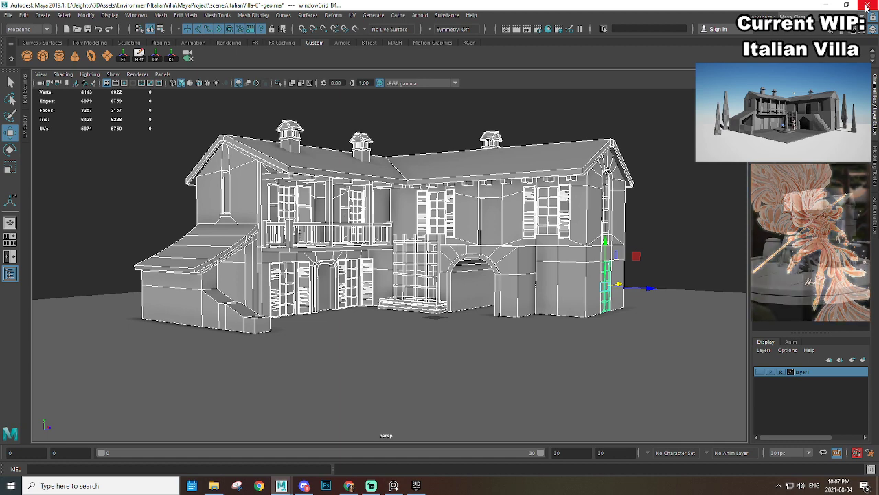
pyautogui.click(867, 6)
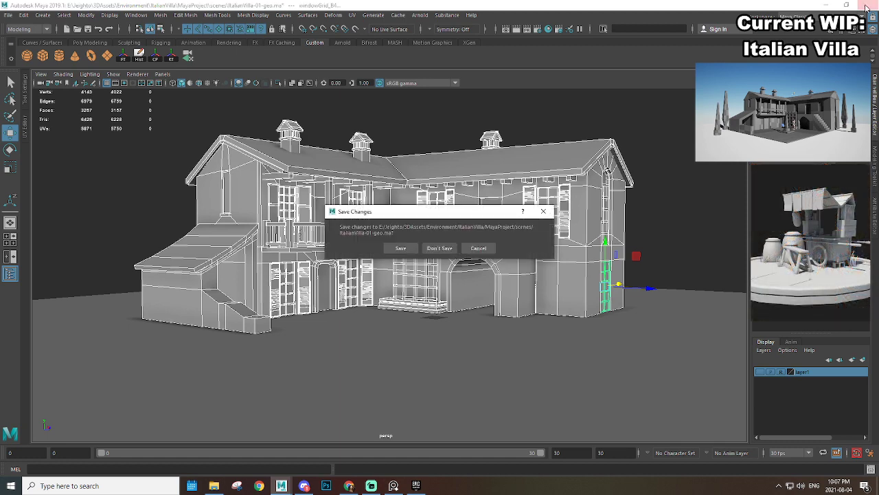
pyautogui.click(440, 248)
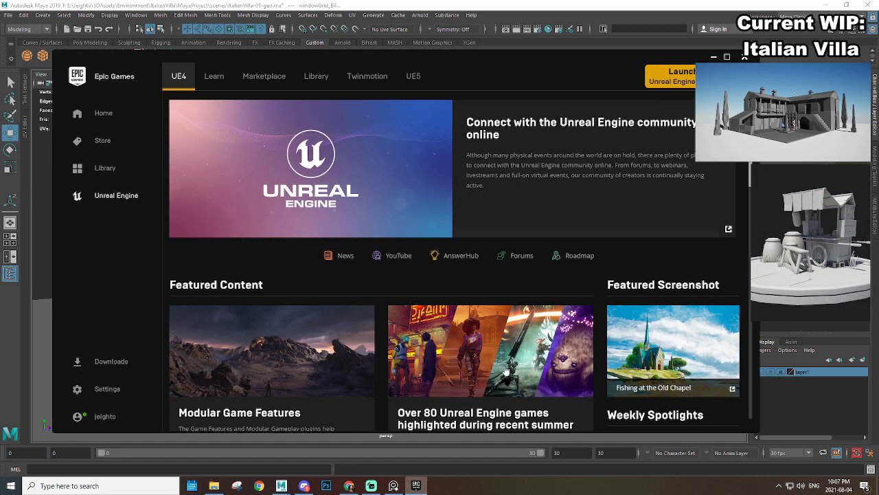
# Step: Launch the Portfolio project from the Unreal Engine library and close the SteamVR and extra editor windows that open with it
pyautogui.click(316, 73)
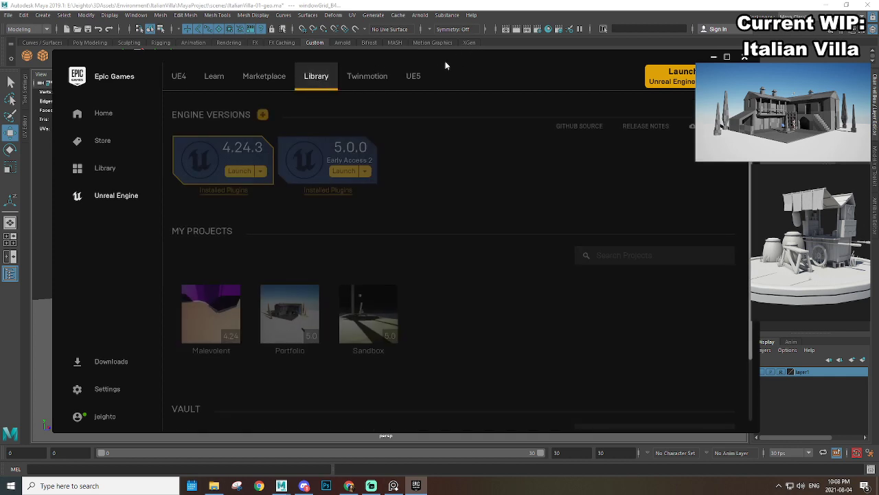
pyautogui.doubleClick(290, 315)
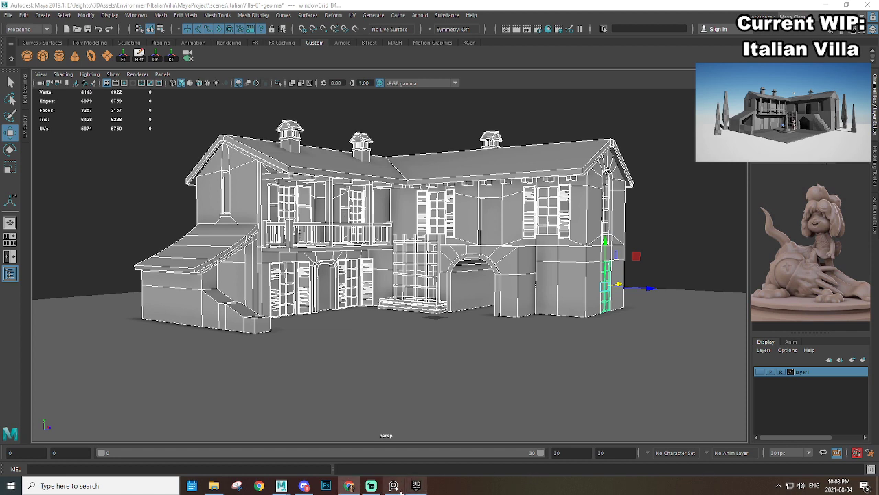
pyautogui.moveTo(371, 487)
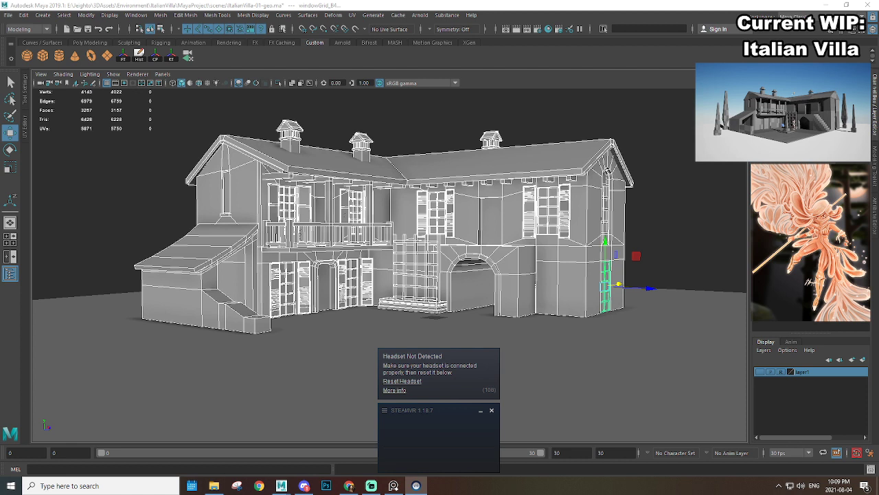
pyautogui.click(492, 410)
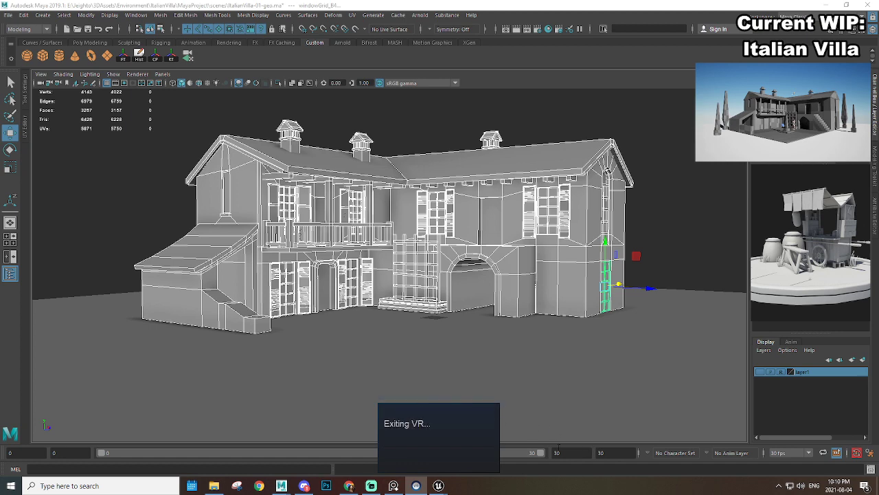
pyautogui.moveTo(438, 486)
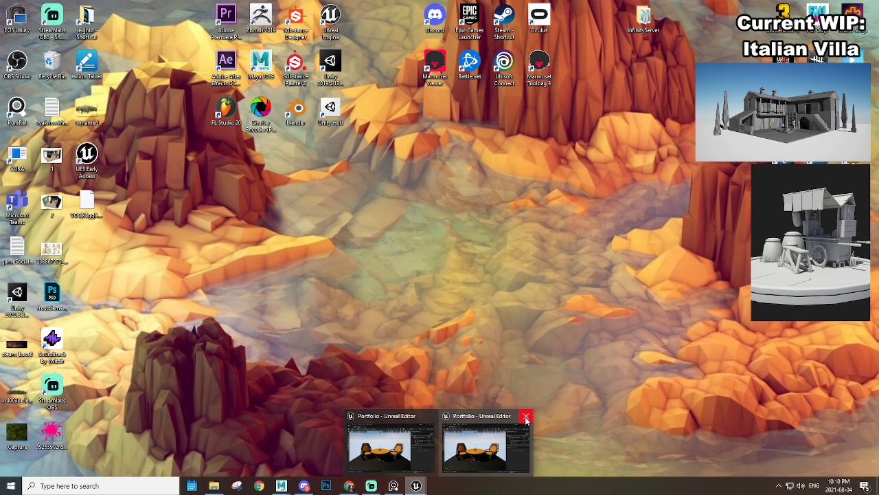
pyautogui.click(526, 417)
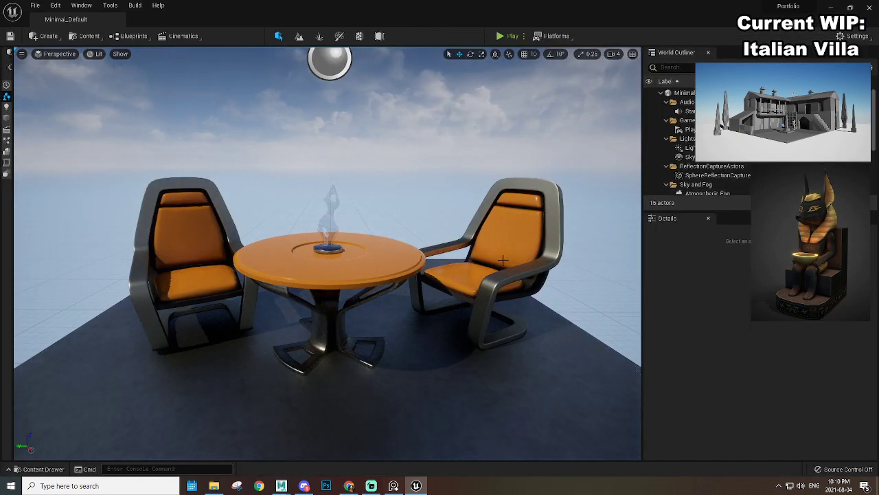
# Step: Open the ItalianVilla level from the Scenes folder and collapse its blockout folder in the outliner
pyautogui.click(423, 279)
pyautogui.hotkey('ctrl', 'space')
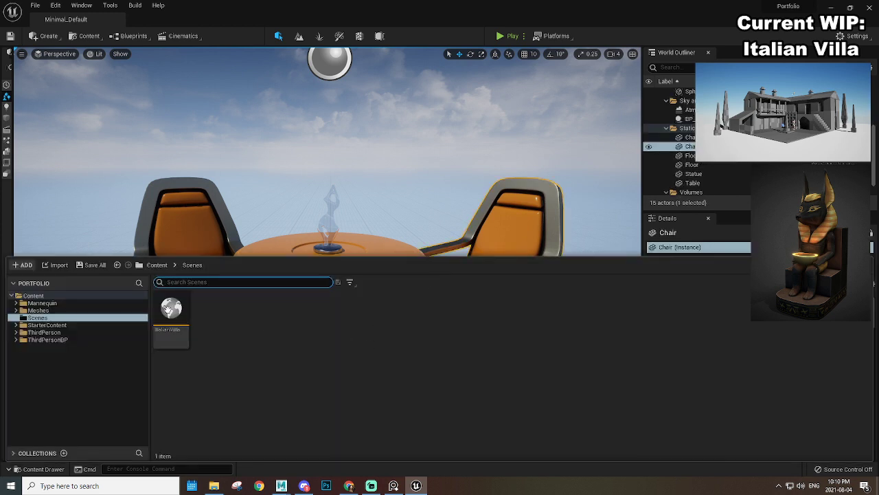
pyautogui.doubleClick(169, 309)
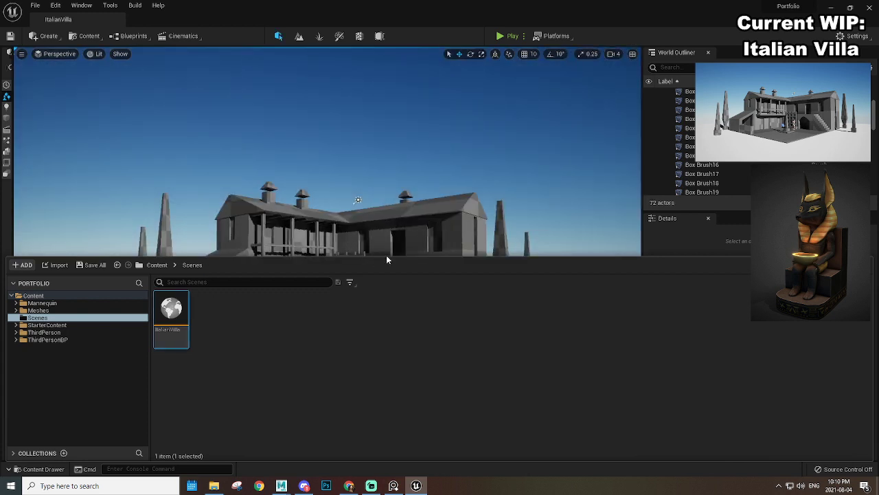
pyautogui.moveTo(393, 257); pyautogui.dragTo(416, 393)
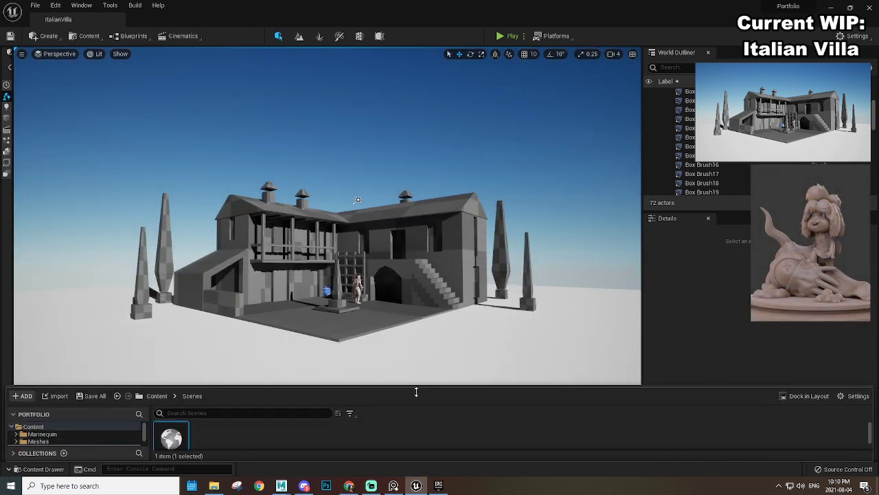
pyautogui.scroll(5, 762, 182)
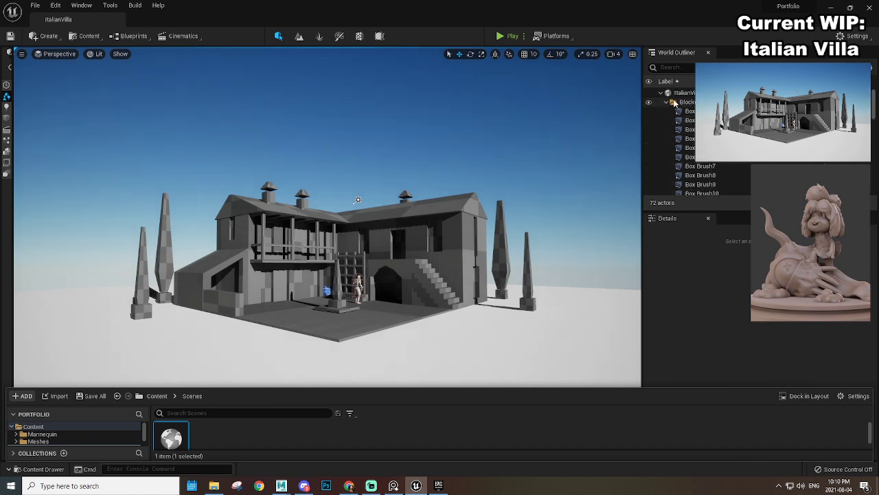
pyautogui.click(667, 103)
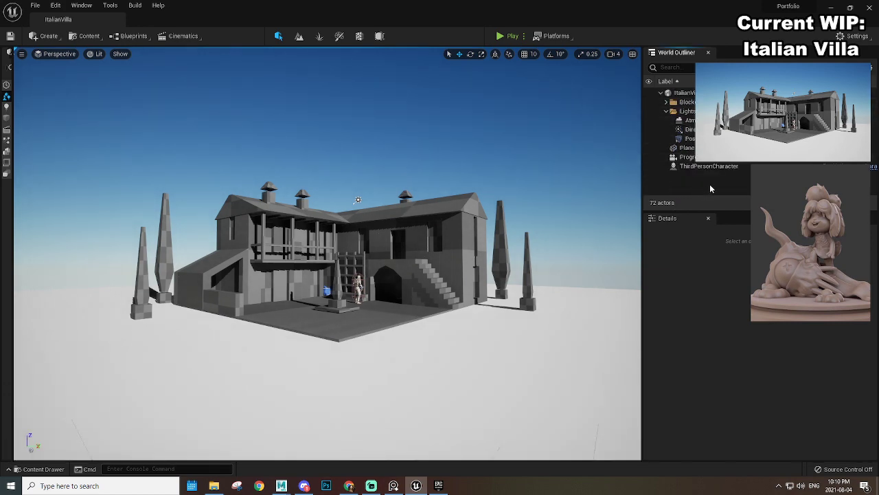
# Step: Pilot the ProgressCam camera to check its framing of the villa, and stop piloting it
pyautogui.keyDown('alt'); pyautogui.moveTo(426, 278); pyautogui.dragTo(434, 315); pyautogui.keyUp('alt')
pyautogui.click(713, 158)
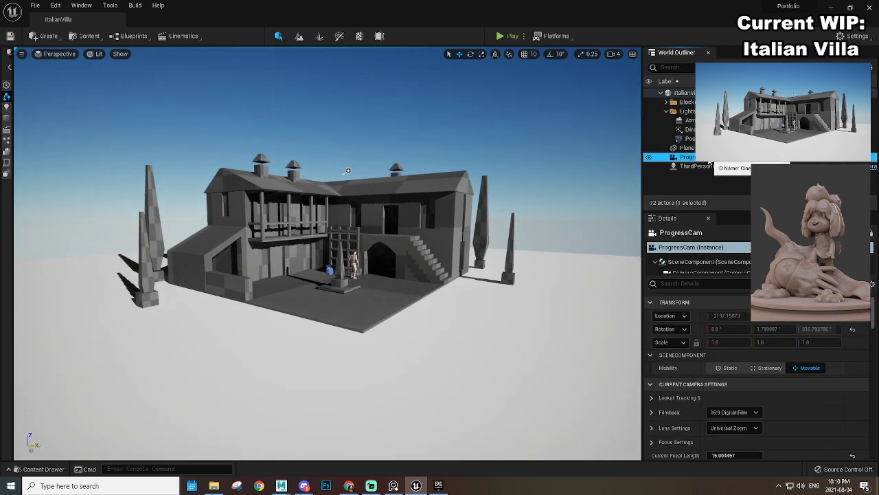
pyautogui.rightClick(721, 163)
pyautogui.rightClick(721, 163)
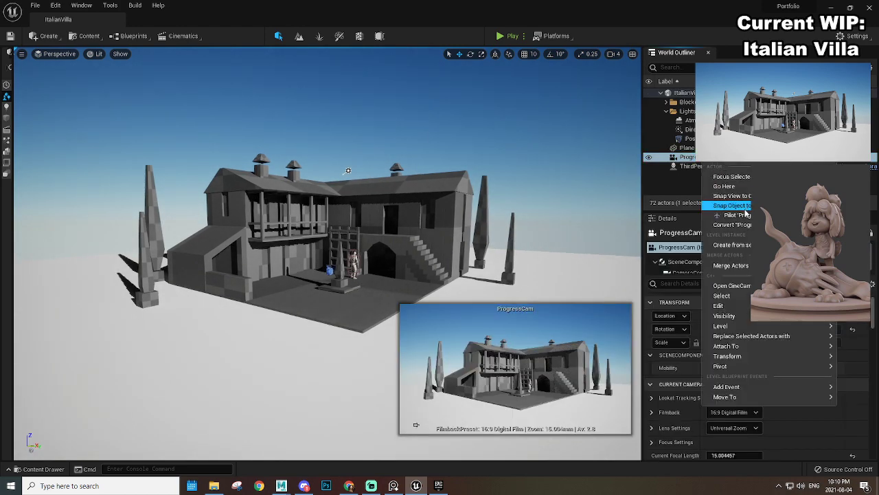
pyautogui.click(735, 214)
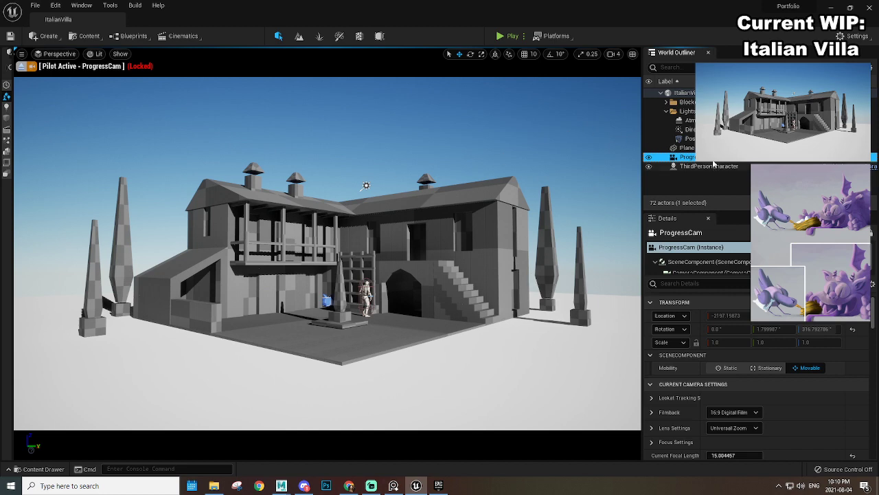
pyautogui.rightClick(713, 158)
pyautogui.click(742, 214)
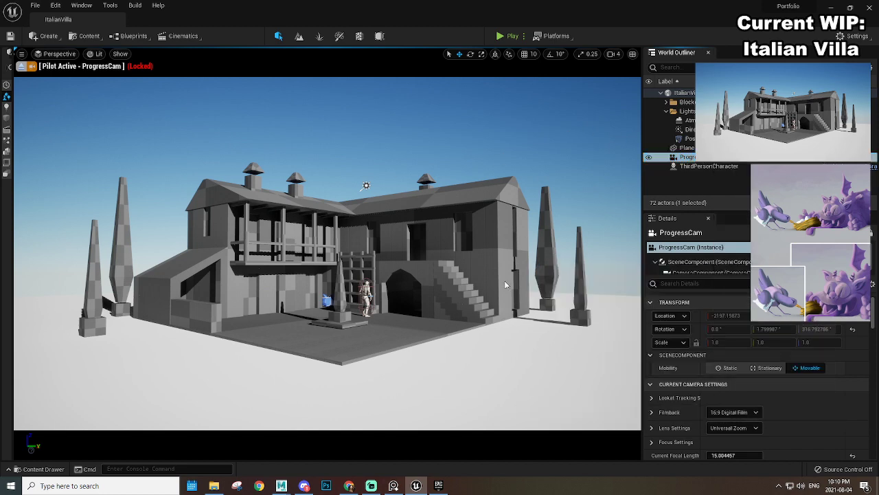
pyautogui.moveTo(352, 245); pyautogui.dragTo(371, 253, button='right')
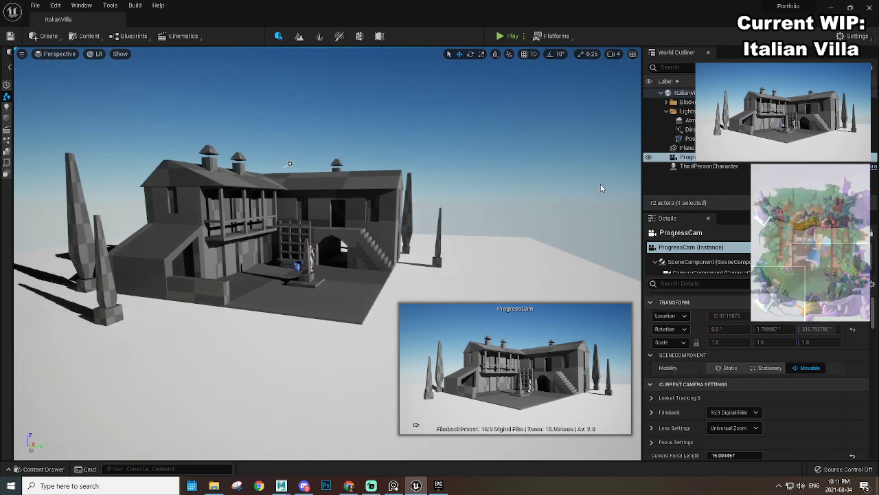
# Step: Hide the whole blockout folder in the ItalianVilla level
pyautogui.click(653, 102)
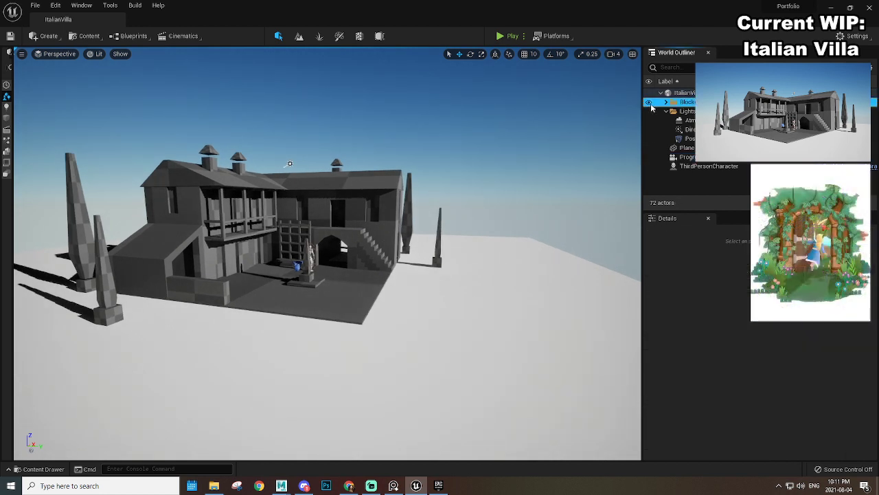
pyautogui.click(649, 103)
pyautogui.moveTo(395, 240); pyautogui.dragTo(375, 211, button='right')
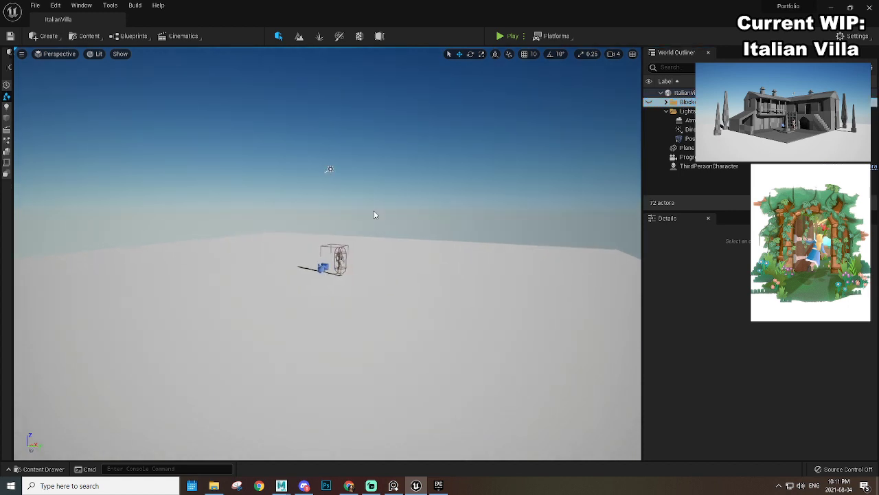
# Step: Browse the project content to the ItalianVilla folder inside Meshes
pyautogui.hotkey('ctrl', 'space')
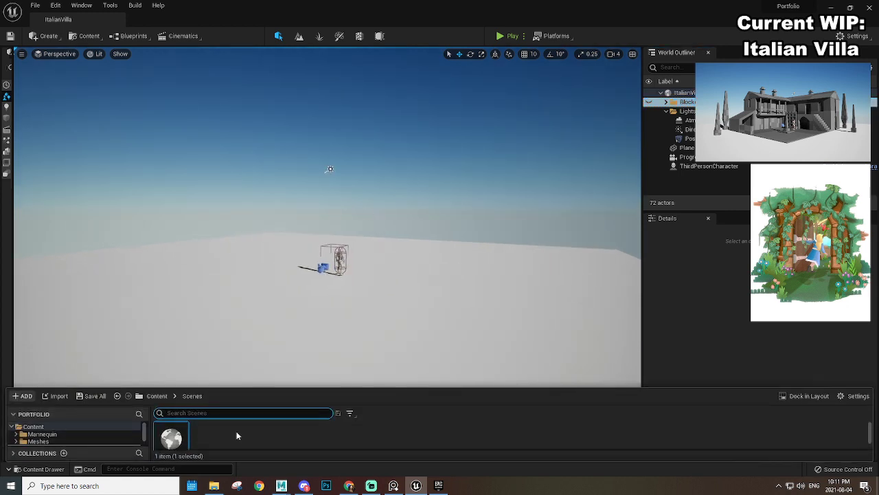
pyautogui.moveTo(118, 386); pyautogui.dragTo(120, 235)
pyautogui.click(40, 289)
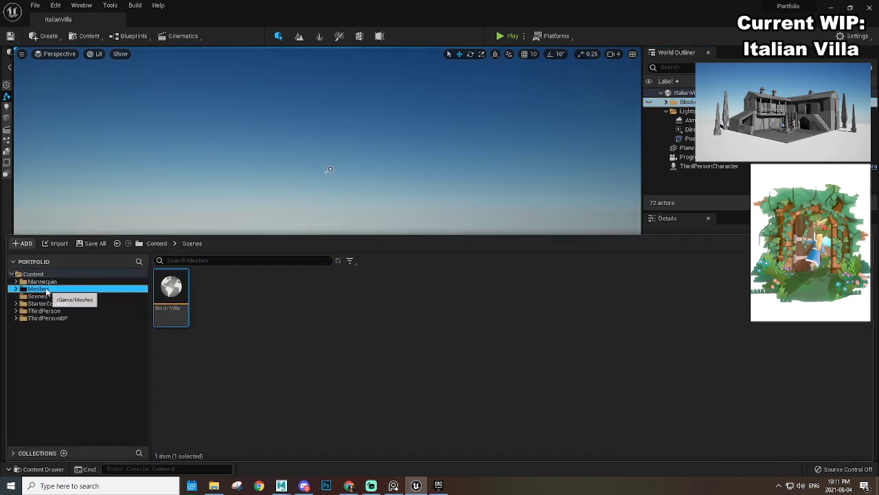
pyautogui.doubleClick(224, 316)
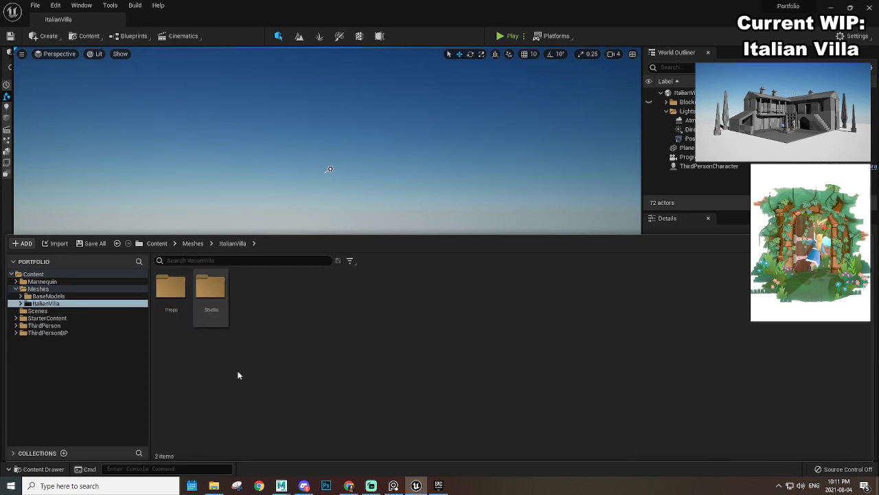
pyautogui.click(56, 245)
pyautogui.click(409, 232)
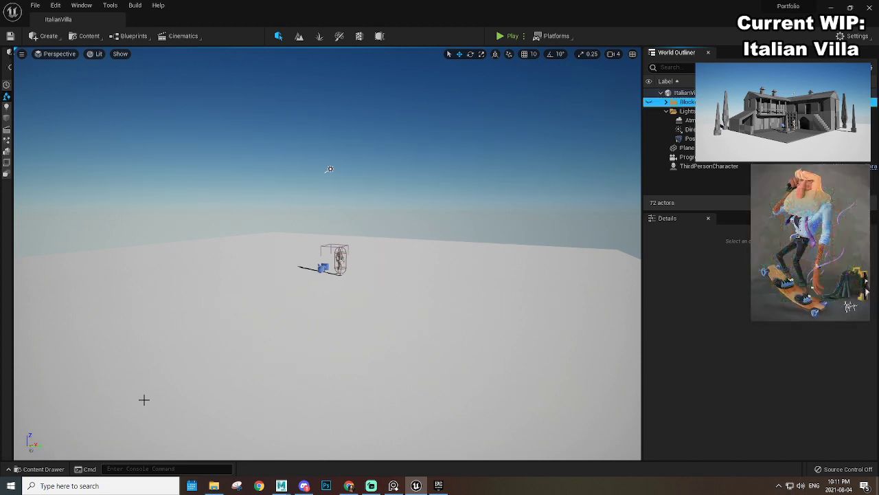
# Step: Create a folder named ProgressMesh inside Meshes/ItalianVilla and open it
pyautogui.click(302, 337)
pyautogui.click(55, 469)
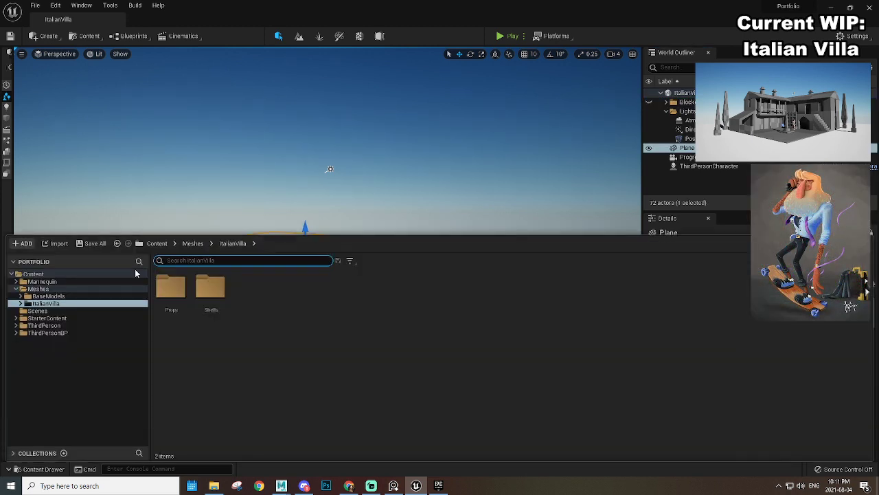
pyautogui.click(22, 244)
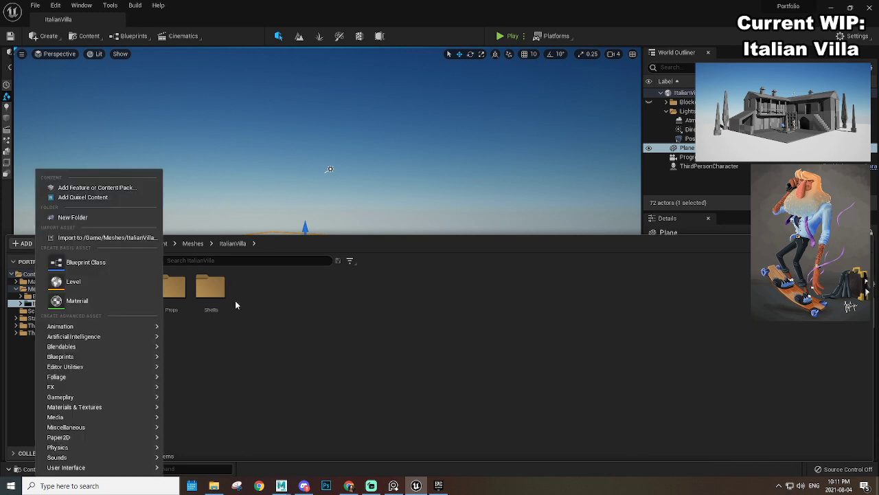
pyautogui.click(73, 217)
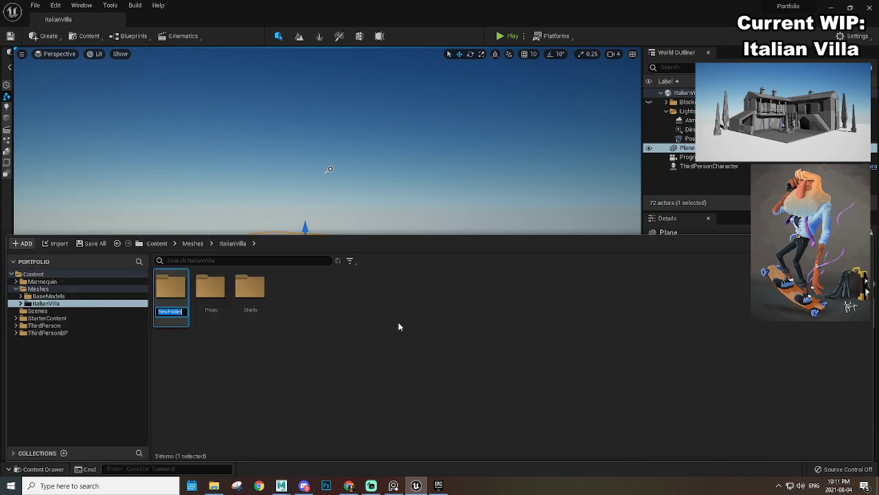
pyautogui.write('H')
pyautogui.write('rogressMes')
pyautogui.write('h')
pyautogui.press('Return')
pyautogui.doubleClick(171, 288)
# Step: Begin an import into ProgressMesh and browse to the exports folder under ItalianVilla/MayaProject/scenes
pyautogui.click(56, 244)
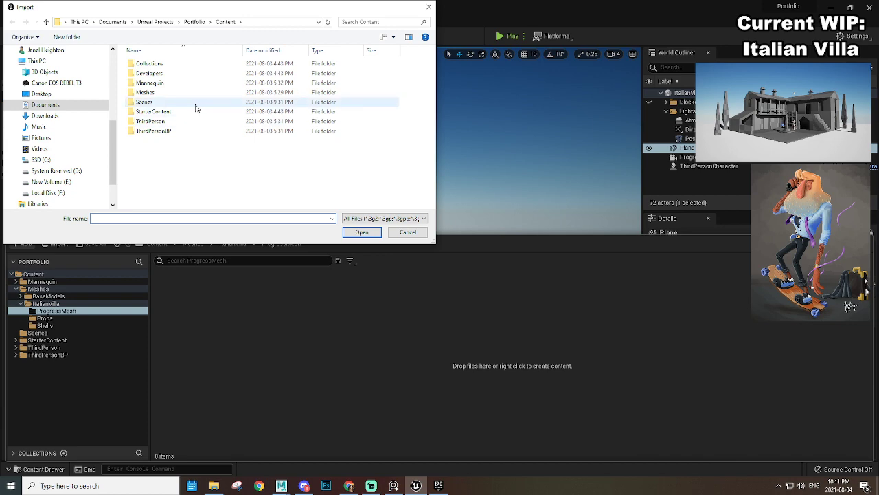
pyautogui.moveTo(199, 7); pyautogui.dragTo(249, 53)
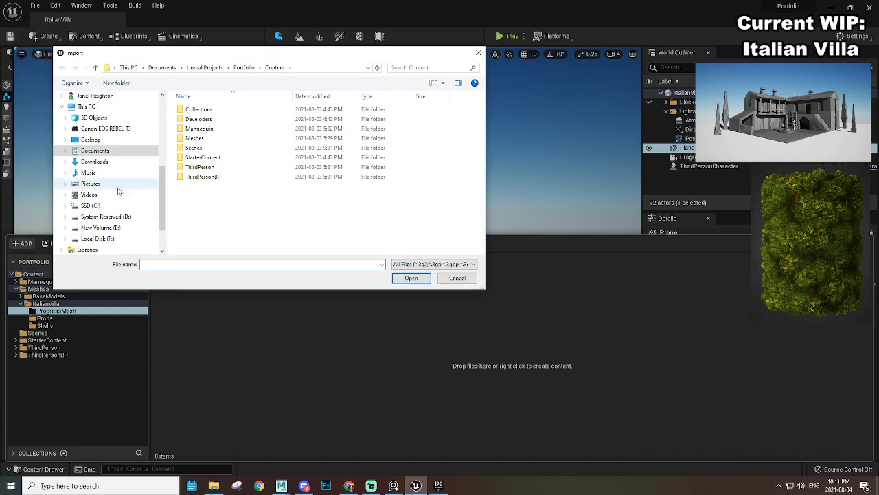
pyautogui.scroll(5, 127, 199)
pyautogui.click(88, 142)
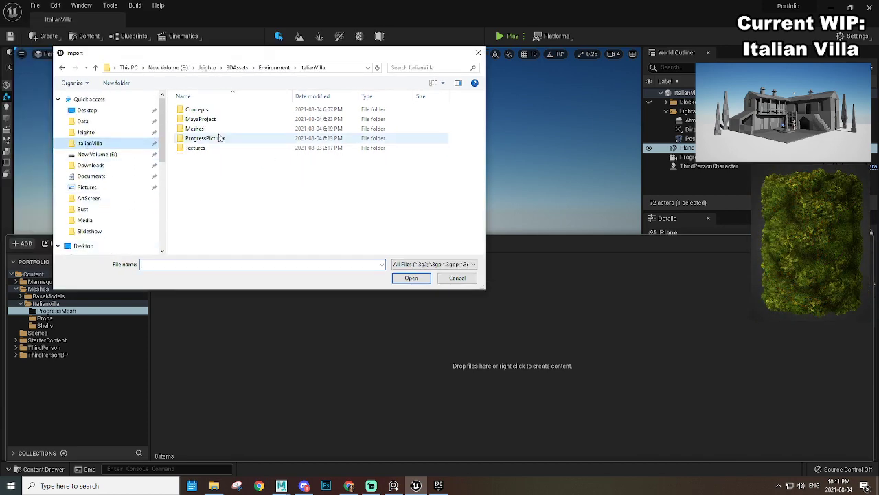
pyautogui.doubleClick(231, 121)
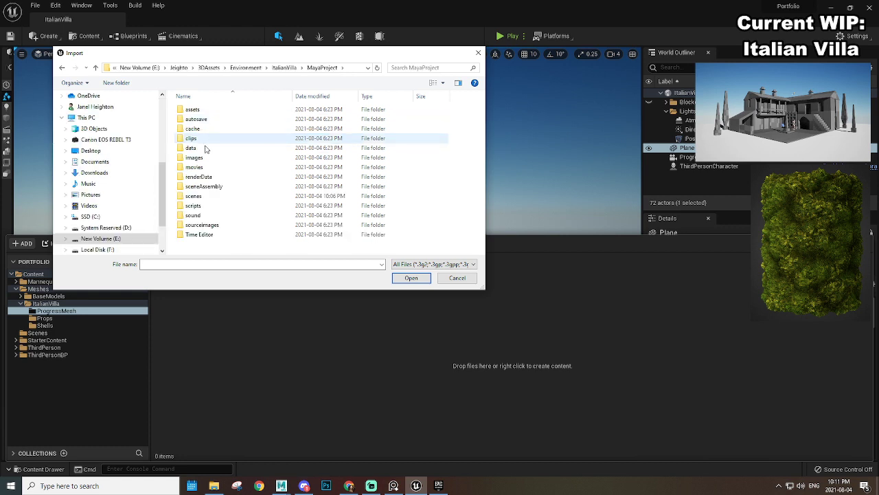
pyautogui.click(206, 197)
pyautogui.doubleClick(206, 197)
pyautogui.doubleClick(213, 120)
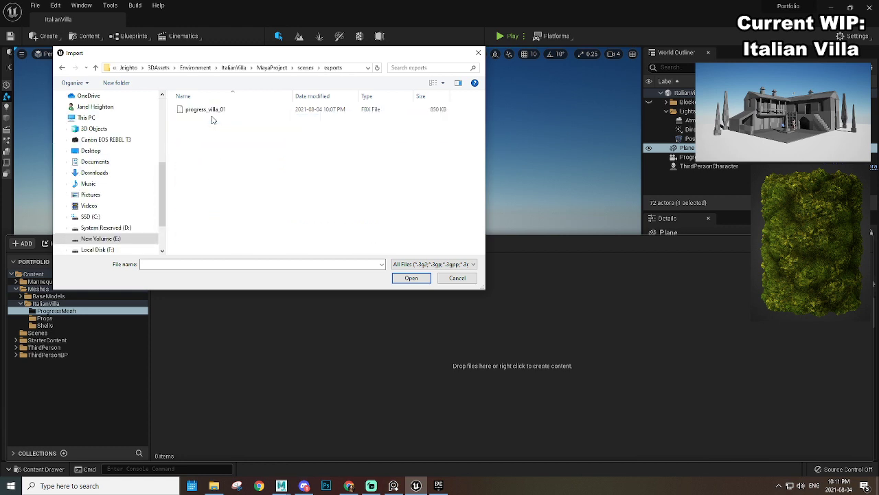
# Step: Import all of the progress_villa_01 FBX file as static meshes with the existing import options
pyautogui.click(213, 111)
pyautogui.click(412, 279)
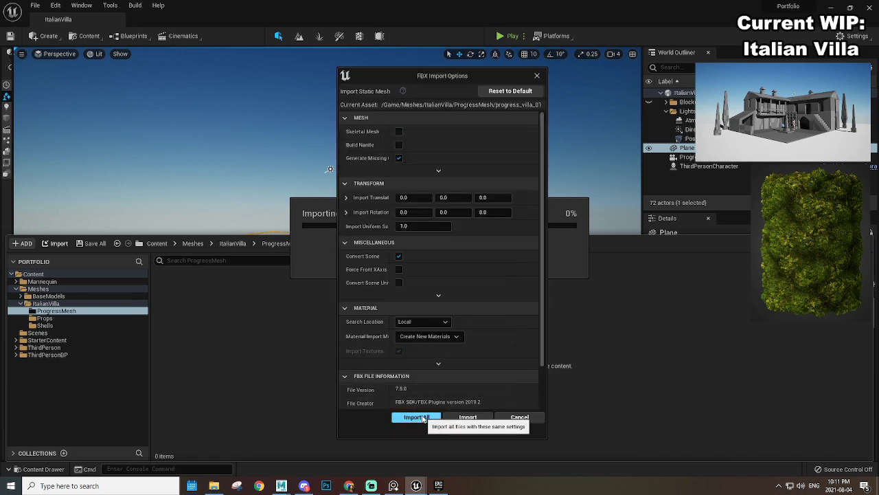
pyautogui.click(420, 417)
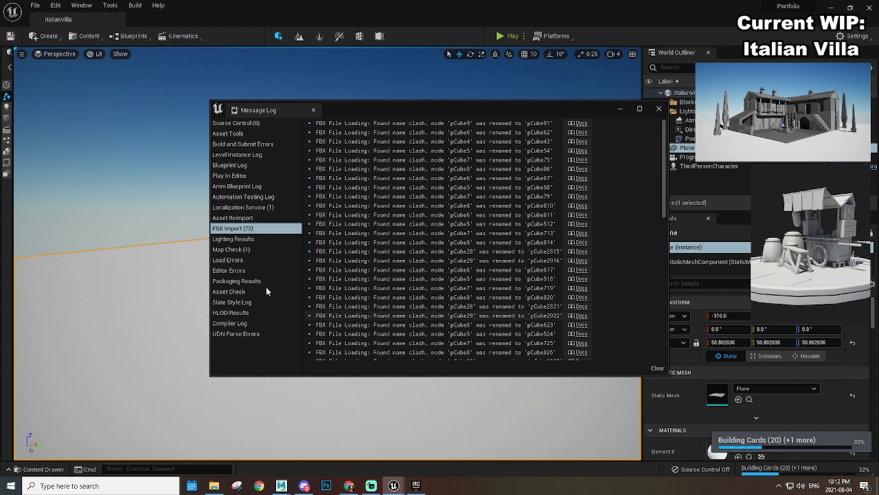
# Step: Look through the FBX import messages, clear them and close the message log
pyautogui.scroll(-10, 399, 330)
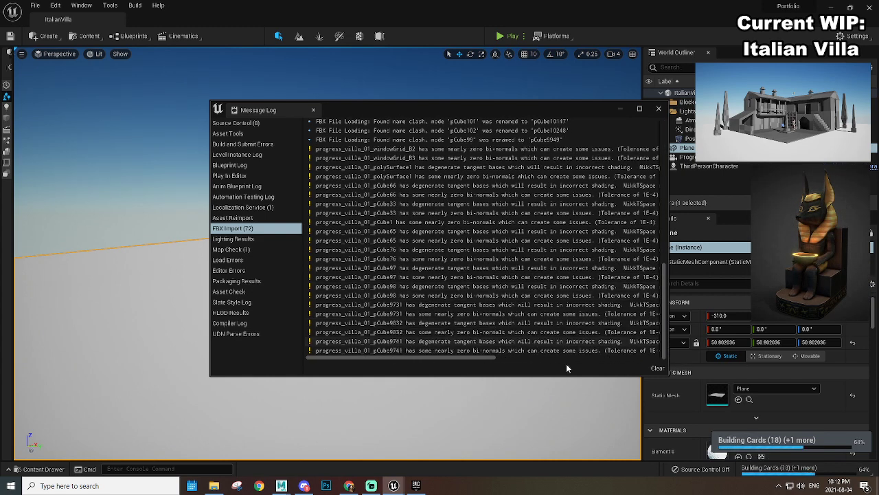
pyautogui.click(657, 367)
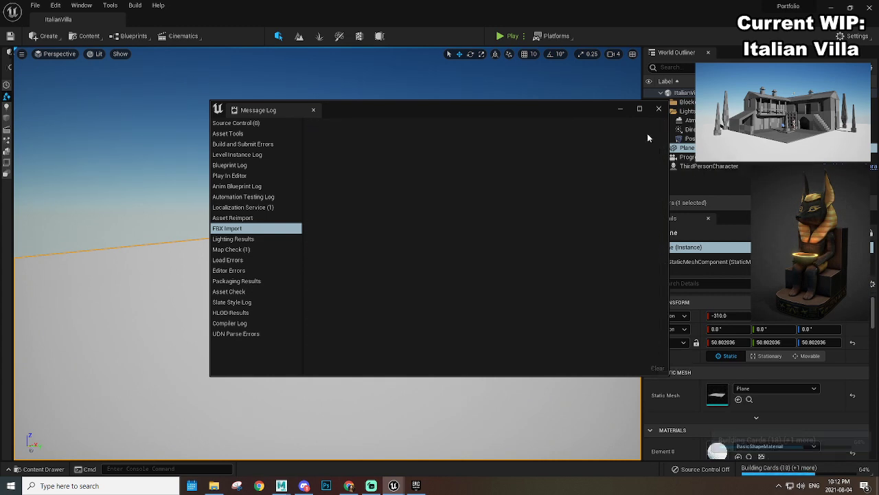
pyautogui.click(659, 108)
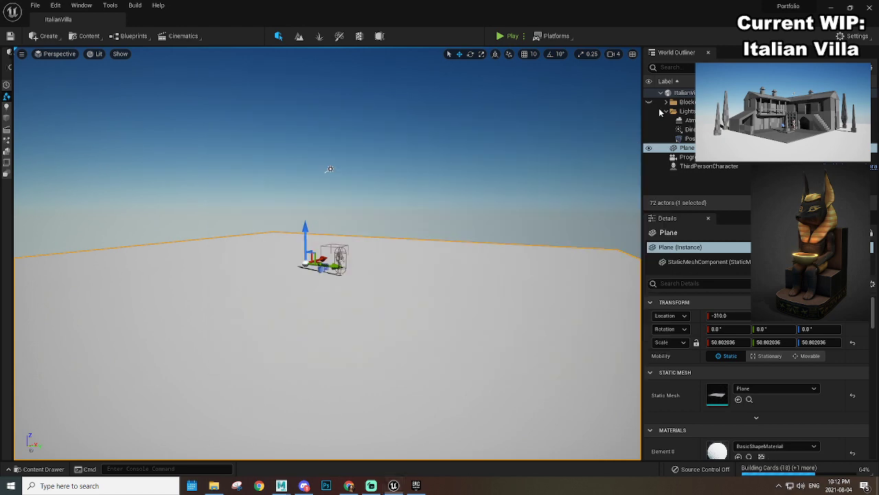
# Step: Delete all the imported assets from the ProgressMesh folder
pyautogui.click(446, 160)
pyautogui.hotkey('ctrl', 'space')
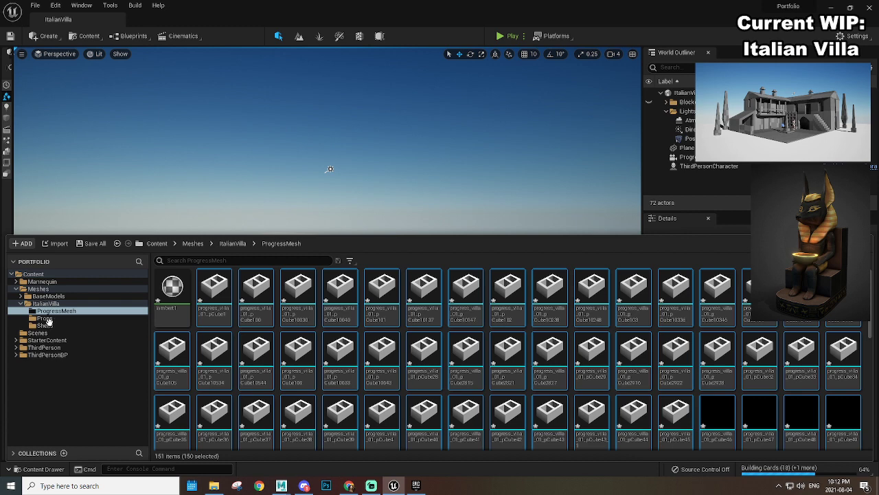
pyautogui.click(45, 320)
pyautogui.click(116, 310)
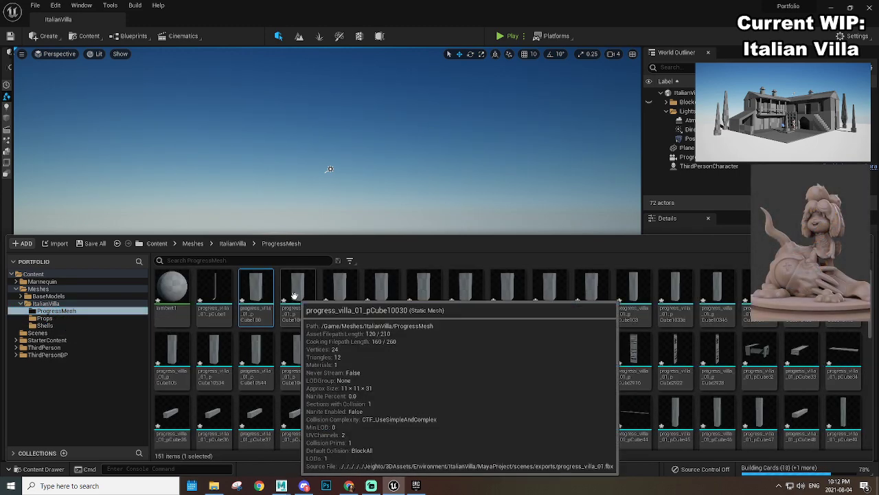
pyautogui.hotkey('ctrl', 'a')
pyautogui.press('Delete')
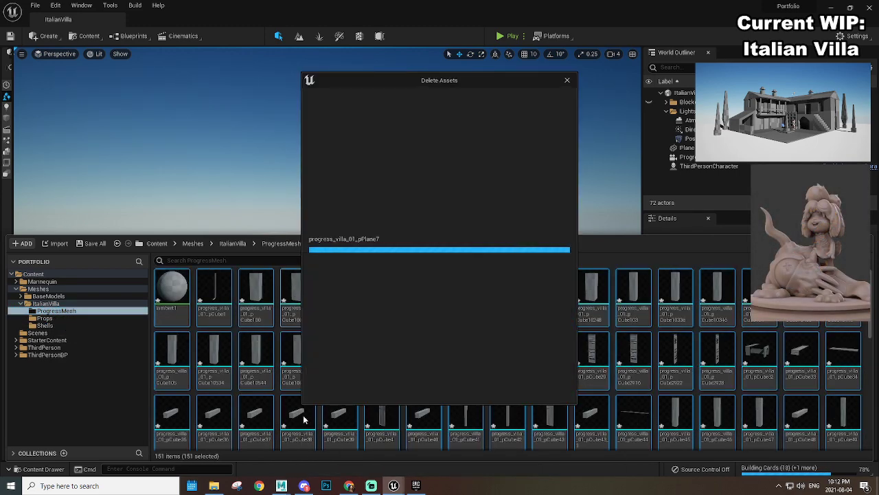
pyautogui.click(383, 390)
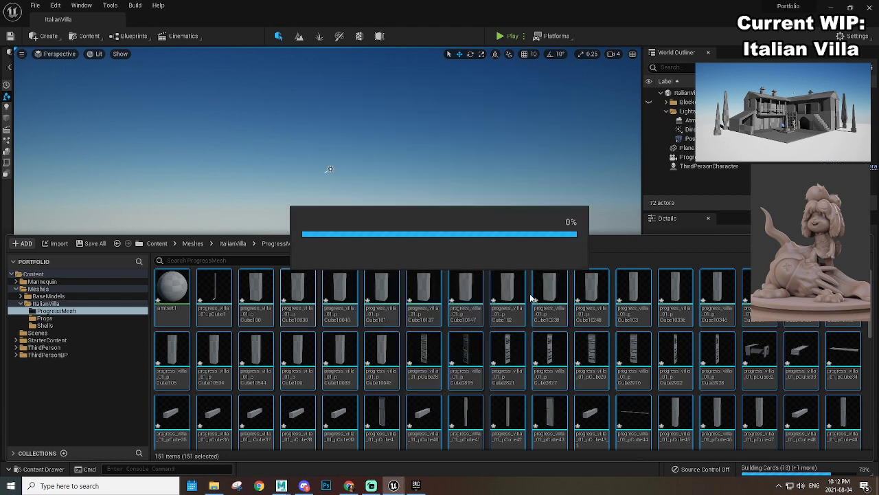
# Step: Switch to Maya, duplicate the villa's modeled group and combine the copy into a single mesh
pyautogui.moveTo(281, 486)
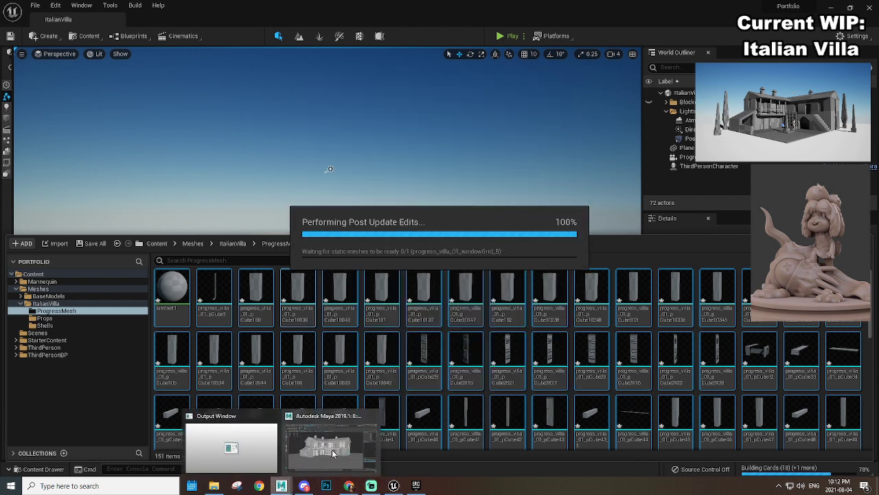
pyautogui.click(332, 449)
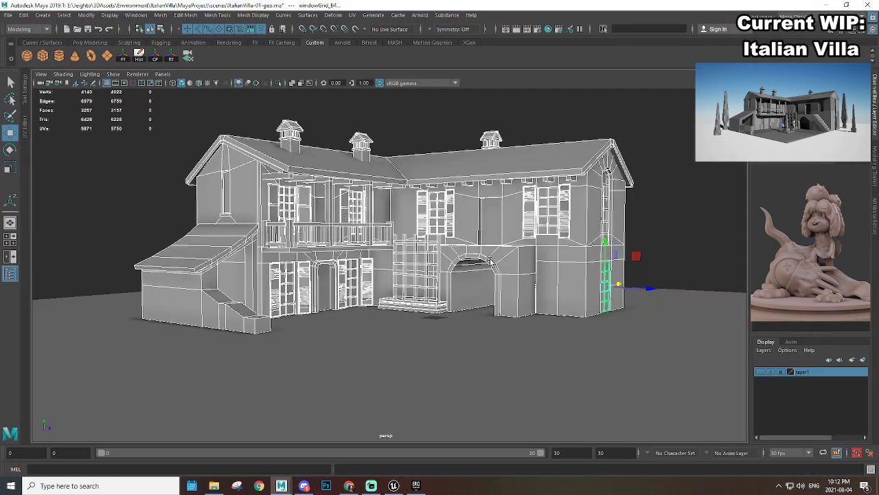
pyautogui.keyDown('alt'); pyautogui.moveTo(448, 417); pyautogui.dragTo(394, 480, button='right'); pyautogui.keyUp('alt')
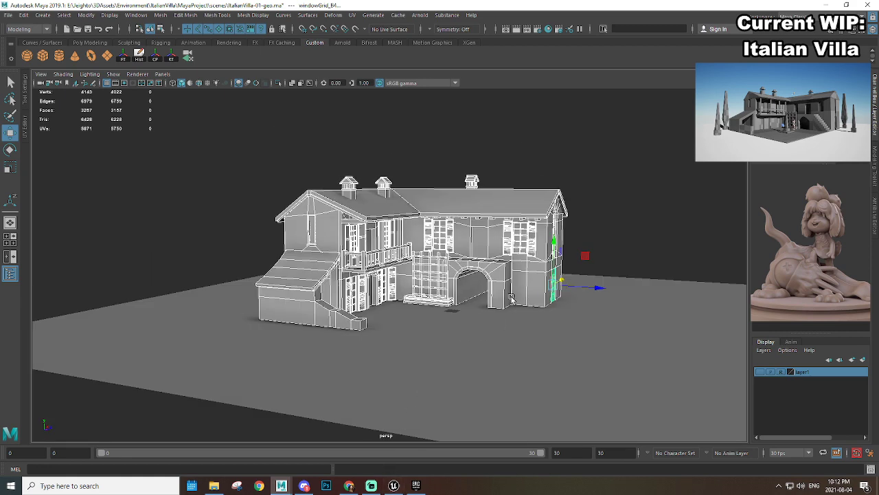
pyautogui.keyDown('alt'); pyautogui.moveTo(511, 297); pyautogui.dragTo(504, 318); pyautogui.keyUp('alt')
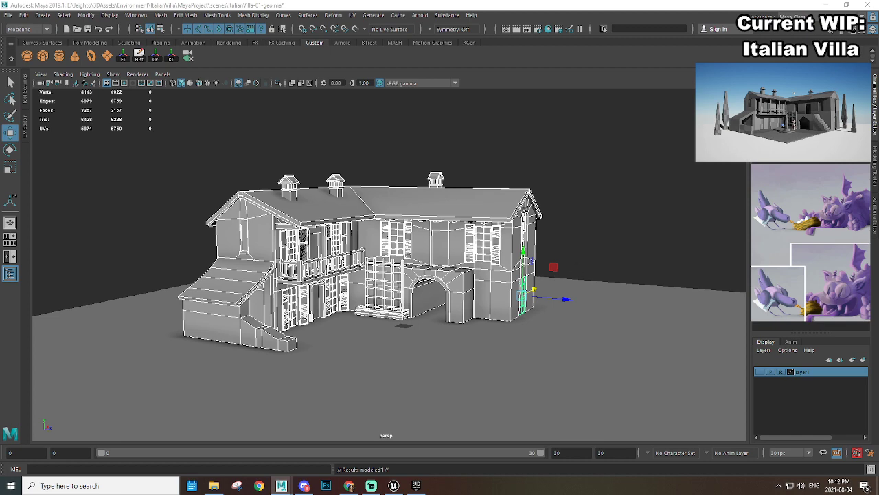
pyautogui.click(551, 116)
pyautogui.scroll(-5, 518, 274)
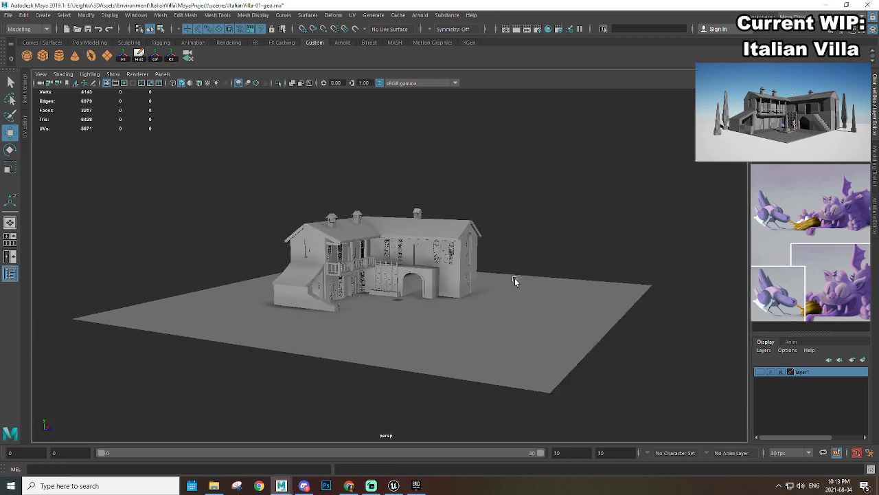
pyautogui.scroll(5, 515, 282)
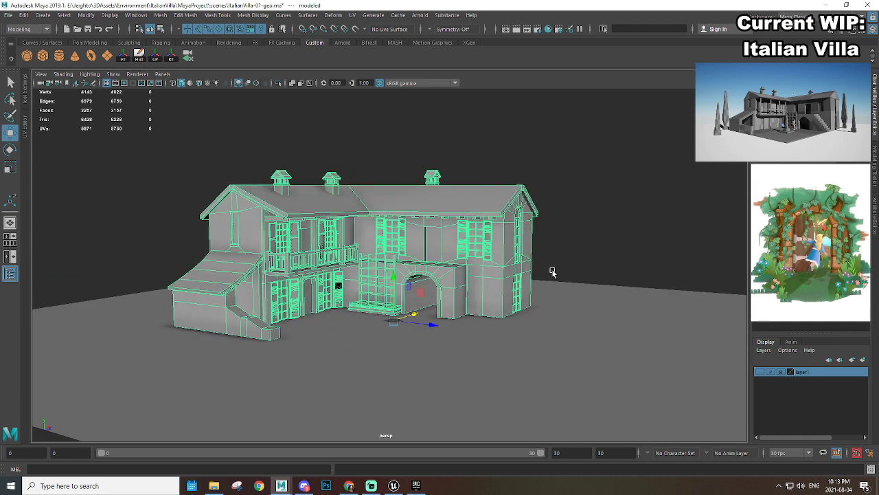
pyautogui.keyDown('alt'); pyautogui.moveTo(548, 274); pyautogui.dragTo(549, 260, button='middle'); pyautogui.keyUp('alt')
pyautogui.keyDown('alt'); pyautogui.moveTo(549, 260); pyautogui.dragTo(565, 269, button='right'); pyautogui.keyUp('alt')
pyautogui.hotkey('ctrl', 'd')
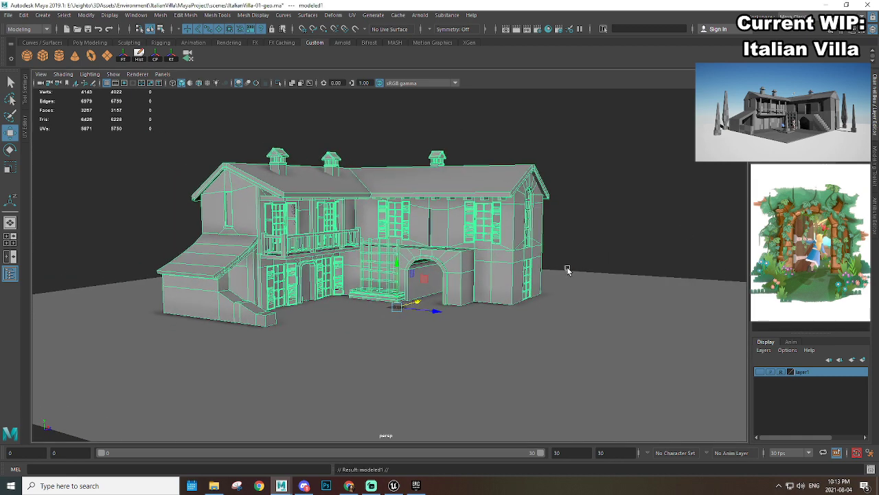
pyautogui.click(166, 17)
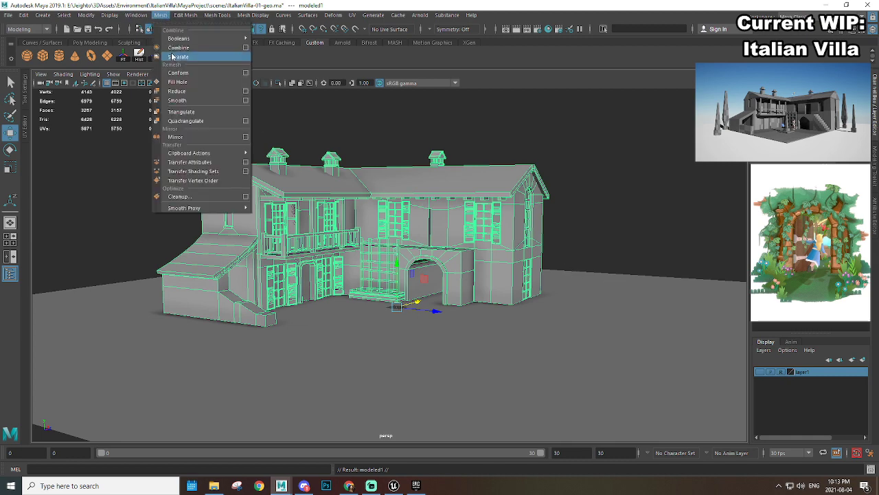
pyautogui.click(199, 55)
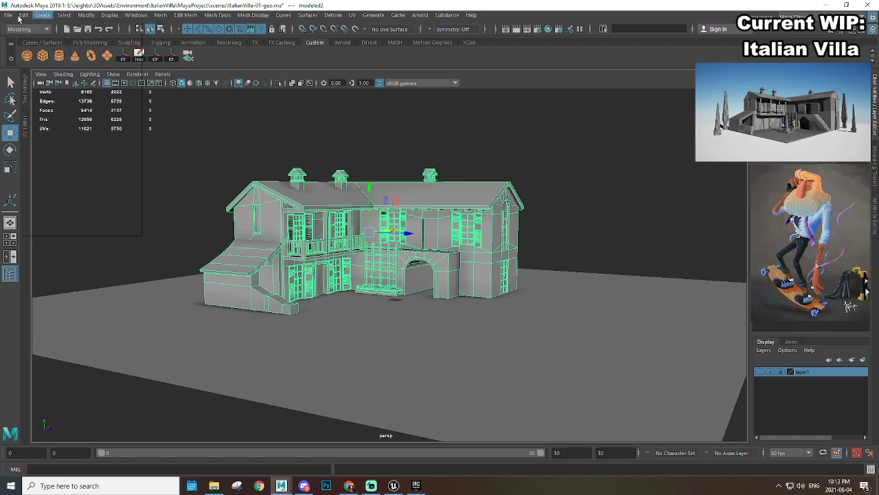
# Step: Export the combined villa mesh as FBX, overwriting progress_villa_01.fbx in the exports folder
pyautogui.click(9, 15)
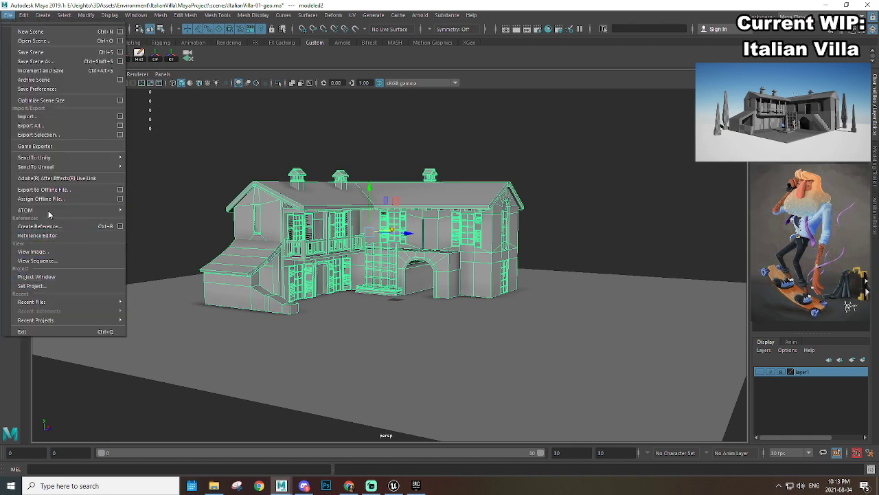
pyautogui.click(48, 135)
pyautogui.click(202, 141)
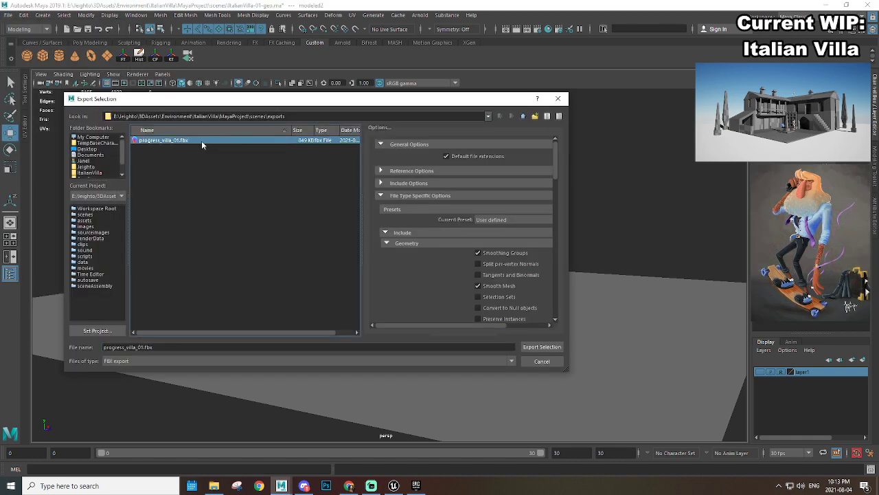
pyautogui.click(545, 348)
pyautogui.click(296, 248)
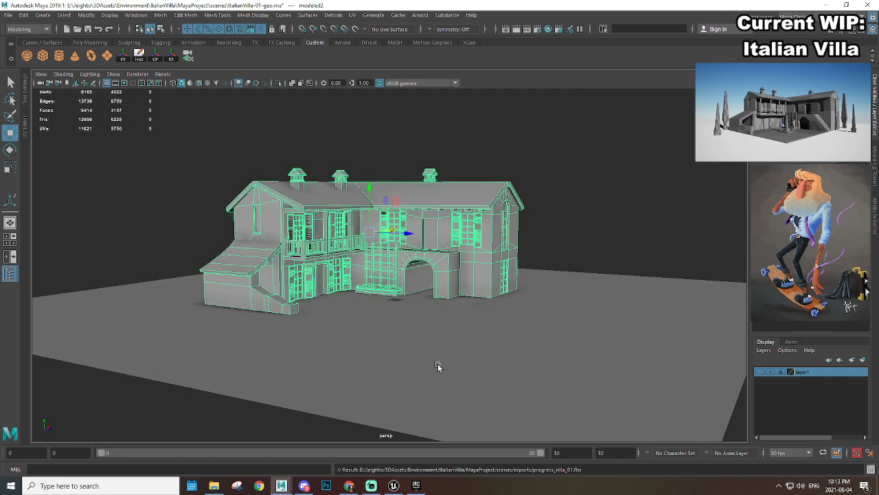
# Step: Switch back to Unreal, import all of progress_villa_01 into ProgressMesh with the existing options, and clear and close the import messages
pyautogui.click(394, 486)
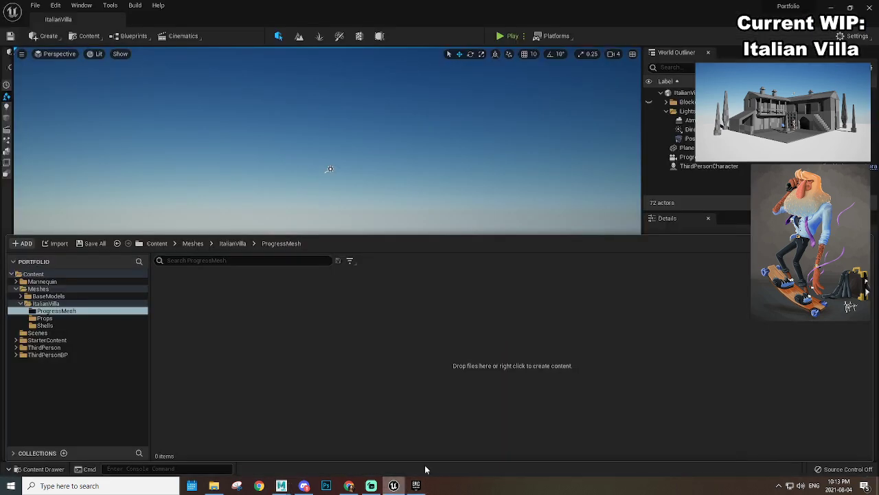
pyautogui.click(54, 242)
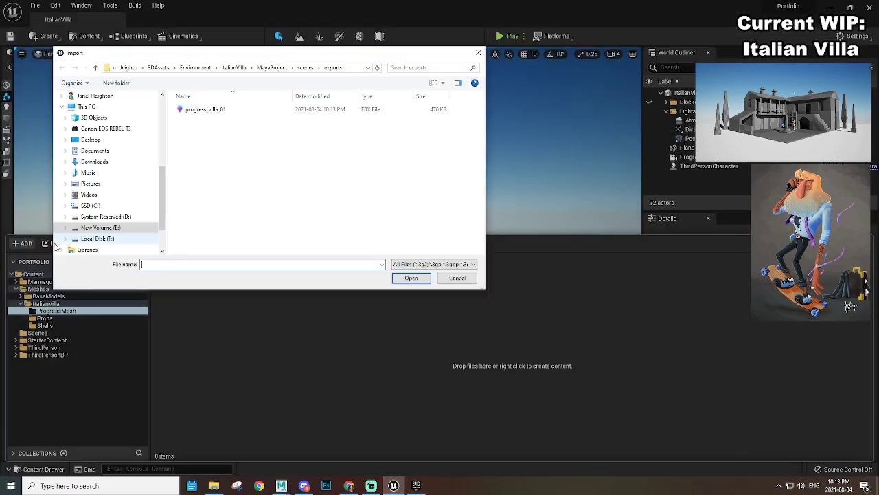
pyautogui.click(227, 111)
pyautogui.click(409, 277)
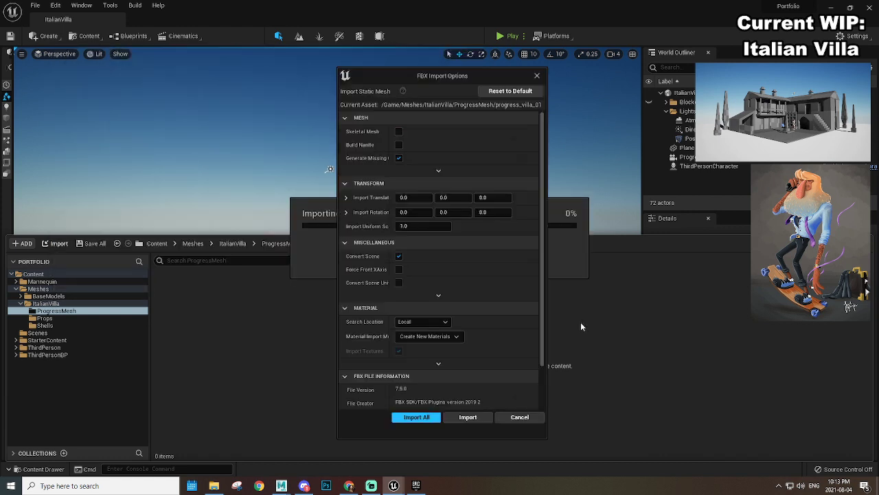
pyautogui.click(417, 416)
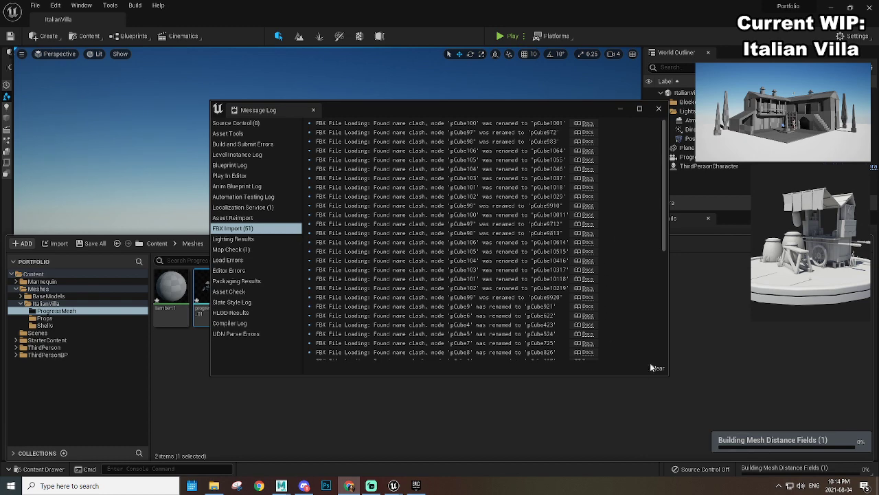
pyautogui.click(656, 368)
pyautogui.click(659, 109)
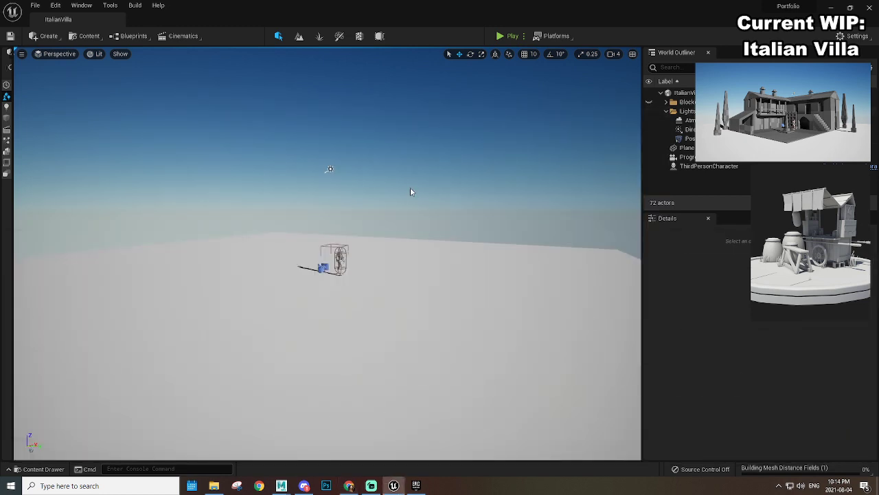
# Step: Place the progress_villa_01 static mesh in the level beside the third-person character
pyautogui.hotkey('ctrl', 'space')
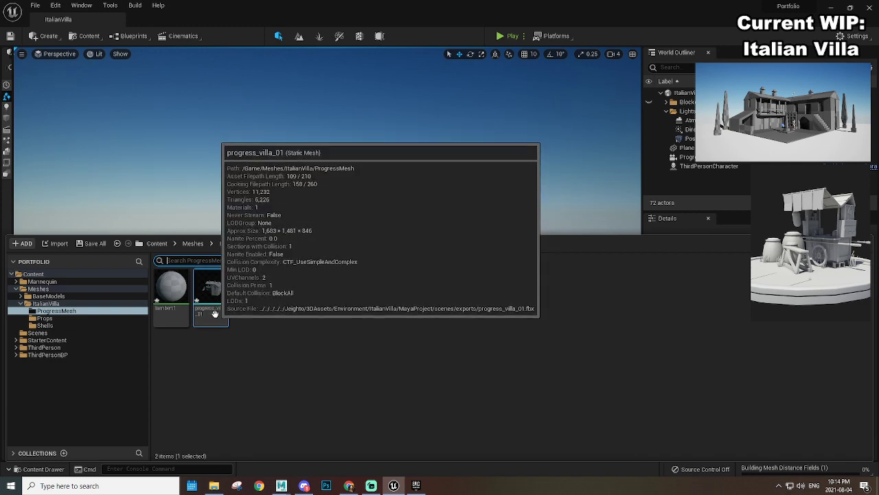
pyautogui.moveTo(428, 218); pyautogui.dragTo(356, 275)
pyautogui.moveTo(465, 316)
pyautogui.keyDown('alt'); pyautogui.mouseDown()
pyautogui.moveTo(440, 316)
pyautogui.moveTo(447, 318)
pyautogui.moveTo(405, 295)
pyautogui.moveTo(462, 332)
pyautogui.mouseUp(); pyautogui.keyUp('alt')
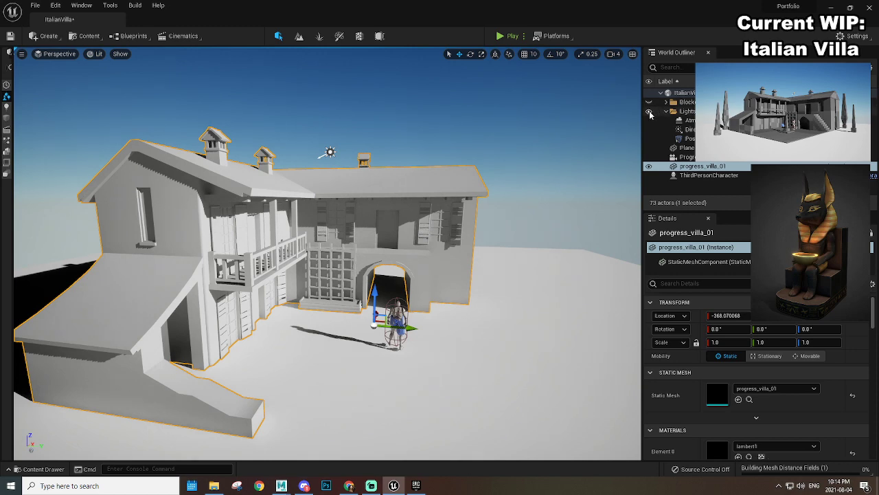
# Step: Show the blockout folder and move the progress_villa_01 mesh over the blockout building
pyautogui.click(649, 103)
pyautogui.scroll(-2, 346, 302)
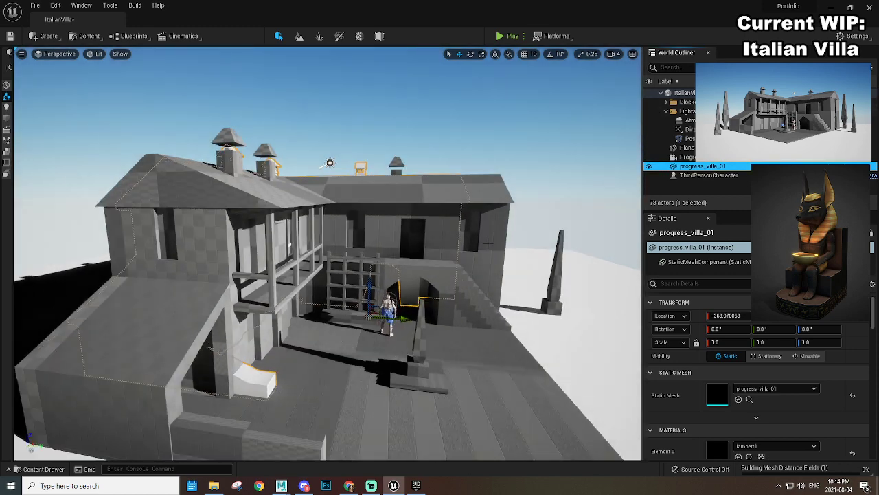
pyautogui.keyDown('alt'); pyautogui.moveTo(346, 302); pyautogui.dragTo(363, 300); pyautogui.keyUp('alt')
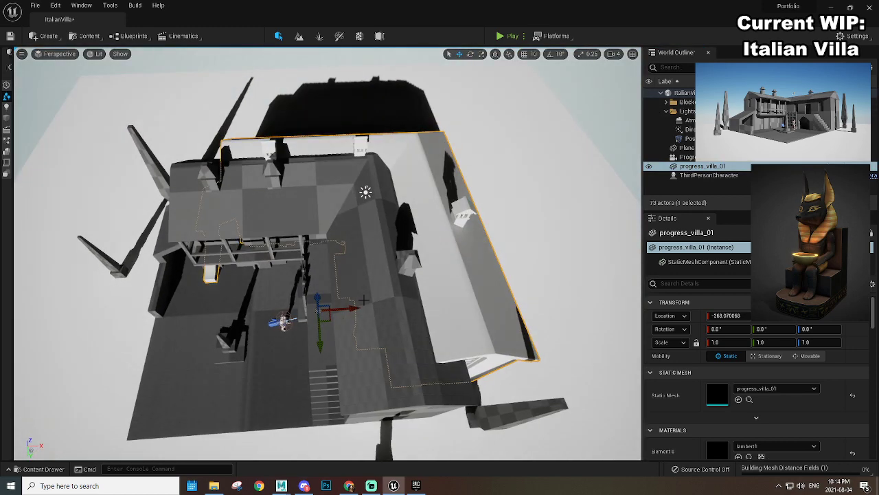
pyautogui.moveTo(320, 336); pyautogui.dragTo(323, 280)
pyautogui.keyDown('alt'); pyautogui.moveTo(376, 338); pyautogui.dragTo(396, 336); pyautogui.keyUp('alt')
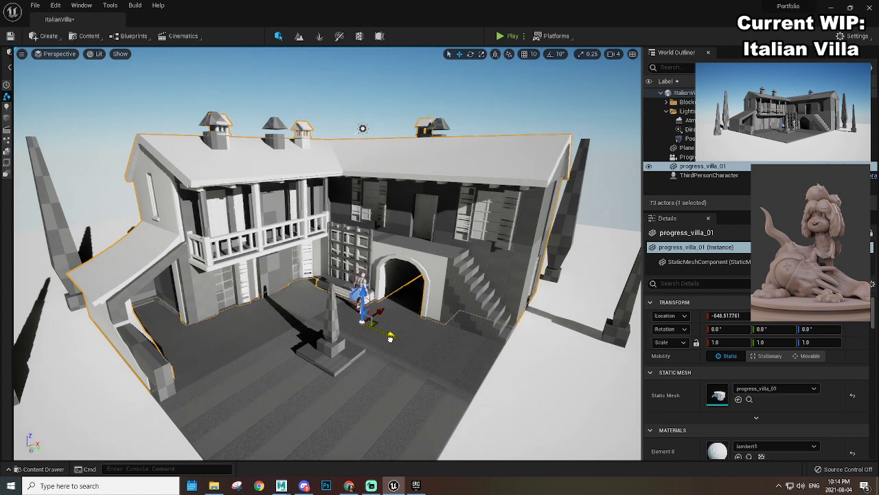
# Step: Nudge the villa mesh to line up with the blockout walls, bringing its X location to about -636
pyautogui.moveTo(394, 342); pyautogui.dragTo(390, 341)
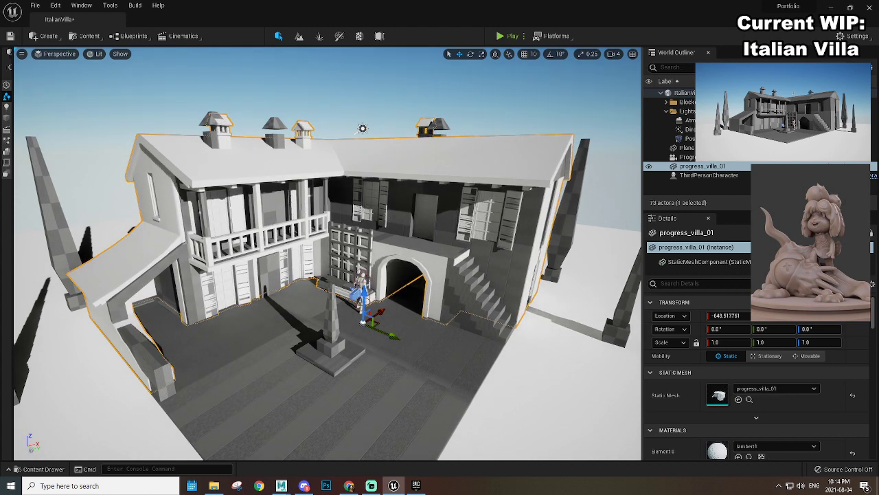
pyautogui.keyDown('alt'); pyautogui.moveTo(476, 330); pyautogui.dragTo(461, 330); pyautogui.keyUp('alt')
pyautogui.keyDown('alt'); pyautogui.moveTo(461, 329); pyautogui.dragTo(440, 330, button='right'); pyautogui.keyUp('alt')
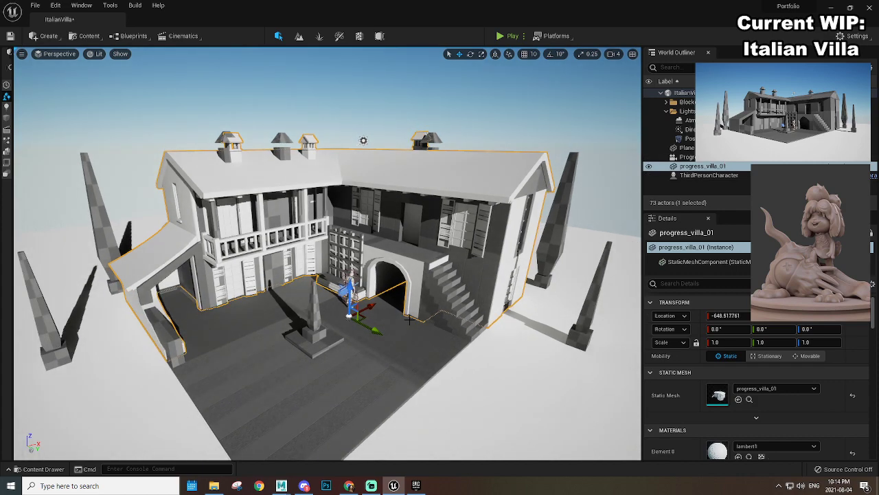
pyautogui.keyDown('alt'); pyautogui.moveTo(461, 329); pyautogui.dragTo(474, 295); pyautogui.keyUp('alt')
pyautogui.keyDown('alt'); pyautogui.moveTo(326, 364); pyautogui.dragTo(309, 372); pyautogui.keyUp('alt')
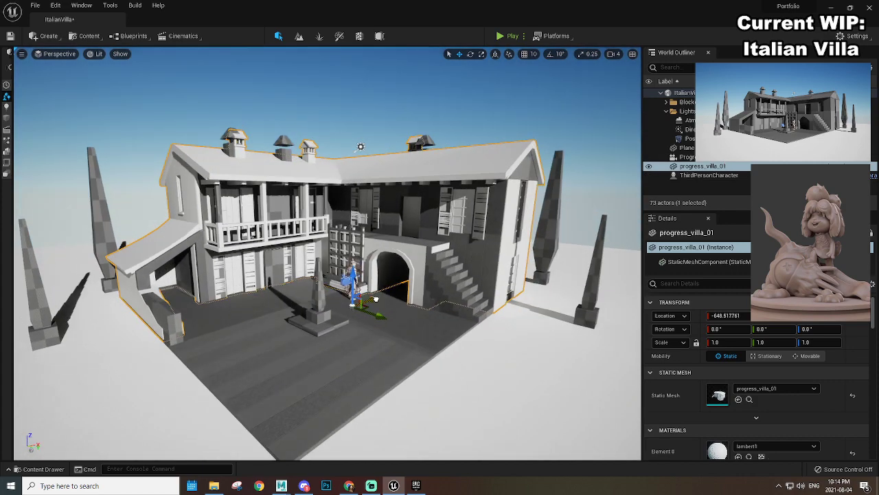
pyautogui.moveTo(376, 300); pyautogui.dragTo(378, 300)
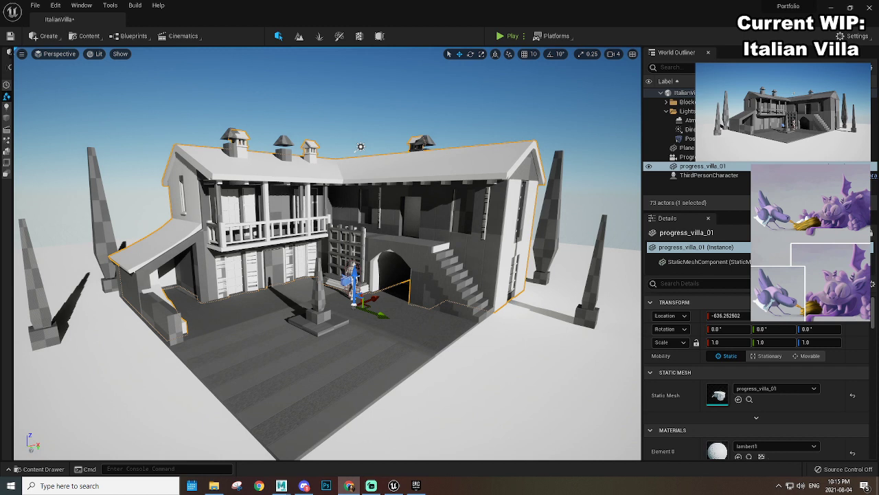
# Step: Hide the progress_villa_01 mesh so only the blockout villa is shown
pyautogui.click(646, 170)
pyautogui.click(650, 166)
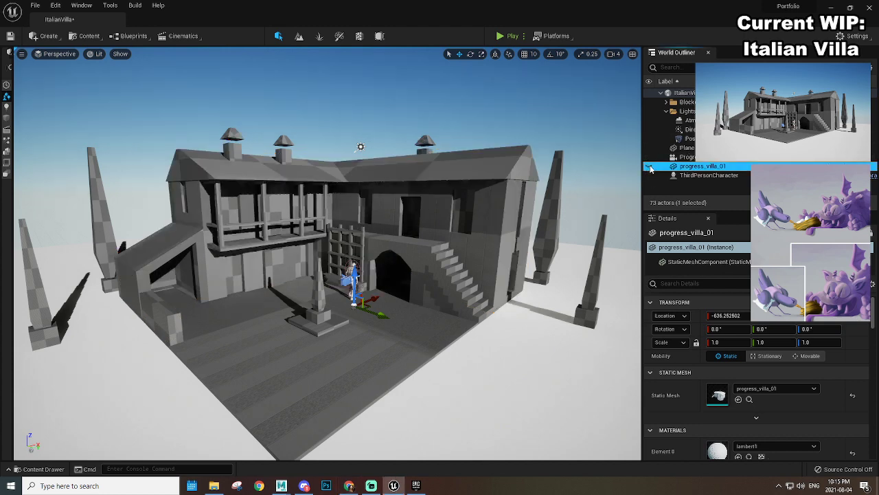
pyautogui.keyDown('alt'); pyautogui.moveTo(224, 356); pyautogui.dragTo(185, 356, button='right'); pyautogui.keyUp('alt')
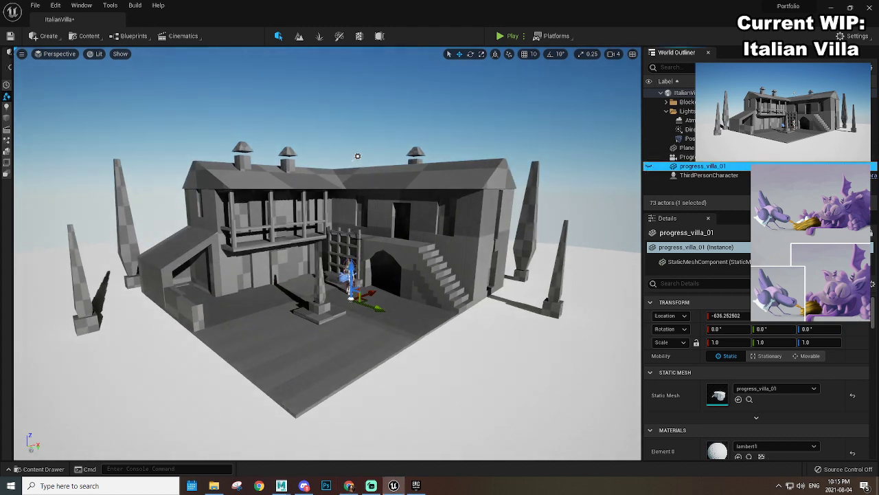
pyautogui.keyDown('alt'); pyautogui.moveTo(357, 245); pyautogui.dragTo(433, 232); pyautogui.keyUp('alt')
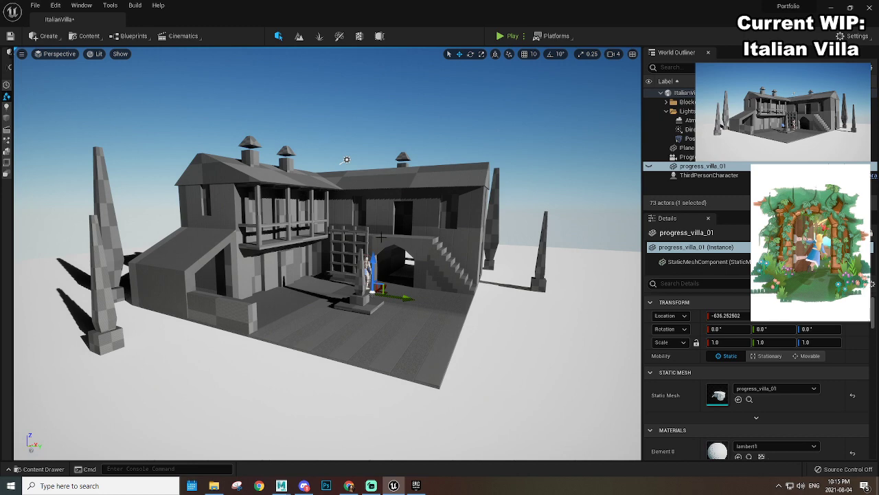
# Step: Pilot the ProgressCam camera actor to view the level through it
pyautogui.rightClick(711, 157)
pyautogui.moveTo(742, 262)
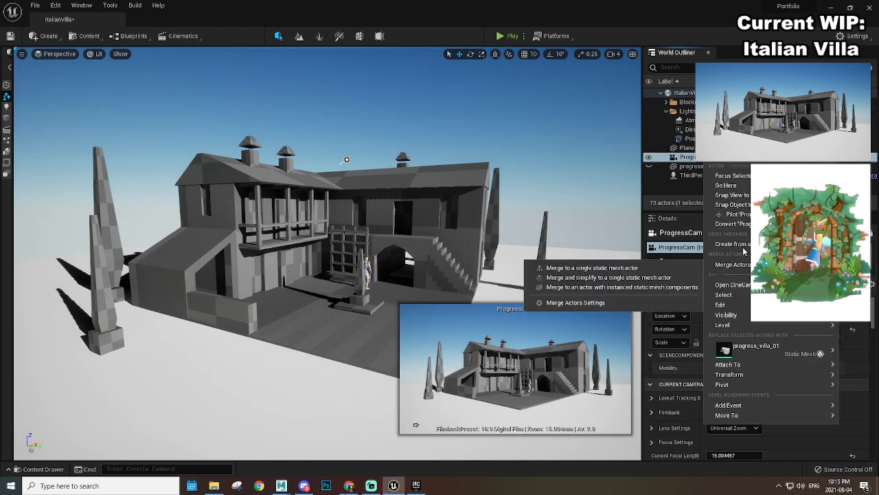
pyautogui.click(736, 214)
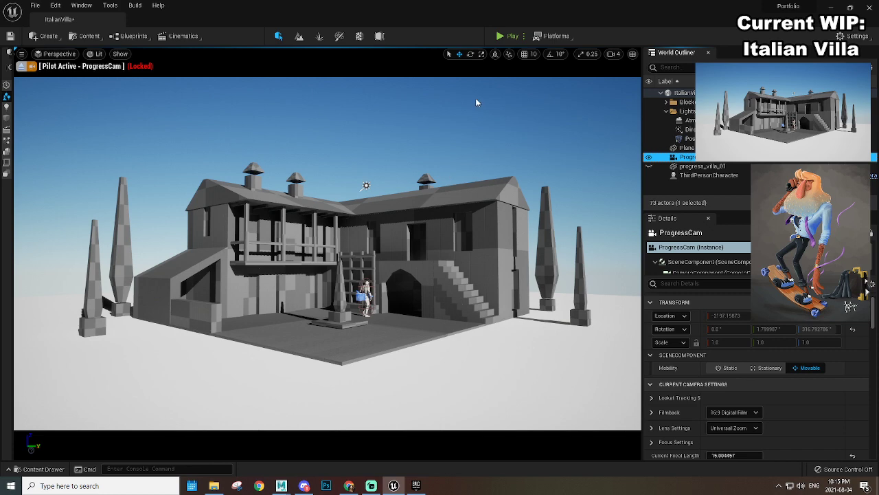
# Step: Show the progress_villa_01 mesh and hide the blockout folder so only the detailed villa is displayed
pyautogui.click(648, 166)
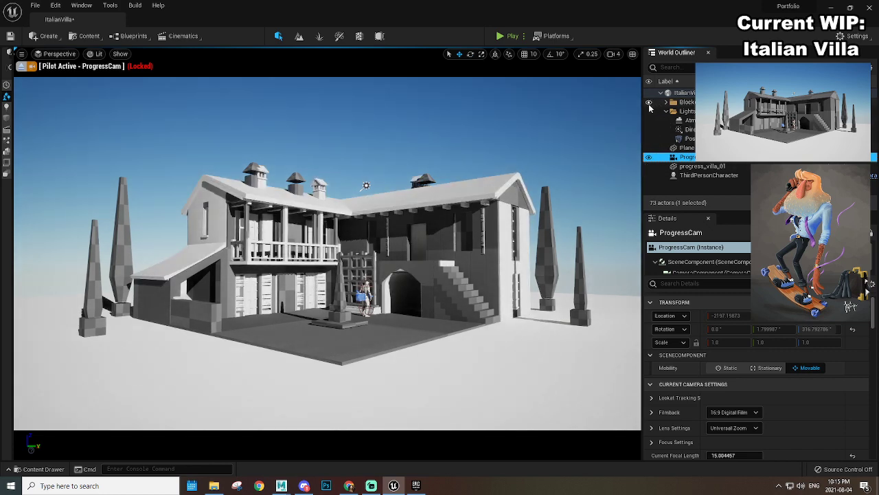
pyautogui.click(649, 103)
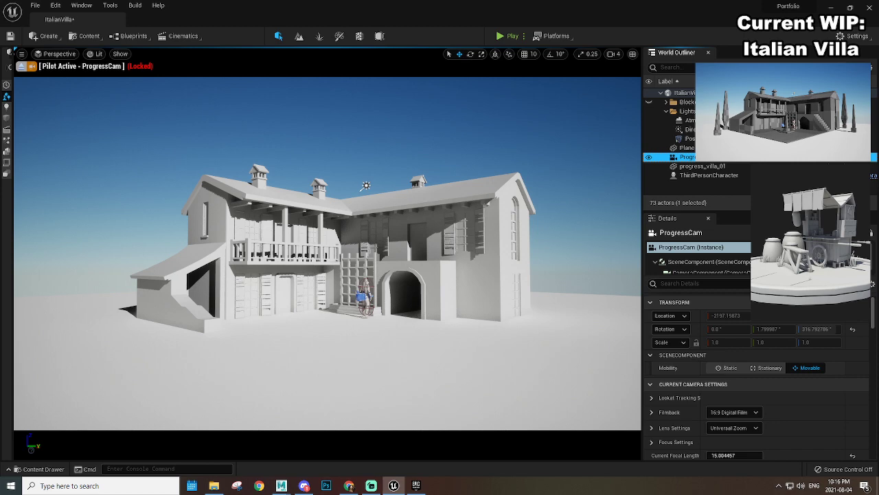
# Step: Launch PureRef and bring up the painted villa concept over the level view
pyautogui.press('super')
pyautogui.write('pureref')
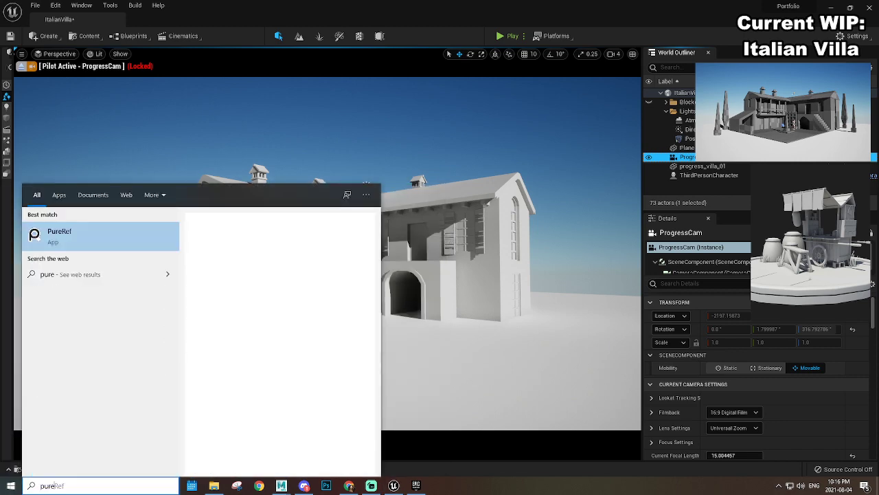
pyautogui.press('Return')
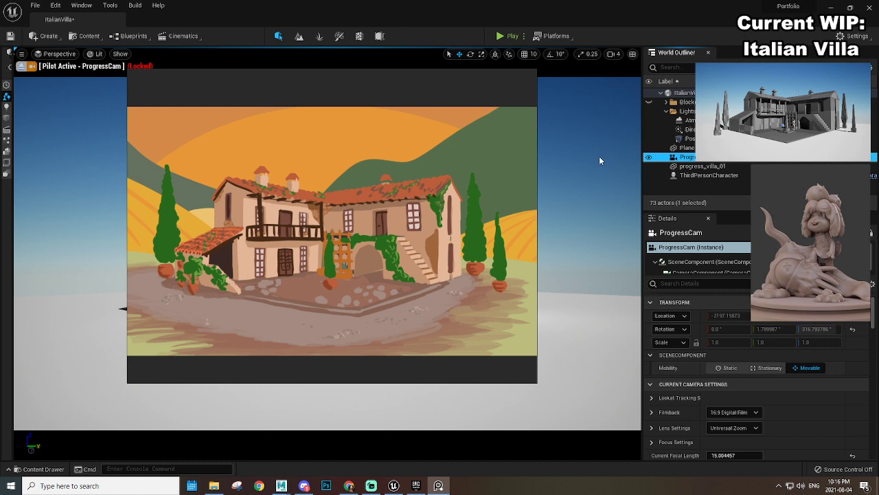
pyautogui.moveTo(371, 234); pyautogui.dragTo(385, 243, button='middle')
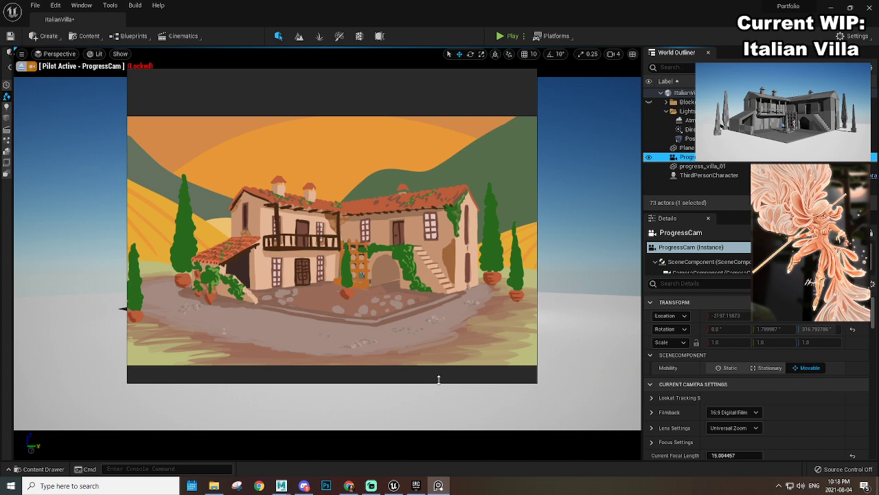
# Step: Compare the villa mesh with the concept painting, and browse the stone-house reference photos in the PureRef board
pyautogui.click(438, 486)
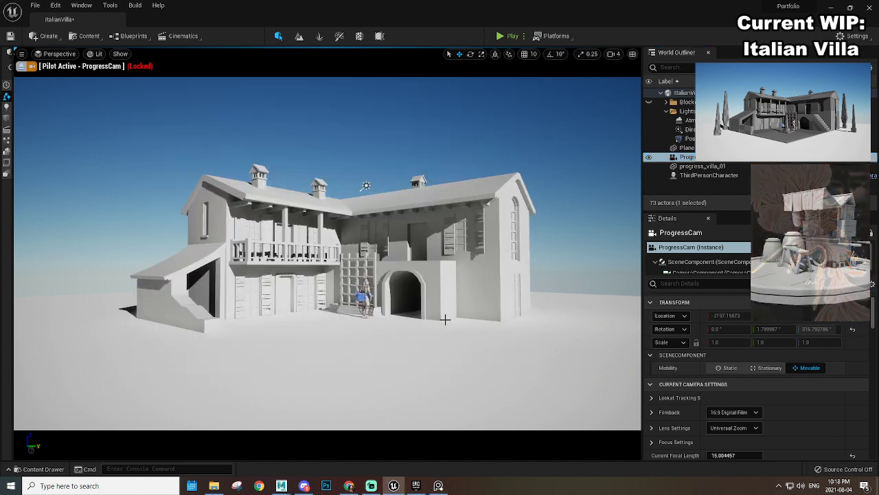
pyautogui.hotkey('alt', 'Tab')
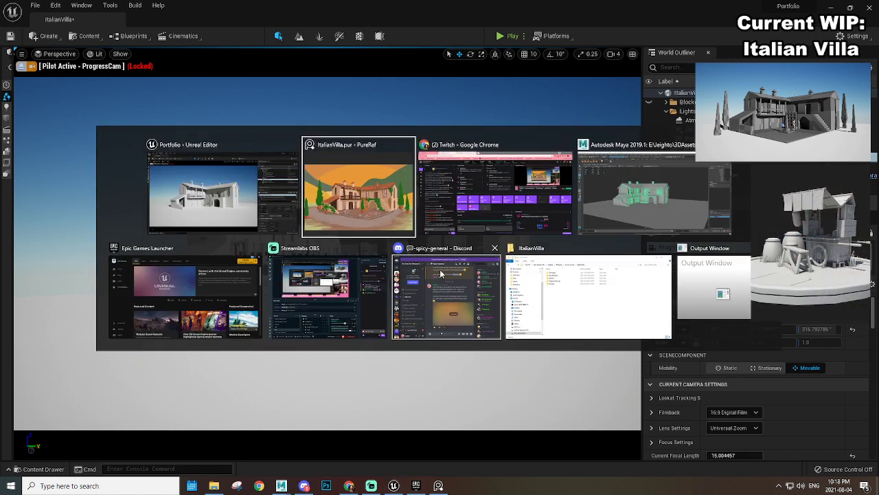
pyautogui.click(377, 210)
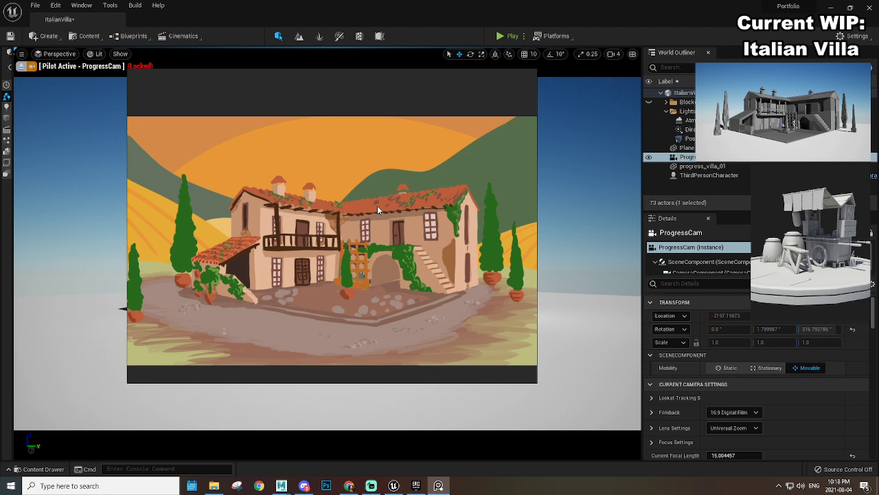
pyautogui.scroll(-1, 343, 257)
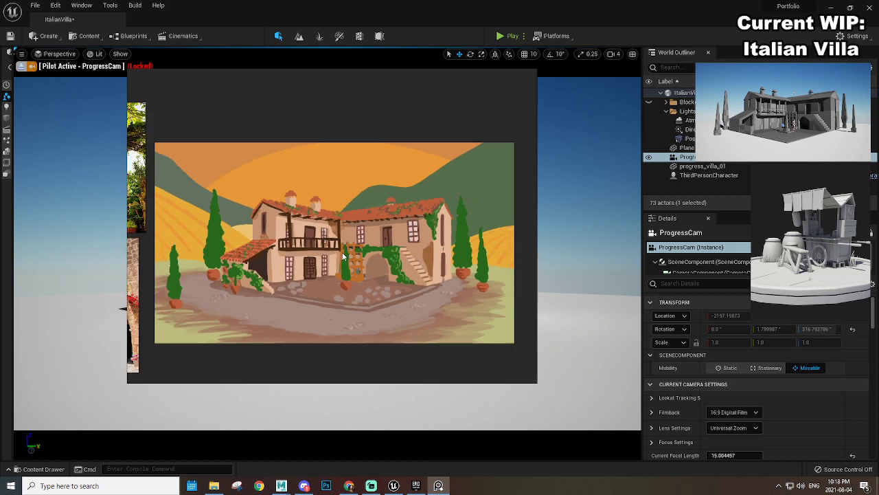
pyautogui.scroll(1, 313, 276)
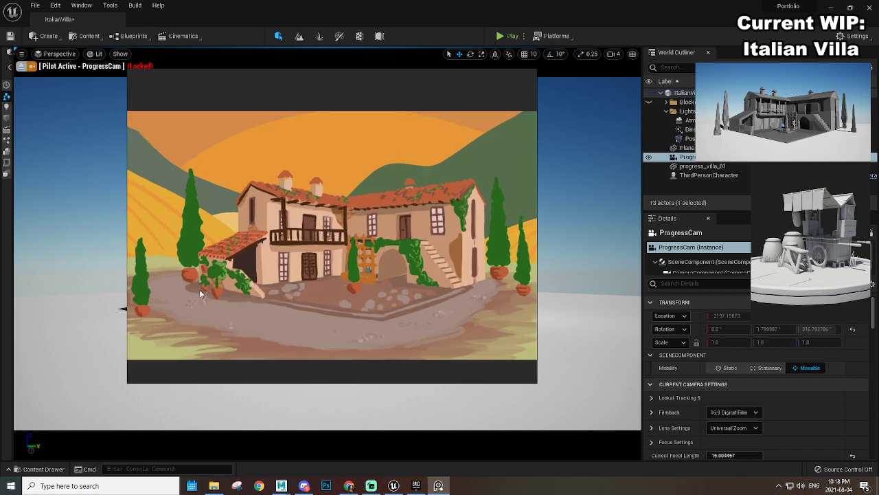
pyautogui.scroll(-2, 213, 294)
pyautogui.moveTo(224, 297); pyautogui.dragTo(373, 300, button='middle')
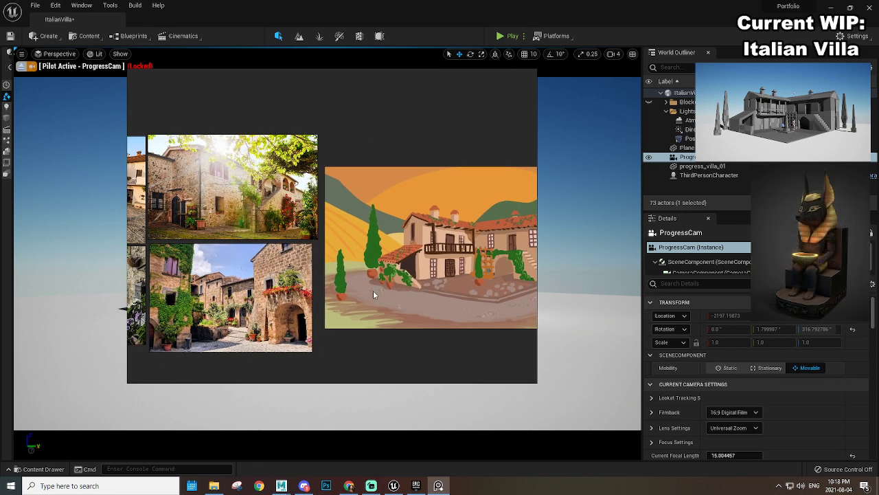
pyautogui.scroll(1, 371, 302)
pyautogui.moveTo(195, 273)
pyautogui.mouseDown(button='middle')
pyautogui.moveTo(465, 295)
pyautogui.moveTo(482, 272)
pyautogui.moveTo(475, 261)
pyautogui.mouseUp(button='middle')
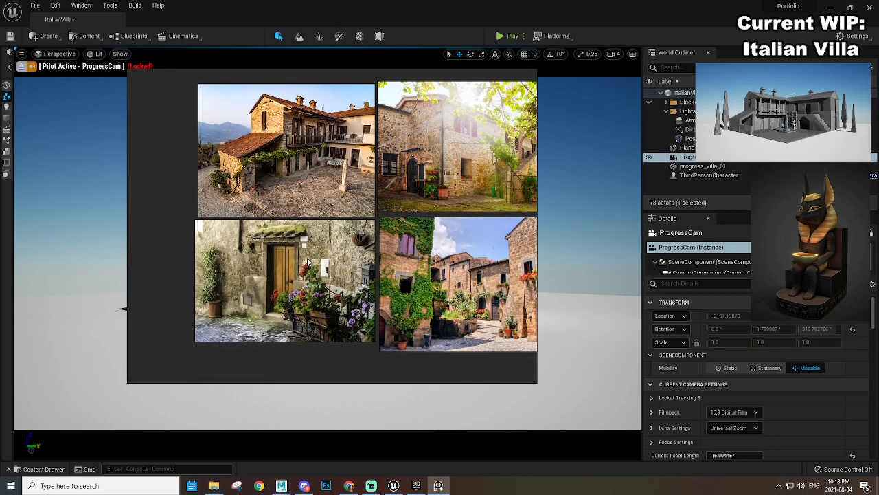
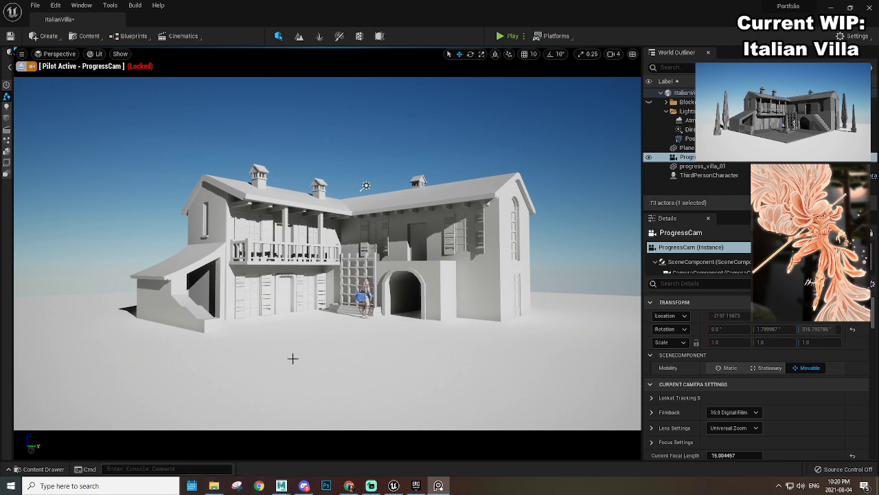
# Step: Open the lambert1 material from the ProgressMesh content folder in the Material Editor
pyautogui.click(454, 146)
pyautogui.hotkey('ctrl', 'space')
pyautogui.click(172, 313)
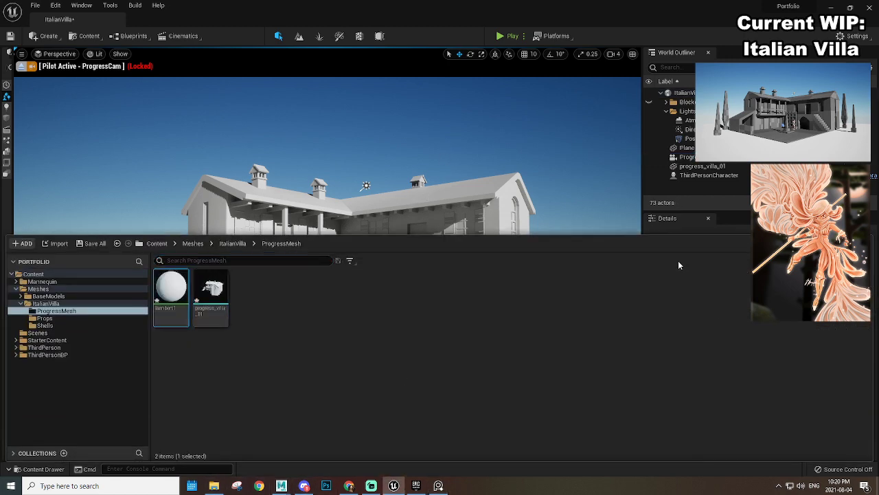
pyautogui.doubleClick(173, 283)
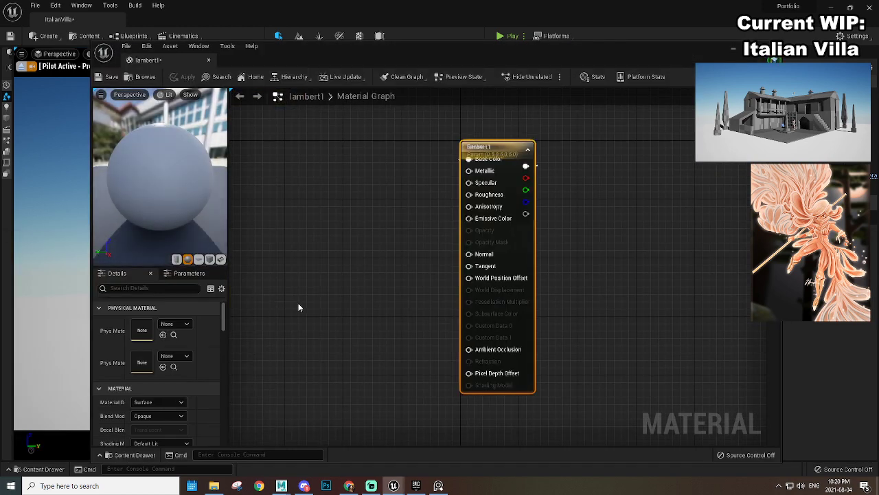
# Step: Examine the lambert1 material's graph and its translucency and usage settings, and move the Material Editor away from the level view
pyautogui.scroll(-1, 395, 302)
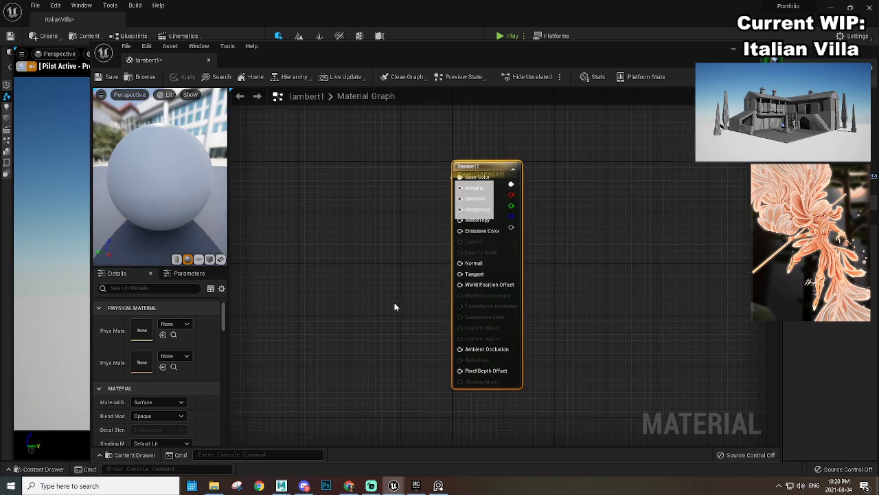
pyautogui.scroll(-3, 127, 414)
pyautogui.scroll(-10, 165, 412)
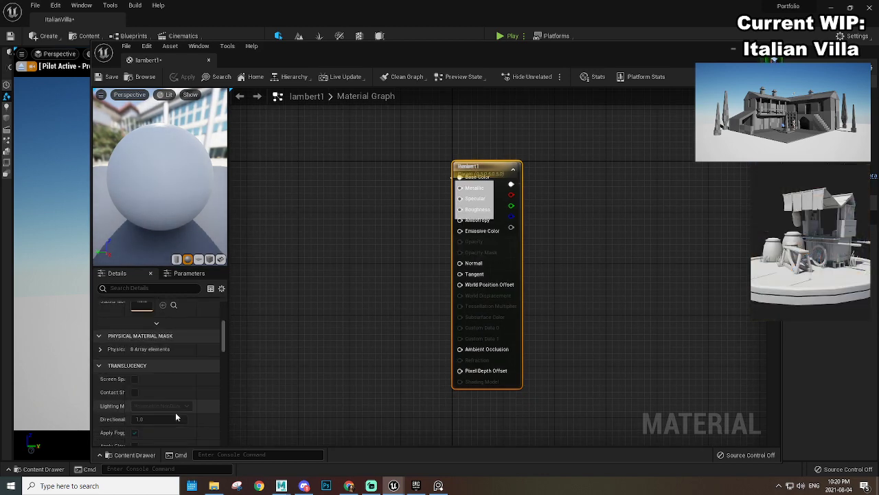
pyautogui.scroll(-2, 175, 412)
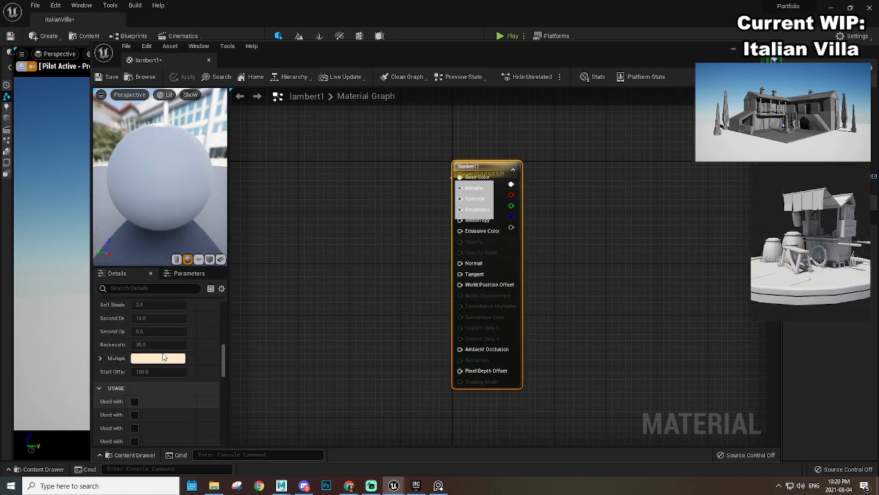
pyautogui.click(100, 358)
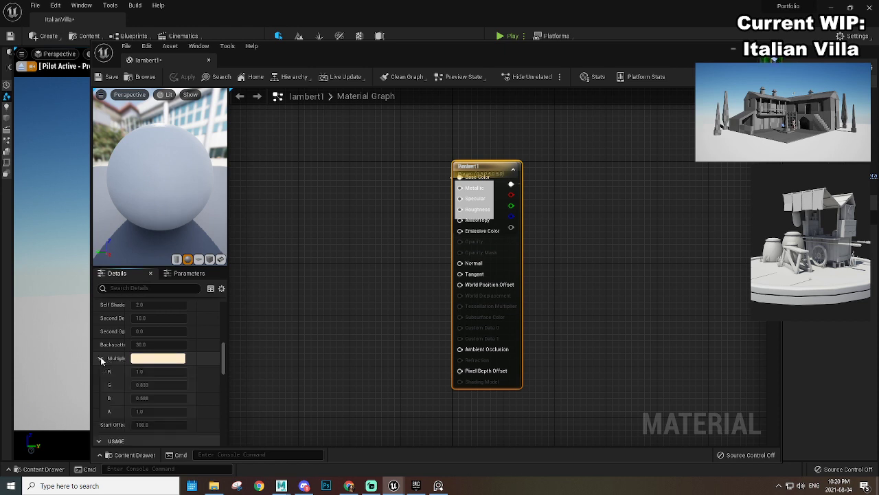
pyautogui.scroll(-3, 195, 385)
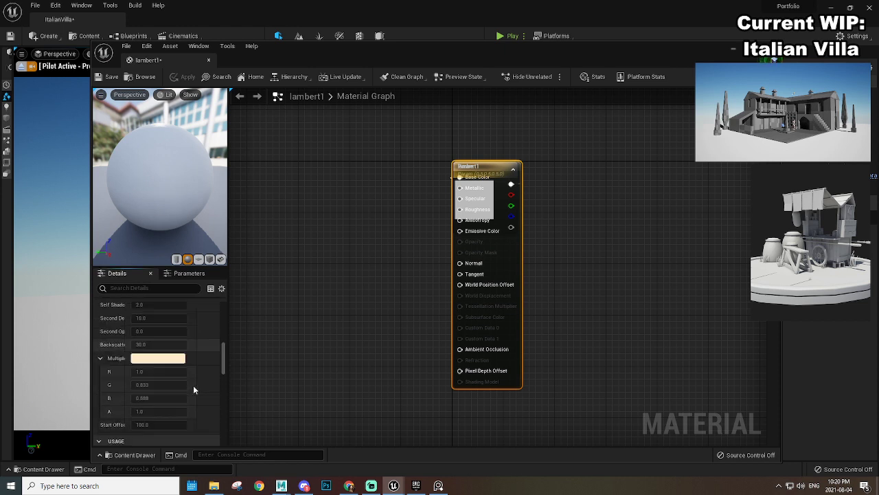
pyautogui.scroll(-3, 193, 389)
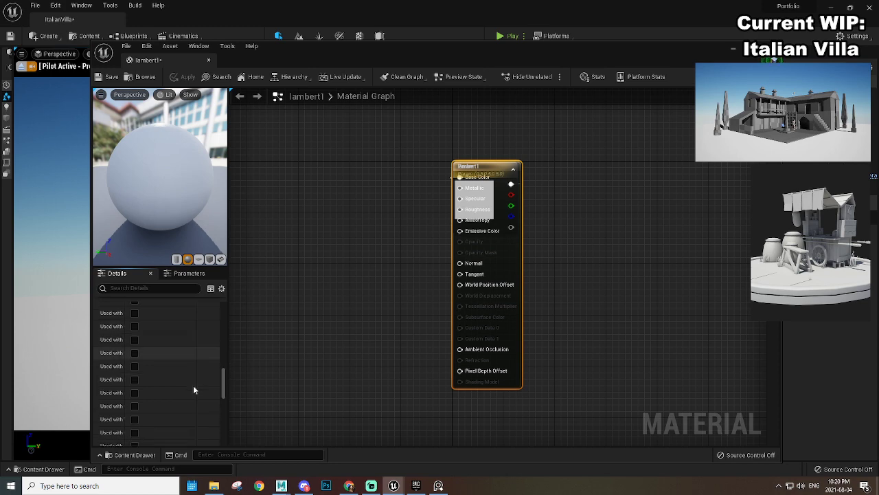
pyautogui.moveTo(371, 58); pyautogui.dragTo(878, 94)
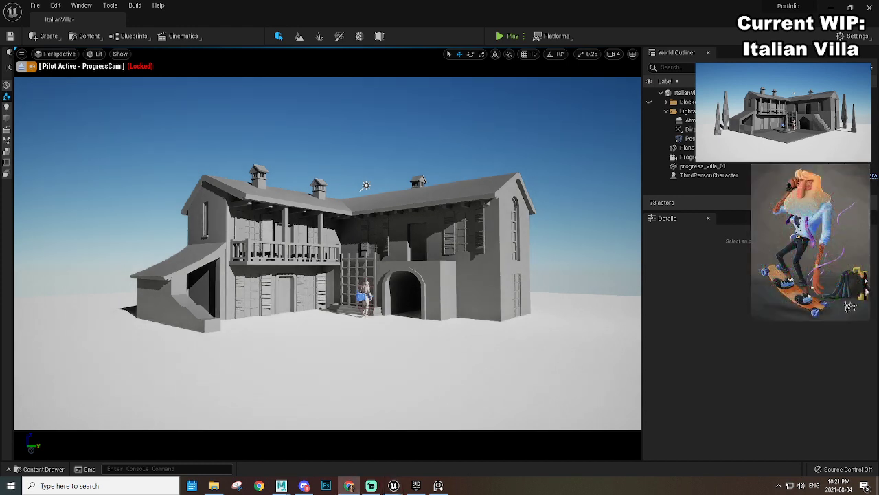
pyautogui.click(368, 183)
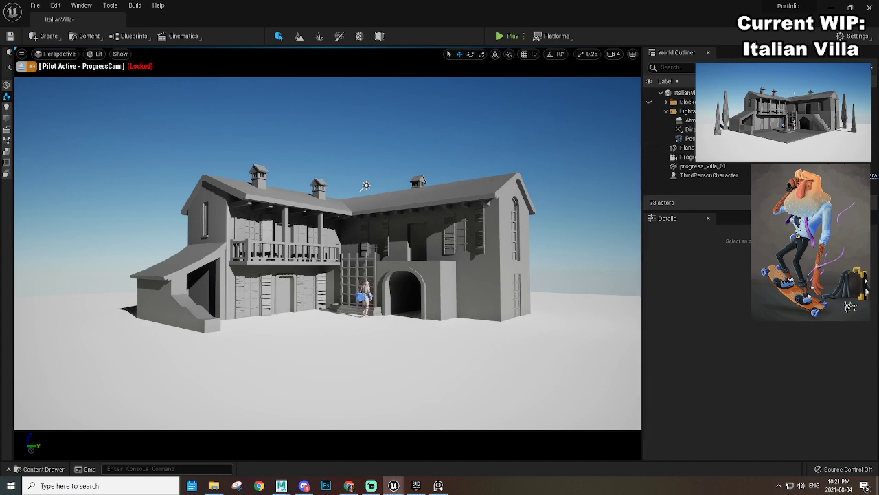
pyautogui.click(366, 186)
pyautogui.press('e')
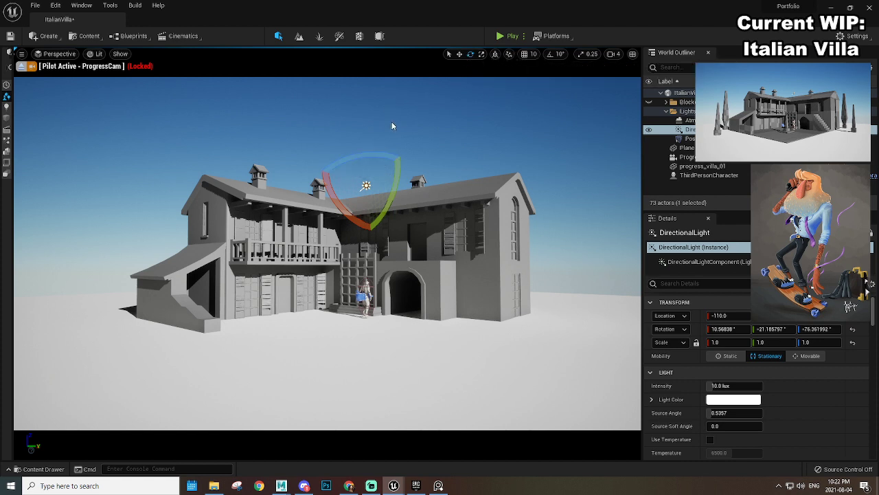
pyautogui.click(719, 168)
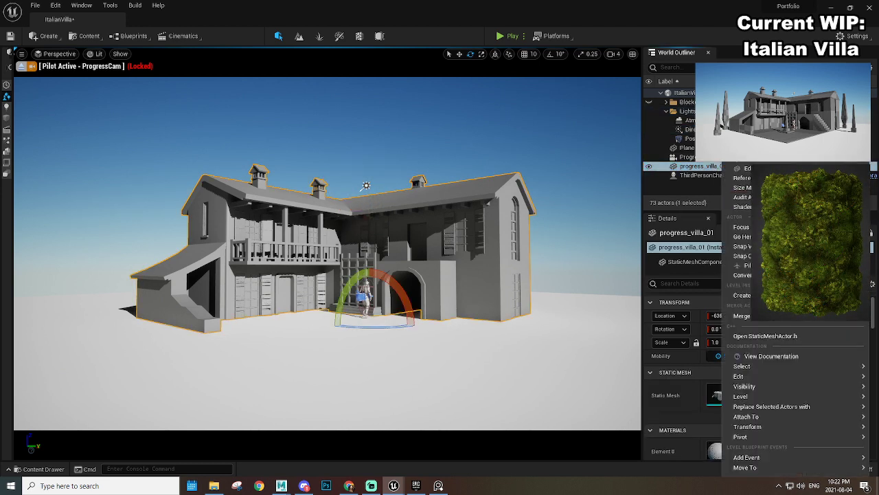
pyautogui.press('Escape')
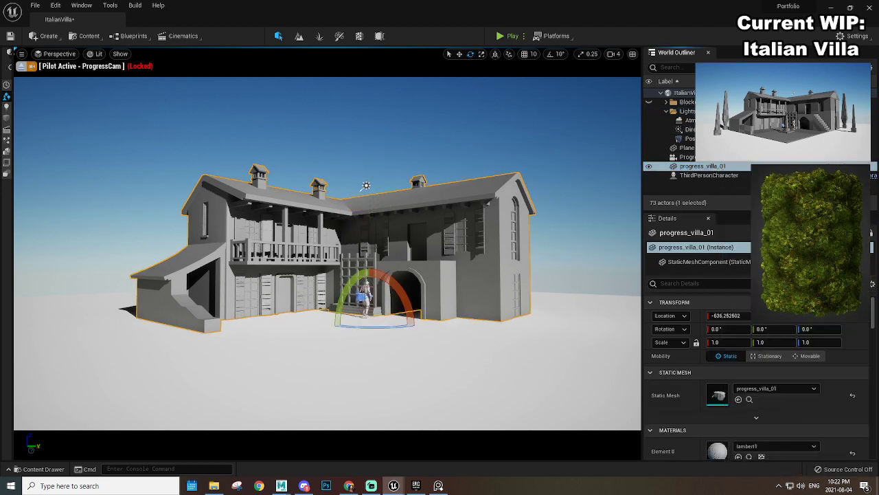
# Step: Stop piloting the ProgressCam camera actor so the level view can move freely
pyautogui.click(687, 157)
pyautogui.rightClick(712, 163)
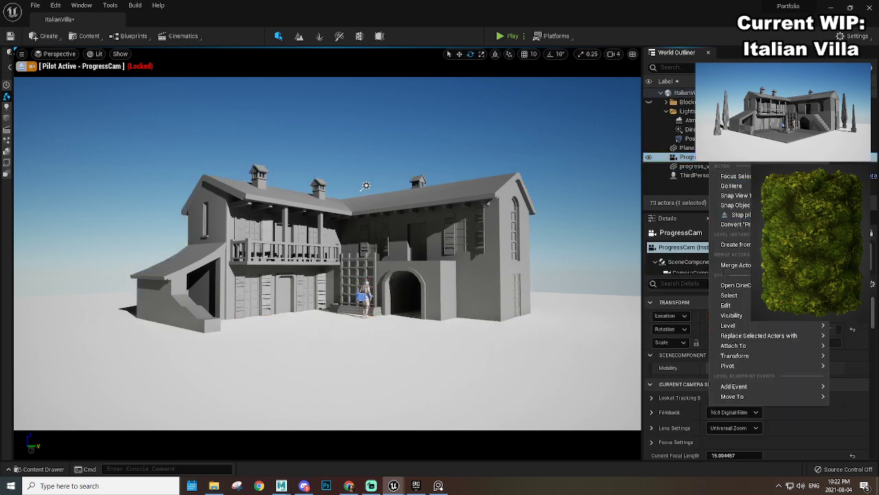
pyautogui.click(739, 215)
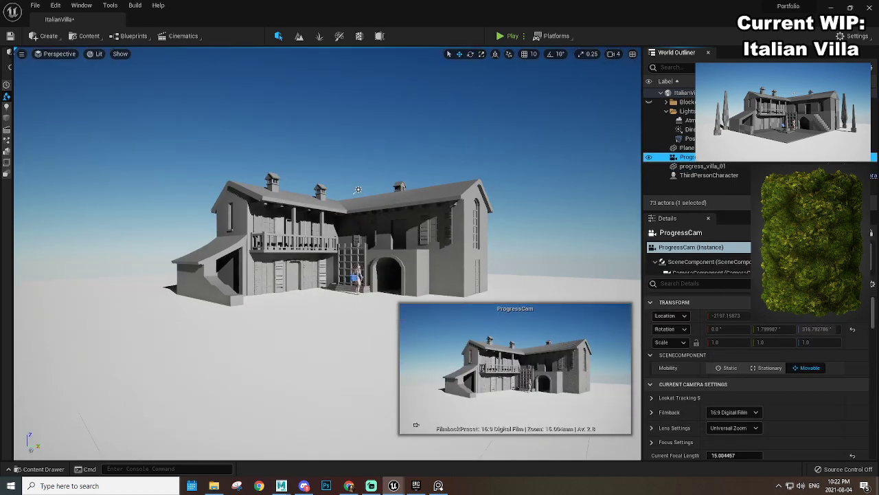
# Step: Select the directional light, switch its rotation to world space and turn it around the vertical axis to about -65°
pyautogui.keyDown('alt'); pyautogui.moveTo(342, 186); pyautogui.dragTo(395, 228); pyautogui.keyUp('alt')
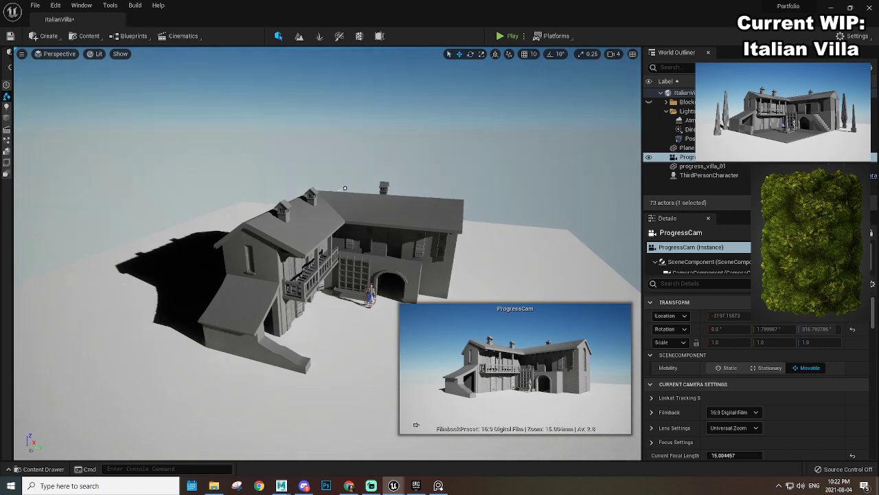
pyautogui.click(345, 188)
pyautogui.press('e')
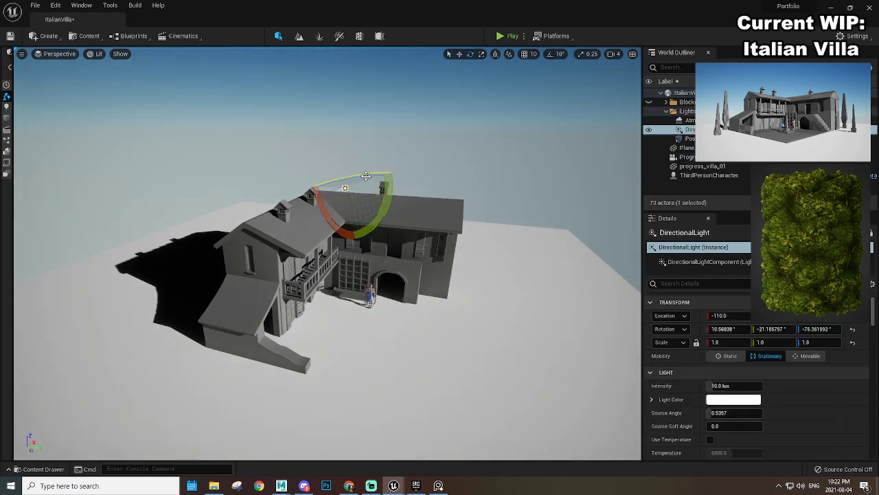
pyautogui.keyDown('alt'); pyautogui.moveTo(557, 97); pyautogui.dragTo(426, 100); pyautogui.keyUp('alt')
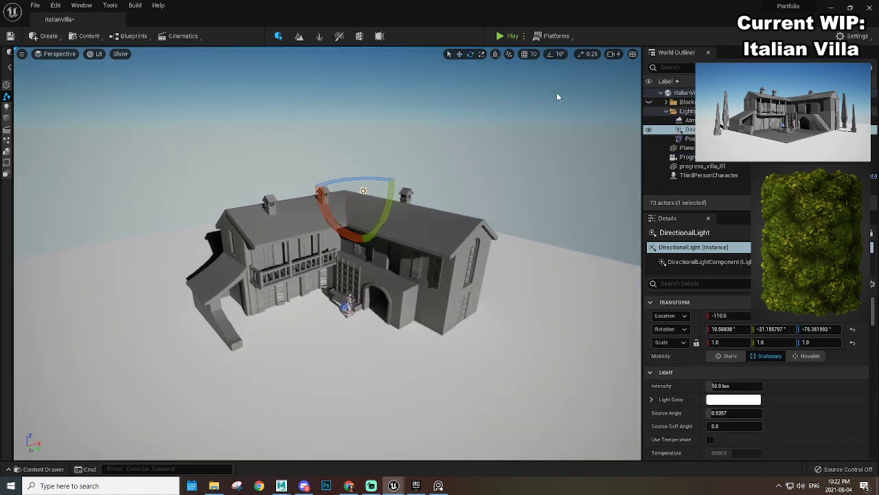
pyautogui.click(495, 55)
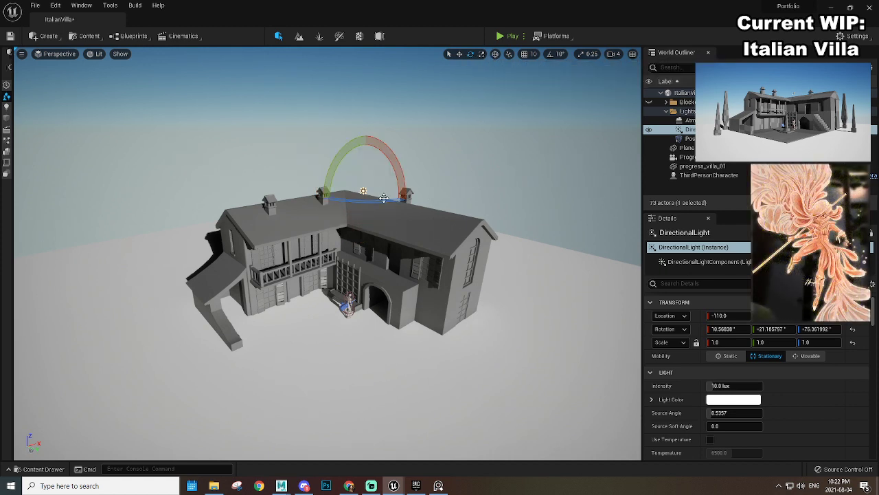
pyautogui.moveTo(383, 198); pyautogui.dragTo(413, 192)
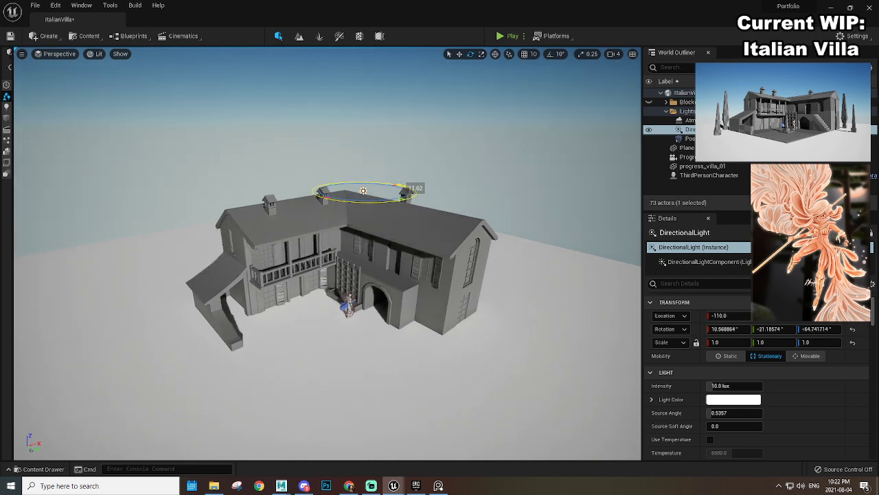
# Step: Rotate the directional light further to light the villa's front, ending at about 15.5°, -10.8°, -42.5°
pyautogui.keyDown('alt'); pyautogui.moveTo(406, 248); pyautogui.dragTo(371, 137); pyautogui.keyUp('alt')
pyautogui.moveTo(379, 193); pyautogui.dragTo(413, 193)
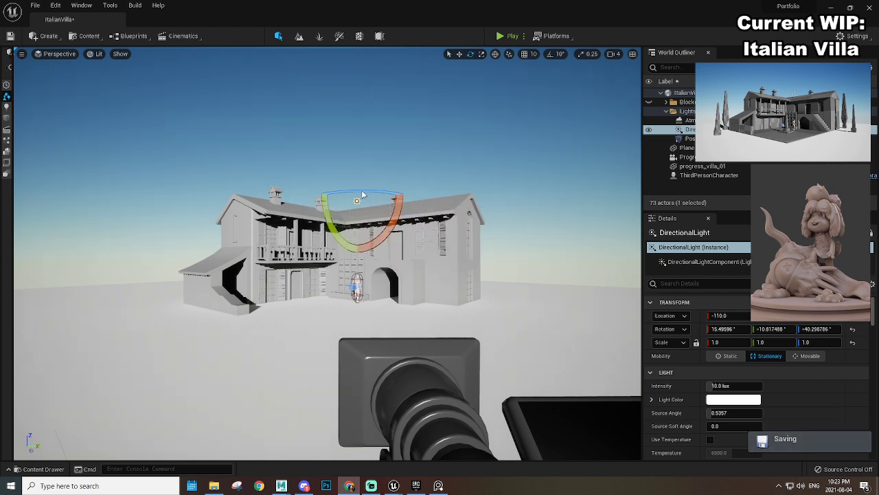
pyautogui.moveTo(363, 195)
pyautogui.mouseDown()
pyautogui.moveTo(375, 196)
pyautogui.moveTo(357, 196)
pyautogui.mouseUp()
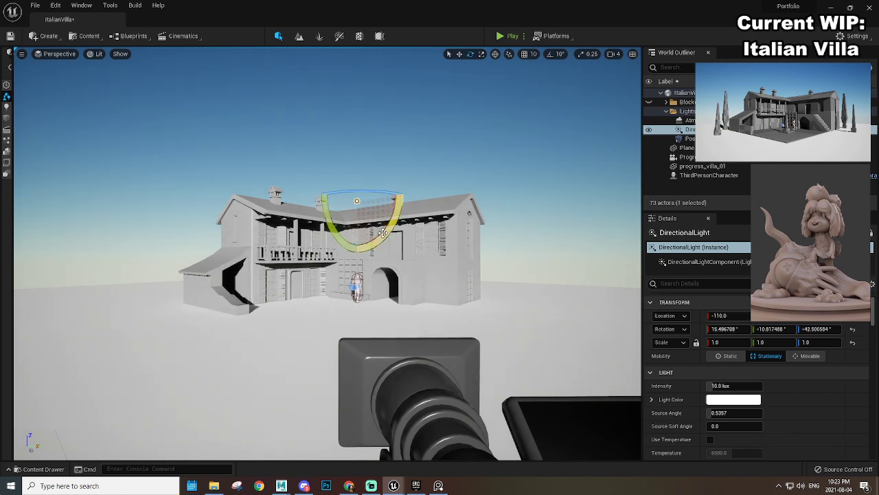
# Step: Rotate the directional light to about 9.4°, -16.1°, -41.1° and clear the selection
pyautogui.moveTo(384, 234); pyautogui.dragTo(348, 152)
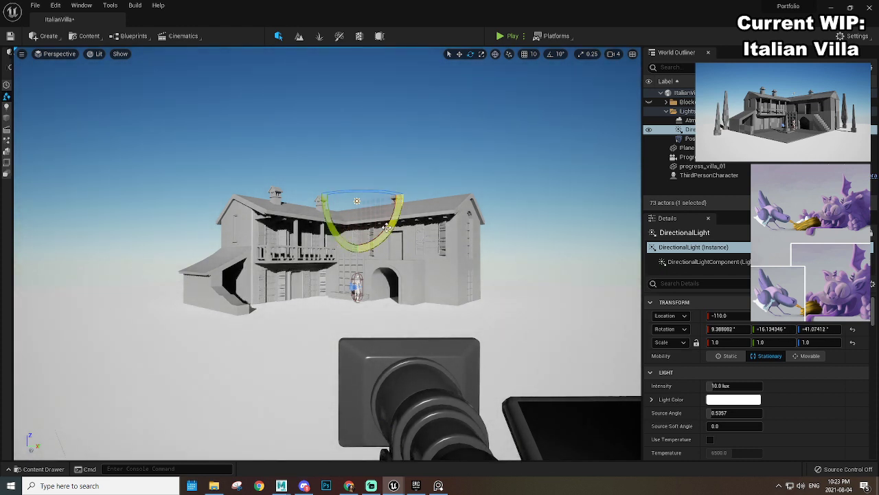
pyautogui.click(700, 197)
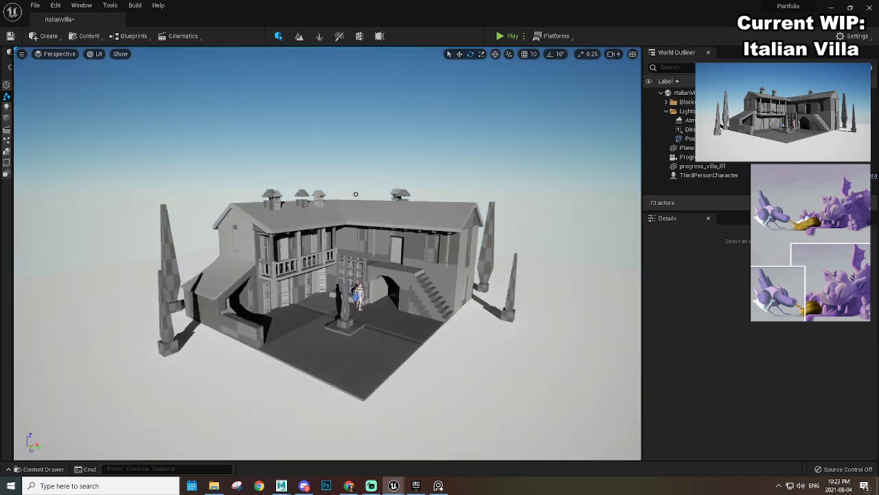
# Step: Hide the progress_villa_01 mesh so that only the villa blockout is shown
pyautogui.keyDown('alt'); pyautogui.moveTo(327, 254); pyautogui.dragTo(289, 254); pyautogui.keyUp('alt')
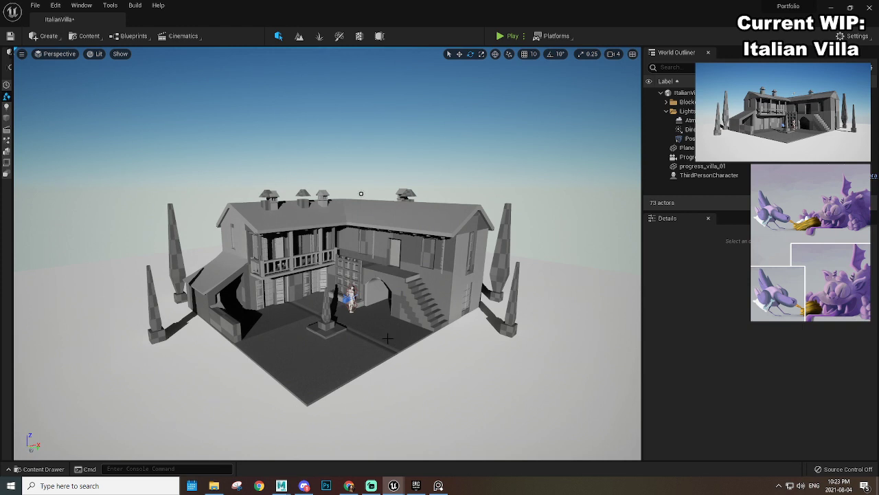
pyautogui.click(649, 167)
pyautogui.scroll(1, 321, 280)
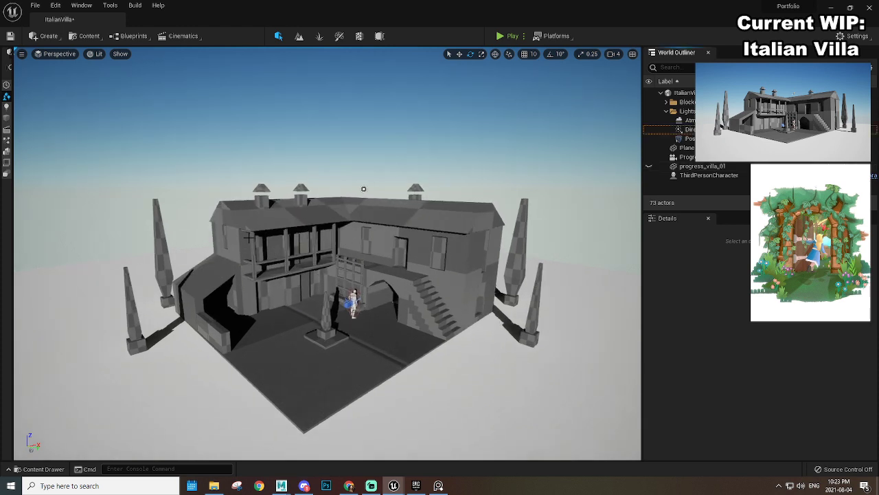
# Step: Delete the blockout balcony's corner post and the two brushes forming the villa's pitched roofs
pyautogui.click(252, 242)
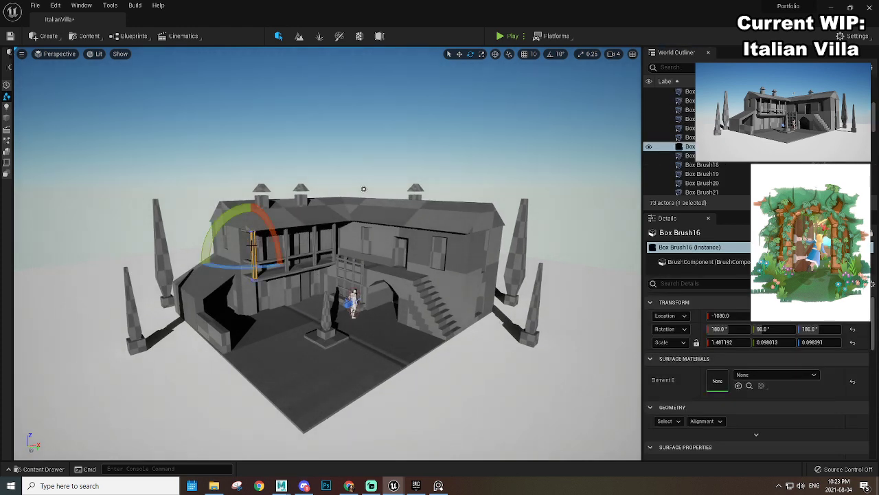
pyautogui.press('Delete')
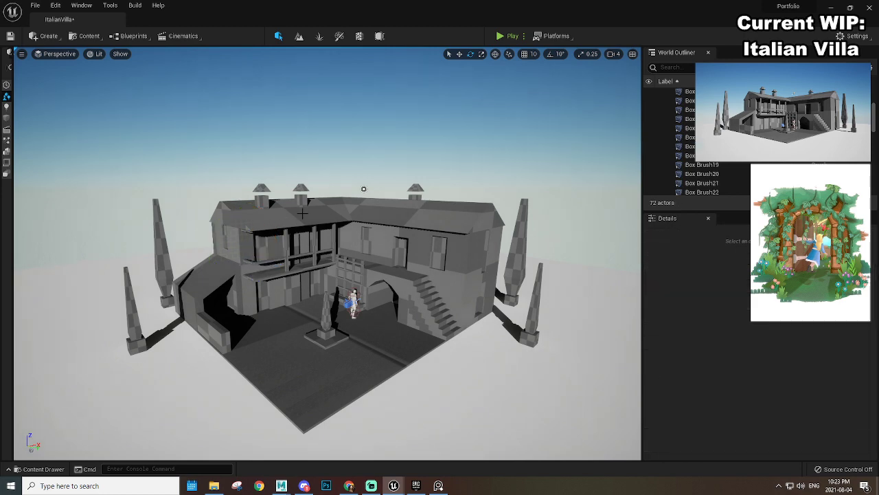
pyautogui.click(286, 217)
pyautogui.press('Delete')
pyautogui.click(319, 205)
pyautogui.press('Delete')
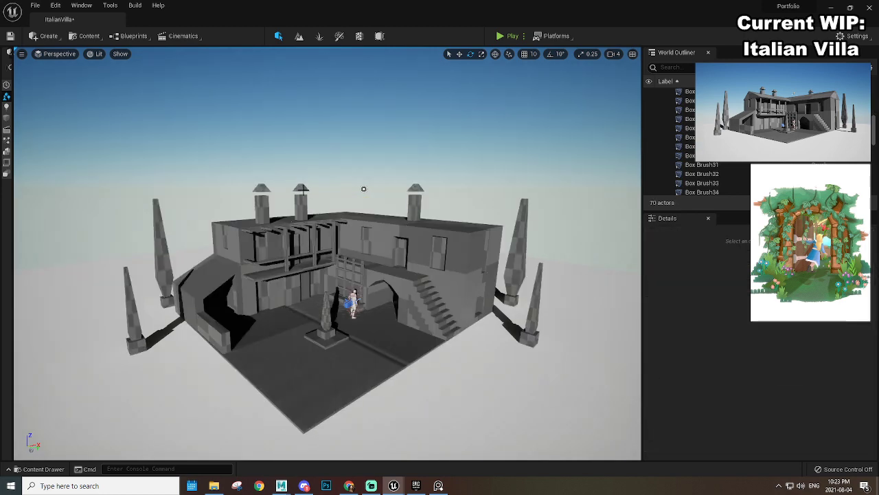
# Step: Delete the cap and stack brushes of the three blockout chimneys
pyautogui.click(301, 187)
pyautogui.press('Delete')
pyautogui.click(301, 203)
pyautogui.press('Delete')
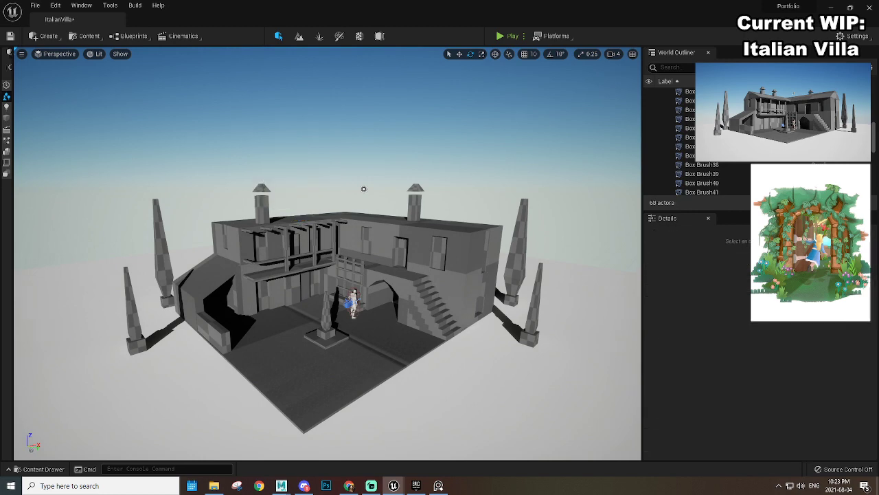
pyautogui.click(262, 191)
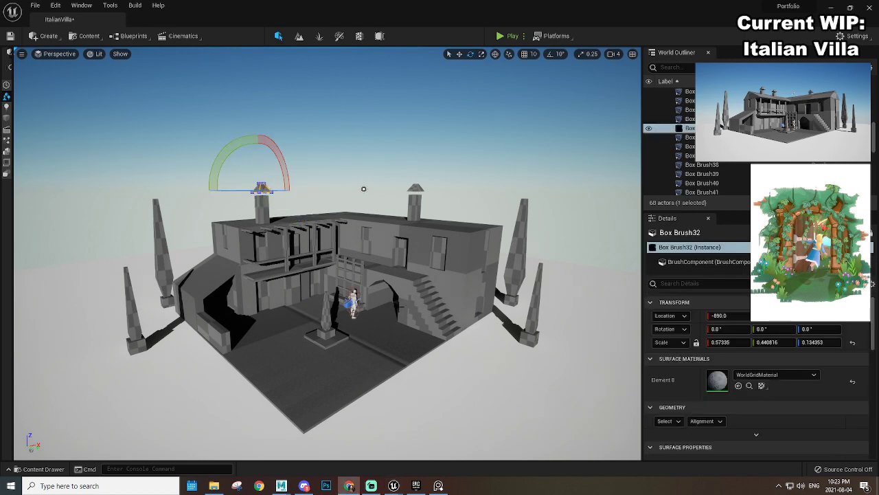
pyautogui.press('Delete')
pyautogui.click(261, 213)
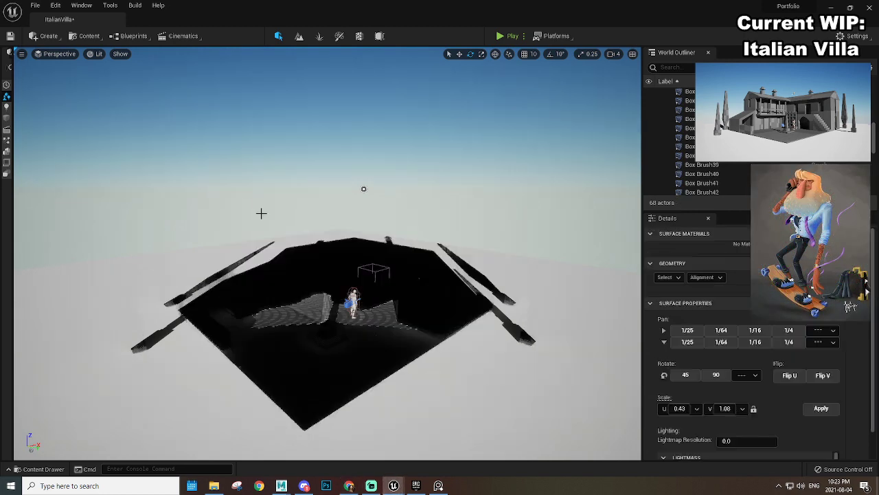
pyautogui.press('Delete')
pyautogui.click(415, 206)
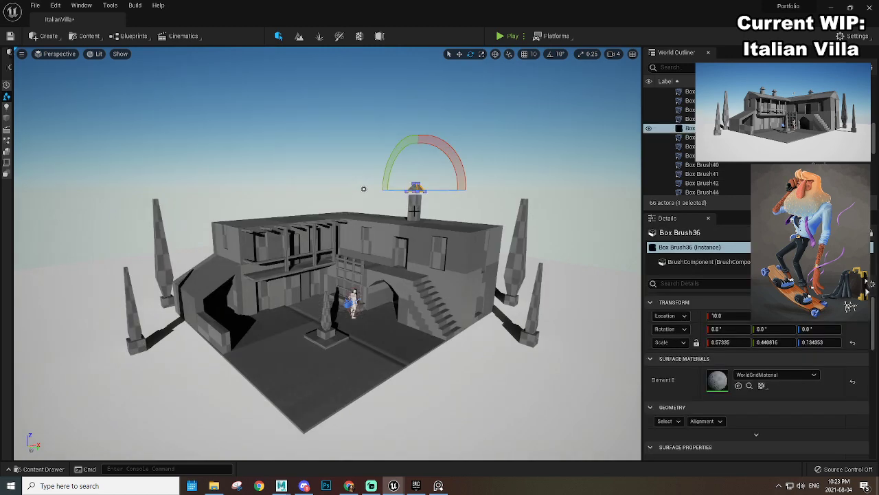
pyautogui.press('Delete')
# Step: Delete the upper and lower brushes of the wing behind the stairs and the main volume of the balcony wing
pyautogui.click(446, 273)
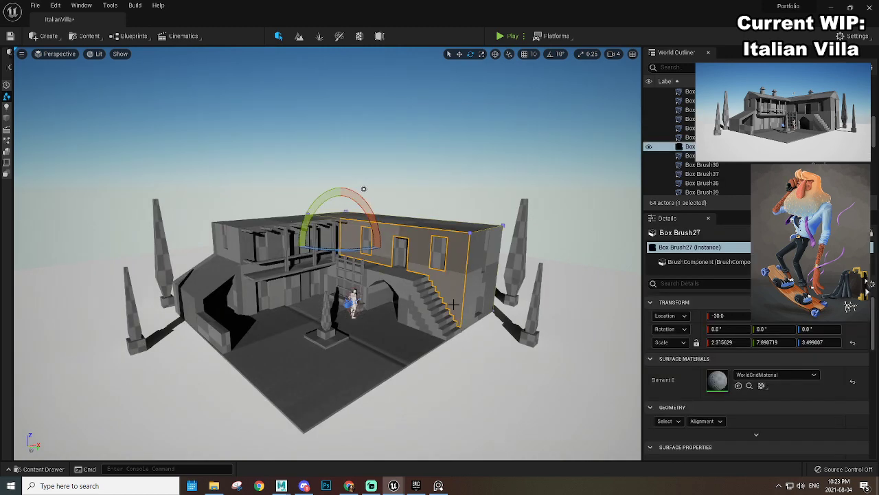
pyautogui.press('Delete')
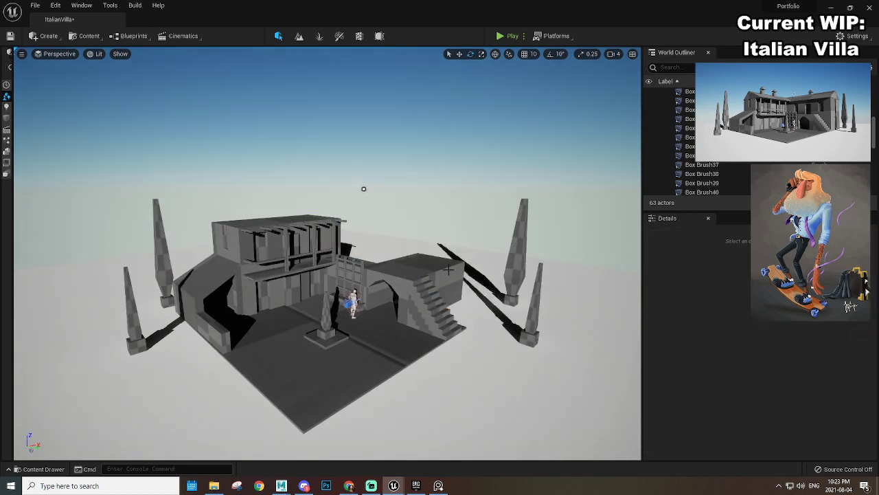
pyautogui.click(448, 270)
pyautogui.press('Delete')
pyautogui.click(377, 274)
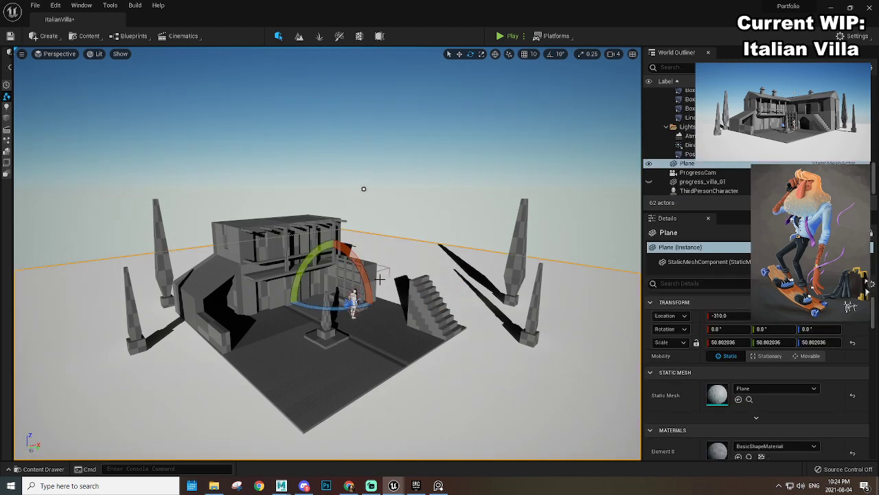
pyautogui.click(381, 312)
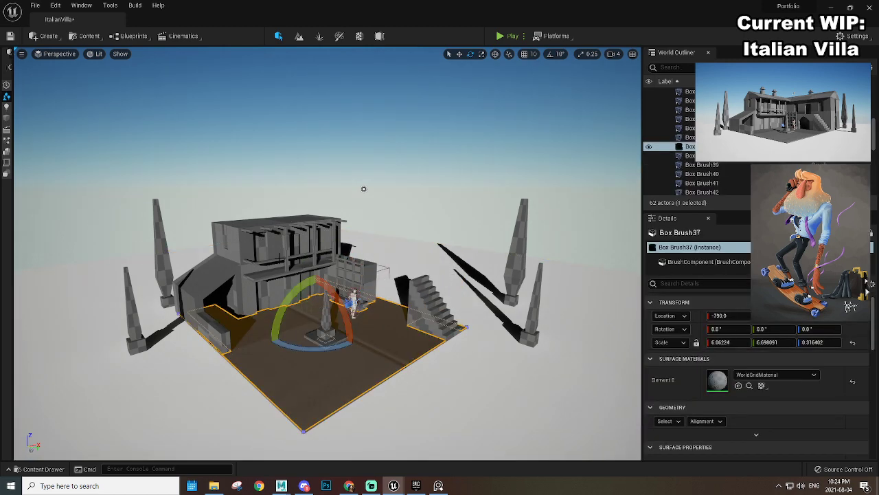
pyautogui.press('Delete')
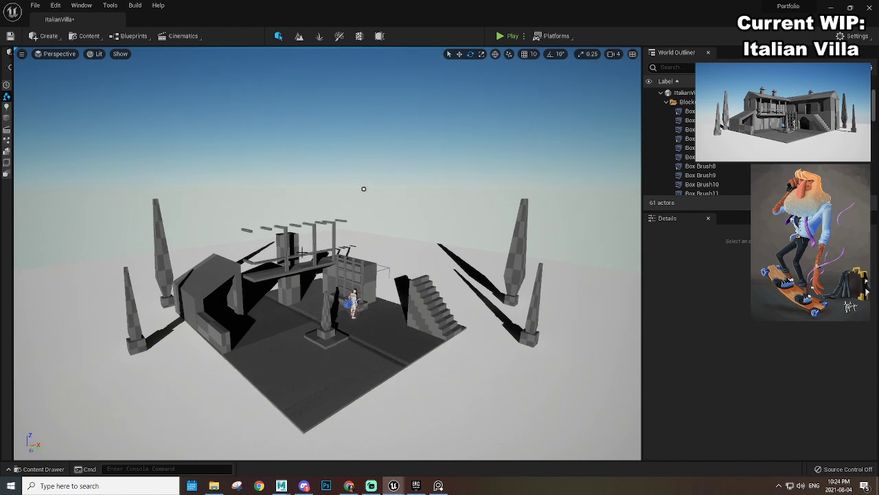
# Step: Delete the brushes of the sloped side extension and its low wall beside the balcony wing
pyautogui.scroll(2, 327, 302)
pyautogui.click(197, 277)
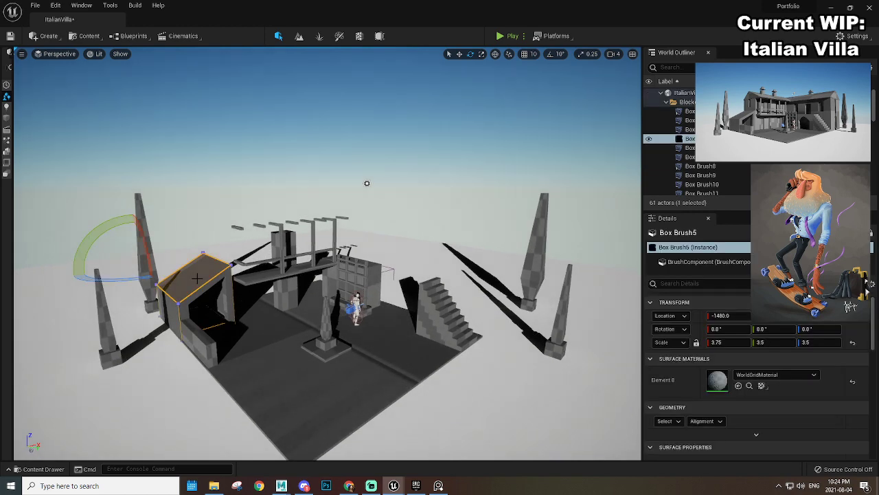
pyautogui.press('Delete')
pyautogui.click(175, 340)
pyautogui.press('Delete')
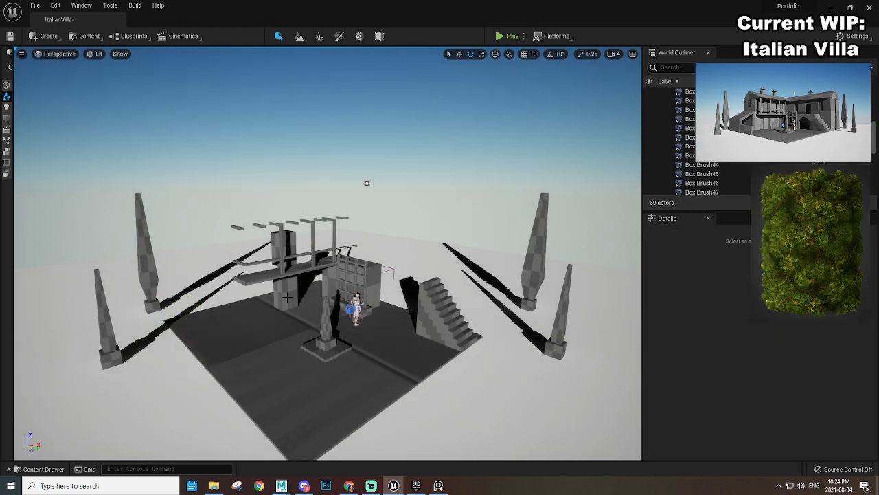
# Step: Delete the range of blockout brushes from Box Brush through Box Brush20, including the balcony frame and its subtractive openings
pyautogui.keyDown('alt'); pyautogui.moveTo(287, 297); pyautogui.dragTo(395, 265); pyautogui.keyUp('alt')
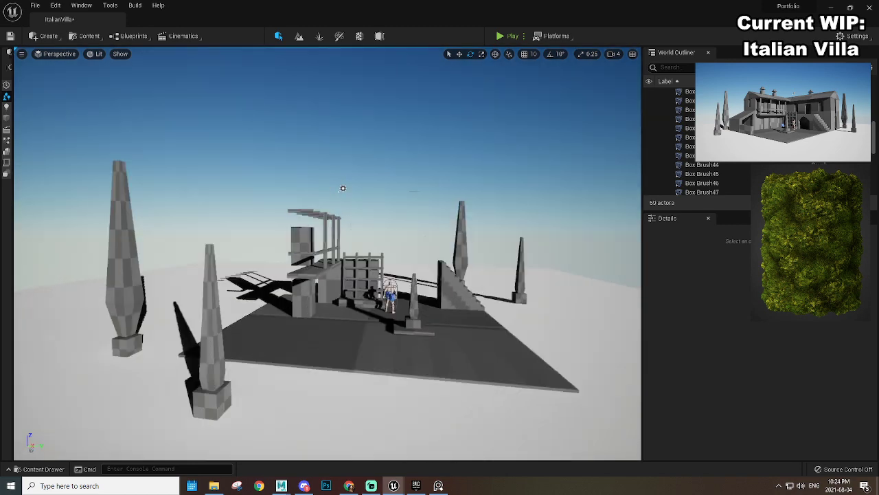
pyautogui.keyDown('alt'); pyautogui.moveTo(220, 267); pyautogui.dragTo(200, 269); pyautogui.keyUp('alt')
pyautogui.scroll(1, 362, 241)
pyautogui.scroll(6, 776, 171)
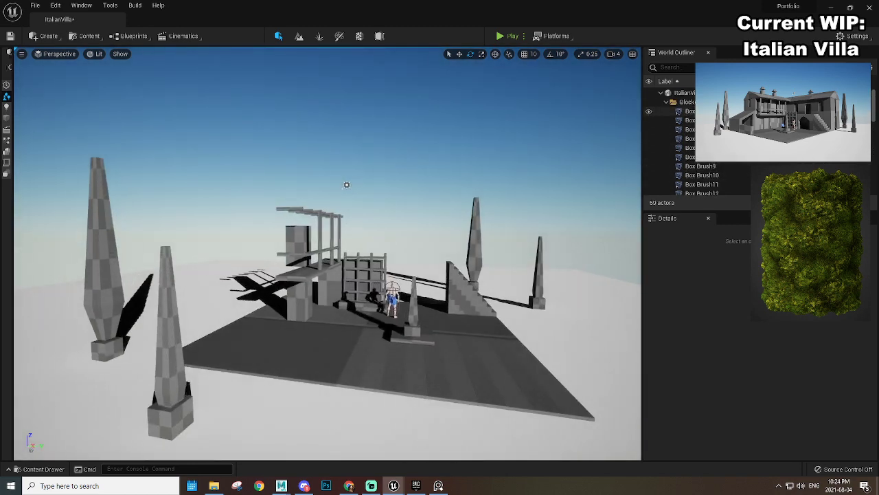
pyautogui.click(712, 112)
pyautogui.scroll(-6, 720, 141)
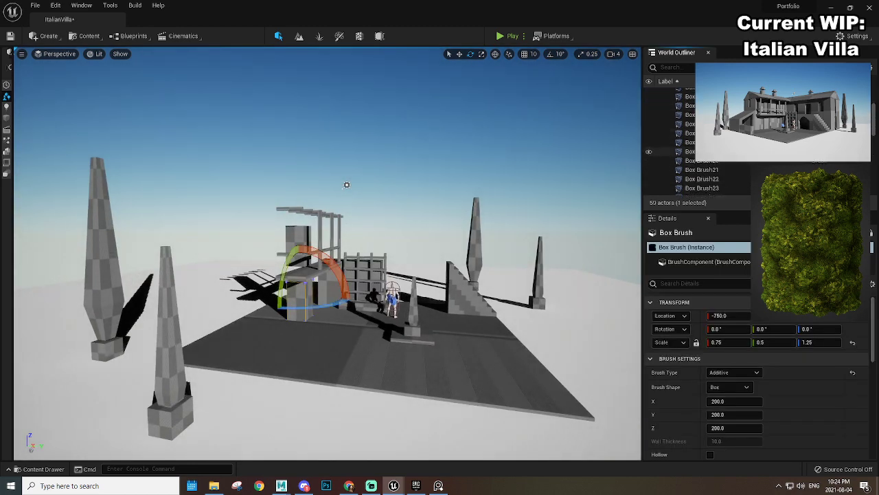
pyautogui.keyDown('shift'); pyautogui.click(722, 163); pyautogui.keyUp('shift')
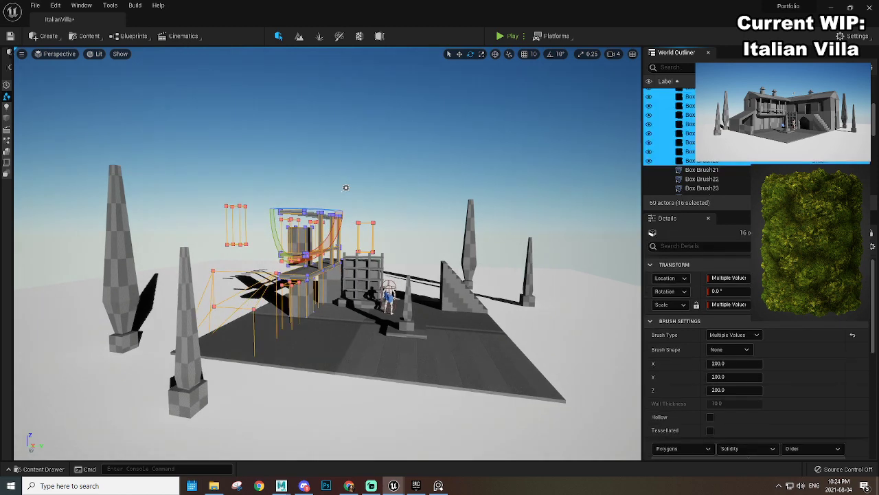
pyautogui.keyDown('alt'); pyautogui.moveTo(483, 264); pyautogui.dragTo(347, 276); pyautogui.keyUp('alt')
pyautogui.press('Delete')
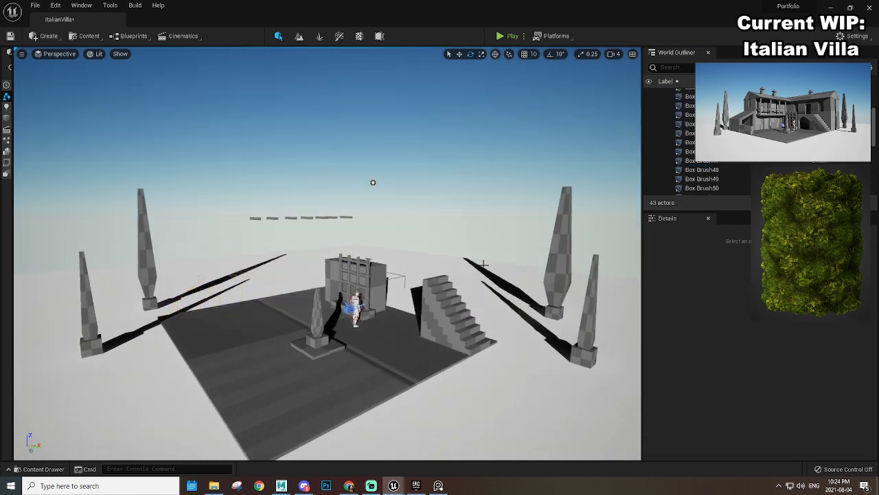
# Step: Delete the next range of eleven blockout brushes listed before Box Brush44, including the courtyard floor and most of the floating beams
pyautogui.scroll(5, 711, 133)
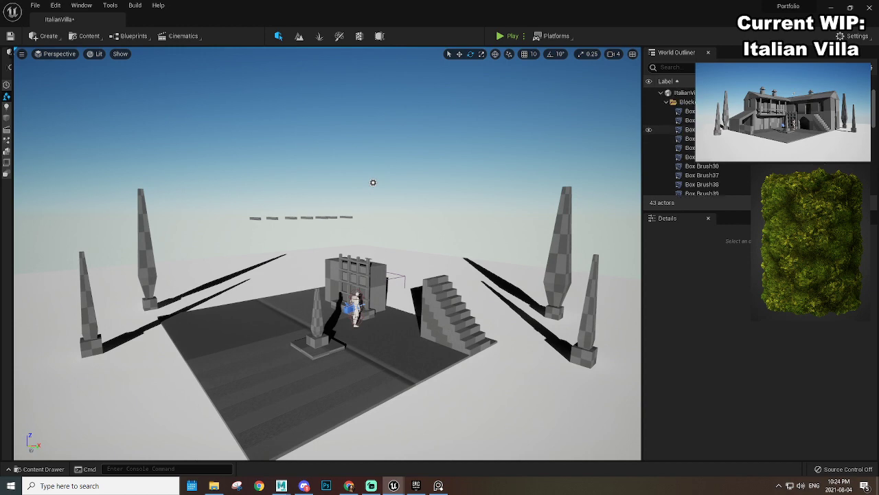
pyautogui.click(712, 111)
pyautogui.scroll(-3, 711, 138)
pyautogui.keyDown('shift'); pyautogui.click(712, 144); pyautogui.keyUp('shift')
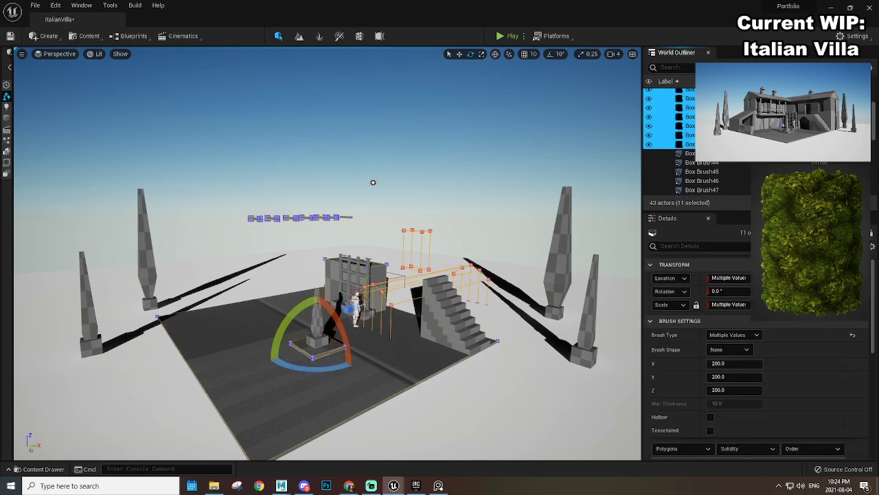
pyautogui.keyDown('alt'); pyautogui.moveTo(364, 274); pyautogui.dragTo(366, 288); pyautogui.keyUp('alt')
pyautogui.press('Delete')
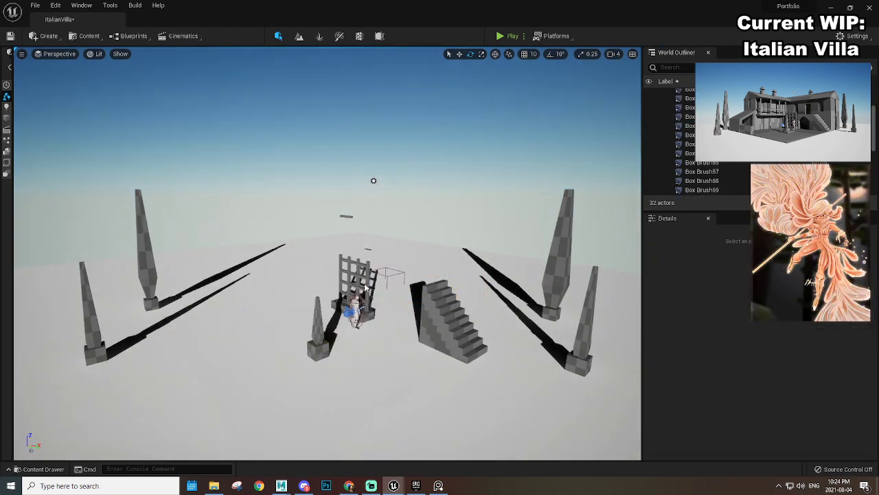
# Step: Examine the recorded transactions in the Undo History, and close it without reverting anything
pyautogui.scroll(1, 343, 334)
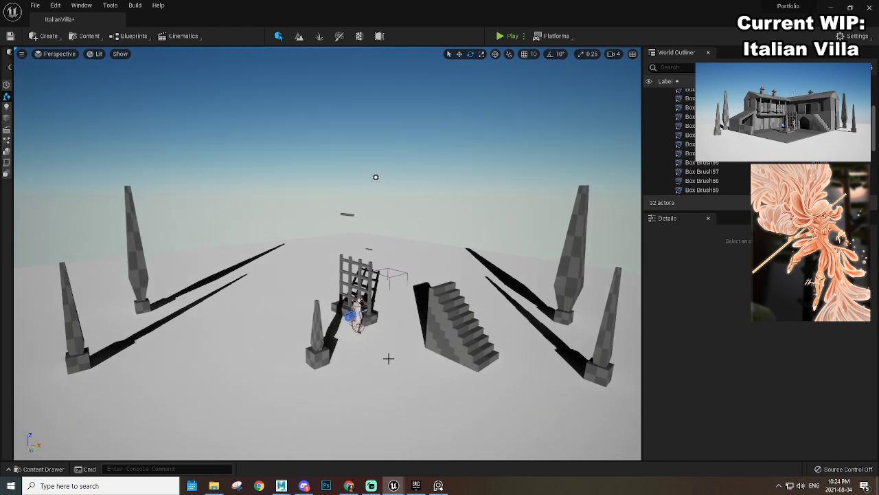
pyautogui.scroll(-3, 388, 358)
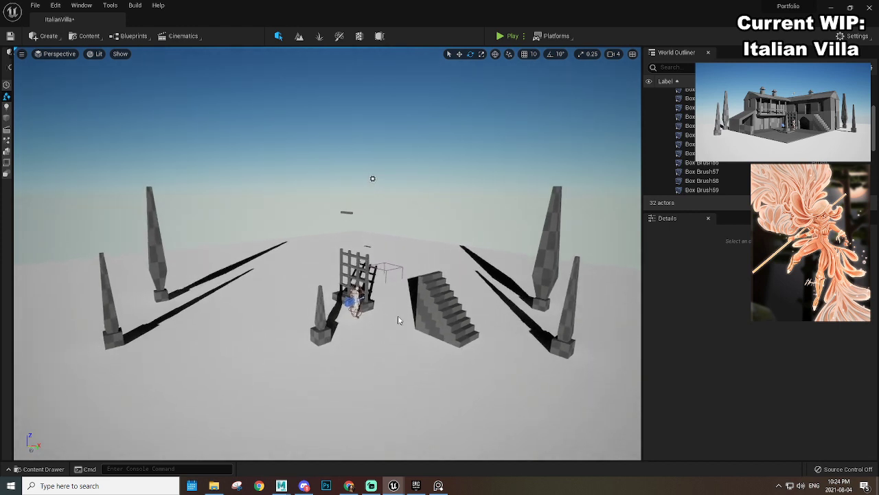
pyautogui.scroll(1, 405, 324)
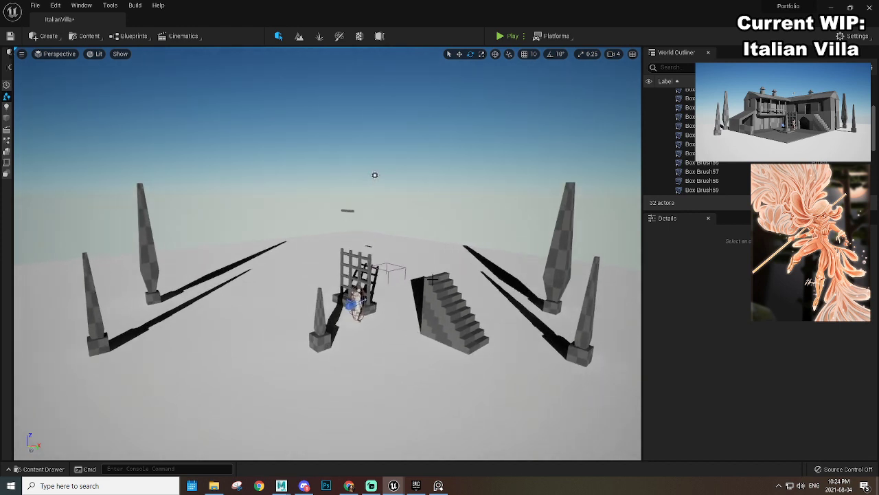
pyautogui.scroll(-1, 432, 279)
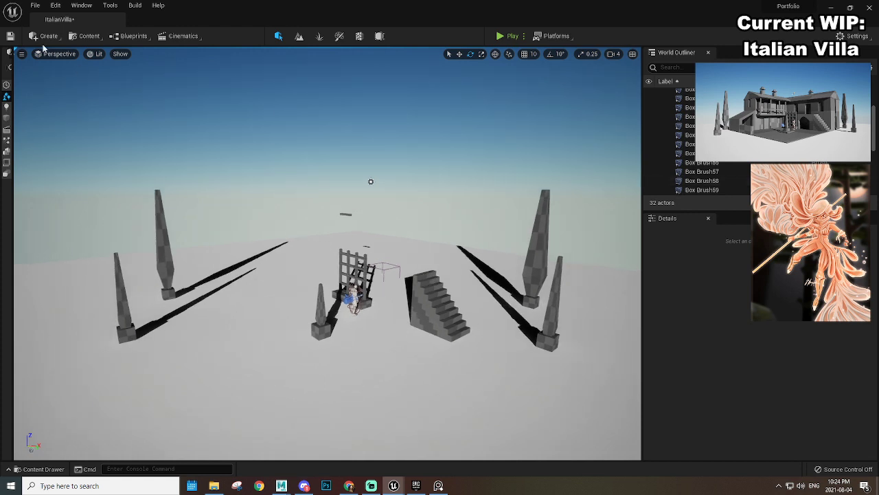
pyautogui.click(35, 5)
pyautogui.moveTo(55, 7)
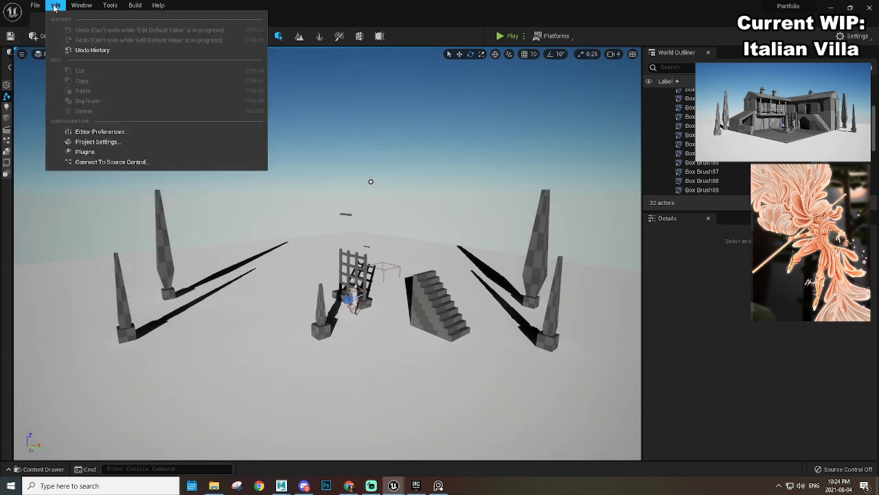
pyautogui.click(90, 50)
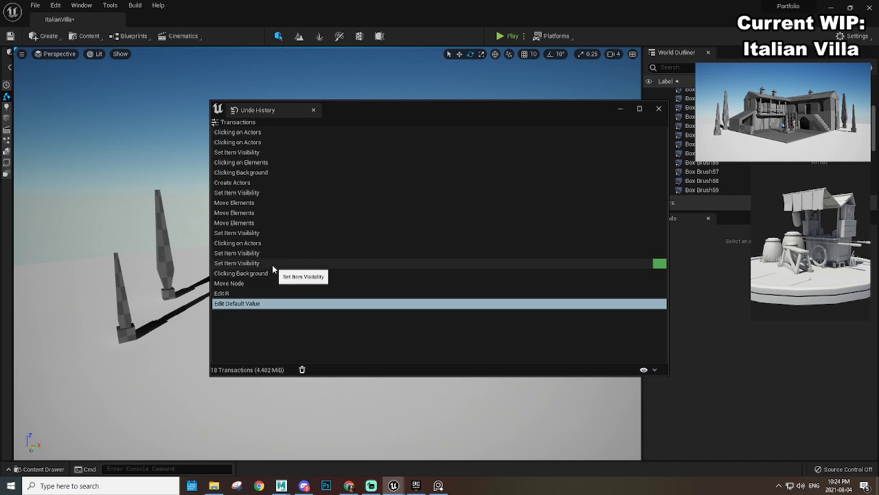
pyautogui.click(659, 109)
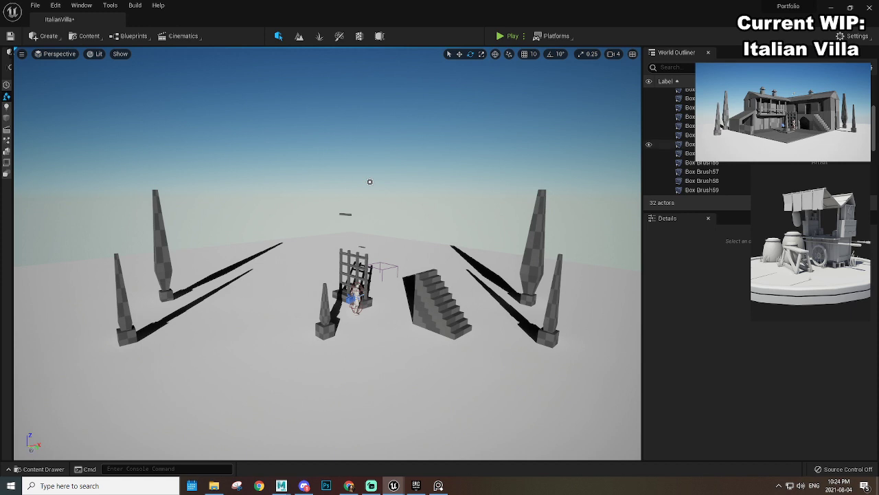
pyautogui.scroll(3, 661, 144)
pyautogui.click(690, 120)
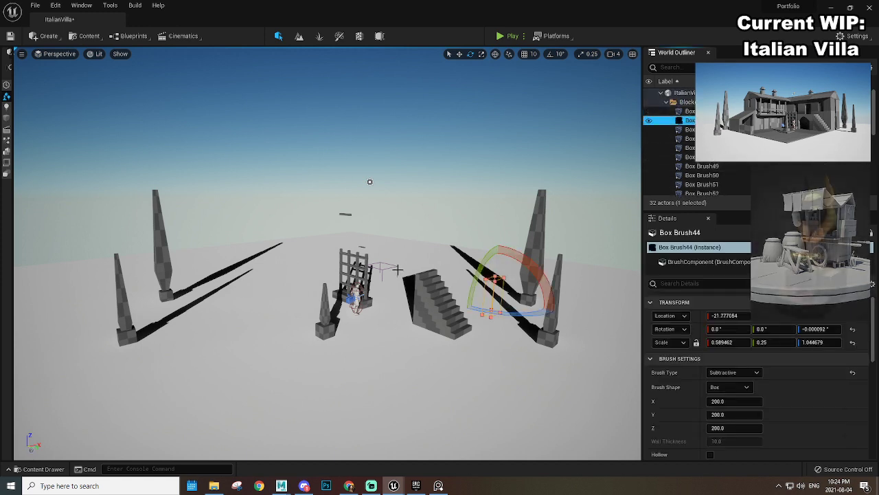
pyautogui.scroll(1, 396, 269)
pyautogui.click(375, 254)
pyautogui.scroll(1, 354, 233)
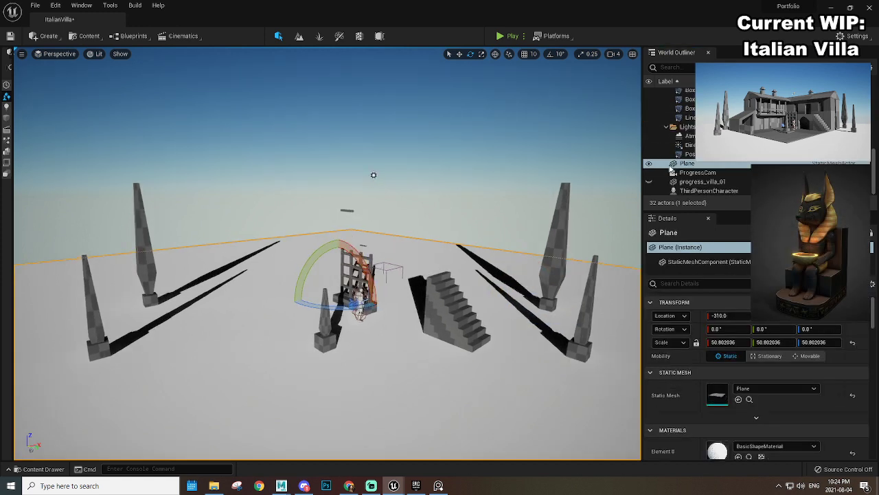
pyautogui.scroll(10, 671, 169)
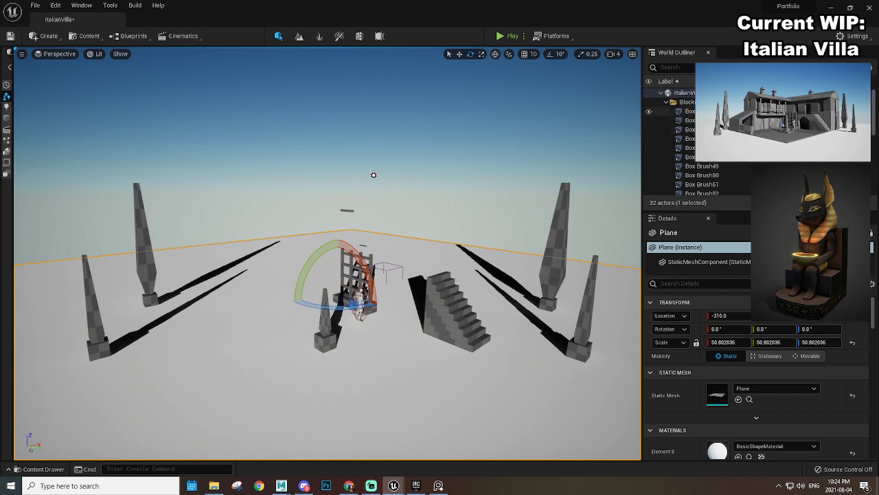
# Step: Delete the twelve blockout brushes listed from Box Brush42 through Box Brush54, including the lattice beside the character
pyautogui.click(690, 112)
pyautogui.keyDown('ctrl'); pyautogui.click(690, 120); pyautogui.keyUp('ctrl')
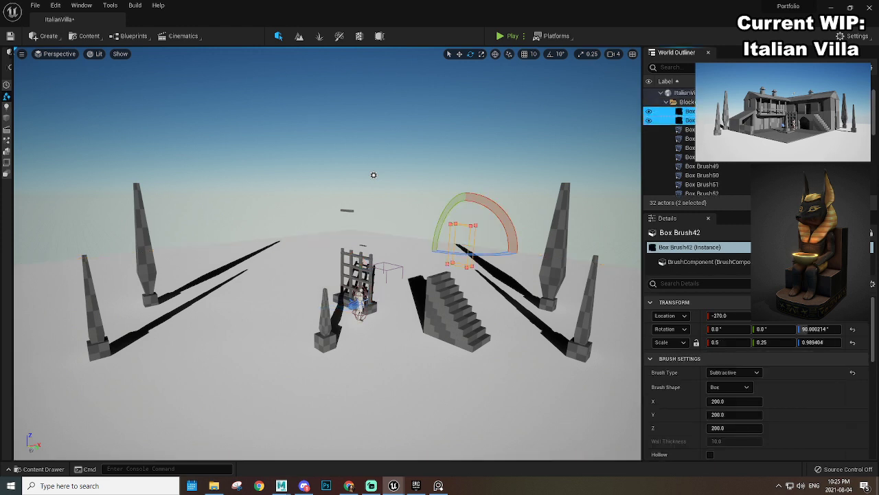
pyautogui.keyDown('ctrl'); pyautogui.click(689, 129); pyautogui.keyUp('ctrl')
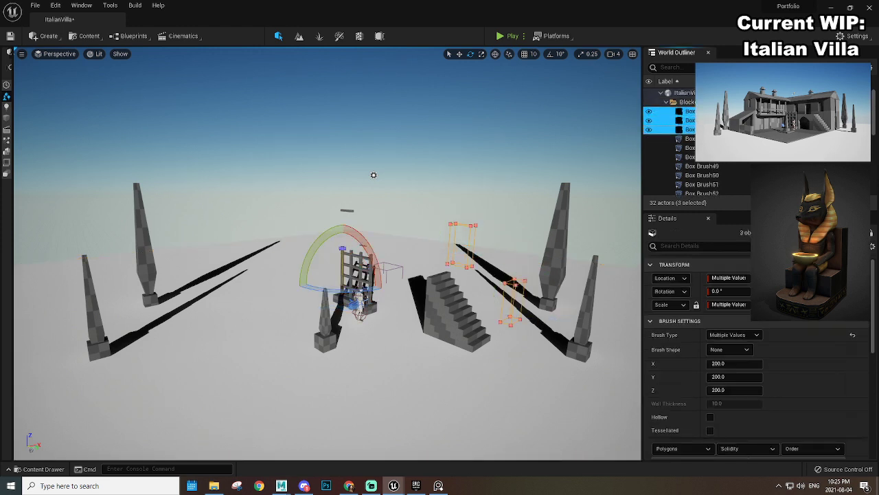
pyautogui.keyDown('ctrl'); pyautogui.click(689, 139); pyautogui.keyUp('ctrl')
pyautogui.keyDown('ctrl'); pyautogui.click(690, 148); pyautogui.keyUp('ctrl')
pyautogui.keyDown('ctrl'); pyautogui.click(693, 157); pyautogui.keyUp('ctrl')
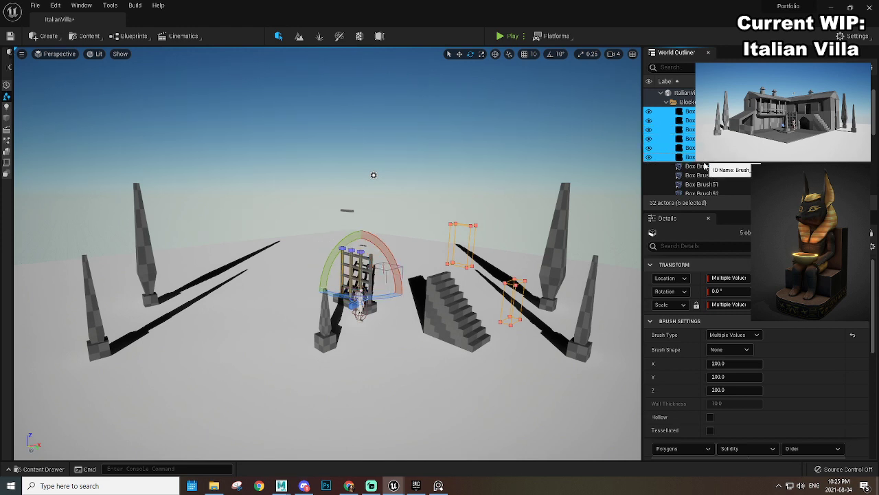
pyautogui.keyDown('ctrl'); pyautogui.click(705, 166); pyautogui.keyUp('ctrl')
pyautogui.keyDown('ctrl'); pyautogui.click(704, 175); pyautogui.keyUp('ctrl')
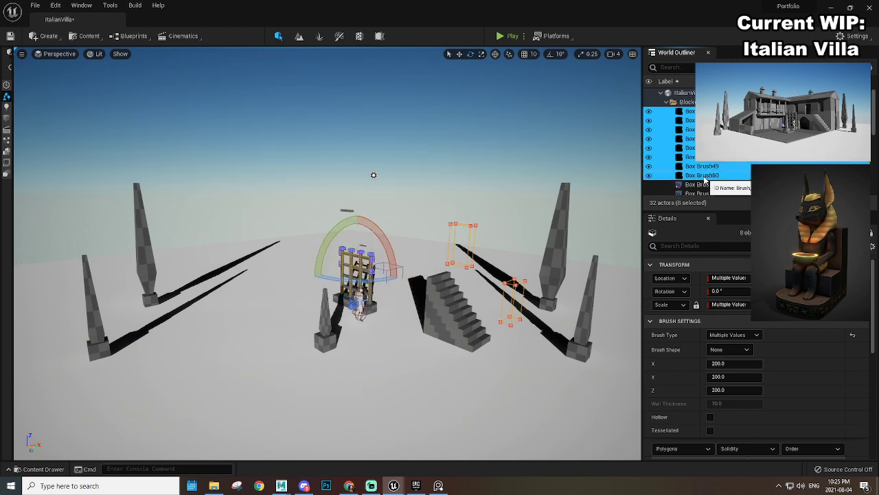
pyautogui.keyDown('ctrl'); pyautogui.click(704, 184); pyautogui.keyUp('ctrl')
pyautogui.keyDown('ctrl'); pyautogui.click(707, 195); pyautogui.keyUp('ctrl')
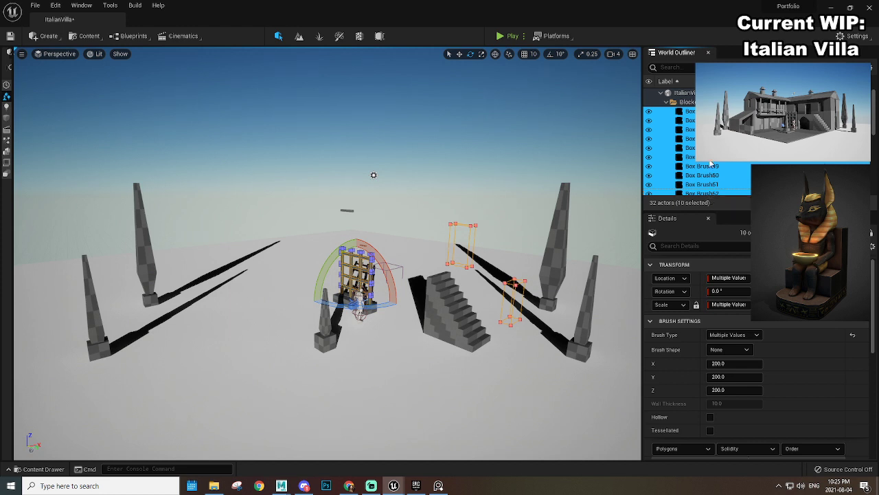
pyautogui.scroll(-2, 707, 164)
pyautogui.keyDown('ctrl'); pyautogui.click(705, 160); pyautogui.keyUp('ctrl')
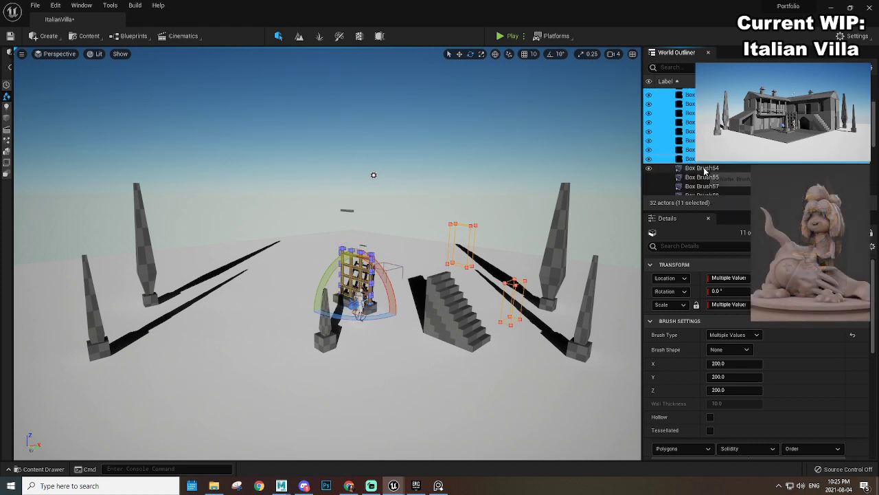
pyautogui.keyDown('ctrl'); pyautogui.click(712, 168); pyautogui.keyUp('ctrl')
pyautogui.press('Delete')
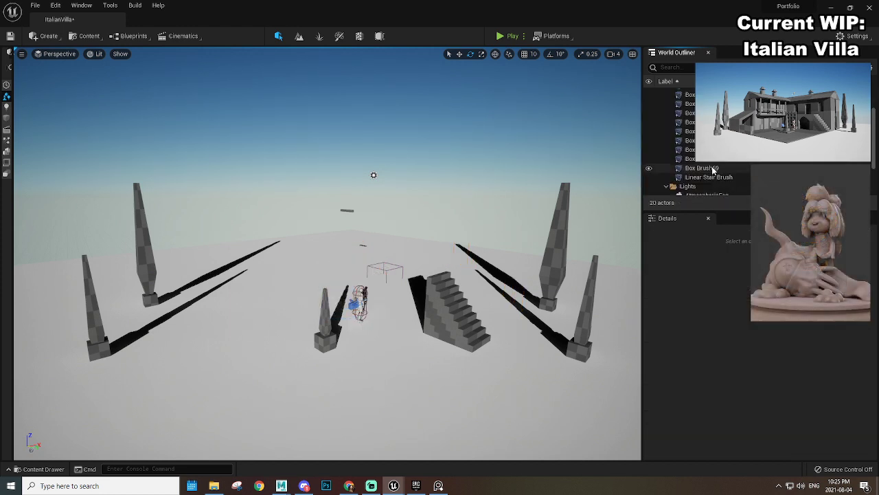
# Step: Delete Box Brush57, the additive brush forming the beam floating above the courtyard
pyautogui.scroll(3, 687, 145)
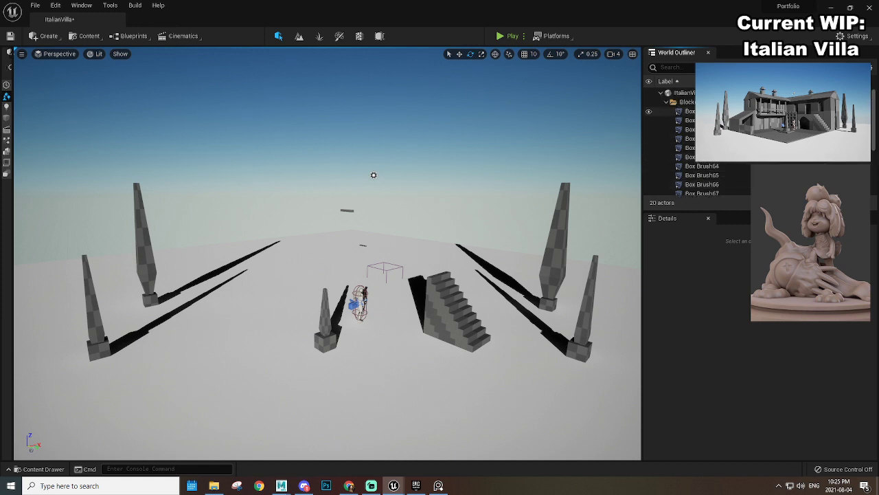
pyautogui.click(689, 111)
pyautogui.click(702, 120)
pyautogui.click(702, 129)
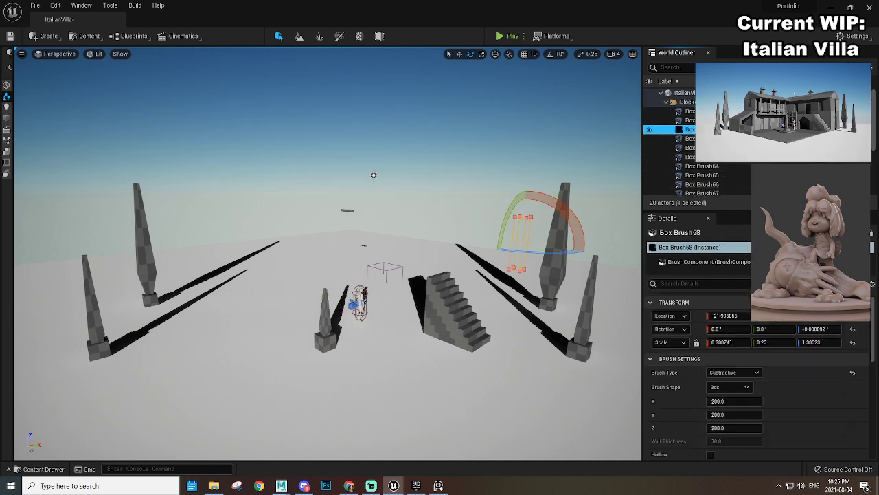
pyautogui.click(702, 121)
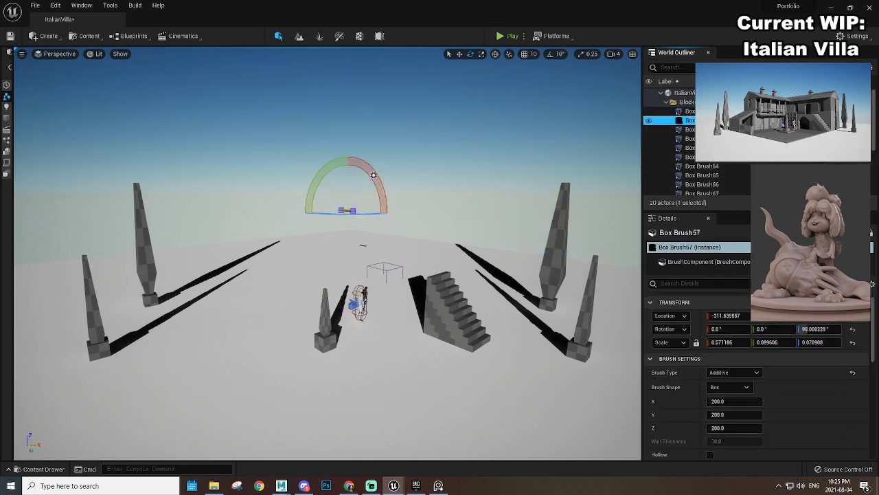
pyautogui.press('Delete')
# Step: Collapse the blockout folder in the outliner and make the progress_villa_01 mesh visible again
pyautogui.scroll(-3, 673, 112)
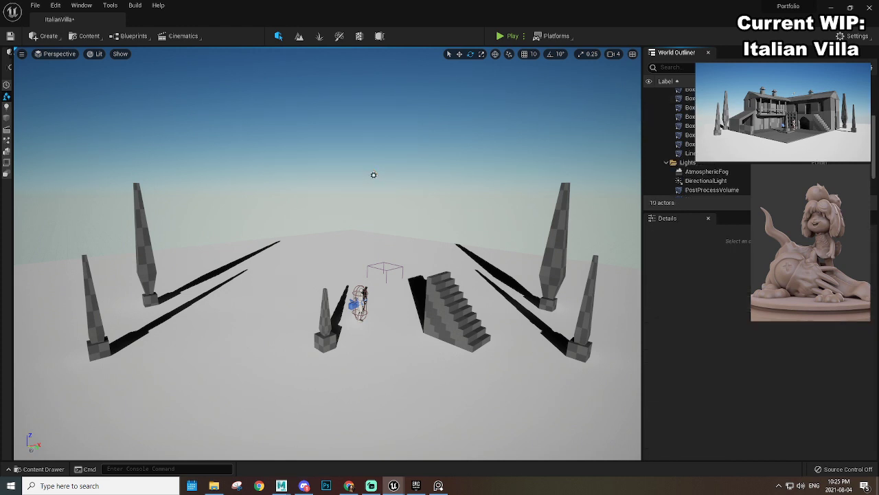
pyautogui.scroll(3, 673, 112)
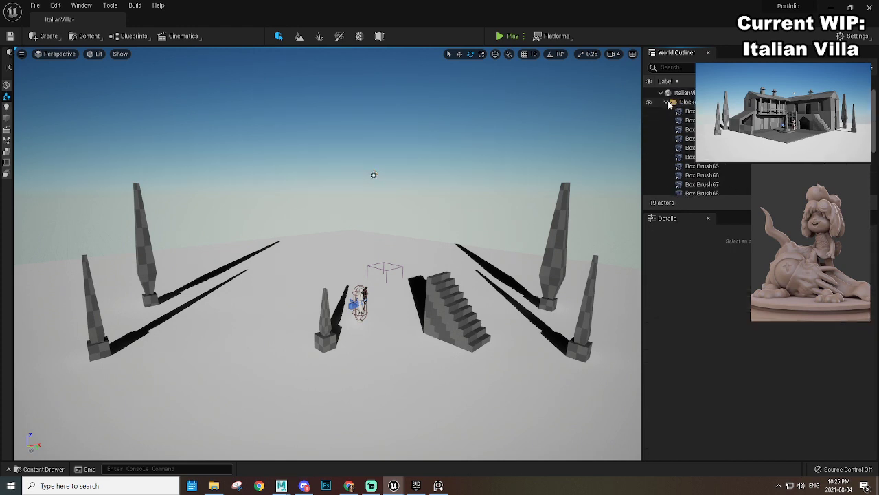
pyautogui.click(666, 101)
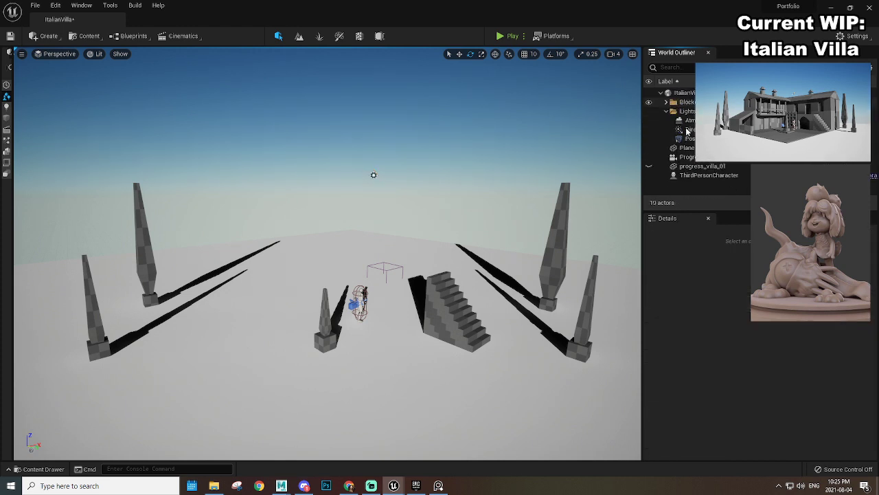
pyautogui.click(648, 167)
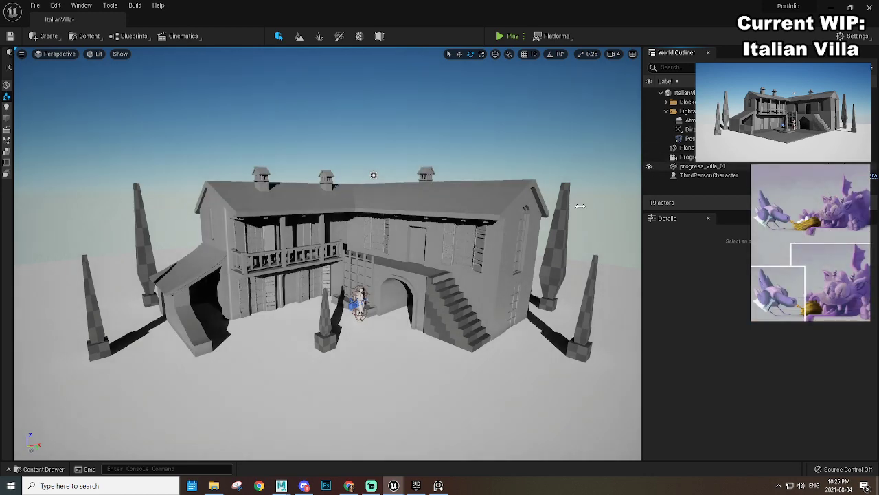
# Step: Examine the villa mesh with the remaining stairs and cypress trees from the front, above and the shaded rear
pyautogui.keyDown('alt'); pyautogui.moveTo(581, 205); pyautogui.dragTo(605, 169); pyautogui.keyUp('alt')
pyautogui.hotkey('alt', 'Tab')
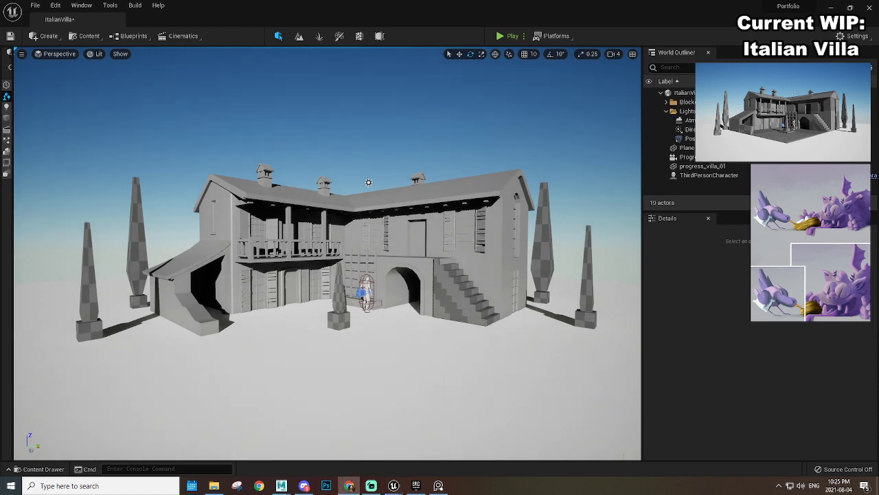
pyautogui.keyDown('alt'); pyautogui.moveTo(523, 284); pyautogui.dragTo(489, 260); pyautogui.keyUp('alt')
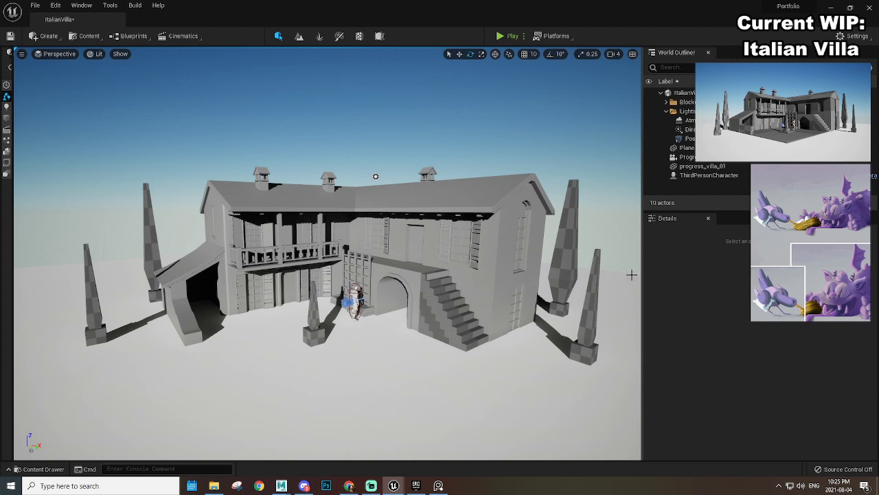
pyautogui.scroll(-2, 433, 334)
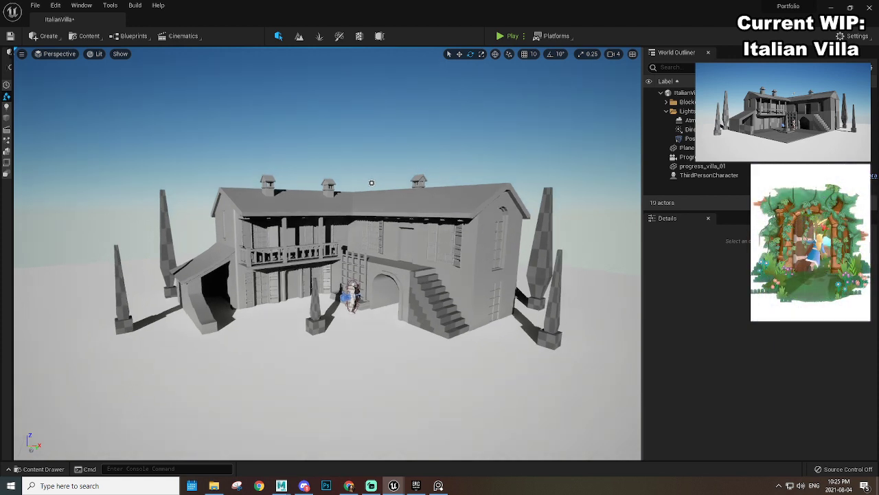
pyautogui.keyDown('alt'); pyautogui.moveTo(433, 333); pyautogui.dragTo(440, 316); pyautogui.keyUp('alt')
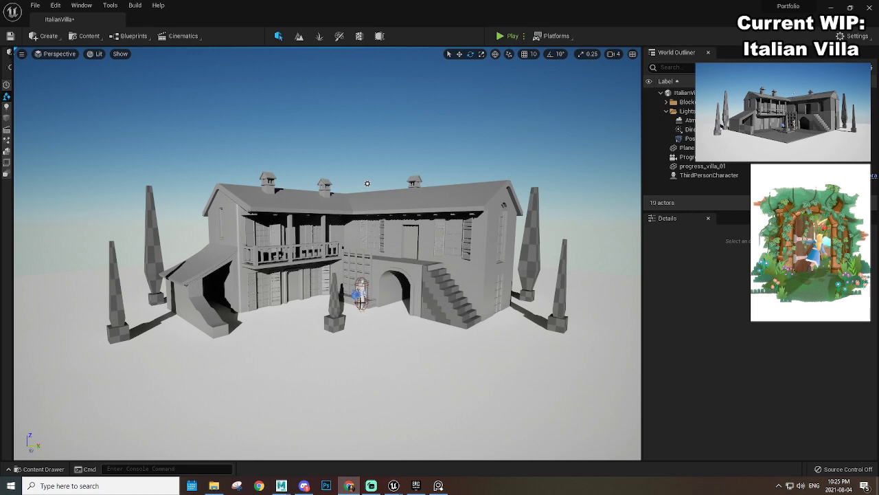
pyautogui.click(284, 252)
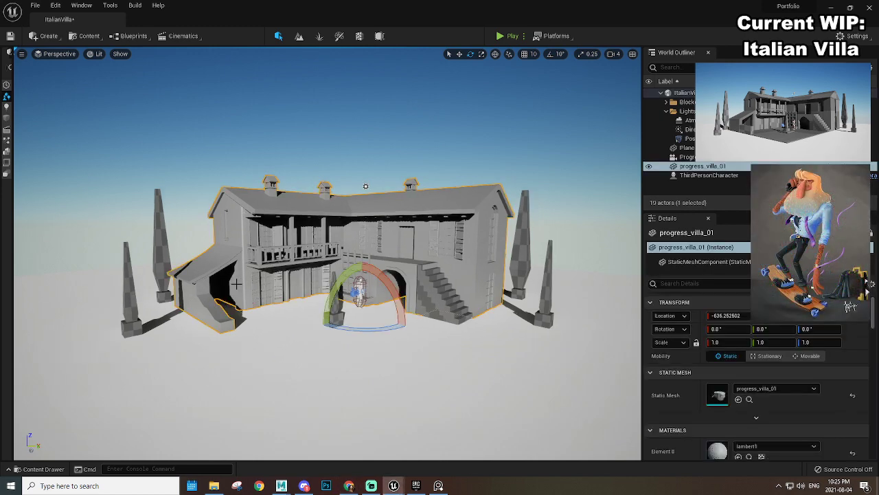
pyautogui.moveTo(285, 252)
pyautogui.keyDown('alt'); pyautogui.mouseDown()
pyautogui.moveTo(474, 251)
pyautogui.moveTo(288, 252)
pyautogui.mouseUp(); pyautogui.keyUp('alt')
pyautogui.keyDown('alt'); pyautogui.moveTo(582, 261); pyautogui.dragTo(351, 259); pyautogui.keyUp('alt')
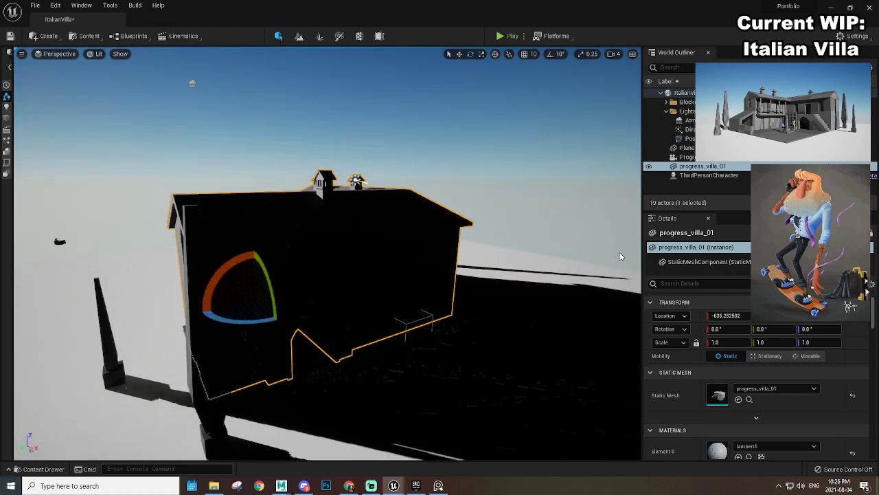
pyautogui.keyDown('alt'); pyautogui.moveTo(254, 261); pyautogui.dragTo(367, 280); pyautogui.keyUp('alt')
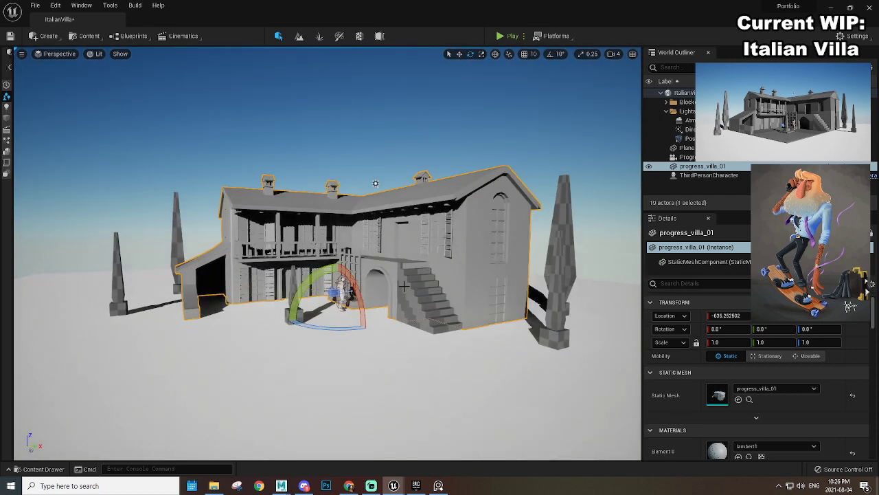
# Step: Inspect the villa's courtyard façades up close, and review the whole building with its trees from a distance
pyautogui.scroll(1, 367, 280)
pyautogui.scroll(1, 385, 280)
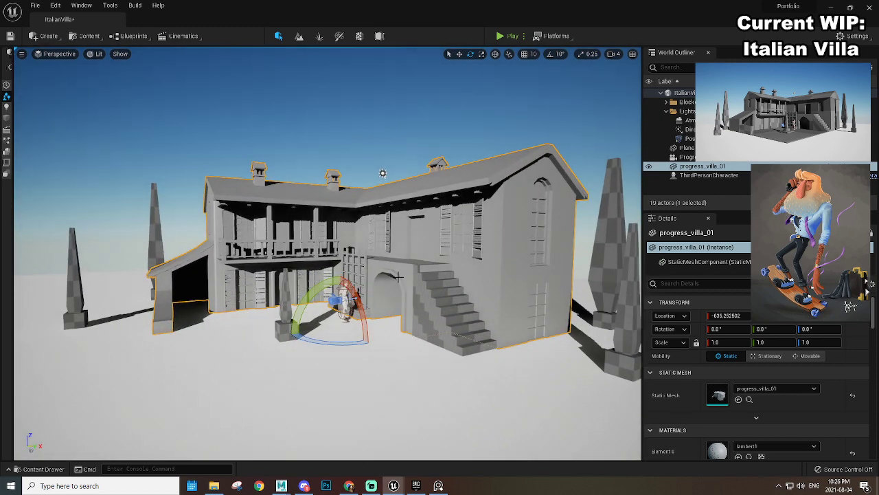
pyautogui.keyDown('alt'); pyautogui.moveTo(405, 280); pyautogui.dragTo(385, 261); pyautogui.keyUp('alt')
pyautogui.scroll(1, 532, 280)
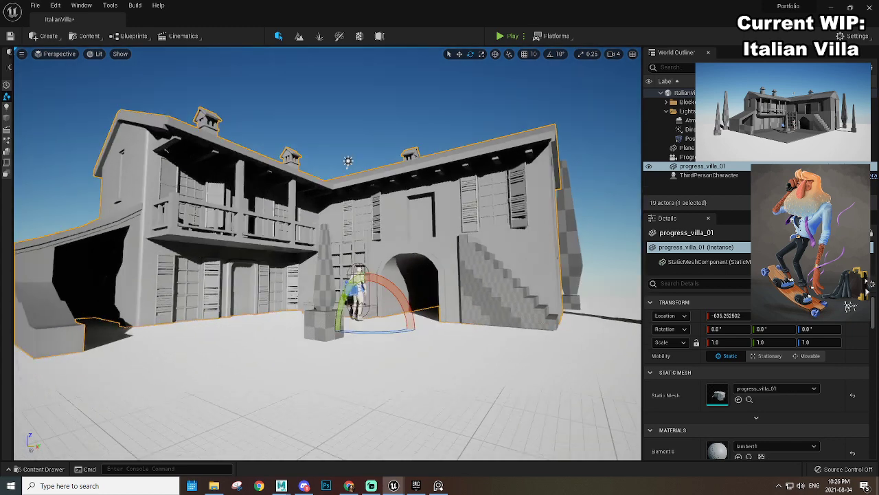
pyautogui.scroll(-3, 459, 279)
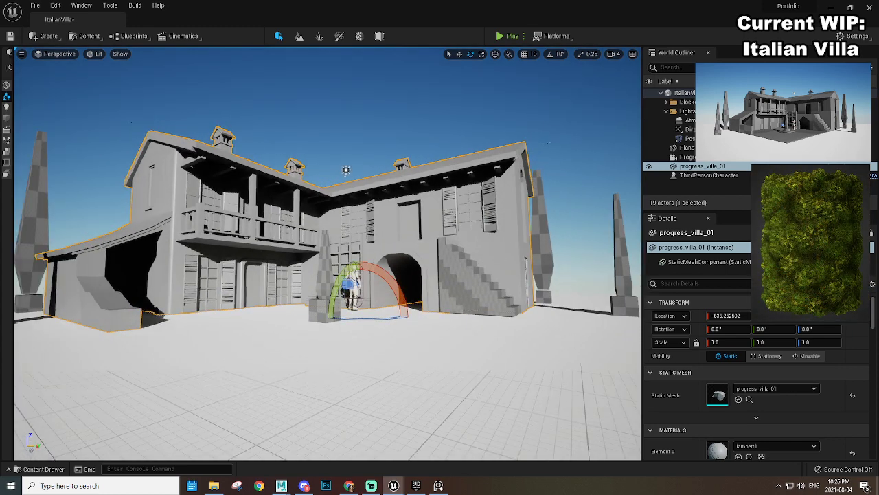
pyautogui.keyDown('alt'); pyautogui.moveTo(446, 278); pyautogui.dragTo(487, 283); pyautogui.keyUp('alt')
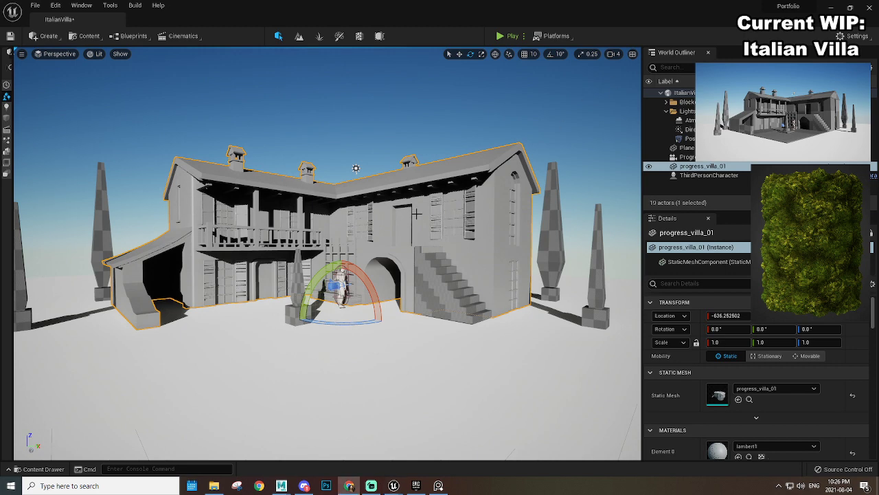
pyautogui.click(455, 227)
pyautogui.scroll(-5, 454, 230)
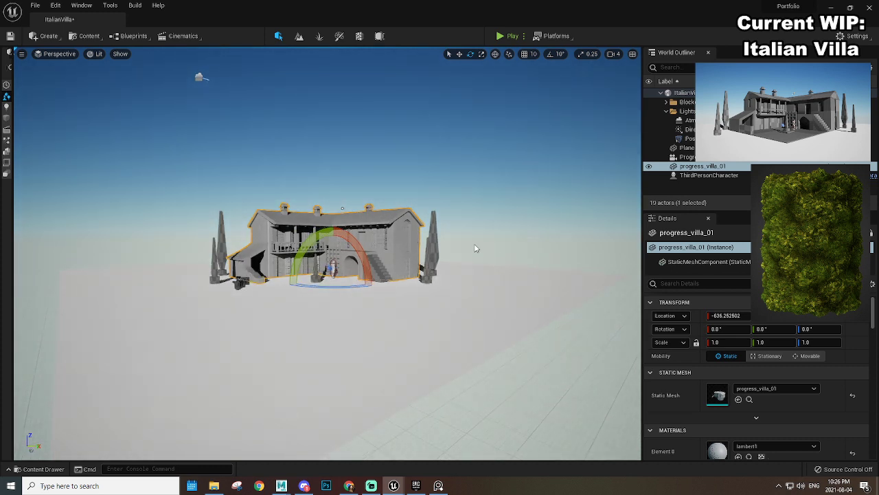
pyautogui.scroll(4, 398, 246)
pyautogui.click(501, 235)
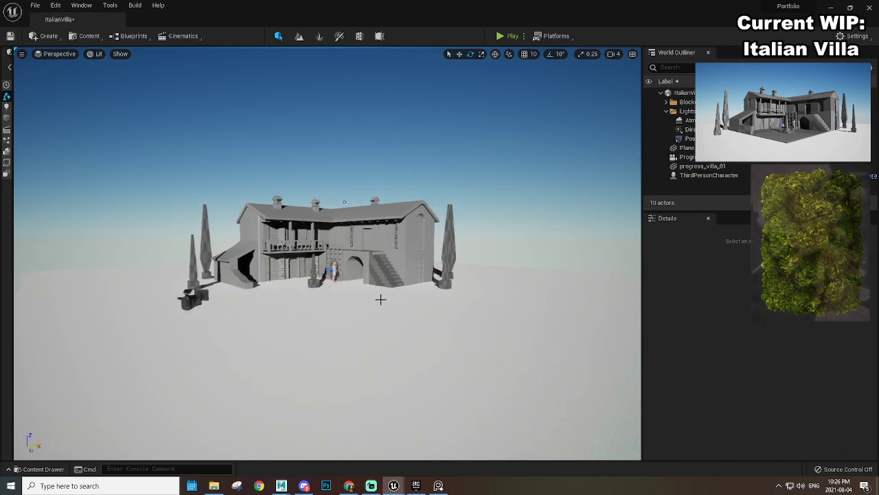
pyautogui.scroll(7, 382, 302)
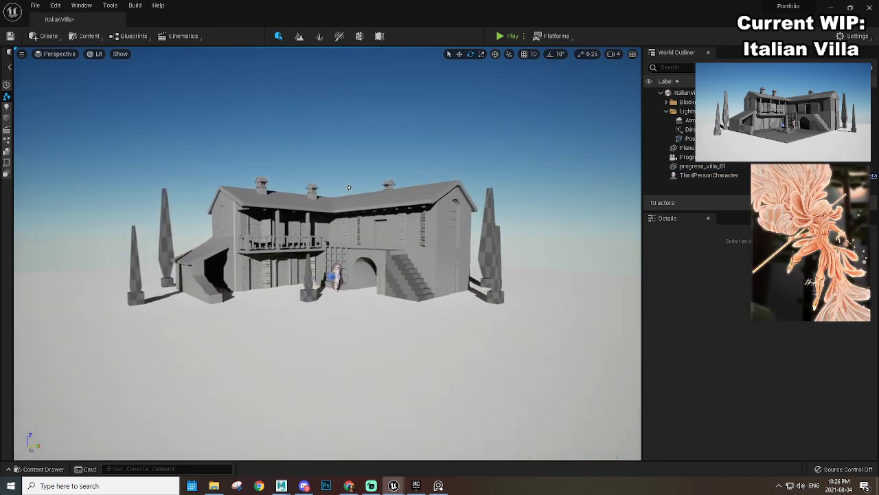
pyautogui.keyDown('alt'); pyautogui.moveTo(367, 272); pyautogui.dragTo(397, 272); pyautogui.keyUp('alt')
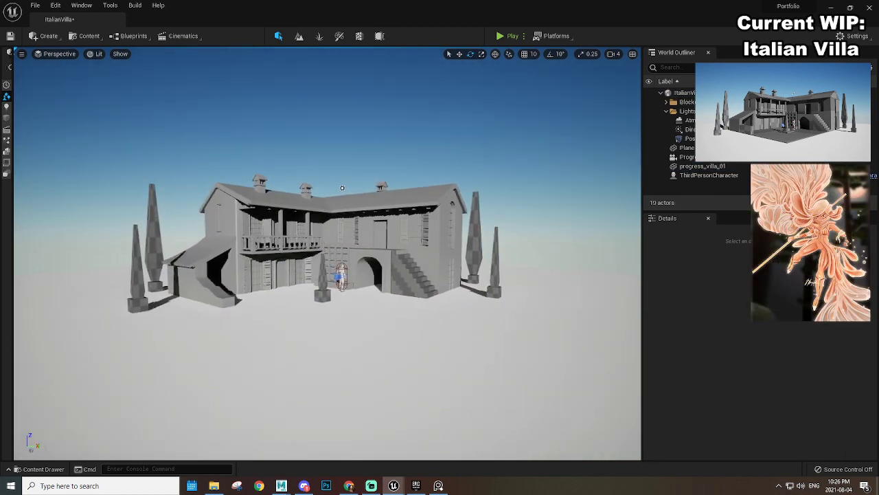
# Step: Pilot the ProgressCam camera so the viewport looks through it at the villa
pyautogui.click(702, 166)
pyautogui.rightClick(712, 166)
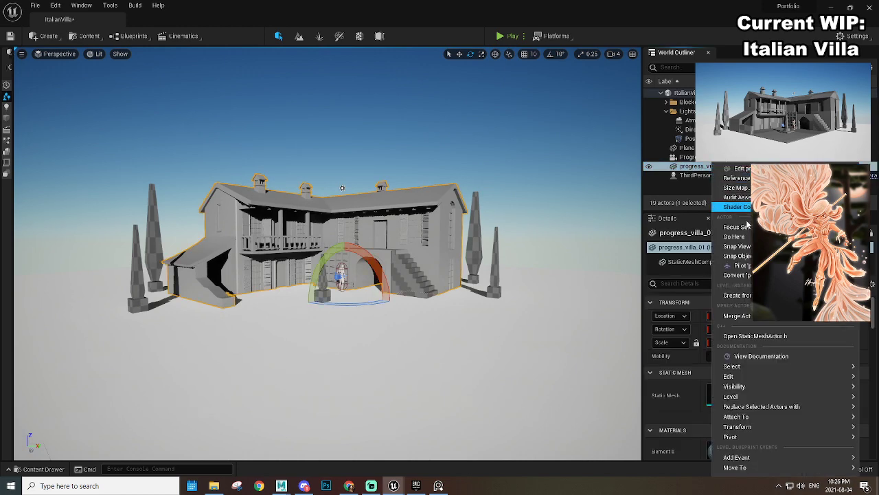
pyautogui.click(693, 158)
pyautogui.rightClick(705, 159)
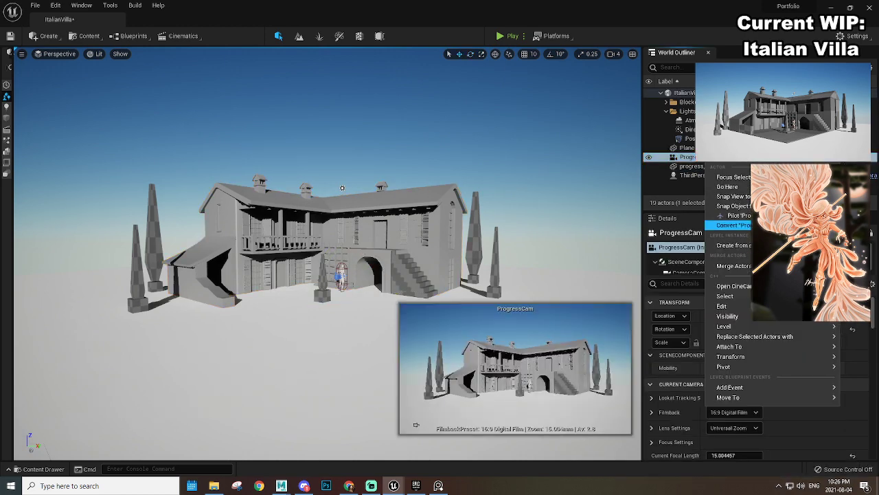
pyautogui.click(735, 215)
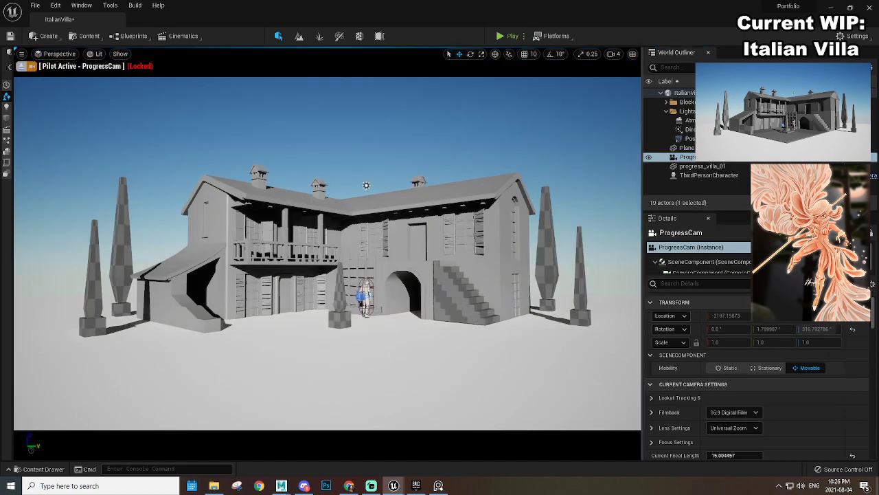
# Step: Deselect the camera, narrow the viewport slightly and capture the ProgressCam view of the villa with Snipping Tool
pyautogui.press('Escape')
pyautogui.moveTo(643, 229)
pyautogui.mouseDown()
pyautogui.moveTo(713, 229)
pyautogui.moveTo(639, 239)
pyautogui.mouseUp()
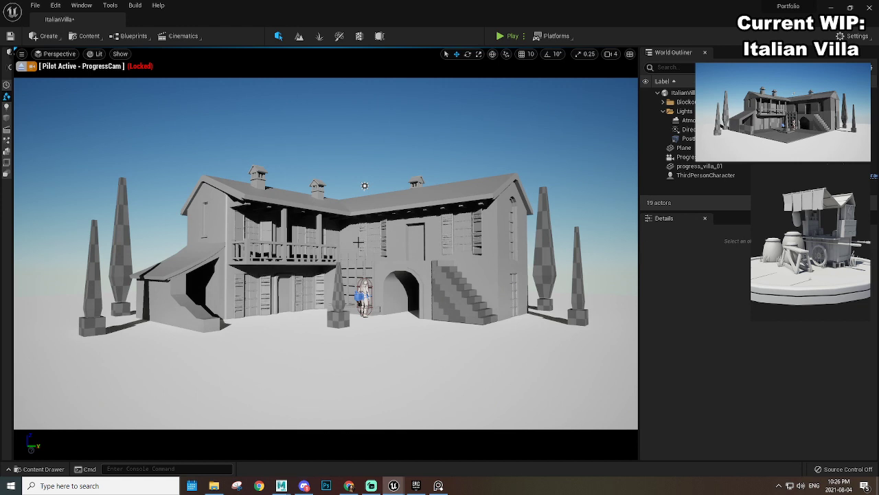
pyautogui.hotkey('alt', 'Tab')
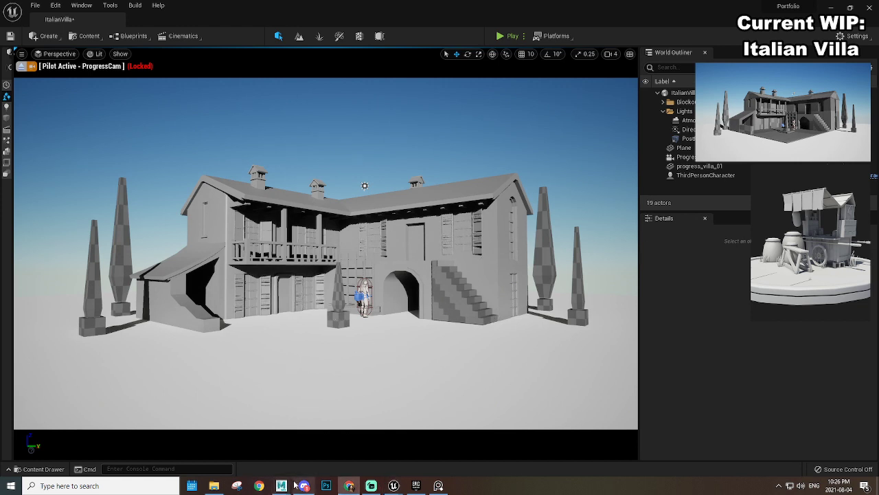
pyautogui.click(236, 486)
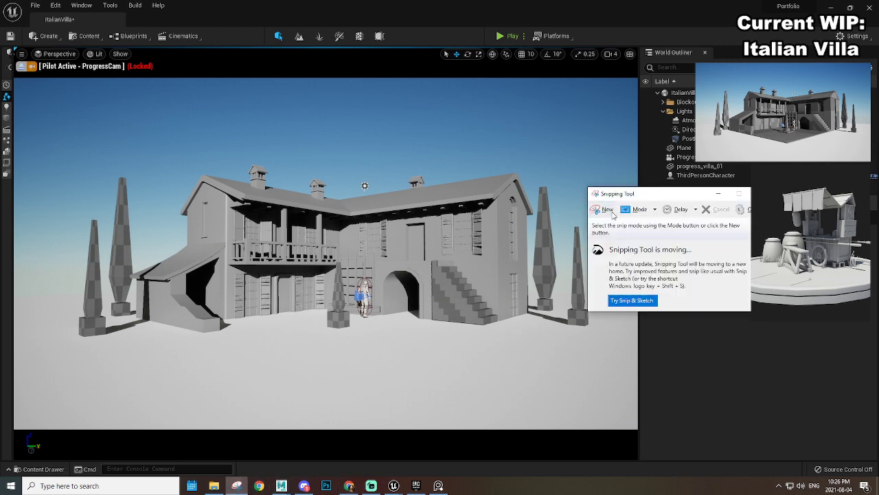
pyautogui.click(605, 210)
pyautogui.moveTo(637, 78); pyautogui.dragTo(14, 430)
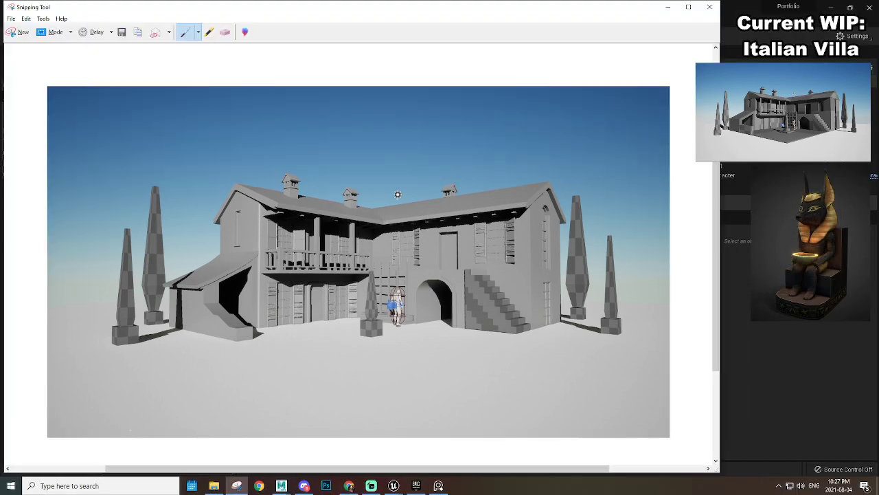
# Step: Save the snip as JPEG file 02 in the ItalianVilla ProgressPictures folder and close Snipping Tool
pyautogui.click(122, 32)
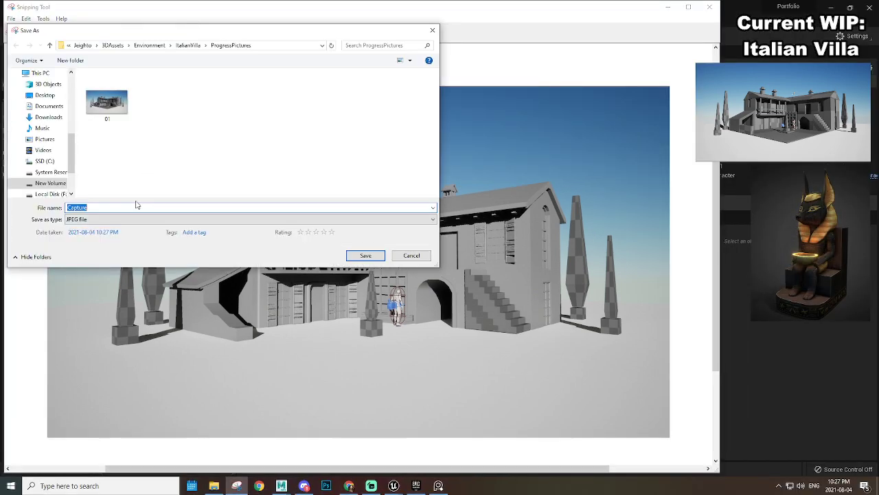
pyautogui.scroll(8, 47, 125)
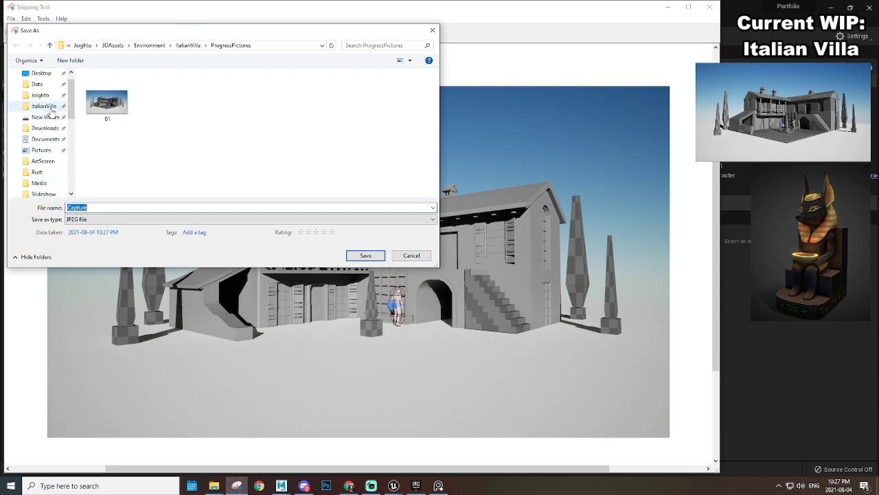
pyautogui.click(42, 122)
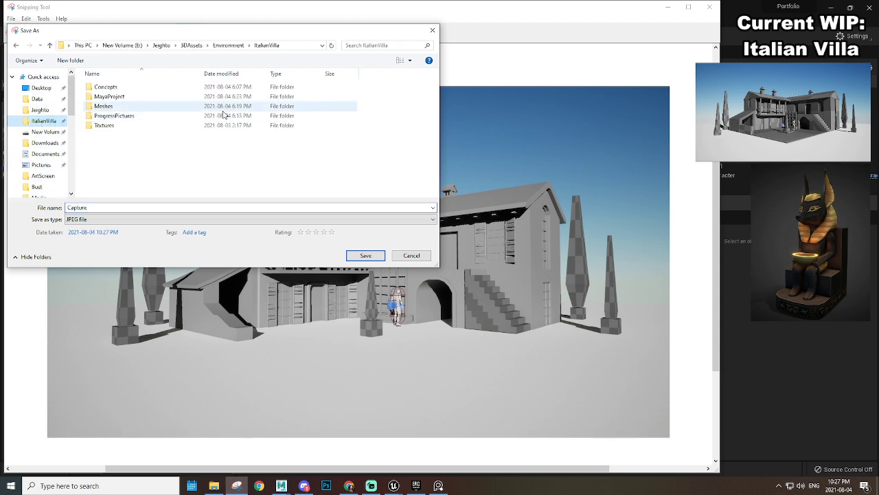
pyautogui.doubleClick(123, 117)
pyautogui.click(123, 103)
pyautogui.click(103, 207)
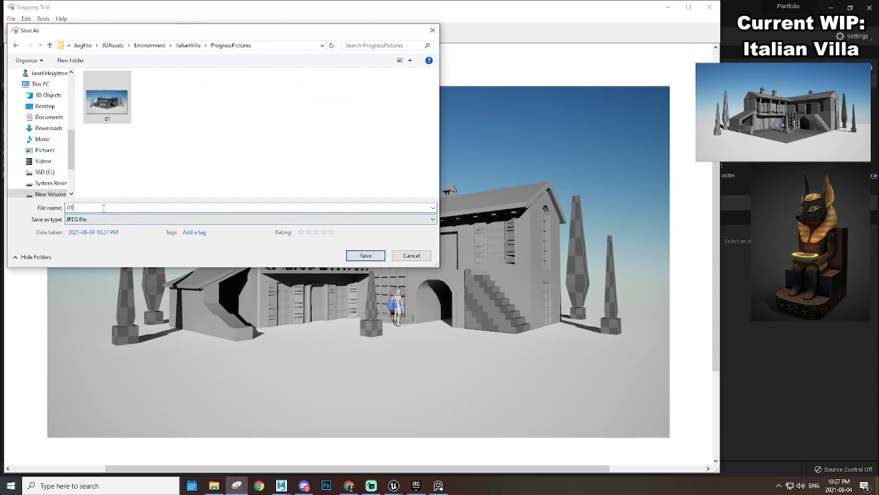
pyautogui.press('Return')
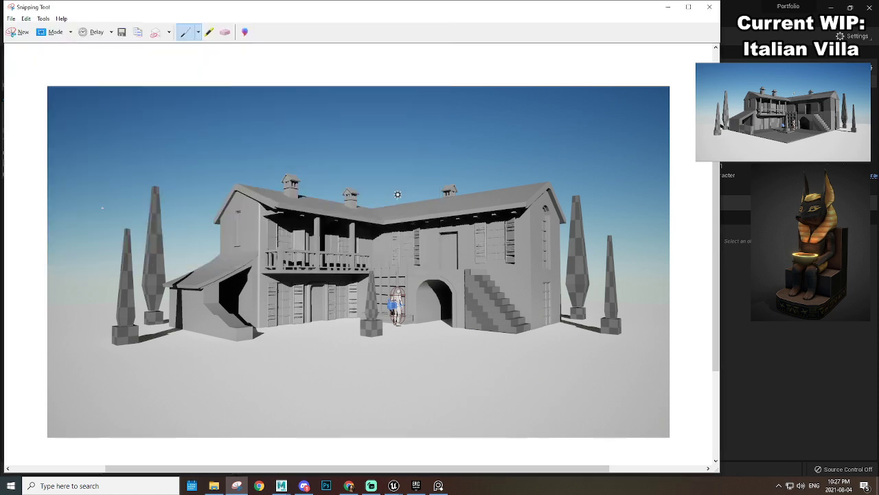
pyautogui.click(708, 9)
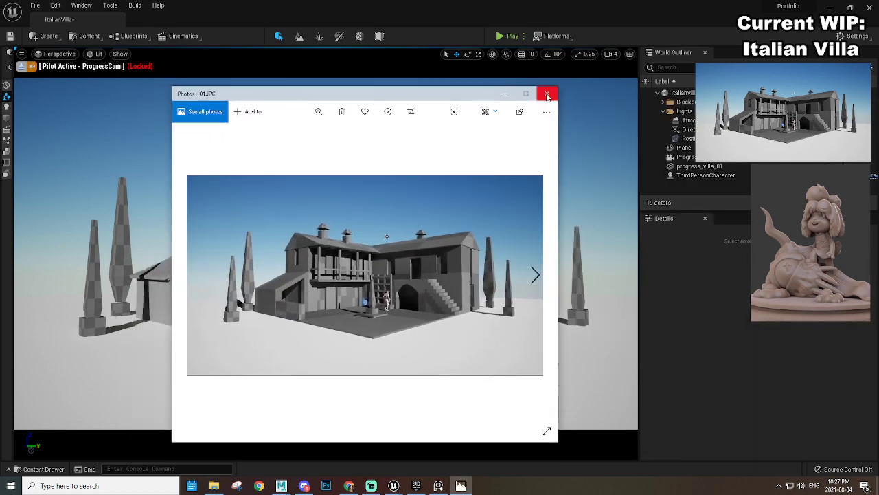
# Step: Enlarge the Photos window and compare progress pictures 01 and 02 by switching back and forth between them
pyautogui.click(530, 98)
pyautogui.moveTo(606, 14); pyautogui.dragTo(212, 27)
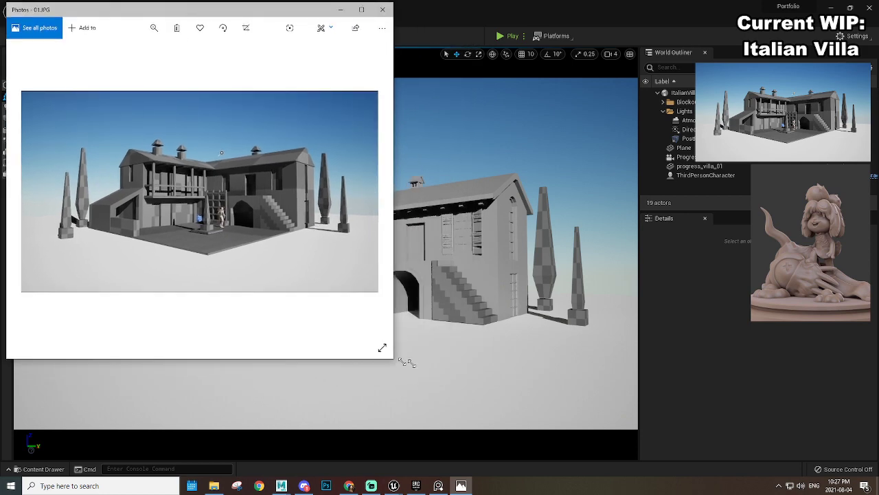
pyautogui.moveTo(402, 367); pyautogui.dragTo(665, 416)
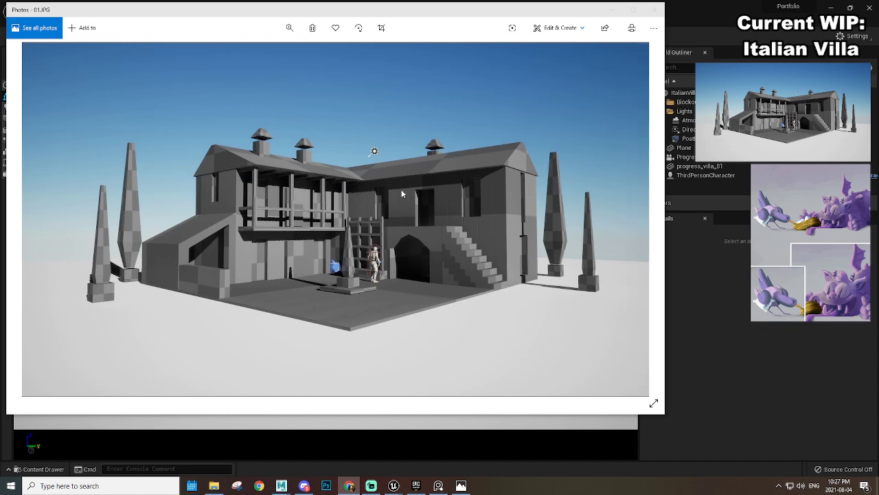
pyautogui.click(414, 204)
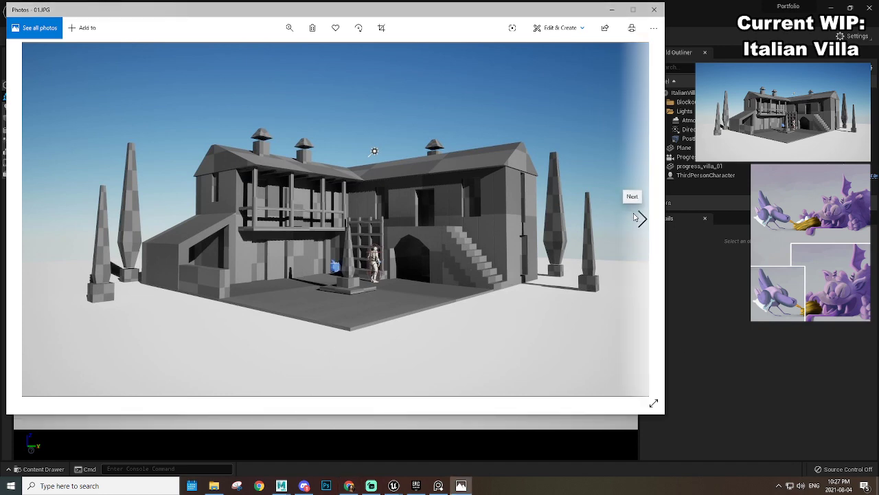
pyautogui.click(639, 218)
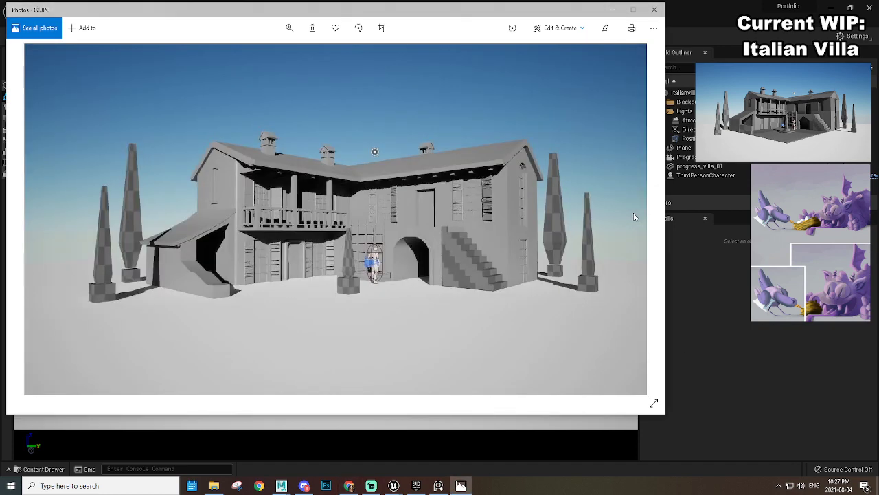
pyautogui.click(635, 217)
pyautogui.click(635, 217)
pyautogui.click(635, 217)
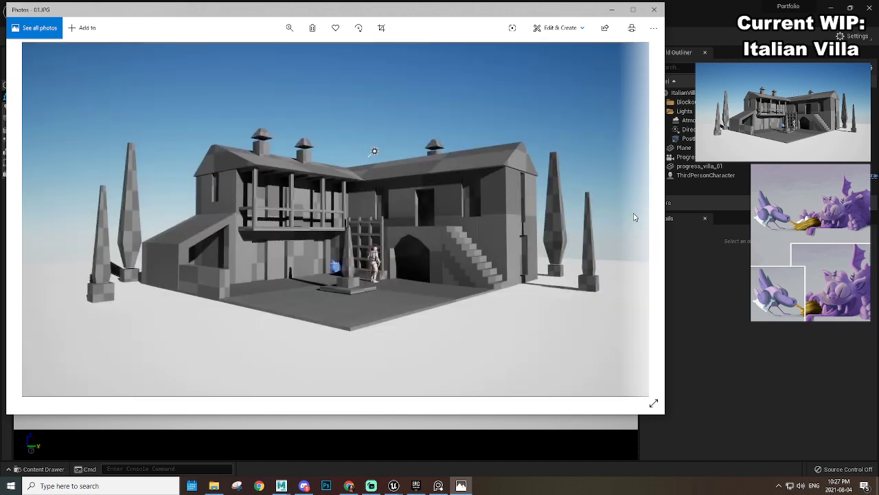
pyautogui.click(635, 217)
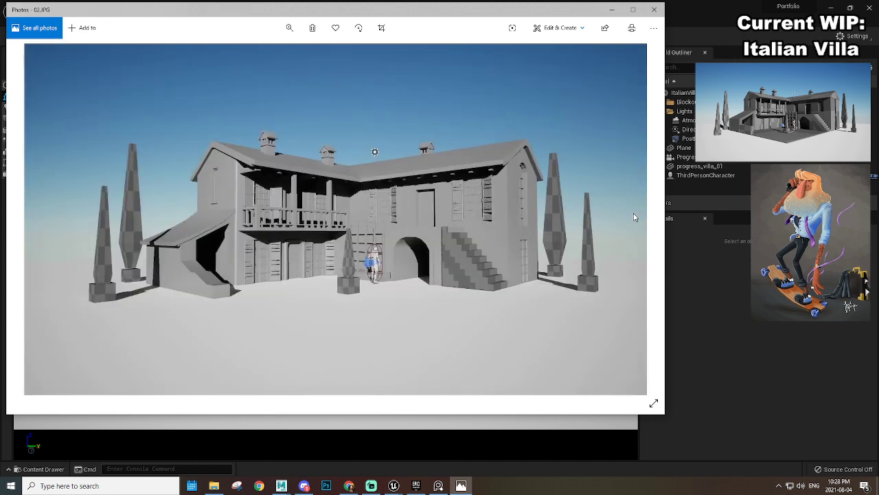
pyautogui.press('Left')
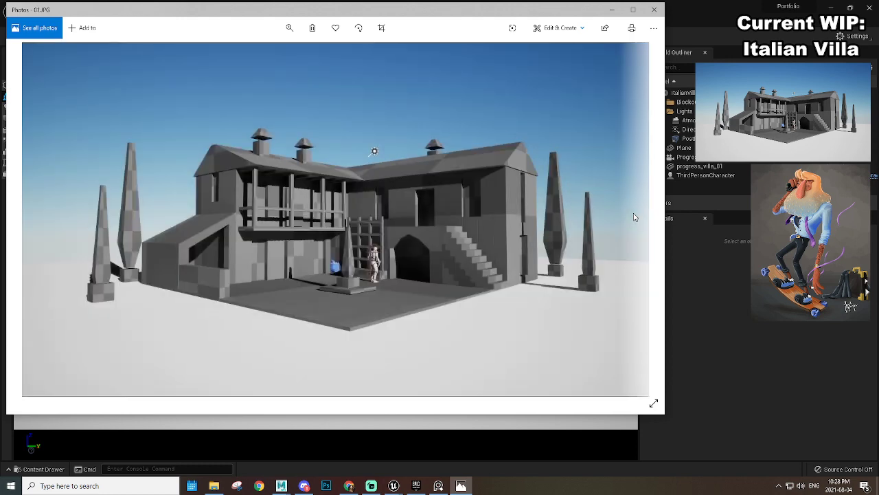
pyautogui.press('Right')
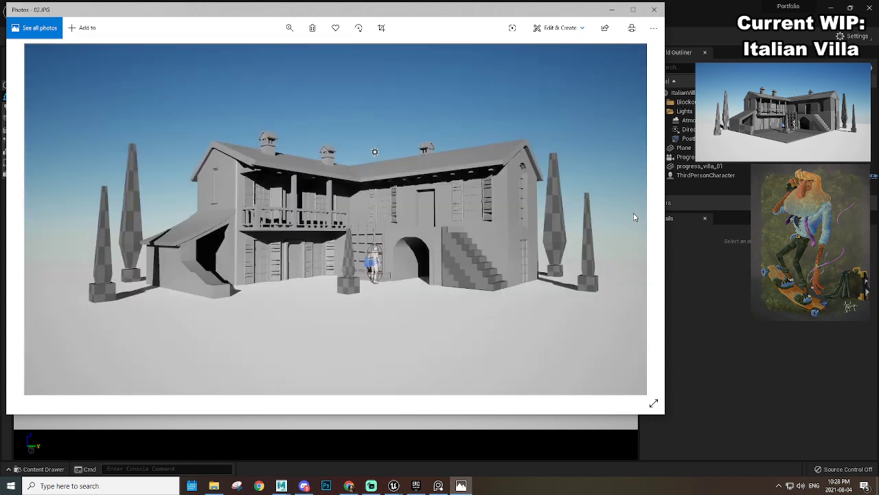